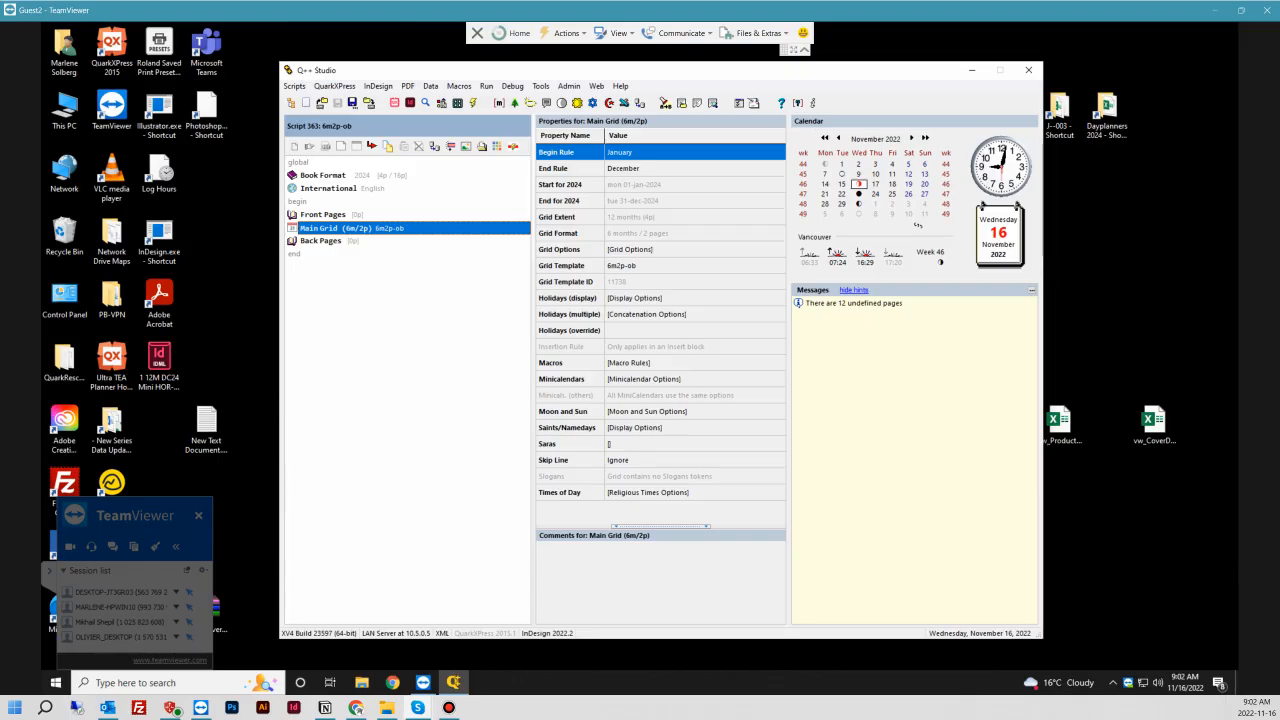
- Open the template file of the Main Grid (6m/2p) script line in InDesign
{"action": "right_click", "coordinate": [475, 228]}
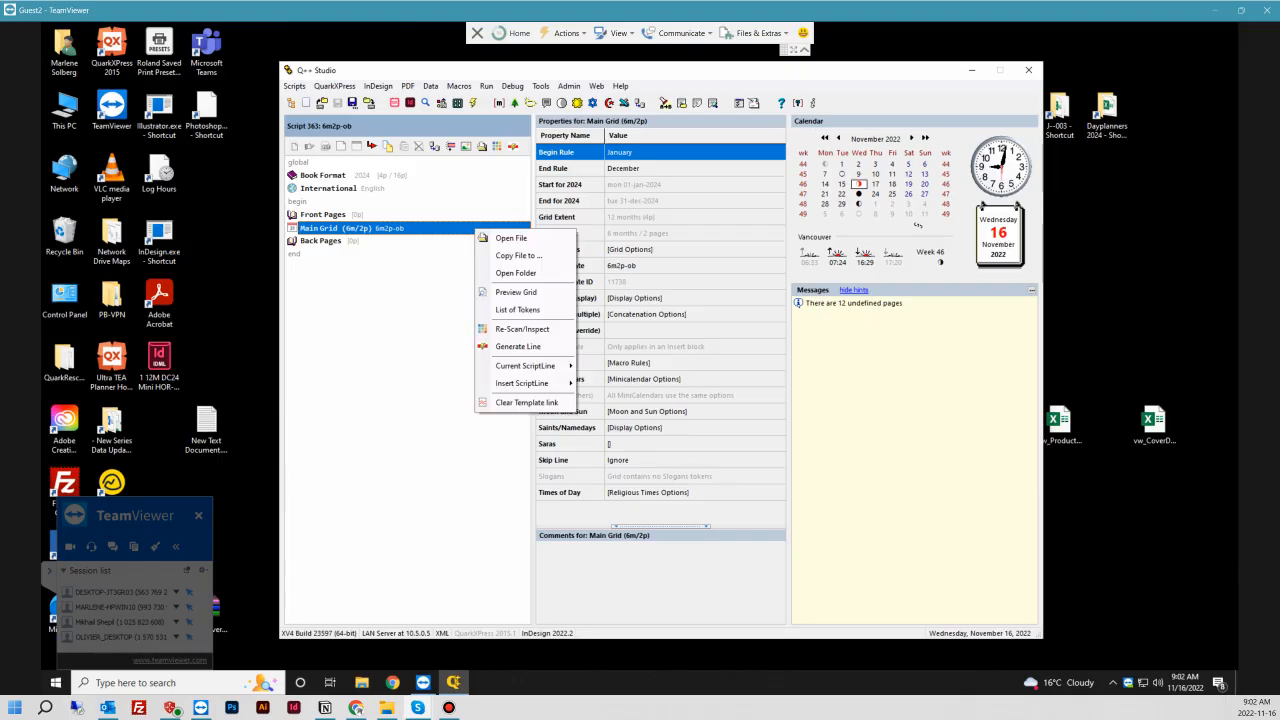
{"action": "left_click", "coordinate": [511, 238]}
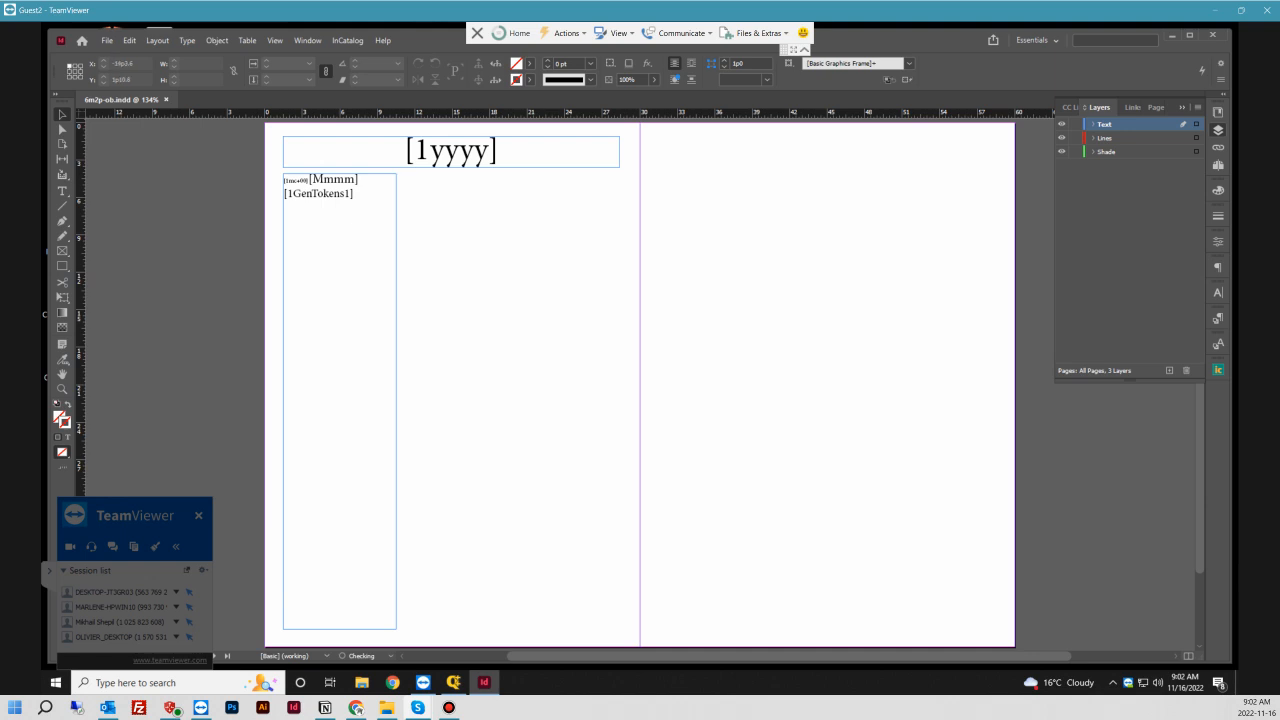
- Step and repeat the month text frame with a count of 2 and zero vertical and horizontal offset
{"action": "left_click", "coordinate": [338, 262]}
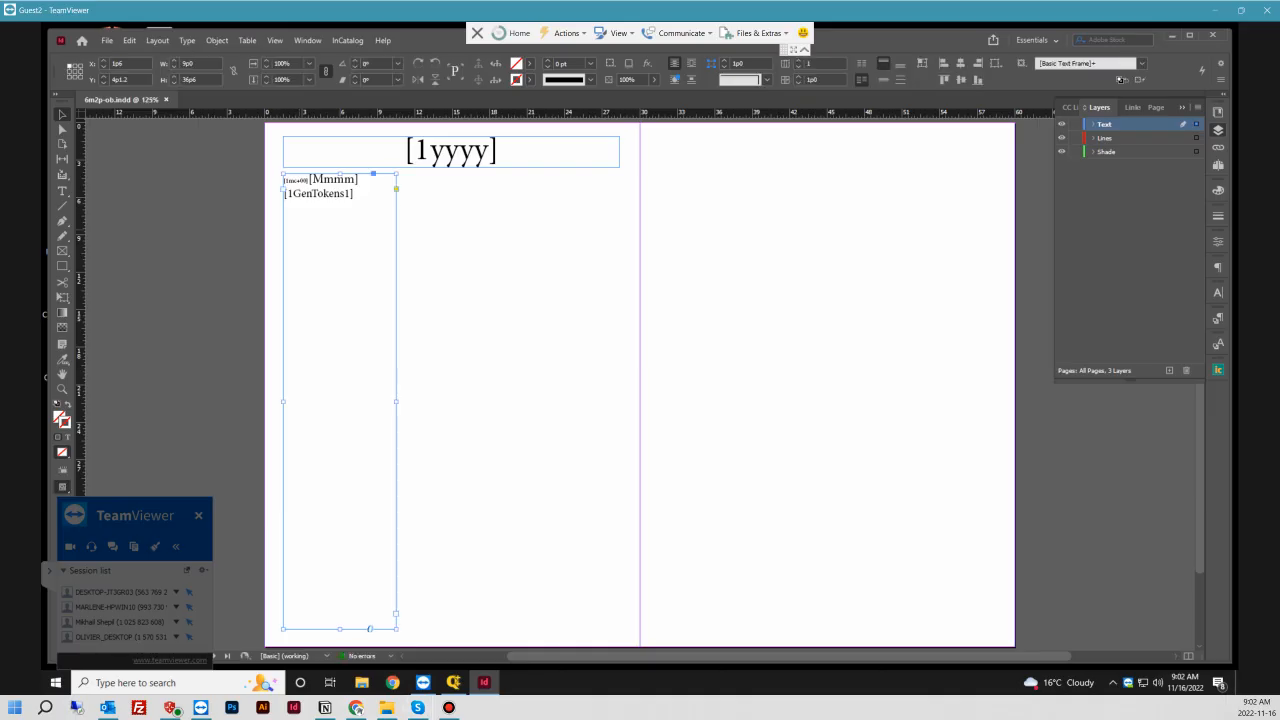
{"action": "left_click", "coordinate": [130, 40]}
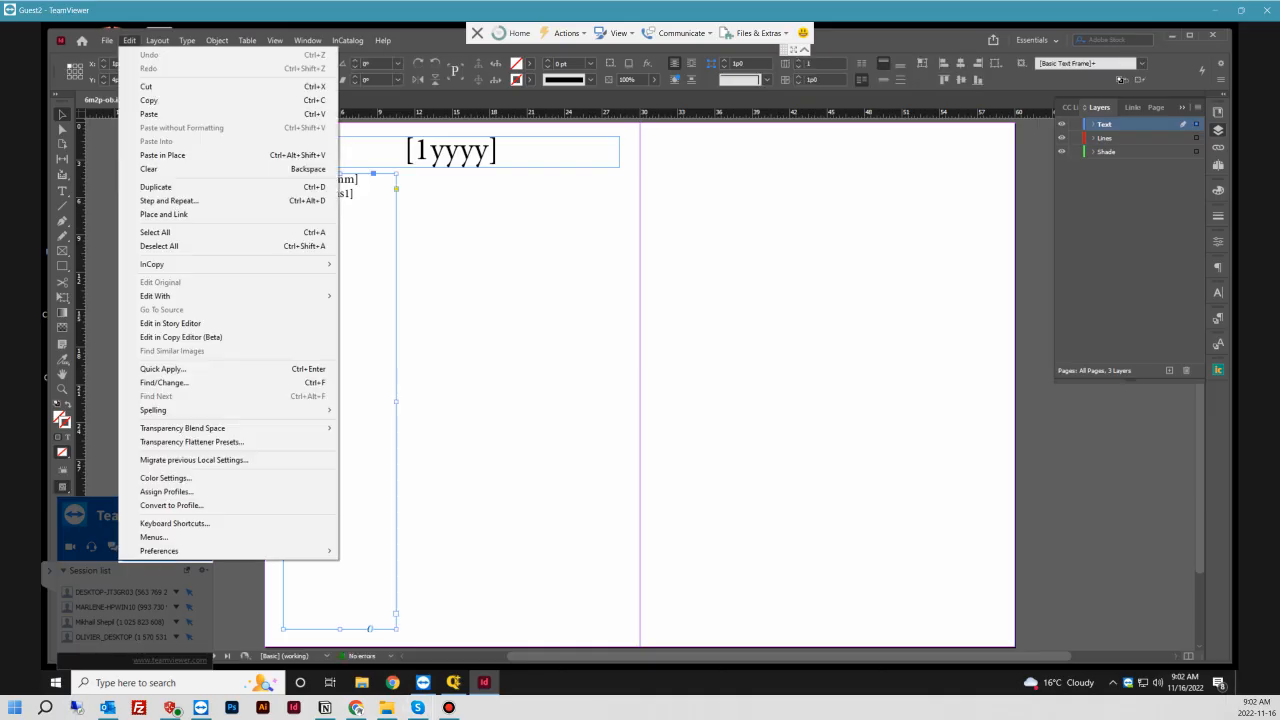
{"action": "left_click", "coordinate": [169, 200]}
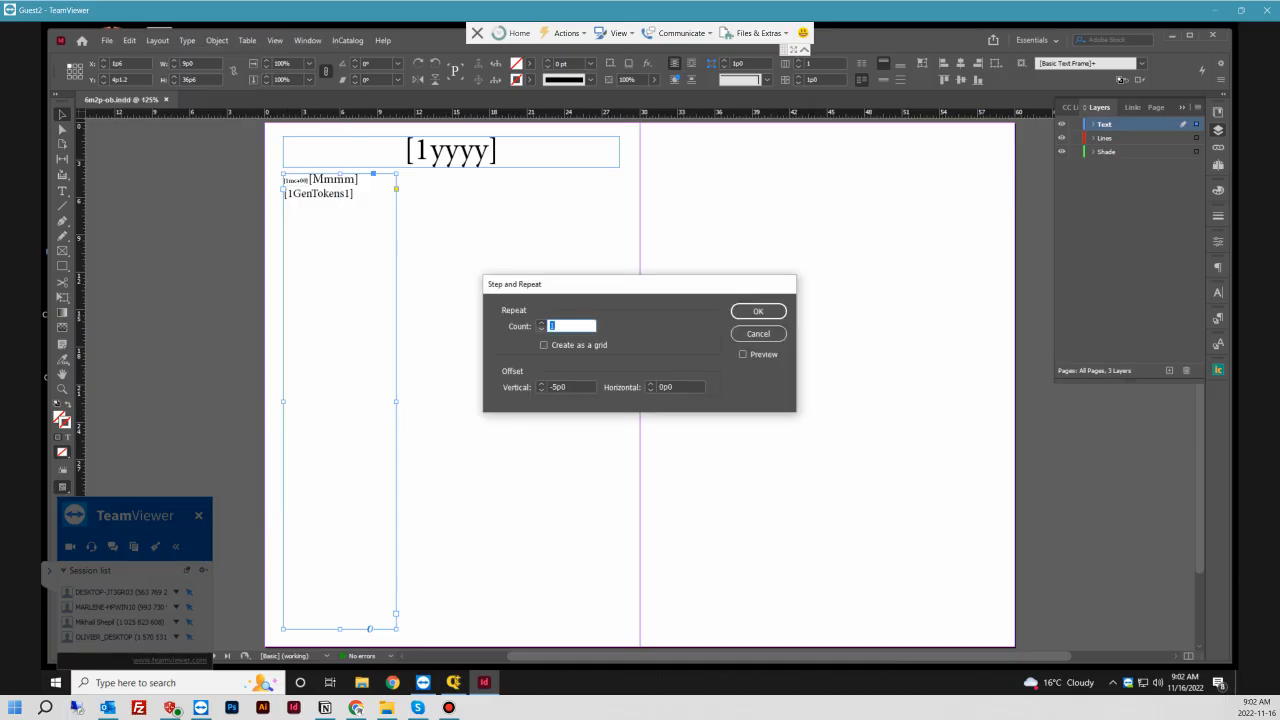
{"action": "type", "text": "2"}
{"action": "key", "text": "Tab"}
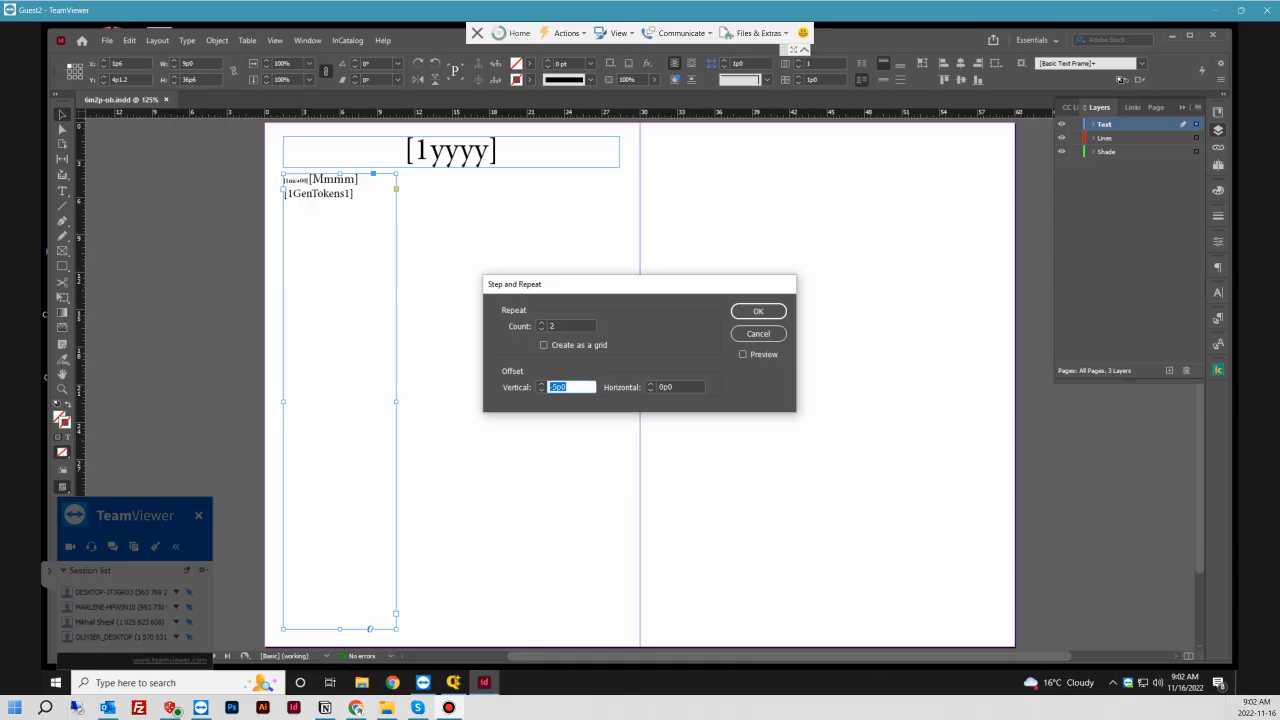
{"action": "type", "text": "0"}
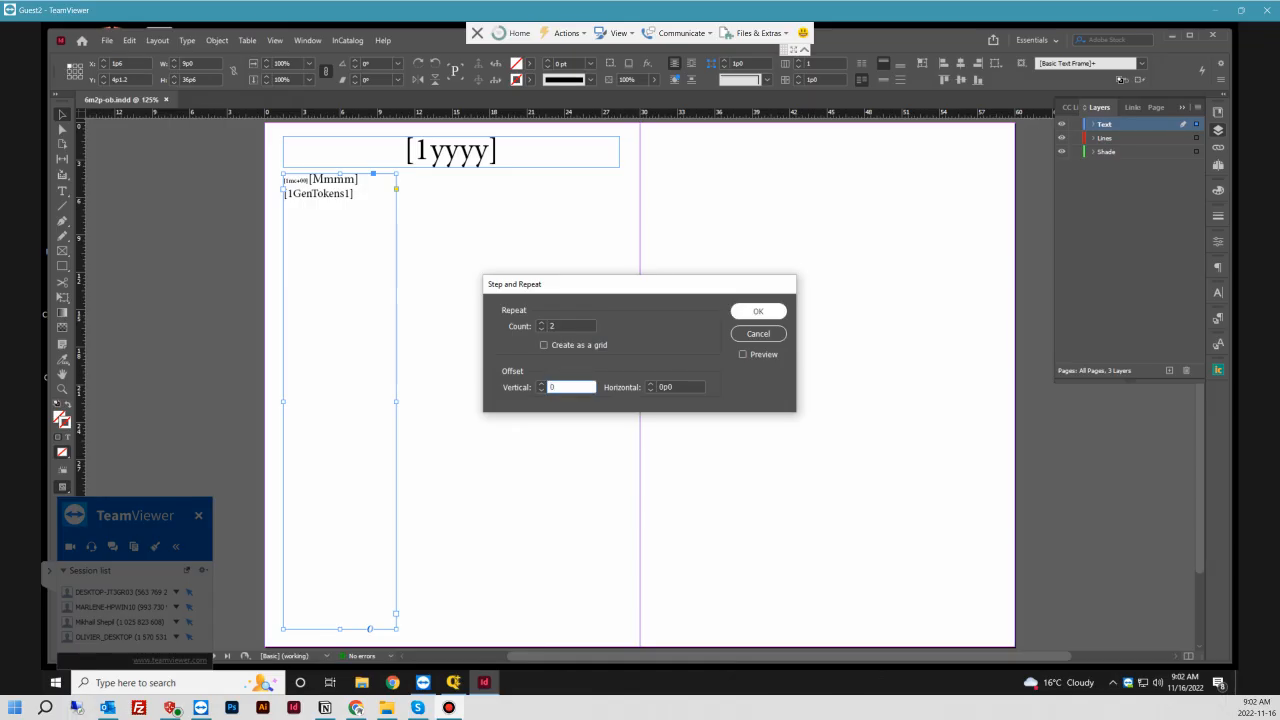
{"action": "key", "text": "Return"}
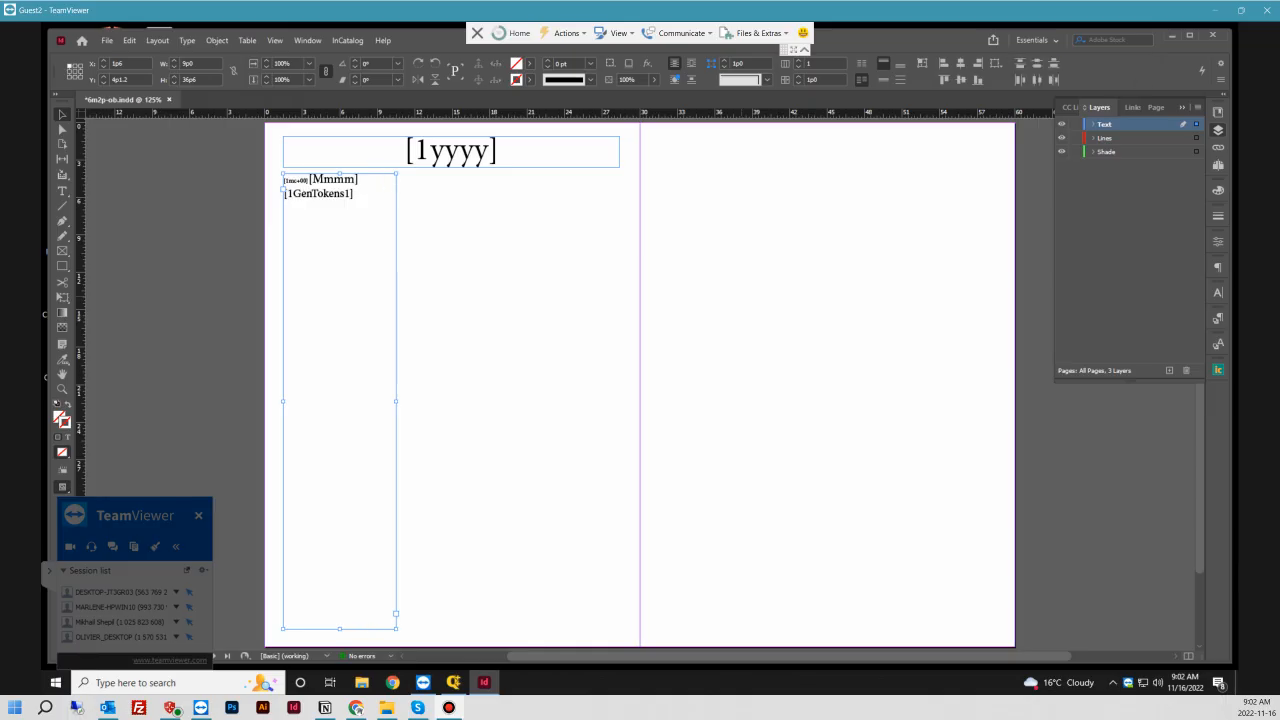
- Move one copy of the stacked month text frame to the Shade layer and another to the Lines layer
{"action": "left_click", "coordinate": [520, 350]}
{"action": "left_click", "coordinate": [340, 180]}
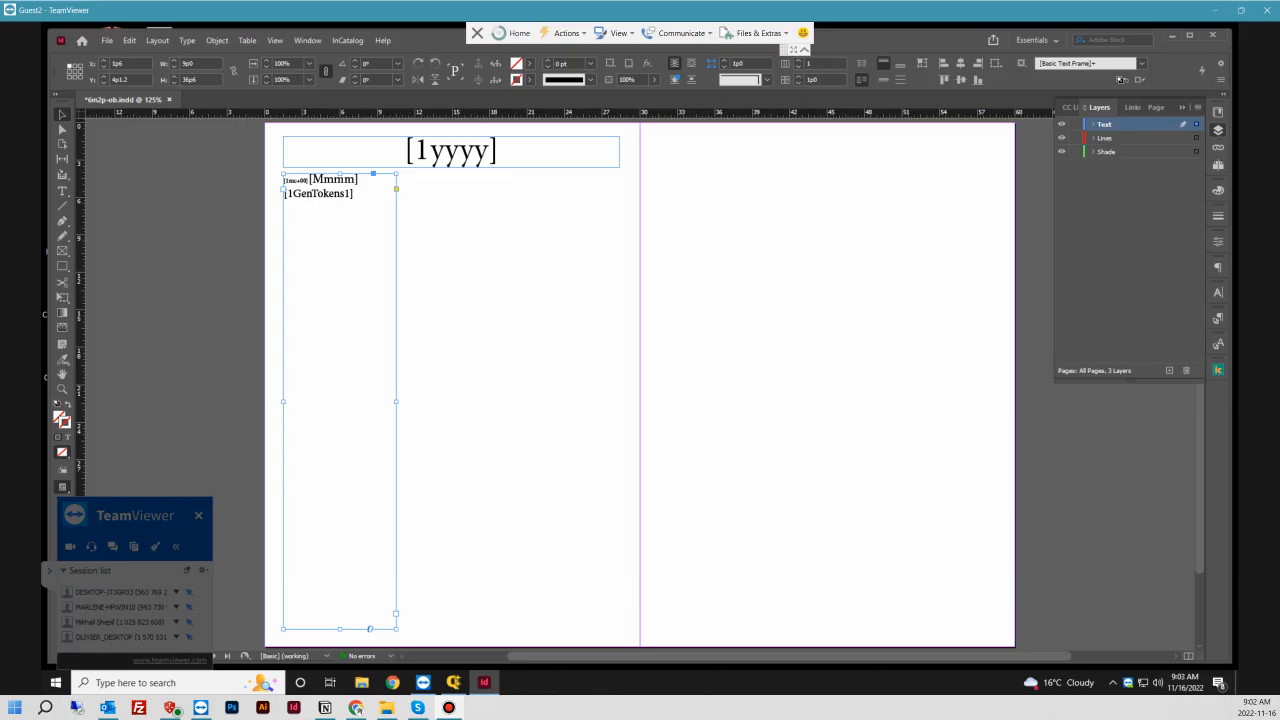
{"action": "left_click_drag", "start_coordinate": [1196, 124], "coordinate": [1196, 151]}
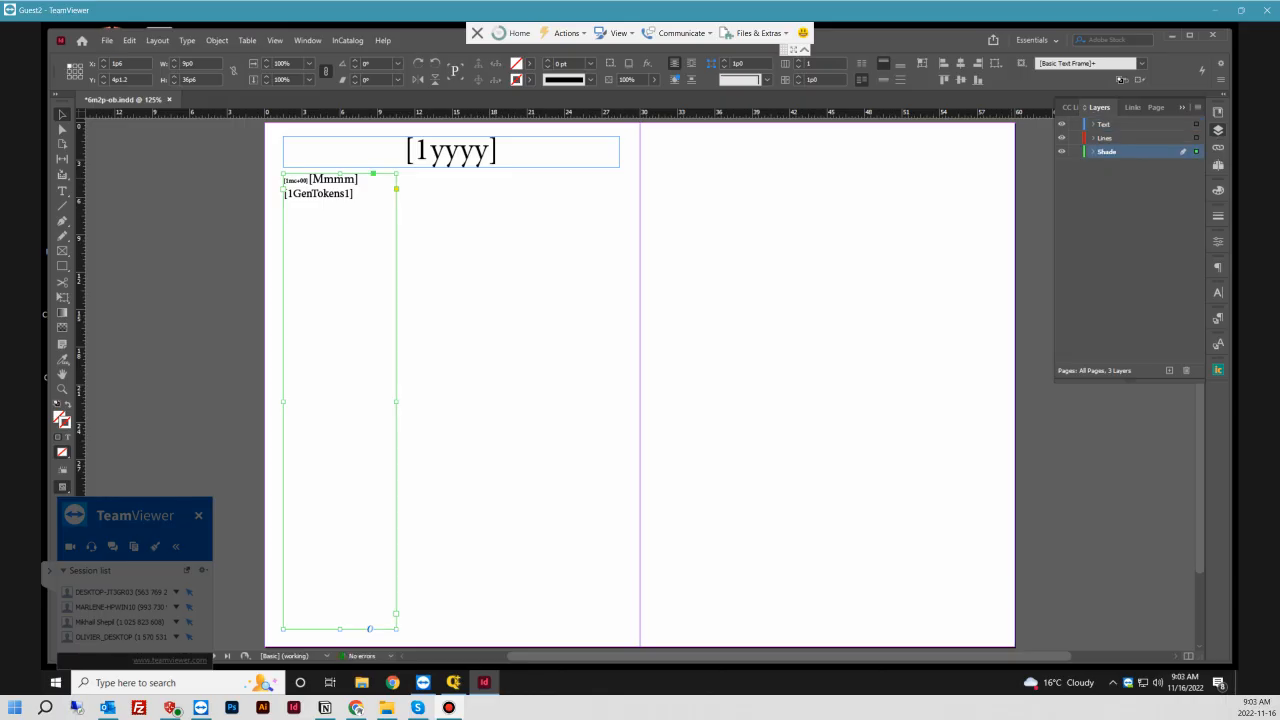
{"action": "key", "text": "Delete"}
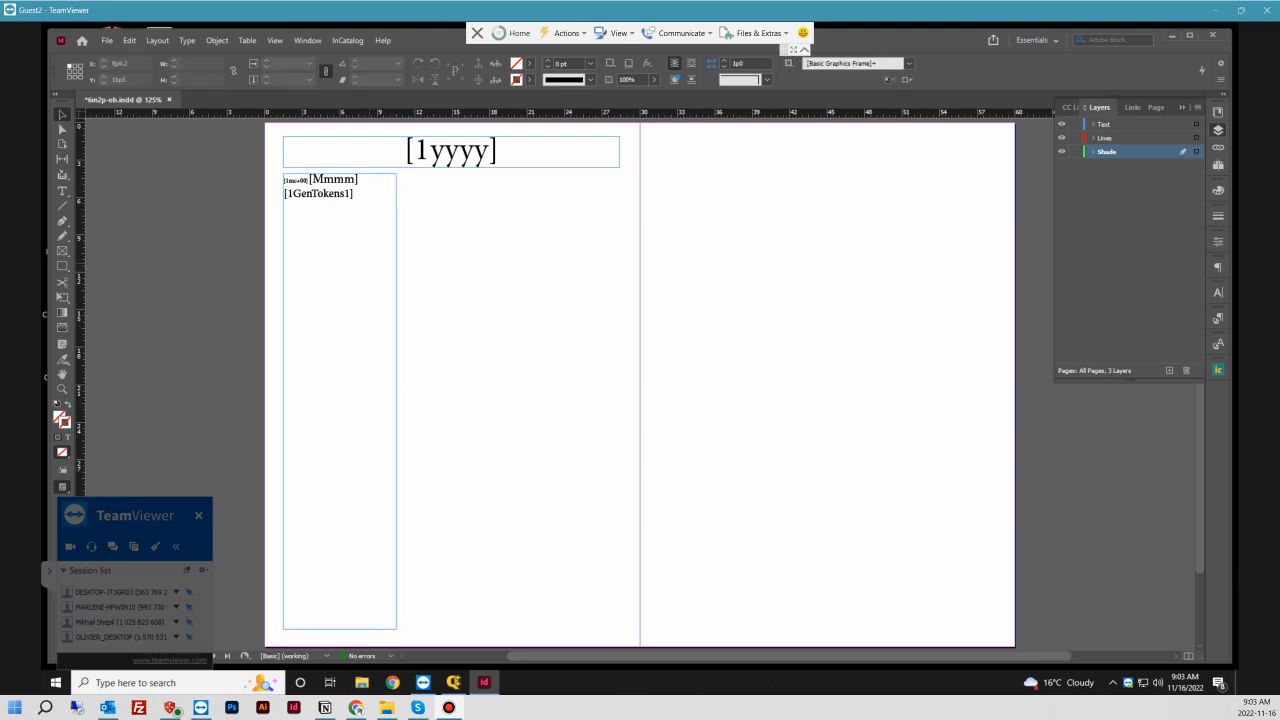
{"action": "left_click", "coordinate": [370, 629]}
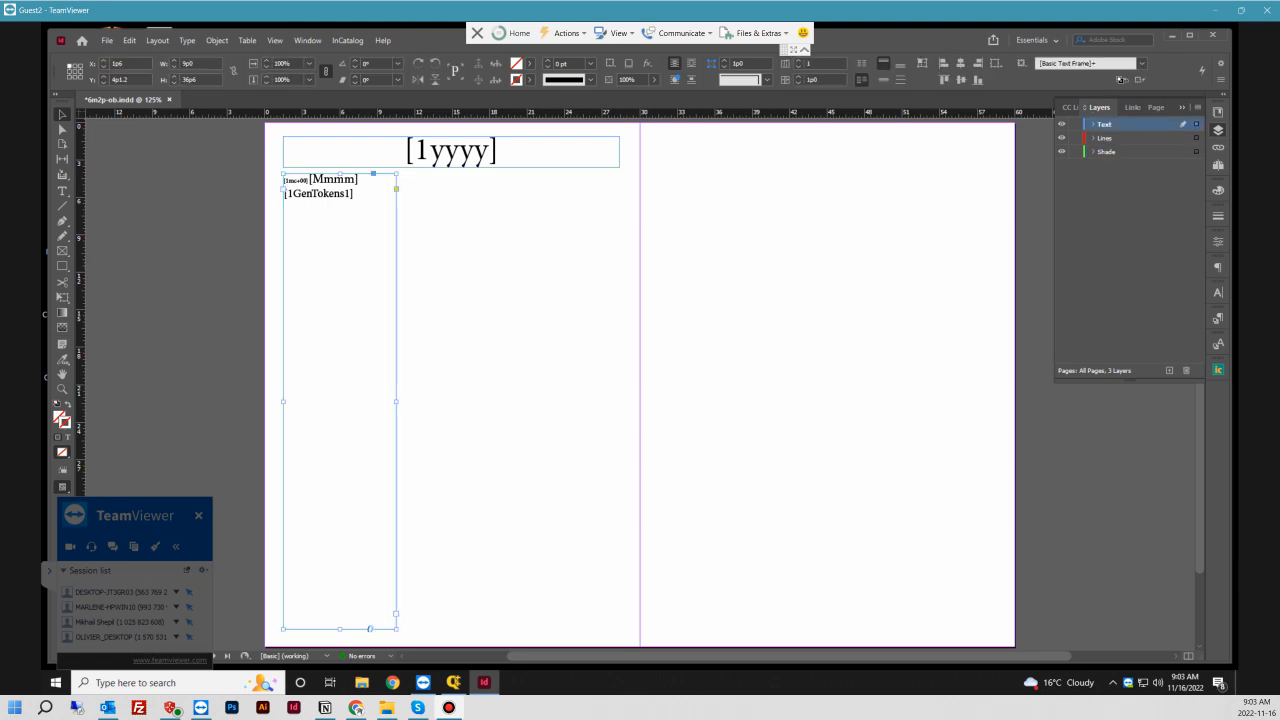
{"action": "left_click_drag", "start_coordinate": [1196, 124], "coordinate": [1196, 138]}
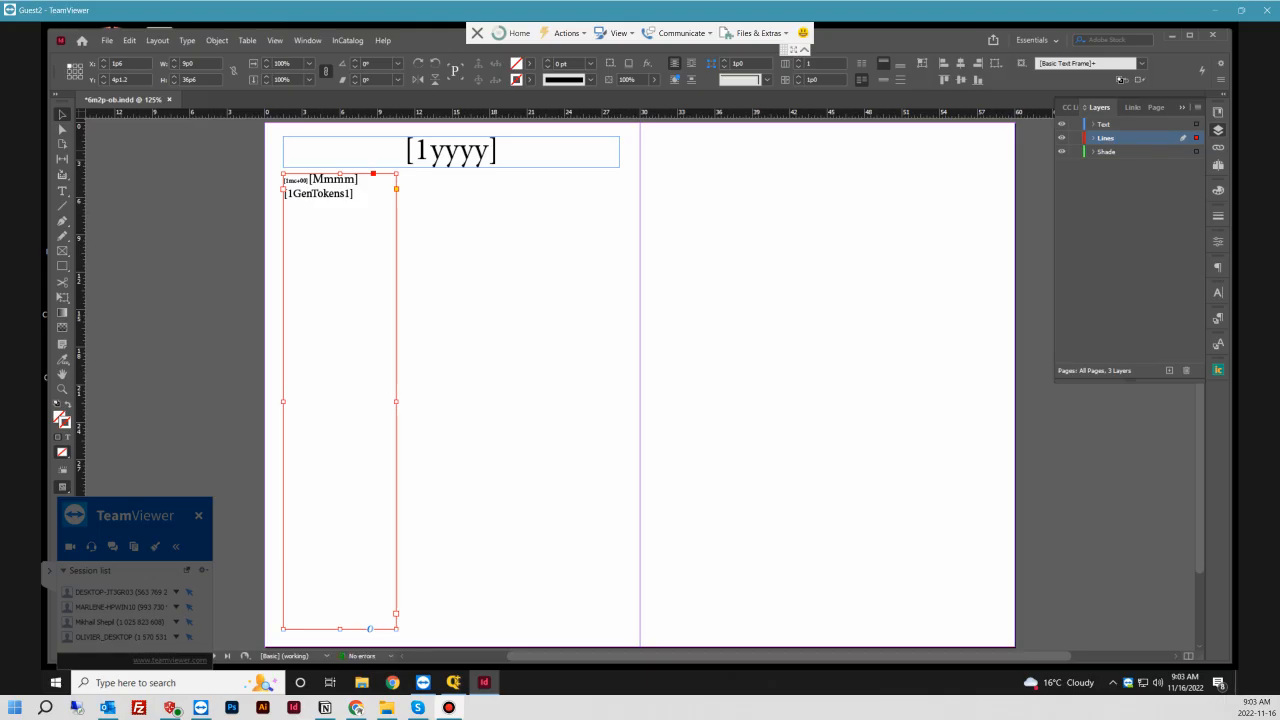
- Toggle the layers' visibility to check their frames, leaving only the Lines layer visible
{"action": "left_click", "coordinate": [1062, 152]}
{"action": "left_click", "coordinate": [1062, 138]}
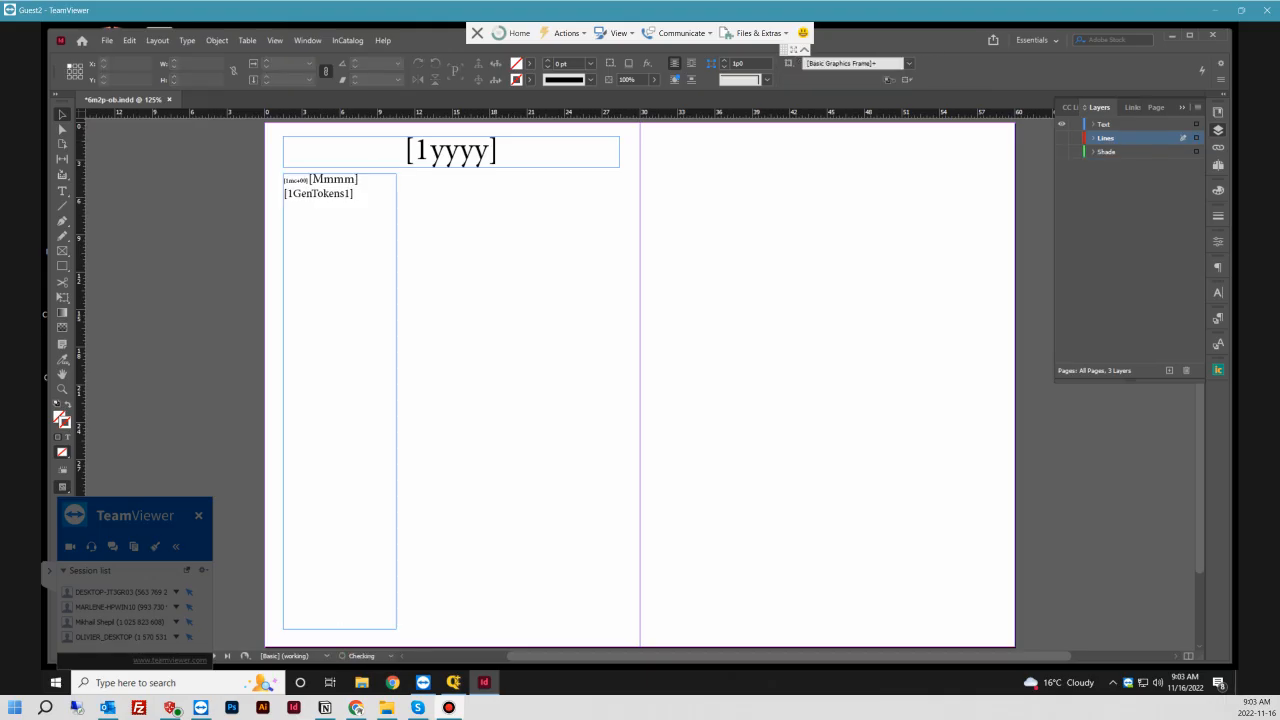
{"action": "left_click", "coordinate": [1062, 124]}
{"action": "left_click", "coordinate": [1062, 138]}
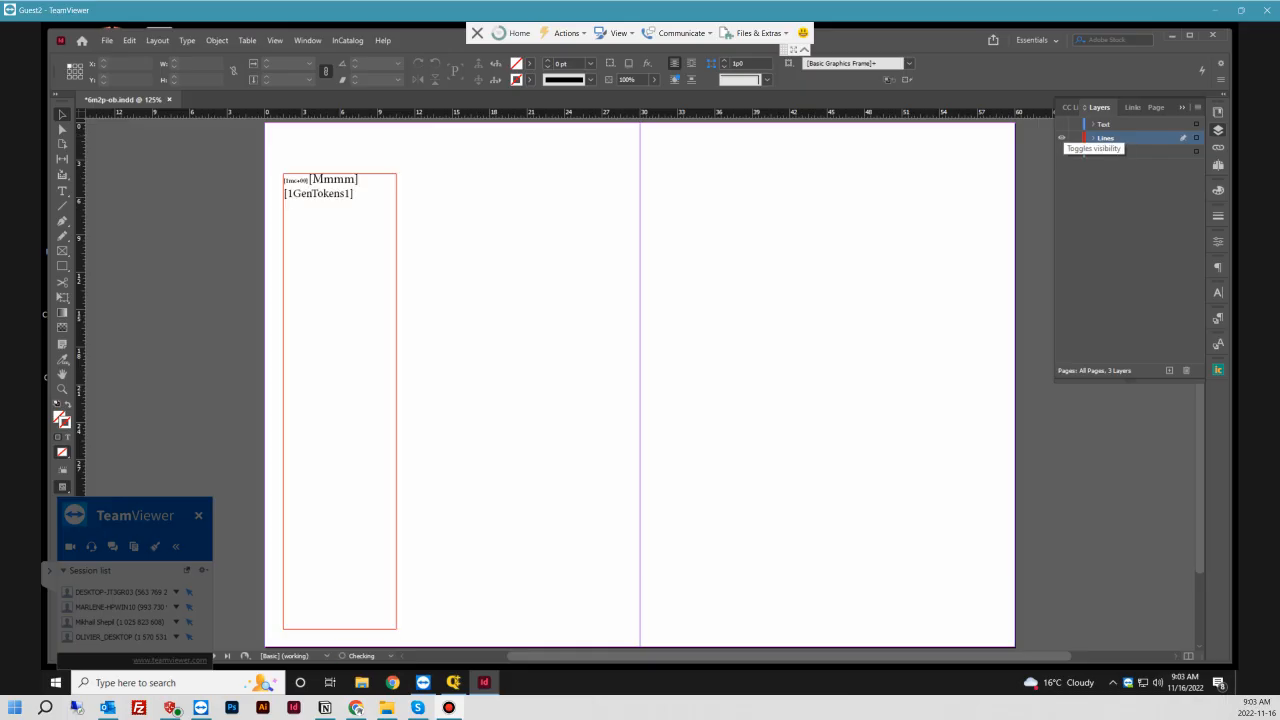
{"action": "left_click", "coordinate": [1062, 124]}
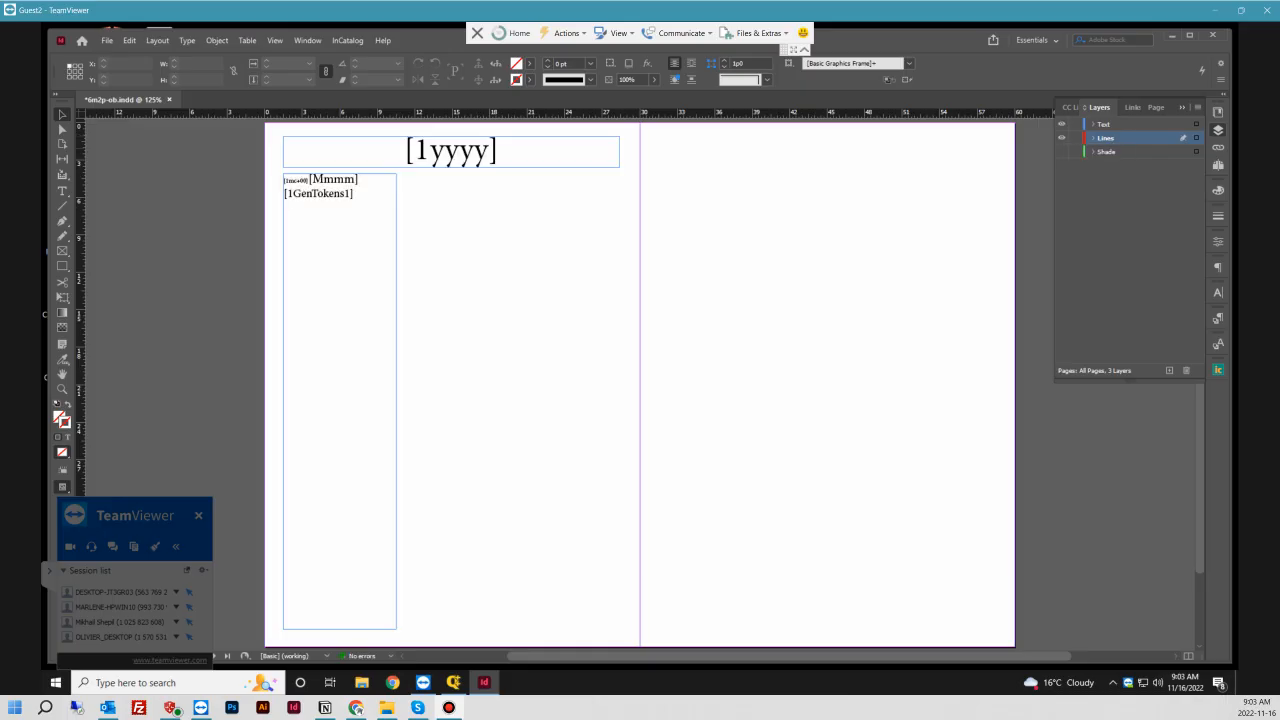
{"action": "left_click", "coordinate": [1062, 152]}
{"action": "left_click", "coordinate": [1062, 124]}
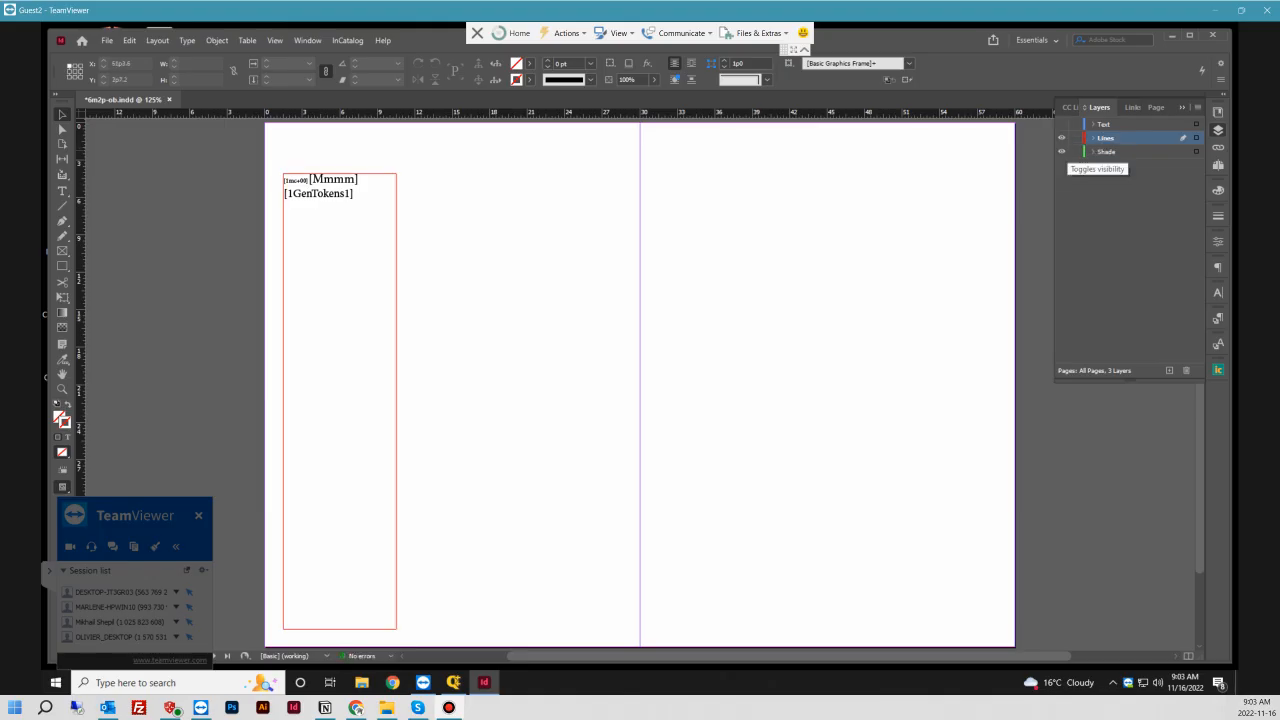
{"action": "left_click", "coordinate": [1062, 152]}
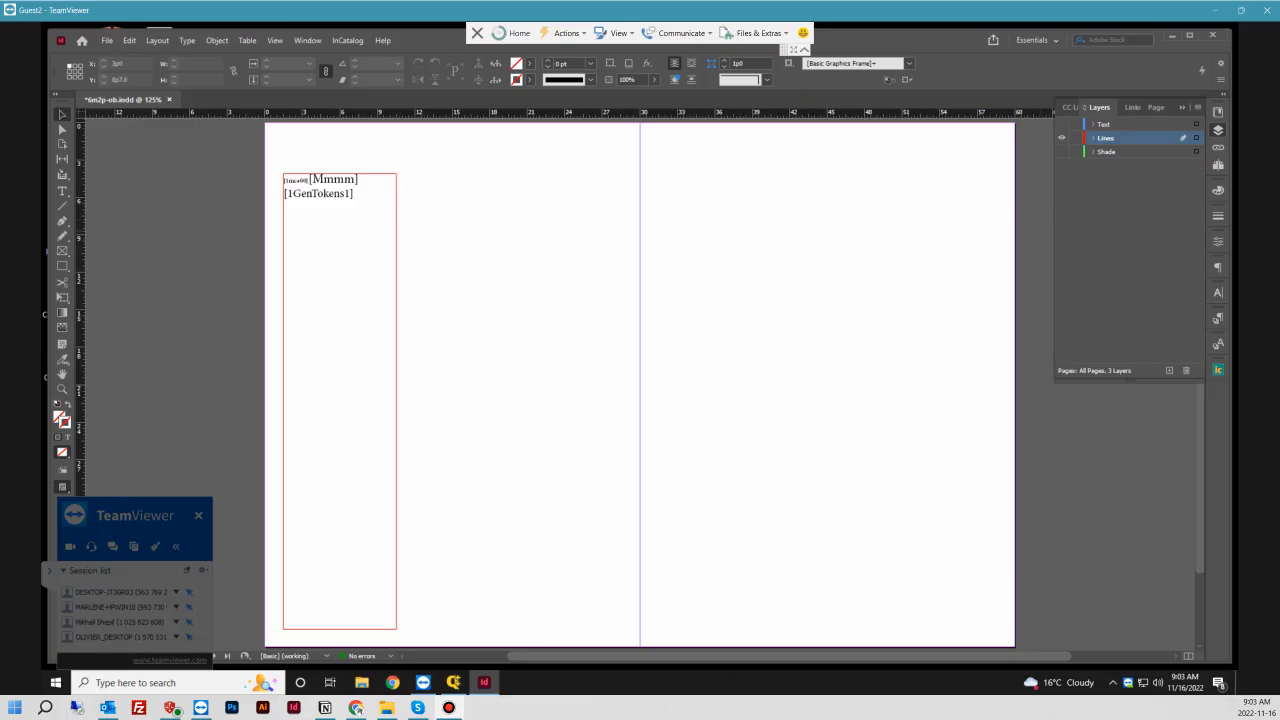
- Change the [1GenTokens1] token in the Lines layer's text frame to [1GenTokens2]
{"action": "left_click", "coordinate": [1189, 35]}
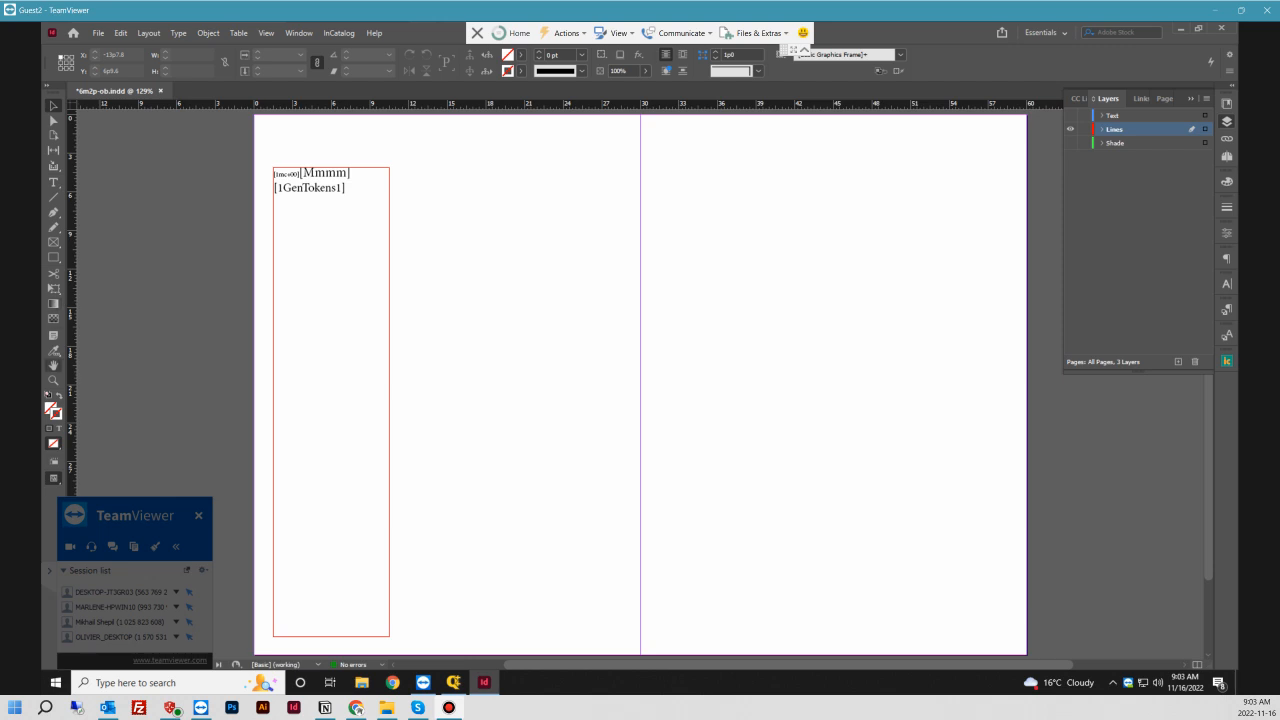
{"action": "left_click", "coordinate": [53, 380]}
{"action": "left_click_drag", "start_coordinate": [258, 152], "coordinate": [408, 228]}
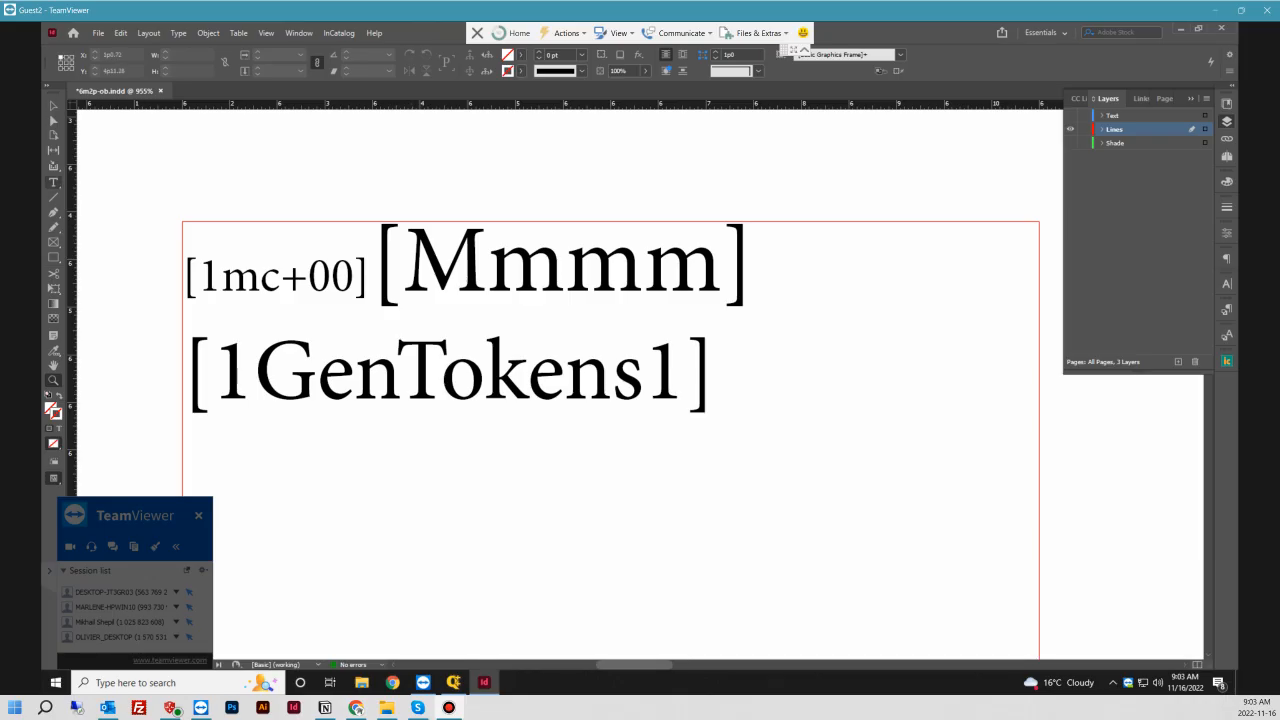
{"action": "left_click", "coordinate": [53, 182]}
{"action": "left_click", "coordinate": [644, 370]}
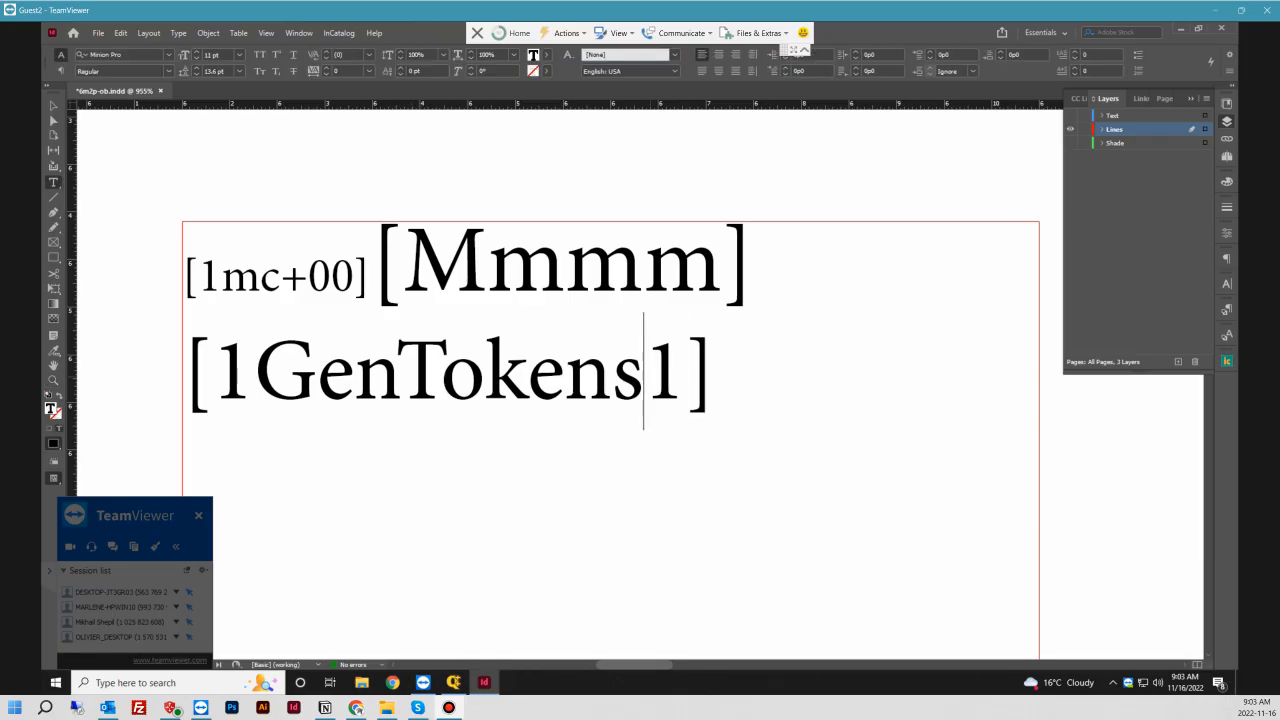
{"action": "key", "text": "shift+Right"}
{"action": "type", "text": "2"}
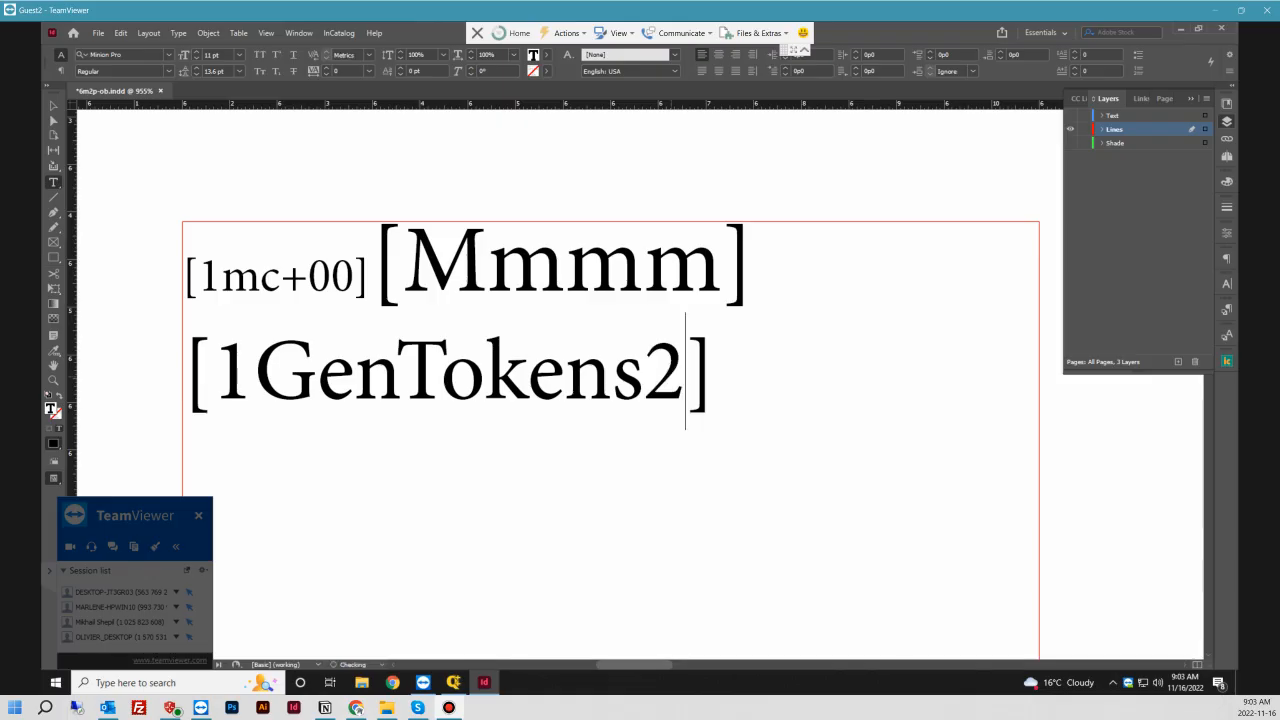
- Delete the [Mmmm] token after [1mc+00] and show the hidden characters
{"action": "left_click_drag", "start_coordinate": [372, 266], "coordinate": [752, 266]}
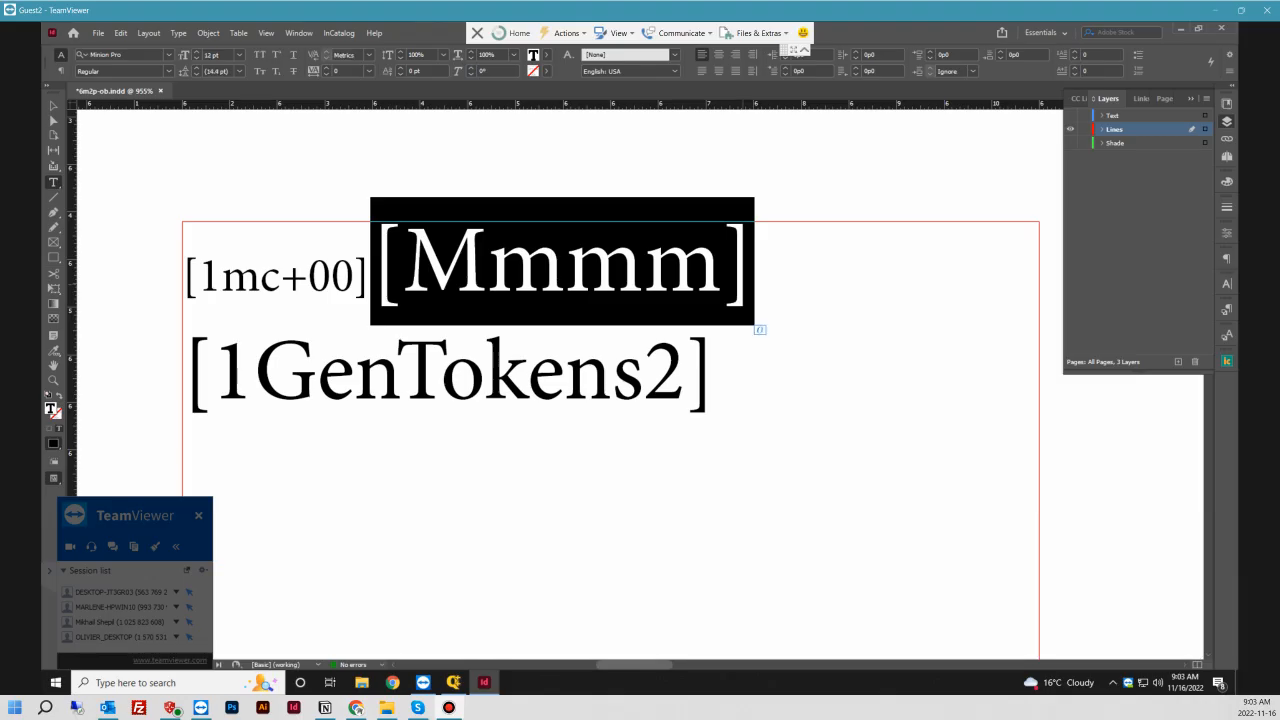
{"action": "key", "text": "BackSpace"}
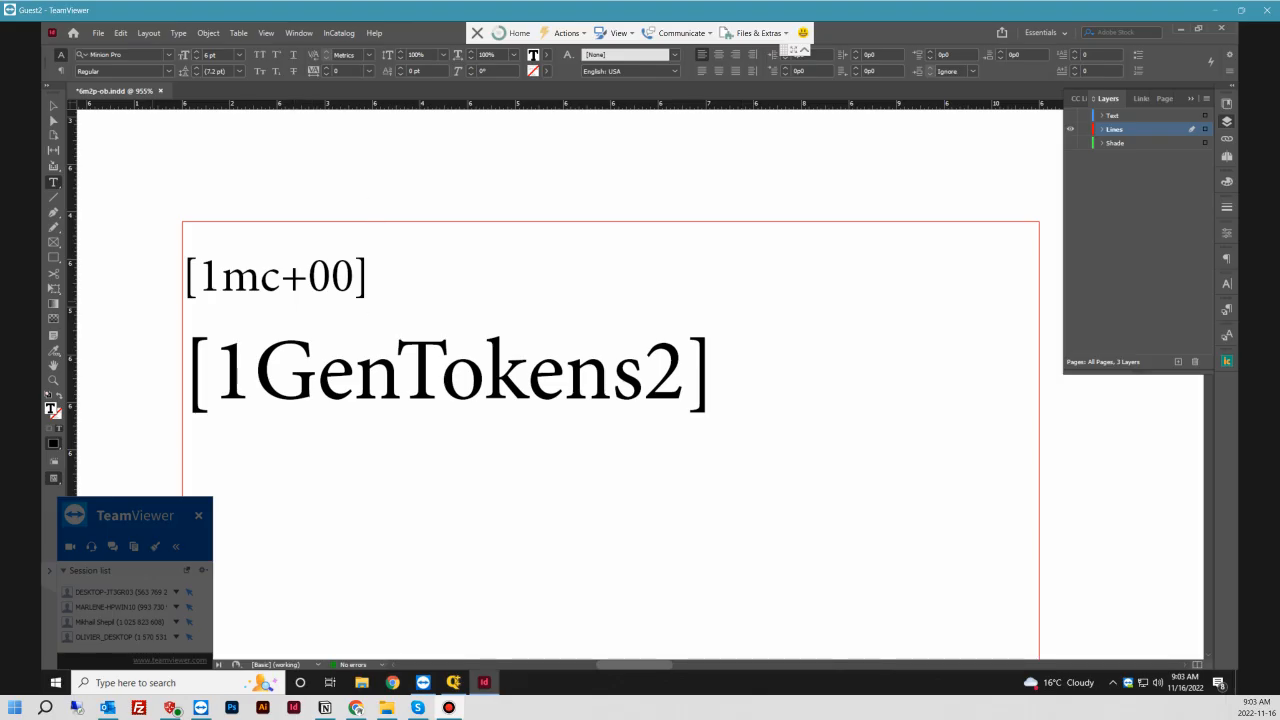
{"action": "key", "text": "ctrl+alt+i"}
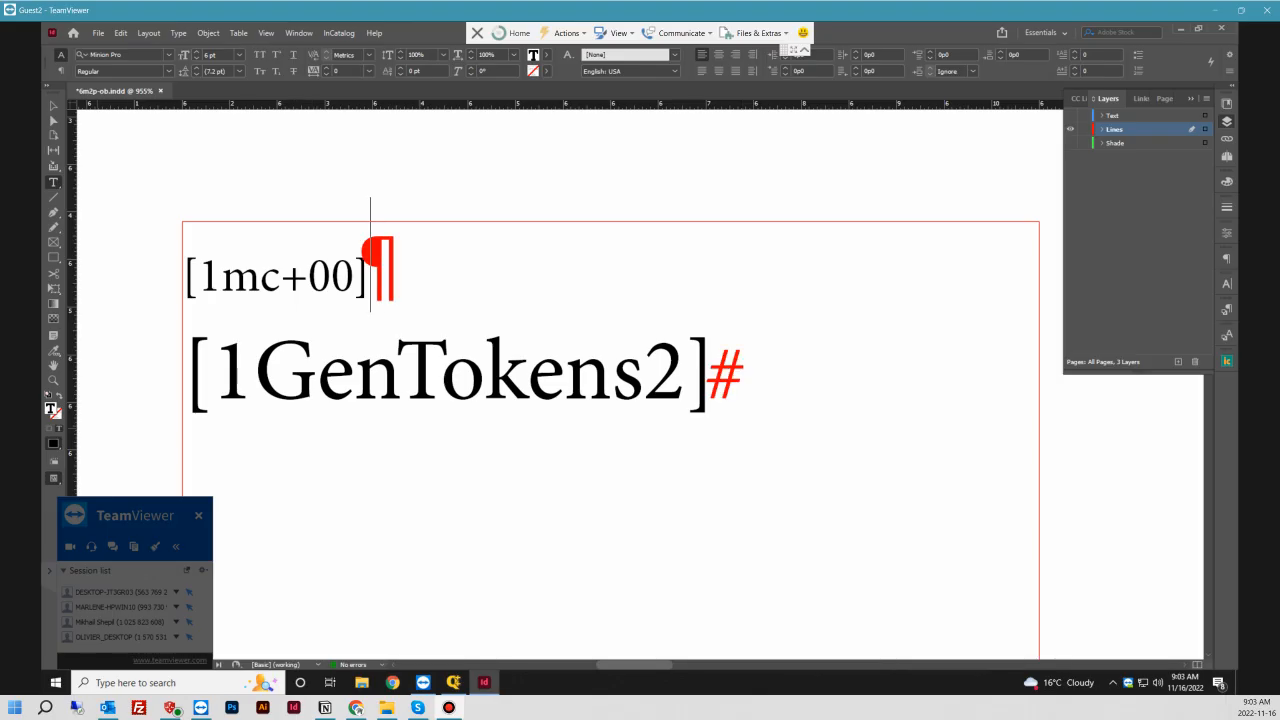
- Check the font size of the paragraph mark left after [1mc+00], and undo the deletion of the [Mmmm] token
{"action": "key", "text": "shift+Right"}
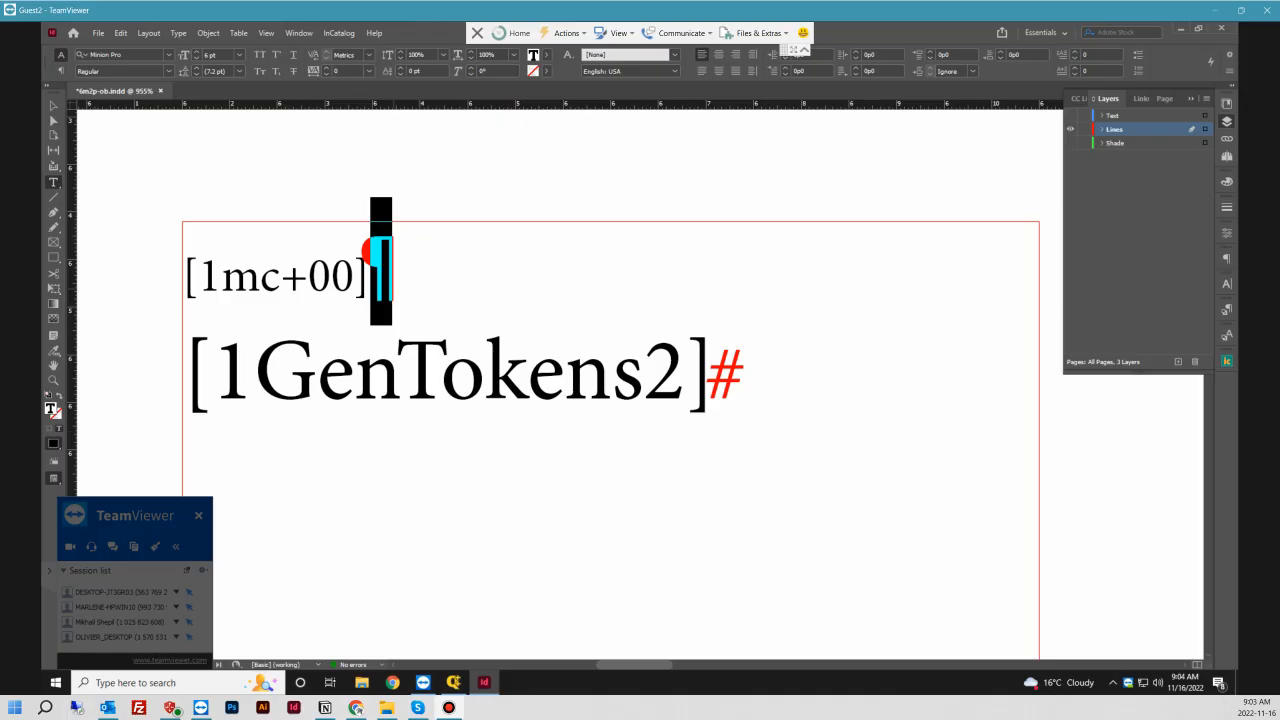
{"action": "key", "text": "Left"}
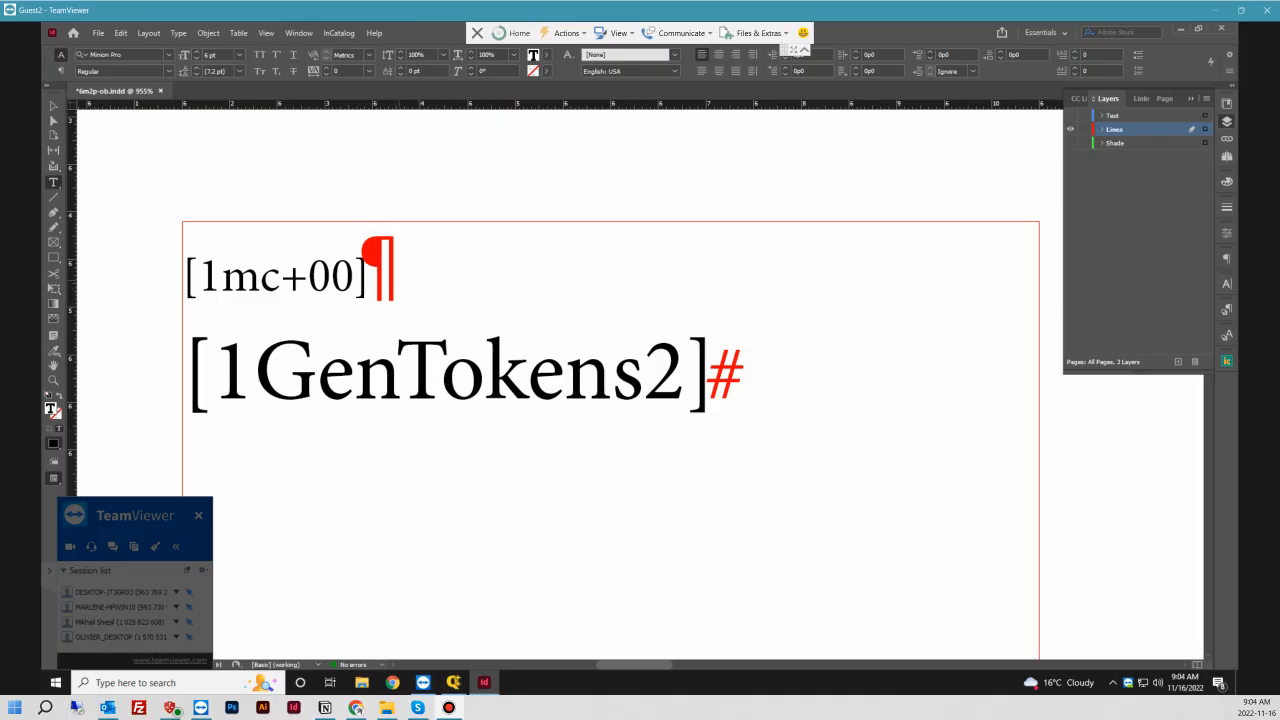
{"action": "key", "text": "shift+Right"}
{"action": "key", "text": "Left"}
{"action": "key", "text": "shift+Right"}
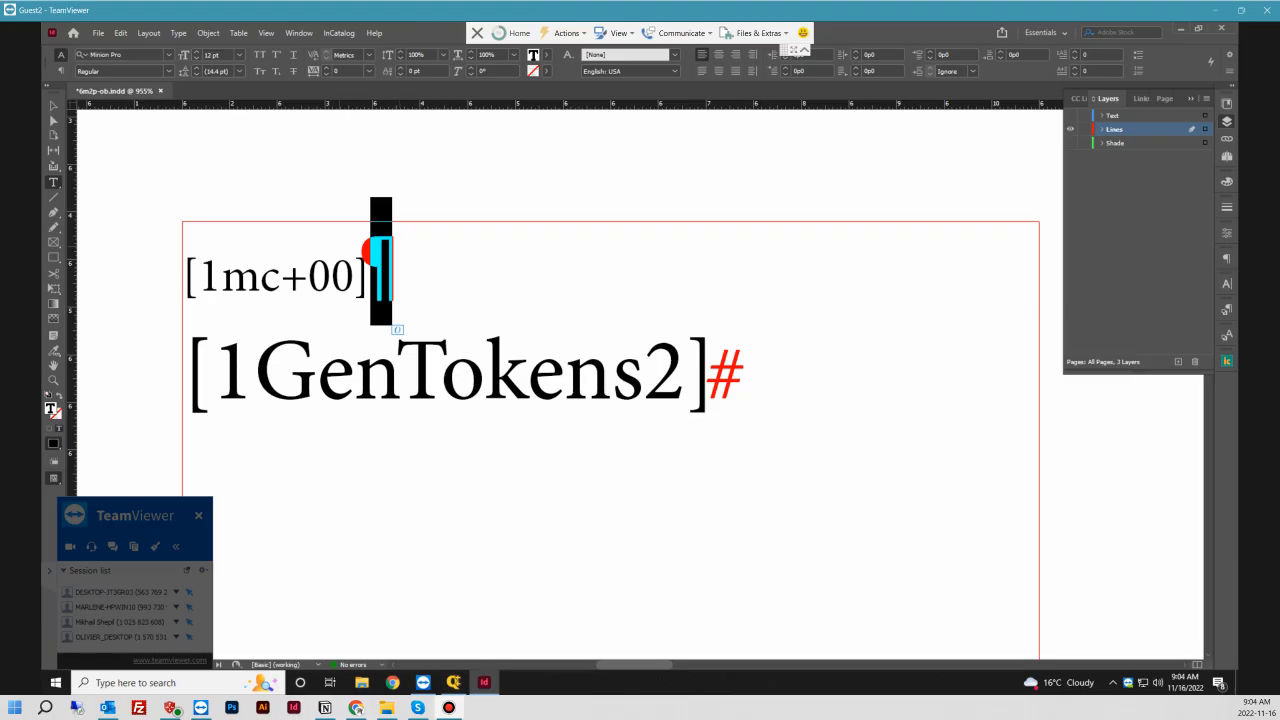
{"action": "key", "text": "ctrl+z"}
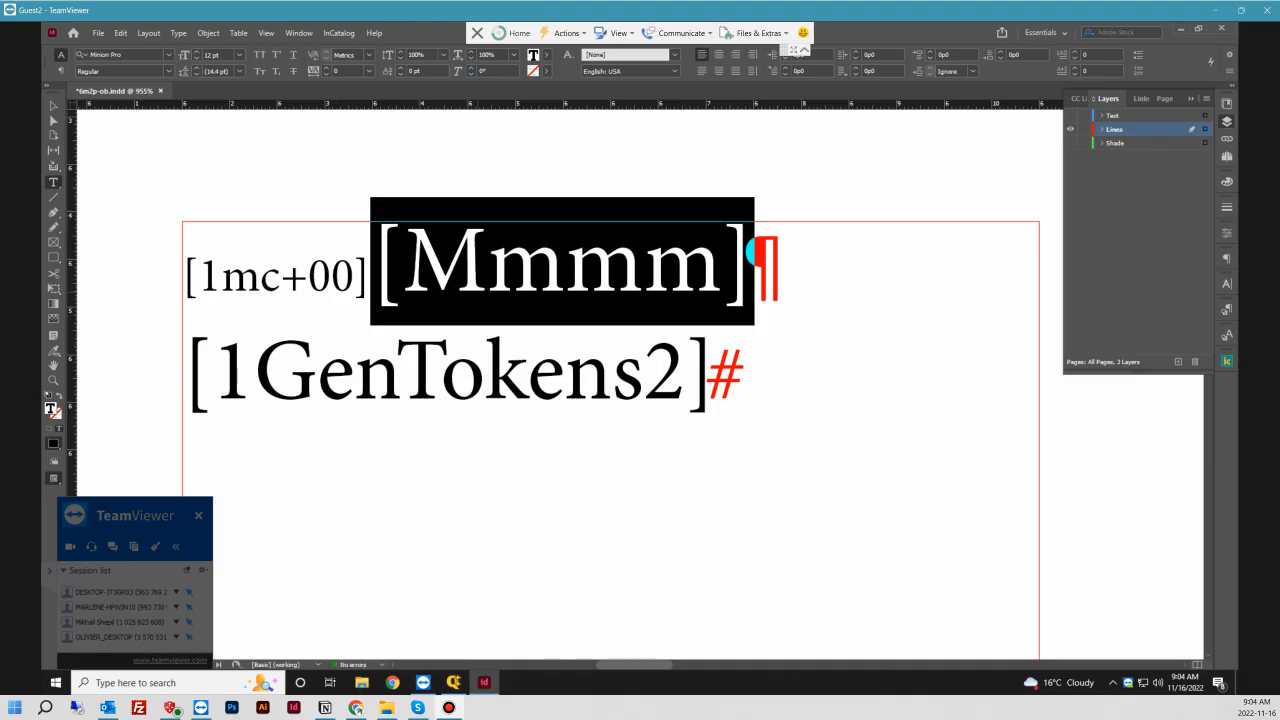
- Reduce the font size of the paragraph mark following [Mmmm] to 5 pt
{"action": "key", "text": "Right"}
{"action": "key", "text": "shift+Right"}
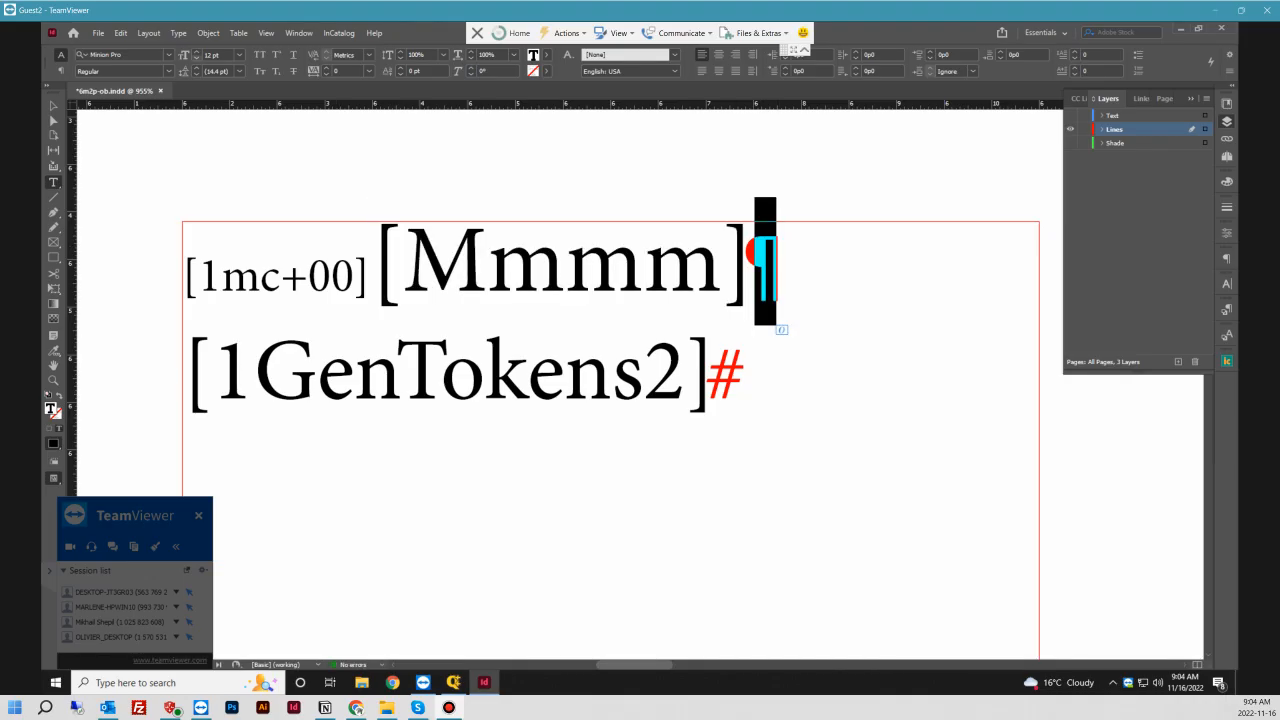
{"action": "left_click", "coordinate": [197, 59]}
{"action": "left_click", "coordinate": [197, 59]}
{"action": "left_click", "coordinate": [197, 59]}
{"action": "left_click", "coordinate": [197, 59]}
{"action": "left_click", "coordinate": [197, 59]}
{"action": "left_click", "coordinate": [197, 59]}
{"action": "left_click", "coordinate": [197, 59]}
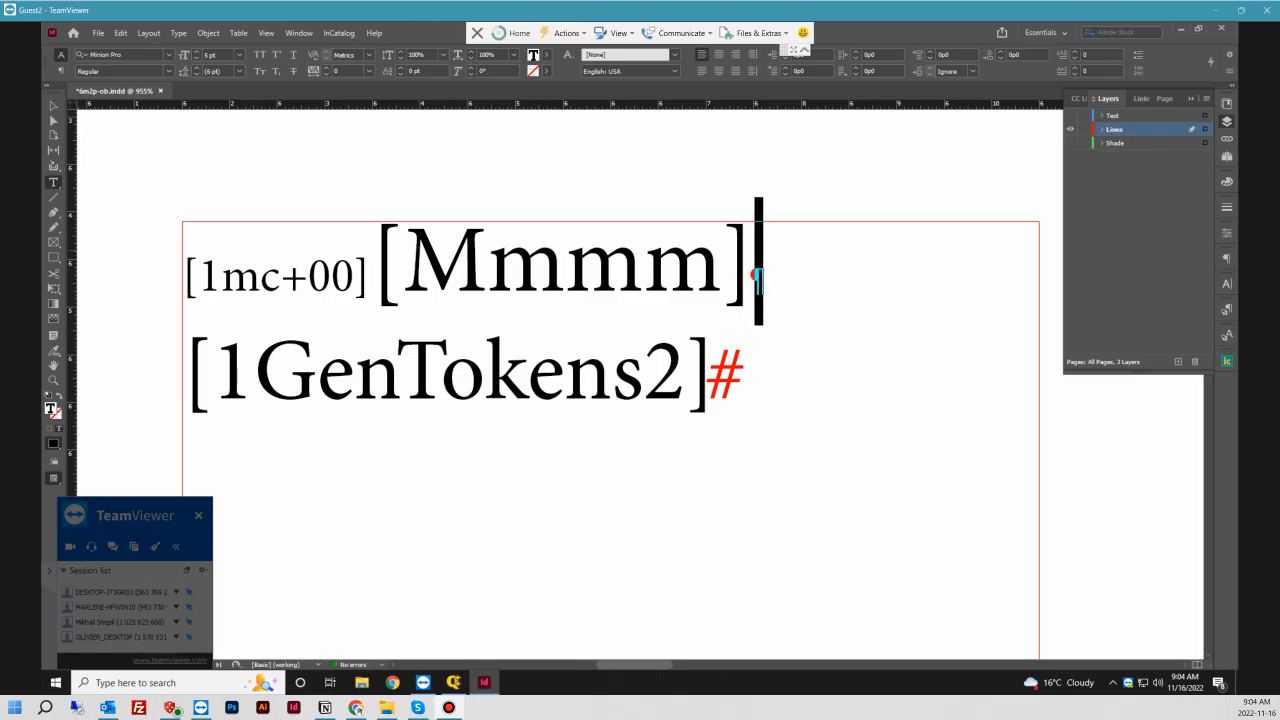
- Try deleting the [Mmmm] token with the smaller paragraph mark in place, and undo the deletion
{"action": "double_click", "coordinate": [487, 265]}
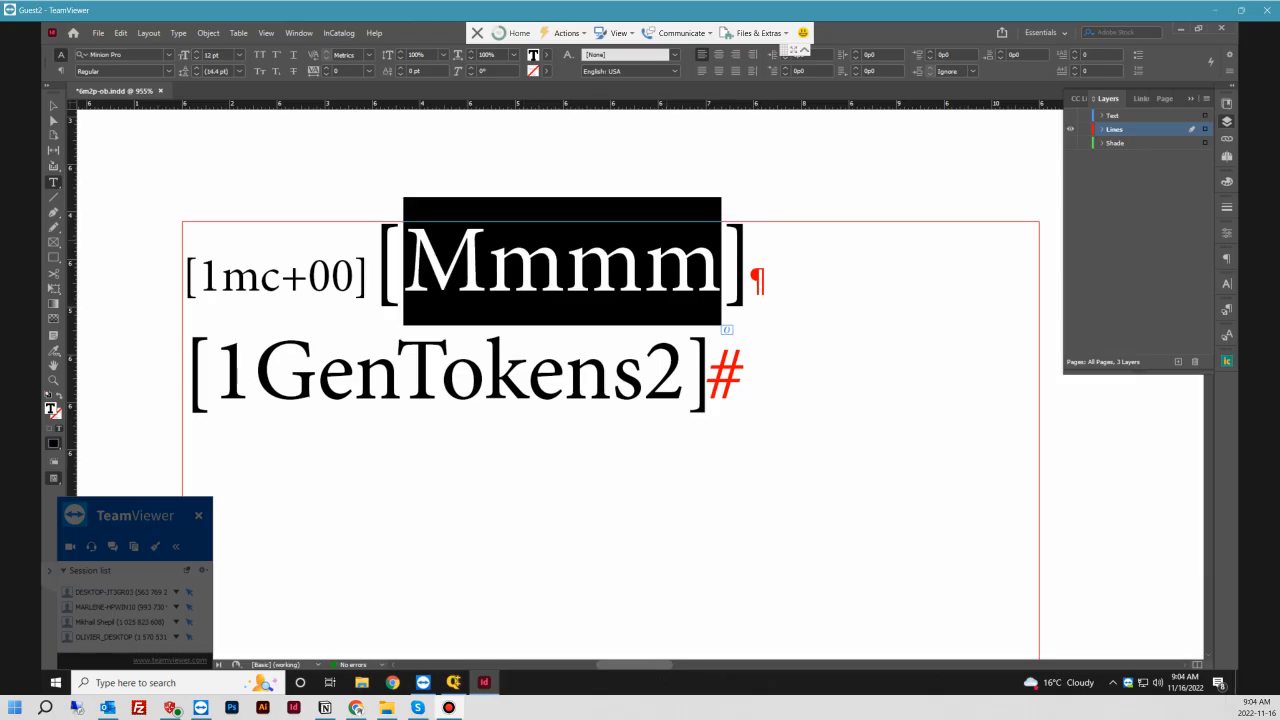
{"action": "left_click_drag", "start_coordinate": [750, 270], "coordinate": [372, 270]}
{"action": "key", "text": "BackSpace"}
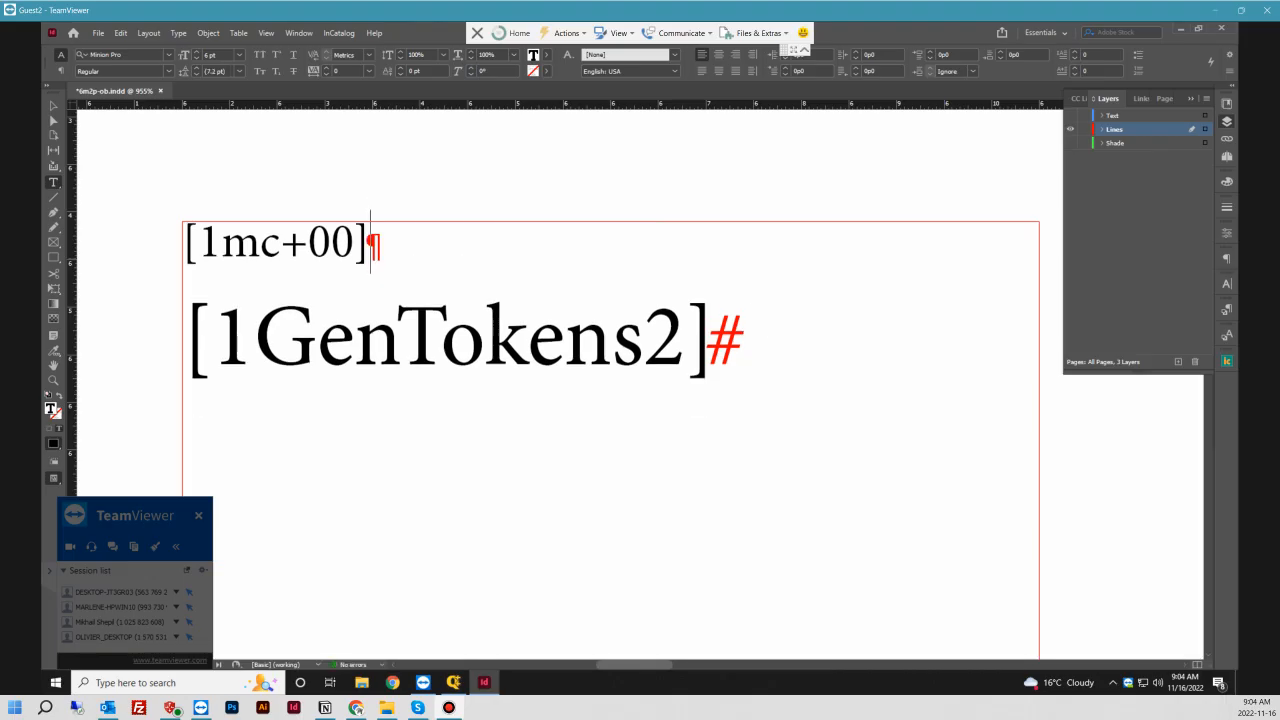
{"action": "key", "text": "ctrl+z"}
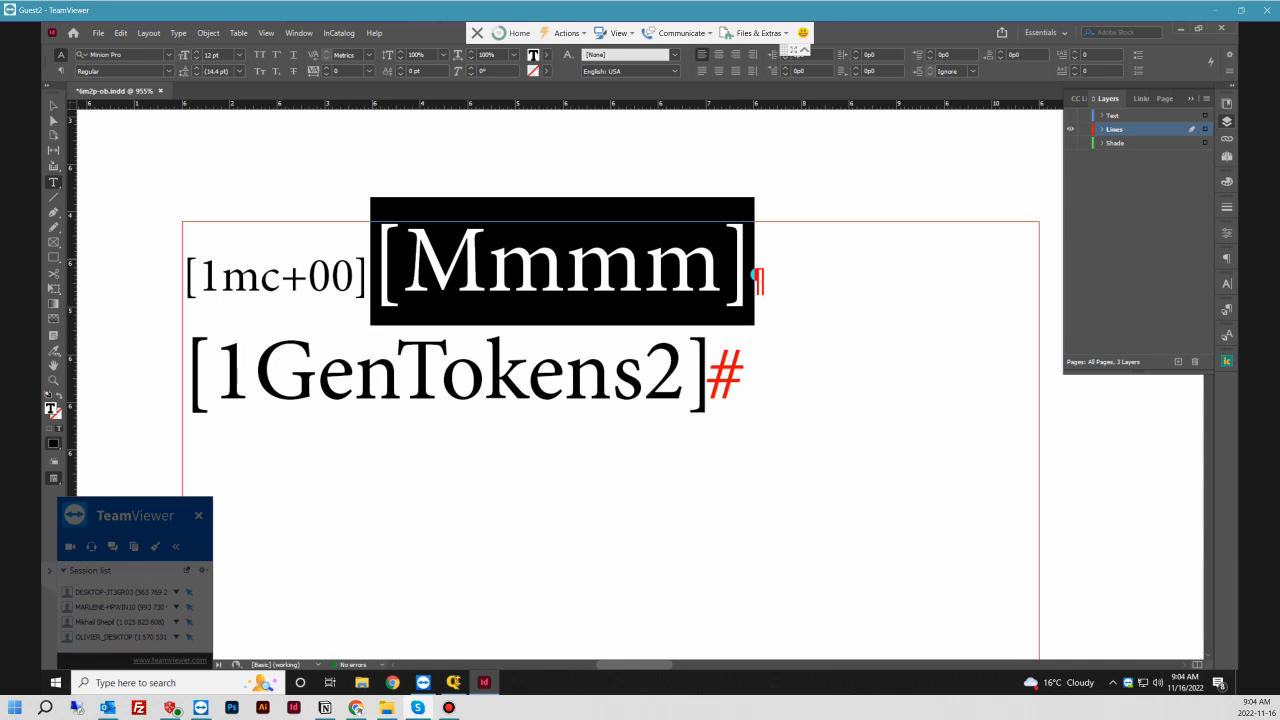
- Undo the last font size reductions on the paragraph mark after [Mmmm]
{"action": "key", "text": "ctrl+z"}
{"action": "key", "text": "ctrl+z"}
{"action": "key", "text": "ctrl+z"}
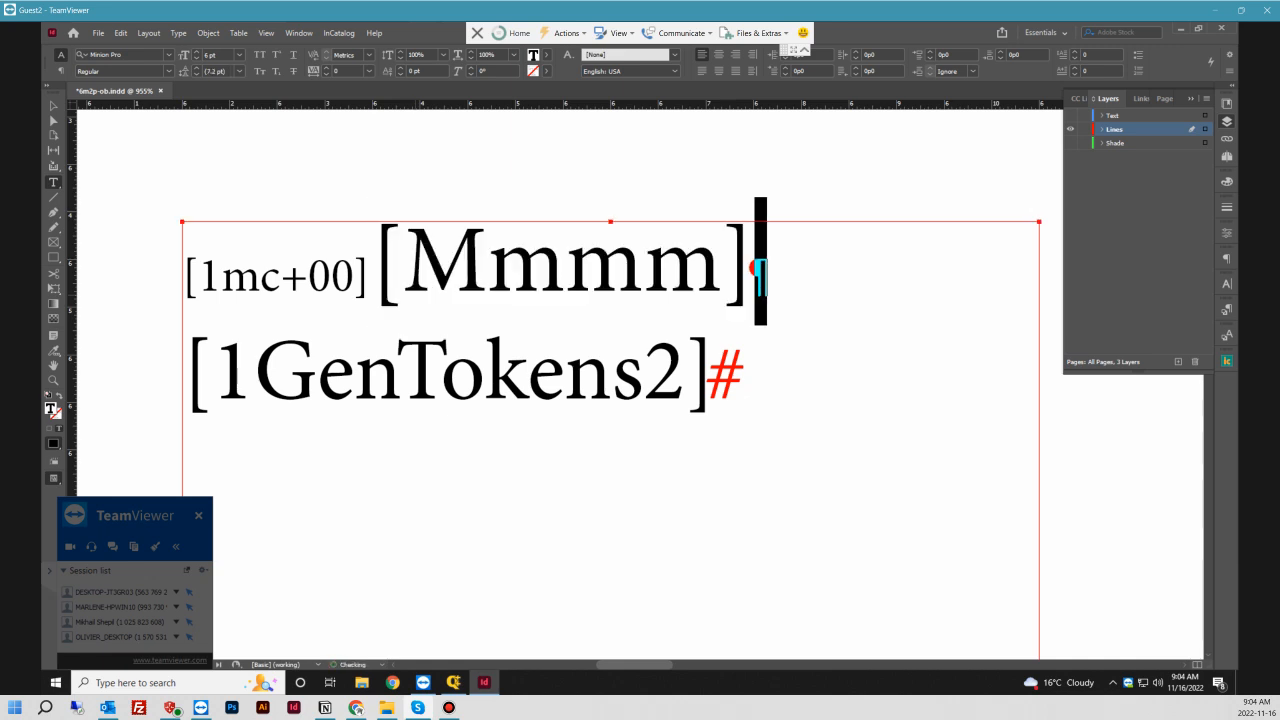
- Undo the remaining font size changes on the paragraph mark after [Mmmm], keeping the token below it as [1GenTokens2]
{"action": "key", "text": "ctrl+z"}
{"action": "key", "text": "ctrl+z"}
{"action": "key", "text": "ctrl+z"}
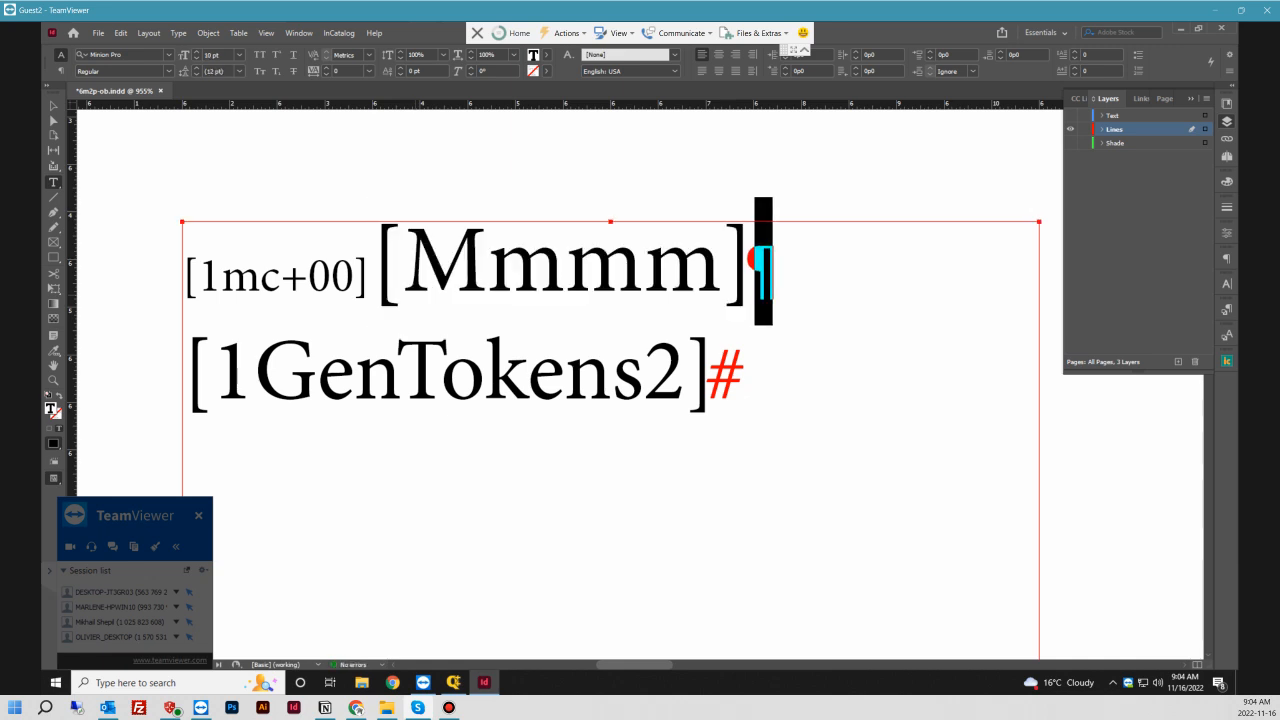
{"action": "key", "text": "ctrl+z"}
{"action": "key", "text": "ctrl+z"}
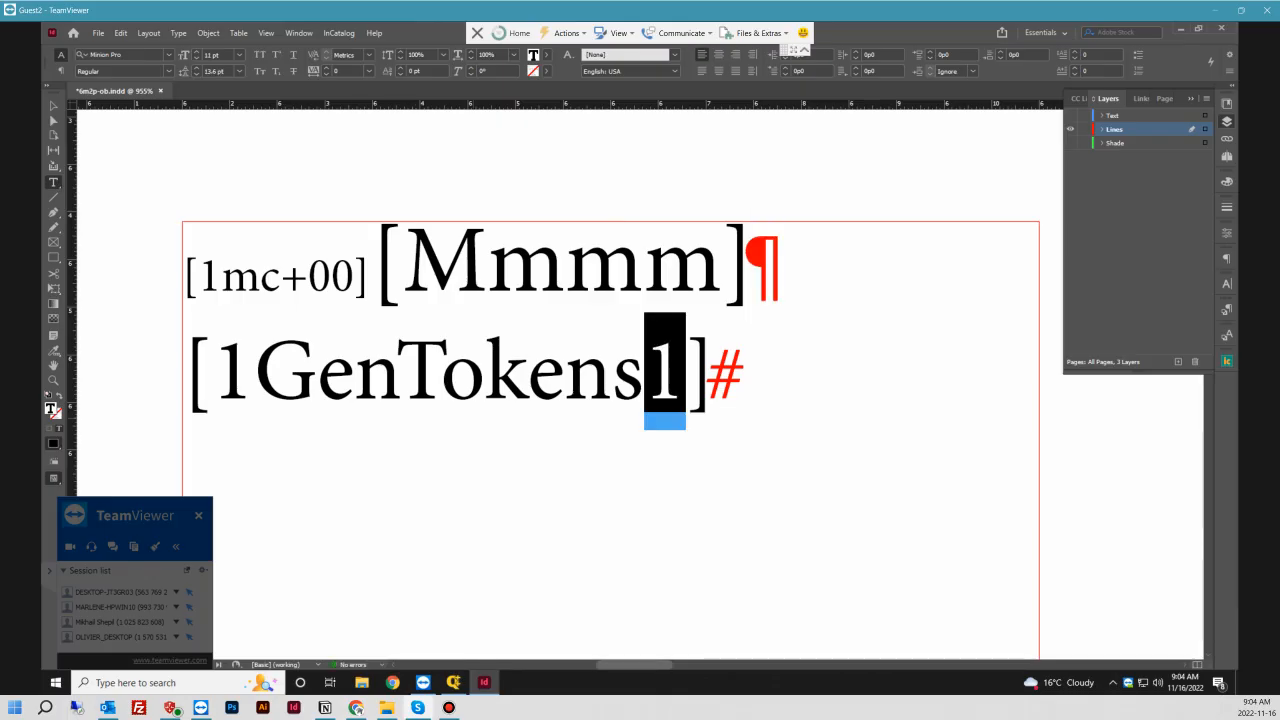
{"action": "key", "text": "ctrl+shift+z"}
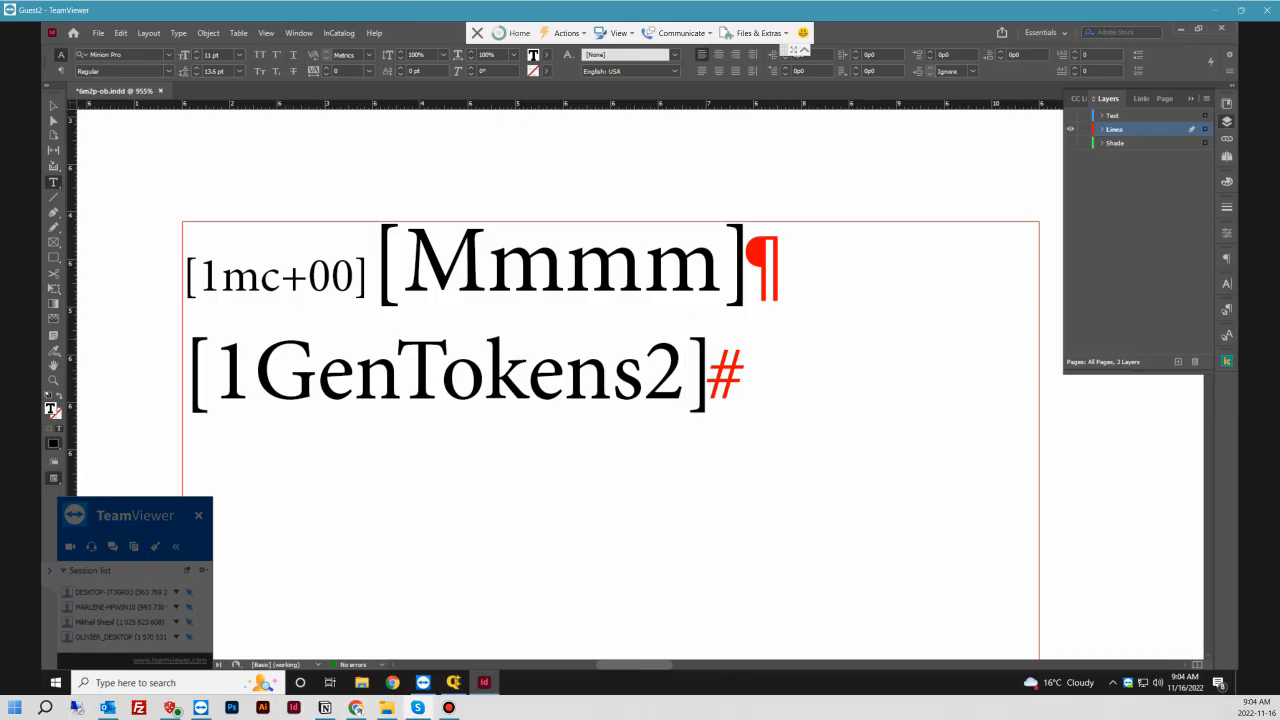
- Delete the [Mmmm] token following [1mc+00], and check the leading of the [1GenTokens2] line
{"action": "left_click_drag", "start_coordinate": [371, 265], "coordinate": [751, 262]}
{"action": "key", "text": "BackSpace"}
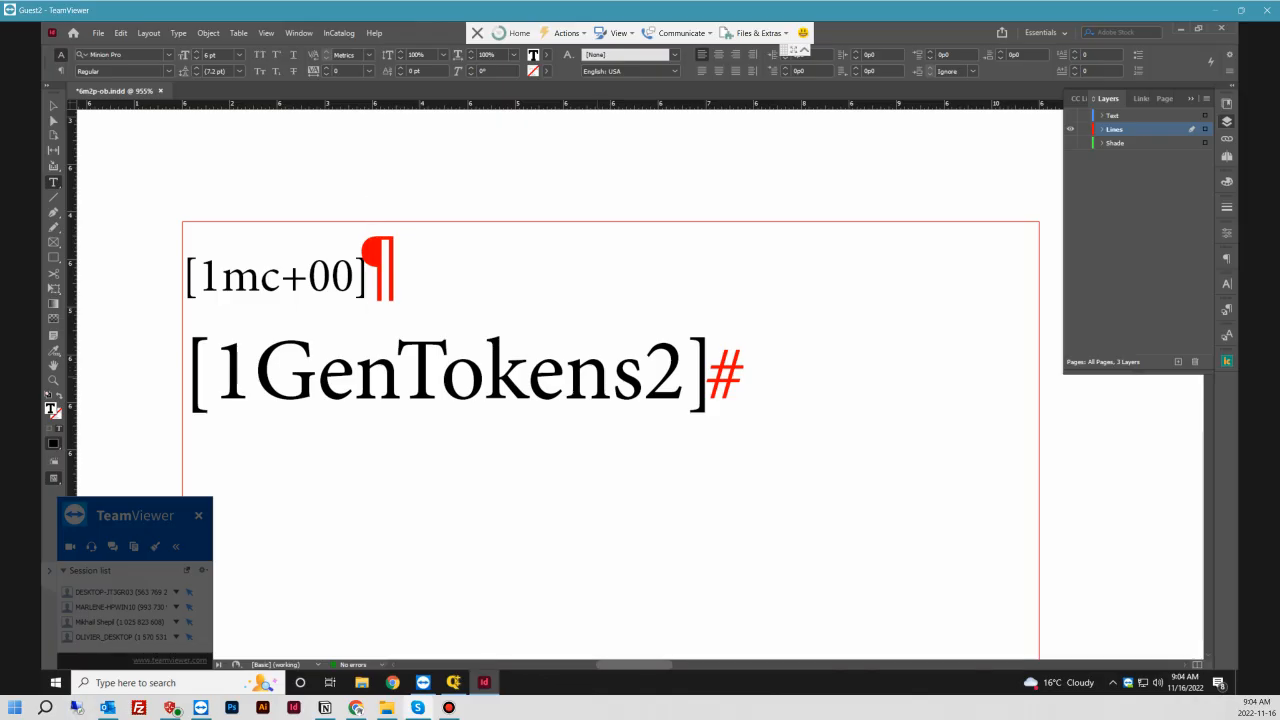
{"action": "left_click", "coordinate": [454, 682]}
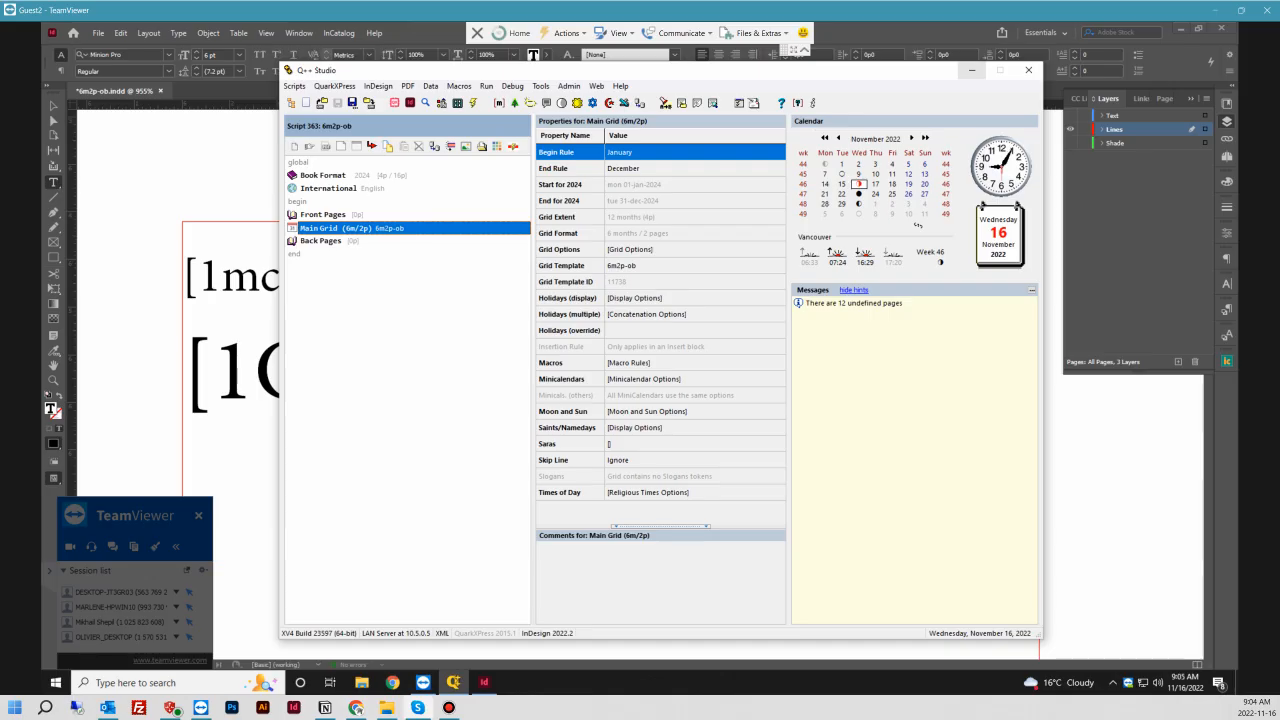
{"action": "left_click", "coordinate": [971, 70]}
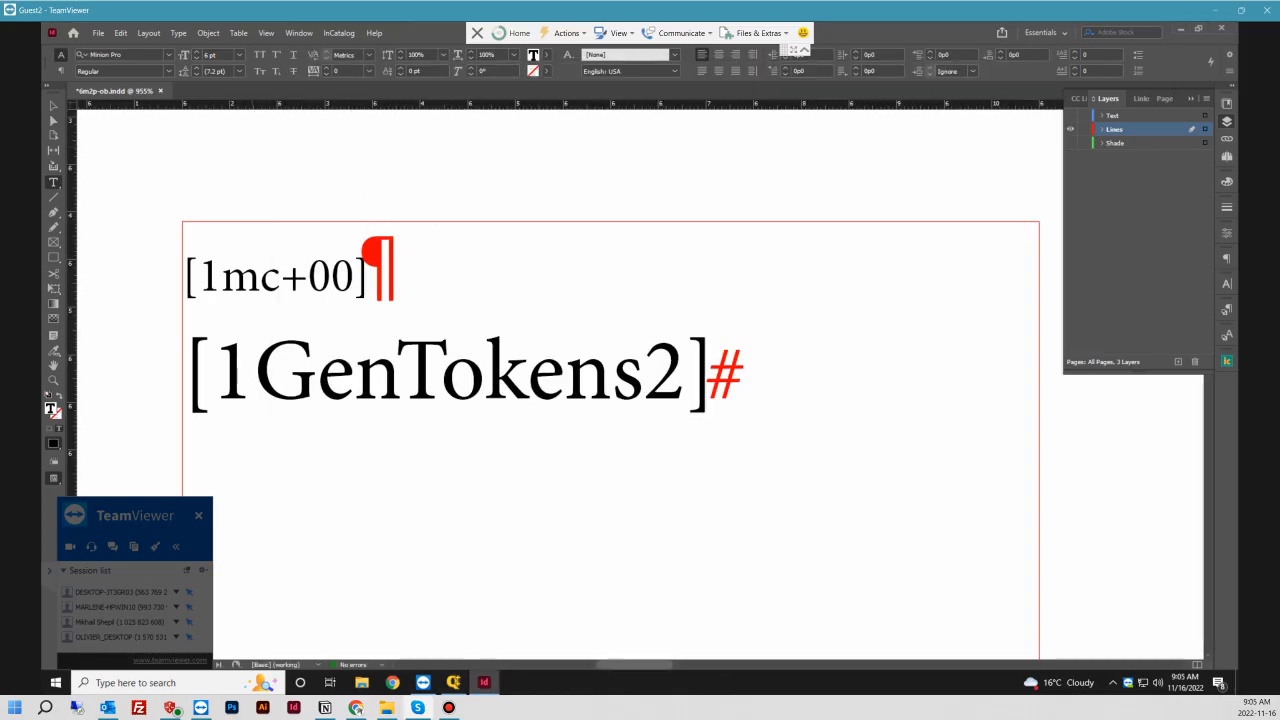
{"action": "triple_click", "coordinate": [440, 372]}
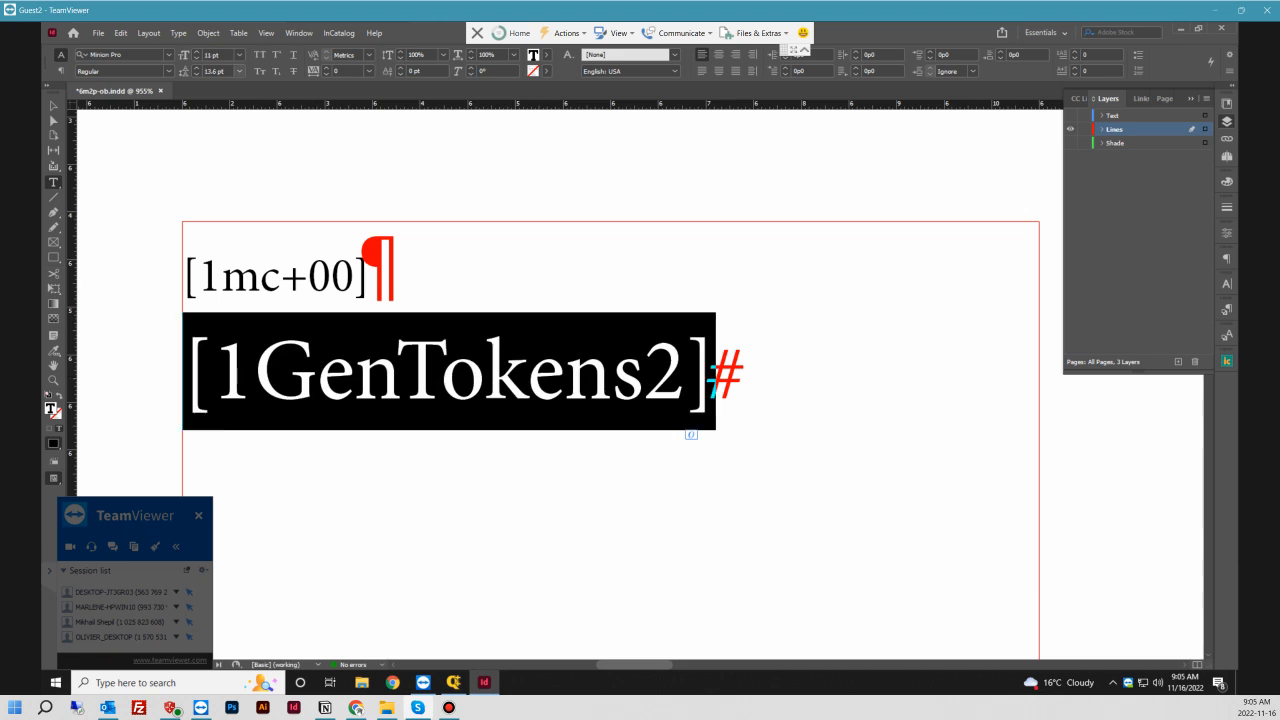
{"action": "left_click", "coordinate": [225, 71]}
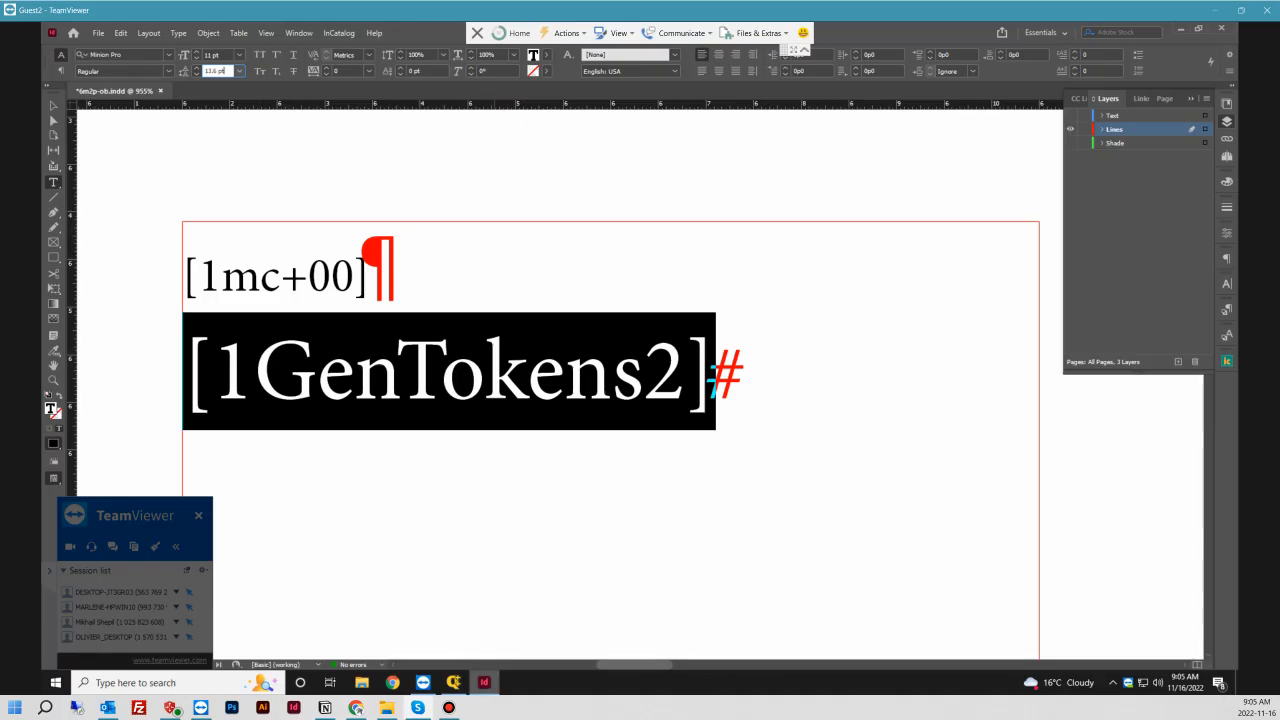
- Switch to the generated 6m2p-ob_2024.indd via Q++ Studio and inspect the first week of January on spread 2-3
{"action": "left_click", "coordinate": [454, 682]}
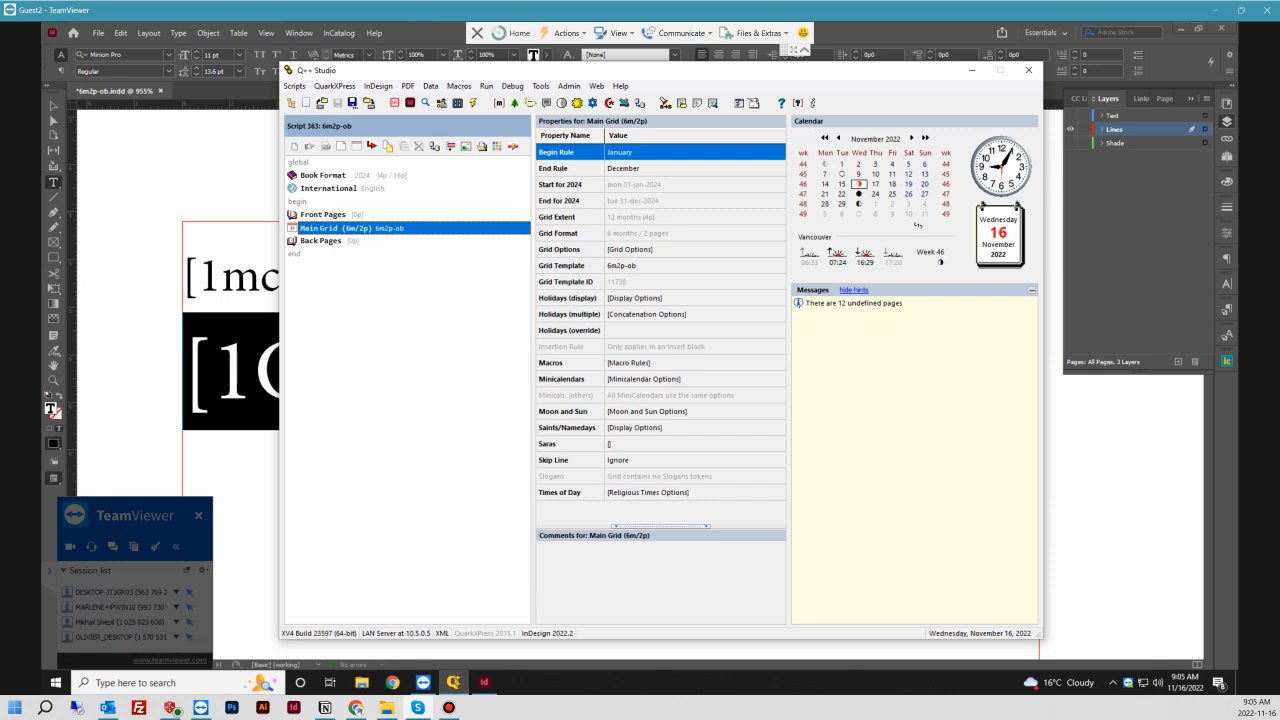
{"action": "left_click", "coordinate": [484, 682]}
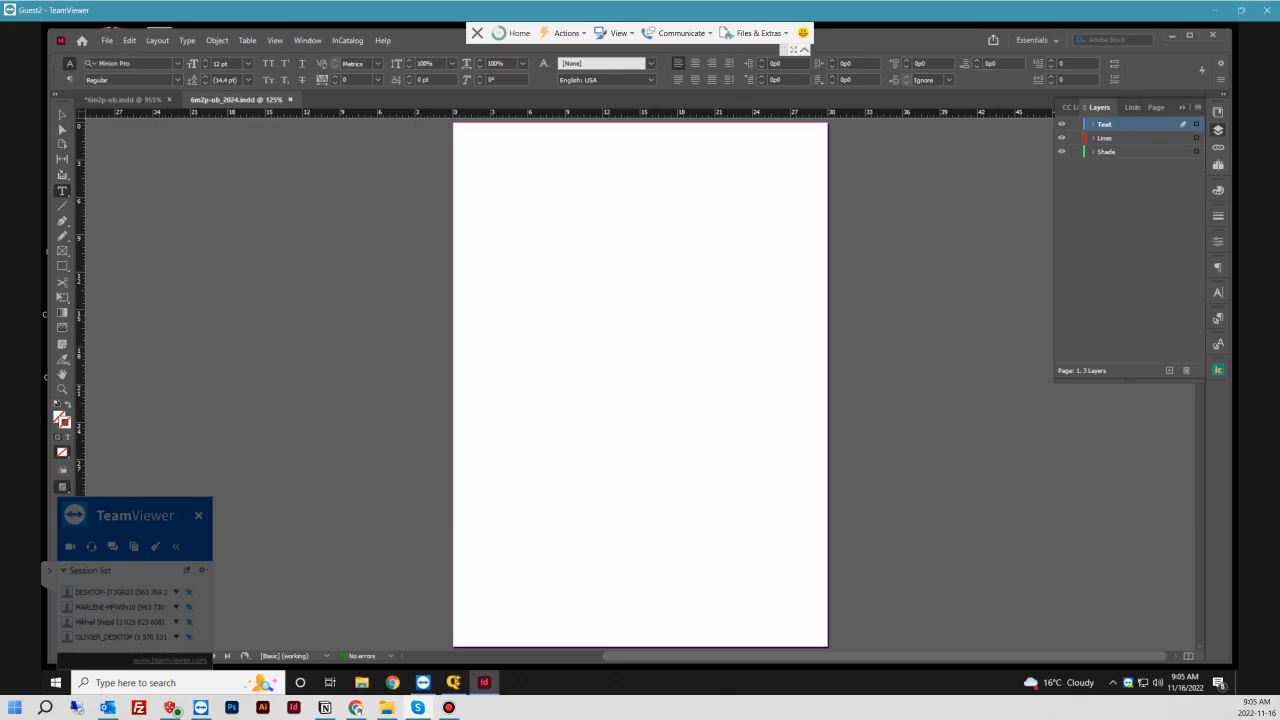
{"action": "left_click", "coordinate": [1155, 107]}
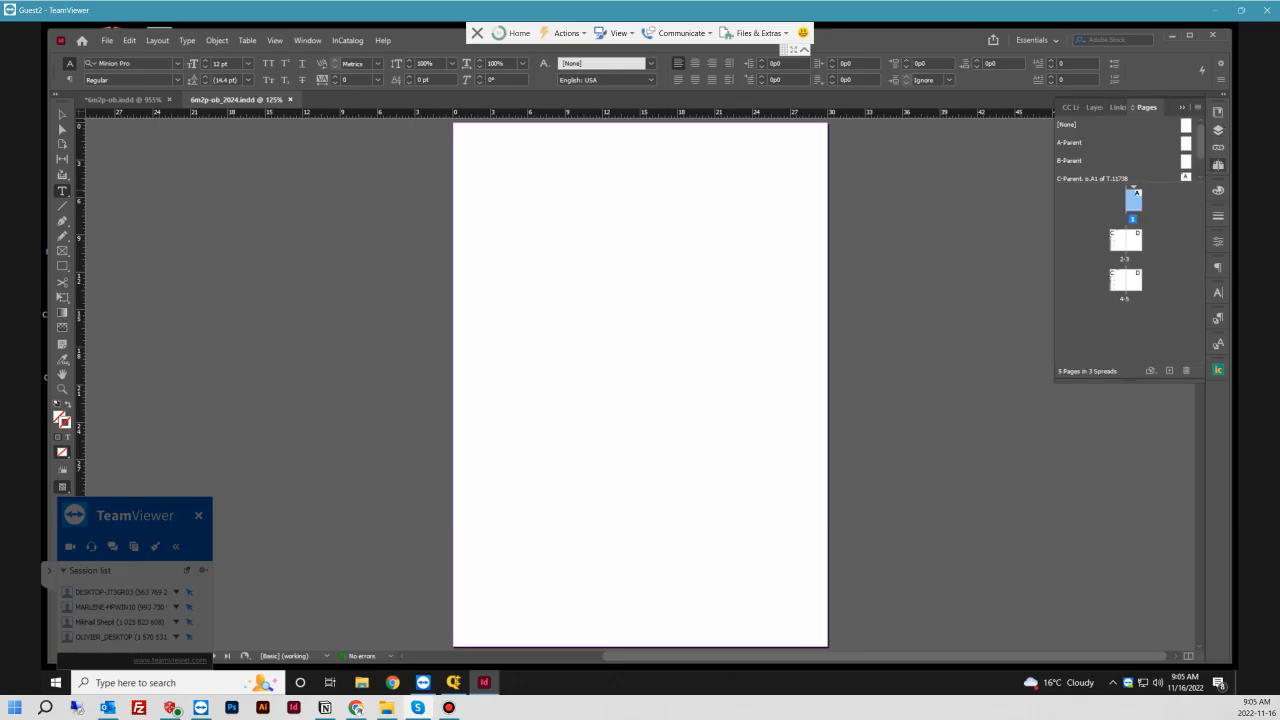
{"action": "double_click", "coordinate": [1125, 240]}
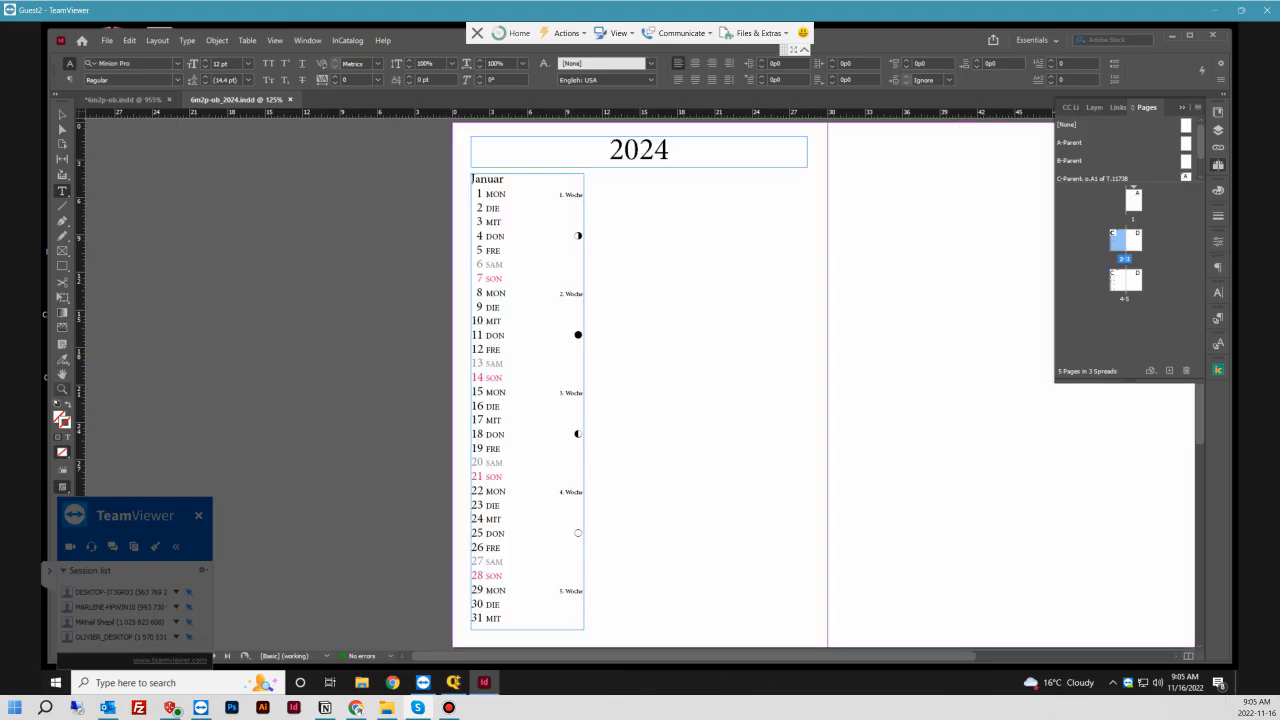
{"action": "left_click", "coordinate": [63, 389]}
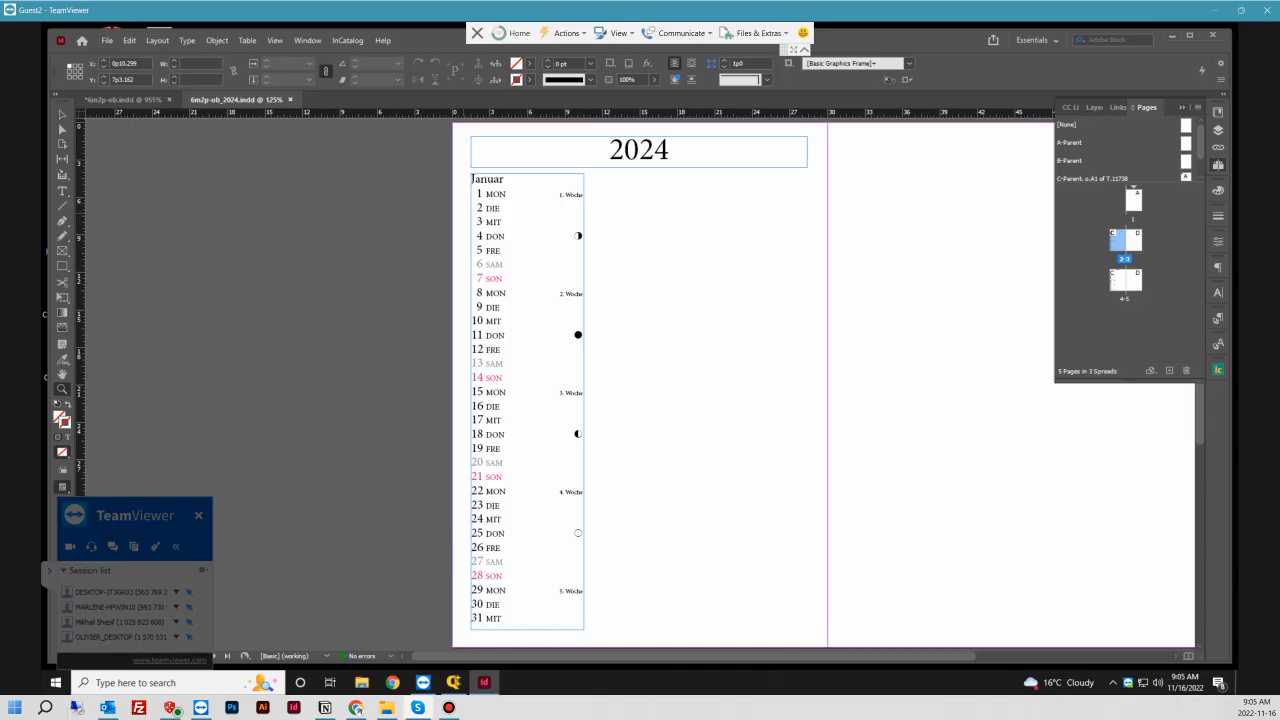
{"action": "left_click_drag", "start_coordinate": [462, 212], "coordinate": [634, 300]}
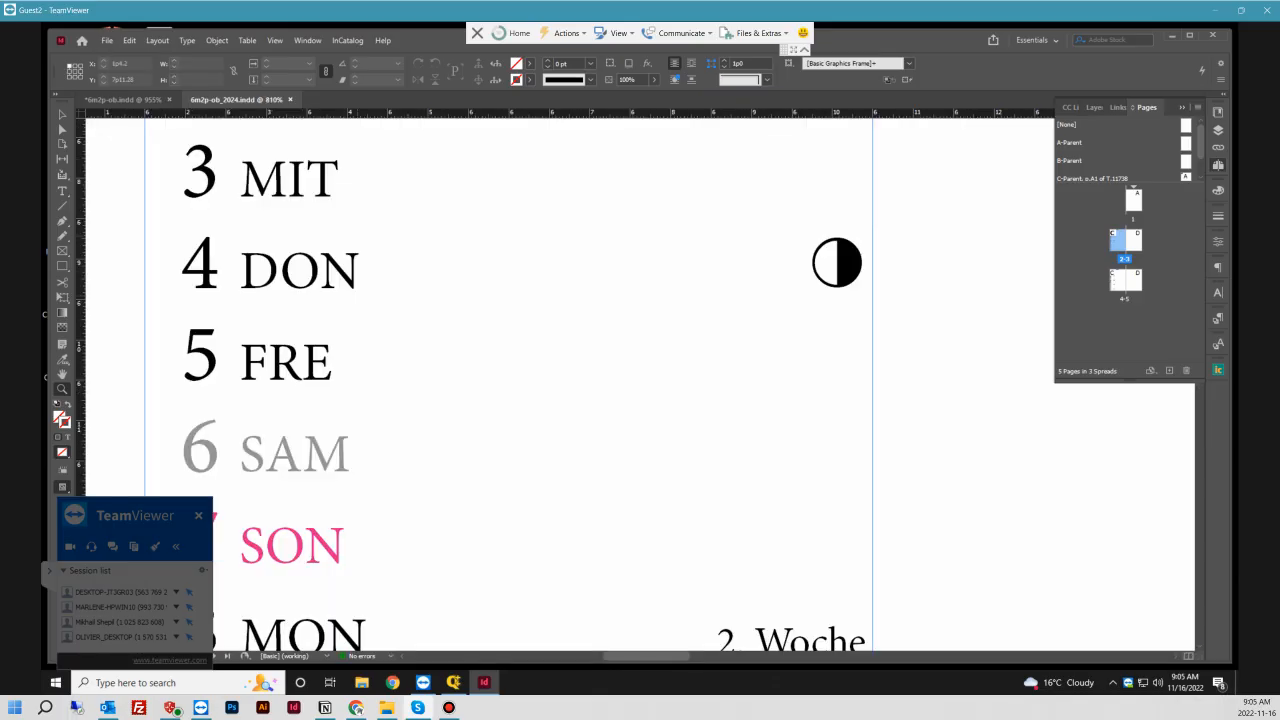
- Select the January day lines from 3 MIT to 7 SON and open their Paragraph Rules settings
{"action": "key", "text": "t"}
{"action": "mouse_move", "coordinate": [152, 180]}
{"action": "left_mouse_down"}
{"action": "mouse_move", "coordinate": [186, 184]}
{"action": "mouse_move", "coordinate": [450, 362]}
{"action": "mouse_move", "coordinate": [820, 455]}
{"action": "mouse_move", "coordinate": [871, 596]}
{"action": "left_mouse_up"}
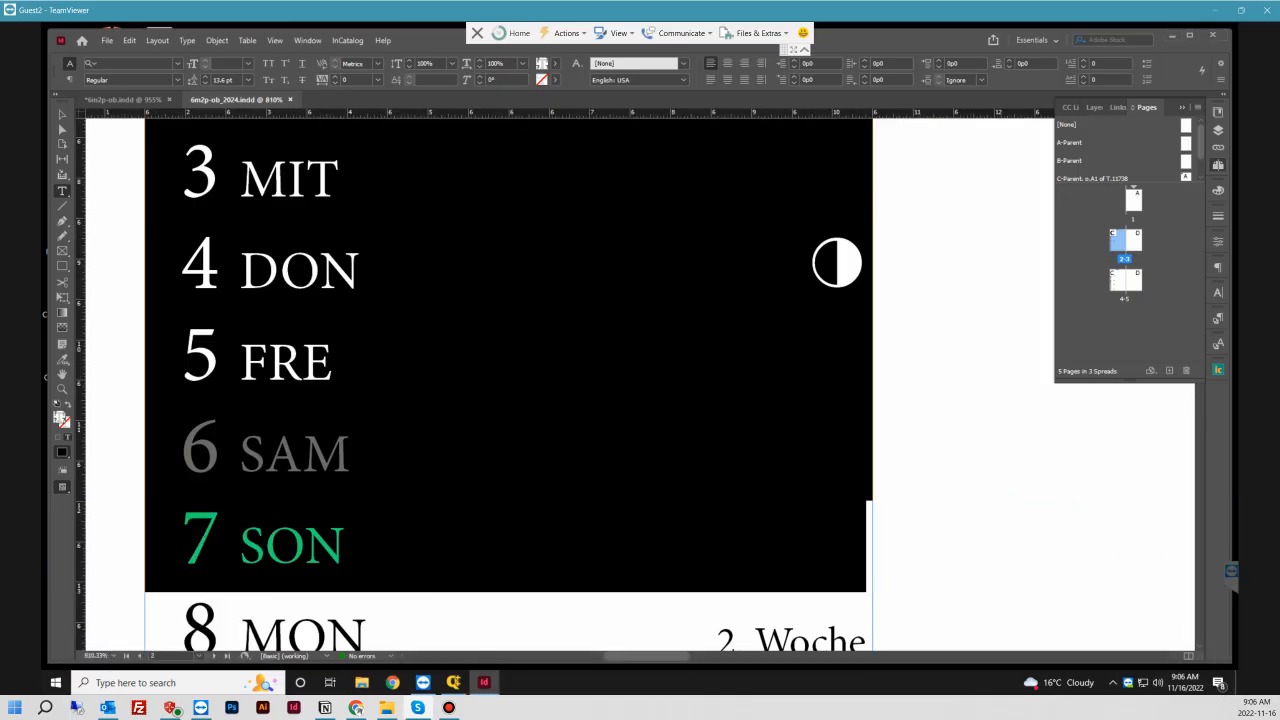
{"action": "left_click", "coordinate": [1221, 80]}
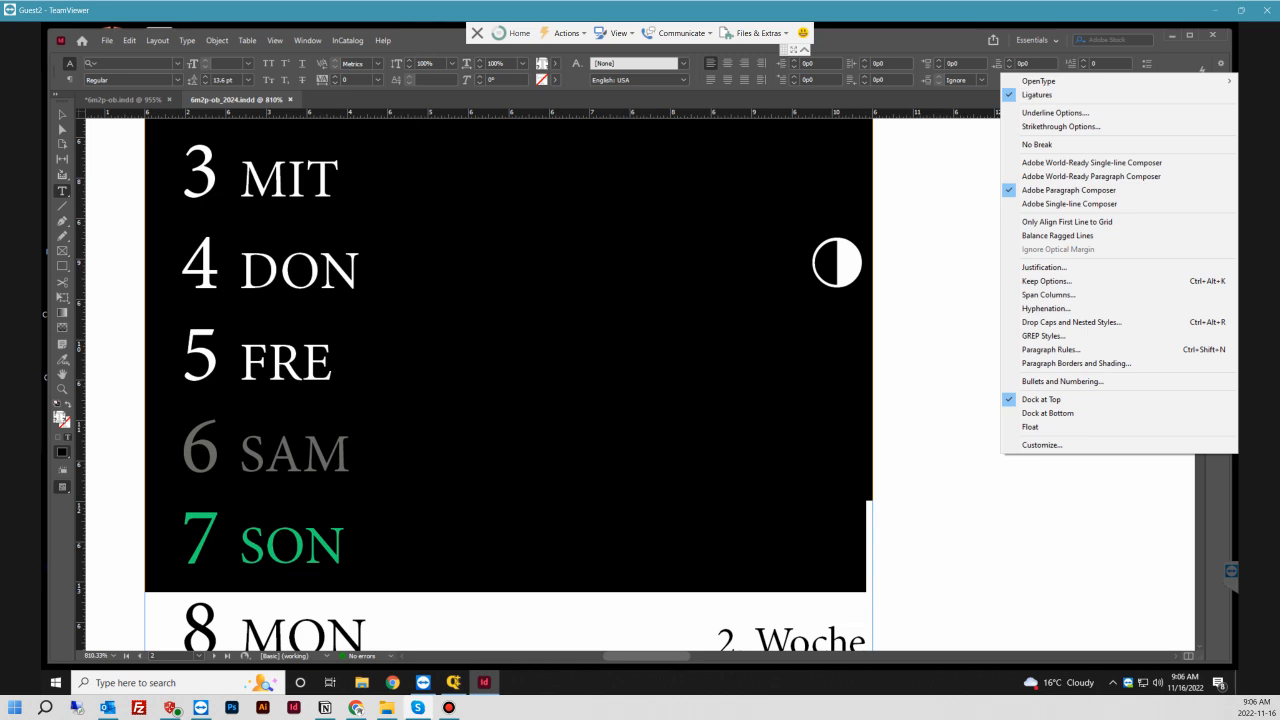
{"action": "key", "text": "Escape"}
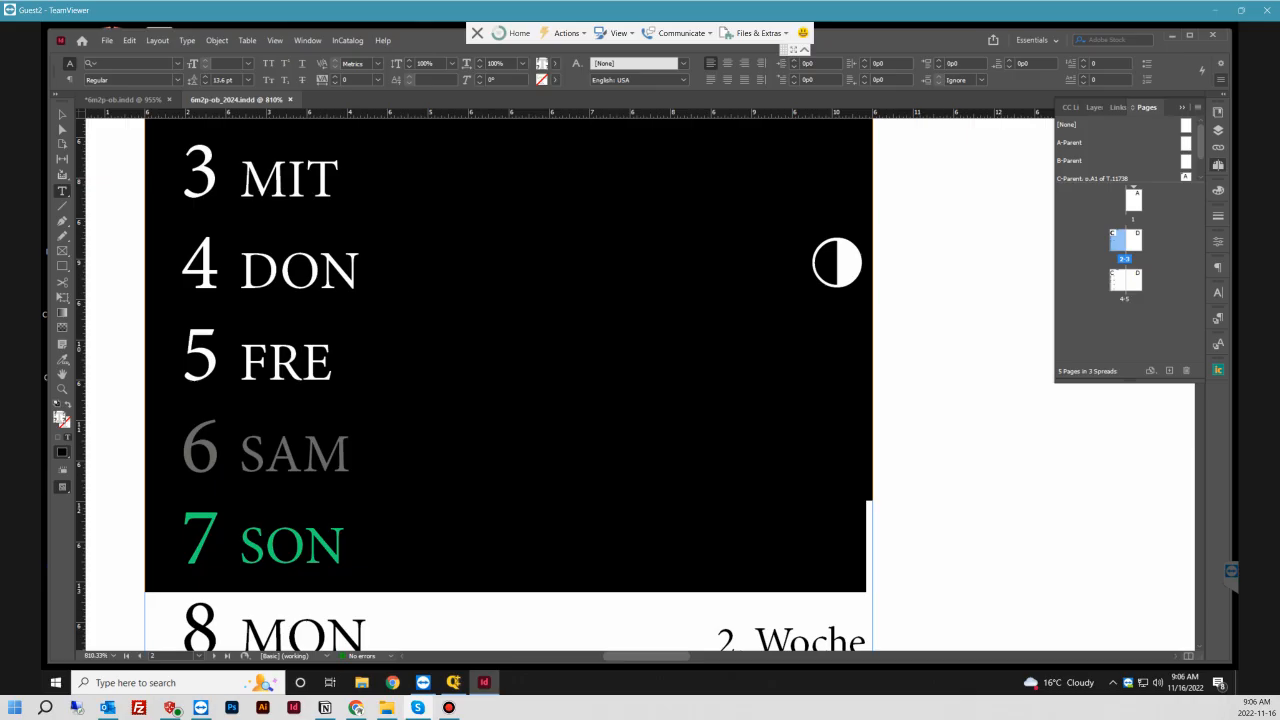
{"action": "left_click", "coordinate": [1221, 63]}
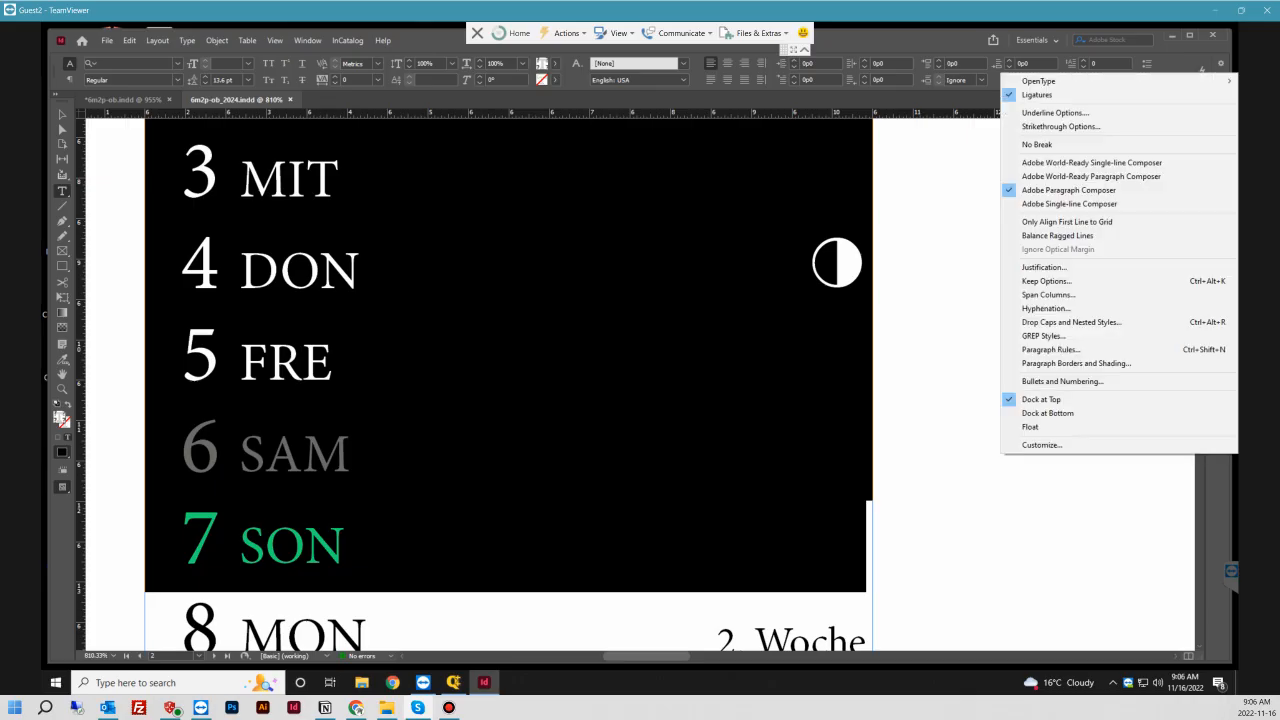
{"action": "key", "text": "Escape"}
{"action": "left_click", "coordinate": [1221, 63]}
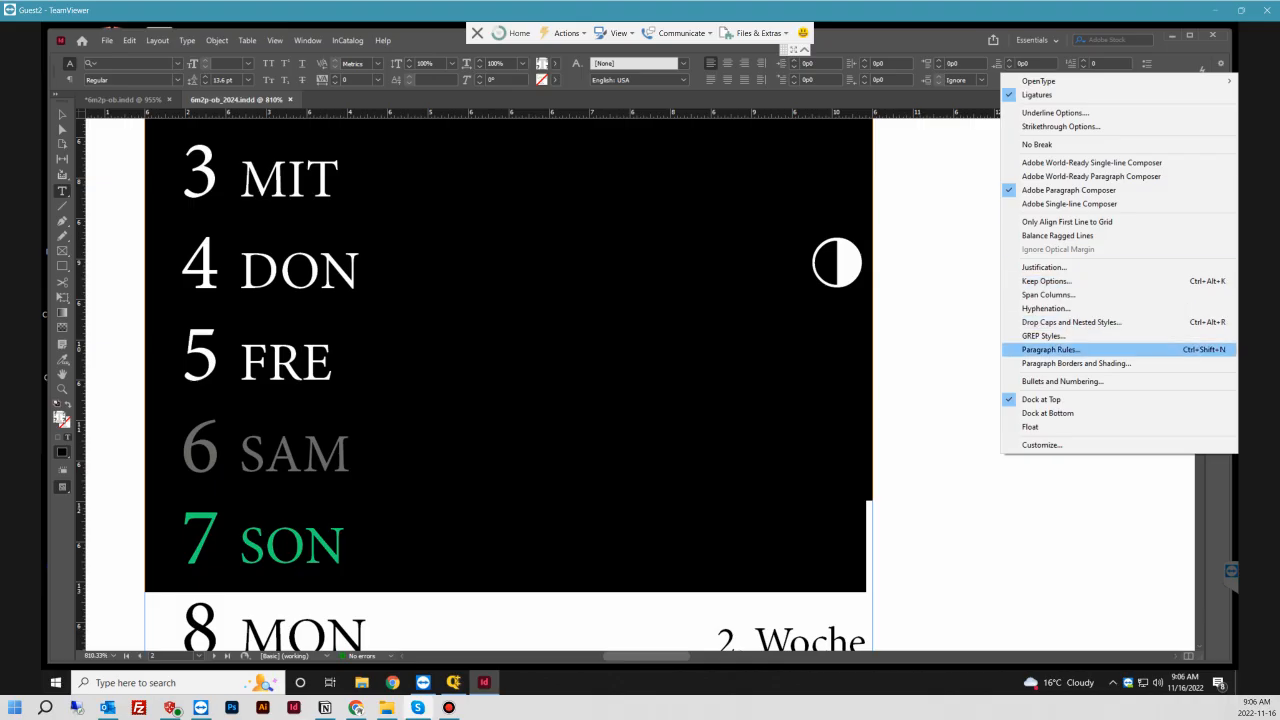
{"action": "left_click", "coordinate": [1051, 350]}
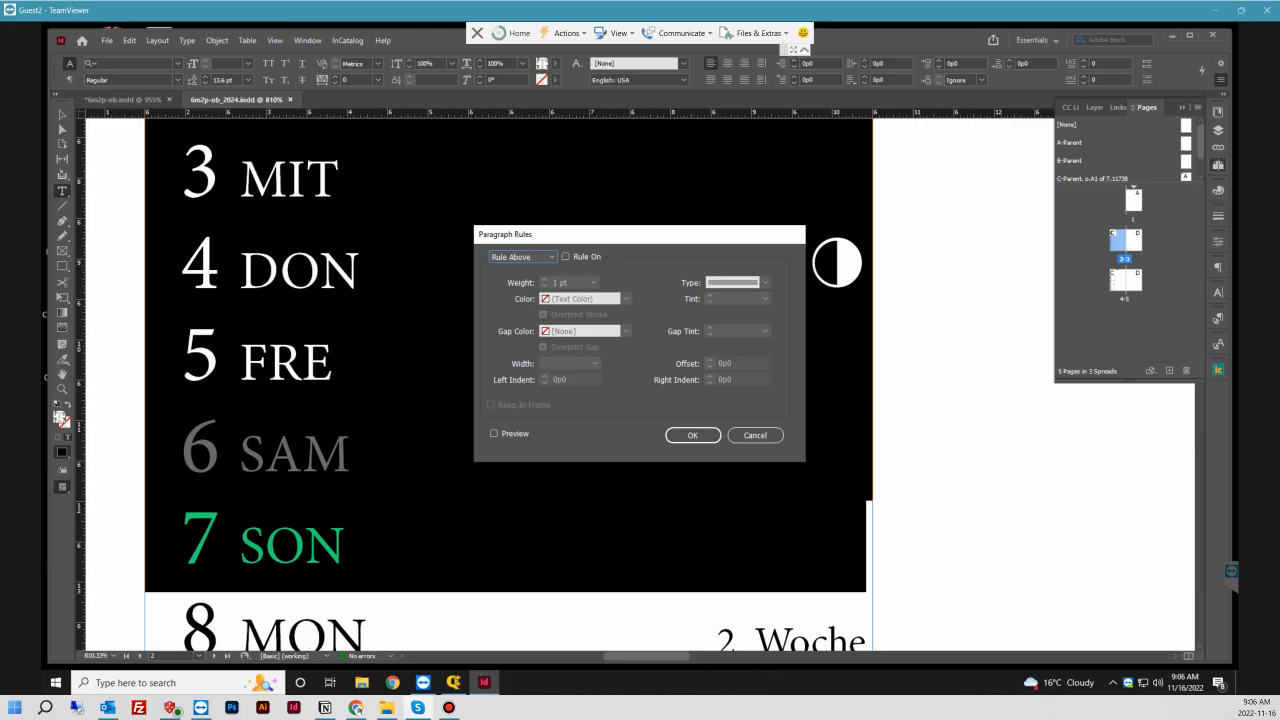
{"action": "left_click_drag", "start_coordinate": [560, 234], "coordinate": [712, 229]}
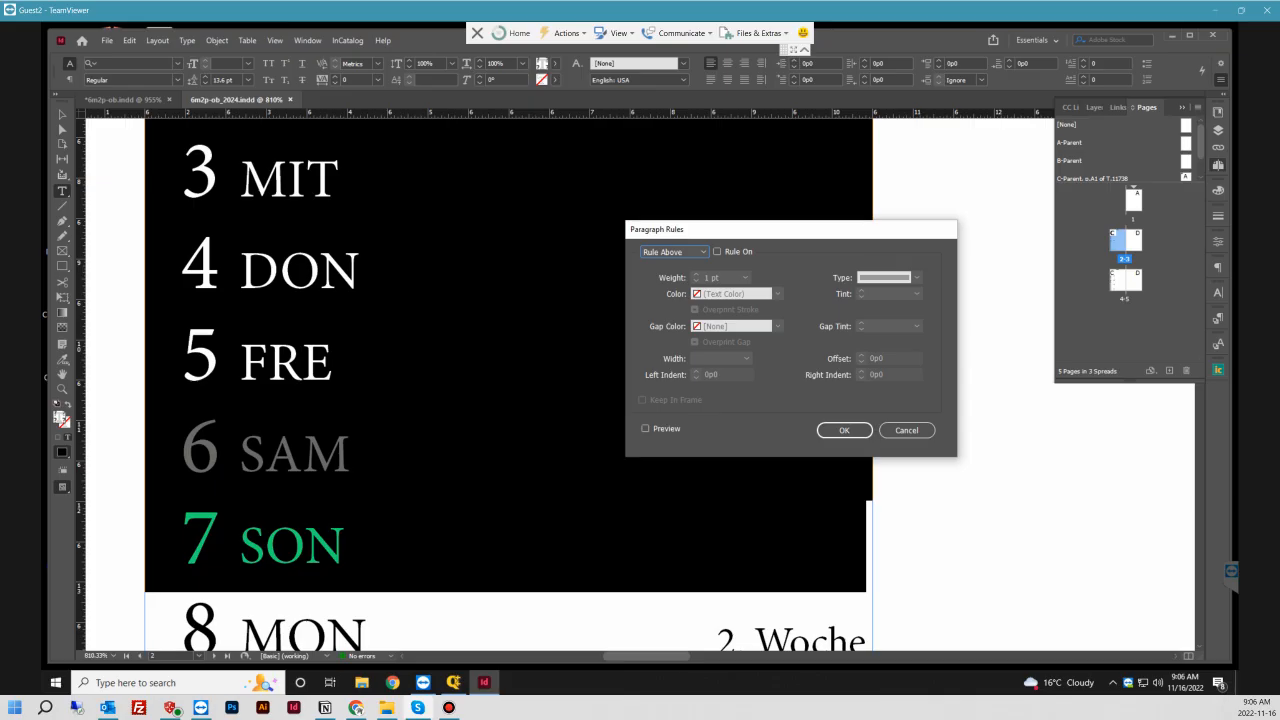
- Try a rule above the selected paragraphs with a weight of 13.6 pt
{"action": "left_click", "coordinate": [675, 252]}
{"action": "left_click", "coordinate": [673, 278]}
{"action": "left_click", "coordinate": [675, 252]}
{"action": "left_click", "coordinate": [665, 266]}
{"action": "left_click", "coordinate": [718, 252]}
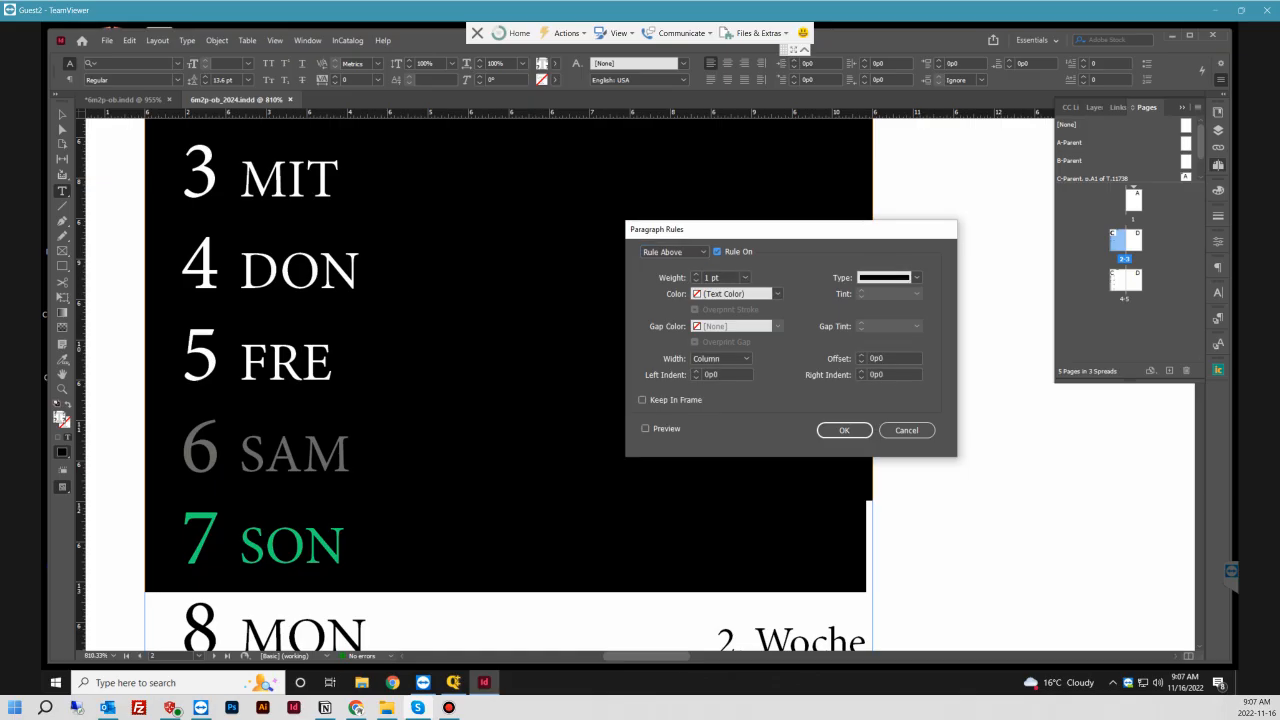
{"action": "left_click", "coordinate": [720, 278]}
{"action": "double_click", "coordinate": [712, 278]}
{"action": "type", "text": "13.6"}
{"action": "key", "text": "Tab"}
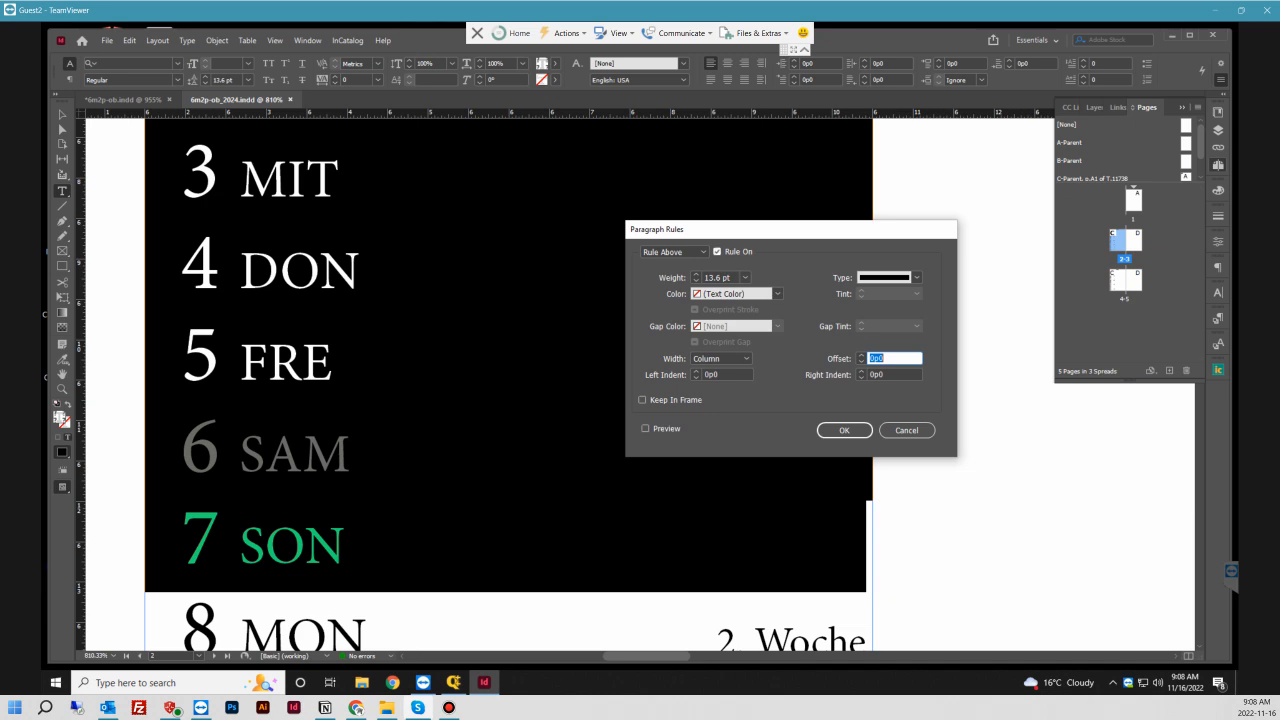
{"action": "left_click", "coordinate": [718, 252]}
- Apply a rule below the selected January day lines with a weight of 0.25 pt
{"action": "left_click", "coordinate": [687, 252]}
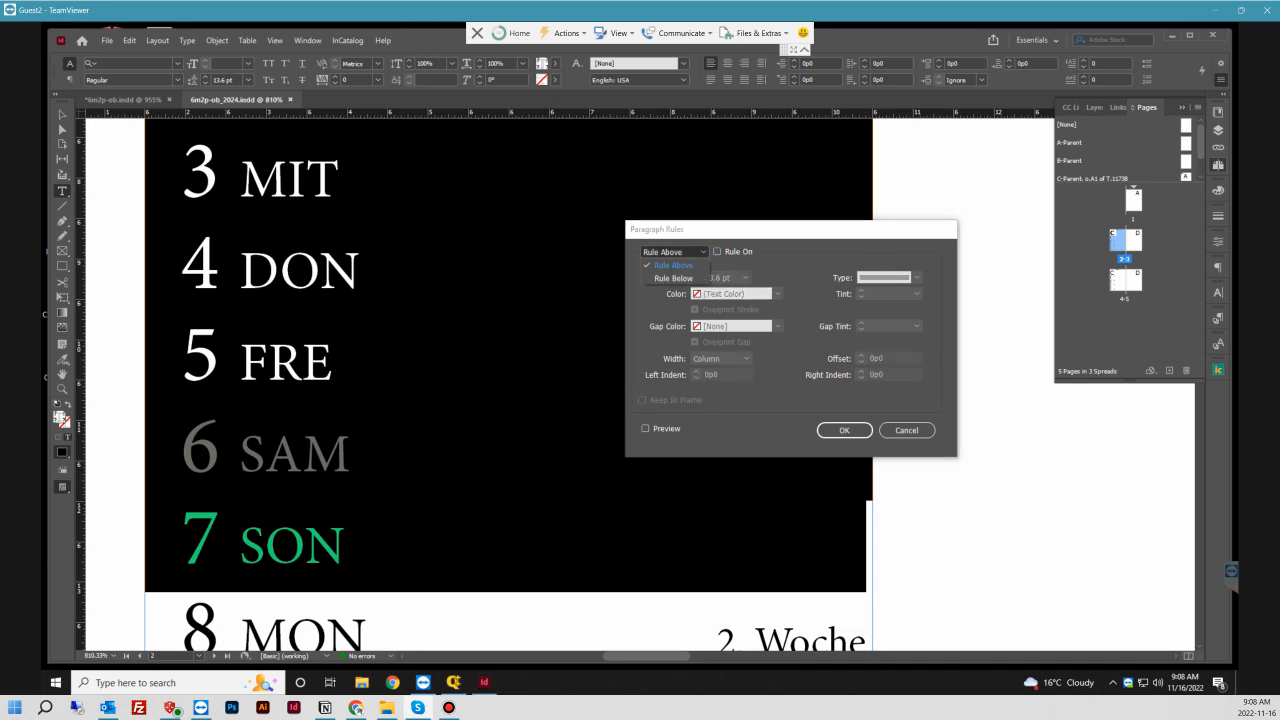
{"action": "left_click", "coordinate": [673, 278]}
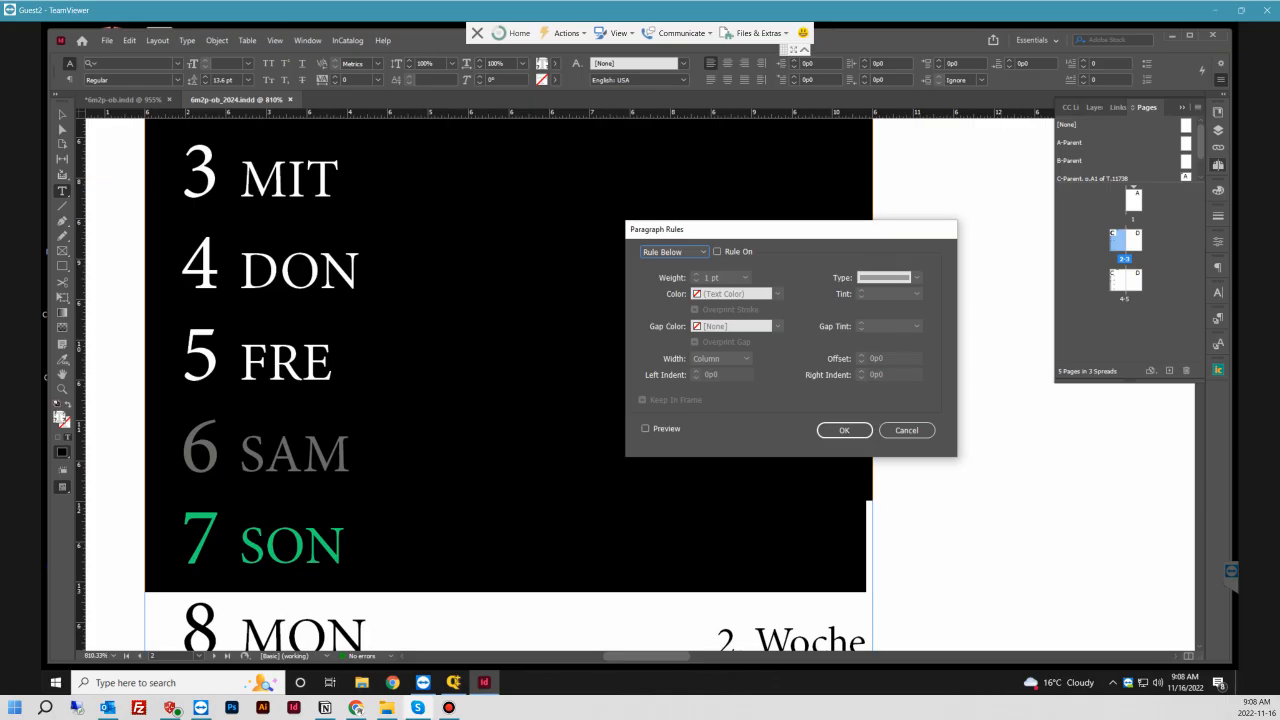
{"action": "left_click", "coordinate": [717, 252]}
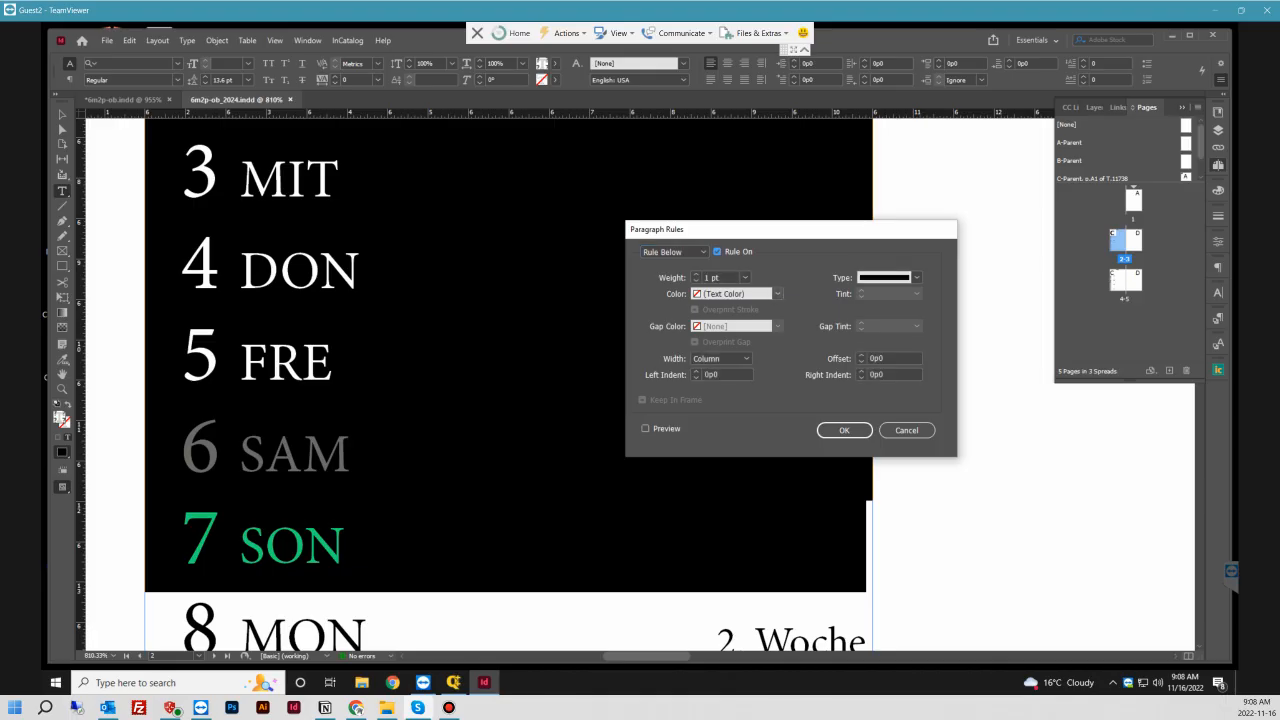
{"action": "left_click_drag", "start_coordinate": [722, 278], "coordinate": [702, 278]}
{"action": "type", "text": ".025"}
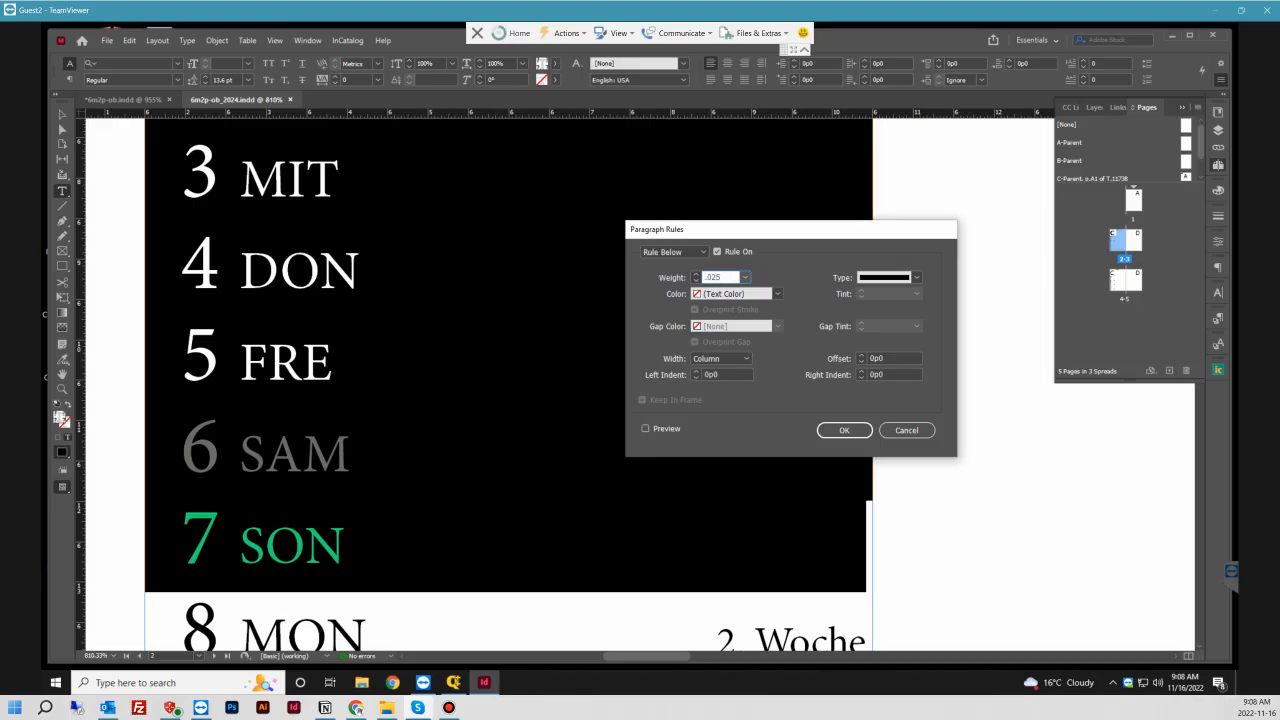
{"action": "key", "text": "BackSpace"}
{"action": "key", "text": "Return"}
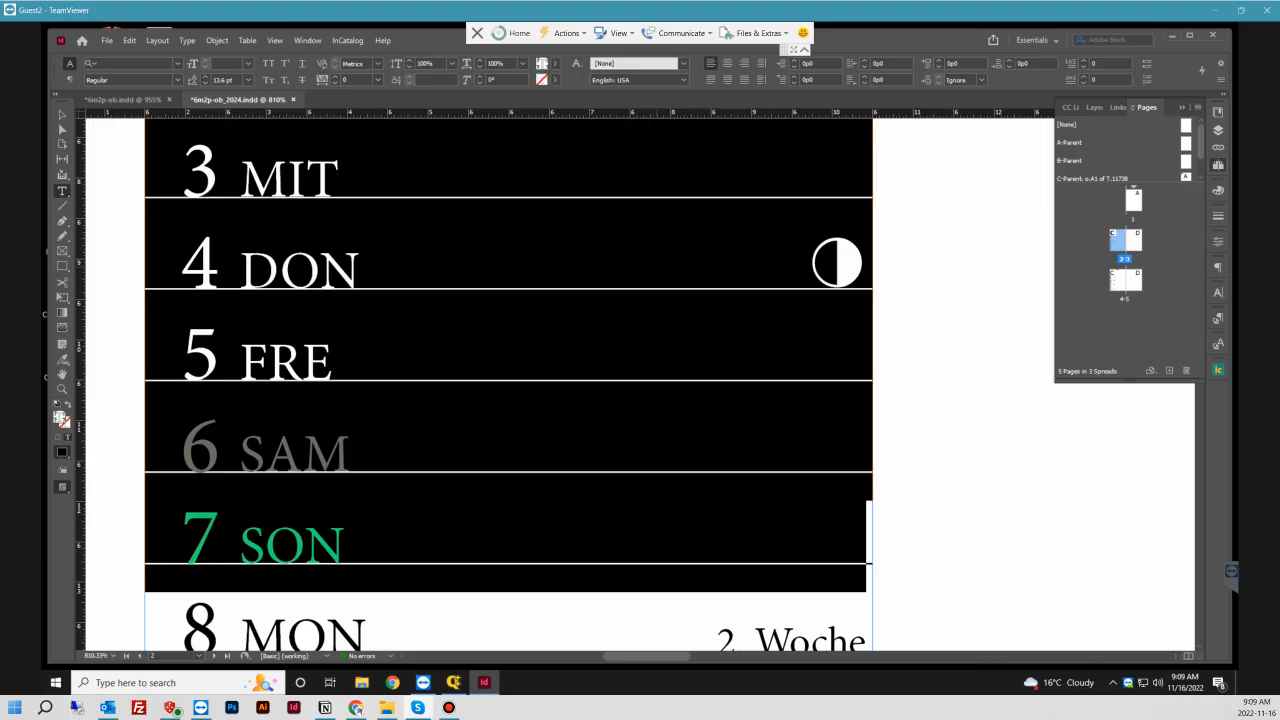
- Try an offset of 0p1 for the rule below the selected January day lines with Preview on
{"action": "left_click", "coordinate": [1221, 63]}
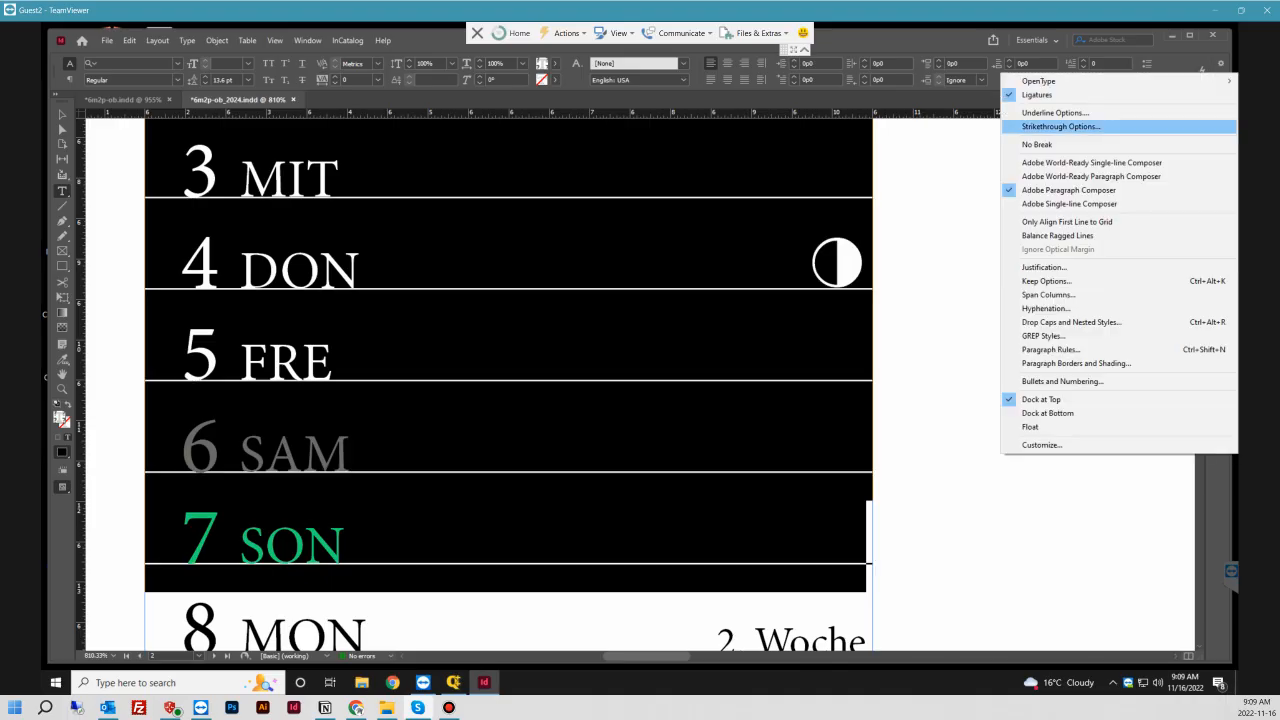
{"action": "left_click", "coordinate": [1050, 349]}
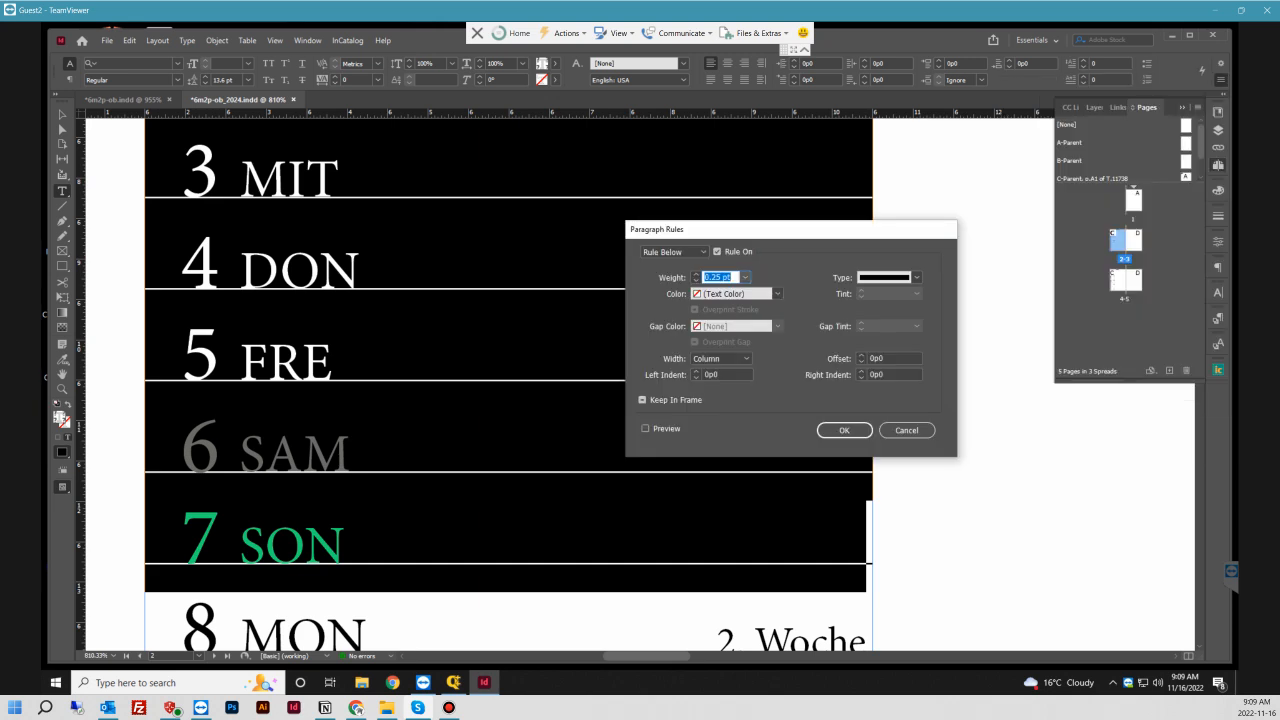
{"action": "left_click_drag", "start_coordinate": [733, 226], "coordinate": [836, 251]}
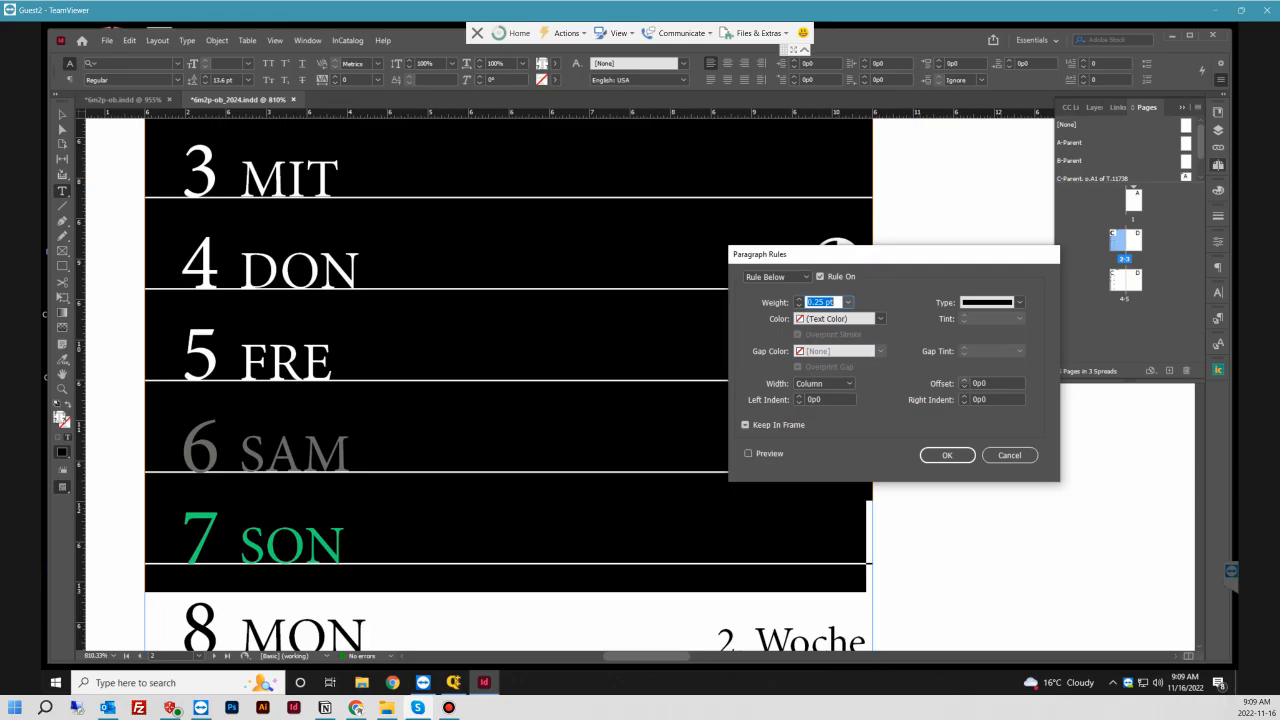
{"action": "left_click", "coordinate": [990, 384]}
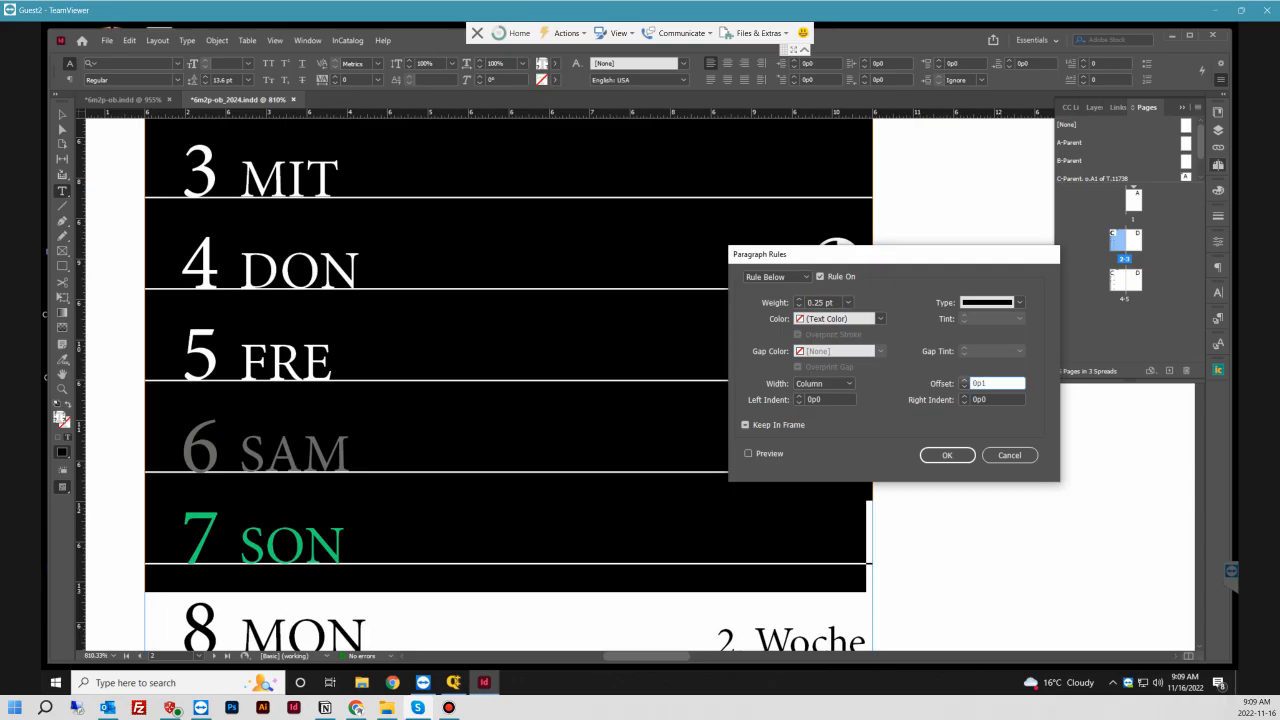
{"action": "left_click", "coordinate": [748, 453]}
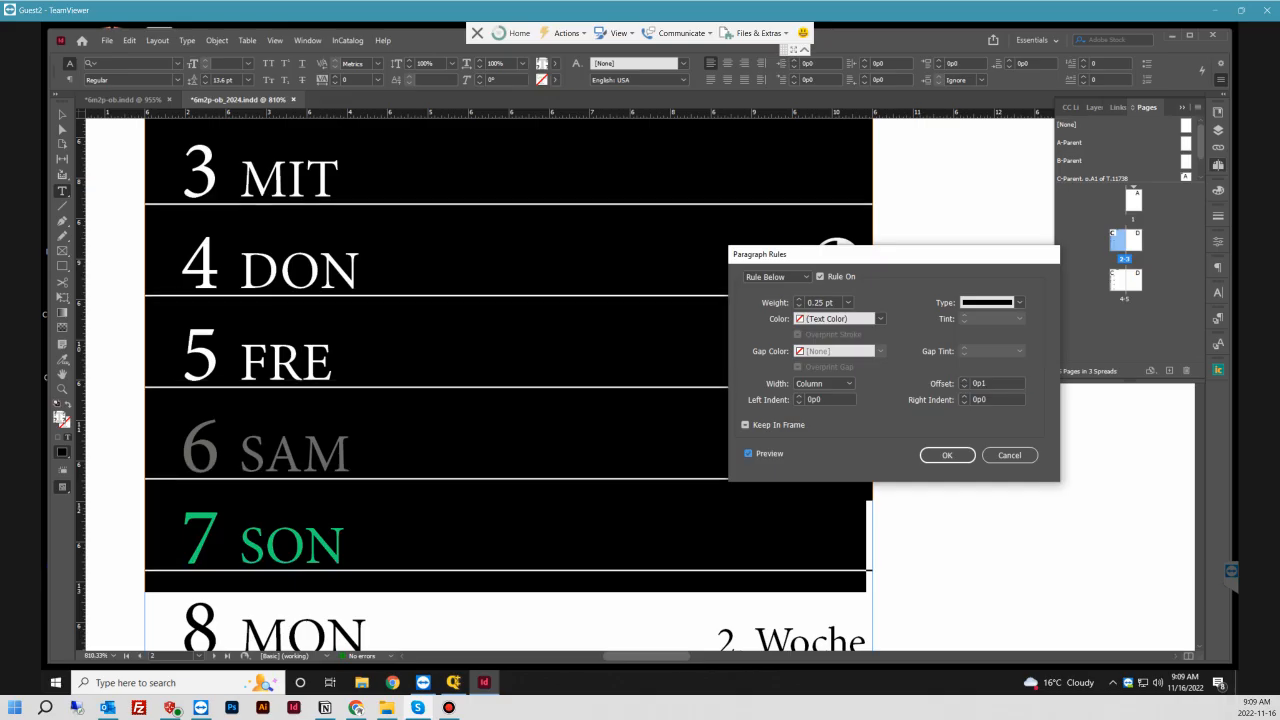
- Compare rule-below offsets between 0p1 and 0p4 on the previewed January day lines
{"action": "left_click", "coordinate": [964, 380]}
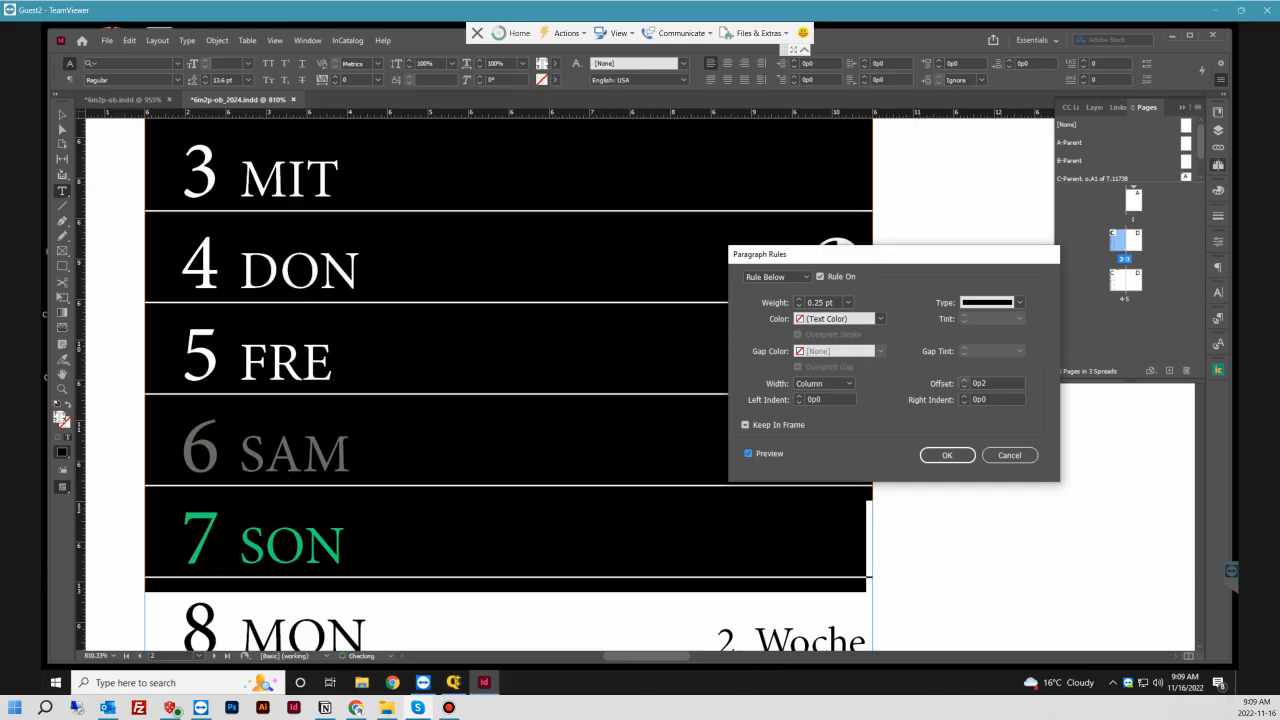
{"action": "left_click", "coordinate": [964, 380]}
{"action": "left_click", "coordinate": [964, 380]}
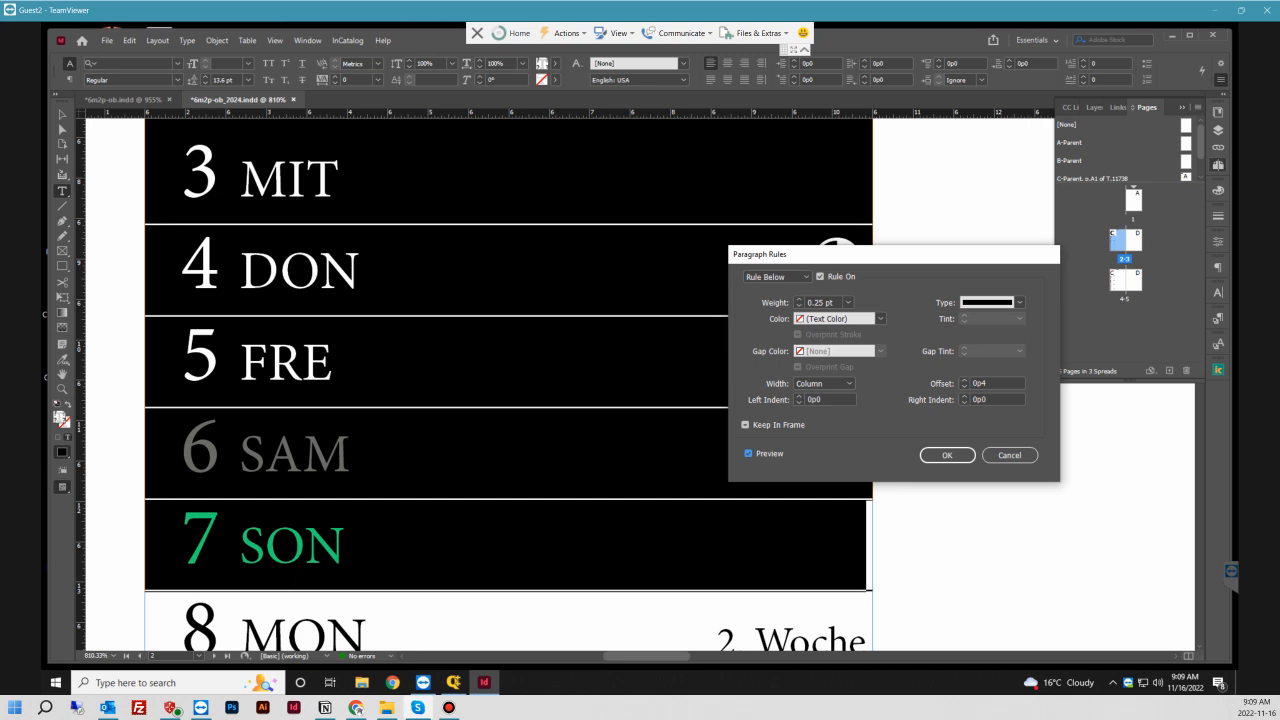
{"action": "left_click", "coordinate": [964, 387]}
{"action": "left_click", "coordinate": [964, 387]}
{"action": "left_click", "coordinate": [964, 387]}
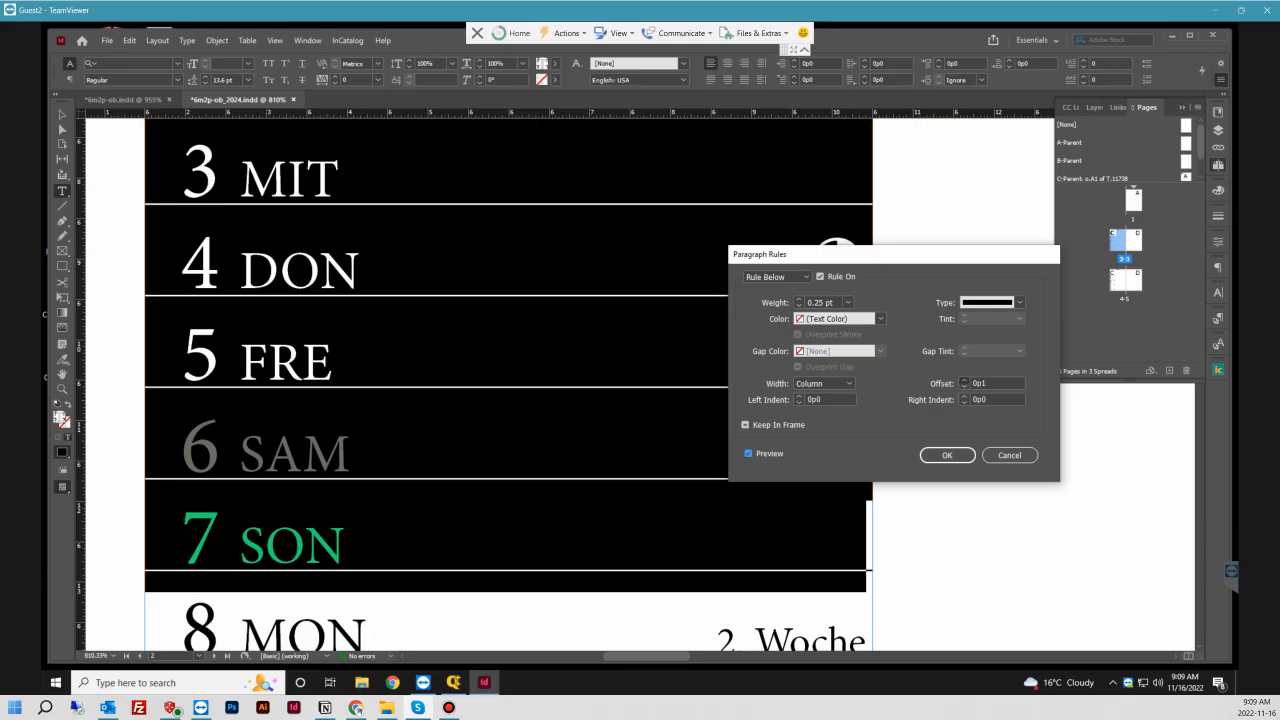
{"action": "left_click", "coordinate": [964, 380]}
{"action": "left_click", "coordinate": [964, 380]}
{"action": "left_click", "coordinate": [964, 380]}
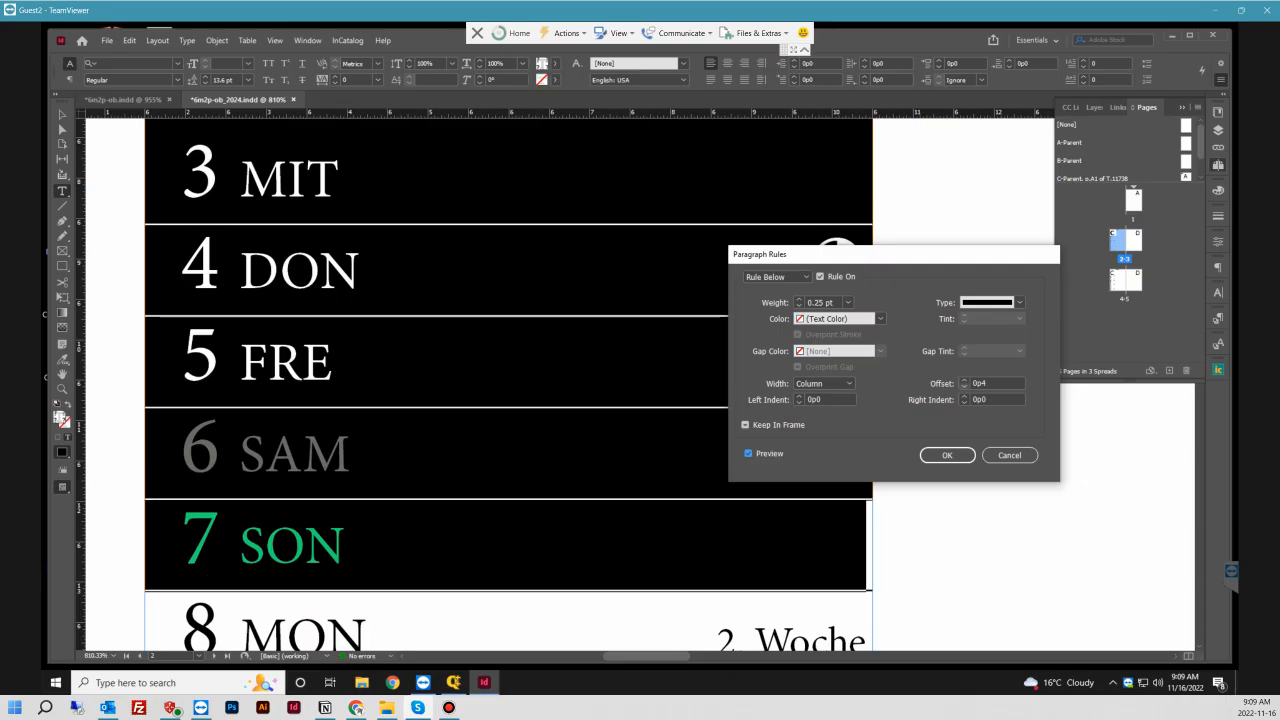
{"action": "left_click", "coordinate": [988, 384]}
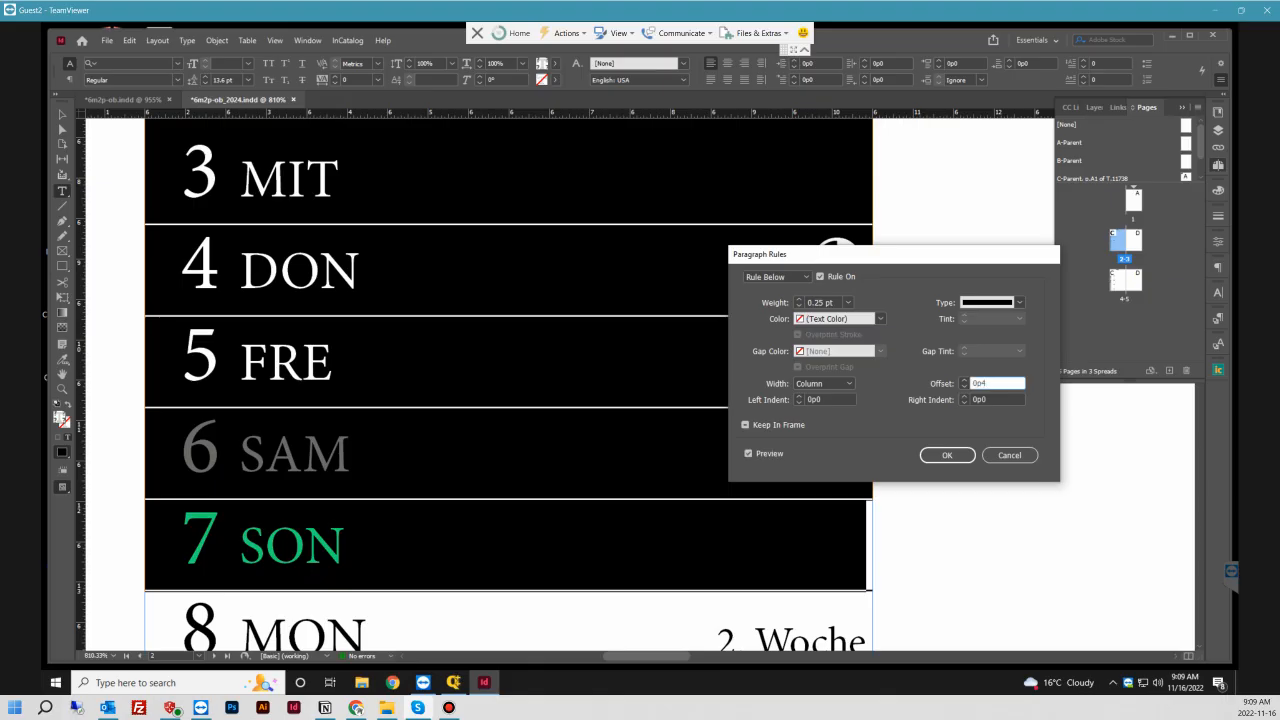
{"action": "key", "text": "BackSpace"}
{"action": "type", "text": "8"}
{"action": "key", "text": "Return"}
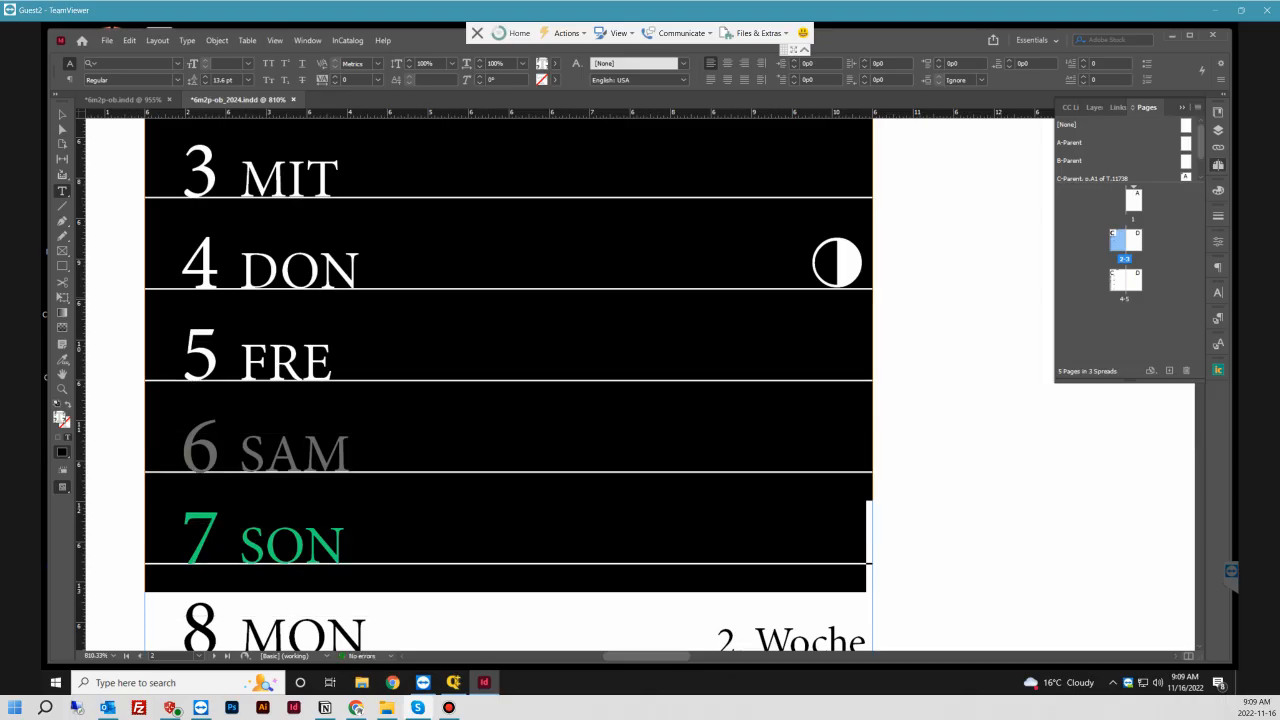
- Apply a 1 pt offset to the rule below the selected January day lines
{"action": "left_click", "coordinate": [1220, 79]}
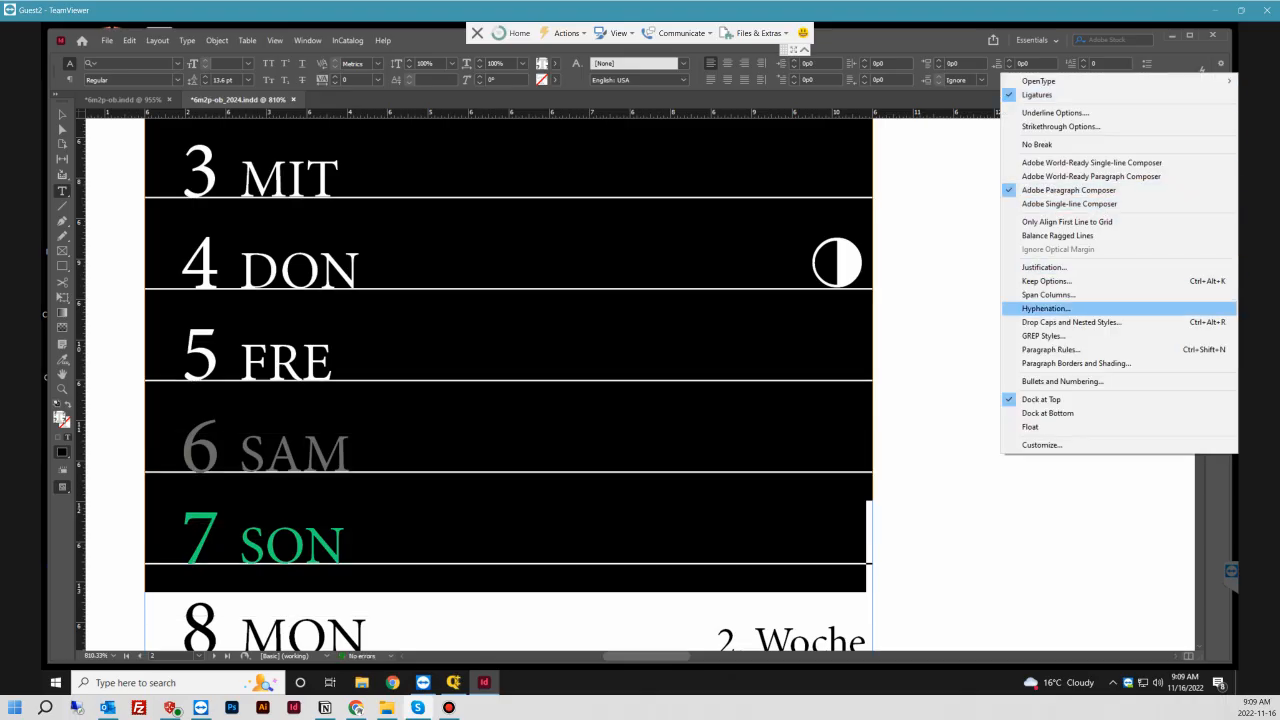
{"action": "left_click", "coordinate": [1050, 349]}
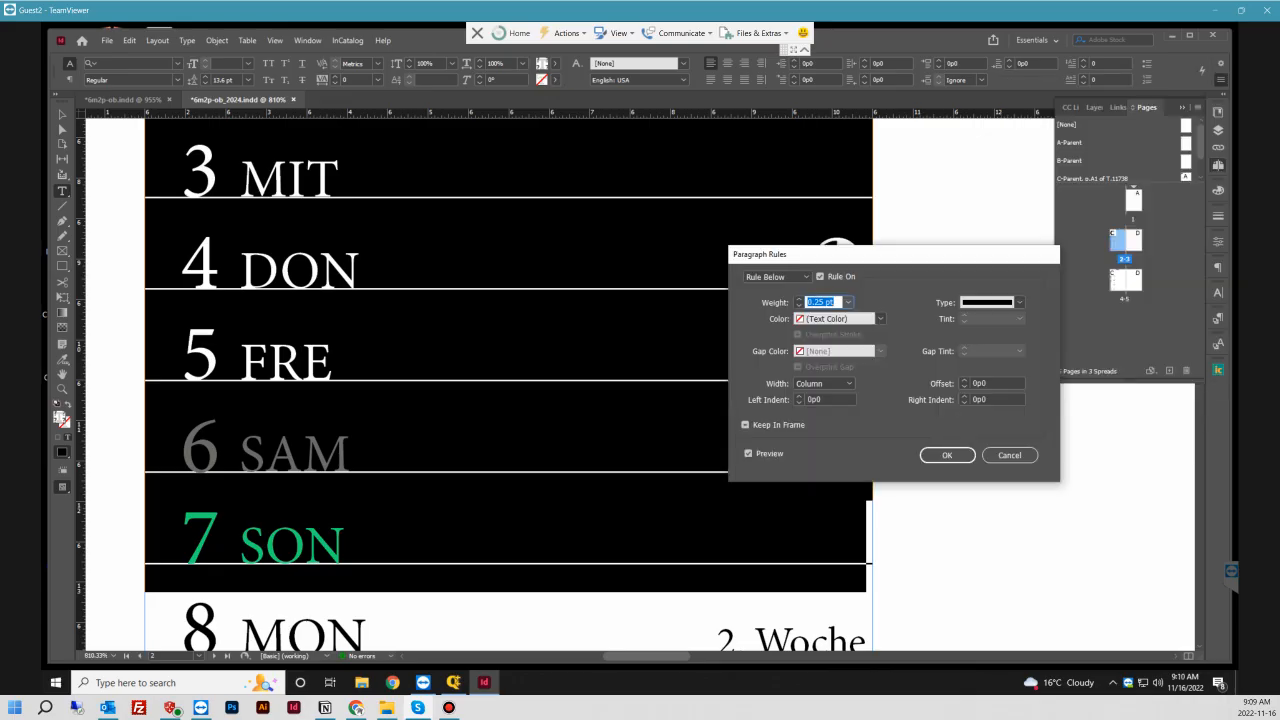
{"action": "left_click", "coordinate": [989, 384]}
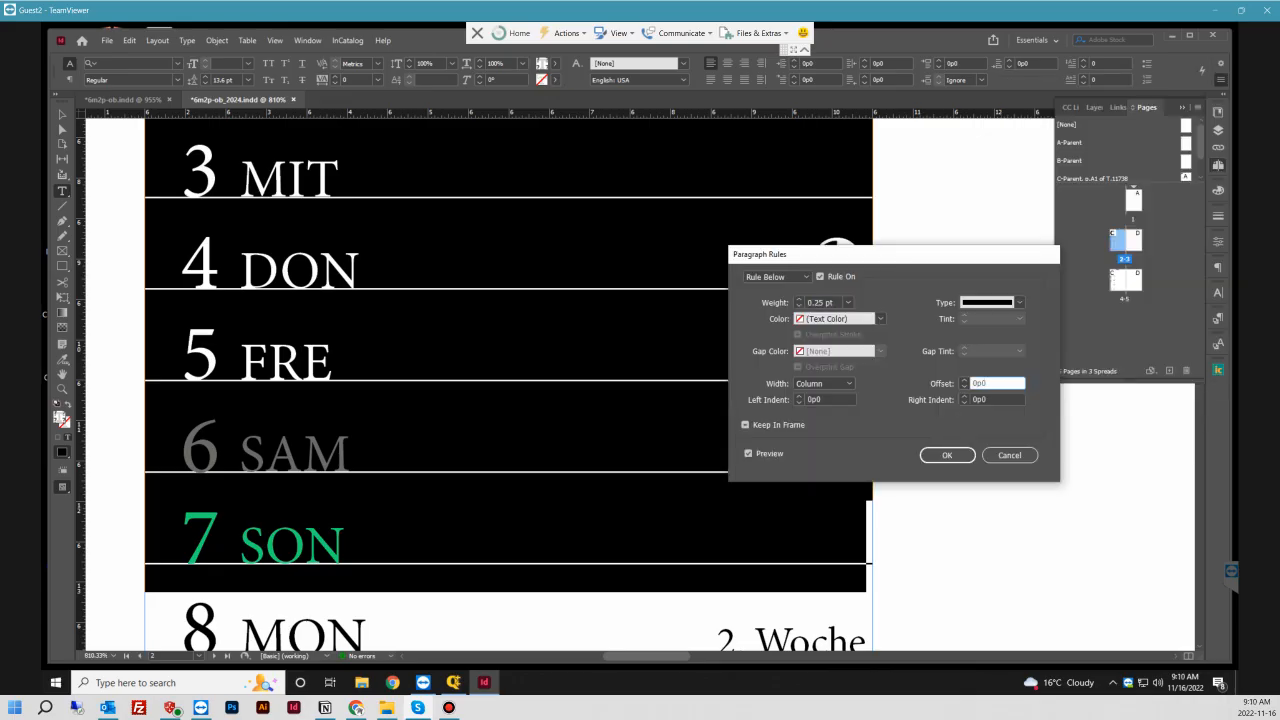
{"action": "left_click", "coordinate": [964, 380]}
{"action": "left_click", "coordinate": [964, 380]}
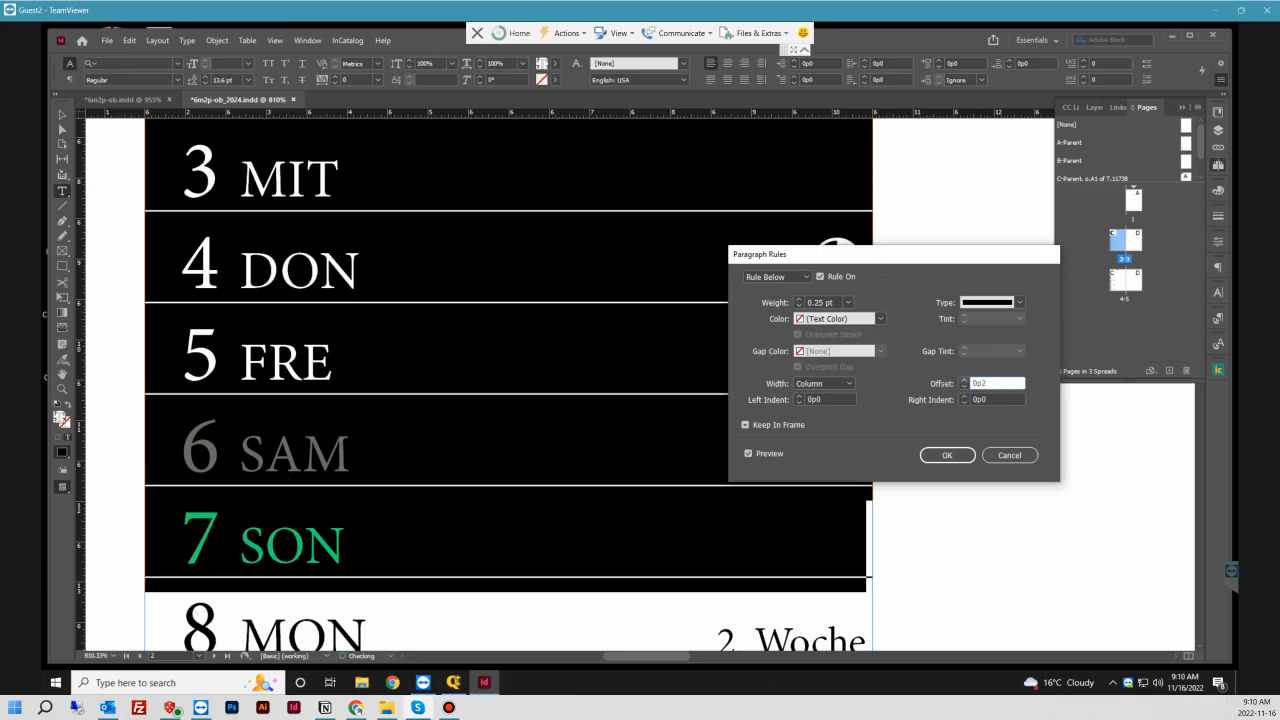
{"action": "left_click", "coordinate": [964, 380]}
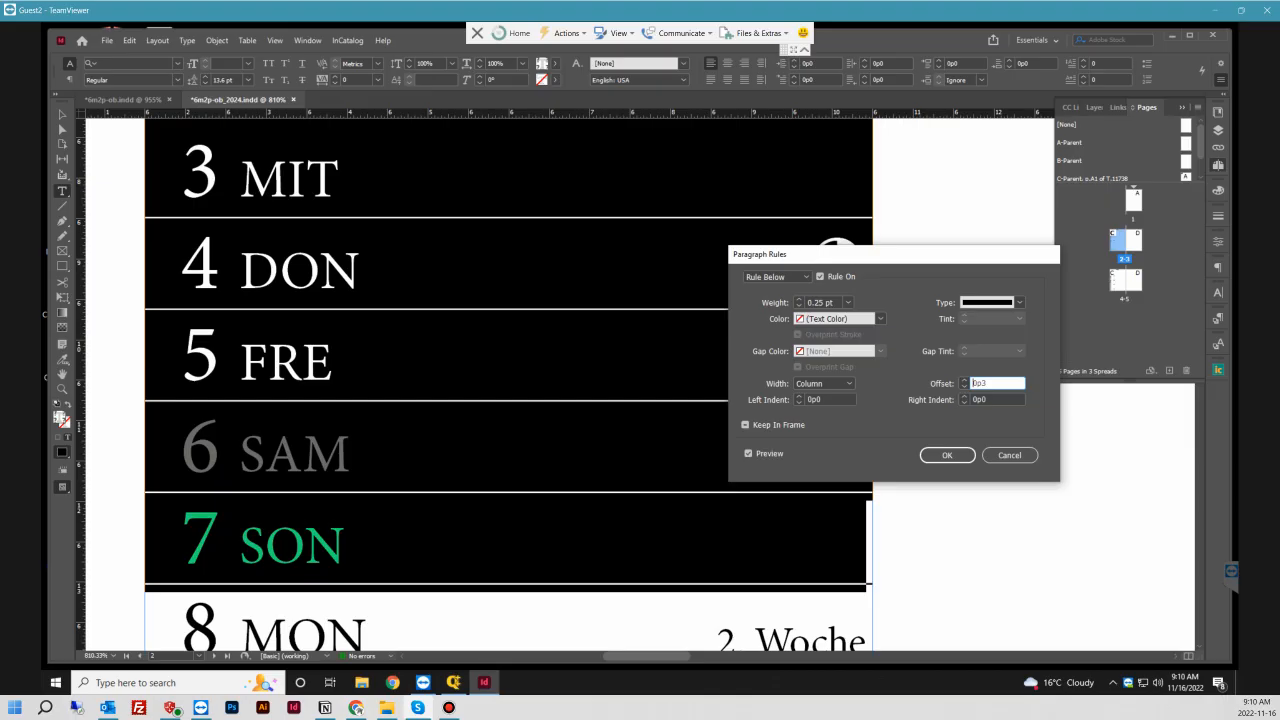
{"action": "double_click", "coordinate": [973, 383]}
{"action": "type", "text": "1pt"}
{"action": "key", "text": "Return"}
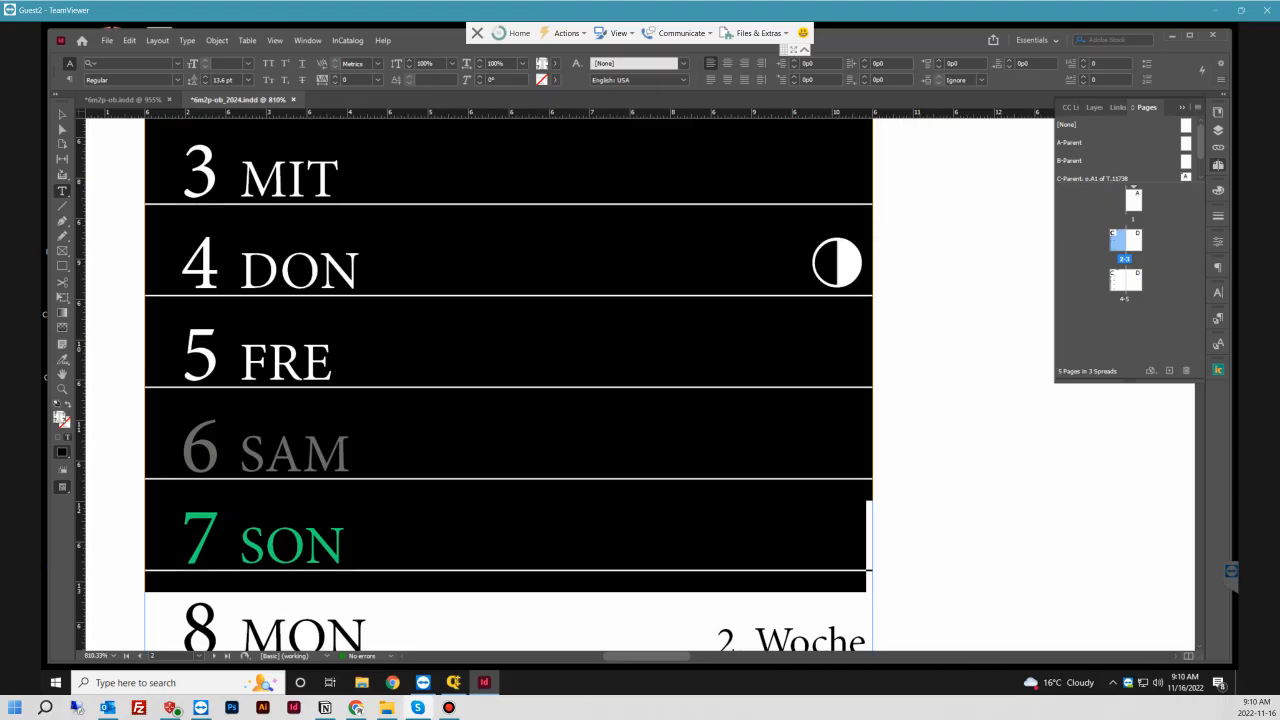
- Preview rule-below offsets of 0p2 and 0p3 in Paragraph Rules, and cancel without applying them
{"action": "left_click", "coordinate": [1221, 79]}
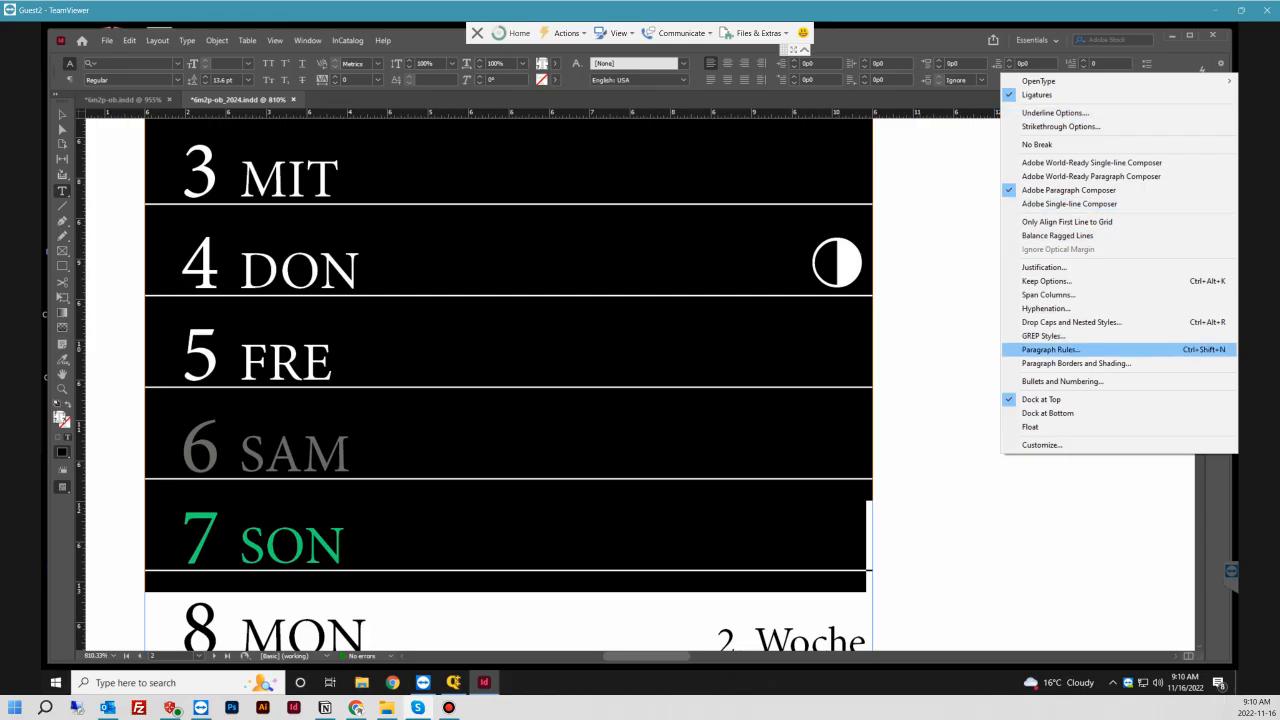
{"action": "left_click", "coordinate": [1050, 349]}
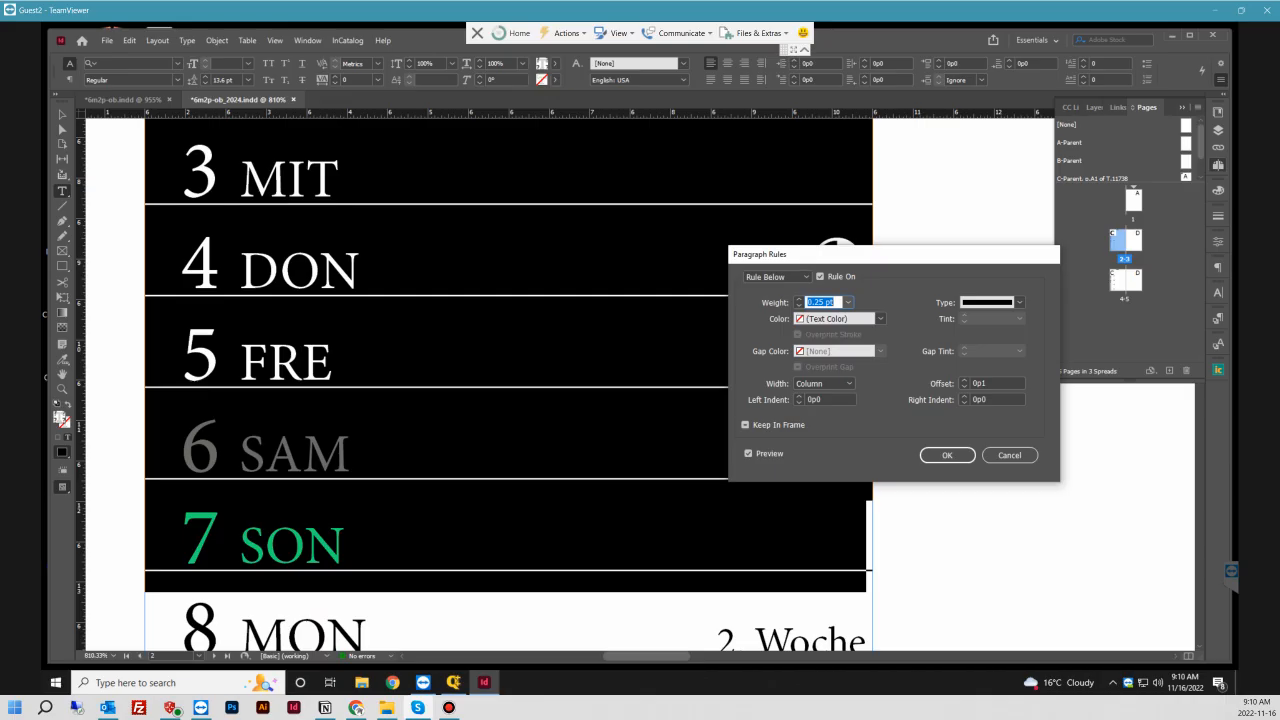
{"action": "left_click", "coordinate": [964, 380]}
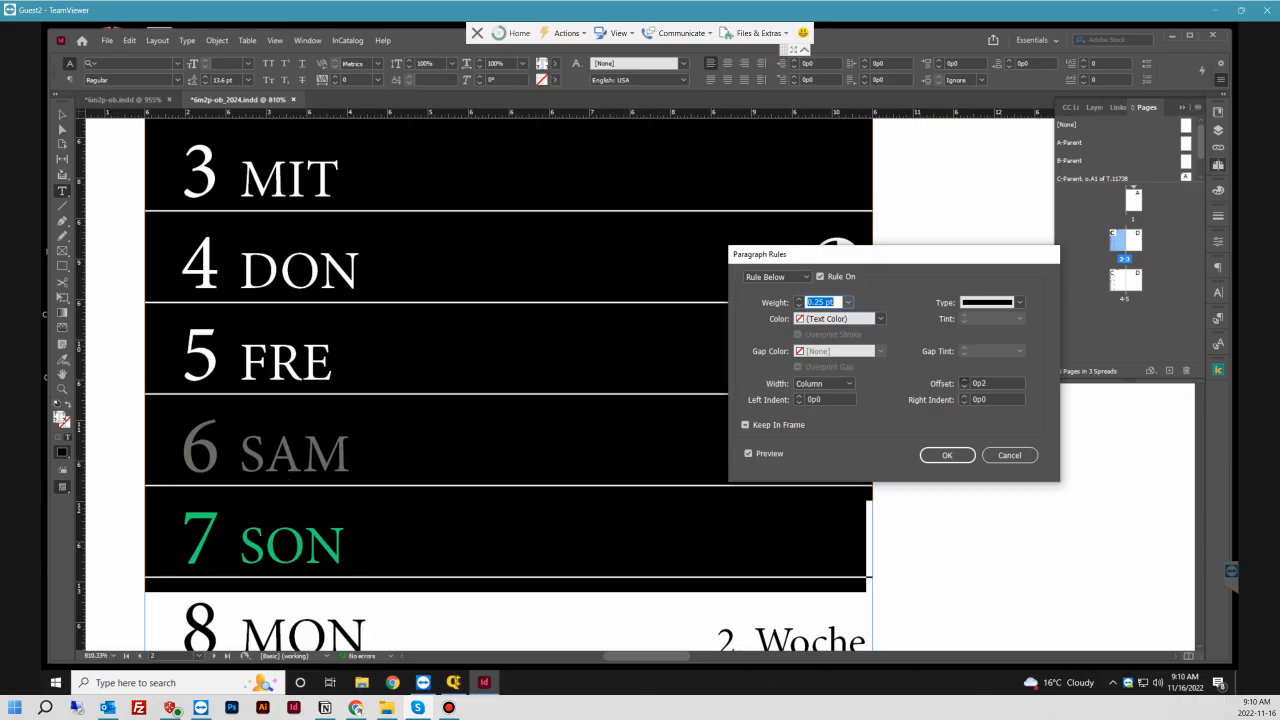
{"action": "left_click", "coordinate": [964, 380]}
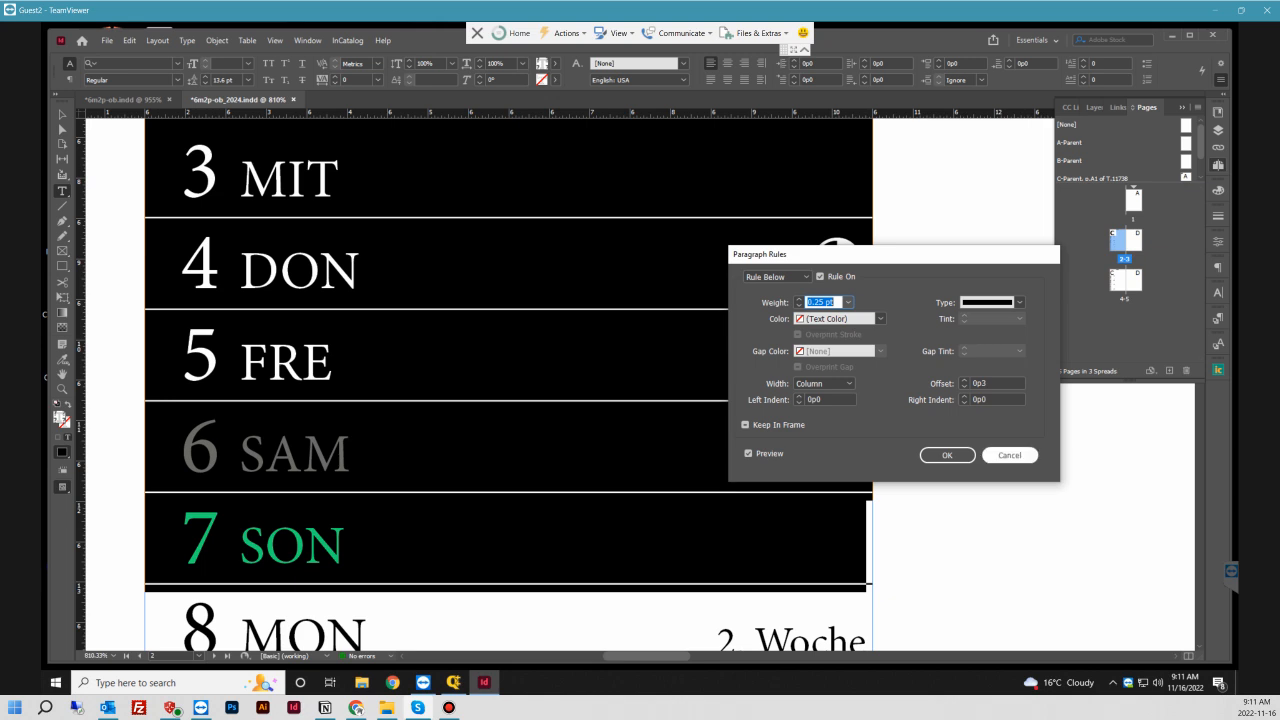
{"action": "left_click", "coordinate": [1010, 455]}
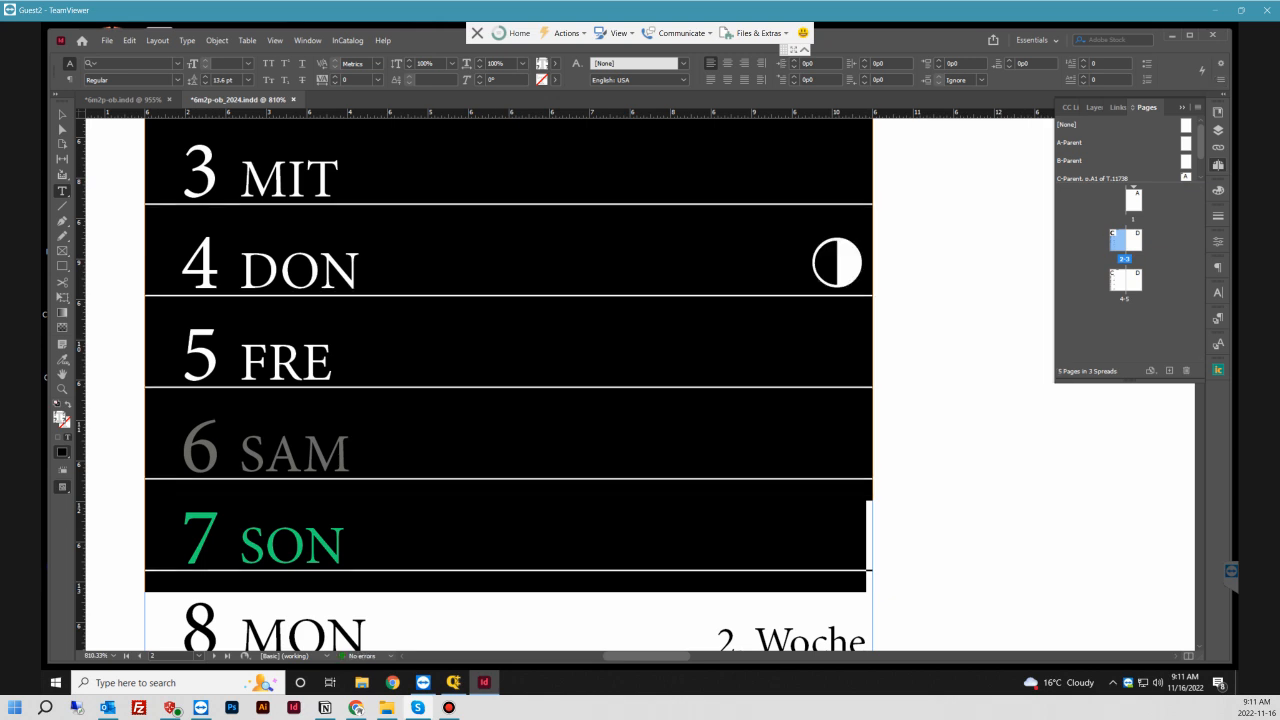
- Close the generated 6m2p-ob_2024.indd without saving and return to the 6m2p-ob.indd template
{"action": "key", "text": "ctrl+w"}
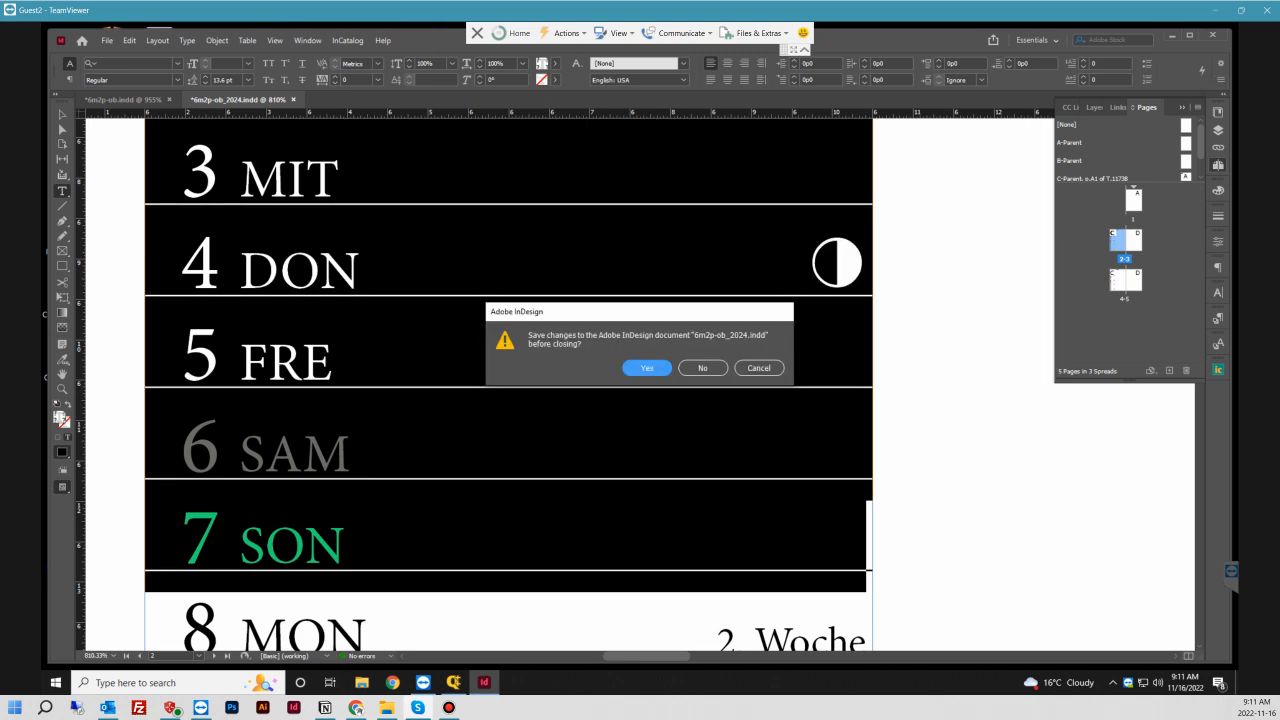
{"action": "left_click", "coordinate": [703, 368]}
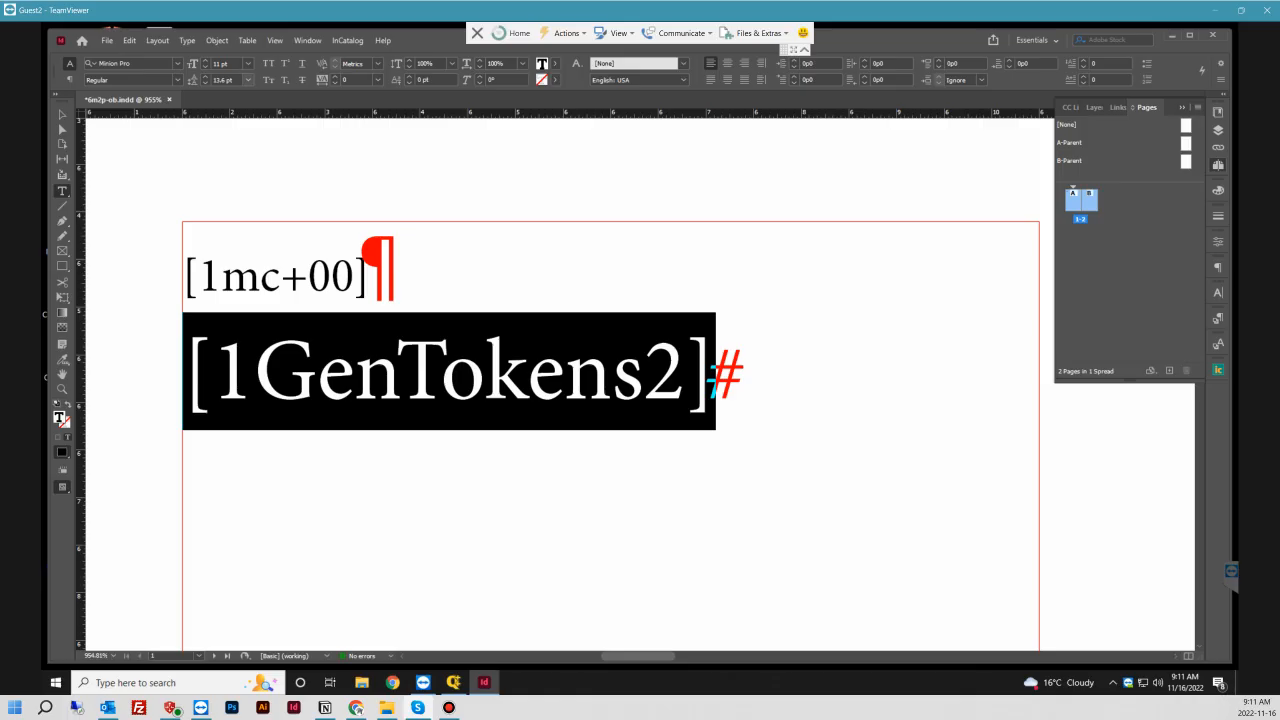
{"action": "left_click", "coordinate": [453, 682]}
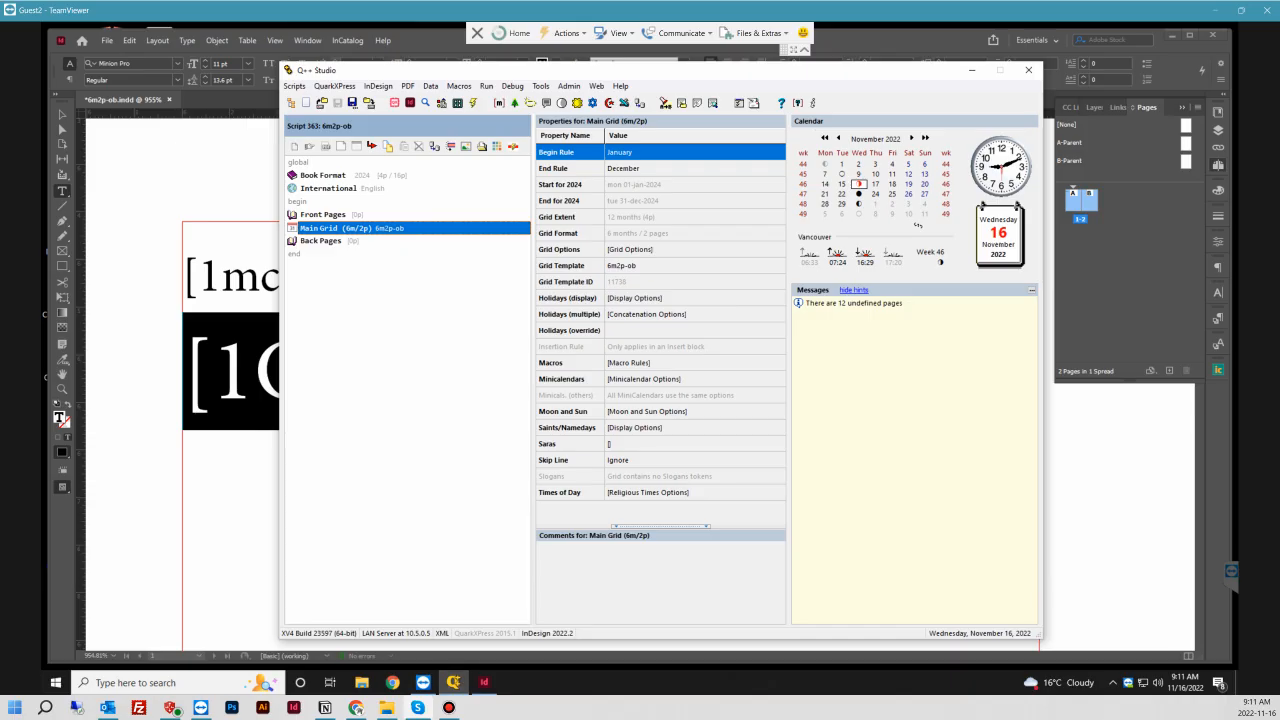
{"action": "left_click", "coordinate": [484, 682]}
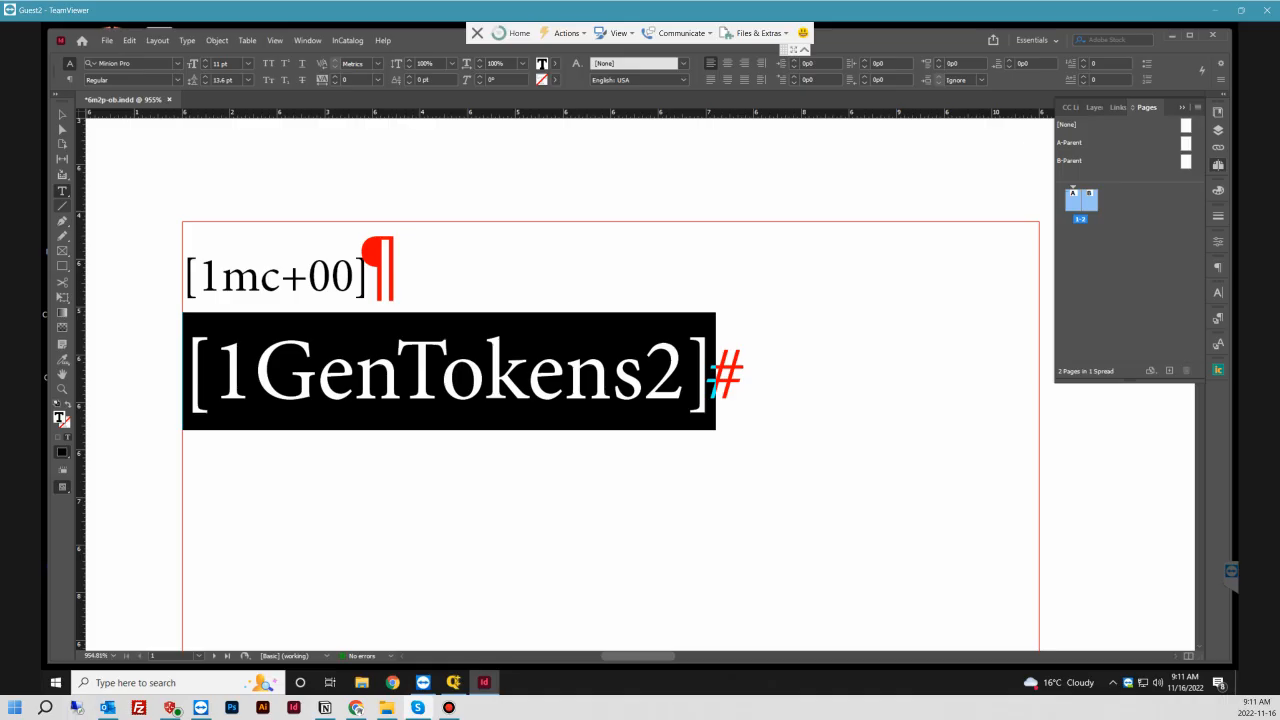
- Draw a horizontal line 9p0 long across the text frame between [1mc+00] and [1GenTokens2], with a 0.5 pt stroke
{"action": "left_click", "coordinate": [62, 206]}
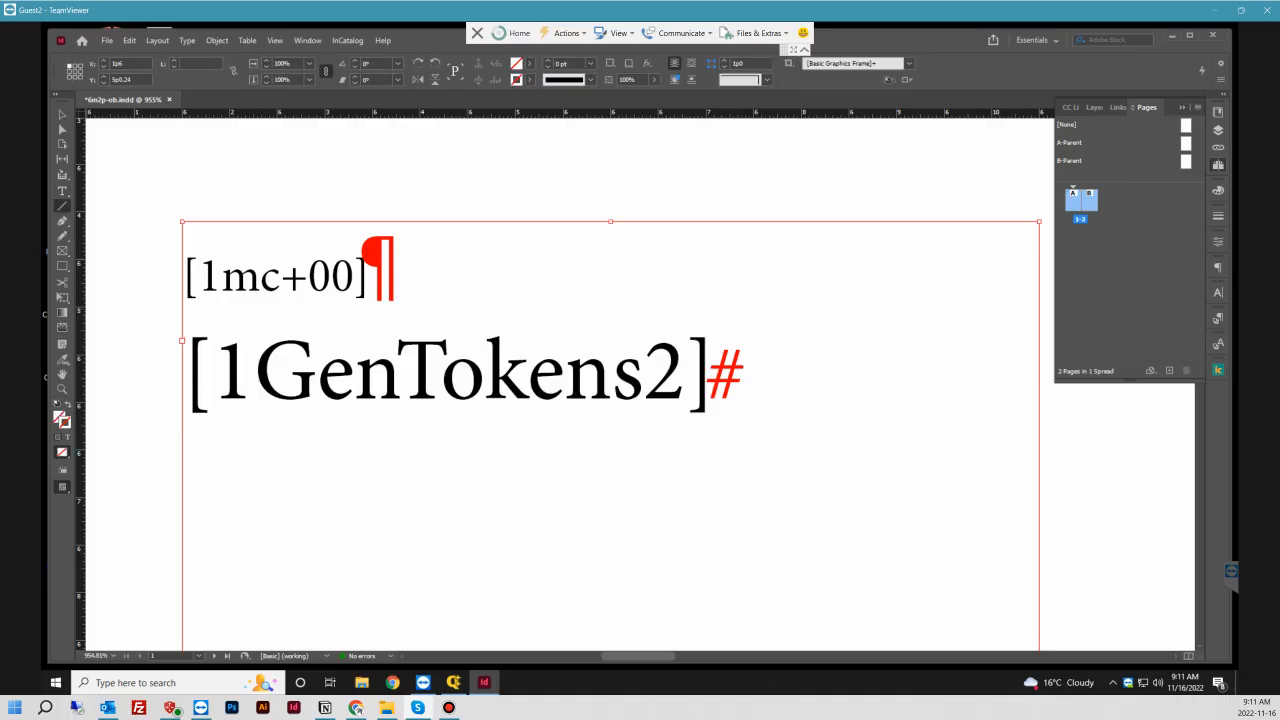
{"action": "left_click_drag", "start_coordinate": [182, 309], "coordinate": [1039, 309]}
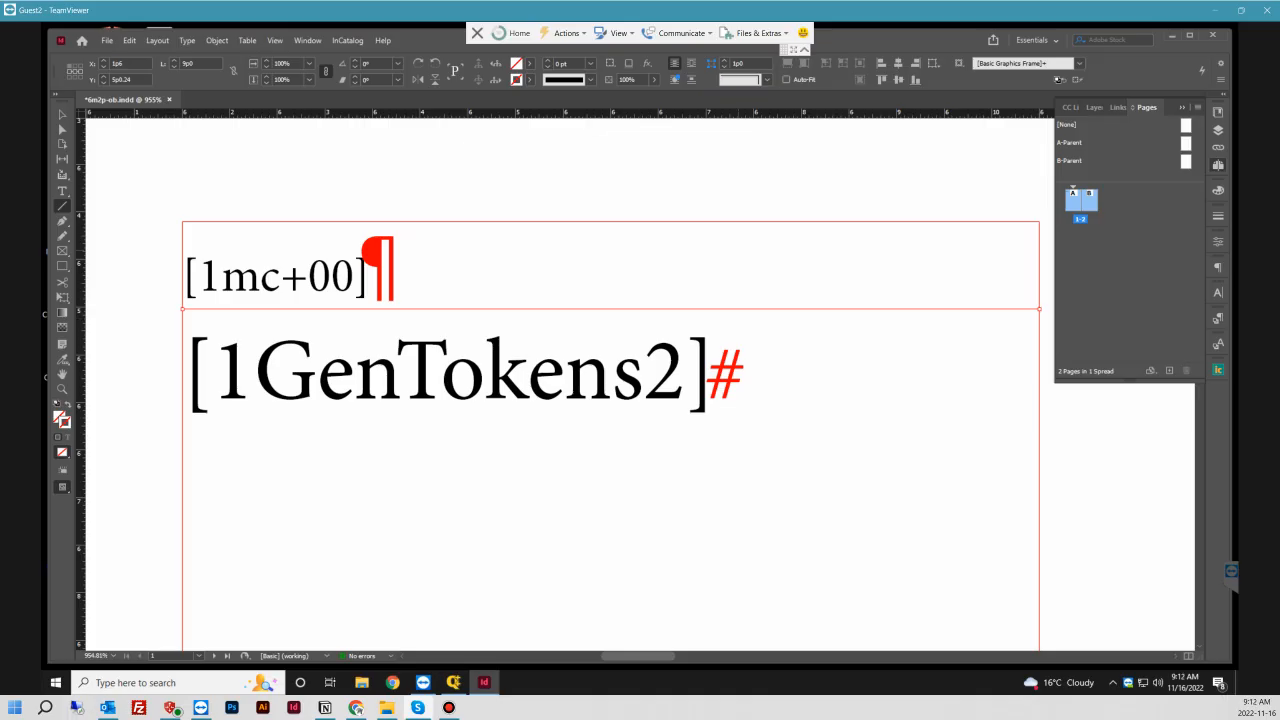
{"action": "left_click", "coordinate": [548, 61]}
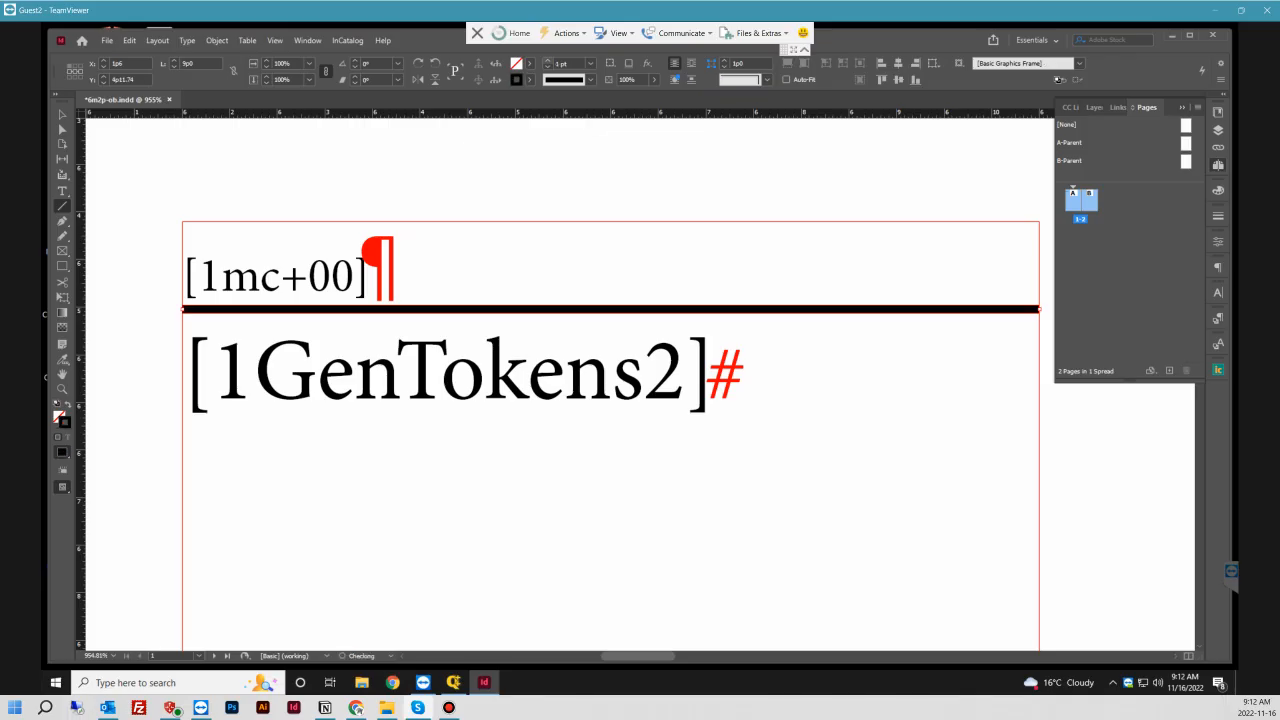
{"action": "left_click", "coordinate": [569, 63]}
{"action": "double_click", "coordinate": [564, 63]}
{"action": "type", "text": "0.5"}
{"action": "key", "text": "Return"}
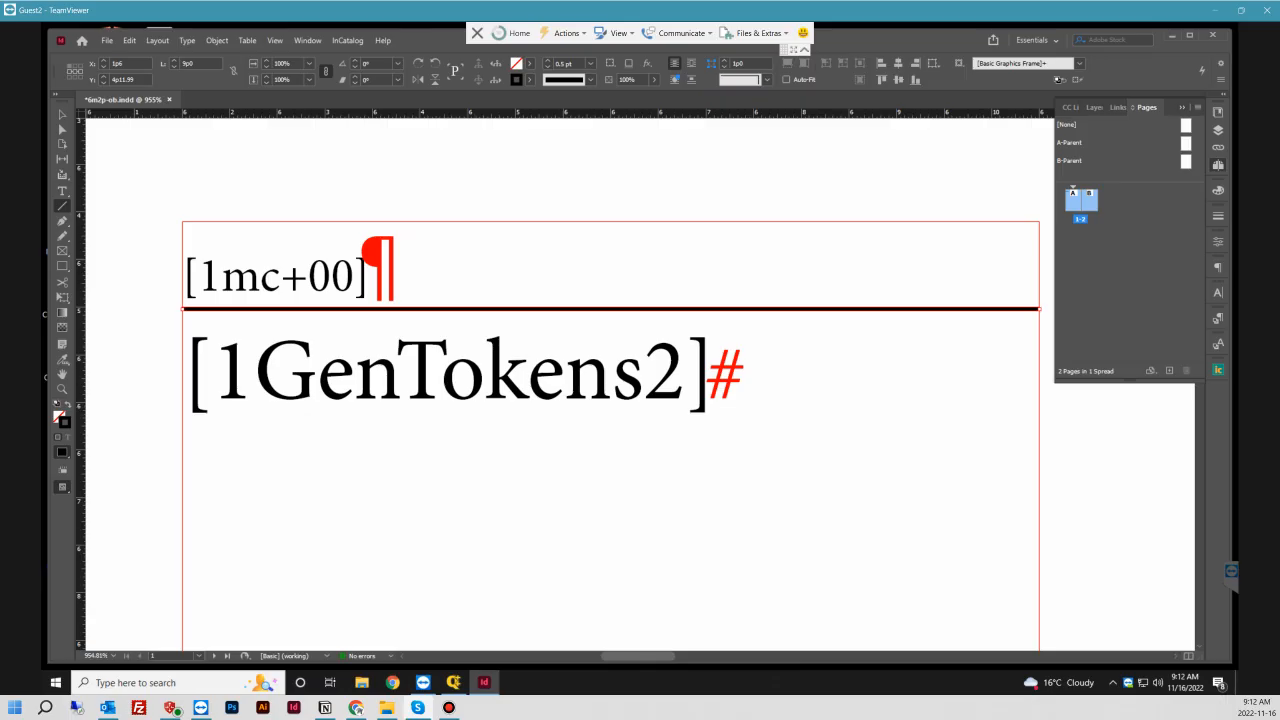
- Switch to Q++ Studio and open the GenTokens2 settings in the Grid Options of the Main Grid (6m/2p)
{"action": "left_click", "coordinate": [453, 682]}
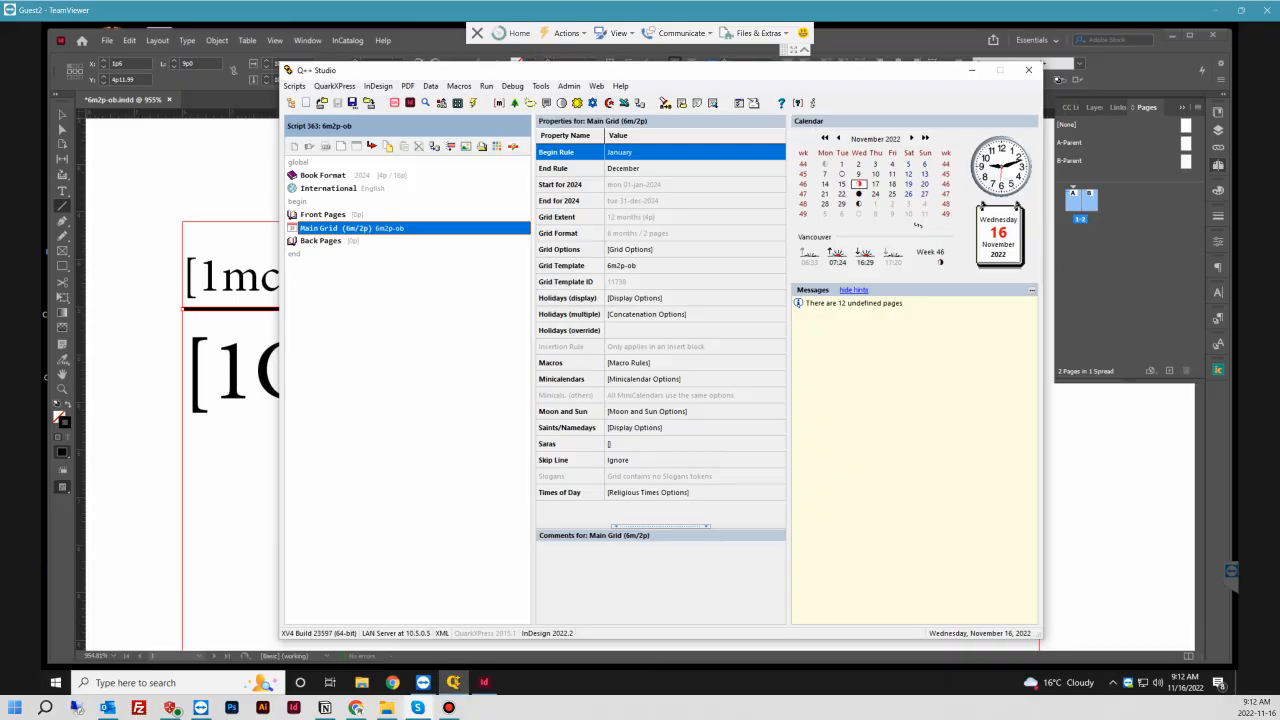
{"action": "left_click_drag", "start_coordinate": [541, 72], "coordinate": [648, 73]}
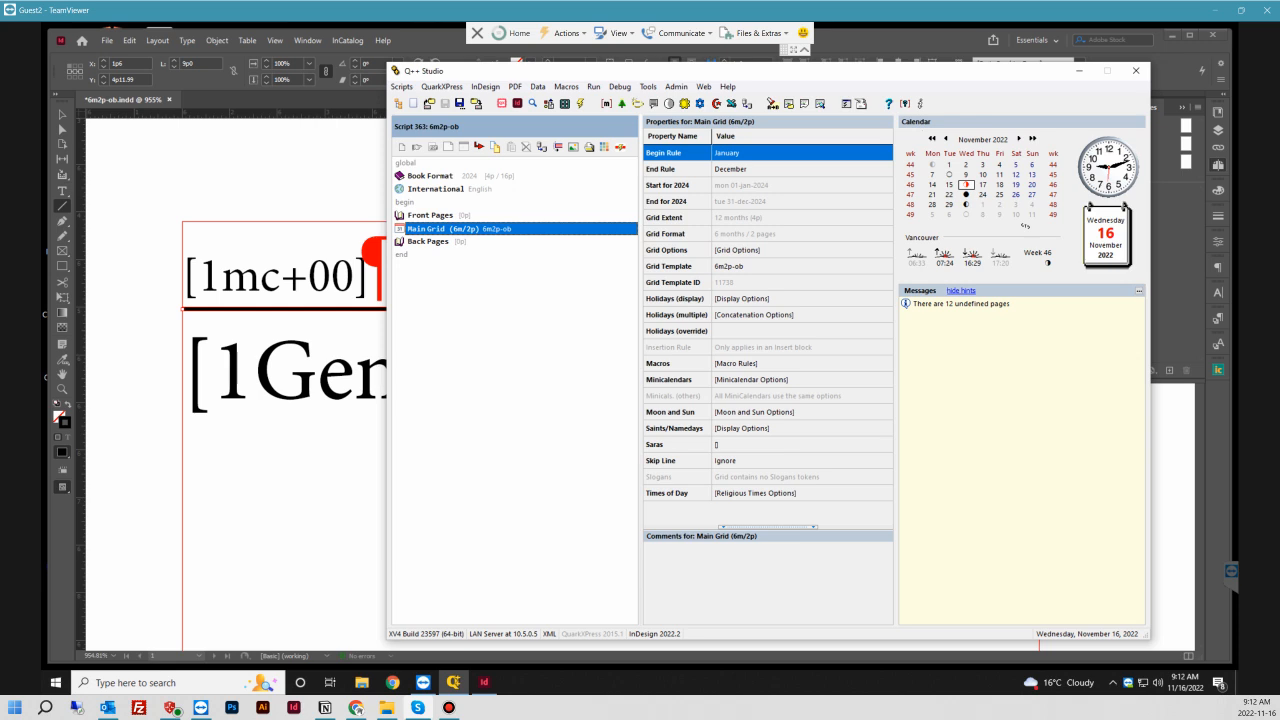
{"action": "left_click", "coordinate": [738, 250]}
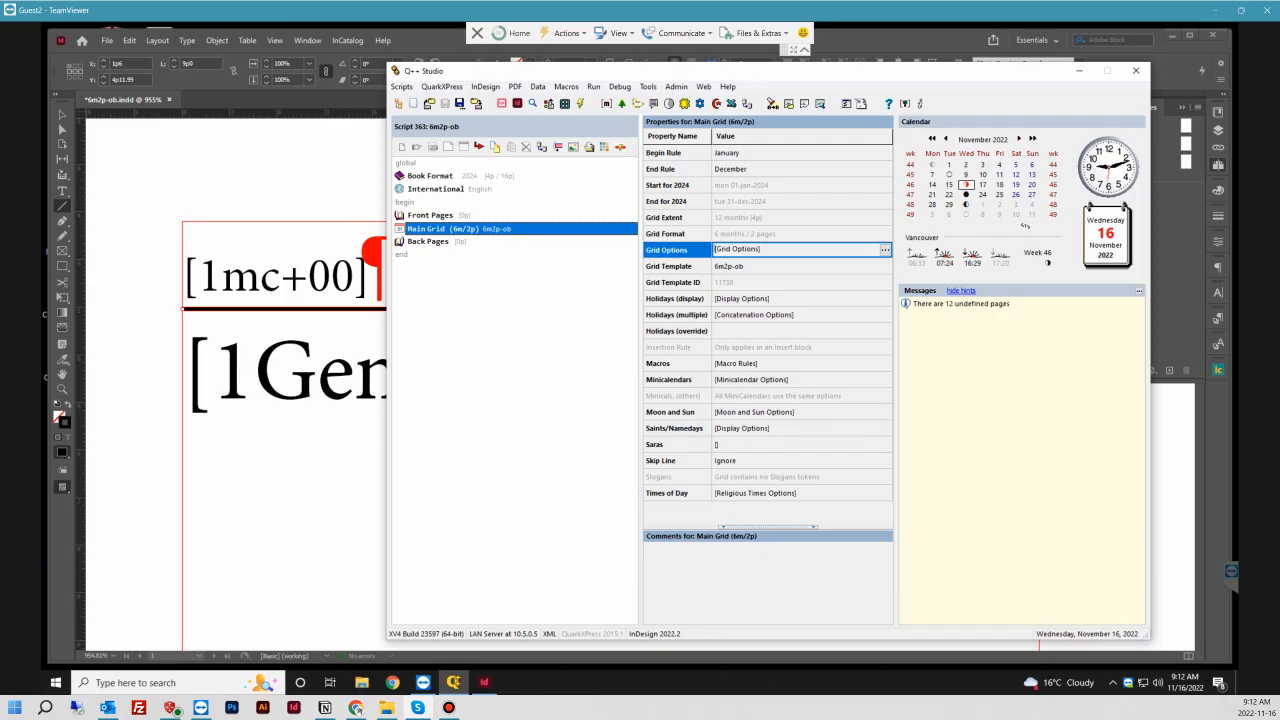
{"action": "left_click", "coordinate": [885, 250]}
{"action": "left_click", "coordinate": [824, 204]}
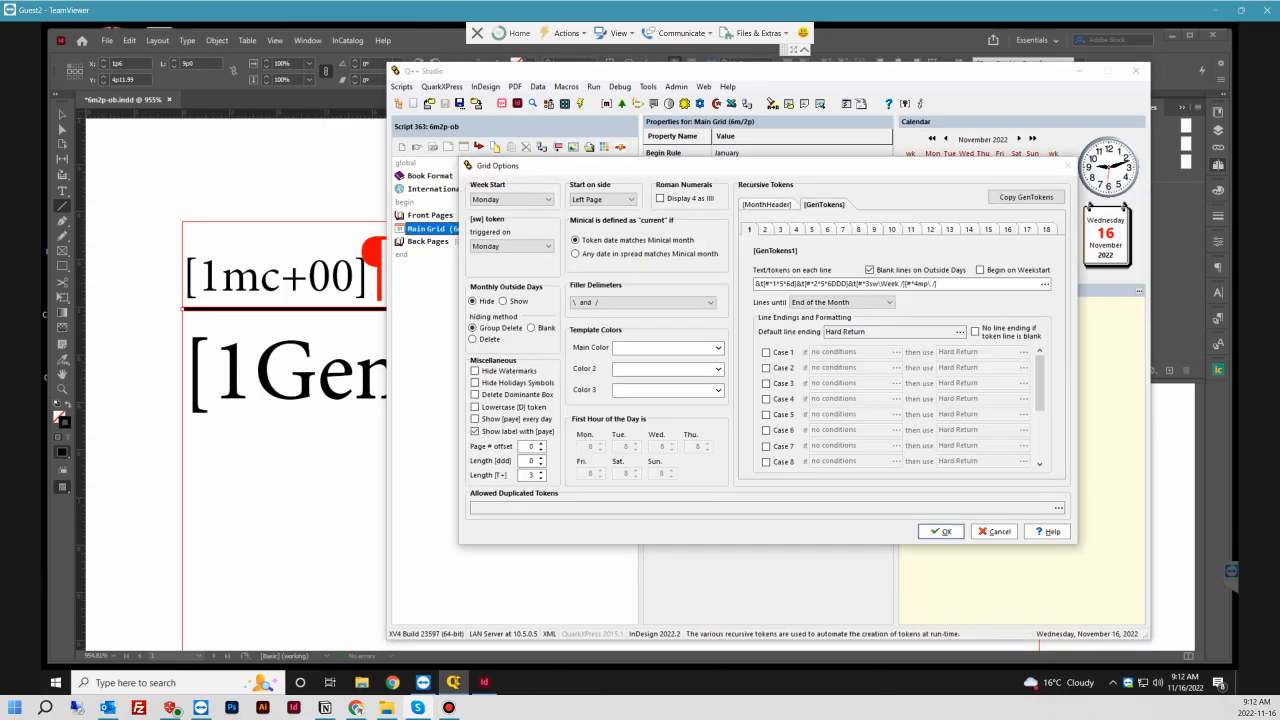
{"action": "left_click", "coordinate": [765, 230]}
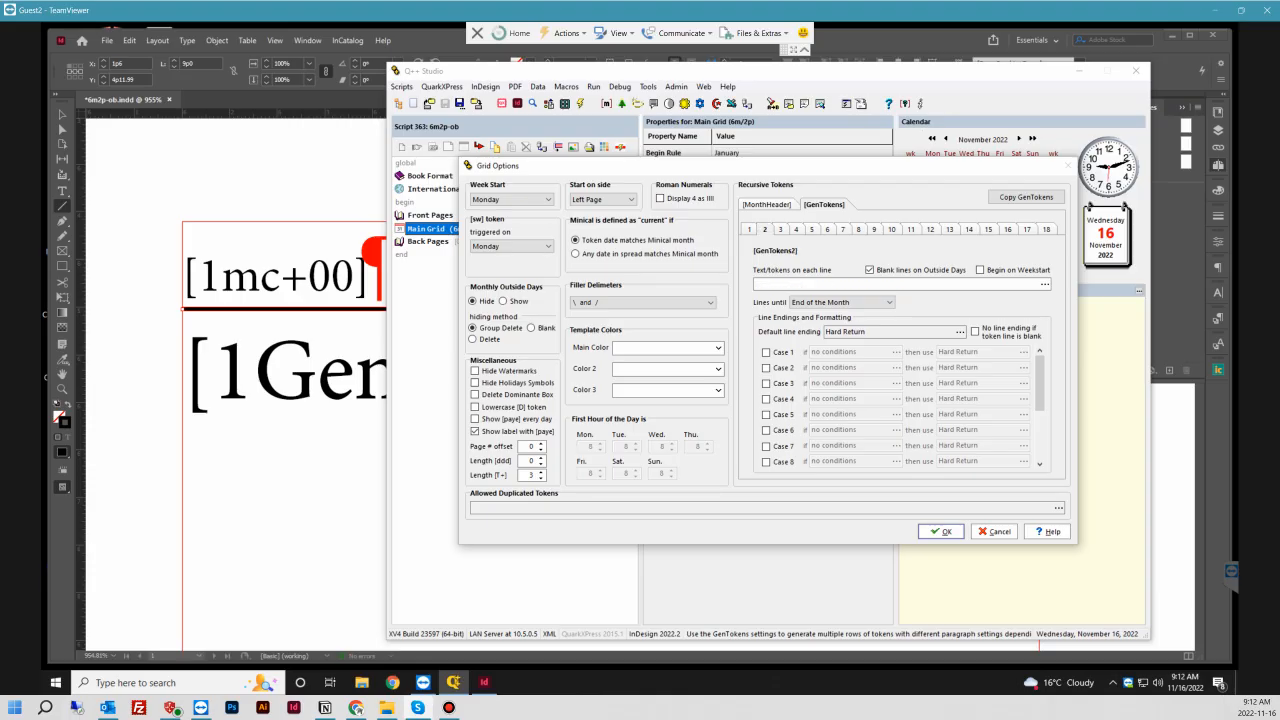
- Set the [GenTokens2] lines to run until a Number of Lines of 31, leaving the text/tokens on each line blank
{"action": "left_click", "coordinate": [790, 284]}
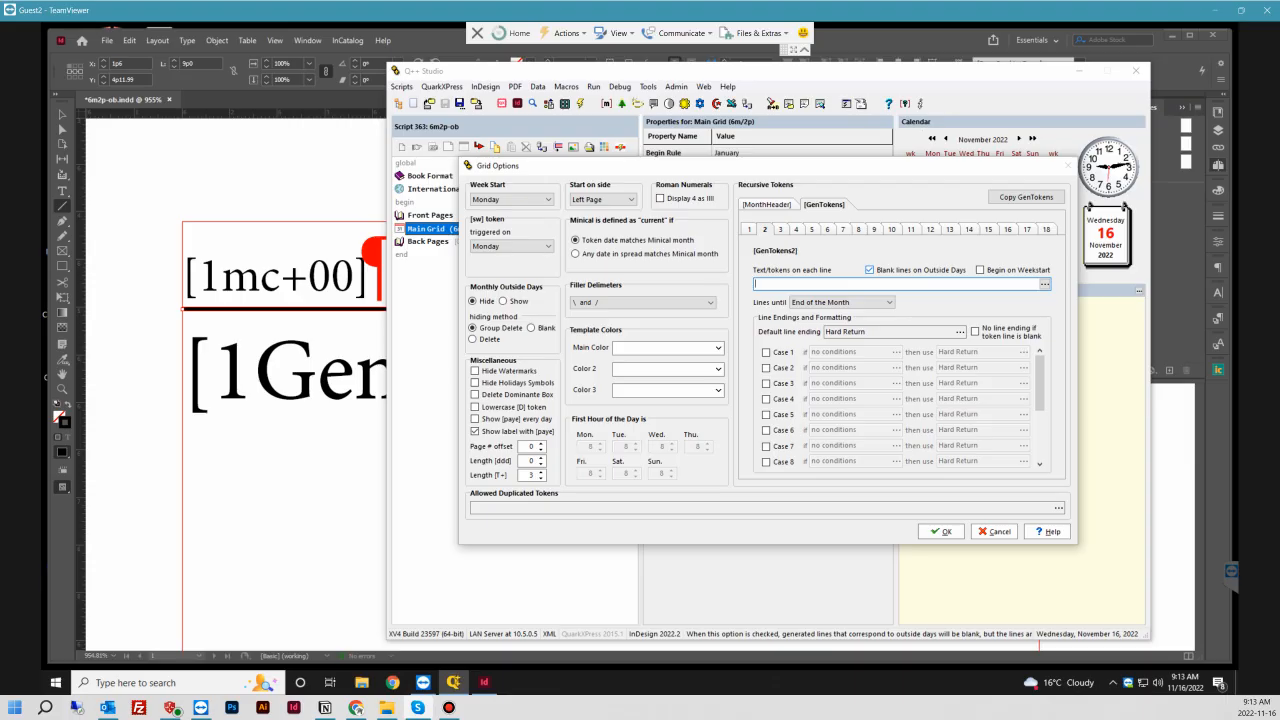
{"action": "left_click", "coordinate": [887, 302]}
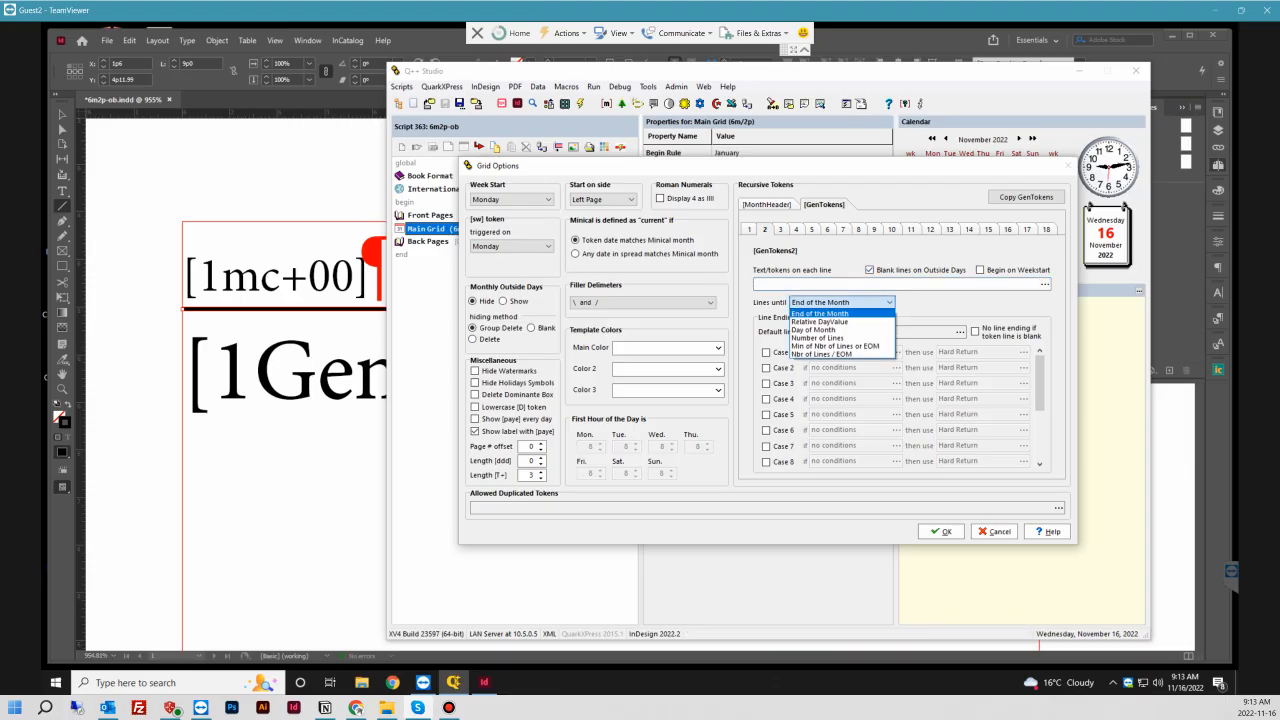
{"action": "left_click", "coordinate": [813, 329]}
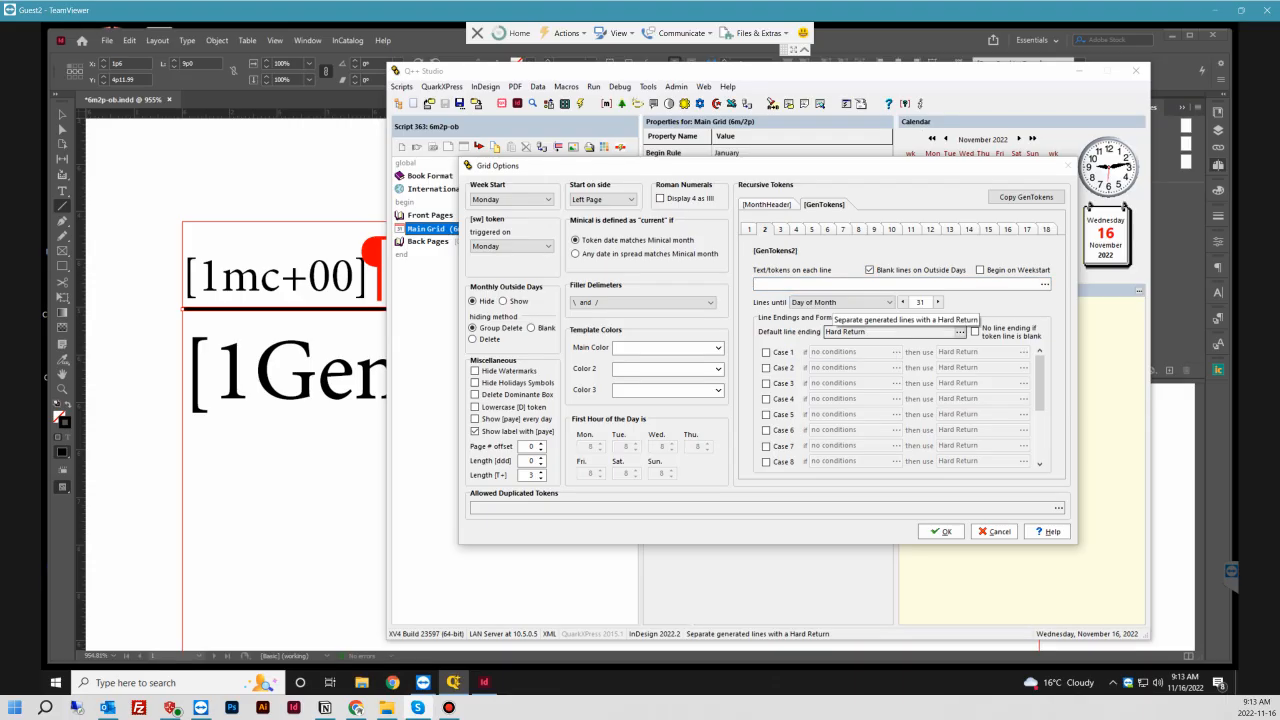
{"action": "left_click", "coordinate": [887, 302]}
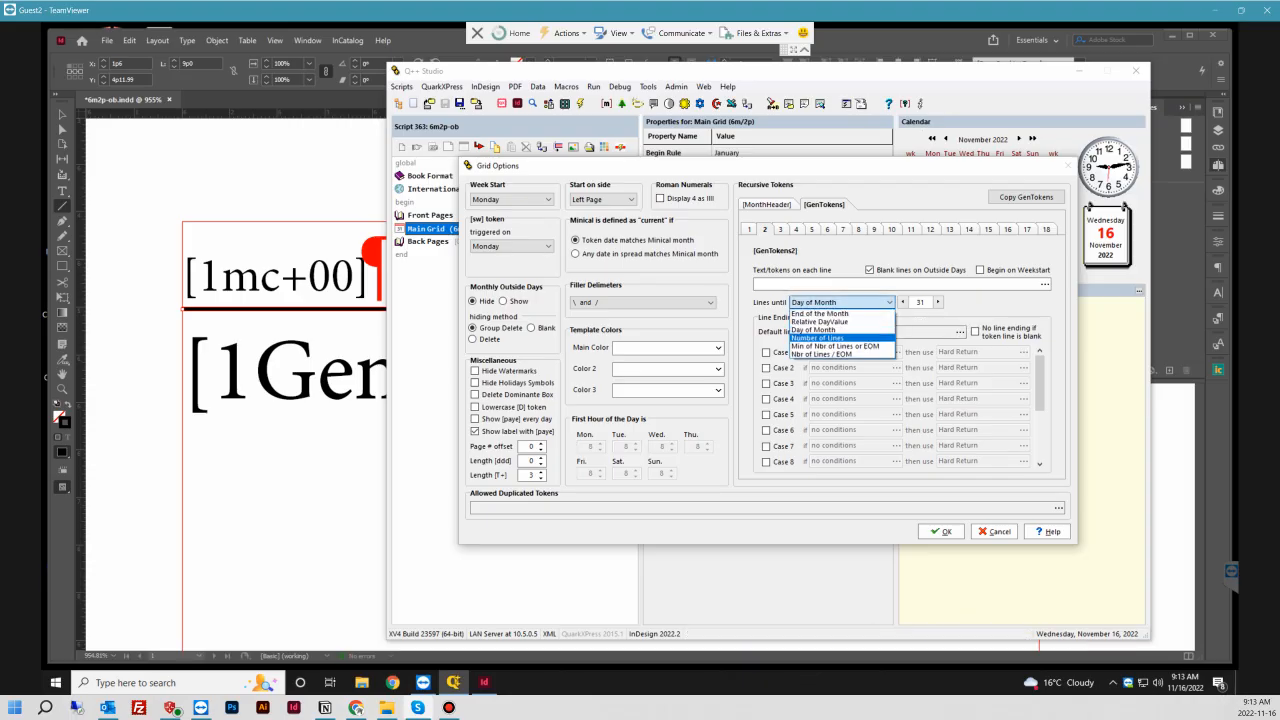
{"action": "left_click", "coordinate": [817, 337]}
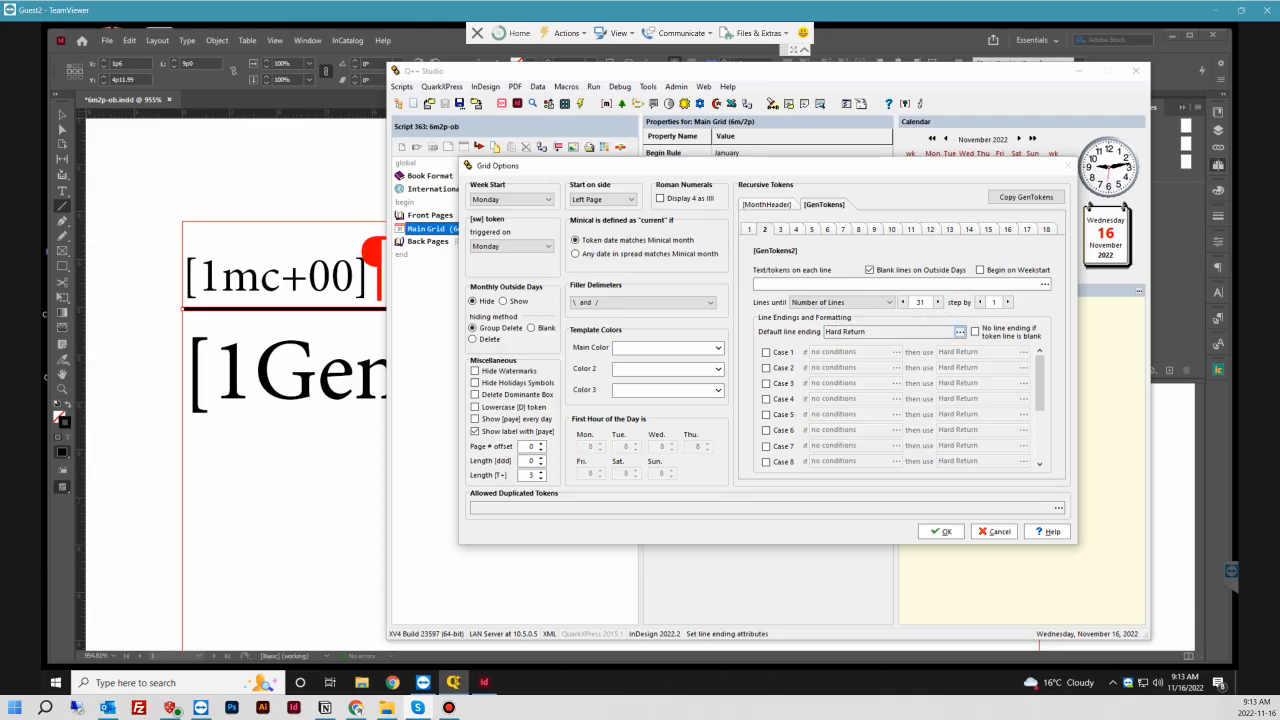
- Change the default line ending of [GenTokens2] to Formatting and enable a Rule Below with a 0.25 pt width
{"action": "left_click", "coordinate": [959, 331]}
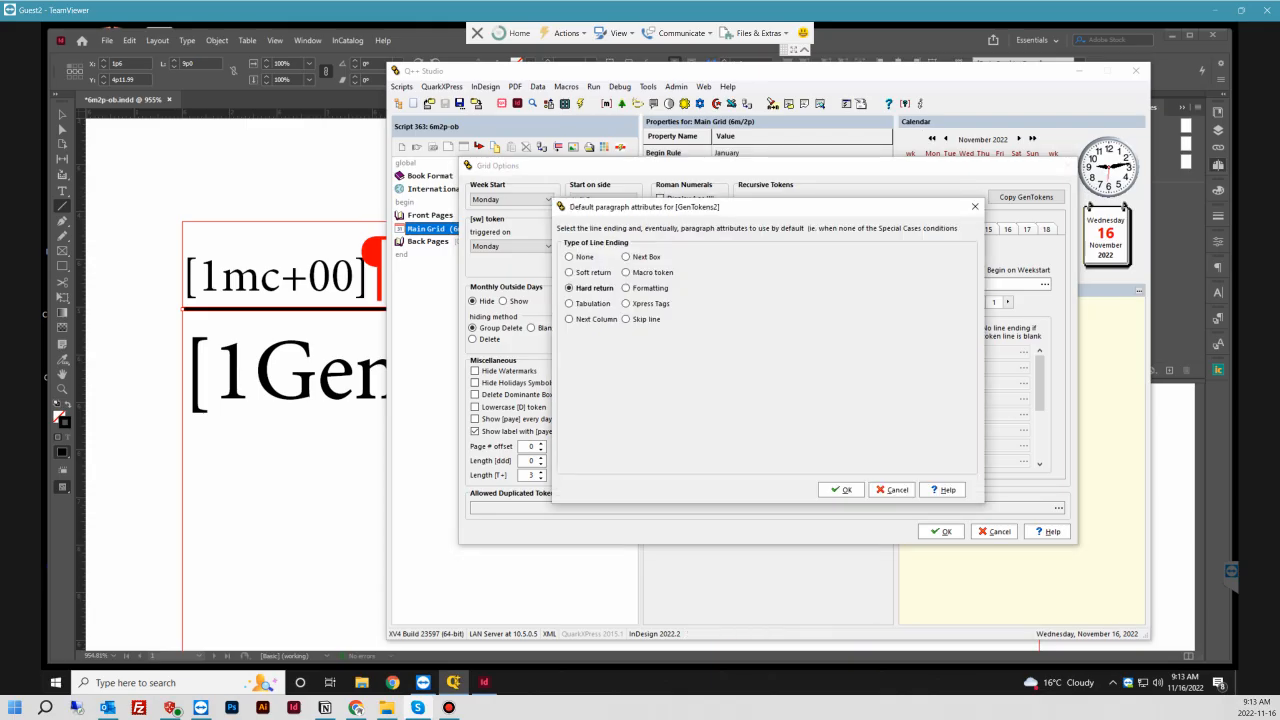
{"action": "left_click", "coordinate": [627, 288]}
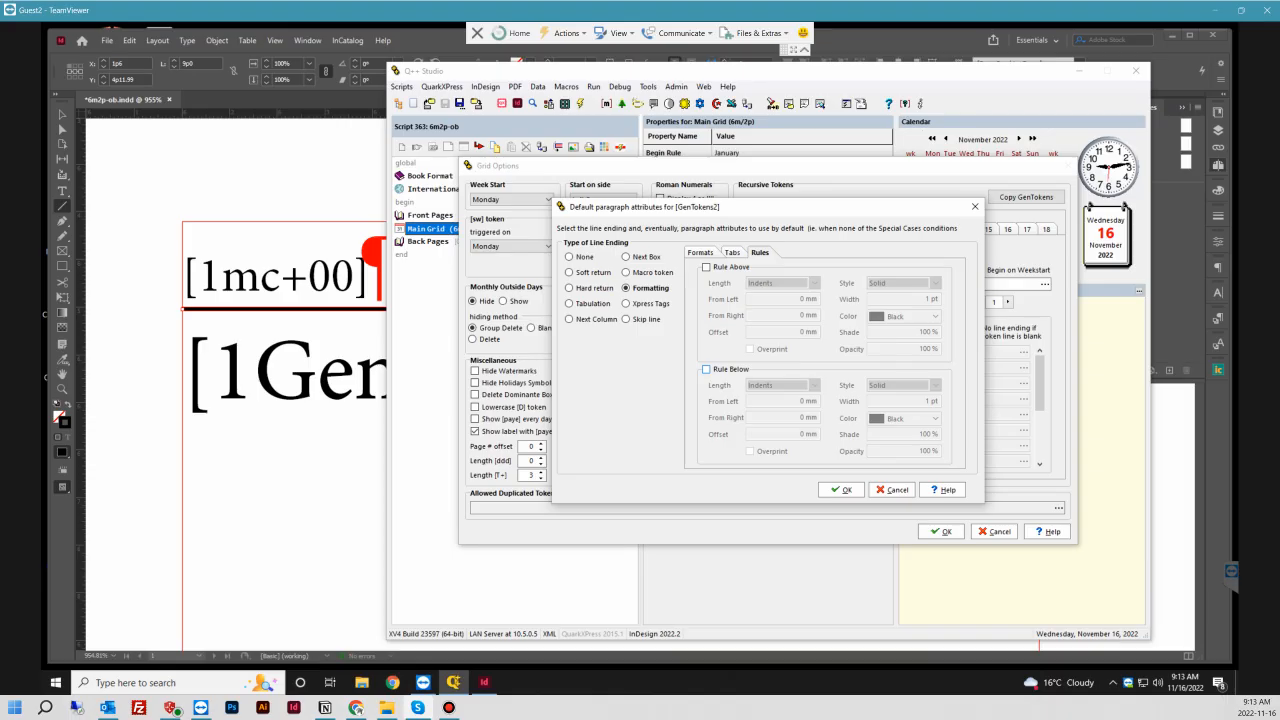
{"action": "left_click", "coordinate": [707, 370]}
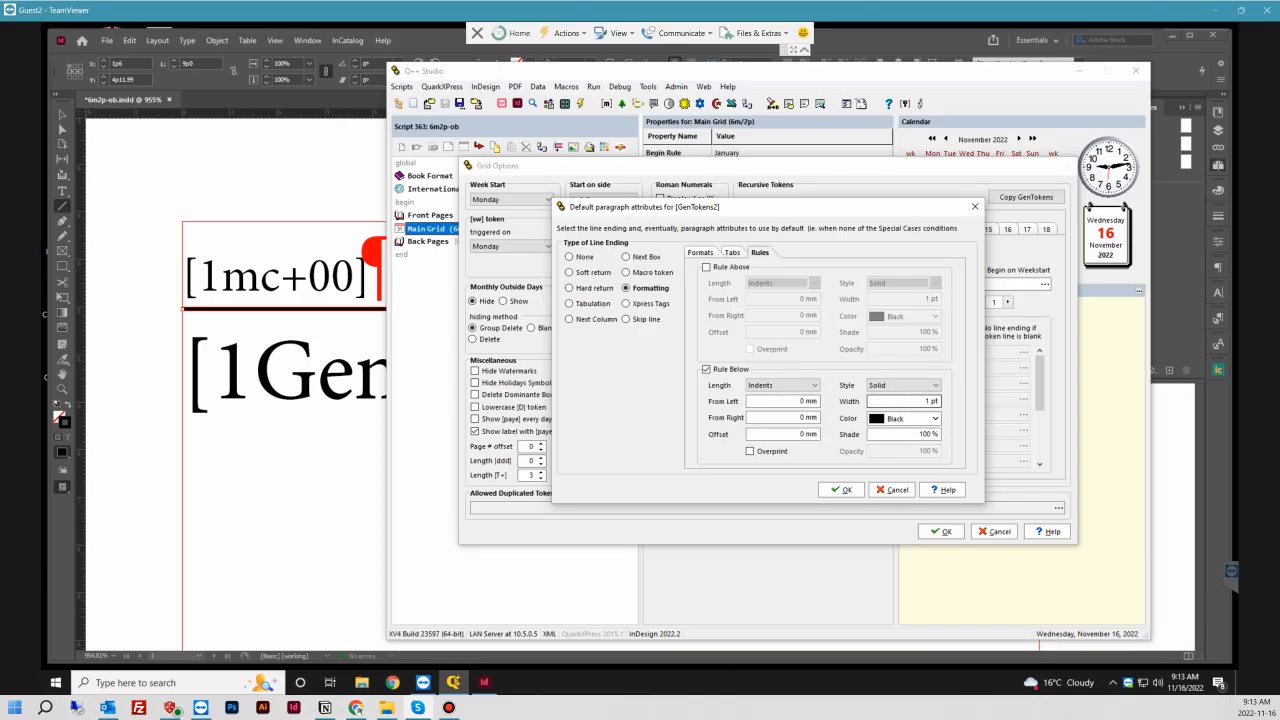
{"action": "left_click", "coordinate": [910, 401]}
{"action": "type", "text": "0.25"}
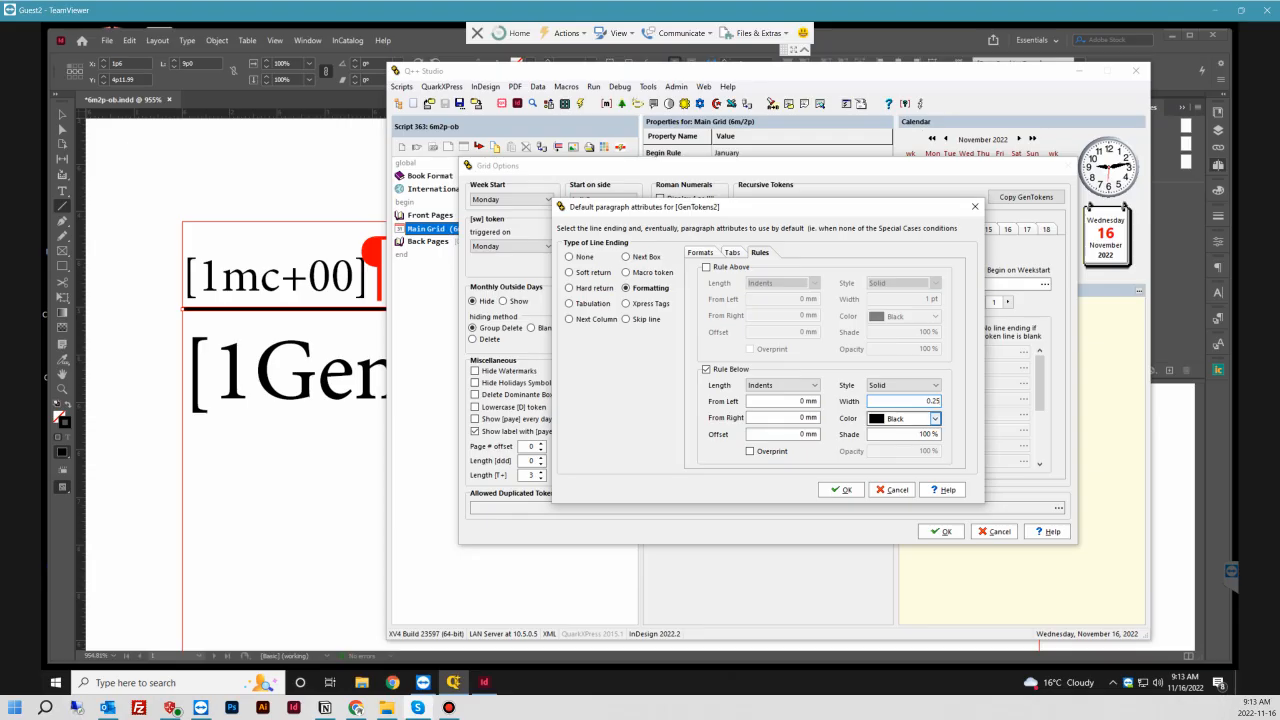
- Try to enter the default Rule Below offset as p3
{"action": "left_click", "coordinate": [794, 434]}
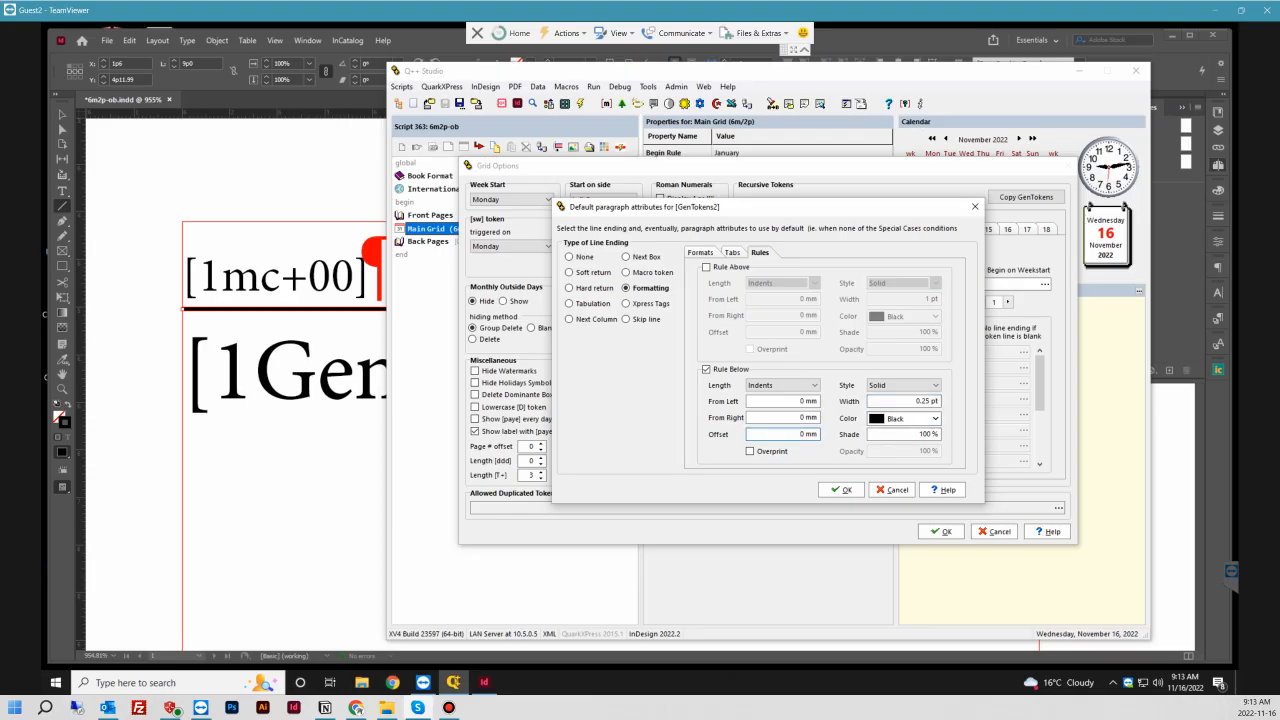
{"action": "left_click_drag", "start_coordinate": [797, 434], "coordinate": [820, 434]}
{"action": "type", "text": "3pt"}
{"action": "left_click_drag", "start_coordinate": [788, 433], "coordinate": [818, 433]}
{"action": "type", "text": "p3"}
{"action": "key", "text": "Tab"}
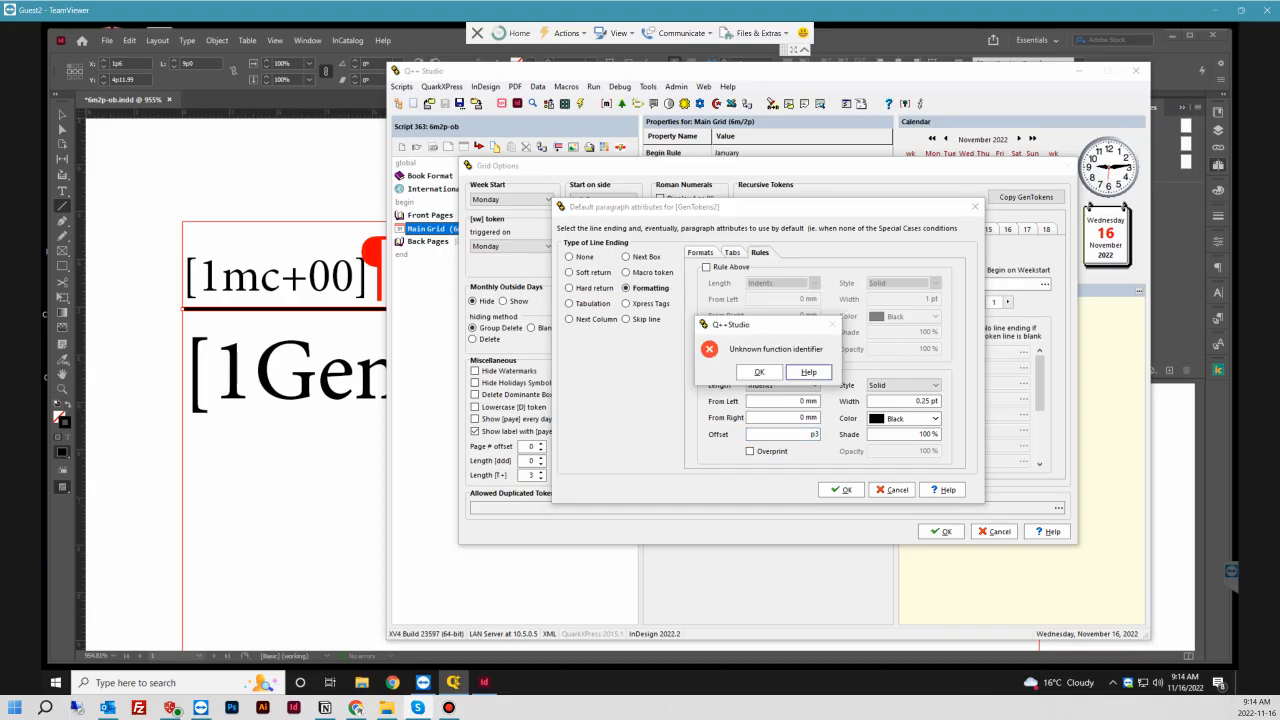
{"action": "left_click", "coordinate": [759, 372]}
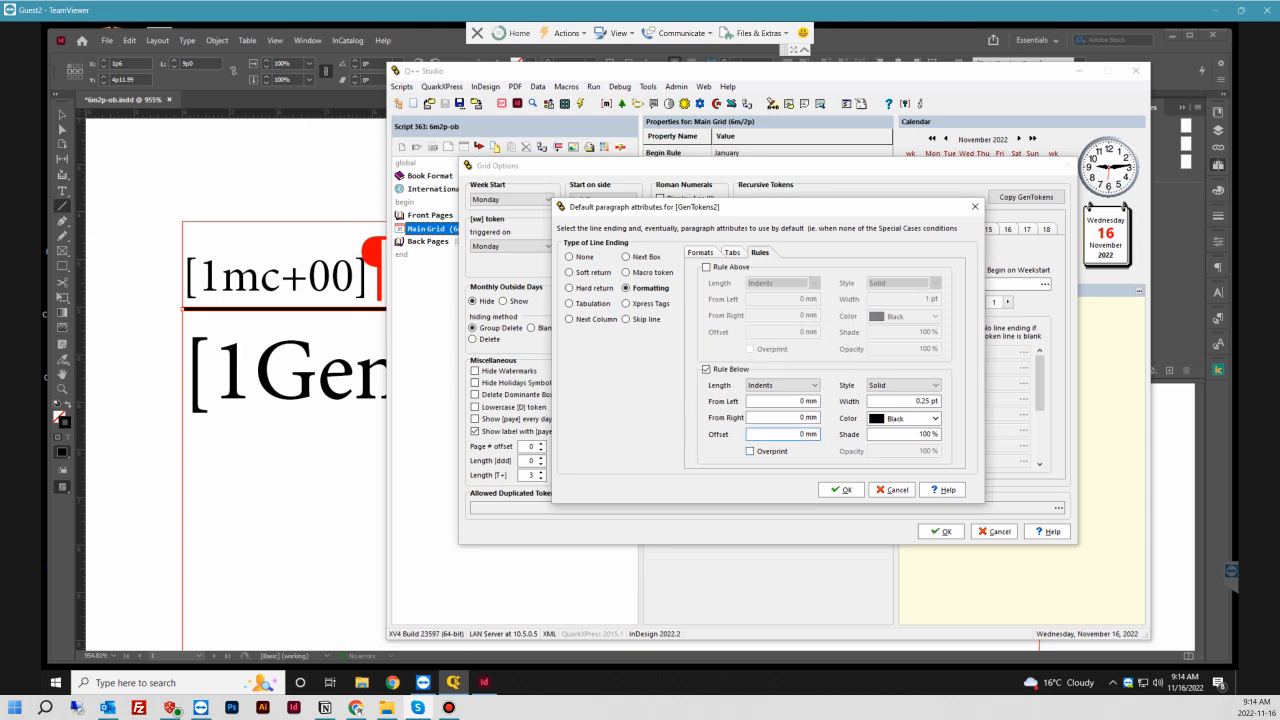
- Set the default Rule Below offset to 3pt and apply the default paragraph attributes
{"action": "double_click", "coordinate": [808, 434]}
{"action": "type", "text": "1"}
{"action": "type", "text": "m"}
{"action": "key", "text": "ctrl+a"}
{"action": "type", "text": "3pt"}
{"action": "left_click", "coordinate": [840, 489]}
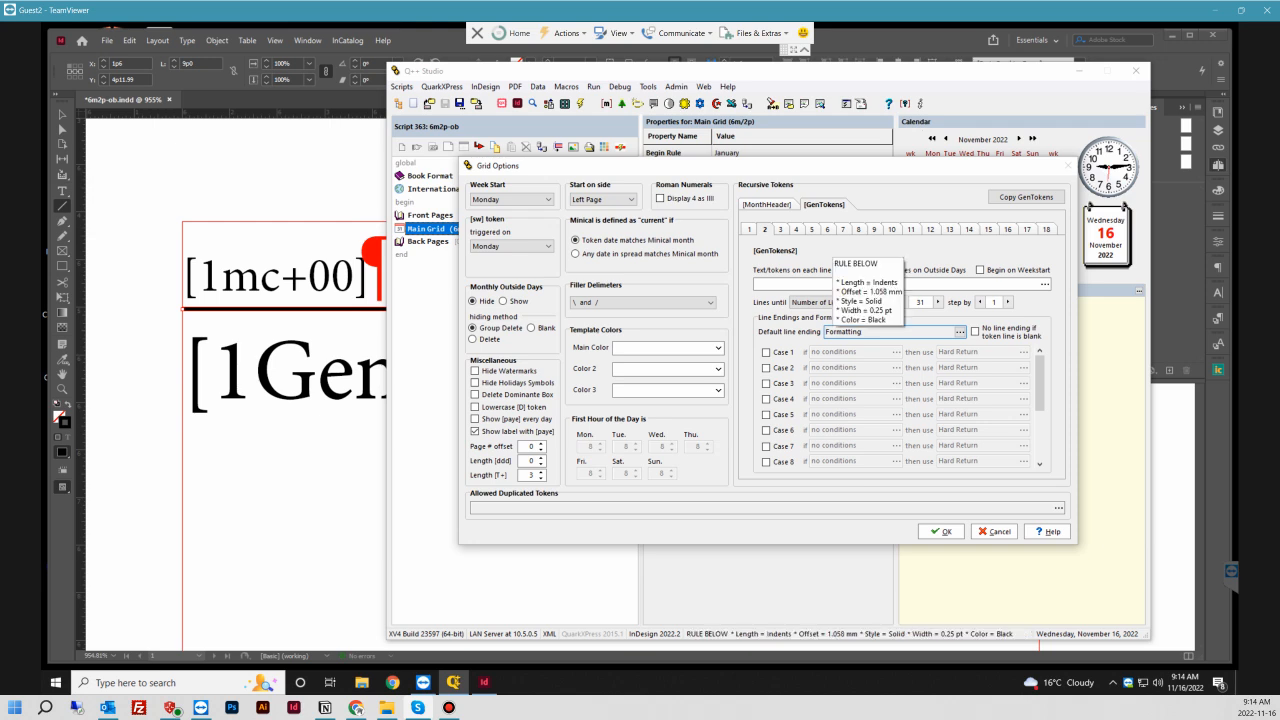
- Enable special Case 1 for [GenTokens2] with the conditions Sunday and Inside mo
{"action": "left_click", "coordinate": [766, 352]}
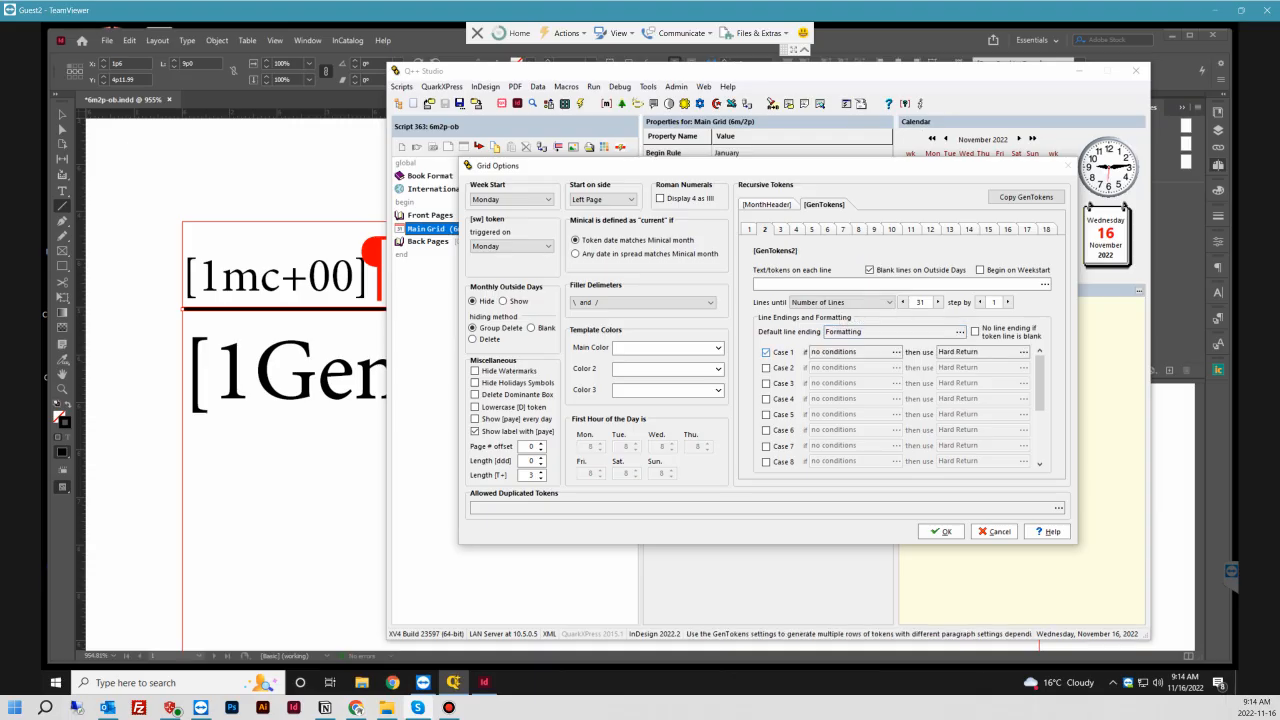
{"action": "left_click", "coordinate": [896, 352]}
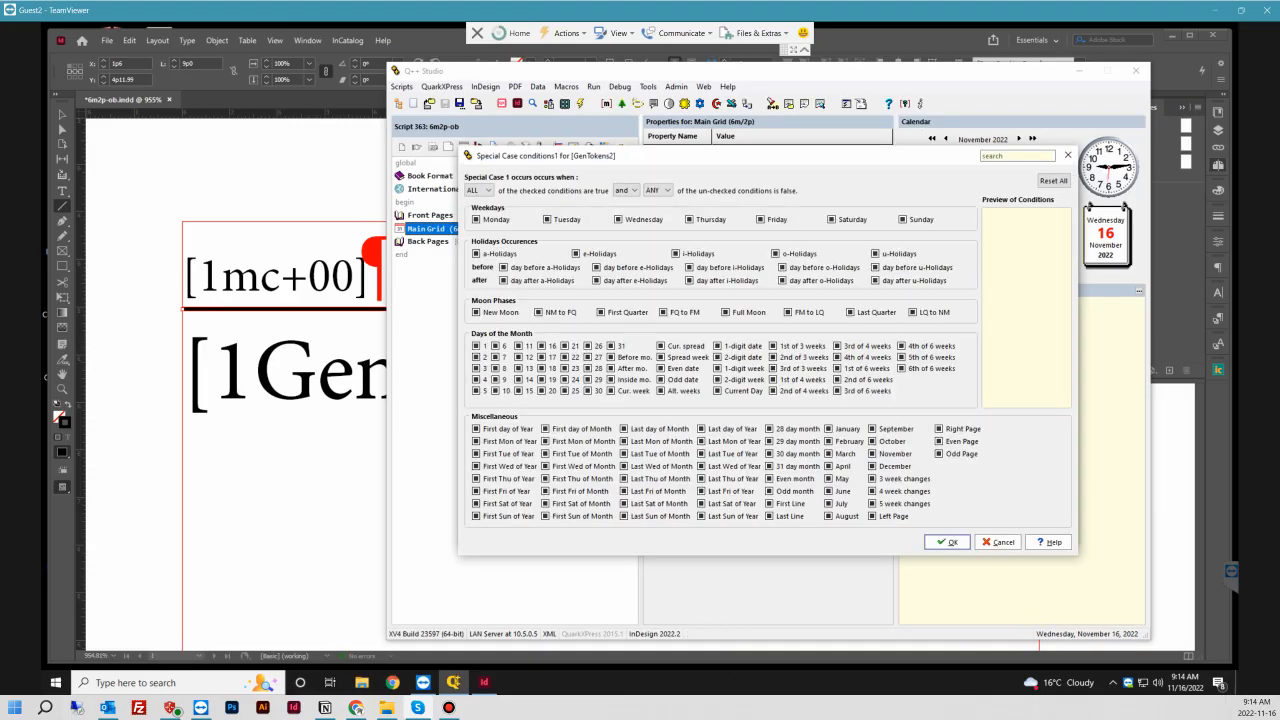
{"action": "left_click", "coordinate": [903, 219]}
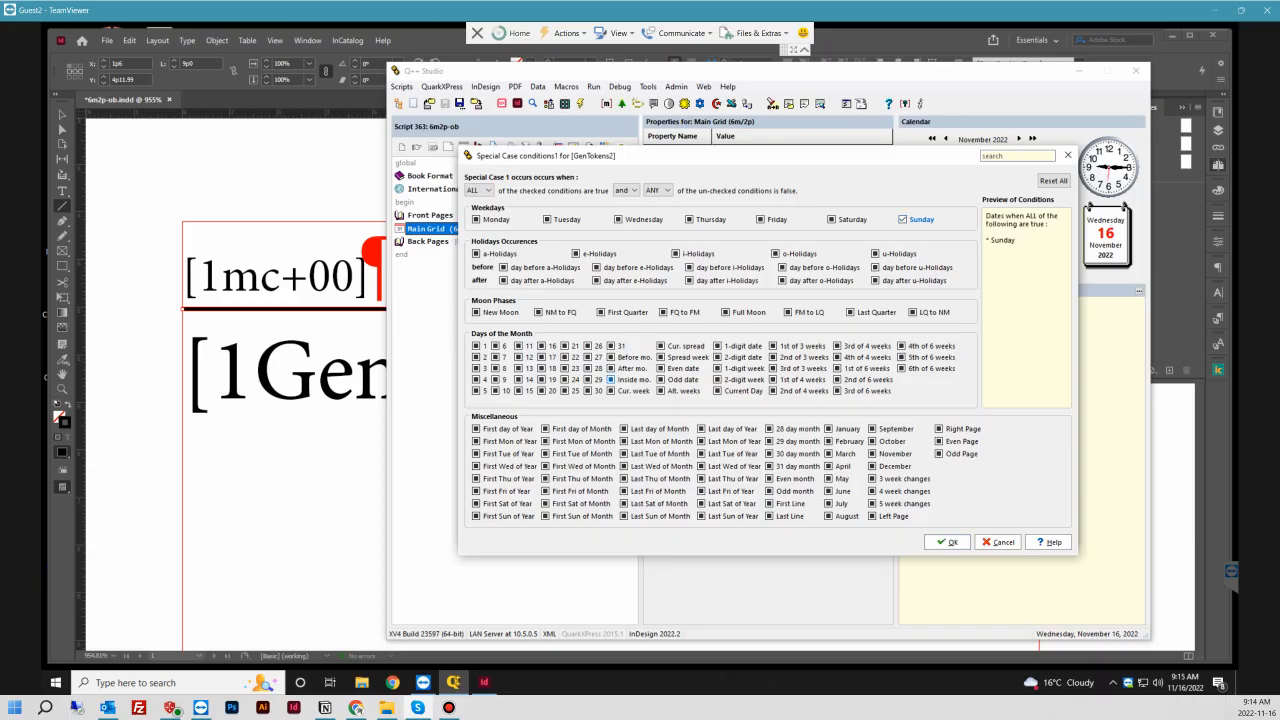
{"action": "left_click", "coordinate": [610, 380]}
{"action": "left_click", "coordinate": [946, 541]}
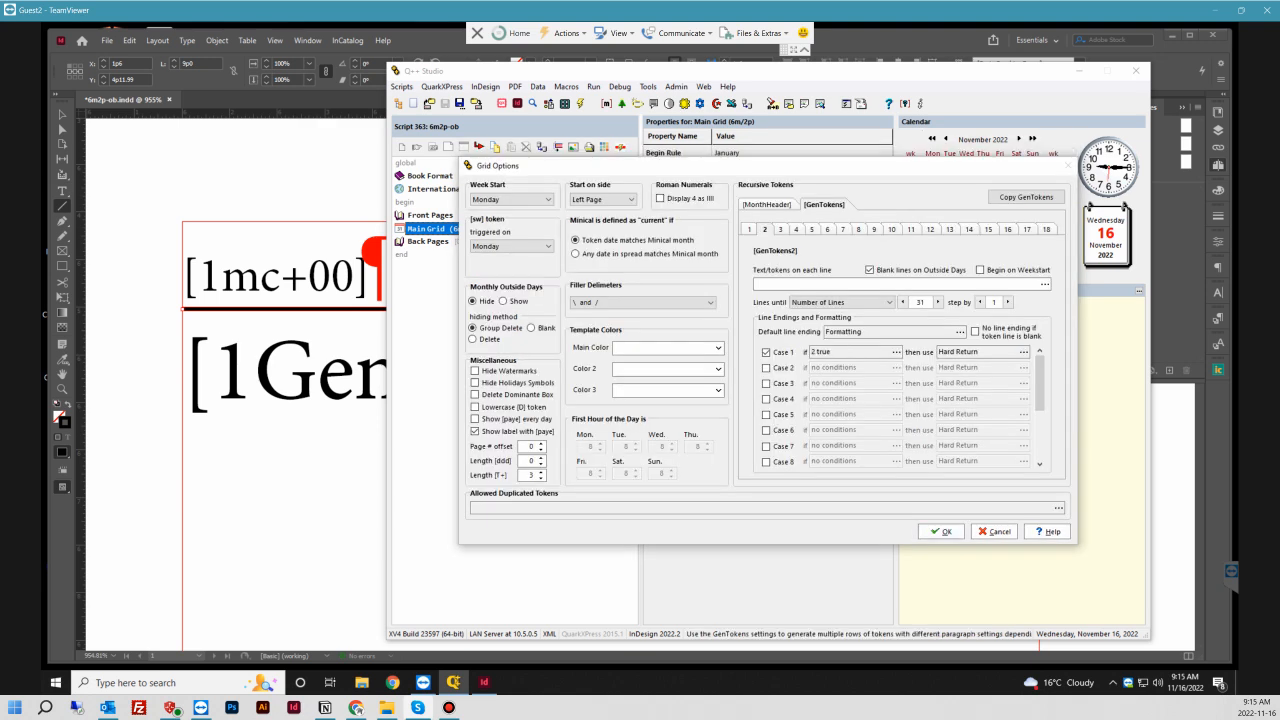
- Set Case 1 to use Formatting with a Rule Below offset of 3pt
{"action": "left_click", "coordinate": [1023, 352]}
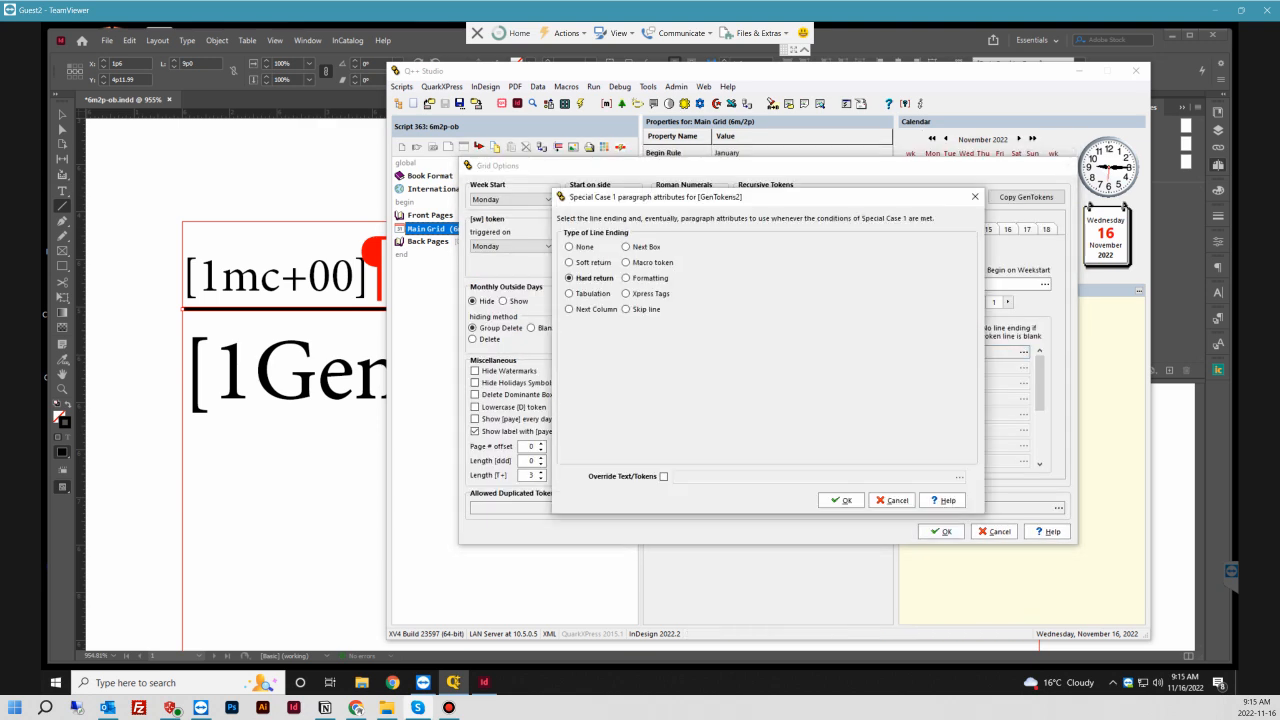
{"action": "left_click", "coordinate": [627, 279]}
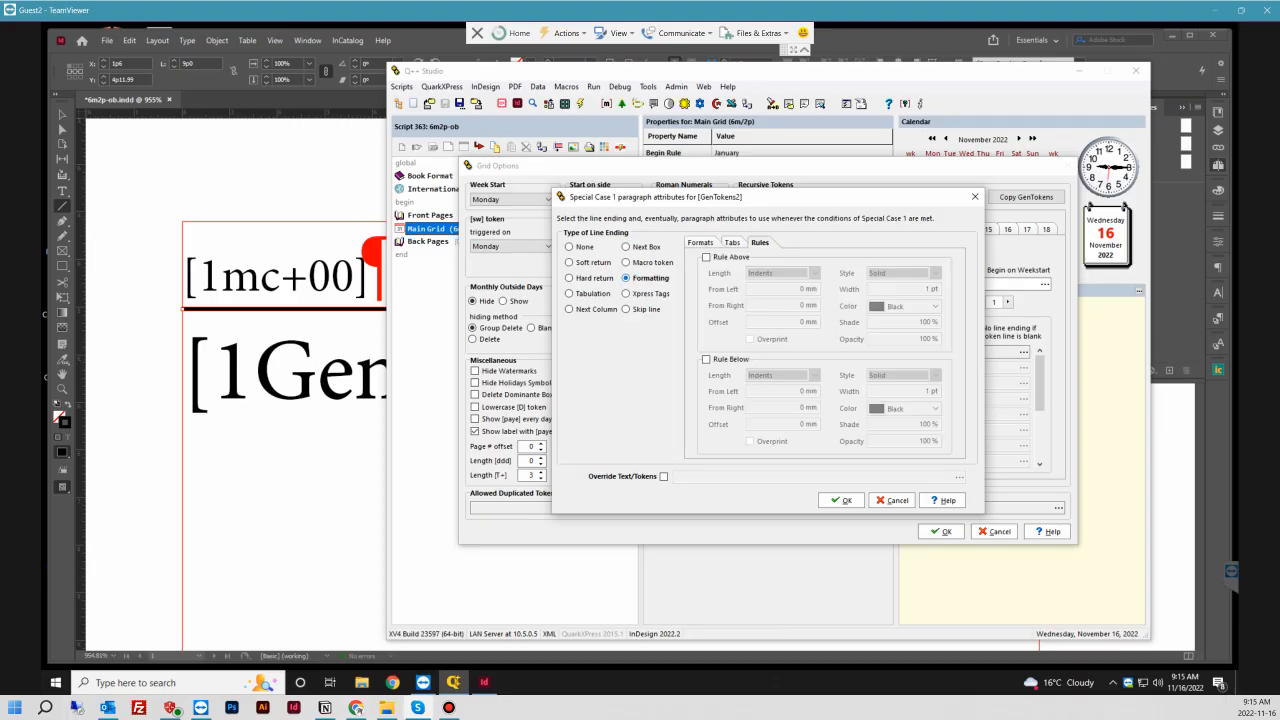
{"action": "left_click", "coordinate": [706, 359]}
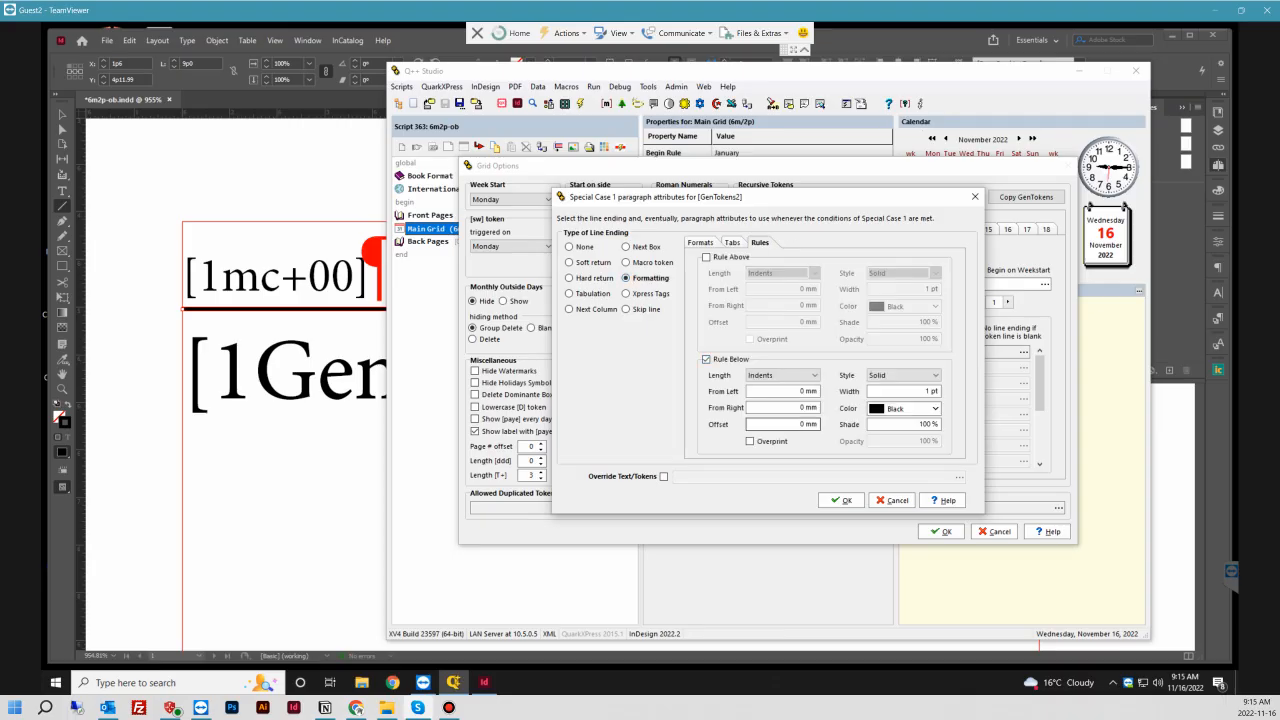
{"action": "left_click", "coordinate": [785, 424]}
{"action": "type", "text": "3pt"}
{"action": "key", "text": "Return"}
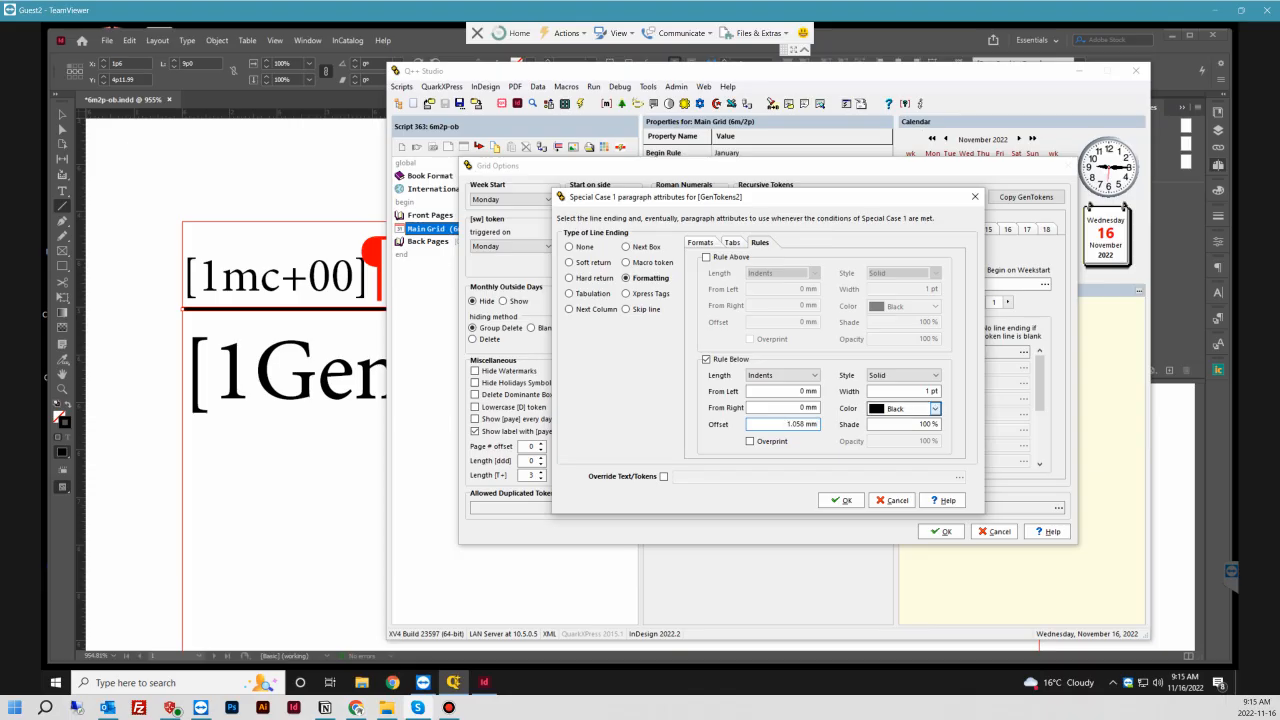
- Set the Case 1 Rule Below width to 0.5 pt and apply the Grid Options
{"action": "left_click", "coordinate": [904, 391]}
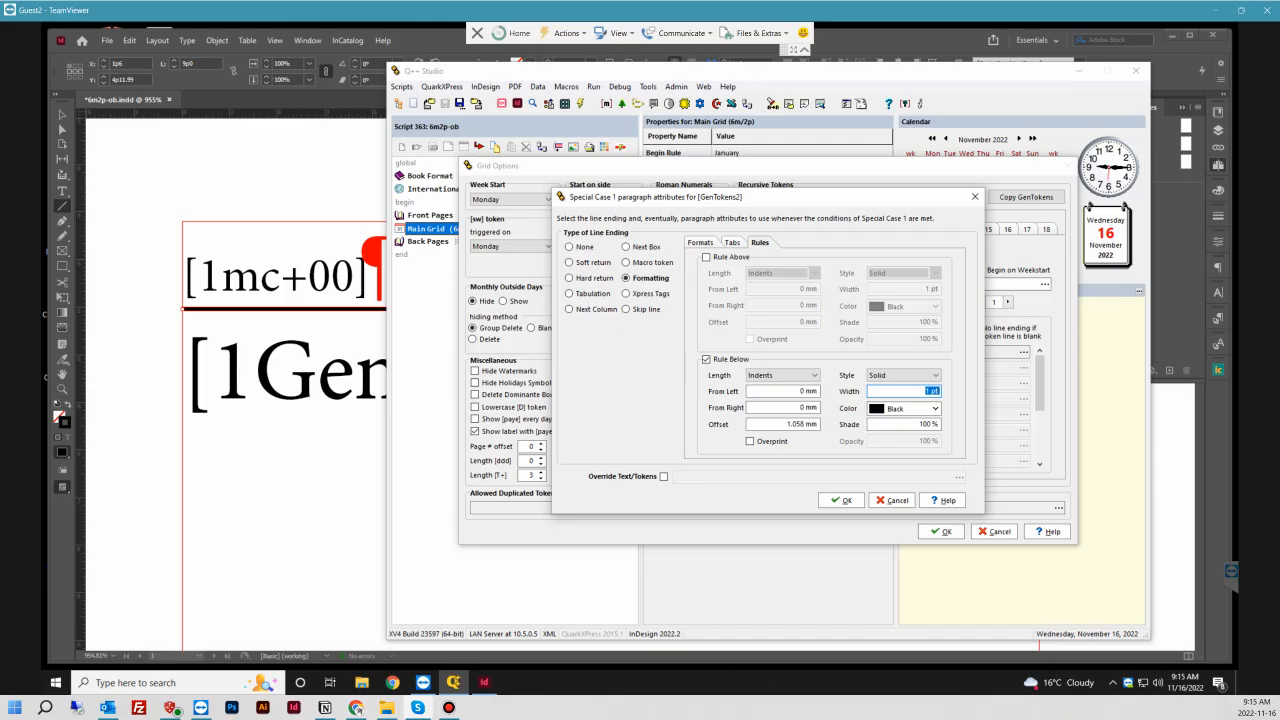
{"action": "type", "text": "0.5"}
{"action": "left_click", "coordinate": [914, 424]}
{"action": "left_click", "coordinate": [841, 500]}
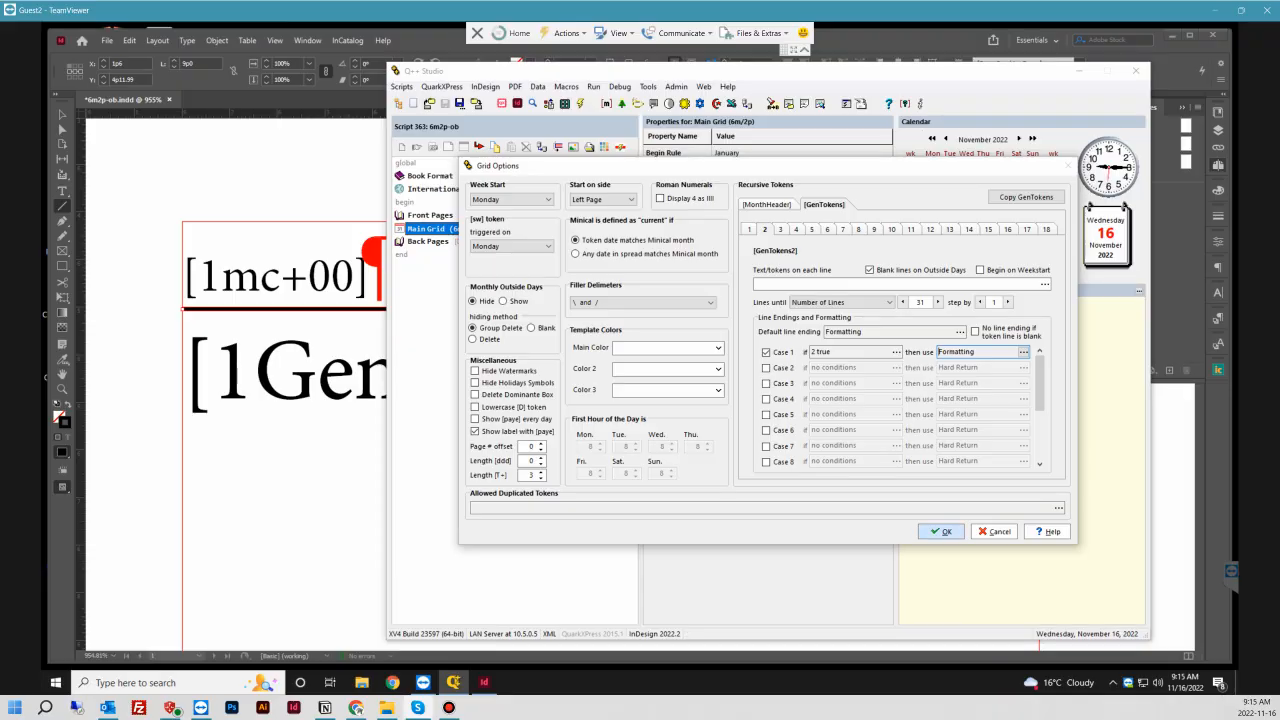
{"action": "left_click", "coordinate": [940, 531]}
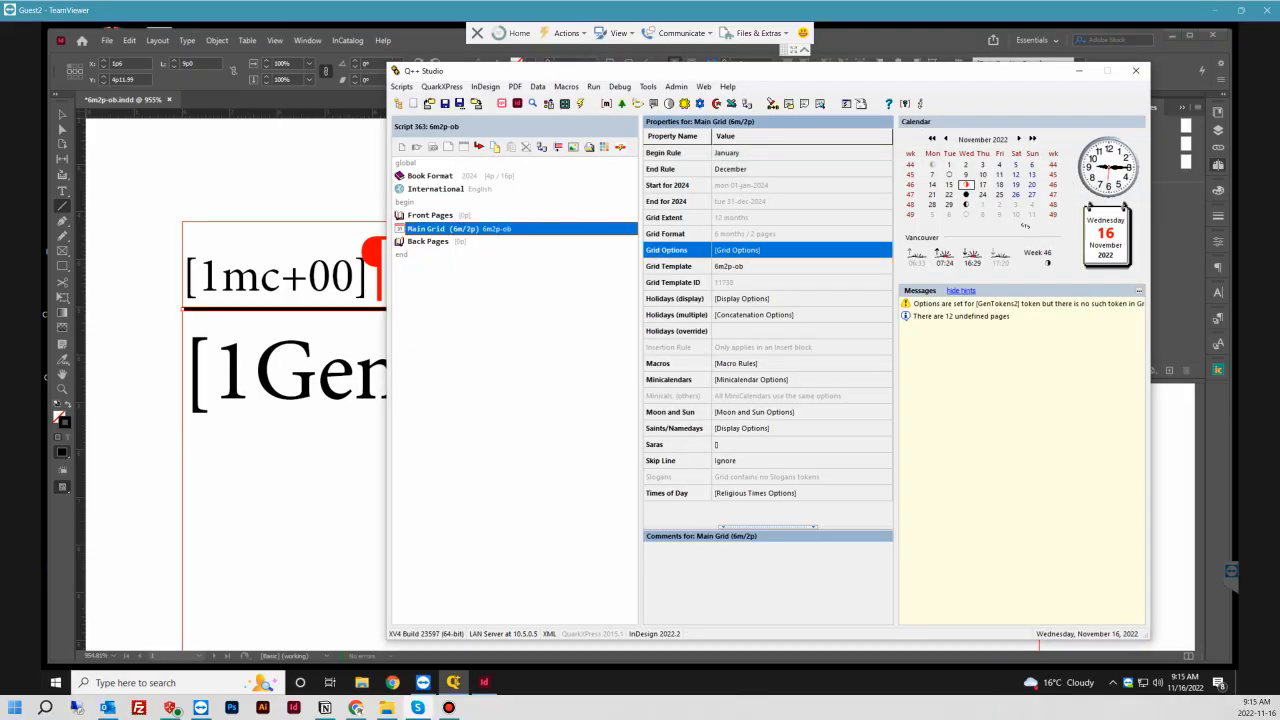
- Switch to InDesign, make the Text layer visible, and close the program, saving the changes to 6m2p-ob.indd
{"action": "key", "text": "alt+Tab"}
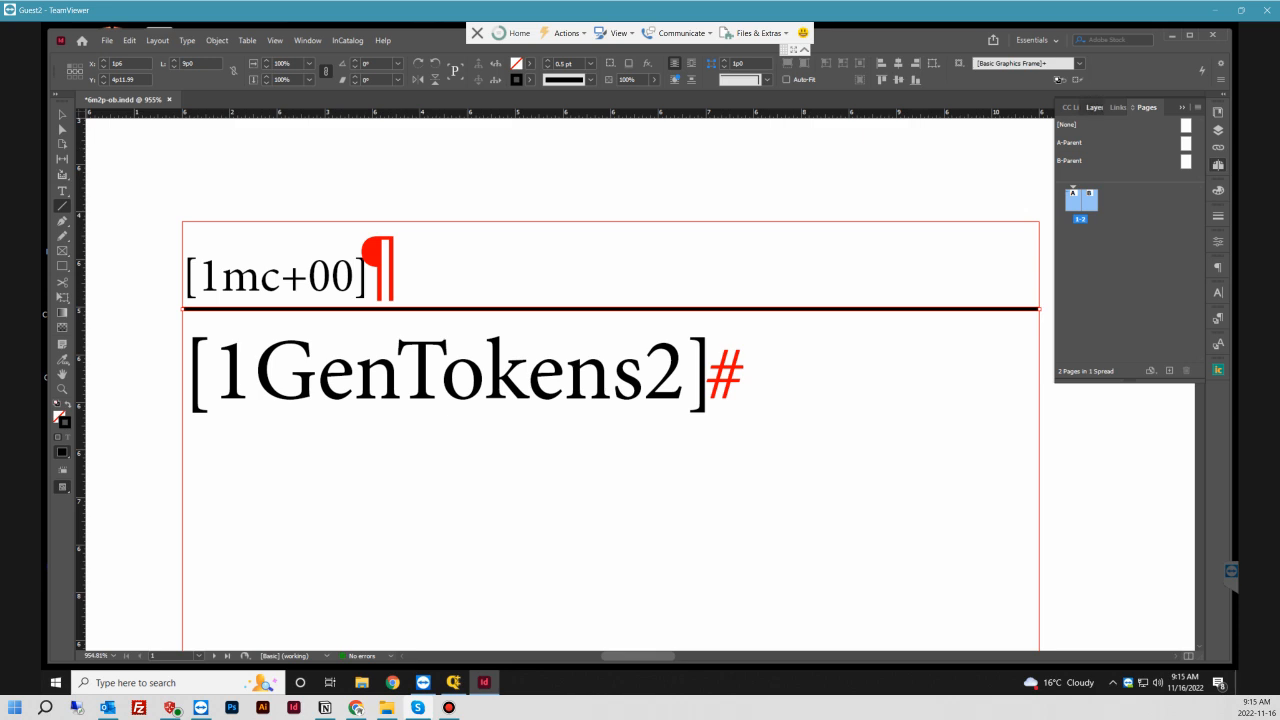
{"action": "left_click", "coordinate": [1093, 107]}
{"action": "left_click", "coordinate": [1062, 124]}
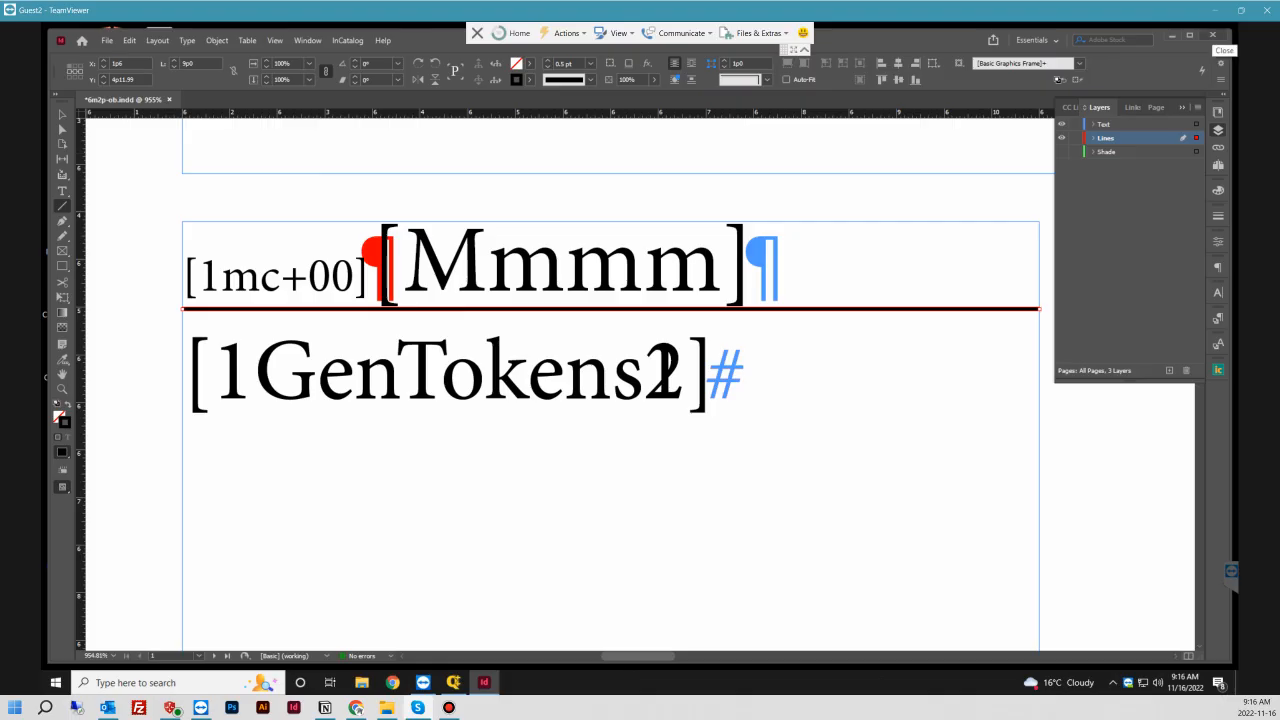
{"action": "left_click", "coordinate": [1212, 35]}
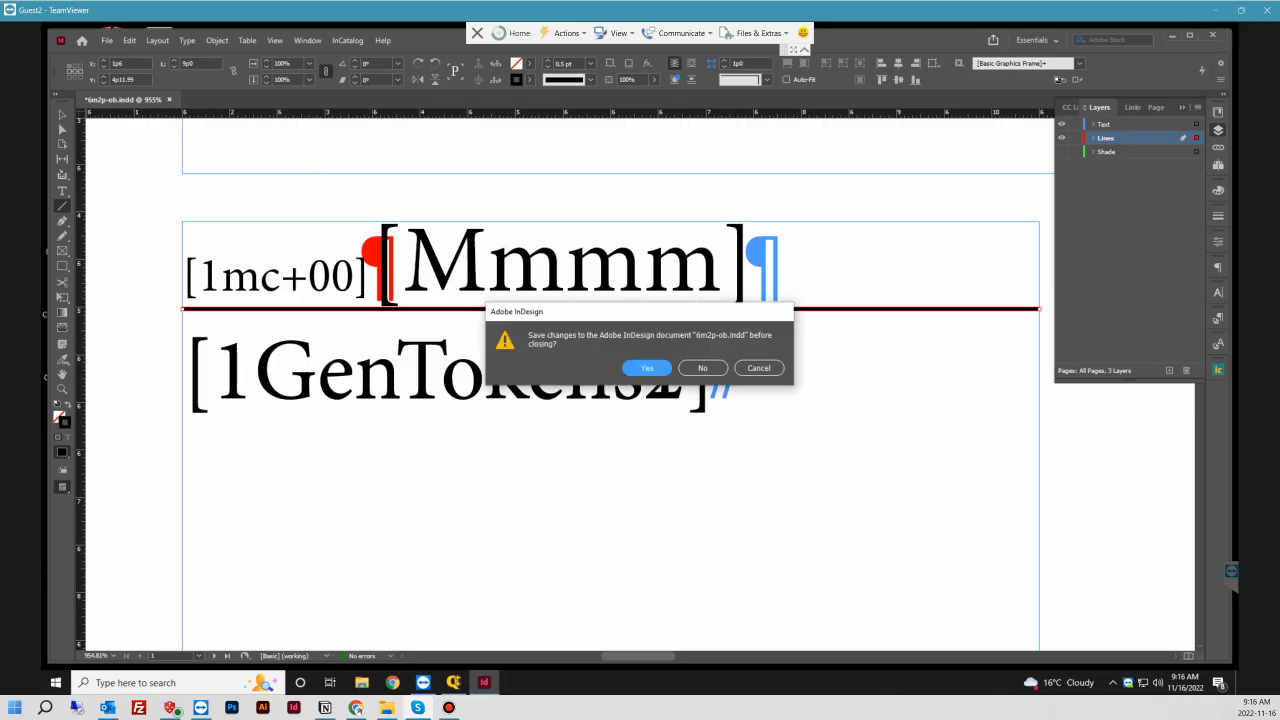
{"action": "key", "text": "Return"}
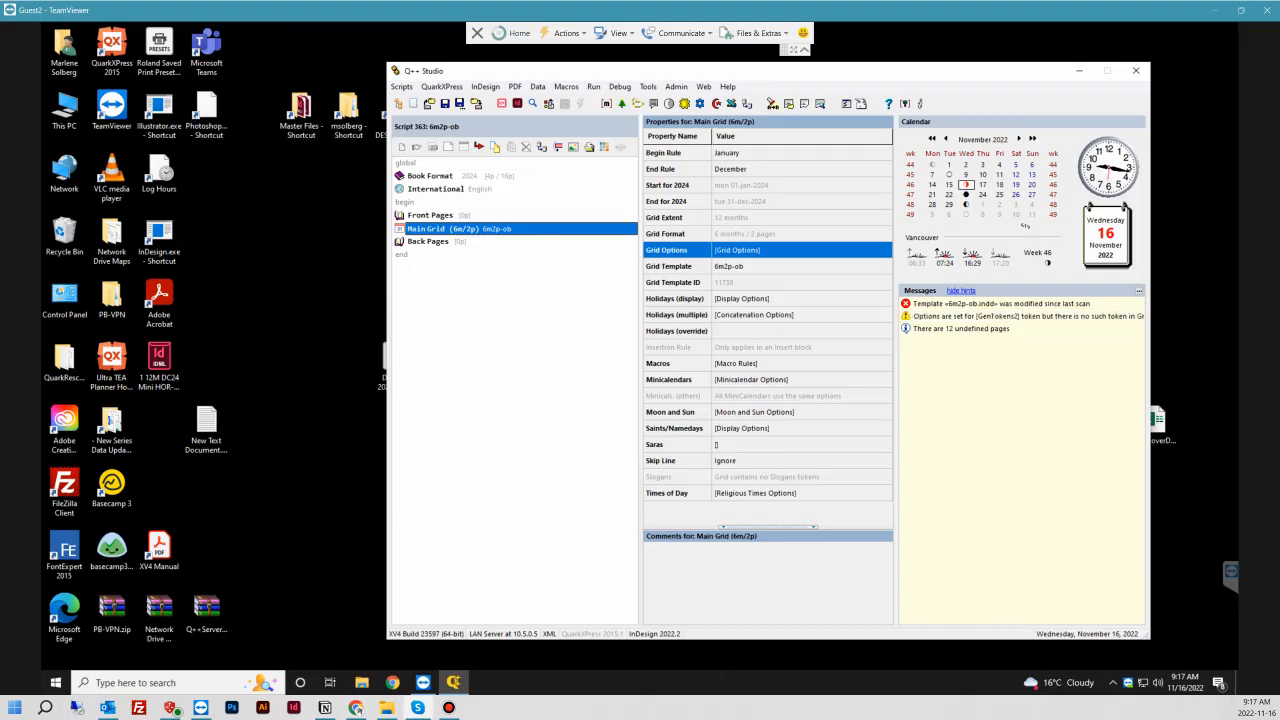
- Re-scan the modified 6m2p-ob.indd template in Q++ Studio
{"action": "right_click", "coordinate": [960, 303]}
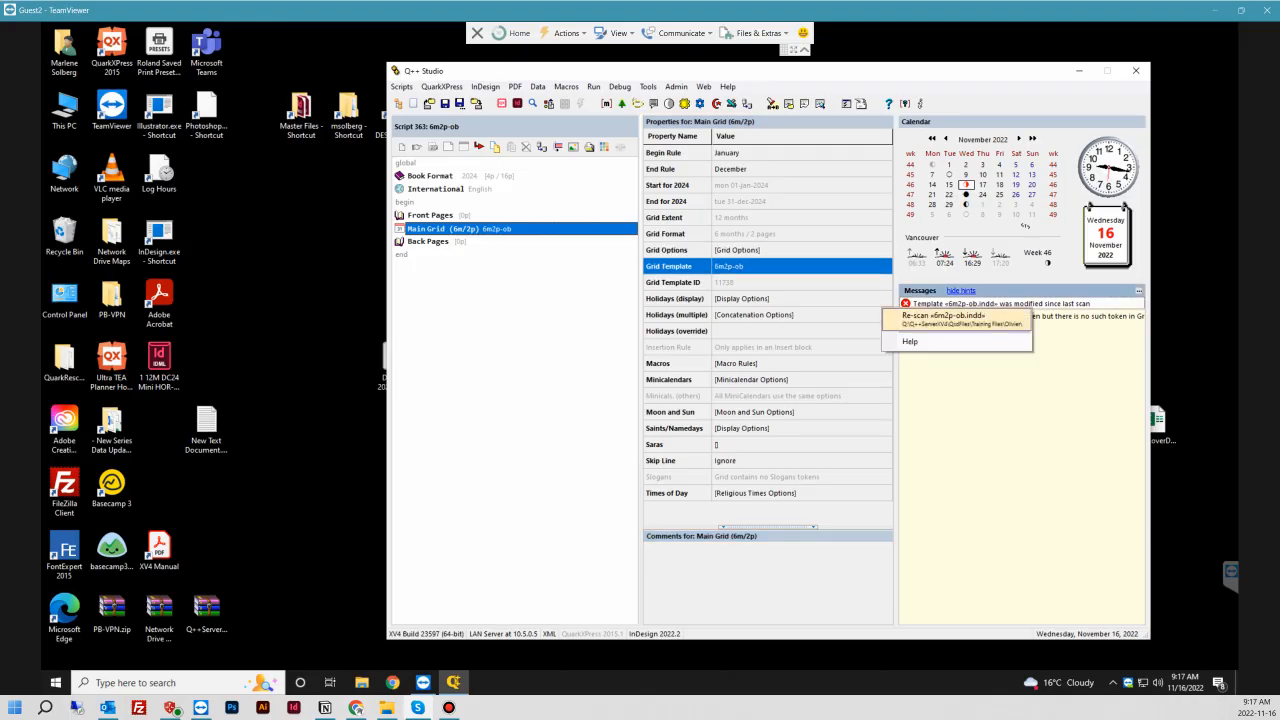
{"action": "left_click", "coordinate": [943, 316]}
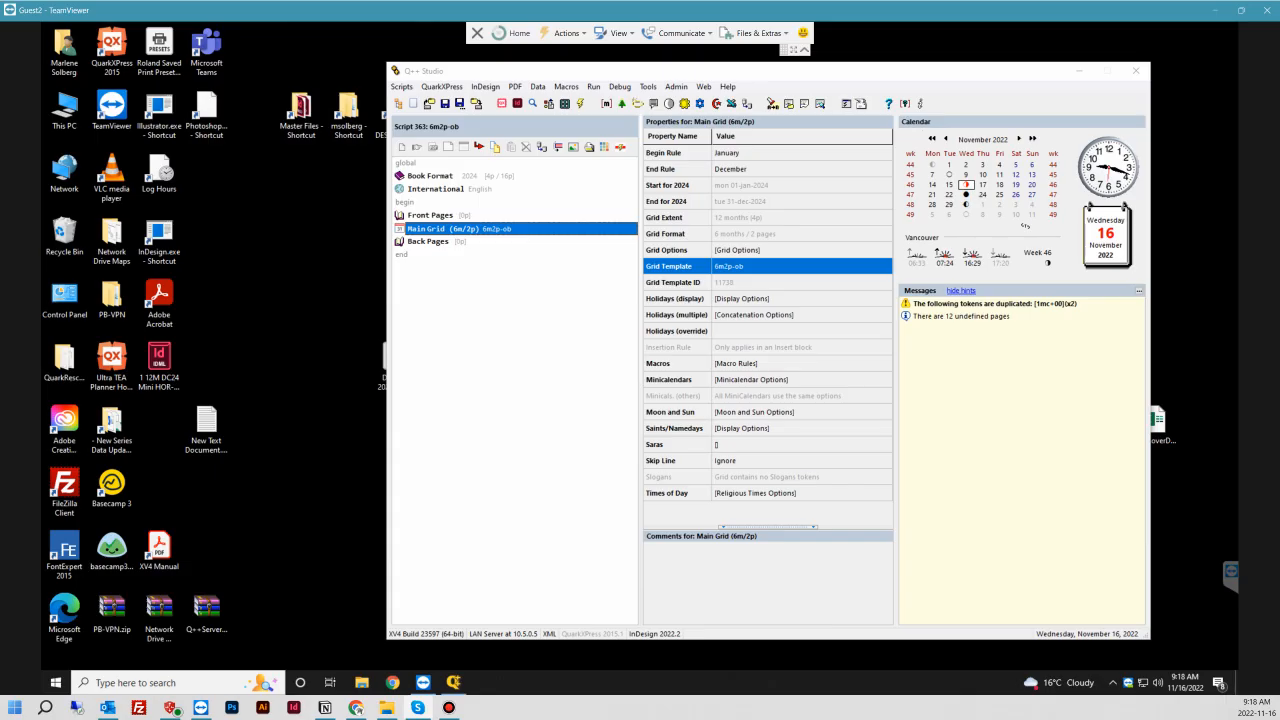
{"action": "left_click_drag", "start_coordinate": [984, 71], "coordinate": [898, 63]}
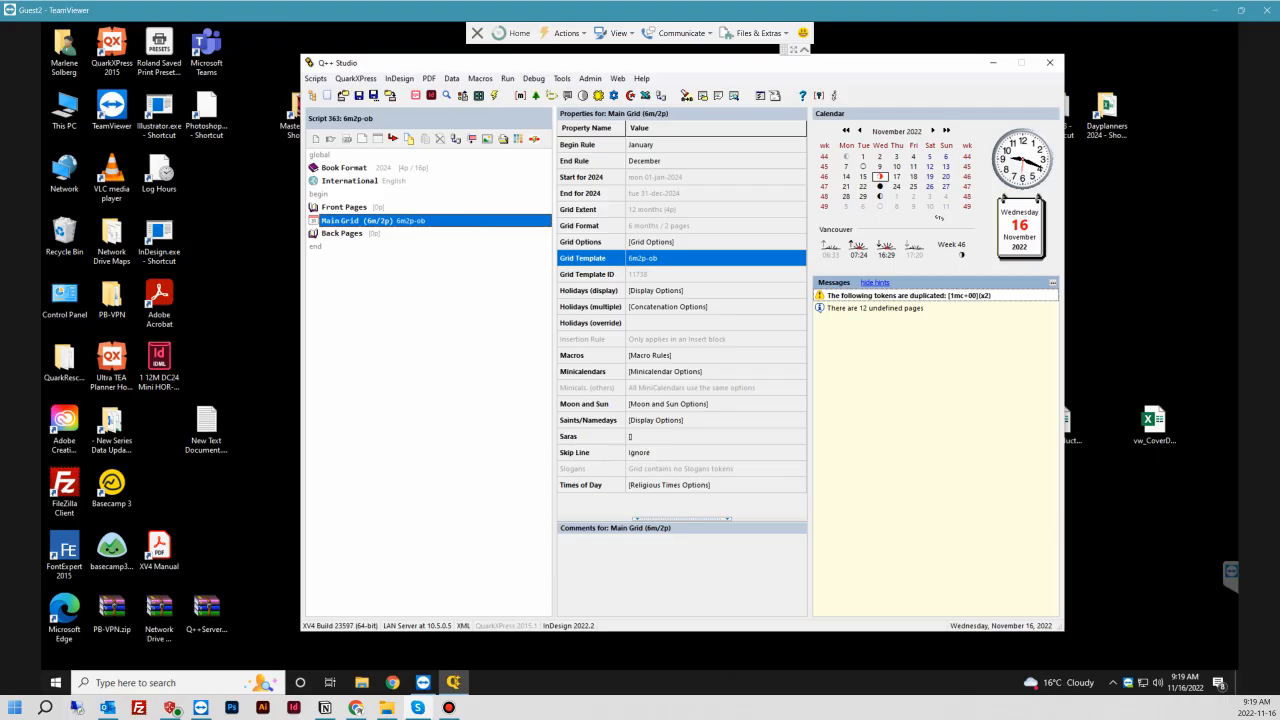
- Mark the [1mc+00] token as intentionally duplicated in the Duplicated Tokens Manager
{"action": "right_click", "coordinate": [818, 296]}
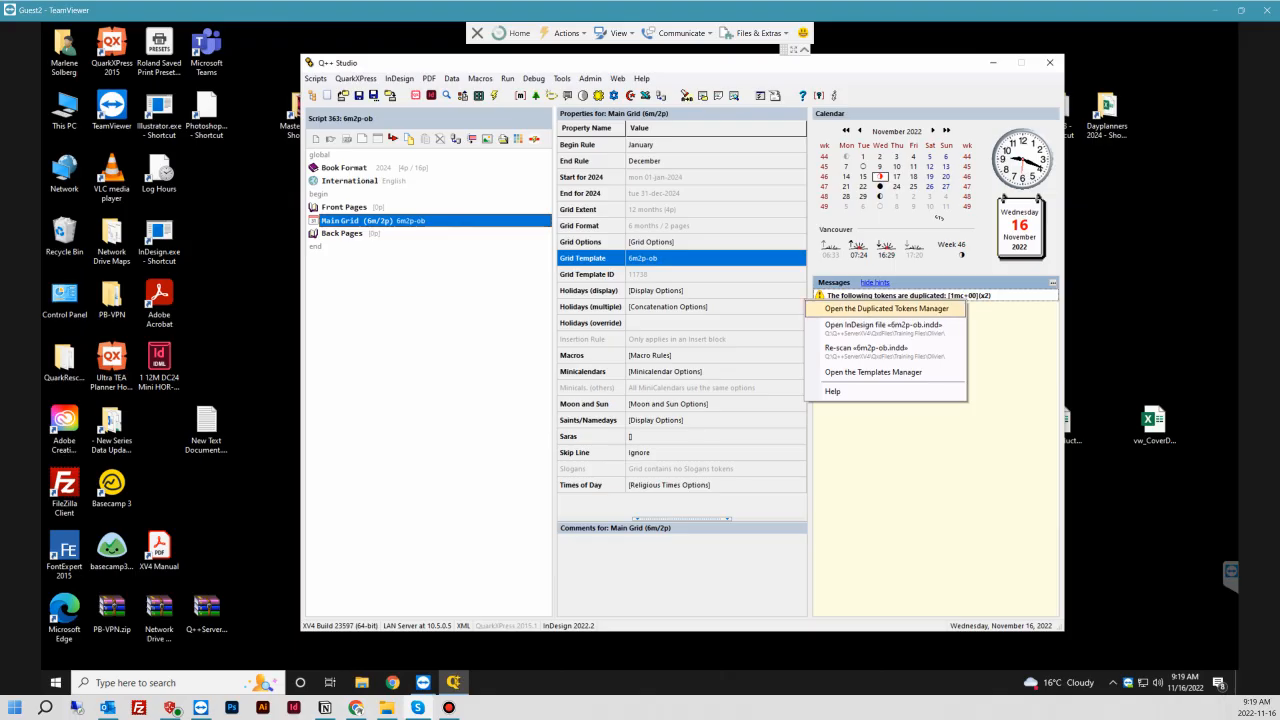
{"action": "left_click", "coordinate": [886, 309]}
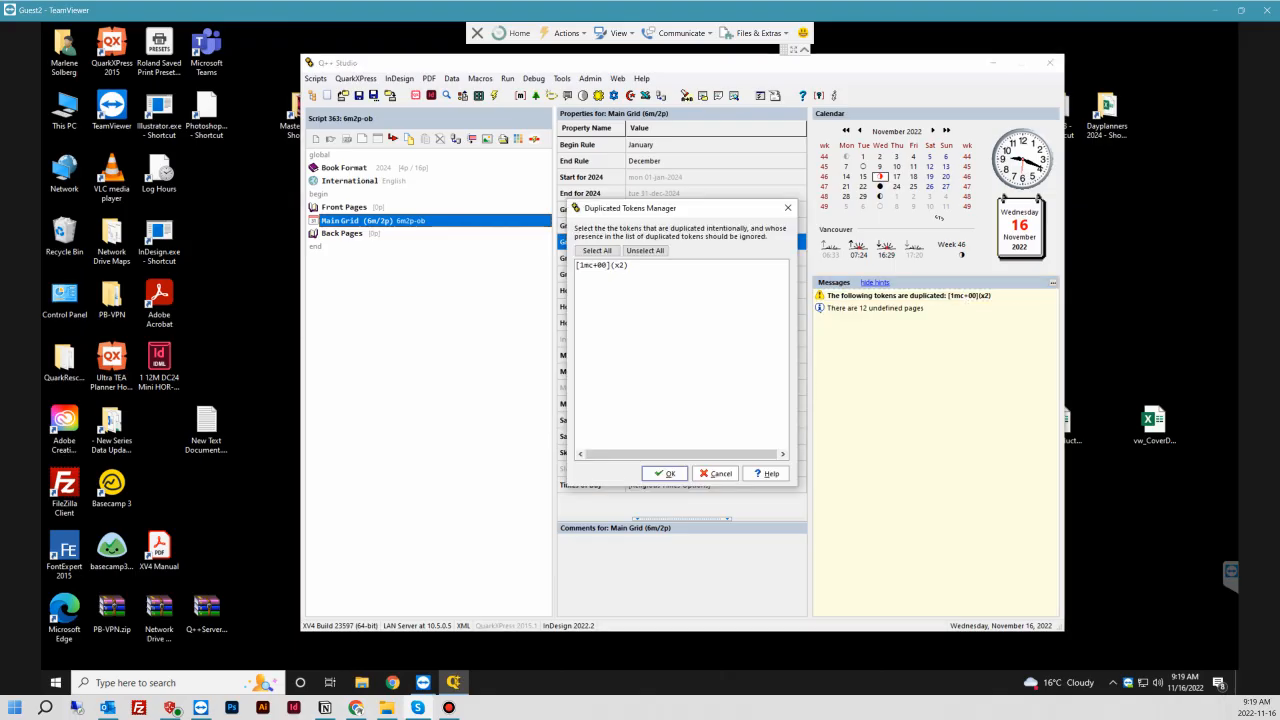
{"action": "left_click", "coordinate": [602, 265]}
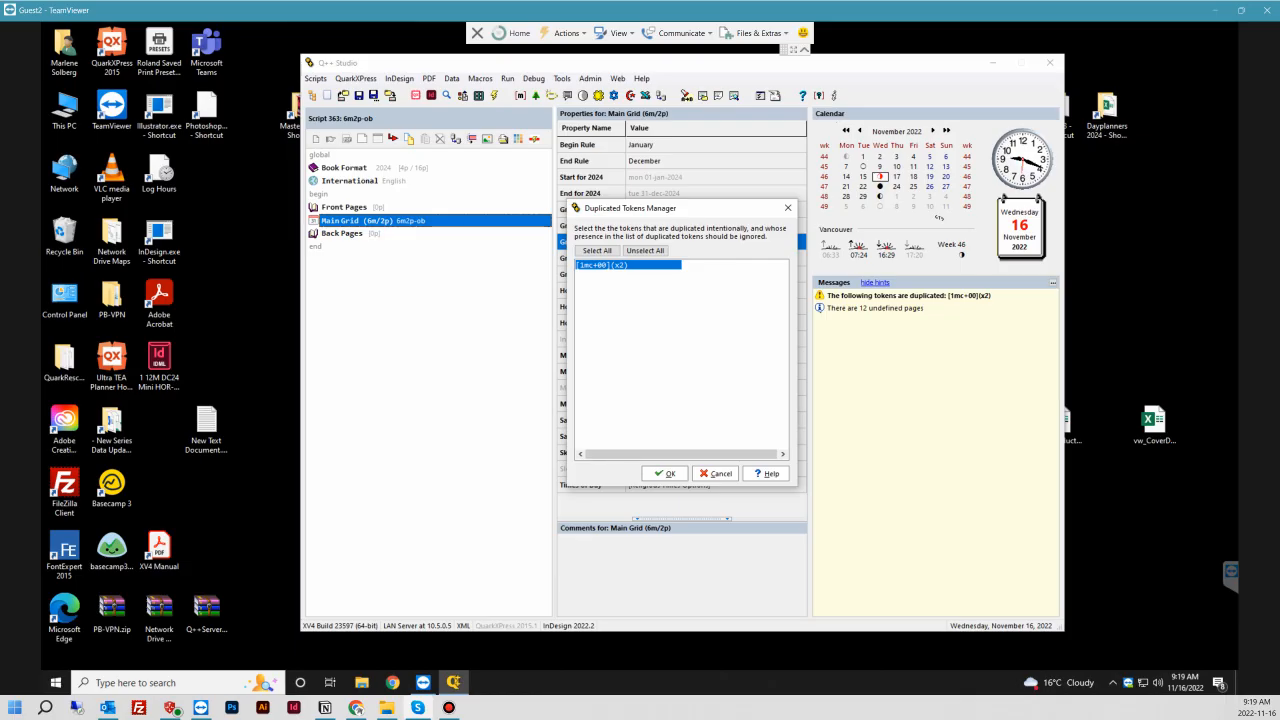
{"action": "left_click", "coordinate": [665, 473]}
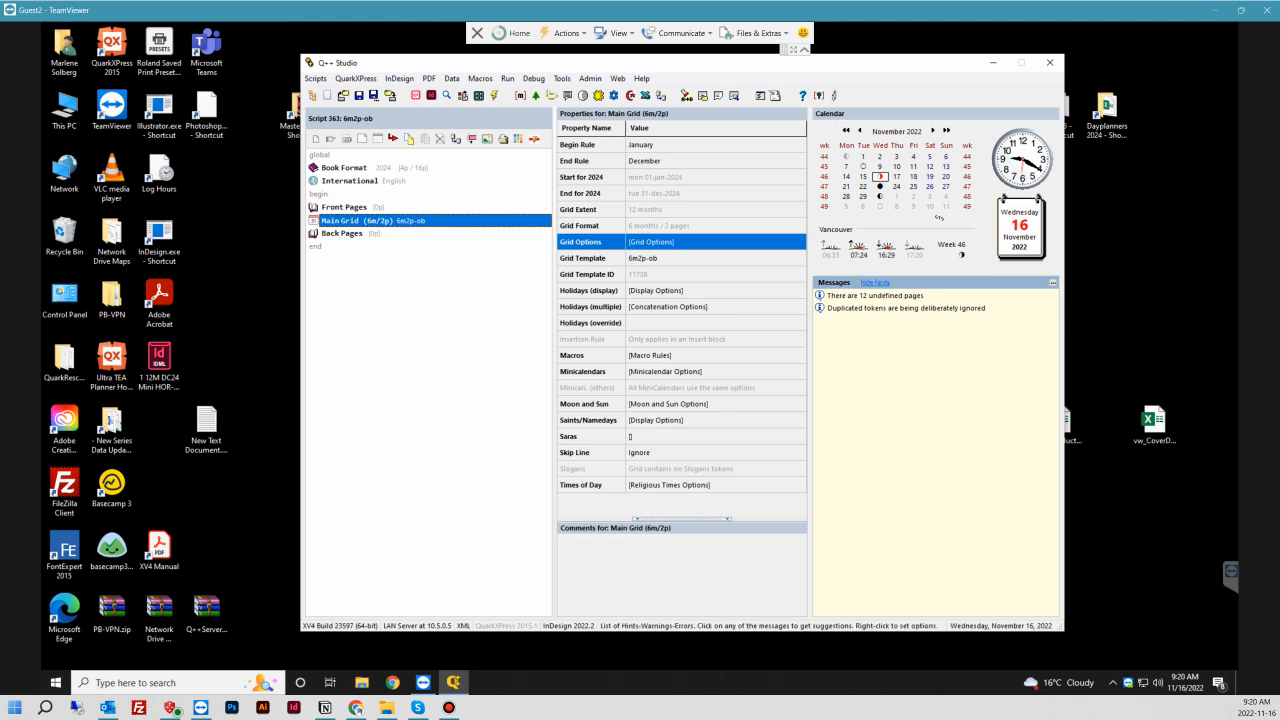
- Hide the message hints and generate the diary from the 6m2p-ob script, checking its generation options first
{"action": "left_click", "coordinate": [875, 282]}
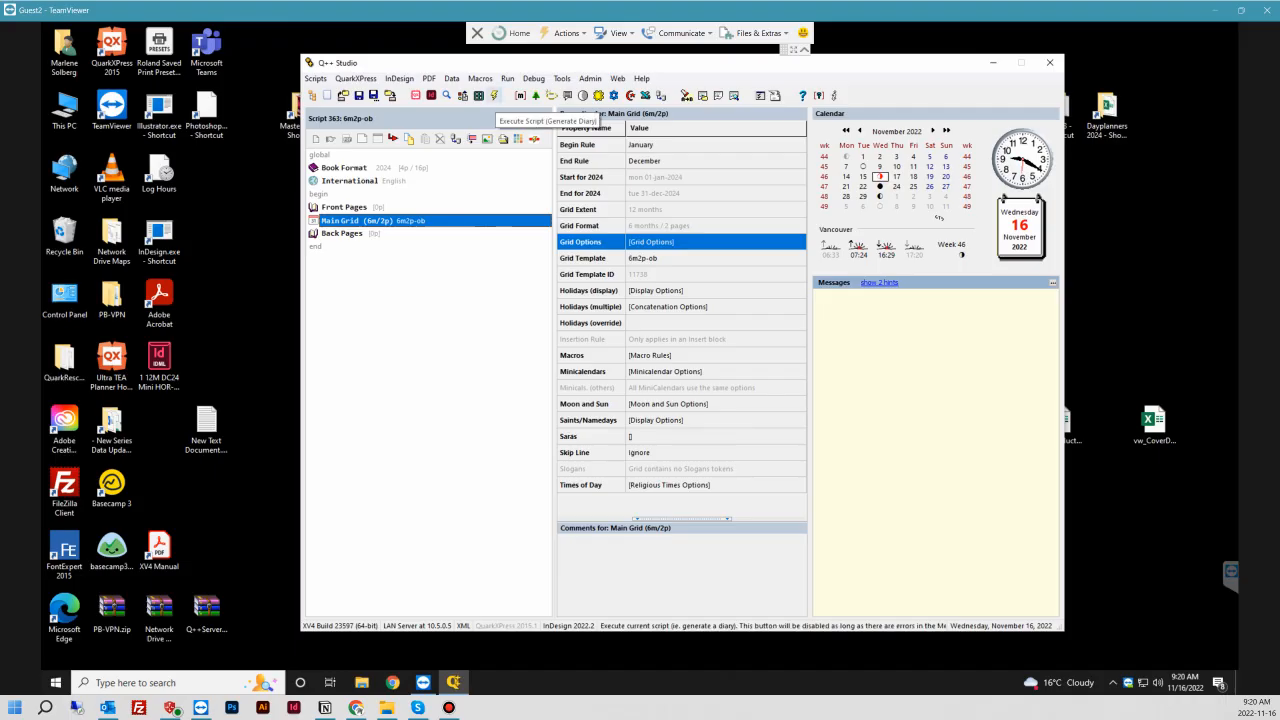
{"action": "left_click", "coordinate": [494, 96]}
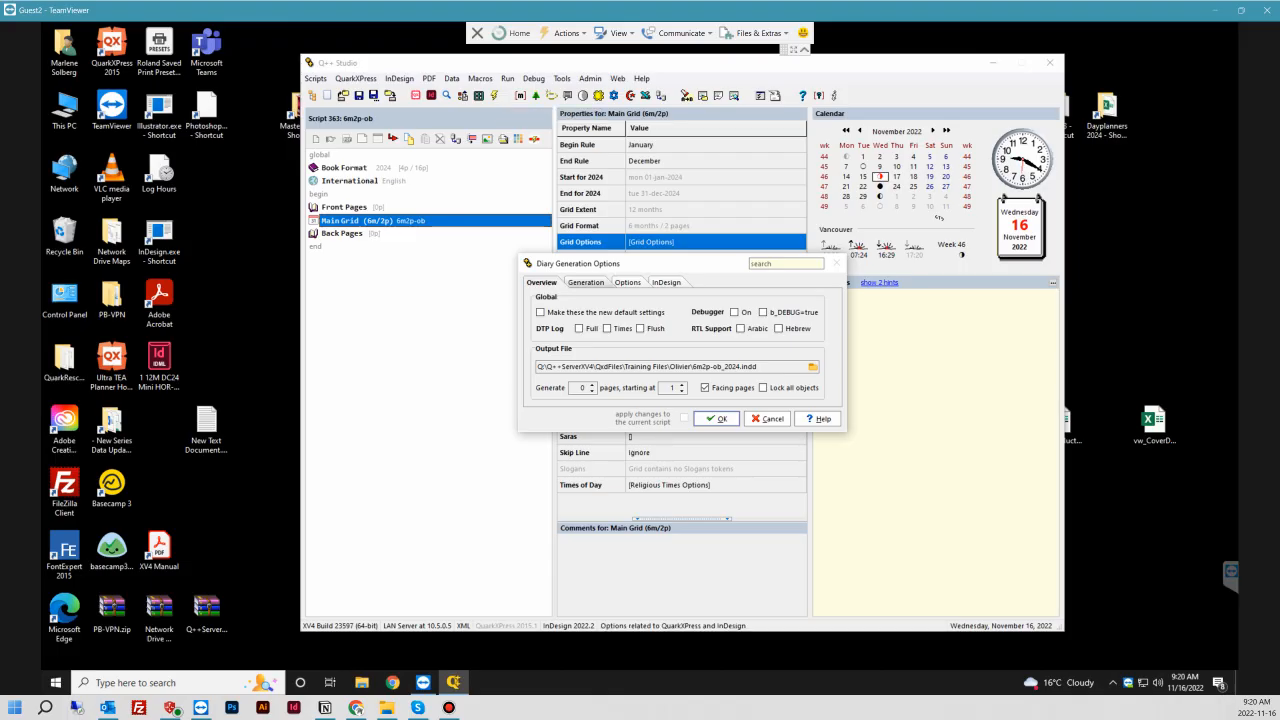
{"action": "left_click", "coordinate": [586, 283]}
{"action": "left_click", "coordinate": [628, 282]}
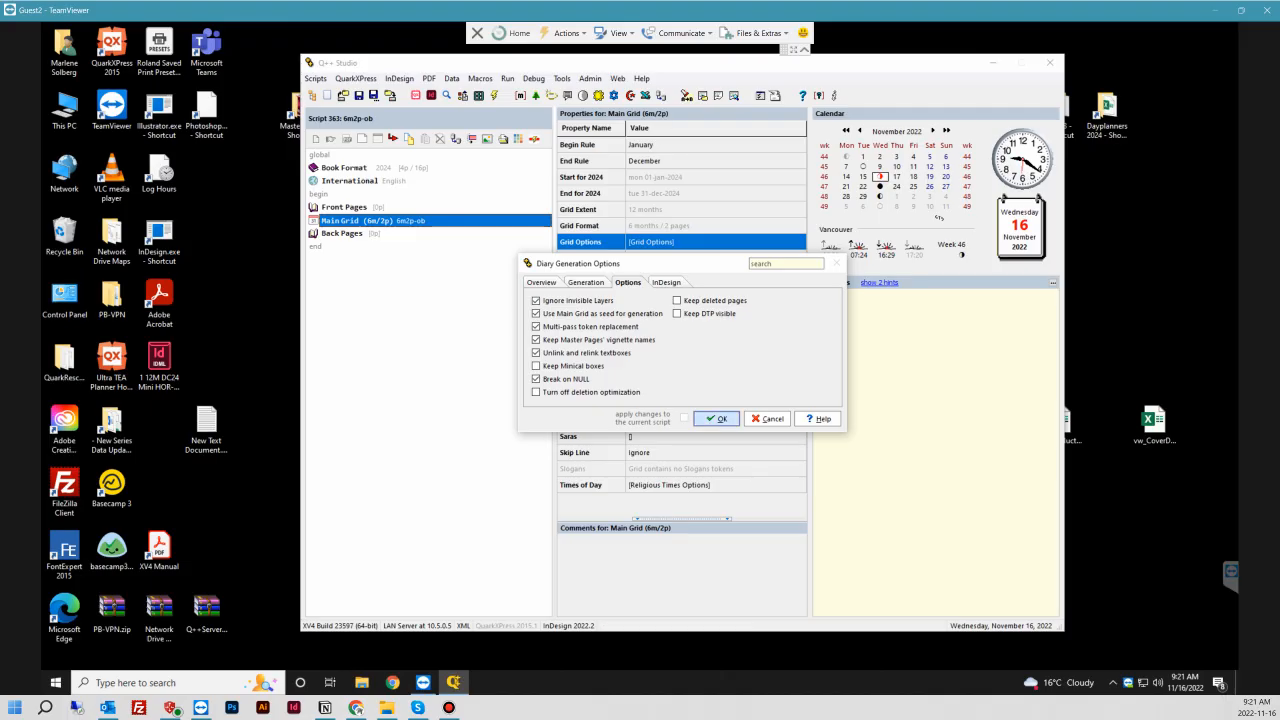
{"action": "left_click", "coordinate": [716, 418]}
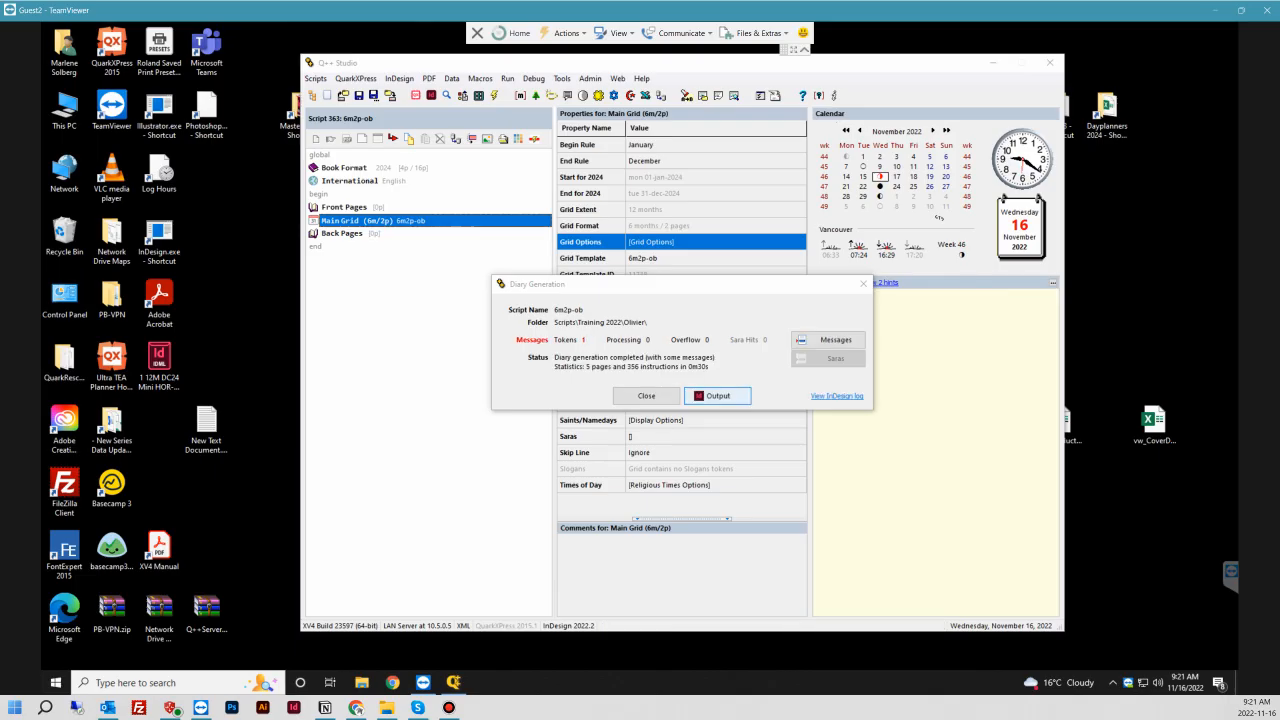
- Read the diary generation messages and open the generated output document in InDesign
{"action": "left_click", "coordinate": [828, 340]}
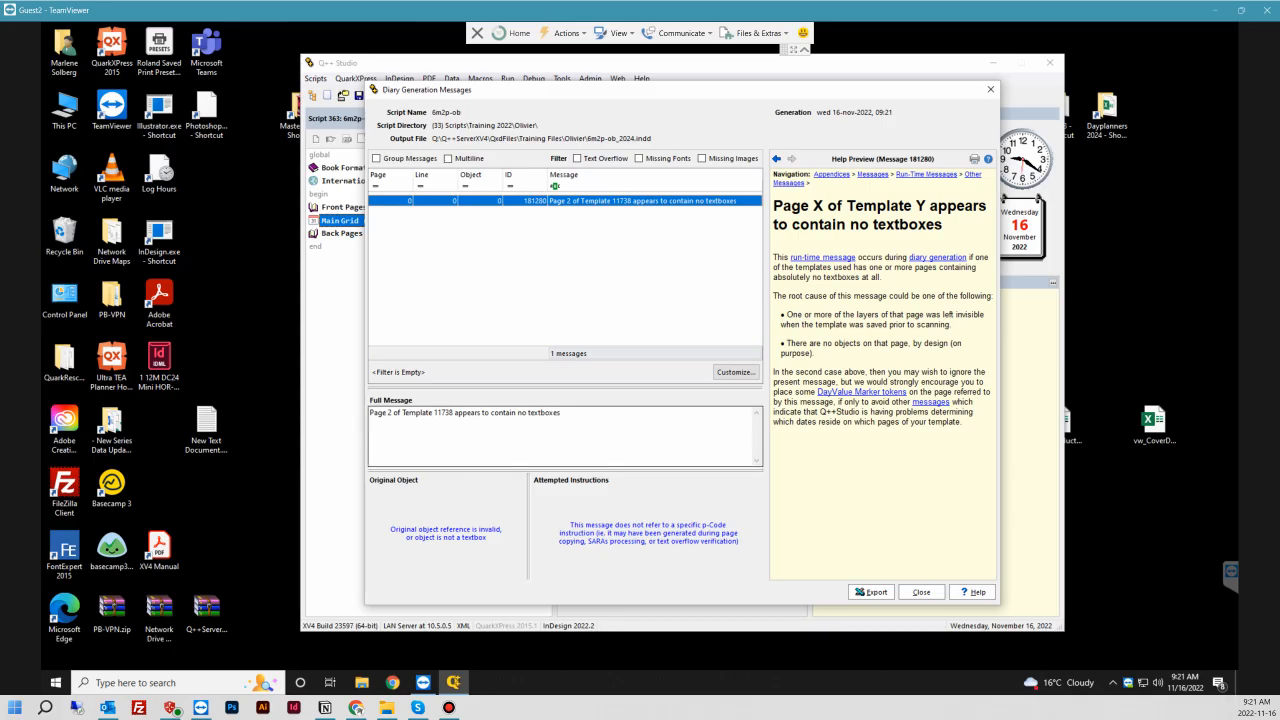
{"action": "left_click", "coordinate": [921, 592]}
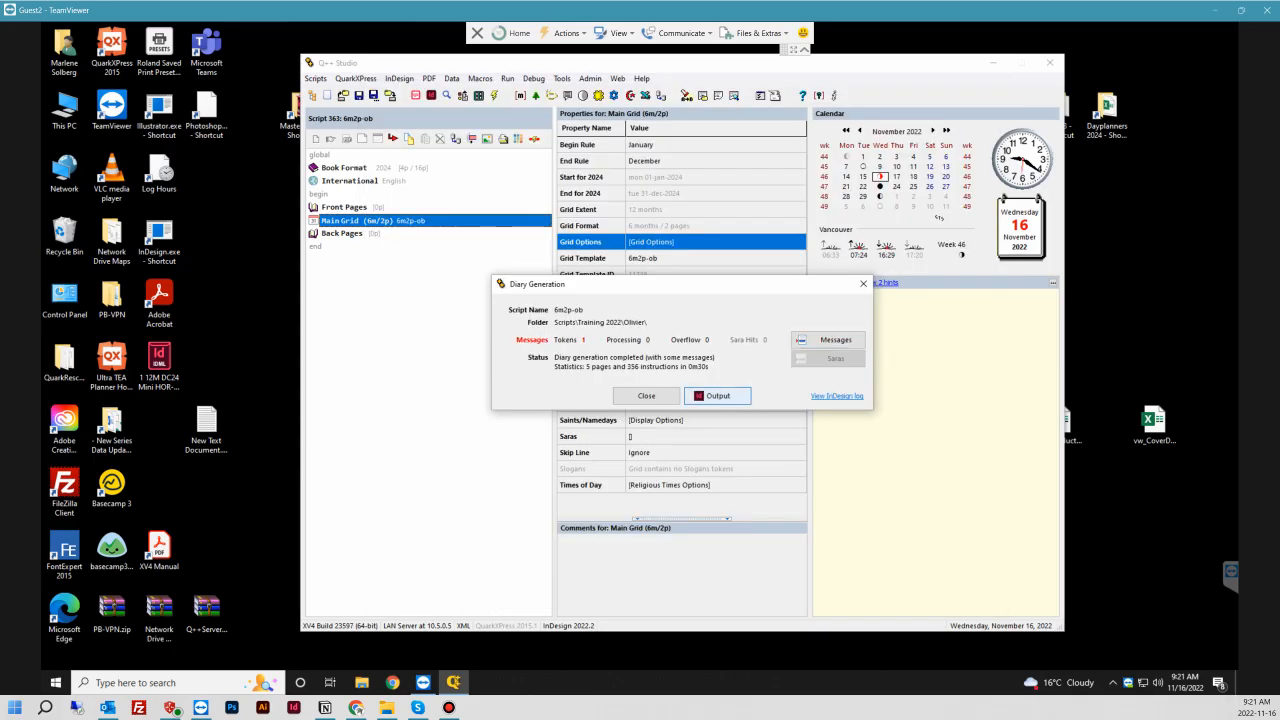
{"action": "left_click", "coordinate": [717, 396]}
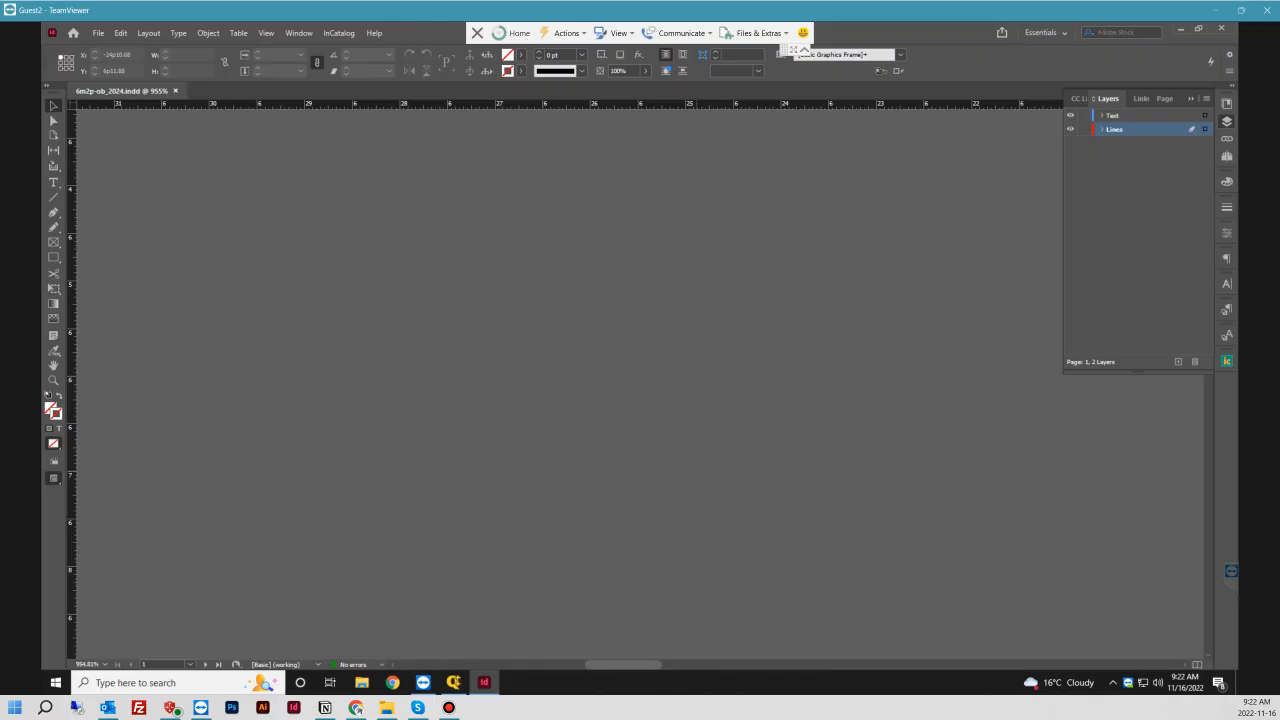
- Go to page 2 of 6m2p-ob_2024.indd, hide the hidden characters, and examine the rules below the Sundays in the January column
{"action": "mouse_move", "coordinate": [453, 682]}
{"action": "left_click", "coordinate": [299, 33]}
{"action": "mouse_move", "coordinate": [266, 33]}
{"action": "left_click", "coordinate": [310, 138]}
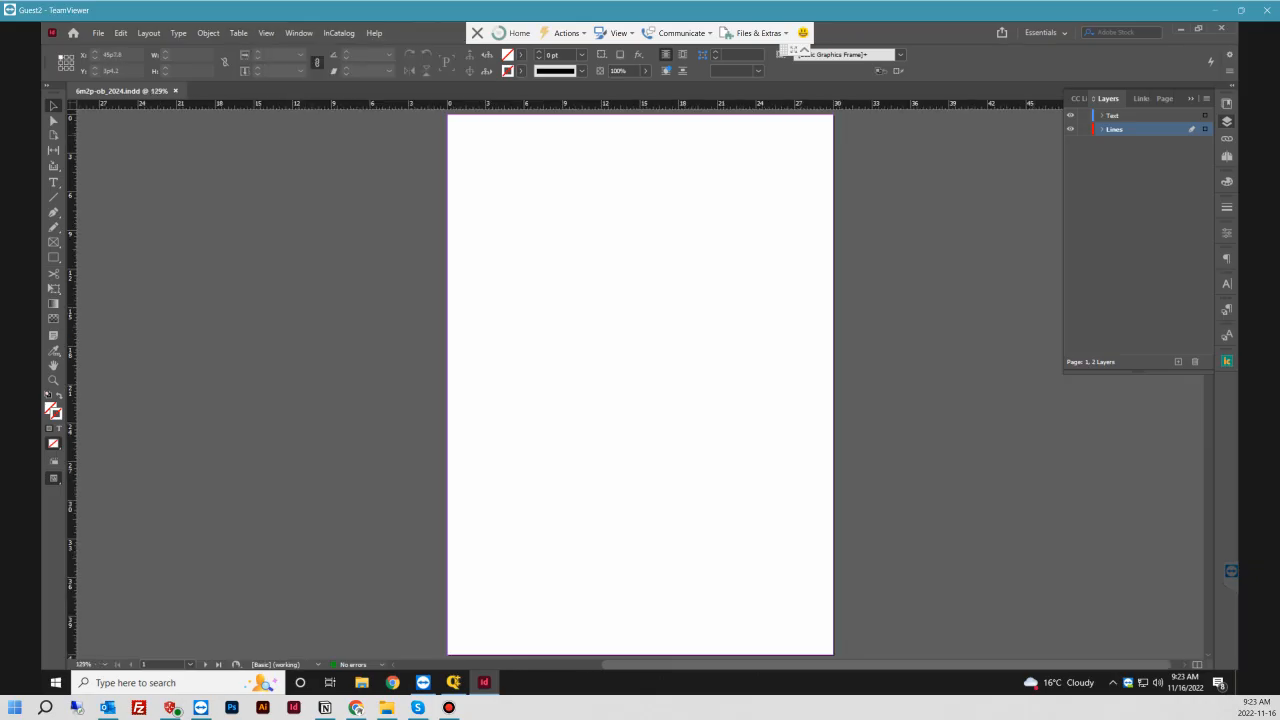
{"action": "left_click", "coordinate": [1163, 98]}
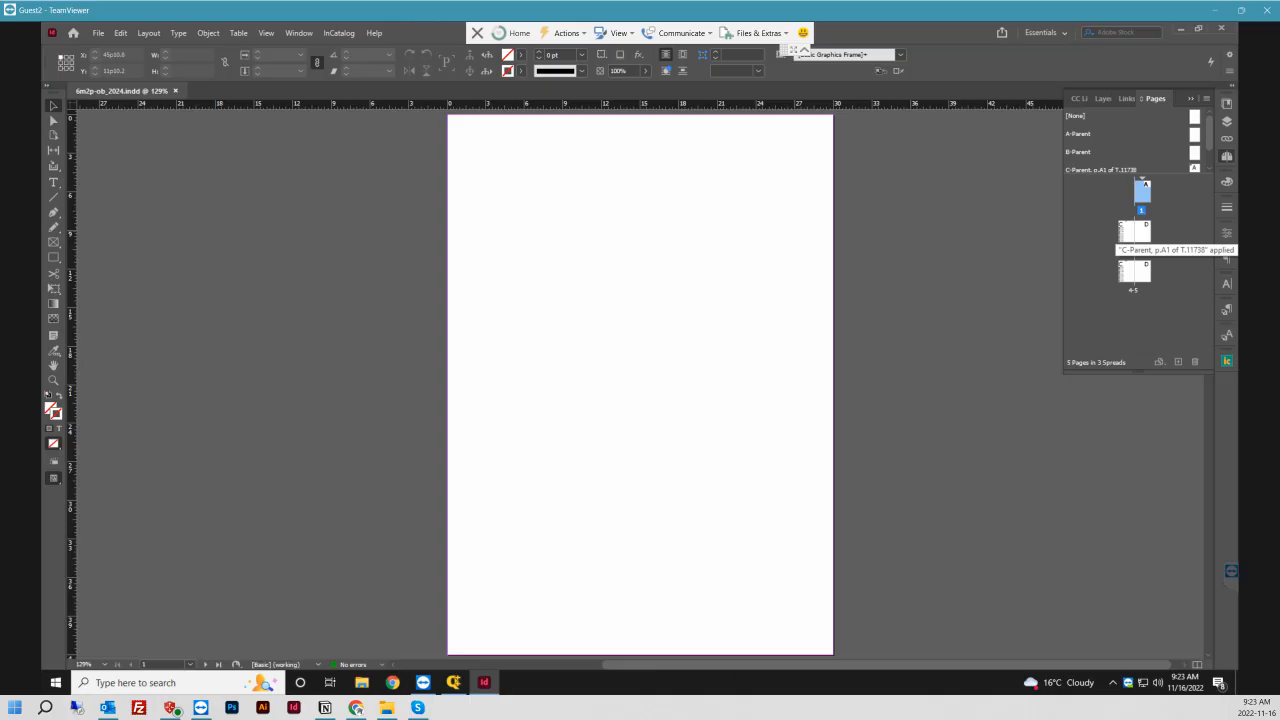
{"action": "double_click", "coordinate": [1126, 232]}
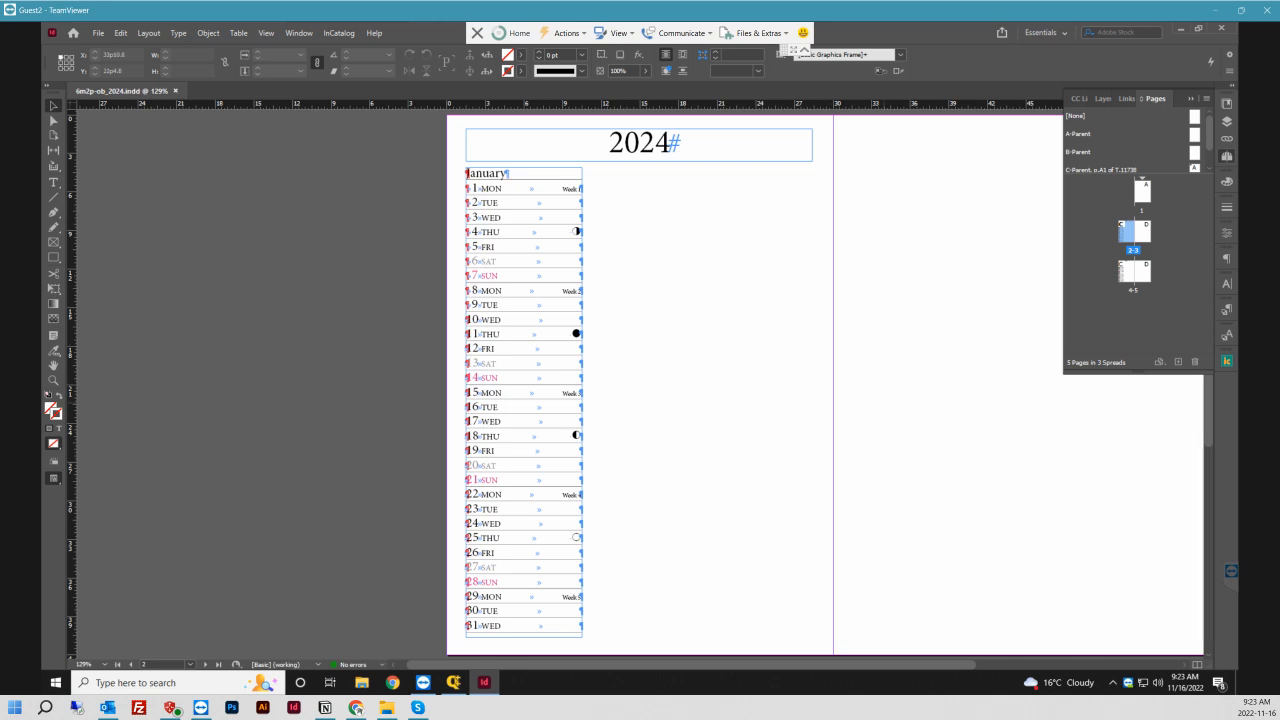
{"action": "key", "text": "ctrl+alt+i"}
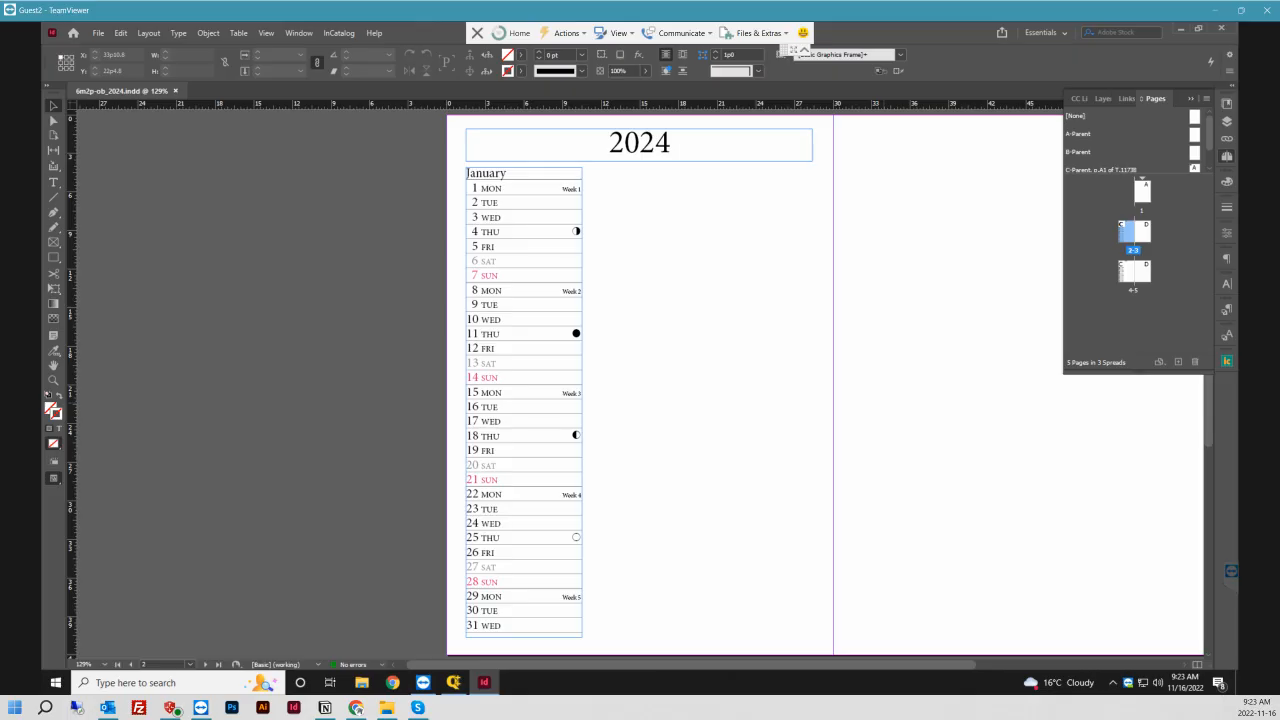
{"action": "key", "text": "z"}
{"action": "left_click_drag", "start_coordinate": [480, 216], "coordinate": [638, 416]}
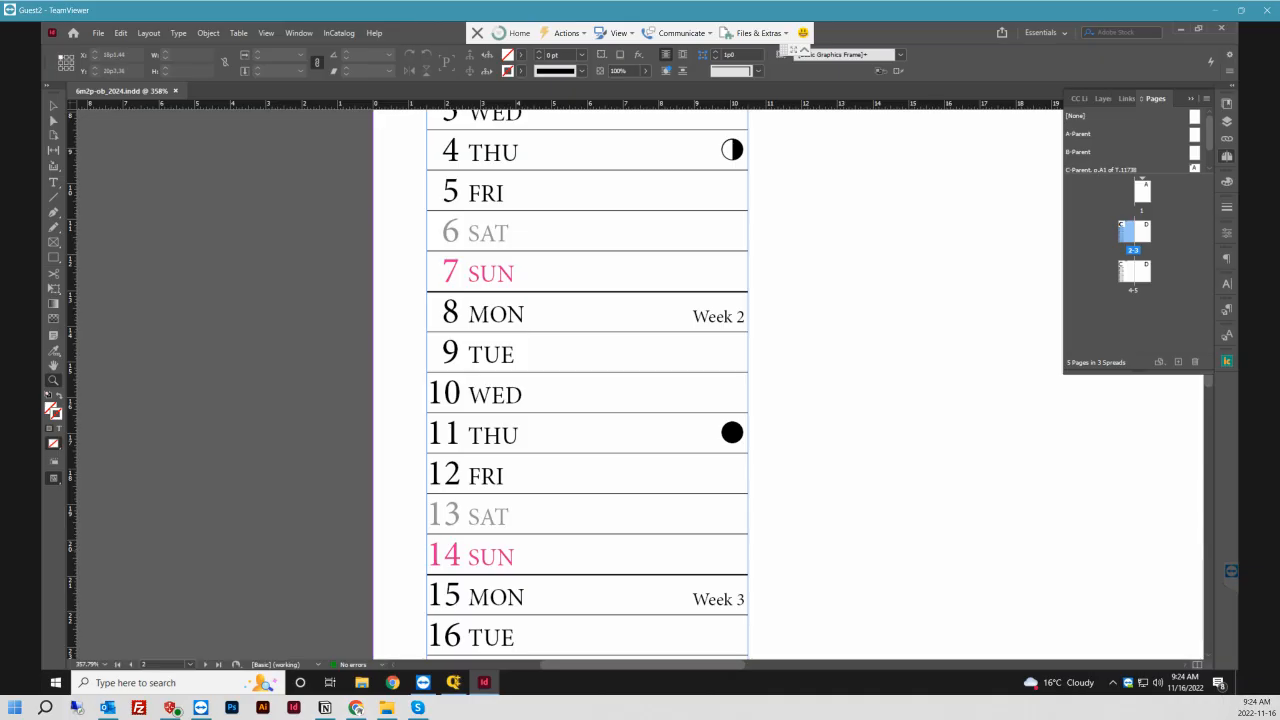
- Switch to Q++ Studio, close the generation report, and open the Main Grid's 6m2p-ob template in InDesign
{"action": "left_click", "coordinate": [453, 682]}
{"action": "left_click", "coordinate": [647, 396]}
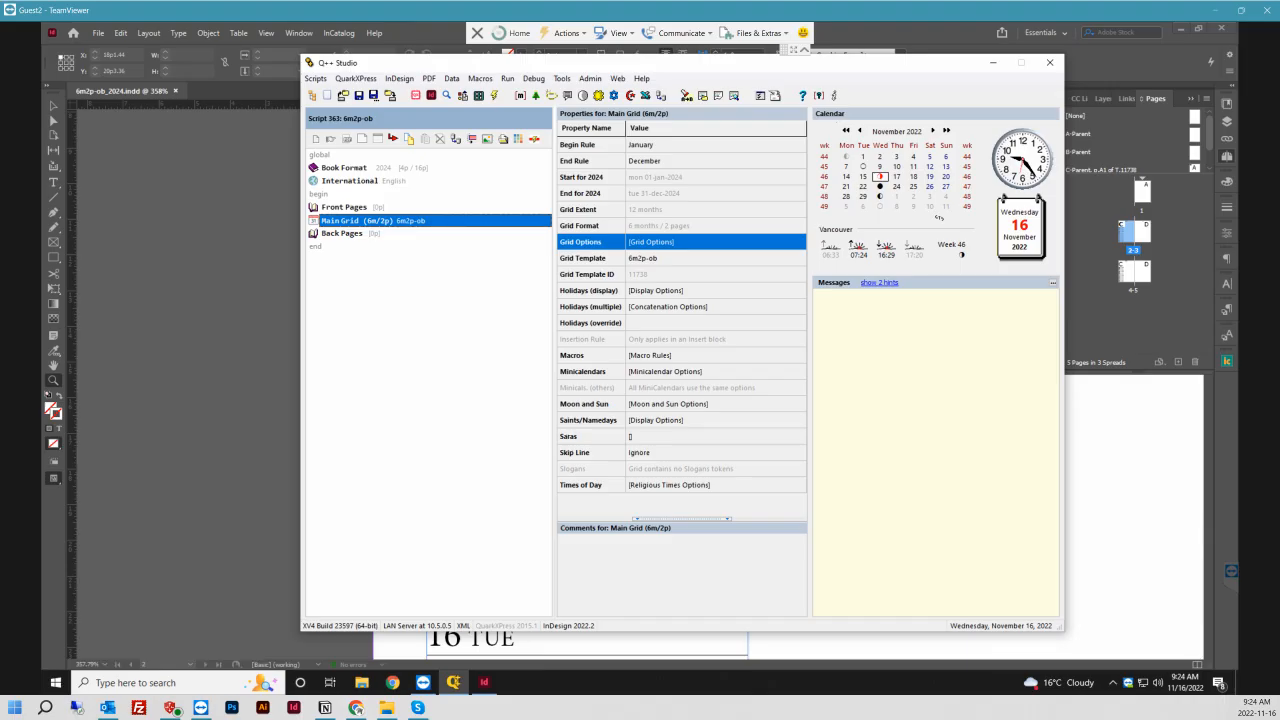
{"action": "right_click", "coordinate": [514, 220]}
{"action": "left_click", "coordinate": [545, 224]}
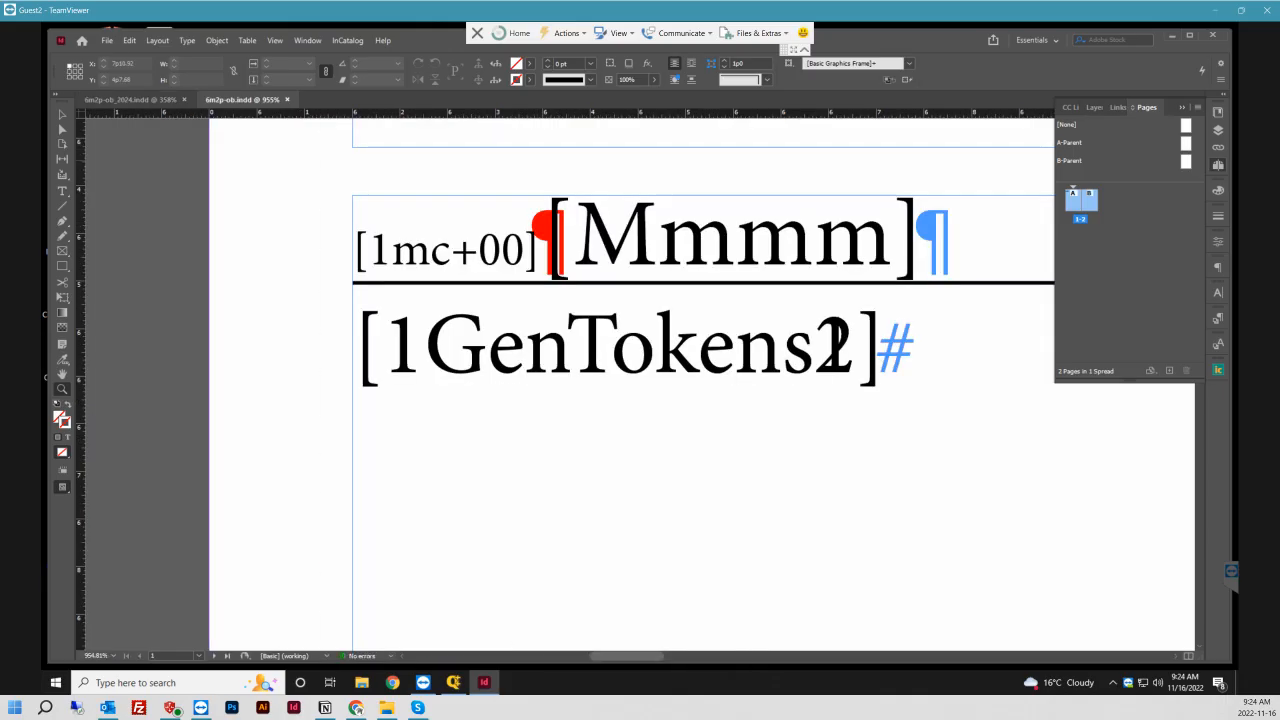
- Make the Shade layer visible and hide the Lines and Text layers in the template
{"action": "left_click", "coordinate": [1094, 107]}
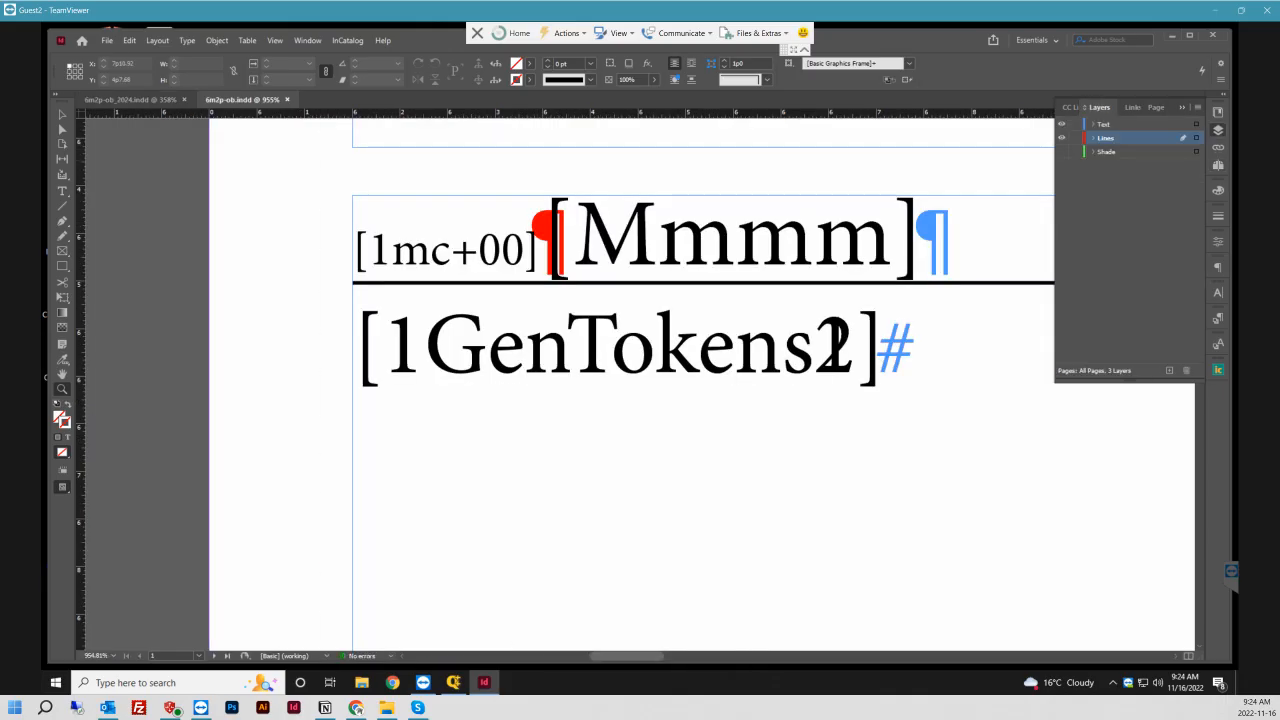
{"action": "left_click", "coordinate": [1062, 152]}
{"action": "left_click", "coordinate": [1062, 138]}
{"action": "left_click", "coordinate": [1062, 124]}
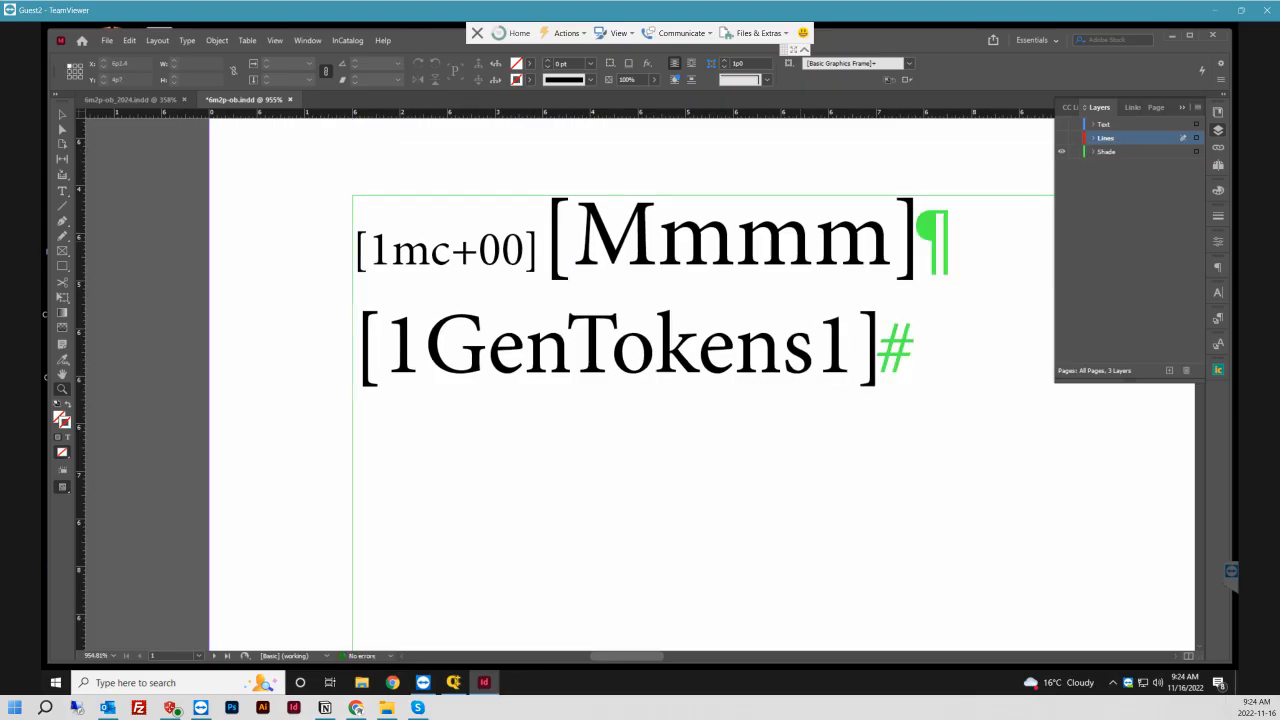
- In the Shade frame, delete the [Mmmm] token and change [1GenTokens1] to [1GenTokens3]
{"action": "key", "text": "t"}
{"action": "left_click", "coordinate": [62, 191]}
{"action": "left_click_drag", "start_coordinate": [542, 240], "coordinate": [921, 229]}
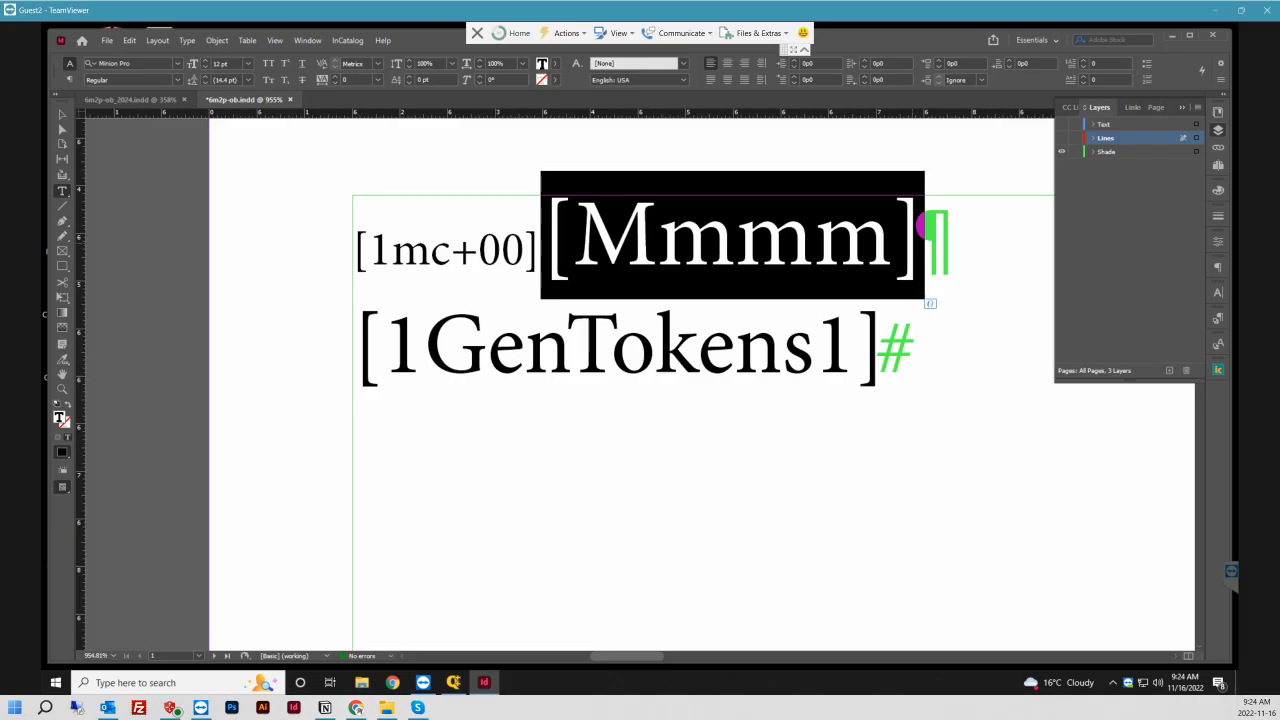
{"action": "key", "text": "BackSpace"}
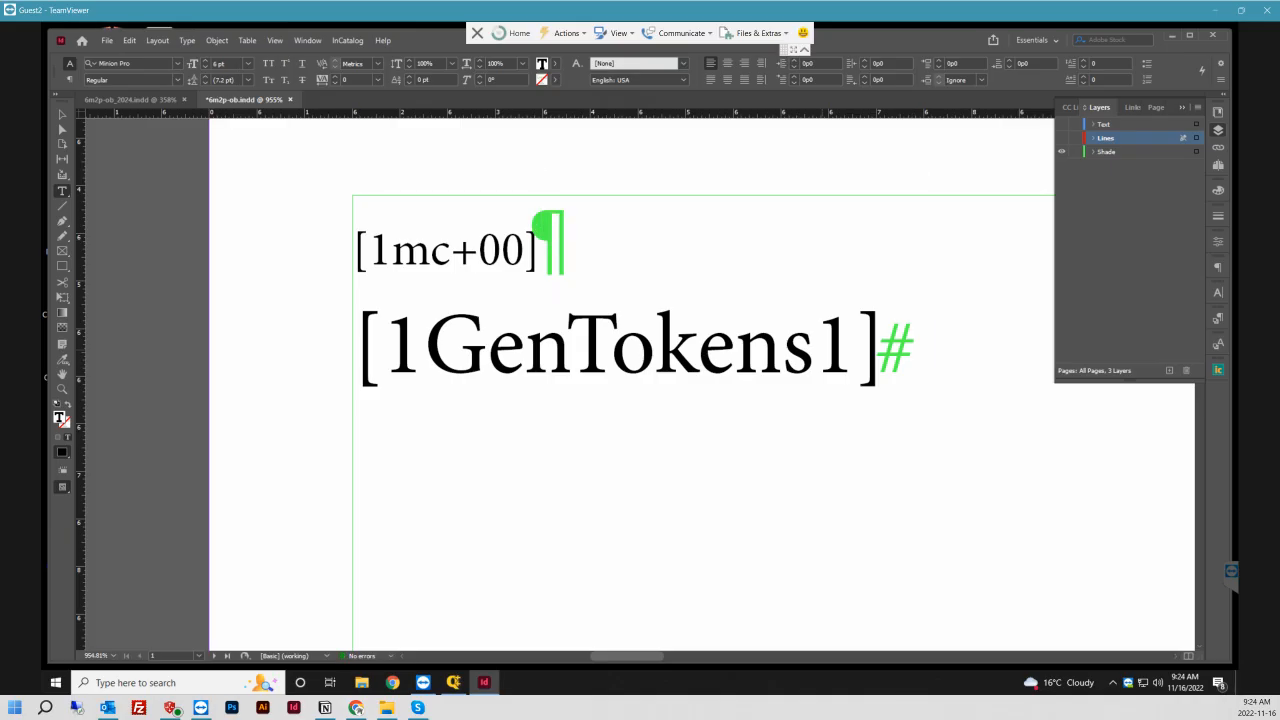
{"action": "left_click_drag", "start_coordinate": [815, 346], "coordinate": [856, 346]}
{"action": "type", "text": "3"}
- Make the Lines and Text layers visible and close InDesign, saving the changes to 6m2p-ob.indd
{"action": "left_click", "coordinate": [1062, 138]}
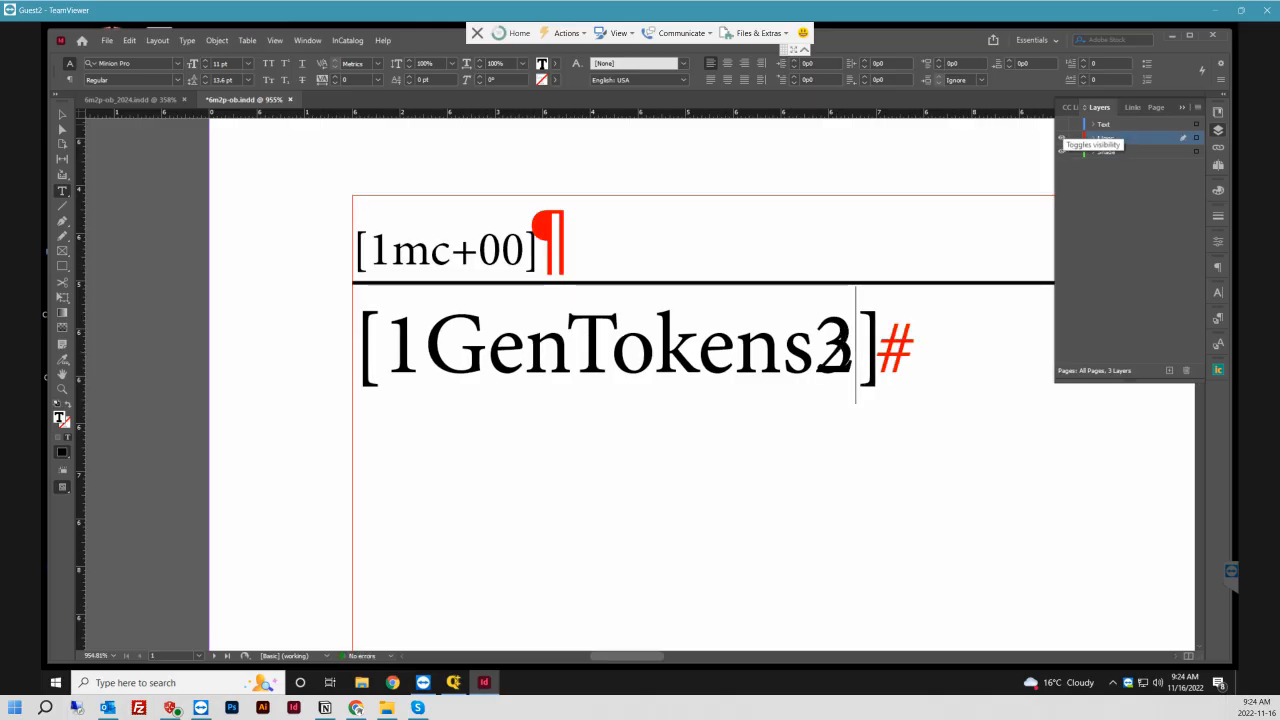
{"action": "left_click", "coordinate": [1062, 125]}
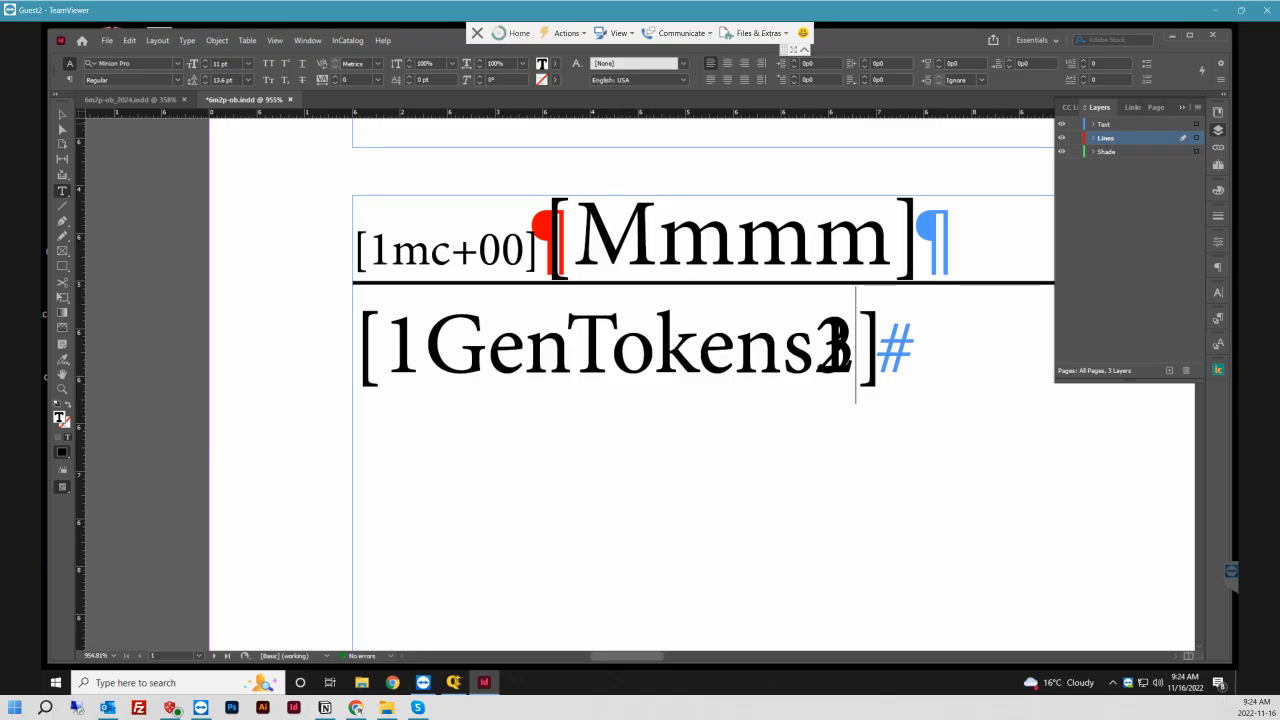
{"action": "left_click", "coordinate": [1213, 35]}
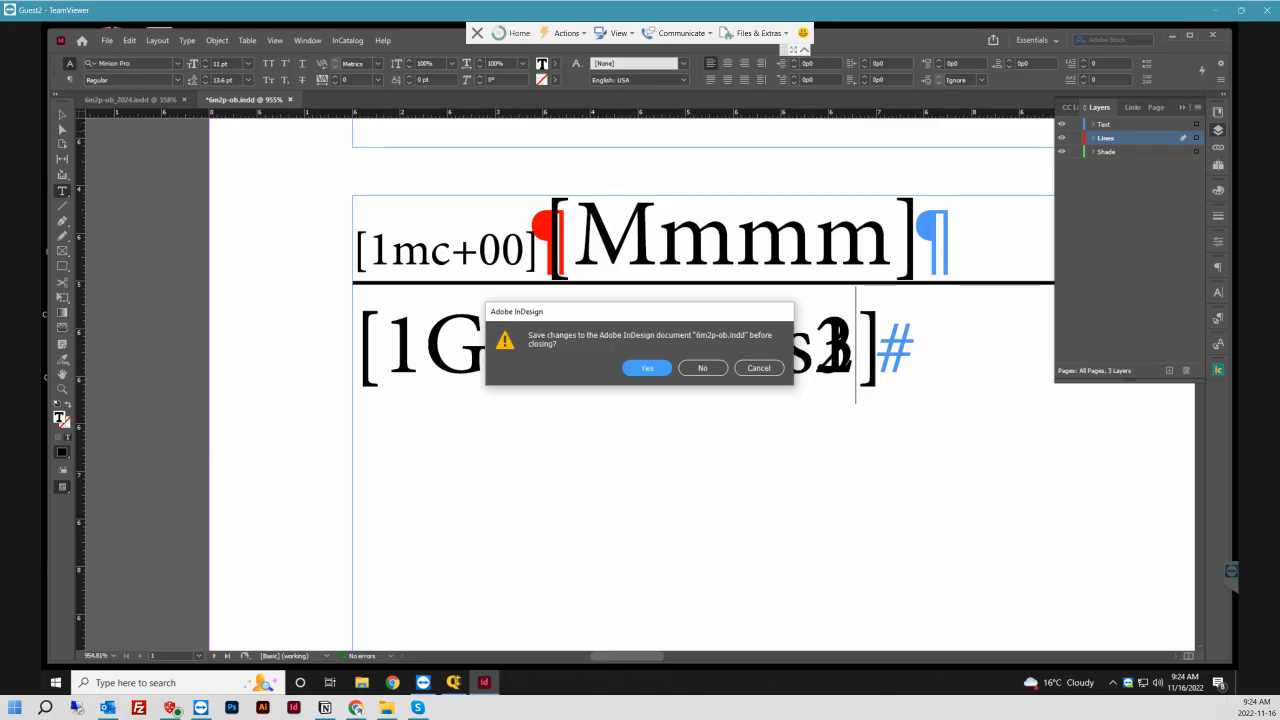
{"action": "key", "text": "Return"}
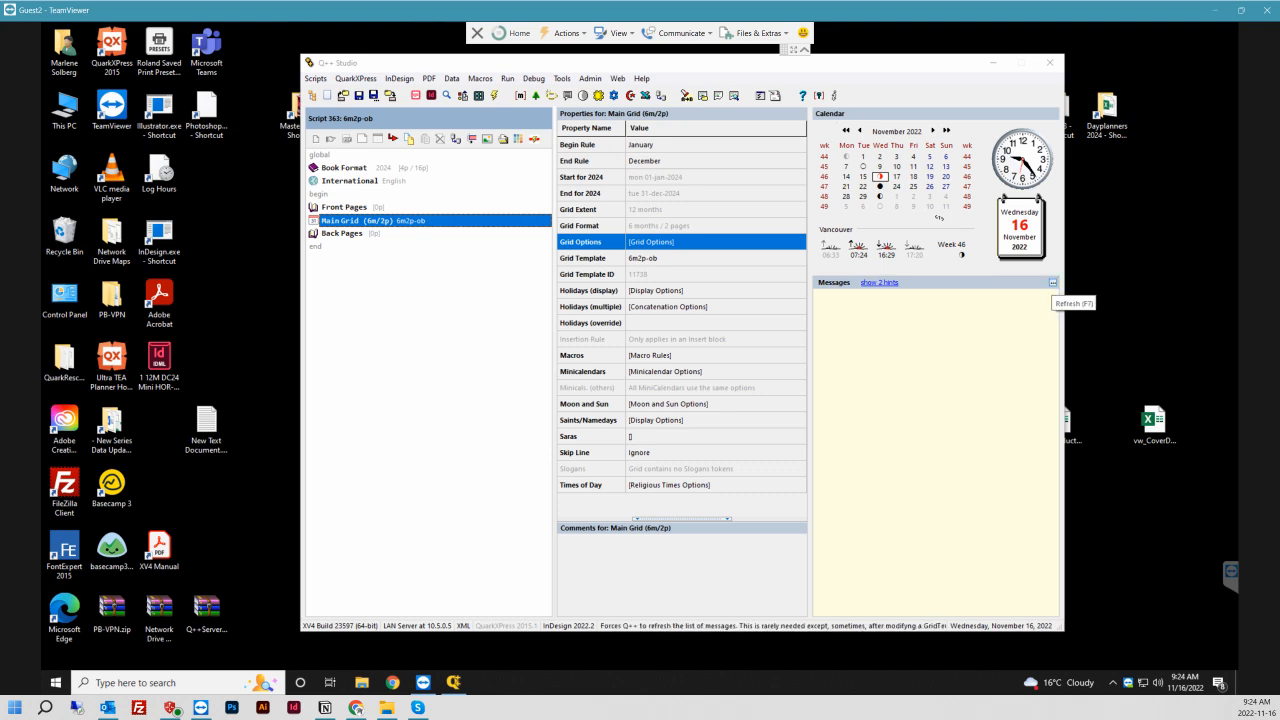
- Refresh the messages in Q++ Studio and re-scan the modified 6m2p-ob.indd template
{"action": "left_click", "coordinate": [1052, 282]}
{"action": "right_click", "coordinate": [950, 297]}
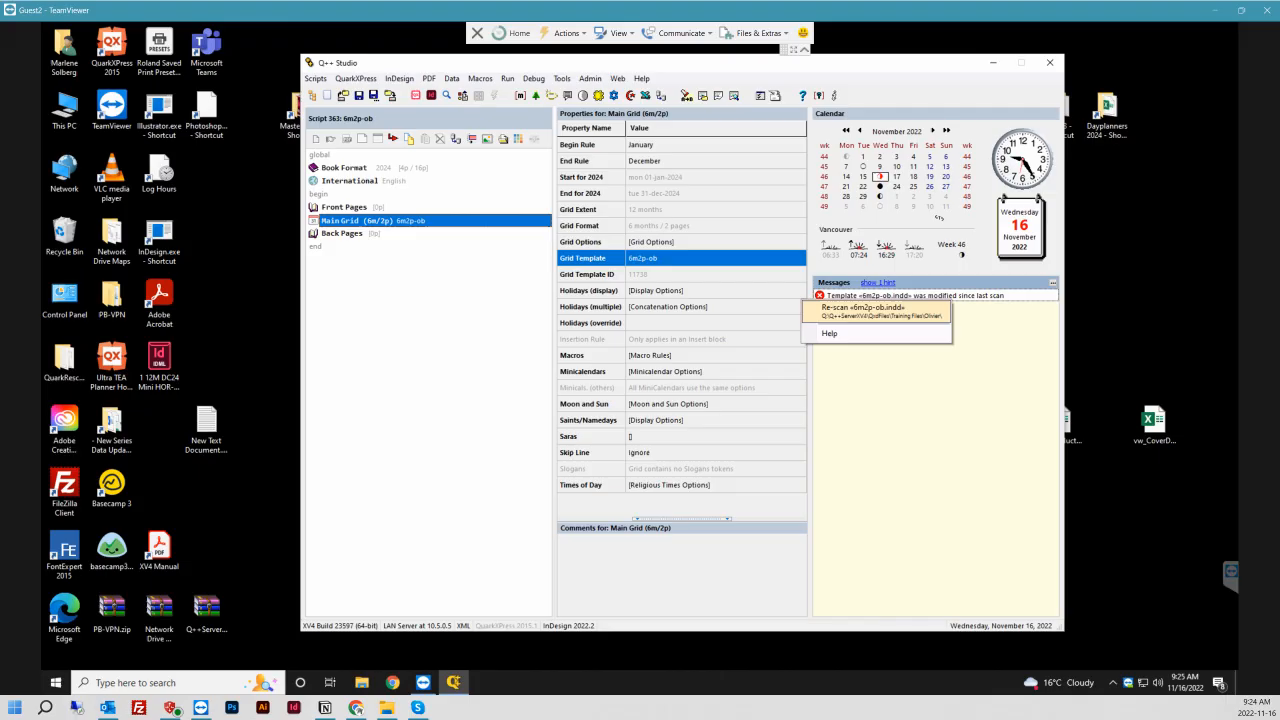
{"action": "left_click", "coordinate": [900, 309]}
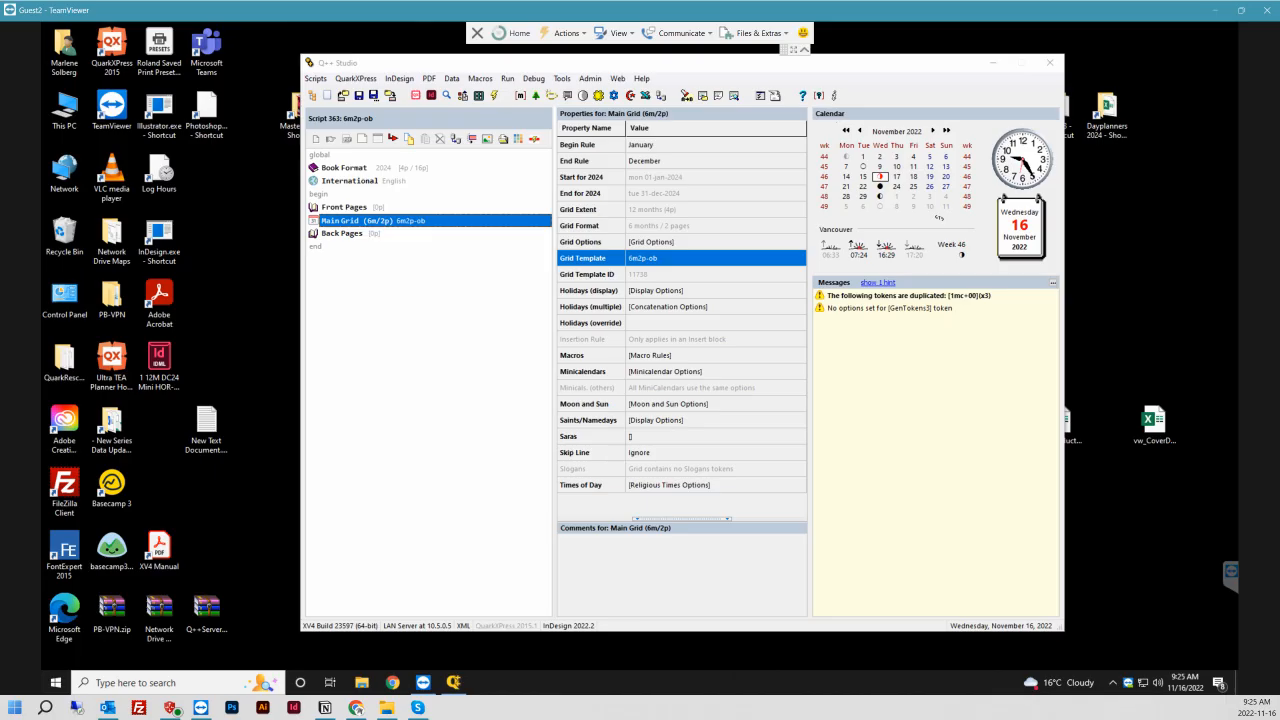
- Mark the [1mc+00](x3) token as intentionally duplicated in the Duplicated Tokens Manager
{"action": "right_click", "coordinate": [836, 296]}
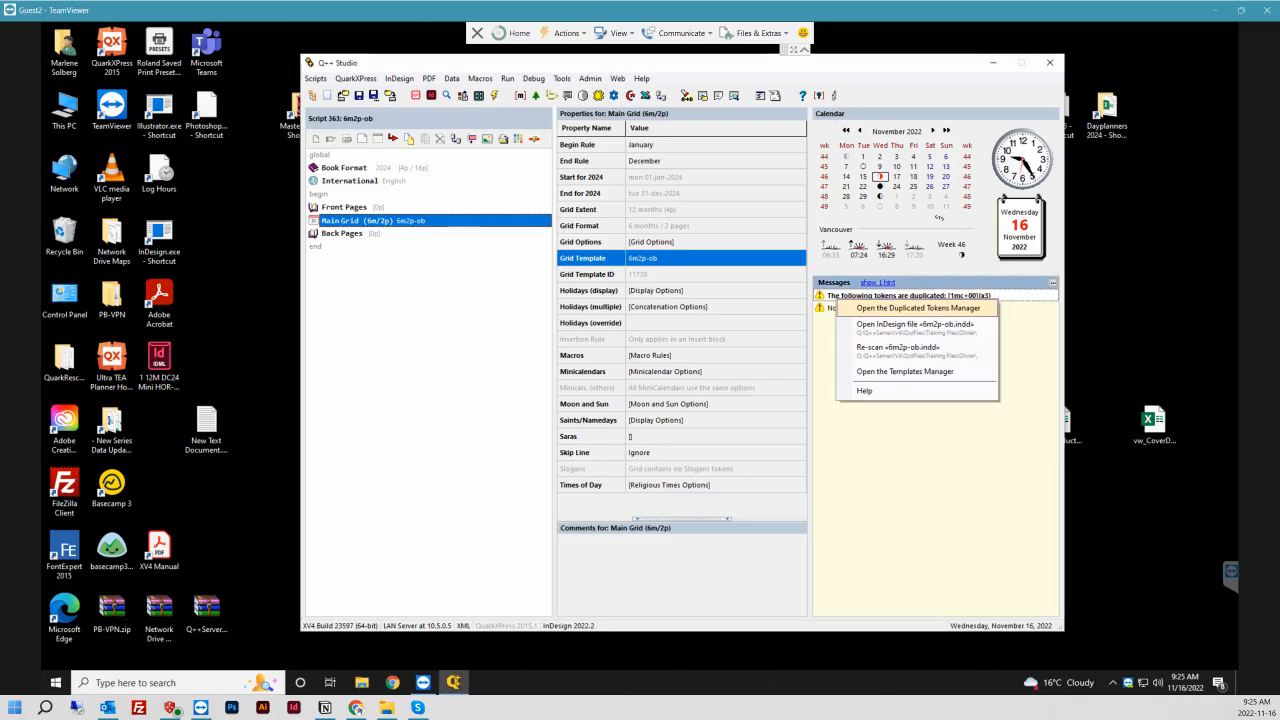
{"action": "left_click", "coordinate": [918, 308]}
{"action": "left_click", "coordinate": [602, 266]}
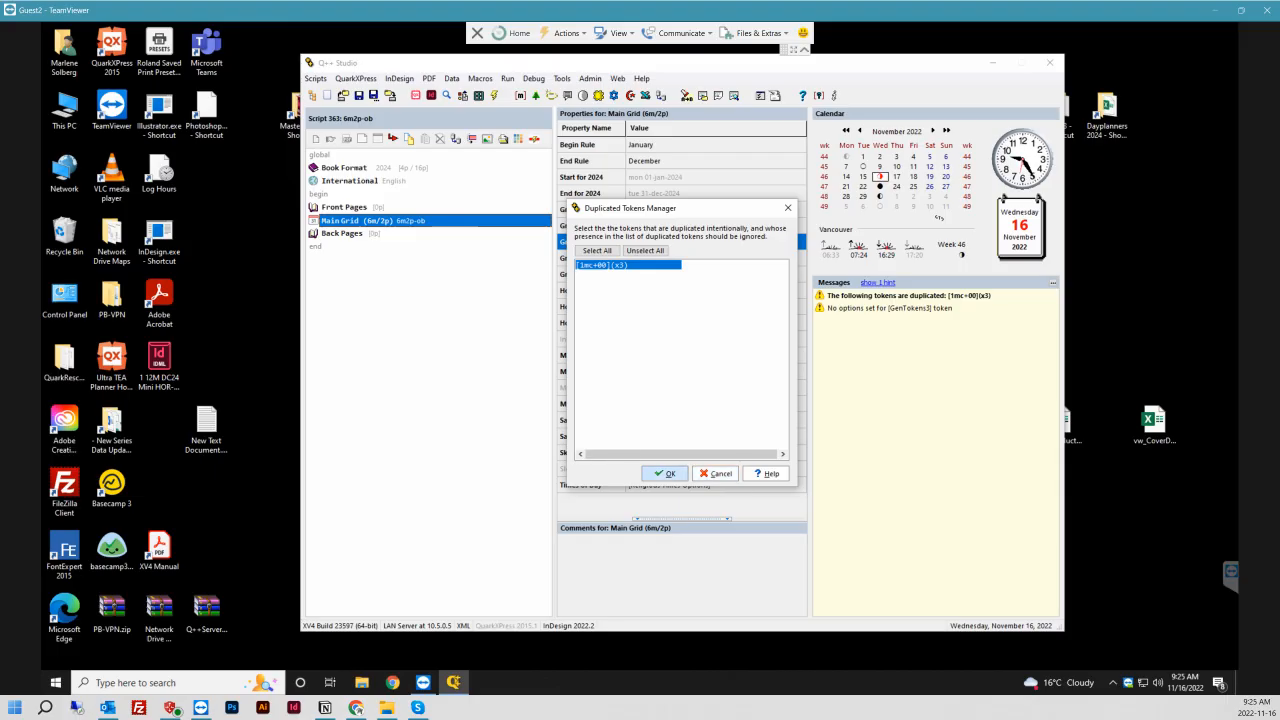
{"action": "left_click", "coordinate": [665, 473]}
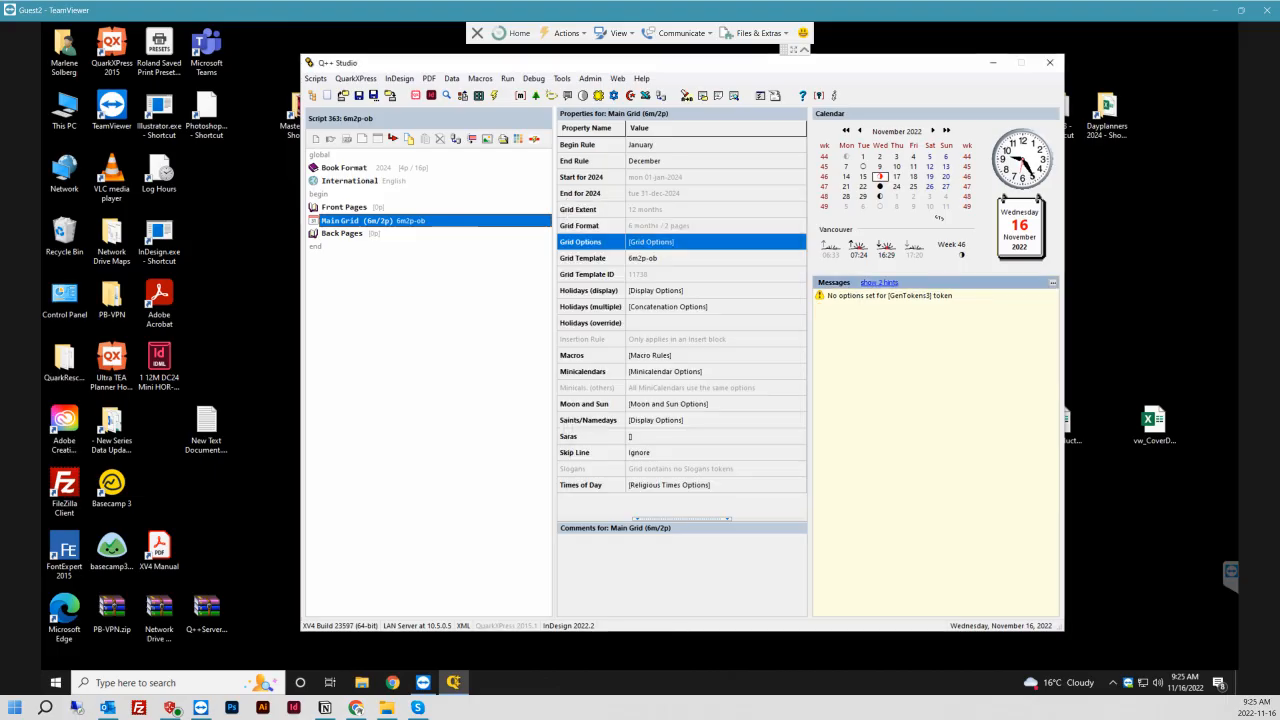
- Open the Grid Options for [GenTokens3] and compare them with the [GenTokens1] and [GenTokens2] settings
{"action": "right_click", "coordinate": [924, 297]}
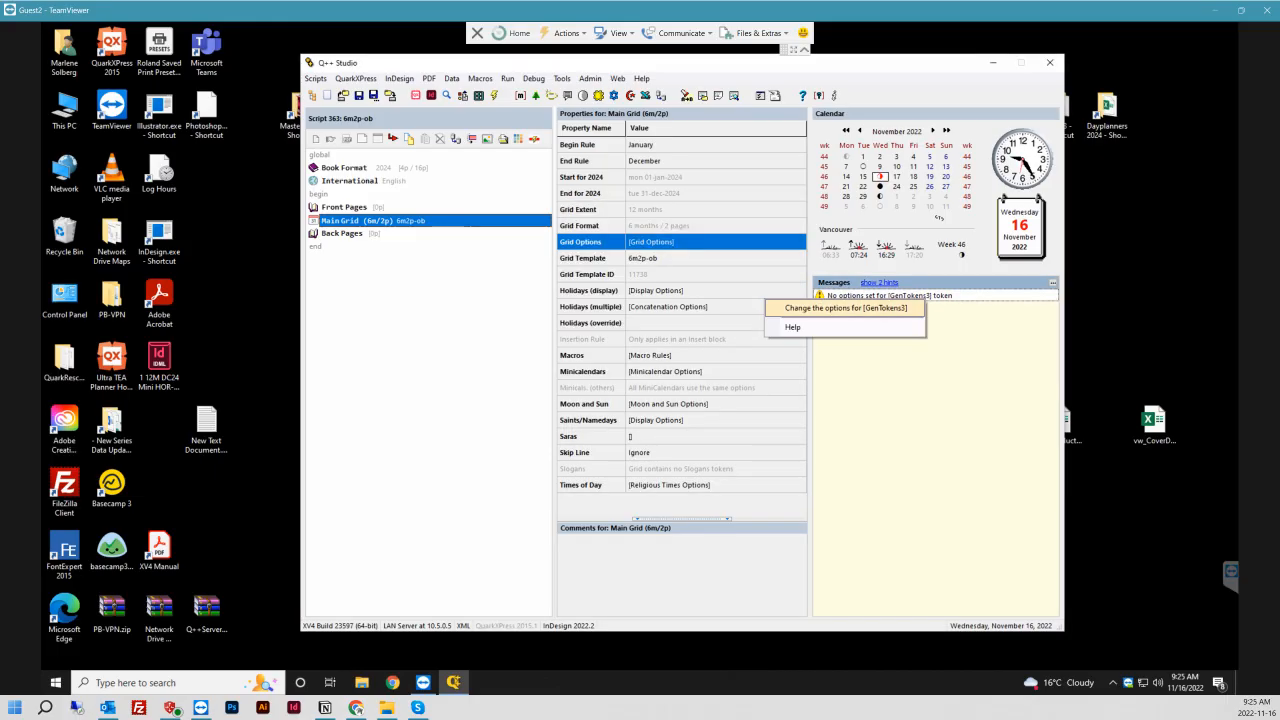
{"action": "left_click", "coordinate": [845, 308]}
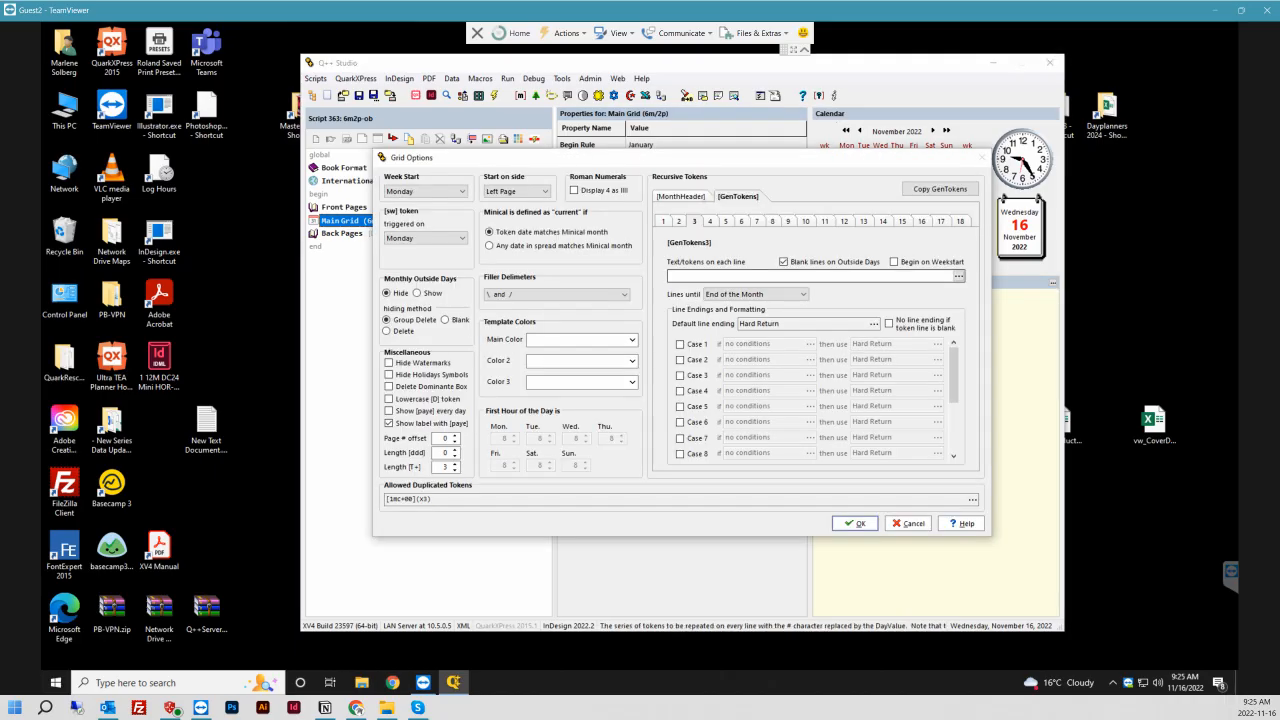
{"action": "left_click", "coordinate": [812, 276]}
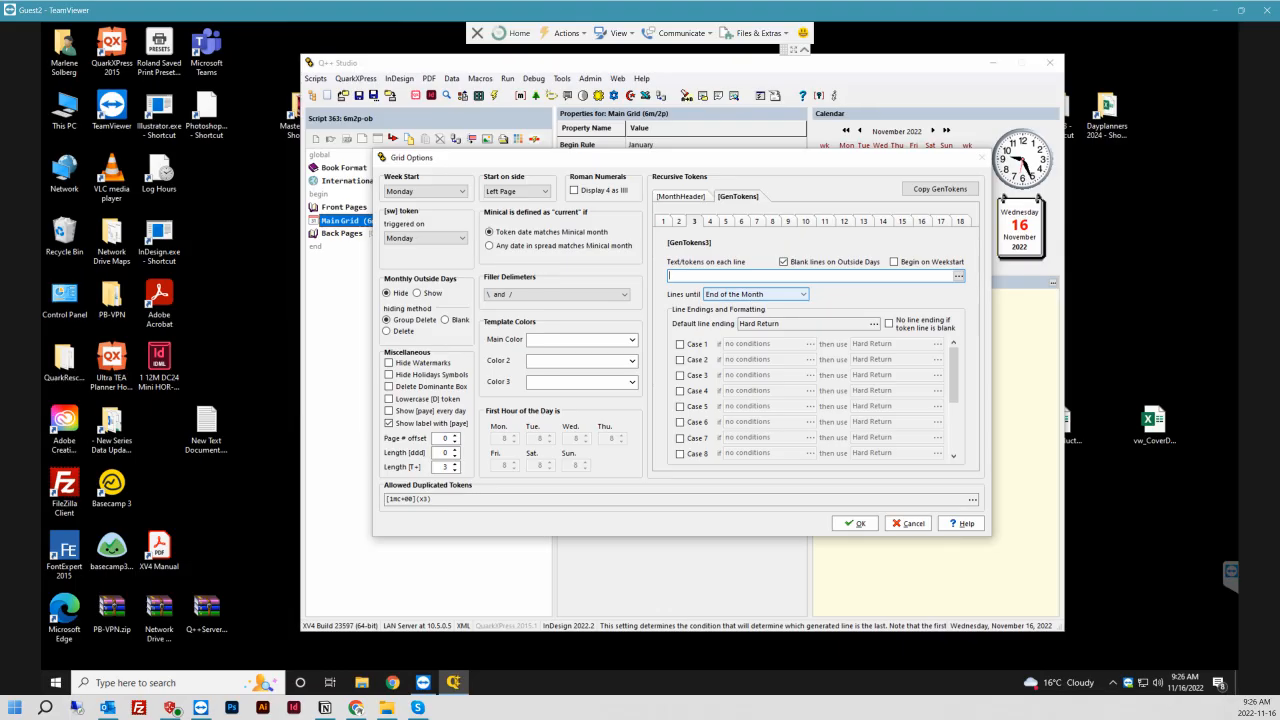
{"action": "left_click", "coordinate": [663, 221]}
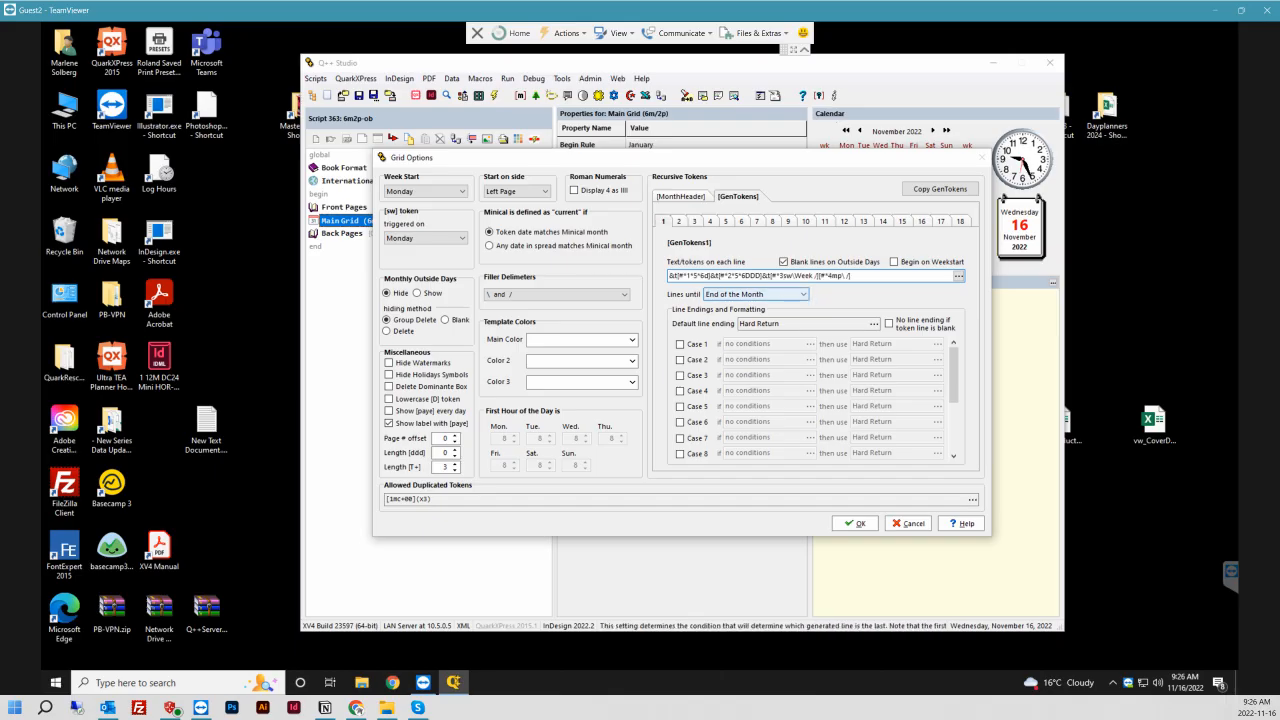
{"action": "left_click", "coordinate": [678, 221]}
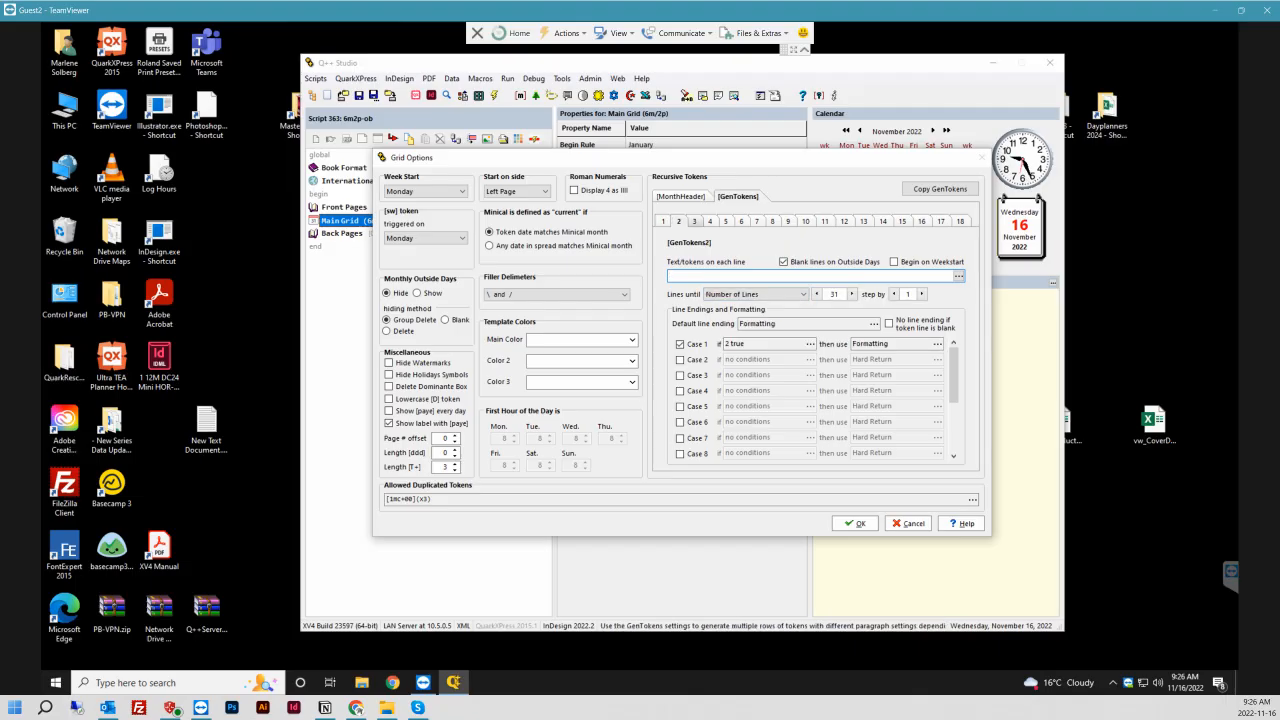
{"action": "left_click", "coordinate": [694, 221]}
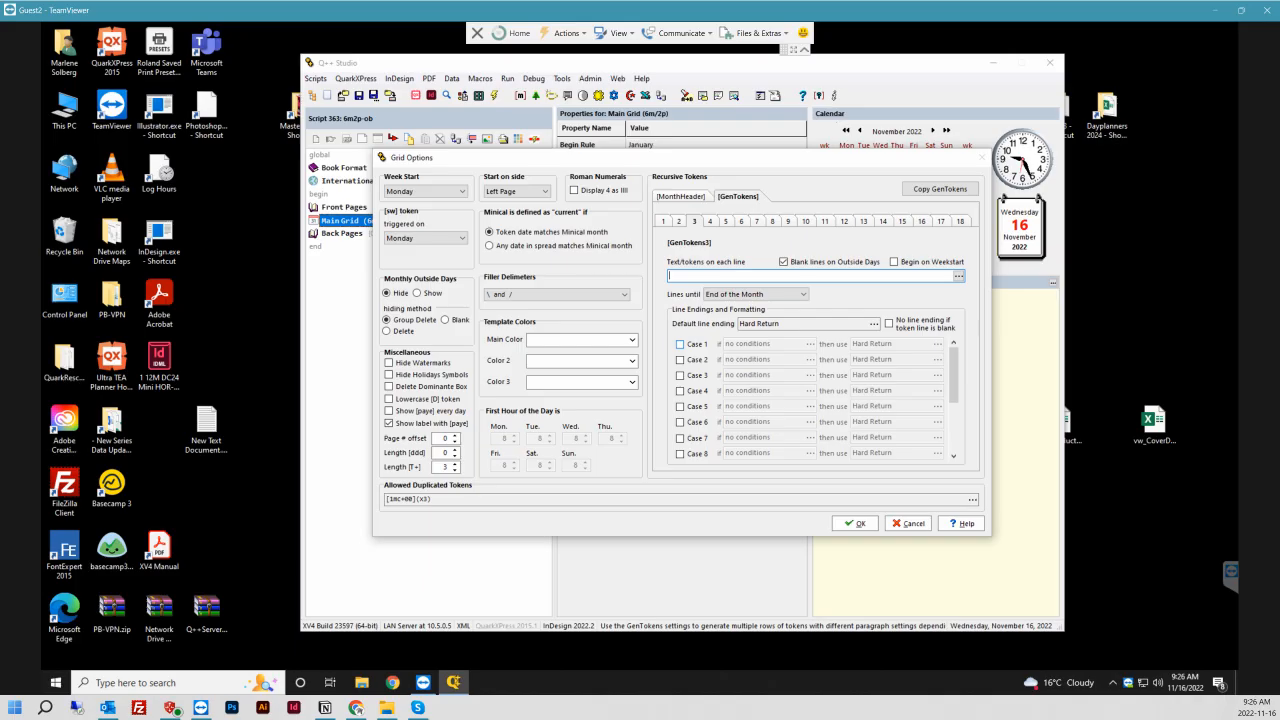
- Enable Case 1 for [GenTokens3] and set its condition to Sunday
{"action": "left_click", "coordinate": [680, 344]}
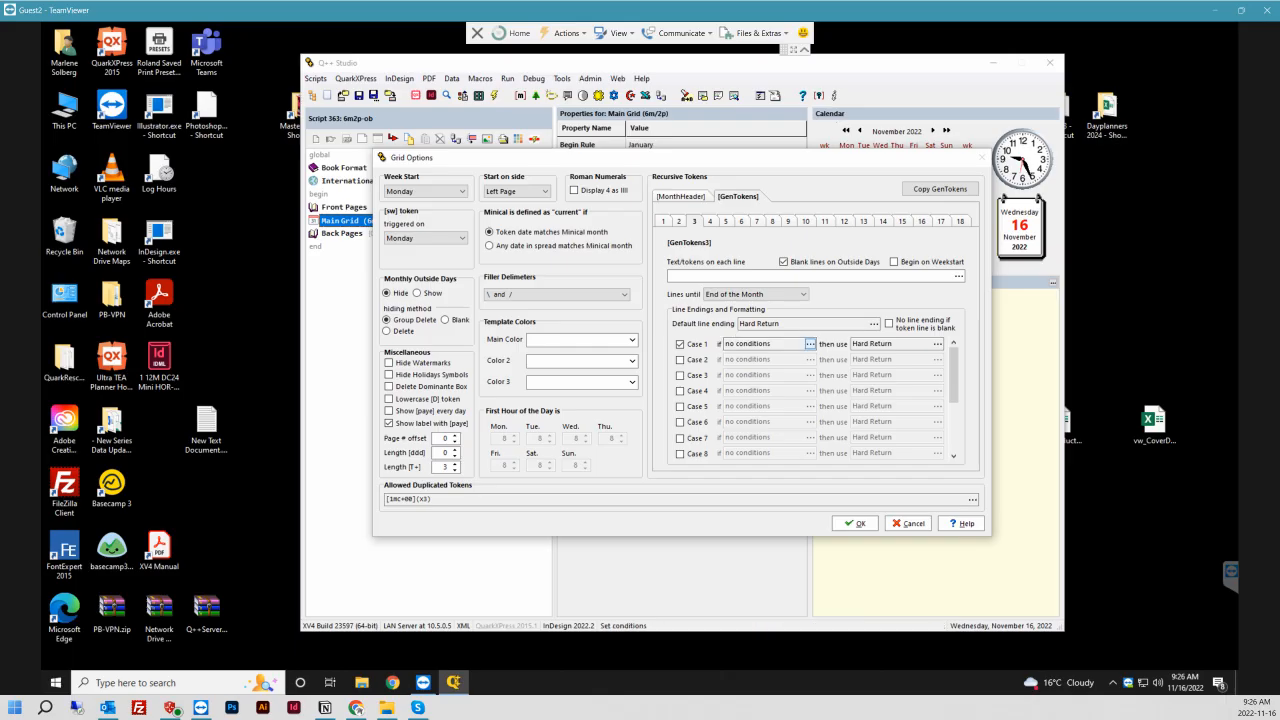
{"action": "left_click", "coordinate": [810, 344]}
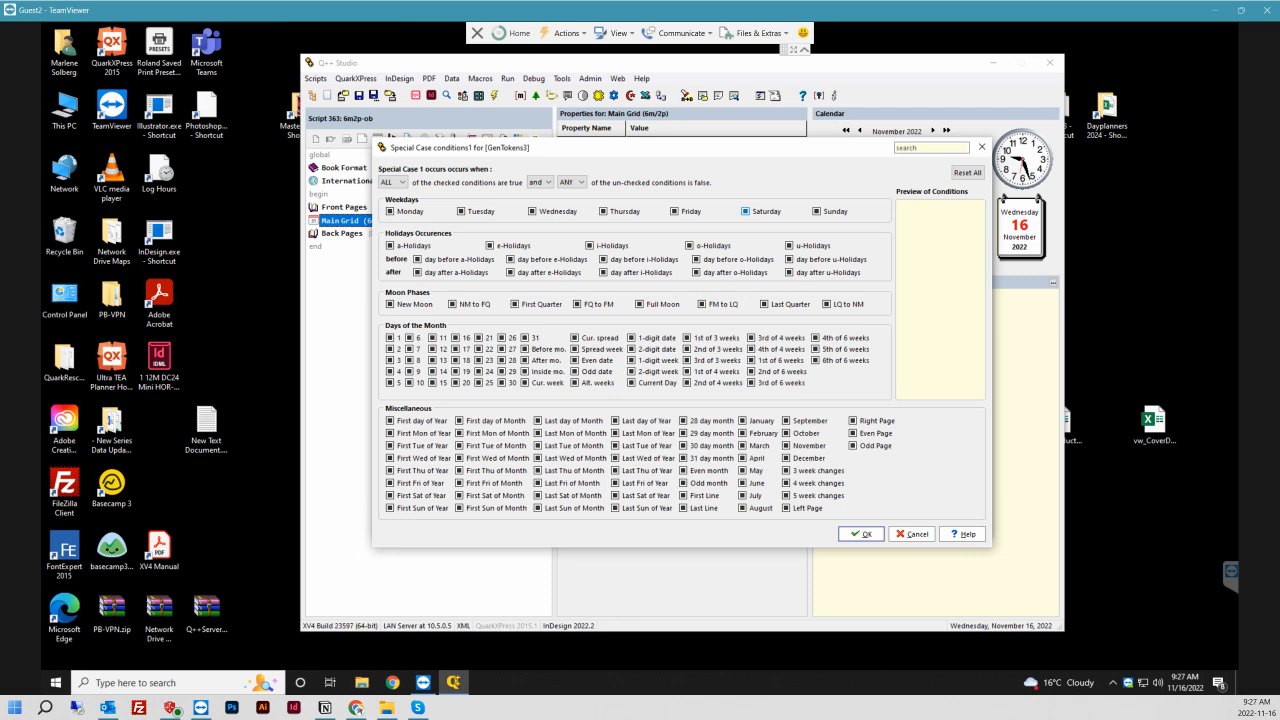
{"action": "left_click", "coordinate": [817, 211]}
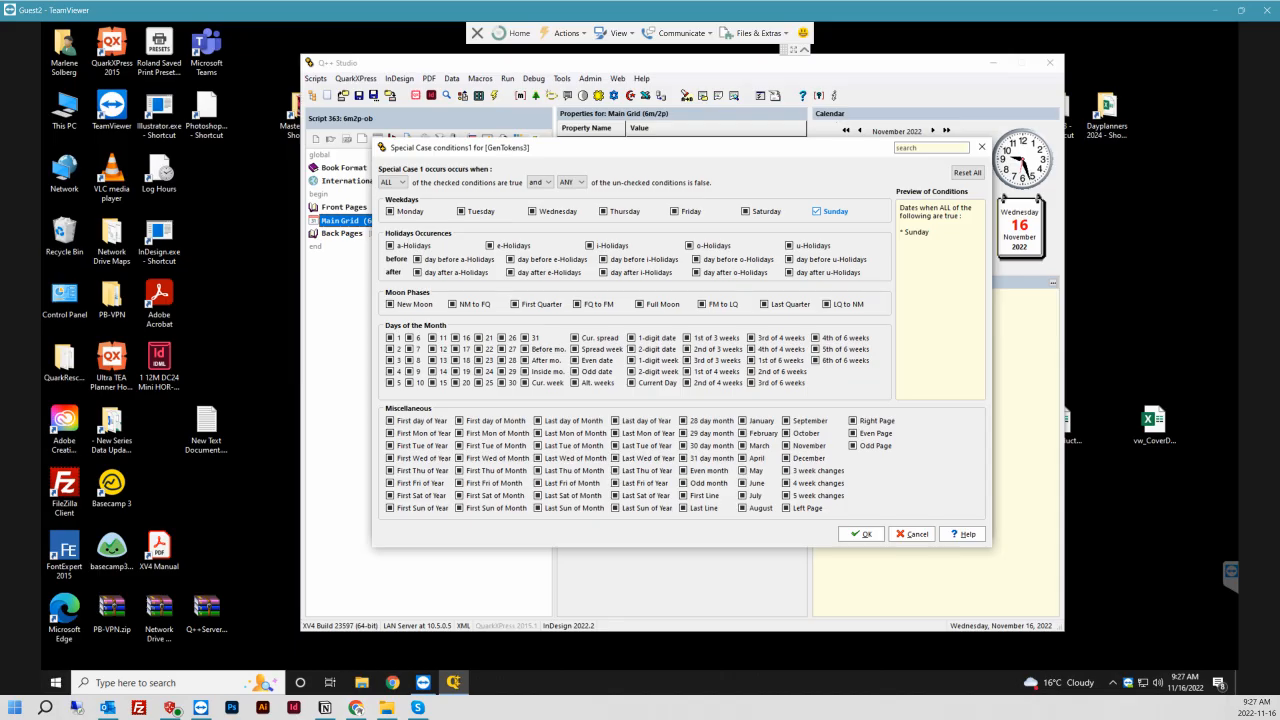
{"action": "left_click", "coordinate": [861, 534]}
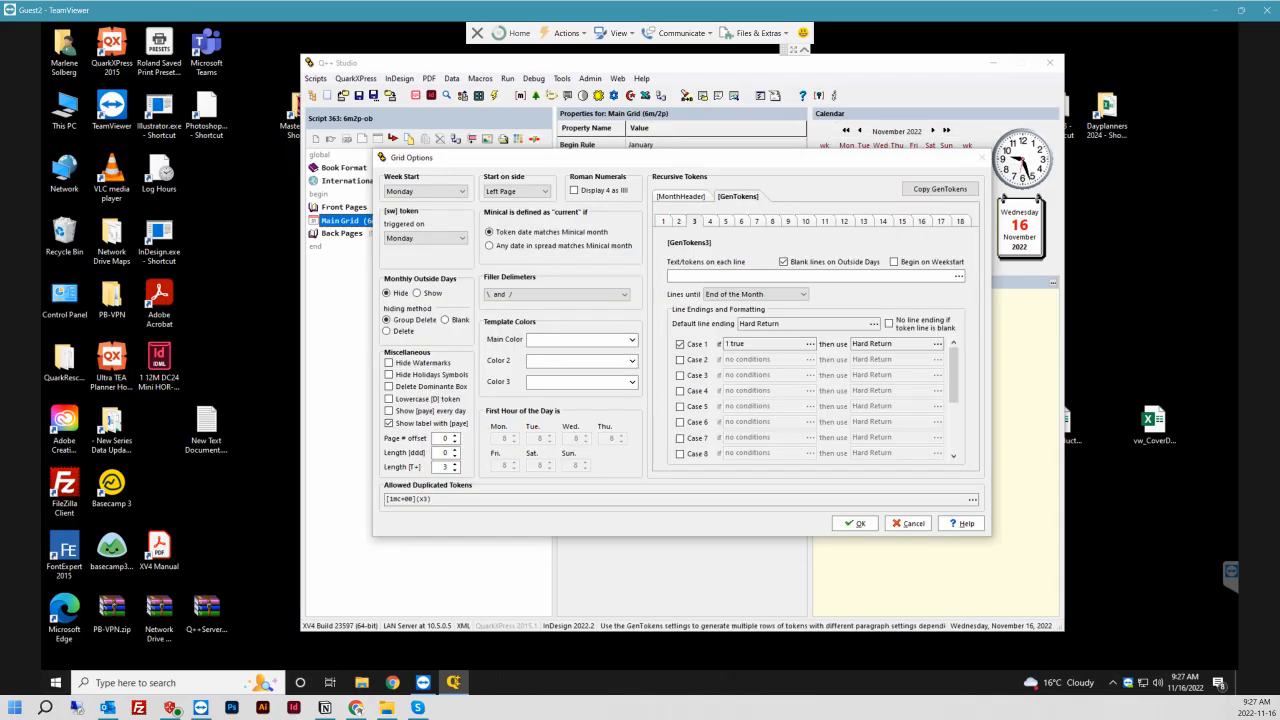
- Set Case 1's line ending to Formatting and enable a Rule Above with a 13.6 pt width
{"action": "left_click", "coordinate": [937, 343]}
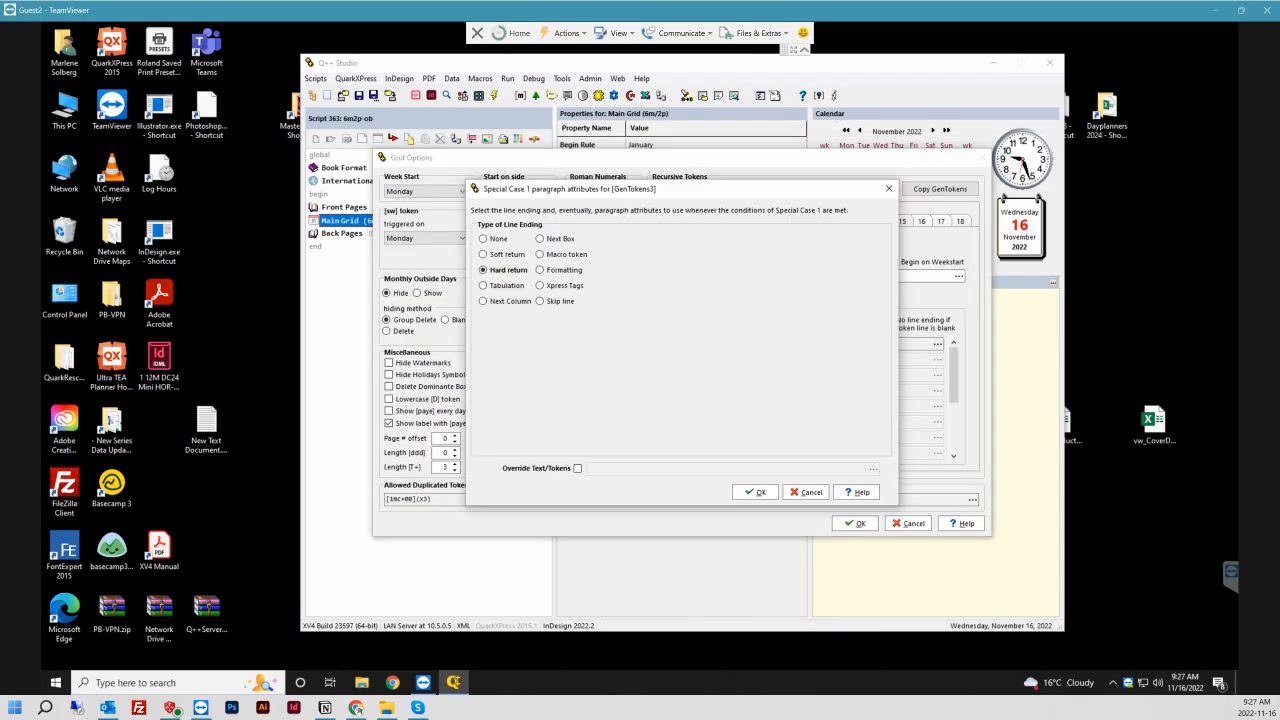
{"action": "left_click", "coordinate": [561, 270]}
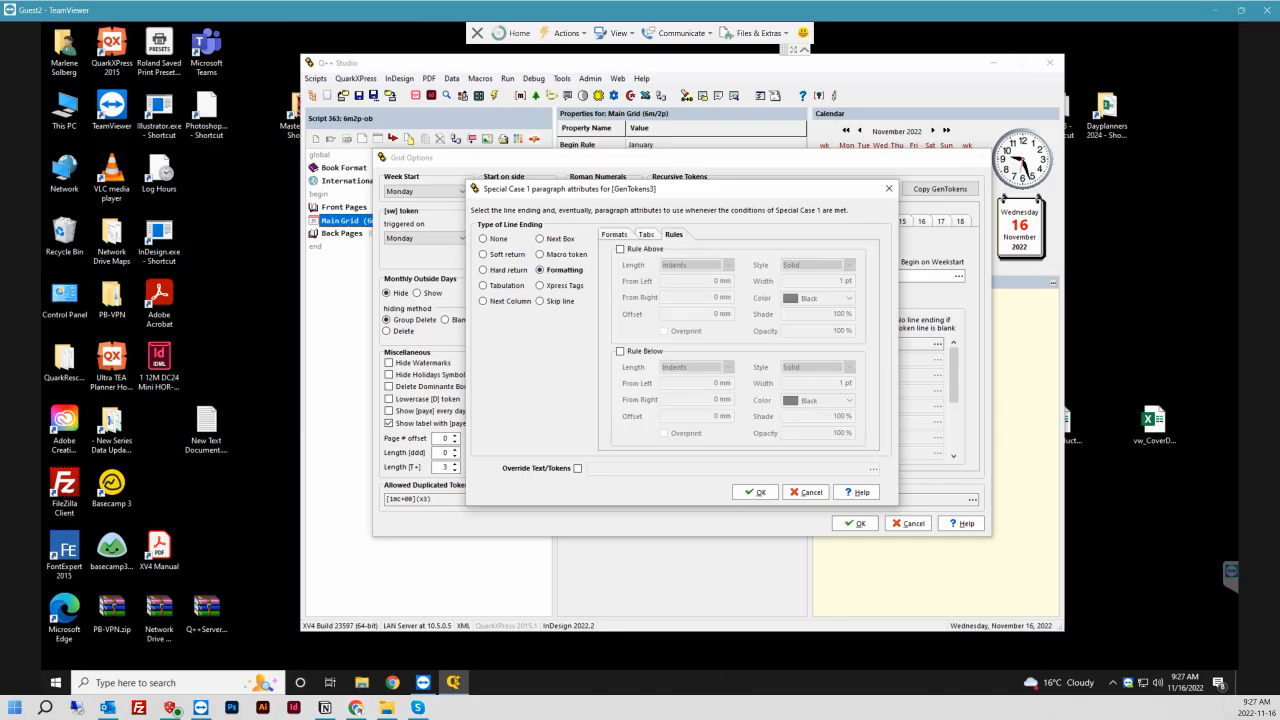
{"action": "left_click", "coordinate": [620, 249]}
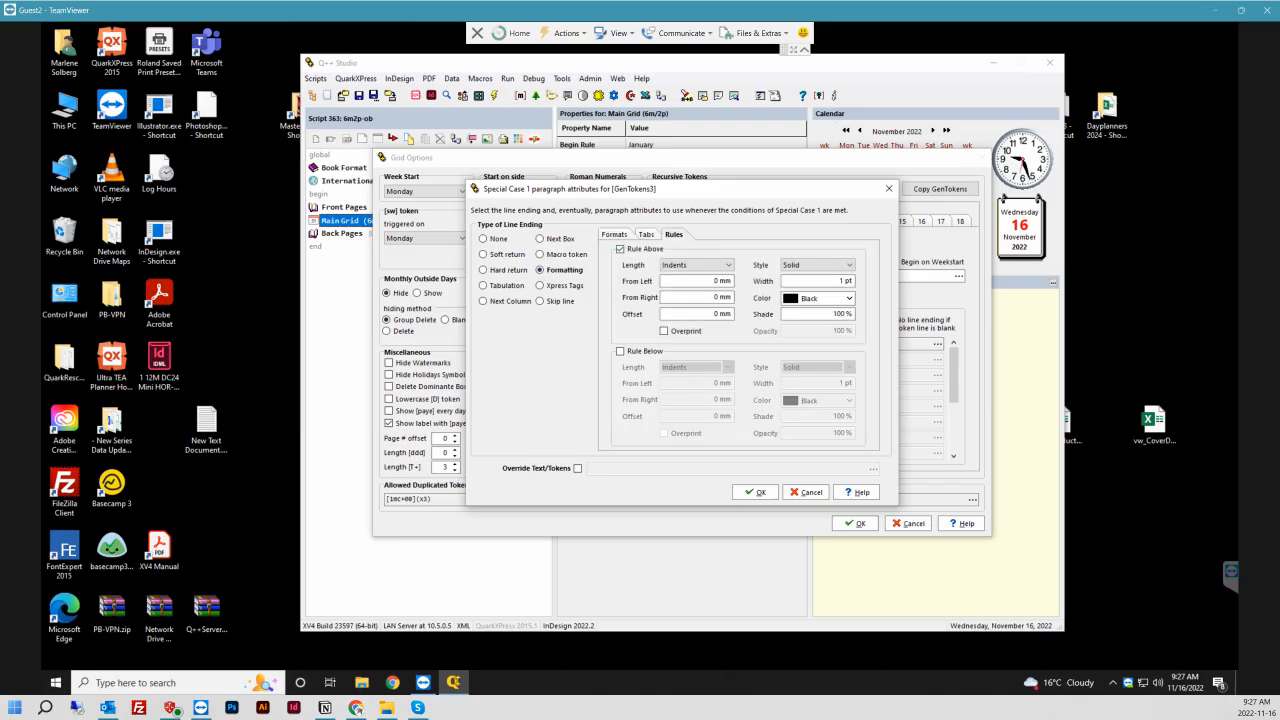
{"action": "left_click_drag", "start_coordinate": [854, 281], "coordinate": [834, 281]}
{"action": "type", "text": "13.6"}
{"action": "left_click", "coordinate": [834, 314]}
{"action": "double_click", "coordinate": [841, 281]}
- Give Case 1's Rule Above a -3 pt offset, 20% shade and the C=0 M=100 Y=0 K=0 color, and accept the formatting
{"action": "double_click", "coordinate": [723, 314]}
{"action": "type", "text": "3pt"}
{"action": "left_click", "coordinate": [715, 297]}
{"action": "left_click", "coordinate": [701, 313]}
{"action": "left_click_drag", "start_coordinate": [854, 314], "coordinate": [830, 314]}
{"action": "type", "text": "20"}
{"action": "left_click", "coordinate": [849, 298]}
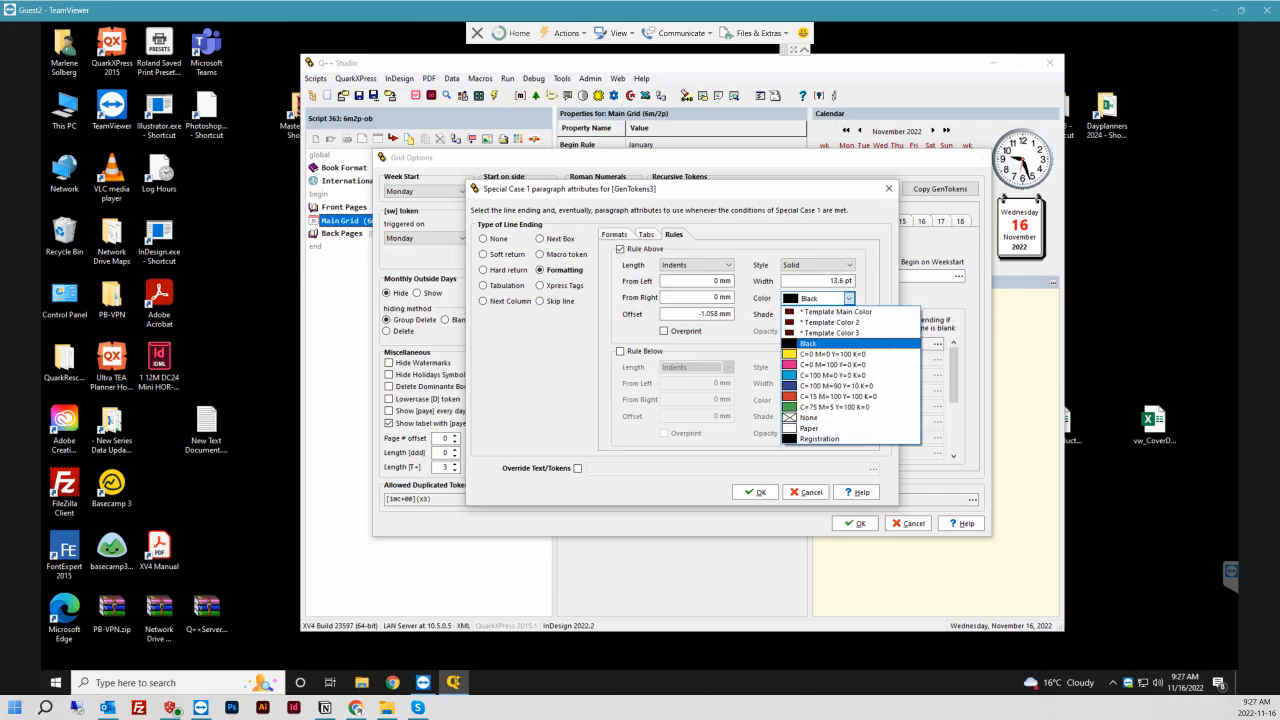
{"action": "left_click", "coordinate": [840, 365]}
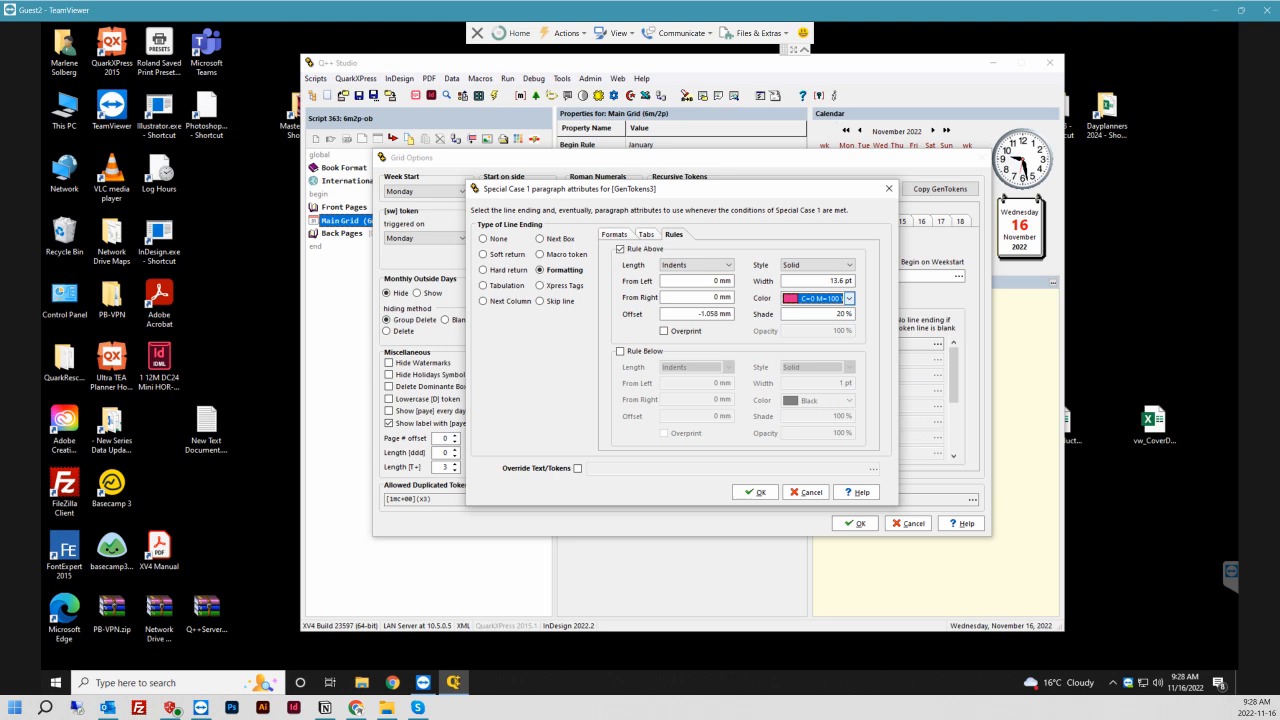
{"action": "left_click", "coordinate": [753, 492]}
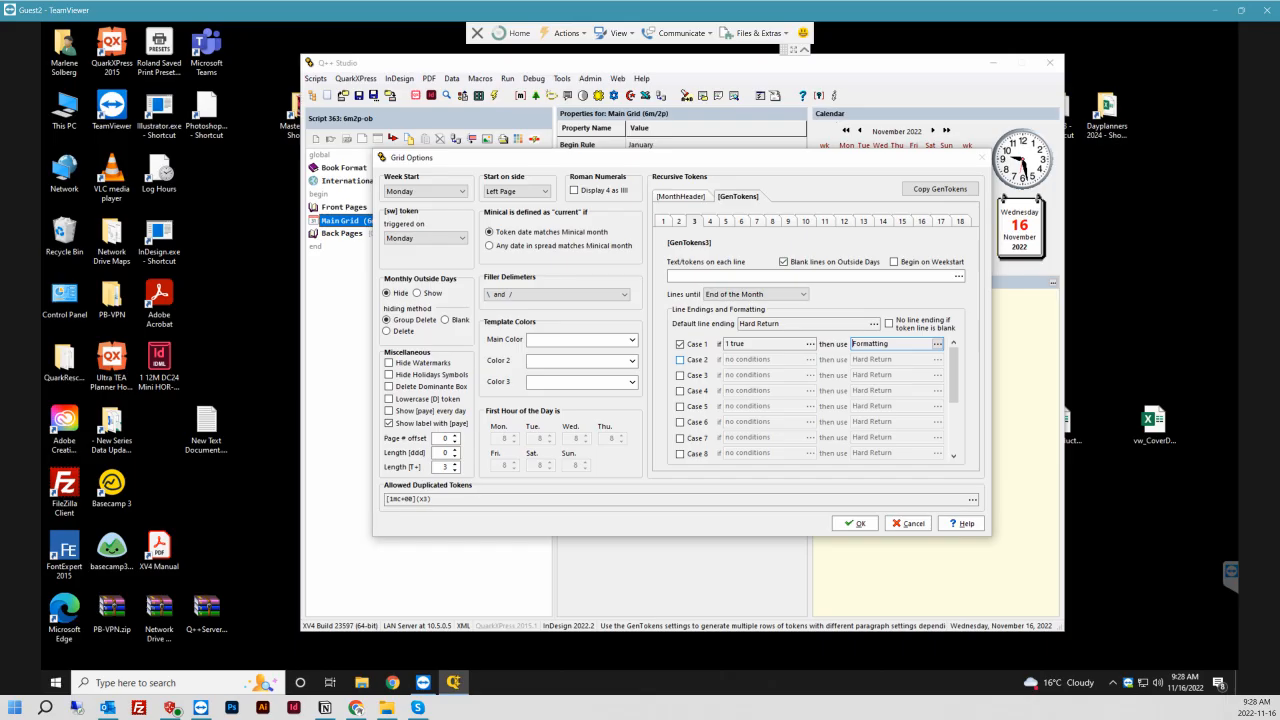
- Enable Case 2 for [GenTokens3] and set its condition to Saturday
{"action": "left_click", "coordinate": [680, 359]}
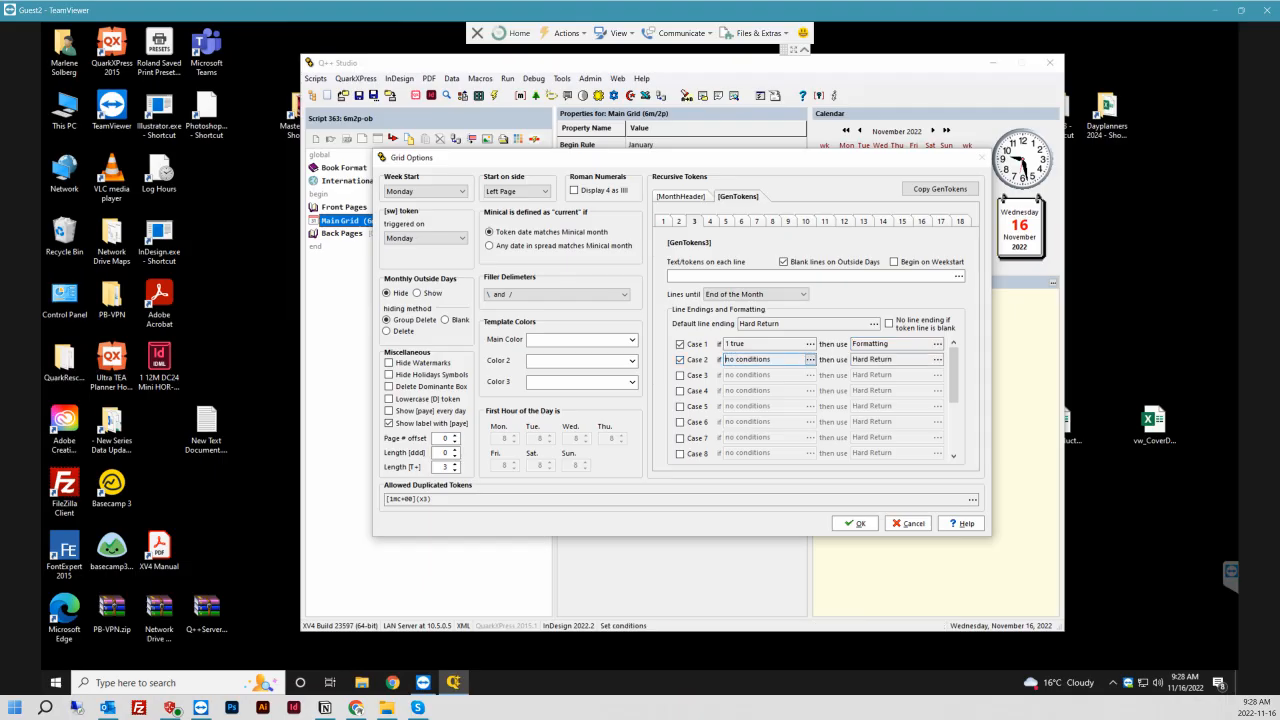
{"action": "left_click", "coordinate": [810, 359]}
{"action": "left_click", "coordinate": [745, 211]}
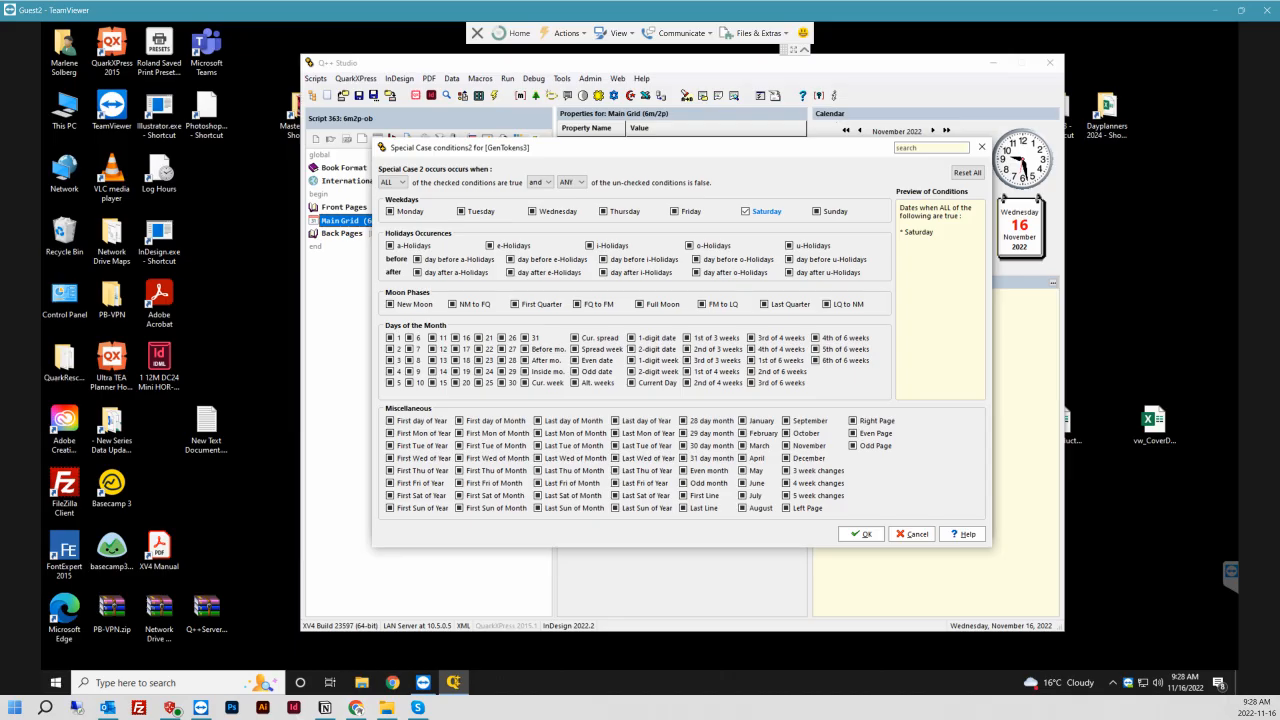
{"action": "left_click", "coordinate": [862, 534]}
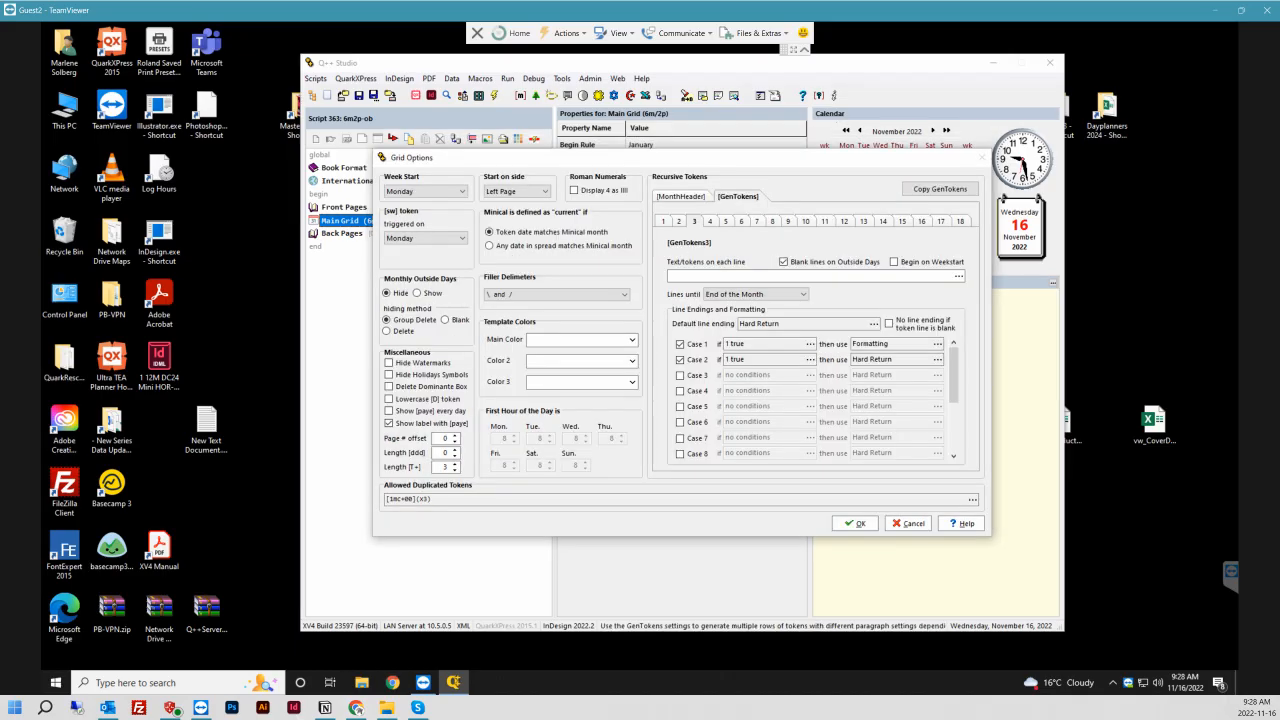
- Set Case 2's line ending to Formatting with a Rule Above 13.6 pt wide, 20% shade, in C=0 M=100 Y=0 K=0
{"action": "left_click", "coordinate": [937, 359]}
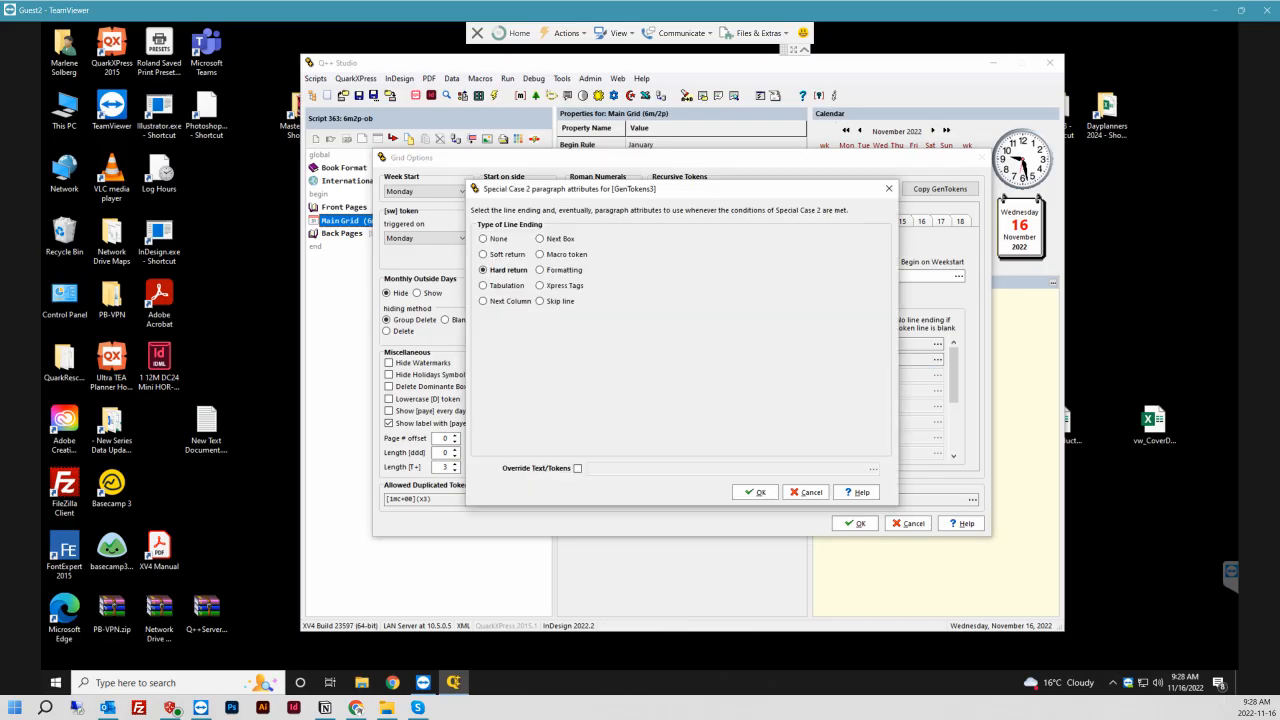
{"action": "left_click", "coordinate": [541, 270]}
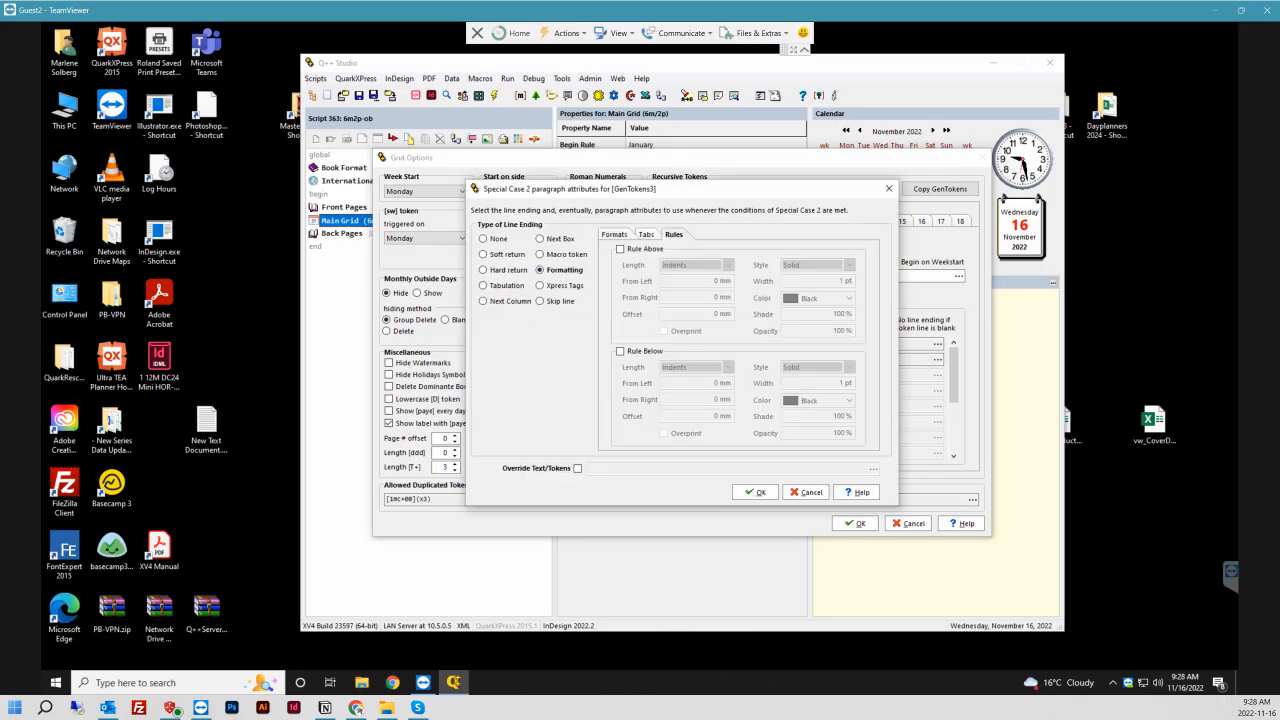
{"action": "left_click", "coordinate": [620, 249]}
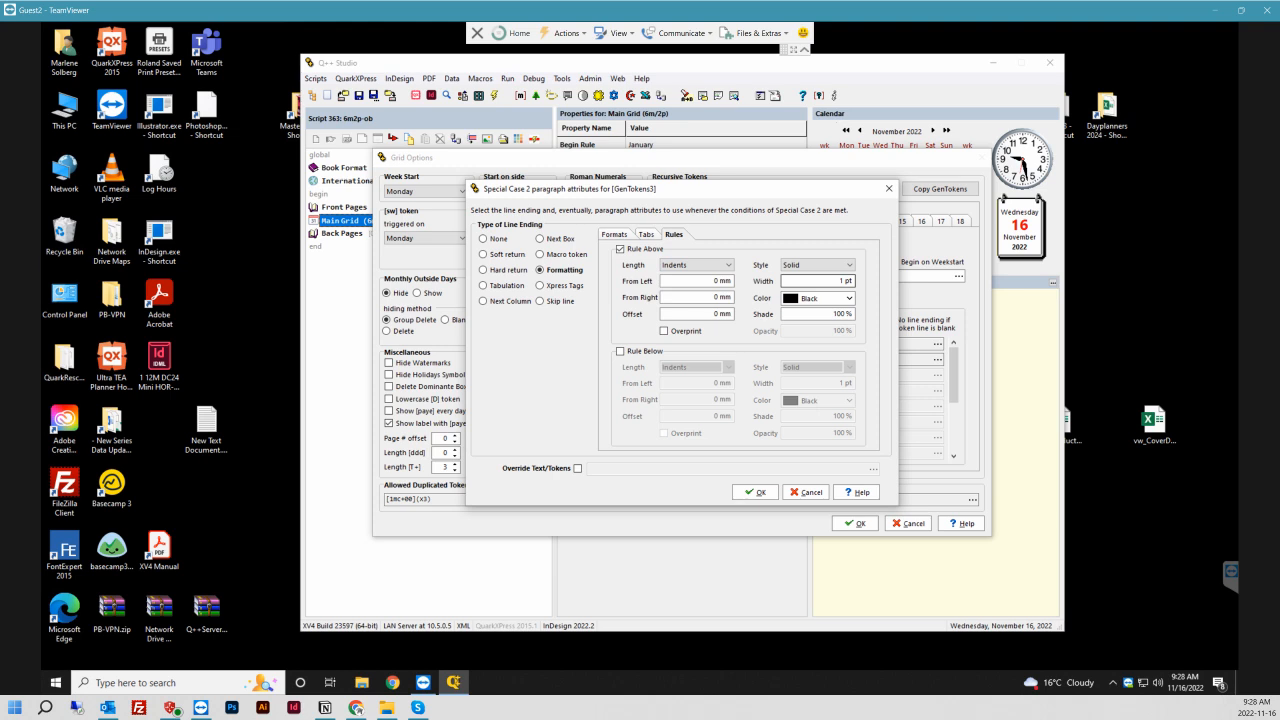
{"action": "left_click_drag", "start_coordinate": [853, 281], "coordinate": [836, 281]}
{"action": "type", "text": "13.6"}
{"action": "left_click", "coordinate": [833, 313]}
{"action": "double_click", "coordinate": [833, 313]}
{"action": "type", "text": "20"}
{"action": "left_click", "coordinate": [849, 298]}
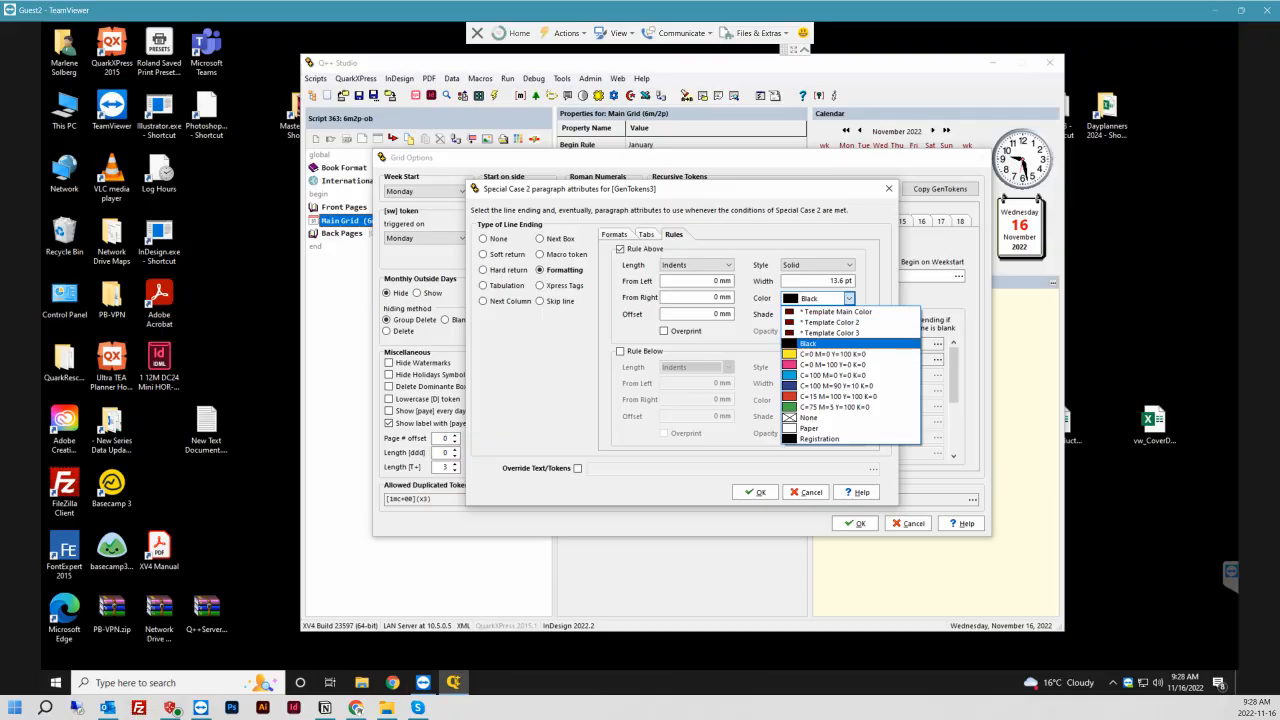
{"action": "left_click", "coordinate": [835, 364]}
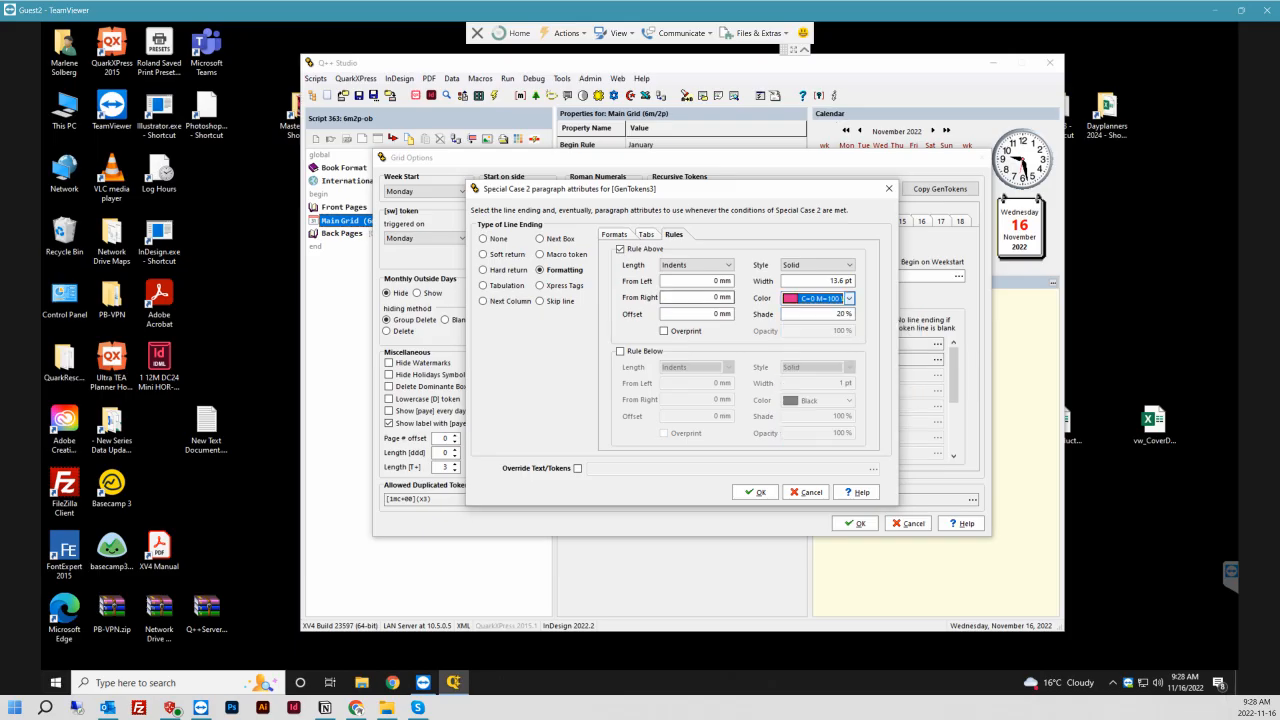
- Set Case 2's Rule Above offset to -3 pt and its From Right inset to 24.694 mm
{"action": "key", "text": "Tab"}
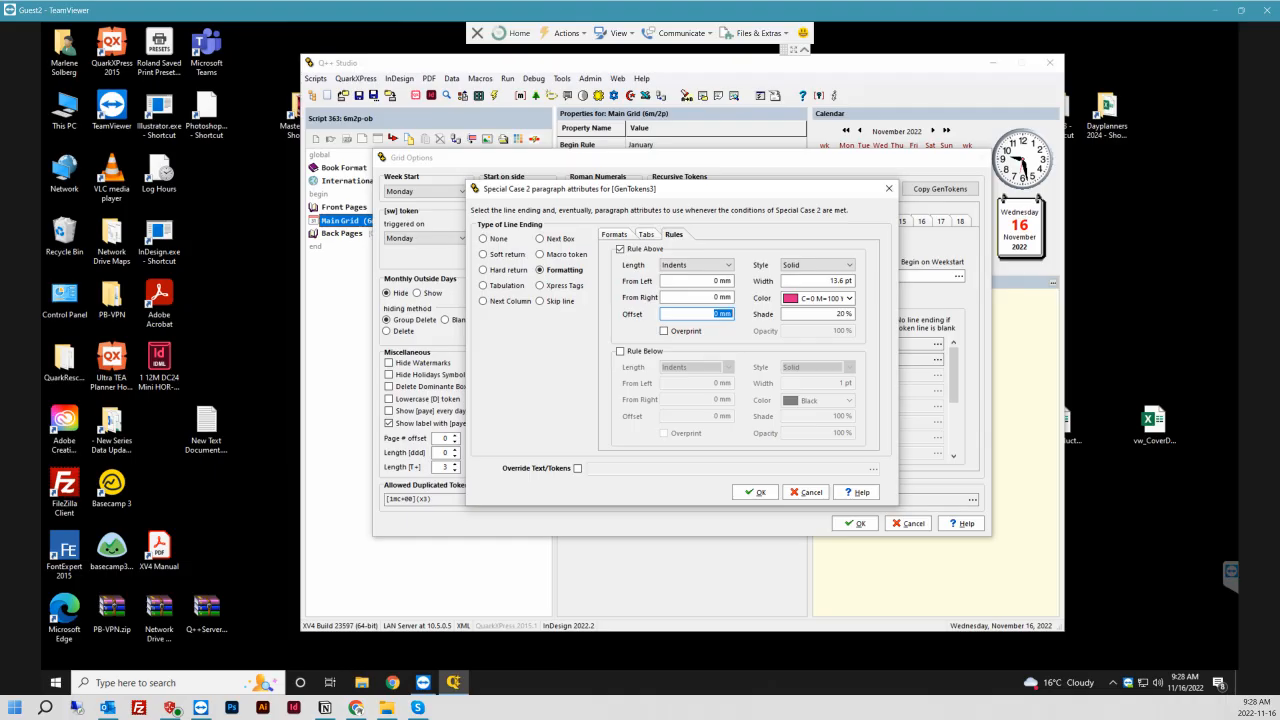
{"action": "type", "text": "-3pt"}
{"action": "left_click", "coordinate": [714, 297]}
{"action": "left_click_drag", "start_coordinate": [713, 297], "coordinate": [735, 297]}
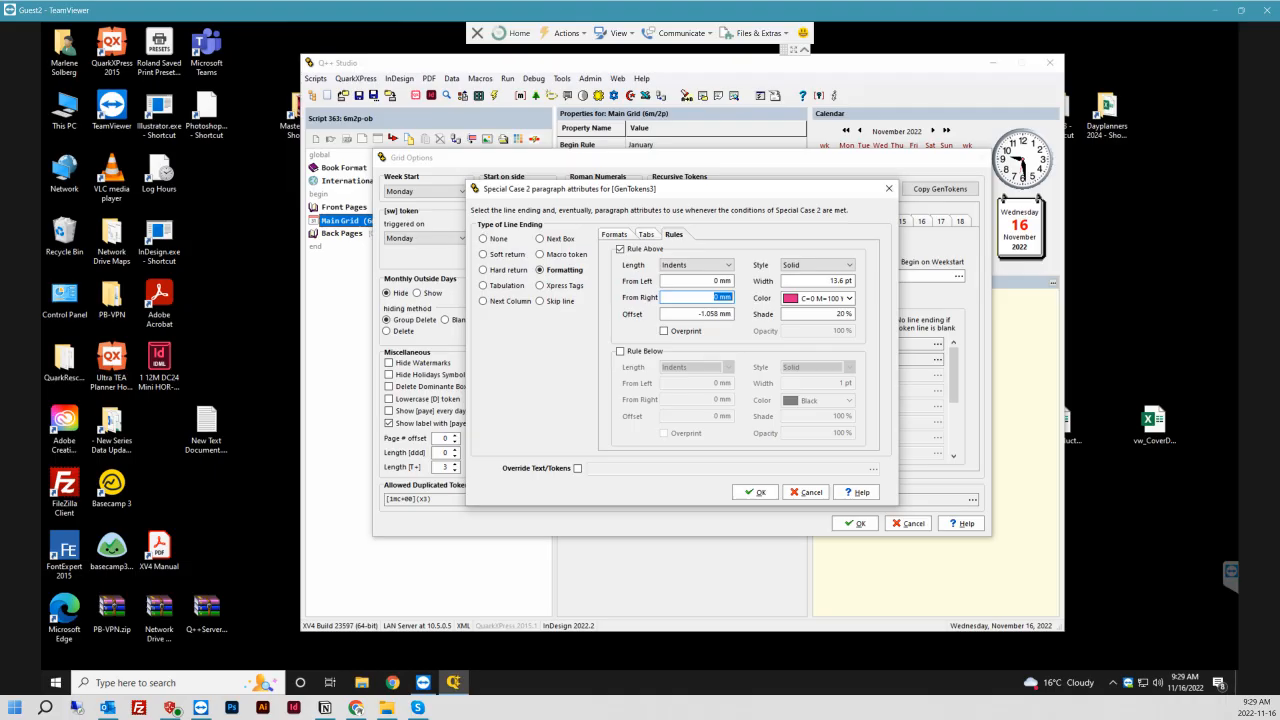
{"action": "type", "text": "1"}
{"action": "type", "text": "0pt"}
{"action": "left_click", "coordinate": [714, 281]}
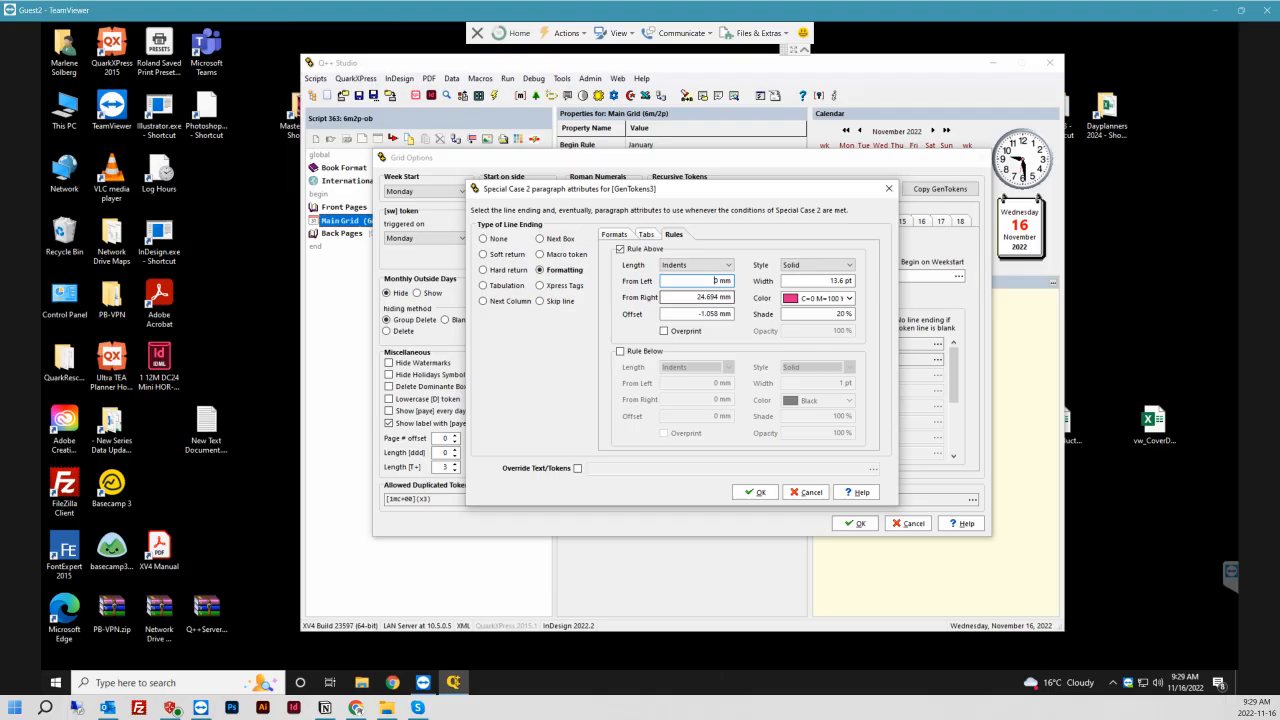
- Examine the help documentation on paragraph formatting for rules above and below, covering measurement units, offset and insets
{"action": "left_click", "coordinate": [857, 492]}
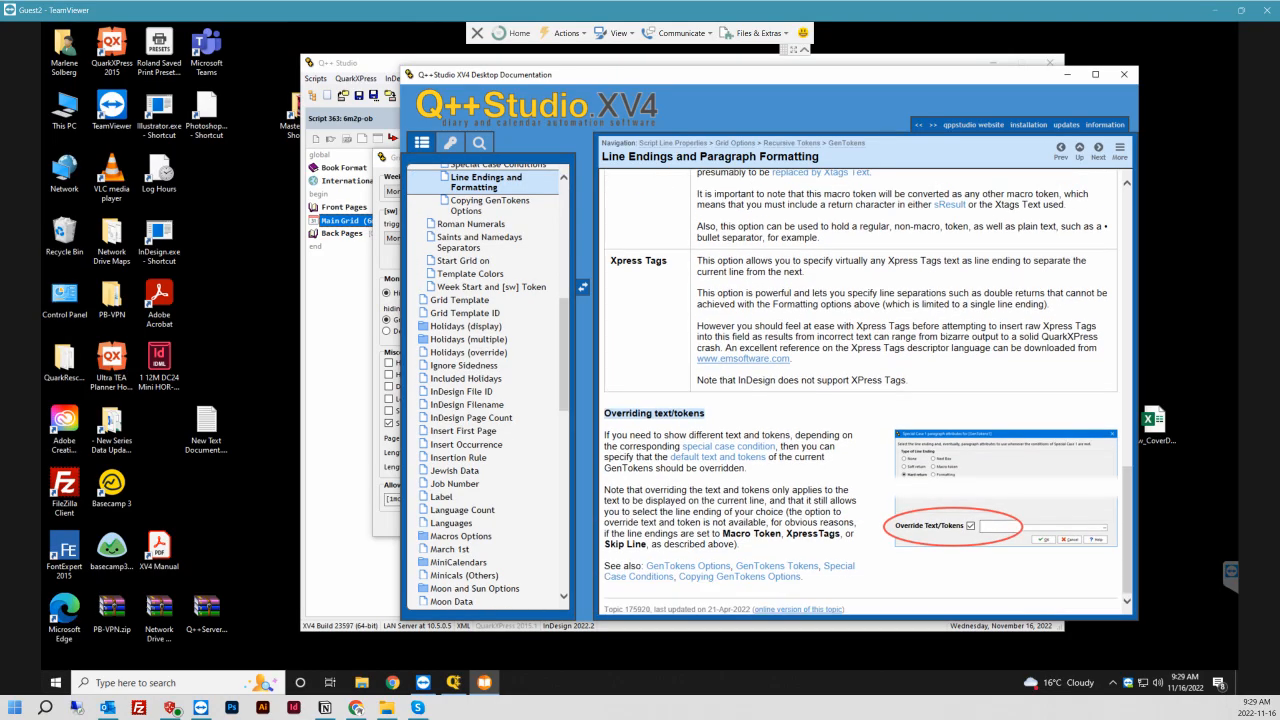
{"action": "scroll", "coordinate": [860, 390], "scroll_direction": "up", "scroll_amount": 5}
{"action": "scroll", "coordinate": [860, 390], "scroll_direction": "up", "scroll_amount": 3}
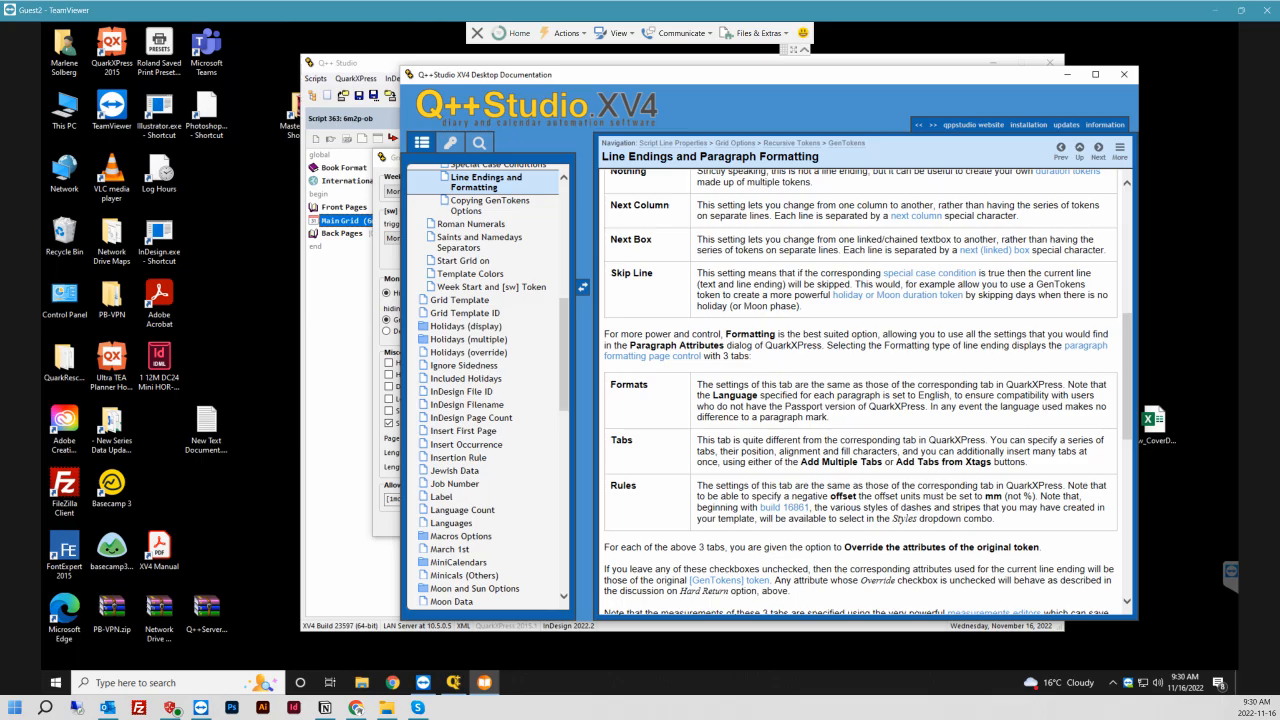
{"action": "left_click", "coordinate": [652, 356]}
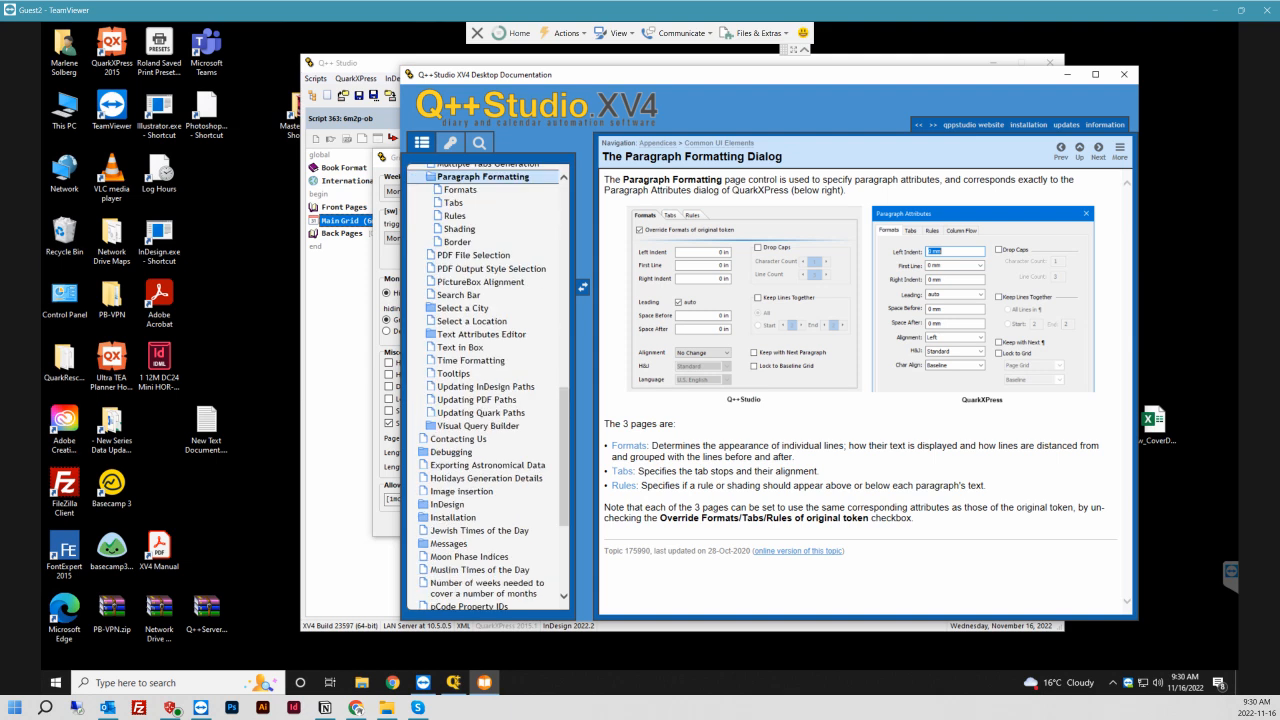
{"action": "left_click", "coordinate": [623, 486]}
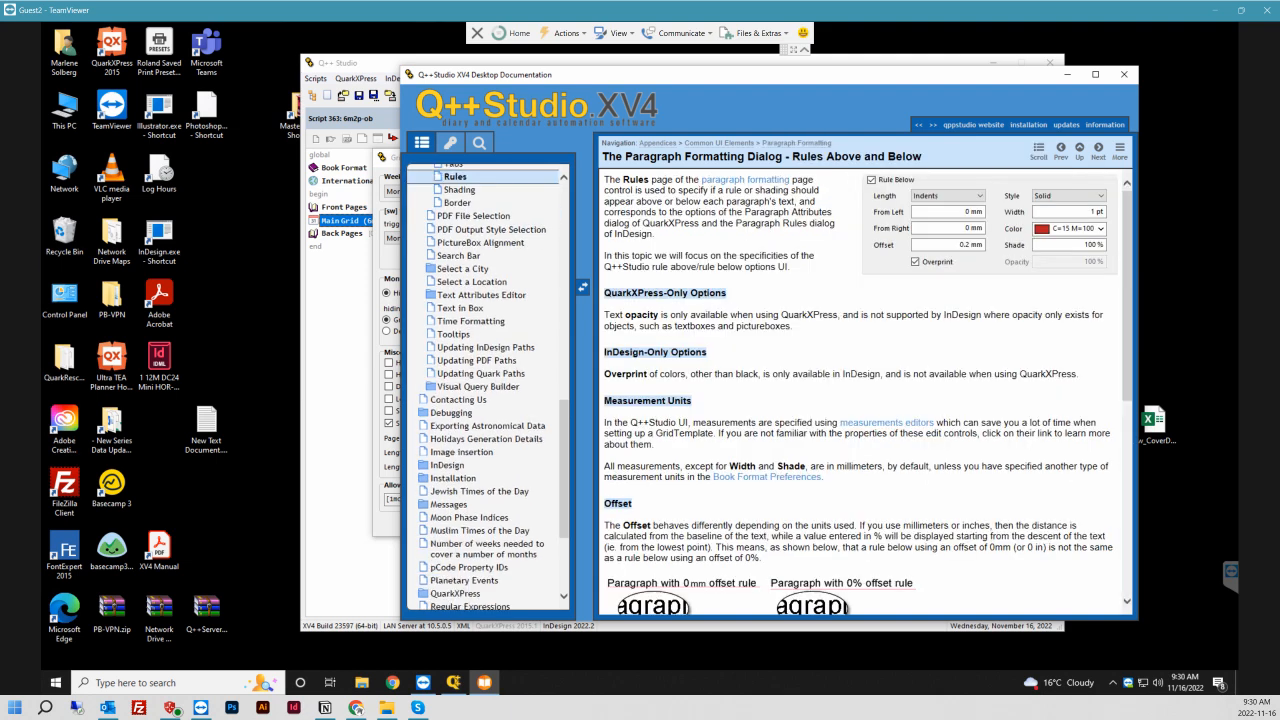
{"action": "scroll", "coordinate": [860, 390], "scroll_direction": "down", "scroll_amount": 6}
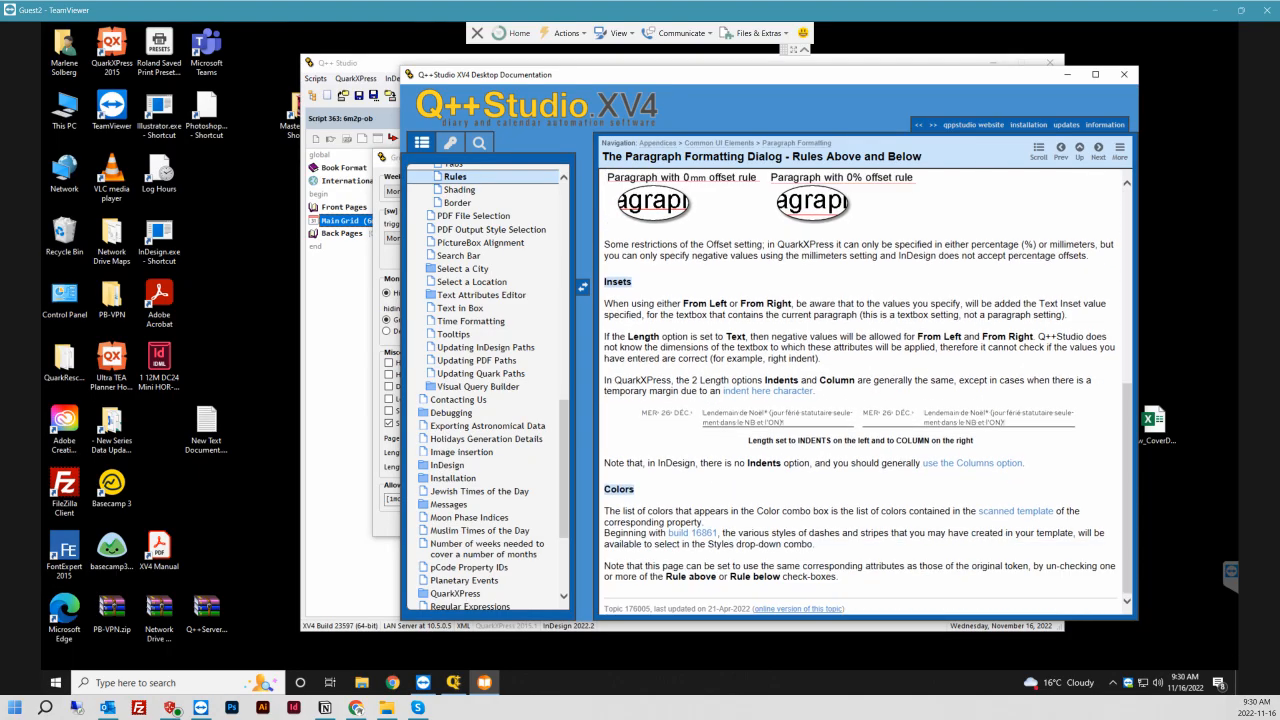
{"action": "scroll", "coordinate": [860, 390], "scroll_direction": "up", "scroll_amount": 8}
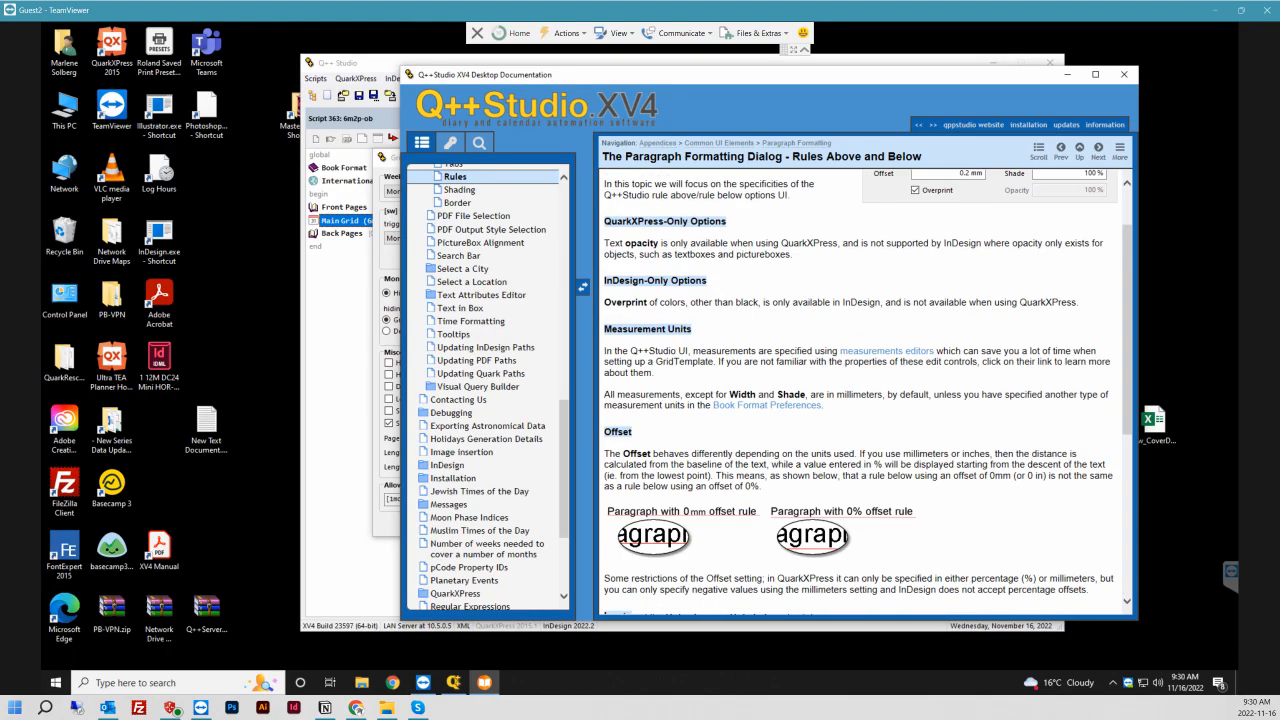
{"action": "scroll", "coordinate": [860, 390], "scroll_direction": "down", "scroll_amount": 4}
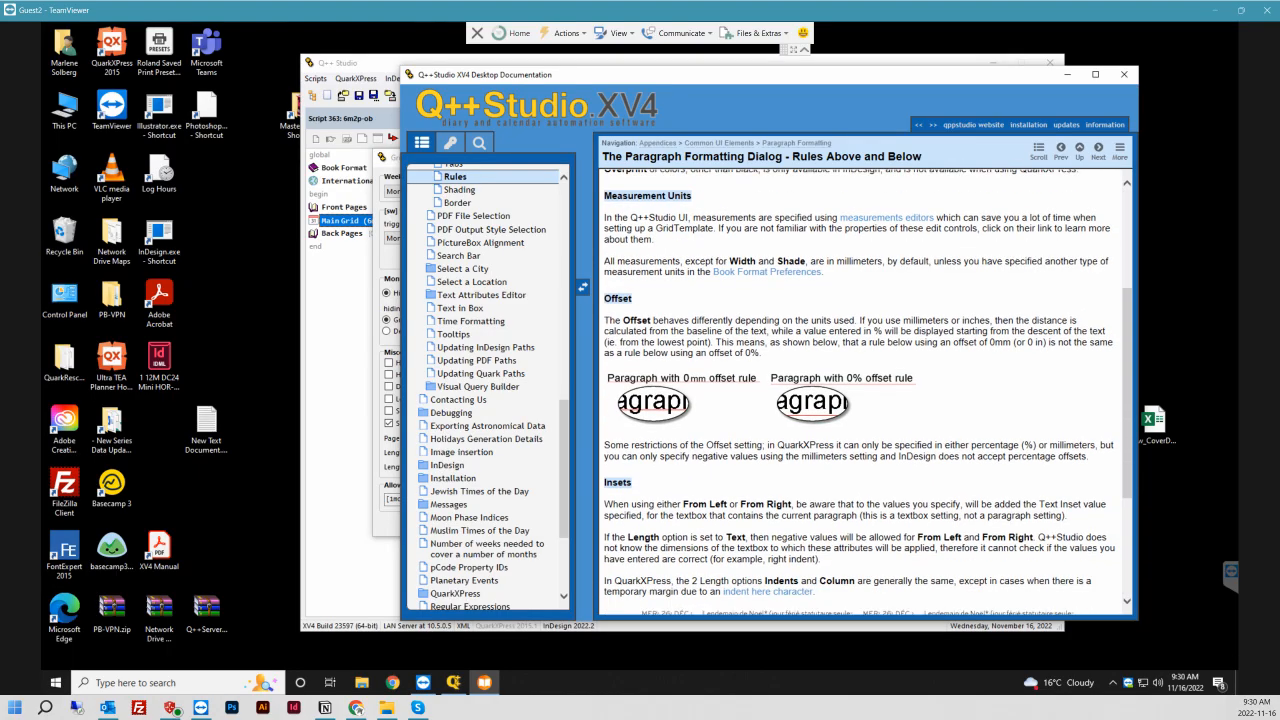
{"action": "scroll", "coordinate": [860, 390], "scroll_direction": "up", "scroll_amount": 3}
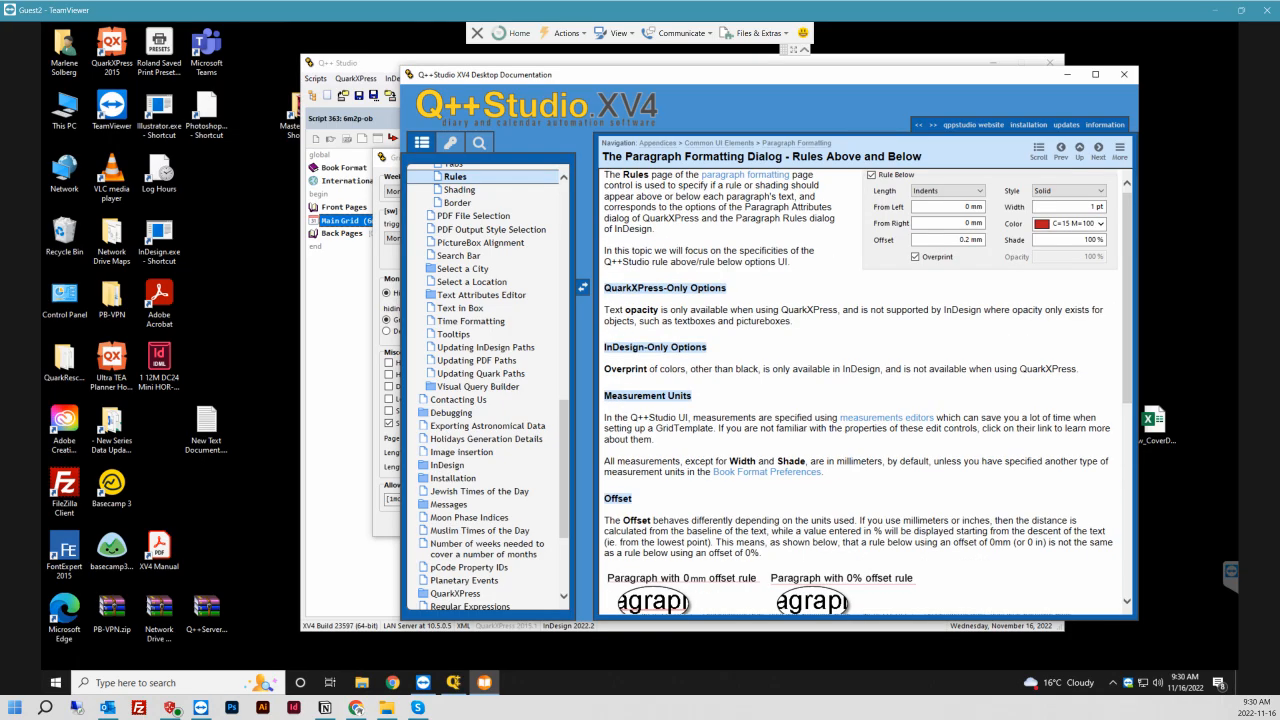
{"action": "scroll", "coordinate": [860, 390], "scroll_direction": "up", "scroll_amount": 1}
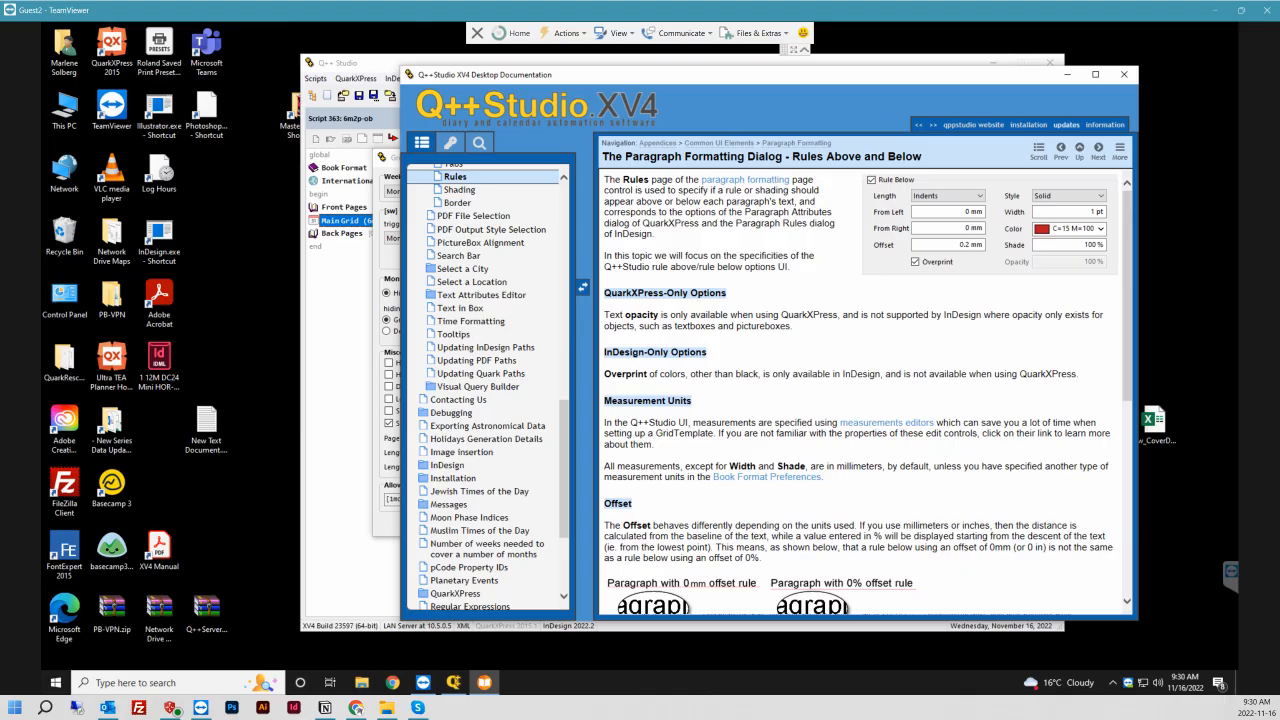
{"action": "left_click", "coordinate": [1124, 74]}
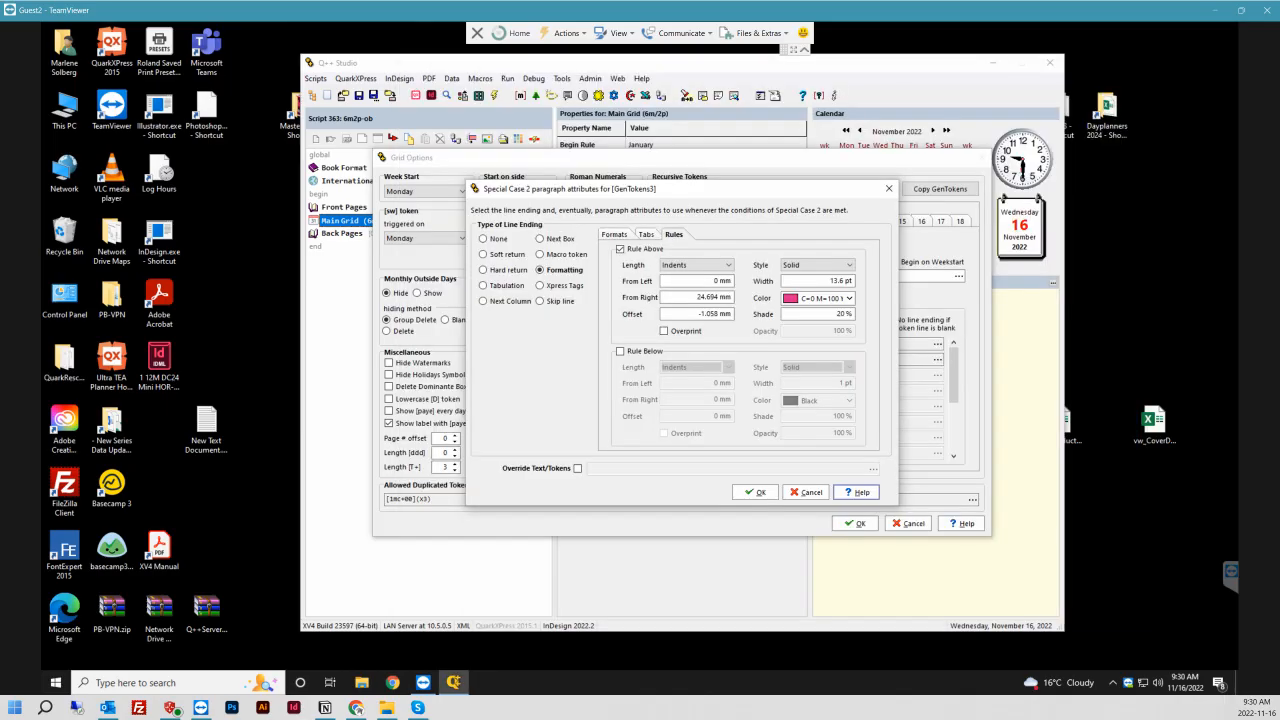
- Accept the Case 2 formatting and grid options, and generate the diary as 6m2p-ob_2024.indd
{"action": "left_click", "coordinate": [755, 492]}
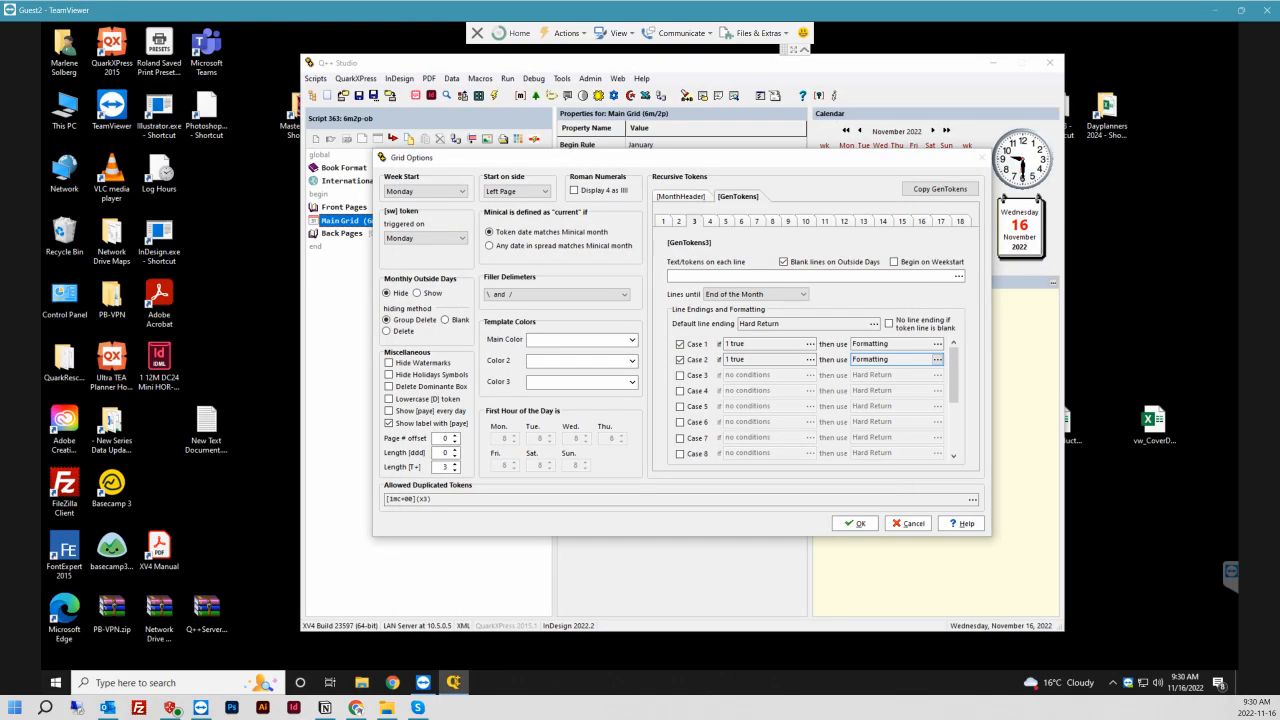
{"action": "left_click", "coordinate": [855, 523]}
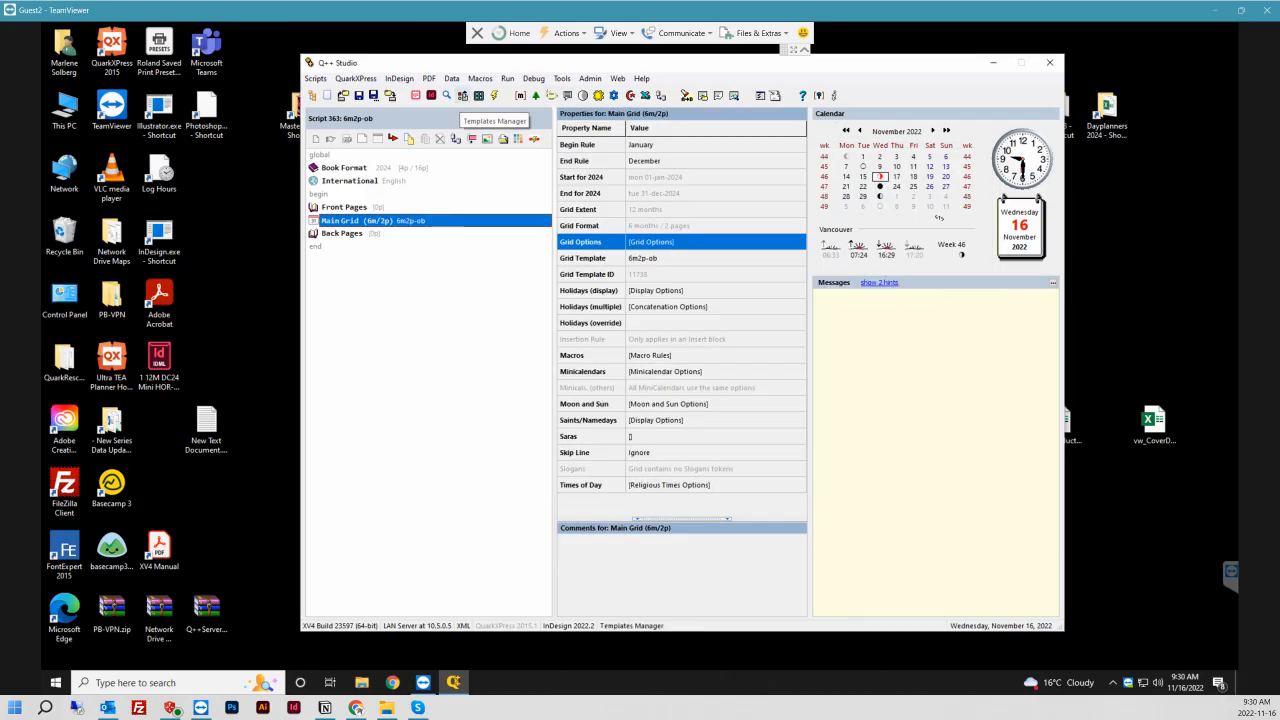
{"action": "left_click", "coordinate": [493, 96]}
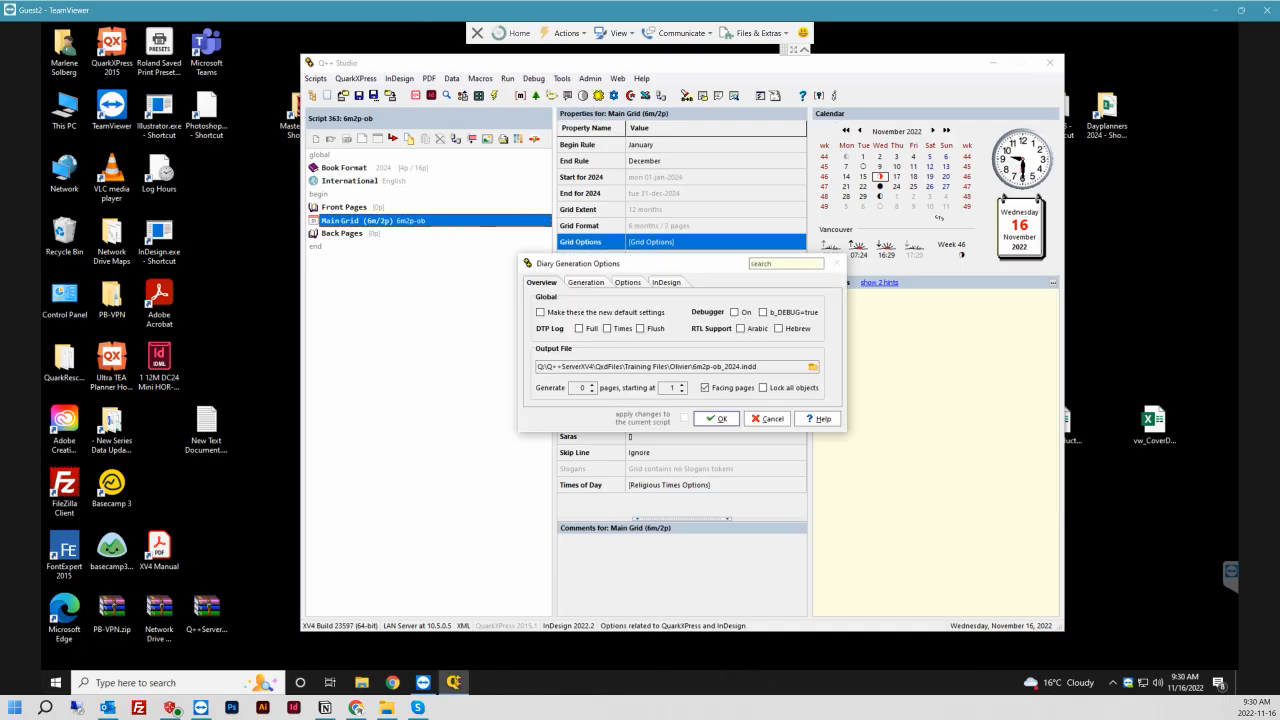
{"action": "left_click", "coordinate": [716, 418]}
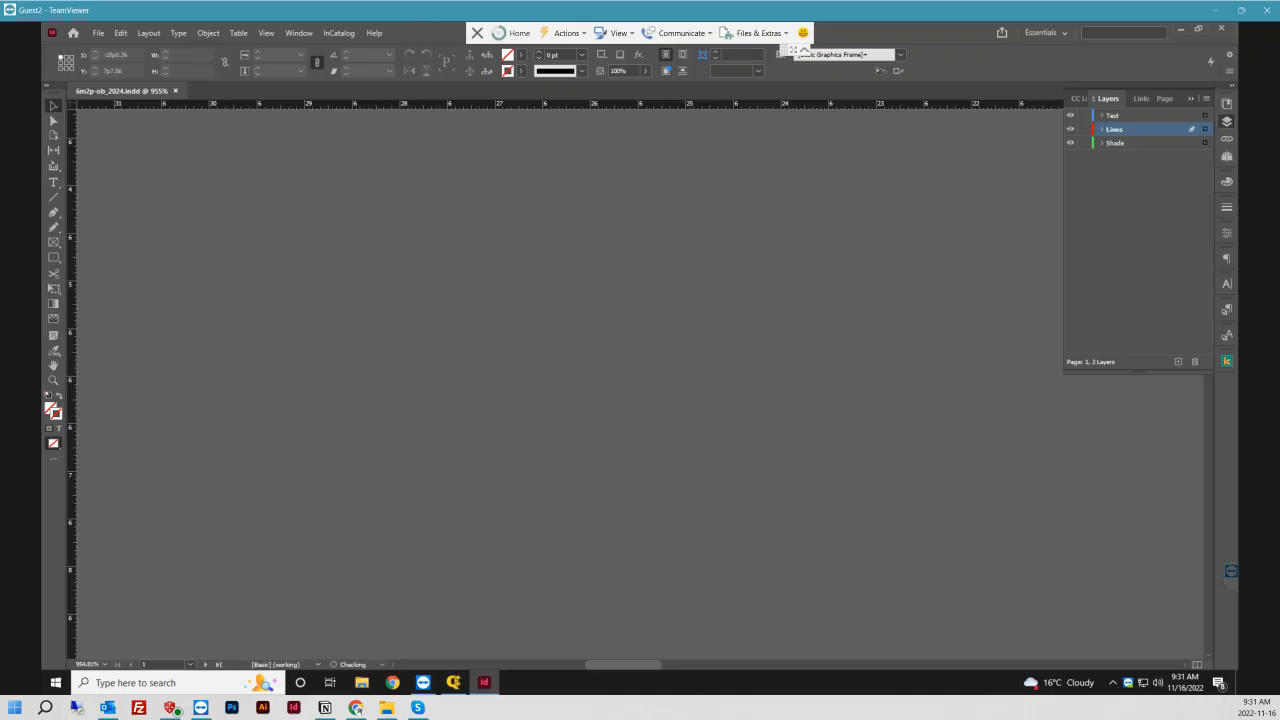
- Examine the January column on pages 2-3 of the generated 6m2p-ob_2024.indd with hidden characters turned off
{"action": "left_click", "coordinate": [299, 33]}
{"action": "mouse_move", "coordinate": [266, 33]}
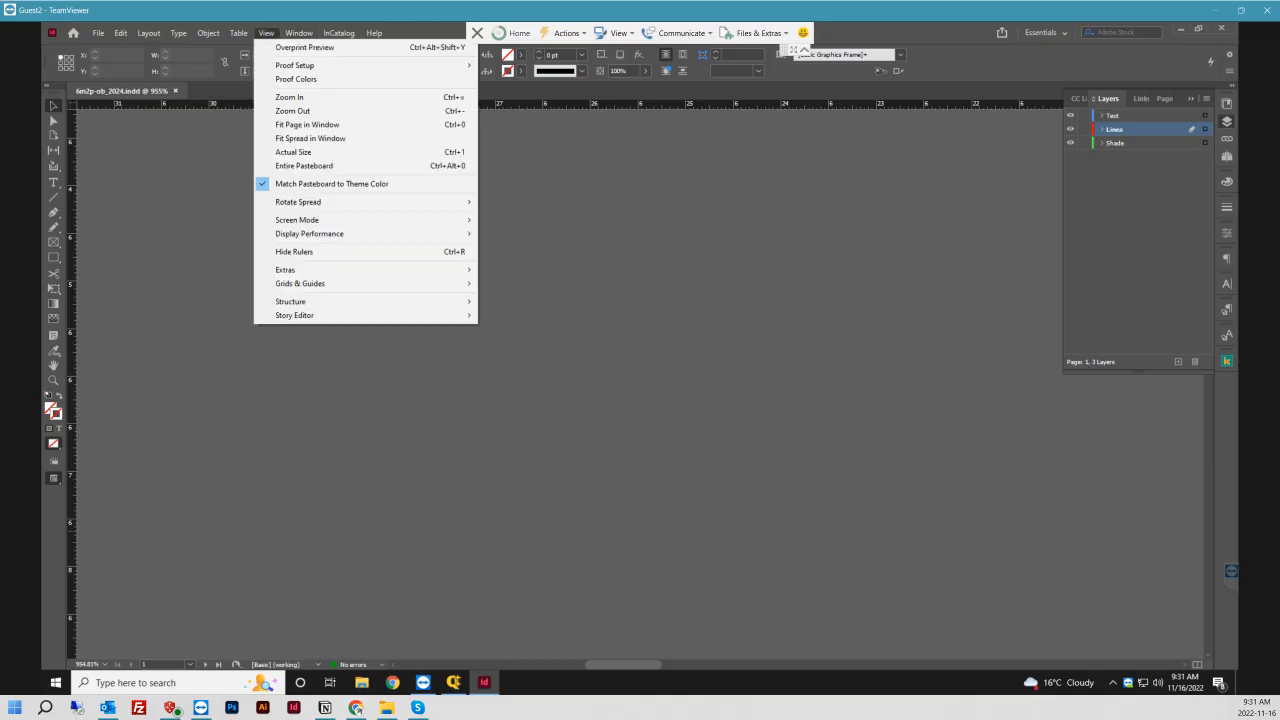
{"action": "left_click", "coordinate": [310, 138]}
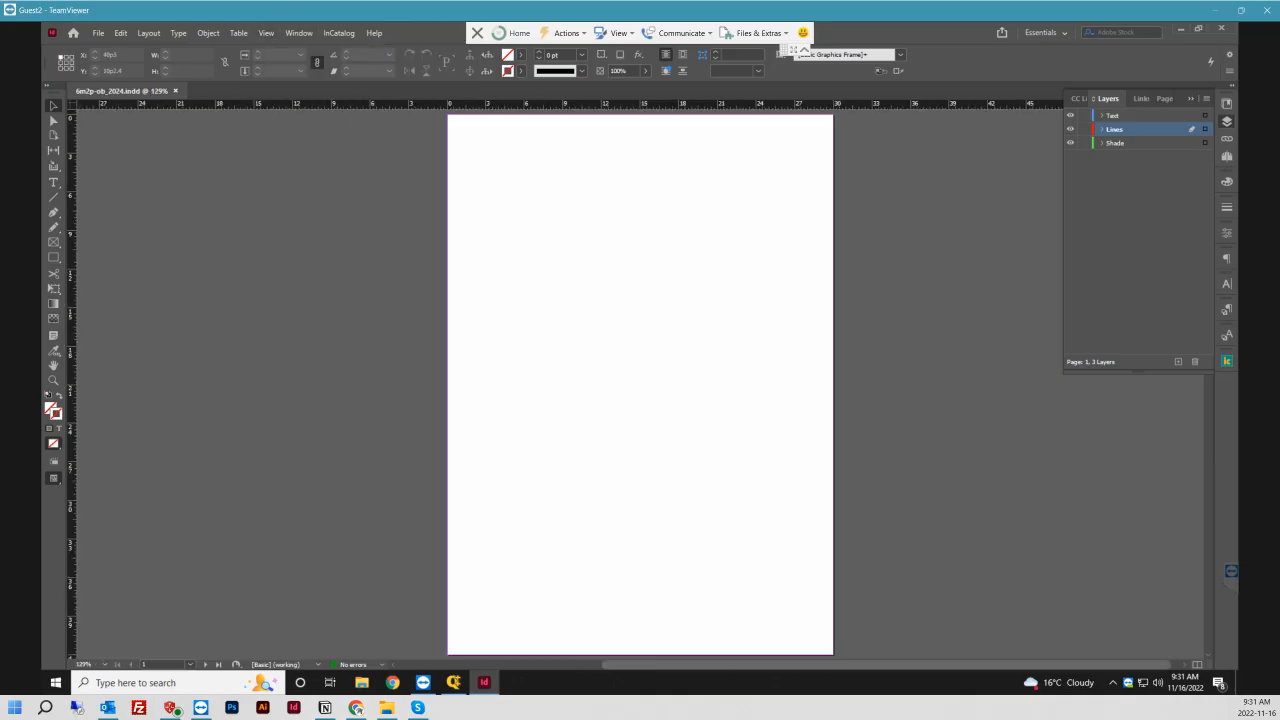
{"action": "left_click", "coordinate": [1163, 99]}
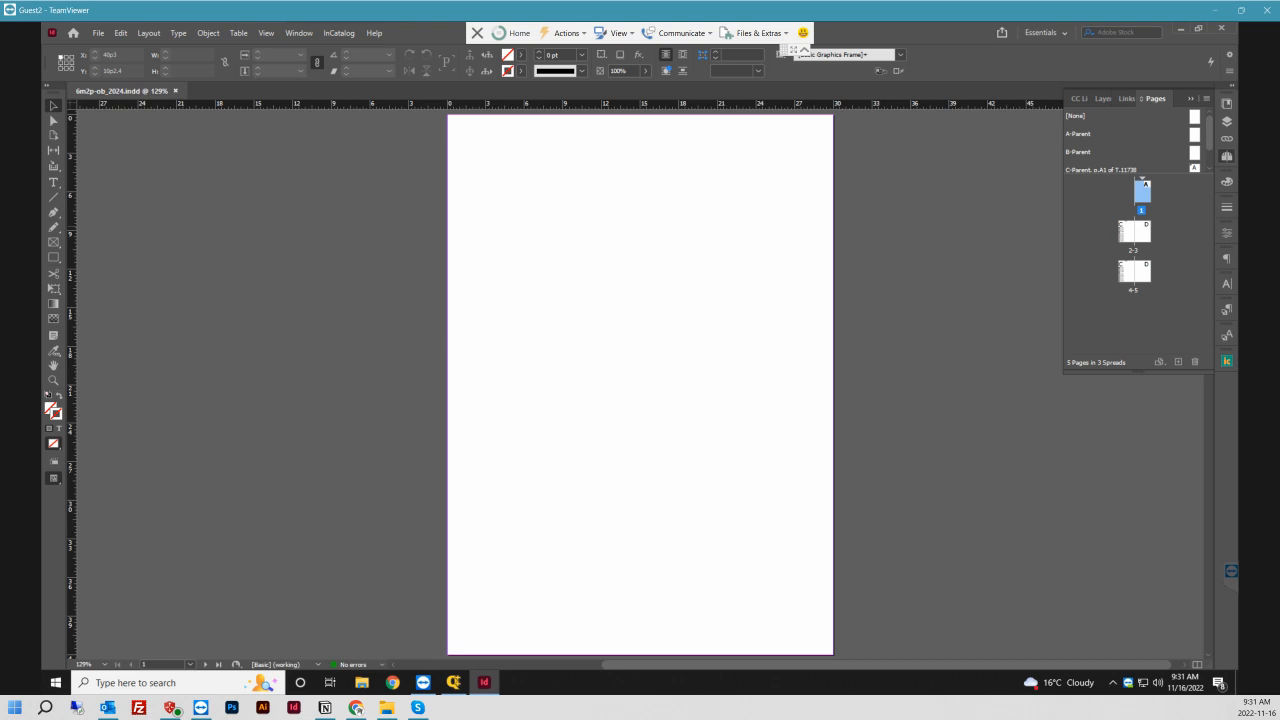
{"action": "double_click", "coordinate": [1124, 231]}
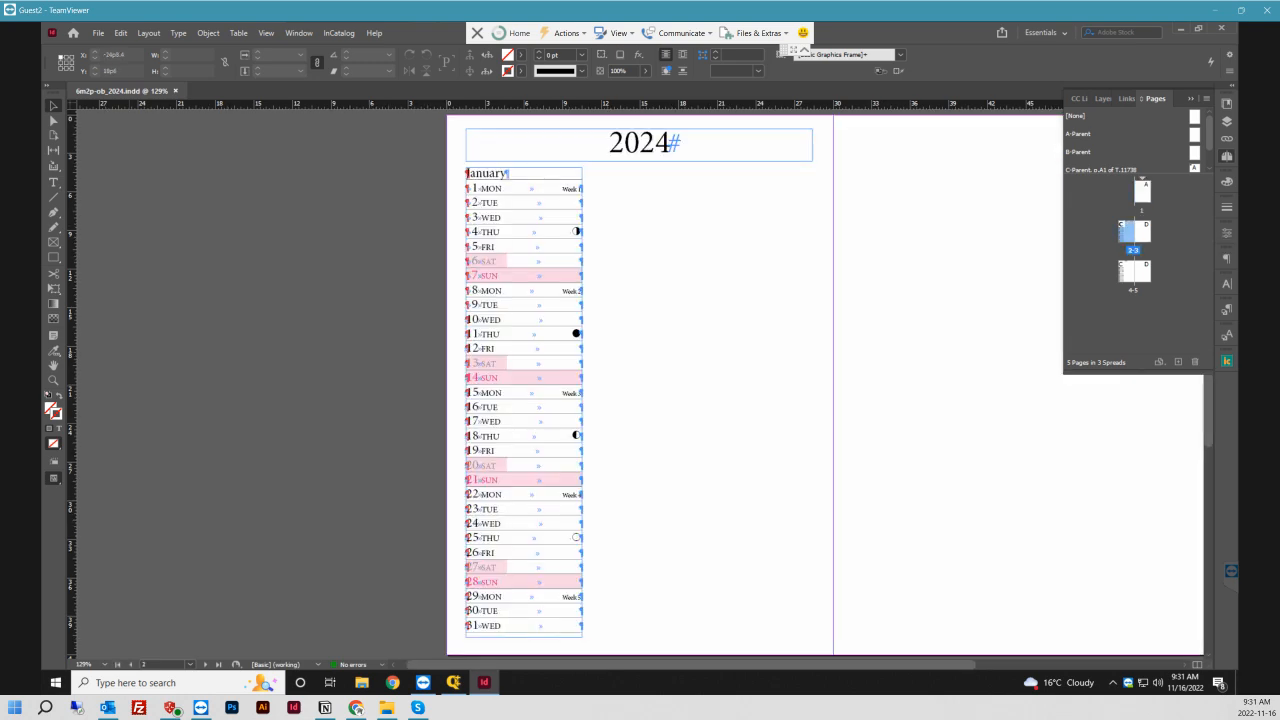
{"action": "key", "text": "z"}
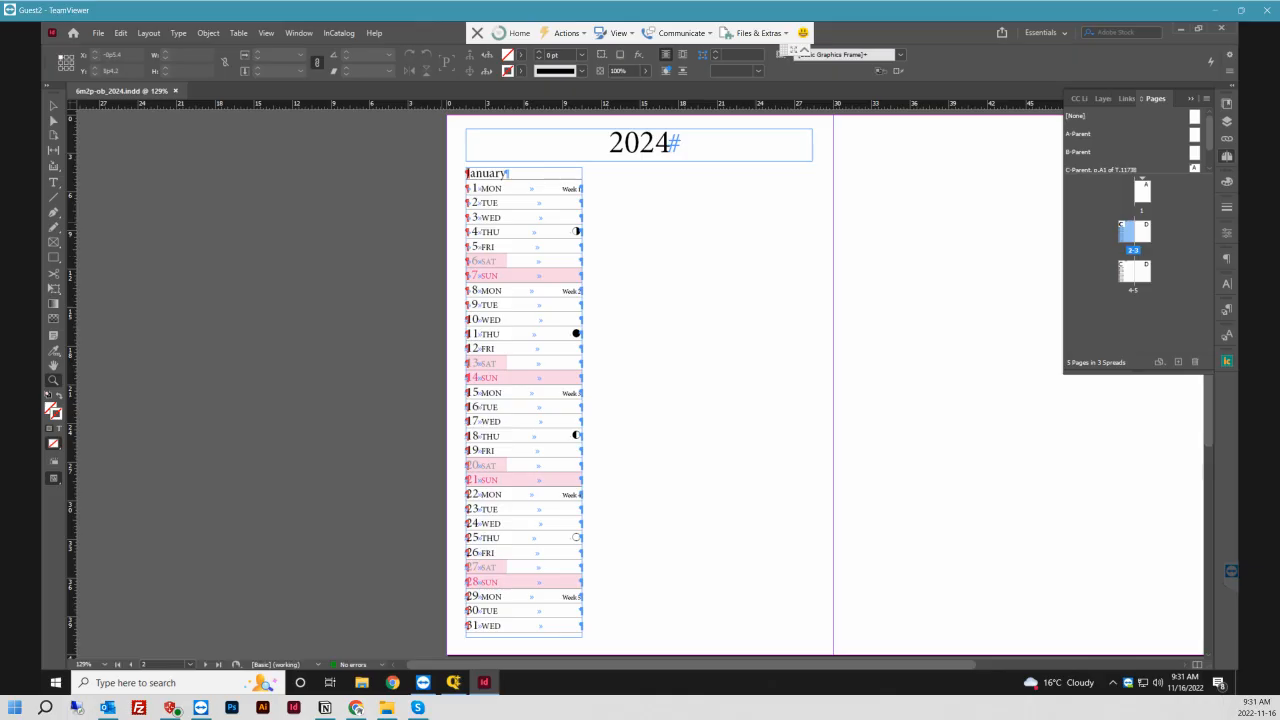
{"action": "key", "text": "ctrl+alt+i"}
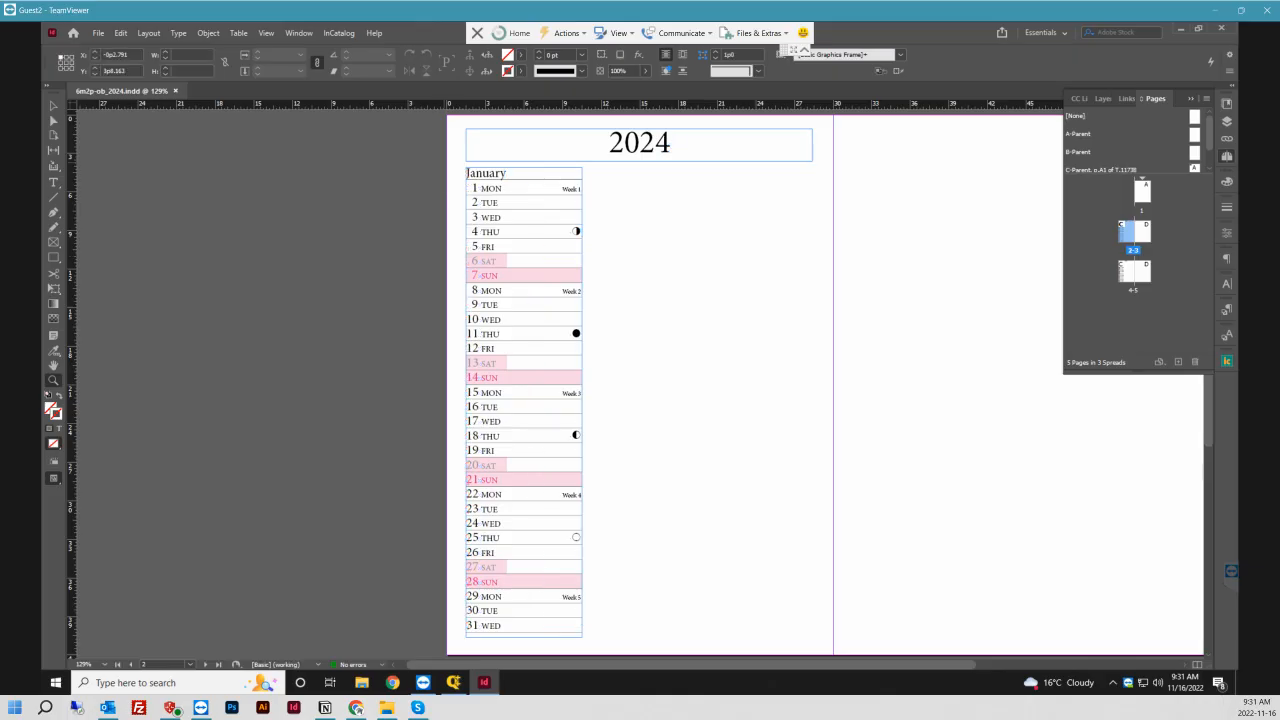
{"action": "left_click_drag", "start_coordinate": [448, 162], "coordinate": [617, 316]}
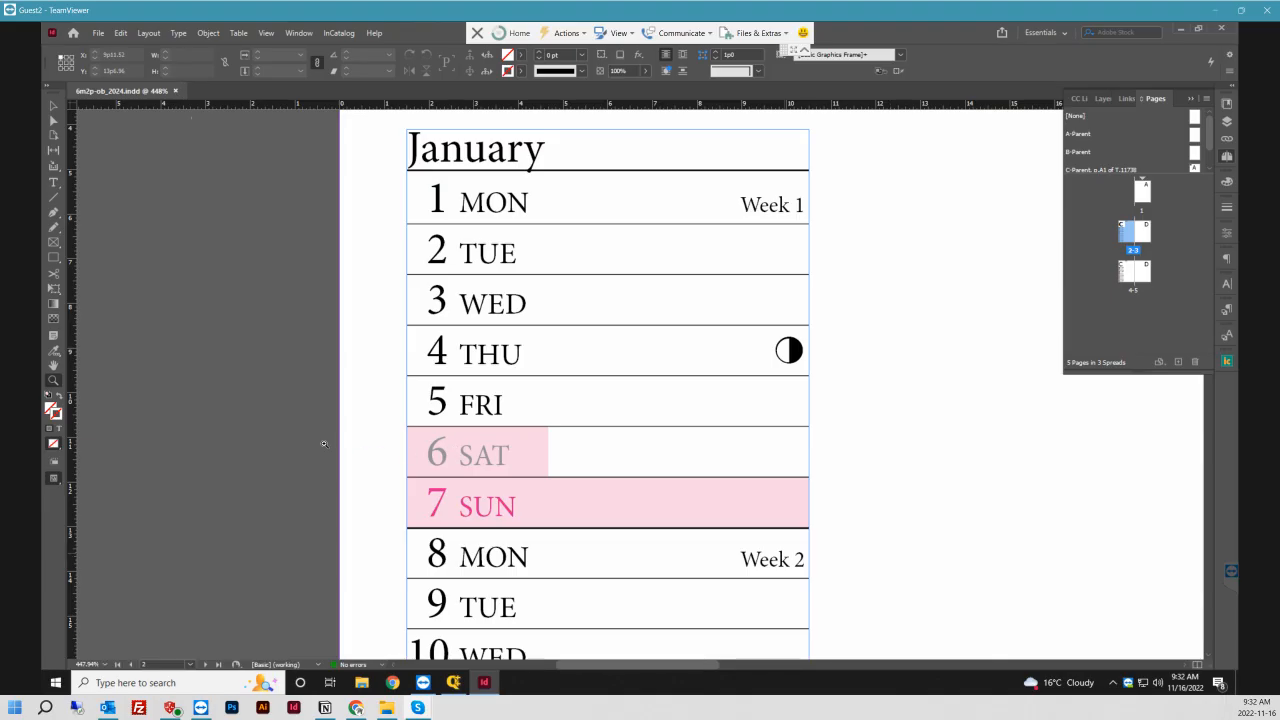
- Inspect the Rule Above and Rule Below settings of the 6 SAT text paragraph, leaving the paragraph rules unchanged
{"action": "left_click", "coordinate": [266, 33]}
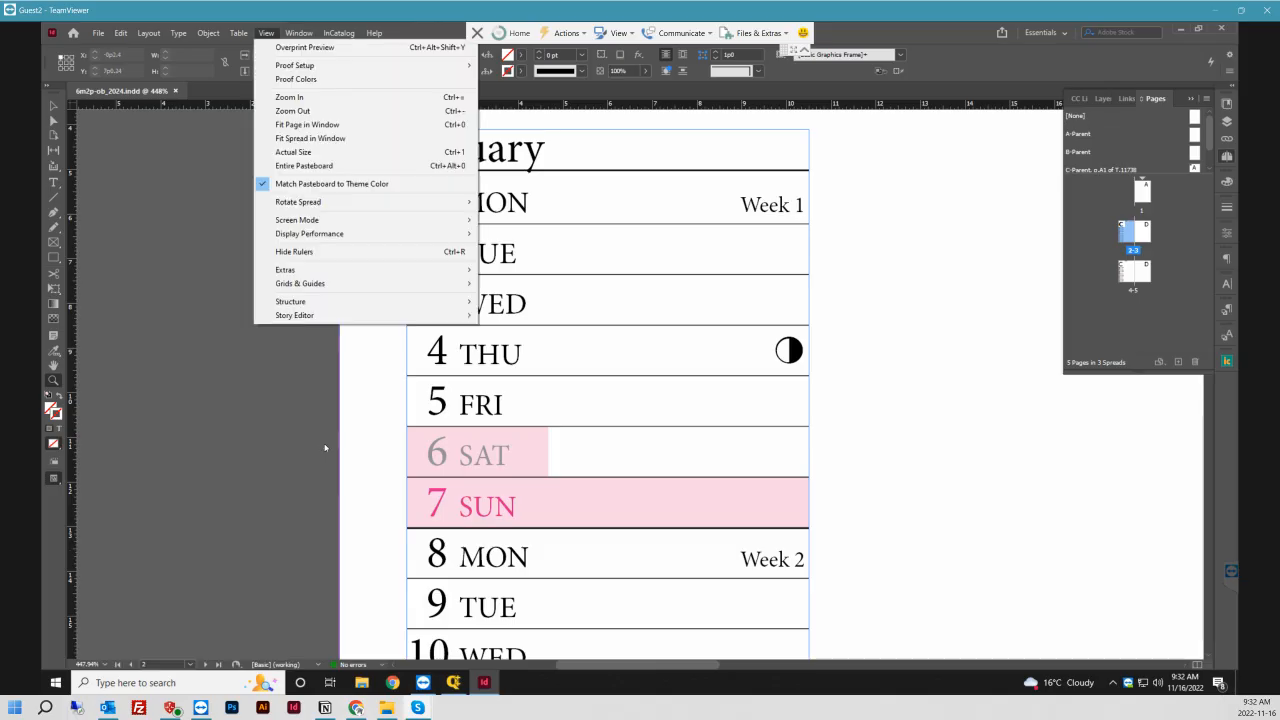
{"action": "left_click", "coordinate": [310, 138]}
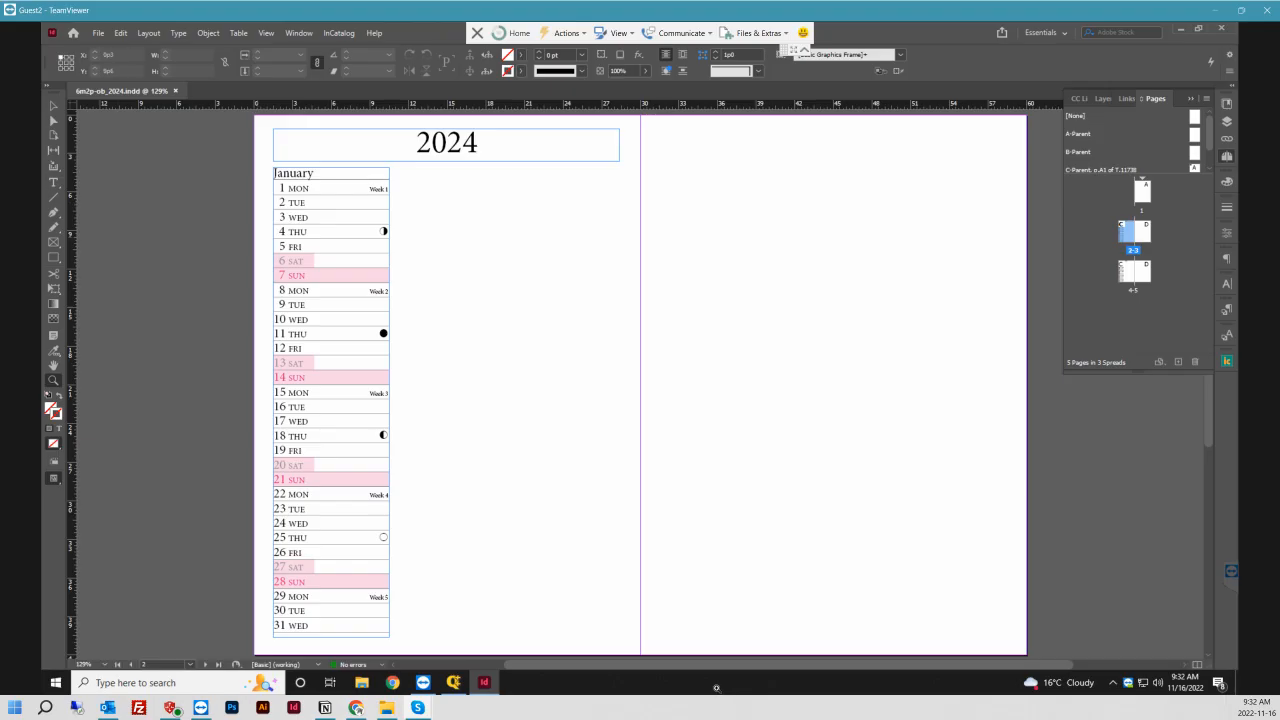
{"action": "left_click_drag", "start_coordinate": [256, 236], "coordinate": [426, 314]}
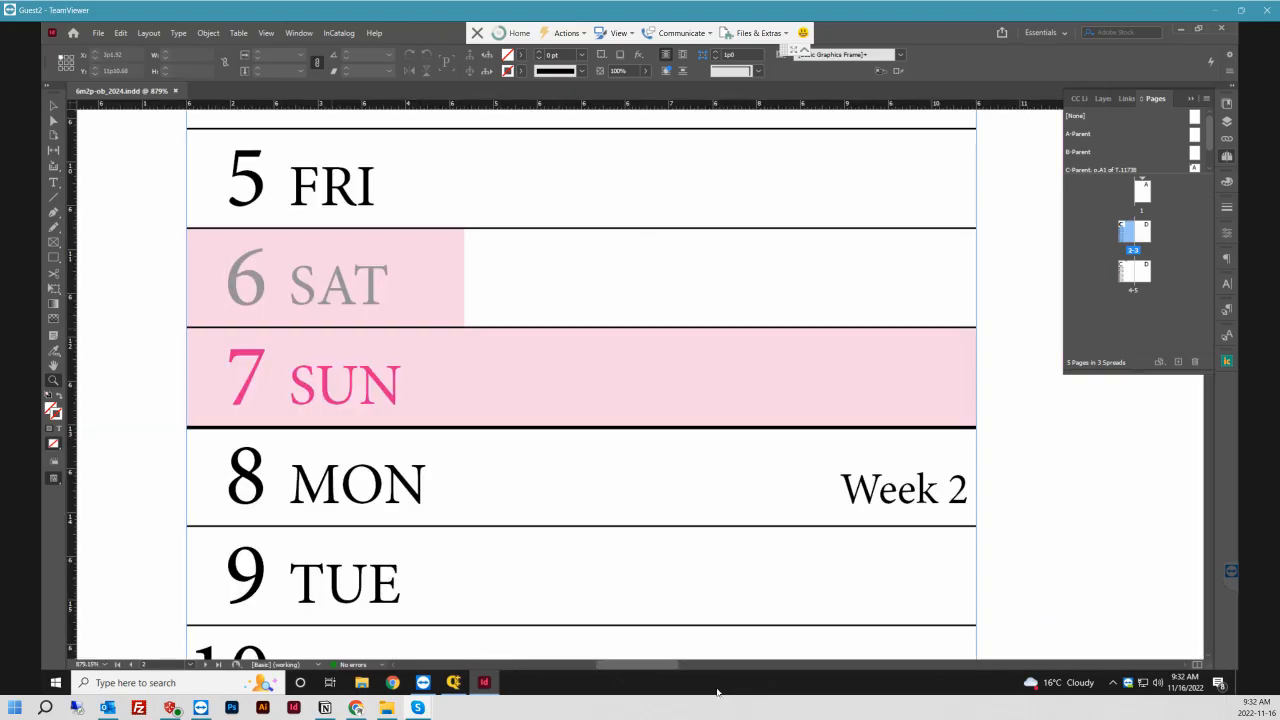
{"action": "left_click", "coordinate": [353, 285]}
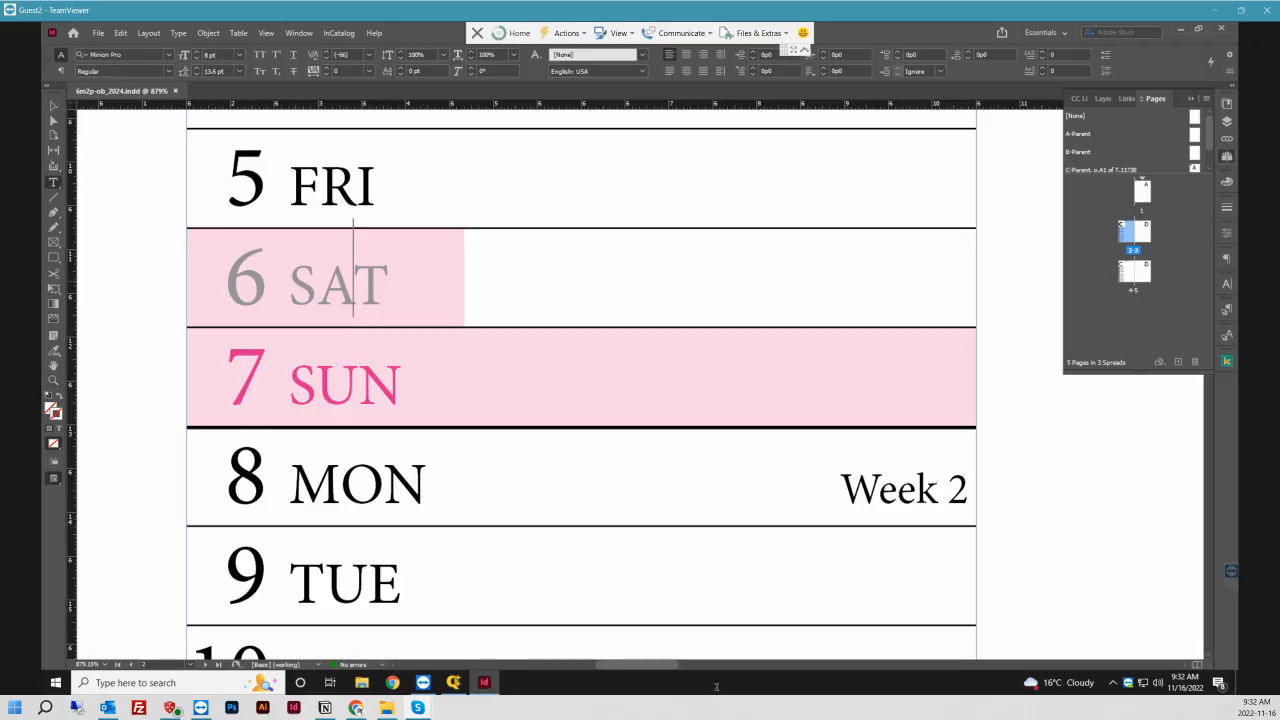
{"action": "triple_click", "coordinate": [353, 285]}
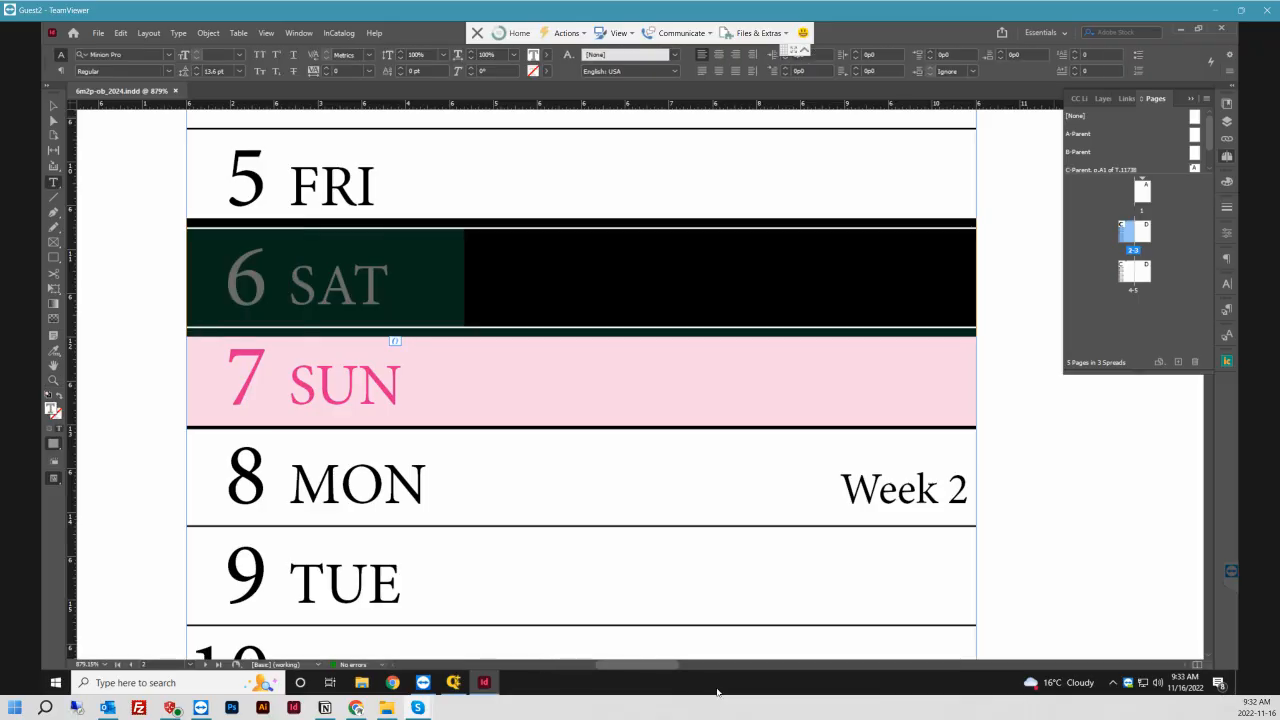
{"action": "left_click", "coordinate": [1229, 71]}
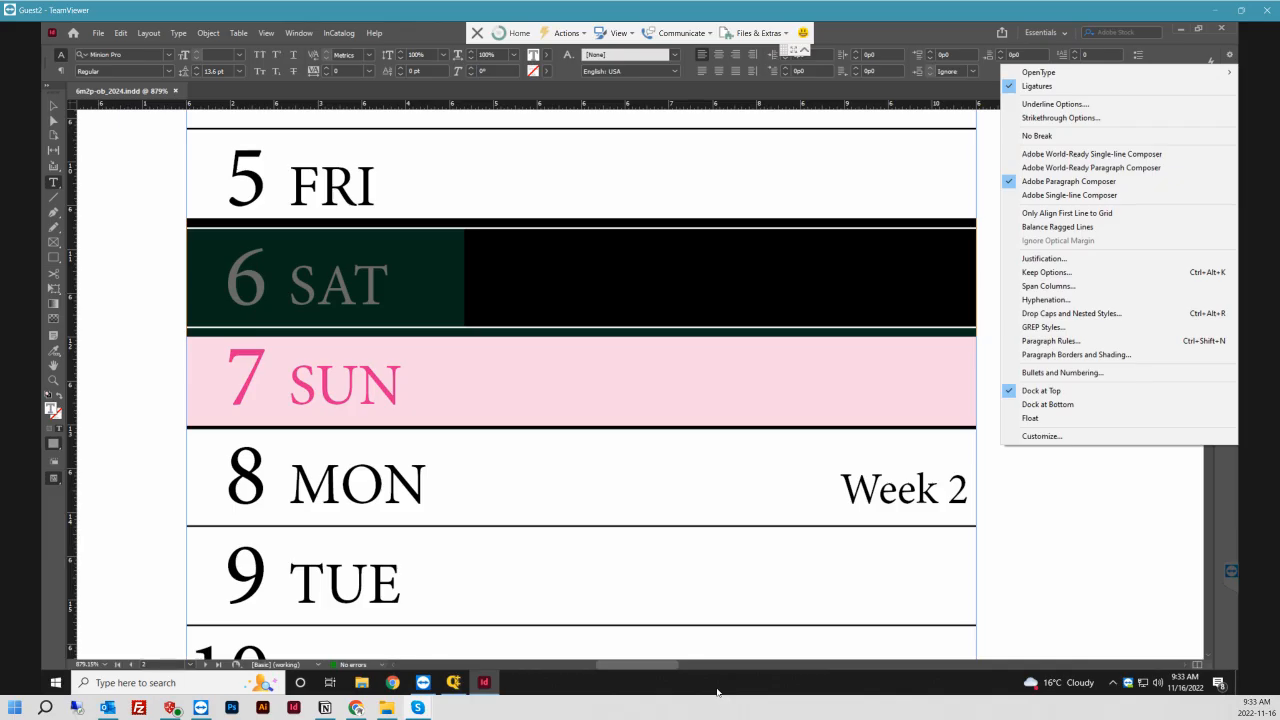
{"action": "left_click", "coordinate": [1050, 341]}
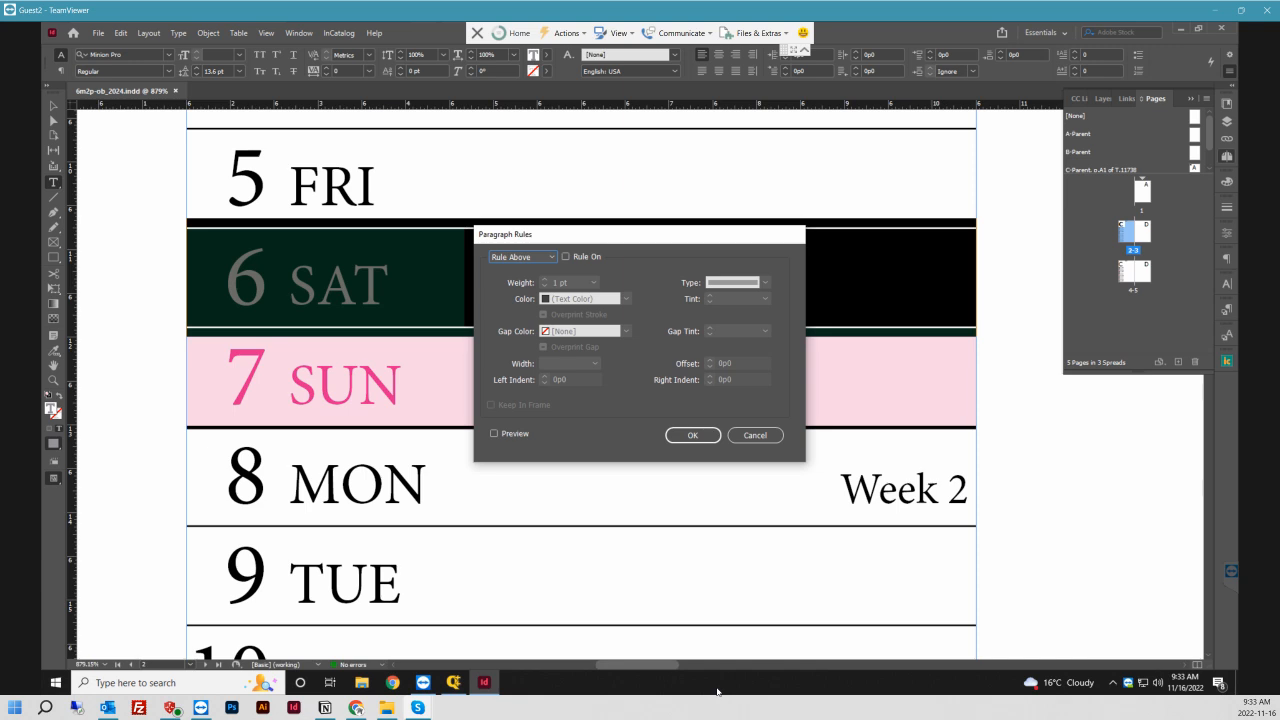
{"action": "left_click", "coordinate": [522, 257]}
{"action": "left_click", "coordinate": [522, 283]}
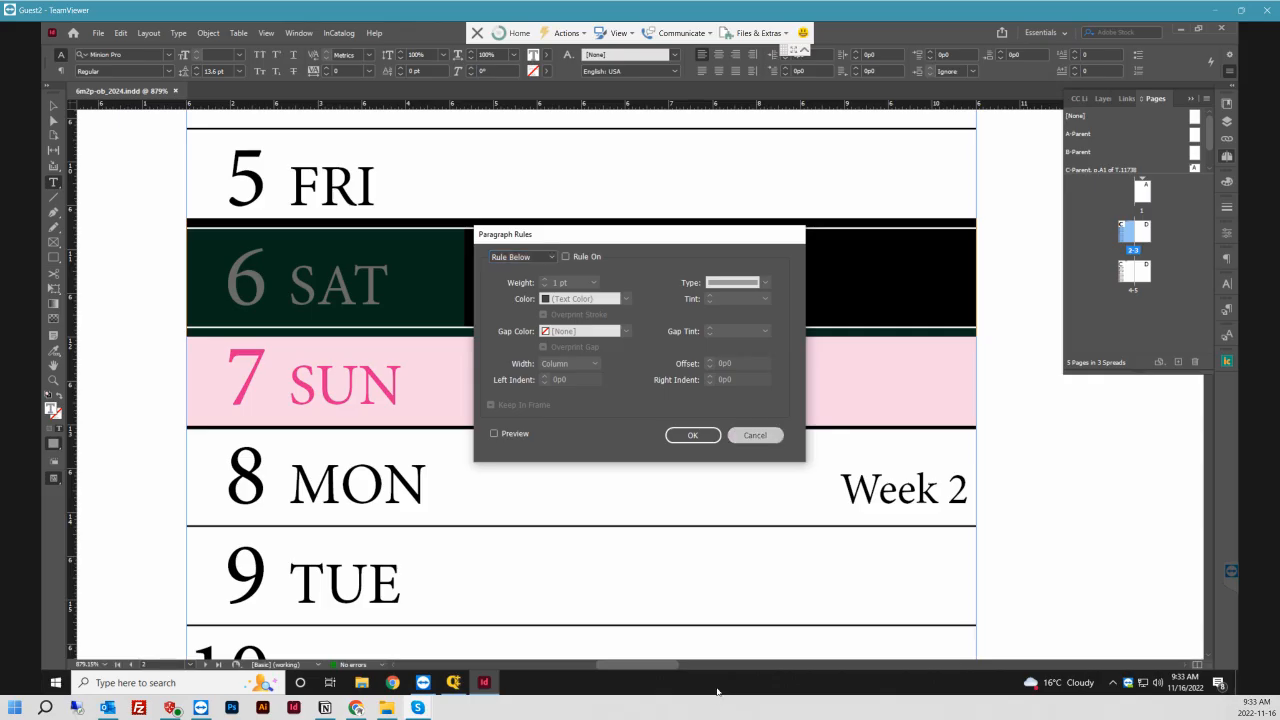
{"action": "key", "text": "Escape"}
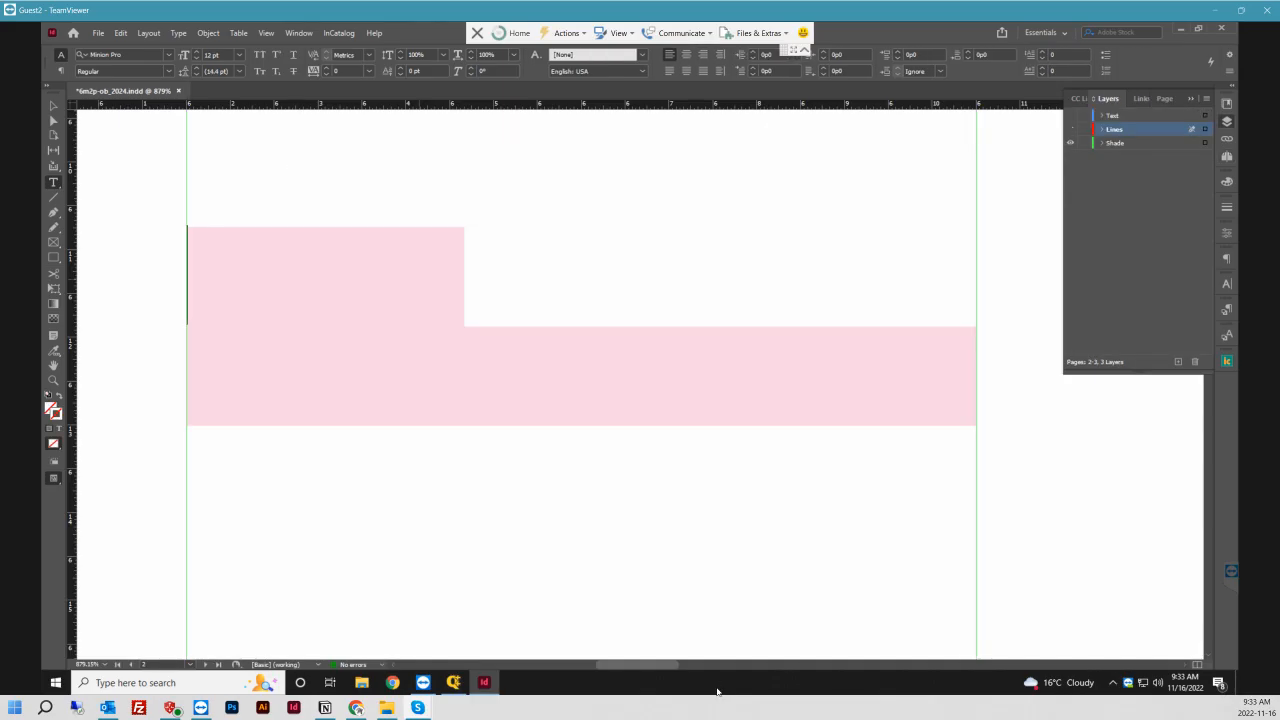
- Select the Saturday shade paragraph on the Shade layer and preview its Rule Above at offset 0p0, returning the offset to -0p3
{"action": "key", "text": "ctrl+a"}
{"action": "left_click", "coordinate": [1230, 71]}
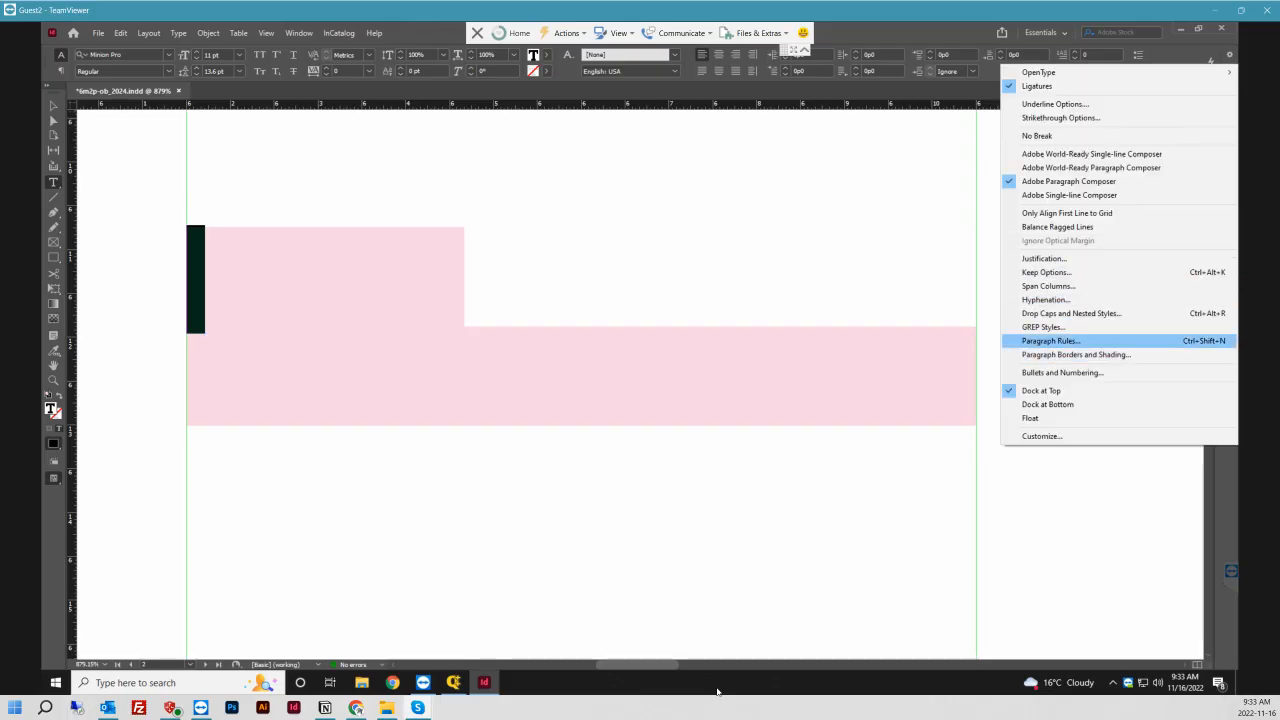
{"action": "key", "text": "Escape"}
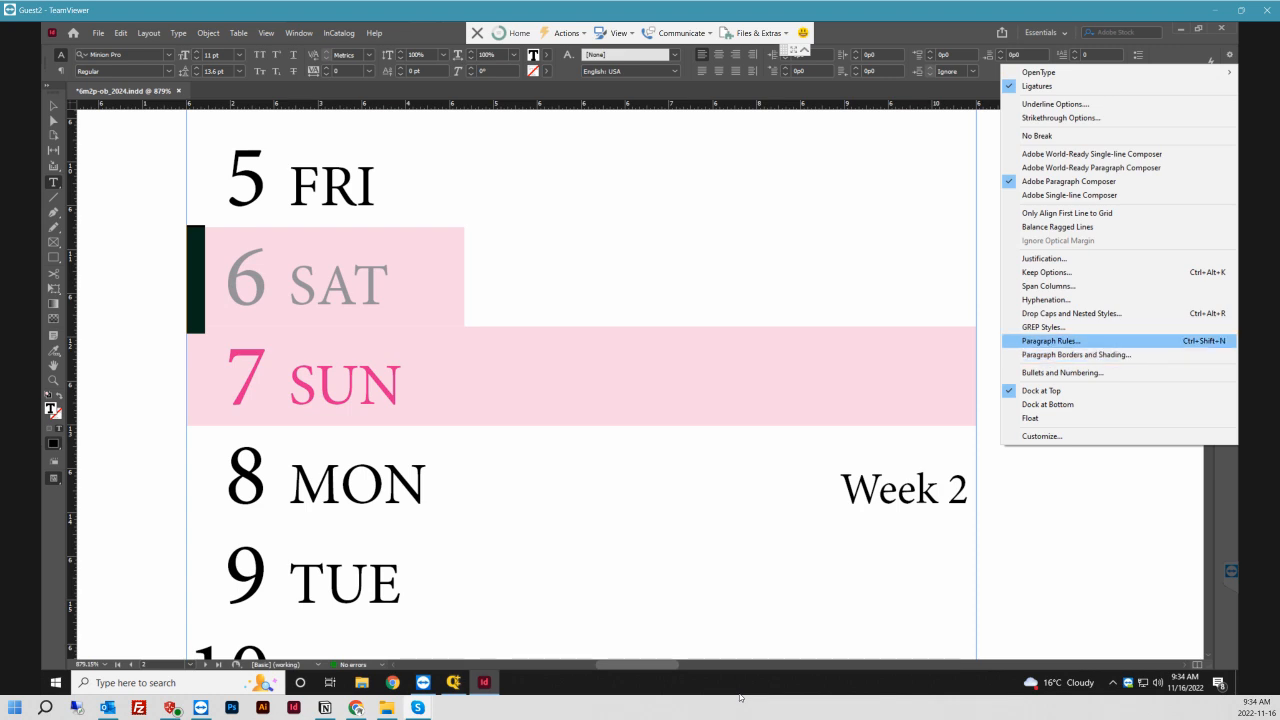
{"action": "left_click", "coordinate": [1051, 341]}
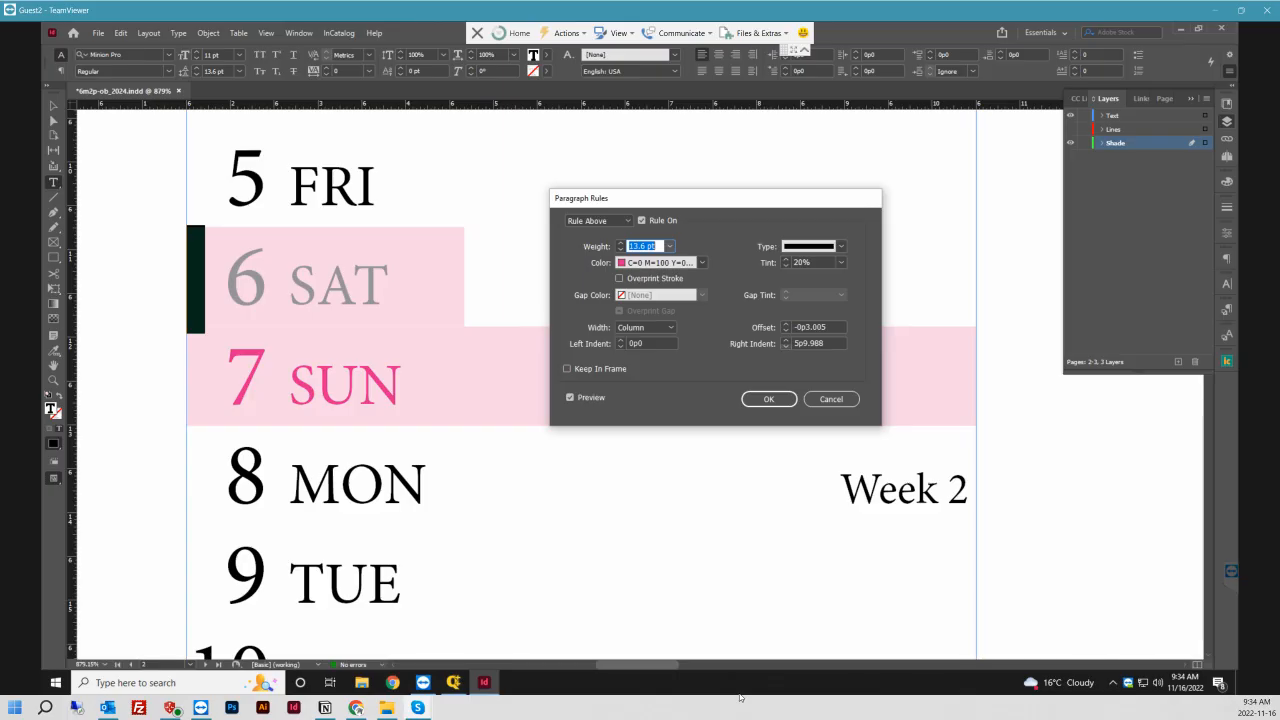
{"action": "left_click", "coordinate": [786, 341]}
{"action": "left_click", "coordinate": [786, 324]}
{"action": "left_click", "coordinate": [786, 324]}
{"action": "left_click", "coordinate": [786, 324]}
{"action": "left_click", "coordinate": [786, 324]}
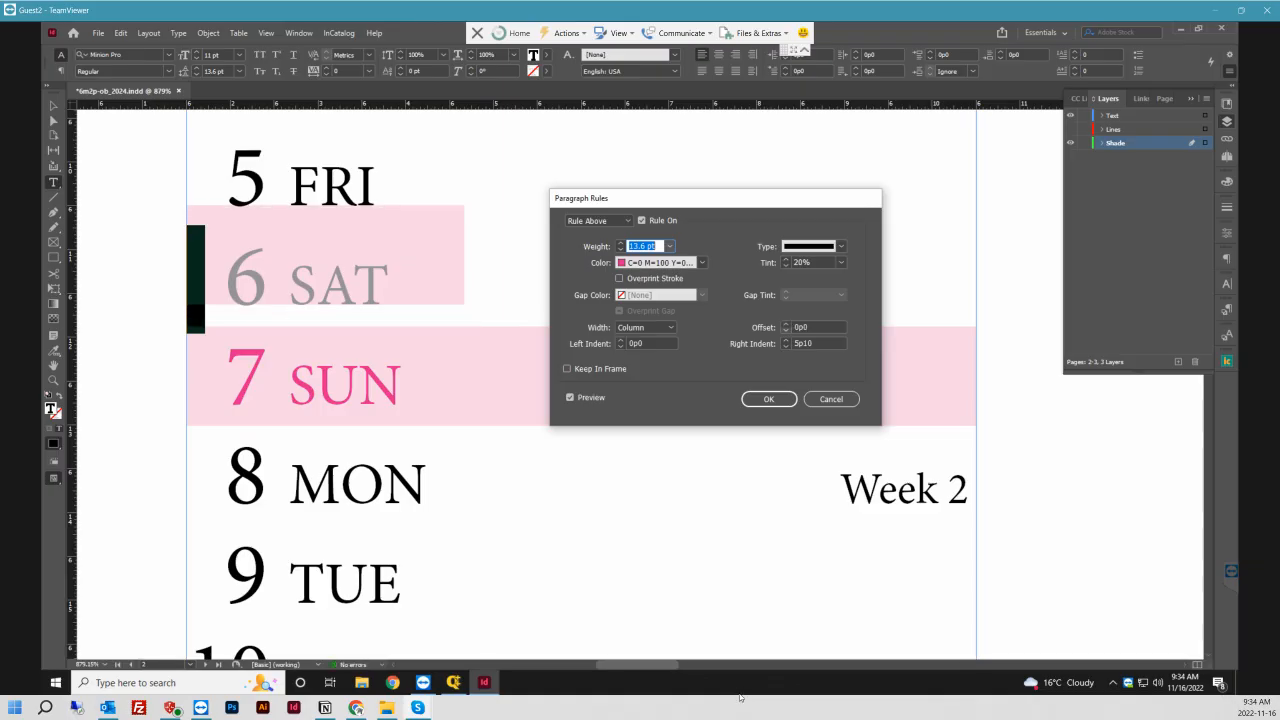
{"action": "left_click", "coordinate": [786, 331]}
{"action": "left_click", "coordinate": [786, 331]}
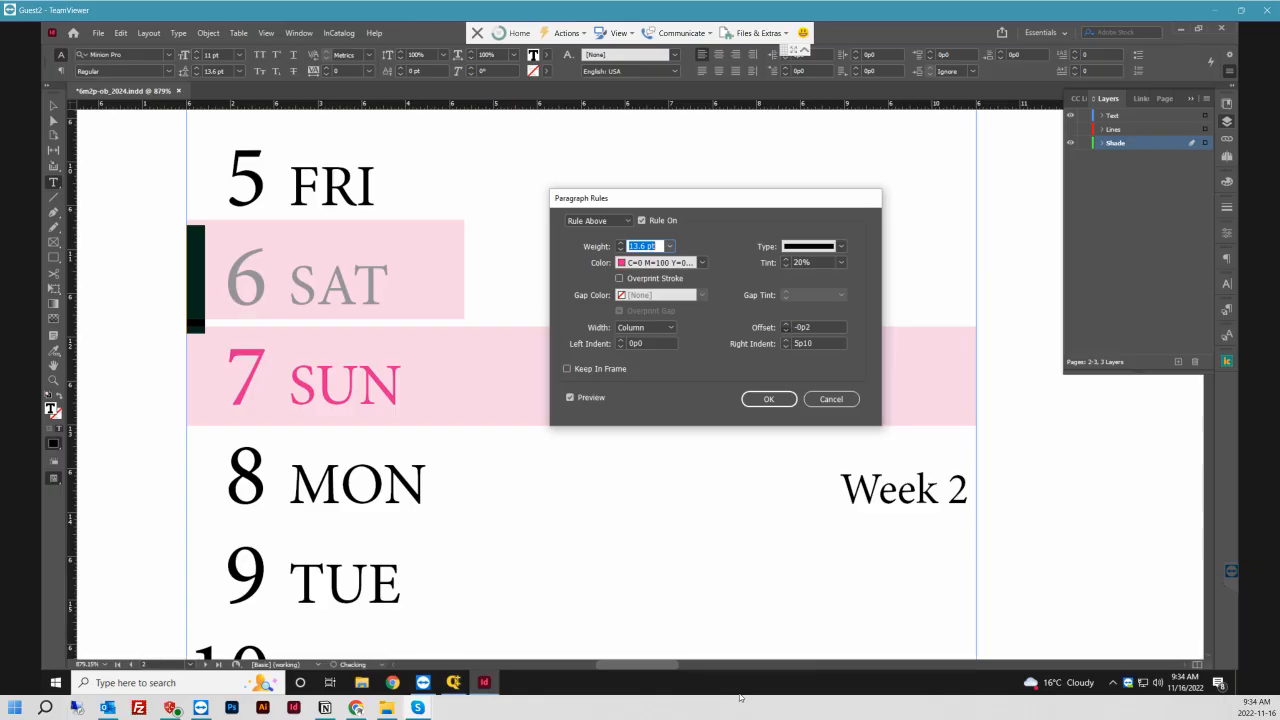
{"action": "left_click", "coordinate": [786, 331]}
- Try a 6p5 right indent on the Saturday shade's Rule Above in preview, and discard the paragraph rule changes
{"action": "left_click", "coordinate": [786, 339]}
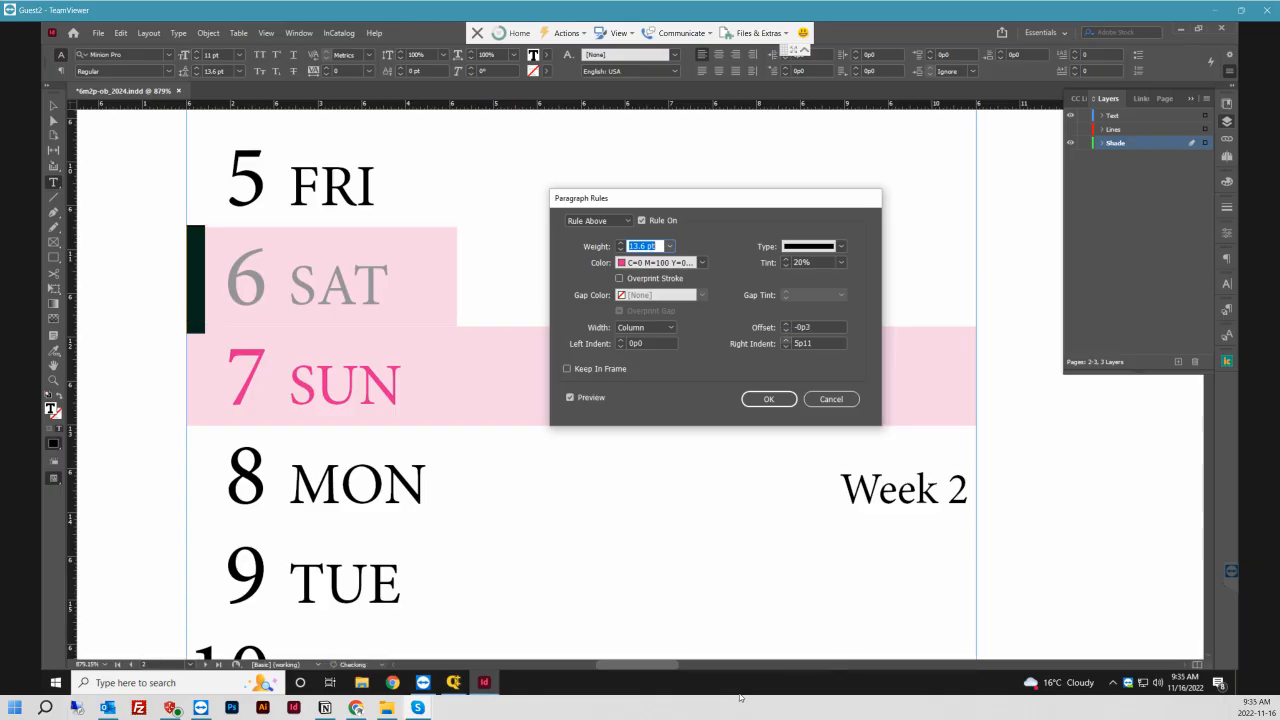
{"action": "left_click", "coordinate": [786, 339]}
{"action": "left_click", "coordinate": [786, 339]}
{"action": "left_click", "coordinate": [786, 339]}
{"action": "left_click", "coordinate": [786, 339]}
{"action": "left_click", "coordinate": [786, 339]}
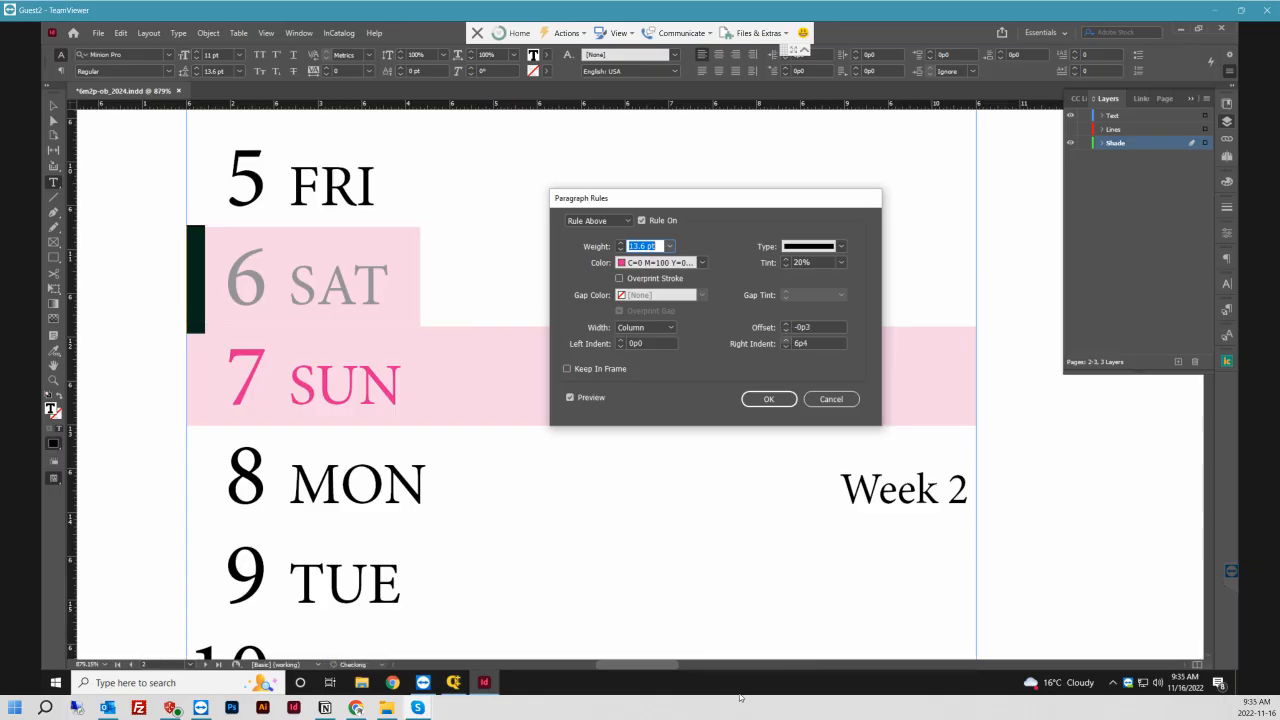
{"action": "left_click", "coordinate": [786, 340]}
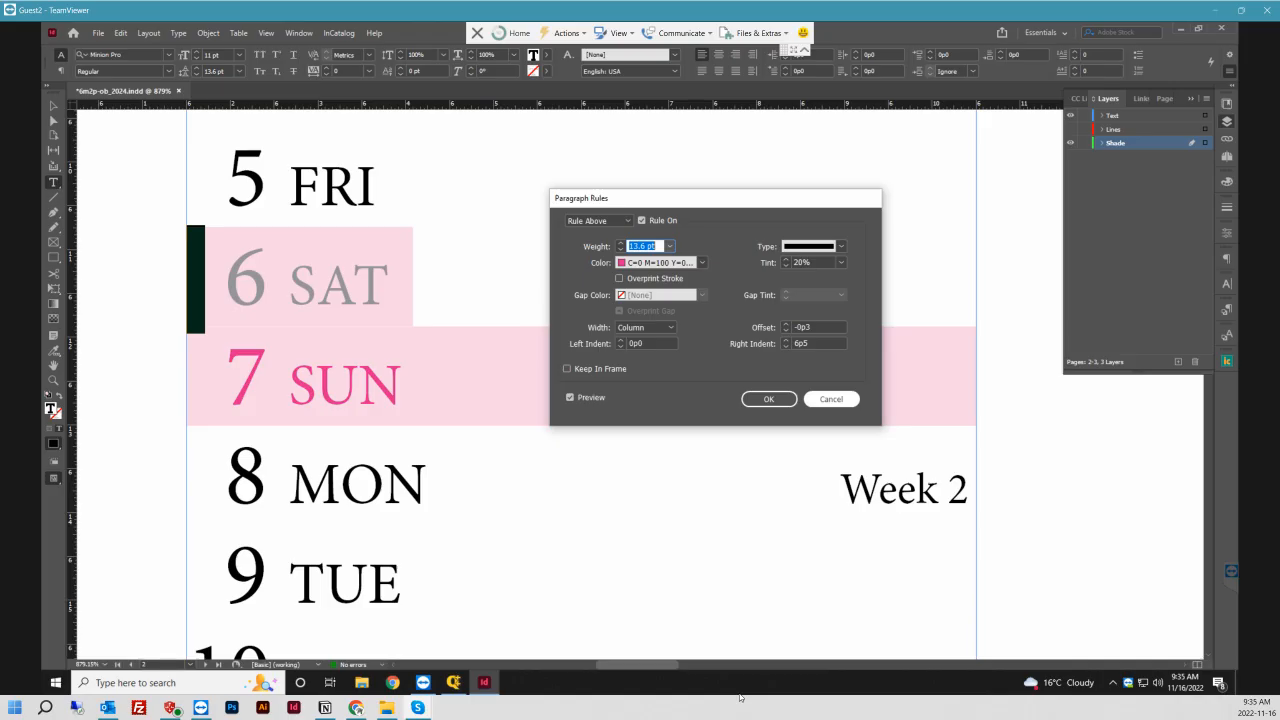
{"action": "key", "text": "Return"}
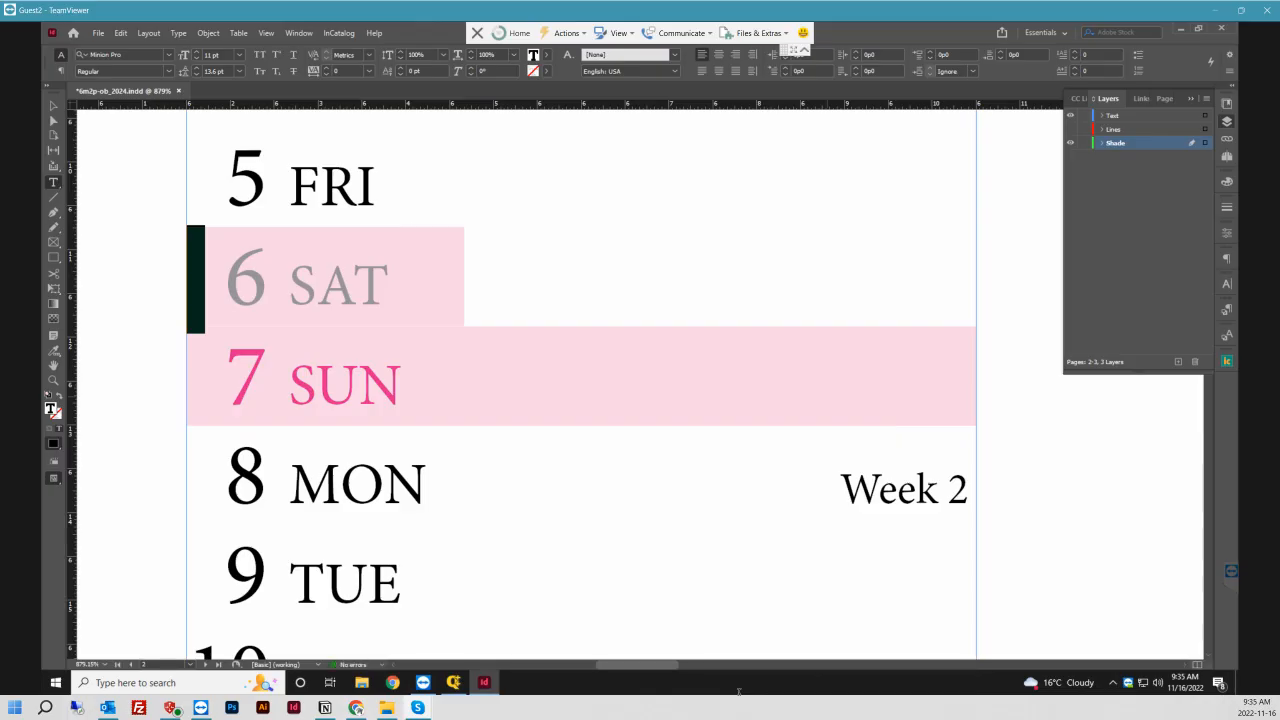
- Switch to Q++ Studio, set the Rule Above From Right inset of GenTokens3 Case 2 to 77pt, and accept the grid options
{"action": "mouse_move", "coordinate": [454, 682]}
{"action": "left_click", "coordinate": [407, 641]}
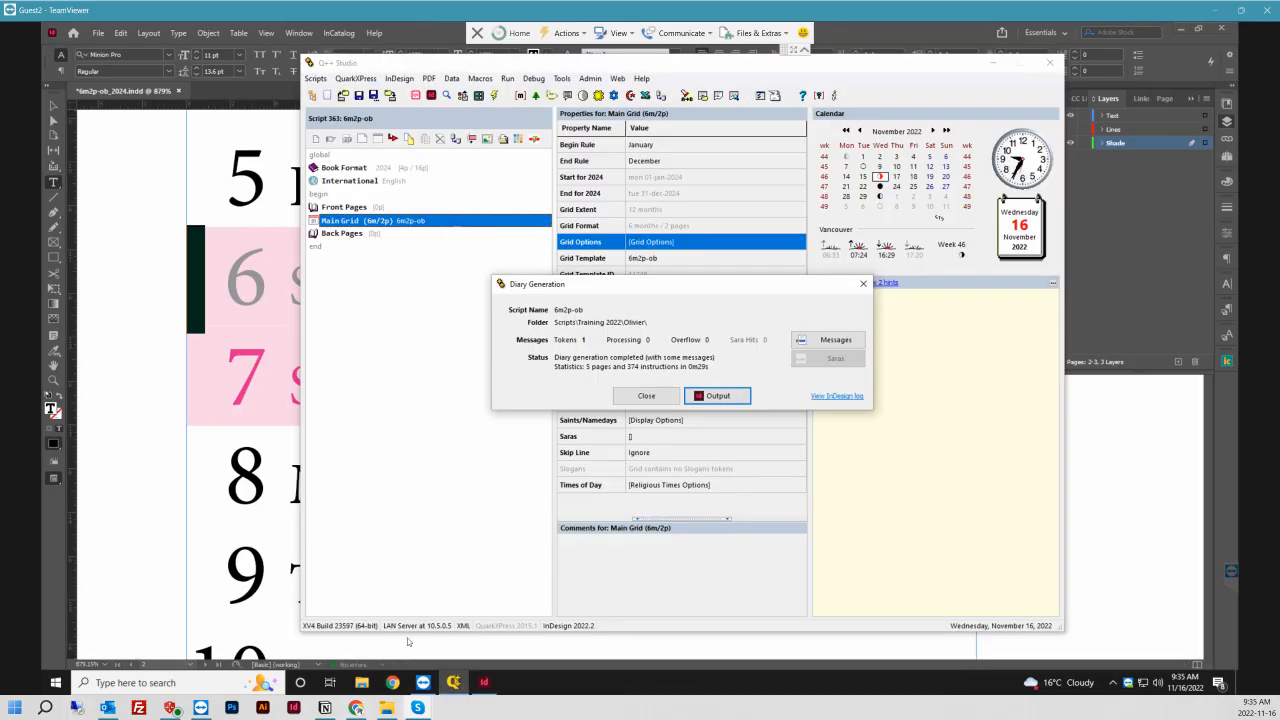
{"action": "key", "text": "Escape"}
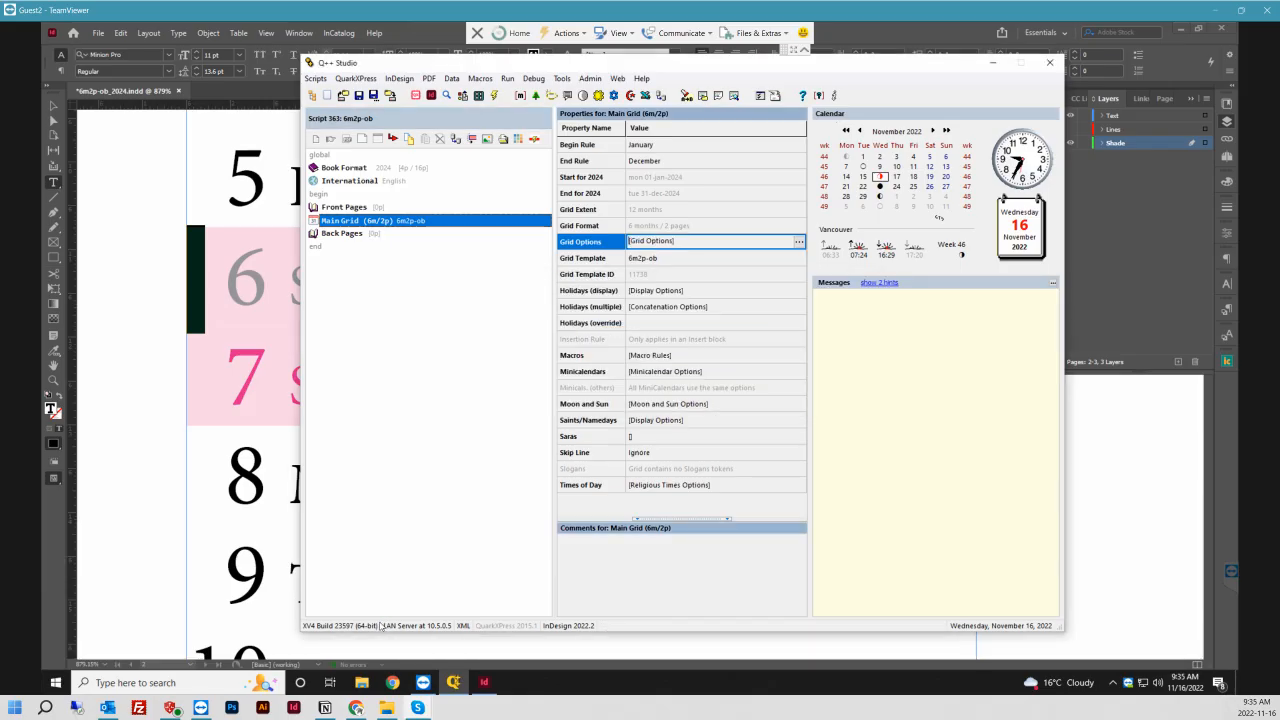
{"action": "left_click", "coordinate": [798, 241]}
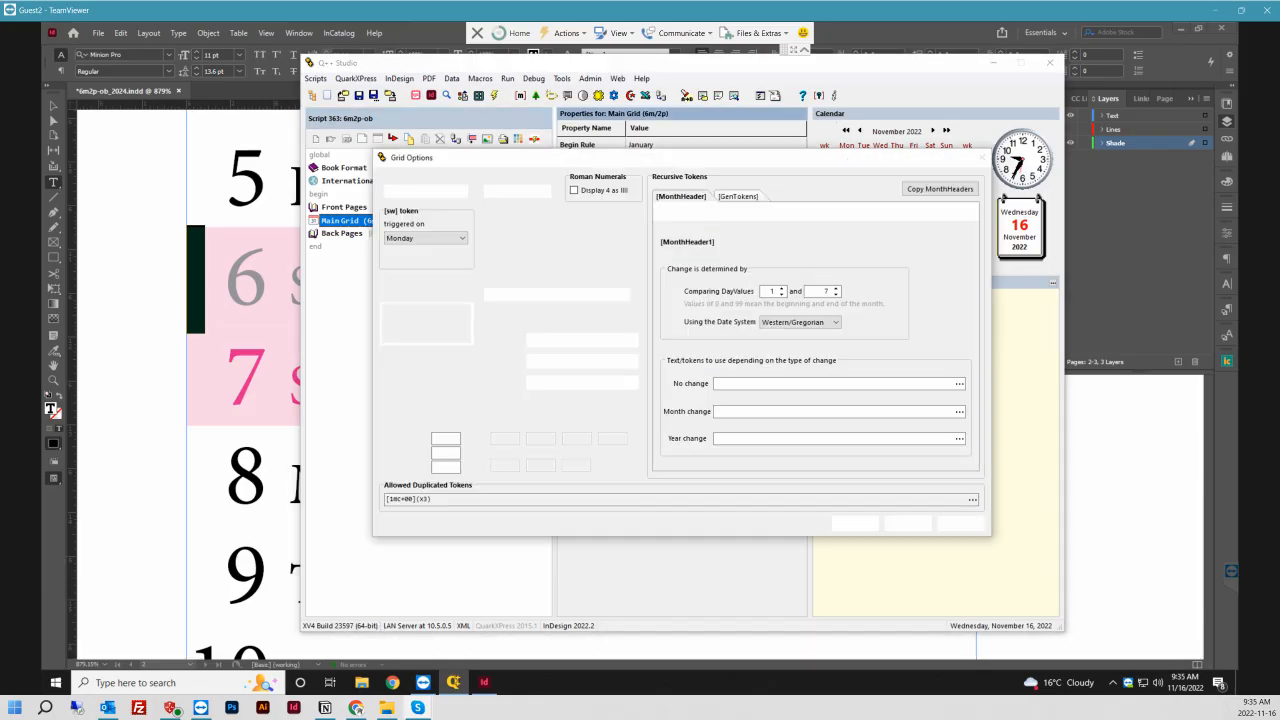
{"action": "left_click", "coordinate": [738, 197]}
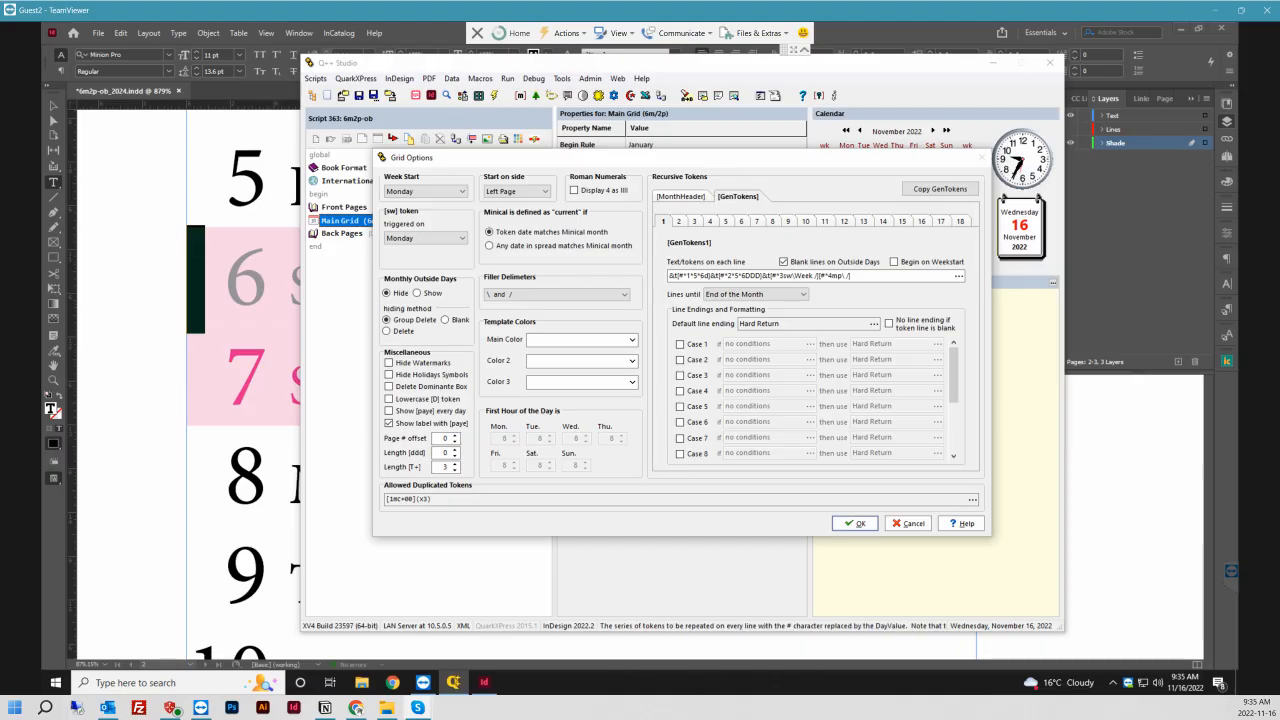
{"action": "left_click", "coordinate": [695, 222]}
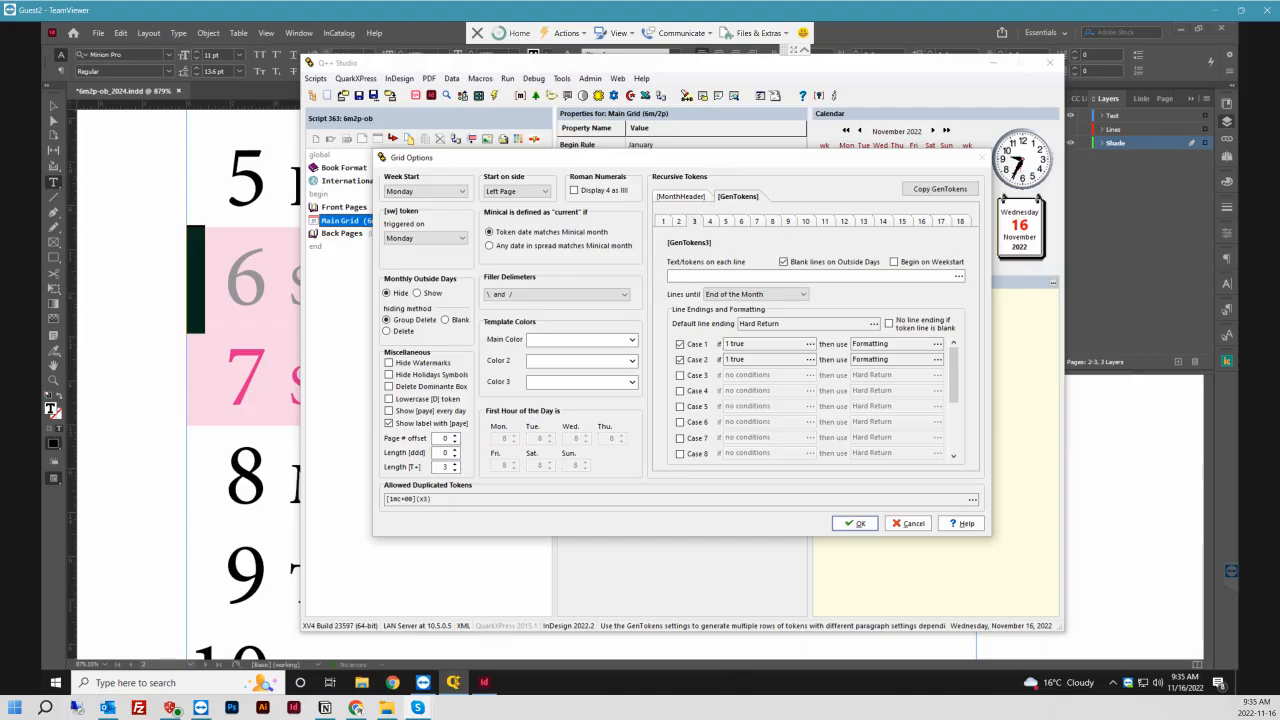
{"action": "left_click", "coordinate": [937, 359]}
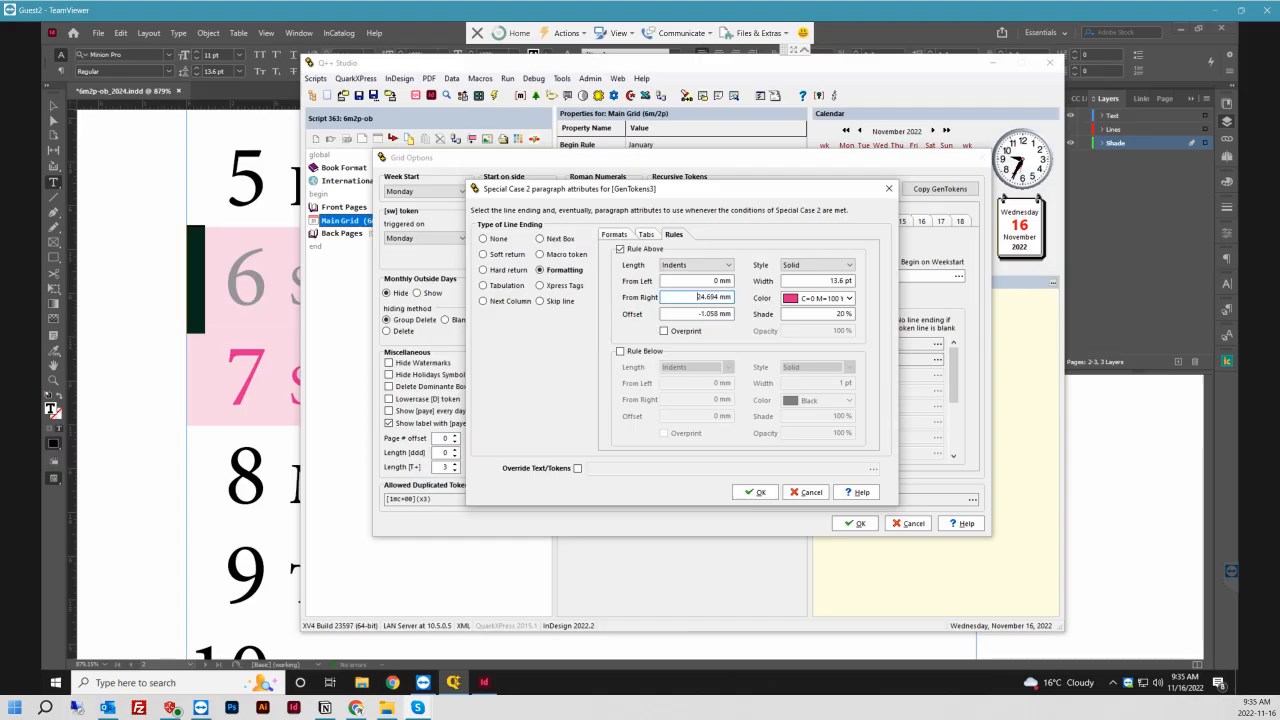
{"action": "double_click", "coordinate": [706, 297]}
{"action": "type", "text": "77pt"}
{"action": "key", "text": "Return"}
{"action": "left_click", "coordinate": [755, 492]}
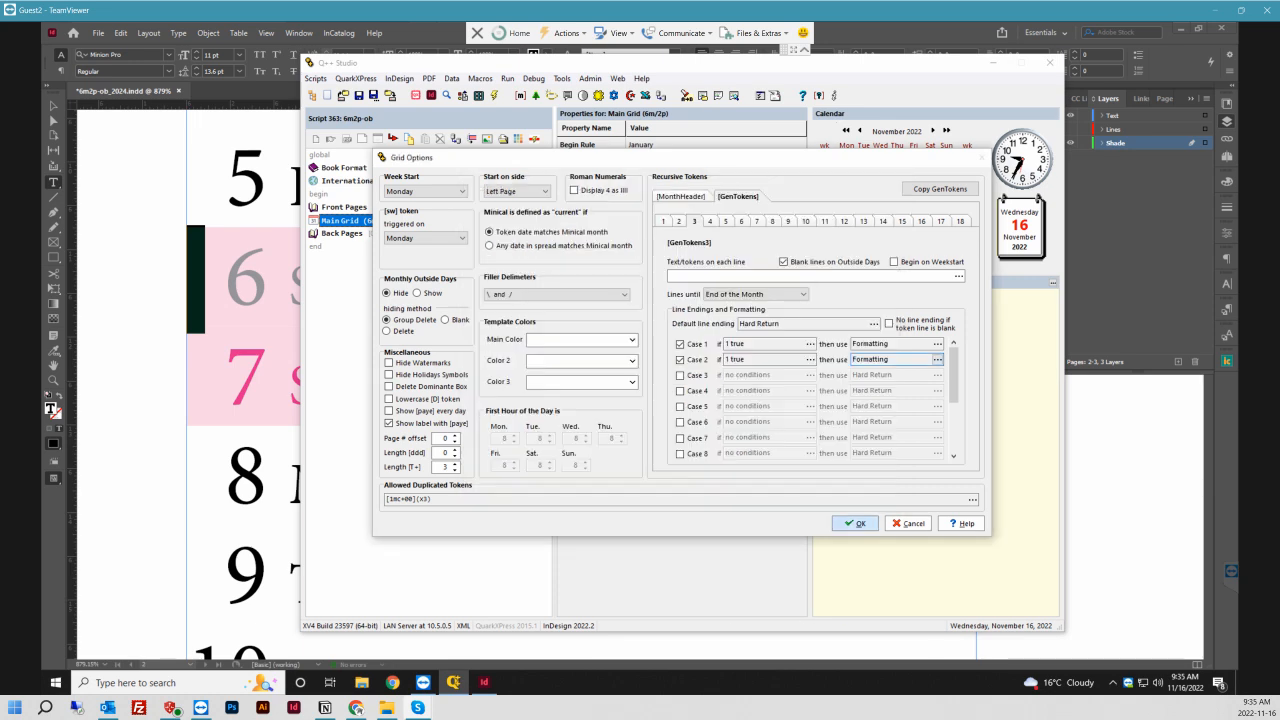
{"action": "left_click", "coordinate": [855, 523]}
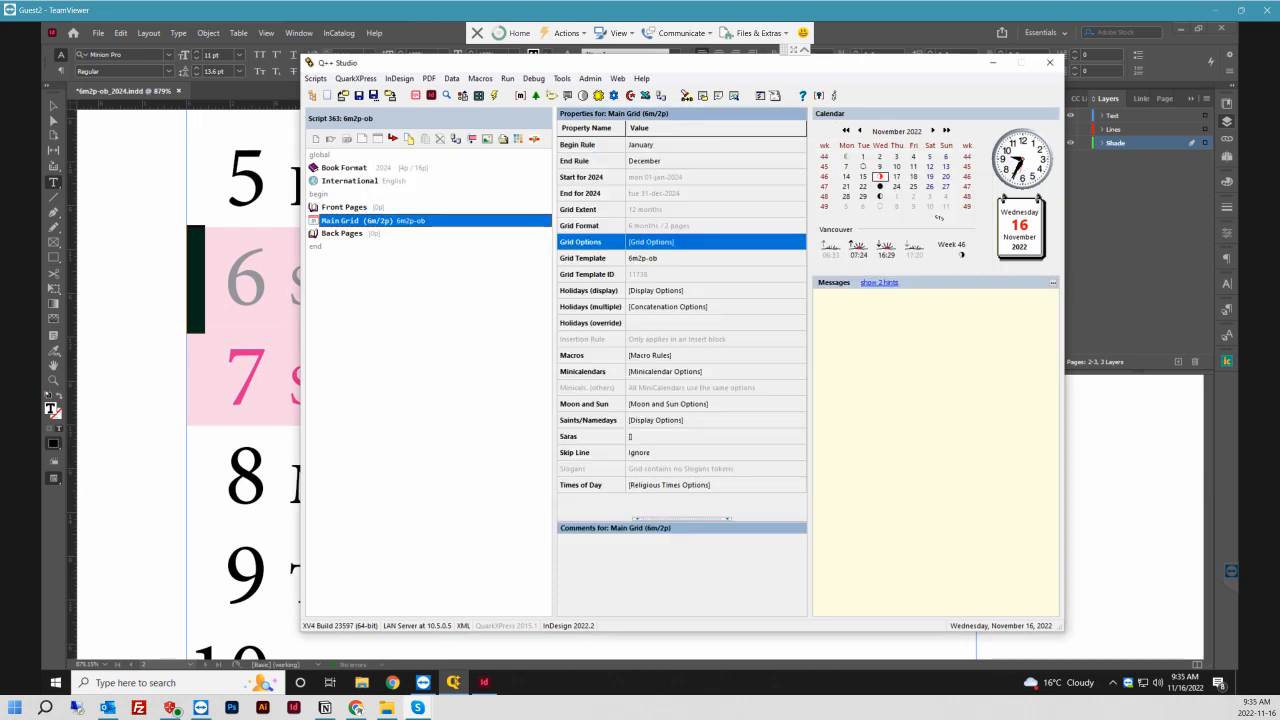
- Open the 6m2p-ob template of the Main Grid in InDesign and fit the whole spread in view
{"action": "right_click", "coordinate": [533, 220]}
{"action": "left_click", "coordinate": [566, 223]}
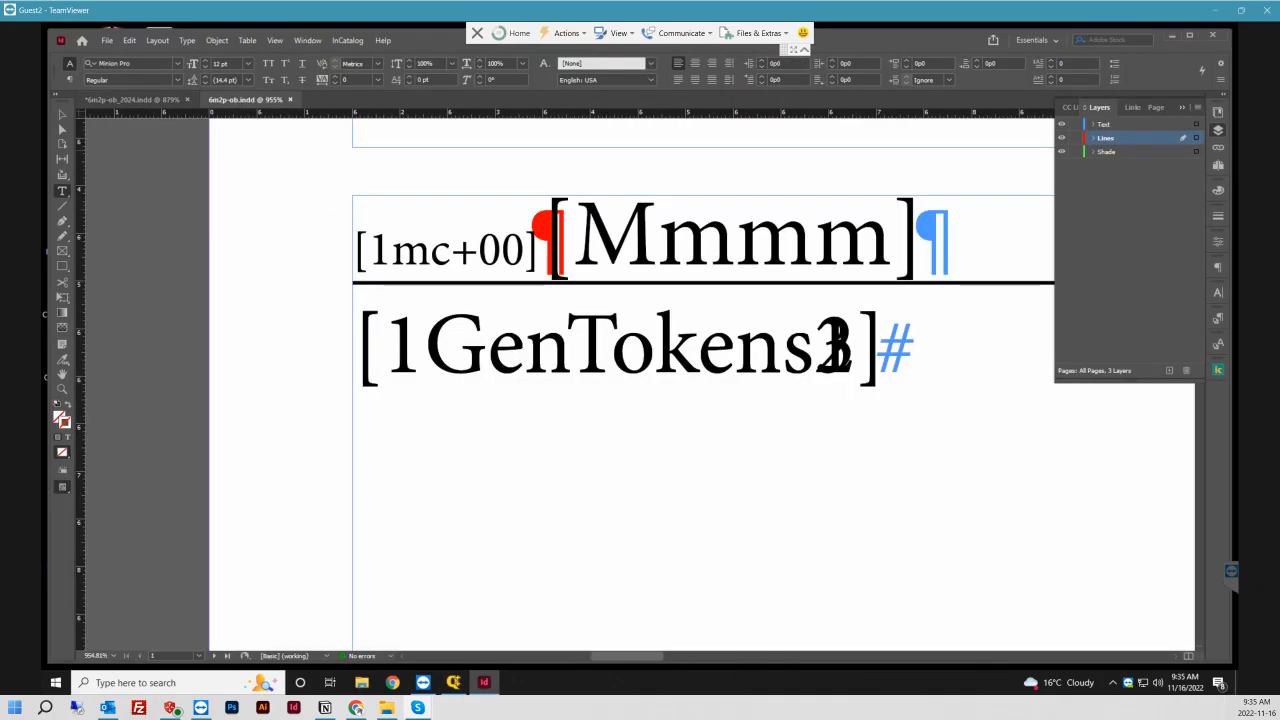
{"action": "left_click", "coordinate": [274, 40]}
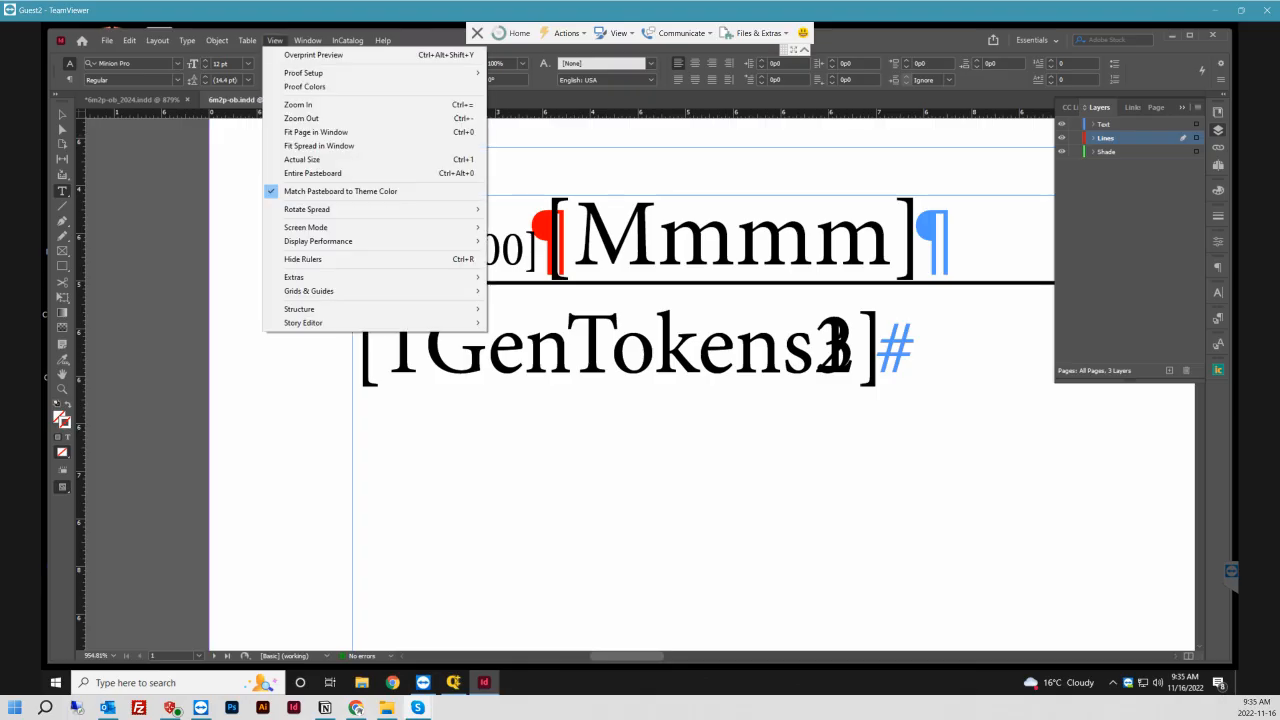
{"action": "left_click", "coordinate": [319, 145]}
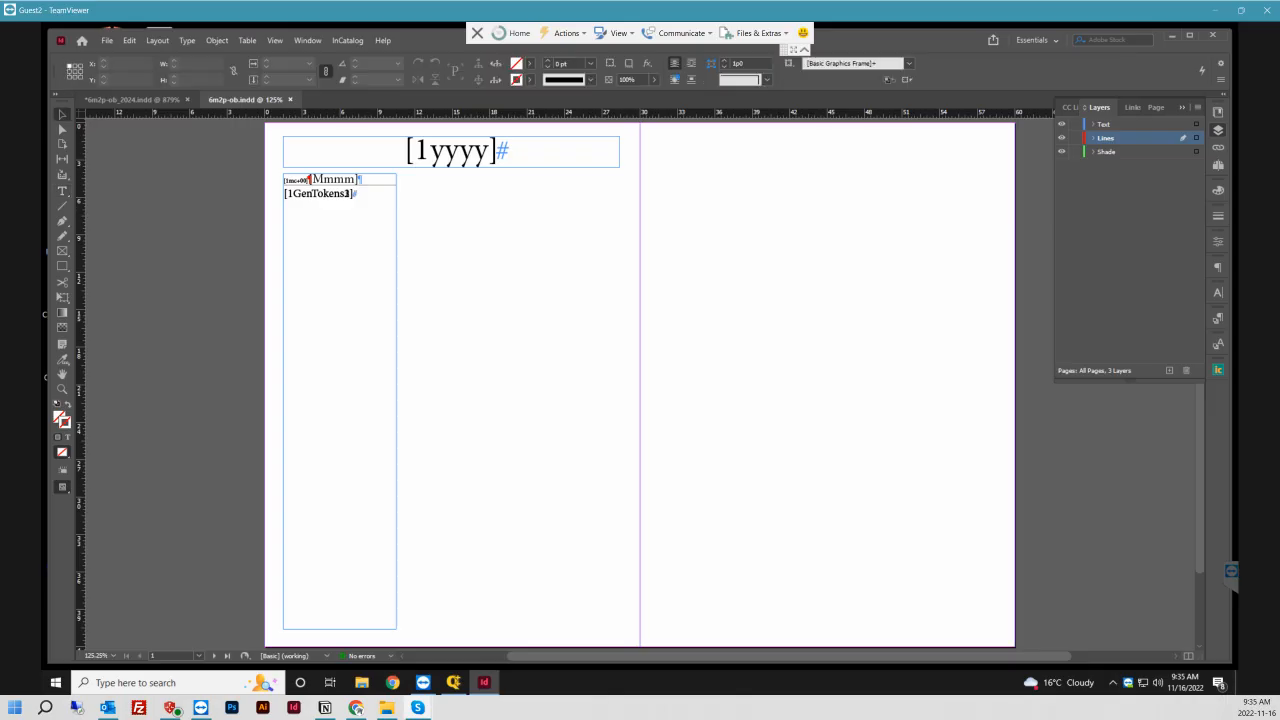
- Select the stacked month frames and set up a previewed Step and Repeat with 2 copies at a 10p horizontal offset
{"action": "left_click", "coordinate": [62, 114]}
{"action": "left_click_drag", "start_coordinate": [273, 175], "coordinate": [416, 278]}
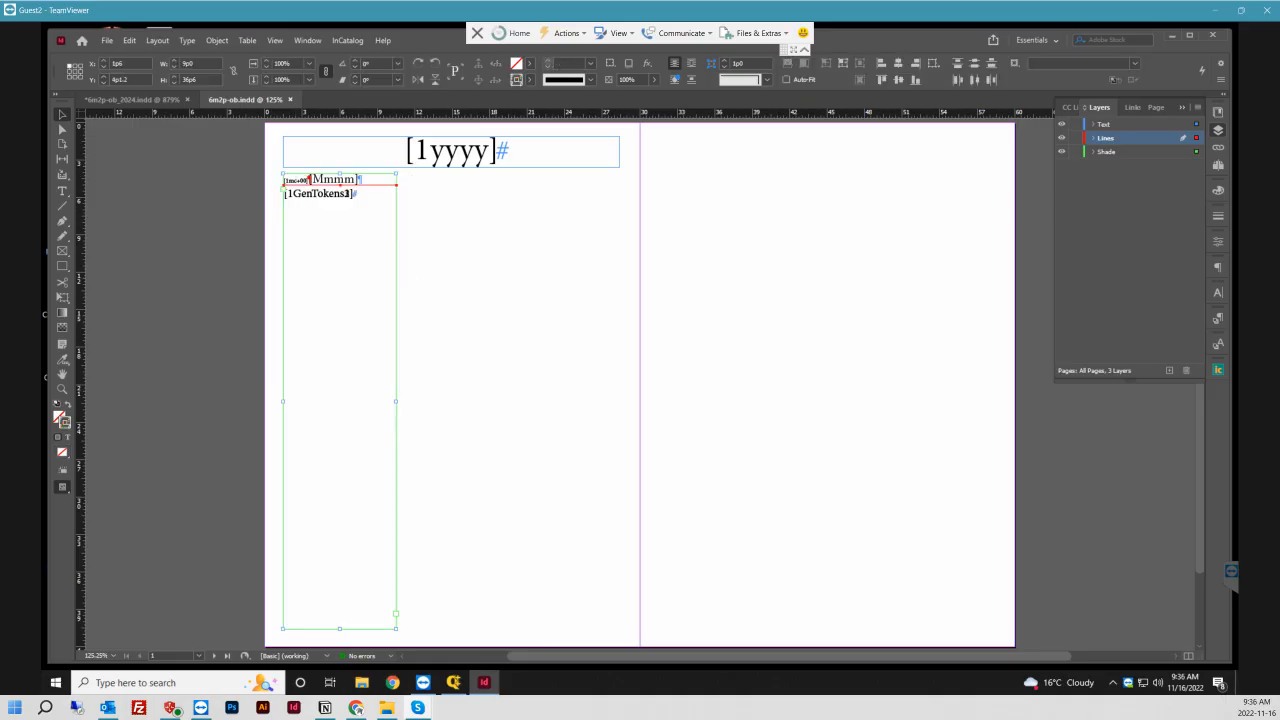
{"action": "double_click", "coordinate": [430, 41]}
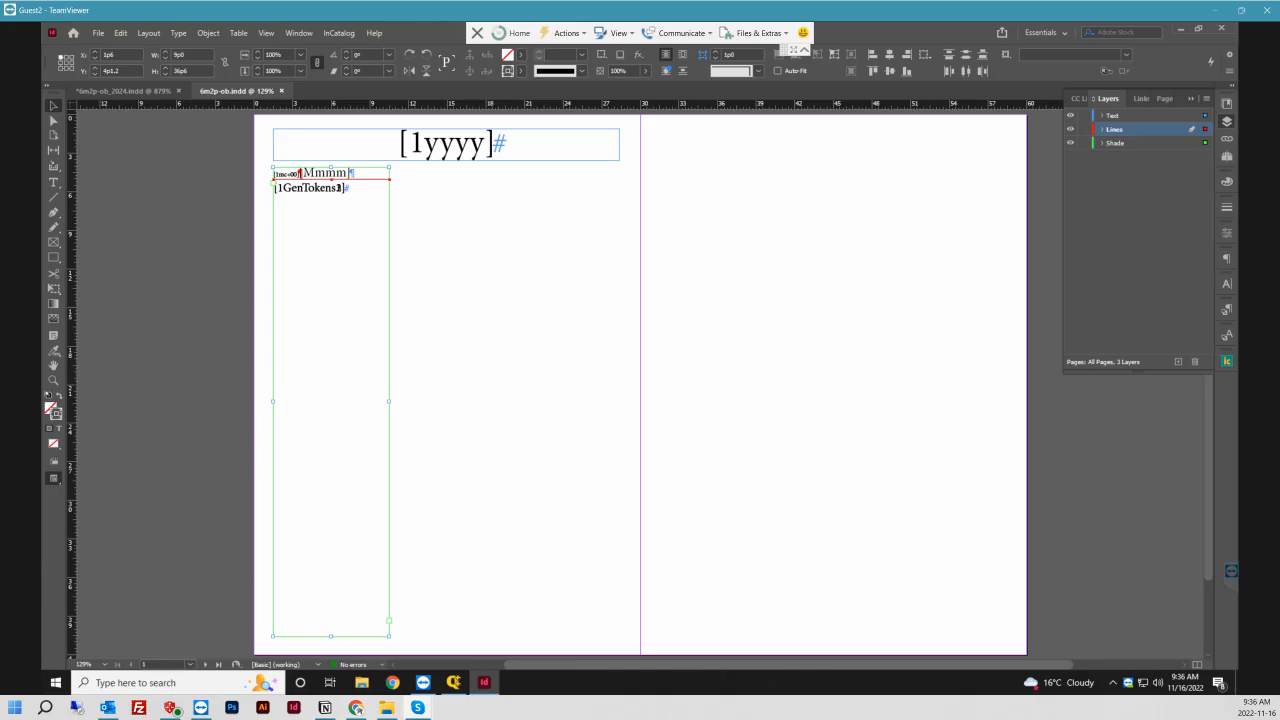
{"action": "left_click", "coordinate": [120, 33]}
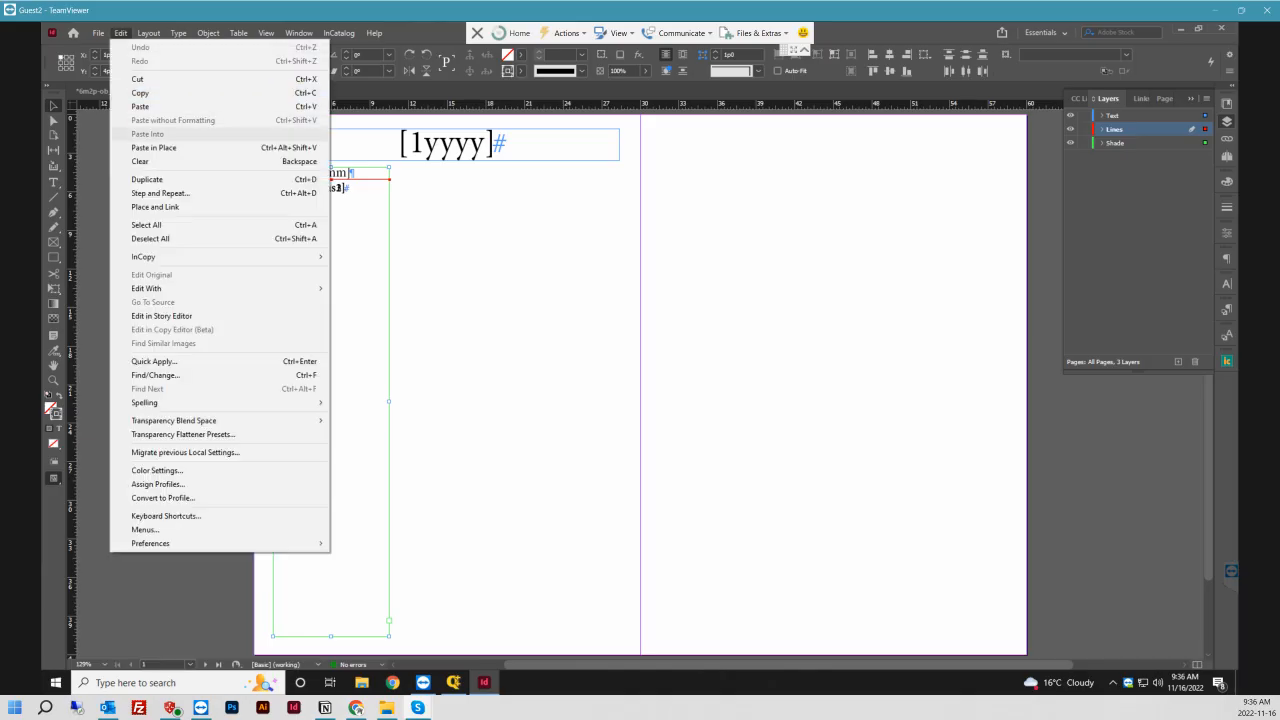
{"action": "left_click", "coordinate": [160, 193]}
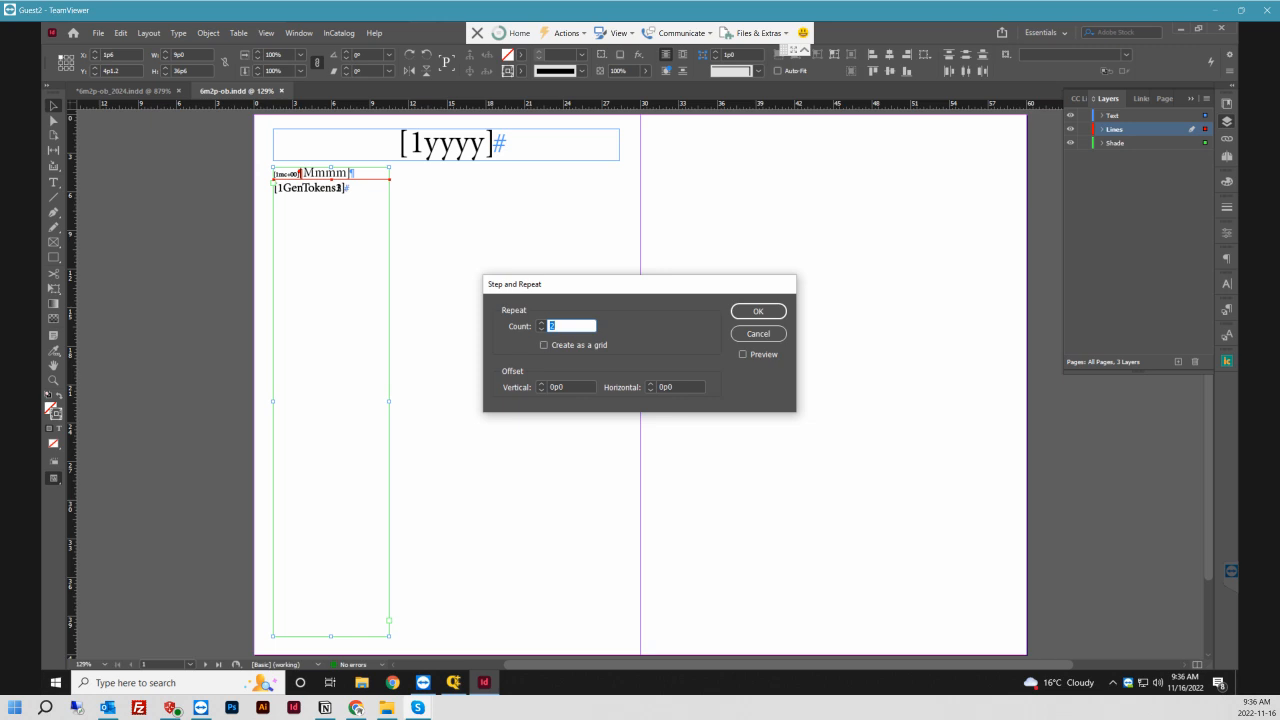
{"action": "key", "text": "Tab"}
{"action": "key", "text": "Tab"}
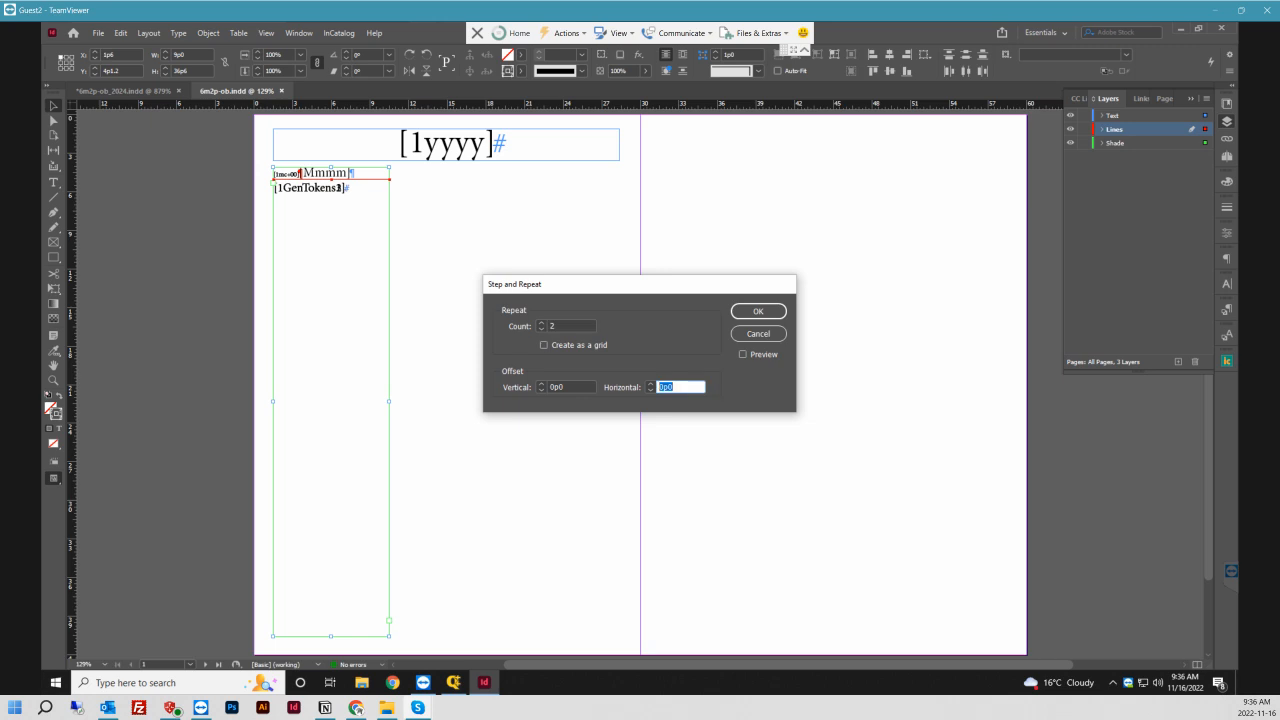
{"action": "type", "text": "10p"}
{"action": "left_click", "coordinate": [743, 354]}
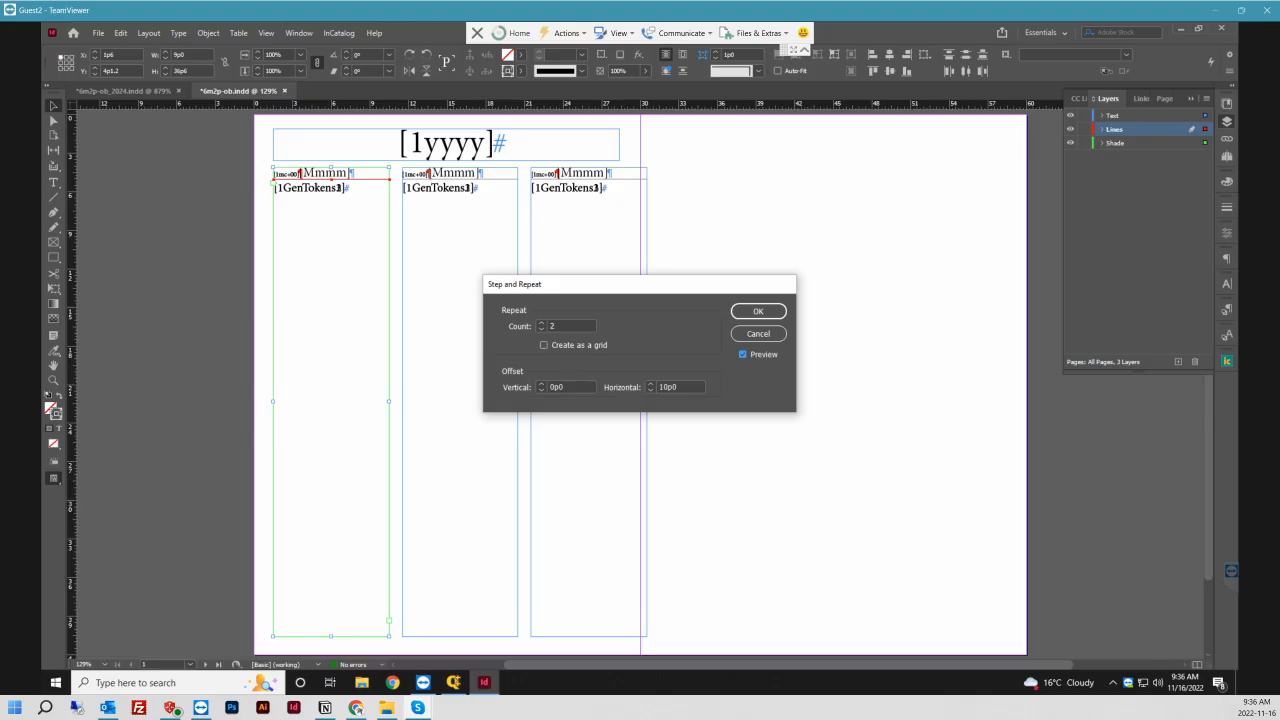
- Reduce the Step and Repeat horizontal offset to 9p4 and create the two extra month columns
{"action": "left_click", "coordinate": [650, 390]}
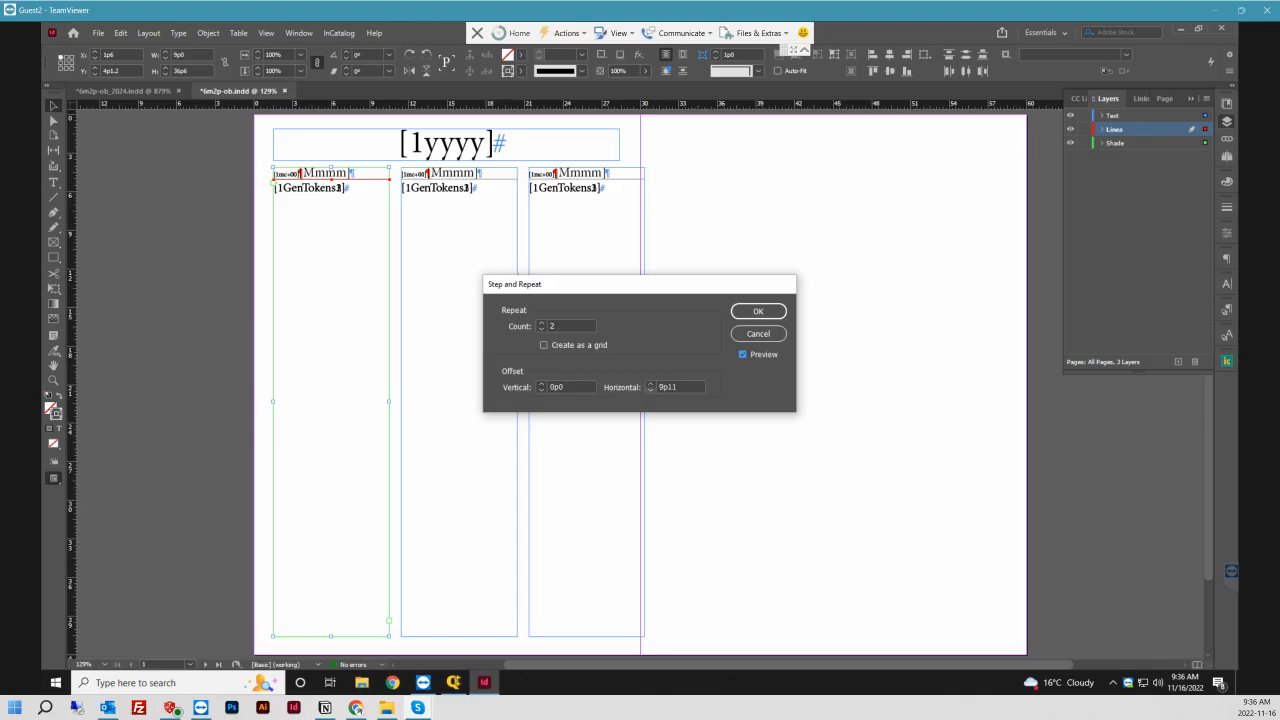
{"action": "left_click", "coordinate": [650, 390]}
{"action": "left_click", "coordinate": [650, 390]}
{"action": "left_click", "coordinate": [650, 390]}
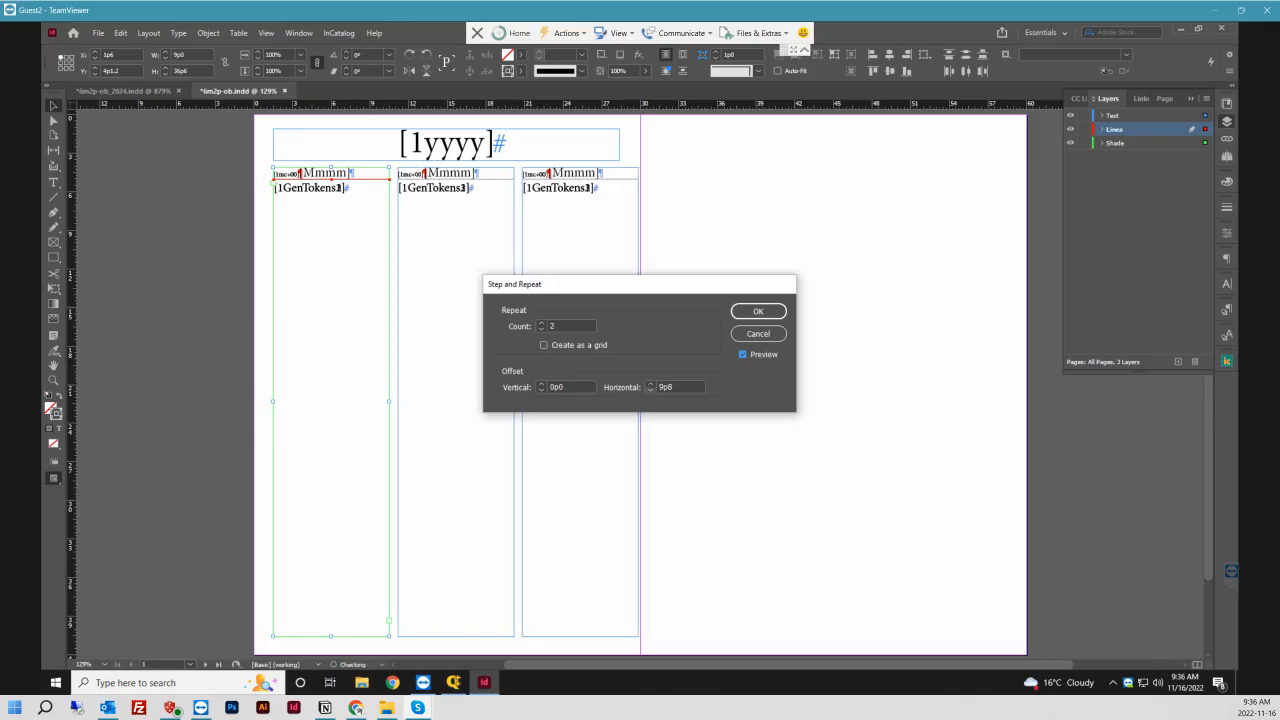
{"action": "left_click", "coordinate": [650, 390]}
{"action": "left_click", "coordinate": [650, 390]}
{"action": "left_click", "coordinate": [650, 390]}
{"action": "left_click", "coordinate": [650, 390]}
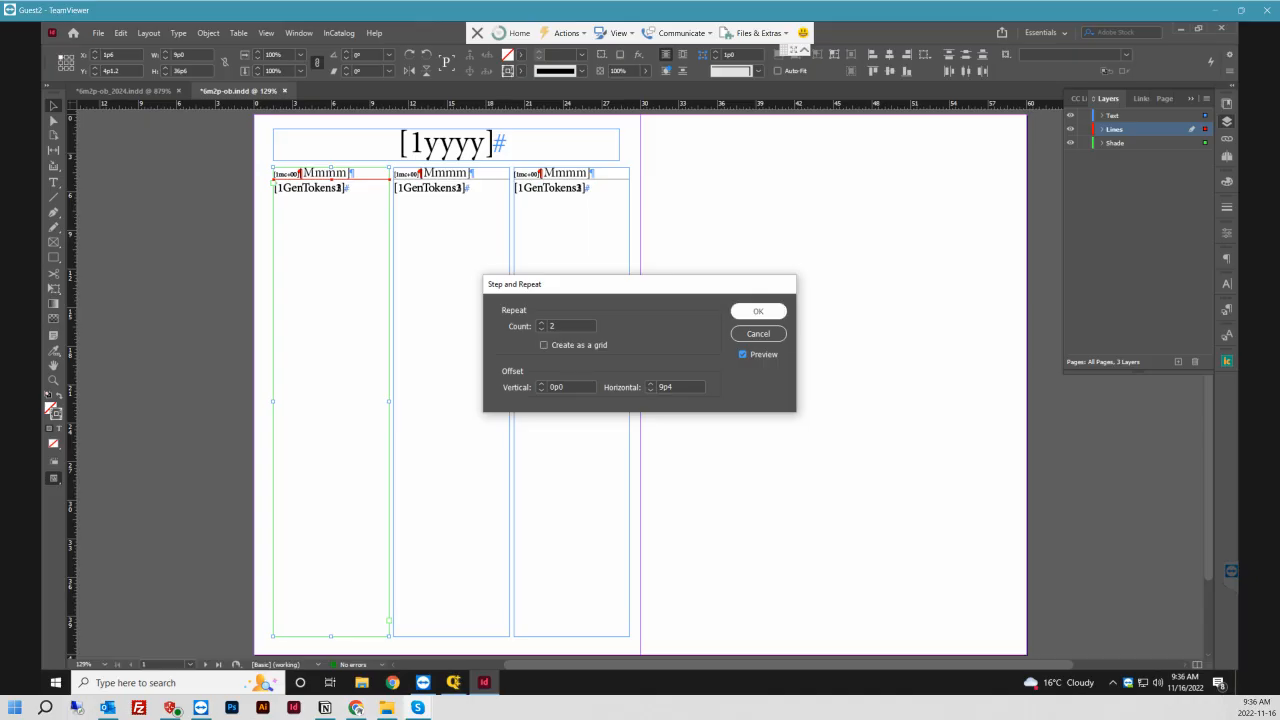
{"action": "left_click", "coordinate": [758, 311]}
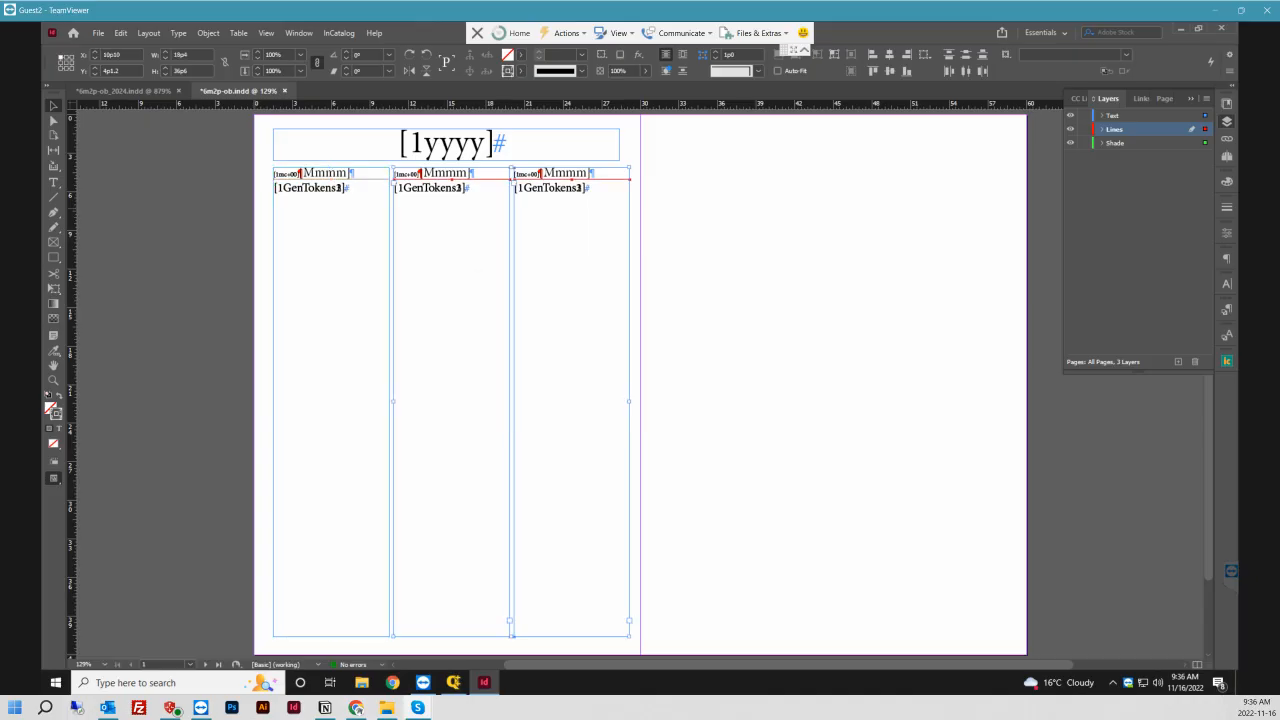
- Try to paste a copy of all three month columns onto the right-hand page, level with the originals
{"action": "left_click_drag", "start_coordinate": [263, 168], "coordinate": [656, 329]}
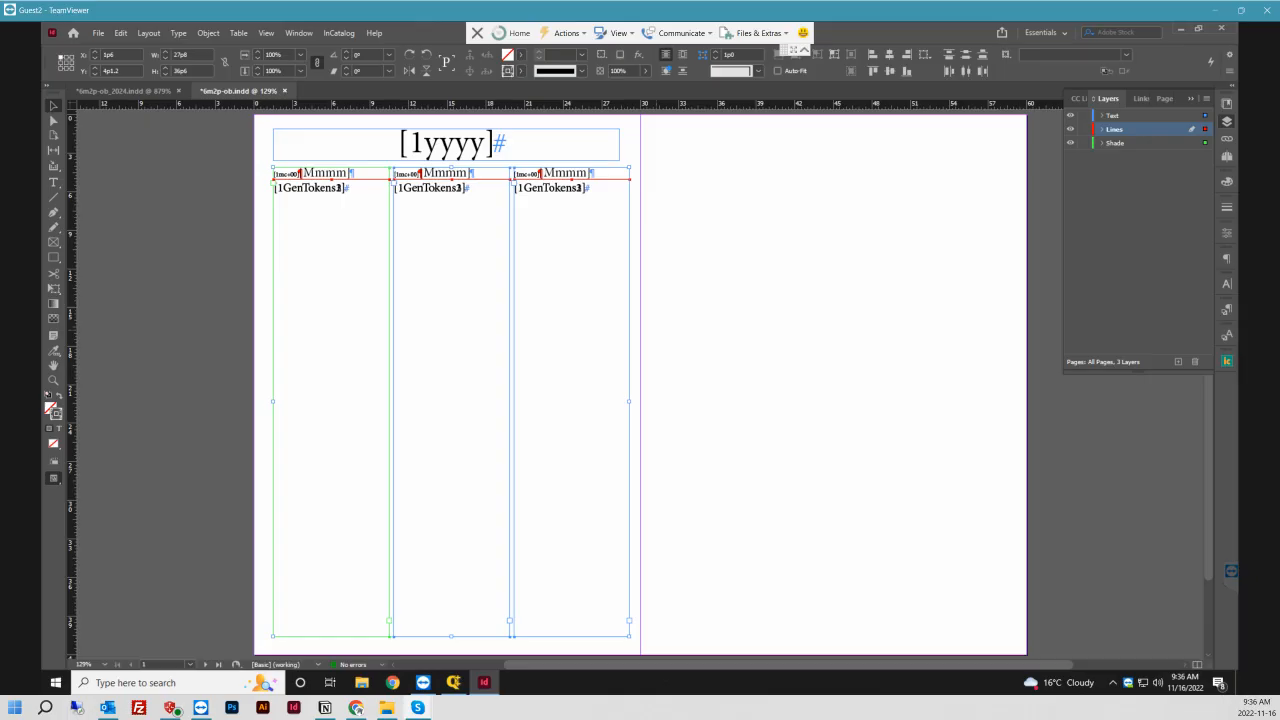
{"action": "key", "text": "ctrl+v"}
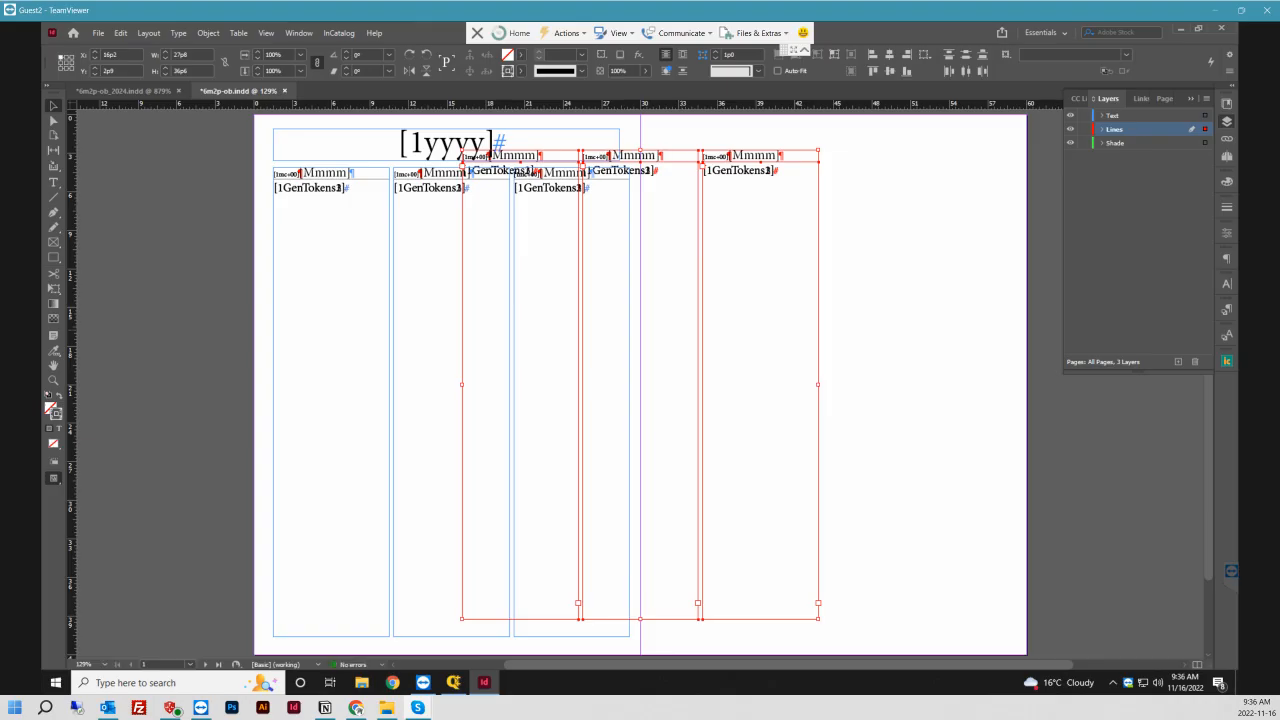
{"action": "left_click_drag", "start_coordinate": [640, 350], "coordinate": [833, 350]}
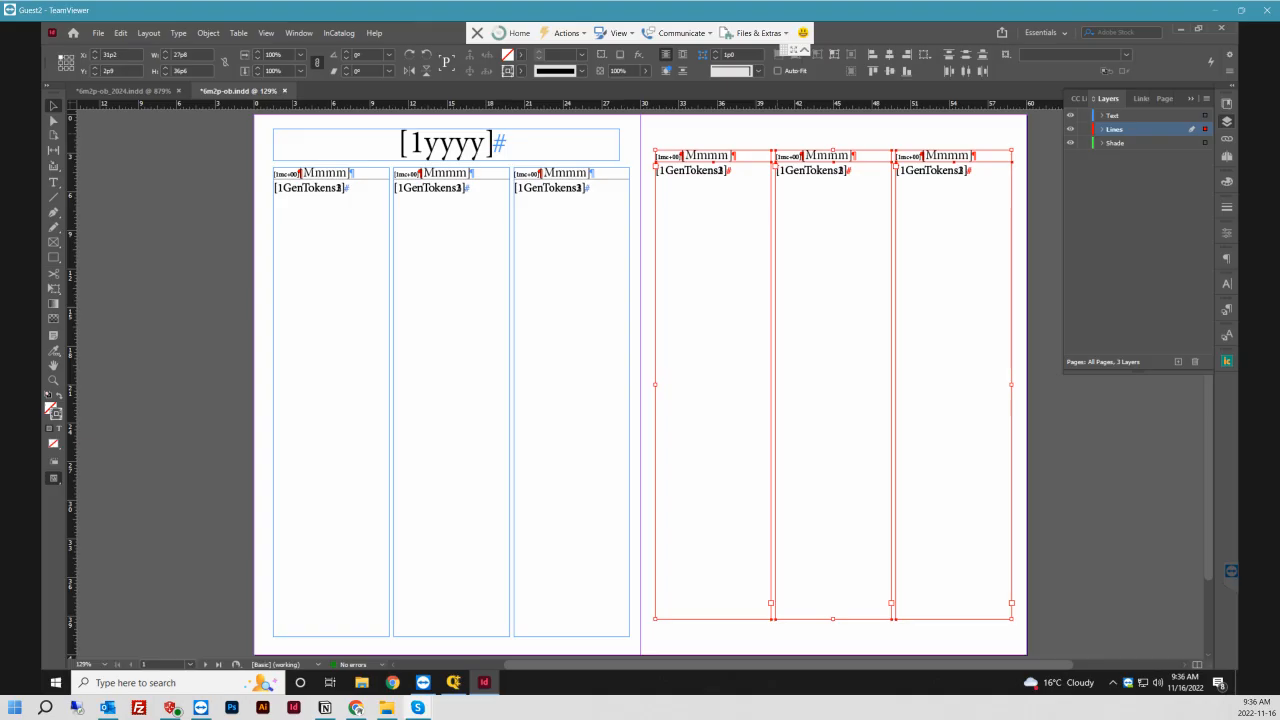
{"action": "key", "text": "ctrl+z"}
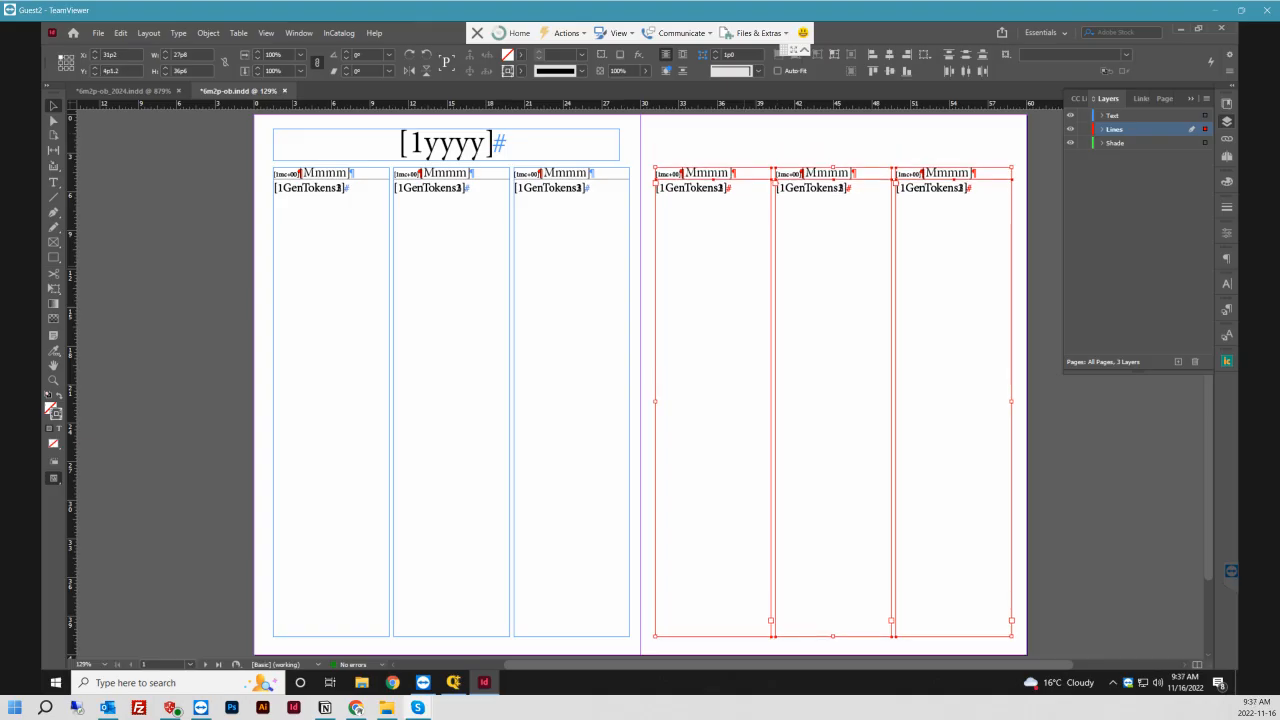
{"action": "key", "text": "ctrl+shift+a"}
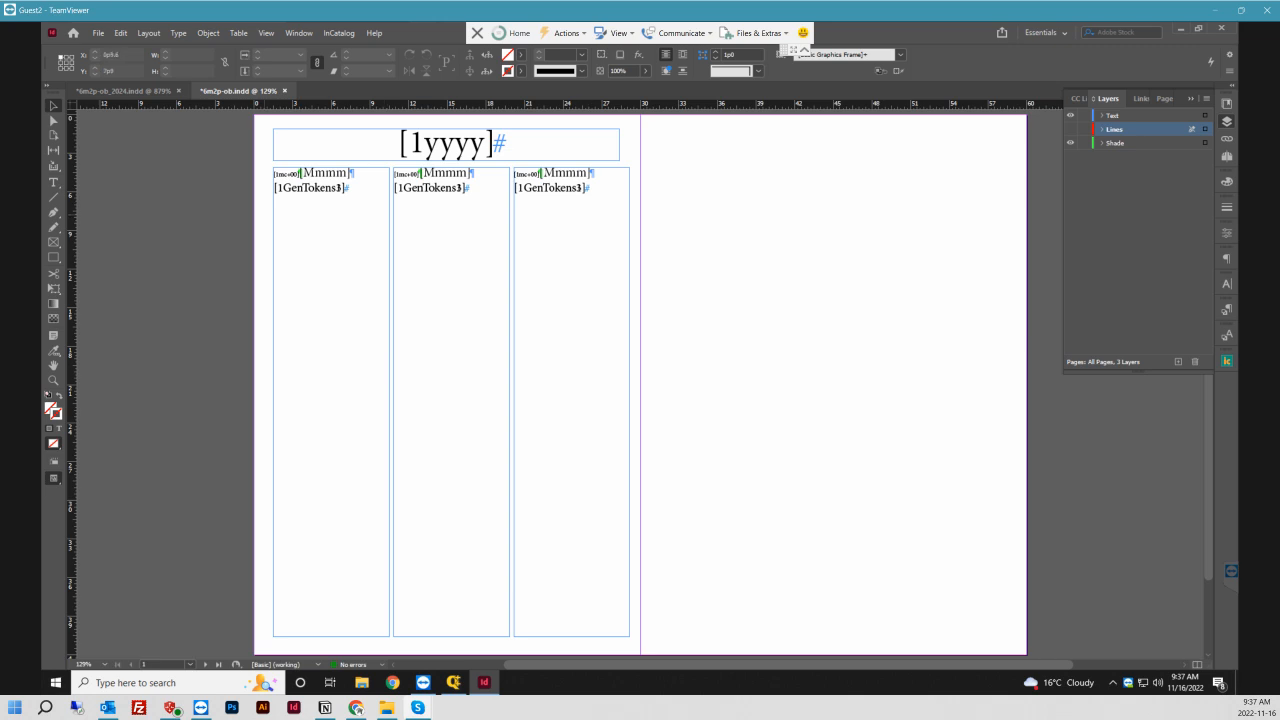
- Try to paste the three columns' Text and Shade frames onto the right-hand page with the Lines layer hidden
{"action": "left_click_drag", "start_coordinate": [264, 214], "coordinate": [645, 285]}
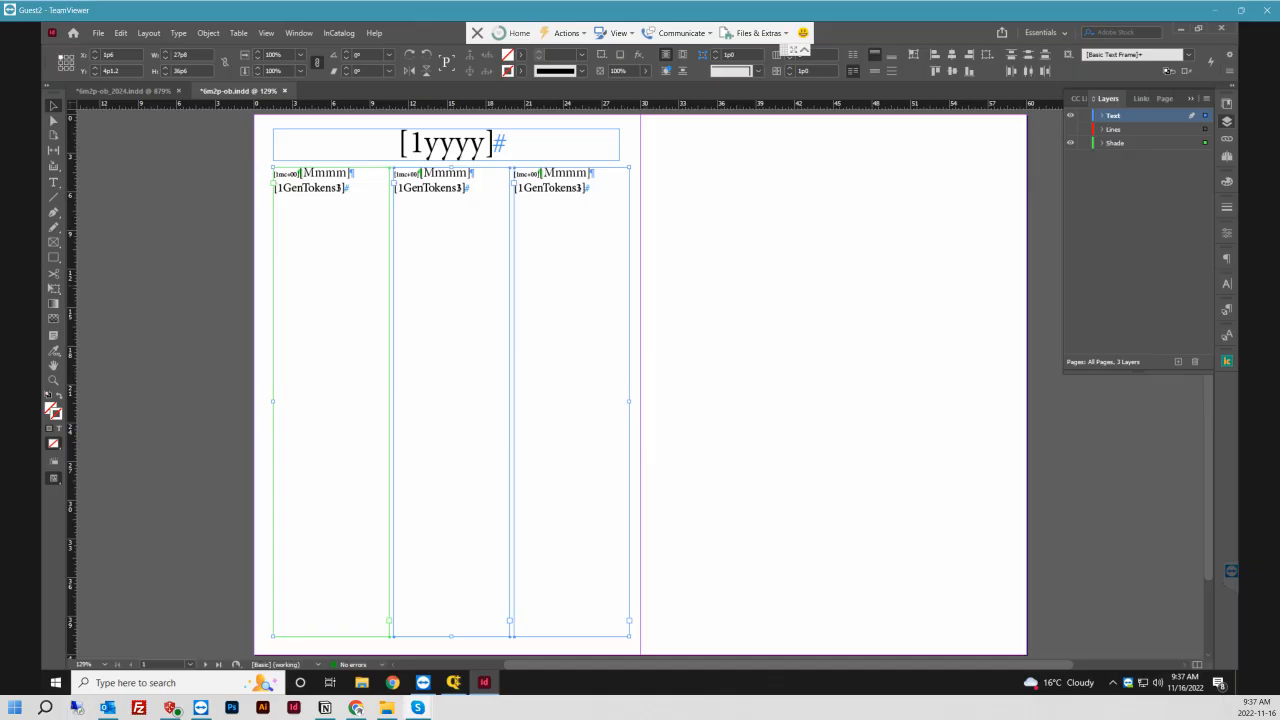
{"action": "key", "text": "ctrl+v"}
{"action": "left_click_drag", "start_coordinate": [645, 285], "coordinate": [840, 303]}
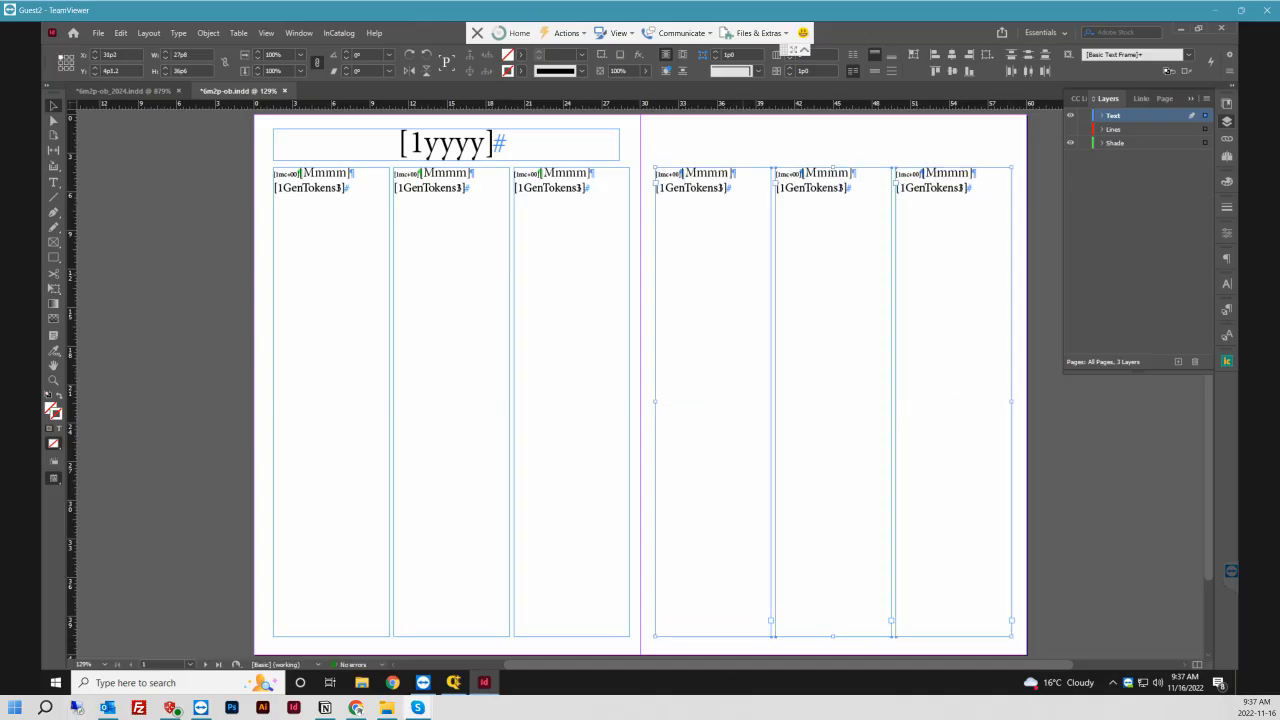
- Check which layers hold the copied right-page frames by toggling the visibility of the Text and Lines layers
{"action": "left_click", "coordinate": [1070, 116]}
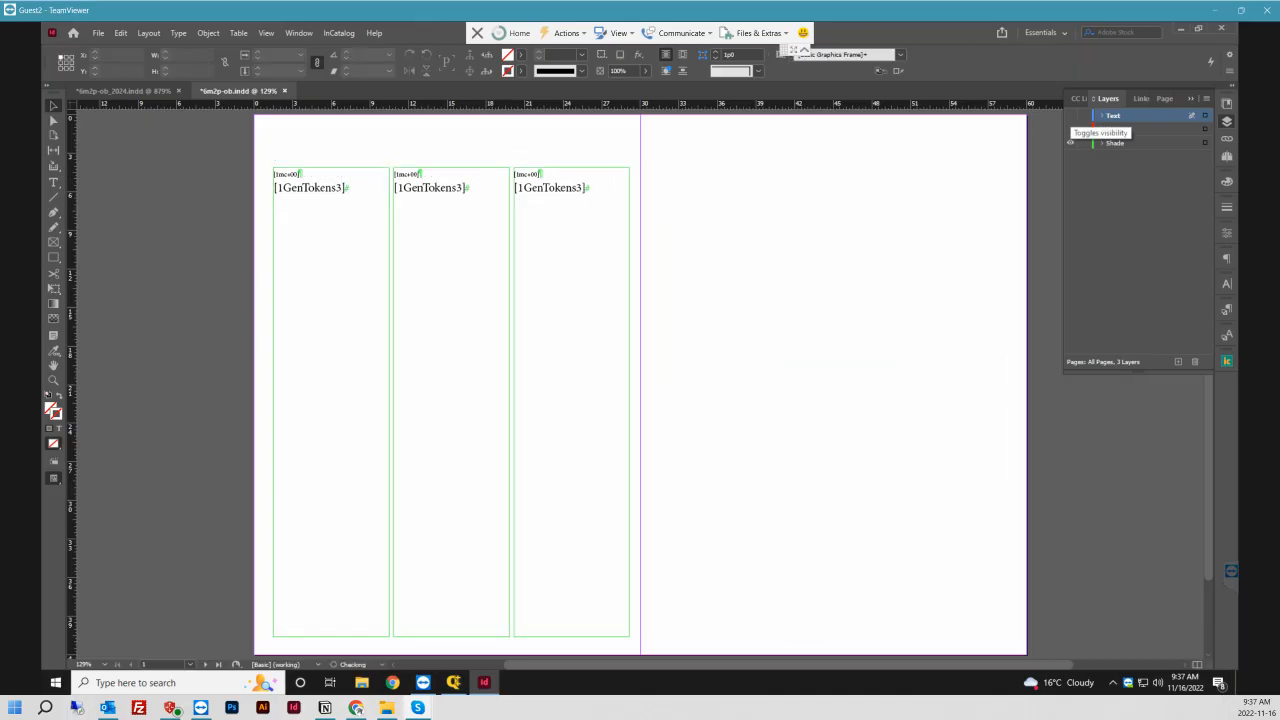
{"action": "left_click", "coordinate": [1070, 116]}
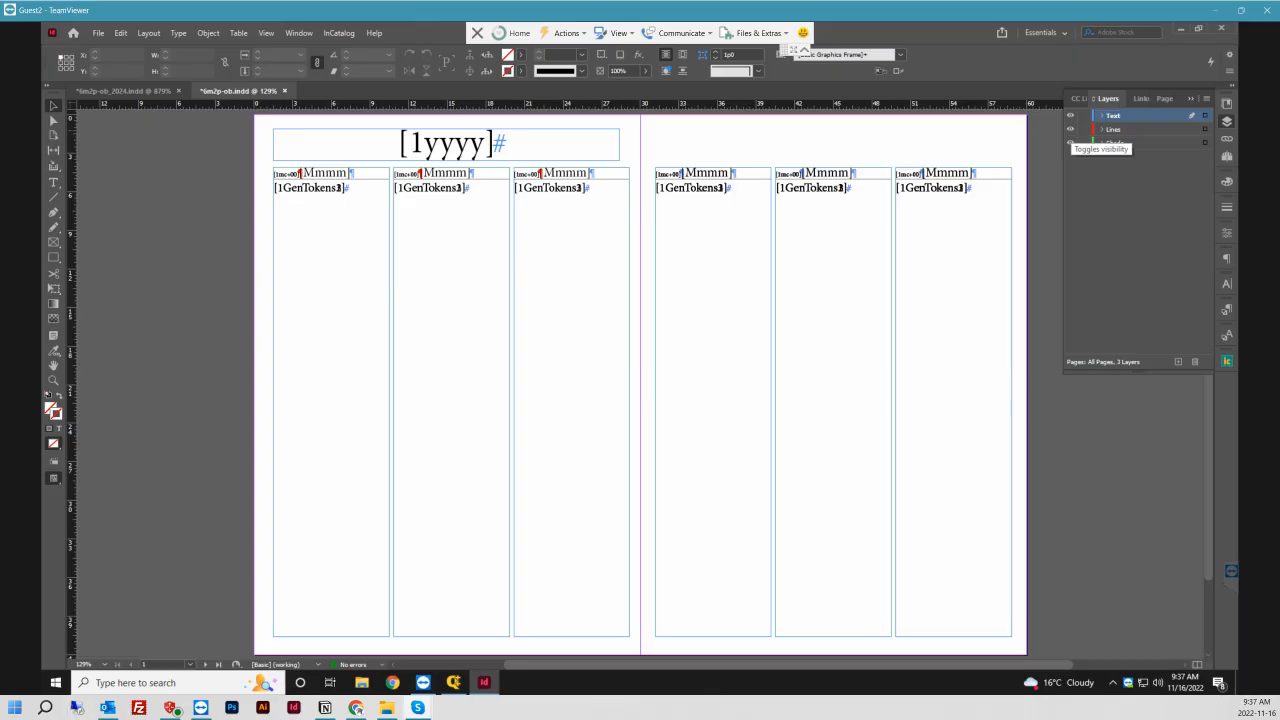
{"action": "left_click", "coordinate": [1070, 129]}
{"action": "left_click", "coordinate": [1070, 115]}
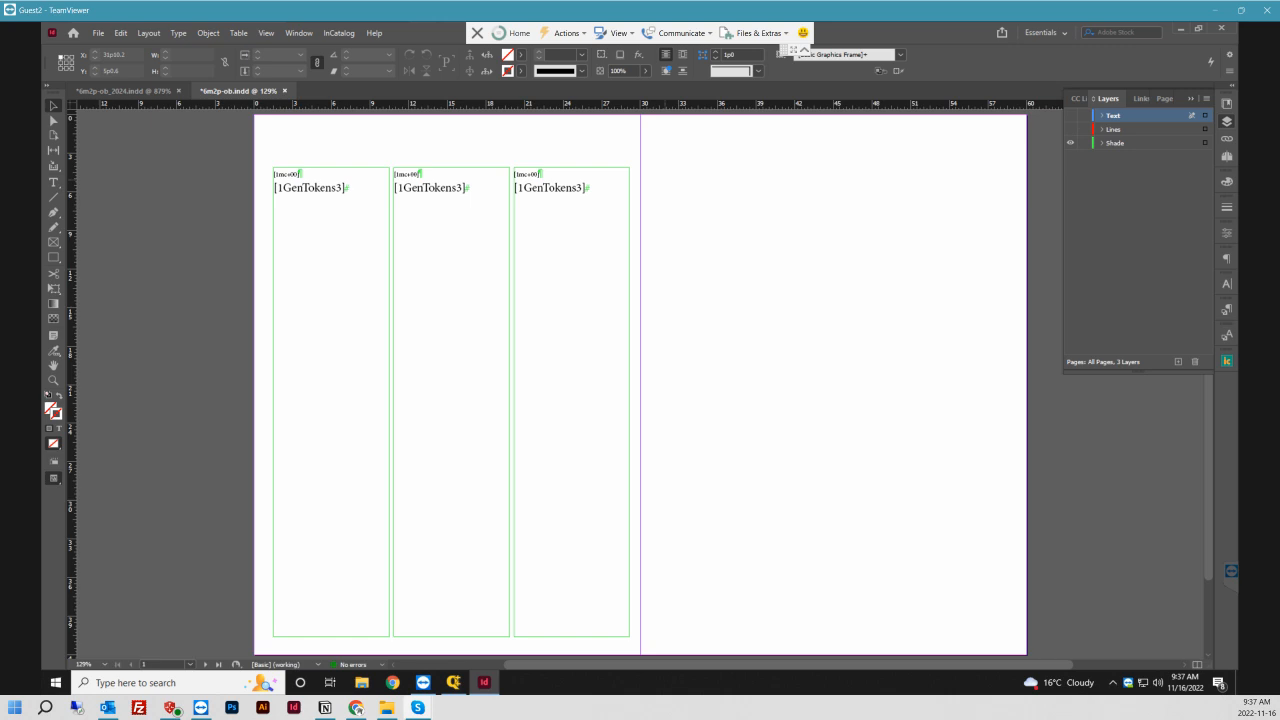
{"action": "left_click", "coordinate": [1070, 129]}
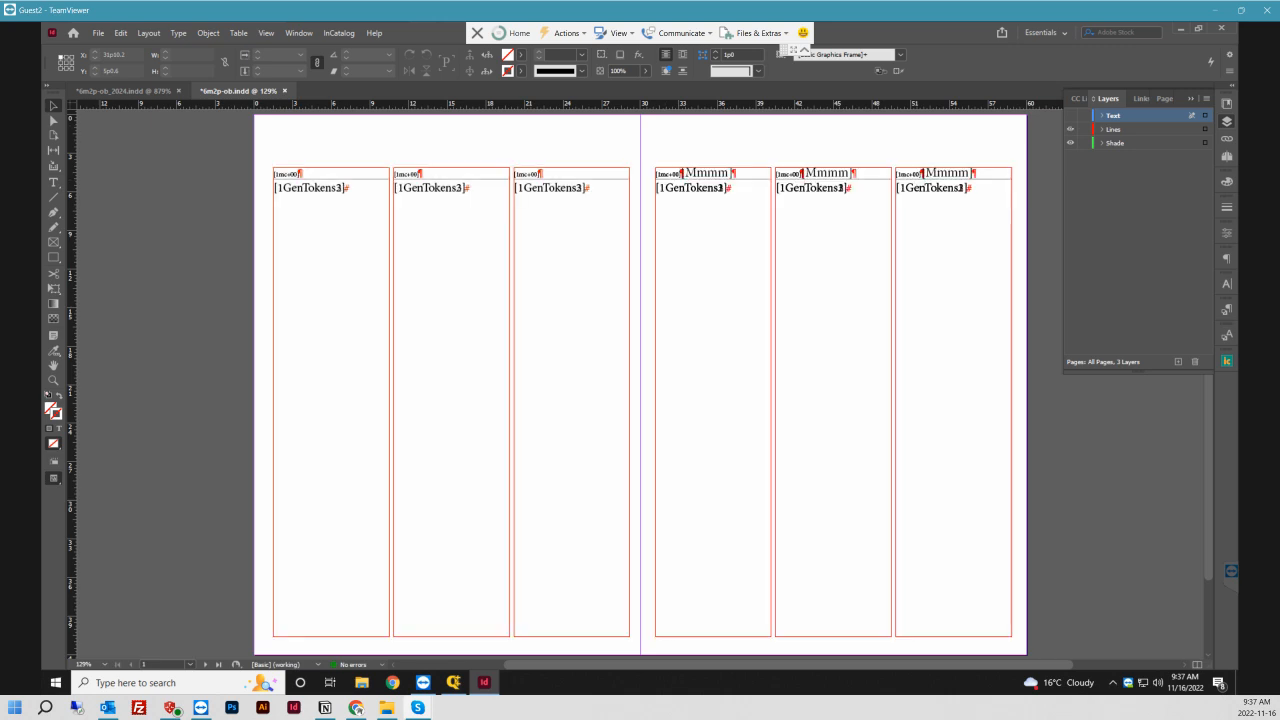
{"action": "left_click", "coordinate": [1070, 115]}
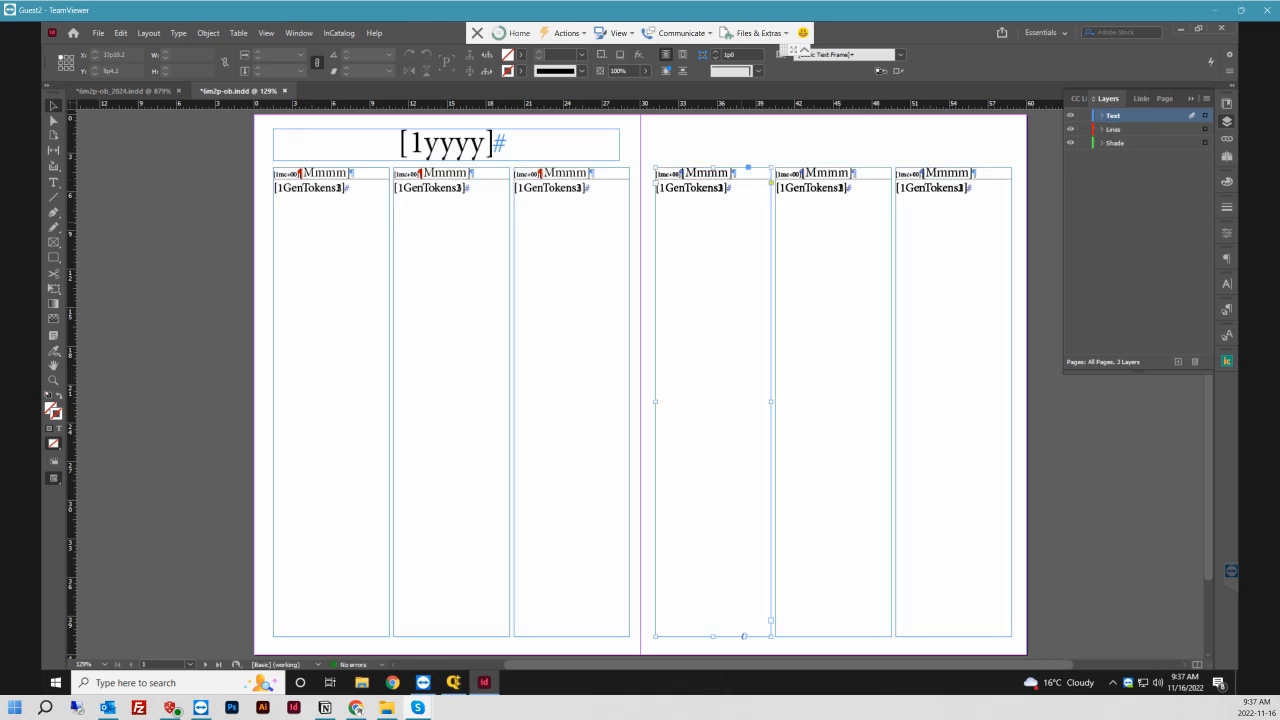
{"action": "left_click", "coordinate": [707, 174]}
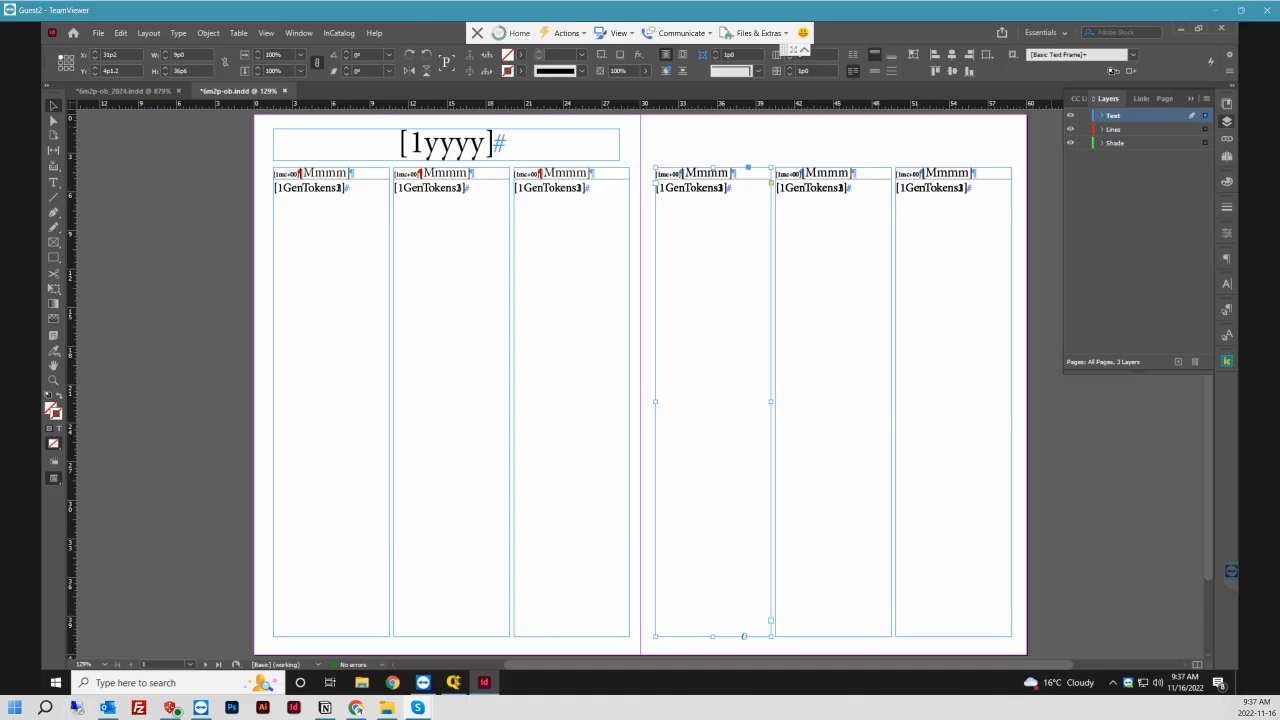
- Hide the Text and Lines layers and try to paste the three Shade frames onto the right-hand page
{"action": "left_click", "coordinate": [1070, 115]}
{"action": "left_click", "coordinate": [1070, 129]}
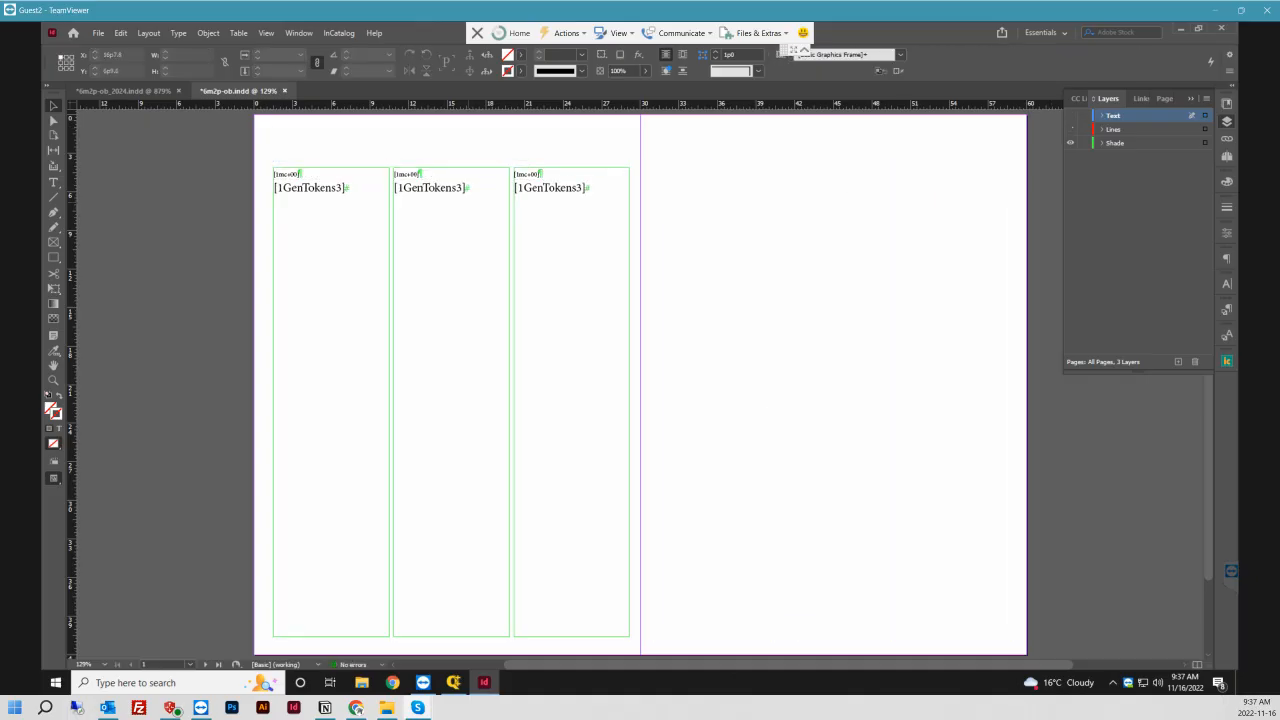
{"action": "left_click_drag", "start_coordinate": [262, 168], "coordinate": [629, 262]}
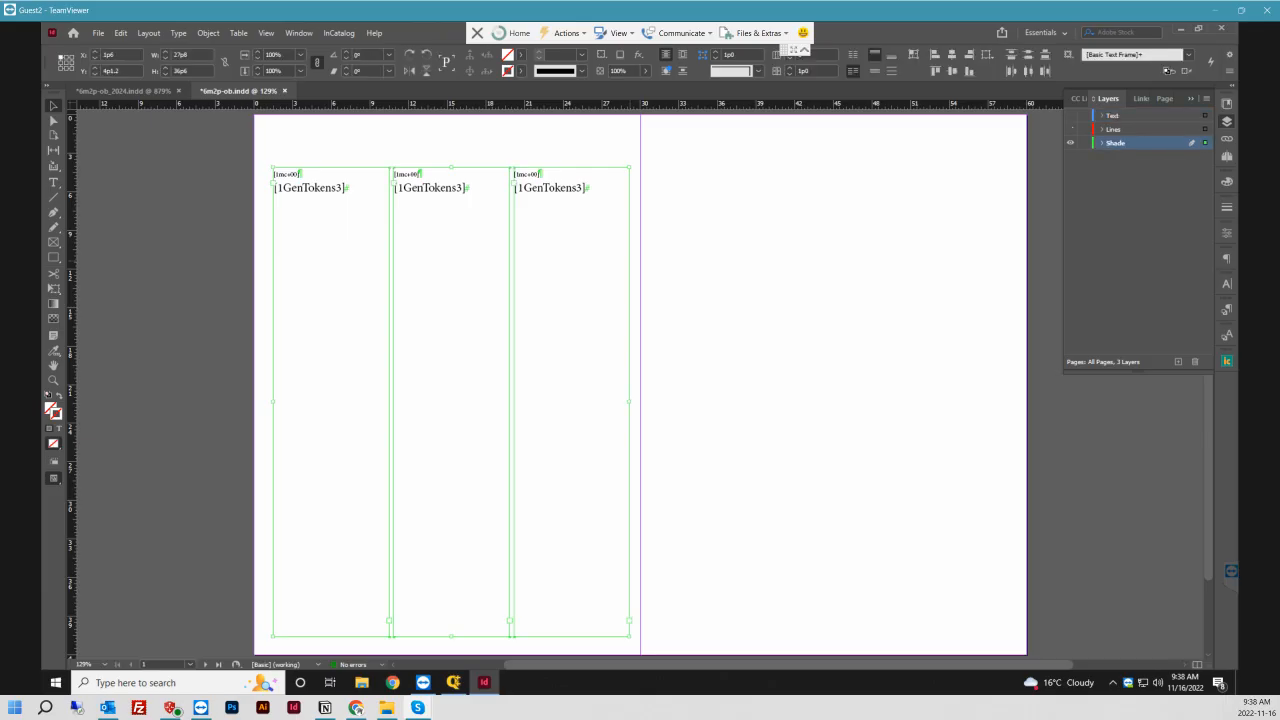
{"action": "key", "text": "ctrl+v"}
{"action": "left_click_drag", "start_coordinate": [629, 262], "coordinate": [818, 280]}
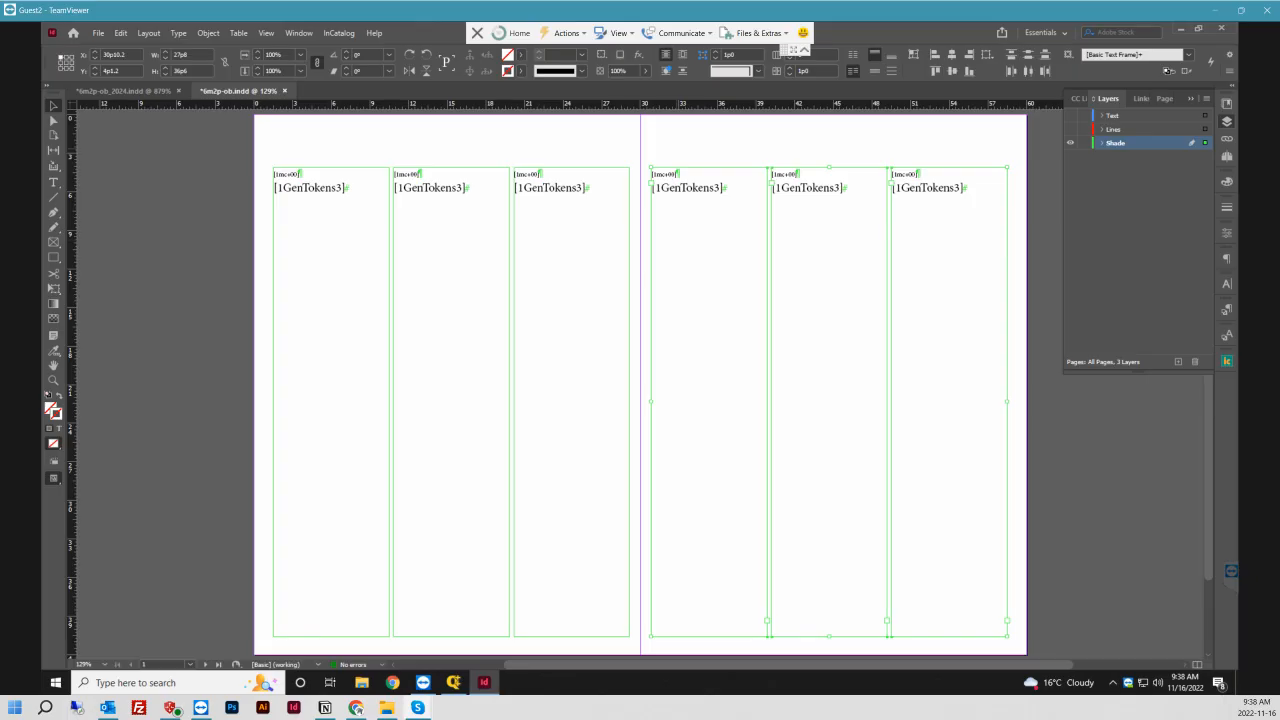
- Show the Text, Lines and Shade layers again and delete all copied column frames from the right-hand page
{"action": "left_click_drag", "start_coordinate": [674, 148], "coordinate": [934, 240]}
{"action": "left_click", "coordinate": [1070, 143]}
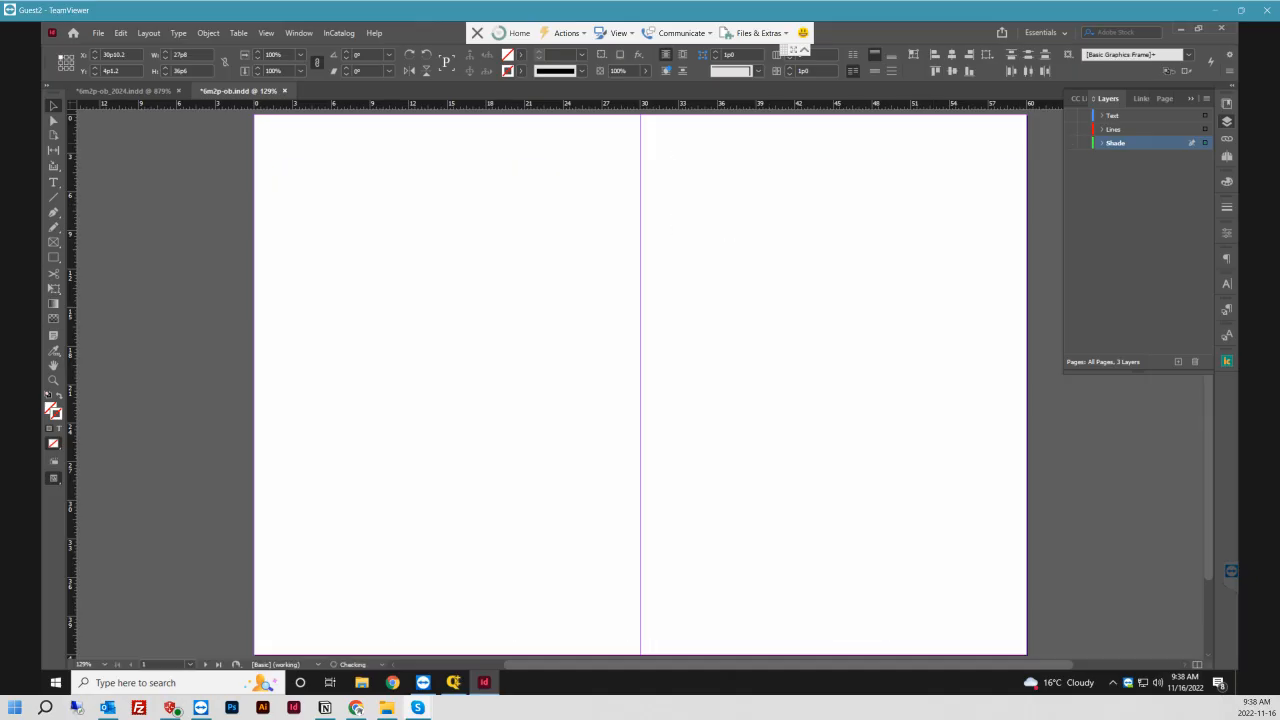
{"action": "left_click", "coordinate": [1070, 115]}
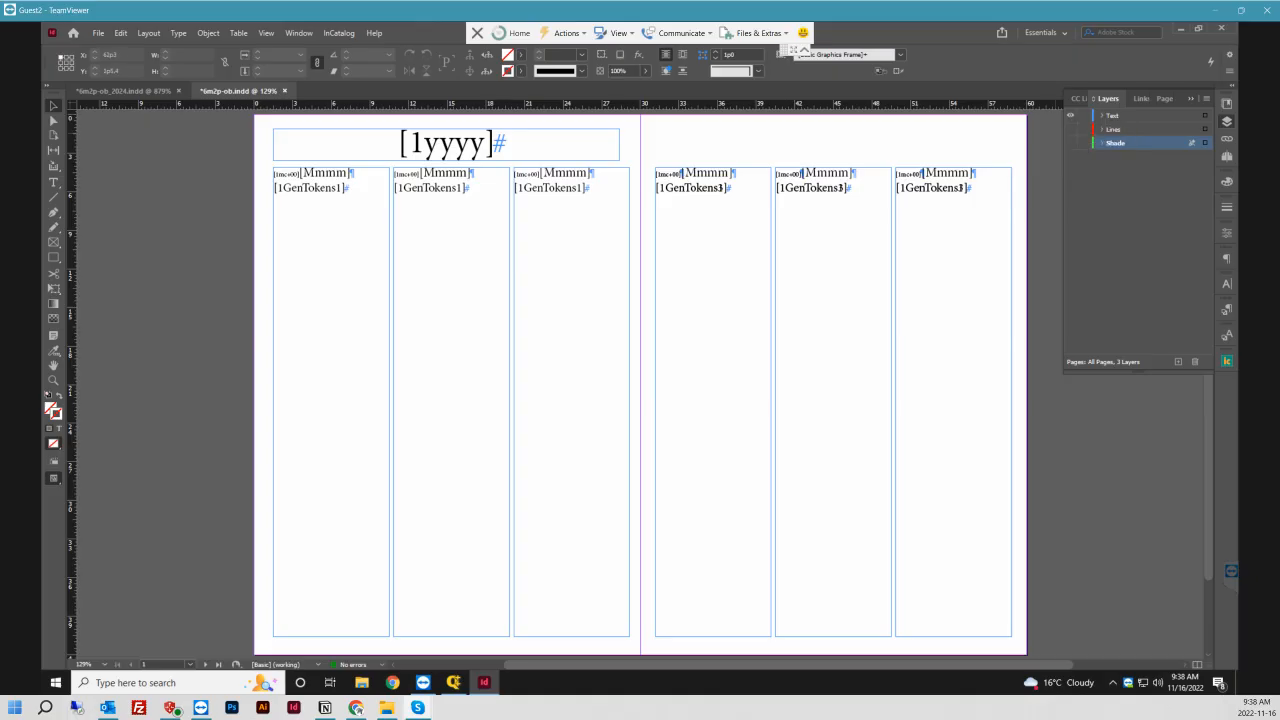
{"action": "left_click", "coordinate": [1070, 129]}
{"action": "left_click", "coordinate": [1070, 143]}
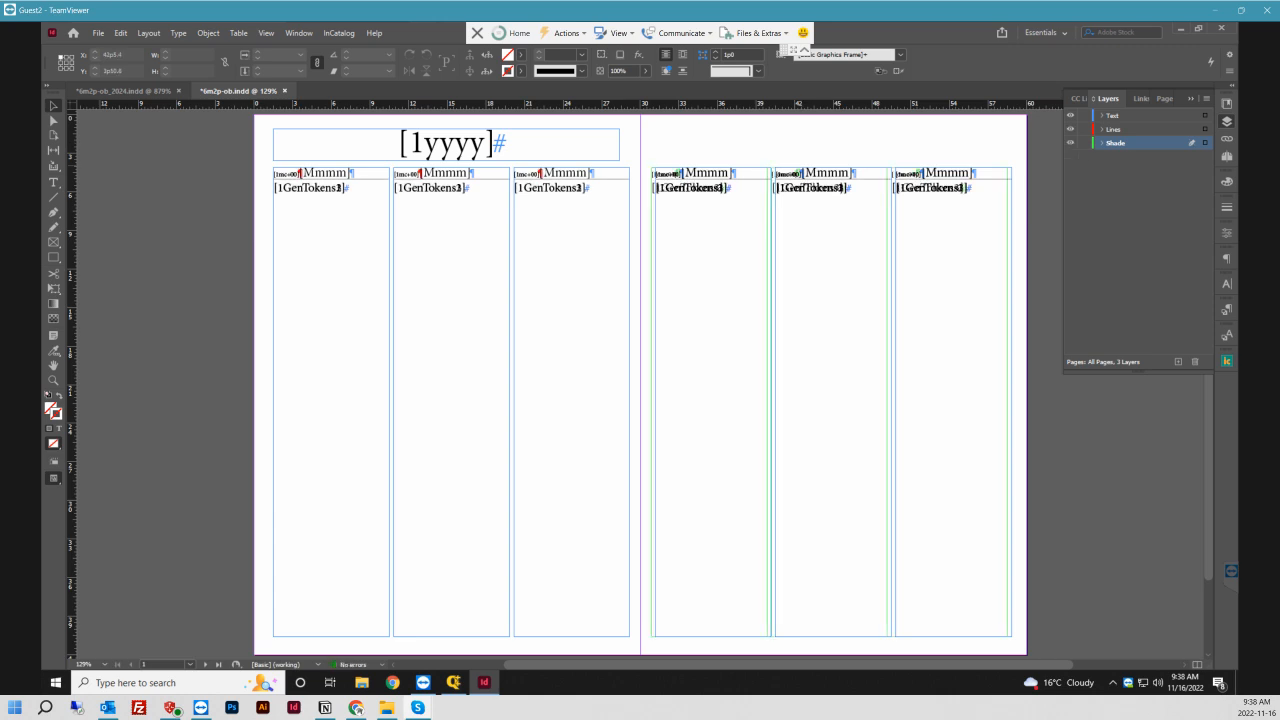
{"action": "left_click_drag", "start_coordinate": [652, 141], "coordinate": [1014, 322]}
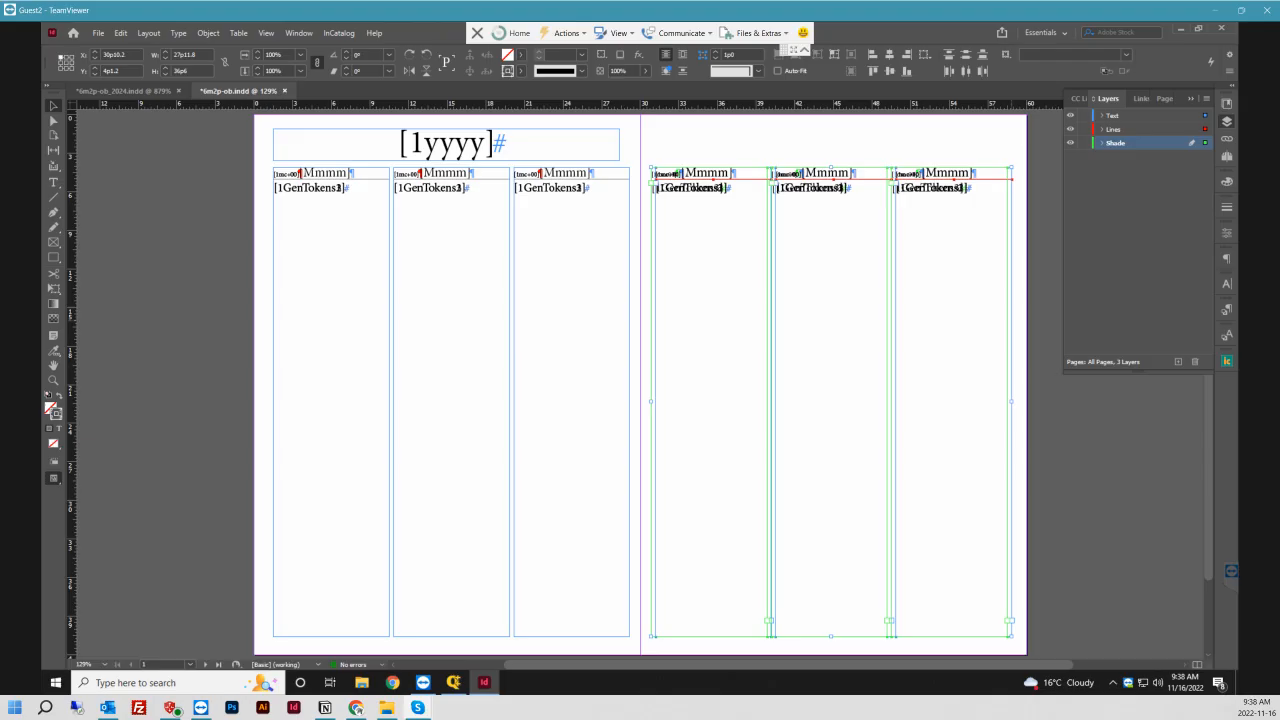
{"action": "key", "text": "Delete"}
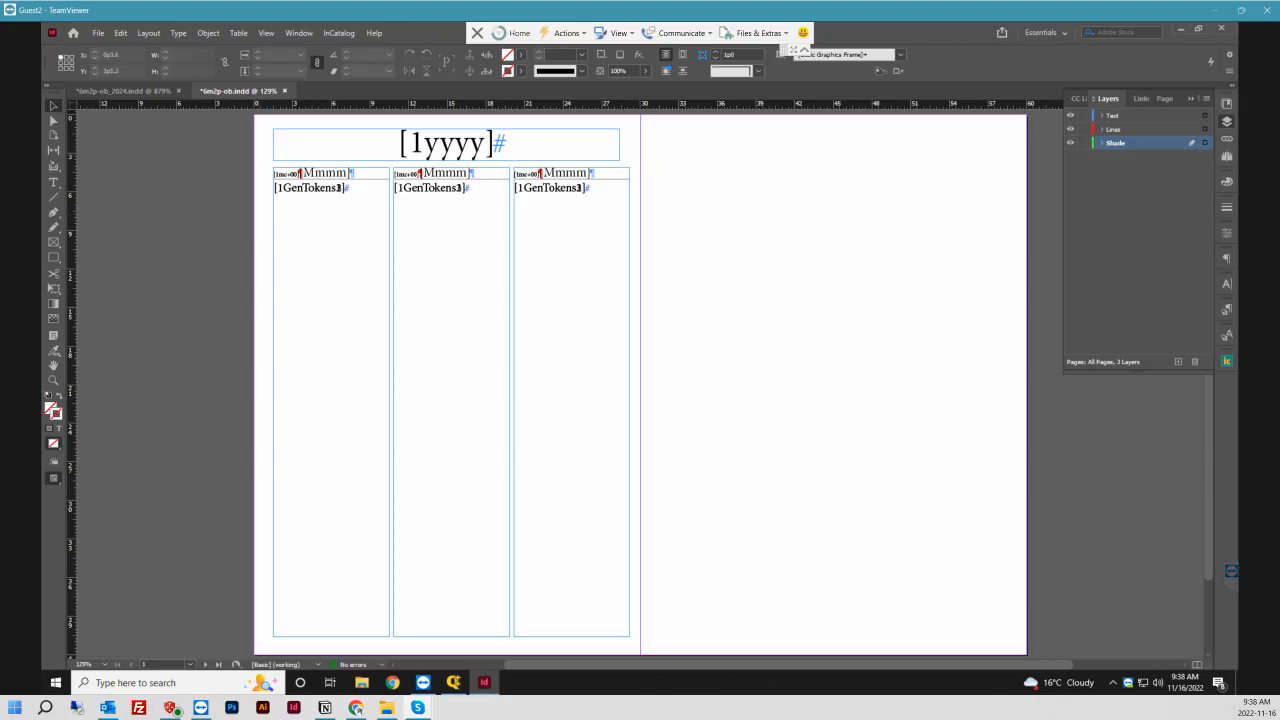
- Step and Repeat all frames of the first page once, with a 0p0 vertical and 5 in horizontal offset, onto the facing page
{"action": "key", "text": "ctrl+a"}
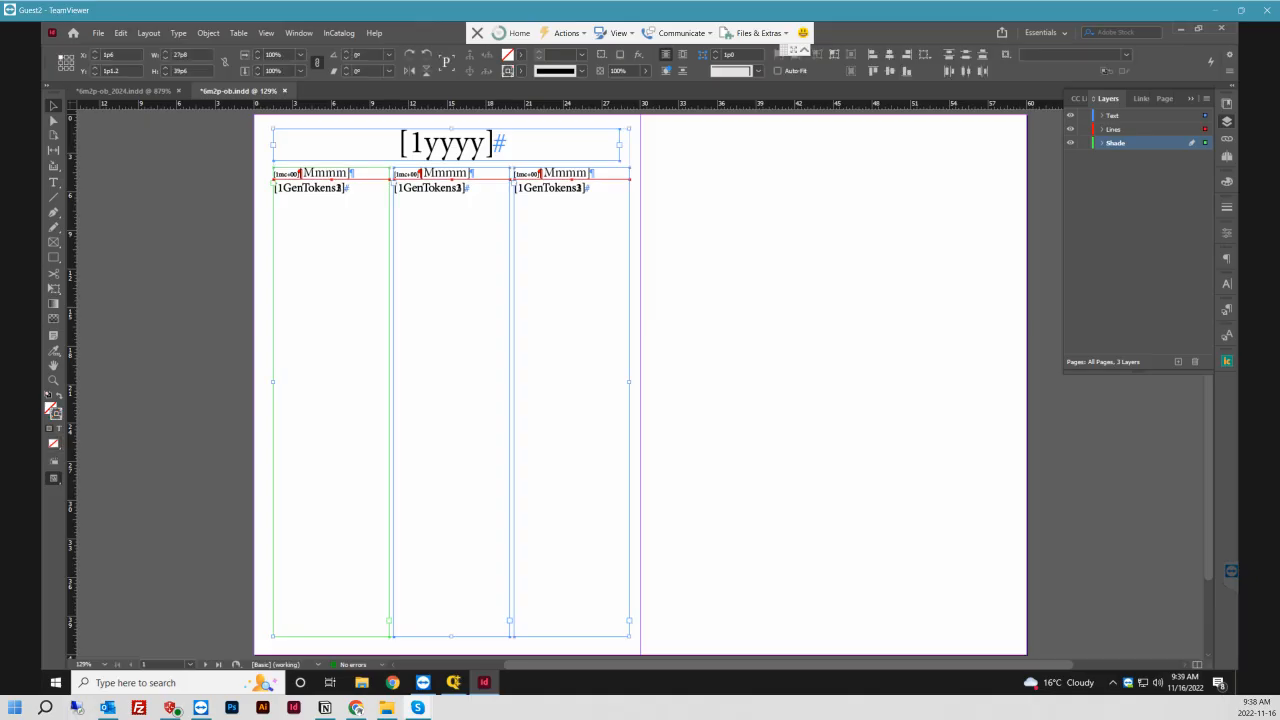
{"action": "left_click", "coordinate": [120, 33]}
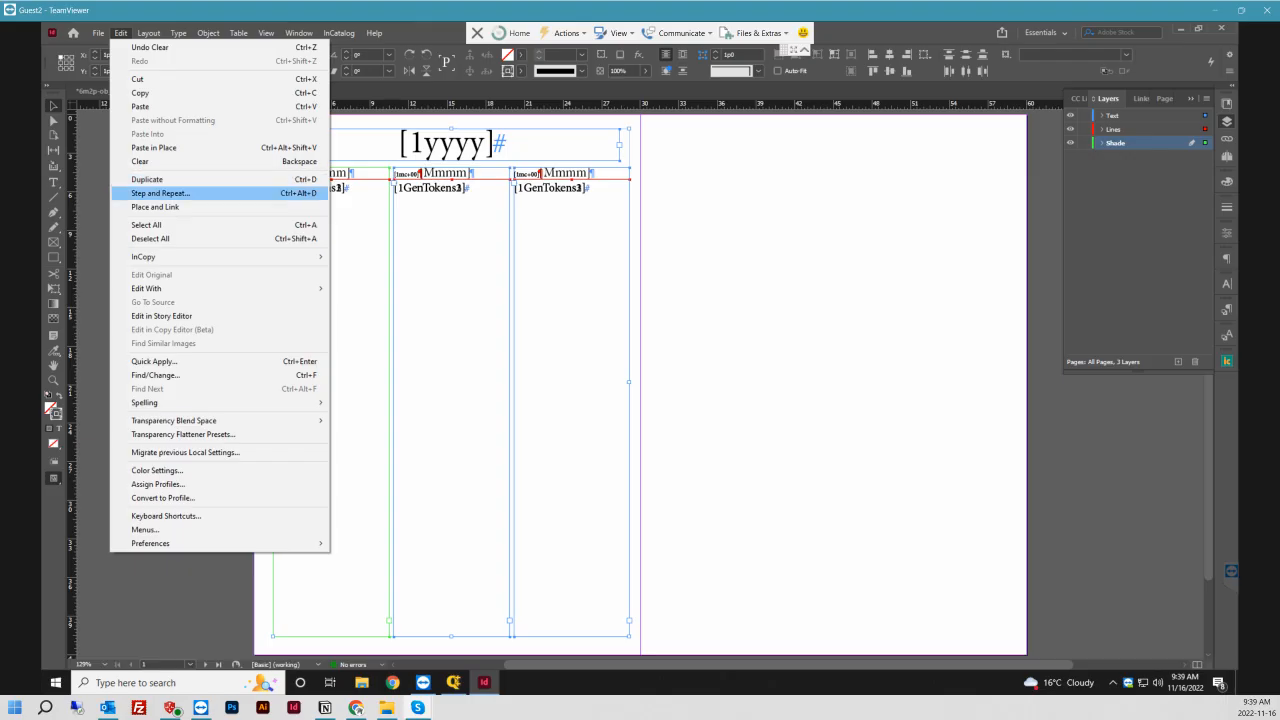
{"action": "left_click", "coordinate": [160, 193]}
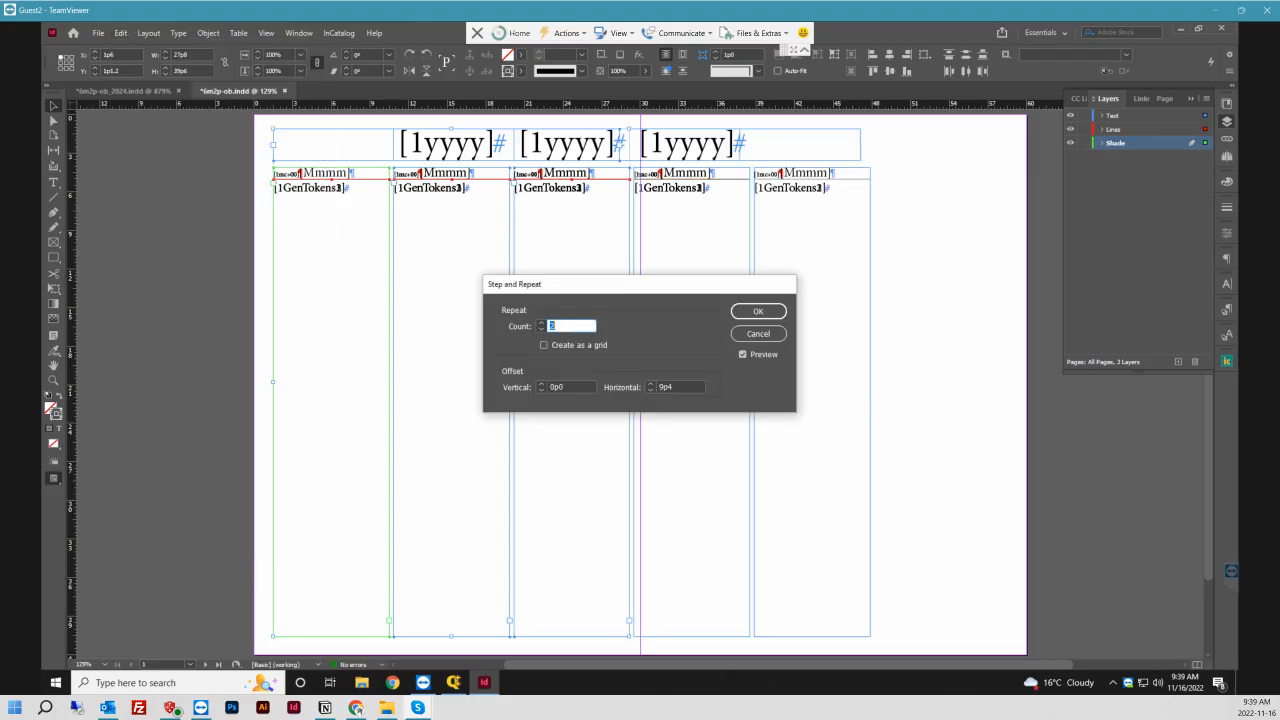
{"action": "type", "text": "1"}
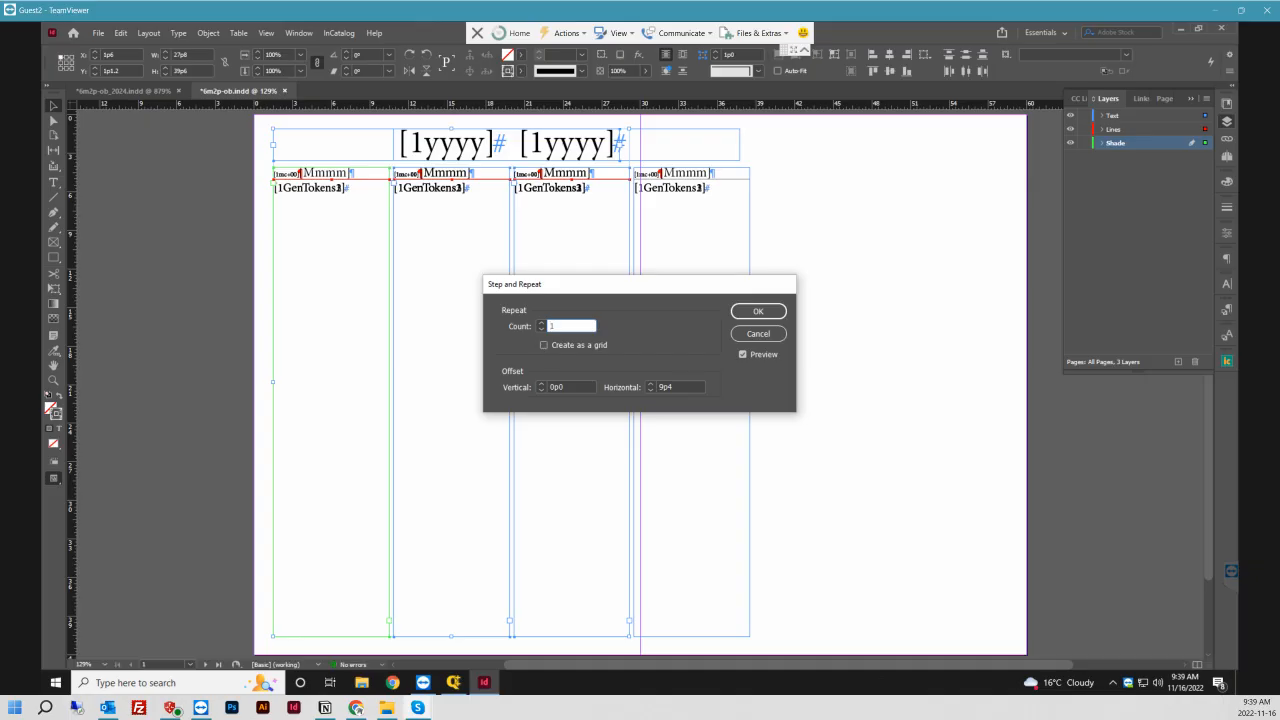
{"action": "key", "text": "Tab"}
{"action": "key", "text": "Tab"}
{"action": "key", "text": "Tab"}
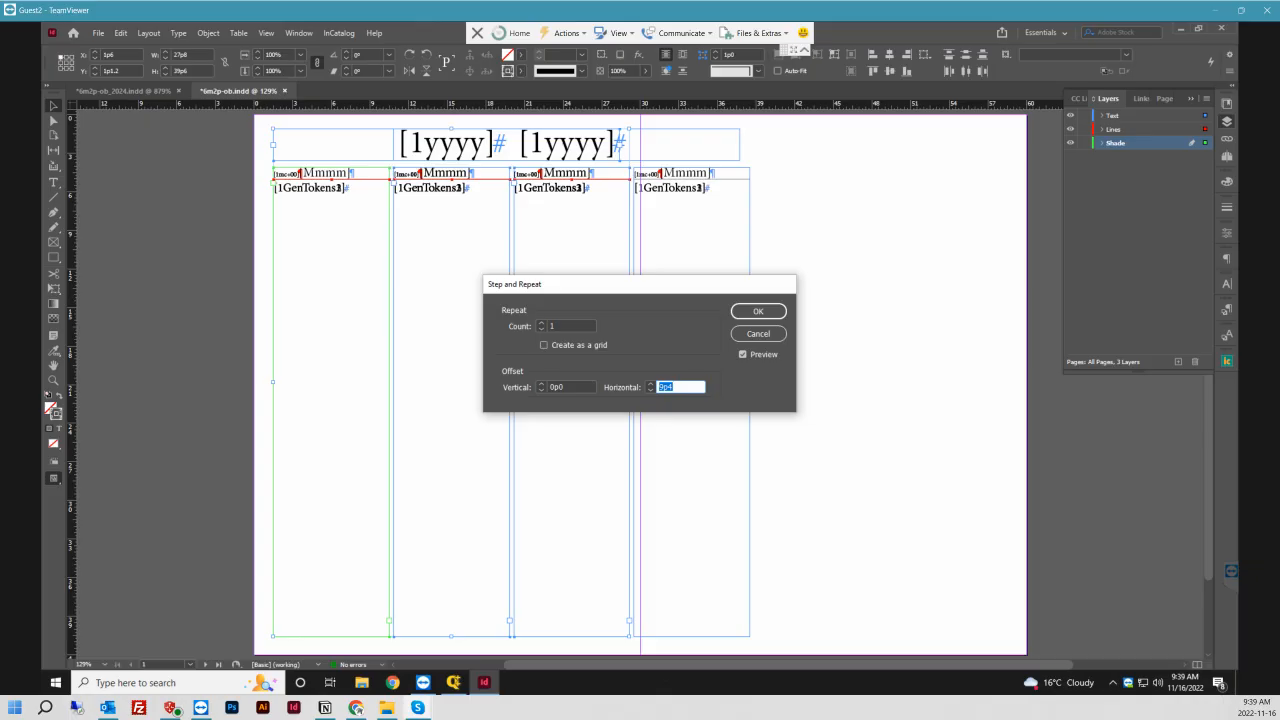
{"action": "type", "text": "5in"}
{"action": "key", "text": "shift+Tab"}
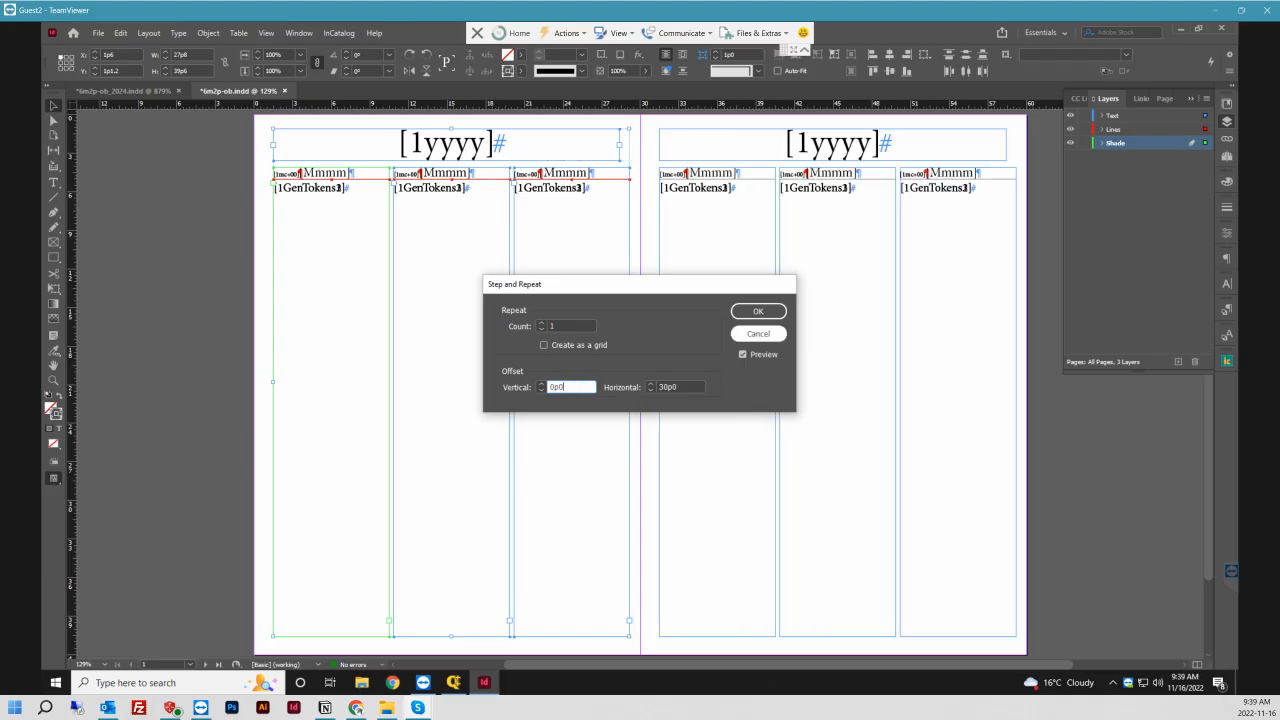
{"action": "key", "text": "Return"}
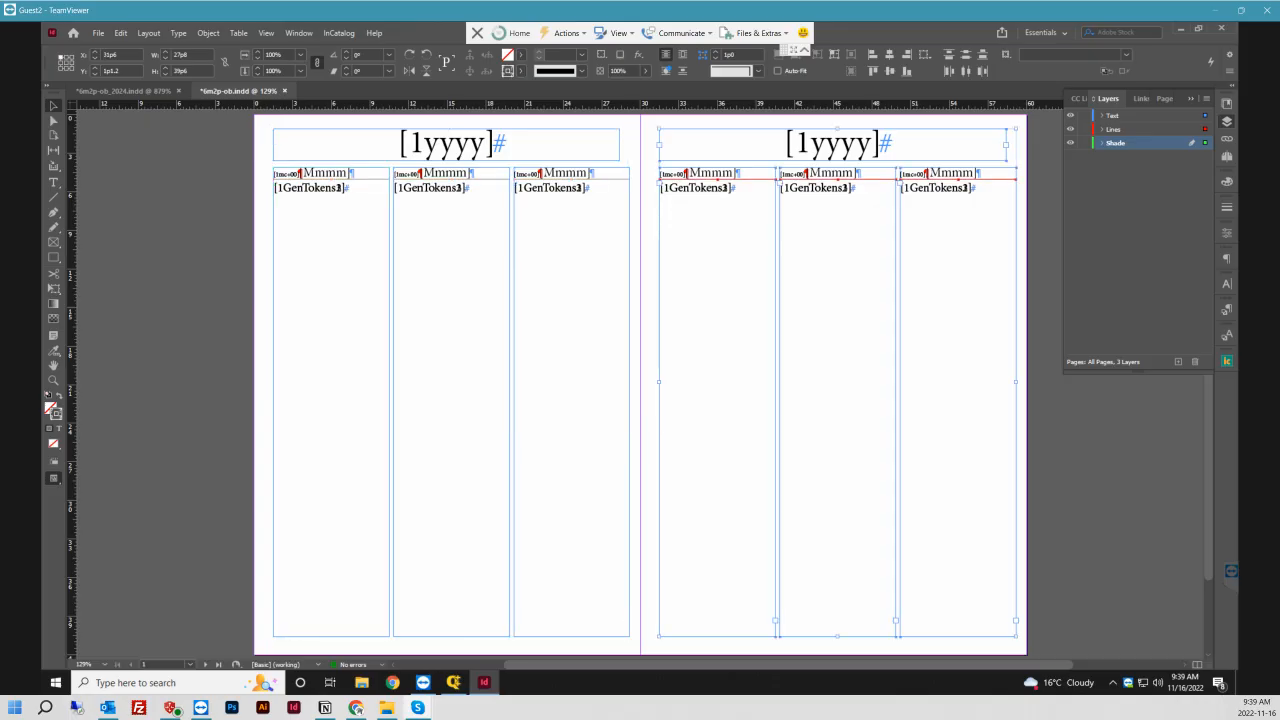
{"action": "left_click", "coordinate": [1045, 243]}
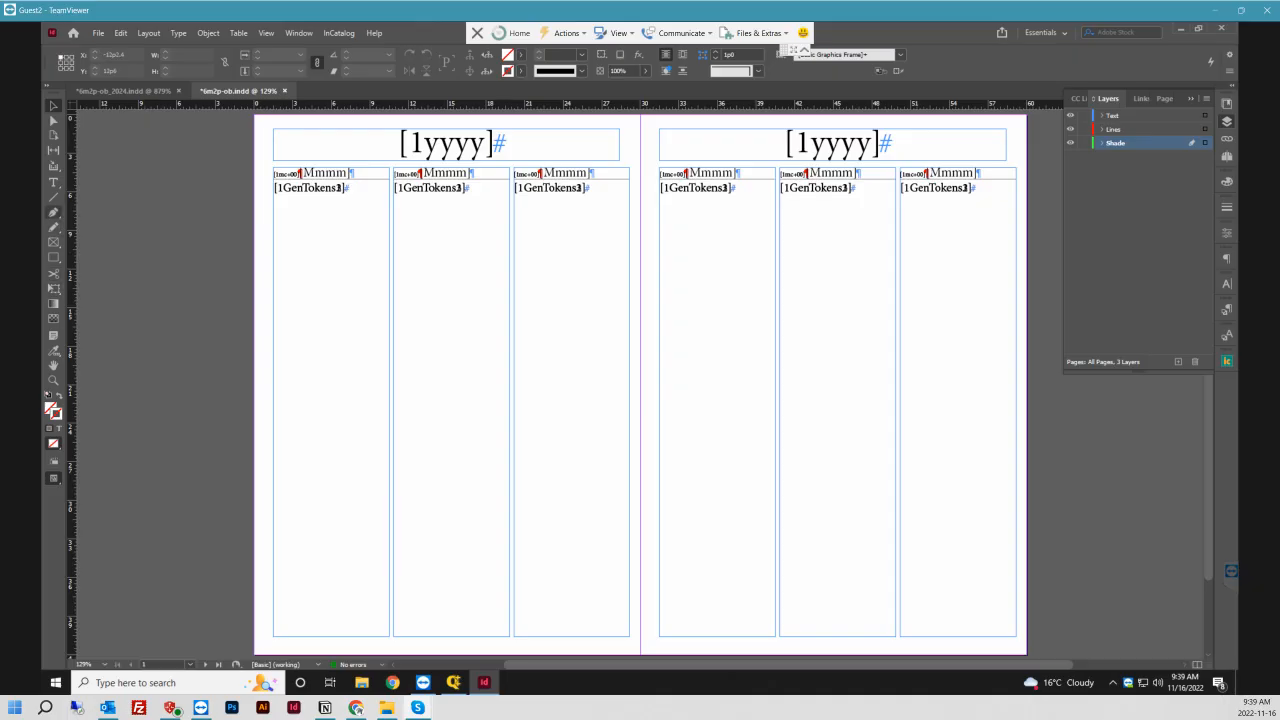
- Hide the Shade and Lines layers and change the month token in the first page's second Text column to [1mc+01]
{"action": "left_click", "coordinate": [53, 182]}
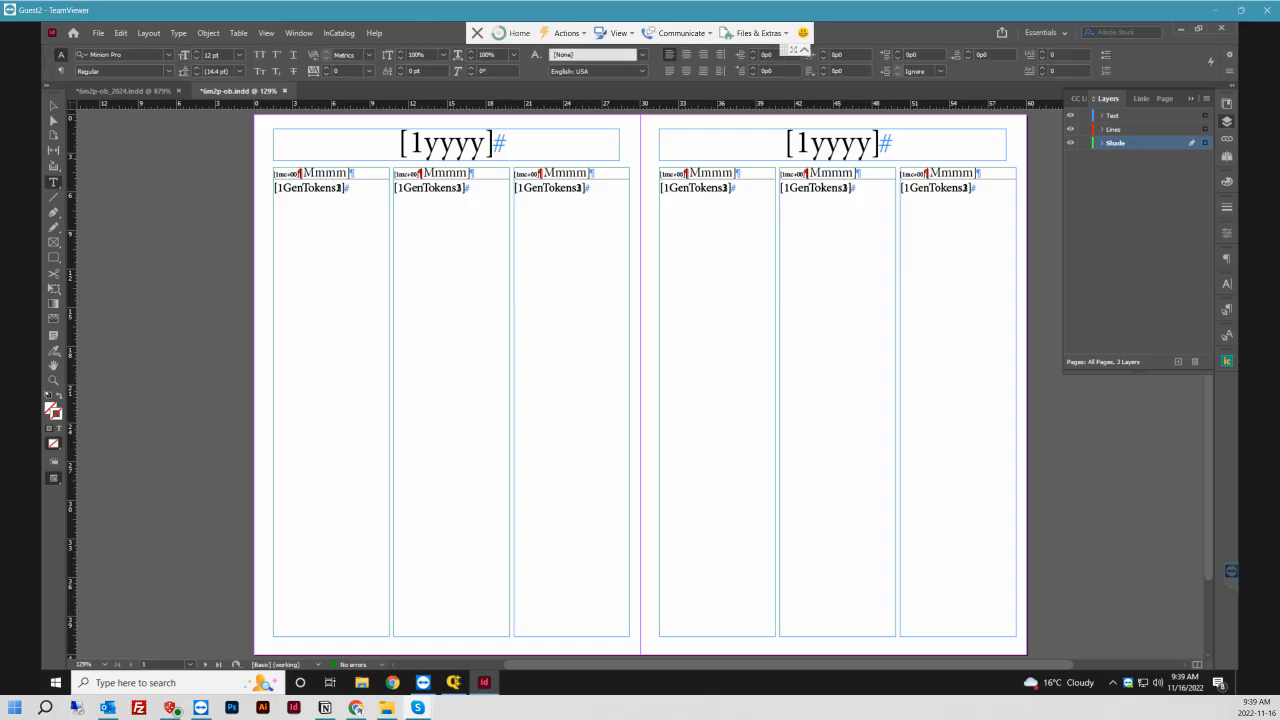
{"action": "left_click", "coordinate": [1070, 143]}
{"action": "left_click", "coordinate": [1070, 129]}
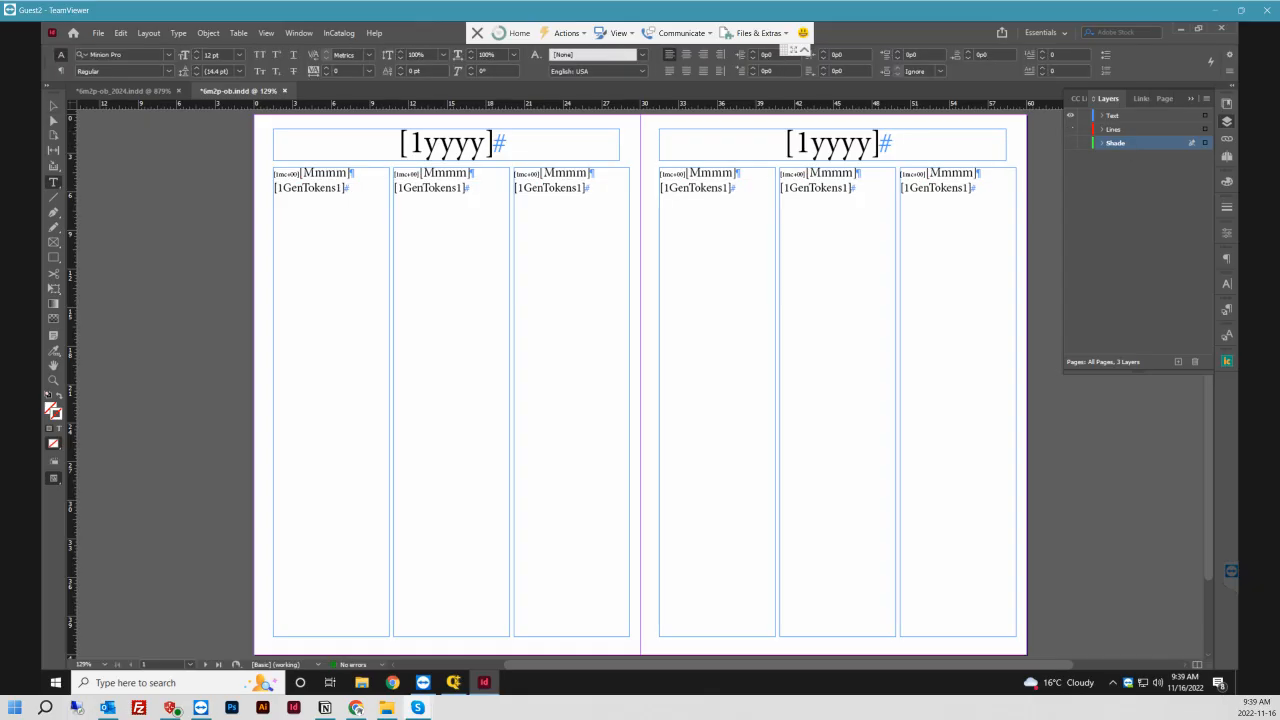
{"action": "left_click", "coordinate": [54, 381]}
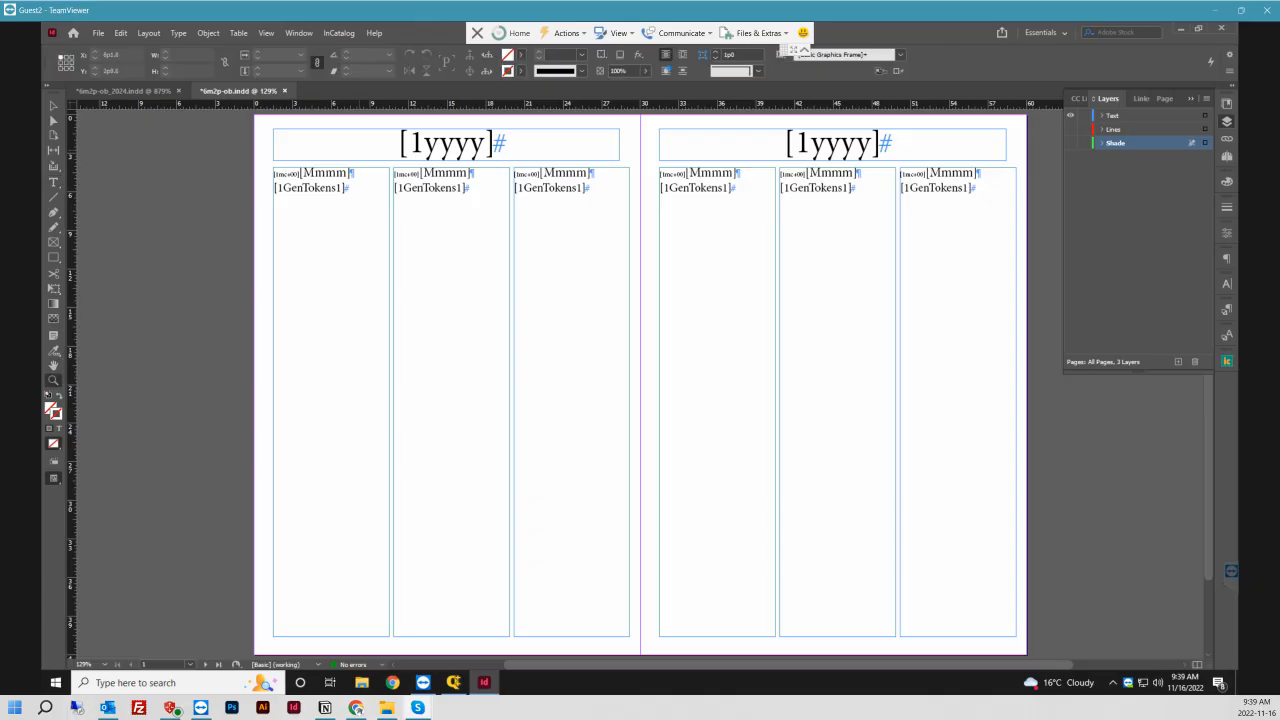
{"action": "left_click_drag", "start_coordinate": [358, 150], "coordinate": [472, 200]}
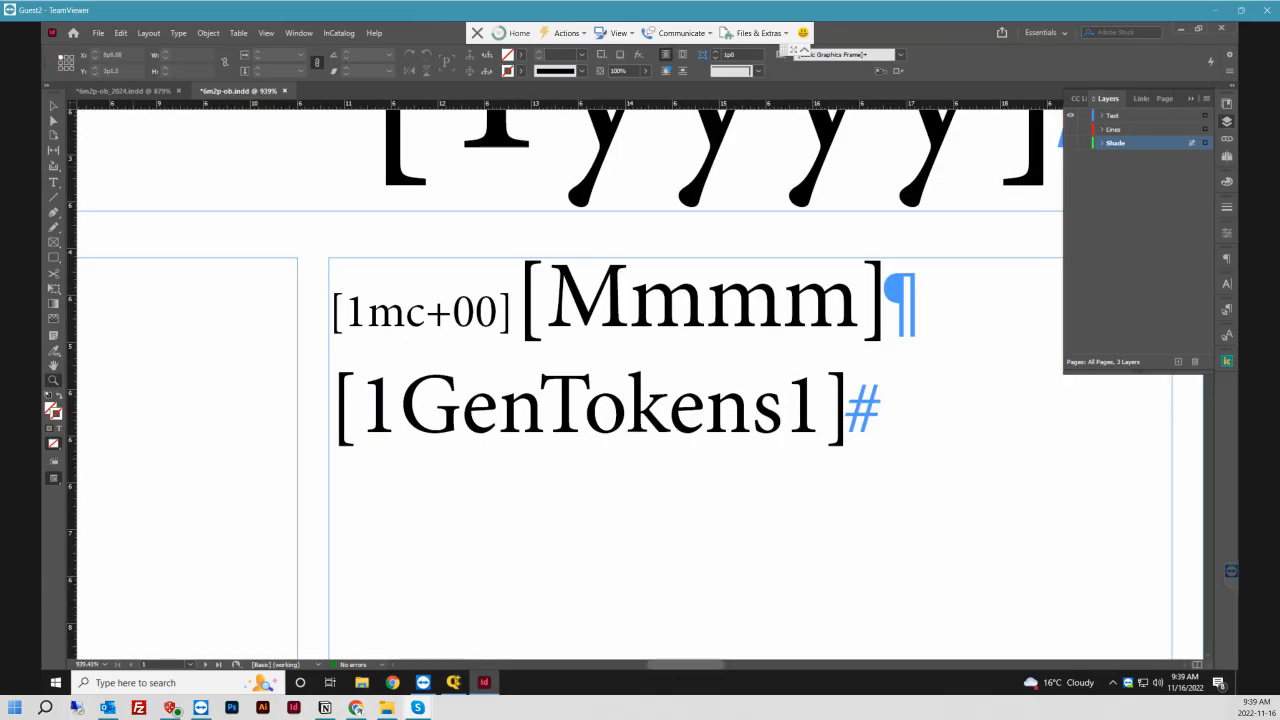
{"action": "left_click", "coordinate": [54, 182]}
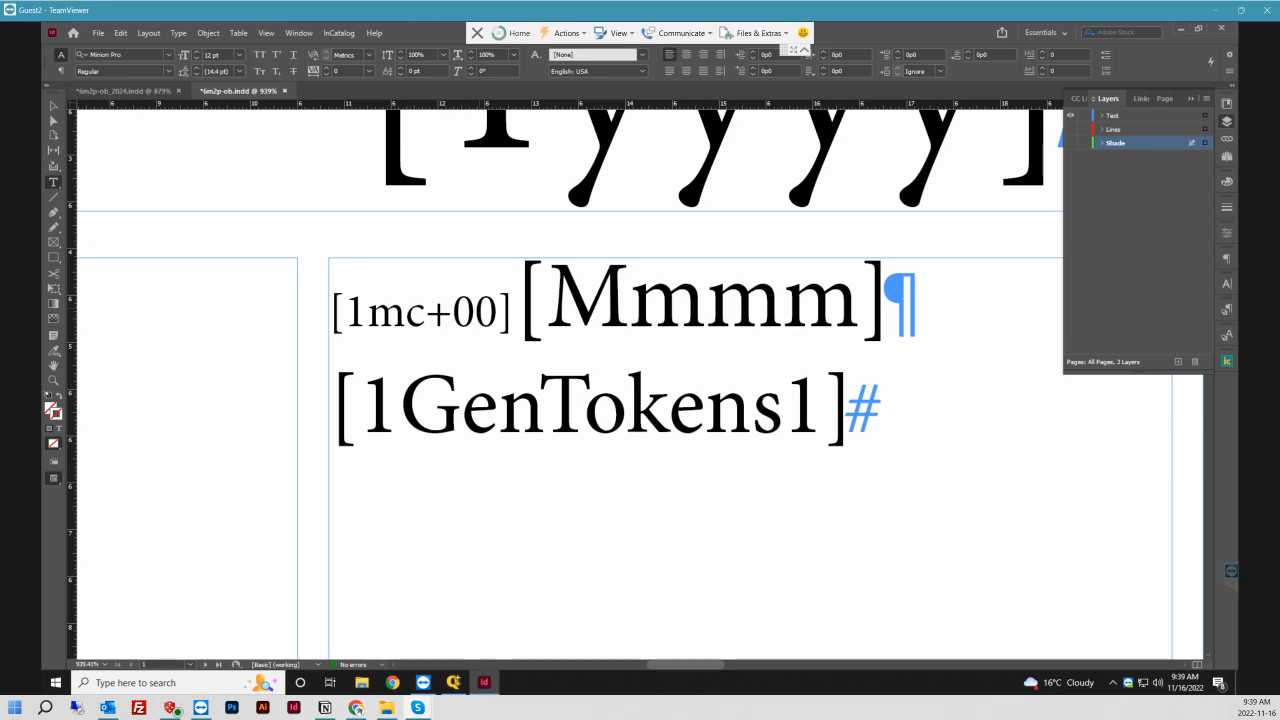
{"action": "left_click_drag", "start_coordinate": [475, 312], "coordinate": [494, 312]}
{"action": "type", "text": "1"}
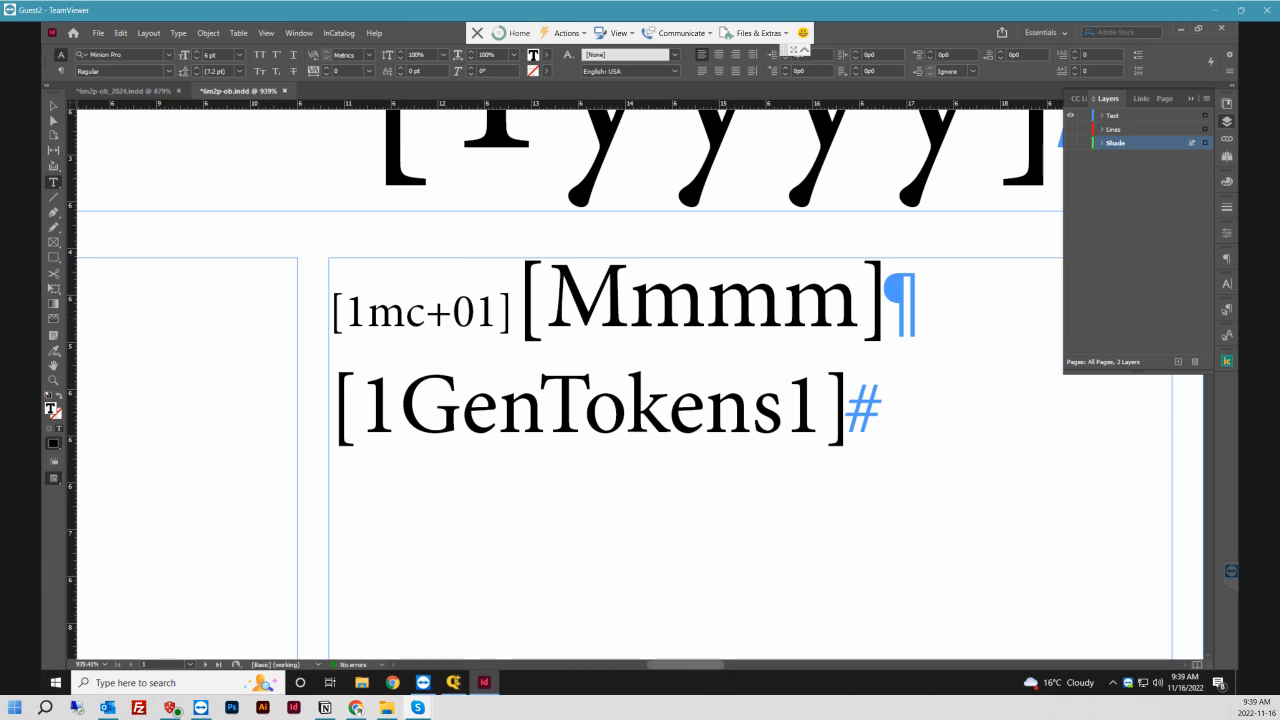
- On the Text layer, set the month token to [1mc+02] in the third column and [1mc+03] in the fourth column
{"action": "scroll", "coordinate": [570, 384], "scroll_direction": "right", "scroll_amount": 10}
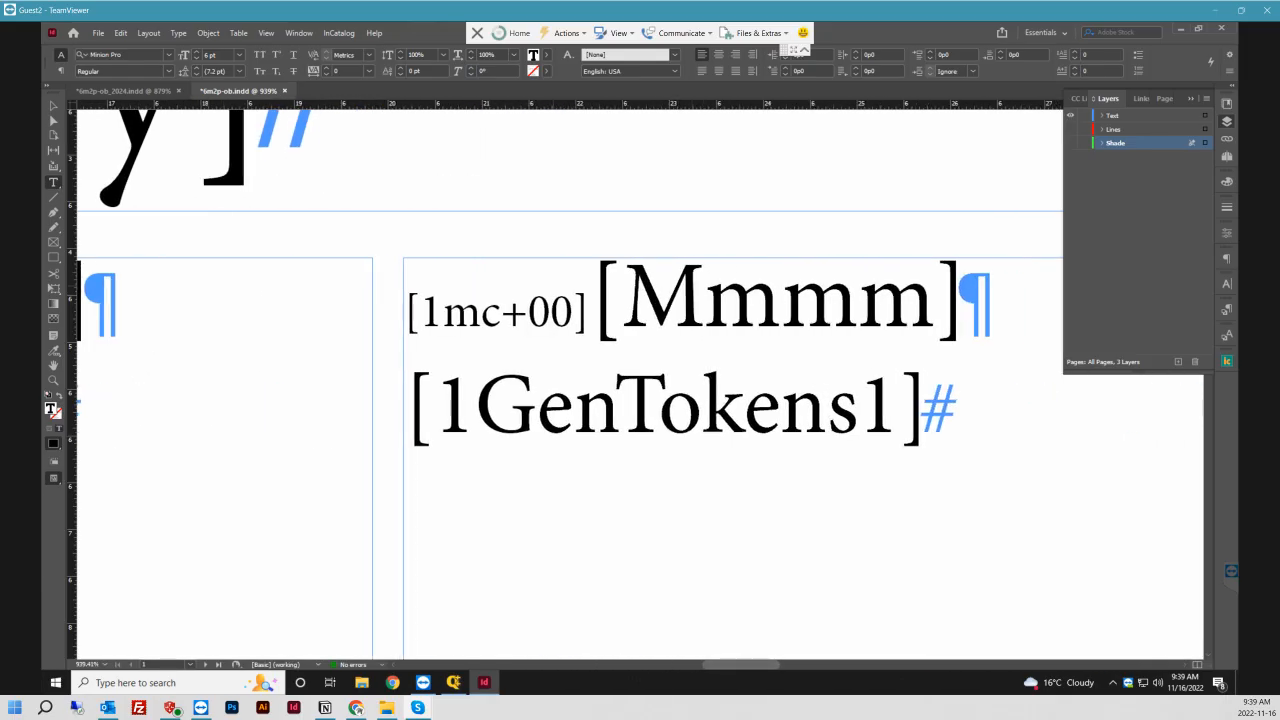
{"action": "left_click_drag", "start_coordinate": [551, 312], "coordinate": [574, 312]}
{"action": "type", "text": "2"}
{"action": "scroll", "coordinate": [640, 384], "scroll_direction": "right", "scroll_amount": 13}
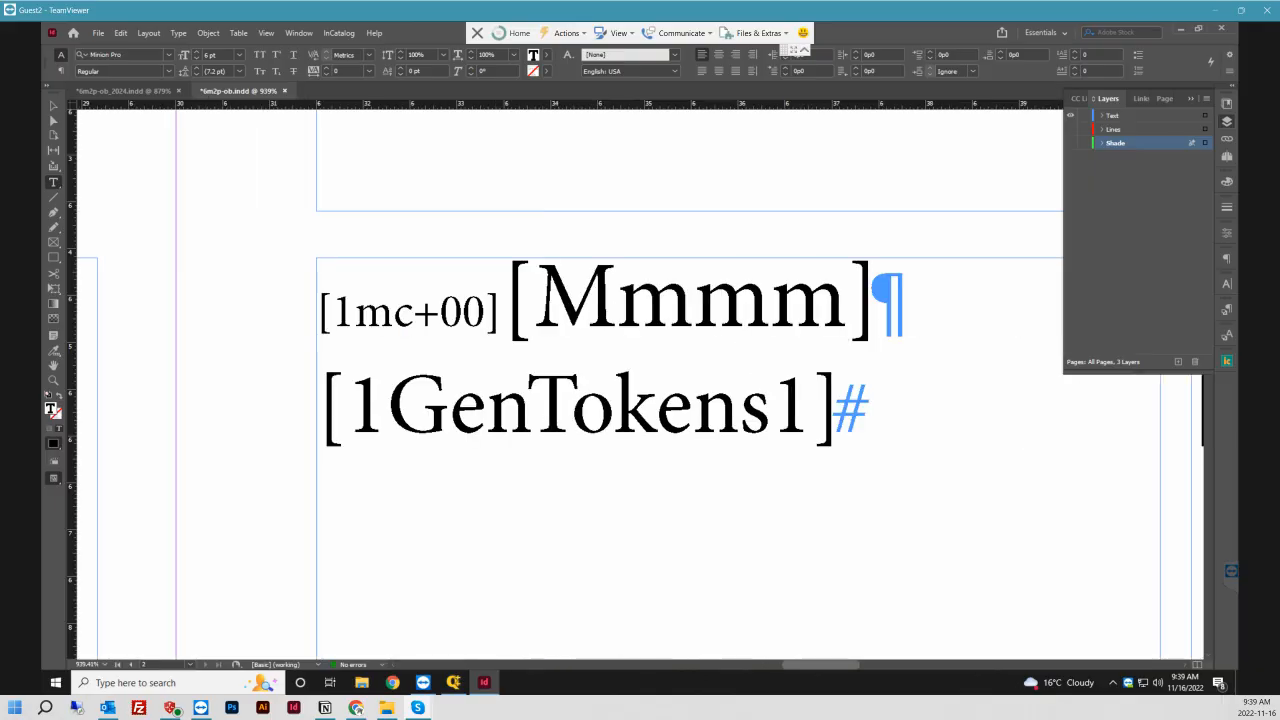
{"action": "scroll", "coordinate": [640, 384], "scroll_direction": "right", "scroll_amount": 3}
{"action": "left_click_drag", "start_coordinate": [229, 312], "coordinate": [252, 312]}
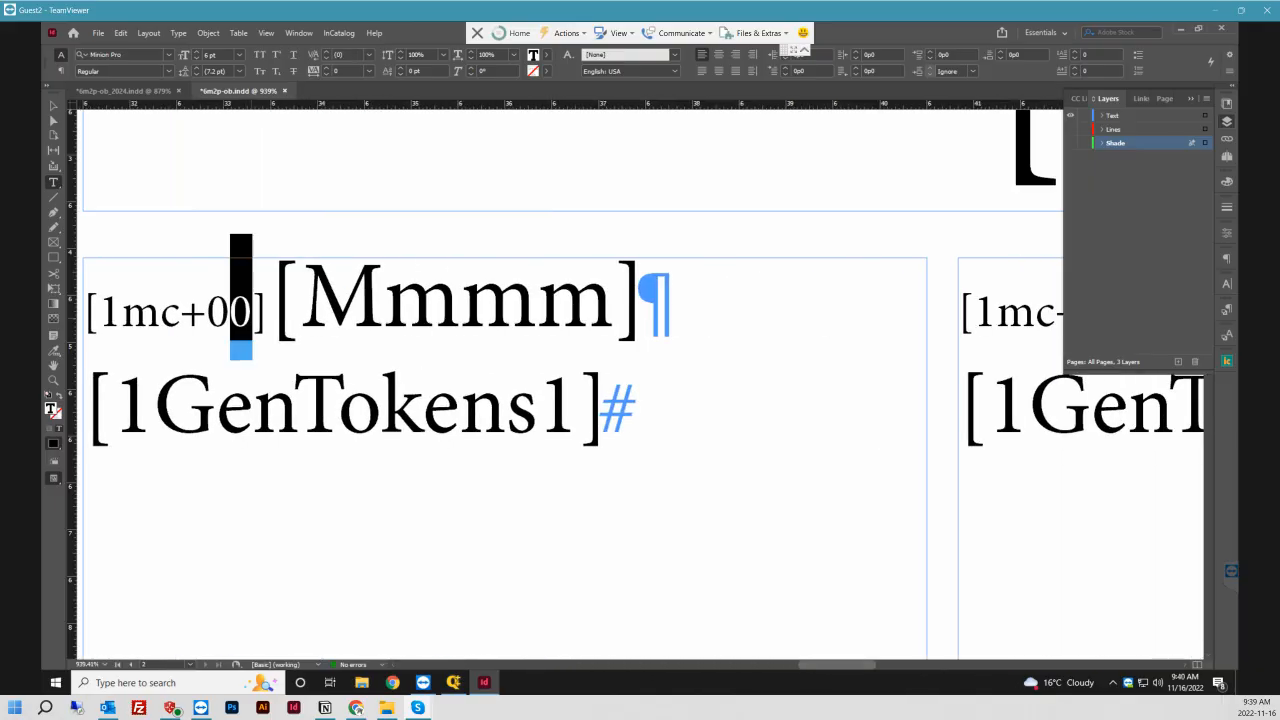
{"action": "type", "text": "3"}
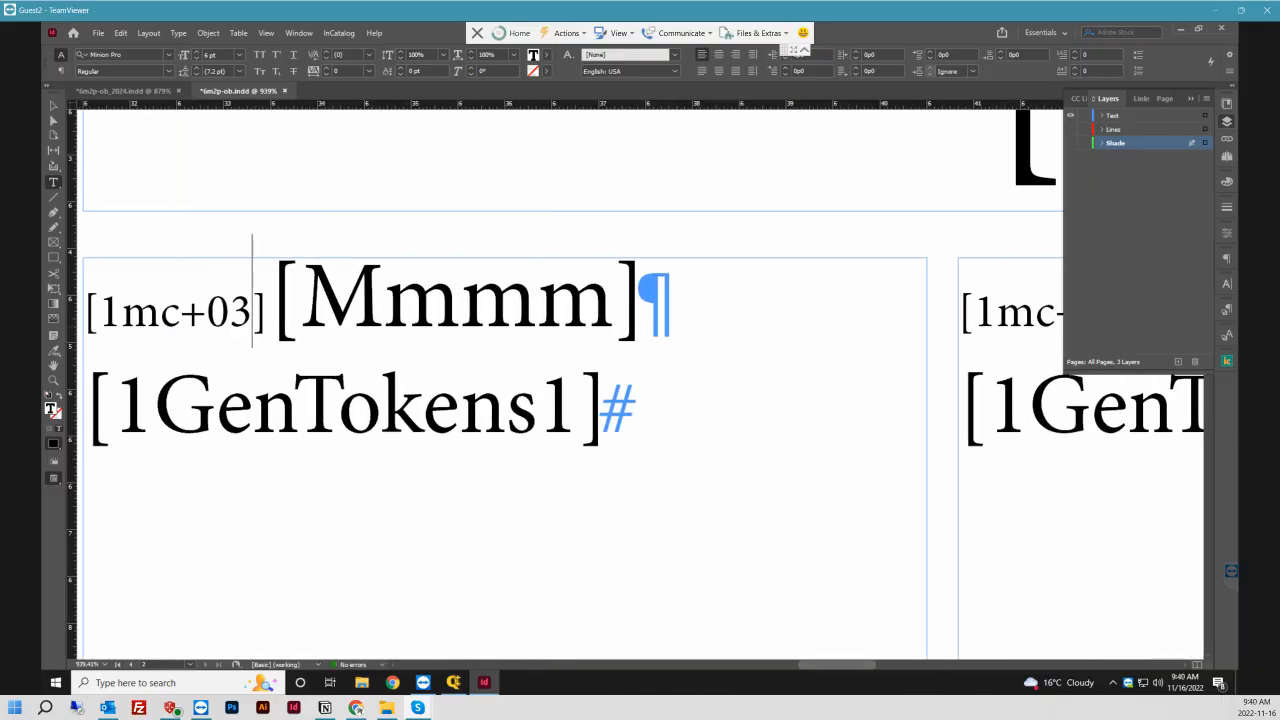
- Change the month token in the middle Text column of the second page to [1mc+04]
{"action": "scroll", "coordinate": [640, 384], "scroll_direction": "right", "scroll_amount": 7}
{"action": "scroll", "coordinate": [640, 384], "scroll_direction": "right", "scroll_amount": 1}
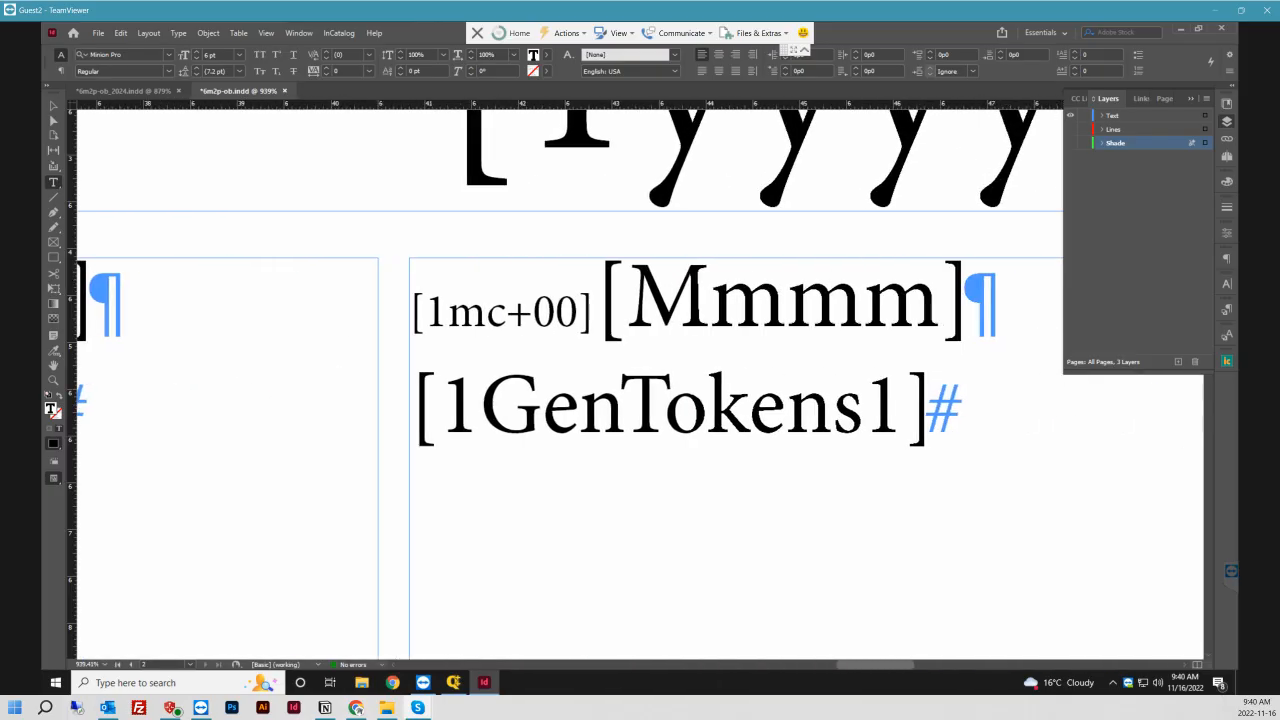
{"action": "scroll", "coordinate": [640, 384], "scroll_direction": "left", "scroll_amount": 8}
{"action": "scroll", "coordinate": [640, 384], "scroll_direction": "right", "scroll_amount": 4}
{"action": "scroll", "coordinate": [640, 384], "scroll_direction": "right", "scroll_amount": 8}
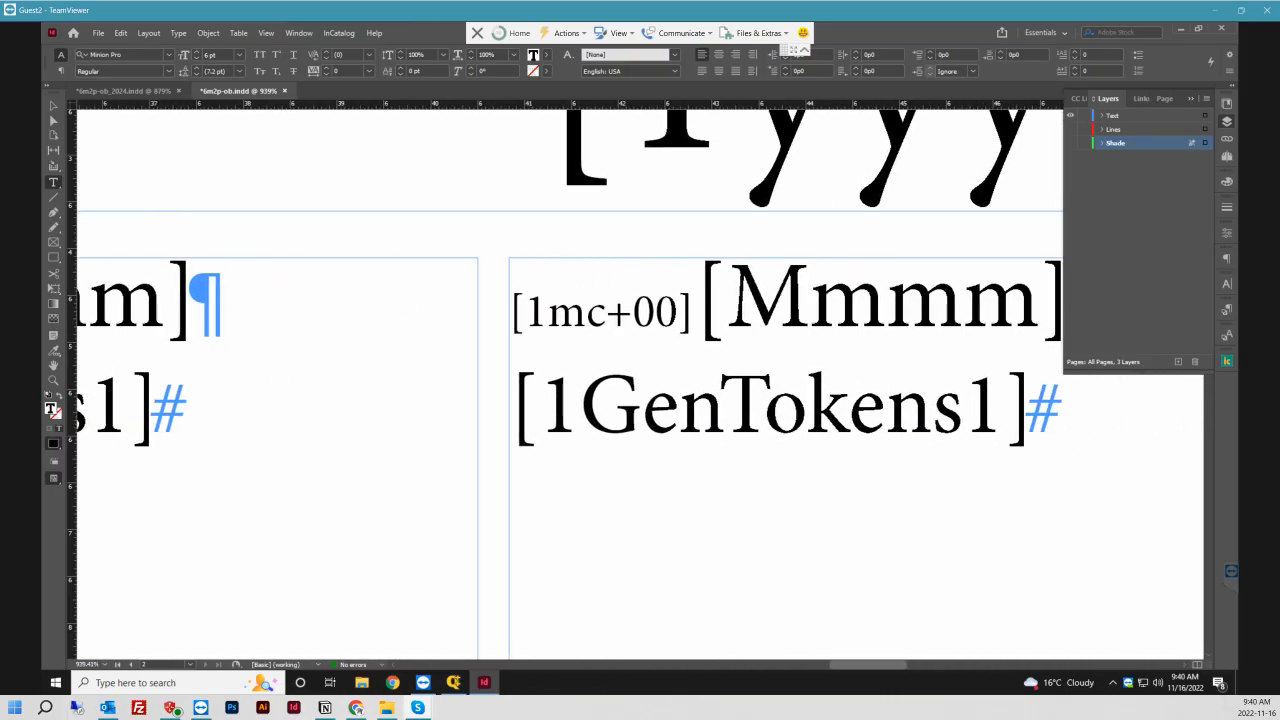
{"action": "scroll", "coordinate": [640, 384], "scroll_direction": "right", "scroll_amount": 1}
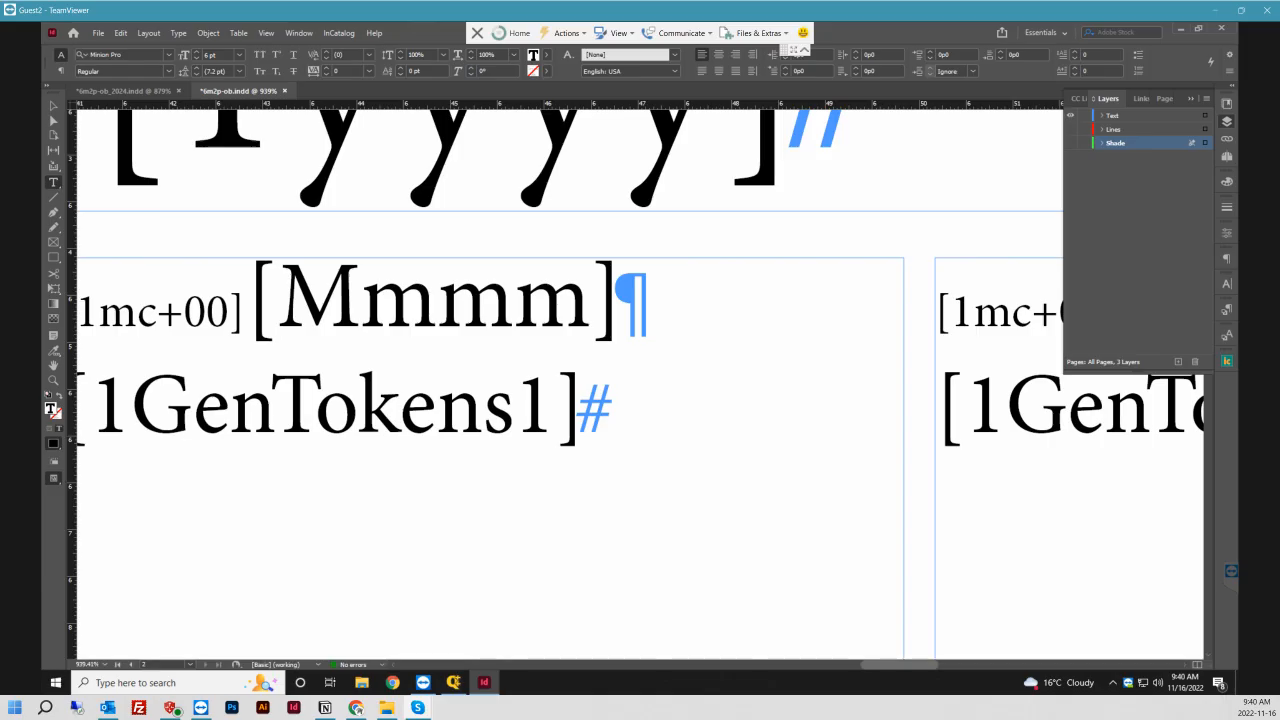
{"action": "key", "text": "shift+Right"}
{"action": "type", "text": "4"}
- Change the month token in the last Text column of the second page to [1mc+05]
{"action": "scroll", "coordinate": [640, 384], "scroll_direction": "right", "scroll_amount": 2}
{"action": "scroll", "coordinate": [640, 384], "scroll_direction": "right", "scroll_amount": 1}
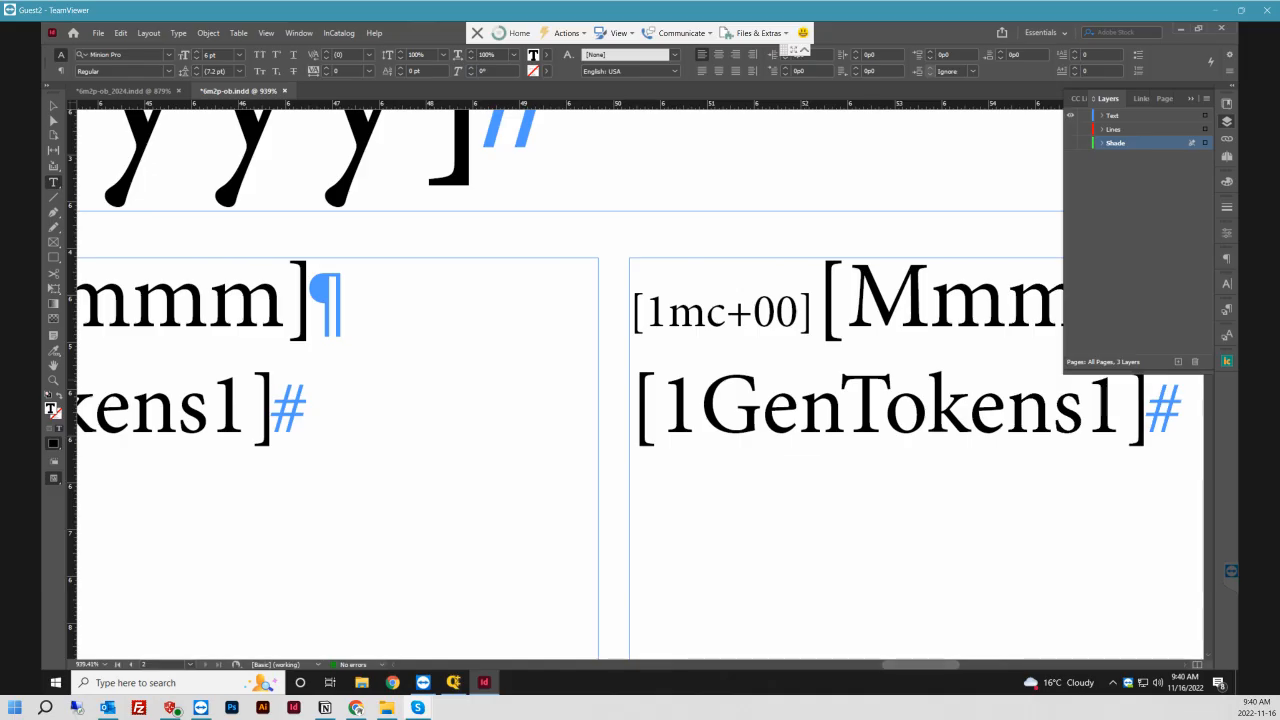
{"action": "left_click", "coordinate": [776, 312]}
{"action": "key", "text": "shift+Right"}
{"action": "type", "text": "5"}
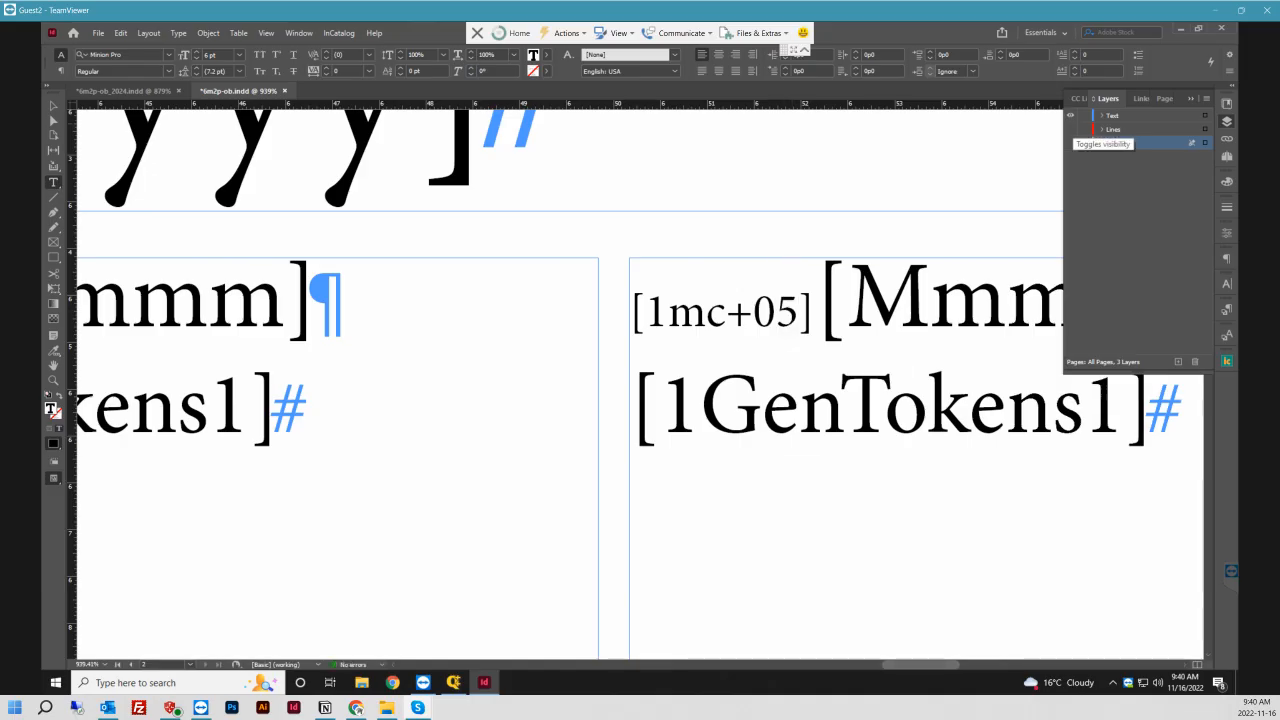
- Show only the Lines layer and change the month token in the second page's last column to [1mc+05]
{"action": "left_click", "coordinate": [1071, 142], "text": "alt"}
{"action": "left_click", "coordinate": [1070, 129]}
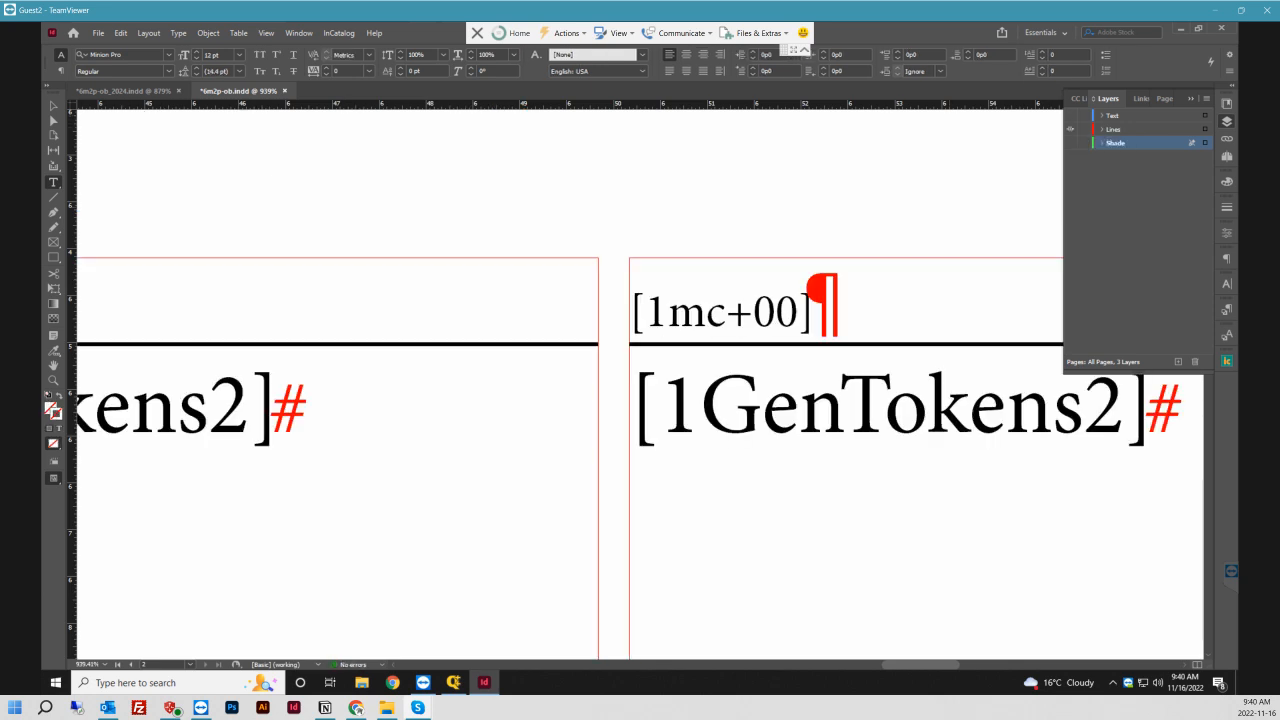
{"action": "left_click_drag", "start_coordinate": [776, 312], "coordinate": [793, 312]}
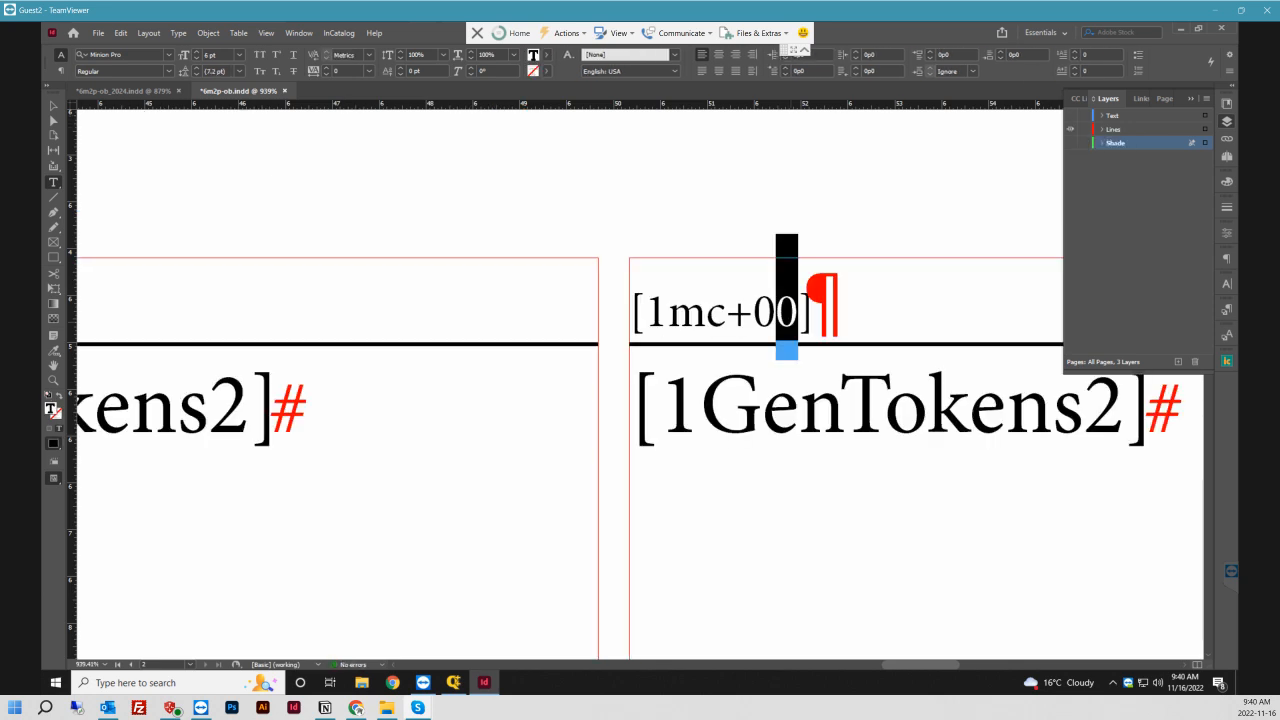
{"action": "type", "text": "5"}
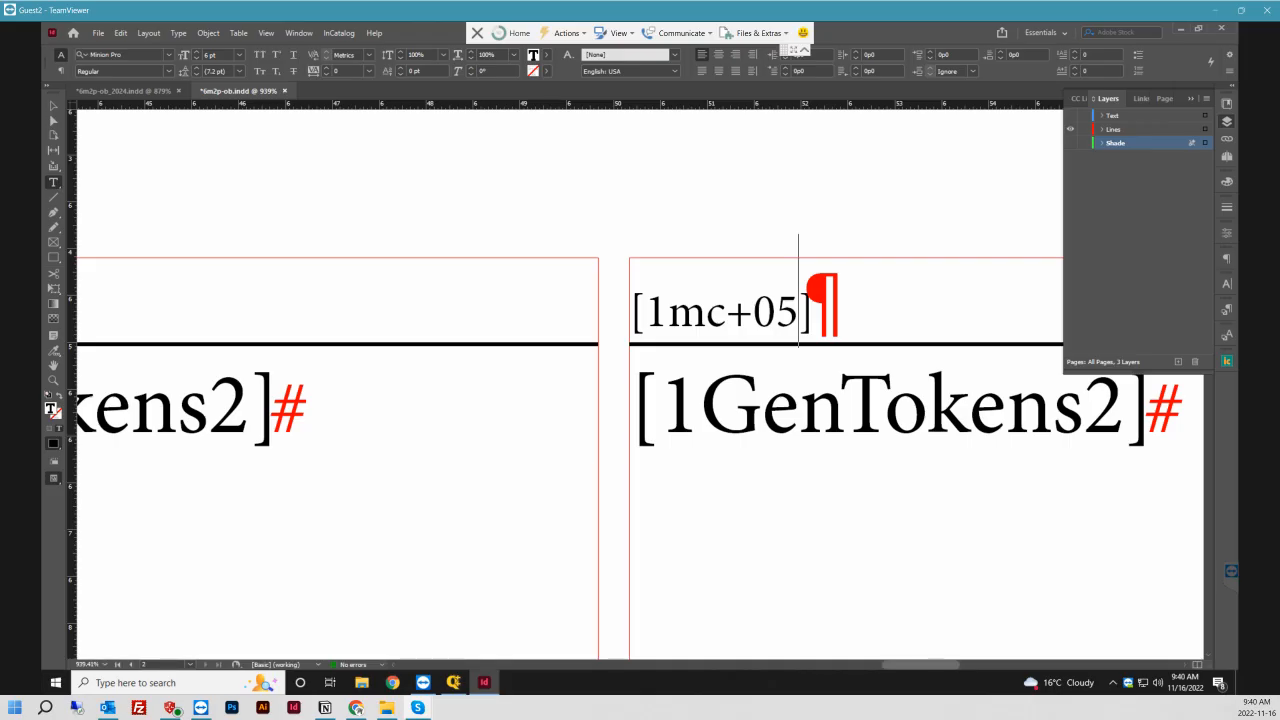
- Change the month token in the middle Lines column of the second page to [1mc+04]
{"action": "scroll", "coordinate": [640, 380], "scroll_direction": "left", "scroll_amount": 15}
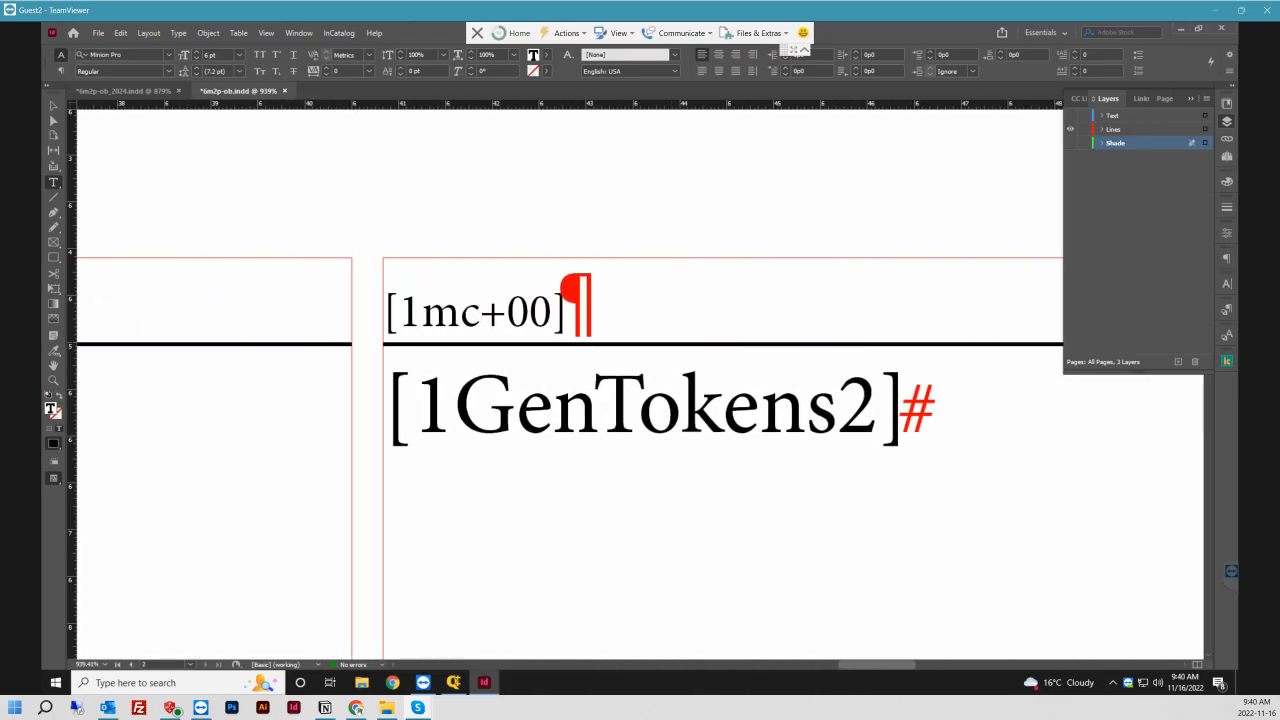
{"action": "left_click_drag", "start_coordinate": [530, 312], "coordinate": [552, 312]}
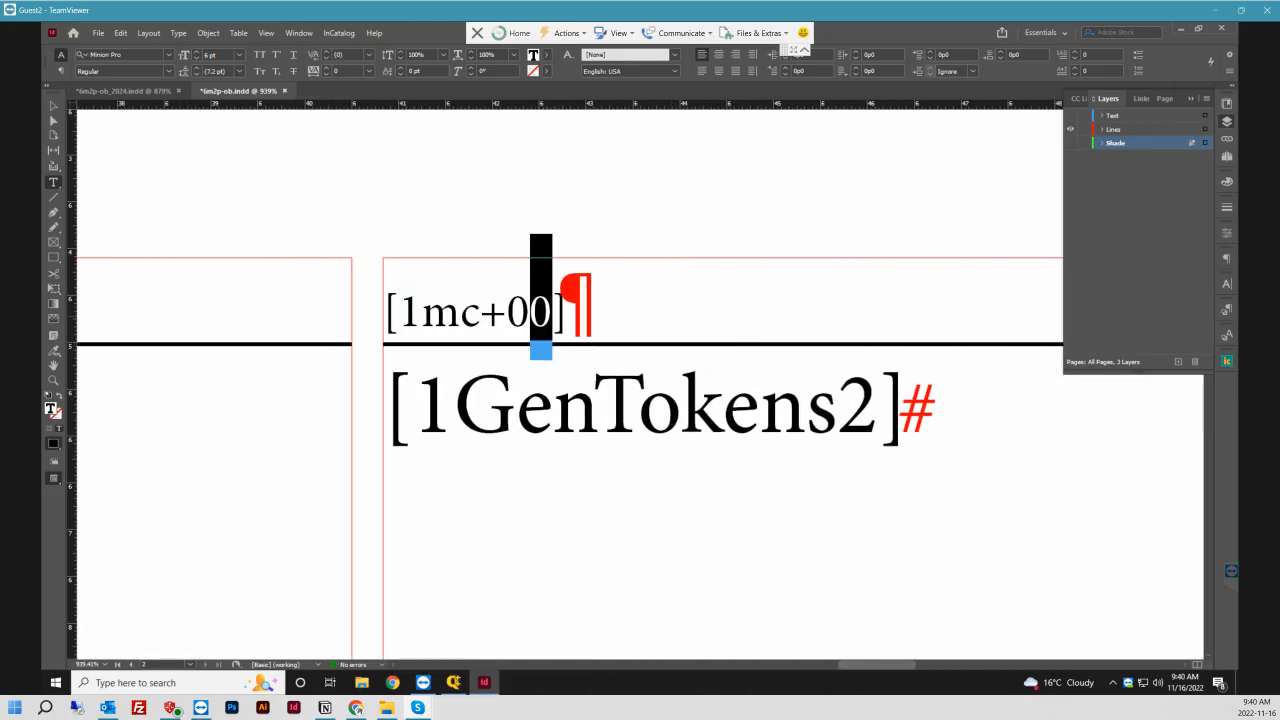
{"action": "type", "text": "5"}
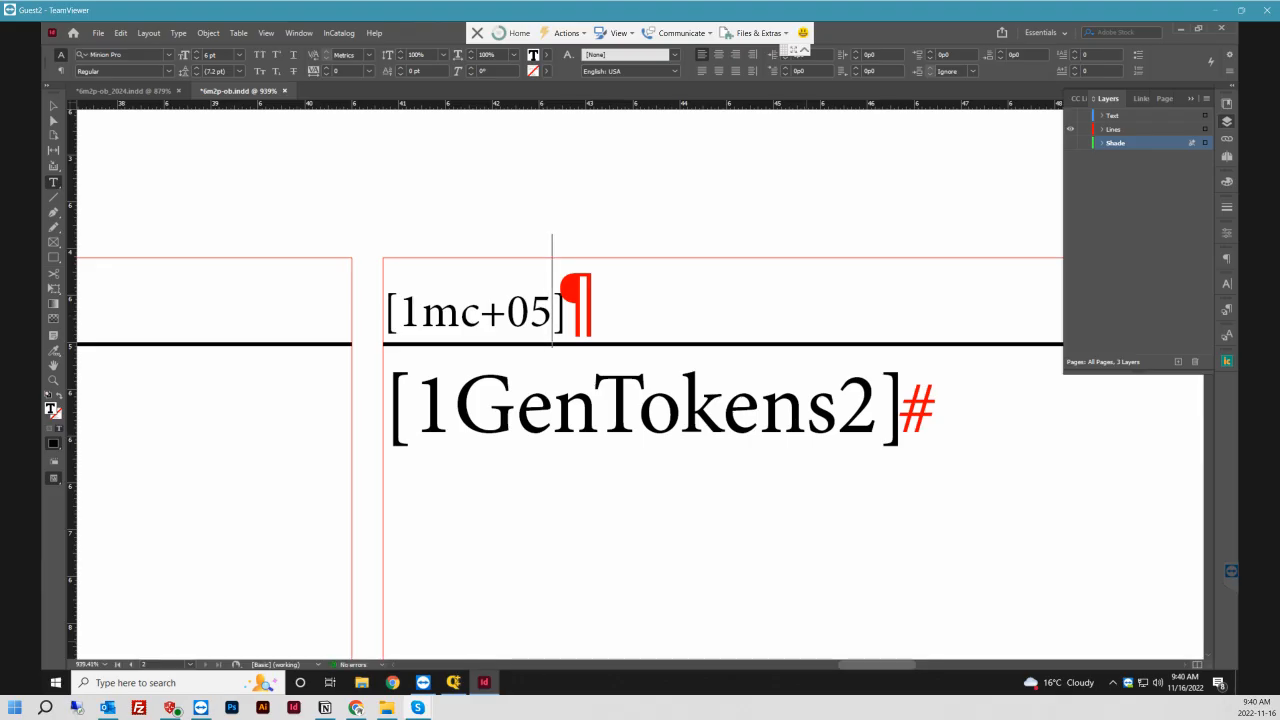
{"action": "scroll", "coordinate": [570, 380], "scroll_direction": "left", "scroll_amount": 2}
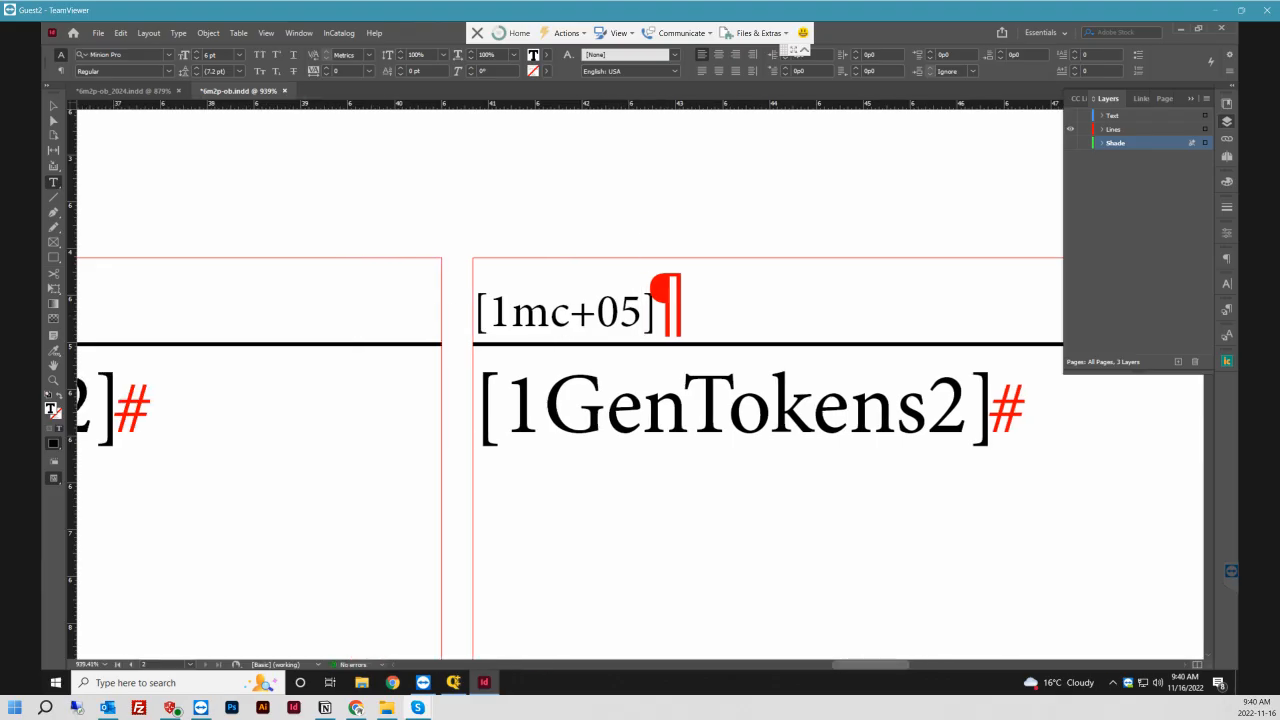
{"action": "key", "text": "BackSpace"}
{"action": "type", "text": "4"}
- Change the month token in the first Lines column of the second page to [1mc+03]
{"action": "scroll", "coordinate": [570, 380], "scroll_direction": "left", "scroll_amount": 5}
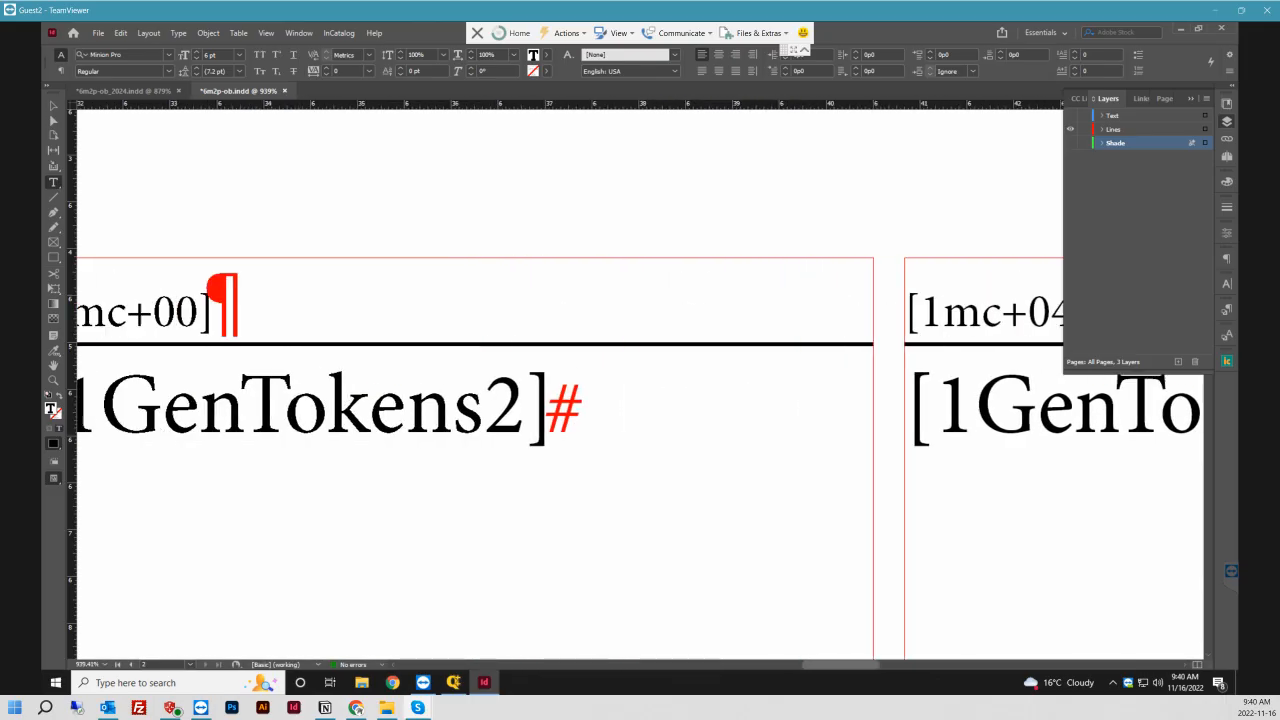
{"action": "scroll", "coordinate": [570, 380], "scroll_direction": "left", "scroll_amount": 3}
{"action": "left_click_drag", "start_coordinate": [418, 252], "coordinate": [442, 251]}
{"action": "type", "text": "3"}
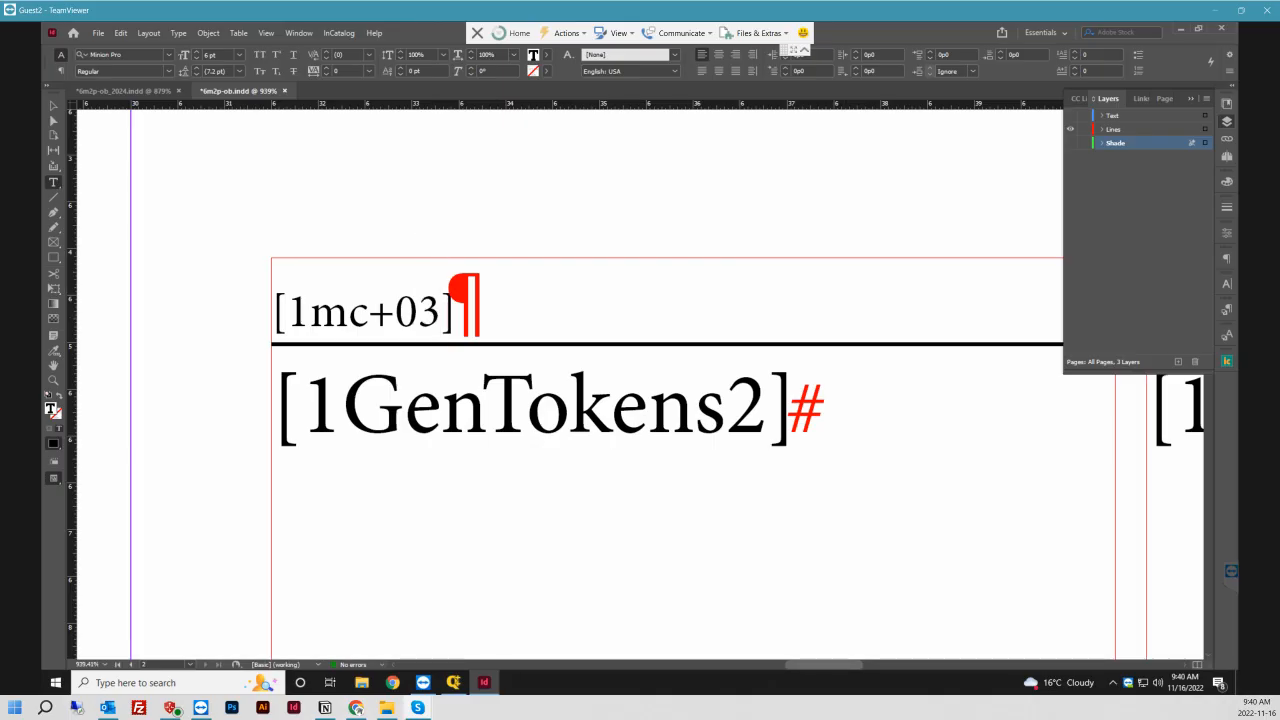
- Change the month token in the last Lines column of the first page to [1mc+02]
{"action": "scroll", "coordinate": [640, 380], "scroll_direction": "left", "scroll_amount": 7}
{"action": "scroll", "coordinate": [640, 380], "scroll_direction": "left", "scroll_amount": 6}
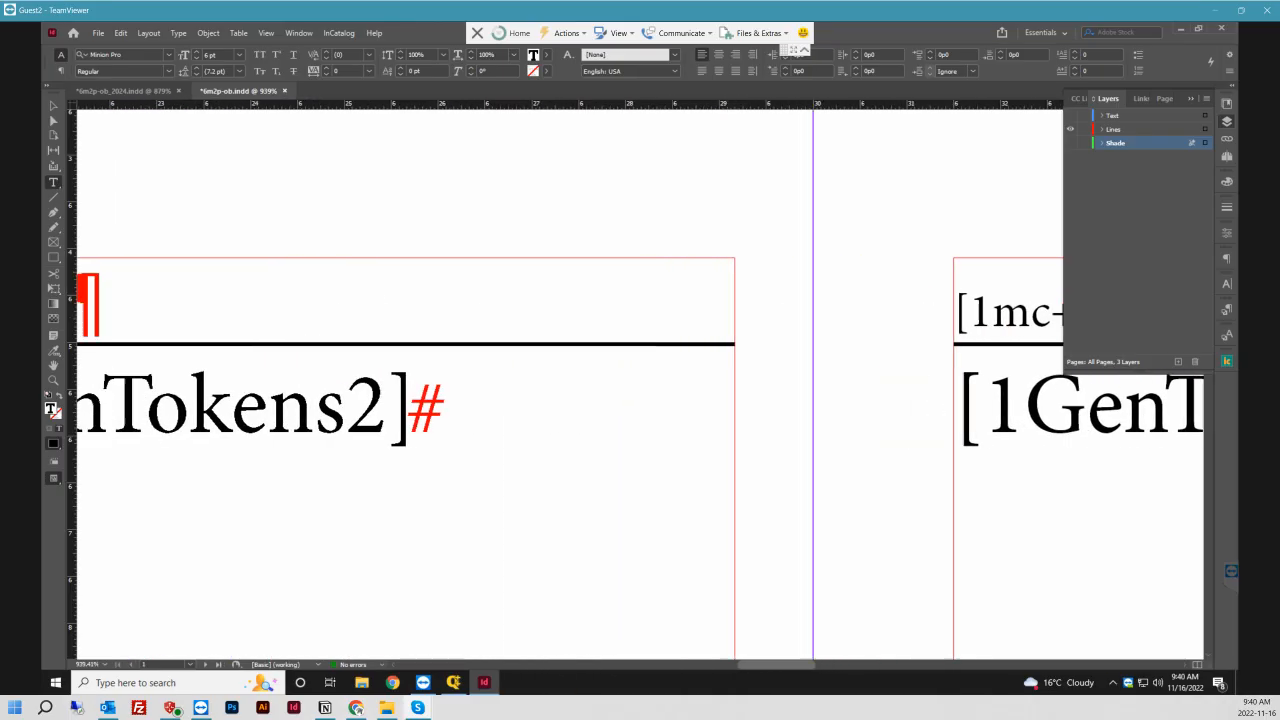
{"action": "scroll", "coordinate": [640, 380], "scroll_direction": "left", "scroll_amount": 1}
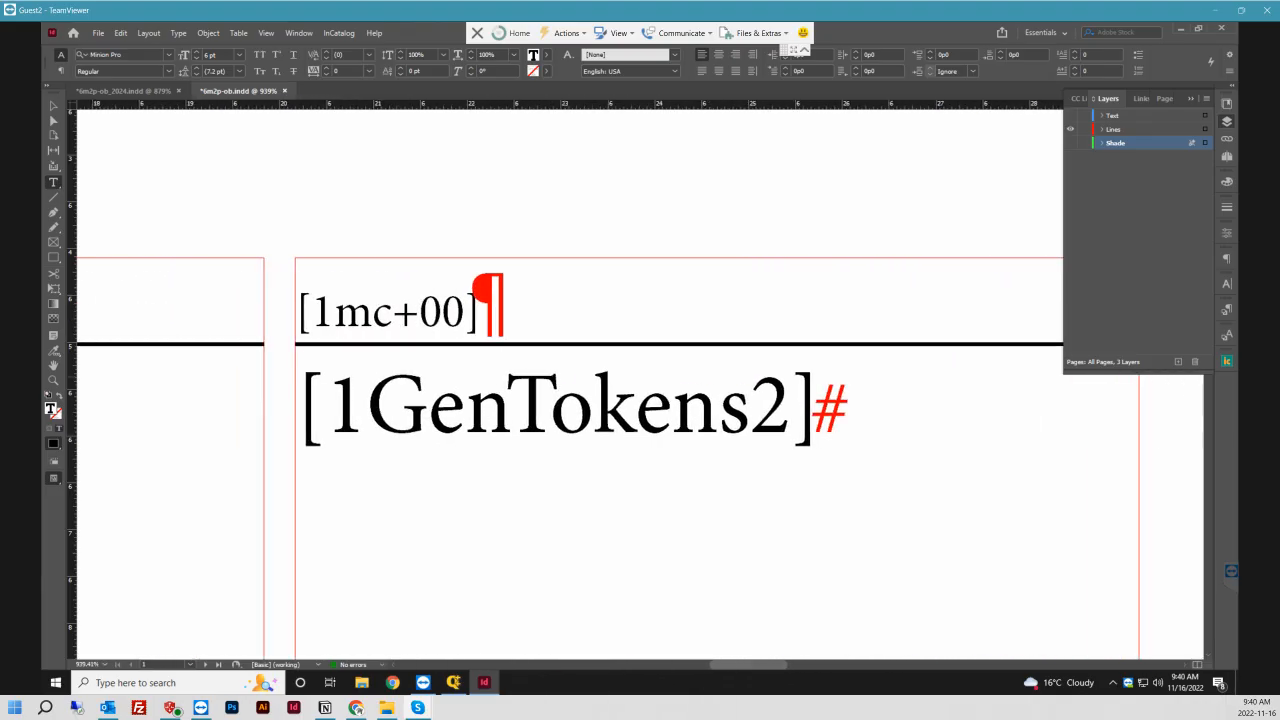
{"action": "left_click_drag", "start_coordinate": [442, 290], "coordinate": [465, 290]}
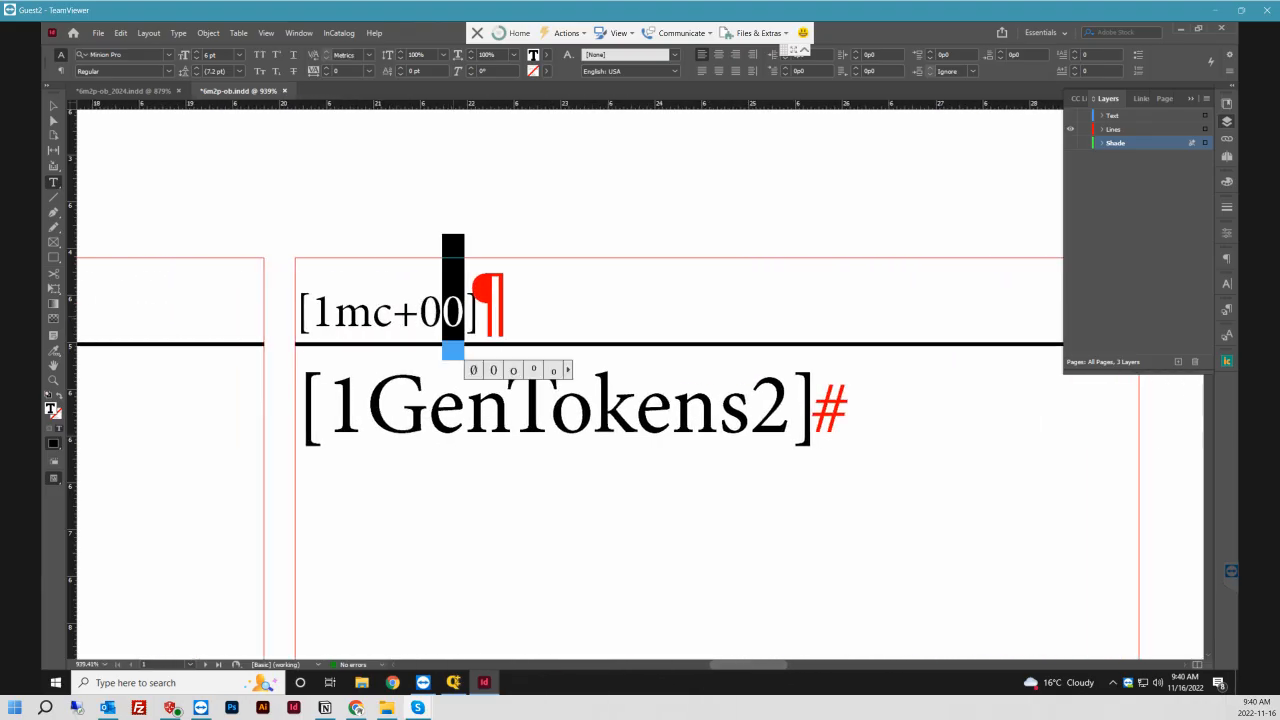
{"action": "type", "text": "2"}
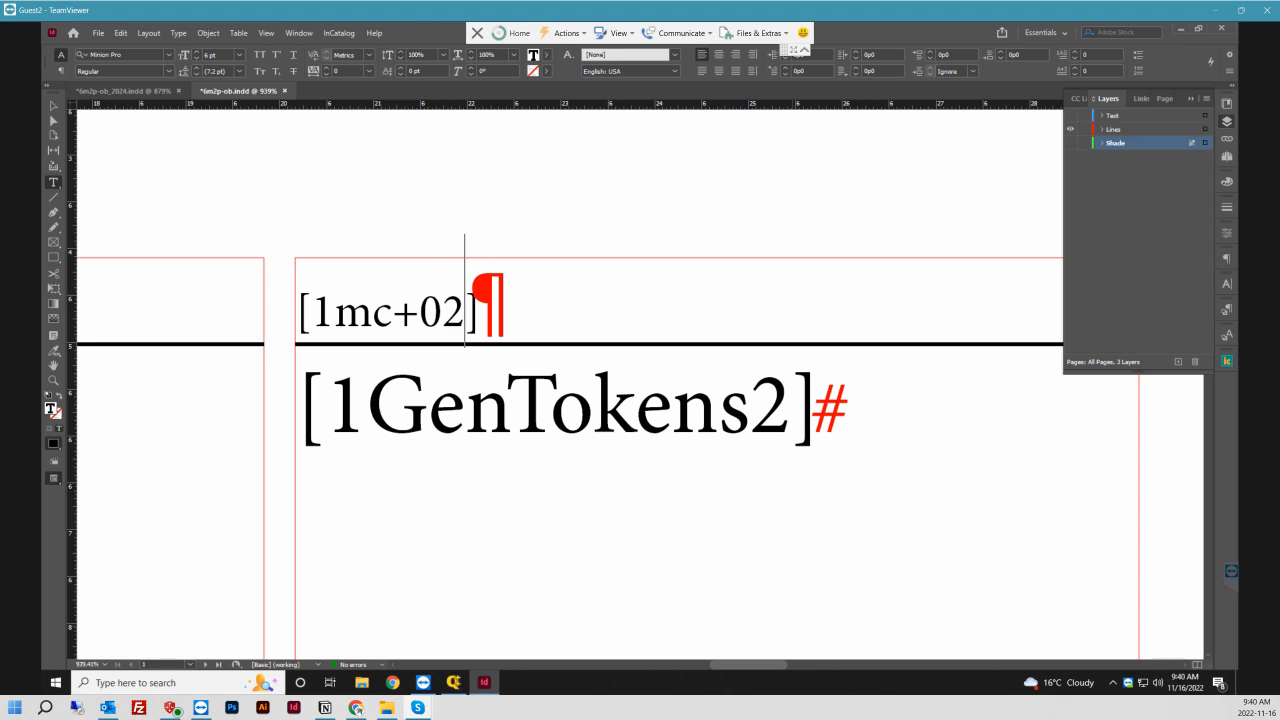
- Change the month token in the middle Lines column of the first page to [1mc+01]
{"action": "scroll", "coordinate": [640, 380], "scroll_direction": "left", "scroll_amount": 2}
{"action": "scroll", "coordinate": [640, 380], "scroll_direction": "left", "scroll_amount": 7}
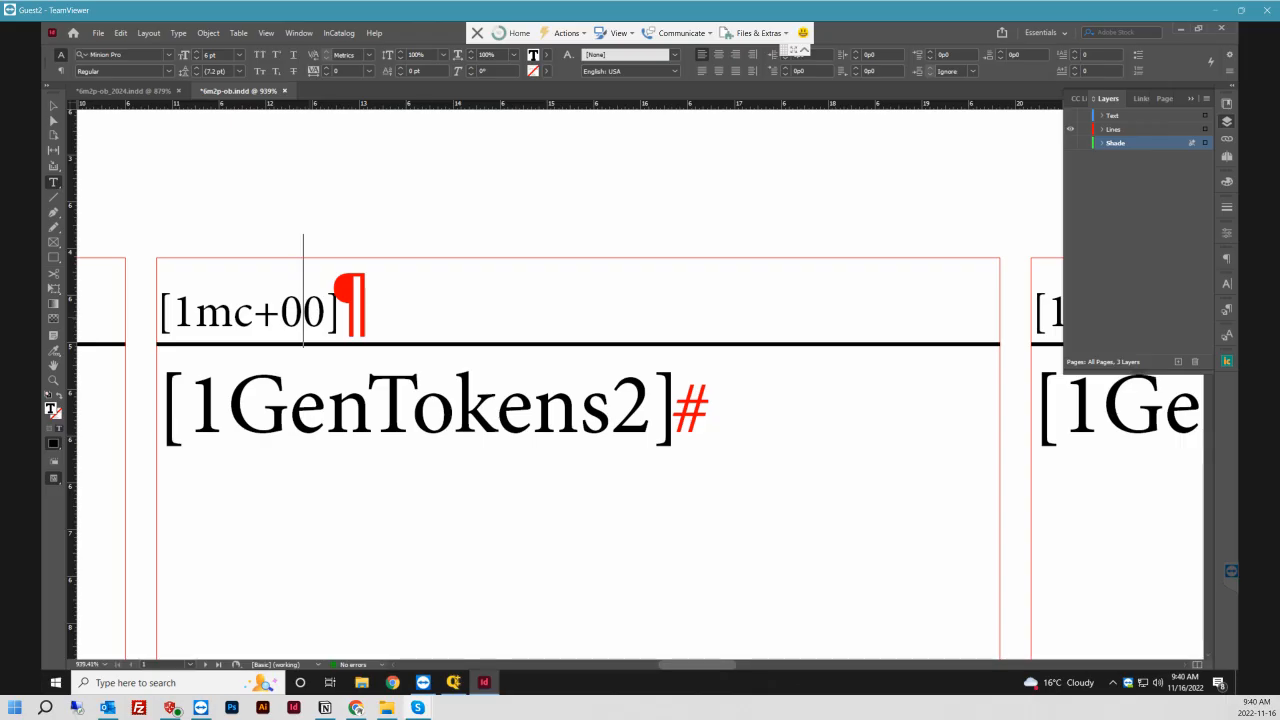
{"action": "left_click_drag", "start_coordinate": [303, 300], "coordinate": [325, 300]}
{"action": "type", "text": "1"}
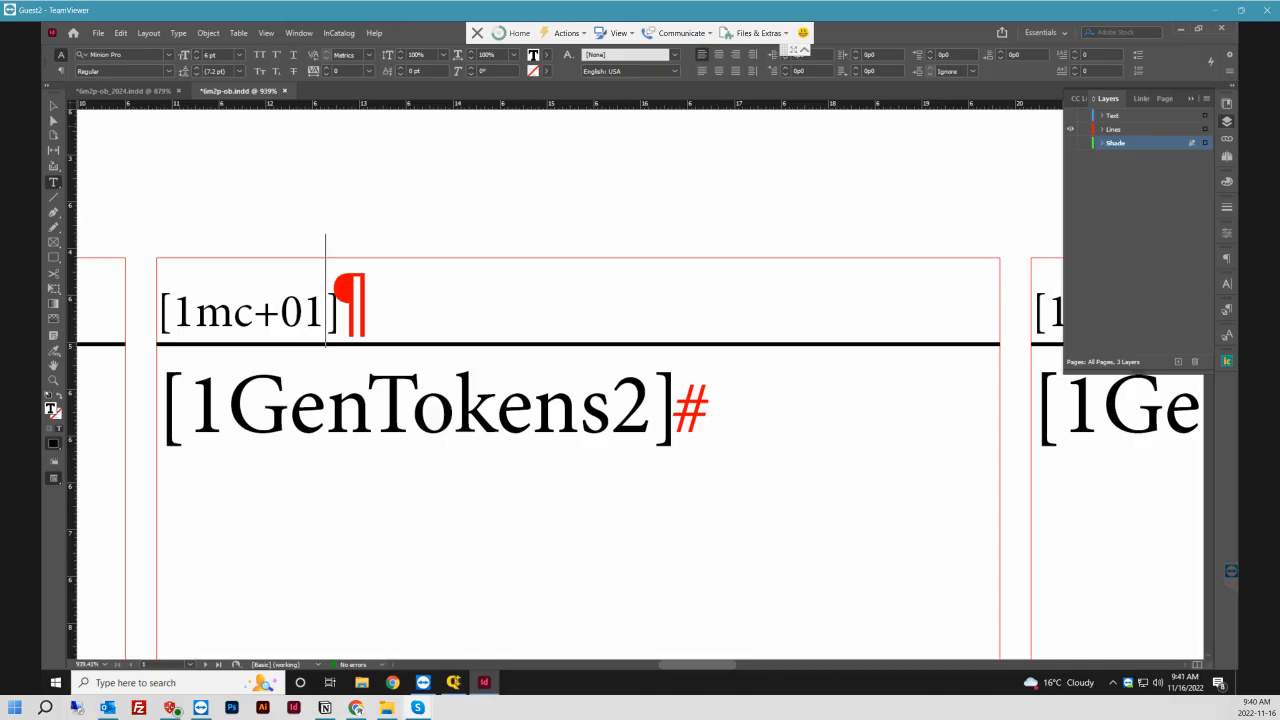
- Show only the Shade layer and change the month token in the first page's middle column to [1mc+01]
{"action": "left_click", "coordinate": [1070, 129]}
{"action": "left_click", "coordinate": [1070, 143]}
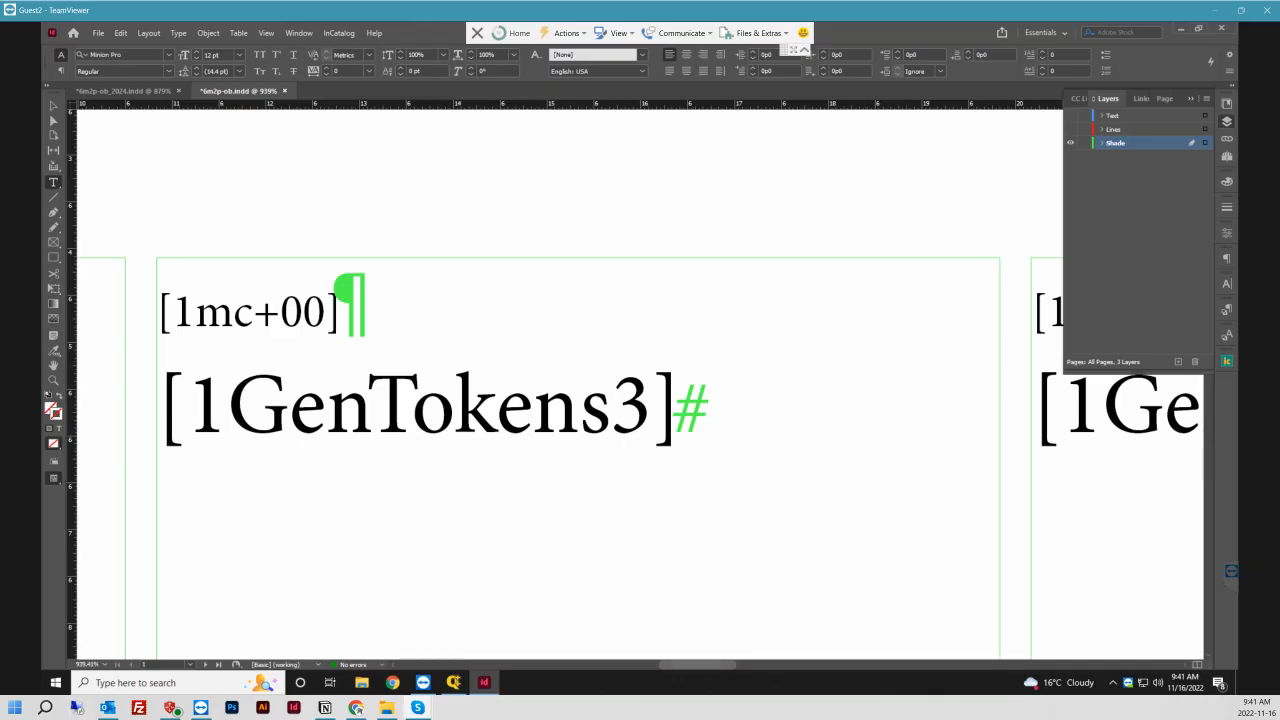
{"action": "mouse_move", "coordinate": [697, 664]}
{"action": "left_mouse_down"}
{"action": "mouse_move", "coordinate": [617, 664]}
{"action": "mouse_move", "coordinate": [692, 664]}
{"action": "left_mouse_up"}
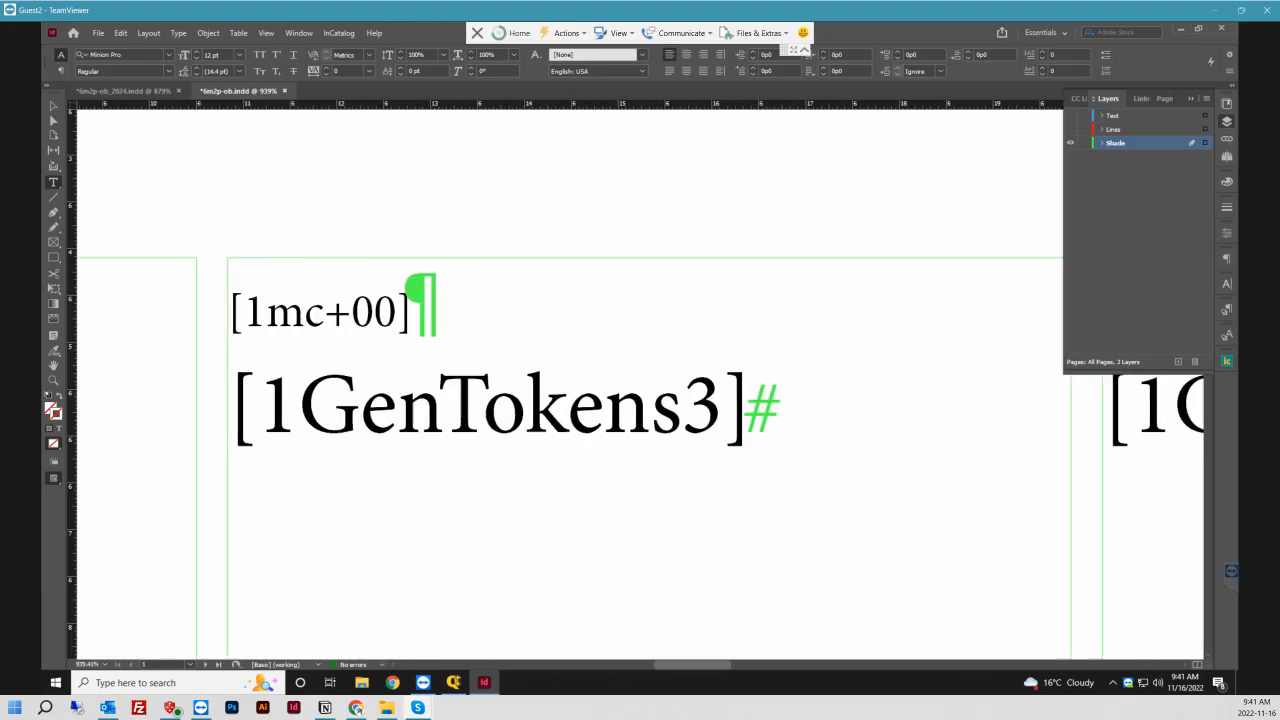
{"action": "left_click", "coordinate": [397, 313]}
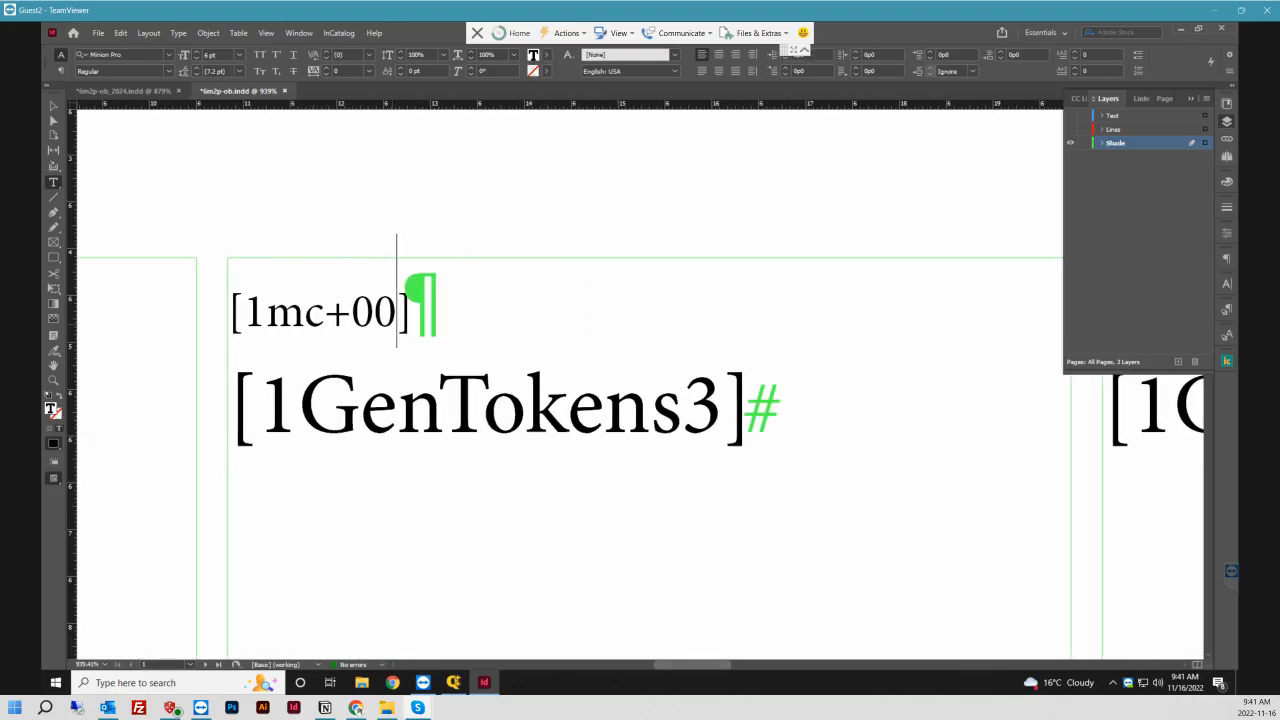
{"action": "key", "text": "shift+Left"}
{"action": "type", "text": "1"}
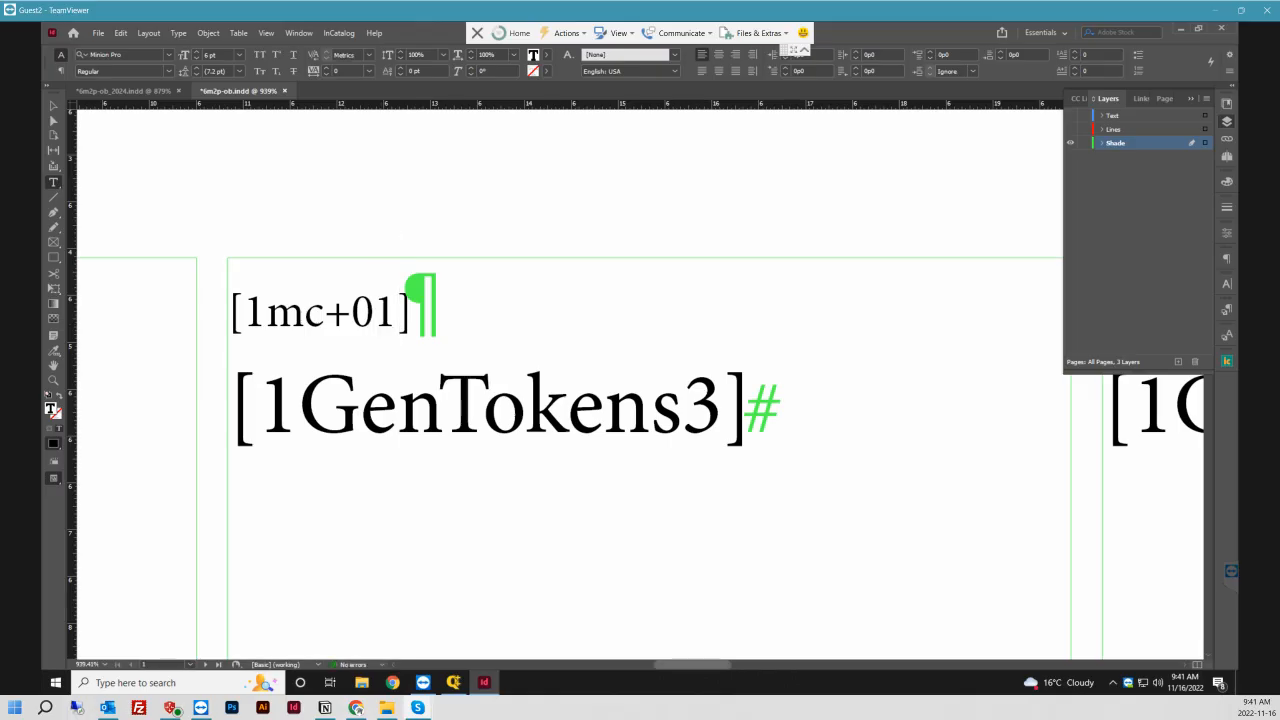
- Change the month token in the last Shade column of the first page to [1mc+02]
{"action": "scroll", "coordinate": [640, 384], "scroll_direction": "right", "scroll_amount": 4}
{"action": "scroll", "coordinate": [640, 384], "scroll_direction": "right", "scroll_amount": 3}
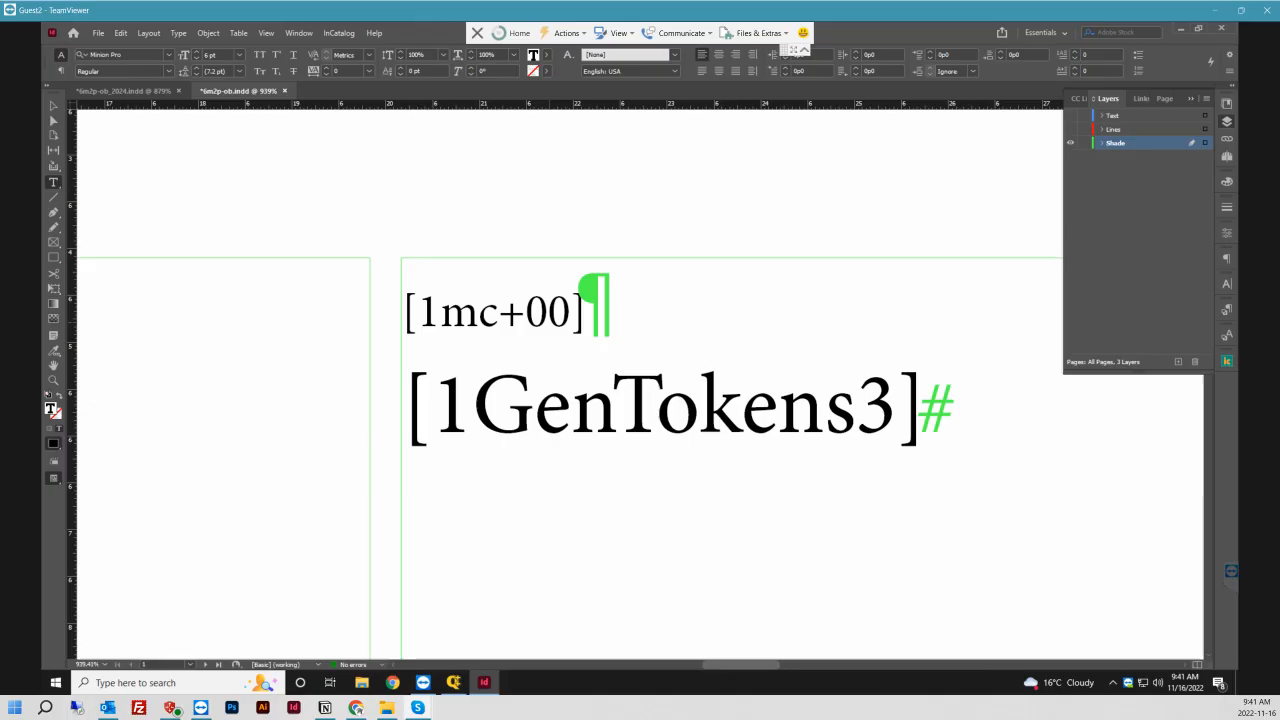
{"action": "left_click", "coordinate": [549, 313]}
{"action": "left_click_drag", "start_coordinate": [548, 290], "coordinate": [572, 290]}
{"action": "type", "text": "2"}
- Change the month token in the first Shade column of the second page to [1mc+03]
{"action": "scroll", "coordinate": [640, 384], "scroll_direction": "right", "scroll_amount": 3}
{"action": "scroll", "coordinate": [640, 384], "scroll_direction": "right", "scroll_amount": 10}
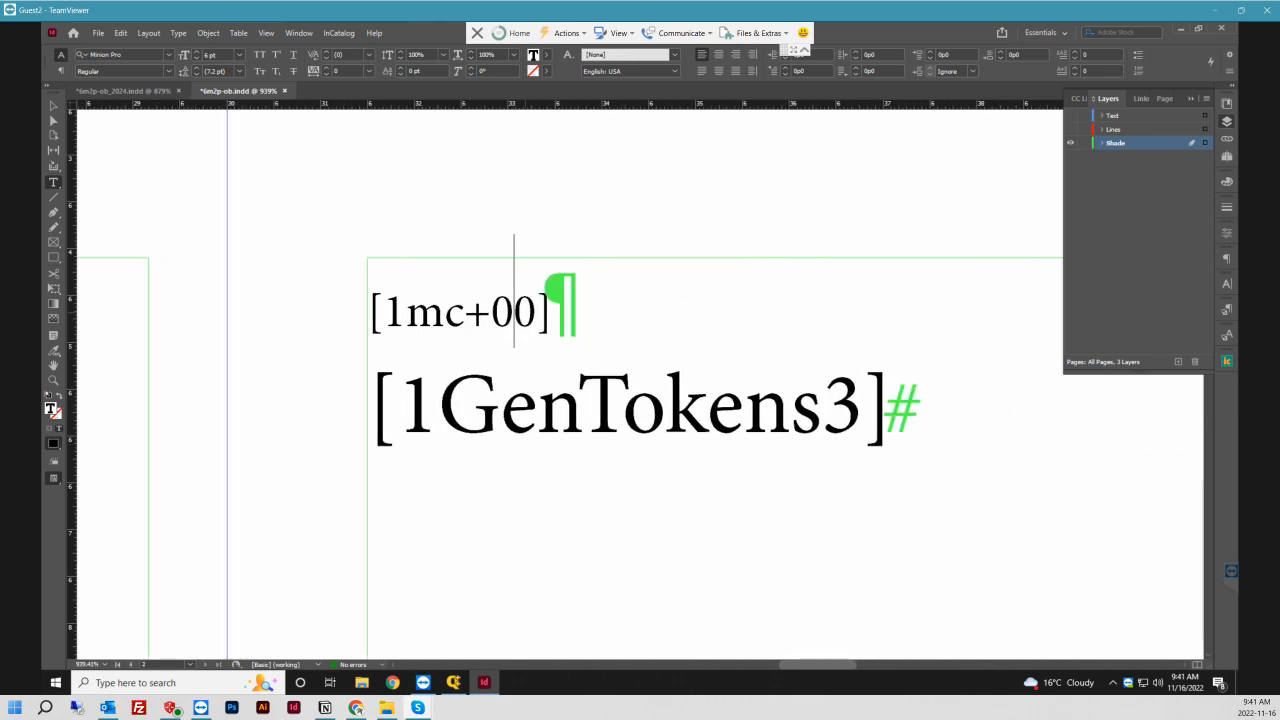
{"action": "left_click_drag", "start_coordinate": [514, 300], "coordinate": [538, 300]}
{"action": "type", "text": "3"}
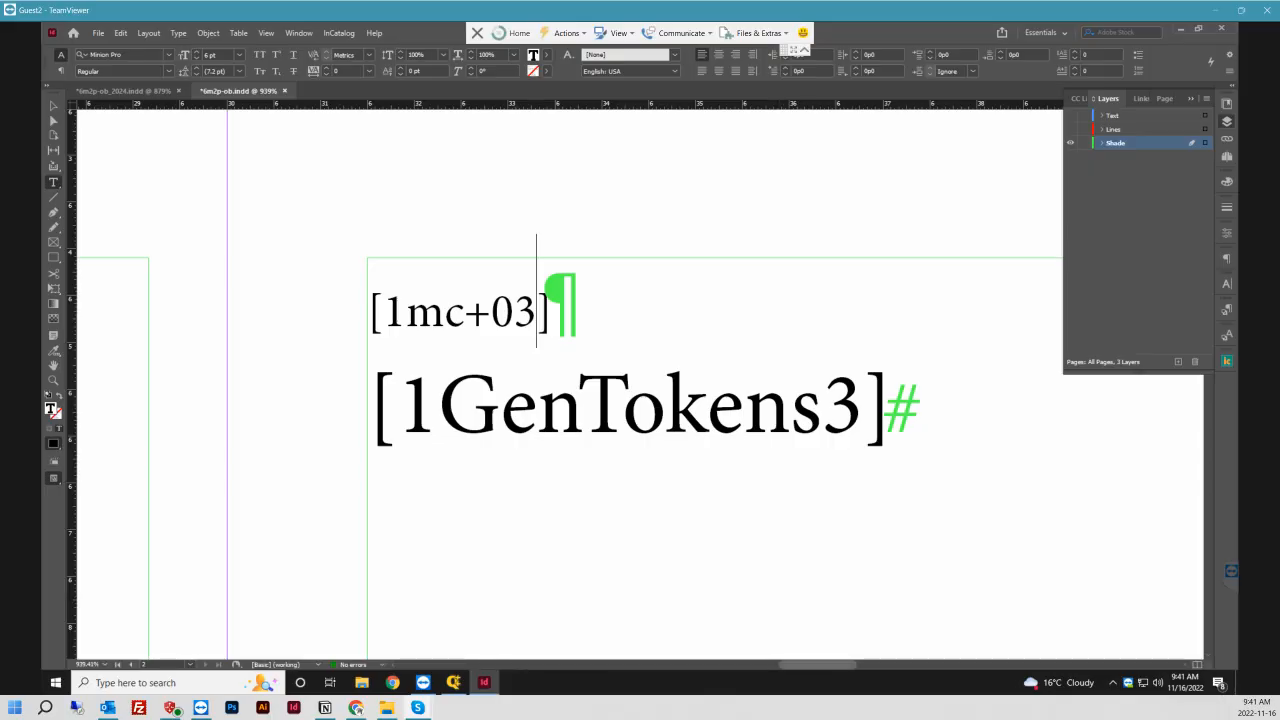
- Change the month token in the middle Shade column of the second page to [1mc+04]
{"action": "scroll", "coordinate": [537, 243], "scroll_direction": "right", "scroll_amount": 10}
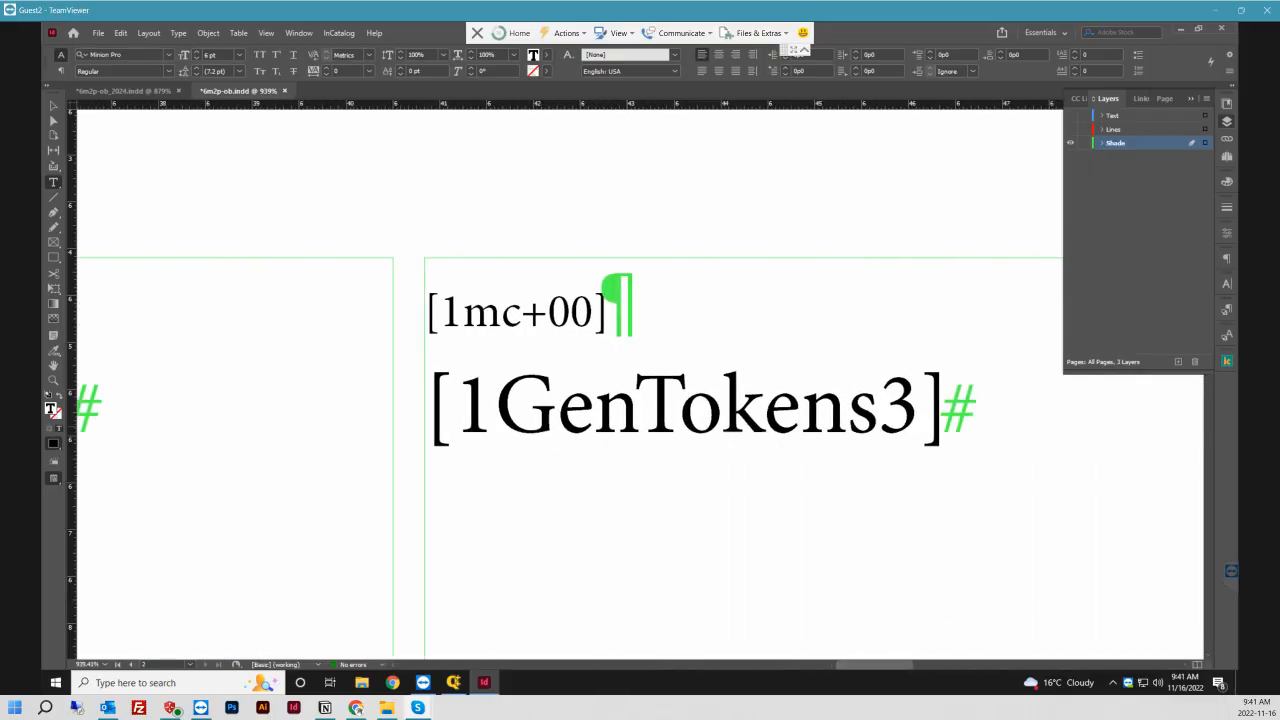
{"action": "left_click_drag", "start_coordinate": [571, 312], "coordinate": [595, 312]}
{"action": "type", "text": "4"}
- Change the month token in the last Shade column of the second page to [1mc+05]
{"action": "scroll", "coordinate": [640, 380], "scroll_direction": "right", "scroll_amount": 3}
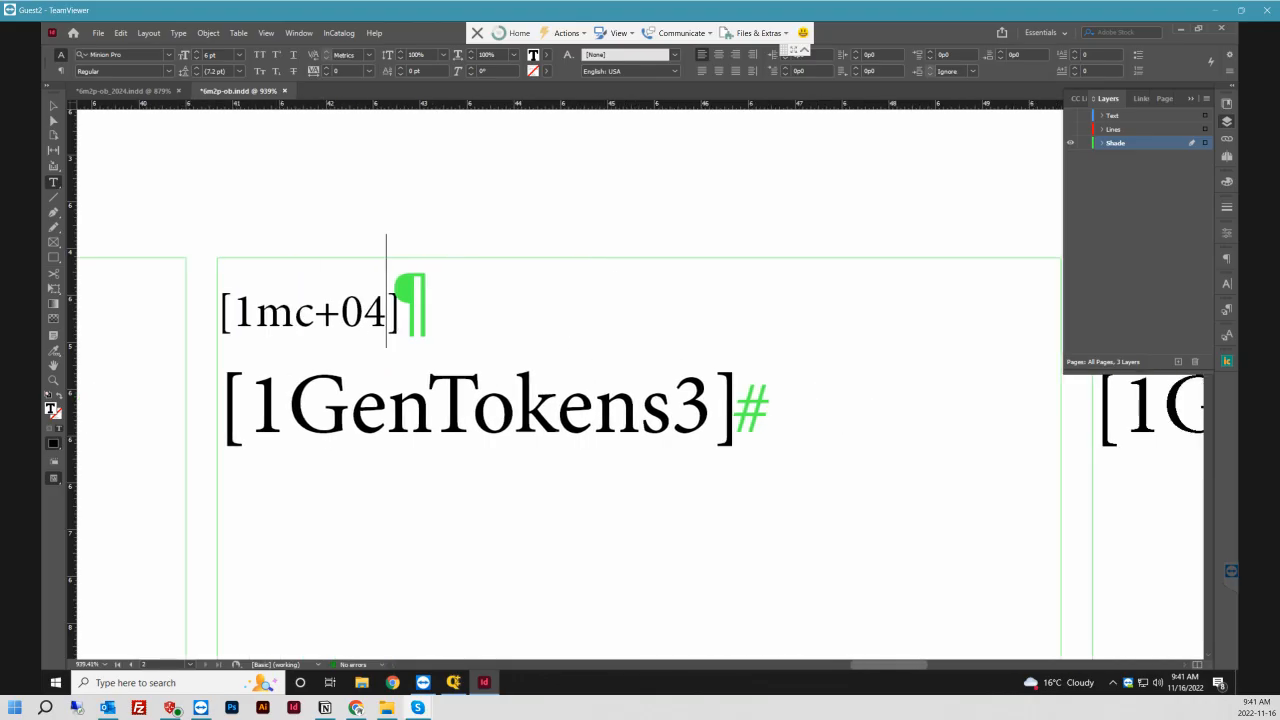
{"action": "scroll", "coordinate": [640, 380], "scroll_direction": "right", "scroll_amount": 8}
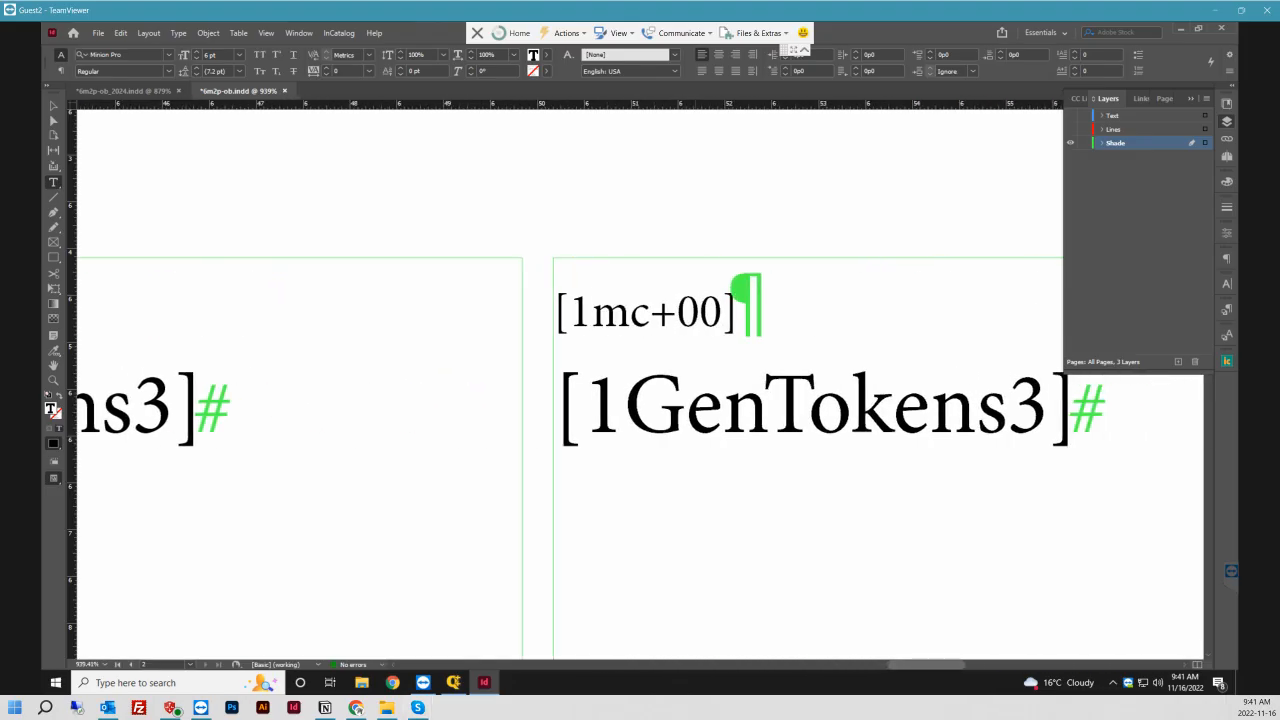
{"action": "left_click_drag", "start_coordinate": [700, 314], "coordinate": [720, 314]}
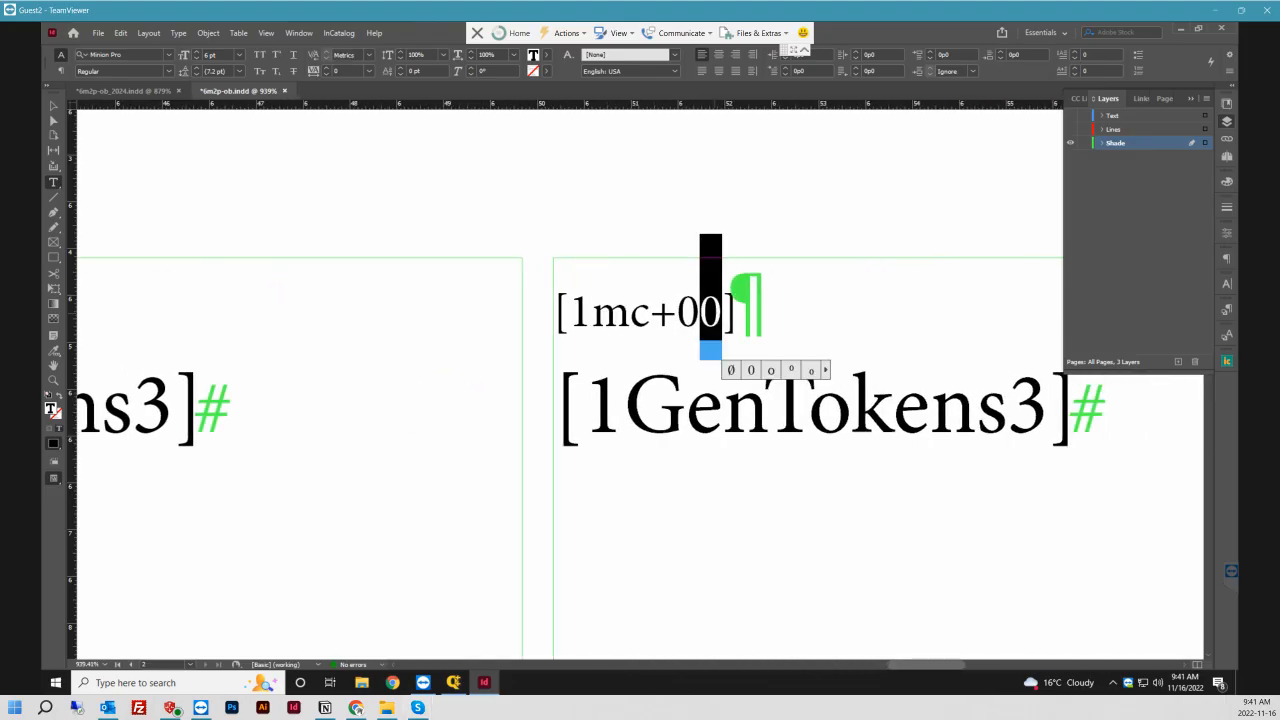
{"action": "type", "text": "5"}
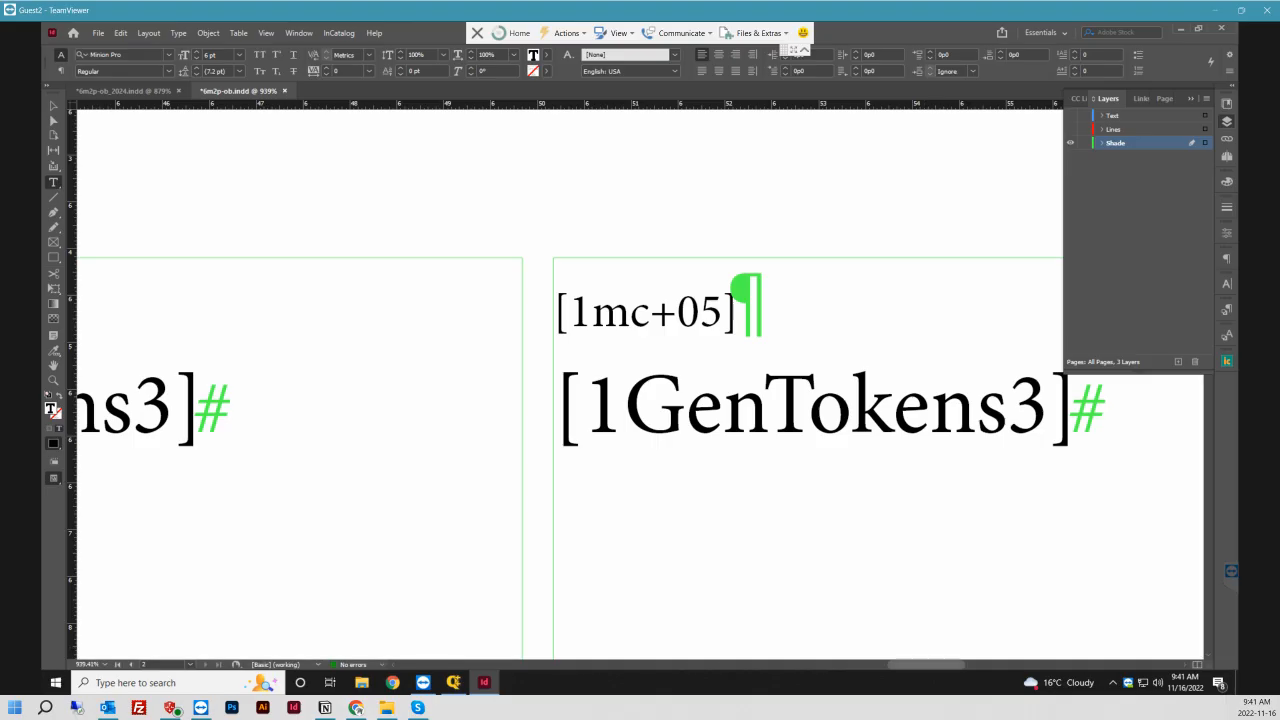
{"action": "mouse_move", "coordinate": [926, 665]}
{"action": "left_mouse_down"}
{"action": "mouse_move", "coordinate": [956, 665]}
{"action": "mouse_move", "coordinate": [932, 665]}
{"action": "left_mouse_up"}
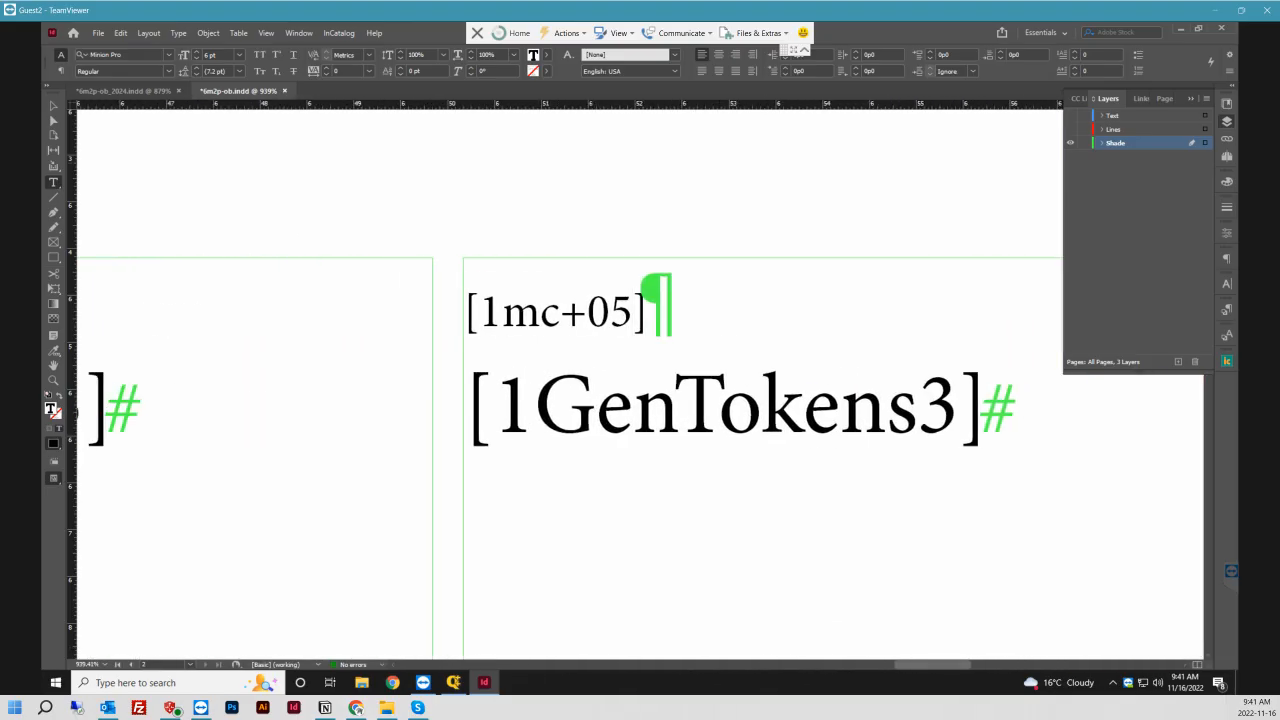
- Make the Lines and Text layers visible again and fit the whole spread in the window
{"action": "left_click", "coordinate": [1070, 129]}
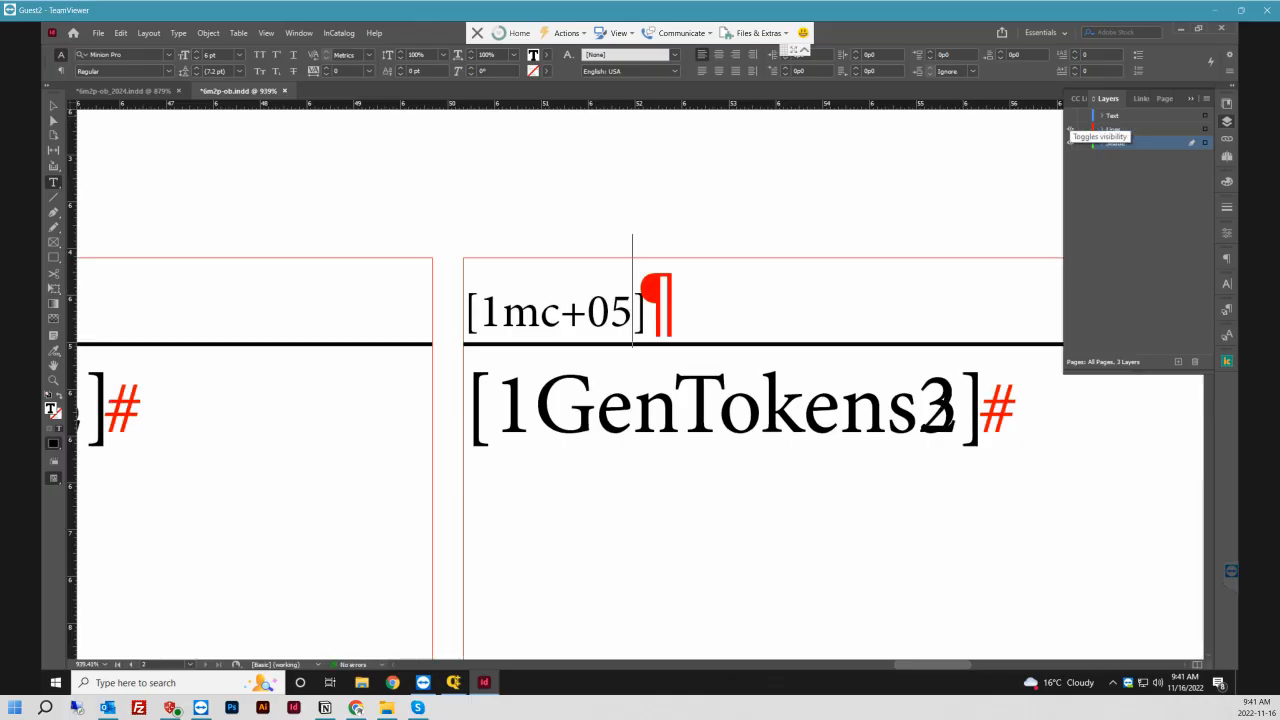
{"action": "left_click", "coordinate": [1070, 116]}
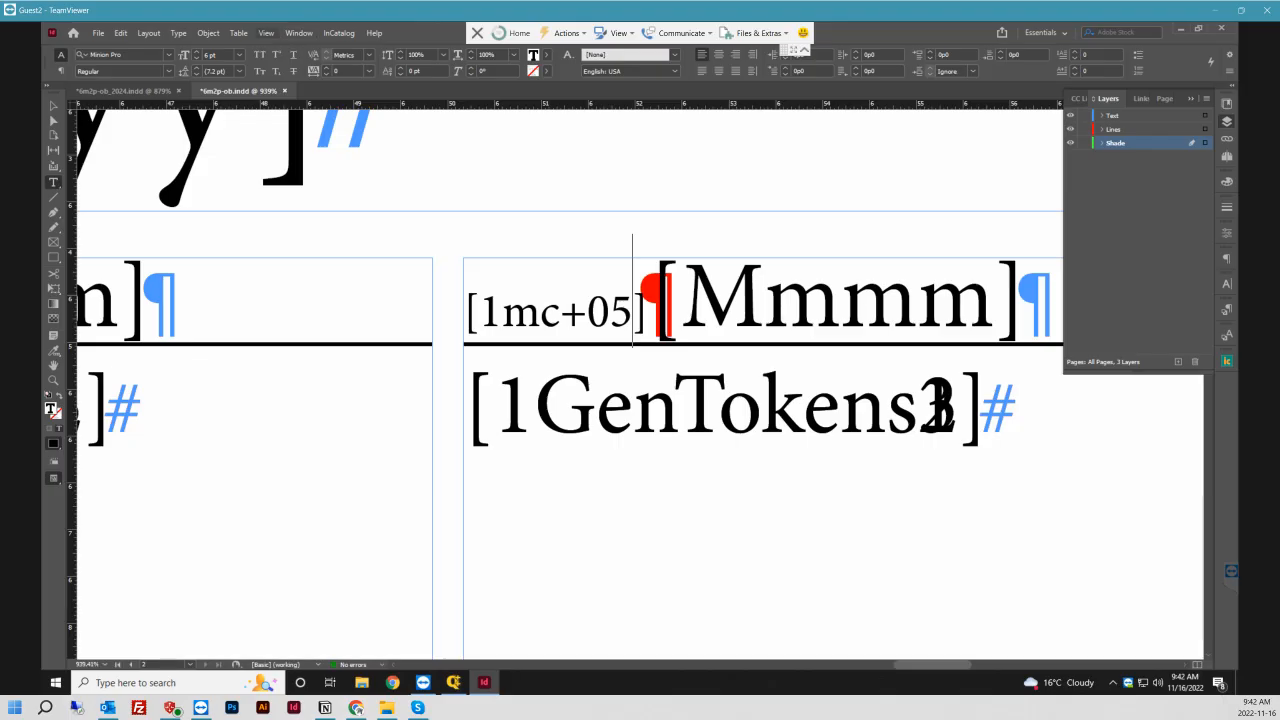
{"action": "left_click", "coordinate": [266, 33]}
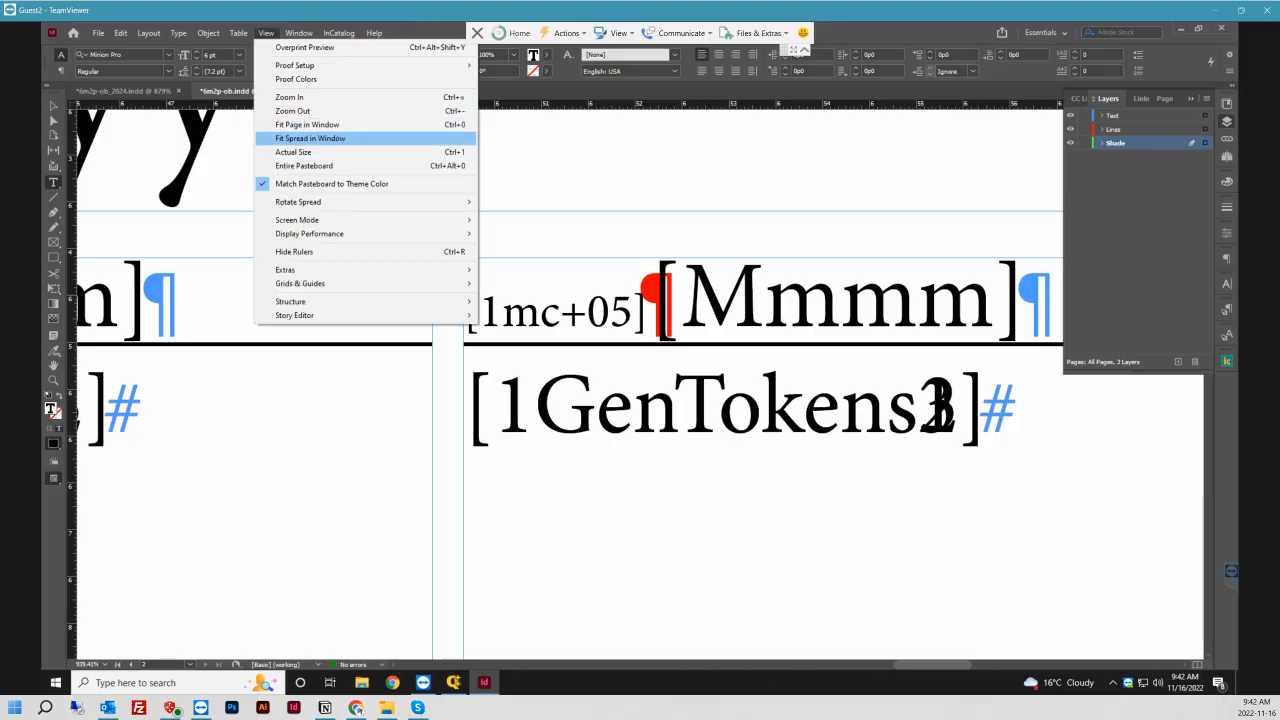
{"action": "left_click", "coordinate": [310, 138]}
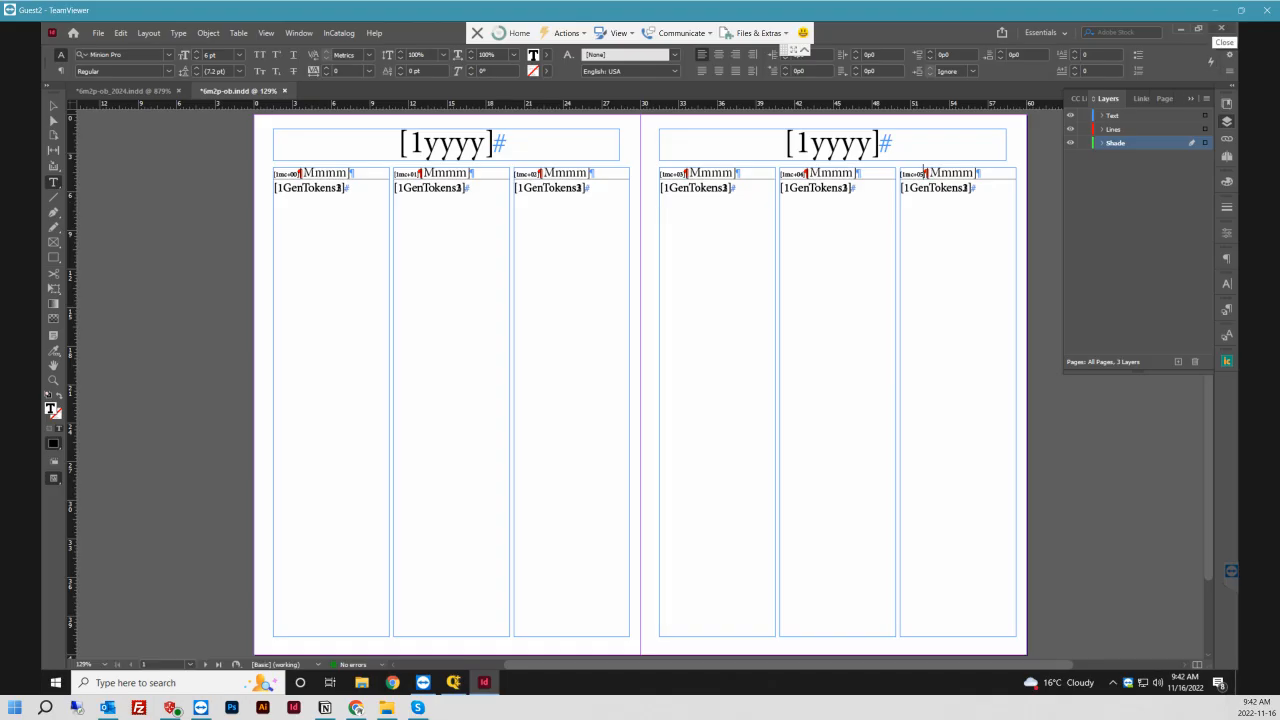
- Close the 6m2p-ob template with its changes saved, and close the 6m2p-ob_2024 document
{"action": "left_click", "coordinate": [1221, 27]}
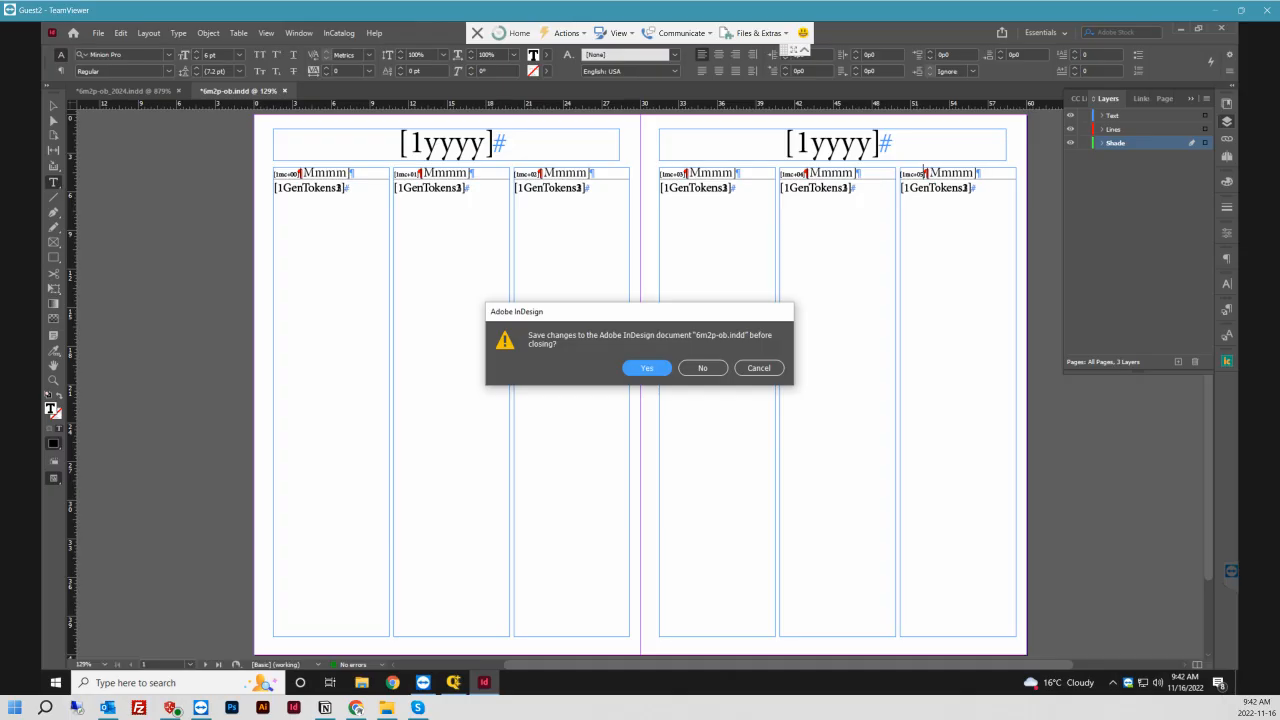
{"action": "key", "text": "Escape"}
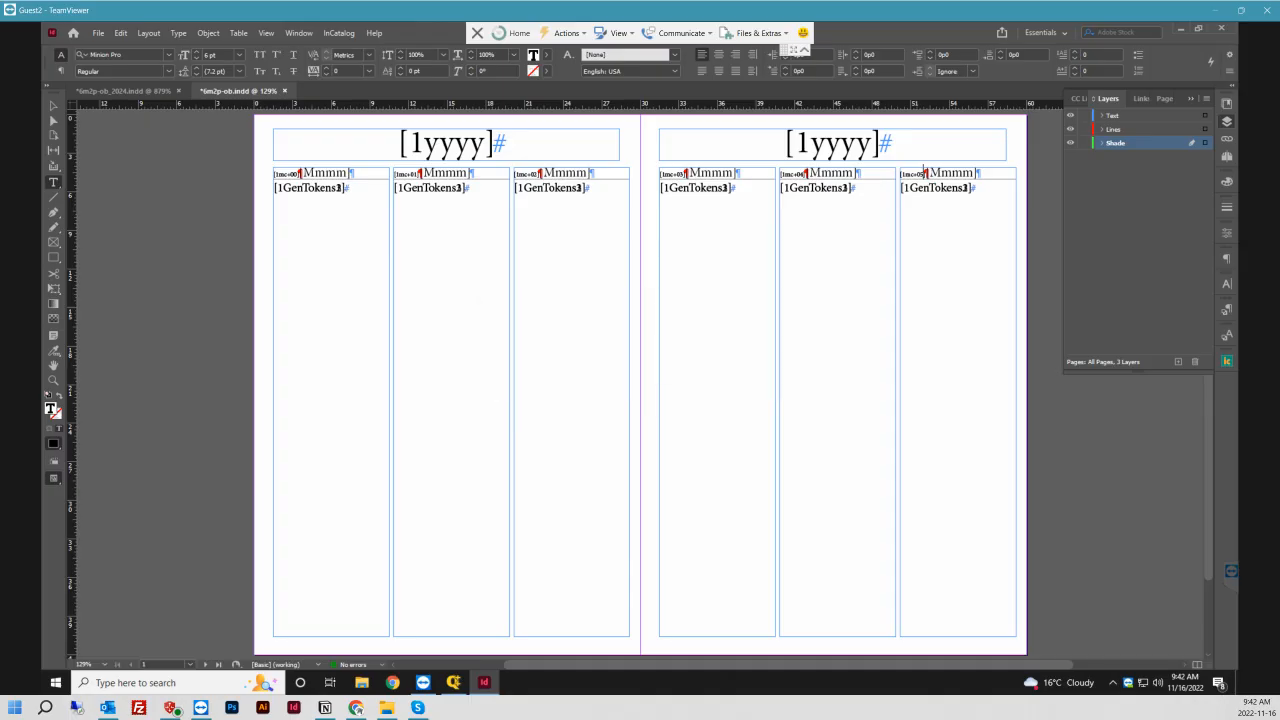
{"action": "key", "text": "ctrl+w"}
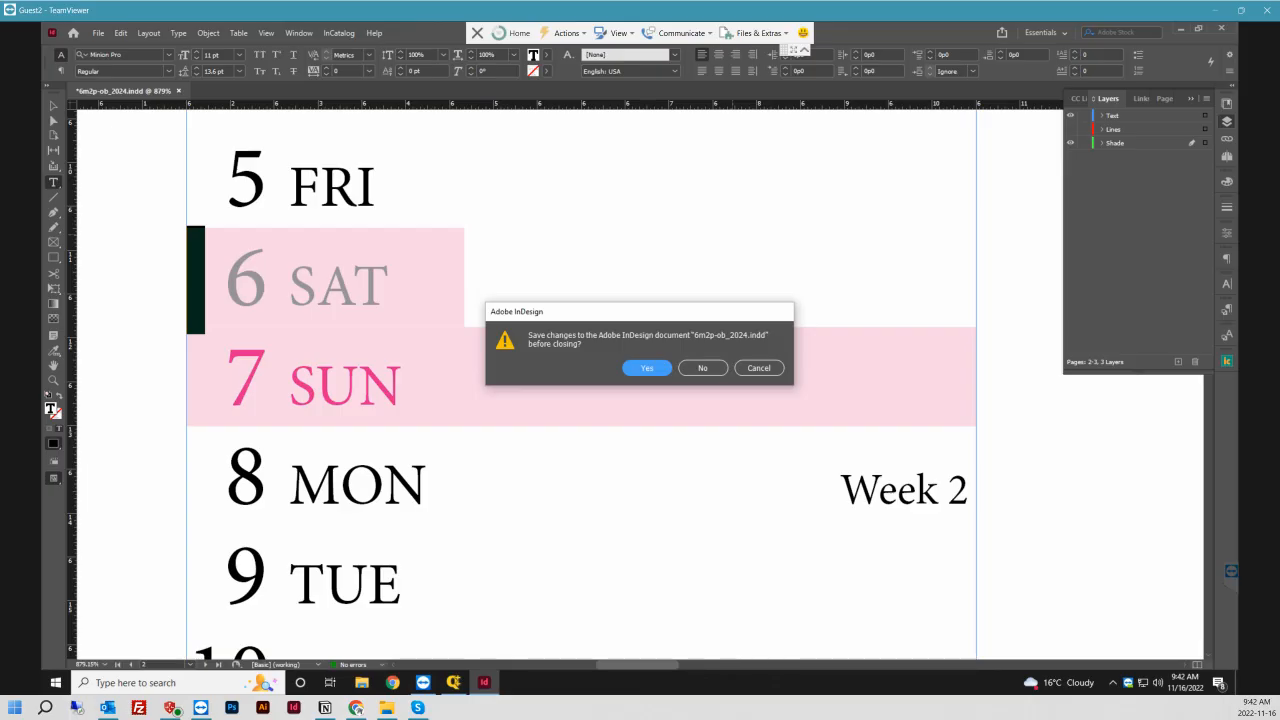
{"action": "key", "text": "Escape"}
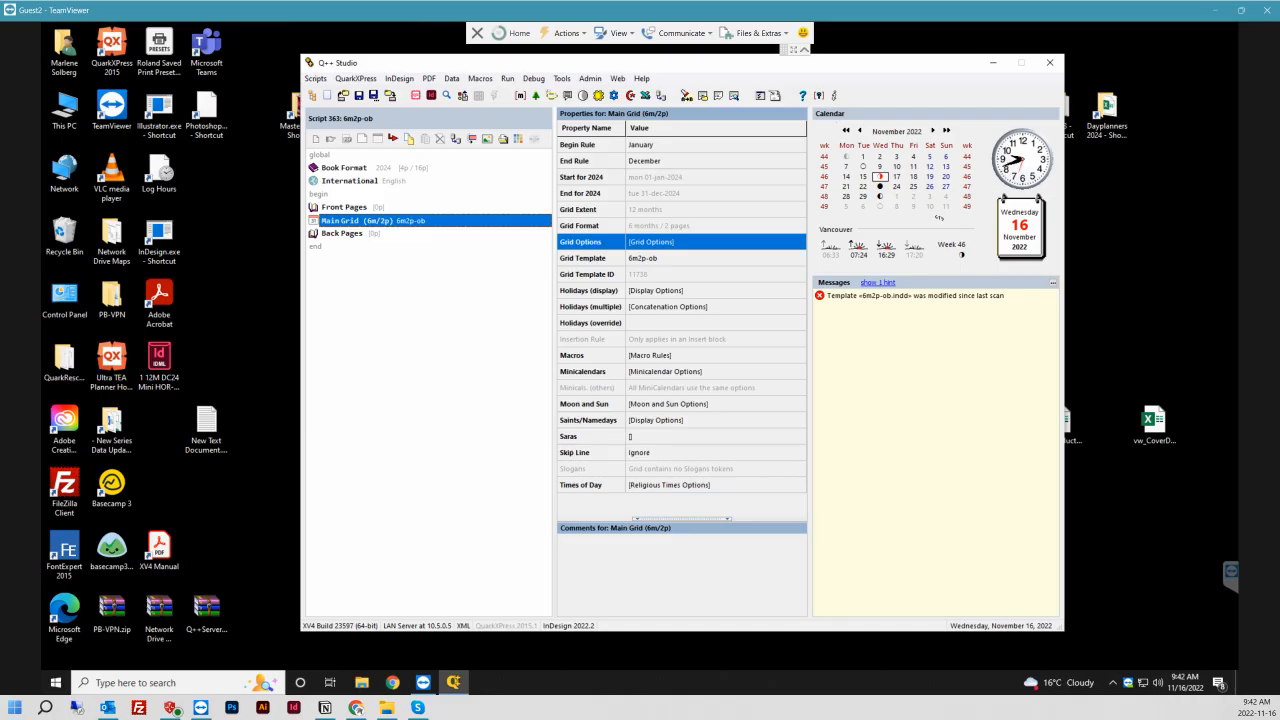
- In Q++ Studio, re-scan the modified 6m2p-ob.indd template and mark all of its duplicated tokens as intentional
{"action": "right_click", "coordinate": [861, 297]}
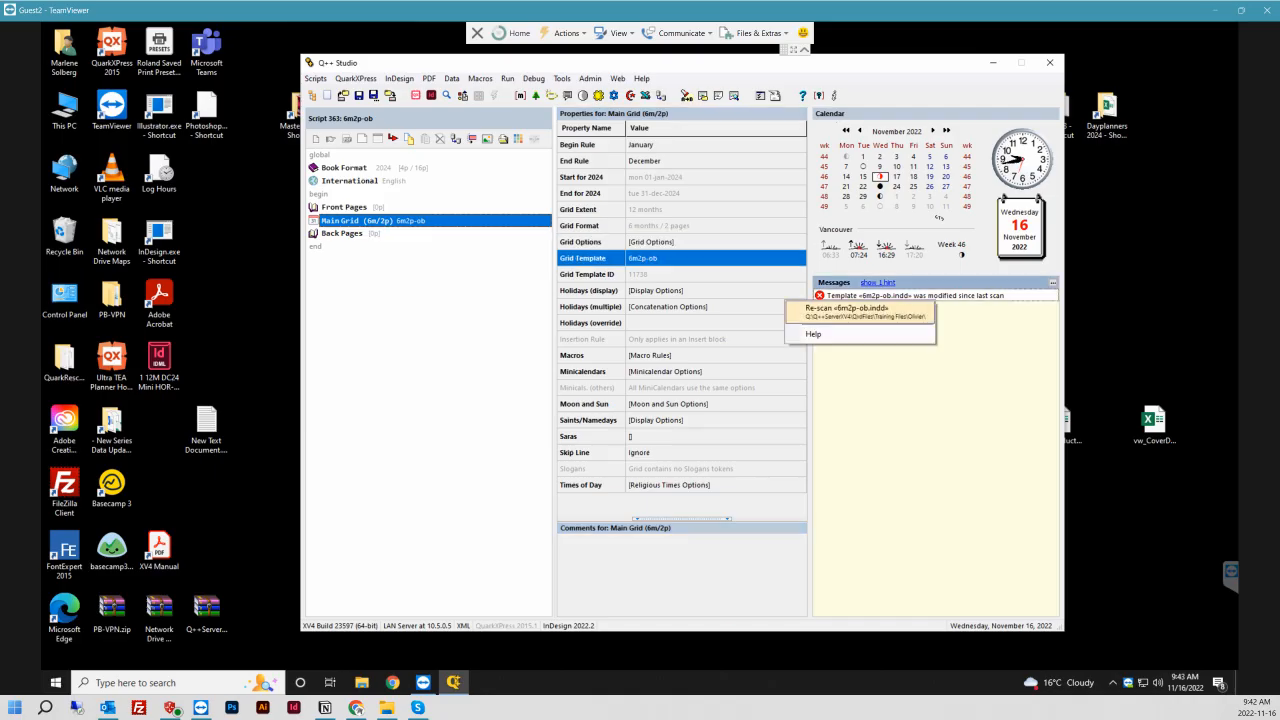
{"action": "left_click", "coordinate": [861, 307]}
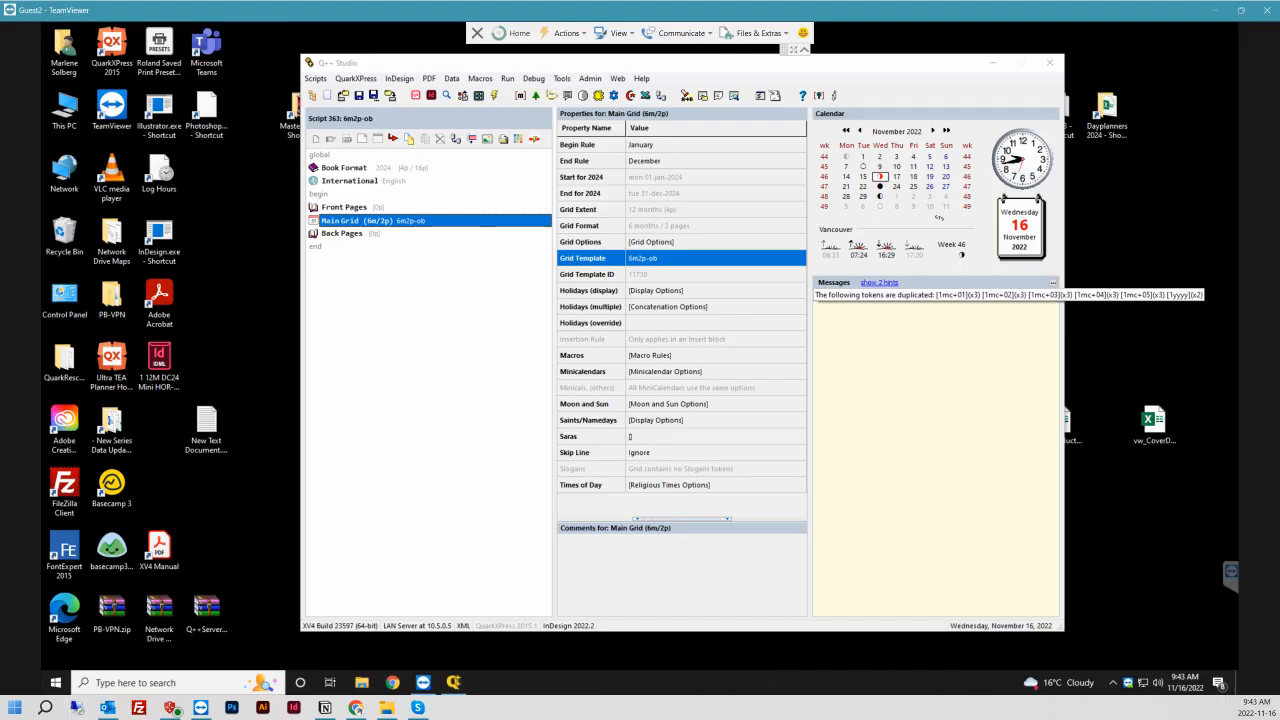
{"action": "right_click", "coordinate": [868, 297]}
{"action": "left_click", "coordinate": [868, 306]}
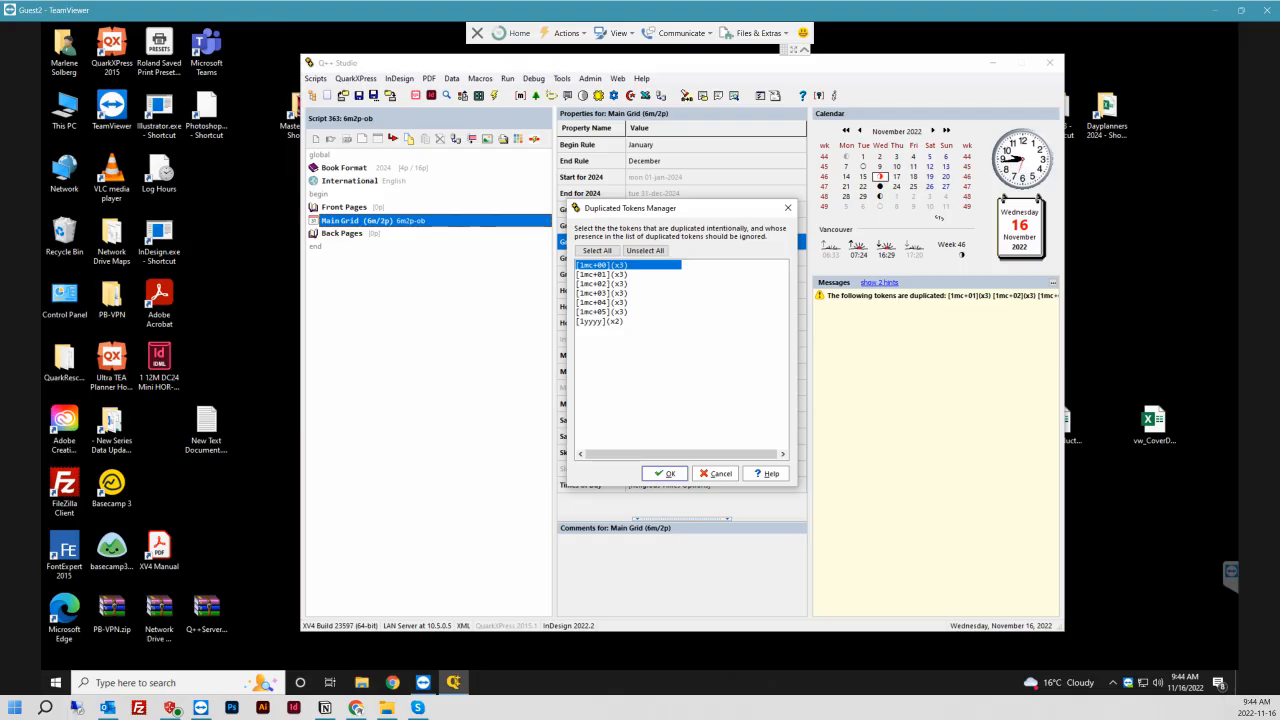
{"action": "left_click", "coordinate": [600, 321]}
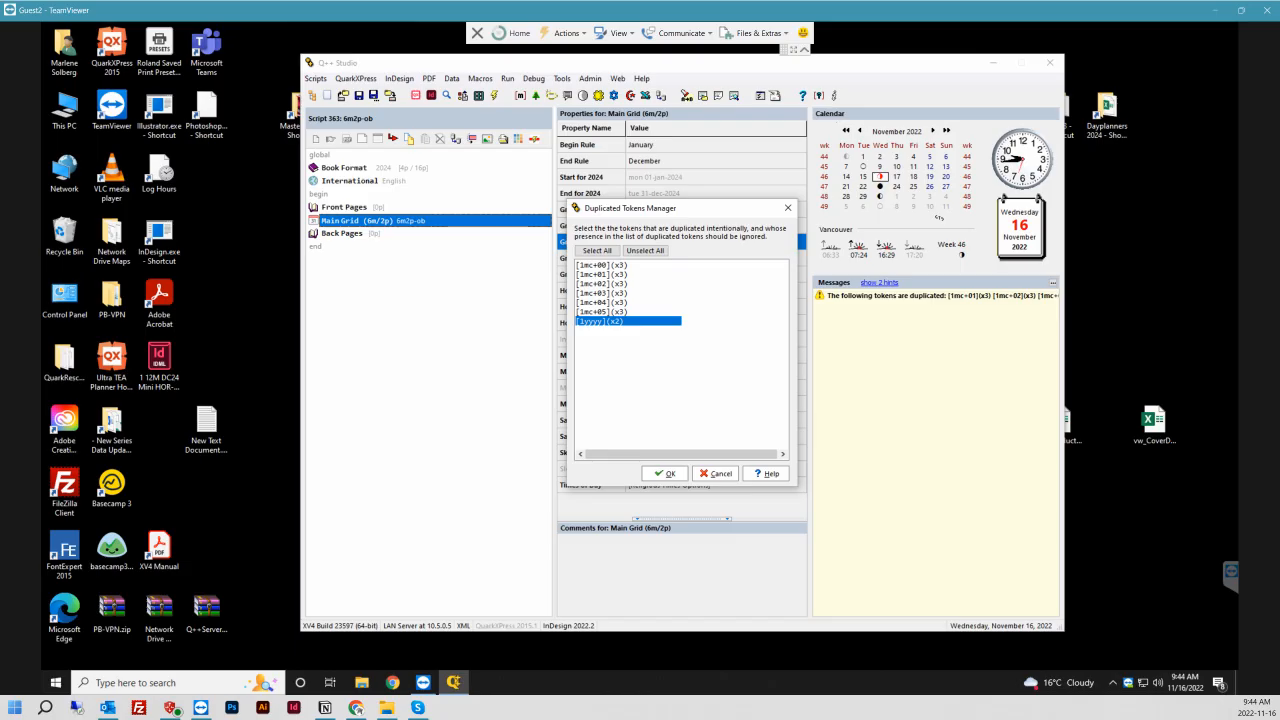
{"action": "left_click", "coordinate": [597, 251]}
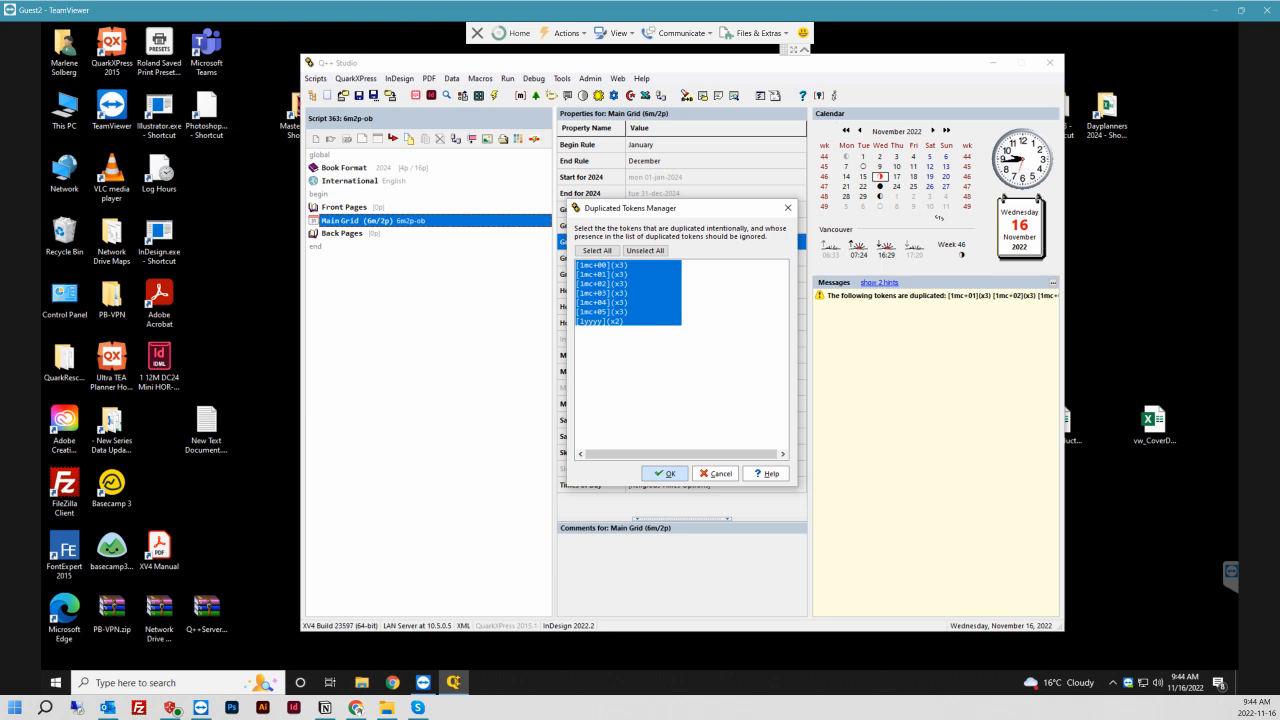
{"action": "left_click", "coordinate": [664, 473]}
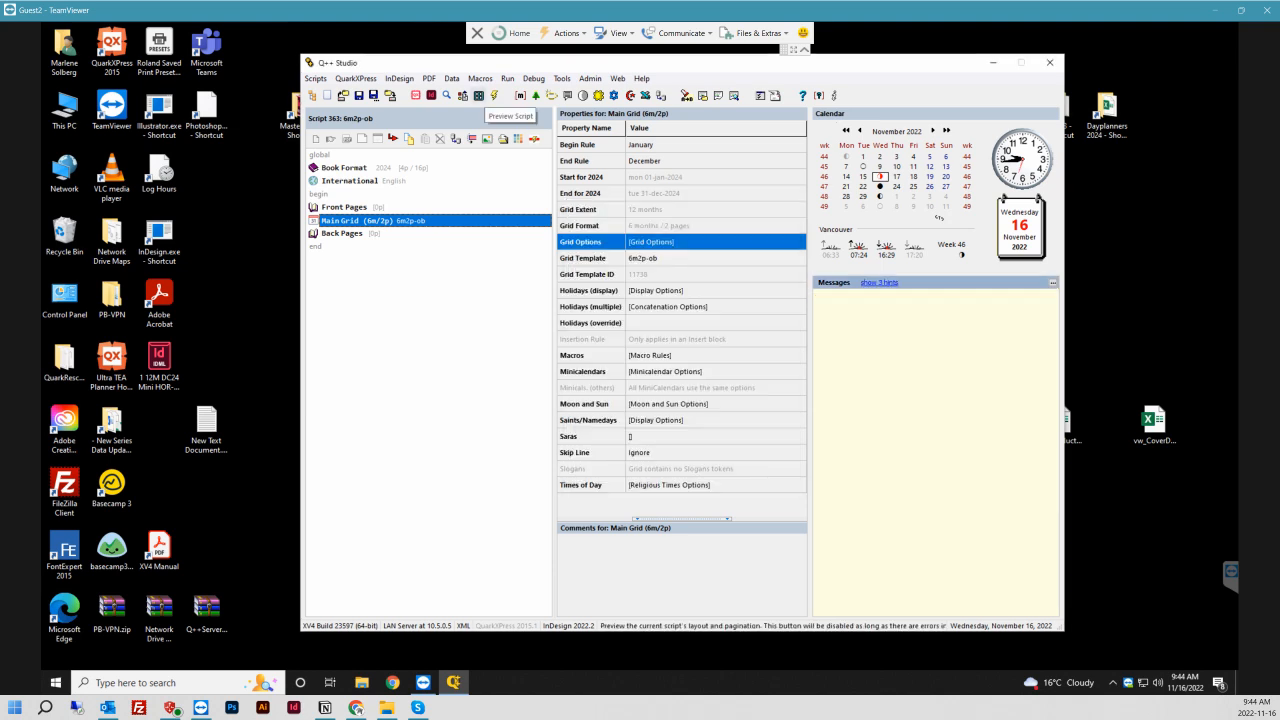
- Generate the 2024 diary to the output file 6m2p-ob_2024.indd with the preset generation options
{"action": "left_click", "coordinate": [494, 95]}
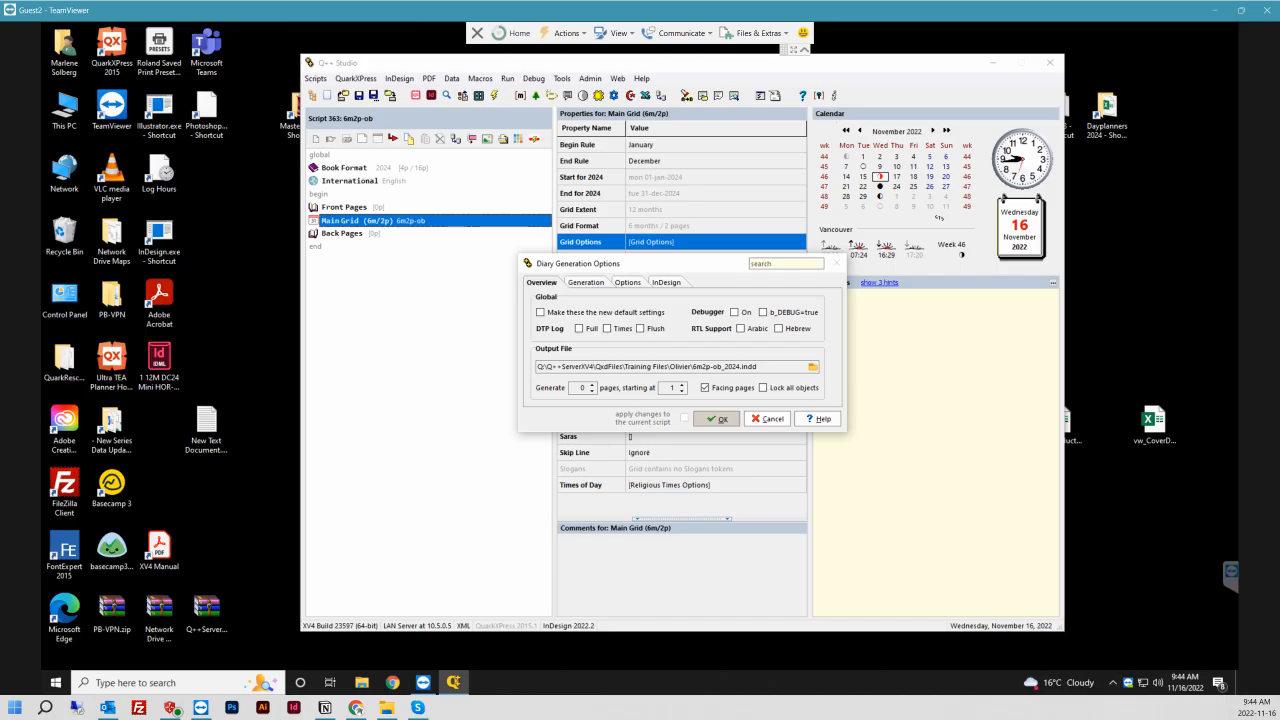
{"action": "left_click", "coordinate": [716, 418]}
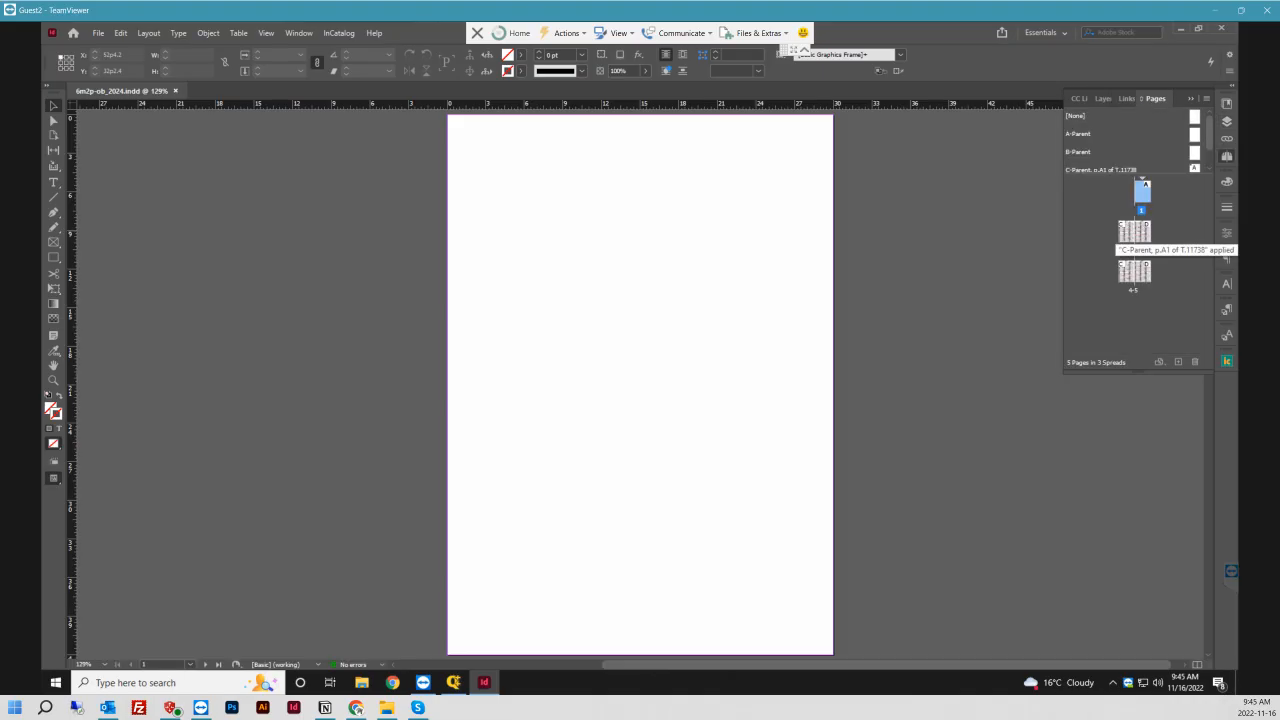
- Show the January–June spread of the generated 6m2p-ob_2024 diary without hidden characters or frame edges to check its final appearance
{"action": "double_click", "coordinate": [1126, 232]}
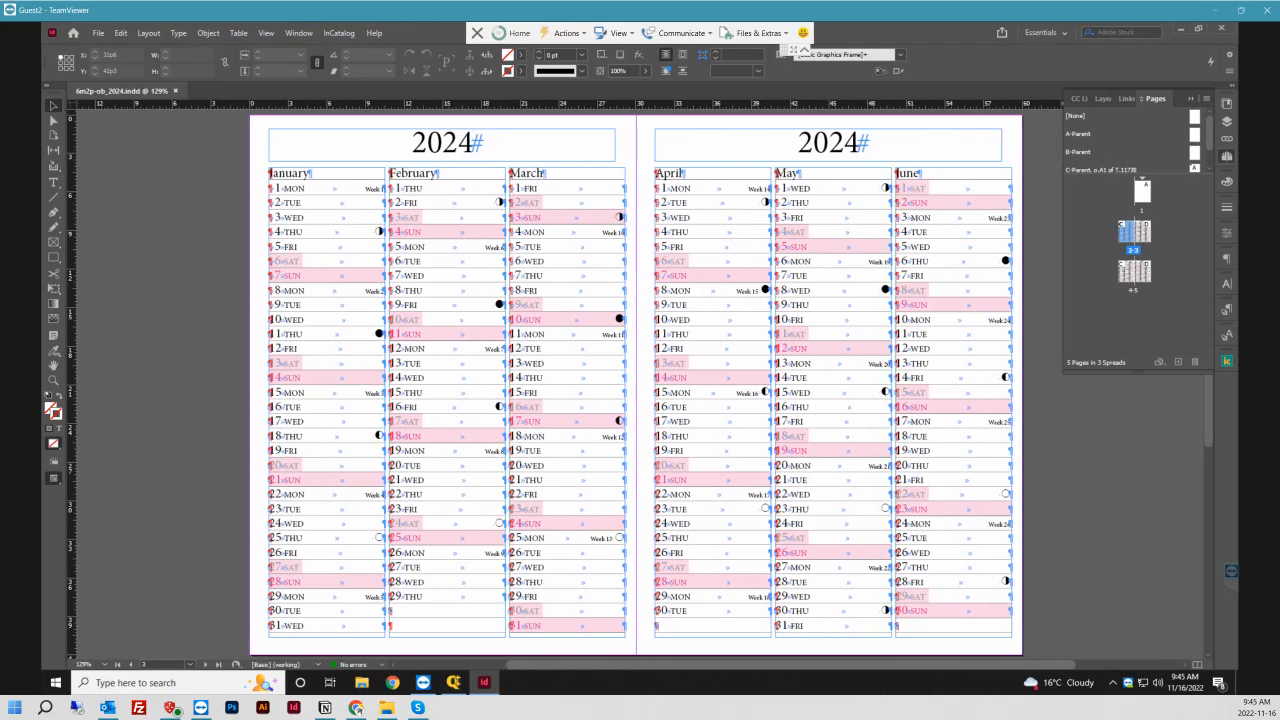
{"action": "key", "text": "ctrl+alt+i"}
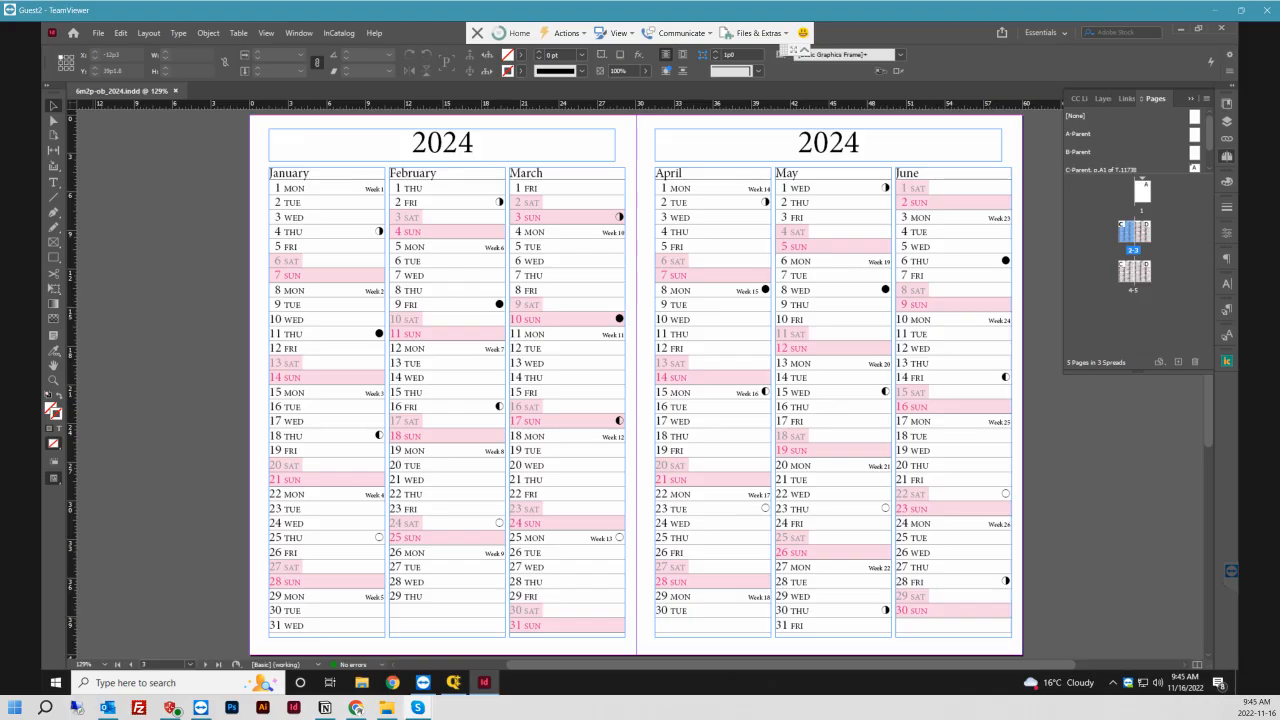
{"action": "left_click", "coordinate": [48, 95]}
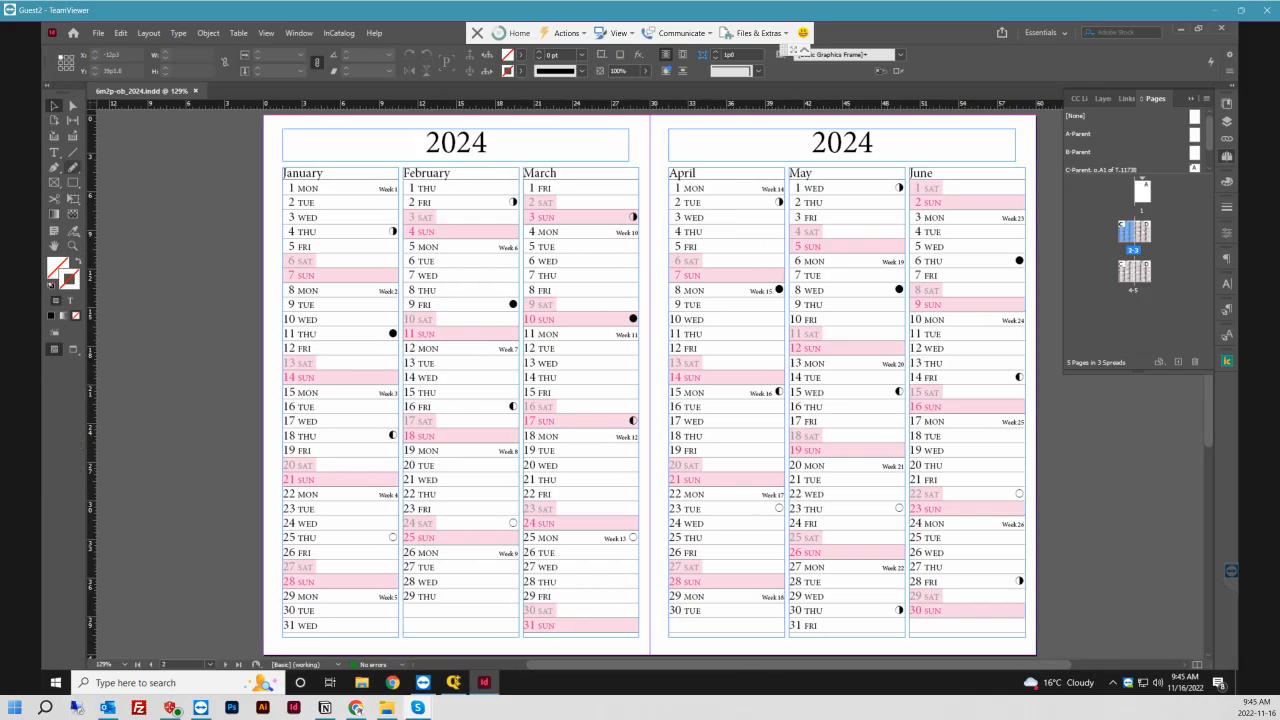
{"action": "left_click", "coordinate": [72, 349]}
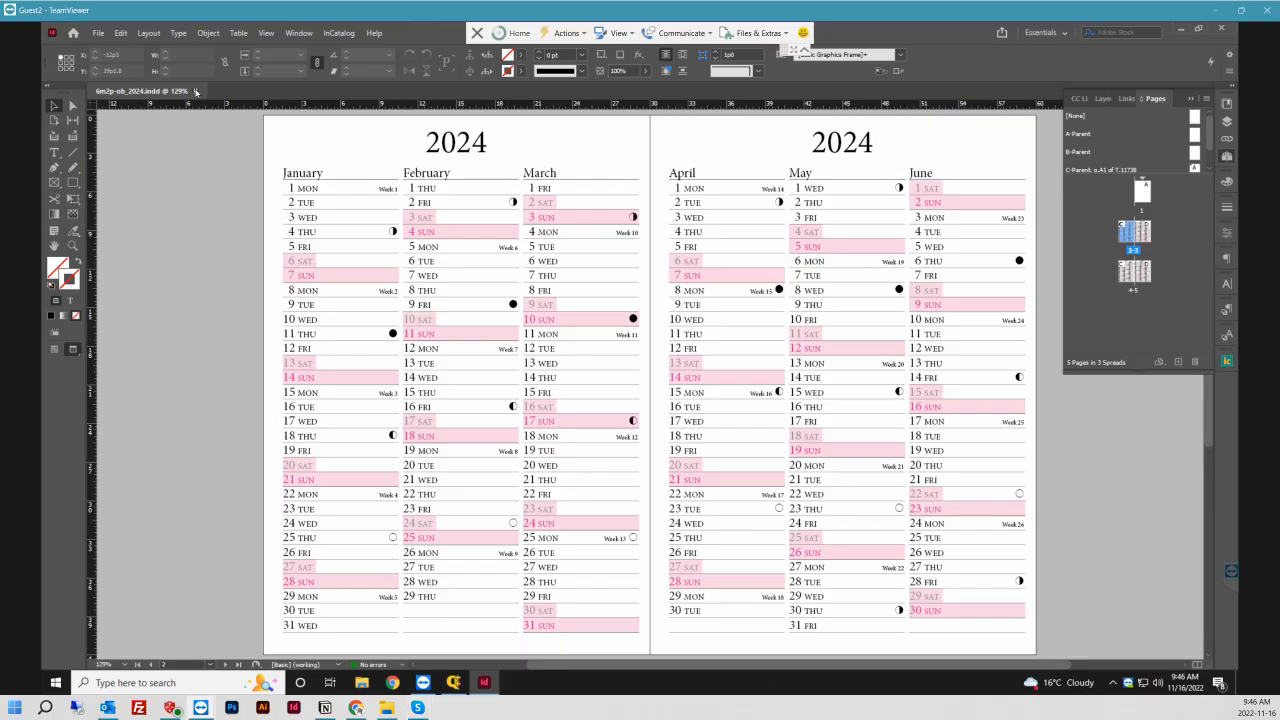
- Close the 6m2p-ob_2024 document, return to Q++ Studio and dismiss the diary generation report
{"action": "left_click", "coordinate": [195, 90]}
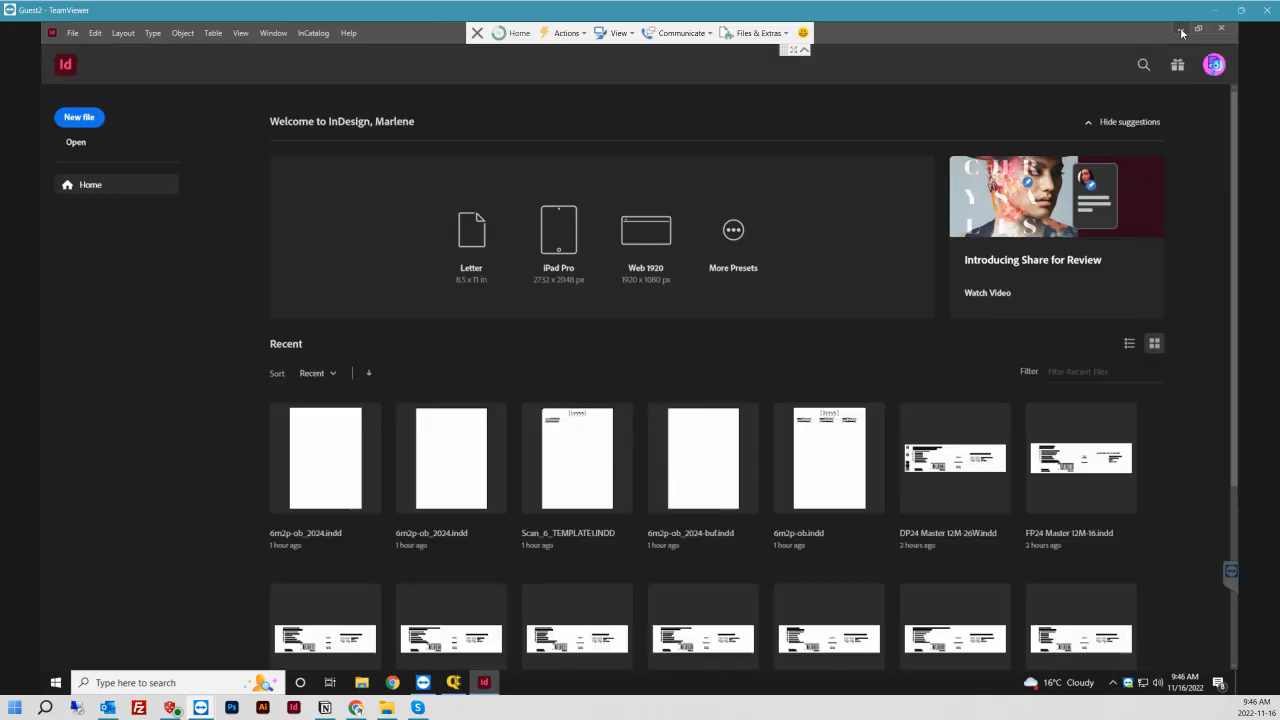
{"action": "left_click", "coordinate": [1180, 30]}
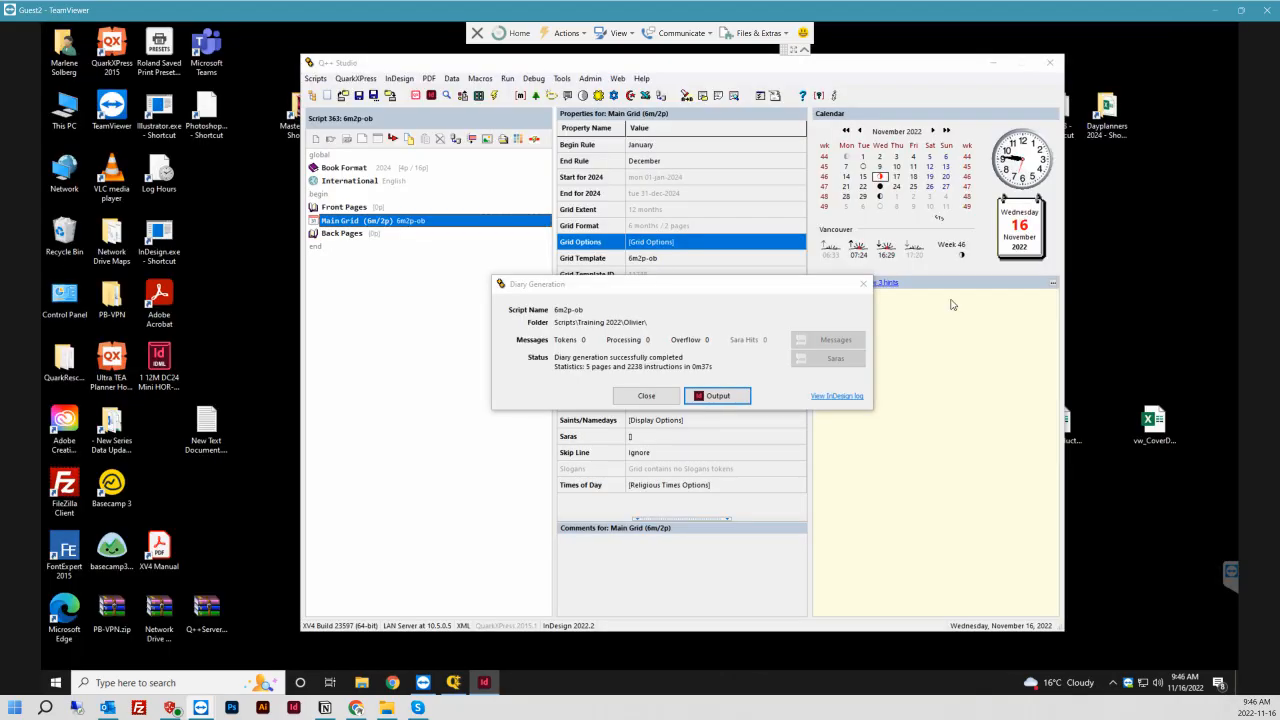
{"action": "left_click", "coordinate": [647, 396]}
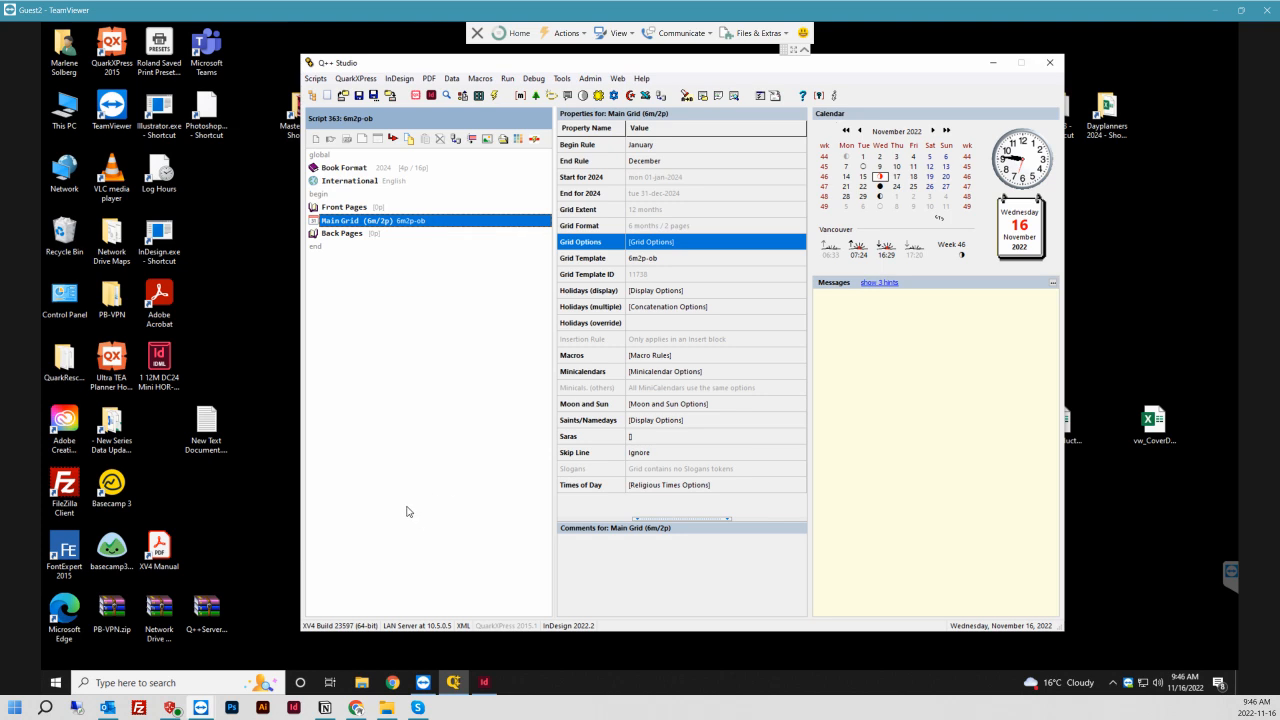
- Close the 6m2p-ob script with its changes saved
{"action": "right_click", "coordinate": [441, 222]}
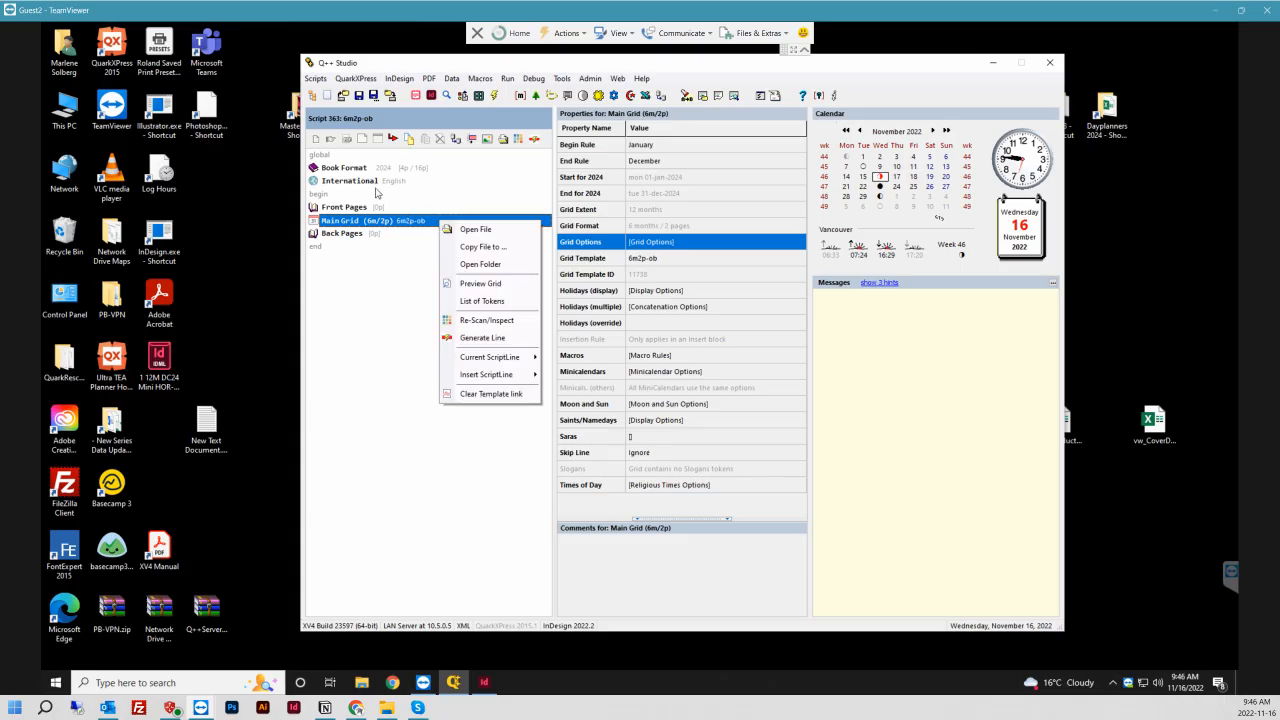
{"action": "left_click", "coordinate": [318, 82]}
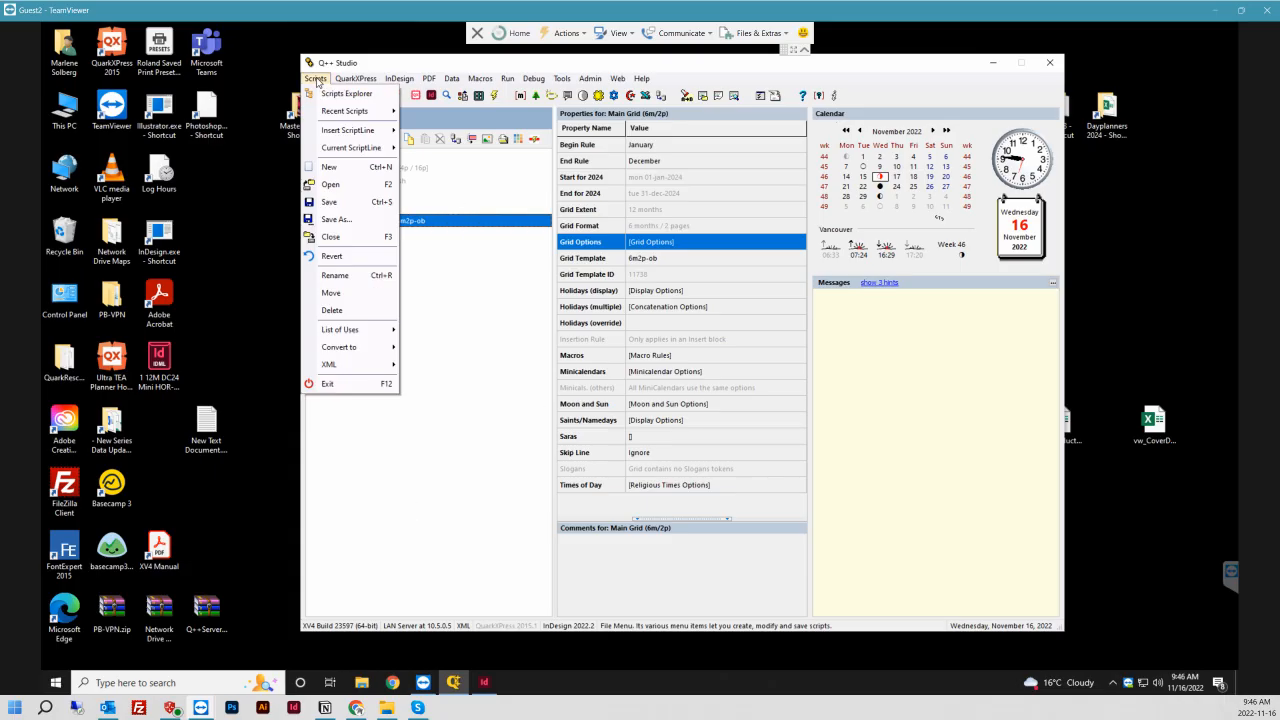
{"action": "left_click", "coordinate": [340, 239]}
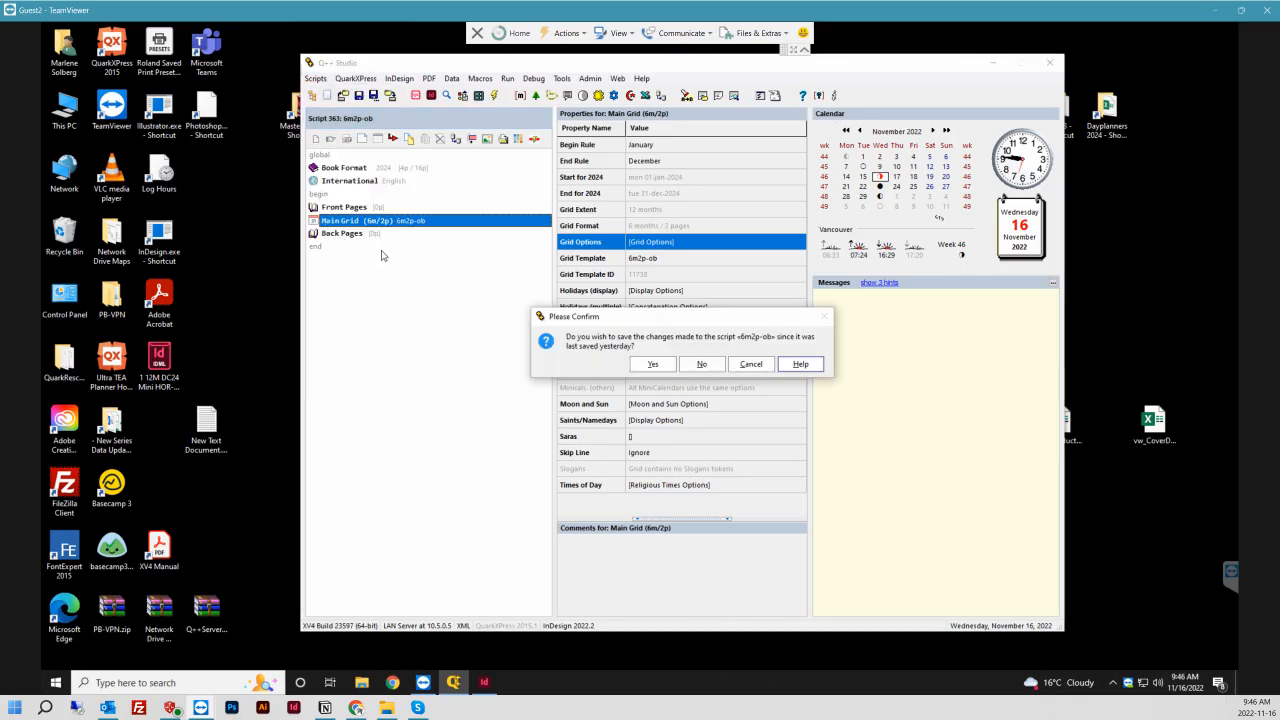
{"action": "left_click", "coordinate": [655, 366]}
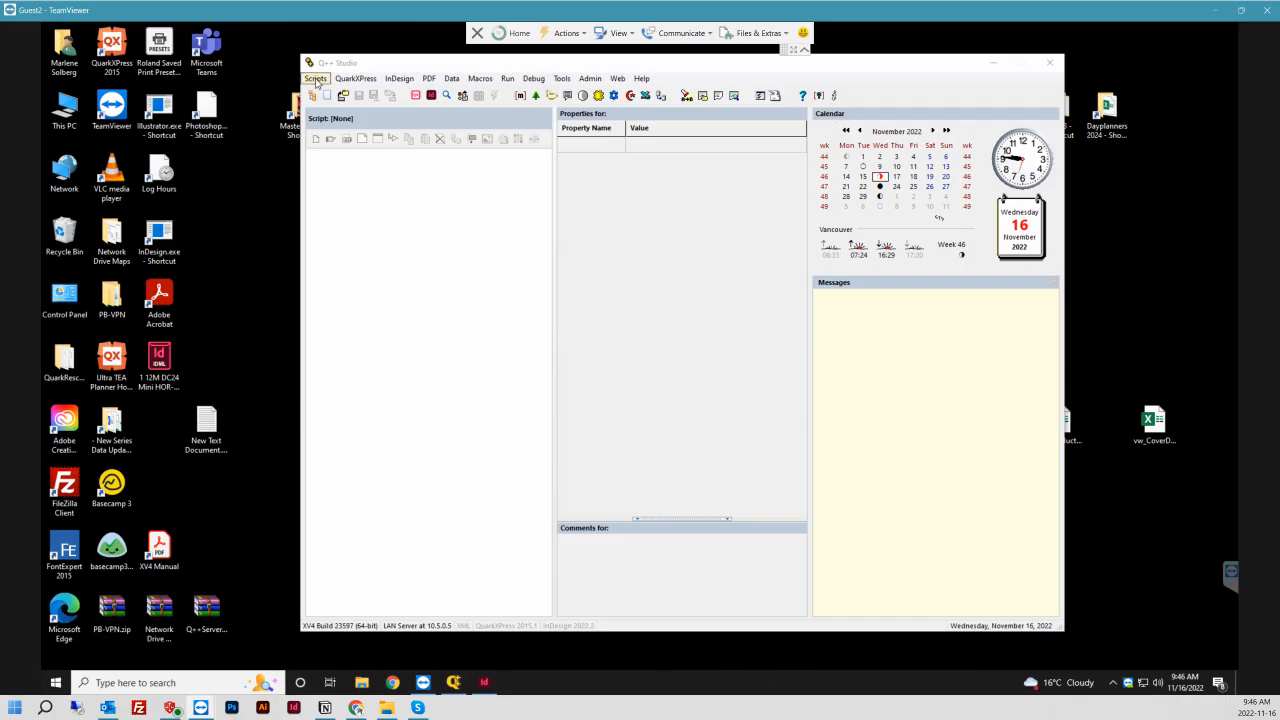
- Open the monthly script 6m2p_temp from the other trainee's subfolder in Training 2022
{"action": "left_click", "coordinate": [316, 80]}
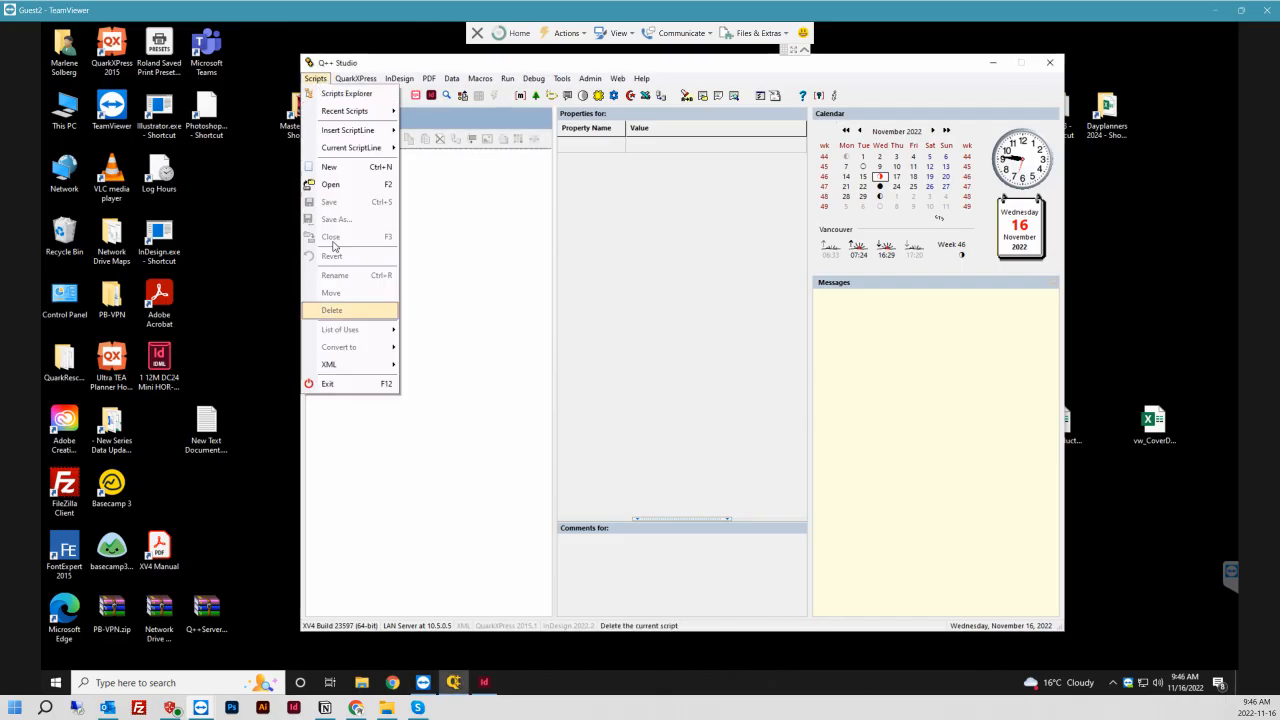
{"action": "mouse_move", "coordinate": [397, 84]}
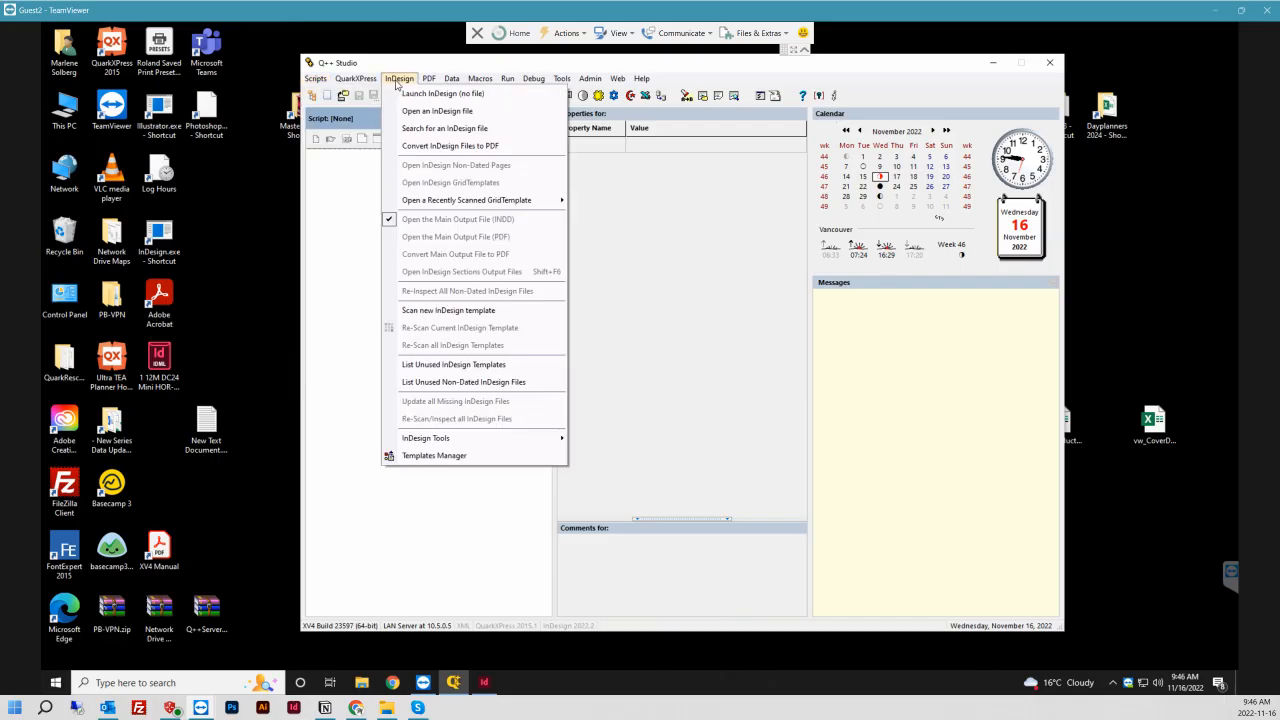
{"action": "mouse_move", "coordinate": [316, 80]}
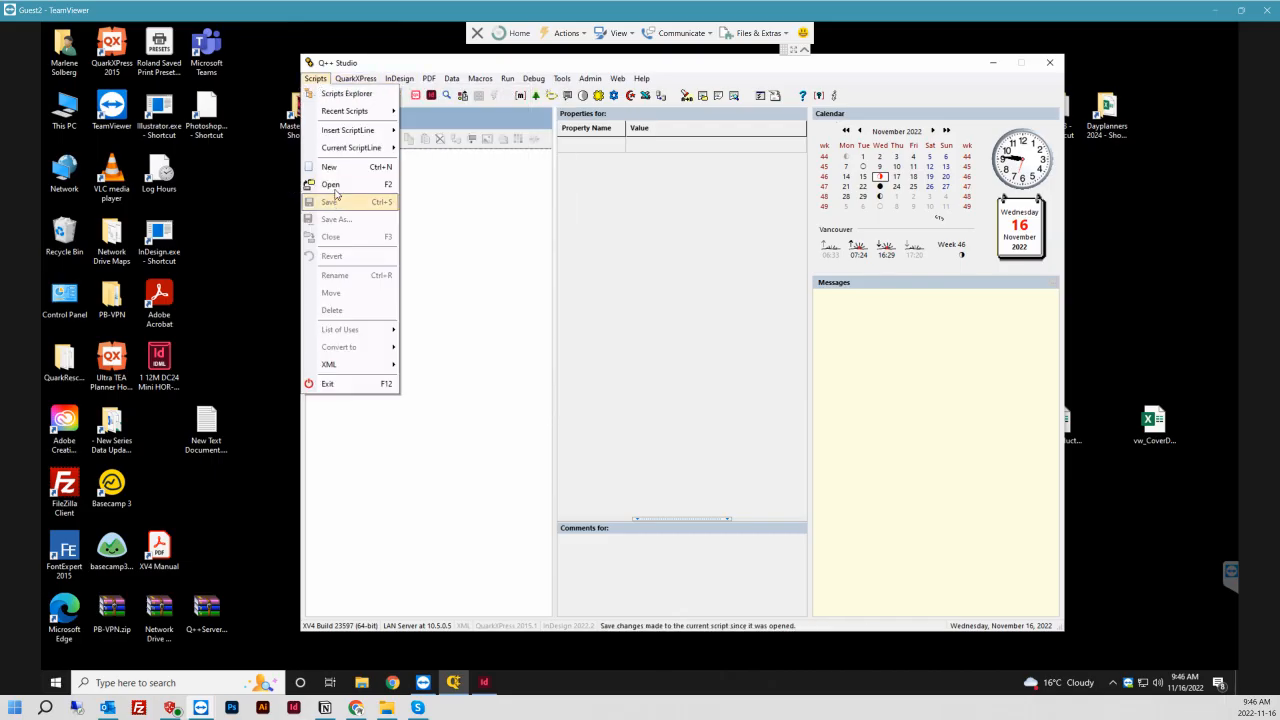
{"action": "left_click", "coordinate": [342, 94]}
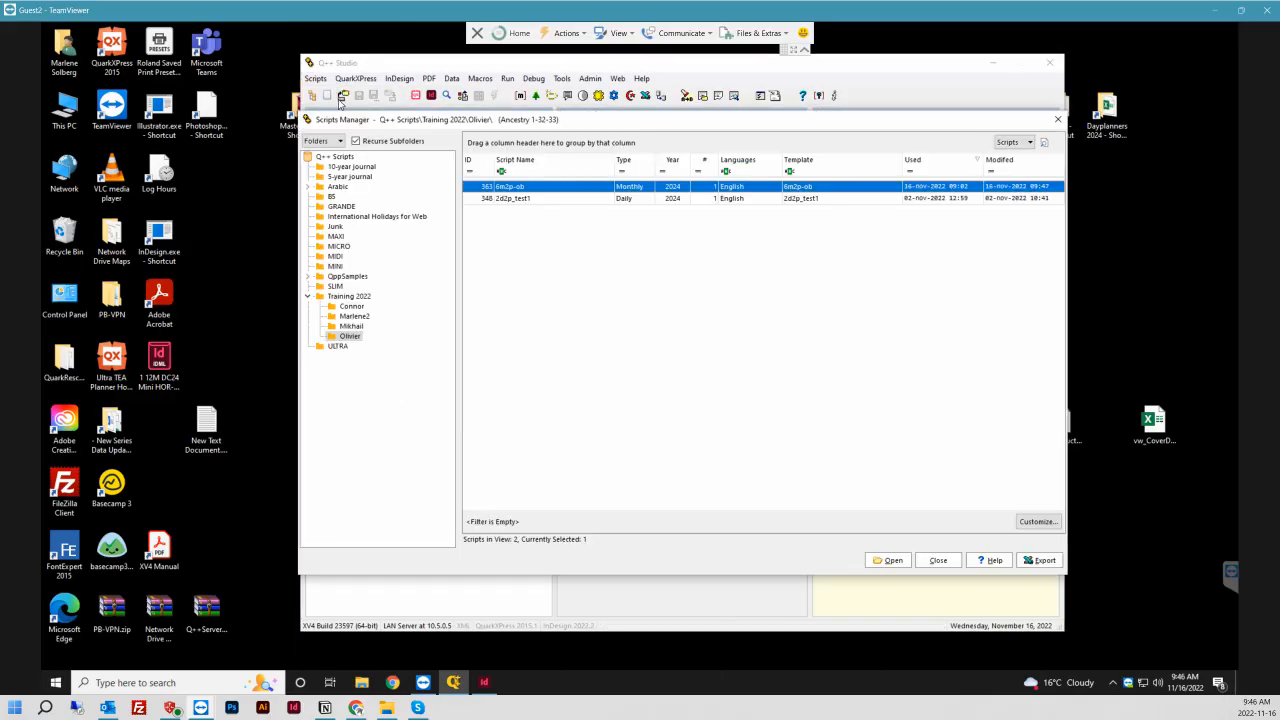
{"action": "left_click", "coordinate": [351, 326]}
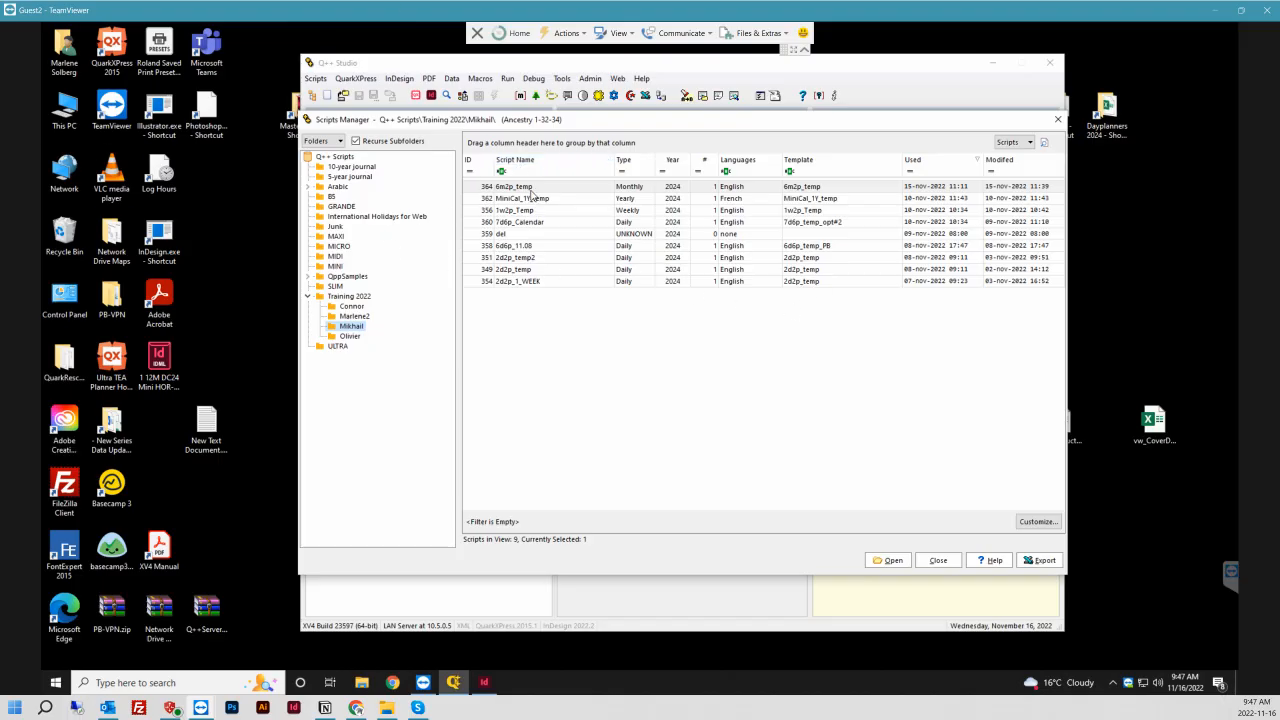
{"action": "left_click", "coordinate": [517, 188]}
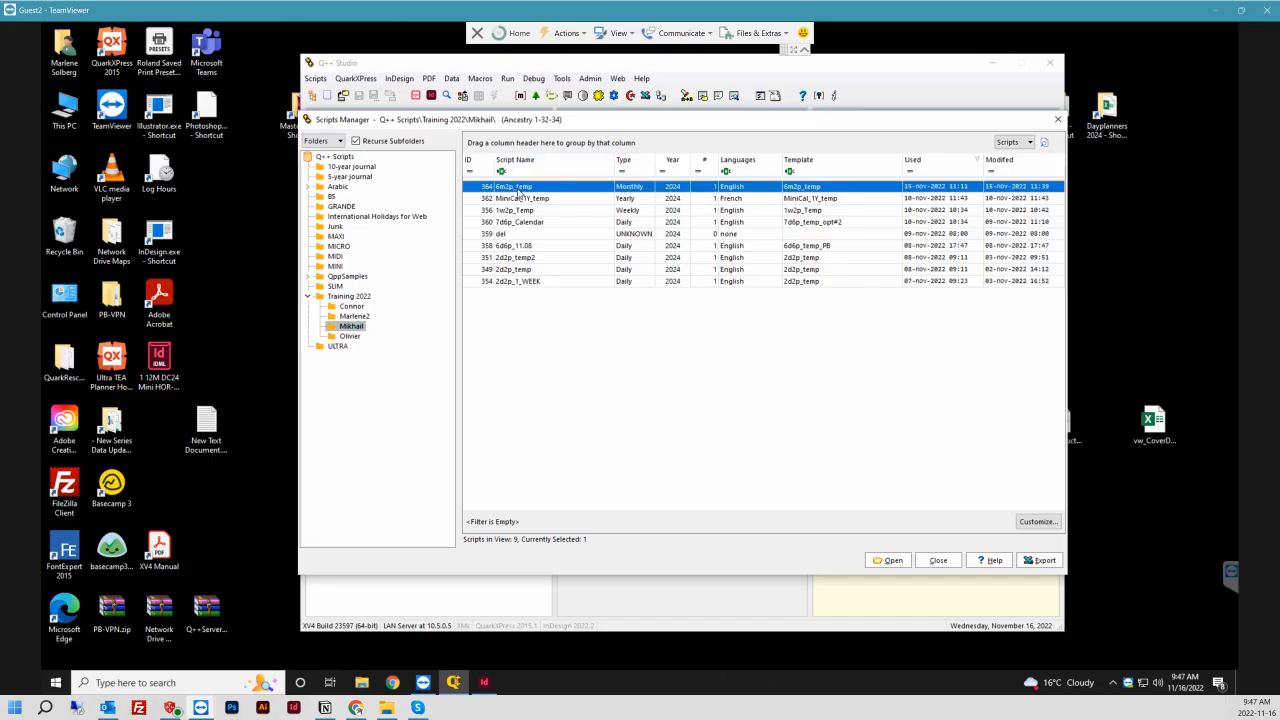
{"action": "left_click", "coordinate": [897, 563]}
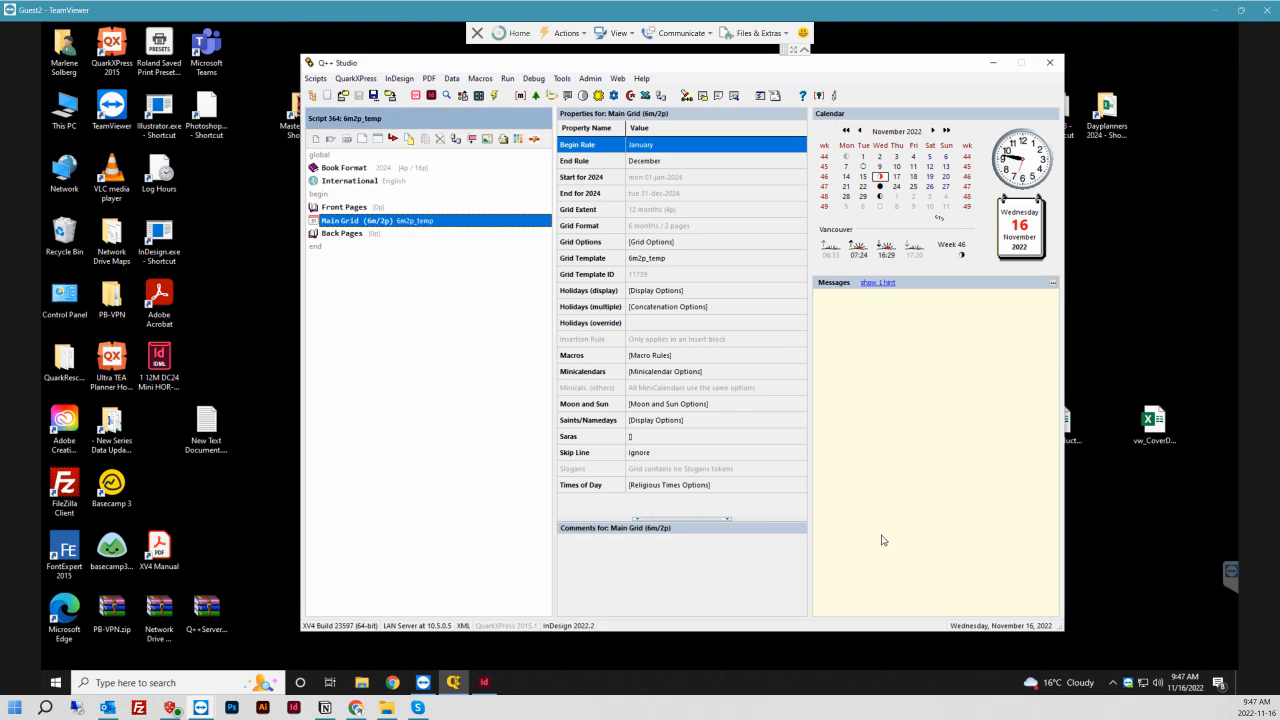
- Open the Main Grid's 6m2p_temp.indd template in InDesign and examine the tokens on its first page
{"action": "right_click", "coordinate": [445, 222]}
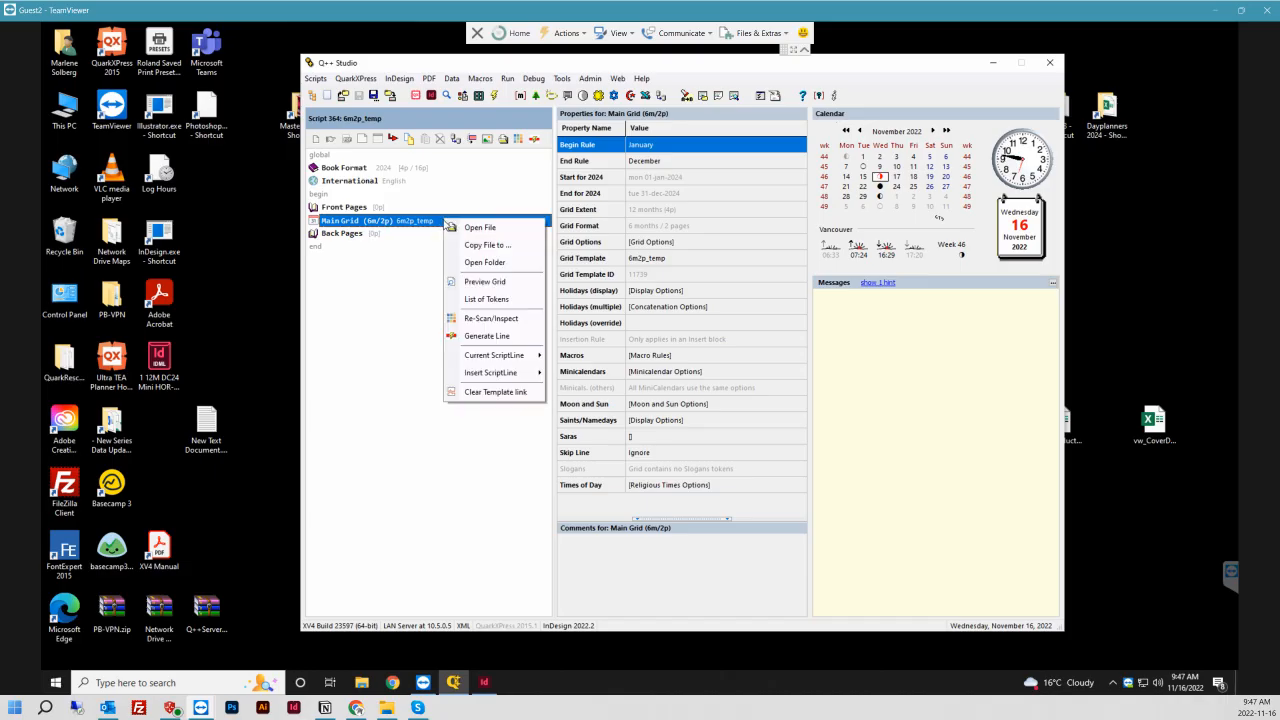
{"action": "left_click", "coordinate": [470, 227]}
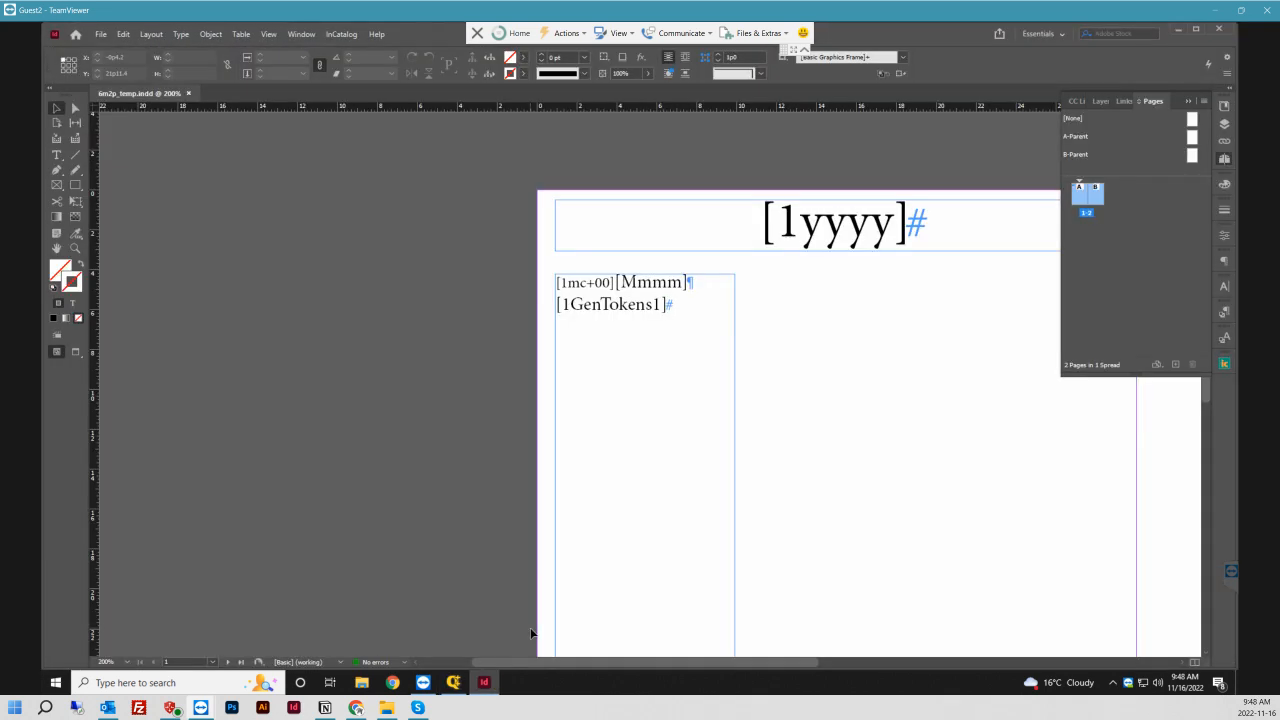
{"action": "left_click_drag", "start_coordinate": [534, 662], "coordinate": [597, 662]}
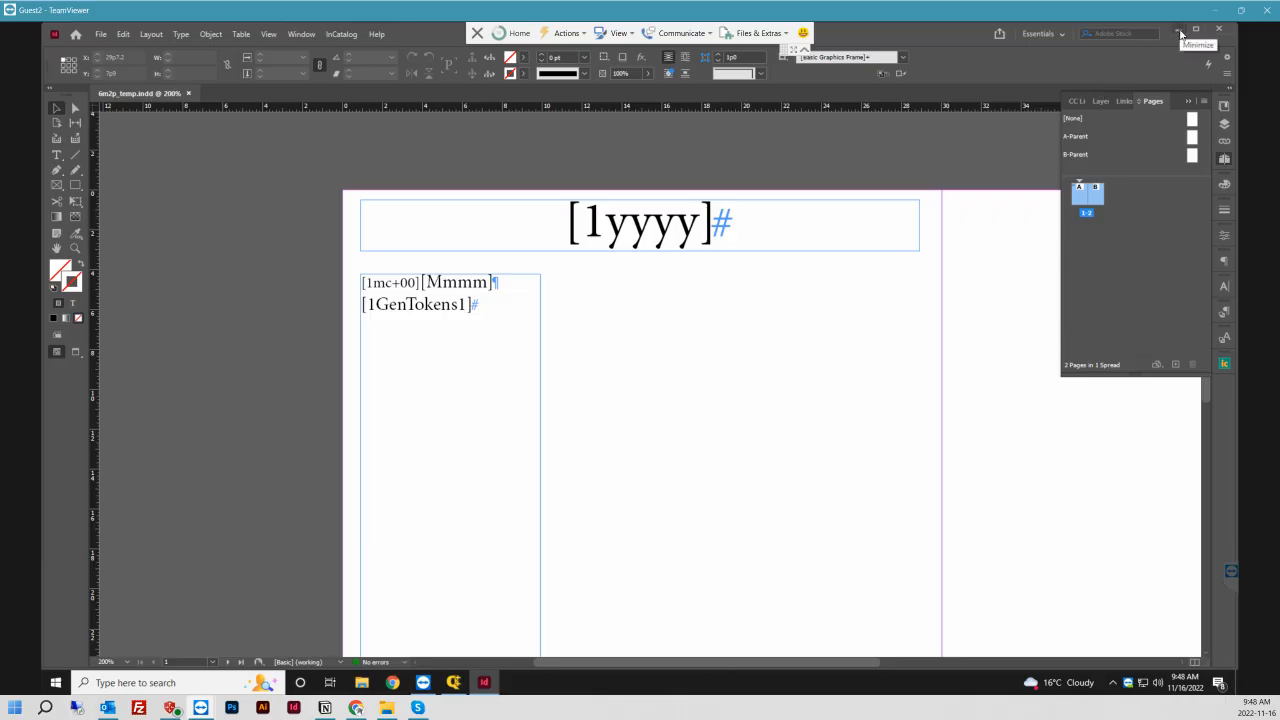
- Bring up the generated 6m2p_temp_2024.indd output and examine the first January dates on the spread of pages 2-3 up close
{"action": "left_click", "coordinate": [1180, 34]}
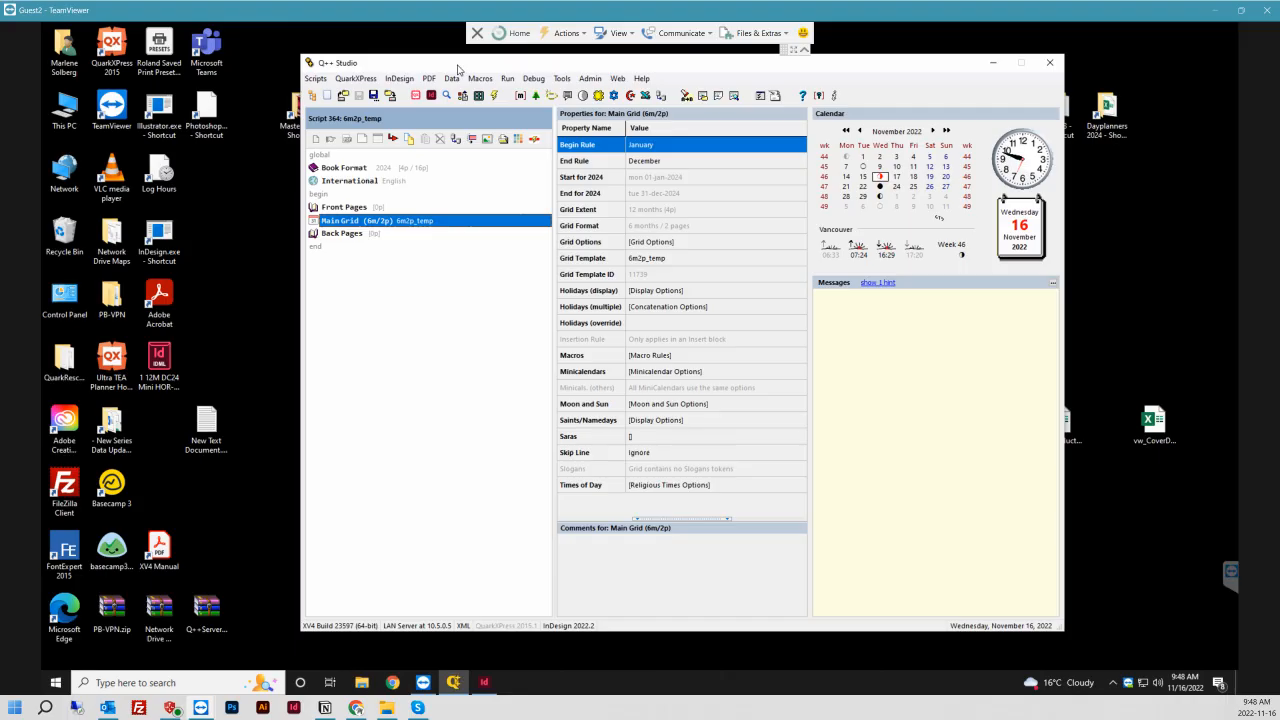
{"action": "key", "text": "alt+Tab"}
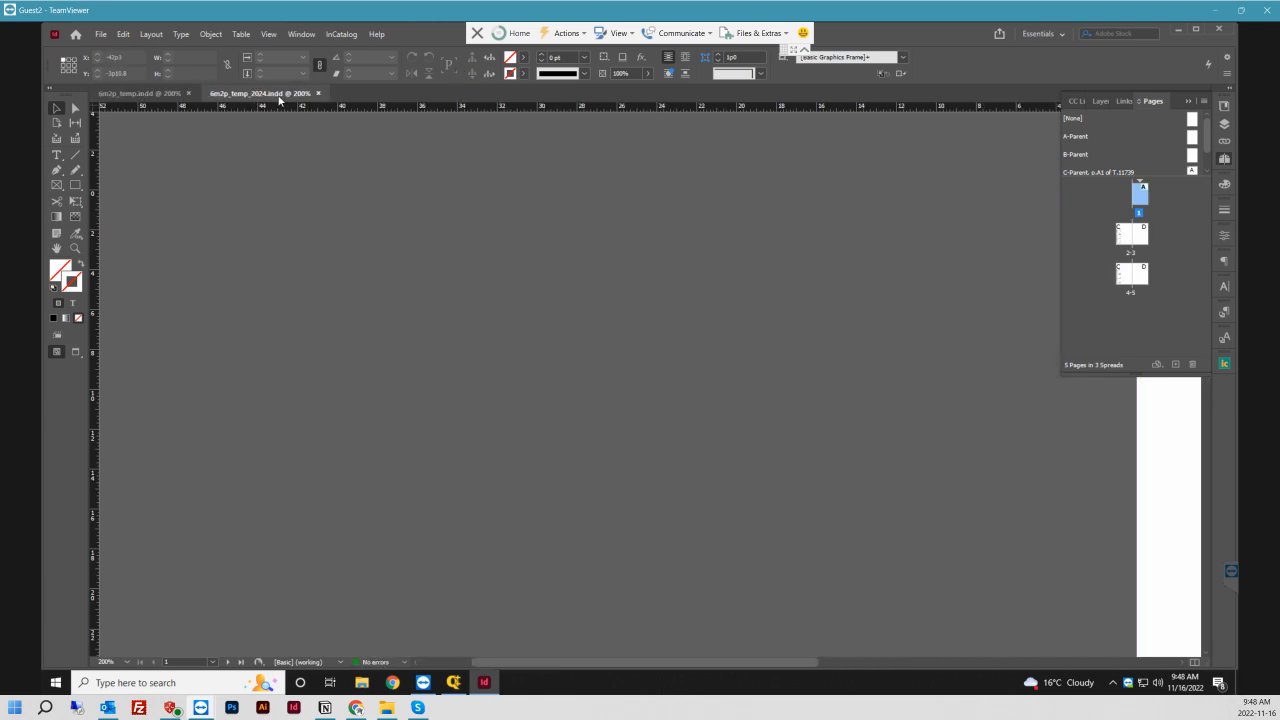
{"action": "left_click", "coordinate": [1127, 233]}
{"action": "double_click", "coordinate": [1127, 233]}
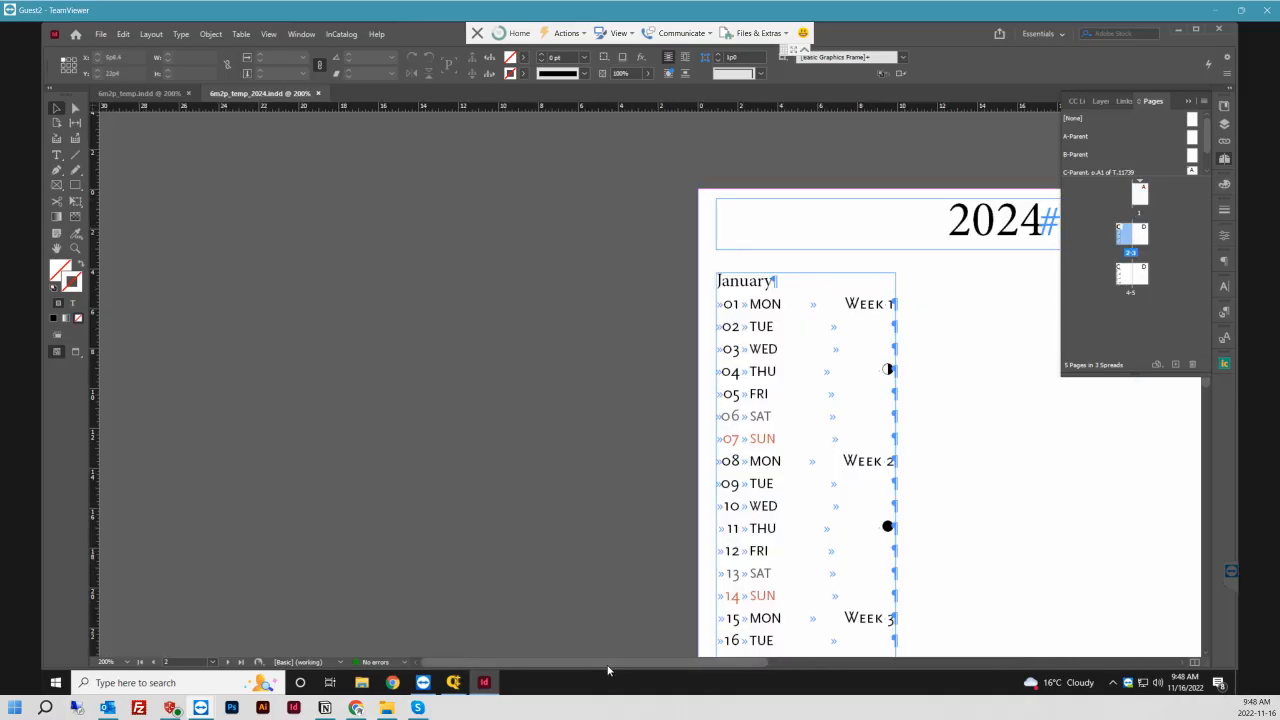
{"action": "left_click_drag", "start_coordinate": [618, 665], "coordinate": [717, 643]}
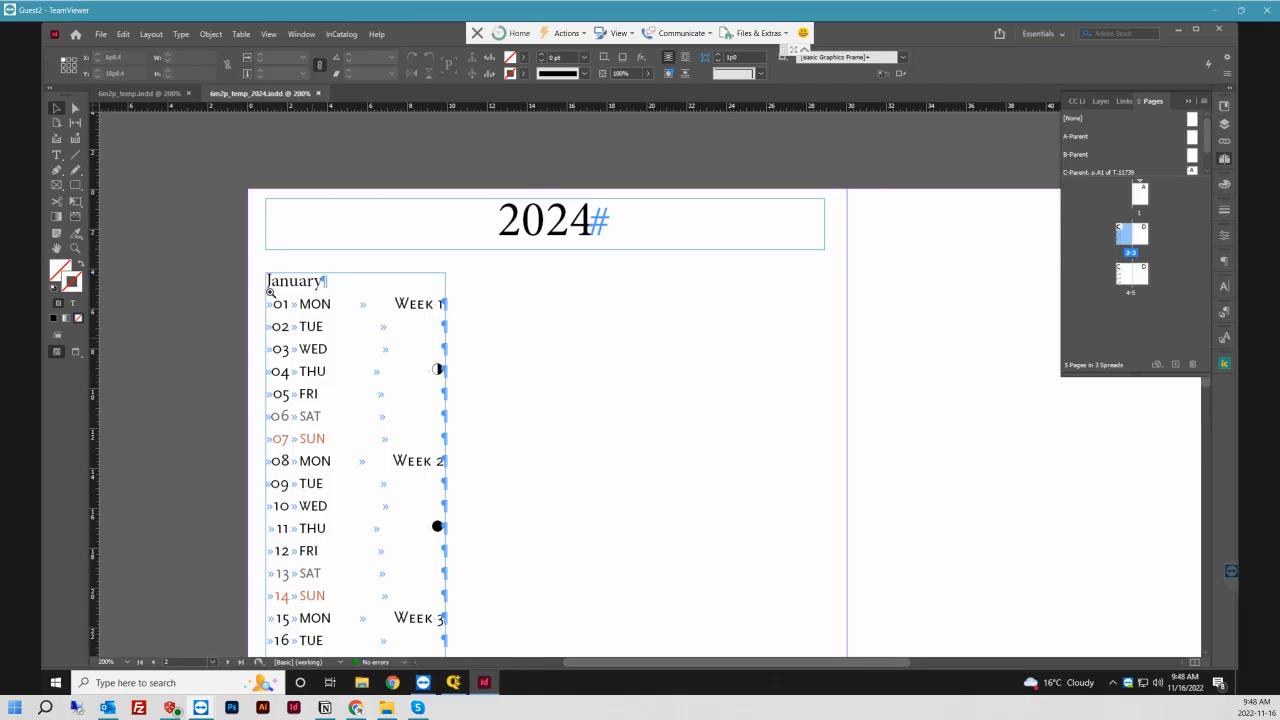
{"action": "left_click_drag", "start_coordinate": [228, 266], "coordinate": [480, 408]}
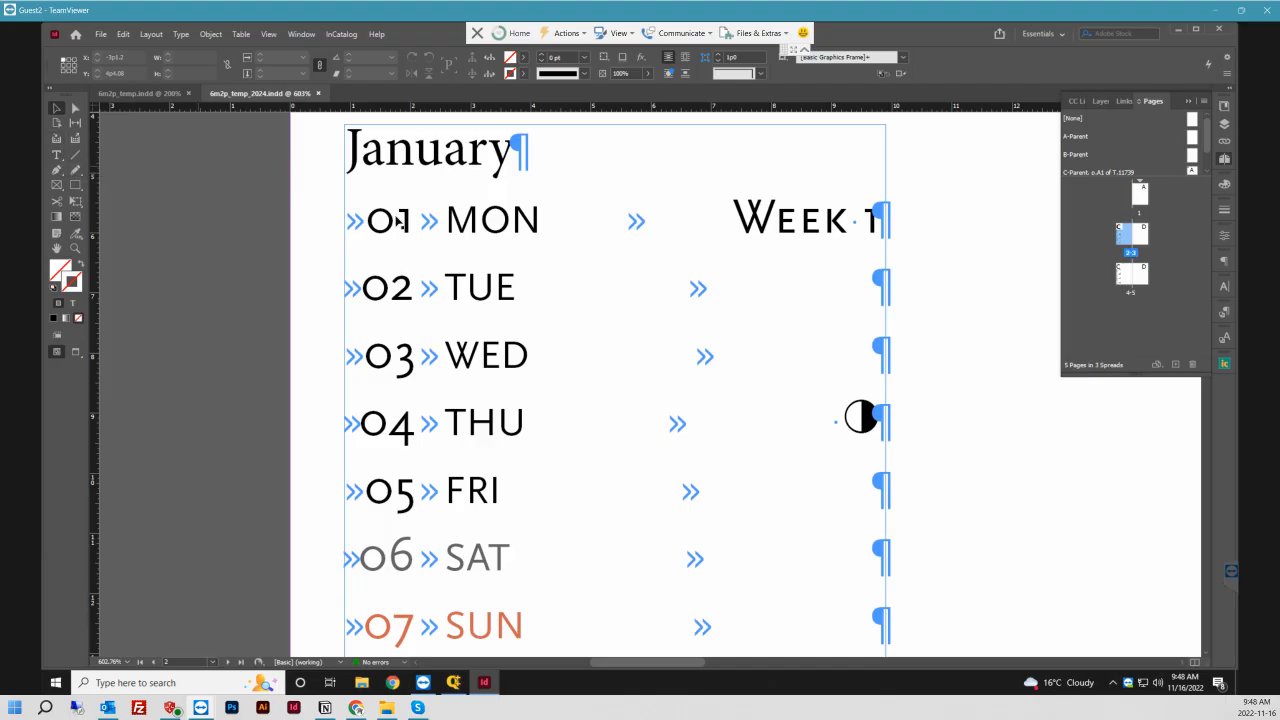
- Place the text cursor just before the 01 in January's first date line
{"action": "left_click", "coordinate": [57, 155]}
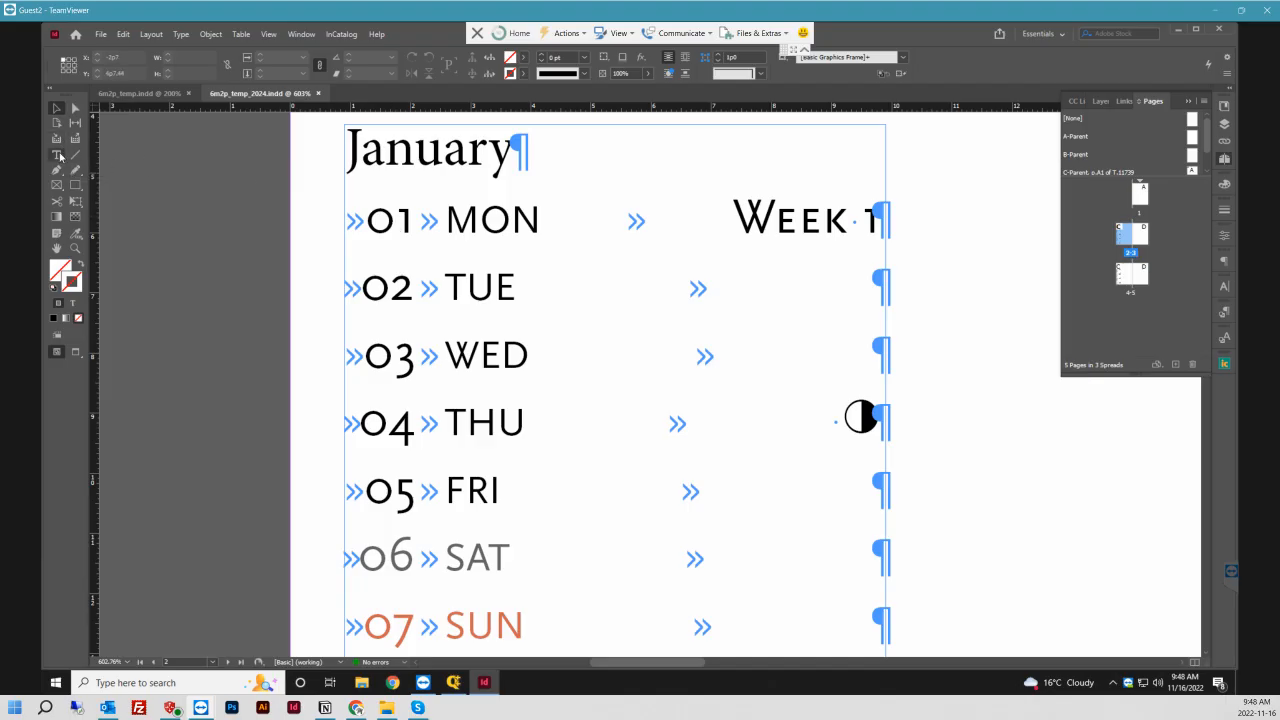
{"action": "left_click", "coordinate": [381, 221]}
{"action": "left_click", "coordinate": [354, 221]}
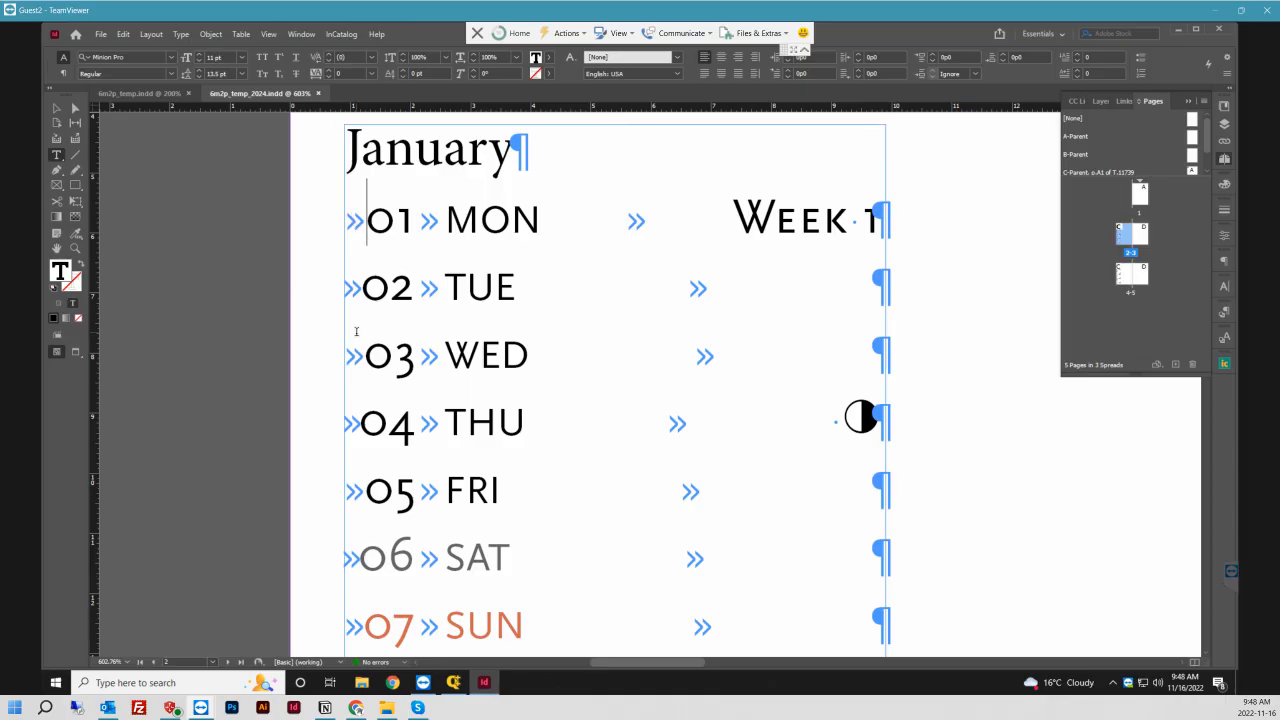
{"action": "left_click_drag", "start_coordinate": [367, 220], "coordinate": [516, 290]}
{"action": "left_click", "coordinate": [374, 226]}
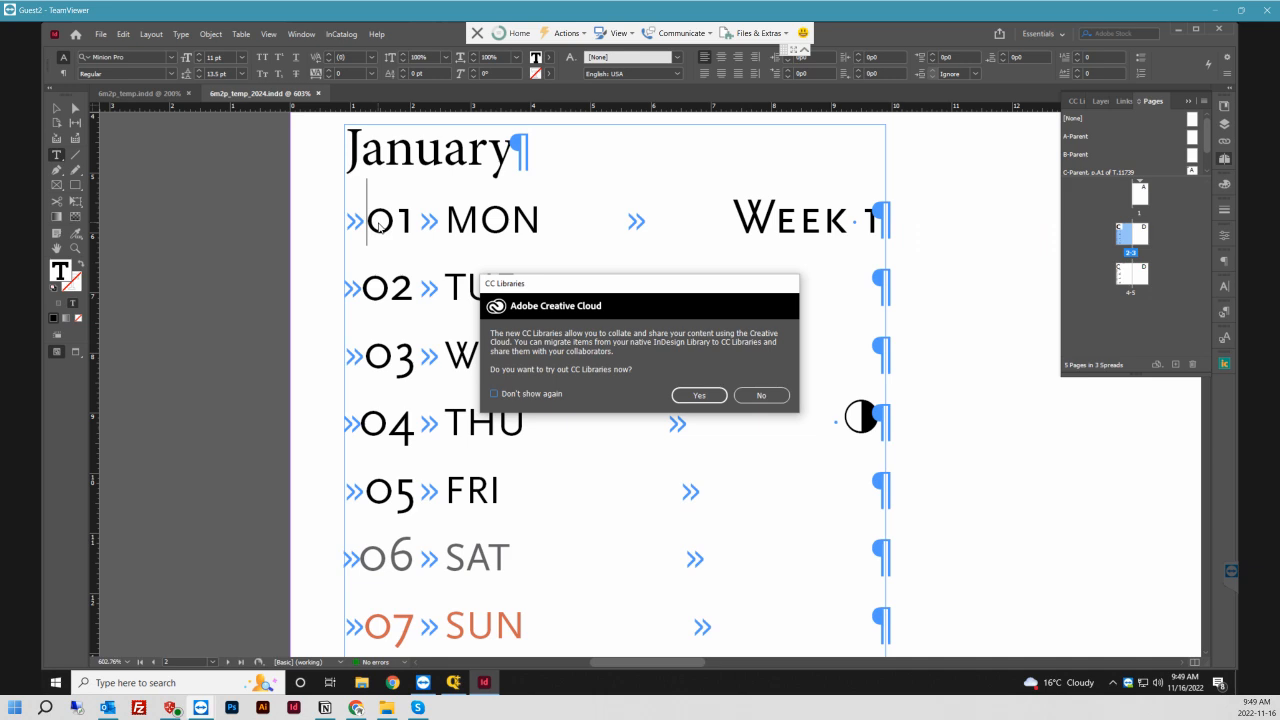
{"action": "left_click", "coordinate": [785, 400]}
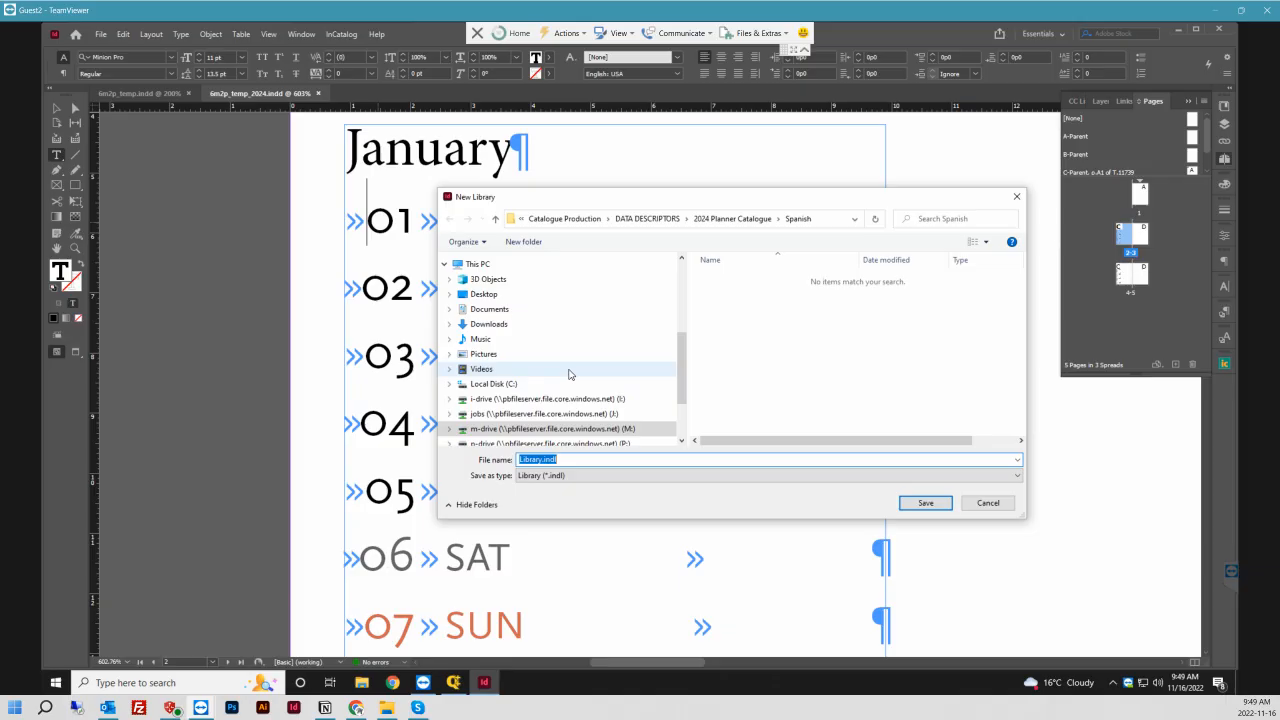
{"action": "key", "text": "ctrl+shift+n"}
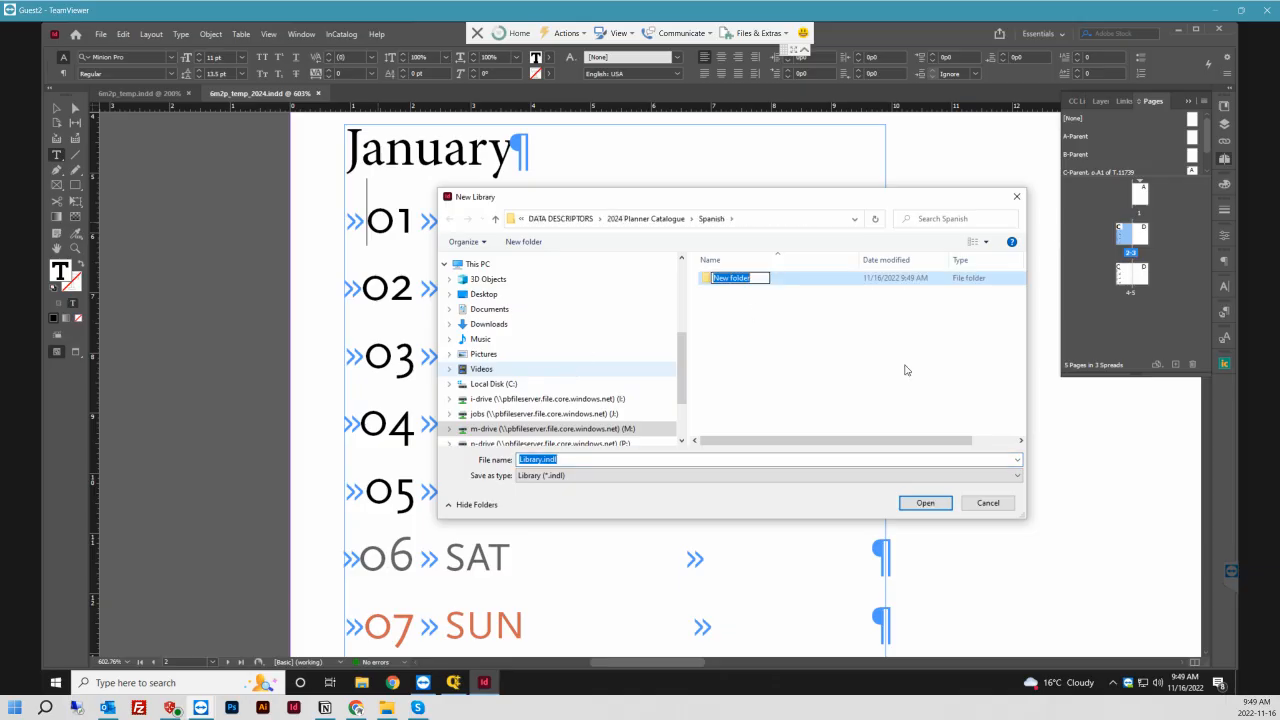
{"action": "left_click", "coordinate": [979, 503]}
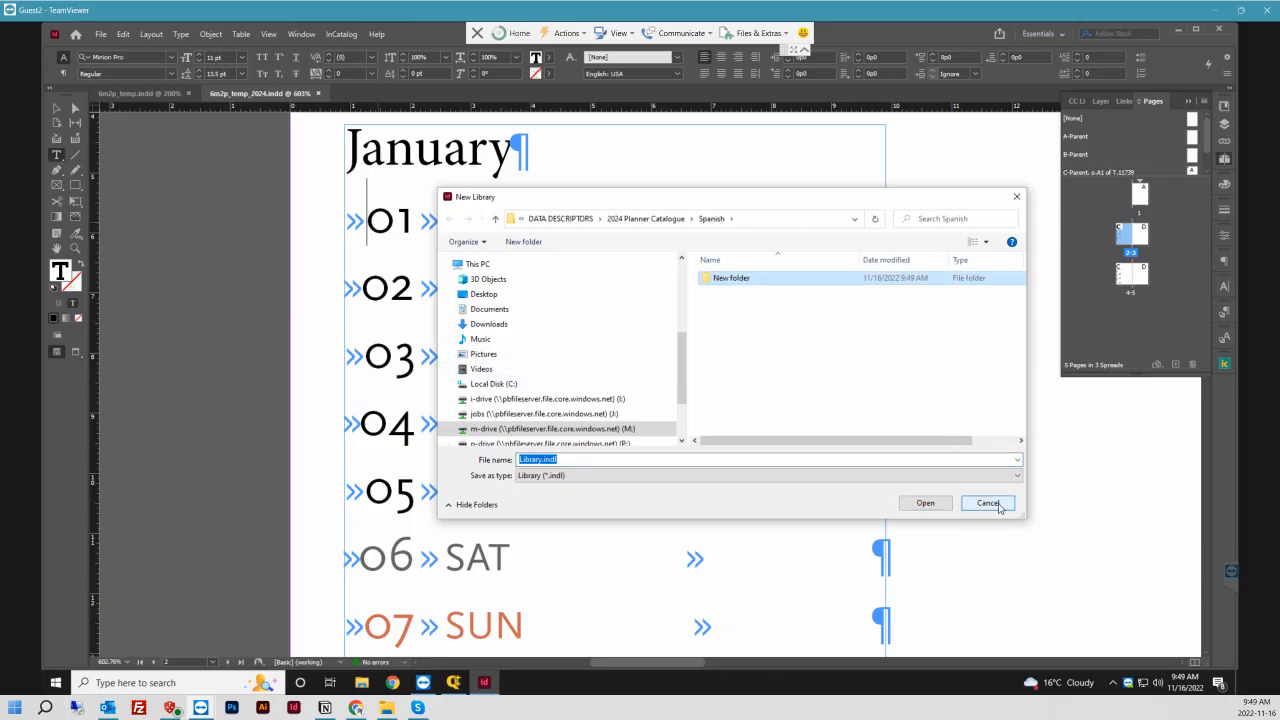
- Inspect the Paragraph Rules of the 01 MON line with the preview on, and leave them without changes
{"action": "left_click", "coordinate": [1225, 82]}
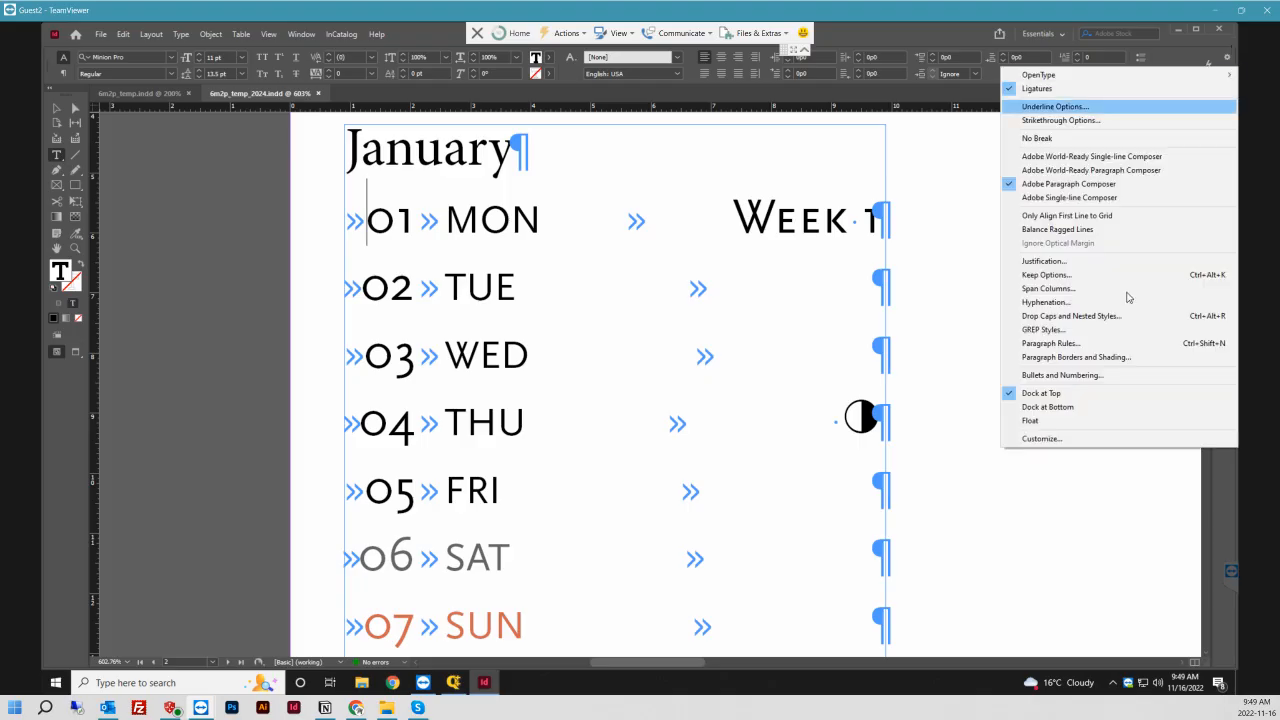
{"action": "left_click", "coordinate": [1098, 344]}
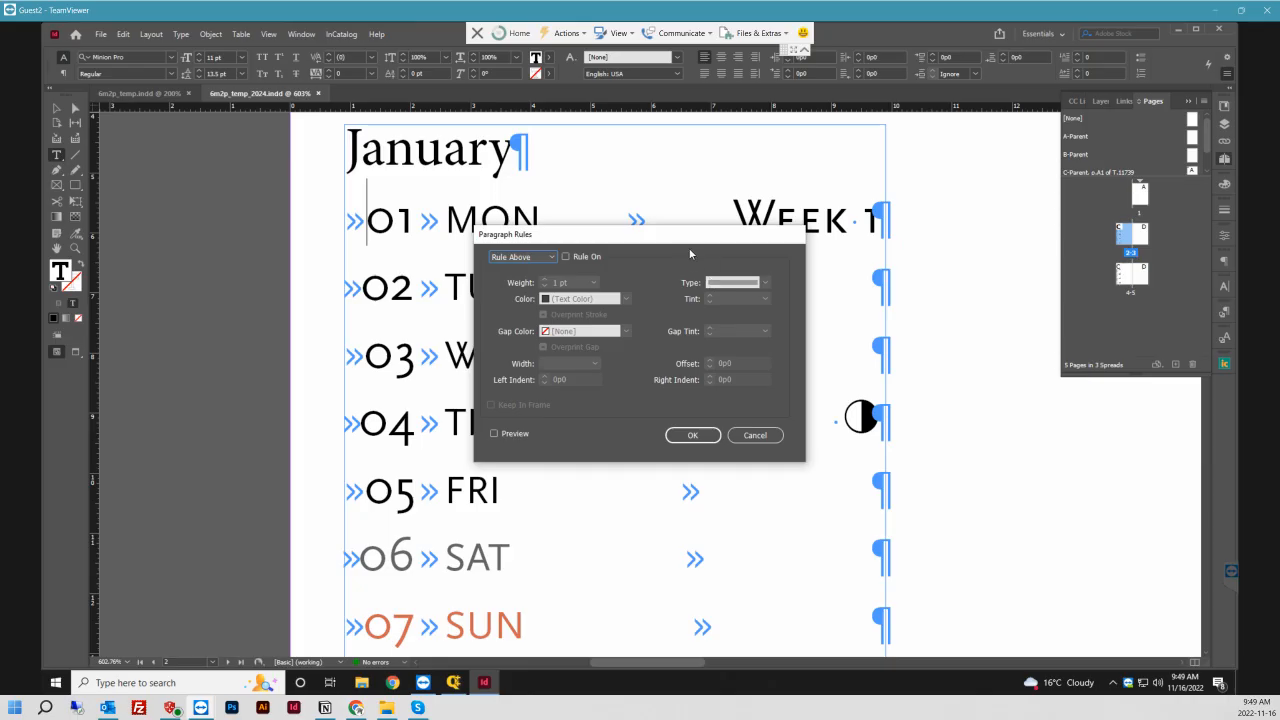
{"action": "left_click", "coordinate": [698, 494]}
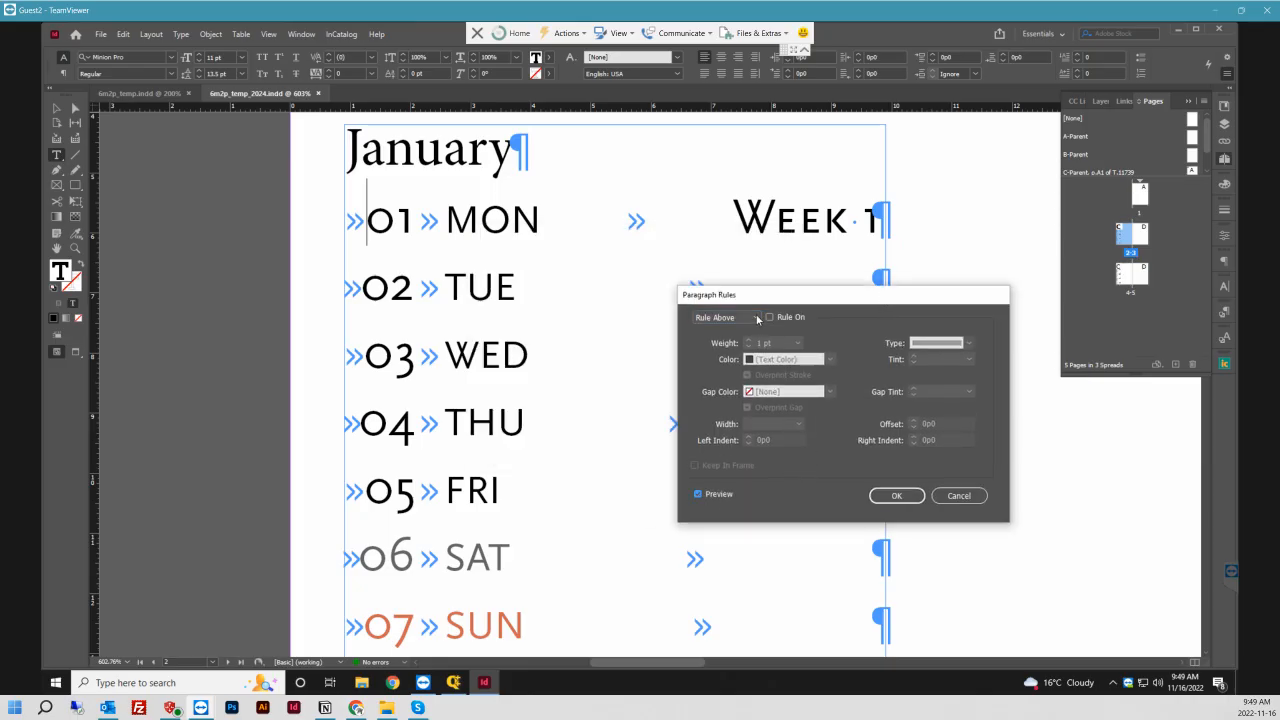
{"action": "left_click", "coordinate": [962, 495]}
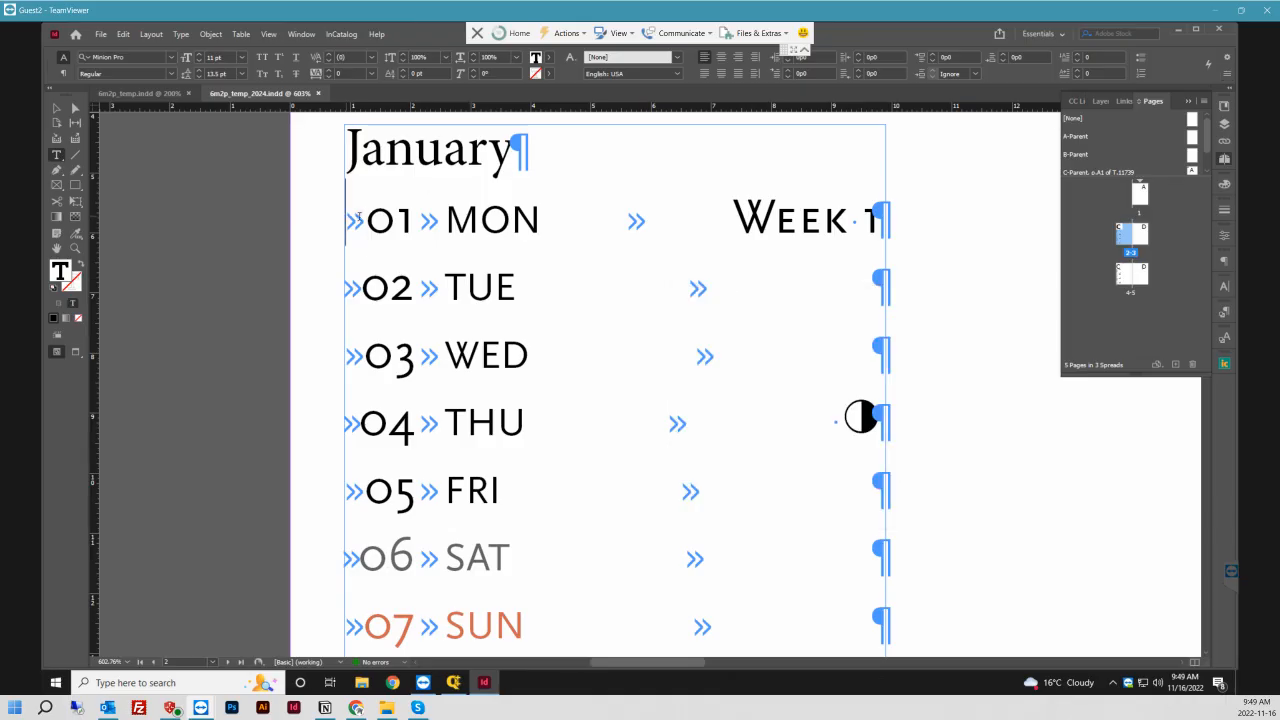
- Turn on a Rule Below for the January paragraphs 01 MON to 03 WED, leaving Rule Above off
{"action": "left_click_drag", "start_coordinate": [348, 215], "coordinate": [798, 354]}
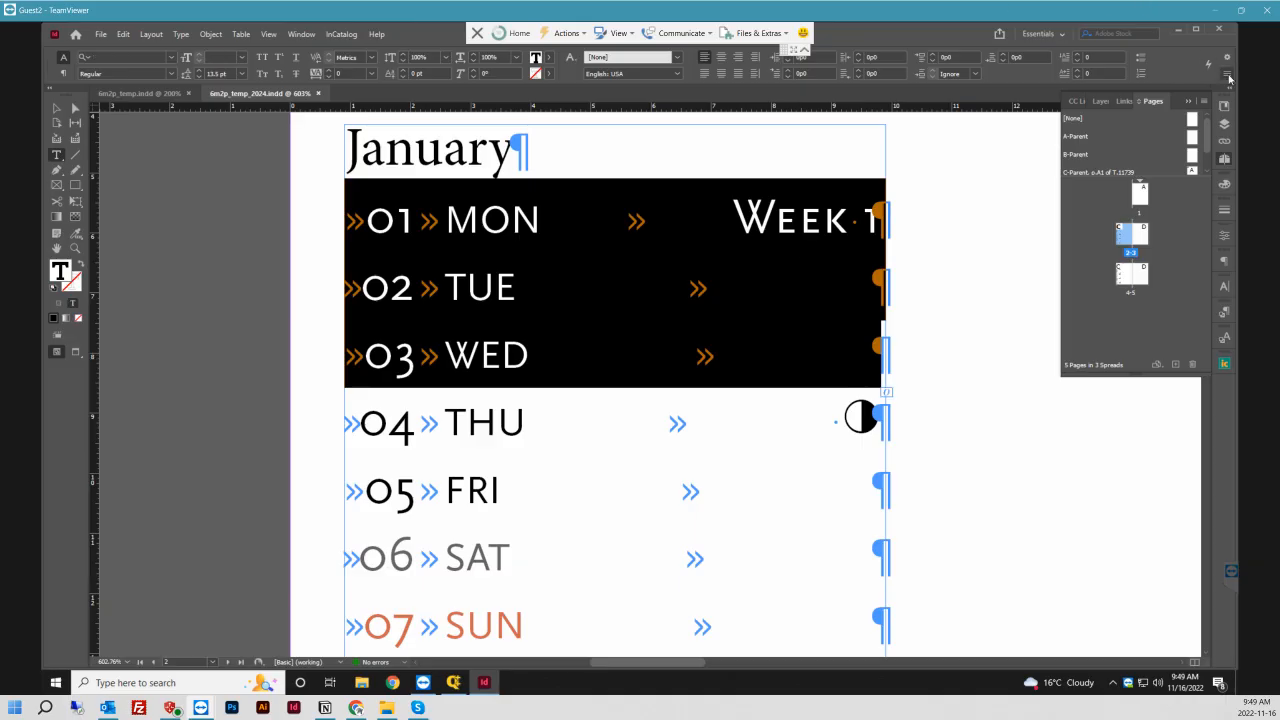
{"action": "left_click", "coordinate": [1227, 73]}
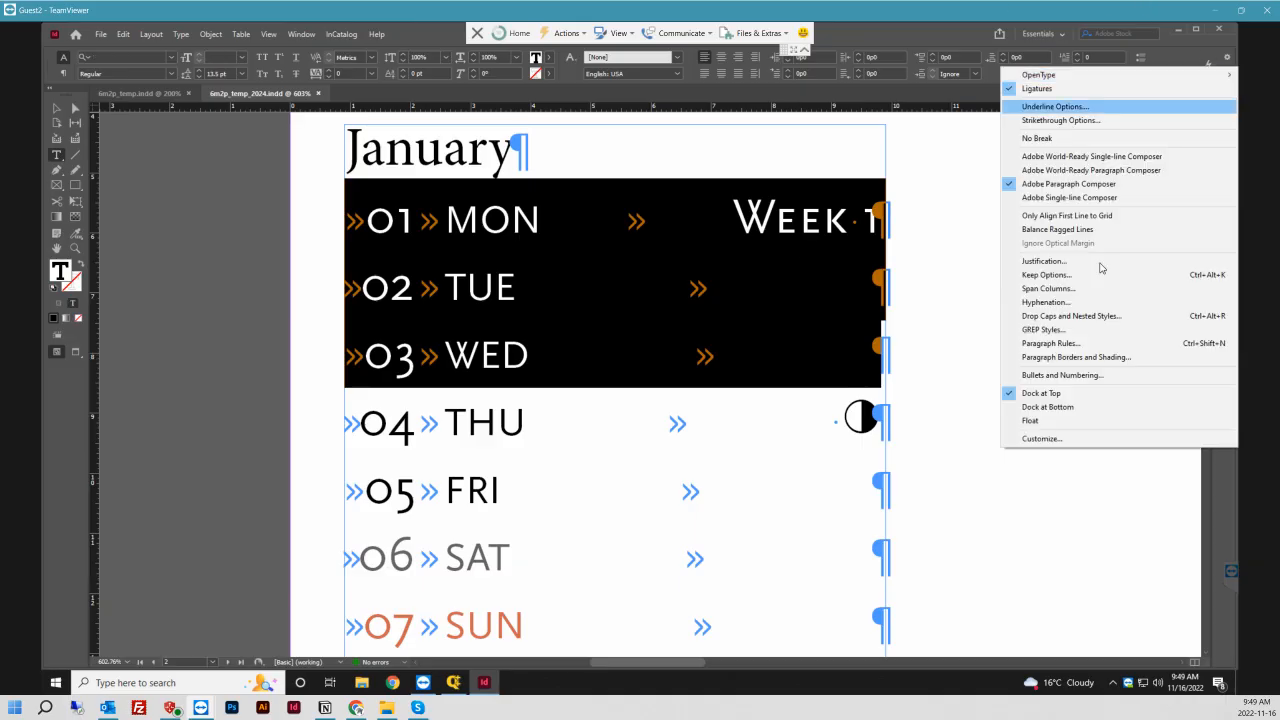
{"action": "left_click", "coordinate": [1078, 344]}
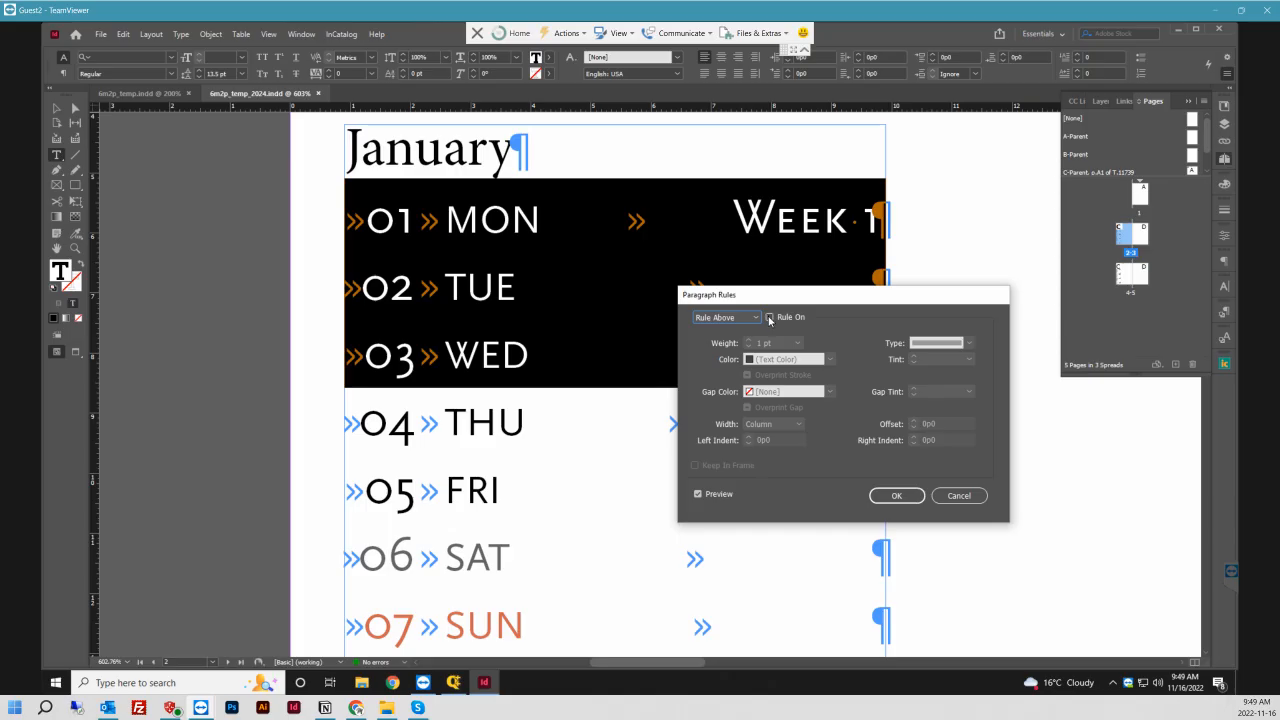
{"action": "left_click", "coordinate": [769, 318]}
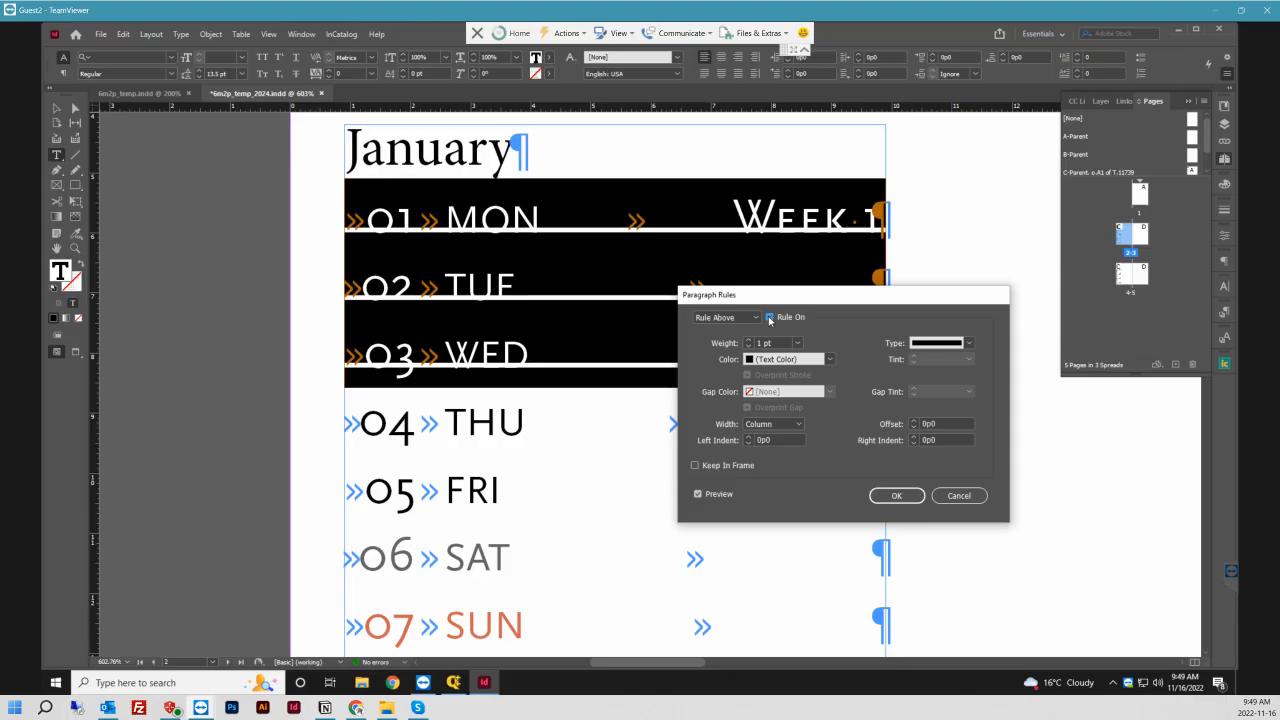
{"action": "left_click", "coordinate": [769, 318]}
{"action": "left_click", "coordinate": [725, 317]}
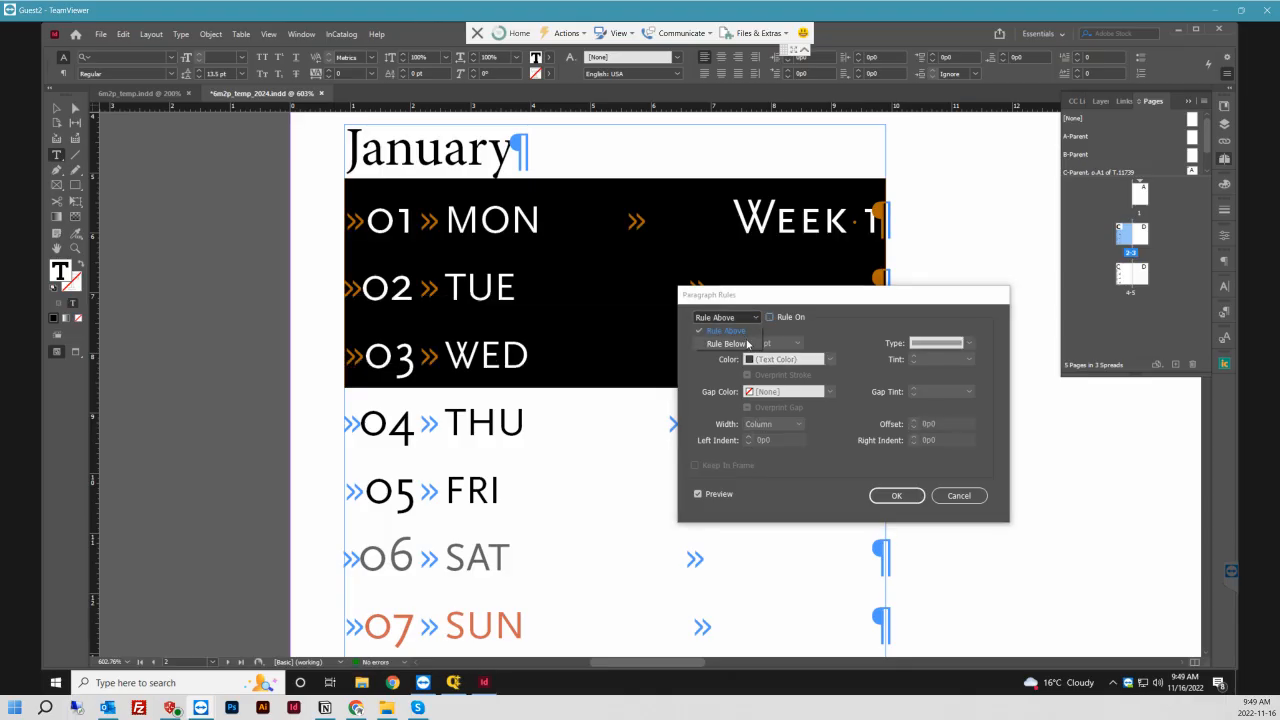
{"action": "left_click", "coordinate": [747, 344]}
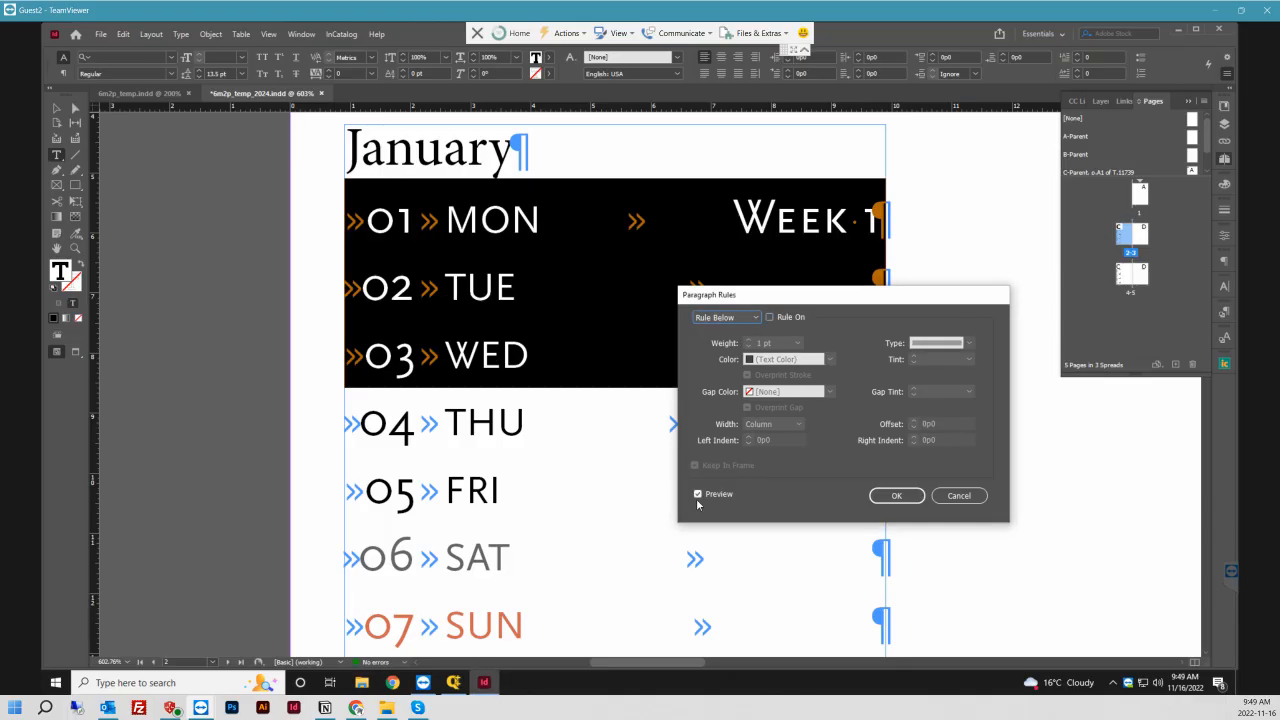
{"action": "left_click", "coordinate": [769, 317]}
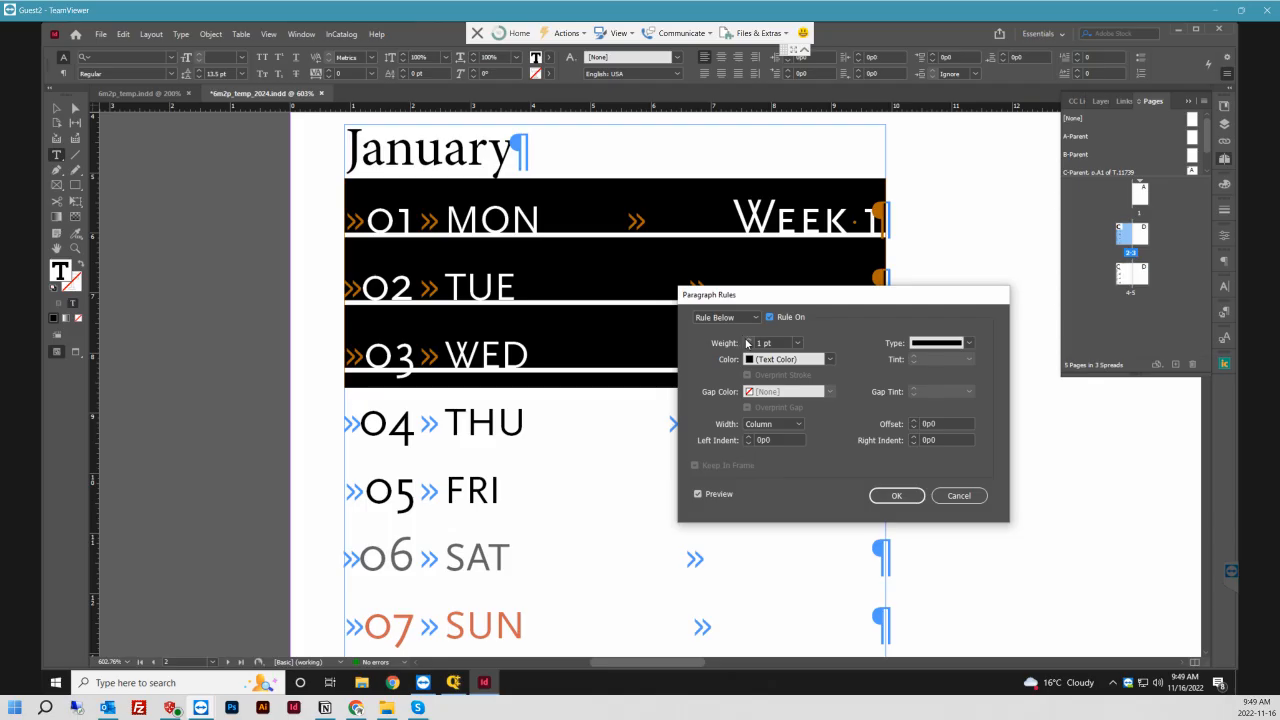
- Set the Rule Below weight to 0.25 pt
{"action": "double_click", "coordinate": [762, 343]}
{"action": "left_click", "coordinate": [797, 343]}
{"action": "left_click", "coordinate": [772, 366]}
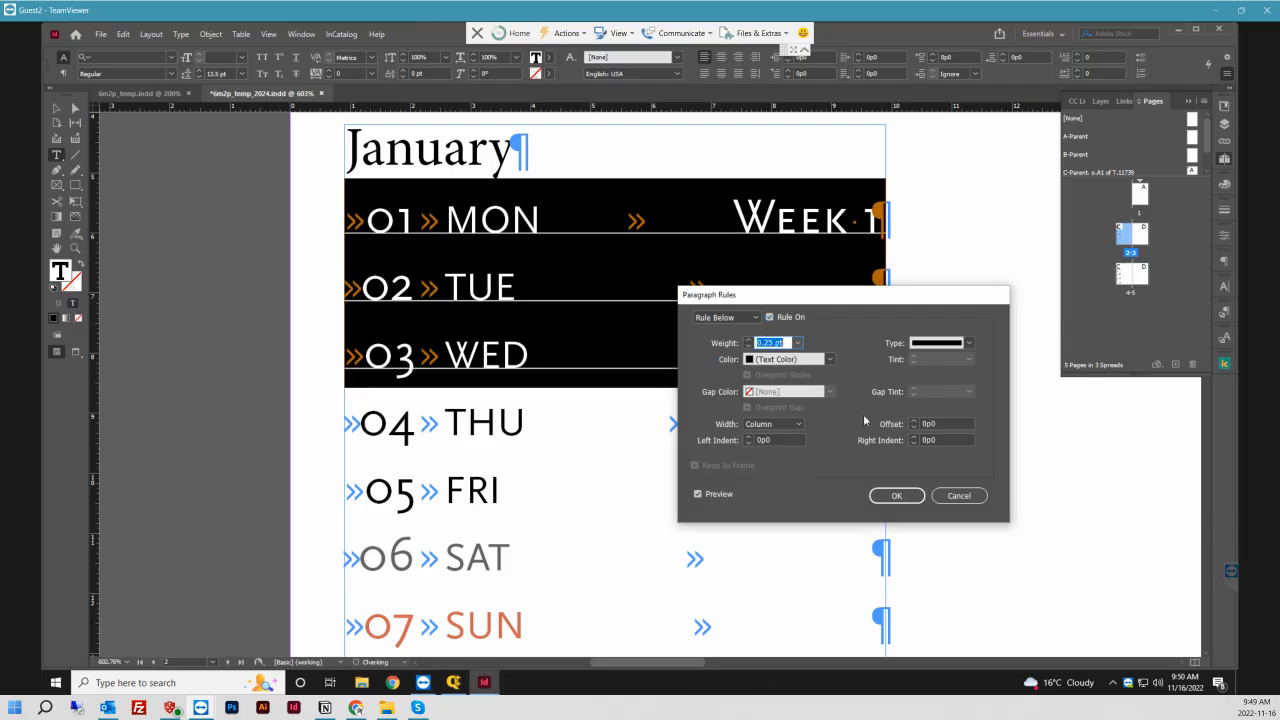
- Set the Rule Below offset to 0p4 so the lines fall between the day rows
{"action": "left_click", "coordinate": [913, 428]}
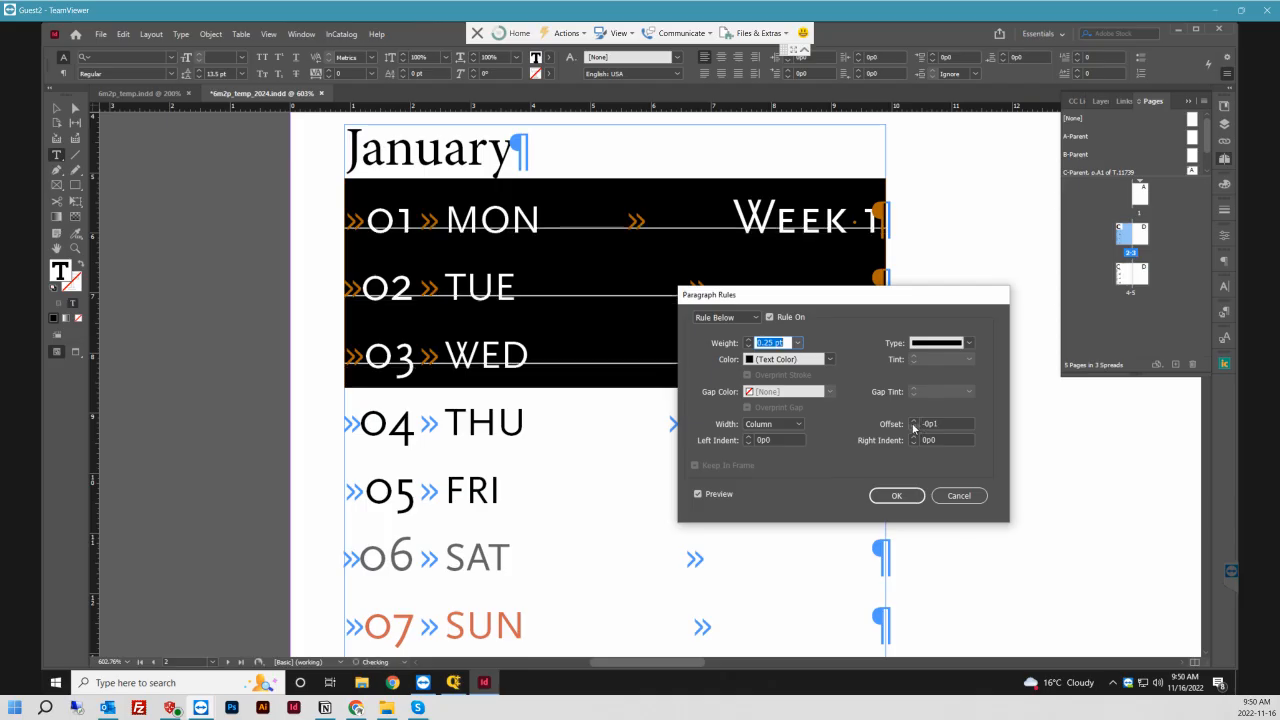
{"action": "left_click", "coordinate": [913, 421]}
{"action": "left_click", "coordinate": [913, 421]}
{"action": "left_click", "coordinate": [913, 421]}
{"action": "left_click", "coordinate": [913, 421]}
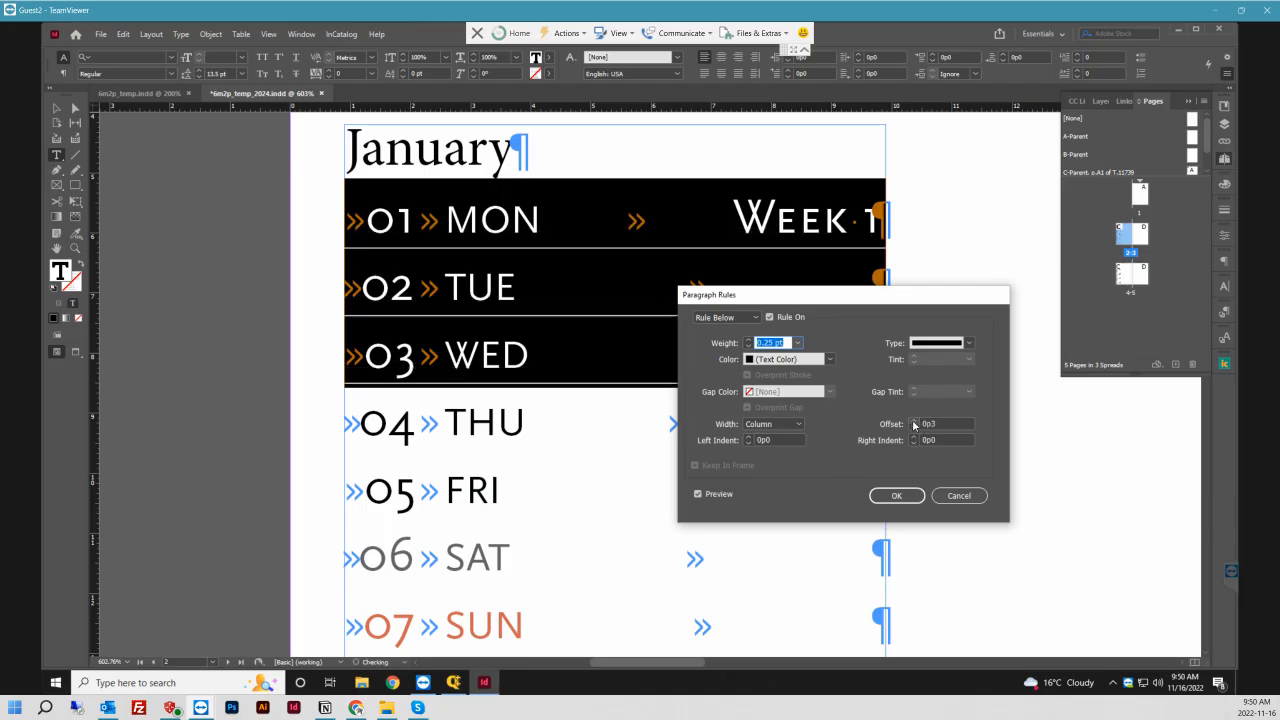
{"action": "left_click", "coordinate": [913, 421]}
{"action": "left_click", "coordinate": [913, 421]}
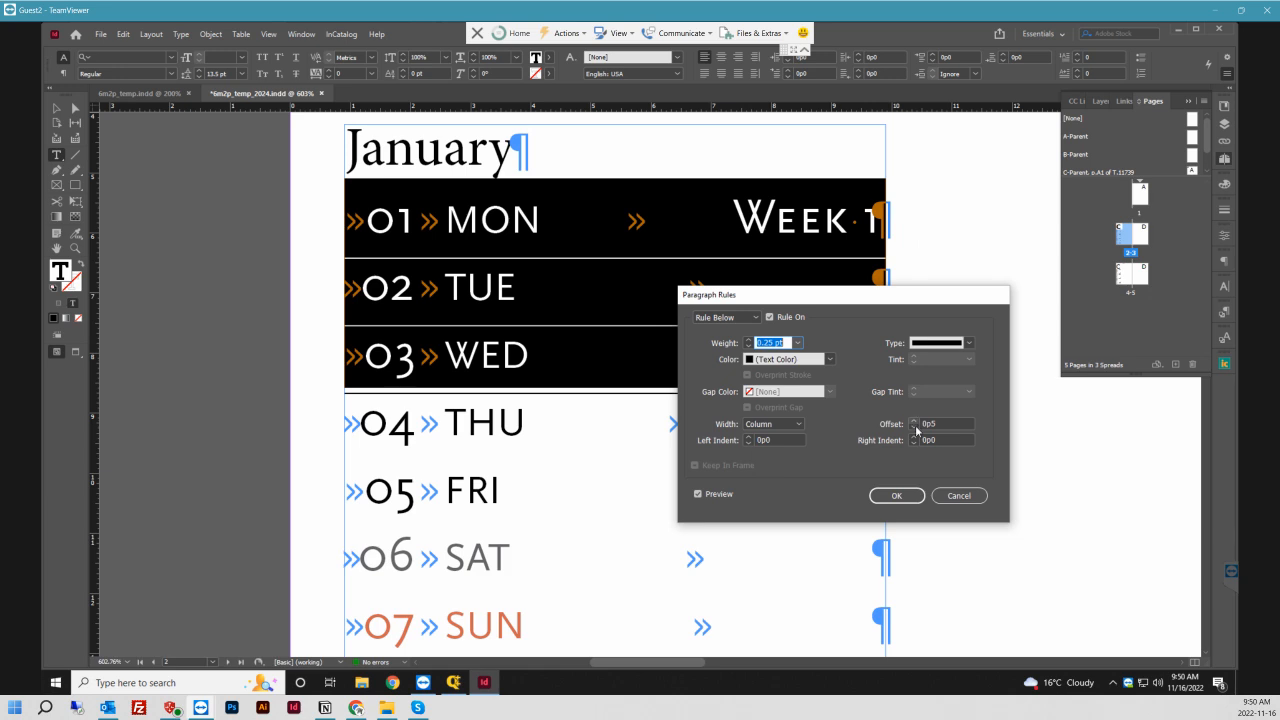
{"action": "left_click", "coordinate": [916, 430]}
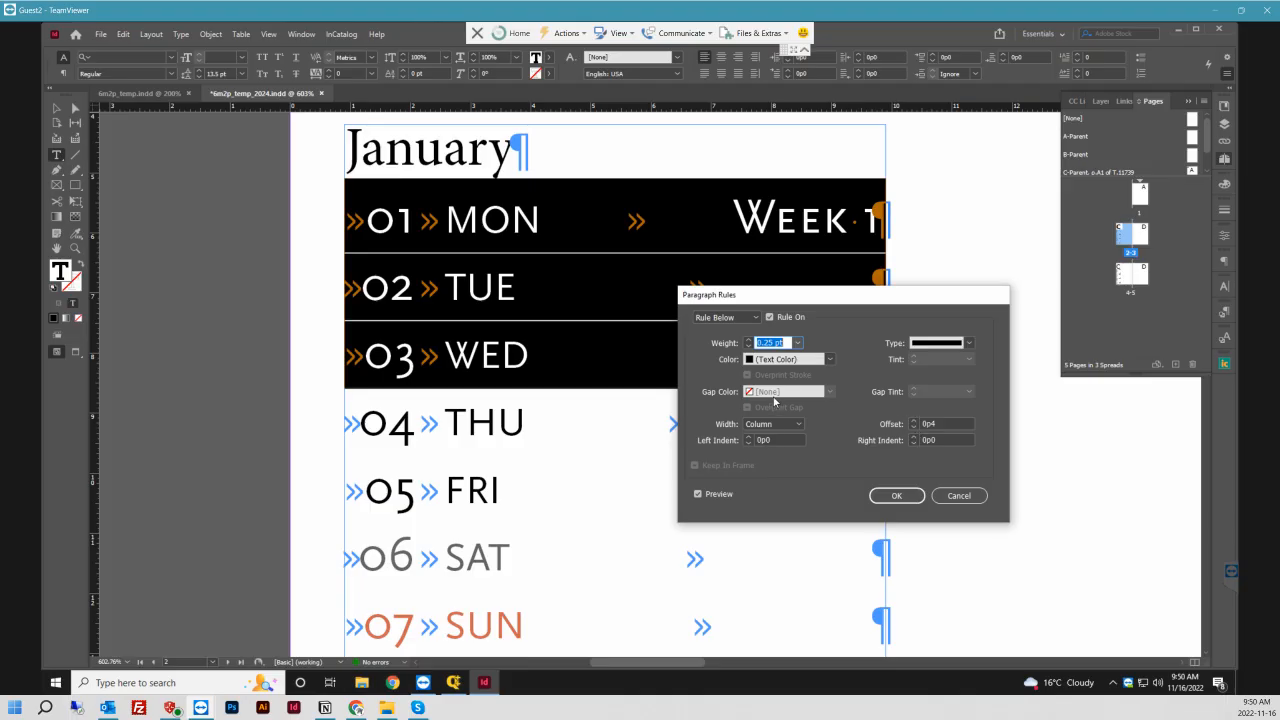
- Turn on a Rule Above for the same paragraphs with a weight of 13.5 pt
{"action": "left_click", "coordinate": [759, 319]}
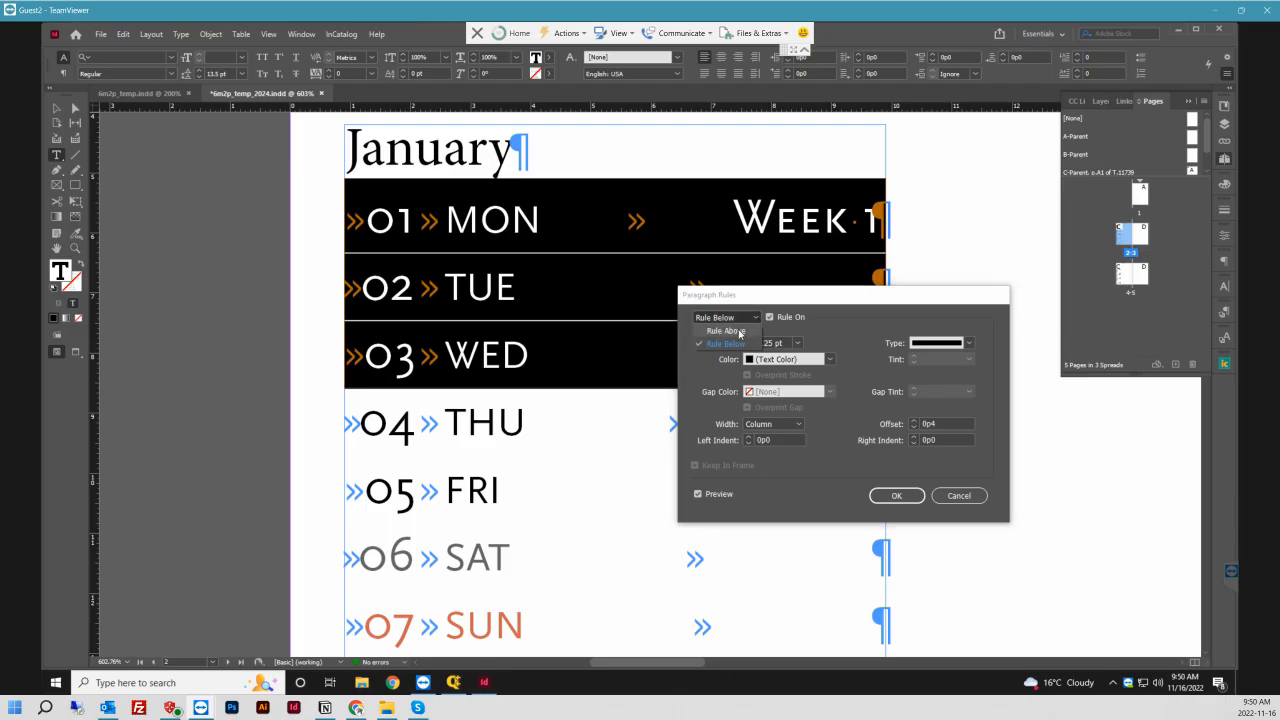
{"action": "left_click", "coordinate": [740, 332]}
{"action": "left_click", "coordinate": [769, 317]}
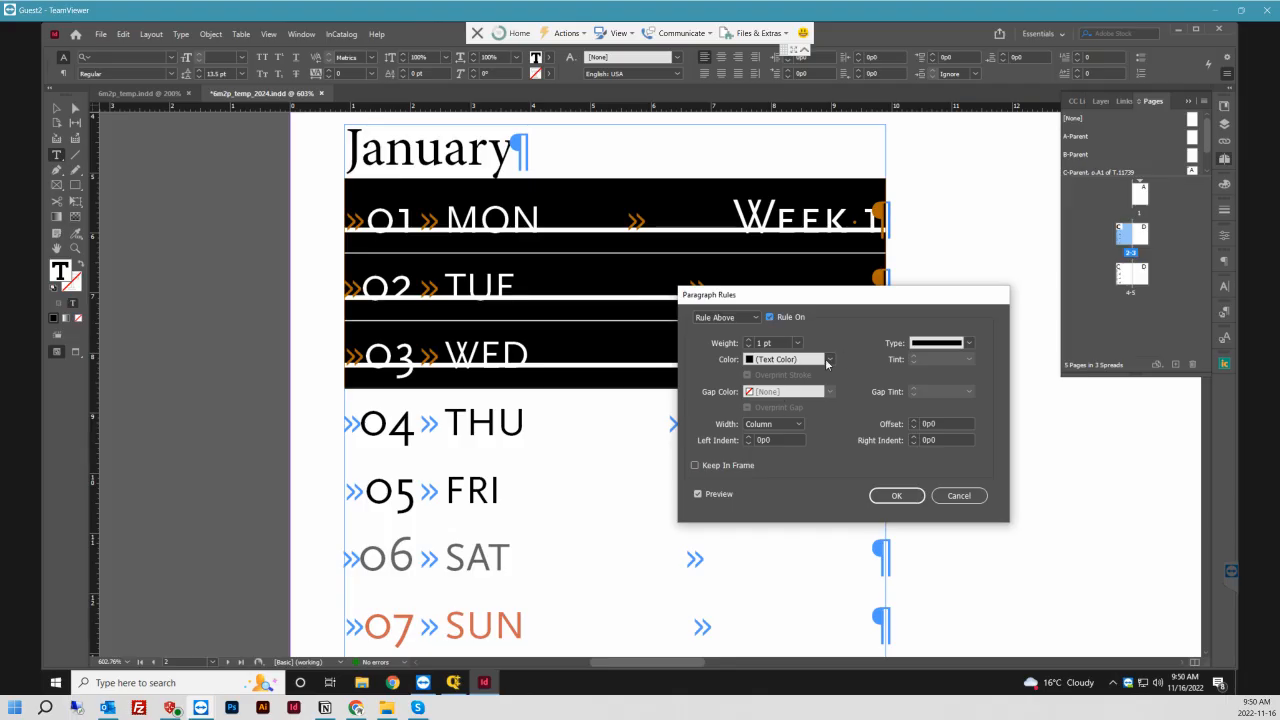
{"action": "left_click", "coordinate": [758, 343]}
{"action": "type", "text": "3.5"}
- Color the Rule Above with the magenta swatch C=0 M=100 Y=0 K=0
{"action": "left_click", "coordinate": [830, 359]}
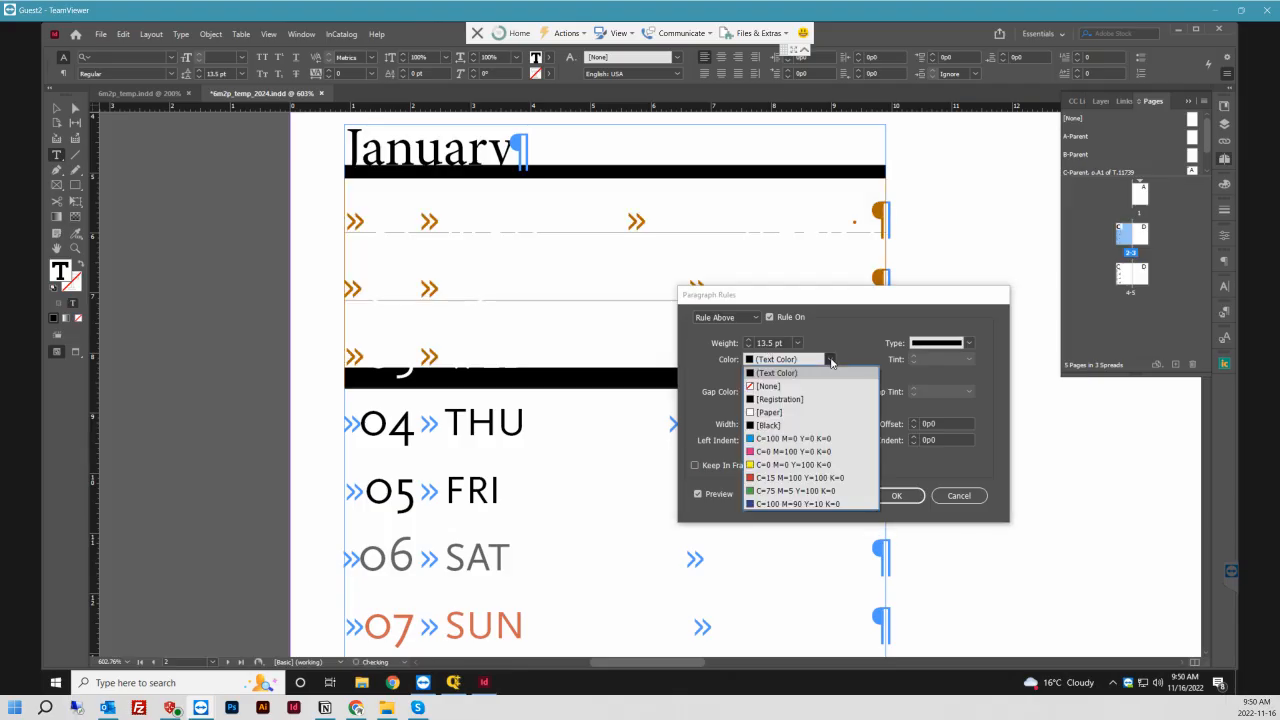
{"action": "left_click", "coordinate": [771, 360]}
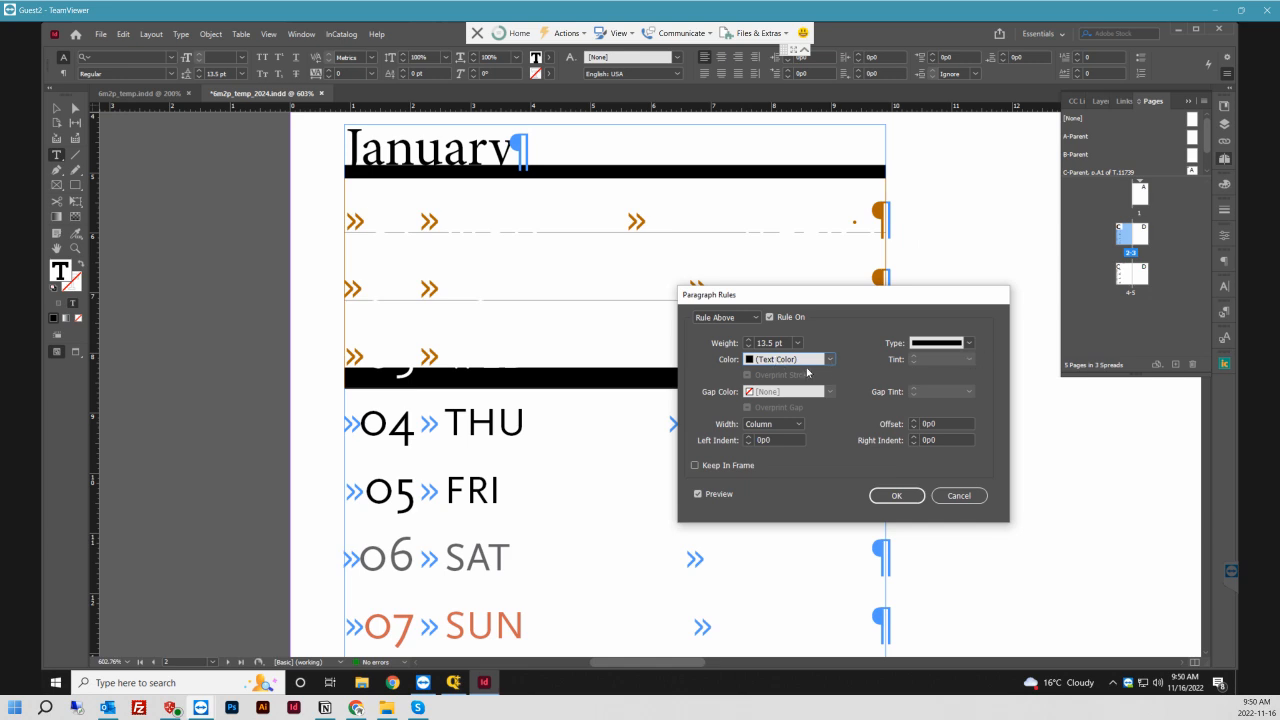
{"action": "left_click", "coordinate": [830, 360]}
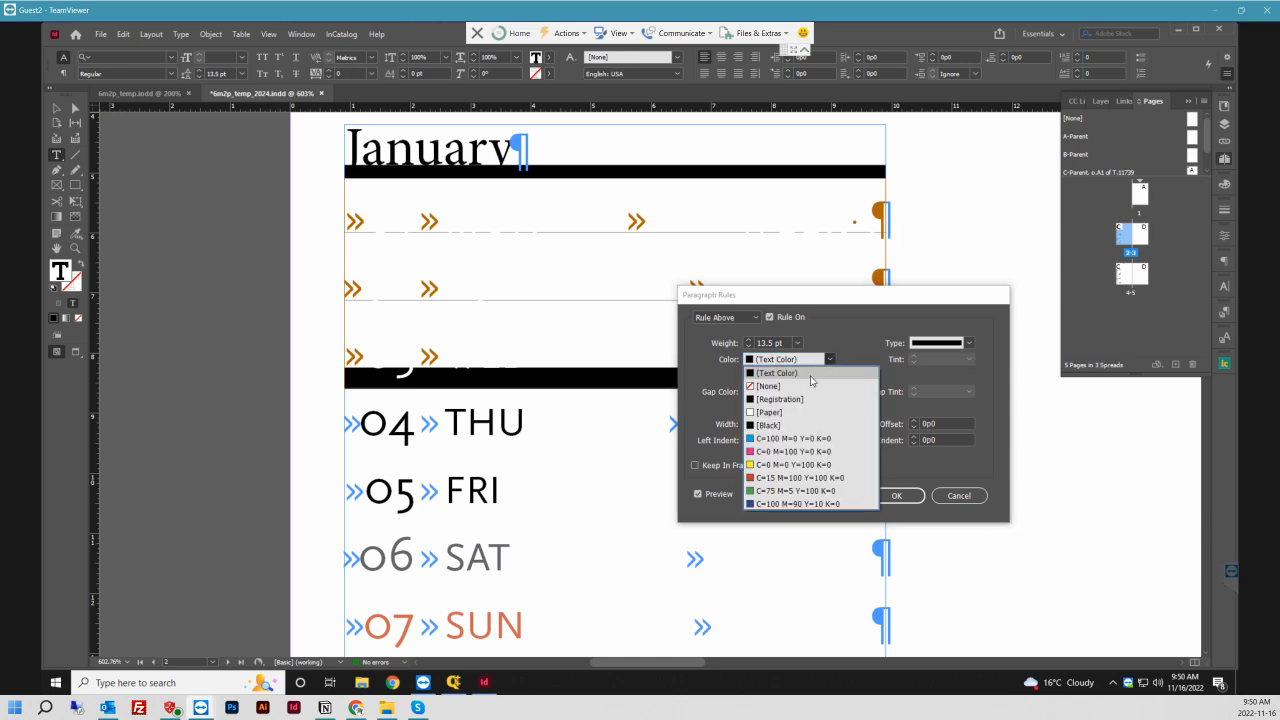
{"action": "left_click", "coordinate": [765, 452]}
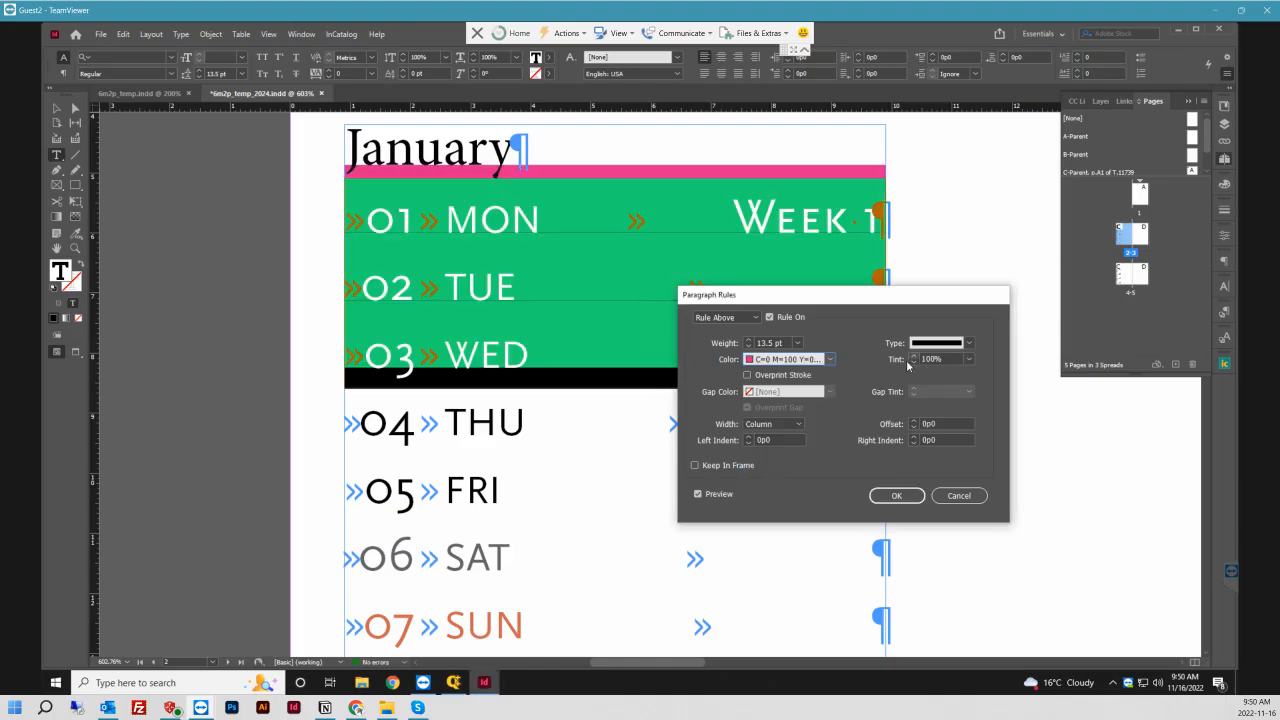
{"action": "left_click", "coordinate": [931, 360]}
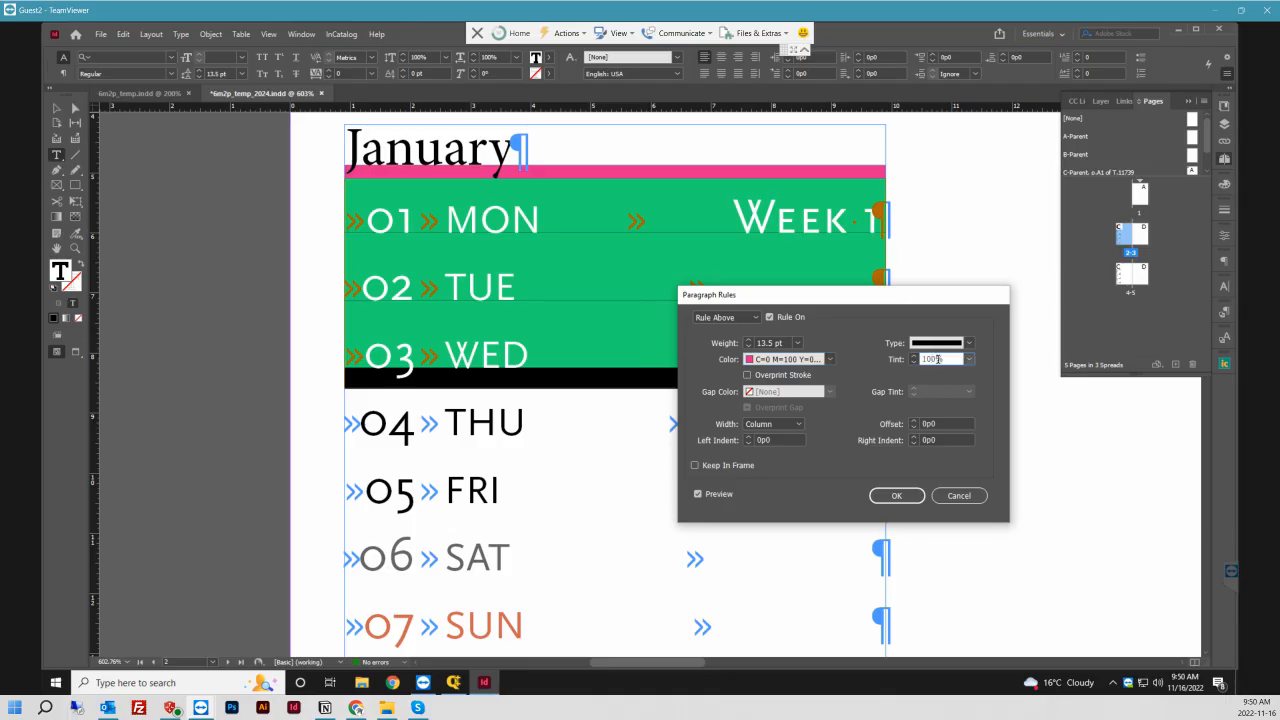
- Set the Rule Above offset to -0p4, keep Keep In Frame off, and apply the paragraph rules
{"action": "left_click", "coordinate": [914, 428]}
{"action": "left_click", "coordinate": [914, 428]}
{"action": "left_click", "coordinate": [914, 428]}
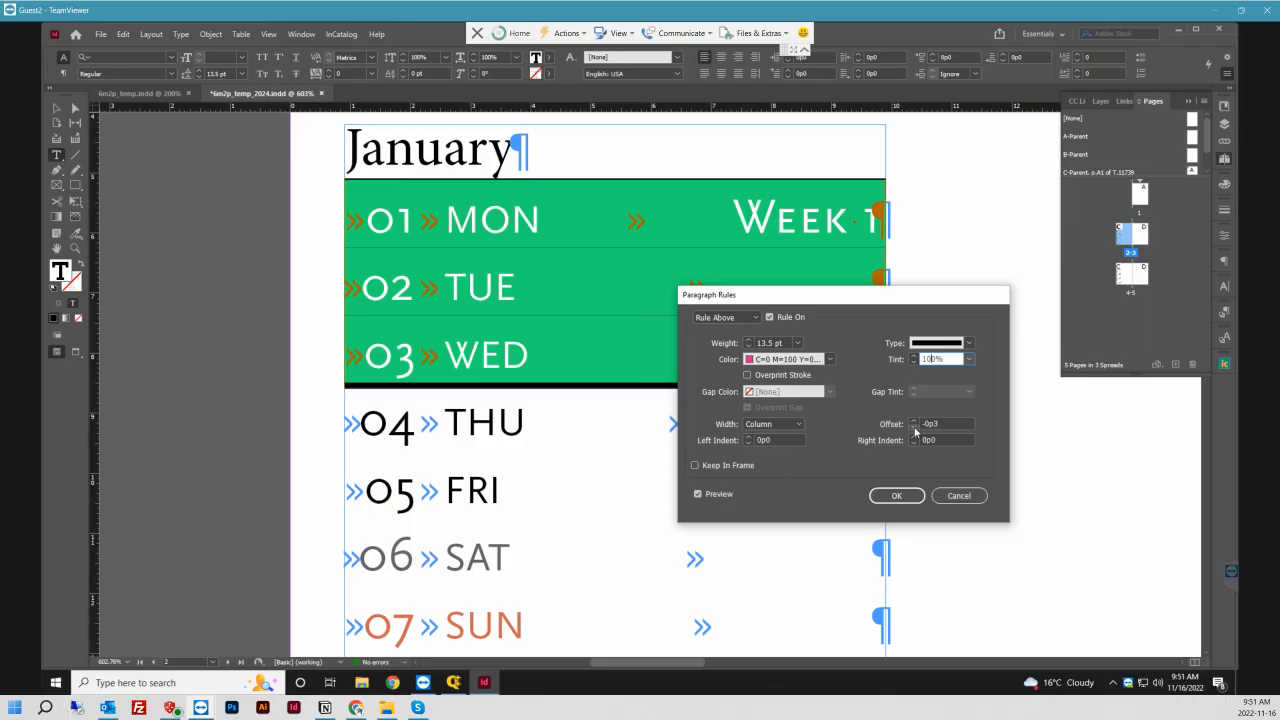
{"action": "left_click_drag", "start_coordinate": [859, 303], "coordinate": [924, 314]}
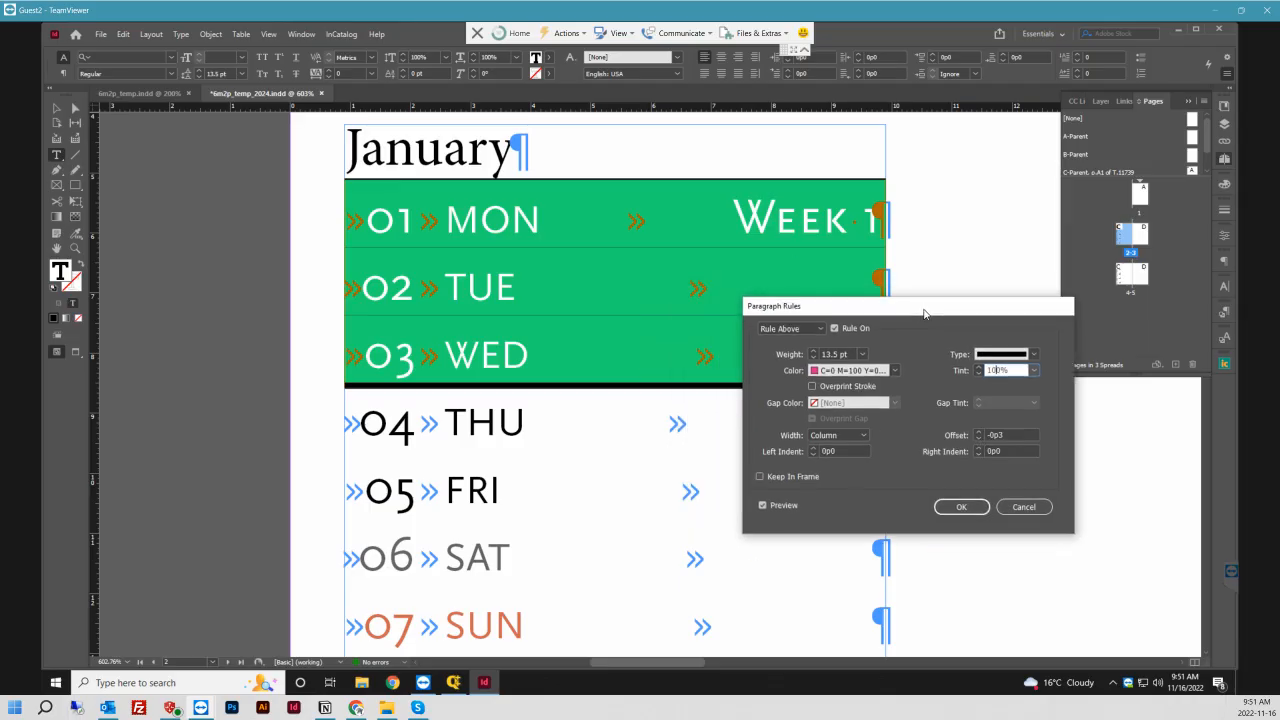
{"action": "left_click", "coordinate": [979, 439]}
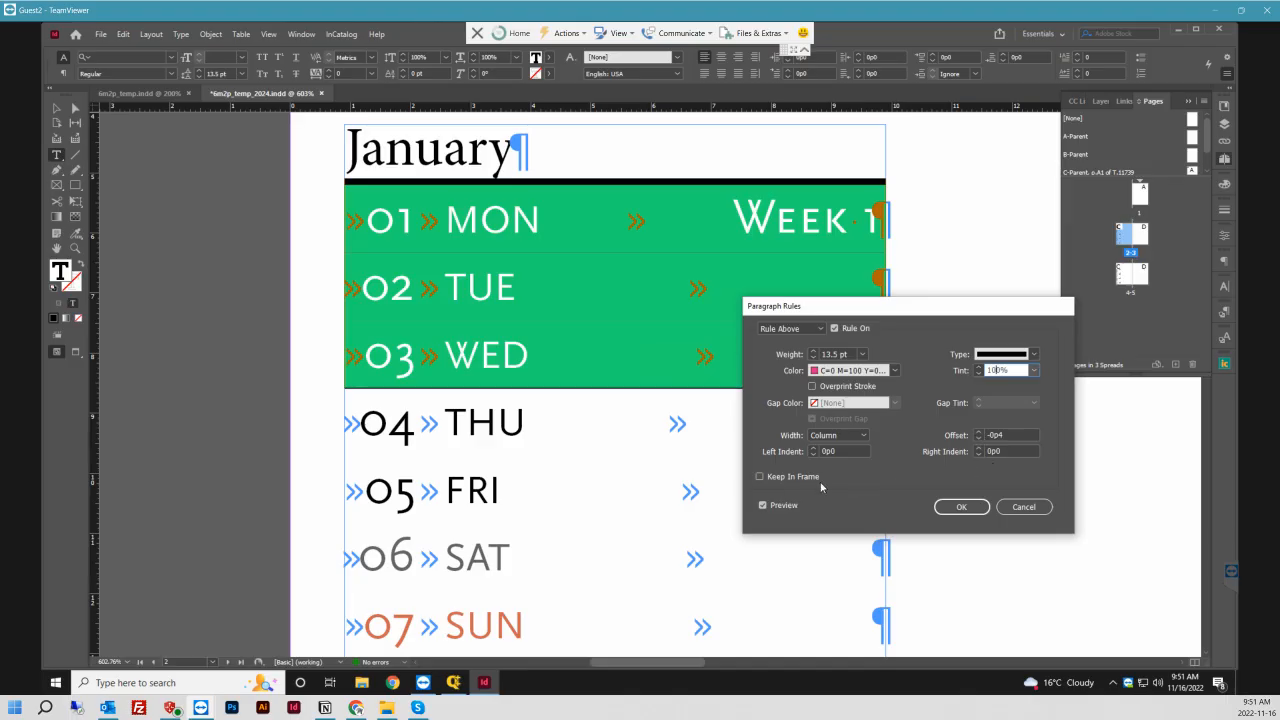
{"action": "left_click", "coordinate": [761, 478]}
{"action": "left_click", "coordinate": [761, 478]}
{"action": "left_click", "coordinate": [979, 436]}
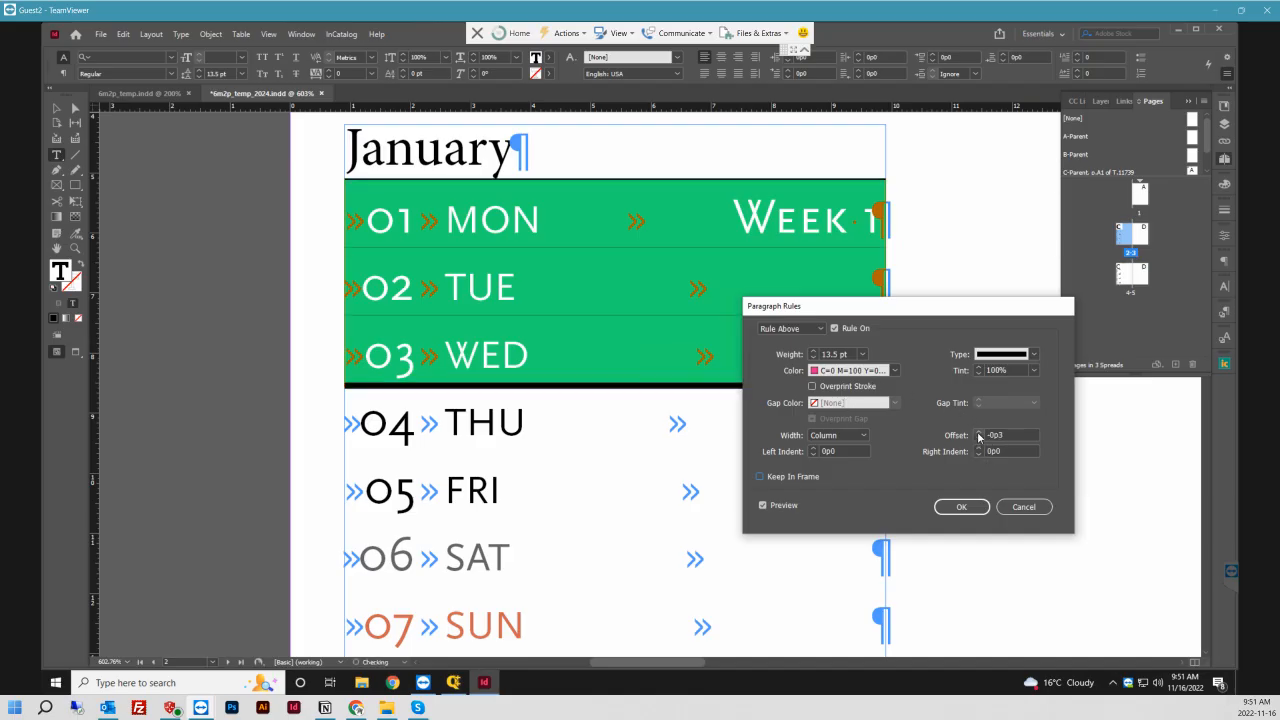
{"action": "left_click", "coordinate": [979, 441]}
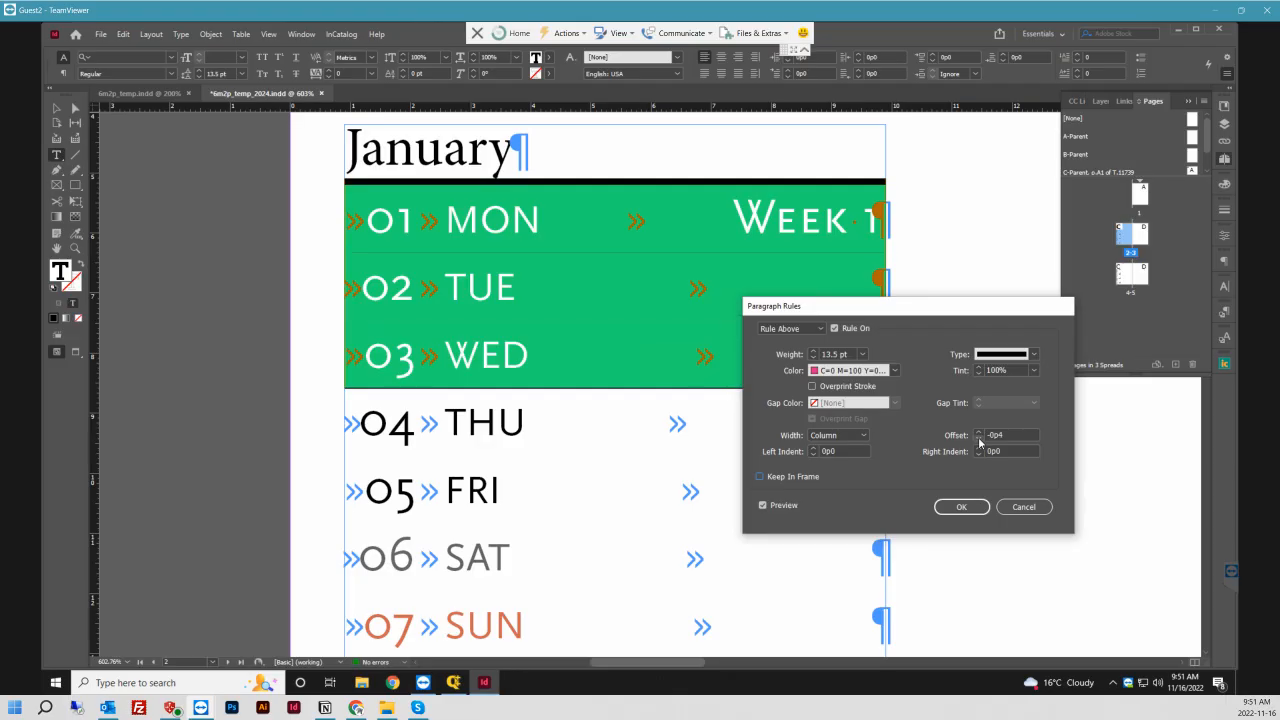
{"action": "left_click", "coordinate": [962, 508]}
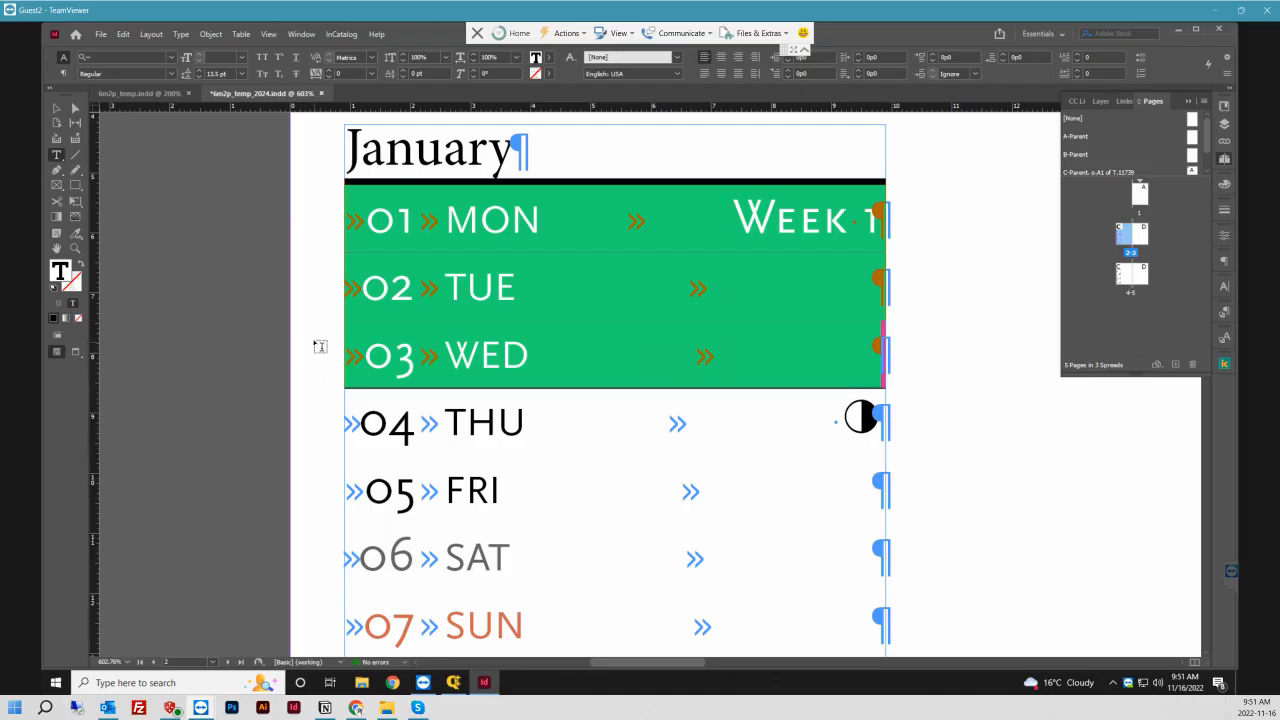
- In 6m2p_temp.indd, use Step and Repeat on the month text frame with a count of 2 and a horizontal offset of 0
{"action": "left_click", "coordinate": [58, 108]}
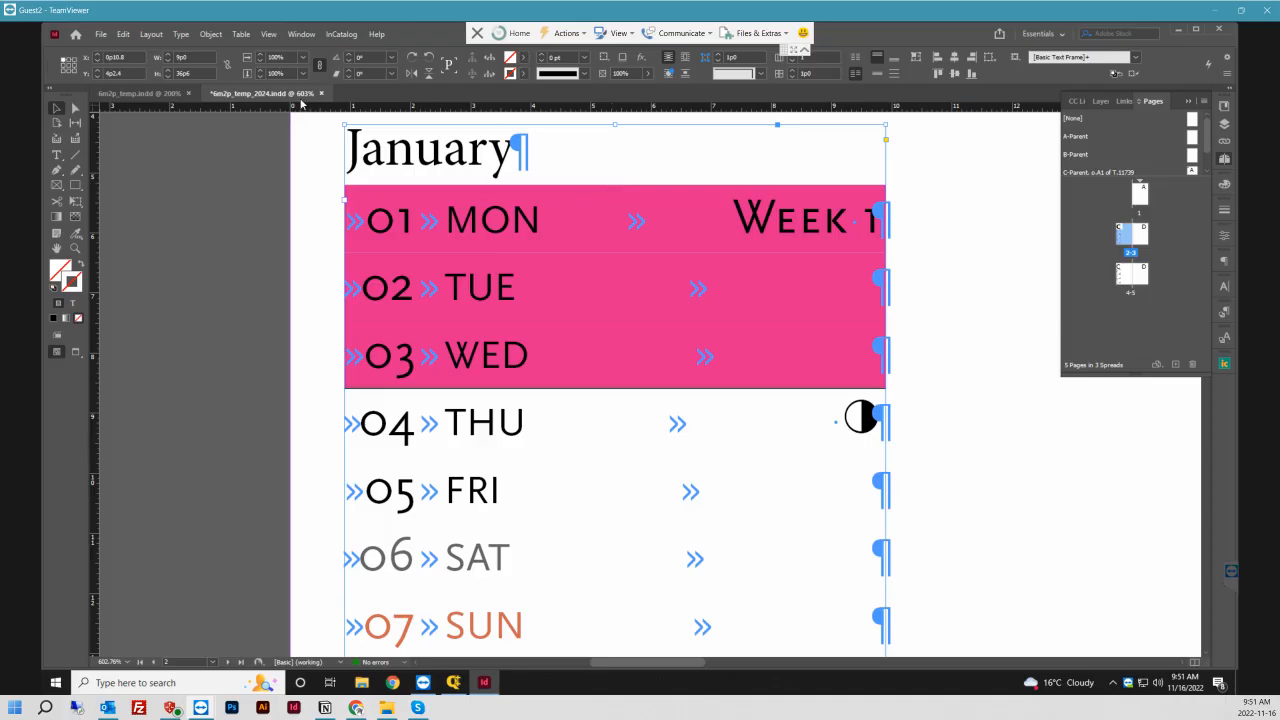
{"action": "left_click", "coordinate": [150, 94]}
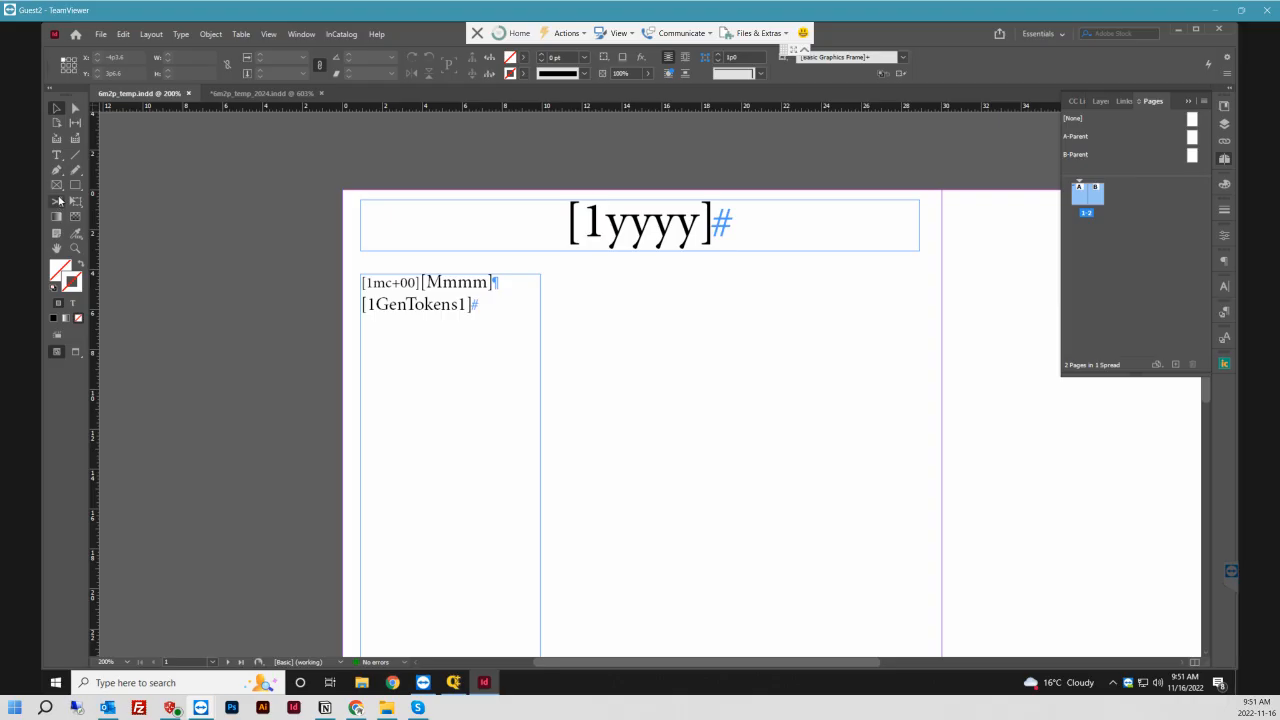
{"action": "left_click", "coordinate": [387, 287]}
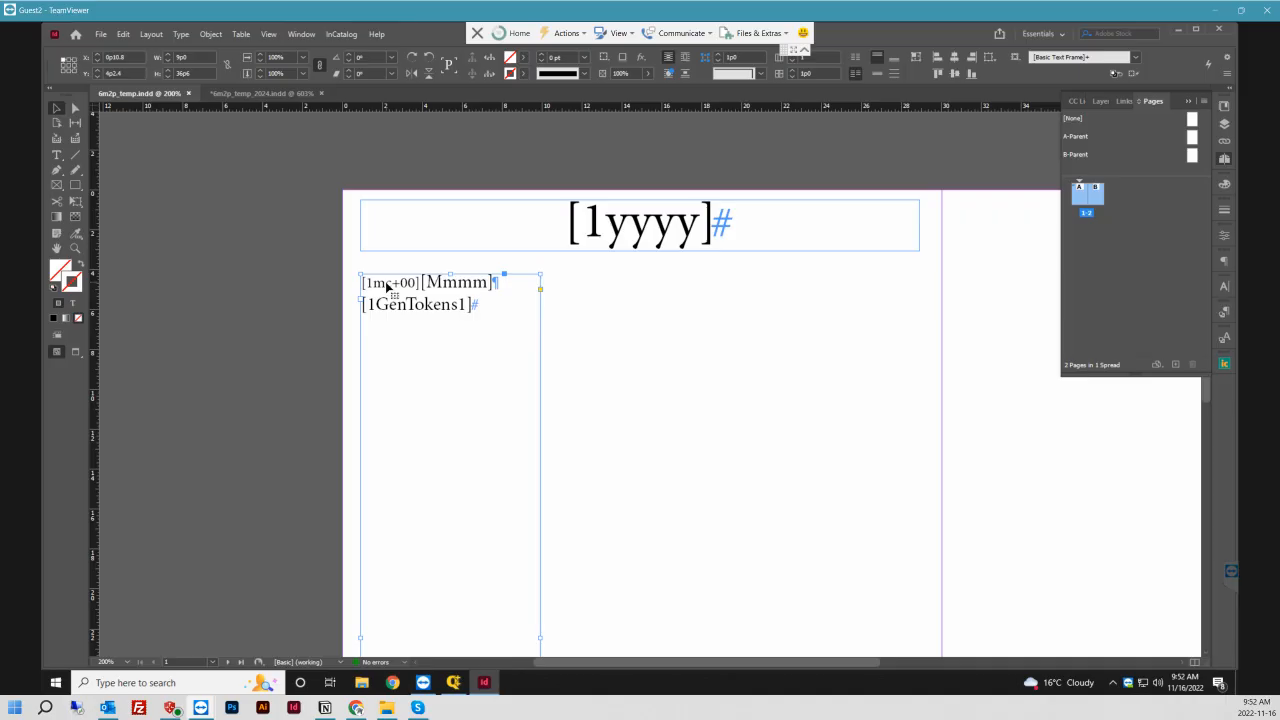
{"action": "key", "text": "ctrl+alt+u"}
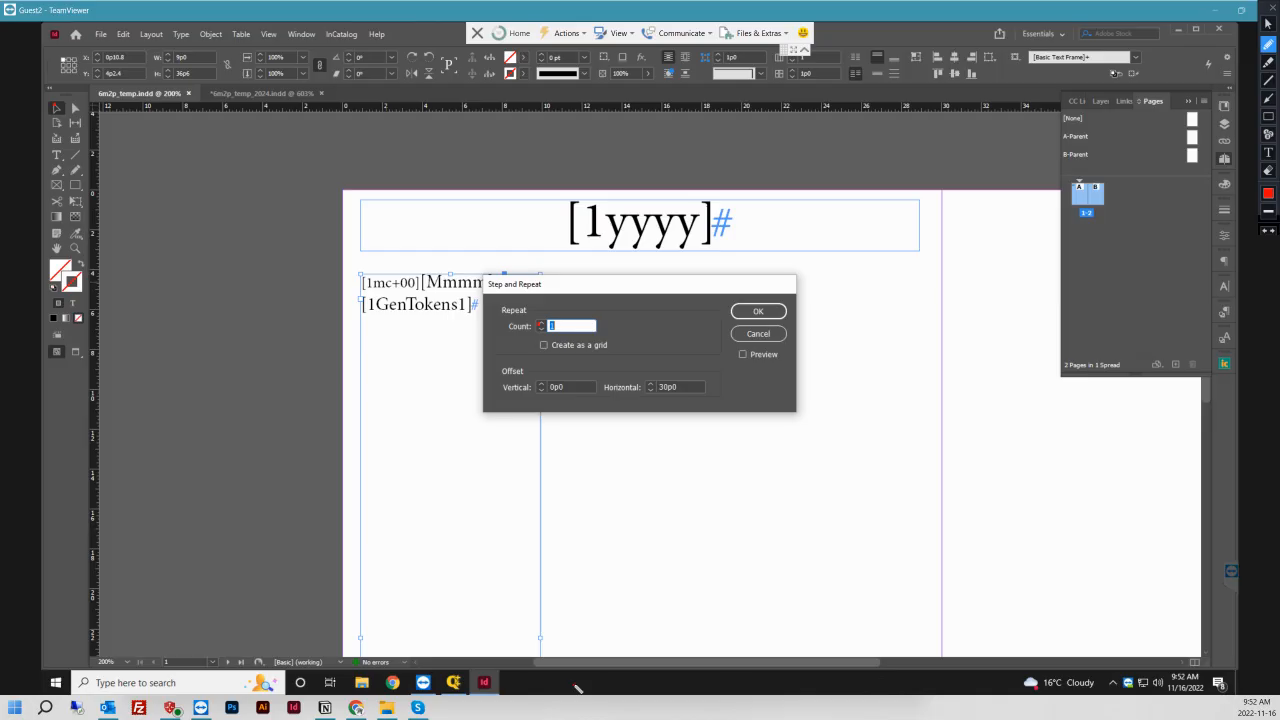
{"action": "left_click_drag", "start_coordinate": [411, 457], "coordinate": [555, 537]}
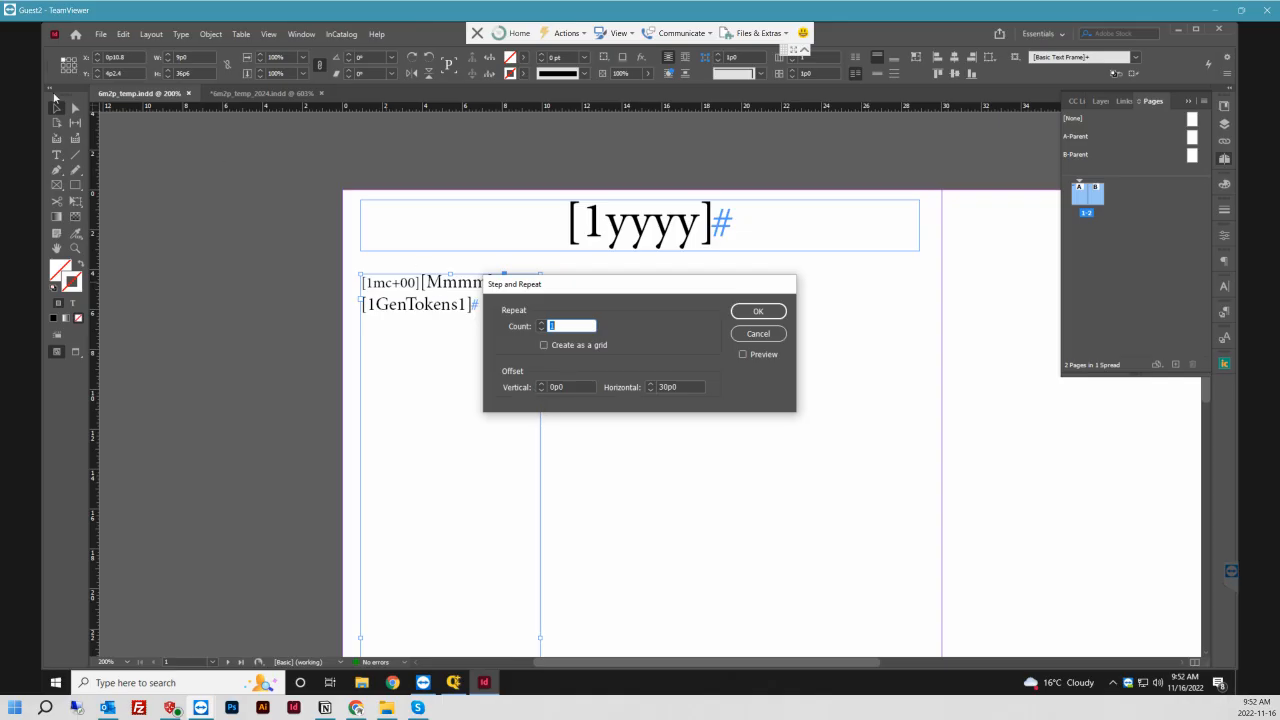
{"action": "left_click", "coordinate": [542, 324]}
{"action": "double_click", "coordinate": [683, 386]}
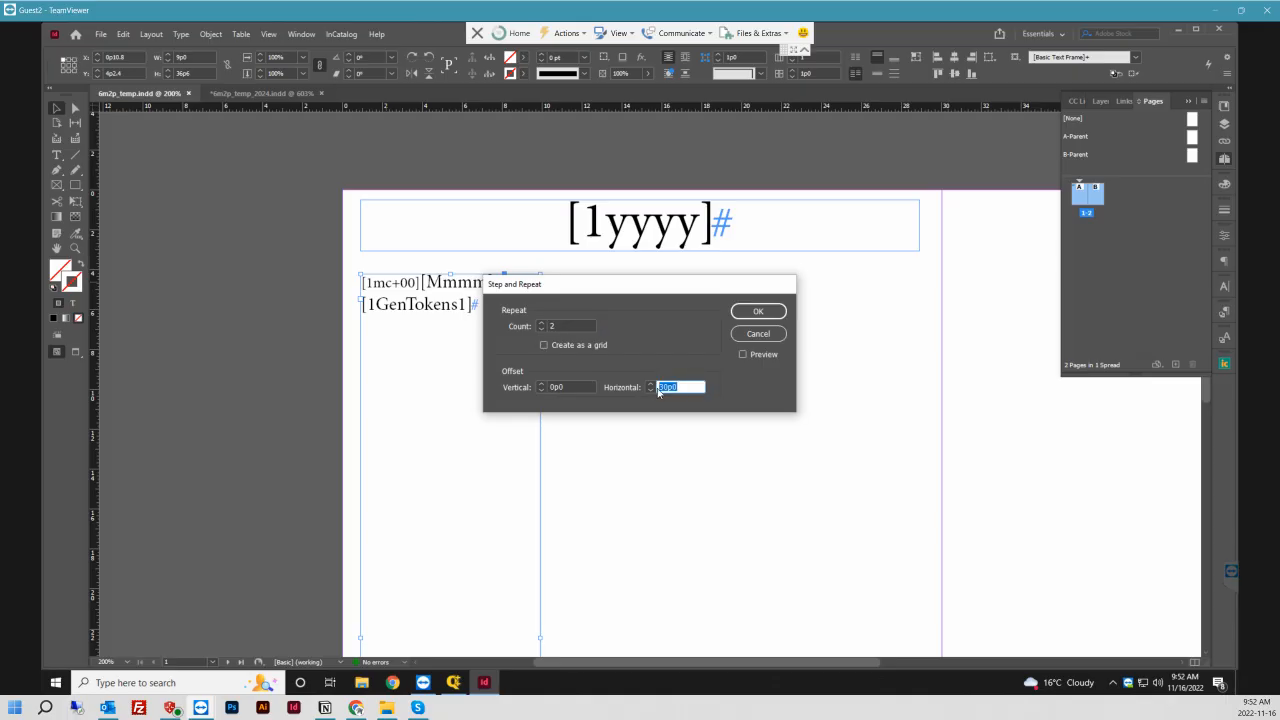
{"action": "type", "text": "0"}
{"action": "left_click", "coordinate": [765, 313]}
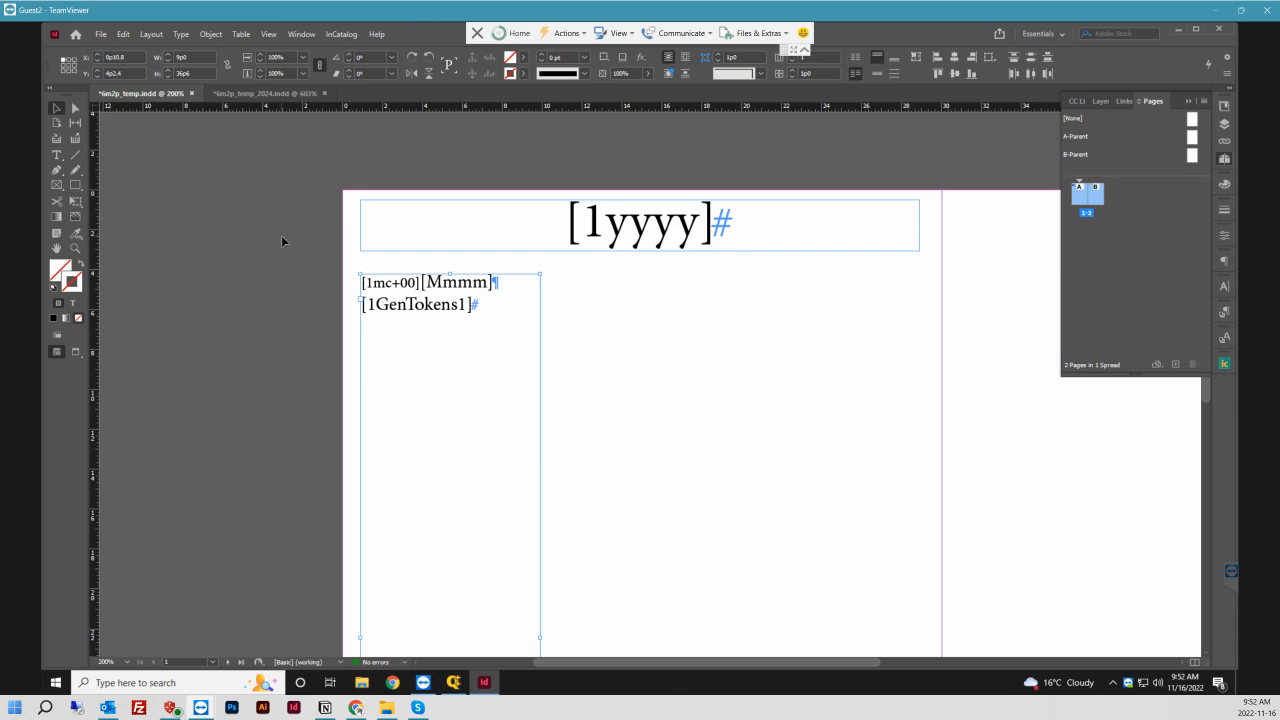
- Move one of the duplicate month text frames from the Text layer to the Lines layer
{"action": "left_click_drag", "start_coordinate": [351, 263], "coordinate": [551, 634]}
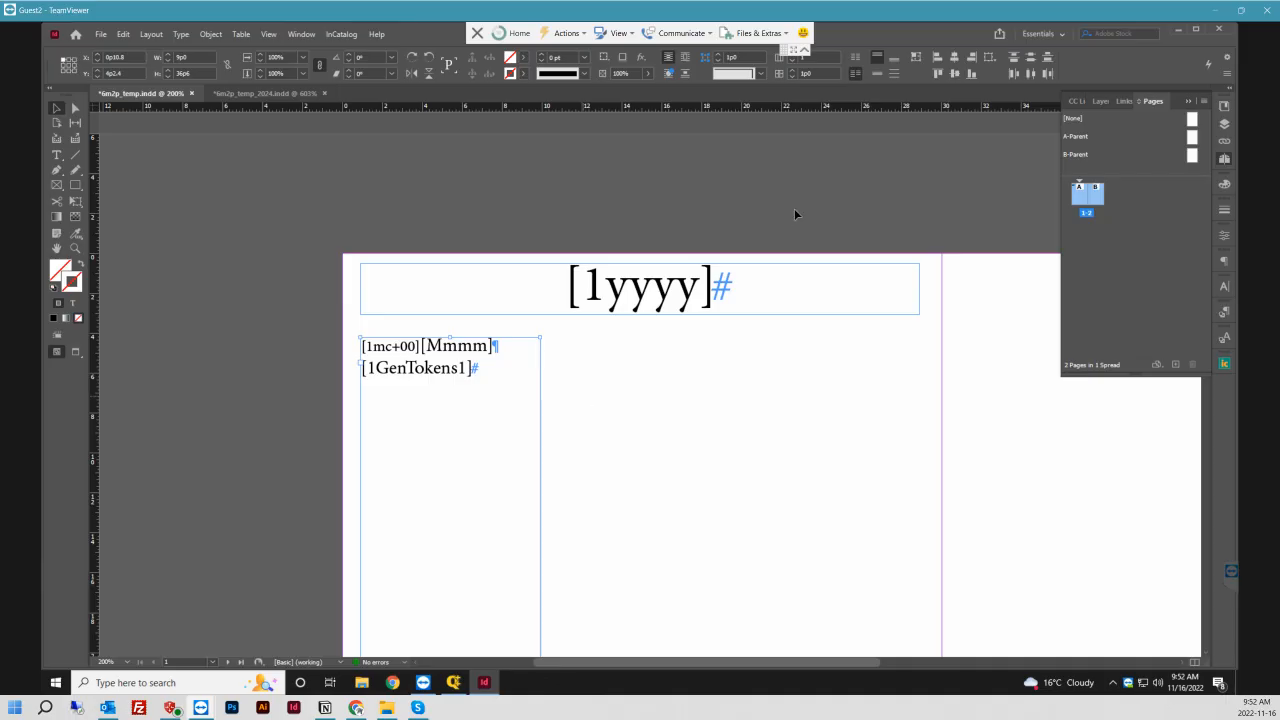
{"action": "left_click", "coordinate": [1101, 102]}
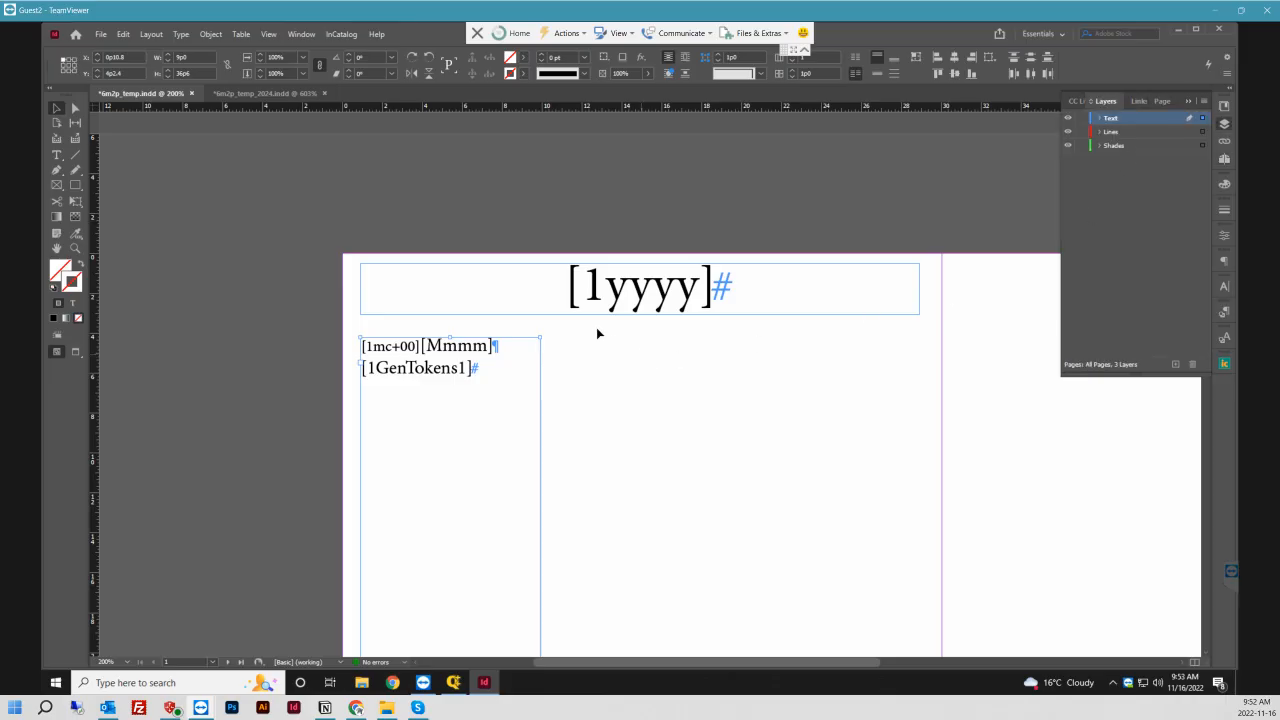
{"action": "left_click", "coordinate": [505, 188]}
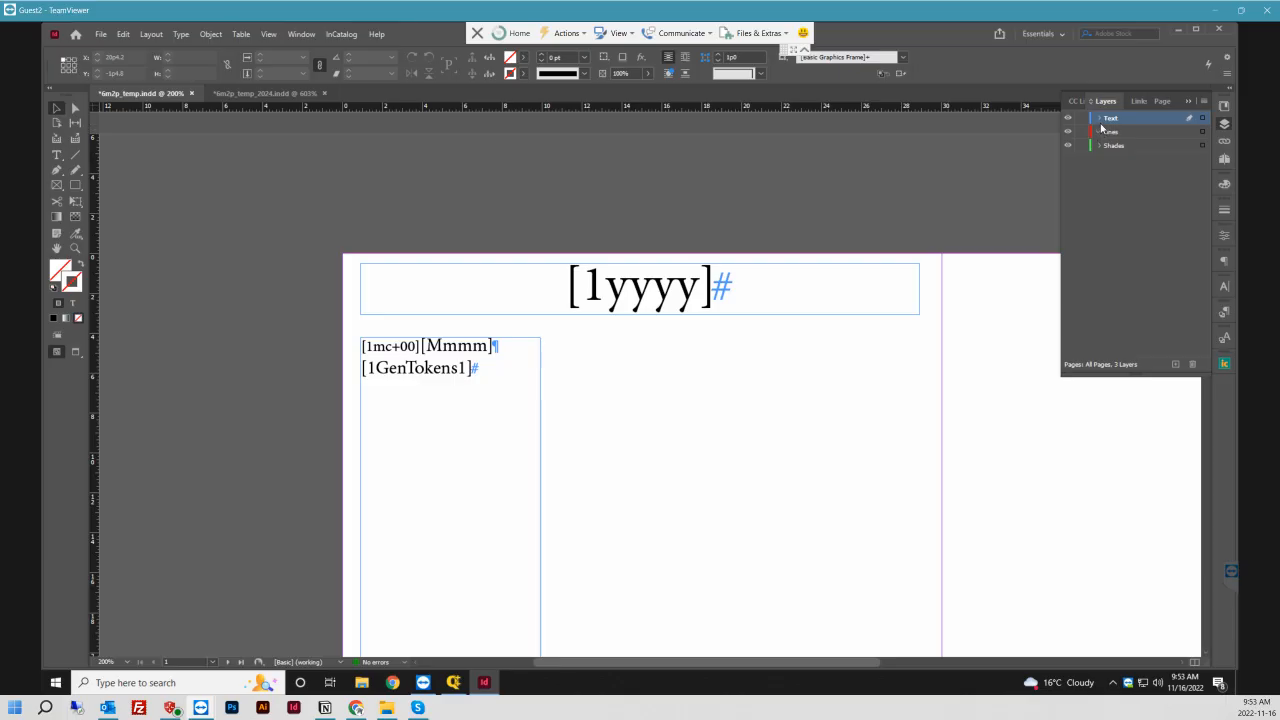
{"action": "left_click", "coordinate": [1099, 119]}
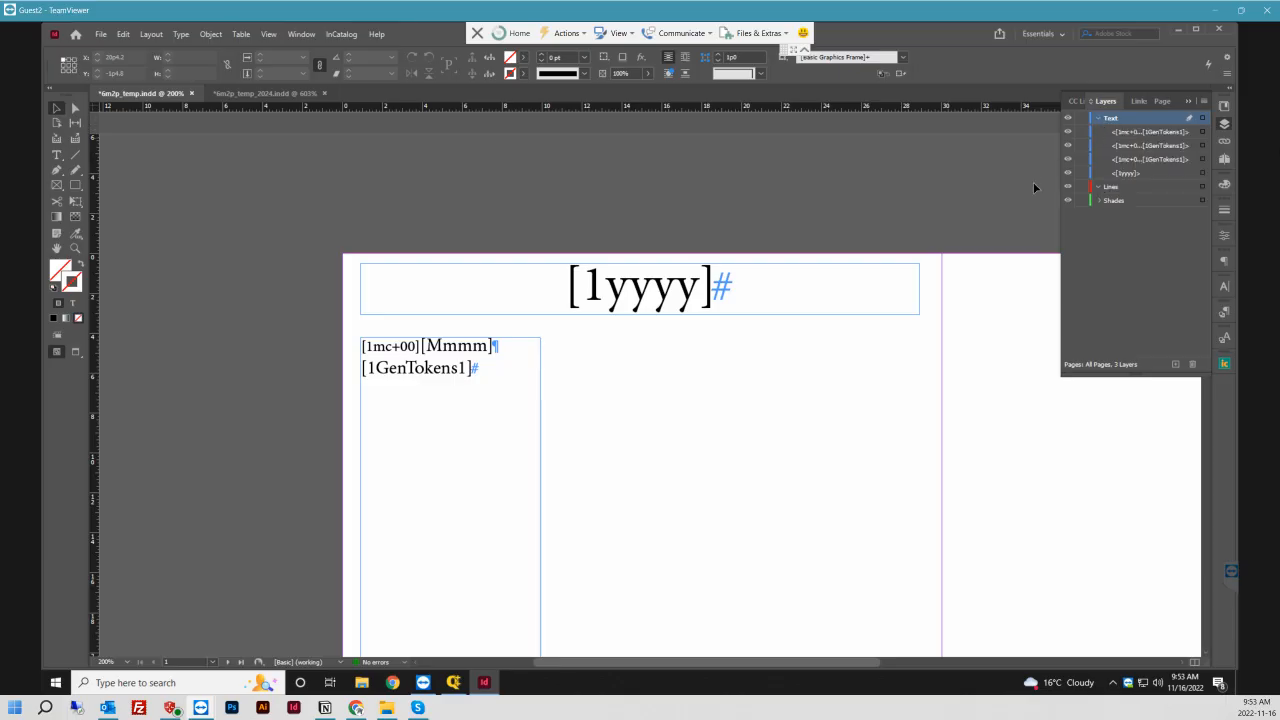
{"action": "left_click", "coordinate": [1203, 147]}
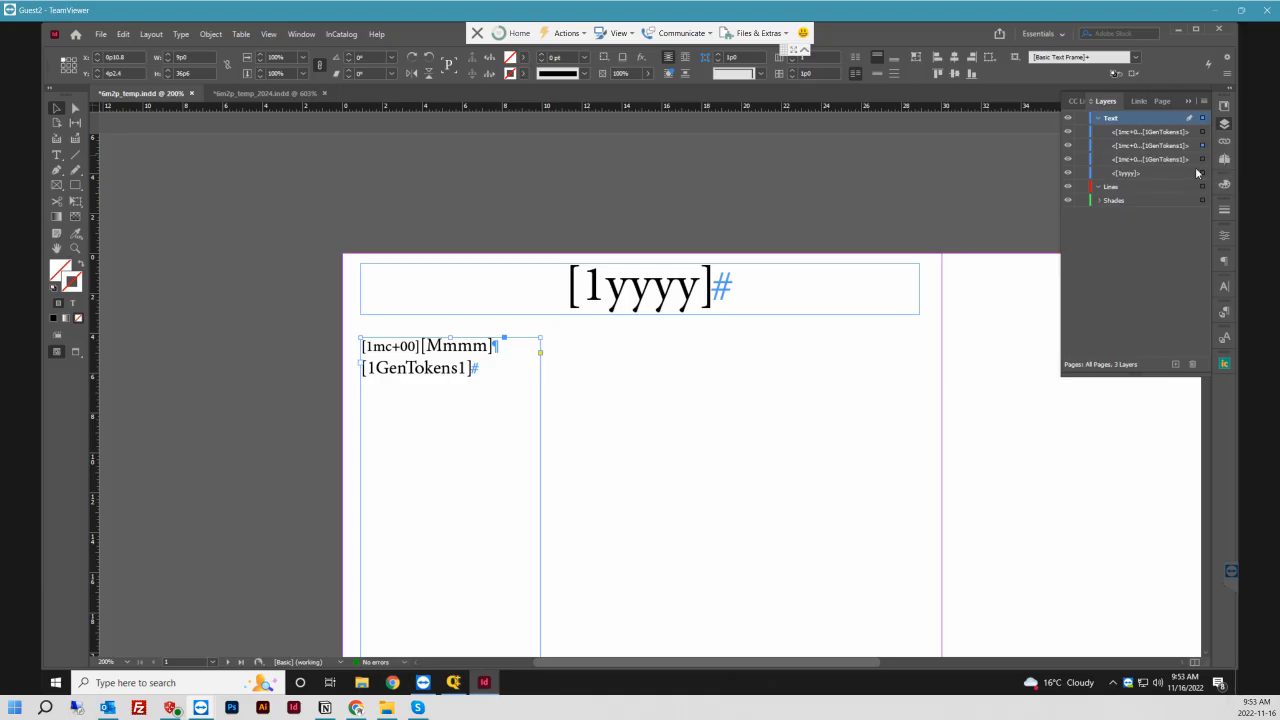
{"action": "left_click_drag", "start_coordinate": [1173, 148], "coordinate": [1163, 192]}
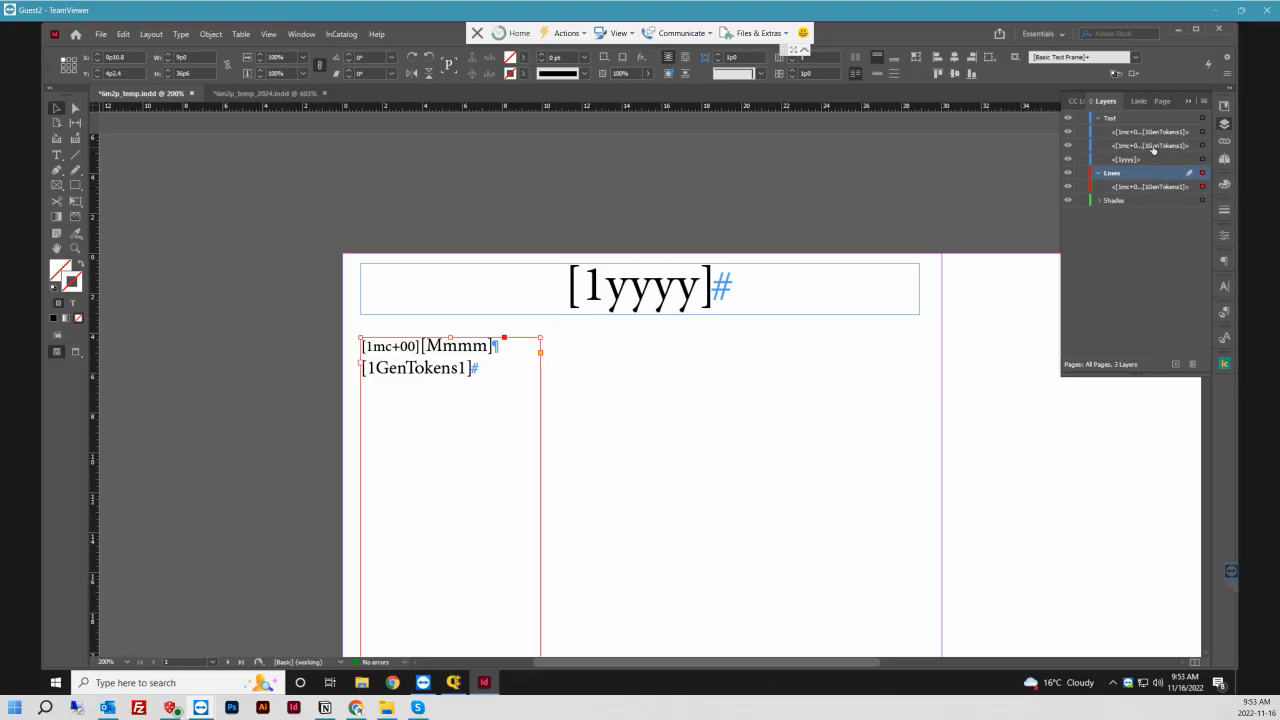
- Move the other duplicate month text frame from the Text layer to the Shades layer and clear the selection
{"action": "left_click_drag", "start_coordinate": [1152, 146], "coordinate": [1149, 212]}
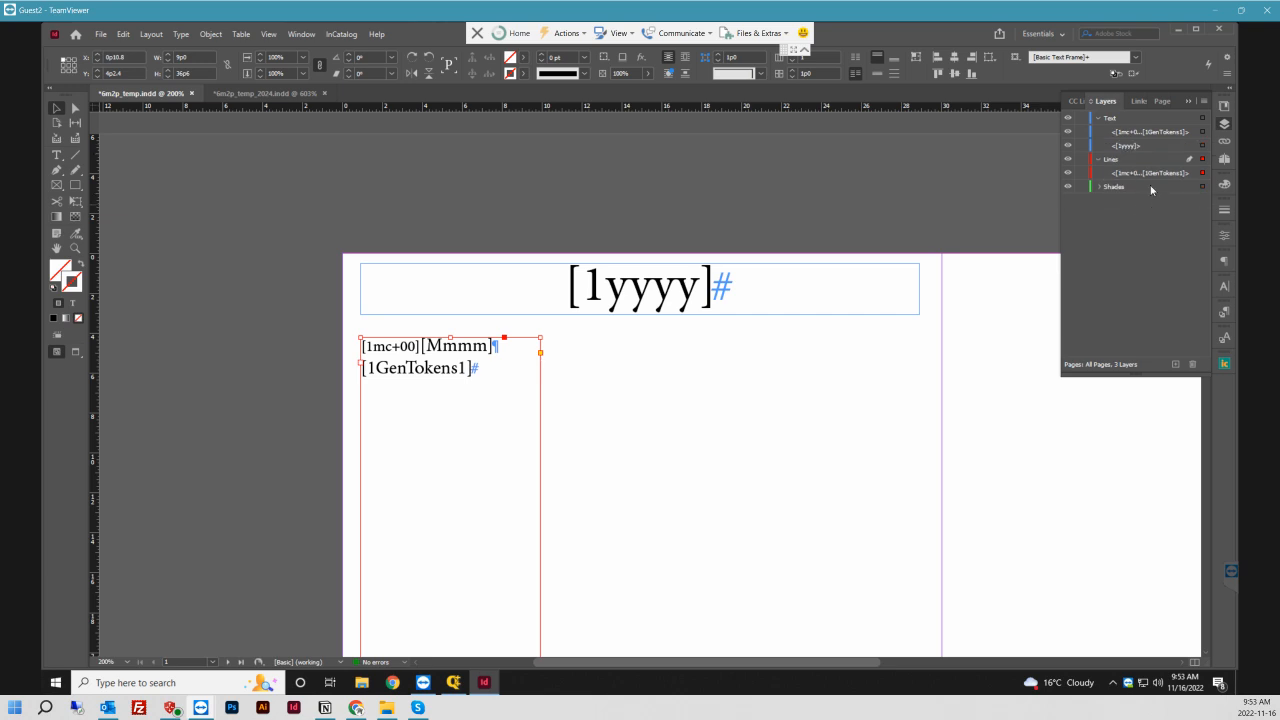
{"action": "left_click", "coordinate": [1098, 187]}
{"action": "left_click", "coordinate": [303, 325]}
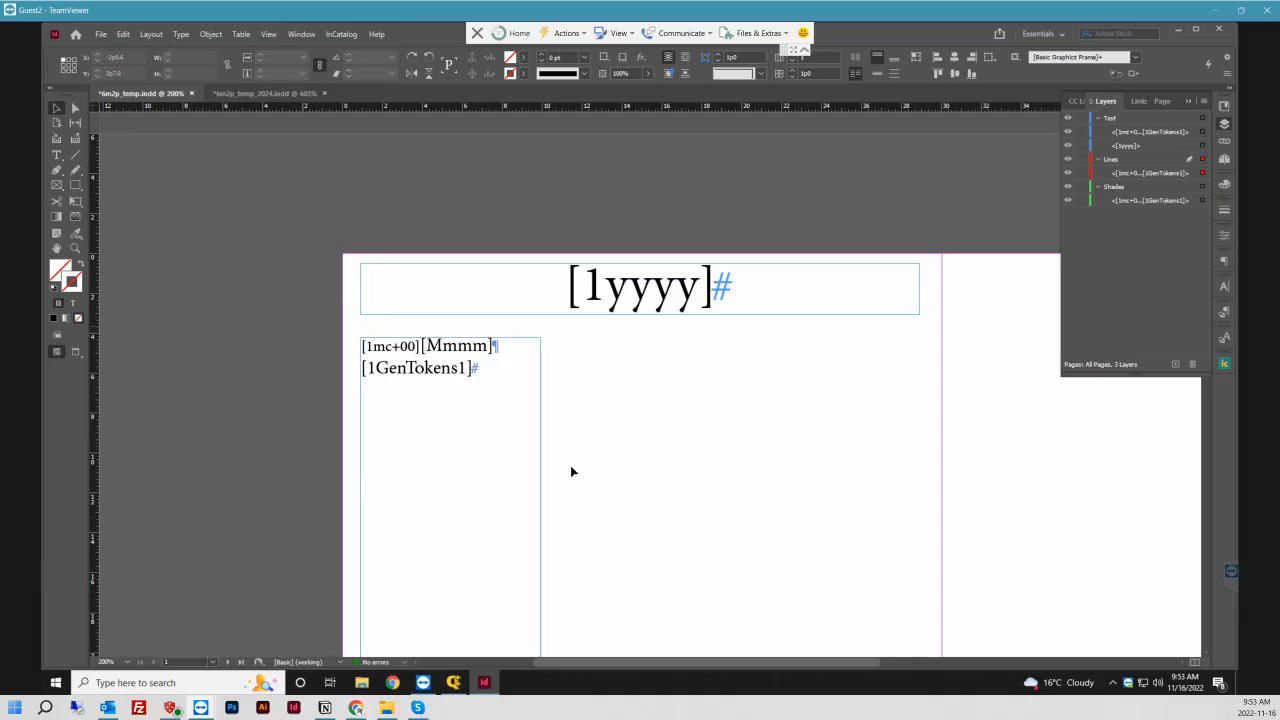
{"action": "left_click_drag", "start_coordinate": [570, 465], "coordinate": [394, 391]}
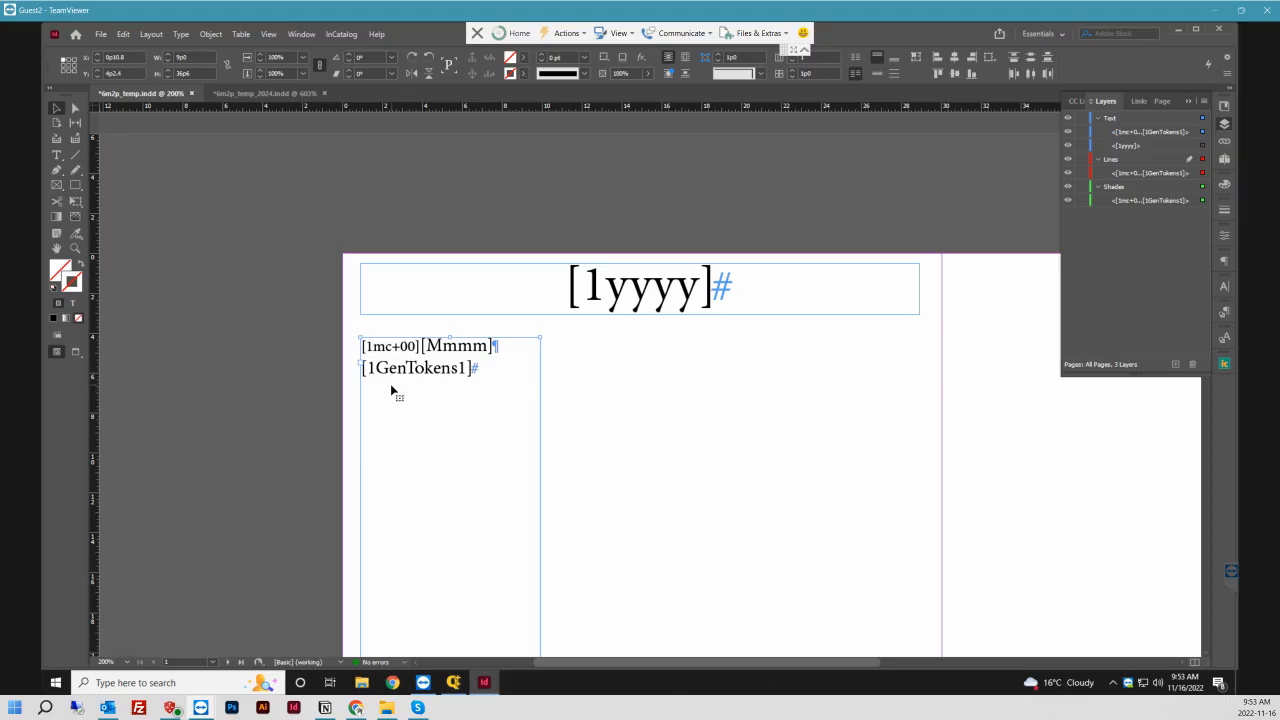
{"action": "key", "text": "ctrl+alt+u"}
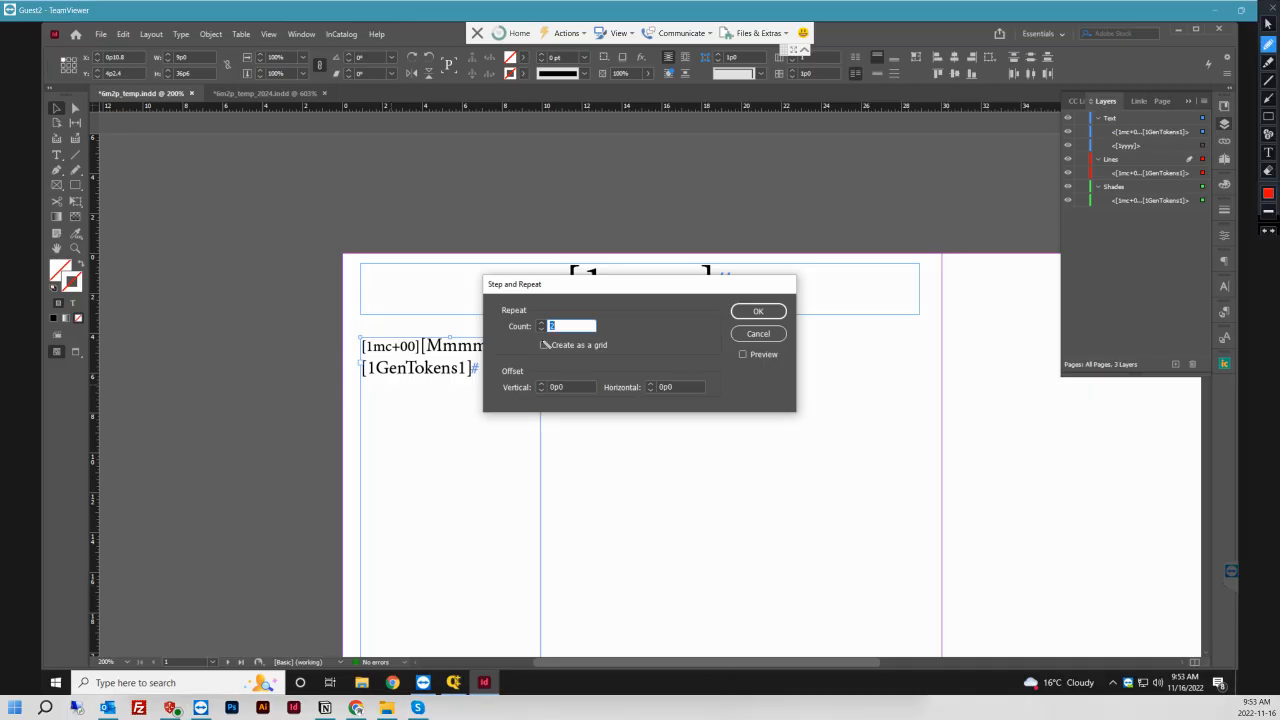
{"action": "double_click", "coordinate": [560, 328]}
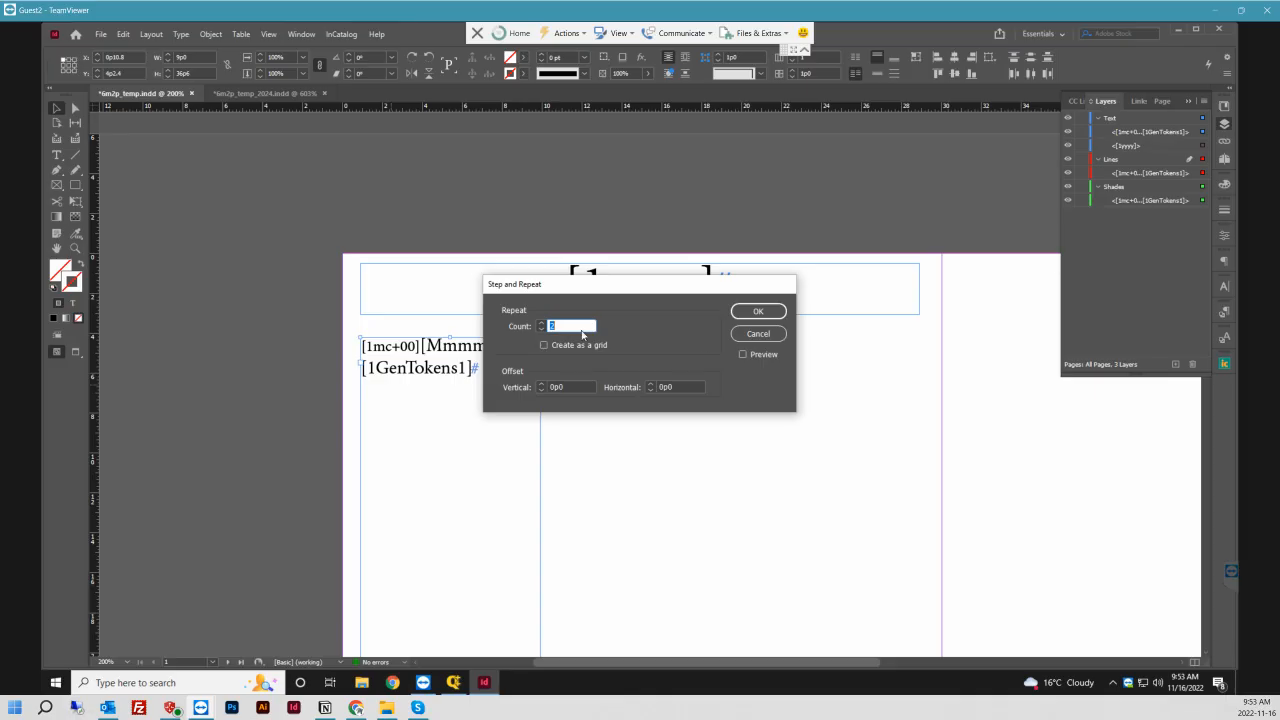
{"action": "left_click", "coordinate": [752, 338]}
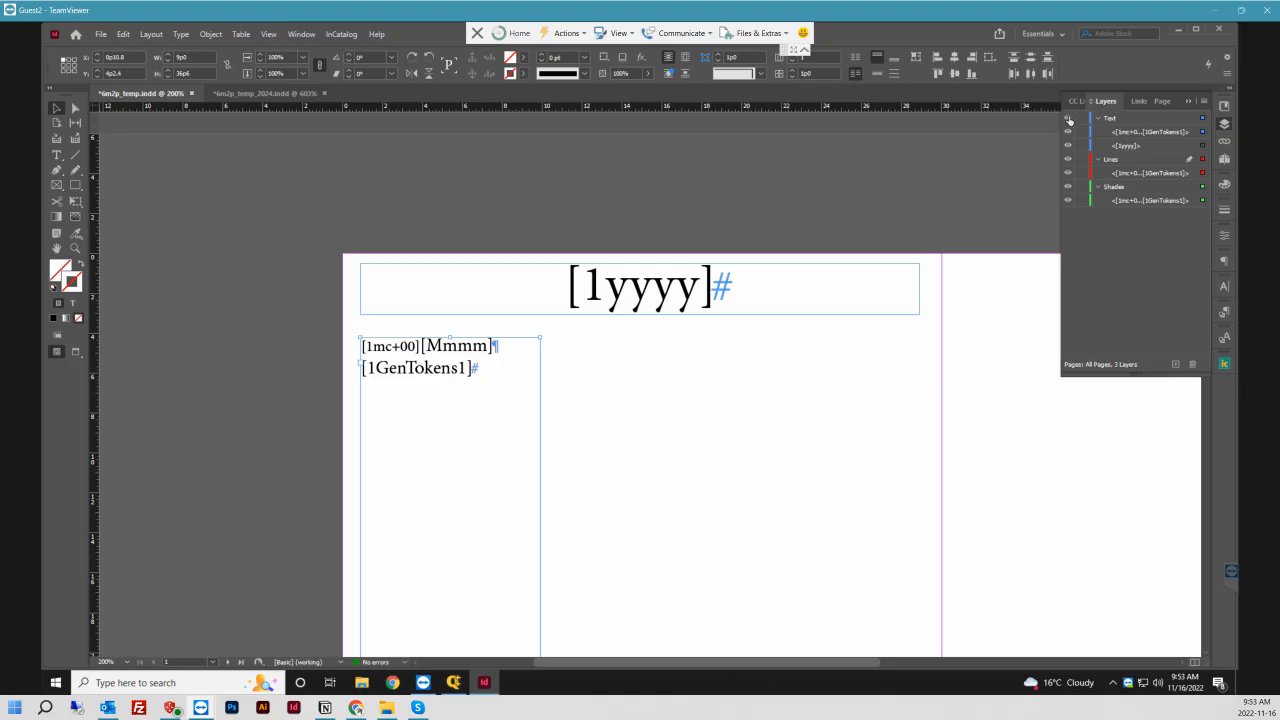
- Hide the Text and Shades layers and change the token in the Lines frame to [1GenTokens2]
{"action": "left_click", "coordinate": [1067, 119]}
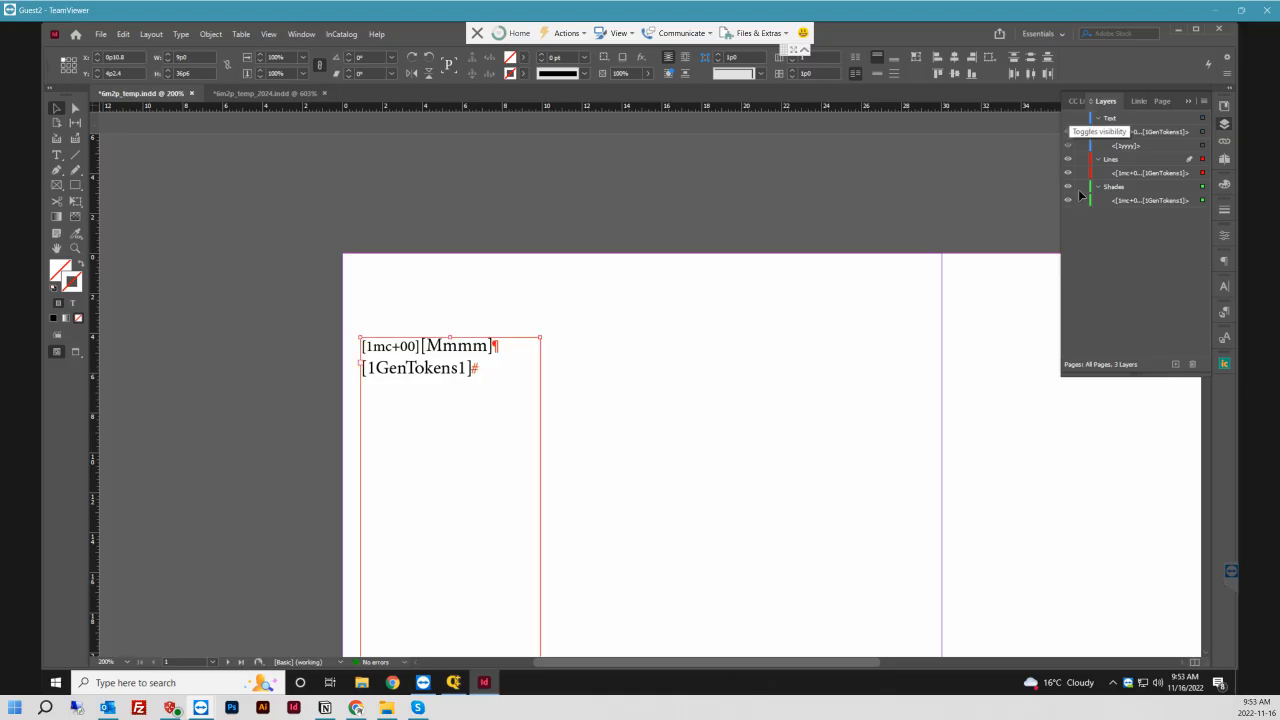
{"action": "left_click", "coordinate": [1069, 187]}
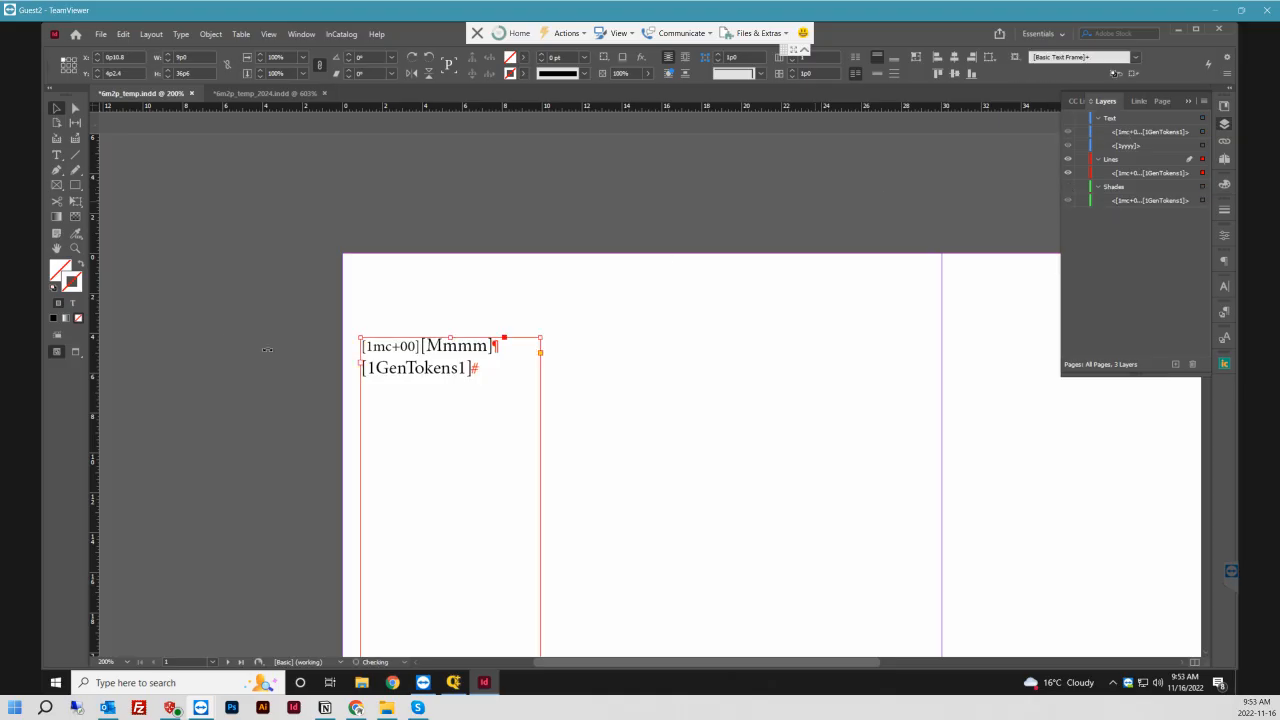
{"action": "left_click", "coordinate": [56, 155]}
{"action": "left_click", "coordinate": [460, 368]}
{"action": "key", "text": "shift+Right"}
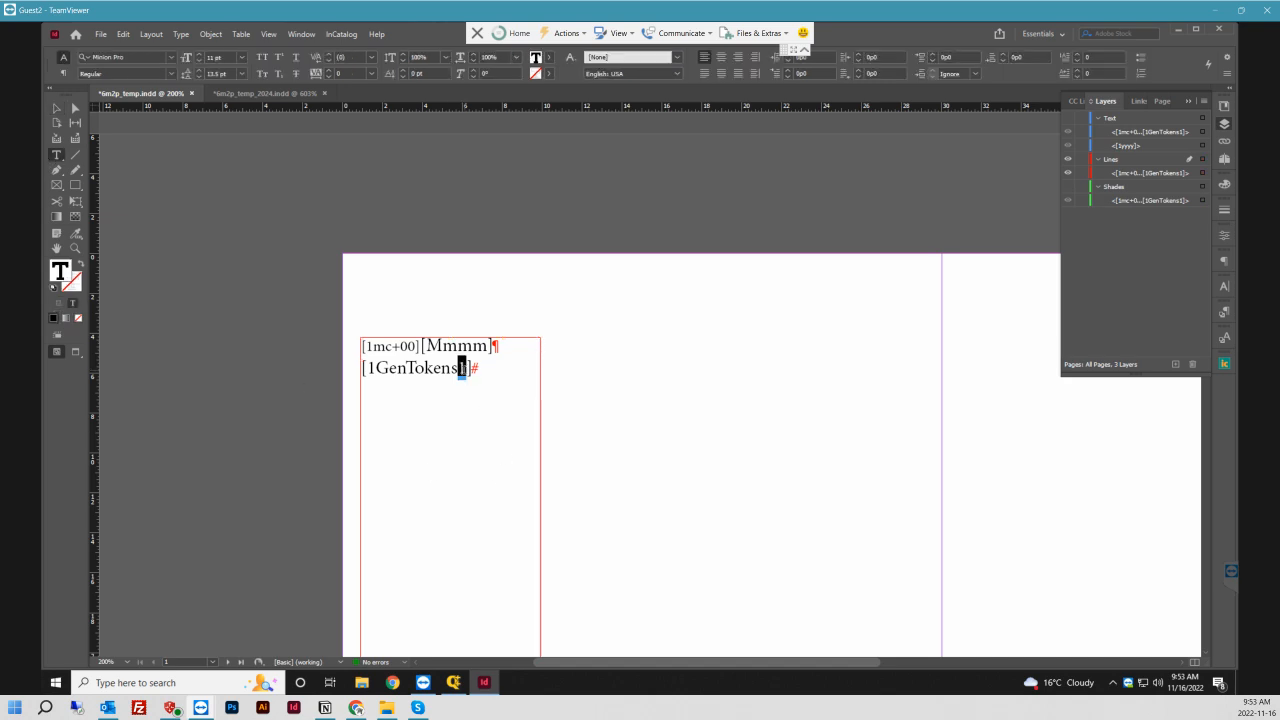
{"action": "type", "text": "2"}
- With only the Shades layer visible, change its frame's token to [1GenTokens3] and delete the [Mmmm] token
{"action": "left_click", "coordinate": [1067, 159]}
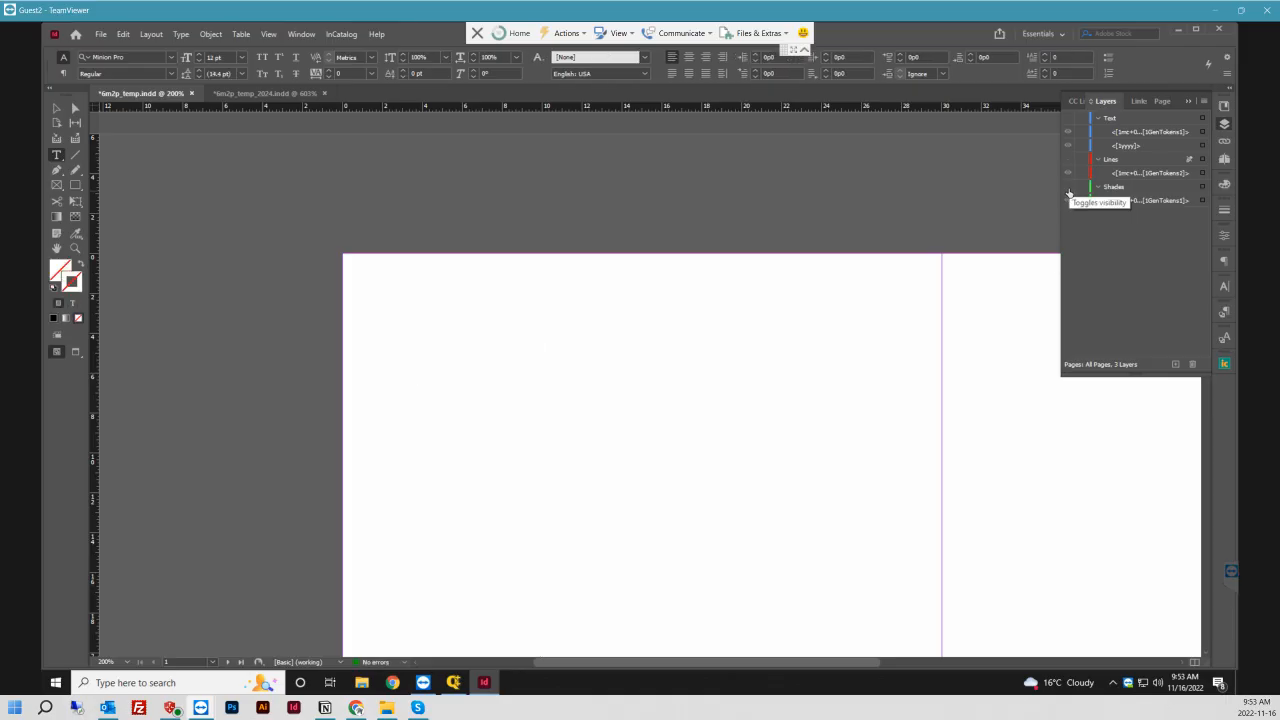
{"action": "left_click", "coordinate": [1067, 188]}
{"action": "left_click", "coordinate": [462, 368]}
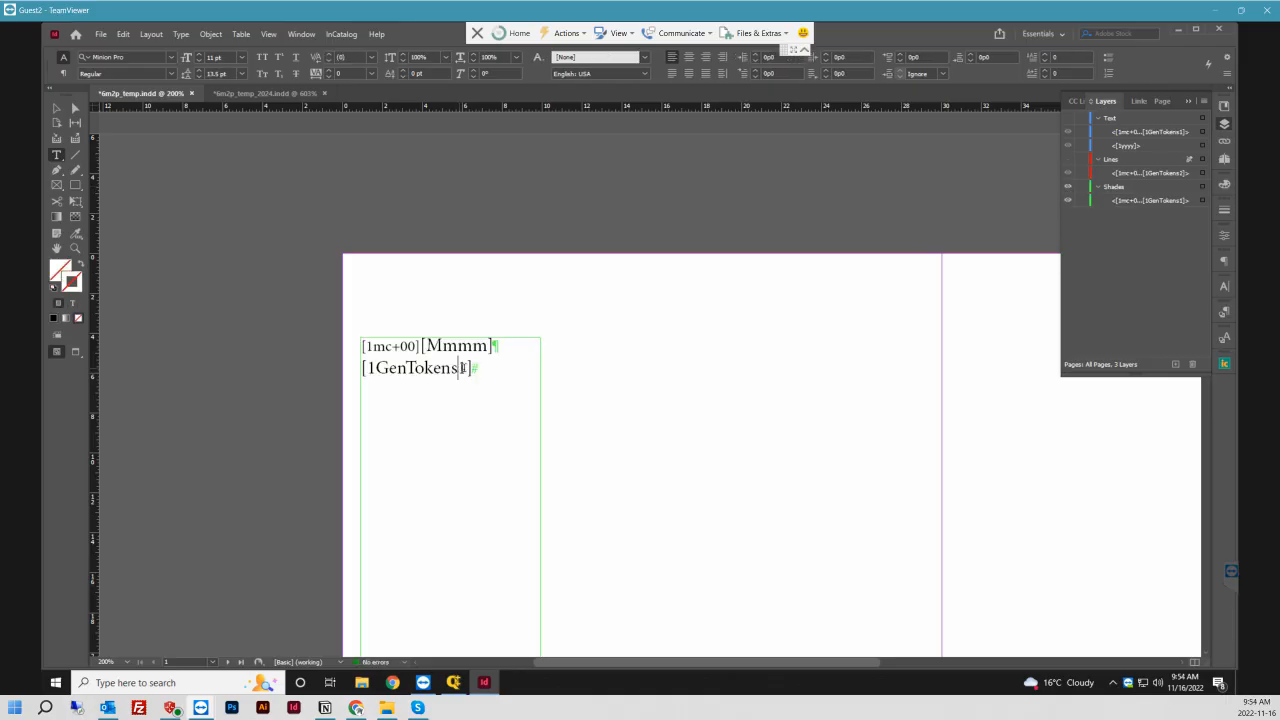
{"action": "key", "text": "shift+Right"}
{"action": "type", "text": "3"}
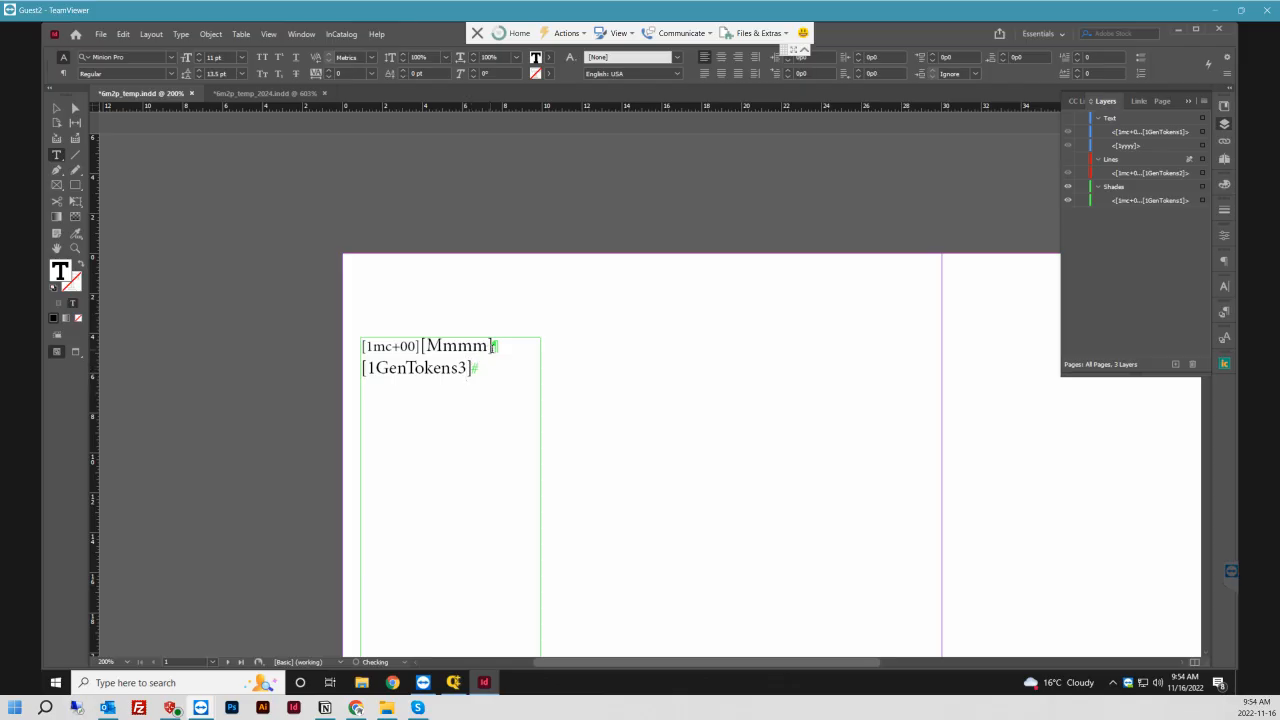
{"action": "left_click_drag", "start_coordinate": [493, 345], "coordinate": [421, 347]}
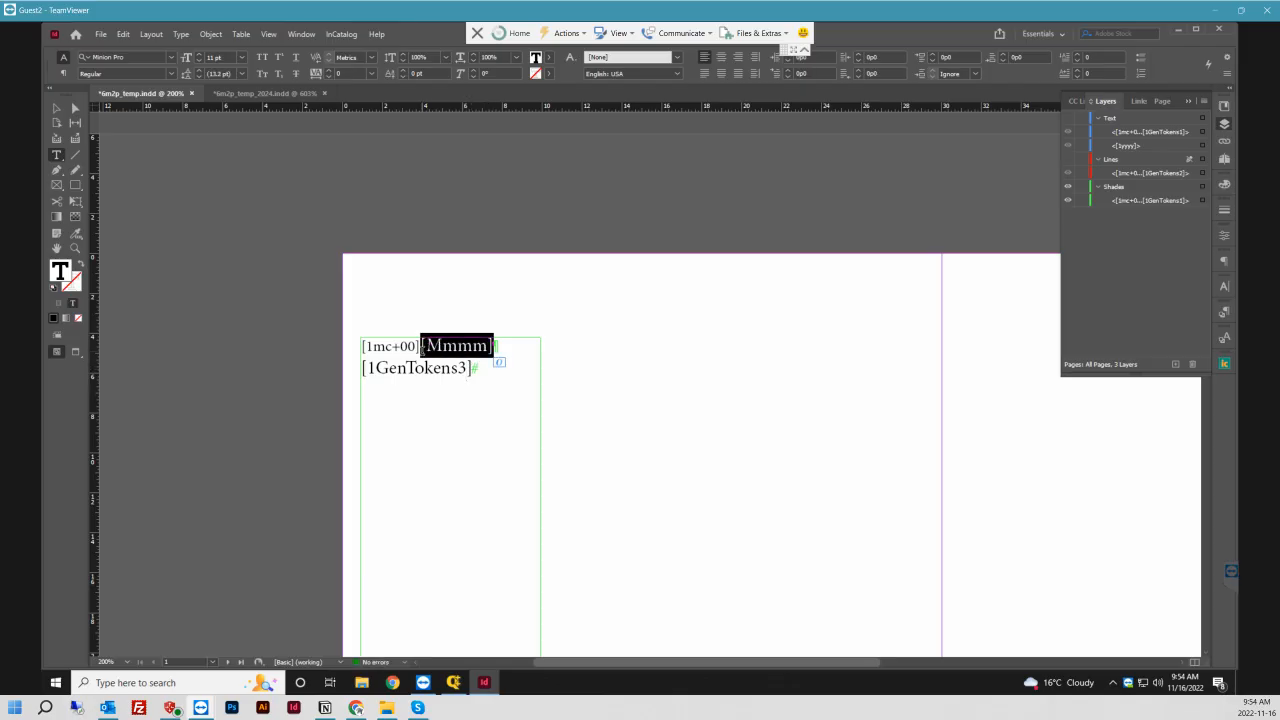
{"action": "key", "text": "BackSpace"}
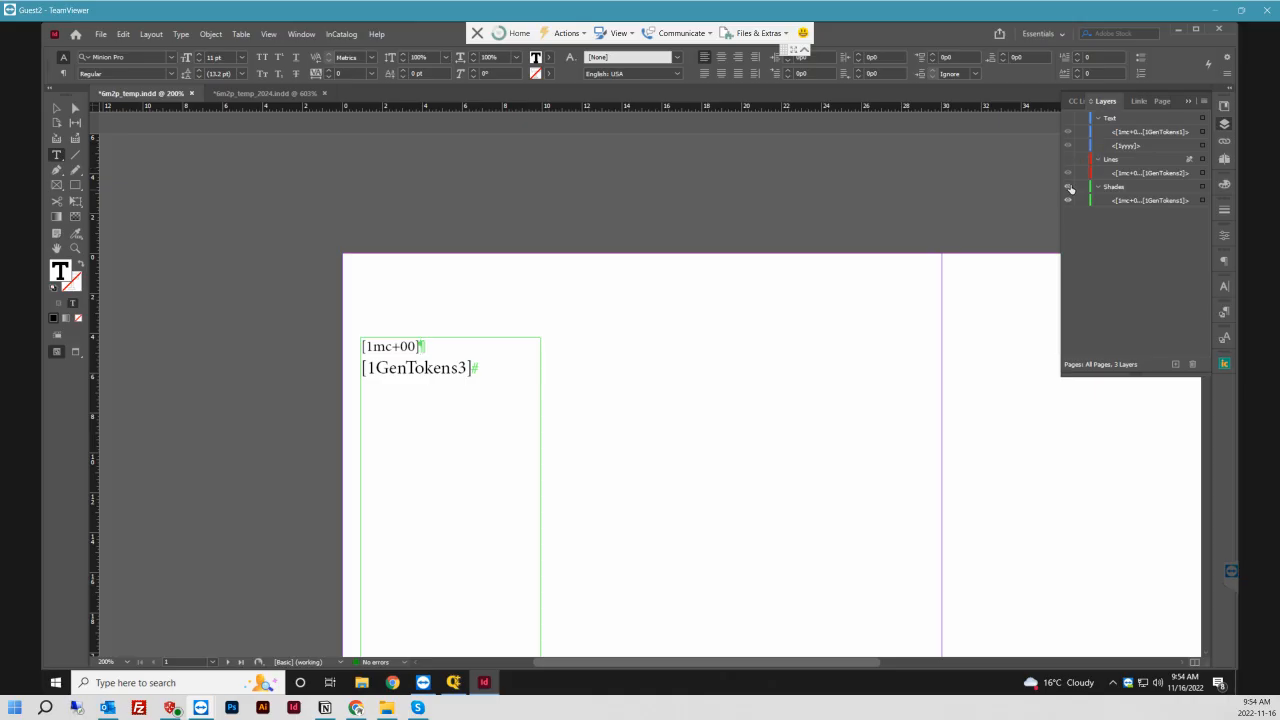
- Show only the Lines layer and delete the [Mmmm] token from its frame
{"action": "left_click", "coordinate": [1068, 188]}
{"action": "left_click", "coordinate": [1067, 159]}
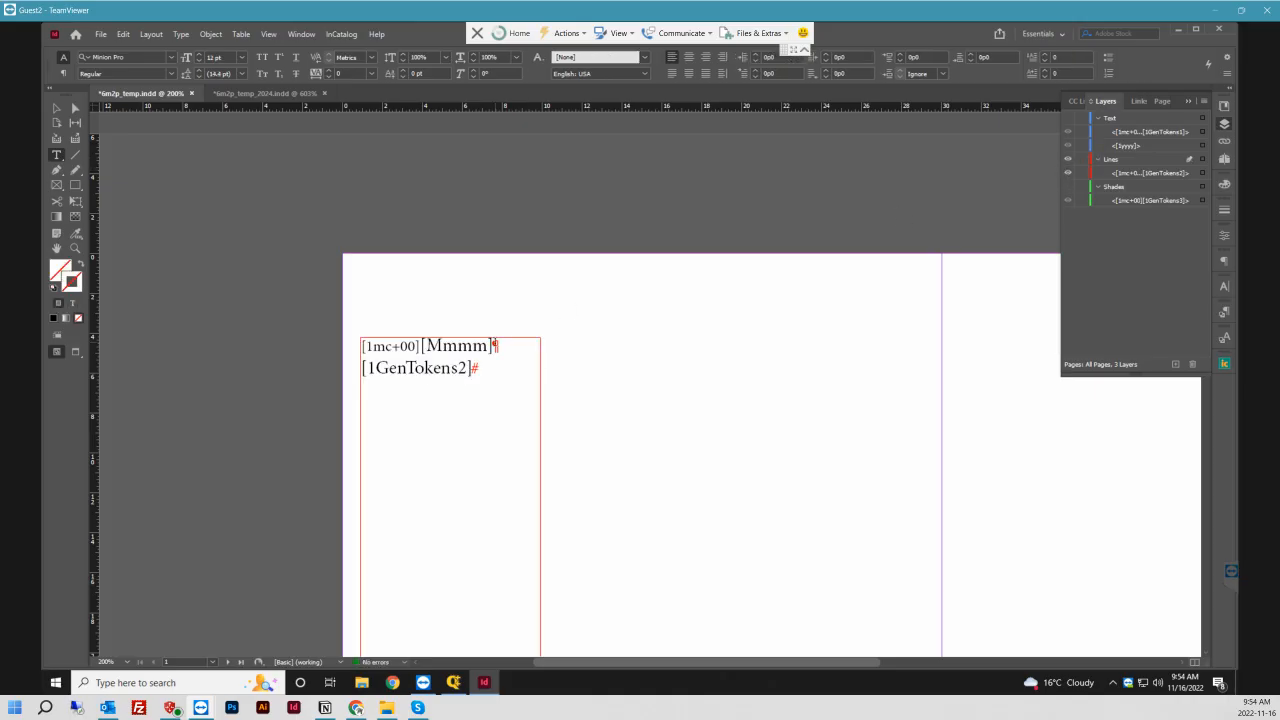
{"action": "left_click_drag", "start_coordinate": [496, 346], "coordinate": [419, 346]}
{"action": "key", "text": "BackSpace"}
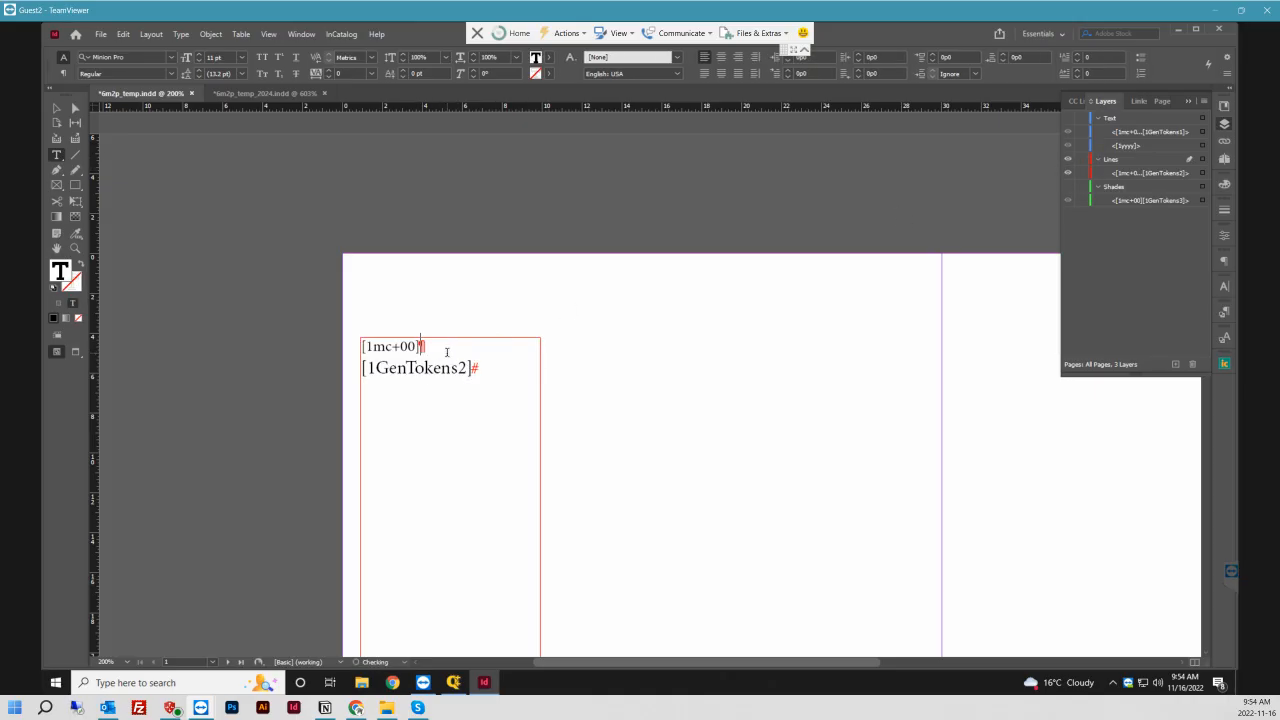
- Make the Text layer visible again and save the template
{"action": "left_click", "coordinate": [55, 110]}
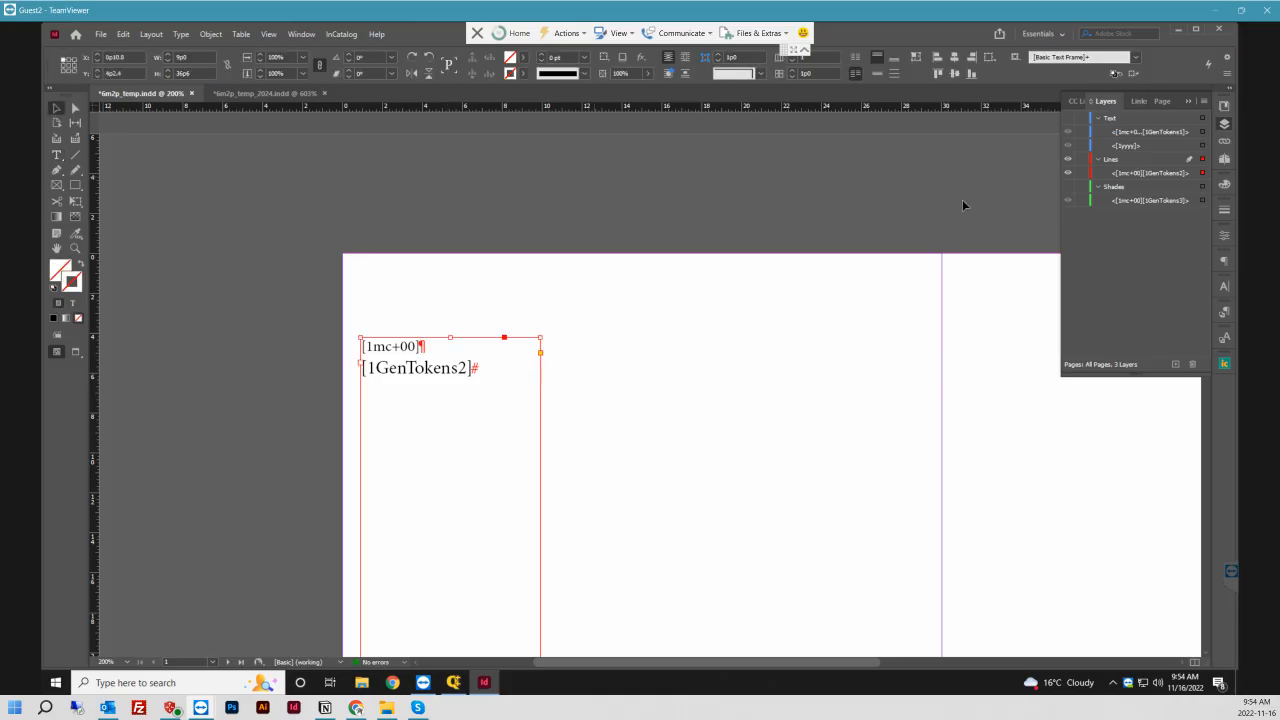
{"action": "left_click", "coordinate": [1067, 119]}
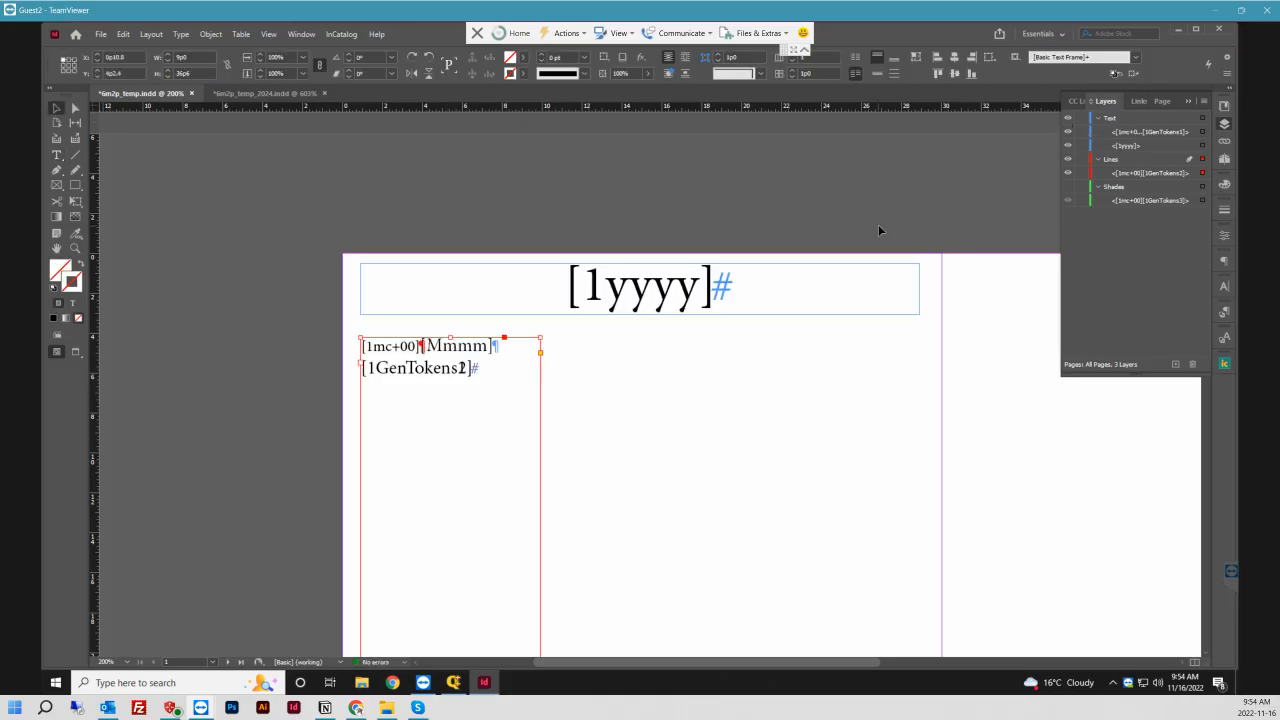
{"action": "key", "text": "ctrl+s"}
- Switch to Q++ Studio and, in the Main Grid's Grid Options, set [GenTokens2] to generate lines until Number of Lines
{"action": "left_click", "coordinate": [453, 682]}
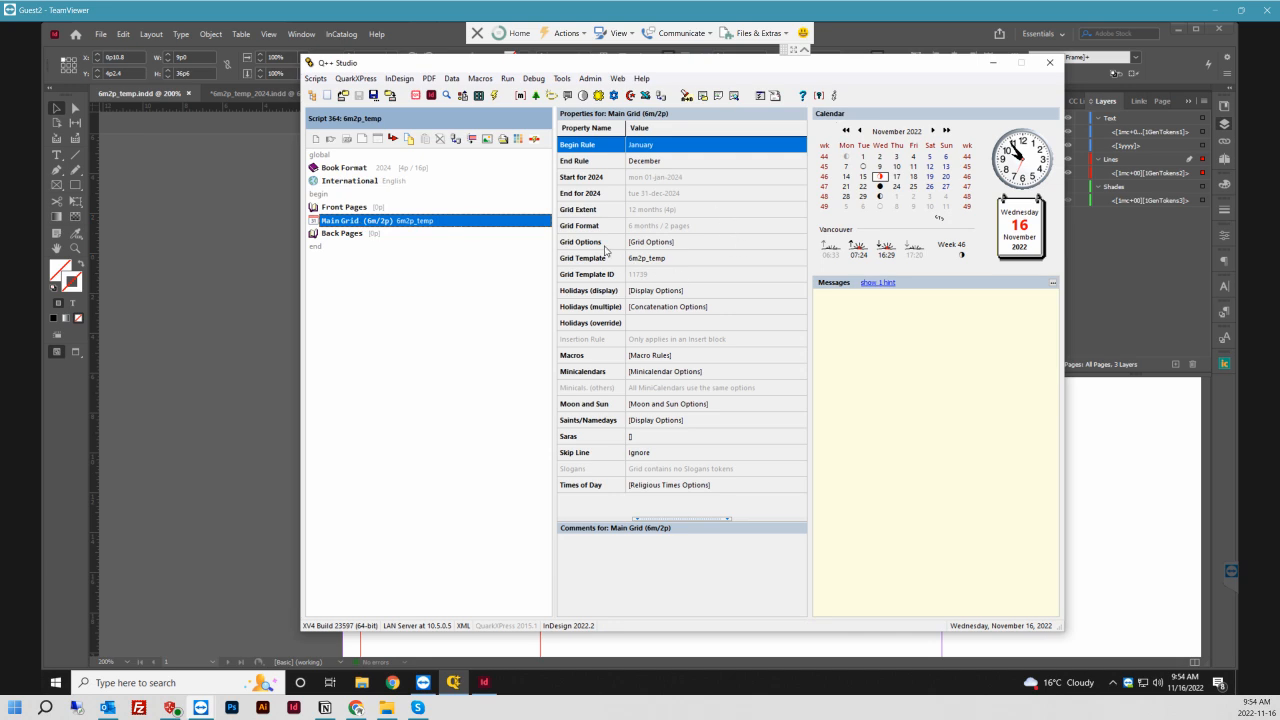
{"action": "left_click", "coordinate": [600, 244]}
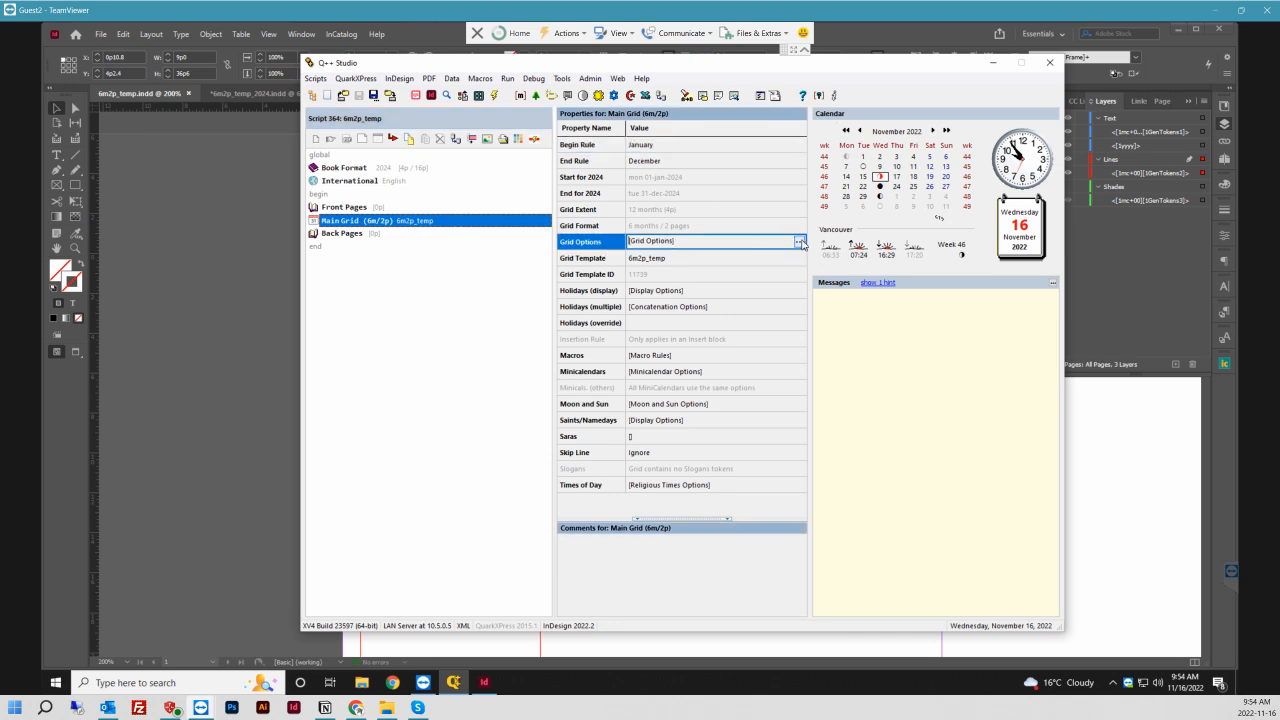
{"action": "left_click", "coordinate": [800, 243]}
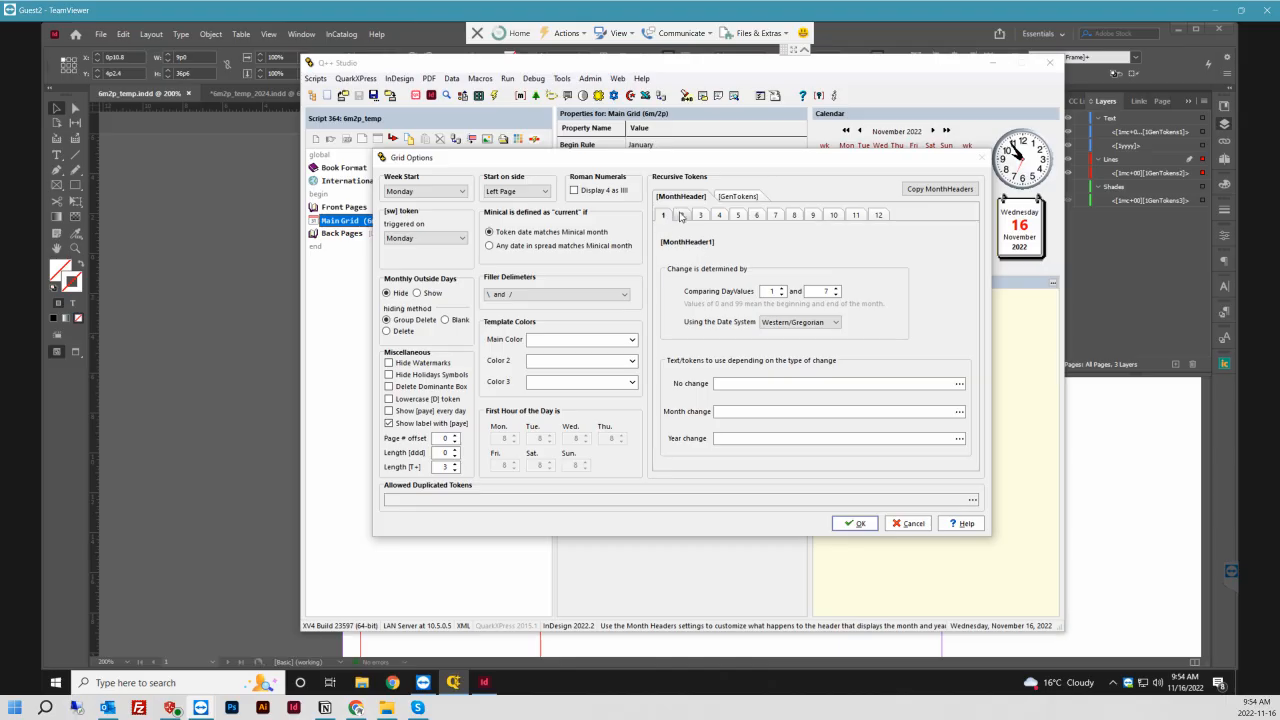
{"action": "left_click", "coordinate": [680, 216]}
{"action": "left_click", "coordinate": [737, 197]}
{"action": "left_click", "coordinate": [680, 221]}
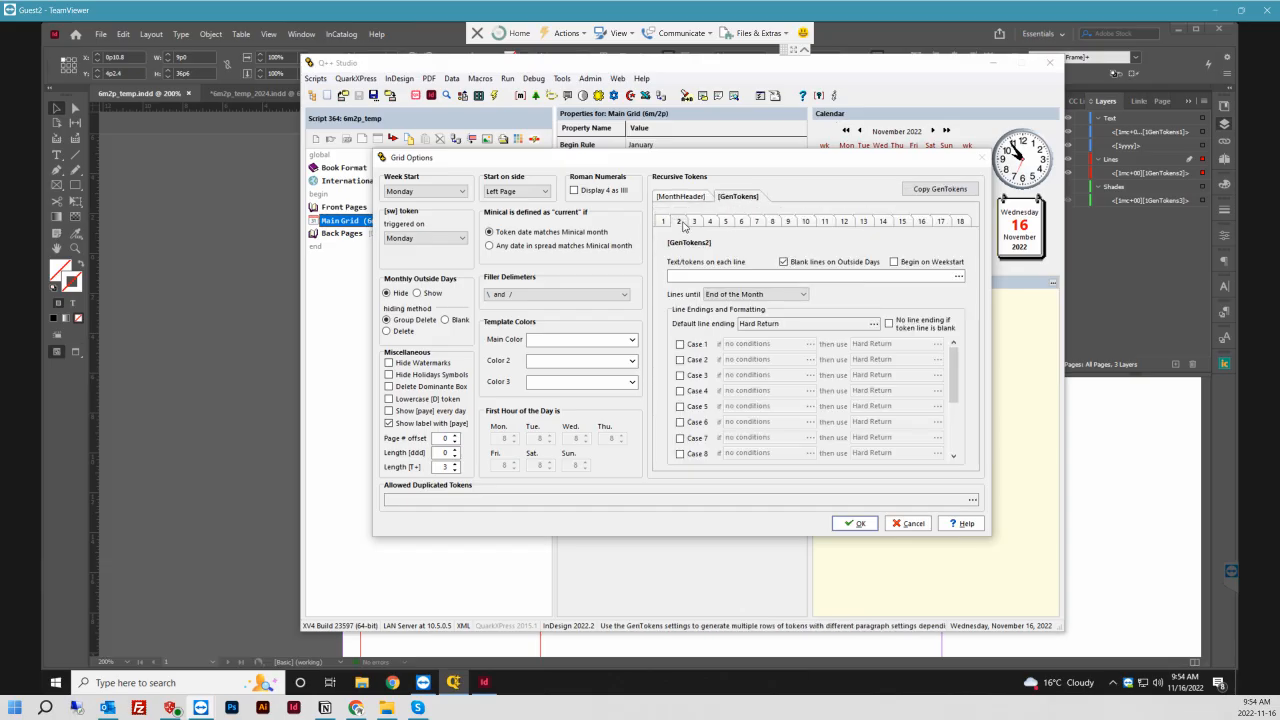
{"action": "left_click", "coordinate": [804, 298]}
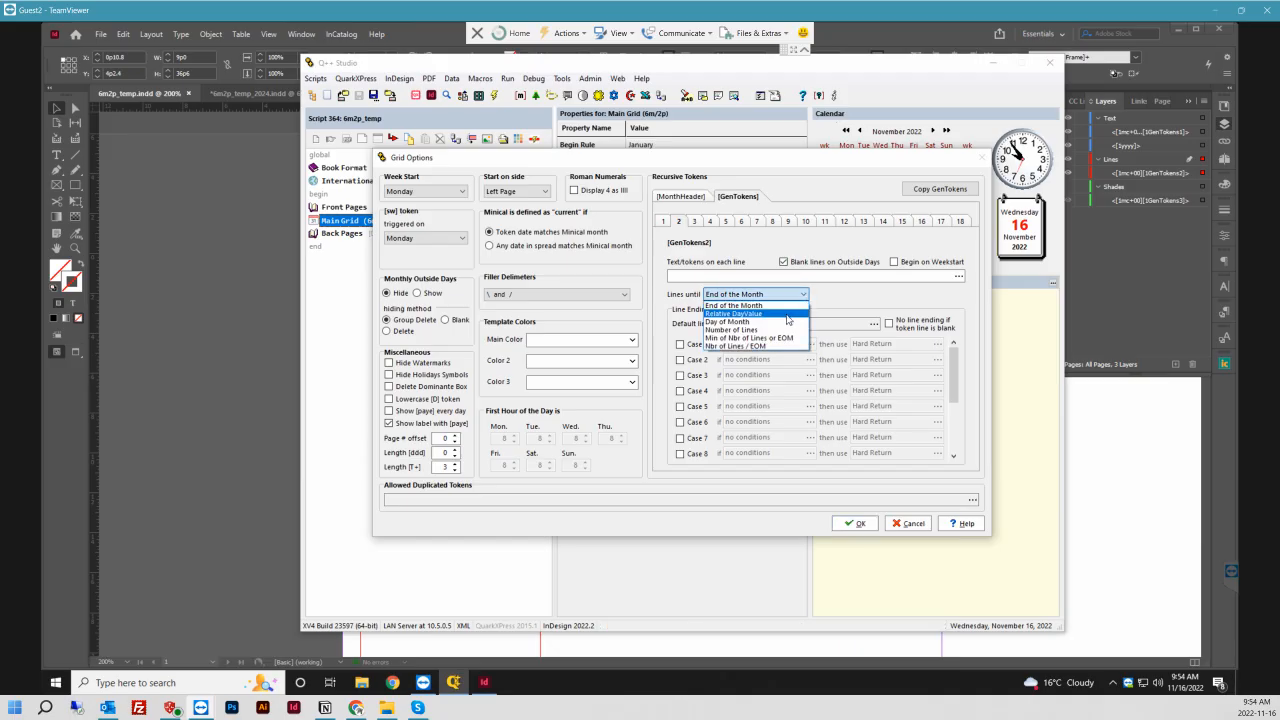
{"action": "left_click", "coordinate": [762, 329]}
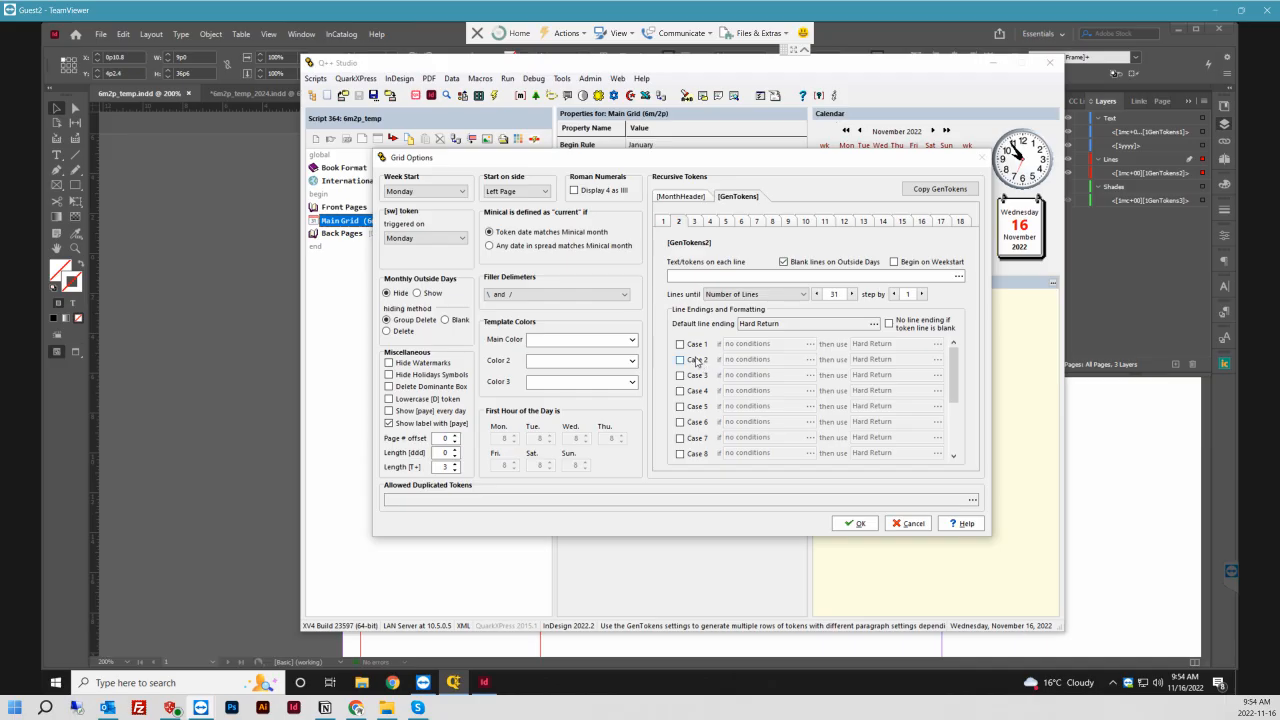
- Set the [GenTokens2] default line ending to Formatting and turn on Rule Below with a width of 0.25 pt
{"action": "left_click", "coordinate": [874, 325]}
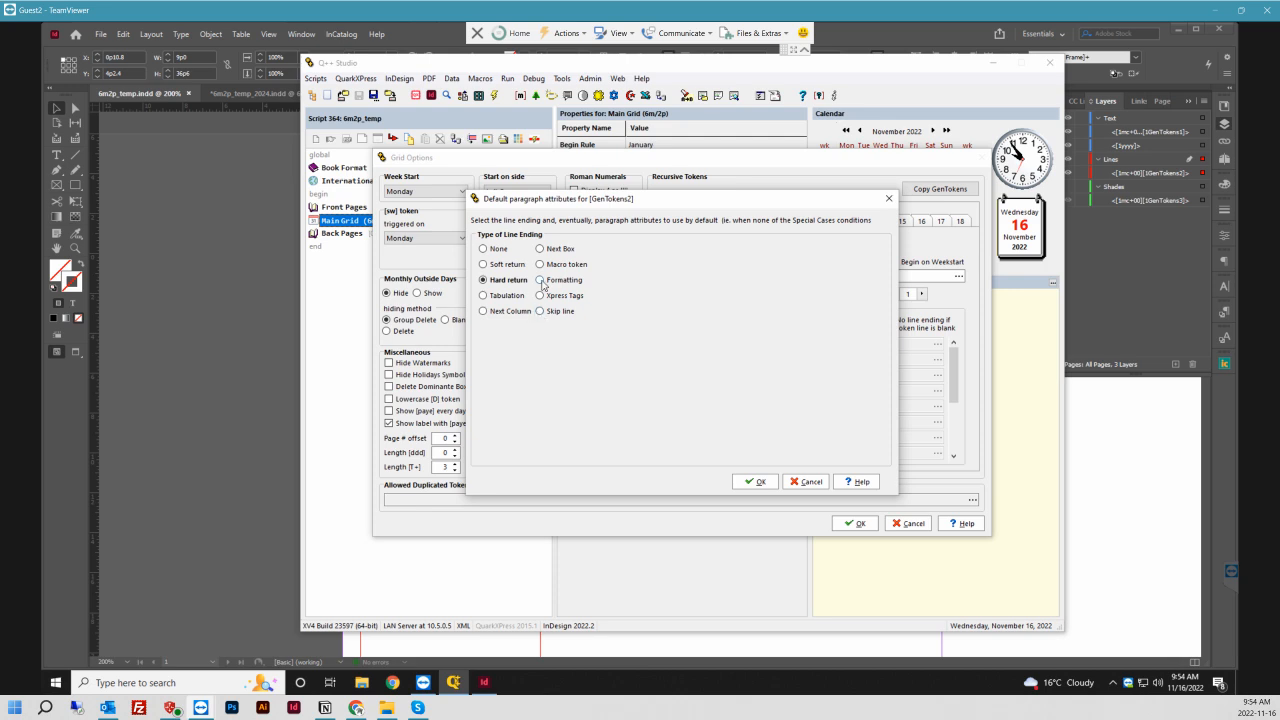
{"action": "left_click", "coordinate": [541, 280]}
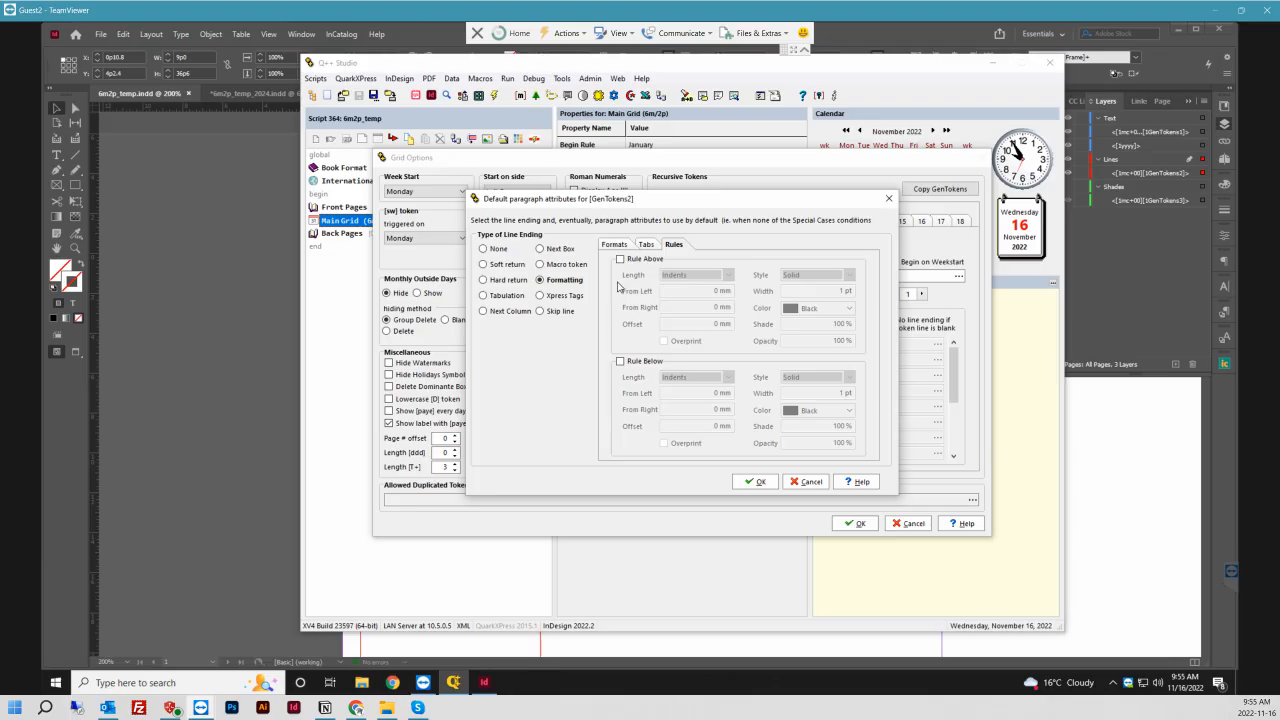
{"action": "left_click", "coordinate": [620, 361]}
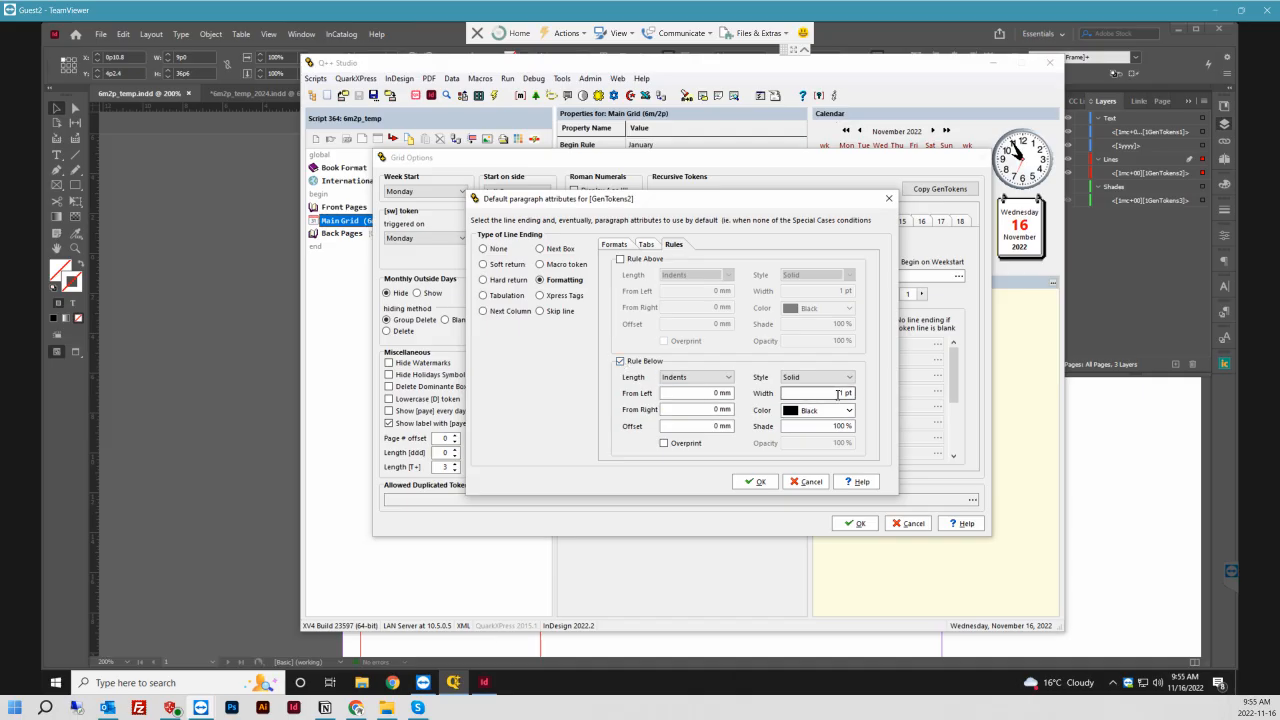
{"action": "left_click", "coordinate": [838, 393]}
{"action": "key", "text": "Delete"}
- Replace the Rule Below offset value and apply the default paragraph attributes for [GenTokens2]
{"action": "left_click", "coordinate": [721, 426]}
{"action": "left_click_drag", "start_coordinate": [709, 427], "coordinate": [743, 425]}
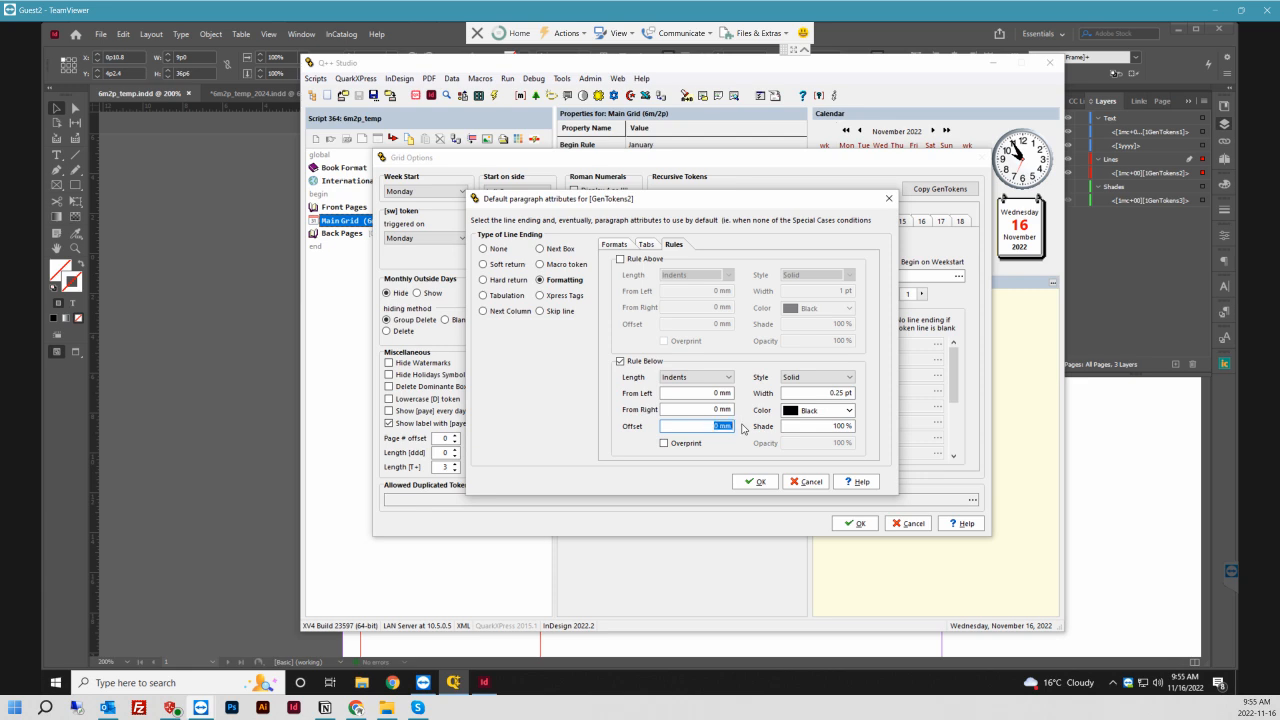
{"action": "key", "text": "BackSpace"}
{"action": "left_click", "coordinate": [818, 427]}
{"action": "left_click", "coordinate": [760, 482]}
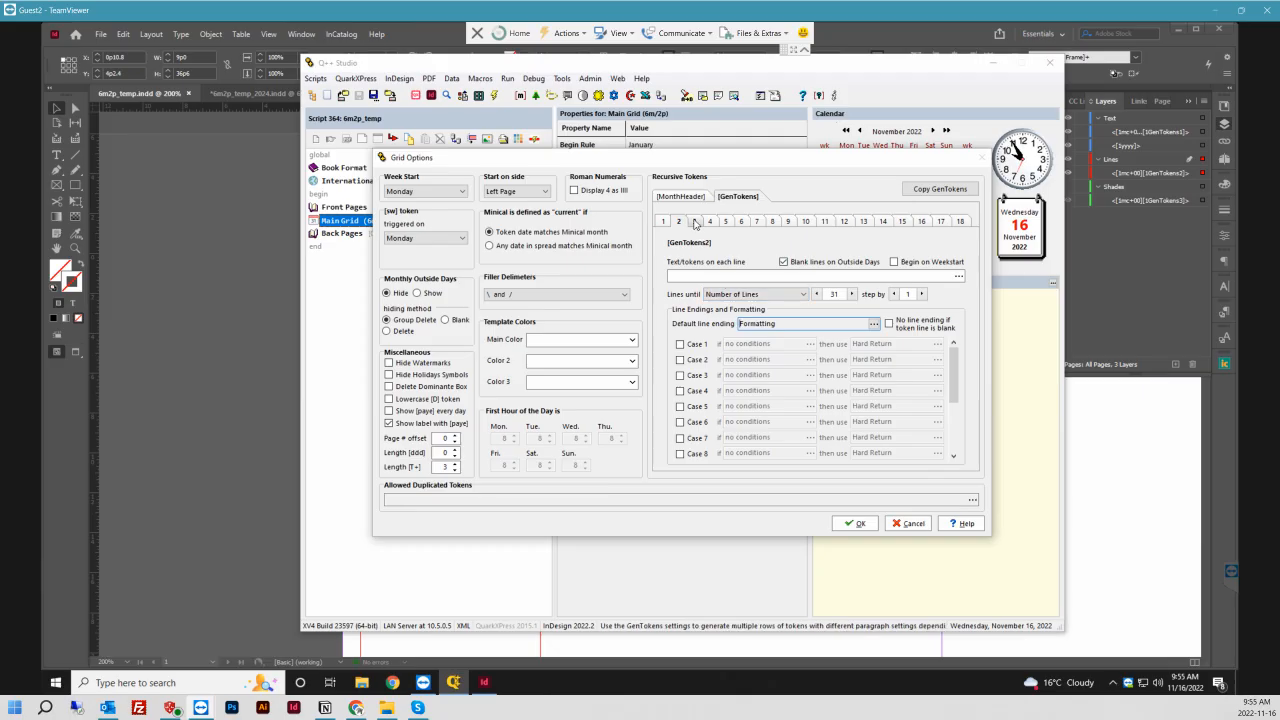
- Open the [GenTokens3] settings, try Day of Month as the line limit, and set Lines until back to End of the Month
{"action": "left_click", "coordinate": [694, 222]}
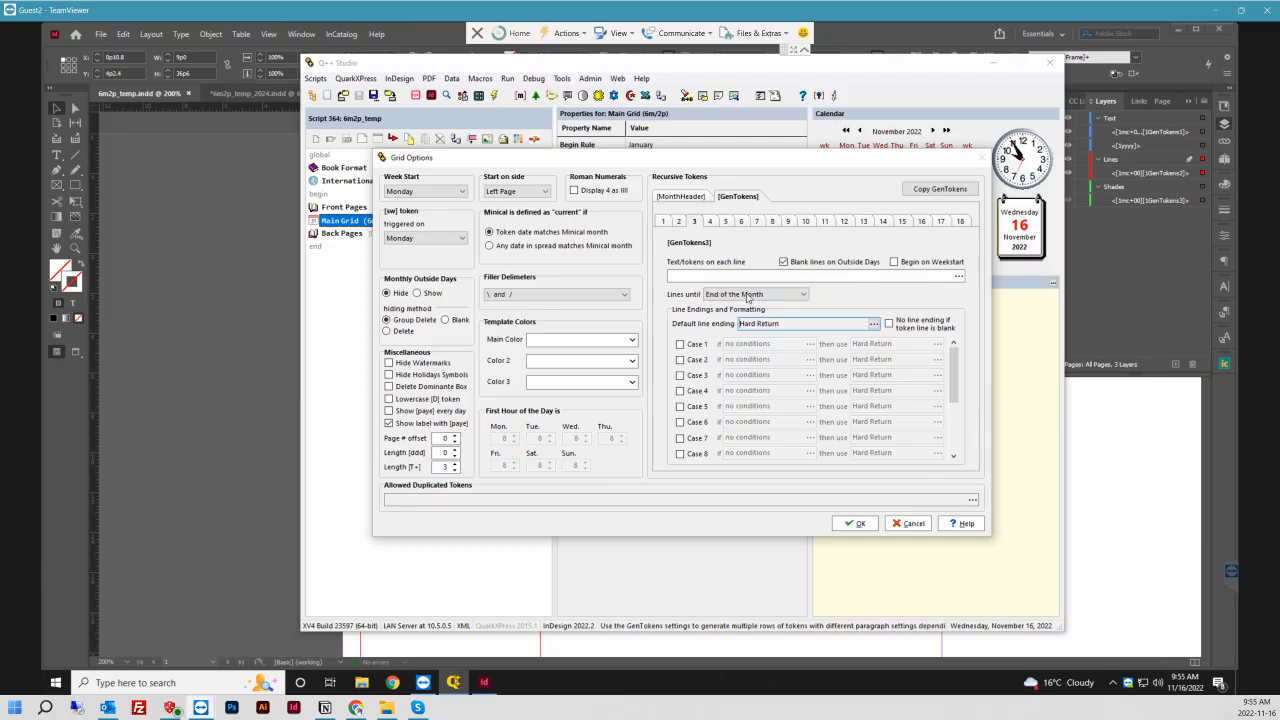
{"action": "left_click", "coordinate": [804, 295]}
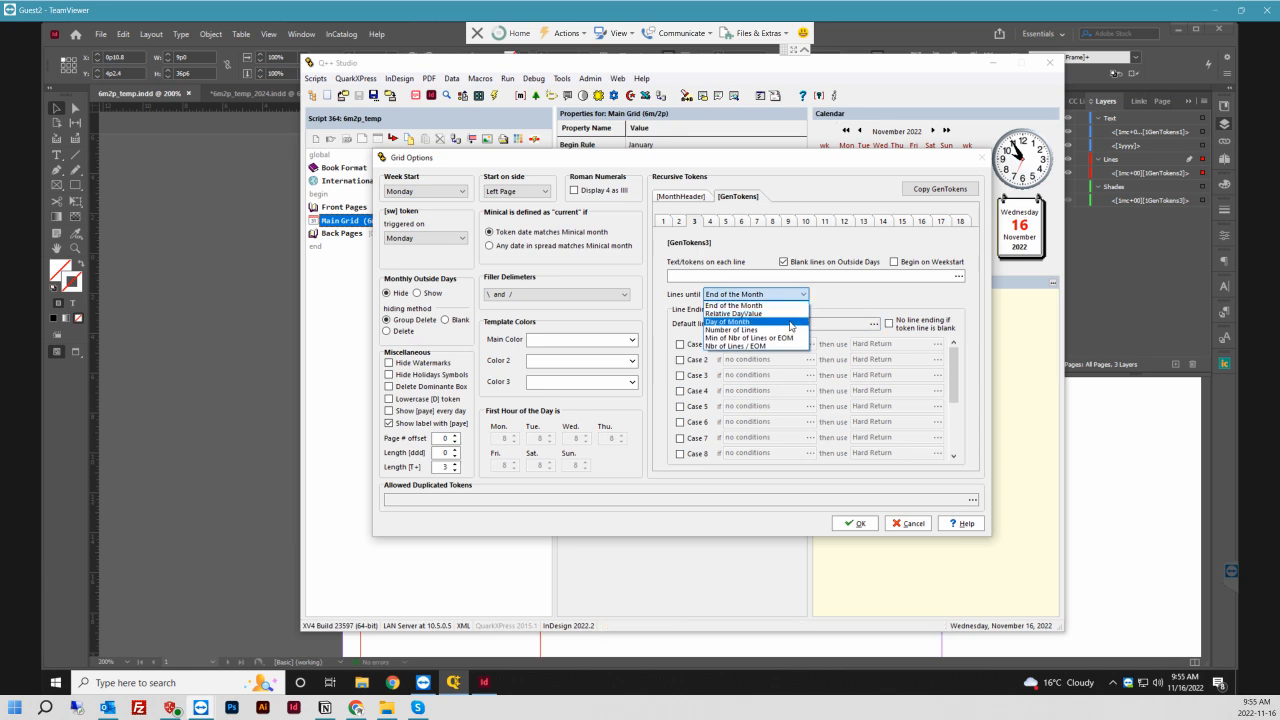
{"action": "left_click", "coordinate": [791, 322]}
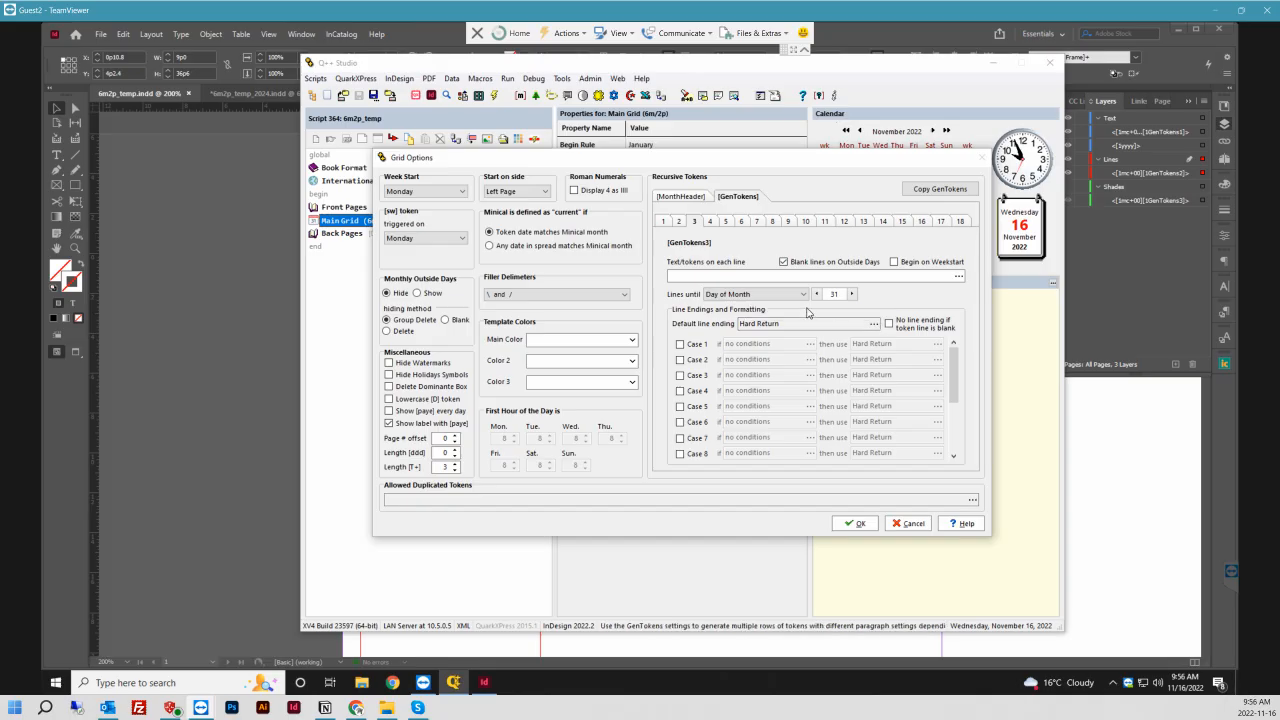
{"action": "left_click", "coordinate": [804, 294]}
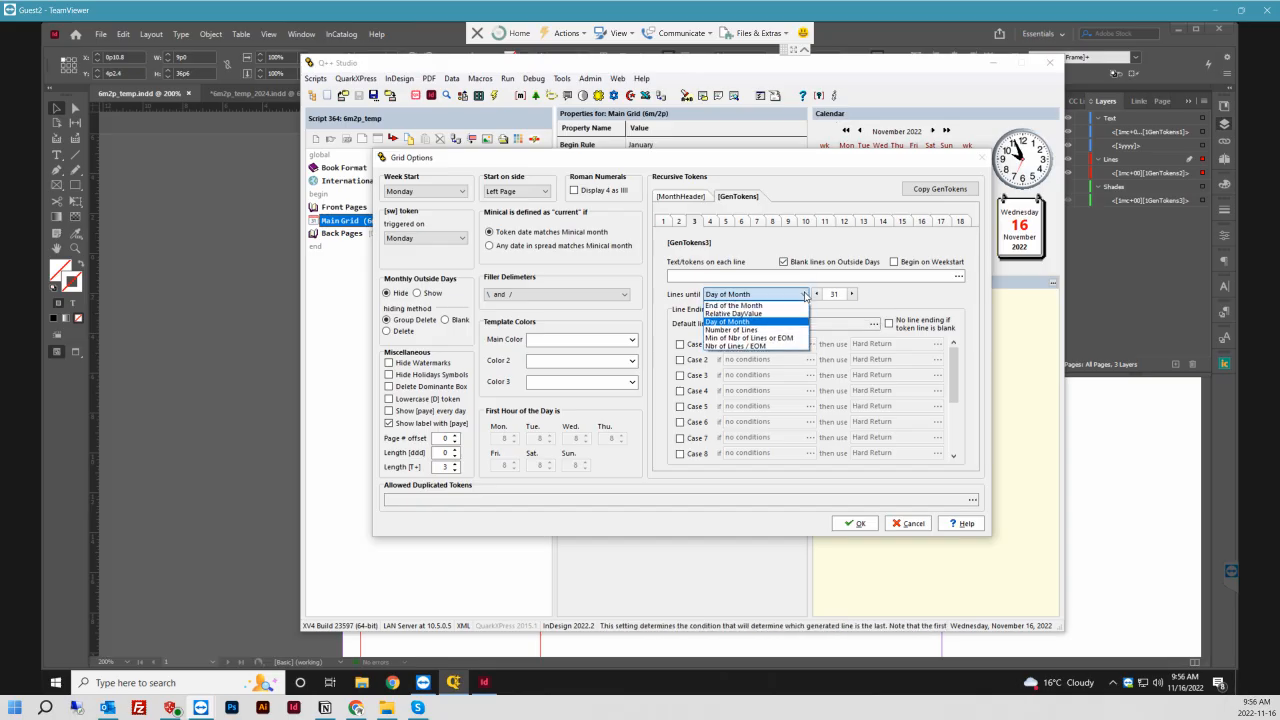
{"action": "left_click", "coordinate": [792, 305]}
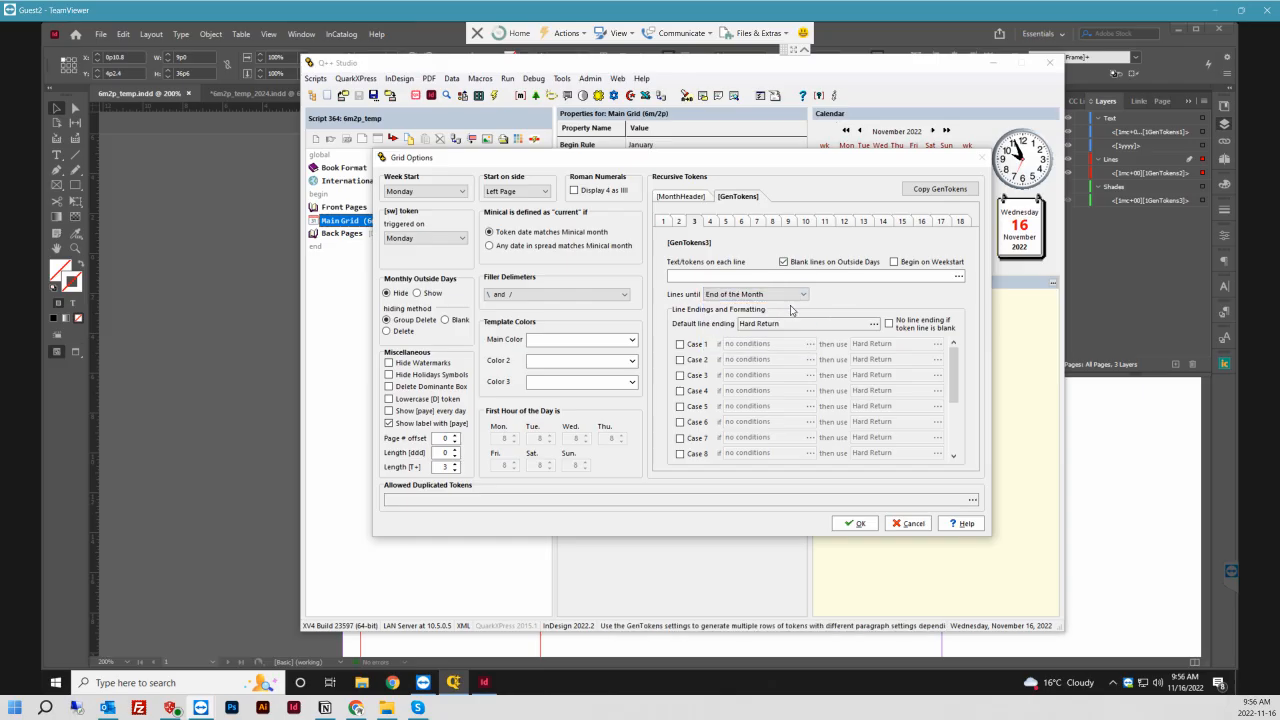
{"action": "left_click", "coordinate": [873, 325]}
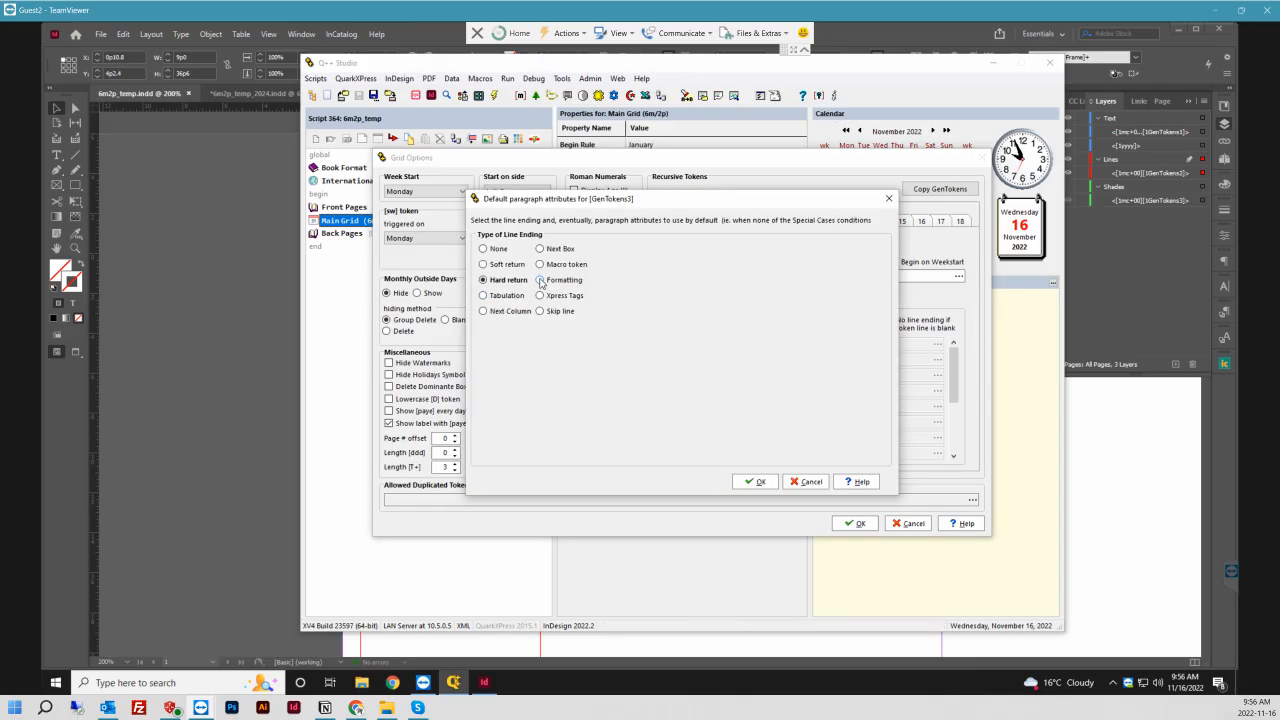
{"action": "left_click", "coordinate": [540, 281]}
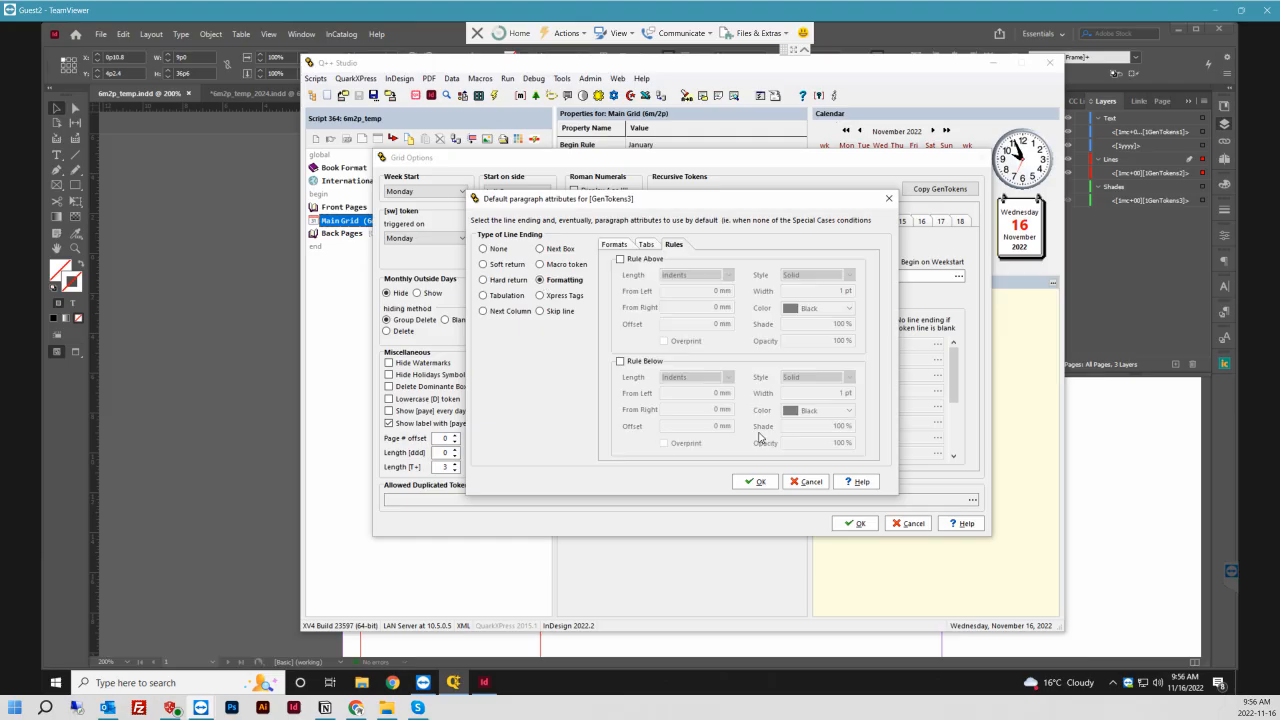
{"action": "left_click", "coordinate": [620, 259]}
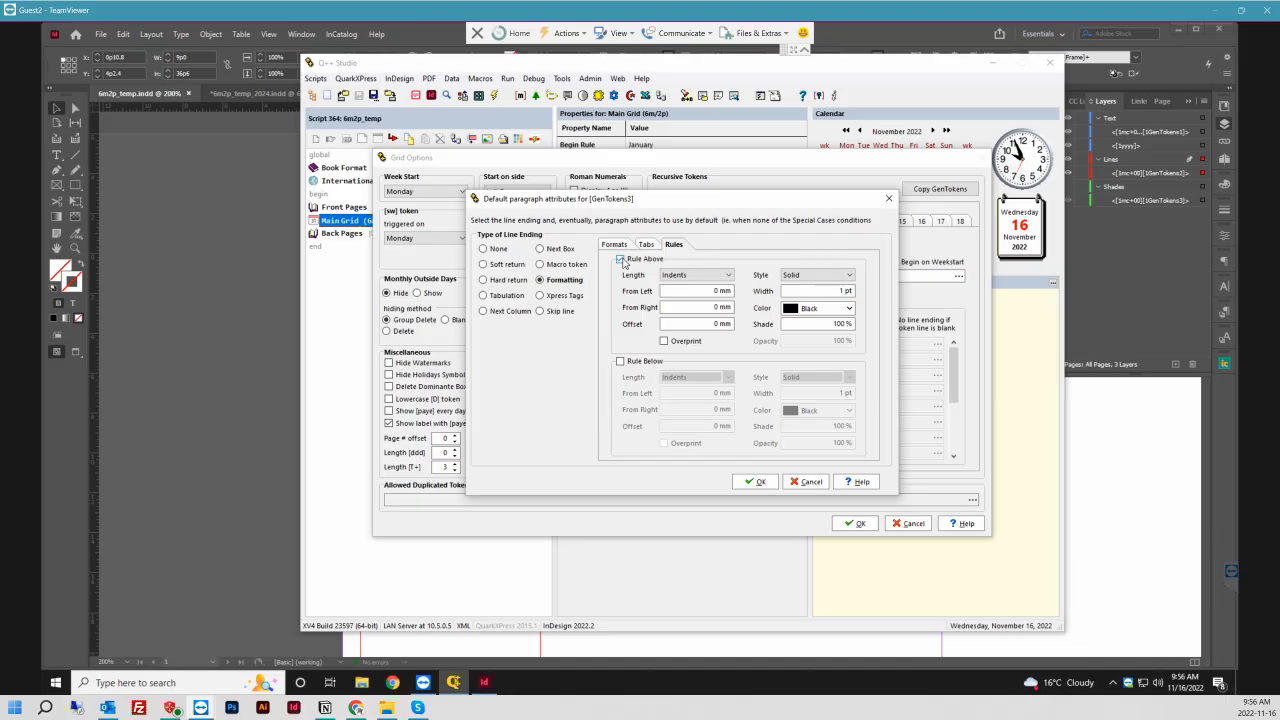
{"action": "left_click", "coordinate": [808, 482]}
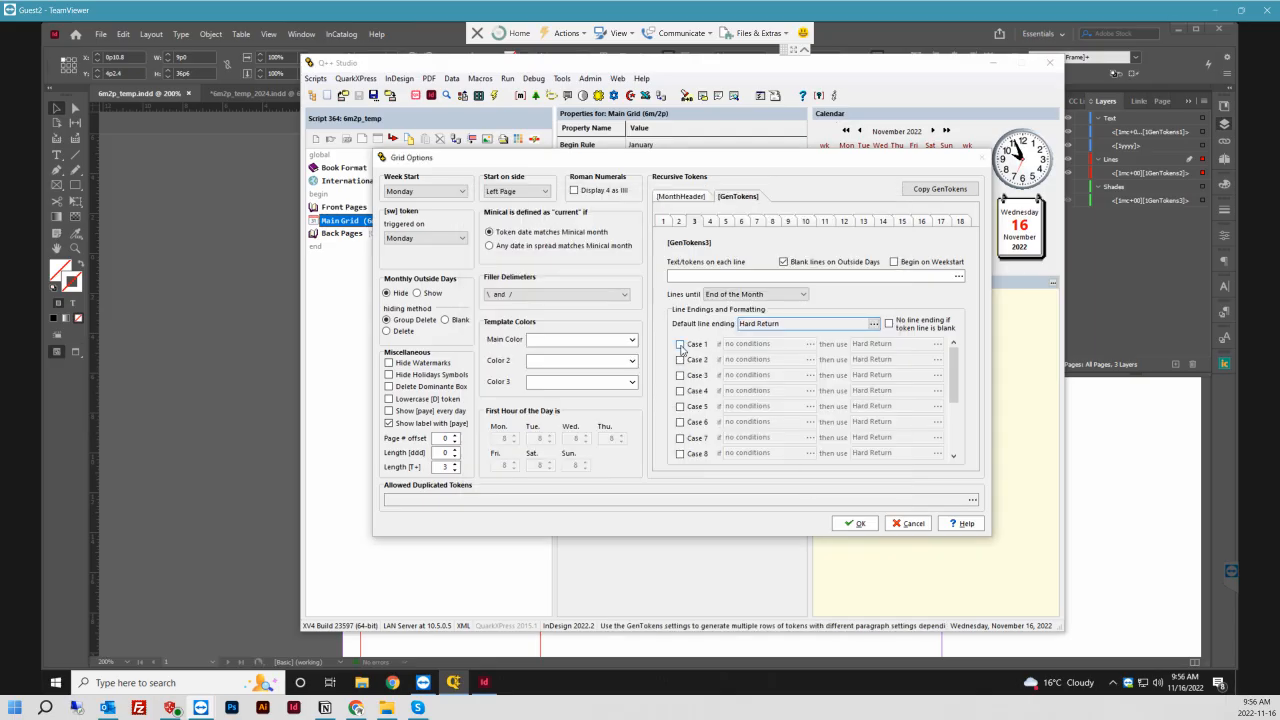
{"action": "left_click", "coordinate": [874, 323]}
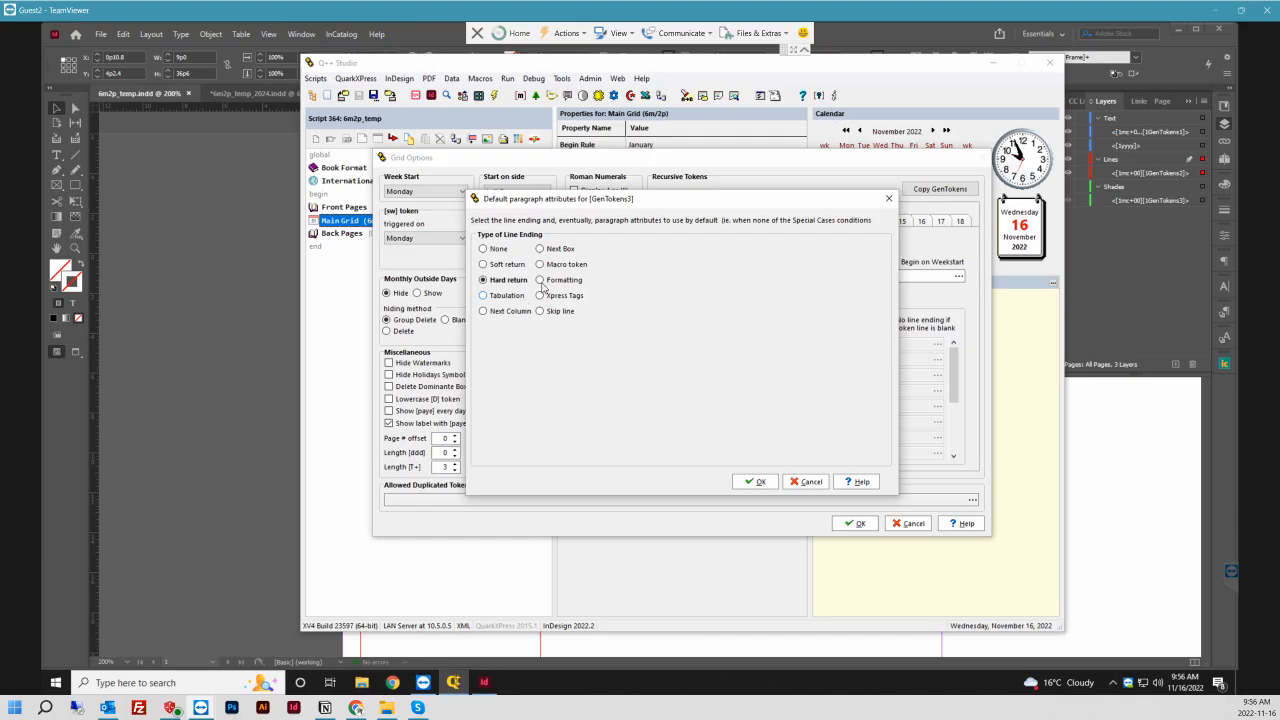
{"action": "left_click", "coordinate": [759, 482]}
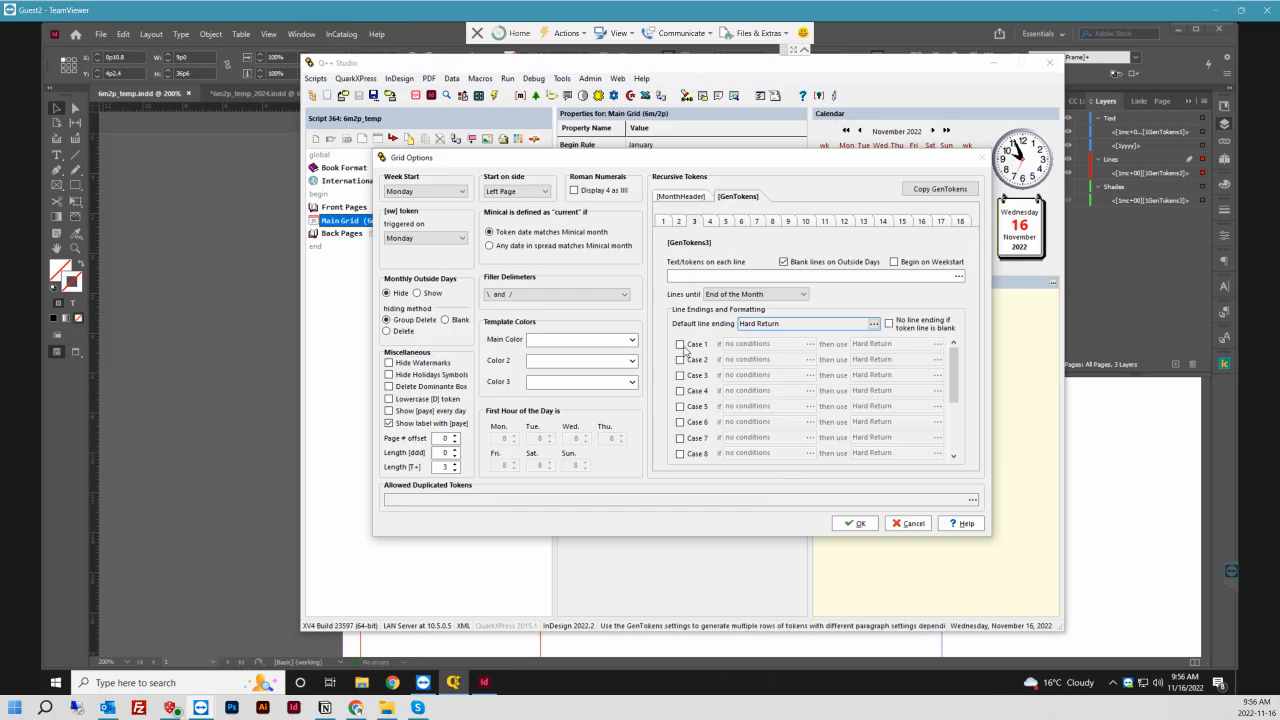
- Enable Case 1 for [GenTokens3] and set its condition to Sunday
{"action": "left_click", "coordinate": [680, 344]}
{"action": "left_click", "coordinate": [680, 344]}
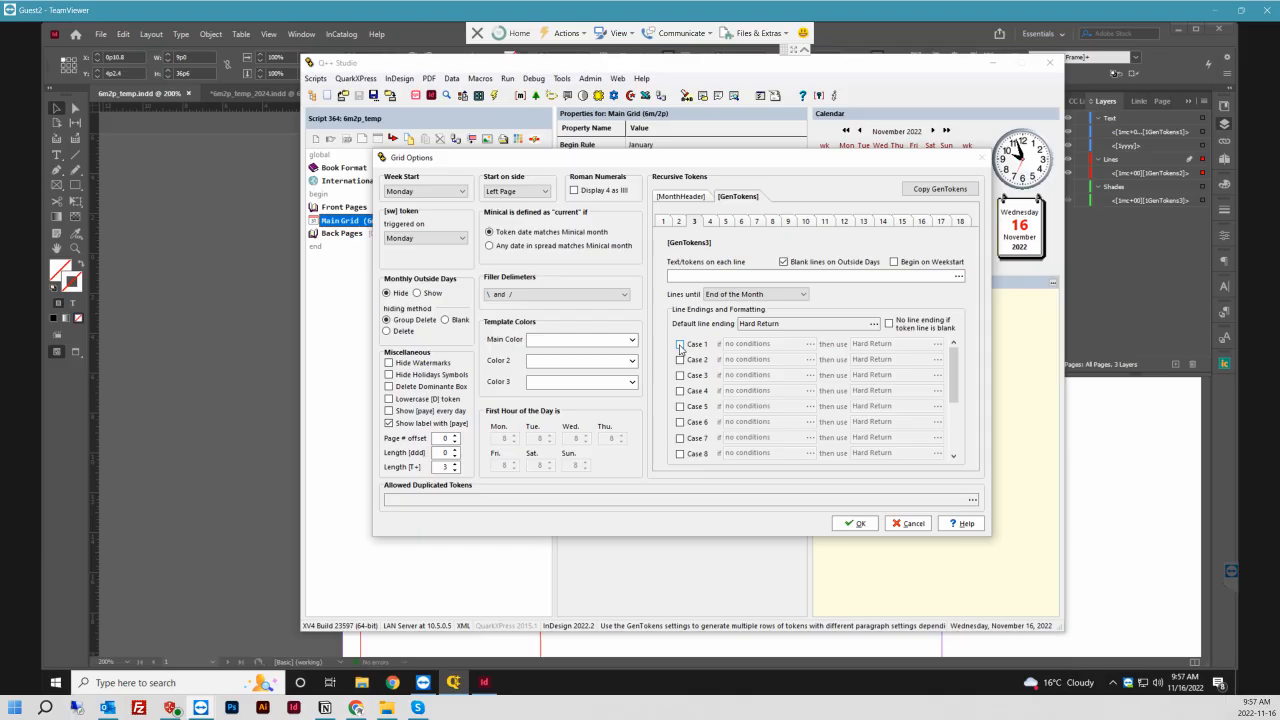
{"action": "left_click", "coordinate": [680, 344]}
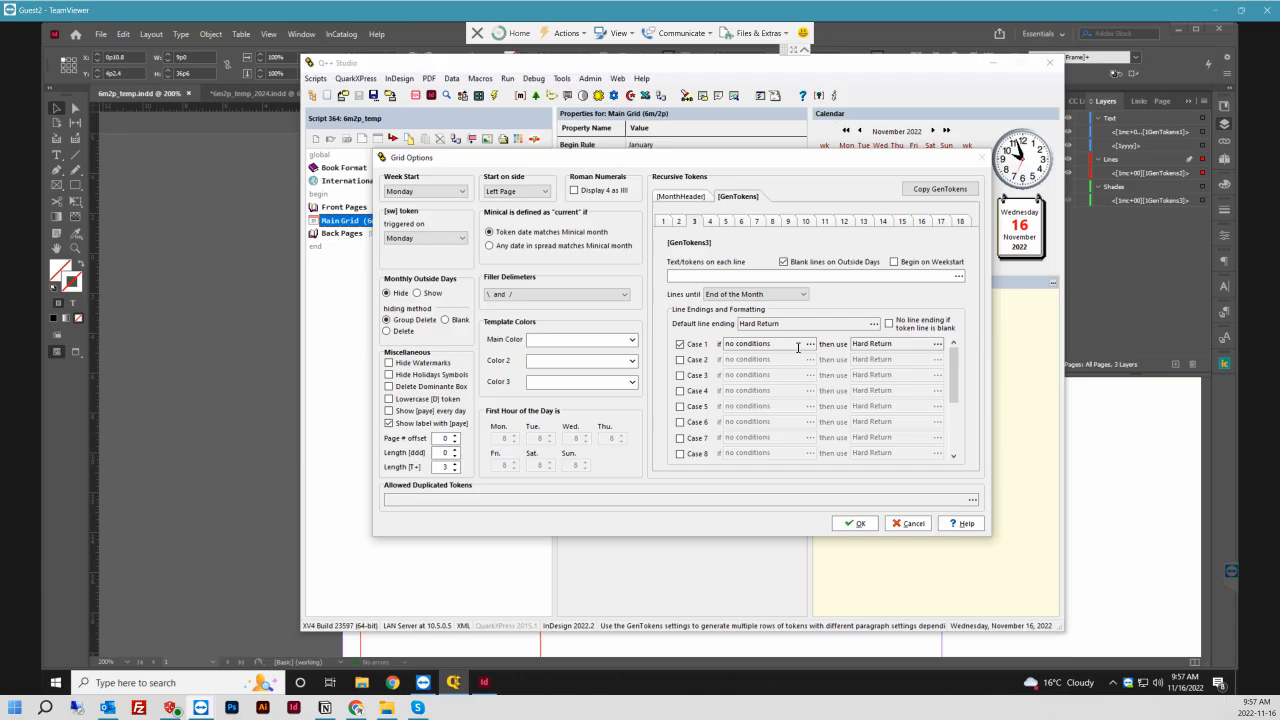
{"action": "left_click", "coordinate": [810, 346]}
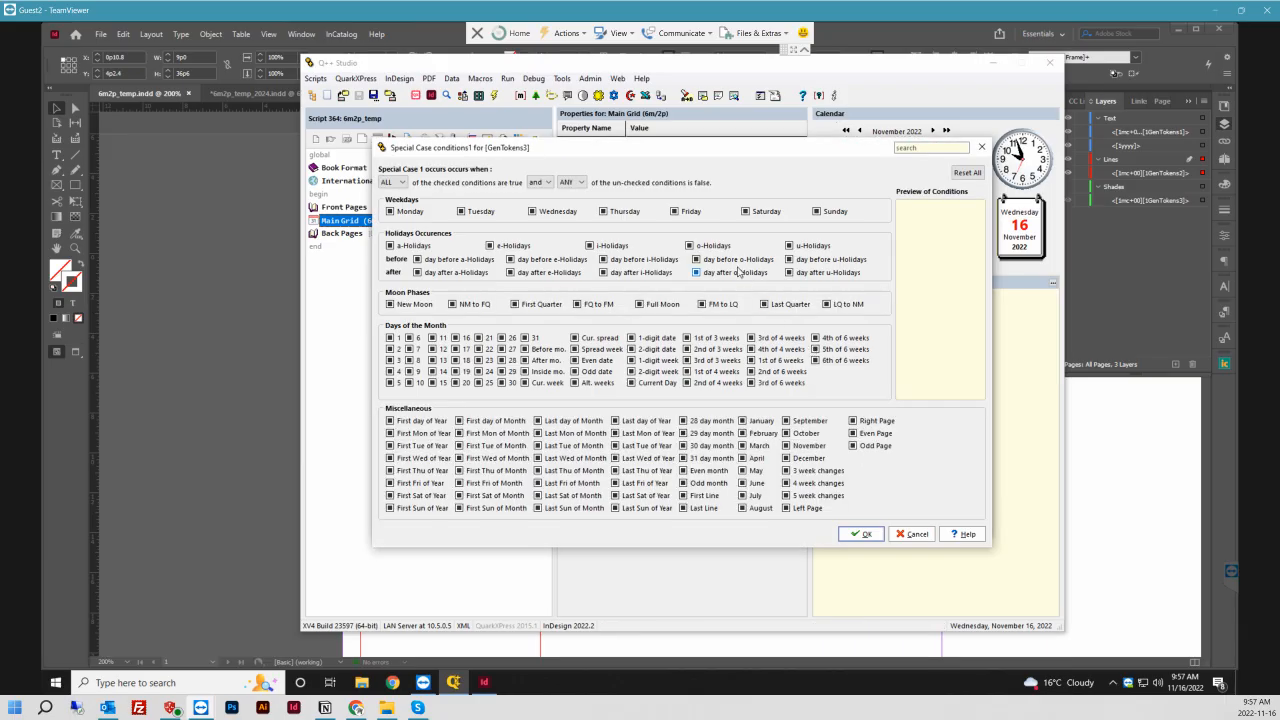
{"action": "left_click", "coordinate": [816, 212]}
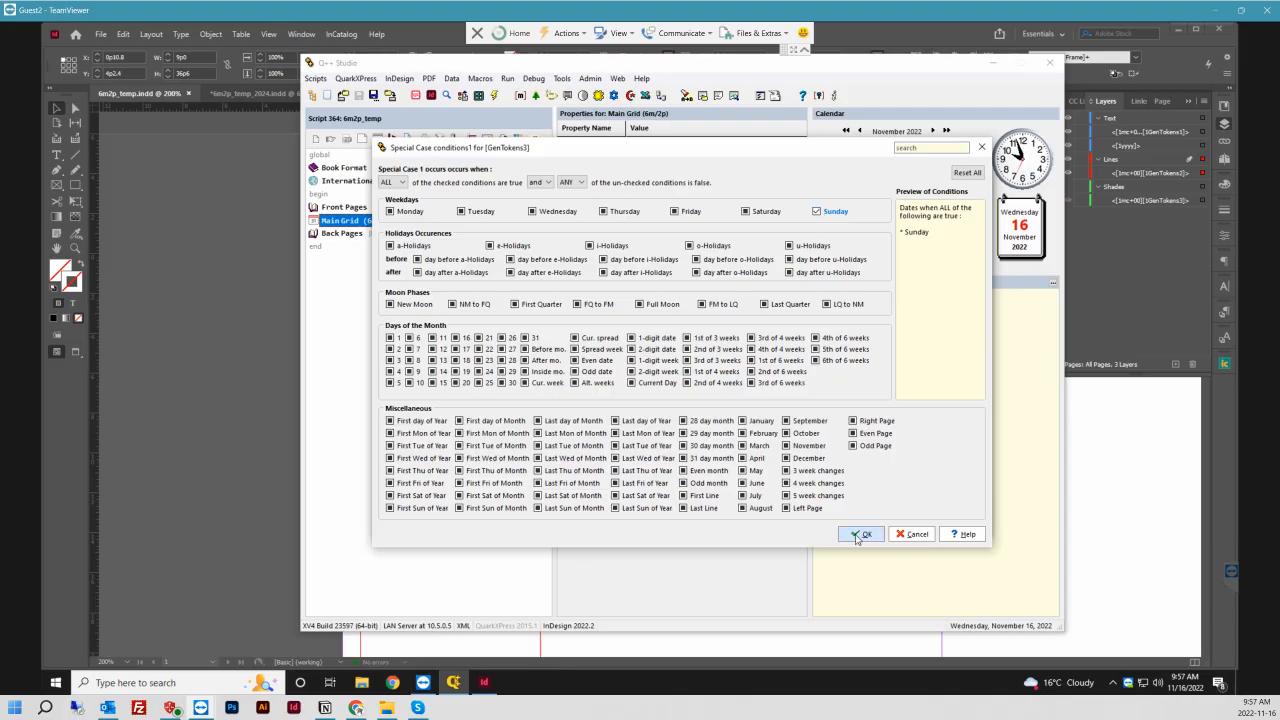
{"action": "left_click", "coordinate": [857, 536]}
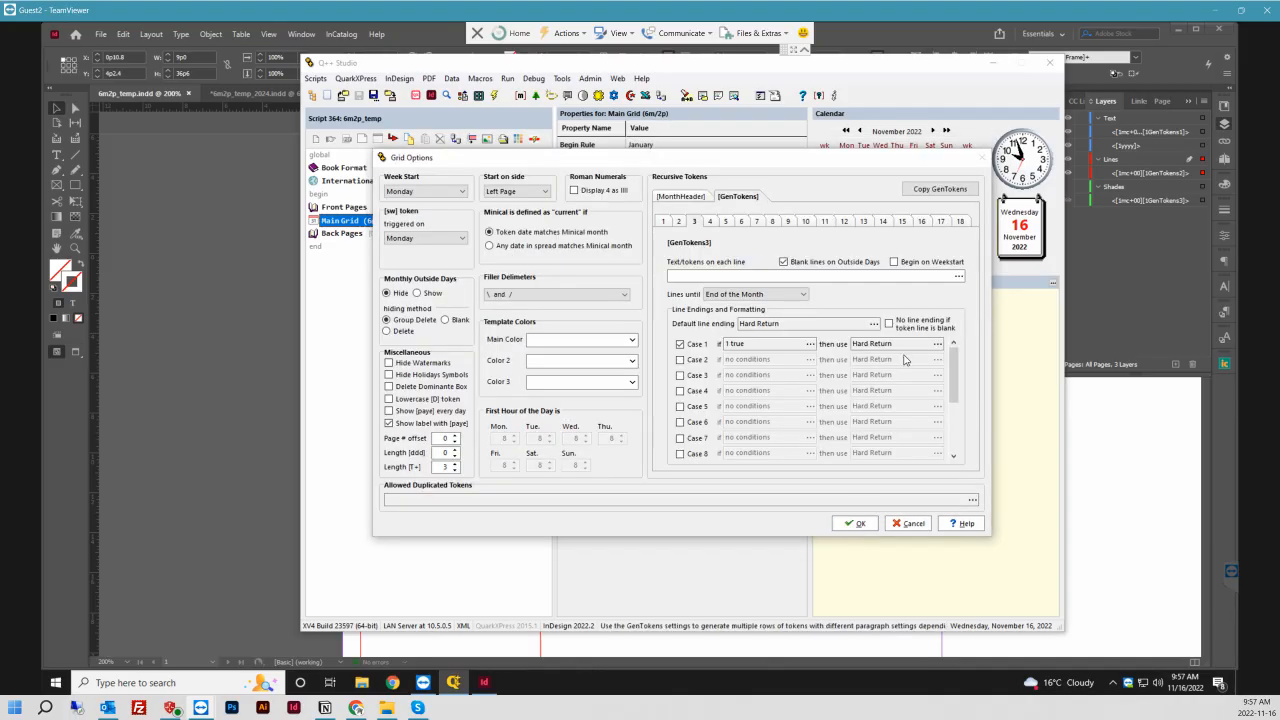
- Set the Case 1 line ending of [GenTokens3] to Formatting and turn on Rule Above
{"action": "left_click", "coordinate": [938, 344]}
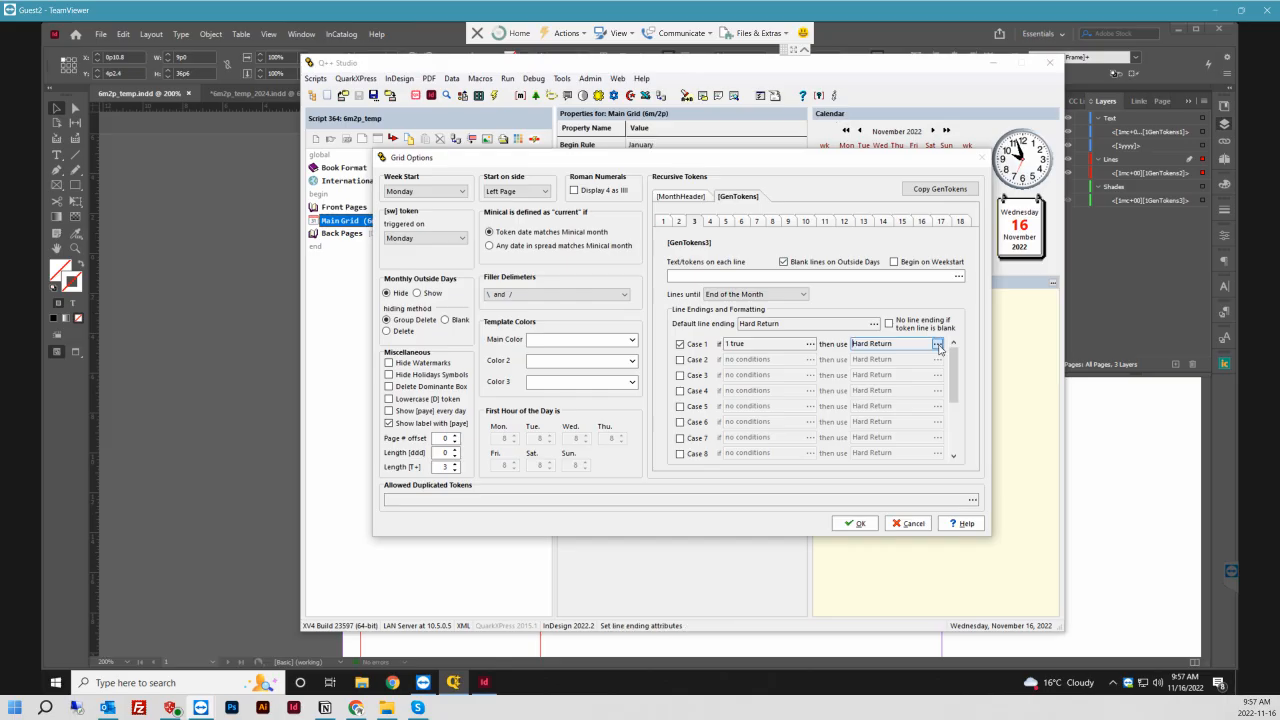
{"action": "left_click", "coordinate": [938, 346]}
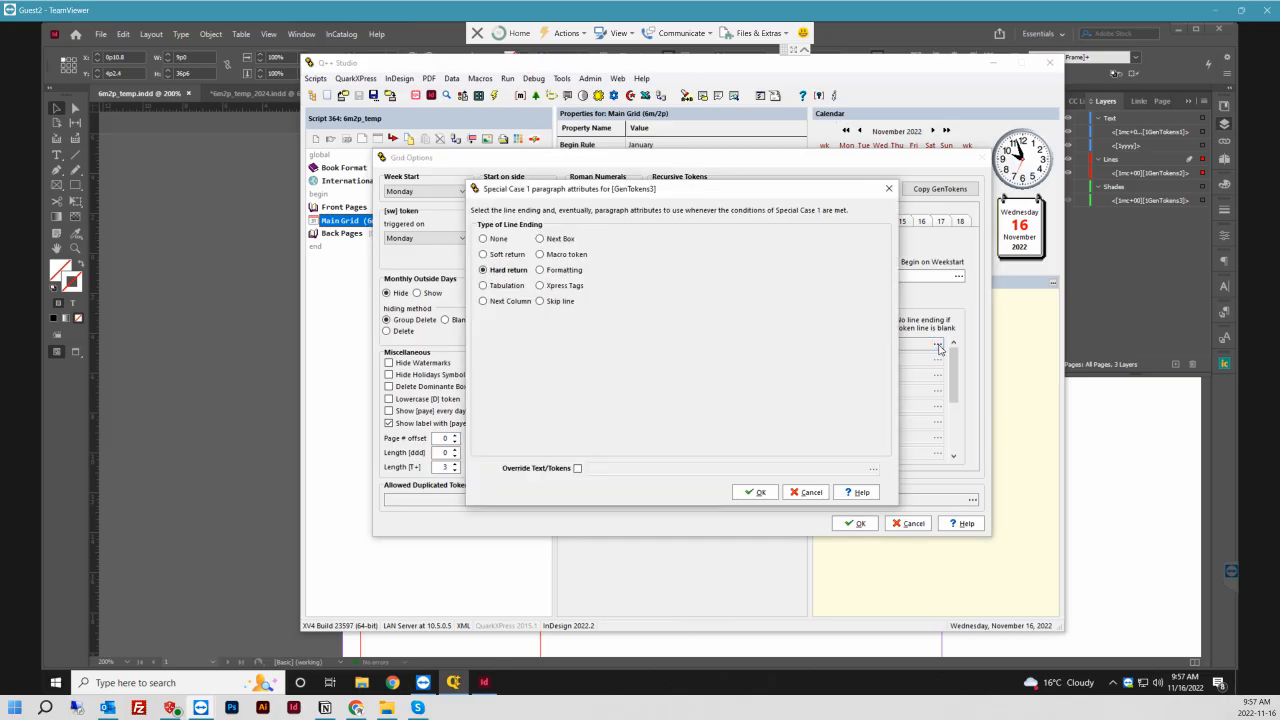
{"action": "left_click", "coordinate": [540, 270]}
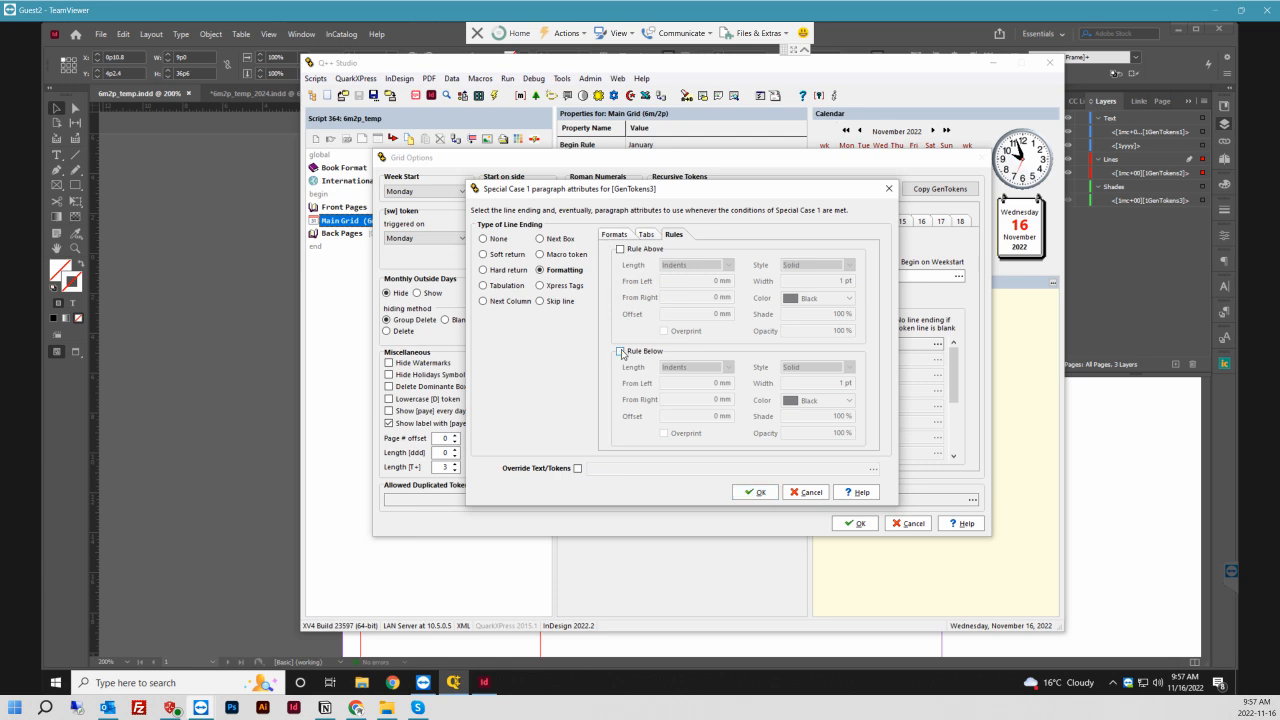
{"action": "left_click", "coordinate": [620, 249]}
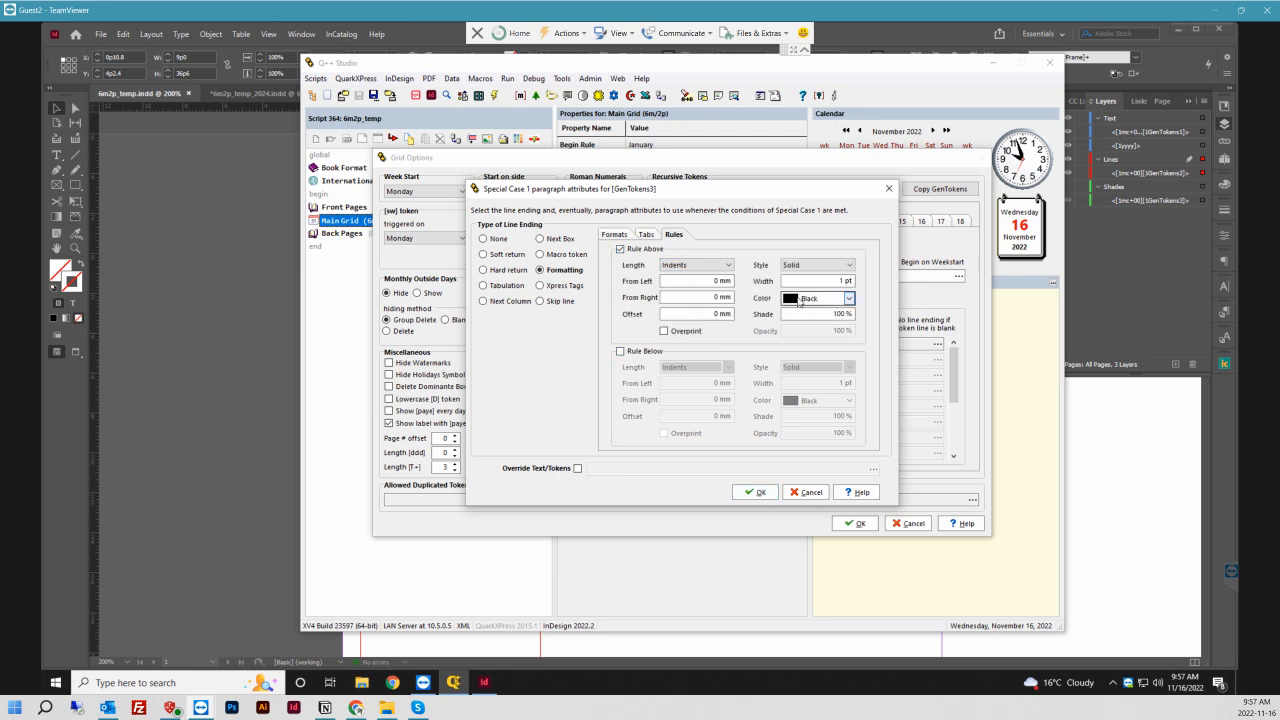
- Give the Case 1 Rule Above a width of 13.6 pt and an offset of -4 pt
{"action": "left_click", "coordinate": [843, 281]}
{"action": "key", "text": "BackSpace"}
{"action": "key", "text": "BackSpace"}
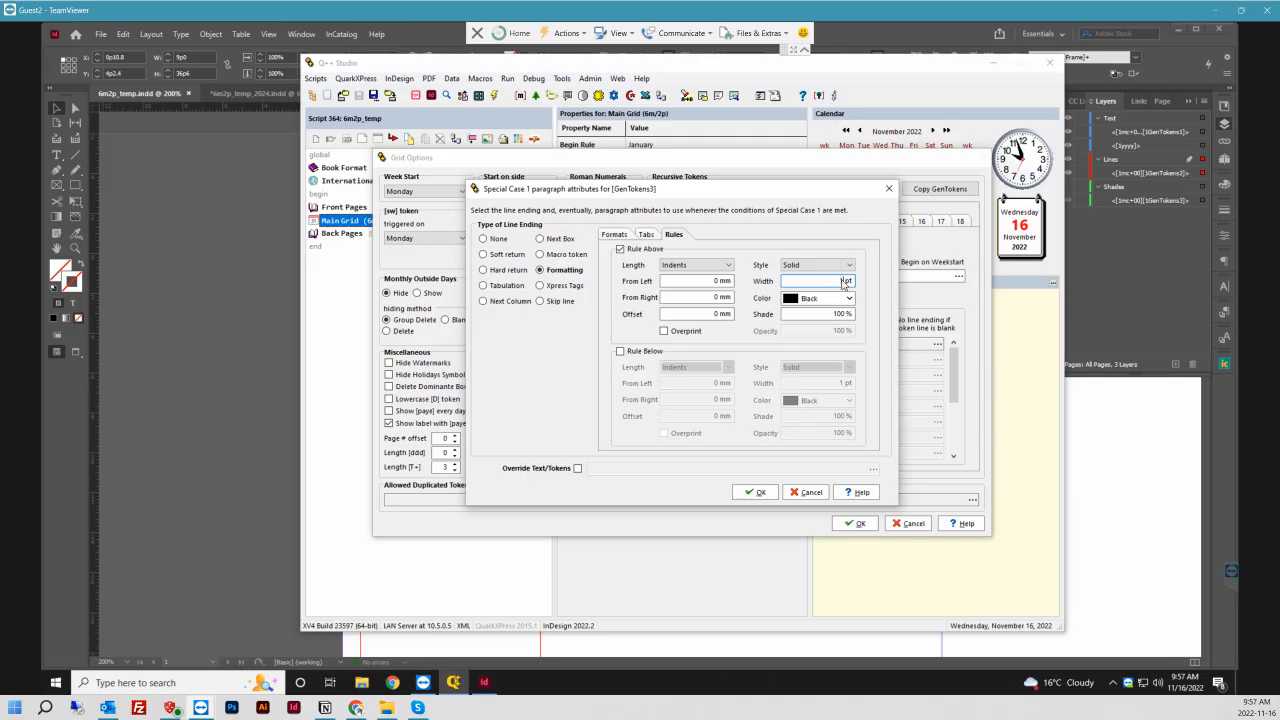
{"action": "type", "text": "13.5"}
{"action": "left_click", "coordinate": [721, 314]}
{"action": "left_click_drag", "start_coordinate": [713, 314], "coordinate": [738, 316]}
{"action": "type", "text": "4pt"}
- Colour the Case 1 Rule Above C=0 M=100 Y=0 K=0 at 25% shade and apply the paragraph attributes
{"action": "left_click", "coordinate": [848, 300]}
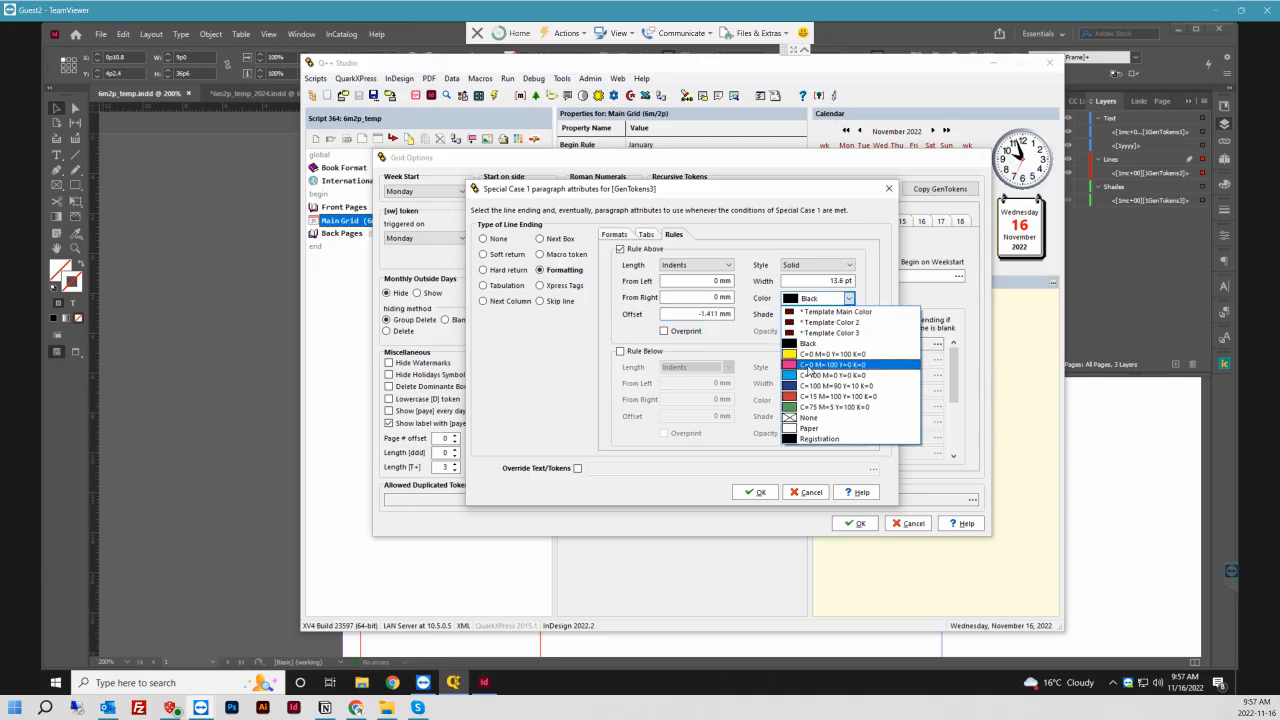
{"action": "left_click", "coordinate": [809, 366]}
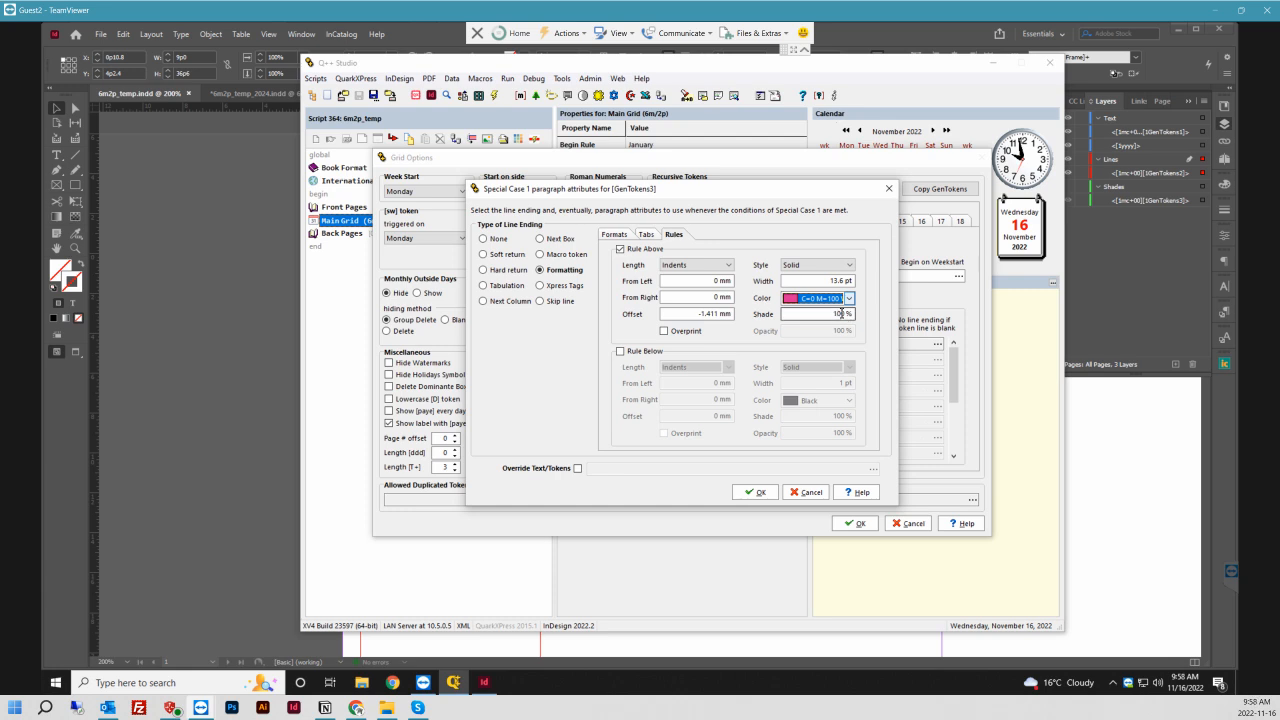
{"action": "left_click_drag", "start_coordinate": [841, 314], "coordinate": [825, 314]}
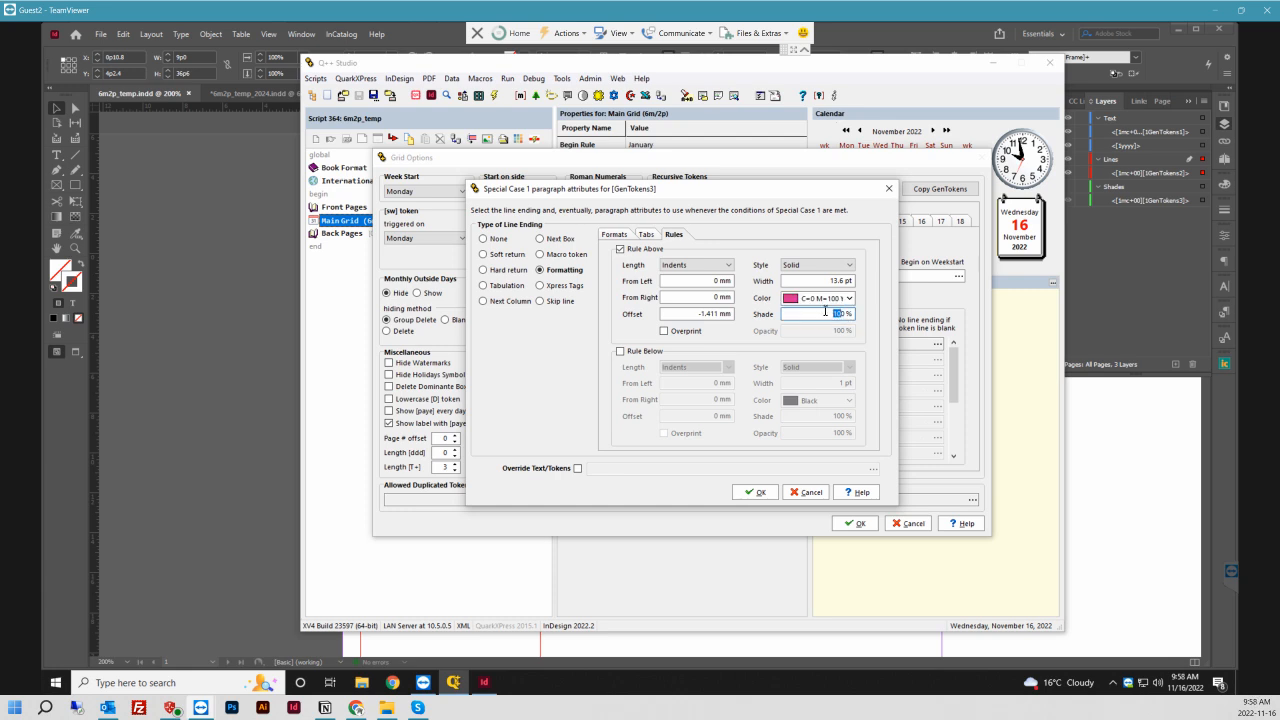
{"action": "type", "text": "25"}
{"action": "left_click", "coordinate": [845, 314]}
{"action": "key", "text": "BackSpace"}
{"action": "left_click", "coordinate": [698, 314]}
{"action": "left_click", "coordinate": [758, 492]}
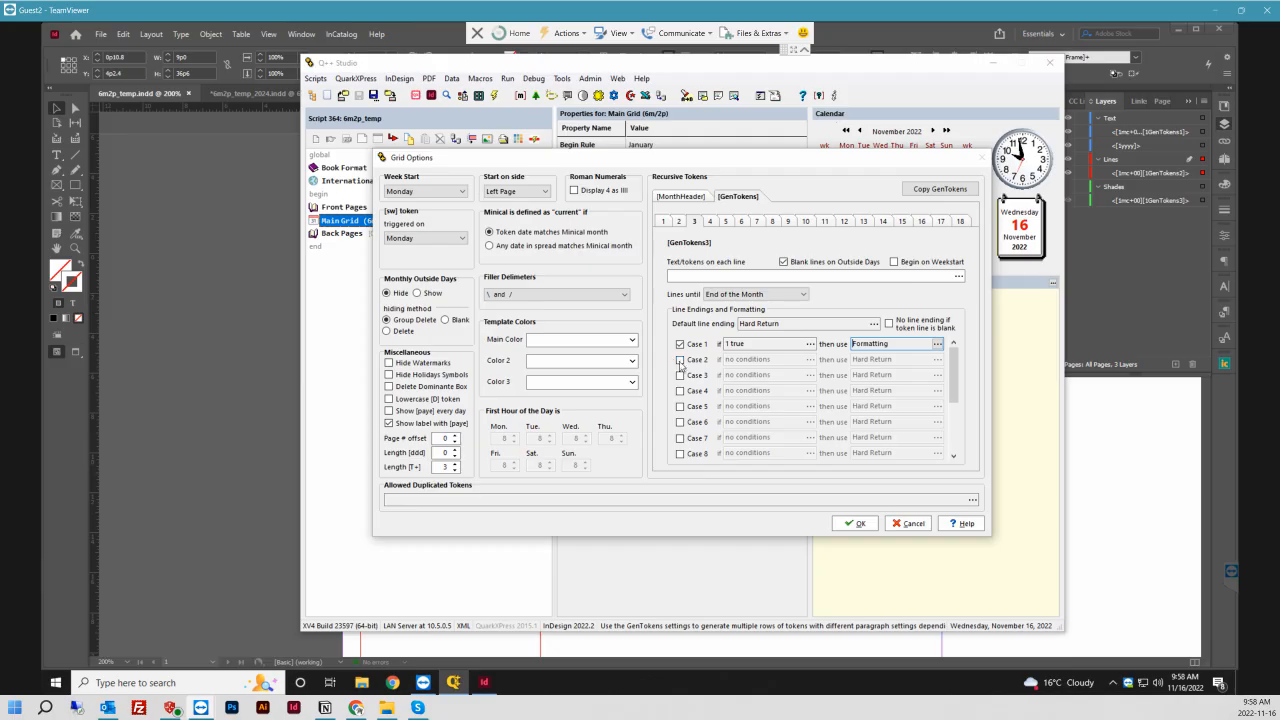
- Enable Case 2 for [GenTokens3] and set its condition to Saturday
{"action": "left_click", "coordinate": [680, 361]}
{"action": "left_click", "coordinate": [810, 359]}
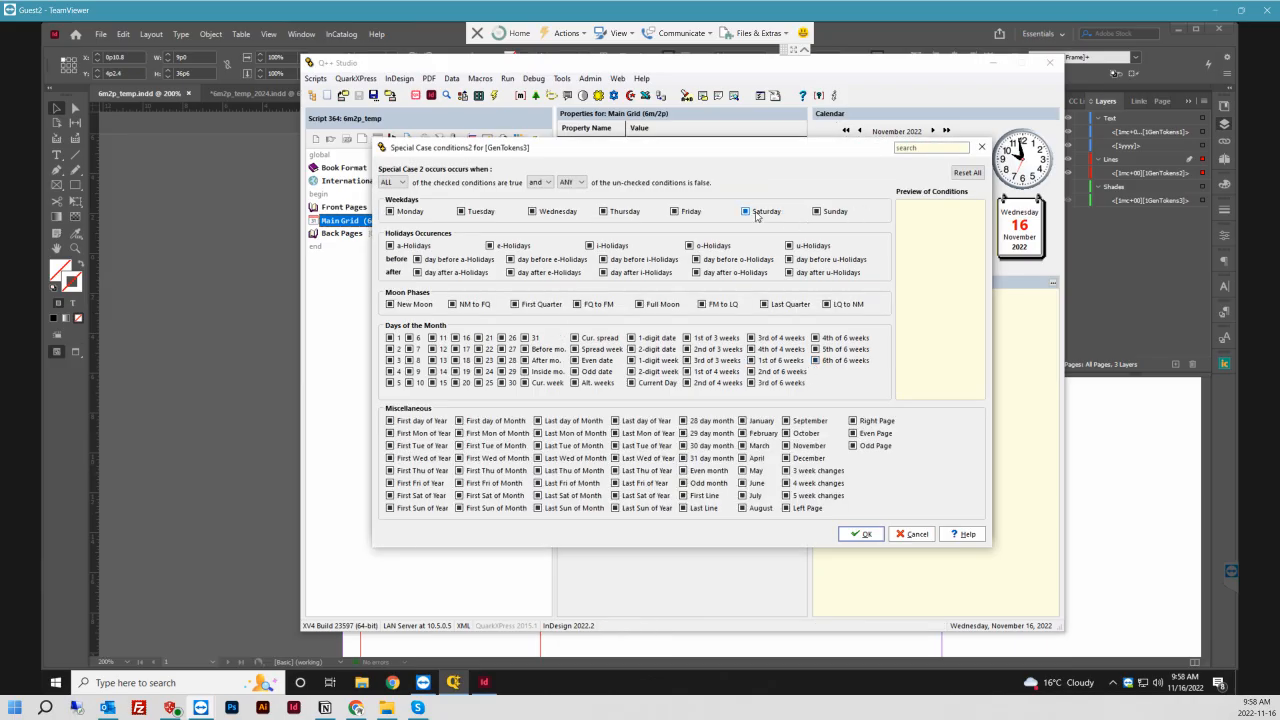
{"action": "left_click", "coordinate": [757, 214]}
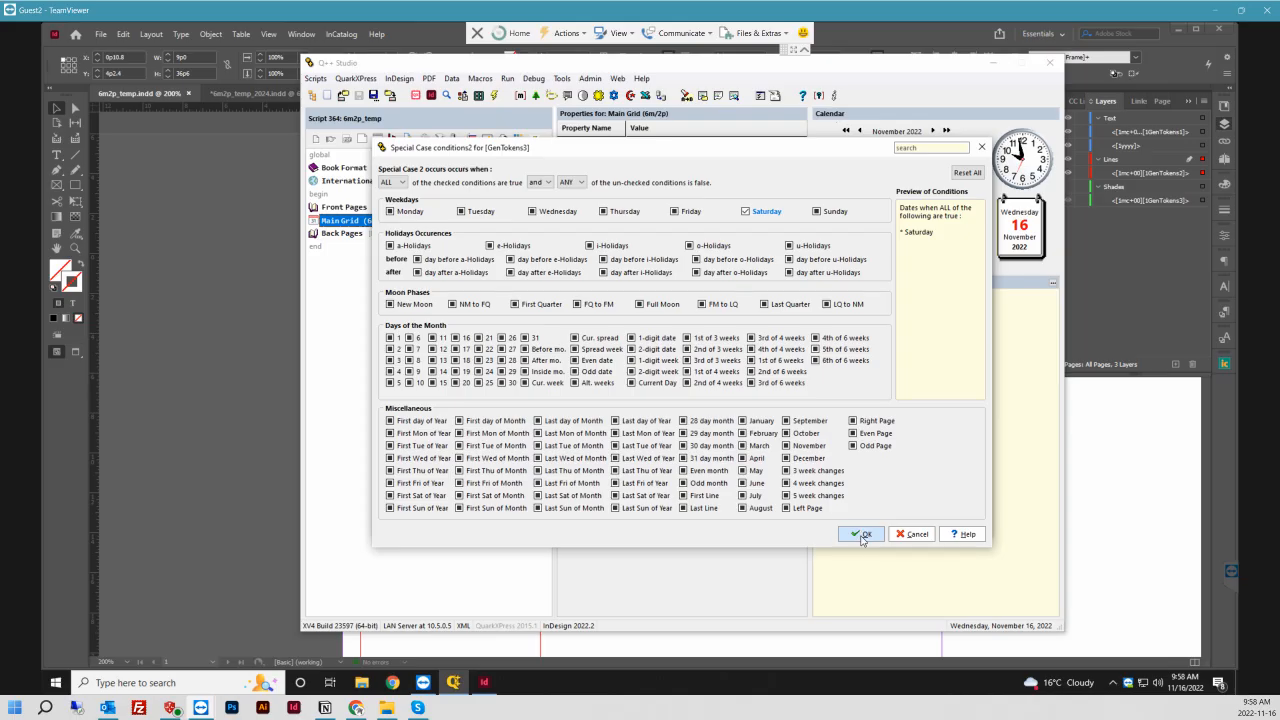
{"action": "left_click", "coordinate": [862, 536]}
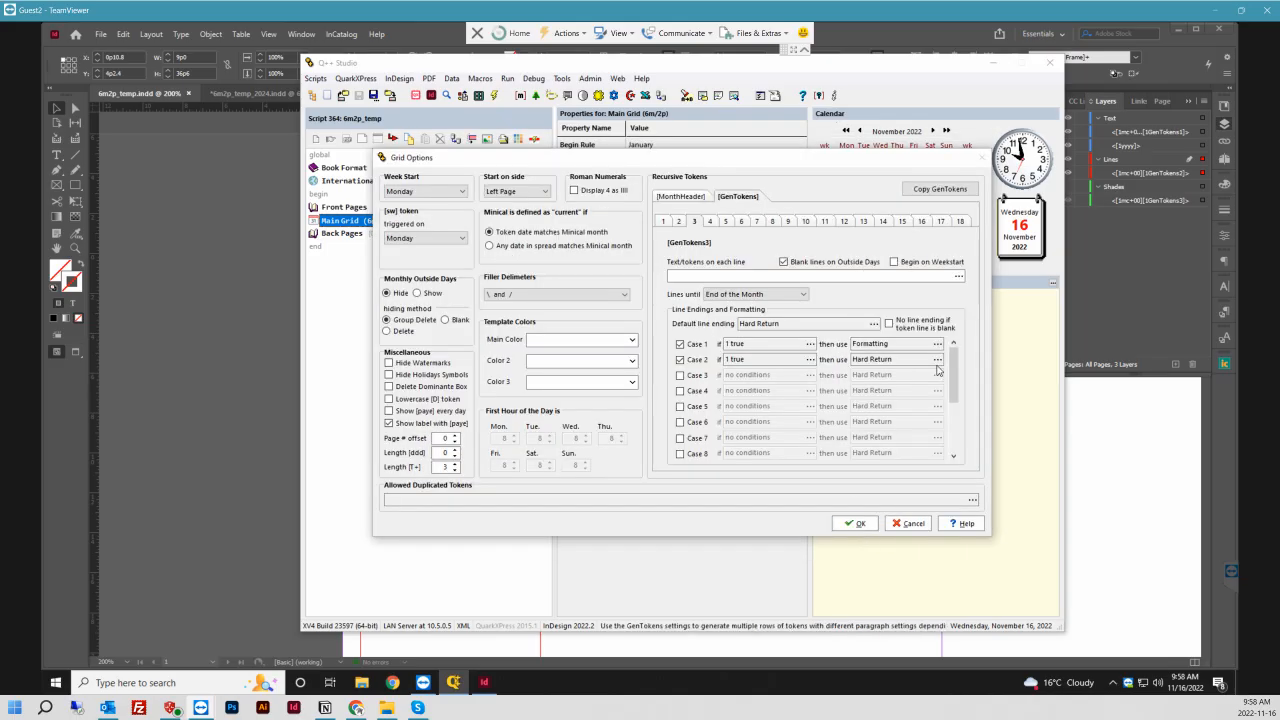
- Set the Case 2 line ending of [GenTokens3] to Formatting and turn on Rule Above only
{"action": "left_click", "coordinate": [937, 359]}
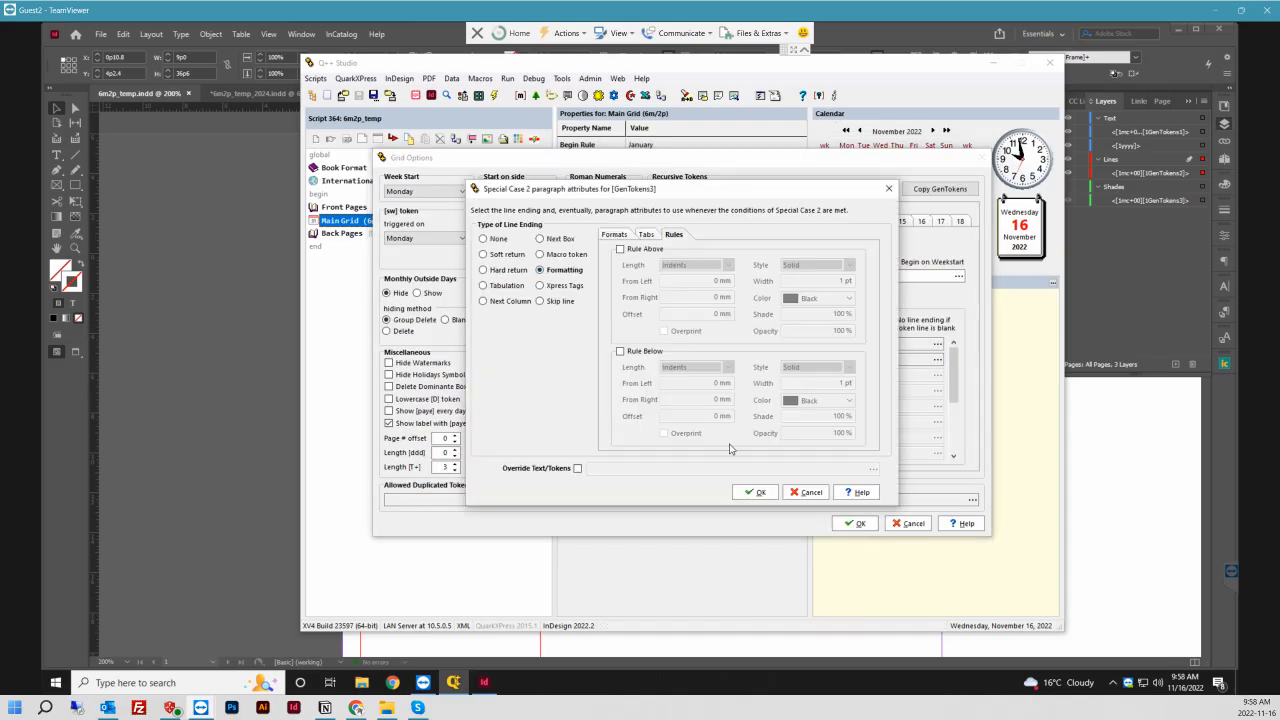
{"action": "left_click", "coordinate": [620, 352]}
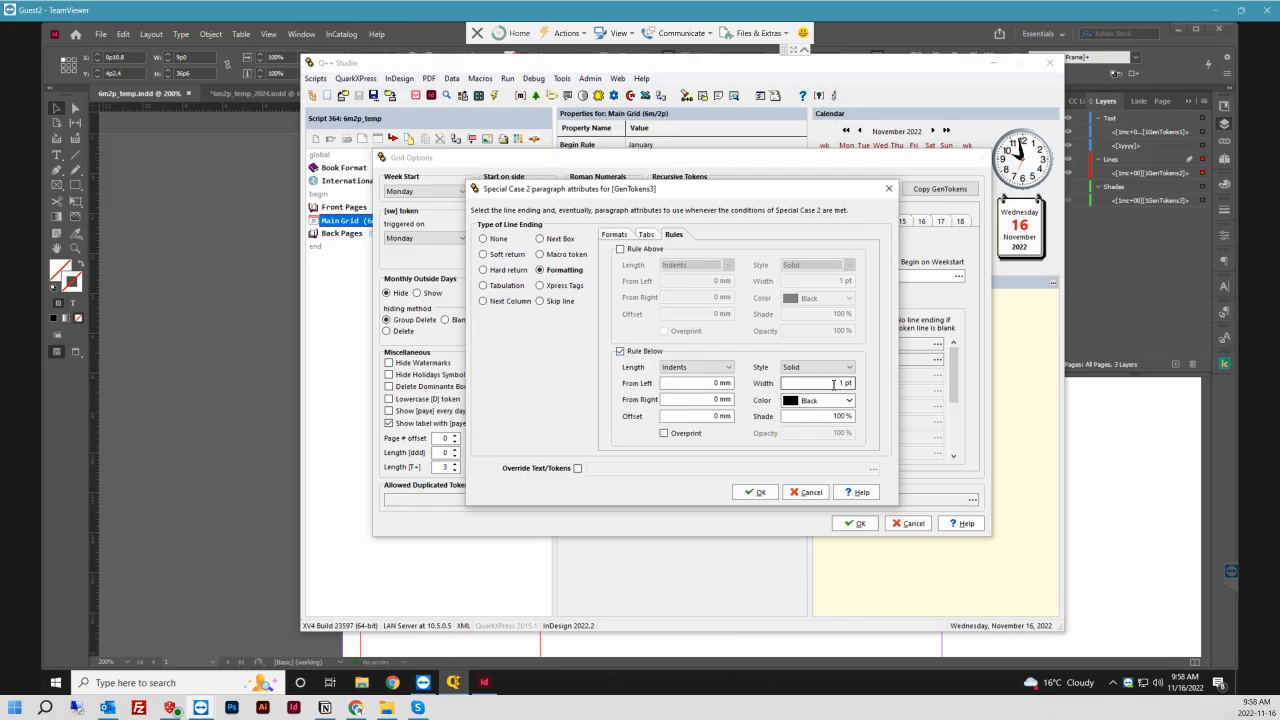
{"action": "double_click", "coordinate": [833, 384]}
{"action": "left_click", "coordinate": [620, 352]}
{"action": "left_click", "coordinate": [620, 249]}
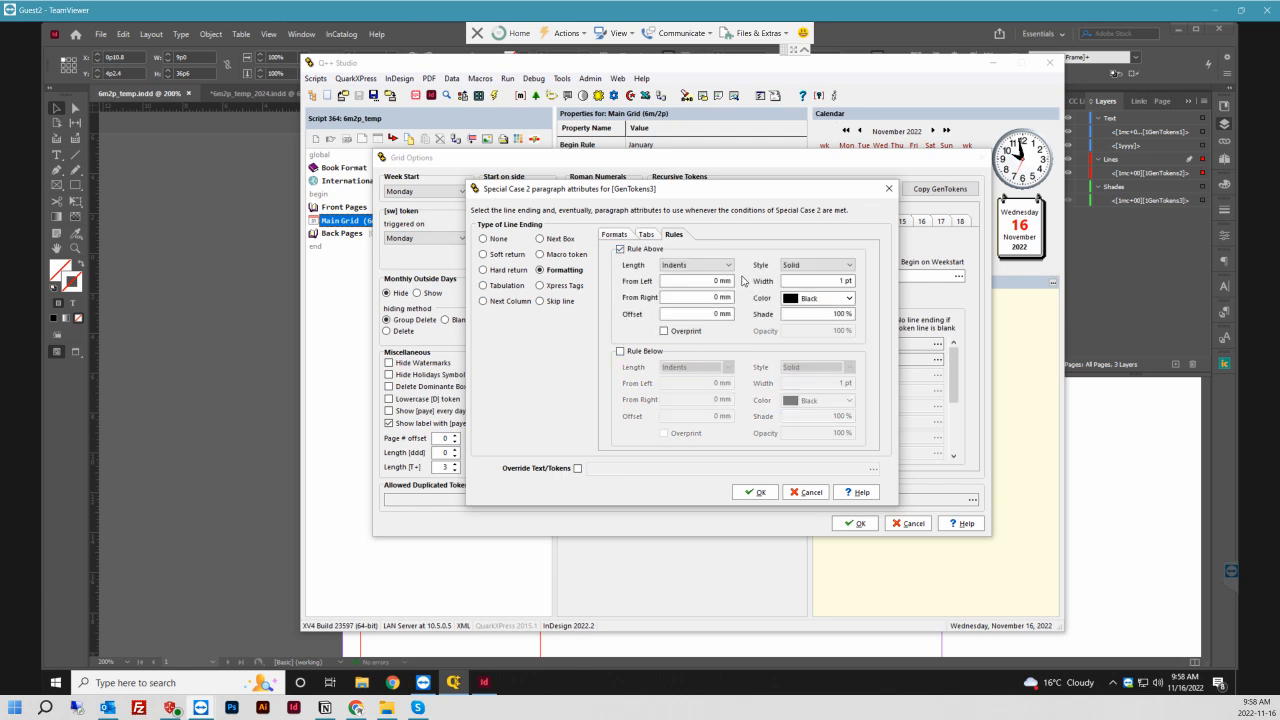
- Give the Case 2 Rule Above a width of 13.6 pt and an offset of -4 pt
{"action": "double_click", "coordinate": [840, 281]}
{"action": "key", "text": "BackSpace"}
{"action": "double_click", "coordinate": [842, 281]}
{"action": "type", "text": "12.8"}
{"action": "left_click", "coordinate": [710, 314]}
{"action": "left_click_drag", "start_coordinate": [710, 314], "coordinate": [729, 318]}
{"action": "key", "text": "BackSpace"}
{"action": "type", "text": "-4pt"}
{"action": "key", "text": "Tab"}
- Keep the Case 2 Rule Above colour as Black and set its shade to 25%
{"action": "left_click", "coordinate": [850, 299]}
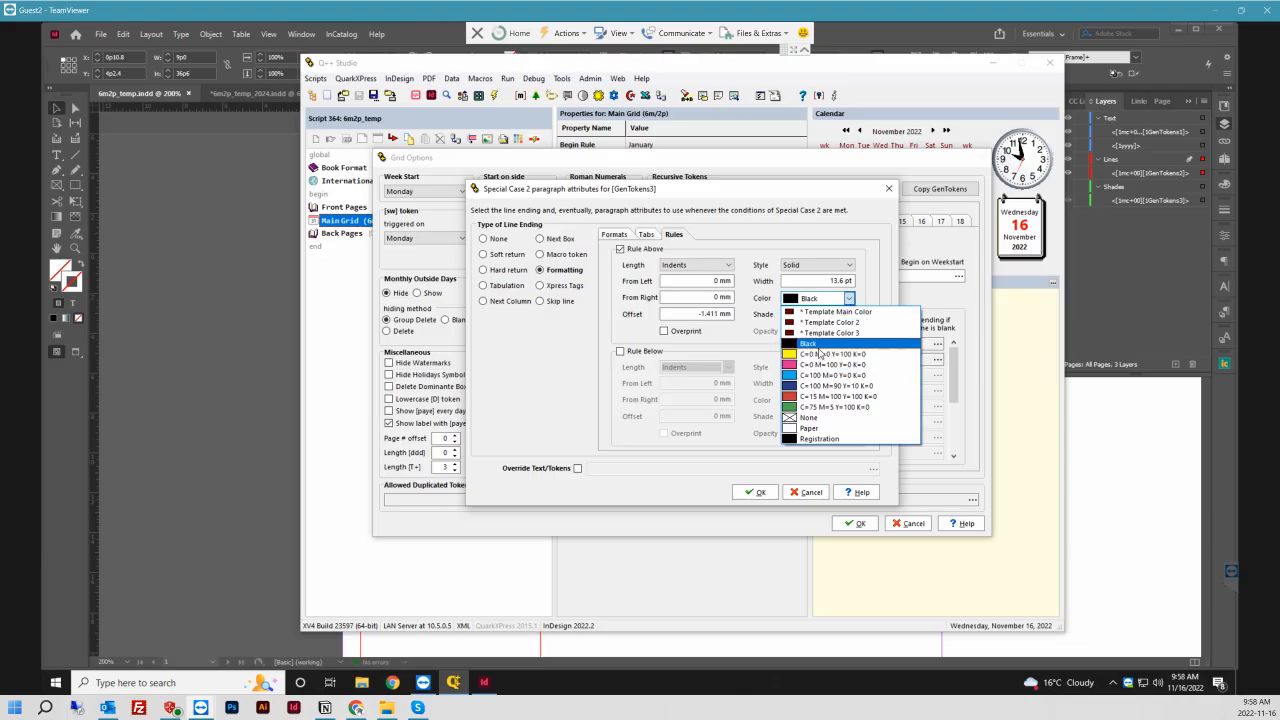
{"action": "left_click", "coordinate": [820, 344]}
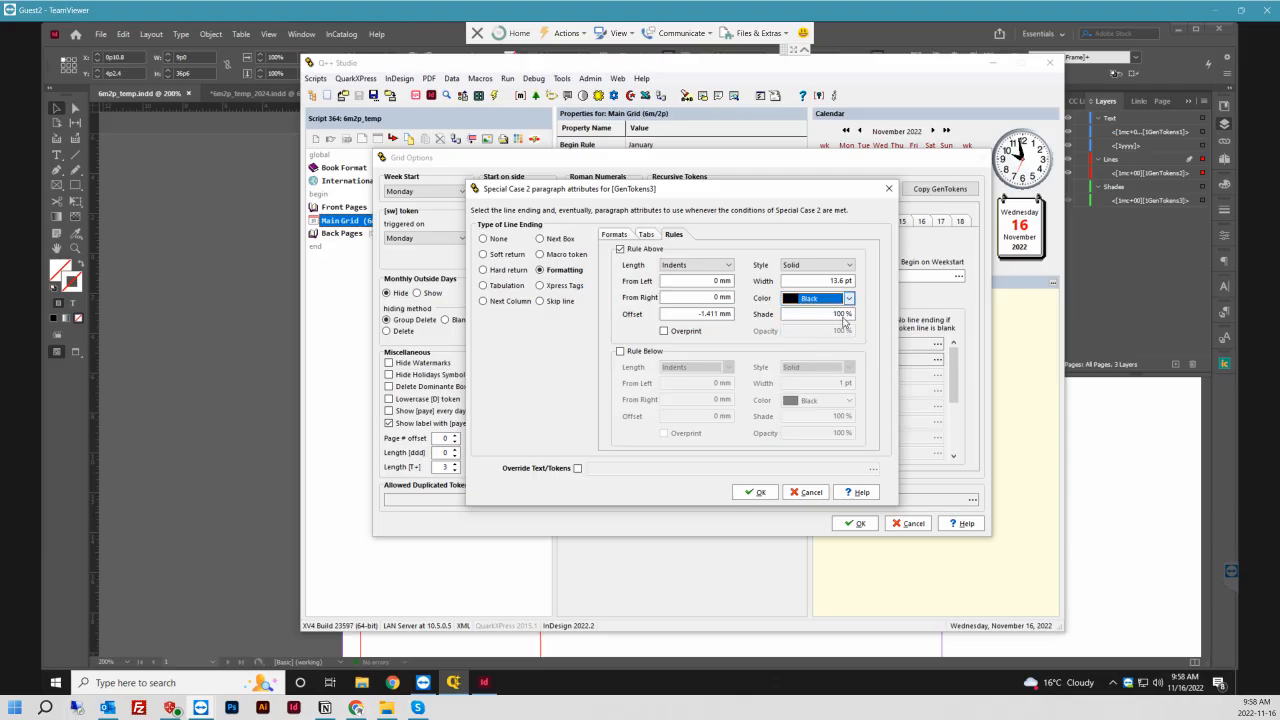
{"action": "double_click", "coordinate": [809, 313]}
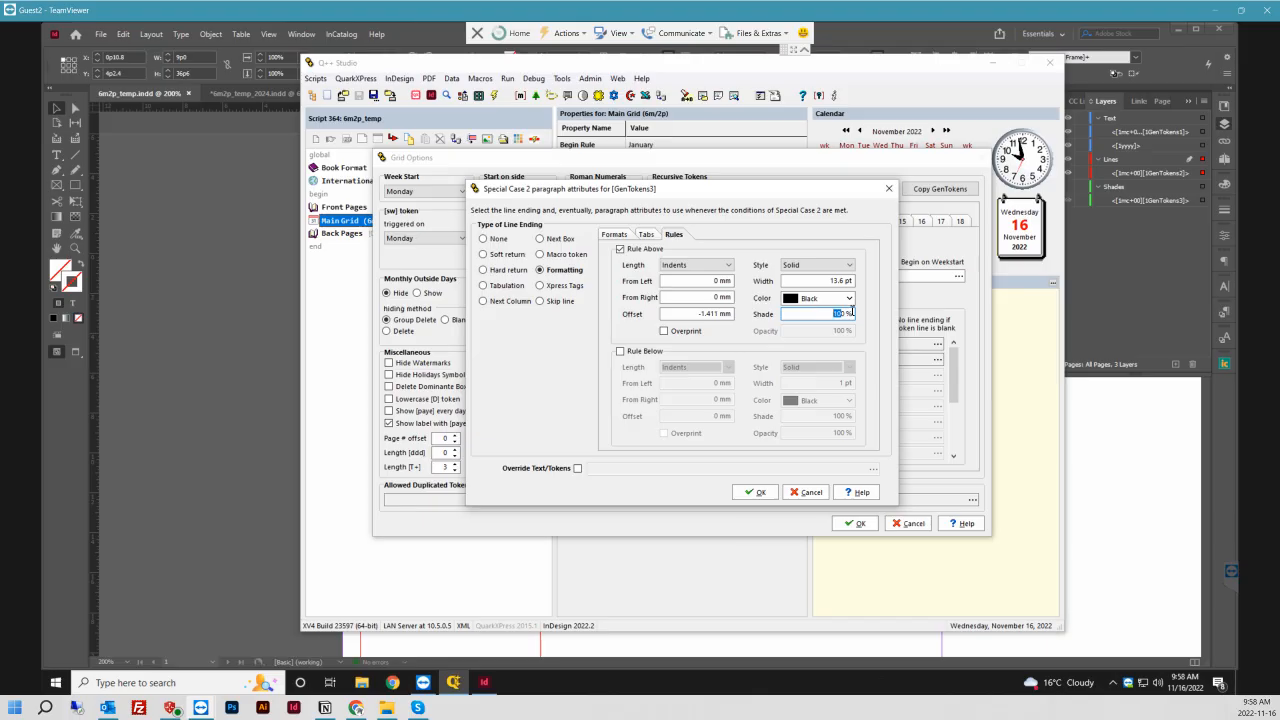
{"action": "left_click_drag", "start_coordinate": [849, 312], "coordinate": [816, 311]}
{"action": "type", "text": "25"}
- Select the From Right value of the Case 2 Rule Above, and switch to the 6m2p_temp_2024.indd document in InDesign
{"action": "left_click", "coordinate": [714, 296]}
{"action": "left_click_drag", "start_coordinate": [714, 296], "coordinate": [736, 298]}
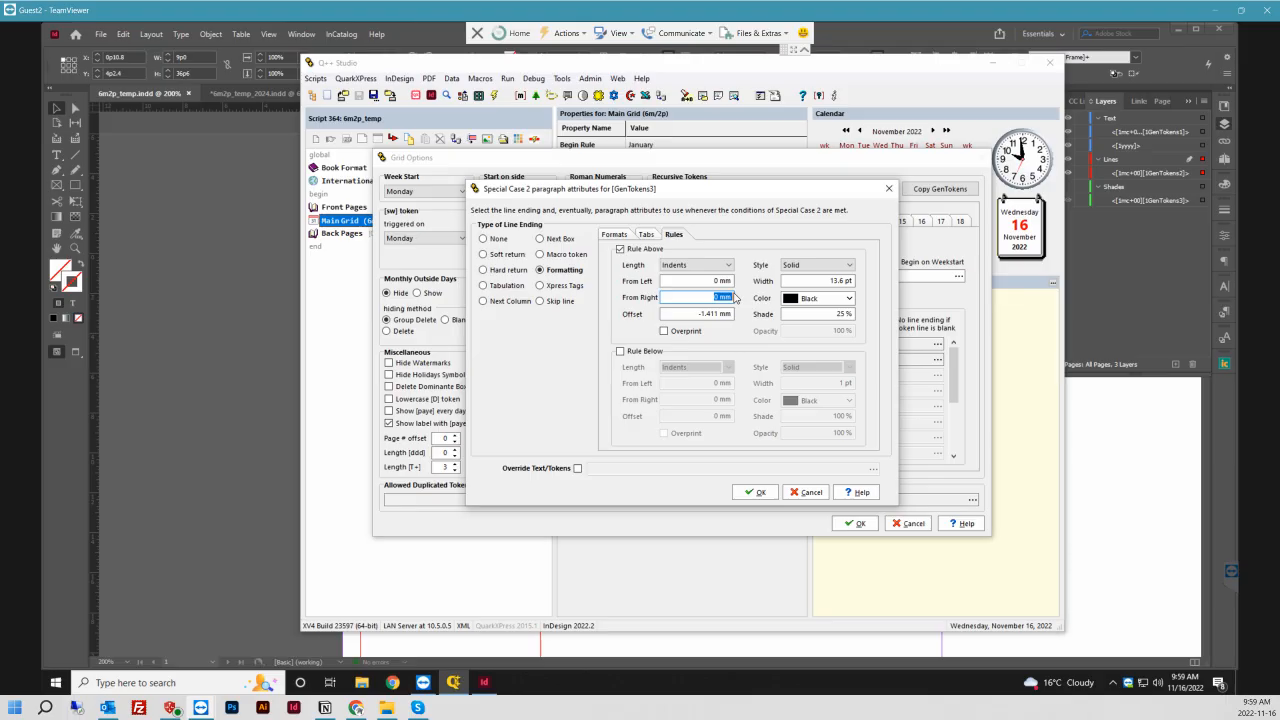
{"action": "left_click", "coordinate": [249, 92]}
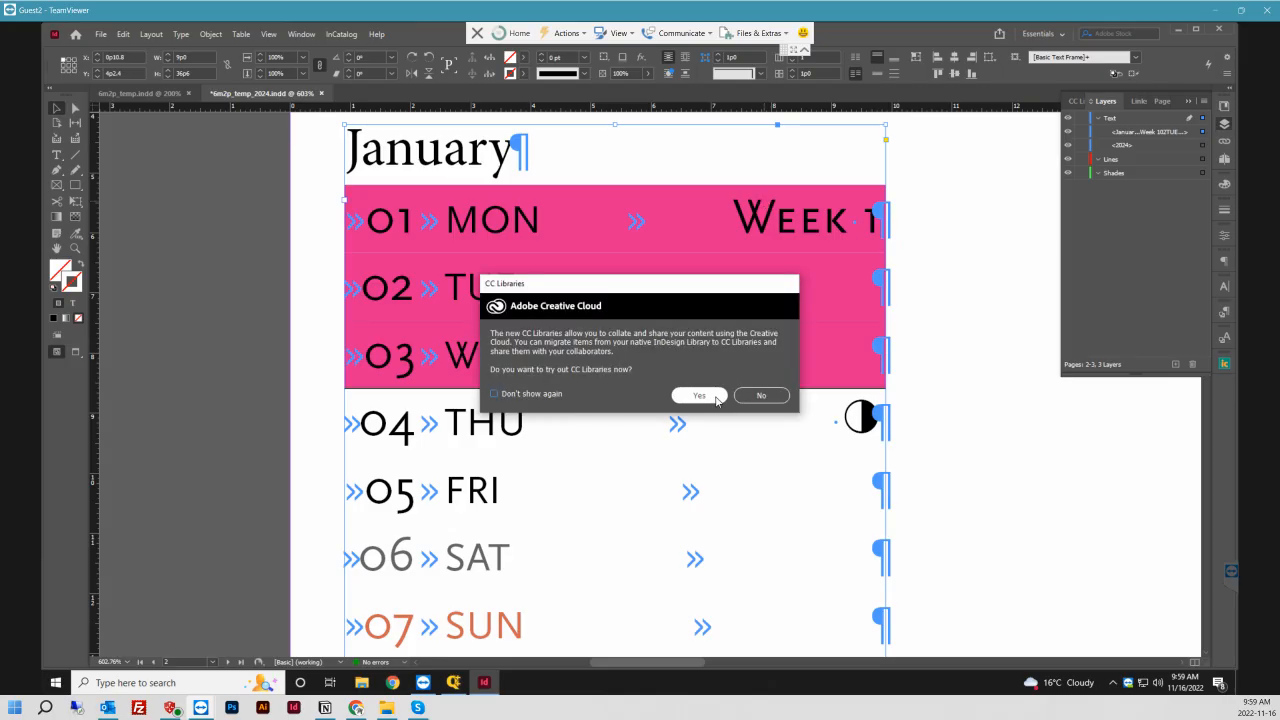
{"action": "left_click", "coordinate": [772, 397]}
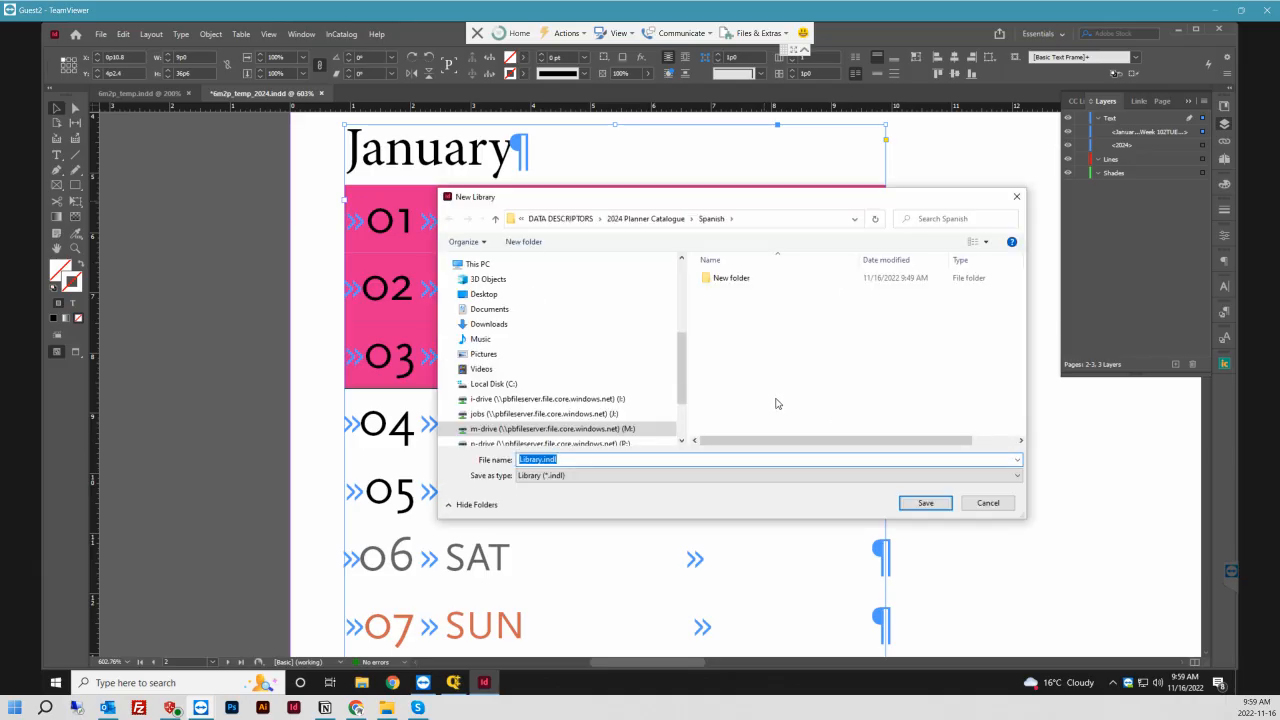
{"action": "key", "text": "ctrl+shift+n"}
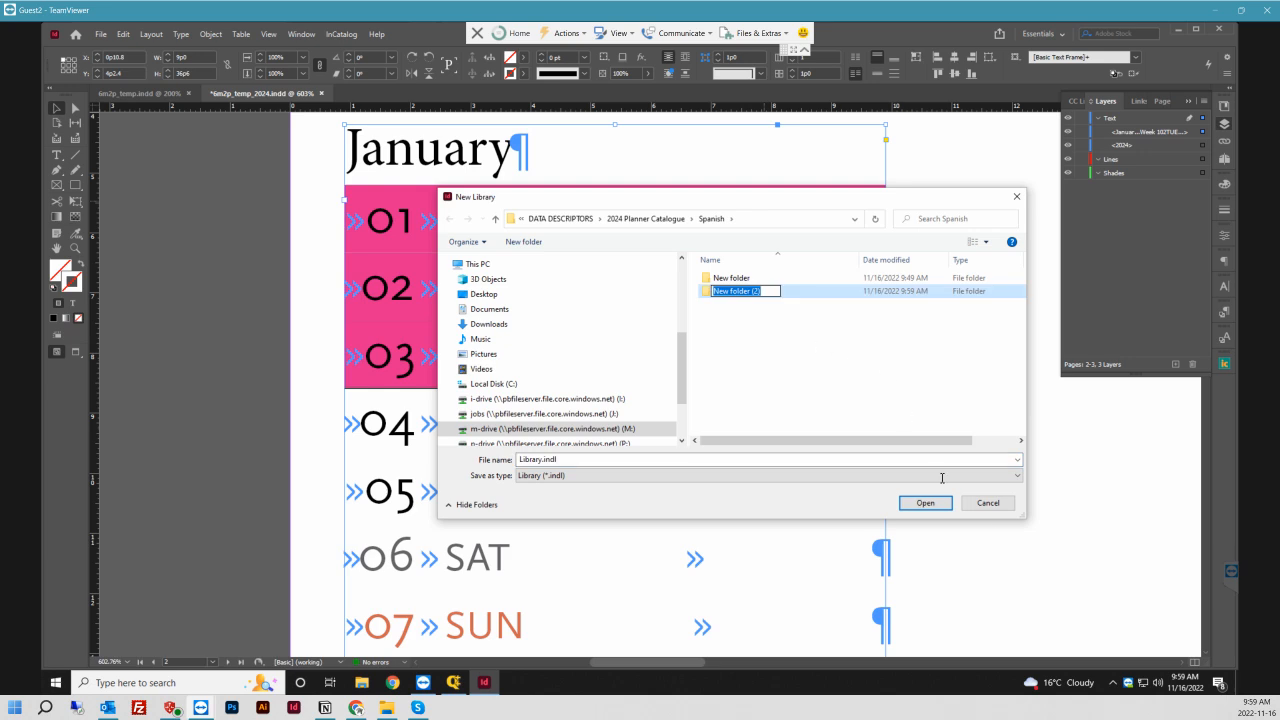
{"action": "left_click", "coordinate": [987, 503]}
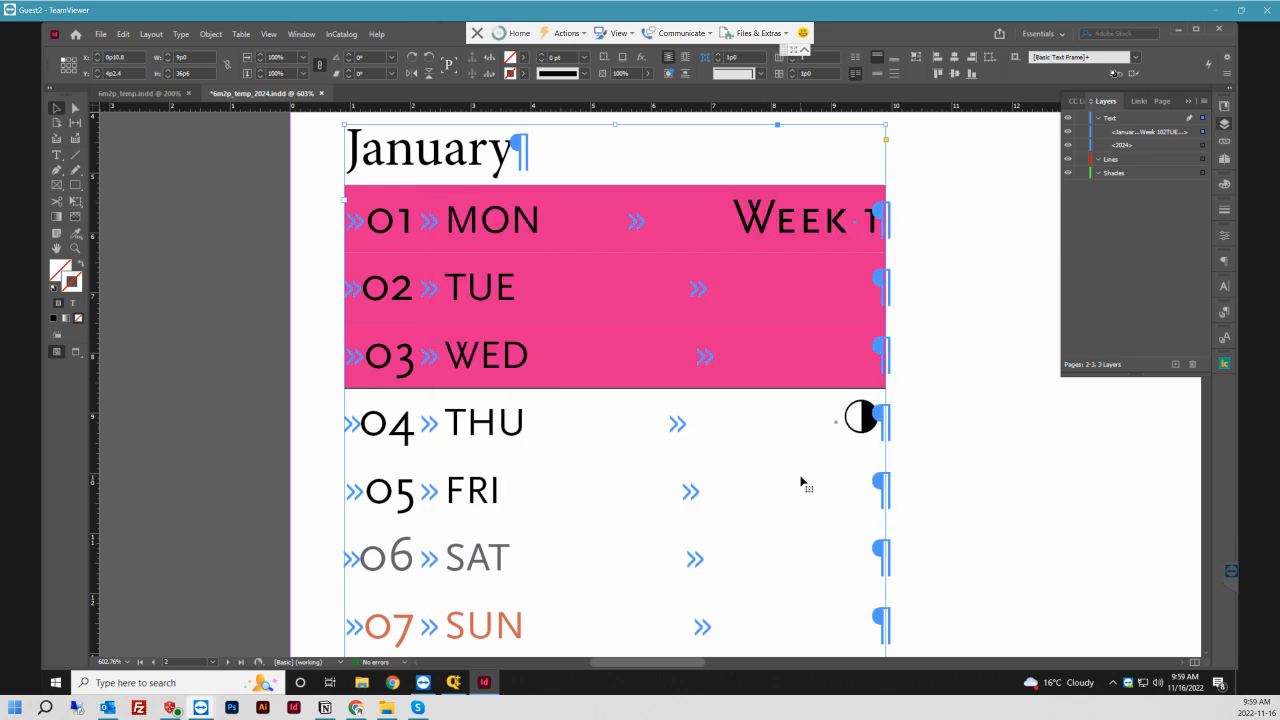
{"action": "key", "text": "ctrl+alt+j"}
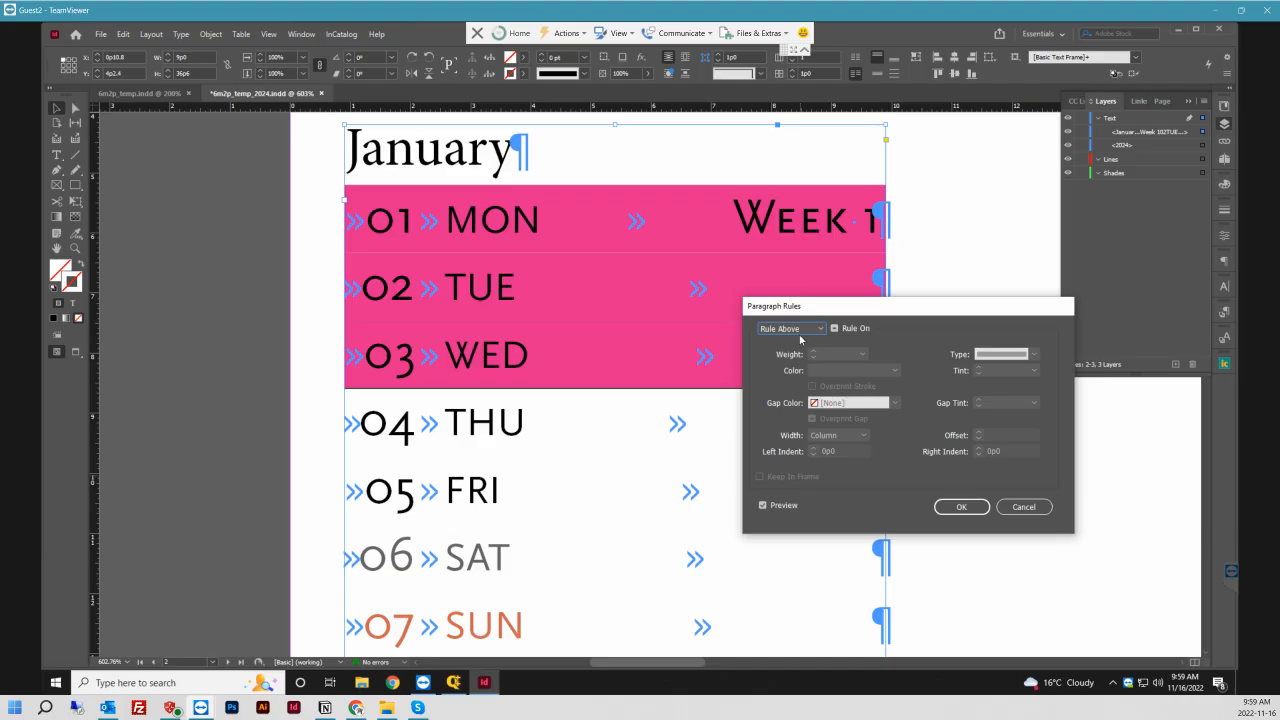
{"action": "left_click", "coordinate": [806, 332]}
{"action": "left_click", "coordinate": [806, 341]}
{"action": "left_click", "coordinate": [1023, 506]}
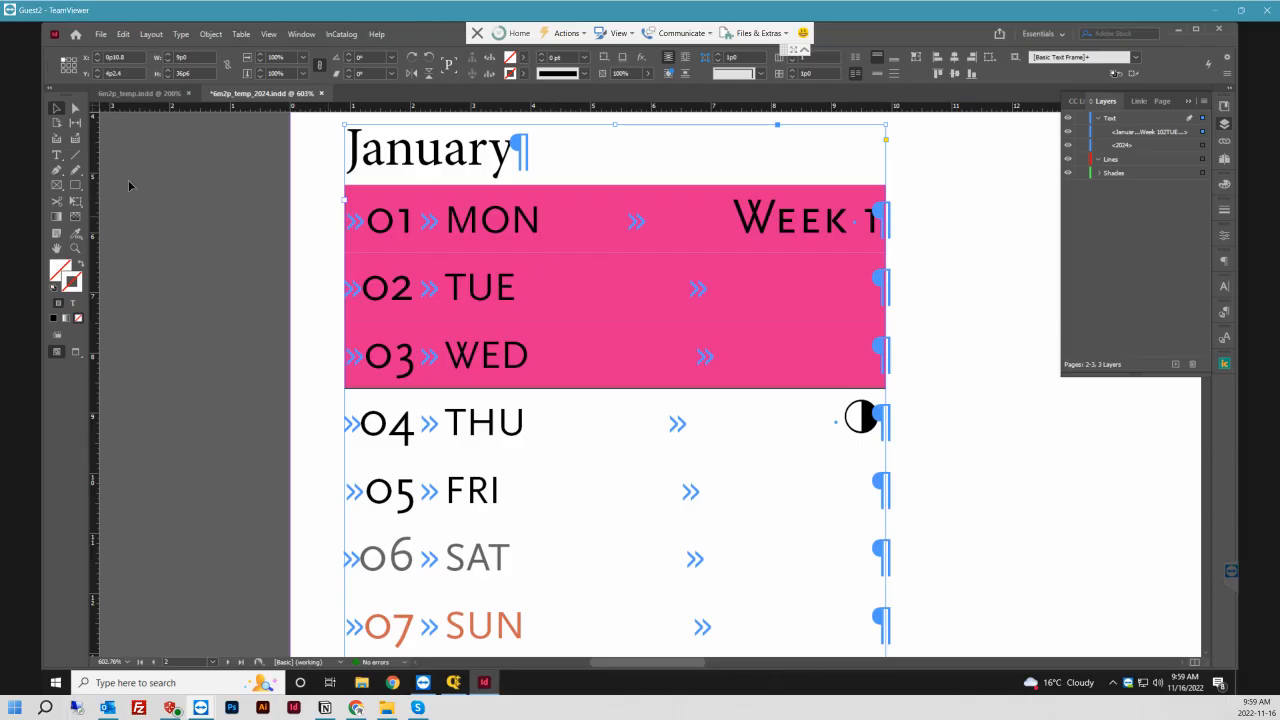
- Select the 01 MON text in the January list and try a right indent of 6p6 for its paragraph rule above
{"action": "left_click", "coordinate": [57, 156]}
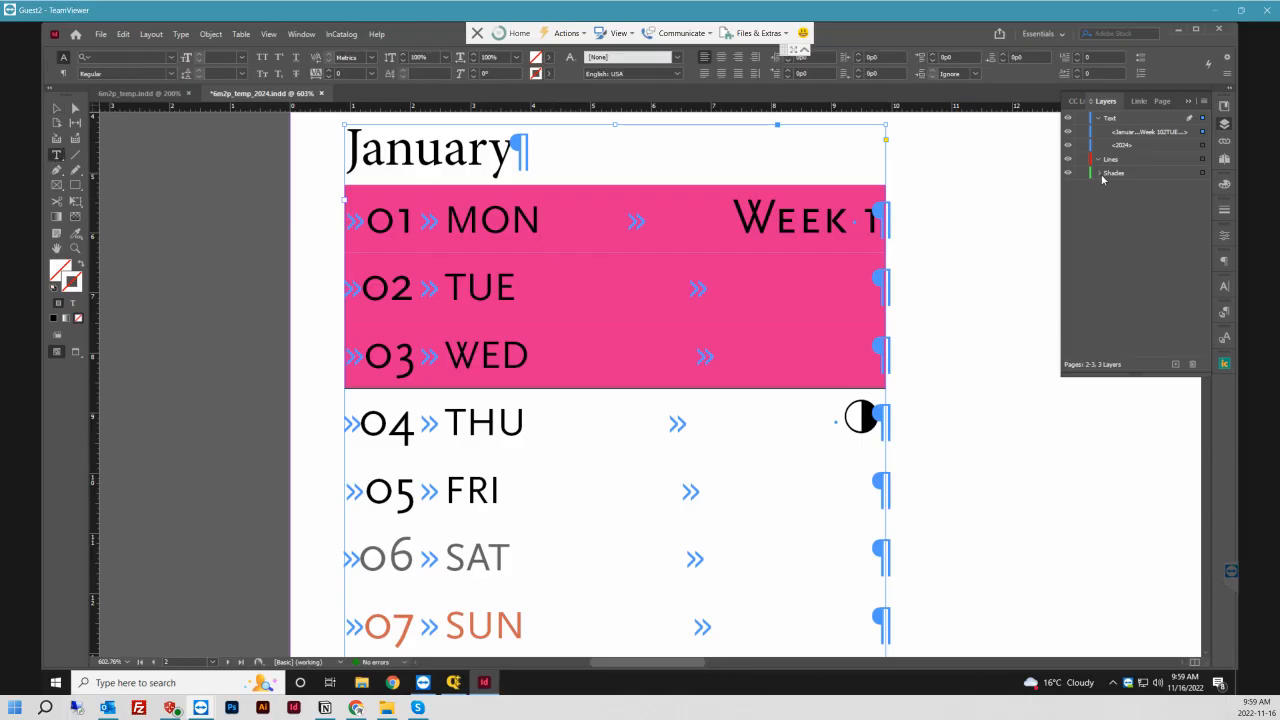
{"action": "left_click", "coordinate": [481, 218]}
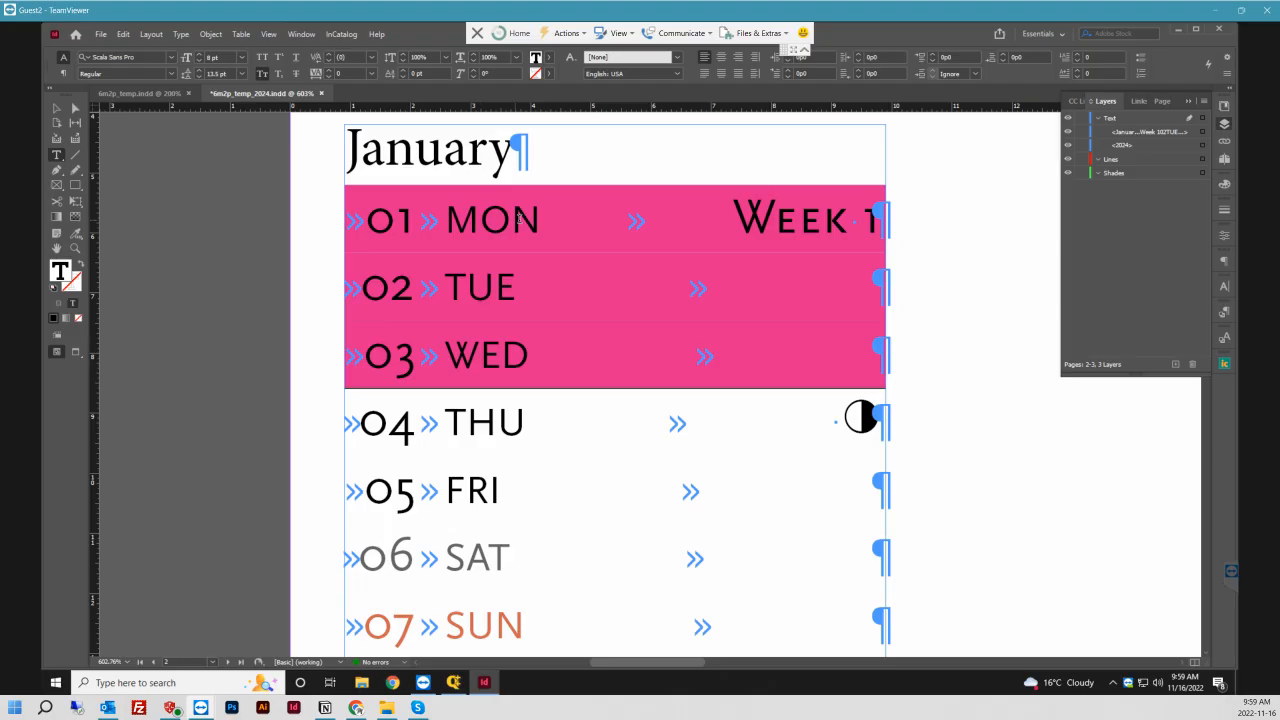
{"action": "left_click_drag", "start_coordinate": [549, 220], "coordinate": [880, 226]}
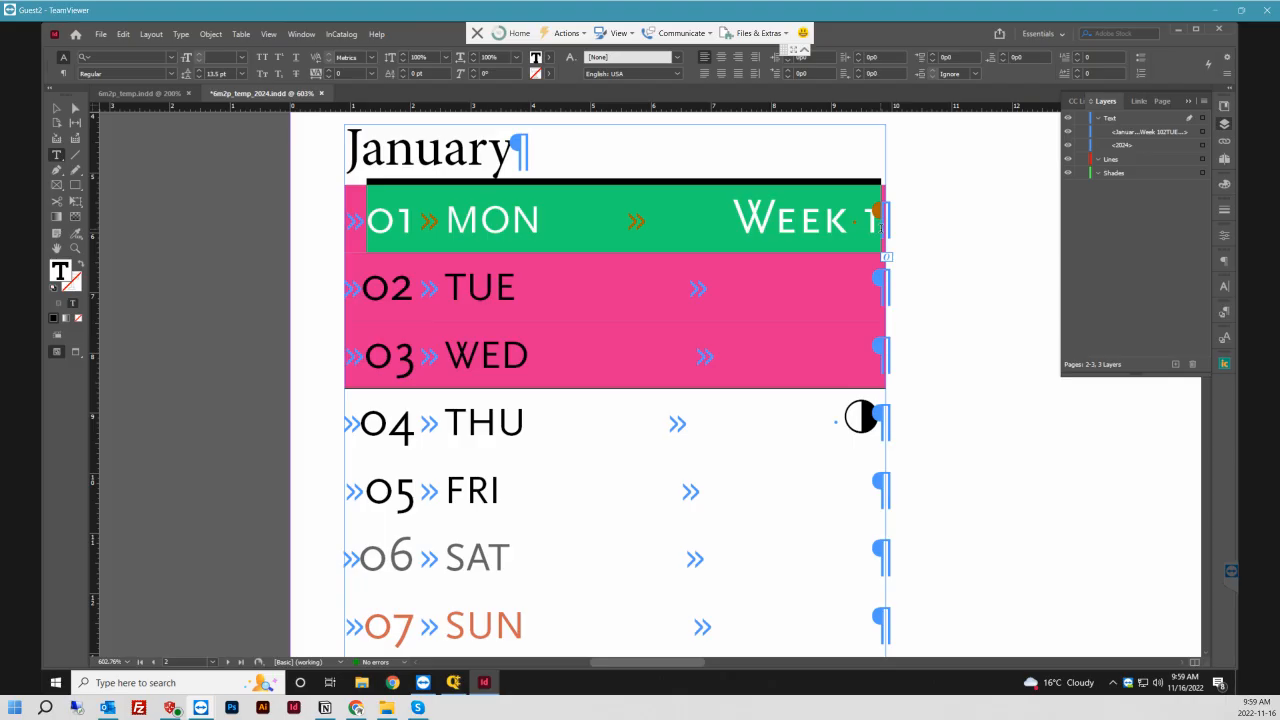
{"action": "key", "text": "ctrl+alt+j"}
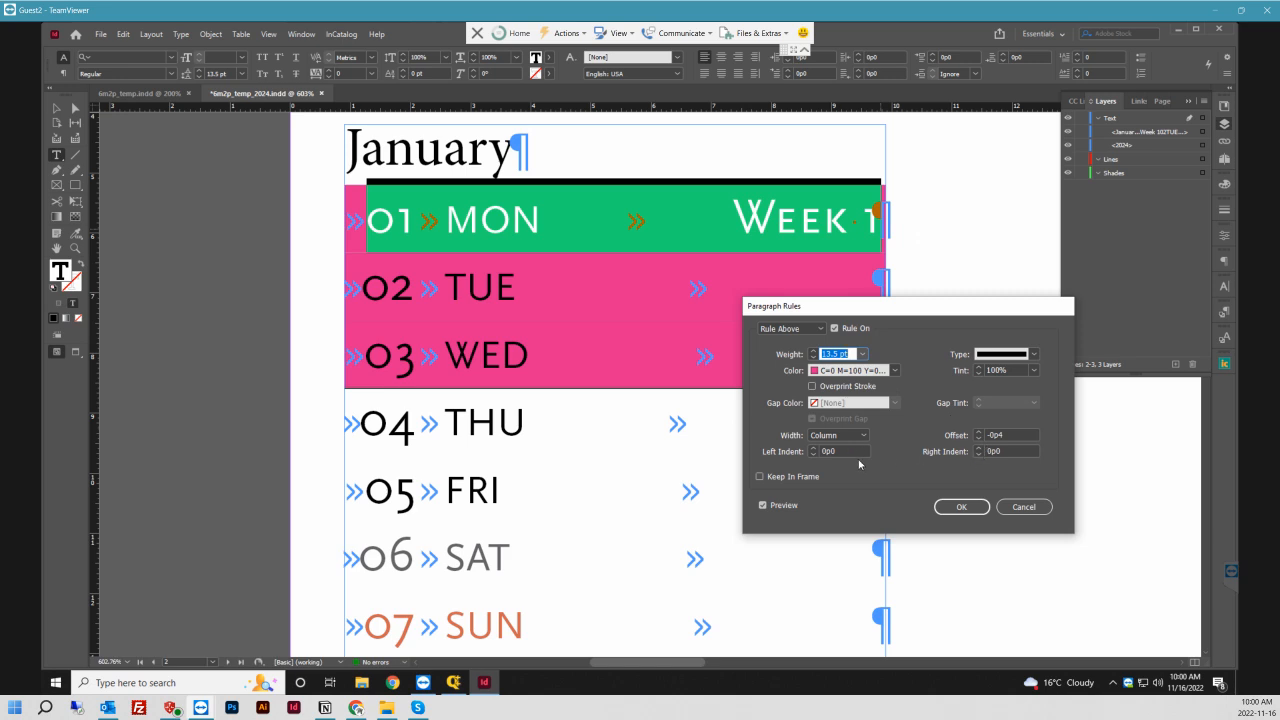
{"action": "left_click", "coordinate": [979, 455]}
{"action": "left_click", "coordinate": [979, 455]}
{"action": "left_click", "coordinate": [979, 455]}
{"action": "left_click", "coordinate": [979, 455]}
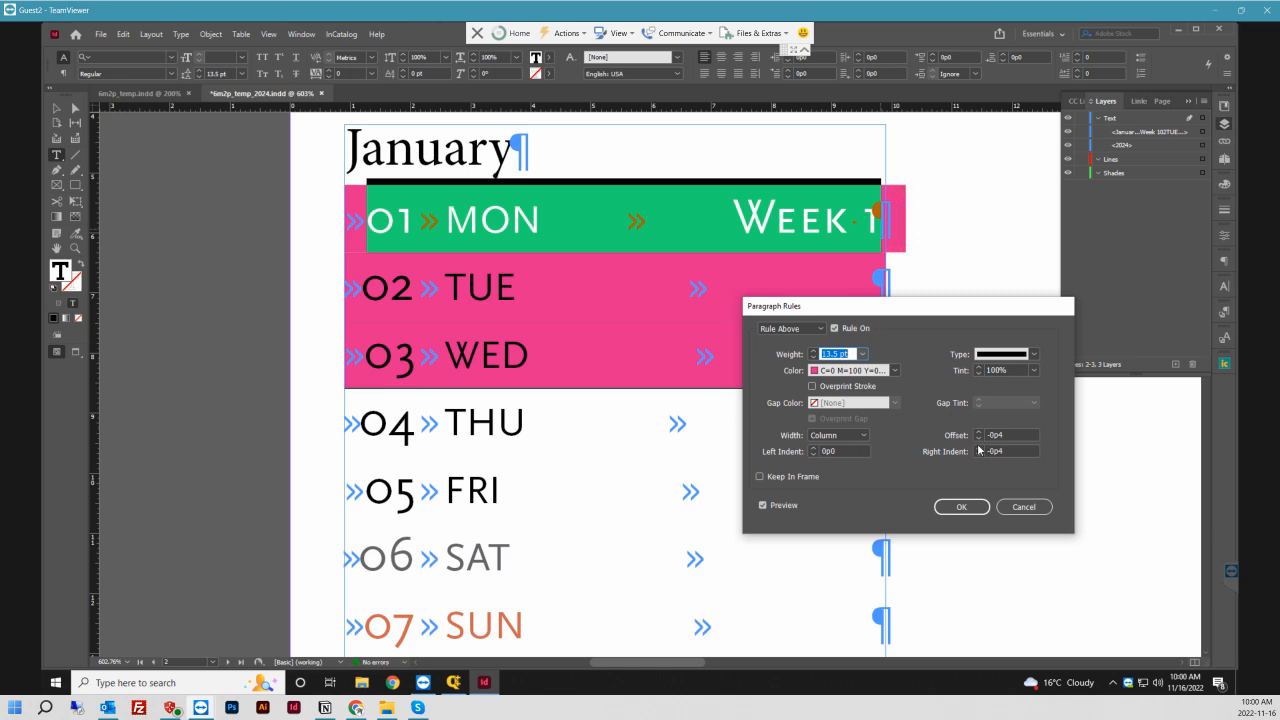
{"action": "left_click", "coordinate": [979, 448]}
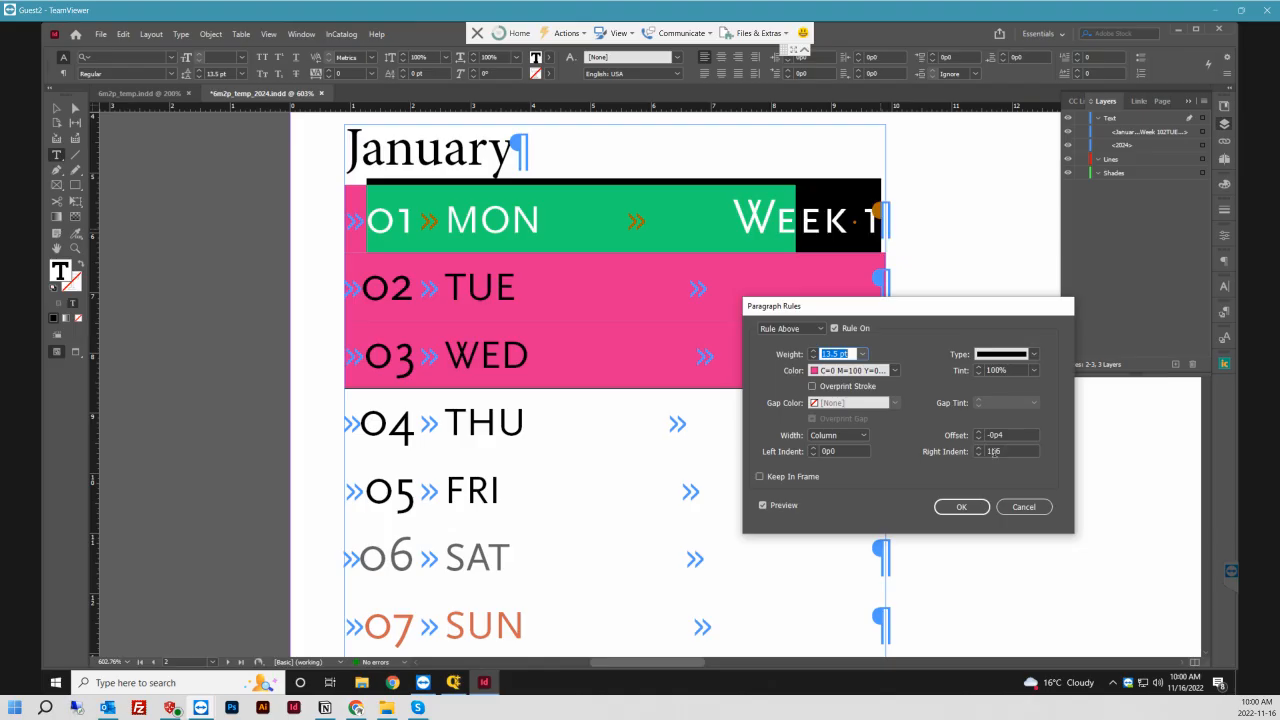
{"action": "left_click_drag", "start_coordinate": [1000, 453], "coordinate": [989, 451]}
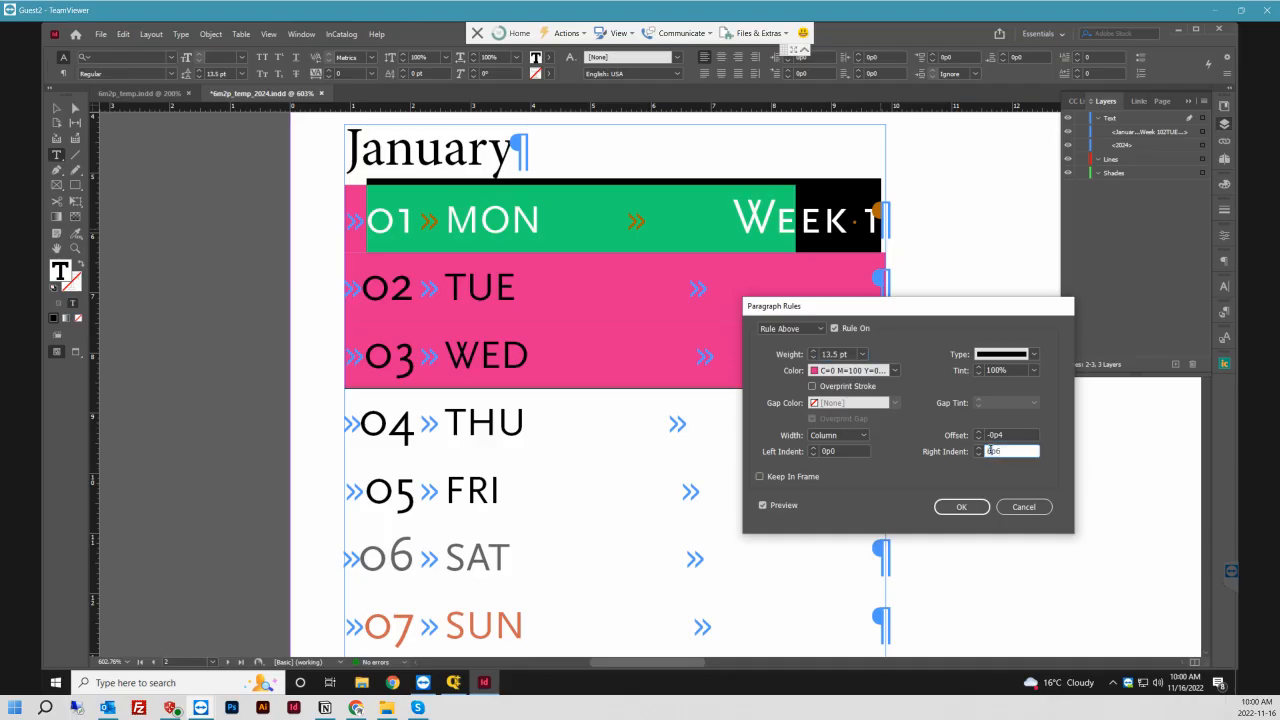
{"action": "left_click", "coordinate": [1006, 435]}
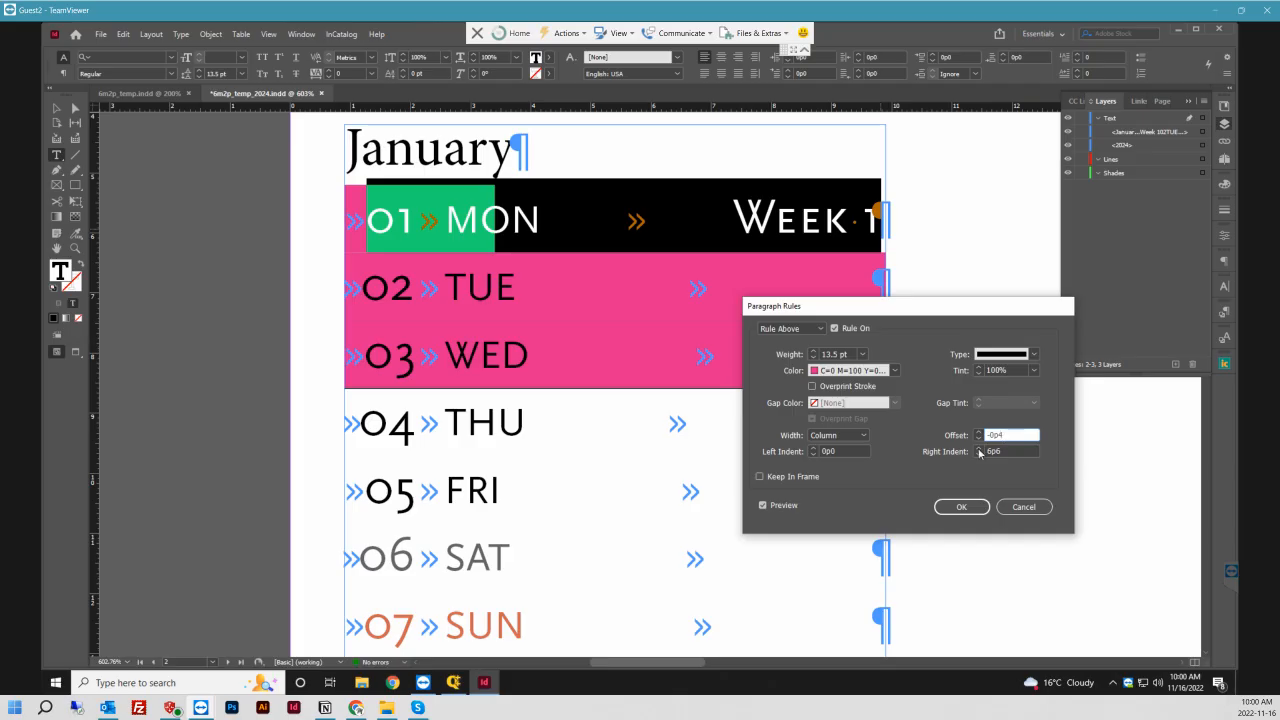
- Try different right indents so the 01 MON rule above ends just after the date number, and discard the changes
{"action": "left_click", "coordinate": [980, 449]}
{"action": "left_click", "coordinate": [980, 450]}
{"action": "left_click", "coordinate": [980, 450]}
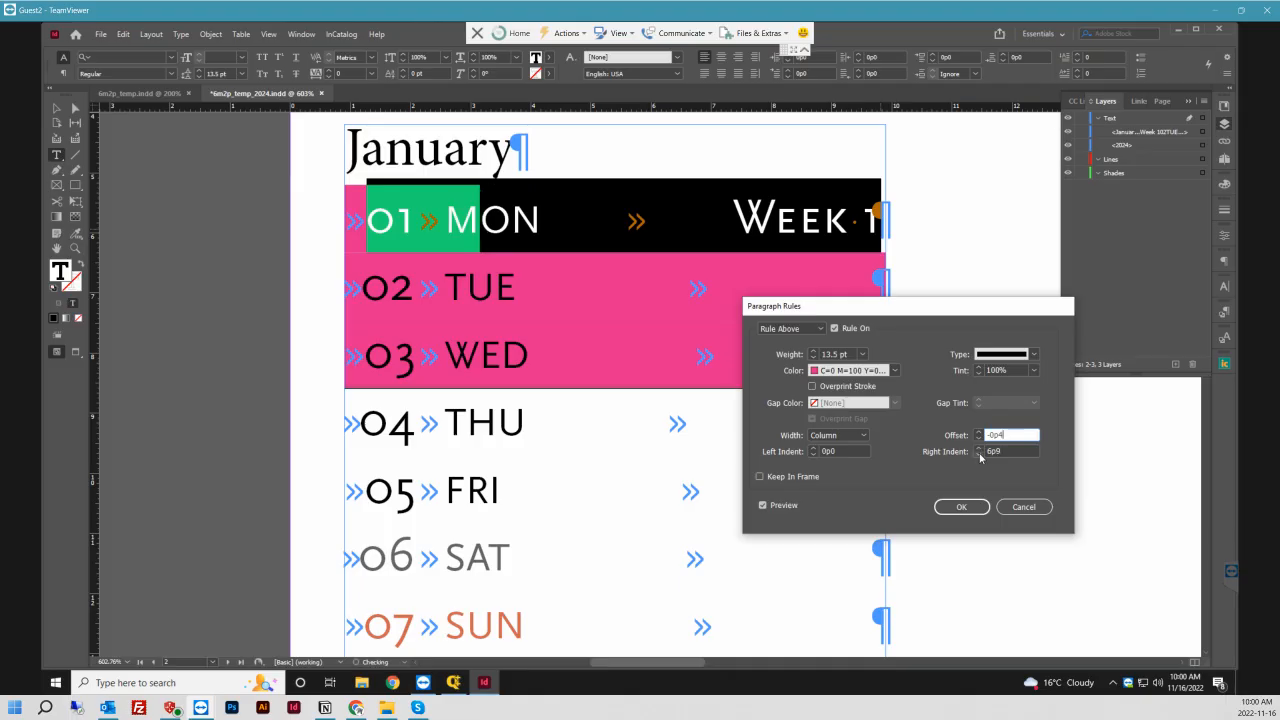
{"action": "left_click", "coordinate": [980, 455]}
{"action": "left_click", "coordinate": [980, 455]}
{"action": "left_click", "coordinate": [980, 455]}
{"action": "left_click", "coordinate": [980, 455]}
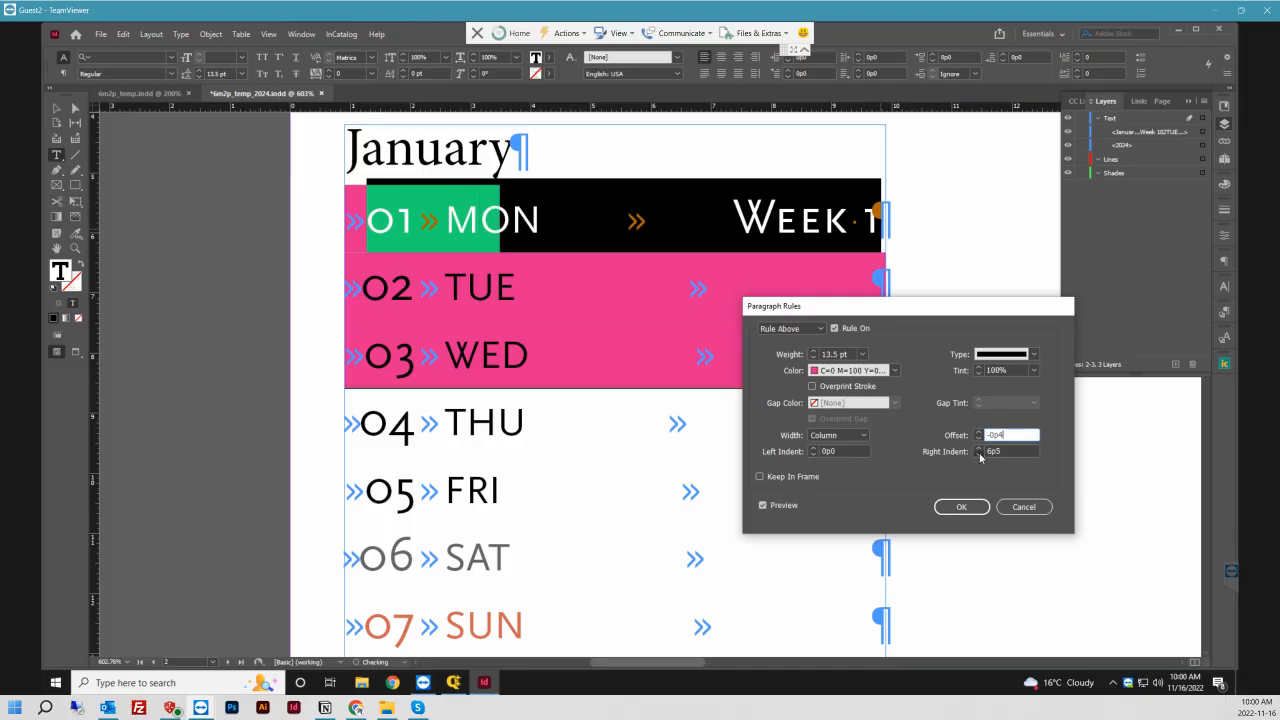
{"action": "left_click", "coordinate": [980, 455]}
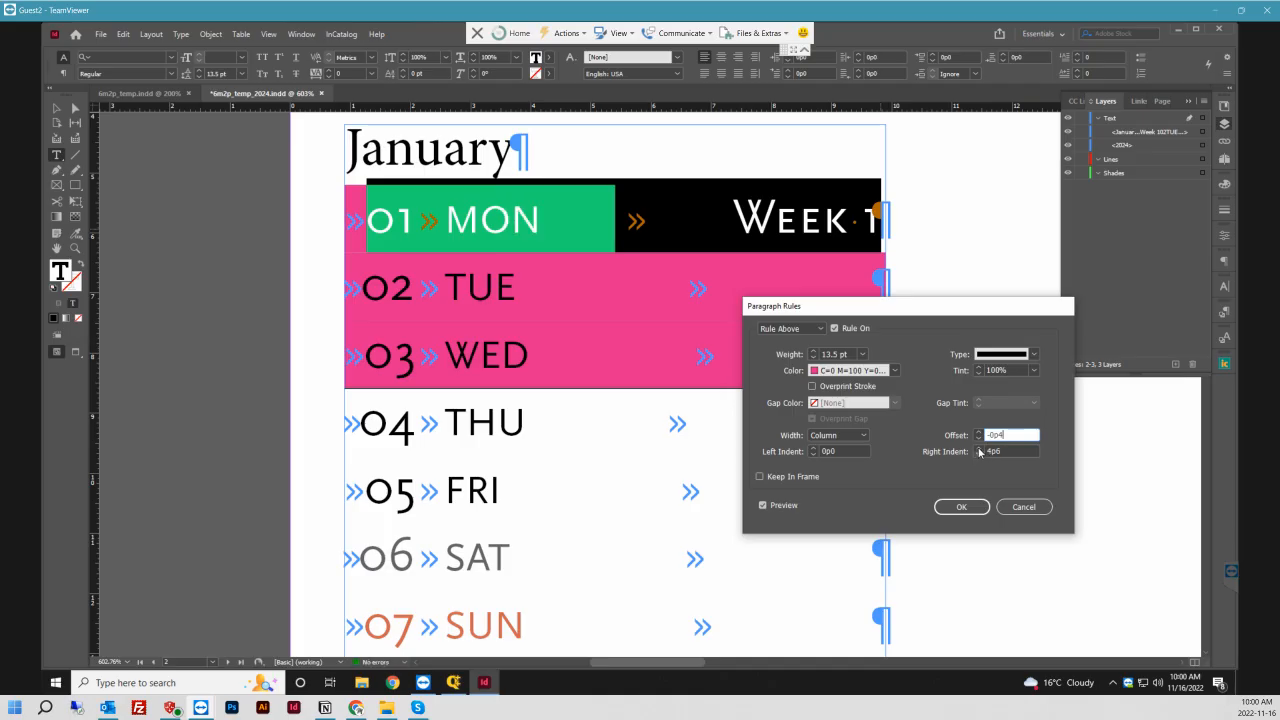
{"action": "left_click", "coordinate": [980, 450]}
{"action": "left_click", "coordinate": [980, 450]}
{"action": "left_click", "coordinate": [980, 450]}
{"action": "left_click", "coordinate": [980, 450]}
{"action": "left_click", "coordinate": [980, 450]}
{"action": "left_click", "coordinate": [980, 450]}
{"action": "left_click", "coordinate": [980, 450]}
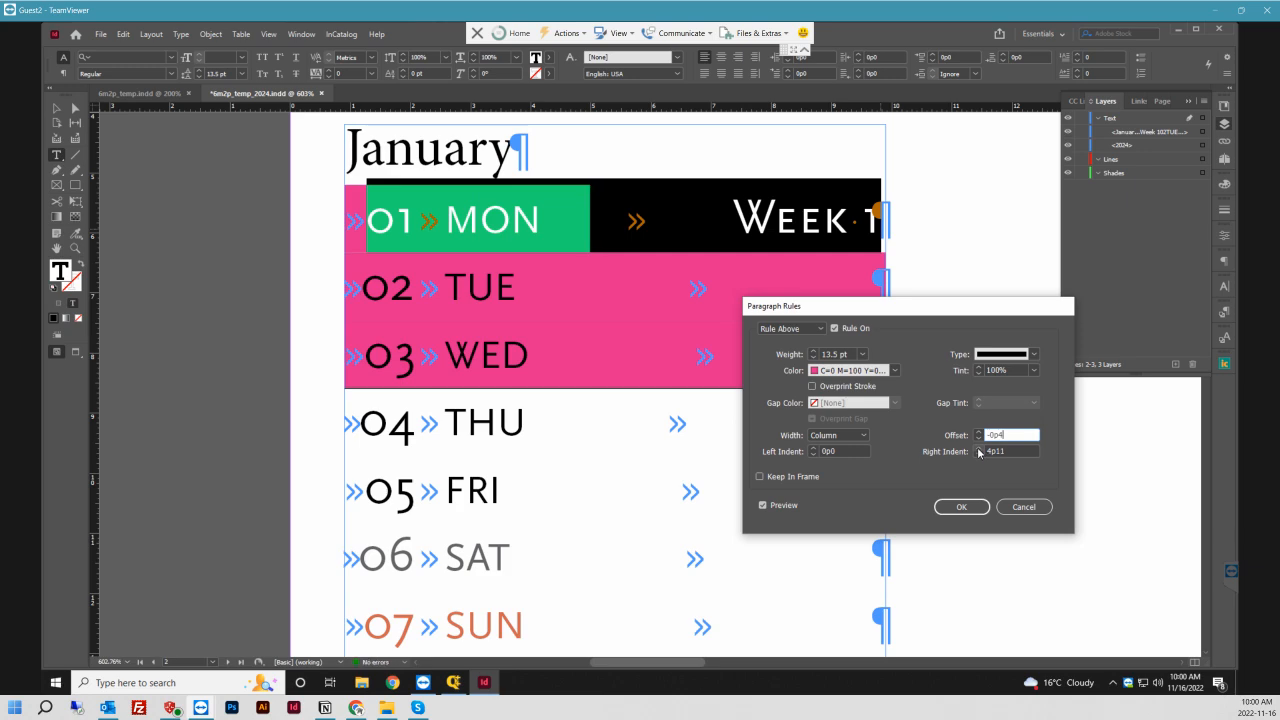
{"action": "left_click", "coordinate": [980, 450]}
{"action": "left_click", "coordinate": [980, 450]}
{"action": "left_click", "coordinate": [980, 450]}
{"action": "left_click", "coordinate": [980, 450]}
{"action": "left_click", "coordinate": [980, 450]}
{"action": "left_click", "coordinate": [980, 450]}
{"action": "left_click", "coordinate": [980, 450]}
{"action": "left_click", "coordinate": [980, 450]}
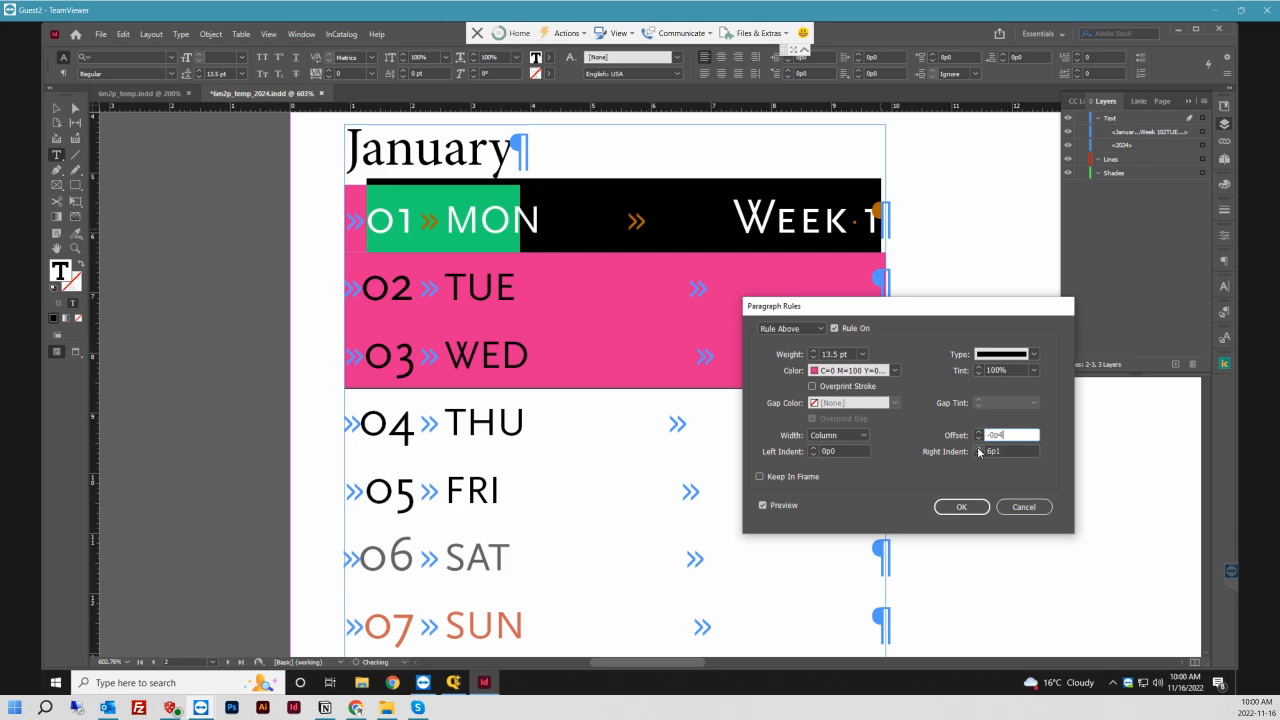
{"action": "left_click", "coordinate": [980, 450]}
{"action": "left_click", "coordinate": [980, 450]}
{"action": "left_click", "coordinate": [980, 450]}
{"action": "left_click", "coordinate": [980, 450]}
{"action": "left_click", "coordinate": [980, 450]}
{"action": "left_click", "coordinate": [980, 450]}
{"action": "left_click", "coordinate": [980, 450]}
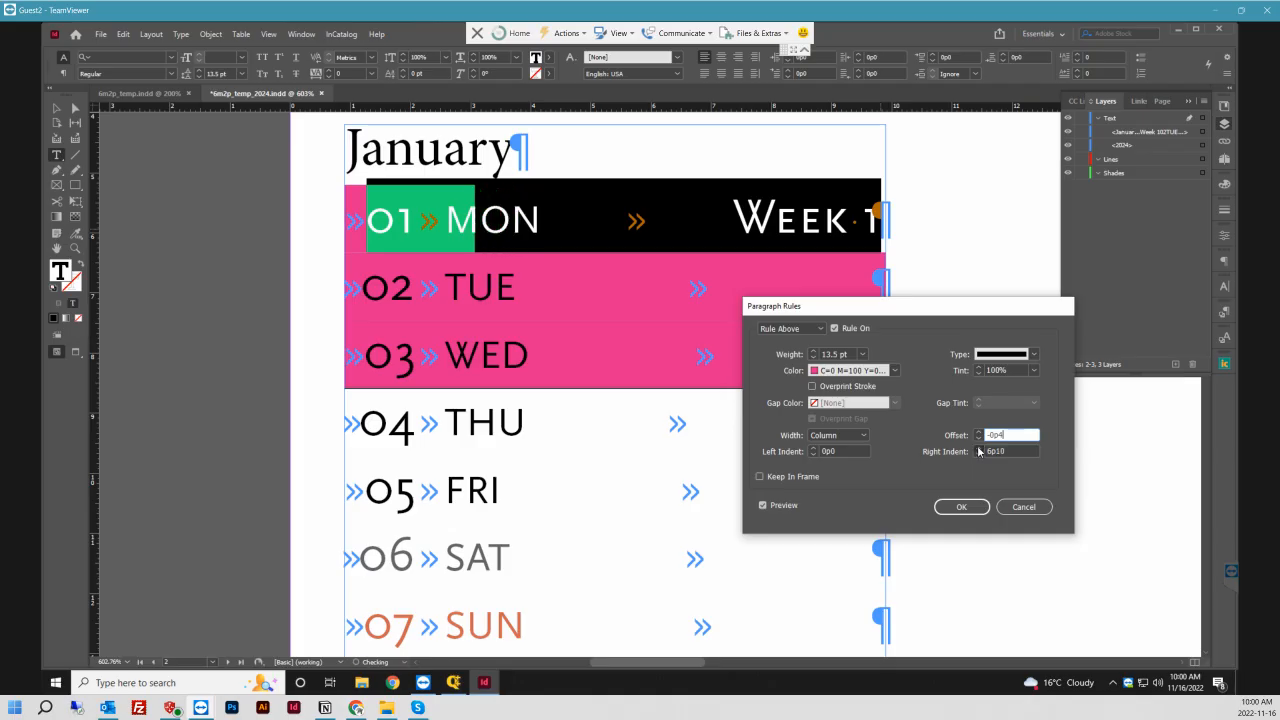
{"action": "left_click", "coordinate": [980, 450]}
{"action": "left_click", "coordinate": [980, 450]}
{"action": "left_click", "coordinate": [980, 450]}
{"action": "left_click", "coordinate": [980, 450]}
{"action": "left_click", "coordinate": [980, 450]}
{"action": "left_click", "coordinate": [980, 450]}
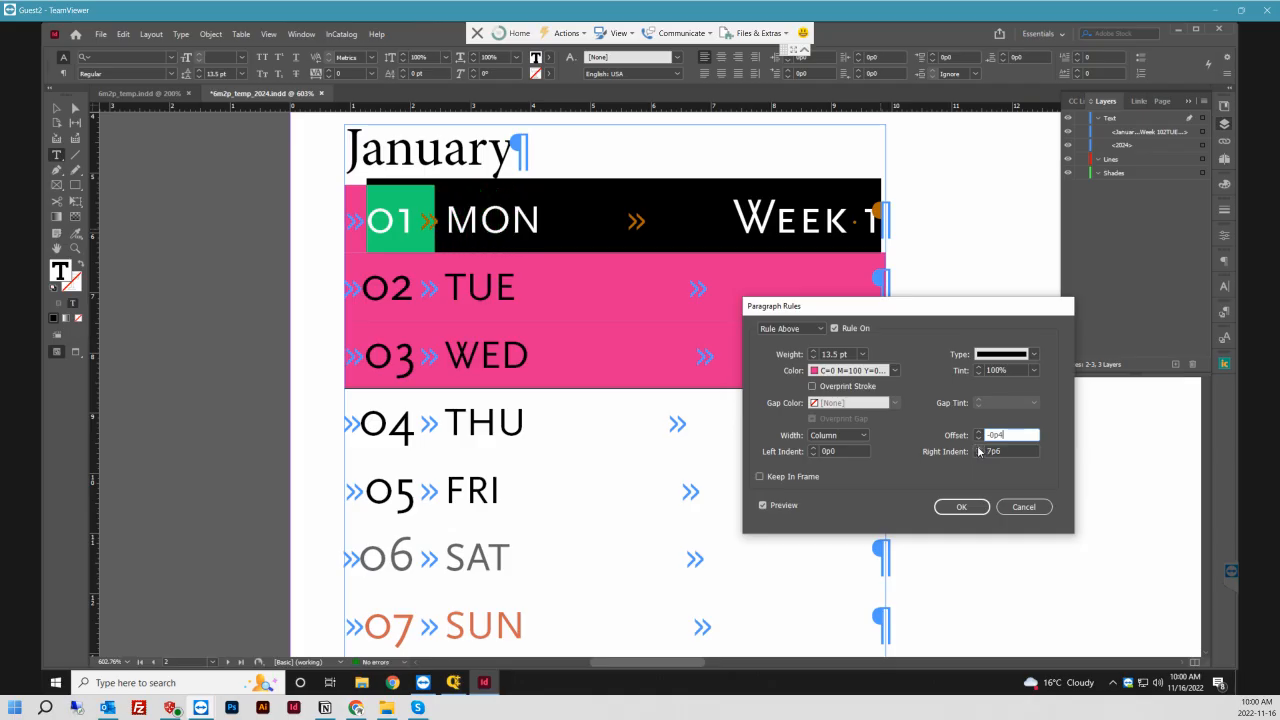
{"action": "left_click", "coordinate": [980, 450]}
{"action": "left_click", "coordinate": [980, 450]}
{"action": "left_click", "coordinate": [980, 450]}
{"action": "left_click", "coordinate": [980, 450]}
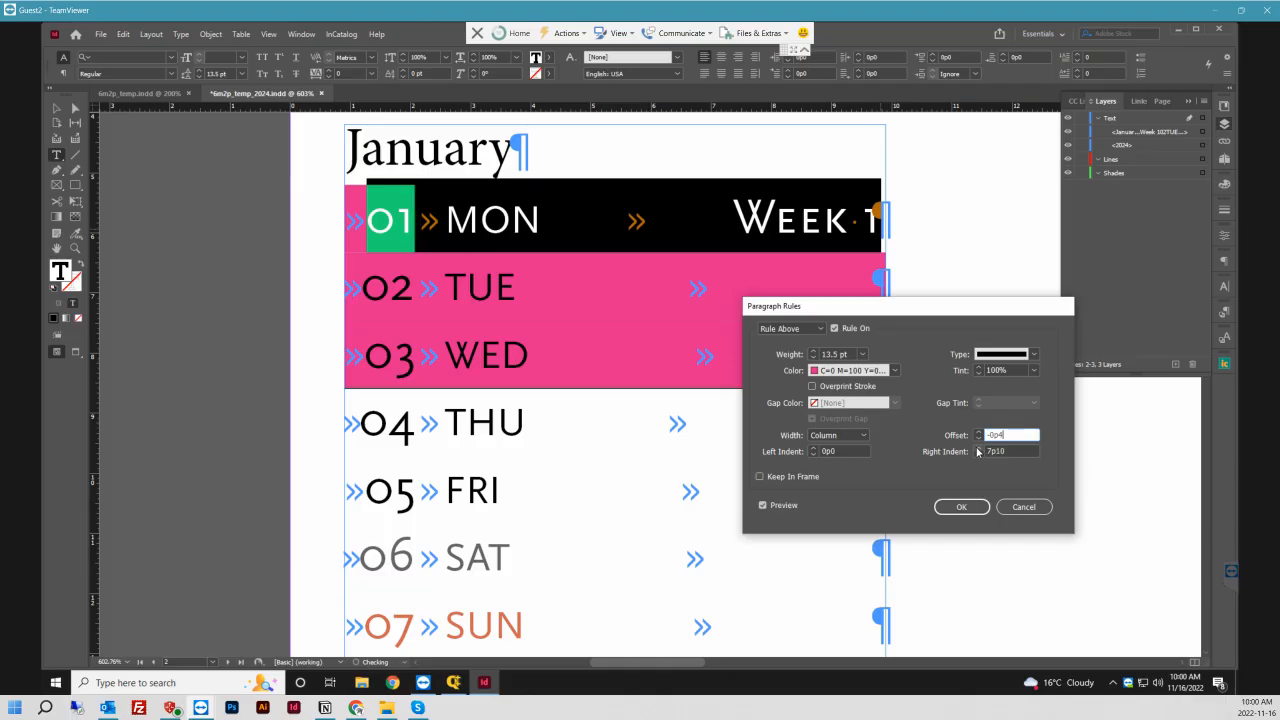
{"action": "left_click", "coordinate": [979, 450]}
{"action": "left_click", "coordinate": [980, 451]}
{"action": "left_click", "coordinate": [980, 451]}
{"action": "left_click", "coordinate": [980, 455]}
{"action": "left_click", "coordinate": [980, 455]}
{"action": "left_click", "coordinate": [980, 455]}
{"action": "left_click", "coordinate": [980, 451]}
{"action": "left_click", "coordinate": [979, 452]}
{"action": "left_click", "coordinate": [979, 456]}
{"action": "left_click", "coordinate": [1017, 506]}
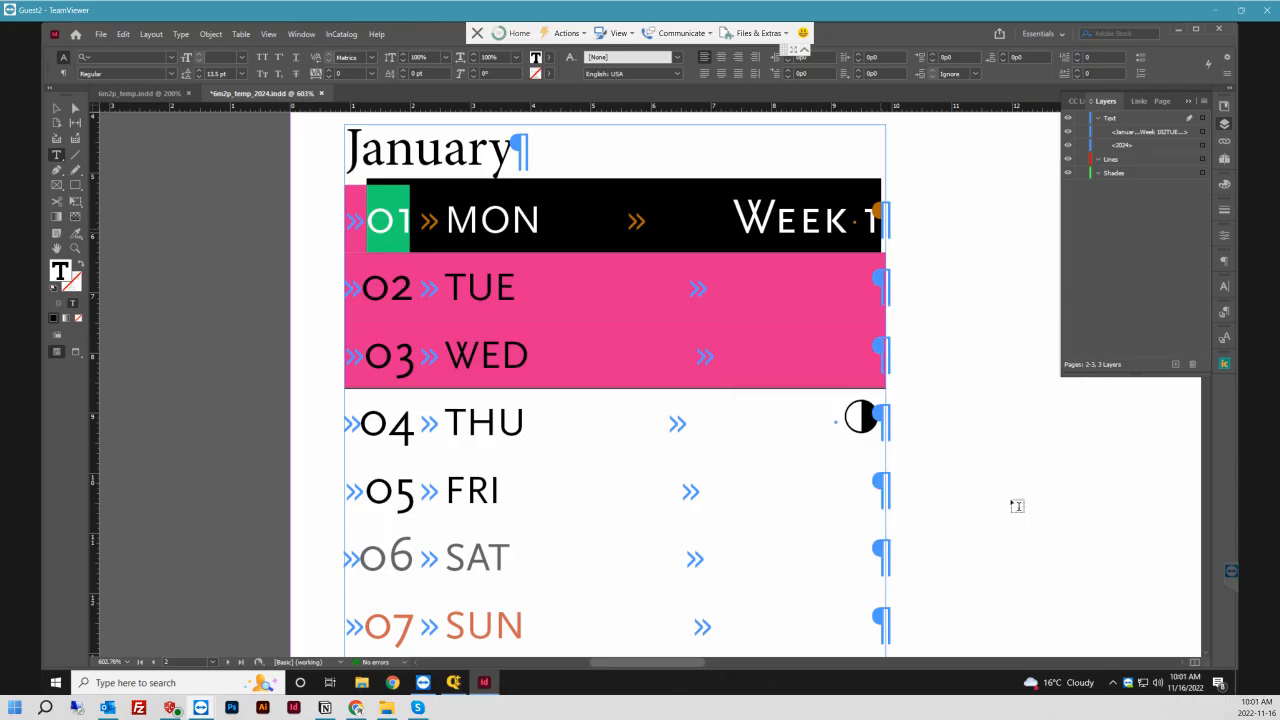
- Select the entire 01 MON paragraph and give its rule above a right indent of 7p0
{"action": "left_click", "coordinate": [395, 219]}
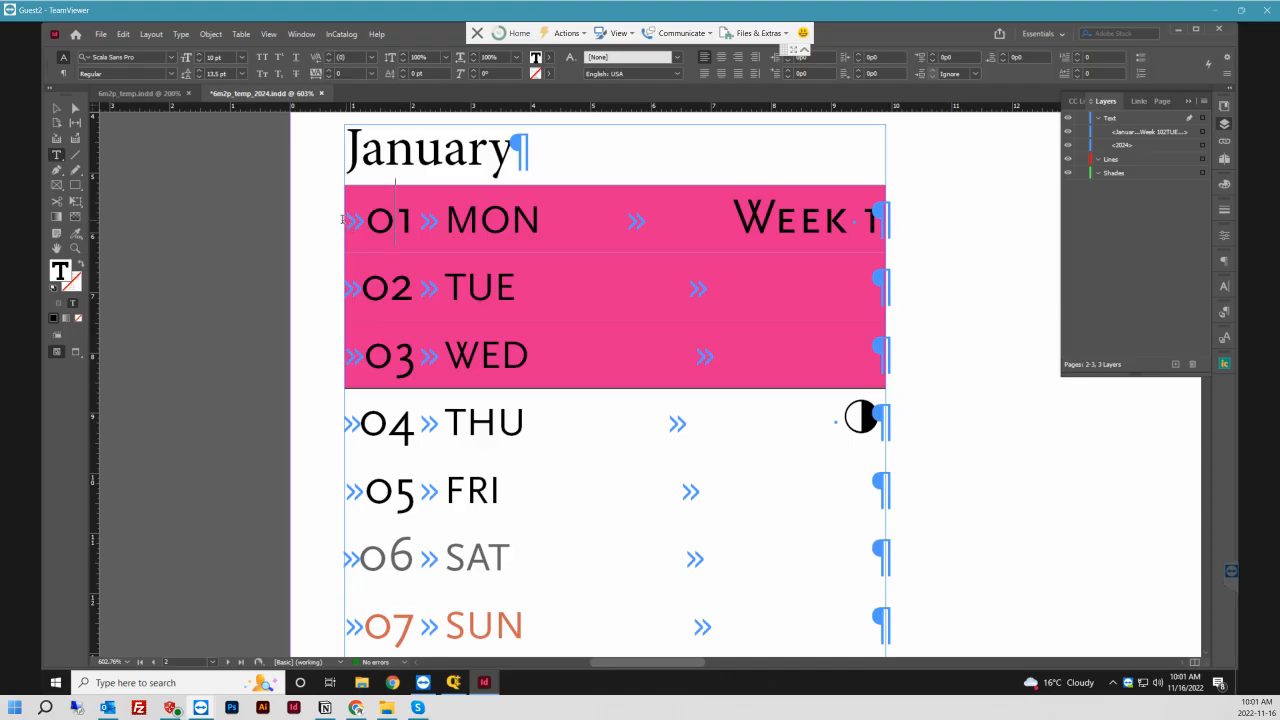
{"action": "triple_click", "coordinate": [345, 219]}
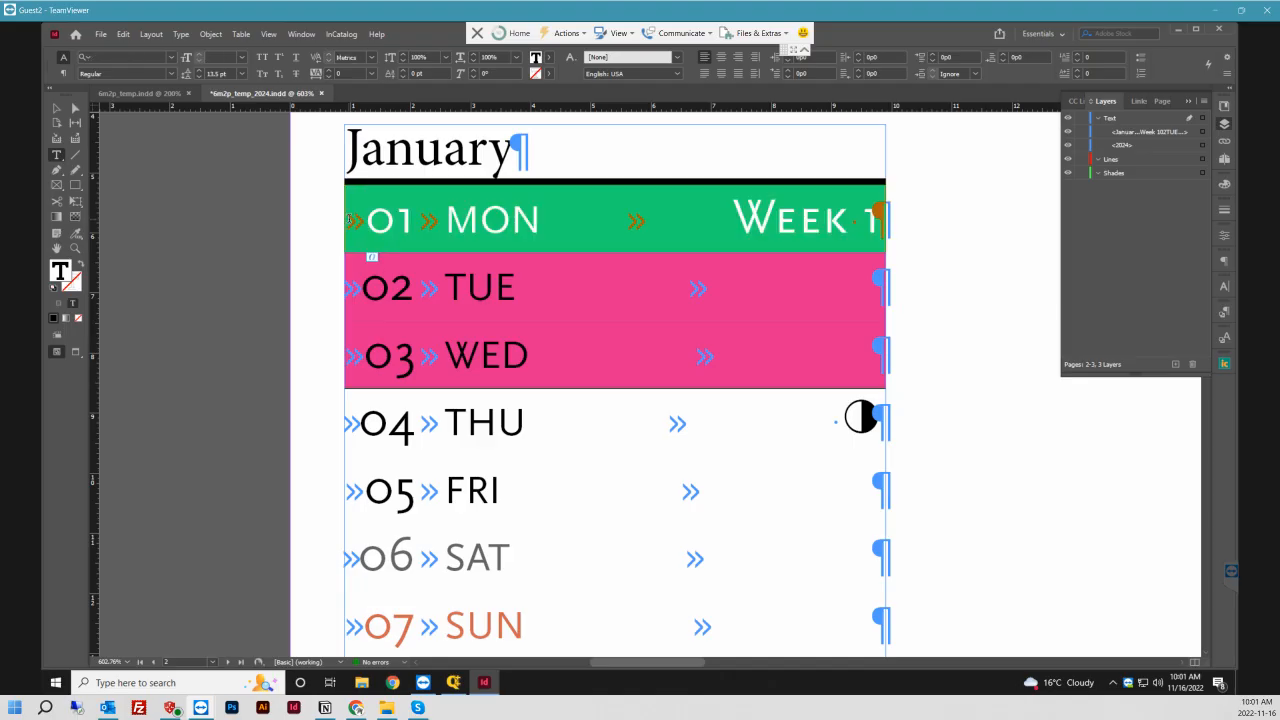
{"action": "triple_click", "coordinate": [348, 219]}
{"action": "key", "text": "Escape"}
{"action": "key", "text": "ctrl+alt+j"}
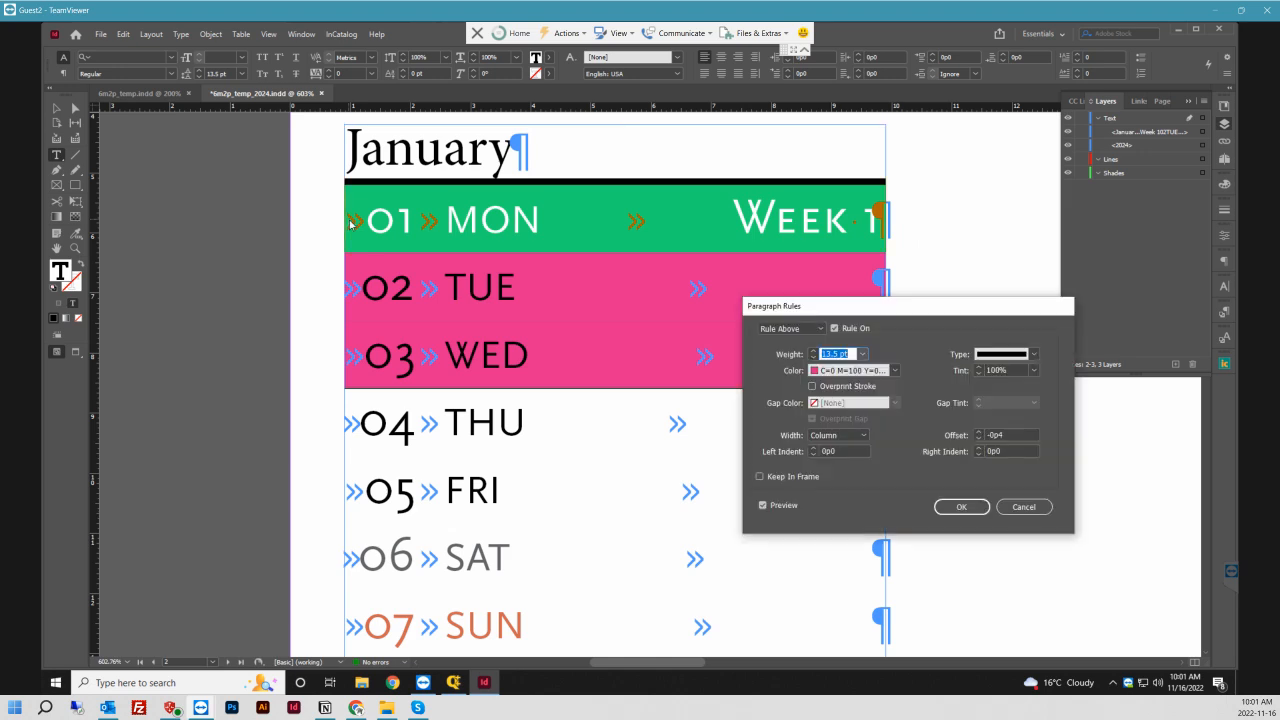
{"action": "left_click", "coordinate": [987, 451]}
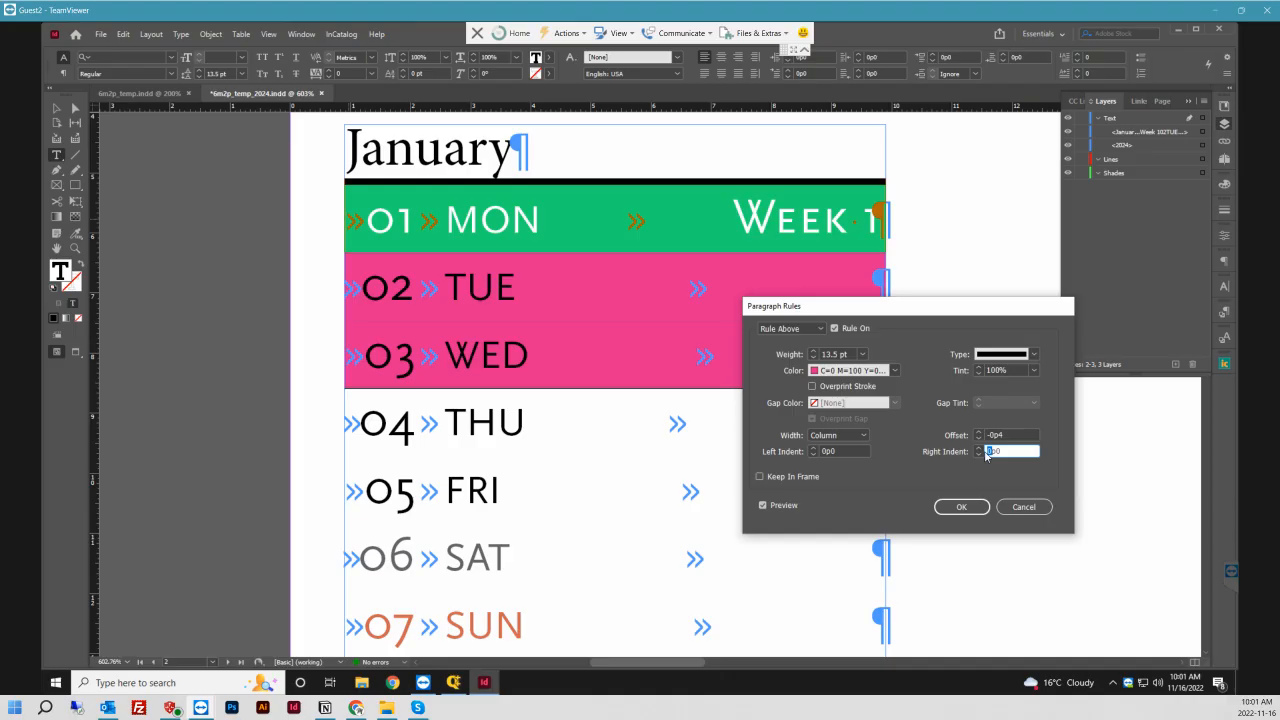
{"action": "type", "text": "7"}
{"action": "left_click", "coordinate": [1008, 434]}
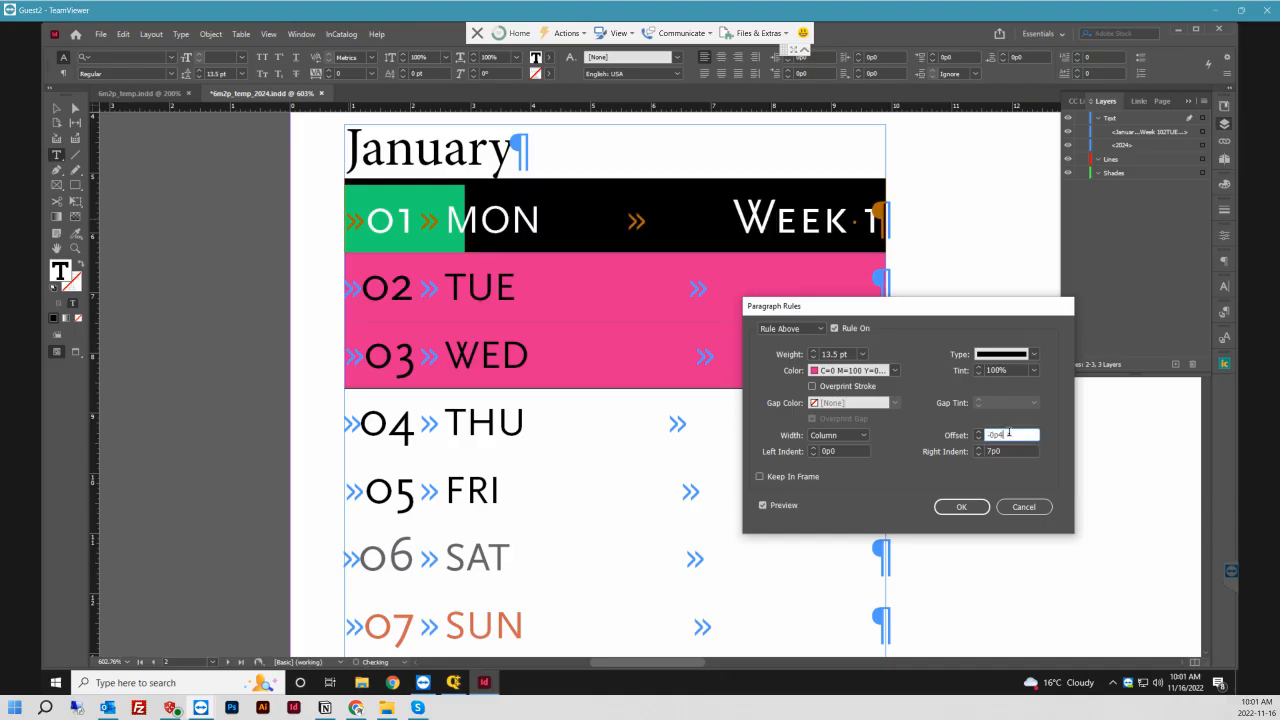
- Fine-tune the right indent of the 01 MON rule above to 7p6, apply it, and return to Q++ Studio
{"action": "left_click", "coordinate": [979, 455]}
{"action": "left_click", "coordinate": [979, 454]}
{"action": "left_click", "coordinate": [979, 450]}
{"action": "left_click", "coordinate": [979, 450]}
{"action": "left_click", "coordinate": [978, 454]}
{"action": "left_click", "coordinate": [978, 454]}
{"action": "left_click", "coordinate": [978, 454]}
{"action": "left_click", "coordinate": [978, 454]}
{"action": "left_click", "coordinate": [978, 454]}
{"action": "left_click", "coordinate": [978, 454]}
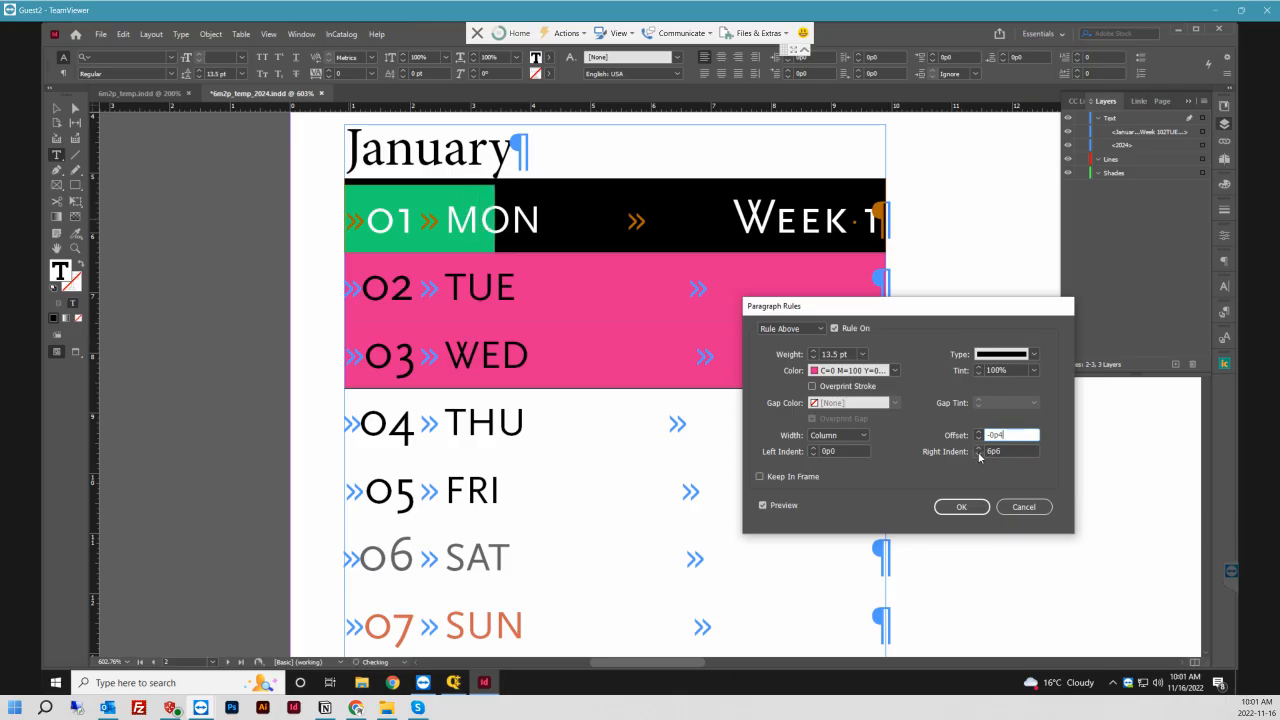
{"action": "left_click", "coordinate": [979, 455]}
{"action": "left_click", "coordinate": [979, 449]}
{"action": "left_click", "coordinate": [979, 448]}
{"action": "left_click", "coordinate": [979, 448]}
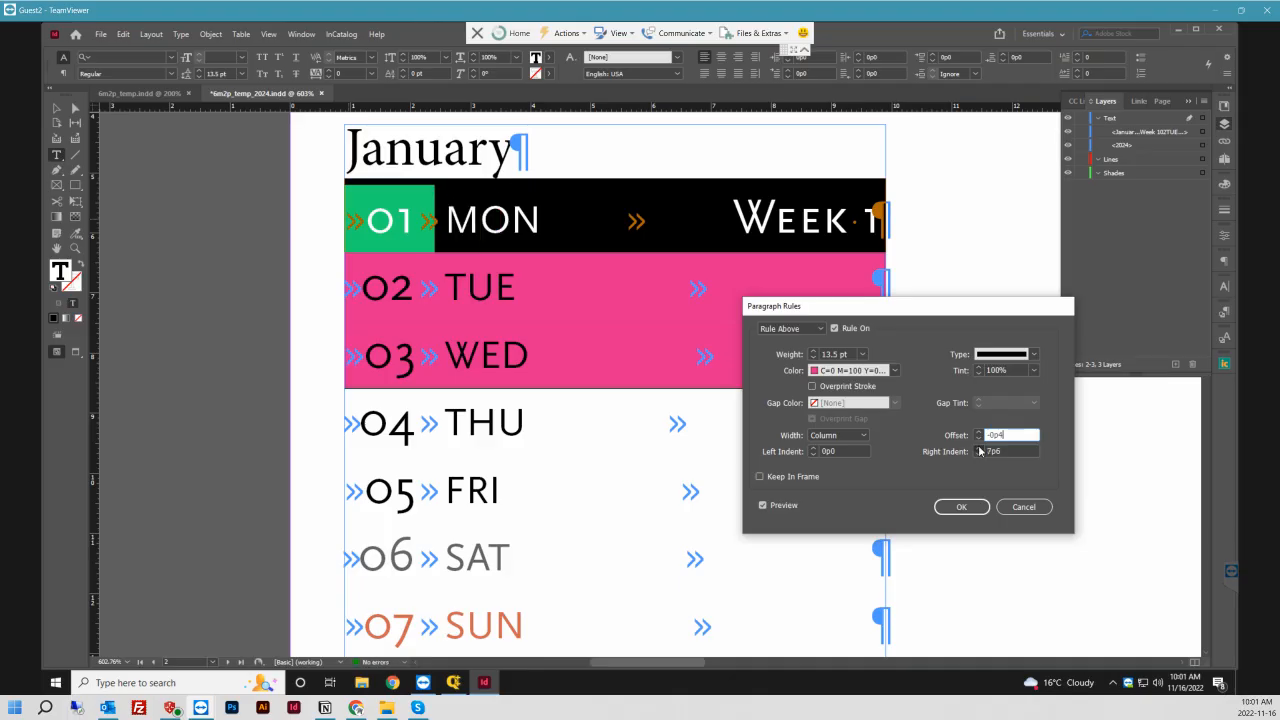
{"action": "left_click", "coordinate": [979, 448]}
{"action": "left_click", "coordinate": [979, 455]}
{"action": "left_click", "coordinate": [979, 455]}
{"action": "left_click", "coordinate": [979, 455]}
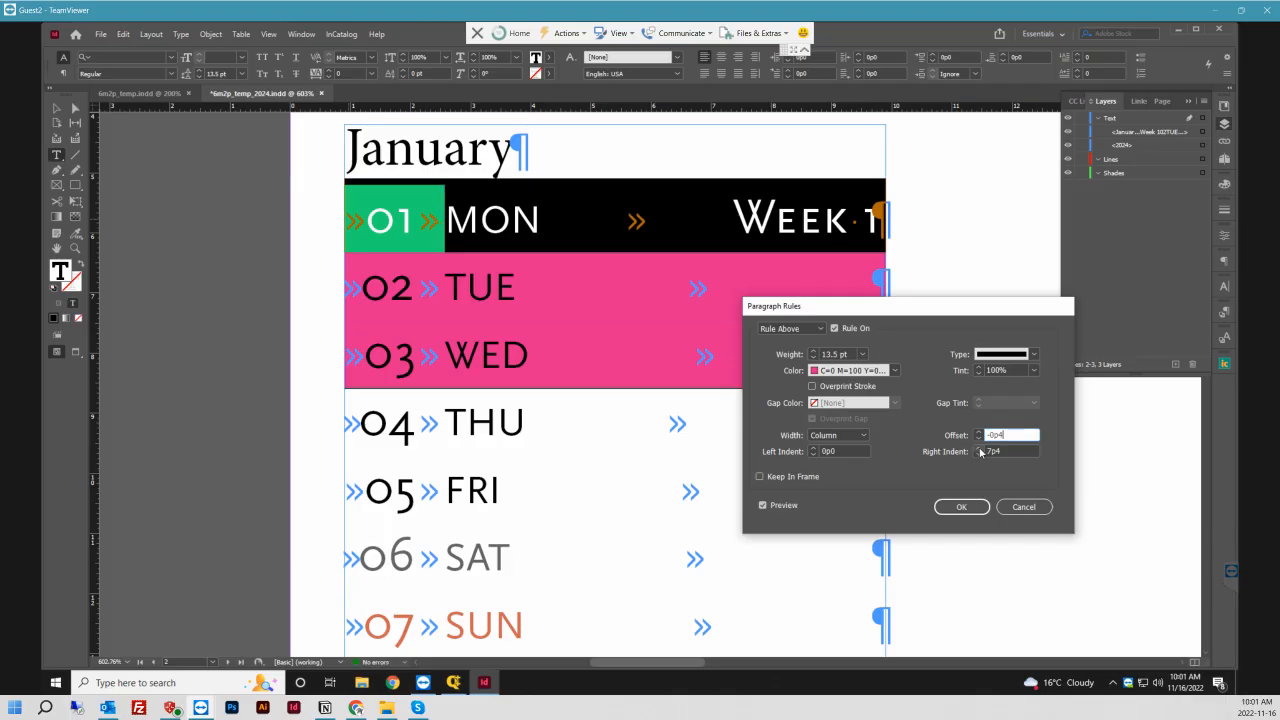
{"action": "left_click", "coordinate": [979, 448]}
{"action": "left_click", "coordinate": [979, 456]}
{"action": "left_click", "coordinate": [980, 448]}
{"action": "left_click", "coordinate": [979, 447]}
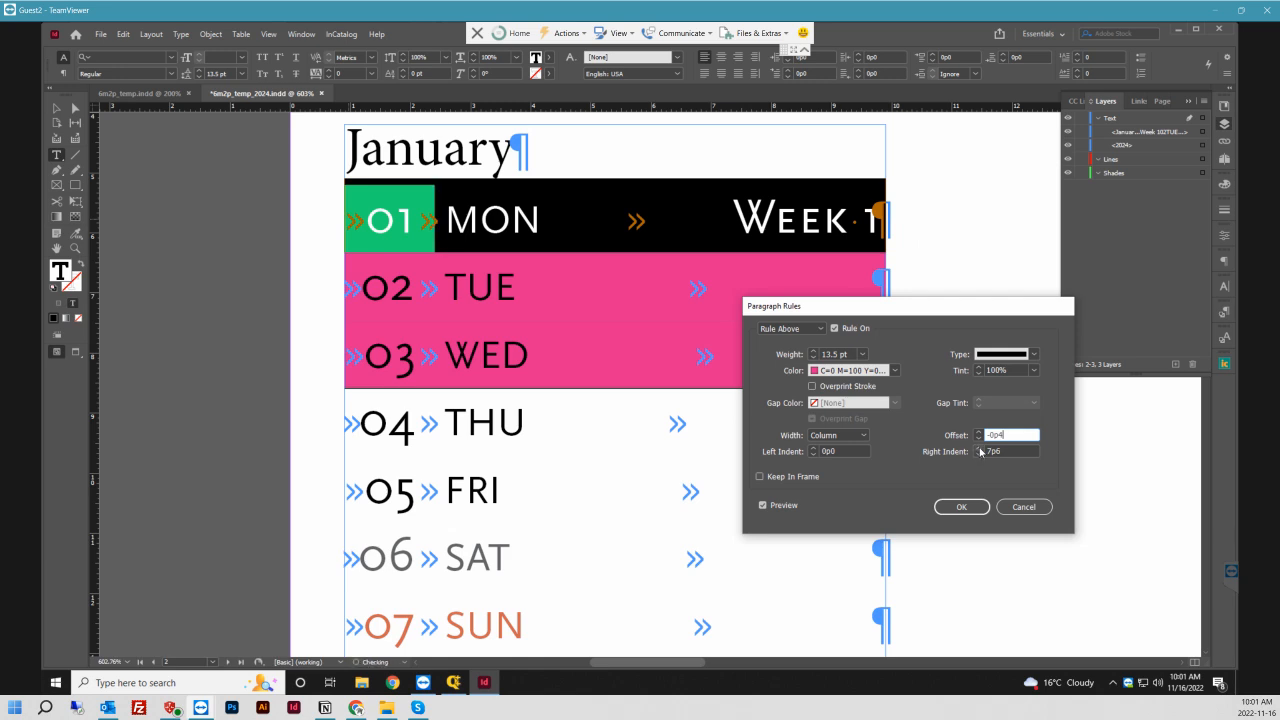
{"action": "left_click", "coordinate": [962, 507]}
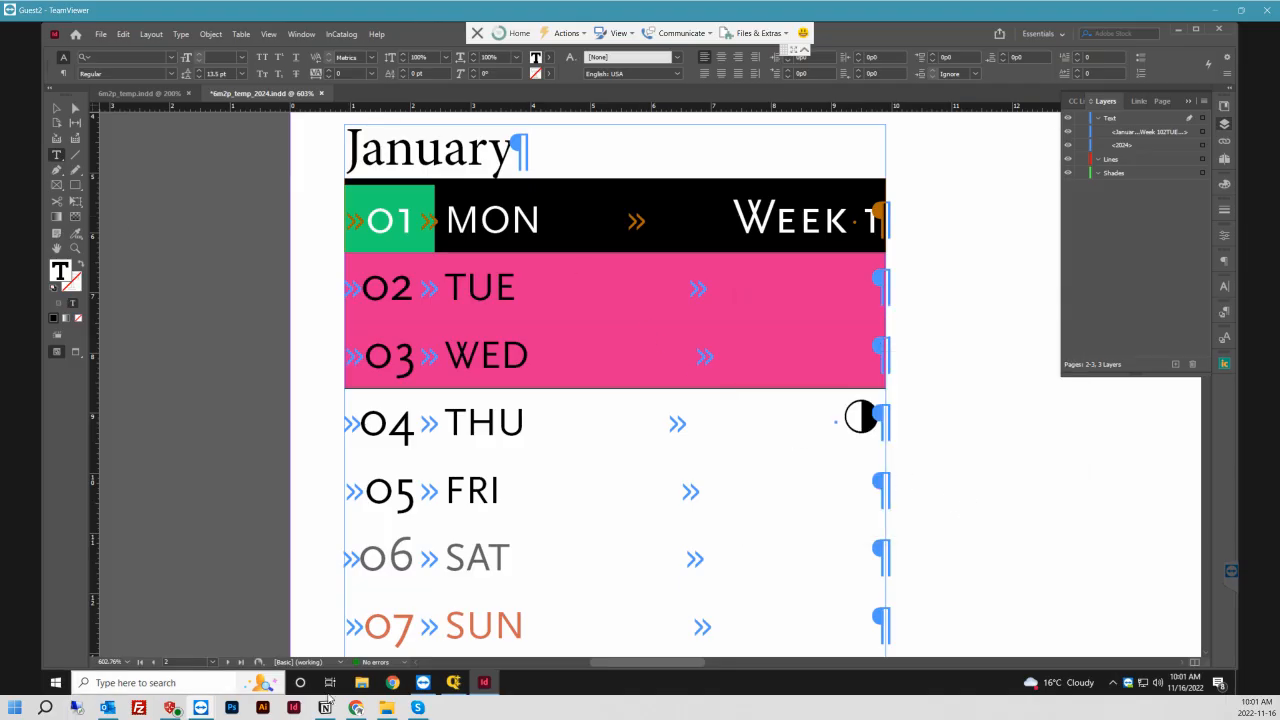
{"action": "left_click", "coordinate": [486, 690]}
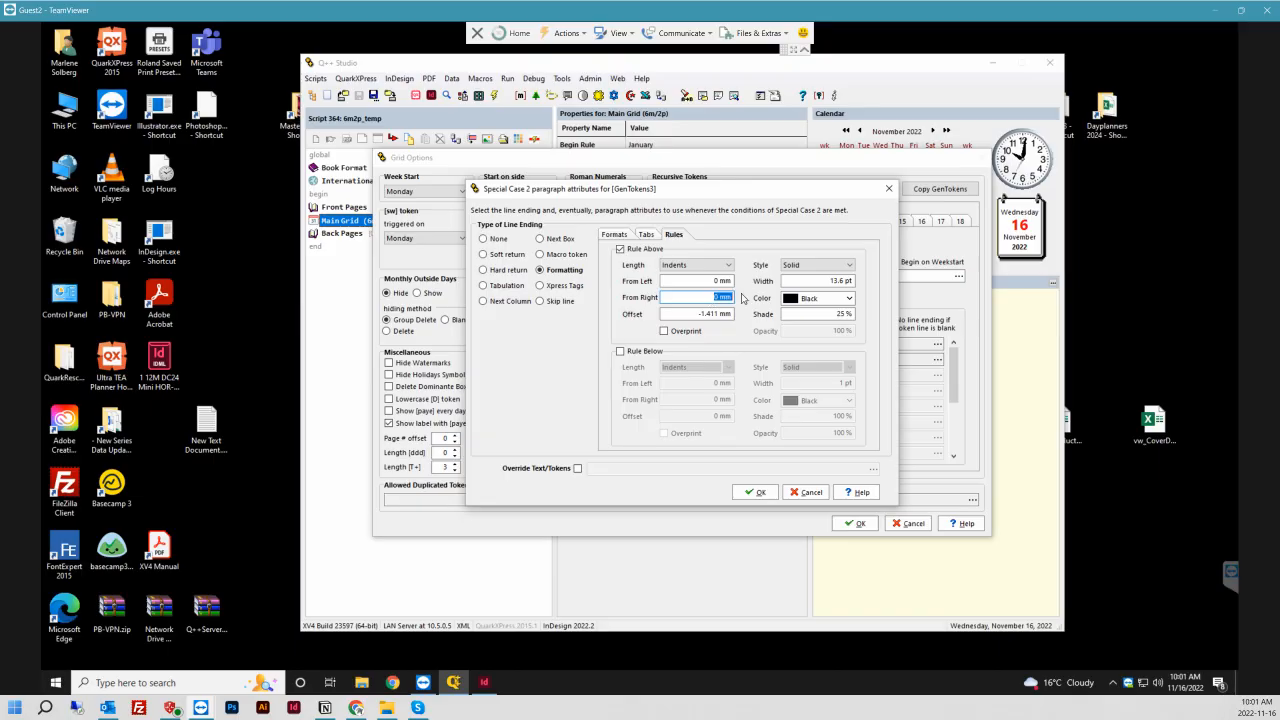
- Set the right indent of the GenTokens3 Case 2 rule above to 78 pt and accept the grid options
{"action": "type", "text": "7"}
{"action": "type", "text": "8"}
{"action": "double_click", "coordinate": [736, 298]}
{"action": "double_click", "coordinate": [734, 301]}
{"action": "type", "text": "7"}
{"action": "type", "text": "pt"}
{"action": "double_click", "coordinate": [716, 297]}
{"action": "type", "text": "78pt"}
{"action": "left_click", "coordinate": [757, 494]}
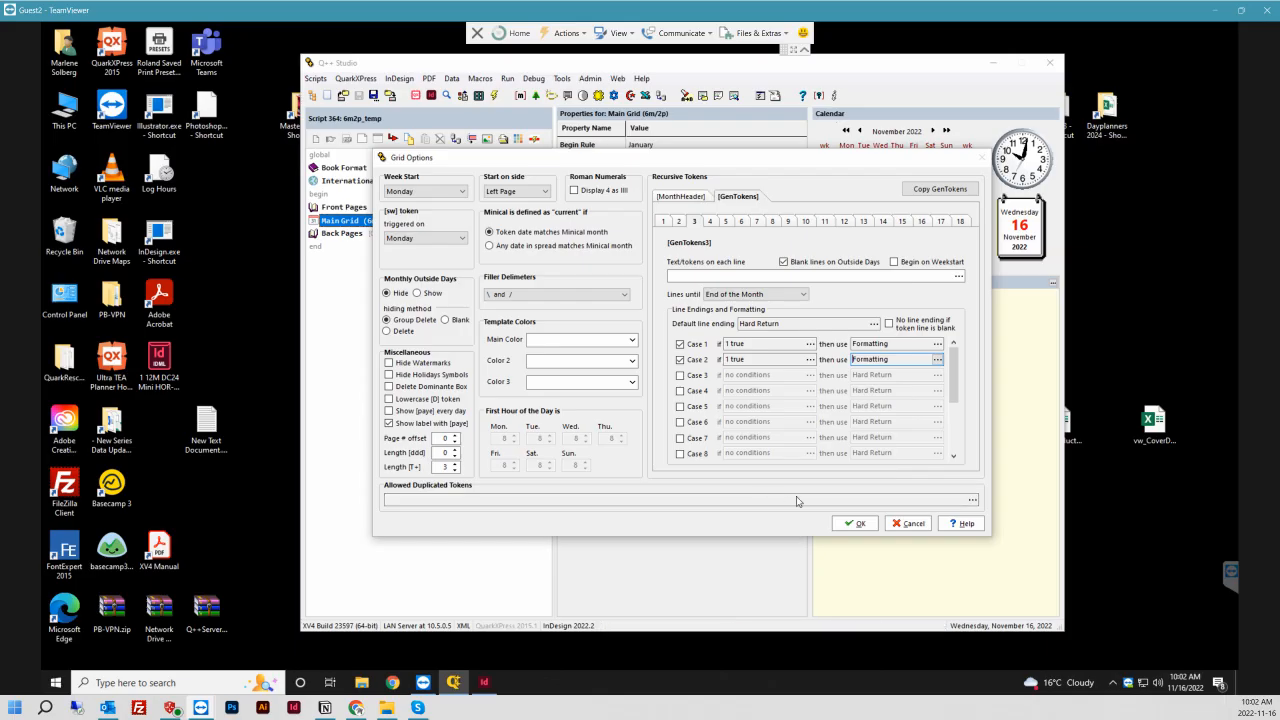
{"action": "left_click", "coordinate": [858, 527]}
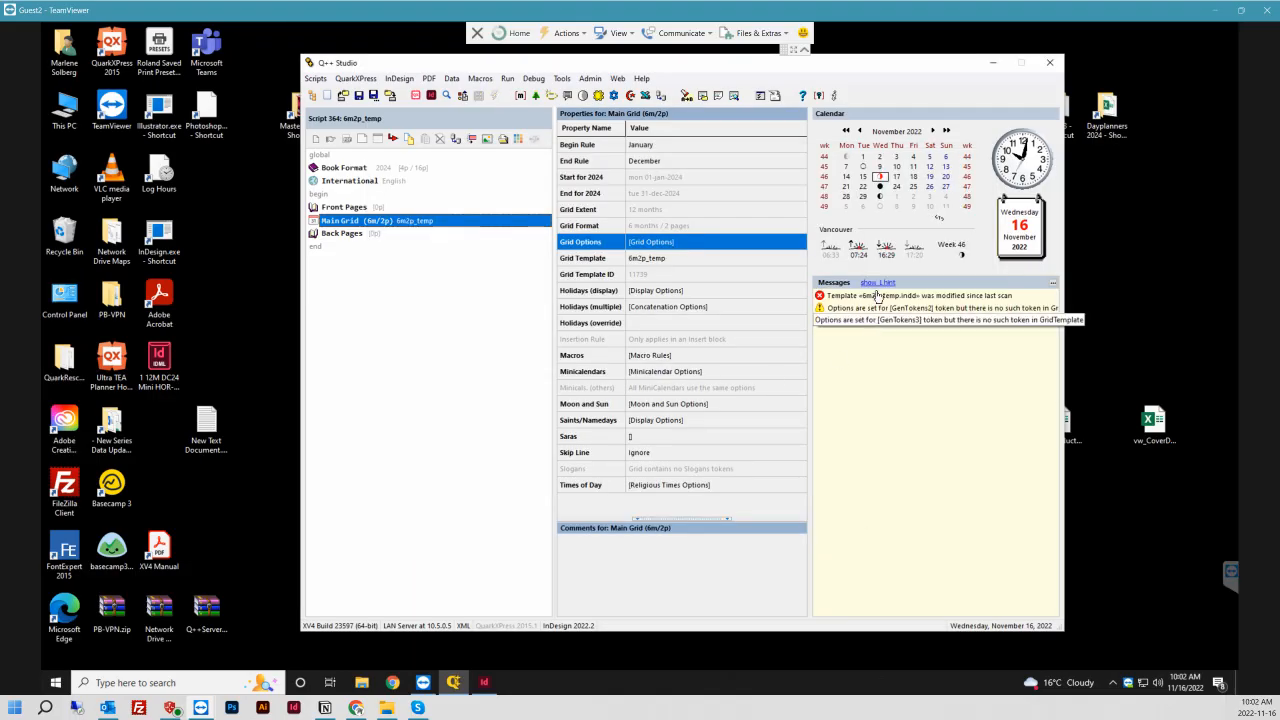
- Re-scan the modified 6m2p_temp.indd template, discarding the unsaved changes in 6m2p_temp_2024.indd
{"action": "right_click", "coordinate": [876, 298]}
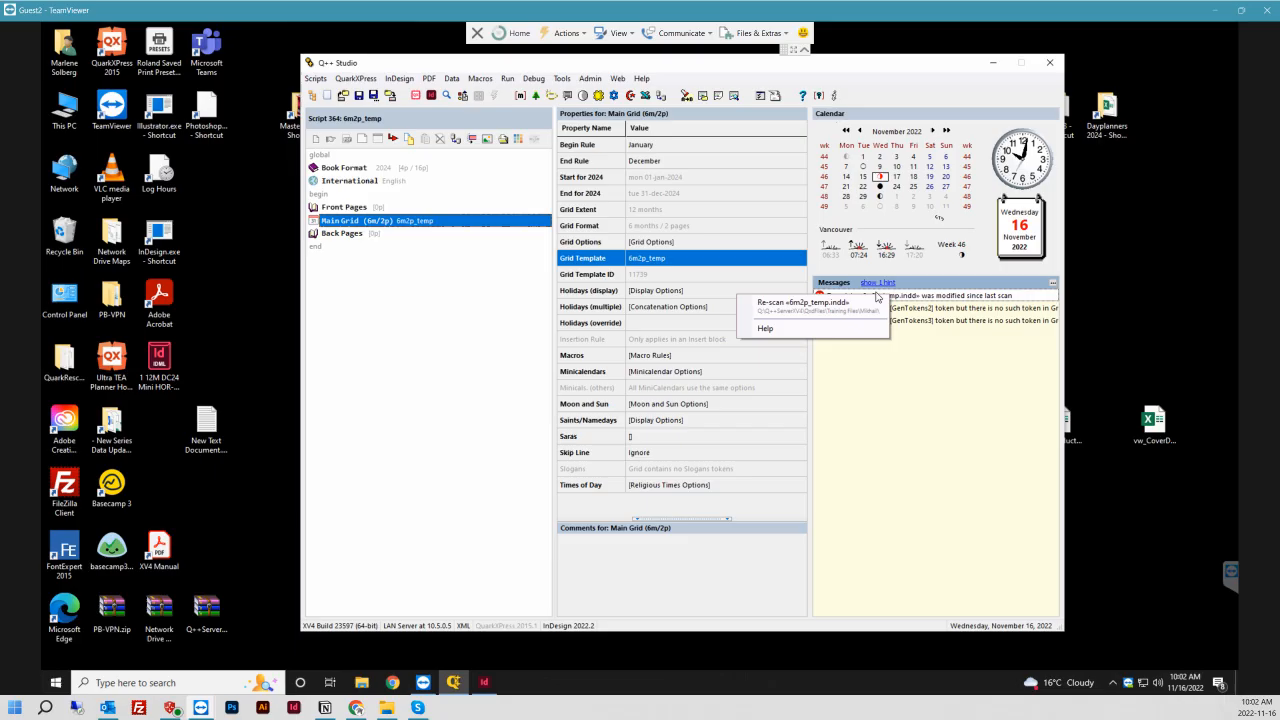
{"action": "left_click", "coordinate": [878, 302]}
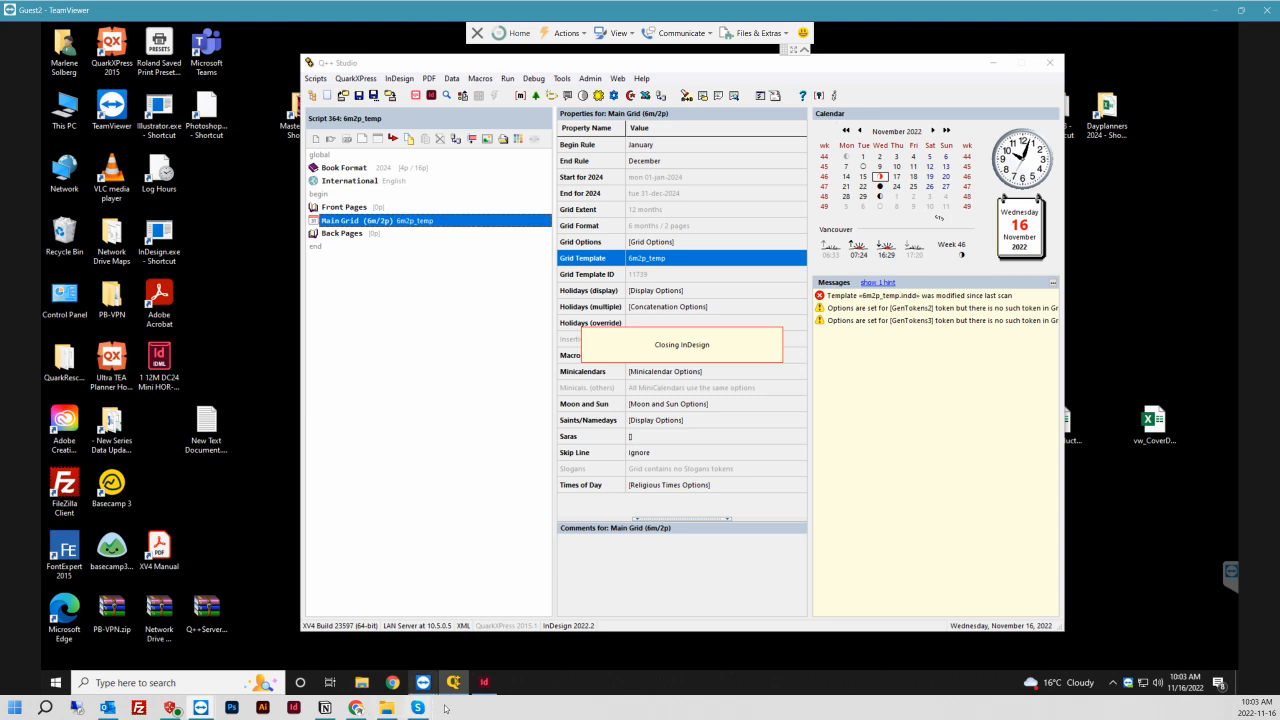
{"action": "left_click", "coordinate": [487, 685]}
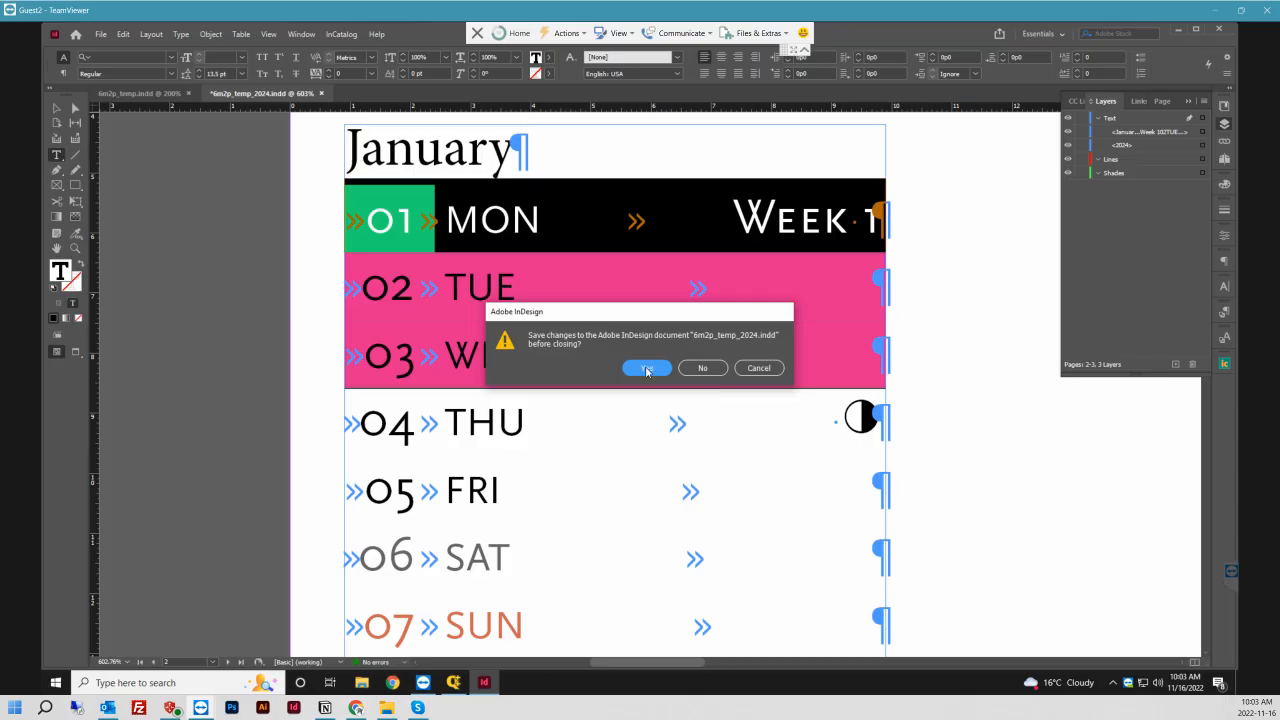
{"action": "left_click", "coordinate": [702, 368]}
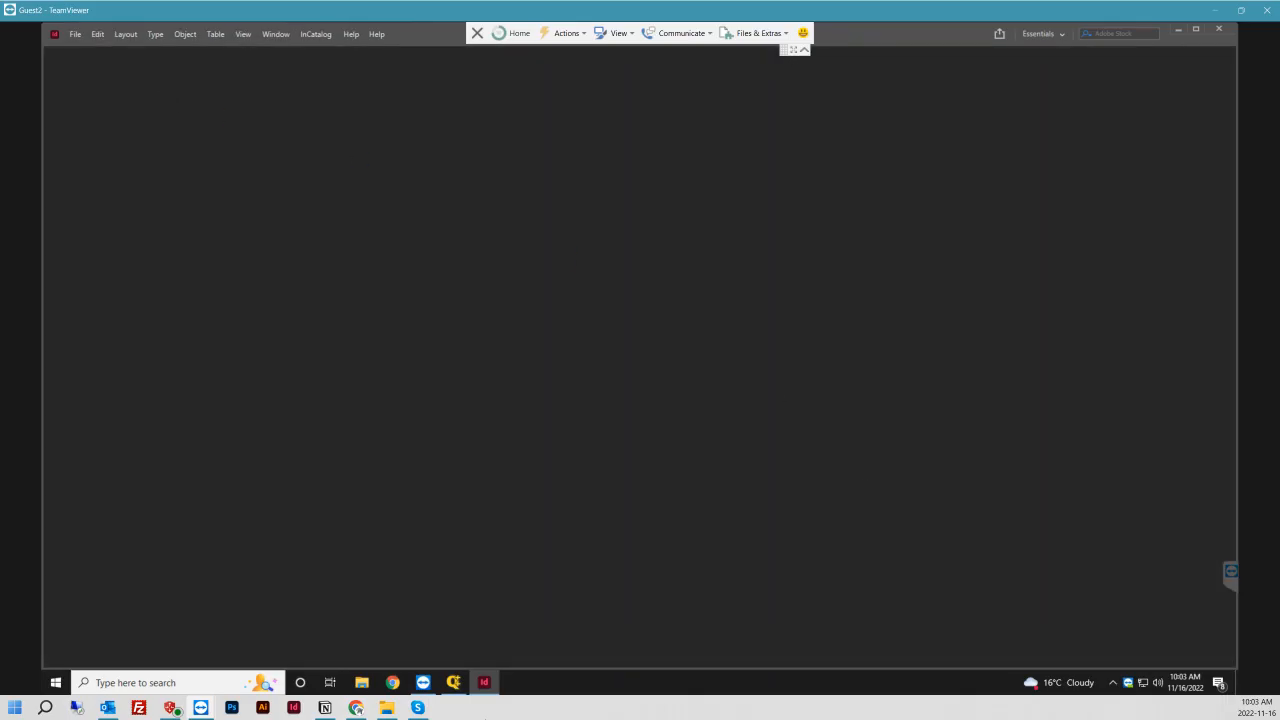
{"action": "left_click", "coordinate": [455, 683]}
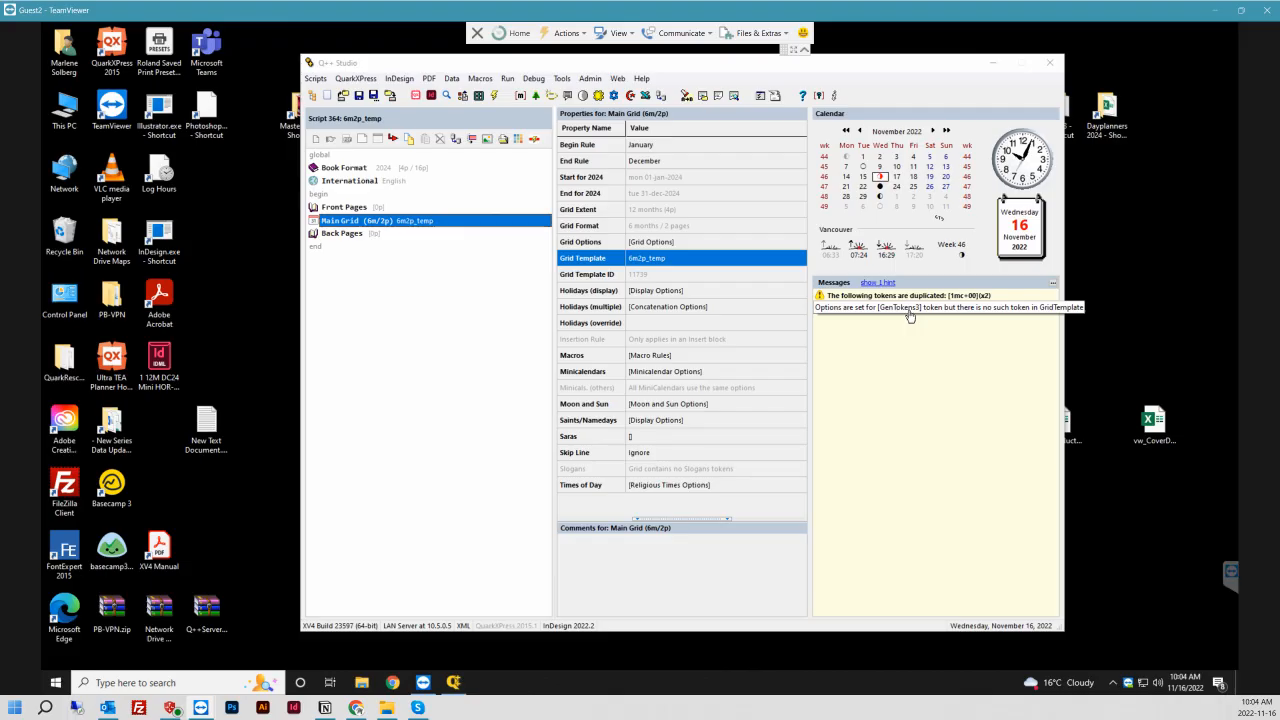
- Open the Main Grid template in InDesign, make both the Lines and Shades layers visible, and save it
{"action": "right_click", "coordinate": [448, 224]}
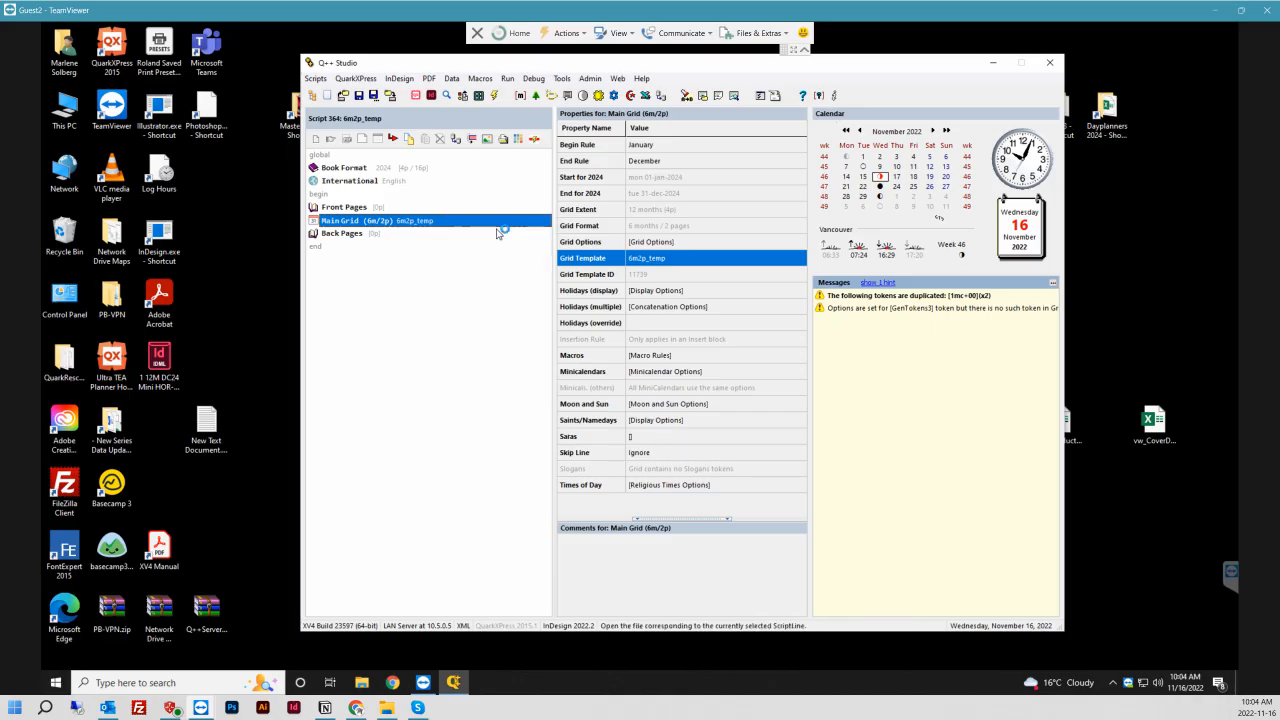
{"action": "left_click", "coordinate": [495, 230]}
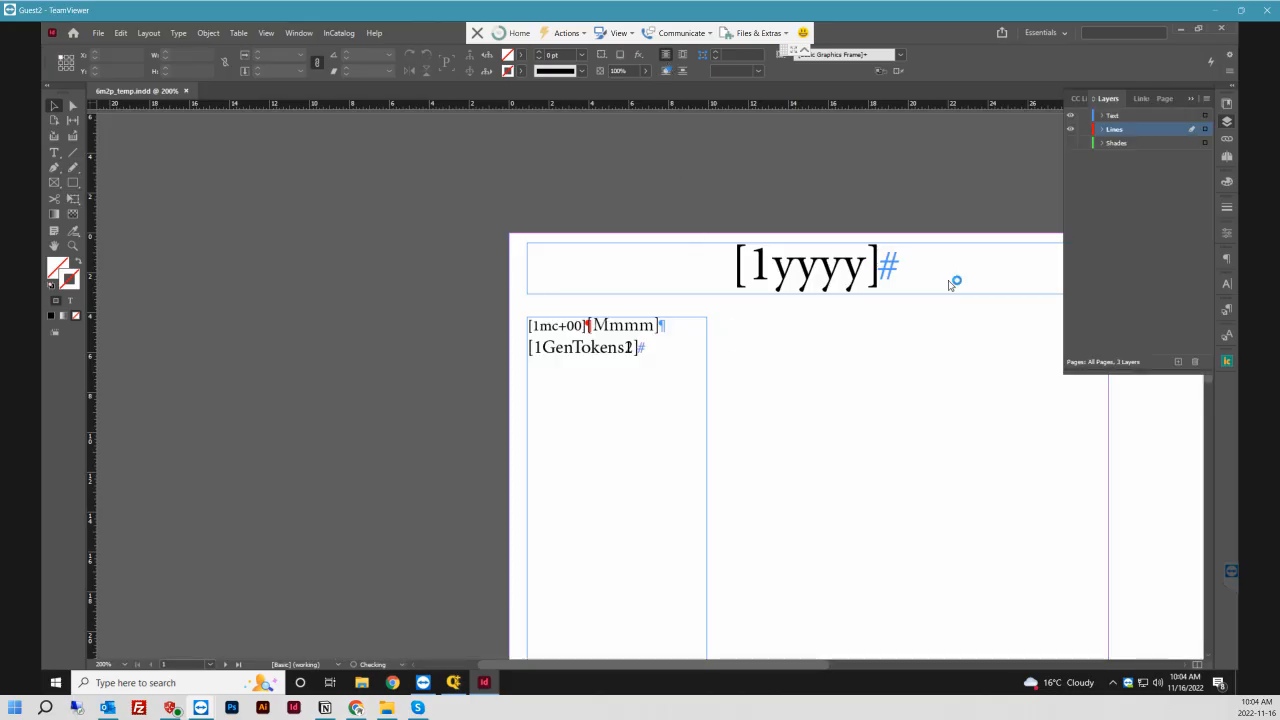
{"action": "left_click", "coordinate": [1071, 146]}
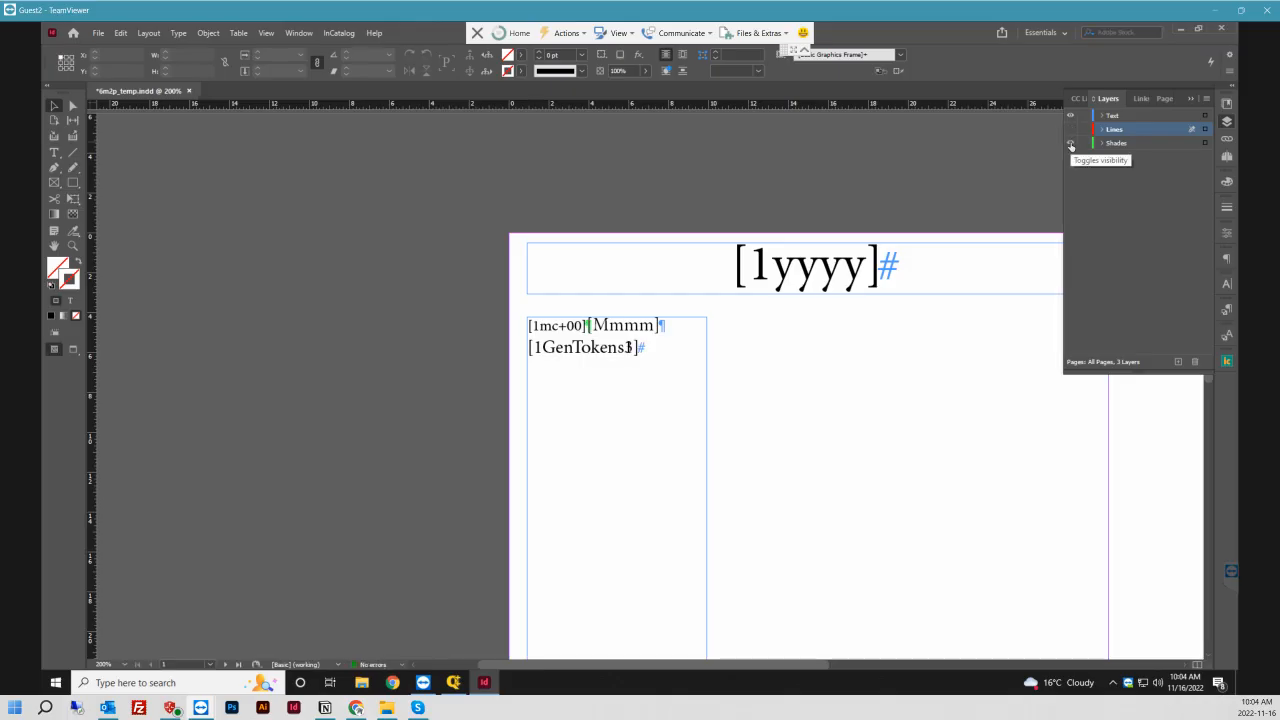
{"action": "left_click", "coordinate": [1070, 129]}
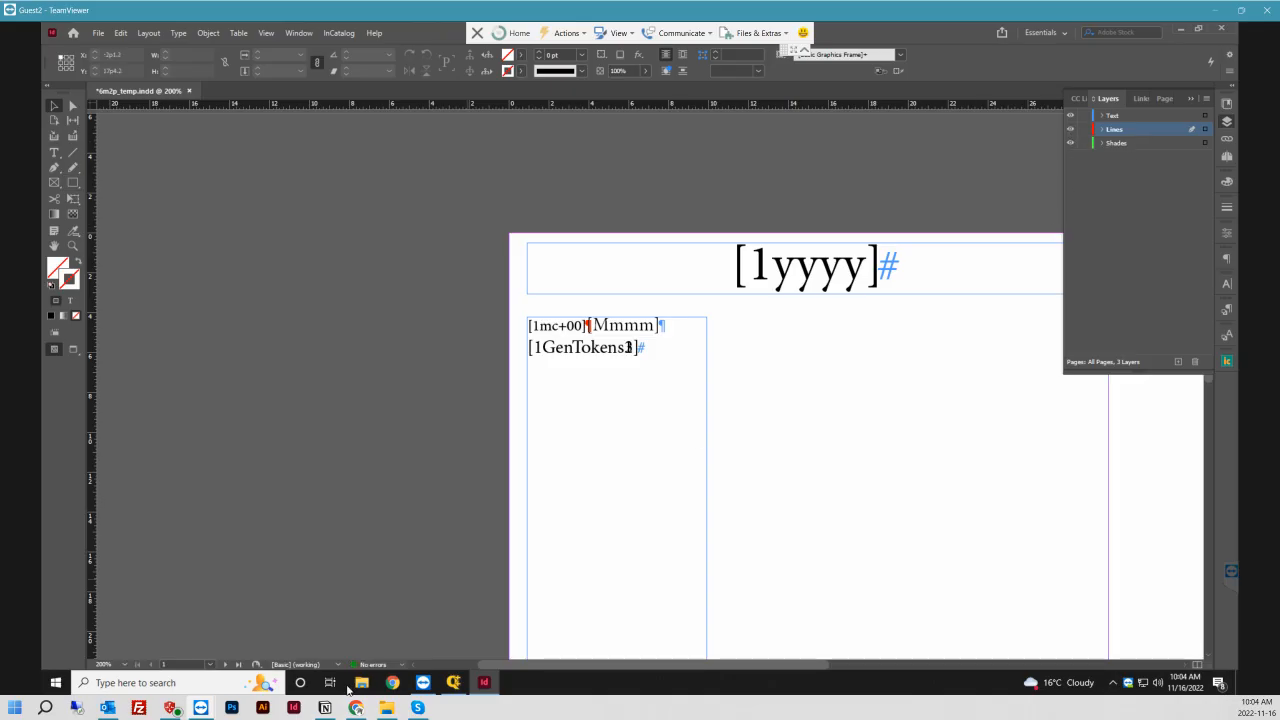
{"action": "left_click", "coordinate": [455, 684]}
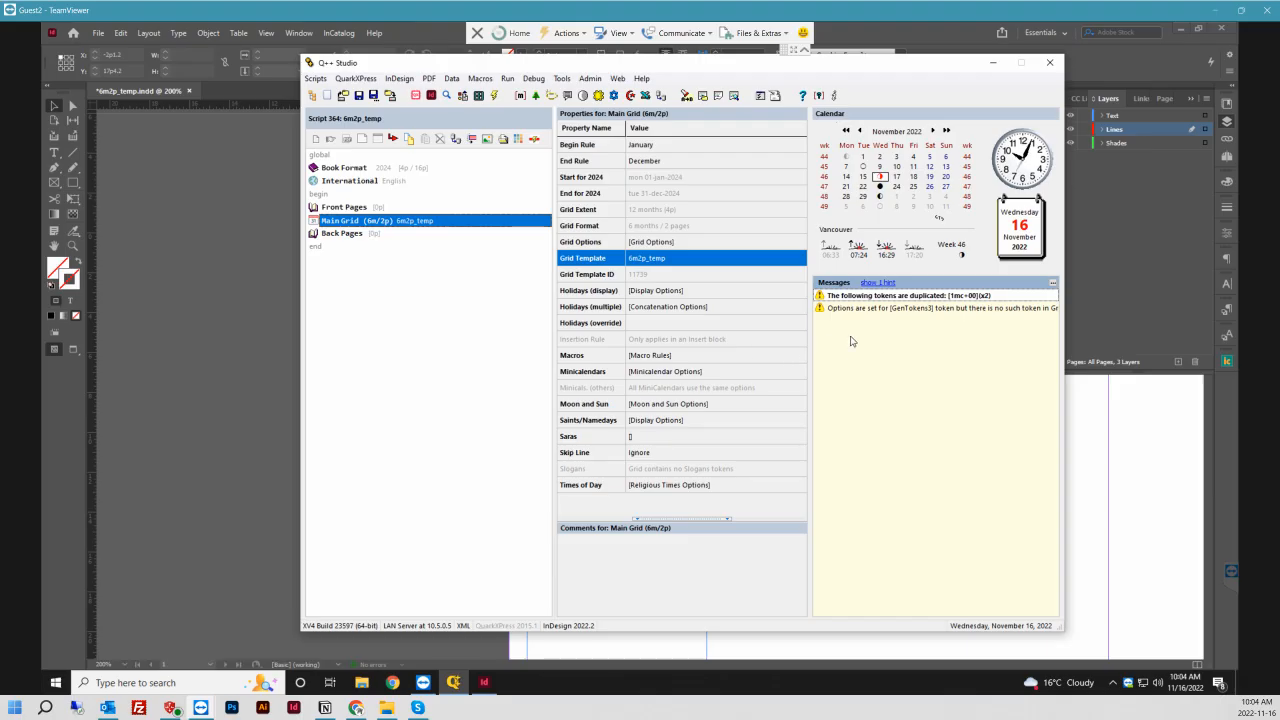
{"action": "left_click", "coordinate": [484, 683]}
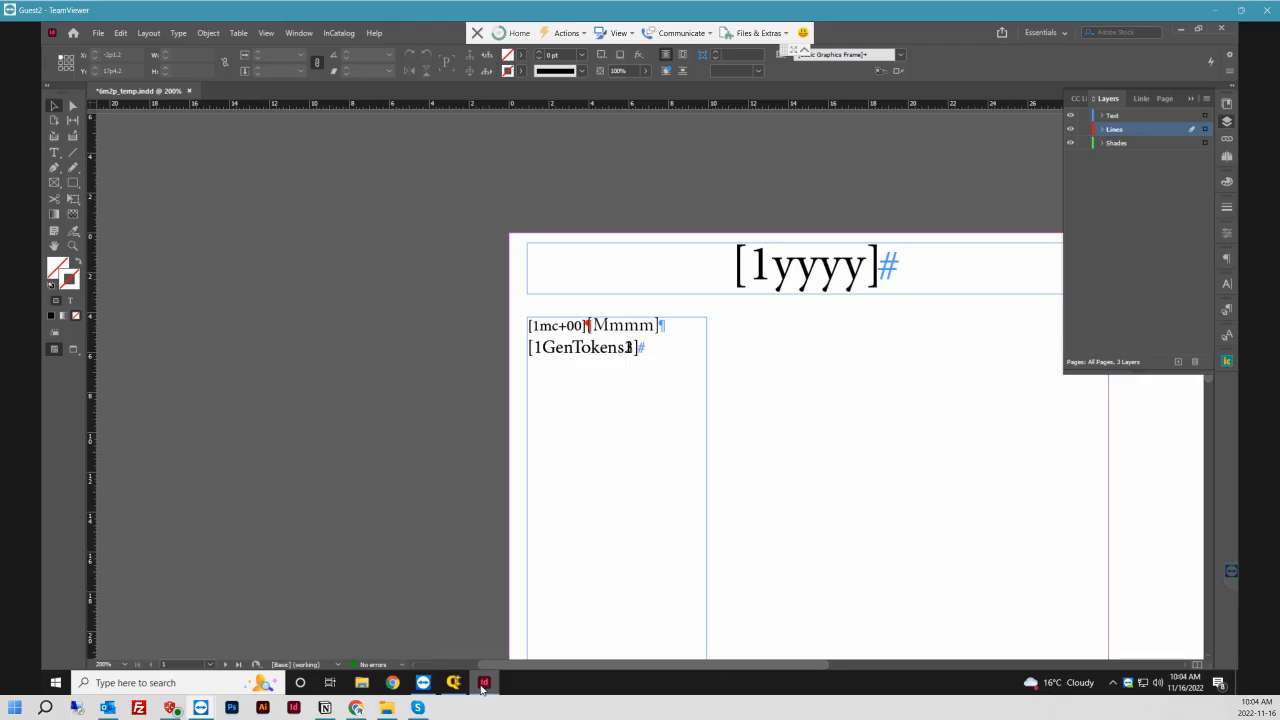
{"action": "key", "text": "ctrl+s"}
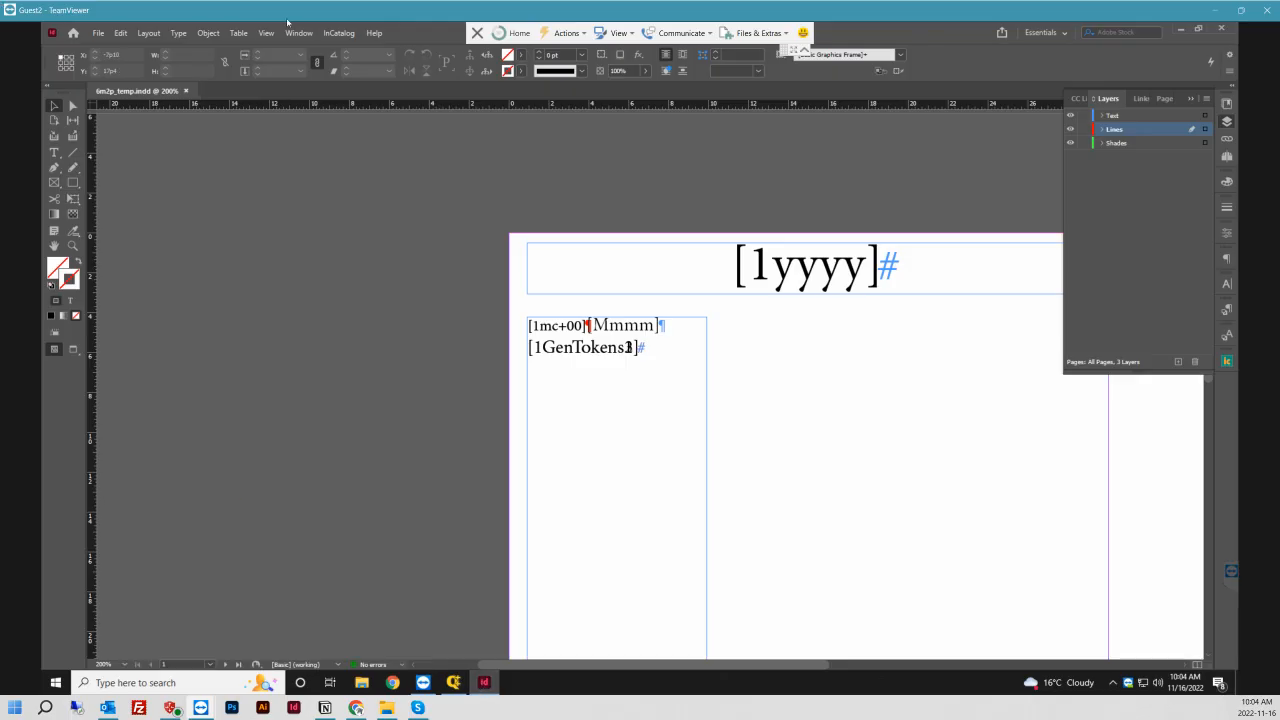
{"action": "left_click", "coordinate": [486, 684]}
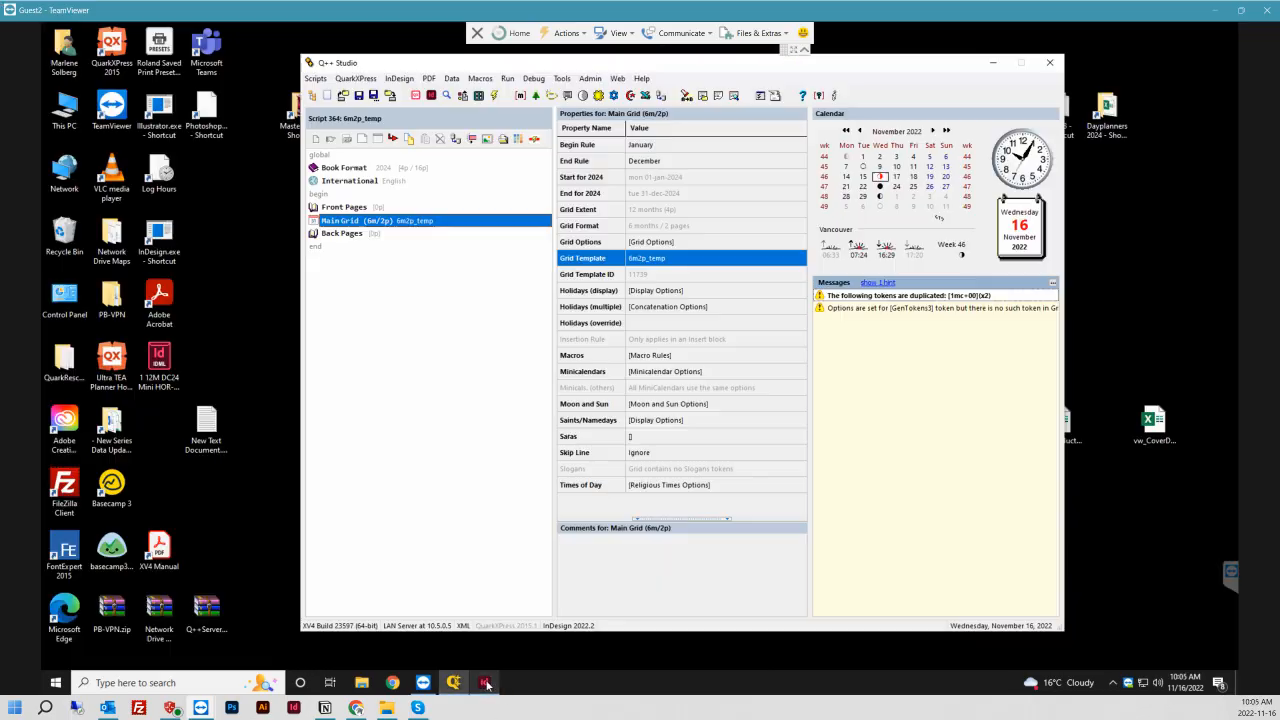
- Re-scan 6m2p_temp.indd in Q++ Studio to pick up the saved layer visibility
{"action": "left_click", "coordinate": [856, 330]}
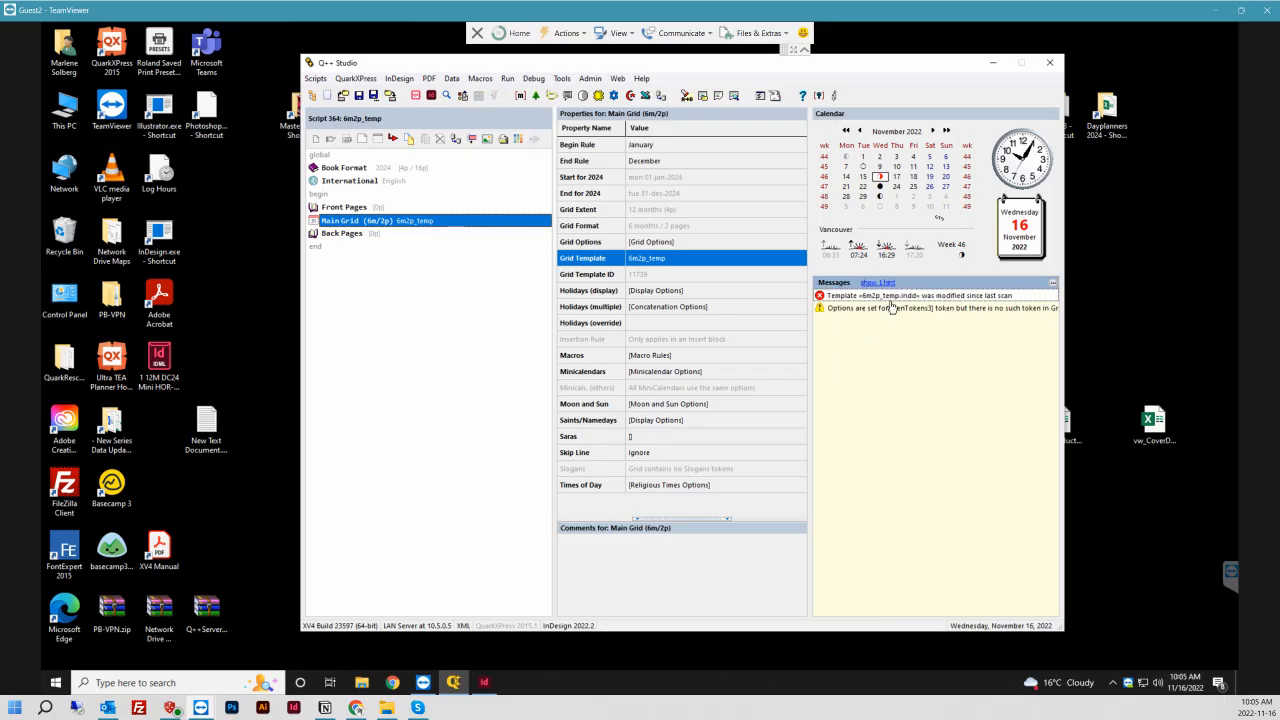
{"action": "right_click", "coordinate": [887, 296]}
{"action": "left_click", "coordinate": [868, 308]}
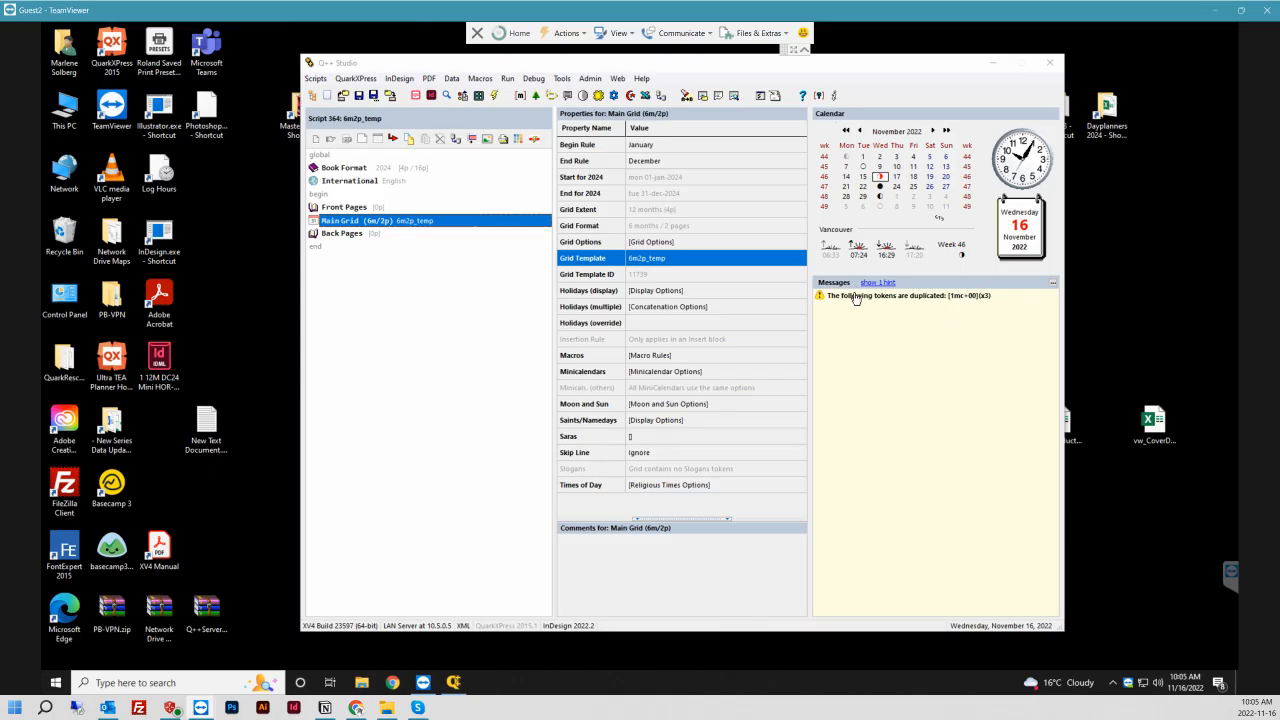
- Mark the duplicated token [1mc+00] as intentional so that it is ignored in the duplicates list
{"action": "right_click", "coordinate": [856, 300]}
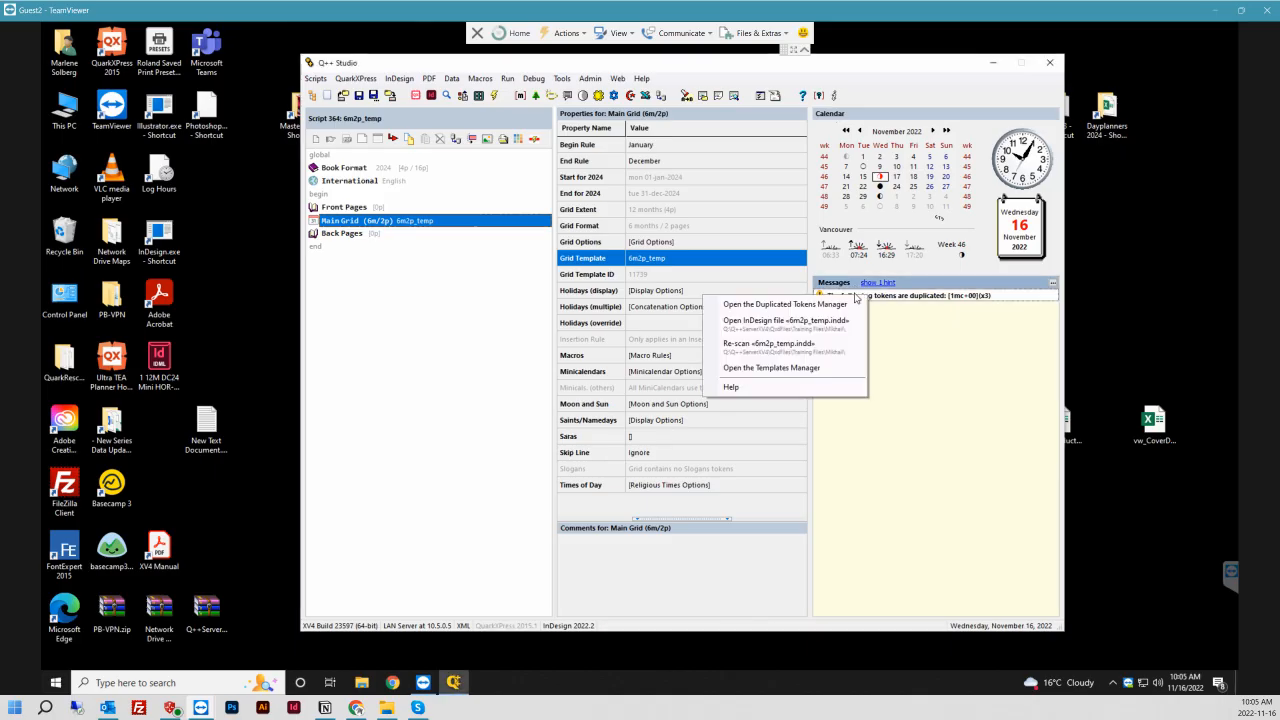
{"action": "left_click", "coordinate": [797, 305]}
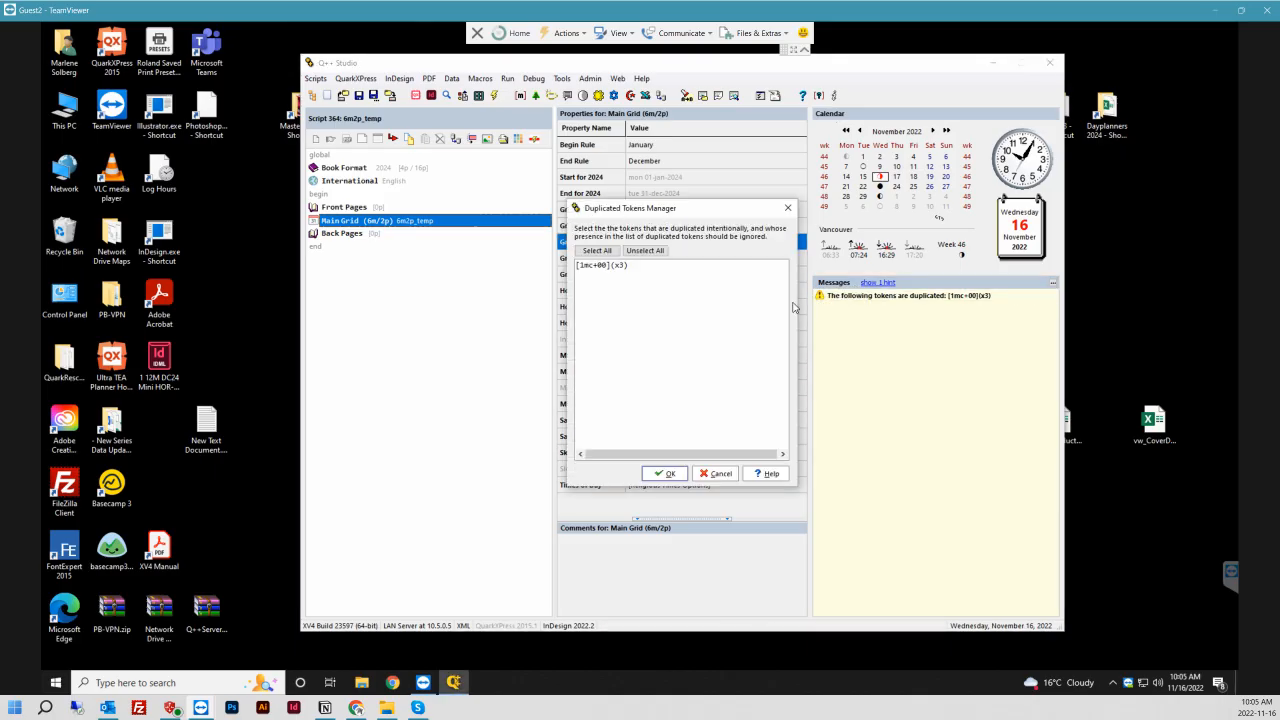
{"action": "left_click", "coordinate": [608, 267]}
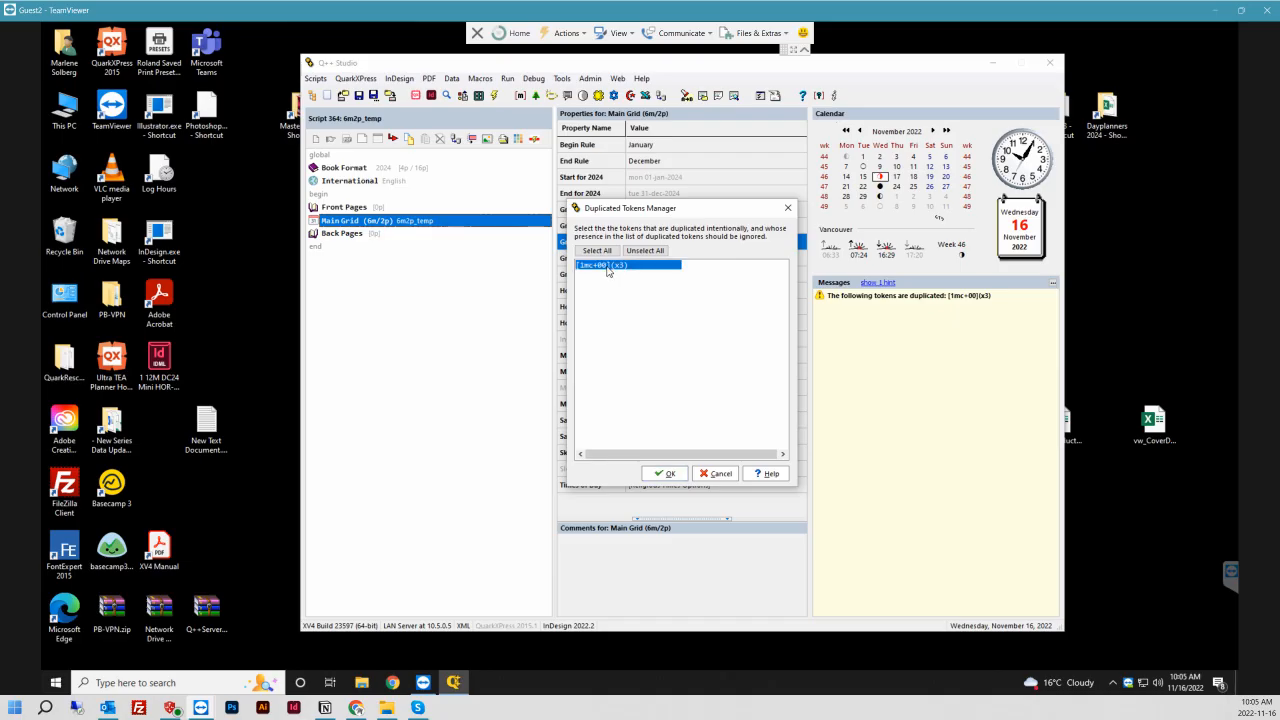
{"action": "left_click", "coordinate": [666, 474]}
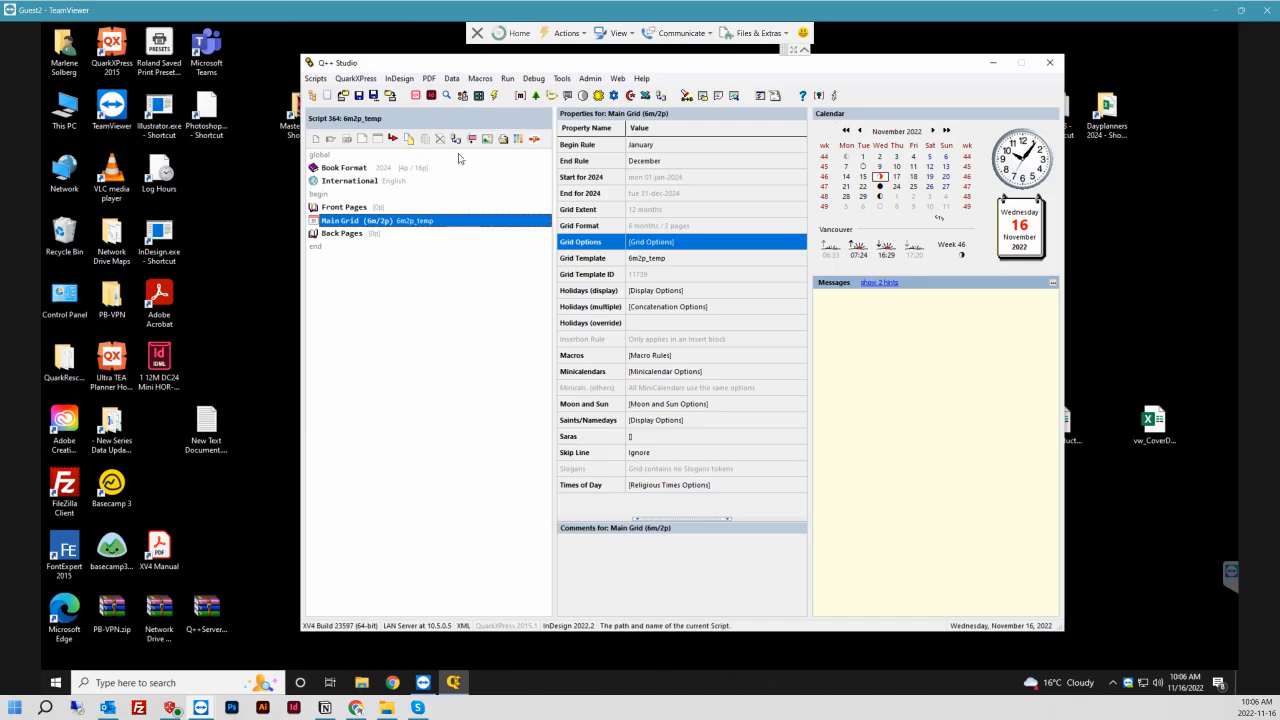
- Generate the diary to 6m2p_temp_2024.indd with the existing options and try to open its output in InDesign
{"action": "left_click", "coordinate": [494, 95]}
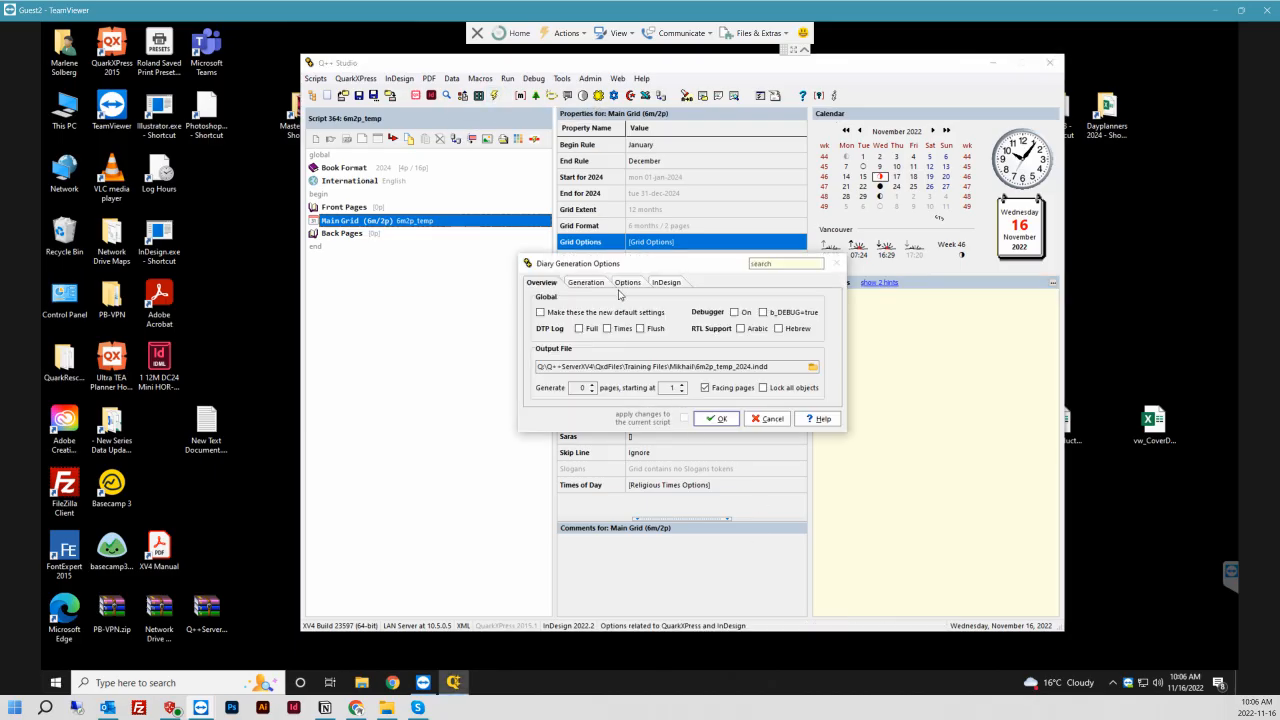
{"action": "left_click", "coordinate": [712, 418]}
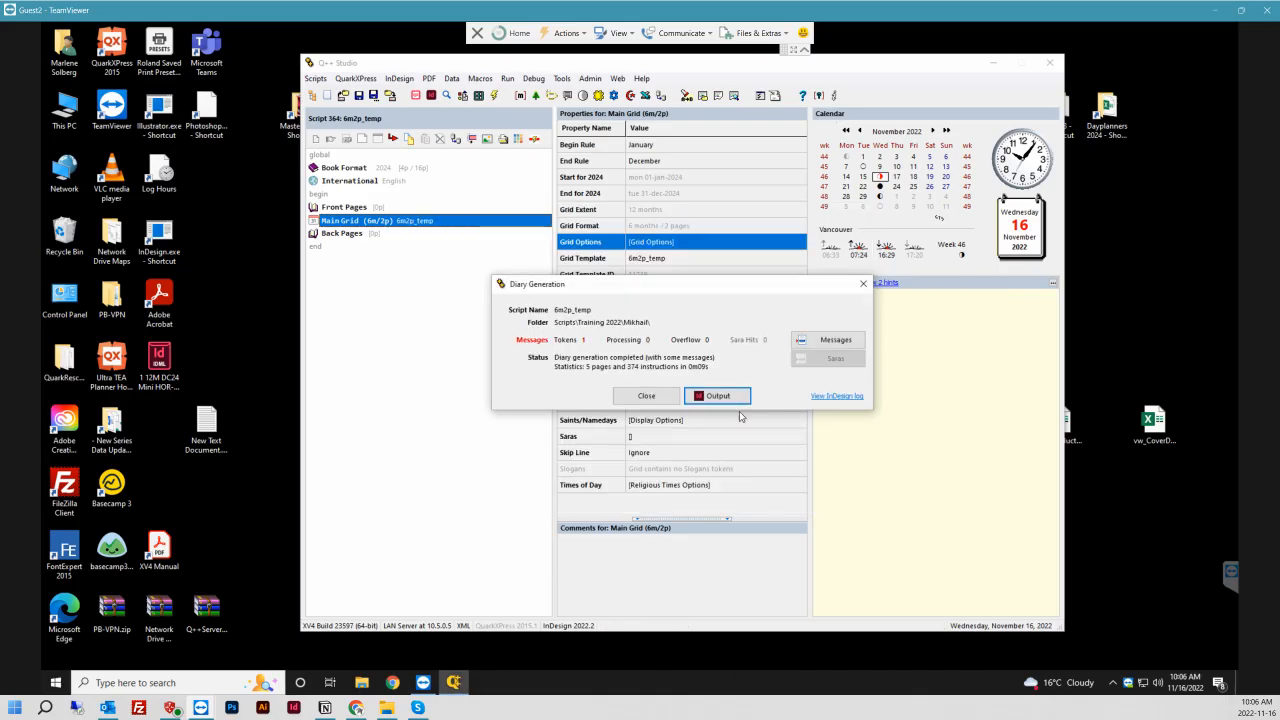
{"action": "left_click", "coordinate": [718, 396]}
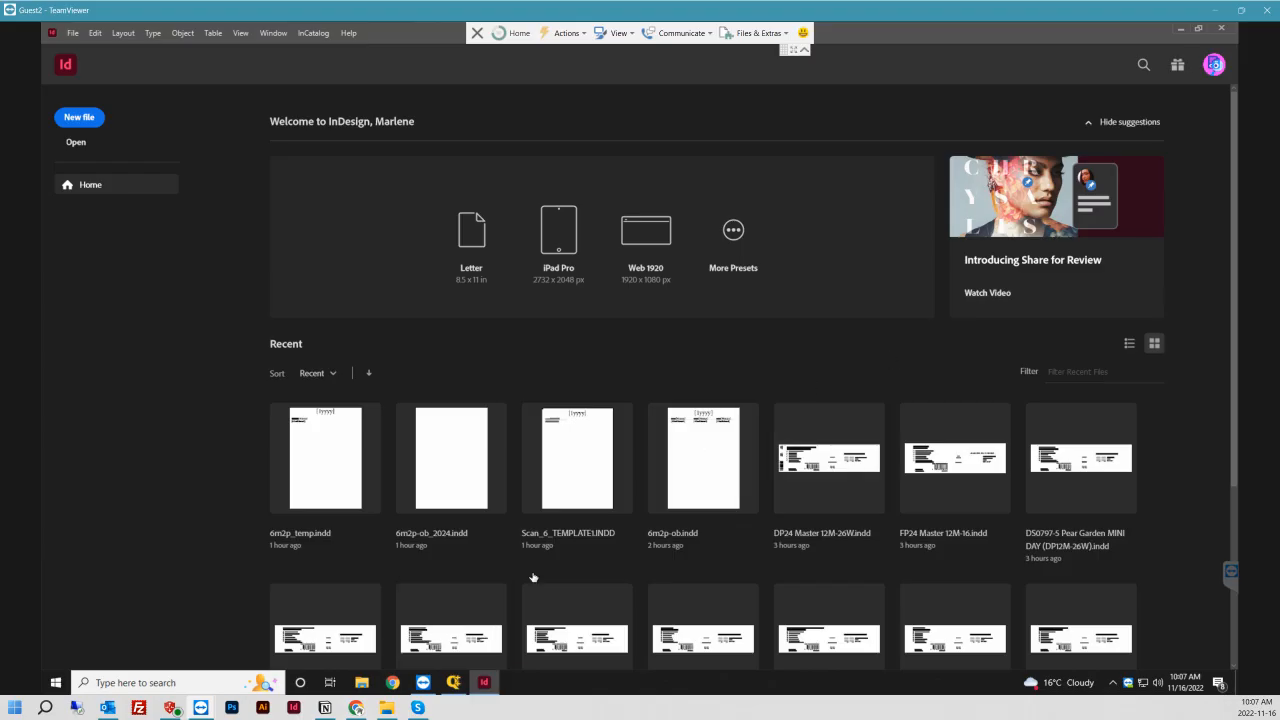
{"action": "left_click", "coordinate": [455, 682]}
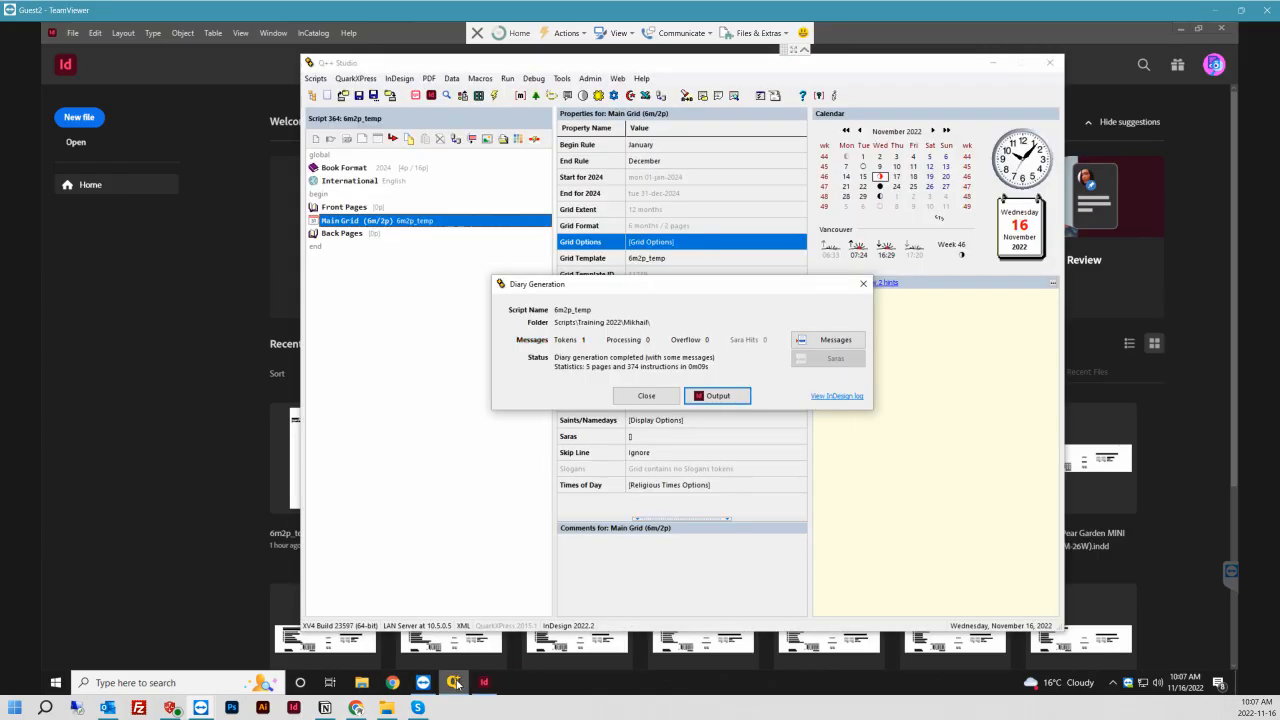
{"action": "left_click", "coordinate": [731, 396]}
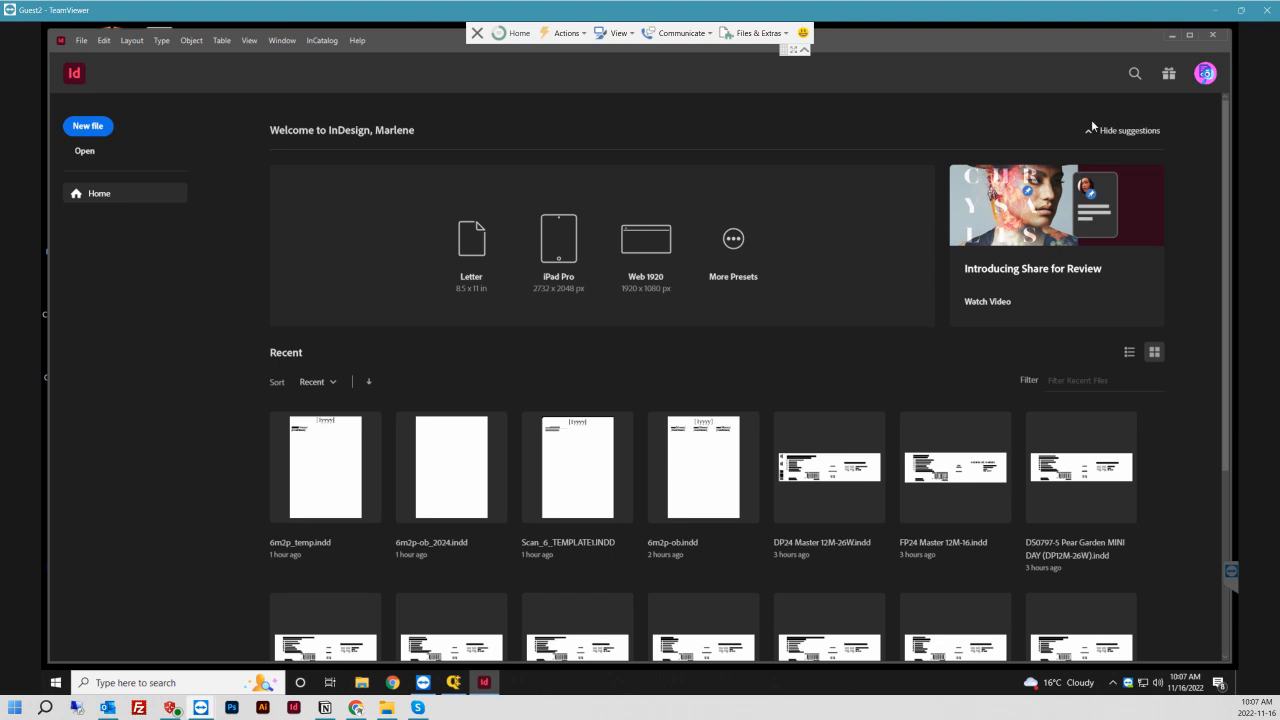
{"action": "left_click_drag", "start_coordinate": [1122, 36], "coordinate": [1087, 82]}
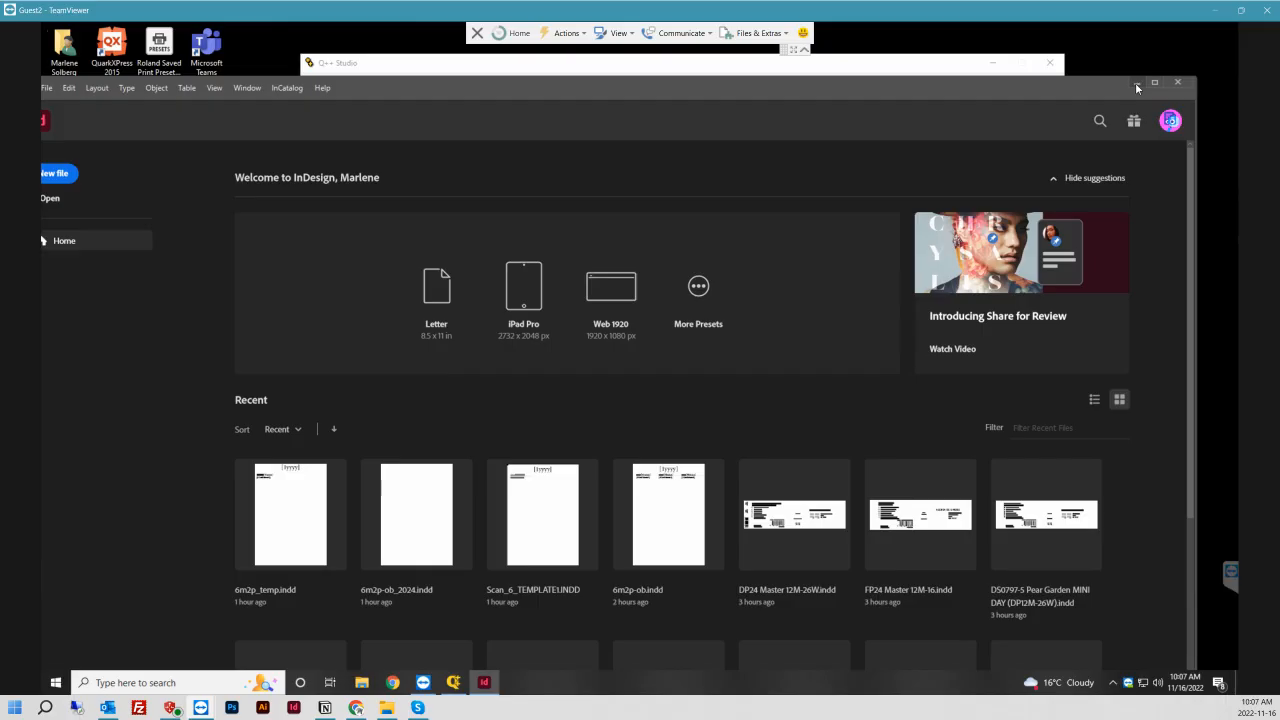
{"action": "left_click", "coordinate": [1136, 83]}
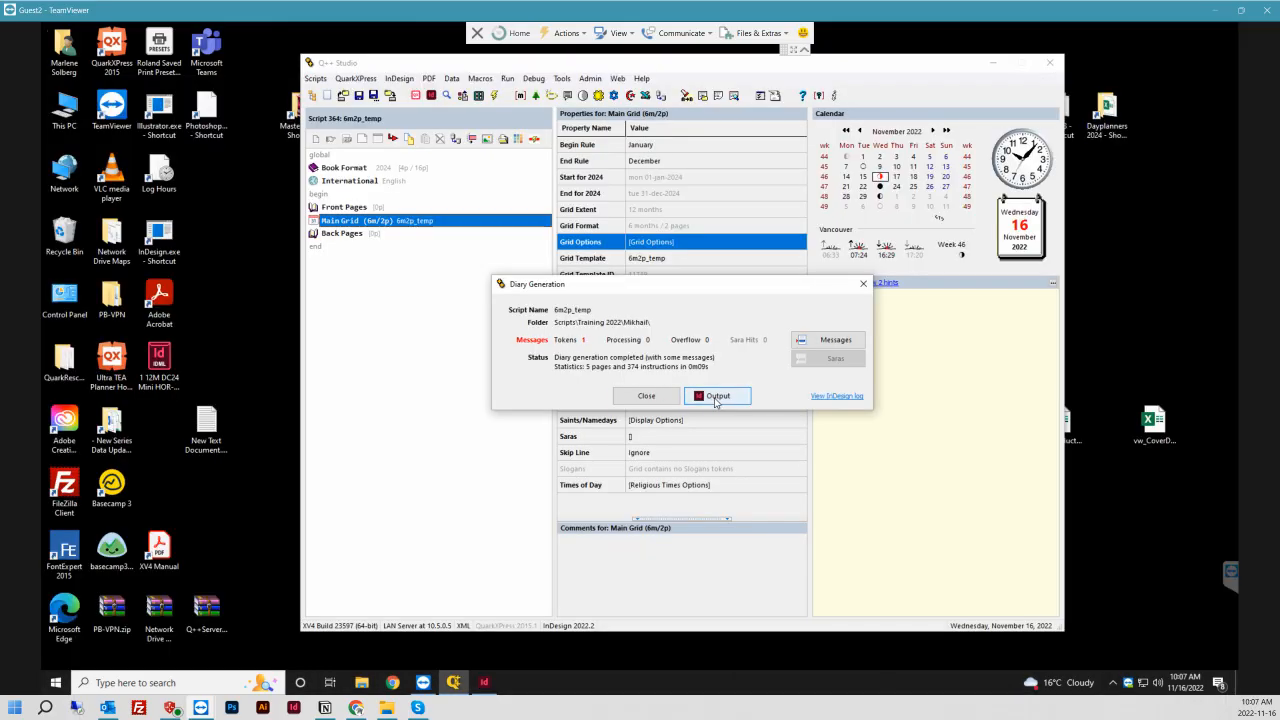
- Review the diary generation messages and try once more to open the generated output
{"action": "left_click", "coordinate": [824, 342]}
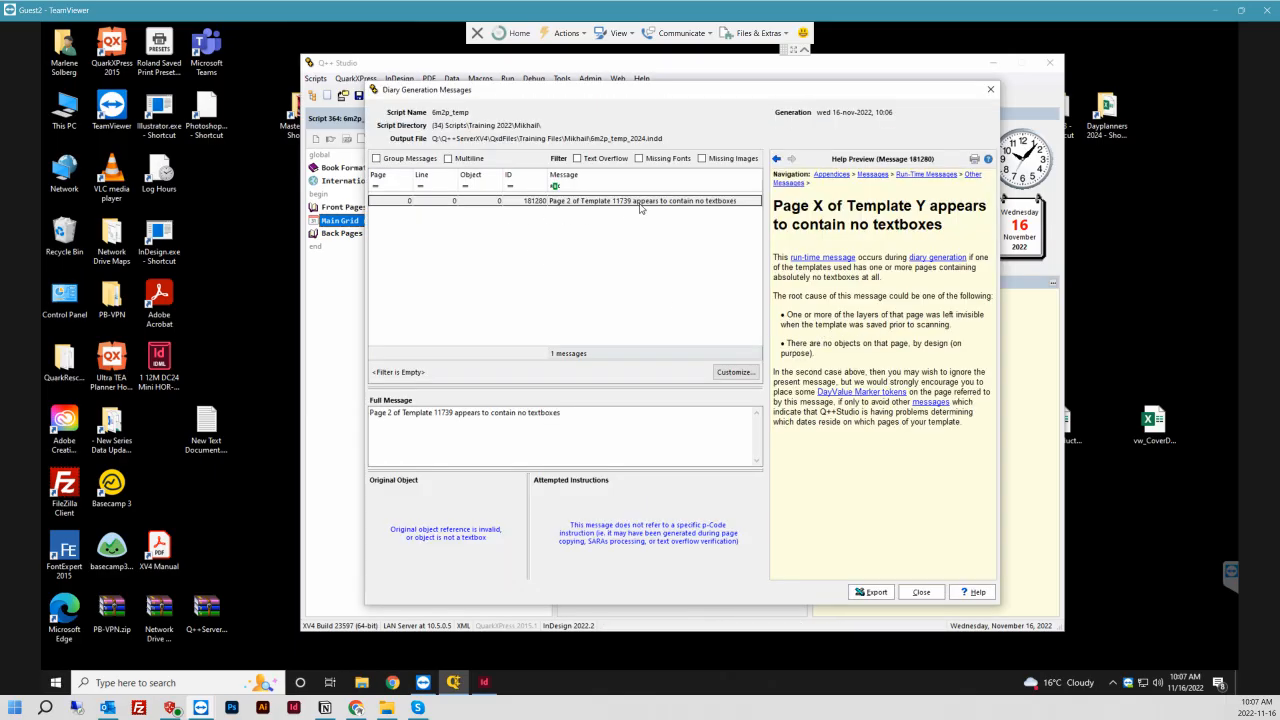
{"action": "left_click", "coordinate": [919, 594]}
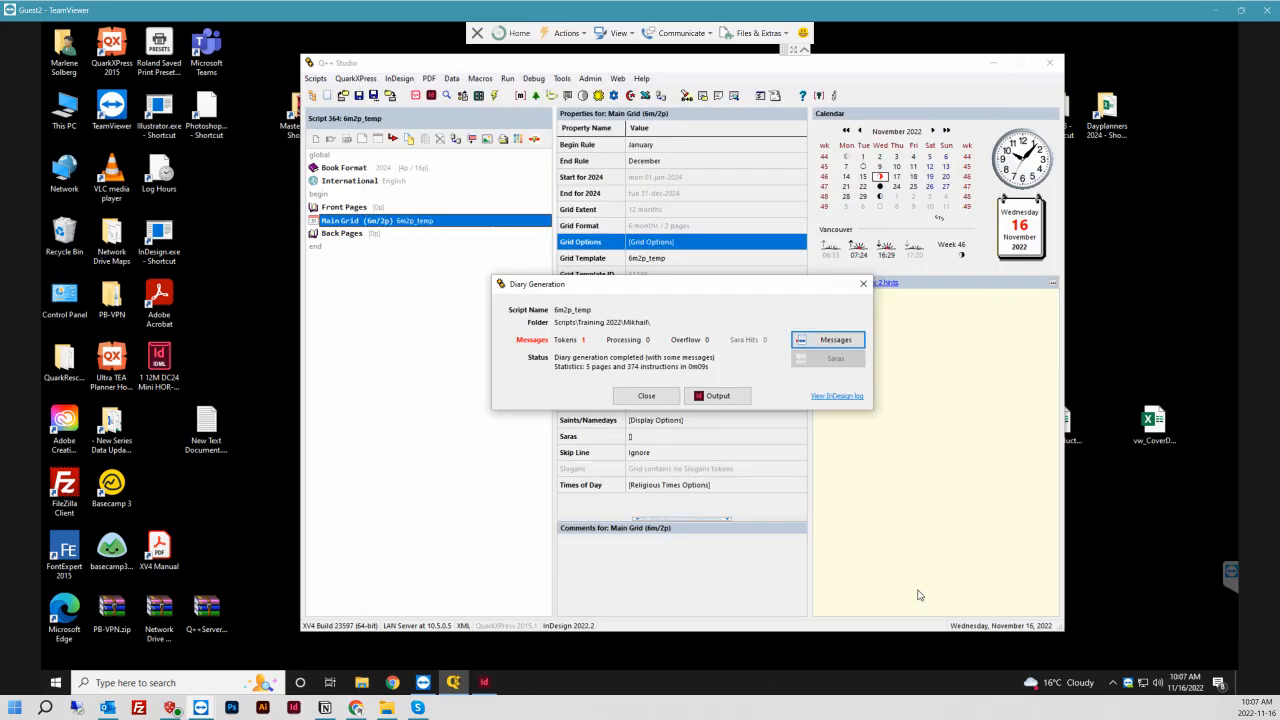
{"action": "left_click", "coordinate": [722, 396]}
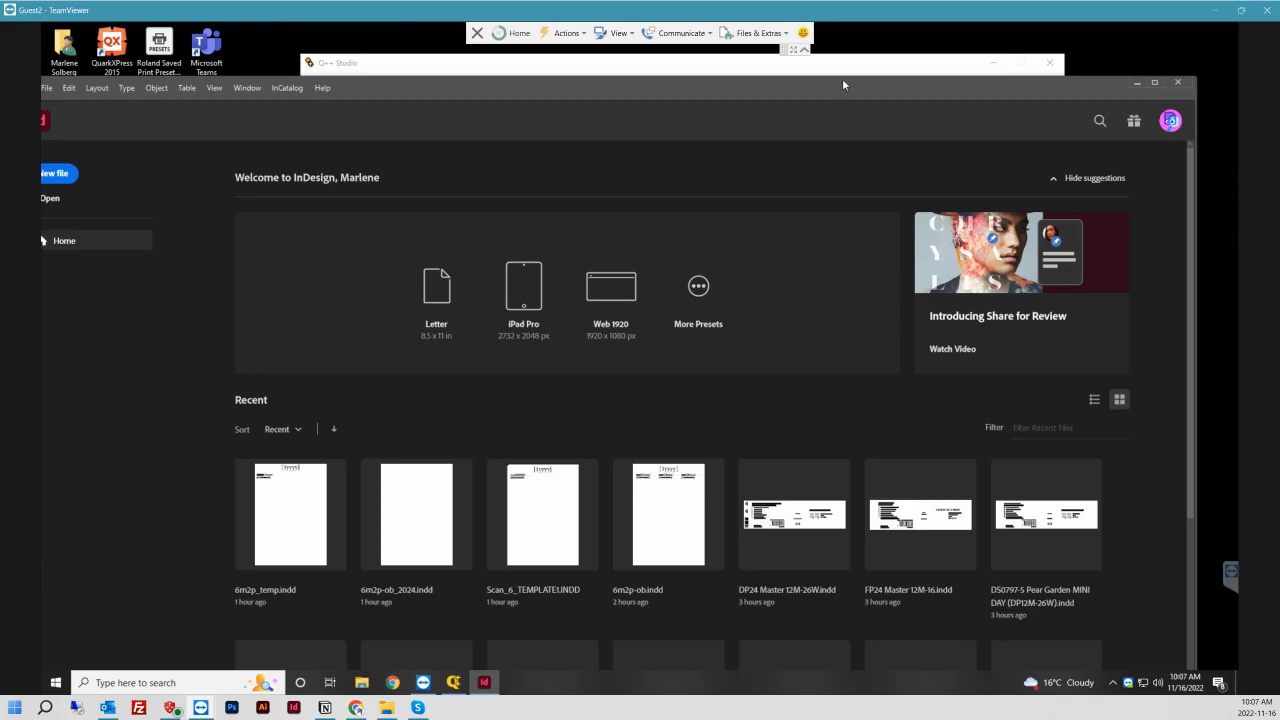
{"action": "left_click_drag", "start_coordinate": [884, 93], "coordinate": [934, 43]}
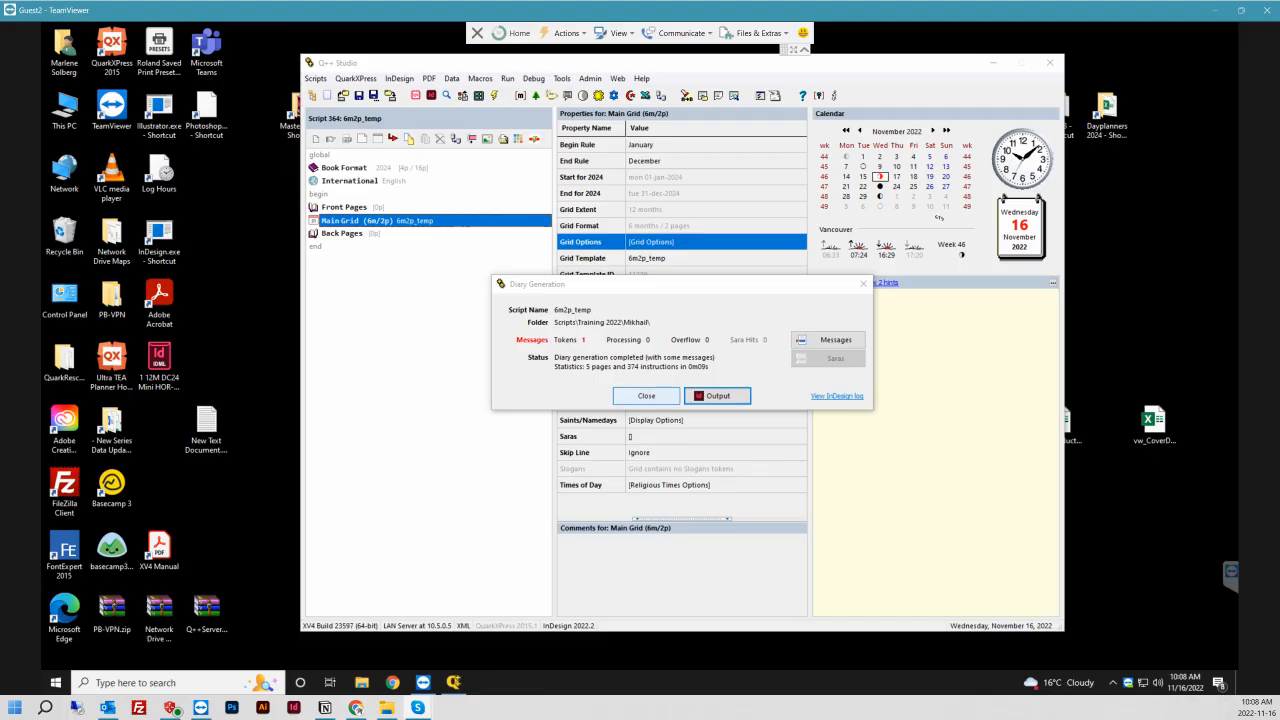
- Examine the InDesign diary generation log from its first entries through its final rows
{"action": "left_click", "coordinate": [837, 396]}
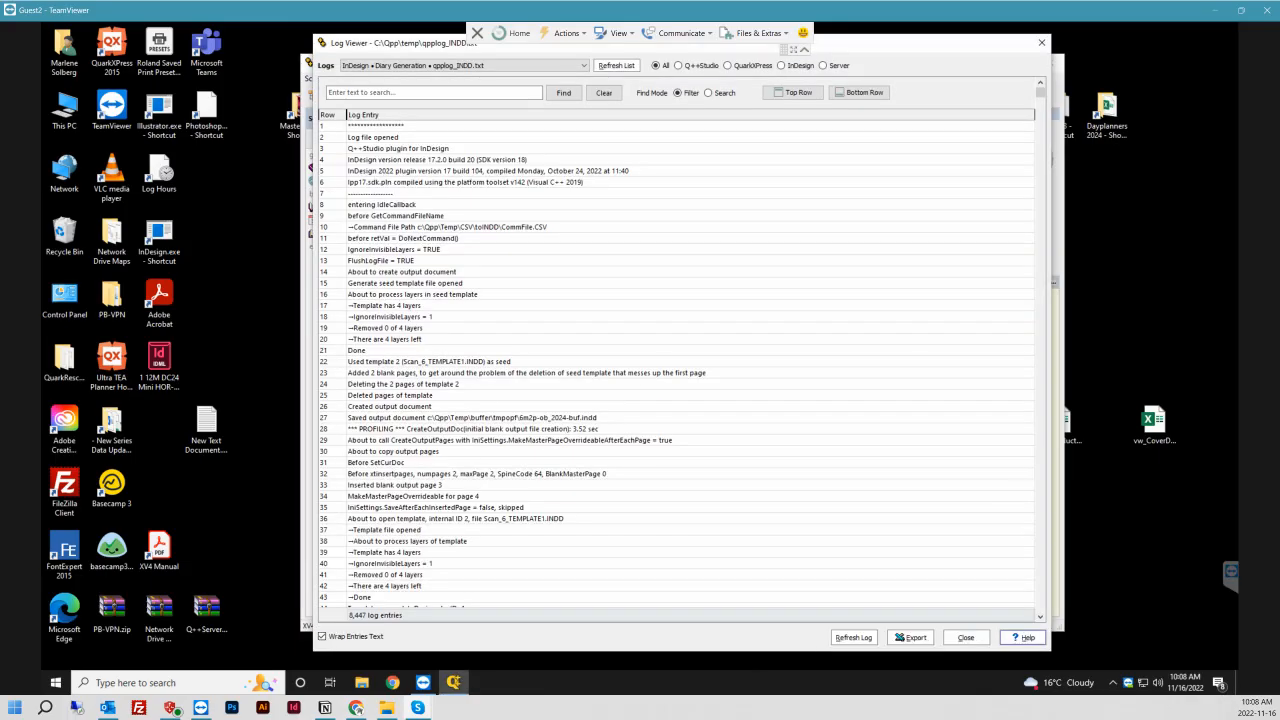
{"action": "scroll", "coordinate": [680, 360], "scroll_direction": "down", "scroll_amount": 20}
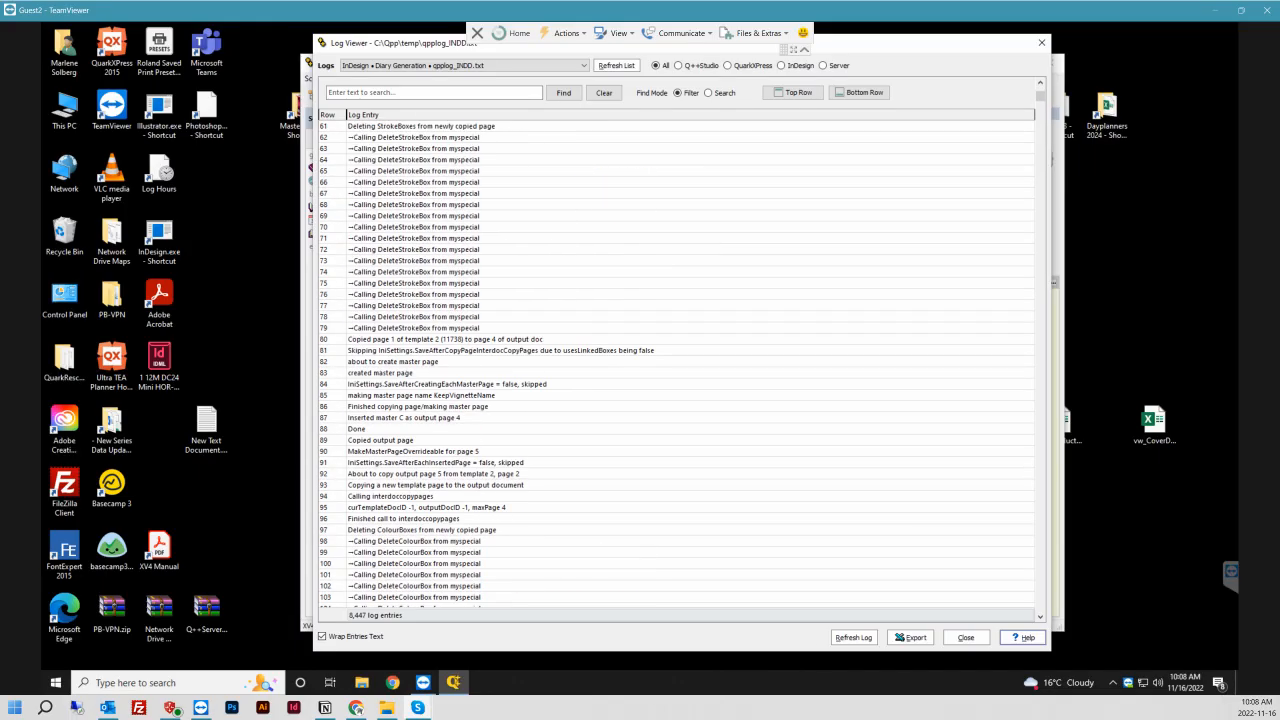
{"action": "scroll", "coordinate": [680, 360], "scroll_direction": "down", "scroll_amount": 16}
{"action": "scroll", "coordinate": [680, 360], "scroll_direction": "down", "scroll_amount": 20}
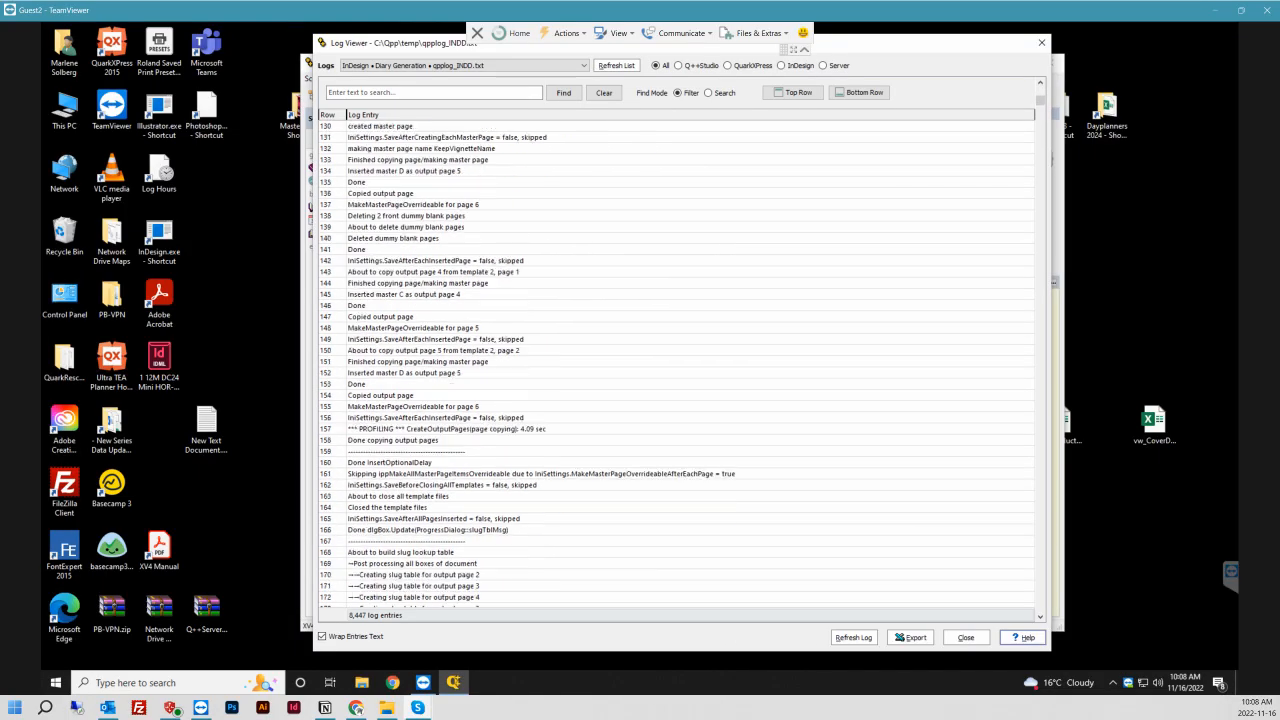
{"action": "scroll", "coordinate": [680, 360], "scroll_direction": "down", "scroll_amount": 20}
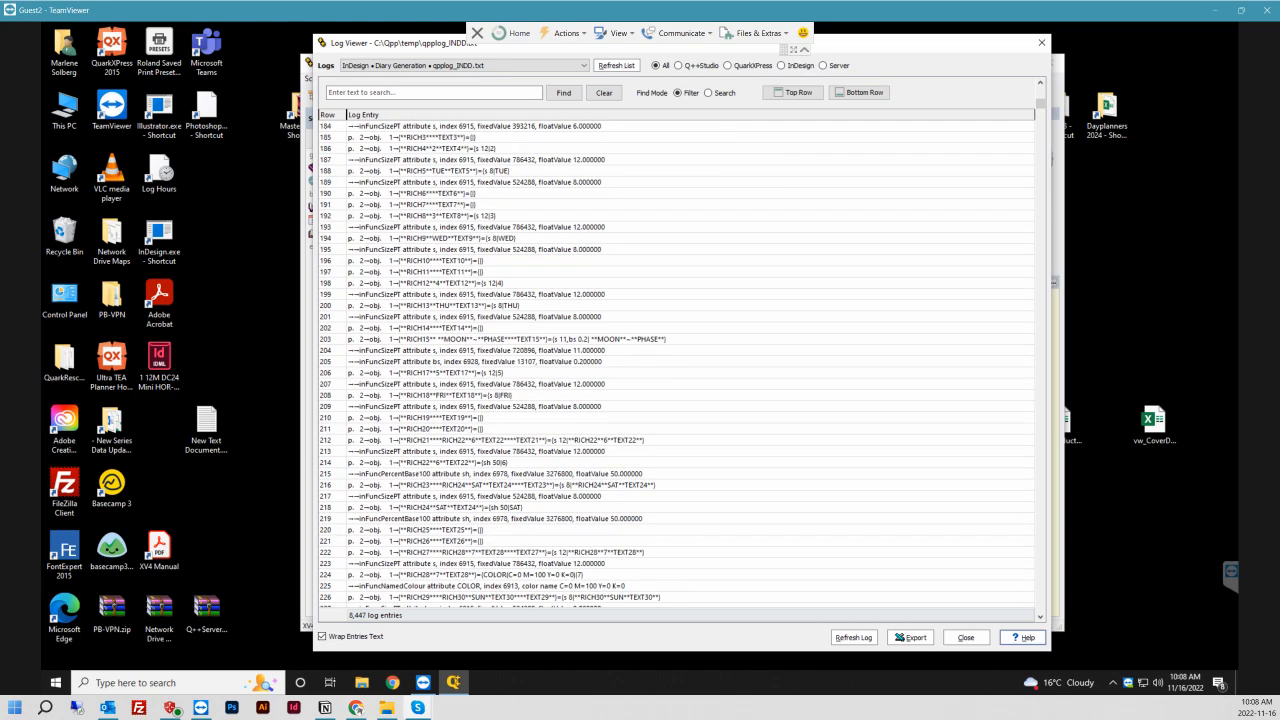
{"action": "scroll", "coordinate": [680, 360], "scroll_direction": "down", "scroll_amount": 18}
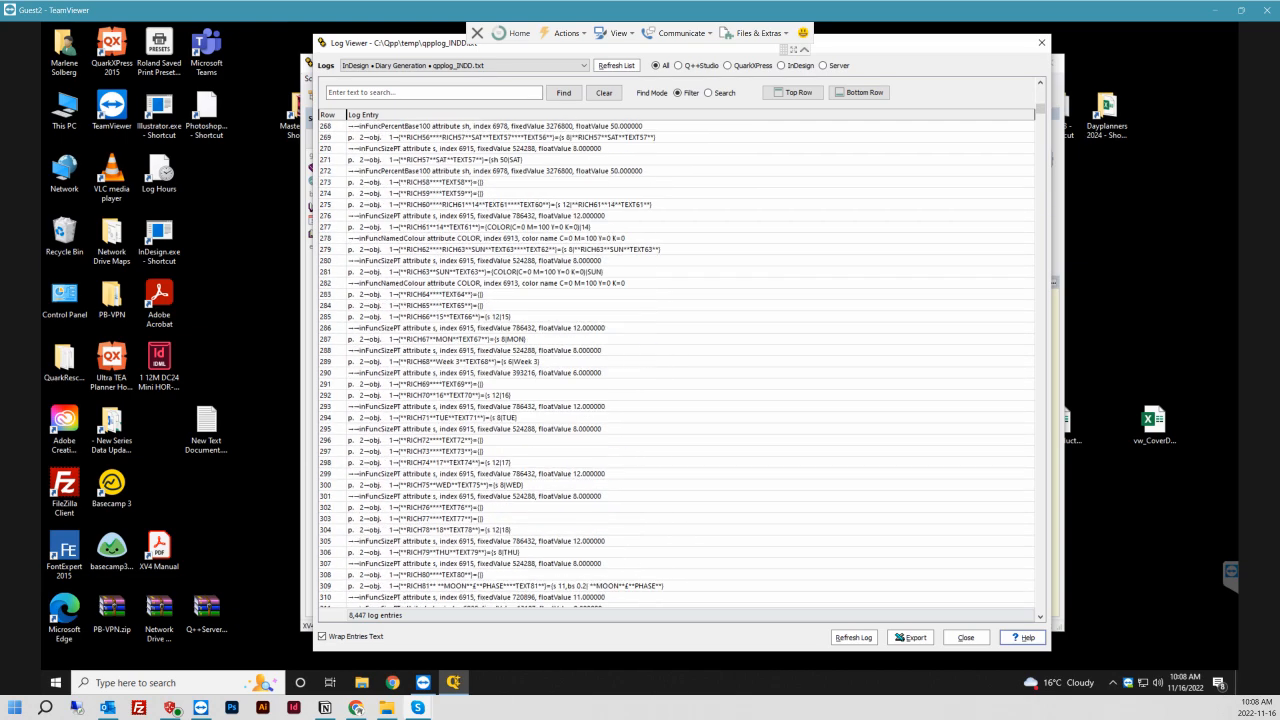
{"action": "left_click", "coordinate": [859, 92]}
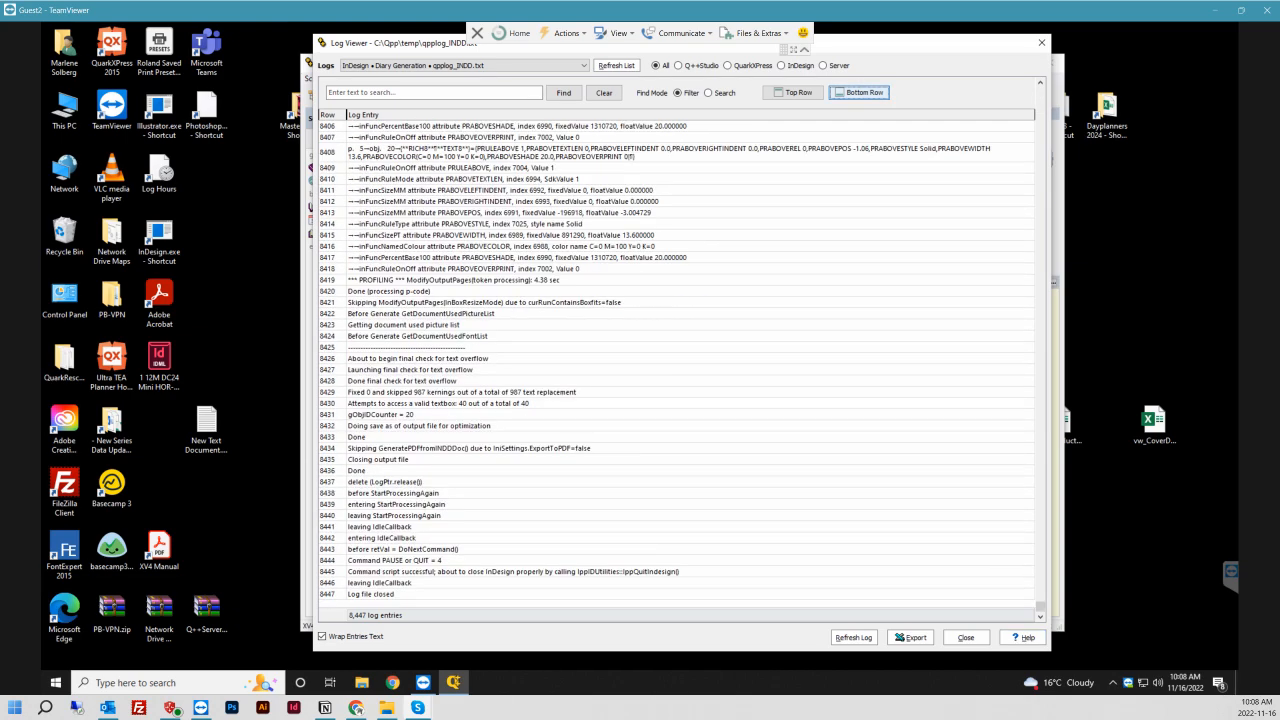
{"action": "scroll", "coordinate": [859, 92], "scroll_direction": "up", "scroll_amount": 1}
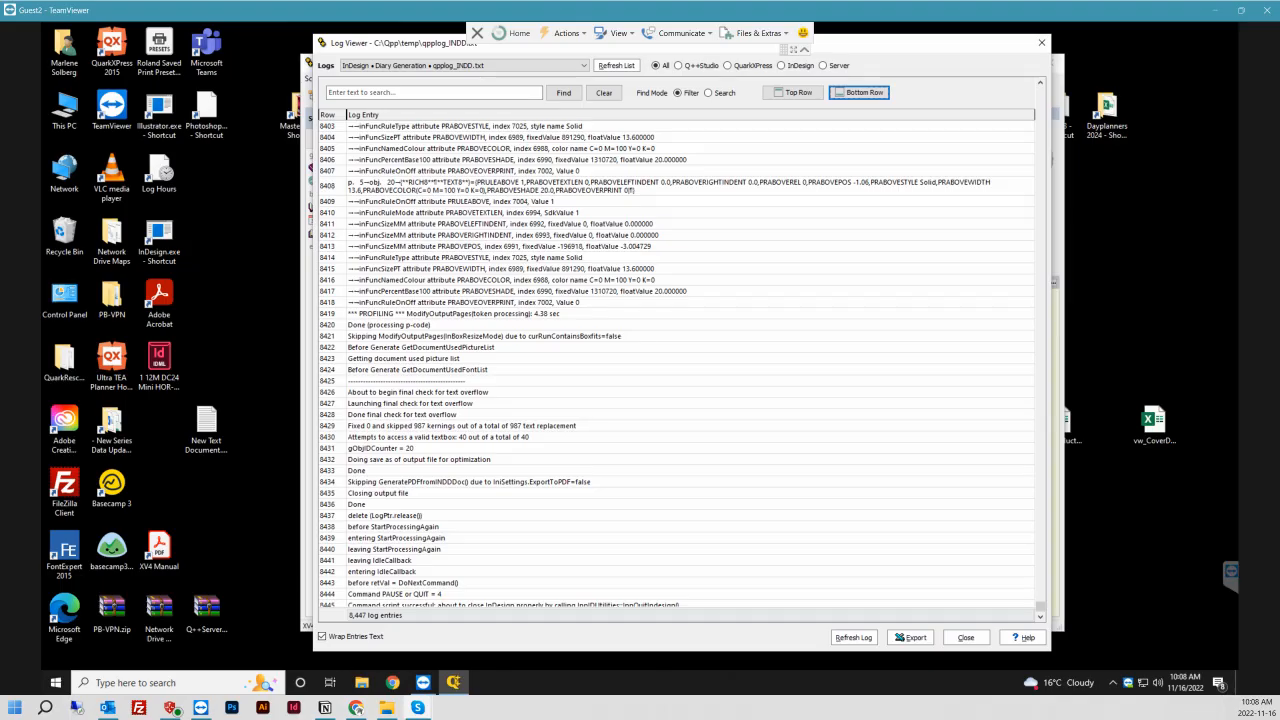
{"action": "scroll", "coordinate": [676, 365], "scroll_direction": "down", "scroll_amount": 1}
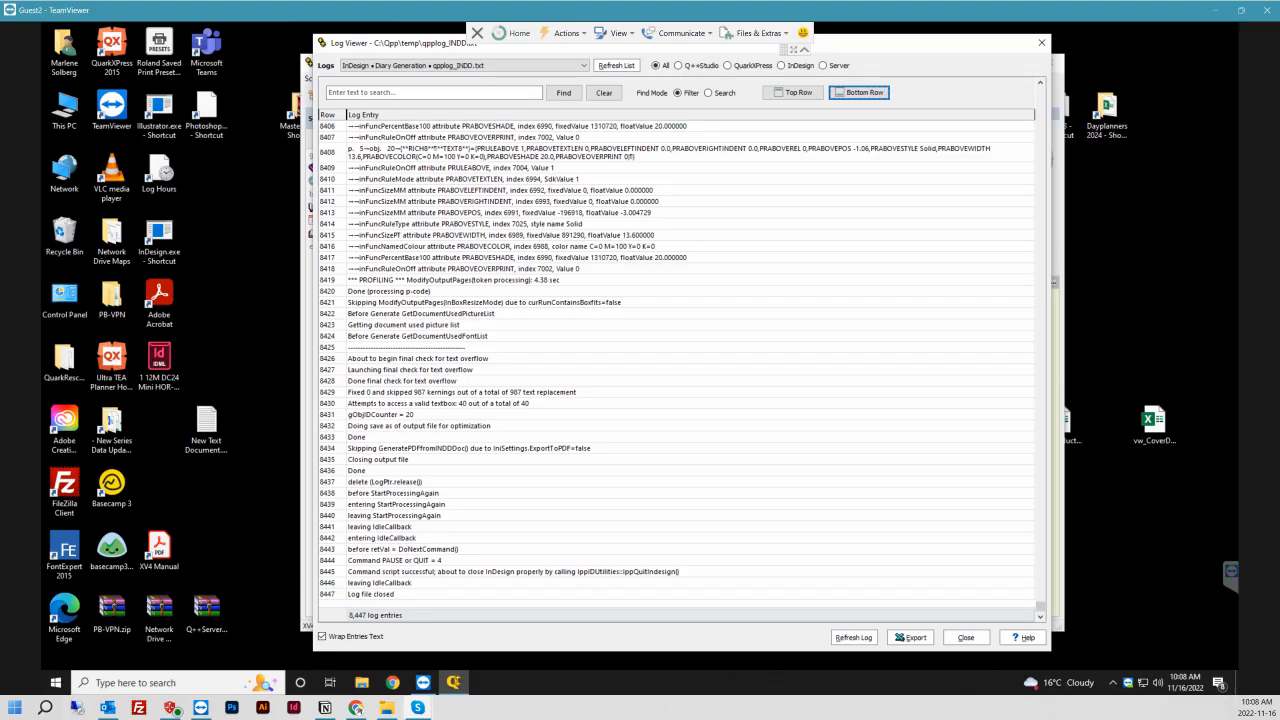
{"action": "scroll", "coordinate": [676, 365], "scroll_direction": "up", "scroll_amount": 1}
{"action": "scroll", "coordinate": [676, 365], "scroll_direction": "down", "scroll_amount": 1}
{"action": "left_click", "coordinate": [965, 637]}
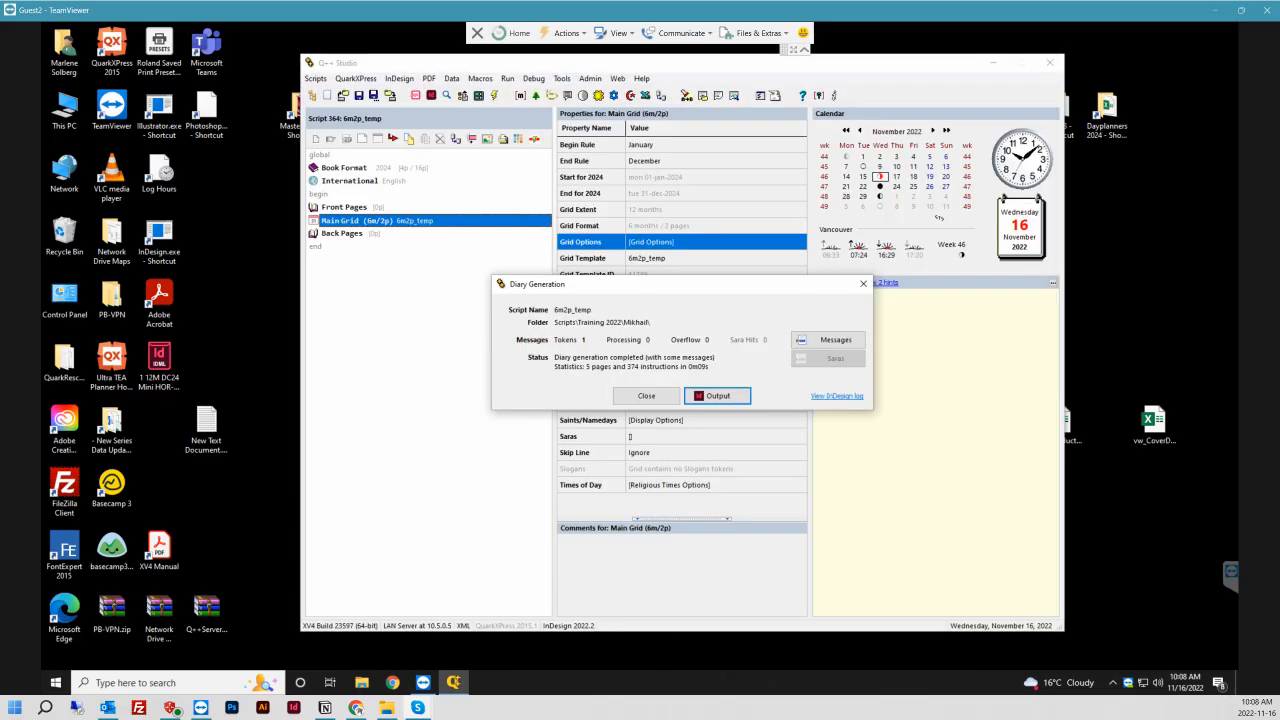
{"action": "left_click", "coordinate": [646, 396]}
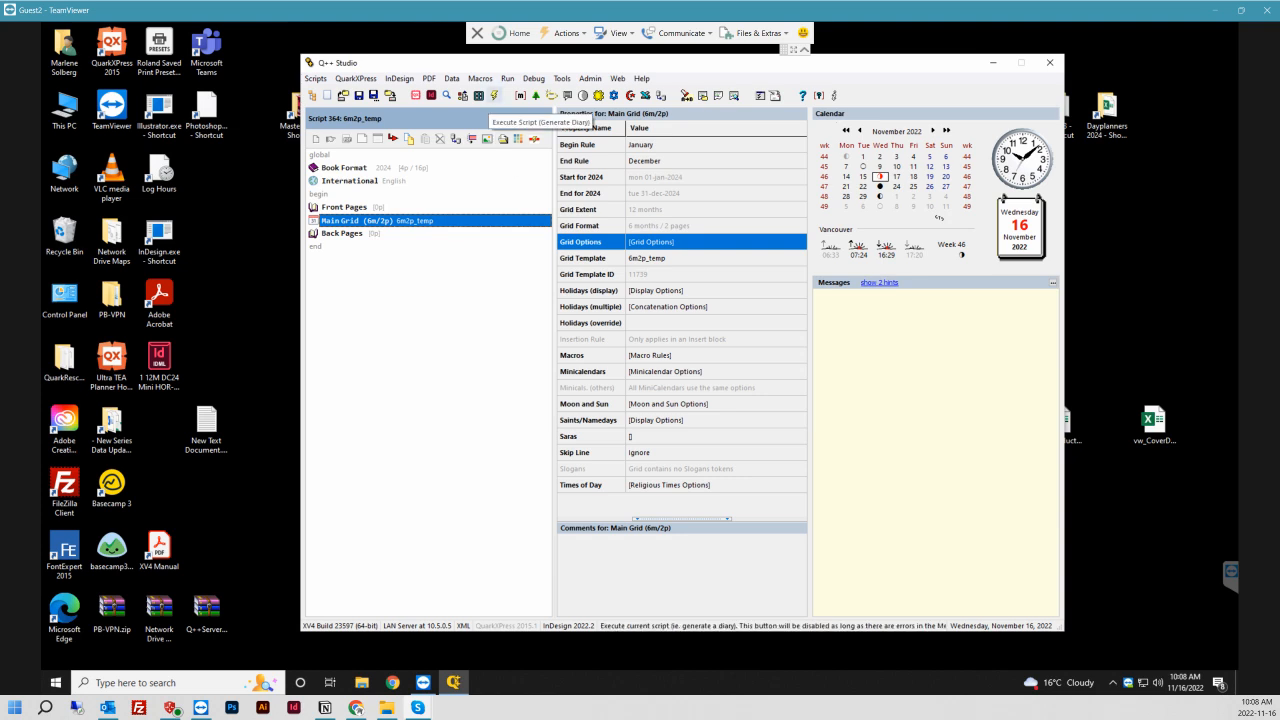
- Generate the diary again to 6m2p_temp_2024.indd with the existing options and open the output in InDesign
{"action": "left_click", "coordinate": [494, 95]}
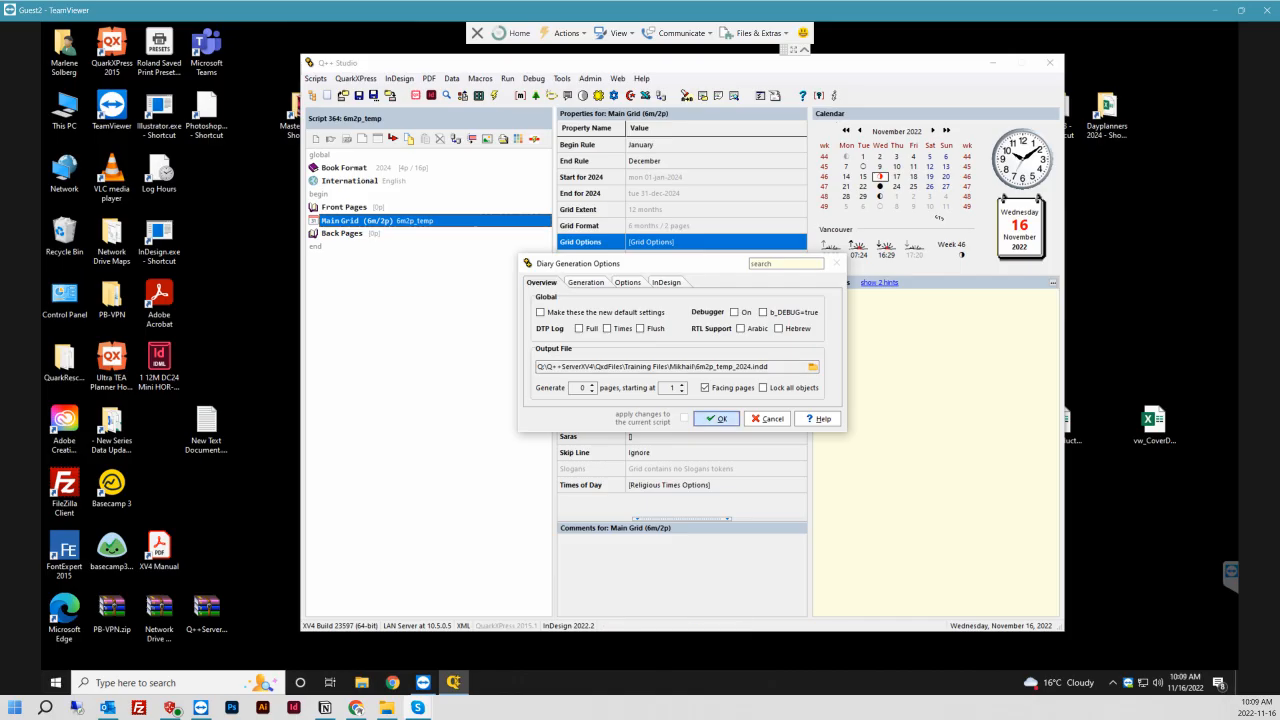
{"action": "key", "text": "Return"}
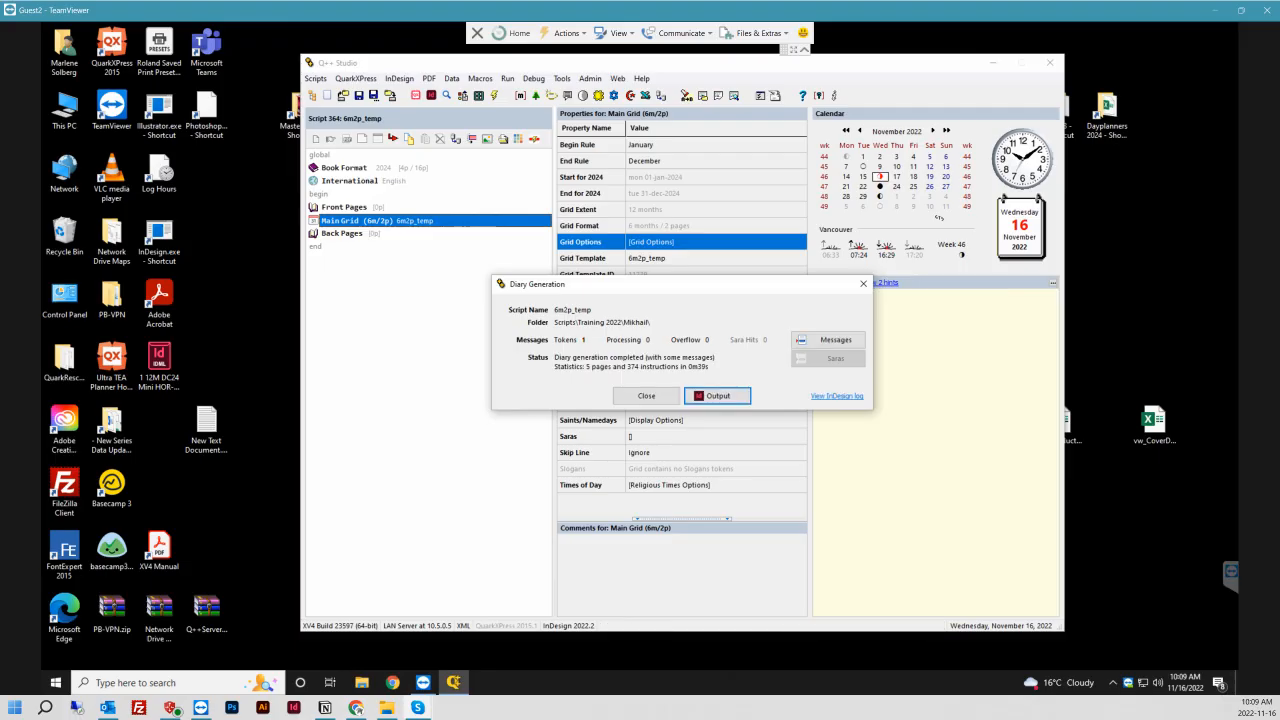
{"action": "left_click", "coordinate": [740, 403]}
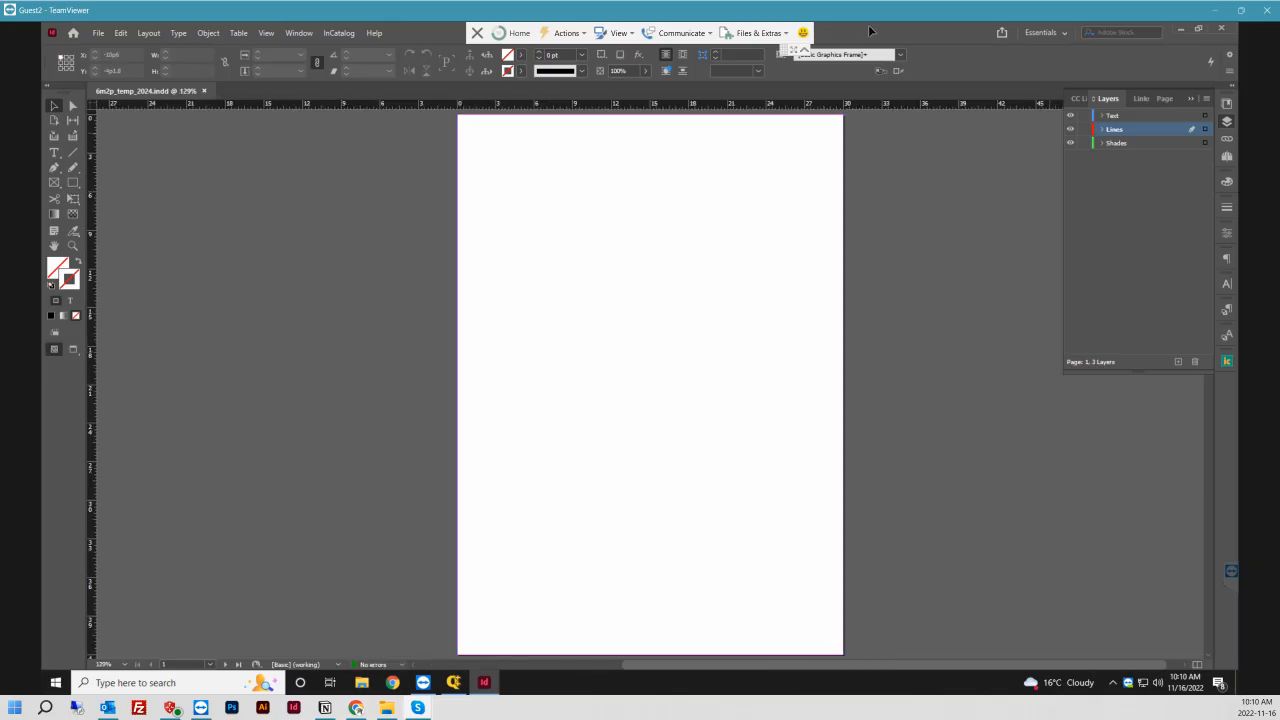
- Display spread 2-3 of the generated output and select the Saturday 06 line in the January column
{"action": "left_click", "coordinate": [1165, 99]}
{"action": "double_click", "coordinate": [1126, 231]}
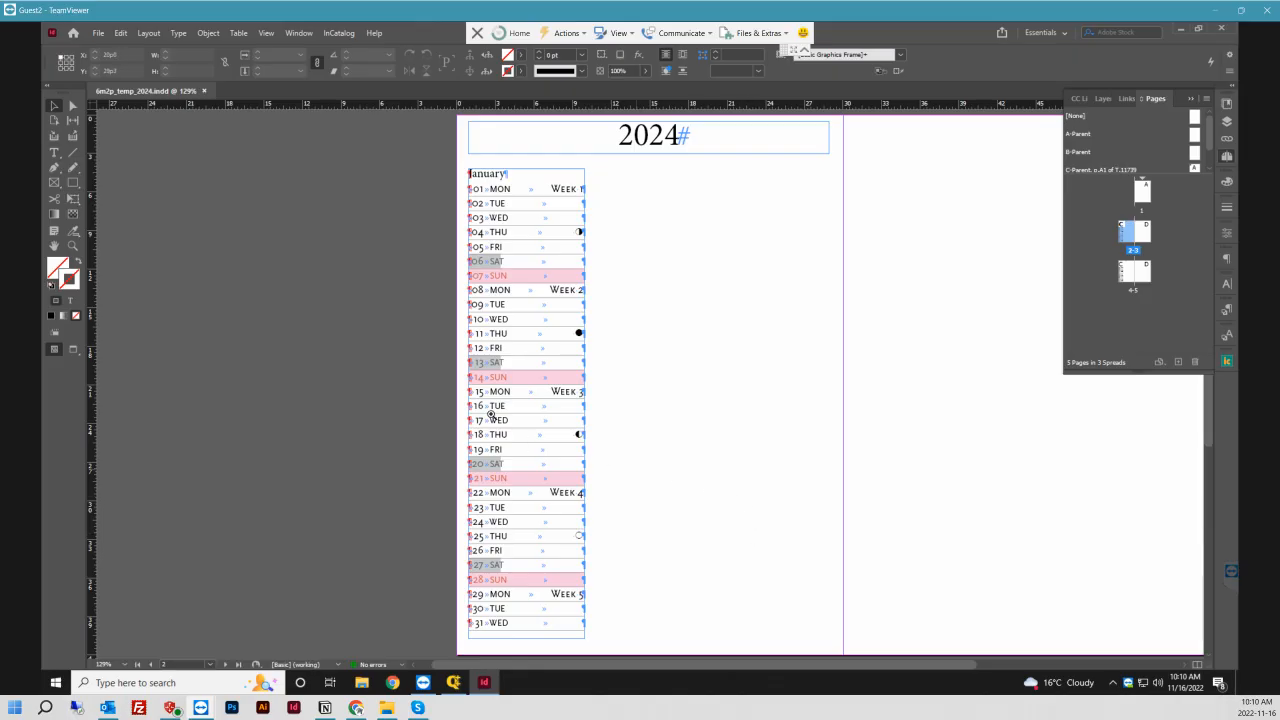
{"action": "left_click_drag", "start_coordinate": [456, 207], "coordinate": [604, 352]}
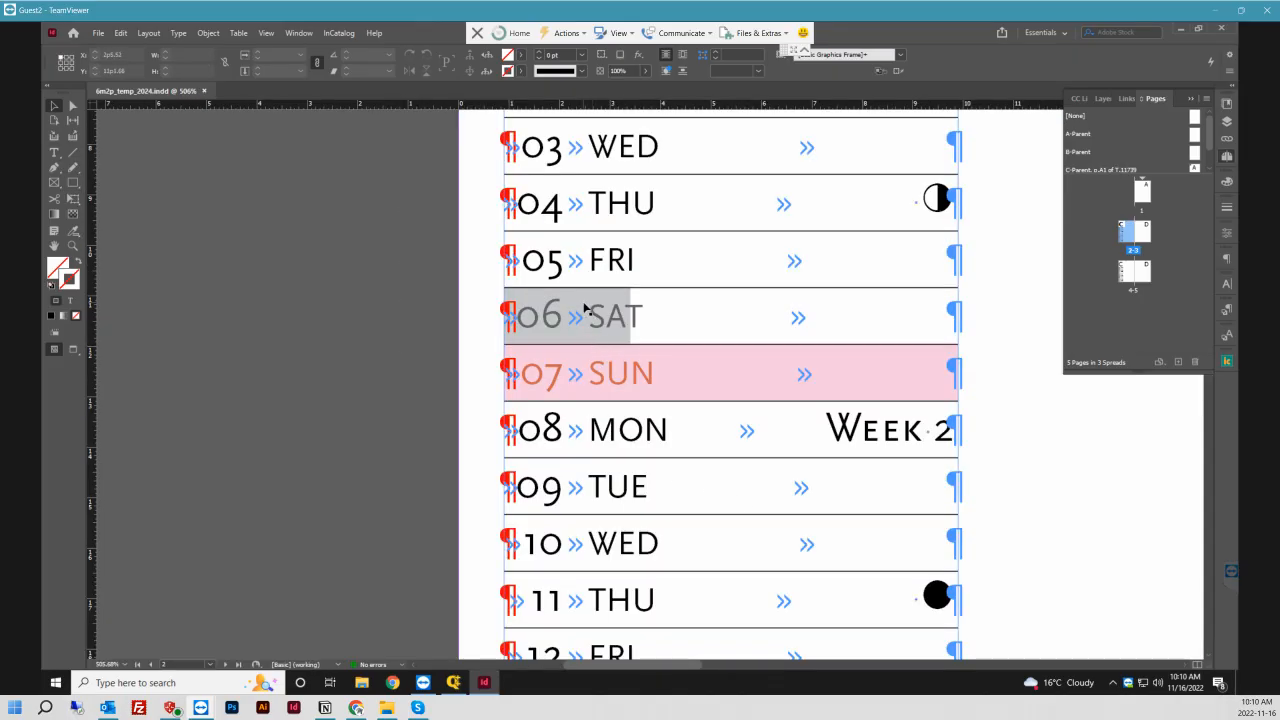
{"action": "left_click", "coordinate": [591, 304]}
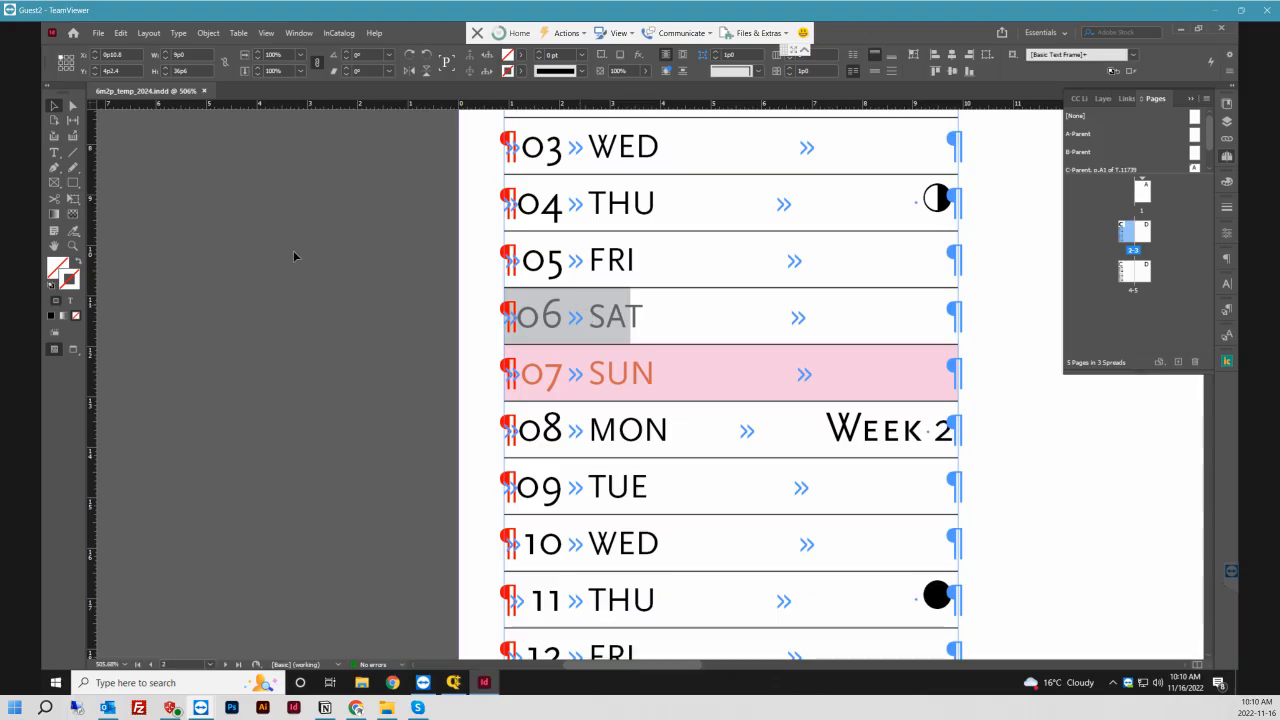
{"action": "left_click", "coordinate": [56, 152]}
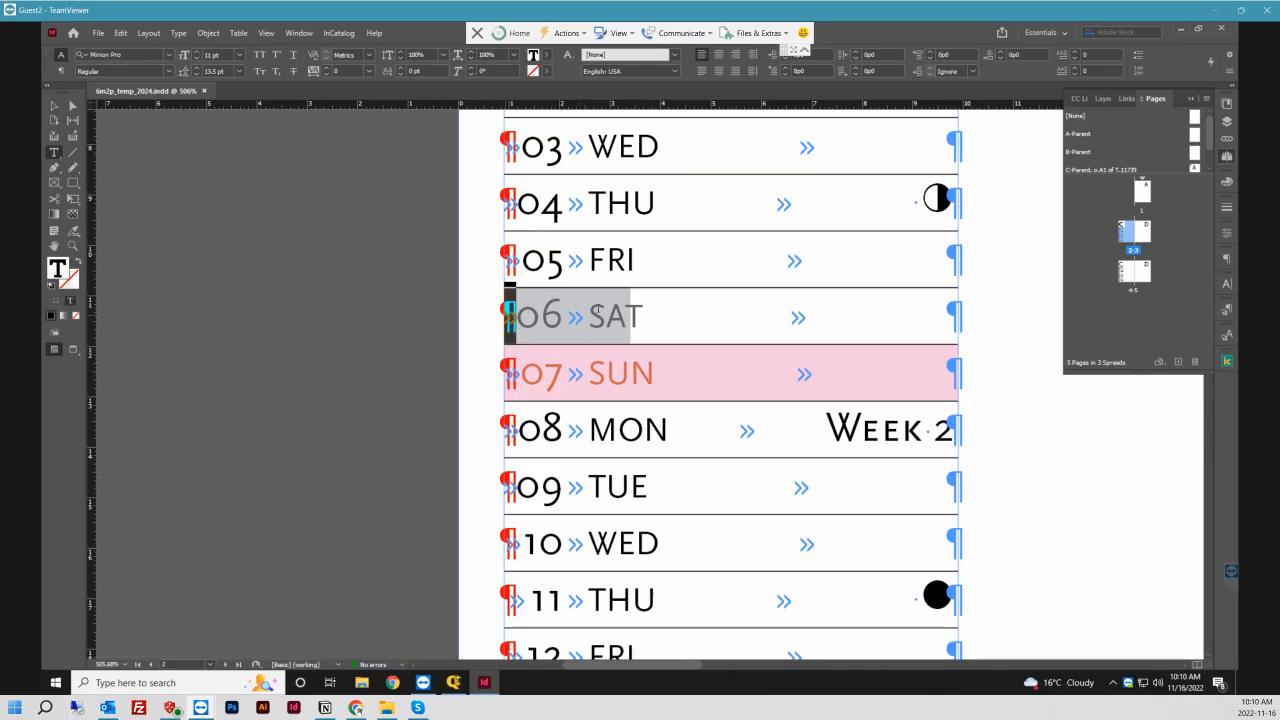
{"action": "triple_click", "coordinate": [543, 314]}
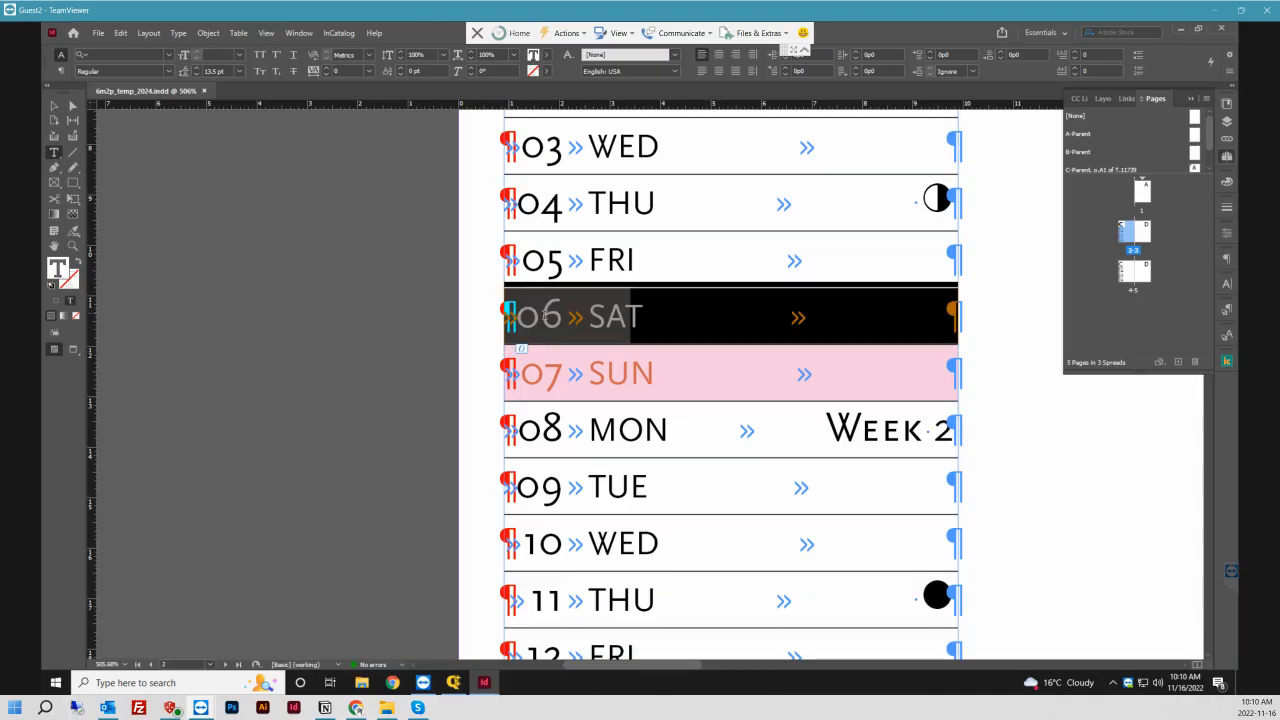
- Select the text frame on the Shades layer and inspect its Rule Above and Rule Below paragraph rule settings
{"action": "left_click", "coordinate": [1227, 121]}
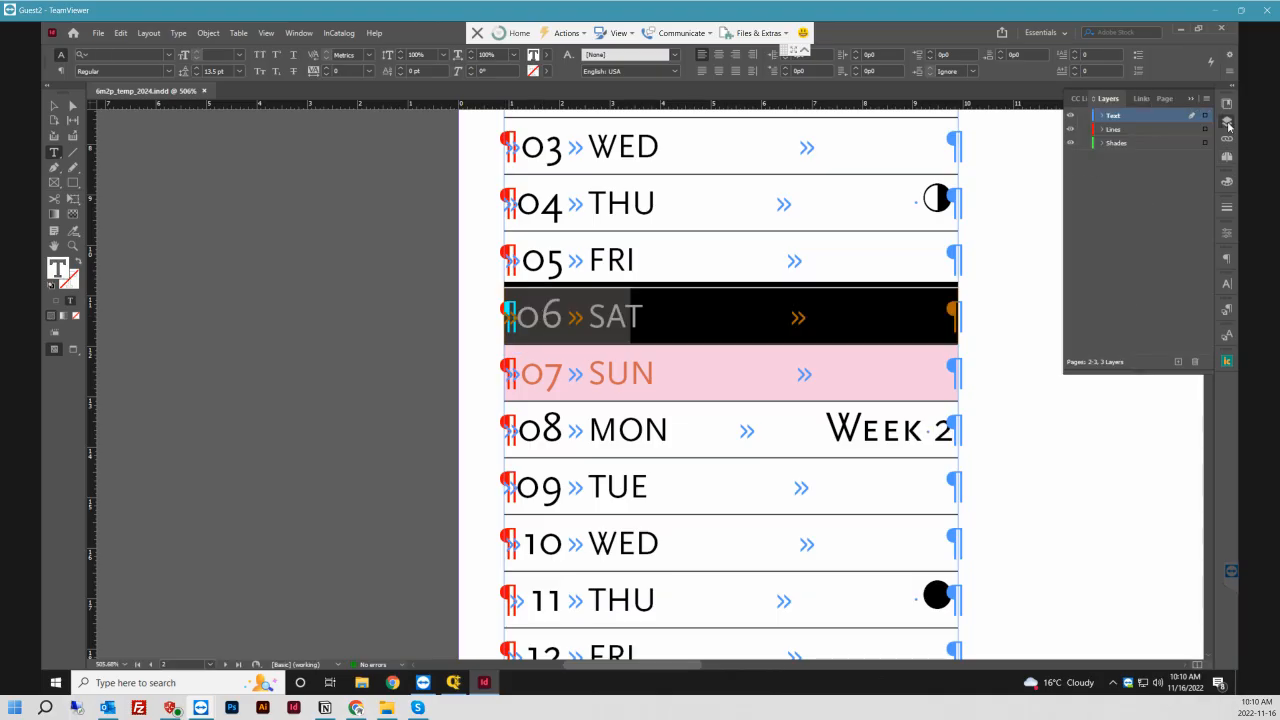
{"action": "left_click", "coordinate": [1102, 143]}
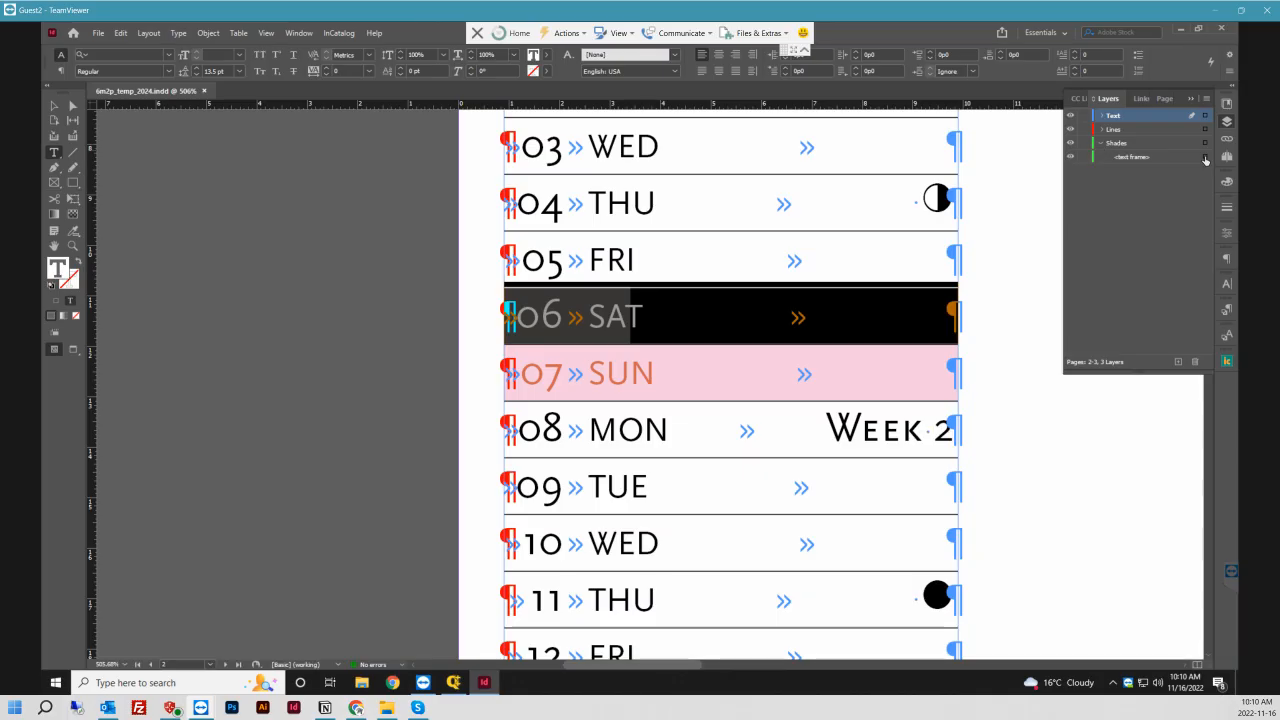
{"action": "left_click", "coordinate": [1205, 158]}
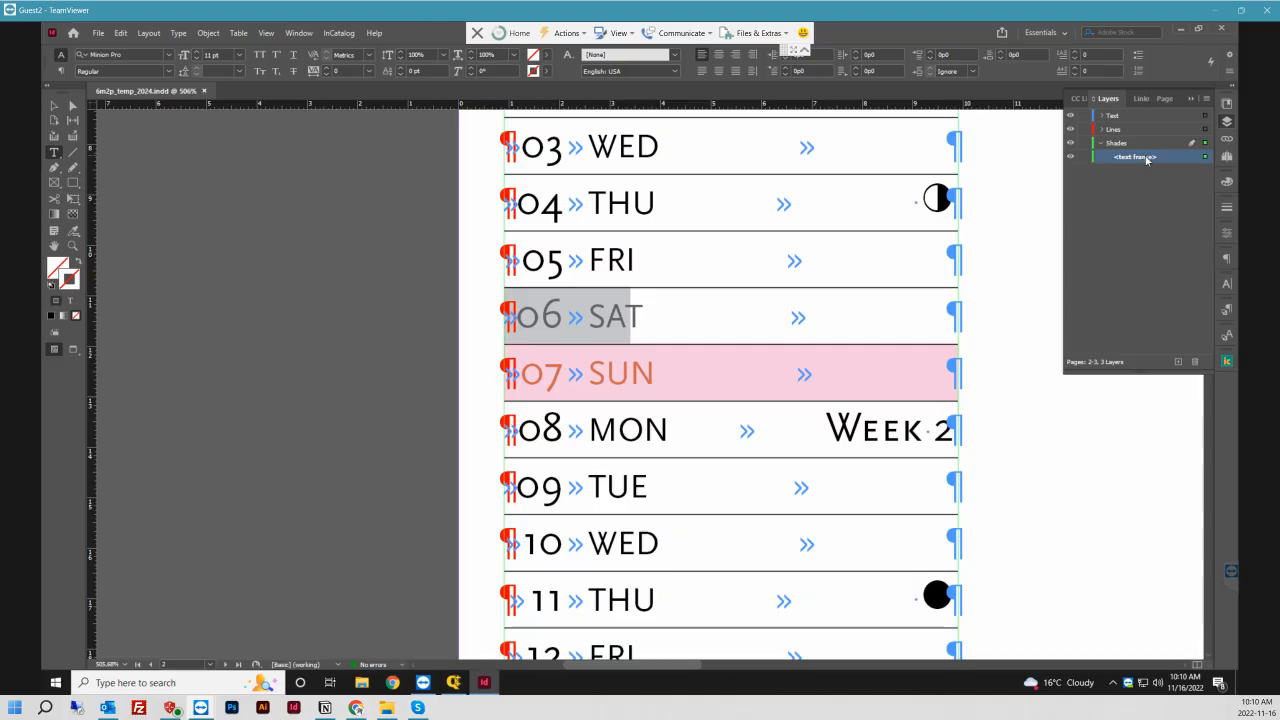
{"action": "key", "text": "ctrl+alt+j"}
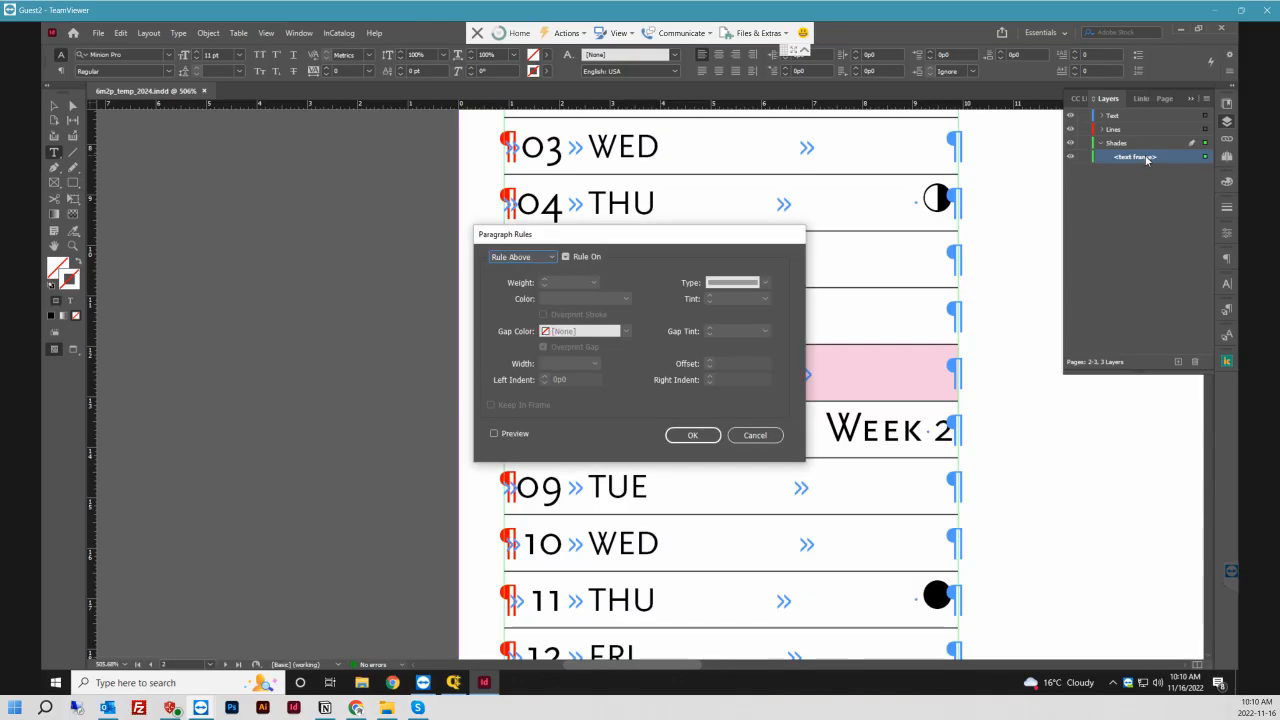
{"action": "left_click_drag", "start_coordinate": [540, 234], "coordinate": [308, 269]}
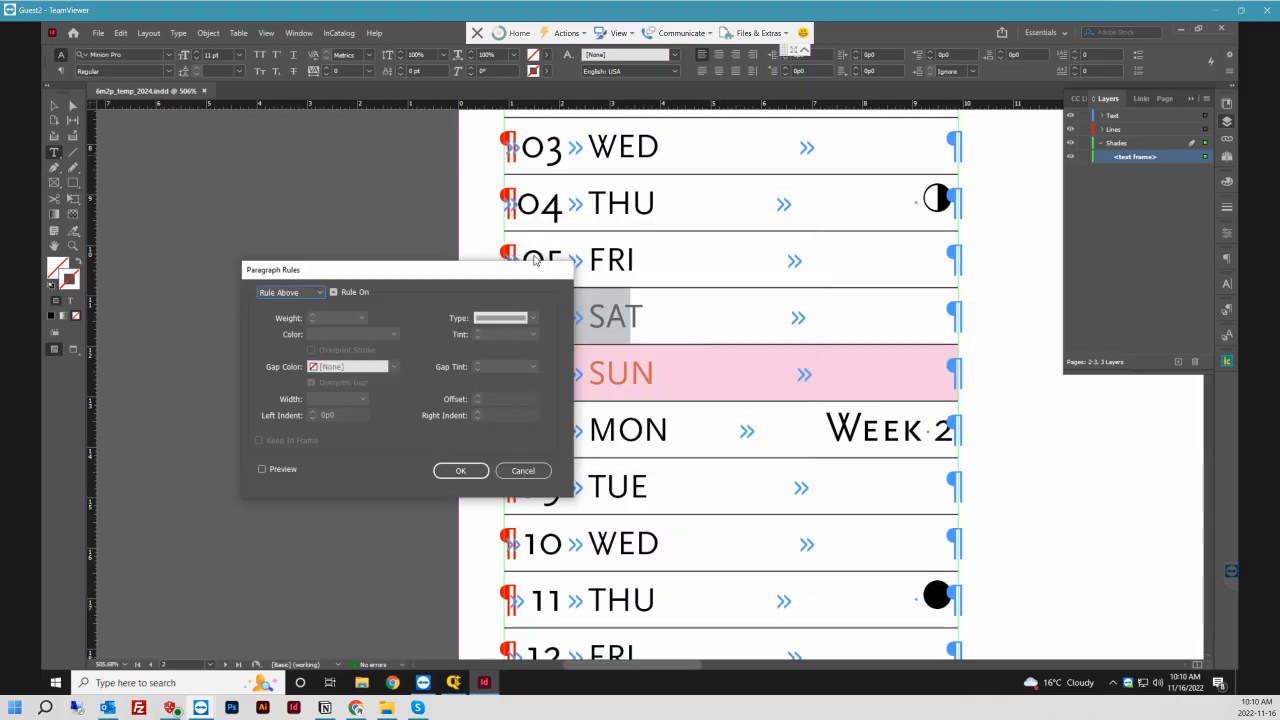
{"action": "left_click", "coordinate": [320, 292]}
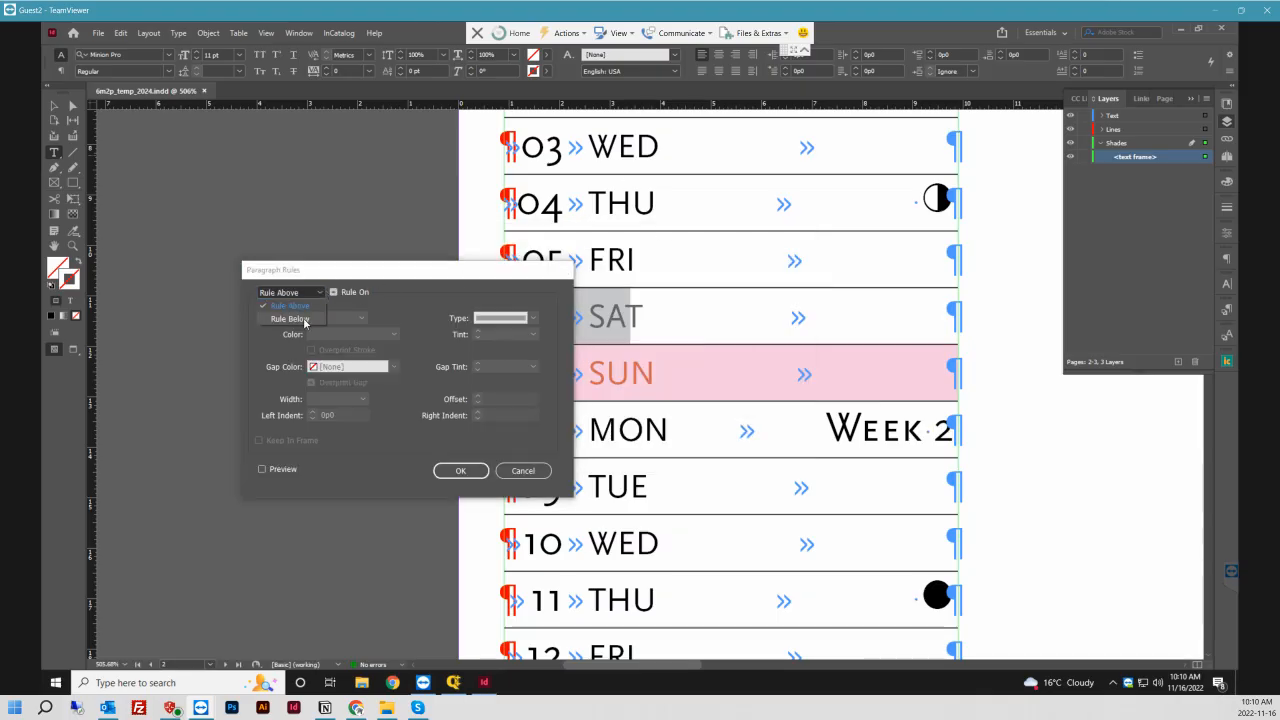
{"action": "left_click", "coordinate": [316, 318]}
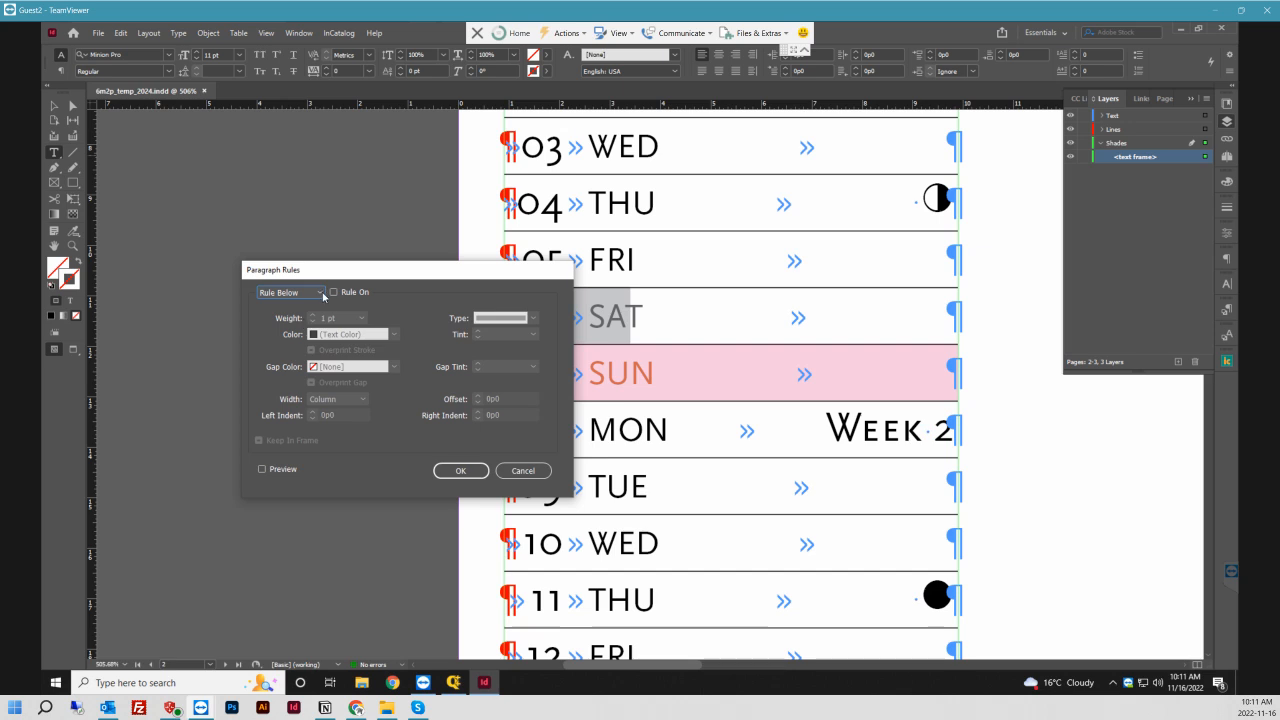
{"action": "left_click", "coordinate": [522, 470]}
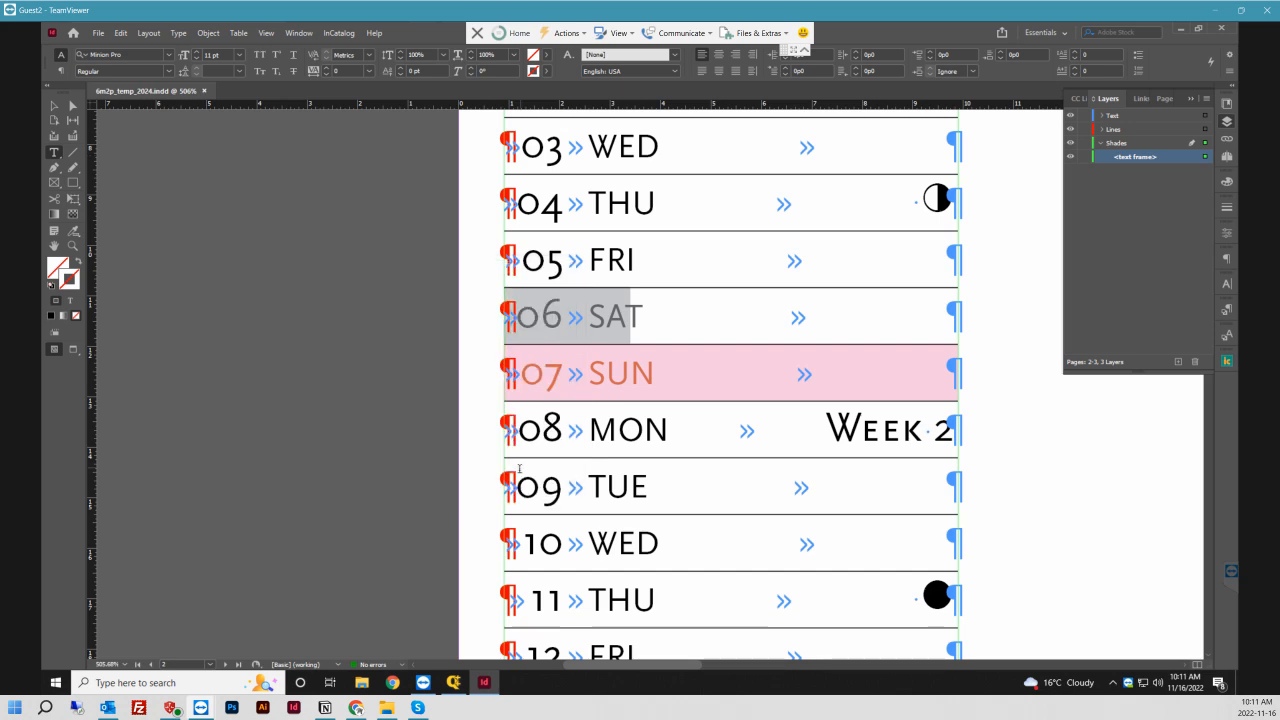
- Set the Rule Above offset of the Saturday 06 shade paragraph to -0p4 and turn on the preview
{"action": "left_click", "coordinate": [543, 320]}
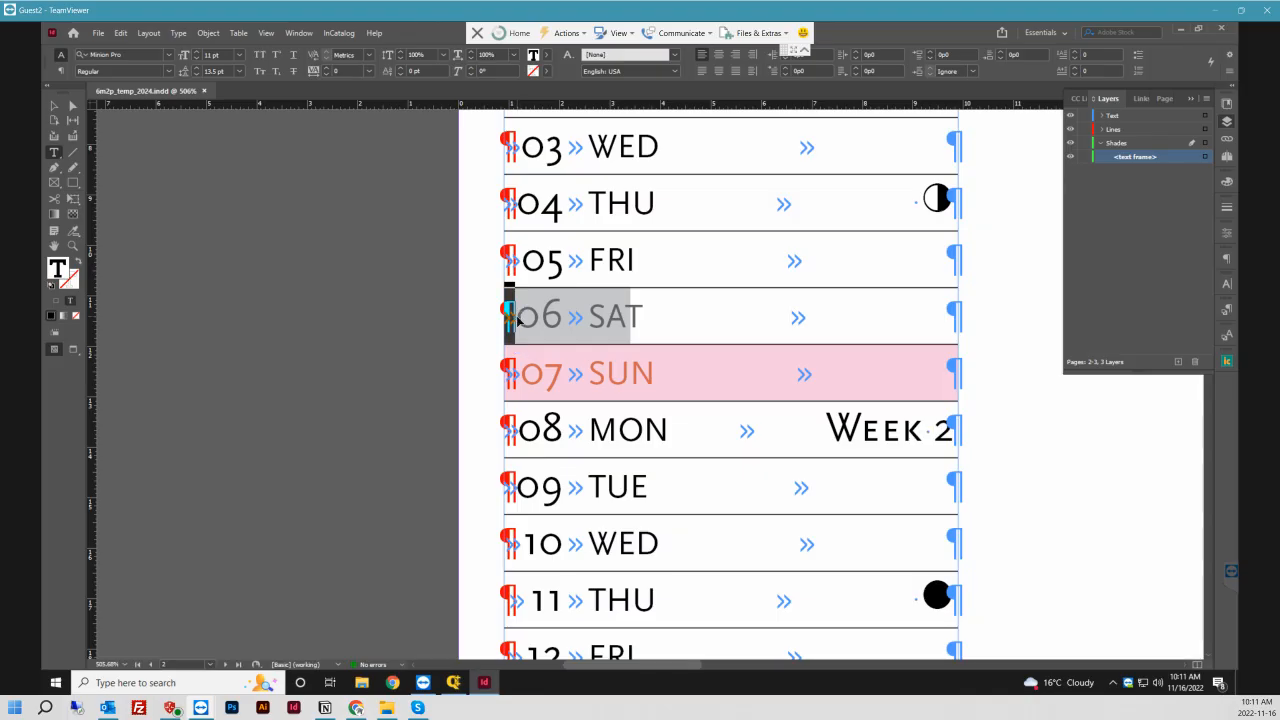
{"action": "key", "text": "ctrl+alt+j"}
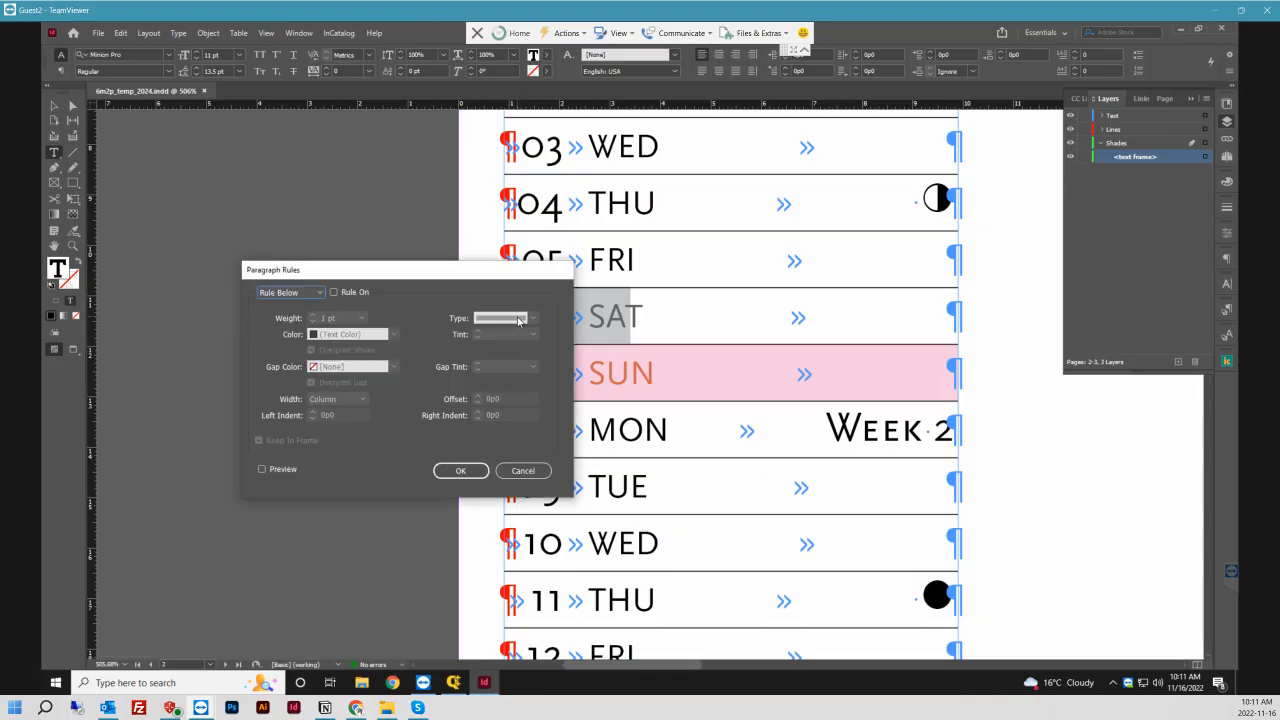
{"action": "left_click", "coordinate": [309, 294]}
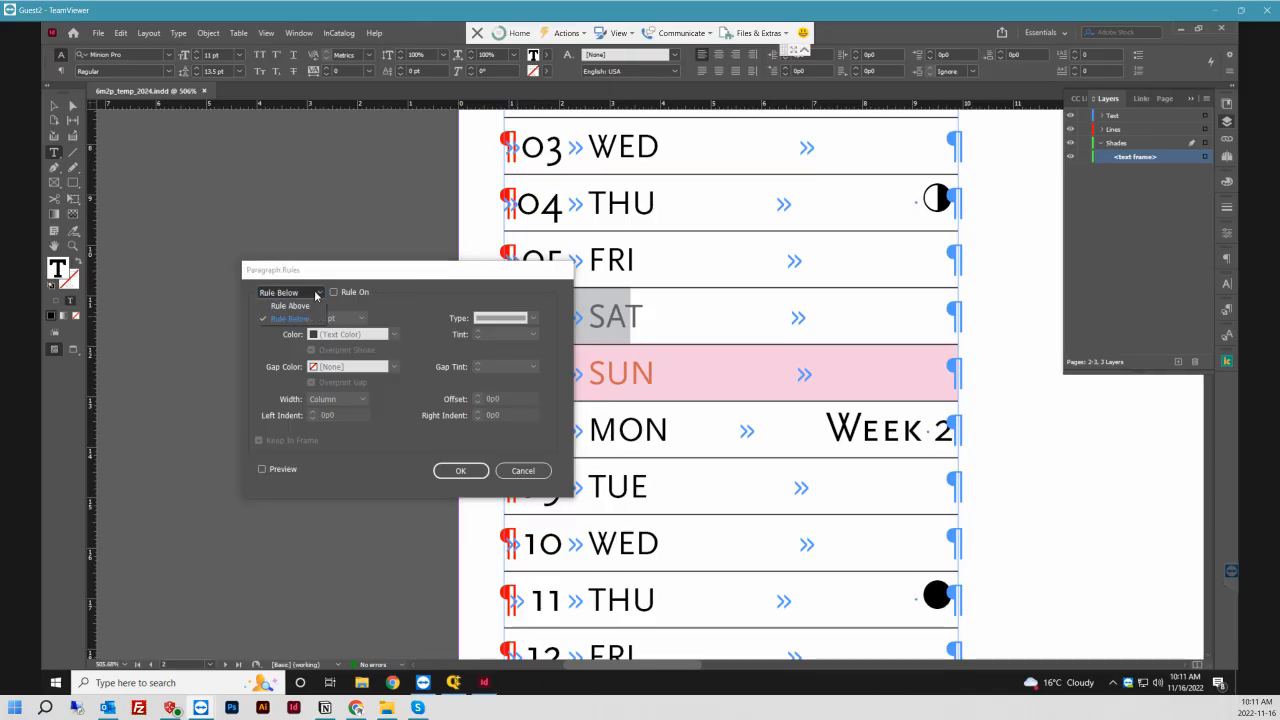
{"action": "left_click", "coordinate": [312, 308]}
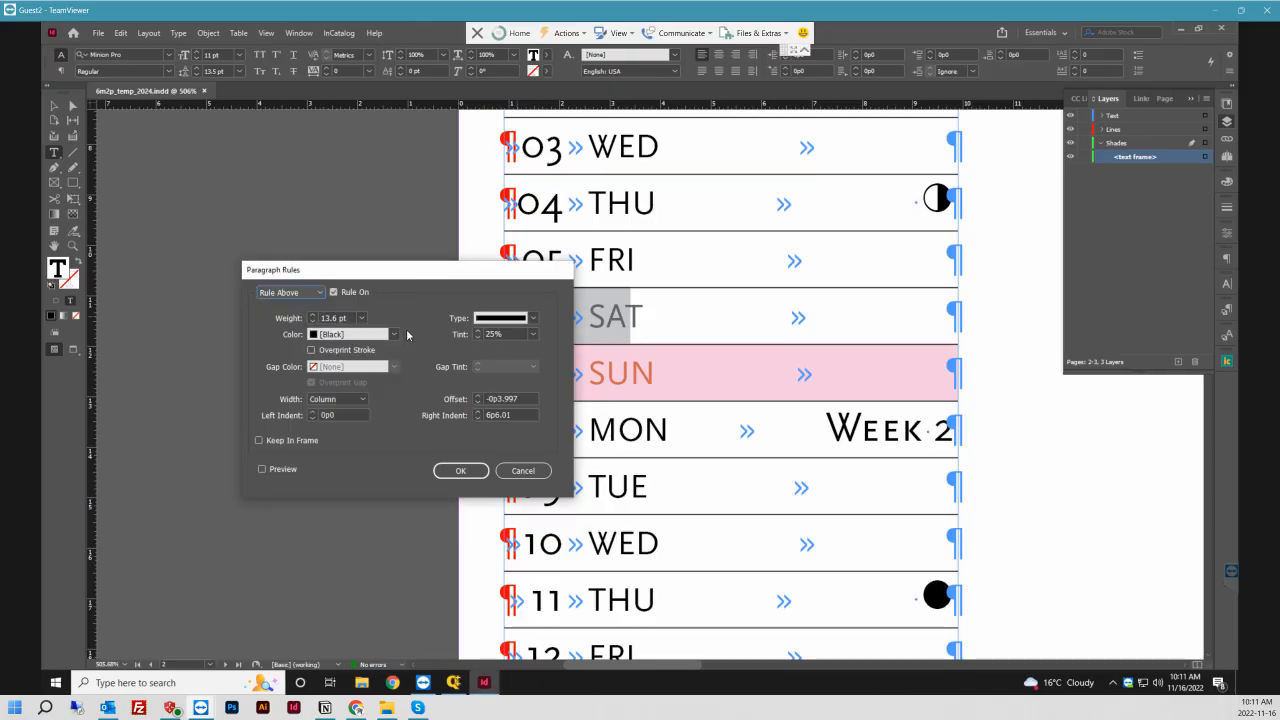
{"action": "left_click", "coordinate": [477, 403]}
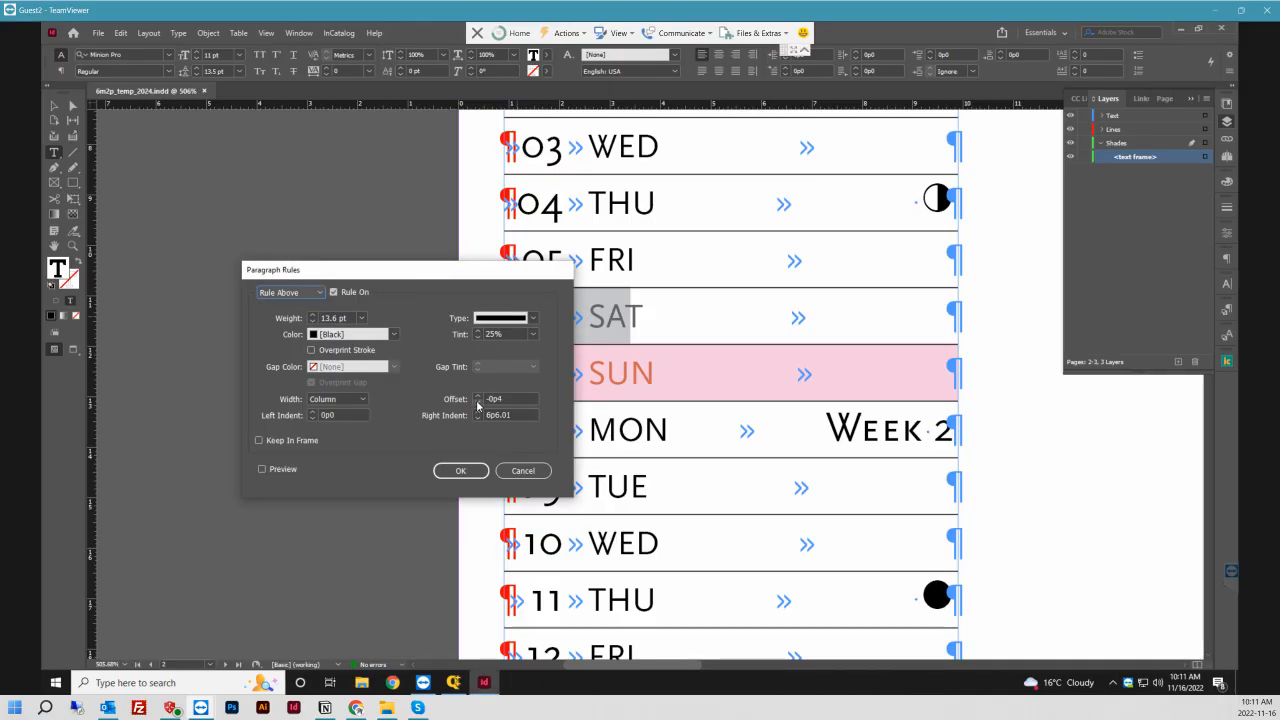
{"action": "left_click", "coordinate": [262, 470]}
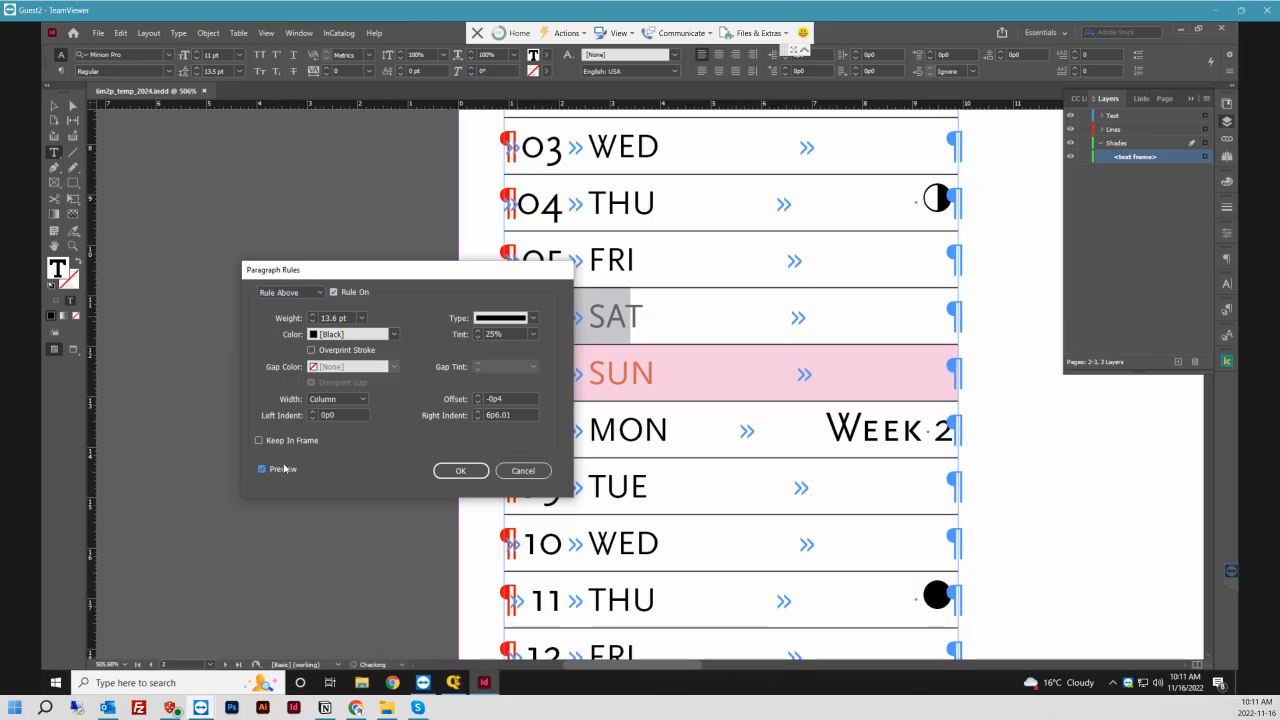
- Set the Rule Above right indent of the Saturday 06 shade to 7p7 so it ends just after the date number
{"action": "left_click", "coordinate": [478, 419]}
{"action": "left_click", "coordinate": [478, 419]}
{"action": "left_click", "coordinate": [478, 419]}
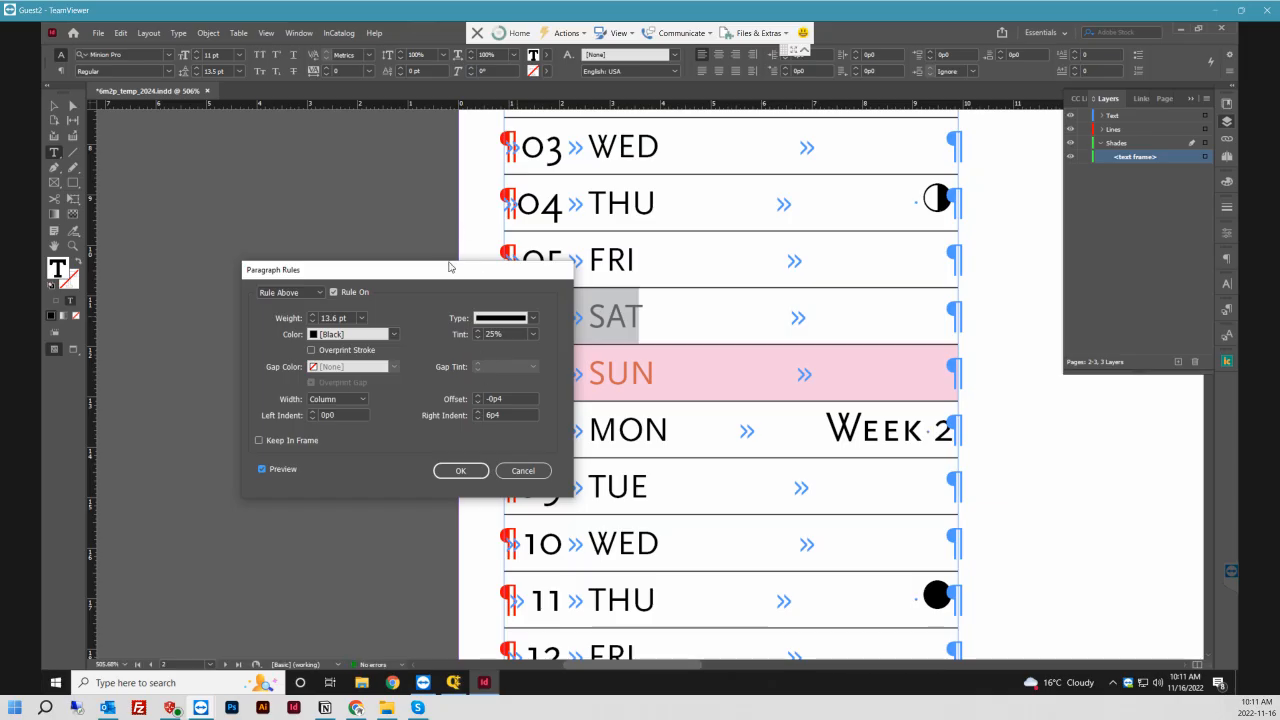
{"action": "left_click_drag", "start_coordinate": [450, 270], "coordinate": [311, 249]}
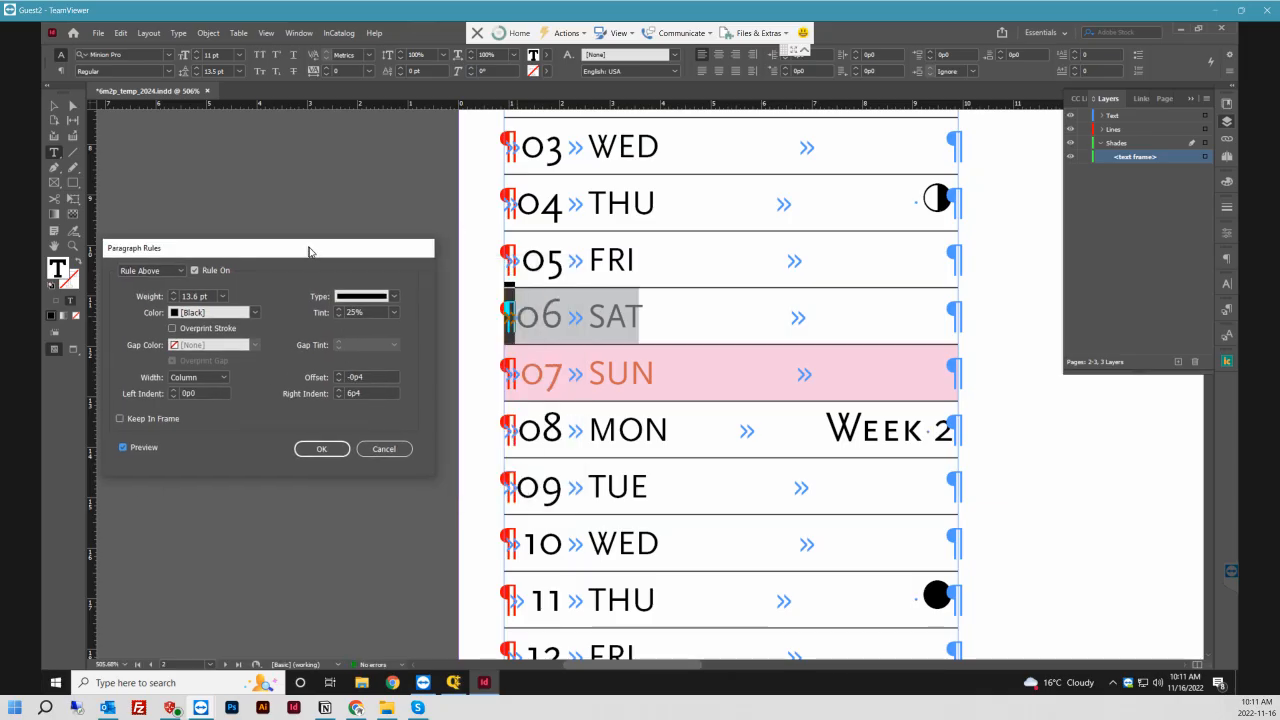
{"action": "left_click", "coordinate": [339, 391]}
{"action": "left_click", "coordinate": [339, 391]}
{"action": "left_click", "coordinate": [339, 391]}
{"action": "left_click", "coordinate": [339, 391]}
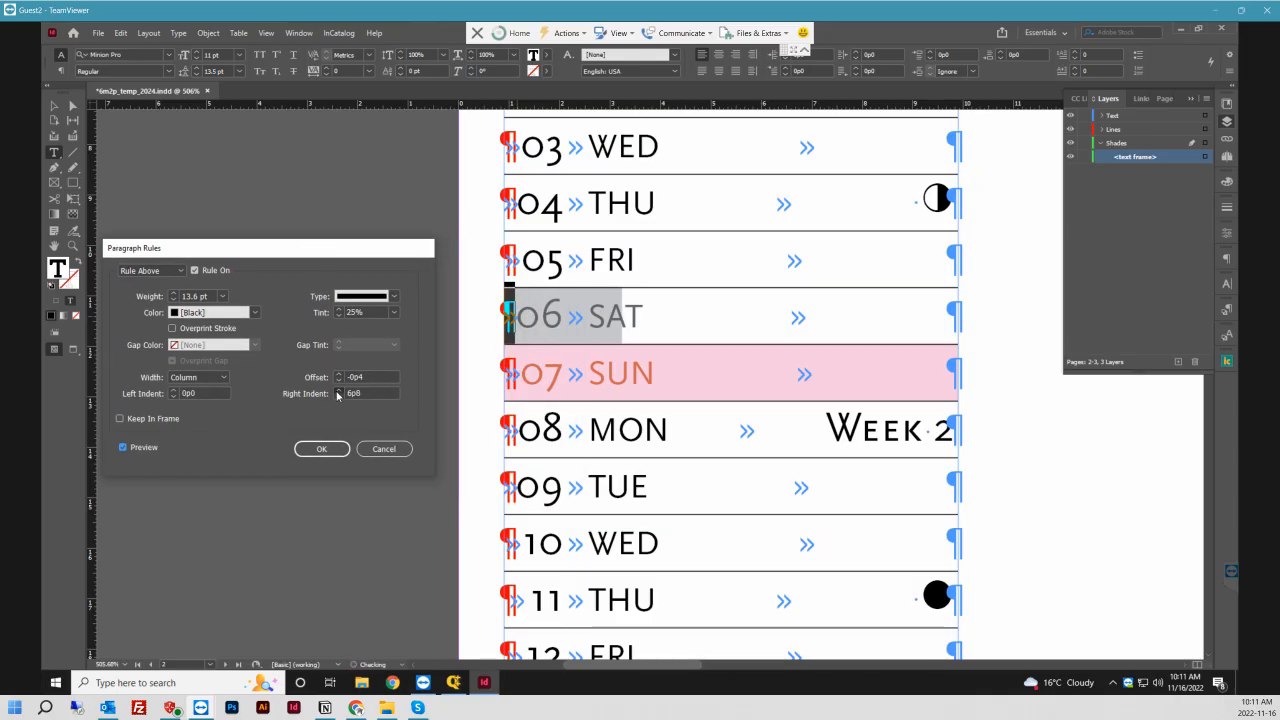
{"action": "left_click", "coordinate": [339, 391]}
{"action": "left_click", "coordinate": [339, 391]}
{"action": "left_click", "coordinate": [339, 391]}
{"action": "left_click", "coordinate": [339, 391]}
{"action": "left_click", "coordinate": [339, 391]}
{"action": "left_click", "coordinate": [339, 391]}
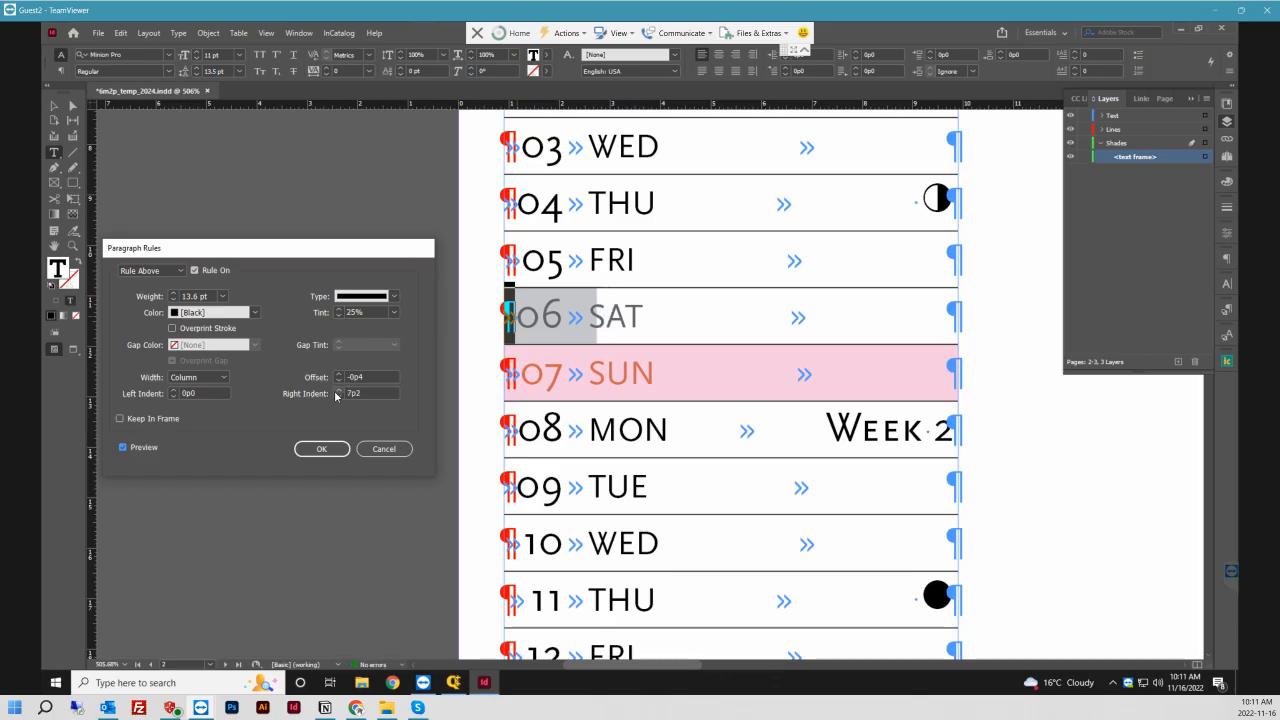
{"action": "left_click", "coordinate": [339, 392]}
{"action": "left_click", "coordinate": [339, 392]}
{"action": "left_click", "coordinate": [339, 392]}
{"action": "left_click", "coordinate": [339, 392]}
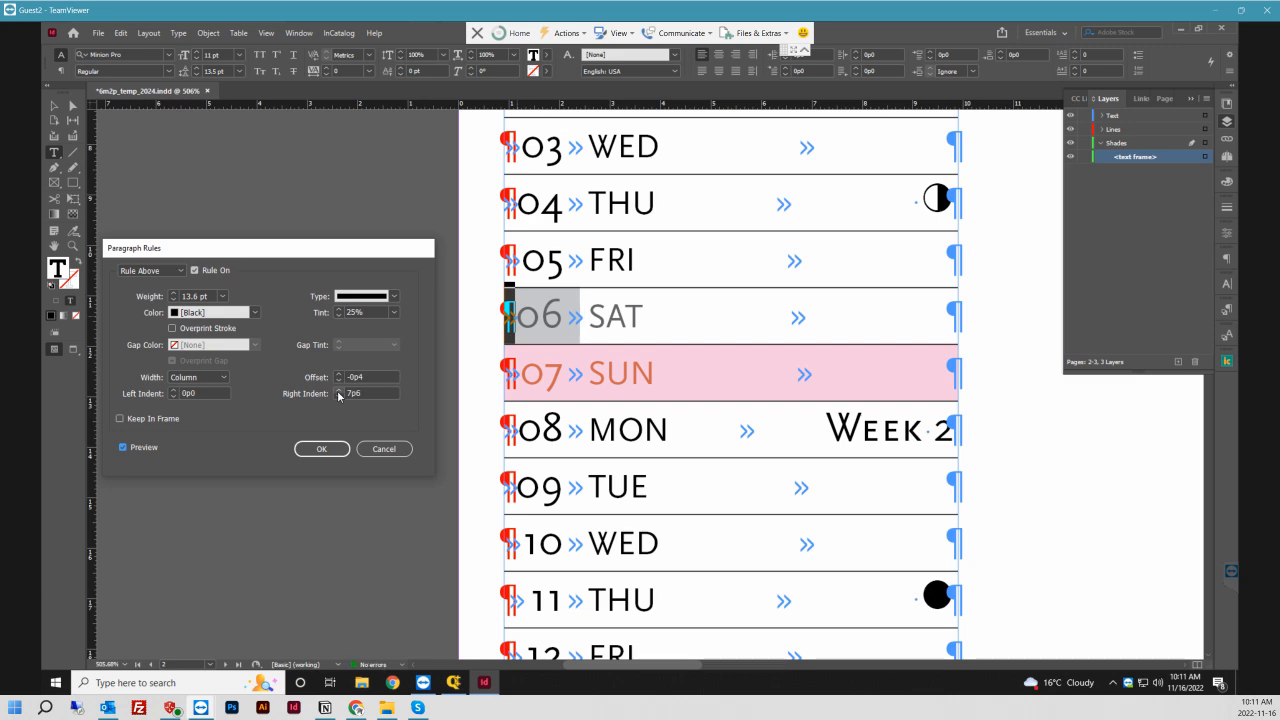
{"action": "left_click", "coordinate": [339, 392]}
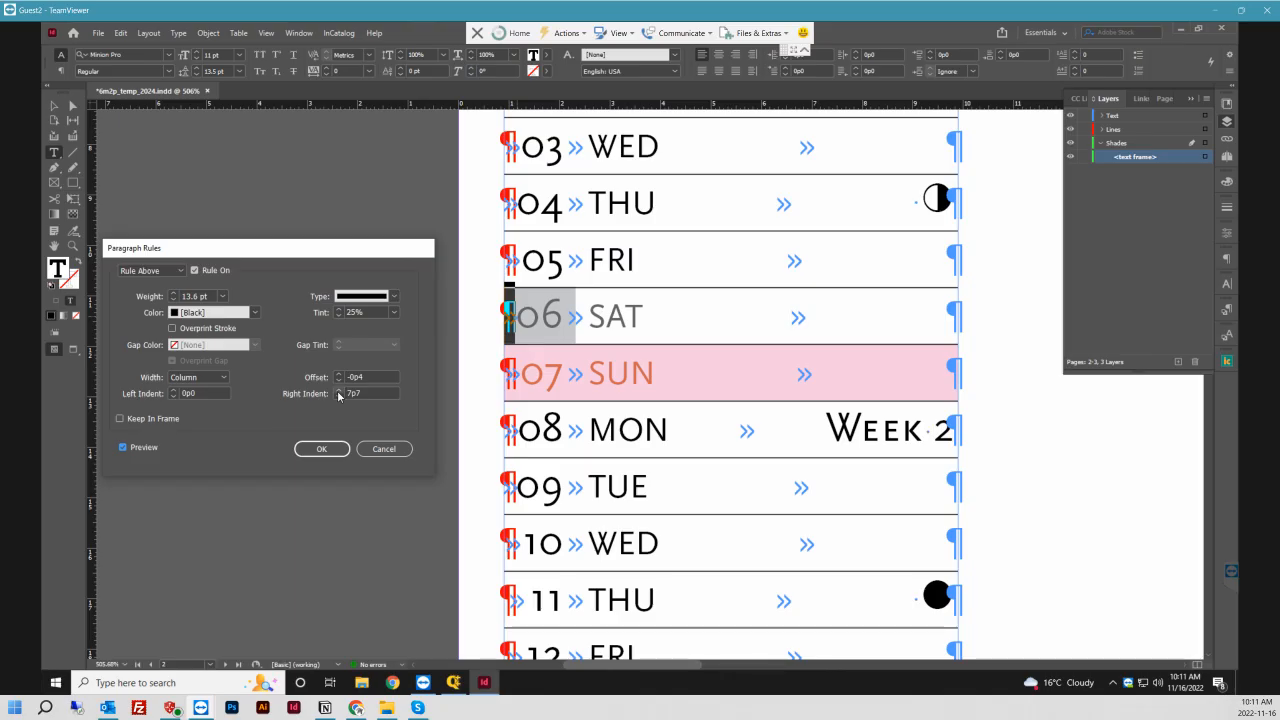
{"action": "left_click", "coordinate": [339, 392]}
{"action": "left_click", "coordinate": [339, 392]}
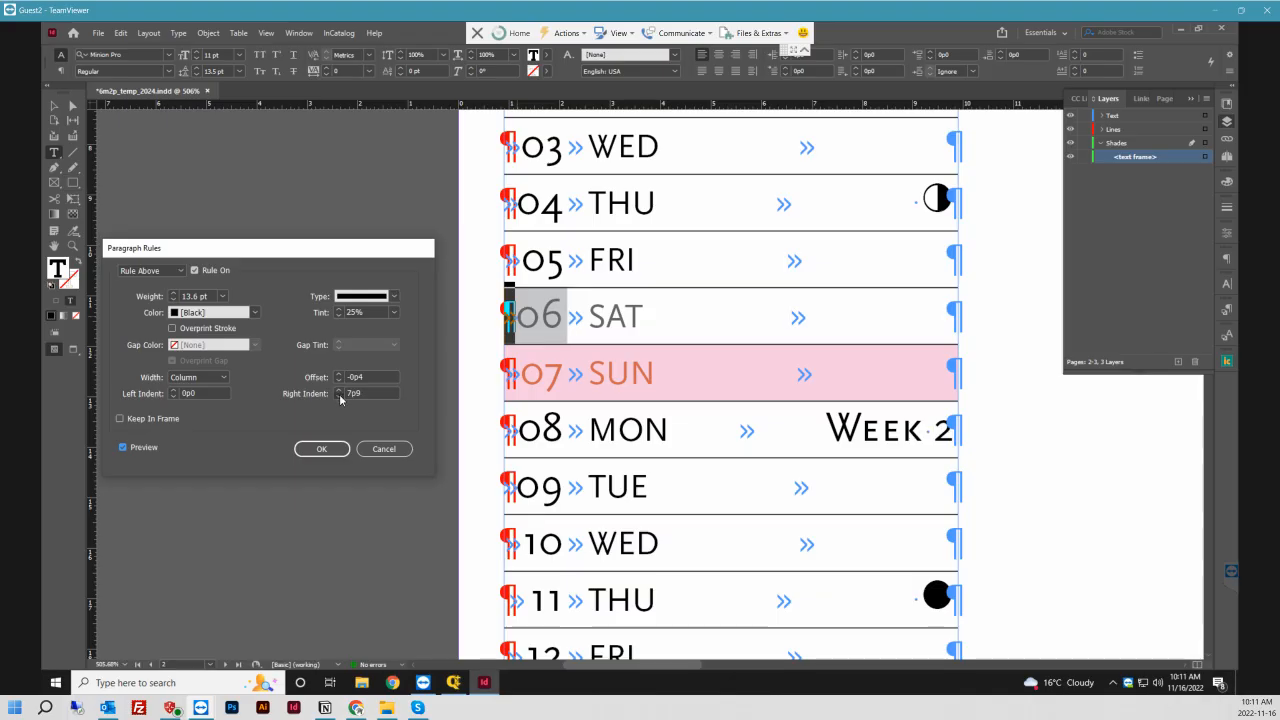
{"action": "left_click", "coordinate": [339, 396]}
{"action": "left_click", "coordinate": [339, 396]}
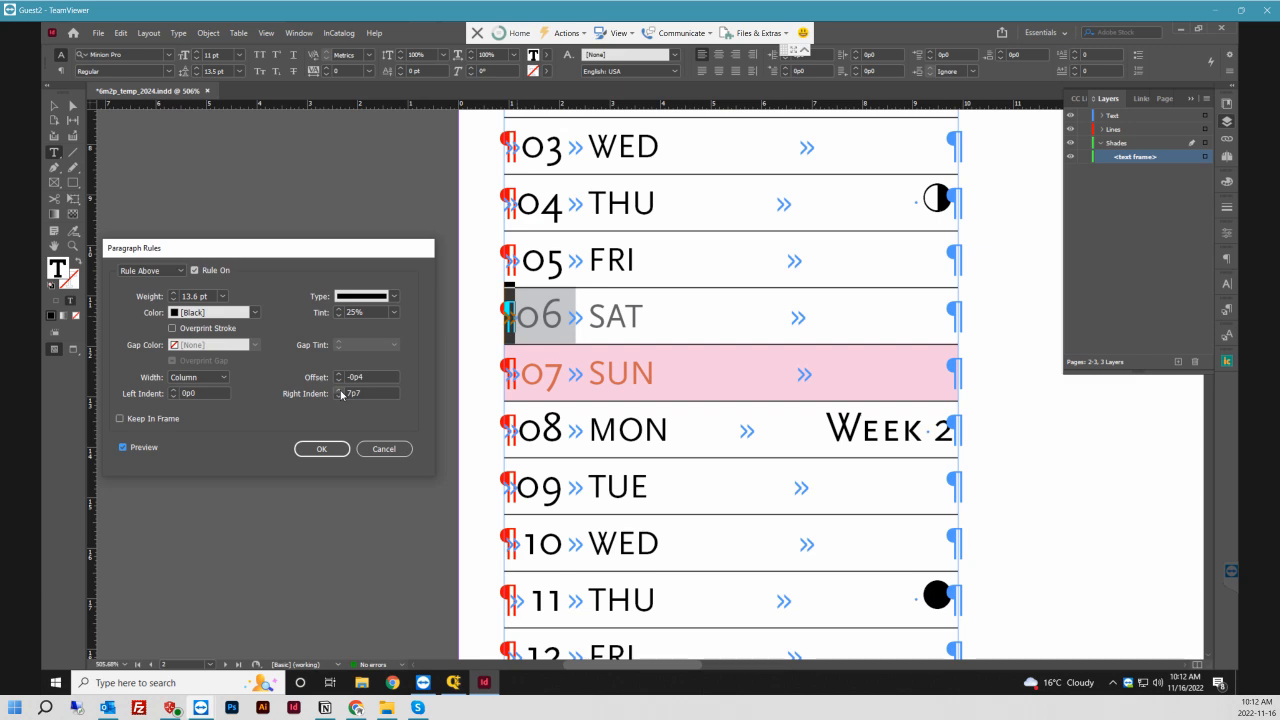
{"action": "left_click", "coordinate": [339, 391]}
{"action": "left_click", "coordinate": [339, 397]}
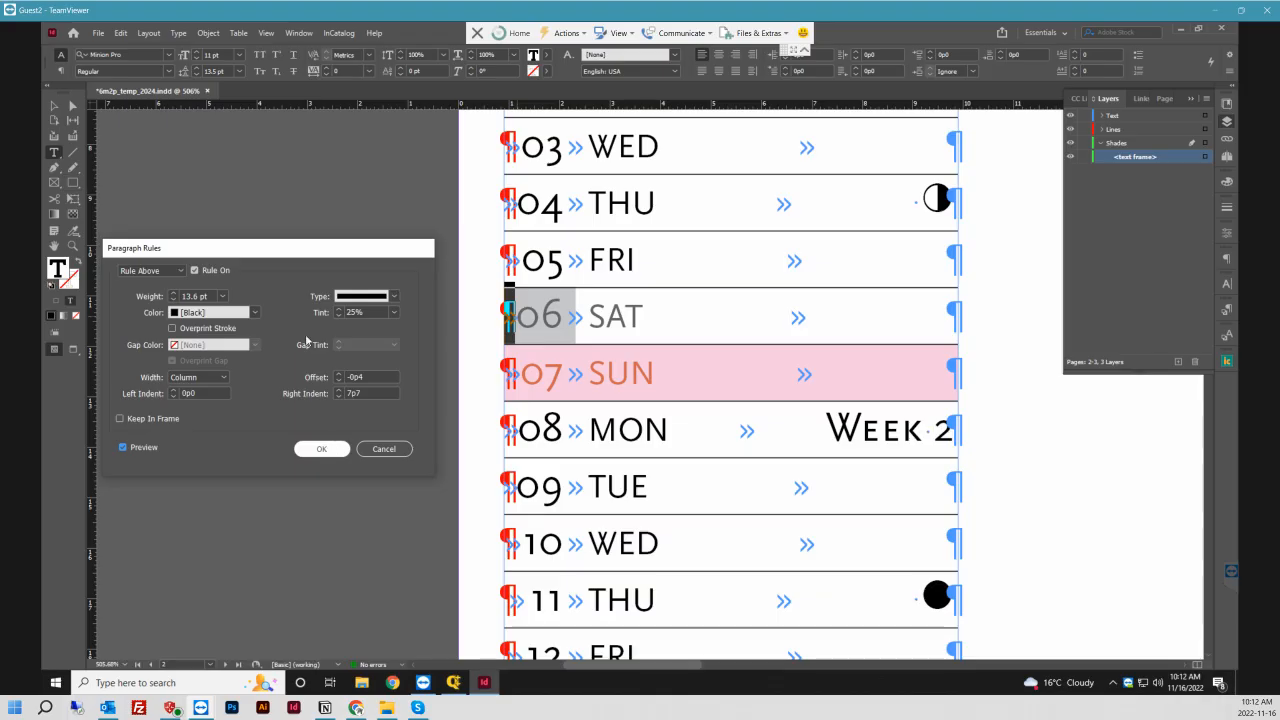
{"action": "left_click", "coordinate": [343, 450]}
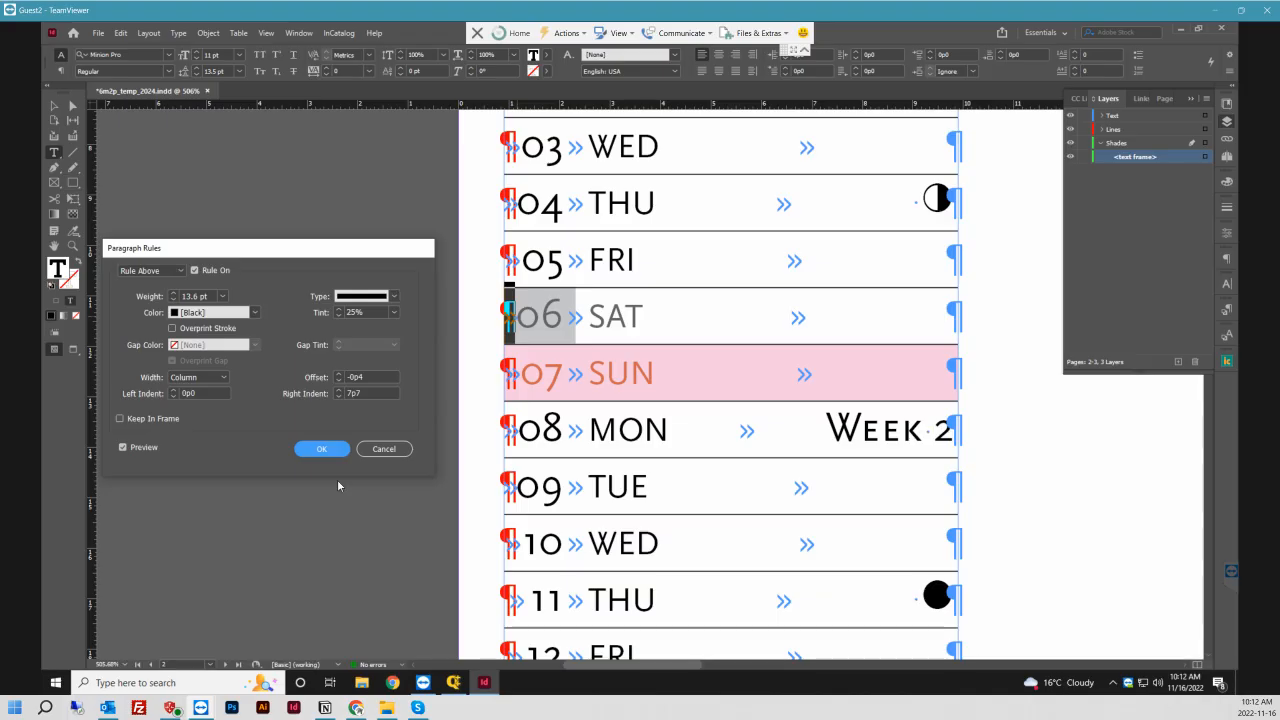
- Try right indent values of 7p81 and 7.81 for the Saturday 06 Rule Above shade
{"action": "double_click", "coordinate": [369, 391]}
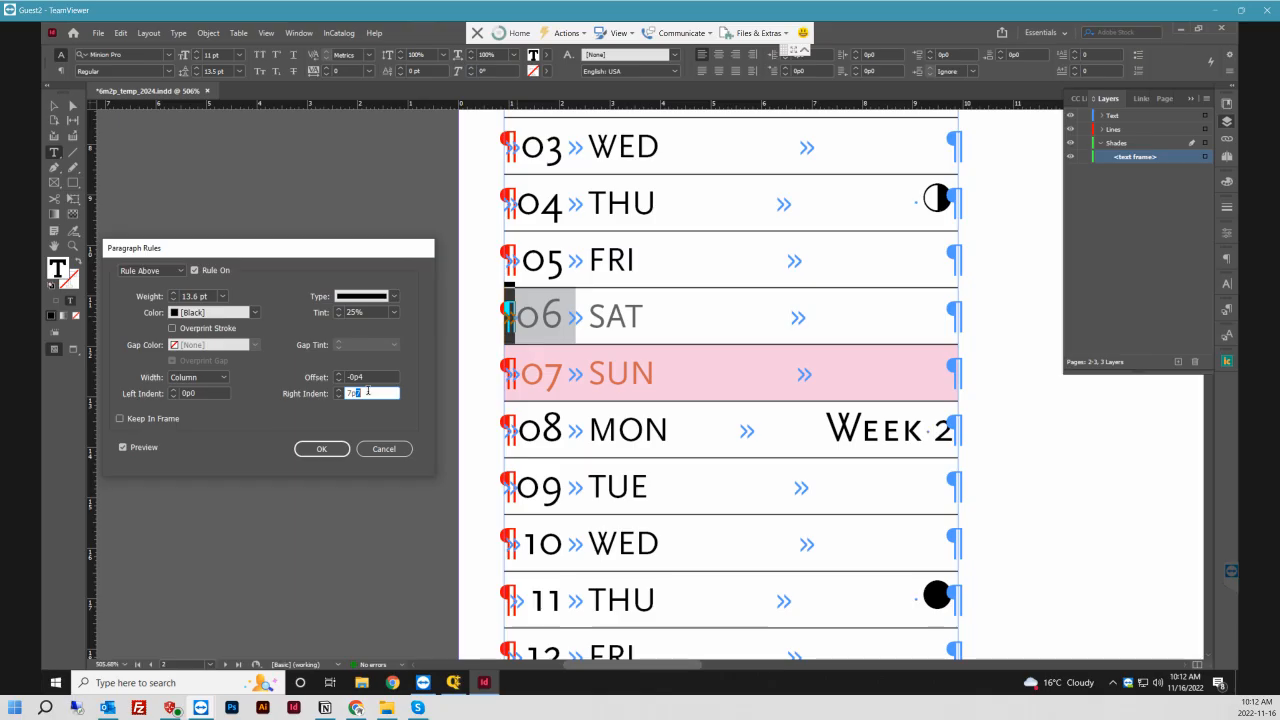
{"action": "type", "text": "7p81"}
{"action": "key", "text": "shift+Tab"}
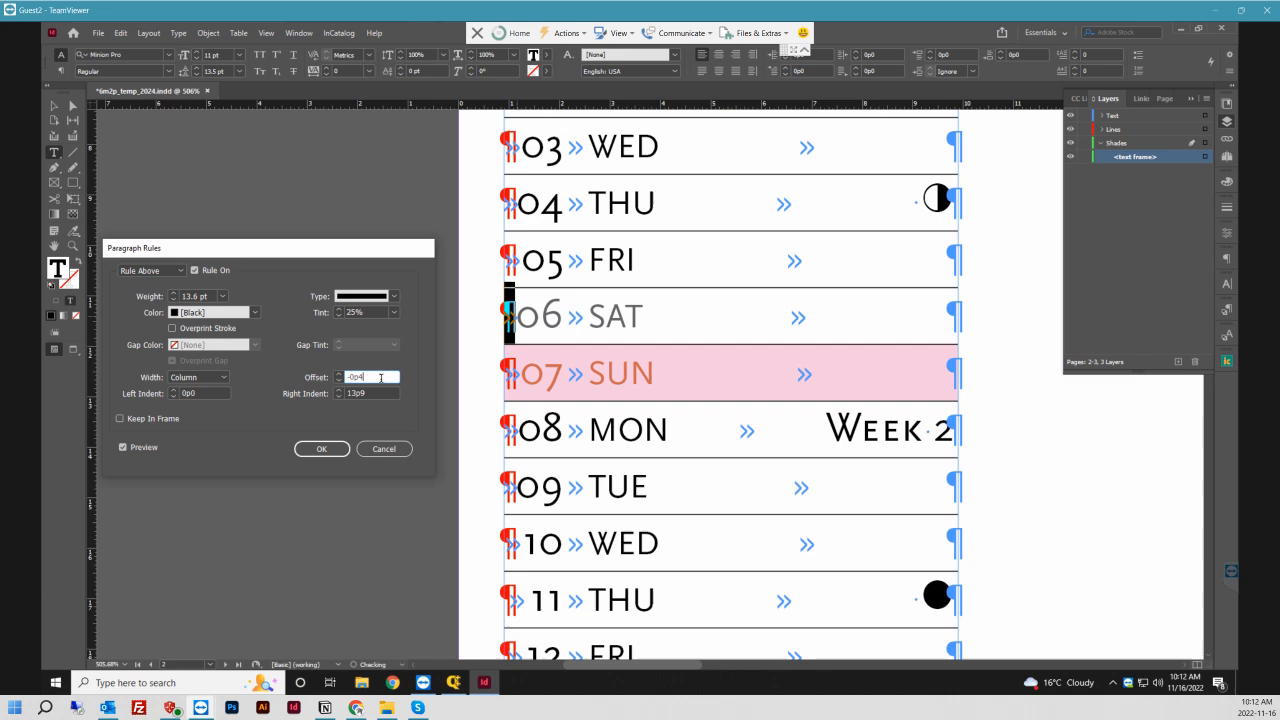
{"action": "left_click", "coordinate": [360, 393]}
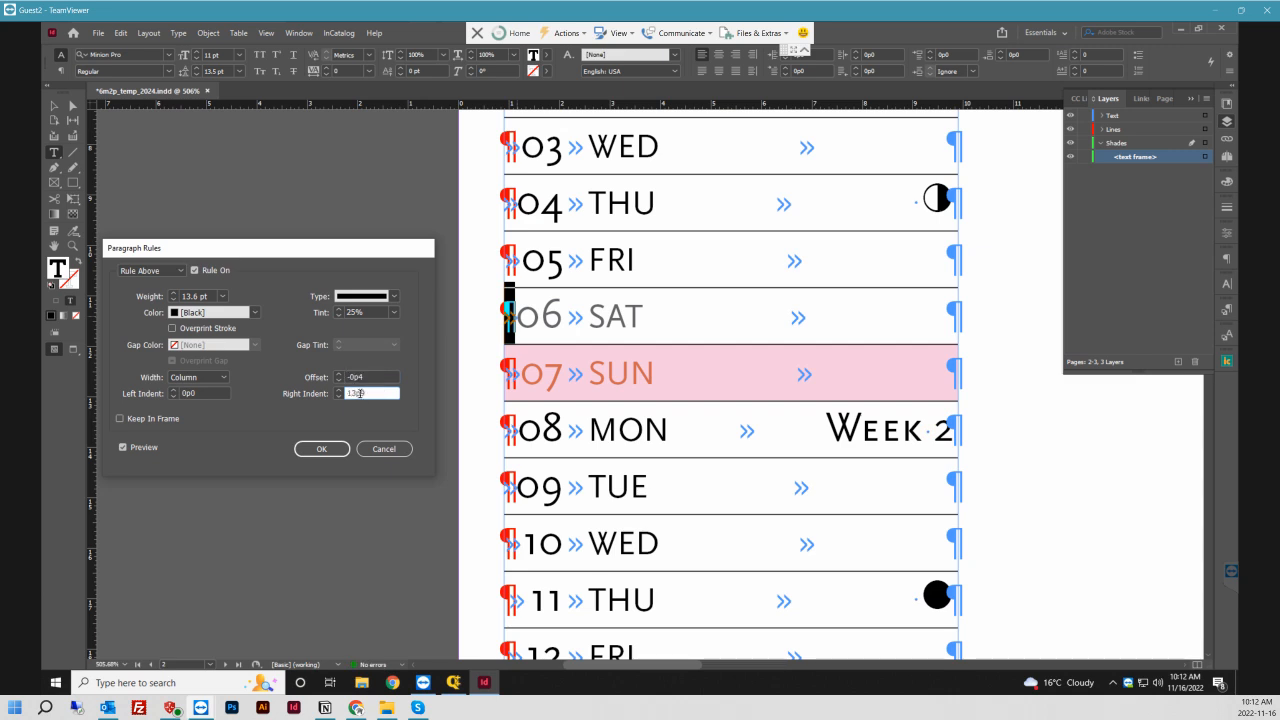
{"action": "left_click", "coordinate": [324, 392]}
{"action": "type", "text": "7"}
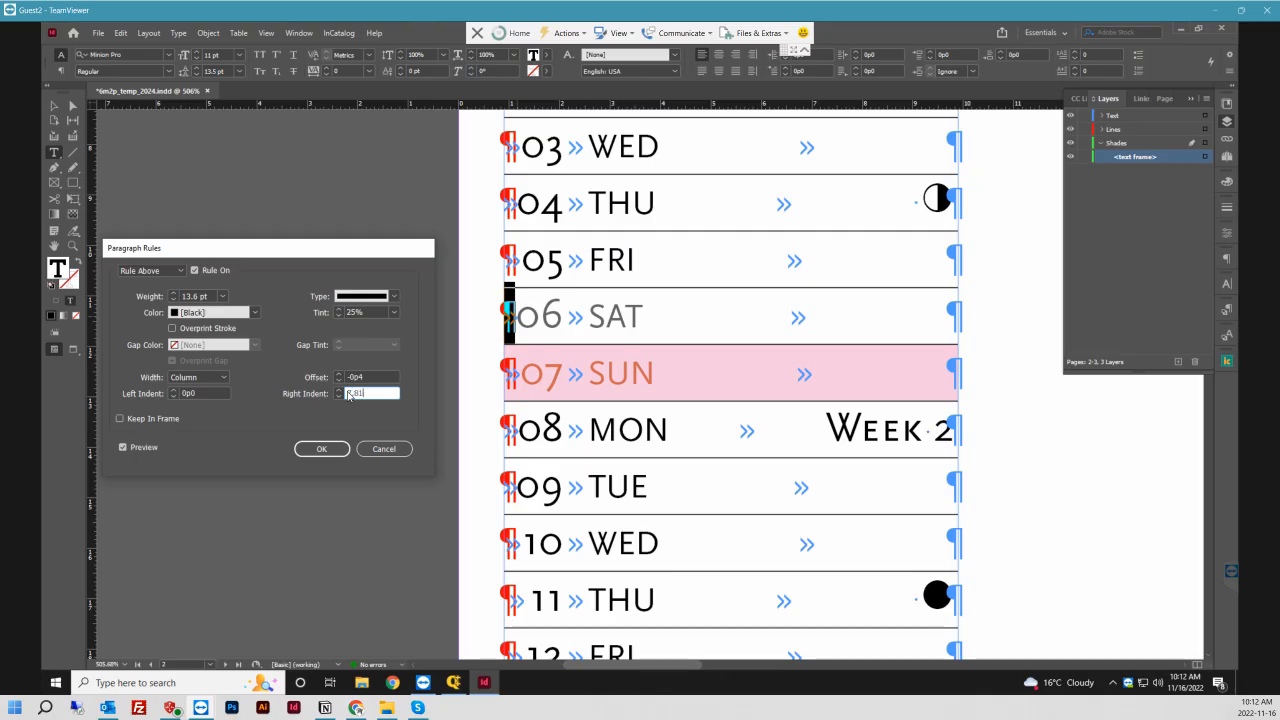
{"action": "type", "text": ".81"}
{"action": "key", "text": "Tab"}
{"action": "left_click", "coordinate": [367, 393]}
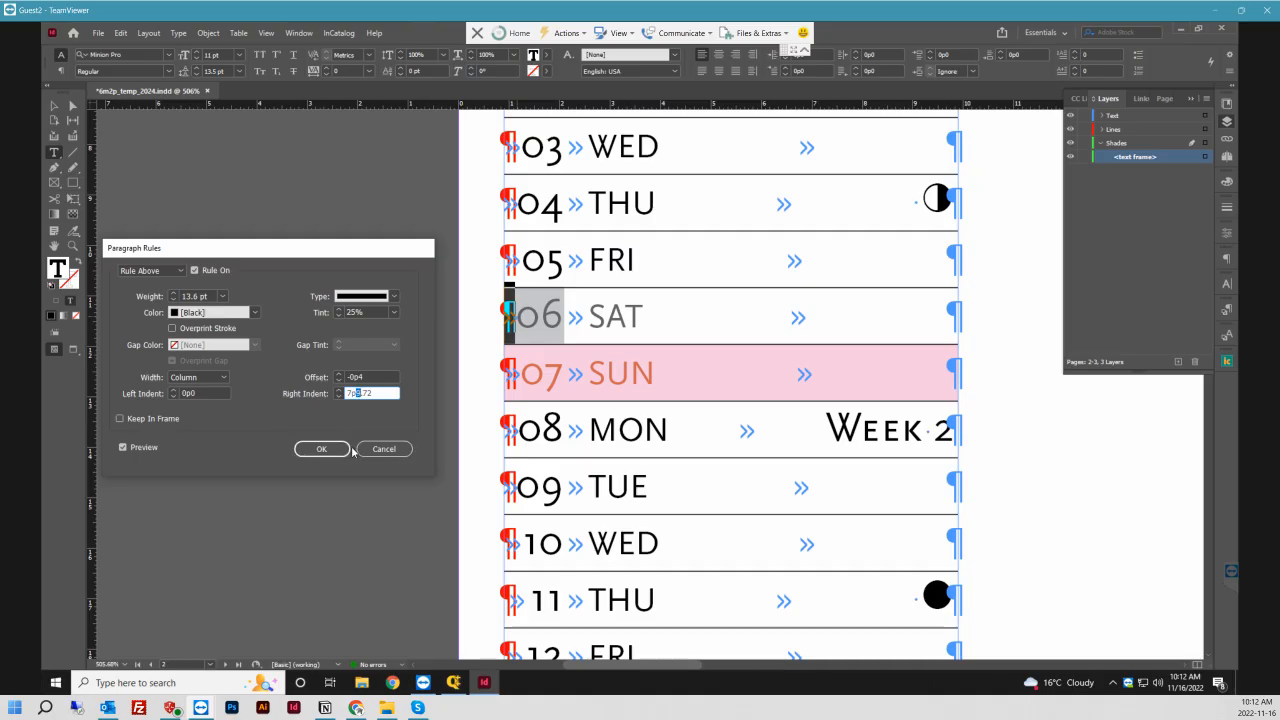
- Return the Rule Above right indent to 7p7 and accept the paragraph rules
{"action": "left_click", "coordinate": [339, 390]}
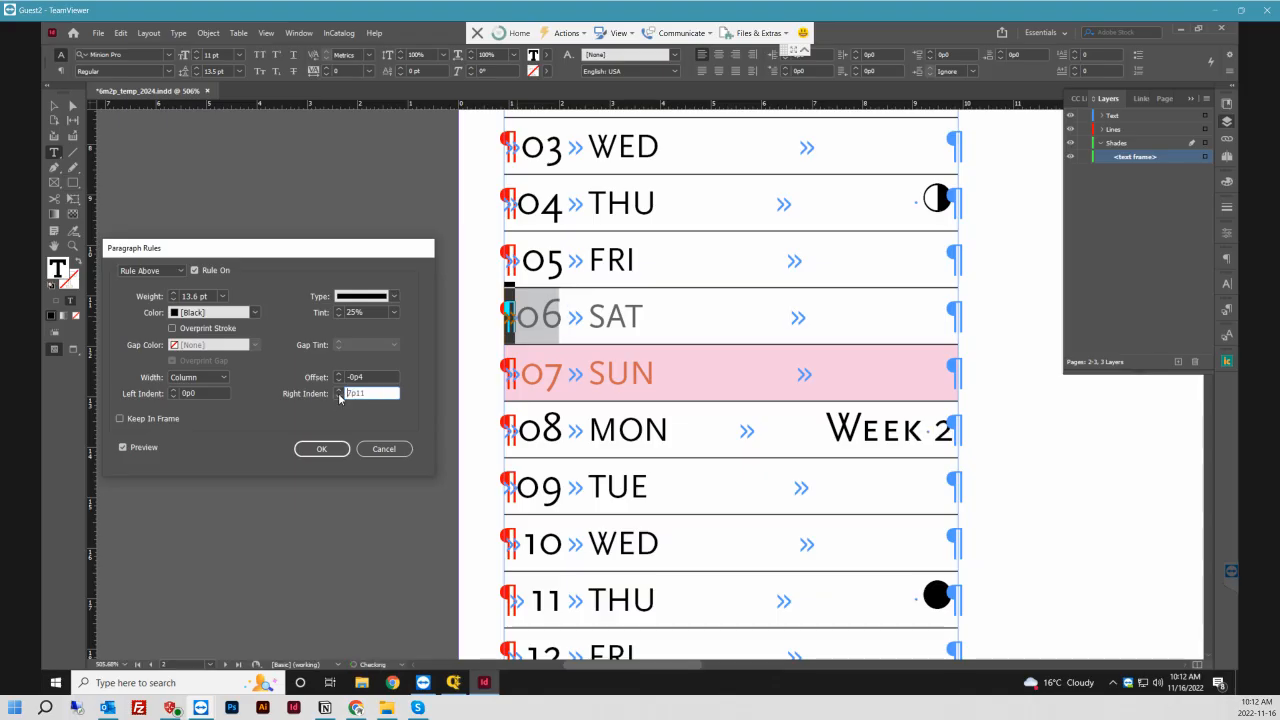
{"action": "left_click", "coordinate": [339, 397]}
{"action": "left_click", "coordinate": [339, 397]}
{"action": "left_click", "coordinate": [339, 397]}
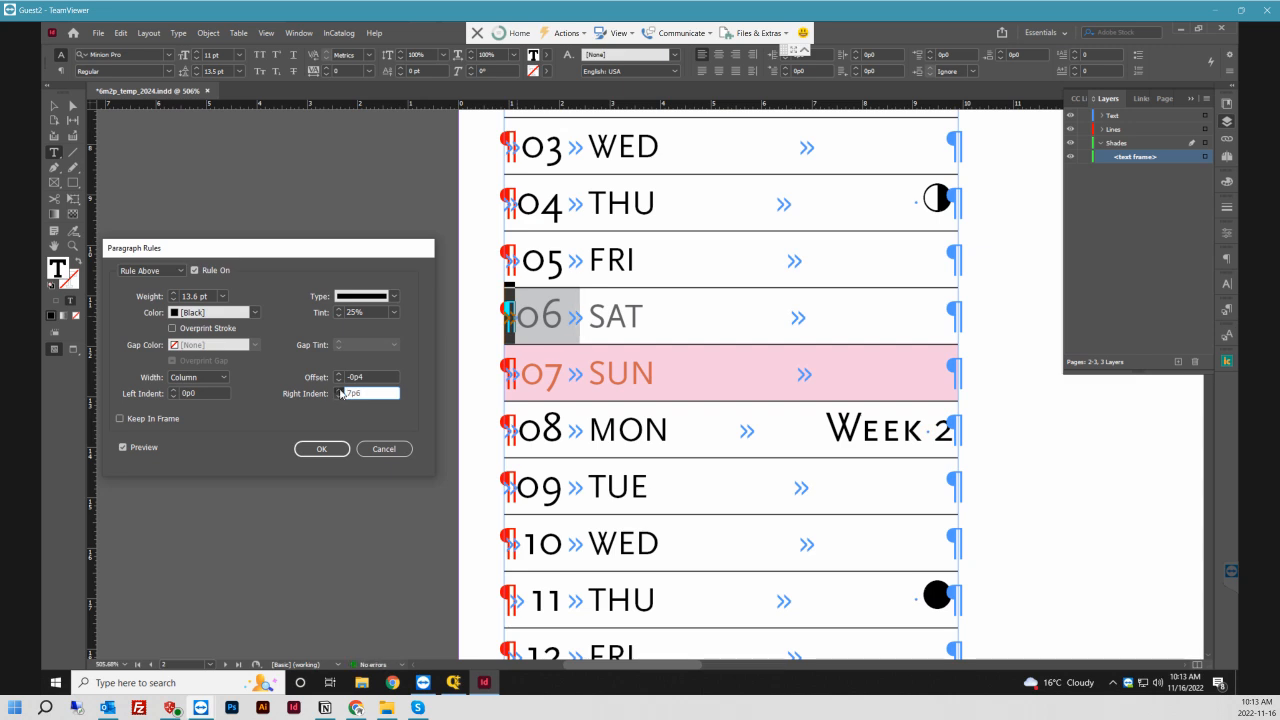
{"action": "left_click", "coordinate": [340, 451]}
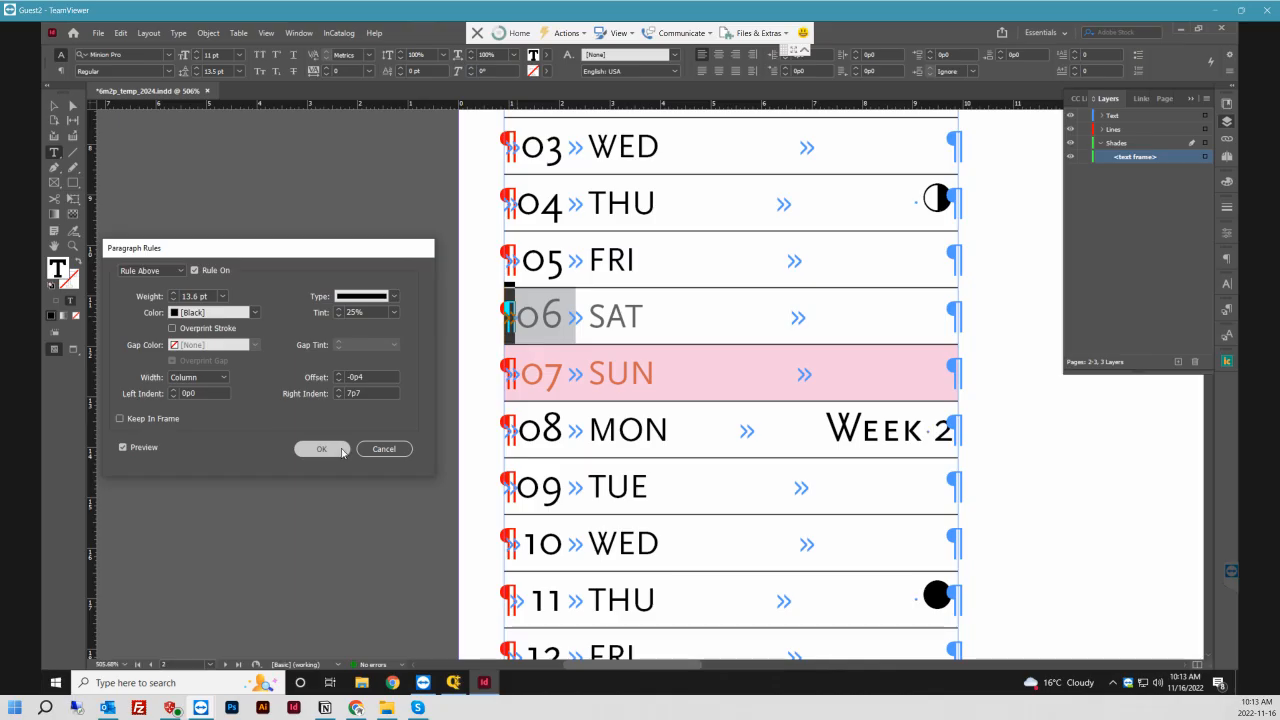
{"action": "left_click", "coordinate": [342, 450]}
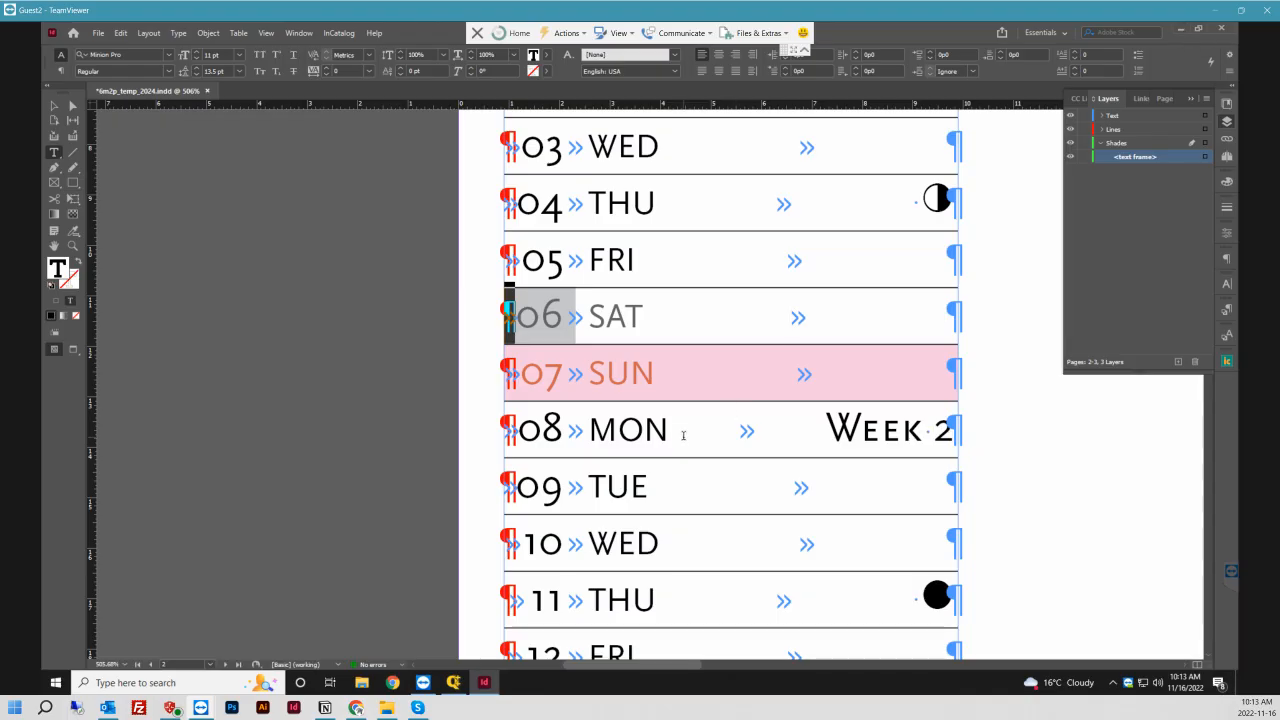
- Switch to Q++ Studio and open the Main Grid's Grid Options at the GenTokens3 settings
{"action": "key", "text": "ctrl+minus"}
{"action": "key", "text": "ctrl+minus"}
{"action": "key", "text": "ctrl+minus"}
{"action": "key", "text": "ctrl+minus"}
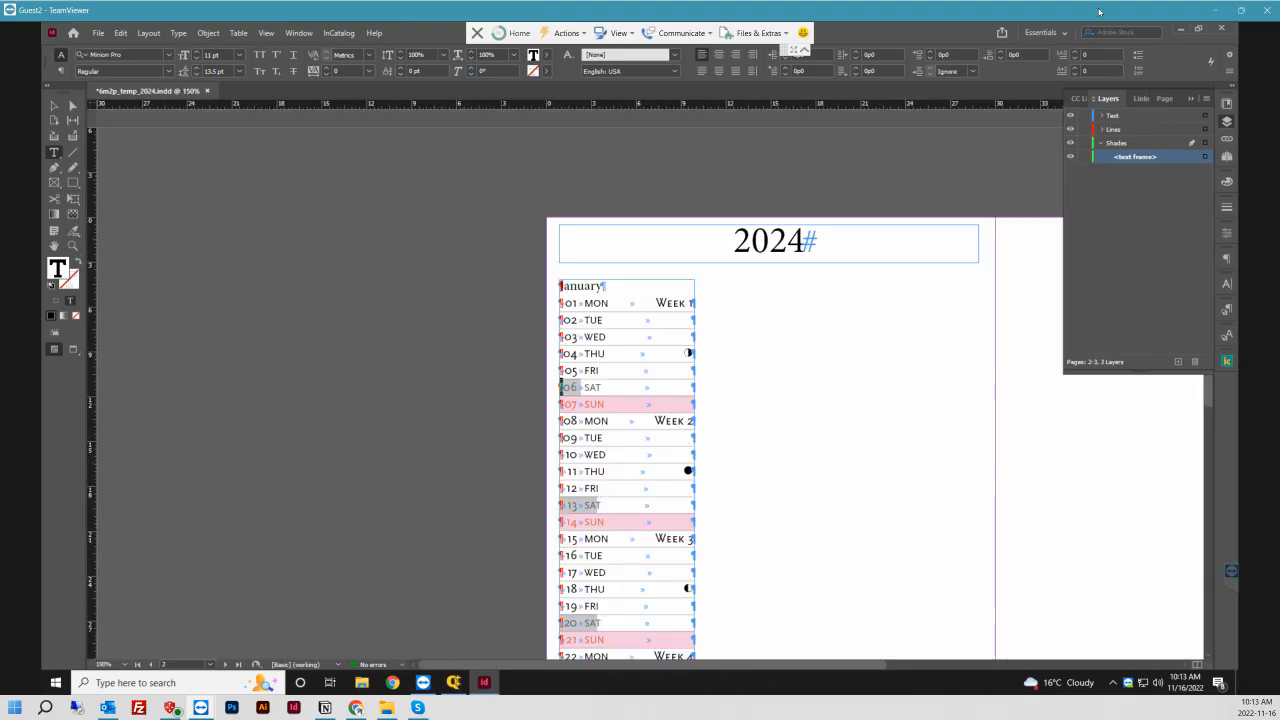
{"action": "left_click", "coordinate": [1185, 33]}
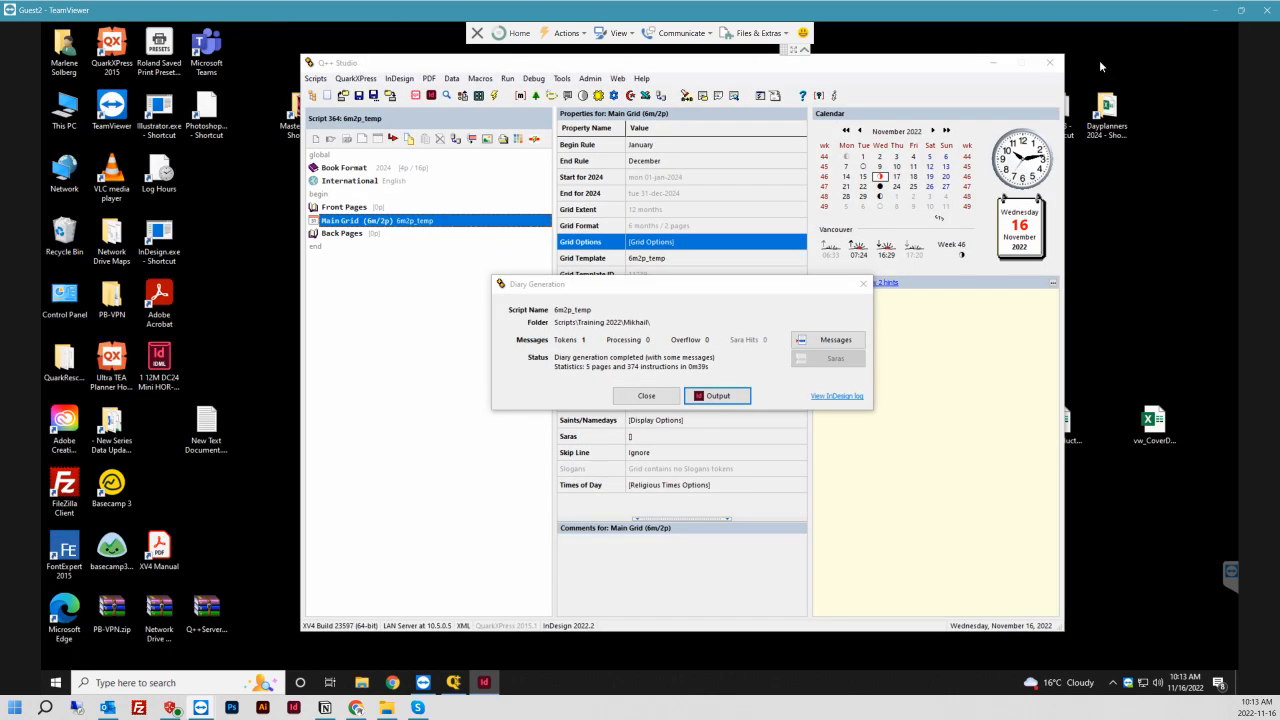
{"action": "right_click", "coordinate": [398, 221]}
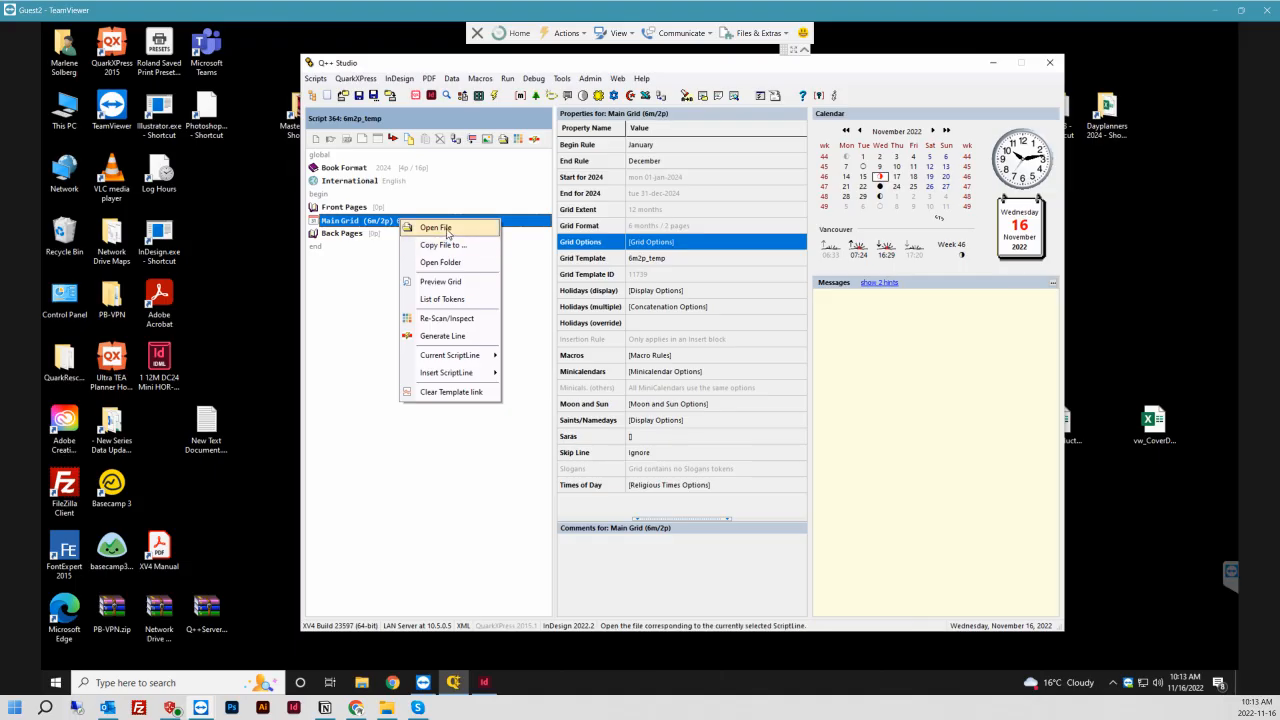
{"action": "left_click", "coordinate": [440, 318]}
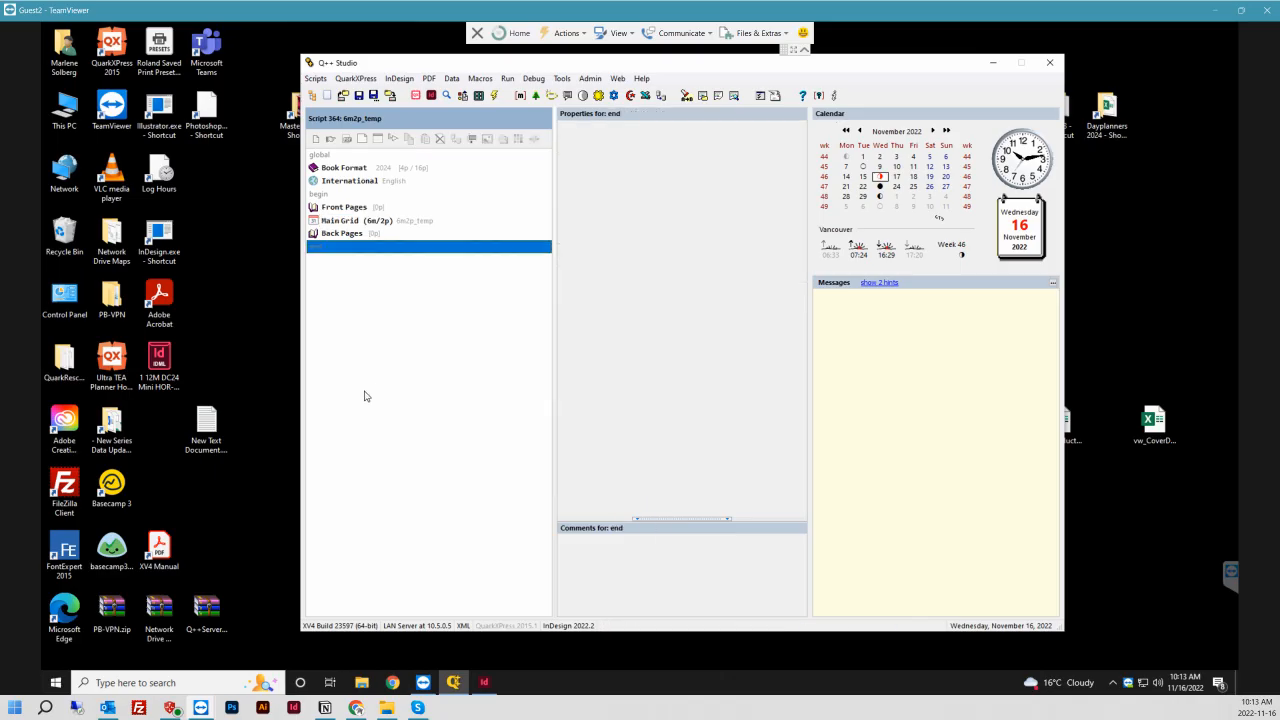
{"action": "left_click", "coordinate": [405, 224]}
{"action": "left_click", "coordinate": [675, 242]}
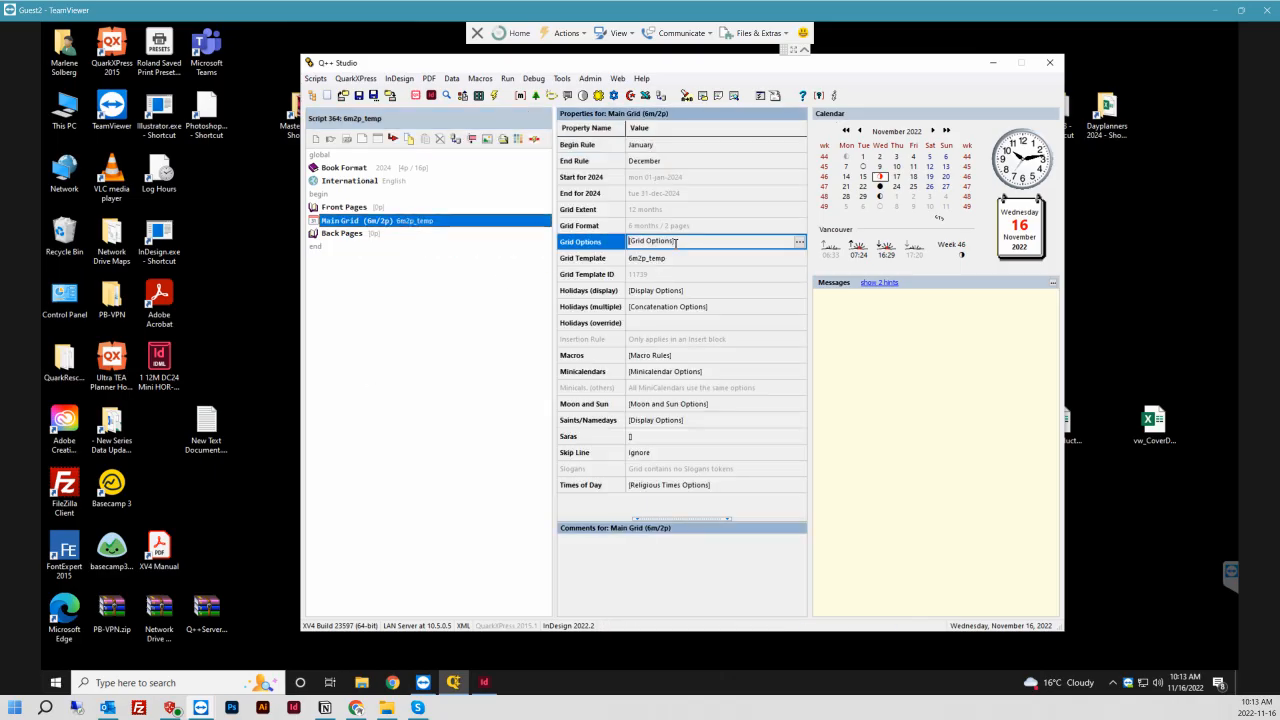
{"action": "left_click", "coordinate": [798, 243]}
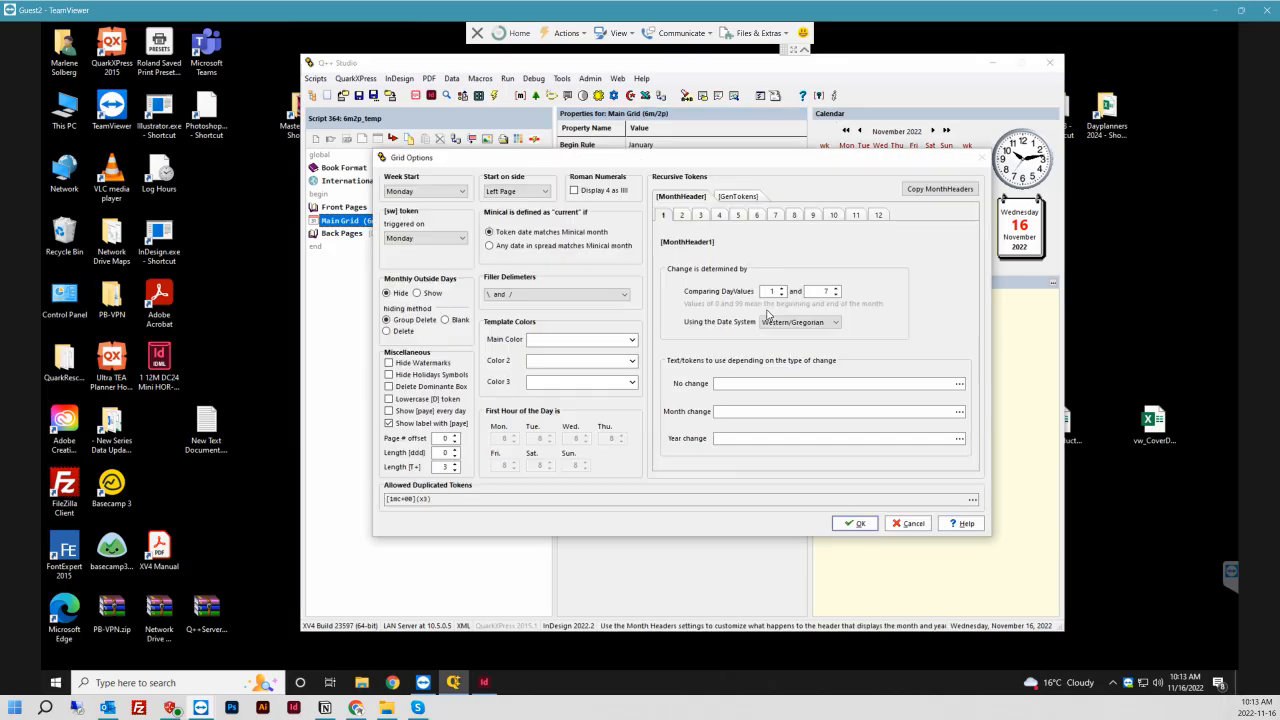
{"action": "left_click", "coordinate": [683, 217]}
{"action": "left_click", "coordinate": [738, 196]}
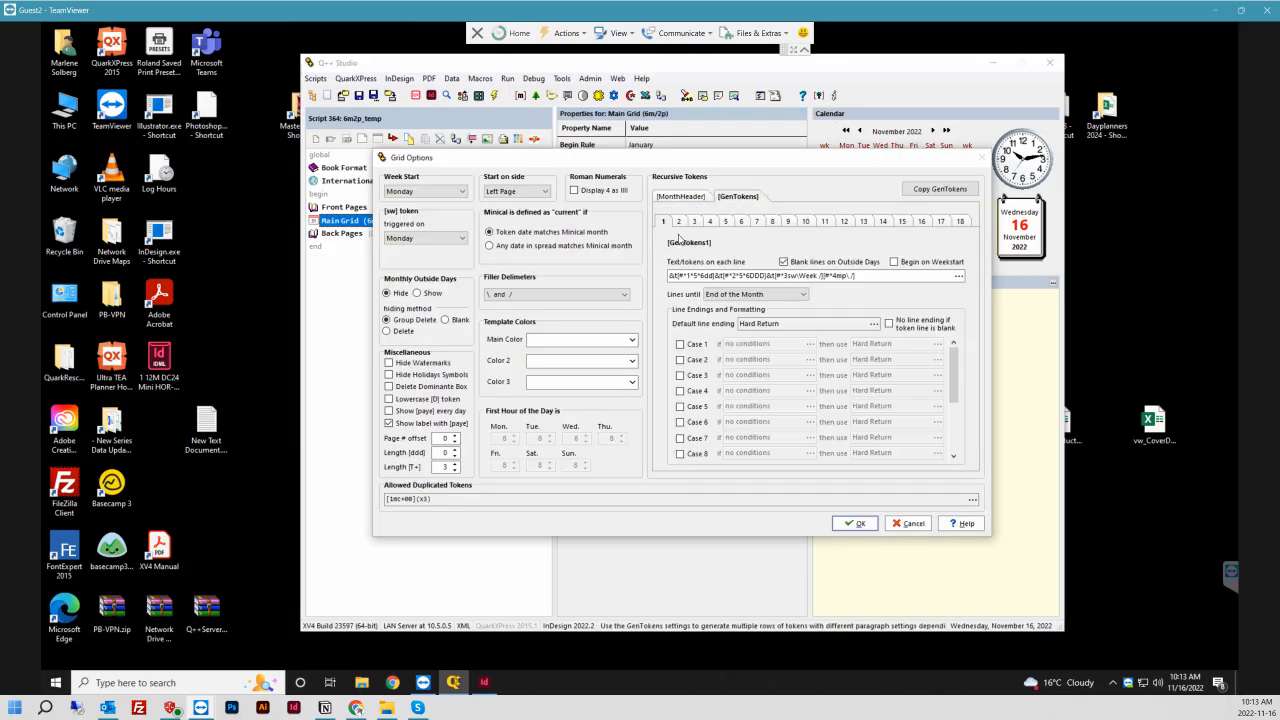
{"action": "left_click", "coordinate": [693, 222]}
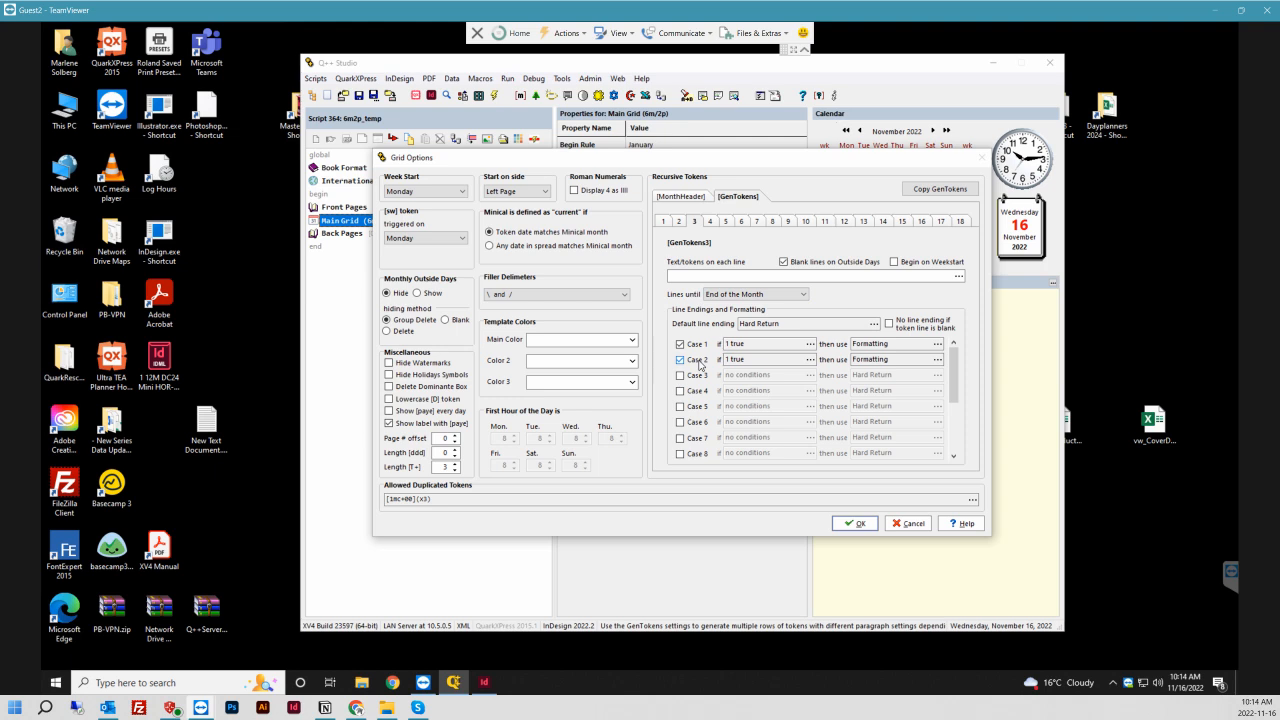
- Set the Case 2 Rule Above distance from the right to 91pt in GenTokens3 and accept the grid options
{"action": "left_click", "coordinate": [690, 361]}
{"action": "left_click", "coordinate": [687, 362]}
{"action": "left_click", "coordinate": [938, 362]}
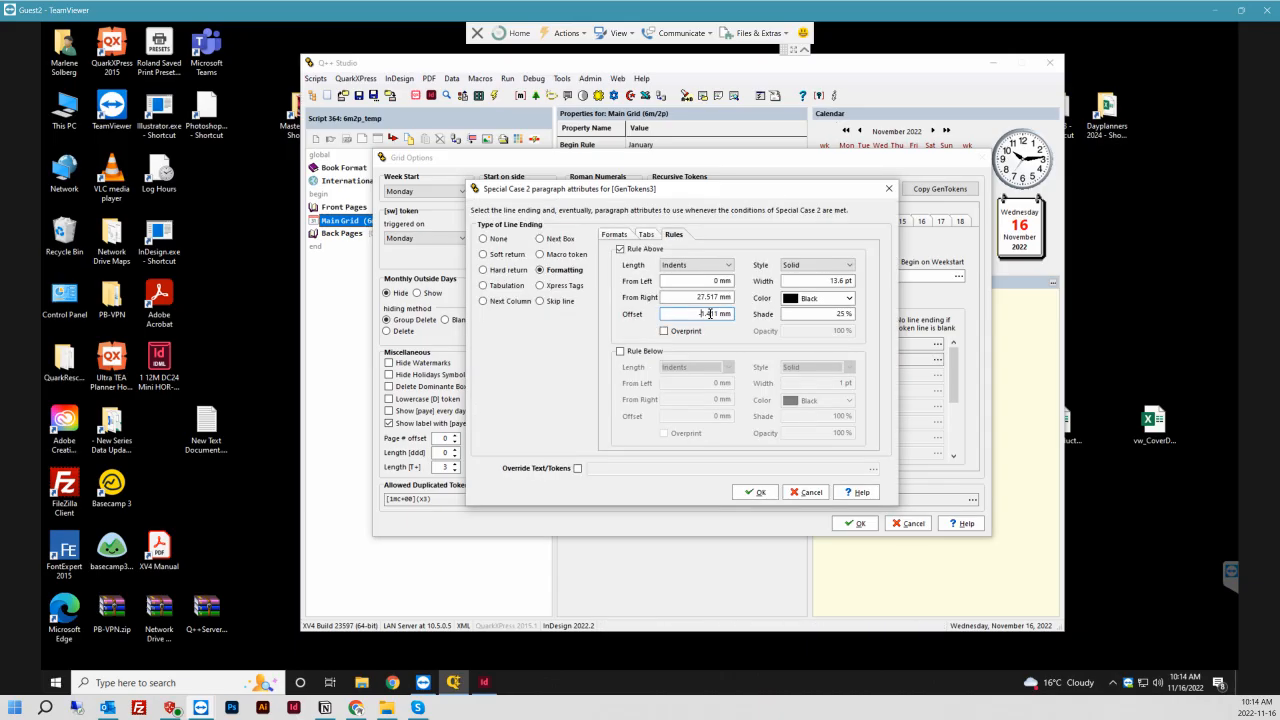
{"action": "left_click_drag", "start_coordinate": [709, 314], "coordinate": [699, 313]}
{"action": "left_click", "coordinate": [718, 296]}
{"action": "double_click", "coordinate": [699, 297]}
{"action": "type", "text": "91pt"}
{"action": "left_click", "coordinate": [755, 493]}
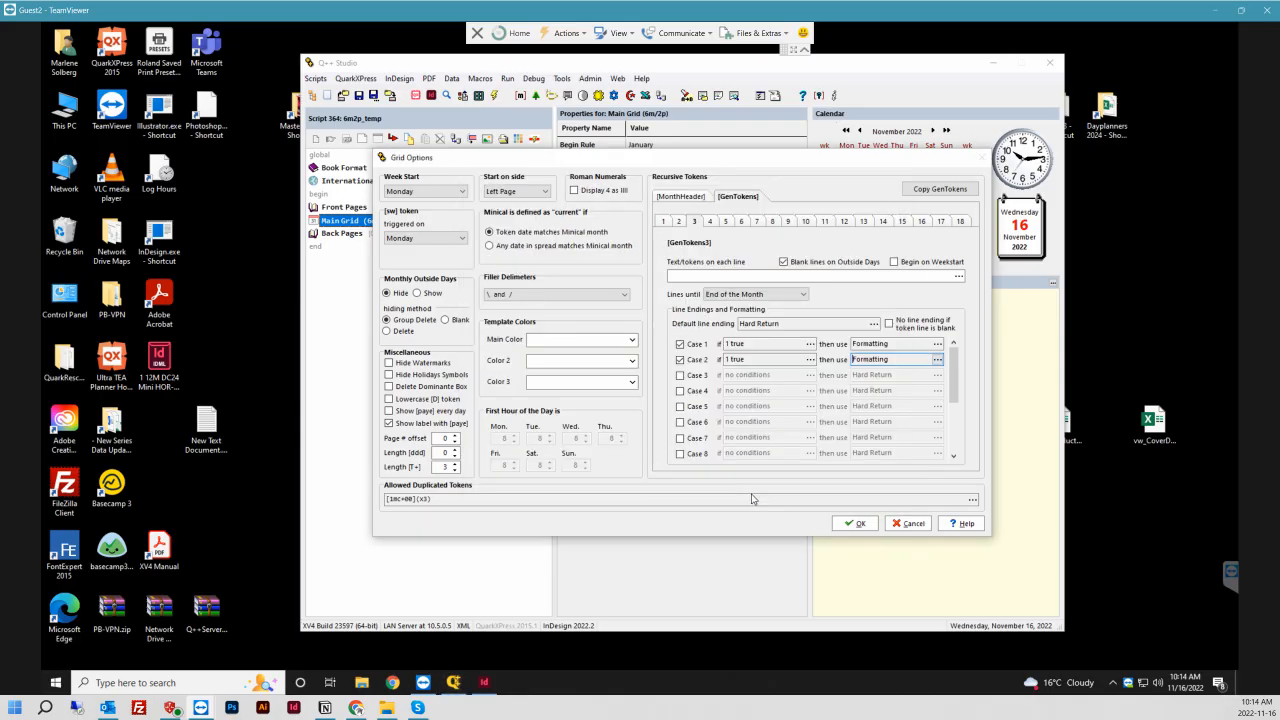
{"action": "left_click", "coordinate": [855, 523]}
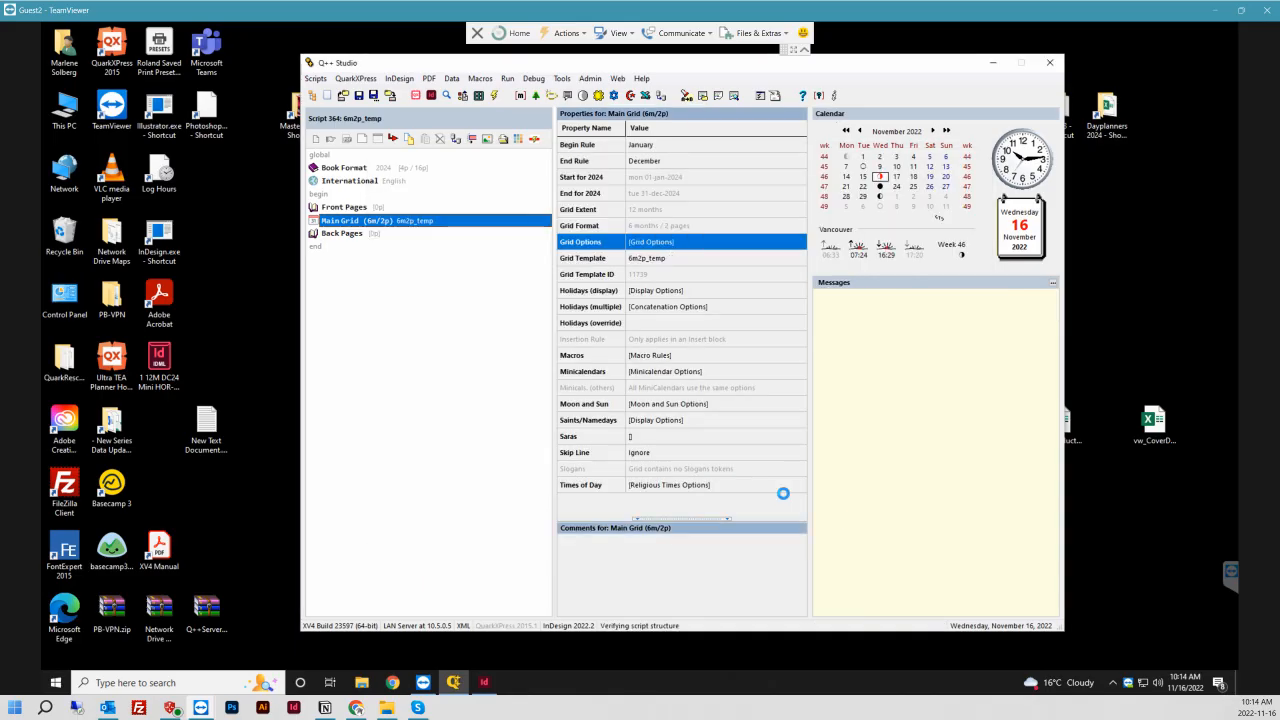
- Open the Main Grid template 6m2p_temp in InDesign and select the stacked month column frames on the Text, Lines and Shades layers
{"action": "right_click", "coordinate": [459, 221]}
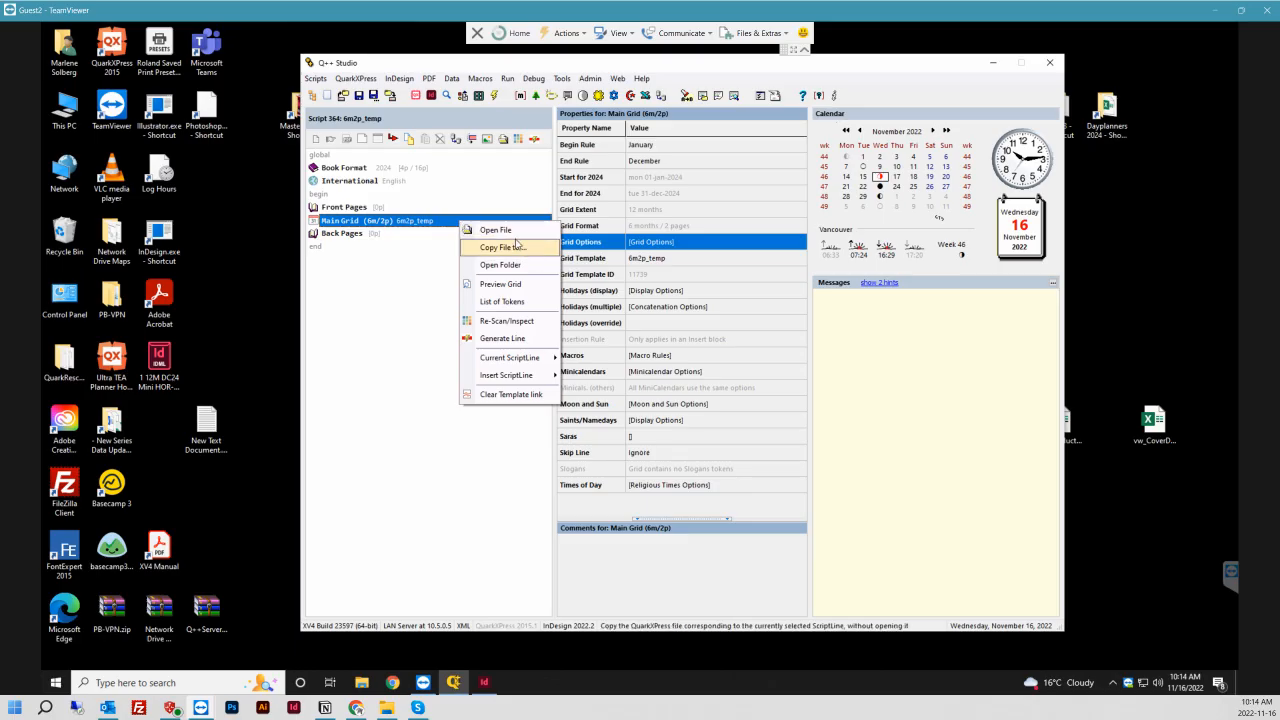
{"action": "left_click", "coordinate": [505, 231]}
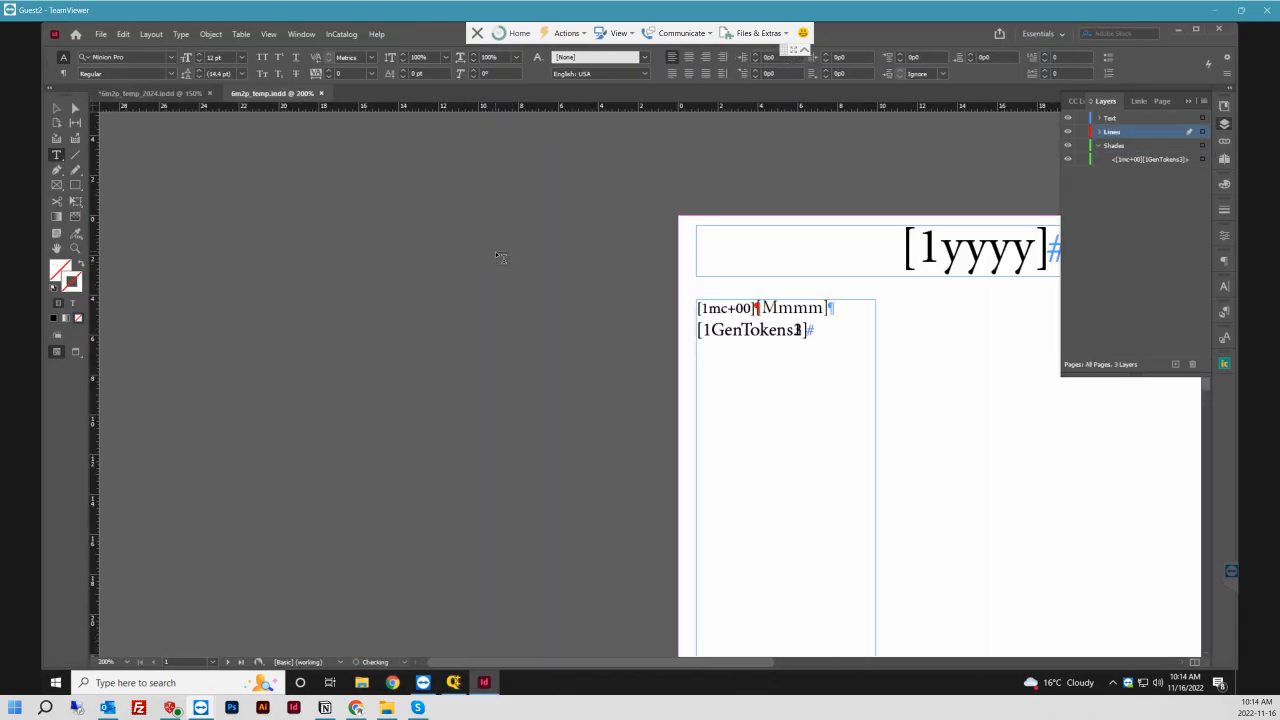
{"action": "key", "text": "ctrl+1"}
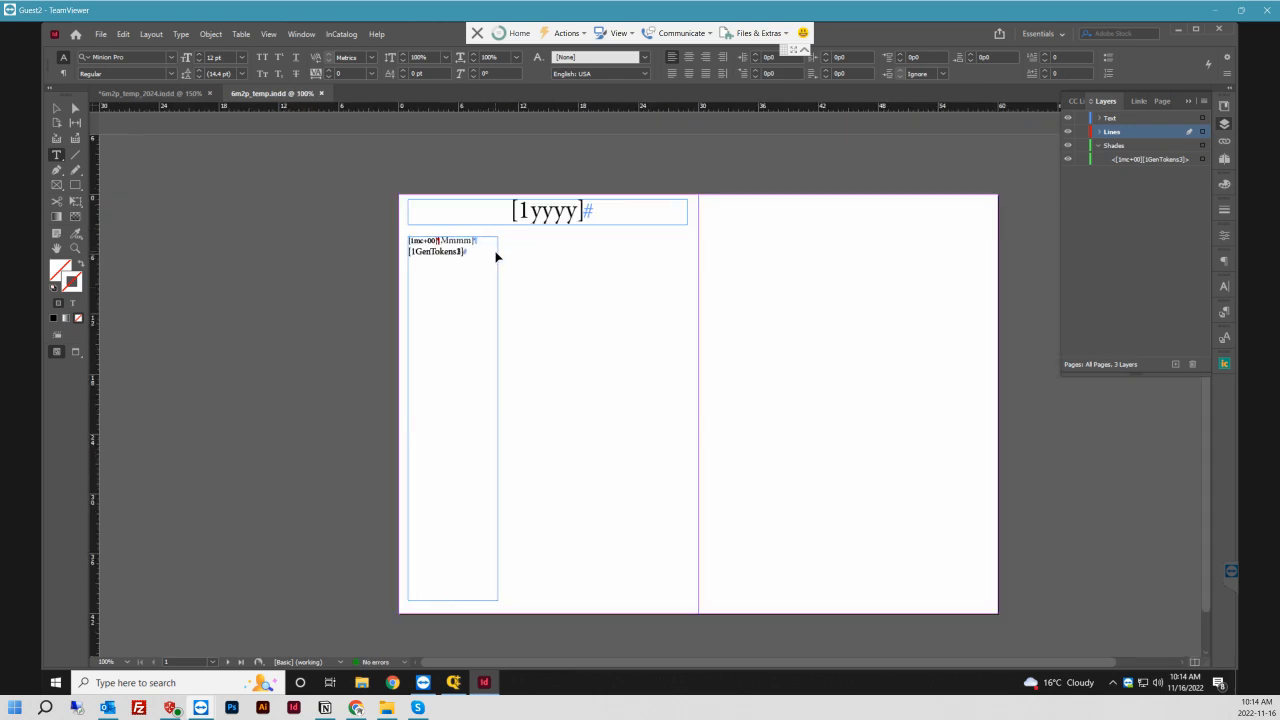
{"action": "left_click", "coordinate": [57, 108]}
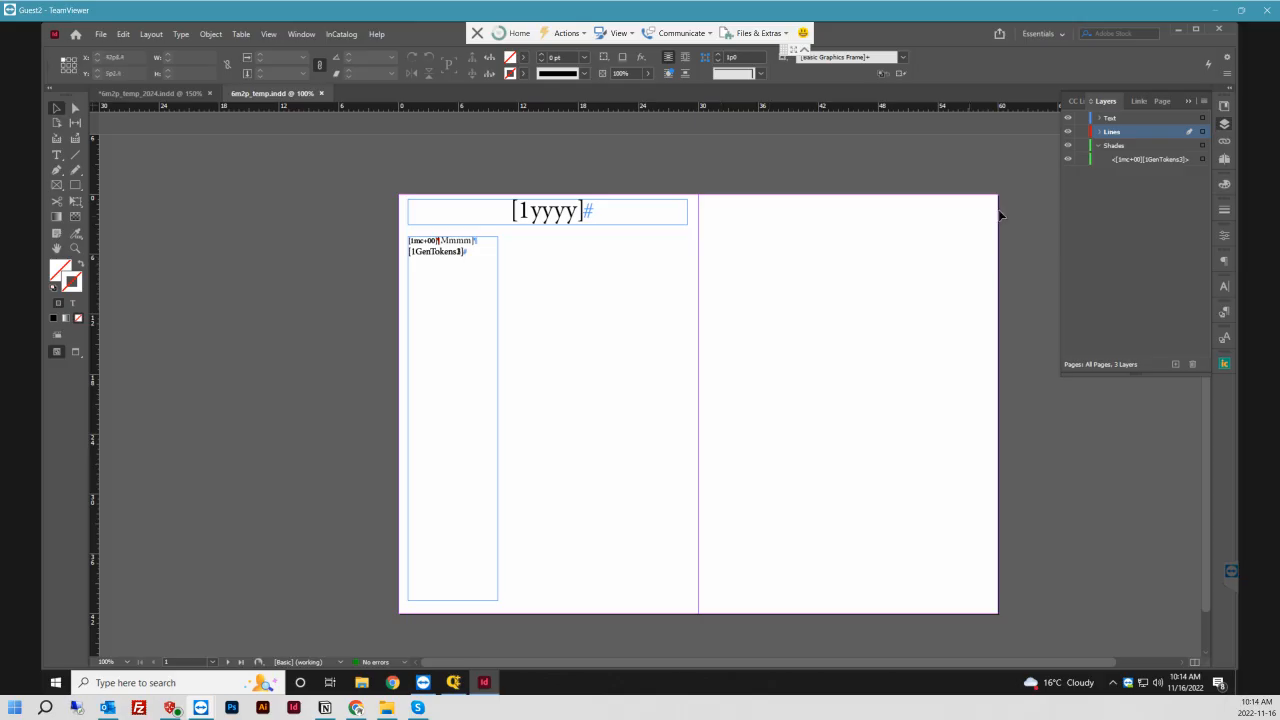
{"action": "left_click", "coordinate": [477, 249]}
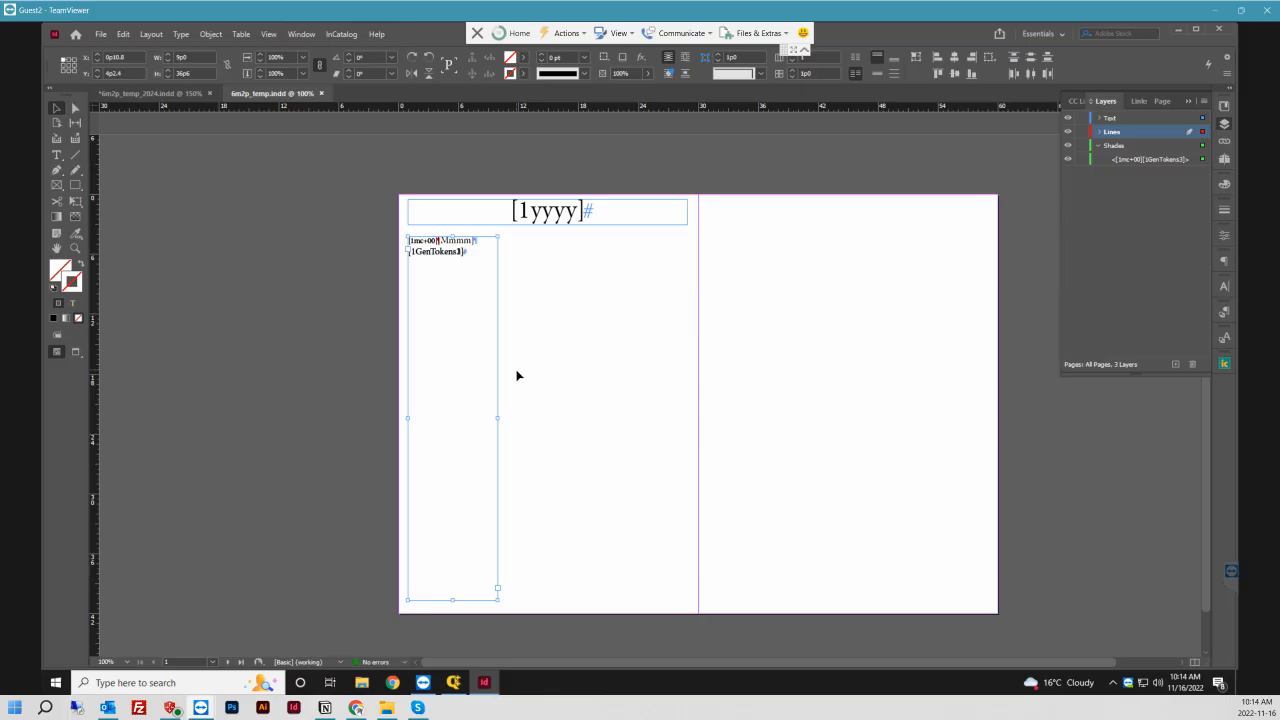
- Try a Step and Repeat of the stacked month column frames with five copies and a 9p4 horizontal offset, previewing the result
{"action": "key", "text": "ctrl+alt+u"}
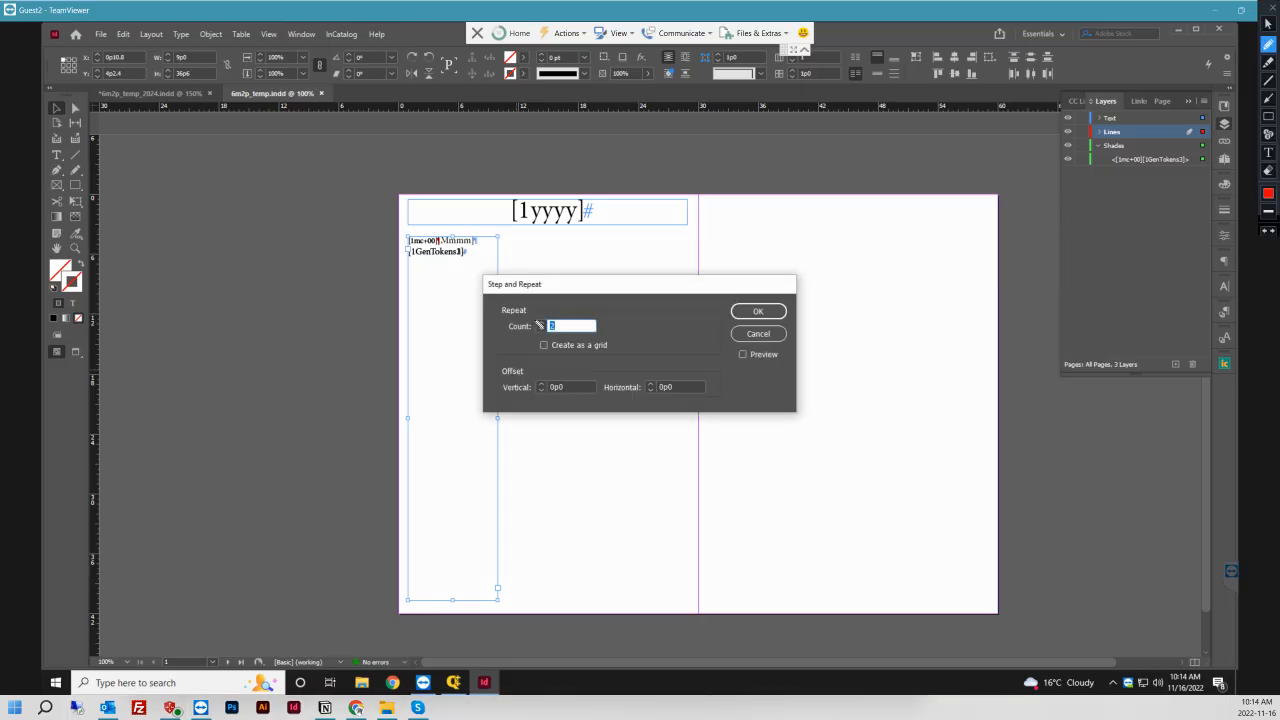
{"action": "left_click", "coordinate": [542, 326]}
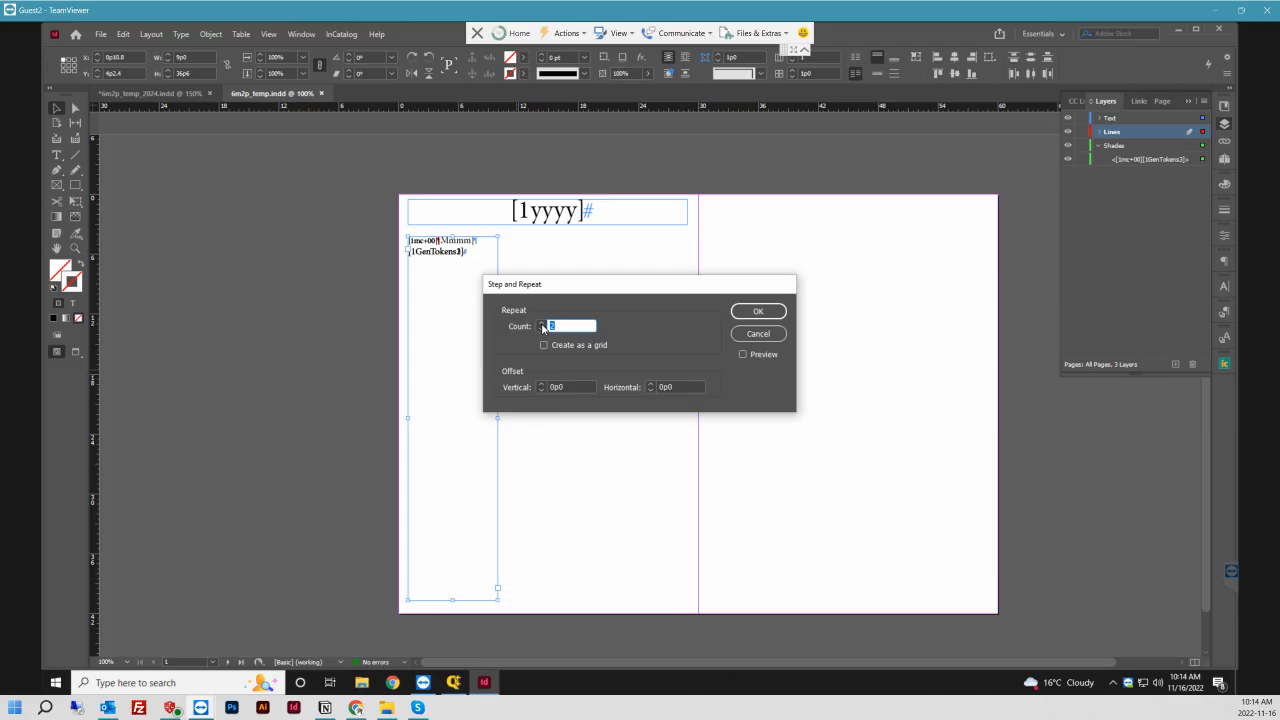
{"action": "type", "text": "3"}
{"action": "type", "text": "6"}
{"action": "left_click", "coordinate": [541, 329]}
{"action": "left_click_drag", "start_coordinate": [676, 386], "coordinate": [655, 386]}
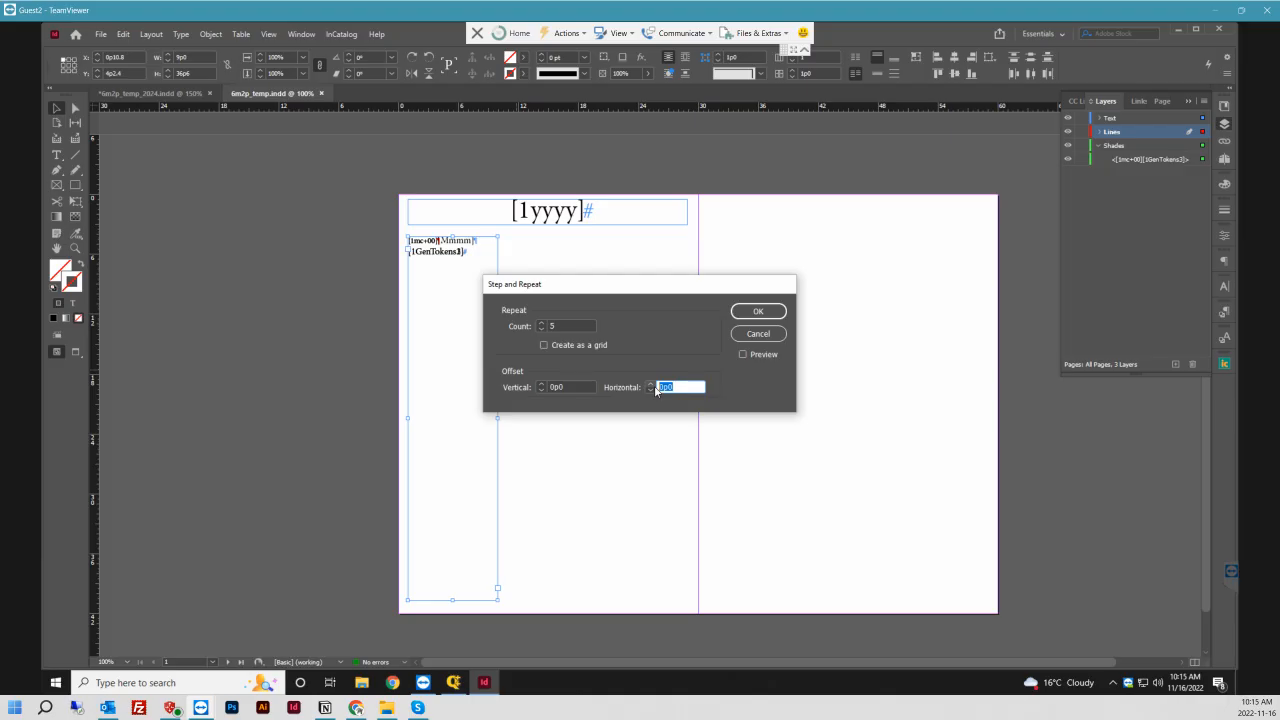
{"action": "type", "text": "7"}
{"action": "type", "text": "5"}
{"action": "type", "text": "p"}
{"action": "type", "text": "4"}
{"action": "left_click", "coordinate": [743, 355]}
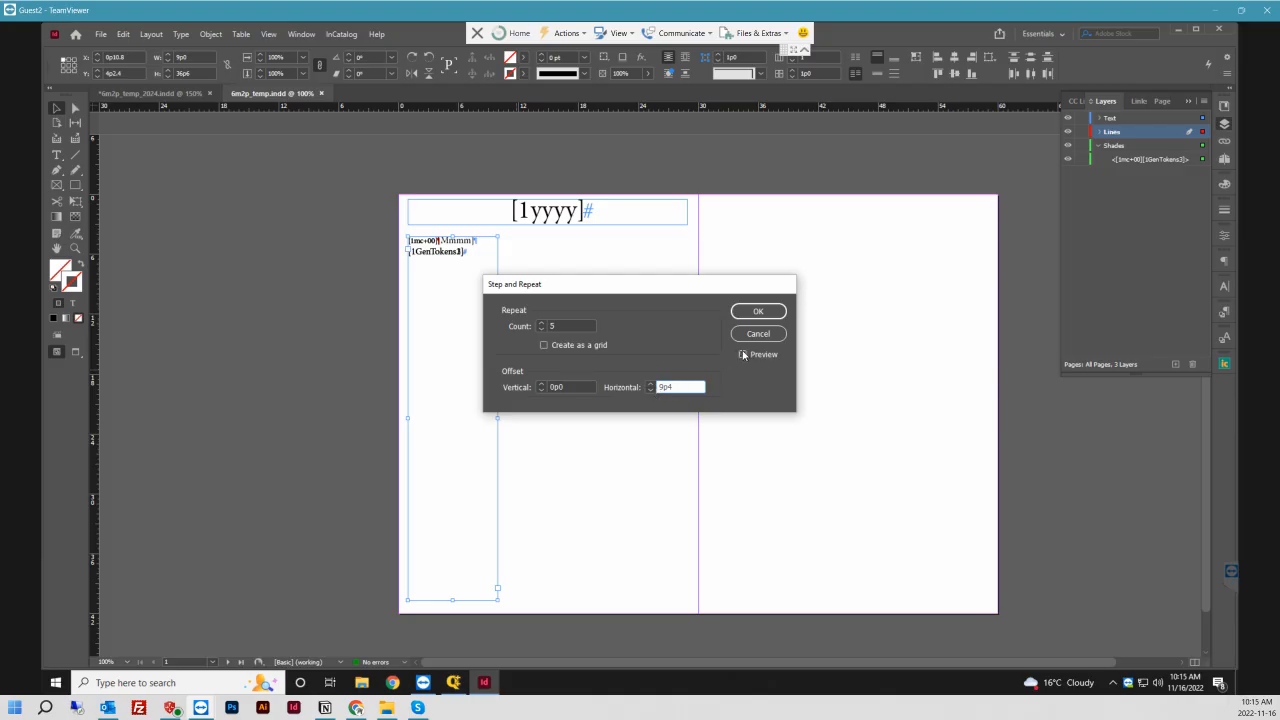
- Try widening the previewed copies' horizontal offset to 9p10, and cancel the Step and Repeat
{"action": "left_click", "coordinate": [651, 385]}
{"action": "left_click", "coordinate": [651, 385]}
{"action": "left_click", "coordinate": [651, 385]}
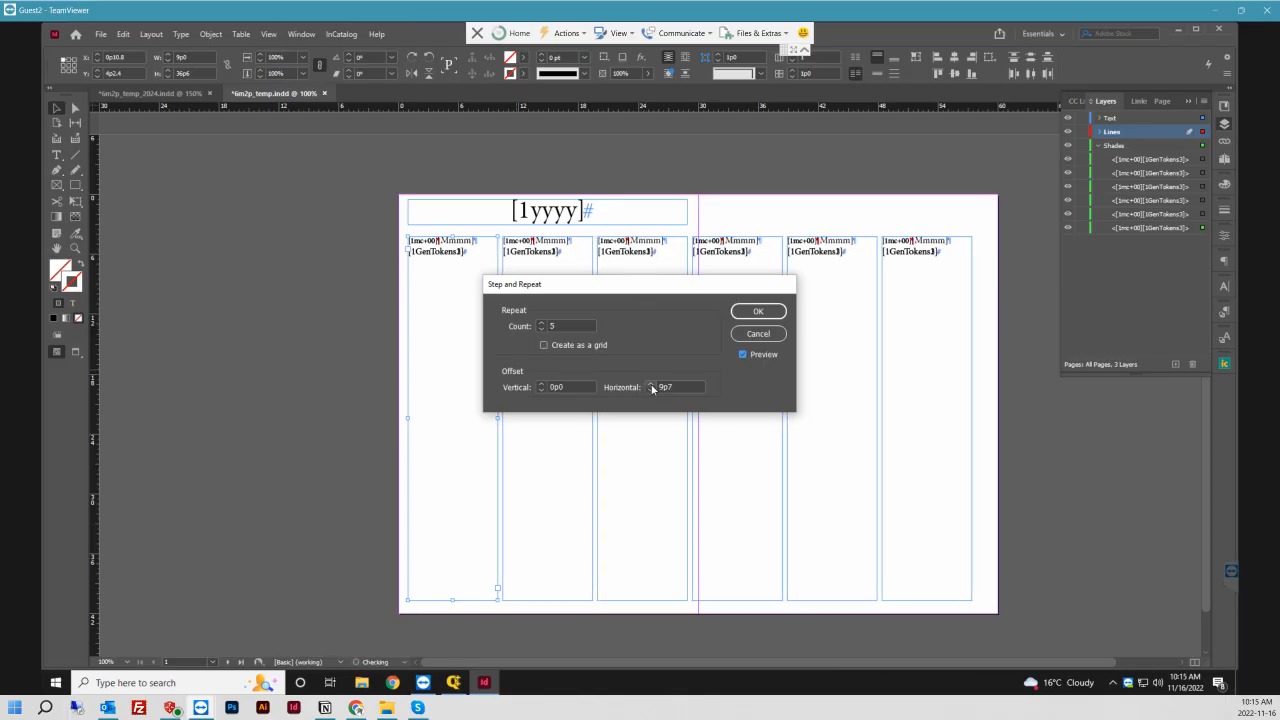
{"action": "left_click", "coordinate": [651, 385]}
{"action": "left_click", "coordinate": [651, 385]}
{"action": "left_click", "coordinate": [651, 385]}
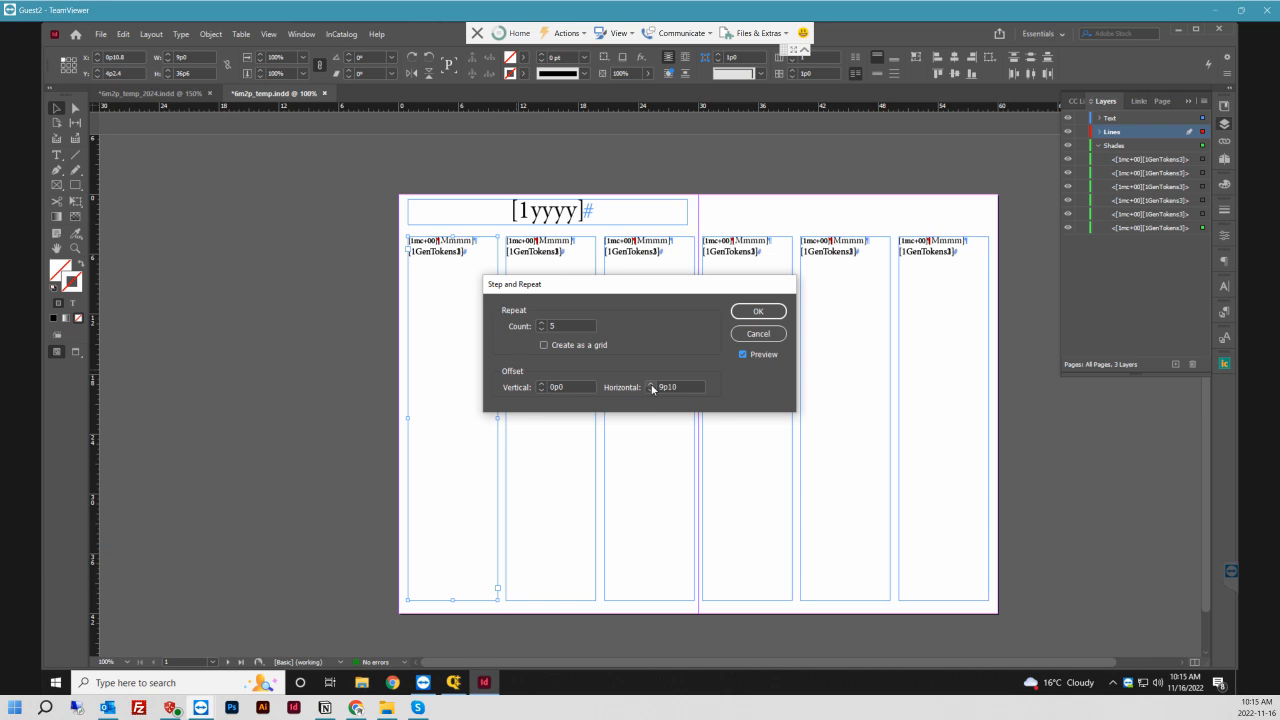
{"action": "left_click", "coordinate": [651, 385]}
{"action": "left_click", "coordinate": [650, 390]}
{"action": "left_click", "coordinate": [758, 334]}
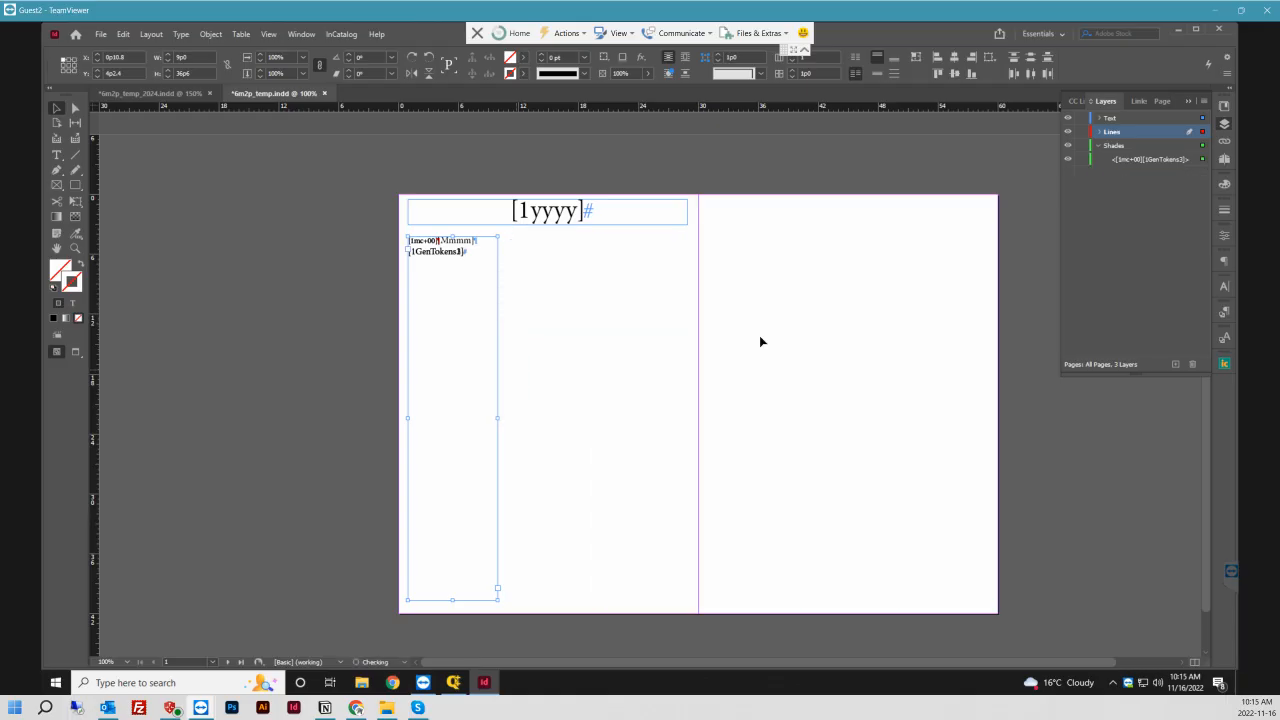
- Hide the Lines and Shades layers, select the Text layer's month column frame, and list the Text layer's objects
{"action": "left_click", "coordinate": [1099, 146]}
{"action": "left_click", "coordinate": [1067, 131]}
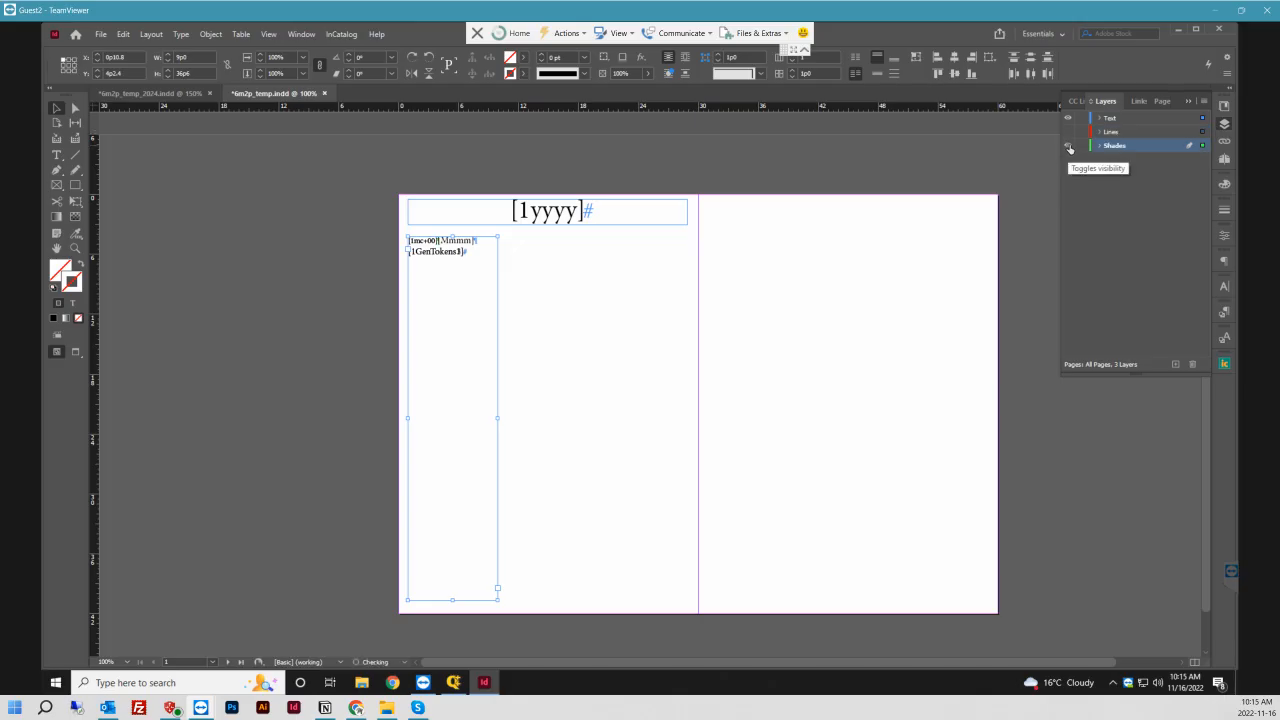
{"action": "left_click", "coordinate": [1067, 145]}
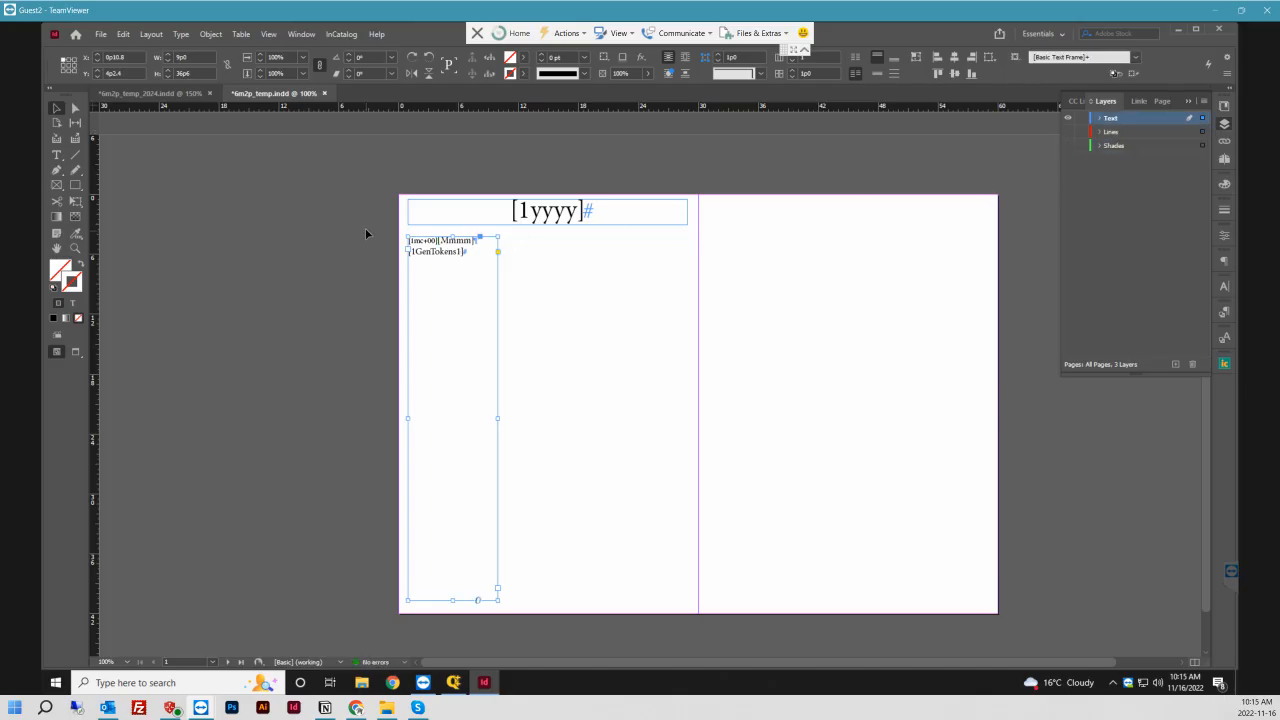
{"action": "left_click_drag", "start_coordinate": [365, 230], "coordinate": [531, 614]}
{"action": "left_click", "coordinate": [1100, 118]}
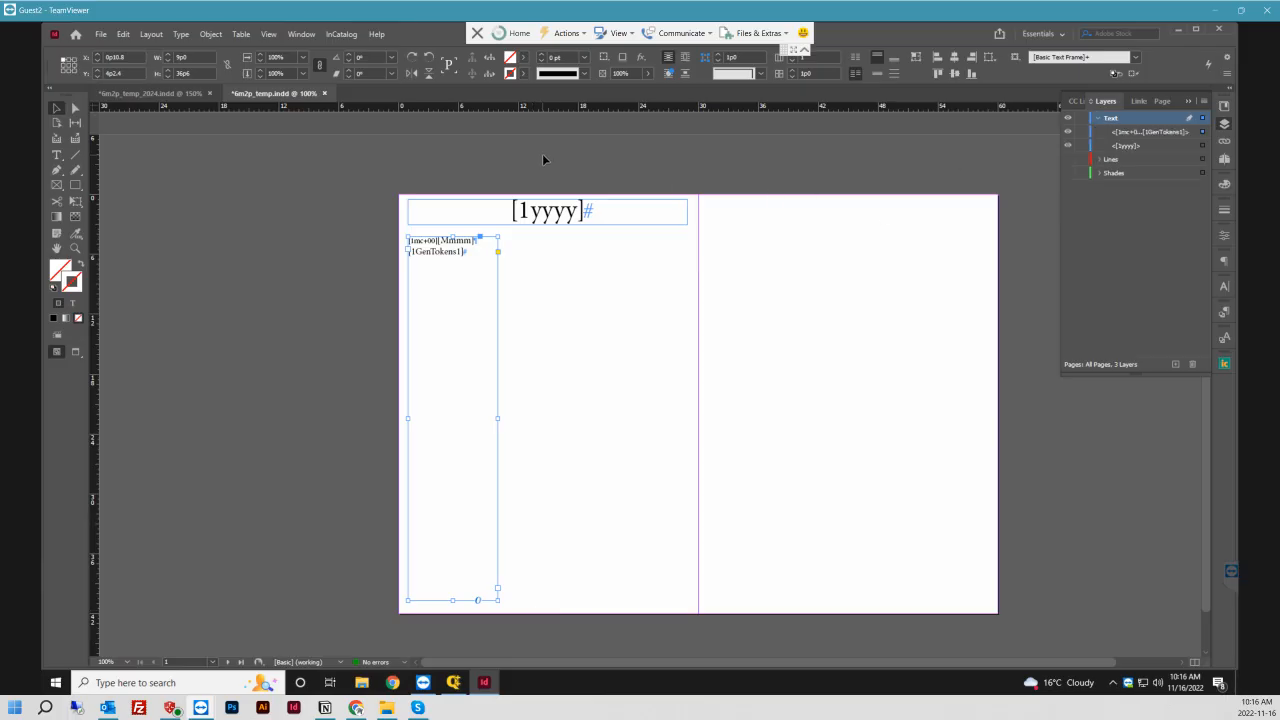
{"action": "key", "text": "ctrl+t"}
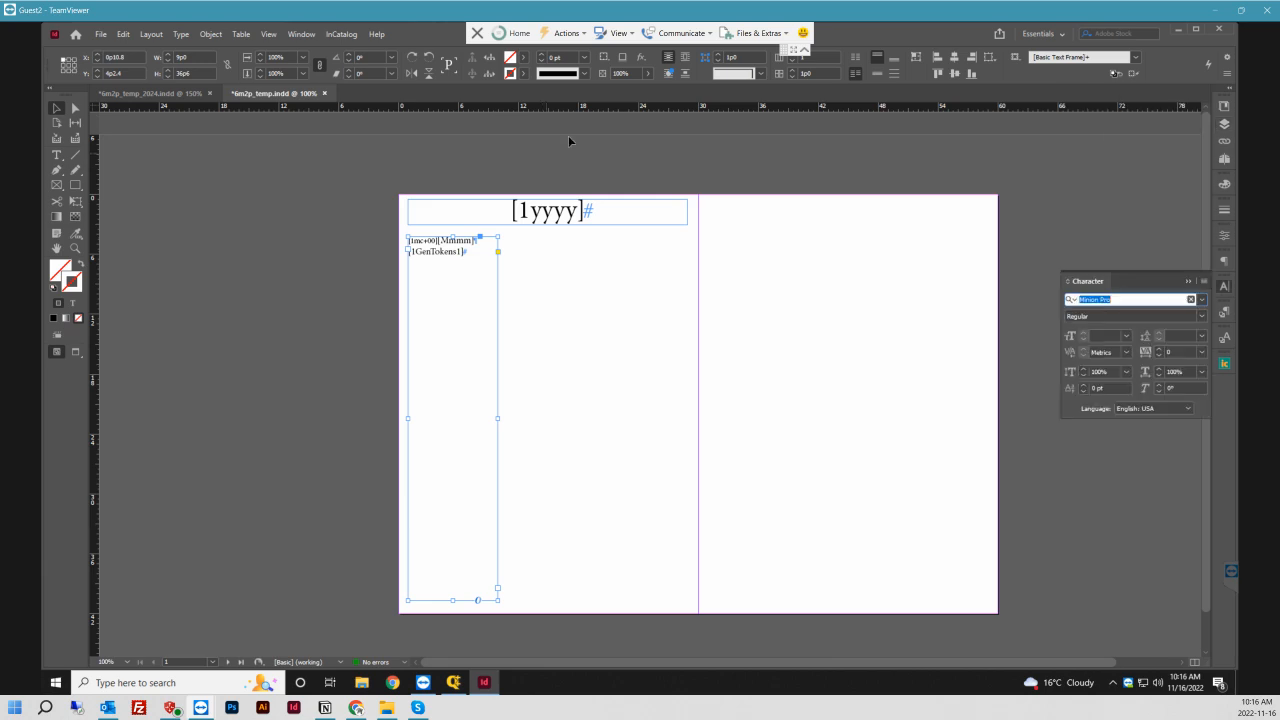
{"action": "left_click", "coordinate": [1201, 282]}
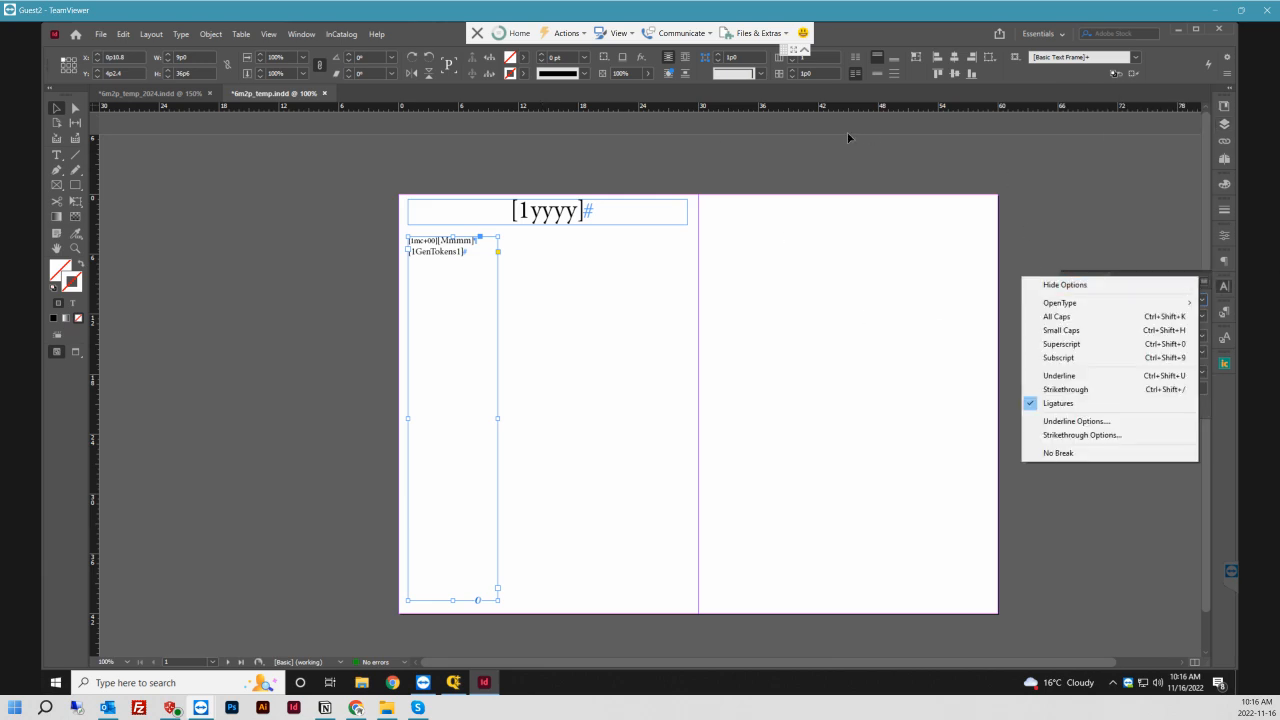
{"action": "left_click", "coordinate": [347, 284]}
{"action": "left_click", "coordinate": [429, 252]}
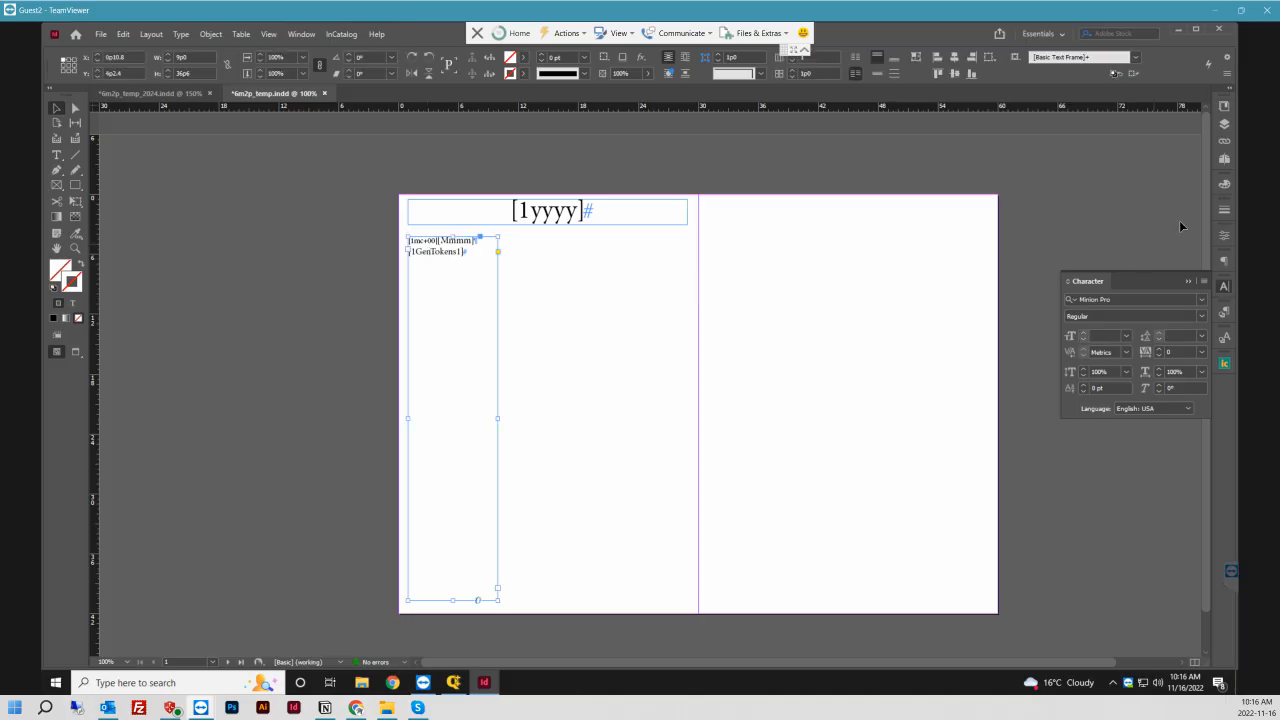
{"action": "left_click", "coordinate": [1227, 126]}
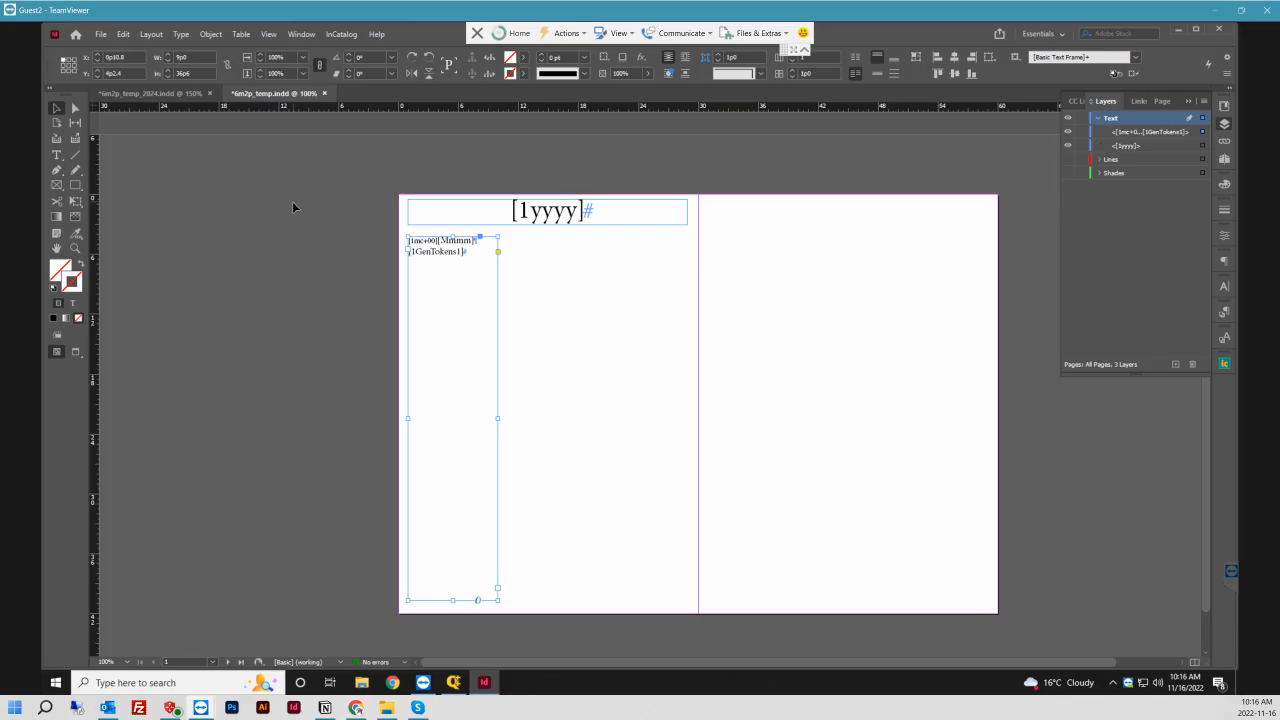
{"action": "key", "text": "ctrl+t"}
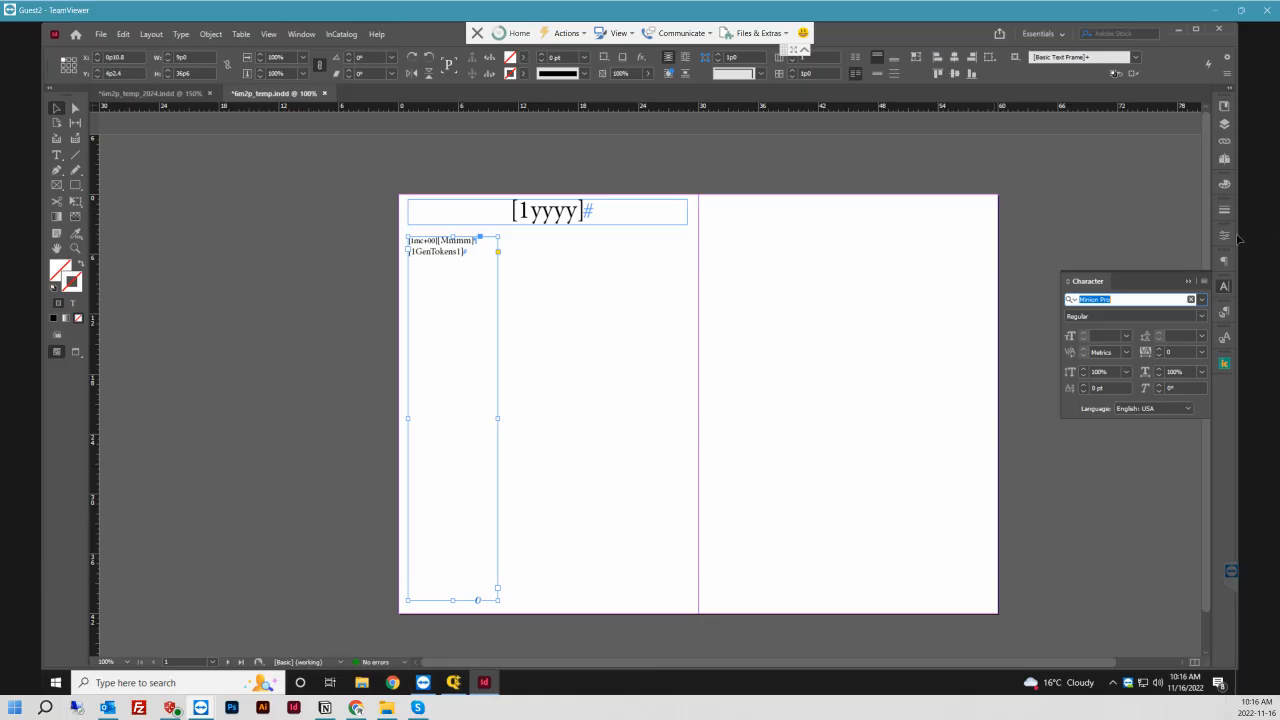
{"action": "left_click", "coordinate": [1226, 123]}
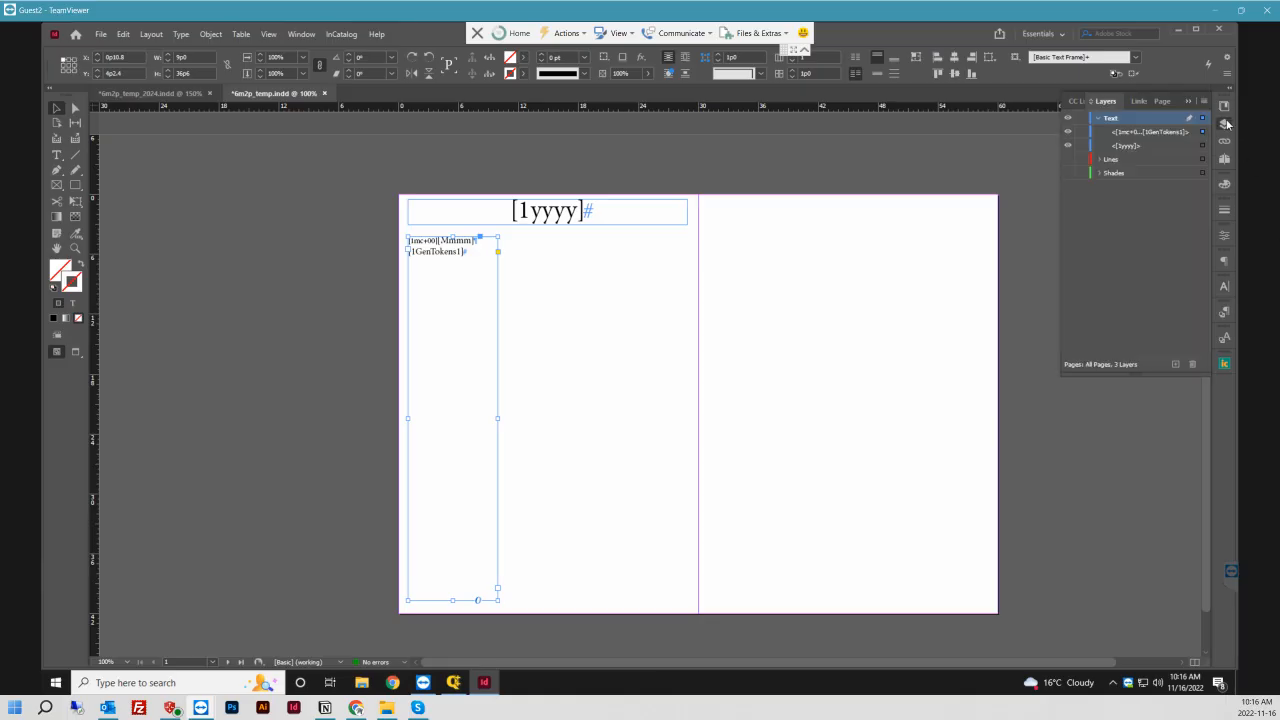
{"action": "key", "text": "ctrl+alt+j"}
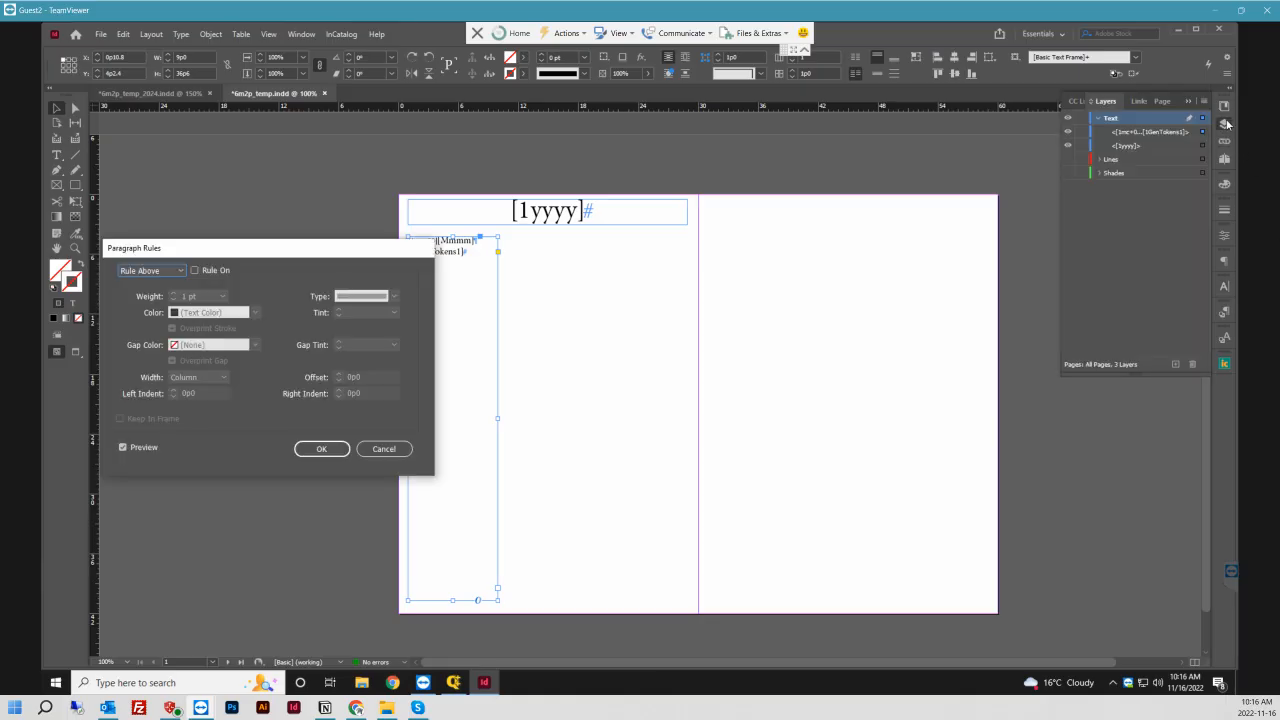
{"action": "left_click", "coordinate": [393, 453]}
{"action": "key", "text": "ctrl+alt+u"}
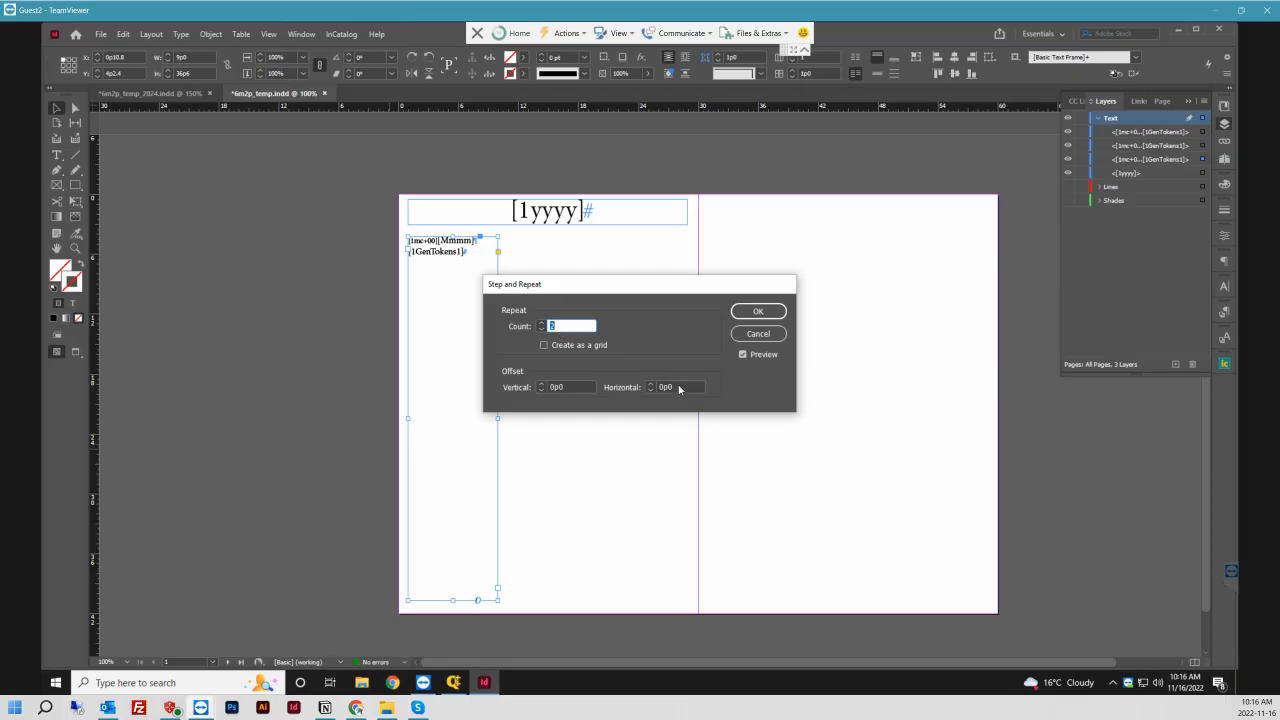
{"action": "left_click", "coordinate": [762, 335]}
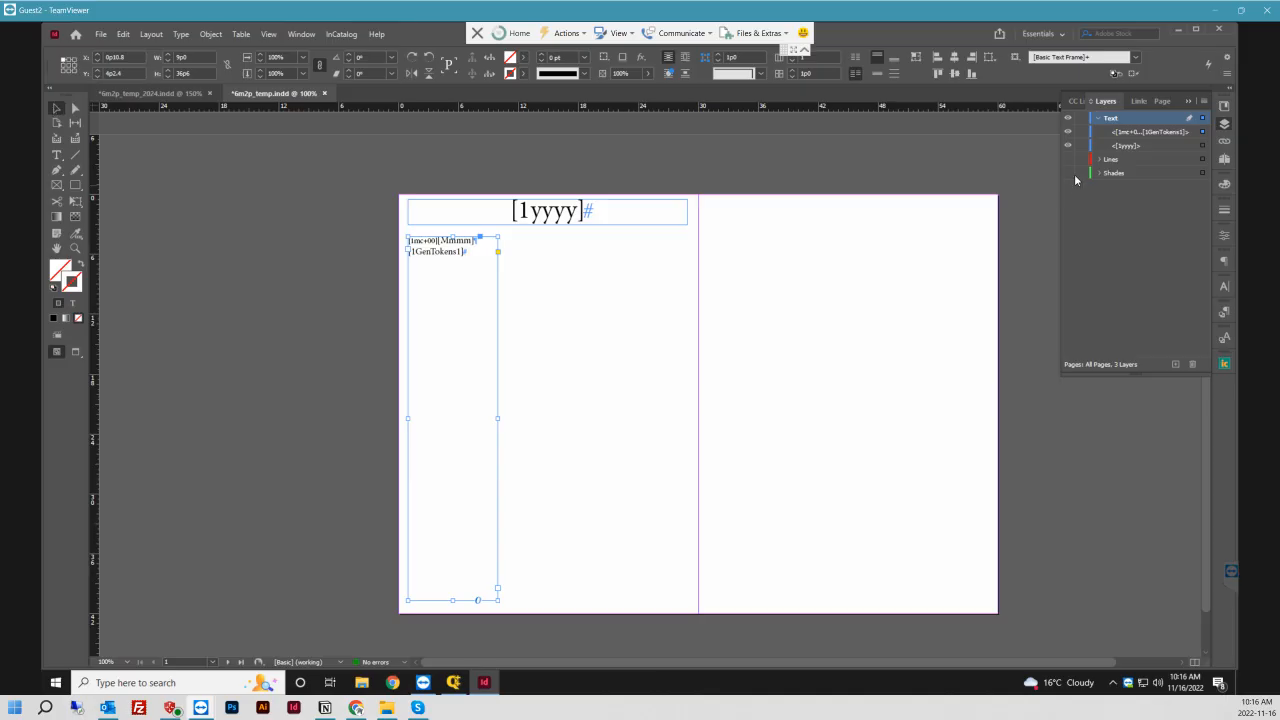
- List the Lines and Shades objects, try to select the hidden column frames with the Direct Selection tool, and clear the selection
{"action": "left_click", "coordinate": [1100, 159]}
{"action": "left_click", "coordinate": [1100, 188]}
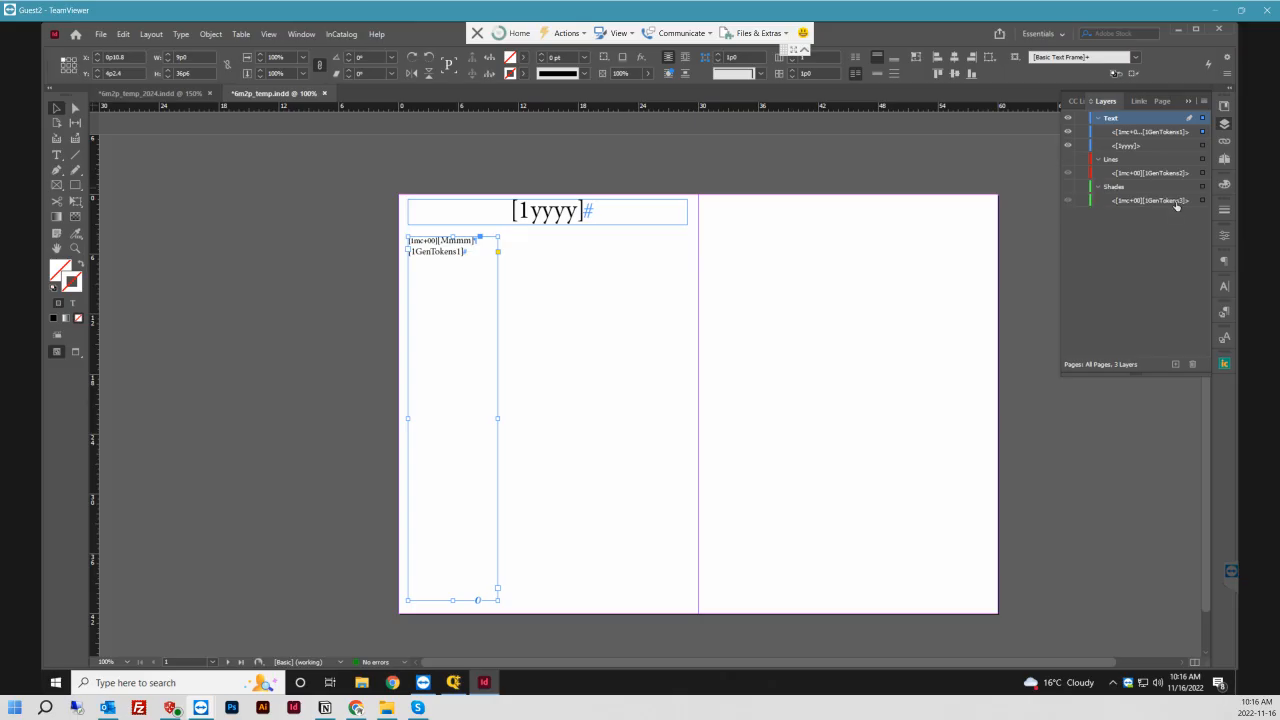
{"action": "left_click", "coordinate": [1122, 201]}
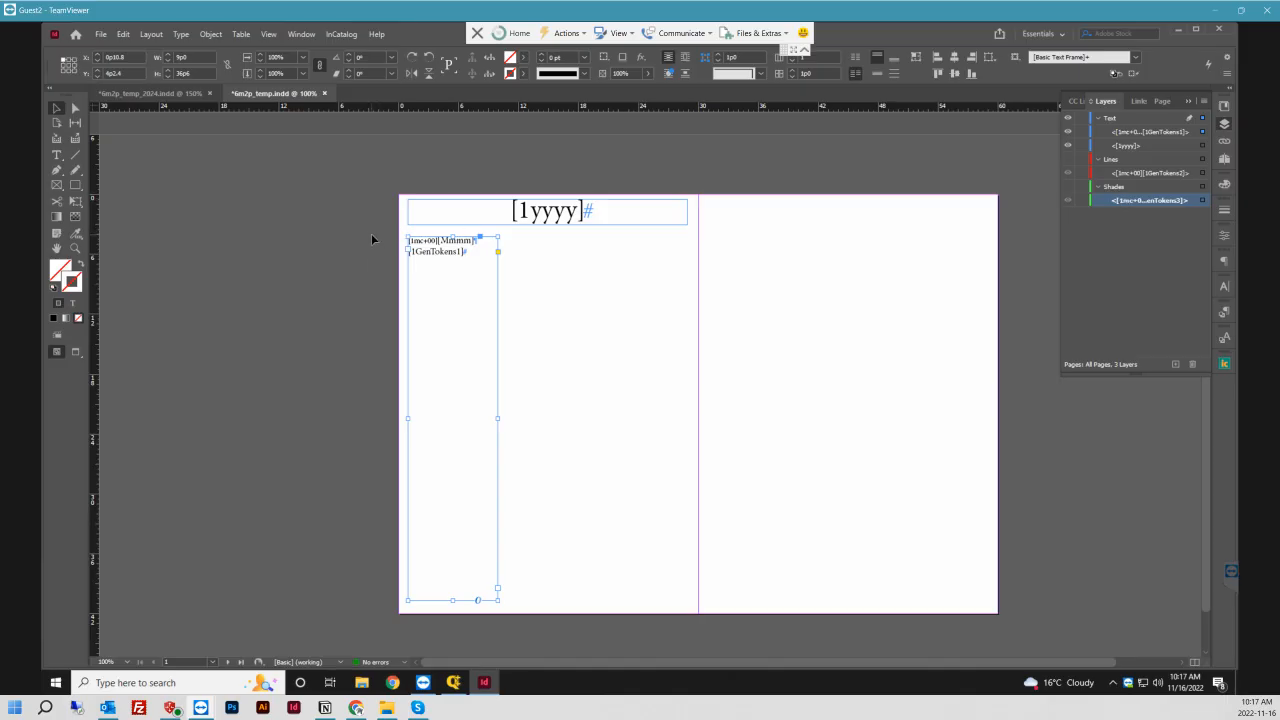
{"action": "left_click", "coordinate": [77, 113]}
{"action": "left_click_drag", "start_coordinate": [398, 234], "coordinate": [491, 313]}
{"action": "left_click_drag", "start_coordinate": [369, 241], "coordinate": [537, 321]}
{"action": "left_click_drag", "start_coordinate": [371, 231], "coordinate": [537, 356]}
{"action": "left_click", "coordinate": [56, 108]}
{"action": "left_click", "coordinate": [314, 213]}
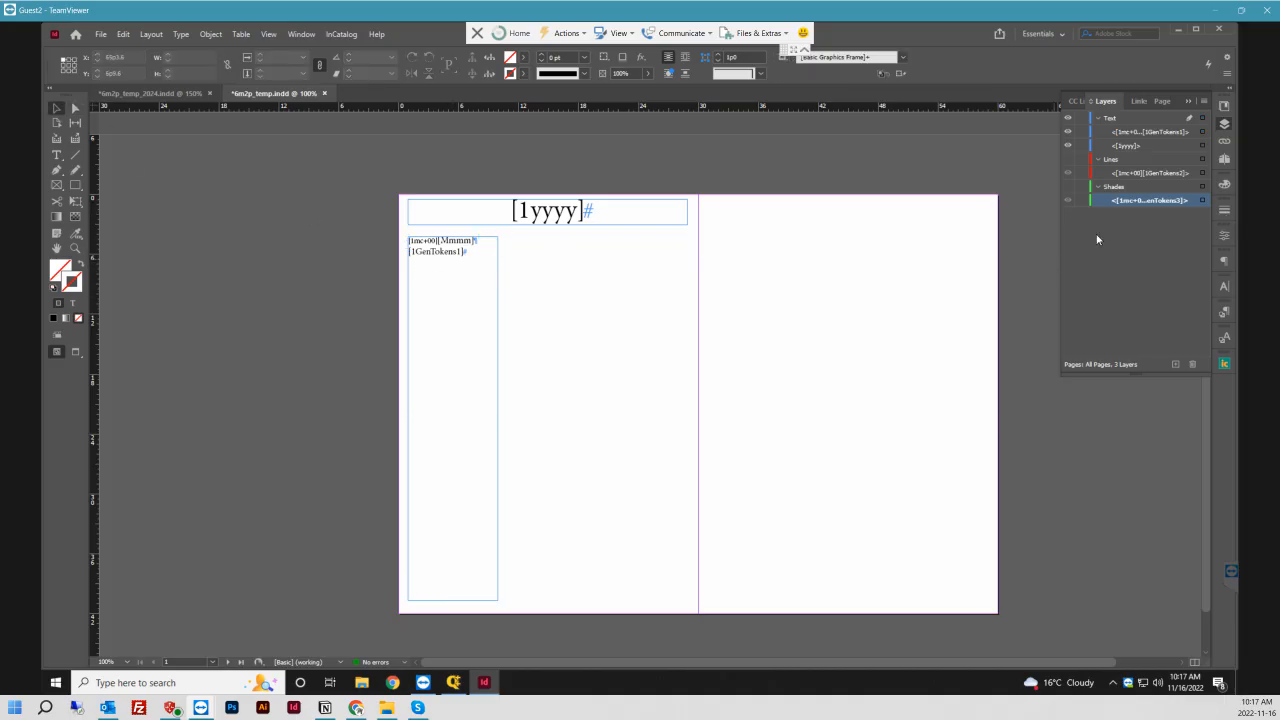
- Make the Lines and Shades layers visible again and select the Shades layer's GenTokens3 column frame
{"action": "left_click", "coordinate": [420, 250]}
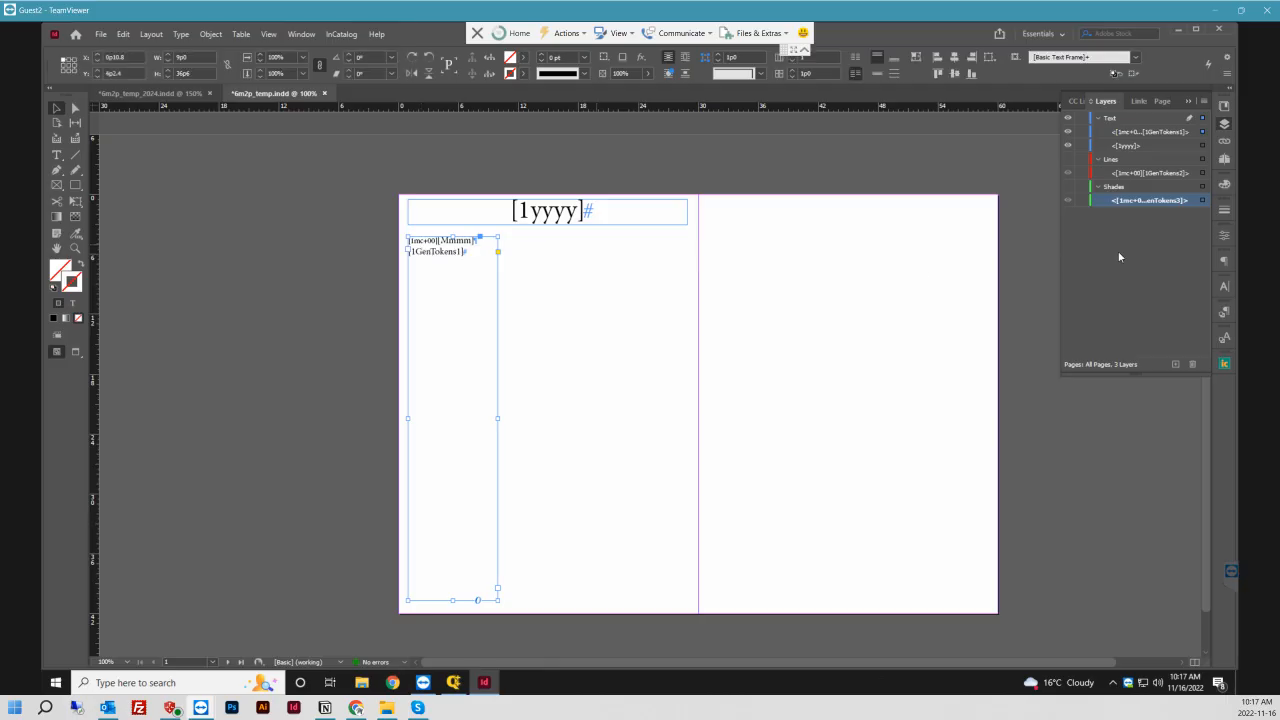
{"action": "left_click", "coordinate": [1068, 160]}
{"action": "left_click", "coordinate": [1068, 187]}
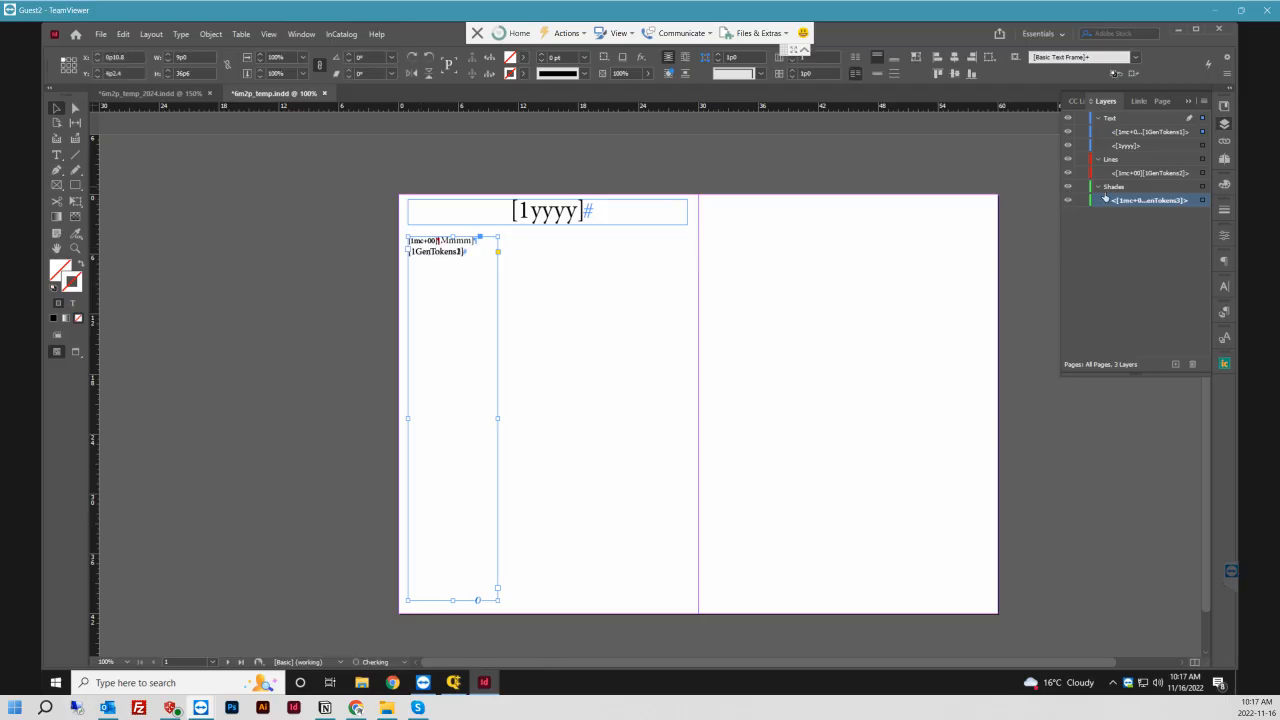
{"action": "left_click", "coordinate": [1202, 200]}
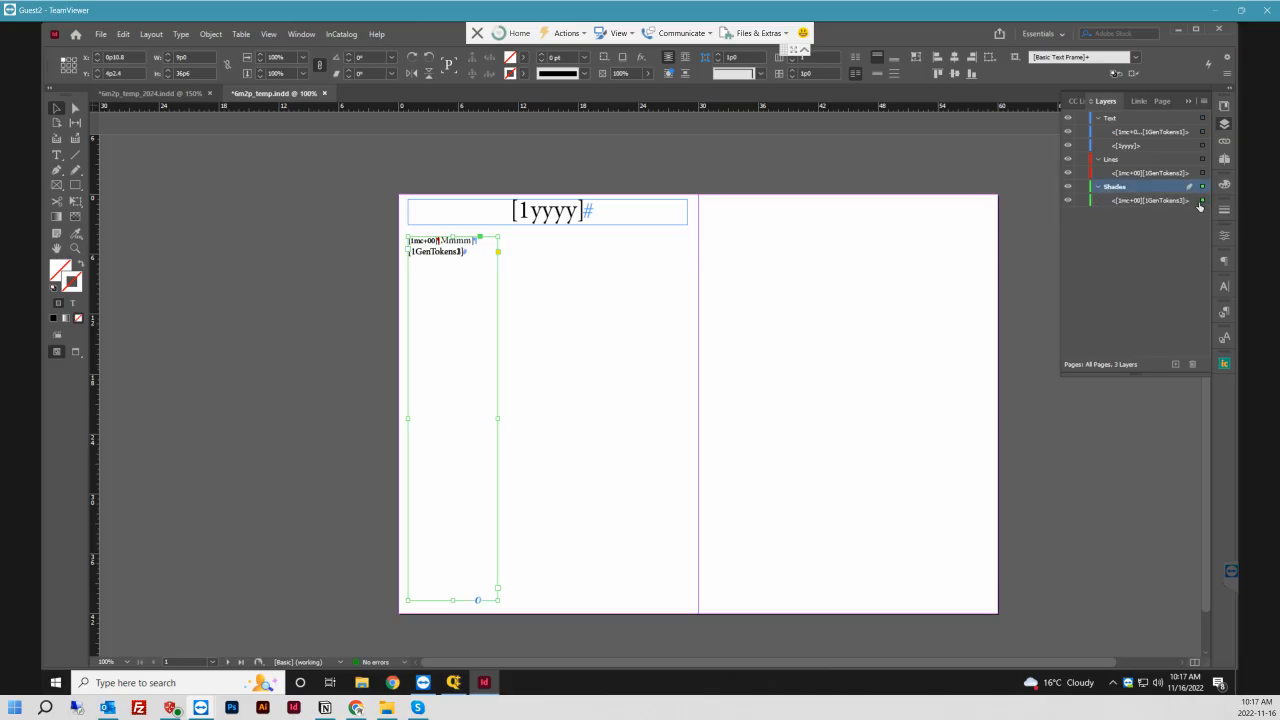
{"action": "left_click", "coordinate": [1140, 201]}
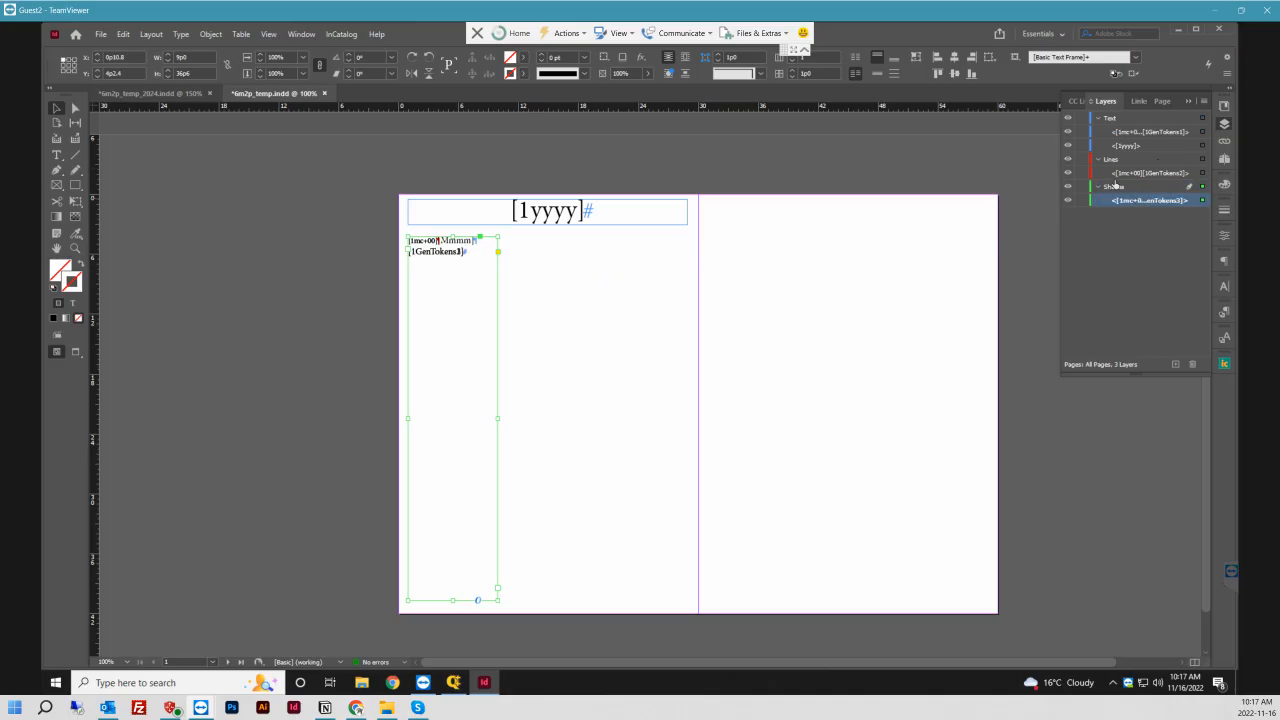
- Collapse the layer listings and reselect the stacked month column frames on the Text, Lines and Shades layers together
{"action": "left_click", "coordinate": [1098, 188]}
{"action": "left_click", "coordinate": [1099, 160]}
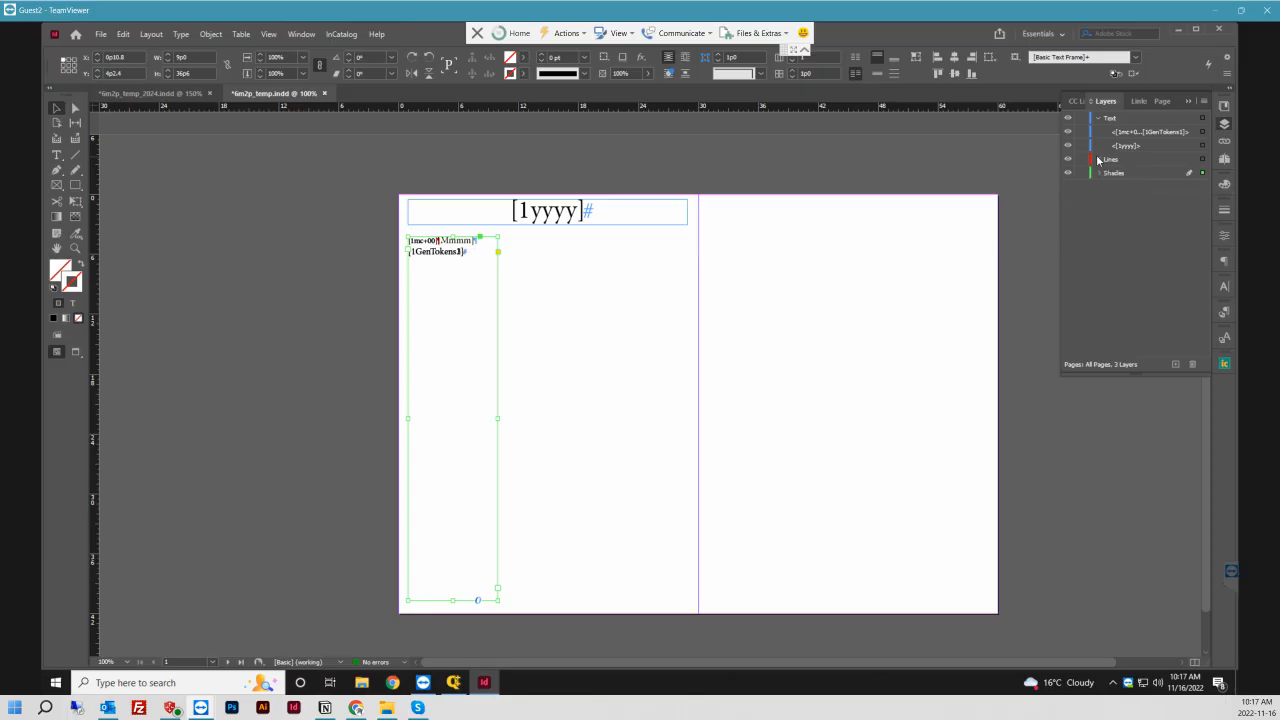
{"action": "left_click", "coordinate": [1098, 120]}
{"action": "left_click", "coordinate": [1098, 120]}
{"action": "left_click", "coordinate": [1098, 120]}
{"action": "left_click", "coordinate": [363, 234]}
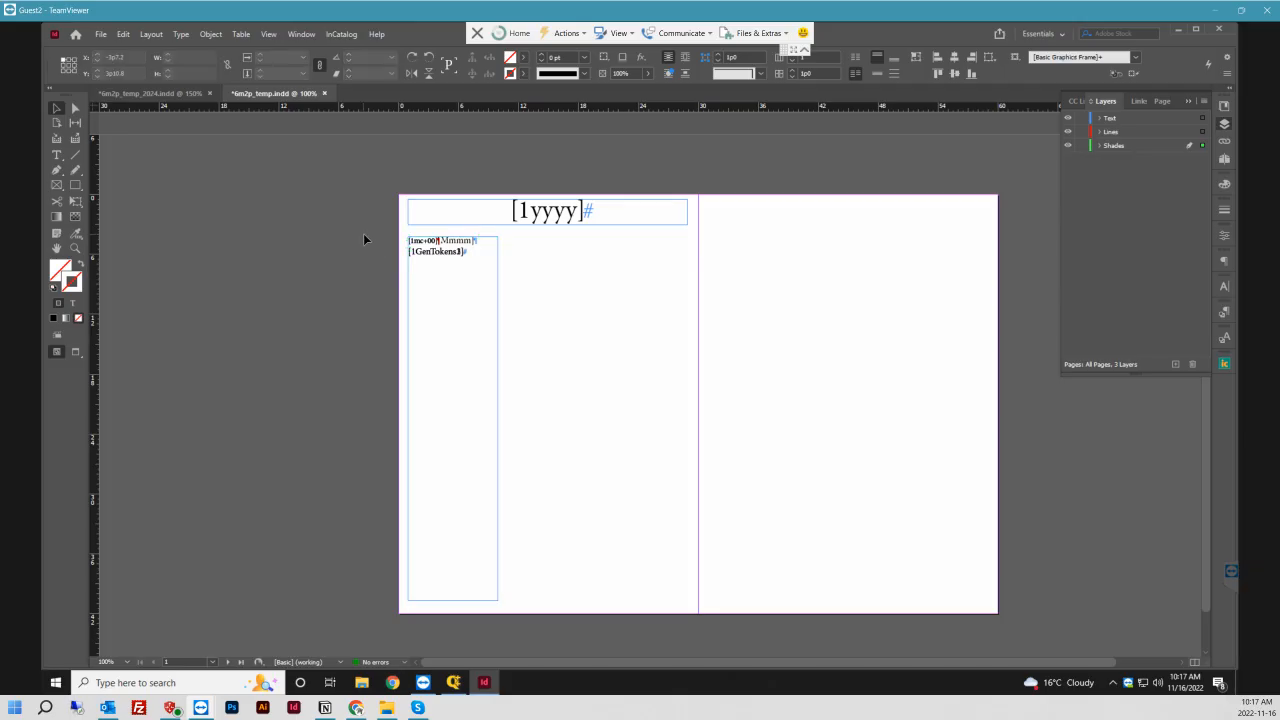
{"action": "left_click_drag", "start_coordinate": [366, 229], "coordinate": [531, 605]}
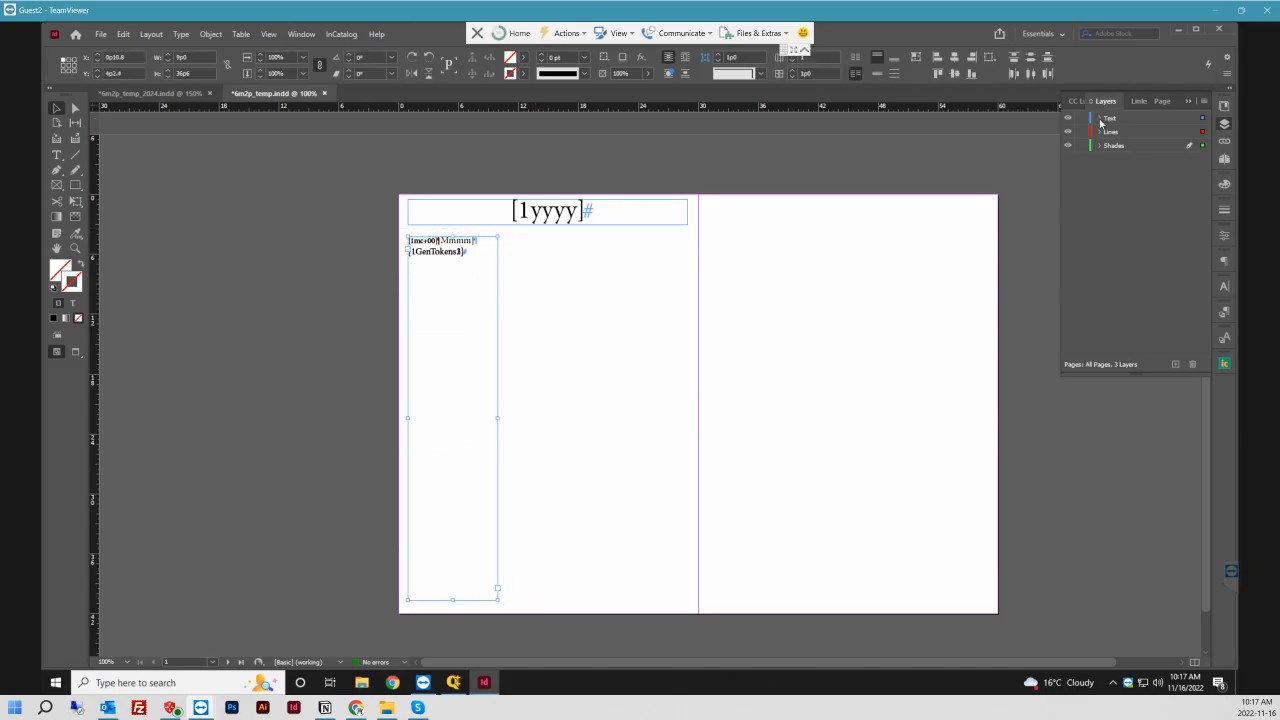
{"action": "left_click", "coordinate": [1099, 119]}
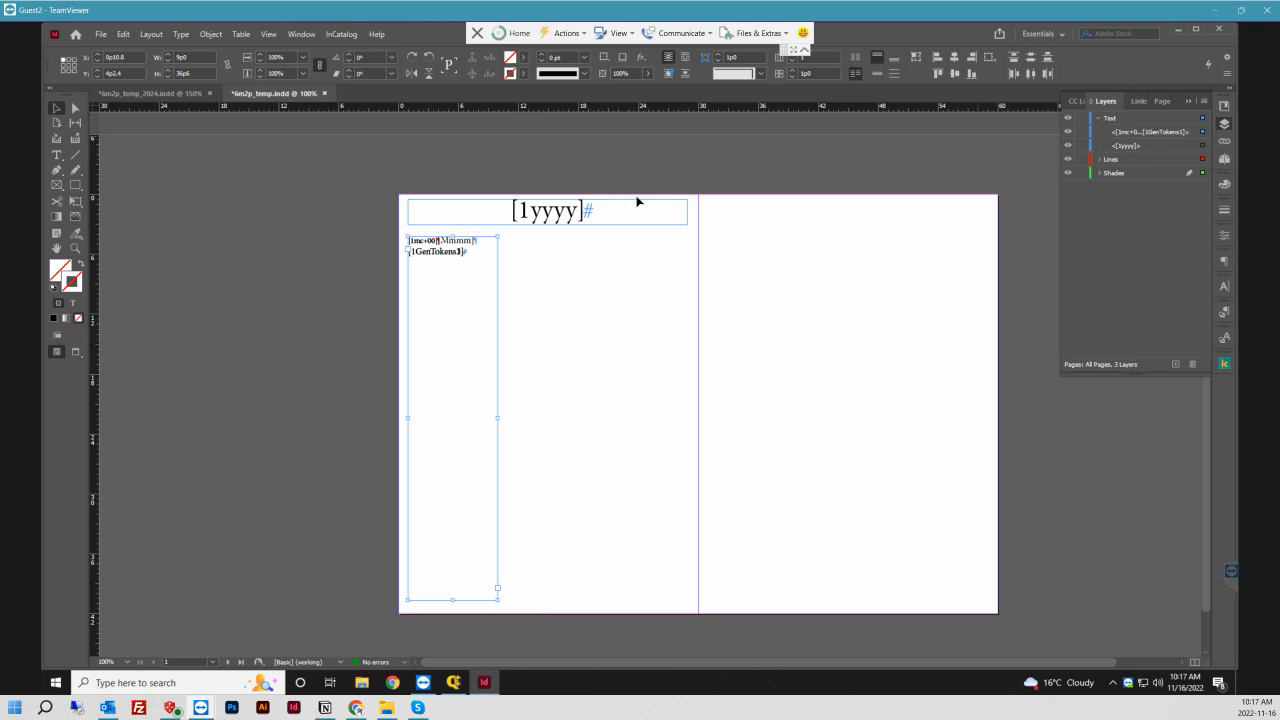
{"action": "left_click", "coordinate": [1099, 118]}
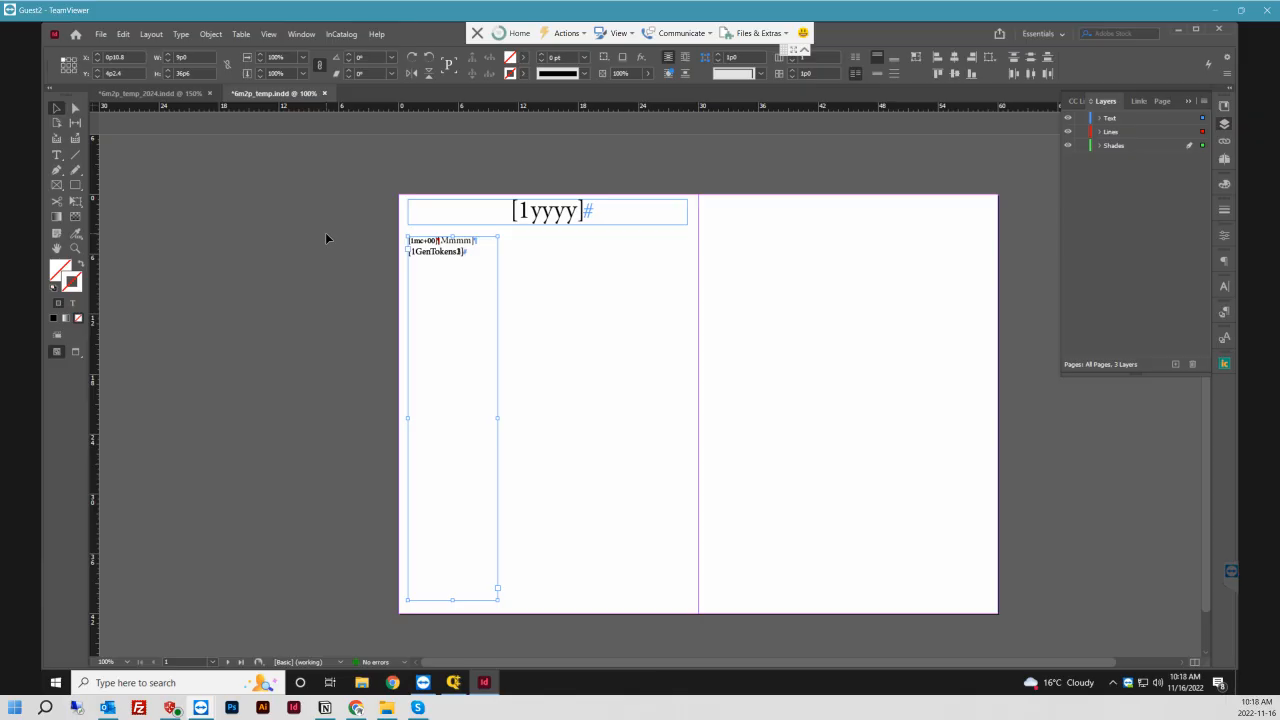
- Set up a Step and Repeat of the stacked month column frames with a count of 2 and a horizontal offset of 10 picas
{"action": "key", "text": "ctrl+alt+u"}
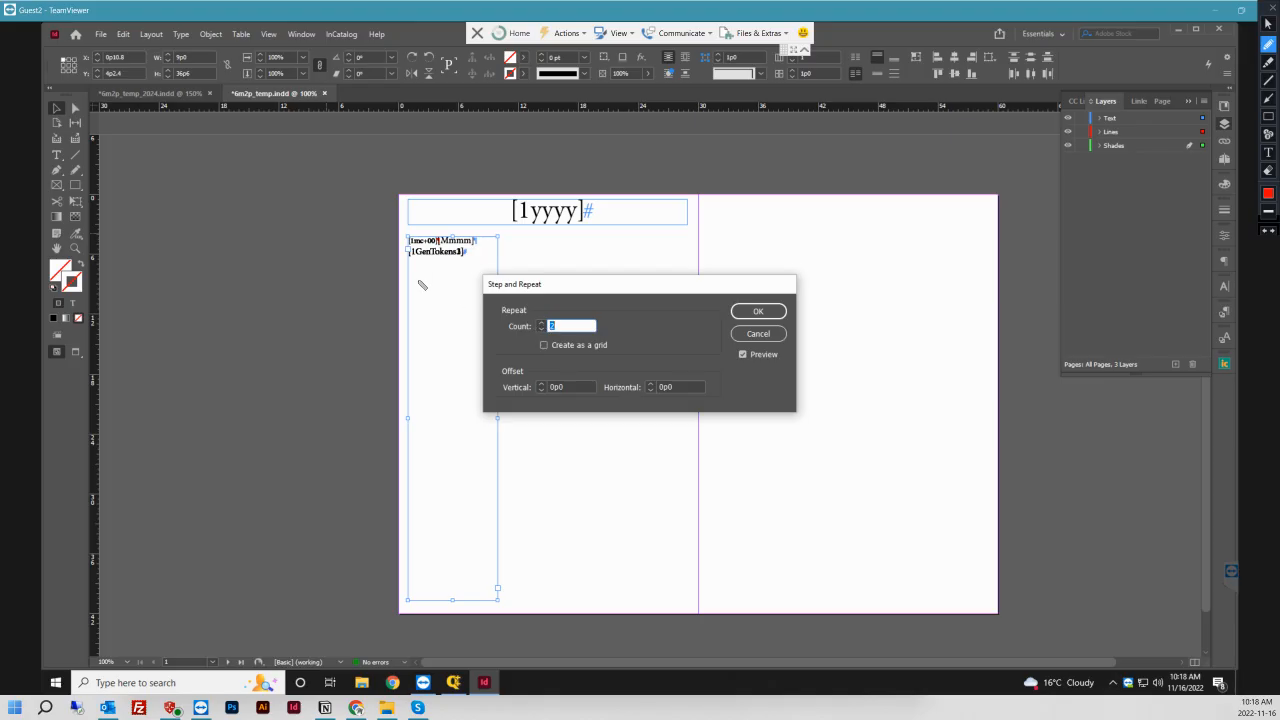
{"action": "left_click", "coordinate": [542, 323]}
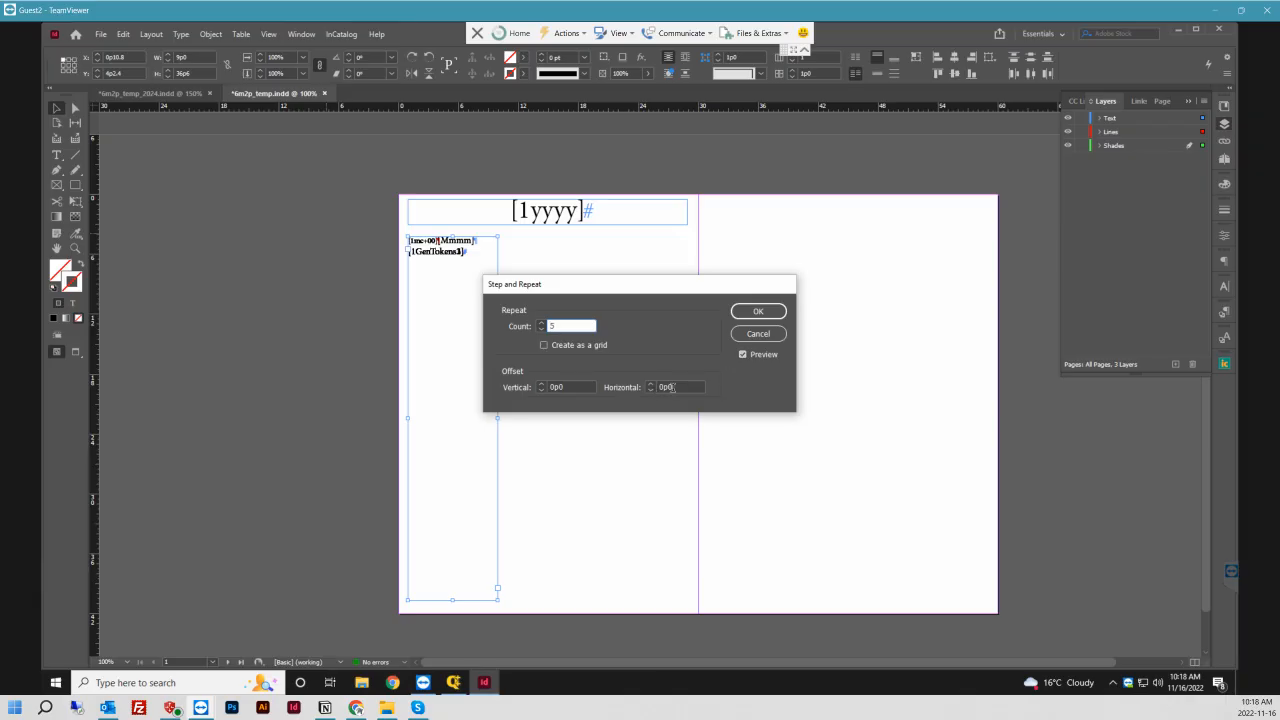
{"action": "double_click", "coordinate": [553, 325]}
{"action": "type", "text": "2"}
{"action": "left_click", "coordinate": [667, 387]}
{"action": "left_click_drag", "start_coordinate": [673, 387], "coordinate": [655, 390]}
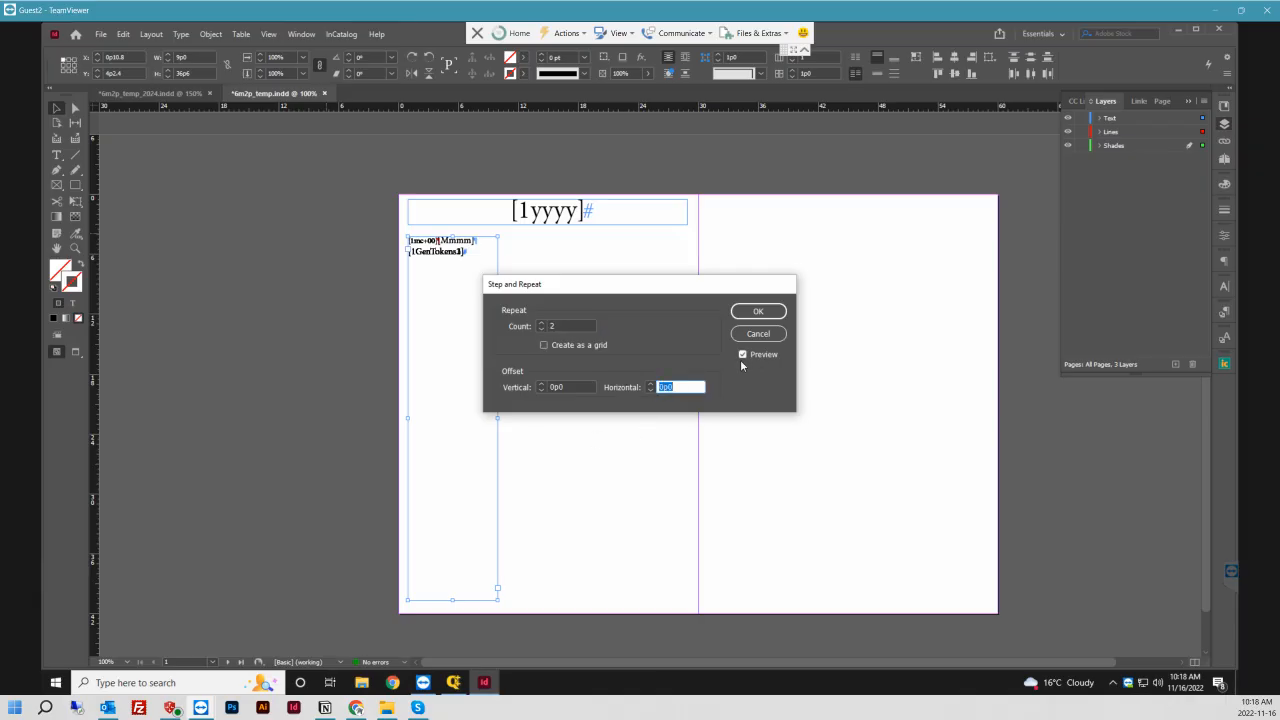
{"action": "type", "text": "10"}
- Fine-tune the horizontal offset to 9p8 so three columns fit the first page, and create the two copies
{"action": "left_click", "coordinate": [651, 385]}
{"action": "left_click", "coordinate": [651, 390]}
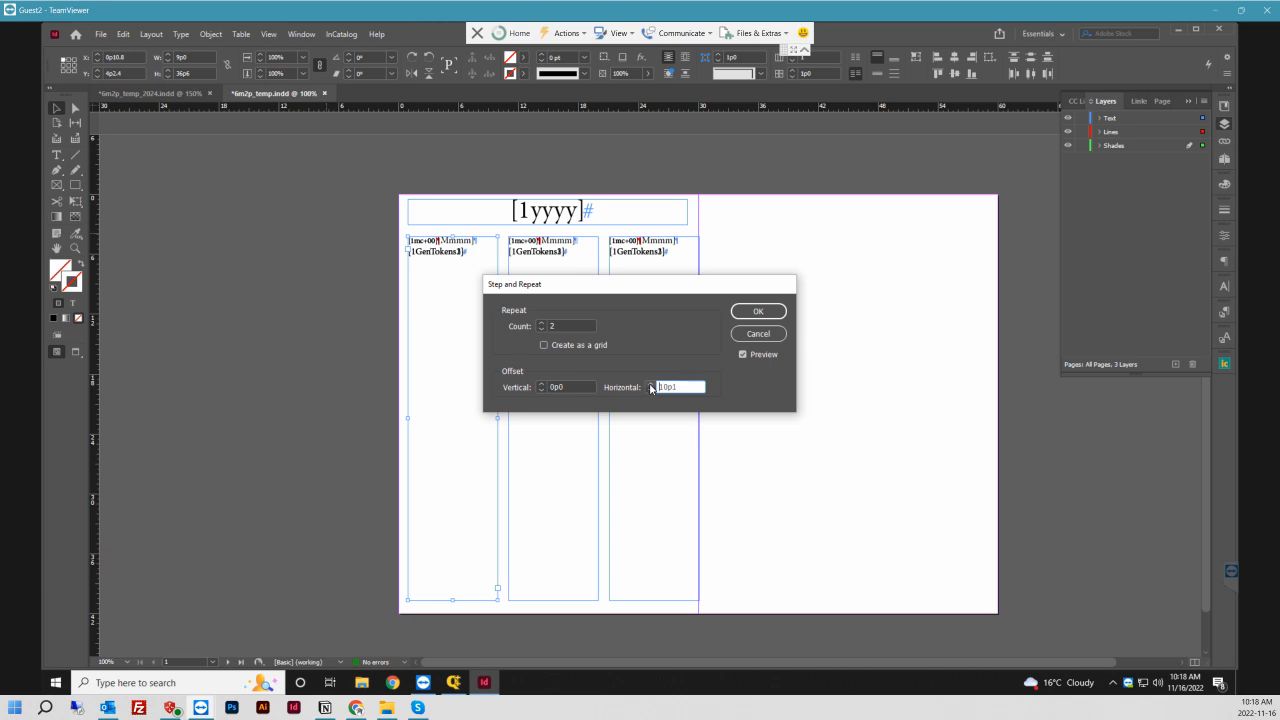
{"action": "left_click", "coordinate": [651, 390]}
{"action": "left_click", "coordinate": [651, 390]}
{"action": "left_click", "coordinate": [651, 390]}
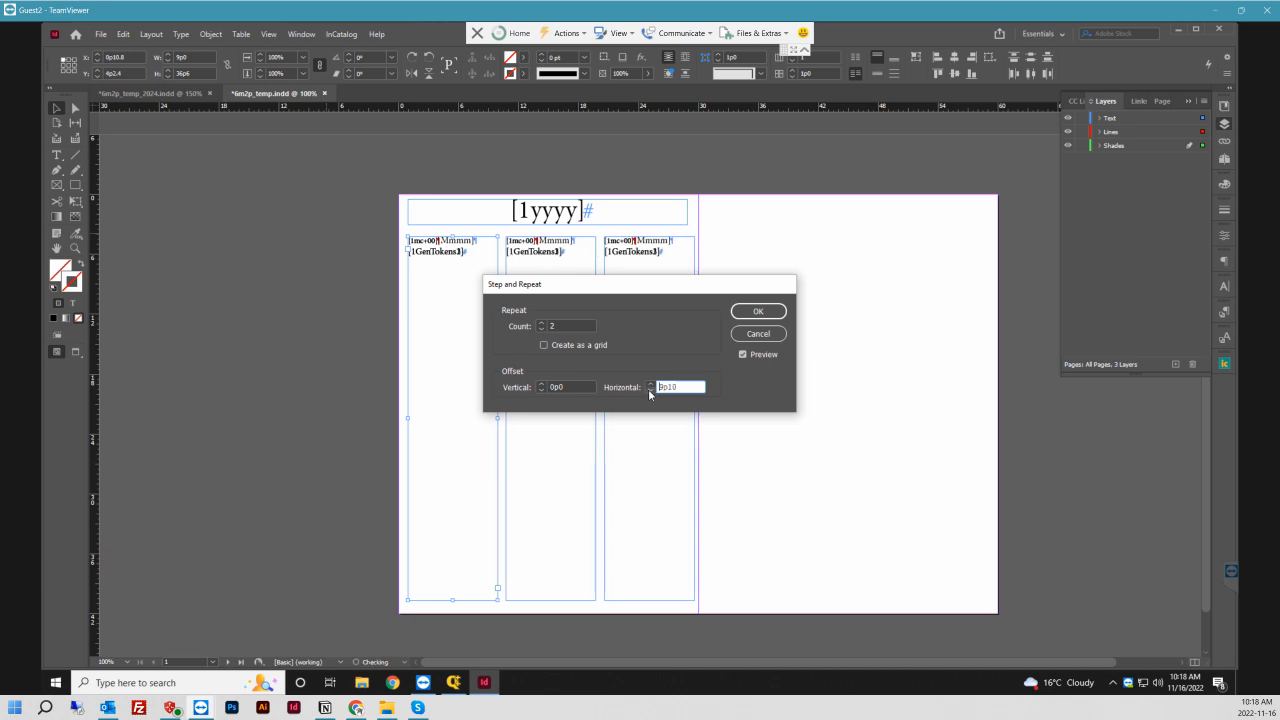
{"action": "left_click", "coordinate": [651, 390]}
{"action": "left_click", "coordinate": [648, 389]}
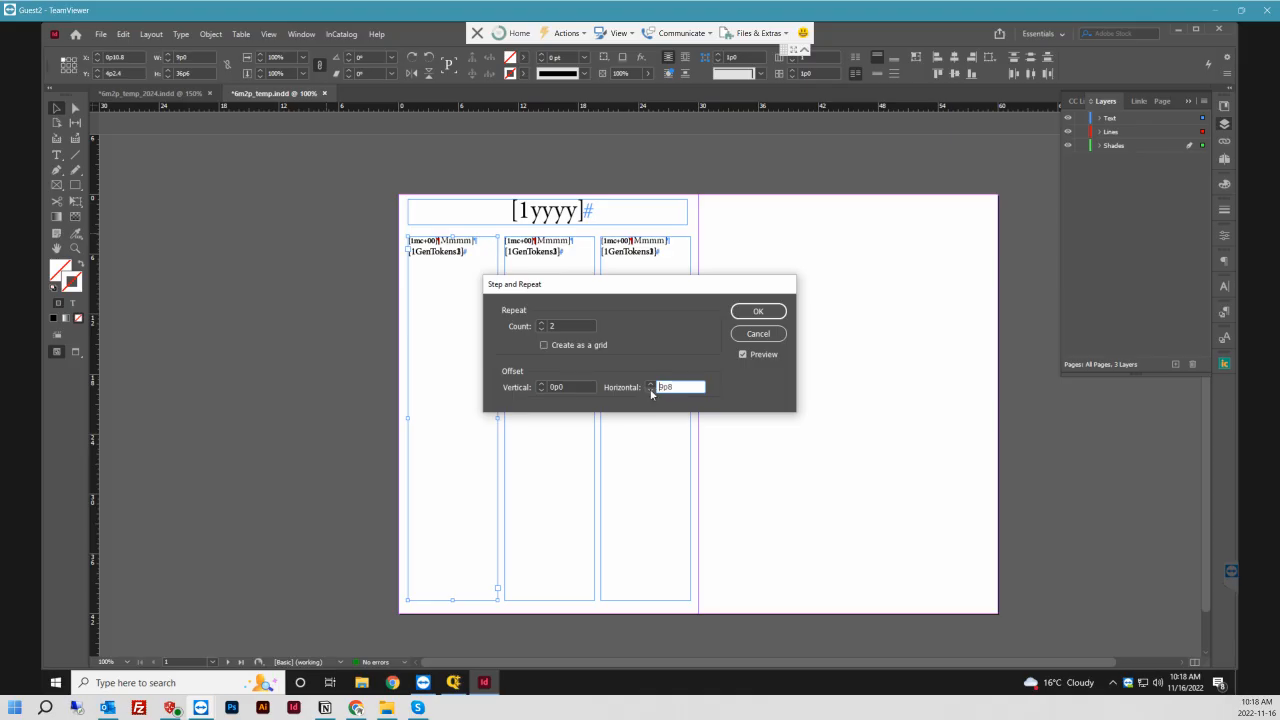
{"action": "left_click", "coordinate": [651, 390]}
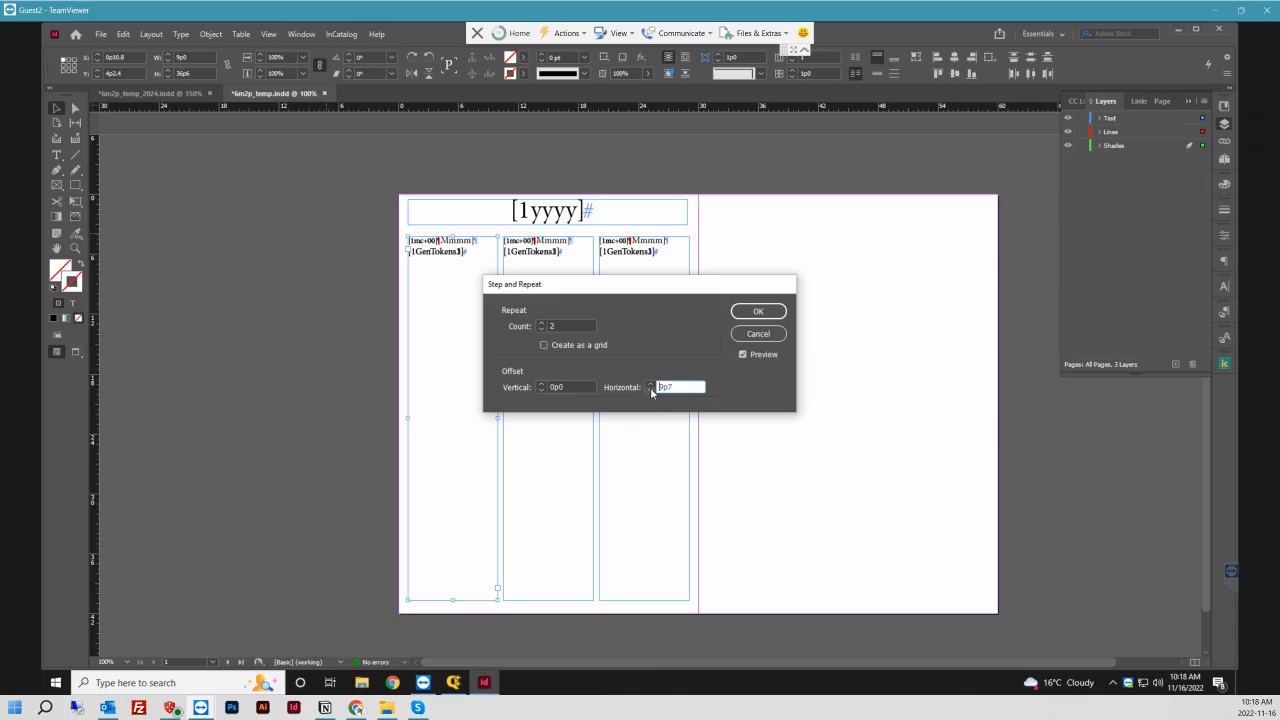
{"action": "left_click", "coordinate": [651, 384]}
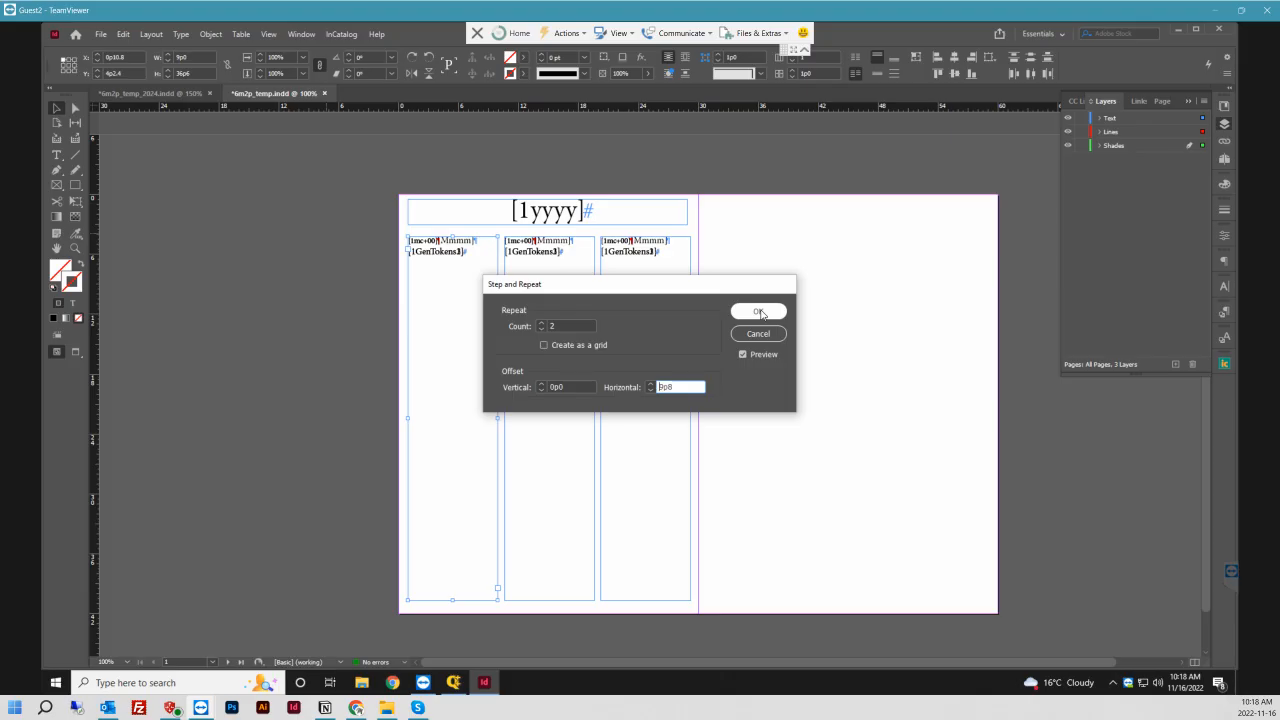
{"action": "left_click", "coordinate": [759, 312]}
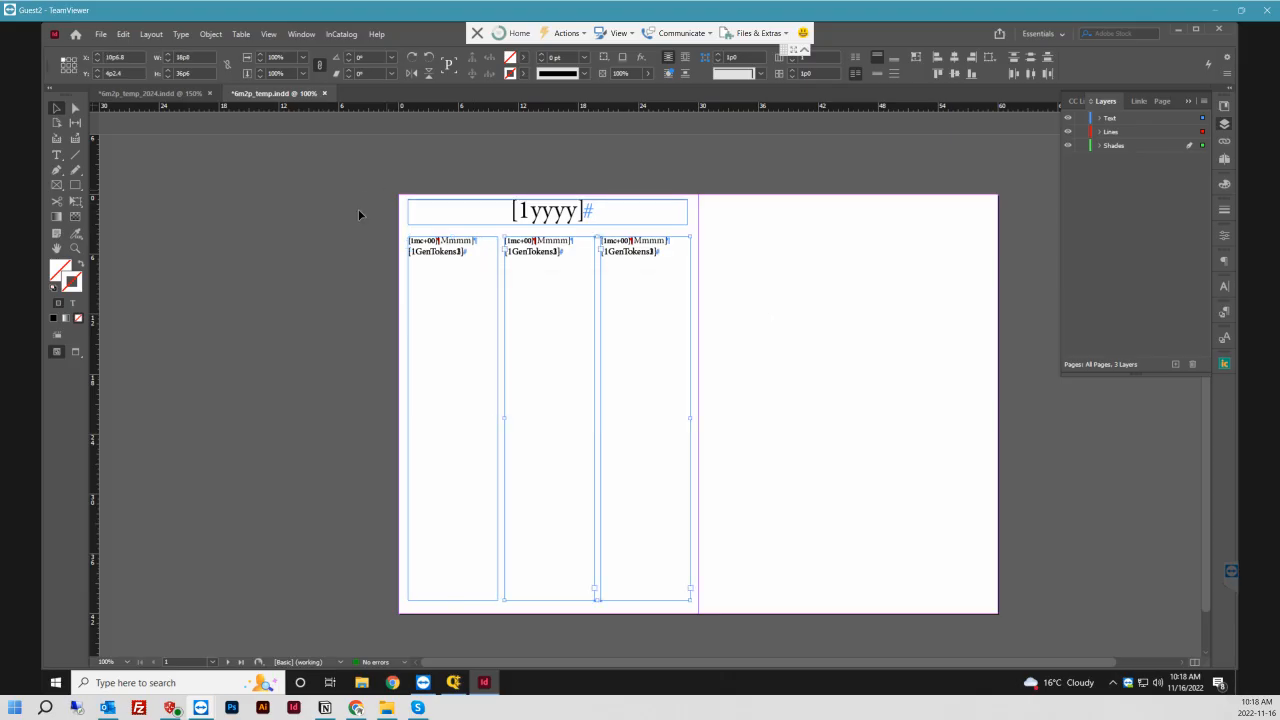
- Select the year heading and all three month columns, and step and repeat them with a count of 2 and a 30-pica horizontal offset
{"action": "left_click_drag", "start_coordinate": [377, 236], "coordinate": [707, 614]}
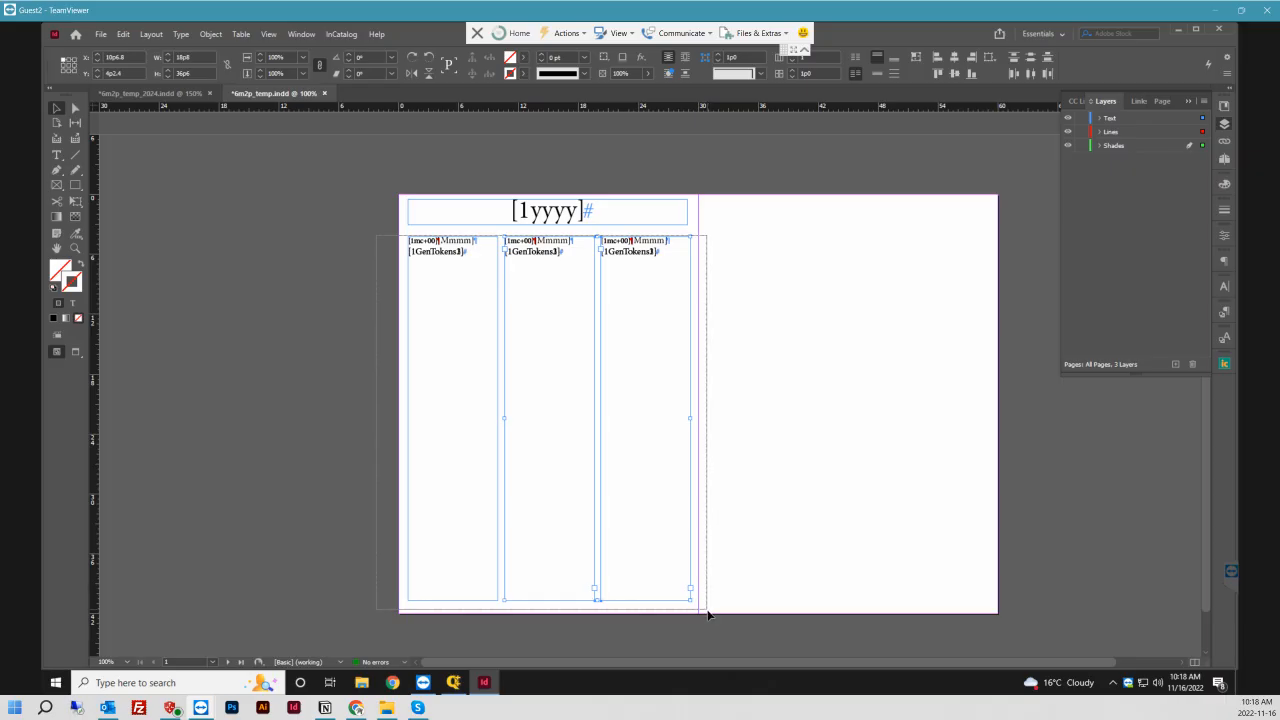
{"action": "left_click_drag", "start_coordinate": [707, 614], "coordinate": [707, 612]}
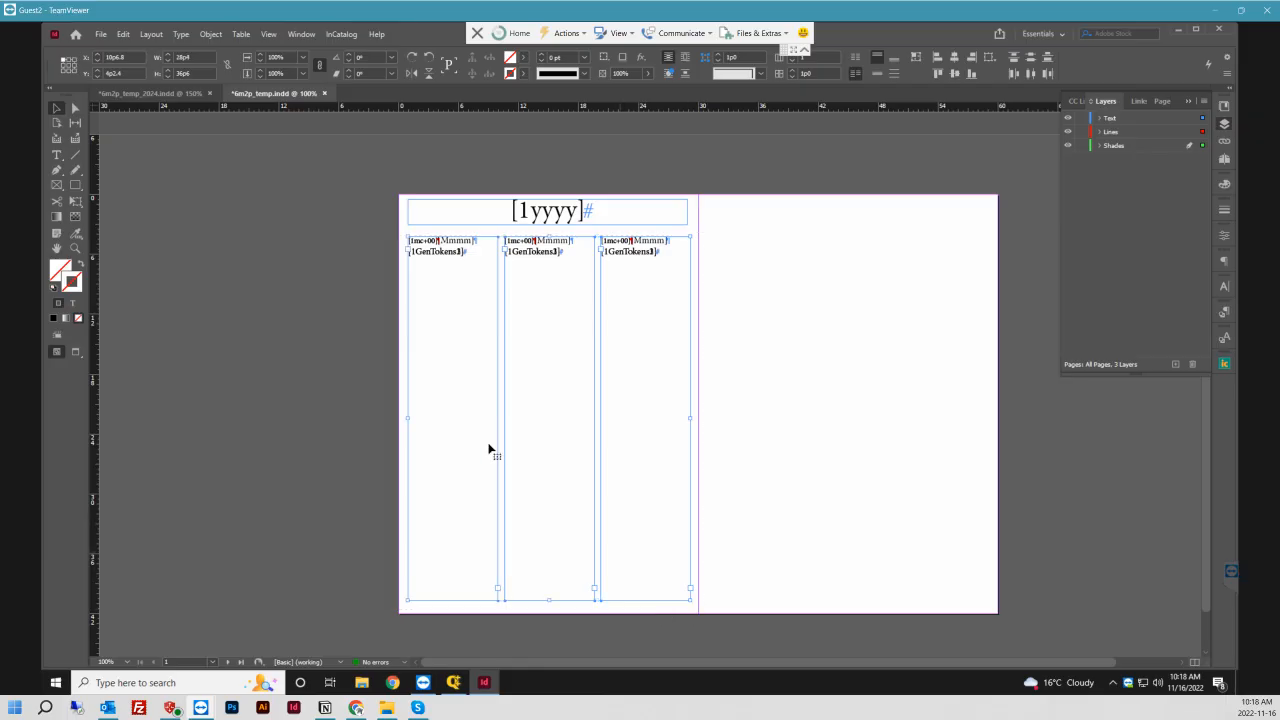
{"action": "left_click", "coordinate": [386, 338]}
{"action": "key", "text": "ctrl+a"}
{"action": "key", "text": "ctrl+alt+u"}
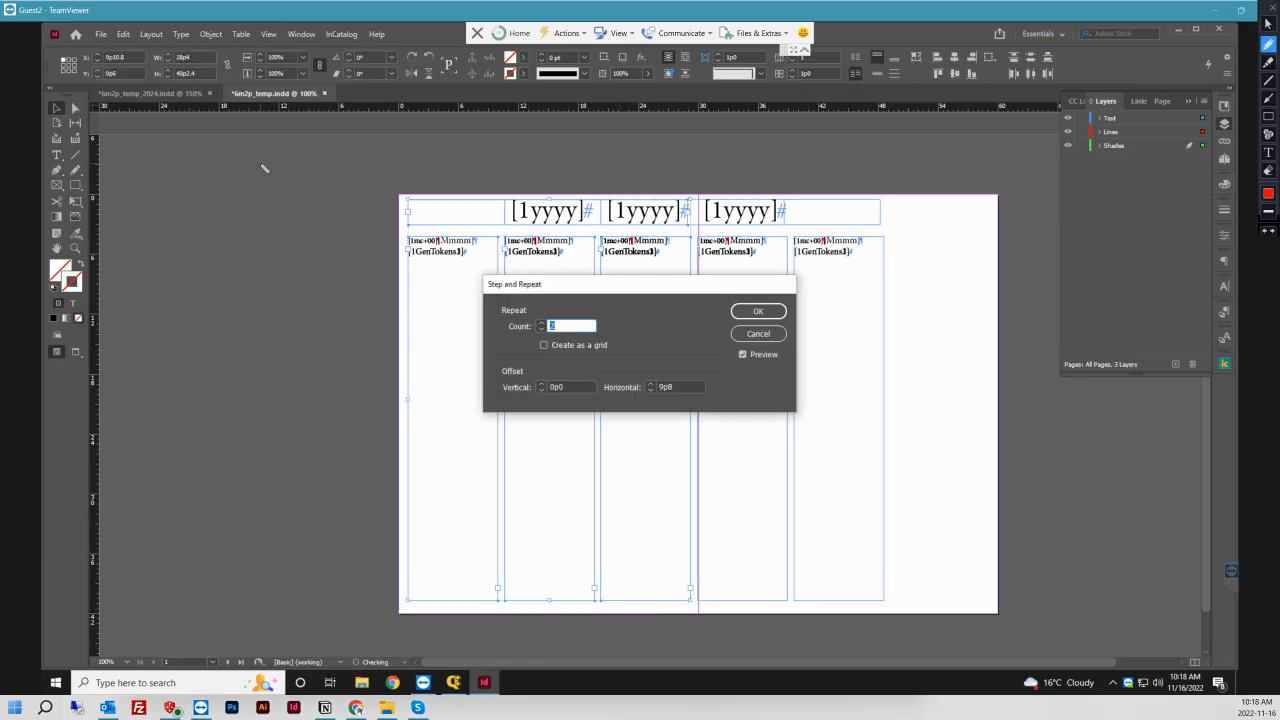
{"action": "left_click", "coordinate": [650, 383]}
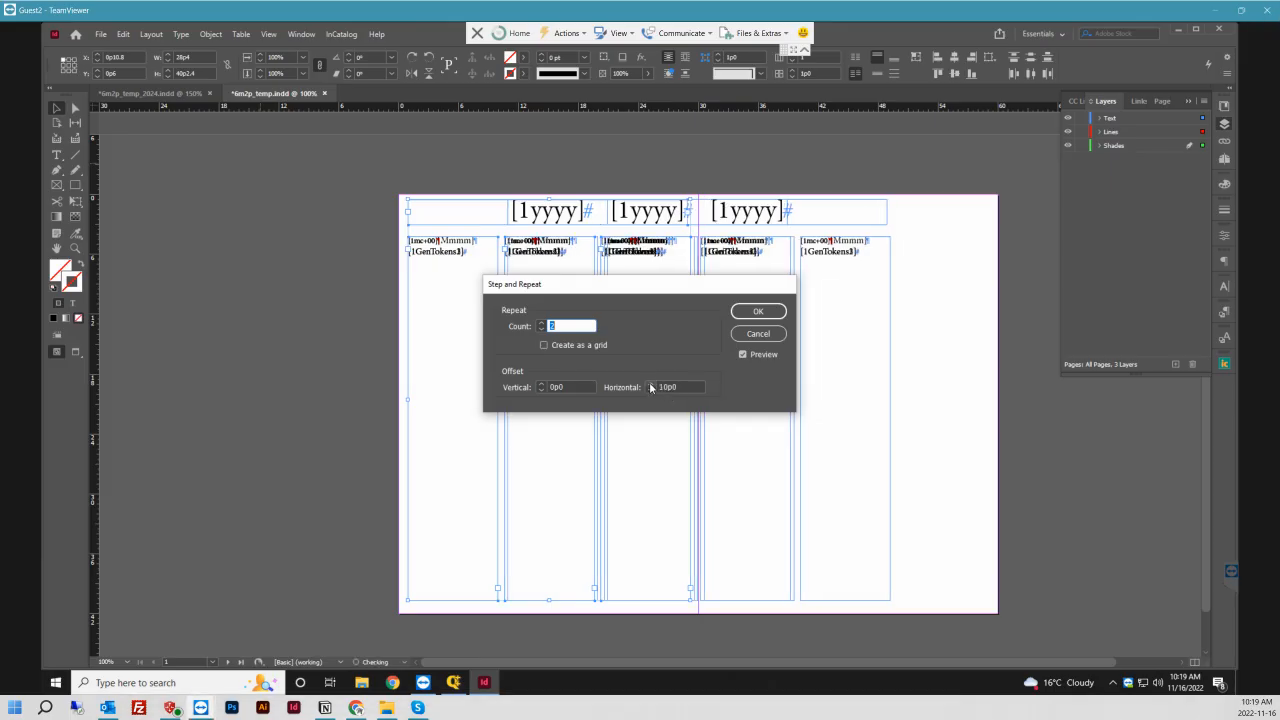
{"action": "left_click", "coordinate": [651, 385]}
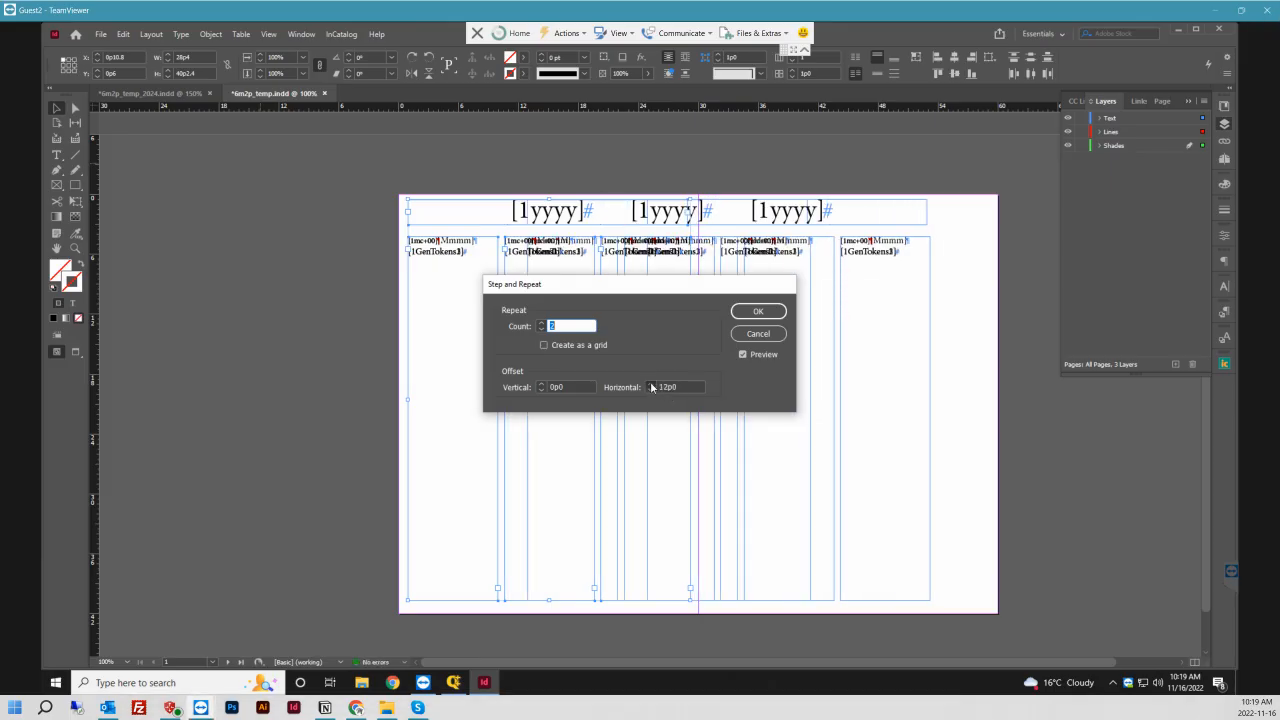
{"action": "left_click", "coordinate": [651, 385]}
{"action": "left_click", "coordinate": [651, 385]}
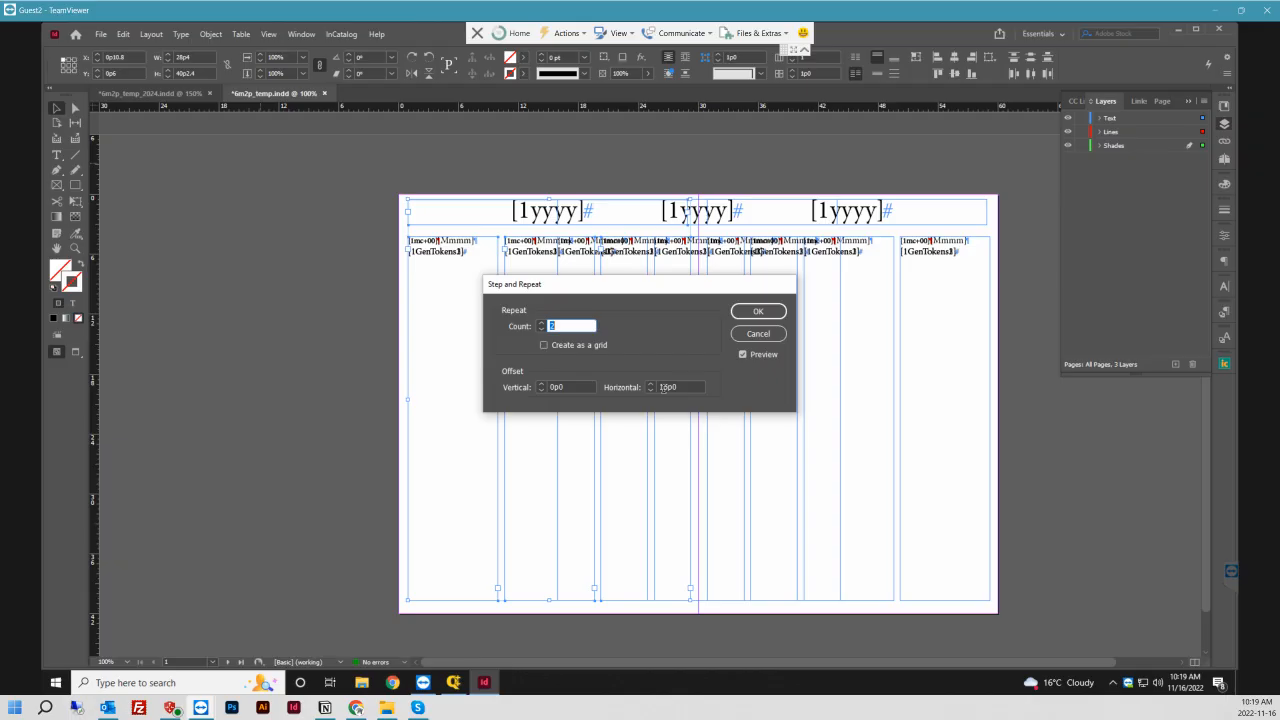
{"action": "double_click", "coordinate": [682, 387]}
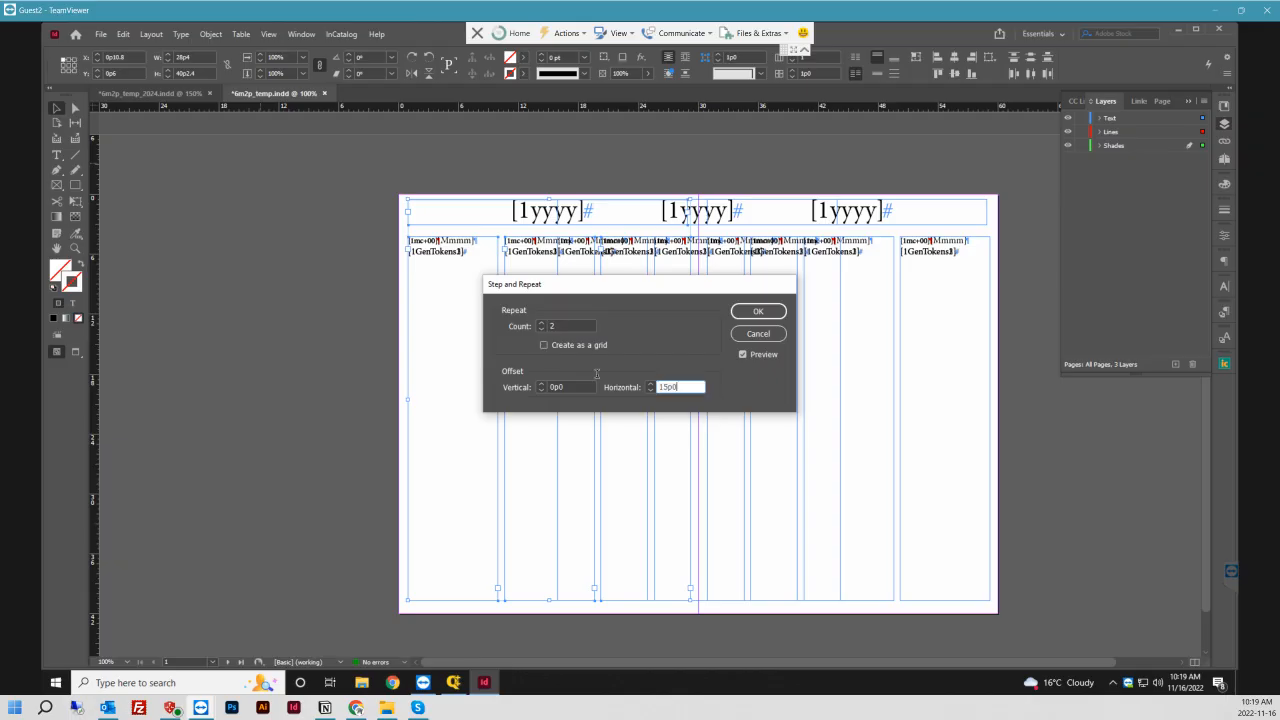
{"action": "type", "text": "5"}
{"action": "key", "text": "Return"}
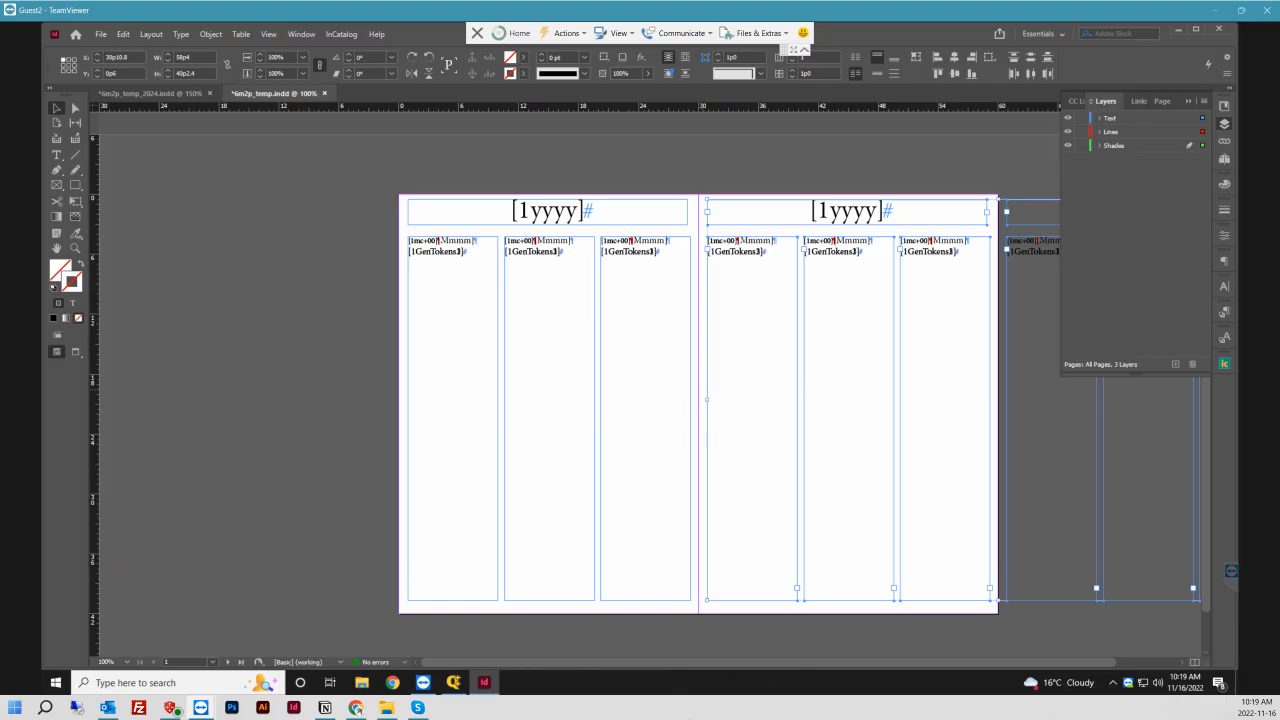
- Delete the surplus copy of the heading and columns lying outside the two-page spread
{"action": "left_click_drag", "start_coordinate": [582, 664], "coordinate": [648, 667]}
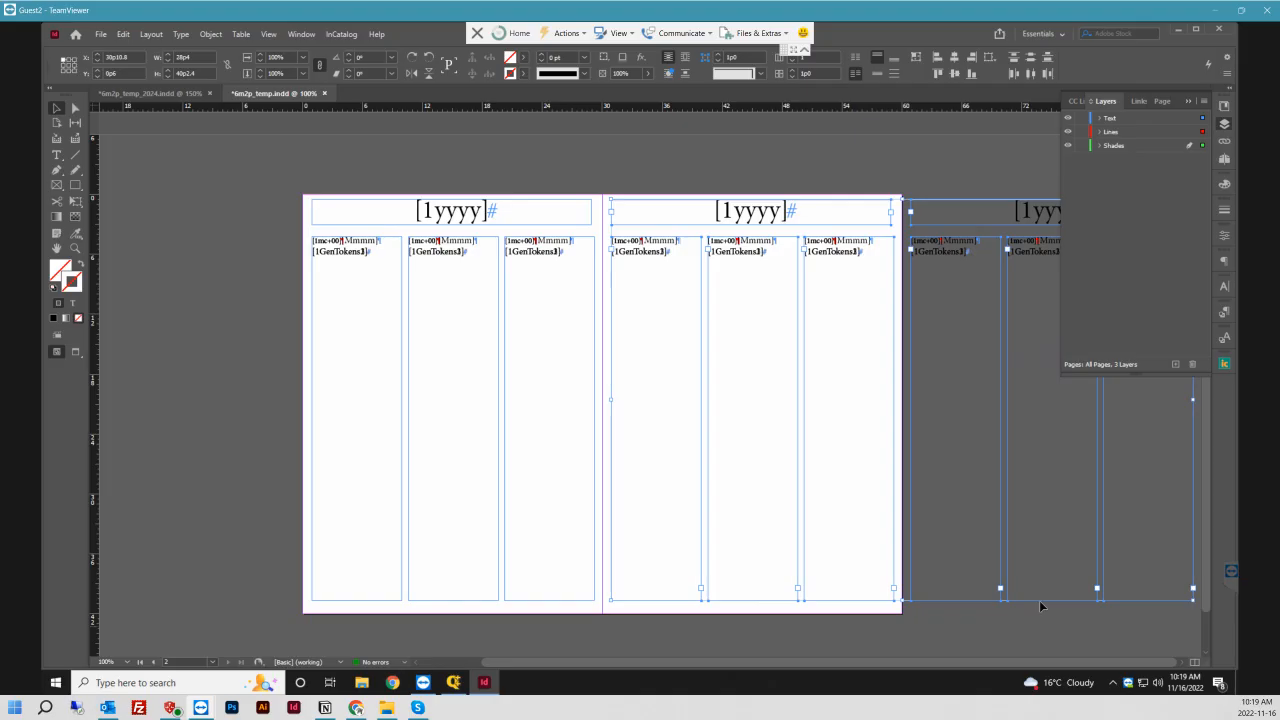
{"action": "key", "text": "Delete"}
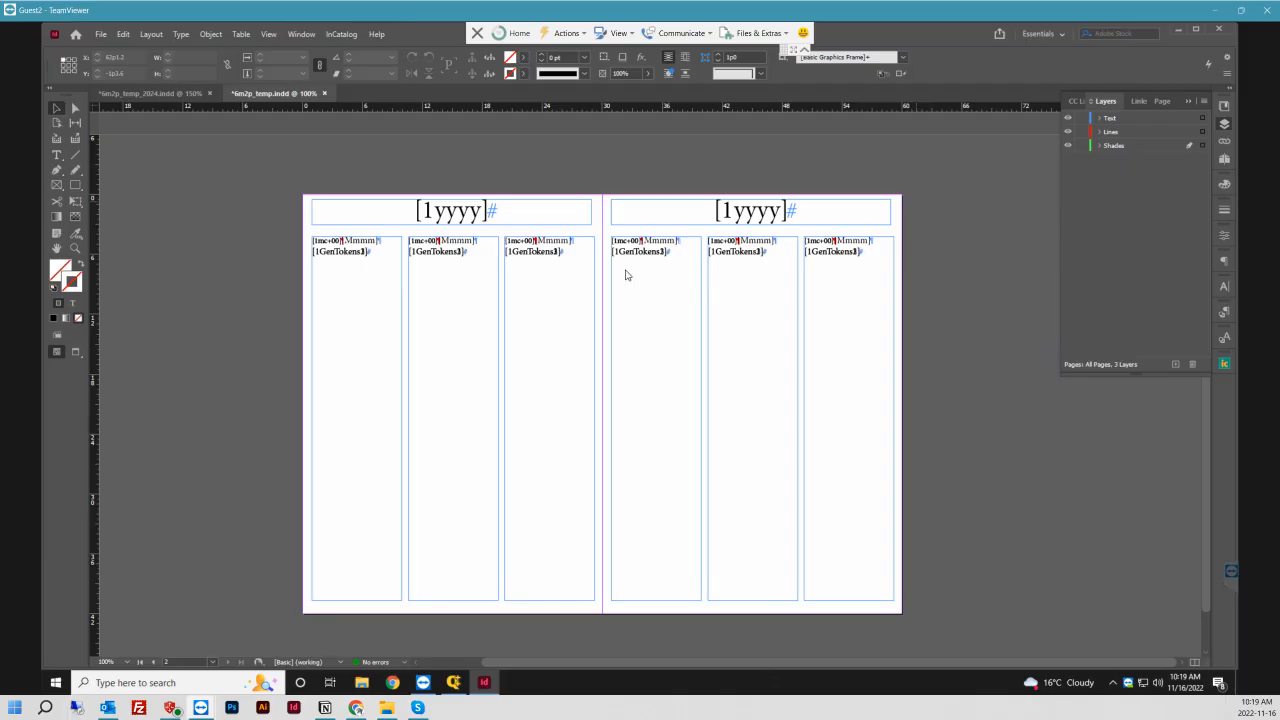
- Copy the first month column's [1mc+00] token and enter it as the search text in Find/Change
{"action": "key", "text": "ctrl+space"}
{"action": "left_click_drag", "start_coordinate": [286, 204], "coordinate": [603, 319]}
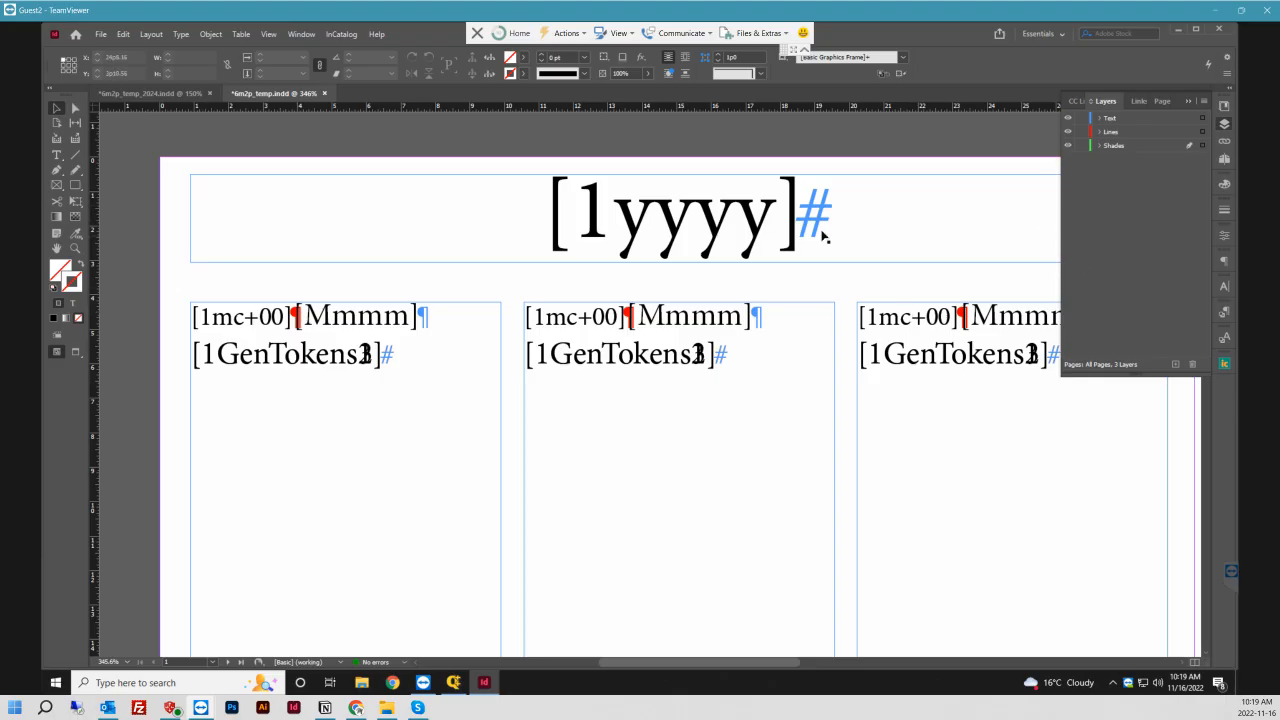
{"action": "left_click", "coordinate": [56, 155]}
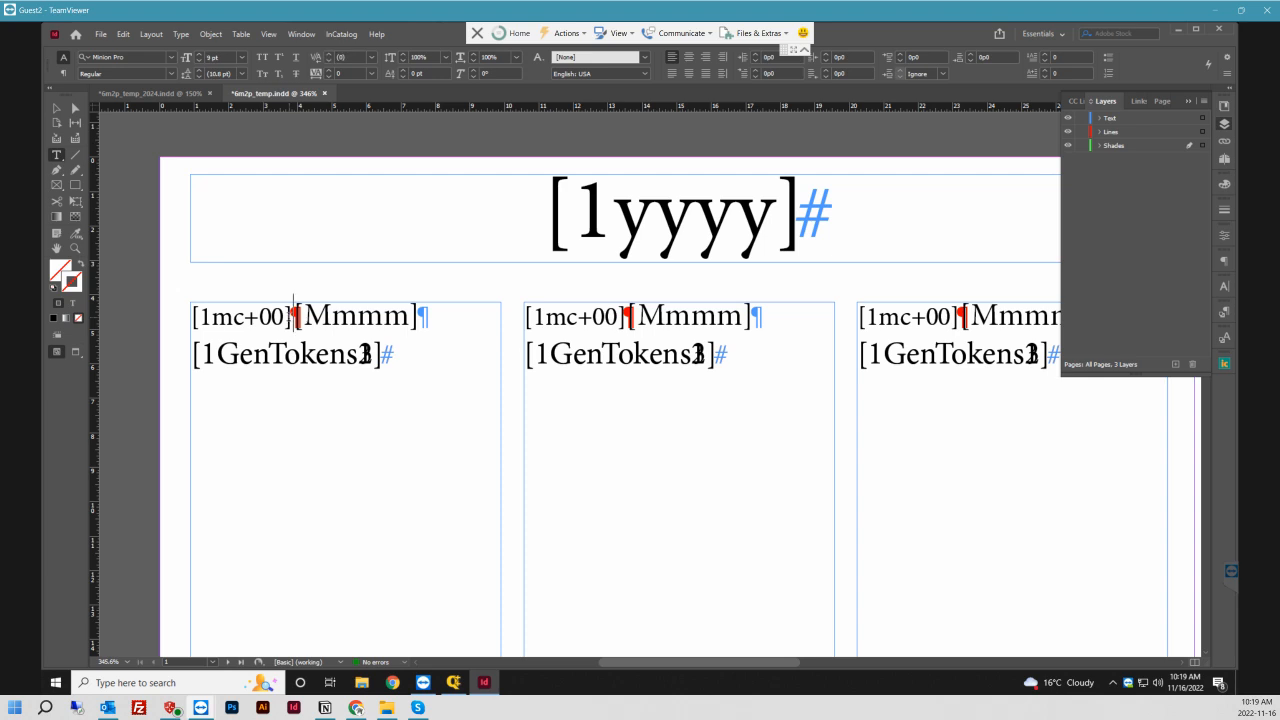
{"action": "left_click_drag", "start_coordinate": [293, 316], "coordinate": [195, 318]}
{"action": "key", "text": "ctrl+c"}
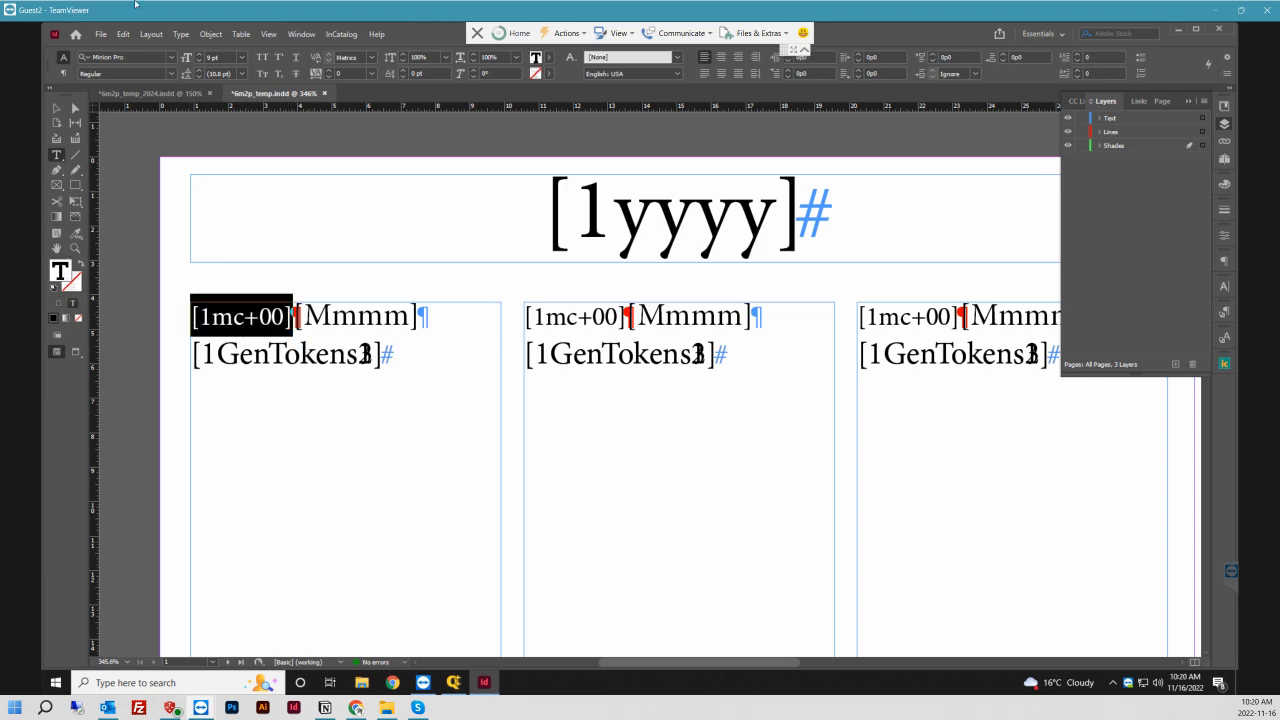
{"action": "left_click", "coordinate": [123, 34]}
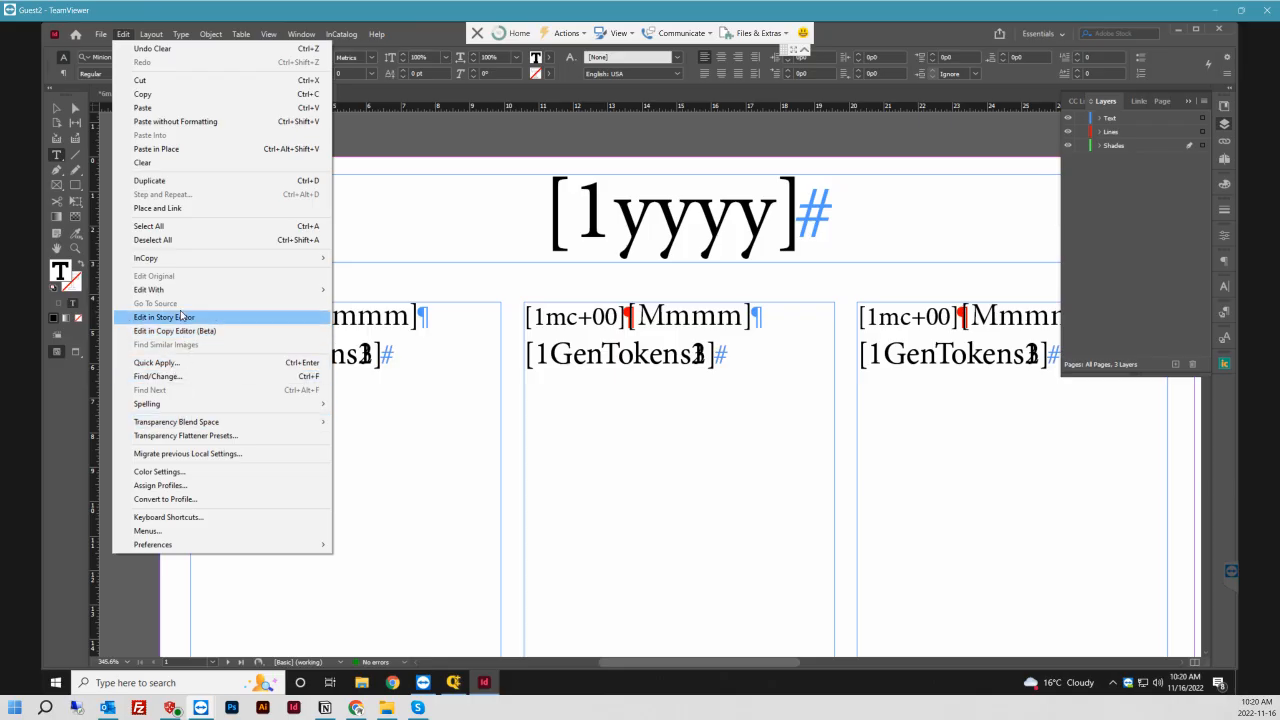
{"action": "left_click", "coordinate": [168, 380]}
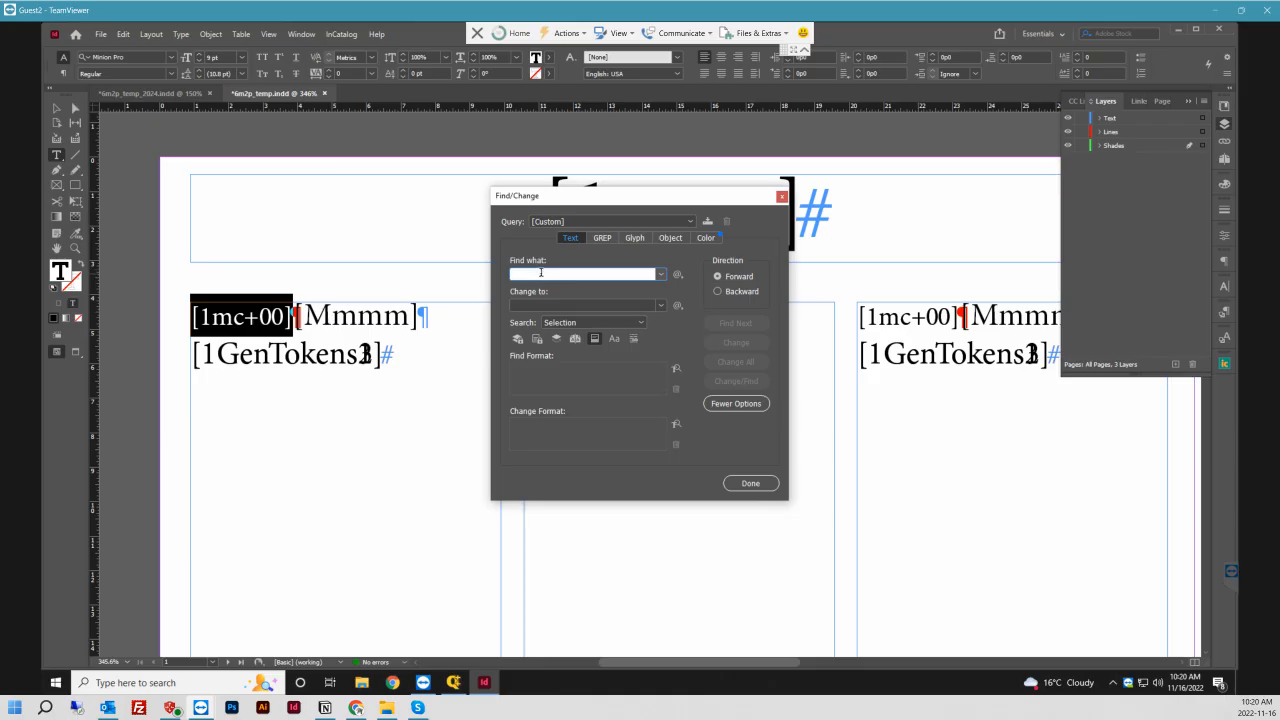
{"action": "key", "text": "ctrl+v"}
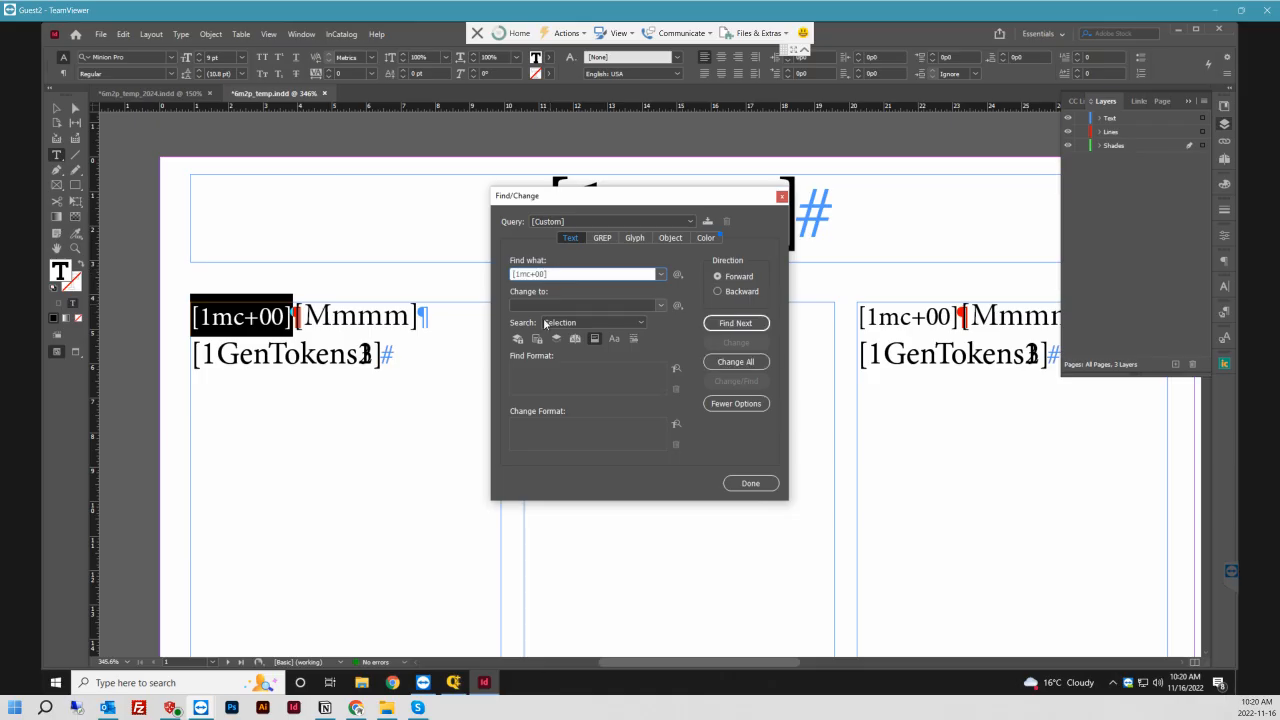
- Set the search scope to All Documents and the replacement to [1mc+0#], find the next [1mc+00] matches, and close Find/Change without replacing
{"action": "left_click", "coordinate": [640, 322]}
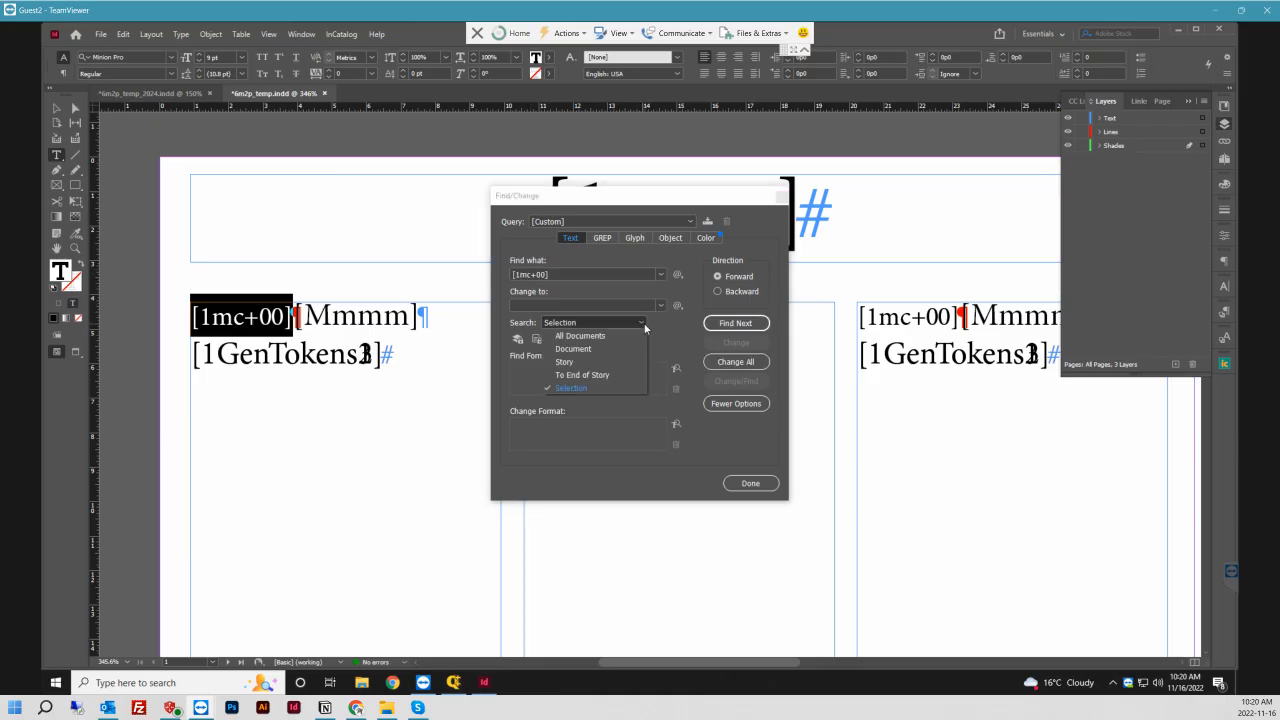
{"action": "left_click", "coordinate": [587, 338]}
{"action": "left_click", "coordinate": [548, 305]}
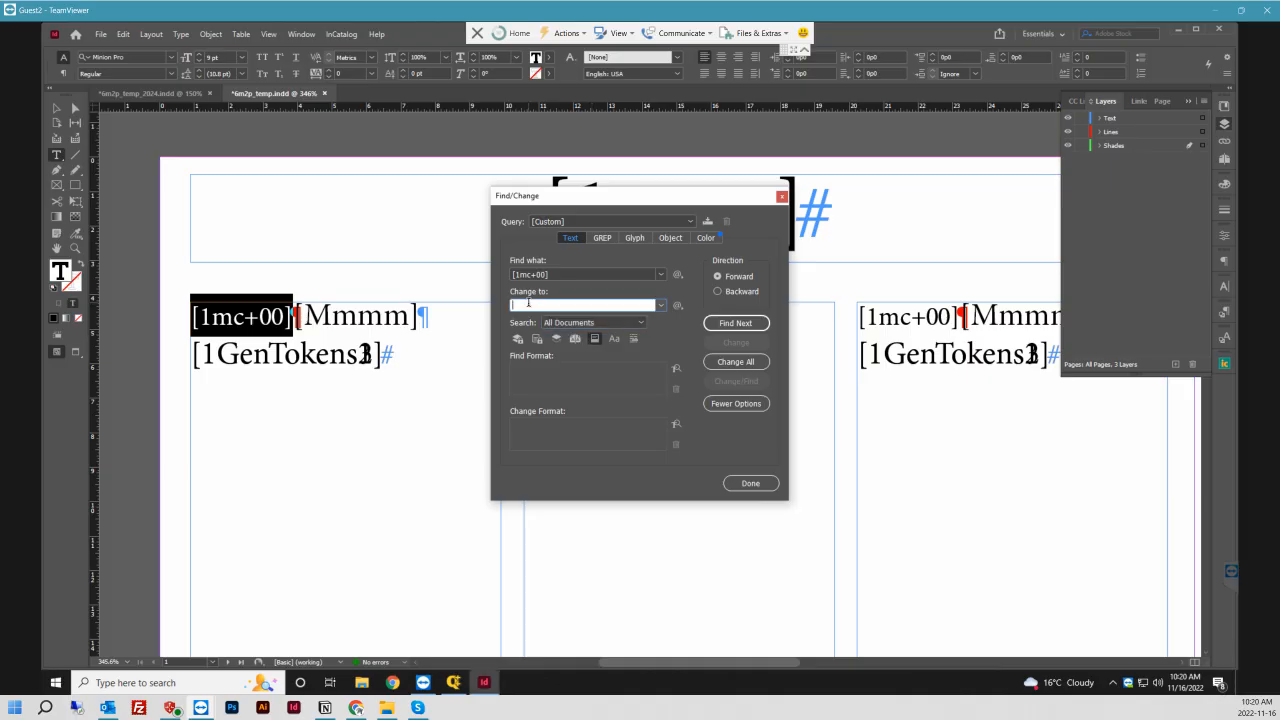
{"action": "key", "text": "ctrl+v"}
{"action": "type", "text": "#"}
{"action": "left_click", "coordinate": [737, 324]}
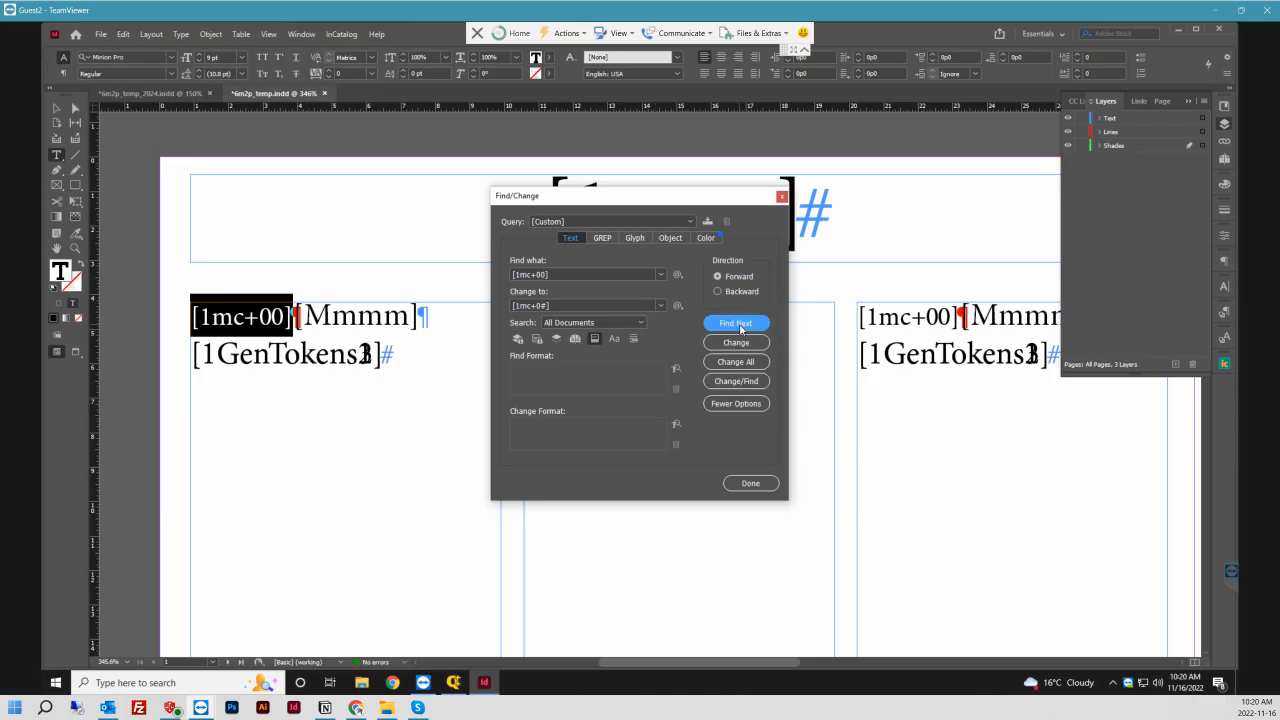
{"action": "left_click", "coordinate": [737, 324]}
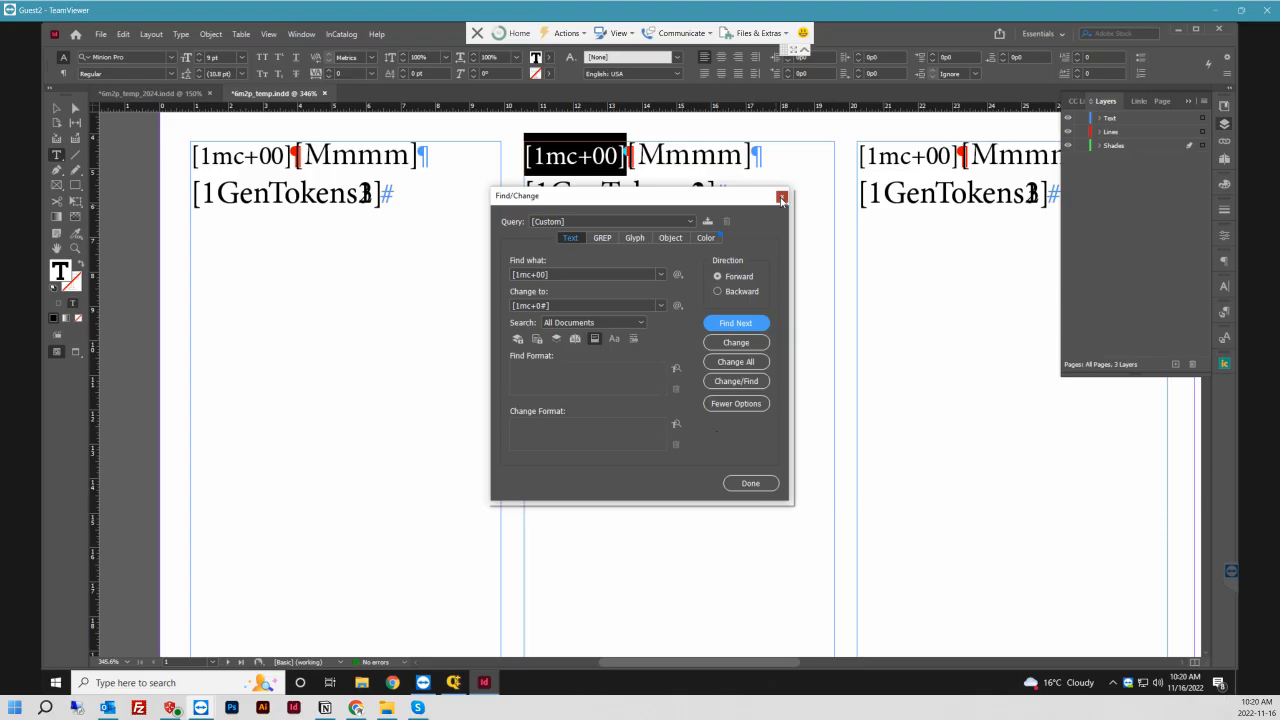
{"action": "left_click", "coordinate": [678, 306]}
{"action": "left_click", "coordinate": [781, 196]}
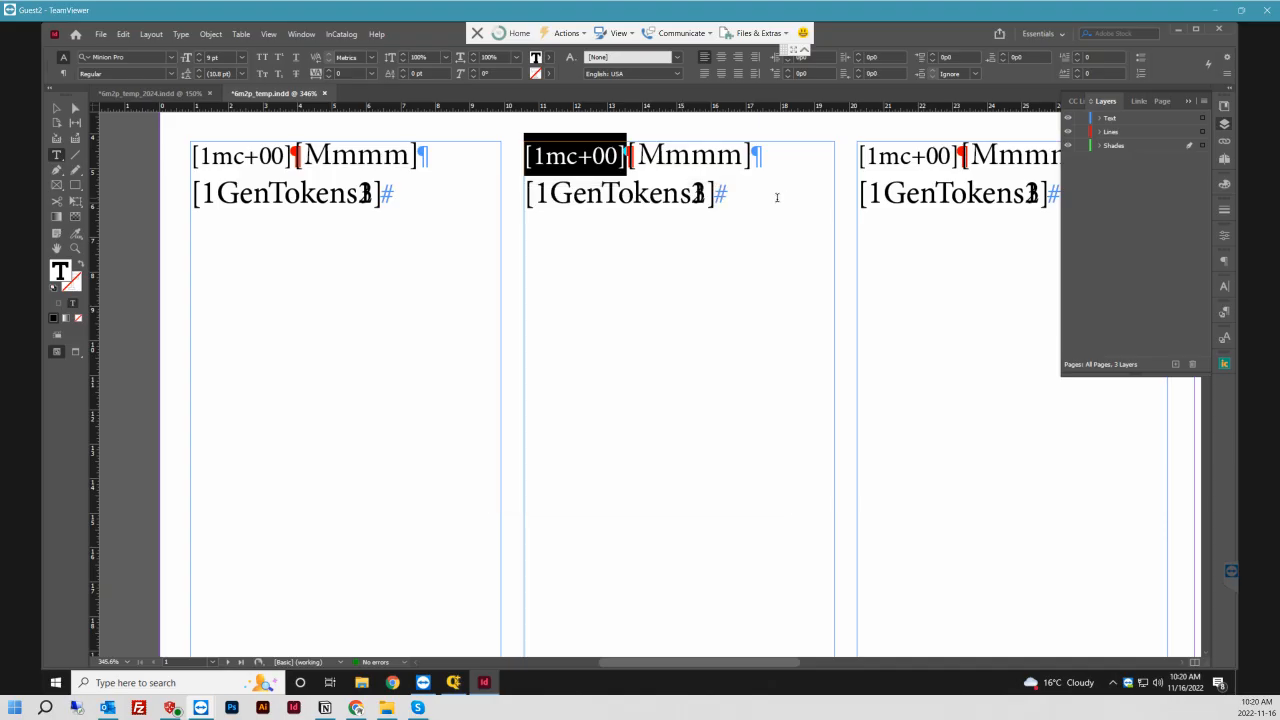
- Change the Shades layer's month token in the second column to [1mc+01]
{"action": "left_click_drag", "start_coordinate": [610, 160], "coordinate": [616, 158]}
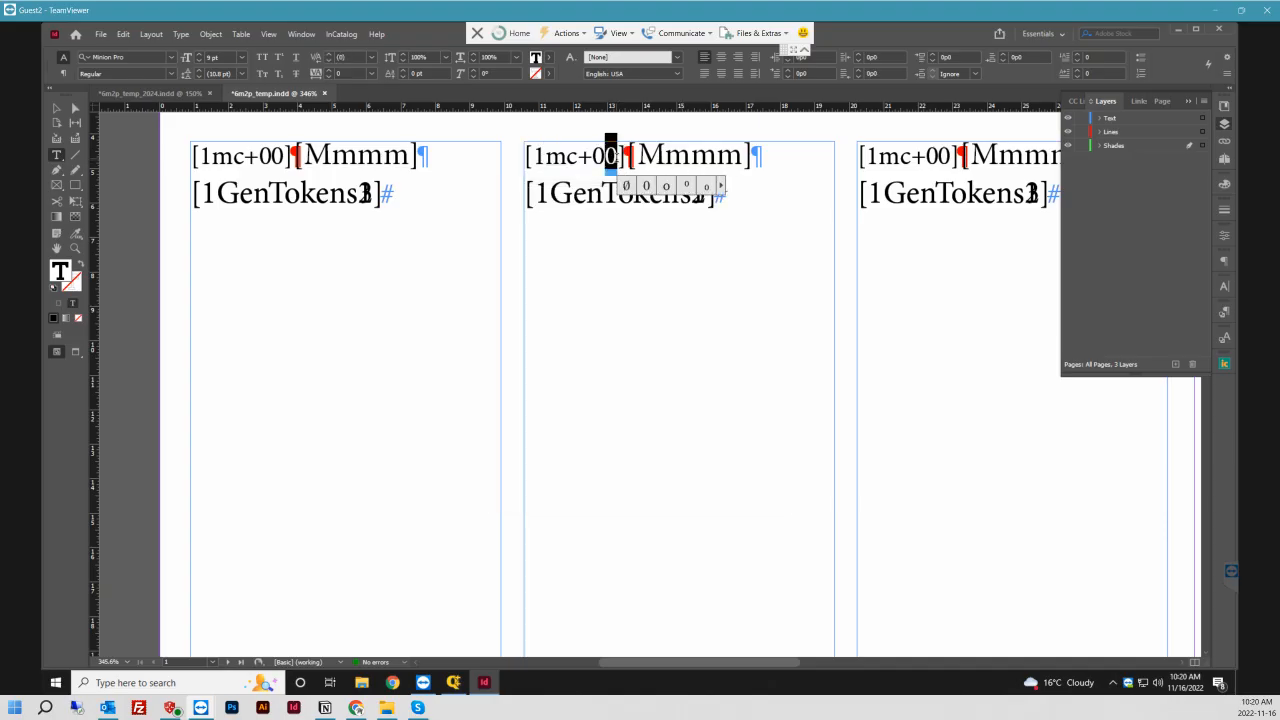
{"action": "type", "text": "1"}
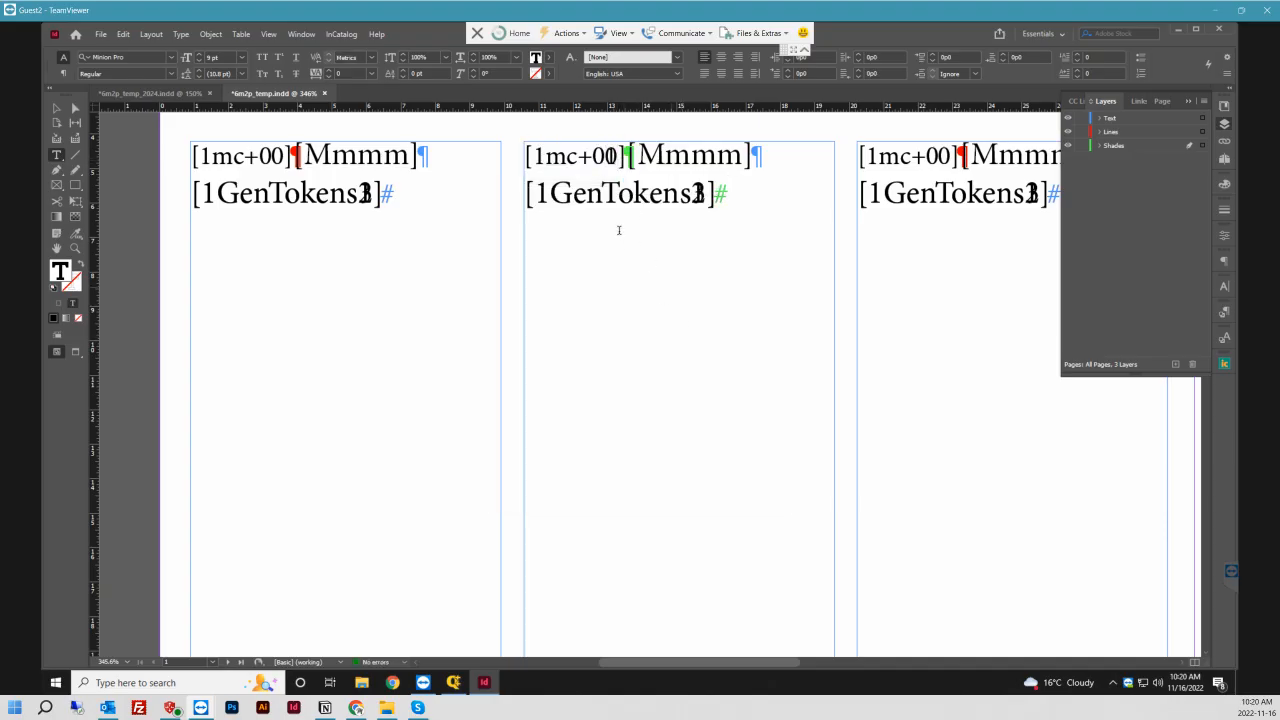
- Hide the Shades and Lines layers and change the Text layer's month token in the second column to [1mc+01]
{"action": "left_click", "coordinate": [1067, 145]}
{"action": "left_click", "coordinate": [1067, 131]}
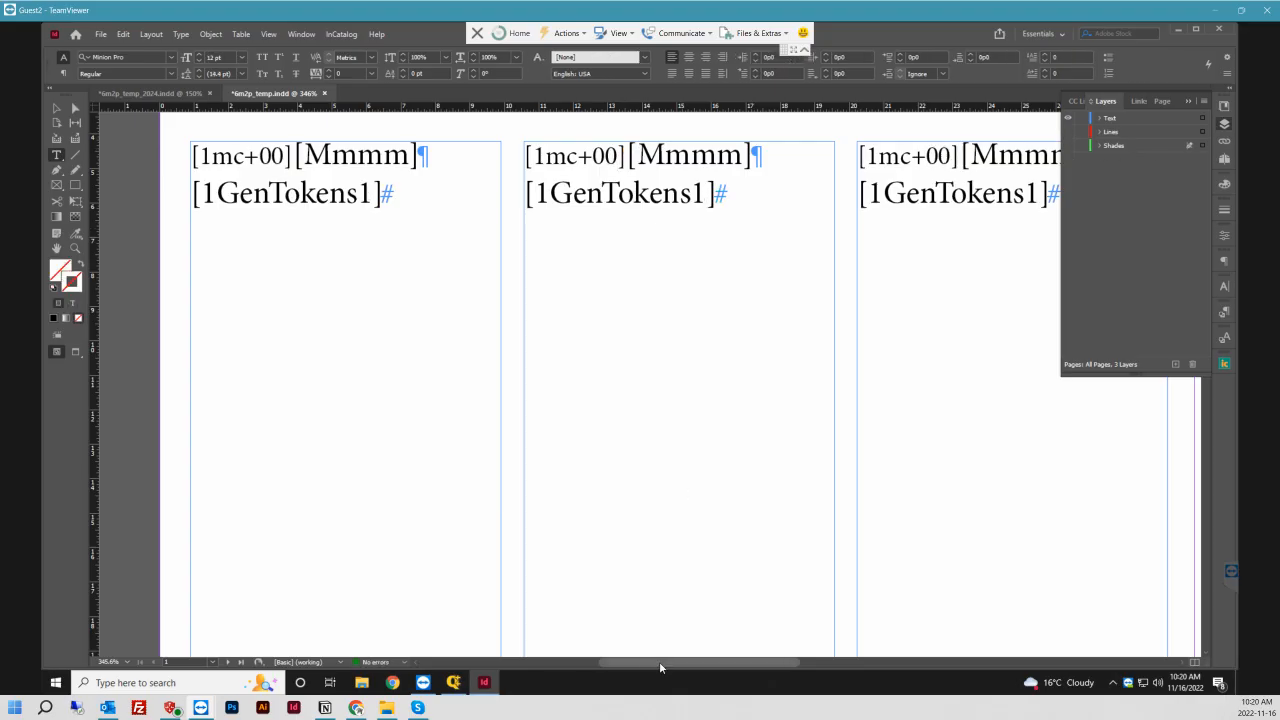
{"action": "mouse_move", "coordinate": [659, 666]}
{"action": "left_mouse_down"}
{"action": "mouse_move", "coordinate": [670, 666]}
{"action": "mouse_move", "coordinate": [649, 666]}
{"action": "left_mouse_up"}
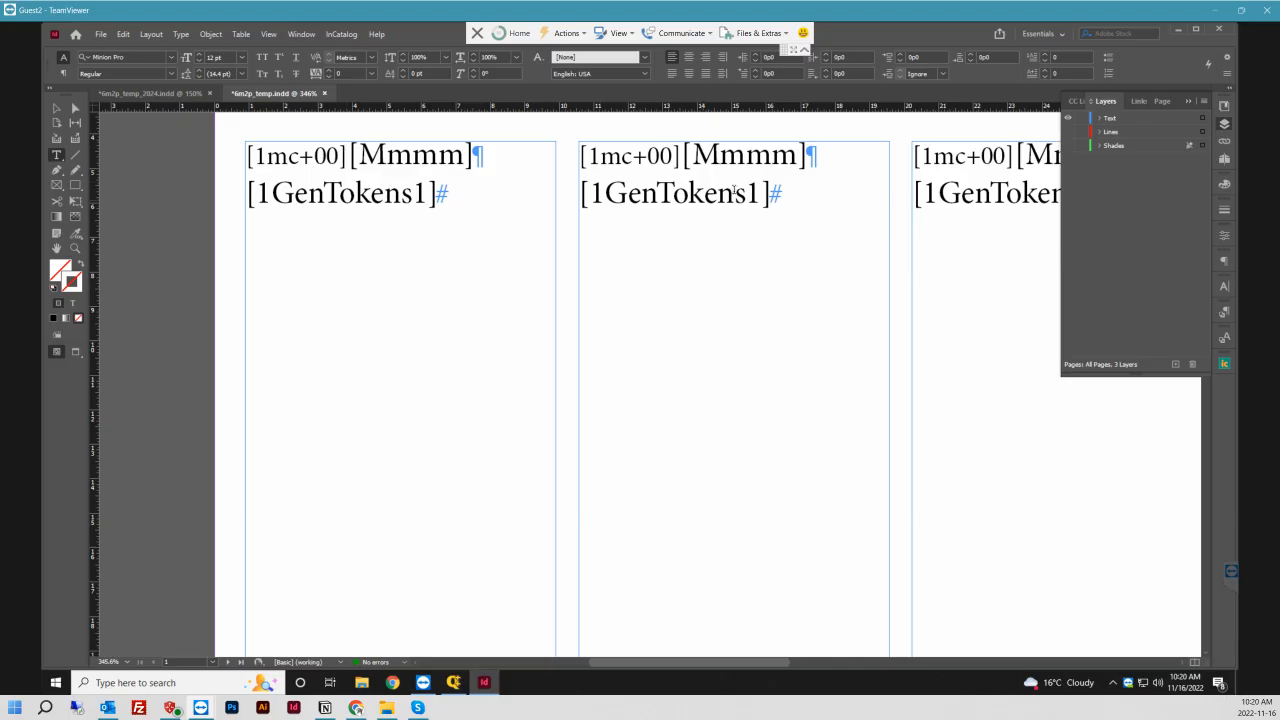
{"action": "left_click_drag", "start_coordinate": [666, 157], "coordinate": [677, 157]}
{"action": "type", "text": "1"}
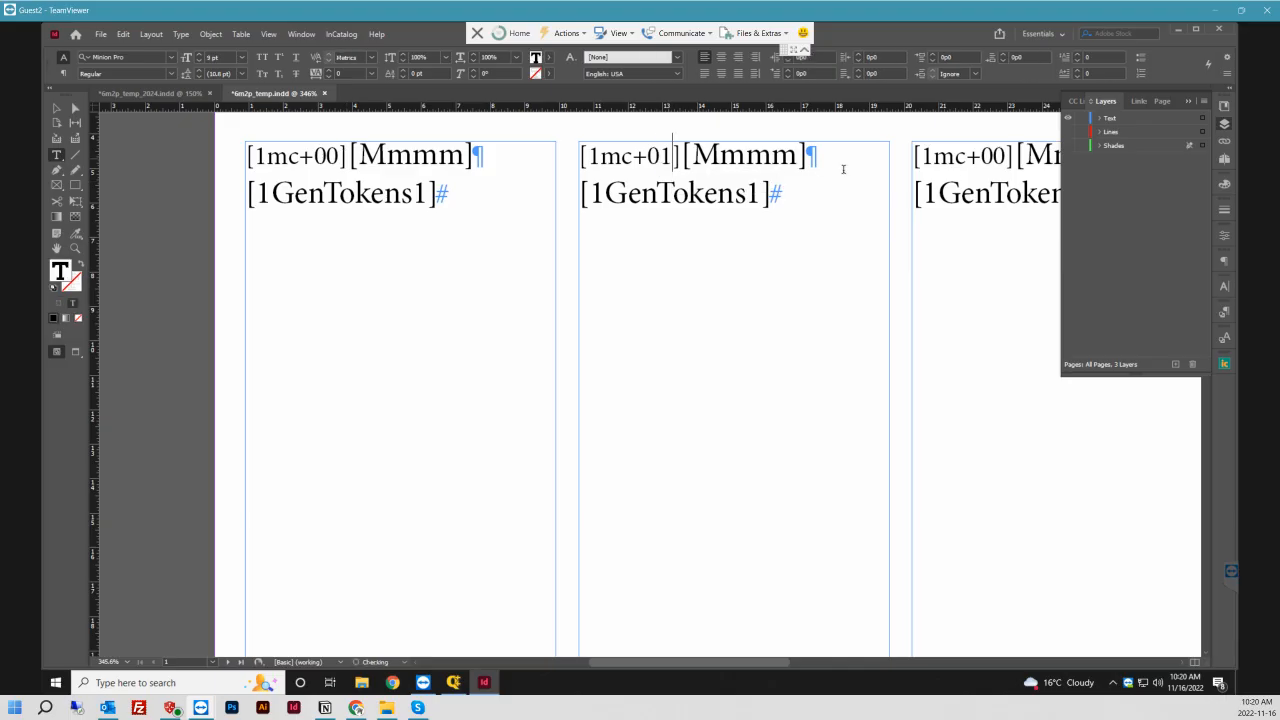
- On the Text layer, number the month tokens of the third to sixth columns [1mc+02], [1mc+03], [1mc+04] and [1mc+05]
{"action": "left_click_drag", "start_coordinate": [994, 160], "coordinate": [1006, 160]}
{"action": "type", "text": "2"}
{"action": "left_click_drag", "start_coordinate": [752, 665], "coordinate": [987, 660]}
{"action": "left_click_drag", "start_coordinate": [298, 157], "coordinate": [310, 157]}
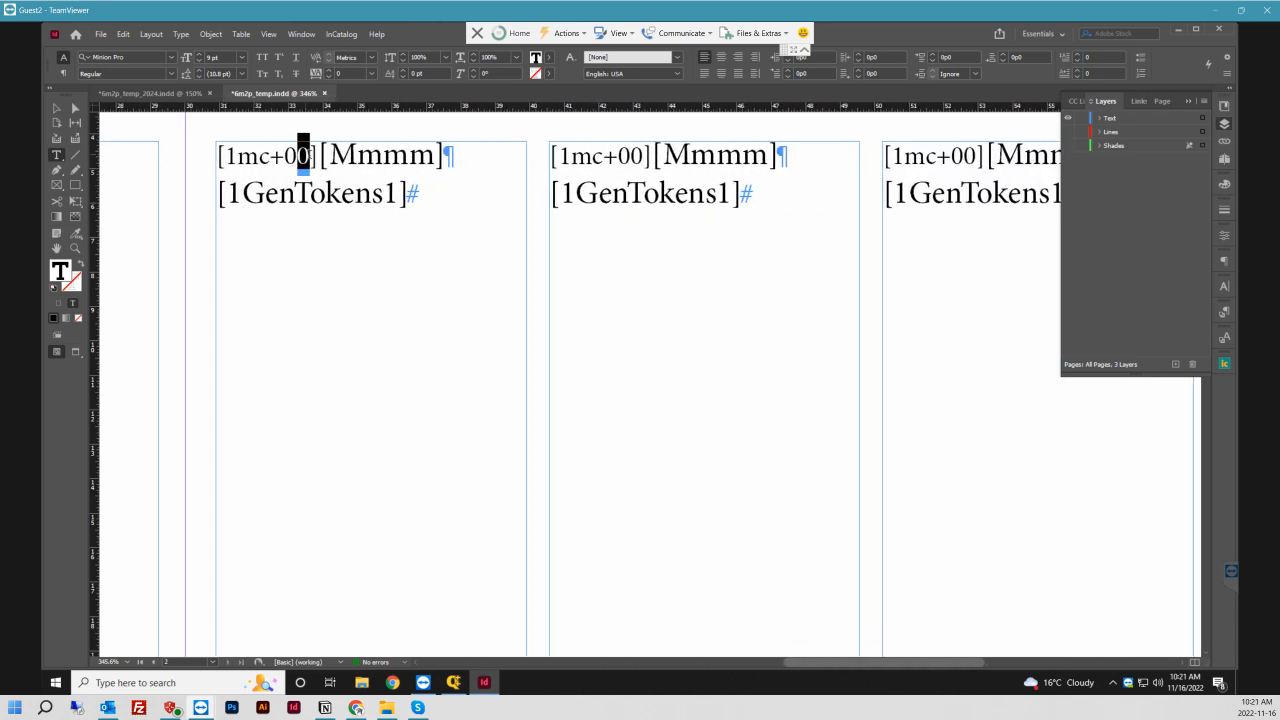
{"action": "type", "text": "3"}
{"action": "left_click_drag", "start_coordinate": [630, 157], "coordinate": [644, 157]}
{"action": "type", "text": "4"}
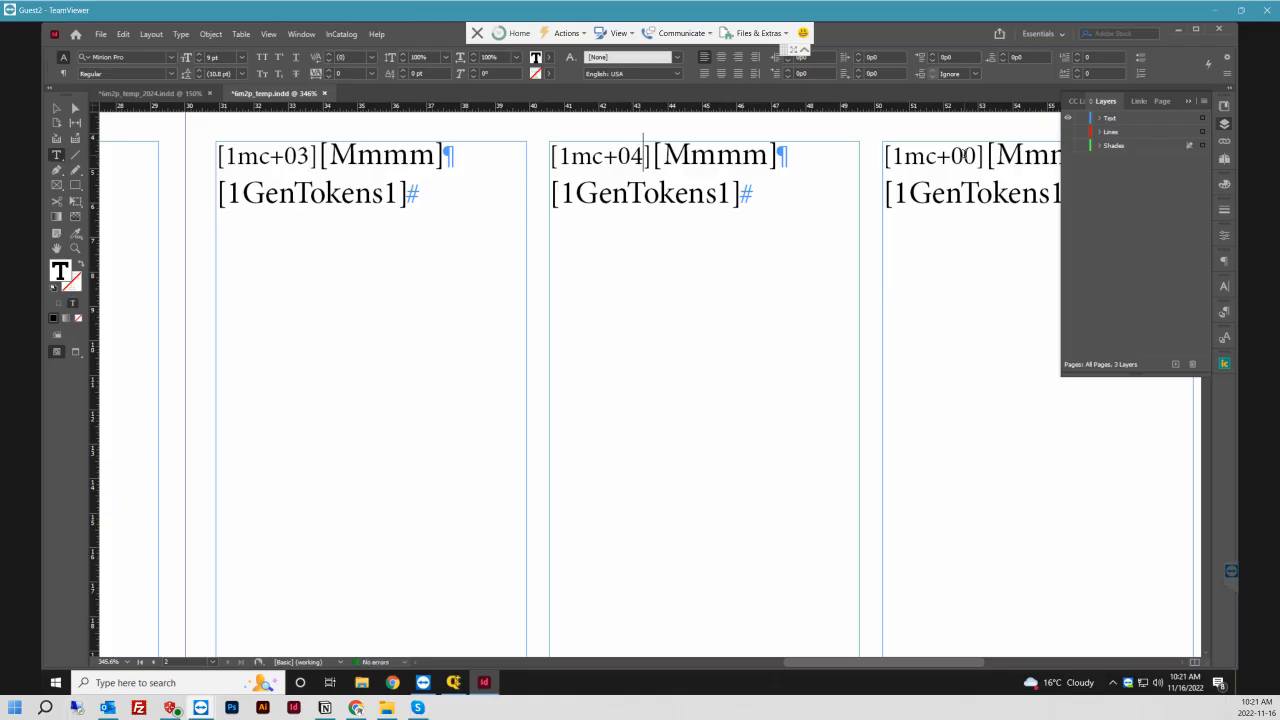
{"action": "left_click_drag", "start_coordinate": [963, 157], "coordinate": [977, 157]}
{"action": "type", "text": "5"}
{"action": "left_click_drag", "start_coordinate": [882, 662], "coordinate": [906, 661]}
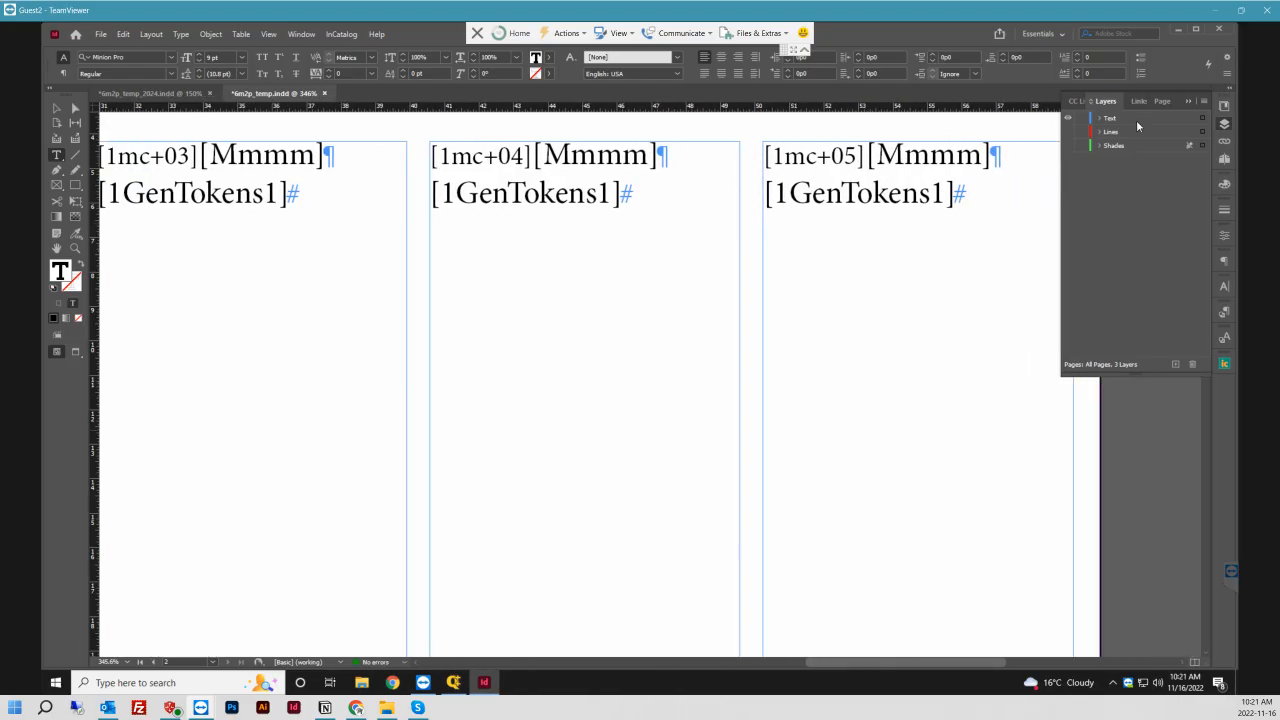
- Show only the Lines layer and change the sixth, fifth and fourth columns' month tokens to [1mc+05], [1mc+04] and [1mc+03]
{"action": "left_click", "coordinate": [1068, 119]}
{"action": "left_click", "coordinate": [1068, 132]}
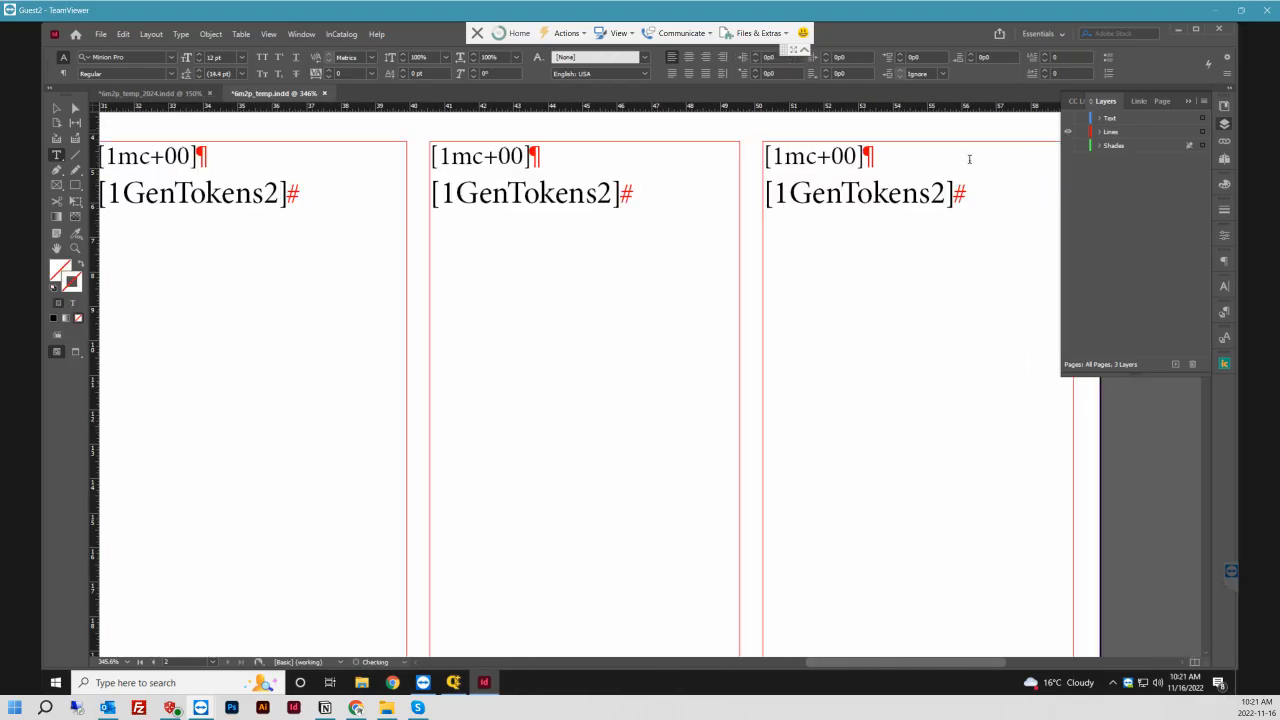
{"action": "left_click_drag", "start_coordinate": [844, 155], "coordinate": [857, 155]}
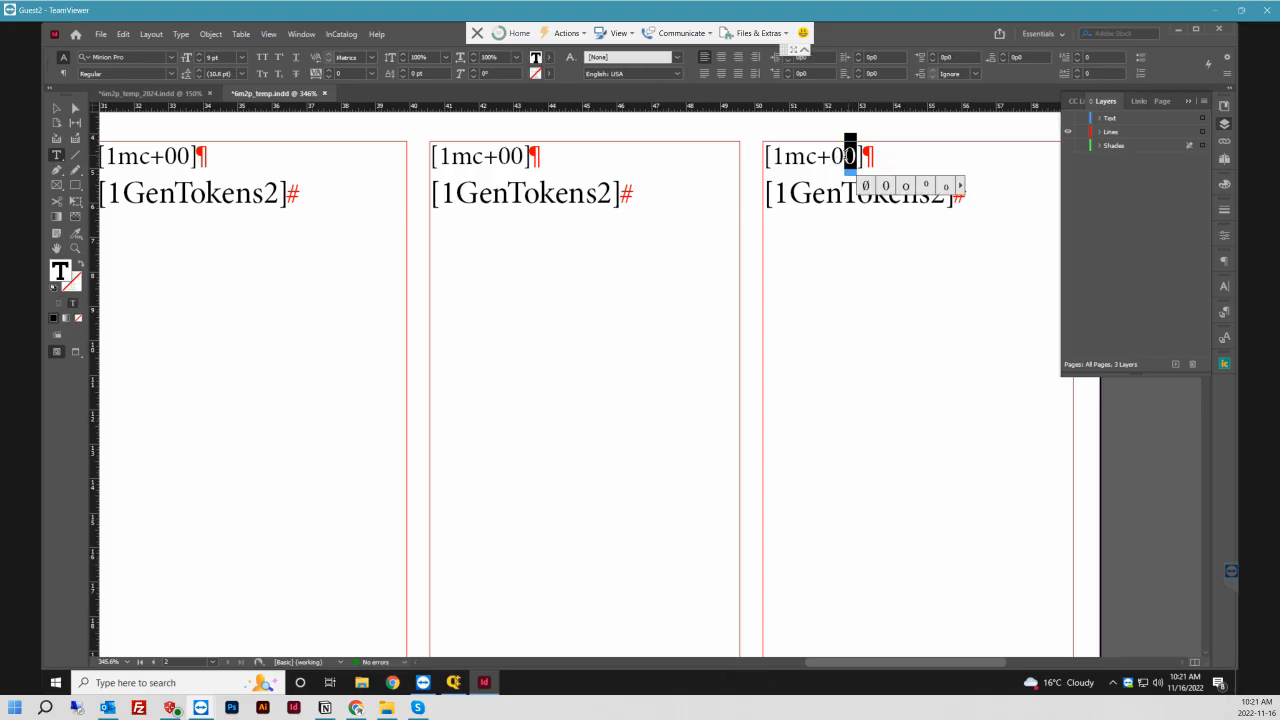
{"action": "type", "text": "5"}
{"action": "left_click_drag", "start_coordinate": [511, 155], "coordinate": [523, 155]}
{"action": "type", "text": "4"}
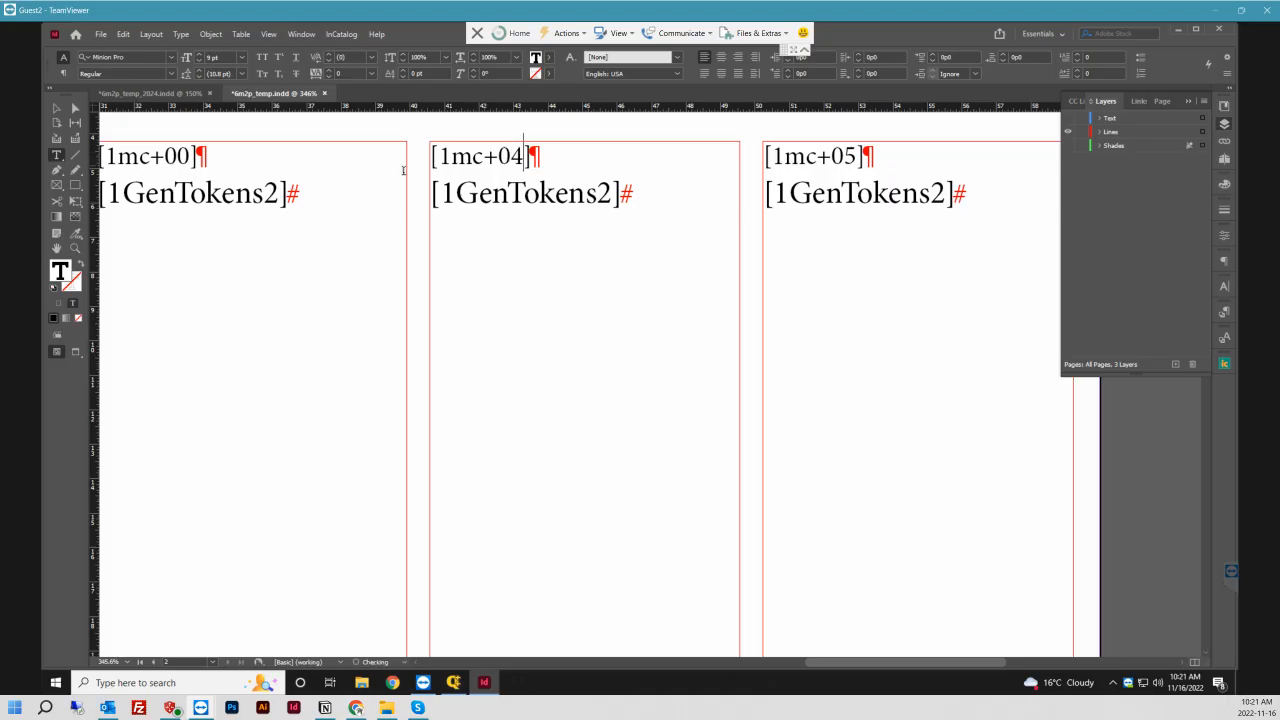
{"action": "left_click_drag", "start_coordinate": [178, 155], "coordinate": [190, 155]}
{"action": "type", "text": "3"}
- On the Lines layer, change the third column's month token to [1mc+02] and the second column's to [1mc+01]
{"action": "left_click_drag", "start_coordinate": [826, 661], "coordinate": [619, 661]}
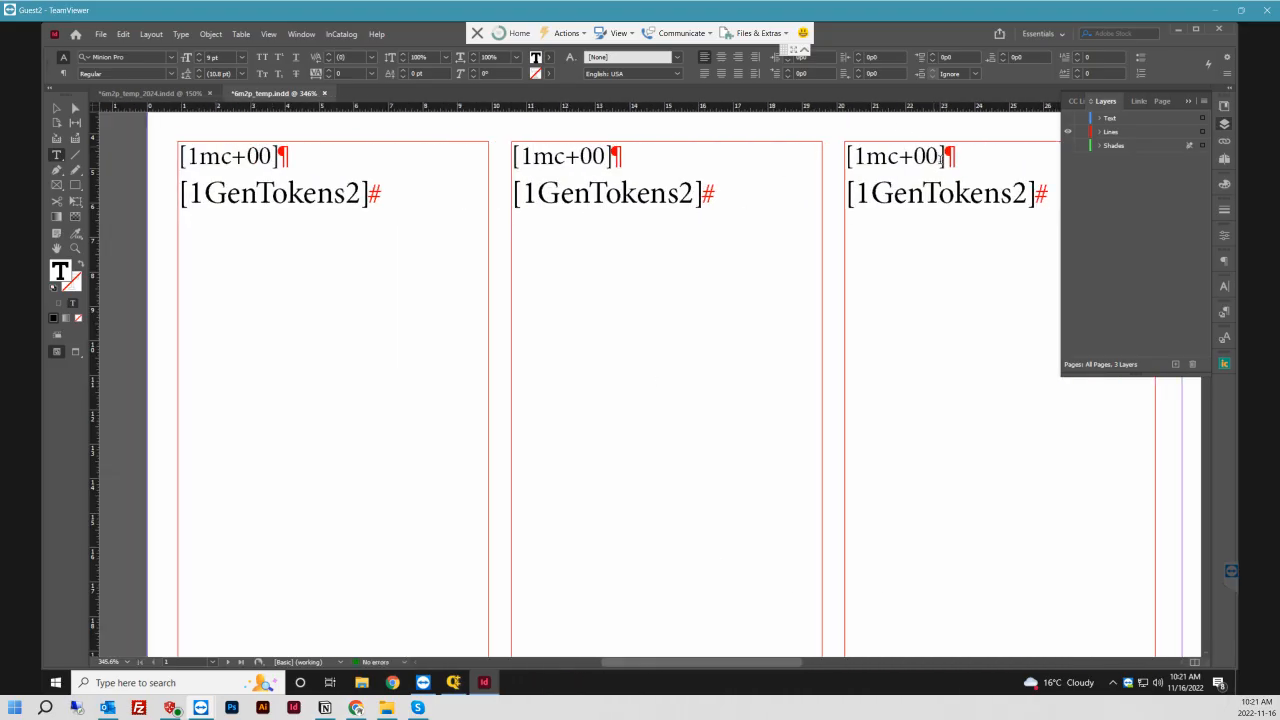
{"action": "left_click_drag", "start_coordinate": [939, 156], "coordinate": [926, 156]}
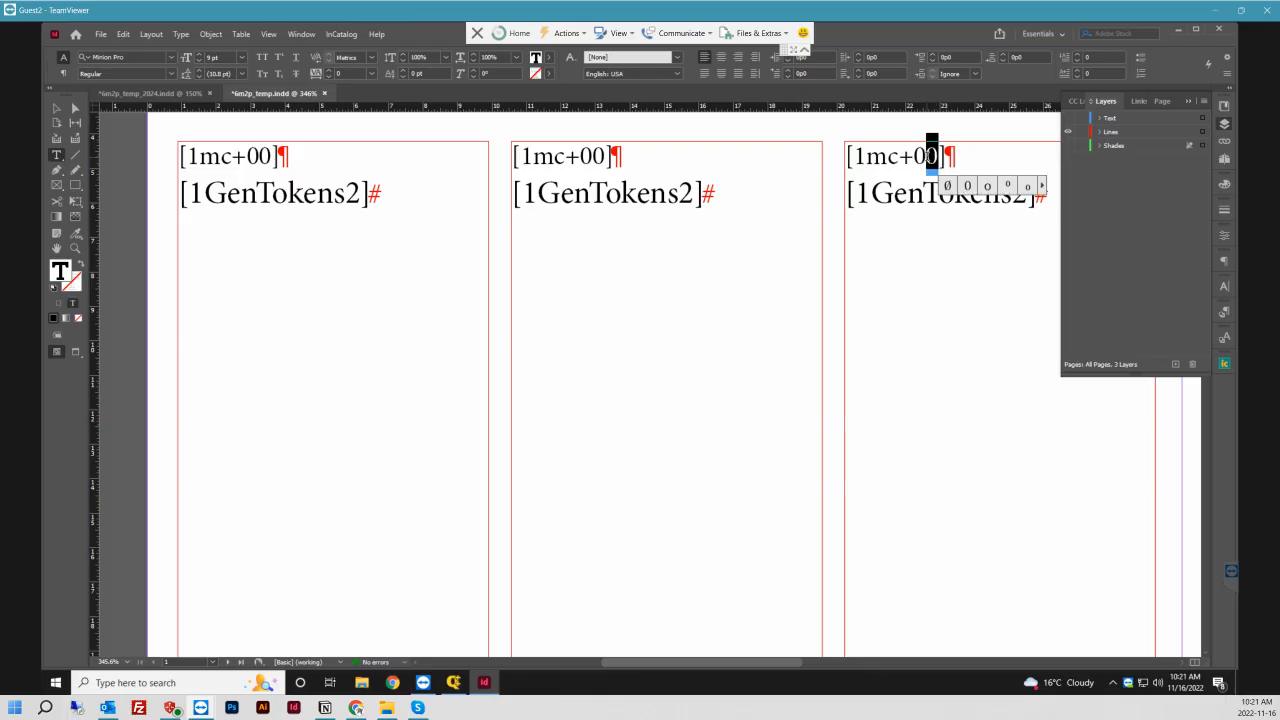
{"action": "type", "text": "2"}
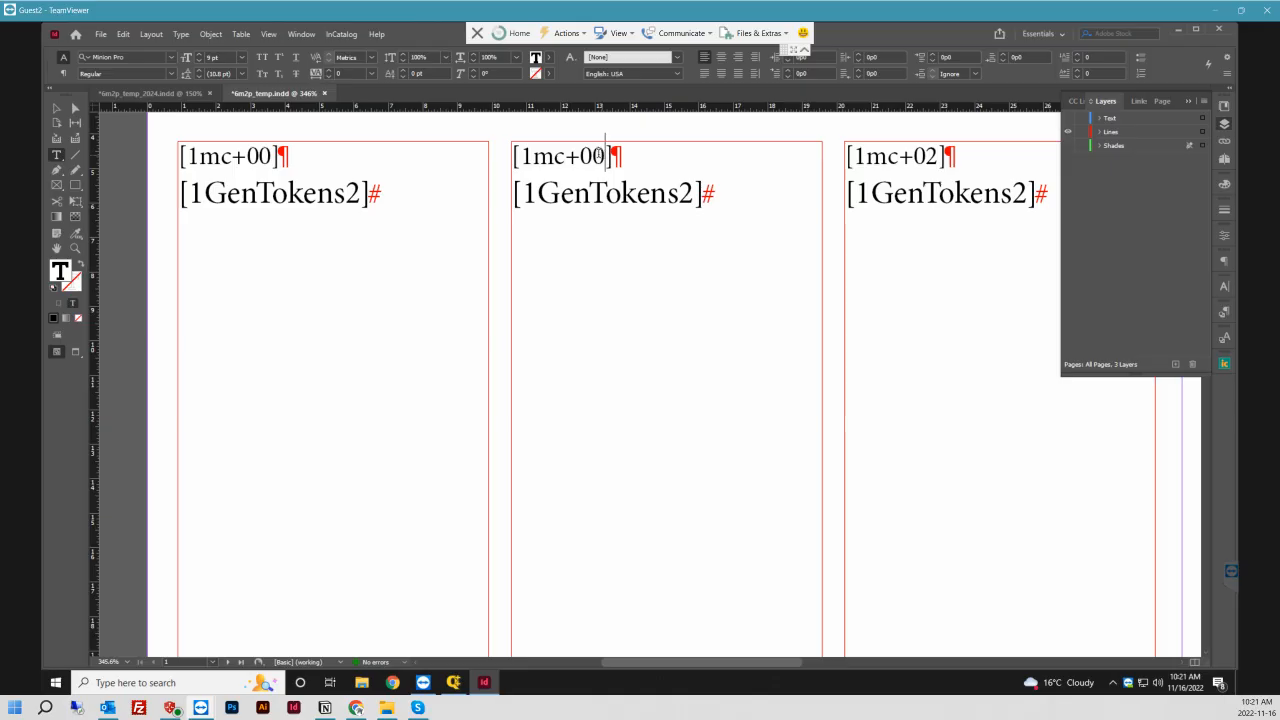
{"action": "left_click_drag", "start_coordinate": [605, 156], "coordinate": [597, 156]}
{"action": "type", "text": "1"}
- Show only the Shades layer and change the third column's month token to [1mc+02]
{"action": "left_click", "coordinate": [1068, 146]}
{"action": "left_click", "coordinate": [1068, 132]}
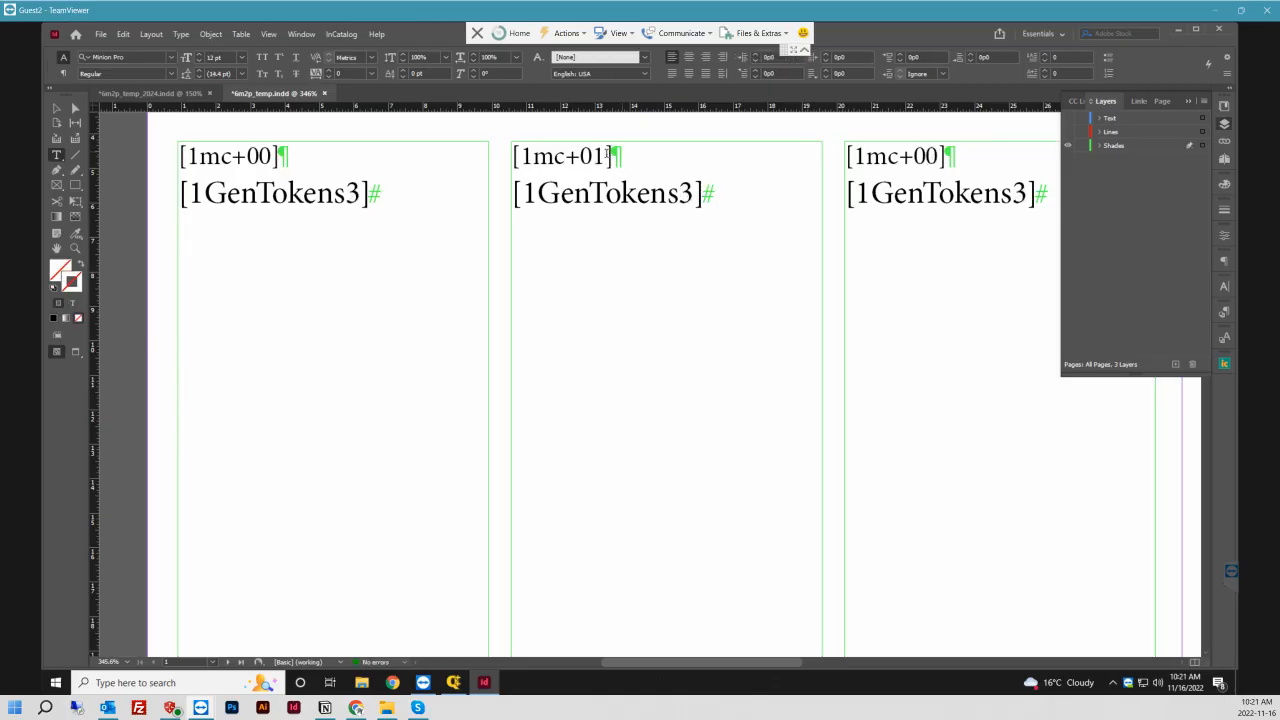
{"action": "left_click_drag", "start_coordinate": [941, 156], "coordinate": [931, 156]}
{"action": "type", "text": "2"}
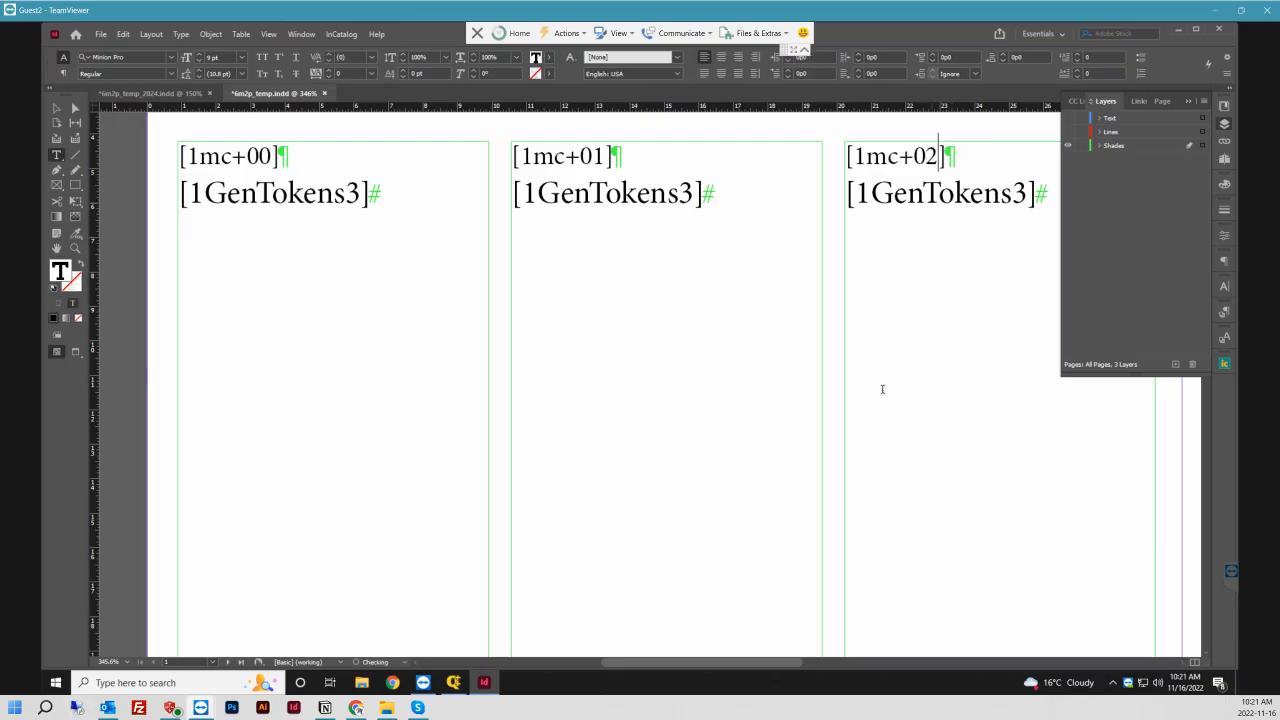
- On the Shades layer, number the month tokens of the fourth, fifth and sixth columns [1mc+03], [1mc+04] and [1mc+05]
{"action": "left_click_drag", "start_coordinate": [721, 661], "coordinate": [920, 651]}
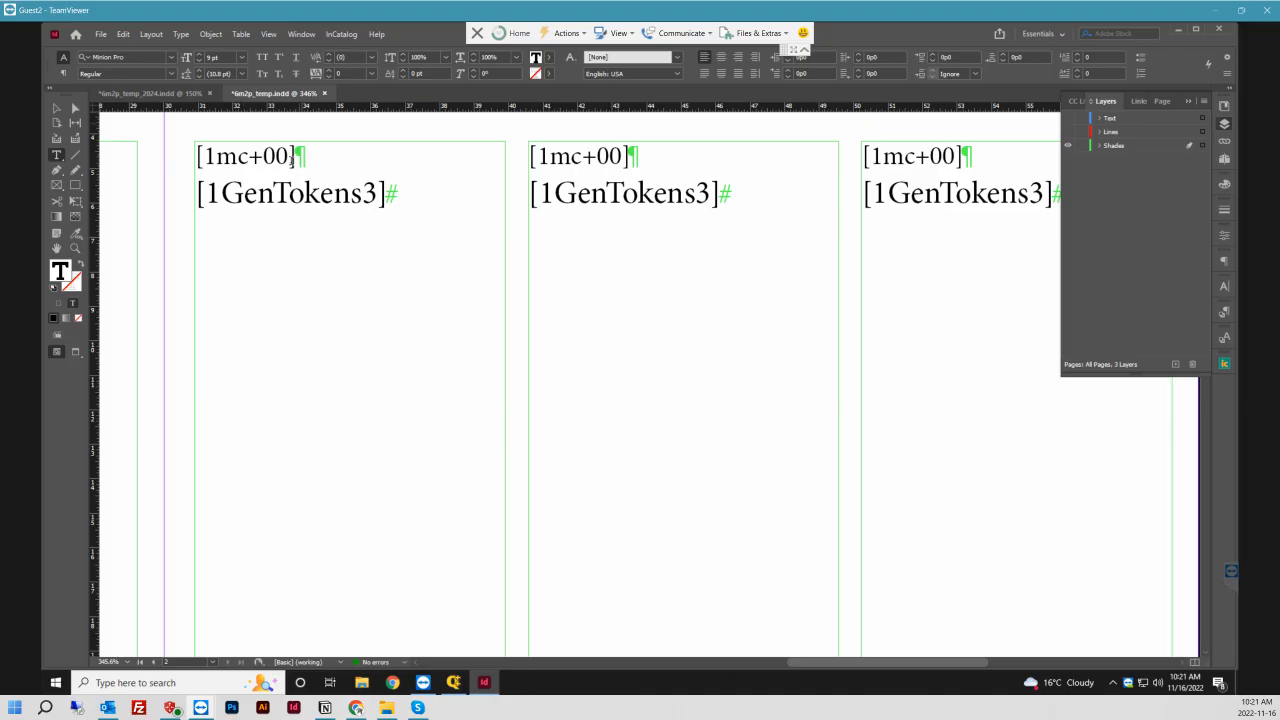
{"action": "left_click", "coordinate": [278, 156]}
{"action": "key", "text": "shift+Right"}
{"action": "type", "text": "3"}
{"action": "left_click_drag", "start_coordinate": [622, 156], "coordinate": [612, 155]}
{"action": "type", "text": "4"}
{"action": "left_click_drag", "start_coordinate": [956, 156], "coordinate": [944, 156]}
{"action": "type", "text": "5"}
{"action": "left_click_drag", "start_coordinate": [855, 667], "coordinate": [866, 666]}
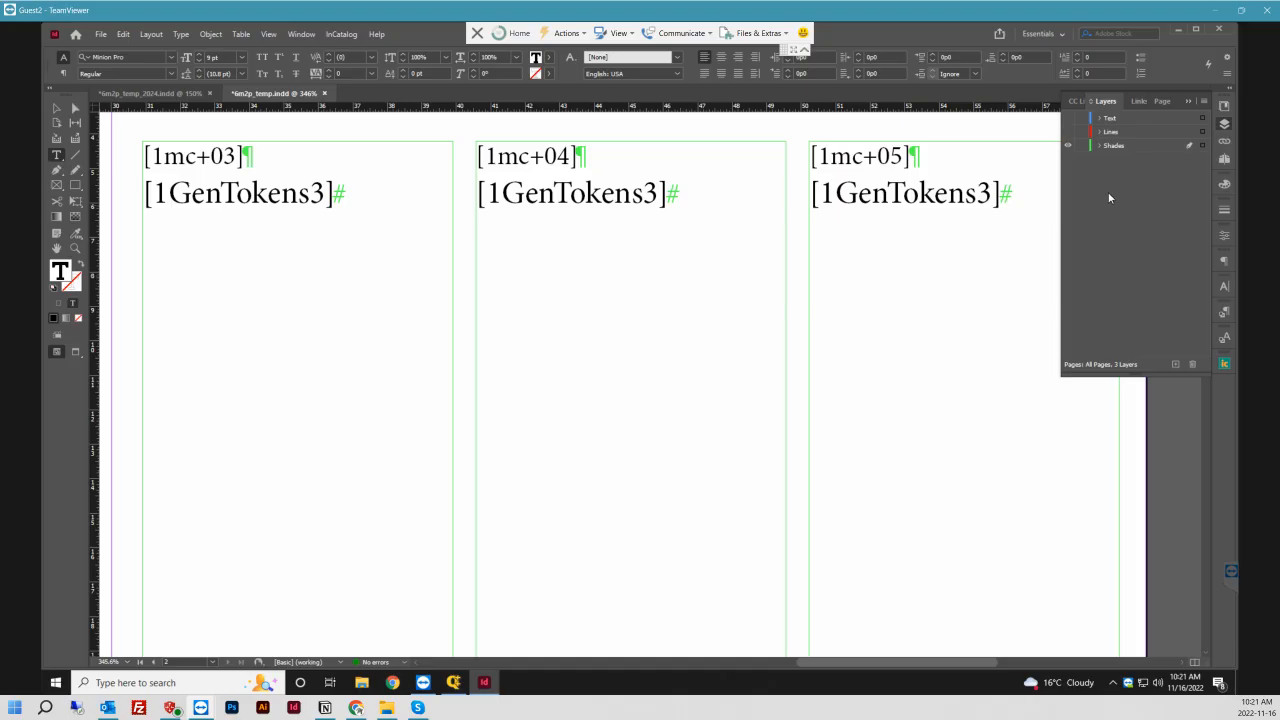
- Make the Lines and Text layers visible again and save the template with the whole spread in view
{"action": "left_click", "coordinate": [1068, 131]}
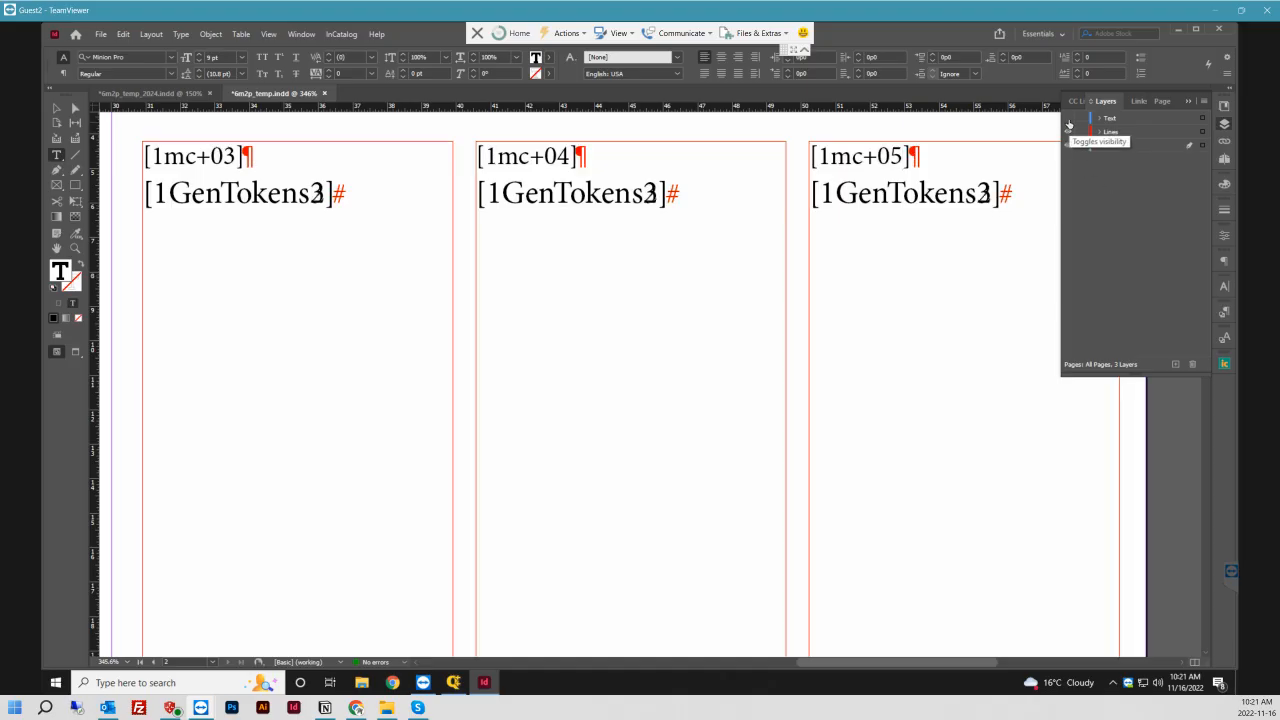
{"action": "left_click", "coordinate": [1068, 118]}
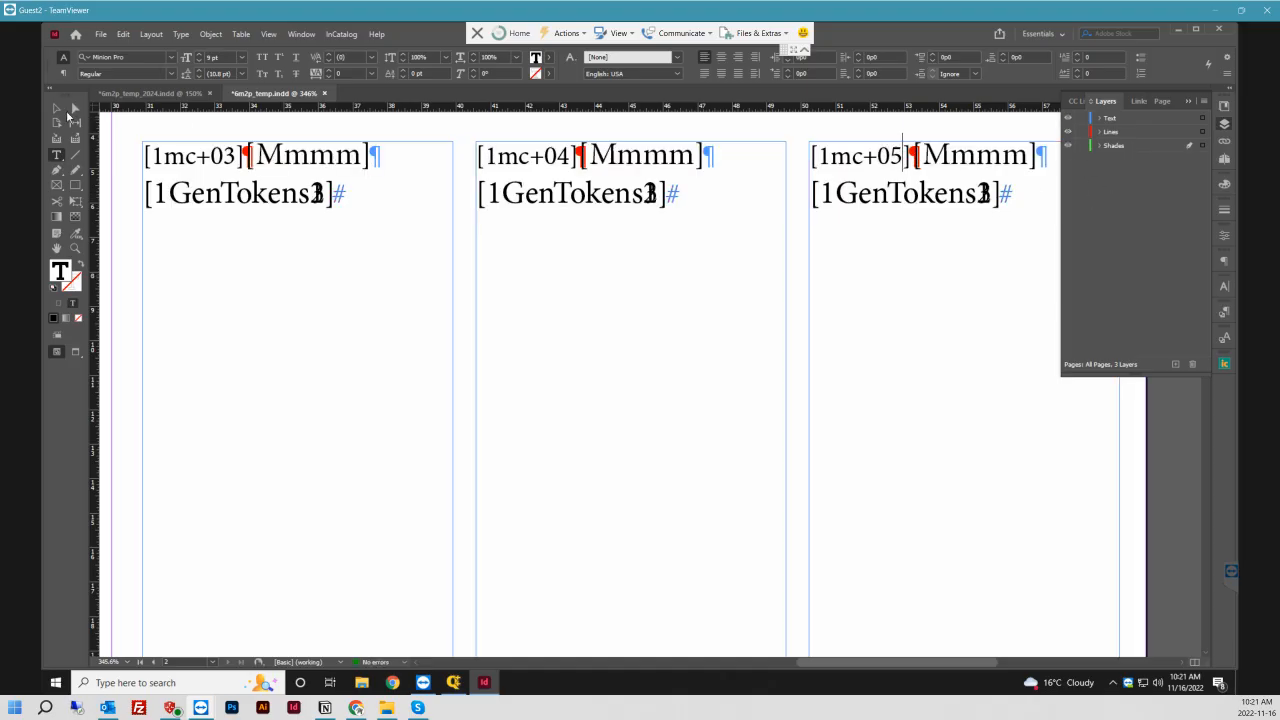
{"action": "left_click", "coordinate": [56, 109]}
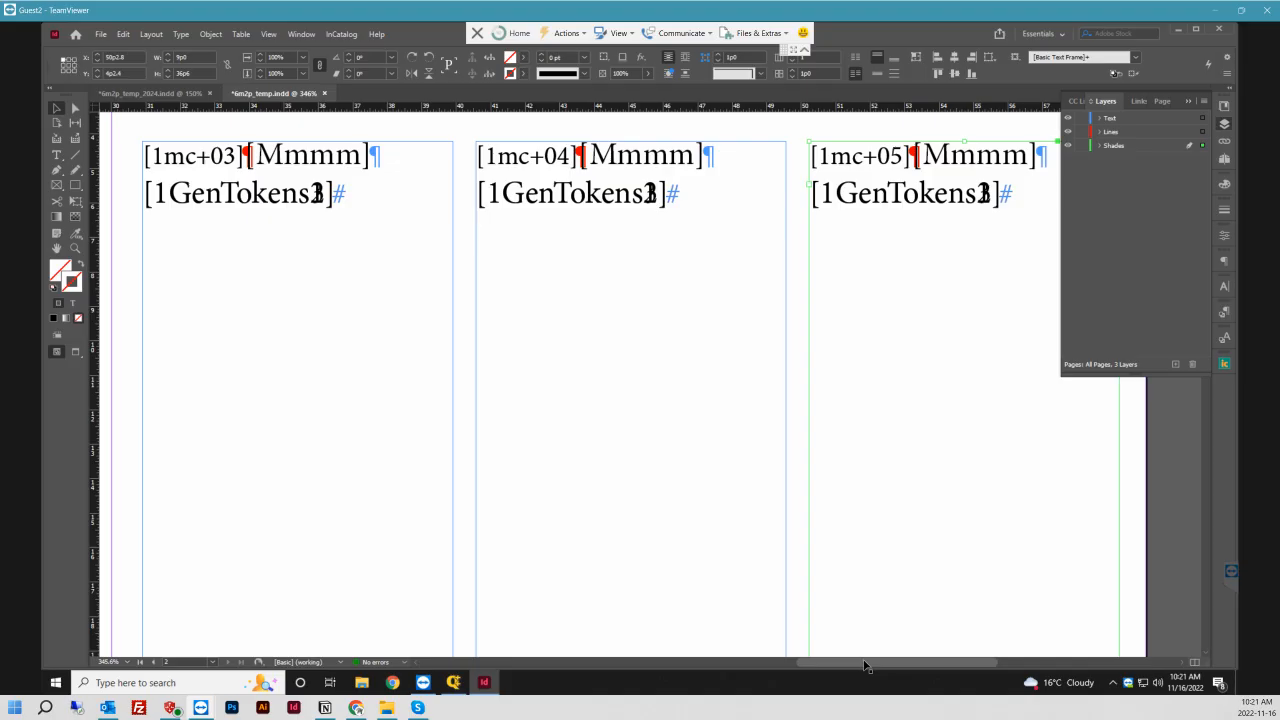
{"action": "left_click_drag", "start_coordinate": [864, 661], "coordinate": [846, 661]}
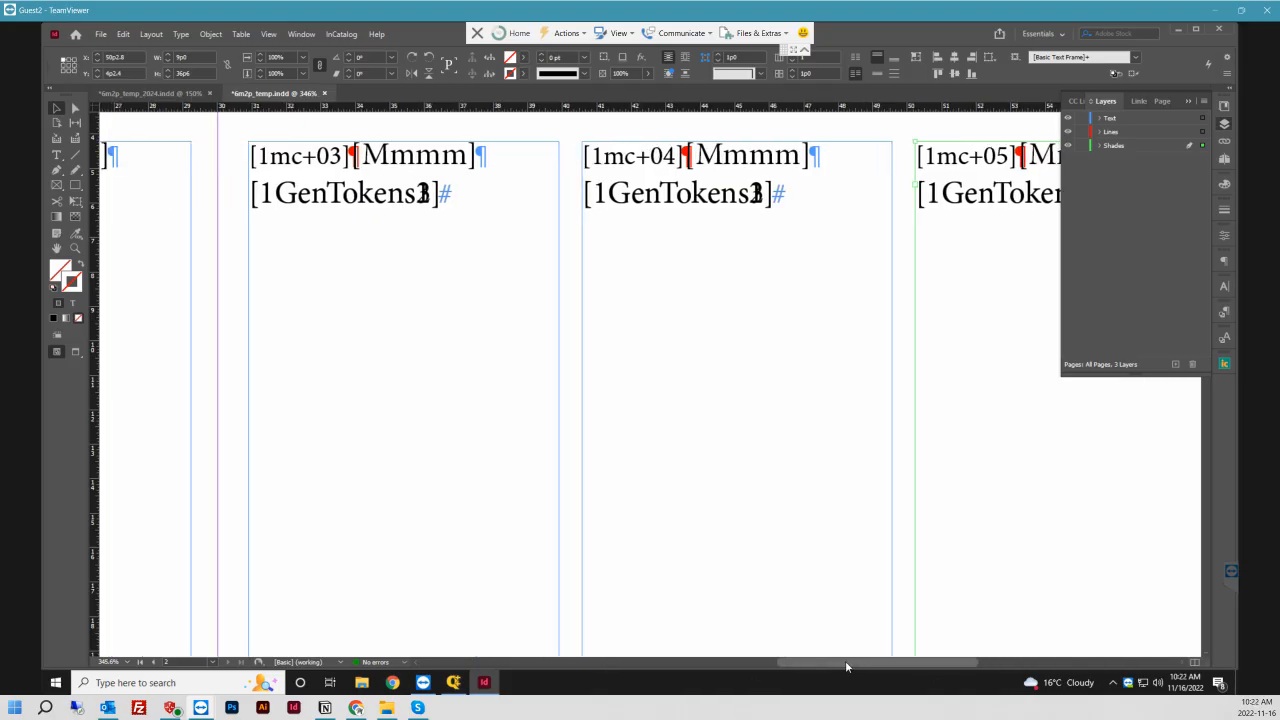
{"action": "key", "text": "ctrl+minus"}
{"action": "key", "text": "ctrl+0"}
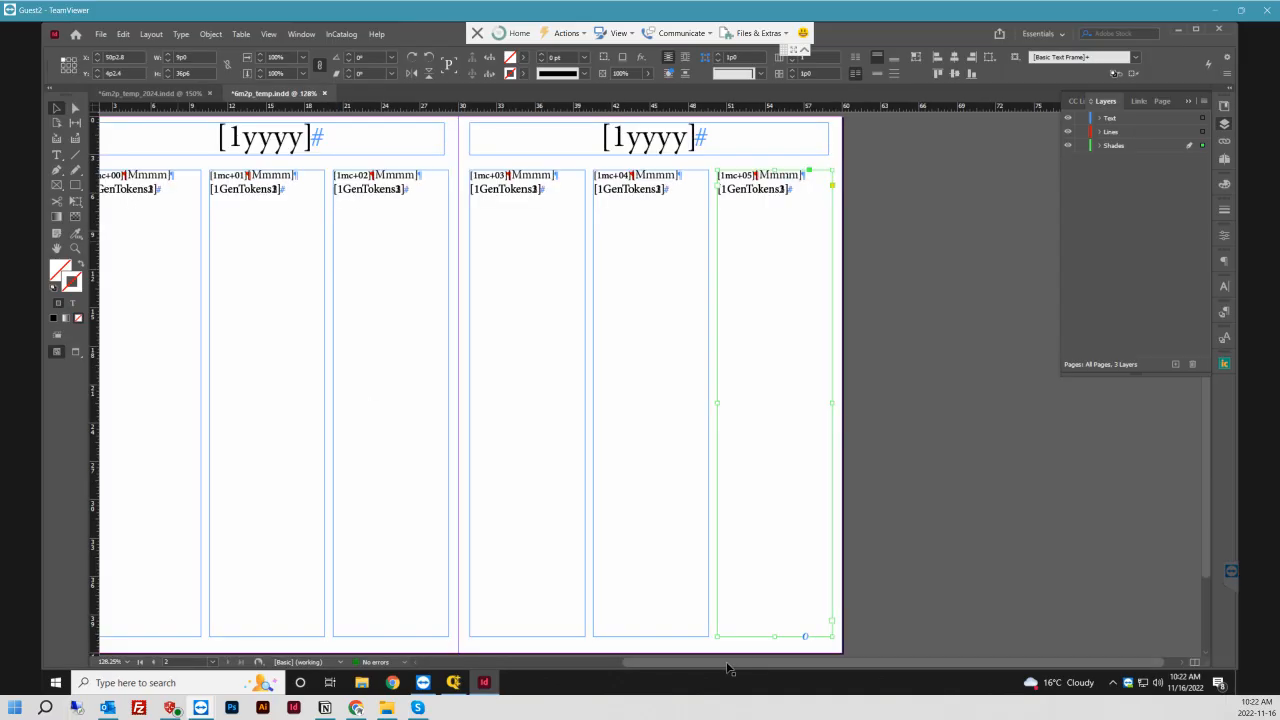
{"action": "left_click_drag", "start_coordinate": [728, 664], "coordinate": [697, 661]}
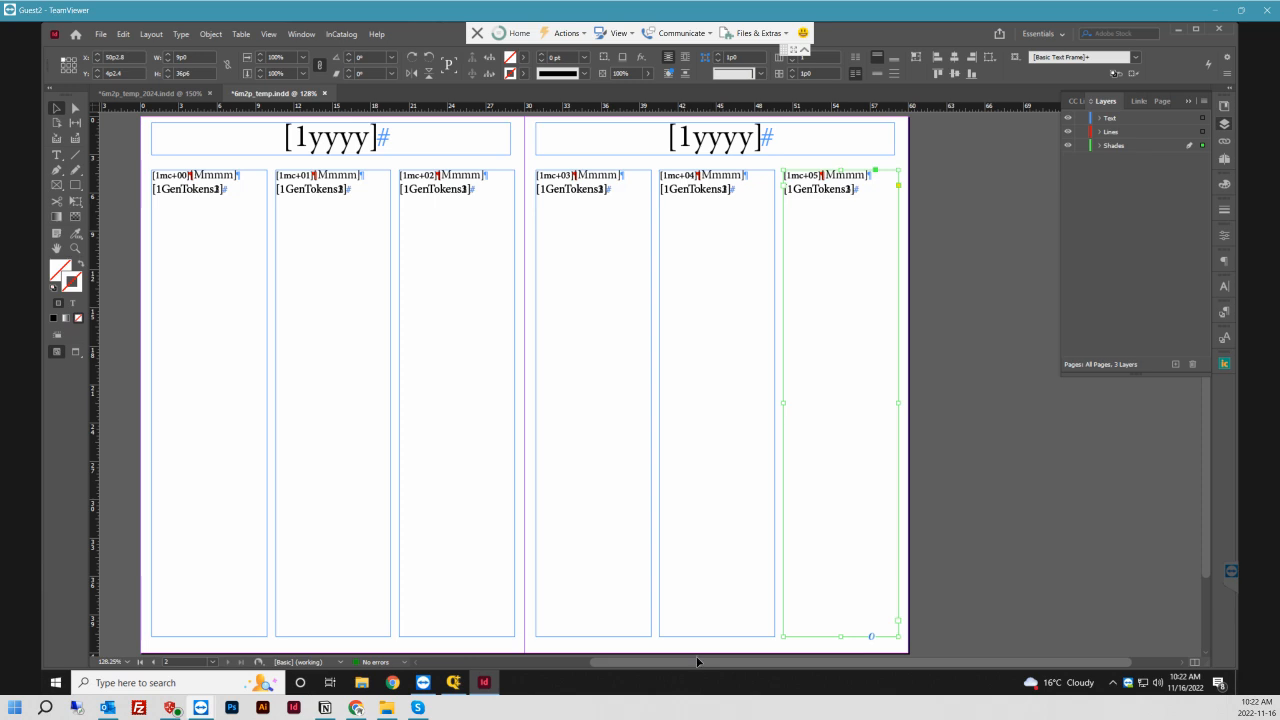
{"action": "key", "text": "ctrl+s"}
- Bring up the generated 2024 document, switch to Q++ Studio, and re-scan the modified template 6m2p_temp.indd
{"action": "left_click", "coordinate": [150, 93]}
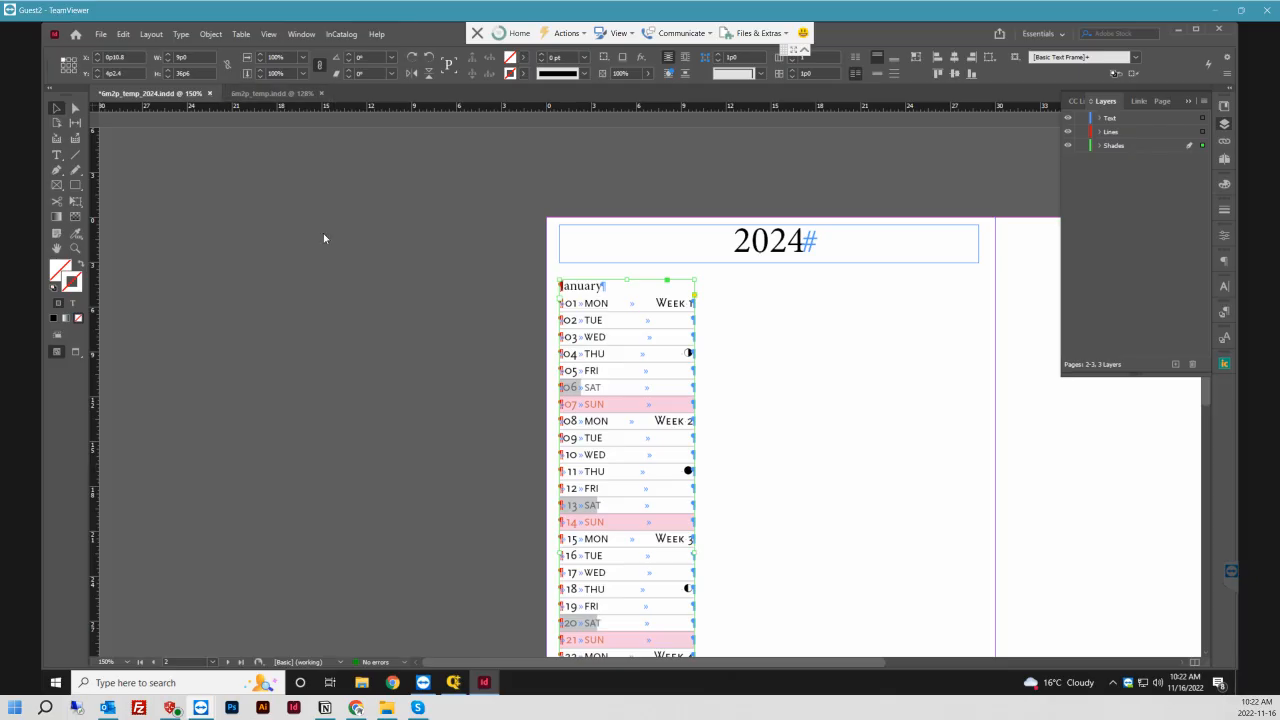
{"action": "left_click", "coordinate": [453, 682]}
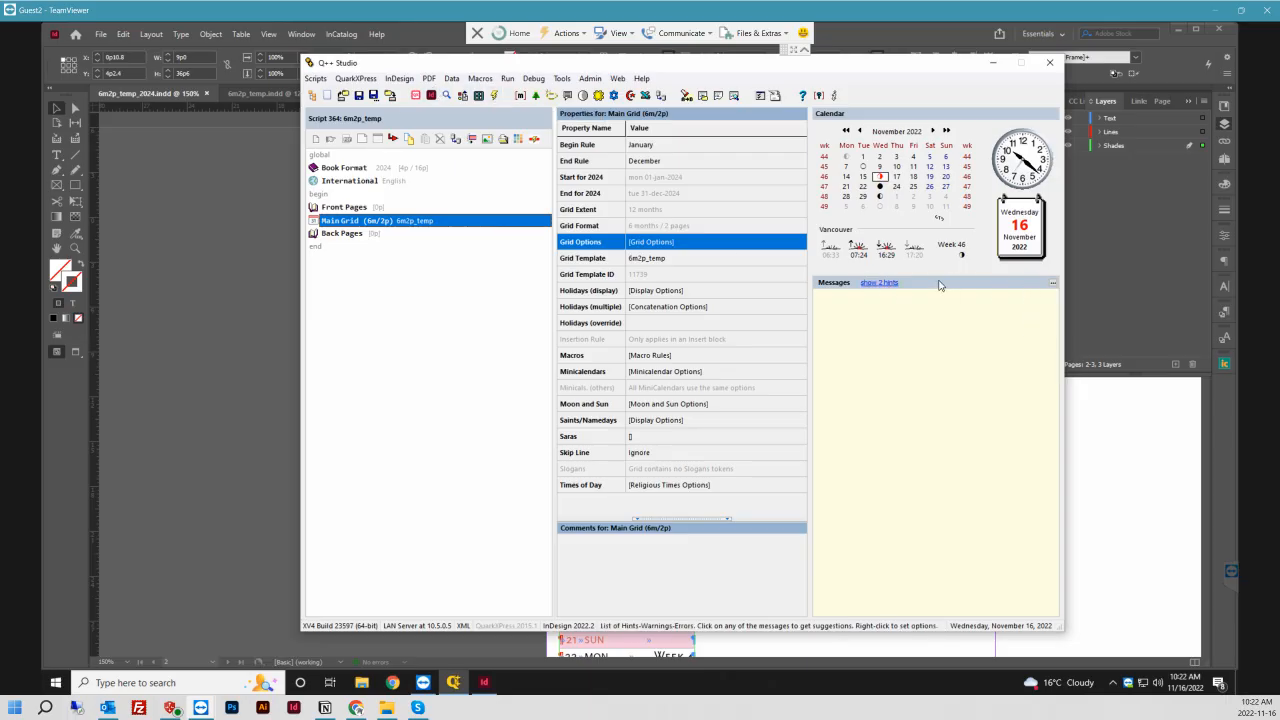
{"action": "left_click", "coordinate": [1053, 289]}
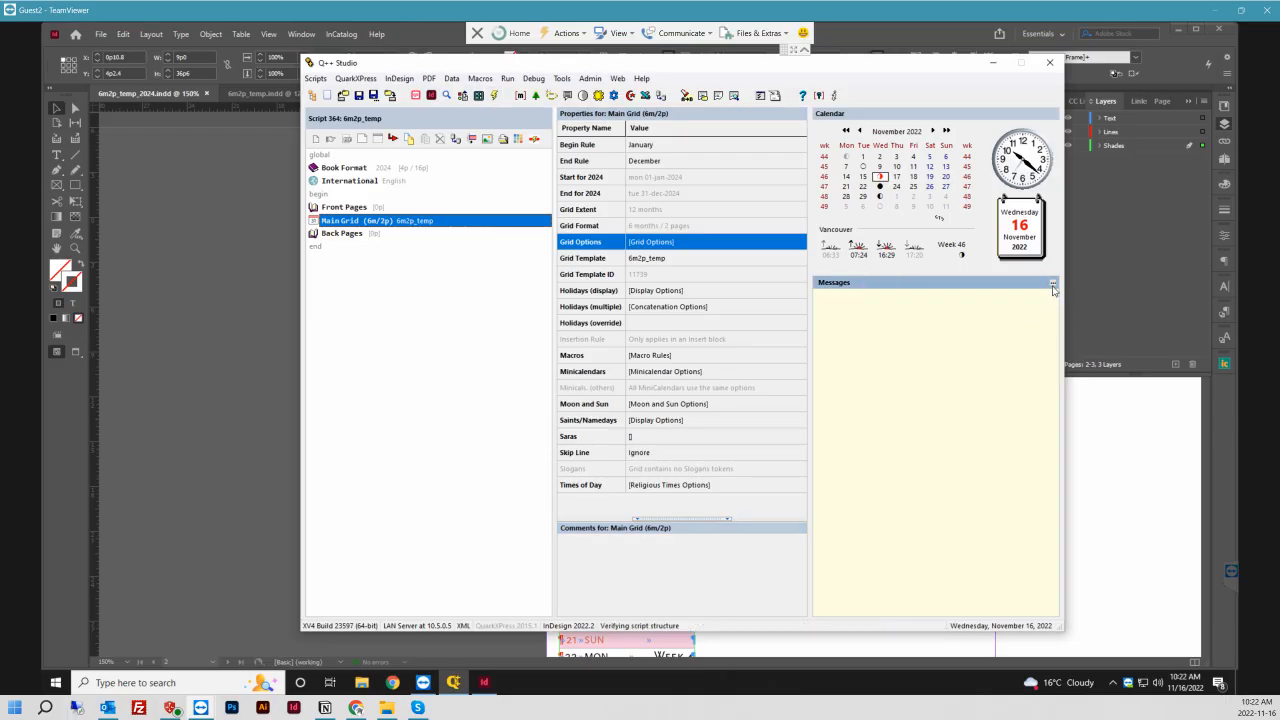
{"action": "right_click", "coordinate": [886, 298]}
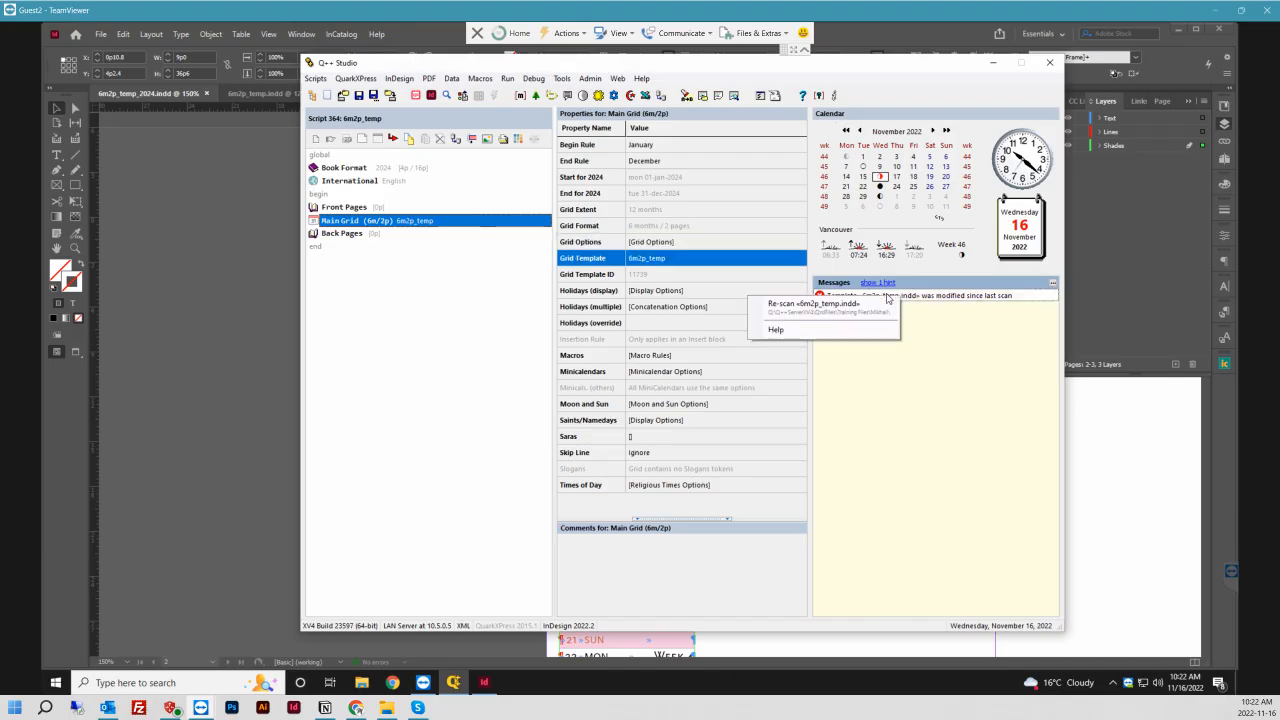
{"action": "left_click", "coordinate": [834, 305]}
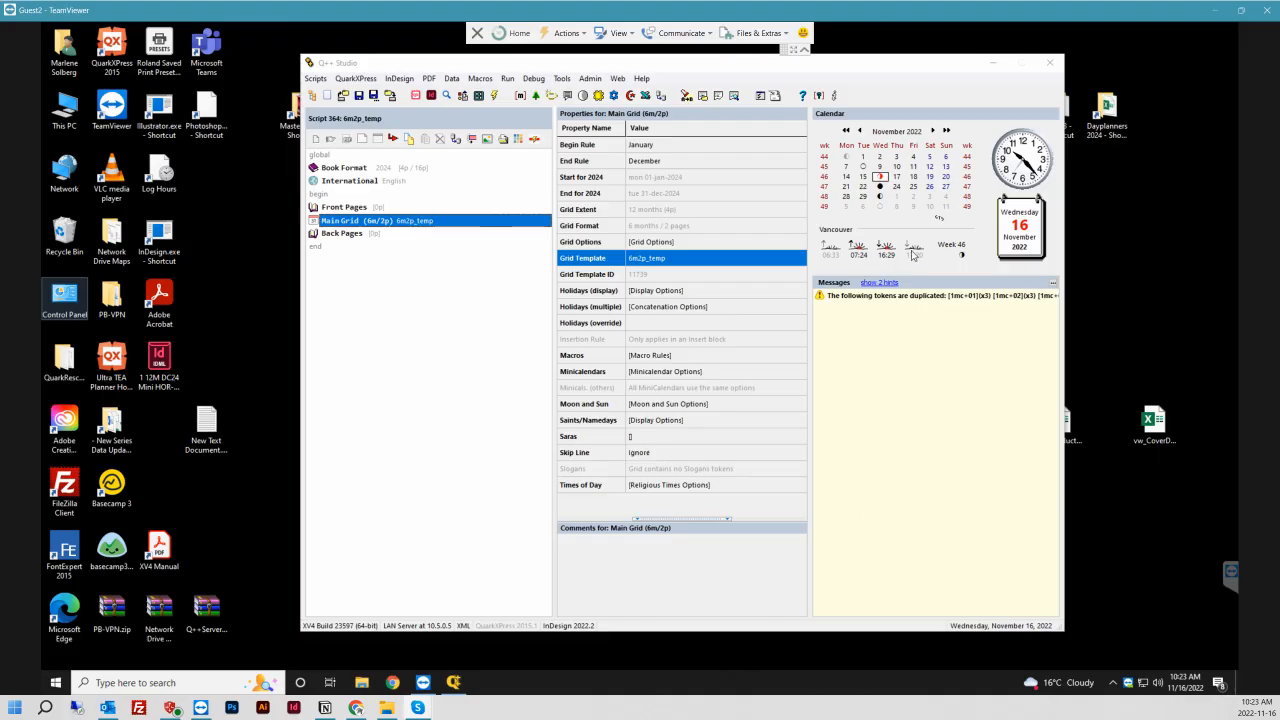
- Mark all the duplicated tokens as intentional in the Duplicated Tokens Manager
{"action": "right_click", "coordinate": [908, 300]}
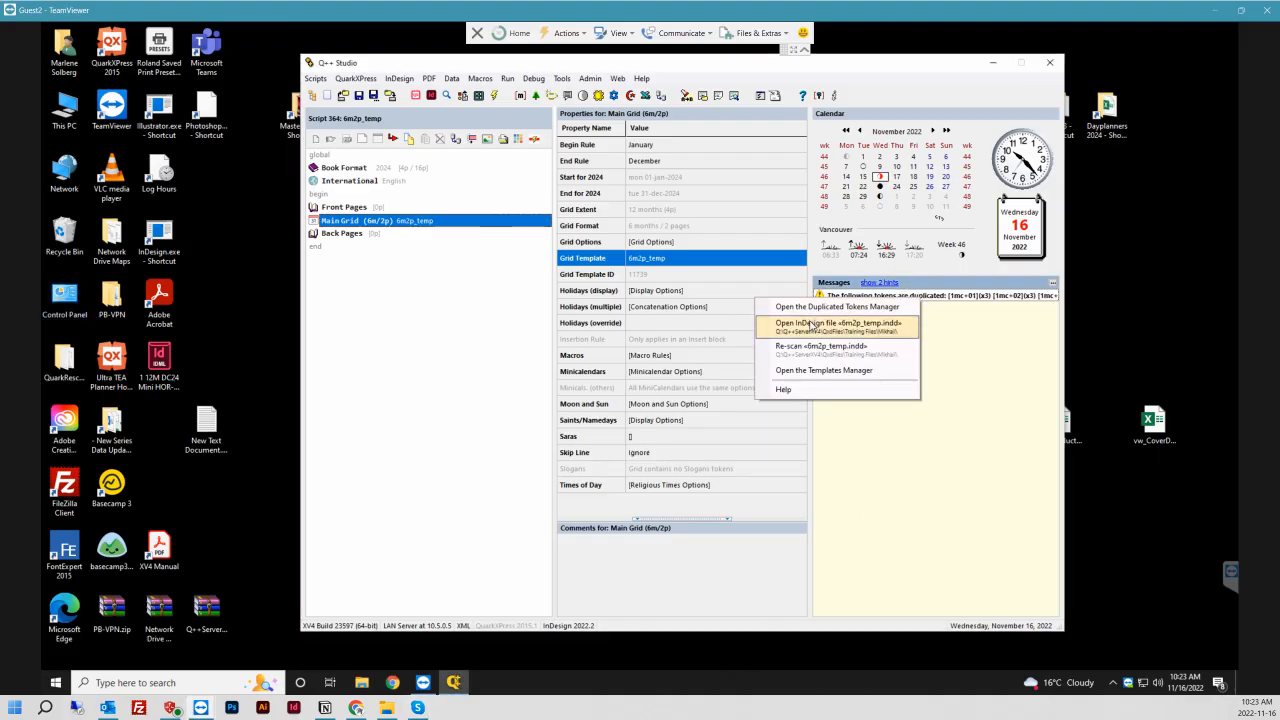
{"action": "left_click", "coordinate": [816, 313]}
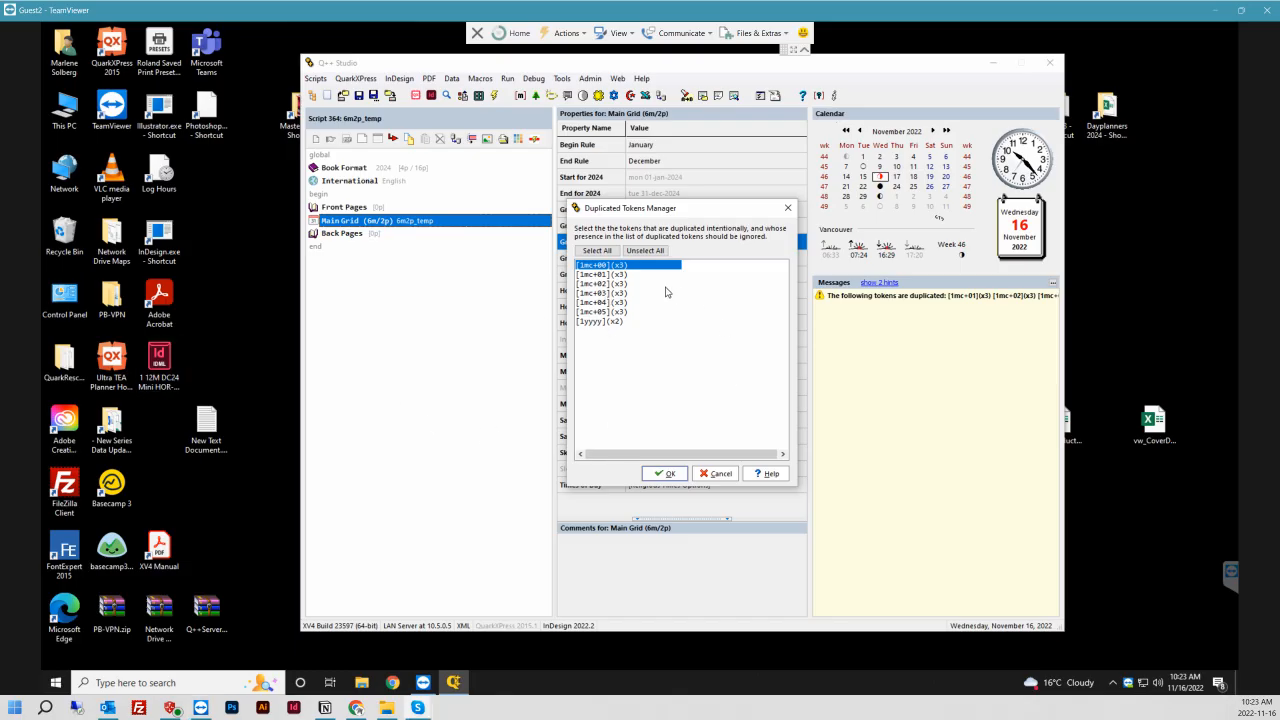
{"action": "left_click", "coordinate": [596, 251]}
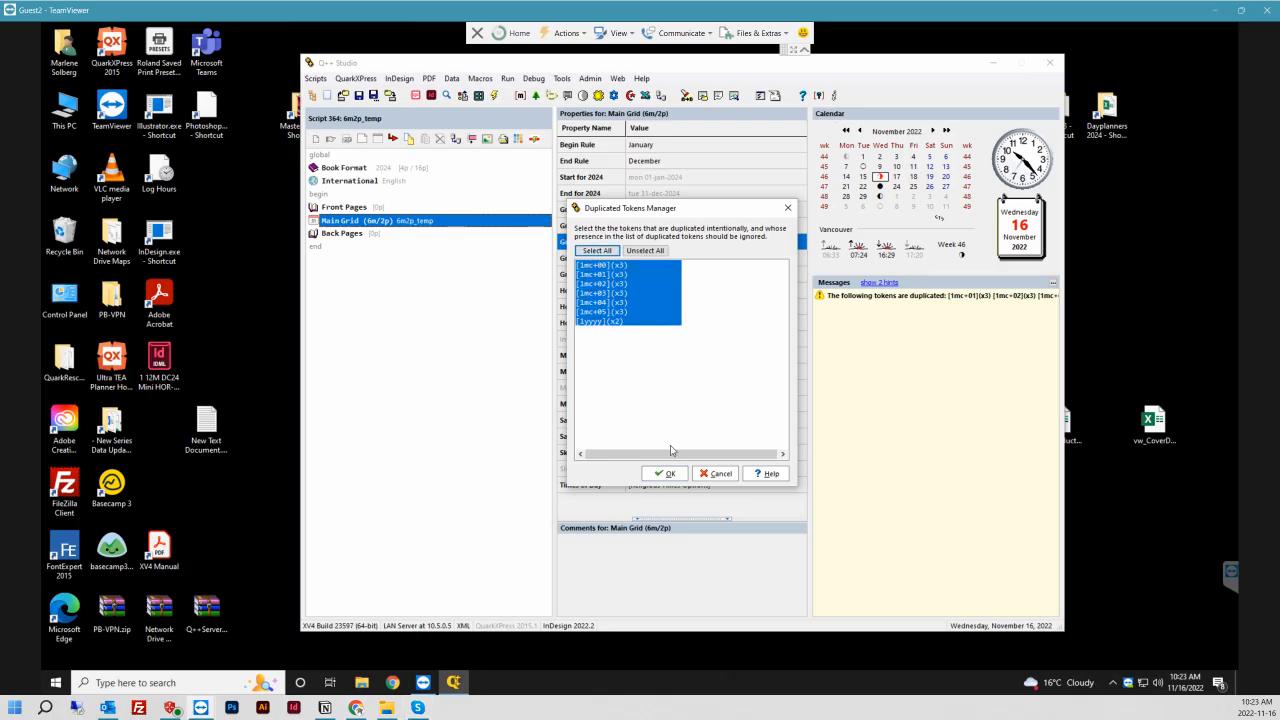
{"action": "left_click", "coordinate": [664, 474]}
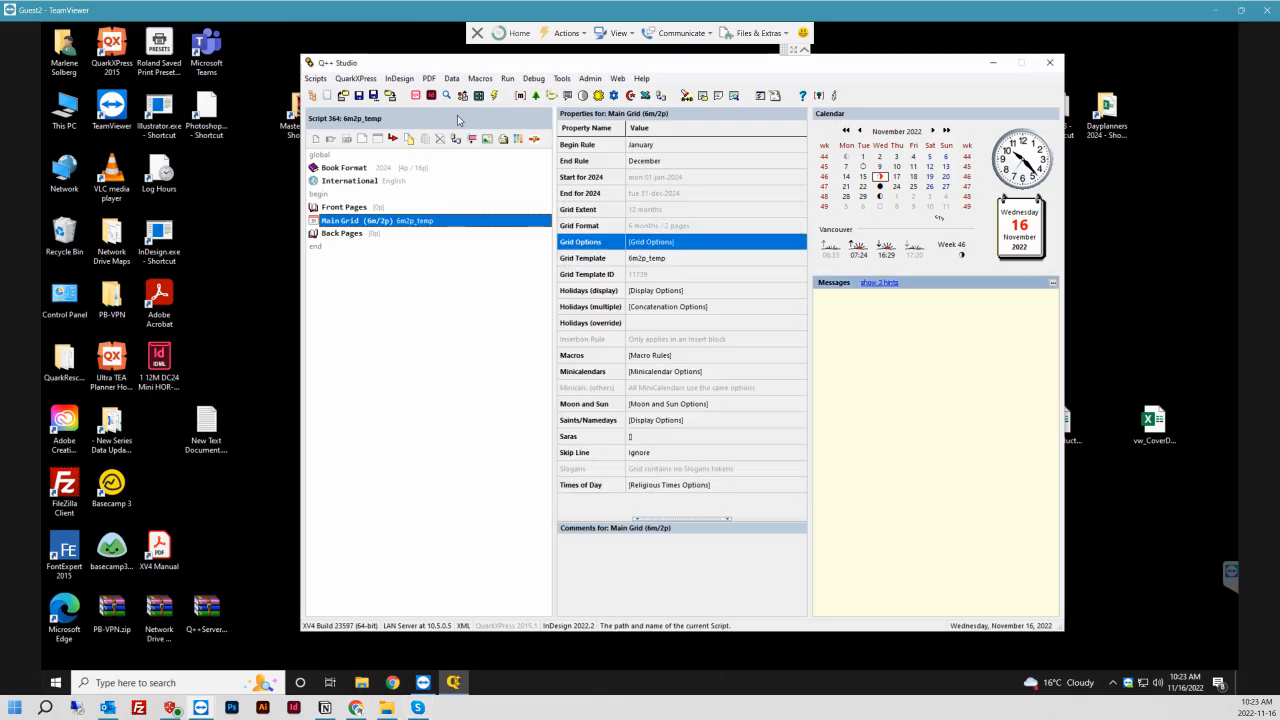
- Generate the diary to 6m2p_temp_2024.indd with the existing generation options and open the output in InDesign
{"action": "left_click", "coordinate": [496, 96]}
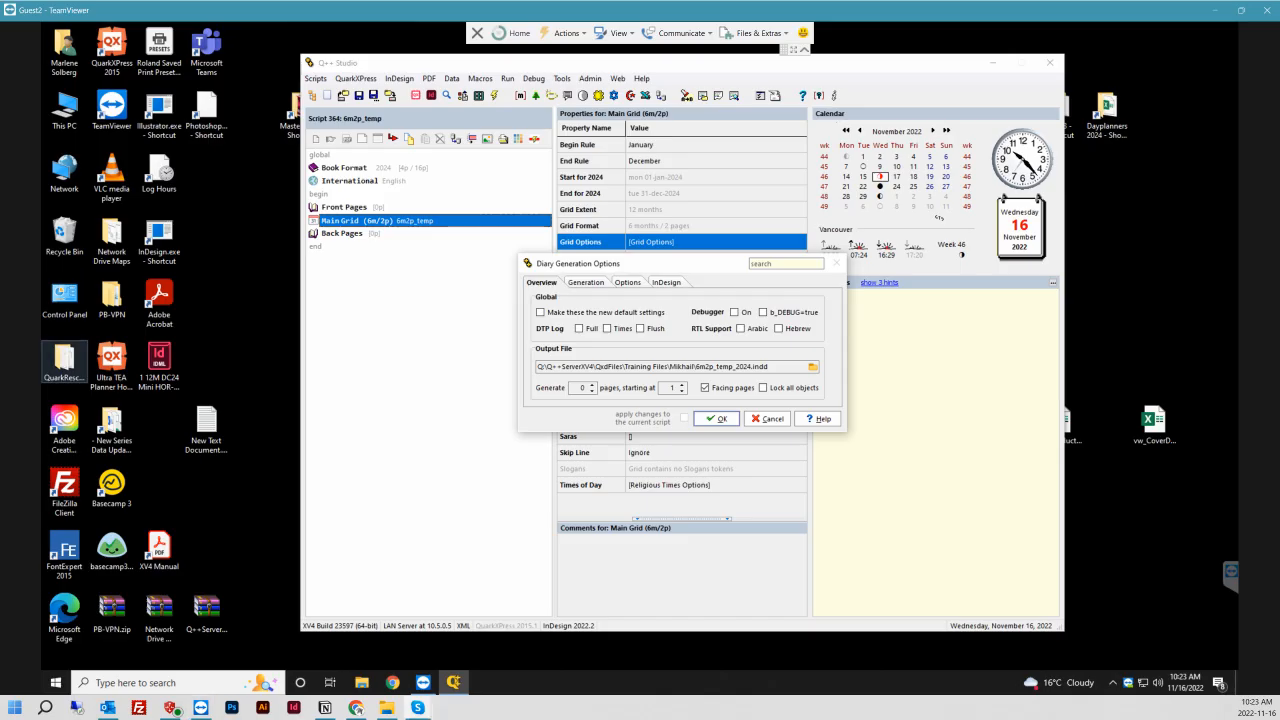
{"action": "left_click", "coordinate": [716, 420]}
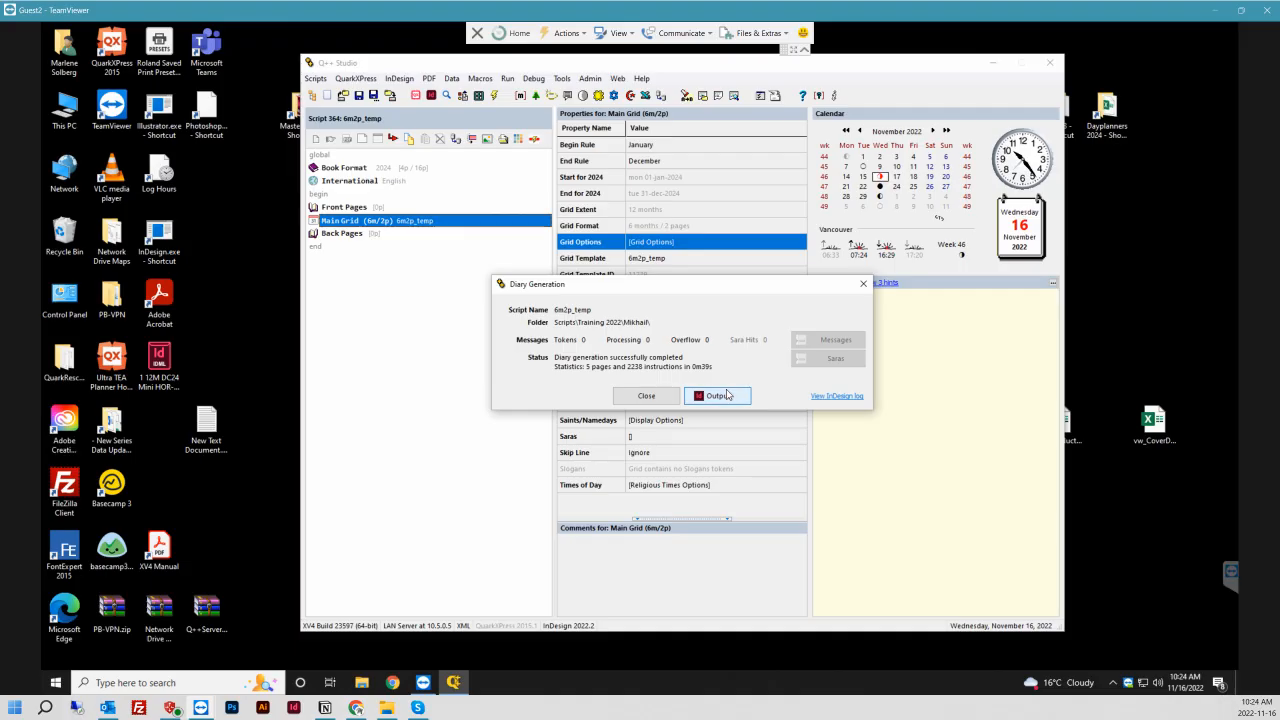
{"action": "left_click", "coordinate": [727, 395]}
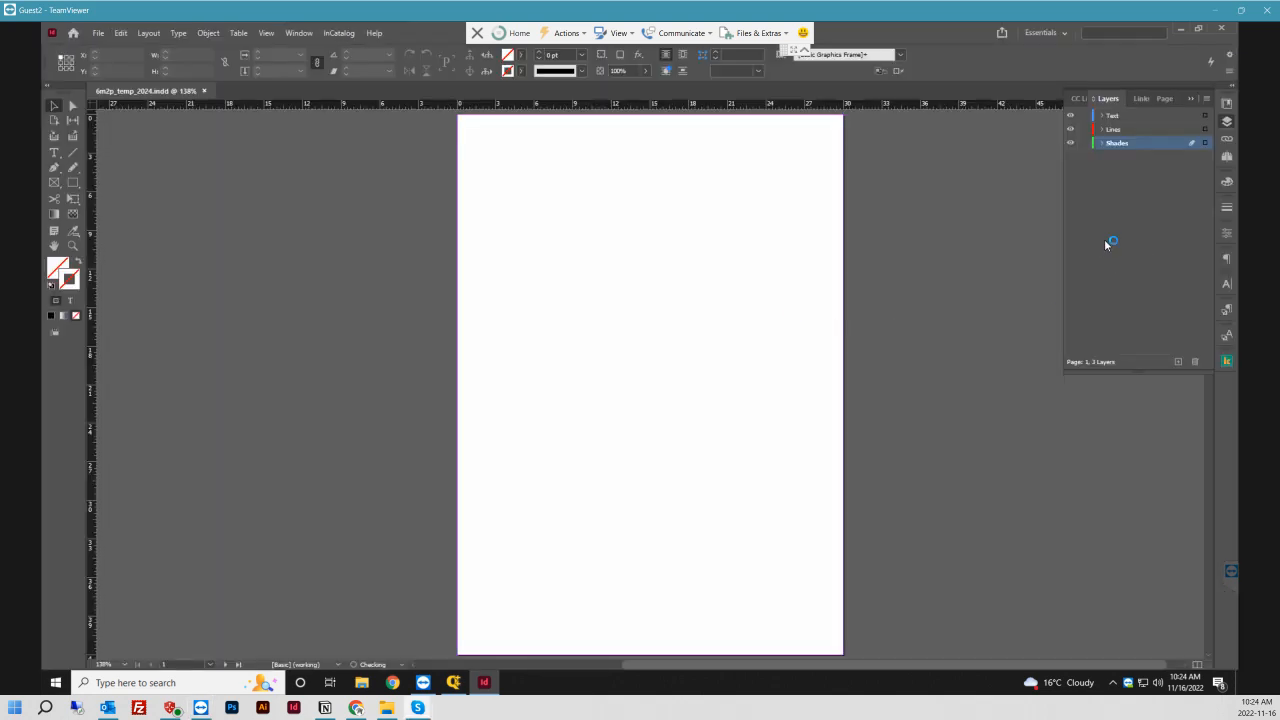
- Examine the generated calendar's spread on pages 2-3 and toggle the display of hidden characters
{"action": "left_click", "coordinate": [1160, 99]}
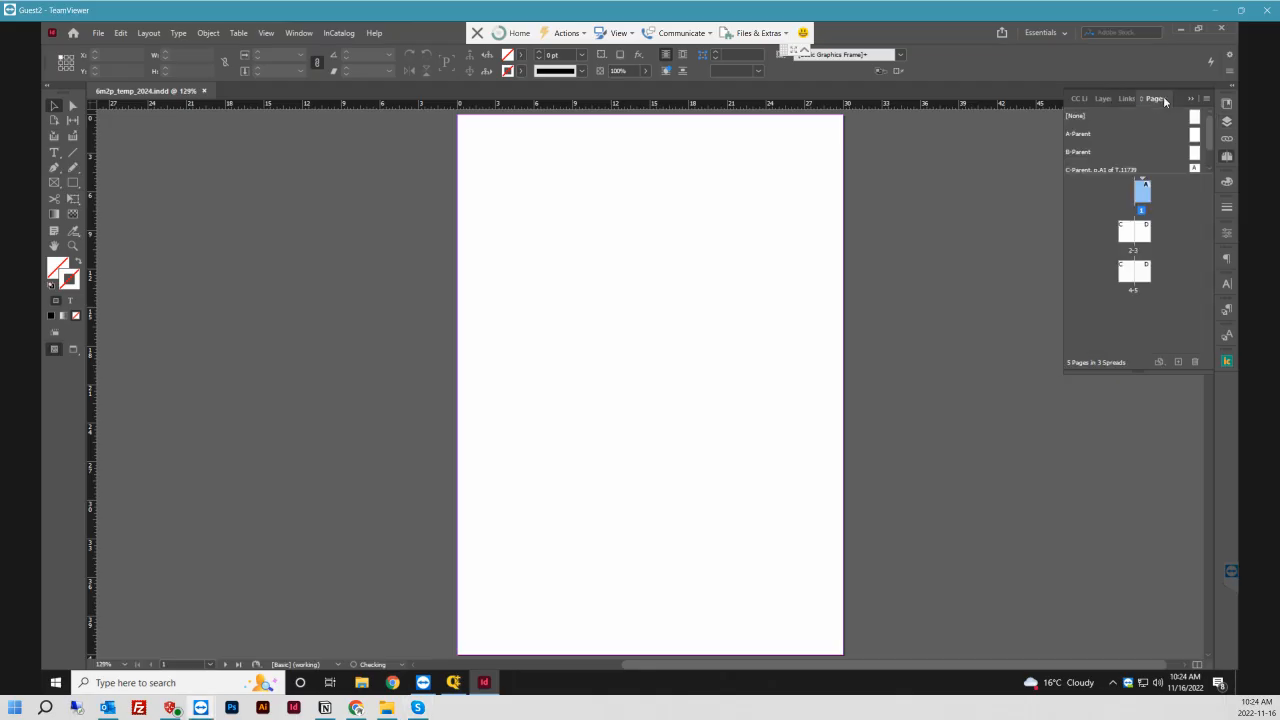
{"action": "double_click", "coordinate": [1128, 232]}
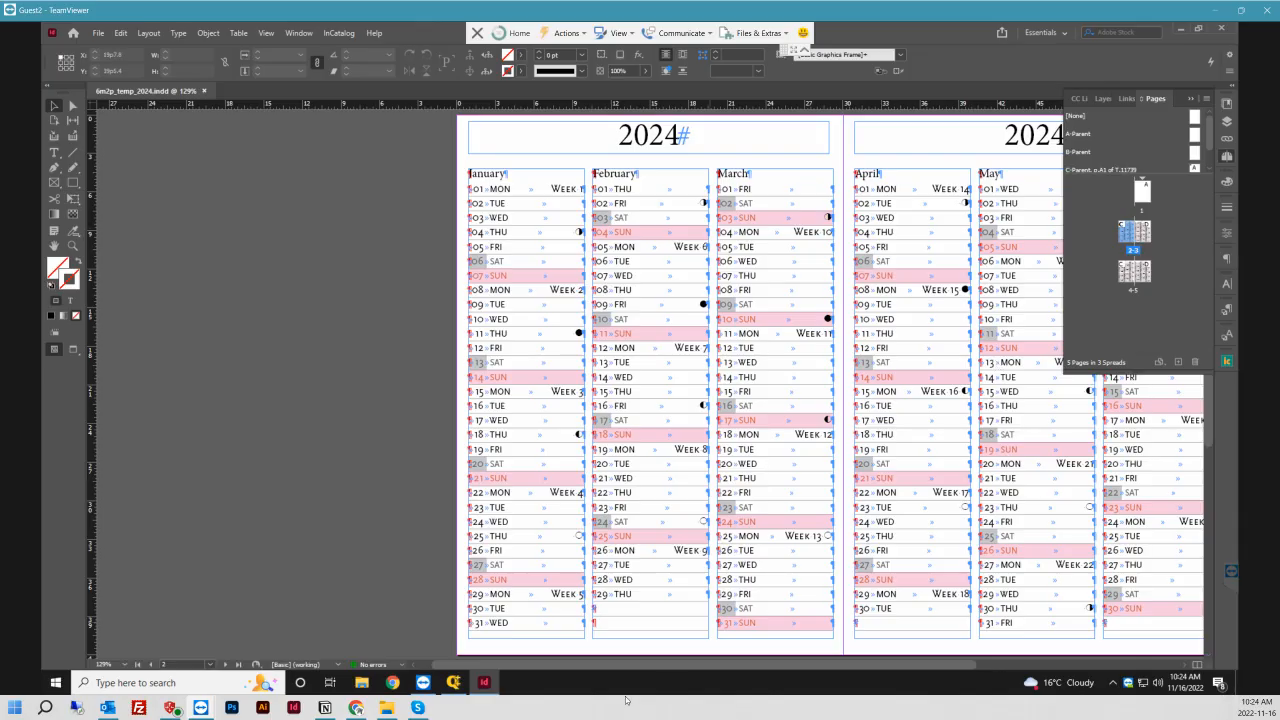
{"action": "left_click_drag", "start_coordinate": [588, 666], "coordinate": [705, 665]}
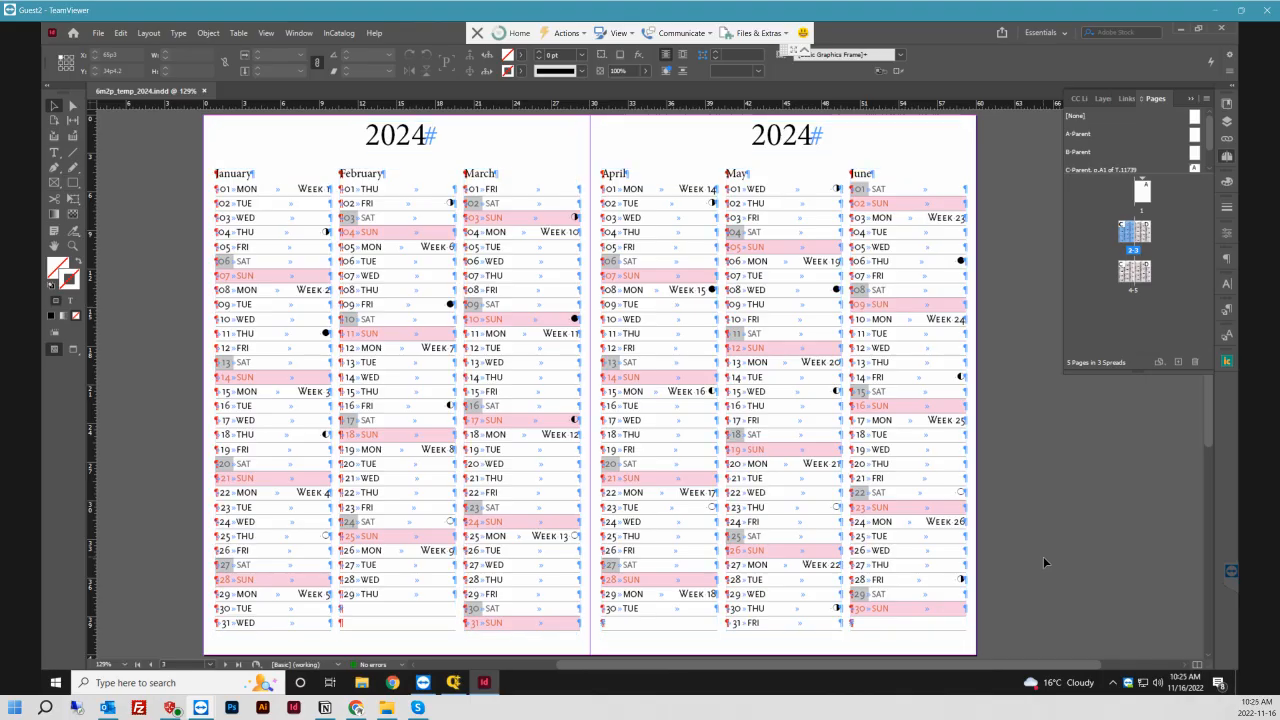
{"action": "key", "text": "ctrl+alt+i"}
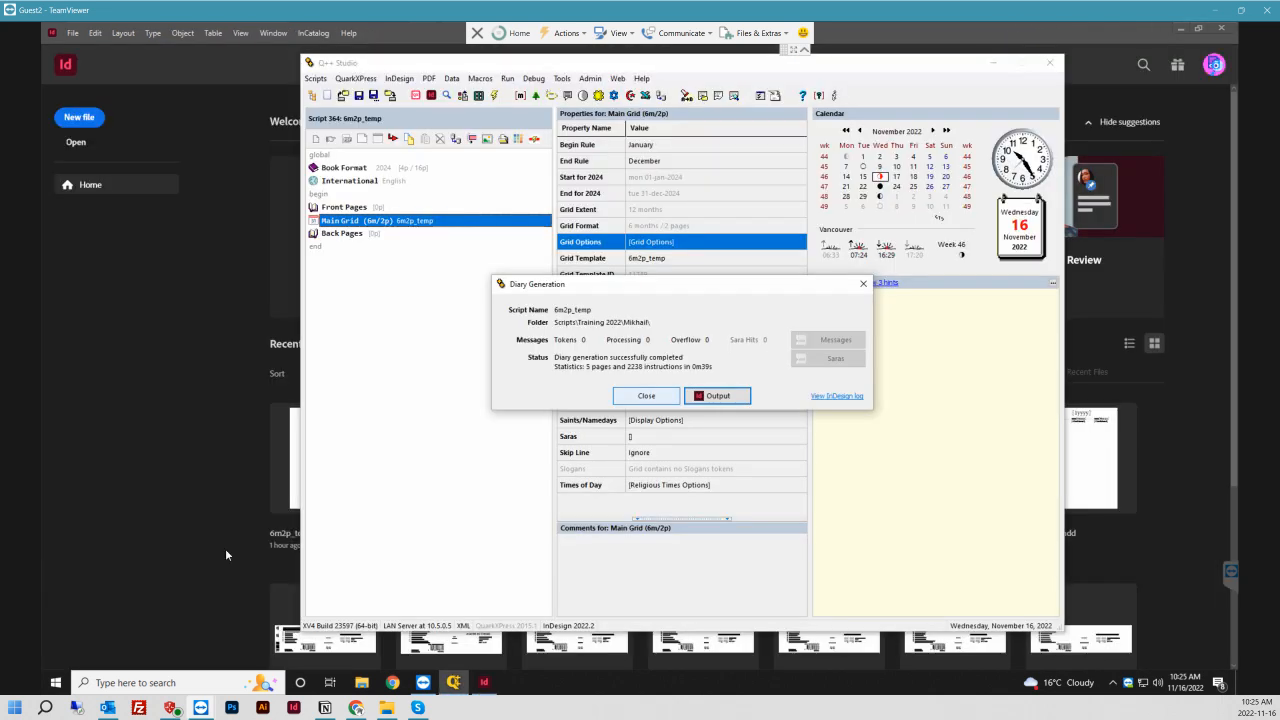
- Dismiss the diary generation summary and open the script "6m2p-temp C script" from the Training 2022 subfolder
{"action": "left_click", "coordinate": [646, 396]}
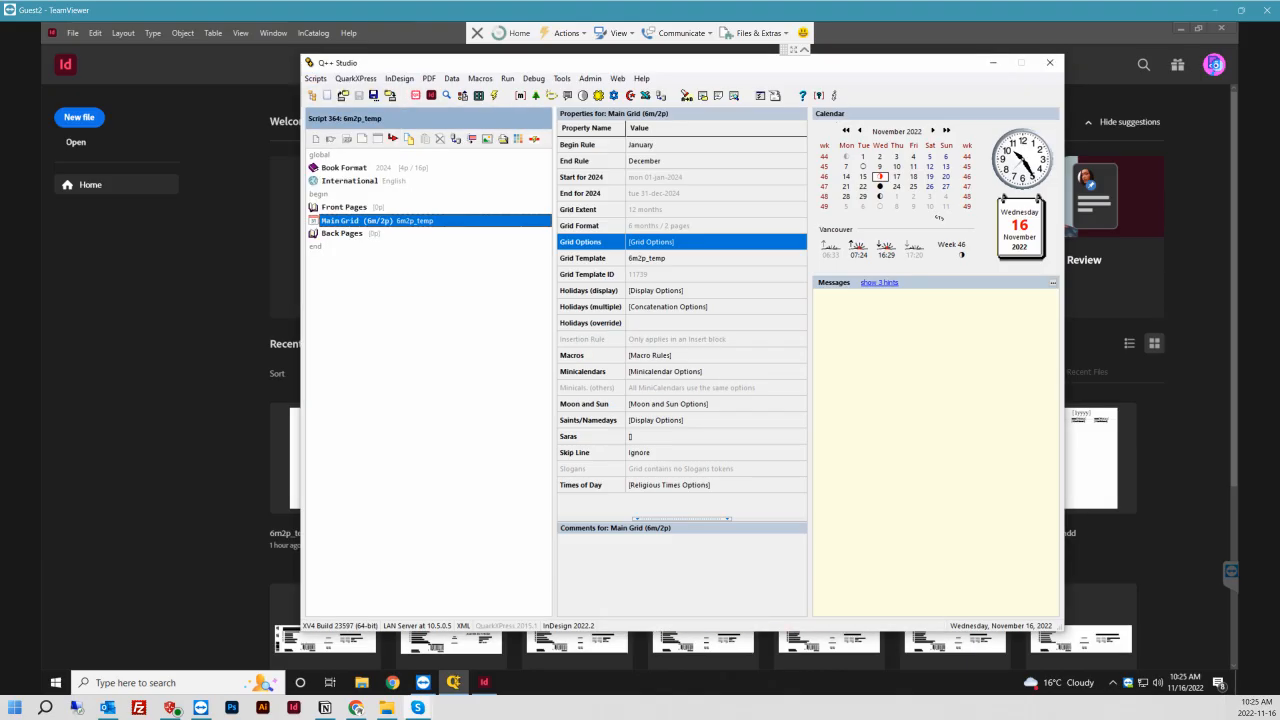
{"action": "left_click", "coordinate": [316, 79]}
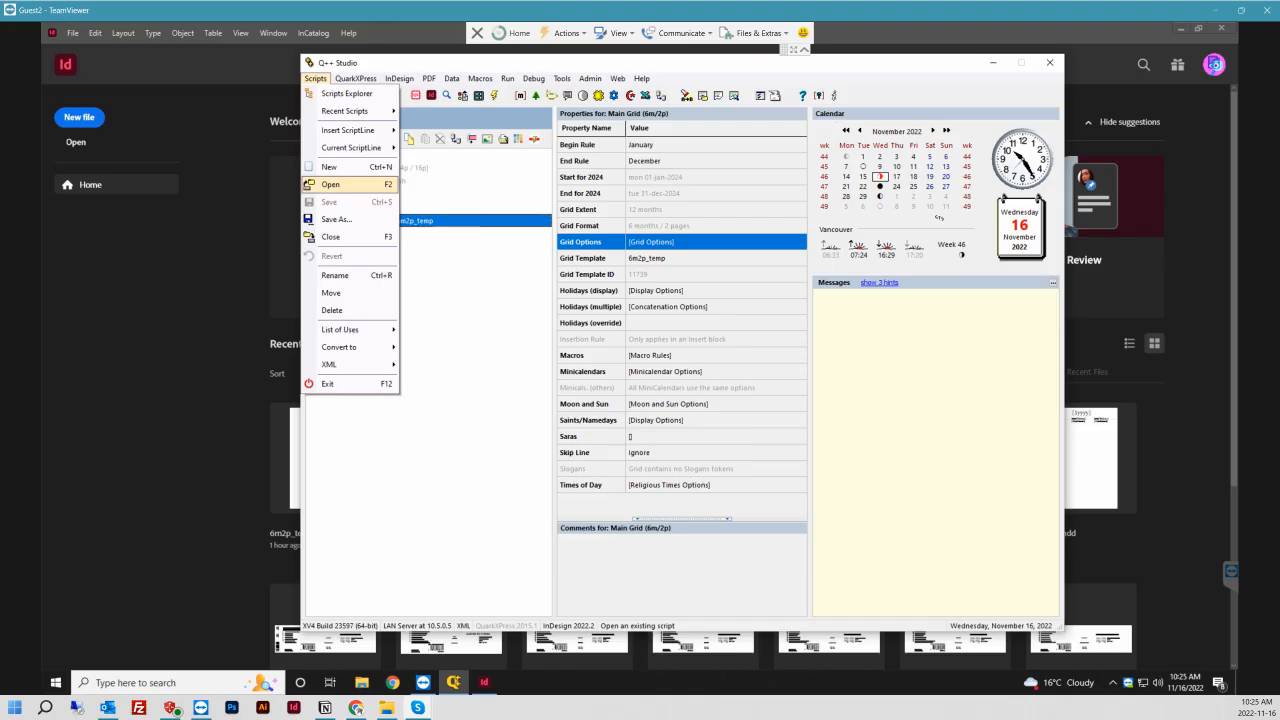
{"action": "left_click", "coordinate": [330, 184]}
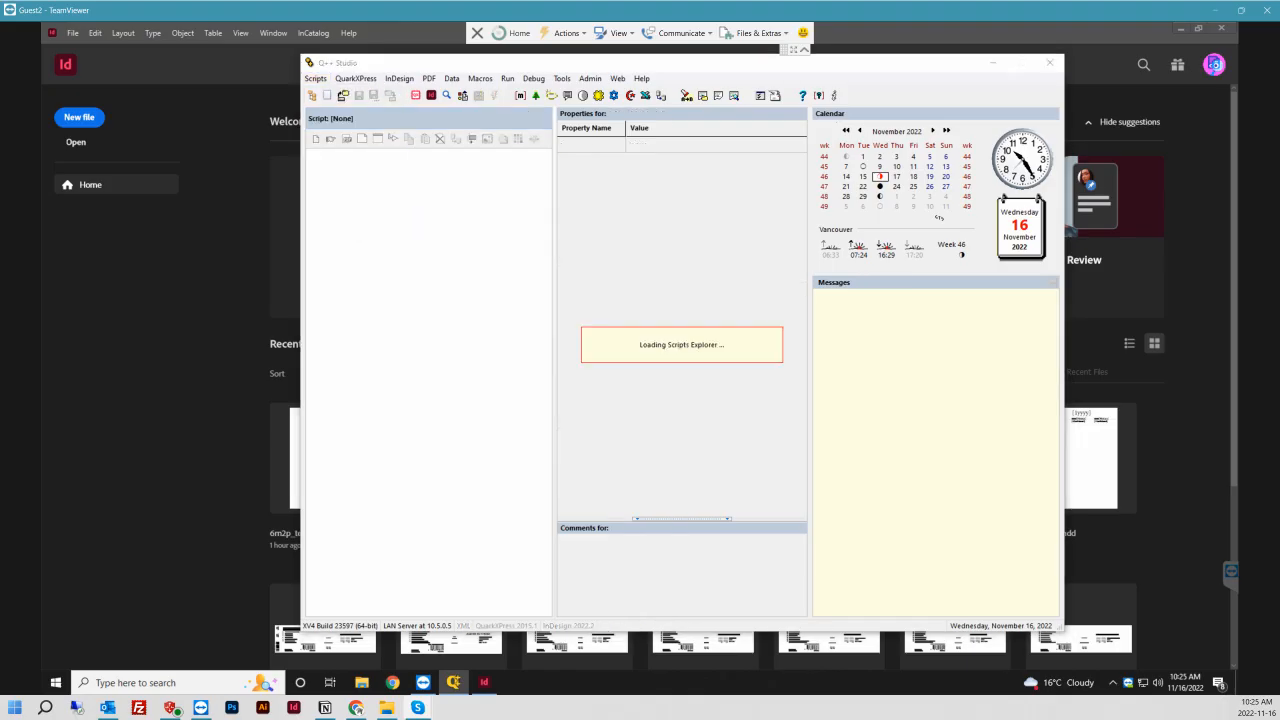
{"action": "left_click", "coordinate": [352, 307]}
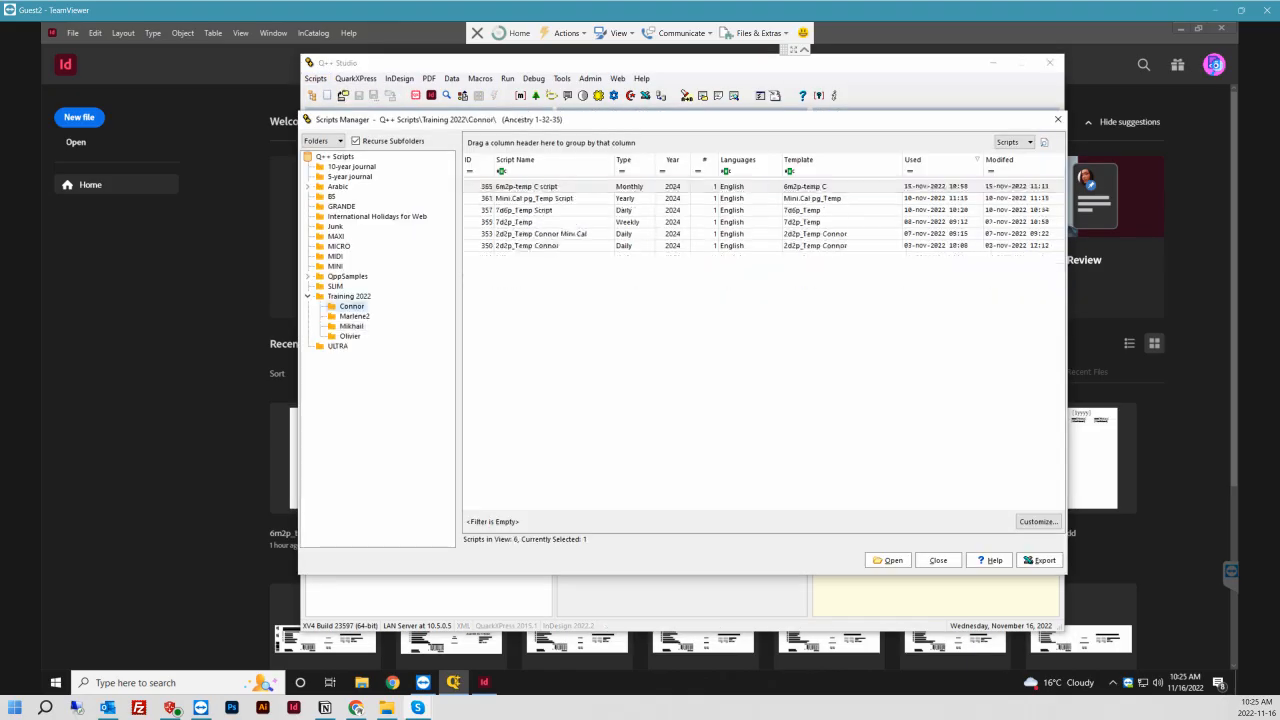
{"action": "left_click", "coordinate": [528, 187]}
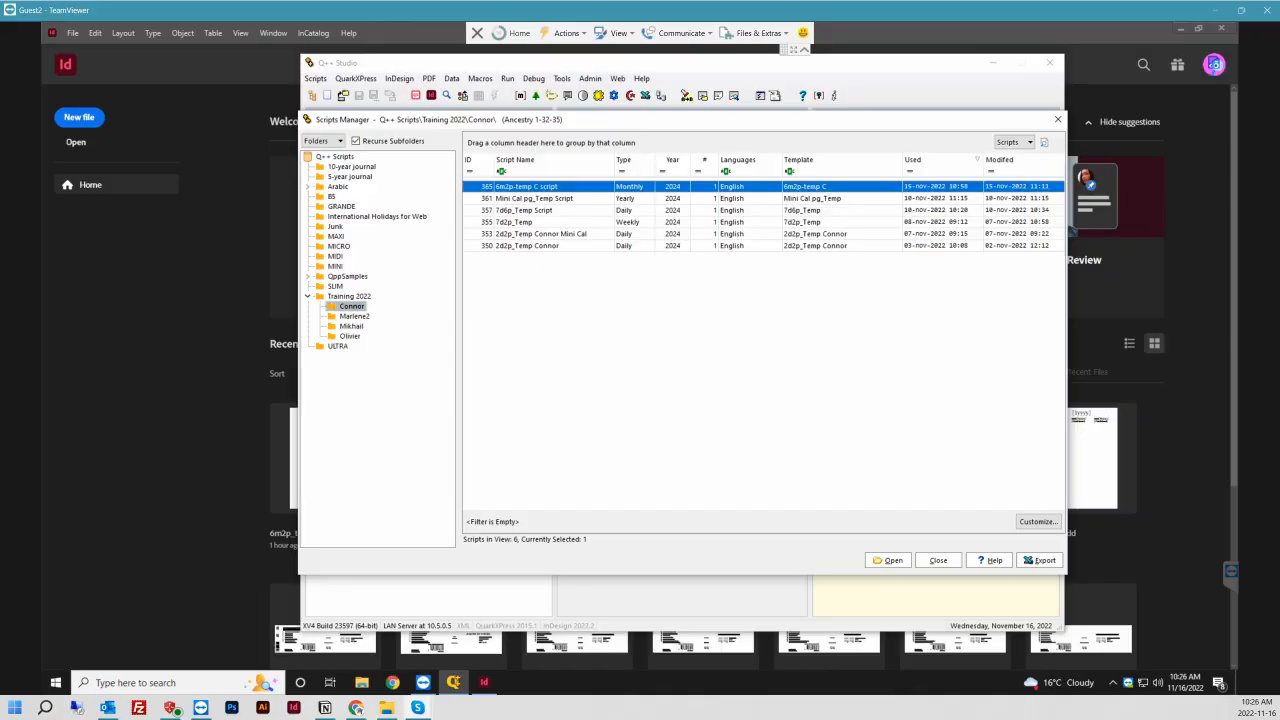
{"action": "left_click", "coordinate": [888, 560]}
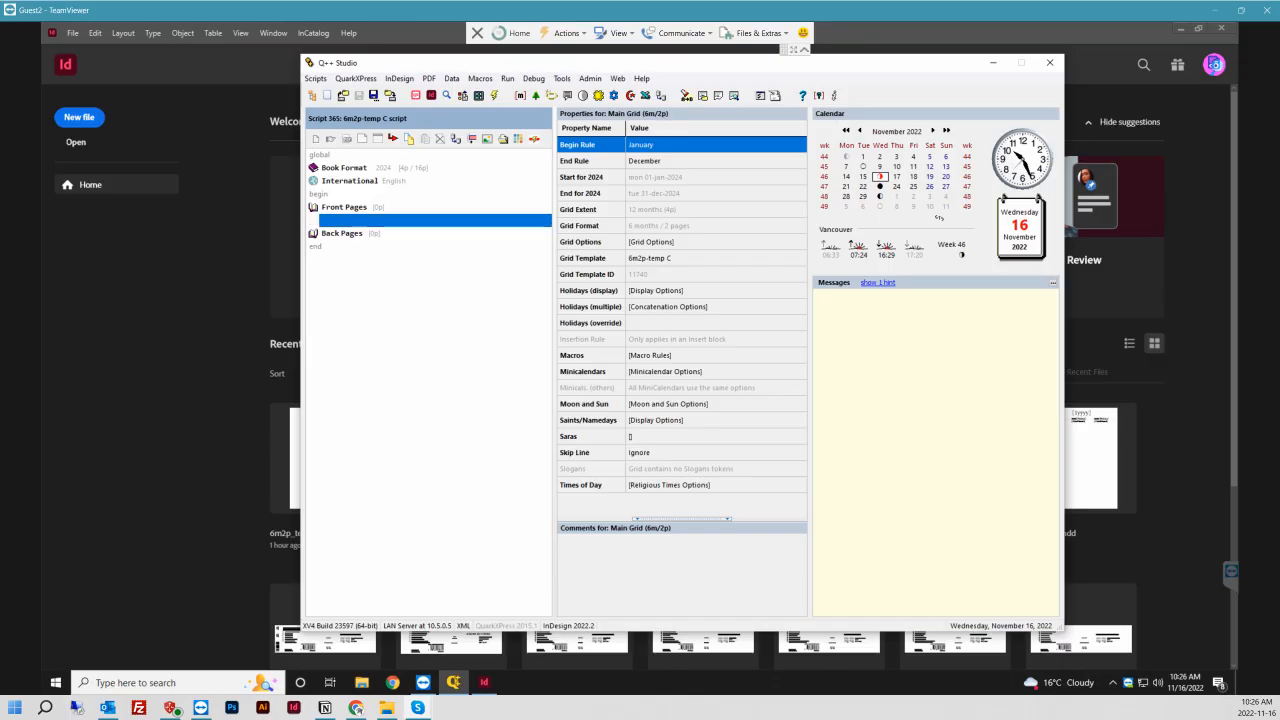
{"action": "key", "text": "alt"}
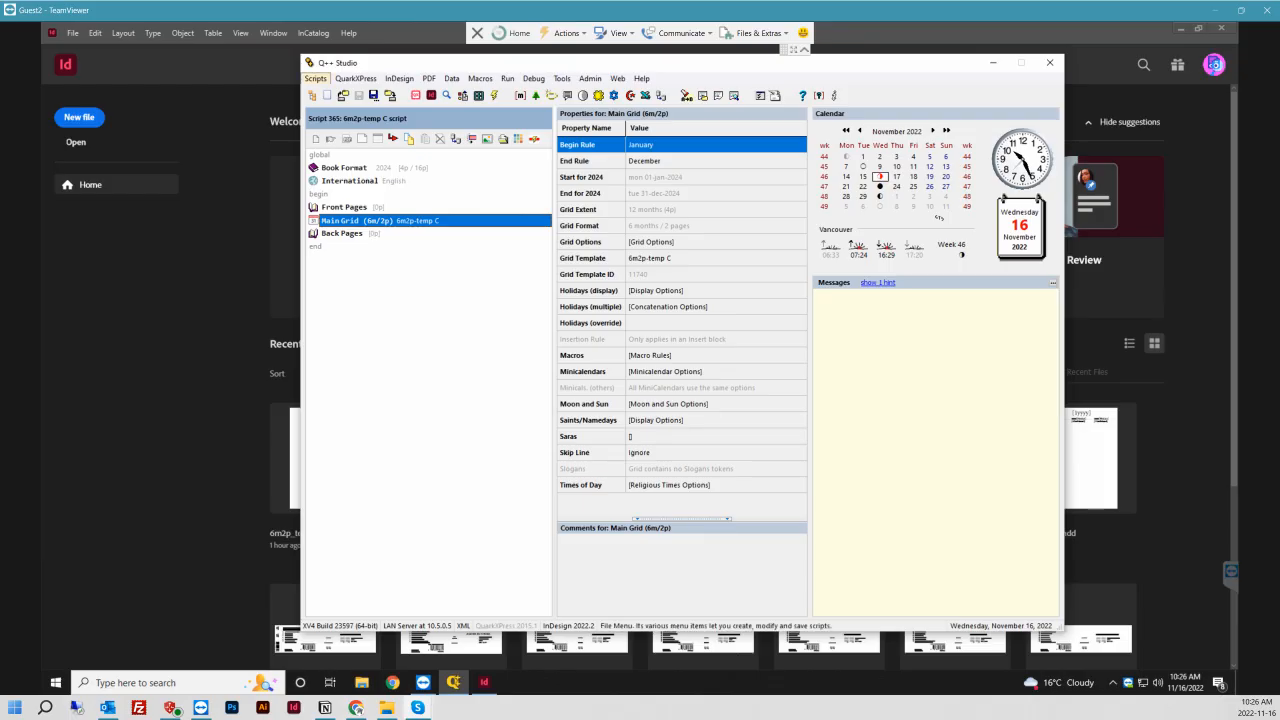
{"action": "left_click", "coordinate": [316, 79]}
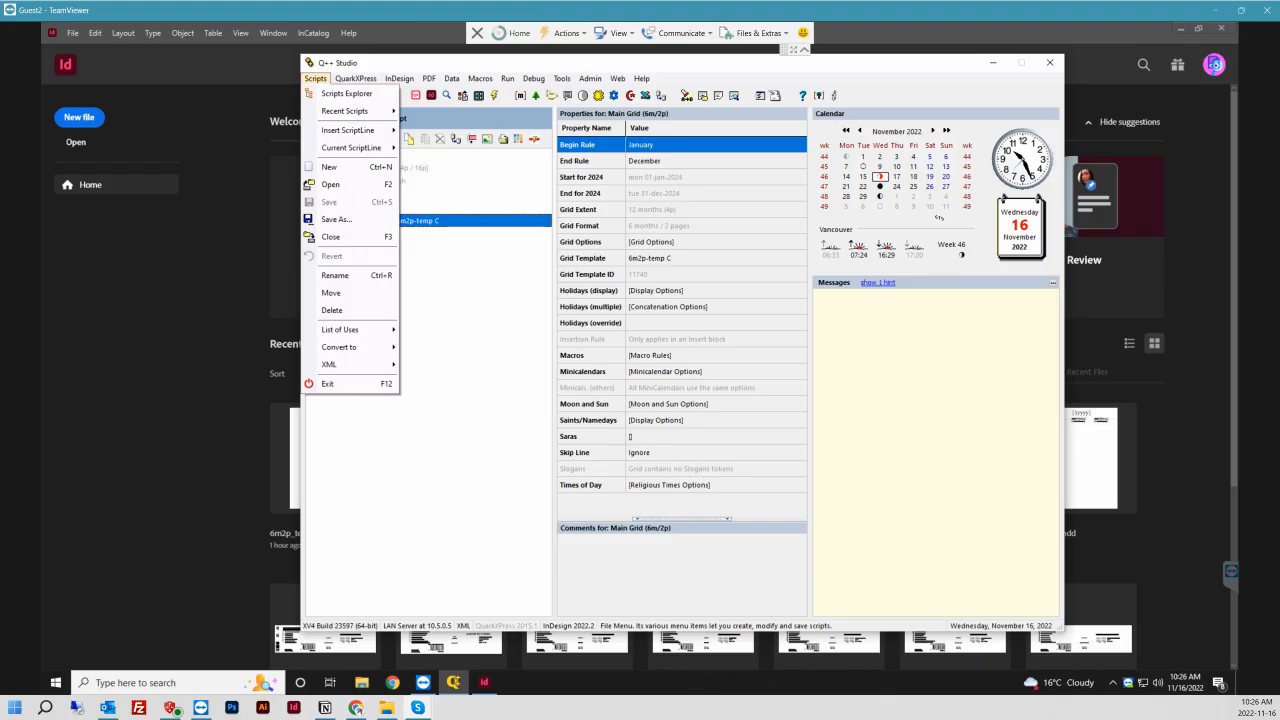
{"action": "key", "text": "Right"}
{"action": "key", "text": "Right"}
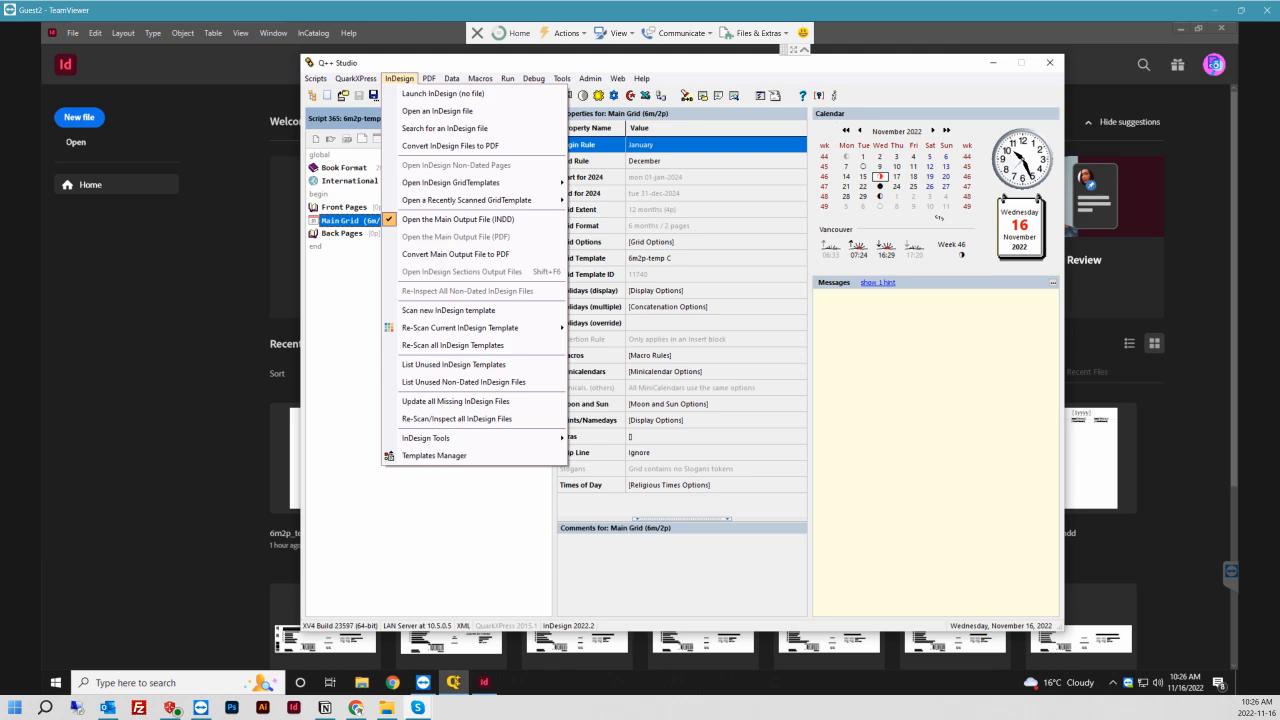
{"action": "key", "text": "Left"}
{"action": "key", "text": "Right"}
{"action": "key", "text": "Right"}
{"action": "key", "text": "Escape"}
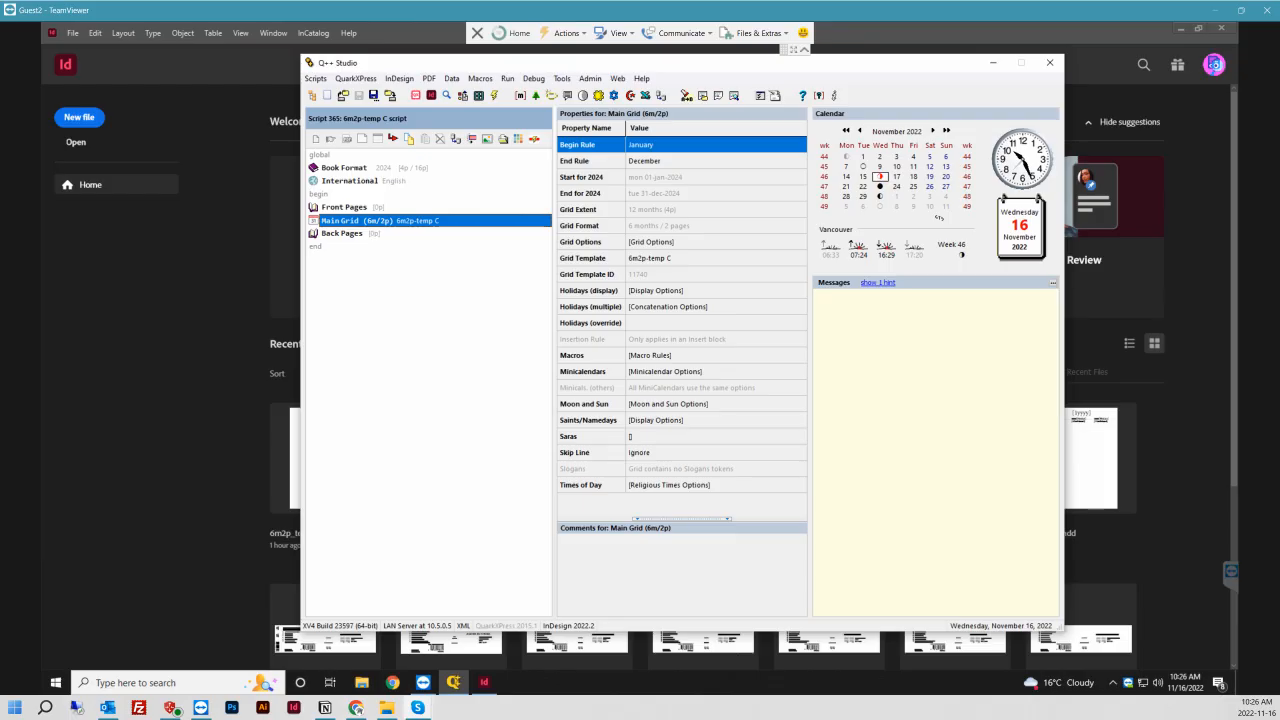
- Open the Main Grid's template 6m2p-temp C in InDesign
{"action": "right_click", "coordinate": [374, 220]}
{"action": "left_click", "coordinate": [409, 229]}
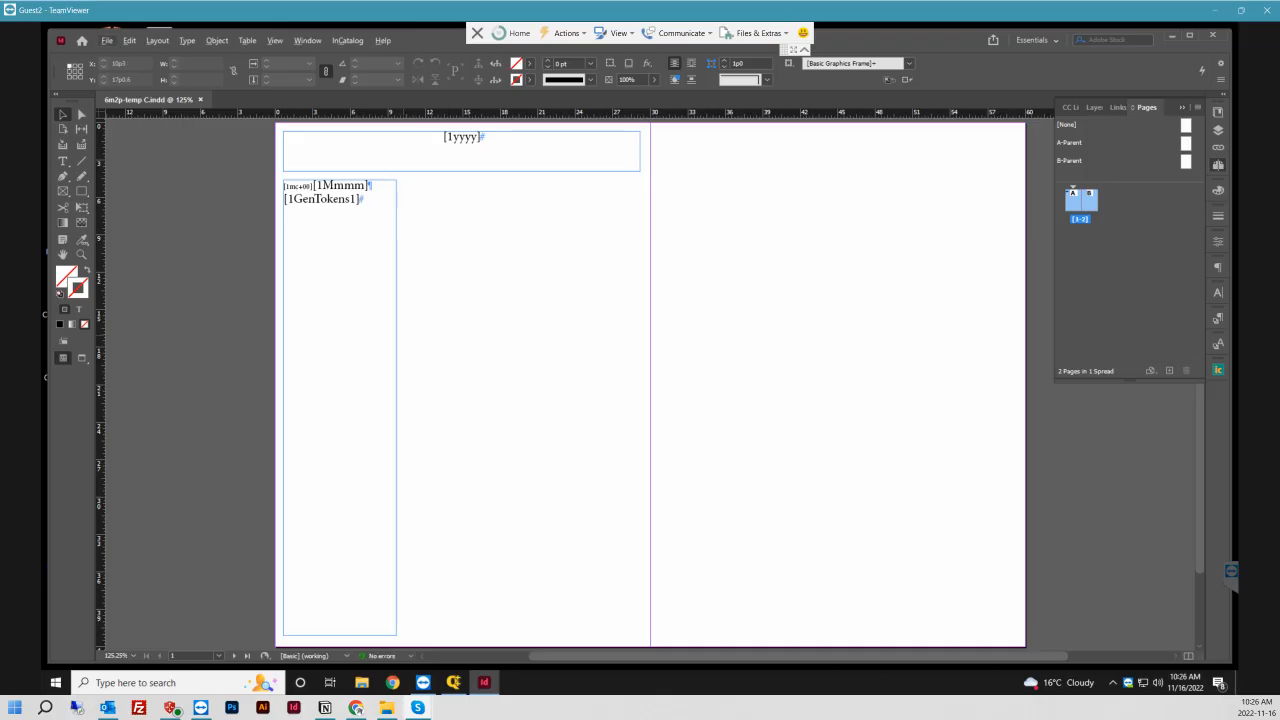
{"action": "left_click", "coordinate": [453, 682]}
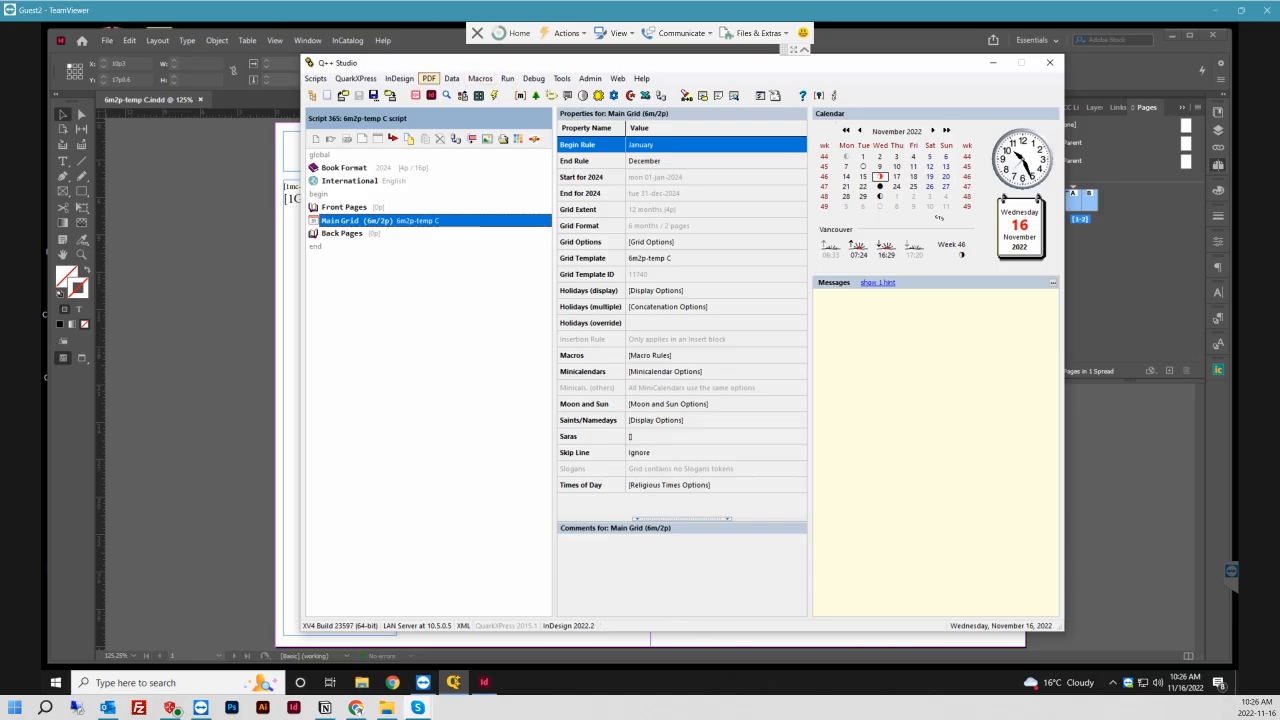
{"action": "left_click", "coordinate": [452, 78]}
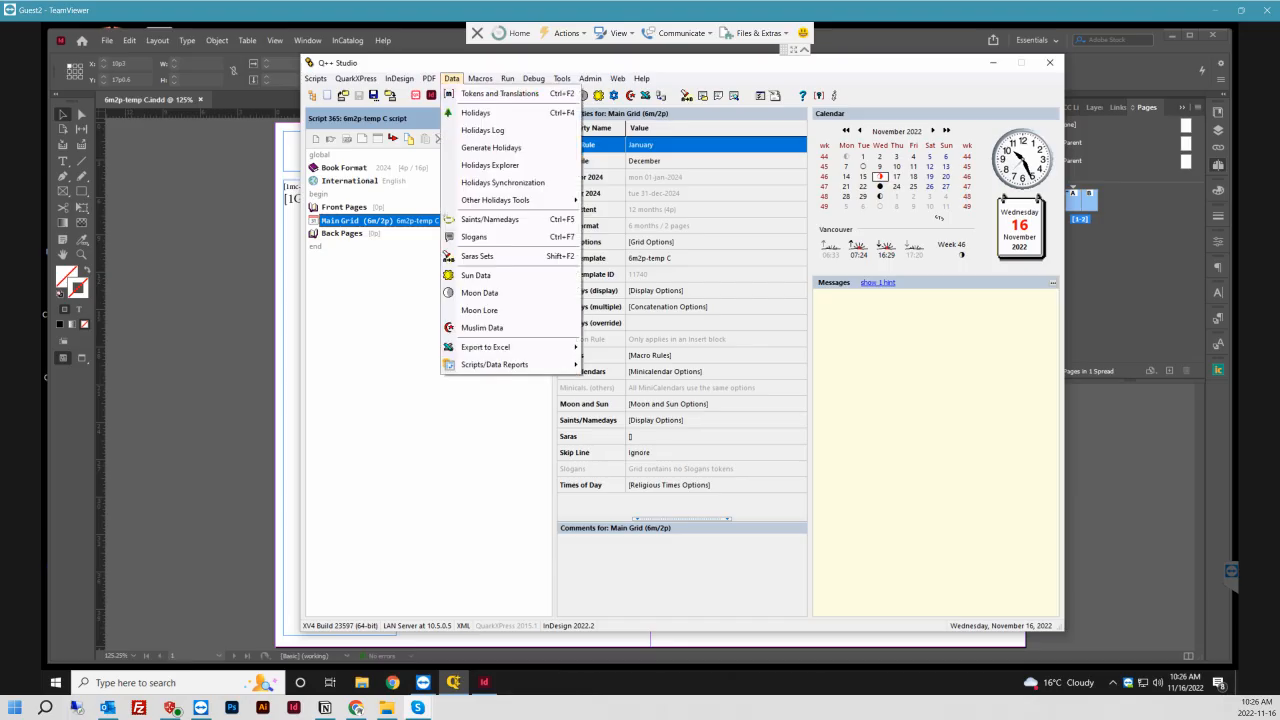
{"action": "mouse_move", "coordinate": [399, 78]}
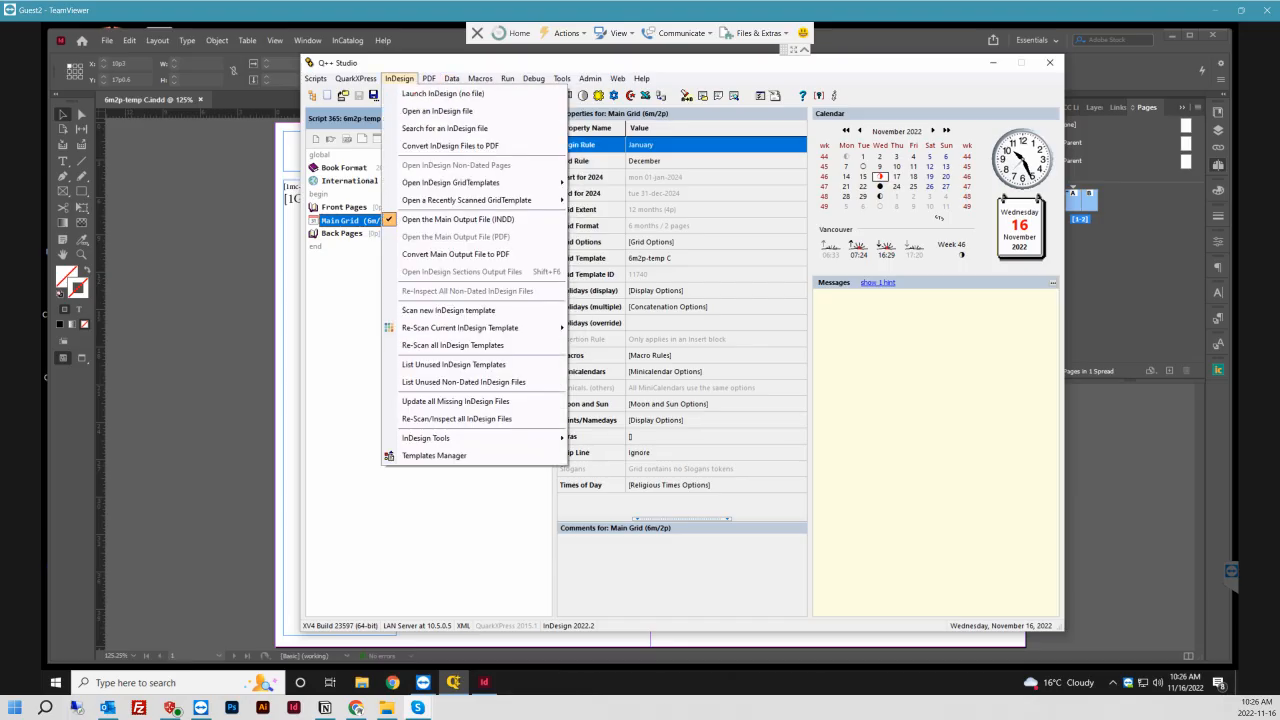
{"action": "mouse_move", "coordinate": [356, 78]}
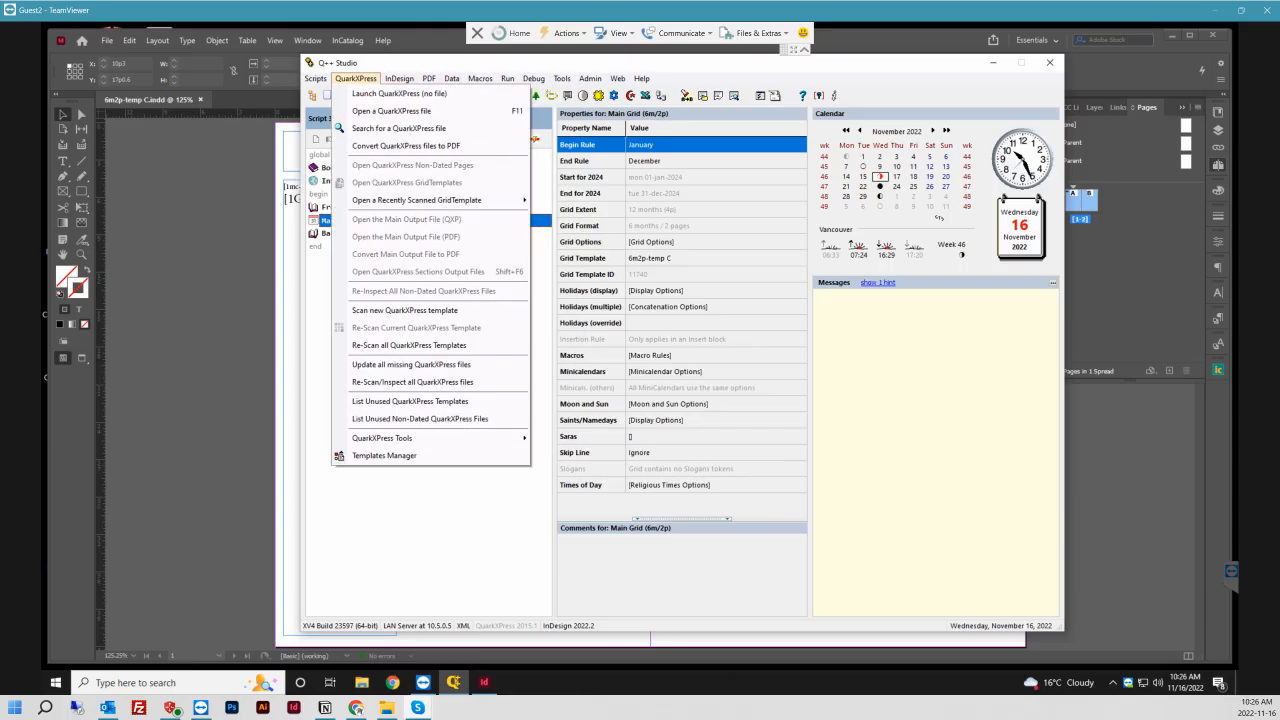
{"action": "mouse_move", "coordinate": [316, 78]}
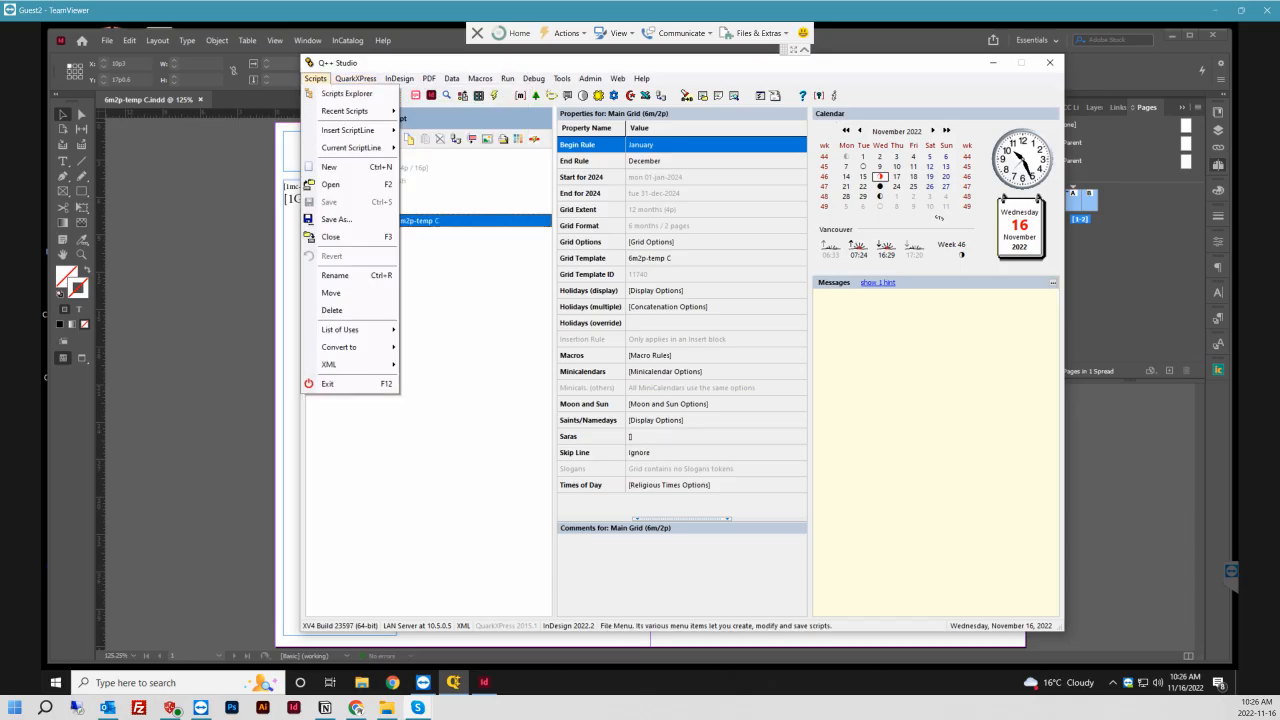
{"action": "mouse_move", "coordinate": [480, 78]}
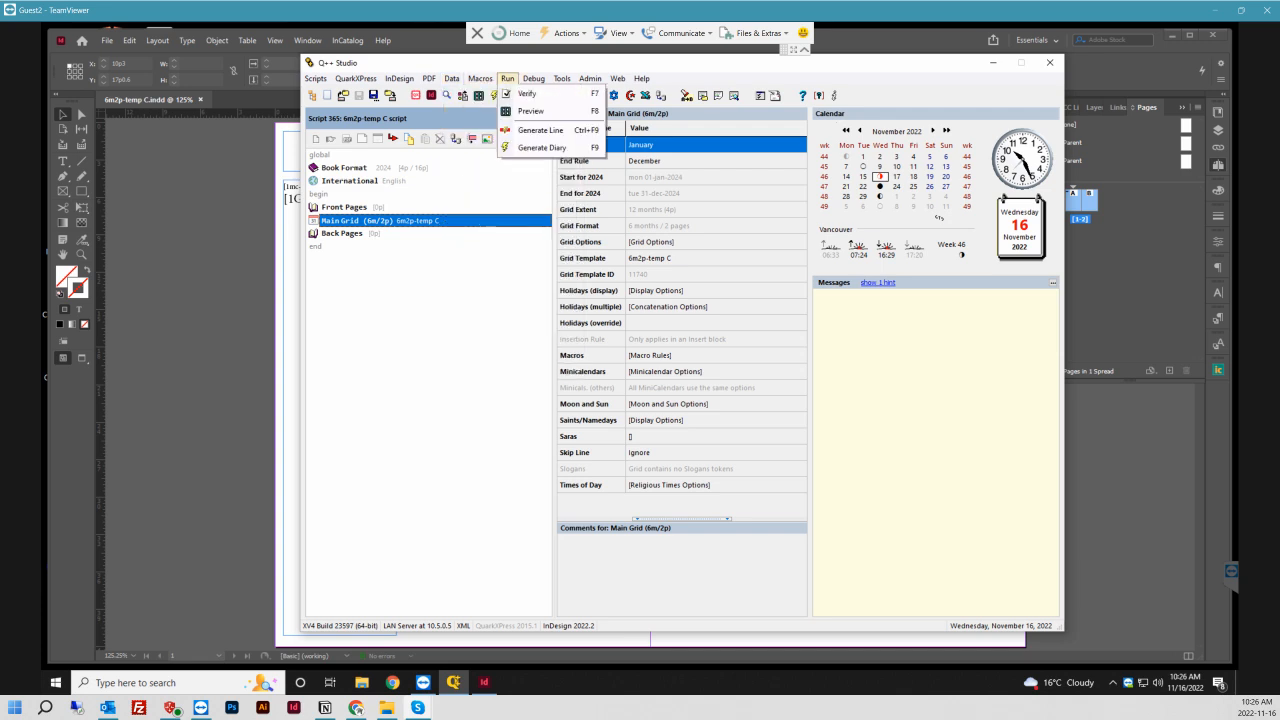
{"action": "mouse_move", "coordinate": [562, 78]}
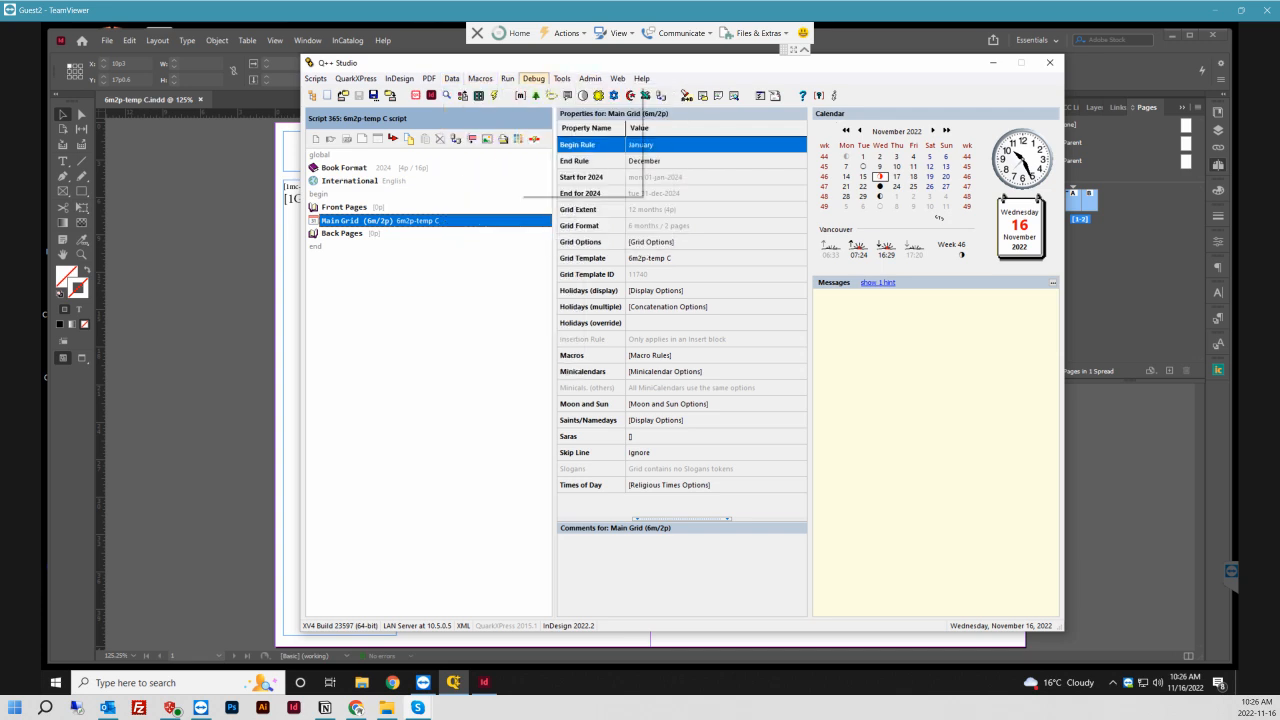
{"action": "key", "text": "Escape"}
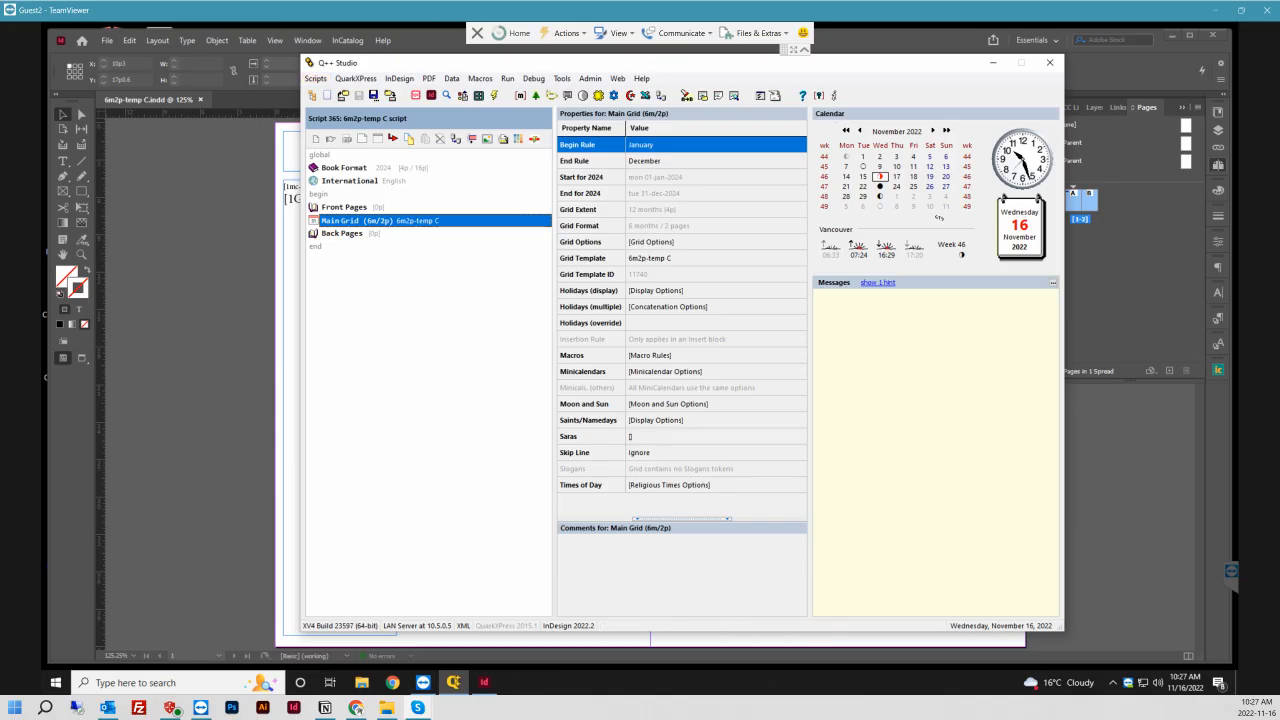
{"action": "key", "text": "alt+Tab"}
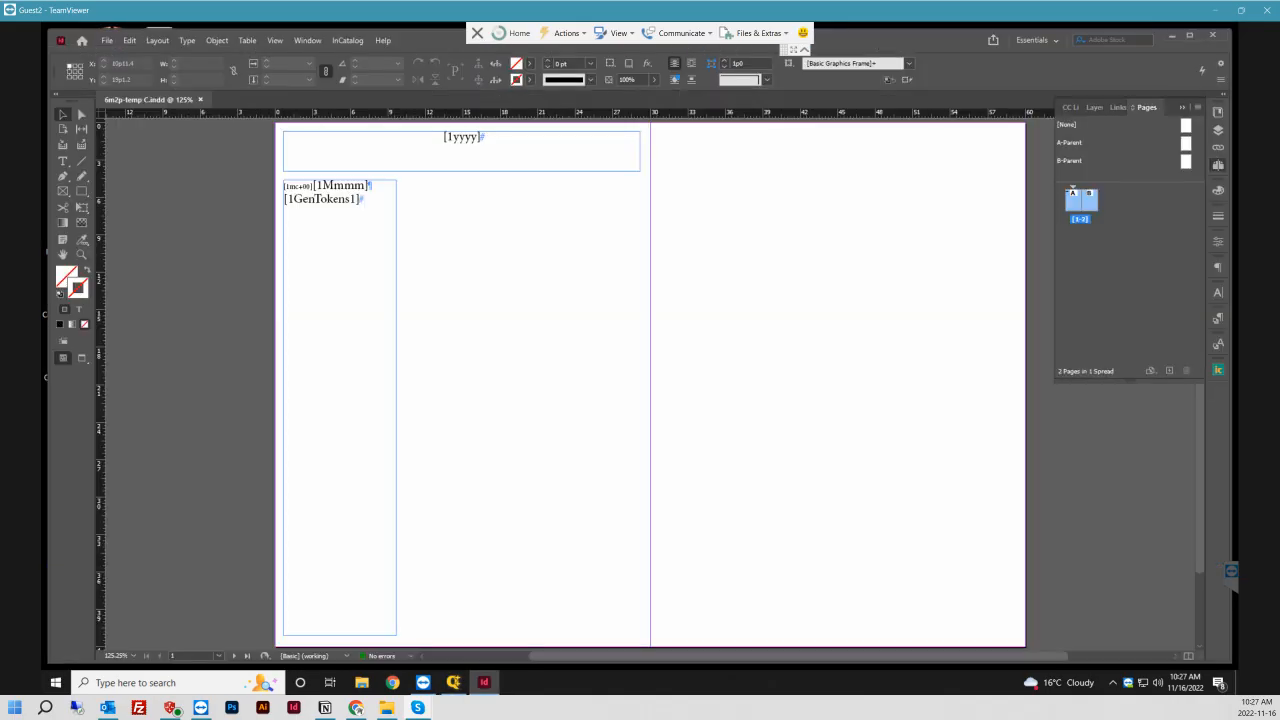
- Switch to Notion, open the Q++ project page, and add a new toggle below the entry in the File Location section
{"action": "key", "text": "alt+Tab"}
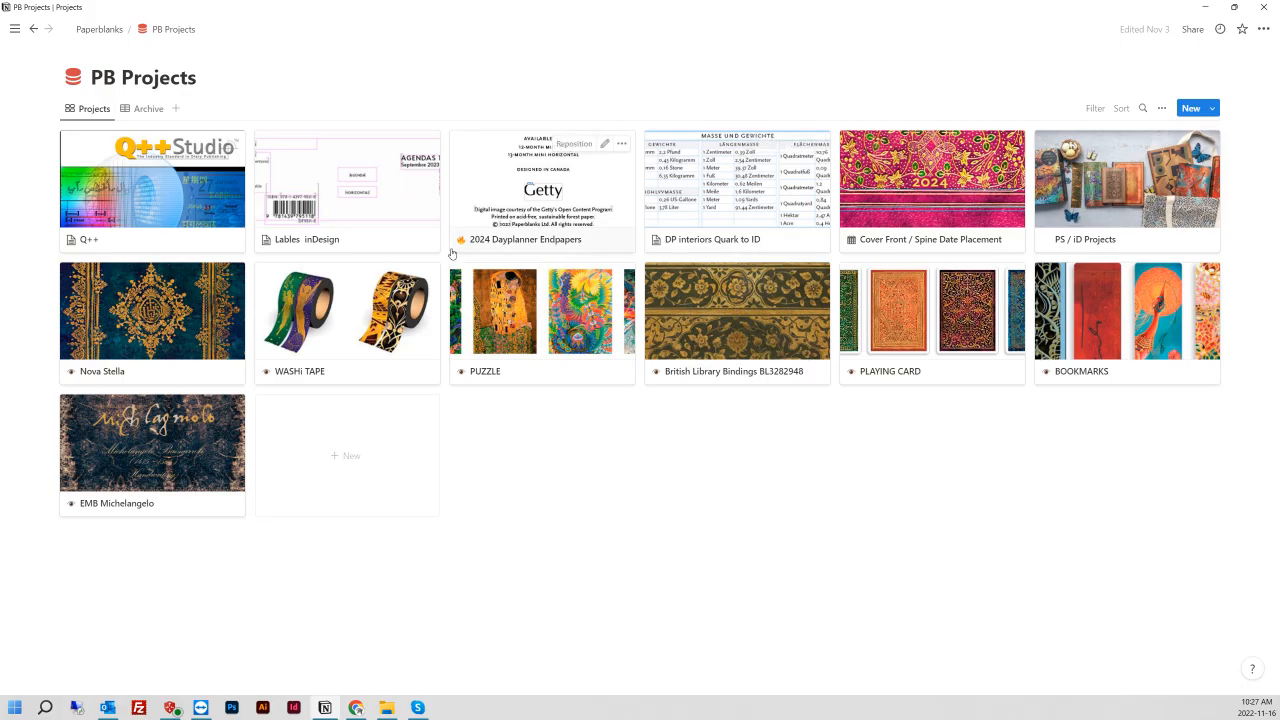
{"action": "left_click", "coordinate": [152, 194]}
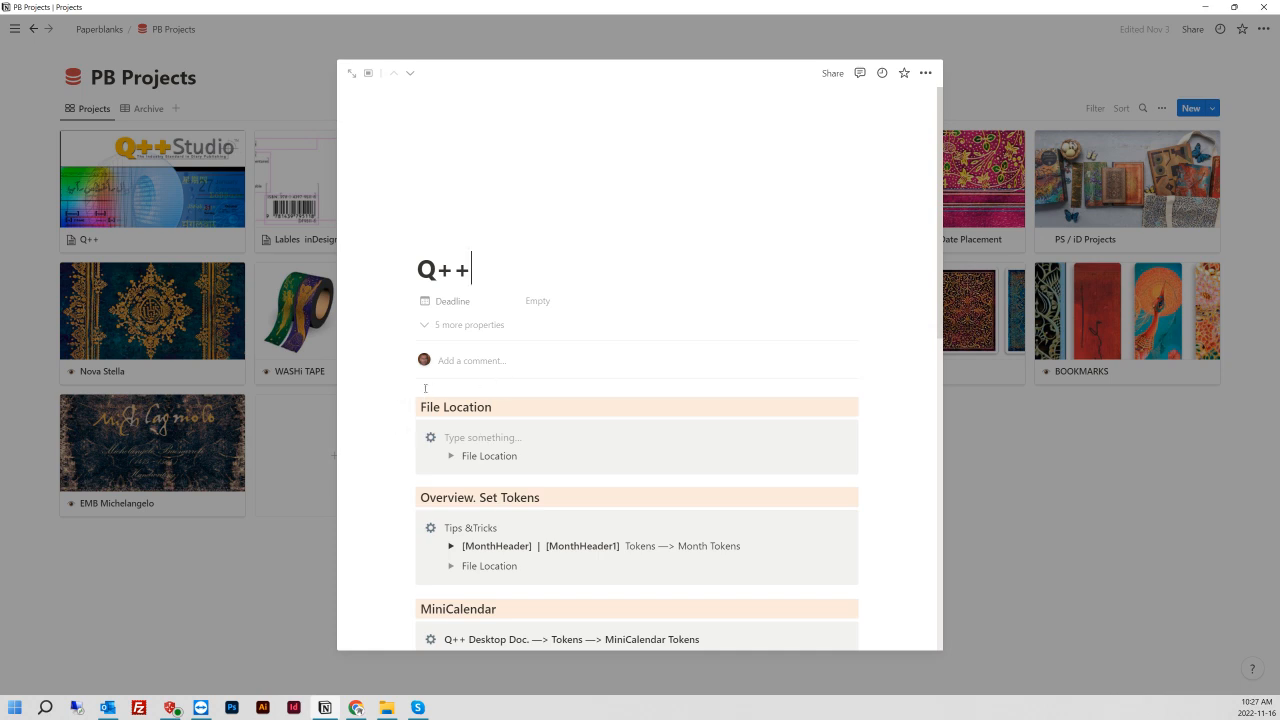
{"action": "left_click", "coordinate": [428, 388]}
{"action": "left_click", "coordinate": [521, 456]}
{"action": "key", "text": "Return"}
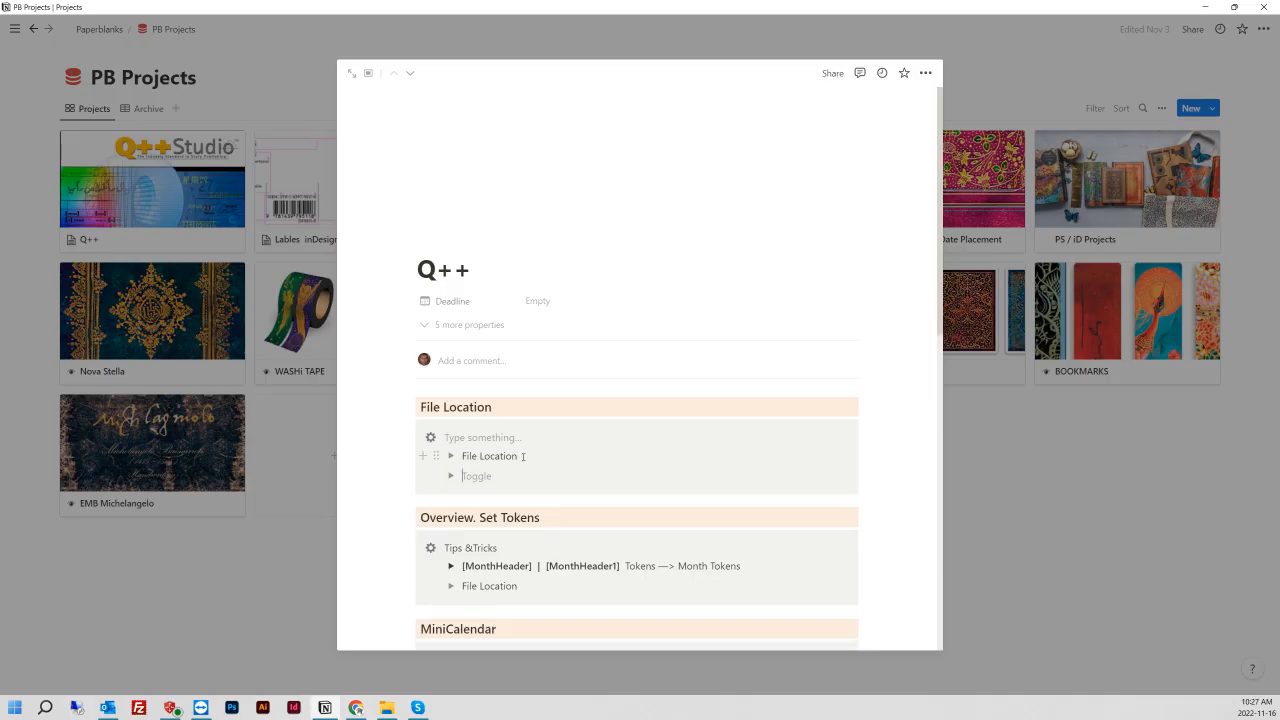
- Write "F6 open last generated file" in bold in the new toggle, close the page, and return to the remote InDesign session
{"action": "type", "text": "F6 open last gwnerated file"}
{"action": "left_click_drag", "start_coordinate": [531, 476], "coordinate": [460, 476]}
{"action": "type", "text": "e"}
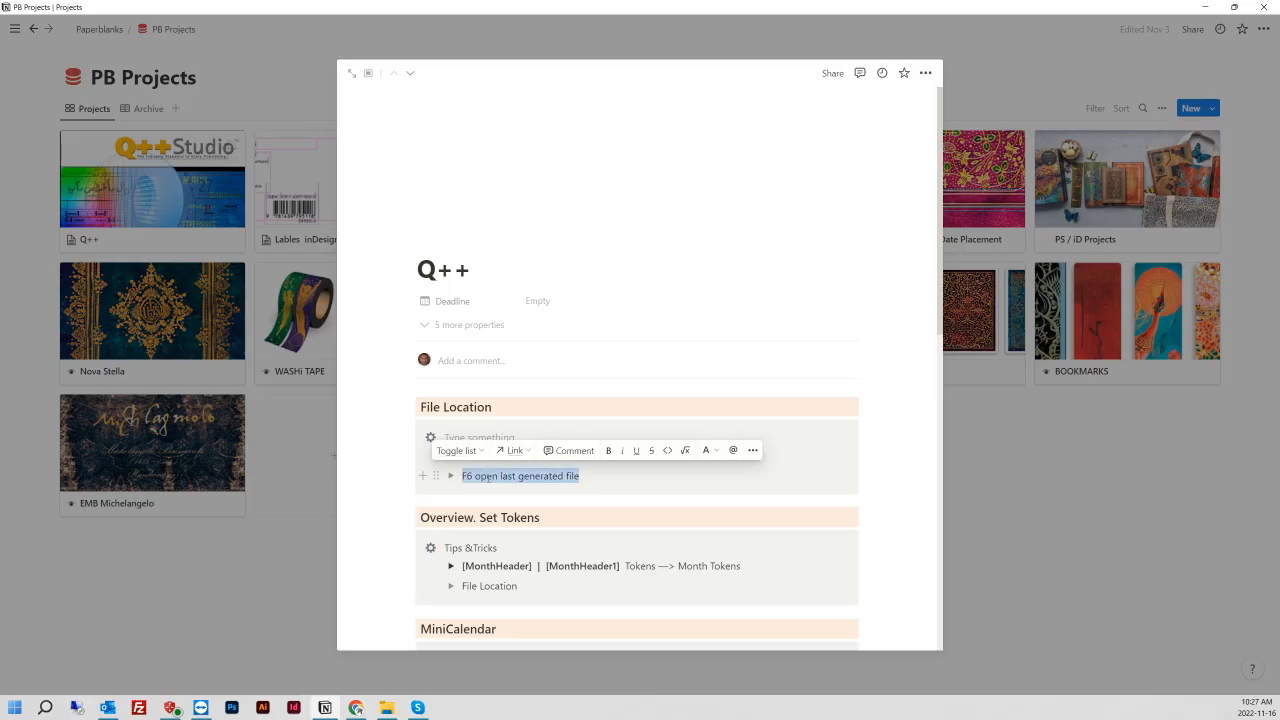
{"action": "left_click", "coordinate": [608, 450]}
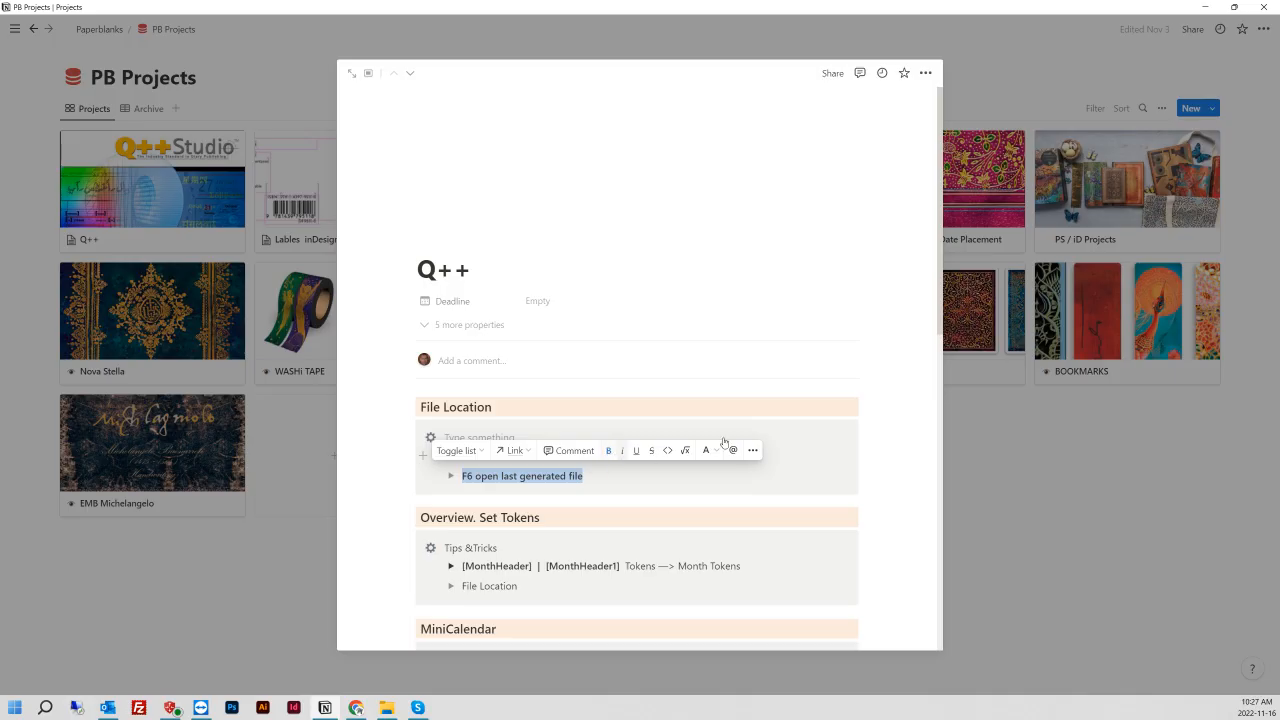
{"action": "left_click", "coordinate": [1013, 55]}
{"action": "left_click", "coordinate": [1205, 8]}
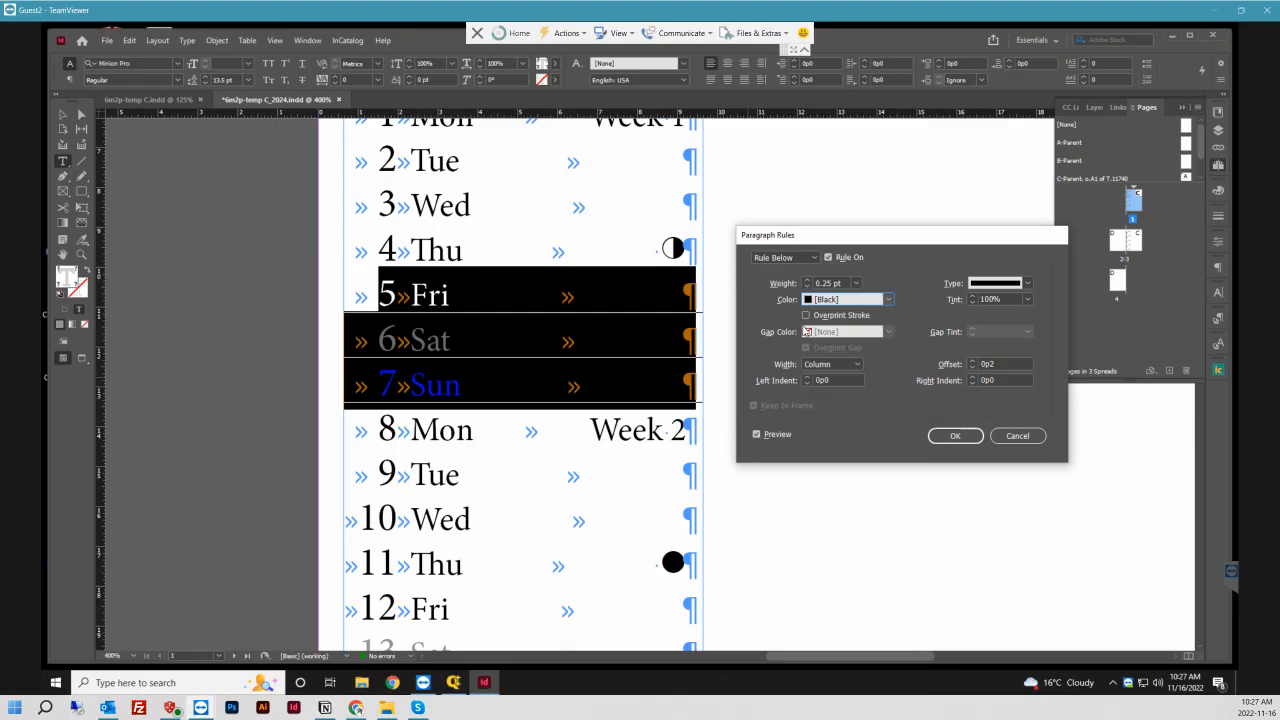
- Set the Rule Above right indent of the selected 5 Fri to 7 Sun paragraphs to 5p6 and apply the paragraph rules
{"action": "left_click", "coordinate": [785, 258]}
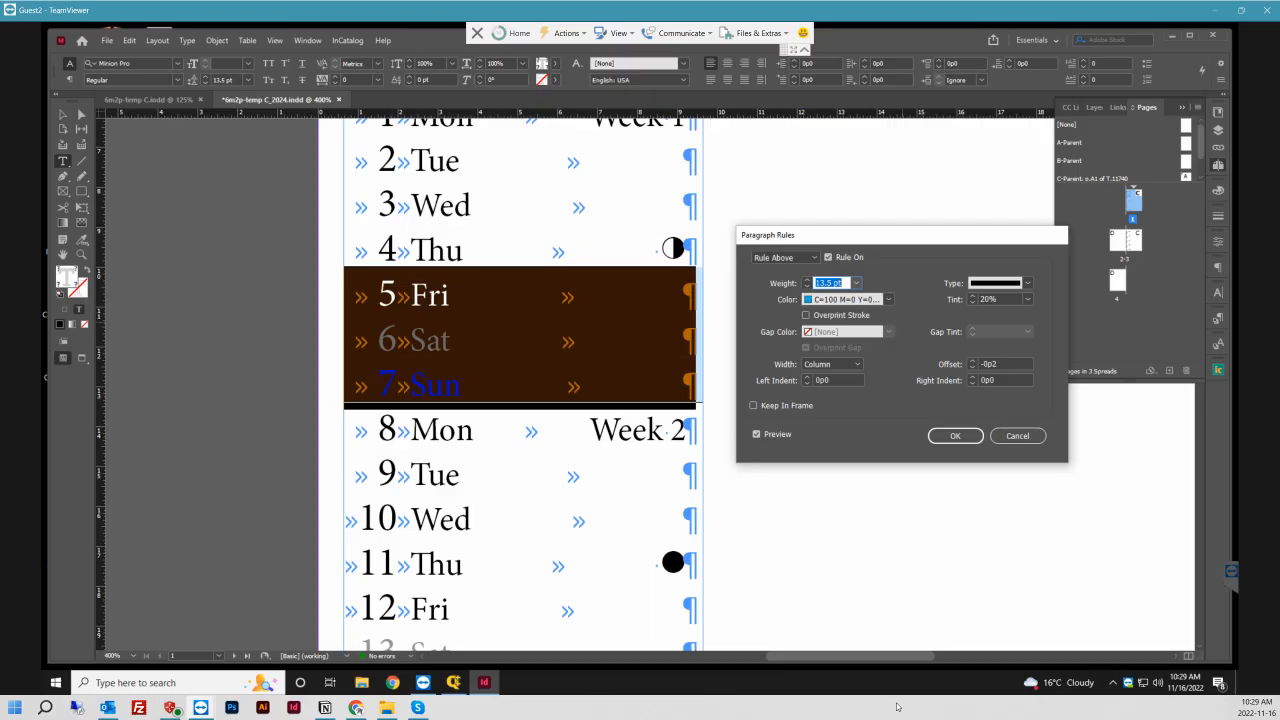
{"action": "left_click", "coordinate": [785, 258]}
{"action": "left_click", "coordinate": [785, 271]}
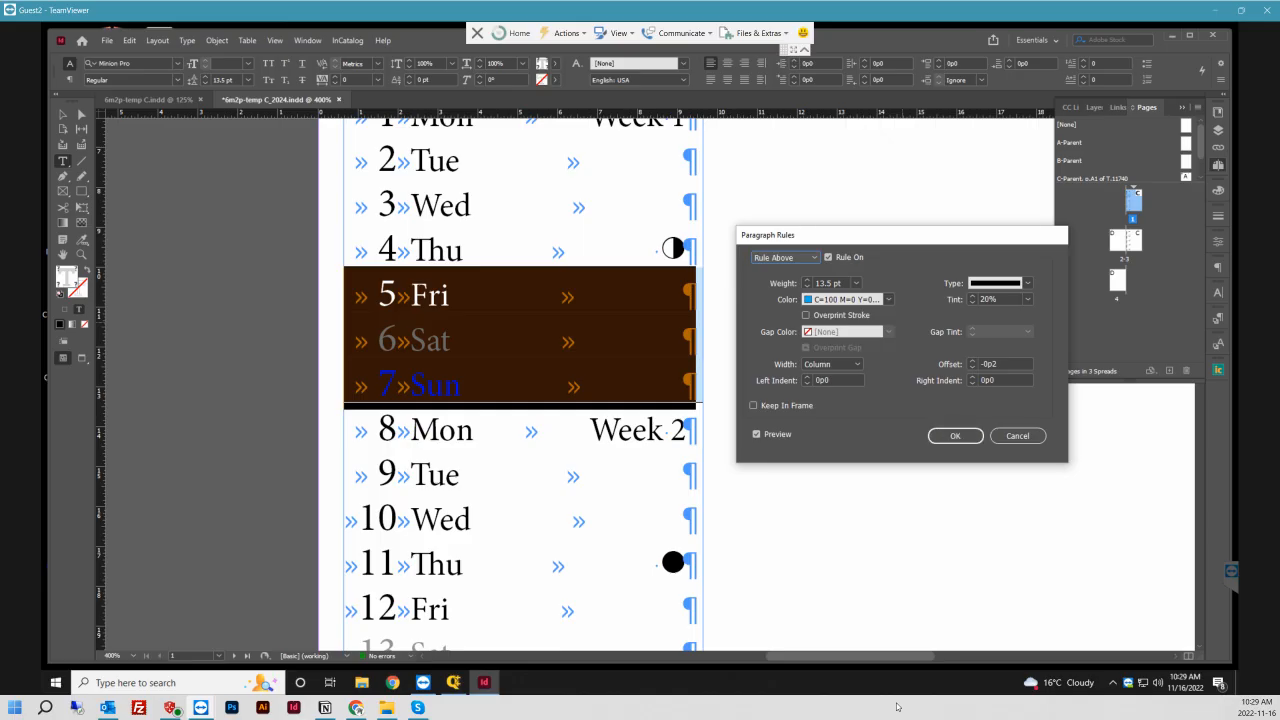
{"action": "left_click", "coordinate": [972, 377]}
{"action": "left_click", "coordinate": [972, 377]}
{"action": "left_click", "coordinate": [972, 377]}
{"action": "left_click", "coordinate": [972, 377]}
{"action": "left_click", "coordinate": [972, 377]}
{"action": "left_click", "coordinate": [972, 377]}
{"action": "left_click", "coordinate": [972, 377]}
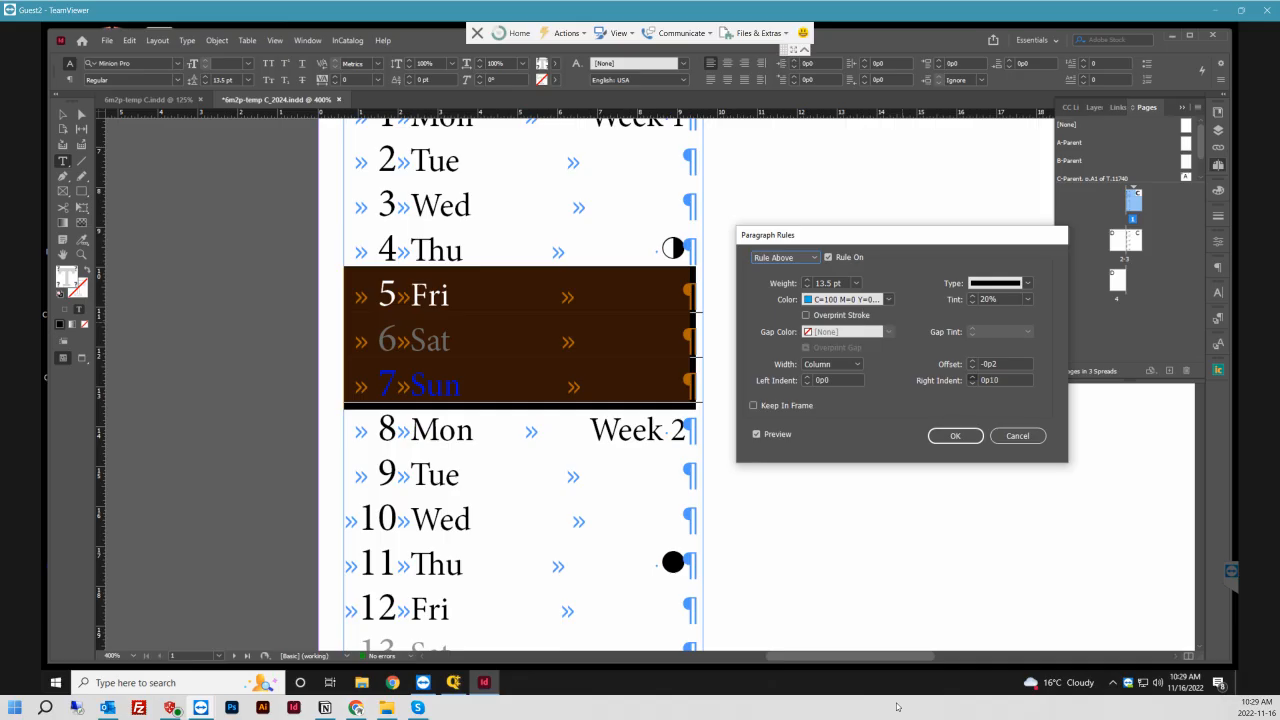
{"action": "left_click", "coordinate": [972, 377]}
{"action": "left_click", "coordinate": [972, 377]}
{"action": "left_click", "coordinate": [972, 377]}
{"action": "left_click", "coordinate": [972, 377]}
{"action": "left_click", "coordinate": [972, 377]}
{"action": "left_click", "coordinate": [972, 377]}
{"action": "left_click", "coordinate": [972, 377]}
{"action": "left_click", "coordinate": [972, 377]}
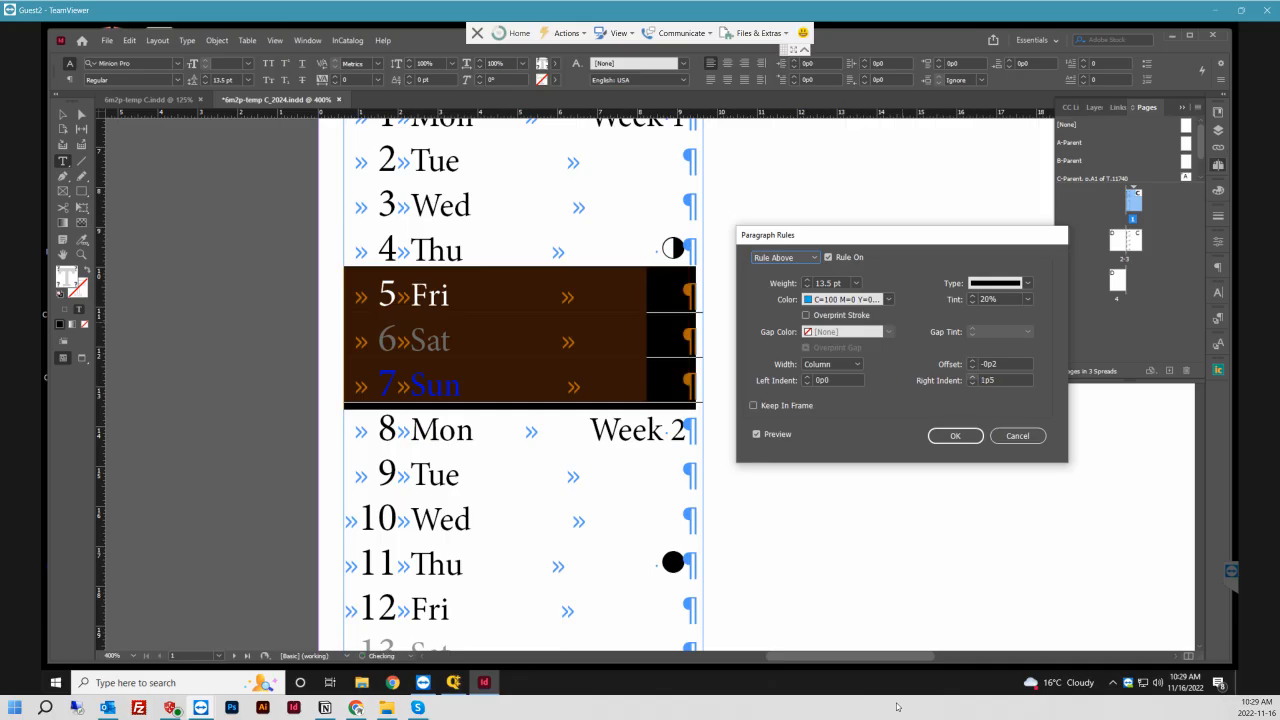
{"action": "left_click", "coordinate": [972, 377], "text": "shift"}
{"action": "left_click", "coordinate": [972, 377], "text": "shift"}
{"action": "left_click", "coordinate": [972, 377], "text": "shift"}
{"action": "left_click", "coordinate": [972, 377], "text": "shift"}
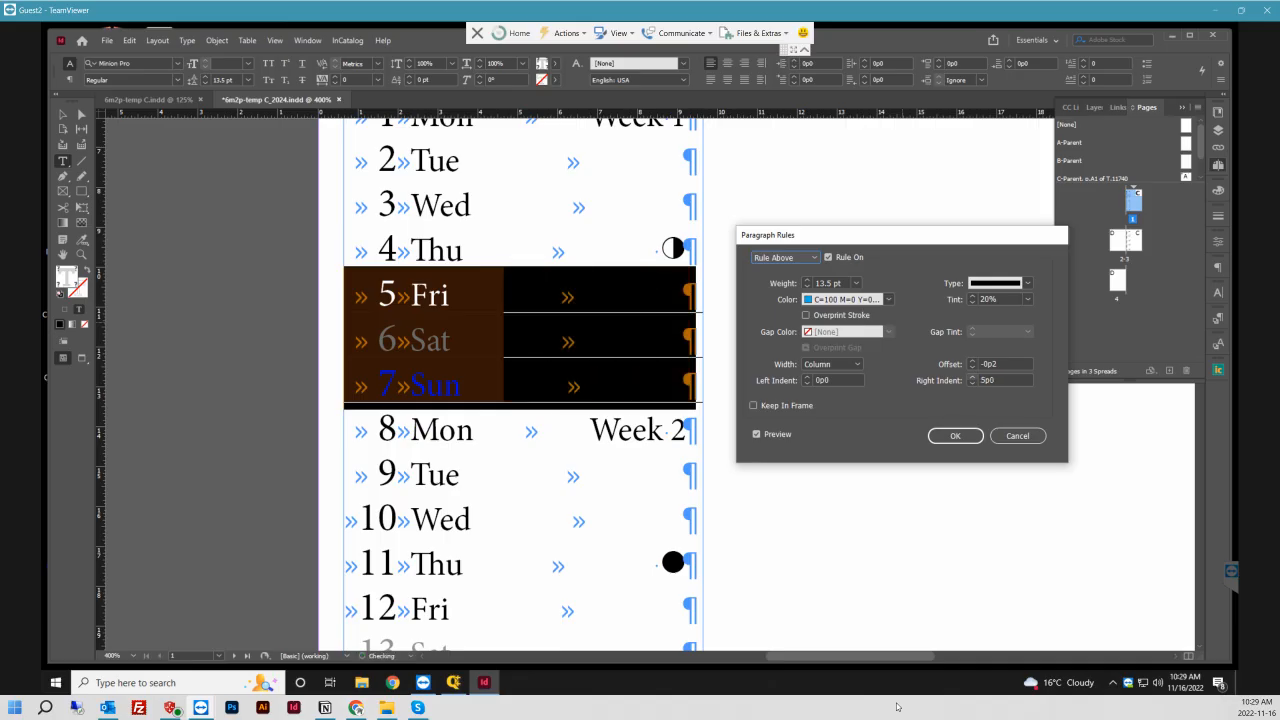
{"action": "left_click", "coordinate": [972, 377]}
{"action": "left_click", "coordinate": [972, 377]}
{"action": "left_click", "coordinate": [972, 377]}
{"action": "left_click", "coordinate": [972, 377]}
{"action": "left_click", "coordinate": [972, 377]}
{"action": "left_click", "coordinate": [972, 377]}
{"action": "left_click", "coordinate": [972, 377]}
{"action": "left_click", "coordinate": [972, 377]}
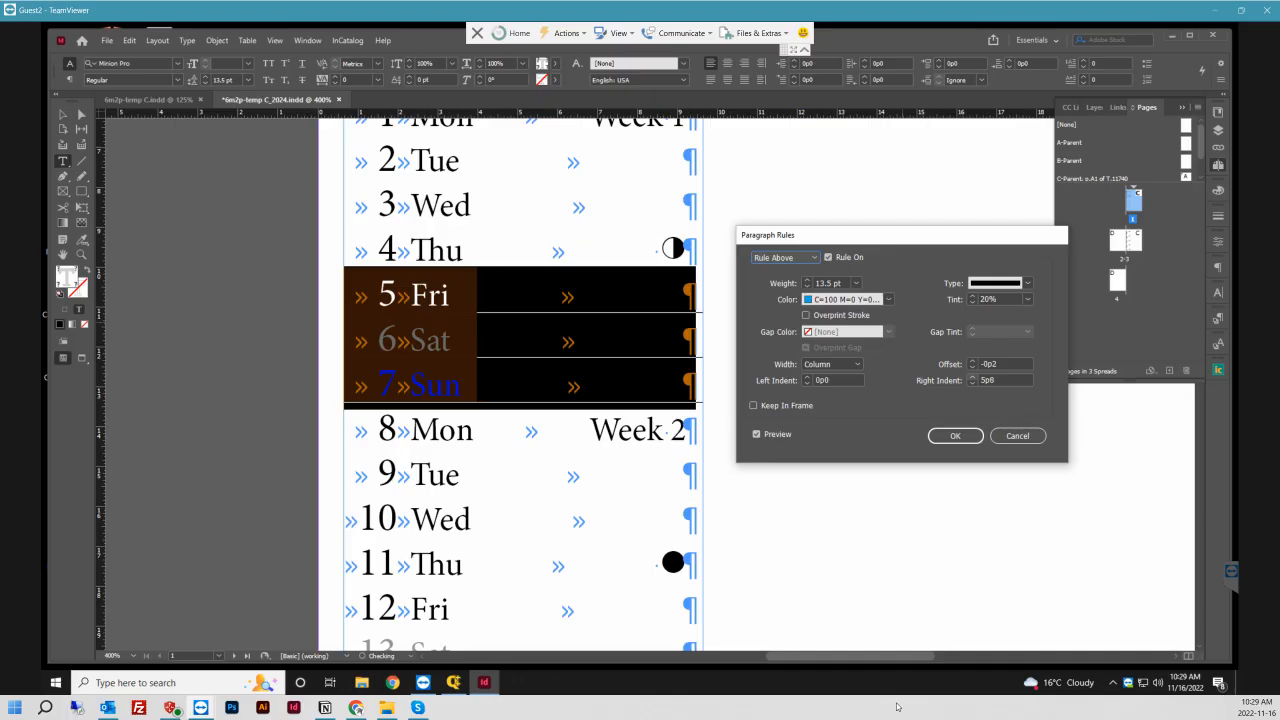
{"action": "left_click", "coordinate": [972, 383]}
{"action": "left_click", "coordinate": [972, 383]}
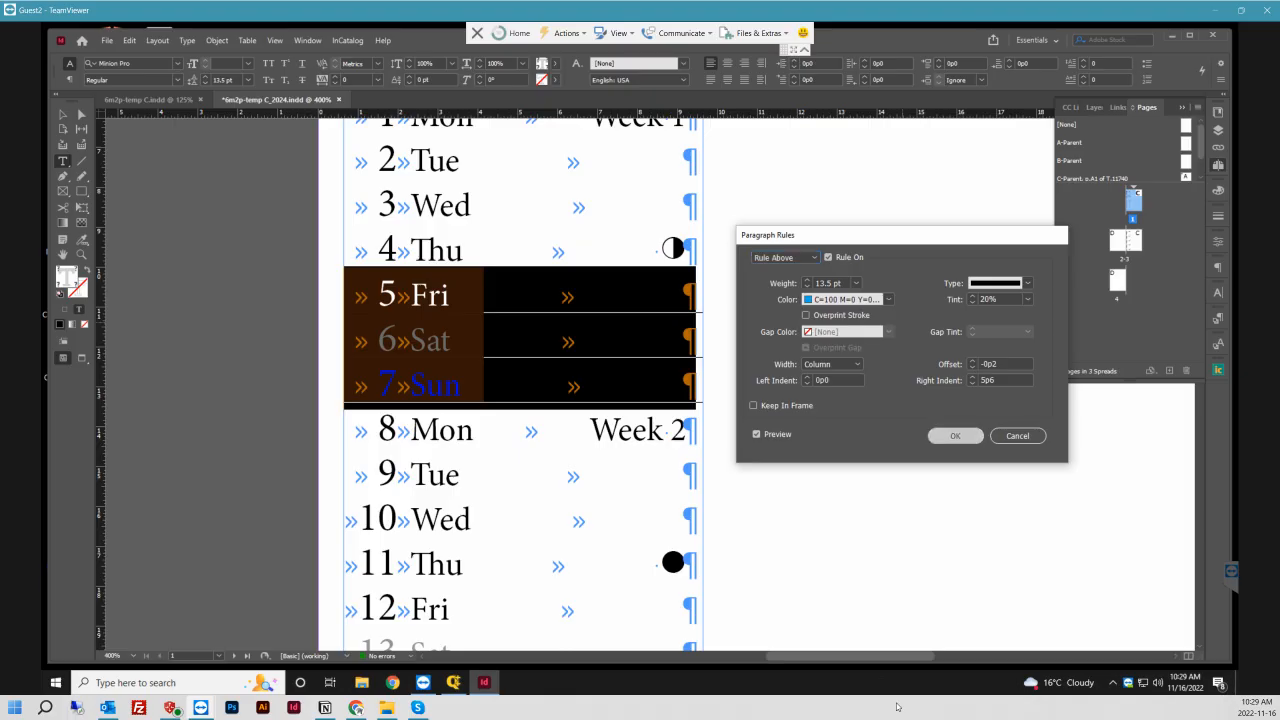
{"action": "key", "text": "Return"}
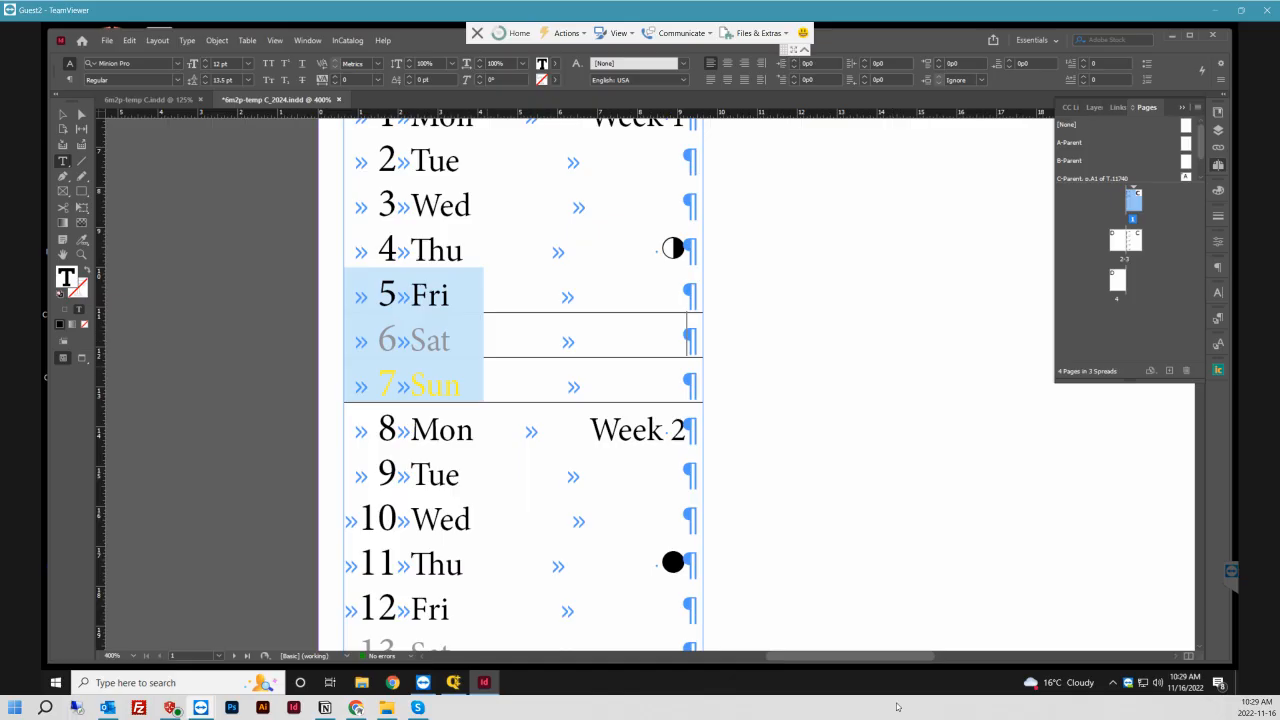
- Select the "7 Sun" text in the generated calendar's first month column
{"action": "left_click_drag", "start_coordinate": [462, 386], "coordinate": [346, 386]}
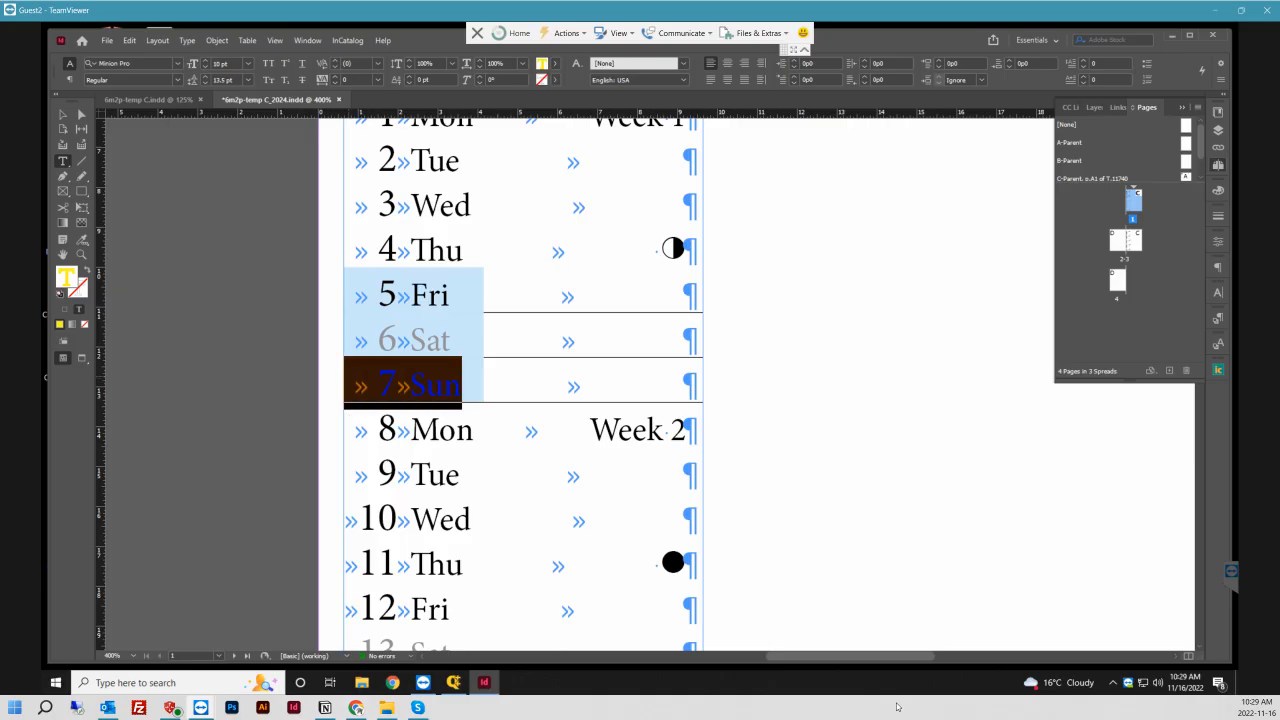
- Set the right indent of the blue paragraph rule above the 7 Sun line to 0p0
{"action": "key", "text": "ctrl+alt+j"}
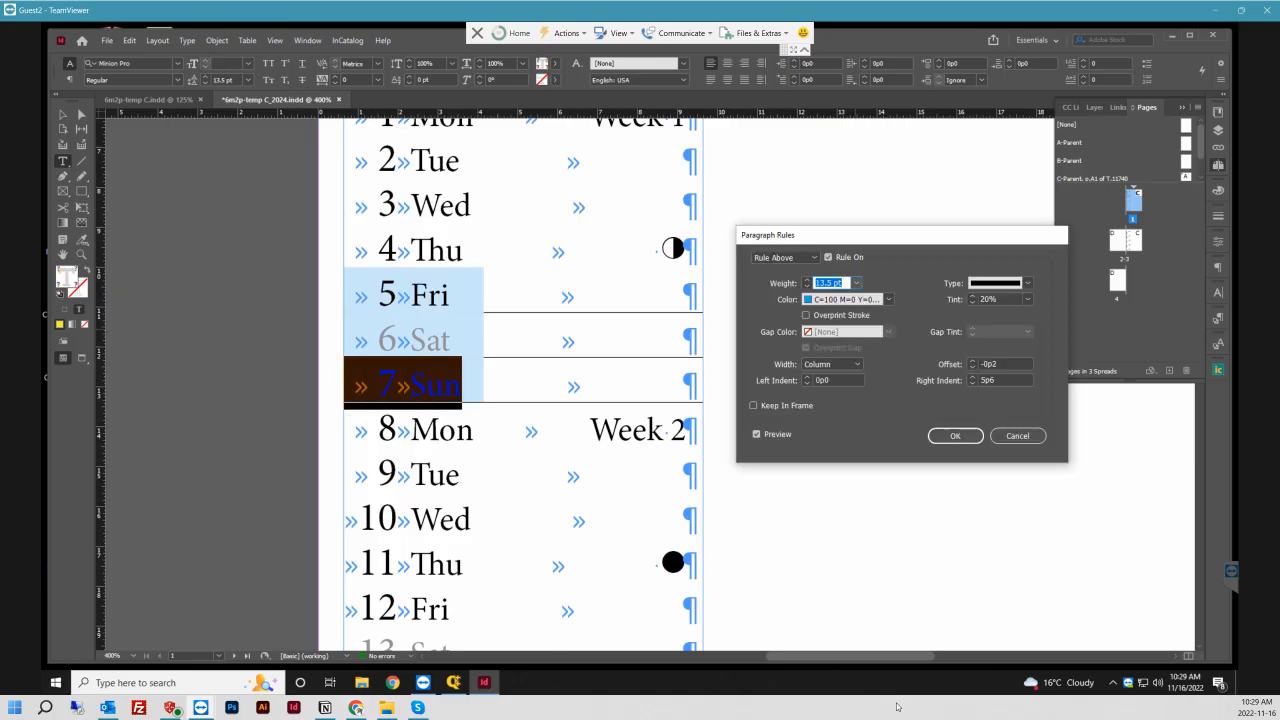
{"action": "double_click", "coordinate": [988, 380]}
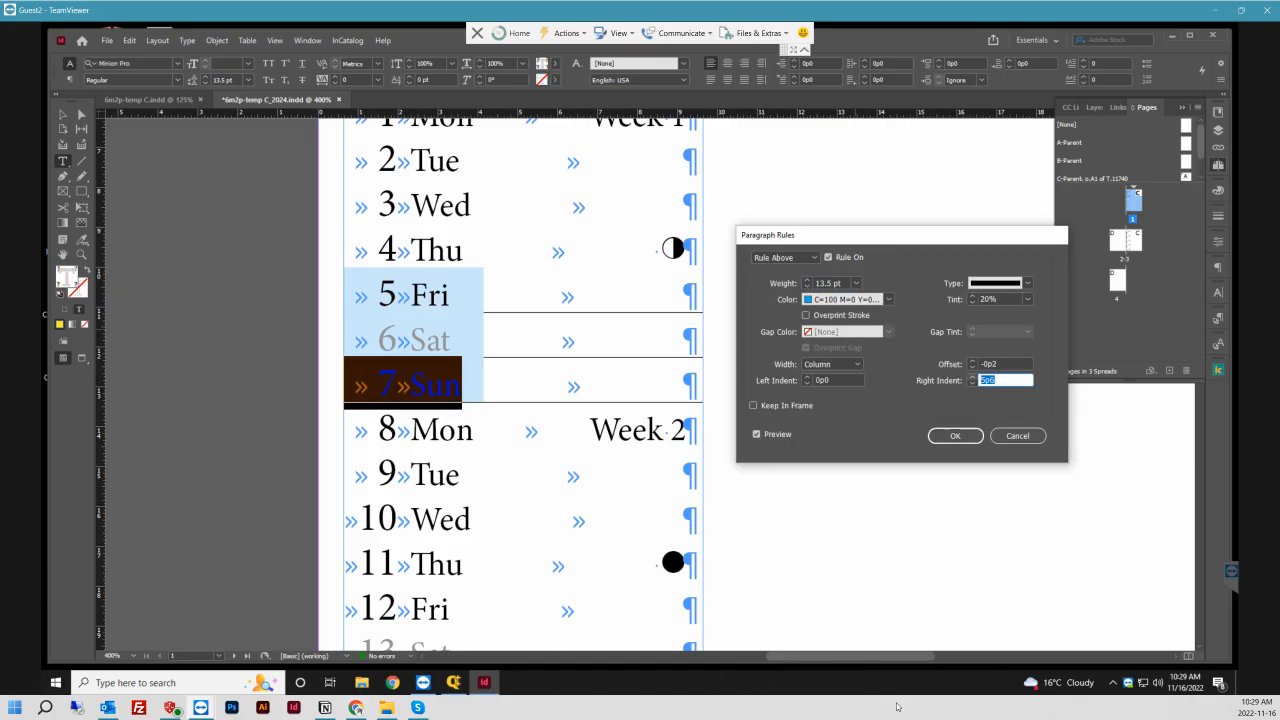
{"action": "key", "text": "Return"}
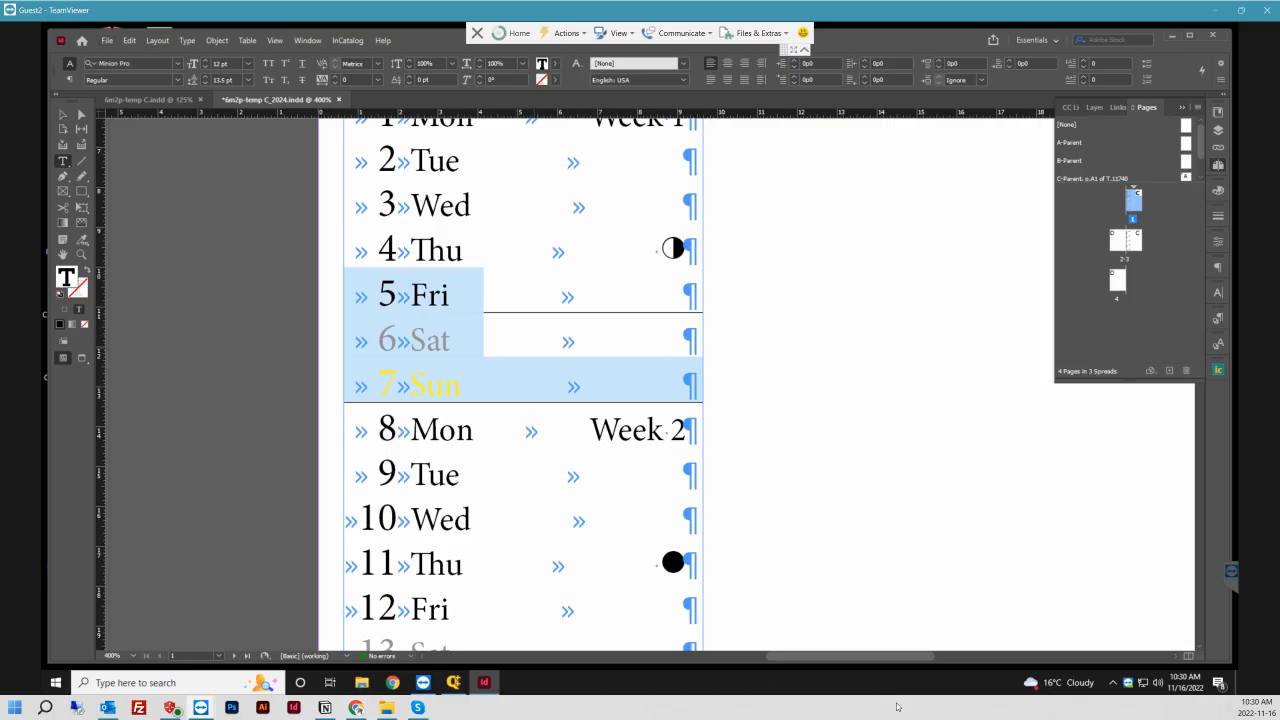
- Switch to Q++ Studio and set GenTokens2 in the Main Grid's grid options to generate lines by Number of Lines
{"action": "key", "text": "alt+Tab"}
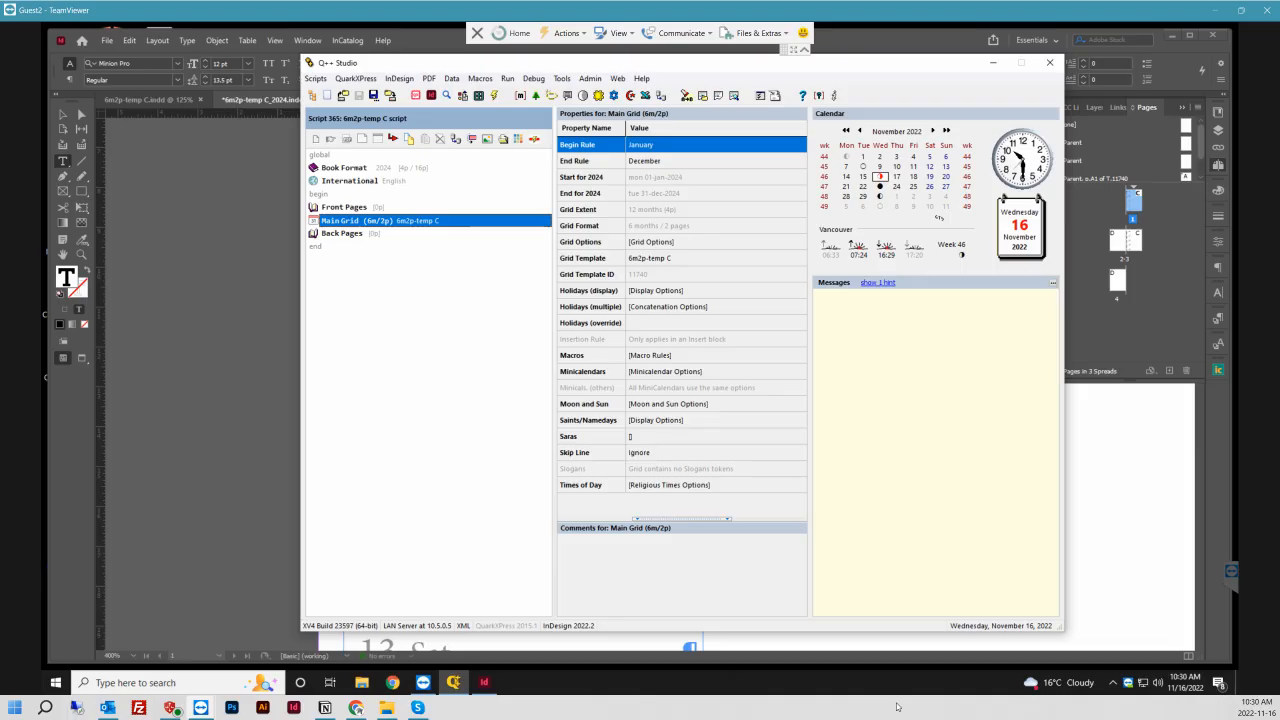
{"action": "left_click", "coordinate": [662, 242]}
{"action": "left_click", "coordinate": [800, 242]}
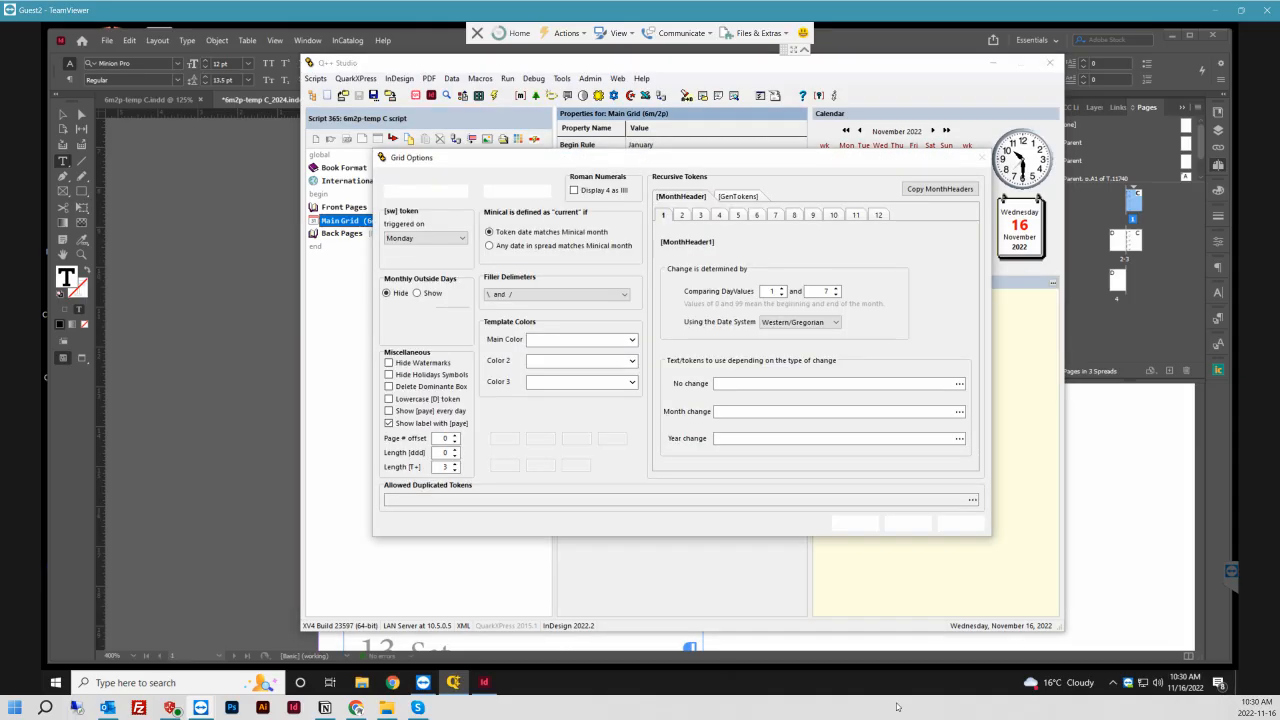
{"action": "left_click", "coordinate": [738, 197]}
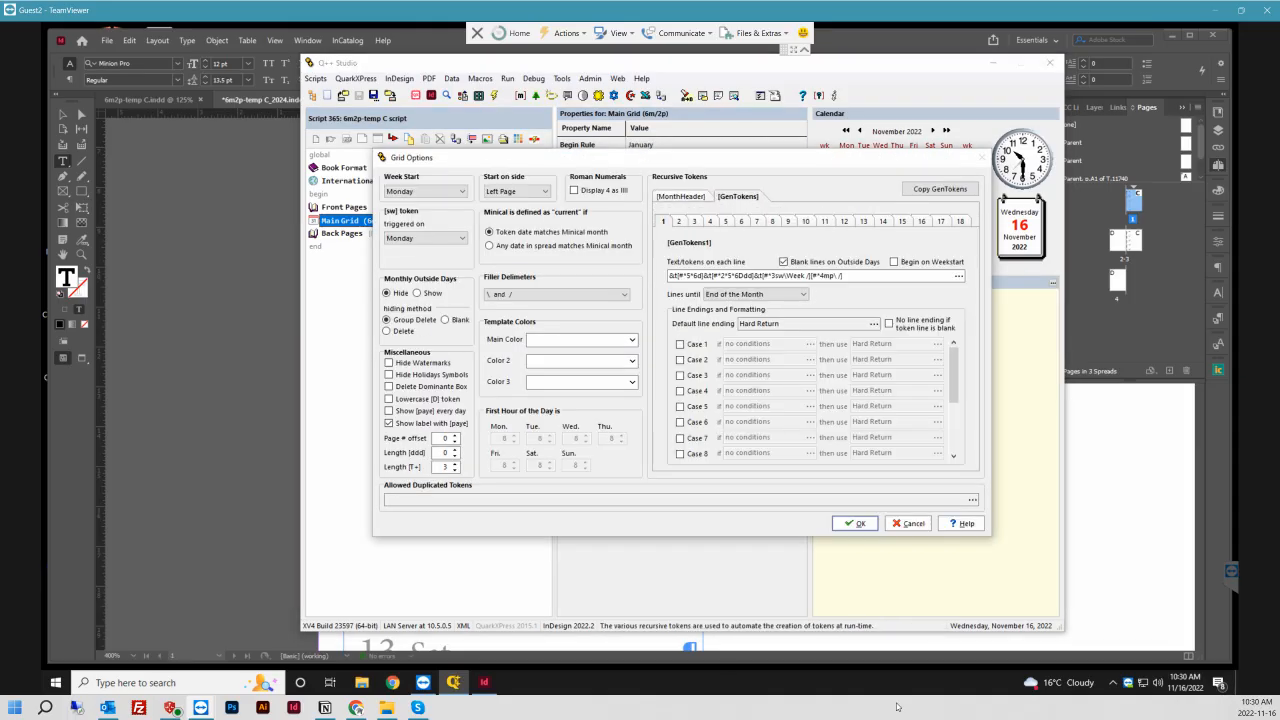
{"action": "left_click", "coordinate": [679, 221]}
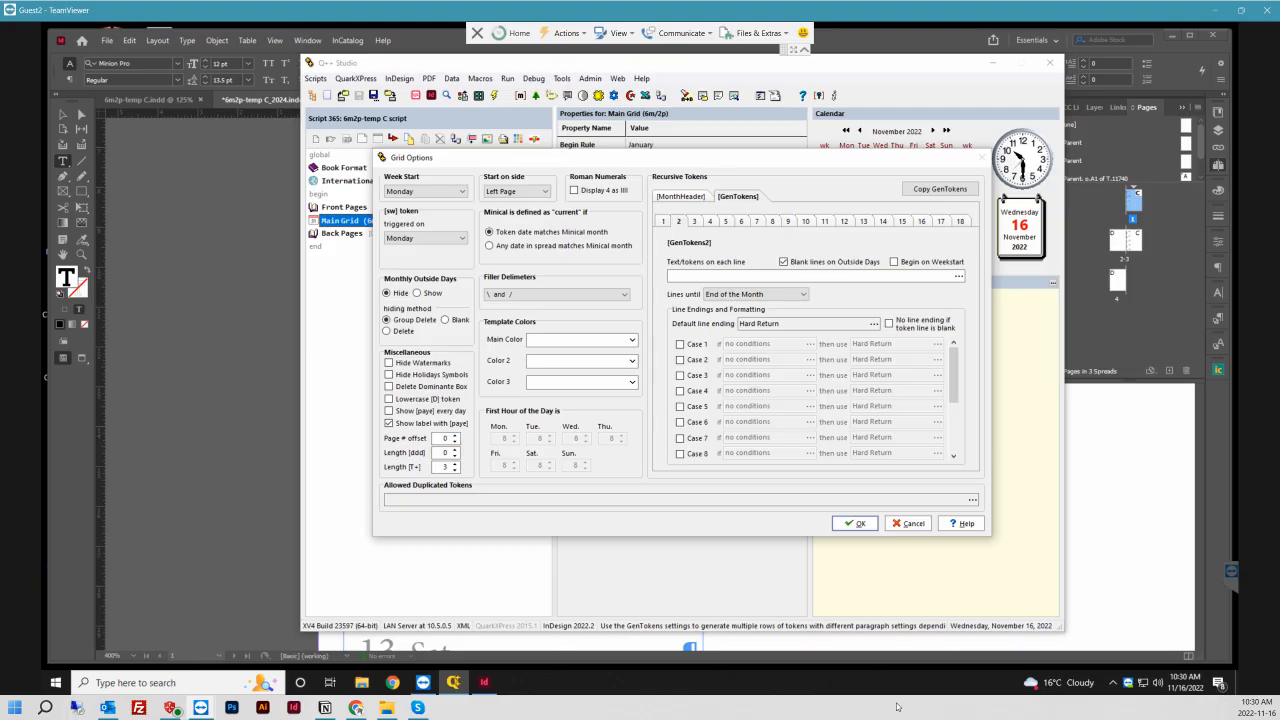
{"action": "left_click", "coordinate": [803, 295]}
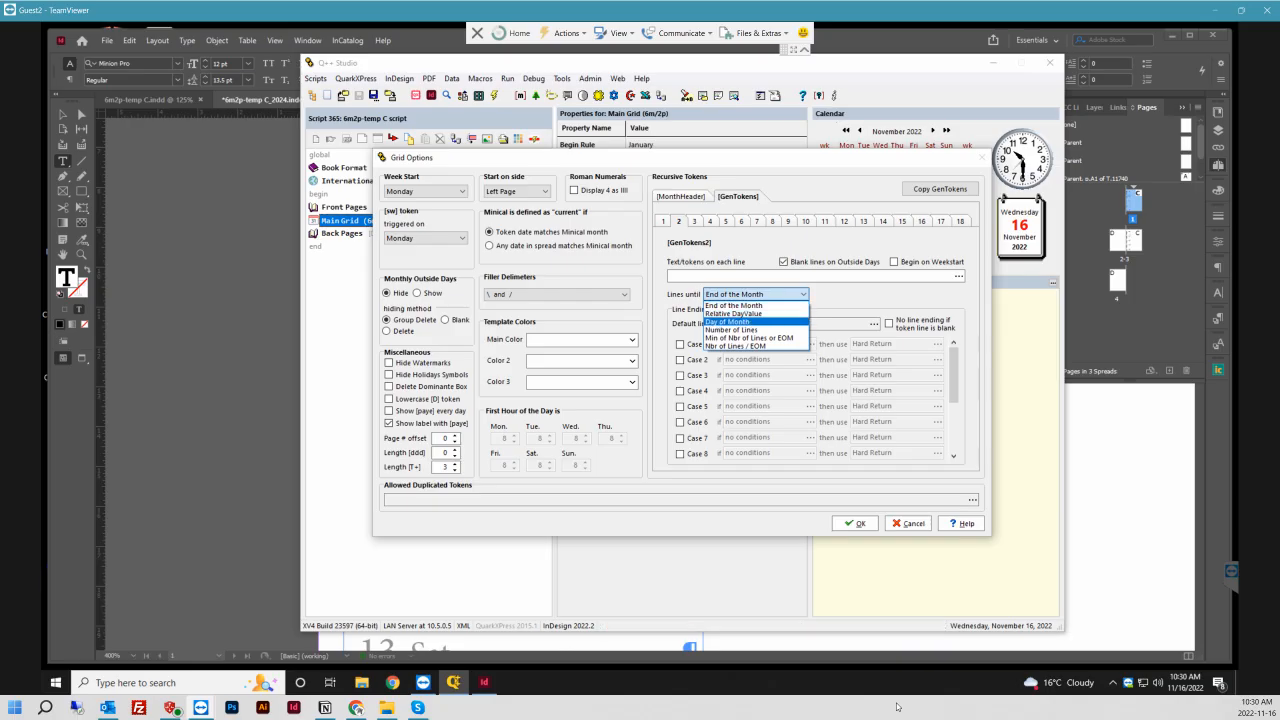
{"action": "left_click", "coordinate": [731, 329]}
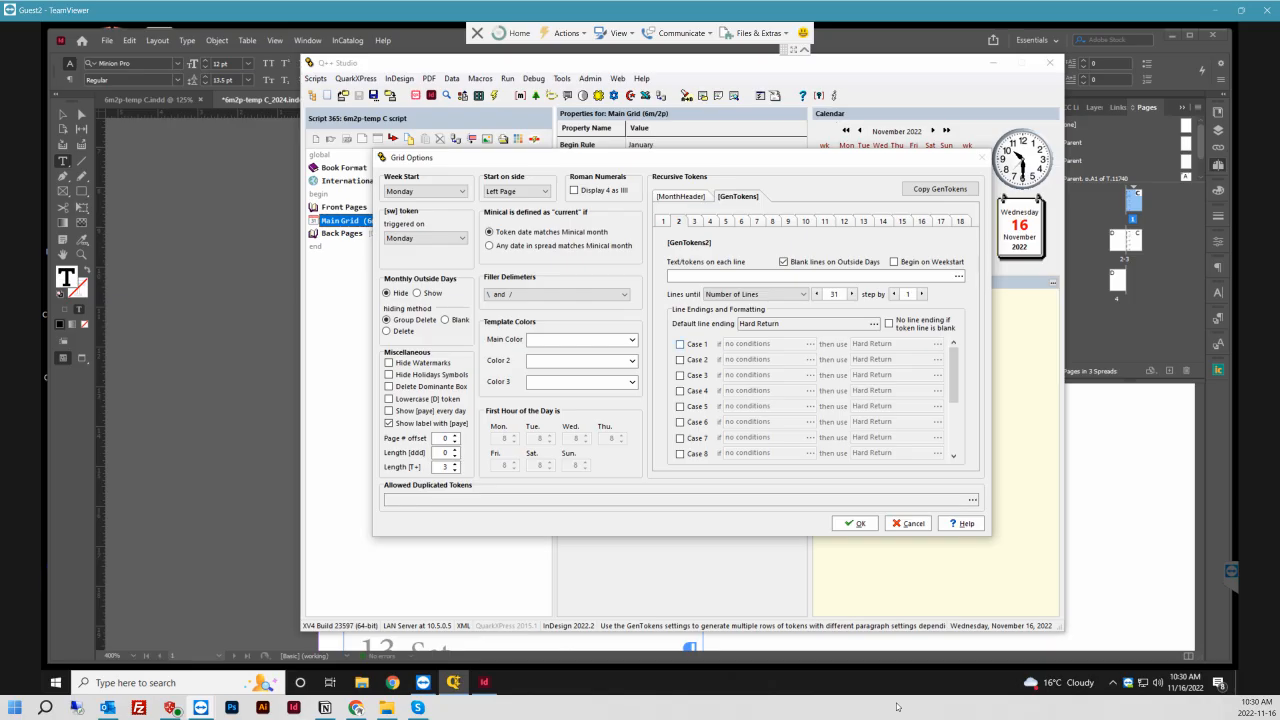
- Make the GenTokens2 default line ending Formatting with a rule below, offset 2 pt and 0.25 pt wide
{"action": "left_click", "coordinate": [874, 323]}
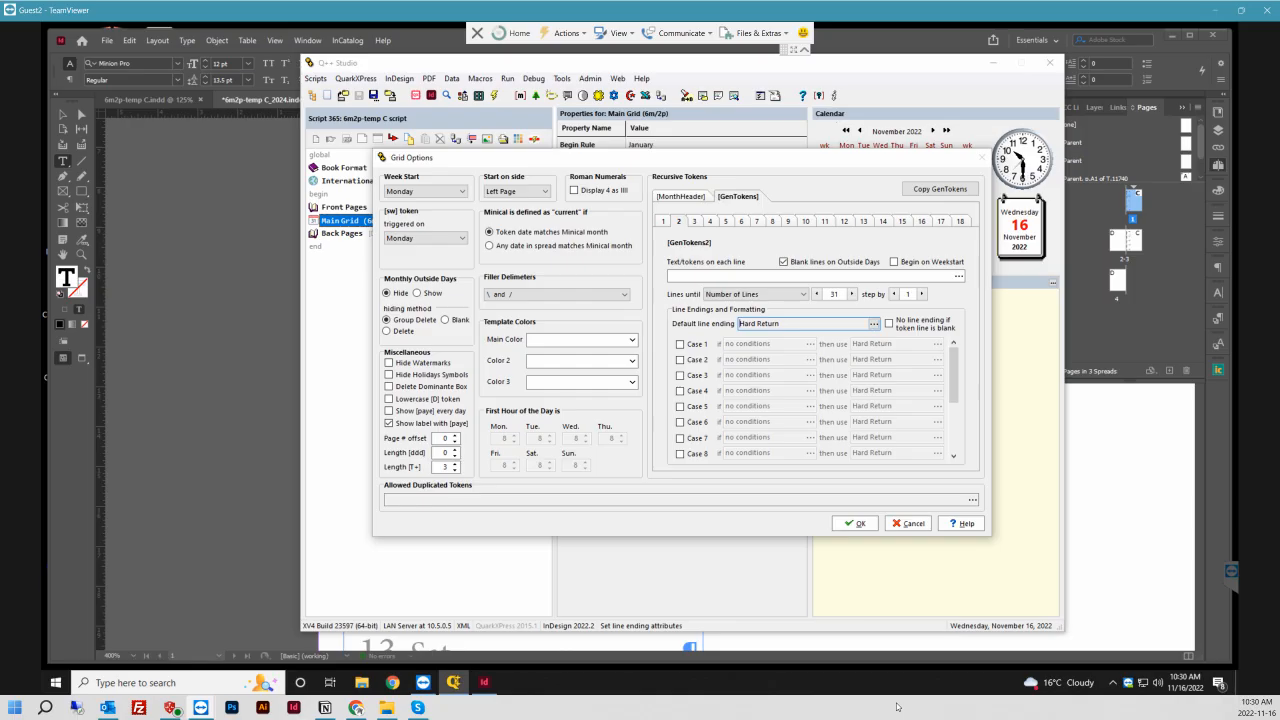
{"action": "left_click", "coordinate": [543, 280]}
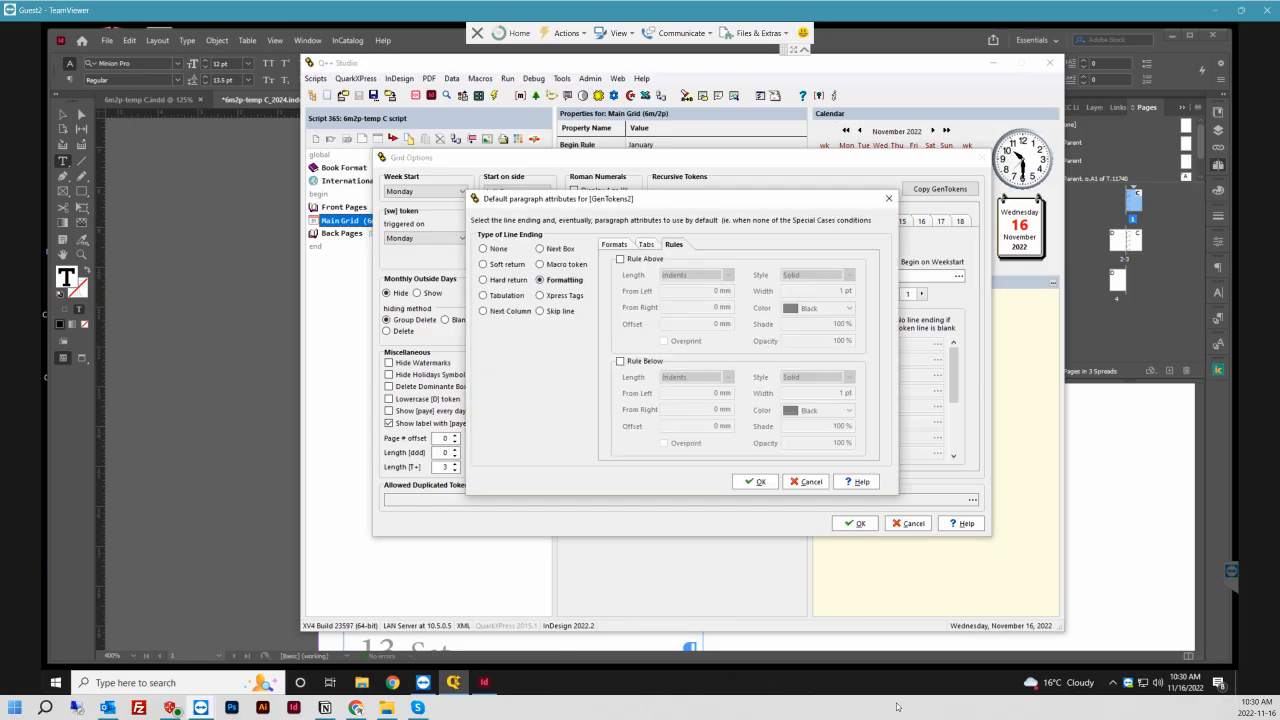
{"action": "left_click", "coordinate": [620, 361]}
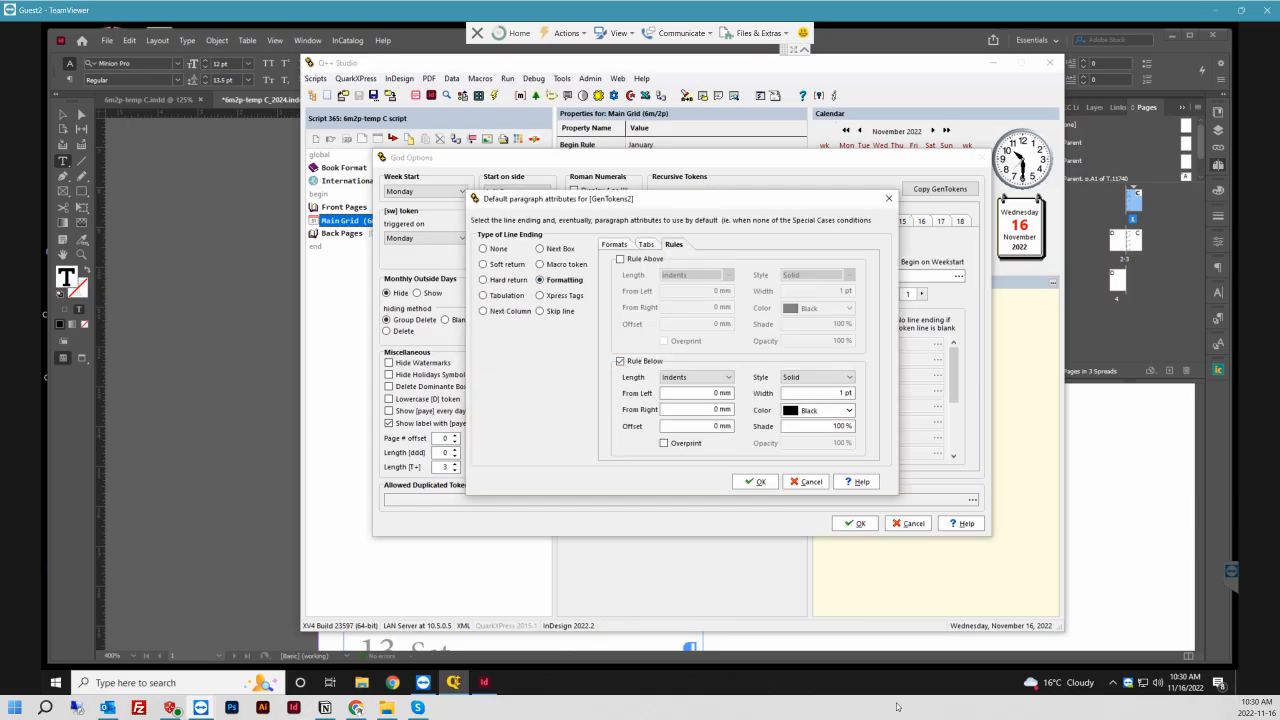
{"action": "left_click", "coordinate": [715, 426]}
{"action": "left_click_drag", "start_coordinate": [714, 426], "coordinate": [733, 426]}
{"action": "type", "text": "2 pt"}
{"action": "left_click", "coordinate": [838, 393]}
{"action": "left_click_drag", "start_coordinate": [844, 393], "coordinate": [838, 393]}
{"action": "type", "text": "0.25"}
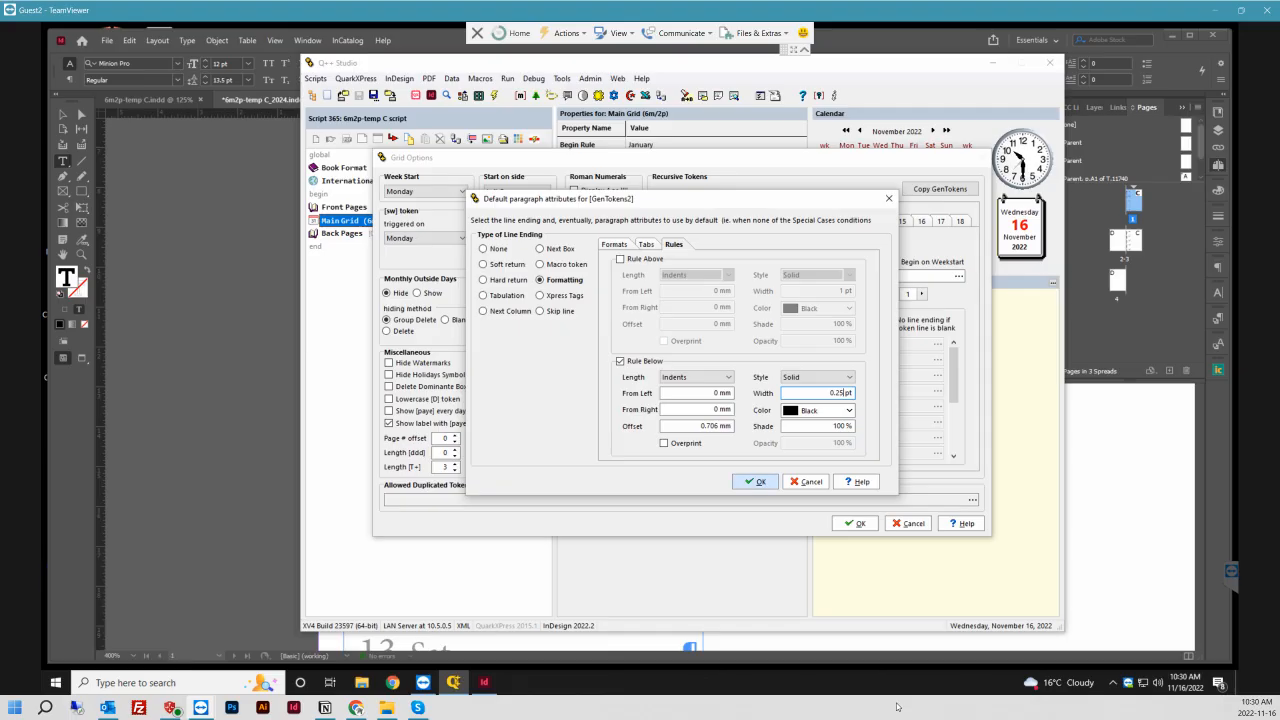
{"action": "left_click", "coordinate": [755, 481]}
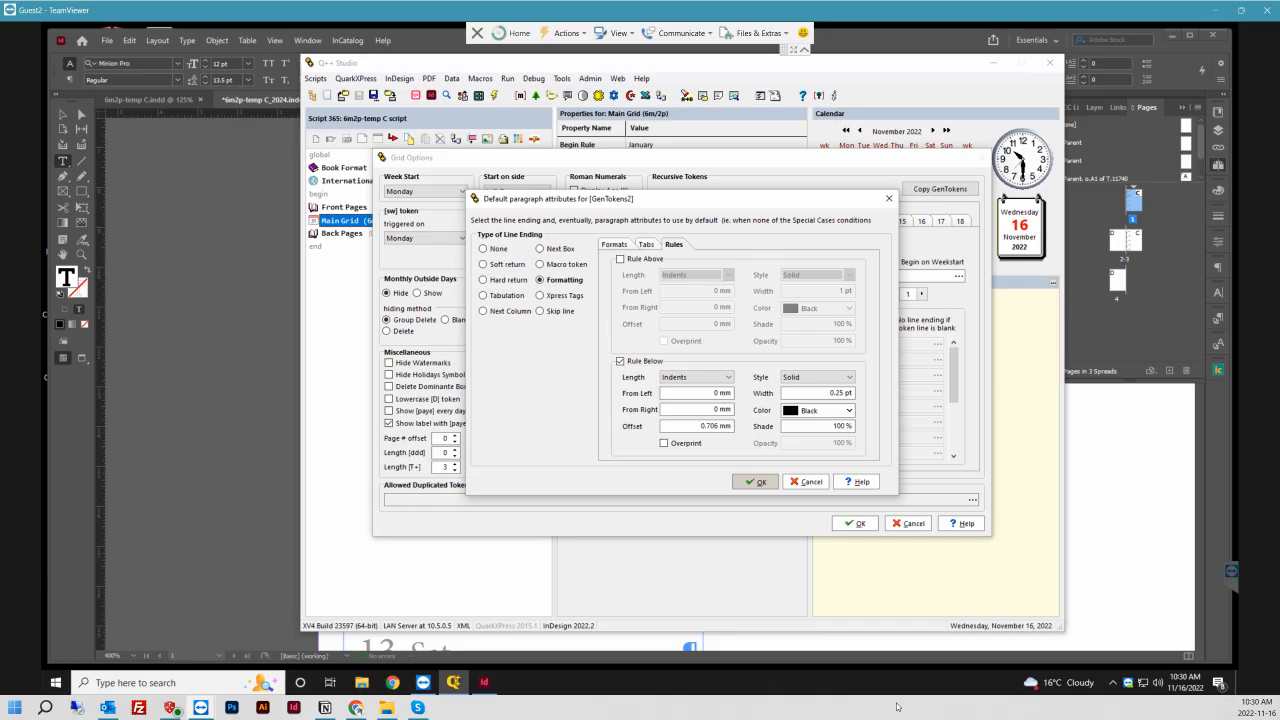
- Enable Case 1 for GenTokens2 and make it occur on Sundays
{"action": "left_click", "coordinate": [680, 344]}
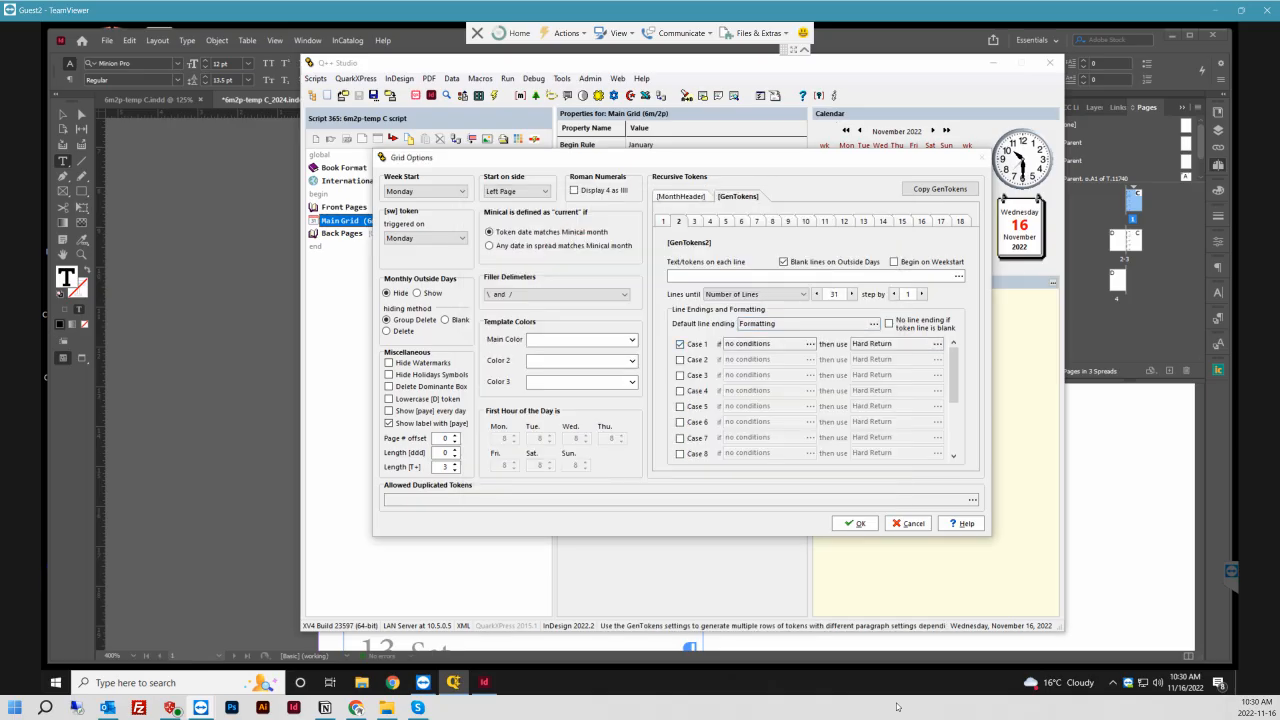
{"action": "left_click", "coordinate": [810, 344]}
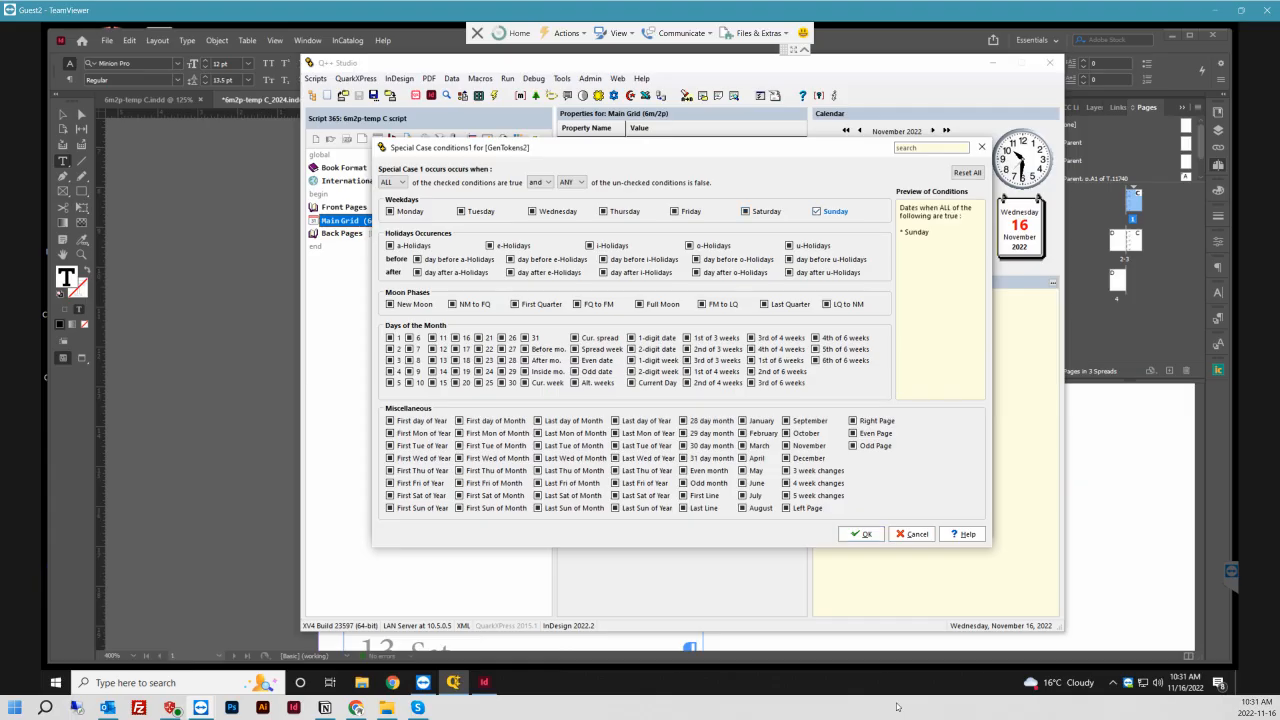
{"action": "key", "text": "Return"}
- Give GenTokens2 Case 1 a Formatting line ending with a rule below, offset 2 pt and 0.5 pt wide
{"action": "left_click", "coordinate": [938, 344]}
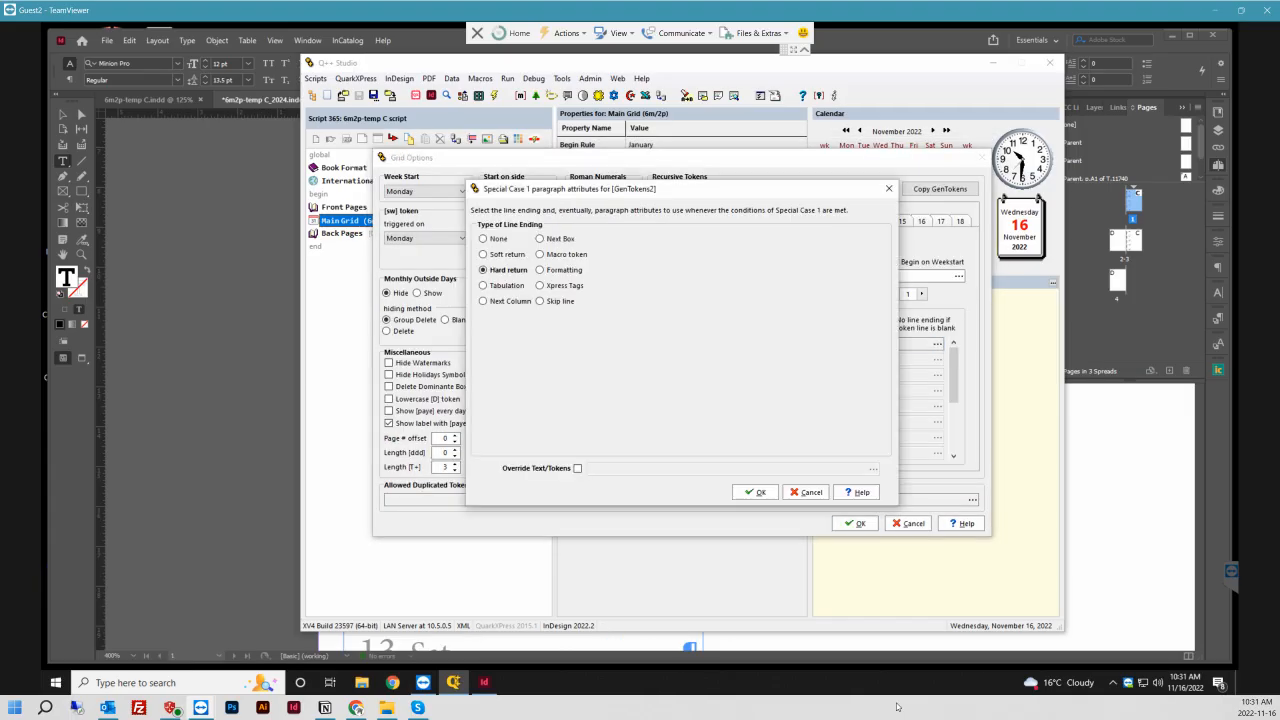
{"action": "left_click", "coordinate": [541, 270]}
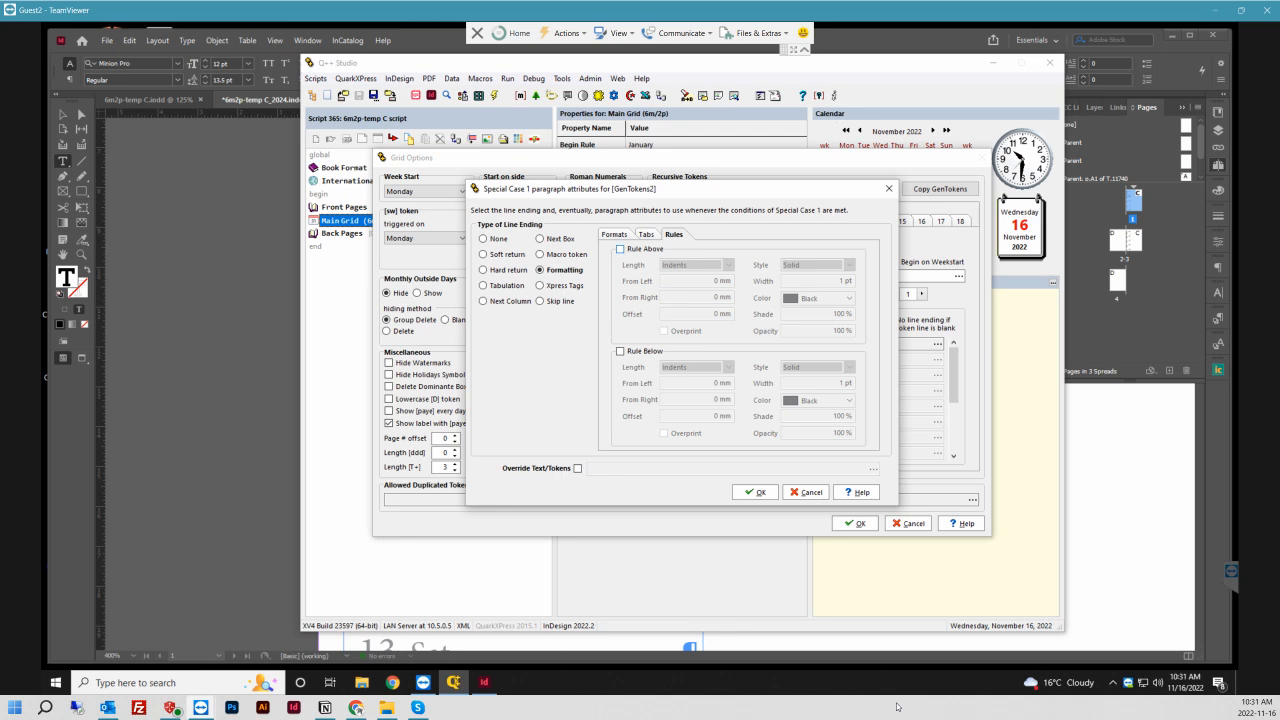
{"action": "left_click", "coordinate": [620, 351]}
{"action": "left_click", "coordinate": [704, 416]}
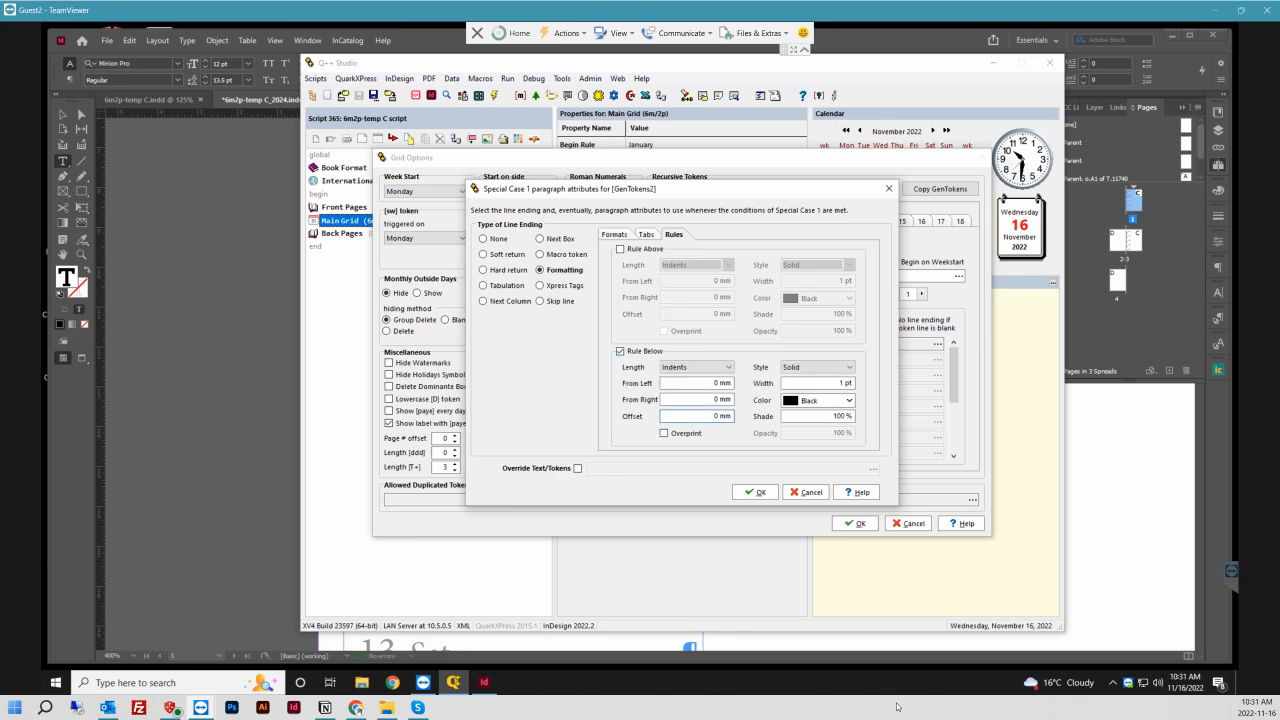
{"action": "key", "text": "shift+Right"}
{"action": "key", "text": "shift+Right"}
{"action": "key", "text": "shift+Right"}
{"action": "key", "text": "shift+Right"}
{"action": "type", "text": "2p"}
{"action": "key", "text": "Tab"}
{"action": "type", "text": "0.5"}
{"action": "key", "text": "Return"}
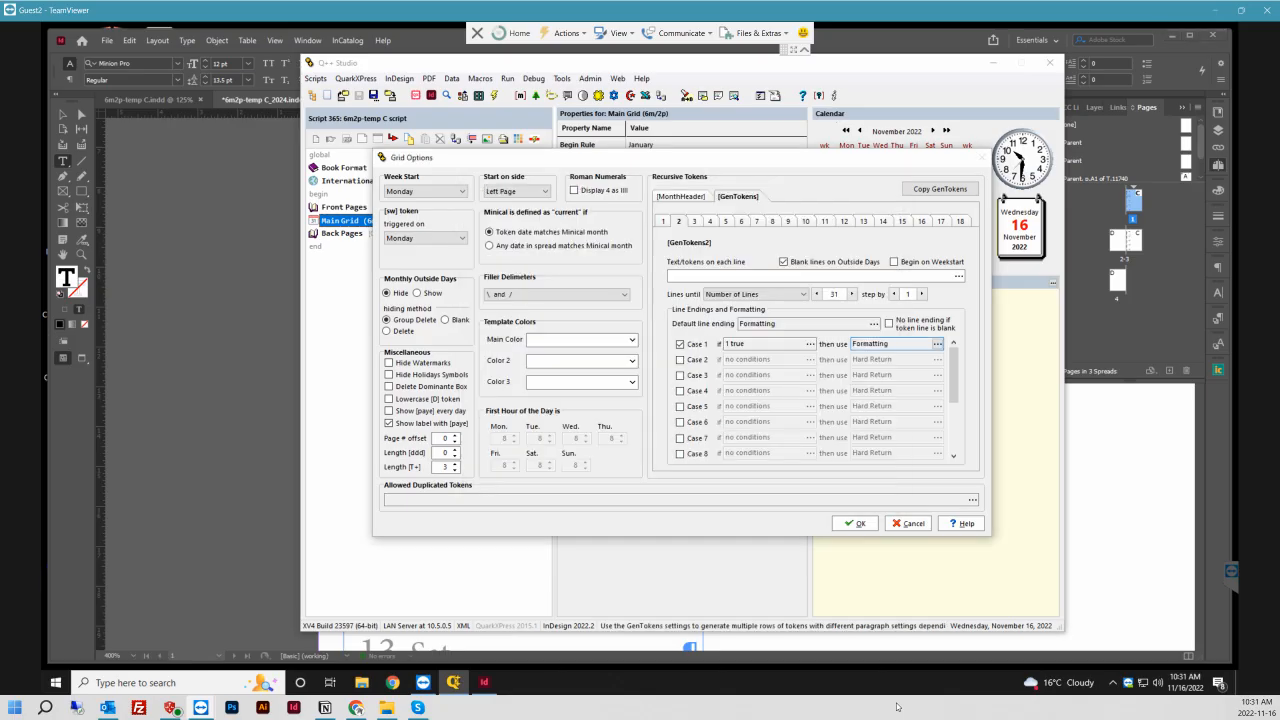
- Display the GenTokens3 settings
{"action": "left_click", "coordinate": [694, 221]}
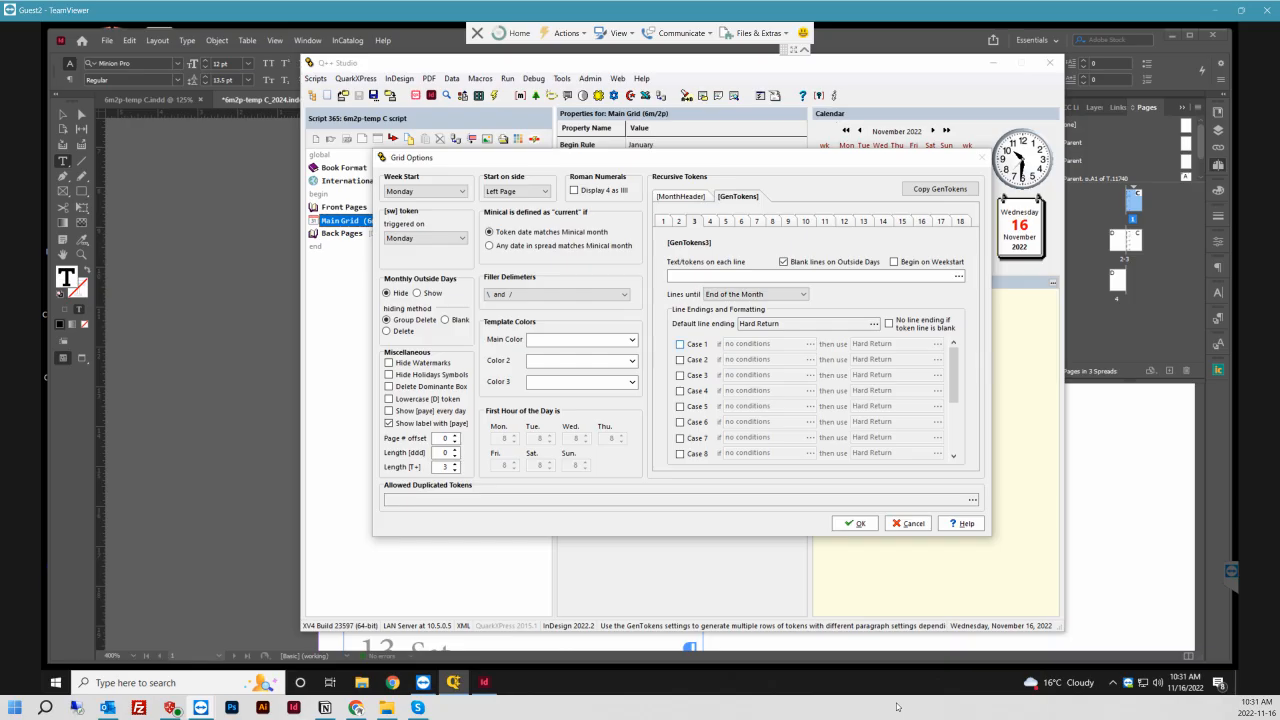
- Change the GenTokens3 default line ending to Formatting with a rule above at an offset of -2 pt
{"action": "left_click", "coordinate": [874, 323]}
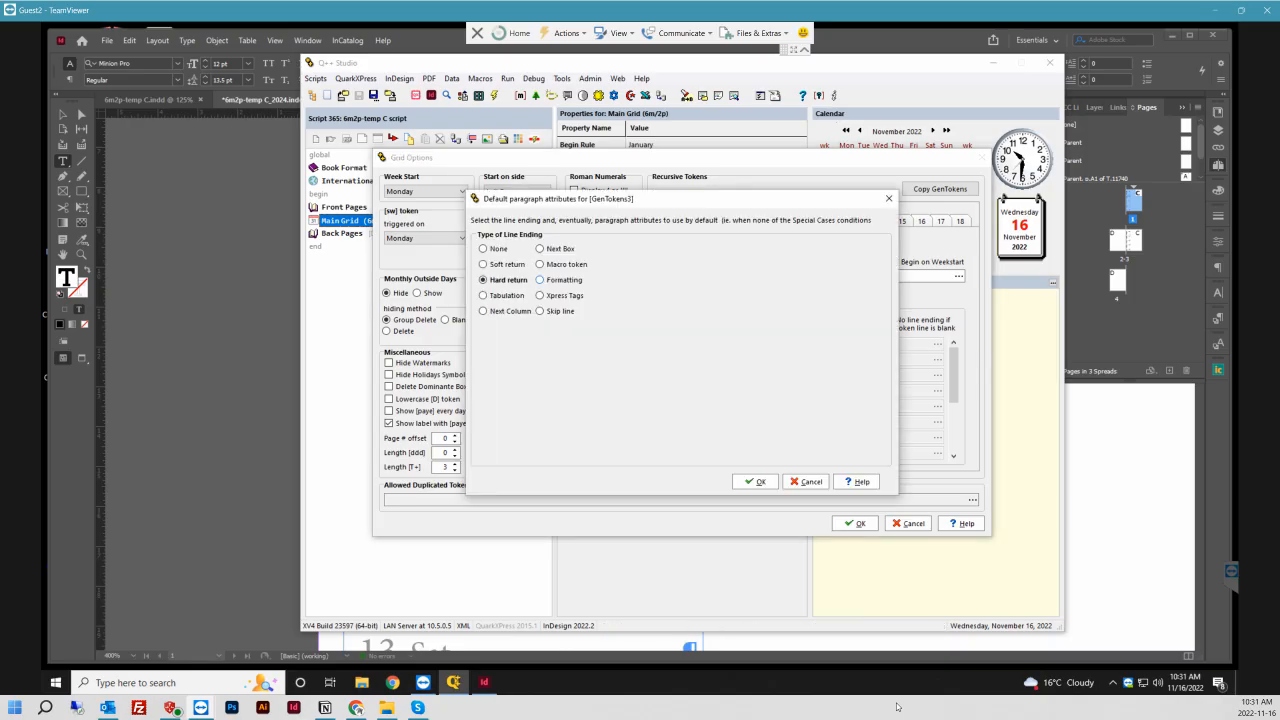
{"action": "left_click", "coordinate": [541, 280]}
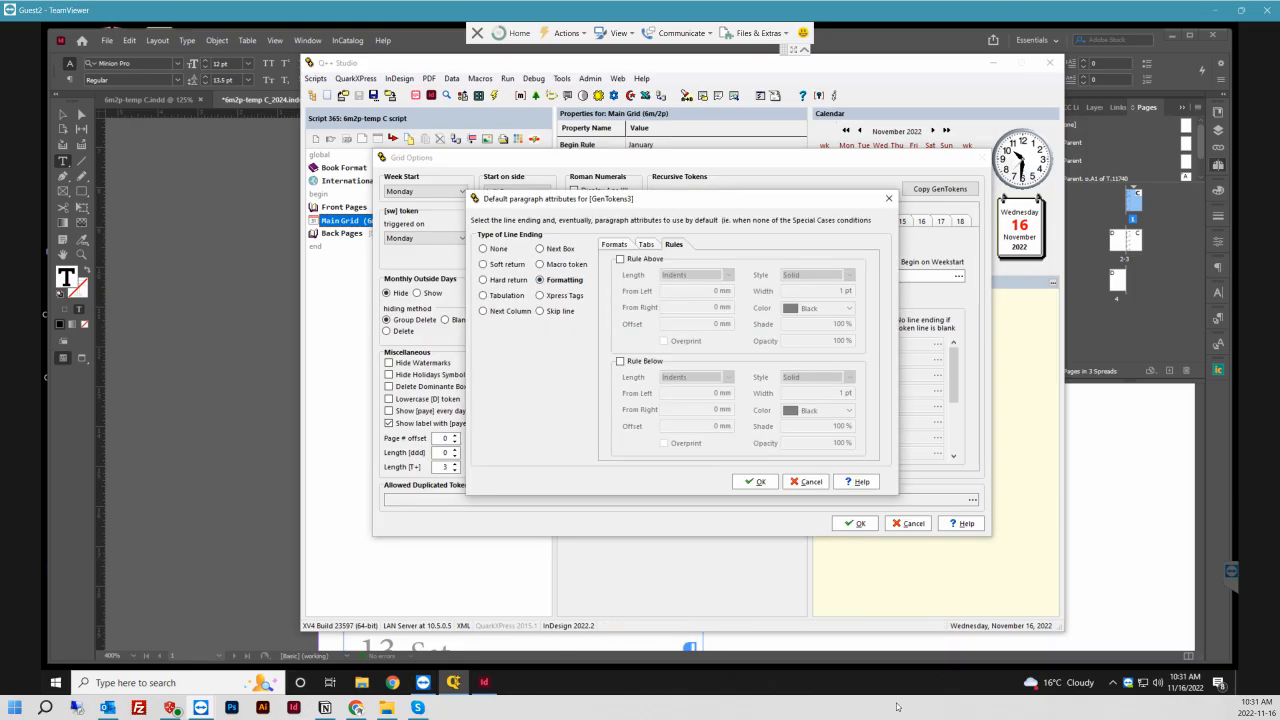
{"action": "left_click", "coordinate": [620, 259]}
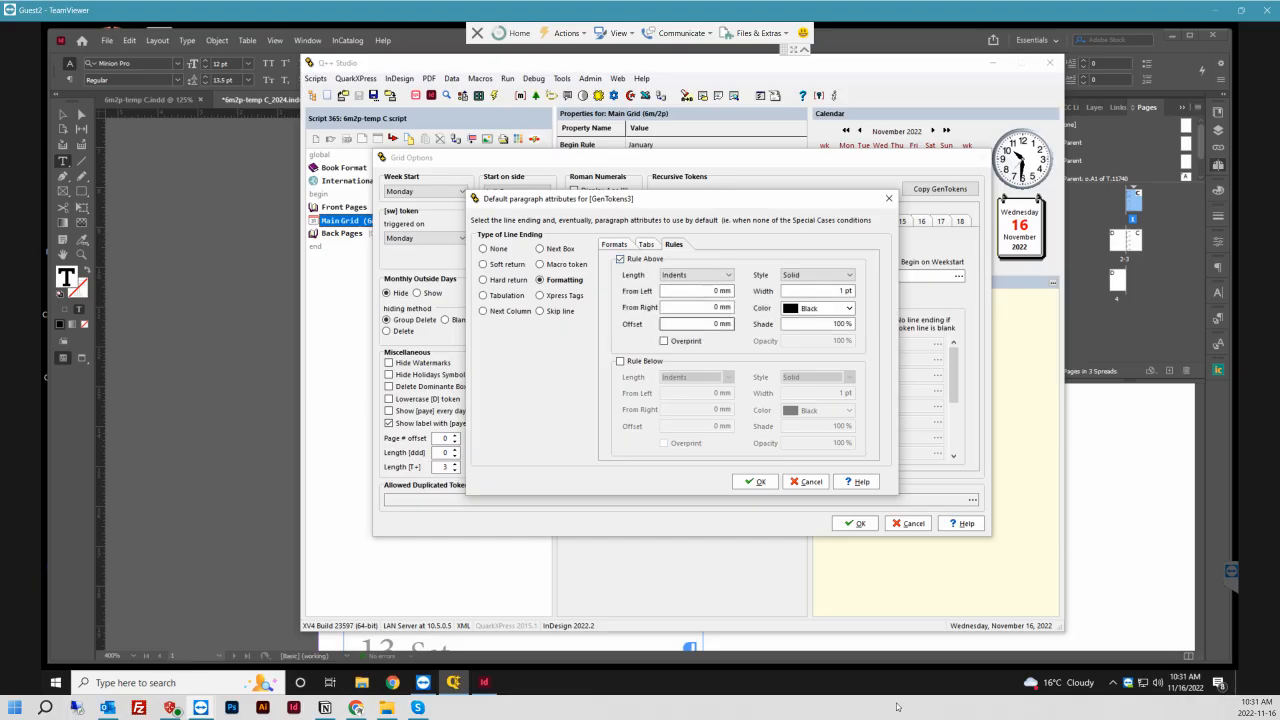
{"action": "left_click", "coordinate": [714, 324]}
{"action": "type", "text": "-2 pt"}
{"action": "key", "text": "shift+End"}
{"action": "key", "text": "Delete"}
{"action": "left_click", "coordinate": [844, 291]}
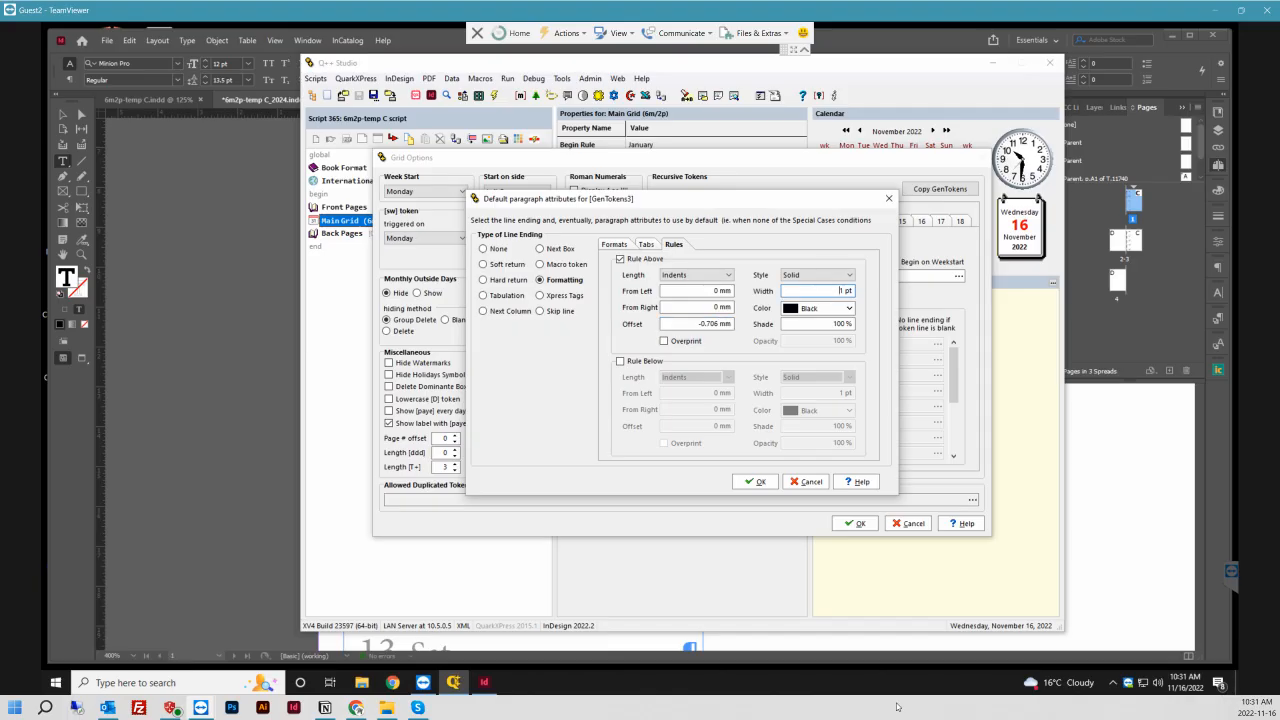
- Set the default rule above to 13.5 pt wide, color C=100 M=0 Y=0 K=0, with a 20% shade
{"action": "key", "text": "shift+Home"}
{"action": "key", "text": "Home"}
{"action": "type", "text": ".5"}
{"action": "left_click", "coordinate": [849, 308]}
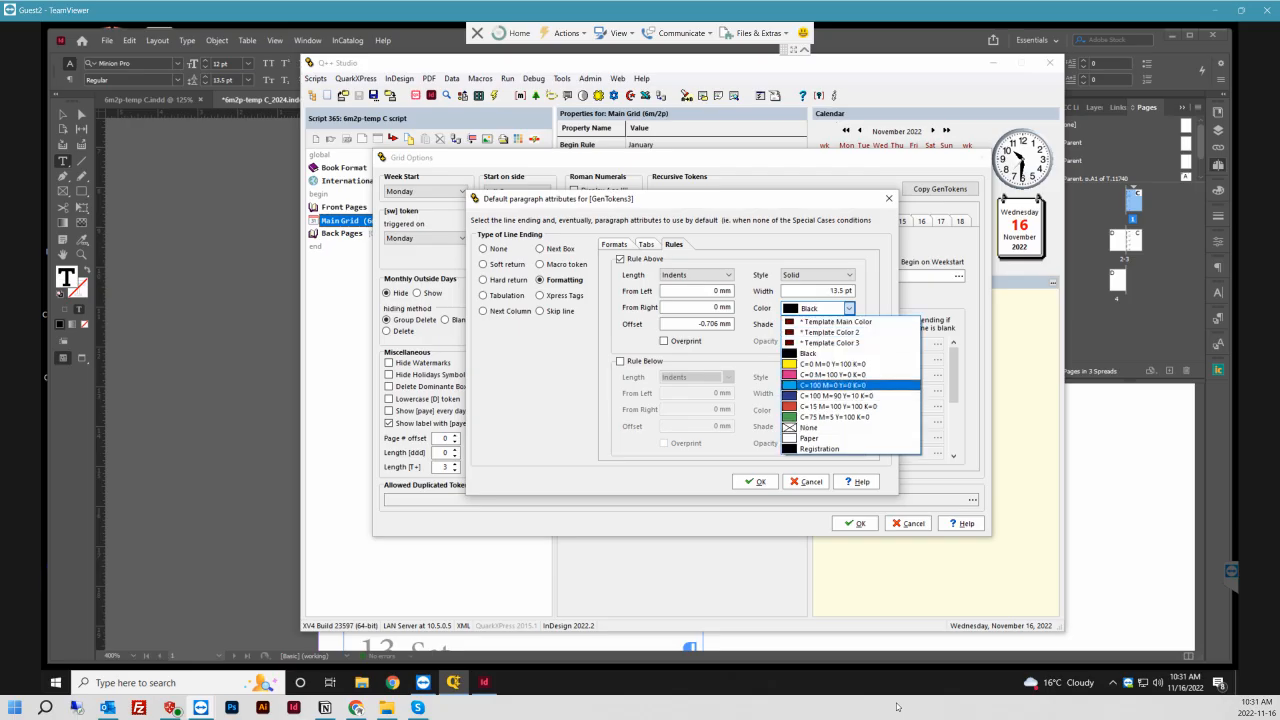
{"action": "left_click", "coordinate": [849, 308]}
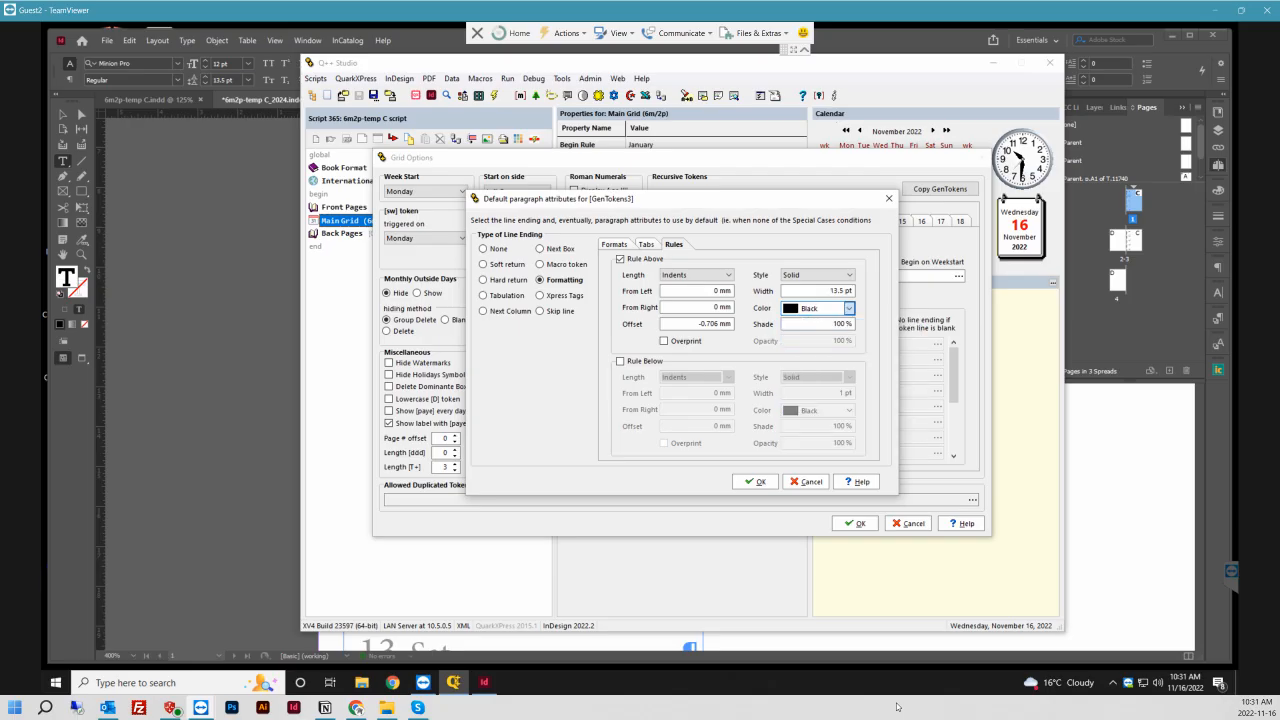
{"action": "key", "text": "Down"}
{"action": "key", "text": "Tab"}
{"action": "type", "text": "20"}
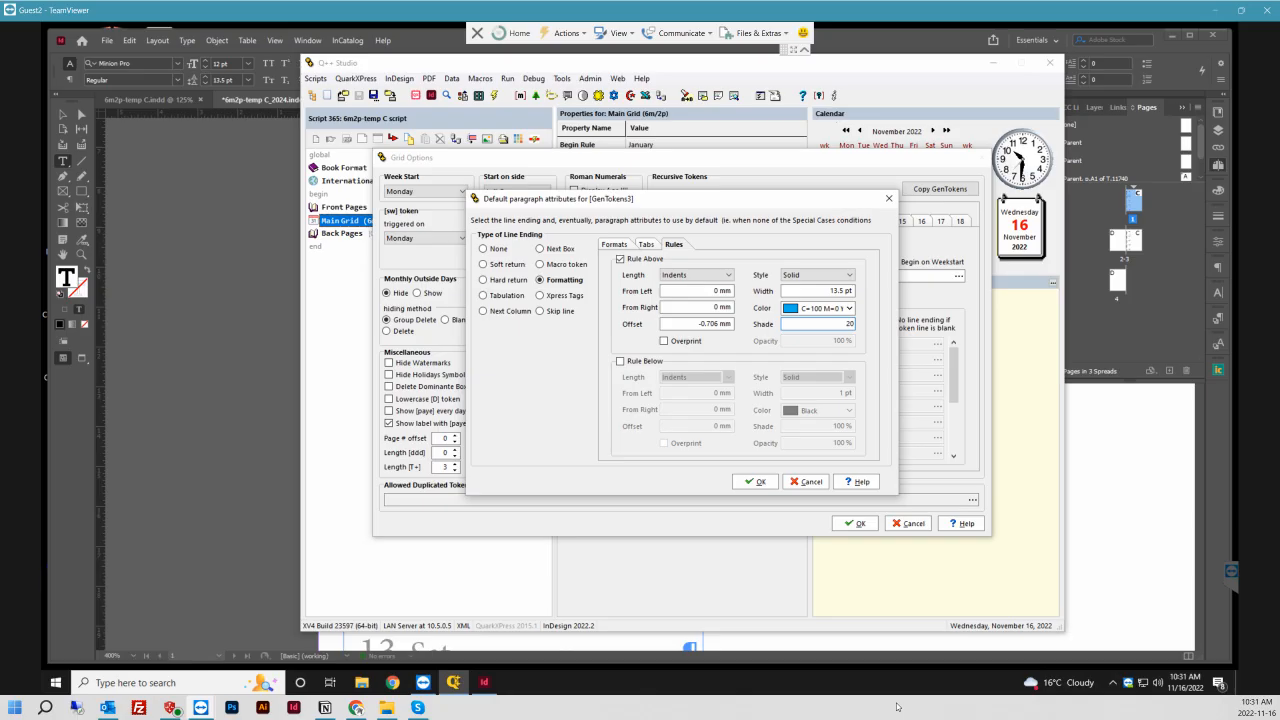
{"action": "key", "text": "Tab"}
{"action": "key", "text": "Return"}
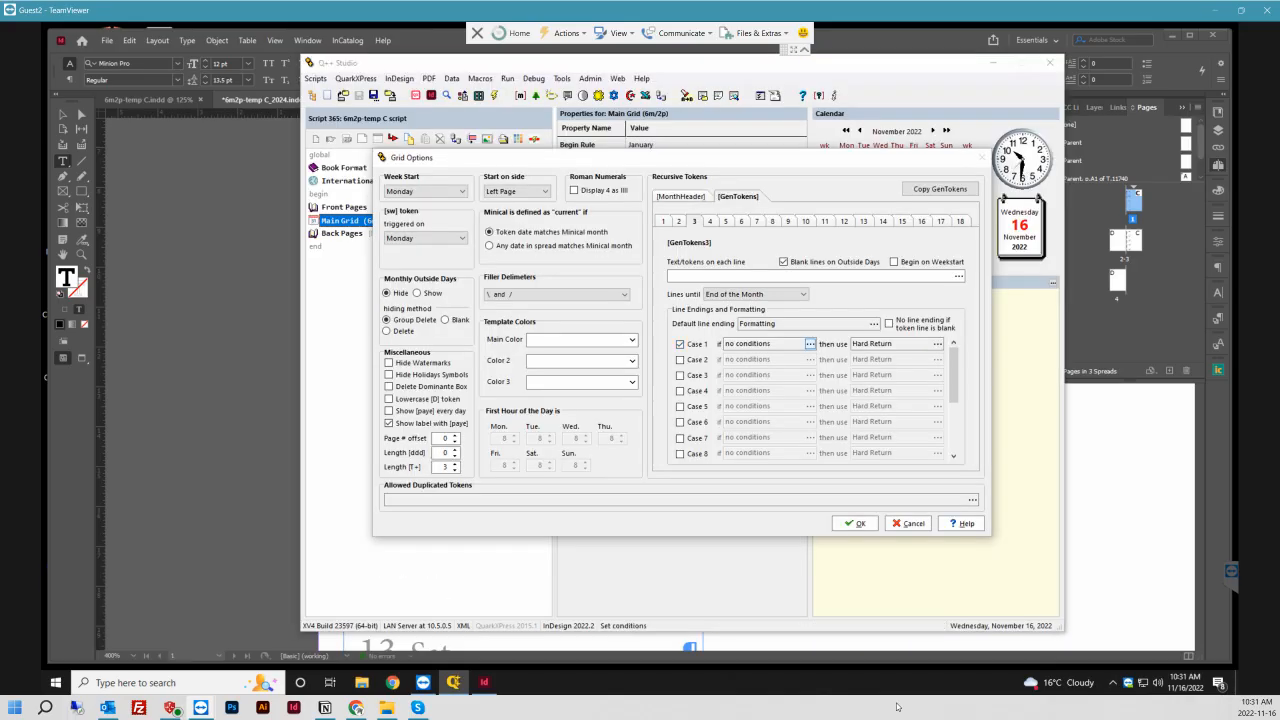
- Revert the GenTokens3 default line ending to Hard return
{"action": "left_click", "coordinate": [810, 344]}
{"action": "left_click", "coordinate": [874, 323]}
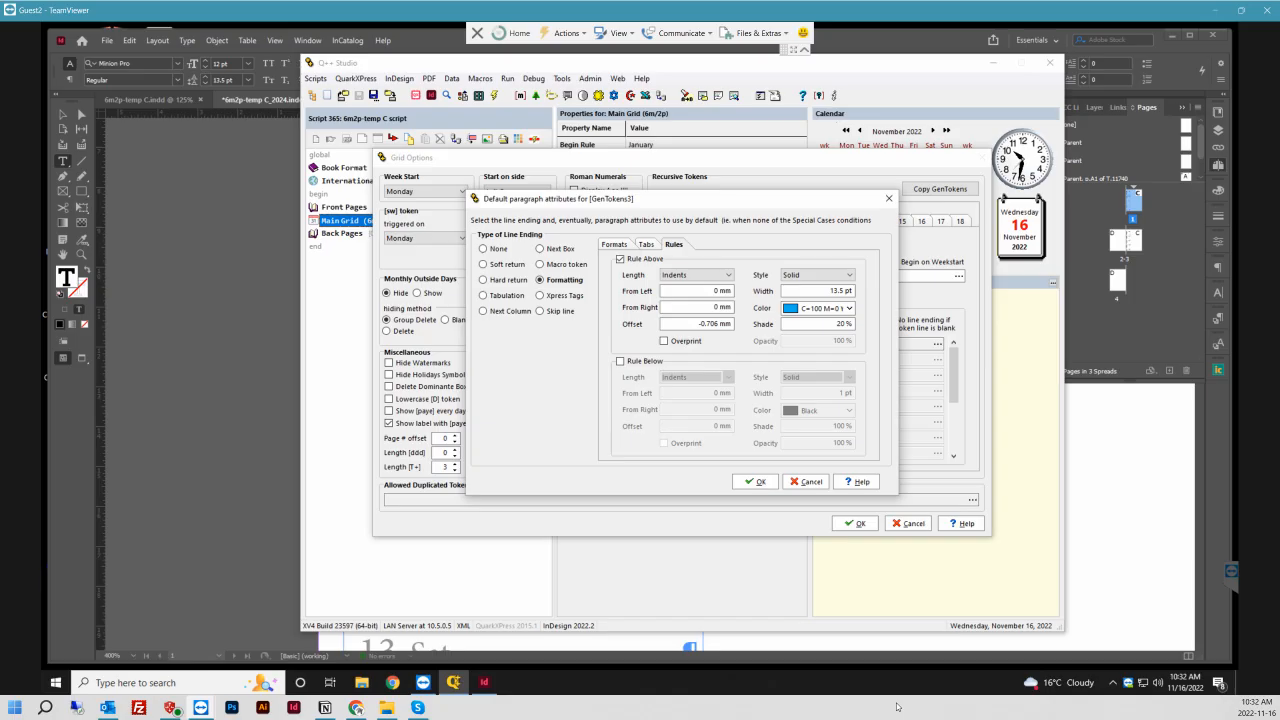
{"action": "left_click", "coordinate": [483, 280]}
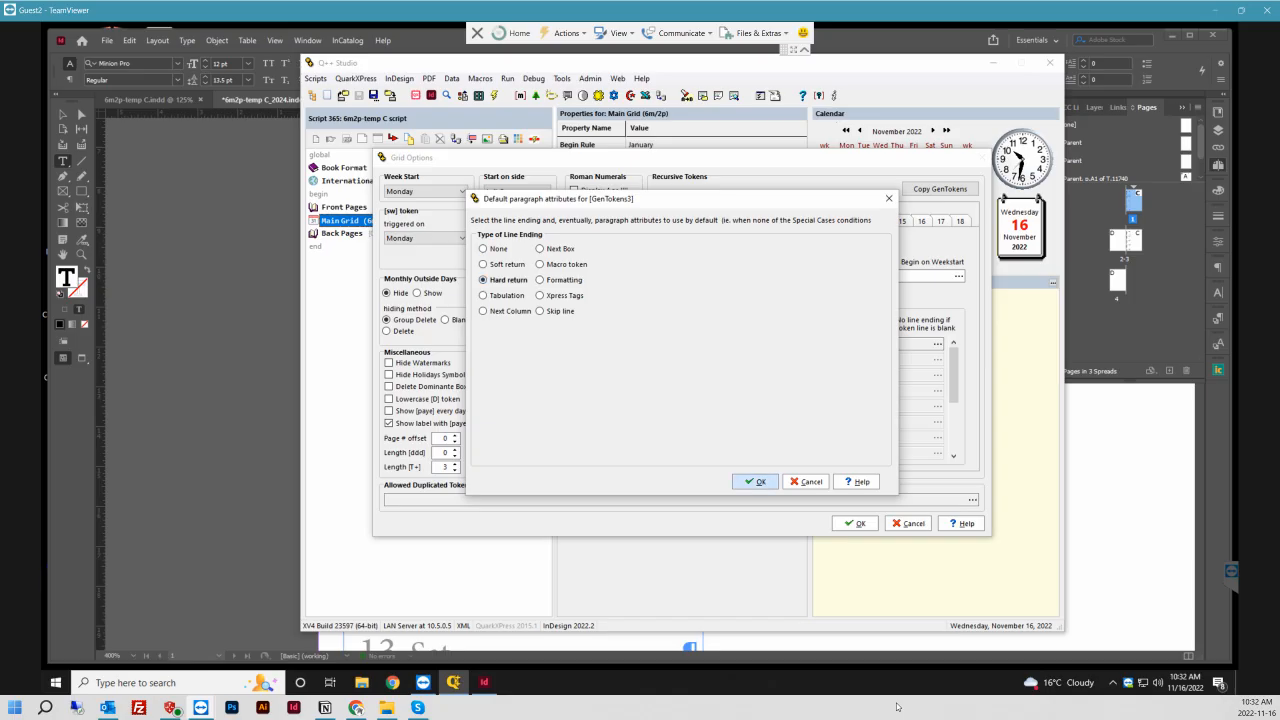
{"action": "left_click", "coordinate": [755, 482]}
- Make Case 1 of GenTokens3 occur on Saturdays
{"action": "left_click", "coordinate": [810, 344]}
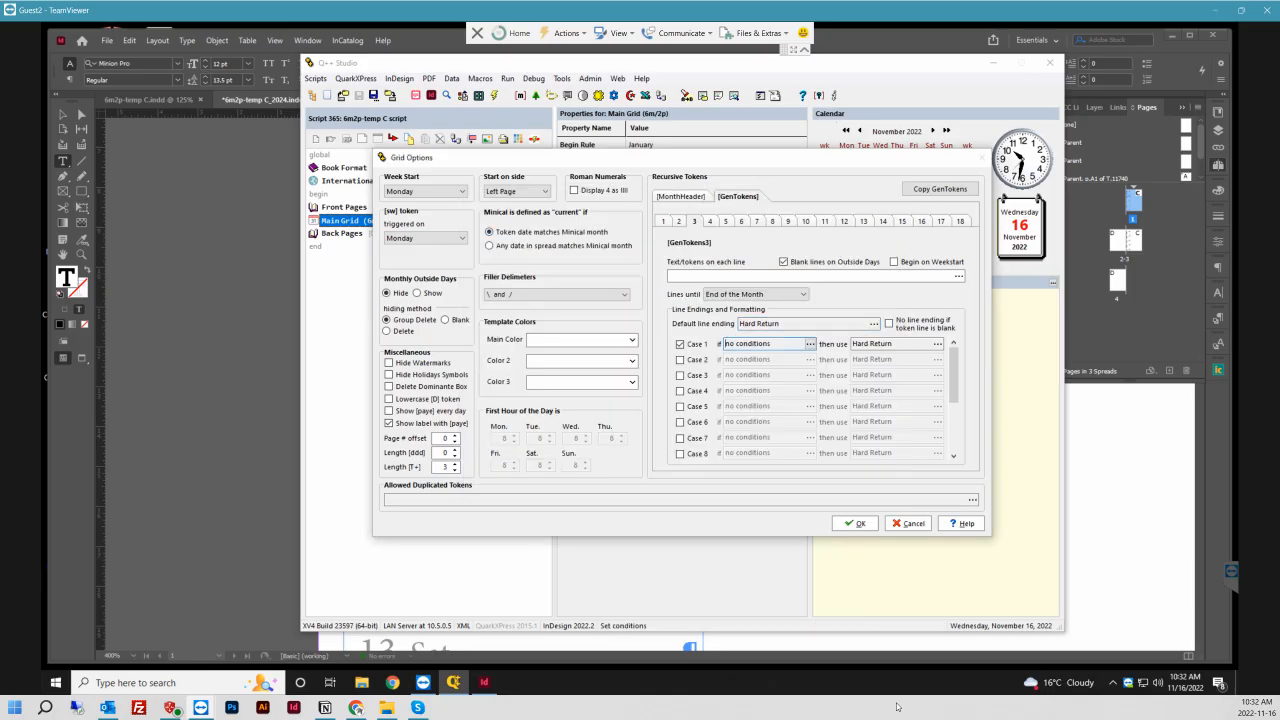
{"action": "left_click", "coordinate": [745, 211]}
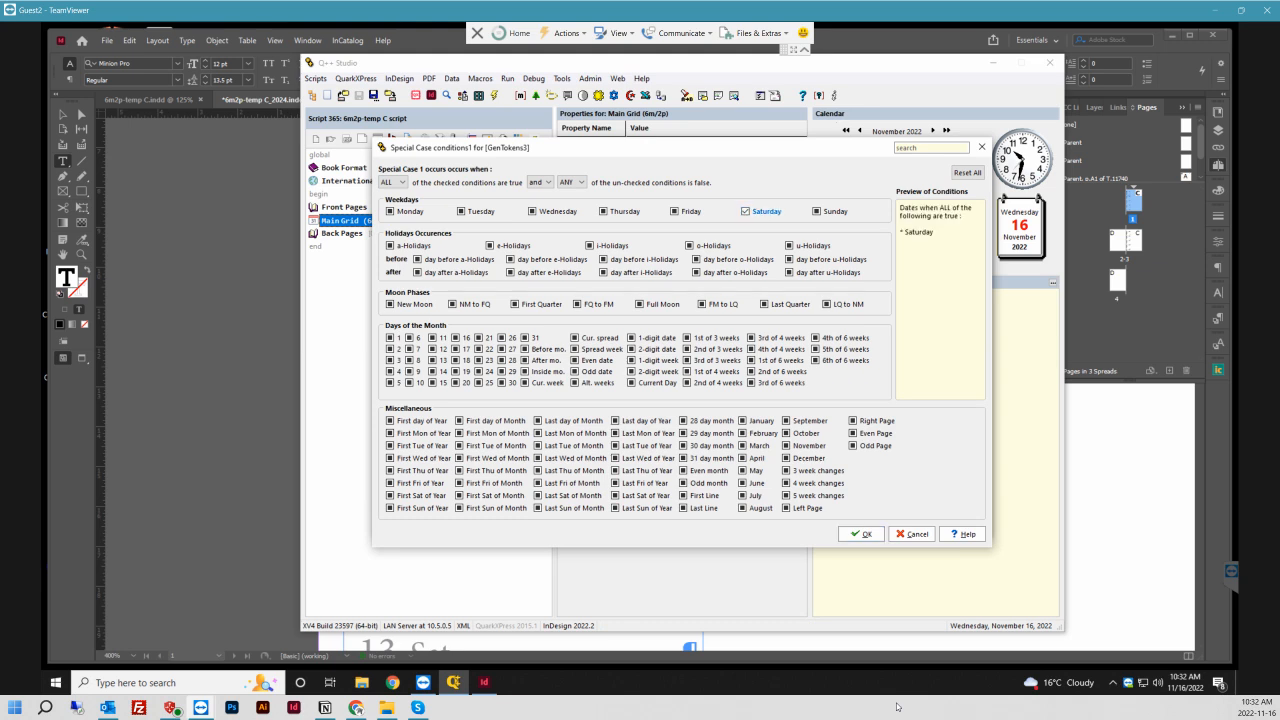
{"action": "left_click", "coordinate": [861, 534]}
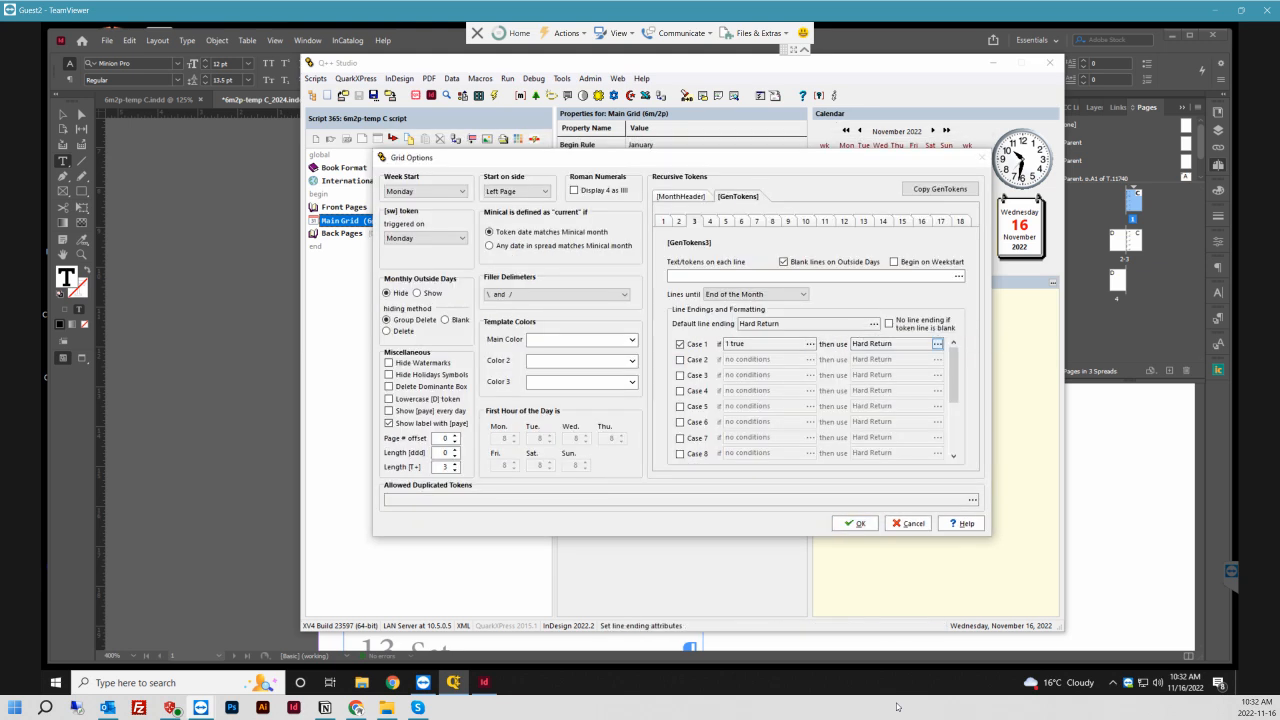
- Change the Case 1 line ending to Formatting with a rule above in color C=100 M=0 Y=0 K=0
{"action": "left_click", "coordinate": [937, 344]}
{"action": "left_click", "coordinate": [541, 270]}
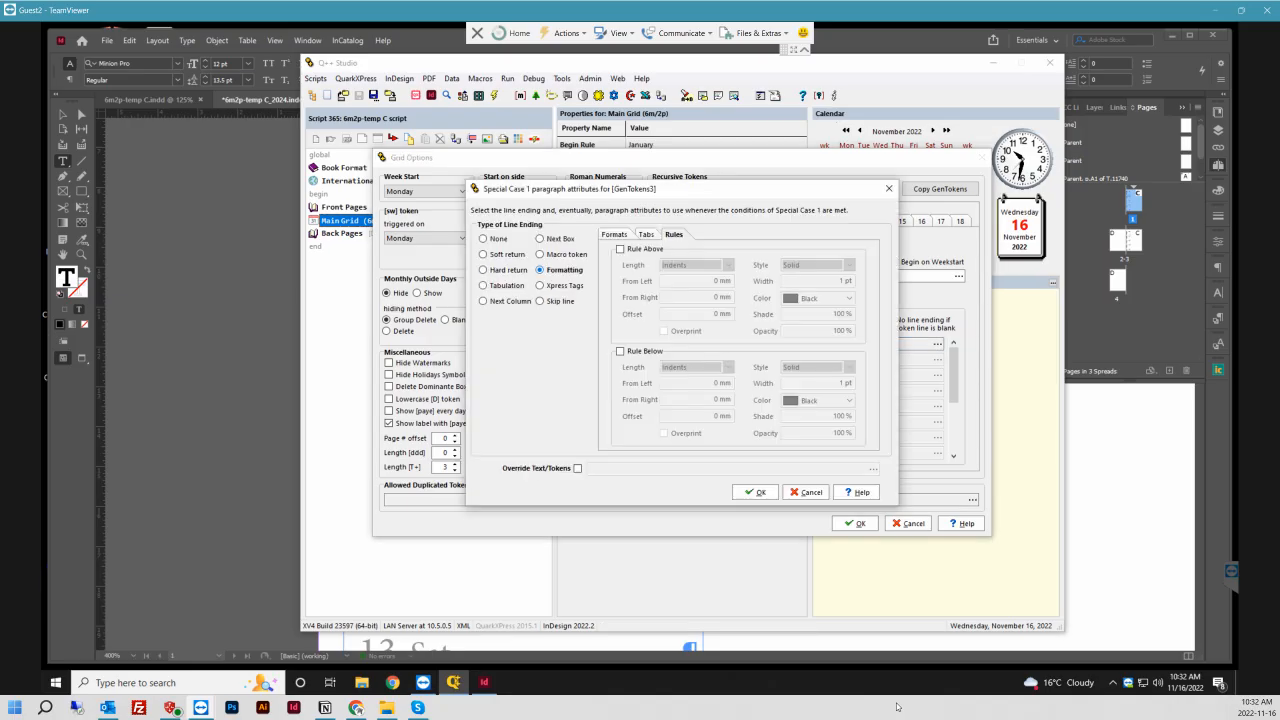
{"action": "left_click", "coordinate": [620, 249]}
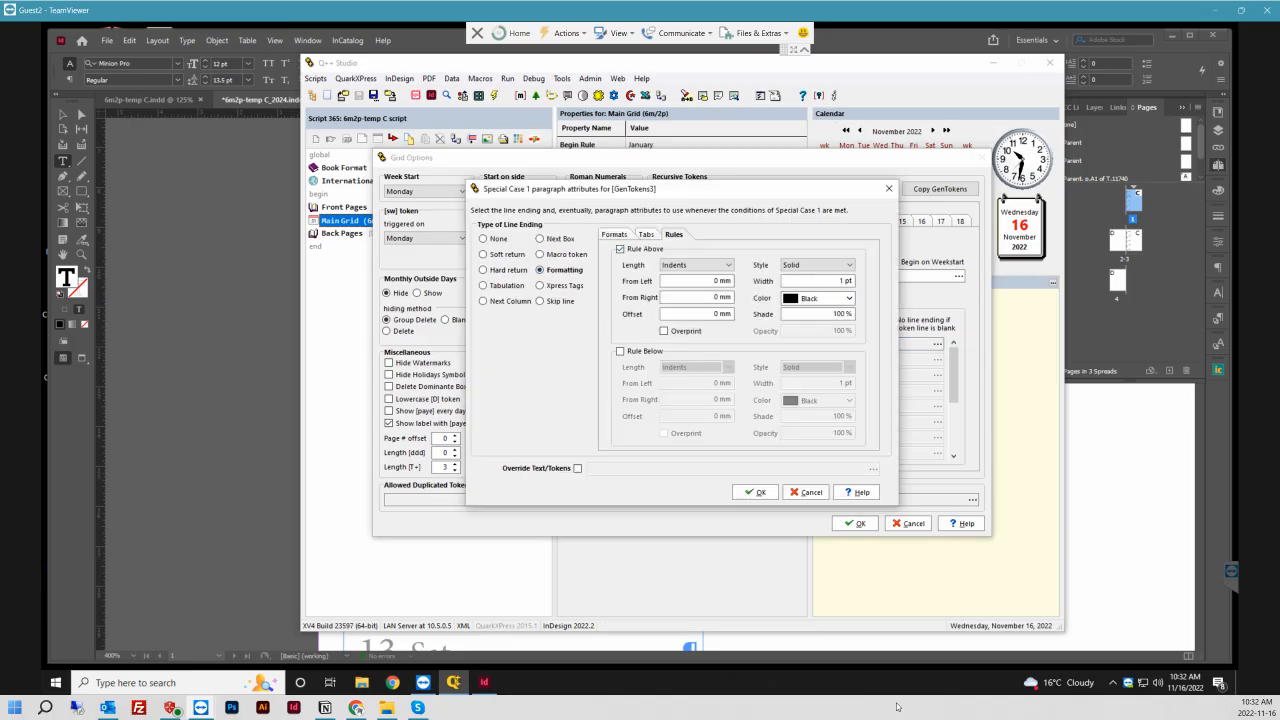
{"action": "left_click", "coordinate": [849, 298]}
{"action": "left_click", "coordinate": [849, 376]}
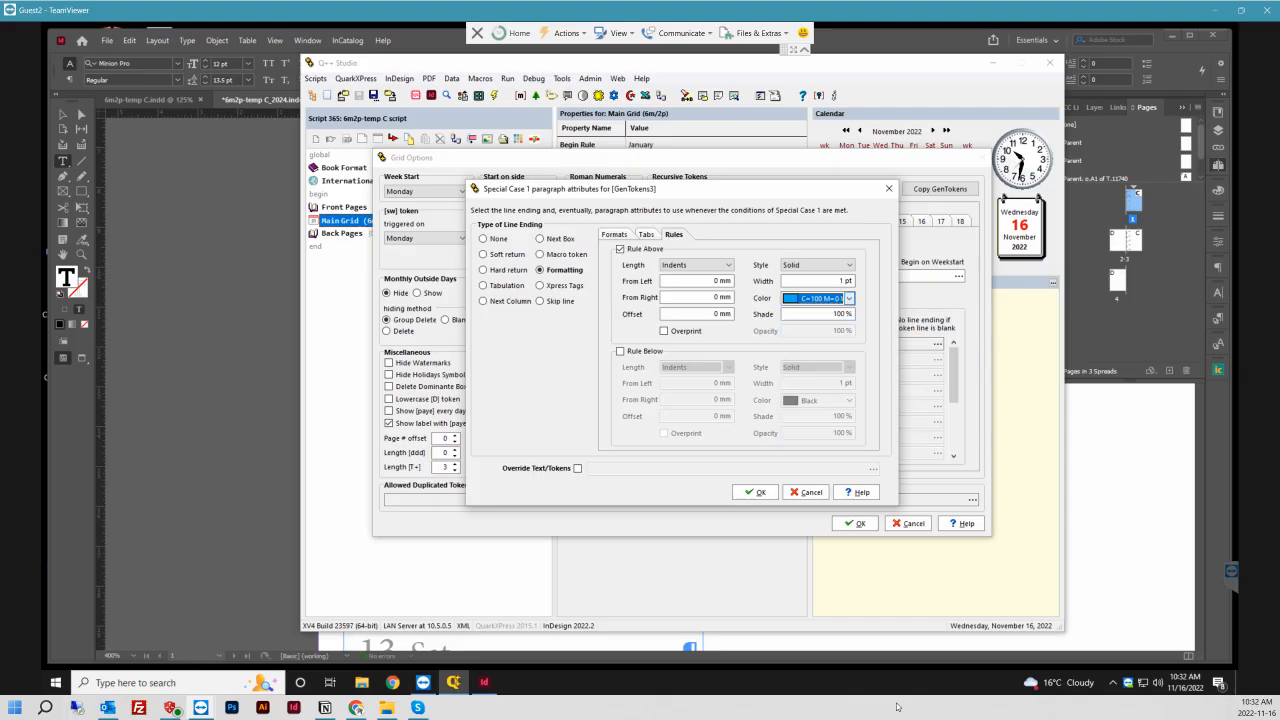
- Set the Case 1 rule above to 13.5 pt wide with an offset of -2 pt and accept the paragraph attributes
{"action": "left_click", "coordinate": [840, 281]}
{"action": "type", "text": "3.5"}
{"action": "left_click", "coordinate": [715, 314]}
{"action": "type", "text": "-"}
{"action": "key", "text": "Delete"}
{"action": "type", "text": "2pt"}
{"action": "key", "text": "shift+End"}
{"action": "key", "text": "Delete"}
{"action": "left_click", "coordinate": [755, 492]}
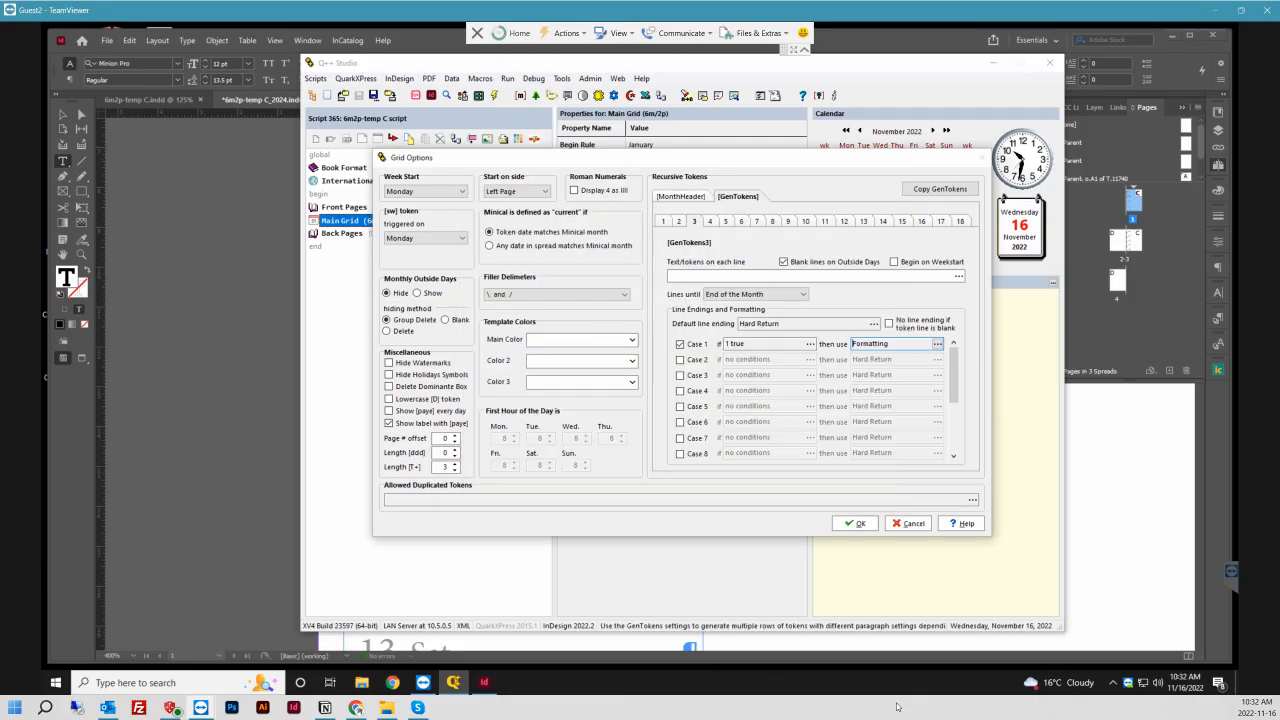
- Review the Case 1 conditions and indent its rule above 66 pt from the right
{"action": "left_click", "coordinate": [811, 343]}
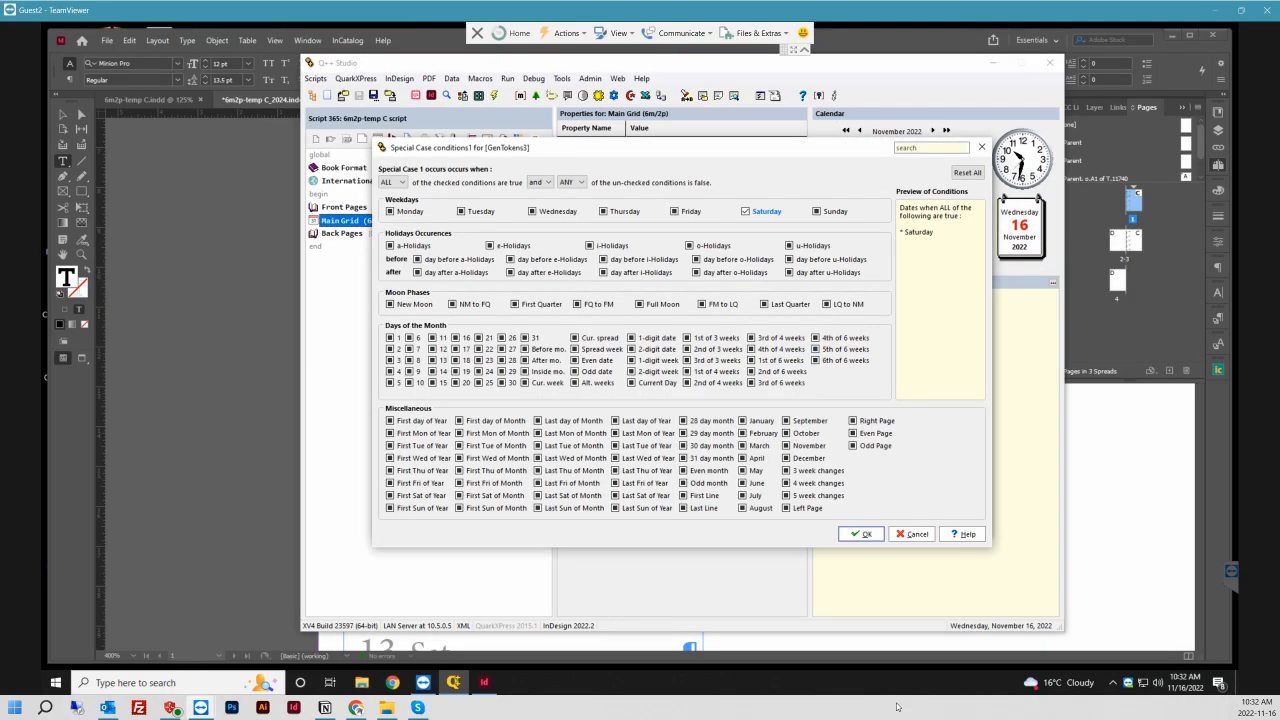
{"action": "left_click", "coordinate": [860, 534]}
{"action": "left_click", "coordinate": [937, 343]}
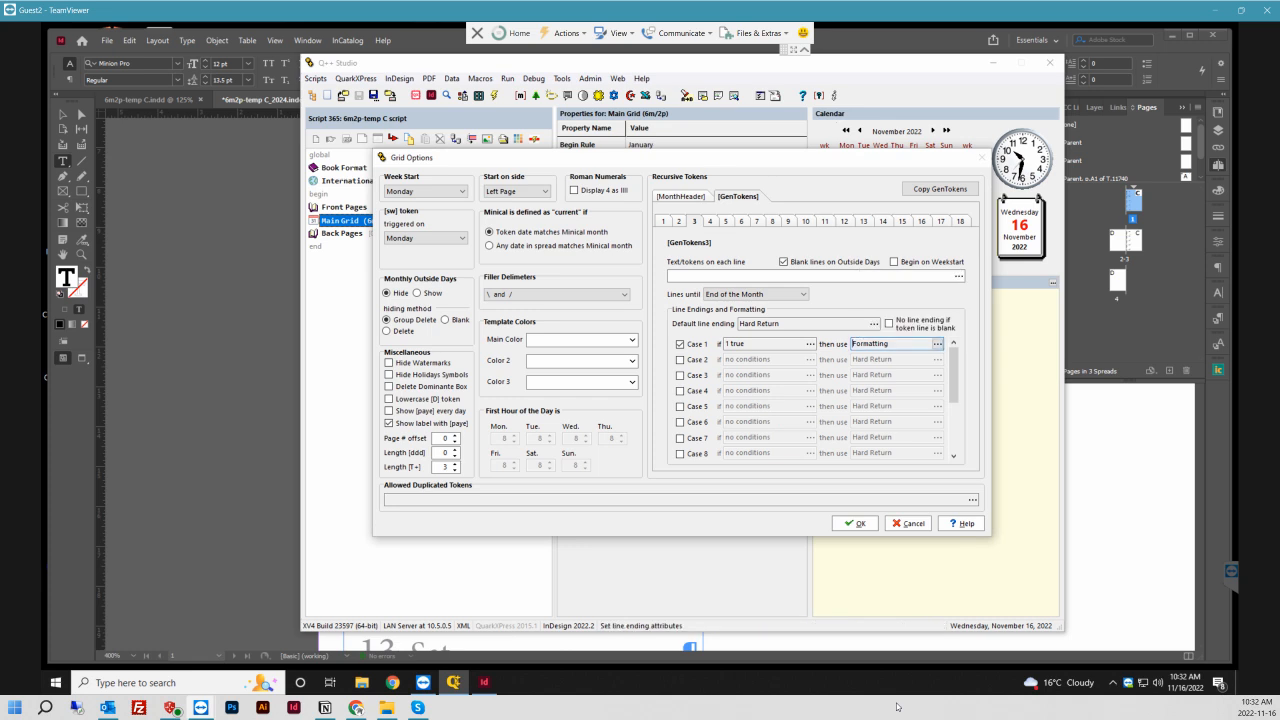
{"action": "left_click", "coordinate": [697, 297]}
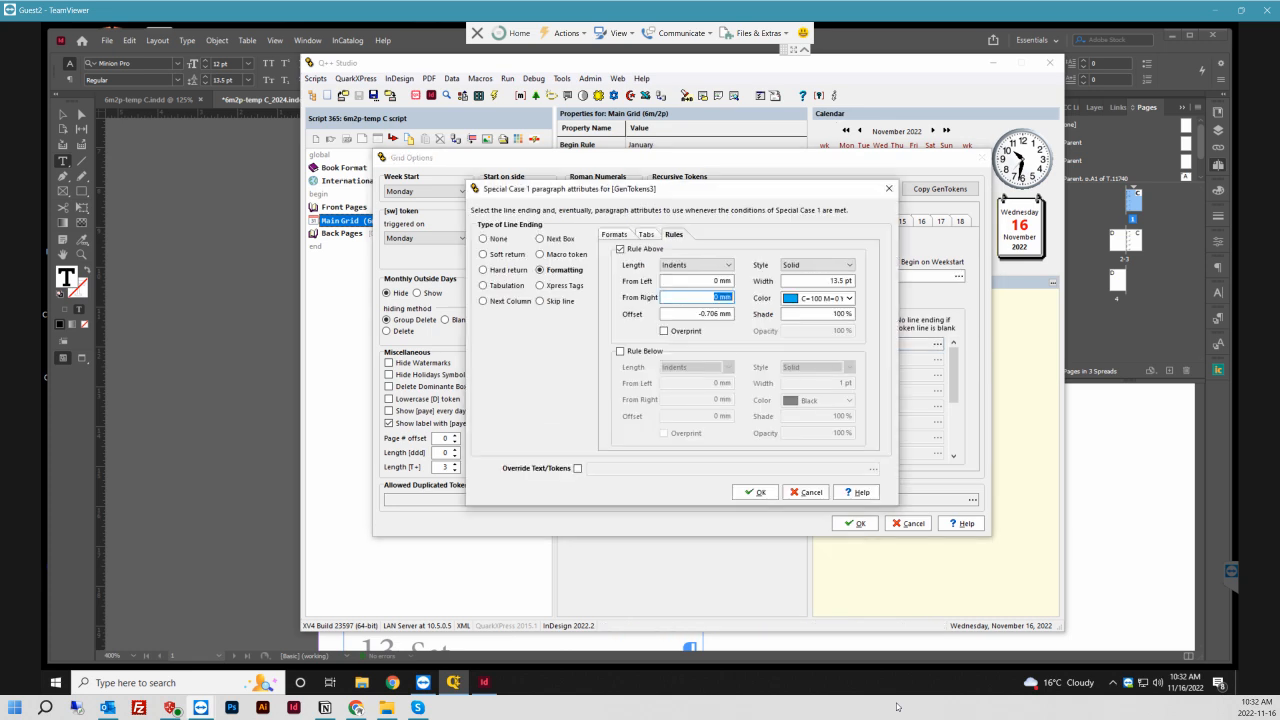
{"action": "type", "text": "66 pt"}
{"action": "key", "text": "Return"}
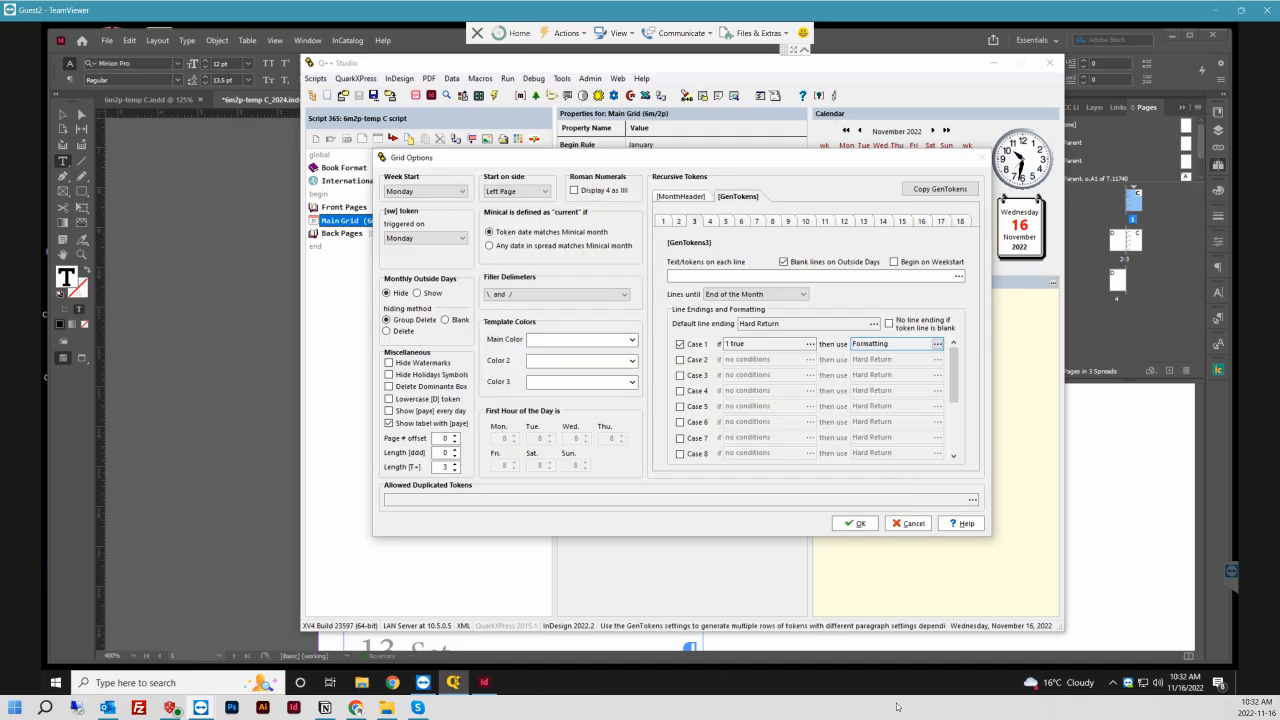
- Enable Case 2 of GenTokens3 and make it occur on u-Holidays
{"action": "left_click", "coordinate": [680, 360]}
{"action": "left_click", "coordinate": [810, 360]}
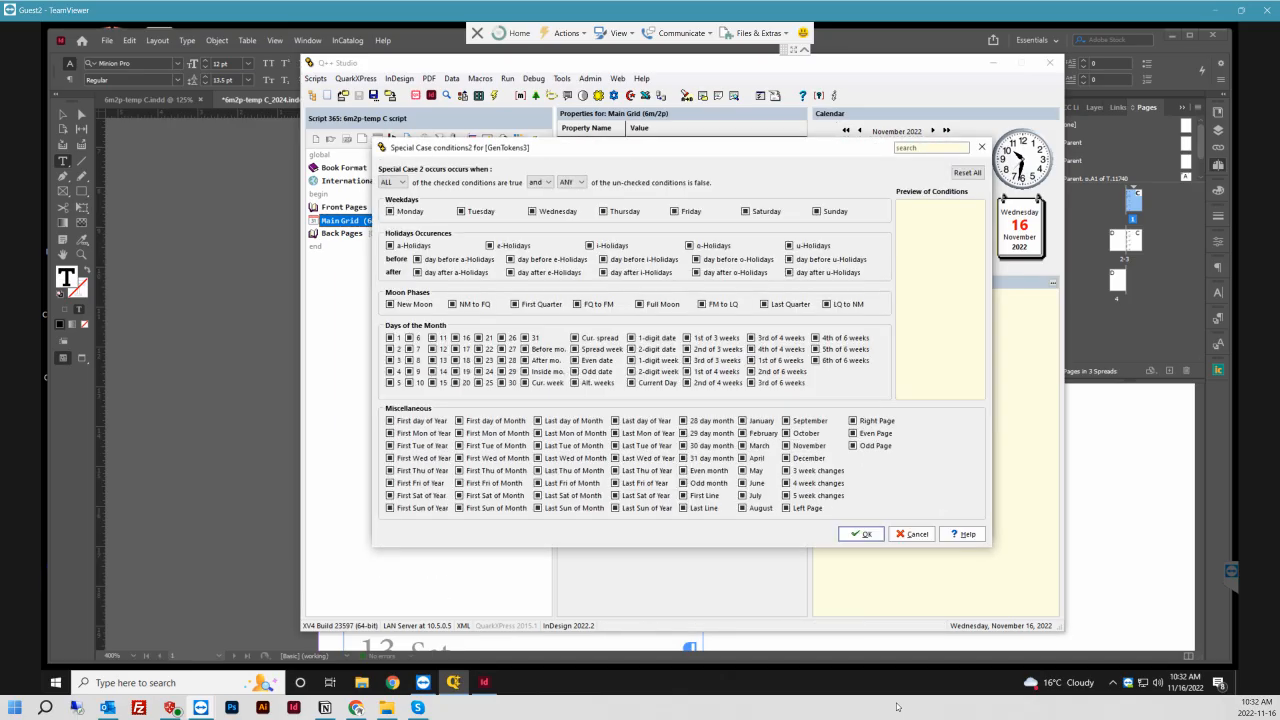
{"action": "left_click", "coordinate": [789, 245]}
{"action": "left_click", "coordinate": [861, 534]}
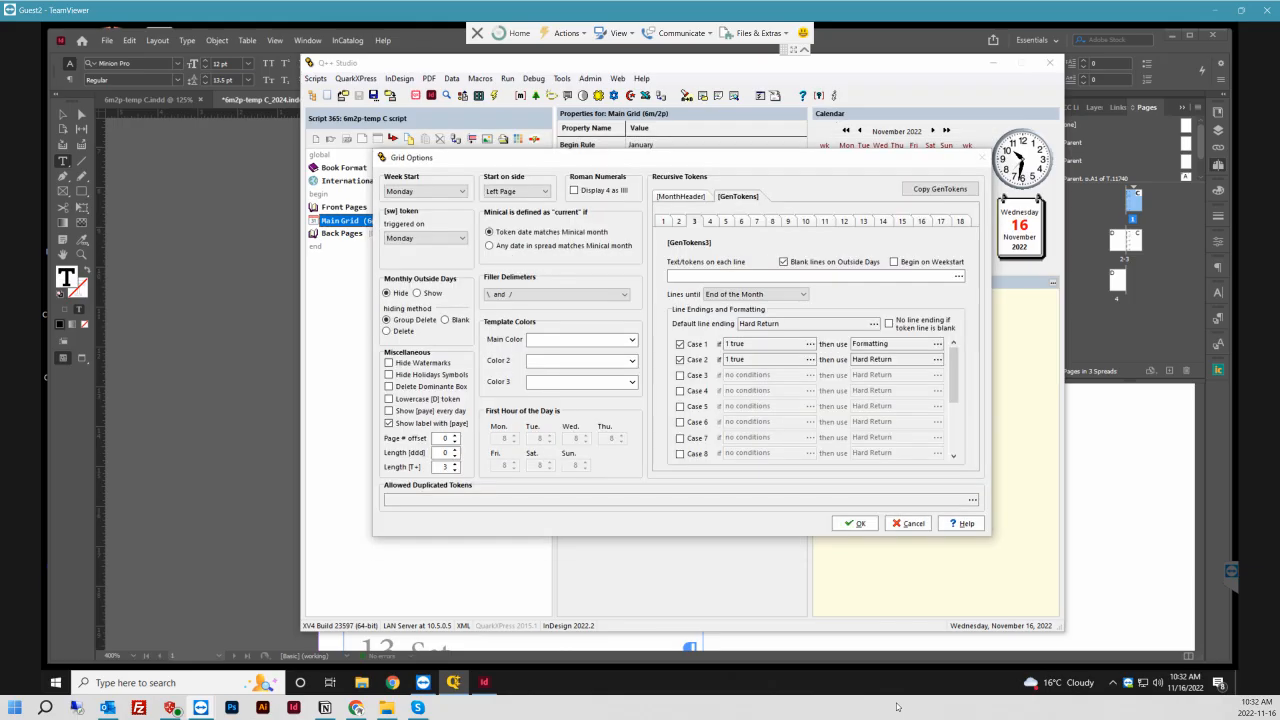
- Change the Case 2 line ending to Formatting with a rule above at a -2 pt offset and 13.5 pt width
{"action": "left_click", "coordinate": [937, 359]}
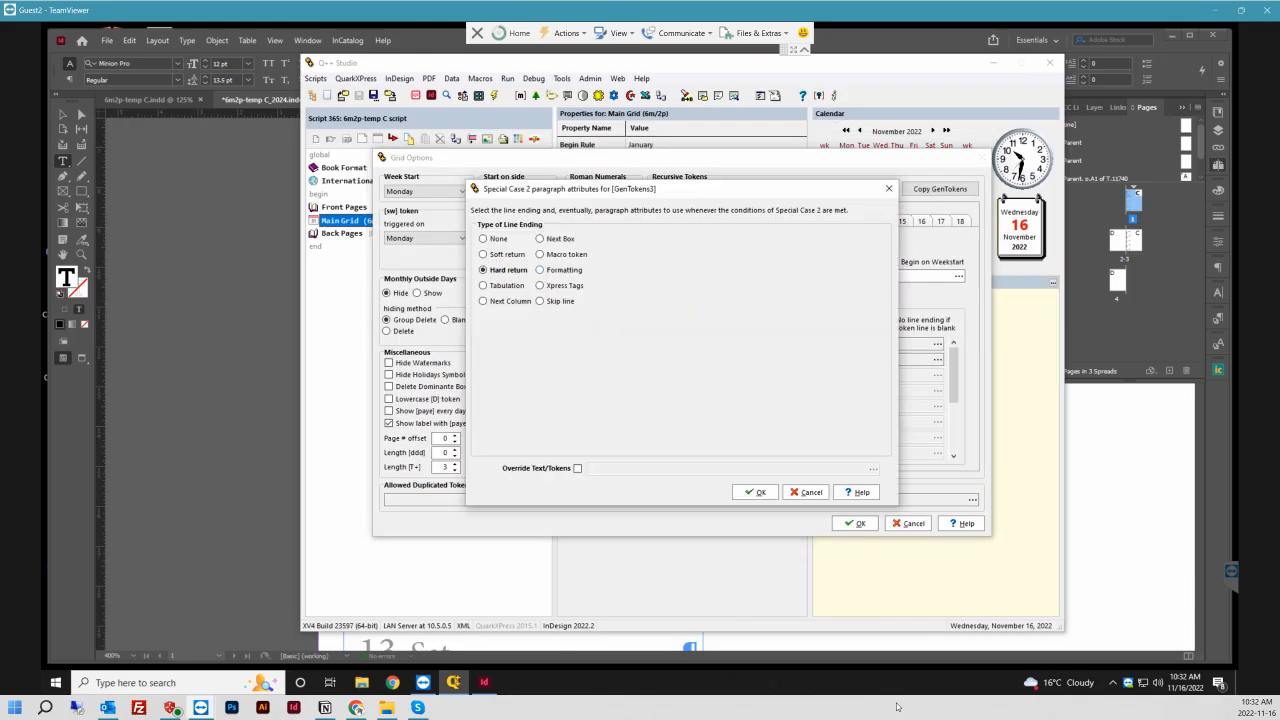
{"action": "left_click", "coordinate": [541, 270]}
{"action": "left_click", "coordinate": [620, 249]}
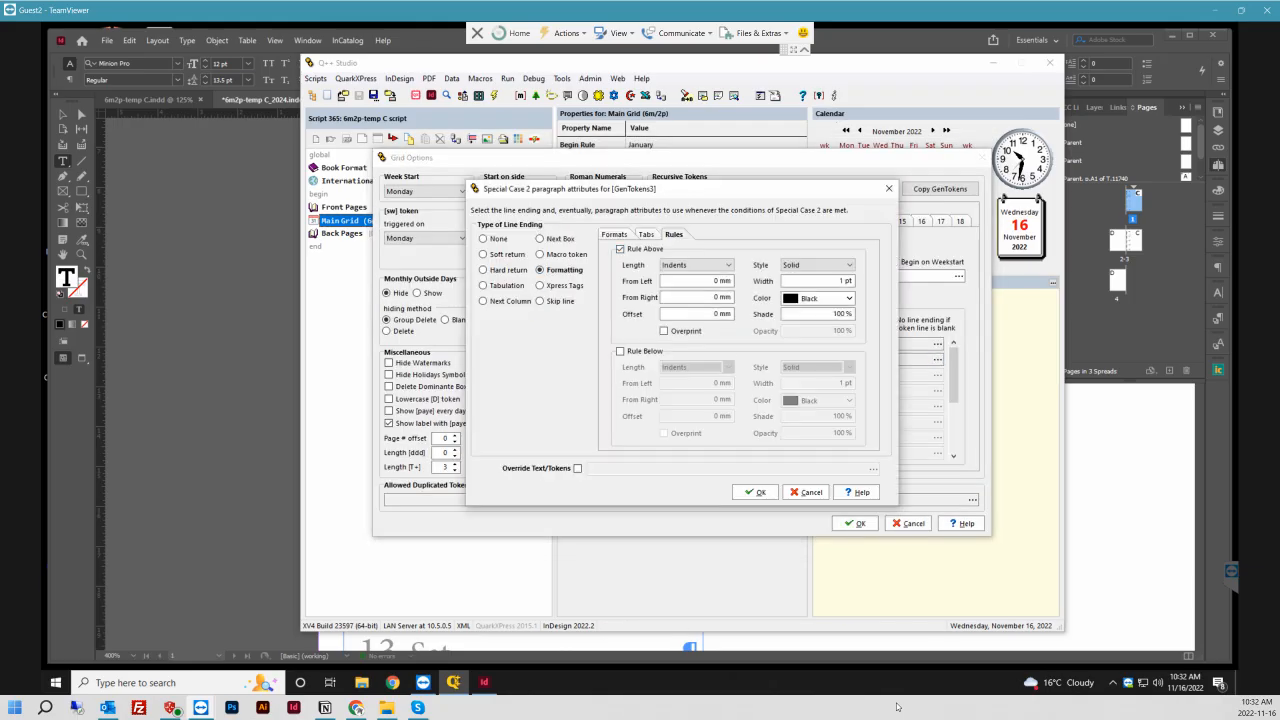
{"action": "left_click", "coordinate": [710, 314]}
{"action": "type", "text": "-2 pt"}
{"action": "key", "text": "Tab"}
{"action": "type", "text": "3.5"}
- Give the Case 2 rule above color C=100 M=0 Y=0 K=0 with a 20% shade and accept the attributes
{"action": "left_click", "coordinate": [849, 298]}
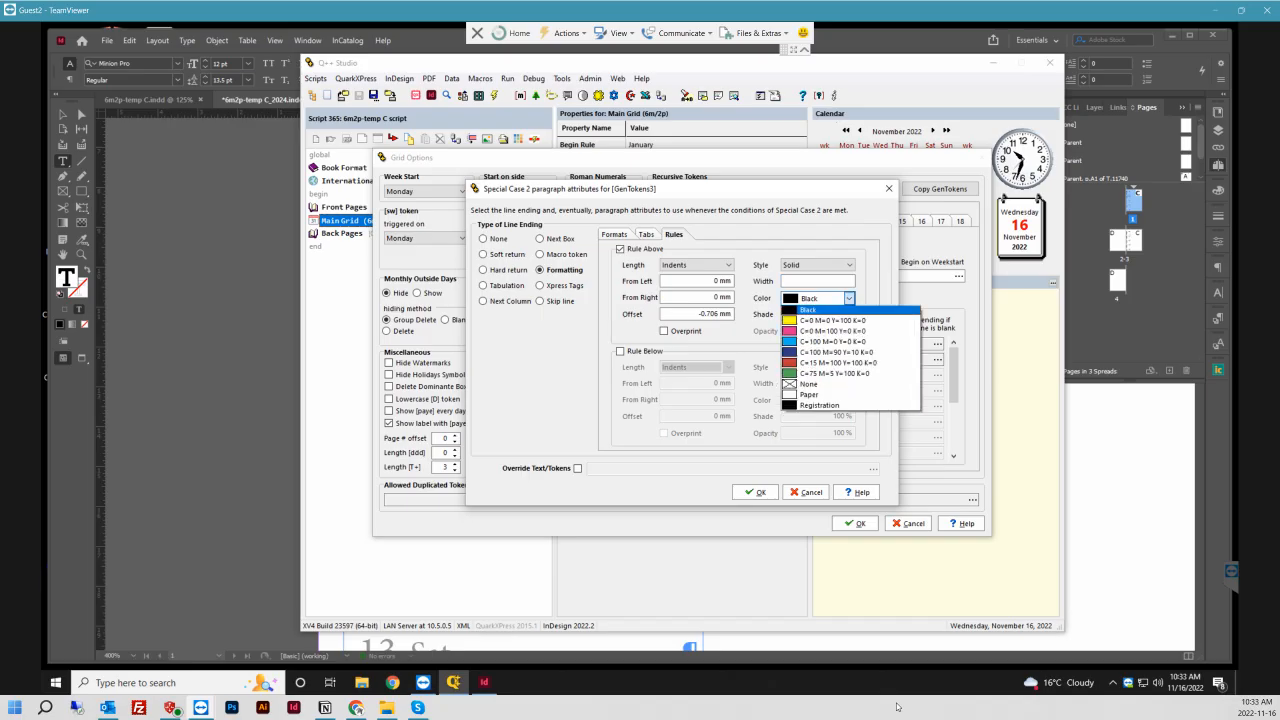
{"action": "key", "text": "Down"}
{"action": "key", "text": "Down"}
{"action": "key", "text": "Tab"}
{"action": "type", "text": "2"}
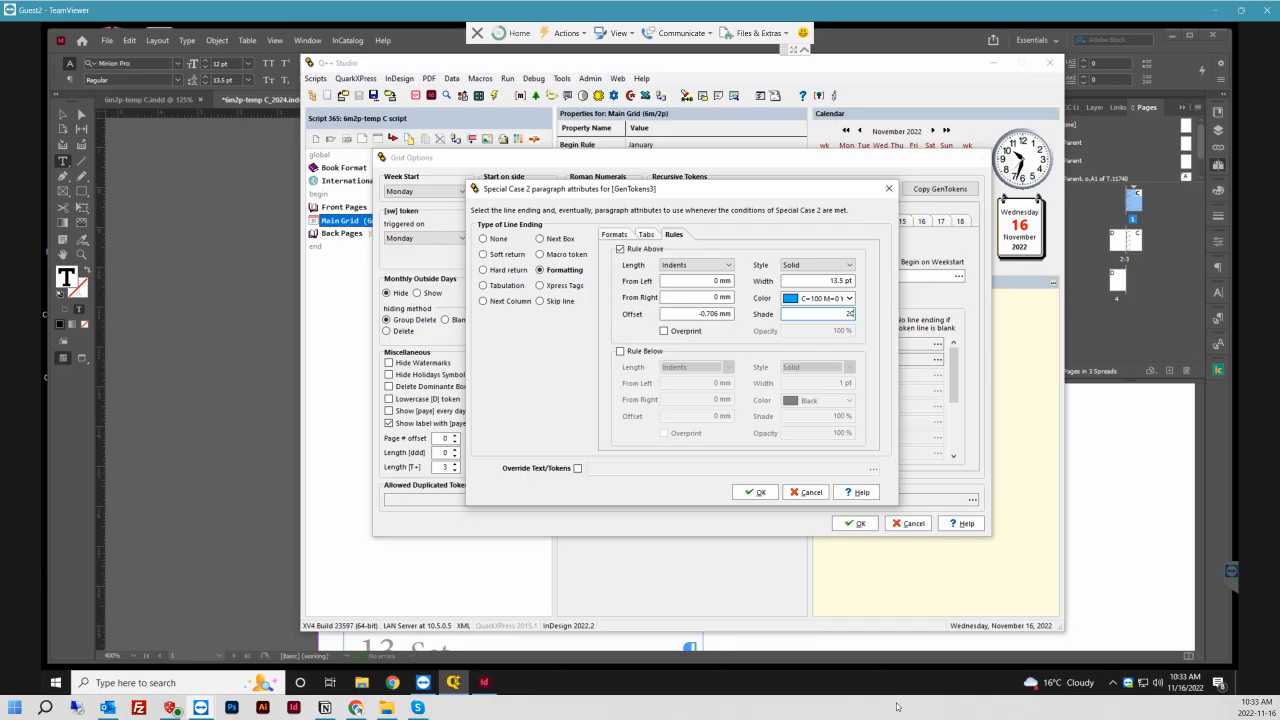
{"action": "key", "text": "Tab"}
{"action": "key", "text": "Return"}
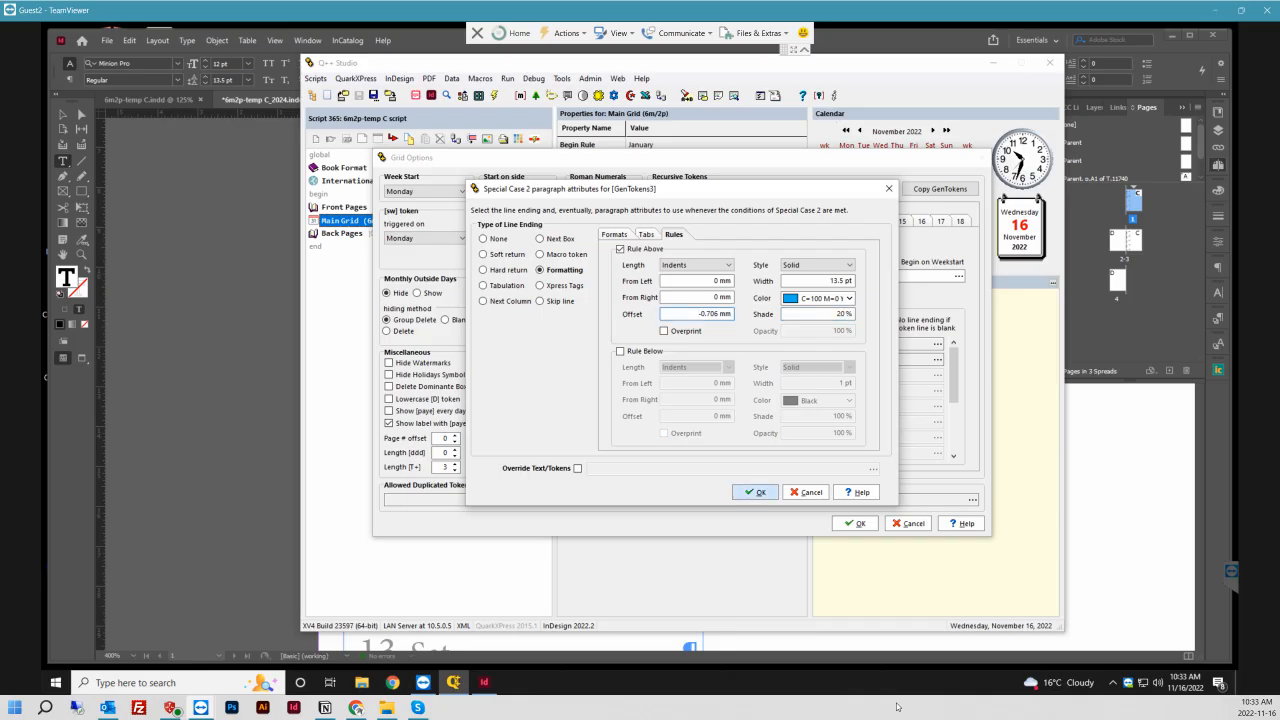
- Set the shade of the Case 1 rule above to 20% and accept the grid options
{"action": "left_click", "coordinate": [938, 344]}
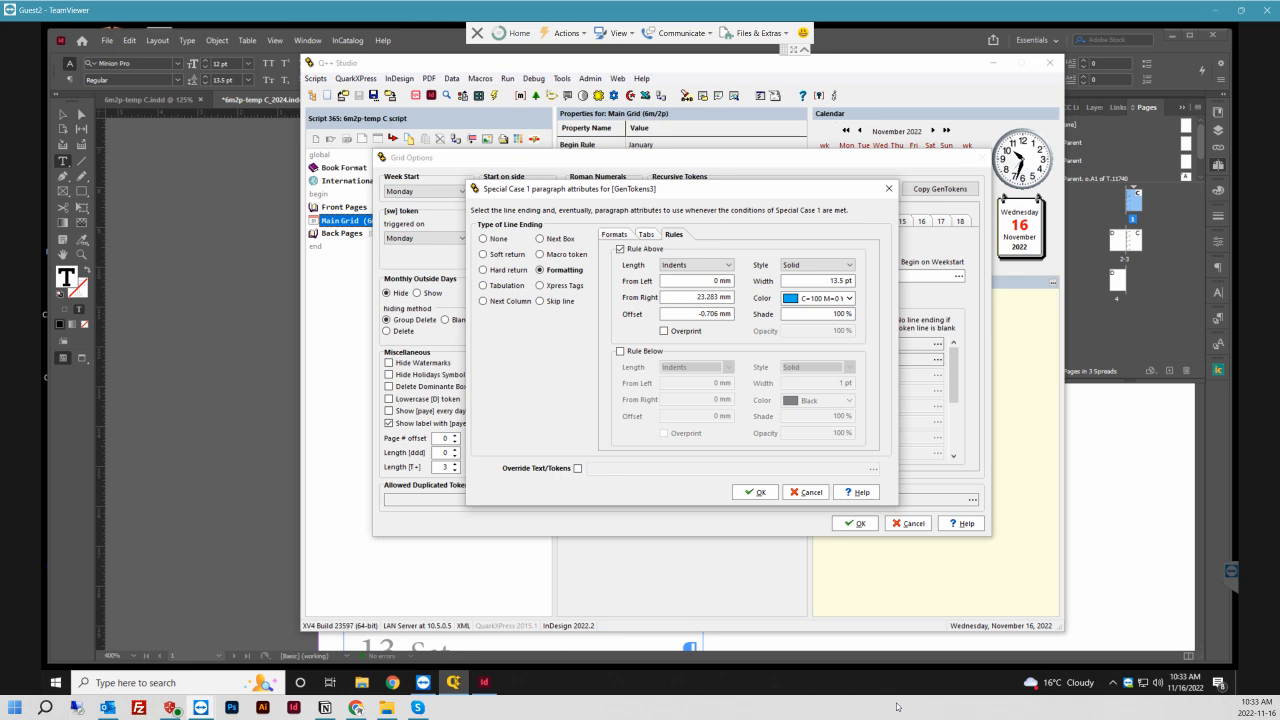
{"action": "key", "text": "Tab"}
{"action": "type", "text": "20"}
{"action": "key", "text": "Return"}
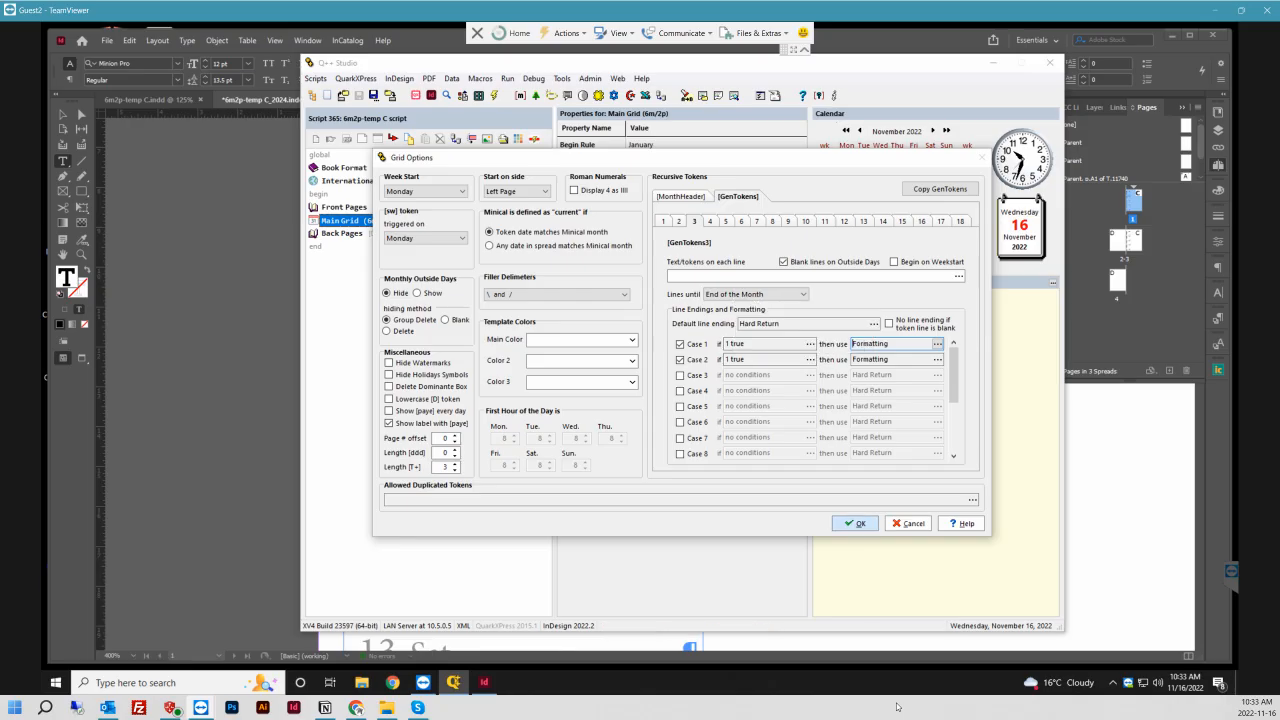
{"action": "left_click", "coordinate": [855, 523]}
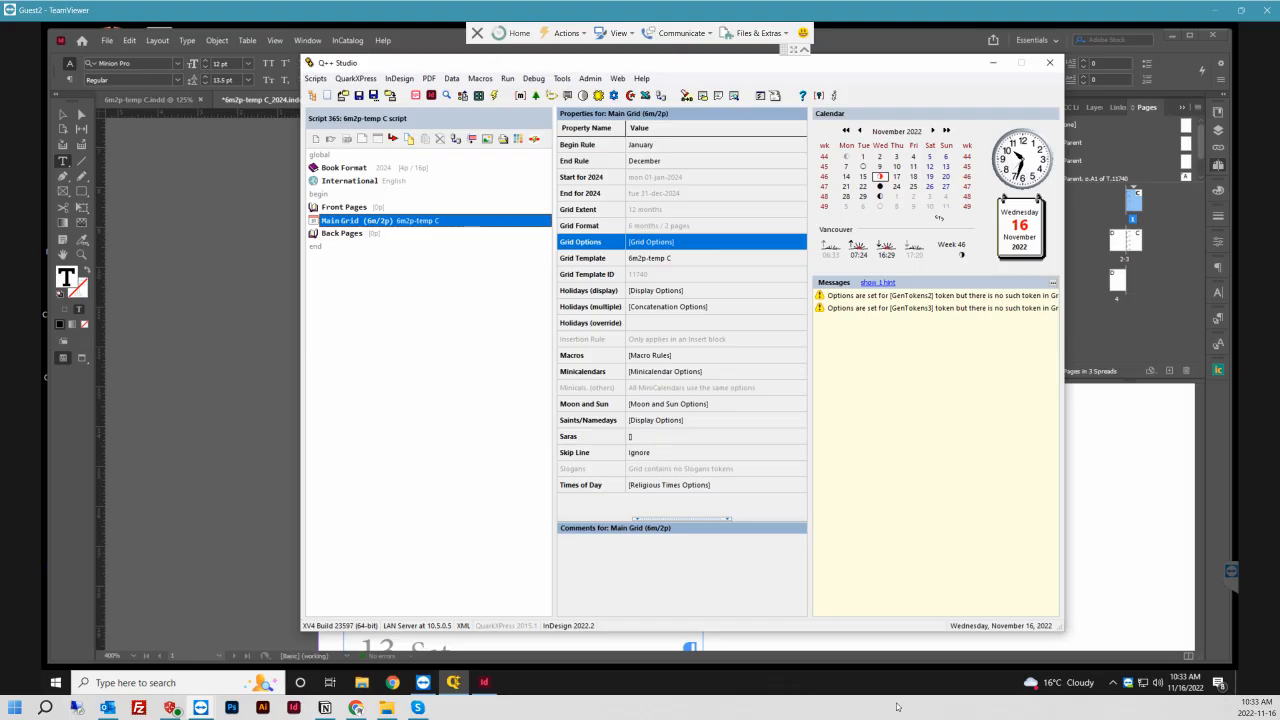
- Switch to the 6m2p-temp C.indd template in InDesign, select the month text frame and add two new layers
{"action": "left_click", "coordinate": [149, 100]}
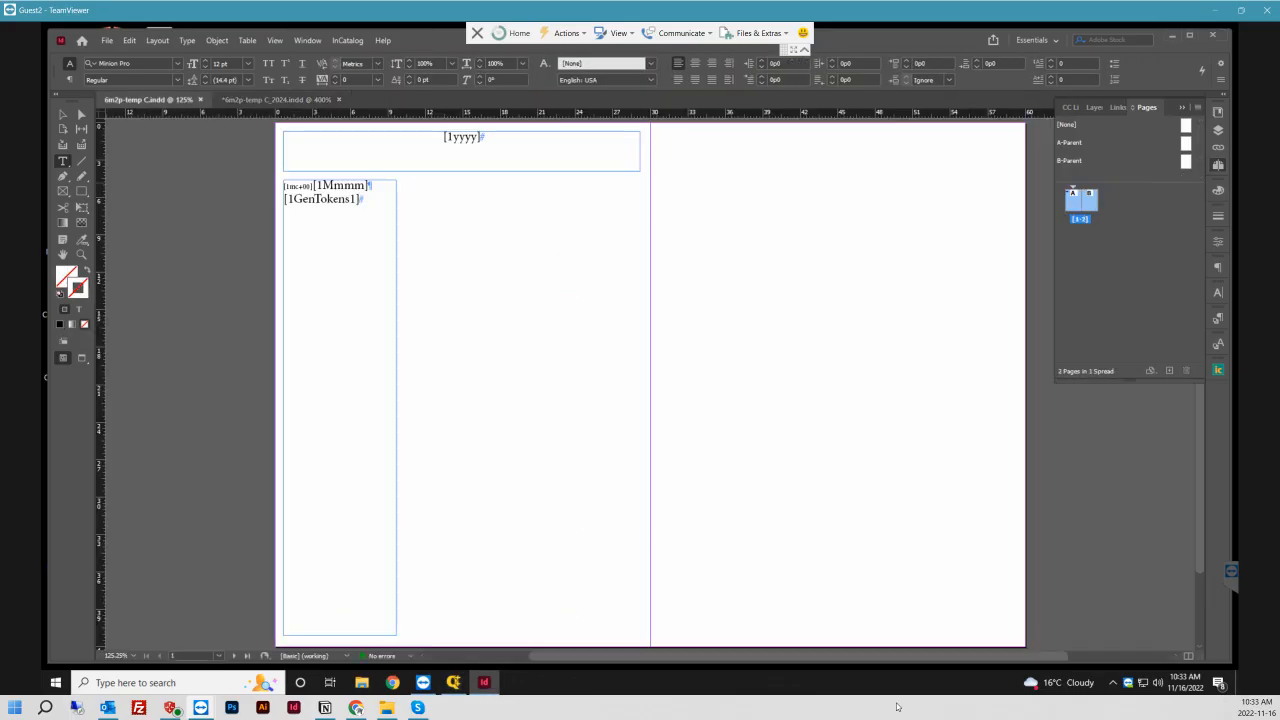
{"action": "left_click", "coordinate": [1093, 107]}
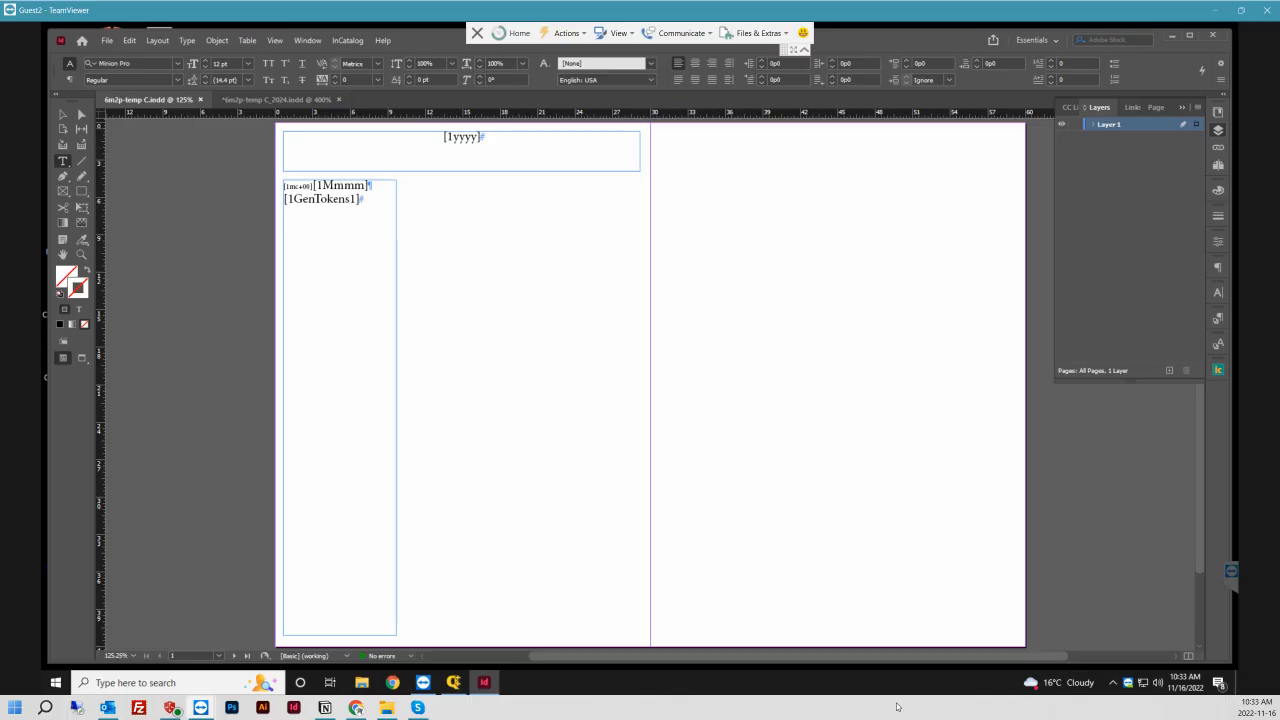
{"action": "left_click", "coordinate": [63, 115]}
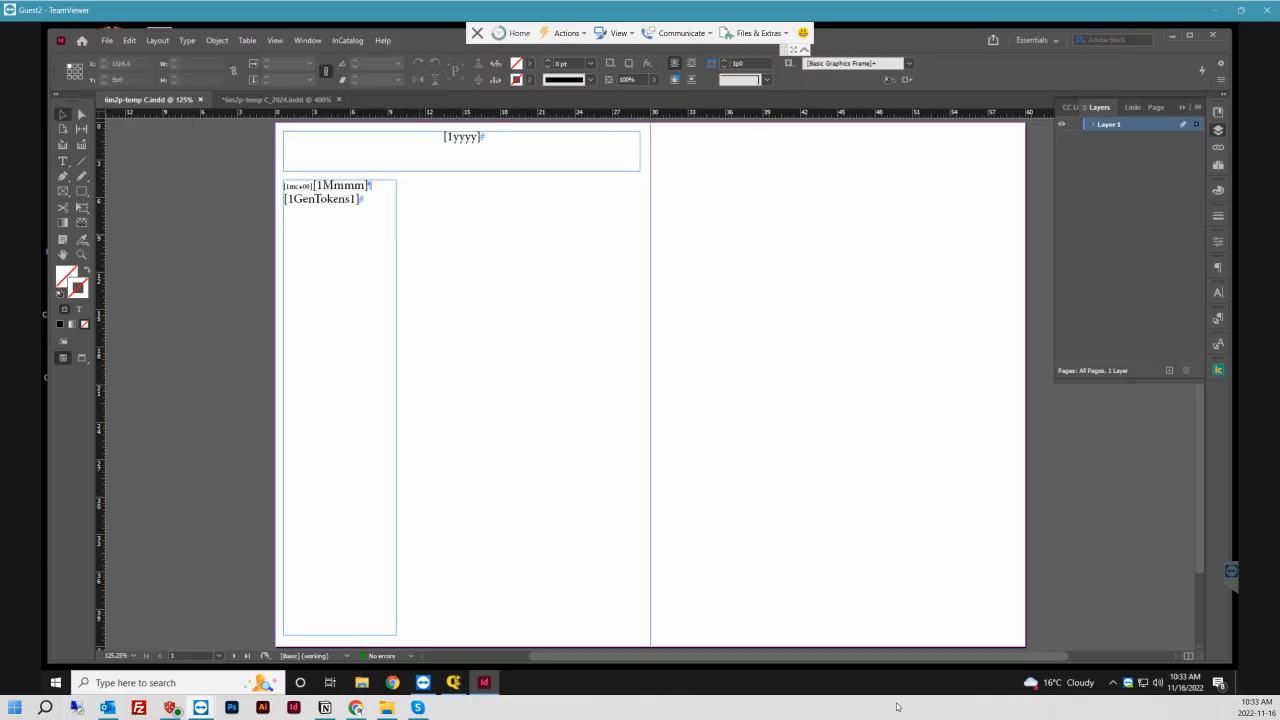
{"action": "left_click_drag", "start_coordinate": [431, 192], "coordinate": [310, 244]}
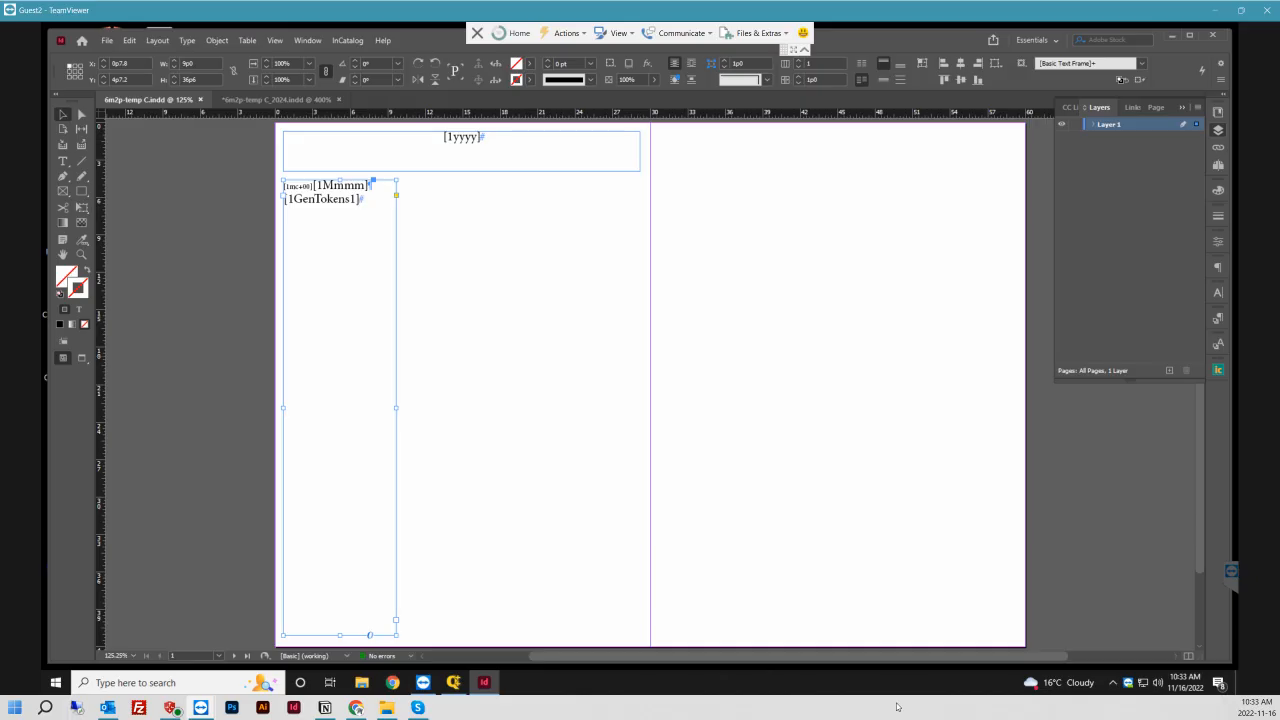
{"action": "left_click", "coordinate": [1169, 370]}
{"action": "left_click", "coordinate": [1169, 370]}
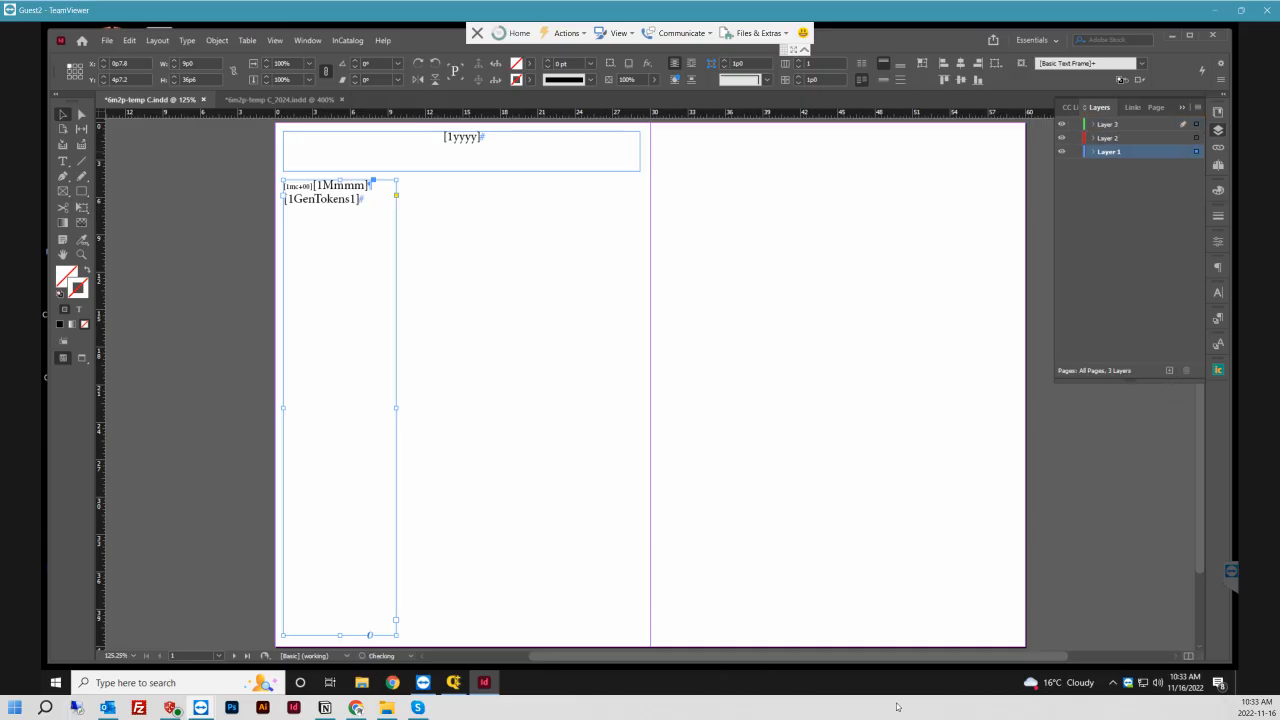
- Rename Layer 1 as shade, Layer 2 as lines and Layer 3 as text
{"action": "double_click", "coordinate": [1108, 151]}
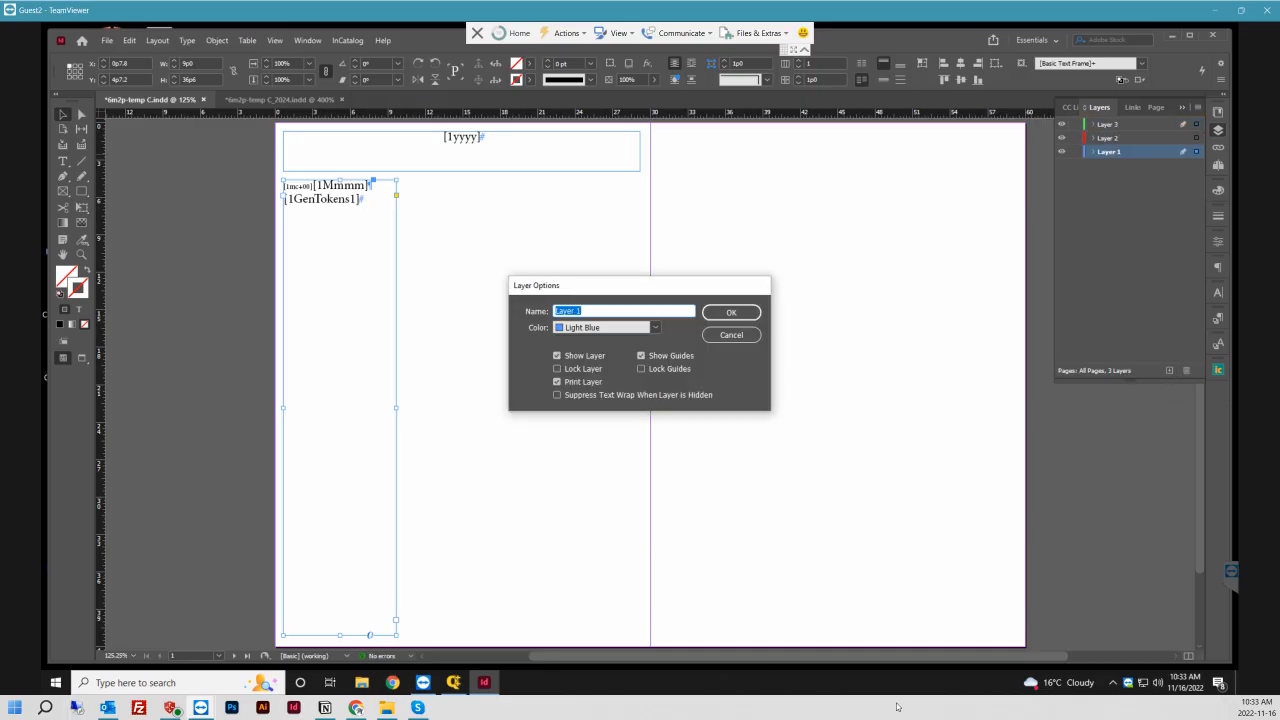
{"action": "type", "text": "shade"}
{"action": "key", "text": "Return"}
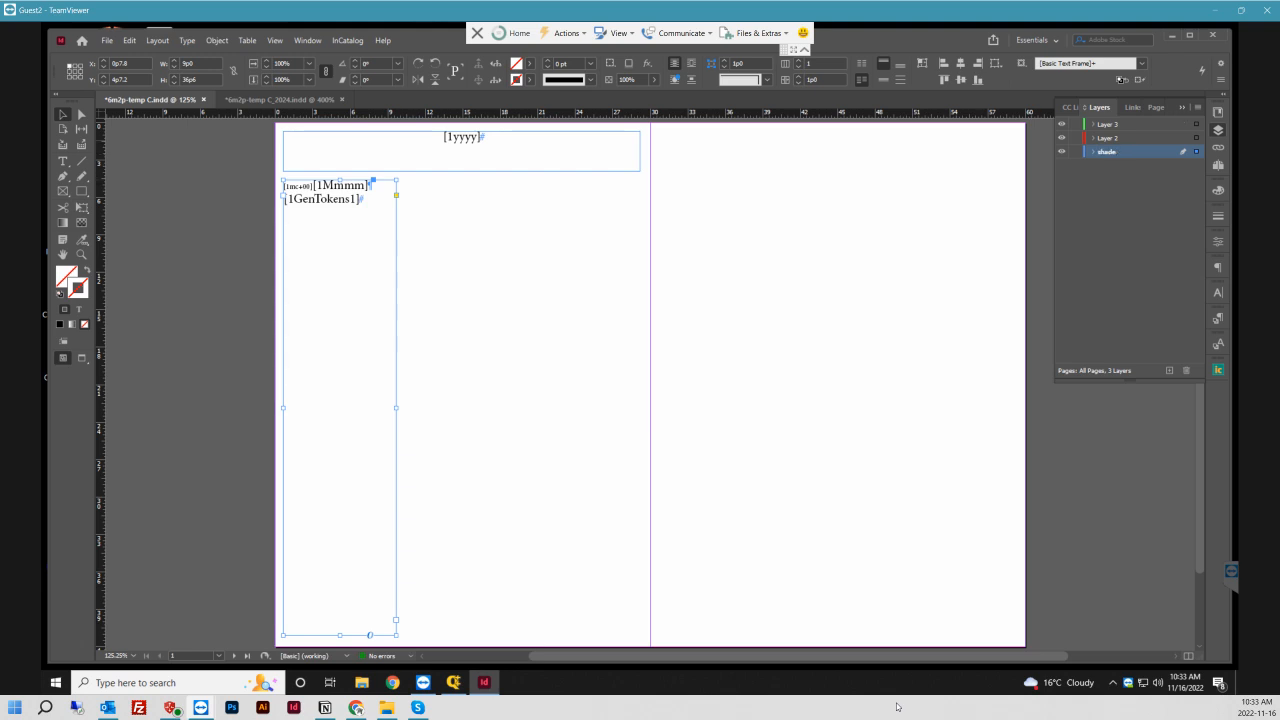
{"action": "double_click", "coordinate": [1108, 137]}
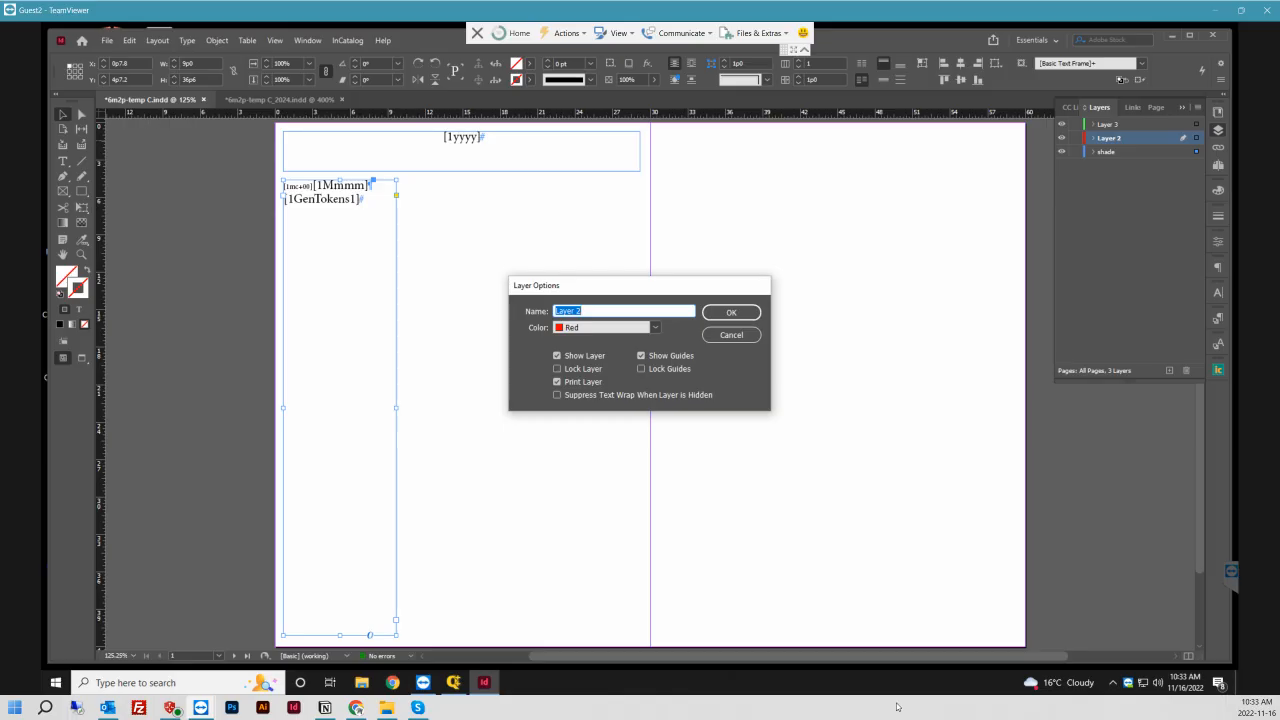
{"action": "type", "text": "lines"}
{"action": "key", "text": "Return"}
{"action": "double_click", "coordinate": [1108, 124]}
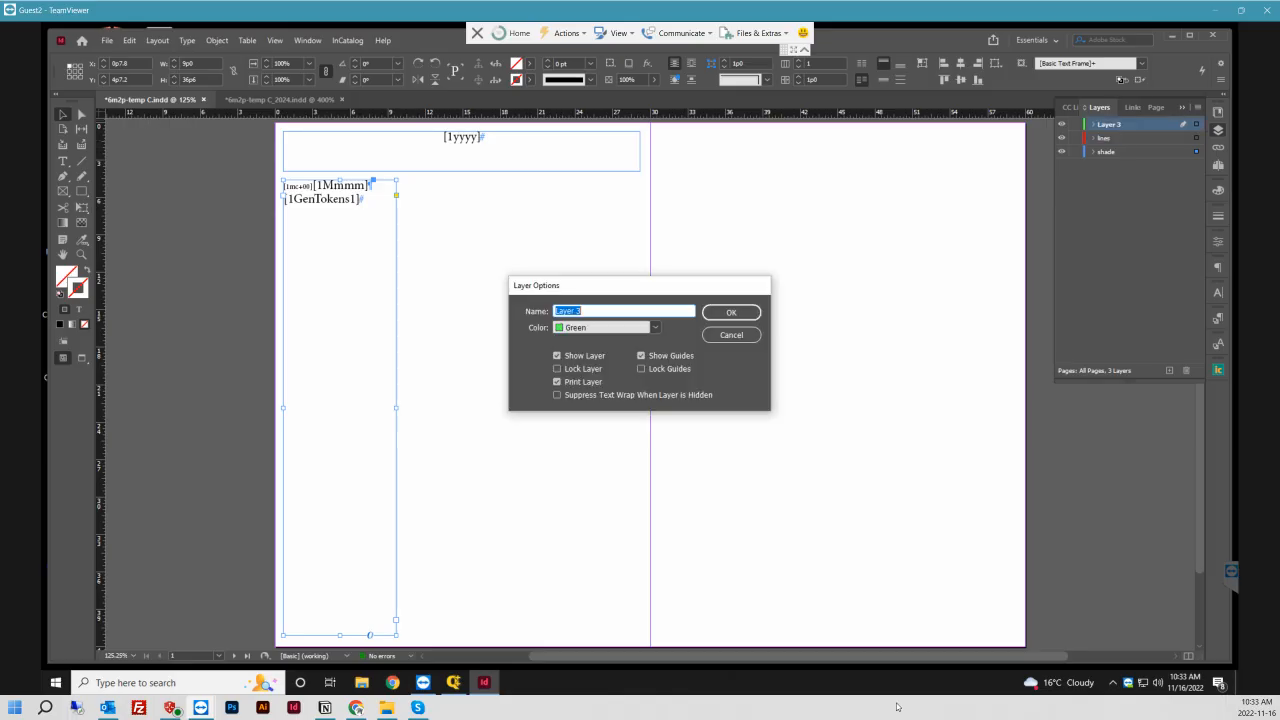
{"action": "type", "text": "text"}
{"action": "key", "text": "Return"}
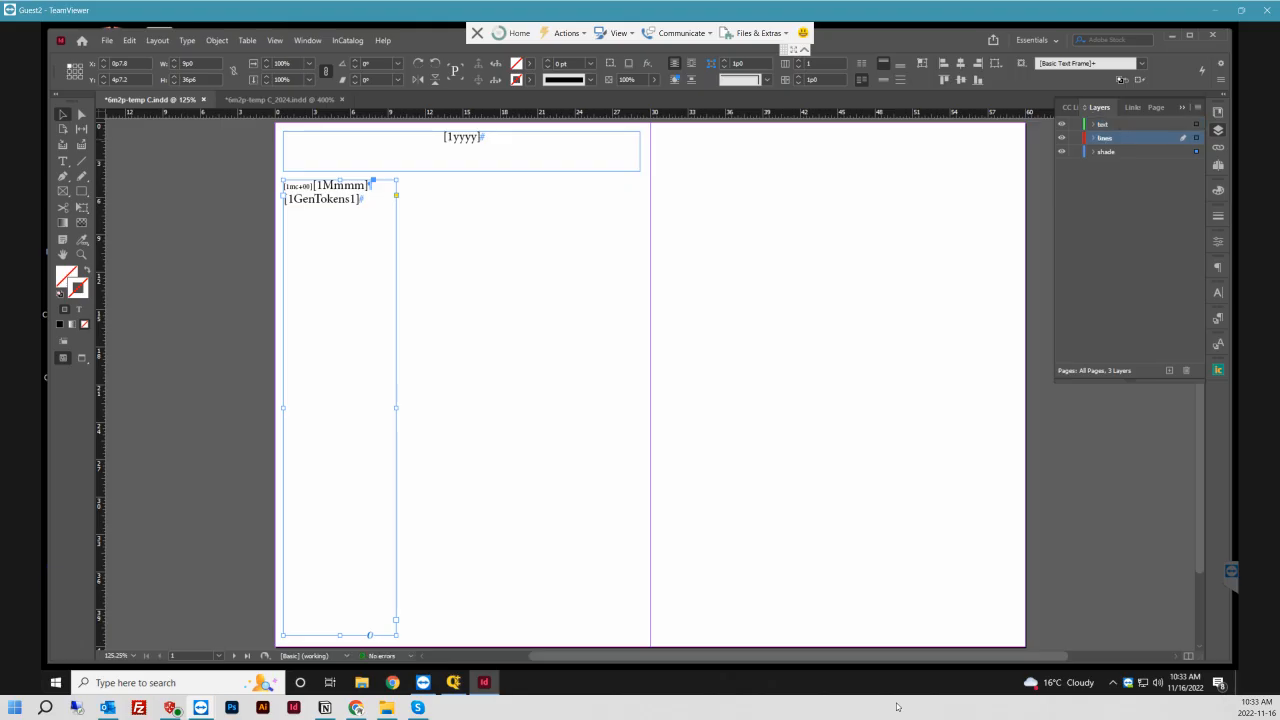
- Hide the shade layer and show it again to check which frames sit on it
{"action": "left_click", "coordinate": [1107, 152]}
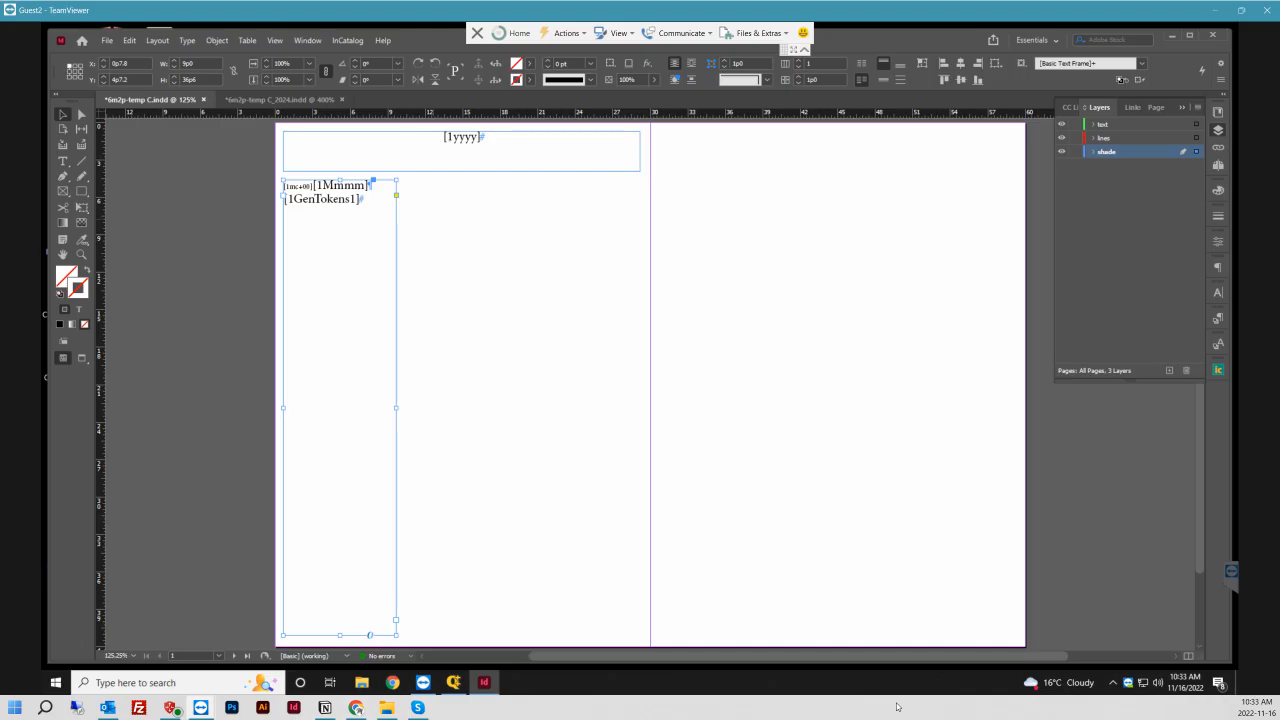
{"action": "key", "text": "ctrl+shift+a"}
{"action": "scroll", "coordinate": [350, 187], "scroll_direction": "up", "scroll_amount": 4}
{"action": "left_click_drag", "start_coordinate": [540, 272], "coordinate": [440, 298]}
{"action": "scroll", "coordinate": [427, 205], "scroll_direction": "down", "scroll_amount": 2}
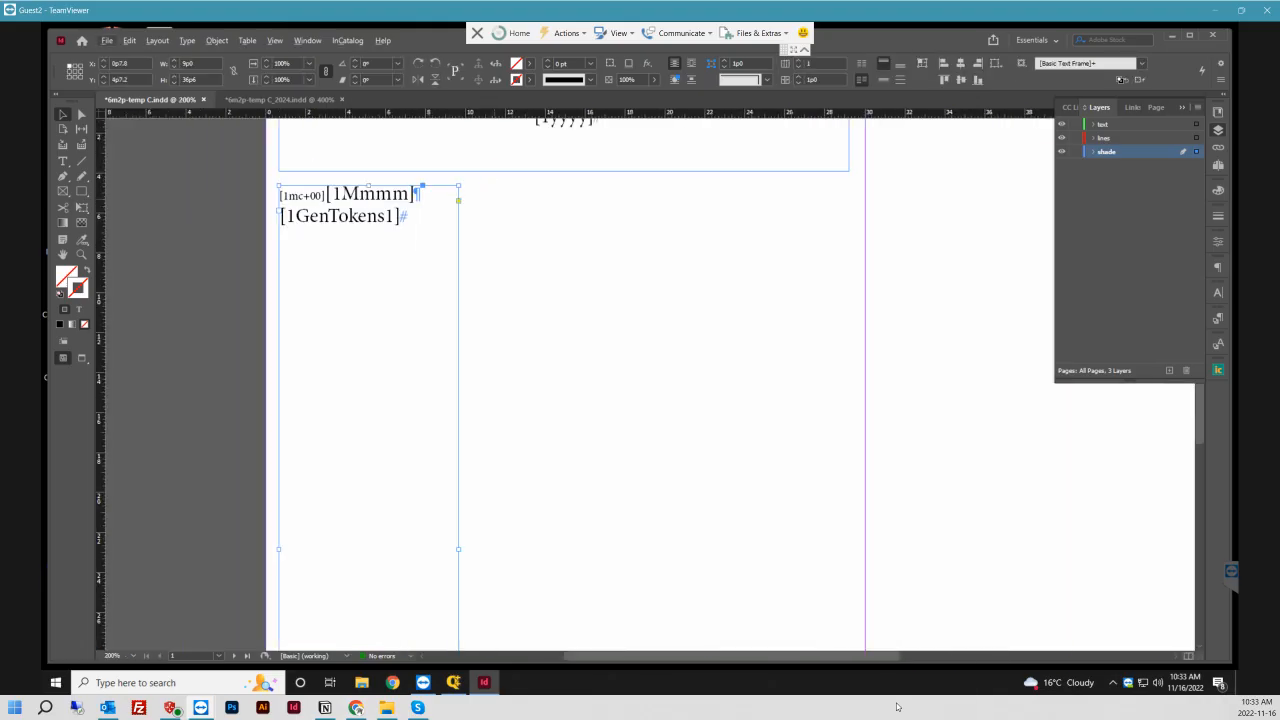
{"action": "left_click", "coordinate": [1105, 138]}
{"action": "left_click", "coordinate": [1062, 152]}
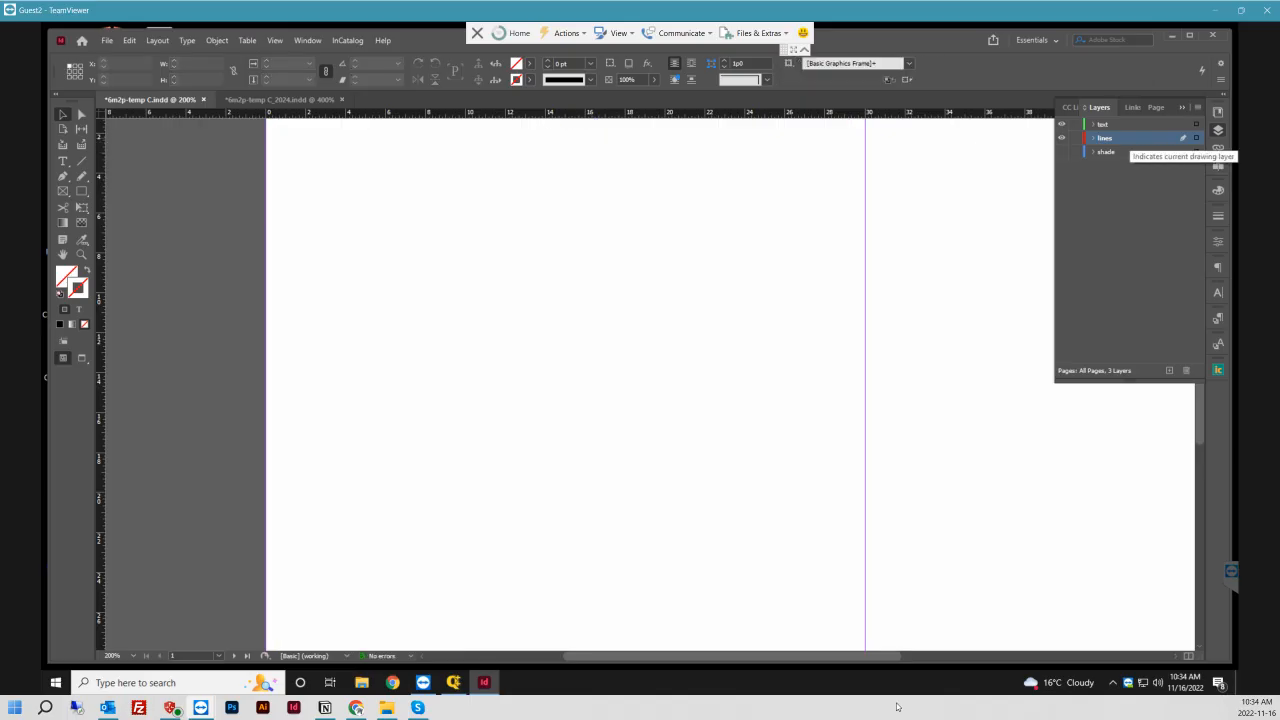
{"action": "scroll", "coordinate": [550, 173], "scroll_direction": "down", "scroll_amount": 1}
{"action": "scroll", "coordinate": [550, 173], "scroll_direction": "down", "scroll_amount": 1}
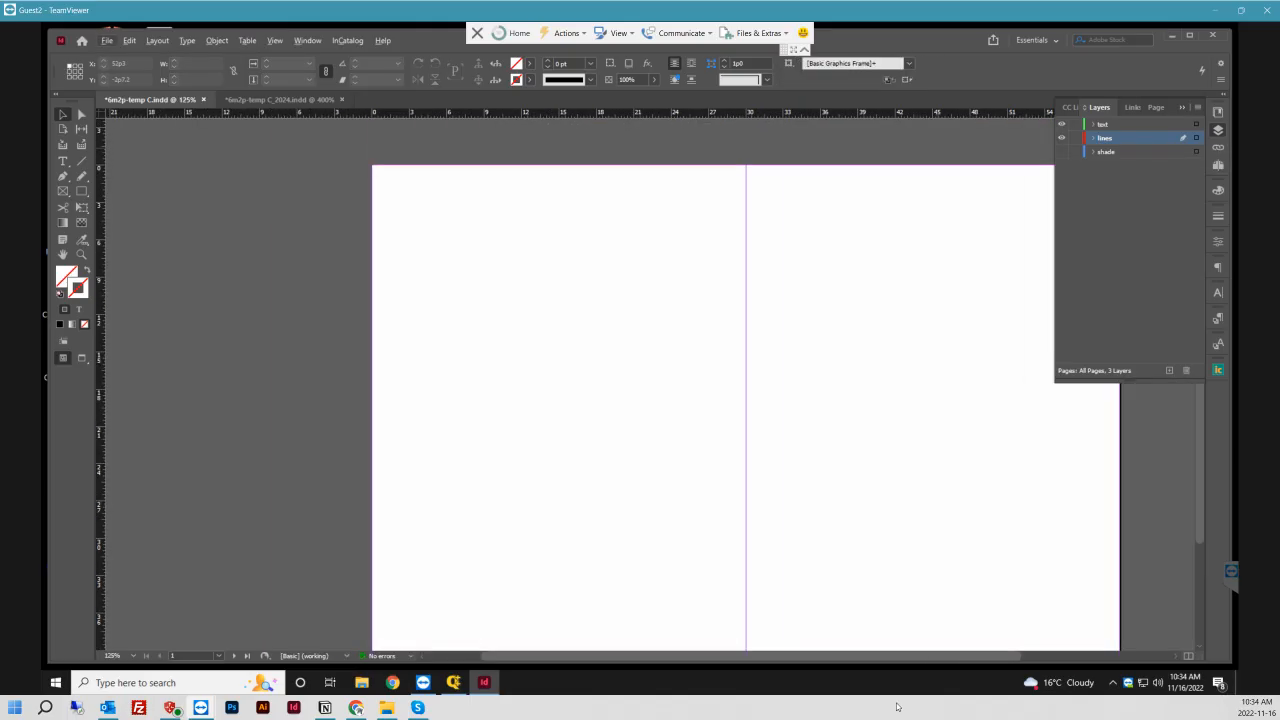
{"action": "left_click", "coordinate": [1062, 151]}
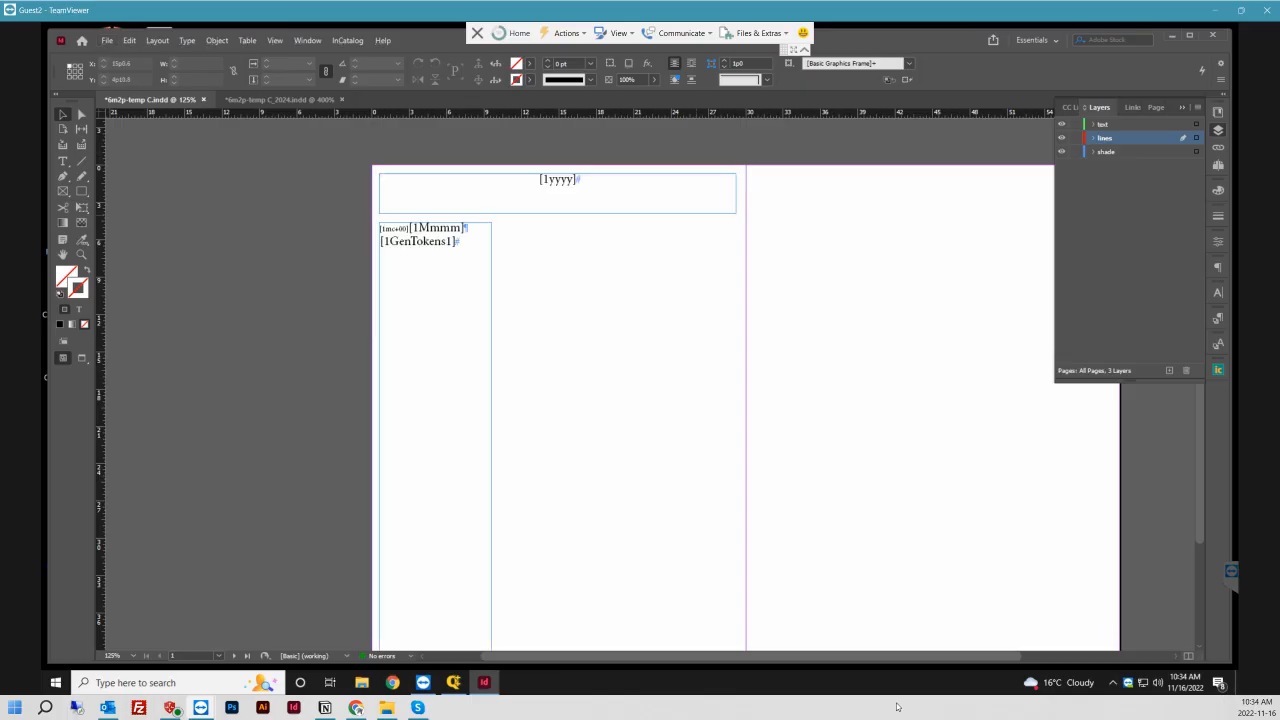
{"action": "left_click", "coordinate": [1106, 152]}
{"action": "left_click", "coordinate": [1106, 152]}
{"action": "key", "text": "Escape"}
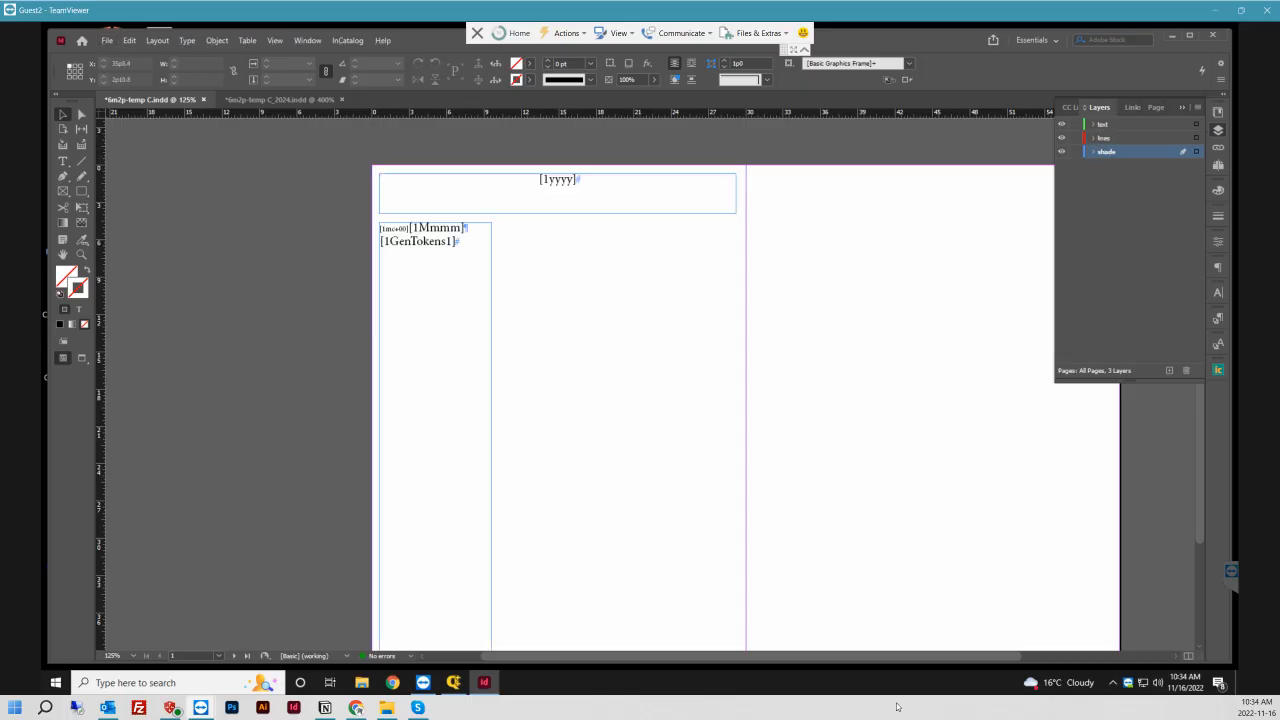
{"action": "left_click_drag", "start_coordinate": [278, 140], "coordinate": [534, 304]}
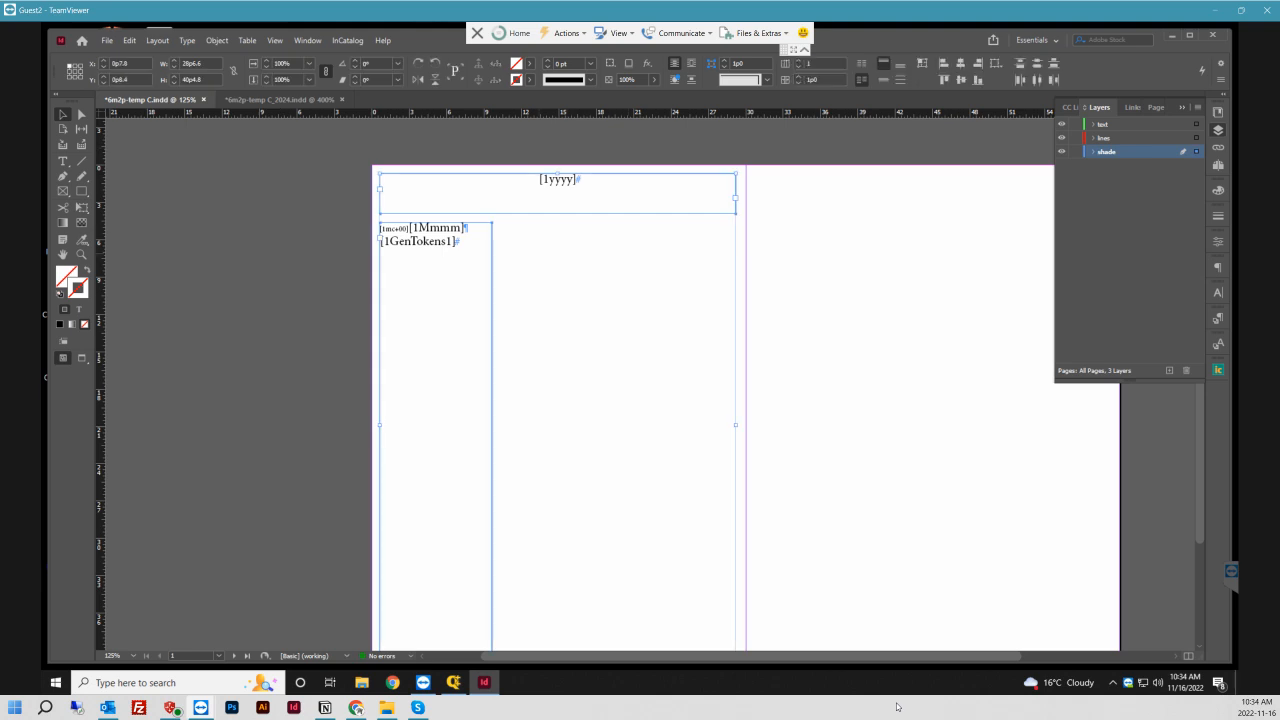
{"action": "left_click", "coordinate": [1106, 138]}
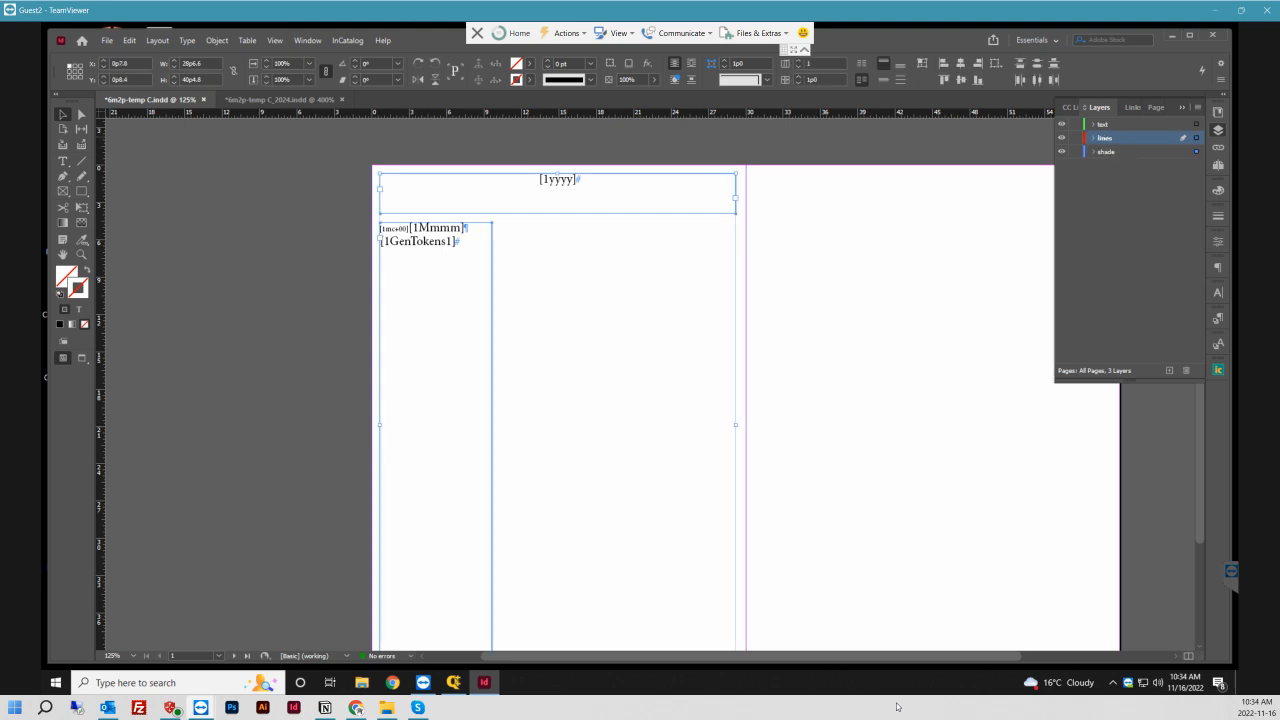
{"action": "left_click_drag", "start_coordinate": [563, 281], "coordinate": [343, 233]}
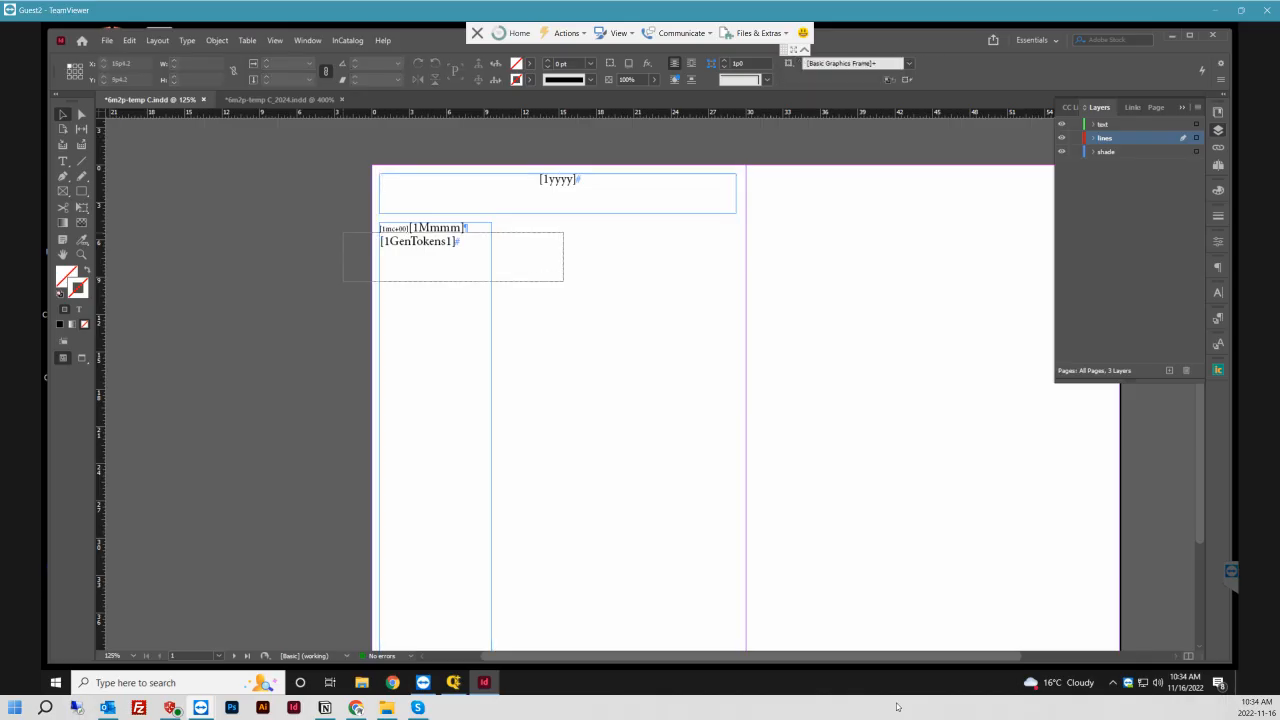
{"action": "left_click_drag", "start_coordinate": [543, 277], "coordinate": [354, 241]}
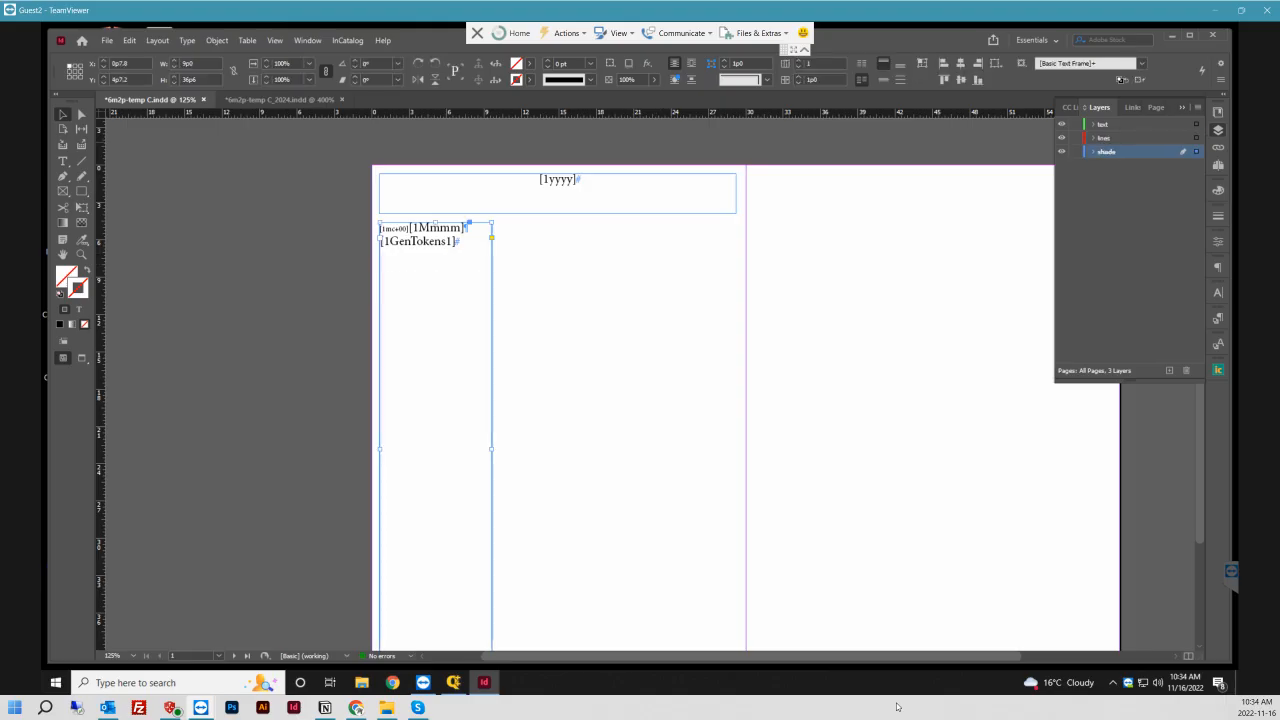
{"action": "left_click", "coordinate": [1105, 138]}
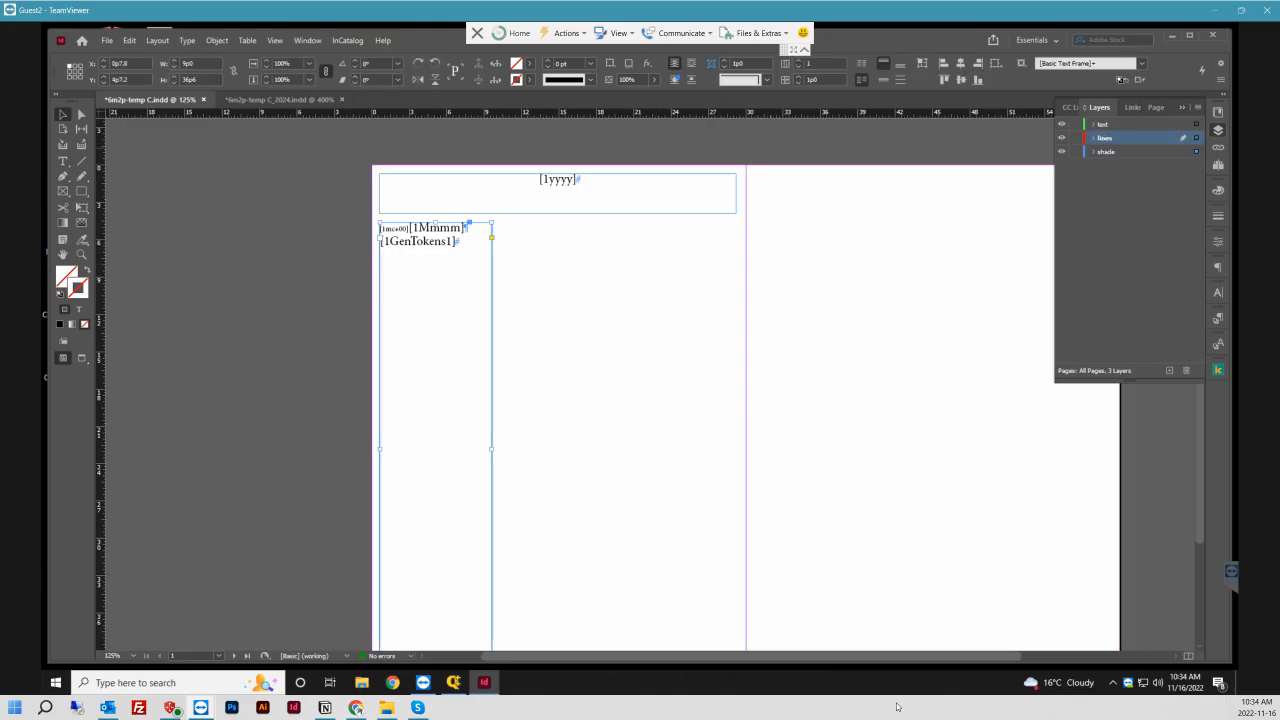
{"action": "left_click", "coordinate": [896, 170]}
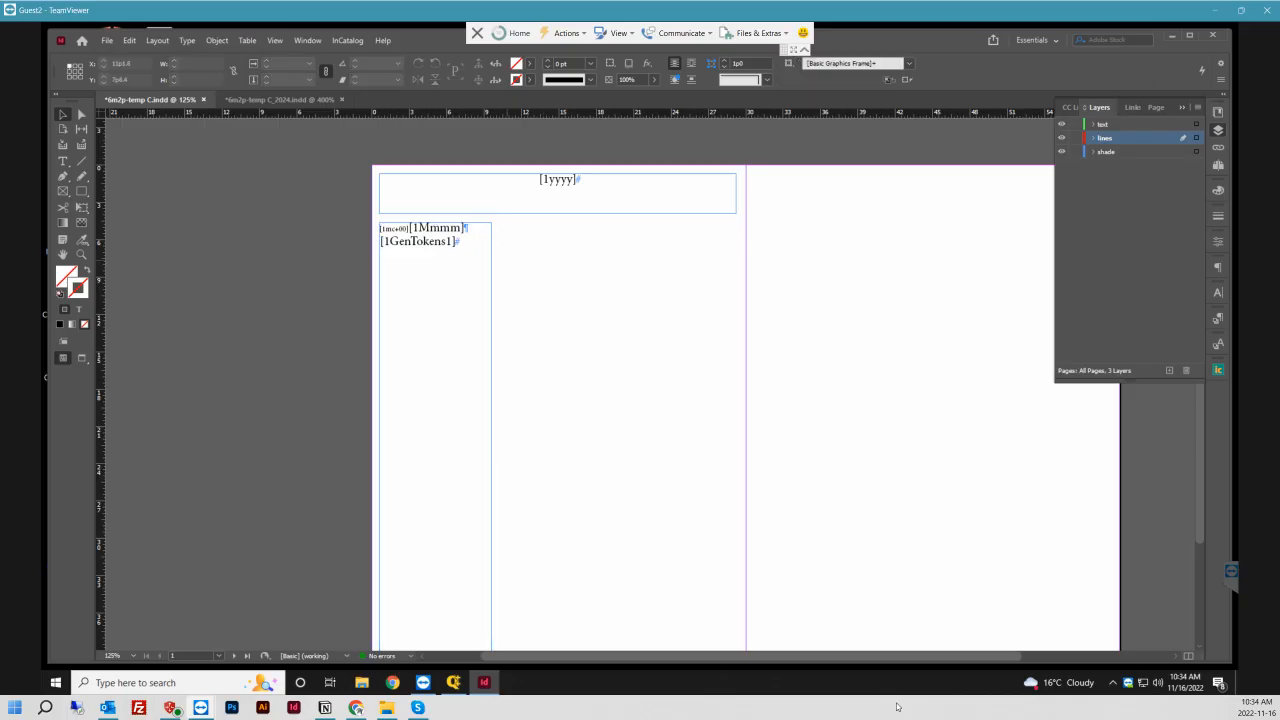
- Copy the month text frame from the shade layer, hide that layer and paste the frame in place on the lines layer
{"action": "left_click", "coordinate": [1062, 152]}
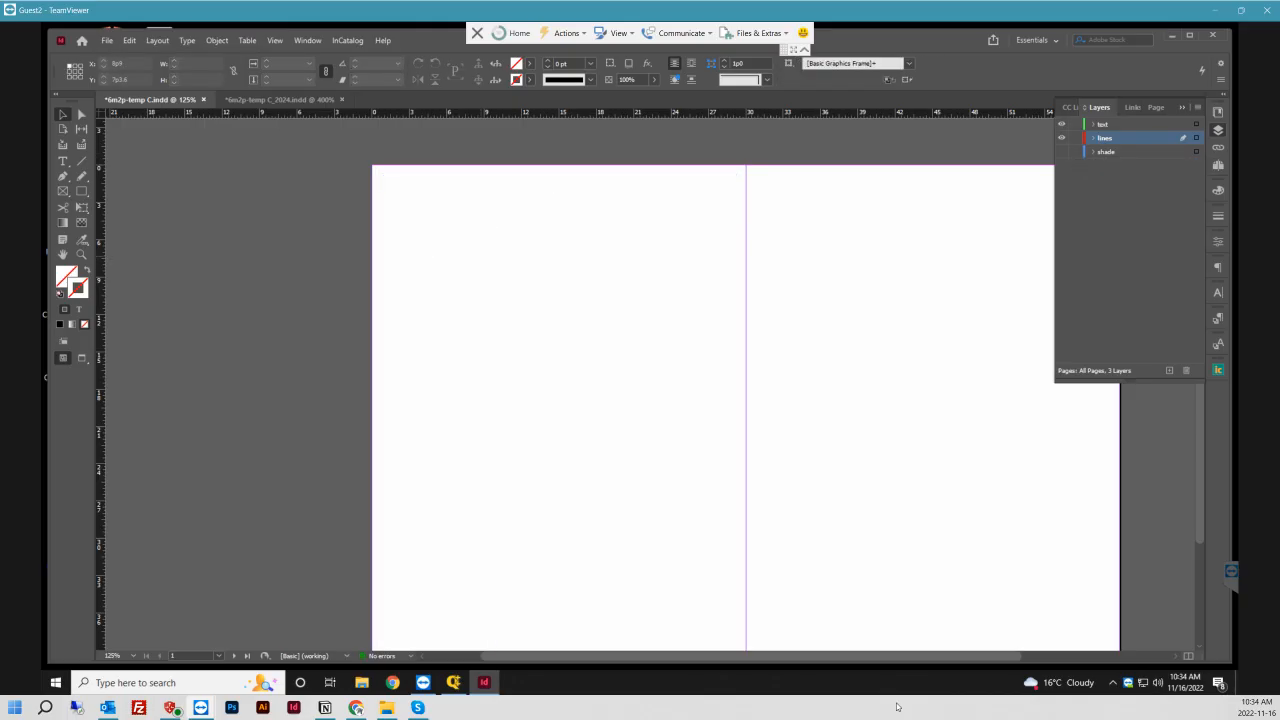
{"action": "left_click", "coordinate": [1062, 152]}
{"action": "left_click_drag", "start_coordinate": [465, 283], "coordinate": [518, 299]}
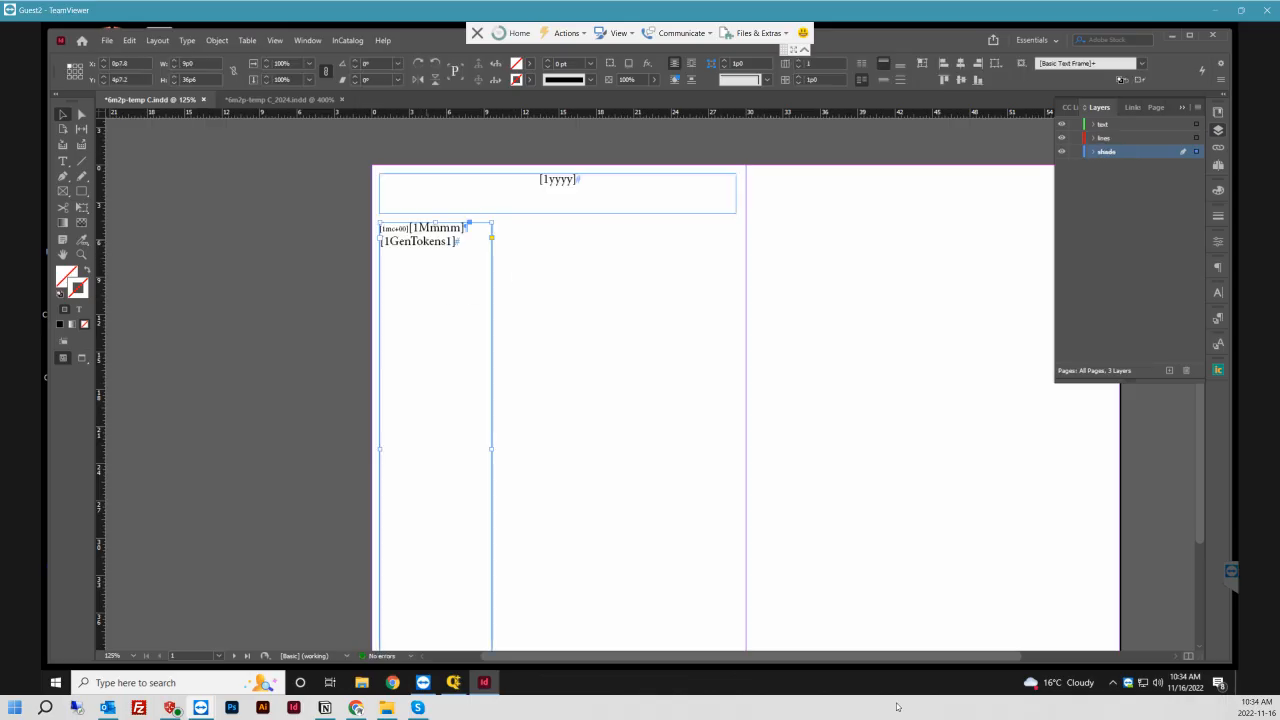
{"action": "left_click", "coordinate": [1062, 152]}
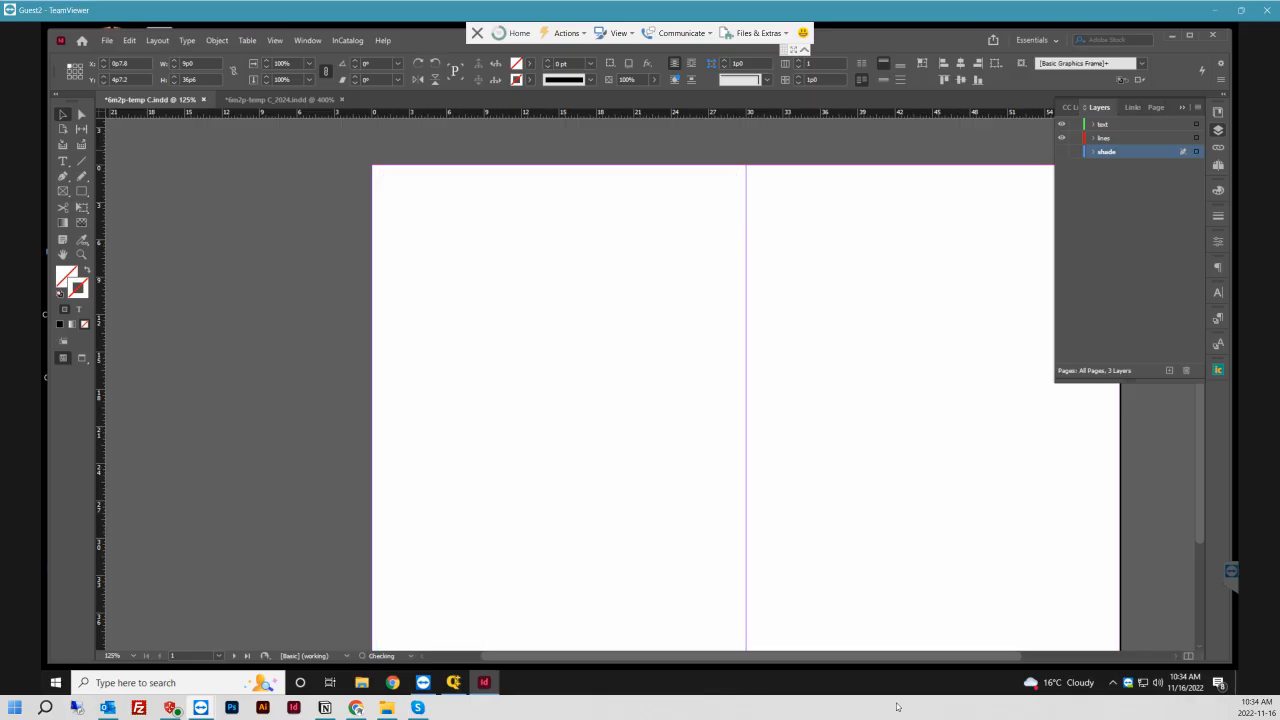
{"action": "left_click", "coordinate": [1106, 138]}
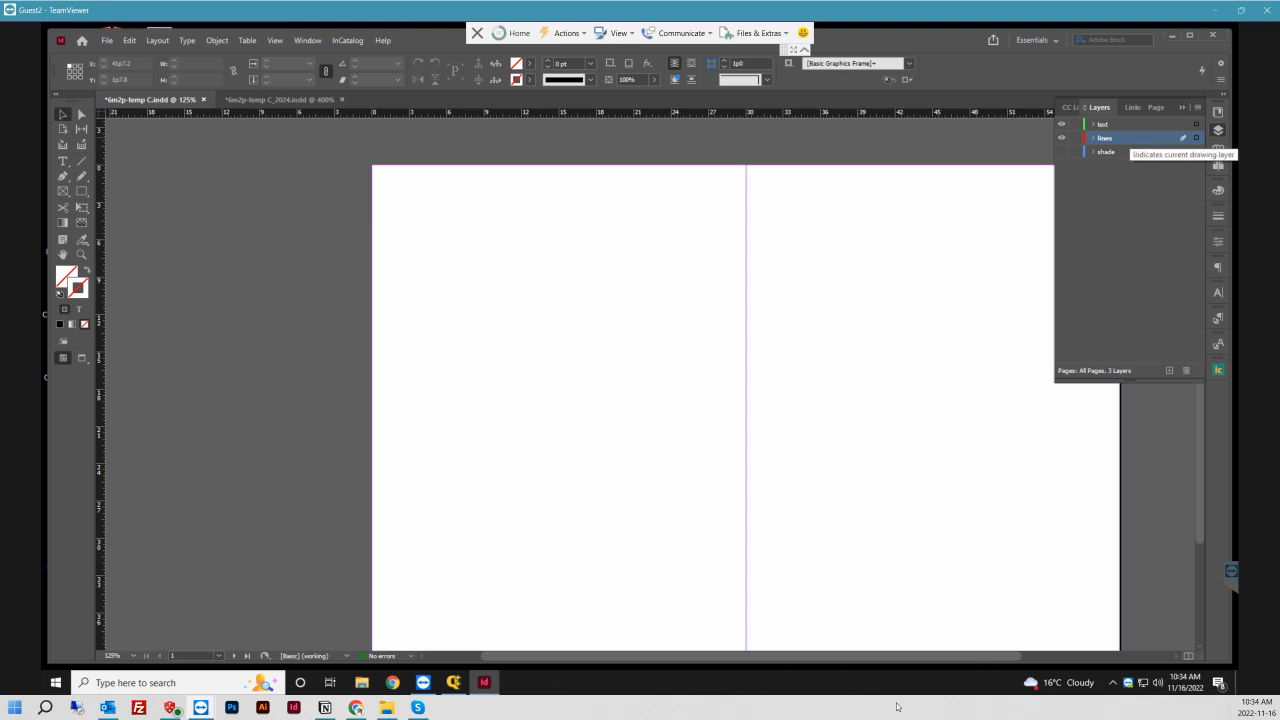
{"action": "right_click", "coordinate": [480, 216]}
{"action": "left_click", "coordinate": [500, 221]}
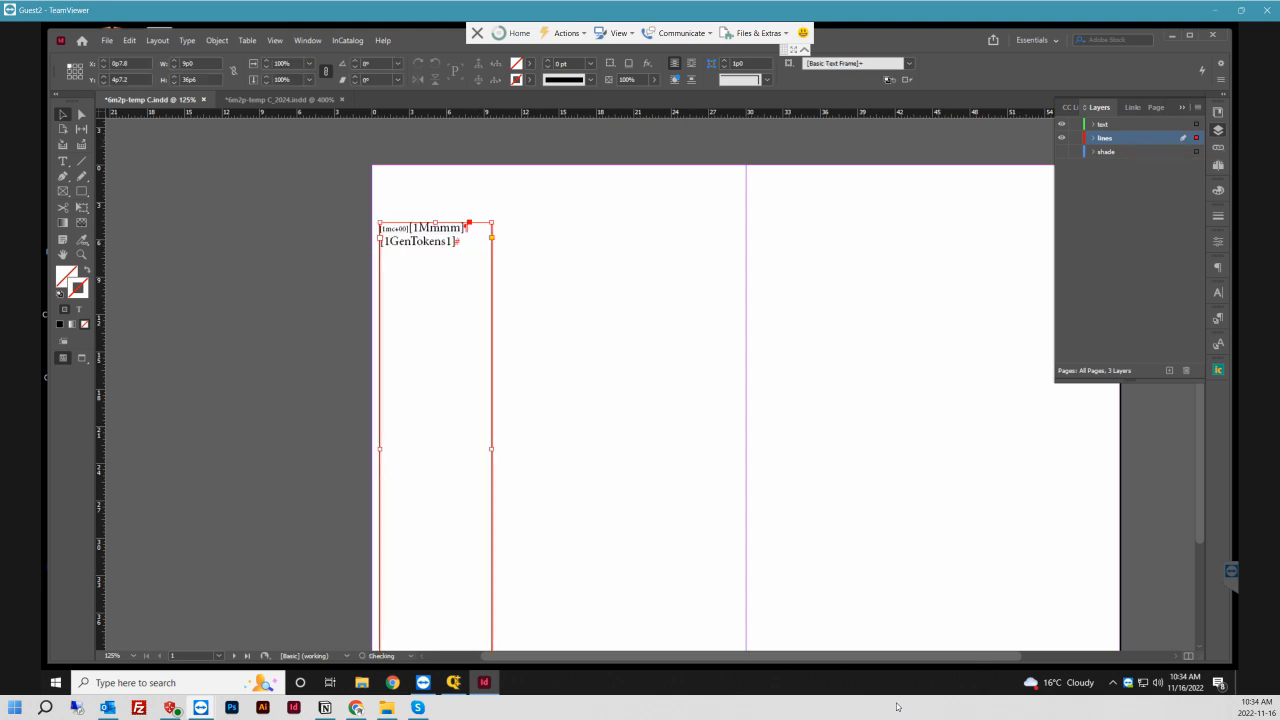
- Hide the lines layer and paste the month text frame in place on the text layer
{"action": "left_click", "coordinate": [1062, 138]}
{"action": "left_click", "coordinate": [1104, 124]}
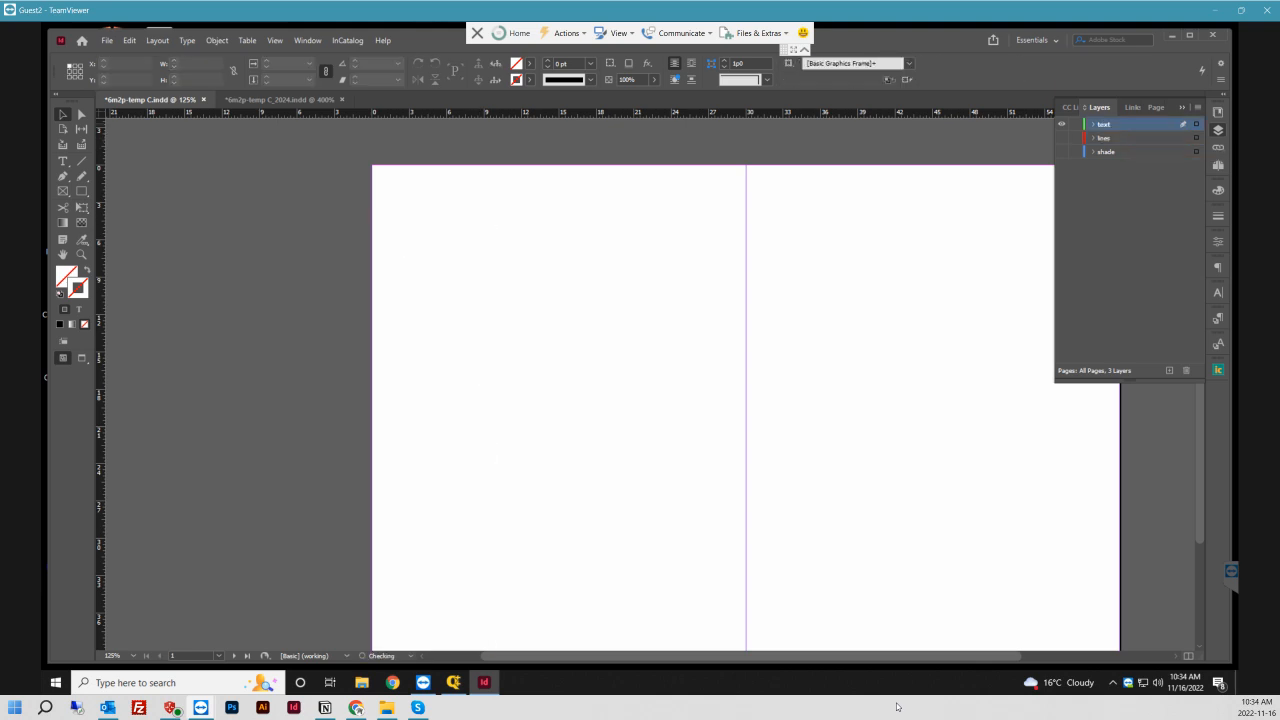
{"action": "right_click", "coordinate": [454, 243]}
{"action": "left_click", "coordinate": [490, 266]}
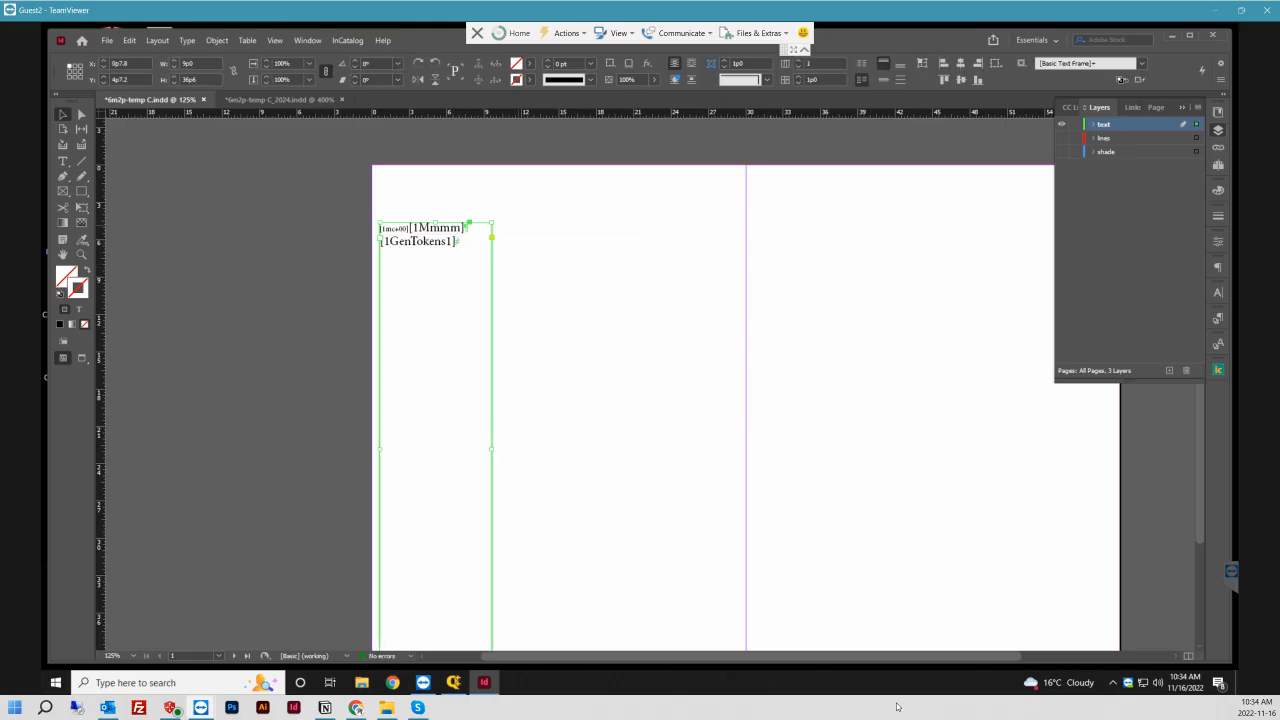
- Try deleting the [1Mmmm] token from the text layer's month frame and undo the deletion
{"action": "key", "text": "ctrl+equal"}
{"action": "key", "text": "ctrl+equal"}
{"action": "key", "text": "t"}
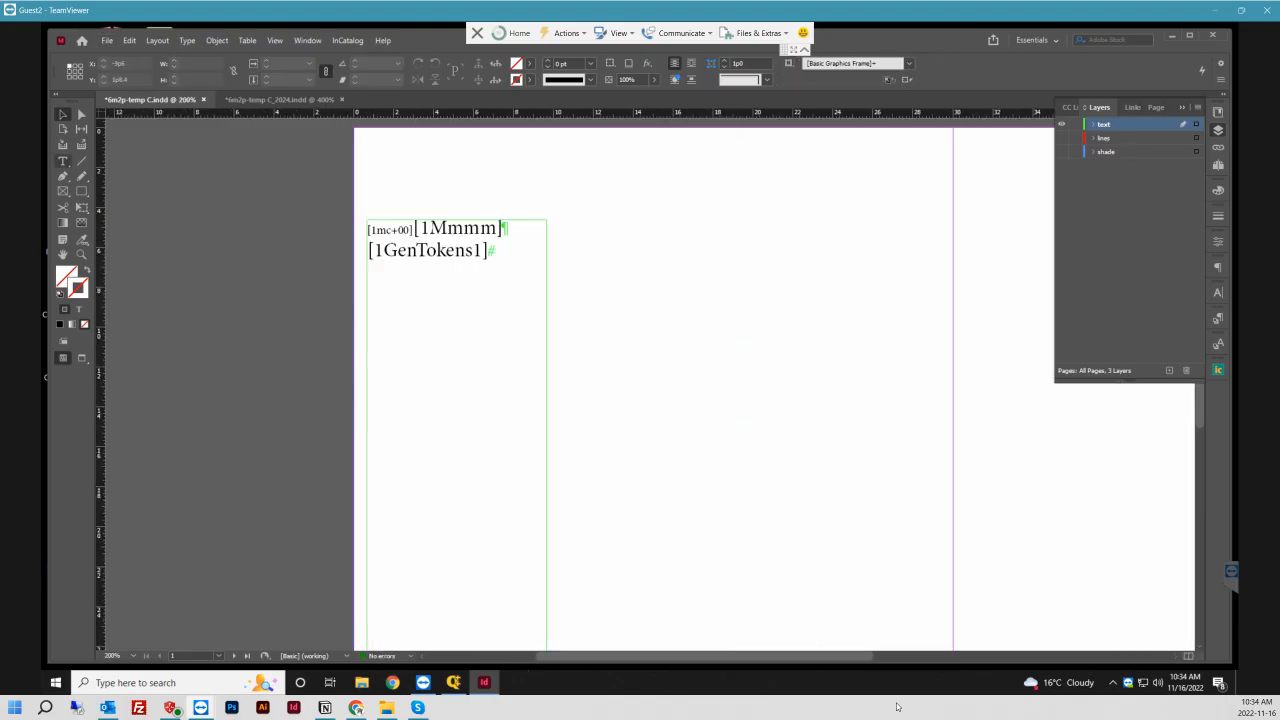
{"action": "key", "text": "ctrl+equal"}
{"action": "key", "text": "shift+Left"}
{"action": "key", "text": "shift+Left"}
{"action": "key", "text": "shift+Left"}
{"action": "key", "text": "shift+Left"}
{"action": "key", "text": "shift+Left"}
{"action": "key", "text": "shift+Left"}
{"action": "key", "text": "shift+Left"}
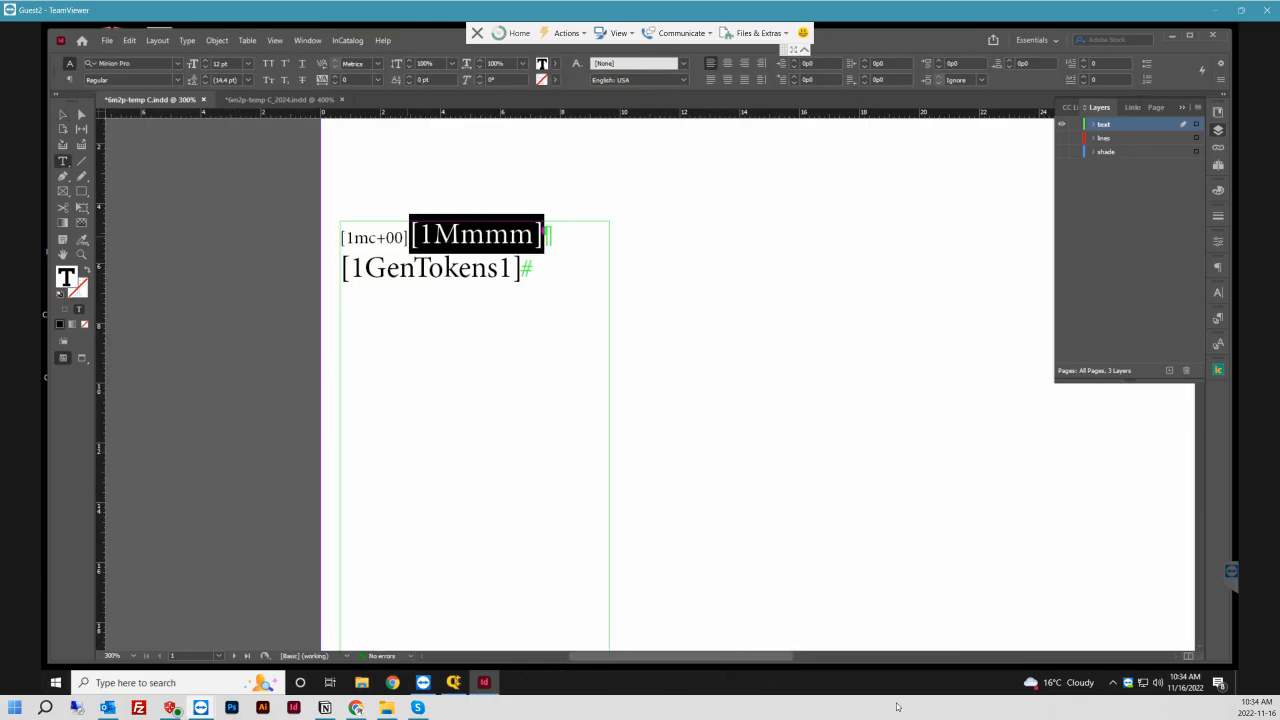
{"action": "key", "text": "BackSpace"}
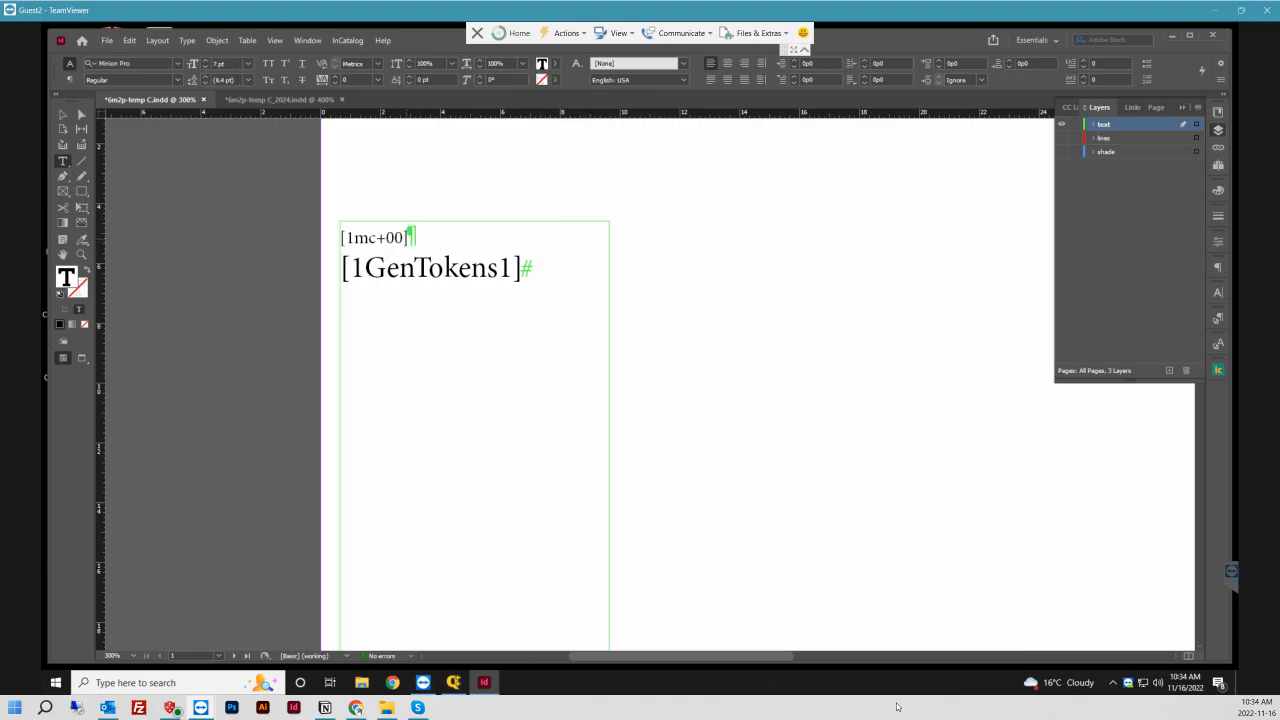
{"action": "key", "text": "shift+Right"}
{"action": "key", "text": "ctrl+z"}
{"action": "key", "text": "ctrl+z"}
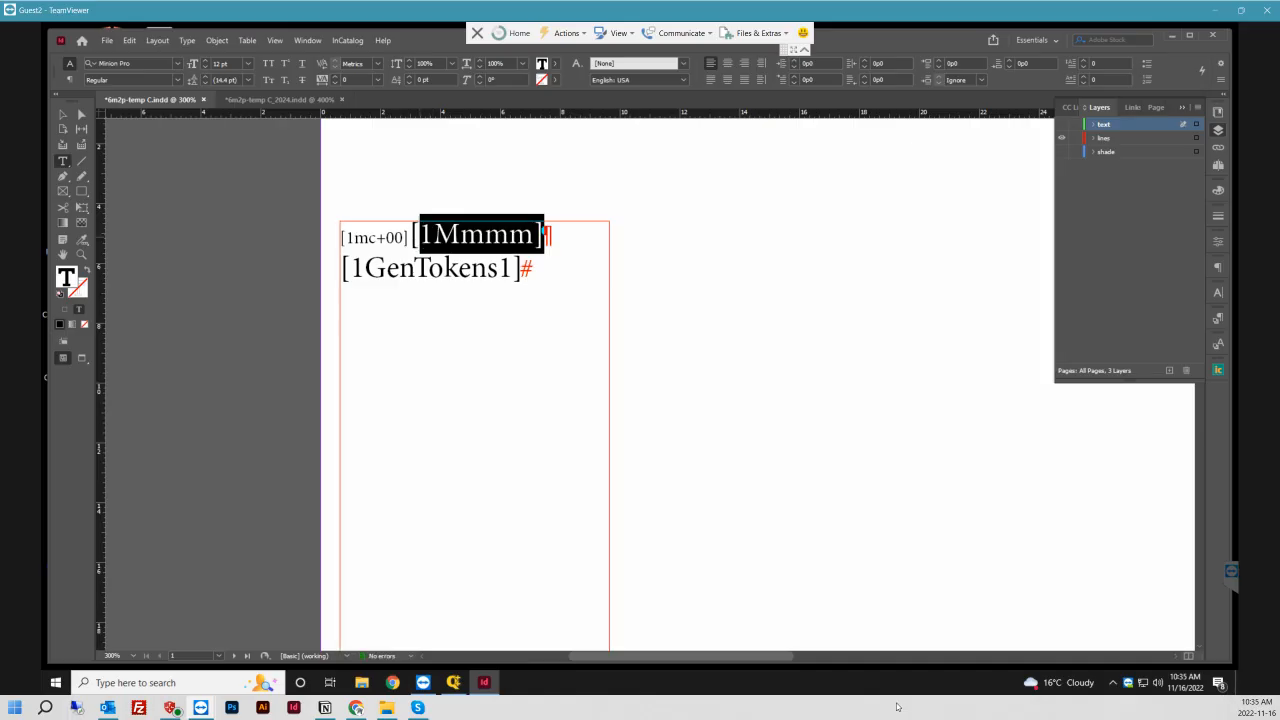
- Delete the [1Mmmm] token from the month frames on the lines layer and the shade layer
{"action": "key", "text": "ctrl+z"}
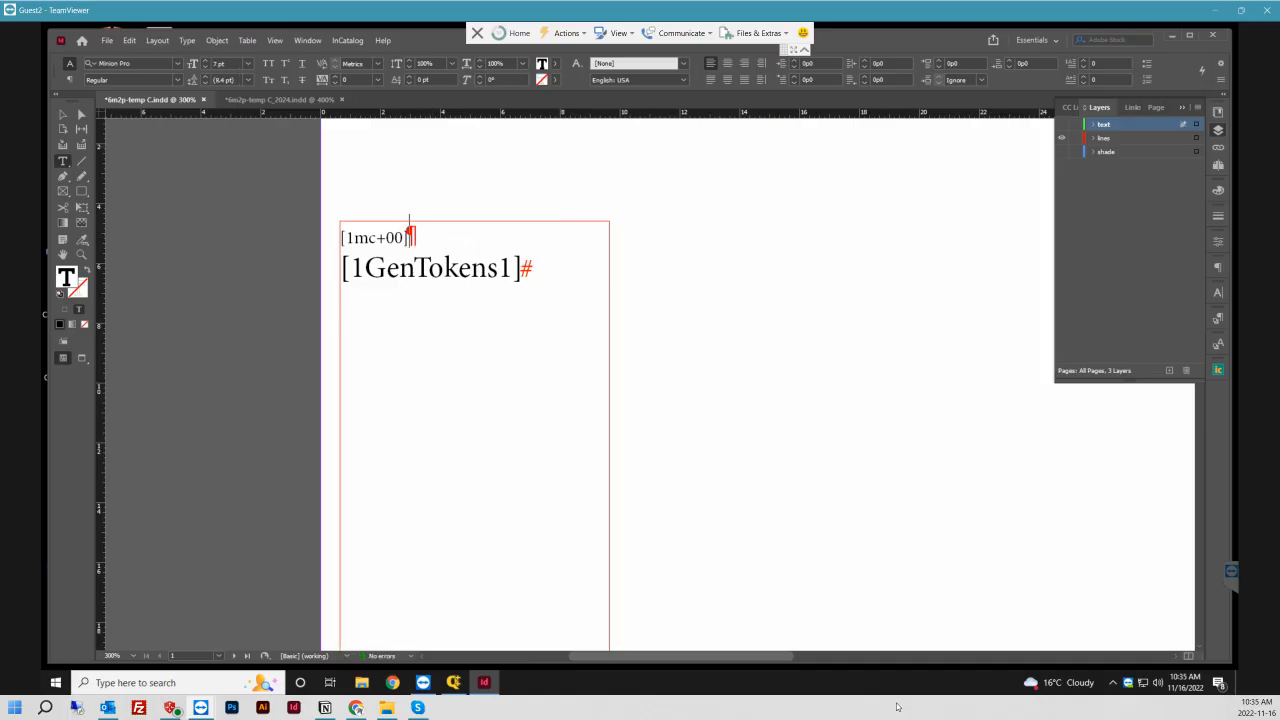
{"action": "key", "text": "shift+Left"}
{"action": "key", "text": "Right"}
{"action": "key", "text": "shift+Right"}
{"action": "key", "text": "ctrl+shift+z"}
{"action": "key", "text": "shift+Right"}
{"action": "key", "text": "shift+Right"}
{"action": "key", "text": "shift+Right"}
{"action": "key", "text": "shift+Right"}
{"action": "key", "text": "shift+Right"}
{"action": "key", "text": "shift+Right"}
{"action": "key", "text": "shift+Right"}
{"action": "key", "text": "shift+Right"}
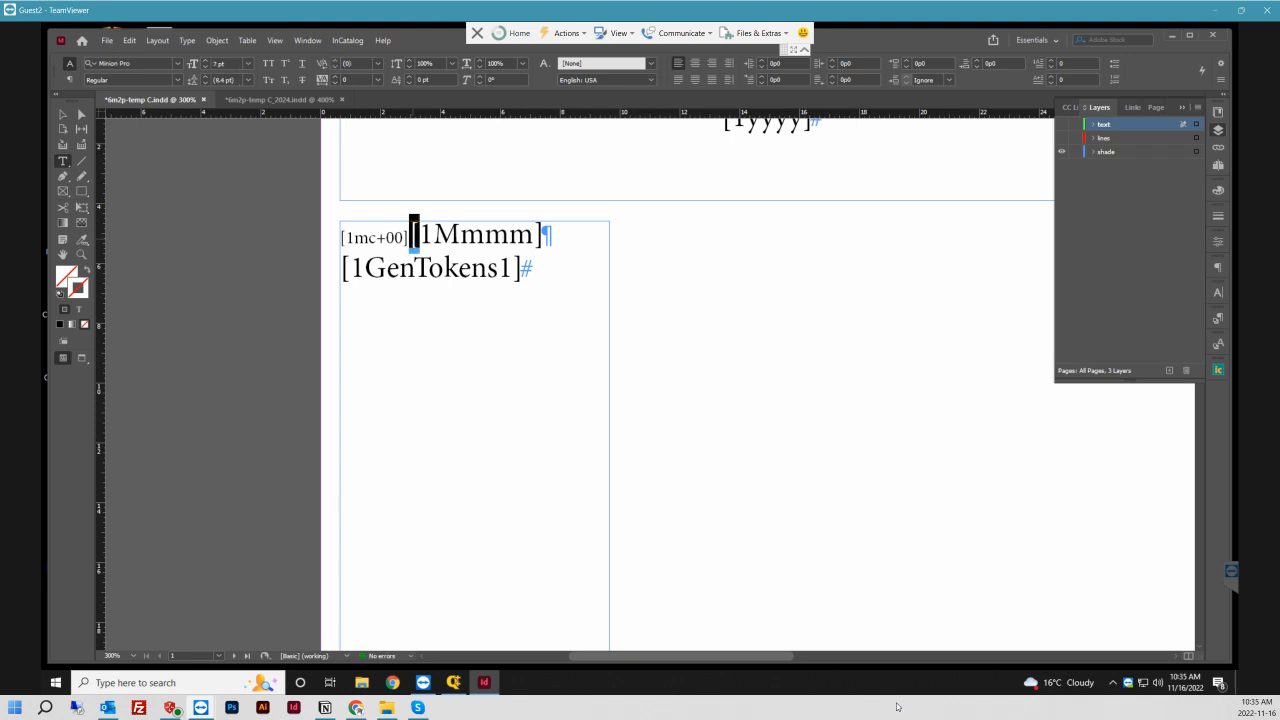
{"action": "key", "text": "shift+Left"}
{"action": "key", "text": "BackSpace"}
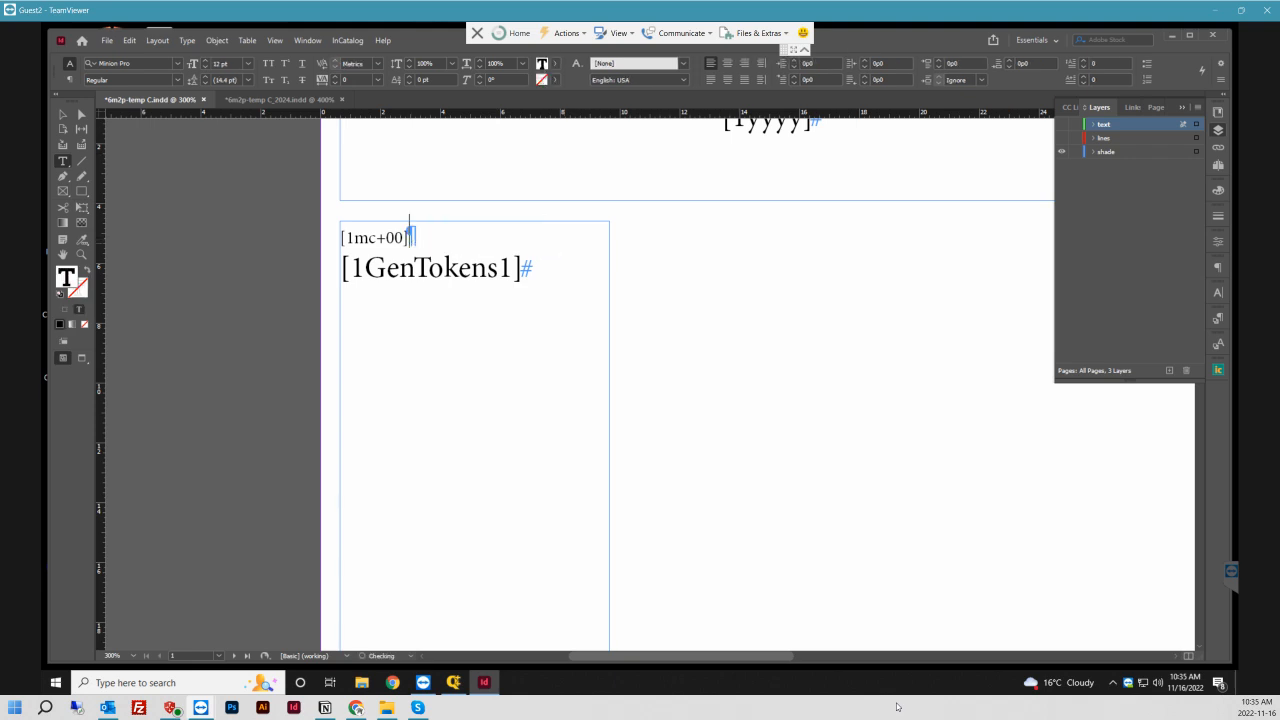
- Change the GenTokens token in the shade layer's month frame to [1GenTokens3]
{"action": "key", "text": "shift+Right"}
{"action": "key", "text": "shift+Left"}
{"action": "key", "text": "shift+Right"}
{"action": "type", "text": "3"}
- Show the lines layer with shade hidden and change its month frame's GenTokens token to [1GenTokens2]
{"action": "left_click", "coordinate": [1062, 138]}
{"action": "left_click", "coordinate": [1062, 152]}
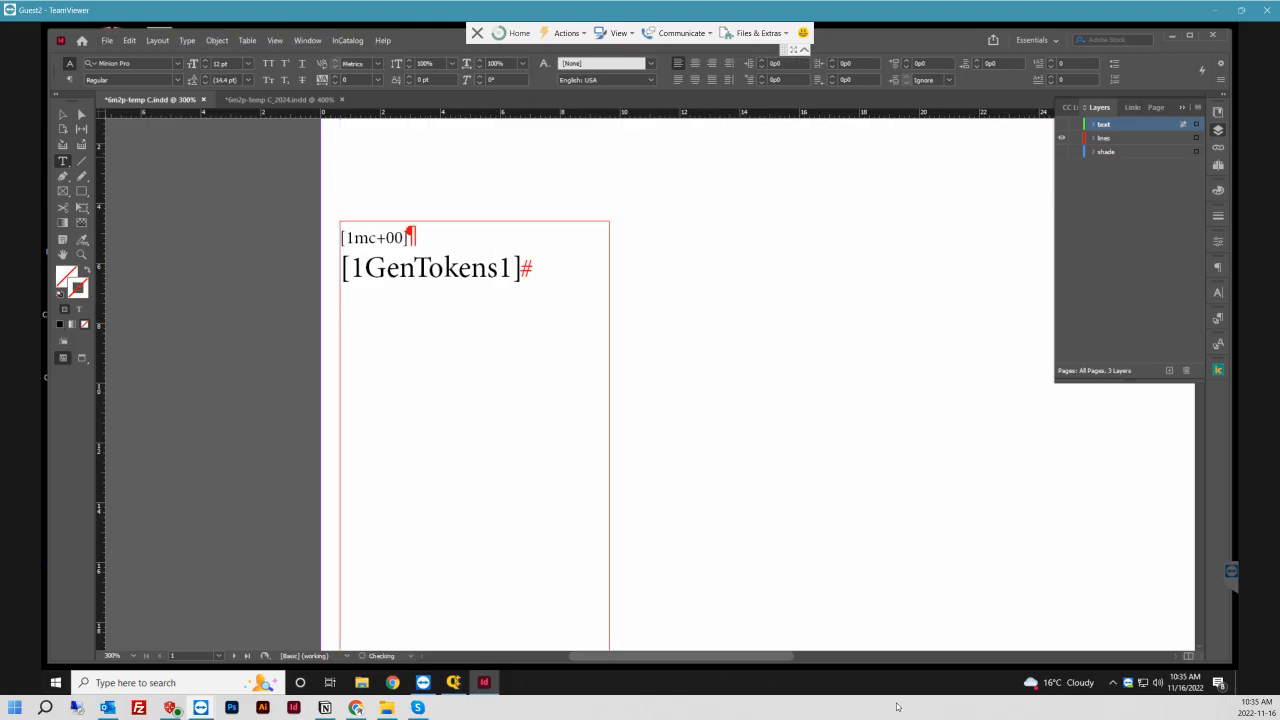
{"action": "key", "text": "shift+Left"}
{"action": "type", "text": "2"}
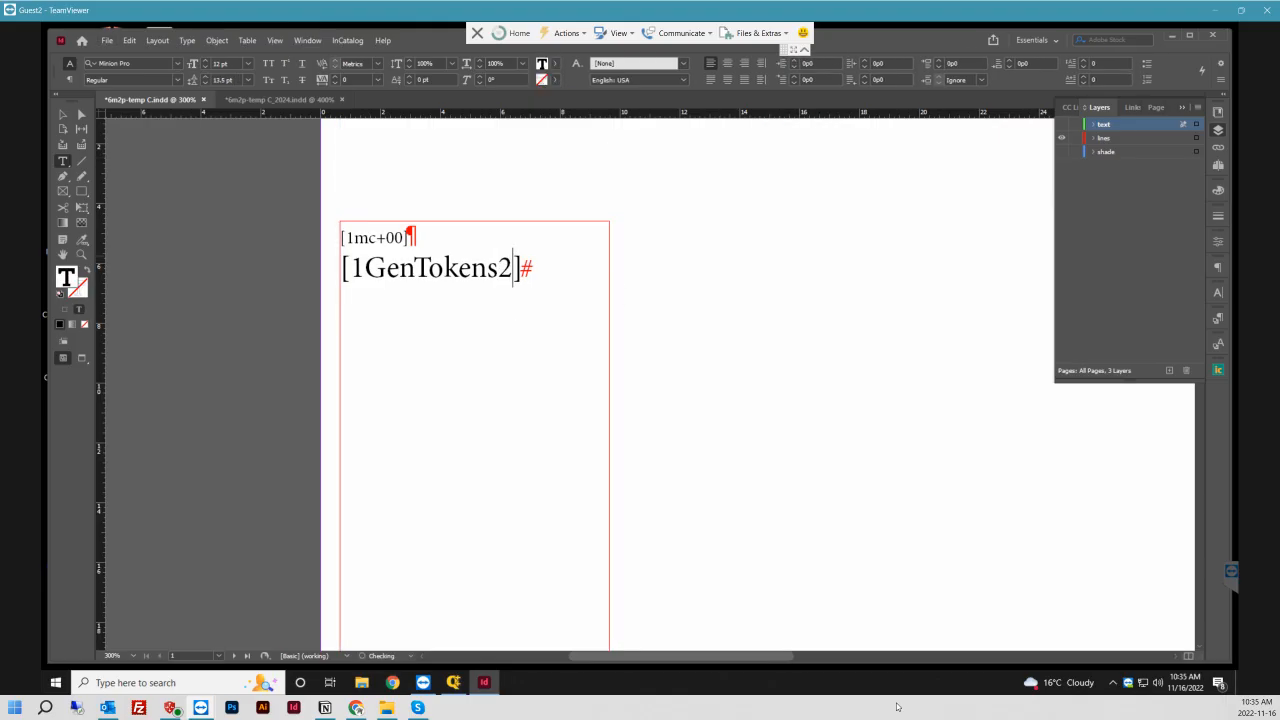
{"action": "key", "text": "shift+Left"}
{"action": "type", "text": "3"}
- Cut the [1yyyy] year frame from the shade layer and paste it in place on the text layer, with the other layers hidden
{"action": "scroll", "coordinate": [640, 380], "scroll_direction": "up", "scroll_amount": 1}
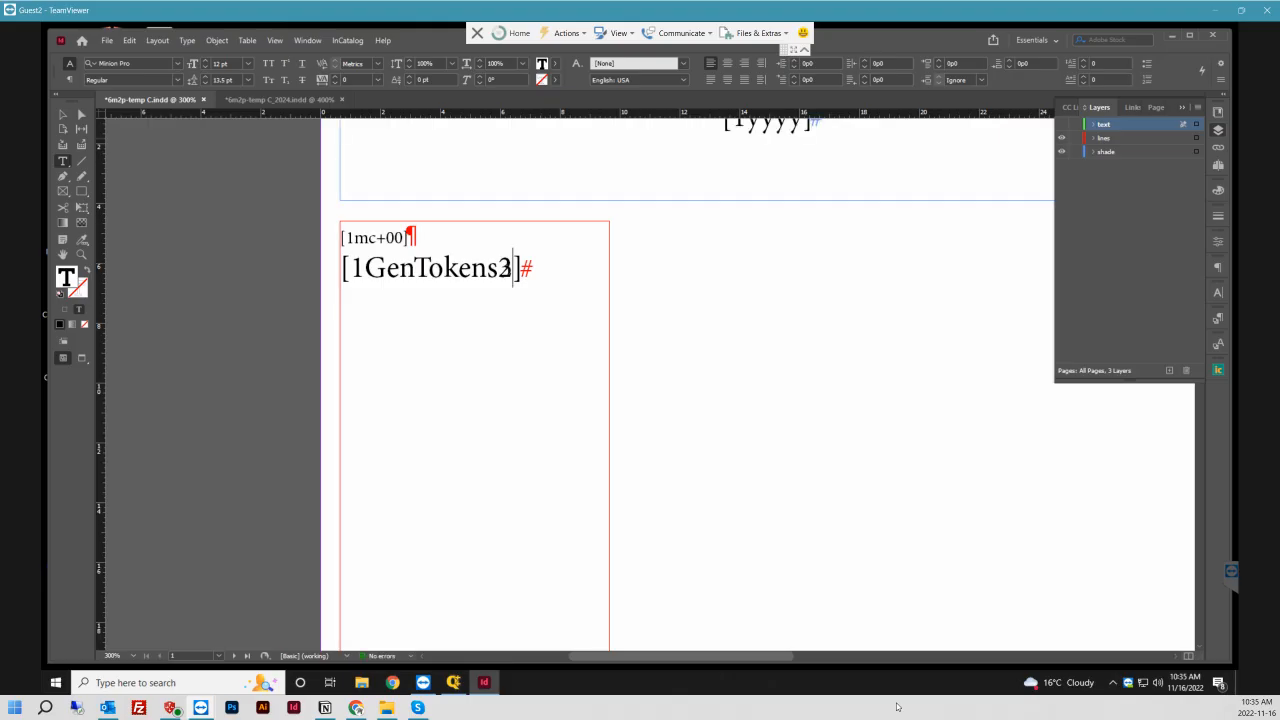
{"action": "scroll", "coordinate": [640, 380], "scroll_direction": "up", "scroll_amount": 3}
{"action": "left_click", "coordinate": [63, 115]}
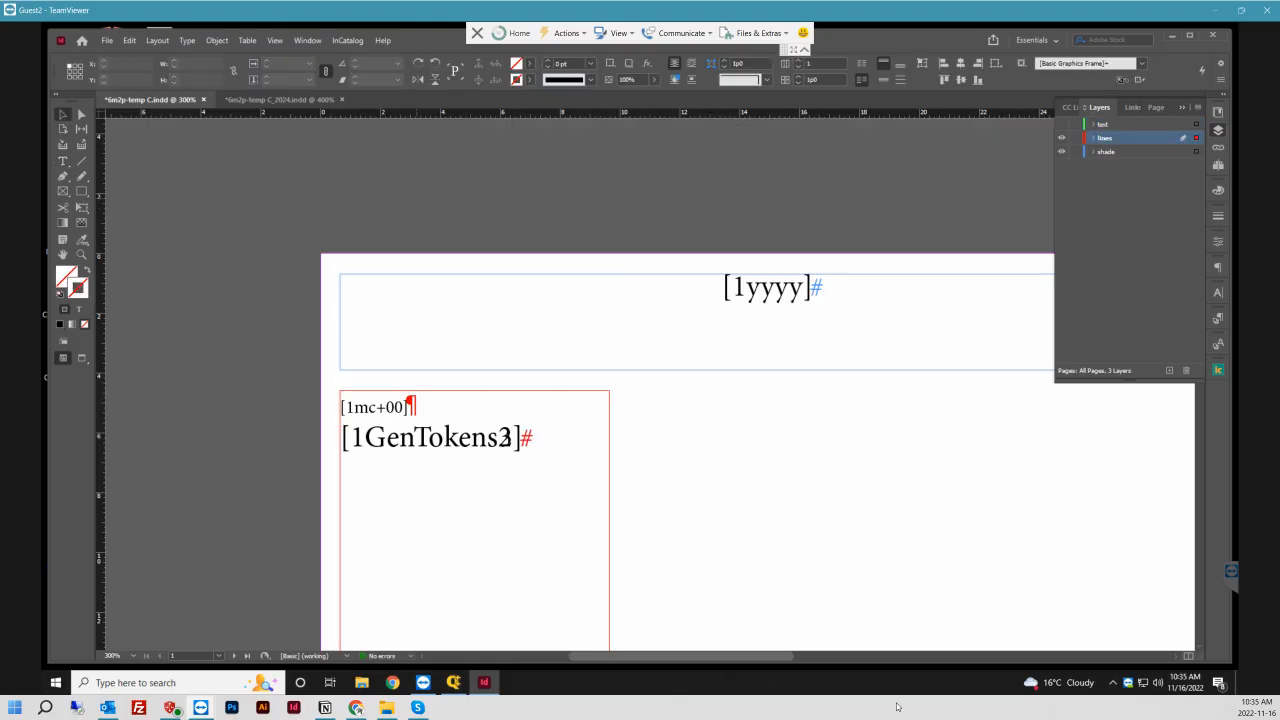
{"action": "left_click", "coordinate": [766, 300]}
{"action": "left_click", "coordinate": [1062, 138]}
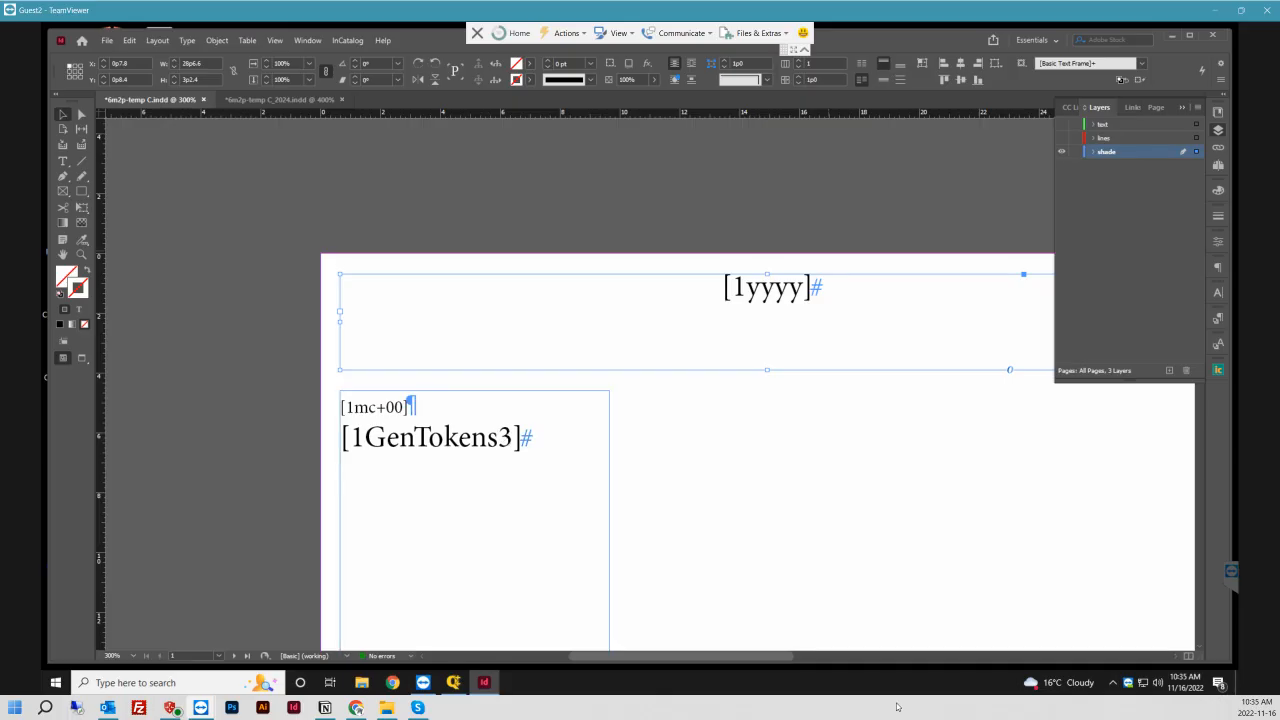
{"action": "key", "text": "Delete"}
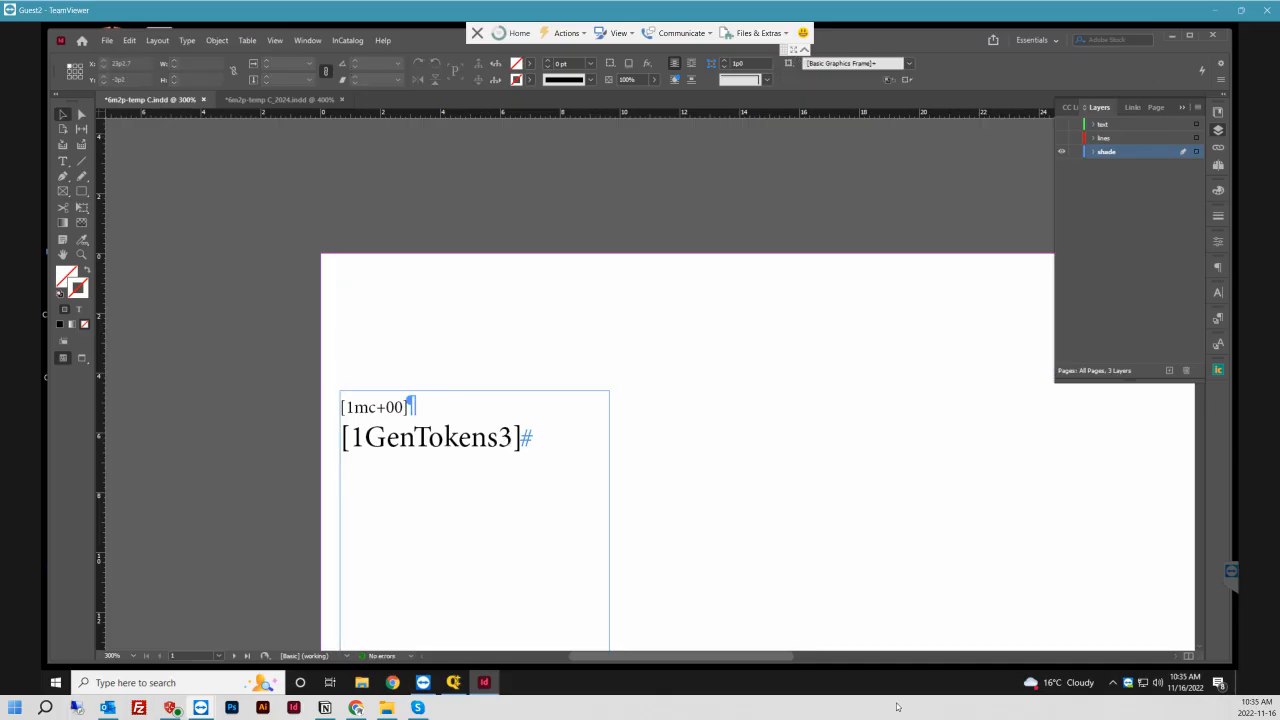
{"action": "left_click", "coordinate": [1062, 124]}
{"action": "left_click", "coordinate": [1062, 152]}
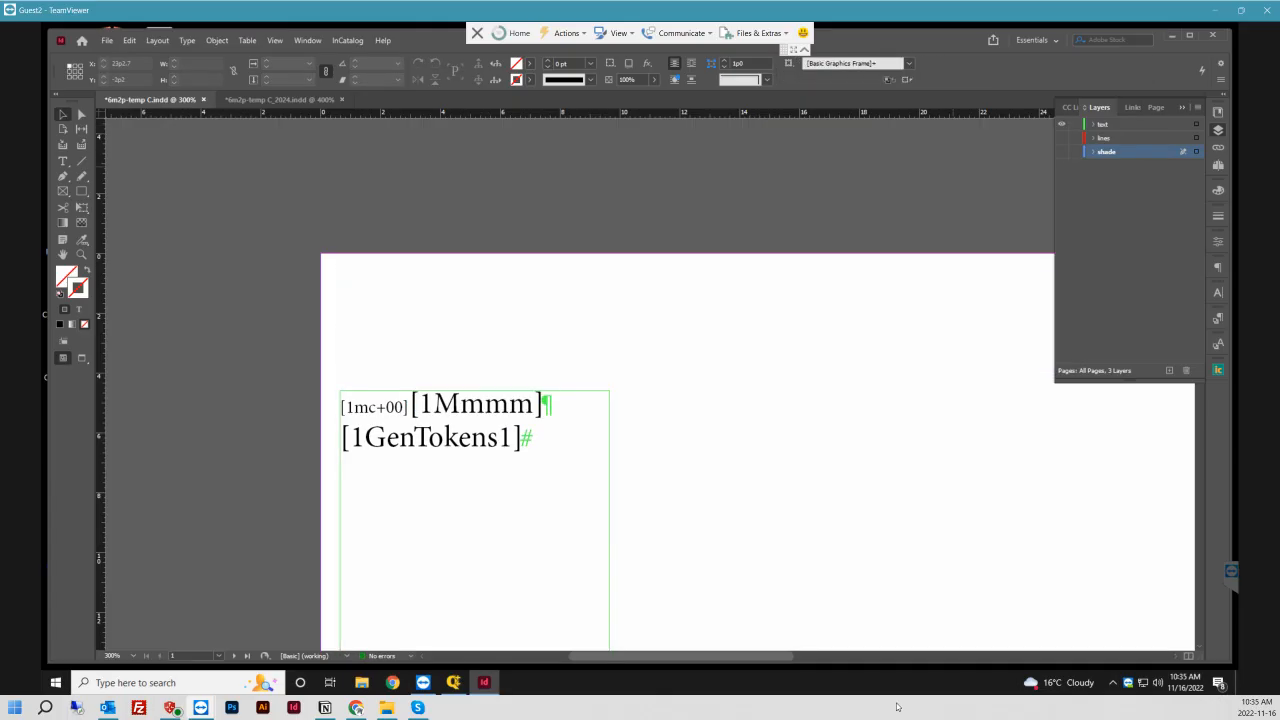
{"action": "left_click", "coordinate": [1104, 124]}
{"action": "right_click", "coordinate": [538, 295]}
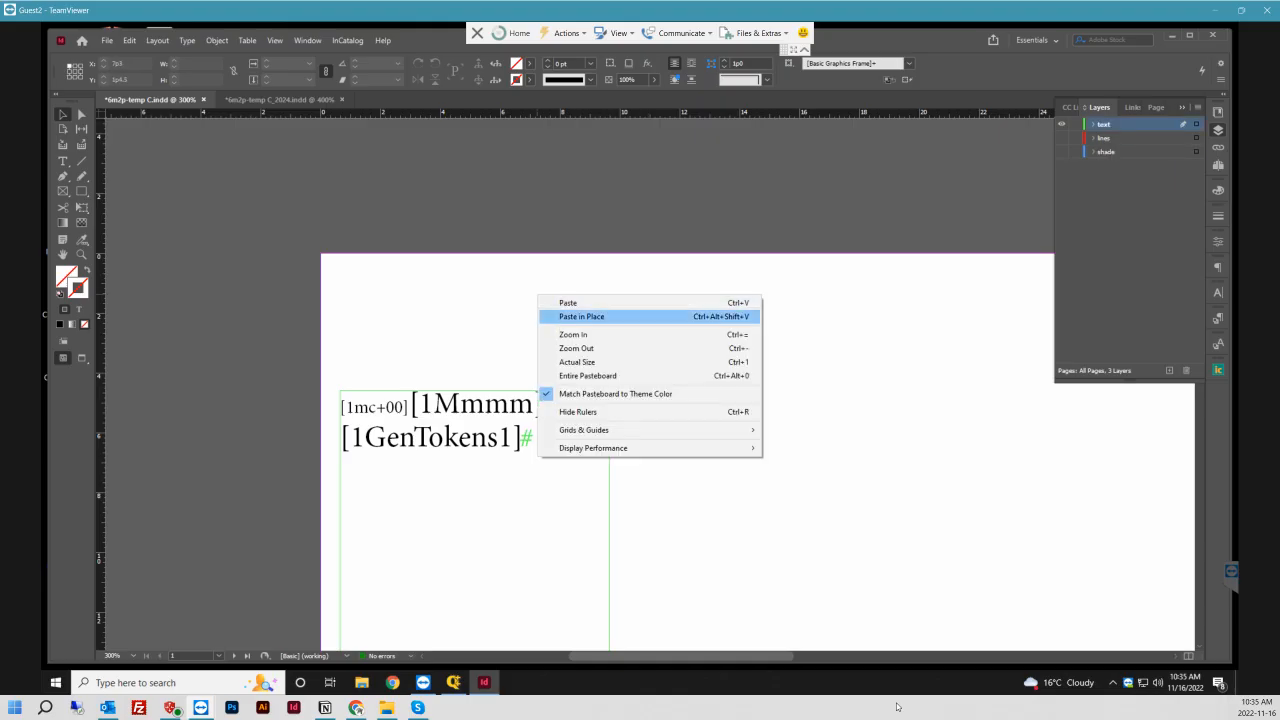
{"action": "left_click", "coordinate": [581, 316]}
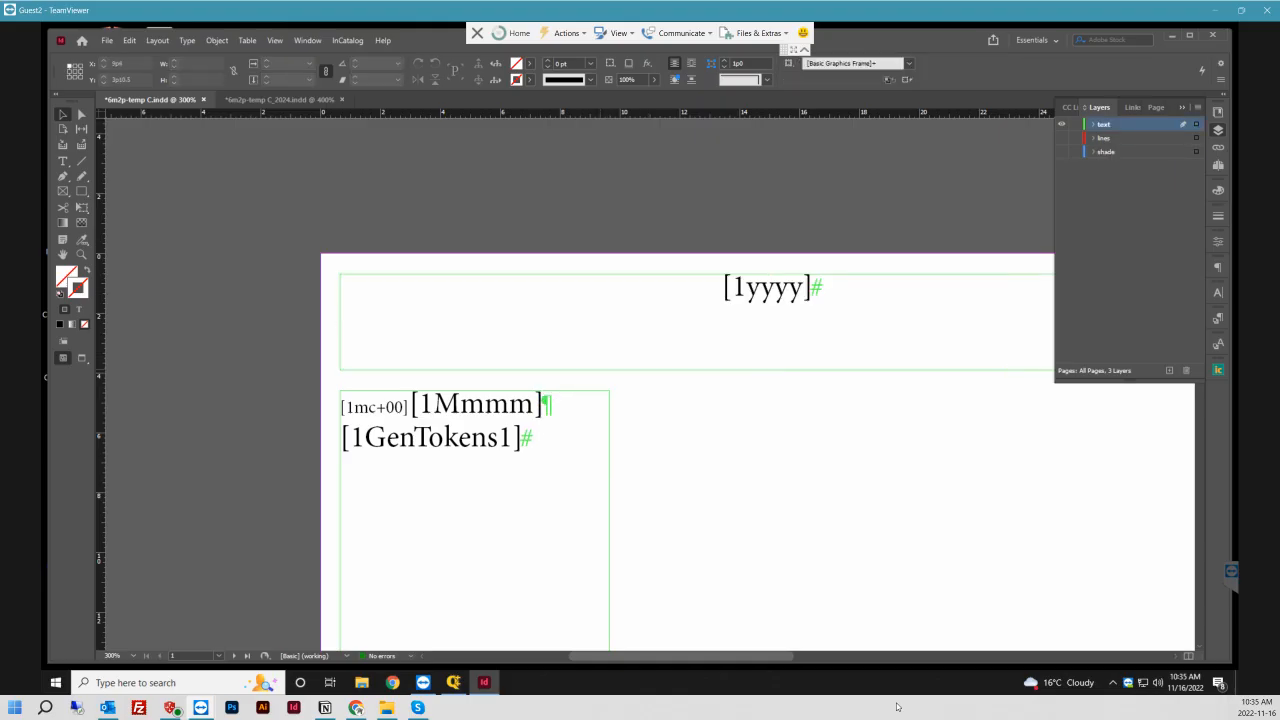
- Show the text, lines and shade layers one at a time to check the frames on each
{"action": "key", "text": "ctrl+minus"}
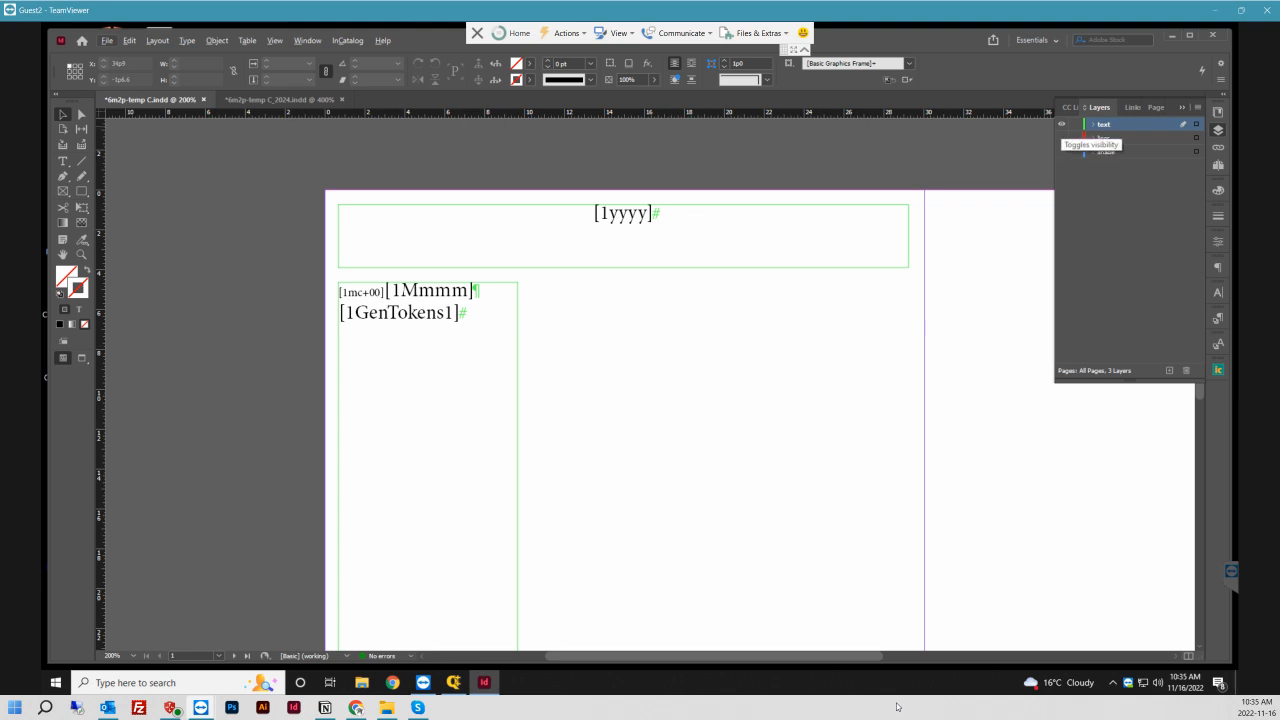
{"action": "left_click", "coordinate": [1062, 124]}
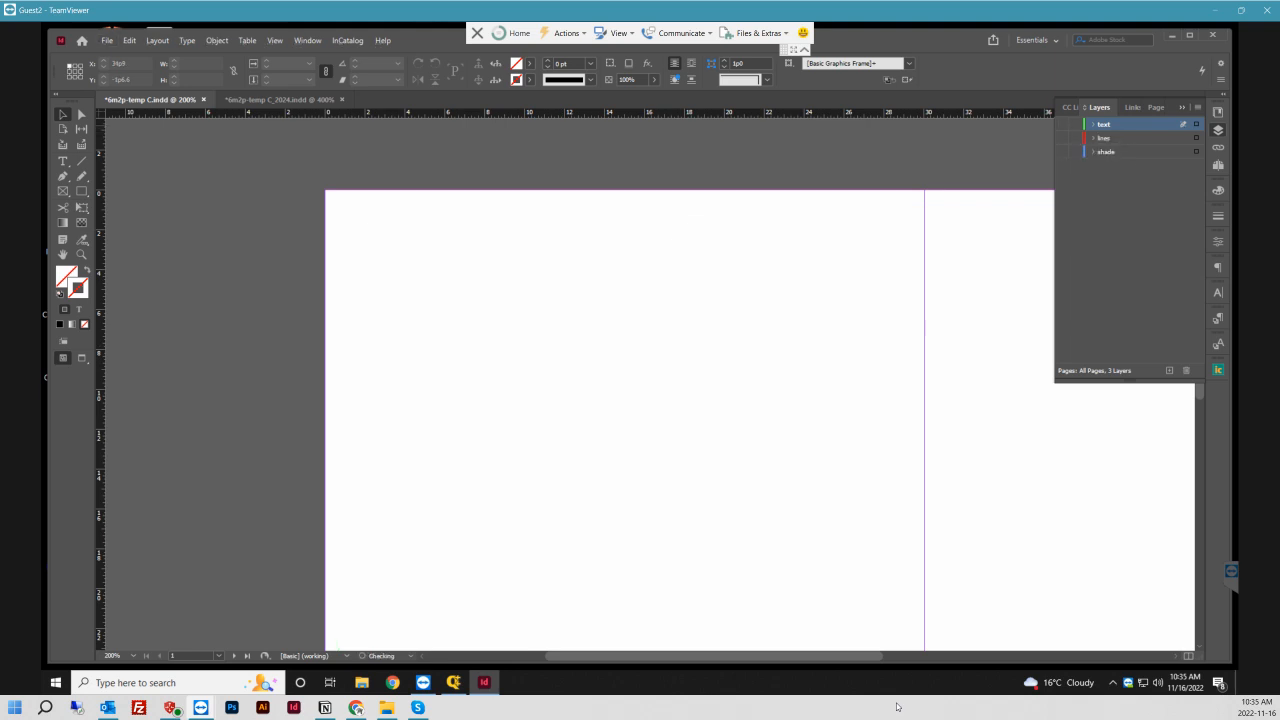
{"action": "left_click", "coordinate": [1062, 138]}
{"action": "left_click", "coordinate": [1062, 138]}
{"action": "left_click", "coordinate": [1062, 151]}
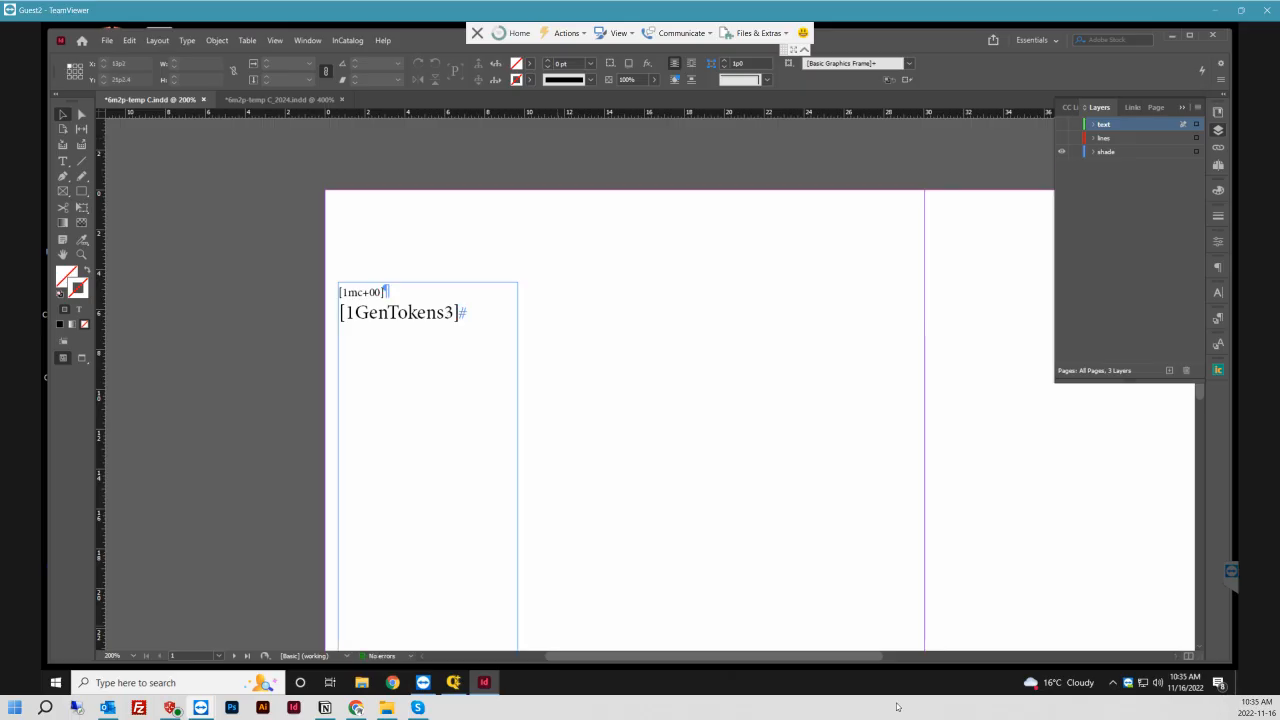
- Switch to Q++ Studio, review the GenTokens2 and GenTokens3 settings in the main grid's options, and return to InDesign
{"action": "left_click", "coordinate": [453, 682]}
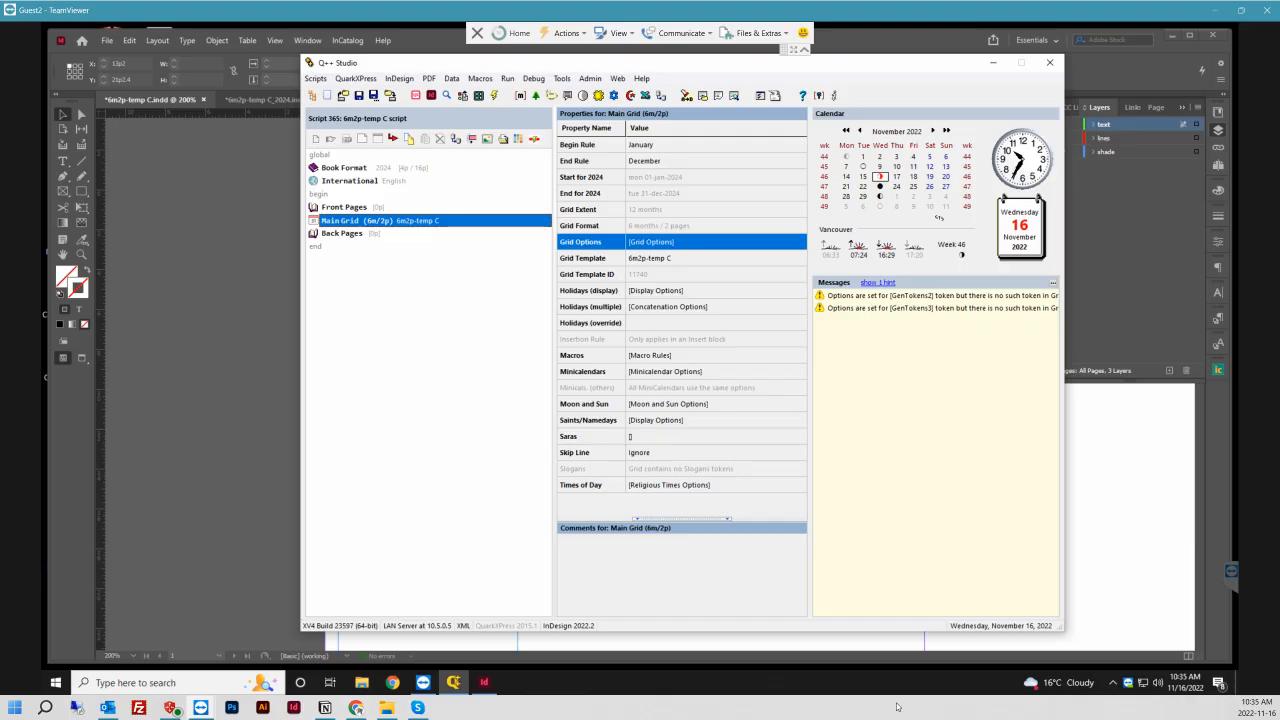
{"action": "left_click", "coordinate": [716, 242]}
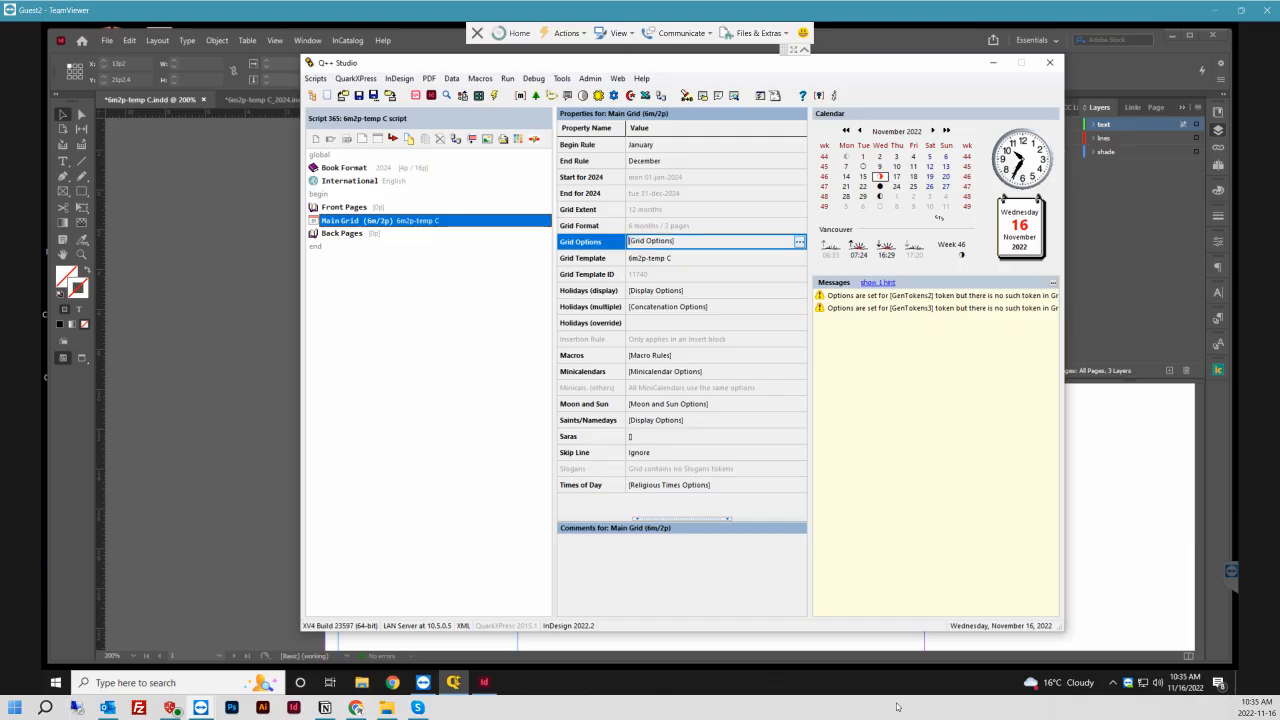
{"action": "left_click", "coordinate": [800, 242]}
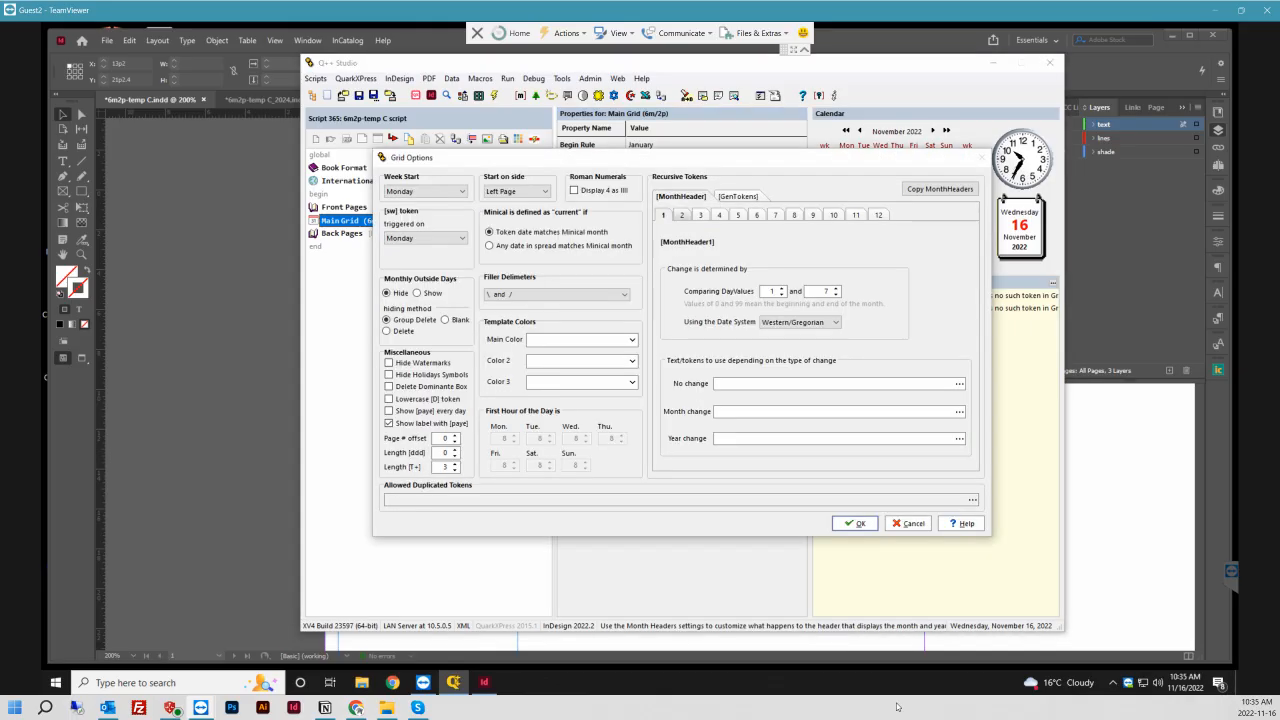
{"action": "left_click", "coordinate": [682, 215]}
{"action": "left_click", "coordinate": [738, 197]}
{"action": "left_click", "coordinate": [679, 221]}
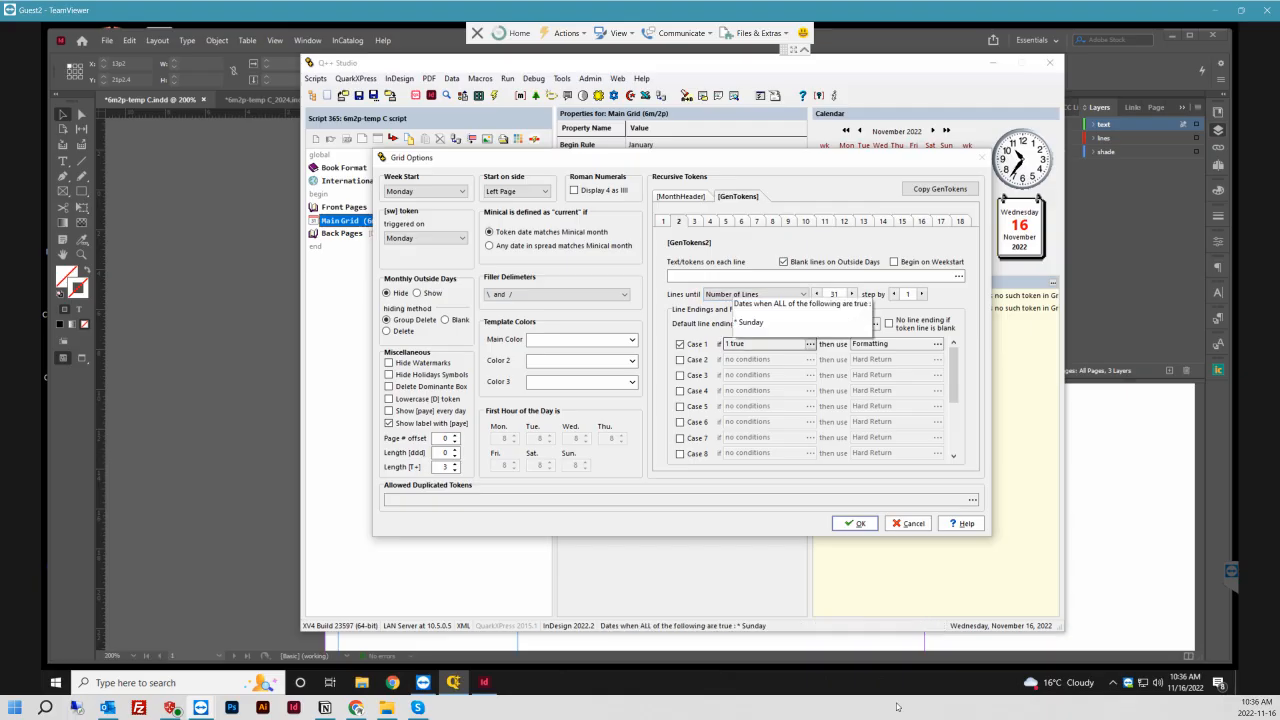
{"action": "left_click", "coordinate": [694, 222]}
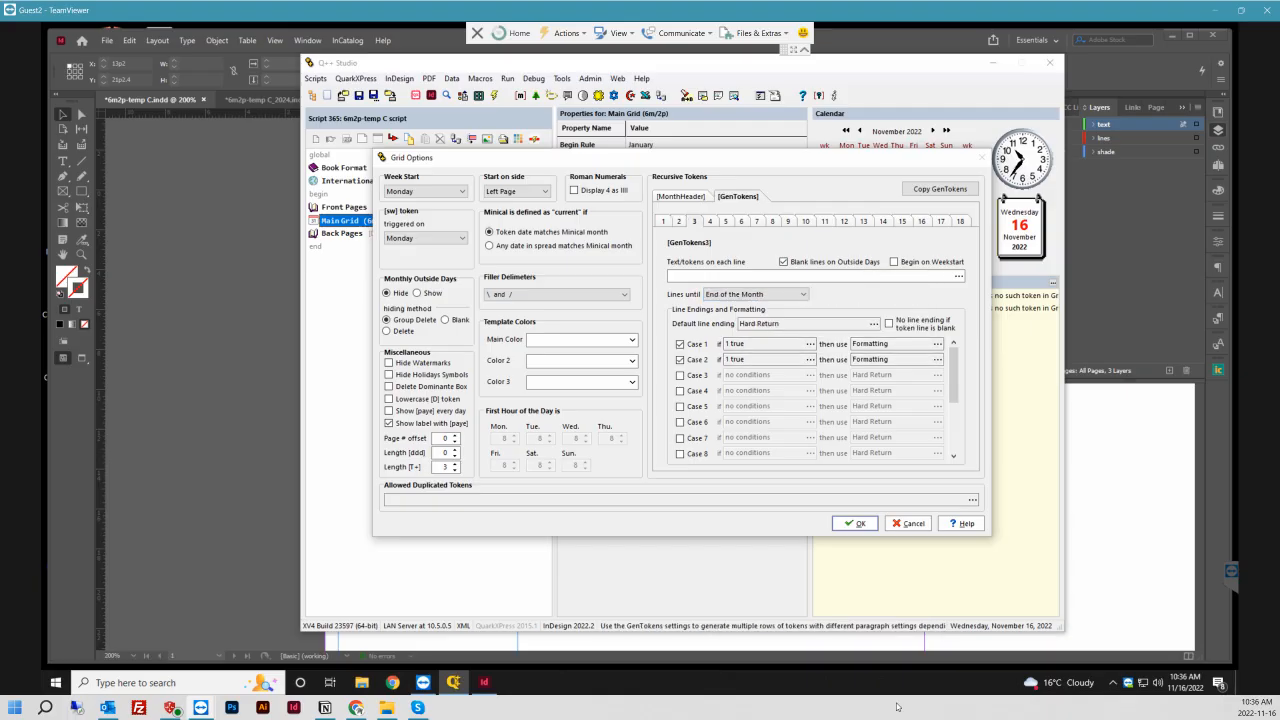
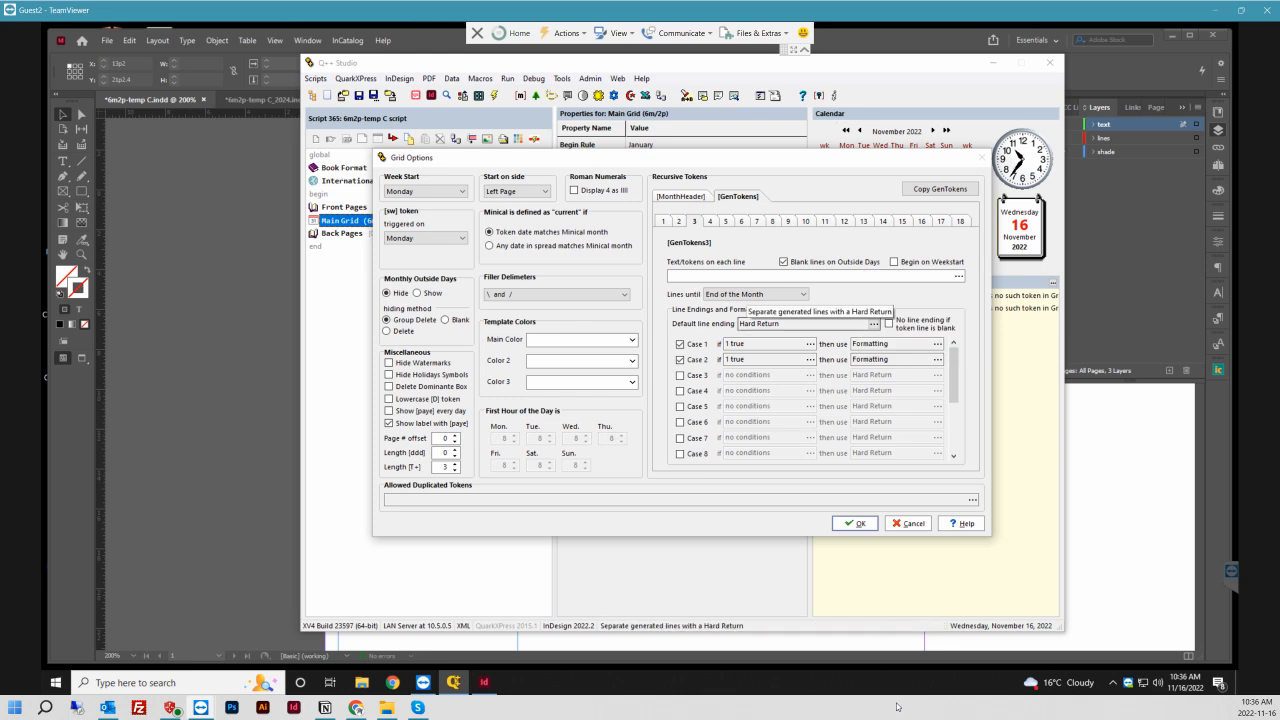
{"action": "left_click", "coordinate": [679, 221]}
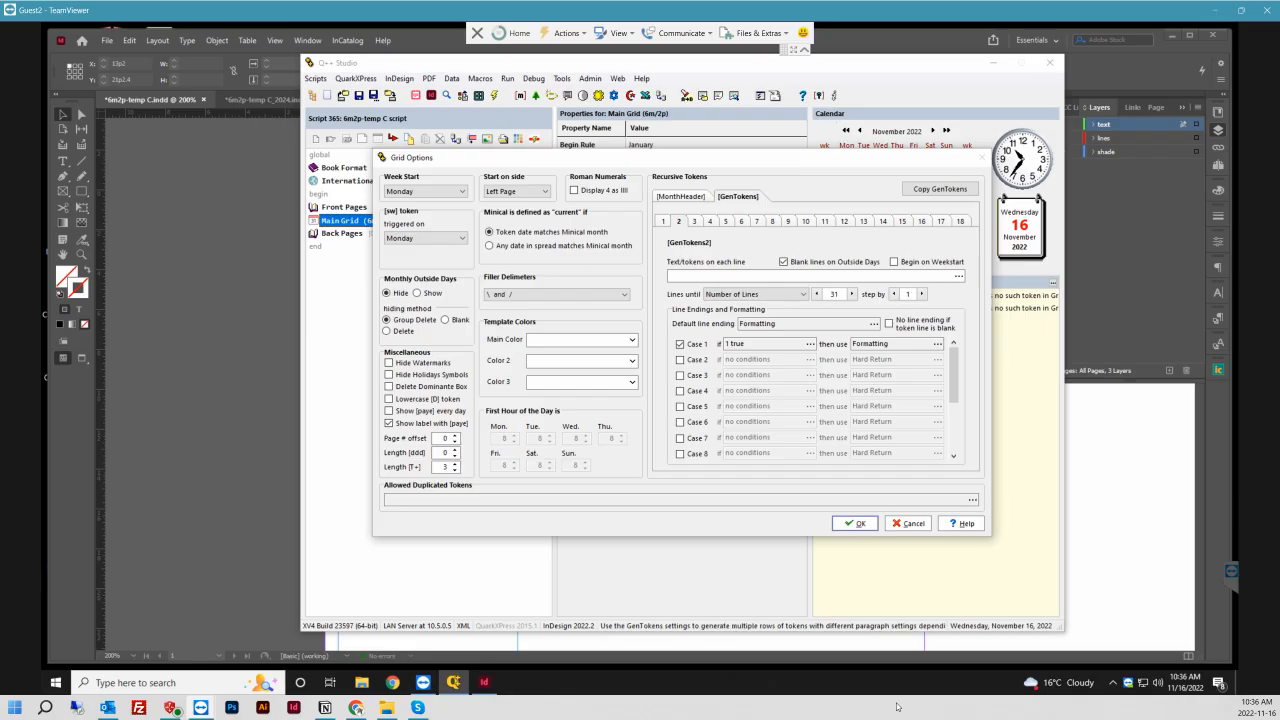
{"action": "left_click", "coordinate": [855, 523]}
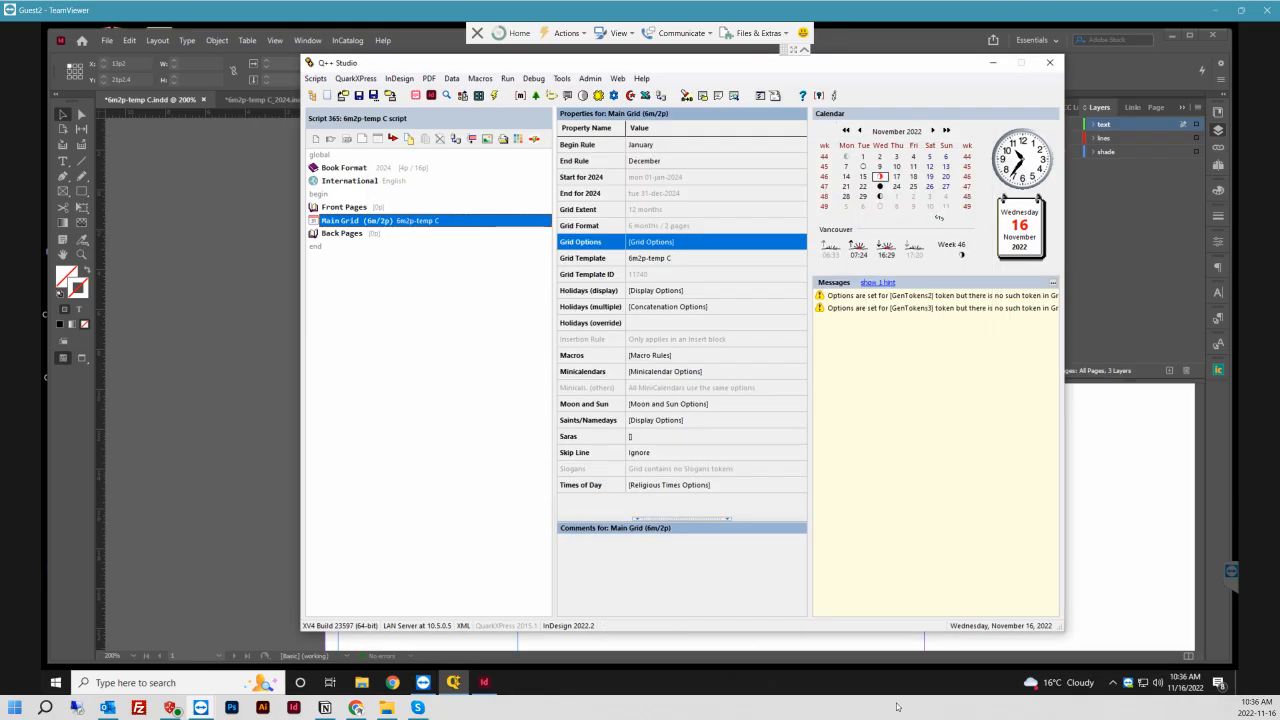
{"action": "key", "text": "alt+Tab"}
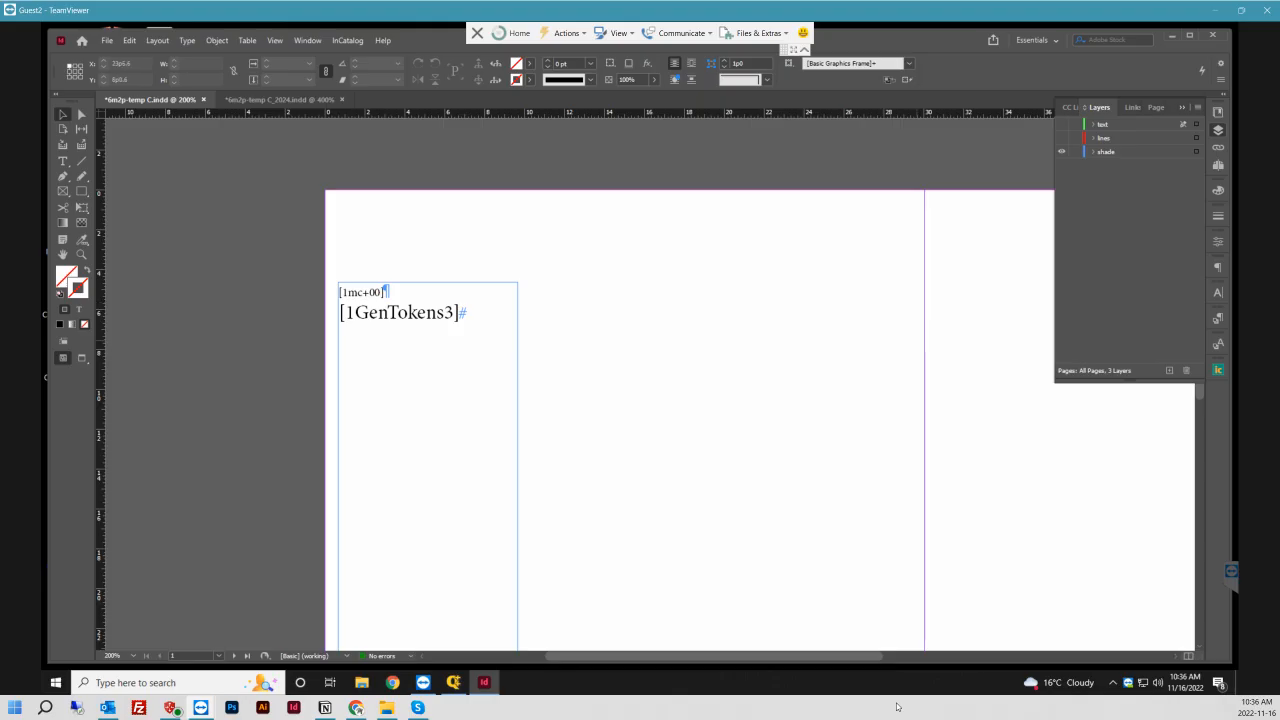
{"action": "scroll", "coordinate": [588, 328], "scroll_direction": "down", "scroll_amount": 3}
{"action": "scroll", "coordinate": [588, 328], "scroll_direction": "down", "scroll_amount": 1}
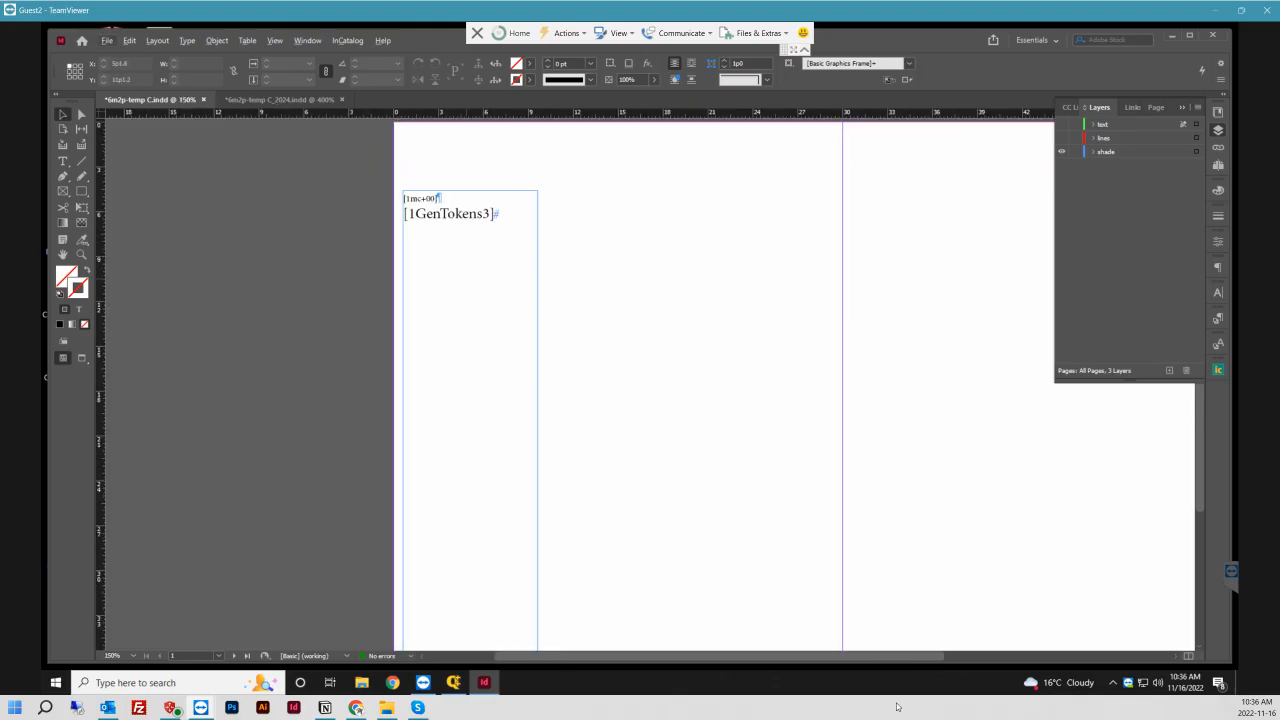
{"action": "scroll", "coordinate": [462, 255], "scroll_direction": "down", "scroll_amount": 2}
{"action": "scroll", "coordinate": [462, 255], "scroll_direction": "up", "scroll_amount": 2}
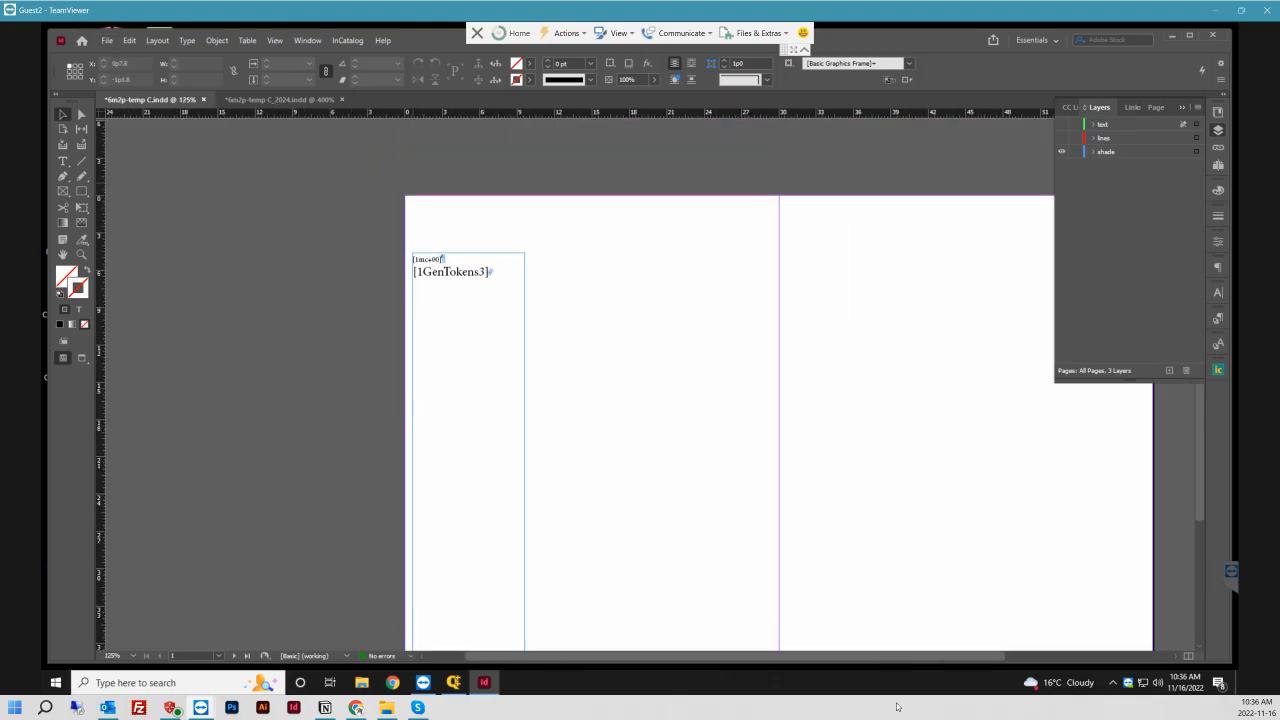
{"action": "scroll", "coordinate": [462, 255], "scroll_direction": "down", "scroll_amount": 1}
{"action": "left_click_drag", "start_coordinate": [359, 198], "coordinate": [470, 258]}
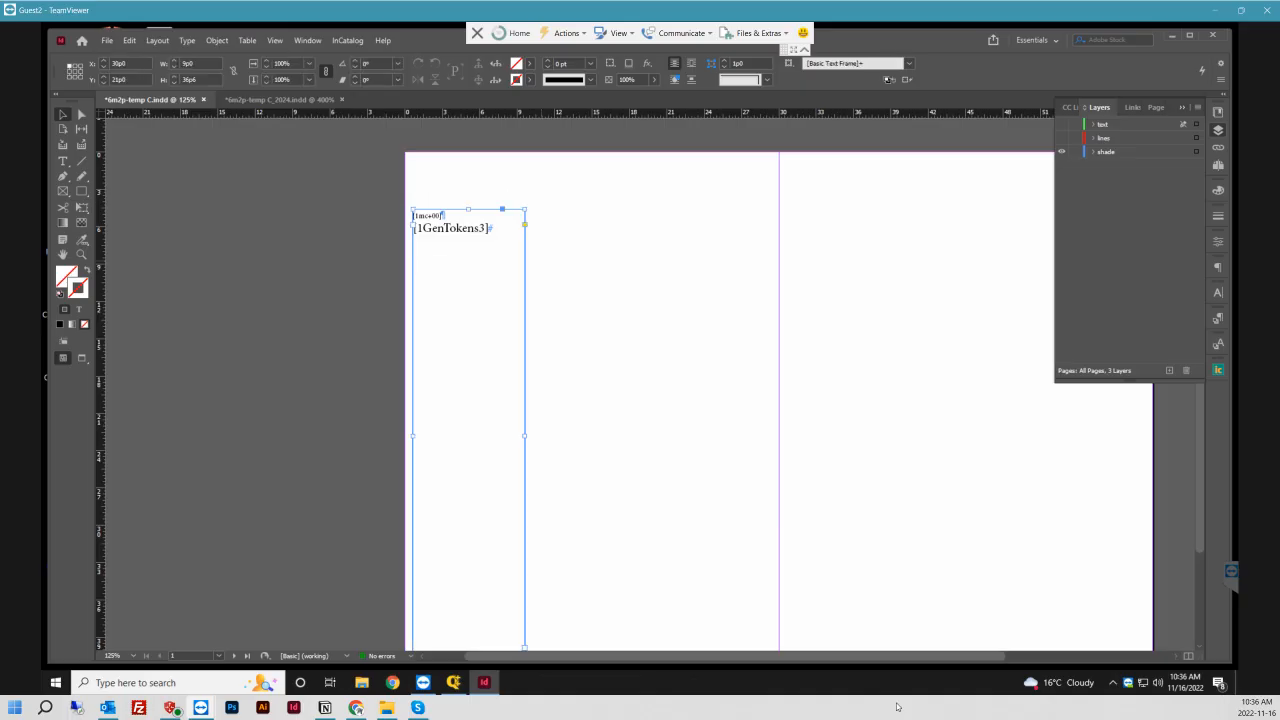
{"action": "scroll", "coordinate": [780, 390], "scroll_direction": "down", "scroll_amount": 1}
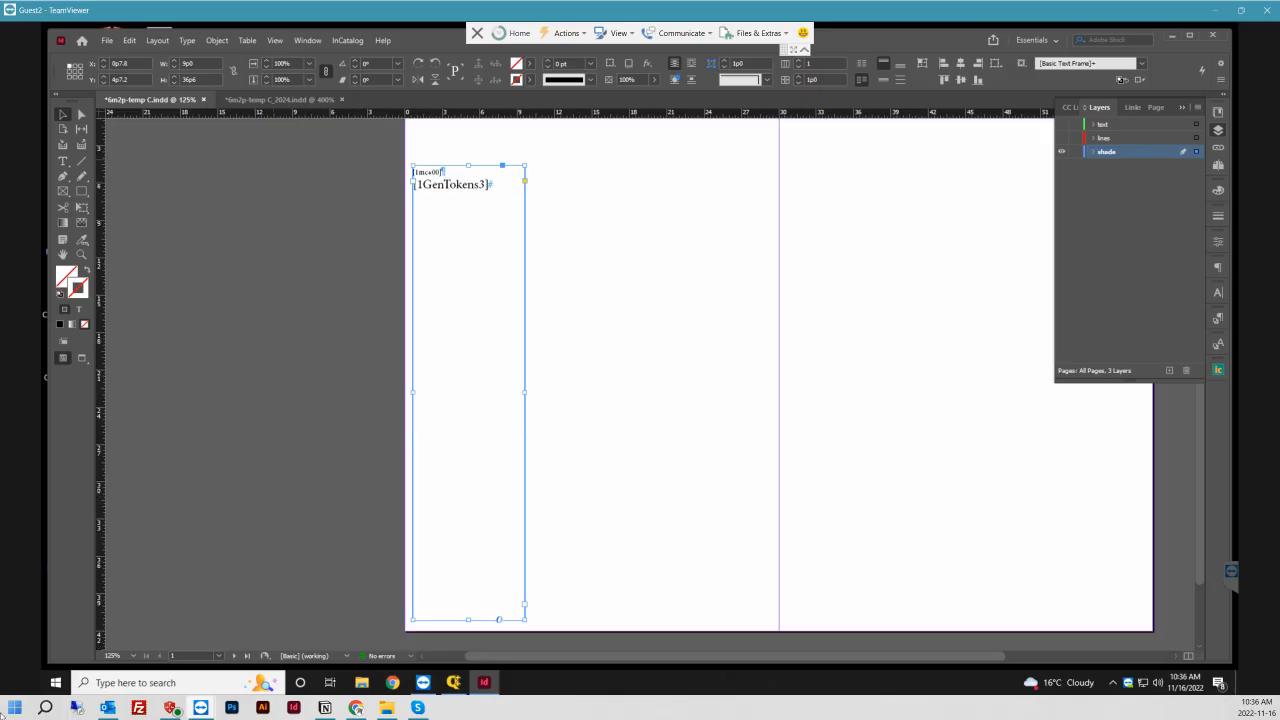
{"action": "left_click", "coordinate": [129, 40]}
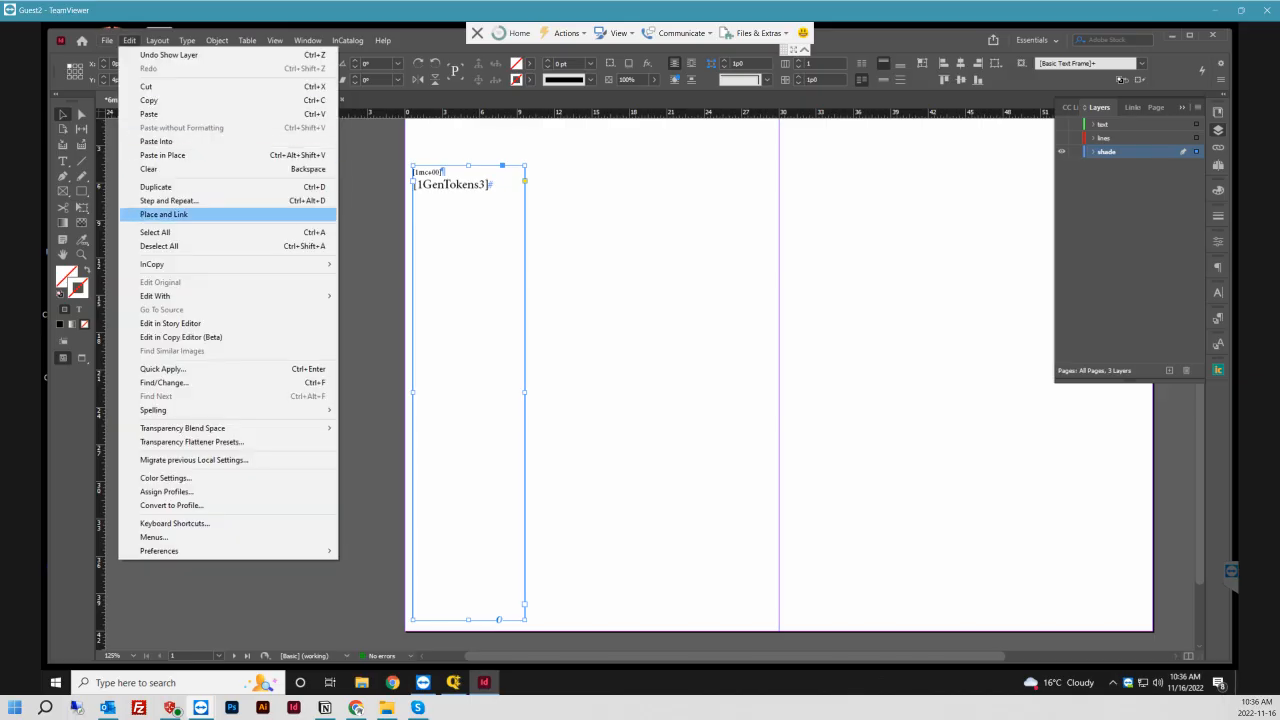
{"action": "left_click", "coordinate": [168, 200]}
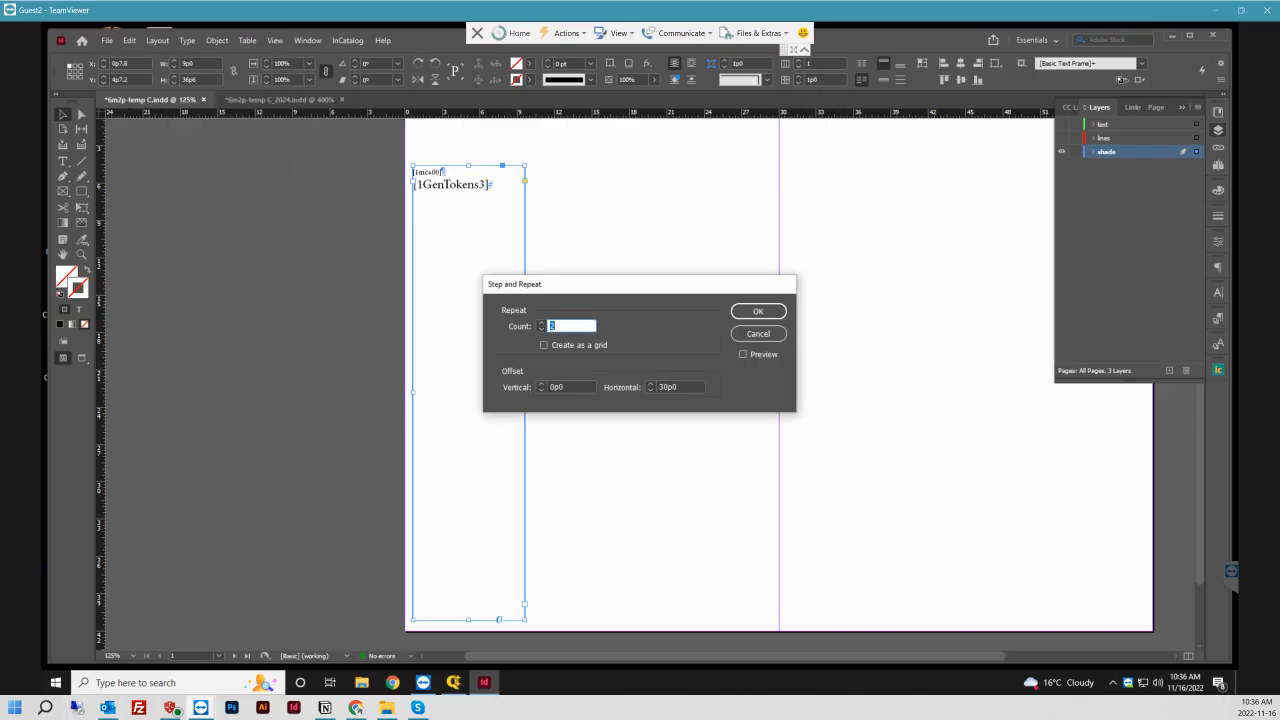
{"action": "left_click", "coordinate": [541, 323]}
{"action": "left_click", "coordinate": [743, 354]}
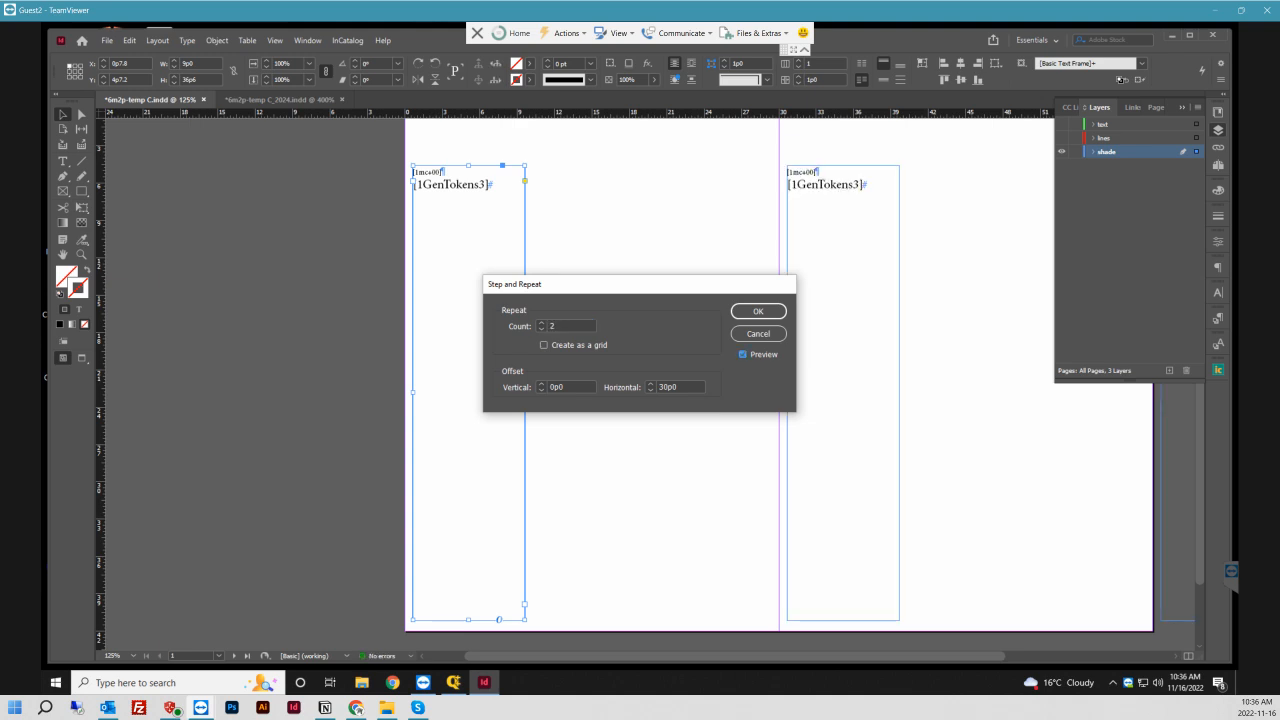
{"action": "left_click", "coordinate": [650, 390]}
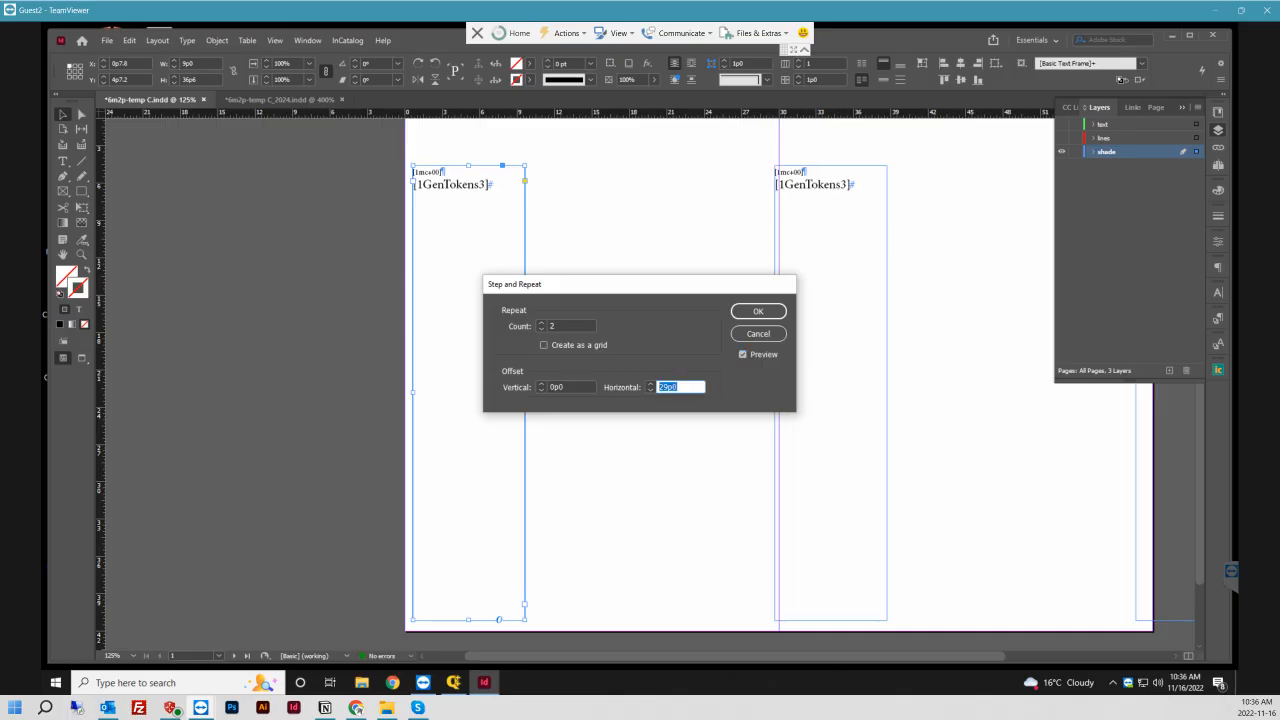
{"action": "type", "text": "9p4"}
{"action": "key", "text": "Tab"}
{"action": "key", "text": "Tab"}
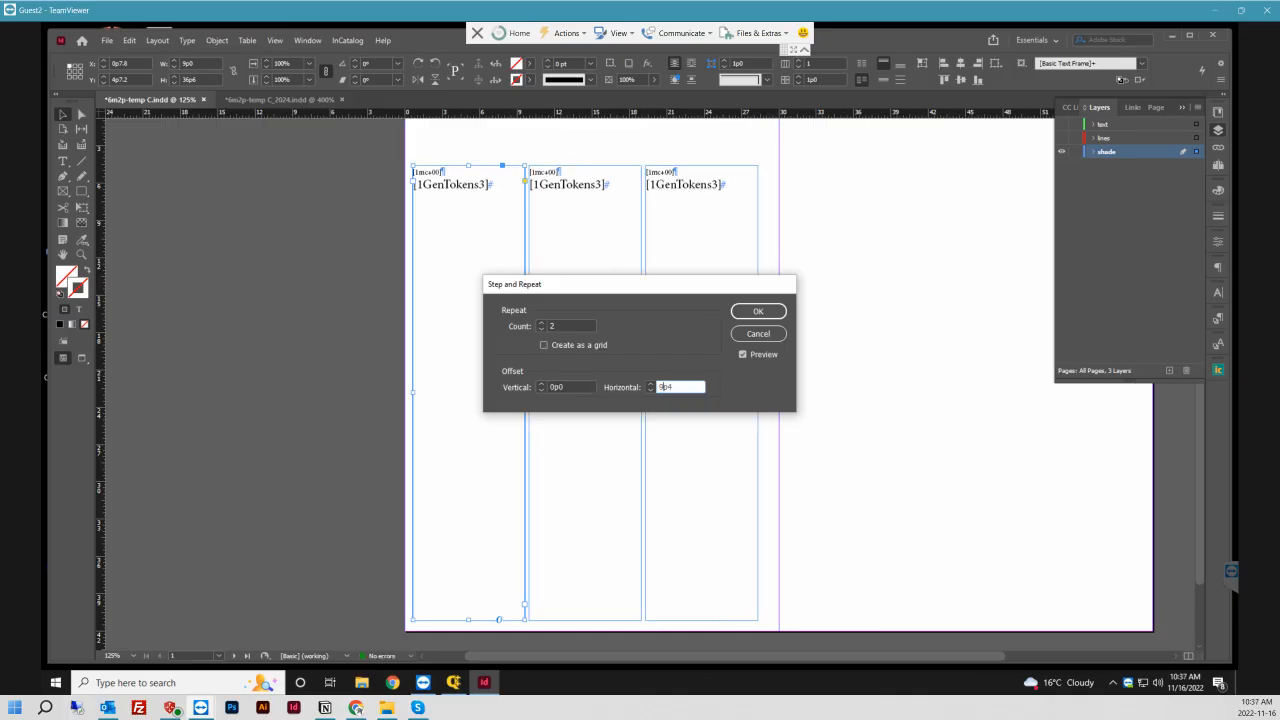
{"action": "key", "text": "Up"}
{"action": "key", "text": "Up"}
{"action": "key", "text": "Up"}
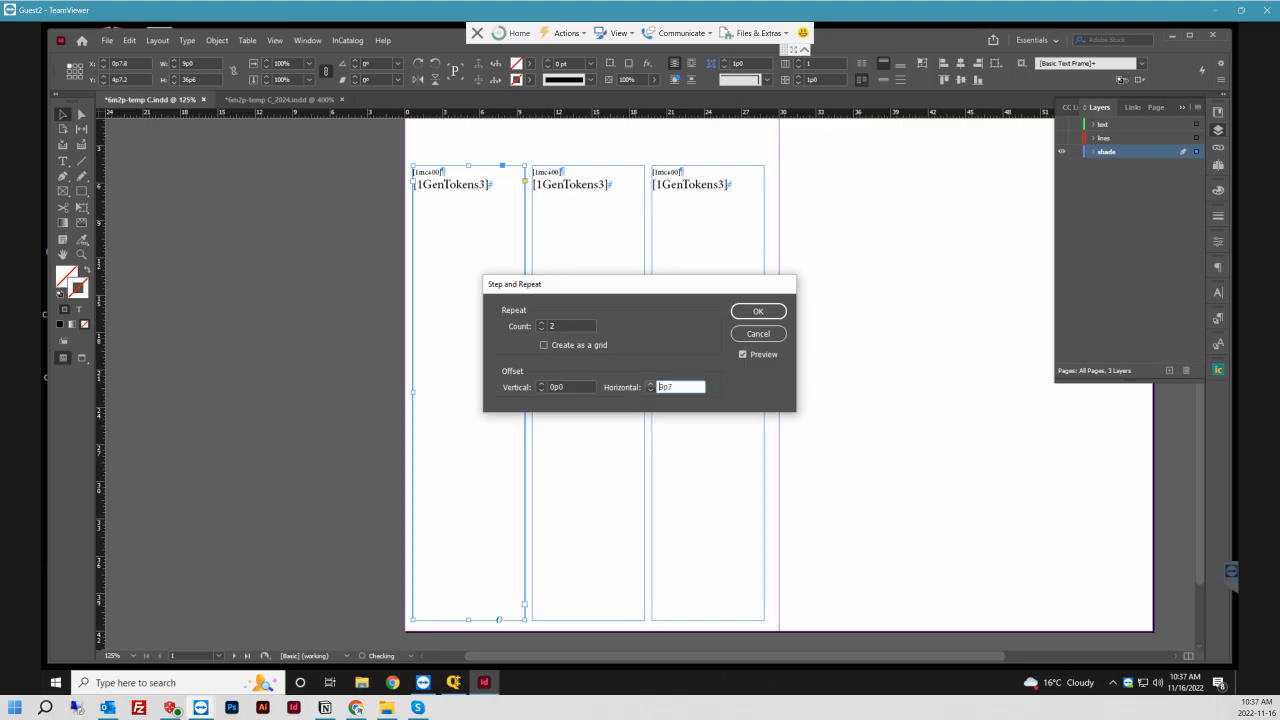
{"action": "left_click", "coordinate": [758, 333]}
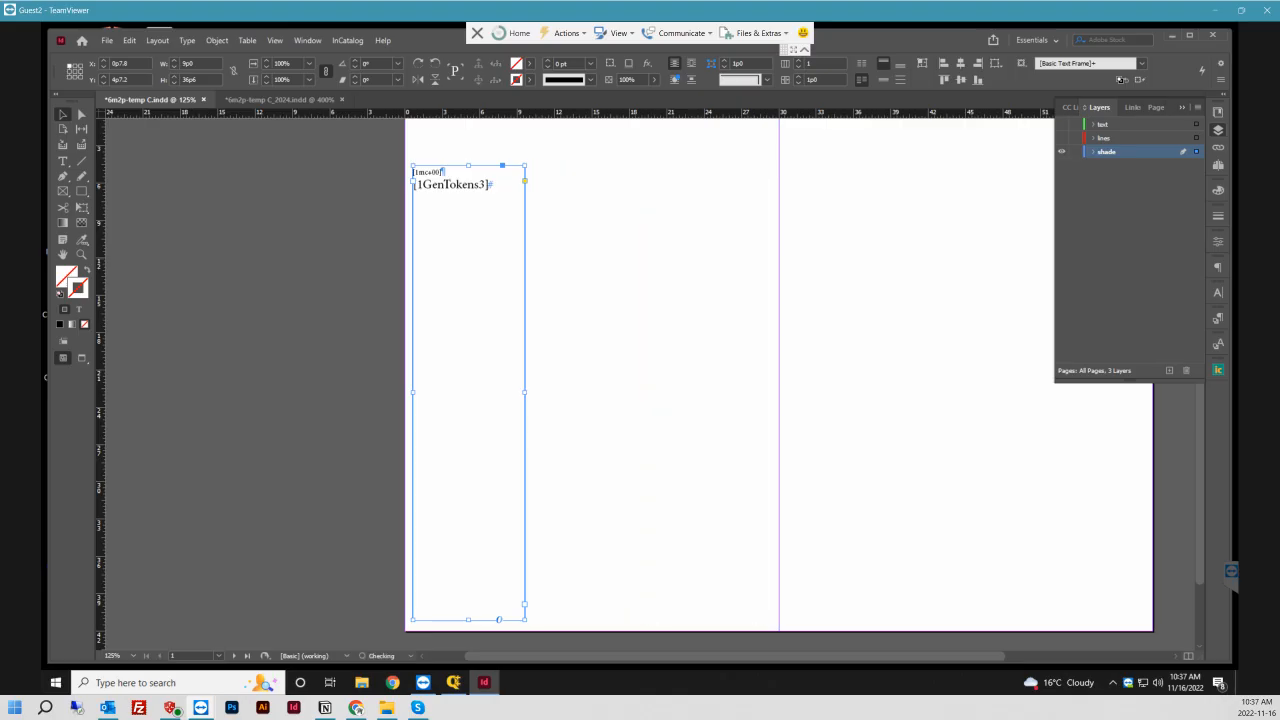
{"action": "left_click", "coordinate": [758, 333]}
- Show the lines and text layers together with the shade layer and save the template document
{"action": "left_click", "coordinate": [1062, 138]}
{"action": "left_click", "coordinate": [1062, 124]}
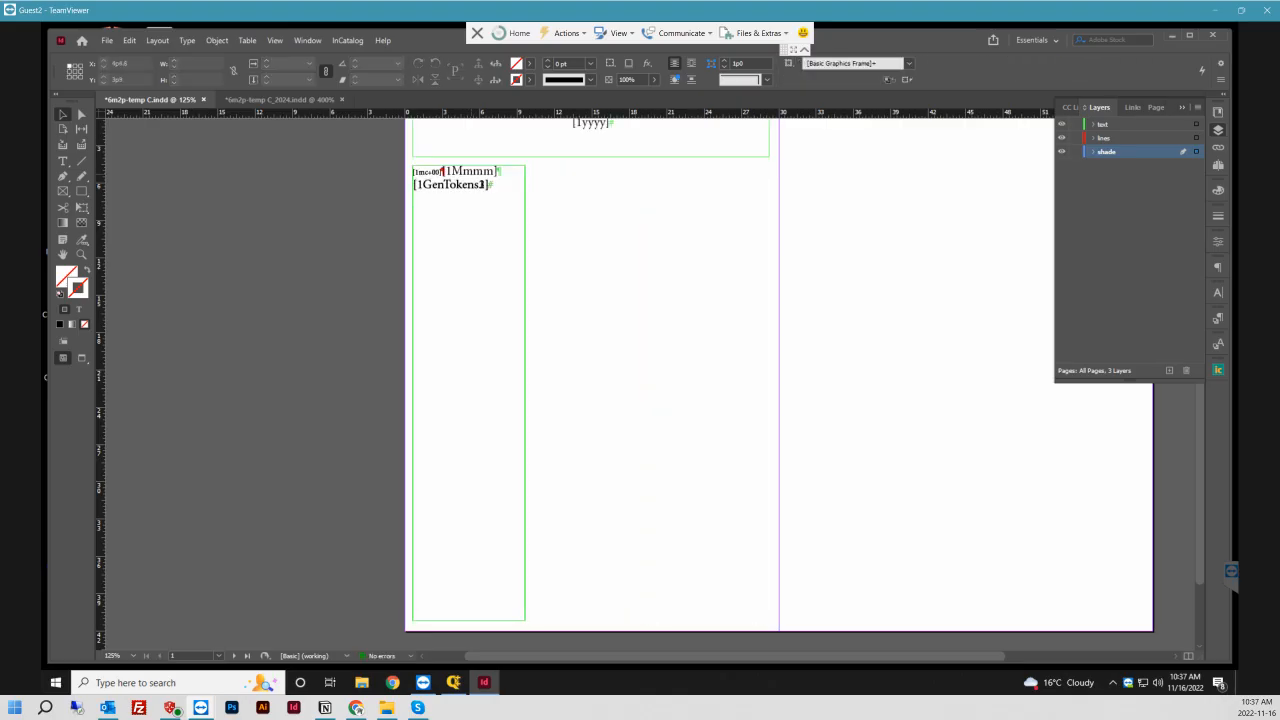
{"action": "scroll", "coordinate": [780, 400], "scroll_direction": "up", "scroll_amount": 1}
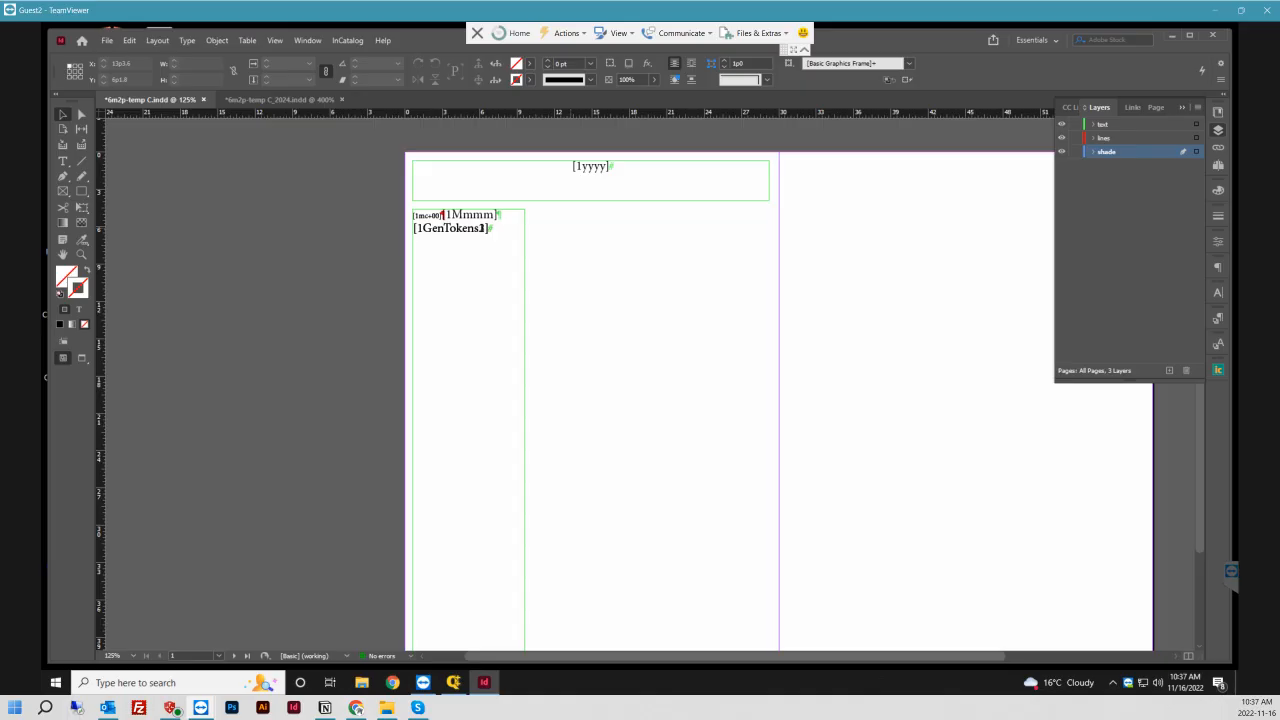
{"action": "key", "text": "ctrl+a"}
{"action": "key", "text": "ctrl+s"}
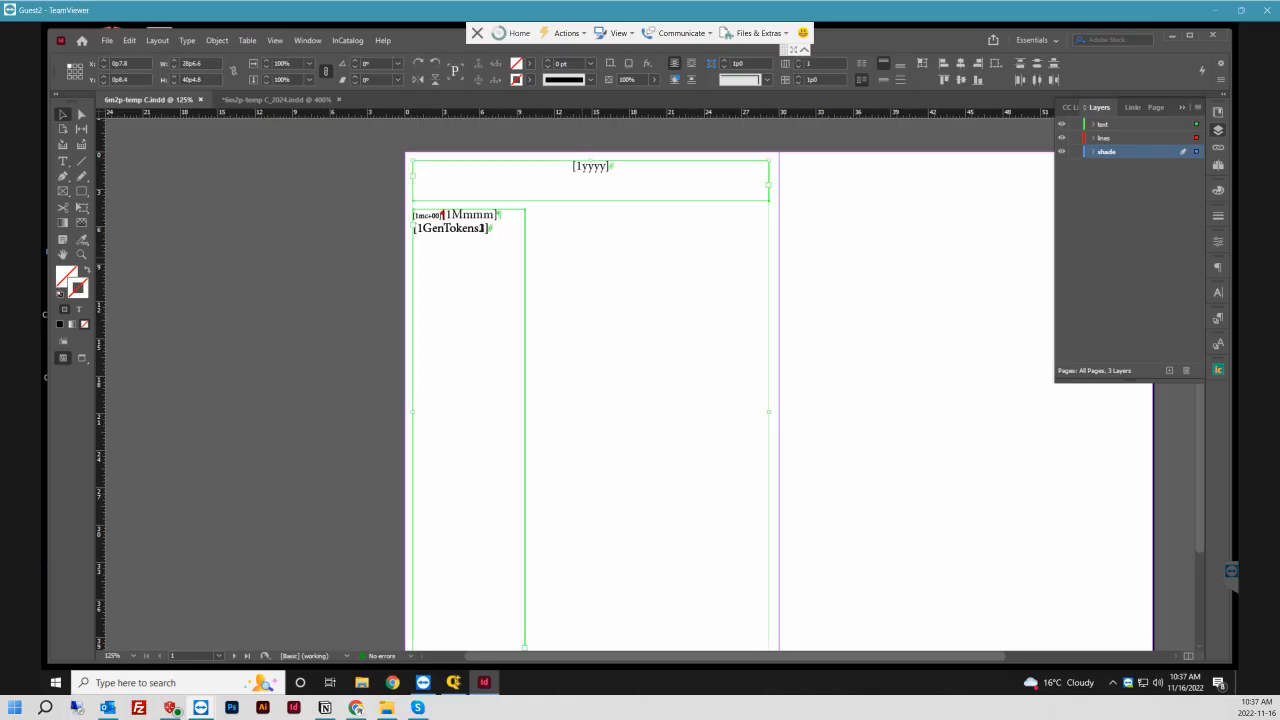
{"action": "left_click", "coordinate": [560, 262]}
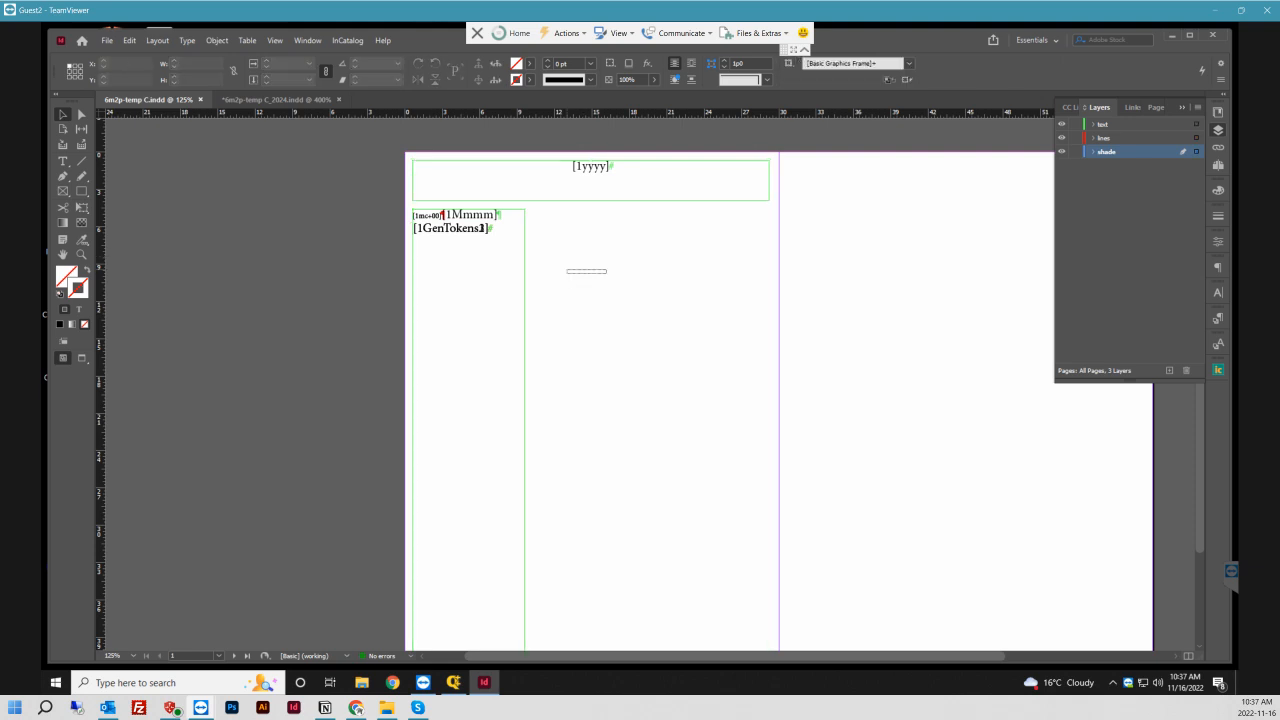
- Step and repeat the stacked month frames of all three layers with count 2, vertical offset 0p0 and horizontal offset 9p9
{"action": "left_click", "coordinate": [480, 270]}
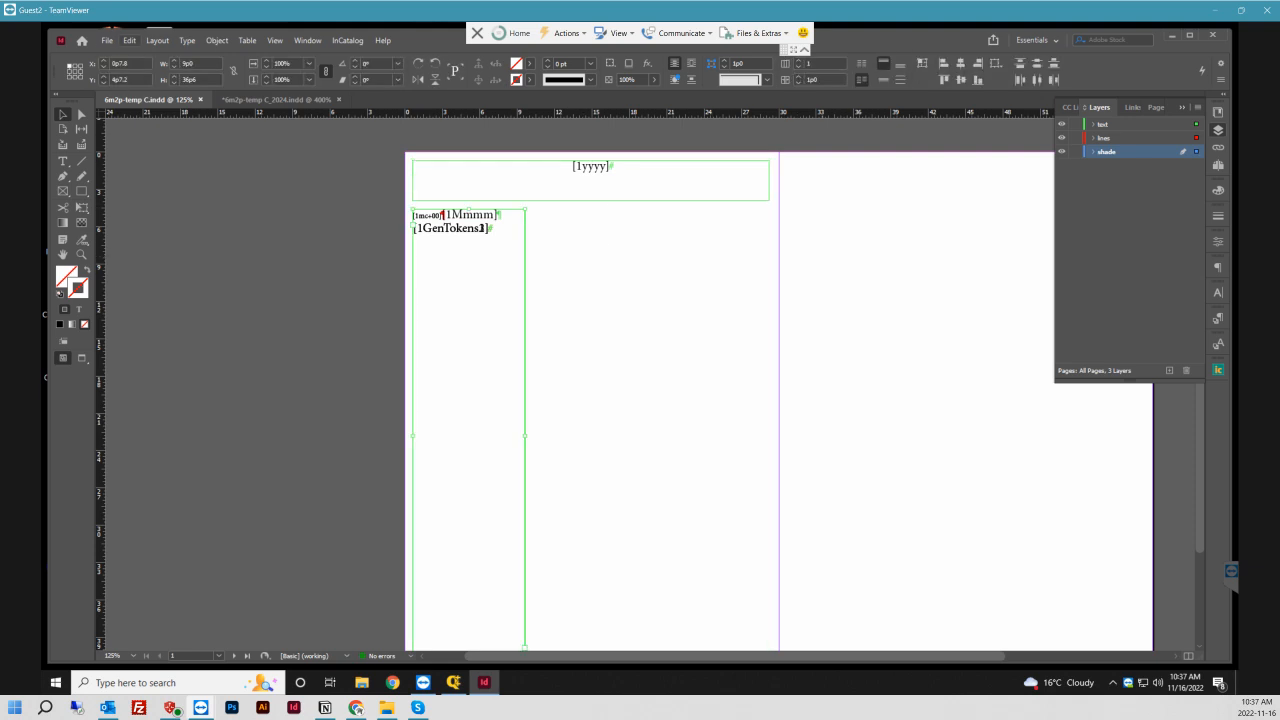
{"action": "left_click", "coordinate": [129, 40]}
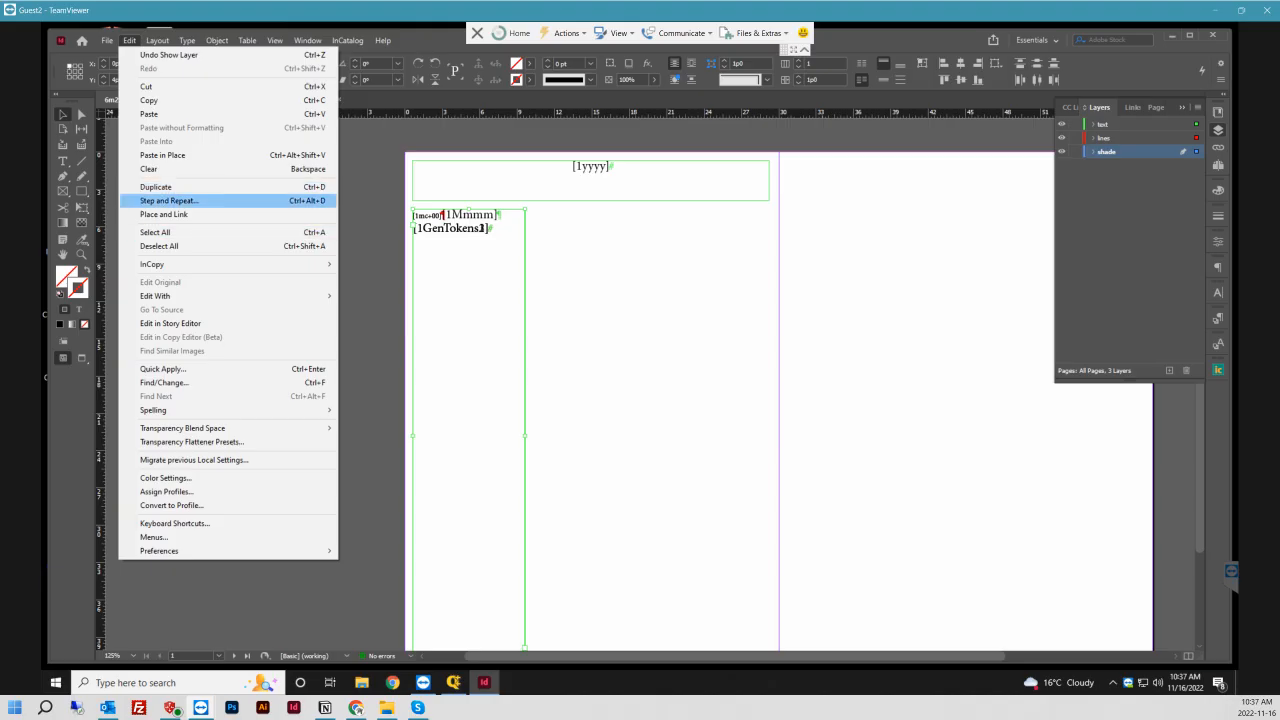
{"action": "left_click", "coordinate": [169, 200]}
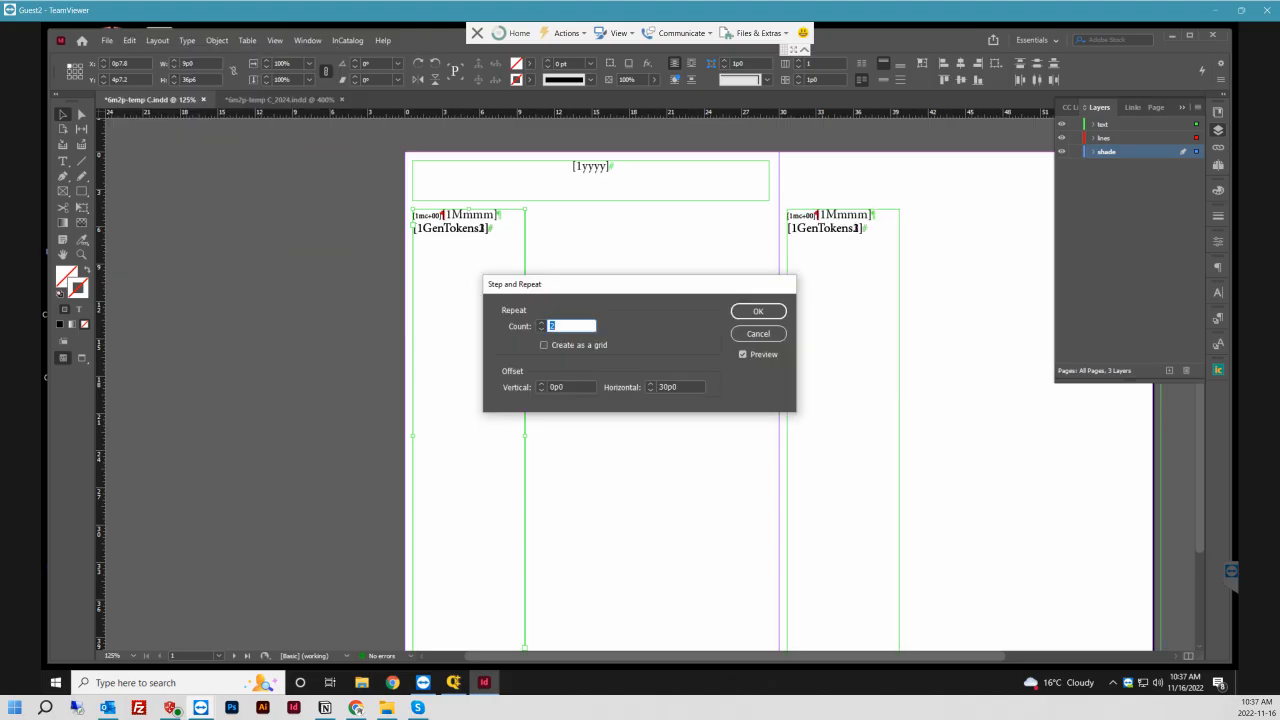
{"action": "double_click", "coordinate": [668, 387]}
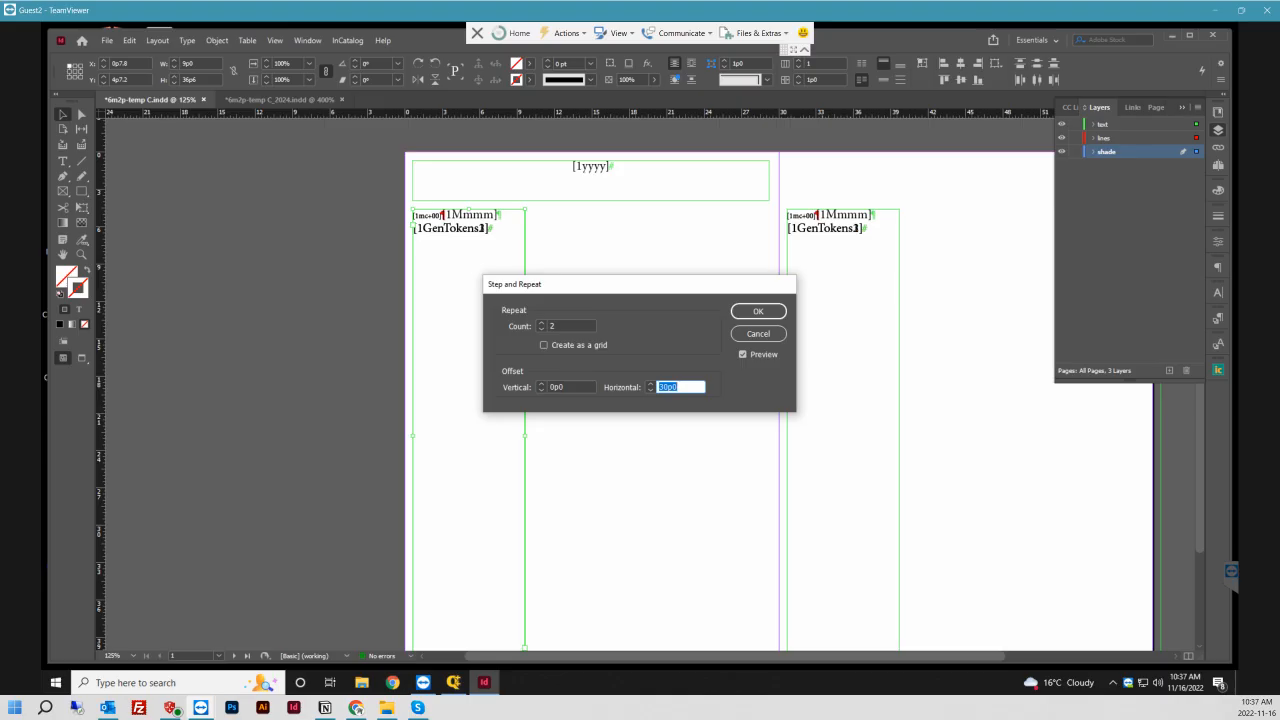
{"action": "type", "text": "9p4"}
{"action": "left_click", "coordinate": [576, 387]}
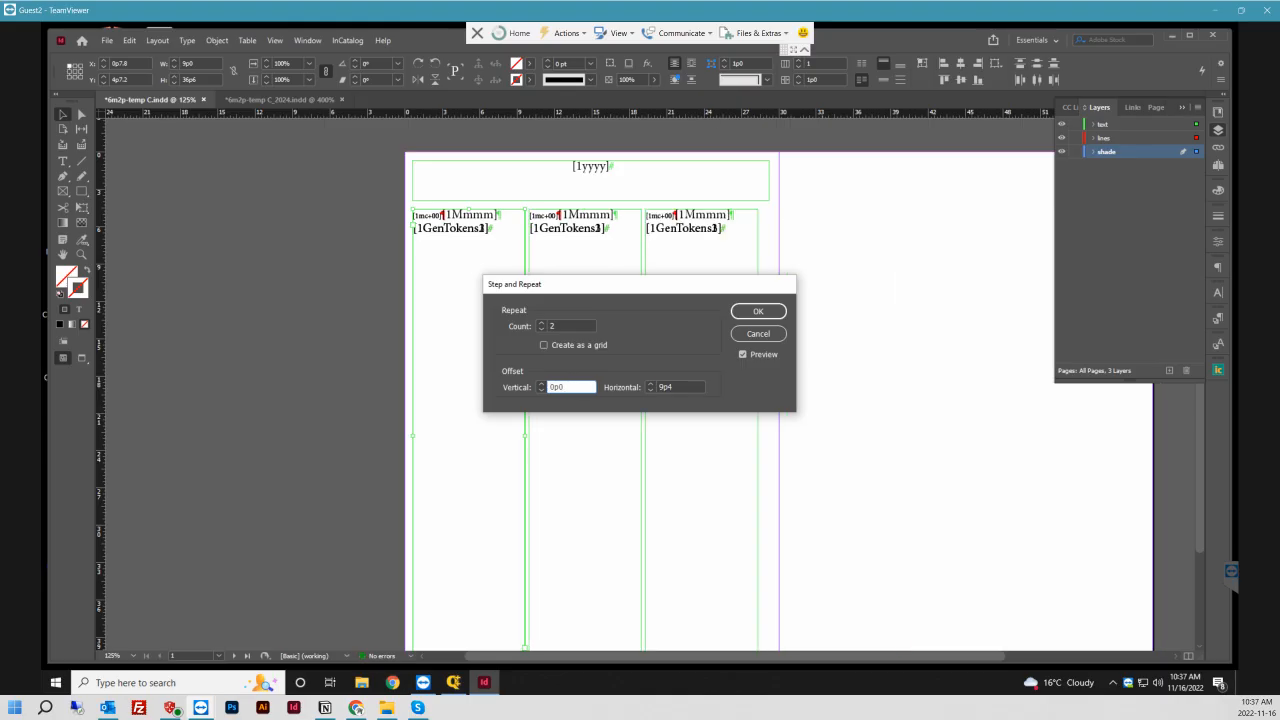
{"action": "left_click", "coordinate": [650, 384]}
{"action": "left_click", "coordinate": [650, 384]}
{"action": "left_click", "coordinate": [650, 384]}
{"action": "left_click", "coordinate": [650, 384]}
{"action": "left_click", "coordinate": [650, 384]}
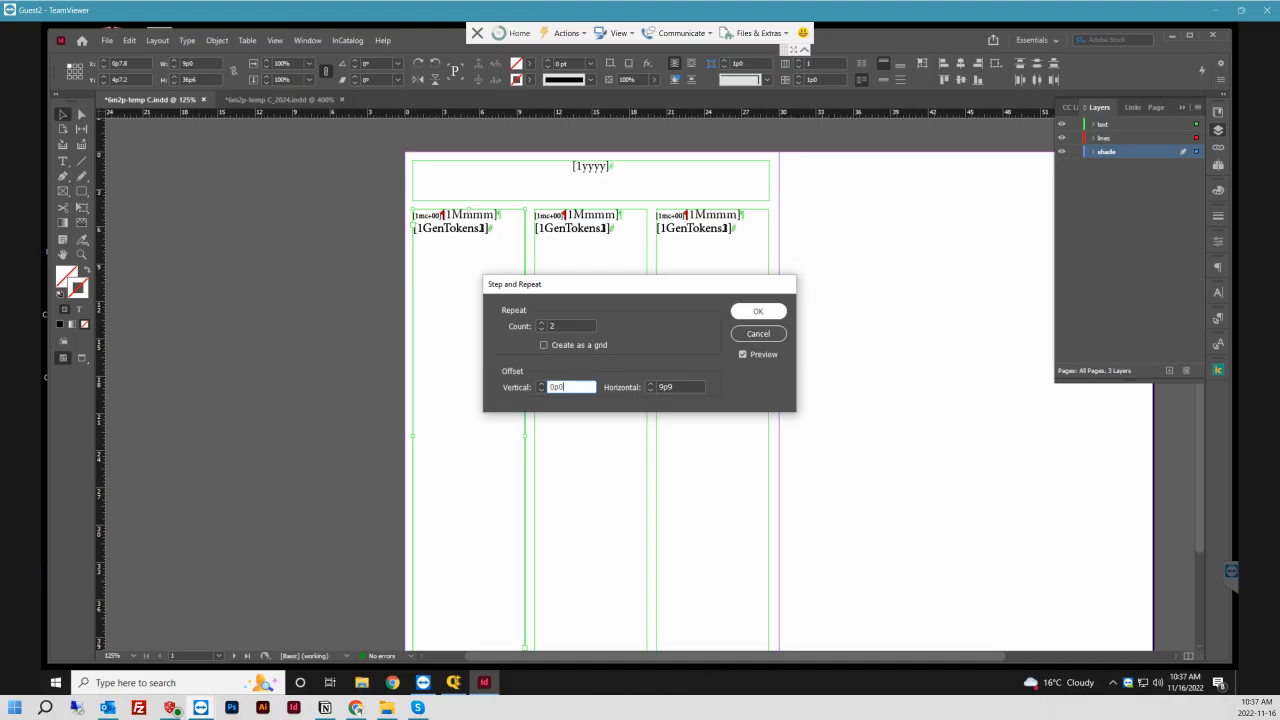
{"action": "key", "text": "Return"}
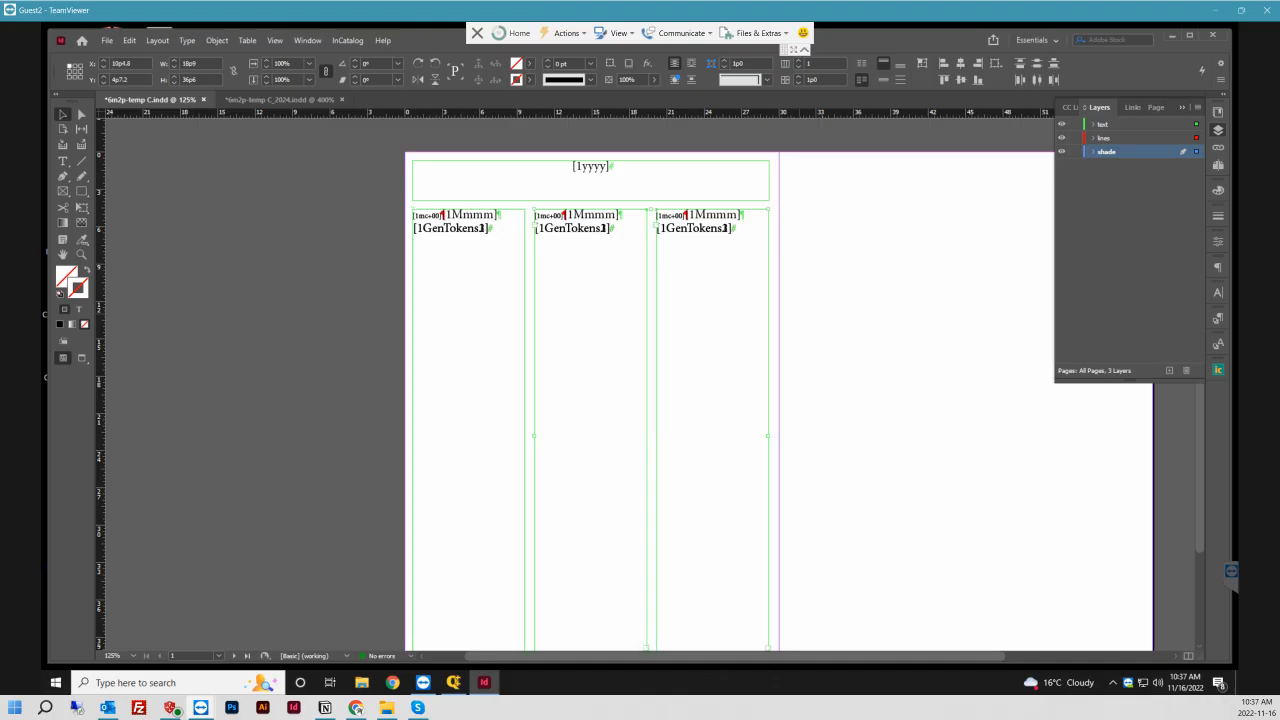
{"action": "left_click", "coordinate": [396, 228]}
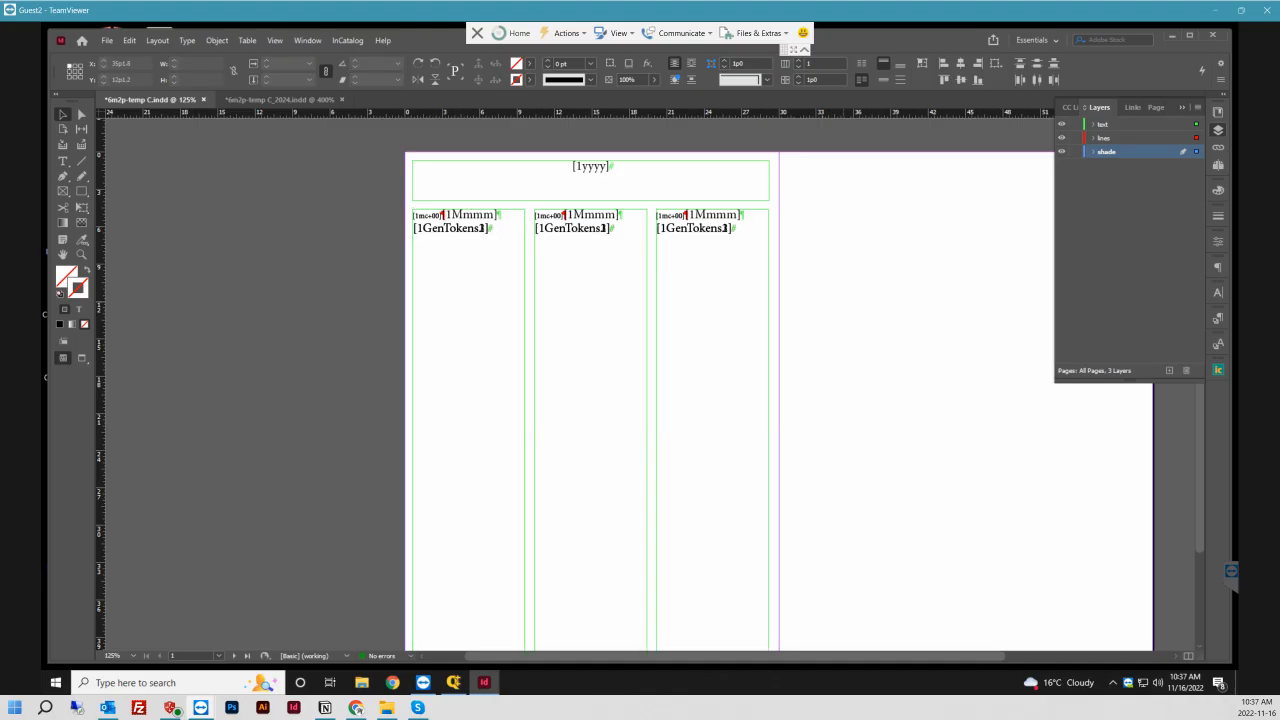
- Copy the first page's year header and three stacked month frames of all layers onto the facing page
{"action": "key", "text": "ctrl+minus"}
{"action": "scroll", "coordinate": [396, 228], "scroll_direction": "up", "scroll_amount": 1}
{"action": "key", "text": "ctrl+equal"}
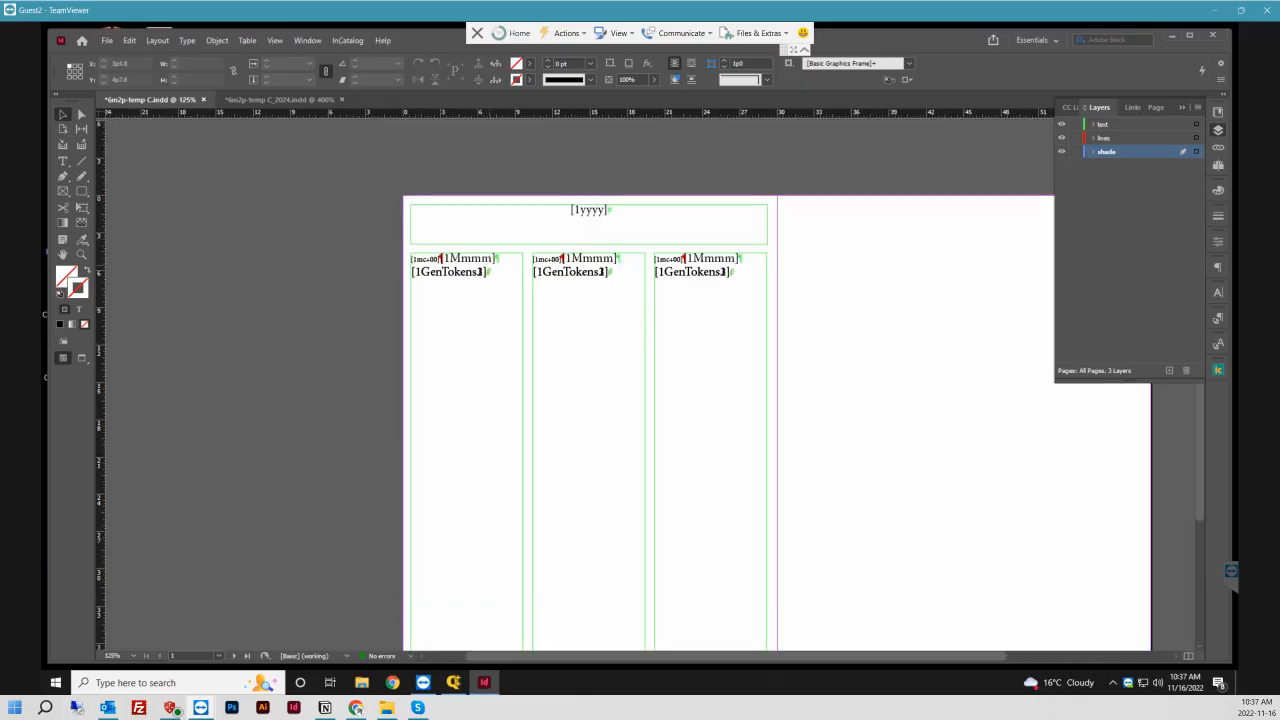
{"action": "scroll", "coordinate": [396, 228], "scroll_direction": "down", "scroll_amount": 2}
{"action": "left_click_drag", "start_coordinate": [378, 157], "coordinate": [841, 305]}
{"action": "scroll", "coordinate": [841, 305], "scroll_direction": "up", "scroll_amount": 1}
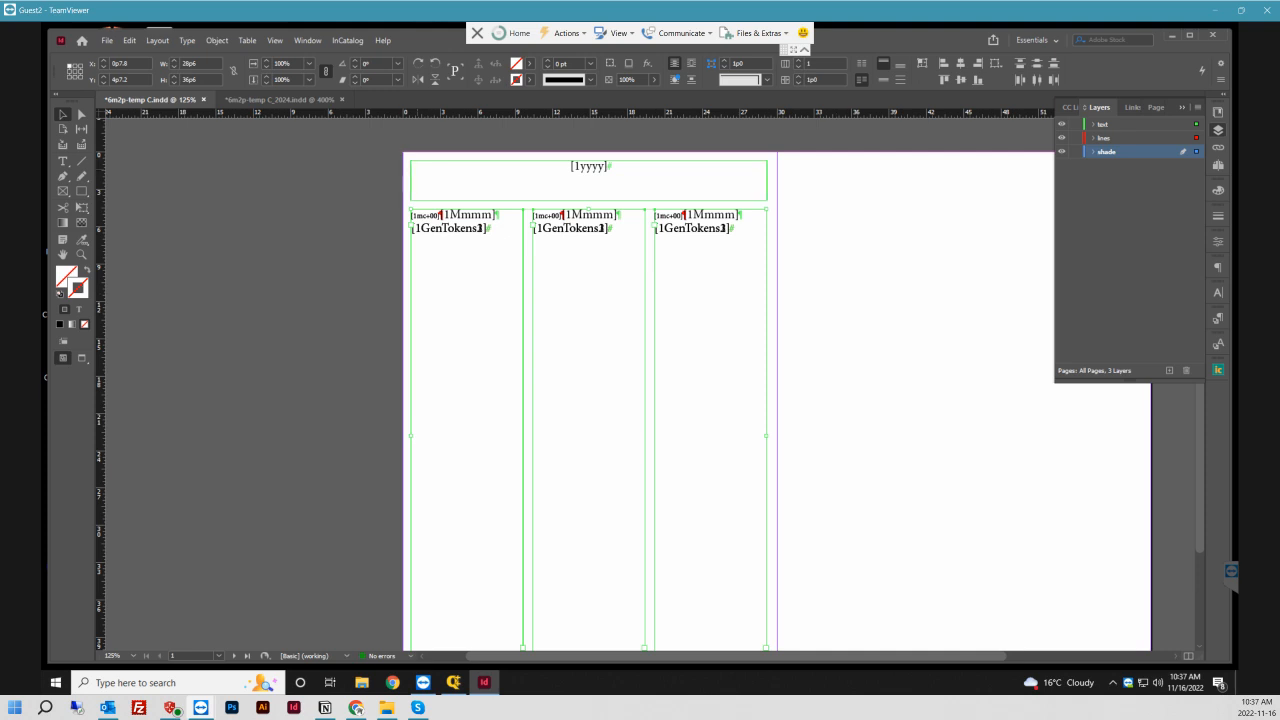
{"action": "left_click_drag", "start_coordinate": [324, 132], "coordinate": [792, 250]}
{"action": "scroll", "coordinate": [792, 250], "scroll_direction": "right", "scroll_amount": 2}
{"action": "scroll", "coordinate": [580, 400], "scroll_direction": "right", "scroll_amount": 2}
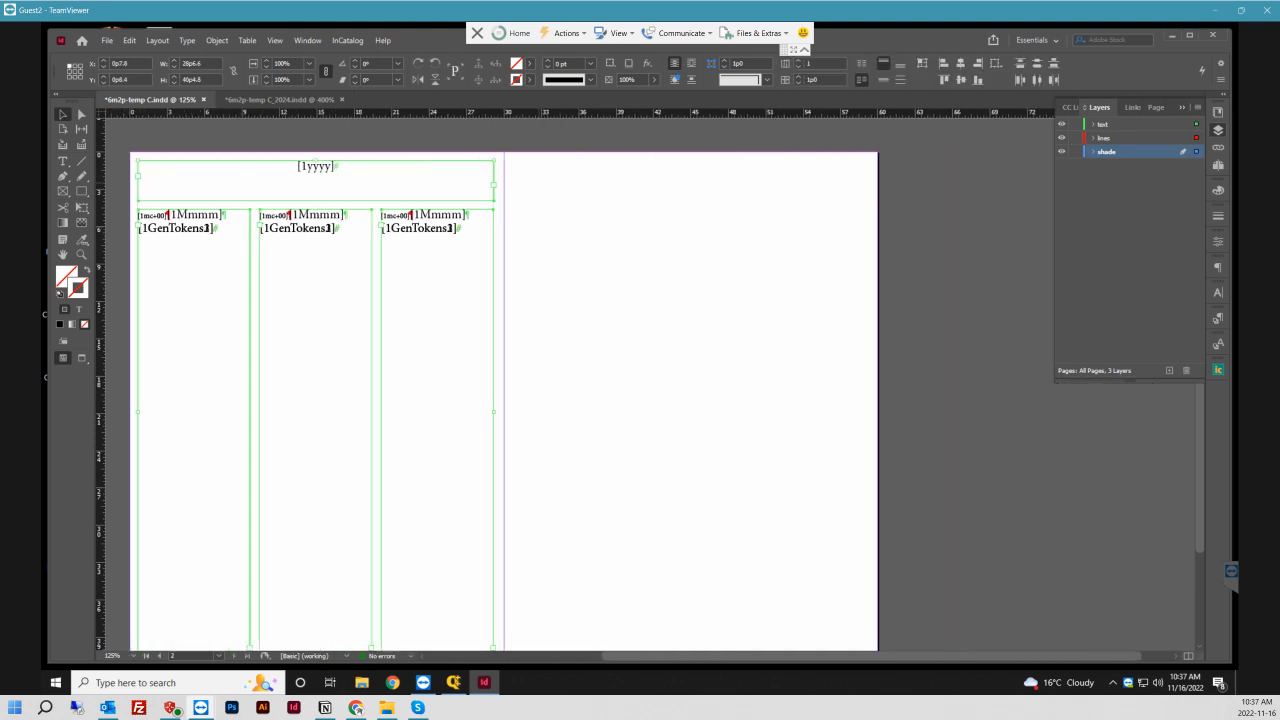
{"action": "left_click_drag", "start_coordinate": [494, 408], "coordinate": [868, 408]}
{"action": "scroll", "coordinate": [640, 400], "scroll_direction": "left", "scroll_amount": 3}
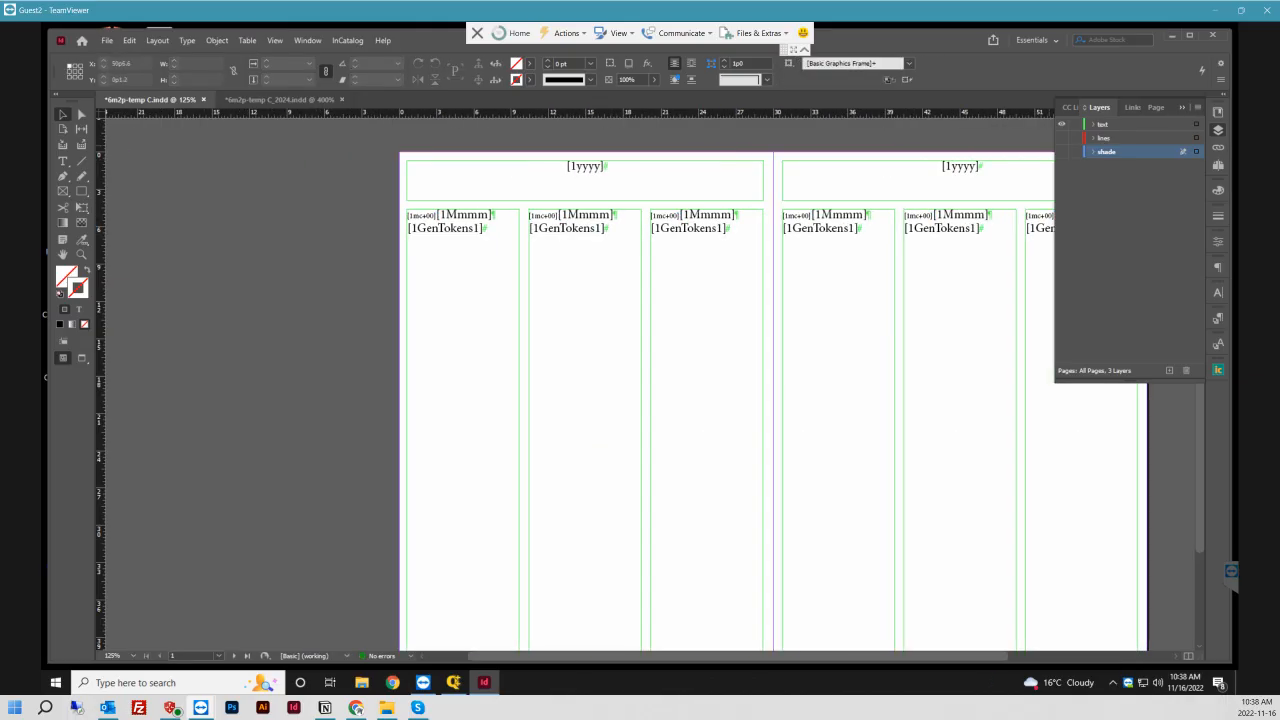
- On the text layer, set the first page's second and third month tokens to [1mc+01] and [1mc+02]
{"action": "key", "text": "ctrl+equal"}
{"action": "key", "text": "ctrl+equal"}
{"action": "key", "text": "ctrl+equal"}
{"action": "key", "text": "t"}
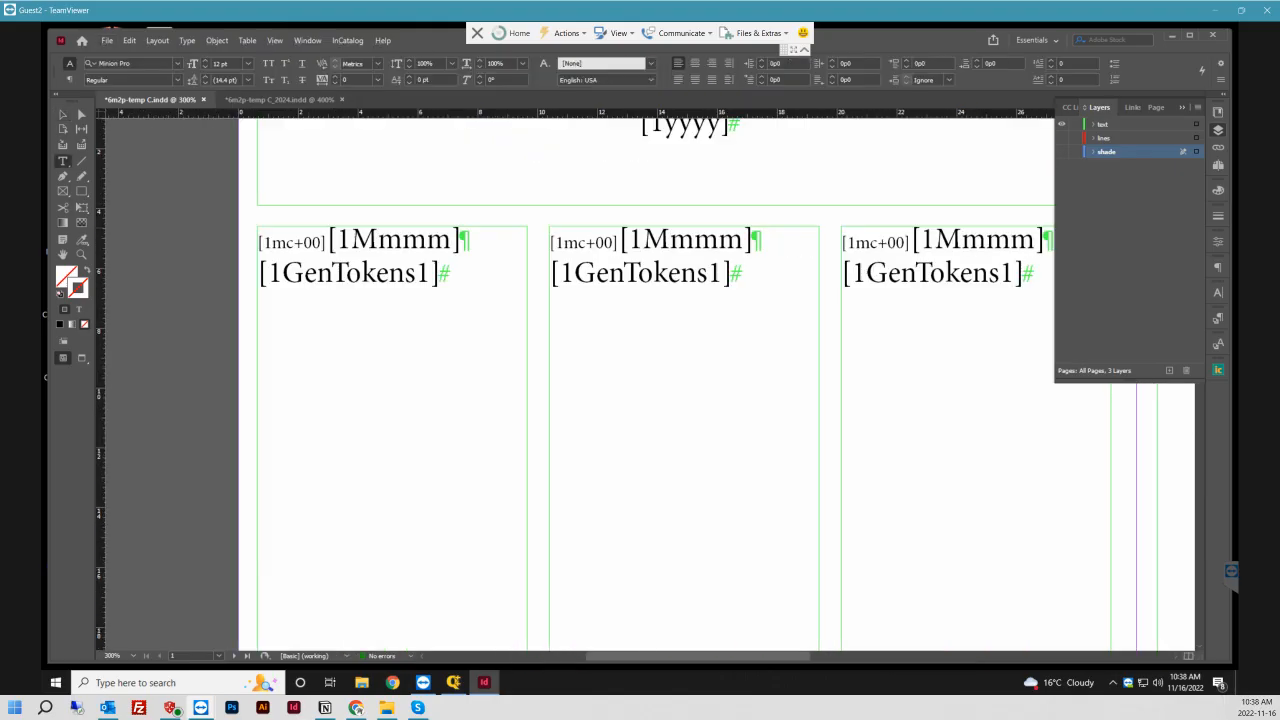
{"action": "left_click_drag", "start_coordinate": [313, 243], "coordinate": [321, 243]}
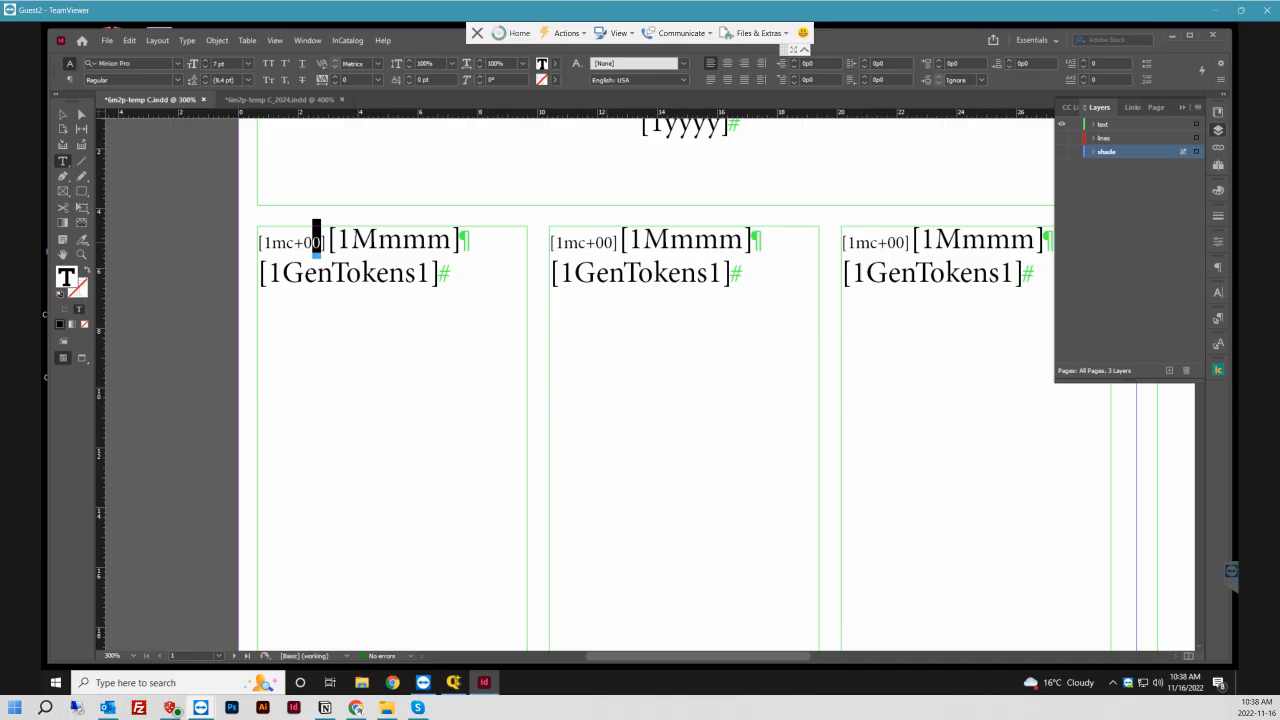
{"action": "left_click_drag", "start_coordinate": [605, 243], "coordinate": [613, 243]}
{"action": "type", "text": "1"}
{"action": "scroll", "coordinate": [640, 400], "scroll_direction": "right", "scroll_amount": 5}
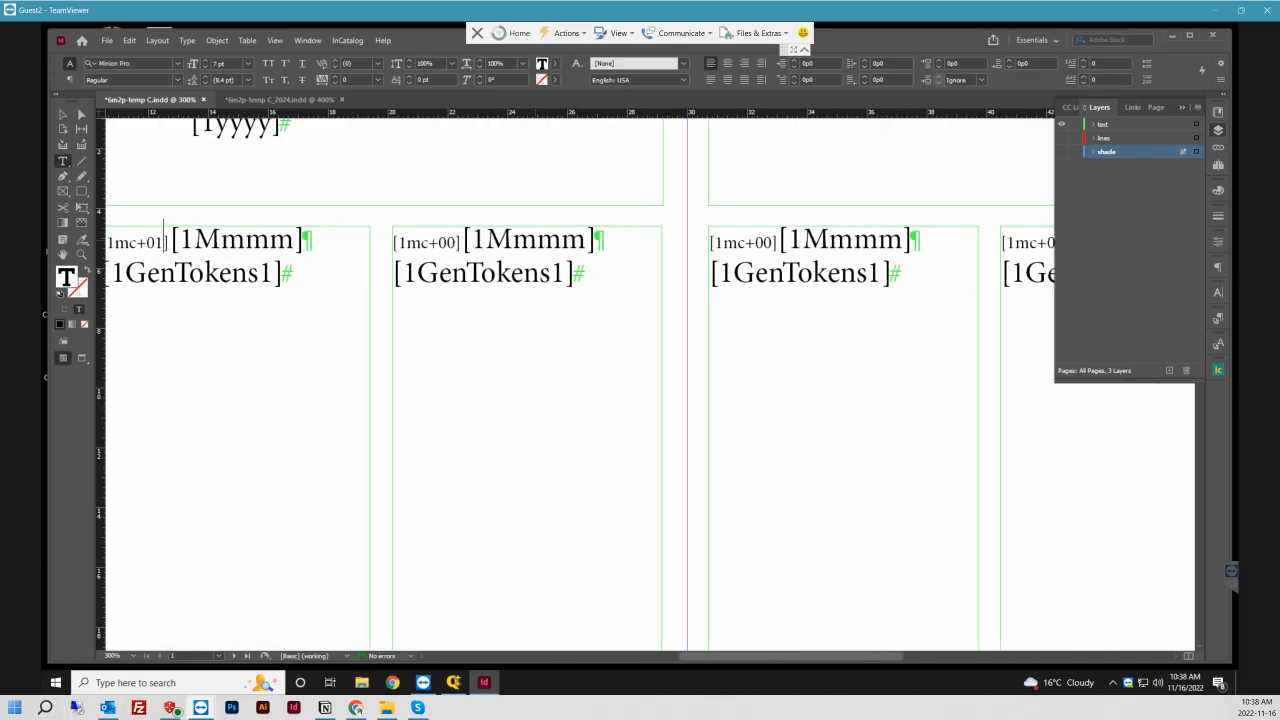
{"action": "left_click_drag", "start_coordinate": [446, 243], "coordinate": [454, 243]}
{"action": "type", "text": "1"}
{"action": "scroll", "coordinate": [640, 400], "scroll_direction": "right", "scroll_amount": 6}
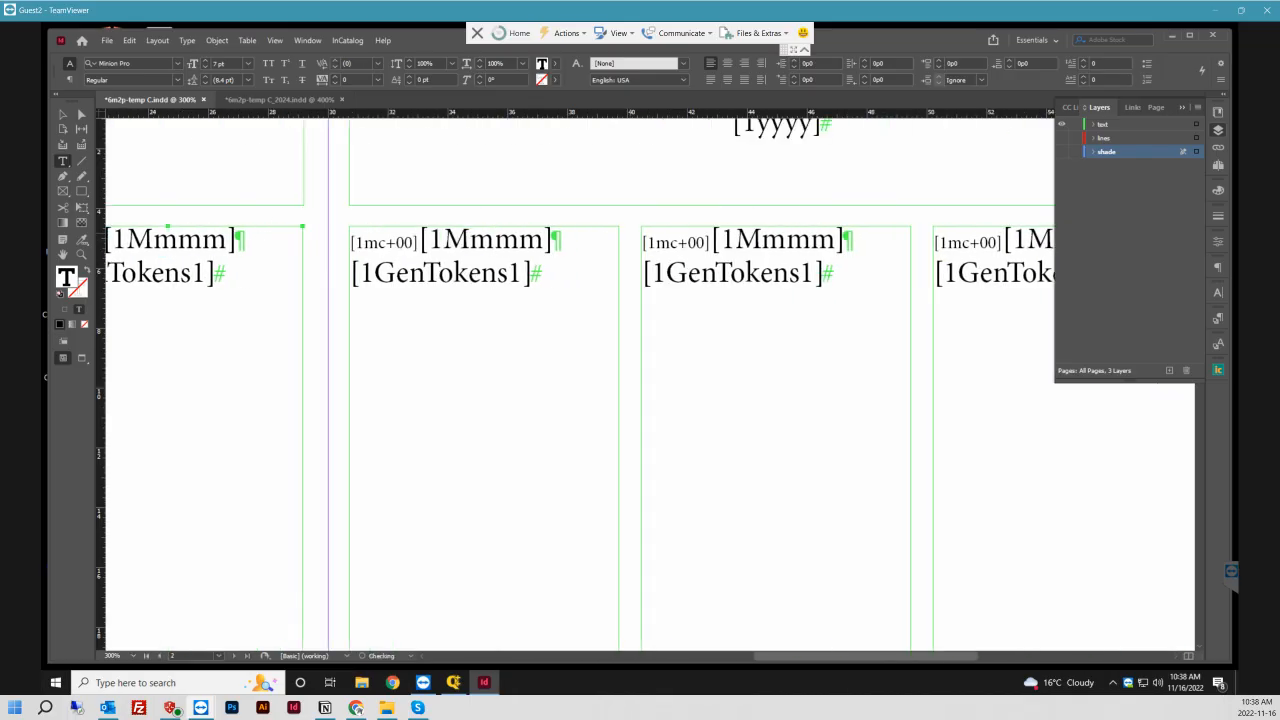
- On the text layer, set the second page's month tokens to [1mc+03], [1mc+04] and [1mc+05]
{"action": "scroll", "coordinate": [575, 400], "scroll_direction": "right", "scroll_amount": 1}
{"action": "left_click_drag", "start_coordinate": [134, 243], "coordinate": [144, 243]}
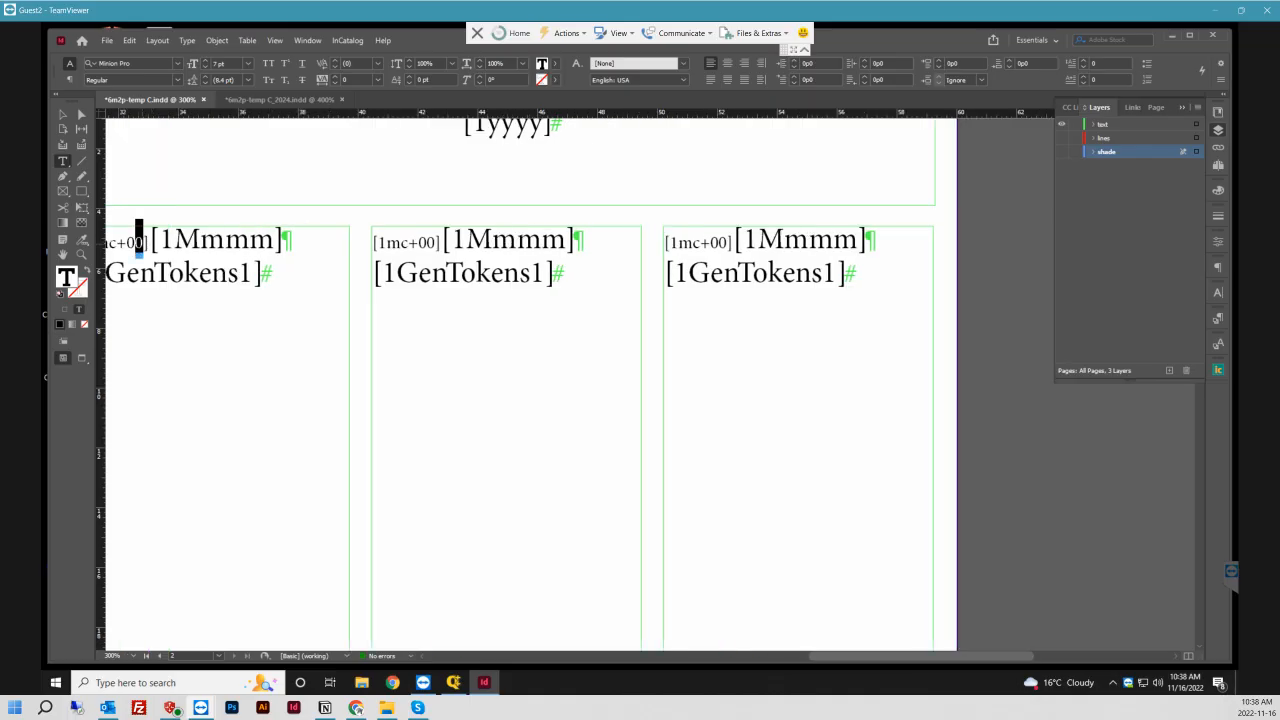
{"action": "type", "text": "3"}
{"action": "left_click_drag", "start_coordinate": [427, 243], "coordinate": [436, 243]}
{"action": "type", "text": "4"}
{"action": "left_click_drag", "start_coordinate": [717, 243], "coordinate": [728, 243]}
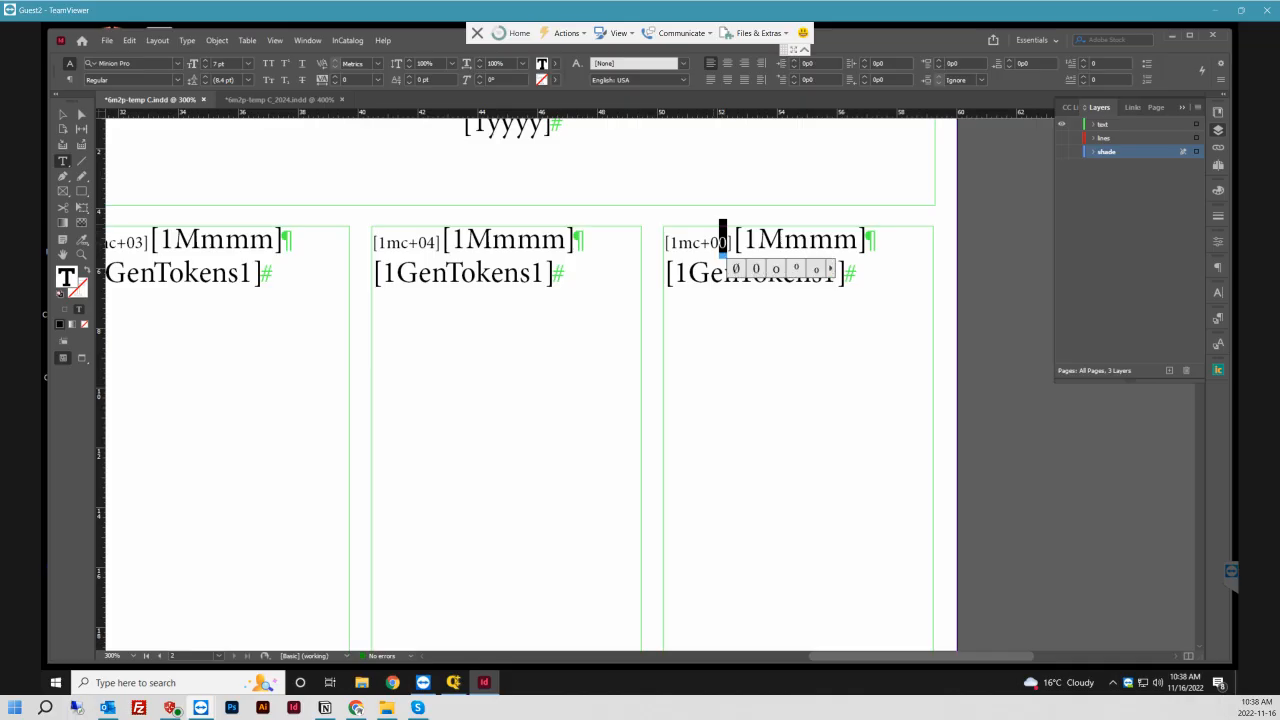
{"action": "type", "text": "5"}
- Show only the lines layer and set the second page's month tokens to [1mc+05], [1mc+04] and [1mc+03], working backwards
{"action": "left_click", "coordinate": [1062, 124]}
{"action": "left_click", "coordinate": [1062, 138]}
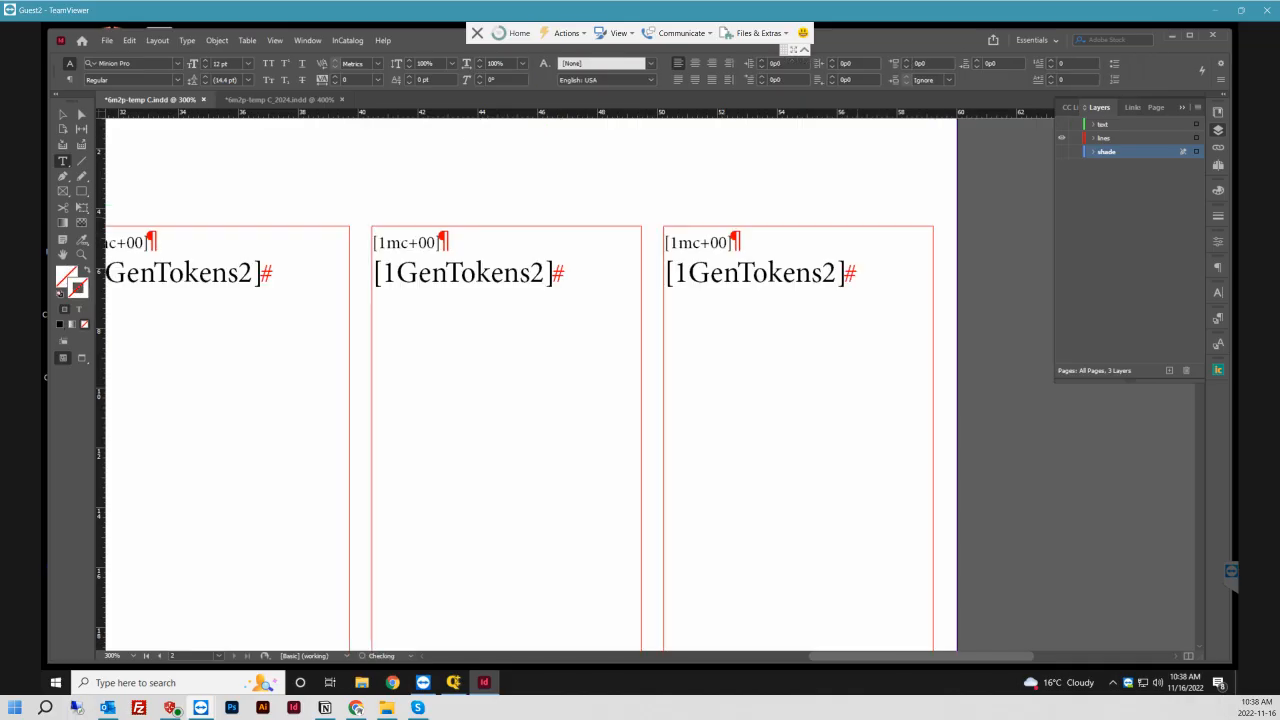
{"action": "left_click_drag", "start_coordinate": [718, 243], "coordinate": [728, 243]}
{"action": "type", "text": "5"}
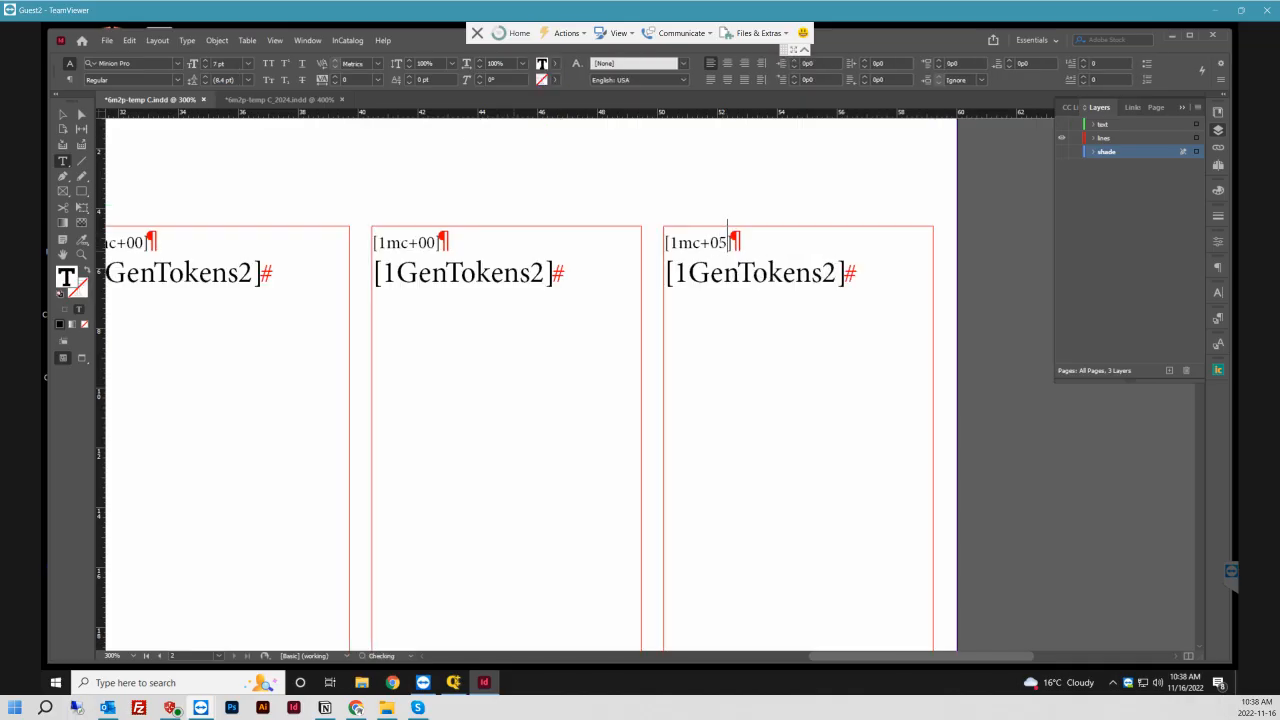
{"action": "left_click_drag", "start_coordinate": [426, 243], "coordinate": [436, 243]}
{"action": "type", "text": "4"}
{"action": "left_click_drag", "start_coordinate": [133, 243], "coordinate": [143, 243]}
- On the lines layer, set the first page's third and second month tokens to [1mc+02] and [1mc+01]
{"action": "scroll", "coordinate": [530, 400], "scroll_direction": "left", "scroll_amount": 10}
{"action": "left_click_drag", "start_coordinate": [806, 243], "coordinate": [815, 243]}
{"action": "type", "text": "2"}
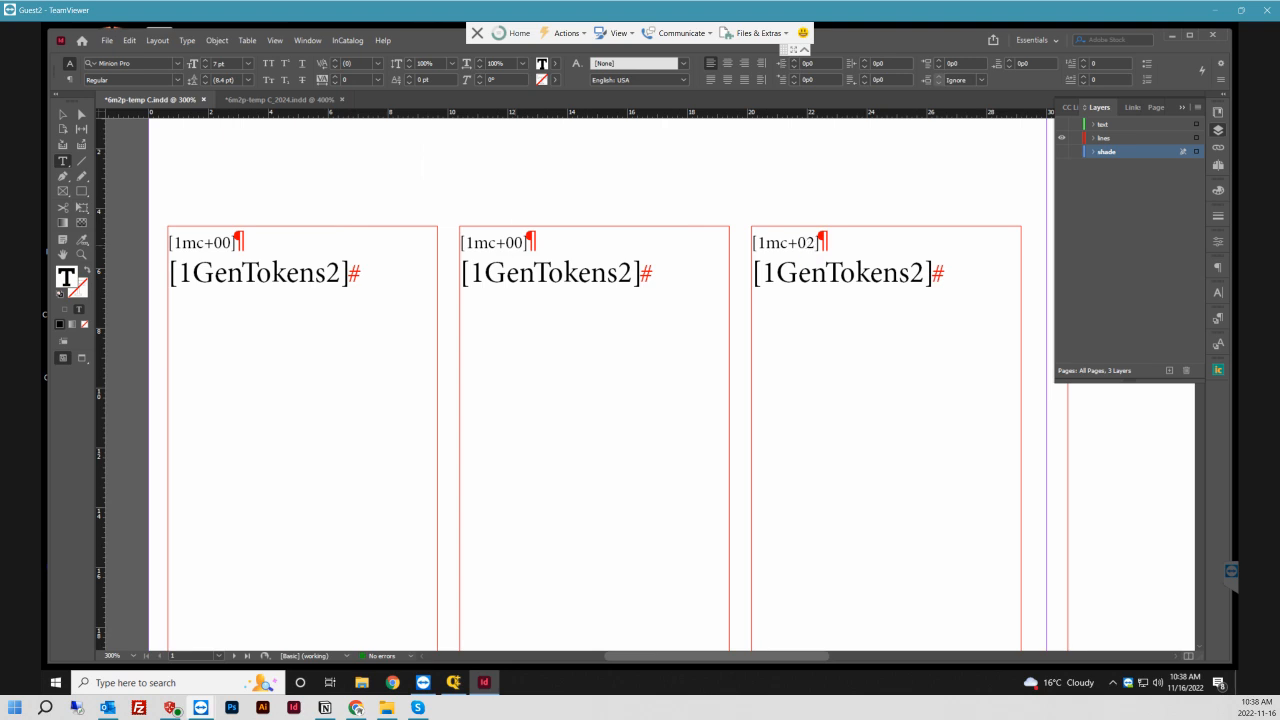
{"action": "left_click_drag", "start_coordinate": [514, 236], "coordinate": [522, 236]}
{"action": "type", "text": "1"}
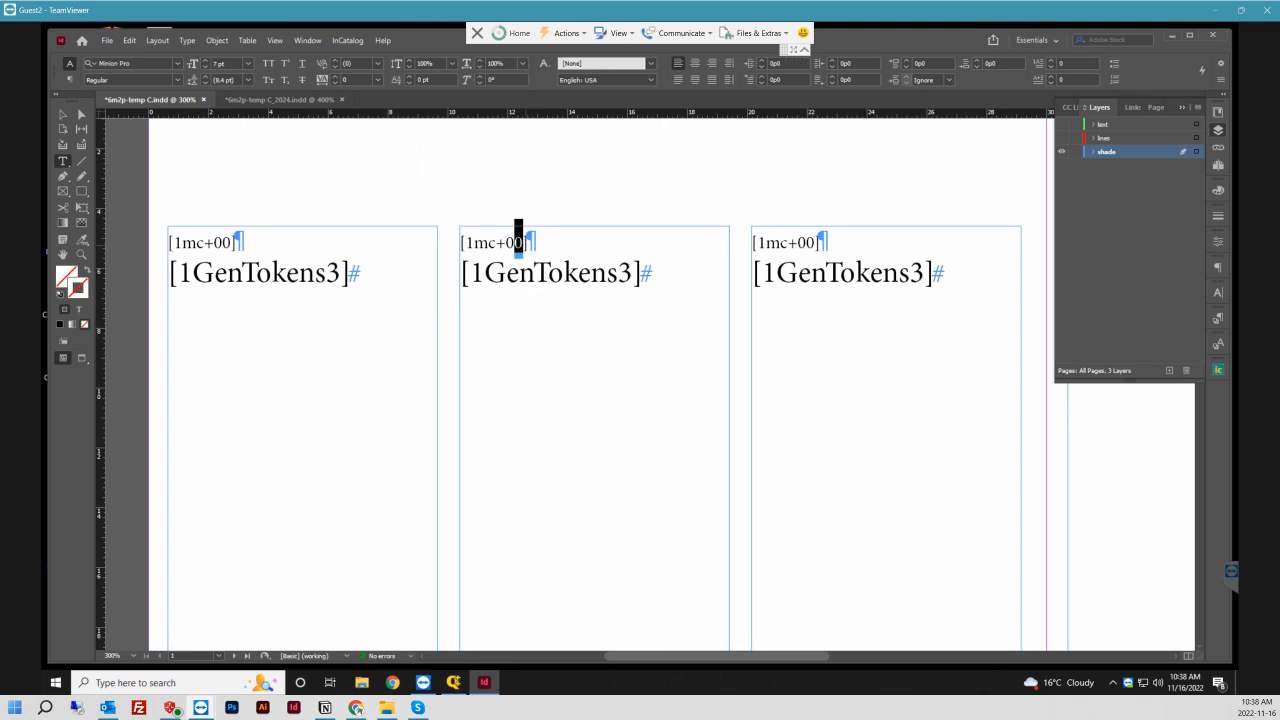
- On the shade layer, set the first page's second and third month tokens to [1mc+01] and [1mc+02]
{"action": "type", "text": "1"}
{"action": "left_click_drag", "start_coordinate": [806, 240], "coordinate": [815, 240]}
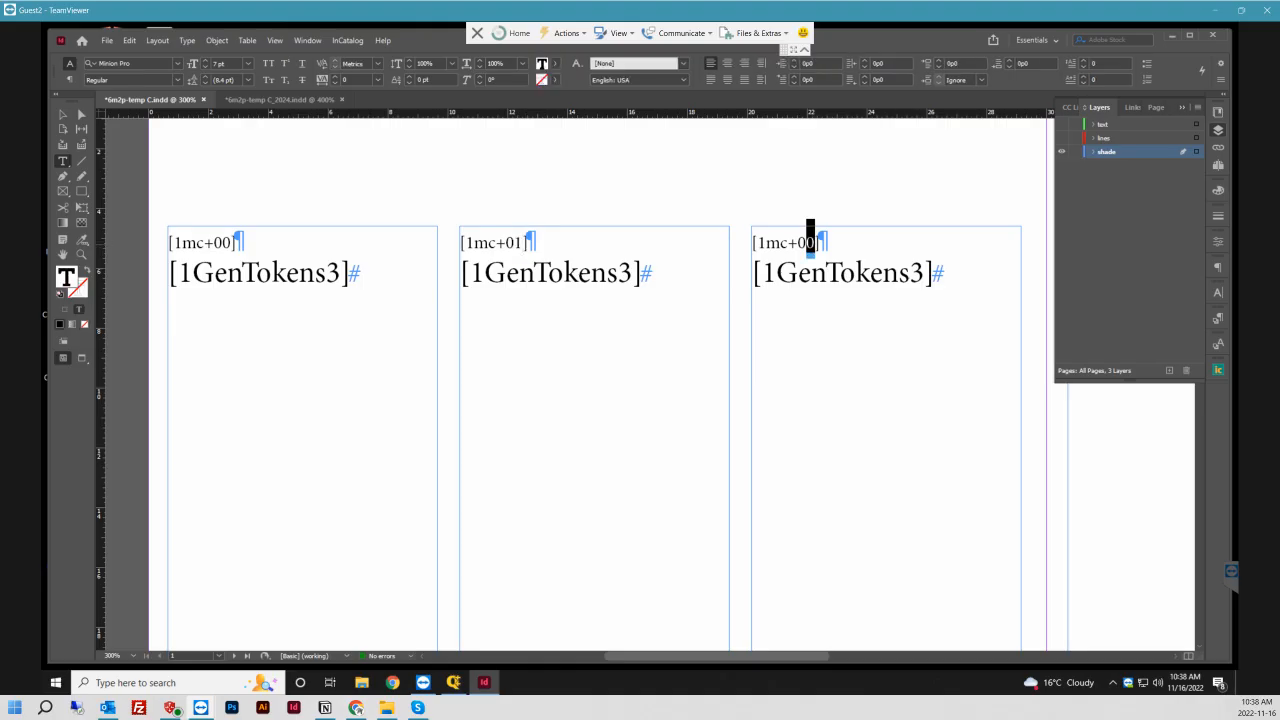
{"action": "scroll", "coordinate": [575, 385], "scroll_direction": "right", "scroll_amount": 12}
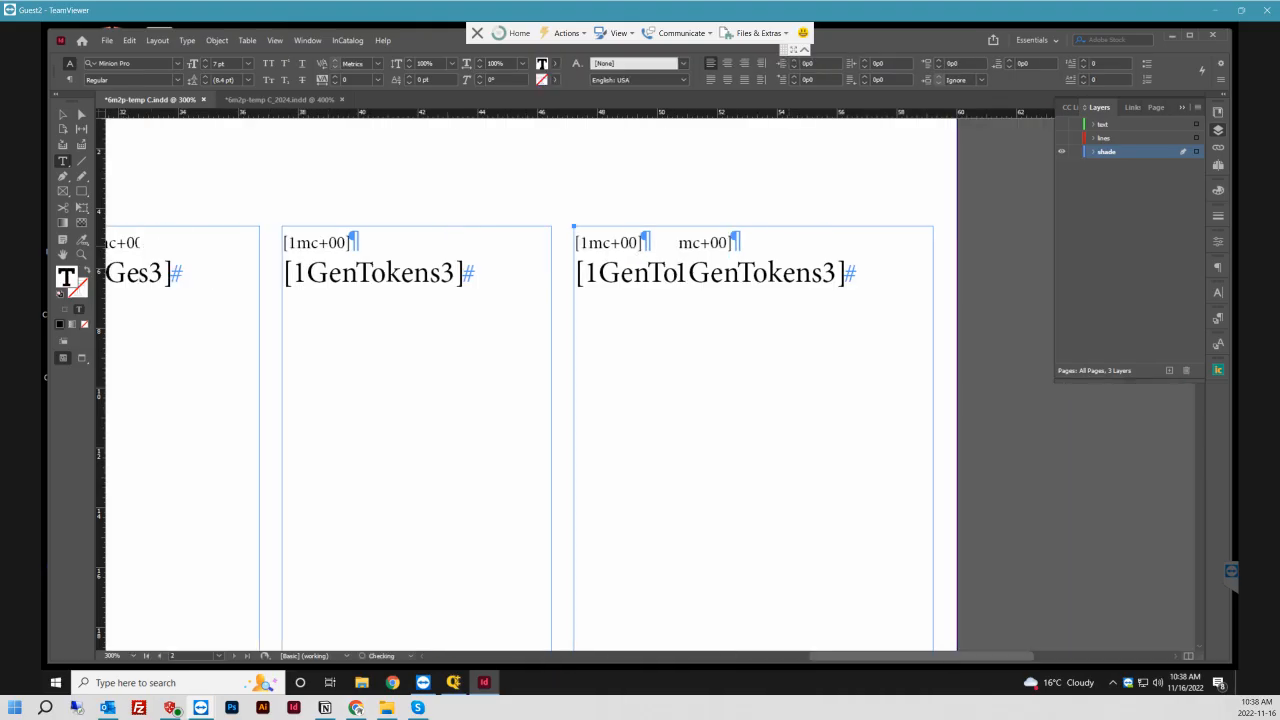
- On the shade layer, set the second page's month tokens to [1mc+03], [1mc+04] and [1mc+05]
{"action": "scroll", "coordinate": [575, 385], "scroll_direction": "left", "scroll_amount": 2}
{"action": "left_click_drag", "start_coordinate": [224, 240], "coordinate": [233, 240]}
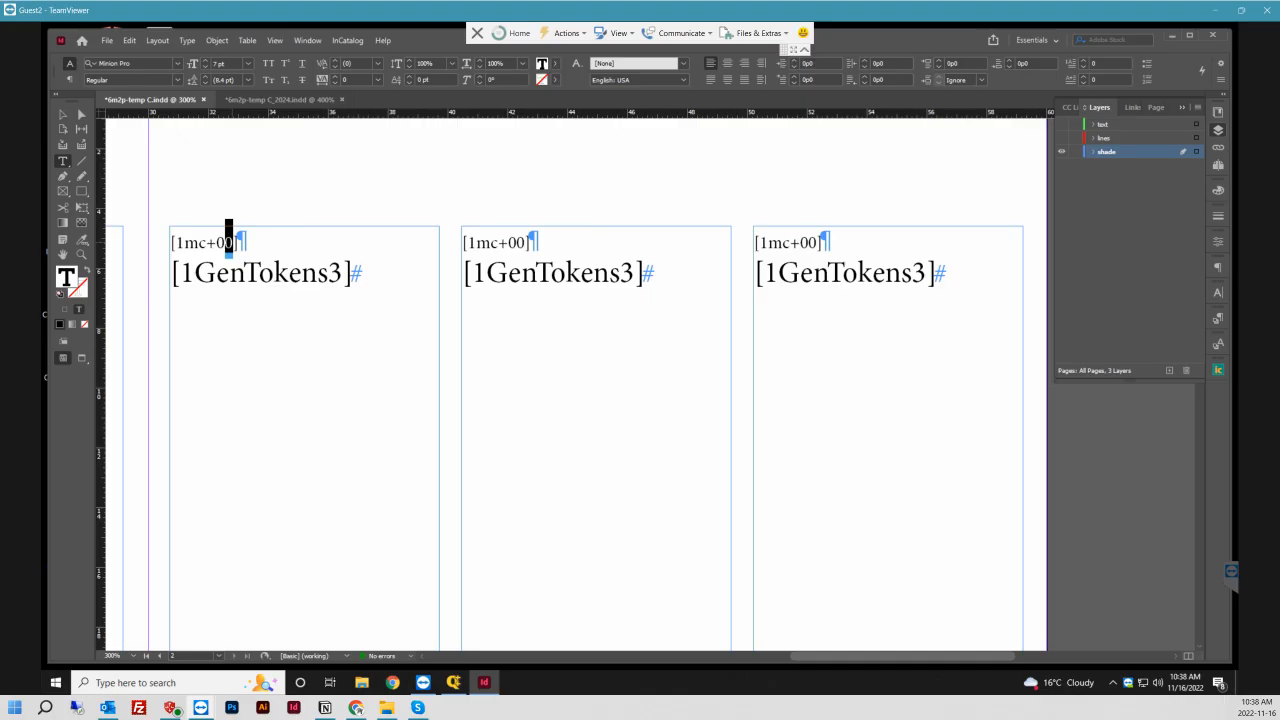
{"action": "type", "text": "3"}
{"action": "left_click_drag", "start_coordinate": [515, 240], "coordinate": [524, 240]}
{"action": "type", "text": "4"}
{"action": "left_click_drag", "start_coordinate": [807, 240], "coordinate": [816, 240]}
{"action": "type", "text": "5"}
- Fit the whole spread in view and check the month offsets on the shade, lines and text layers
{"action": "scroll", "coordinate": [812, 240], "scroll_direction": "up", "scroll_amount": 1}
{"action": "scroll", "coordinate": [707, 247], "scroll_direction": "left", "scroll_amount": 4}
{"action": "scroll", "coordinate": [707, 247], "scroll_direction": "down", "scroll_amount": 1}
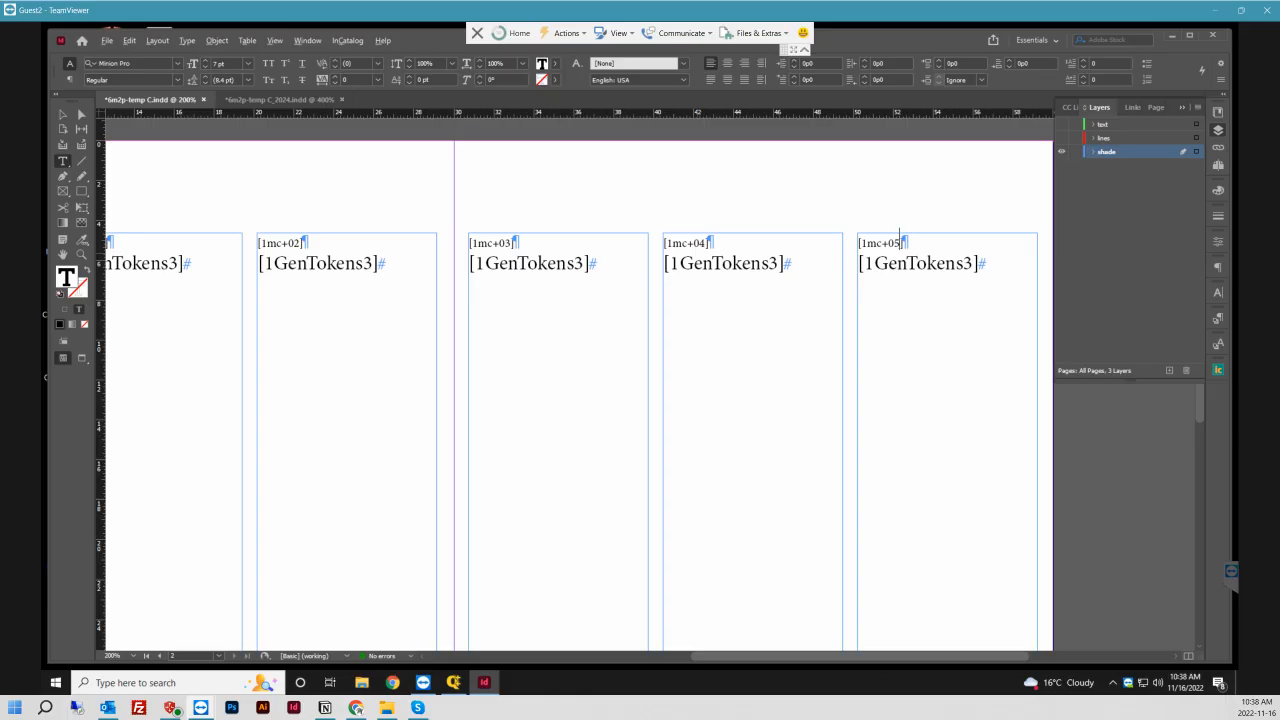
{"action": "scroll", "coordinate": [899, 238], "scroll_direction": "down", "scroll_amount": 1}
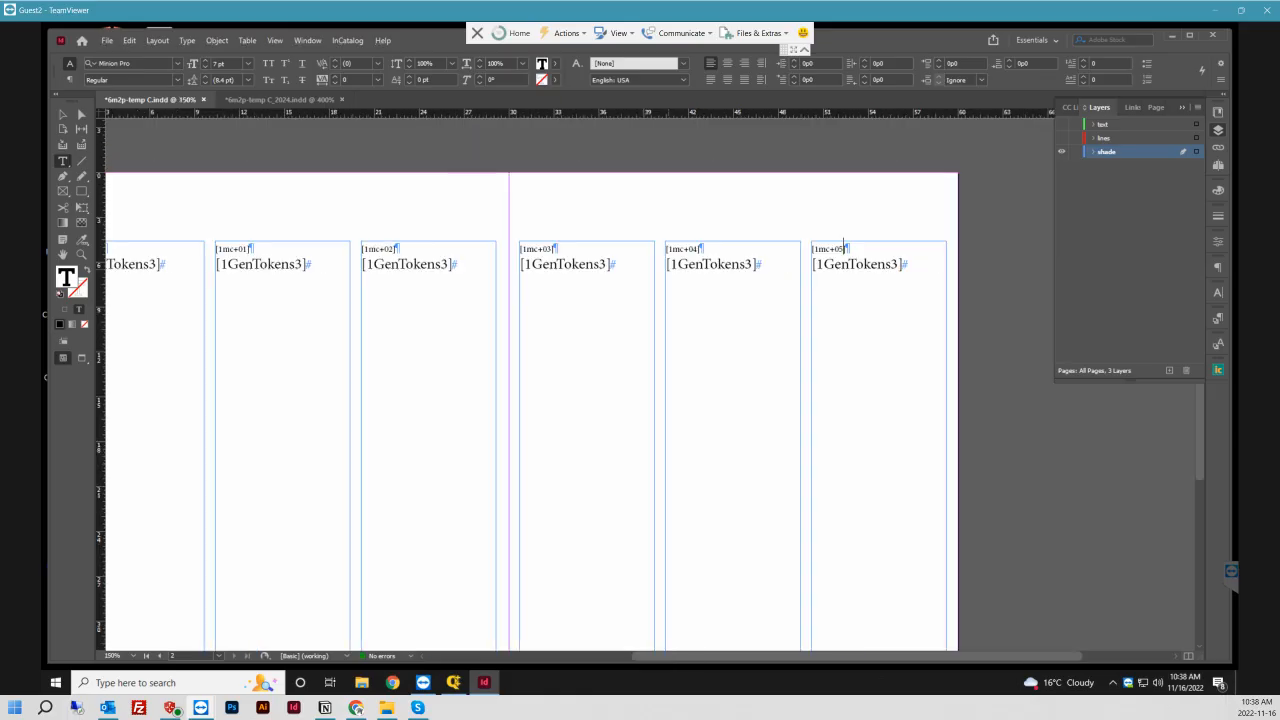
{"action": "key", "text": "ctrl+0"}
{"action": "key", "text": "ctrl+alt+0"}
{"action": "left_click", "coordinate": [1061, 138], "text": "alt"}
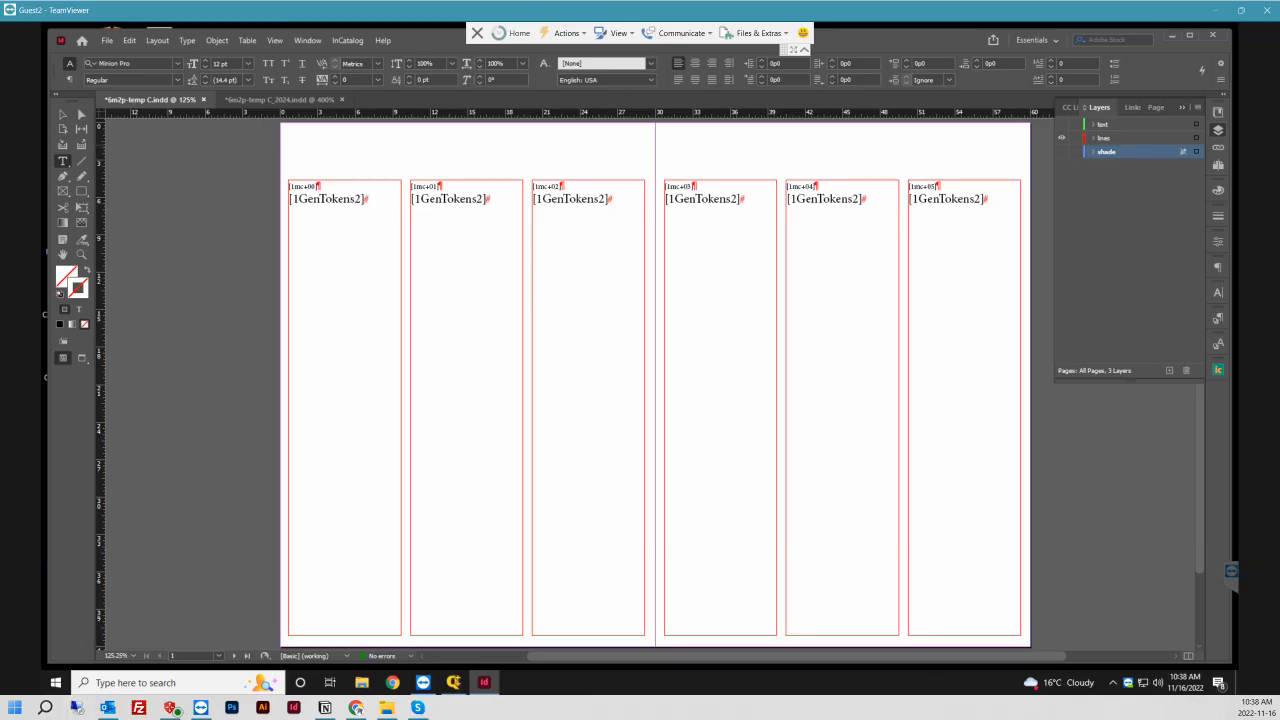
{"action": "left_click", "coordinate": [1061, 138]}
{"action": "left_click", "coordinate": [1061, 124]}
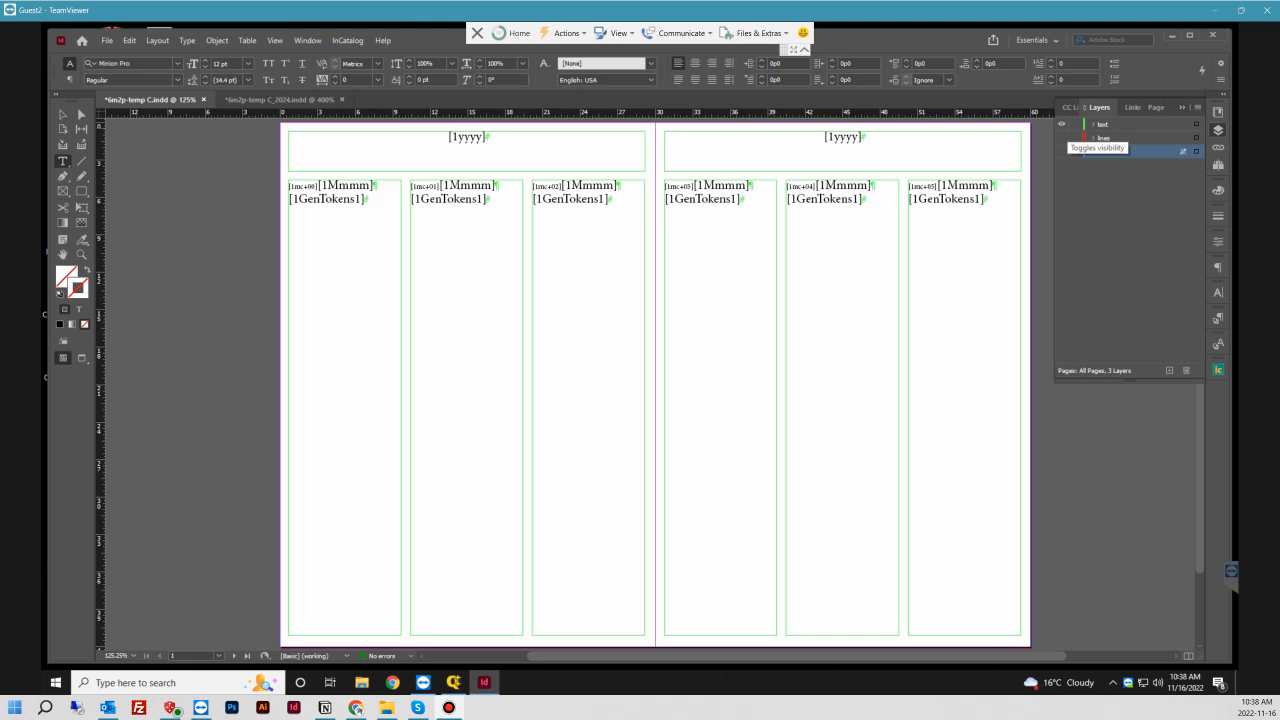
- Hide all three layers and save the template document
{"action": "left_click", "coordinate": [1062, 150]}
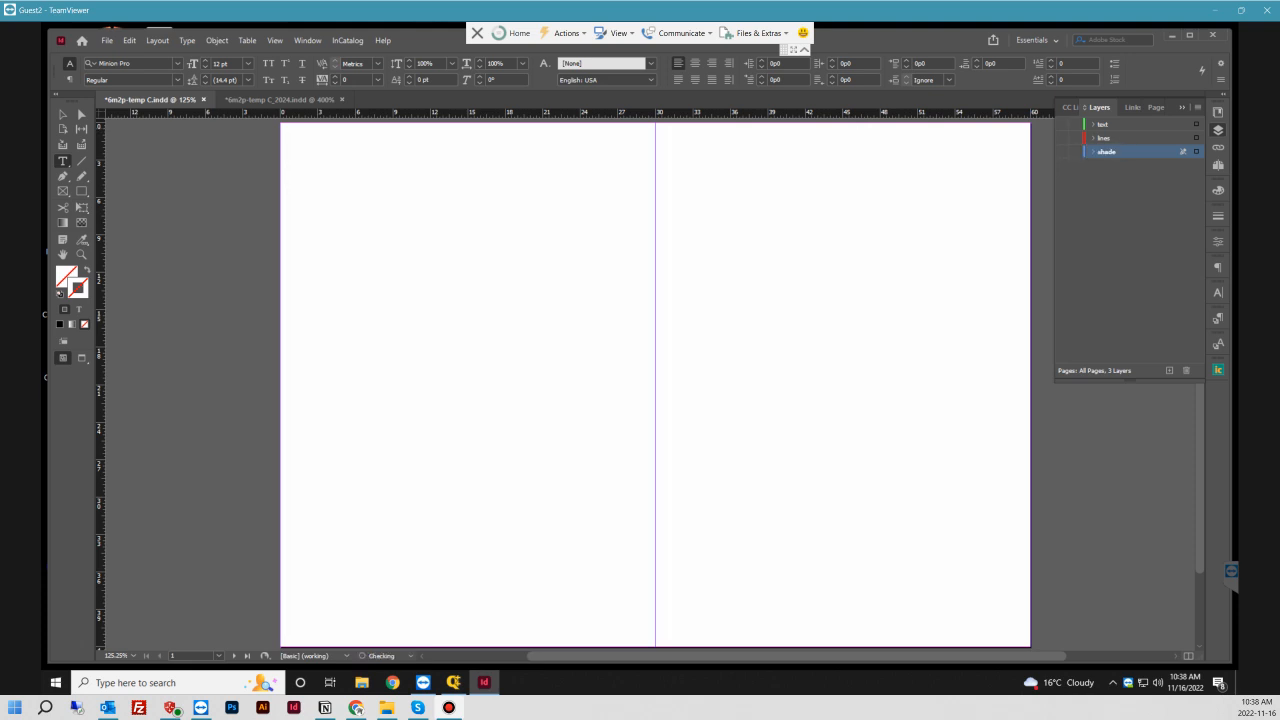
{"action": "left_click", "coordinate": [1182, 107]}
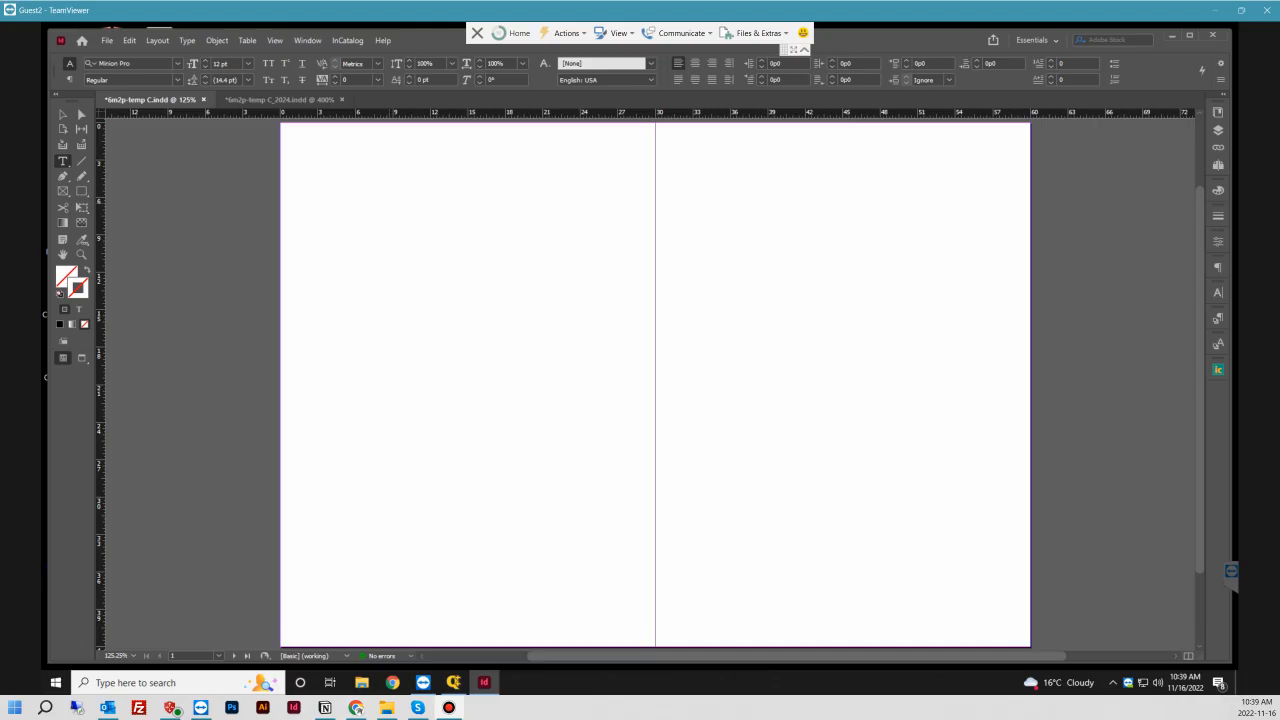
{"action": "key", "text": "ctrl+s"}
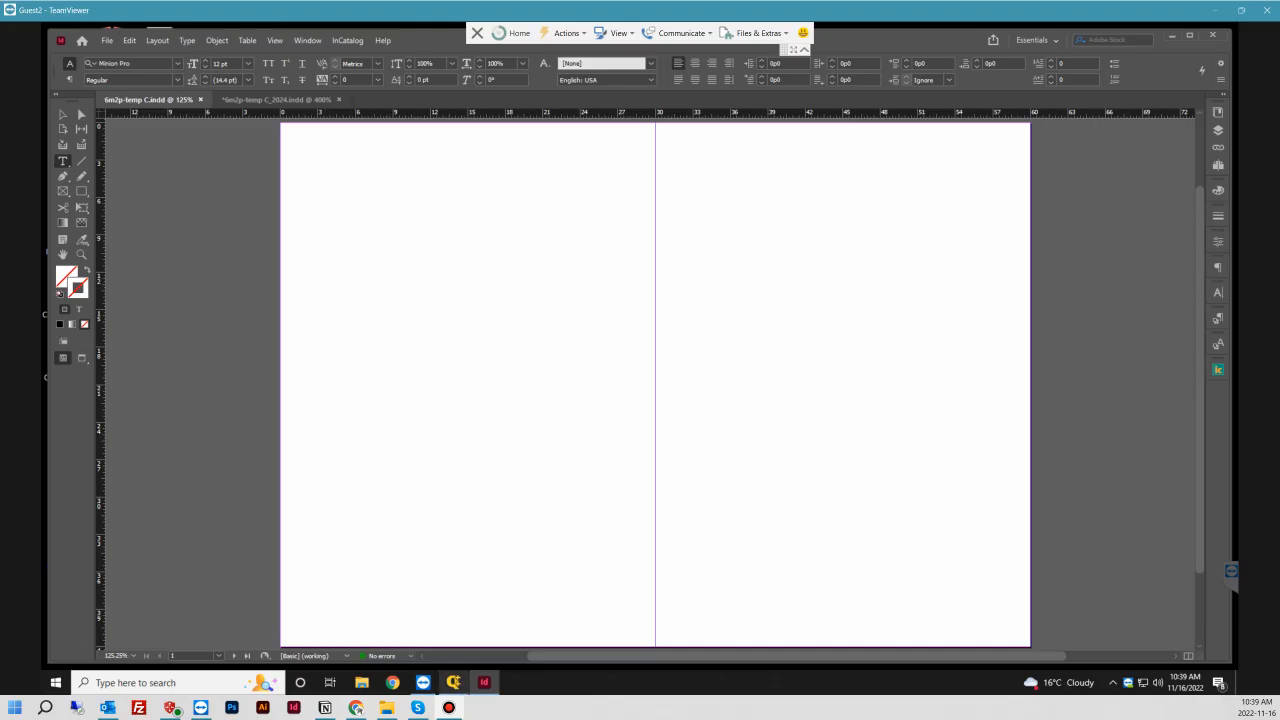
- Check the GenTokens messages in Q++ Studio and close the generated 6m2p-temp C_2024 document in InDesign without saving
{"action": "left_click", "coordinate": [453, 682]}
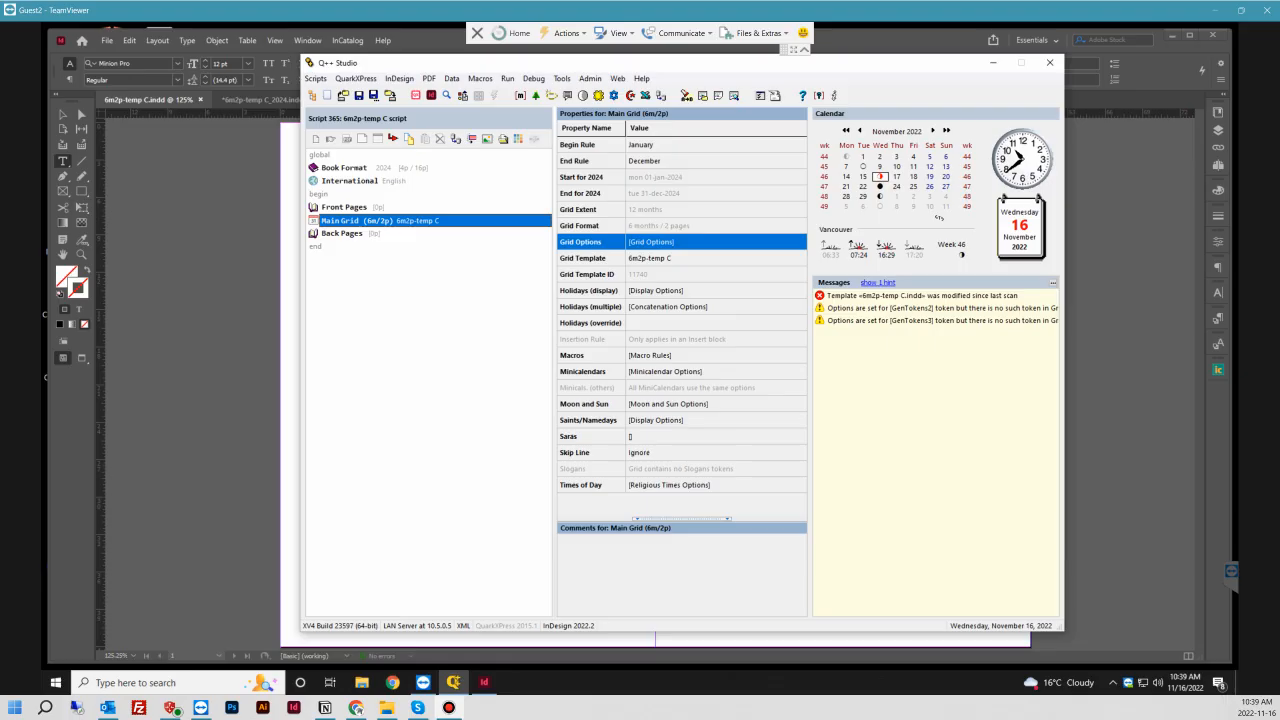
{"action": "left_click", "coordinate": [900, 296]}
{"action": "left_click", "coordinate": [890, 309]}
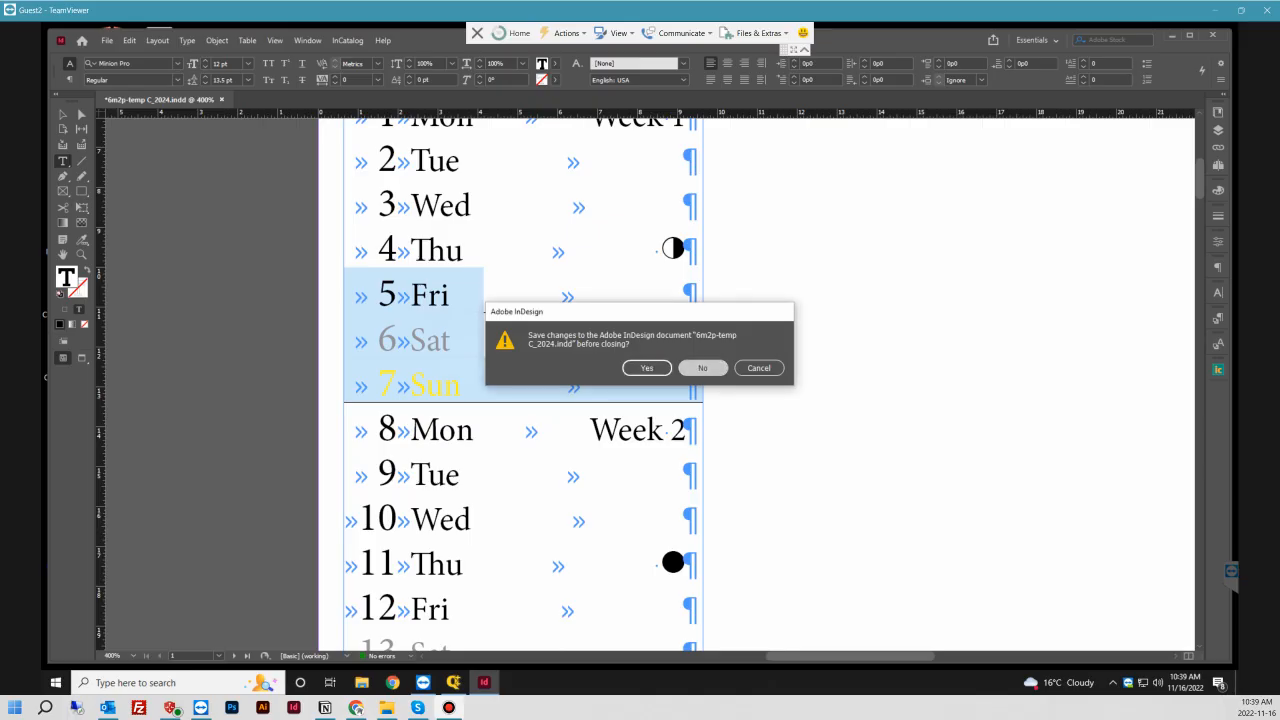
{"action": "left_click", "coordinate": [702, 368]}
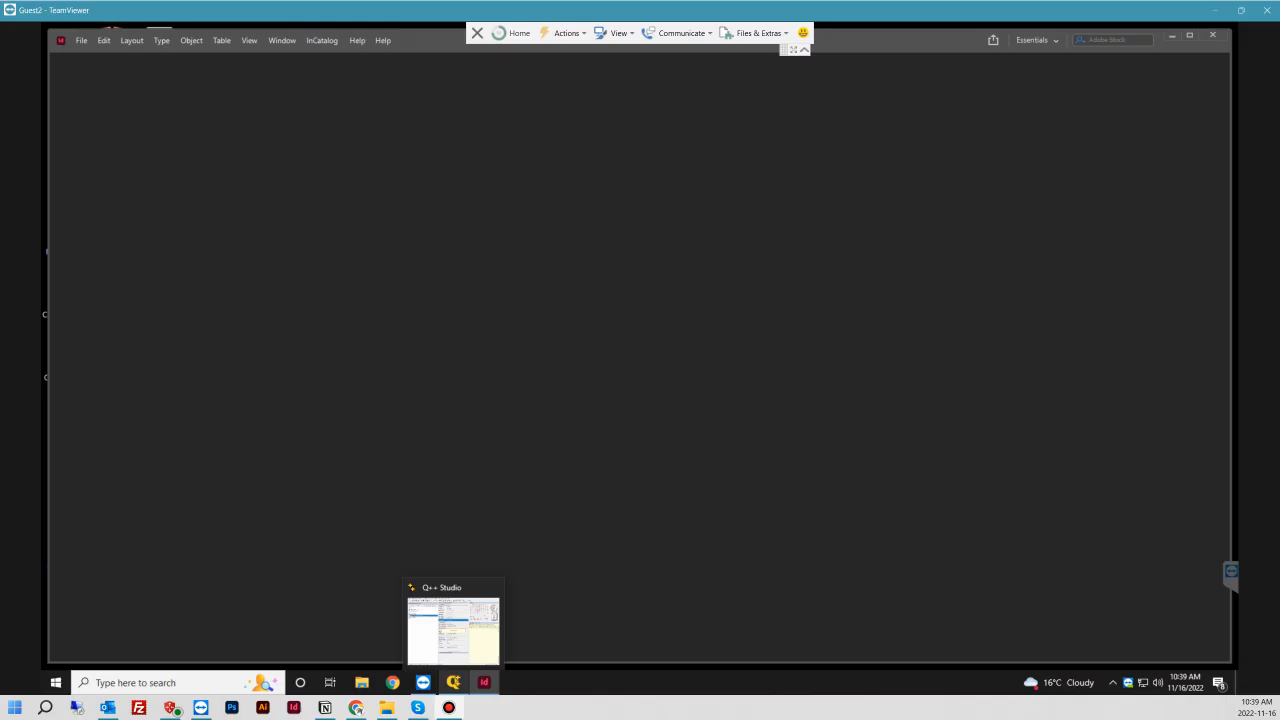
- Switch to Q++ Studio and open the main grid's 6m2p-temp C template file in InDesign, bringing the spread into view
{"action": "left_click", "coordinate": [454, 682]}
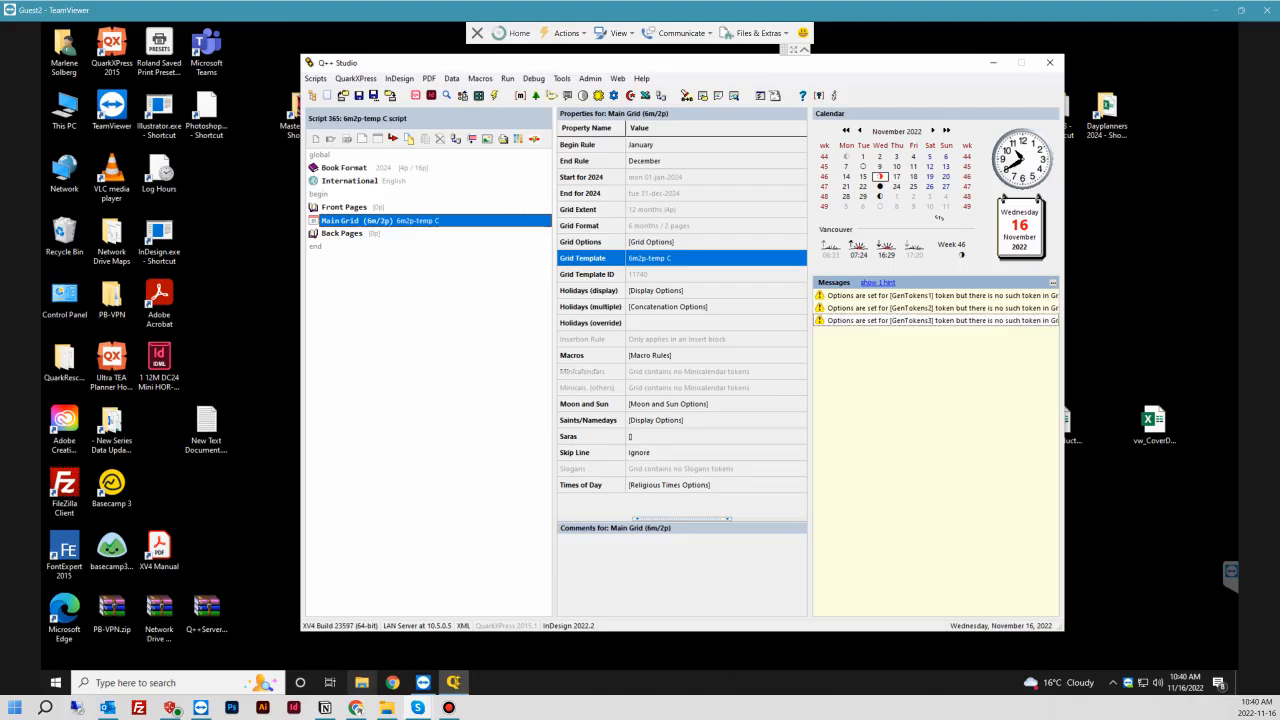
{"action": "right_click", "coordinate": [418, 221]}
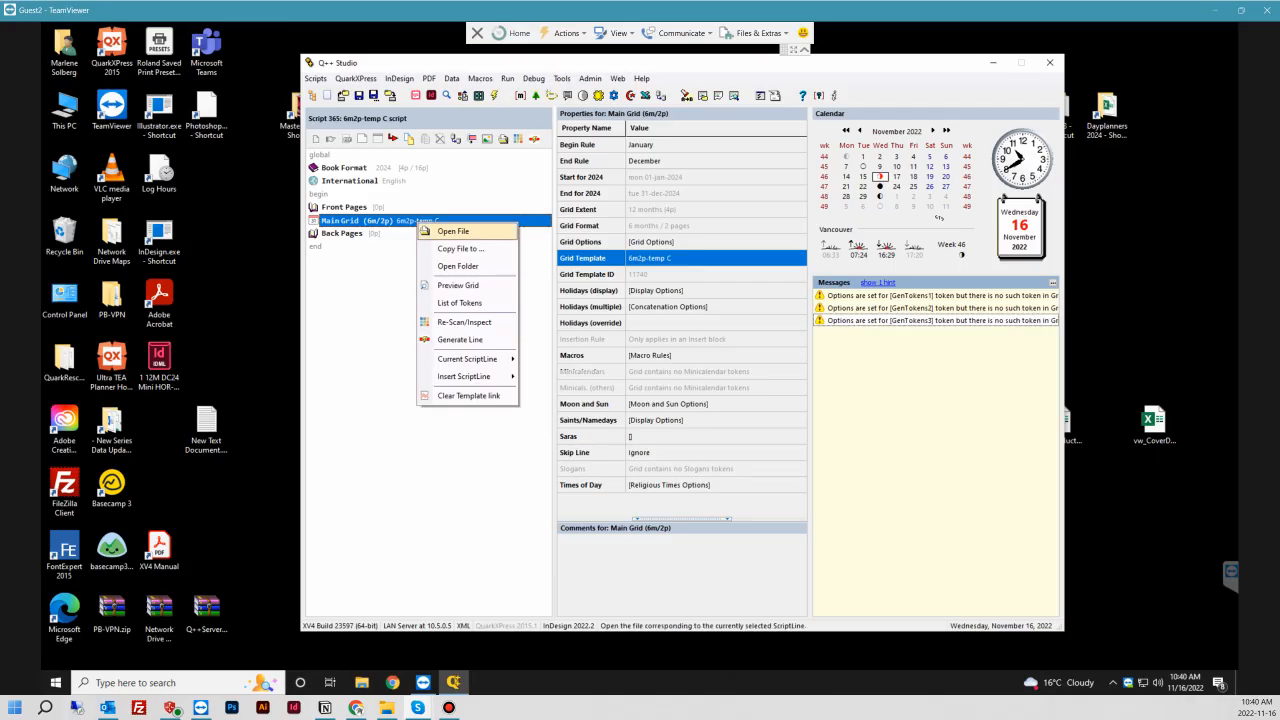
{"action": "left_click", "coordinate": [450, 230]}
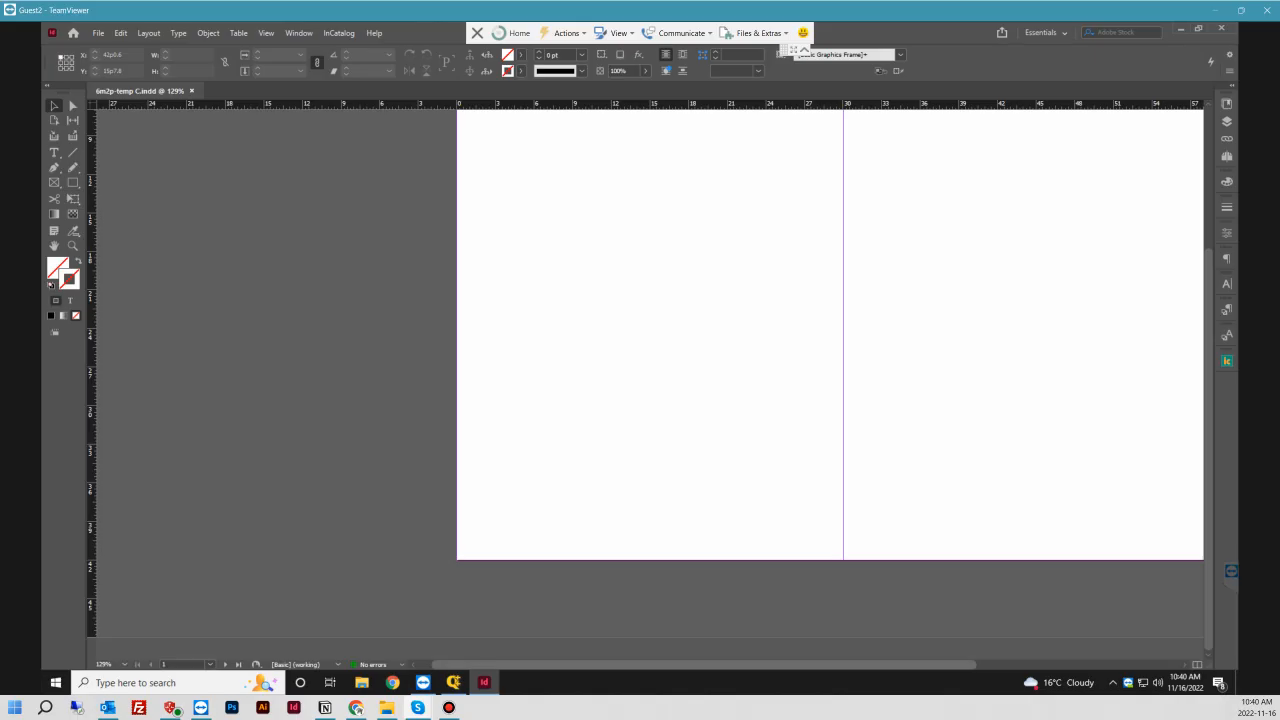
{"action": "left_click_drag", "start_coordinate": [704, 664], "coordinate": [821, 664]}
{"action": "left_click_drag", "start_coordinate": [1208, 383], "coordinate": [1208, 350]}
- Make the text, lines and shade layers of the template visible
{"action": "left_click", "coordinate": [1227, 121]}
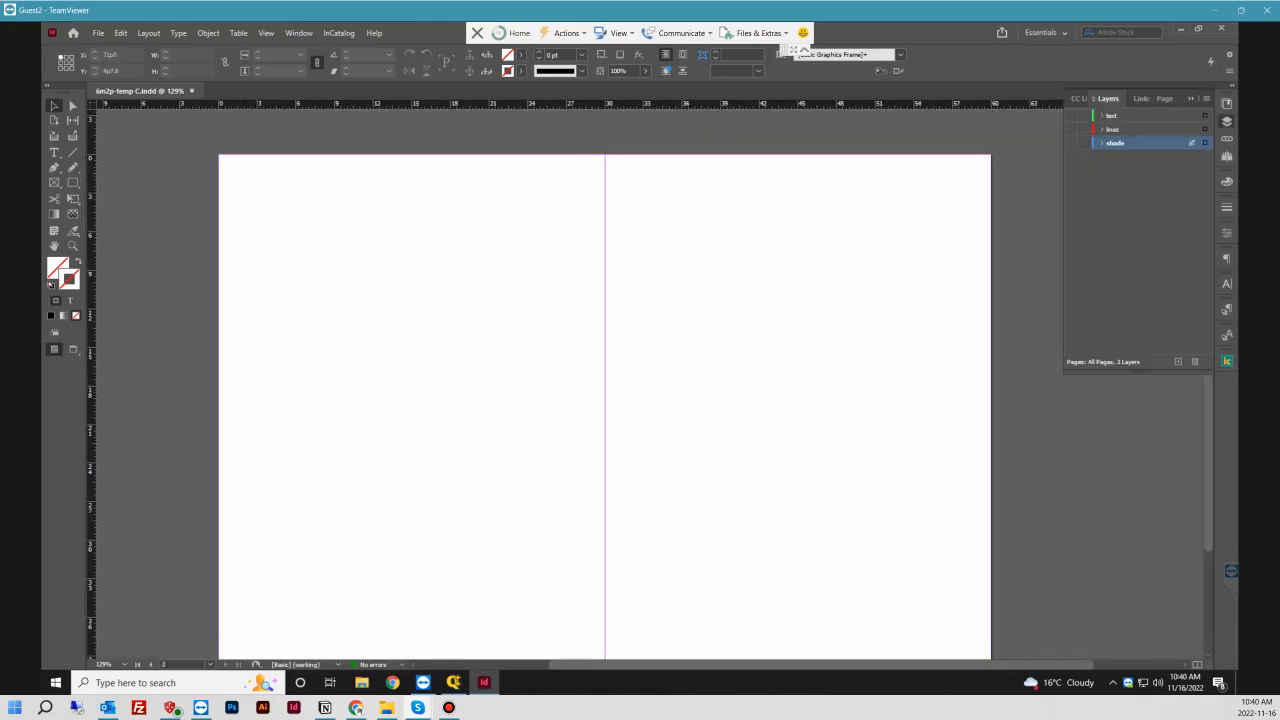
{"action": "left_click", "coordinate": [1070, 115]}
{"action": "left_click", "coordinate": [1070, 129]}
{"action": "left_click", "coordinate": [1070, 143]}
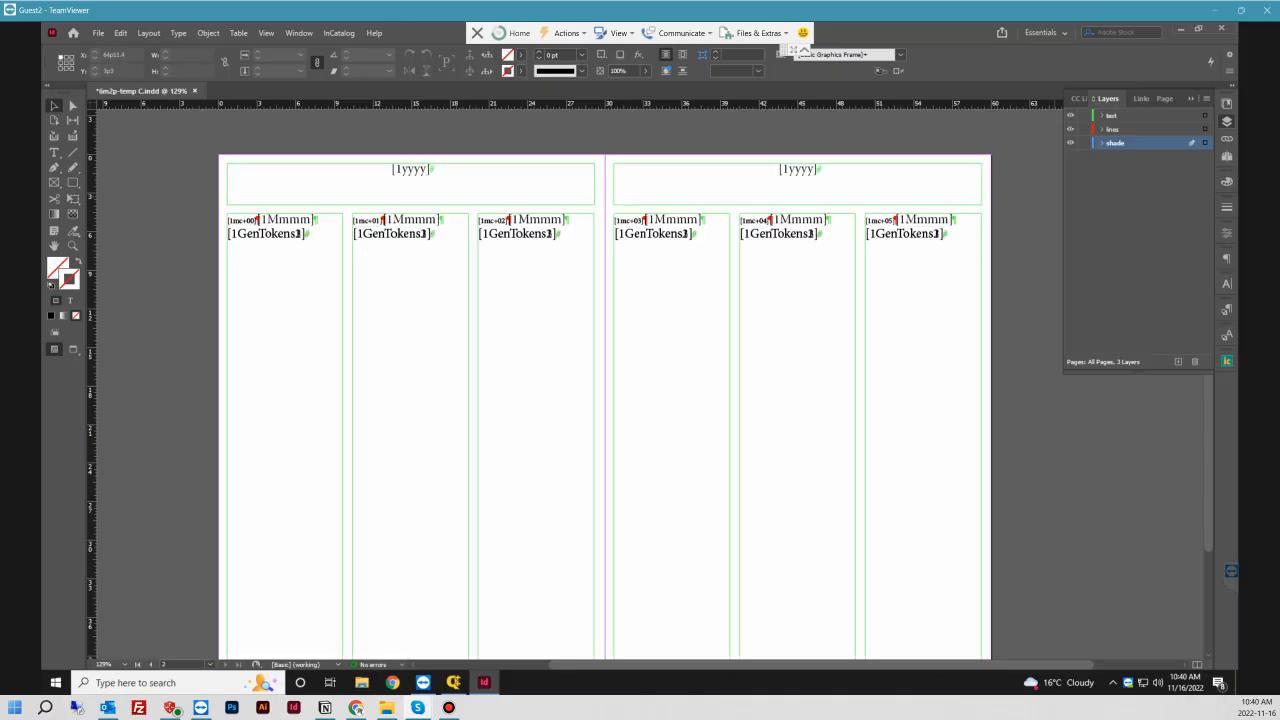
{"action": "left_click", "coordinate": [738, 154]}
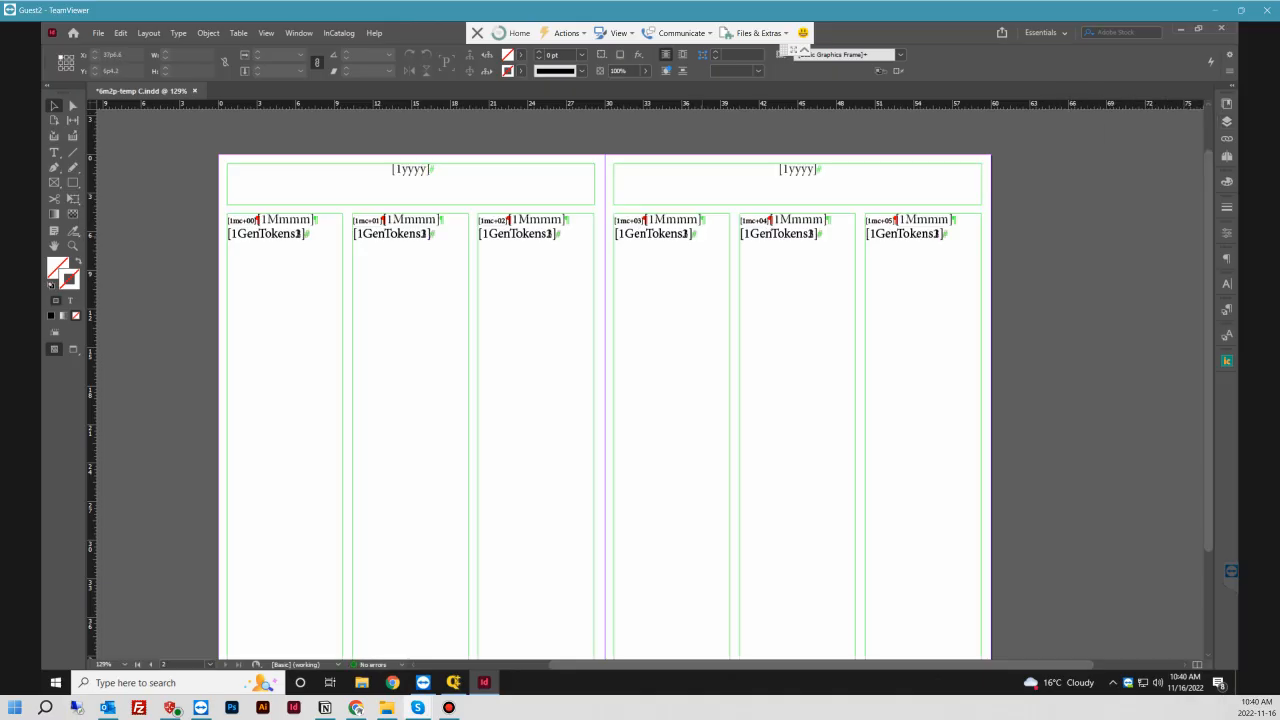
- Save and close the 6m2p-temp C template document
{"action": "key", "text": "ctrl+s"}
{"action": "key", "text": "ctrl+w"}
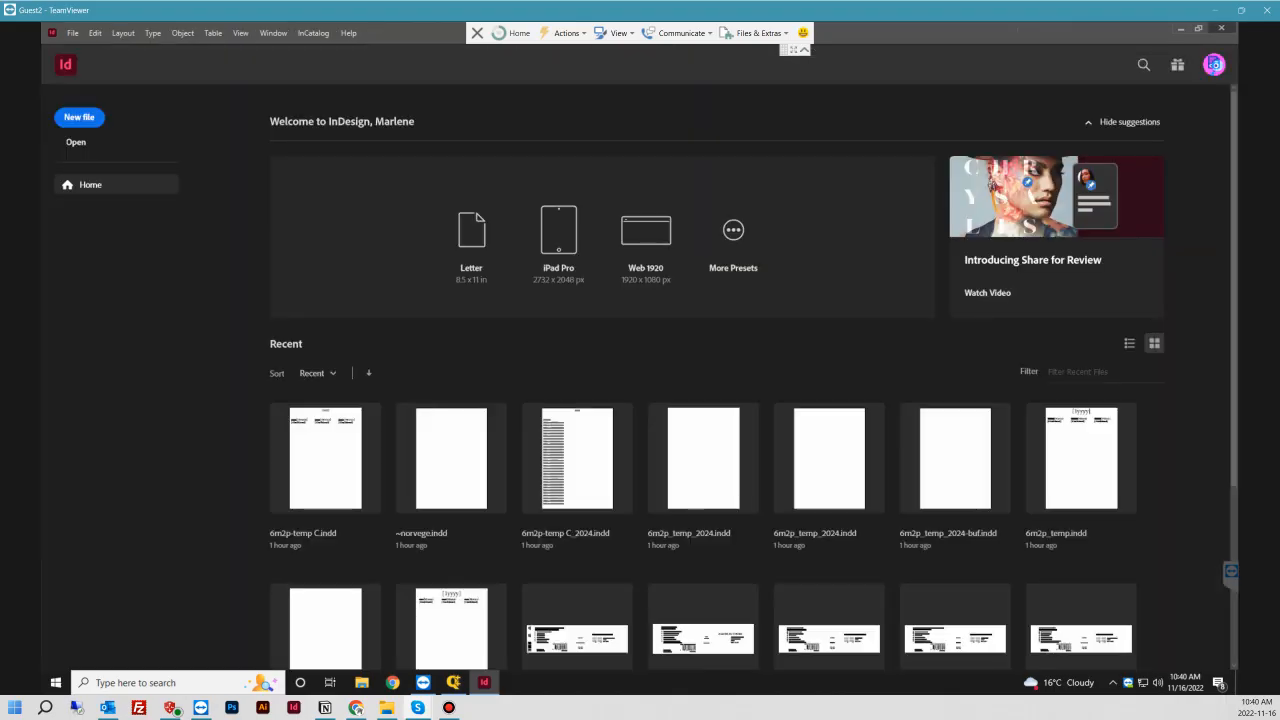
{"action": "mouse_move", "coordinate": [453, 682]}
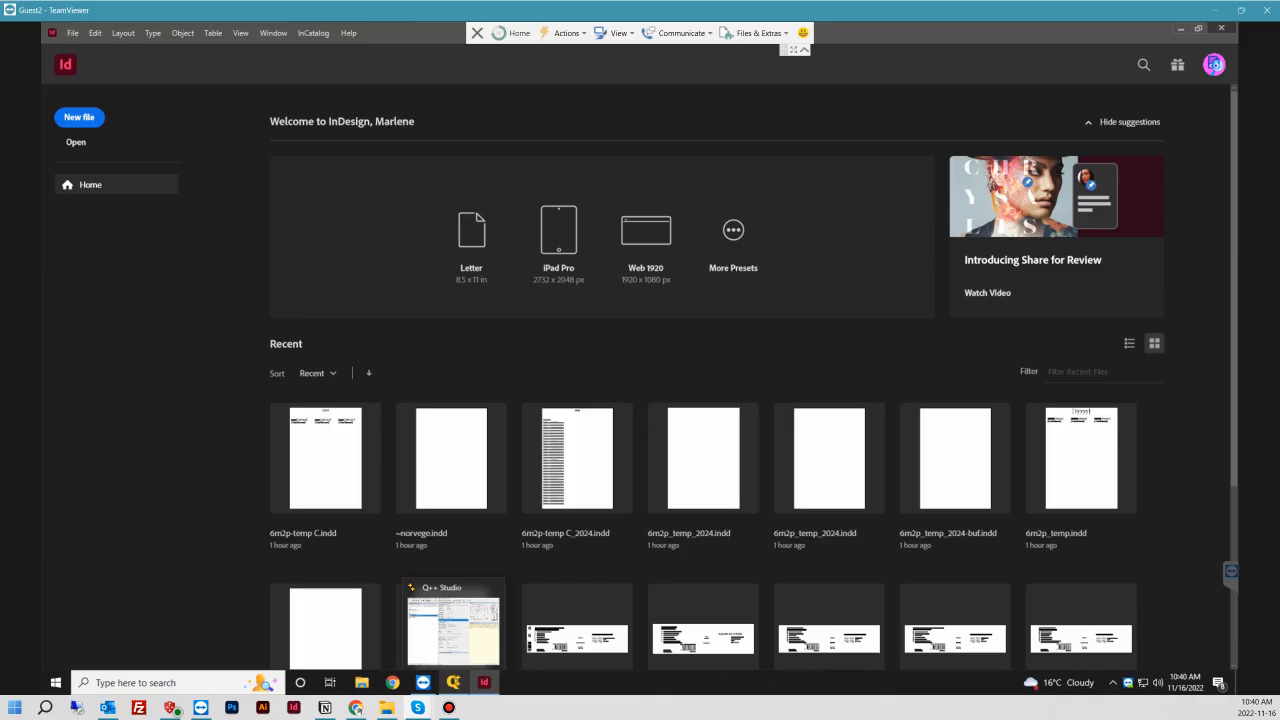
- Switch to Q++ Studio and re-scan the 6m2p-temp C.indd template from the GenTokens1 message
{"action": "left_click", "coordinate": [453, 628]}
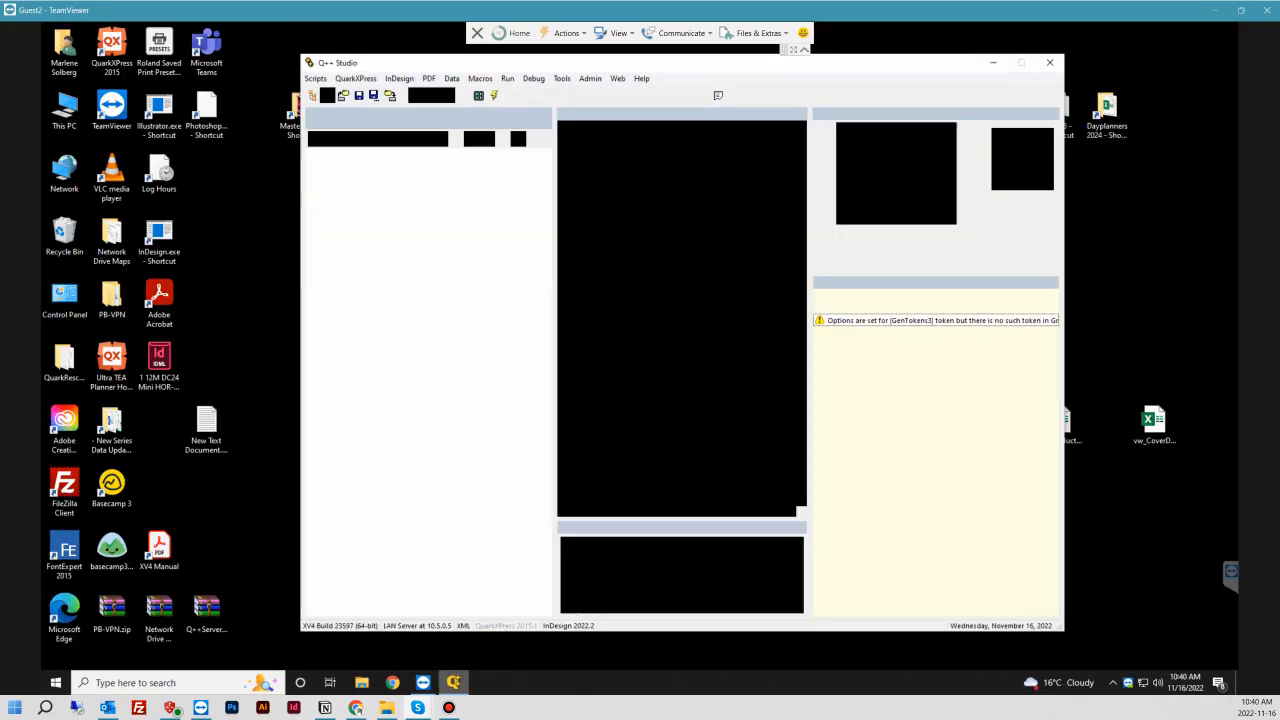
{"action": "left_click", "coordinate": [428, 247]}
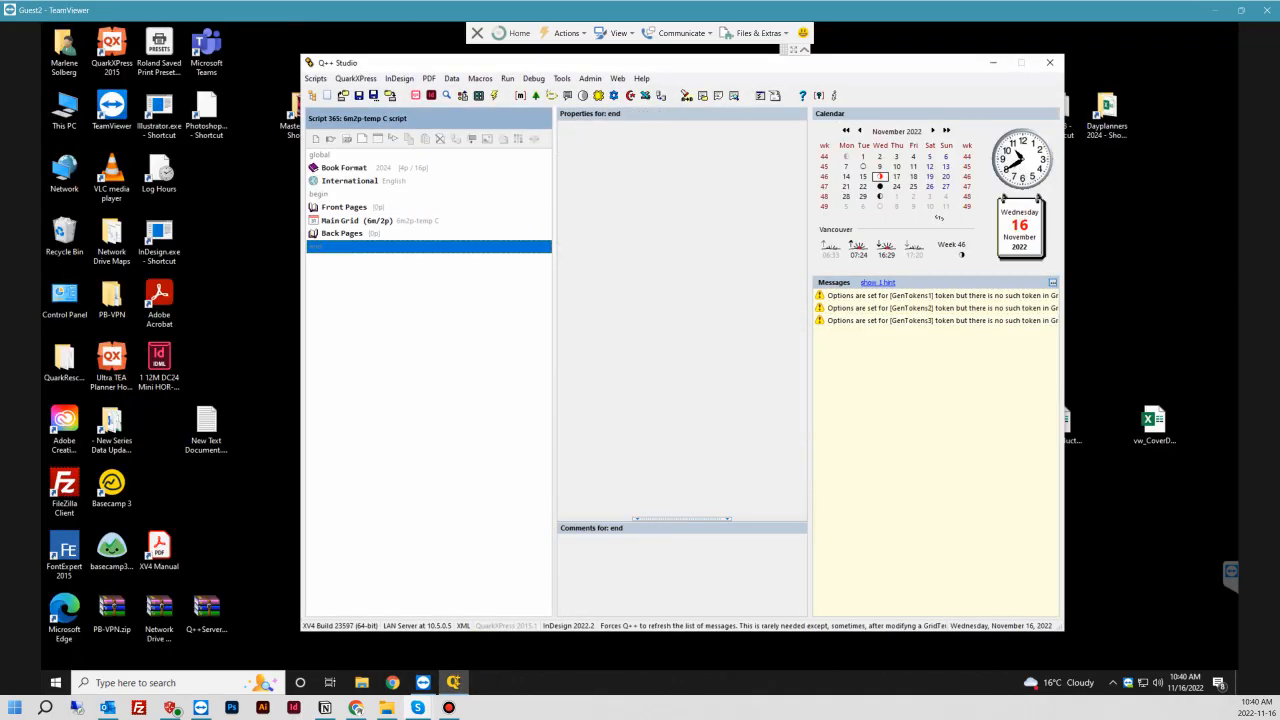
{"action": "right_click", "coordinate": [828, 296]}
{"action": "left_click", "coordinate": [868, 306]}
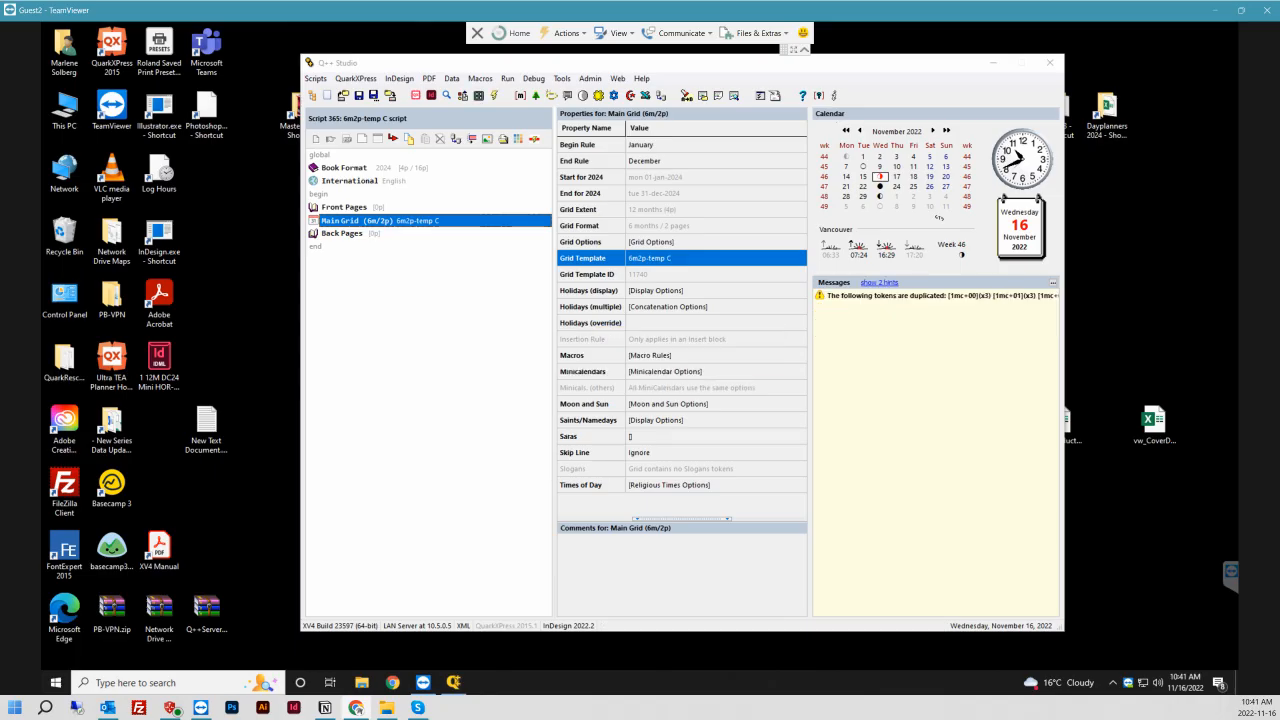
{"action": "right_click", "coordinate": [818, 300]}
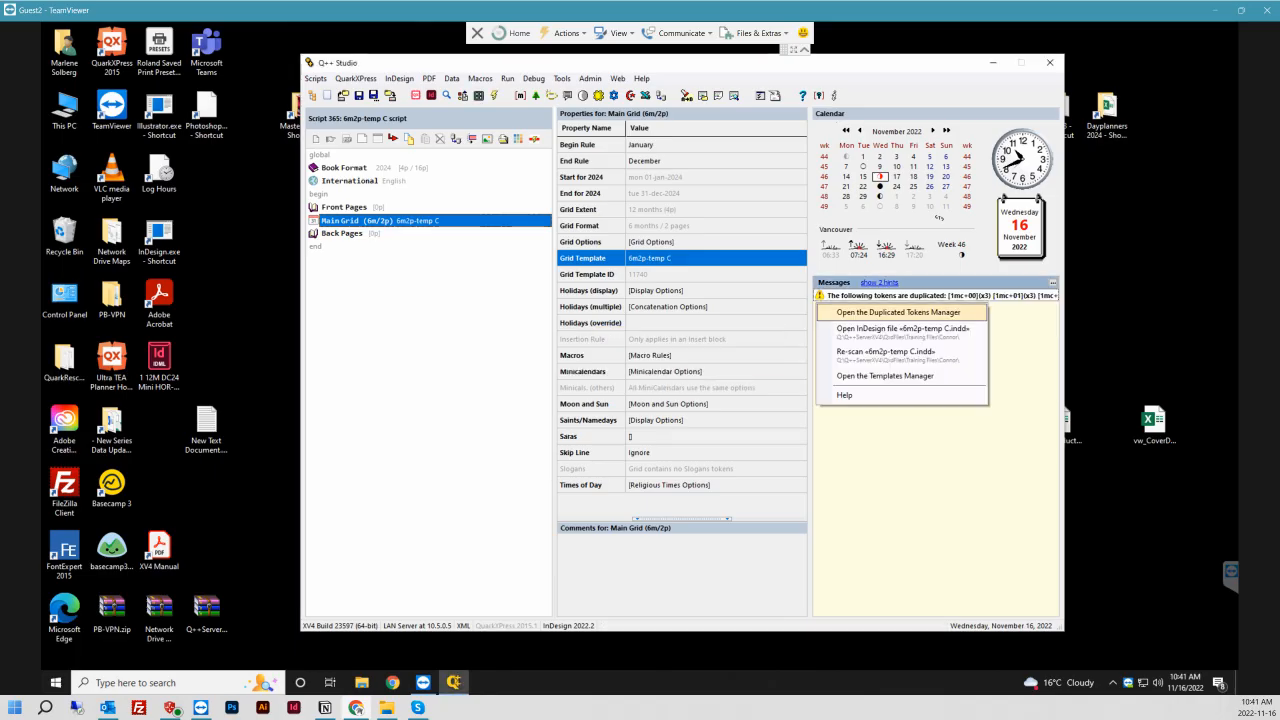
{"action": "left_click", "coordinate": [898, 312]}
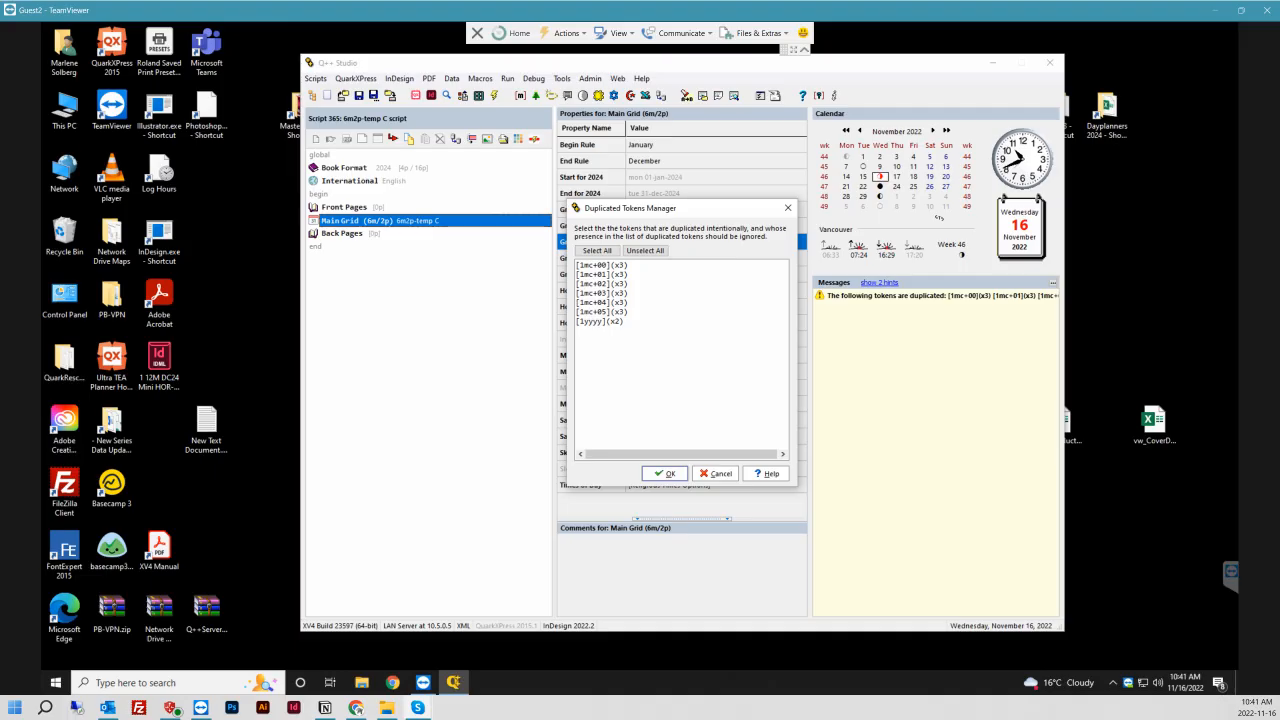
{"action": "key", "text": "Return"}
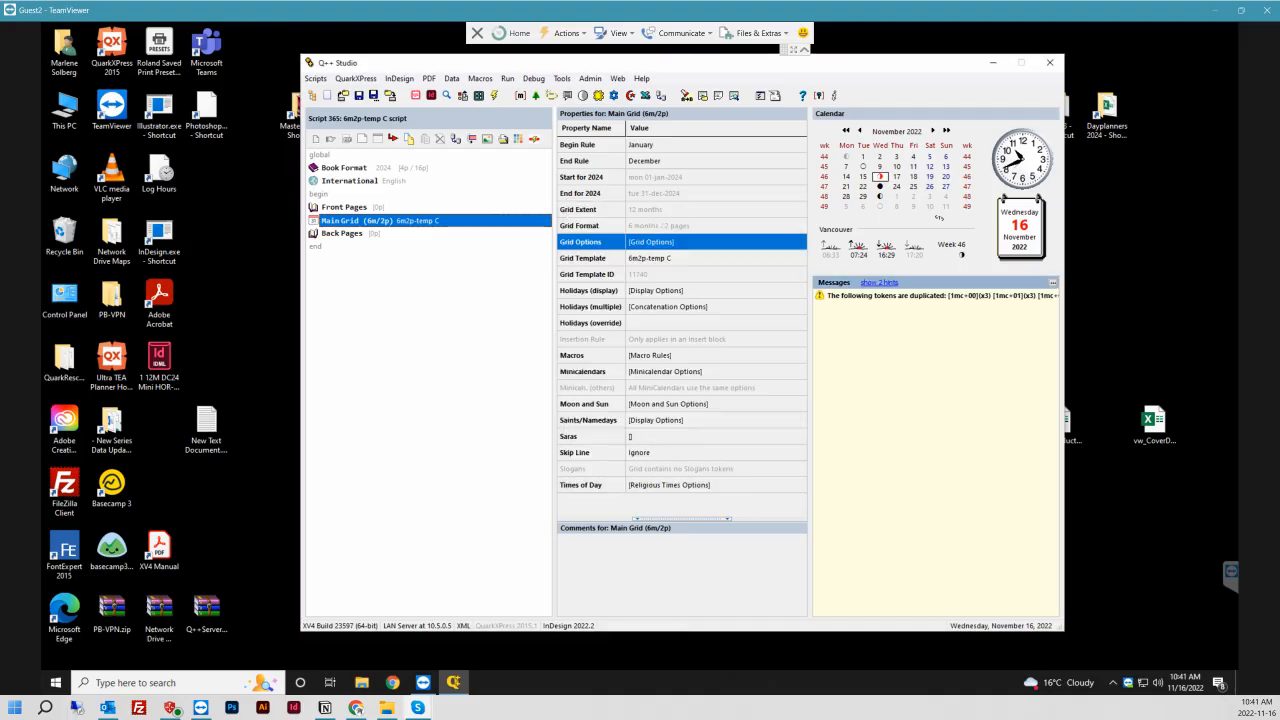
- Mark all the duplicated tokens of the main grid template as intentional in the Duplicated Tokens Manager, and reselect the main grid
{"action": "left_click", "coordinate": [867, 297]}
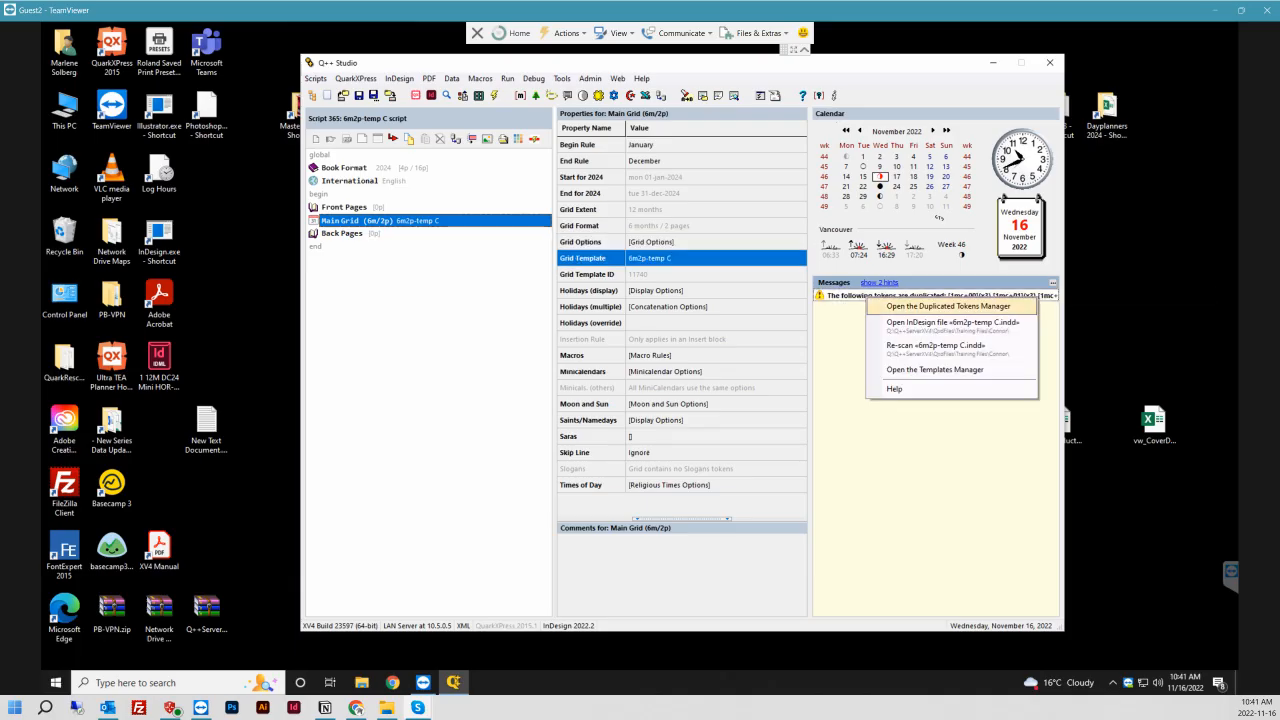
{"action": "key", "text": "Return"}
{"action": "left_click", "coordinate": [597, 251]}
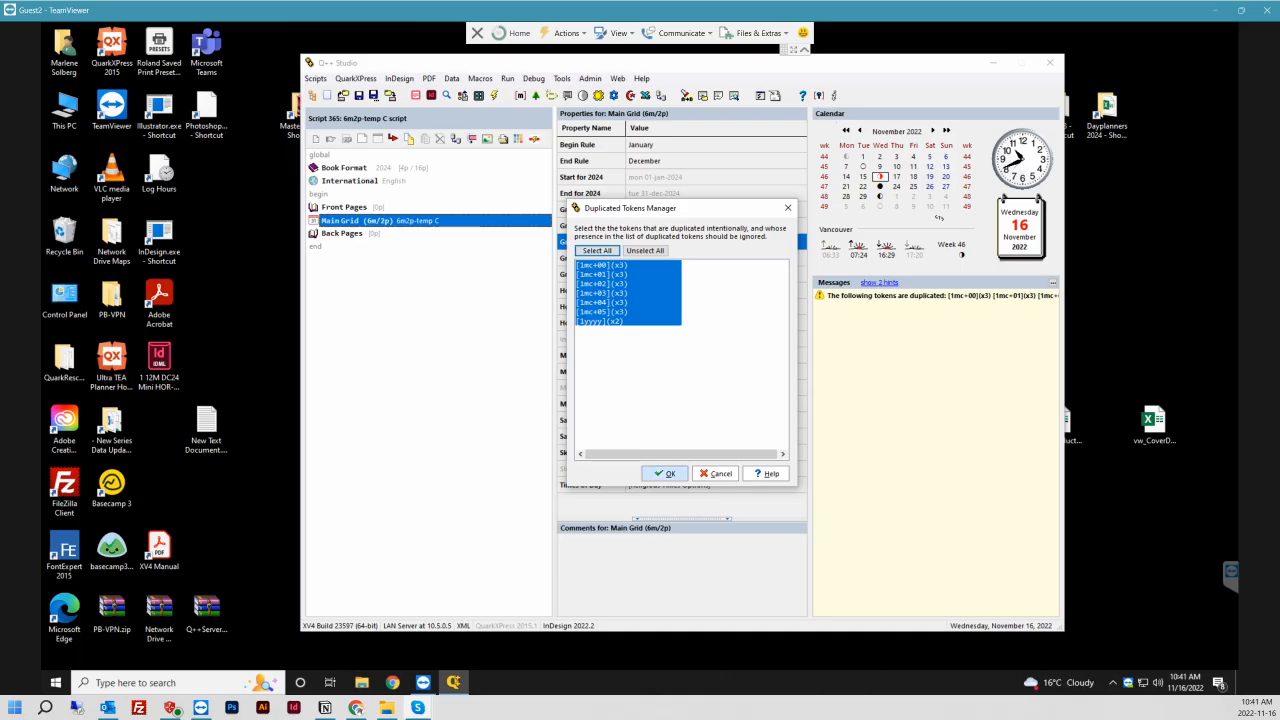
{"action": "left_click", "coordinate": [665, 474]}
{"action": "left_click", "coordinate": [428, 247]}
{"action": "left_click", "coordinate": [424, 221]}
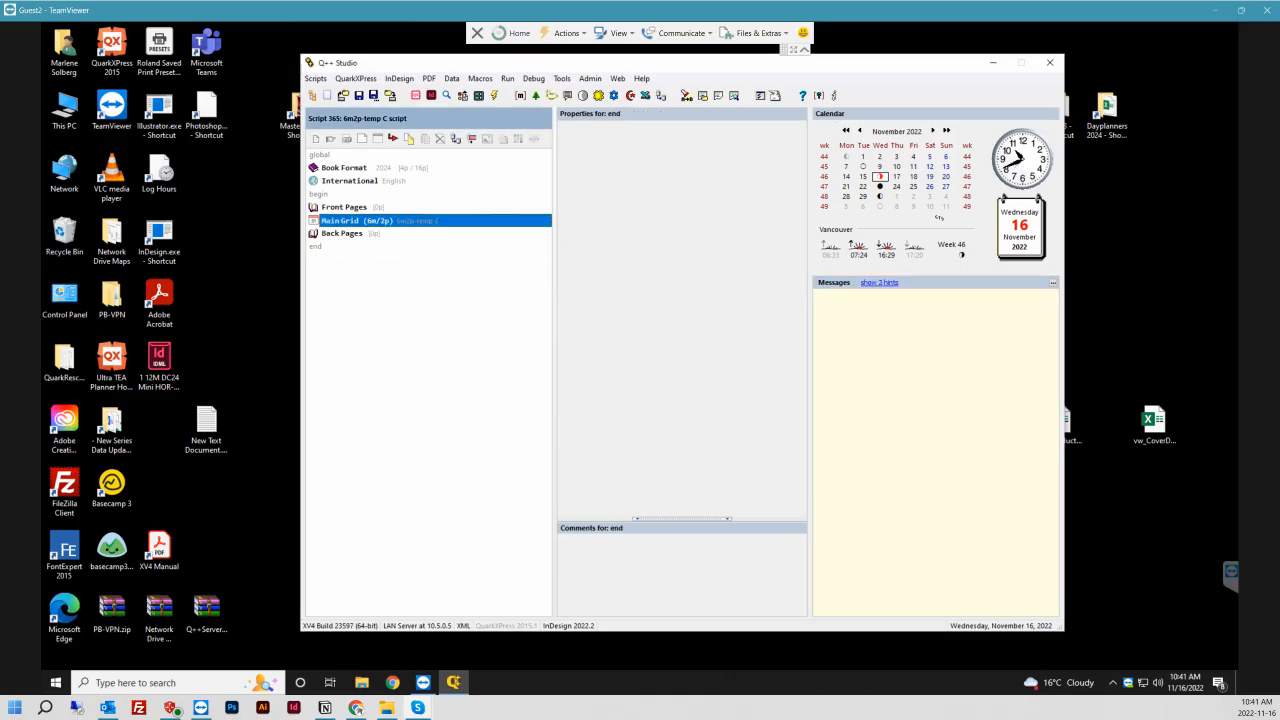
- Generate the diary from the 6m2p-temp C script with the current options and open the output in InDesign
{"action": "left_click", "coordinate": [494, 96]}
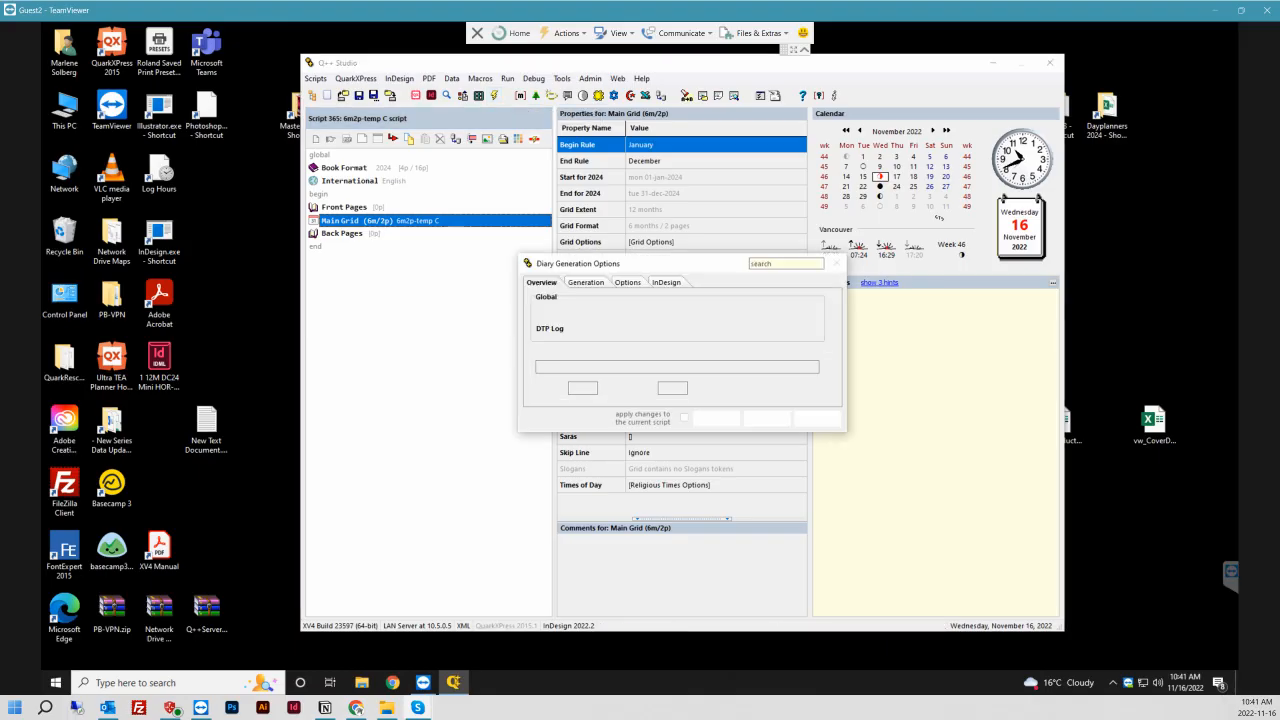
{"action": "key", "text": "Return"}
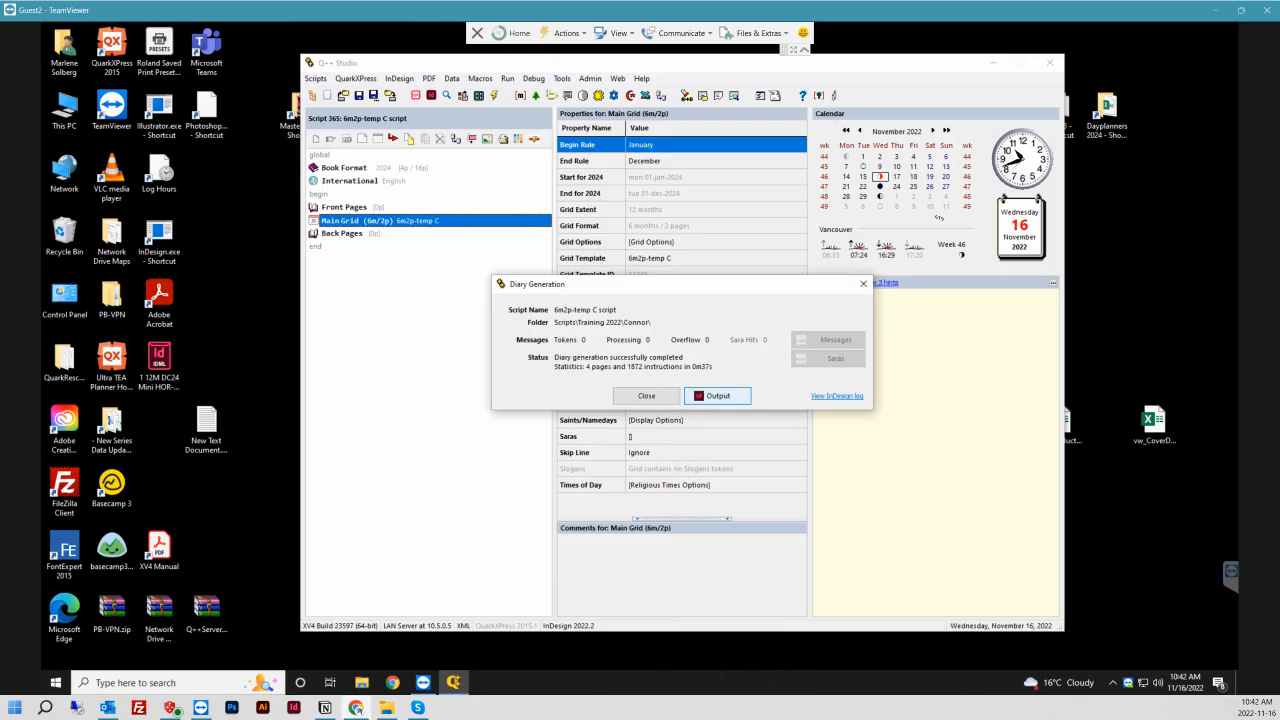
{"action": "key", "text": "Return"}
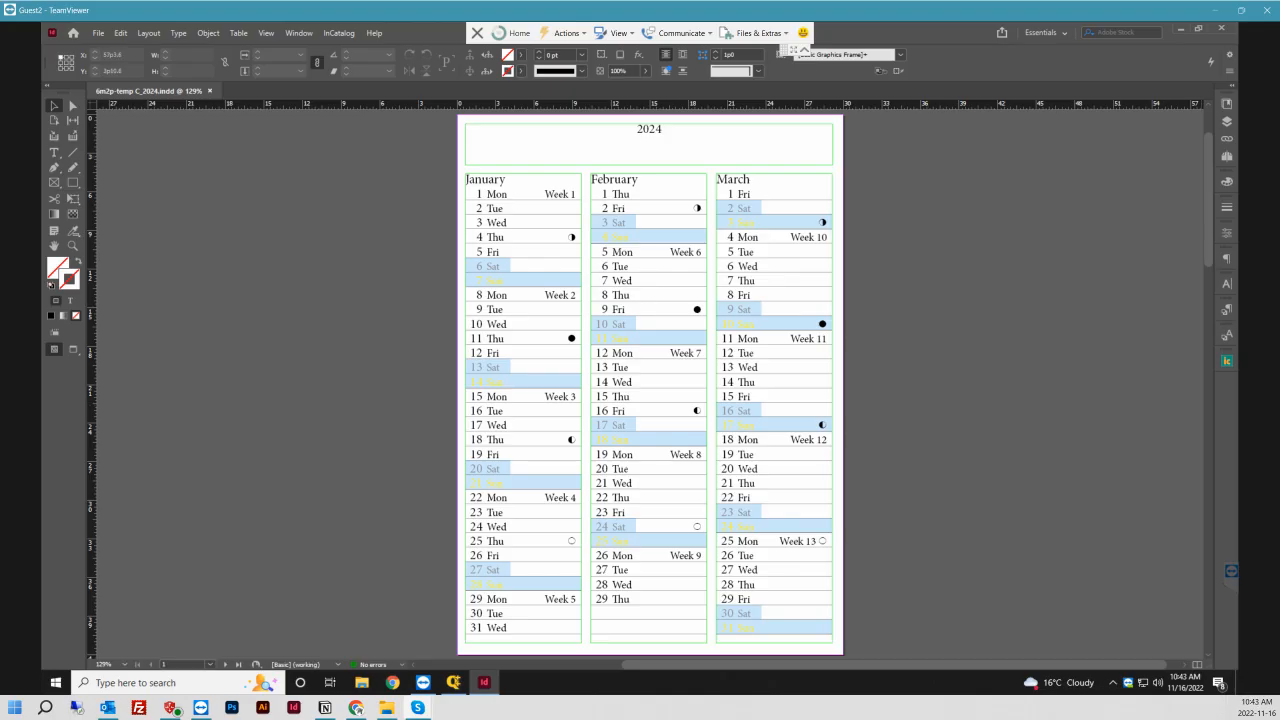
- Show only the text layer of the generated 6m2p-temp C_2024 document and examine the January to March page
{"action": "left_click", "coordinate": [1227, 121]}
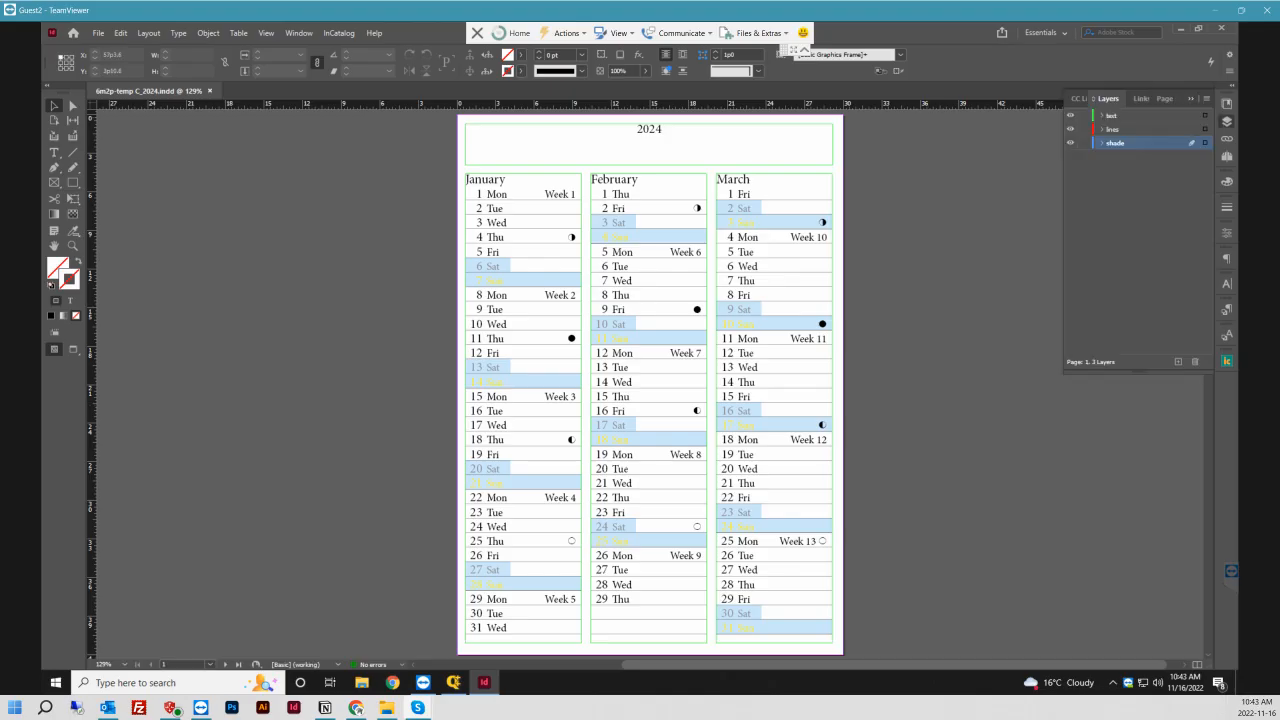
{"action": "left_click_drag", "start_coordinate": [1070, 116], "coordinate": [1070, 143]}
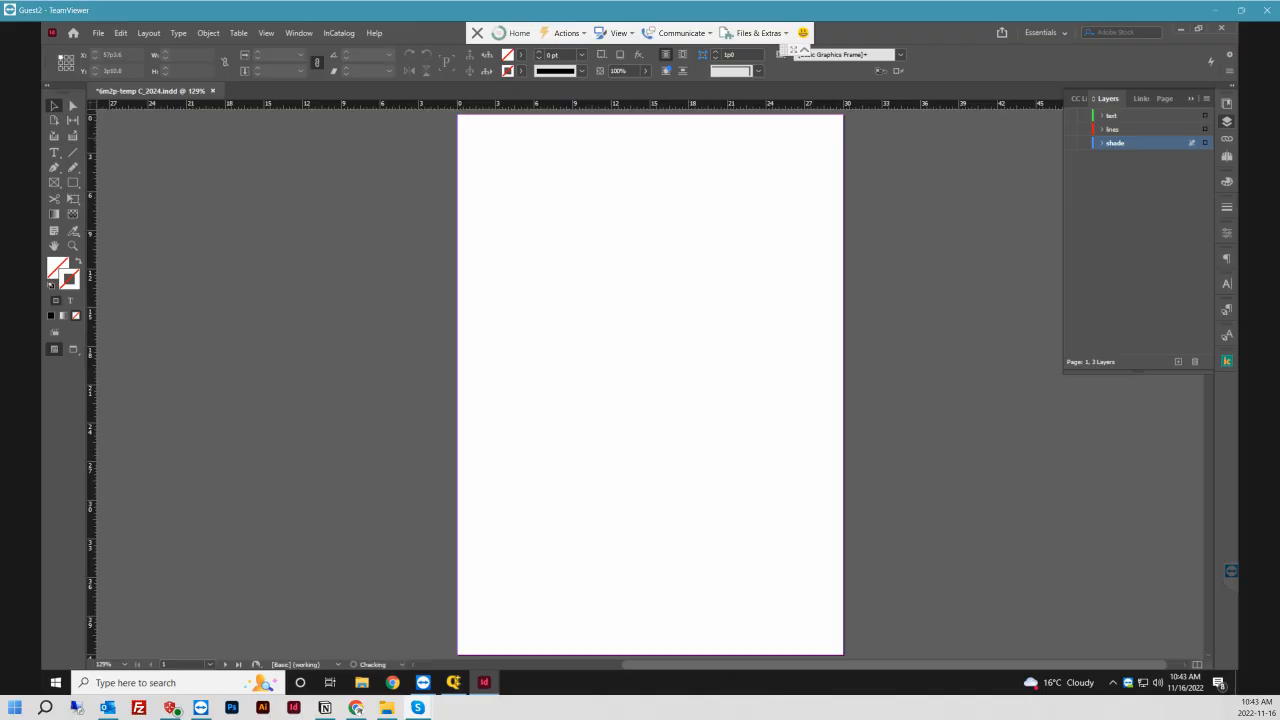
{"action": "left_click", "coordinate": [1070, 116]}
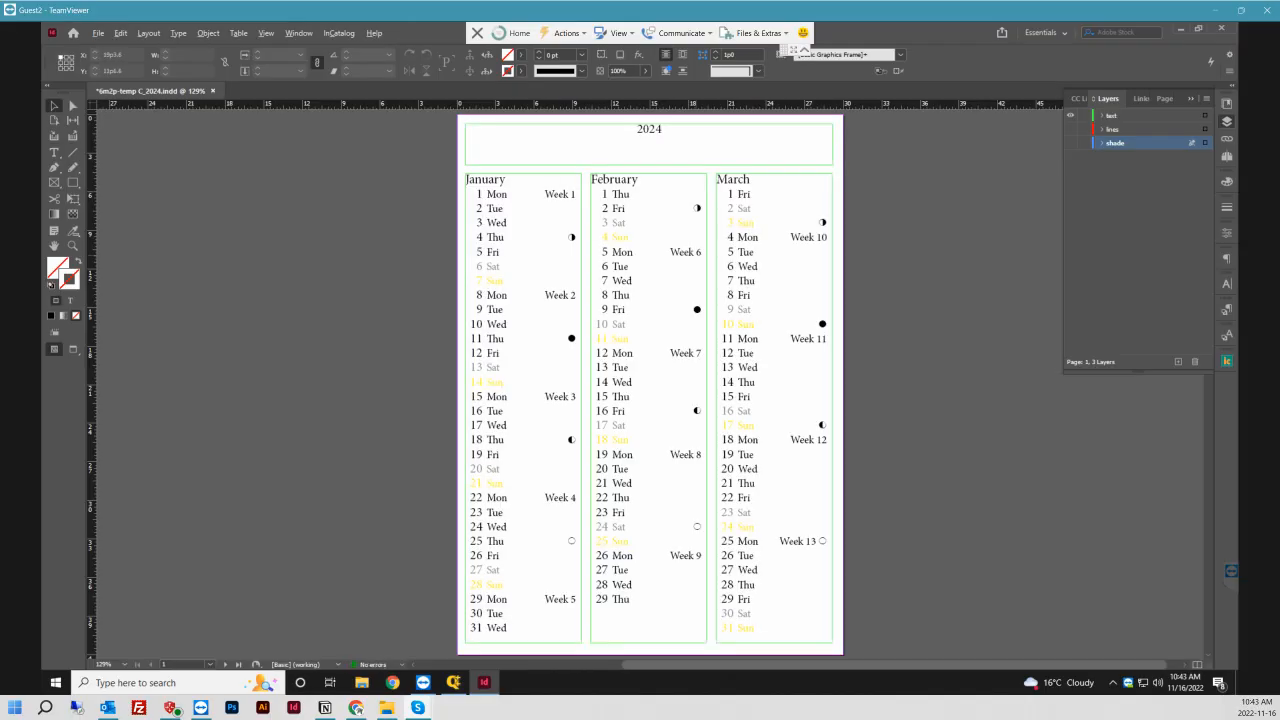
{"action": "key", "text": "ctrl+equal"}
{"action": "key", "text": "ctrl+equal"}
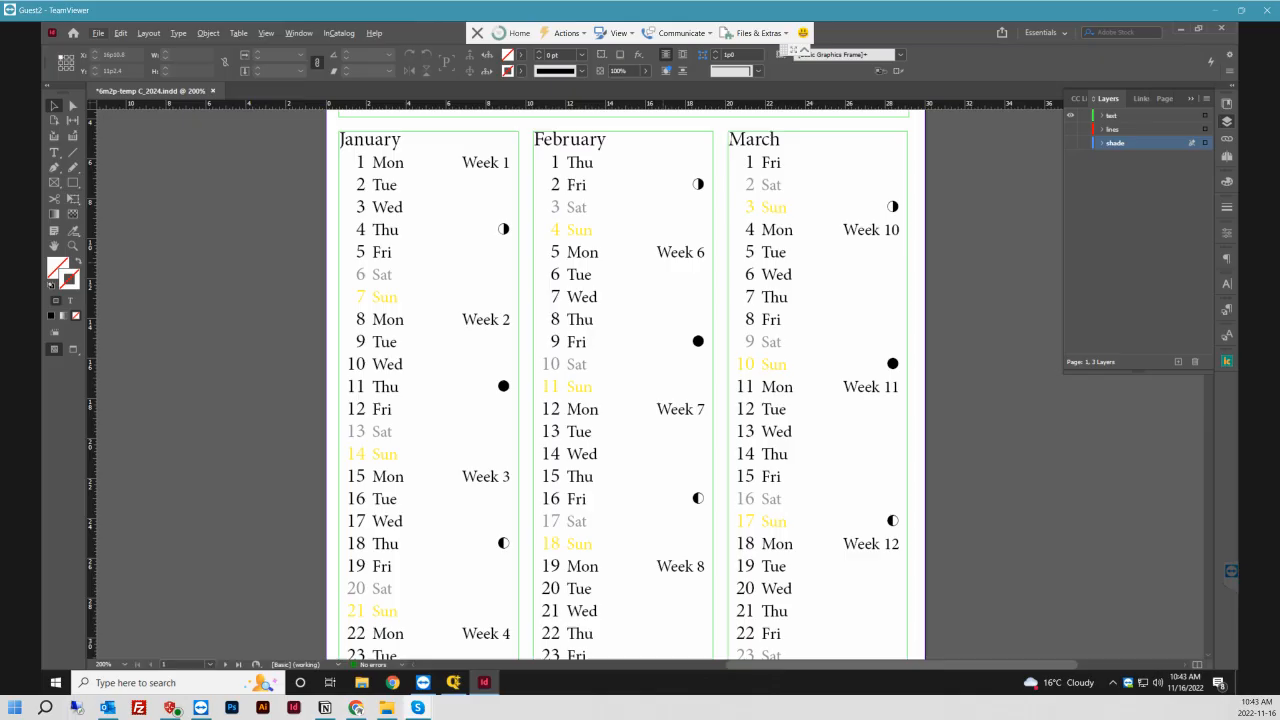
{"action": "scroll", "coordinate": [626, 384], "scroll_direction": "up", "scroll_amount": 2}
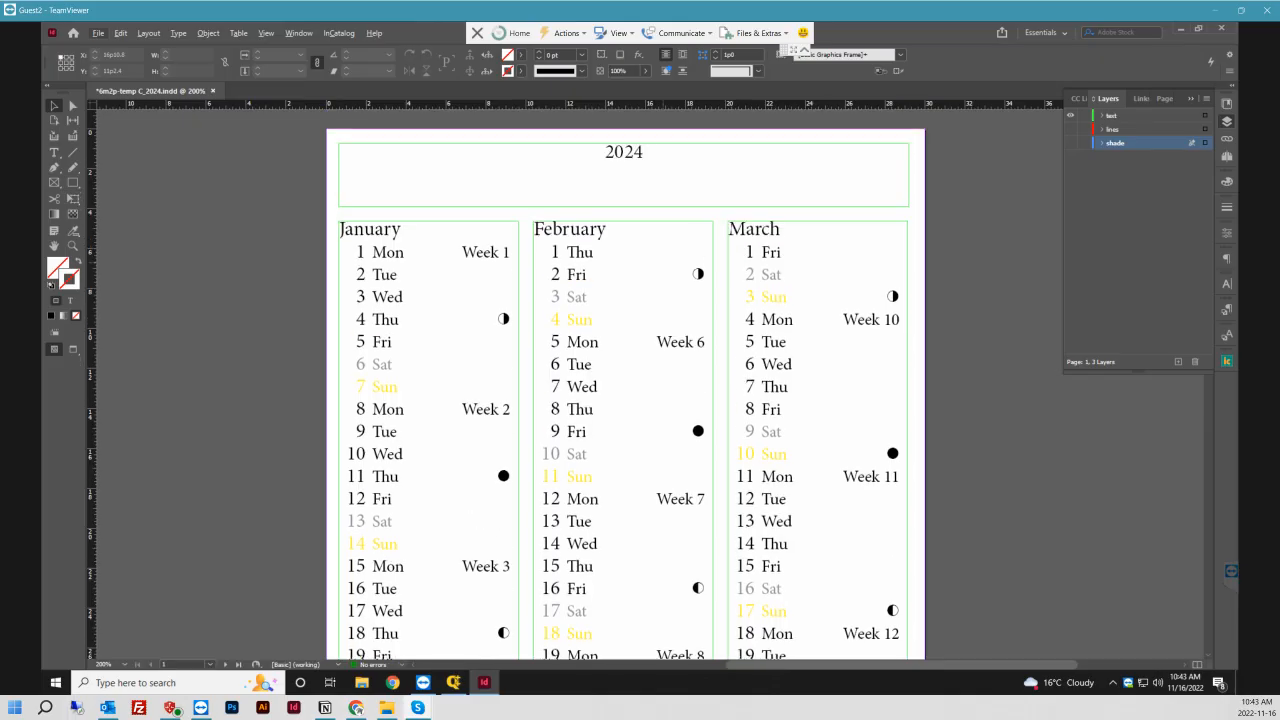
{"action": "scroll", "coordinate": [626, 384], "scroll_direction": "down", "scroll_amount": 1}
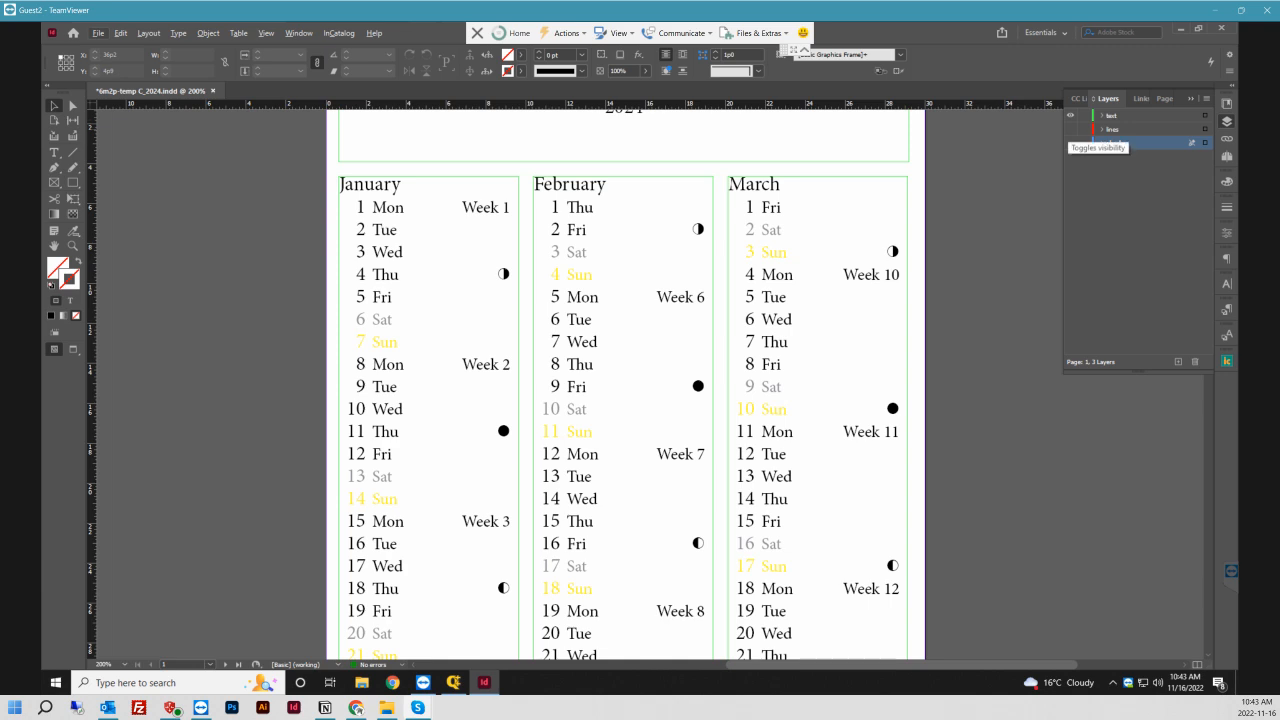
- Turn the lines and shade layers back on and look over the first page and the April to September spread
{"action": "left_click", "coordinate": [1070, 129]}
{"action": "left_click", "coordinate": [1070, 142]}
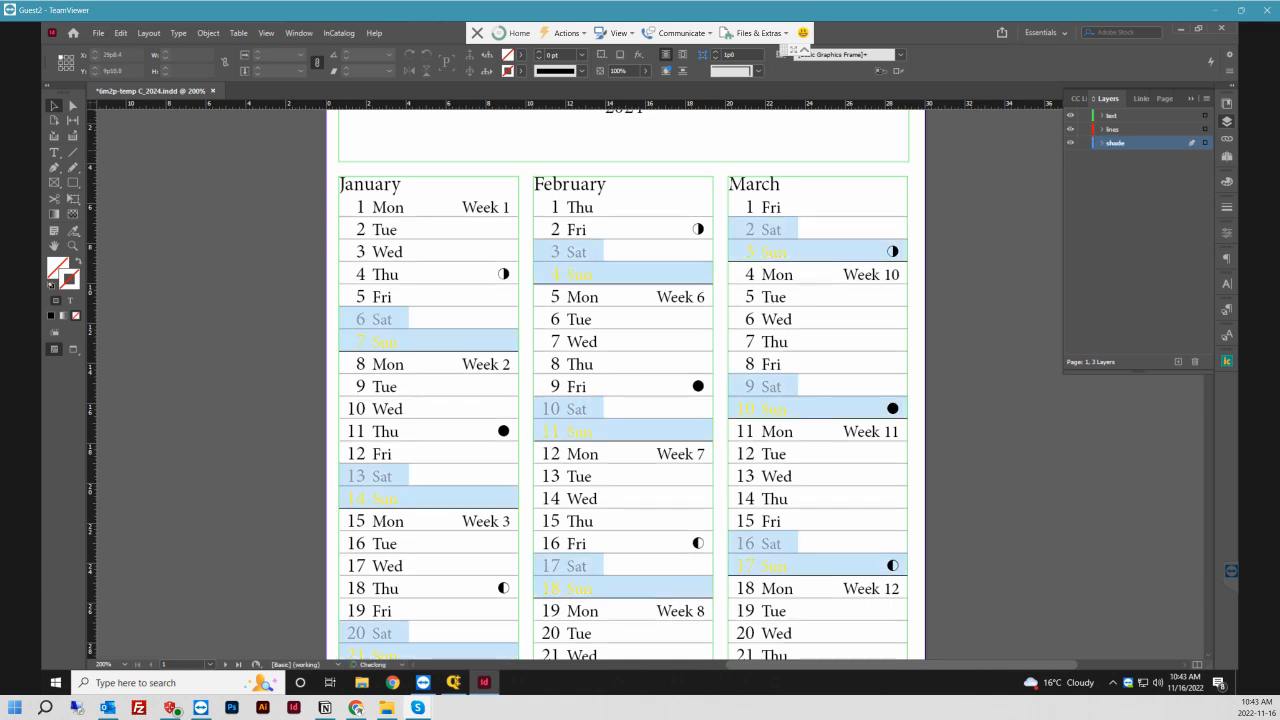
{"action": "key", "text": "ctrl+minus"}
{"action": "key", "text": "ctrl+minus"}
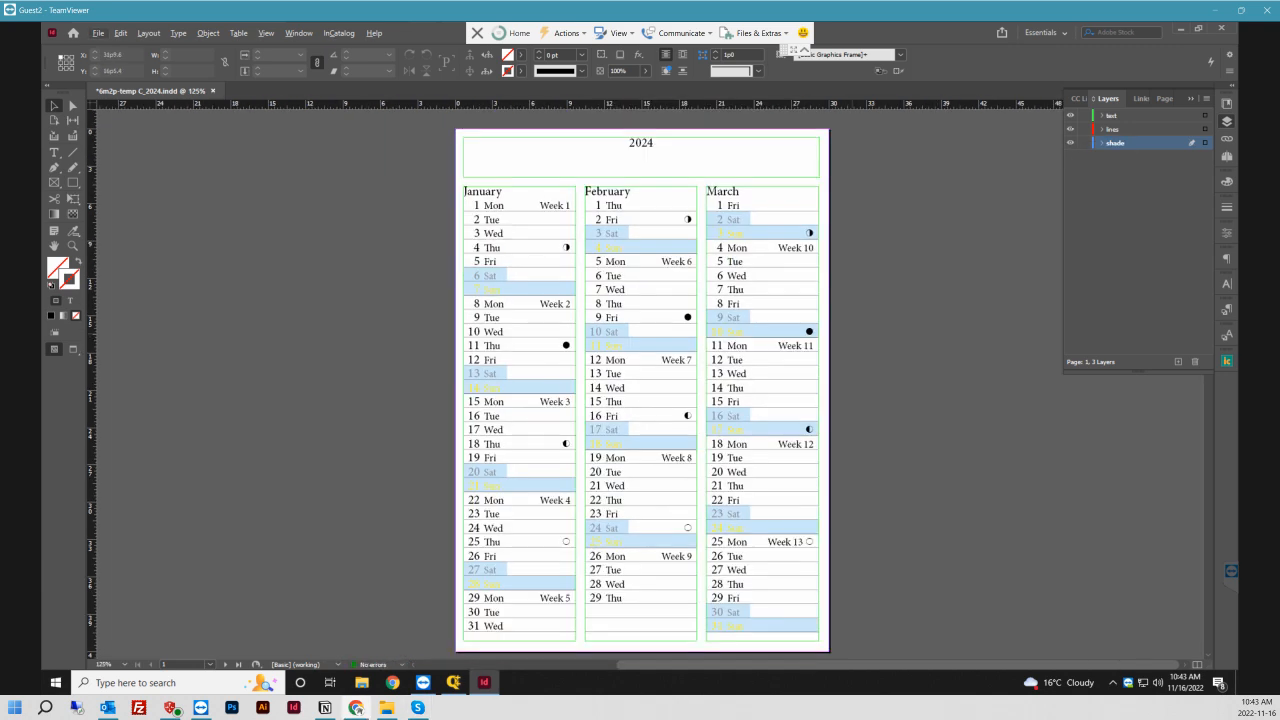
{"action": "scroll", "coordinate": [460, 380], "scroll_direction": "down", "scroll_amount": 10}
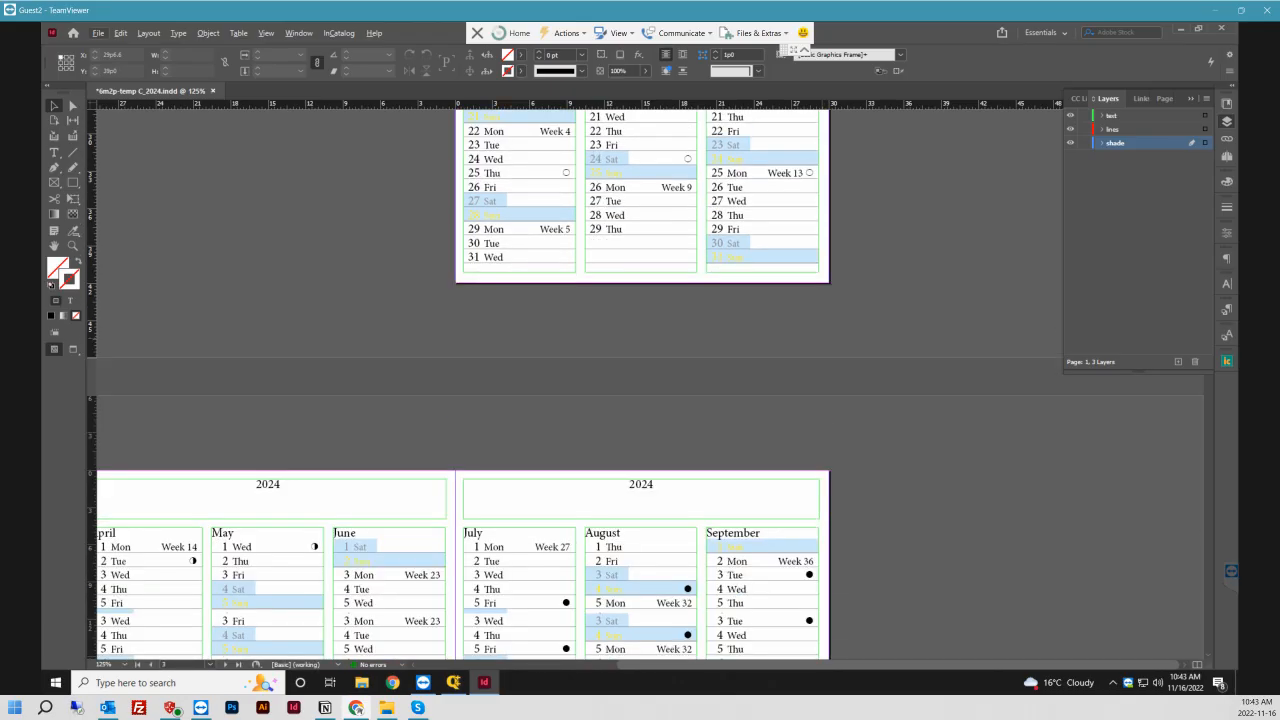
{"action": "scroll", "coordinate": [640, 385], "scroll_direction": "left", "scroll_amount": 2}
{"action": "scroll", "coordinate": [640, 385], "scroll_direction": "down", "scroll_amount": 2}
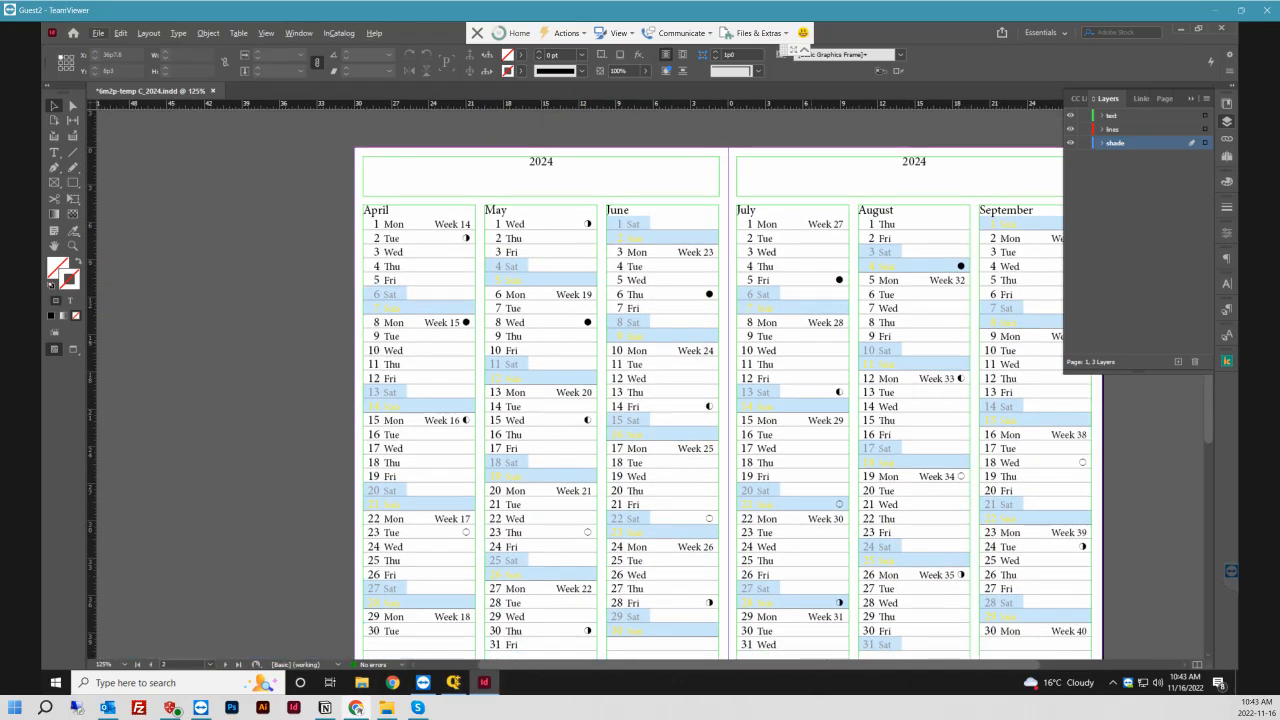
{"action": "left_click", "coordinate": [283, 597]}
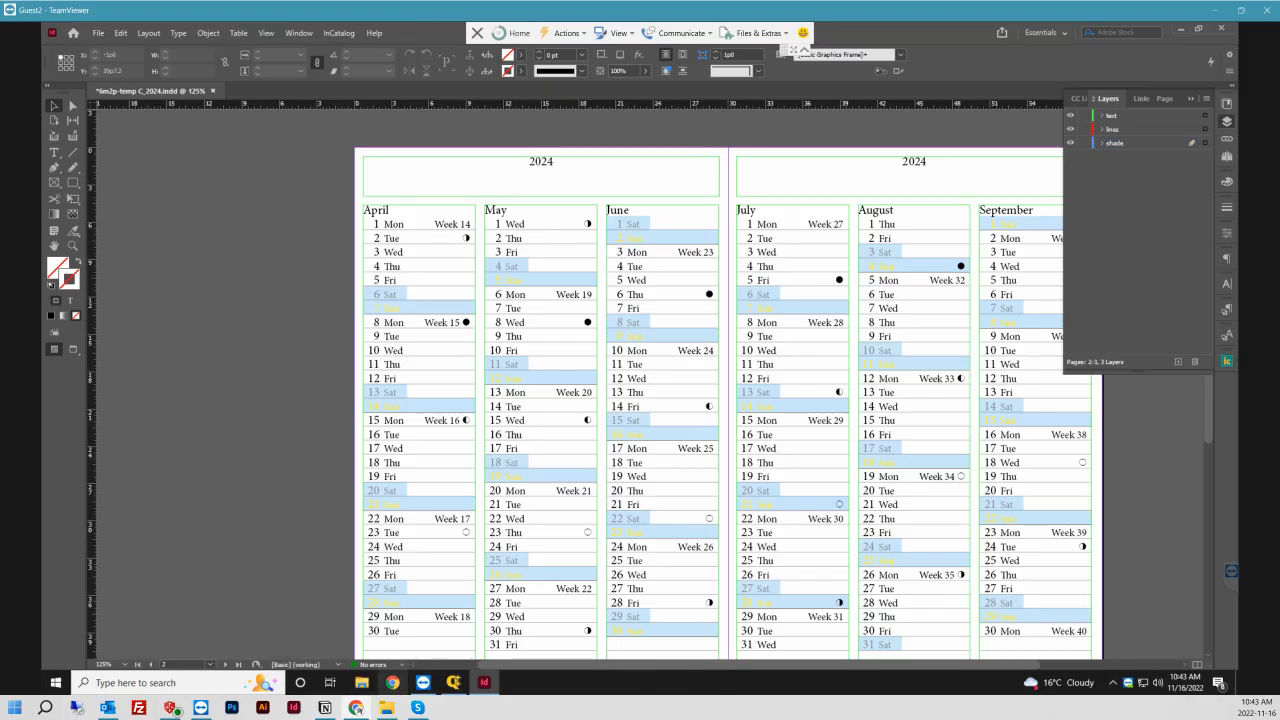
{"action": "scroll", "coordinate": [640, 400], "scroll_direction": "right", "scroll_amount": 2}
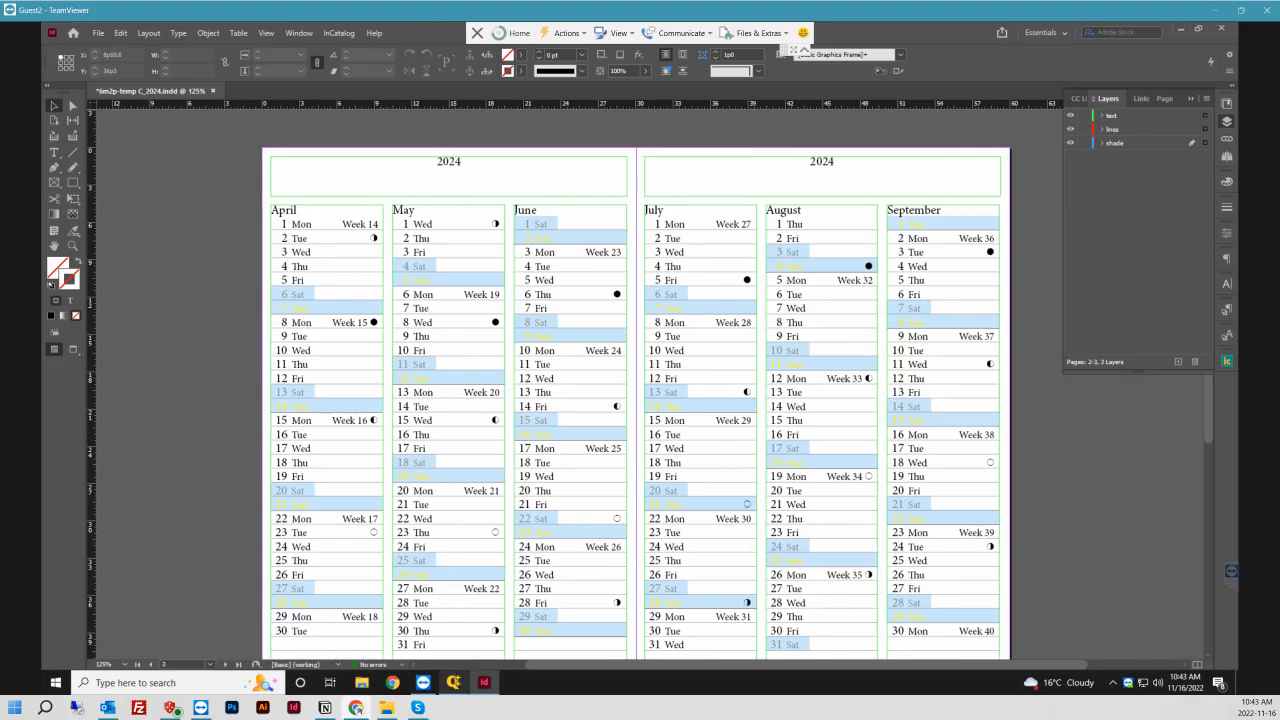
- Switch to Q++ Studio and start another diary generation, closing the open 6m2p-temp C_2024 document without saving
{"action": "left_click", "coordinate": [454, 684]}
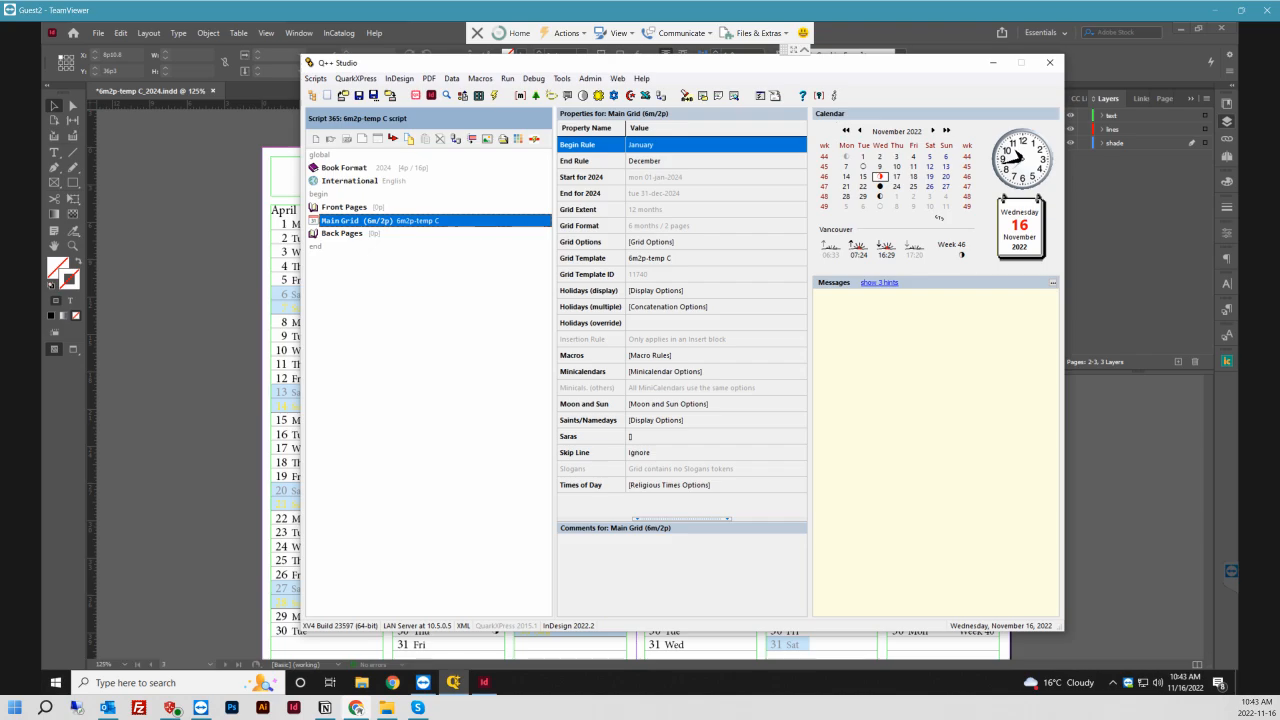
{"action": "left_click", "coordinate": [494, 96]}
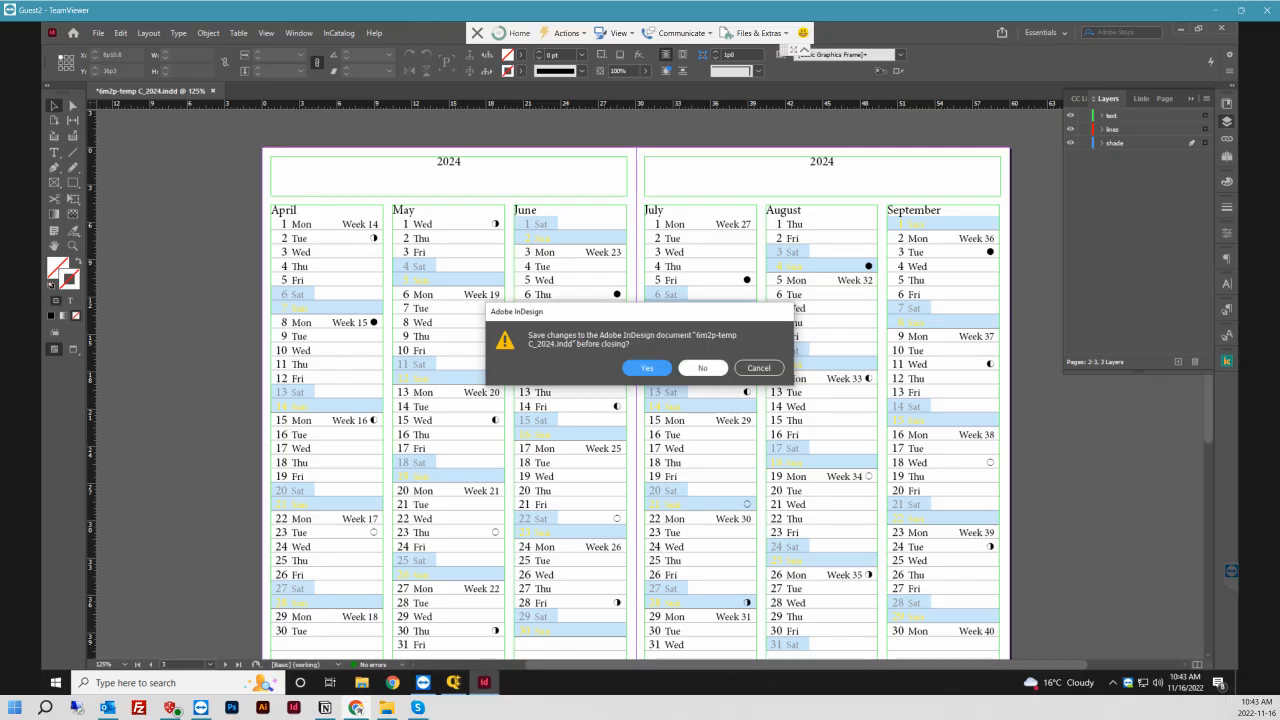
{"action": "left_click", "coordinate": [703, 368]}
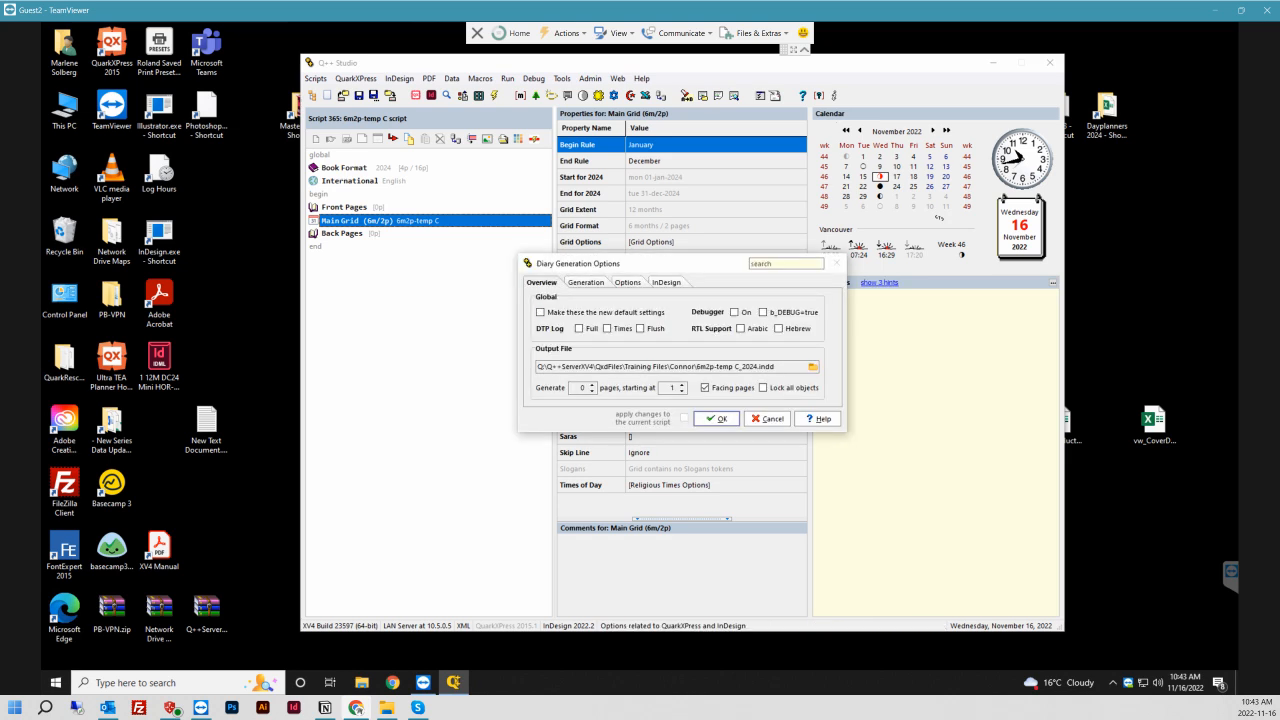
- Generate the diary with facing pages, applying the changes to the current script, and open the output document in InDesign
{"action": "left_click", "coordinate": [705, 388]}
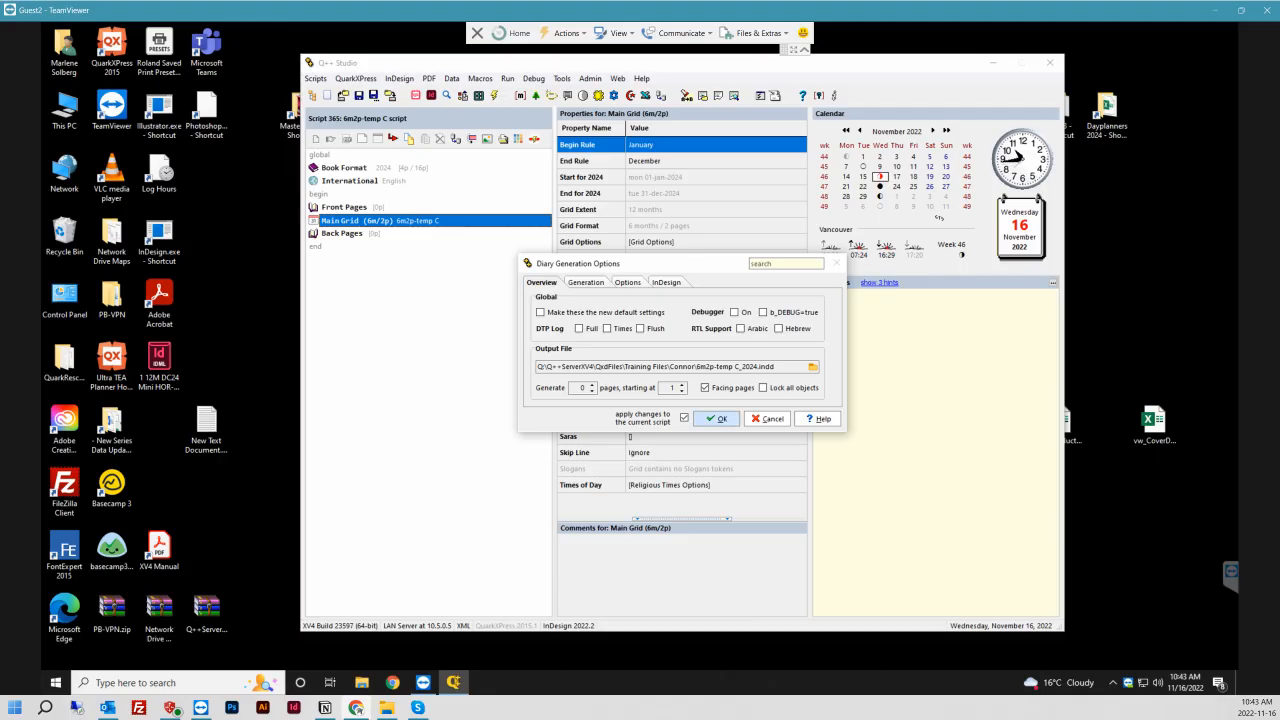
{"action": "left_click", "coordinate": [717, 418]}
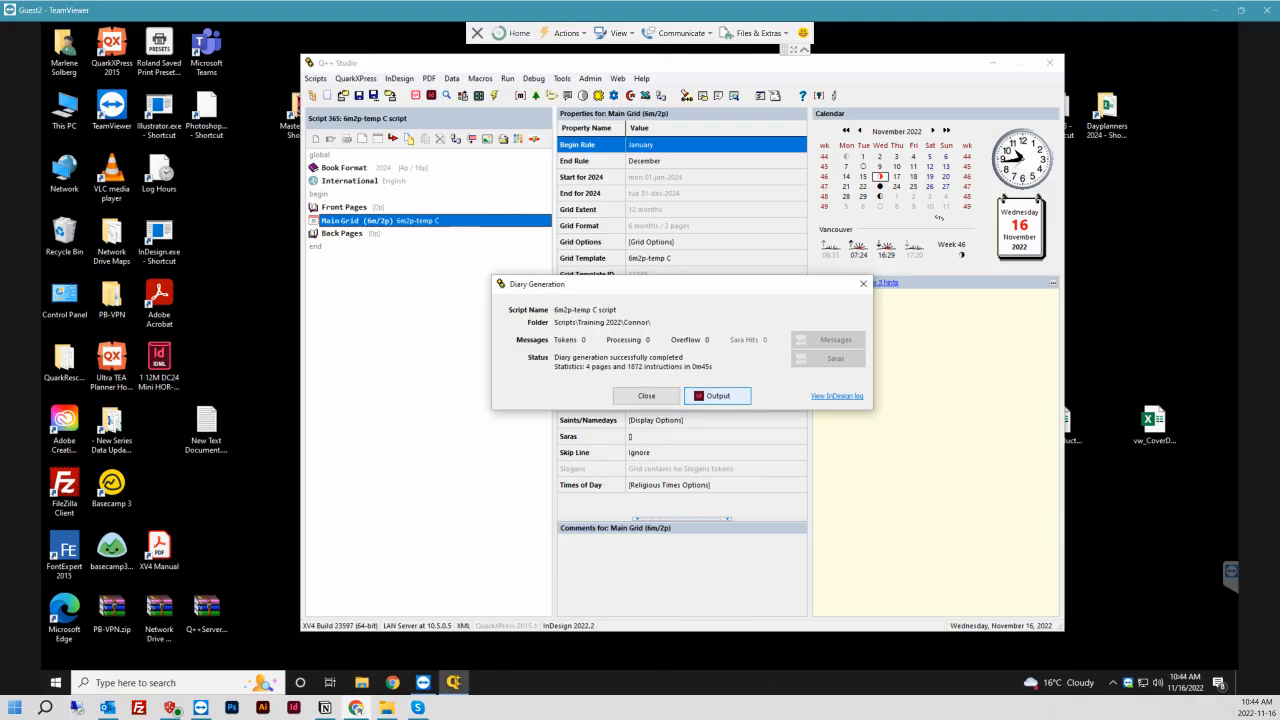
{"action": "left_click", "coordinate": [718, 396]}
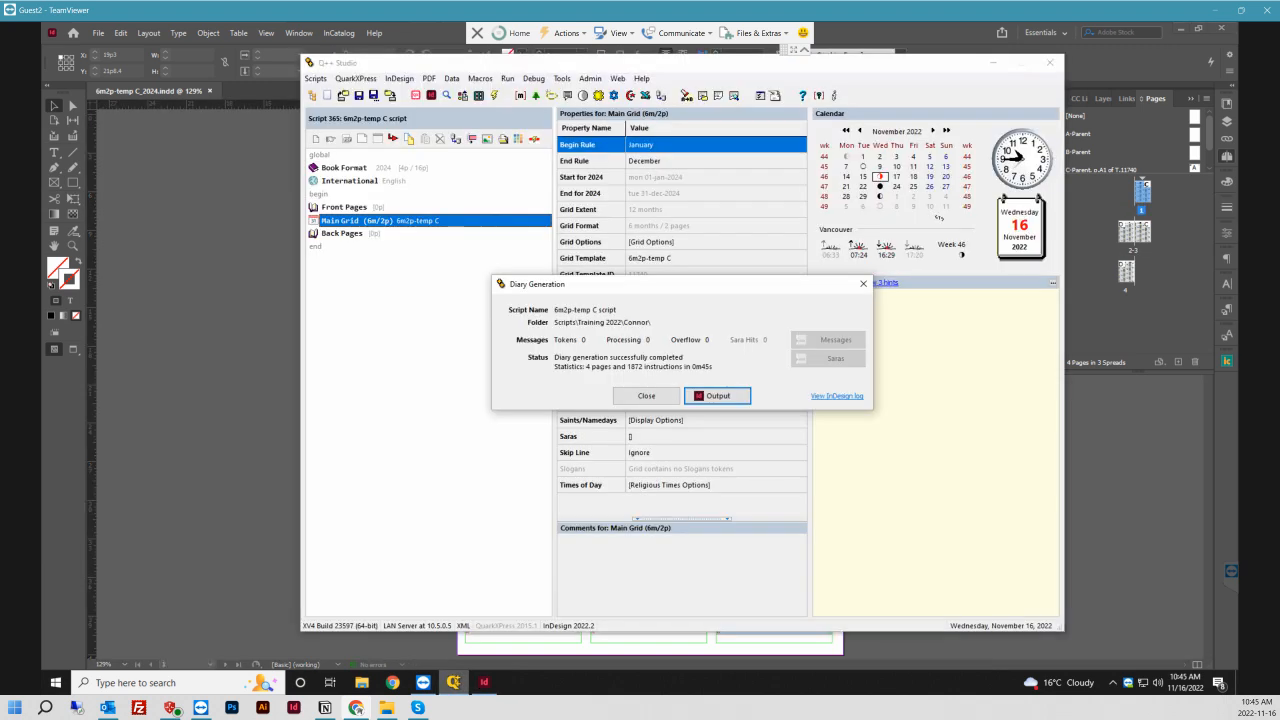
{"action": "key", "text": "Escape"}
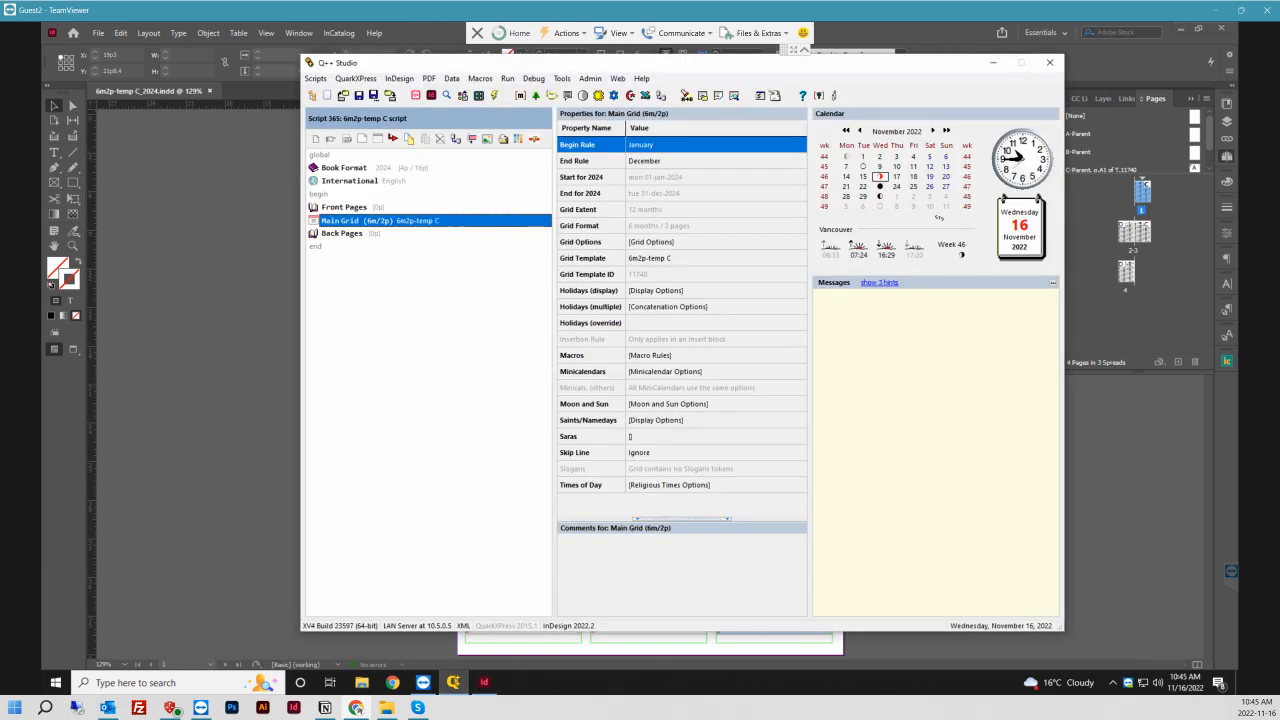
- Set page 1 of the main grid's 6m2p-temp C template to Left Page in the template properties
{"action": "left_click", "coordinate": [650, 258]}
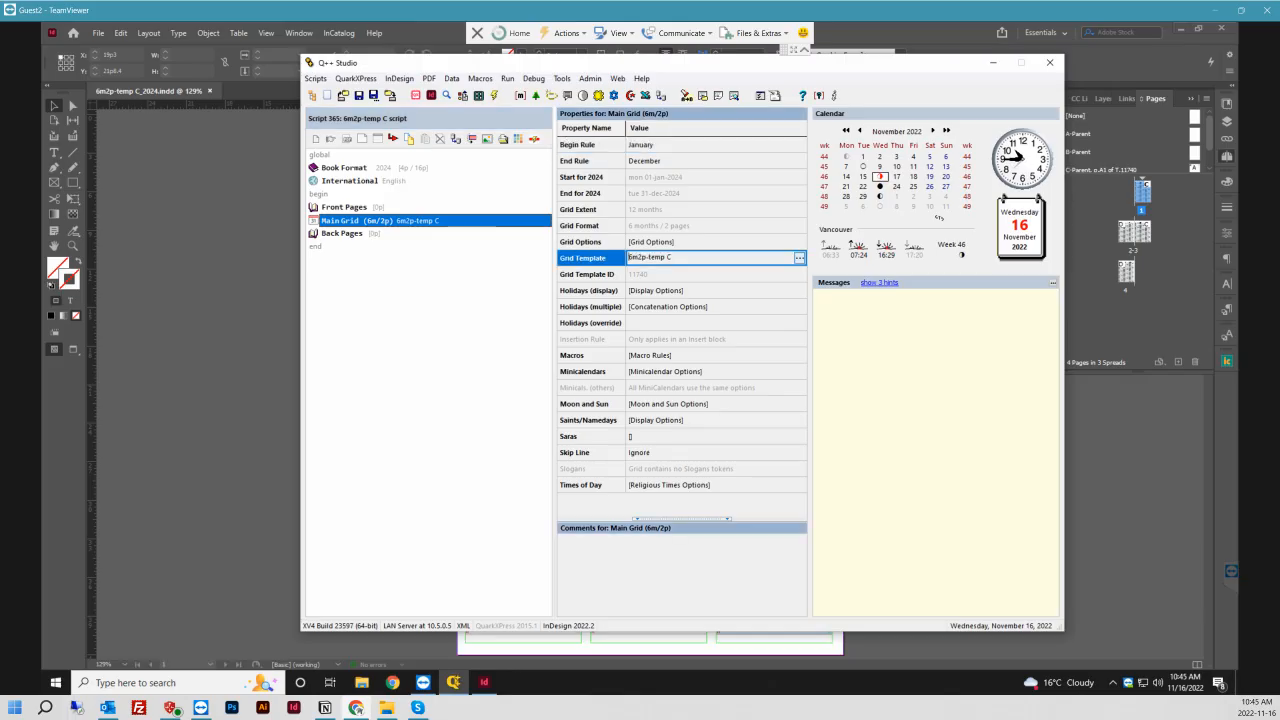
{"action": "left_click", "coordinate": [799, 258]}
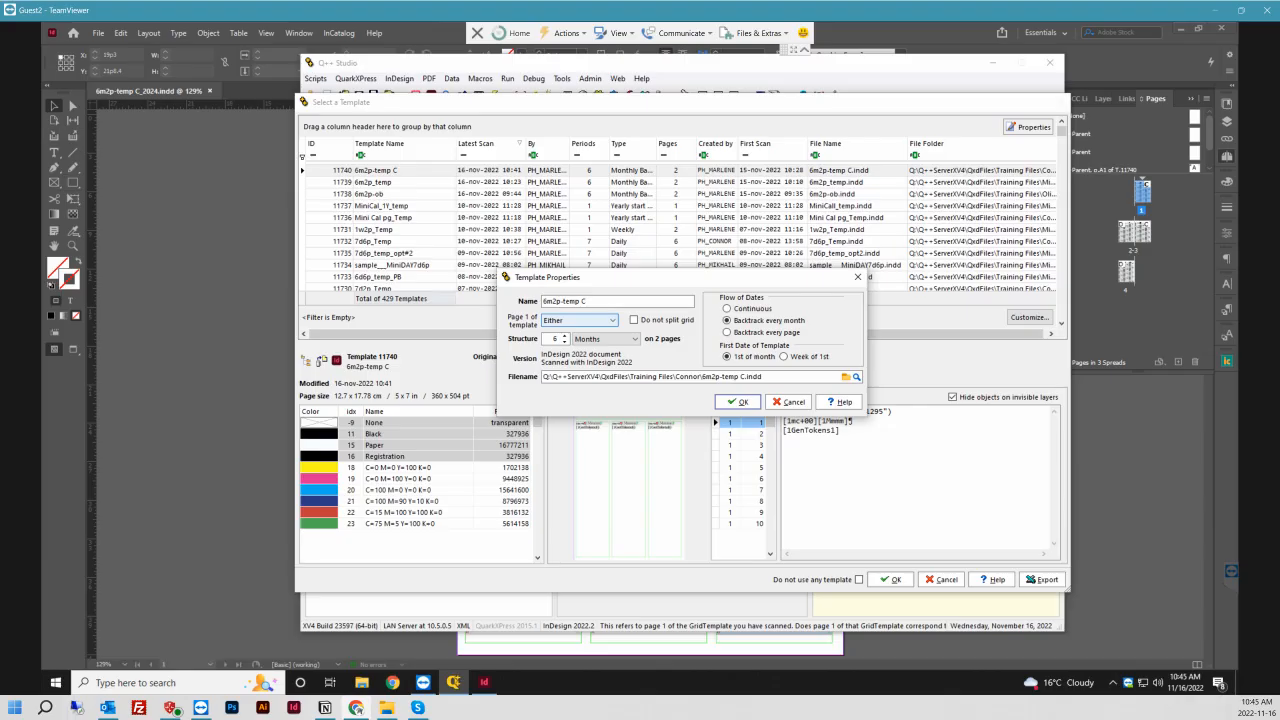
{"action": "left_click", "coordinate": [580, 320]}
{"action": "left_click", "coordinate": [585, 338]}
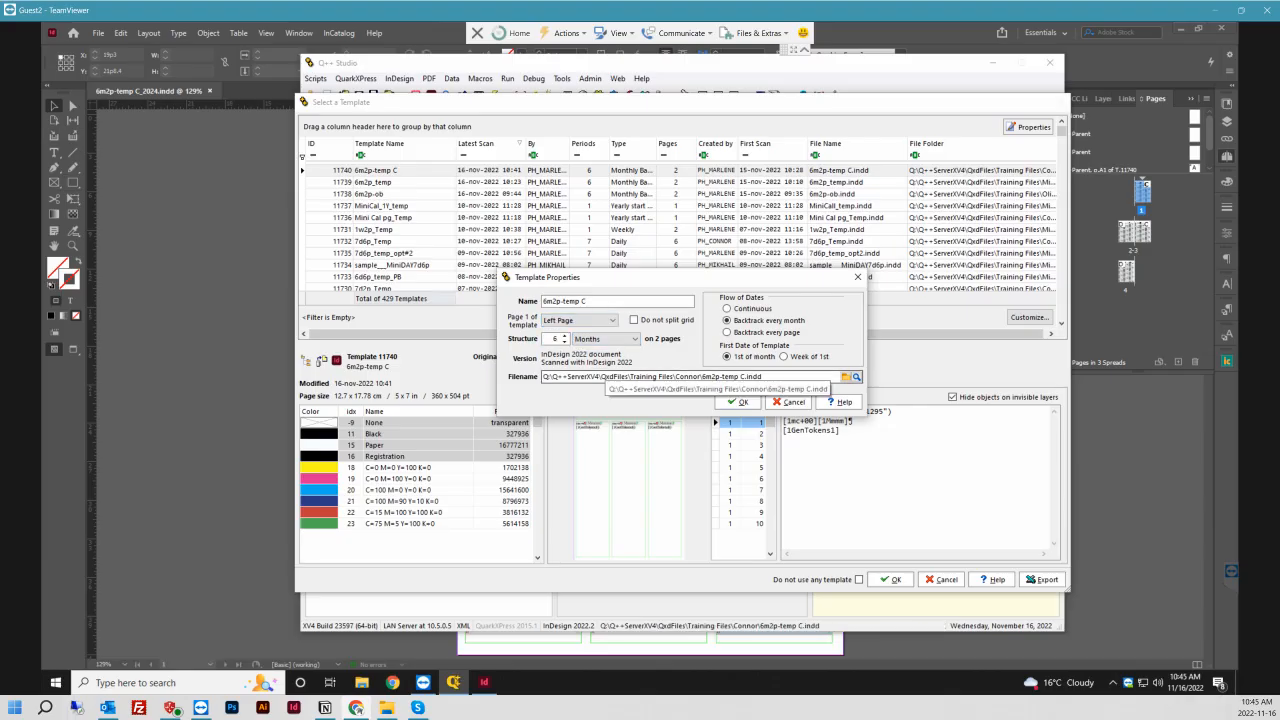
{"action": "left_click", "coordinate": [740, 402]}
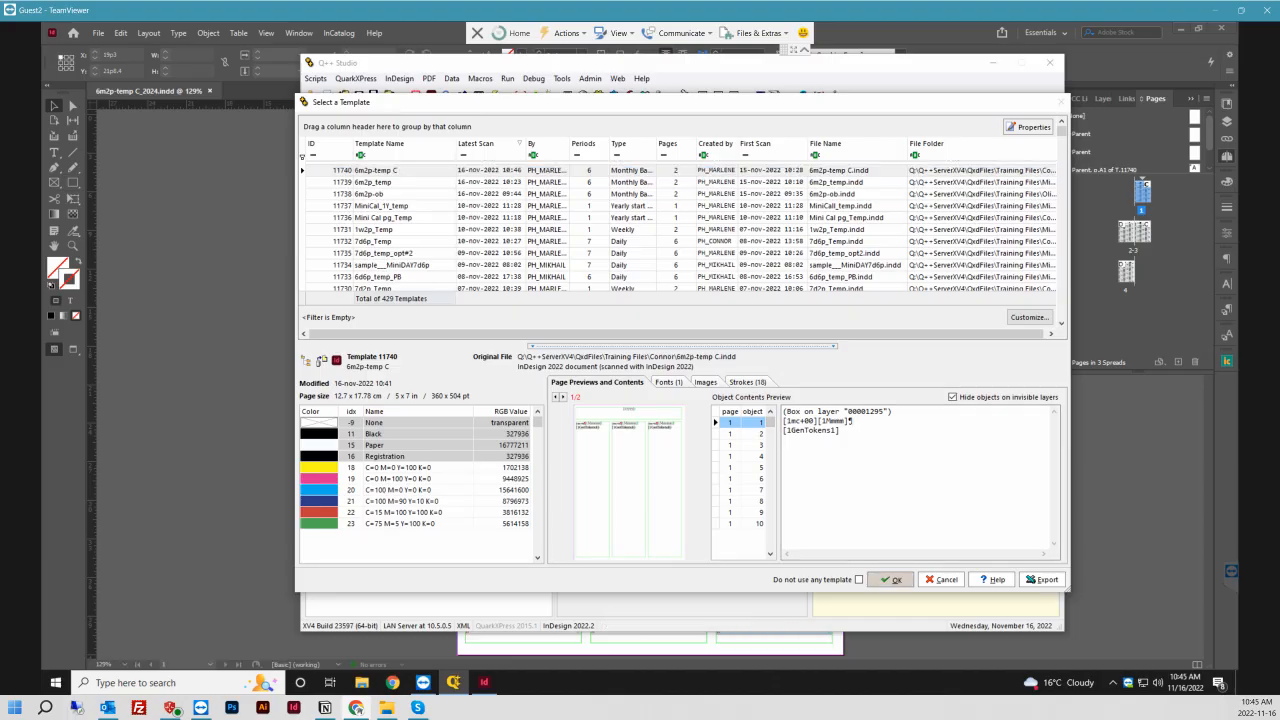
- Confirm the 6m2p-temp C template for the main grid and close the open 6m2p-temp C_2024 document in InDesign
{"action": "left_click", "coordinate": [893, 580]}
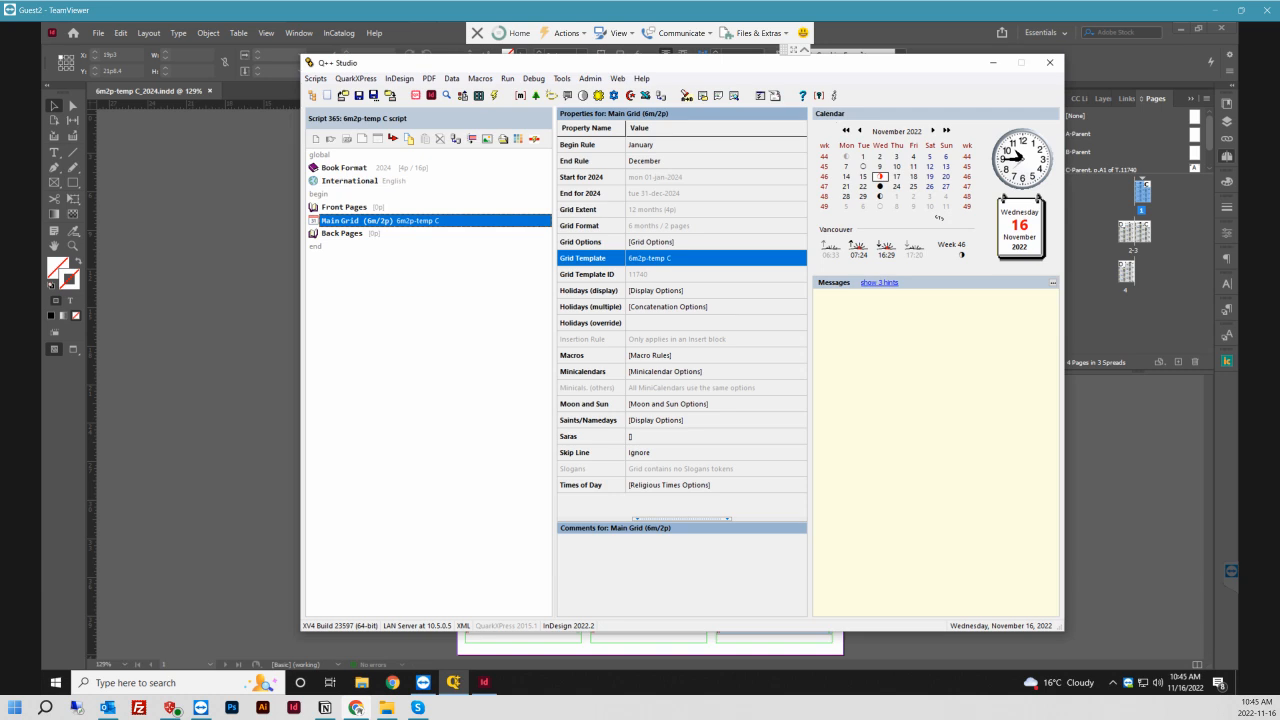
{"action": "key", "text": "alt+Tab"}
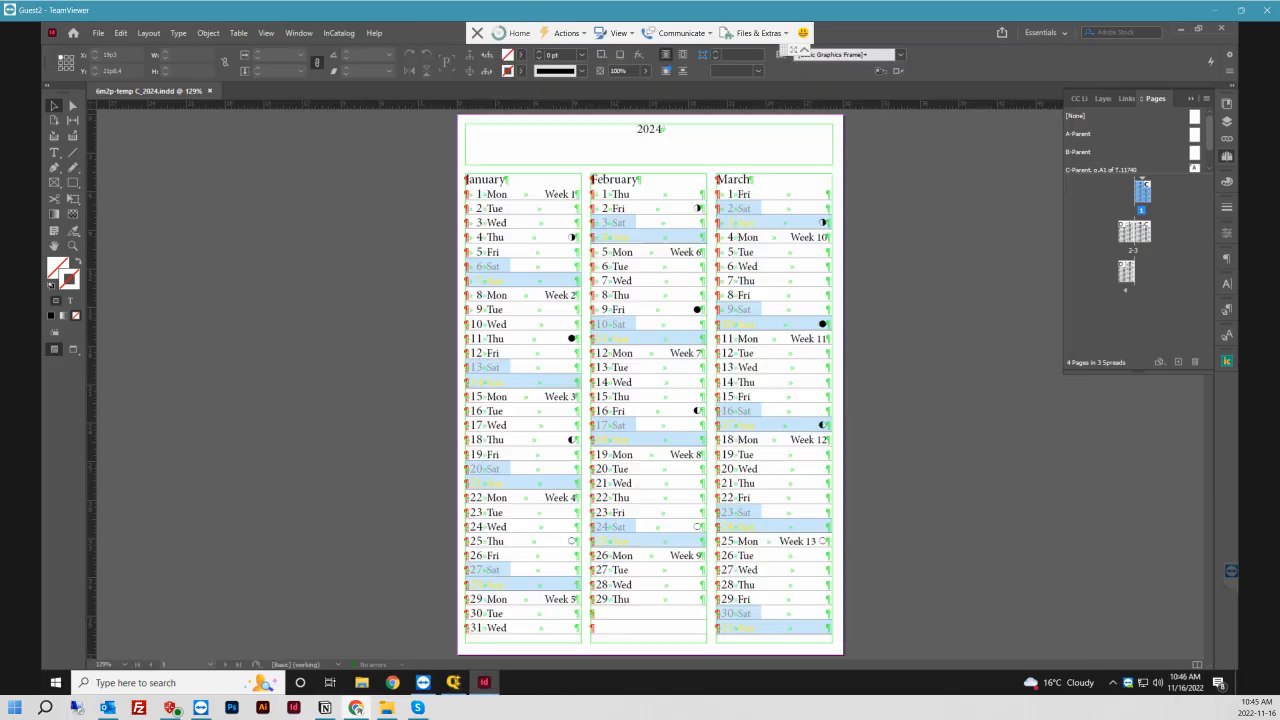
{"action": "key", "text": "ctrl+w"}
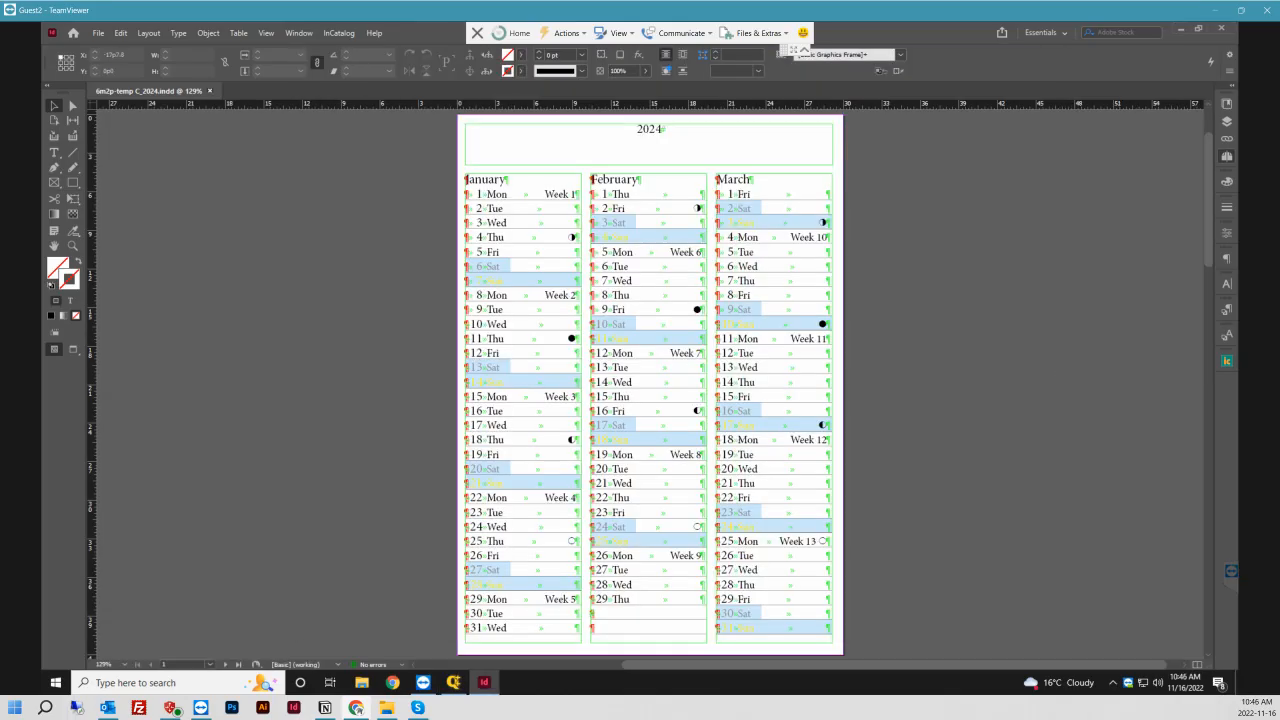
{"action": "key", "text": "alt+Tab"}
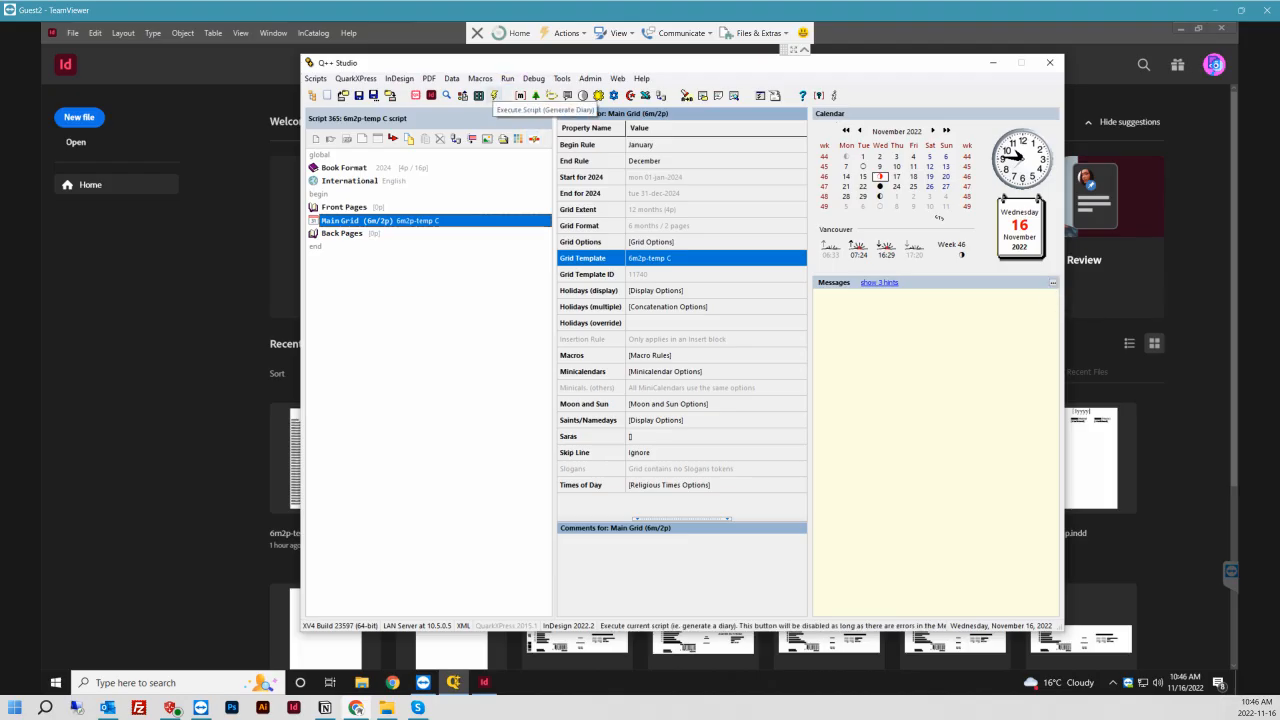
- Generate the diary from the 6m2p-temp C script with facing pages and open the output document in InDesign
{"action": "left_click", "coordinate": [493, 95]}
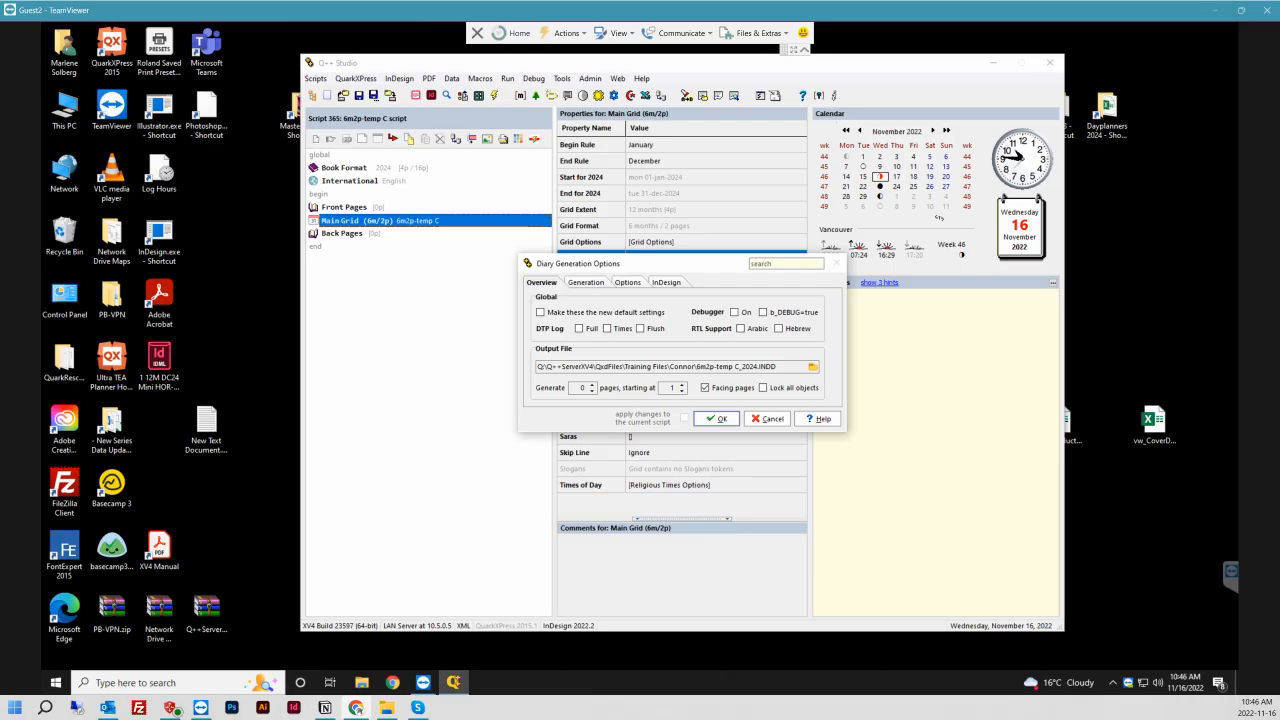
{"action": "key", "text": "Return"}
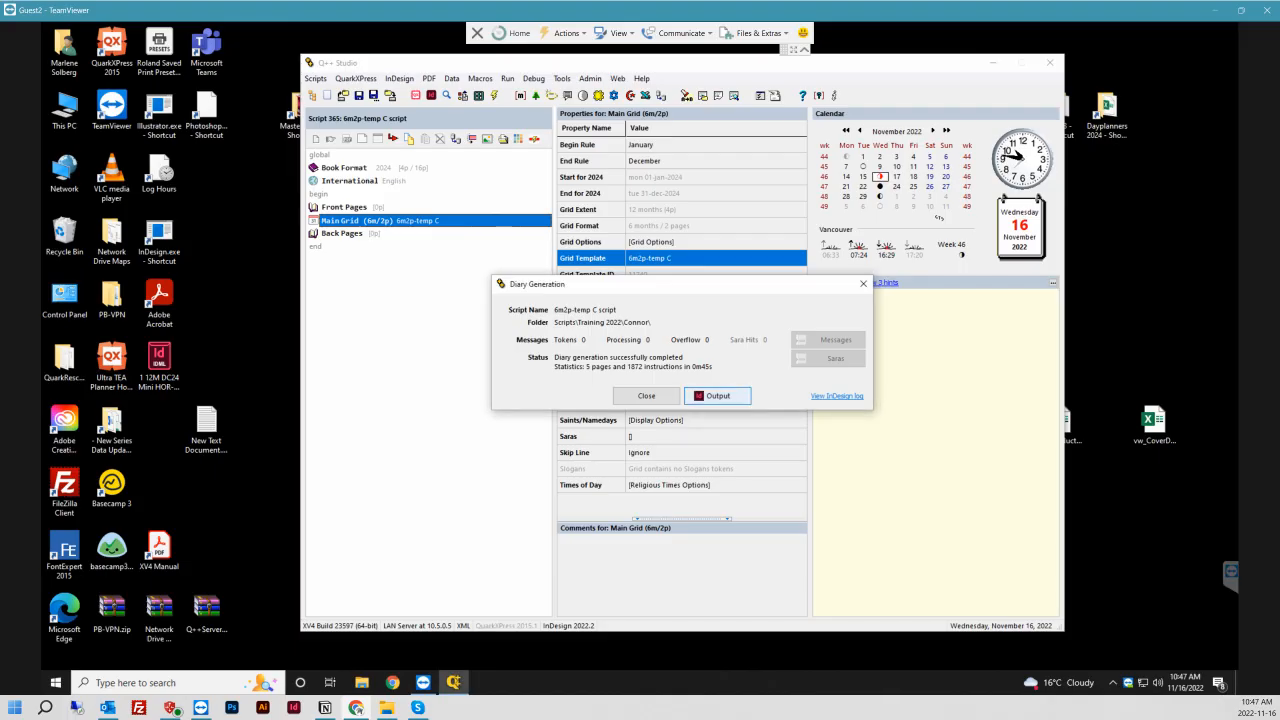
{"action": "left_click", "coordinate": [717, 396]}
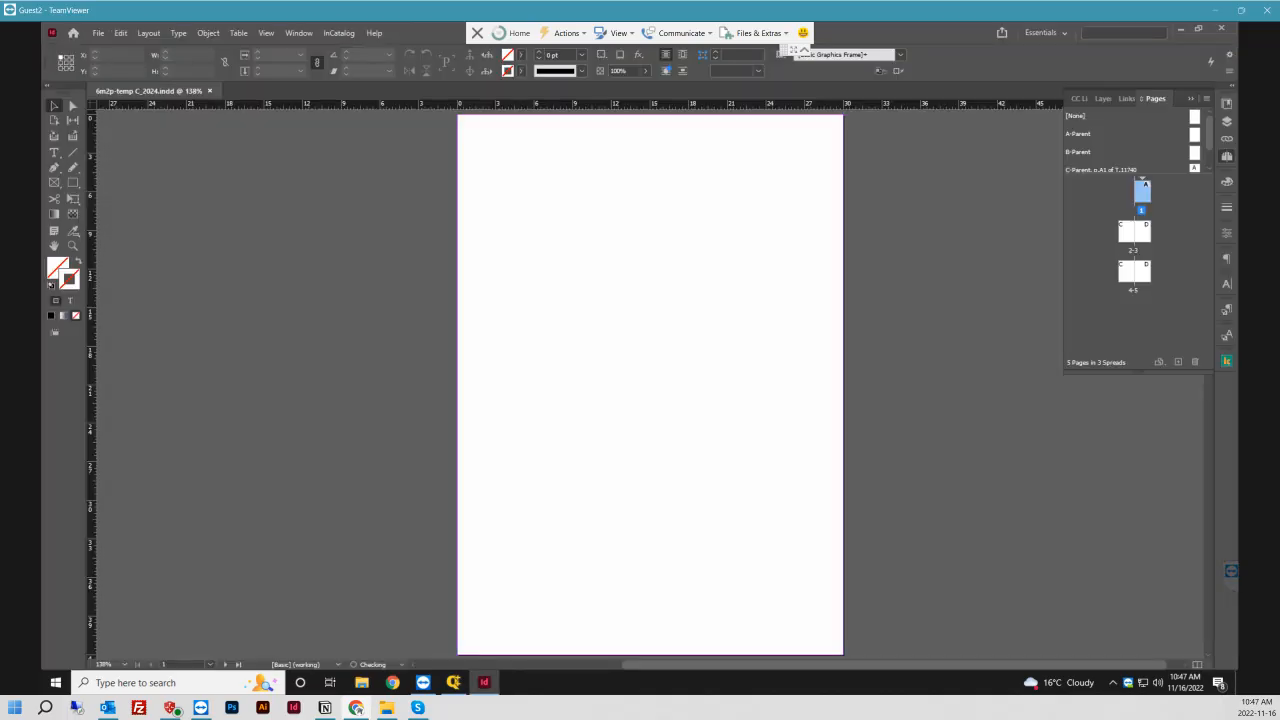
- Show the January to June spread on pages 2-3 and view it without hidden characters
{"action": "left_click", "coordinate": [750, 249]}
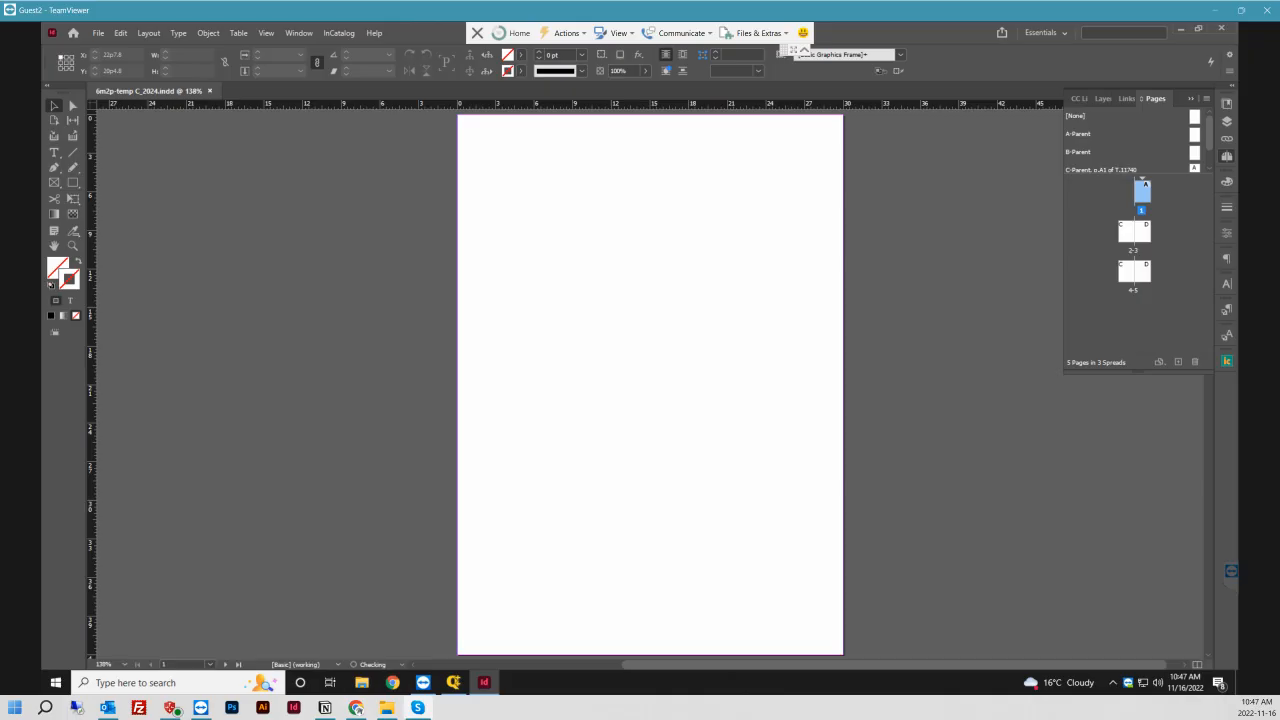
{"action": "double_click", "coordinate": [1128, 232]}
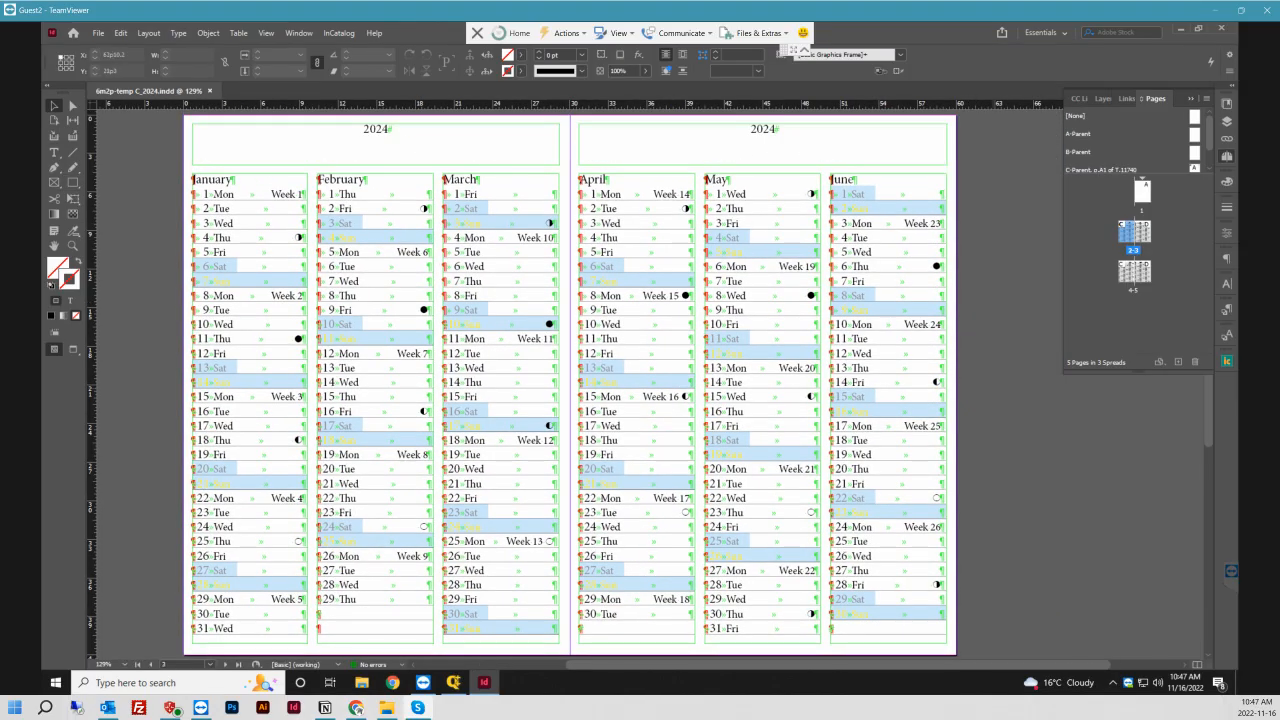
{"action": "key", "text": "ctrl+alt+i"}
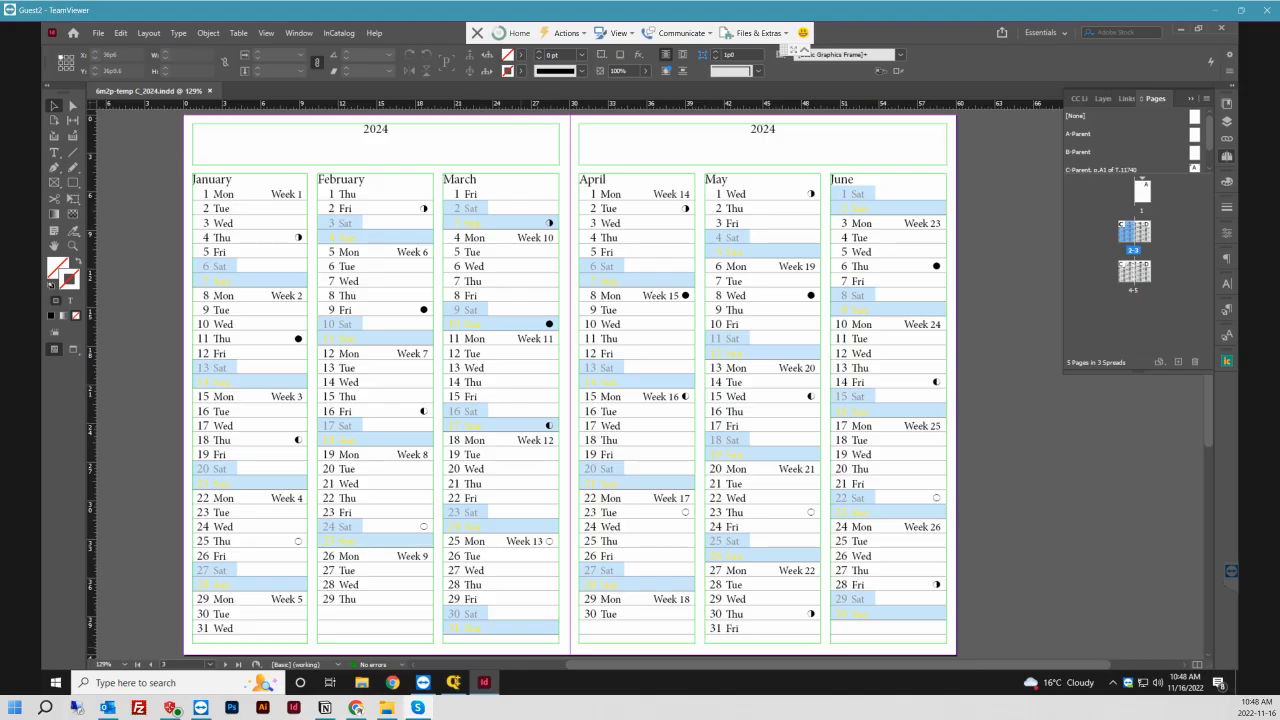
- Switch to Q++ Studio, close the generation report and open the main grid's 6m2p-temp C template file for editing
{"action": "left_click", "coordinate": [454, 682]}
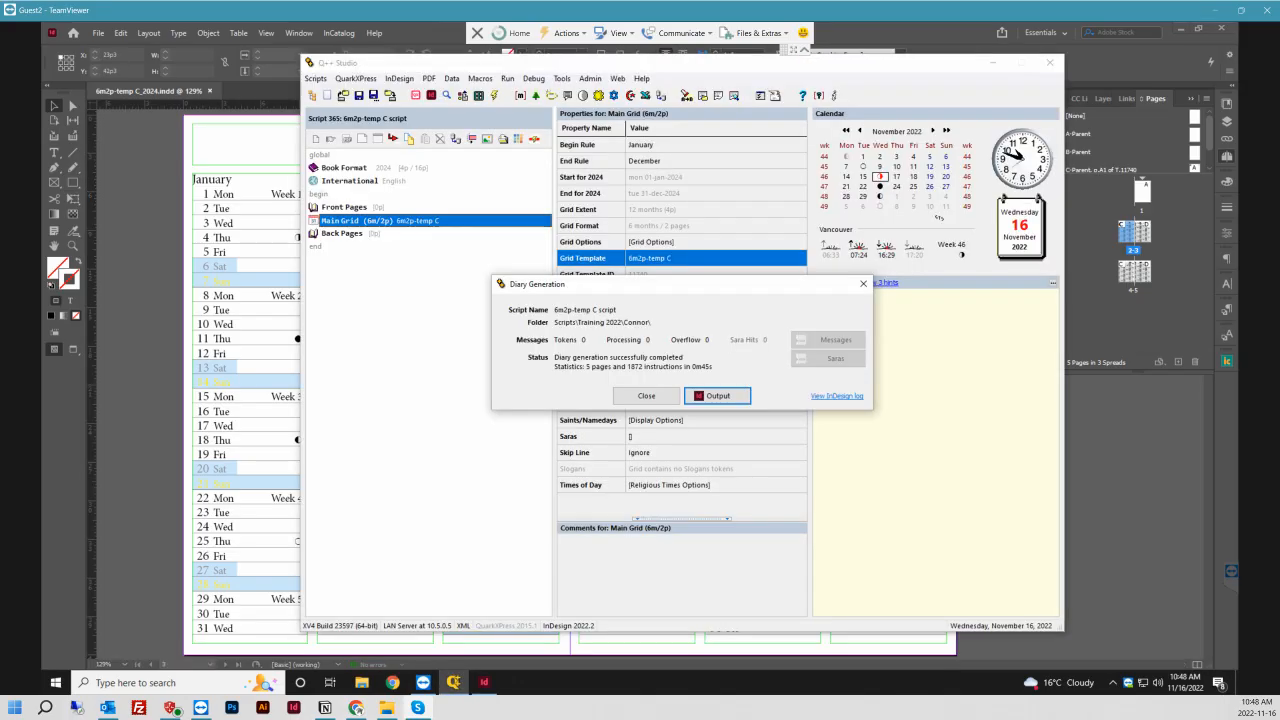
{"action": "left_click", "coordinate": [646, 396]}
{"action": "right_click", "coordinate": [417, 219]}
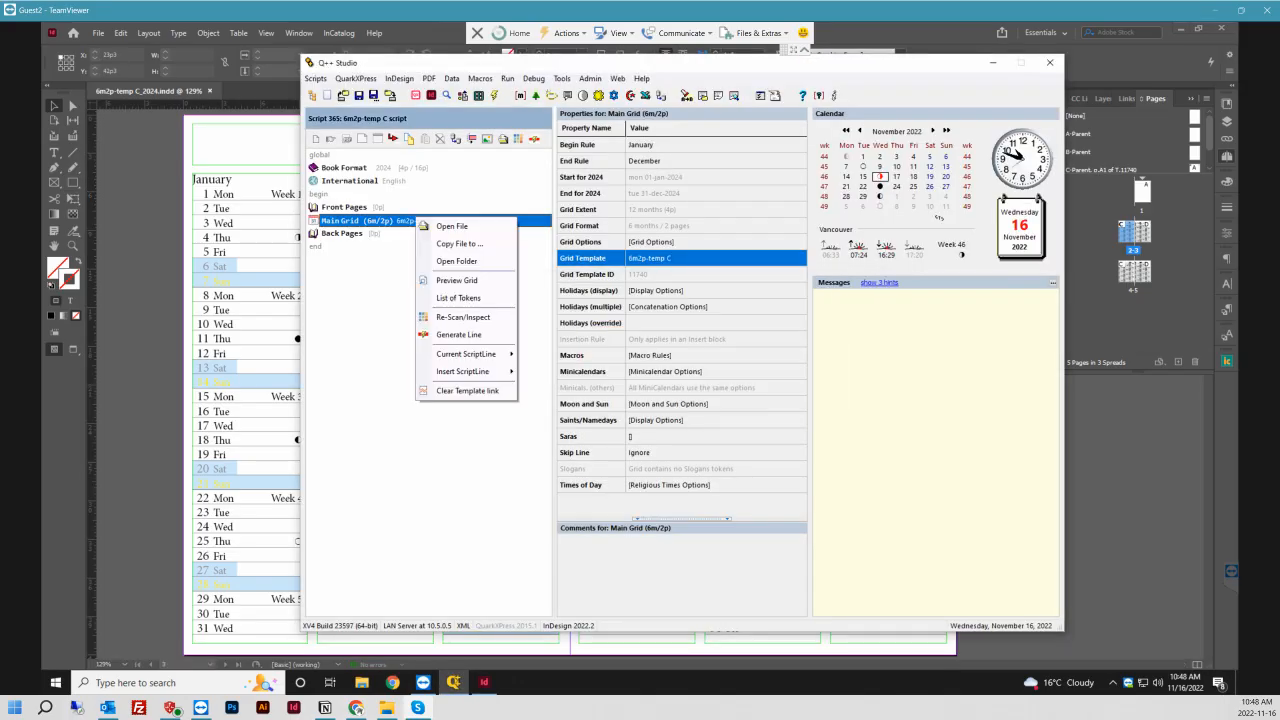
{"action": "left_click", "coordinate": [452, 227]}
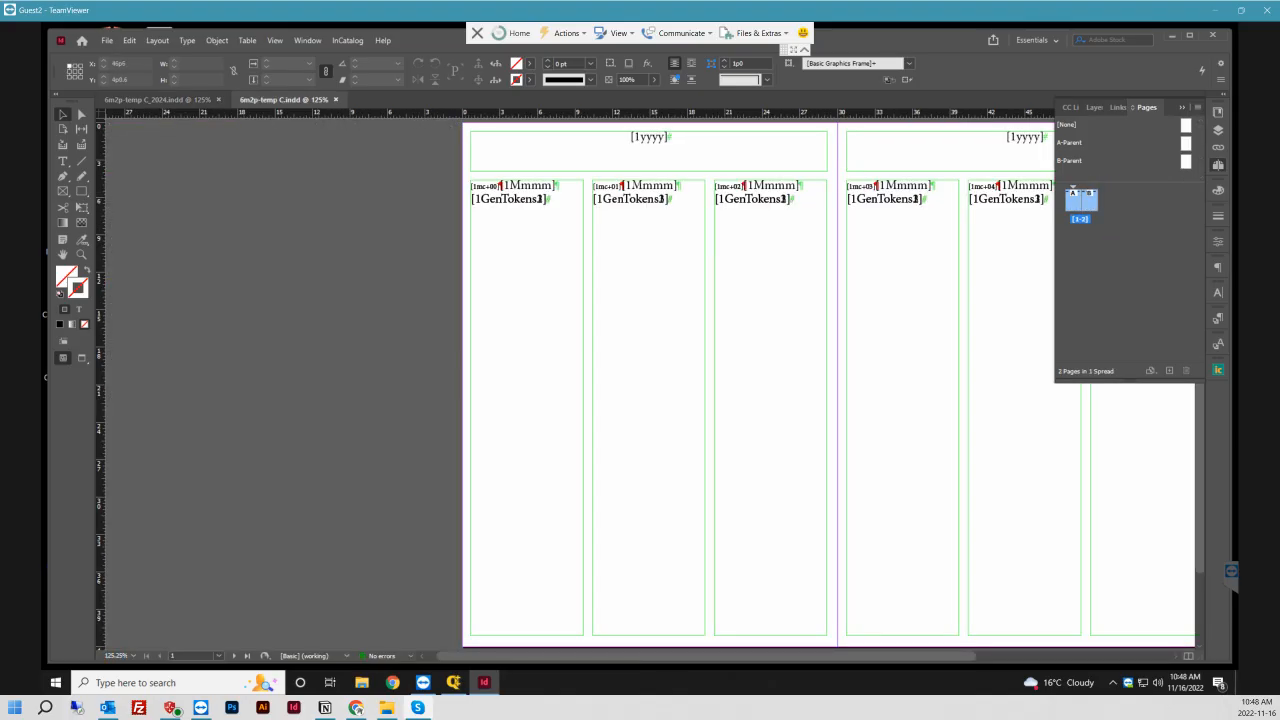
- Add a new layer named Holidays directly above the shade layer in the 6m2p-temp C template
{"action": "left_click", "coordinate": [1095, 107]}
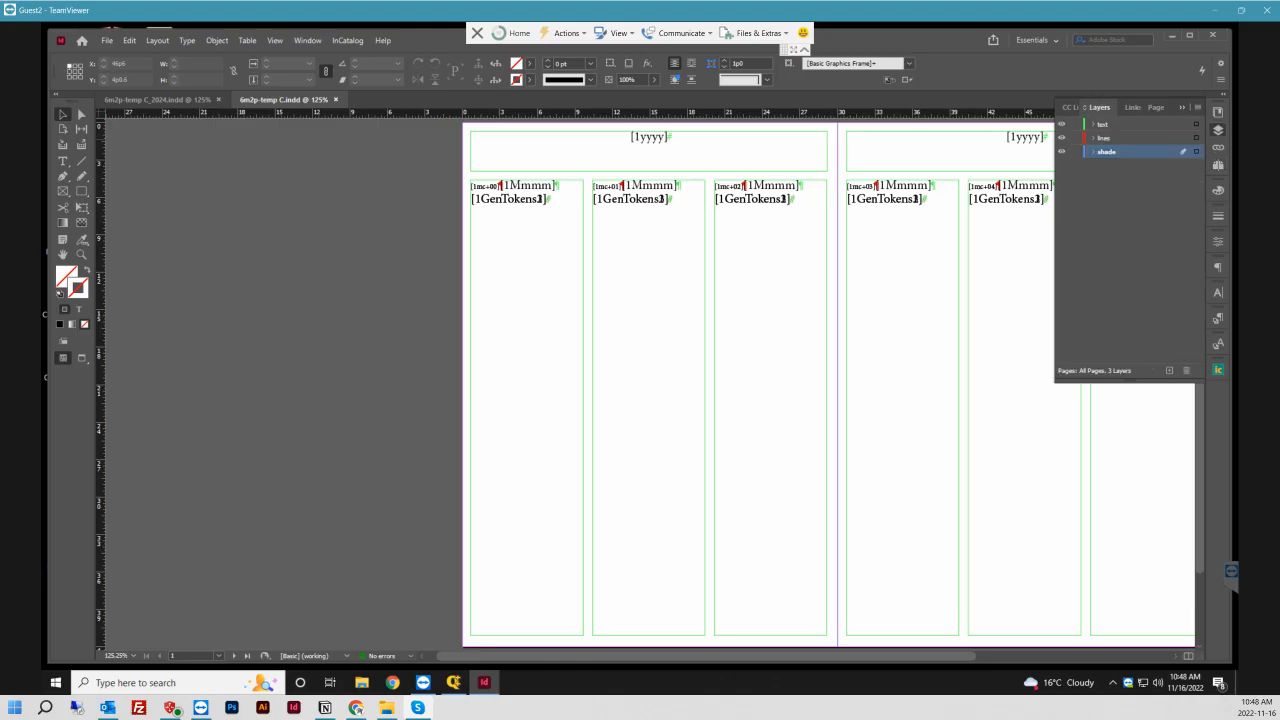
{"action": "left_click", "coordinate": [1169, 370]}
{"action": "double_click", "coordinate": [1109, 152]}
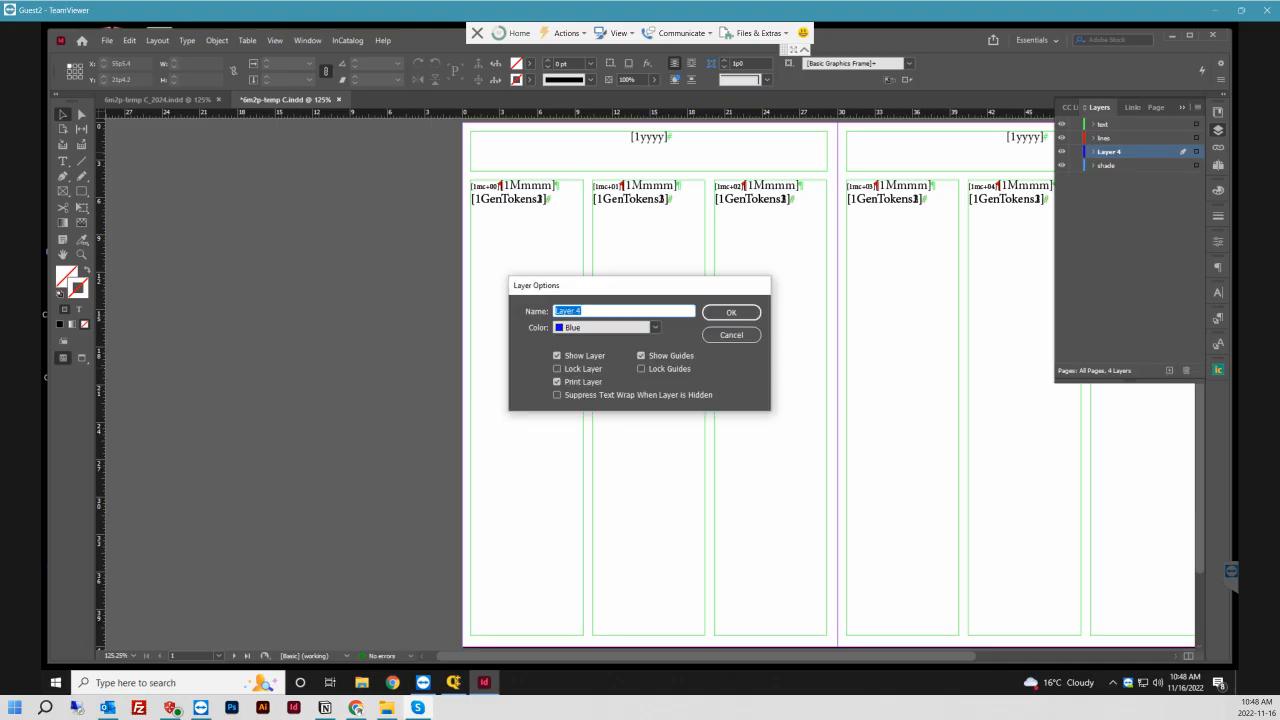
{"action": "type", "text": "Holidays"}
{"action": "key", "text": "Return"}
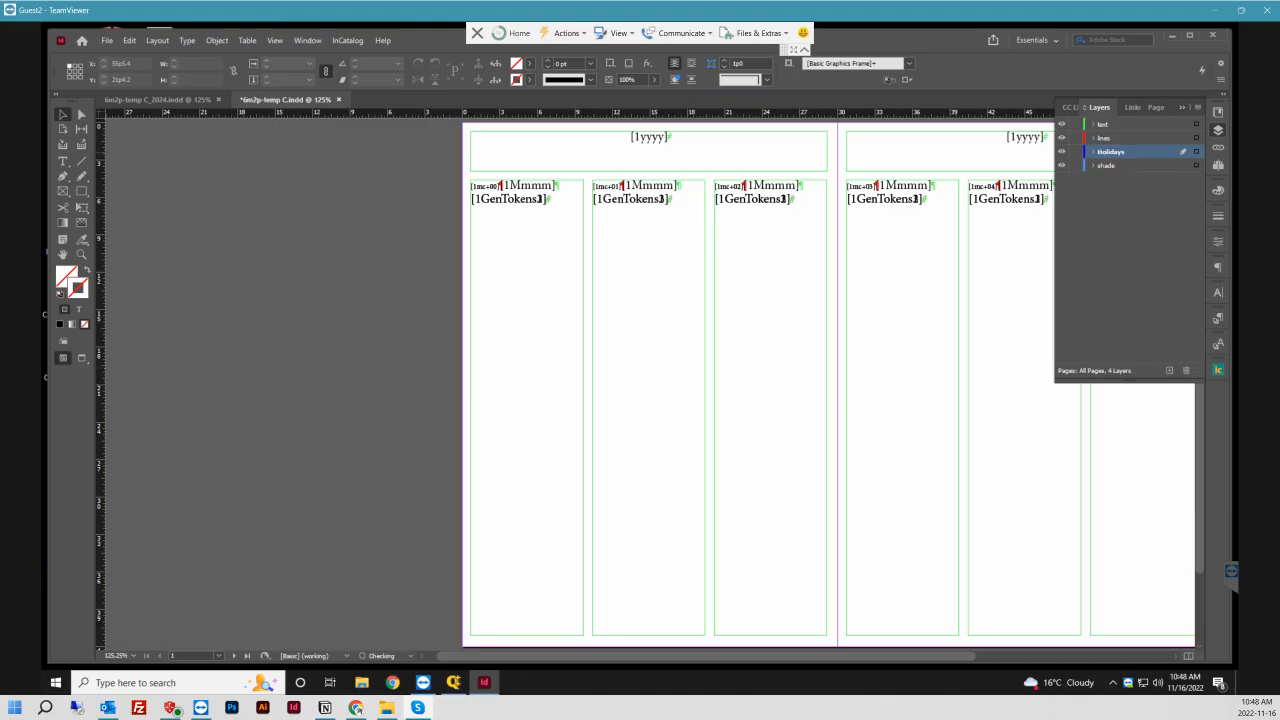
- Hide the lines and shade layers and paste a copy of the first month's text frame in place on the Holidays layer
{"action": "scroll", "coordinate": [650, 390], "scroll_direction": "right", "scroll_amount": 4}
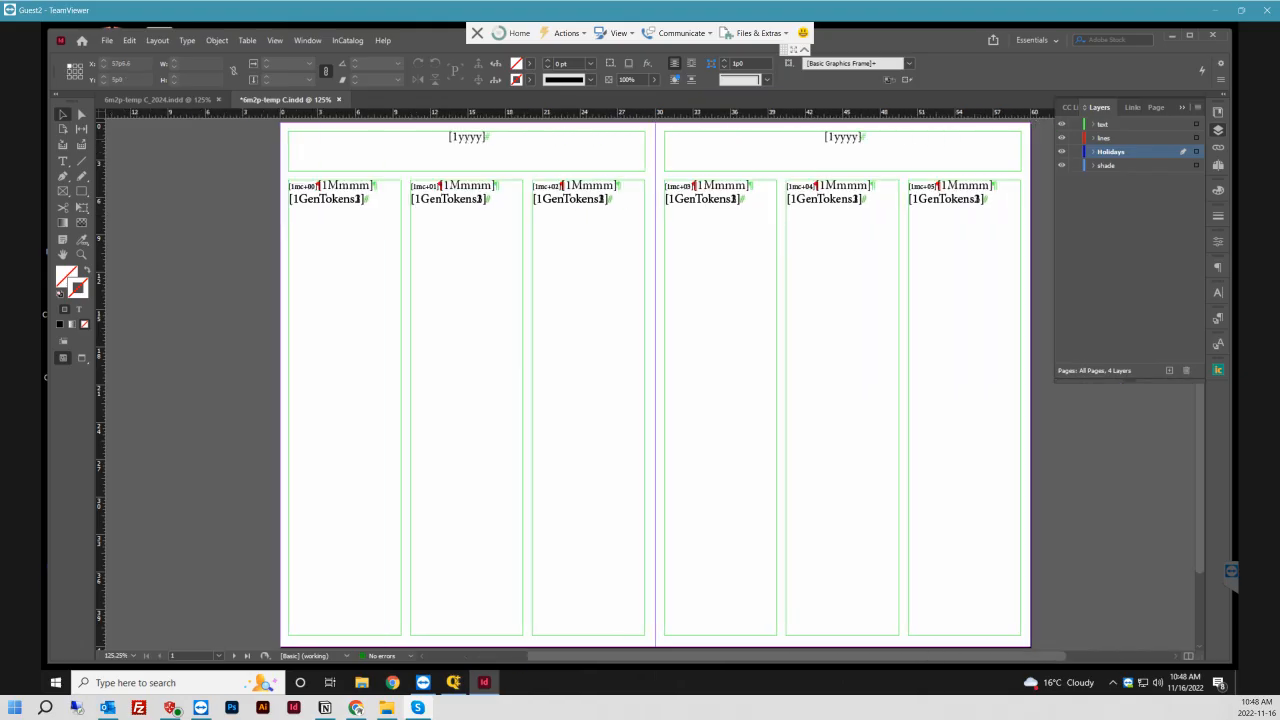
{"action": "left_click", "coordinate": [1062, 138]}
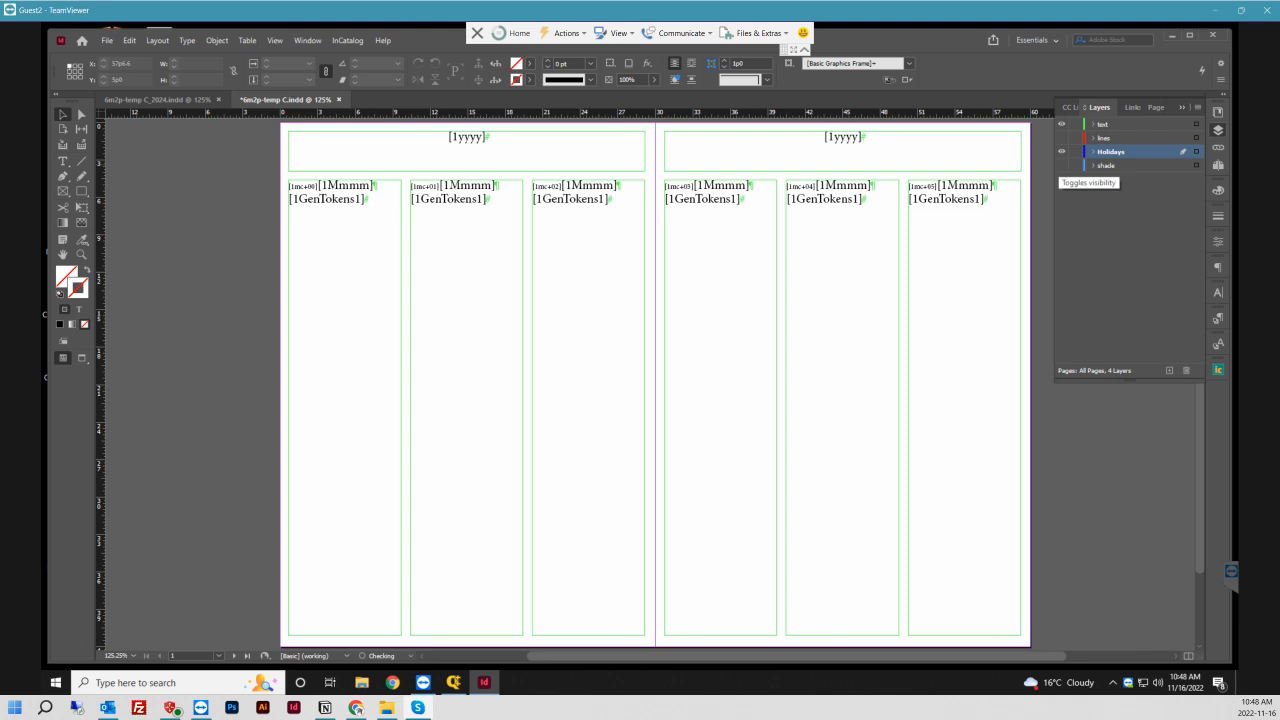
{"action": "left_click", "coordinate": [1104, 125]}
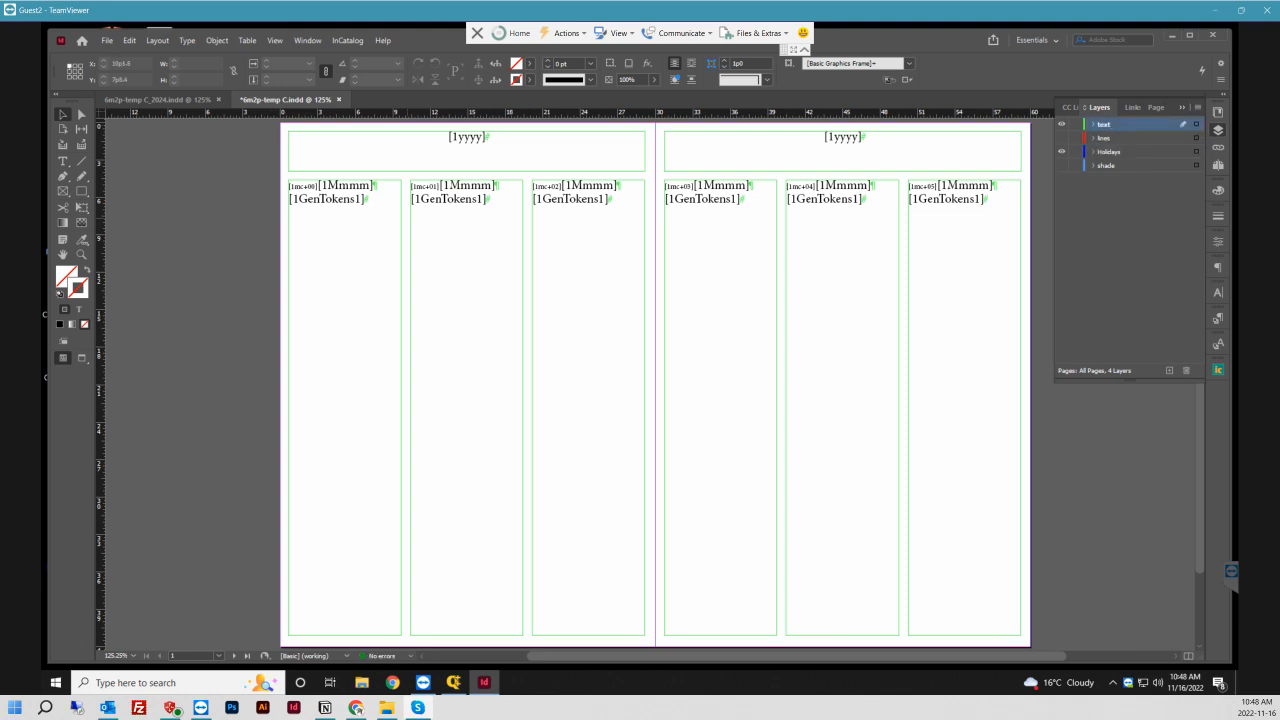
{"action": "left_click_drag", "start_coordinate": [267, 177], "coordinate": [407, 241]}
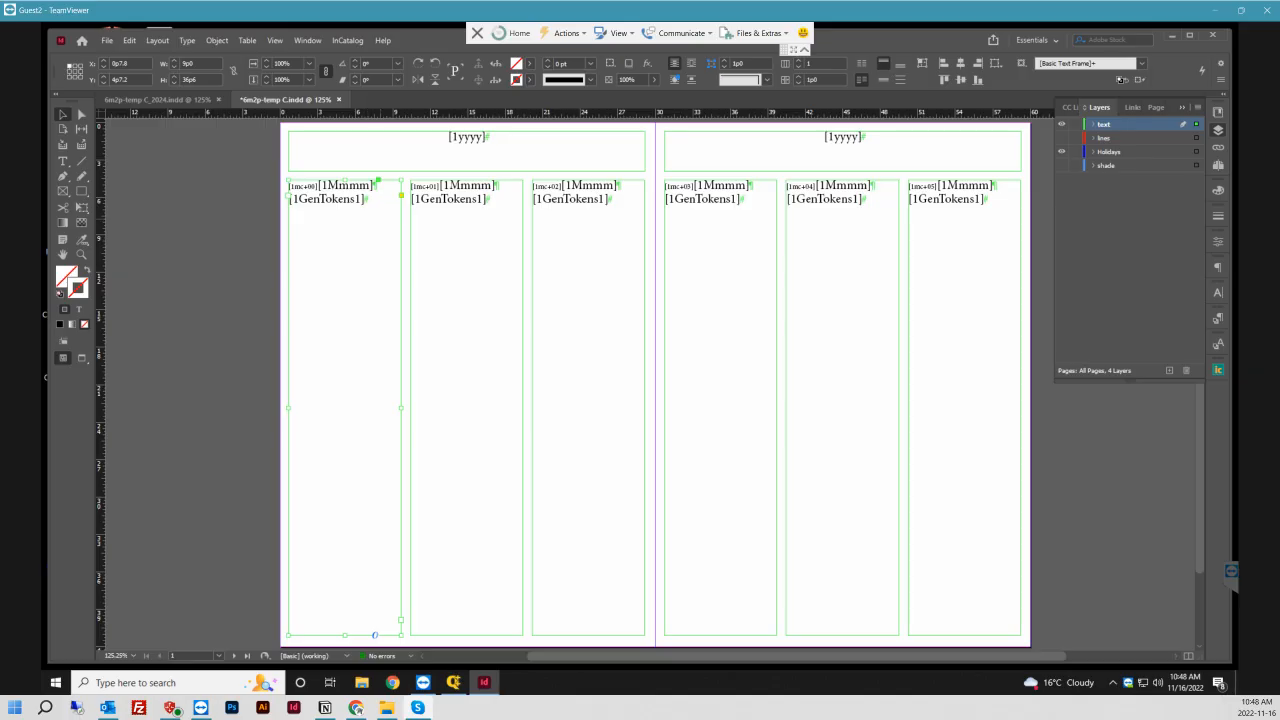
{"action": "left_click", "coordinate": [1110, 152]}
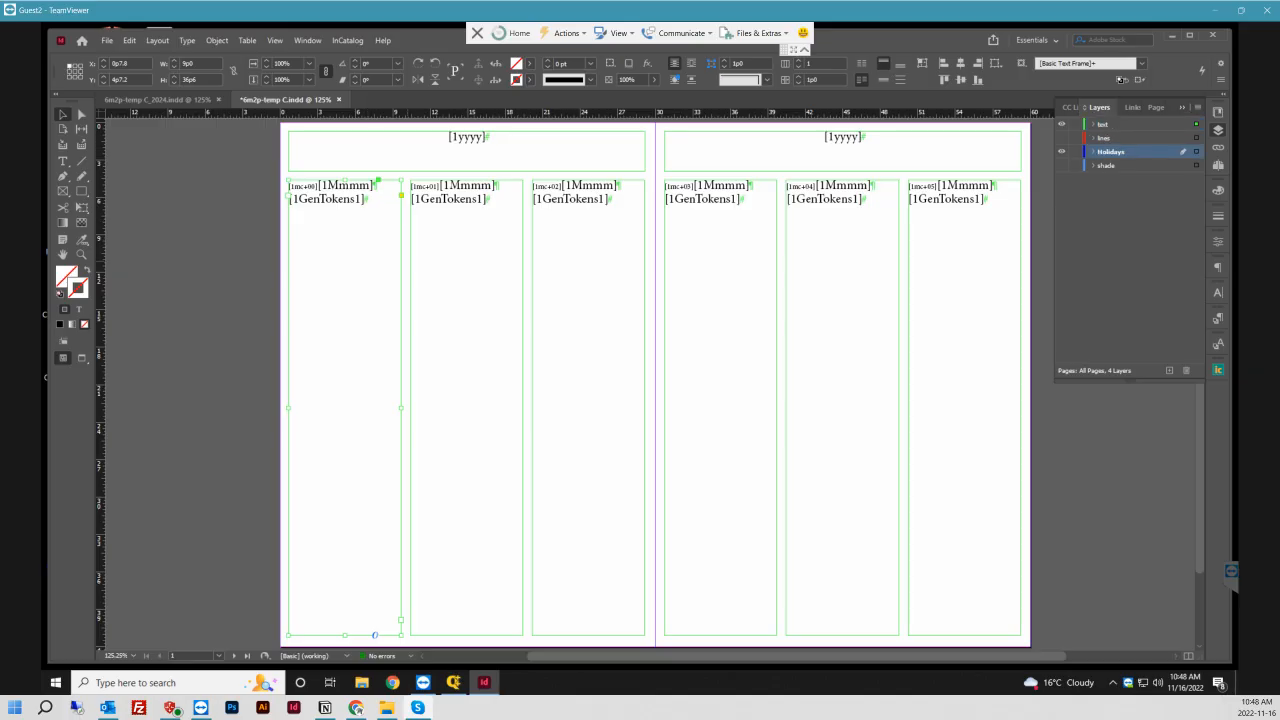
{"action": "right_click", "coordinate": [405, 229]}
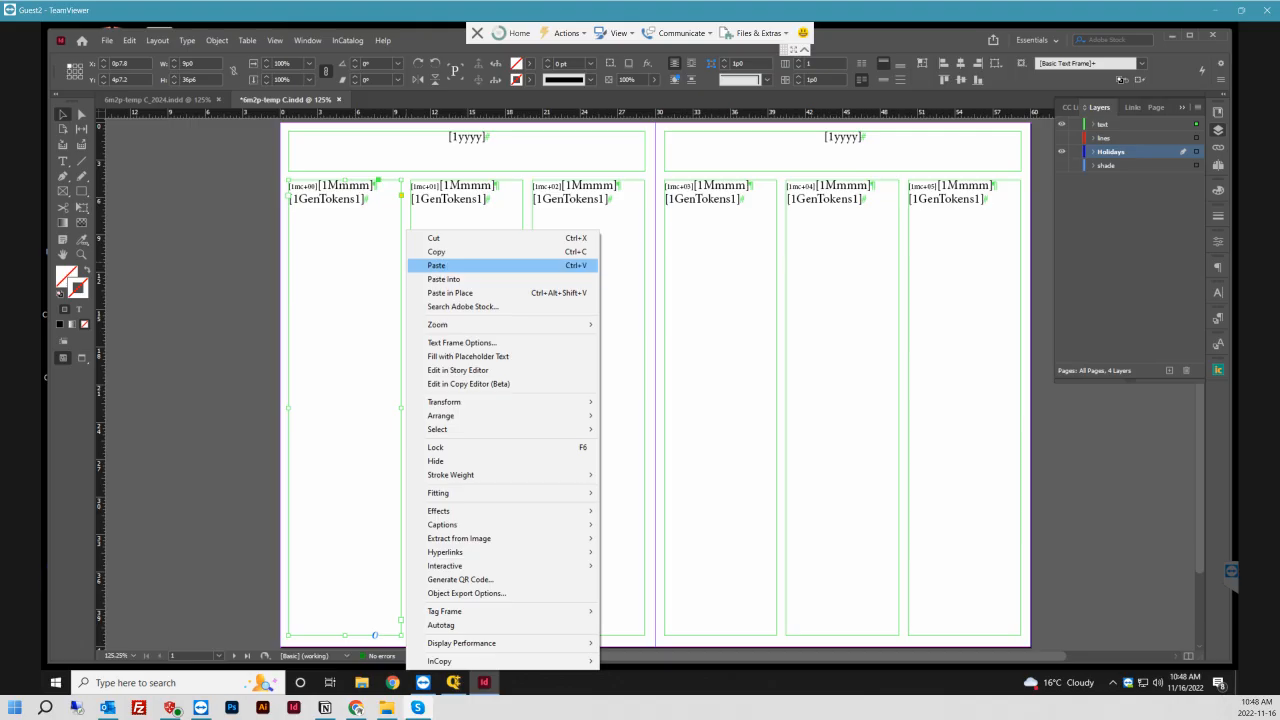
{"action": "left_click", "coordinate": [437, 266]}
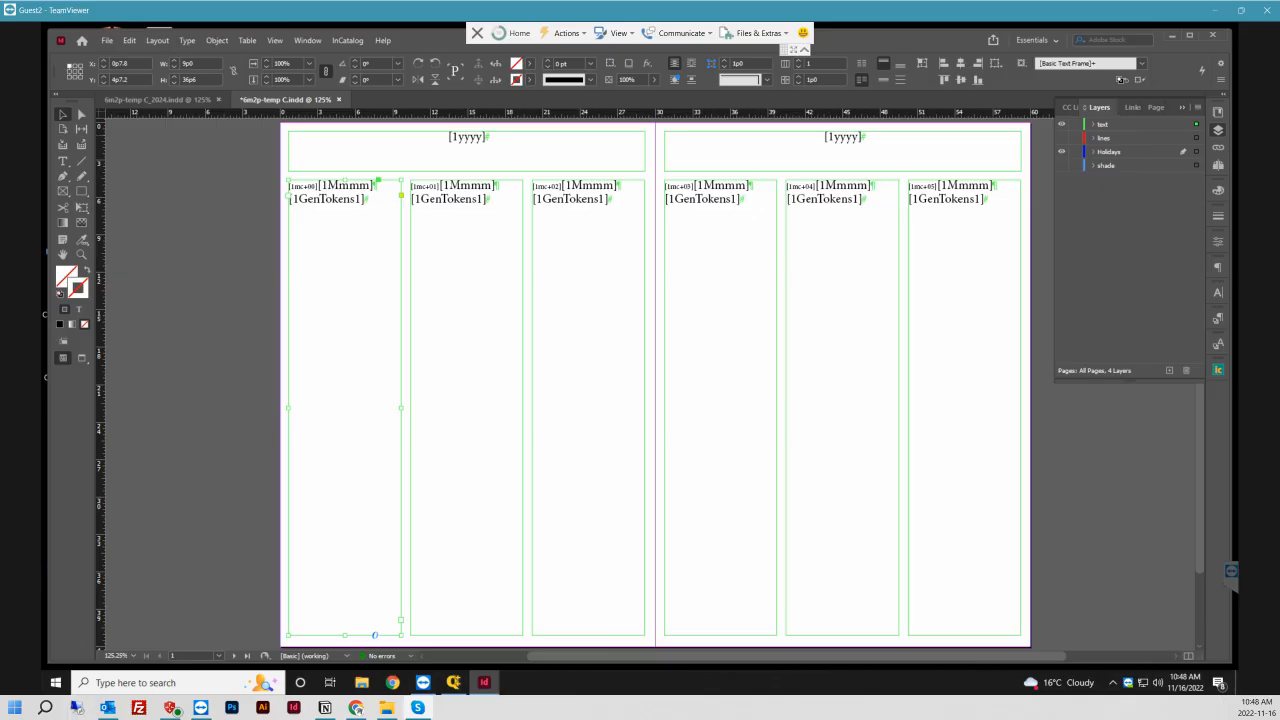
{"action": "key", "text": "ctrl+alt+shift+v"}
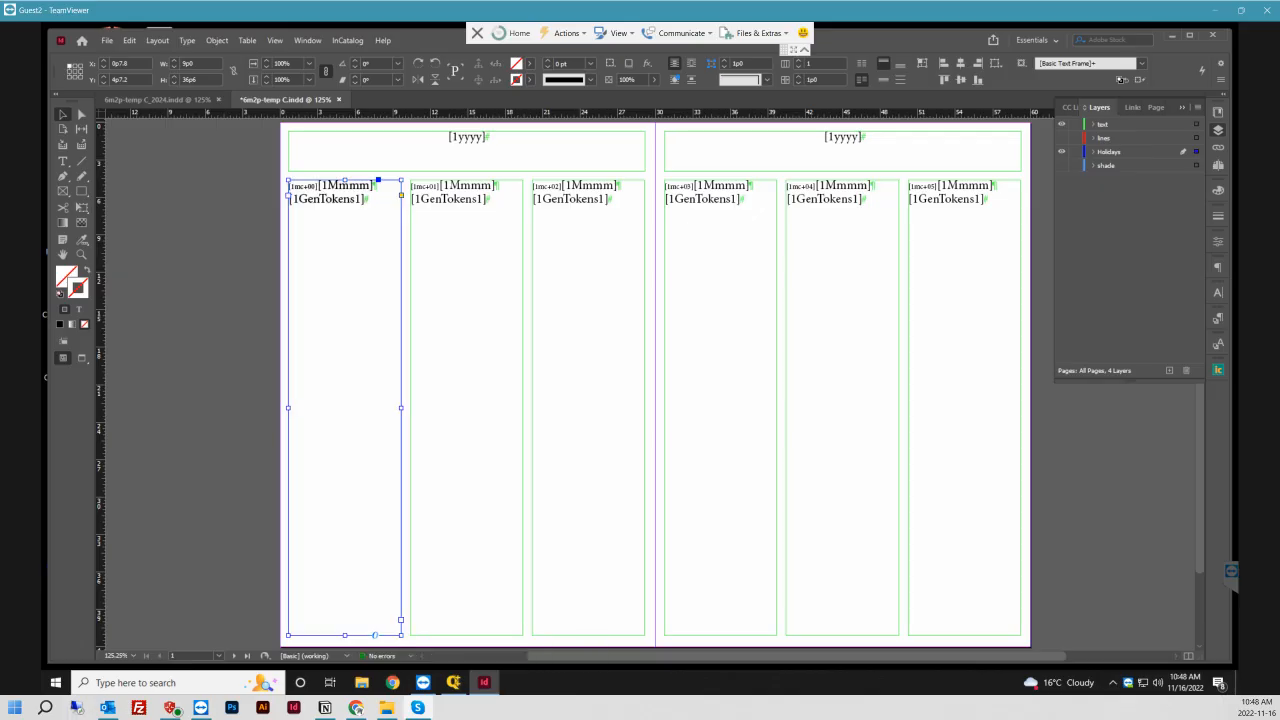
- Hide the text layer and delete the [1Mmmm] token from the copied frame on the Holidays layer
{"action": "left_click", "coordinate": [1062, 124]}
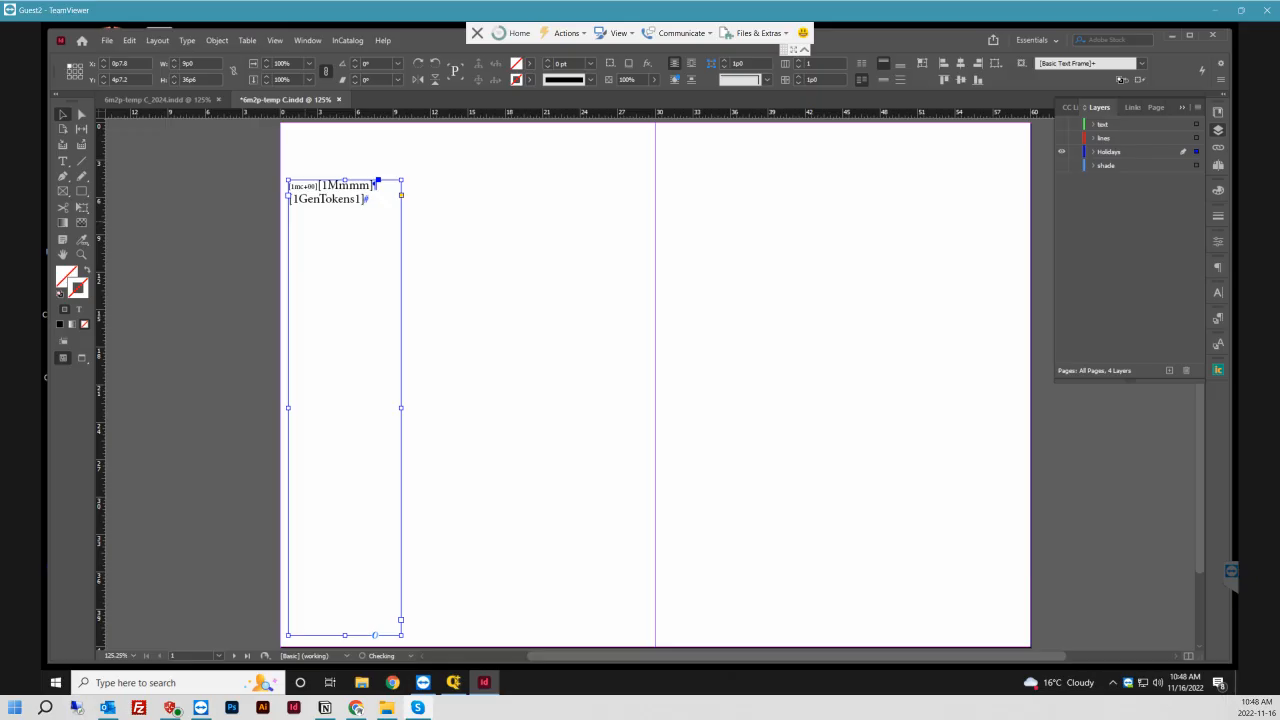
{"action": "key", "text": "ctrl+2"}
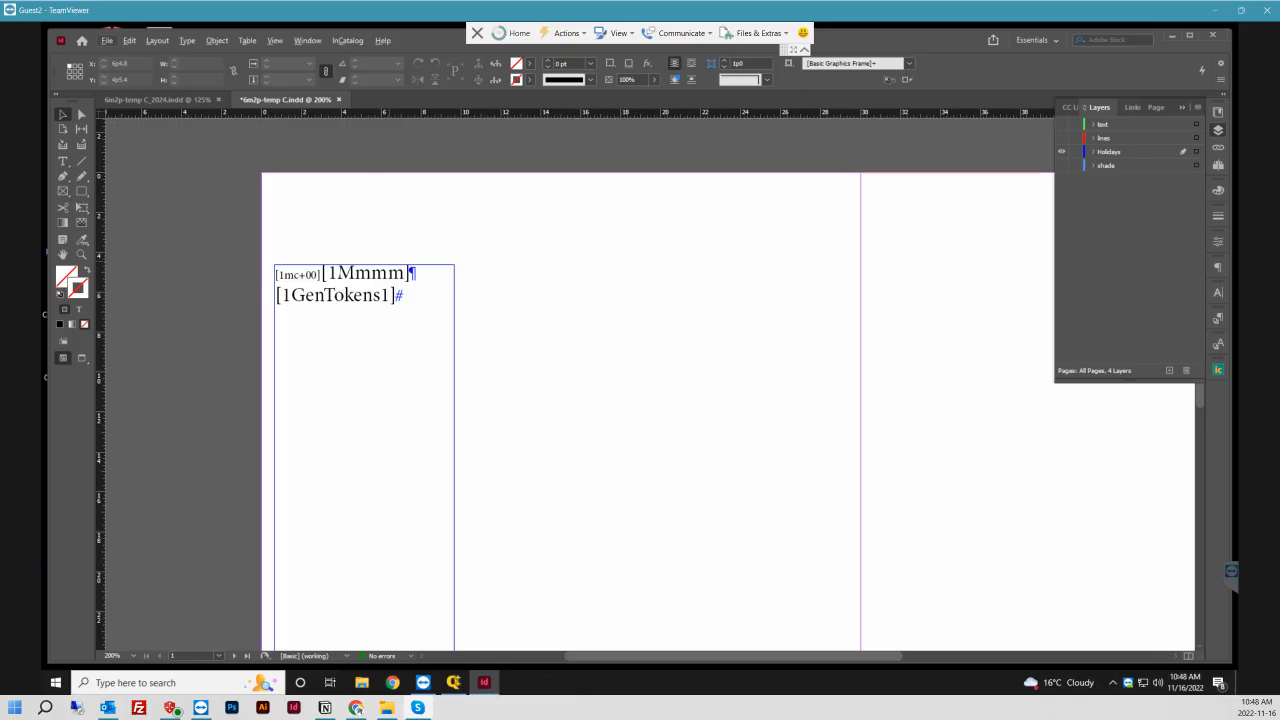
{"action": "key", "text": "t"}
{"action": "left_click", "coordinate": [63, 162]}
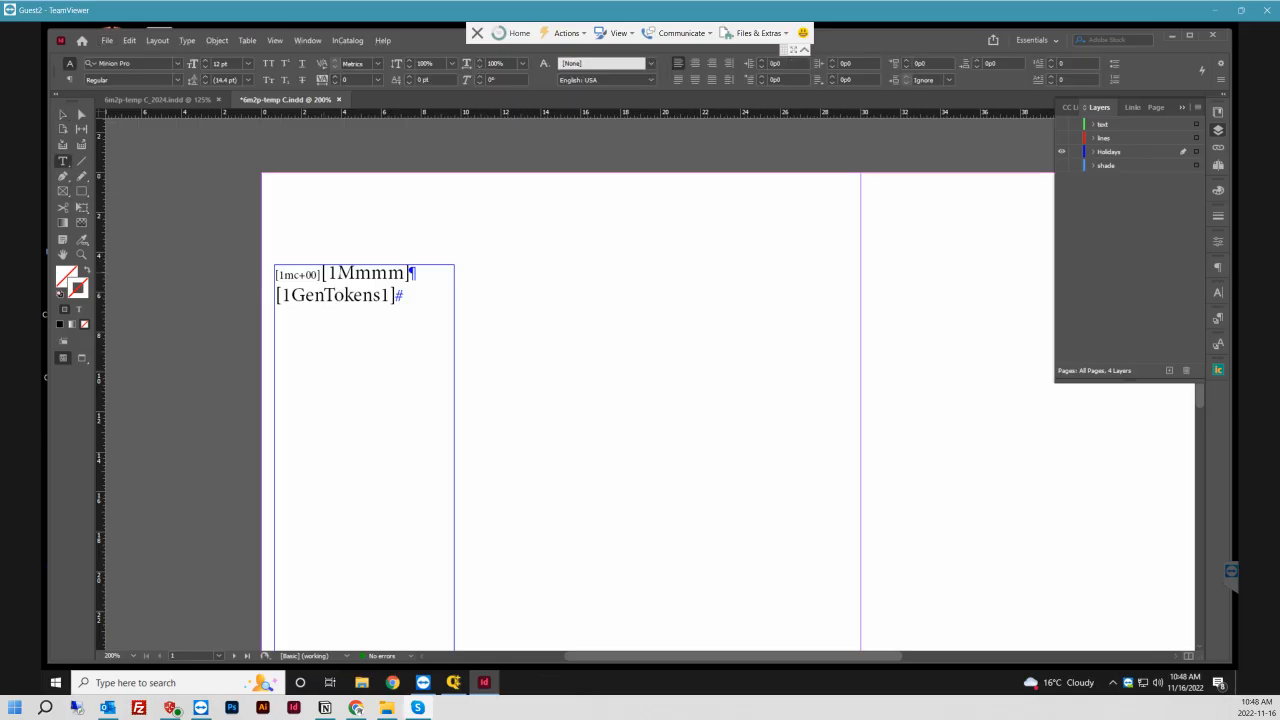
{"action": "left_click_drag", "start_coordinate": [322, 274], "coordinate": [411, 274]}
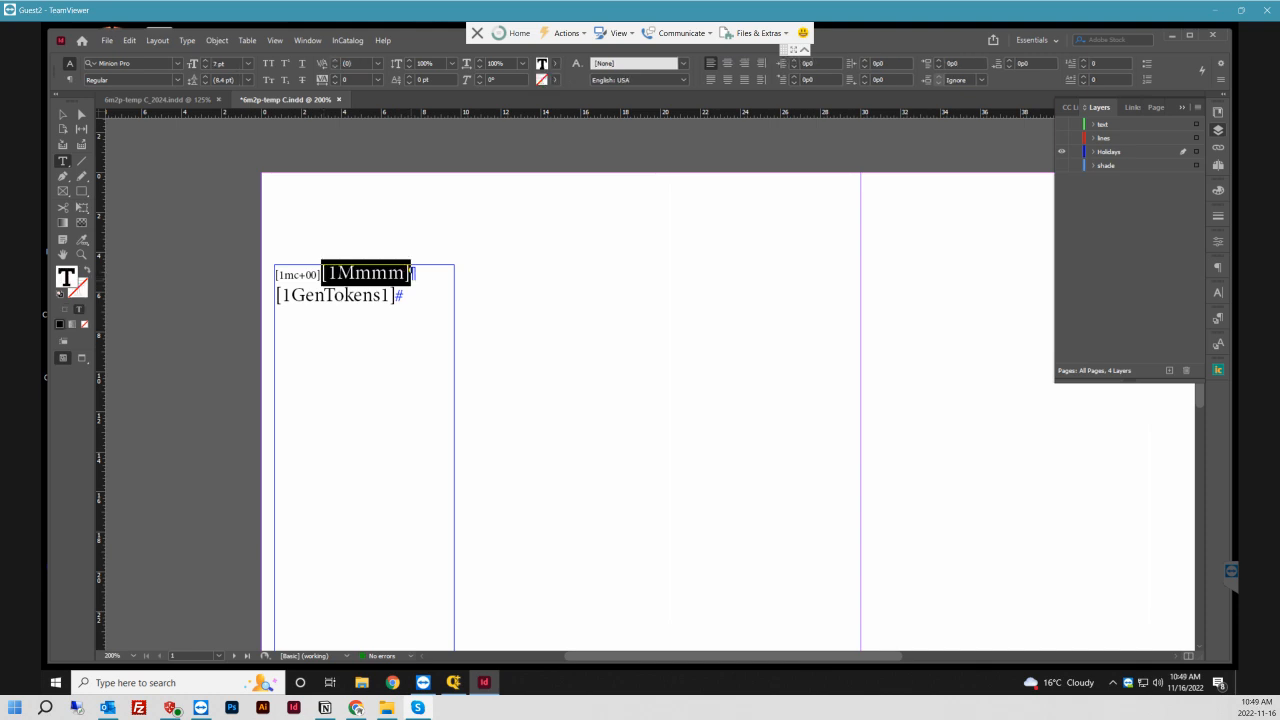
{"action": "key", "text": "BackSpace"}
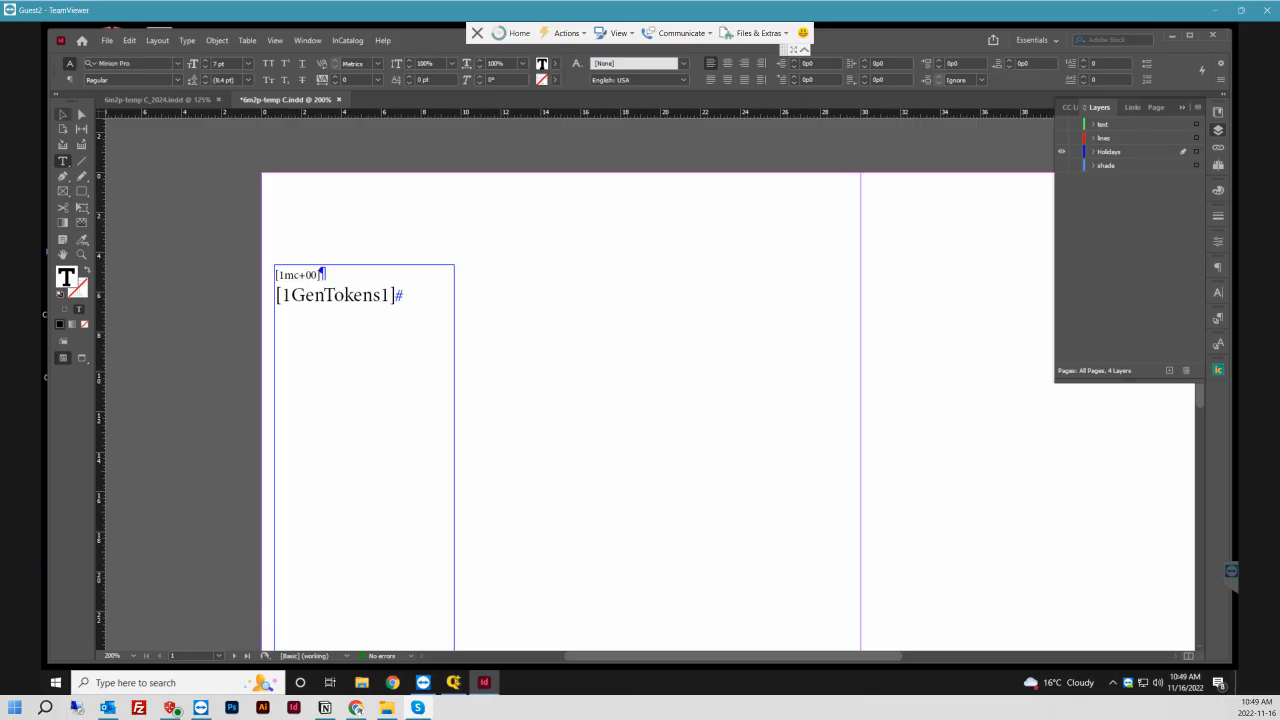
{"action": "key", "text": "Escape"}
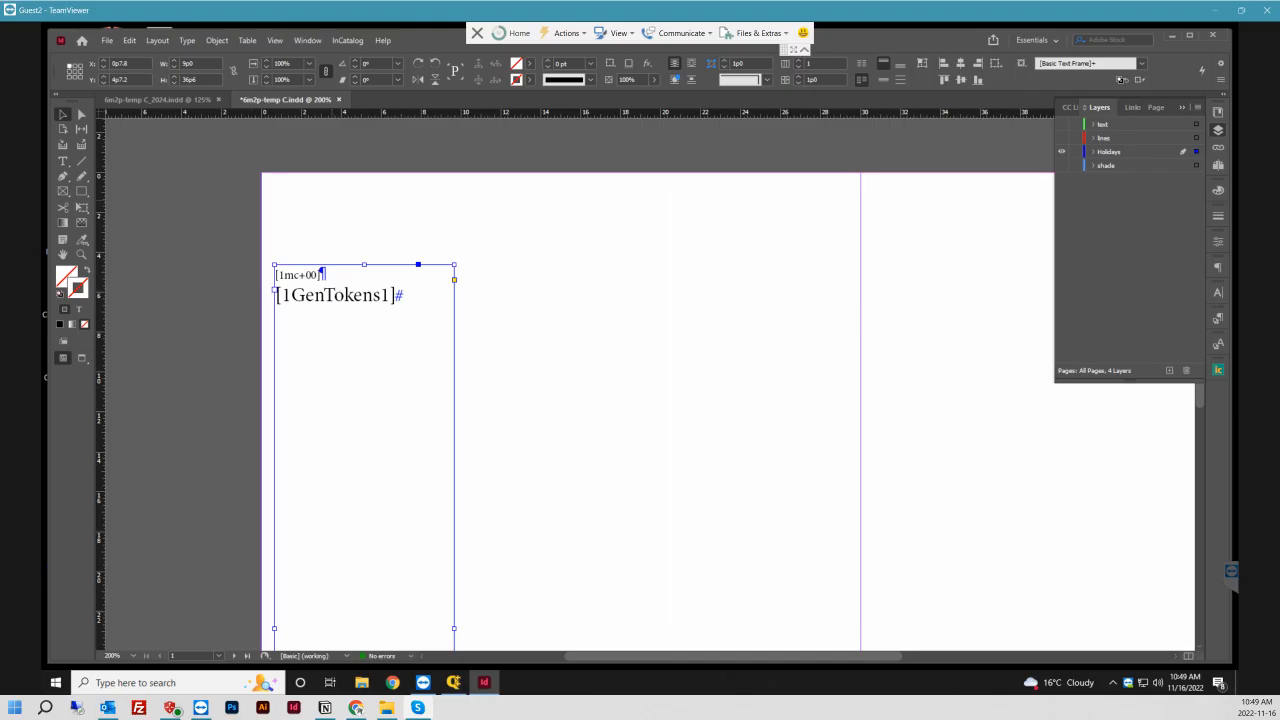
- Shorten the copied Holidays frame to a height of about 2p1.2 so it just encloses its two token lines
{"action": "double_click", "coordinate": [190, 80]}
{"action": "type", "text": "4"}
{"action": "key", "text": "Return"}
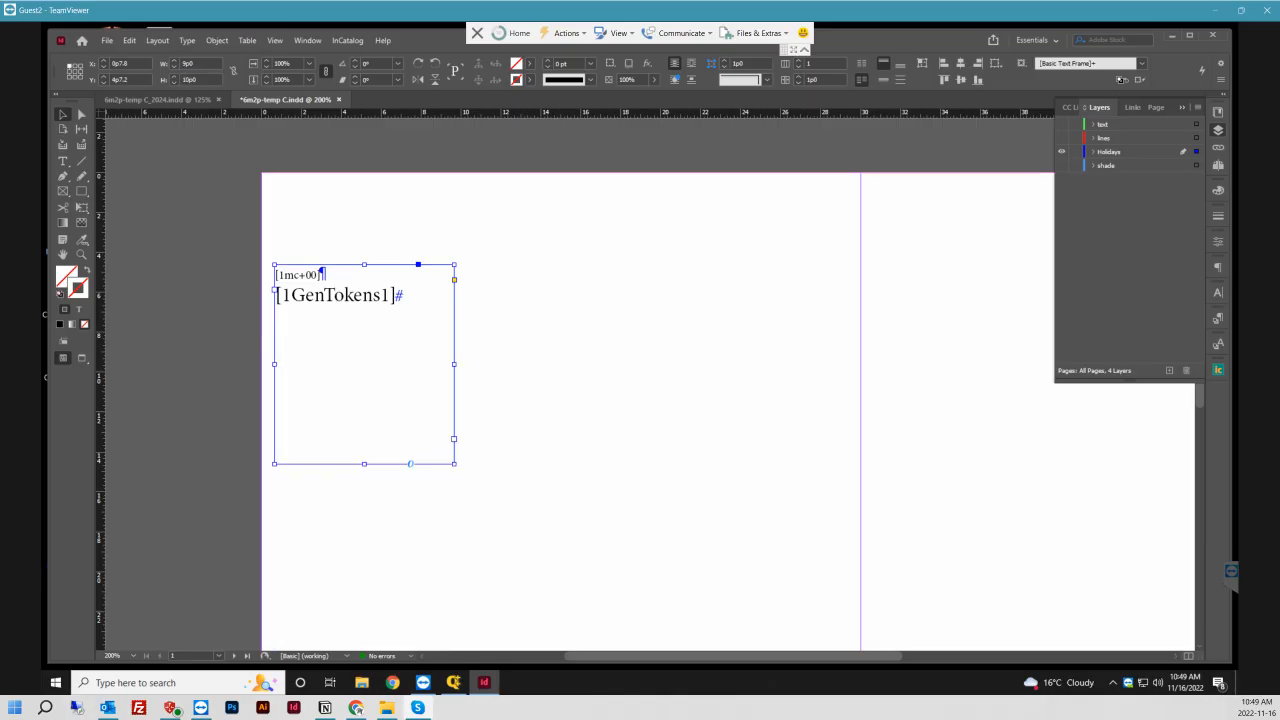
{"action": "double_click", "coordinate": [190, 80]}
{"action": "type", "text": "5"}
{"action": "key", "text": "Return"}
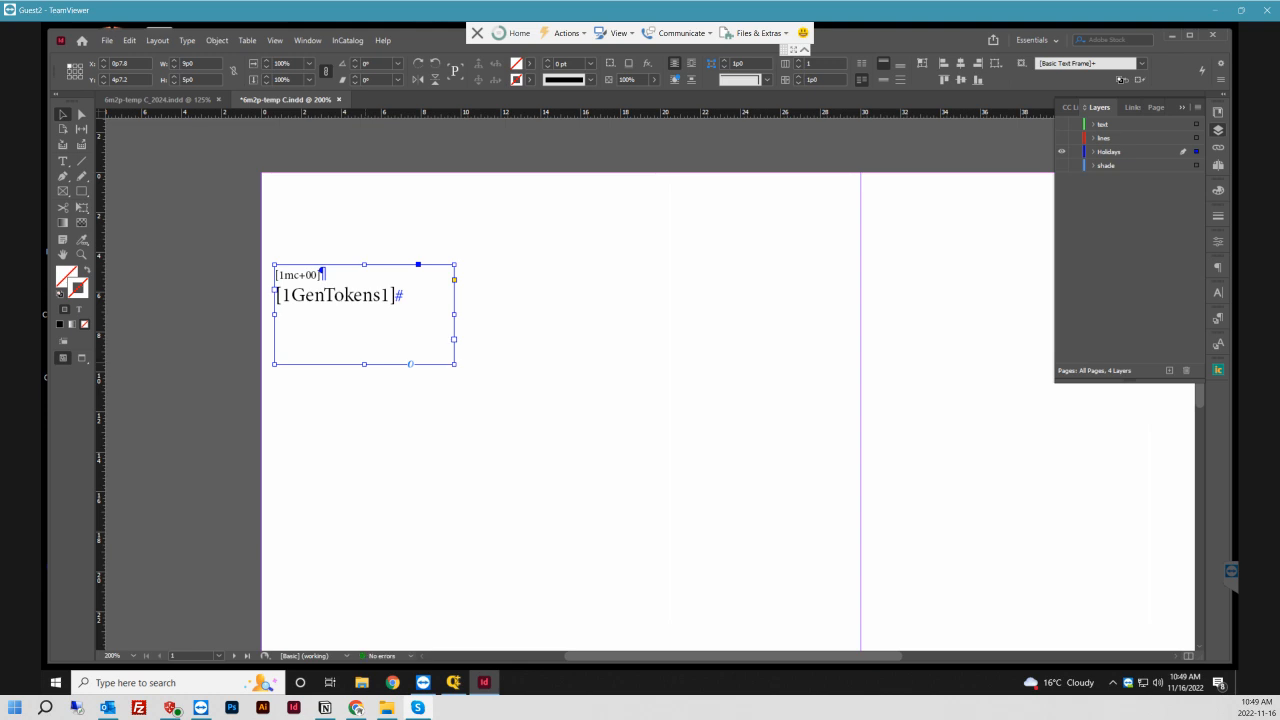
{"action": "left_click_drag", "start_coordinate": [364, 364], "coordinate": [364, 306]}
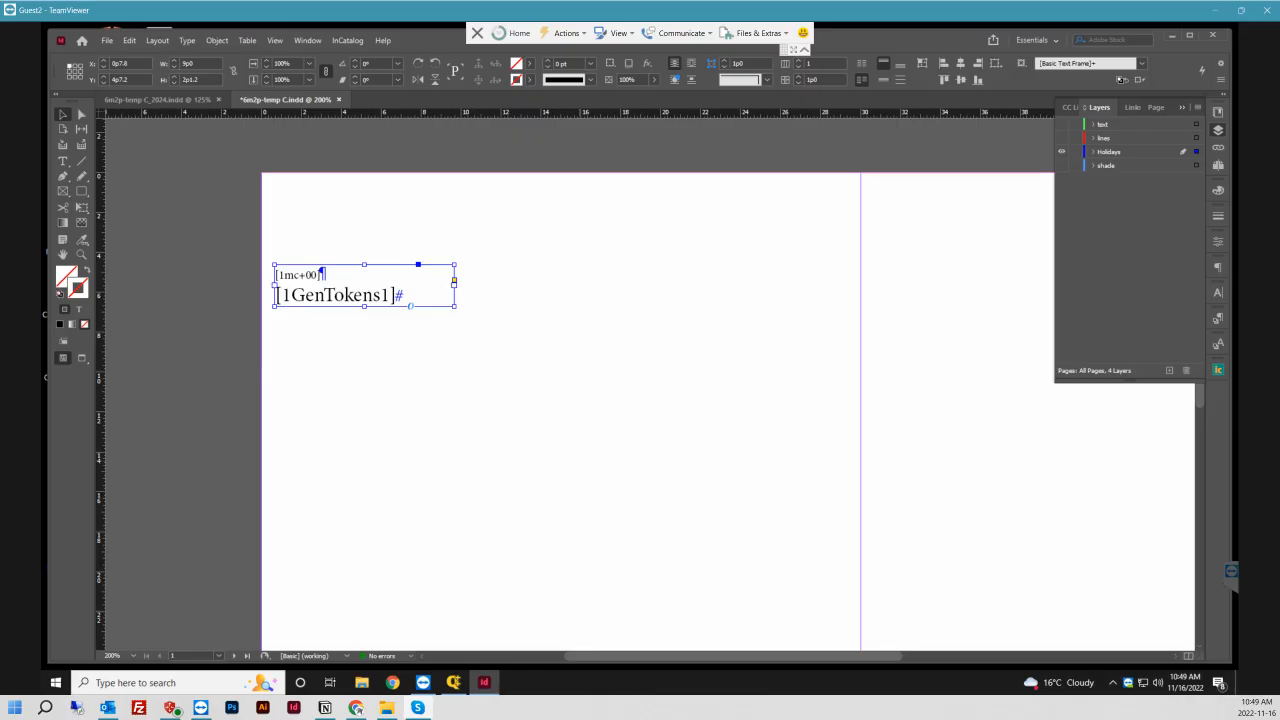
- Draw an empty graphic frame about 2p4.32 wide and 0p10.44 high between Mon and Week 1 for January 1 in 6m2p-temp C_2024
{"action": "left_click", "coordinate": [160, 100]}
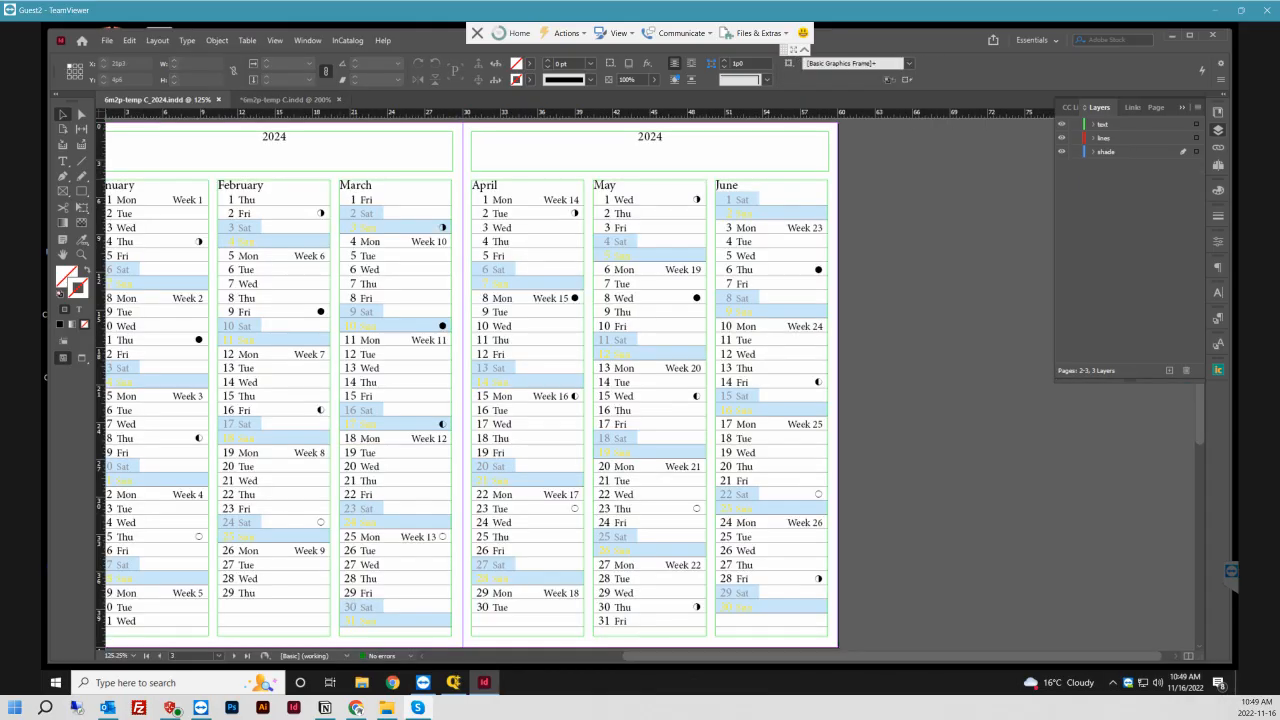
{"action": "scroll", "coordinate": [366, 191], "scroll_direction": "left", "scroll_amount": 4}
{"action": "scroll", "coordinate": [555, 190], "scroll_direction": "up", "scroll_amount": 4}
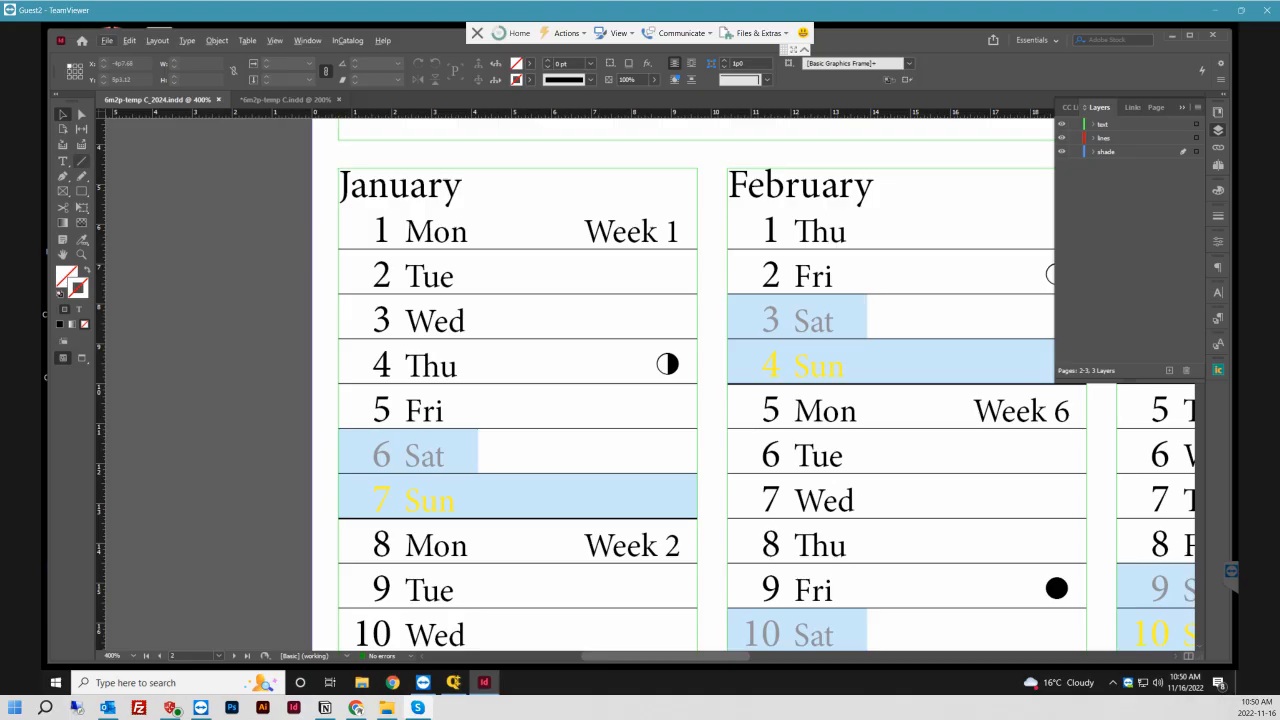
{"action": "left_click", "coordinate": [62, 161]}
{"action": "left_click_drag", "start_coordinate": [468, 203], "coordinate": [584, 256]}
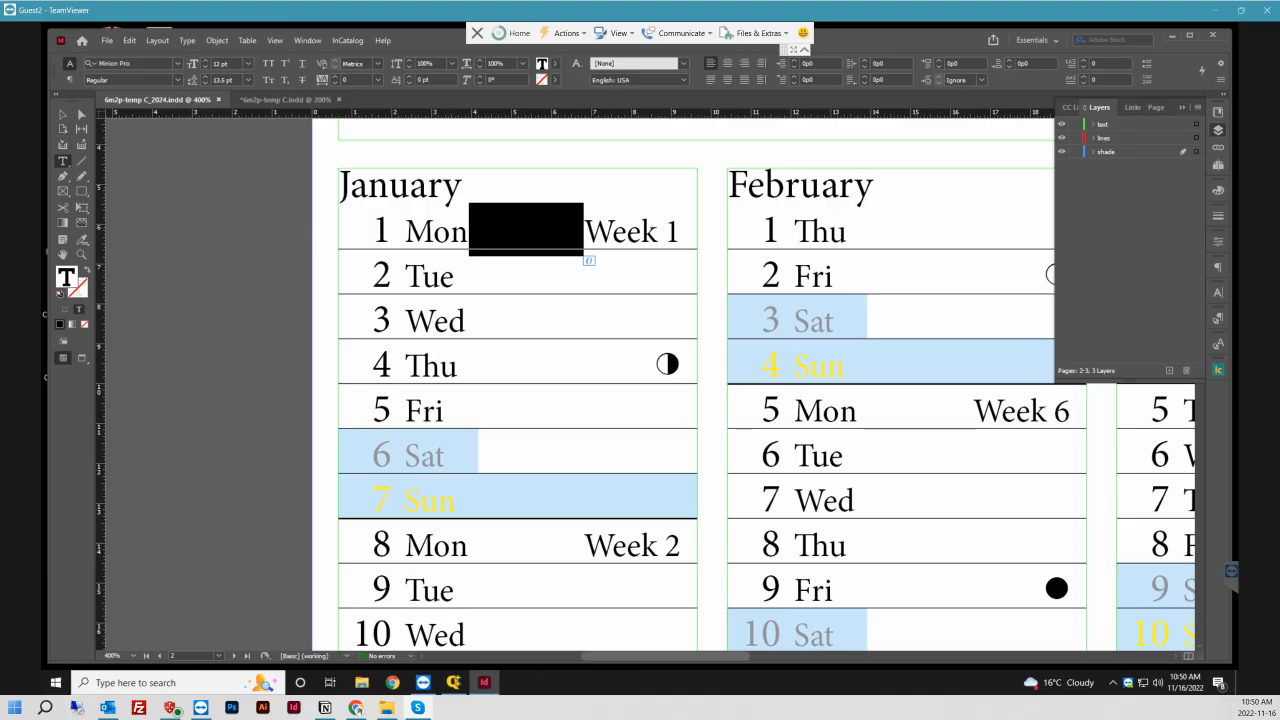
{"action": "key", "text": "Escape"}
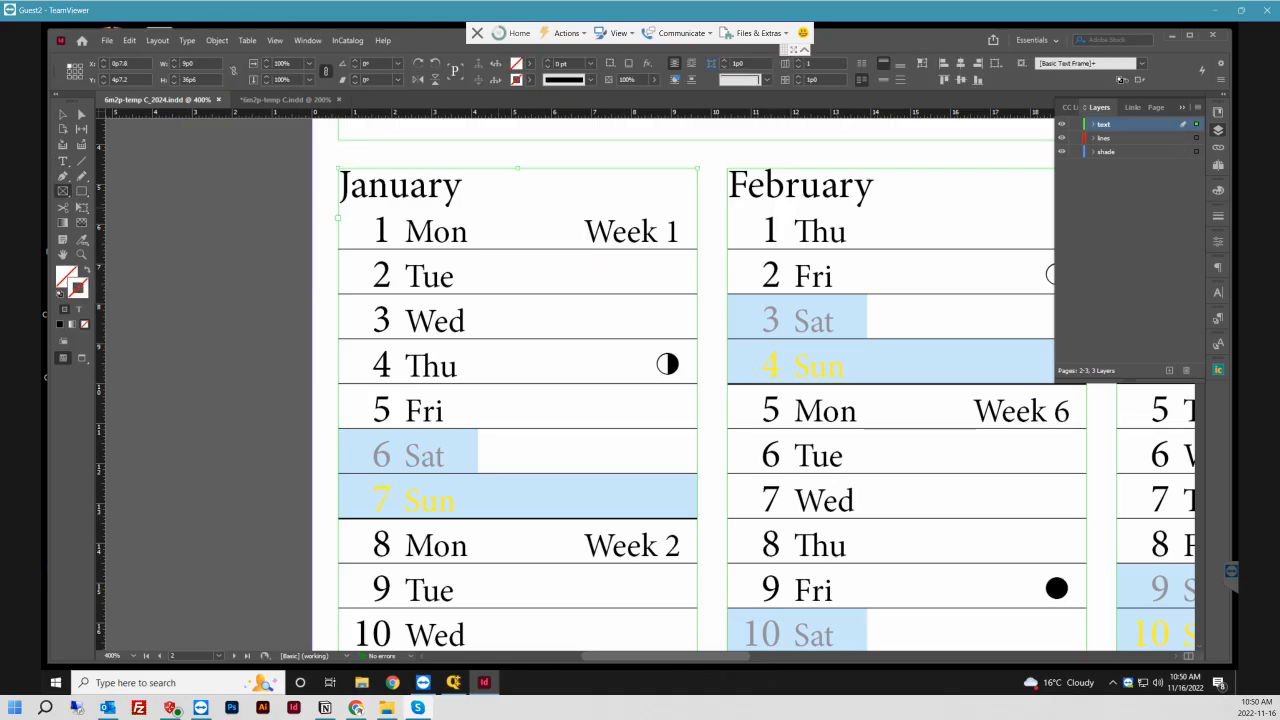
{"action": "left_click_drag", "start_coordinate": [589, 251], "coordinate": [577, 248]}
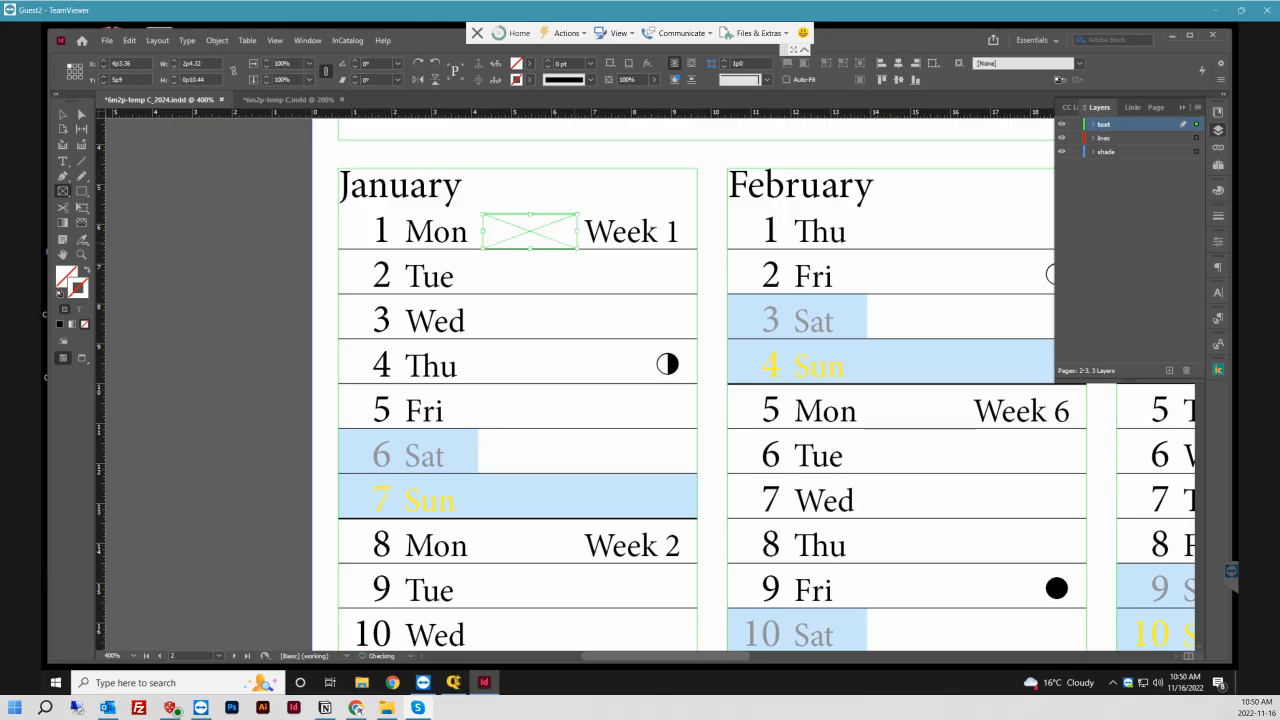
{"action": "key", "text": "alt"}
{"action": "key", "text": "ctrl+Tab"}
{"action": "left_click", "coordinate": [160, 100]}
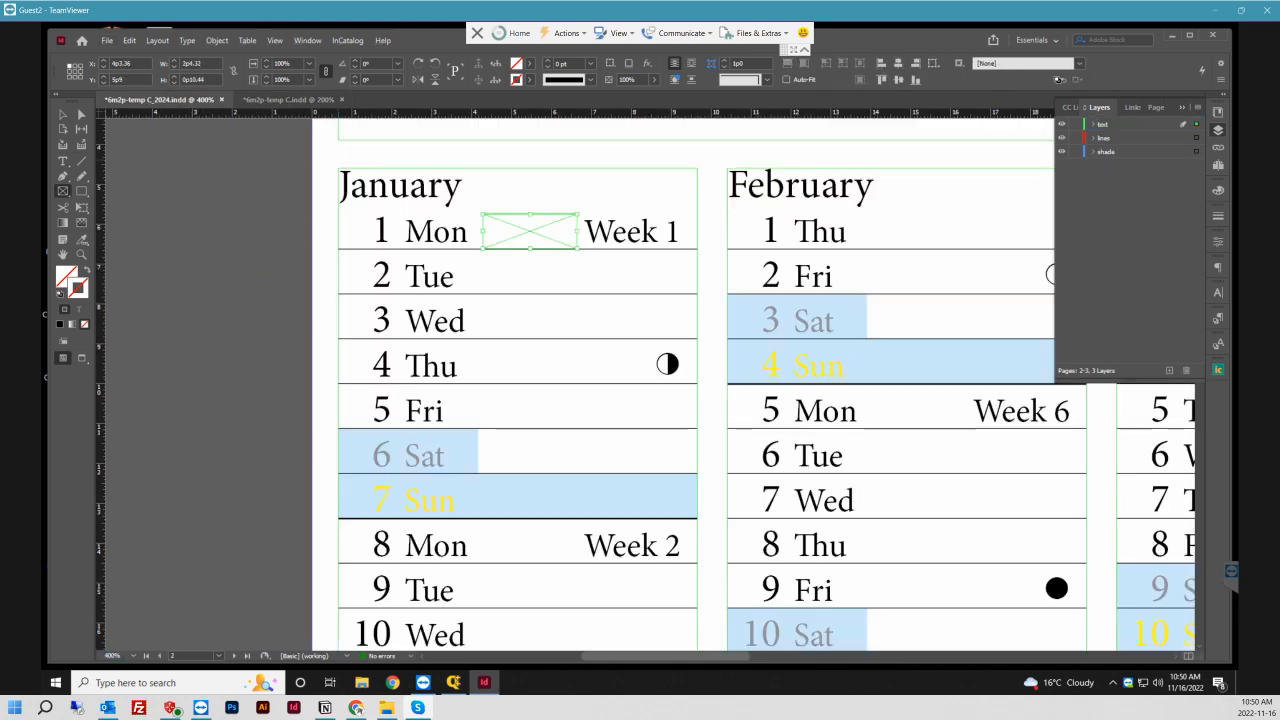
{"action": "left_click", "coordinate": [63, 115]}
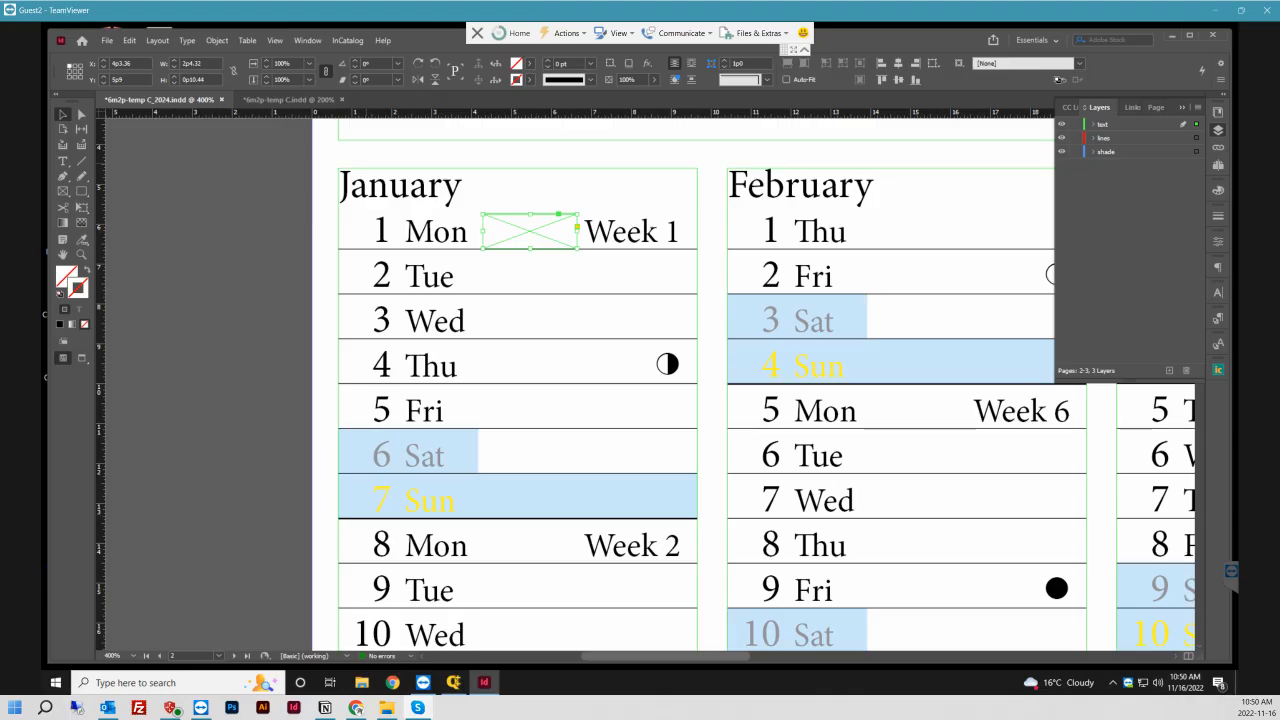
- Select the Holidays token frame in the 6m2p-temp C template and set its X position to 4p3.36, matching the placeholder frame
{"action": "left_click", "coordinate": [290, 100]}
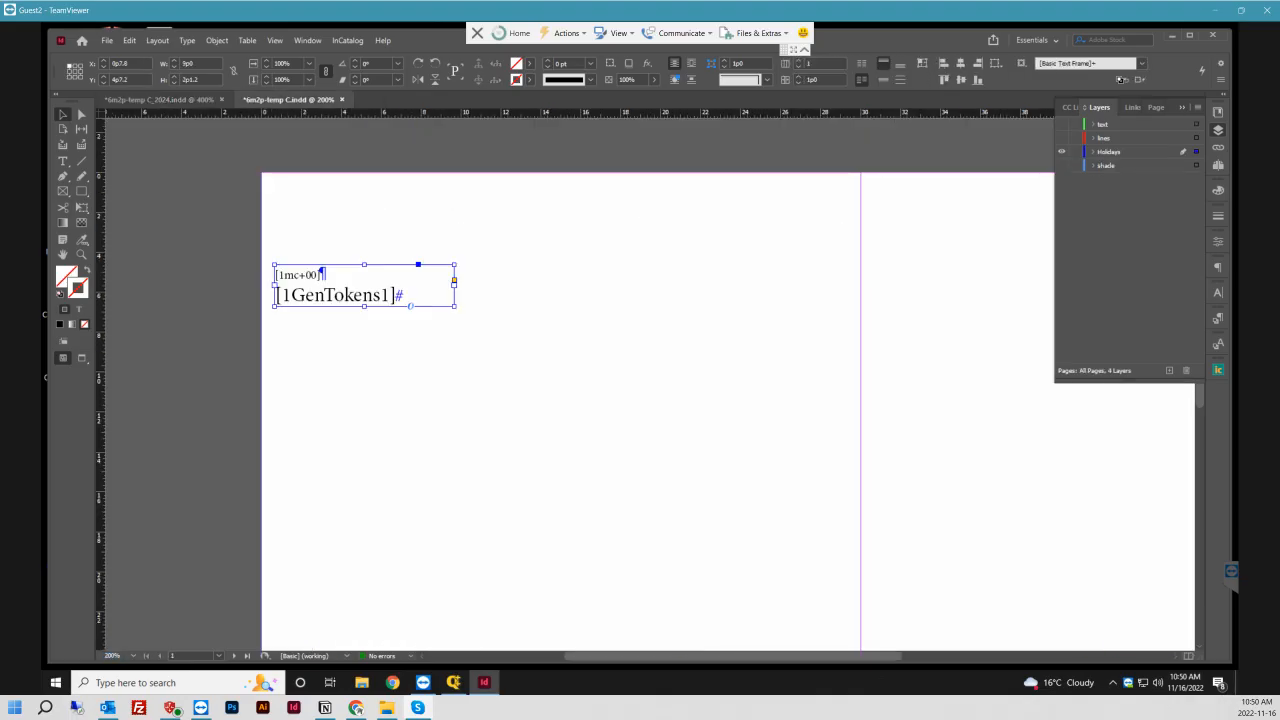
{"action": "left_click", "coordinate": [352, 228]}
{"action": "scroll", "coordinate": [347, 280], "scroll_direction": "up", "scroll_amount": 2}
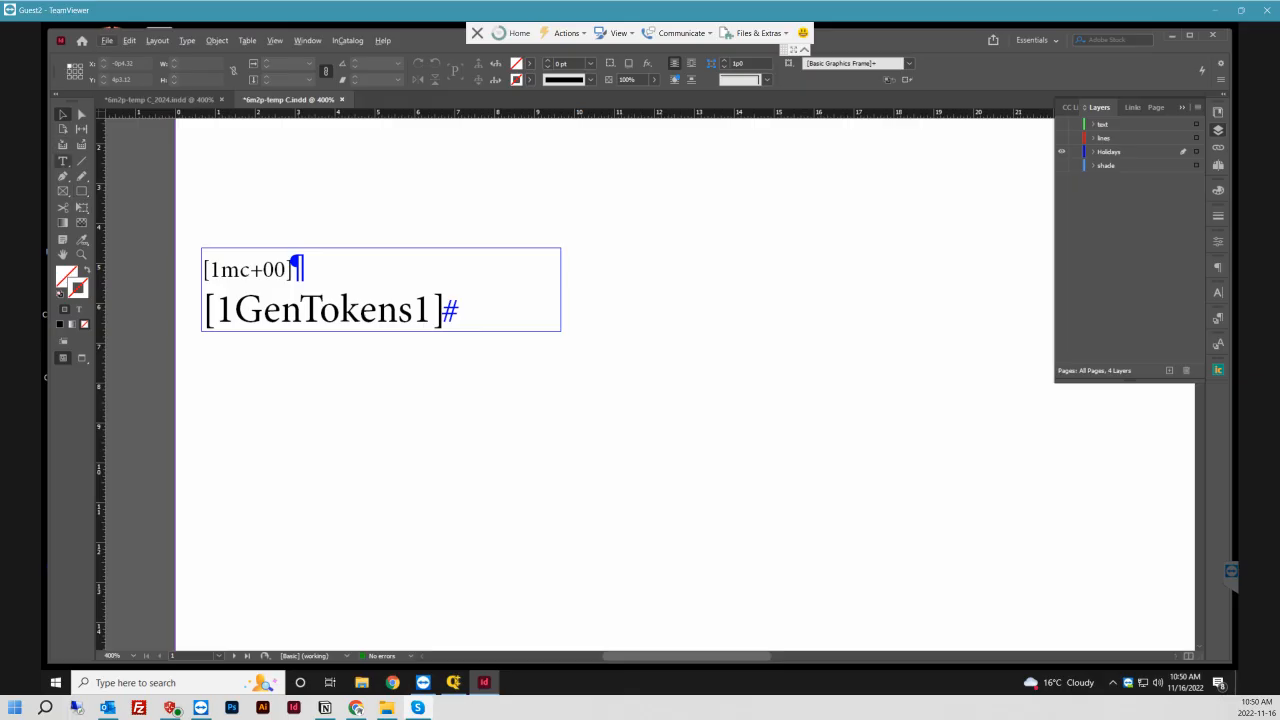
{"action": "left_click", "coordinate": [63, 162]}
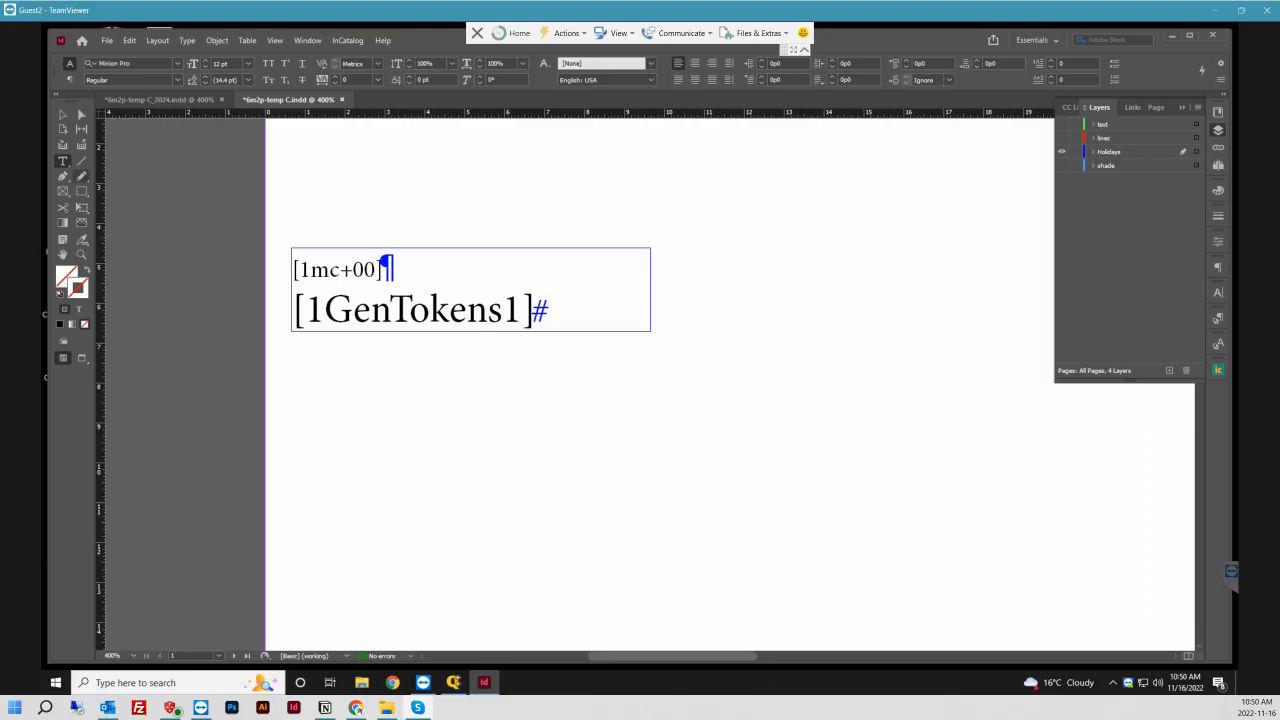
{"action": "left_click", "coordinate": [536, 310]}
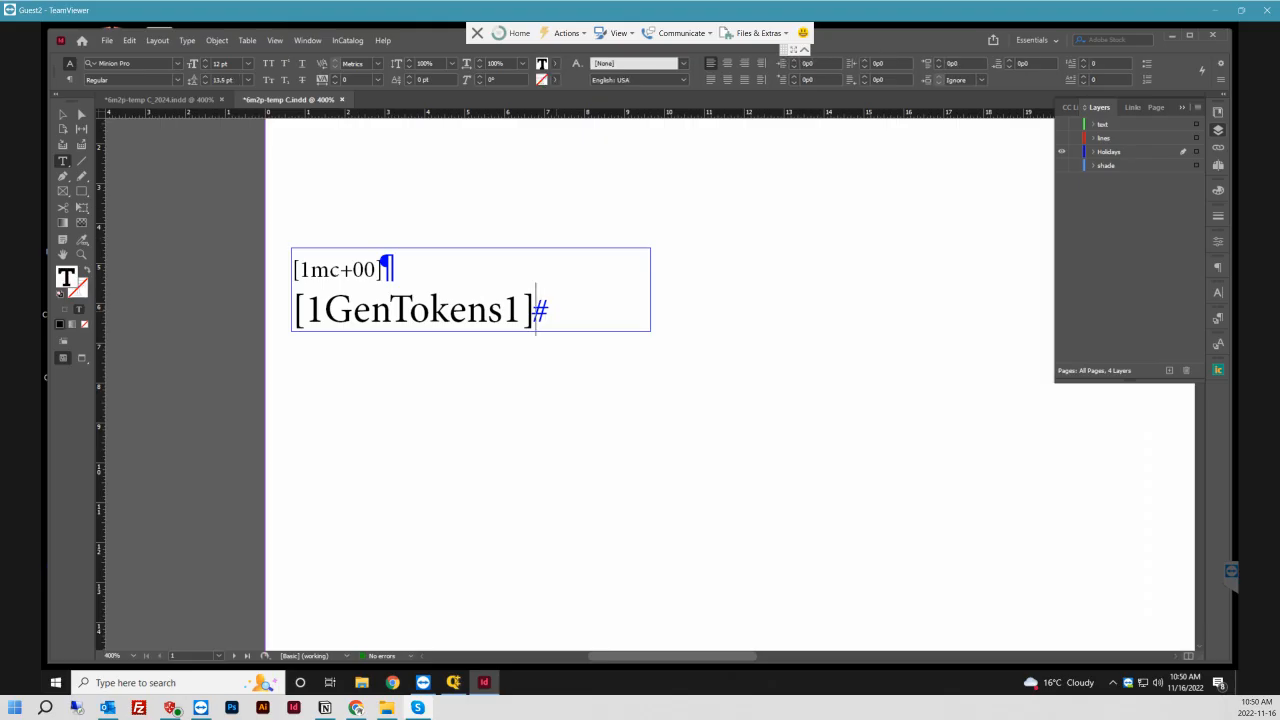
{"action": "key", "text": "Escape"}
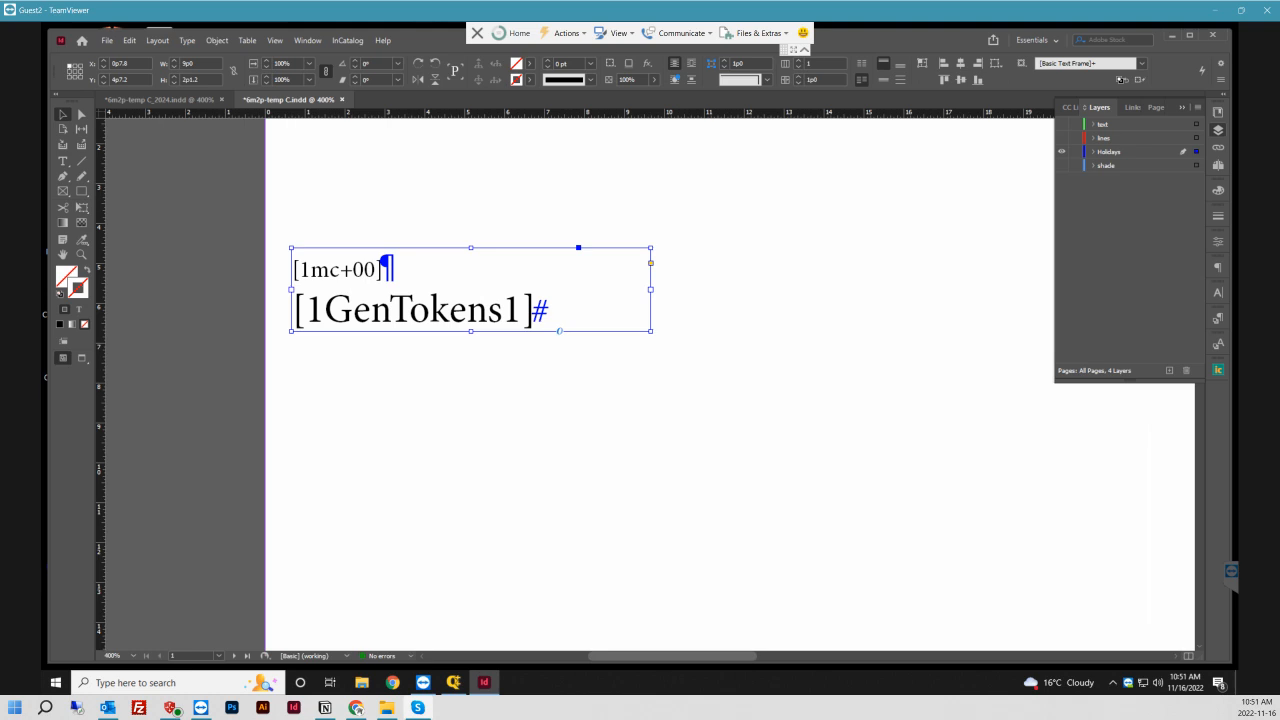
{"action": "left_click", "coordinate": [160, 100]}
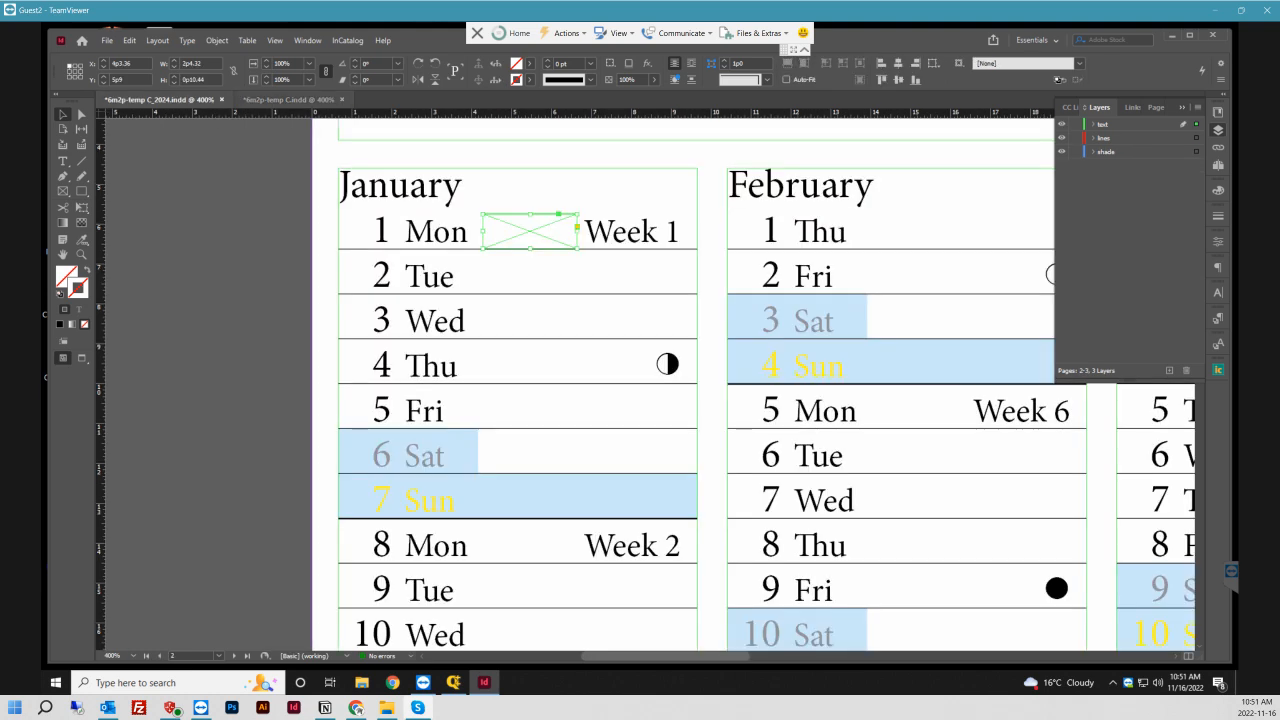
{"action": "left_click", "coordinate": [128, 63]}
{"action": "double_click", "coordinate": [123, 63]}
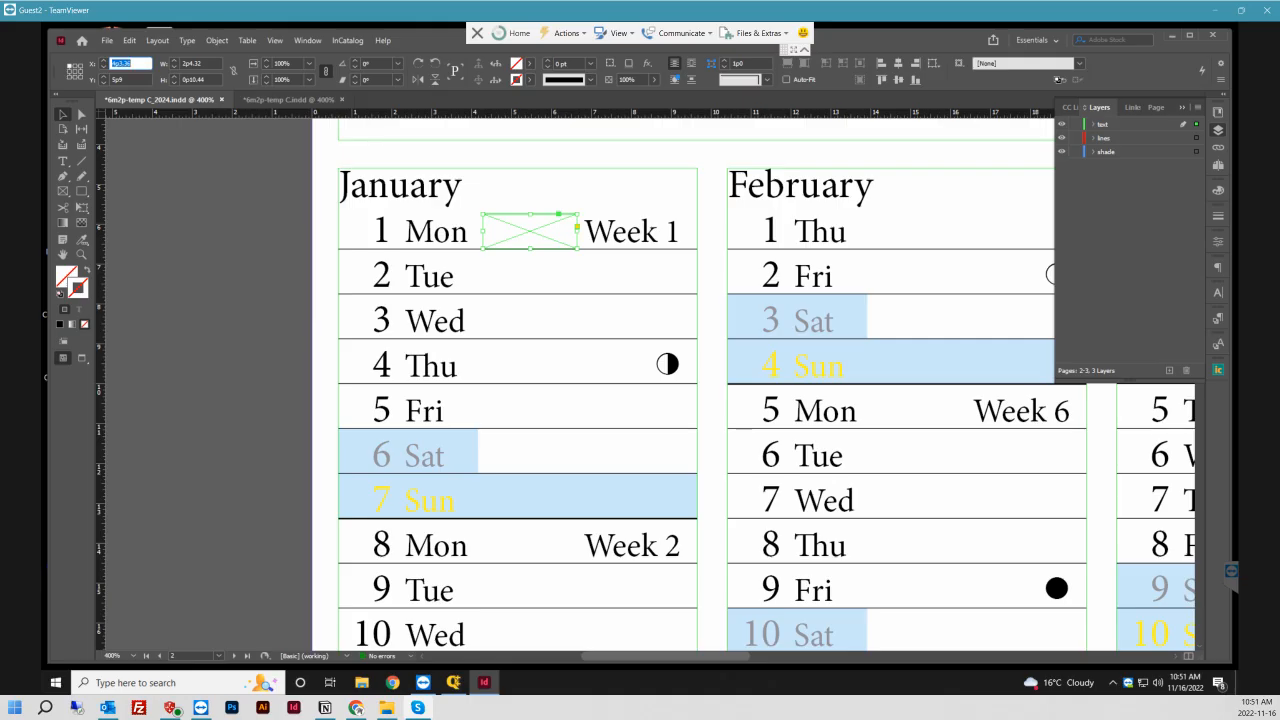
{"action": "left_click", "coordinate": [290, 100]}
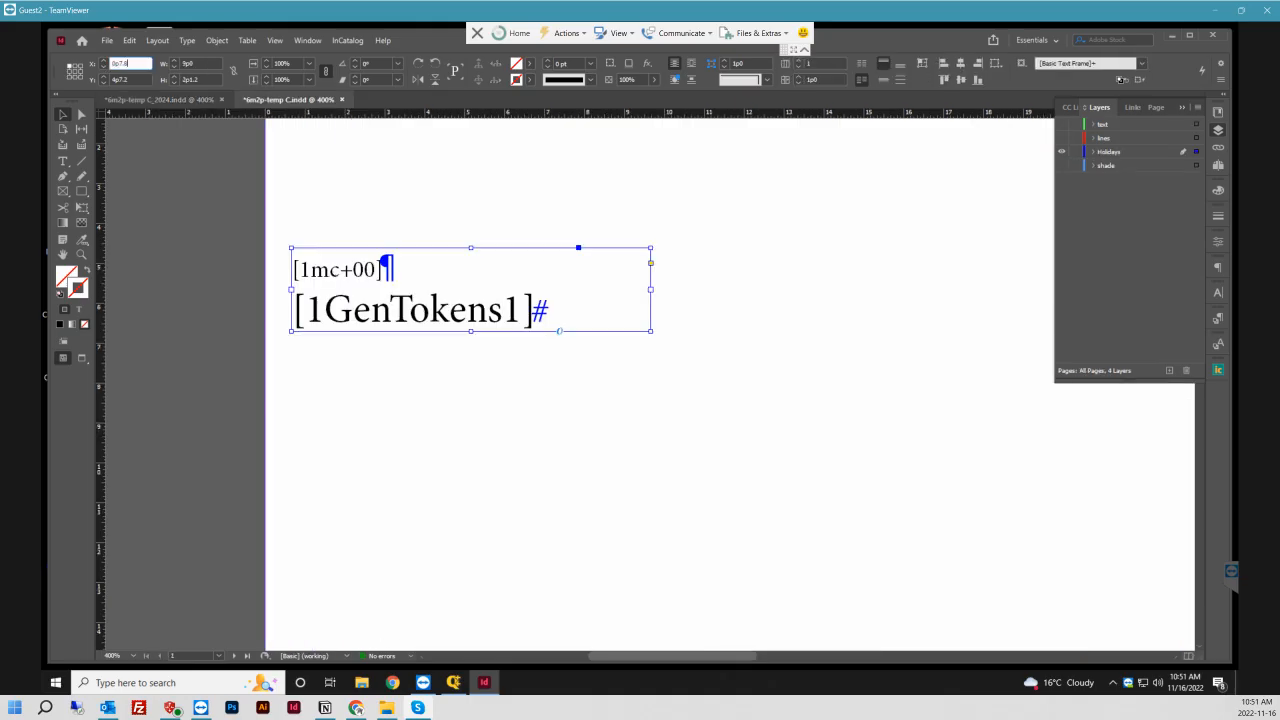
{"action": "key", "text": "Tab"}
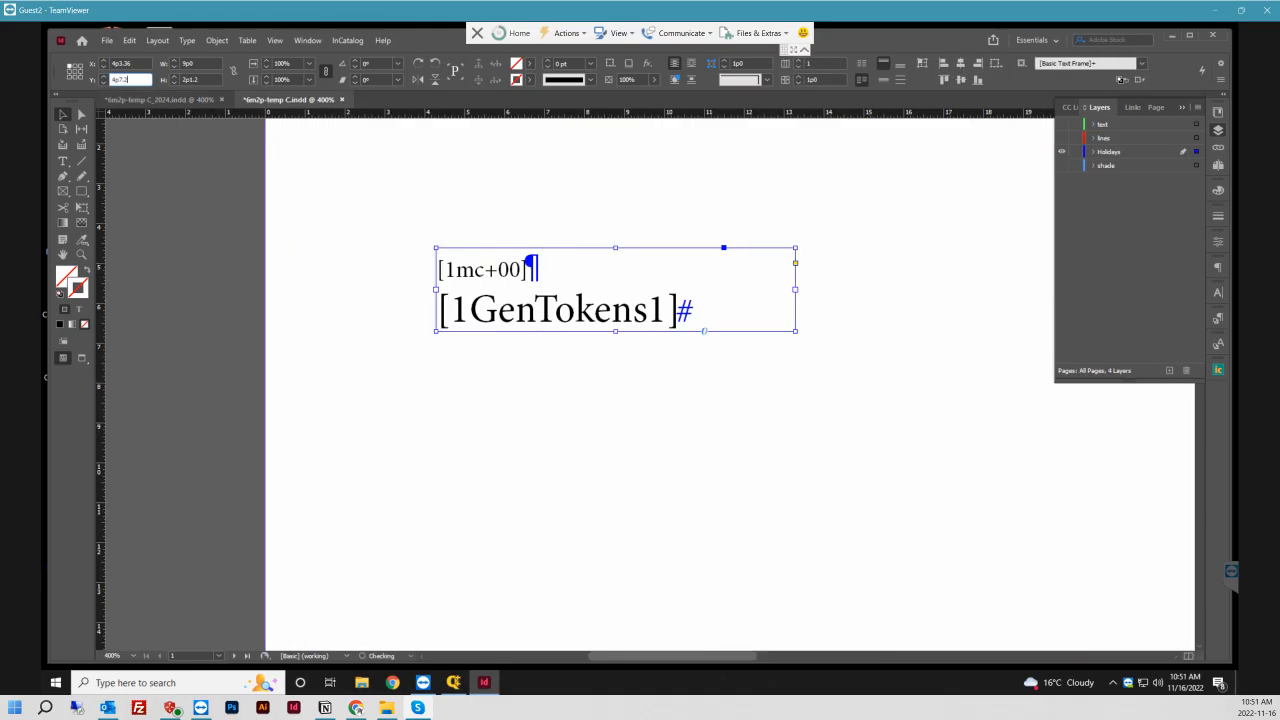
- Try to set the Holidays frame's Y position to 5p9 and carry over the width from the January placeholder frame
{"action": "left_click", "coordinate": [160, 100]}
{"action": "double_click", "coordinate": [119, 80]}
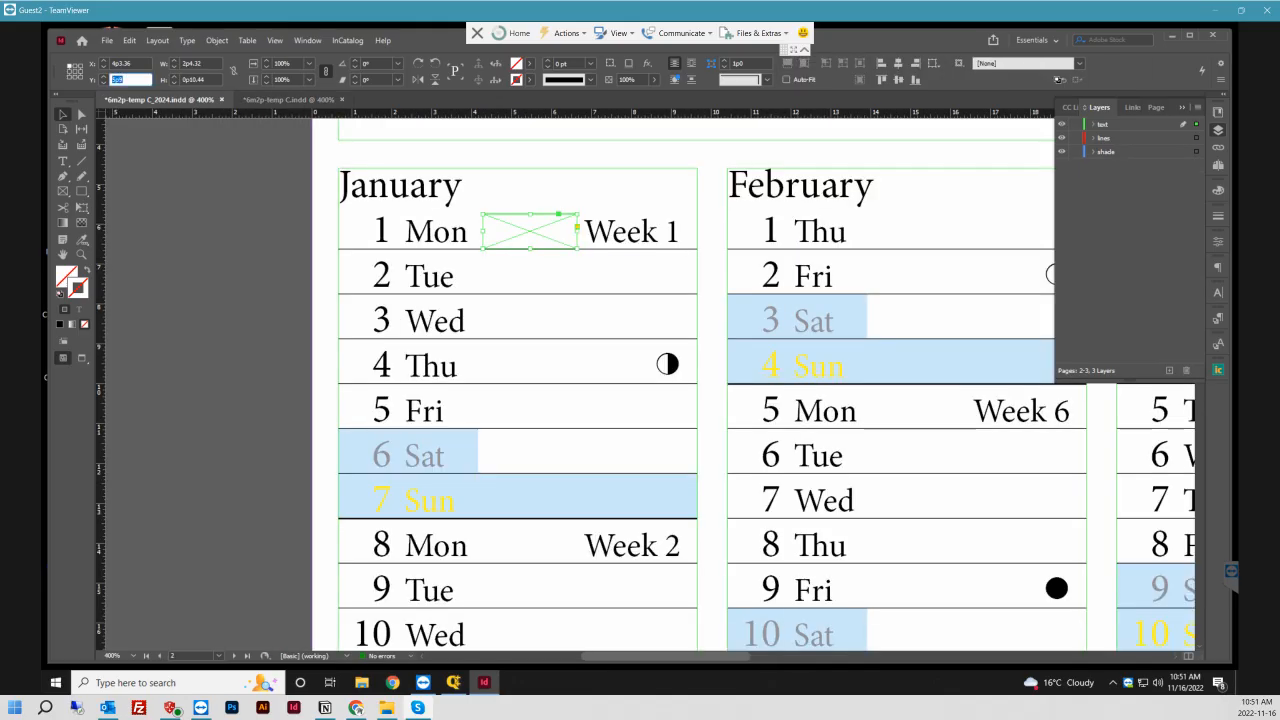
{"action": "left_click", "coordinate": [290, 100]}
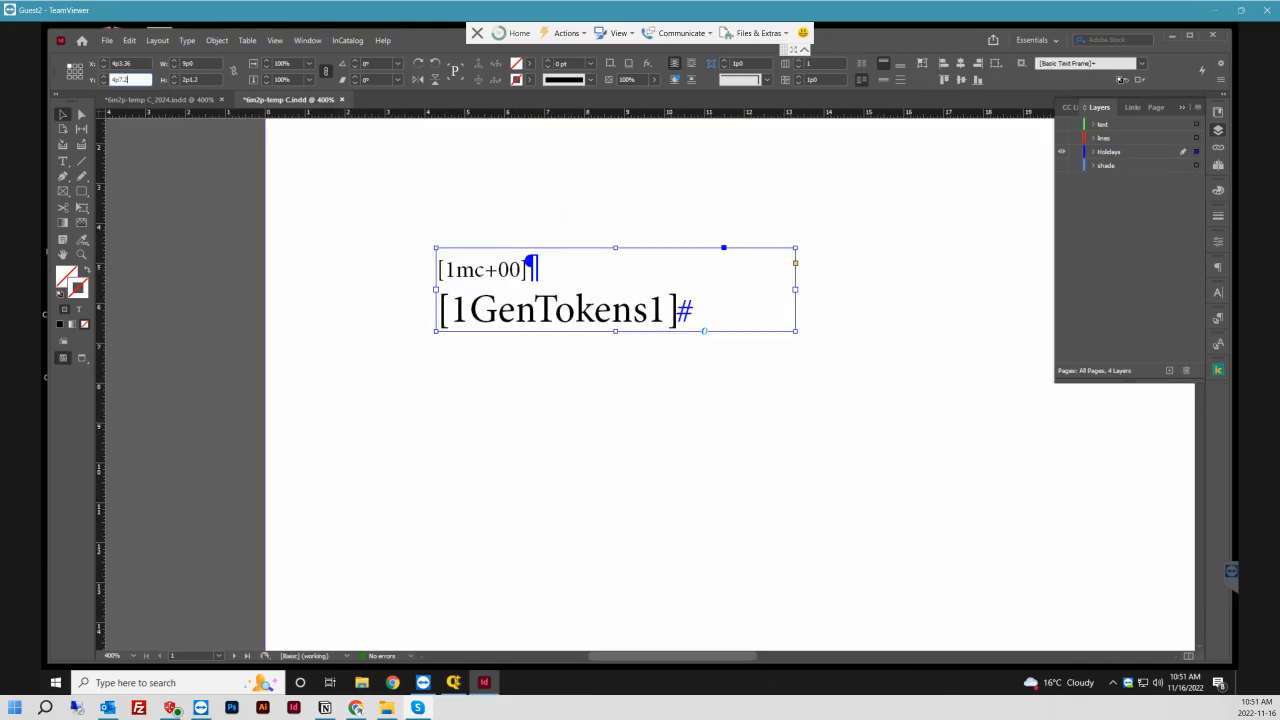
{"action": "type", "text": "5p9"}
{"action": "left_click", "coordinate": [160, 100]}
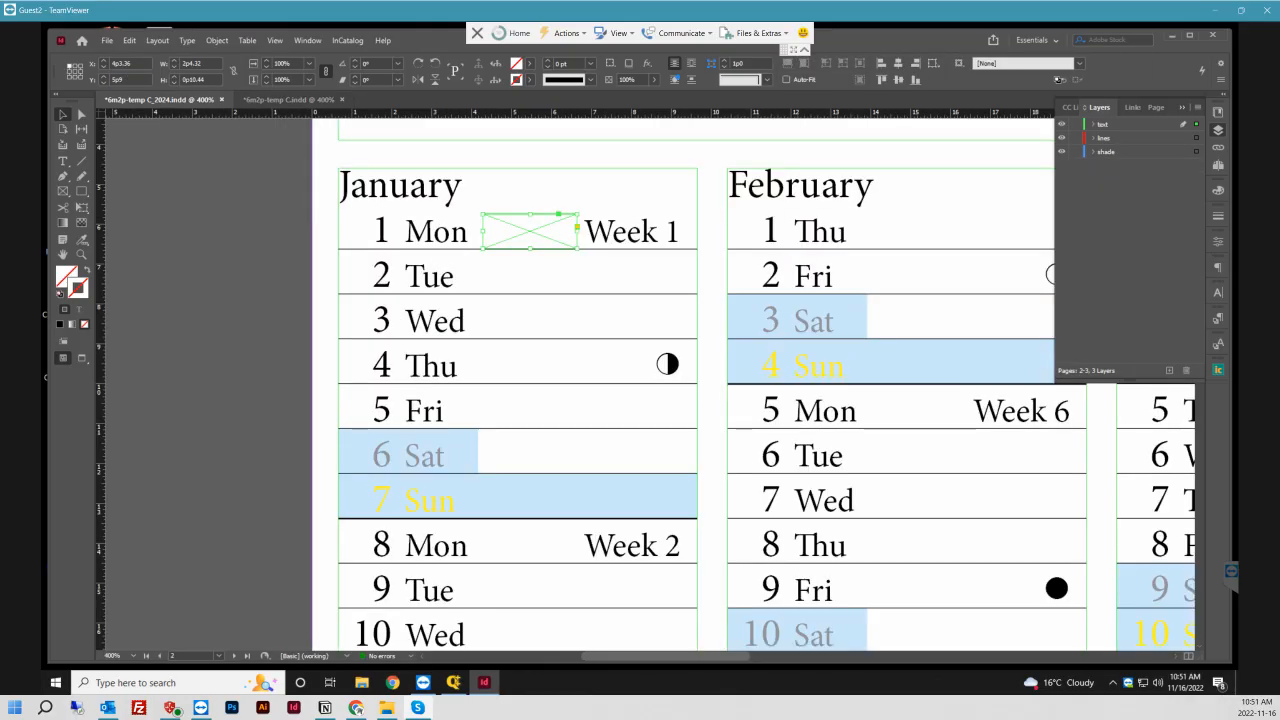
{"action": "double_click", "coordinate": [192, 64]}
{"action": "left_click", "coordinate": [288, 100]}
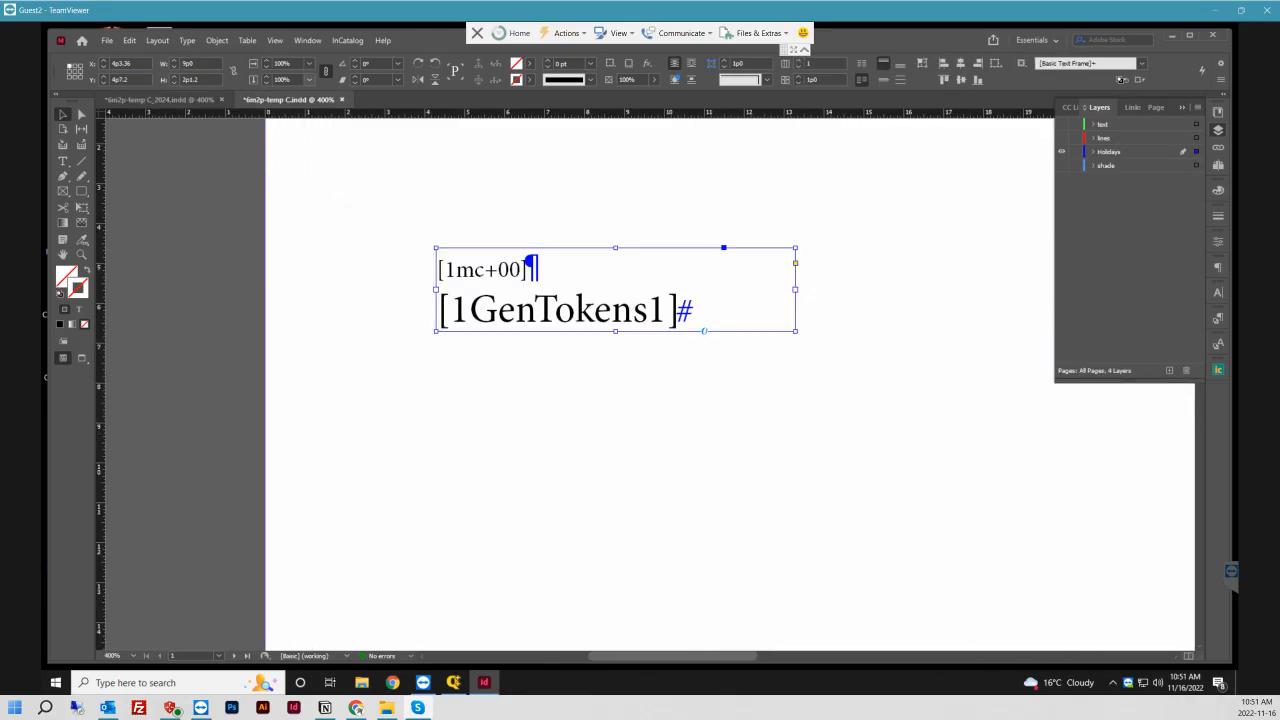
- Copy the height of the January placeholder frame and set the Holidays frame's height to 0p10.44
{"action": "left_click", "coordinate": [160, 100]}
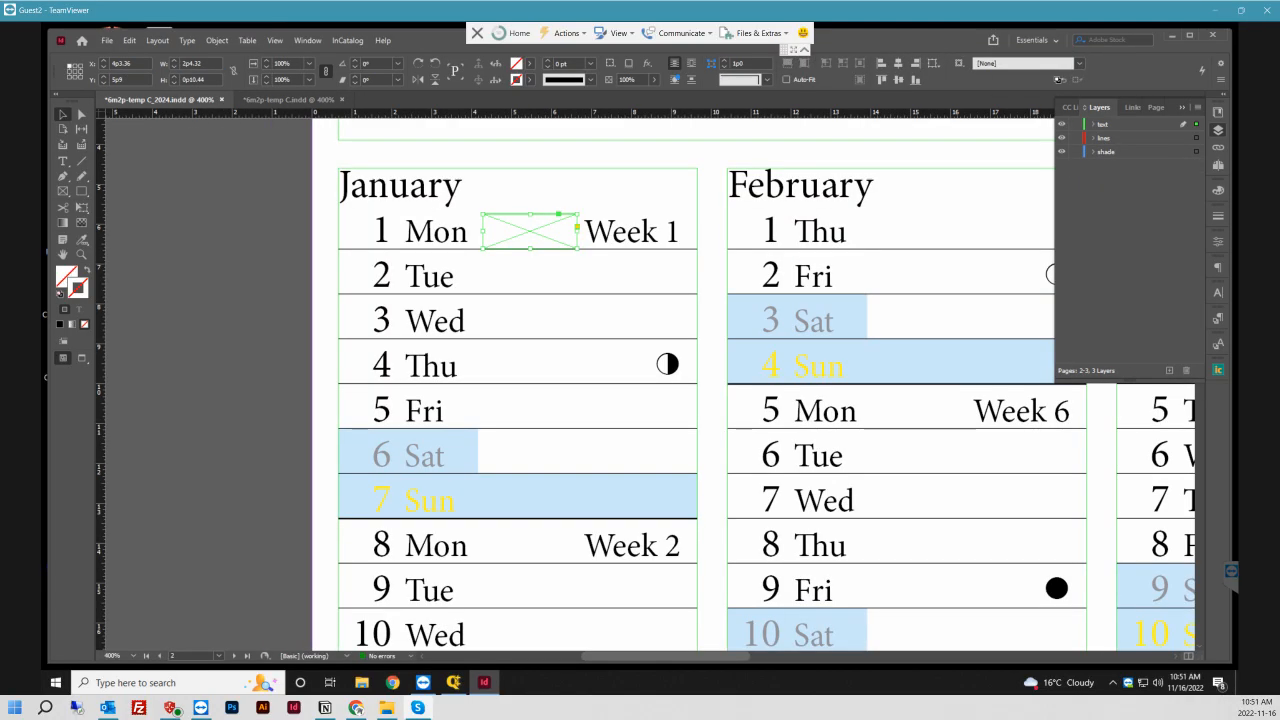
{"action": "double_click", "coordinate": [193, 80]}
{"action": "key", "text": "ctrl+c"}
{"action": "left_click", "coordinate": [288, 100]}
{"action": "double_click", "coordinate": [193, 80]}
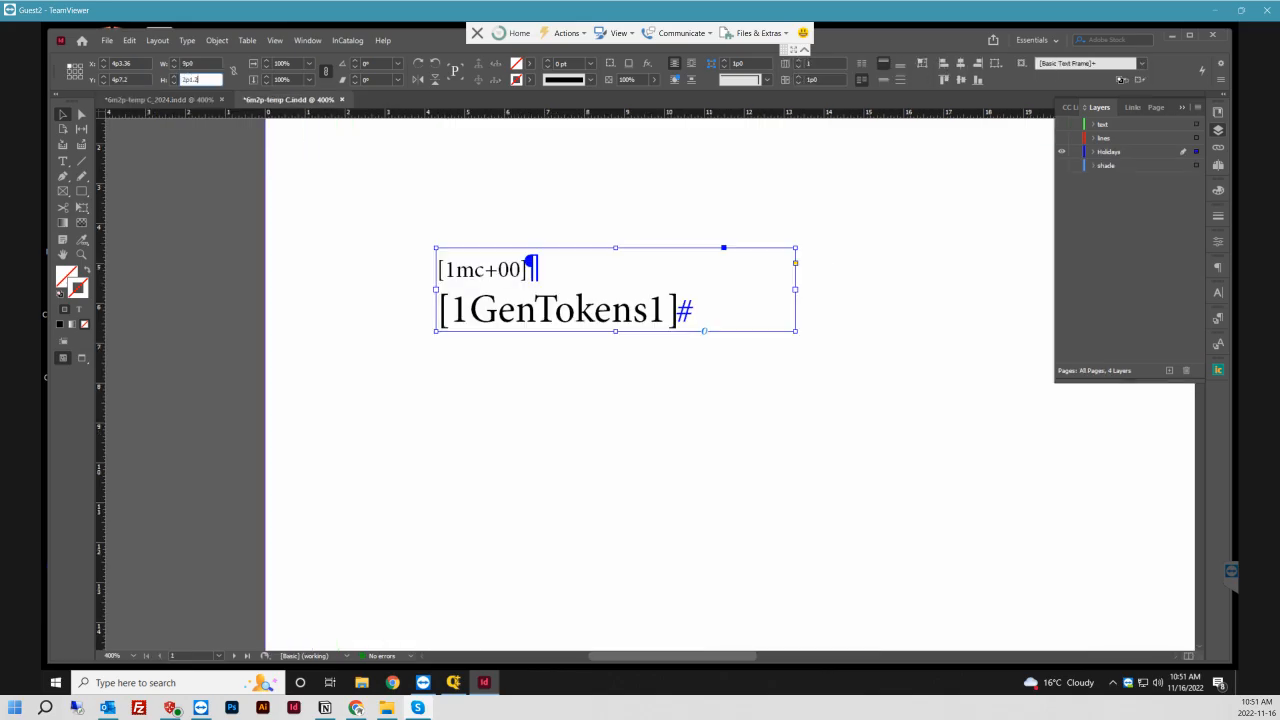
{"action": "key", "text": "ctrl+v"}
{"action": "key", "text": "Return"}
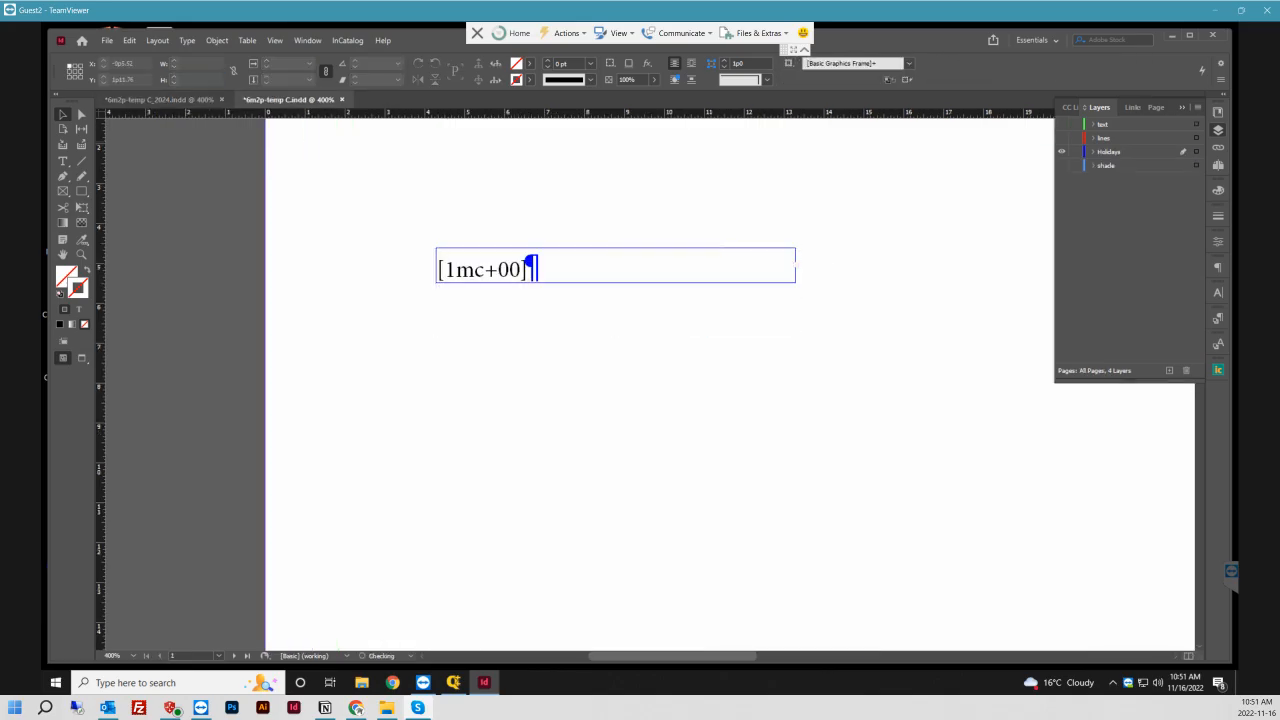
- Try to apply the placeholder frame's 2p4.32 width to the Holidays frame, with the text cursor after [1mc+00]
{"action": "key", "text": "t"}
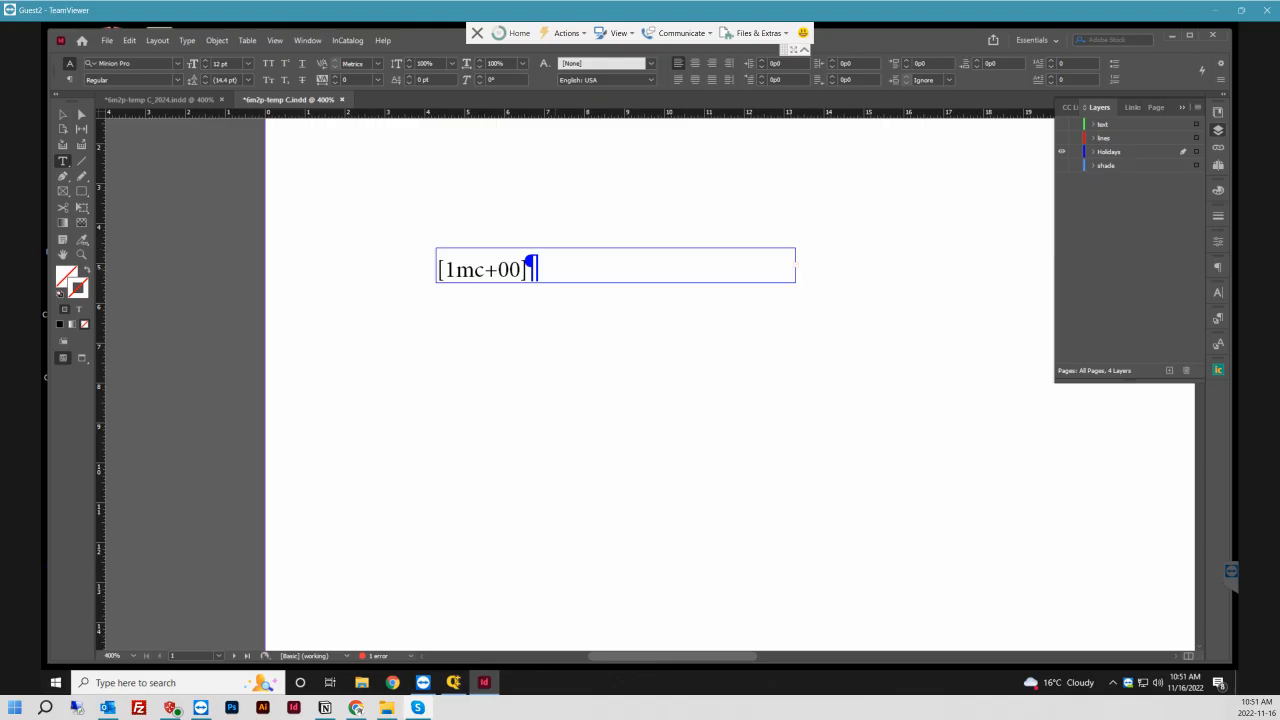
{"action": "left_click", "coordinate": [500, 270]}
{"action": "key", "text": "ctrl+a"}
{"action": "left_click", "coordinate": [528, 271]}
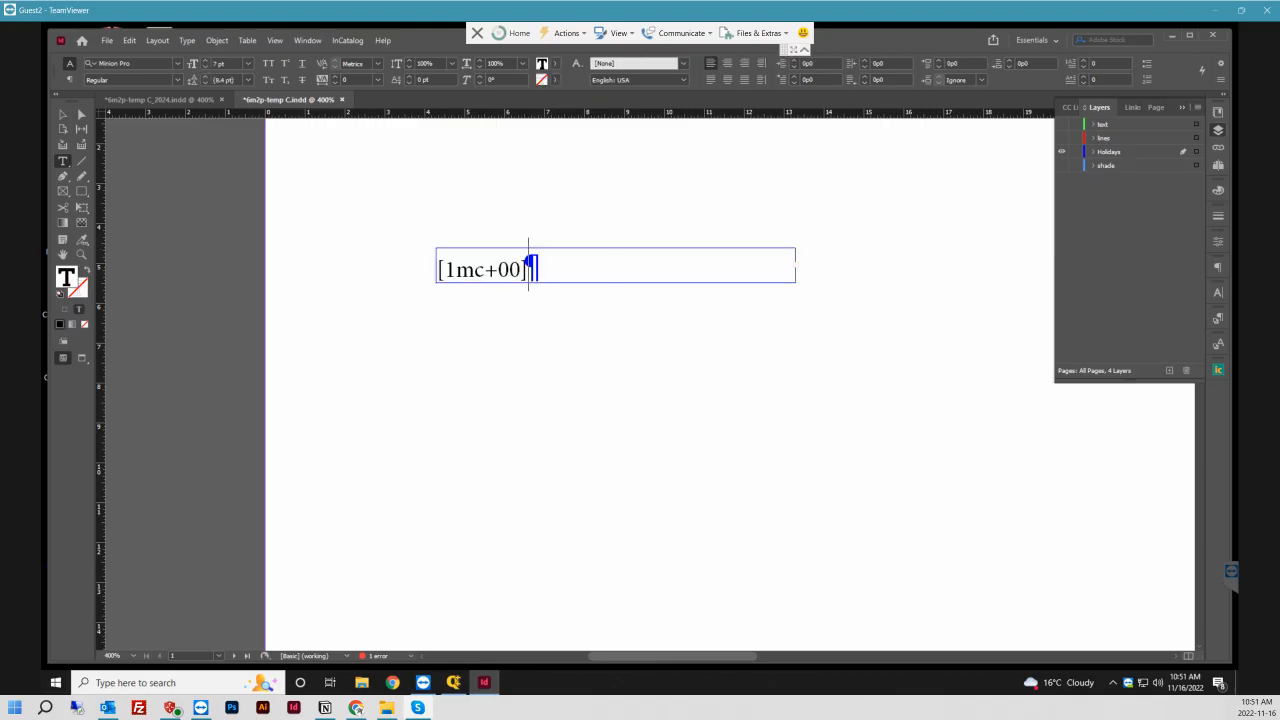
{"action": "key", "text": "ctrl+Tab"}
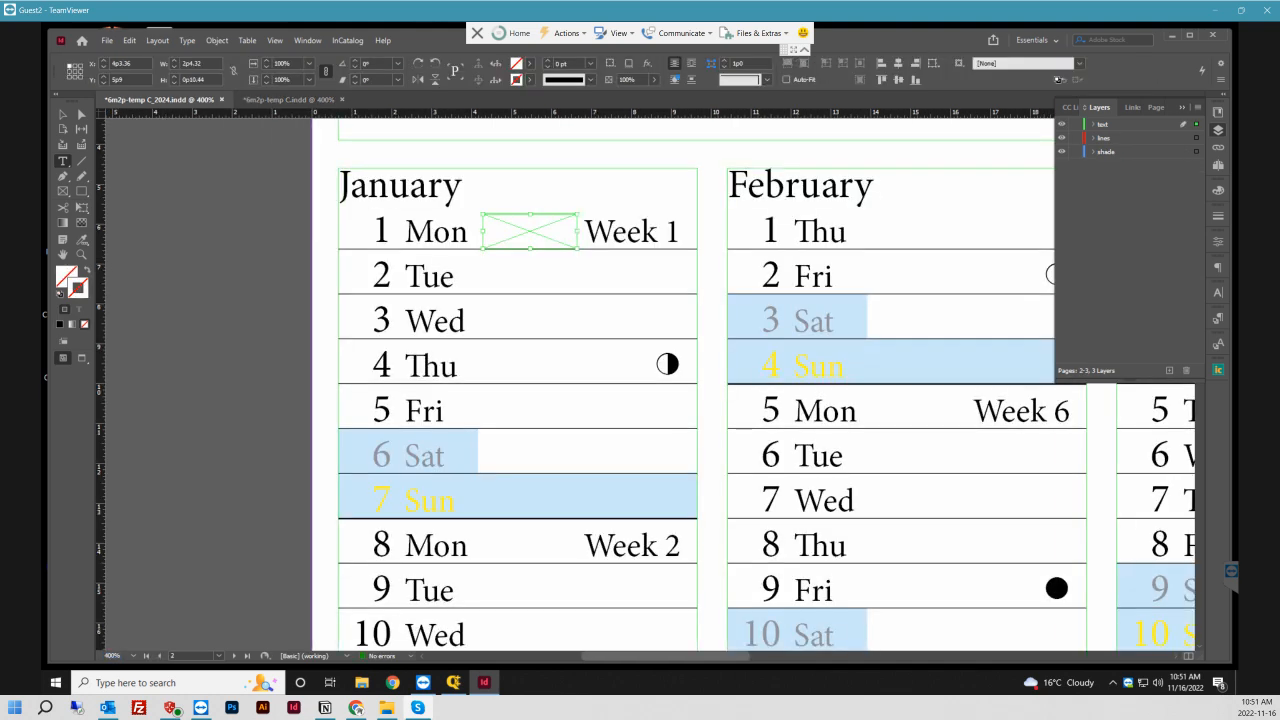
{"action": "key", "text": "ctrl+Tab"}
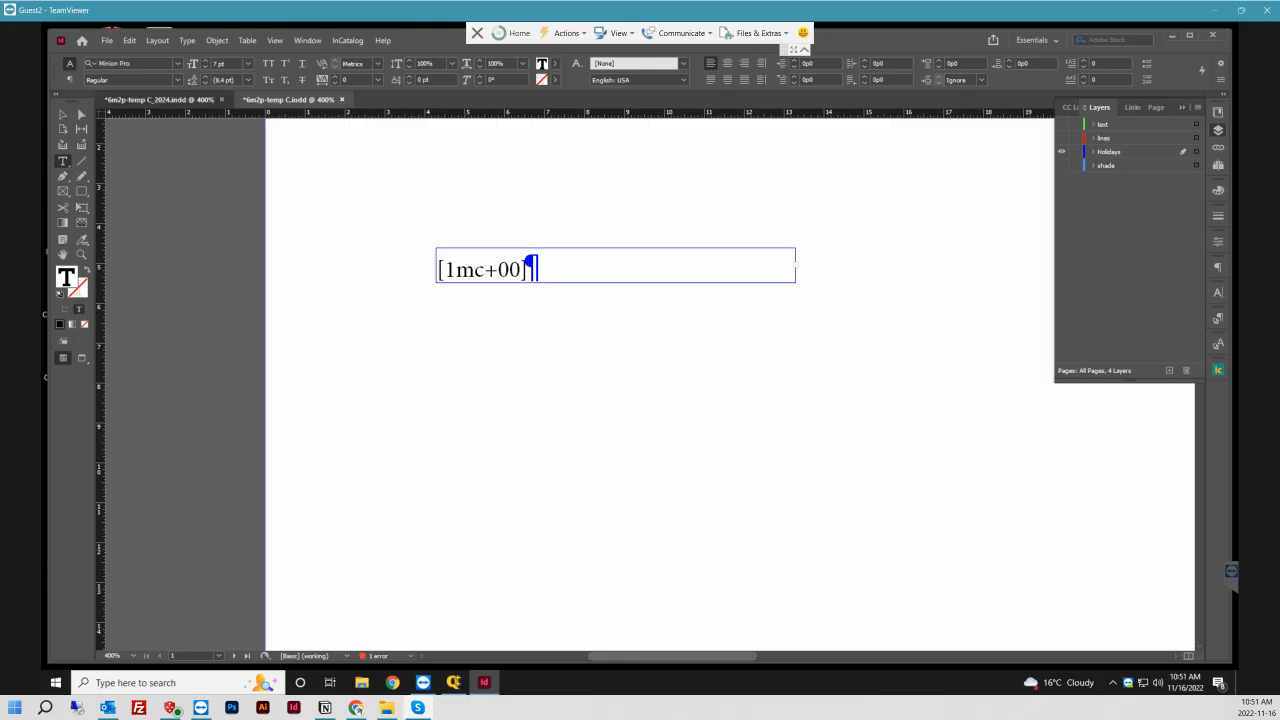
{"action": "key", "text": "ctrl+Tab"}
{"action": "left_click", "coordinate": [204, 64]}
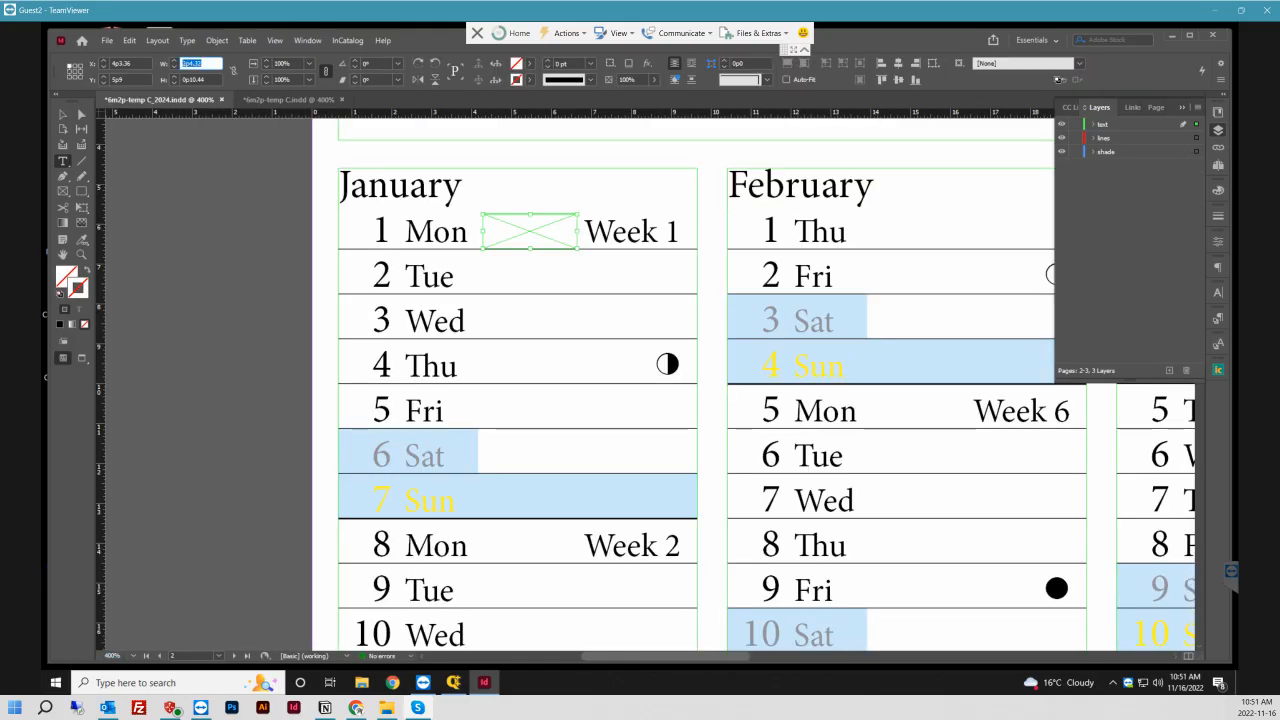
{"action": "key", "text": "ctrl+Tab"}
{"action": "key", "text": "ctrl+a"}
{"action": "type", "text": "2p4.32"}
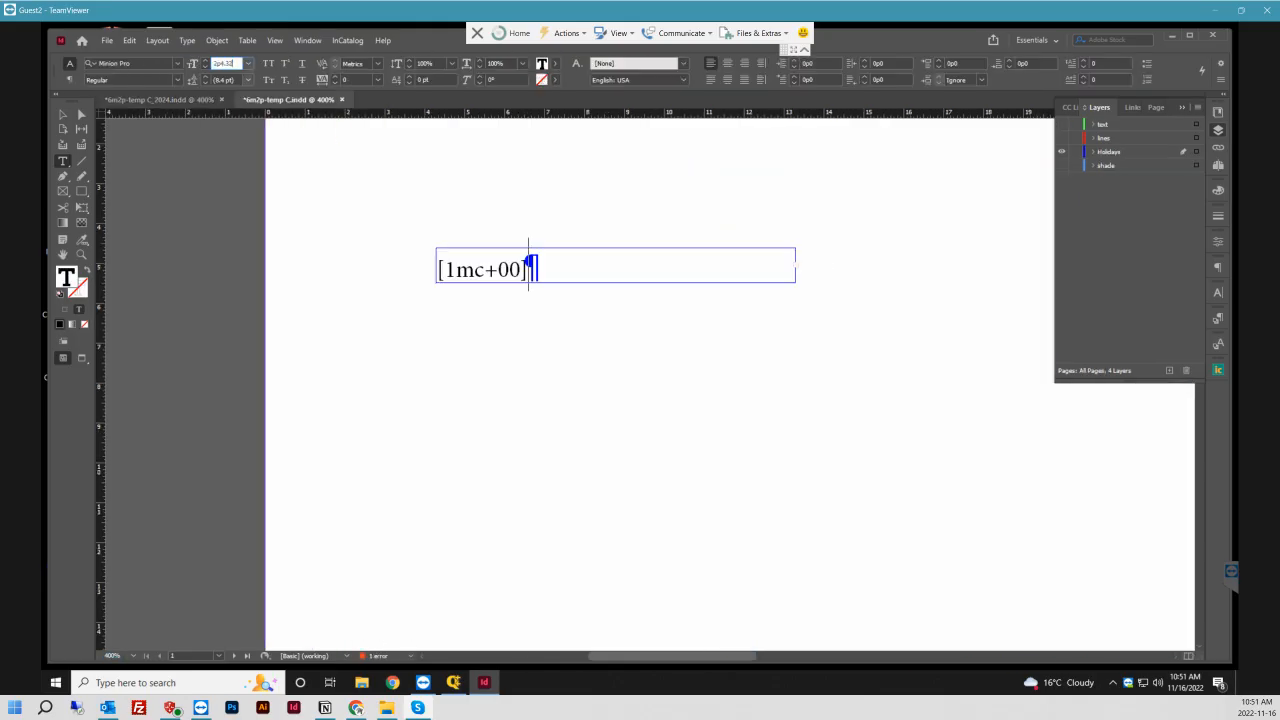
{"action": "left_click", "coordinate": [235, 80]}
{"action": "key", "text": "ctrl+Tab"}
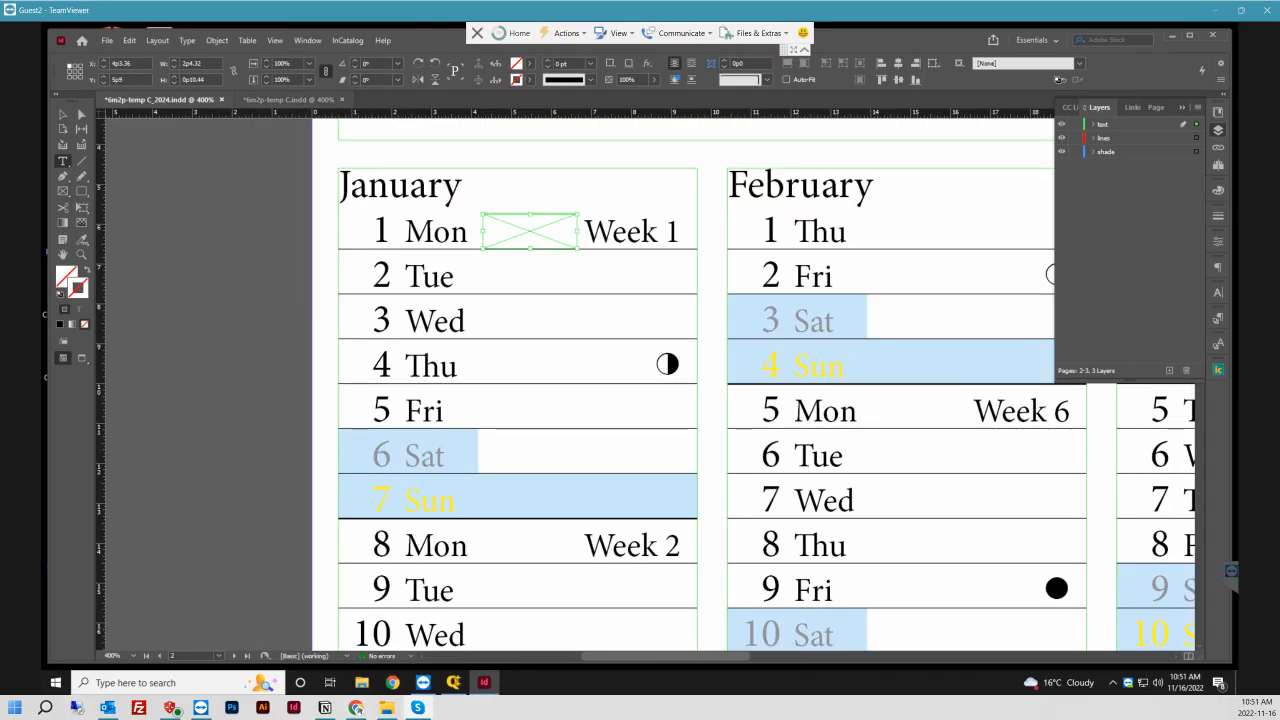
{"action": "key", "text": "ctrl+Tab"}
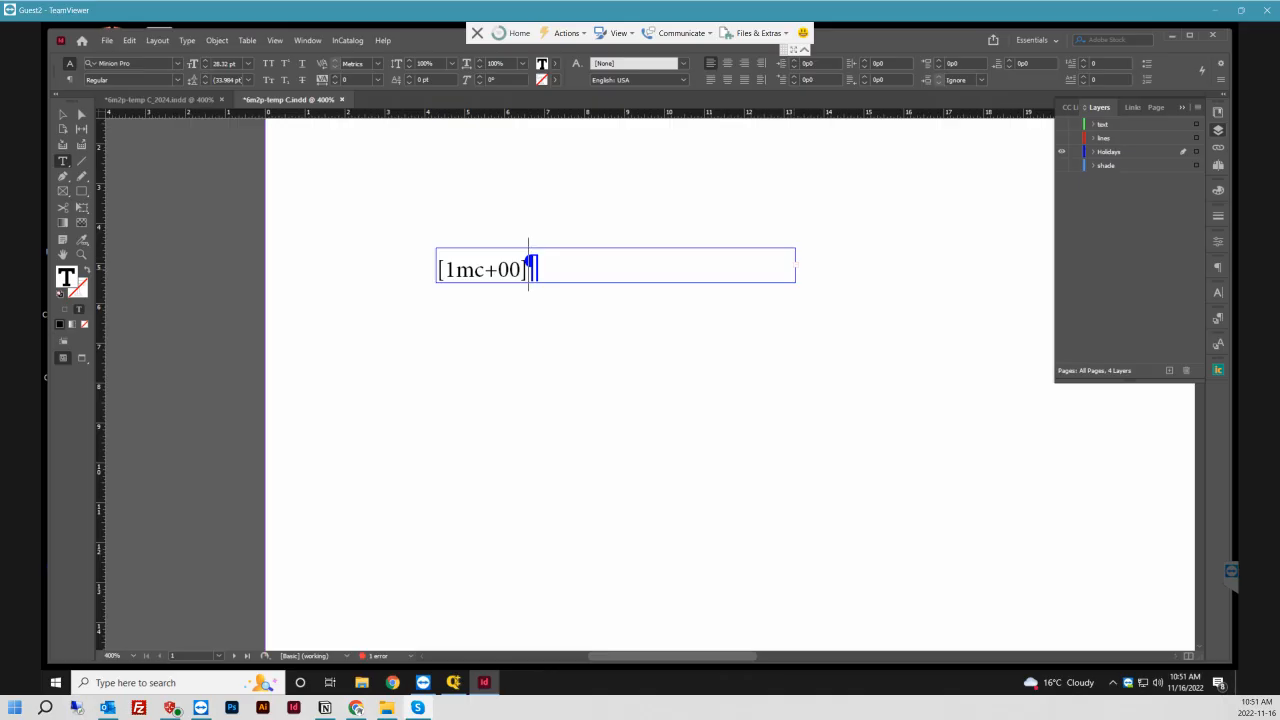
- Set the width of the [1mc+00] token frame to 2p4.32
{"action": "scroll", "coordinate": [650, 384], "scroll_direction": "right", "scroll_amount": 2}
{"action": "scroll", "coordinate": [437, 266], "scroll_direction": "down", "scroll_amount": 3}
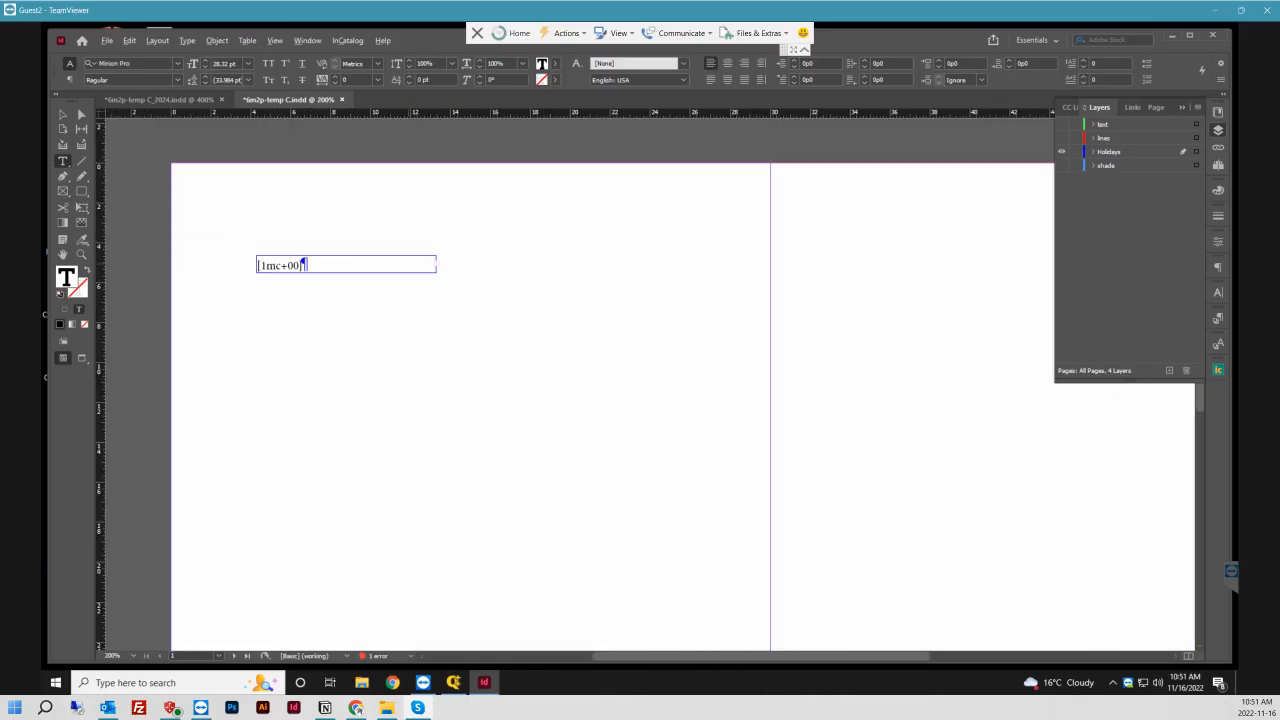
{"action": "scroll", "coordinate": [307, 259], "scroll_direction": "up", "scroll_amount": 3}
{"action": "scroll", "coordinate": [300, 270], "scroll_direction": "left", "scroll_amount": 1}
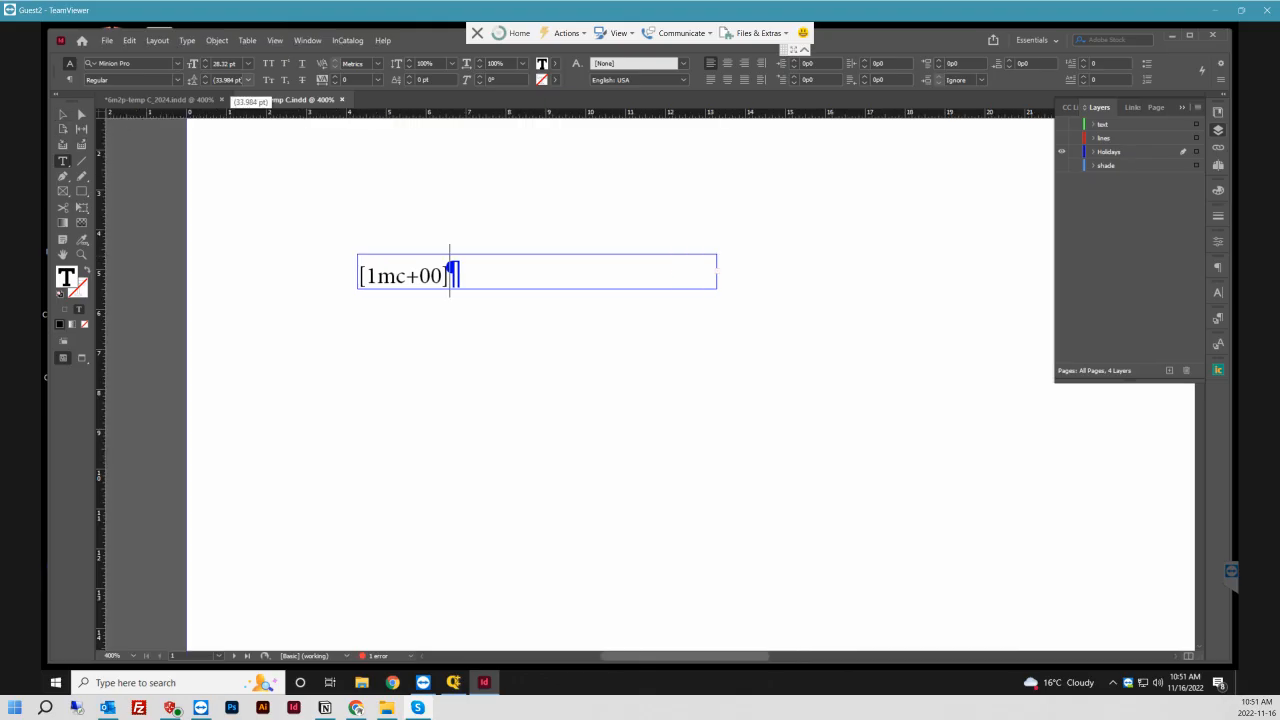
{"action": "left_click", "coordinate": [62, 114]}
{"action": "left_click_drag", "start_coordinate": [320, 174], "coordinate": [402, 270]}
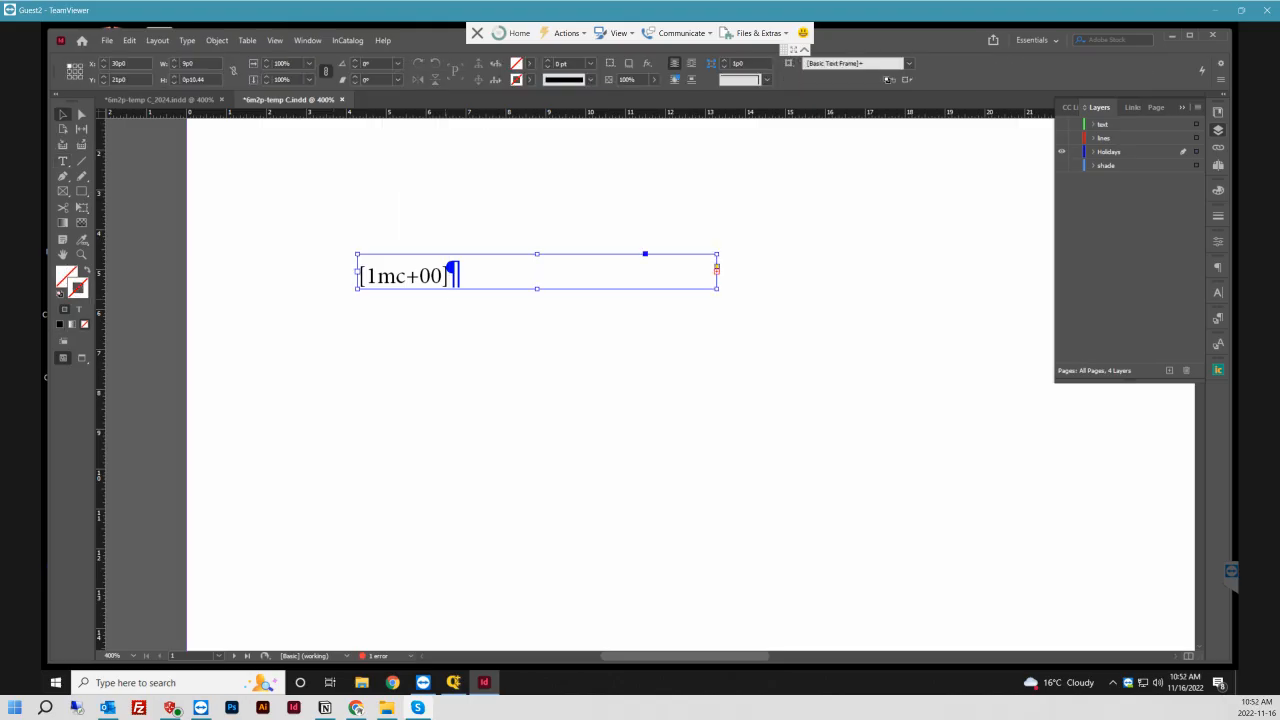
{"action": "key", "text": "t"}
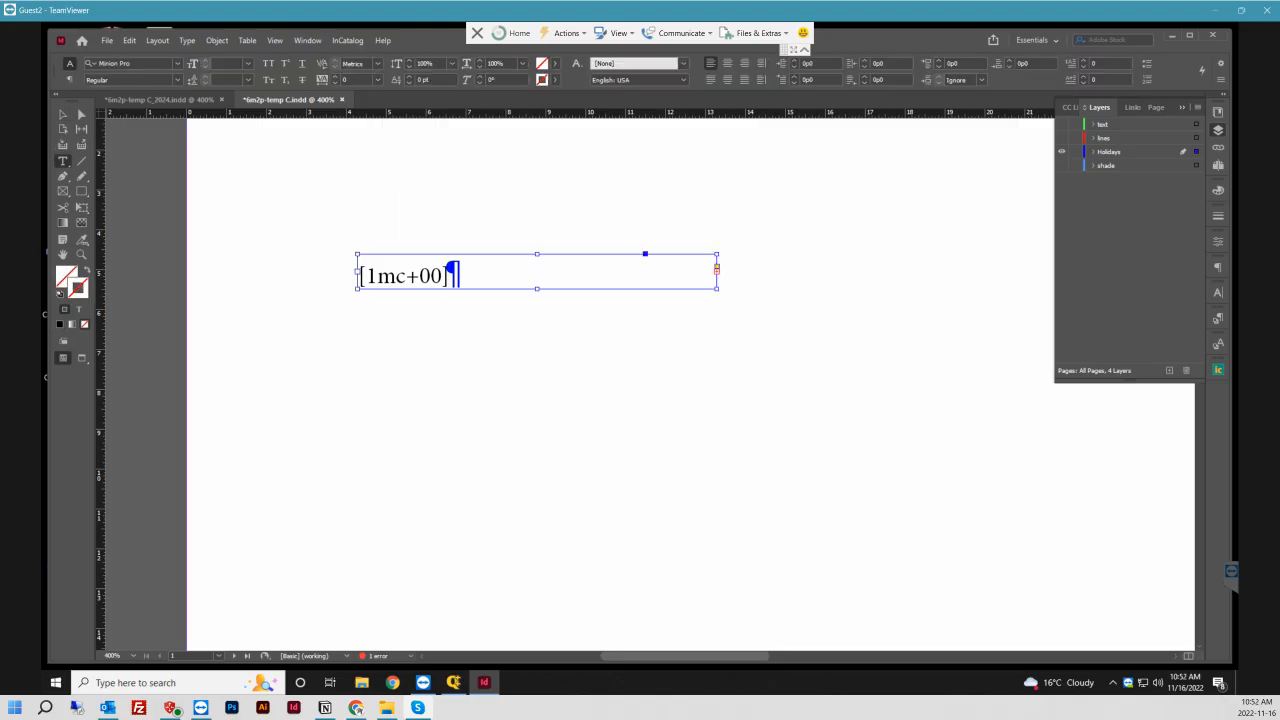
{"action": "left_click", "coordinate": [62, 114]}
{"action": "double_click", "coordinate": [189, 64]}
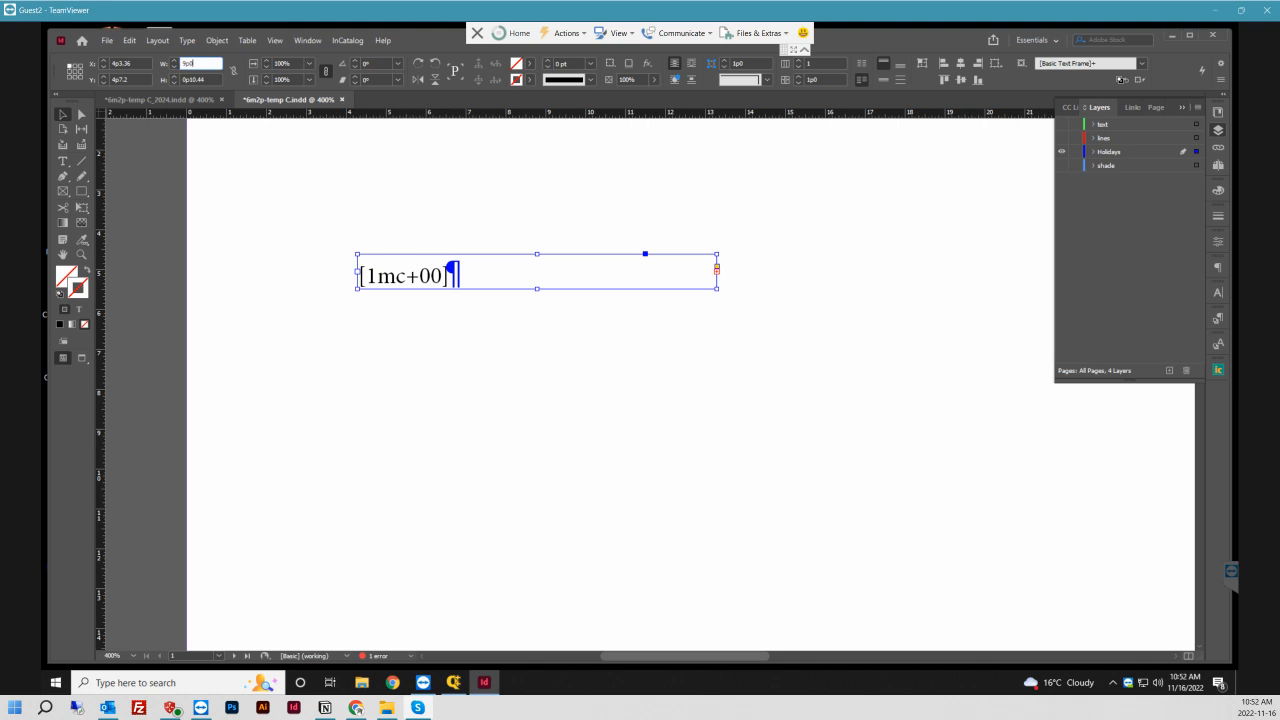
{"action": "type", "text": "2p4.32"}
{"action": "key", "text": "Tab"}
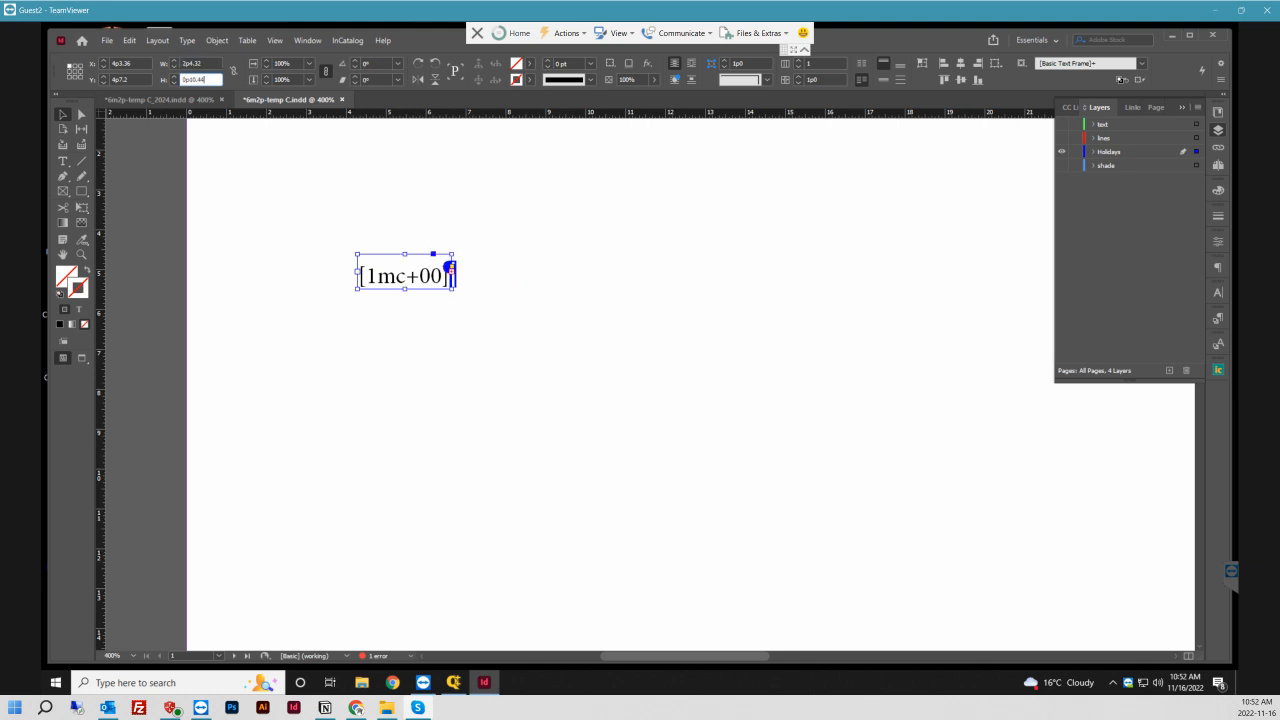
- Set up Step and Repeat for the [1mc+00] frame with a vertical offset of -1p0 and a horizontal offset of 0p0
{"action": "left_click", "coordinate": [424, 335]}
{"action": "scroll", "coordinate": [419, 267], "scroll_direction": "up", "scroll_amount": 1}
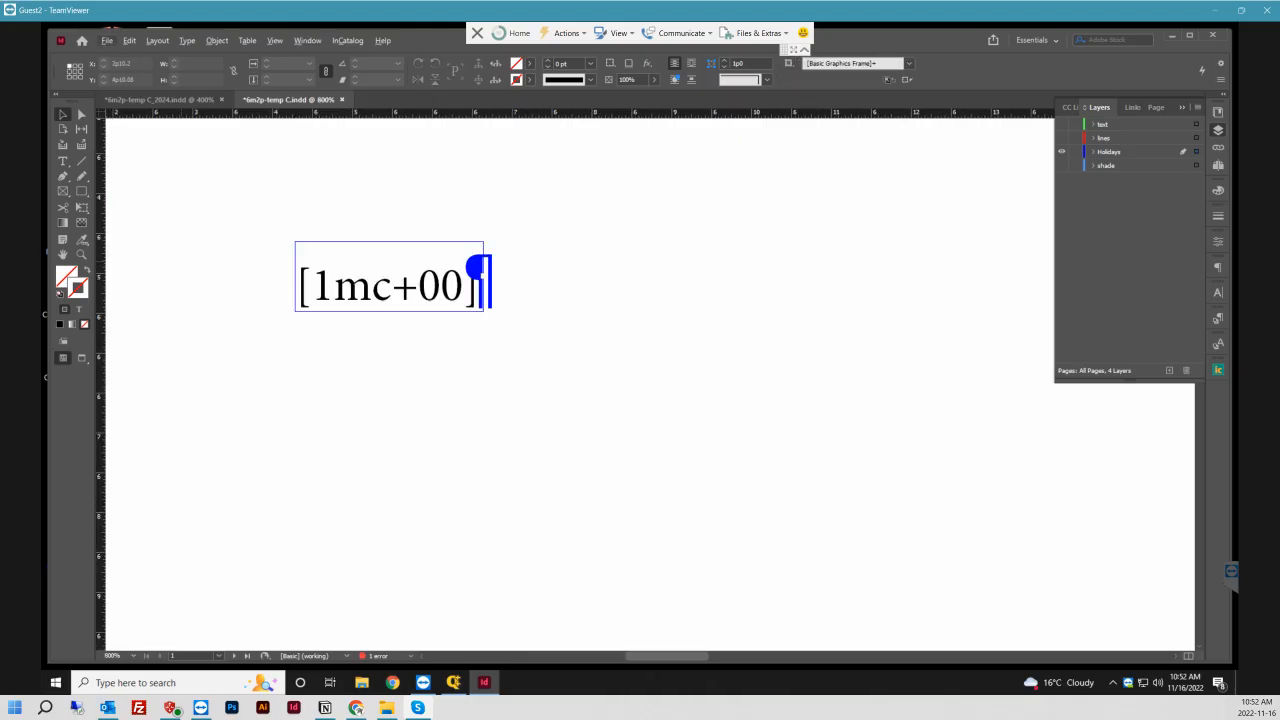
{"action": "left_click", "coordinate": [62, 161]}
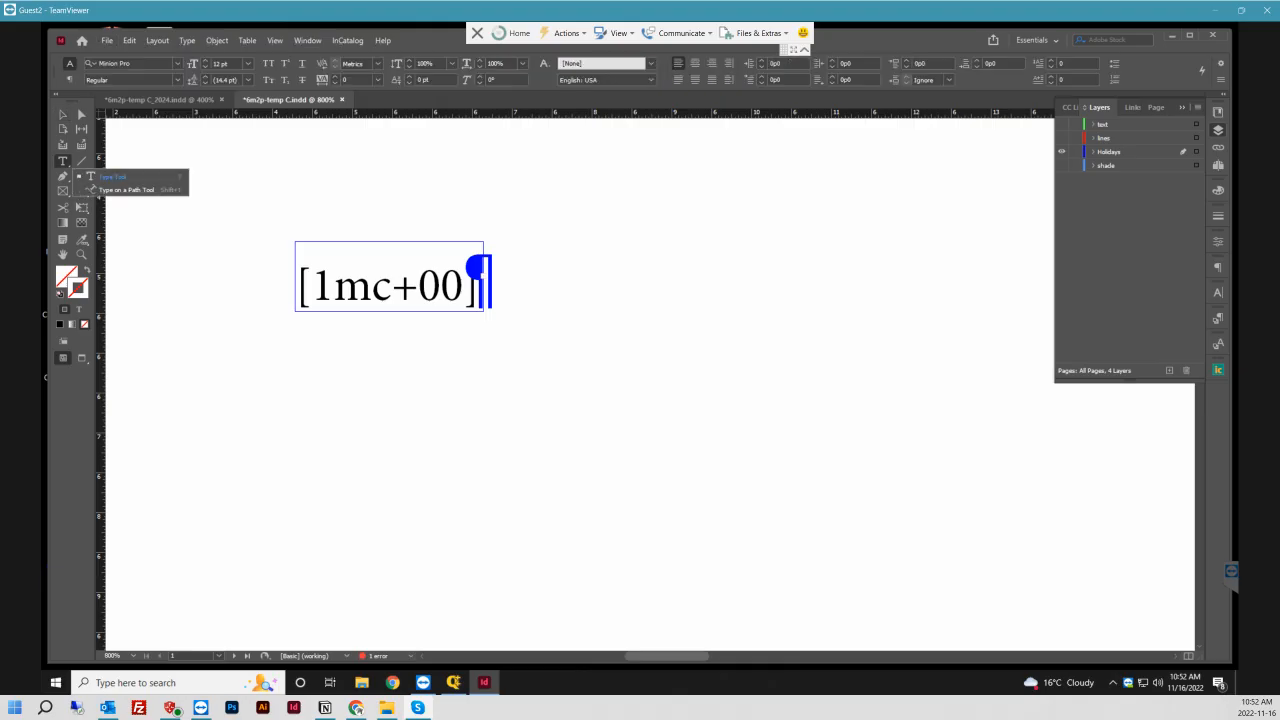
{"action": "left_click", "coordinate": [130, 41]}
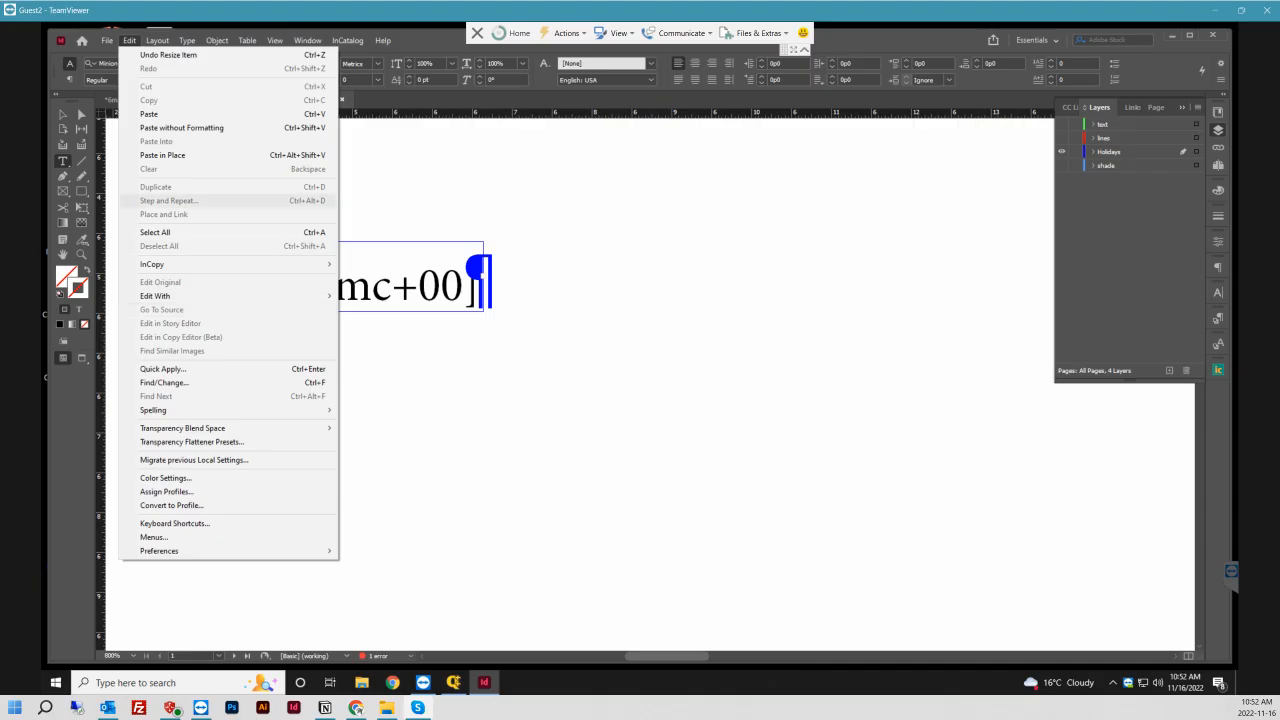
{"action": "left_click", "coordinate": [391, 285]}
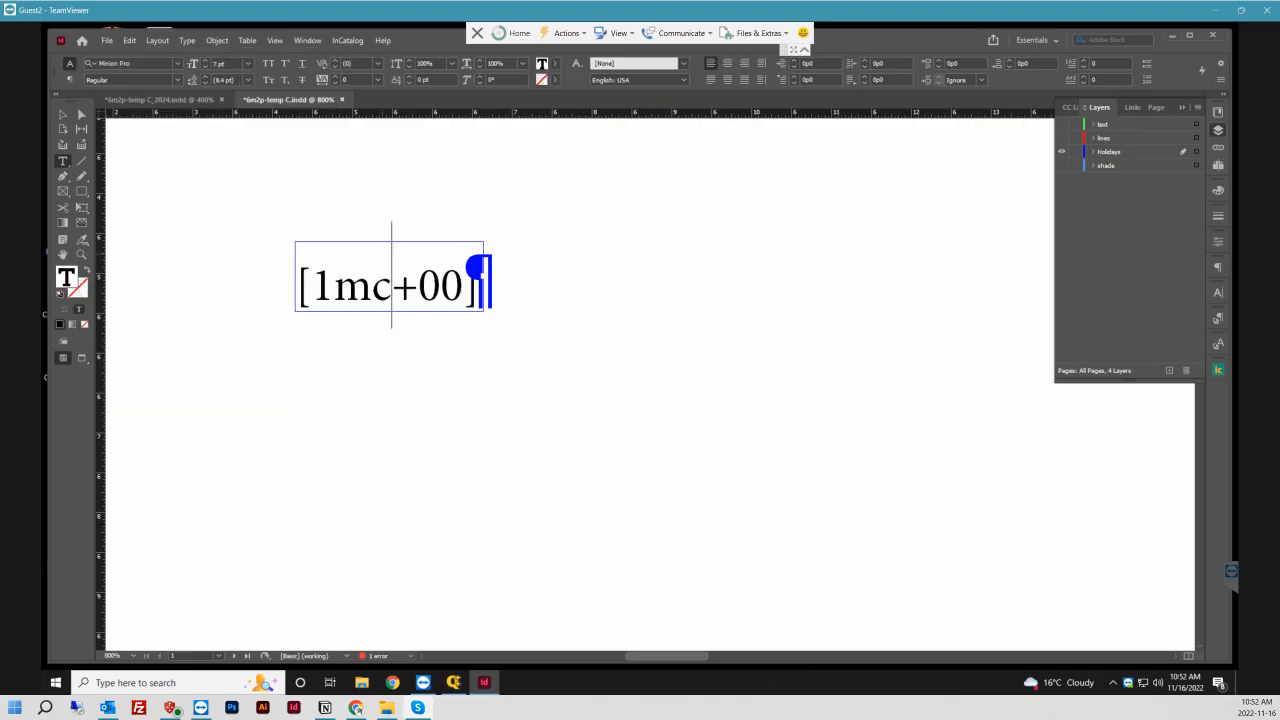
{"action": "key", "text": "Escape"}
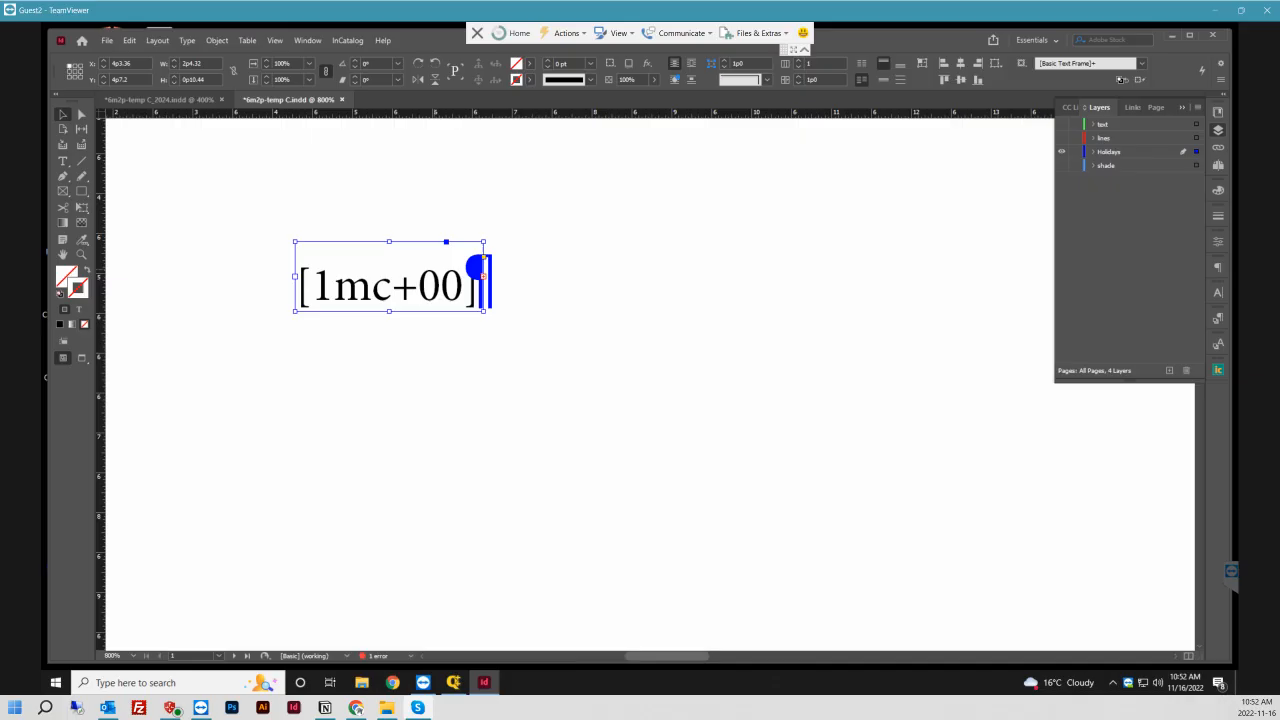
{"action": "left_click", "coordinate": [129, 40]}
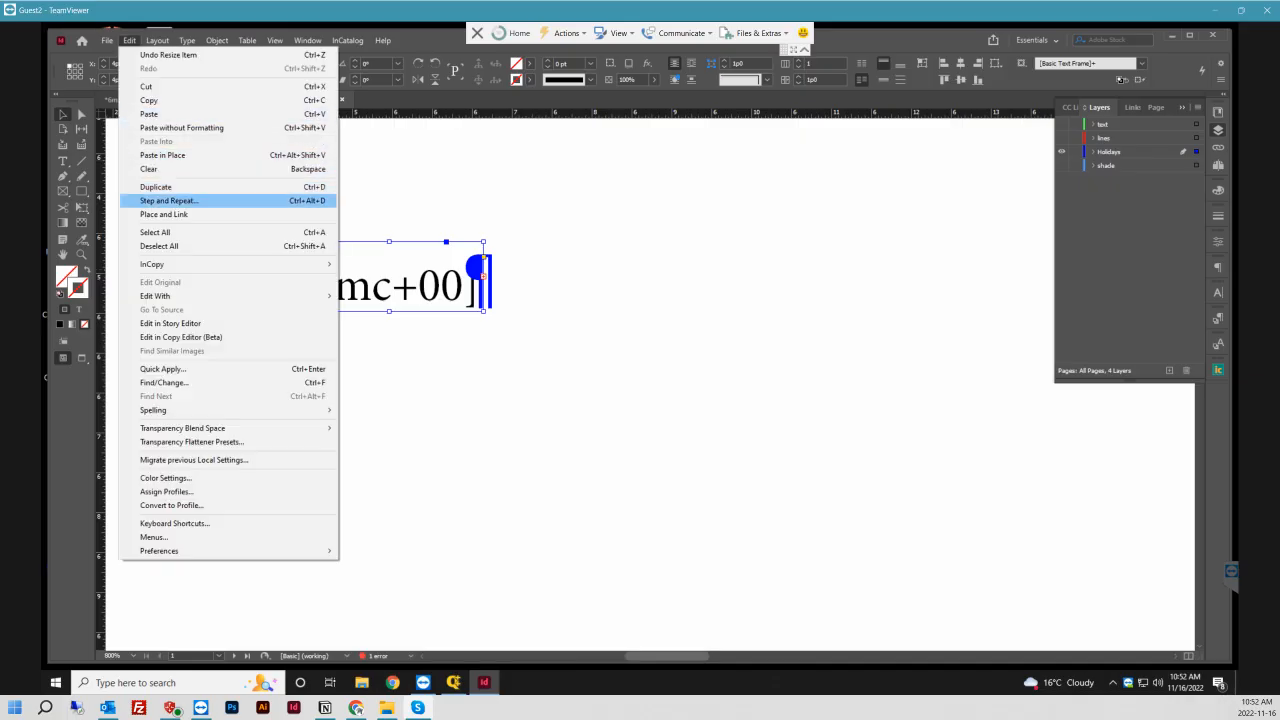
{"action": "left_click", "coordinate": [169, 201]}
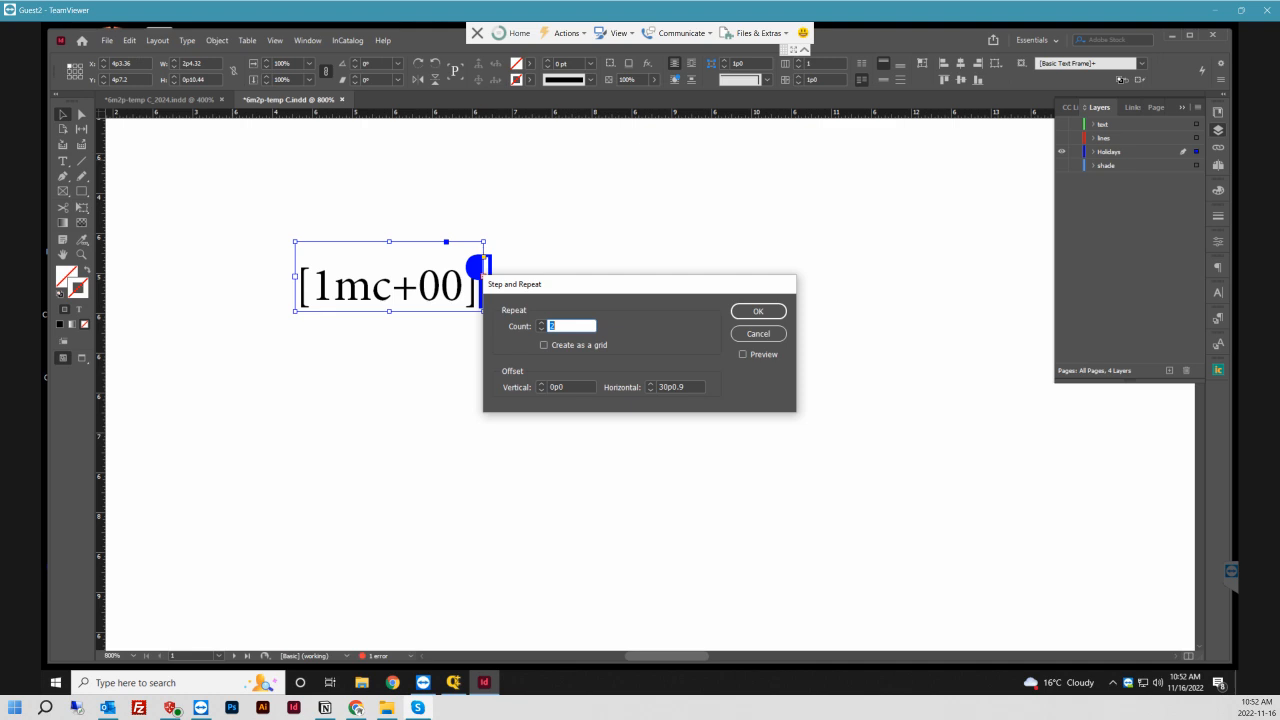
{"action": "left_click", "coordinate": [541, 390]}
{"action": "left_click", "coordinate": [541, 390]}
{"action": "left_click", "coordinate": [541, 390]}
{"action": "left_click", "coordinate": [541, 384]}
{"action": "key", "text": "Tab"}
{"action": "key", "text": "Tab"}
{"action": "key", "text": "Tab"}
{"action": "type", "text": "0"}
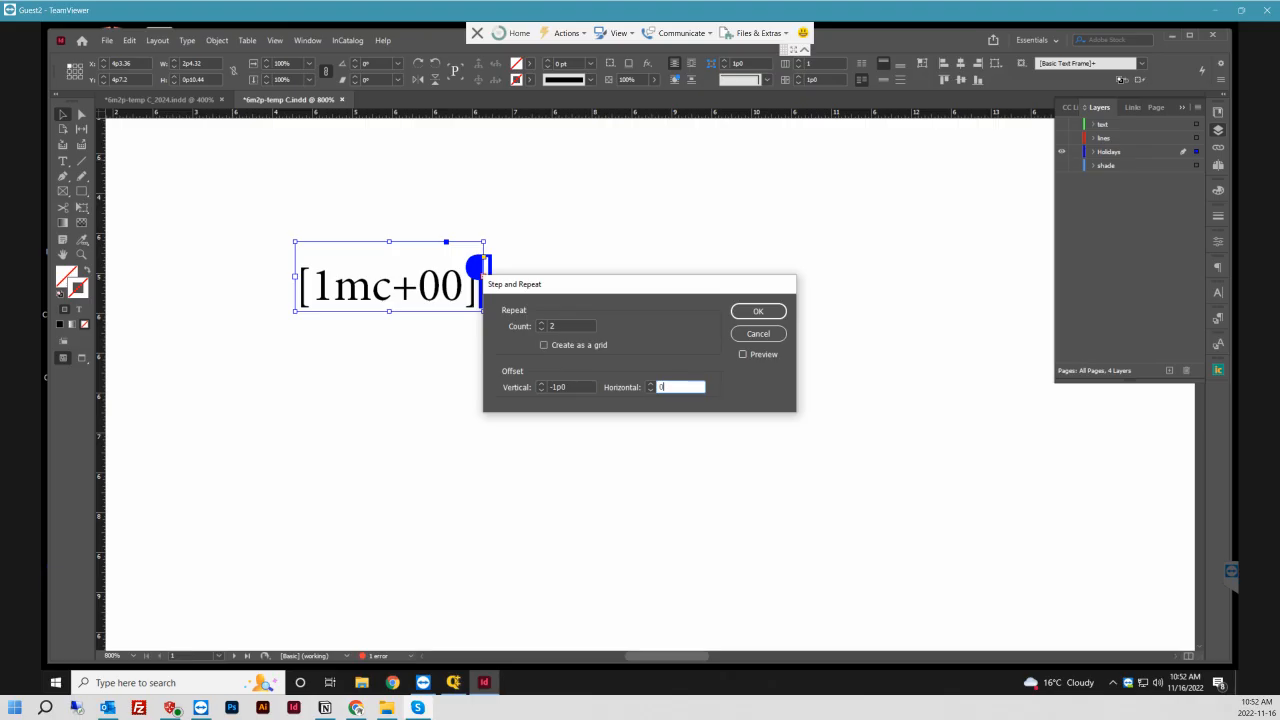
- Preview the repeat, reduce the count to 1 and create the copy of the token frame
{"action": "left_click", "coordinate": [743, 354]}
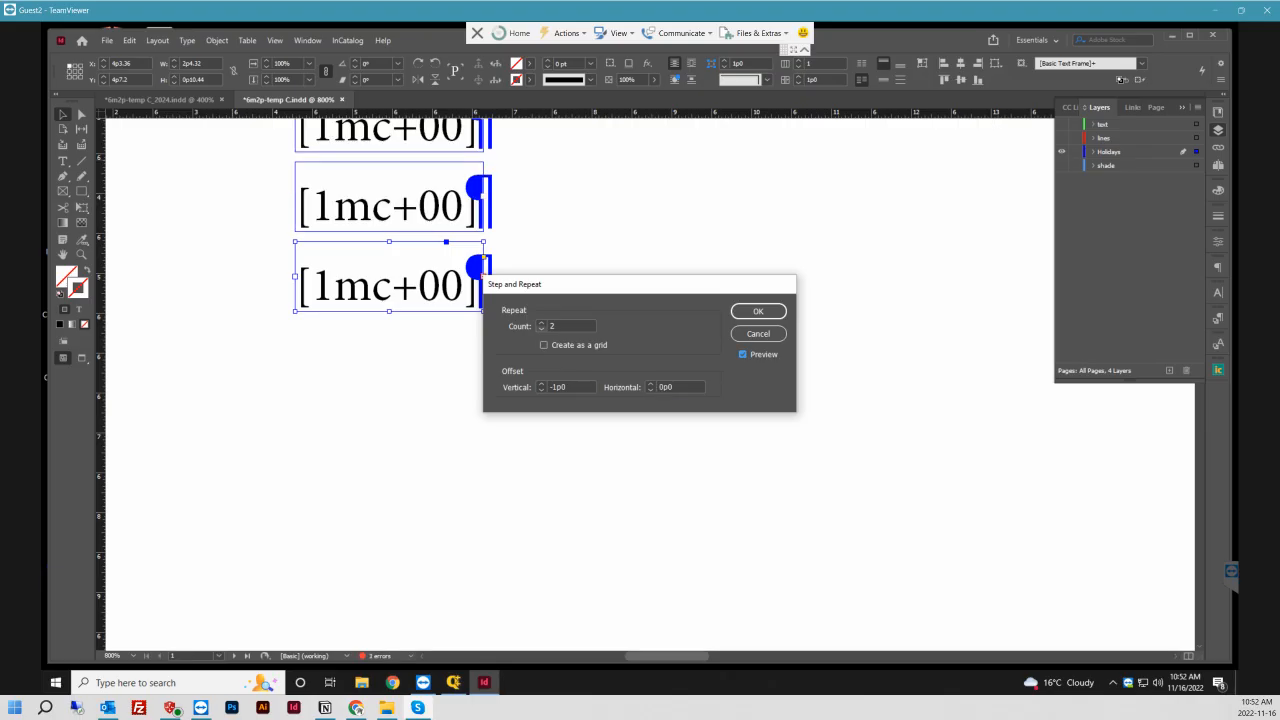
{"action": "left_click", "coordinate": [541, 329]}
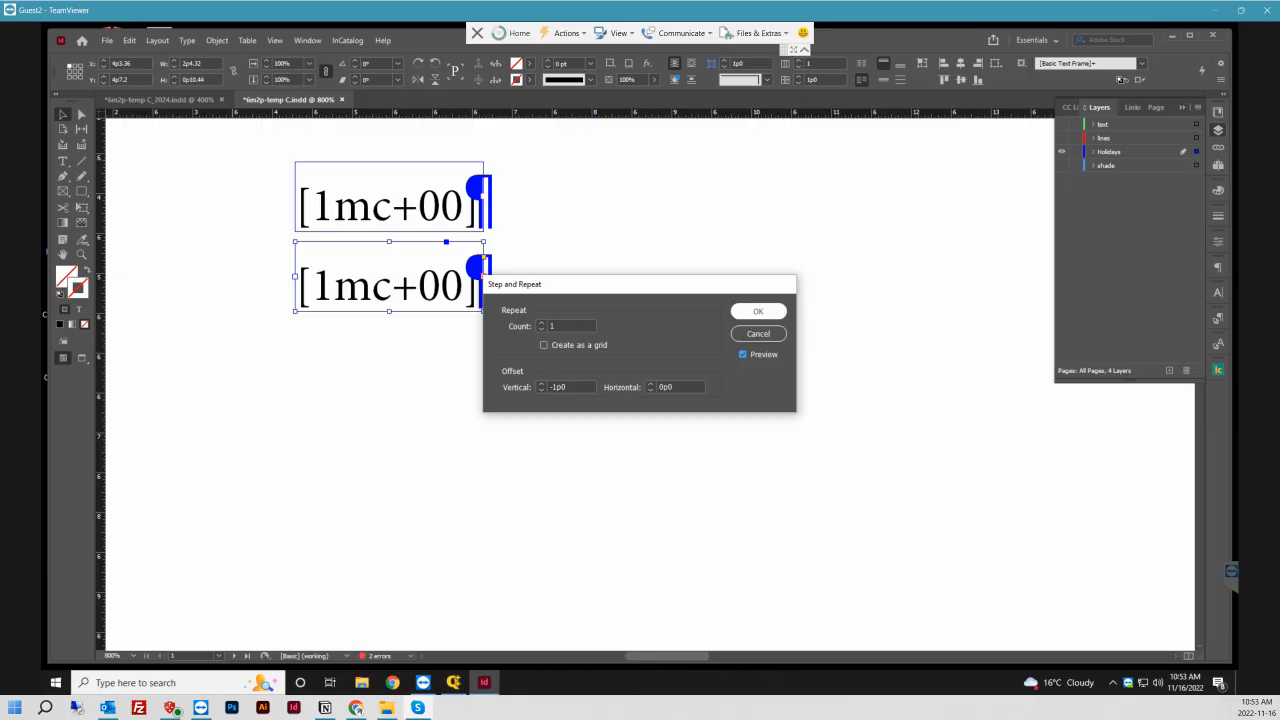
{"action": "key", "text": "Return"}
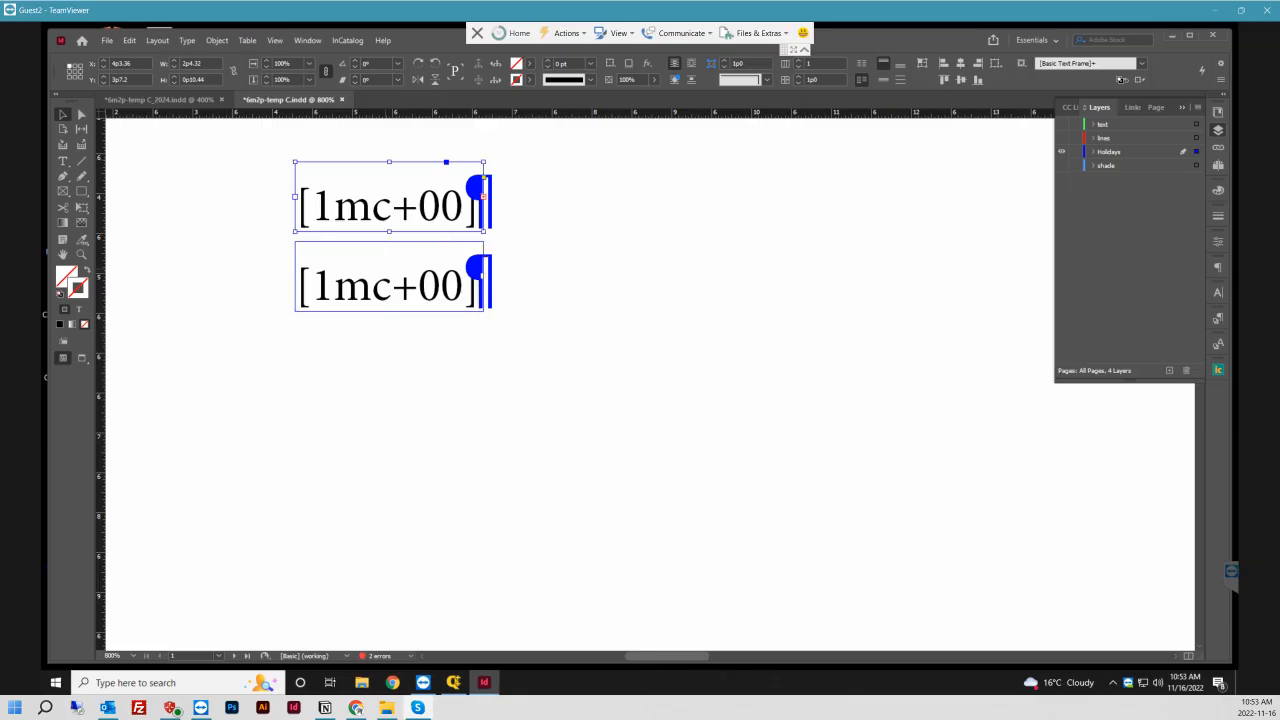
- Delete the [1mc+00] text from the lower of the two frames and reselect the frame
{"action": "key", "text": "t"}
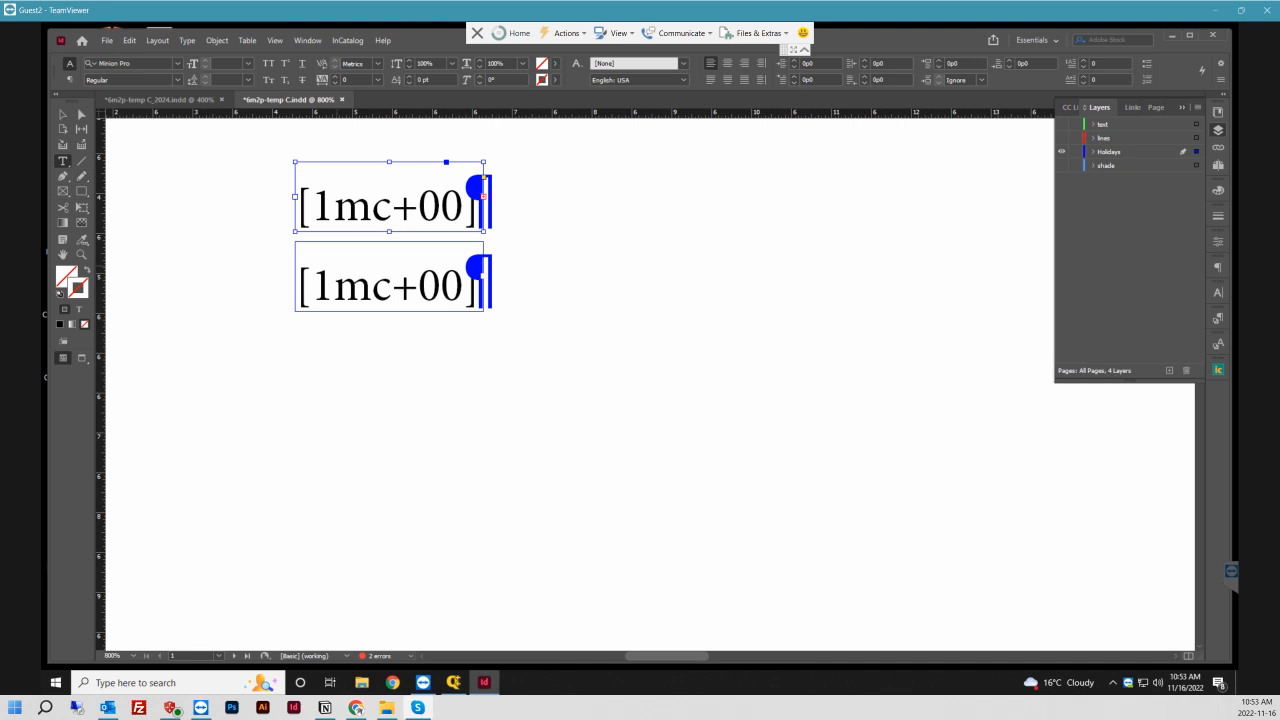
{"action": "triple_click", "coordinate": [356, 287]}
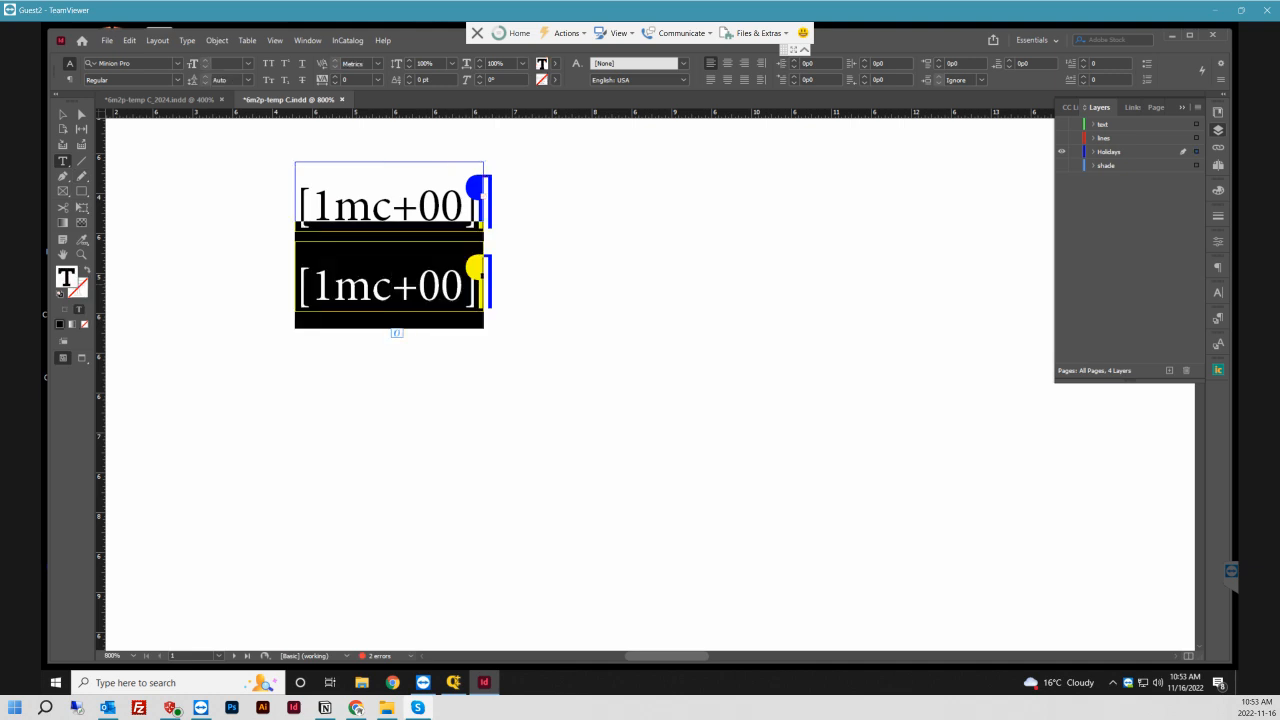
{"action": "key", "text": "BackSpace"}
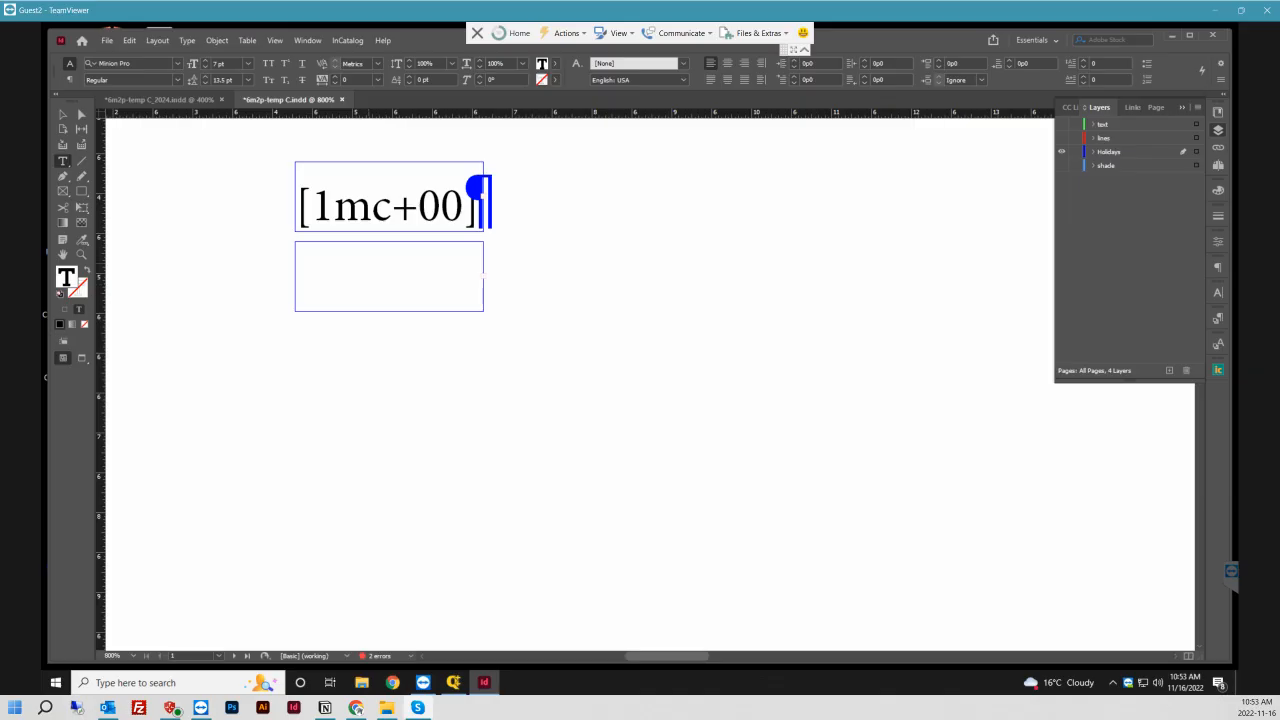
{"action": "key", "text": "Escape"}
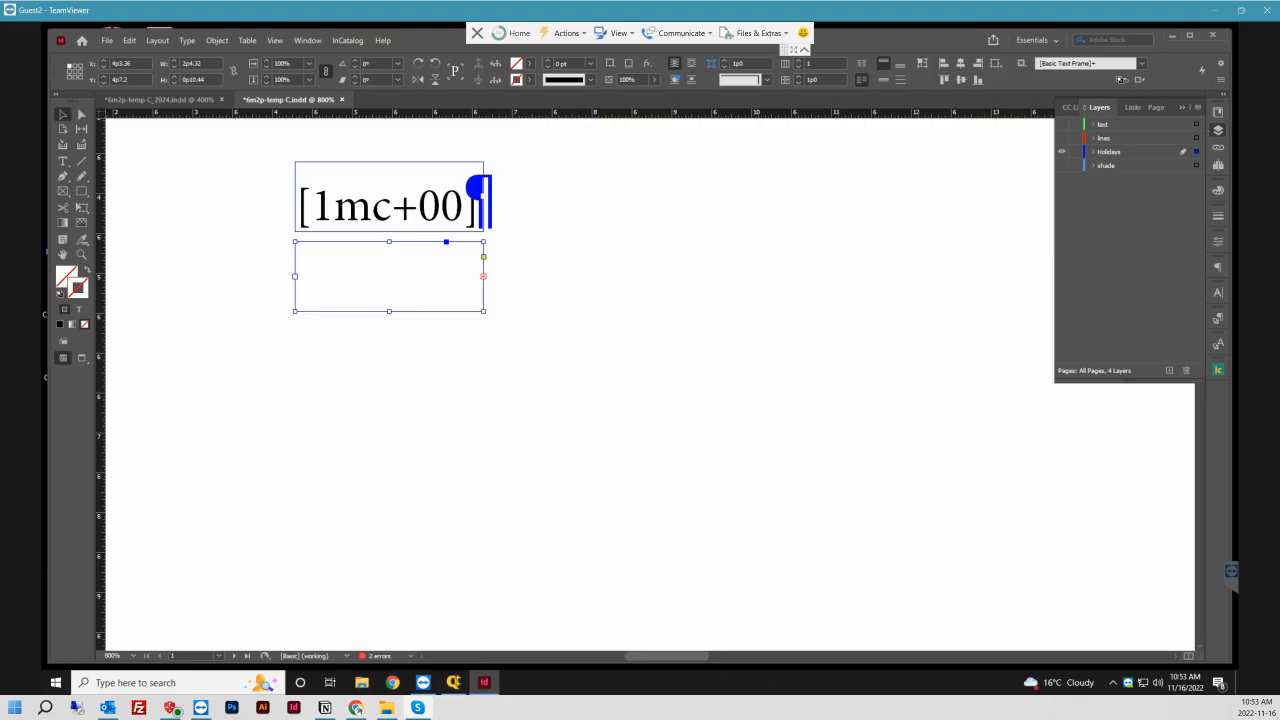
{"action": "double_click", "coordinate": [192, 63]}
{"action": "key", "text": "Return"}
{"action": "left_click_drag", "start_coordinate": [483, 311], "coordinate": [579, 346]}
{"action": "key", "text": "ctrl+z"}
{"action": "left_click_drag", "start_coordinate": [389, 276], "coordinate": [511, 276]}
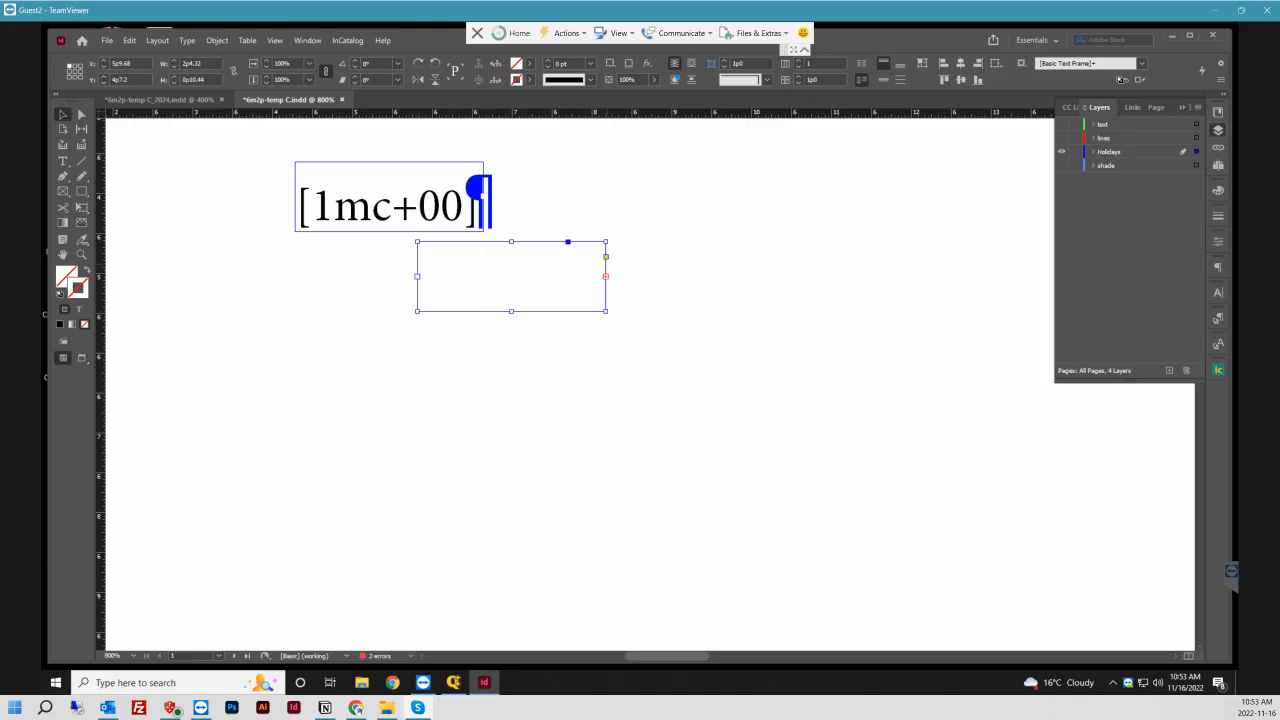
{"action": "key", "text": "ctrl+z"}
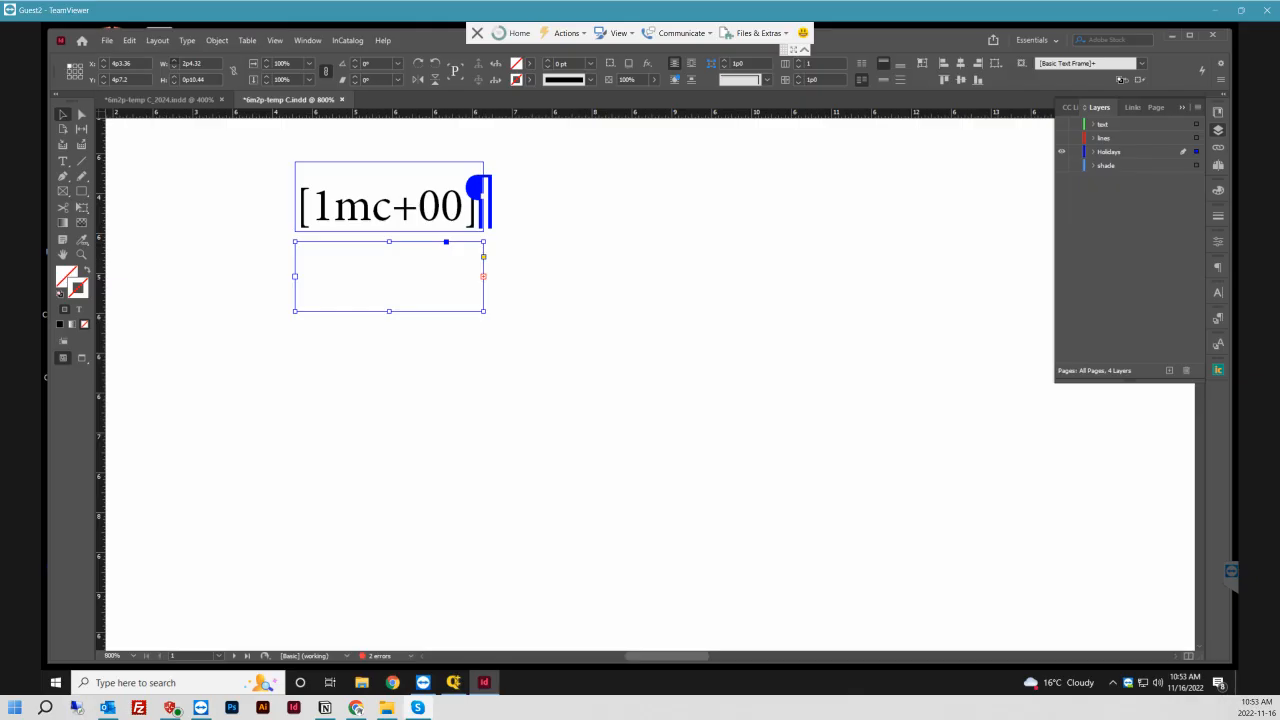
- Widen the empty lower frame to 4p4
{"action": "left_click", "coordinate": [174, 61]}
{"action": "left_click", "coordinate": [174, 61]}
{"action": "left_click", "coordinate": [174, 61]}
{"action": "left_click", "coordinate": [174, 61]}
{"action": "left_click", "coordinate": [174, 61]}
{"action": "left_click", "coordinate": [174, 61]}
{"action": "left_click", "coordinate": [174, 61]}
{"action": "left_click", "coordinate": [174, 61]}
{"action": "left_click", "coordinate": [174, 61]}
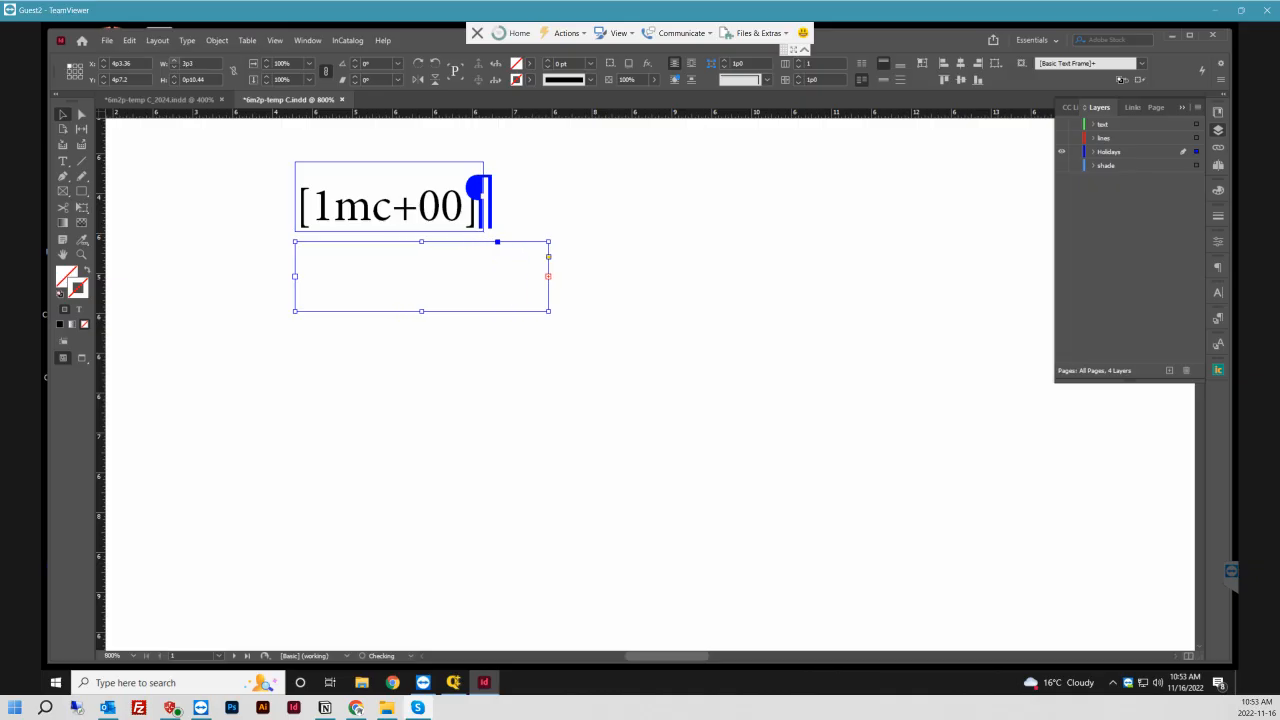
{"action": "left_click", "coordinate": [174, 61]}
{"action": "left_click", "coordinate": [174, 61]}
{"action": "left_click", "coordinate": [174, 61]}
{"action": "left_click", "coordinate": [174, 61]}
{"action": "left_click", "coordinate": [174, 61]}
{"action": "left_click", "coordinate": [174, 61]}
{"action": "left_click", "coordinate": [174, 61]}
{"action": "left_click", "coordinate": [174, 61]}
{"action": "left_click", "coordinate": [174, 61]}
{"action": "left_click", "coordinate": [174, 61]}
{"action": "left_click", "coordinate": [174, 61]}
{"action": "left_click", "coordinate": [174, 61]}
- Clear any remaining content from the lower frame and paste the copied GenTokens text into it
{"action": "left_click", "coordinate": [62, 161]}
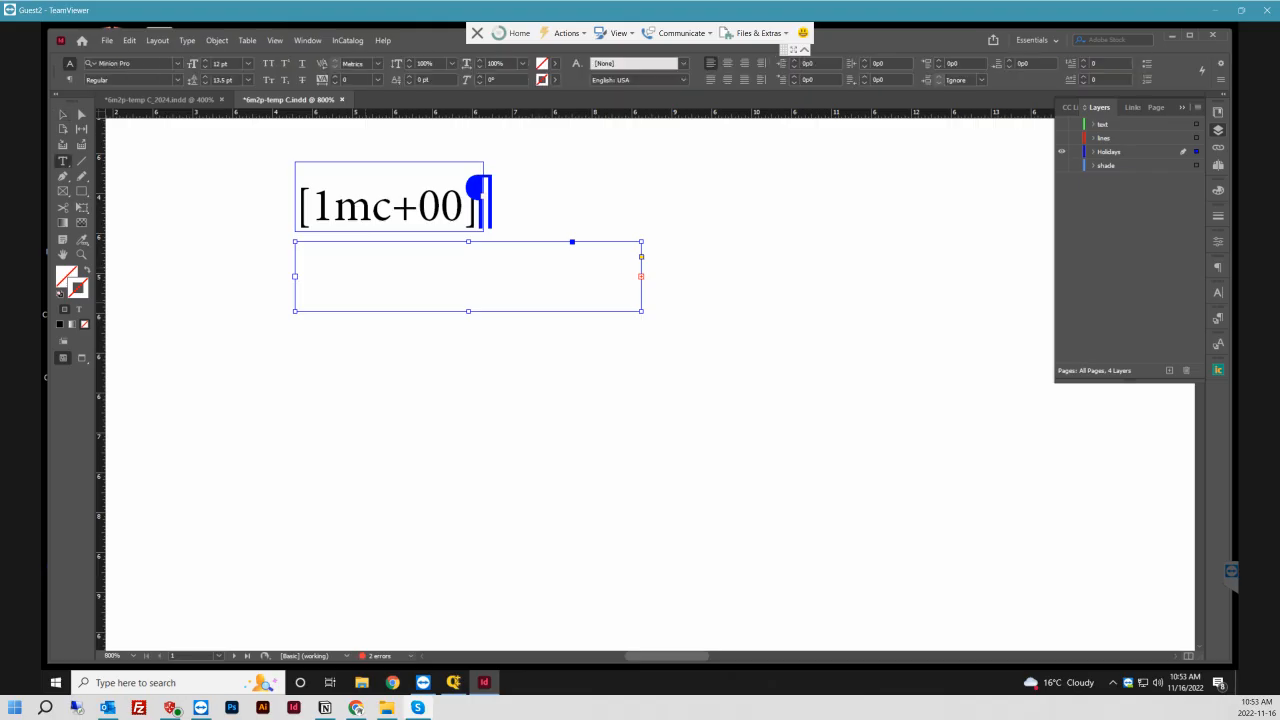
{"action": "left_click", "coordinate": [420, 276]}
{"action": "key", "text": "ctrl+a"}
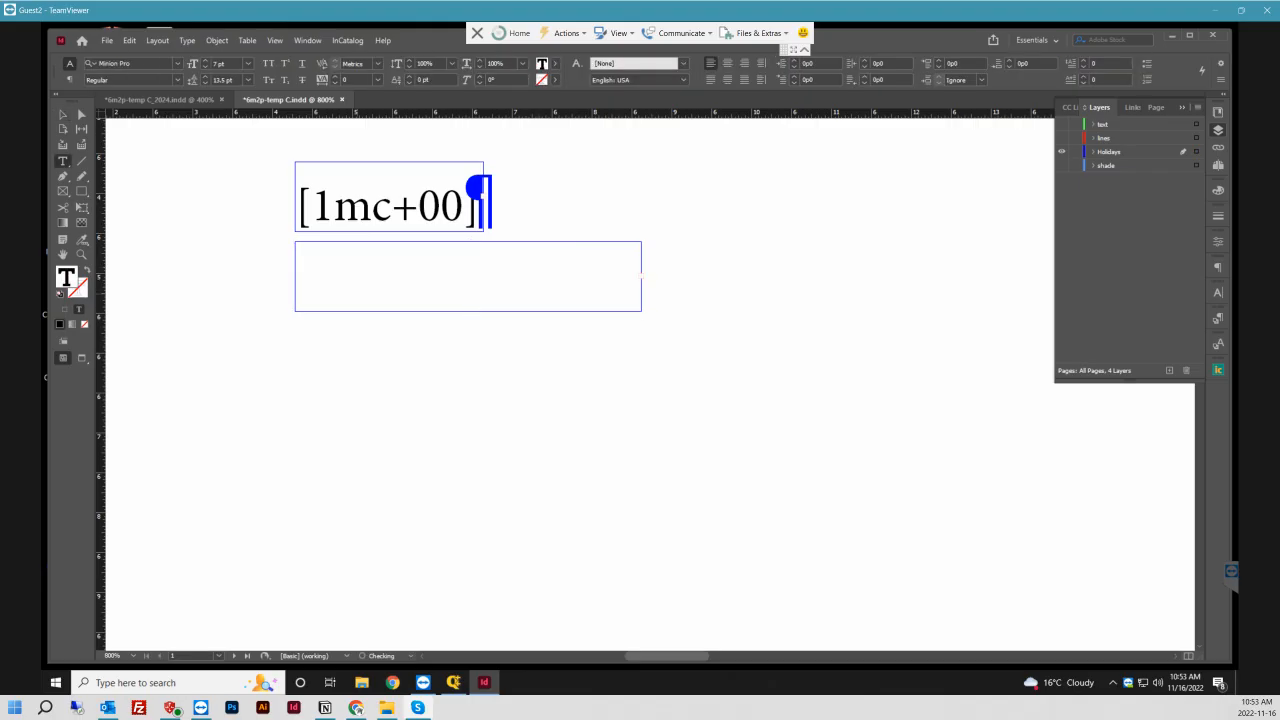
{"action": "key", "text": "BackSpace"}
{"action": "key", "text": "ctrl+v"}
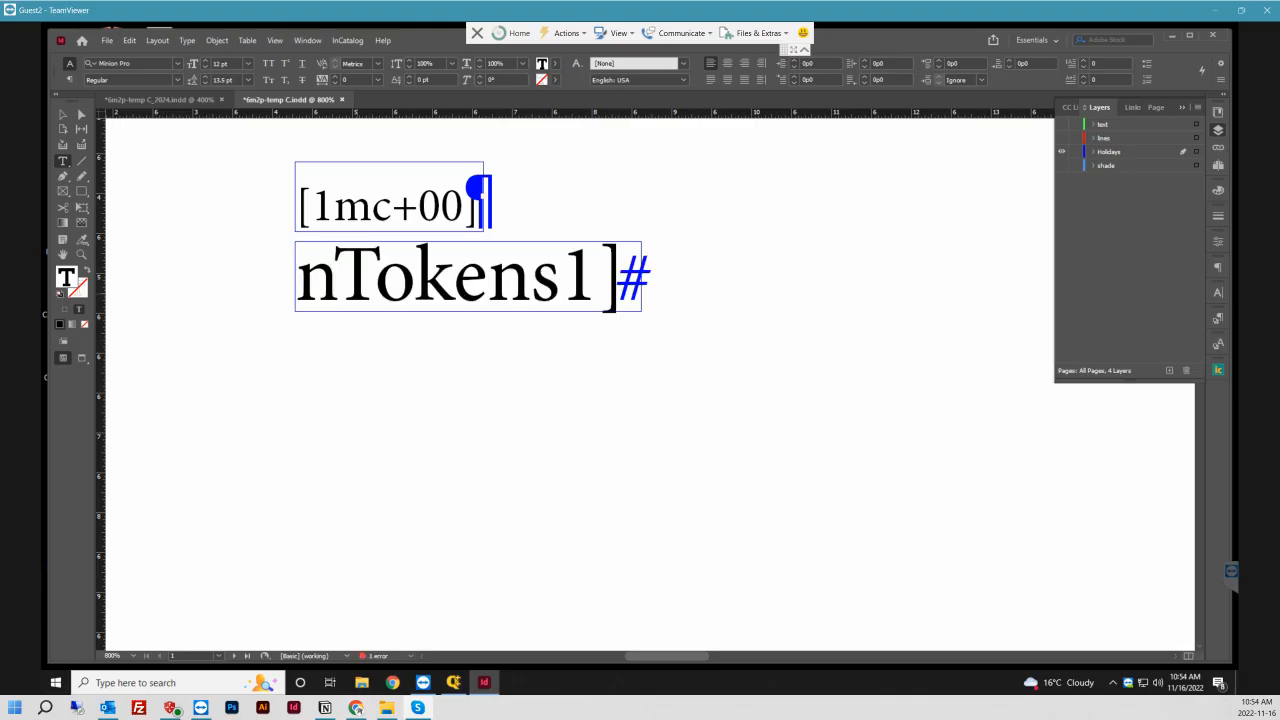
{"action": "key", "text": "Right"}
{"action": "key", "text": "Right"}
{"action": "key", "text": "Right"}
{"action": "key", "text": "Right"}
{"action": "key", "text": "Right"}
{"action": "key", "text": "Right"}
{"action": "key", "text": "ctrl+a"}
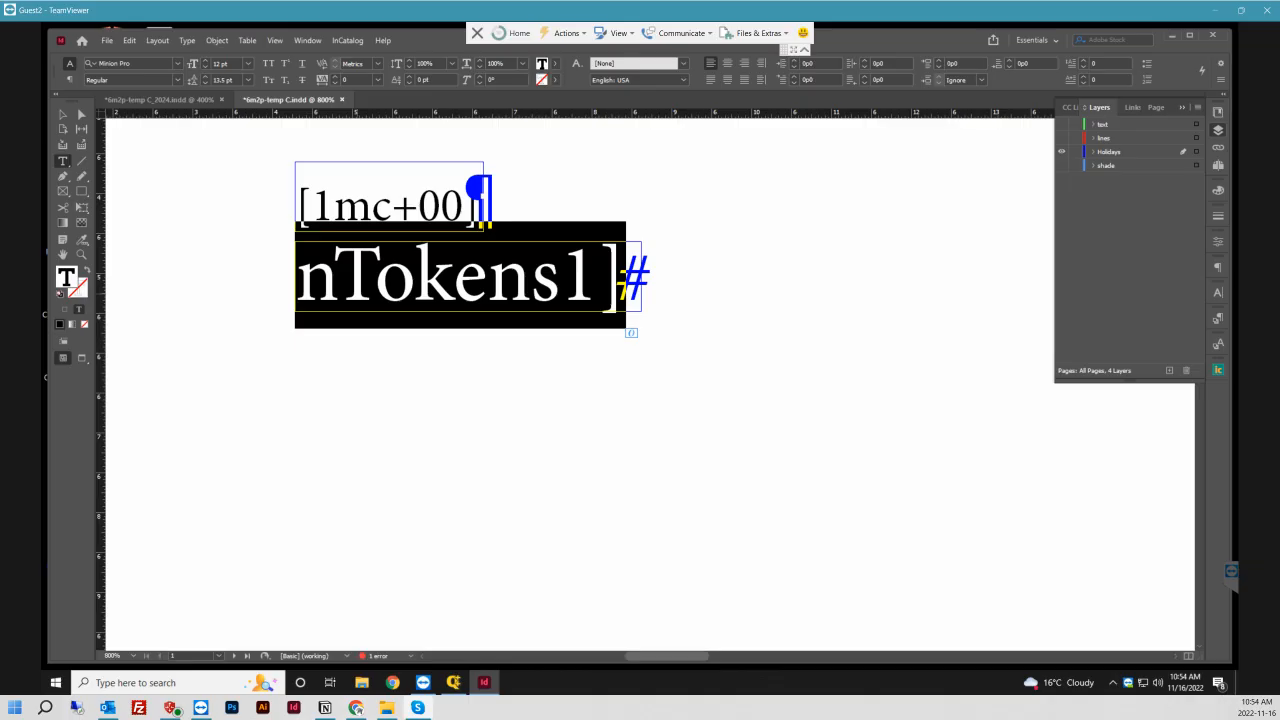
{"action": "key", "text": "Right"}
{"action": "key", "text": "Left"}
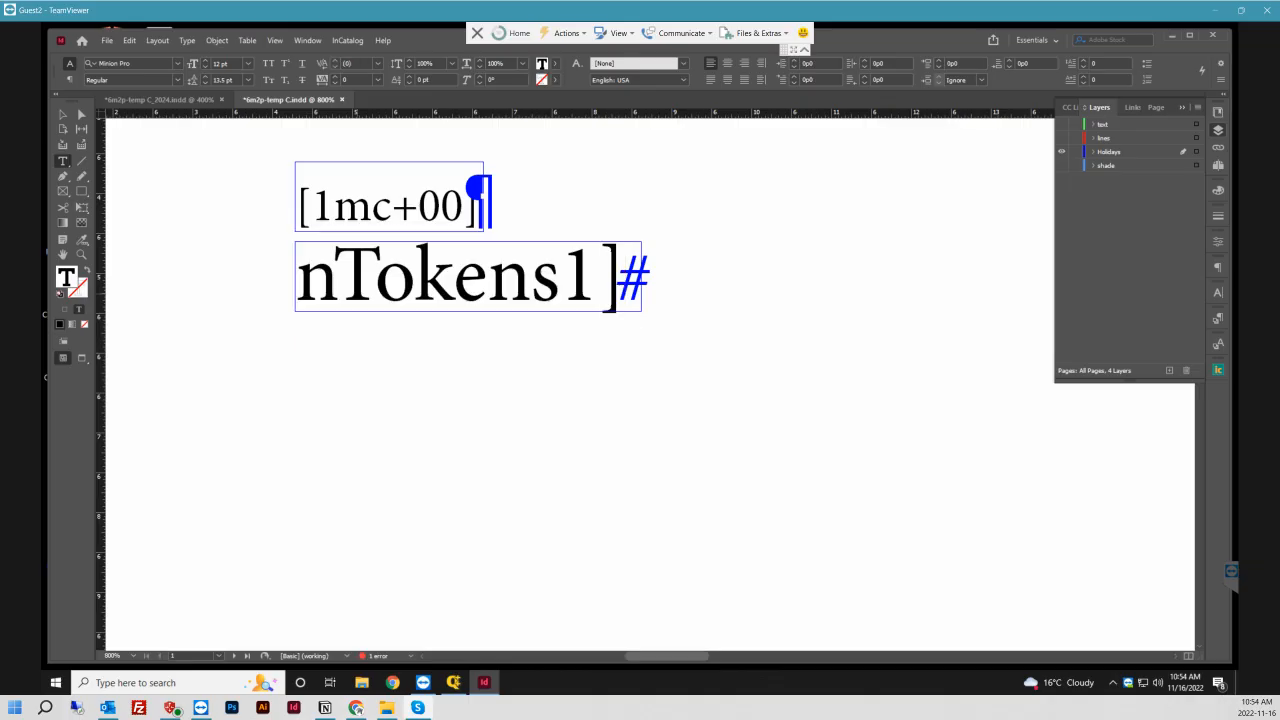
{"action": "key", "text": "shift+Home"}
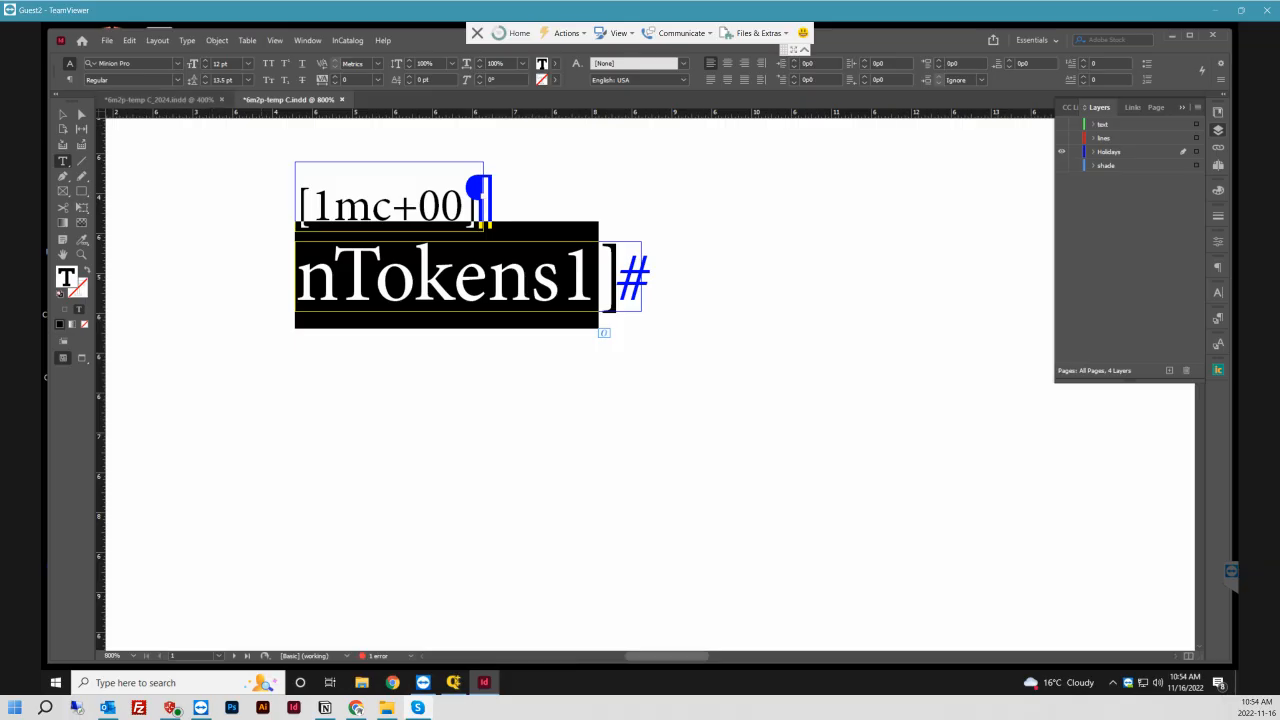
- Set the font size of all text in the lower frame to its frame height divided by 2.5 (0p10.44/2.5)
{"action": "left_click", "coordinate": [63, 115]}
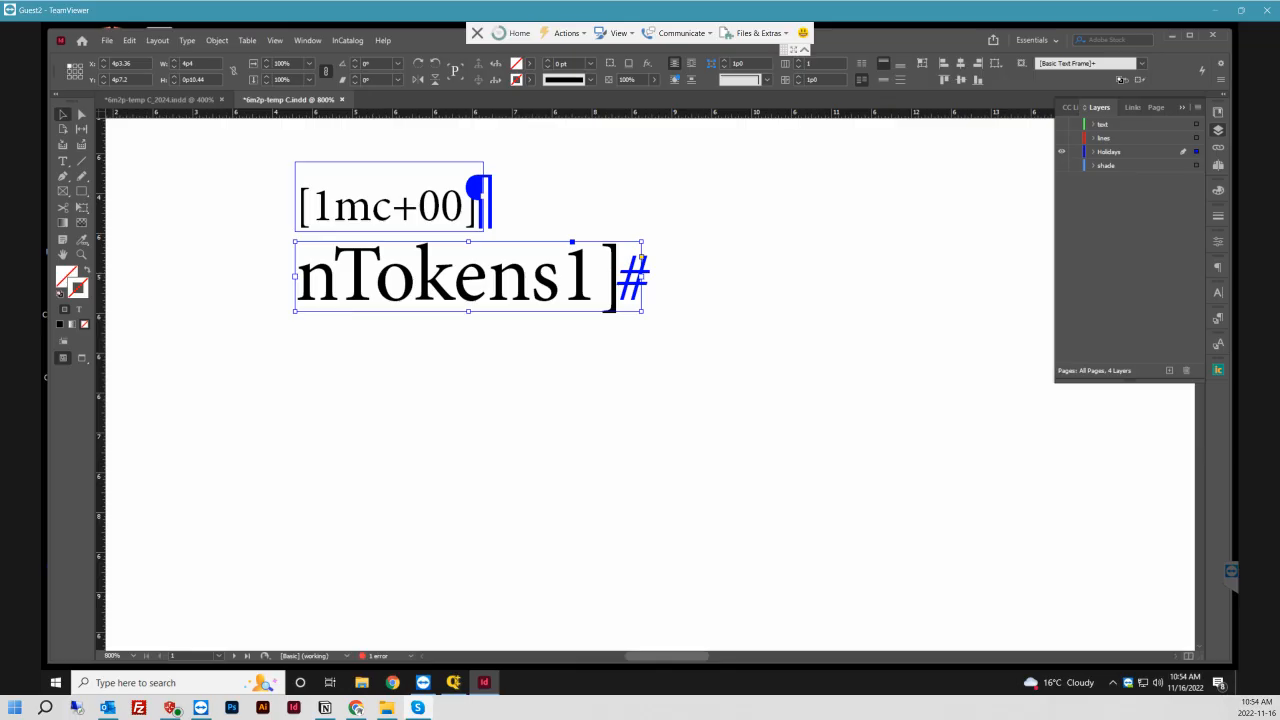
{"action": "double_click", "coordinate": [195, 80]}
{"action": "left_click", "coordinate": [62, 161]}
{"action": "key", "text": "ctrl+a"}
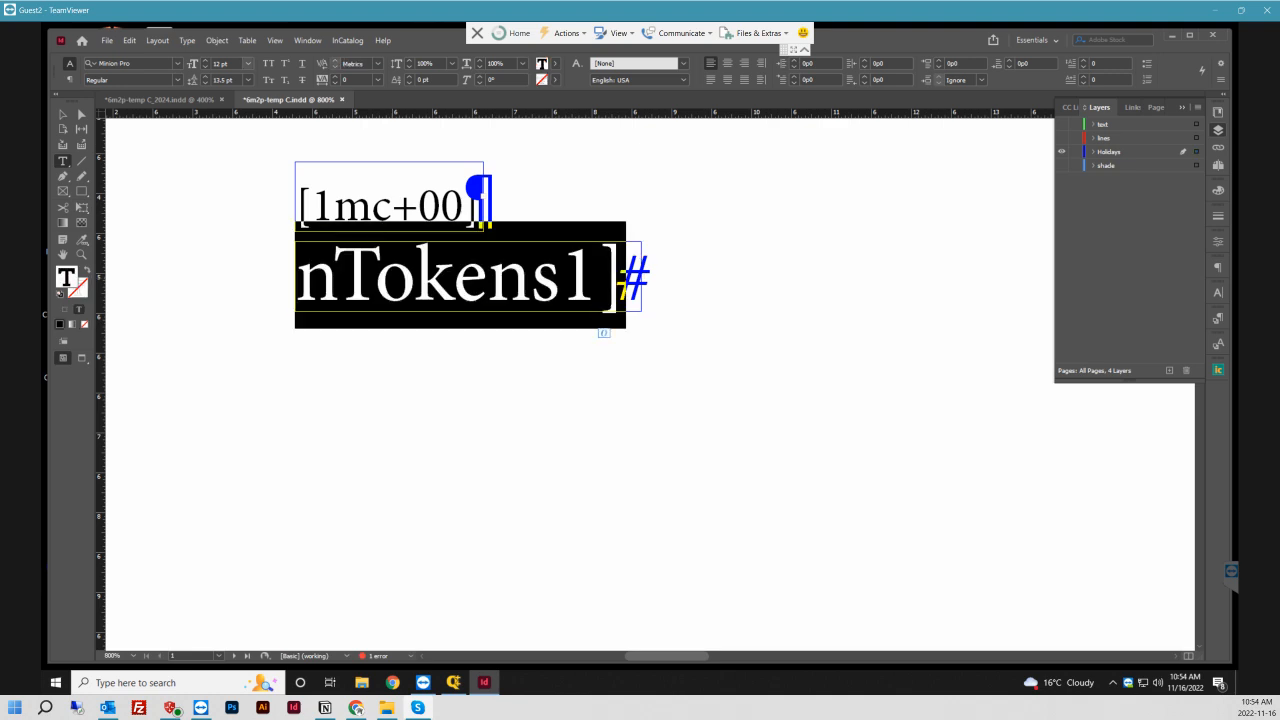
{"action": "left_click", "coordinate": [229, 64]}
{"action": "key", "text": "ctrl+a"}
{"action": "type", "text": "0p10.44"}
{"action": "type", "text": "/2.5"}
{"action": "key", "text": "Return"}
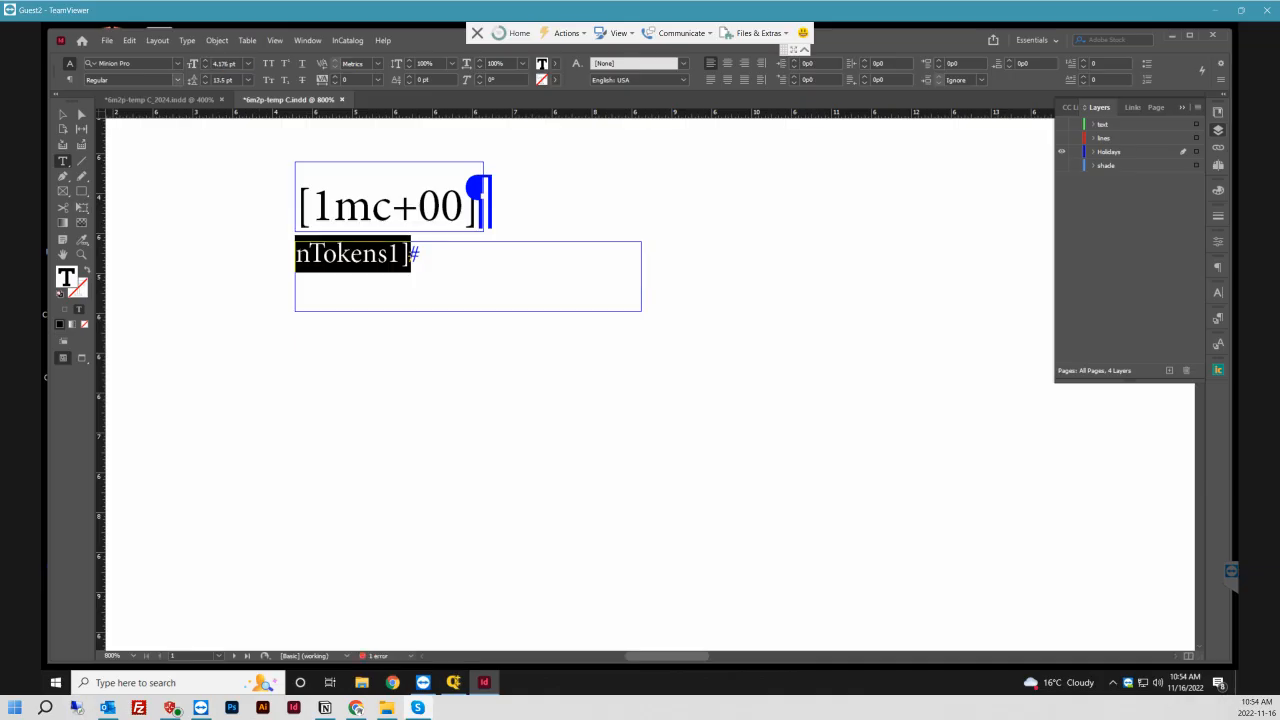
- Insert "[1GenTok" before "ens1]" in the lower frame's pasted token text
{"action": "left_click", "coordinate": [351, 254]}
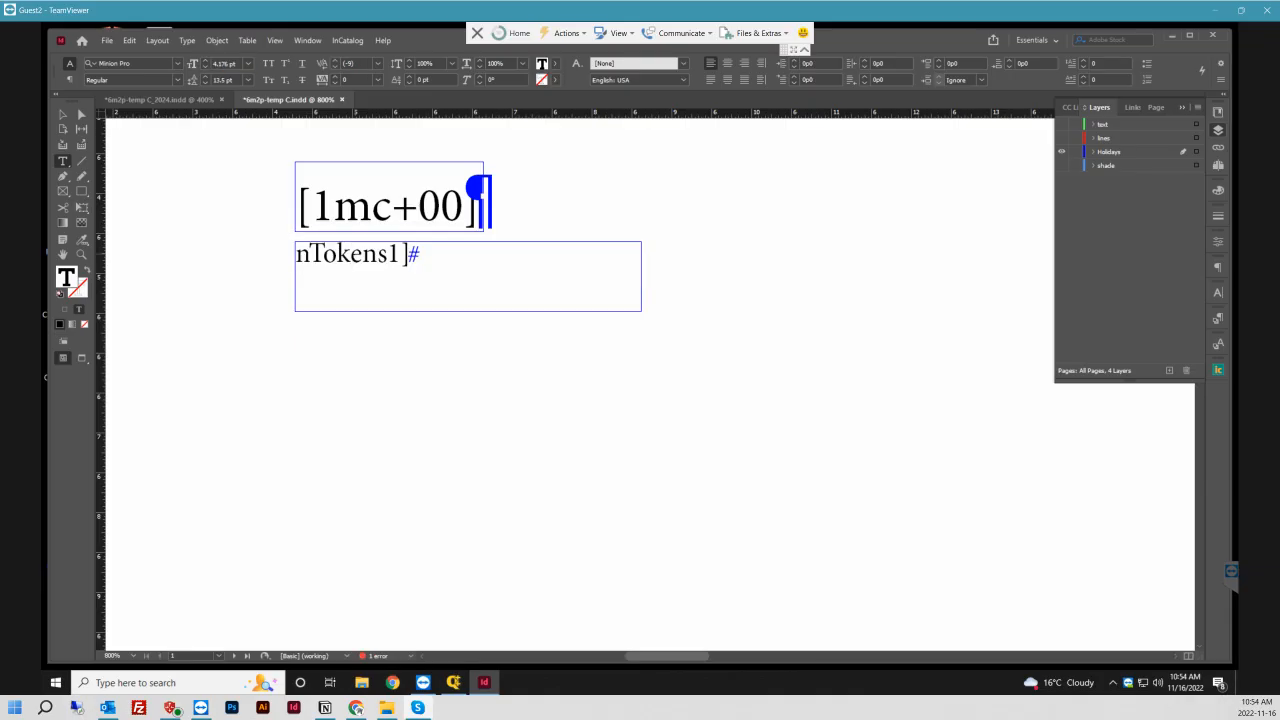
{"action": "type", "text": "[1"}
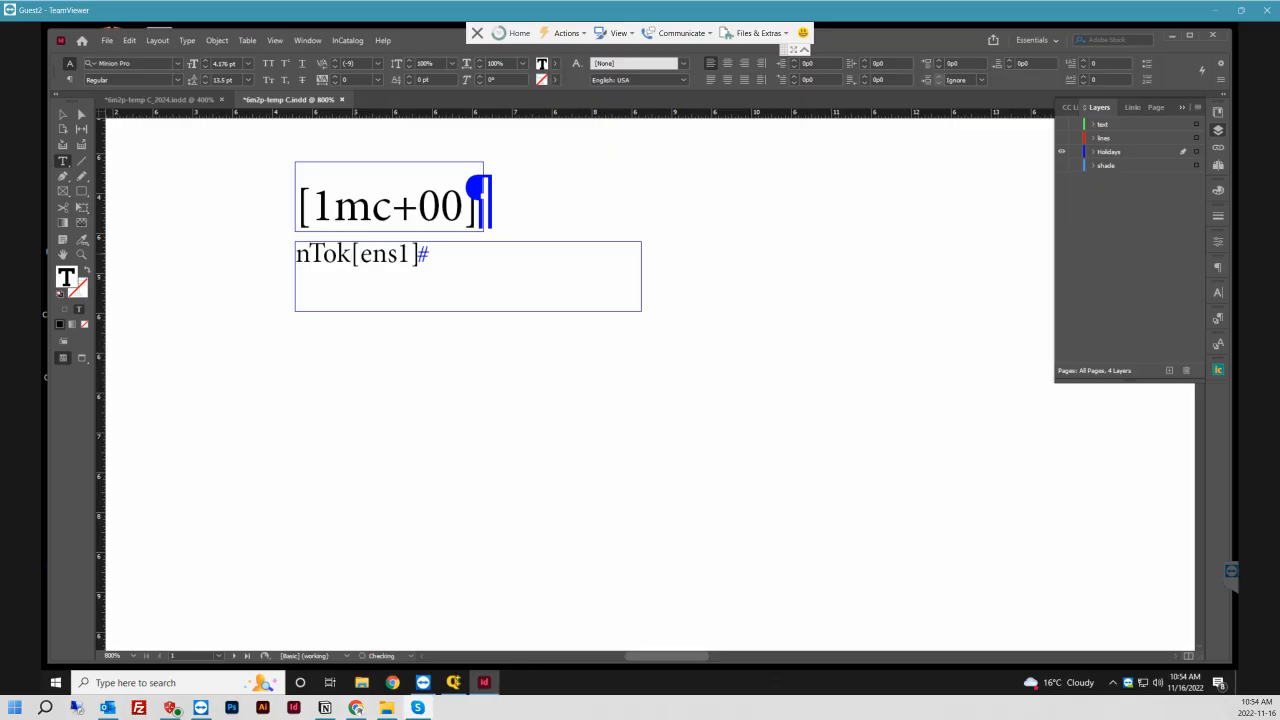
{"action": "type", "text": "GenTo"}
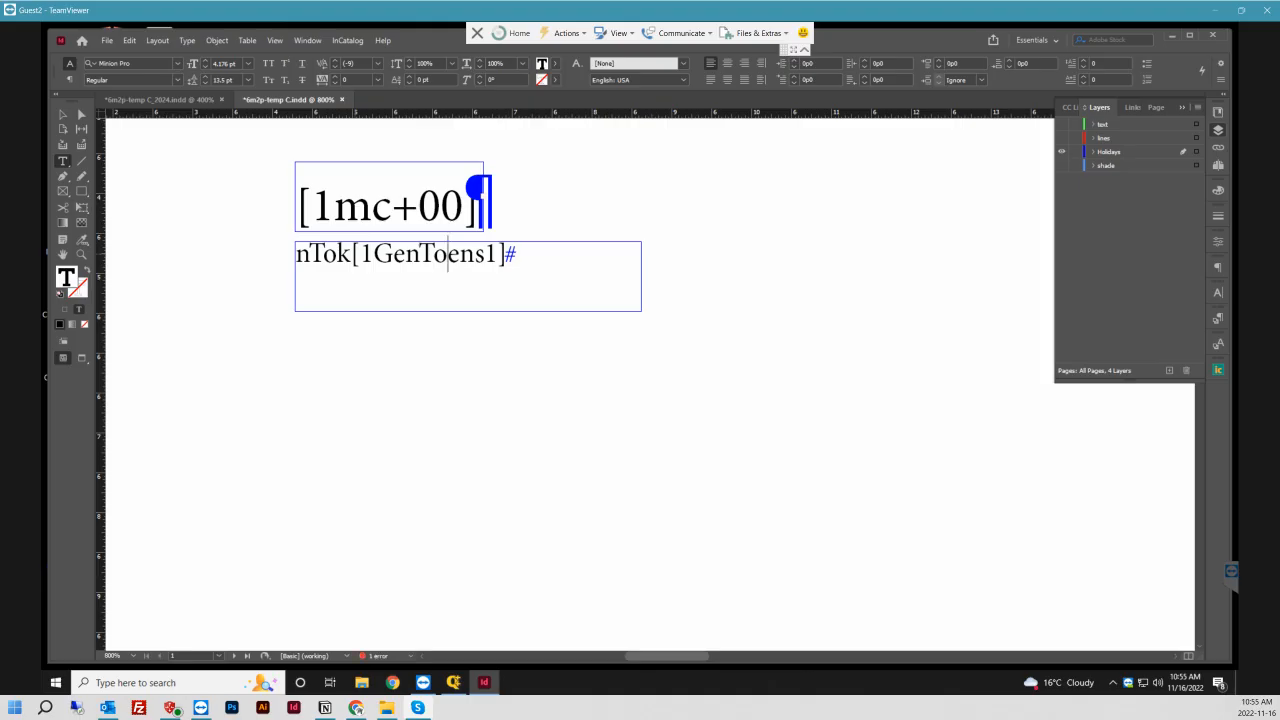
{"action": "type", "text": "k"}
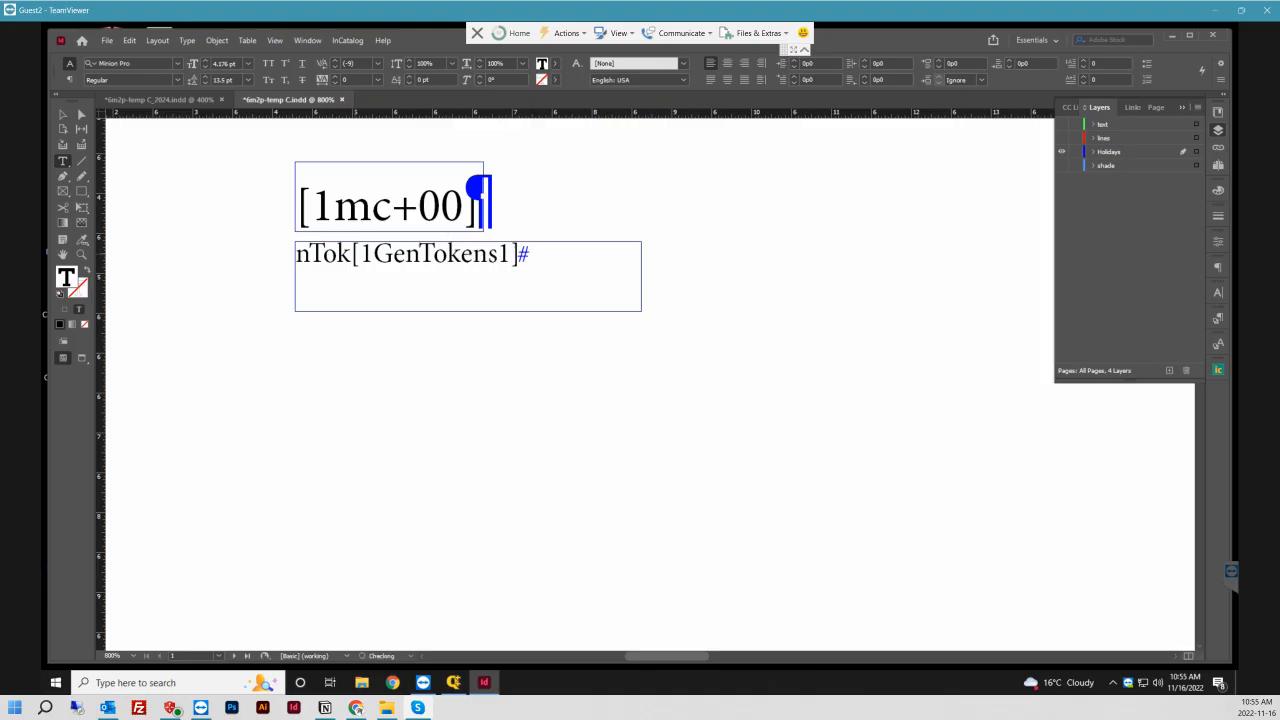
{"action": "key", "text": "Delete"}
{"action": "key", "text": "Delete"}
{"action": "key", "text": "Delete"}
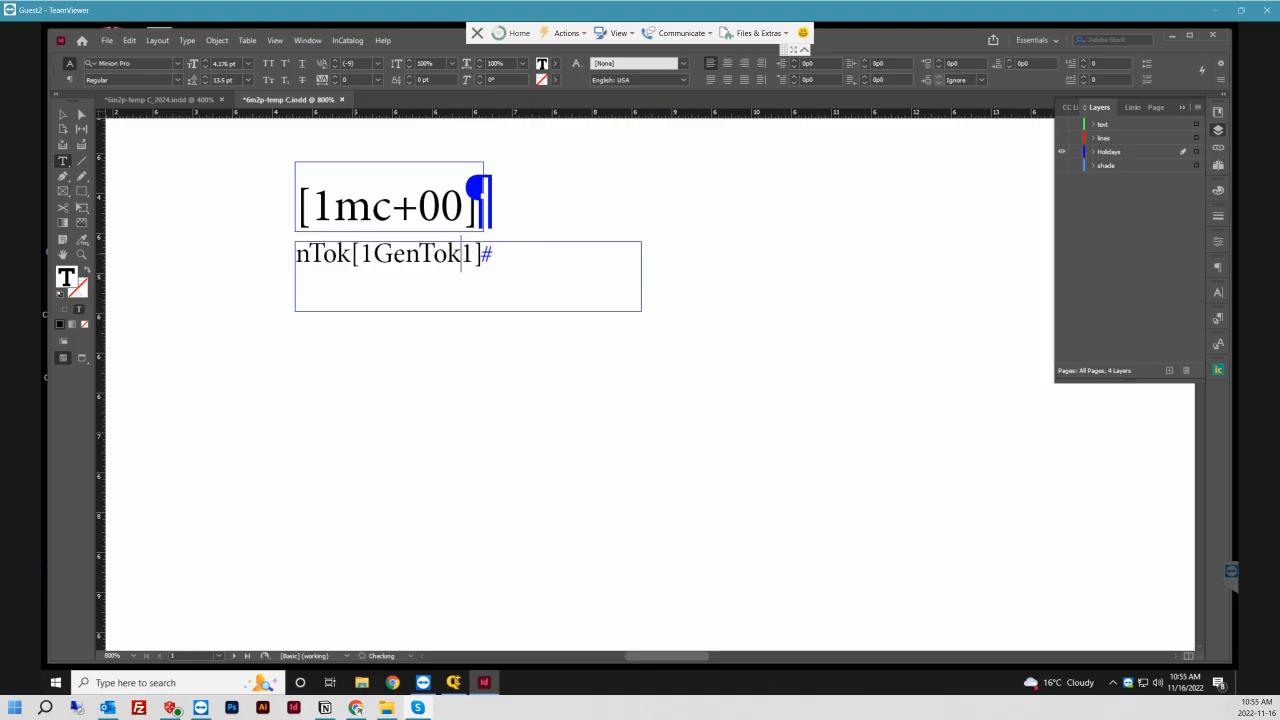
{"action": "key", "text": "super"}
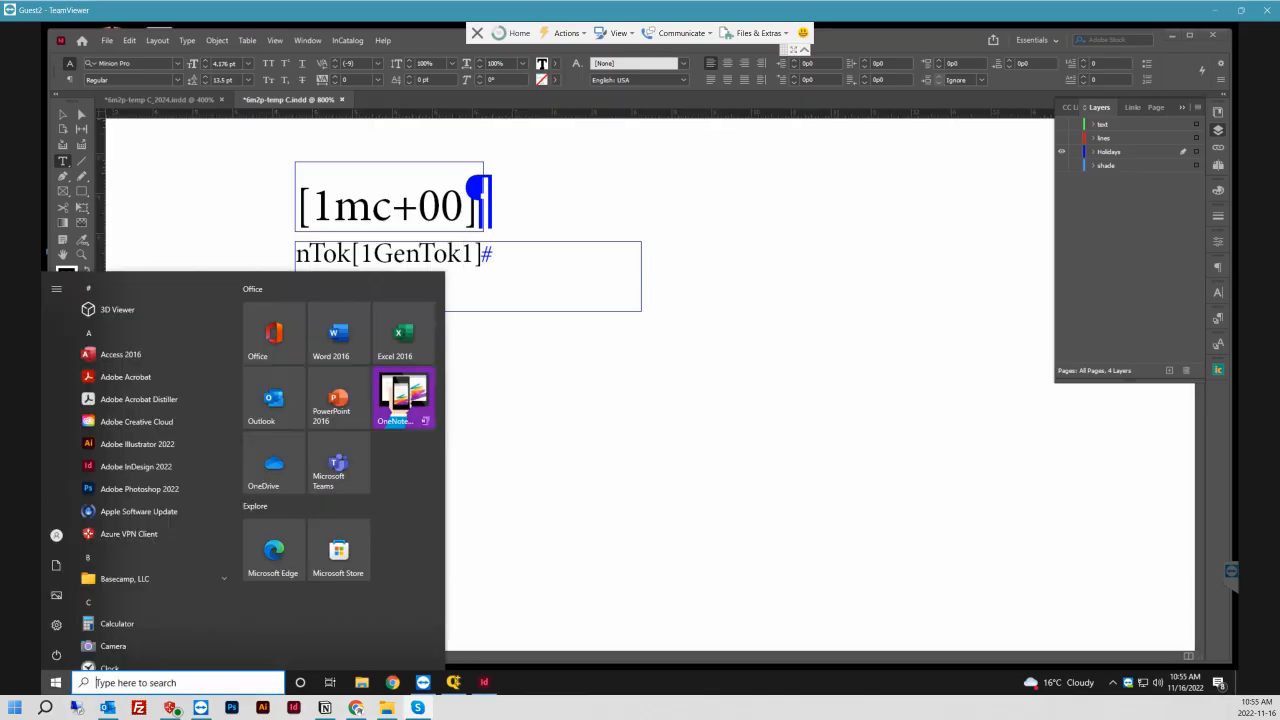
{"action": "key", "text": "Escape"}
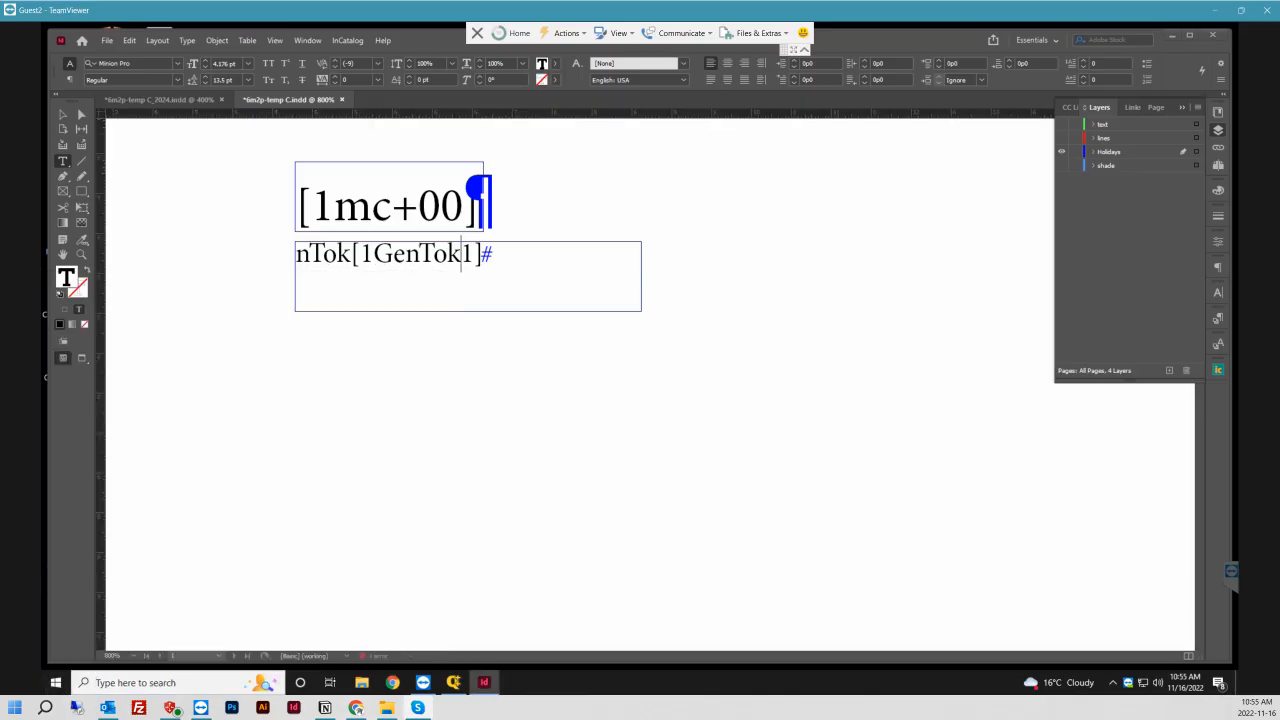
{"action": "key", "text": "ctrl+z"}
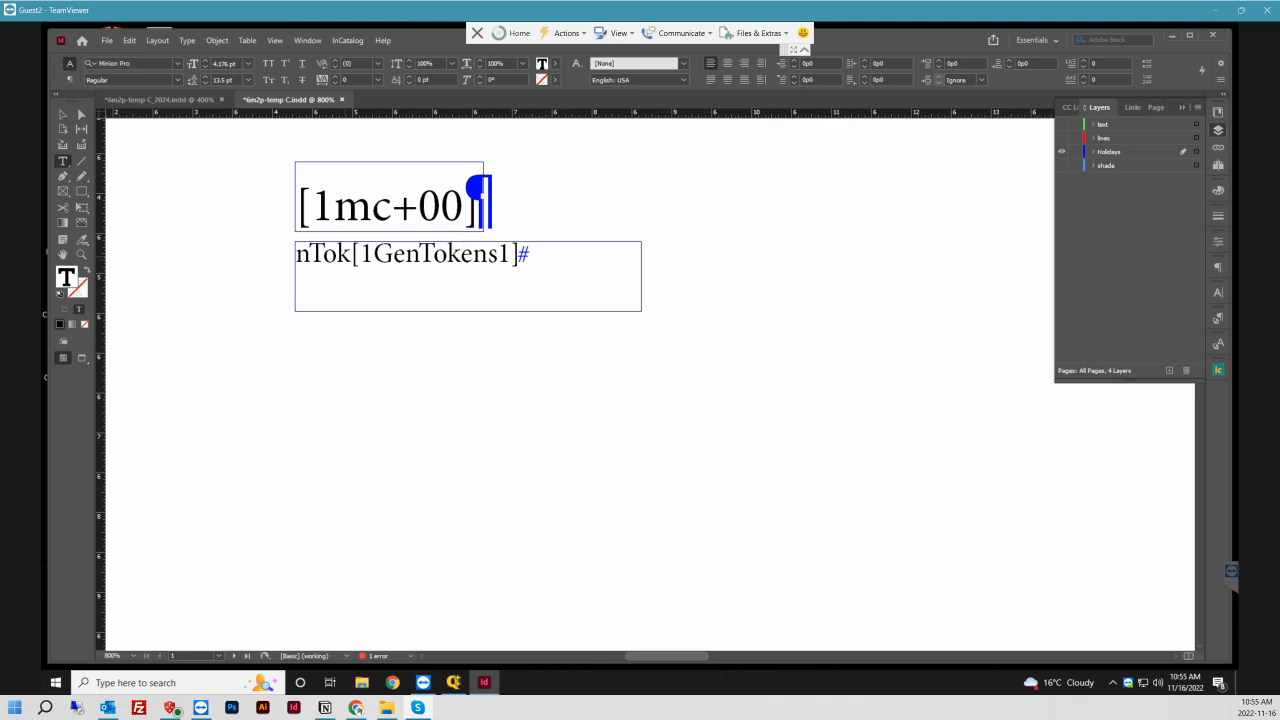
- Remove the stray "nTok" before the bracket and change the token's ending number to 4, giving [1GenTokens4]
{"action": "key", "text": "BackSpace"}
{"action": "key", "text": "BackSpace"}
{"action": "key", "text": "BackSpace"}
{"action": "key", "text": "BackSpace"}
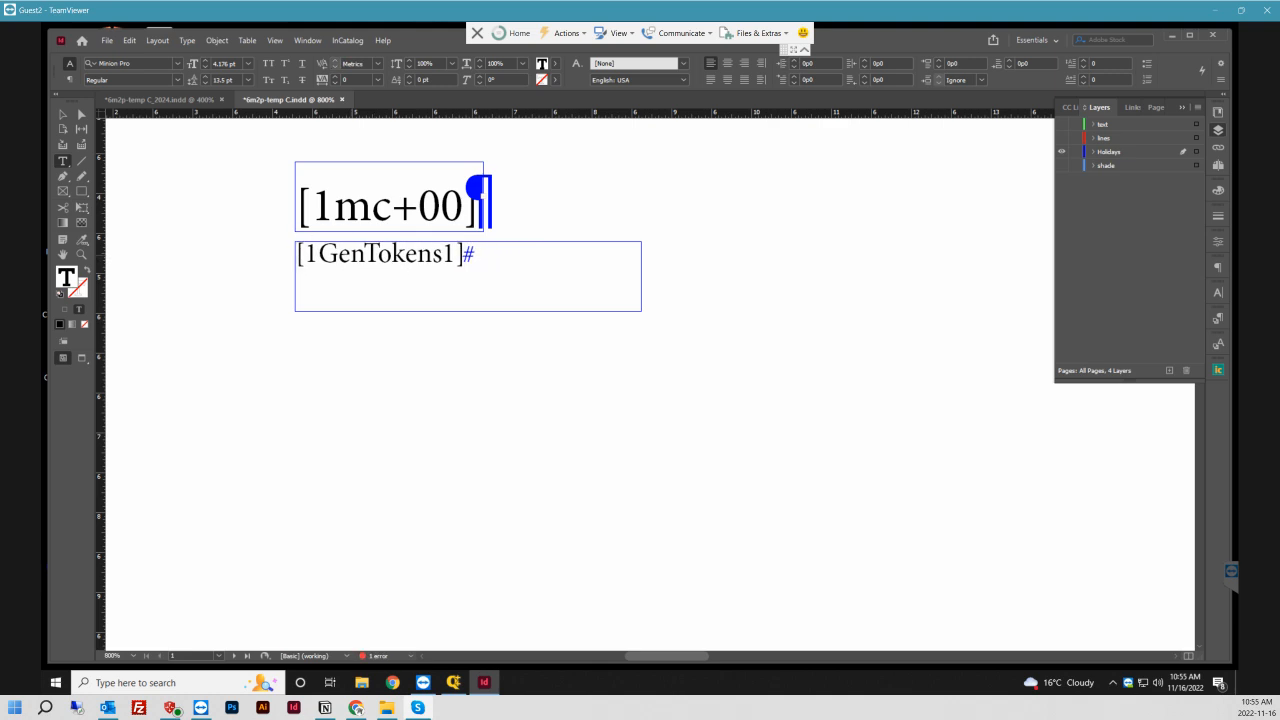
{"action": "left_click_drag", "start_coordinate": [443, 254], "coordinate": [456, 254]}
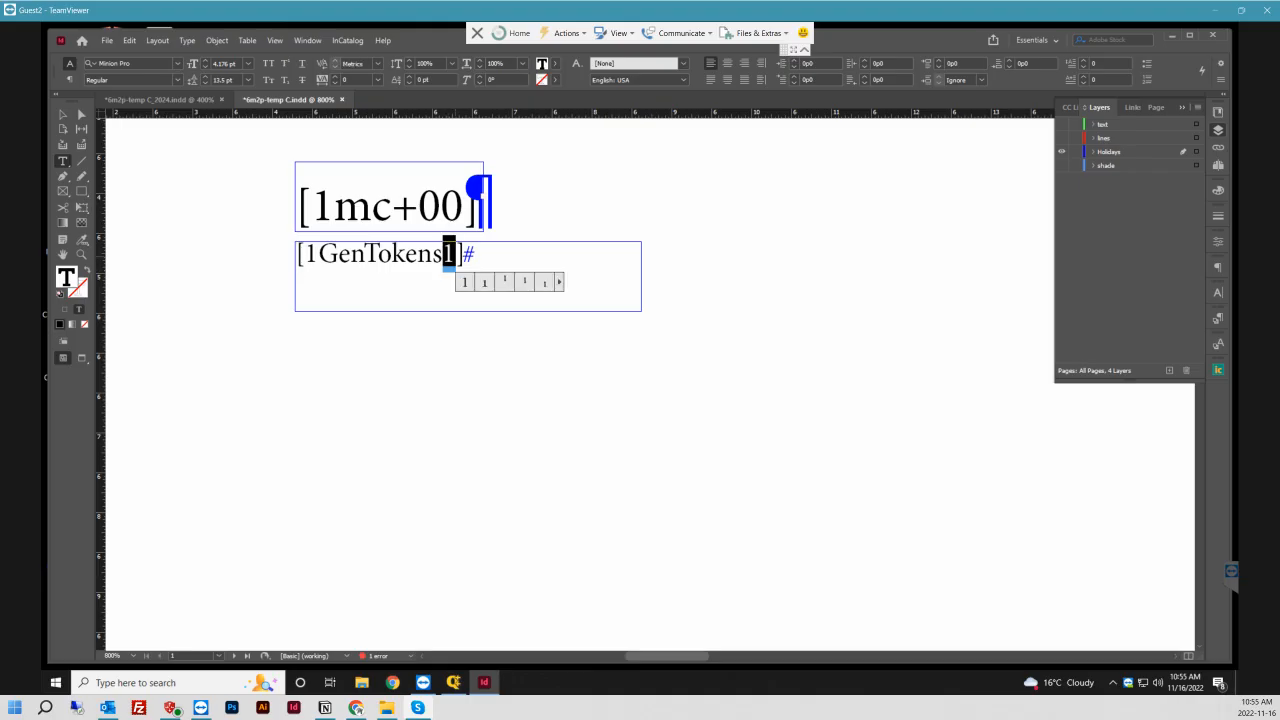
{"action": "type", "text": "4"}
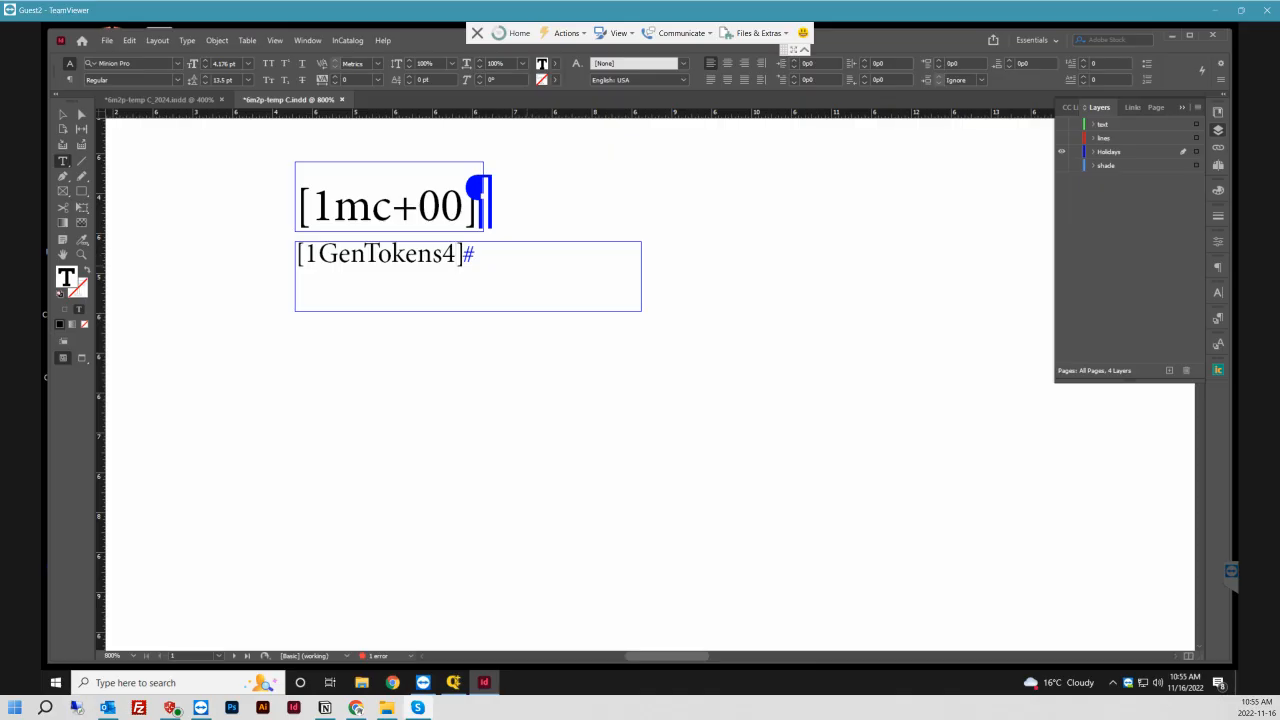
{"action": "key", "text": "Escape"}
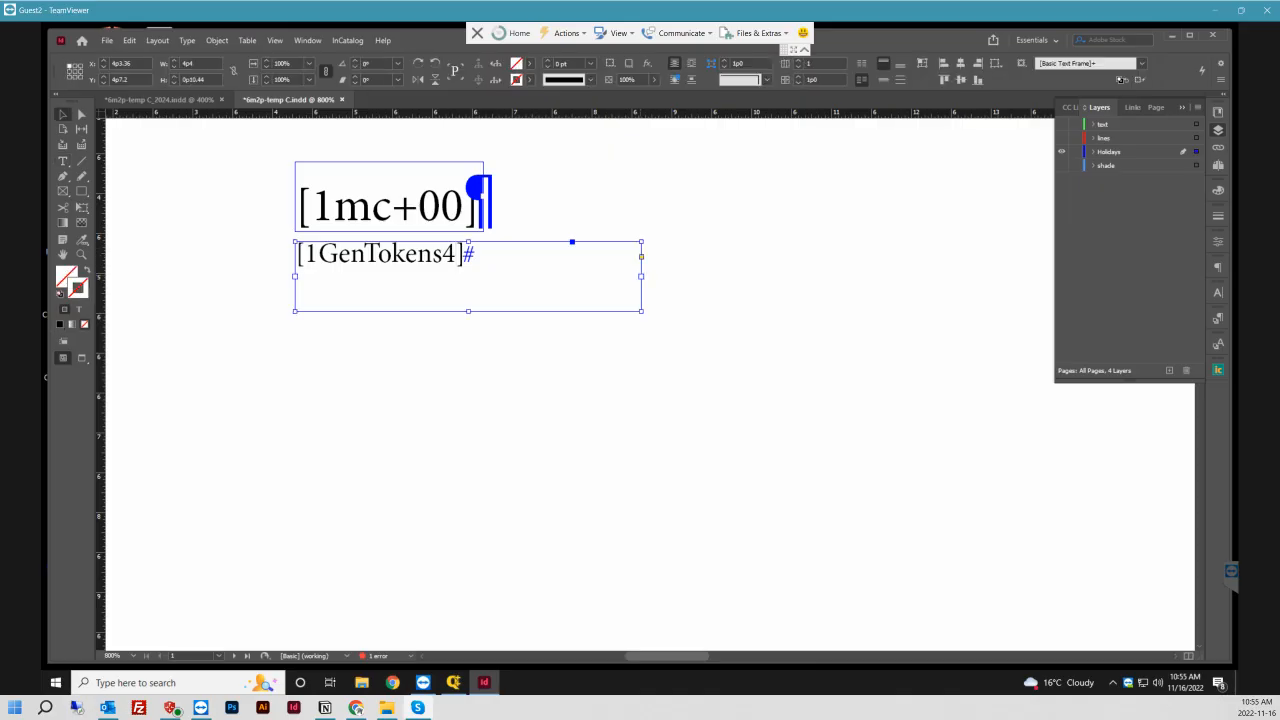
- Match the lower frame's width to the upper frame's by copying its value of 2p4.32
{"action": "left_click_drag", "start_coordinate": [641, 276], "coordinate": [511, 277]}
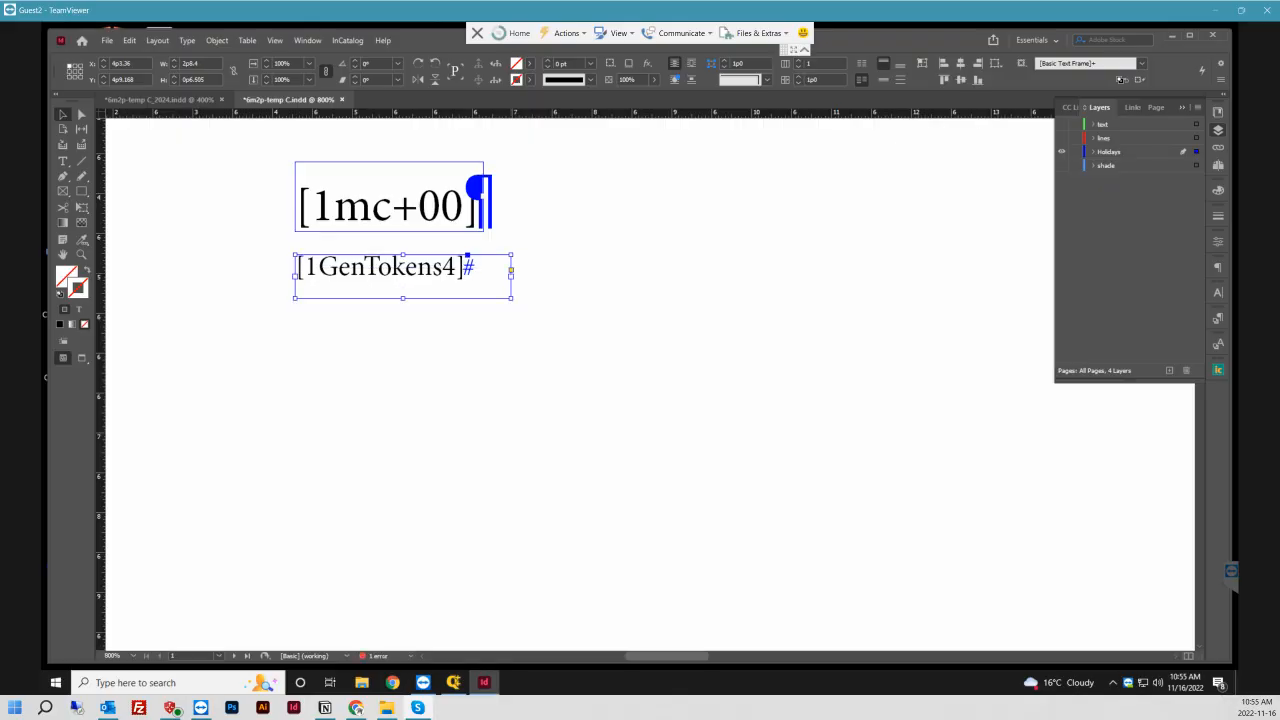
{"action": "key", "text": "ctrl+z"}
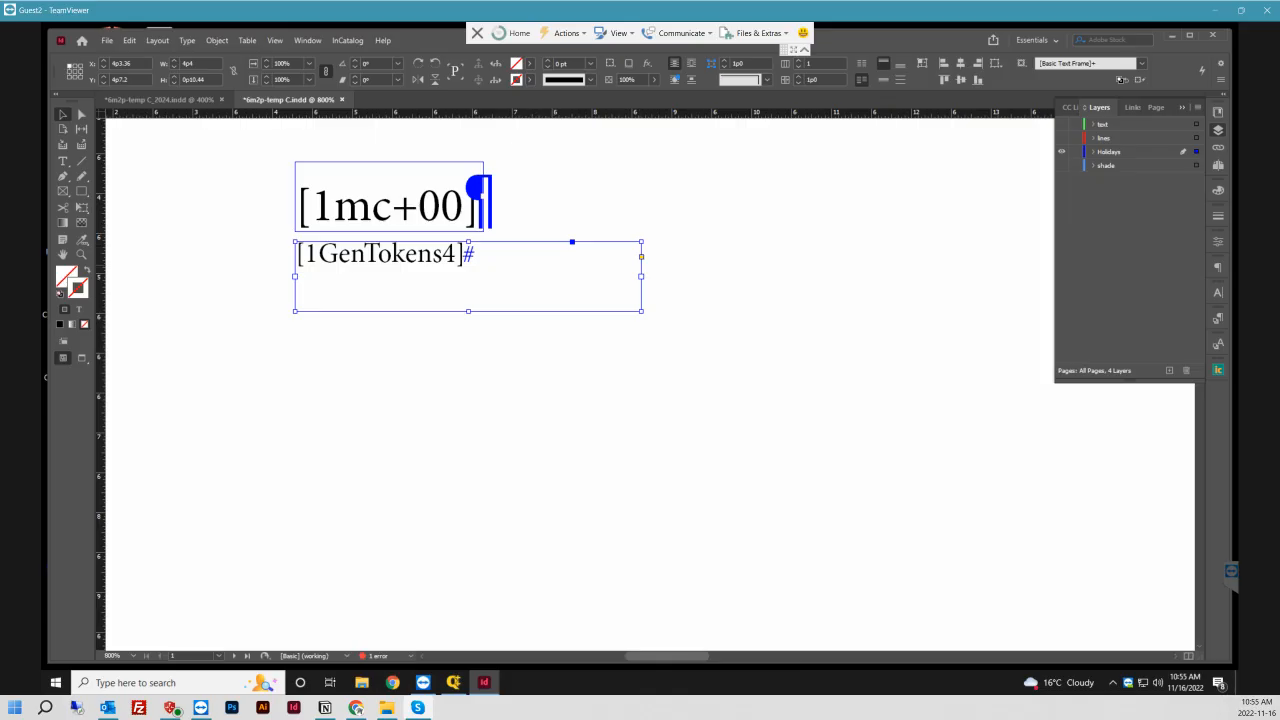
{"action": "left_click", "coordinate": [390, 205]}
{"action": "double_click", "coordinate": [197, 63]}
{"action": "key", "text": "ctrl+c"}
{"action": "left_click", "coordinate": [430, 274]}
{"action": "double_click", "coordinate": [190, 63]}
{"action": "key", "text": "ctrl+v"}
{"action": "key", "text": "Return"}
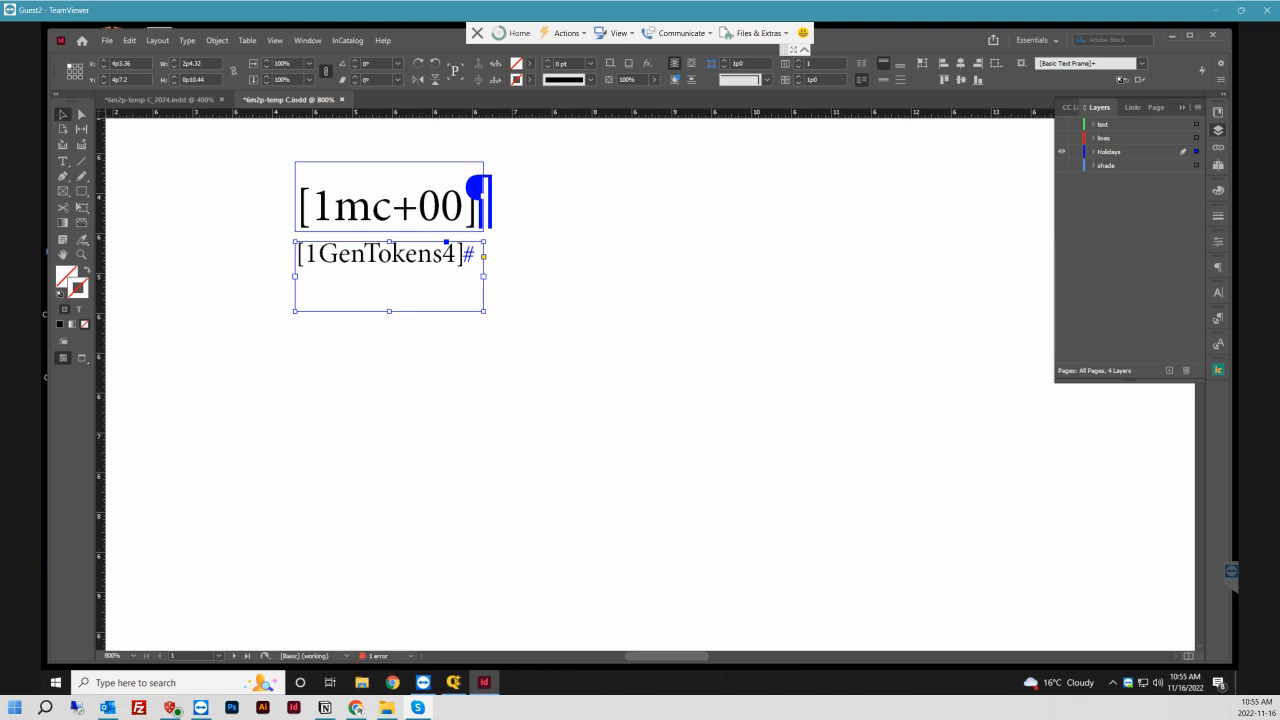
- Set the leading of the whole [1GenTokens4] text to 5.5 pt
{"action": "key", "text": "t"}
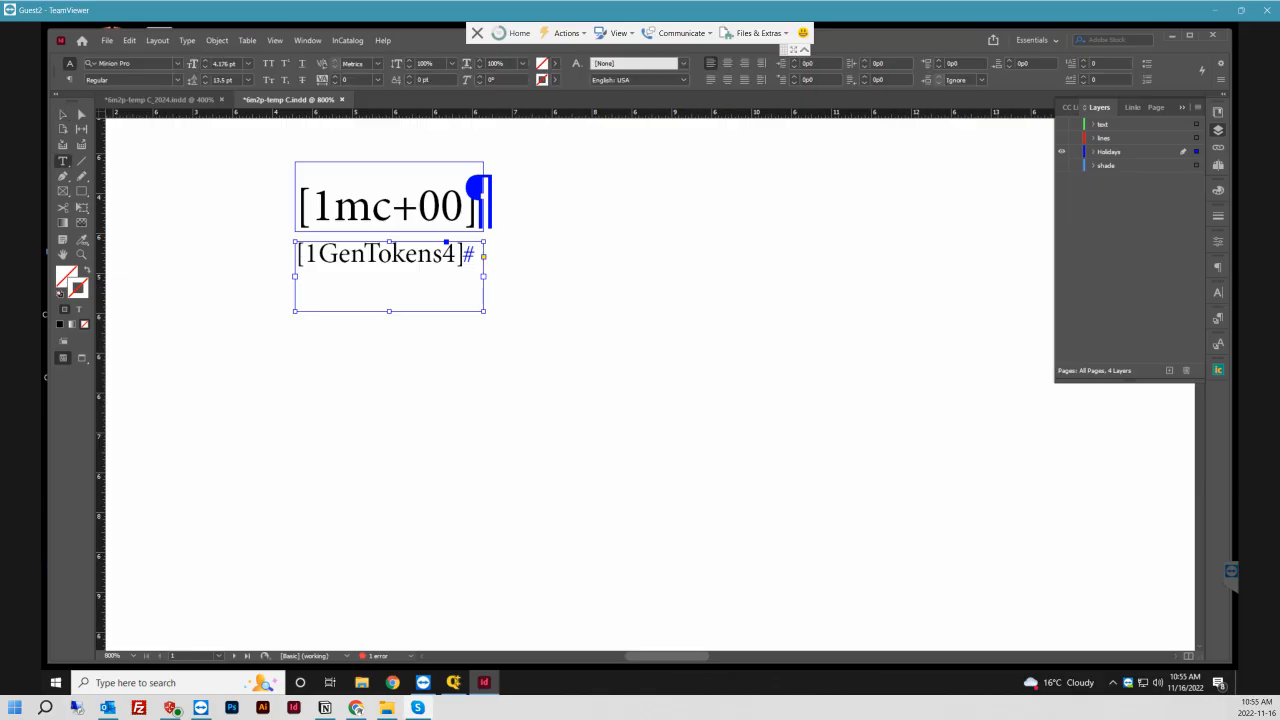
{"action": "left_click", "coordinate": [339, 255]}
{"action": "left_click_drag", "start_coordinate": [297, 255], "coordinate": [466, 255]}
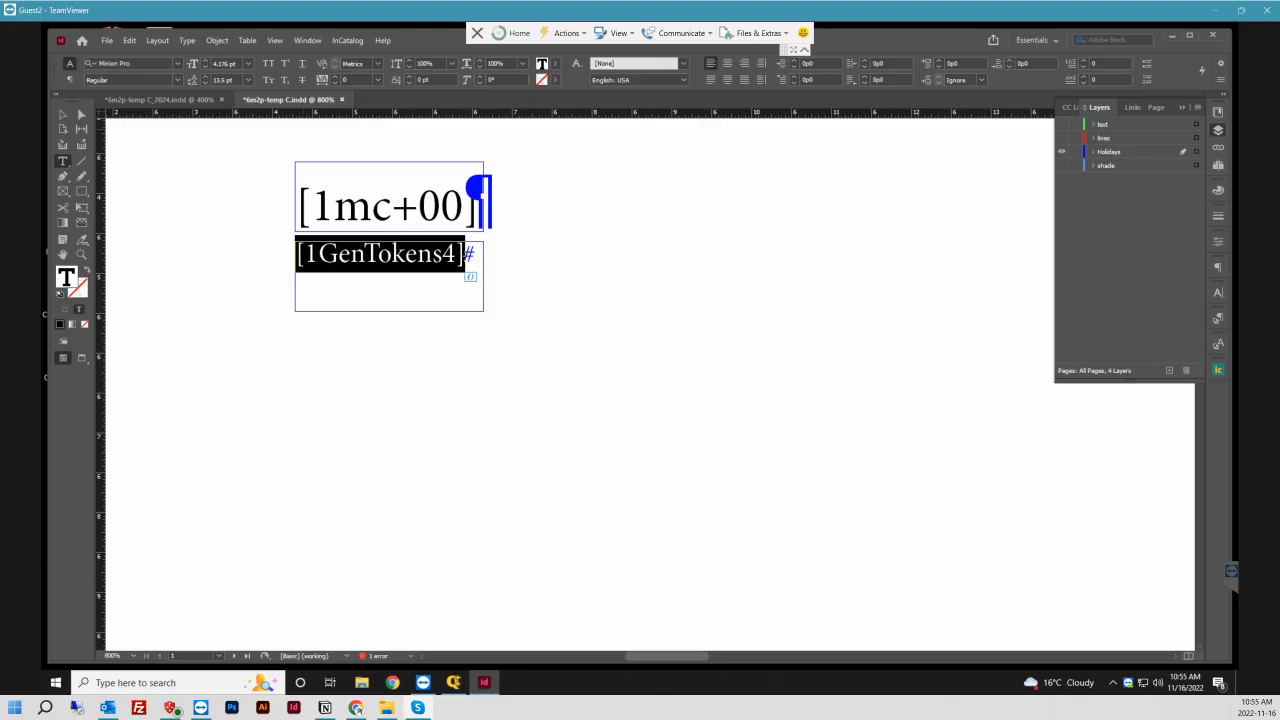
{"action": "left_click", "coordinate": [466, 254]}
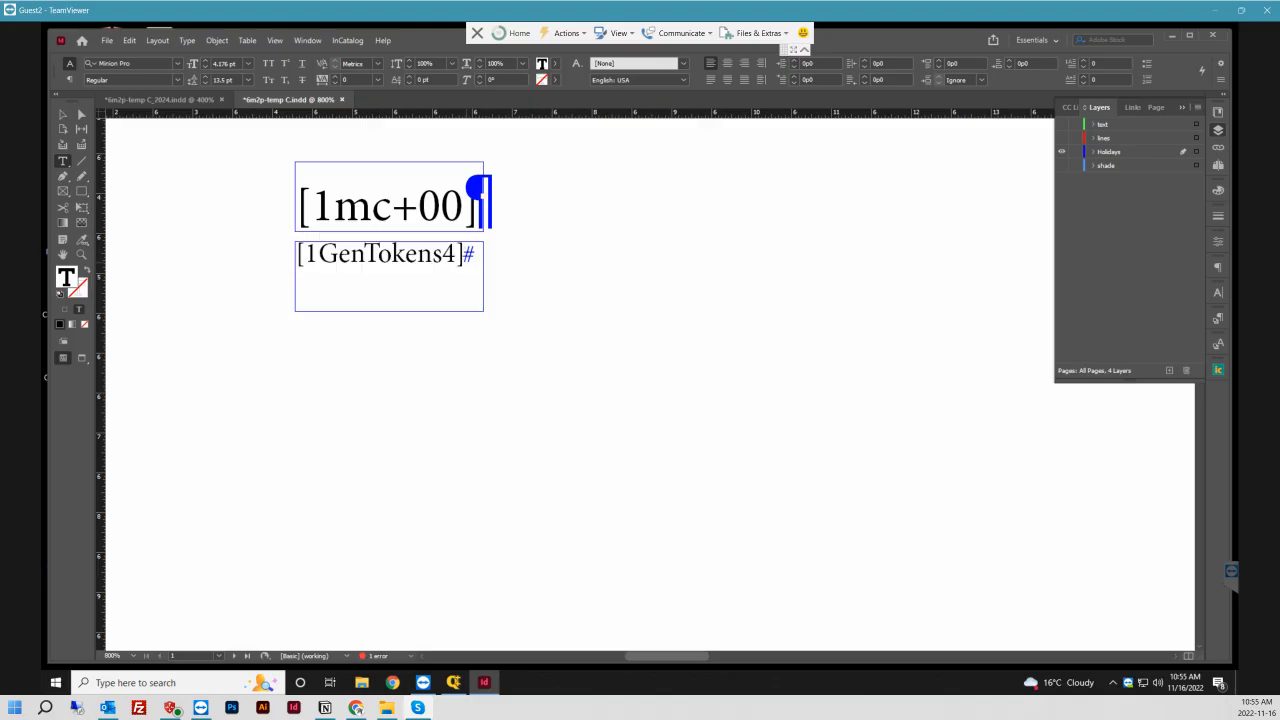
{"action": "key", "text": "shift+Left"}
{"action": "left_click_drag", "start_coordinate": [460, 254], "coordinate": [297, 254]}
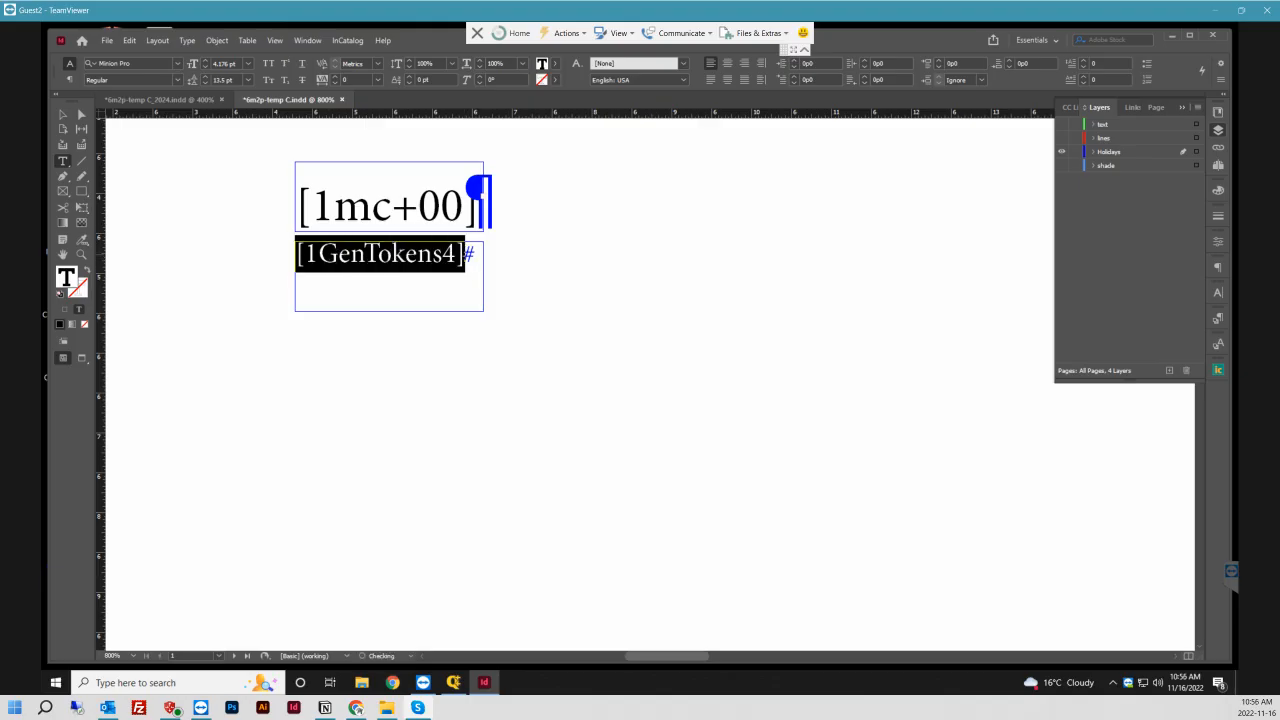
{"action": "left_click", "coordinate": [221, 80]}
{"action": "key", "text": "BackSpace"}
{"action": "key", "text": "BackSpace"}
{"action": "type", "text": "5"}
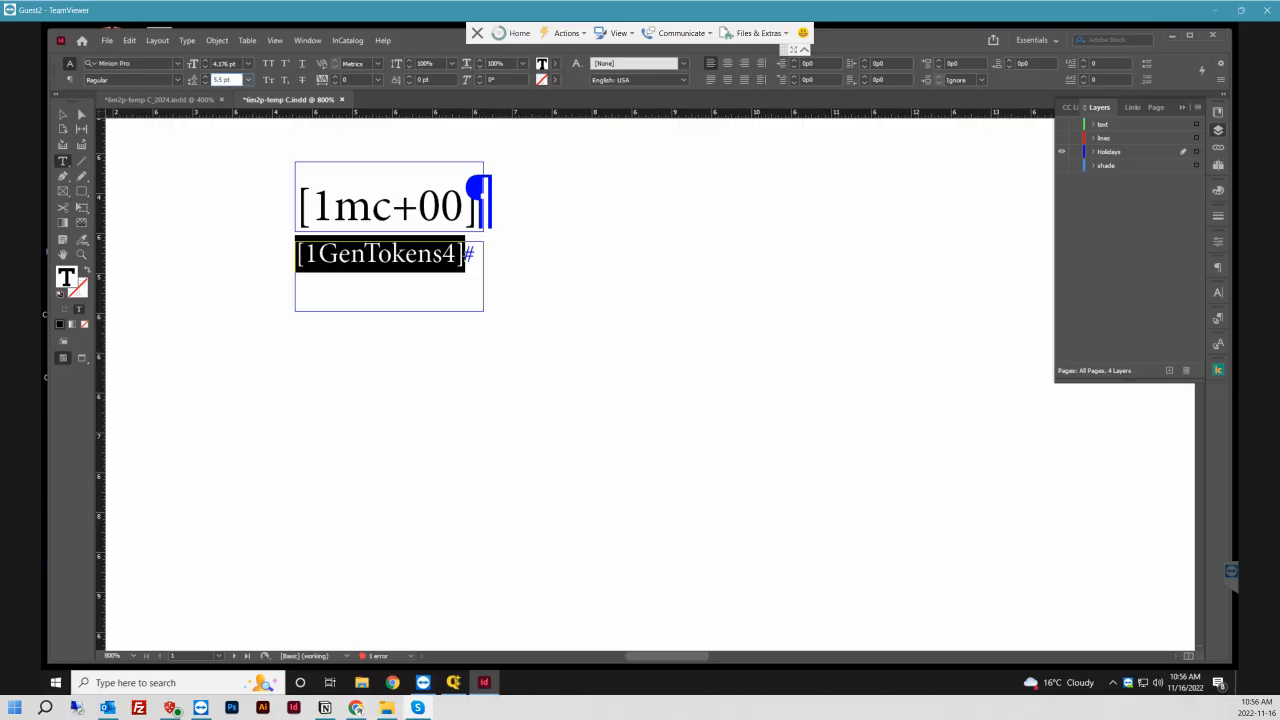
{"action": "left_click", "coordinate": [380, 255]}
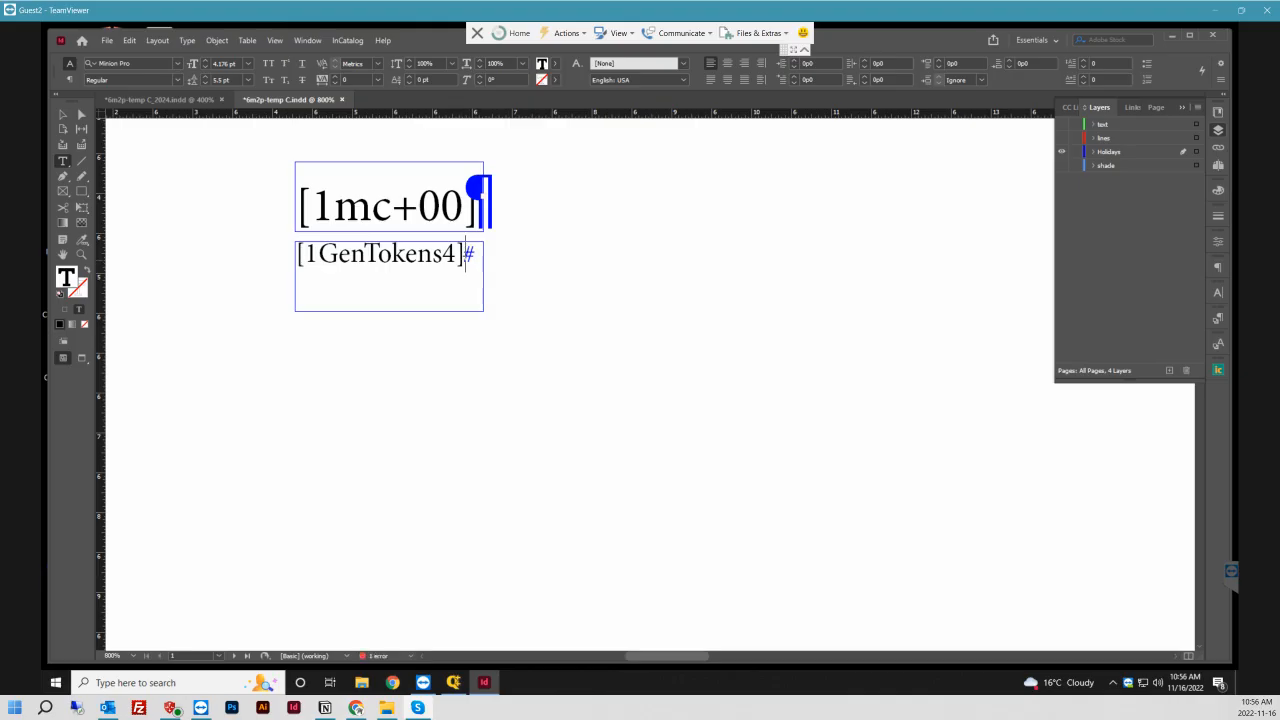
- Test a second line of sample text beneath the token in the lower frame and remove it
{"action": "key", "text": "Return"}
{"action": "type", "text": "asdfs"}
{"action": "key", "text": "BackSpace"}
{"action": "key", "text": "BackSpace"}
{"action": "key", "text": "BackSpace"}
{"action": "key", "text": "BackSpace"}
{"action": "key", "text": "BackSpace"}
{"action": "key", "text": "BackSpace"}
{"action": "key", "text": "Return"}
{"action": "type", "text": "asd"}
{"action": "key", "text": "BackSpace"}
{"action": "key", "text": "BackSpace"}
{"action": "key", "text": "BackSpace"}
{"action": "key", "text": "BackSpace"}
{"action": "type", "text": "F"}
{"action": "key", "text": "BackSpace"}
- Try Small Caps on the [1GenTokens4] text and undo it
{"action": "left_click_drag", "start_coordinate": [466, 255], "coordinate": [296, 255]}
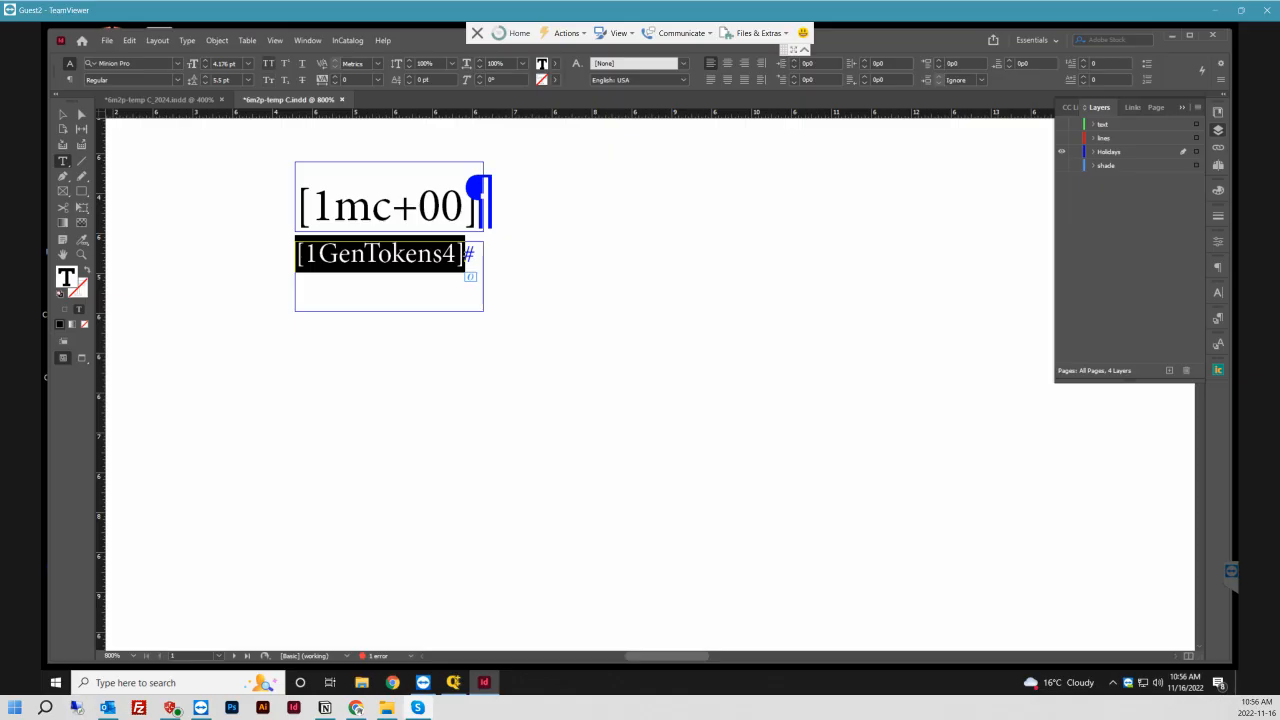
{"action": "key", "text": "BackSpace"}
{"action": "key", "text": "ctrl+z"}
{"action": "left_click", "coordinate": [268, 80]}
{"action": "left_click", "coordinate": [410, 280]}
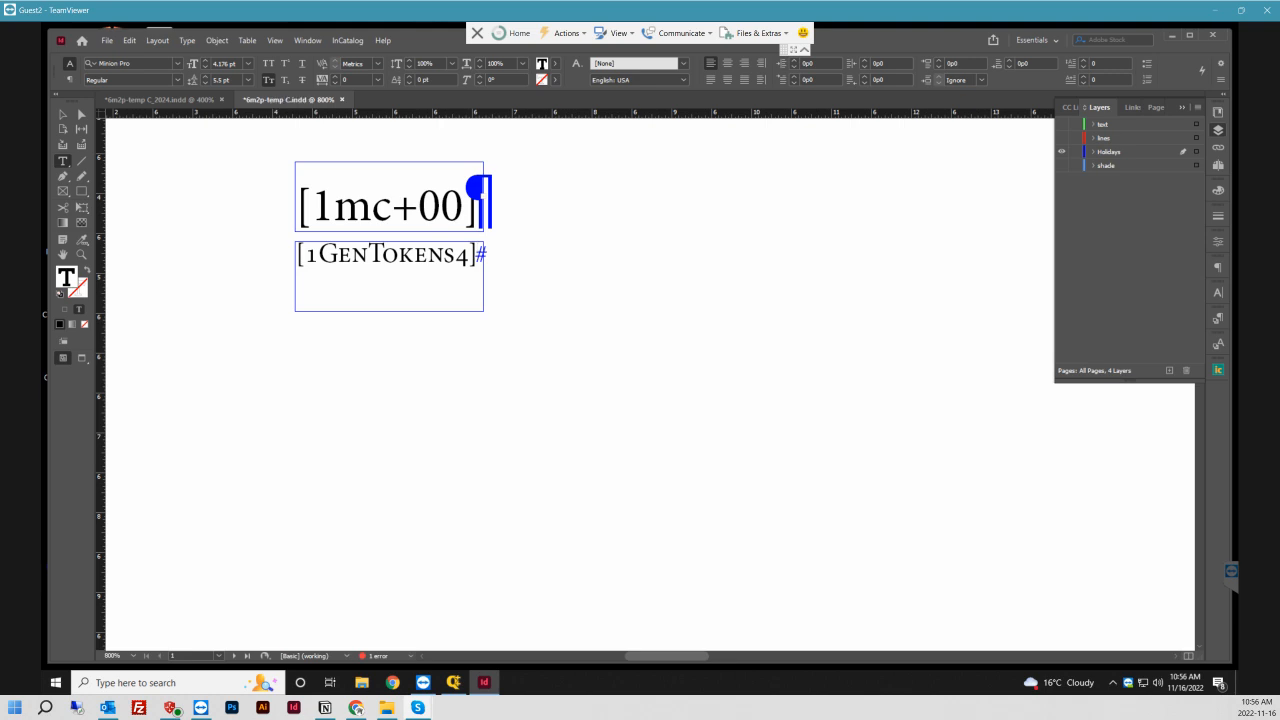
{"action": "key", "text": "ctrl+z"}
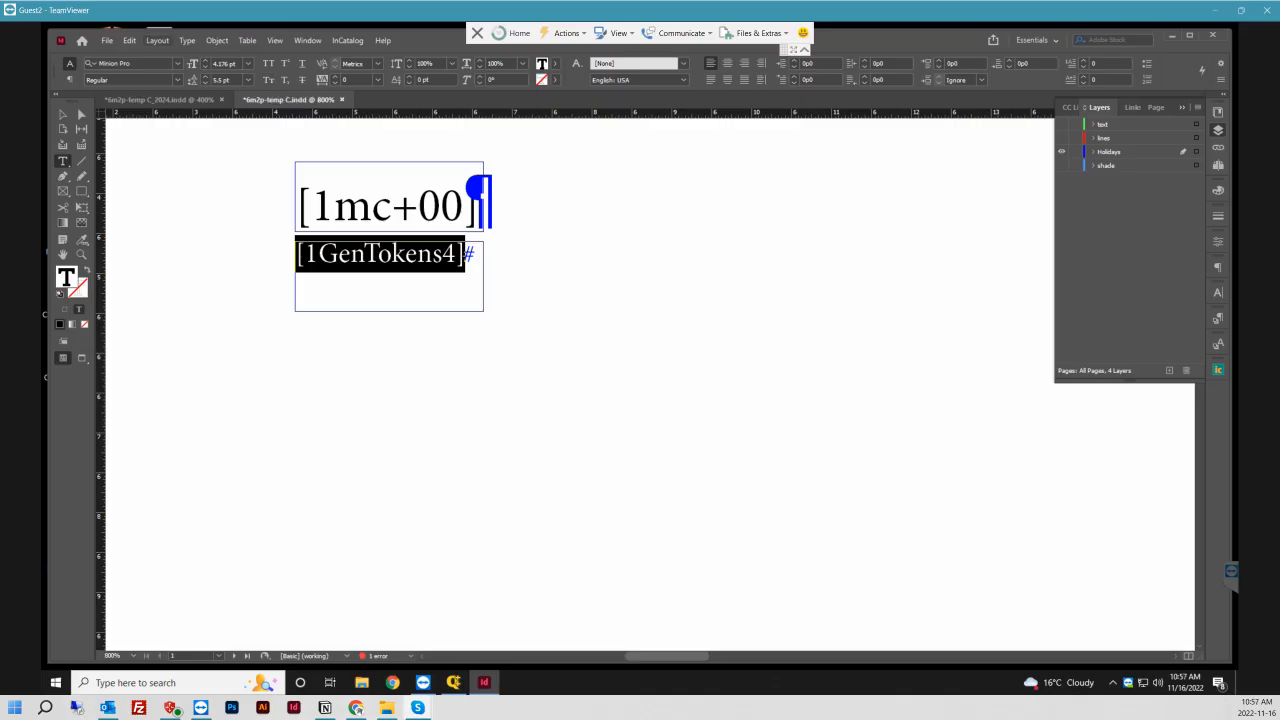
- Look through the case, font and font style options available for the selected token text
{"action": "right_click", "coordinate": [397, 232]}
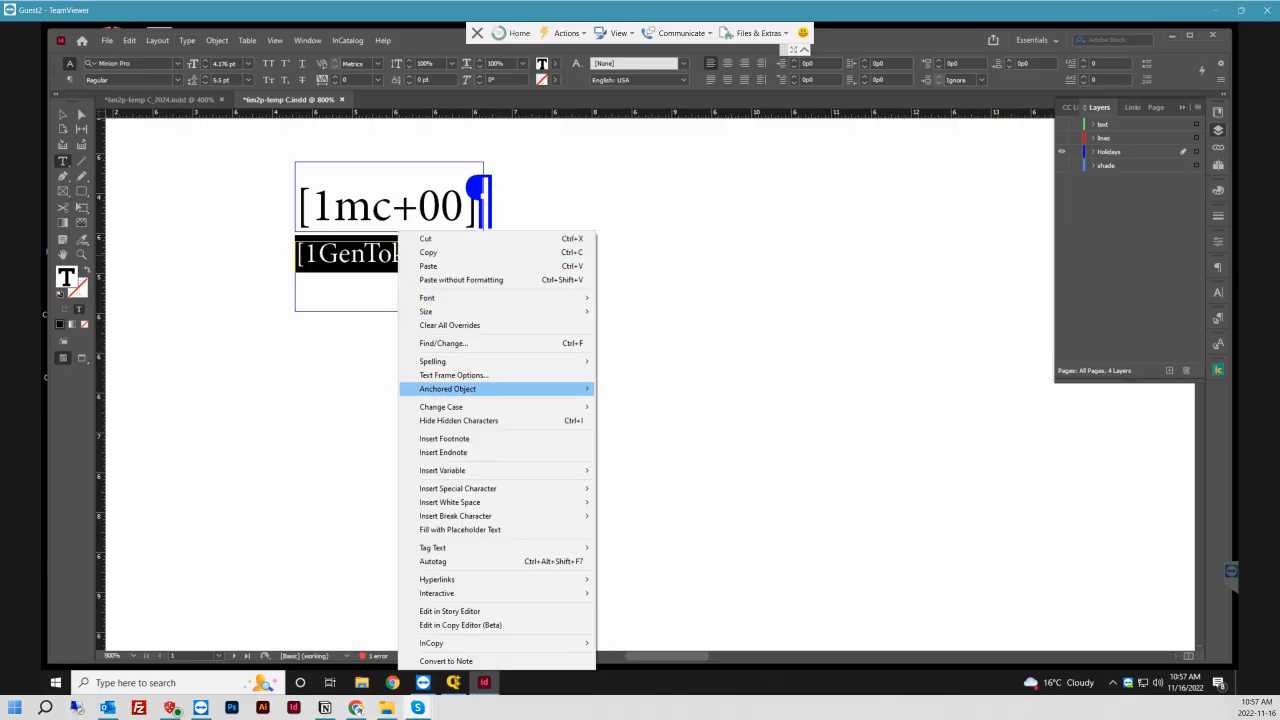
{"action": "mouse_move", "coordinate": [458, 488]}
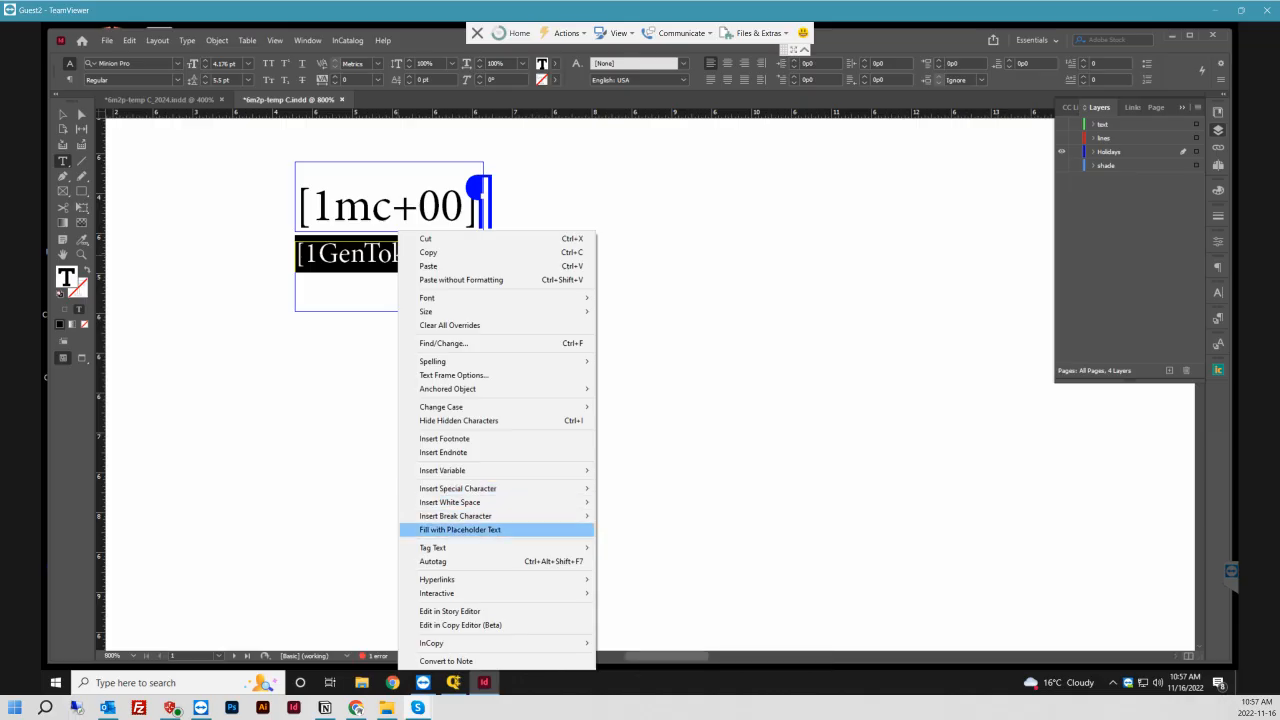
{"action": "mouse_move", "coordinate": [480, 407]}
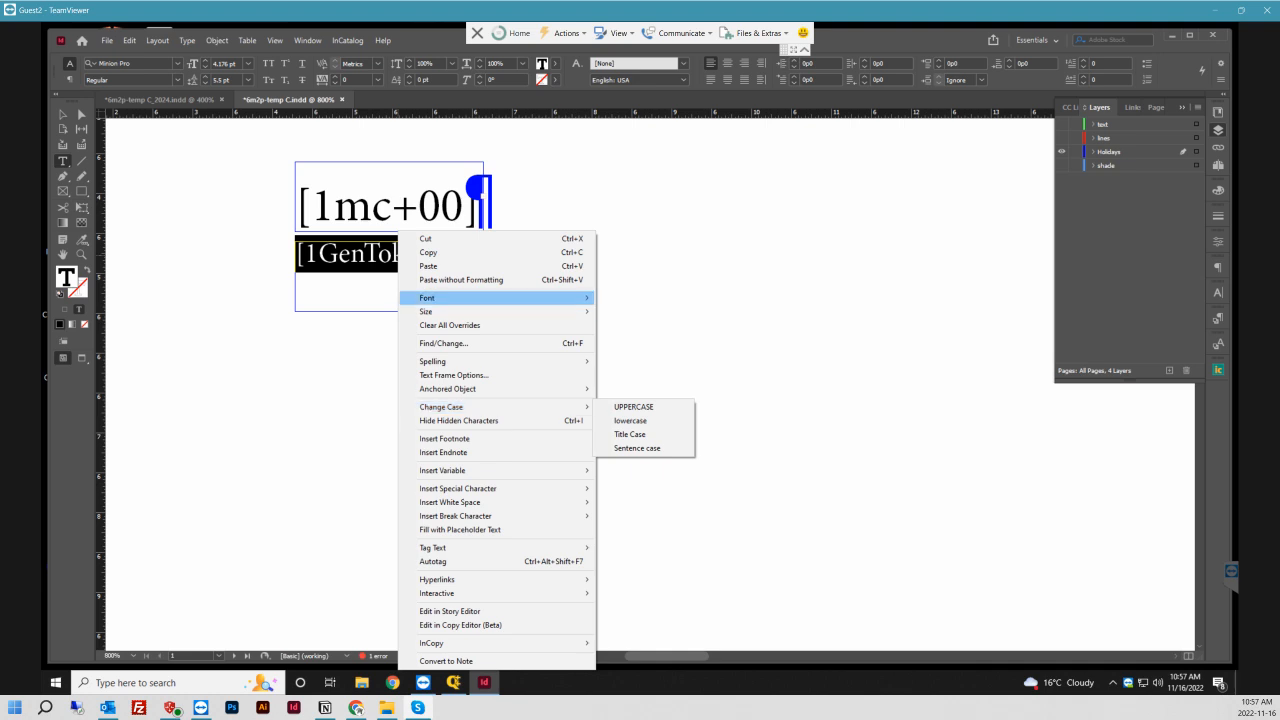
{"action": "mouse_move", "coordinate": [460, 298]}
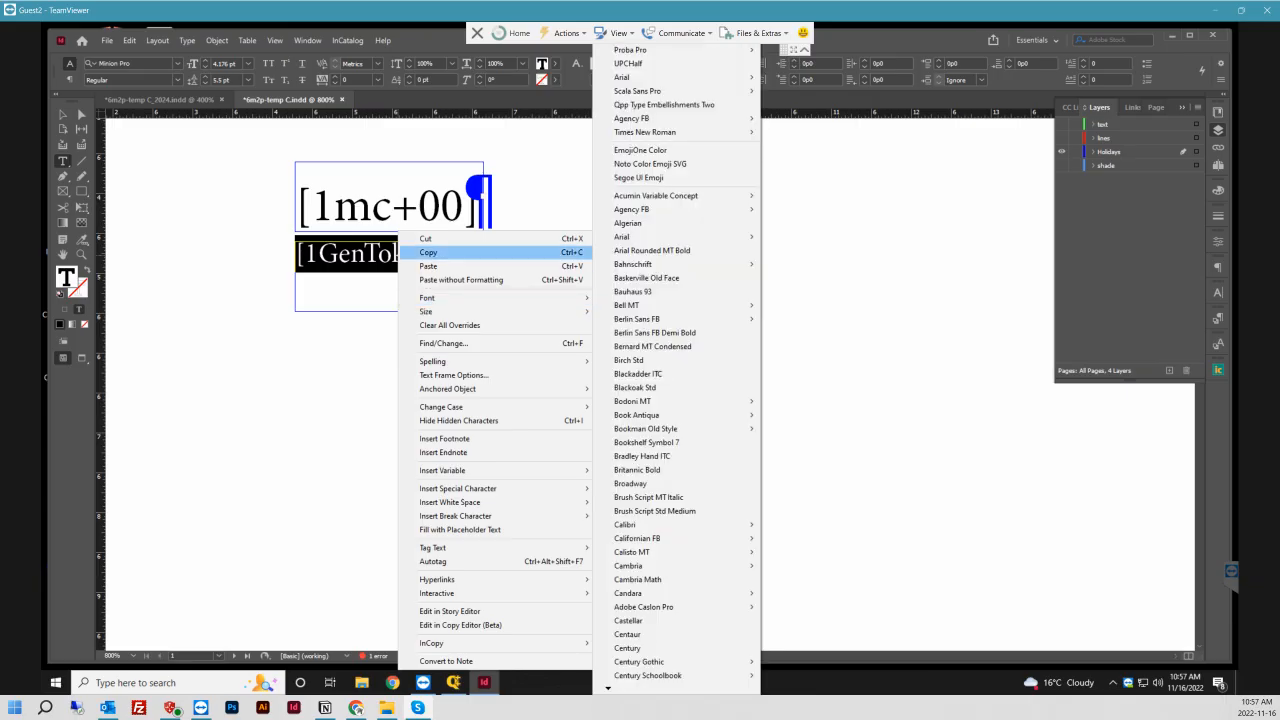
{"action": "left_click", "coordinate": [428, 252]}
{"action": "left_click", "coordinate": [178, 79]}
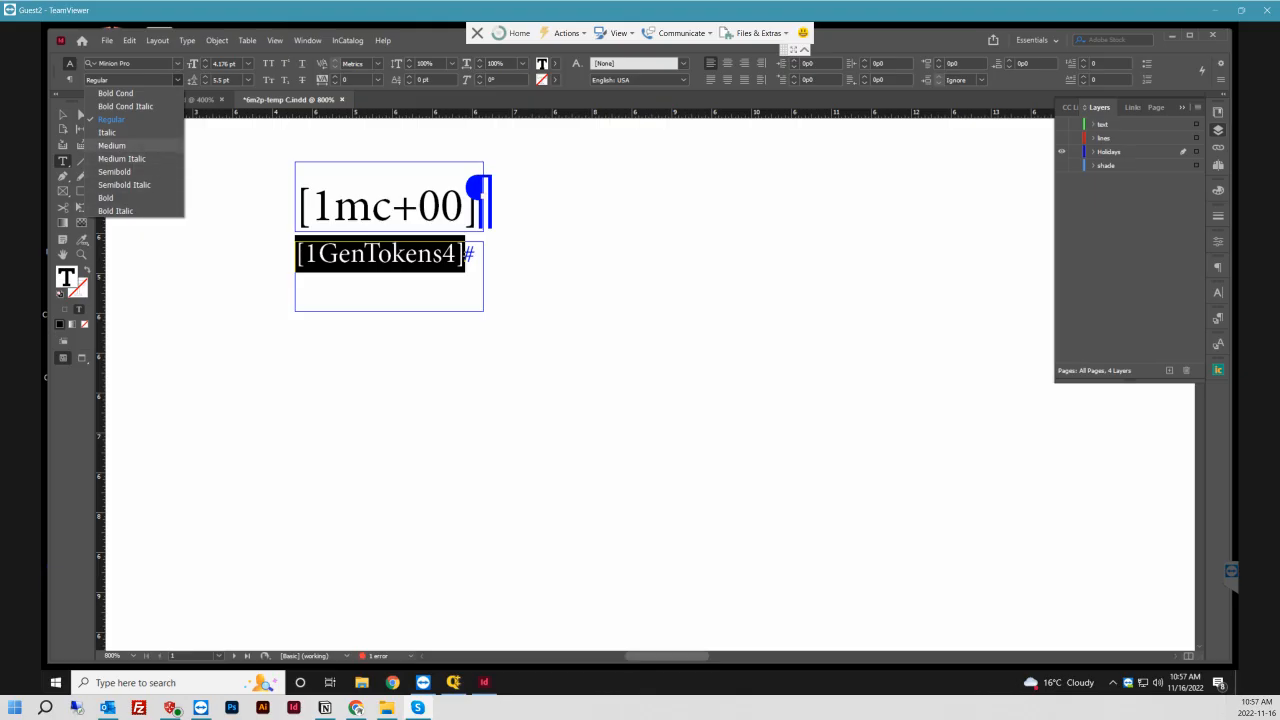
{"action": "left_click", "coordinate": [178, 79]}
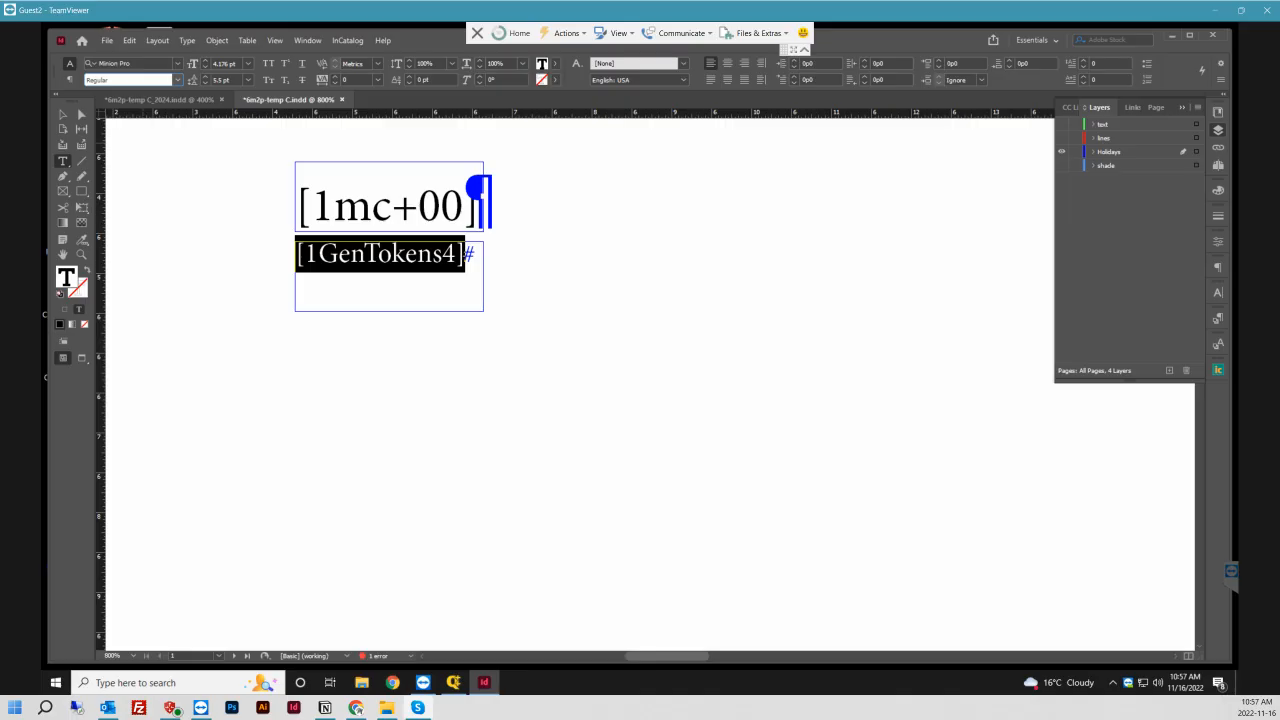
{"action": "key", "text": "Escape"}
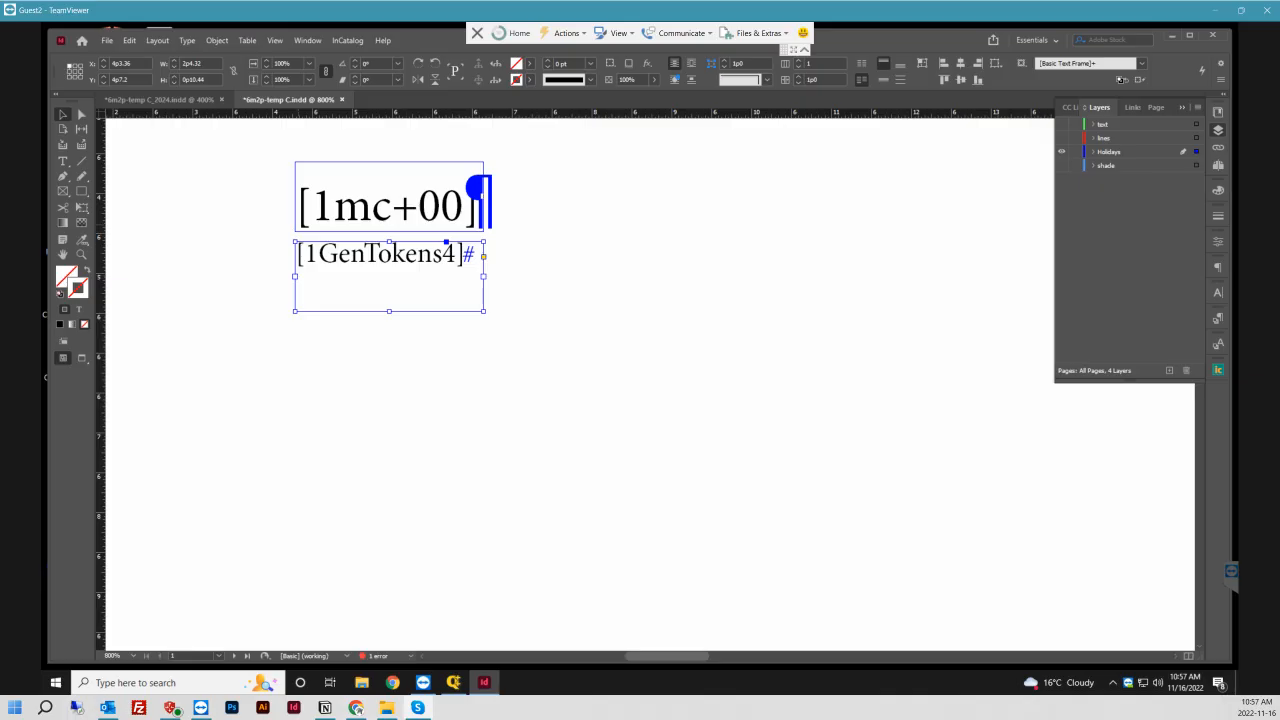
- Examine the first January weekday text in 6m2p-temp C_2024.indd, and return to the 6m2p-temp C.indd template with the lower frame selected
{"action": "left_click", "coordinate": [160, 100]}
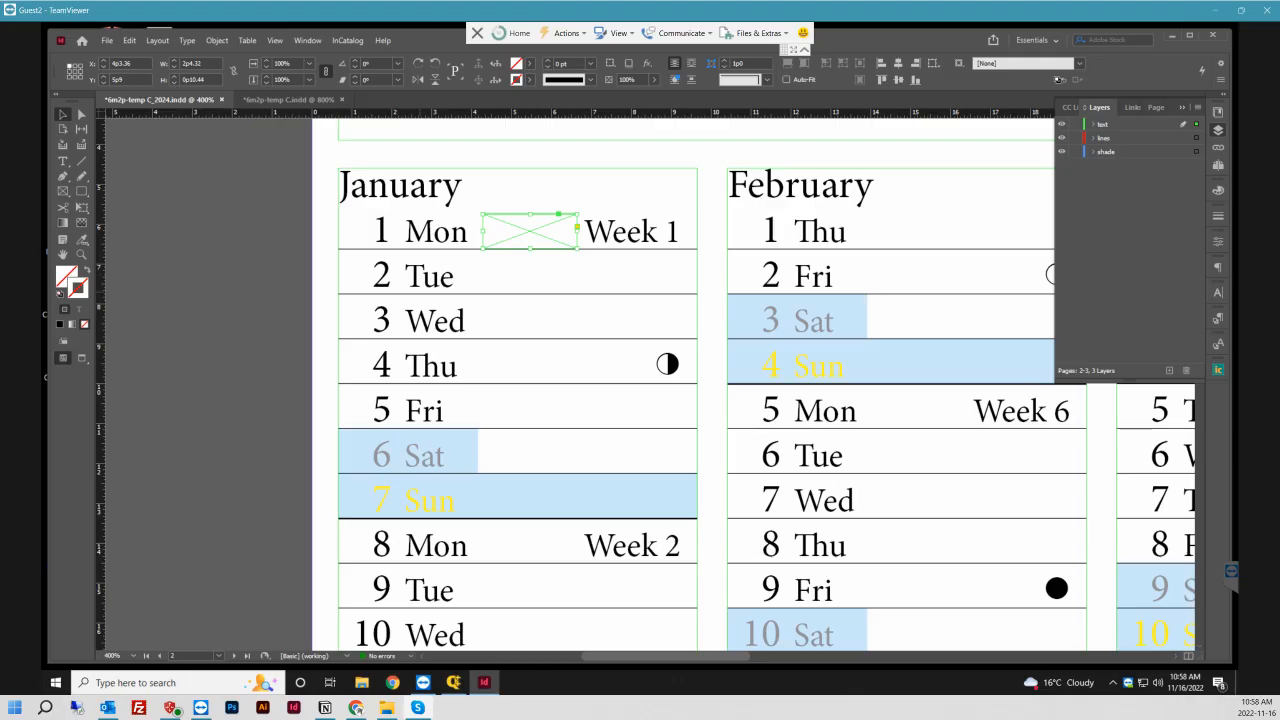
{"action": "double_click", "coordinate": [468, 232]}
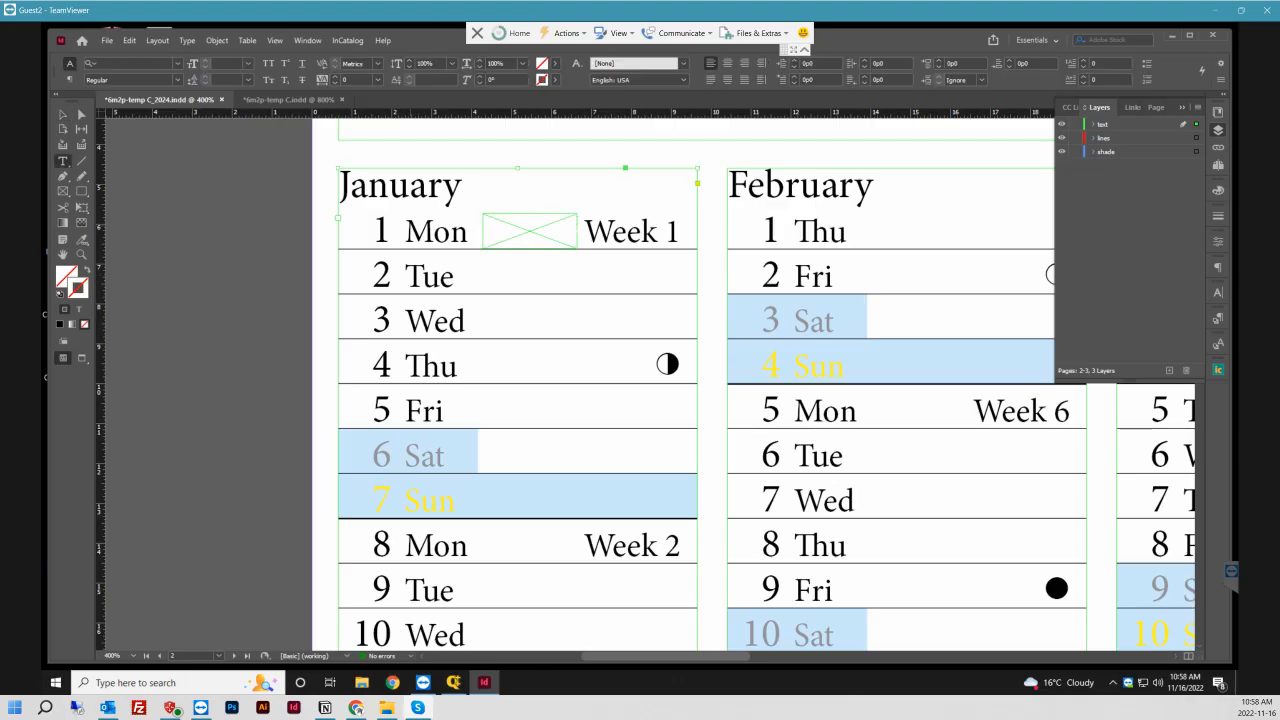
{"action": "double_click", "coordinate": [436, 231]}
{"action": "left_click", "coordinate": [290, 100]}
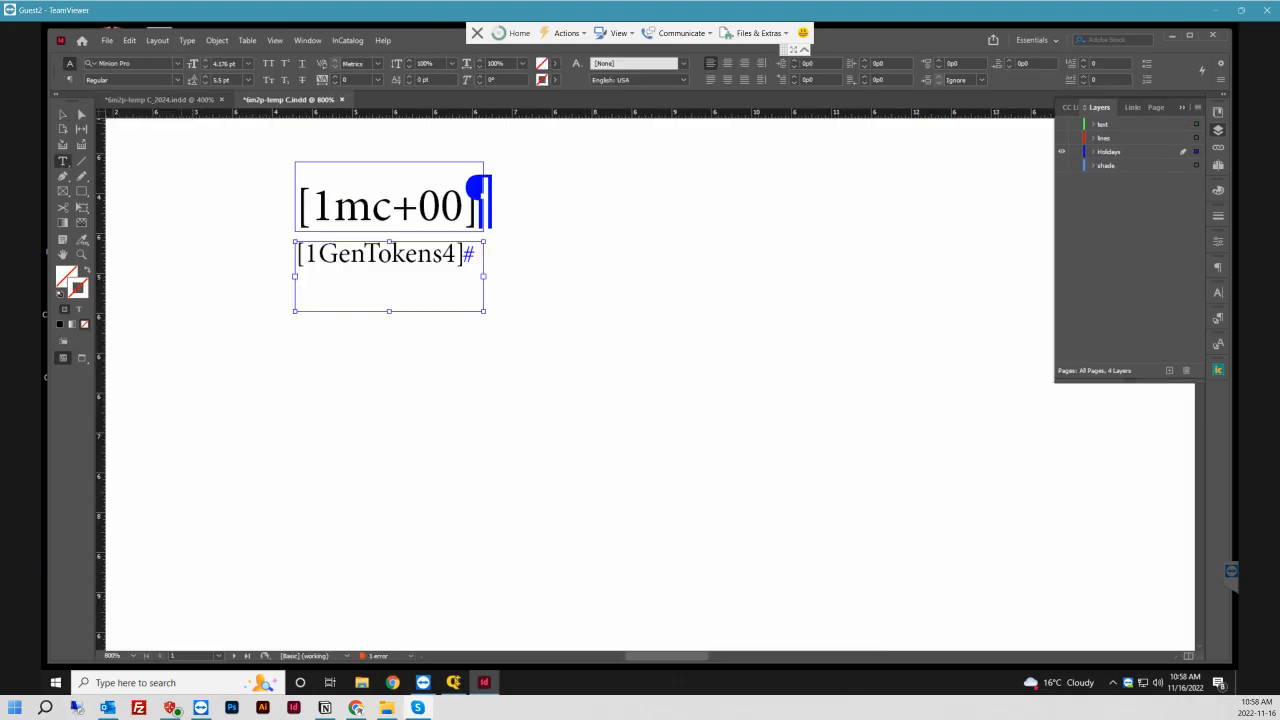
{"action": "key", "text": "Escape"}
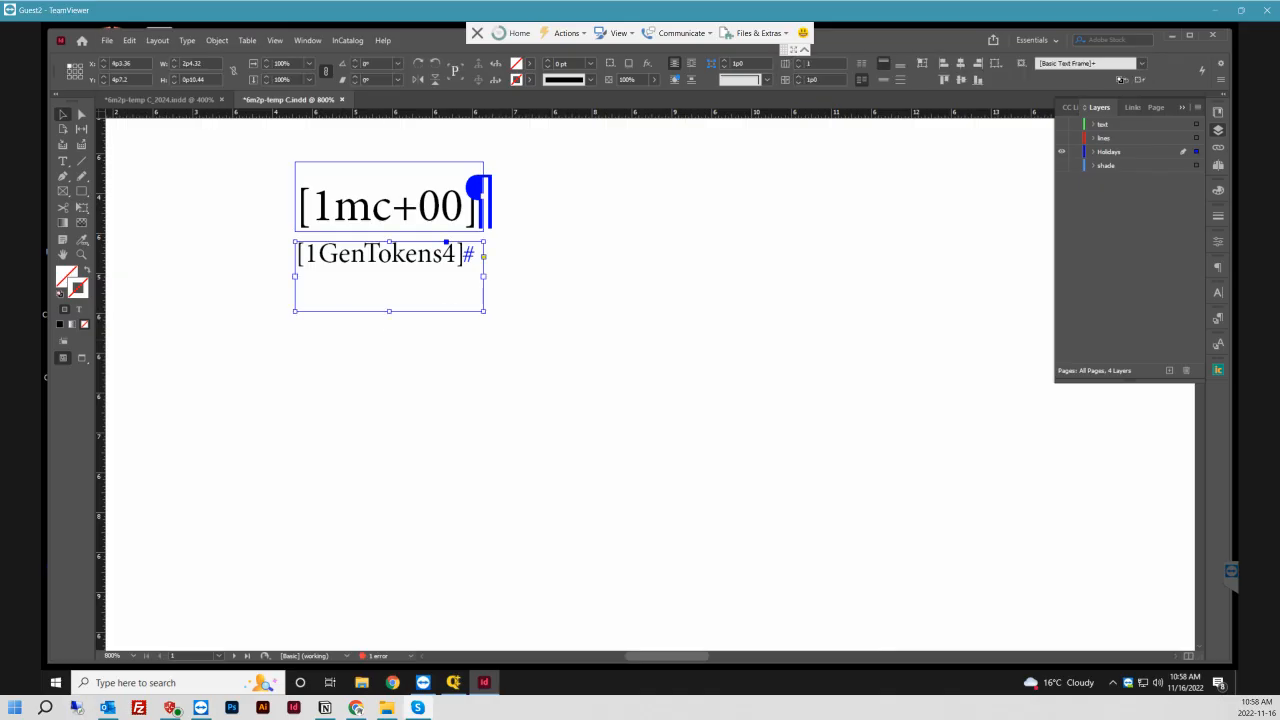
- Duplicate the [1GenTokens4] frame once with Step and Repeat, using a vertical offset of 1p1.5 and a horizontal offset of 0p0
{"action": "left_click", "coordinate": [129, 41]}
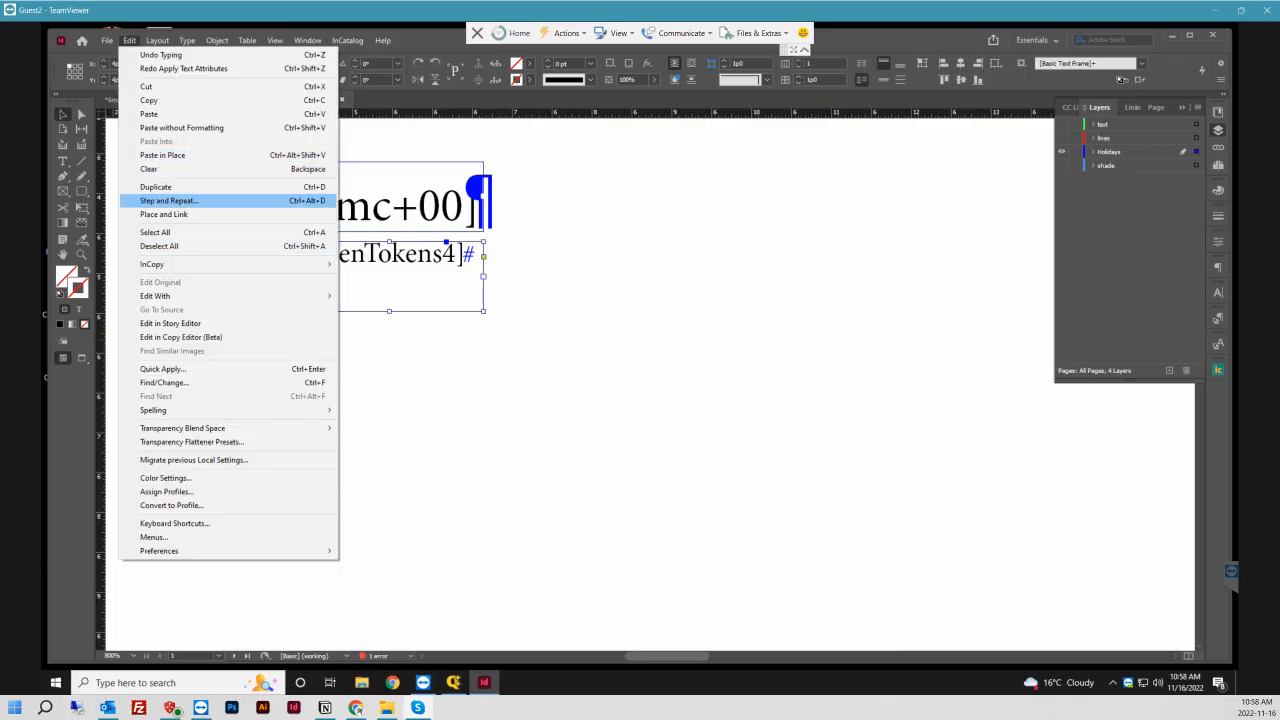
{"action": "left_click", "coordinate": [168, 200]}
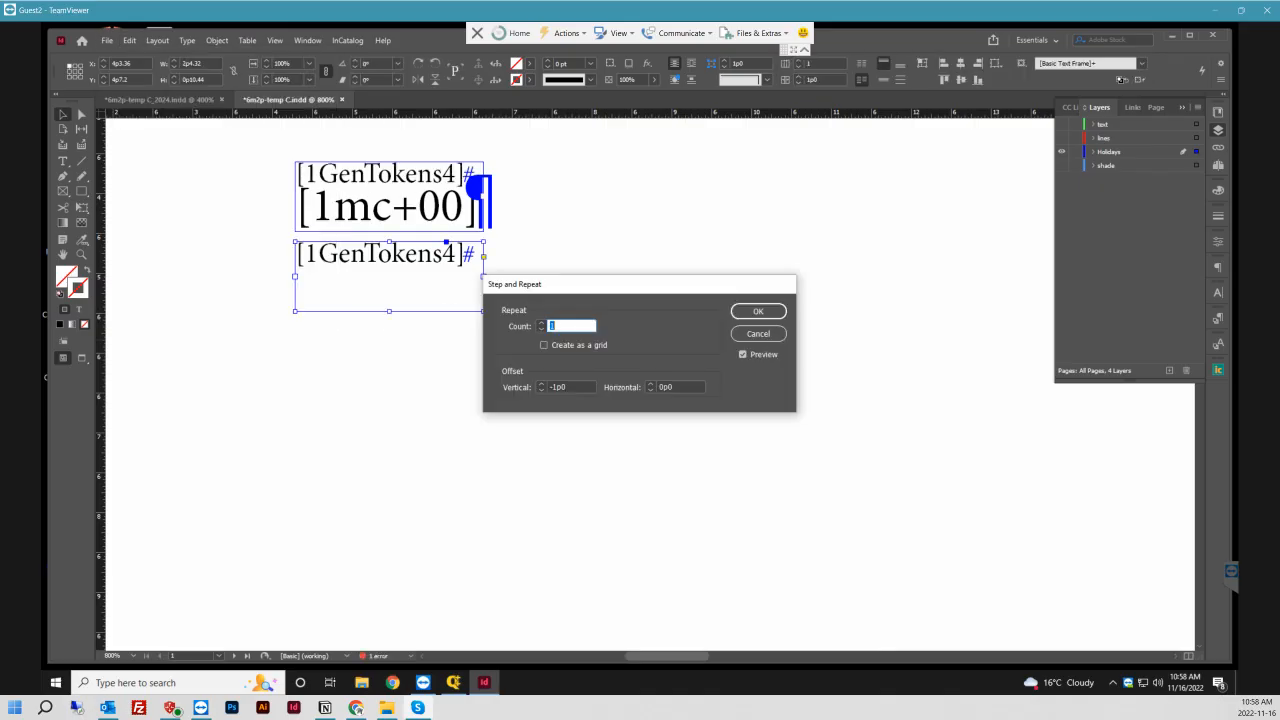
{"action": "key", "text": "Tab"}
{"action": "type", "text": "1"}
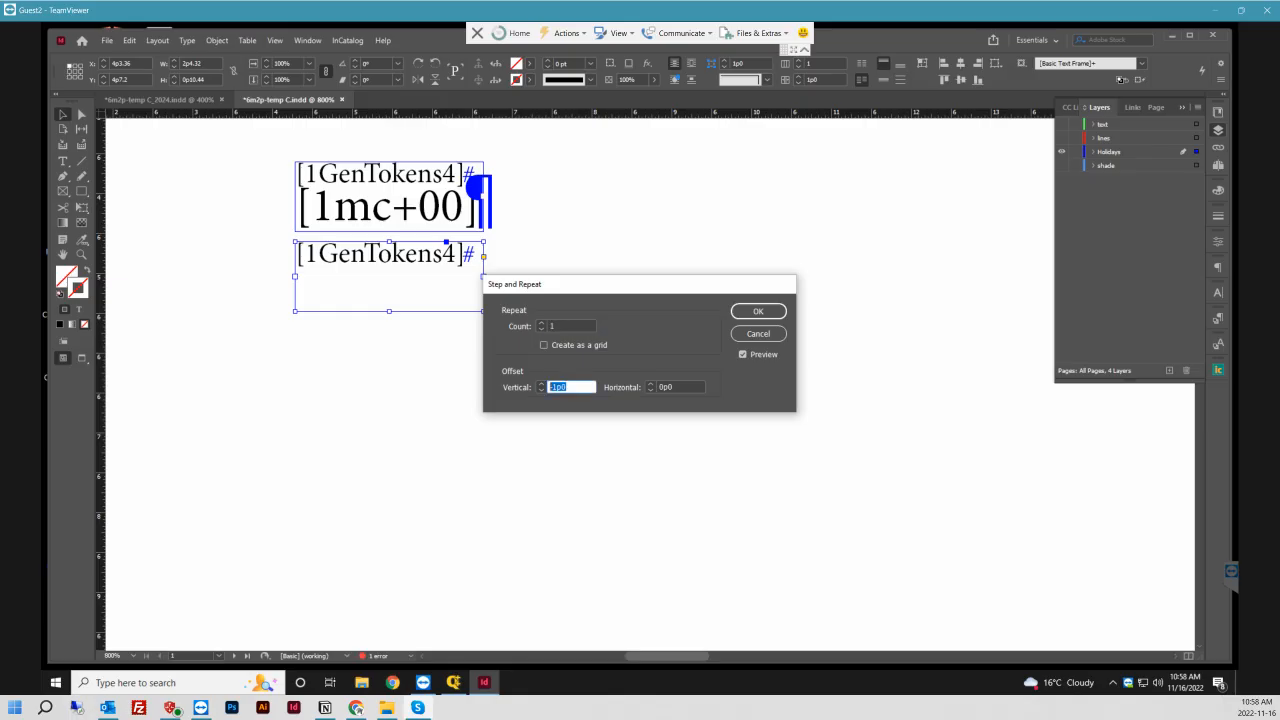
{"action": "type", "text": "3.5pt"}
{"action": "key", "text": "Tab"}
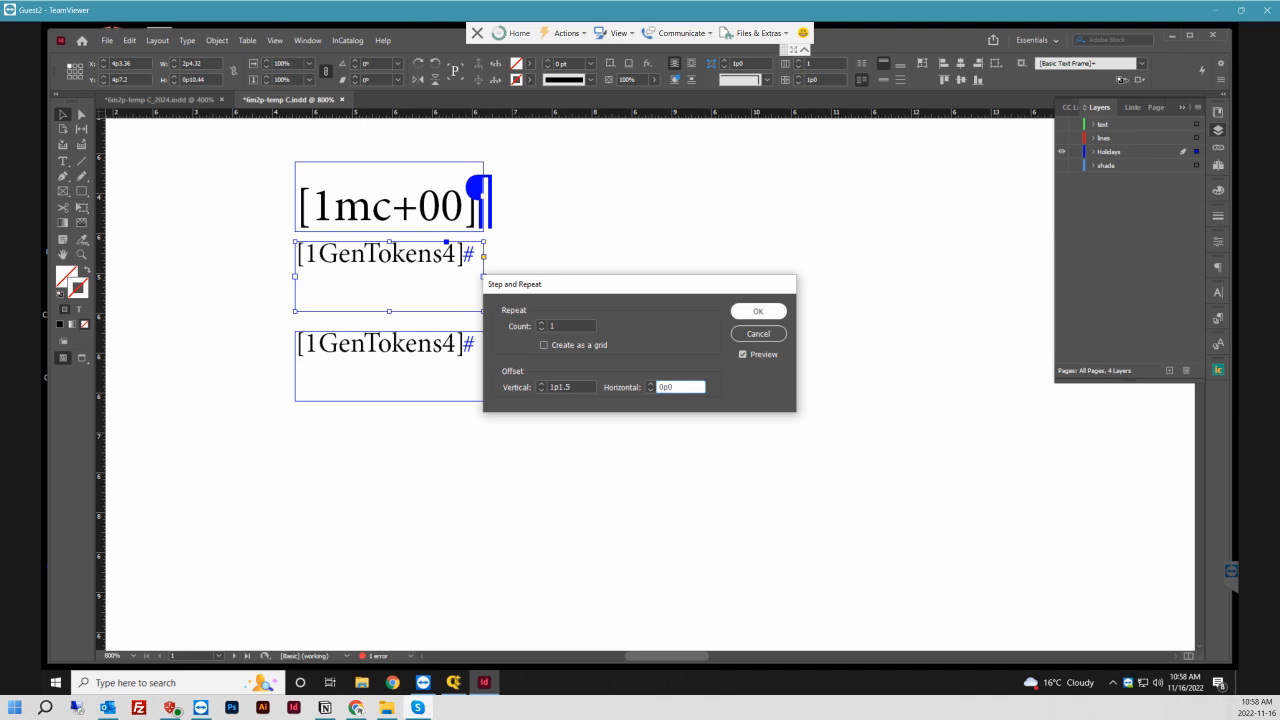
{"action": "left_click", "coordinate": [758, 311]}
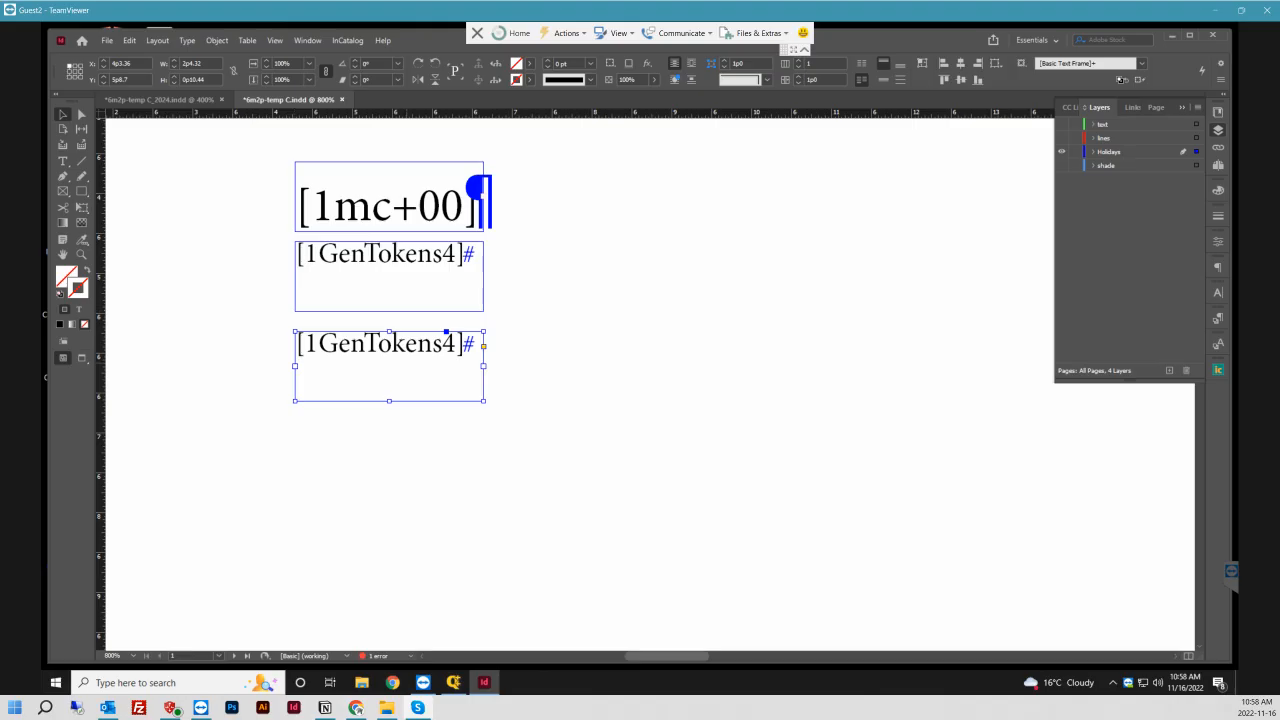
- Delete the [1GenTokens4] text from the duplicated frame, leaving the frame itself selected
{"action": "left_click", "coordinate": [62, 161]}
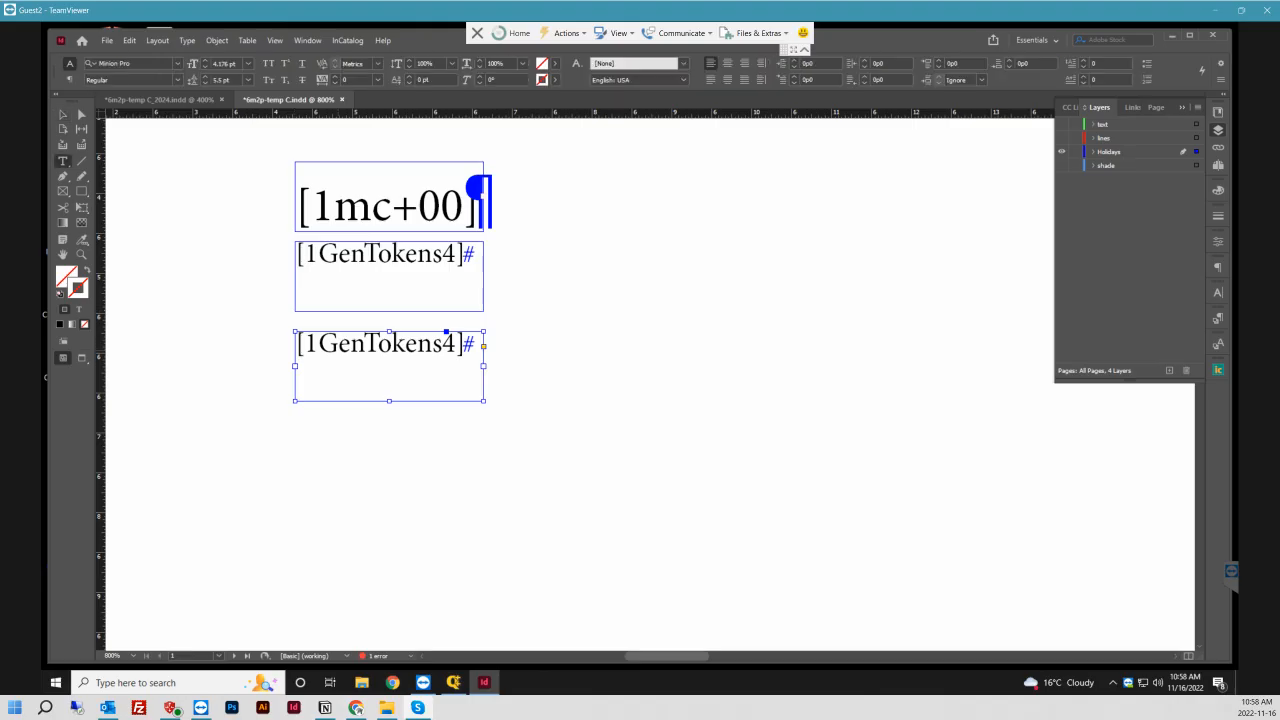
{"action": "triple_click", "coordinate": [380, 344]}
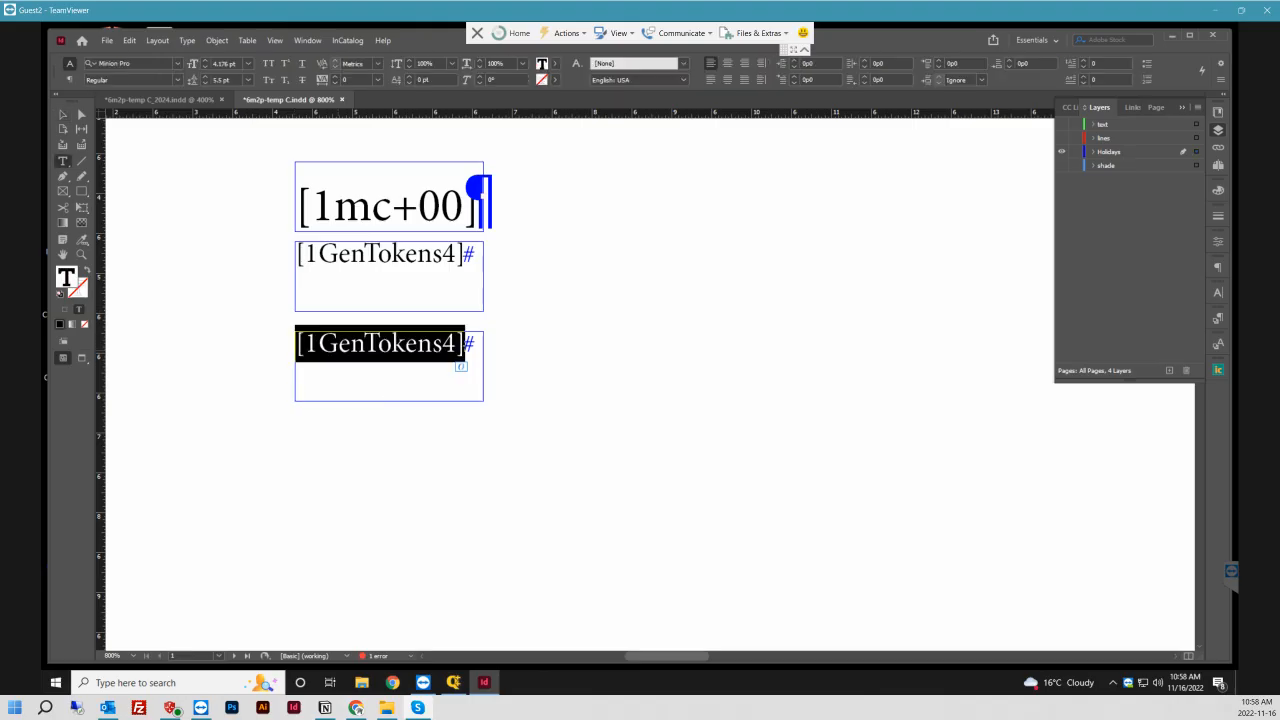
{"action": "key", "text": "BackSpace"}
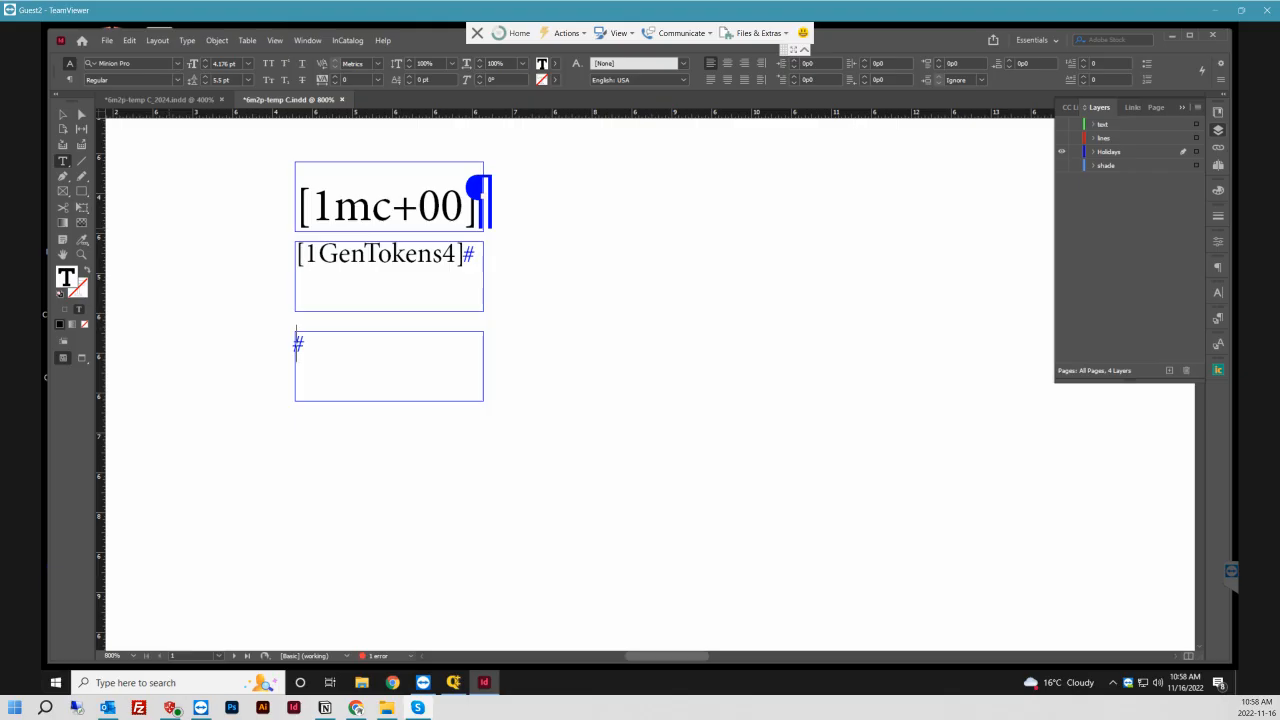
{"action": "key", "text": "Escape"}
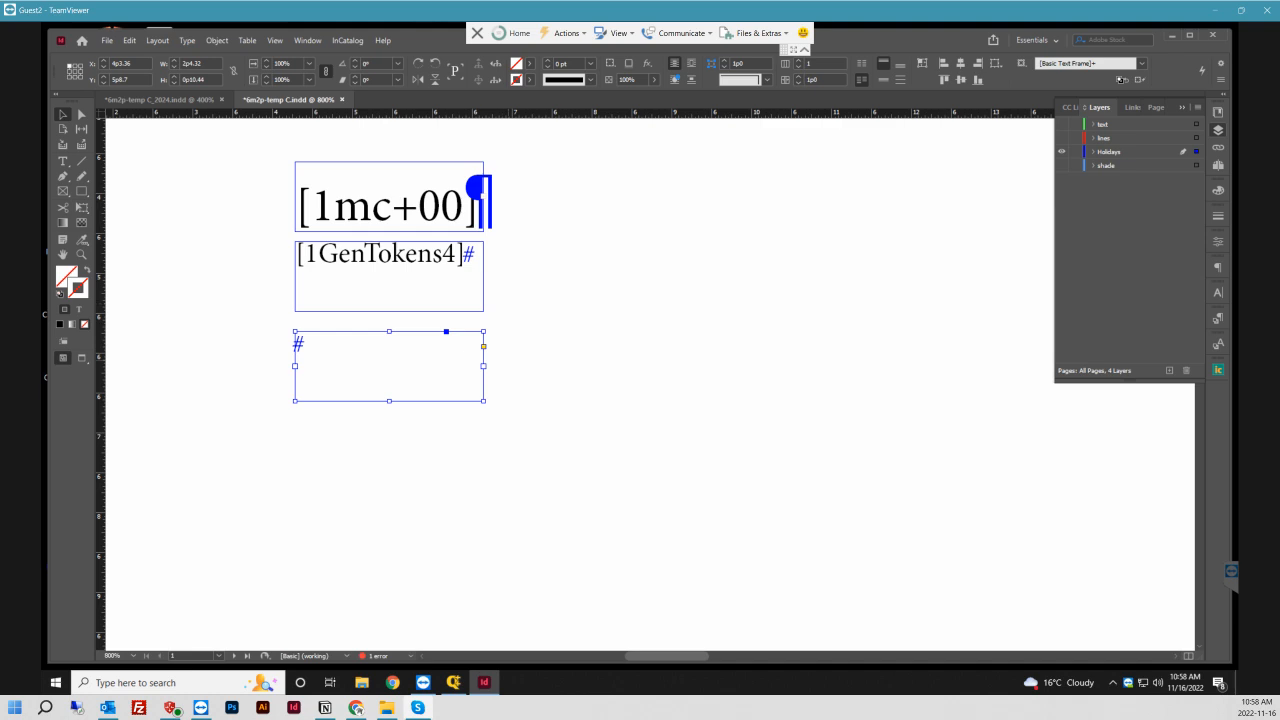
- Try moving the [1GenTokens4] frame down over the empty frame and undo the move
{"action": "left_click_drag", "start_coordinate": [525, 395], "coordinate": [415, 340]}
{"action": "left_click_drag", "start_coordinate": [523, 388], "coordinate": [430, 290]}
{"action": "right_click", "coordinate": [483, 256]}
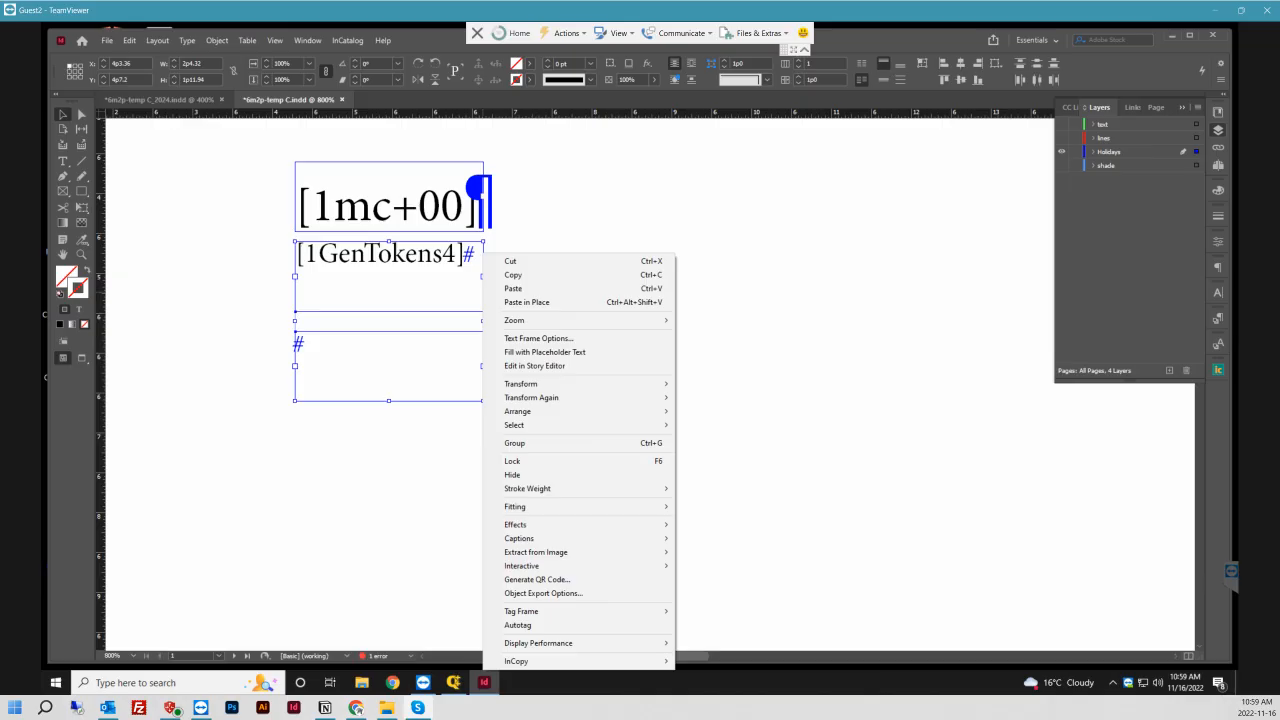
{"action": "left_click", "coordinate": [735, 350]}
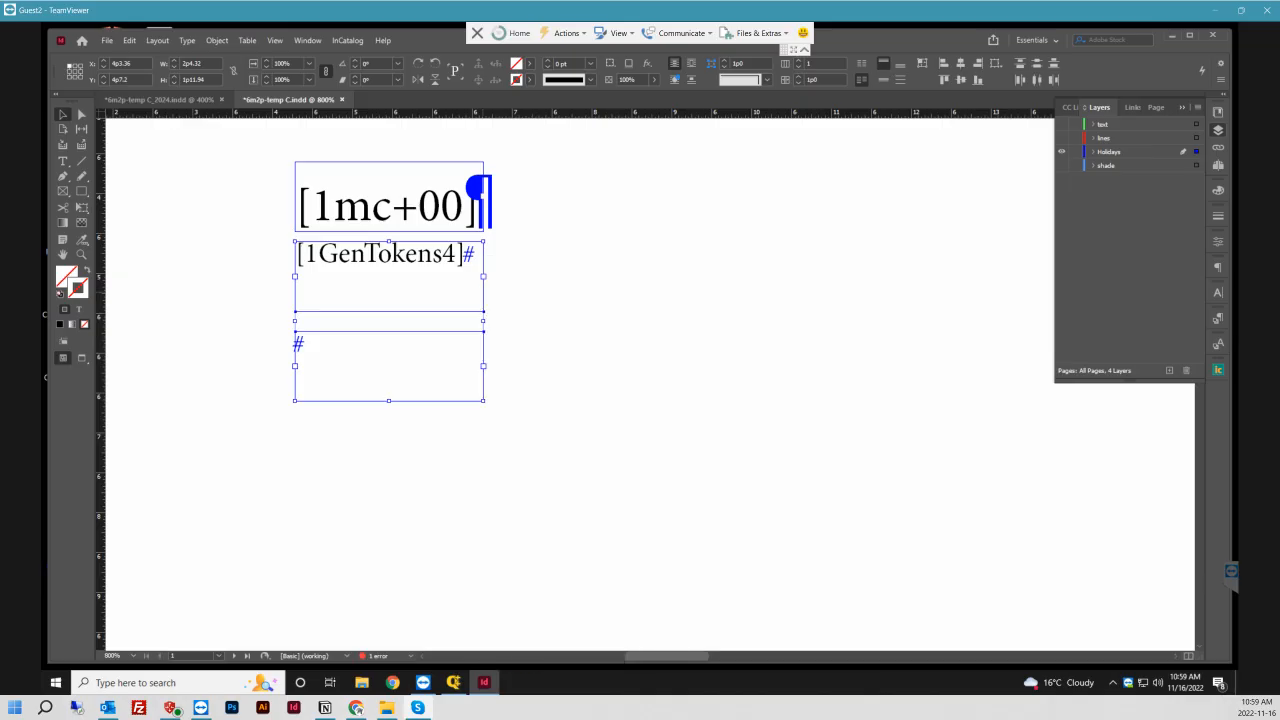
{"action": "left_click_drag", "start_coordinate": [389, 280], "coordinate": [396, 348]}
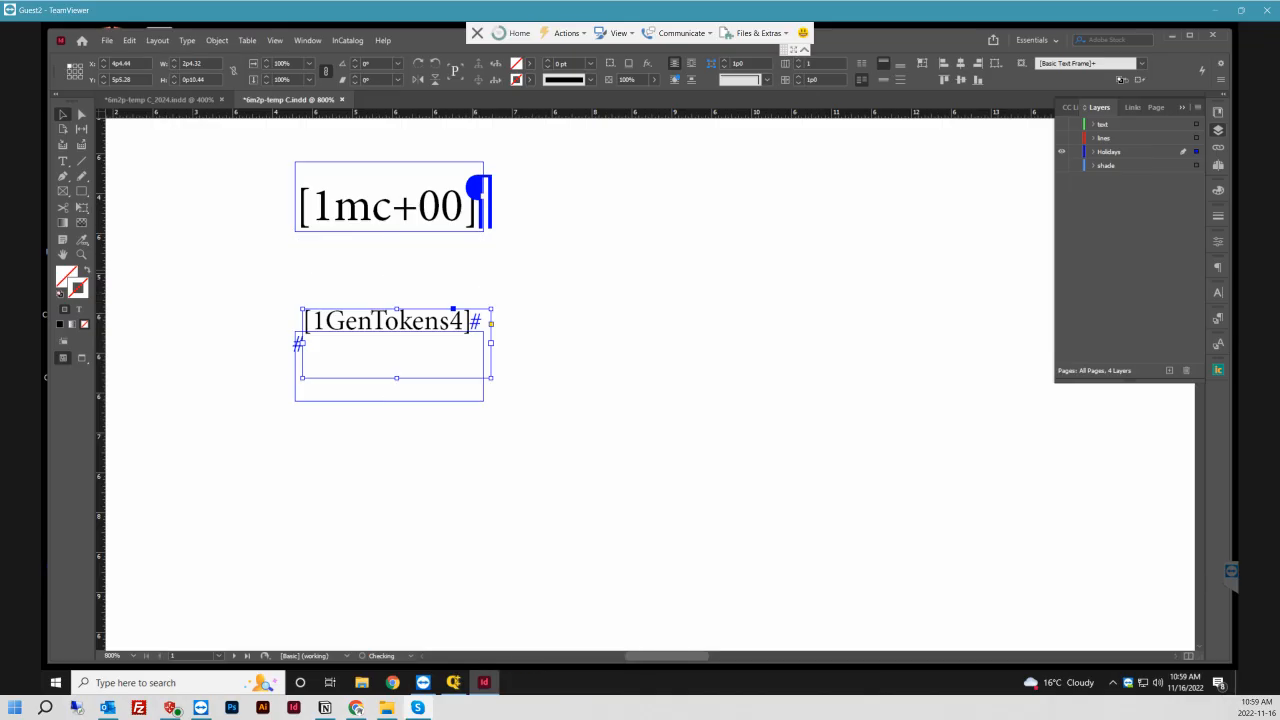
{"action": "left_click", "coordinate": [396, 360]}
{"action": "key", "text": "ctrl+z"}
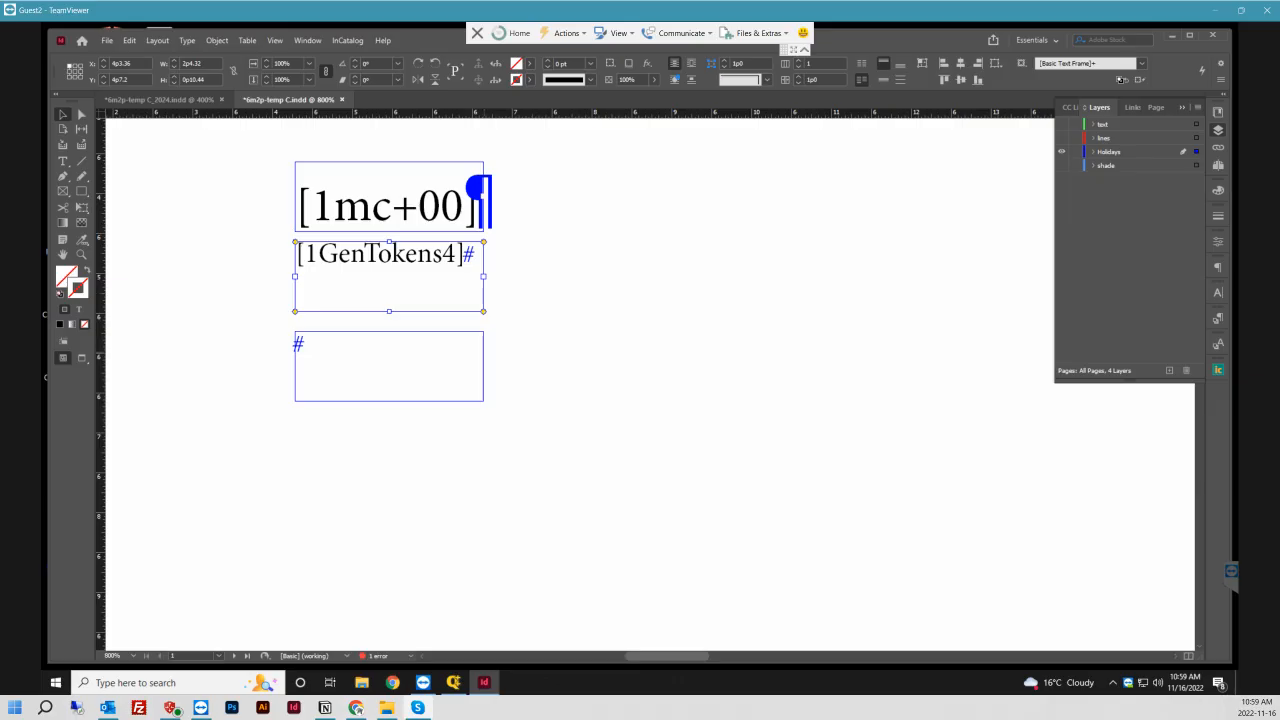
- Try a column break after the [1GenTokens4] token, then select the empty frame beneath it
{"action": "left_click", "coordinate": [390, 364]}
{"action": "key", "text": "t"}
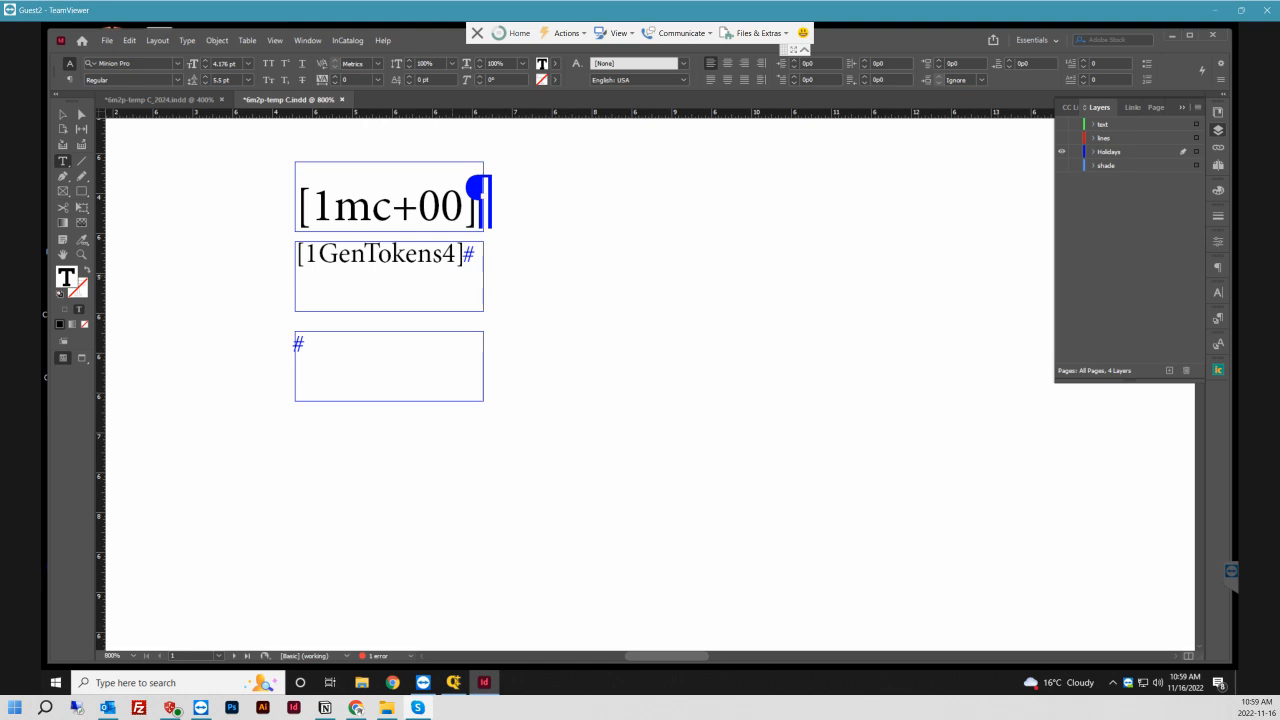
{"action": "key", "text": "KP_Enter"}
{"action": "key", "text": "Escape"}
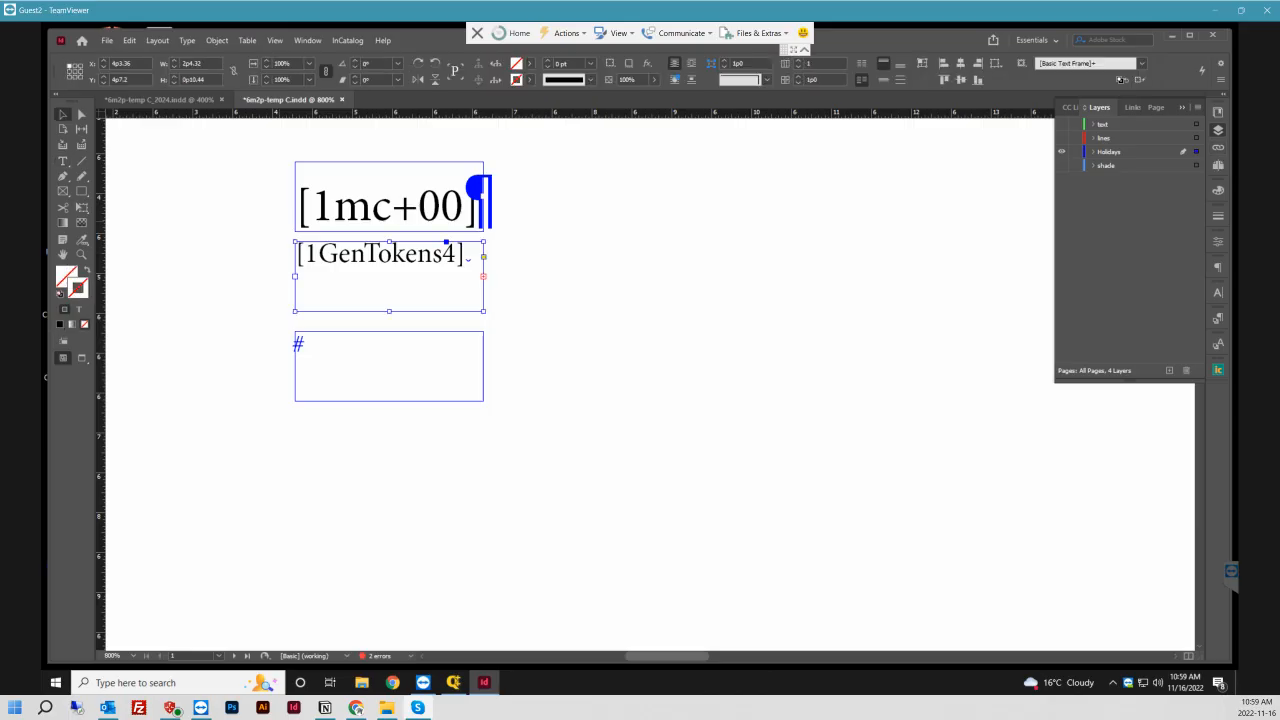
{"action": "left_click", "coordinate": [484, 257]}
{"action": "key", "text": "ctrl+shift+d"}
{"action": "left_click", "coordinate": [389, 366]}
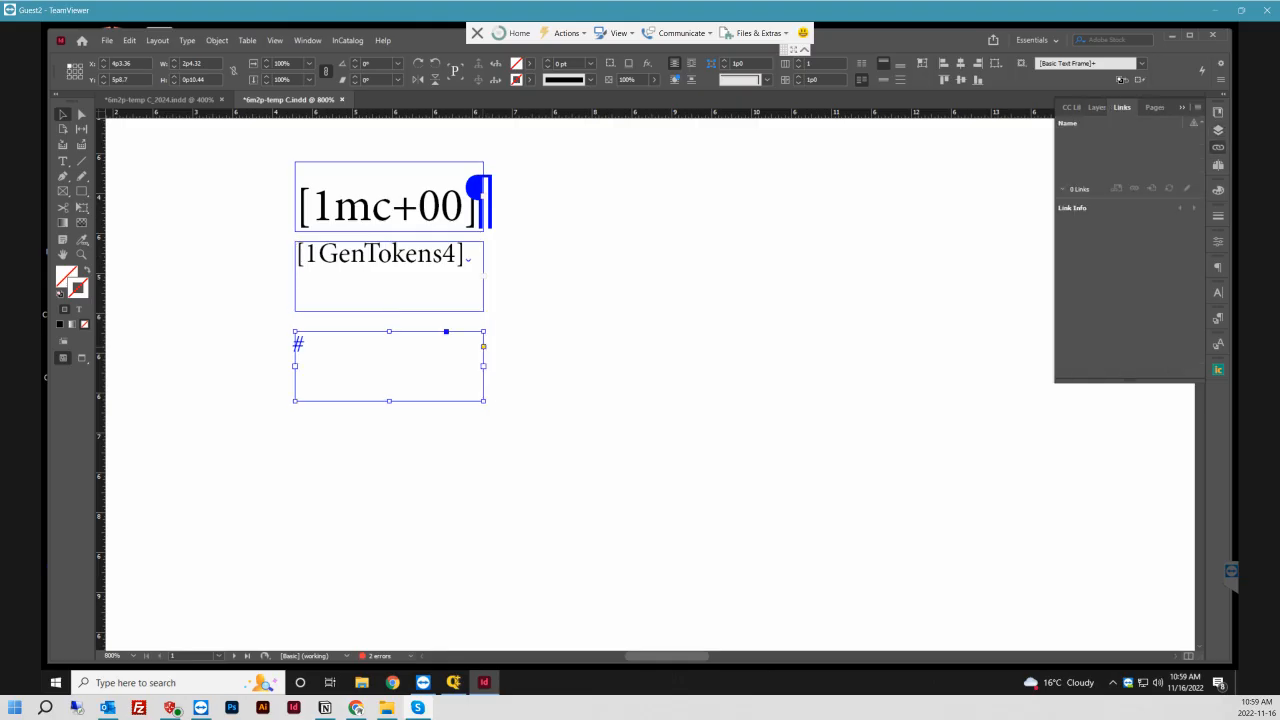
- Test the sample text "aaa" in the empty lower frame, remove it, and undo the column break after the token
{"action": "key", "text": "t"}
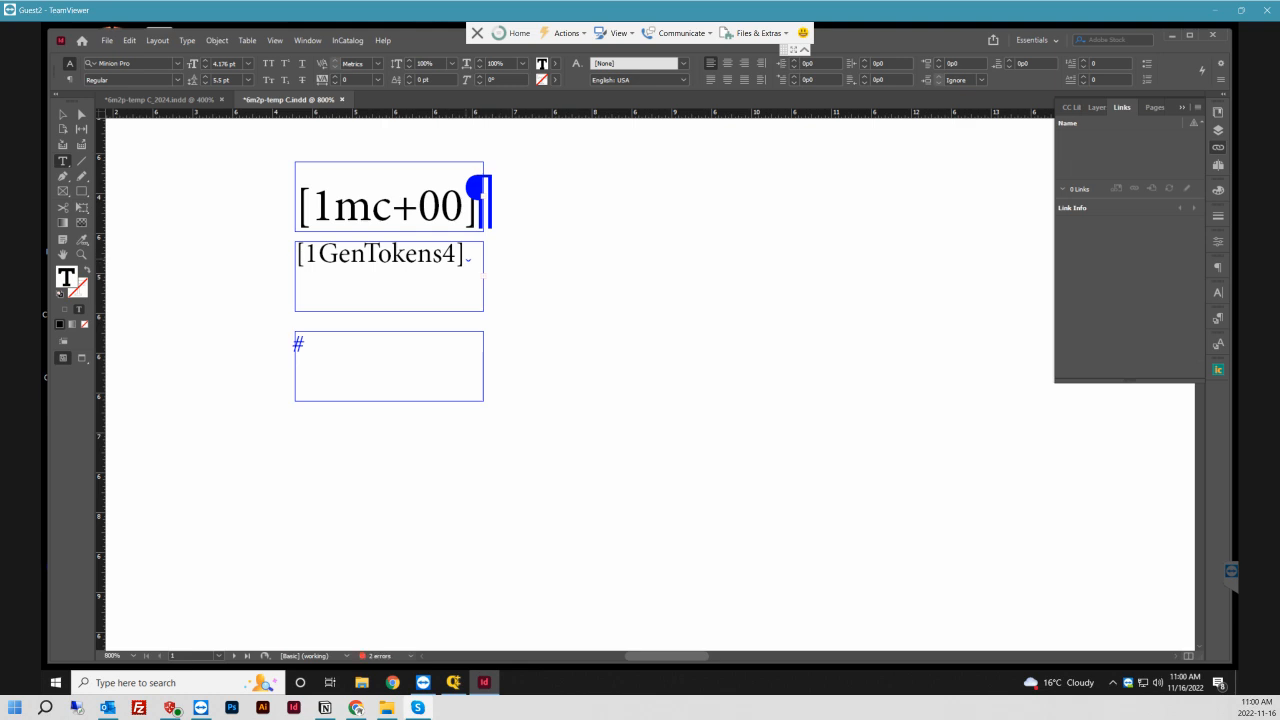
{"action": "type", "text": "aaa"}
{"action": "key", "text": "BackSpace"}
{"action": "key", "text": "BackSpace"}
{"action": "key", "text": "BackSpace"}
{"action": "key", "text": "Escape"}
{"action": "left_click_drag", "start_coordinate": [389, 205], "coordinate": [488, 354]}
{"action": "key", "text": "ctrl+z"}
- Look through the options available for the stacked [1mc+00], [1GenTokens4] and empty frames, and hide the Links panel
{"action": "left_click_drag", "start_coordinate": [250, 194], "coordinate": [432, 394]}
{"action": "right_click", "coordinate": [455, 281]}
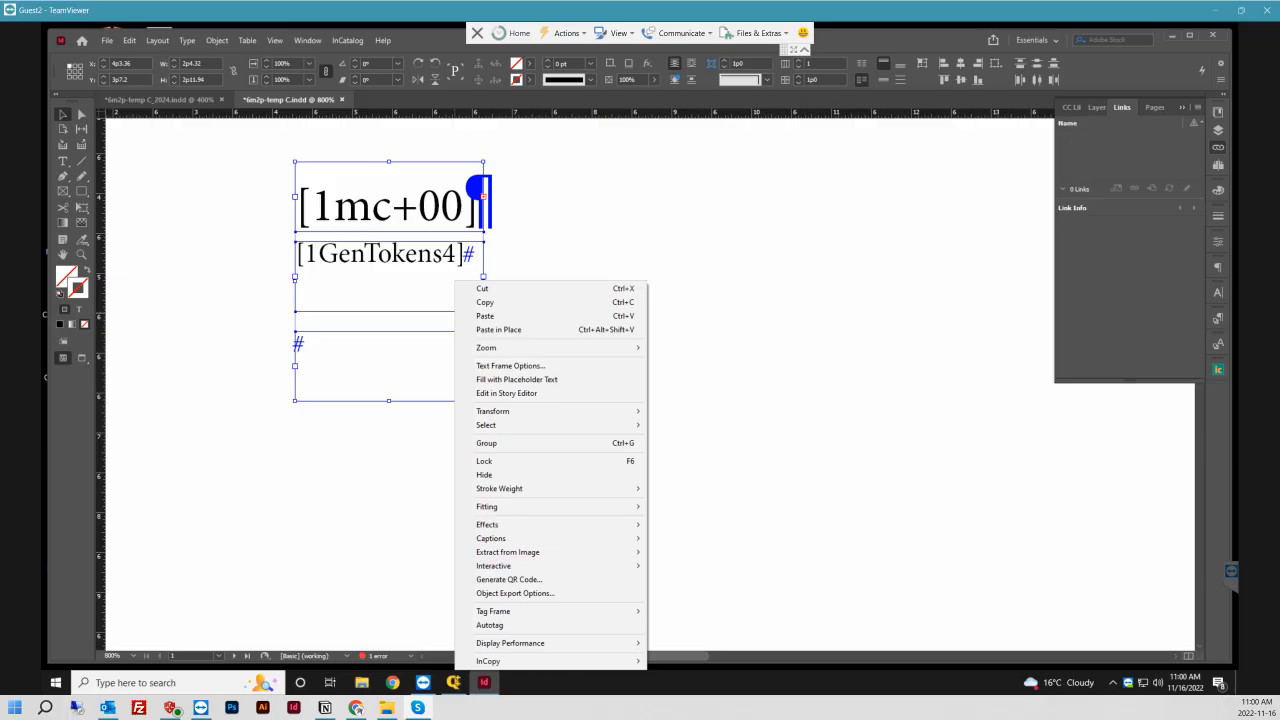
{"action": "left_click", "coordinate": [616, 232]}
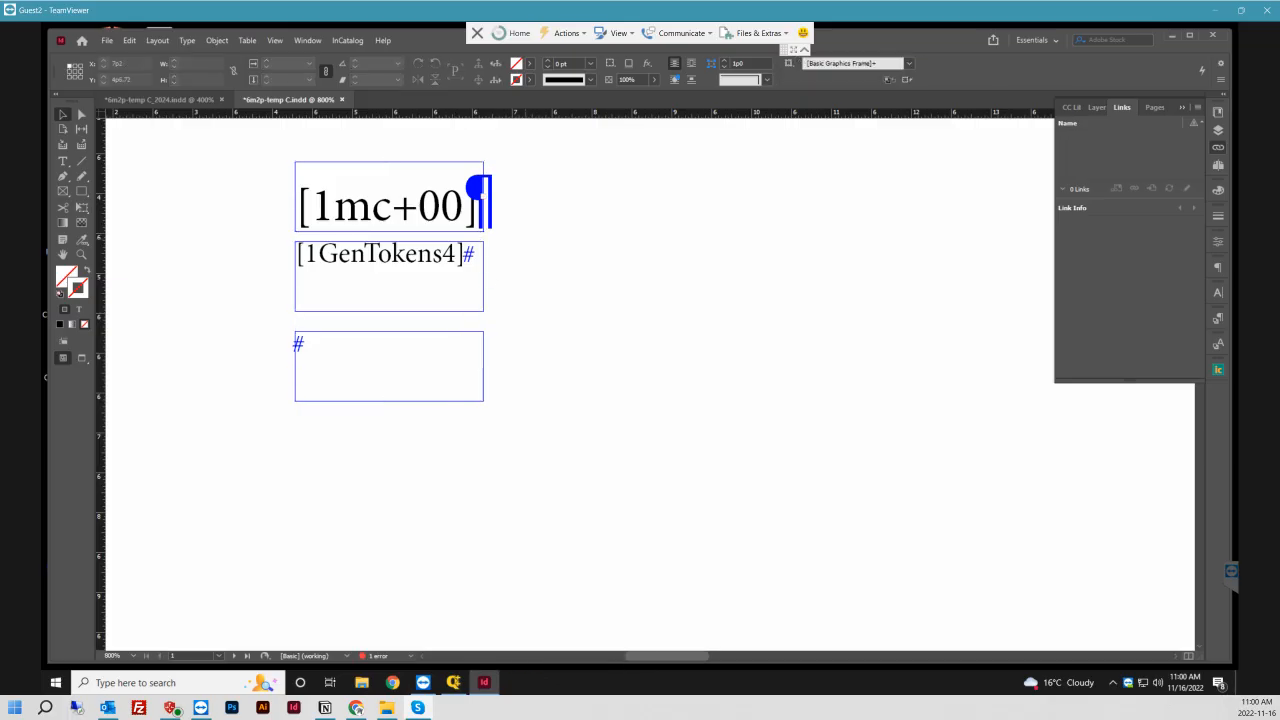
{"action": "left_click", "coordinate": [463, 259]}
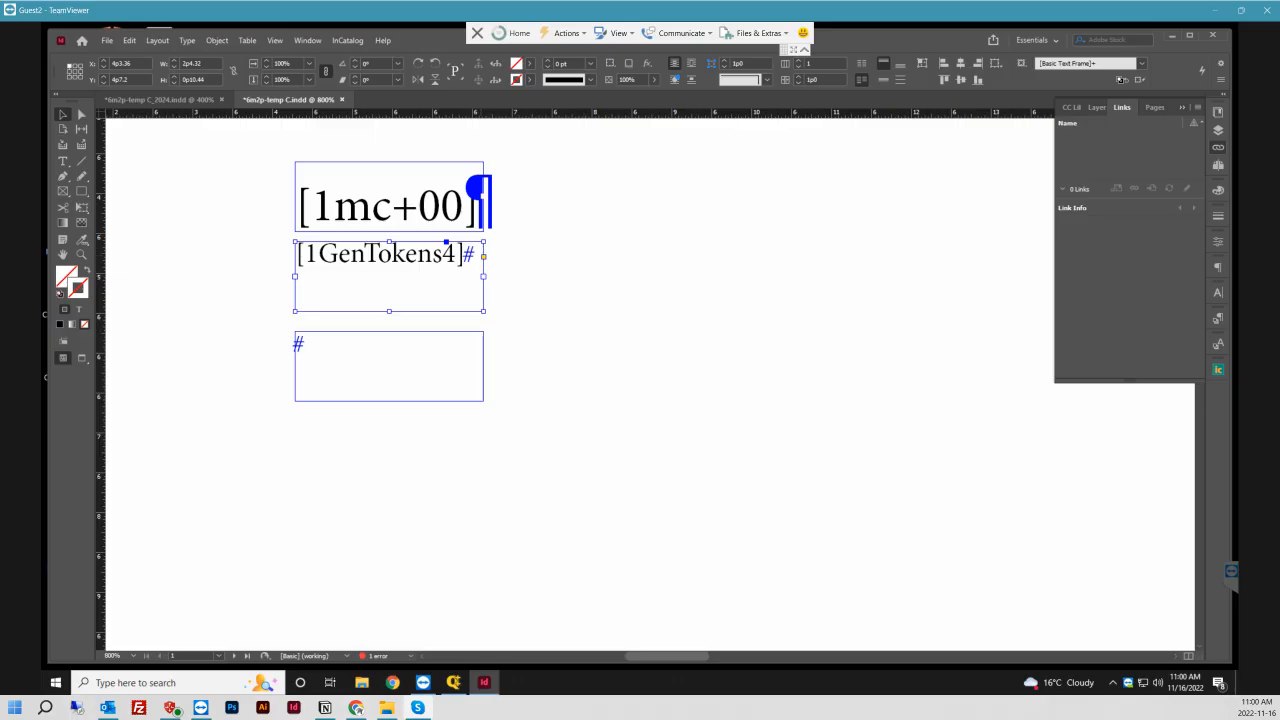
{"action": "left_click", "coordinate": [483, 199]}
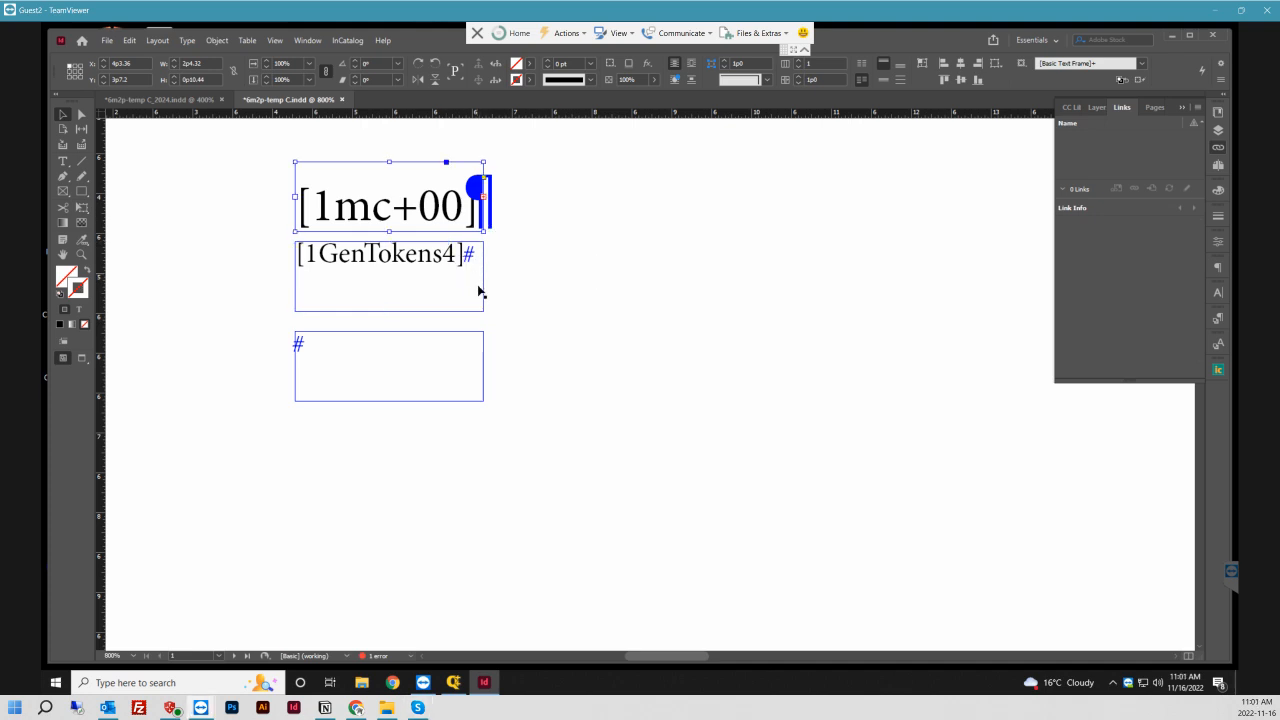
{"action": "right_click", "coordinate": [485, 181]}
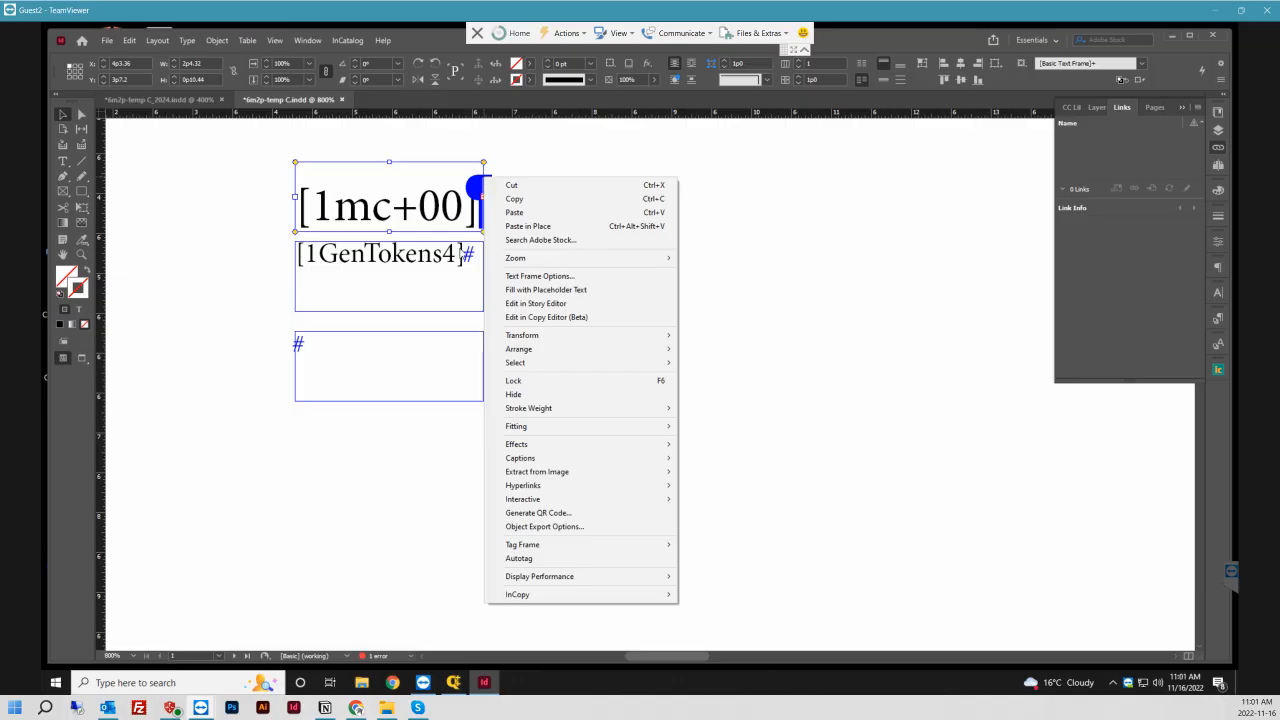
{"action": "left_click", "coordinate": [453, 267]}
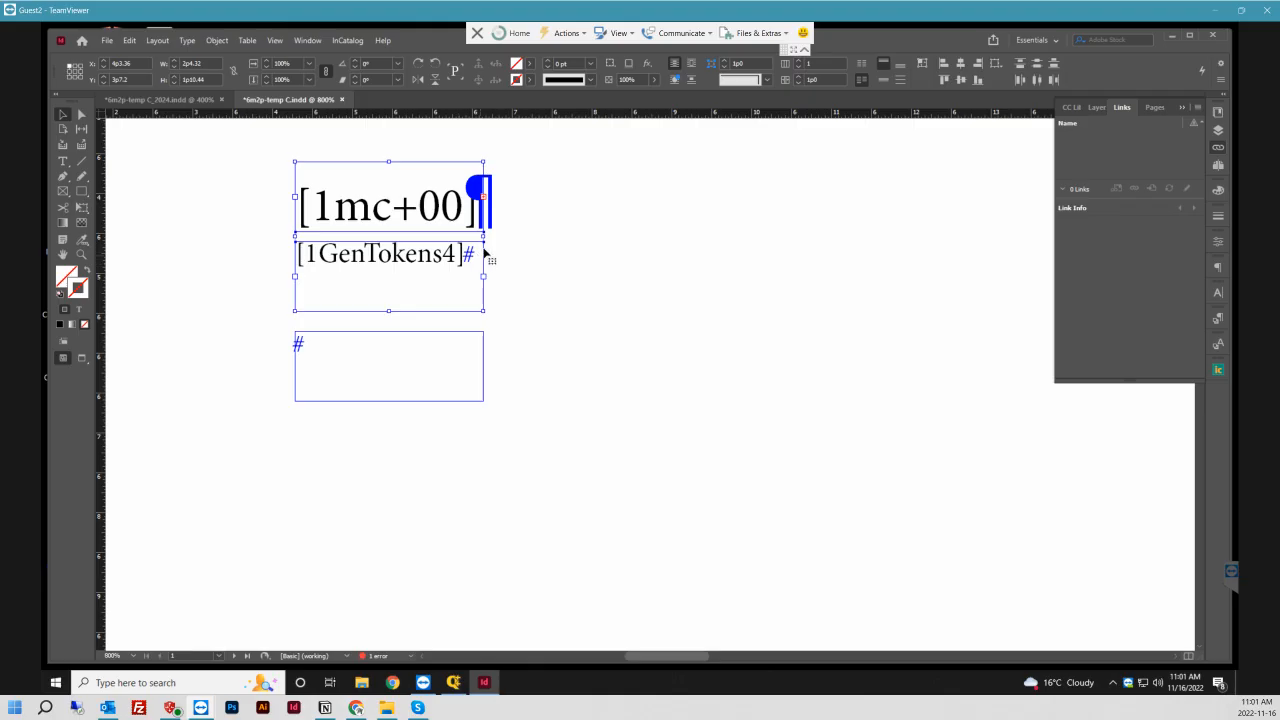
{"action": "right_click", "coordinate": [461, 229]}
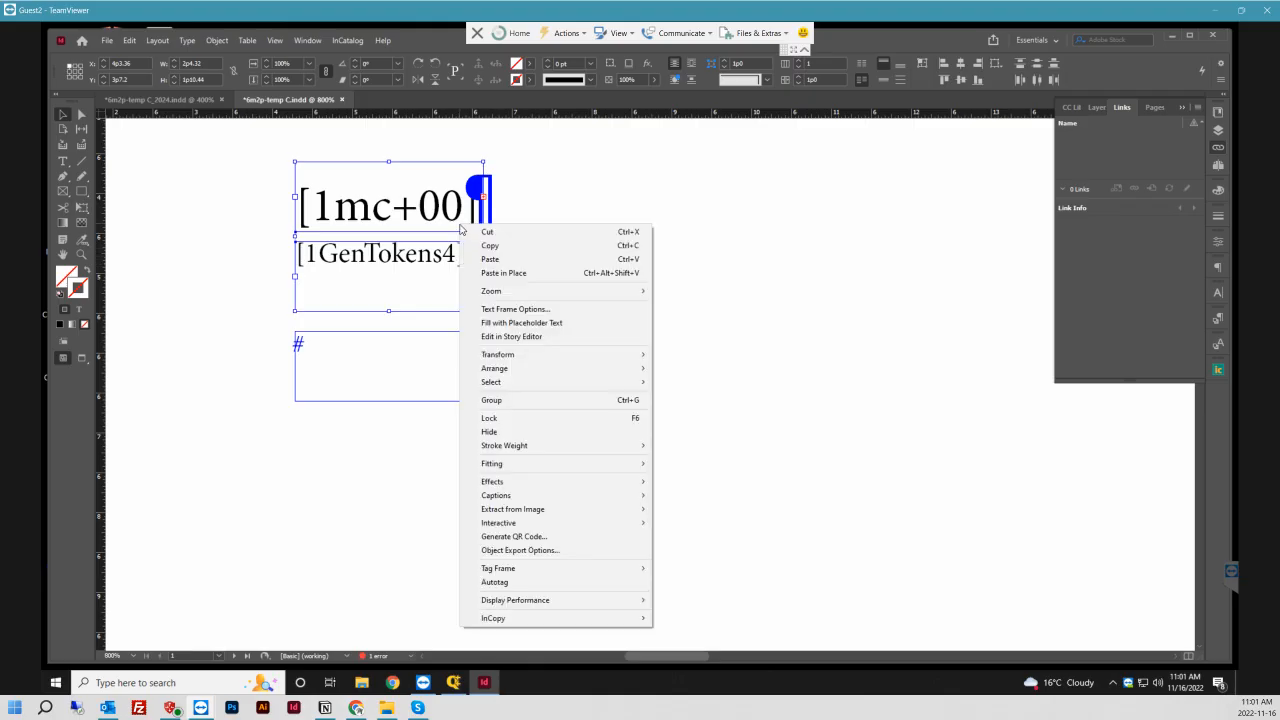
{"action": "left_click", "coordinate": [1210, 537]}
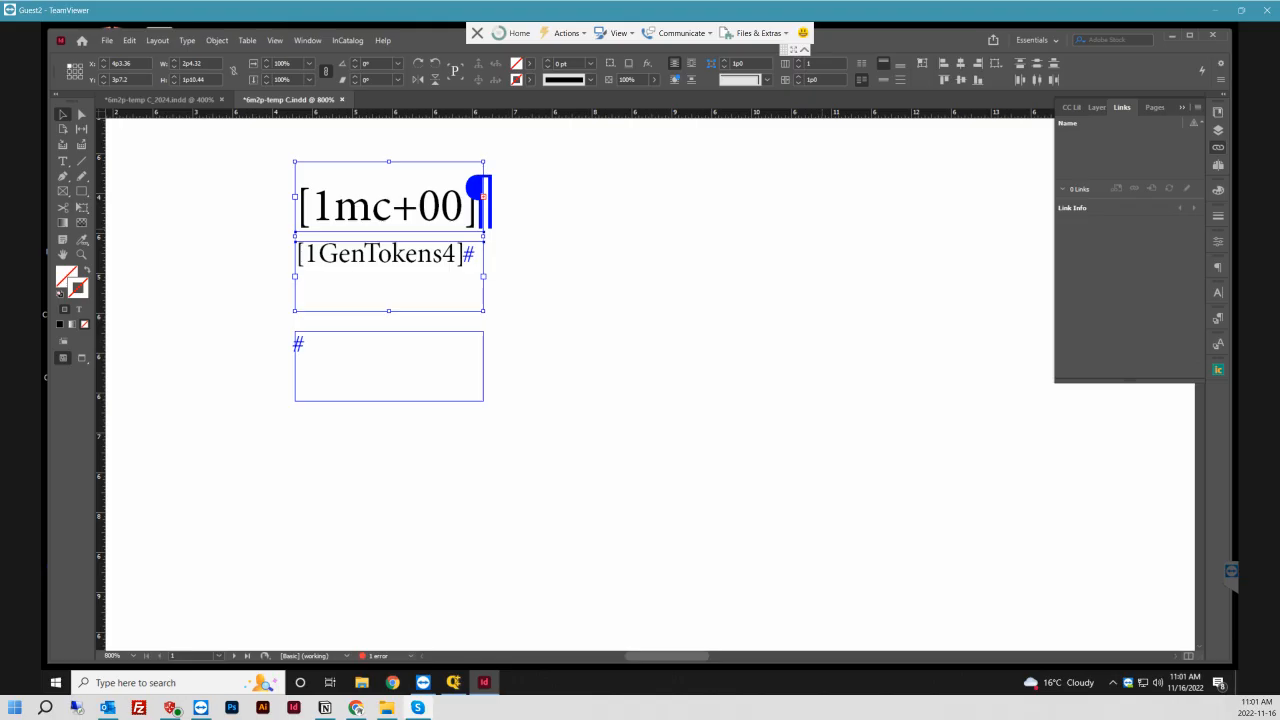
{"action": "left_click", "coordinate": [1218, 147]}
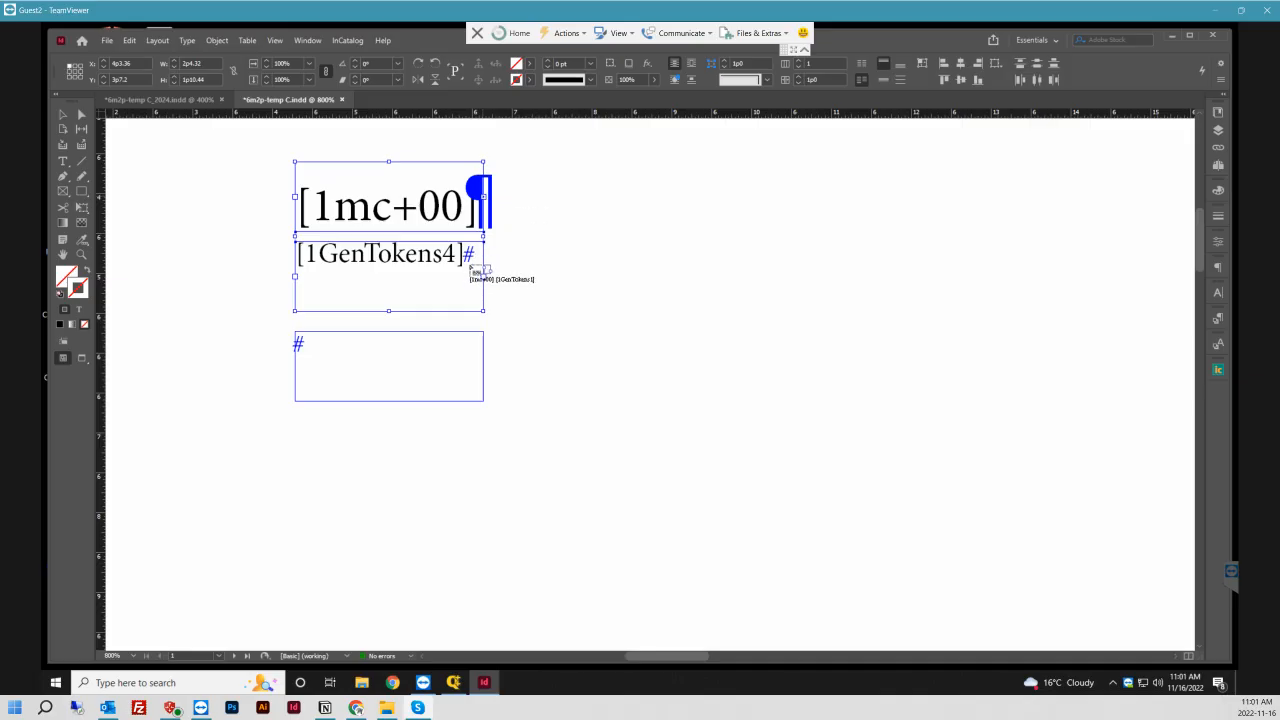
- Try threading the overset text of the [1mc+00] frame through the middle frame into the empty lower frame
{"action": "left_click", "coordinate": [485, 199]}
{"action": "left_click", "coordinate": [466, 278]}
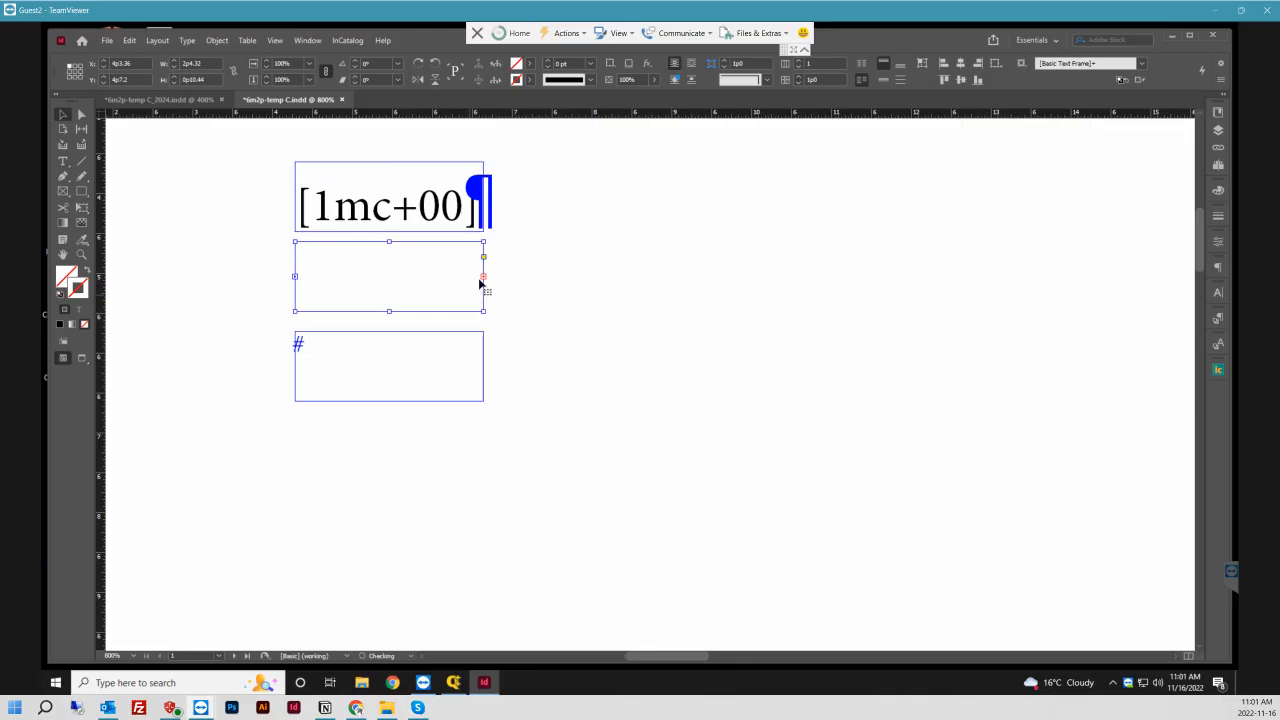
{"action": "left_click", "coordinate": [483, 278]}
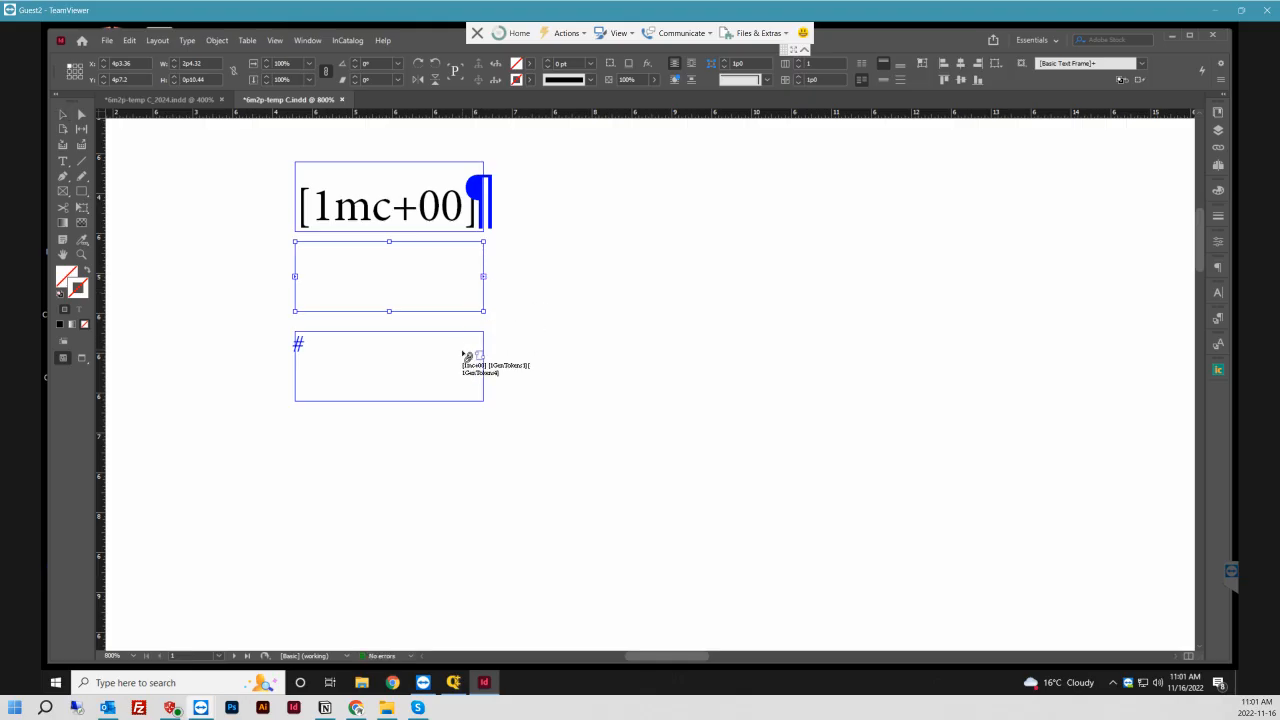
{"action": "left_click", "coordinate": [467, 360]}
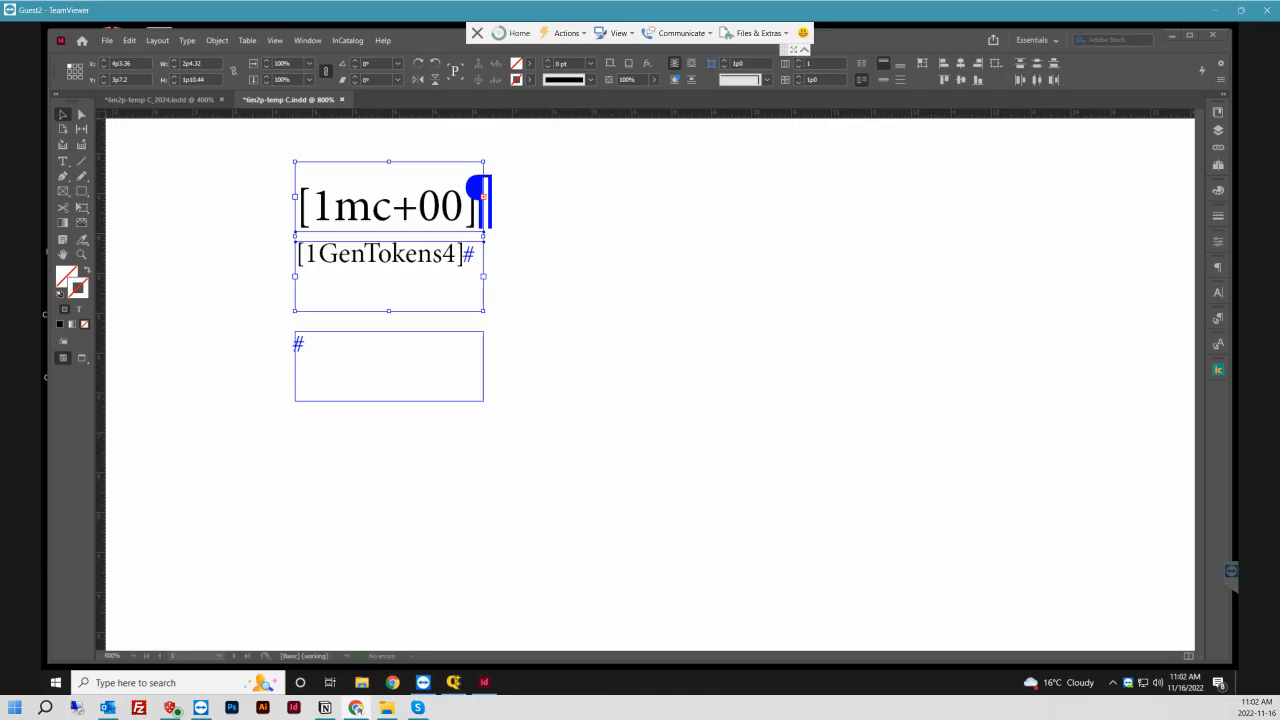
- Set the font size of the 1GenTokens4 text inside the brackets to 3 pt
{"action": "key", "text": "t"}
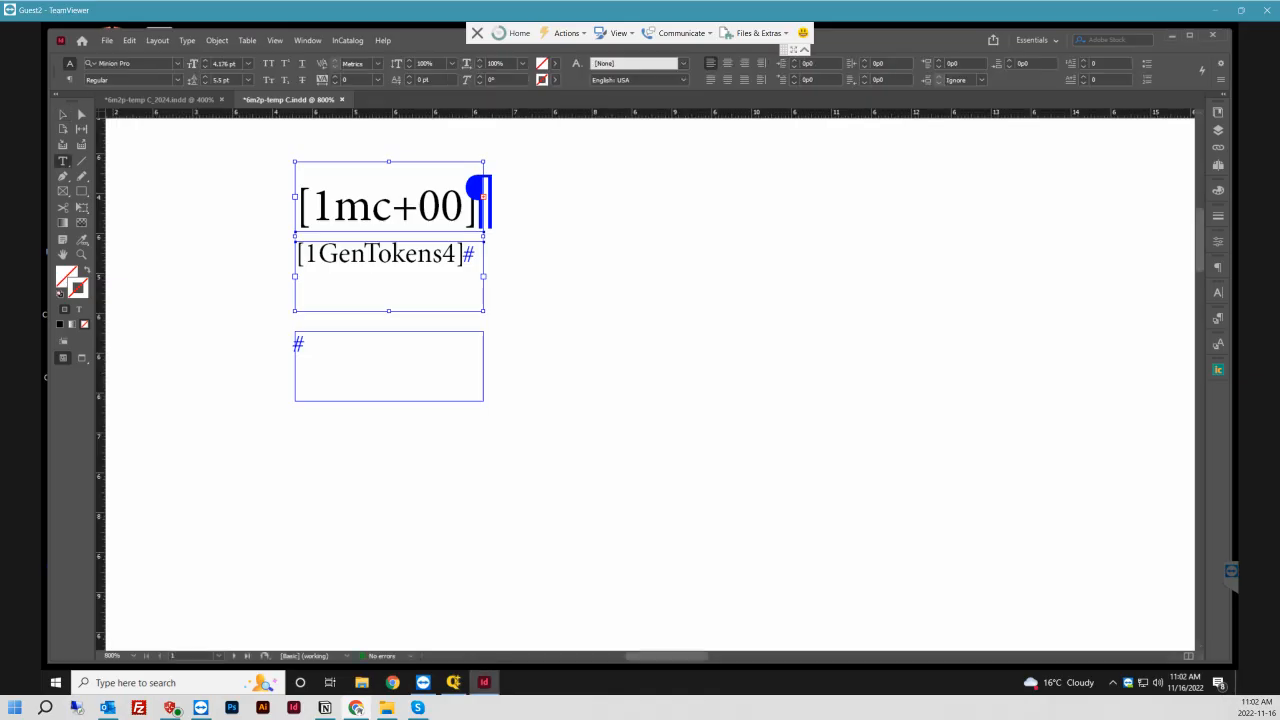
{"action": "left_click_drag", "start_coordinate": [304, 254], "coordinate": [456, 254]}
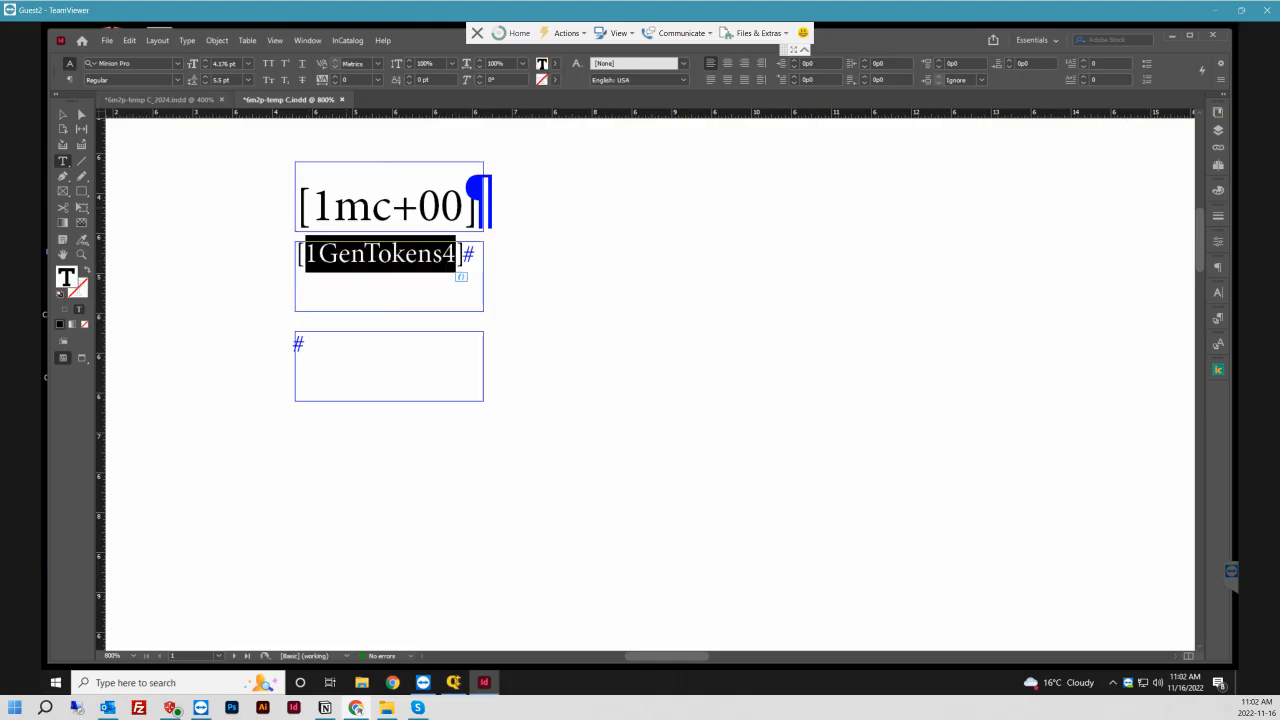
{"action": "left_click", "coordinate": [206, 67]}
{"action": "left_click", "coordinate": [206, 67]}
{"action": "left_click", "coordinate": [206, 67]}
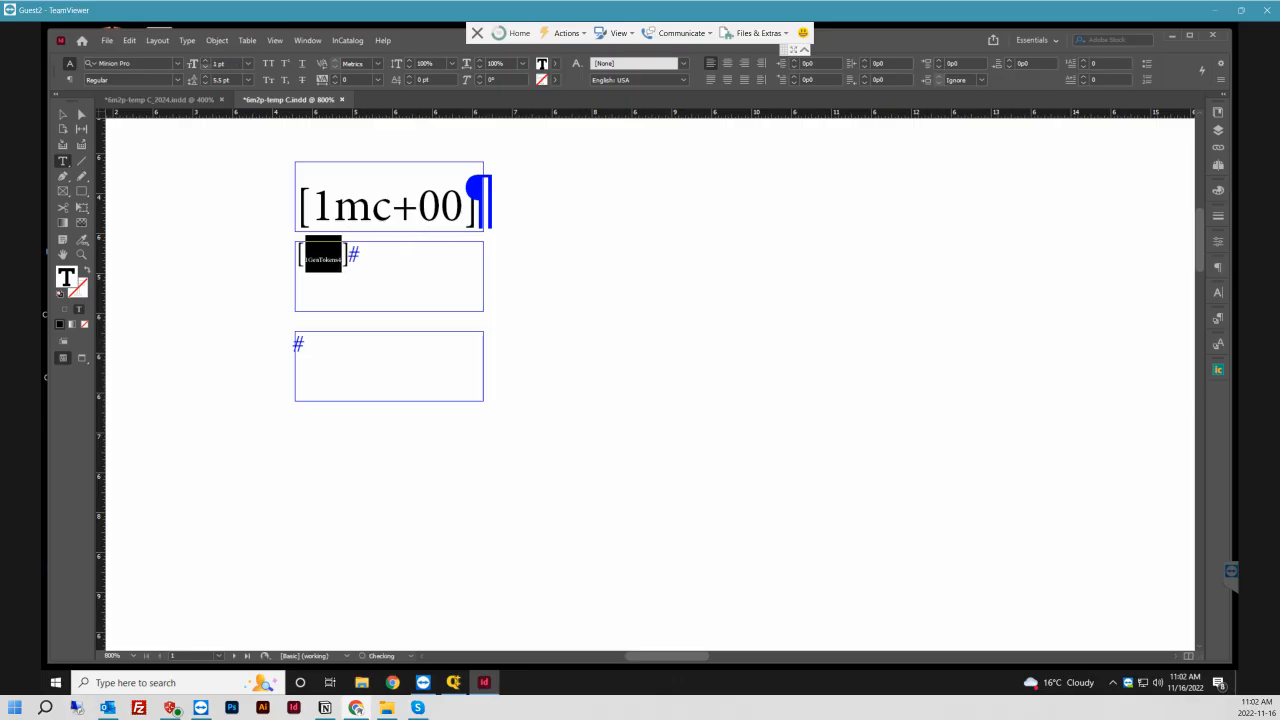
{"action": "left_click", "coordinate": [206, 59]}
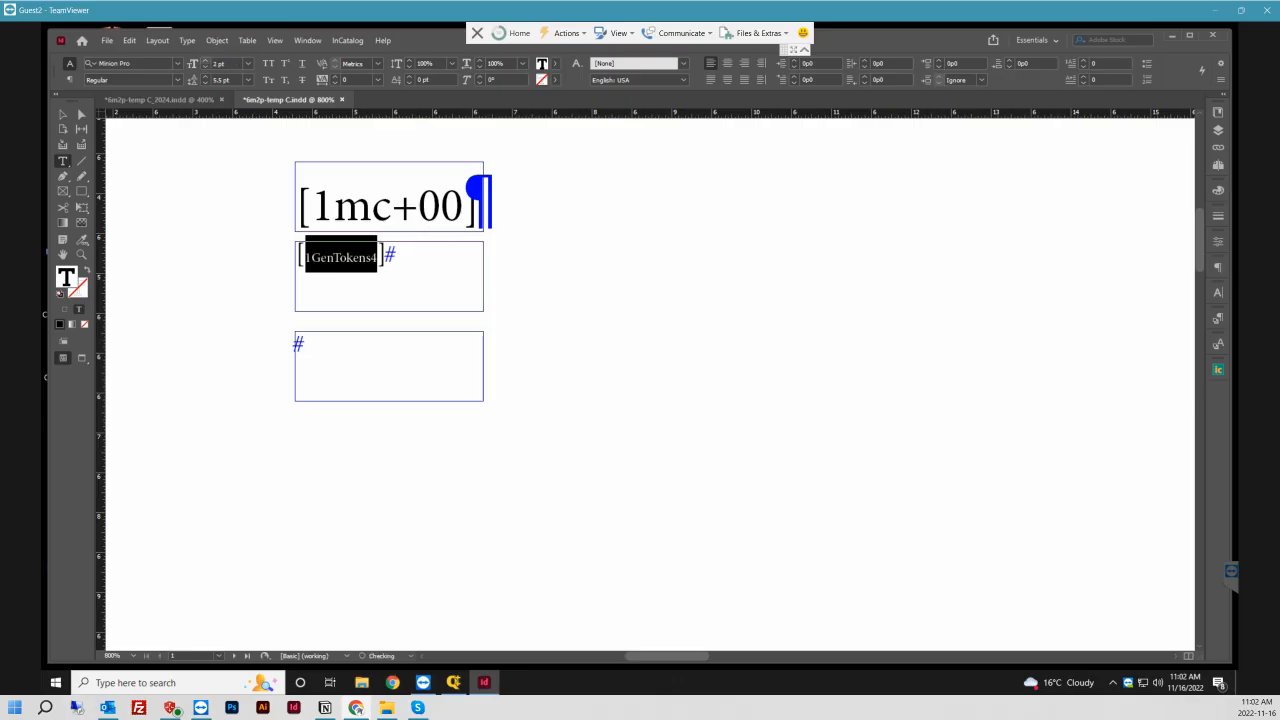
{"action": "left_click", "coordinate": [206, 59]}
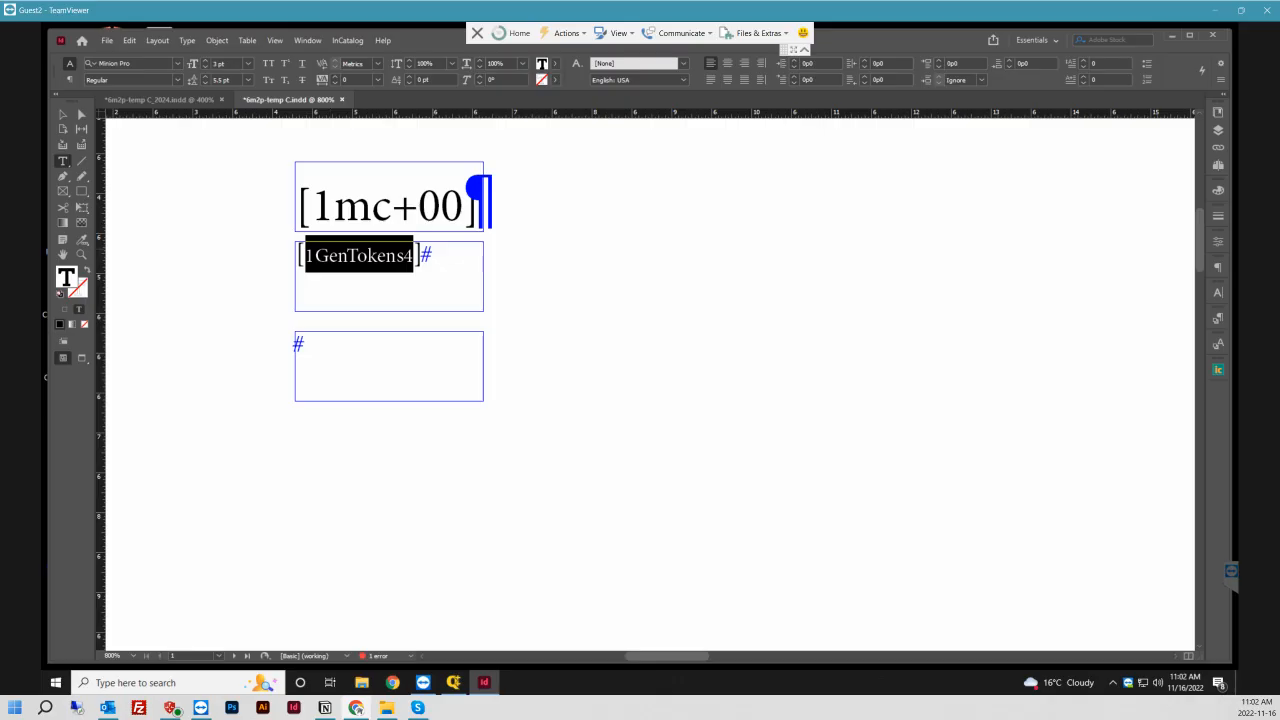
{"action": "left_click", "coordinate": [315, 256]}
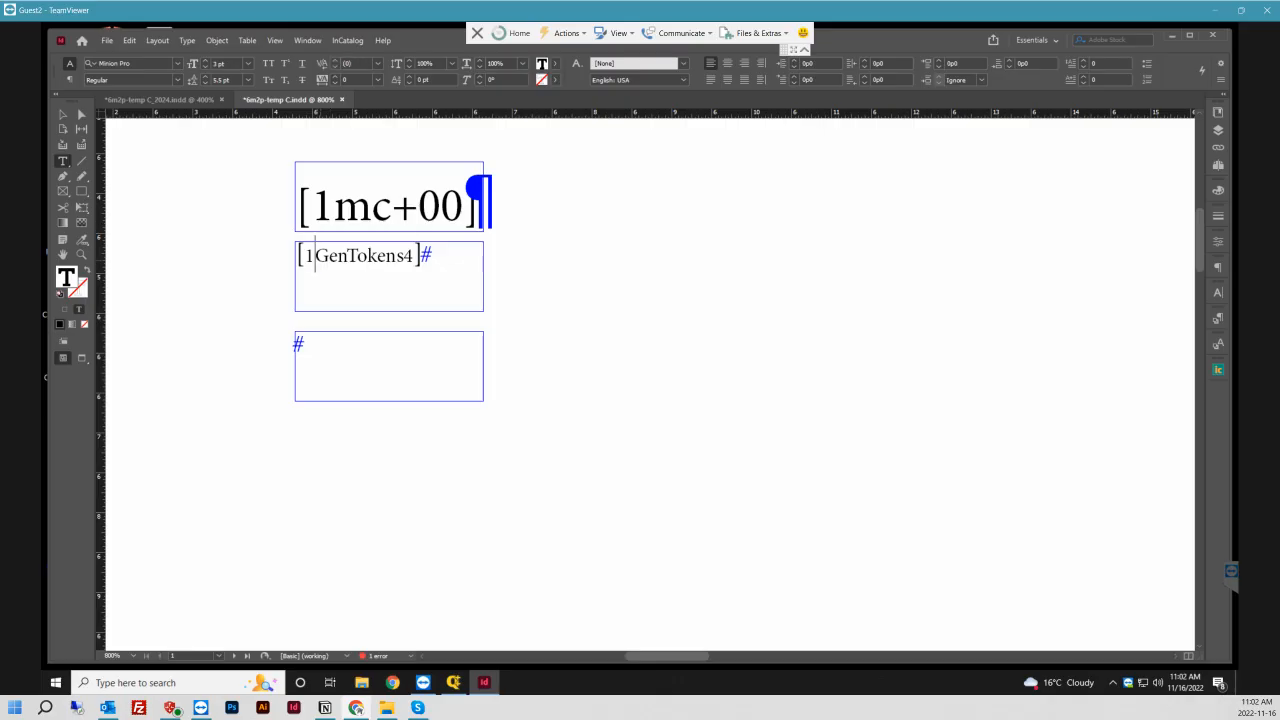
{"action": "type", "text": "[]"}
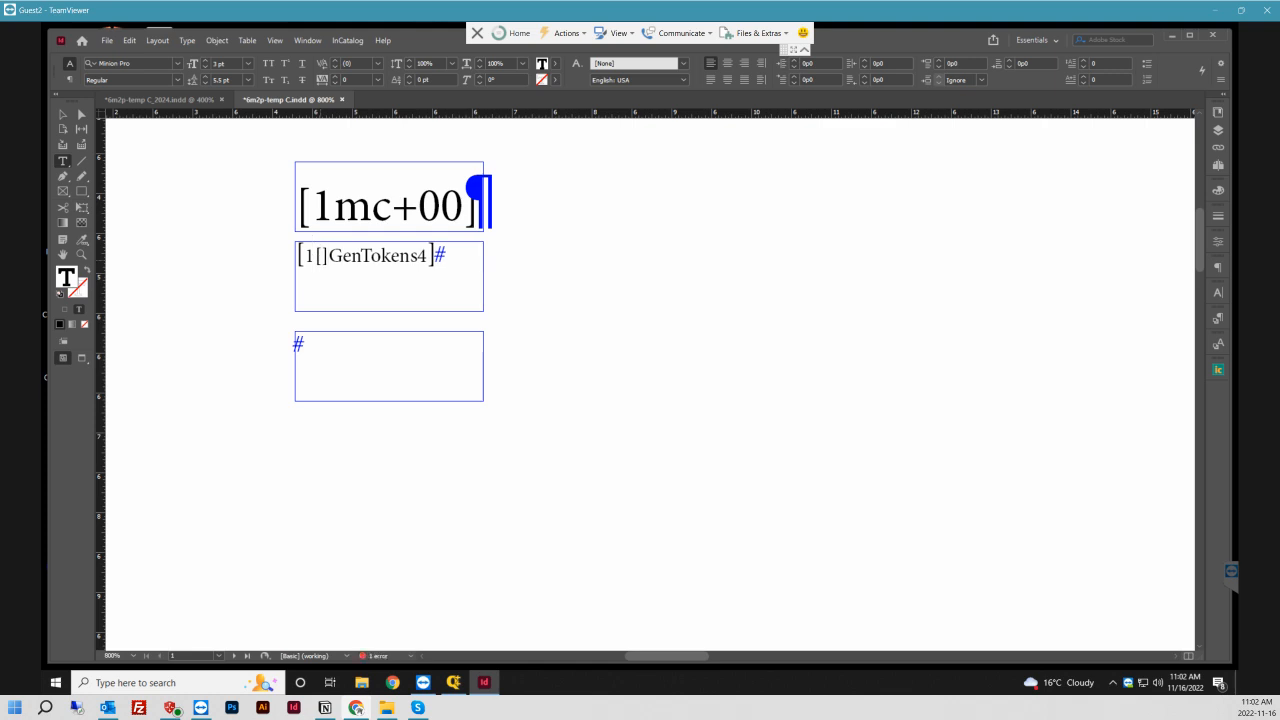
{"action": "key", "text": "BackSpace"}
{"action": "key", "text": "Delete"}
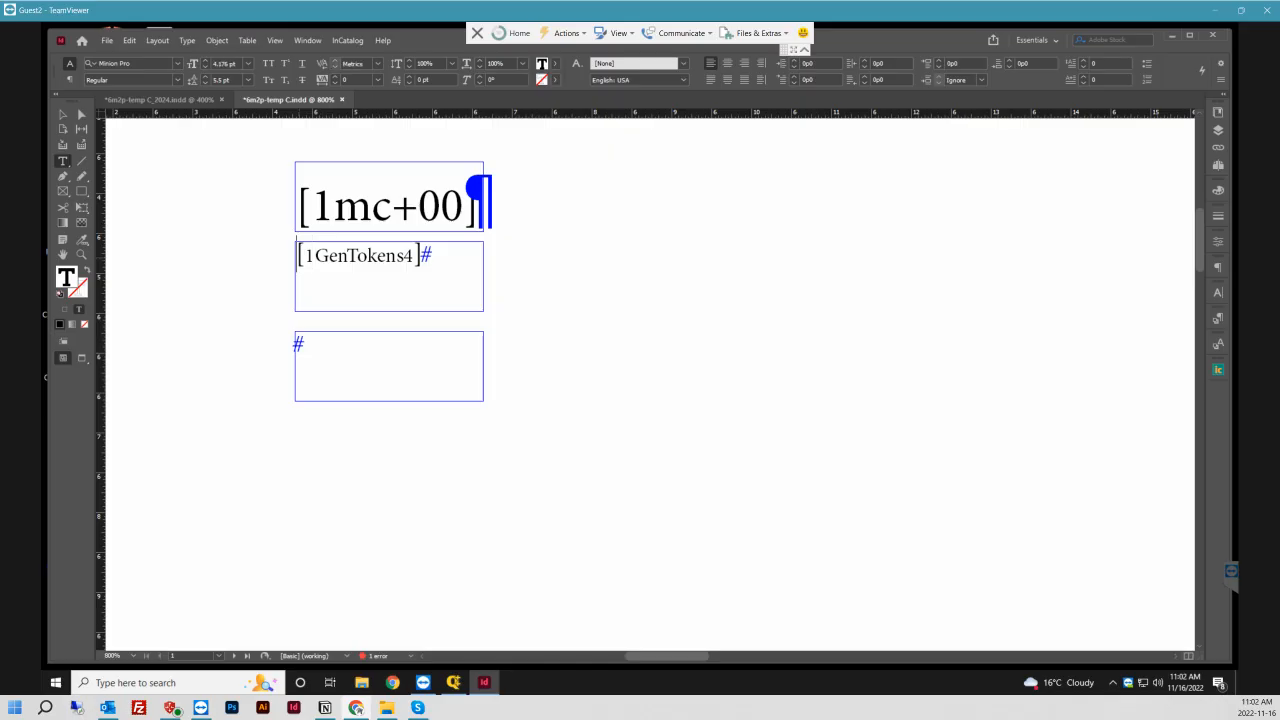
- Insert a second bracketed token starting with 1mc in front of [1GenTokens4] in the middle frame
{"action": "type", "text": "[]"}
{"action": "key", "text": "Left"}
{"action": "type", "text": "1mc"}
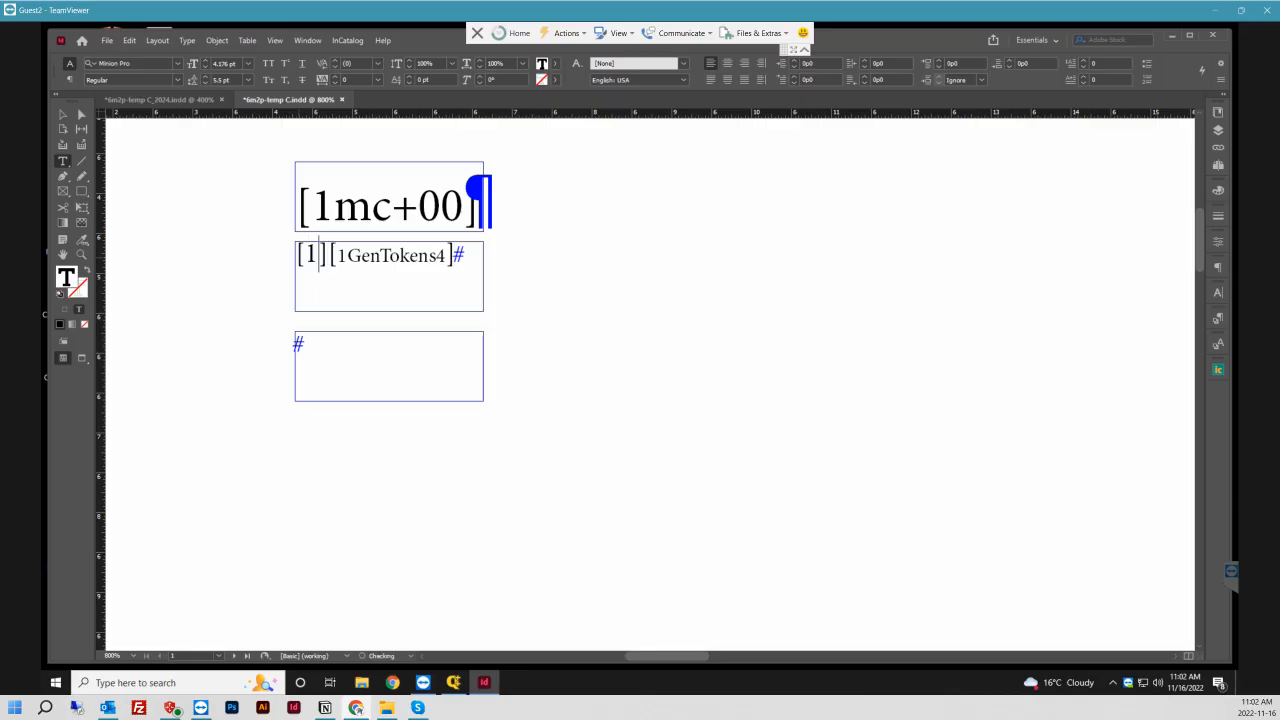
- Complete the first code in the second text frame as [1mc+00] and set its font size to 2 pt
{"action": "type", "text": "+00"}
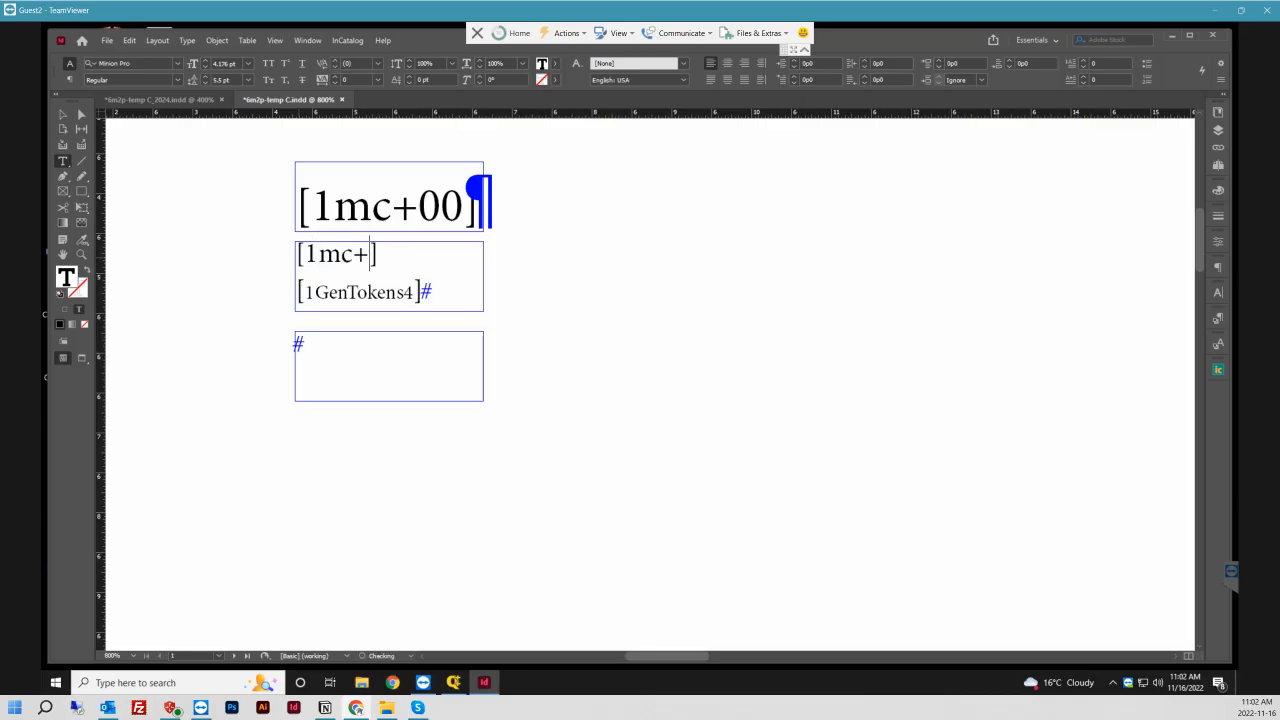
{"action": "key", "text": "End"}
{"action": "key", "text": "shift+Home"}
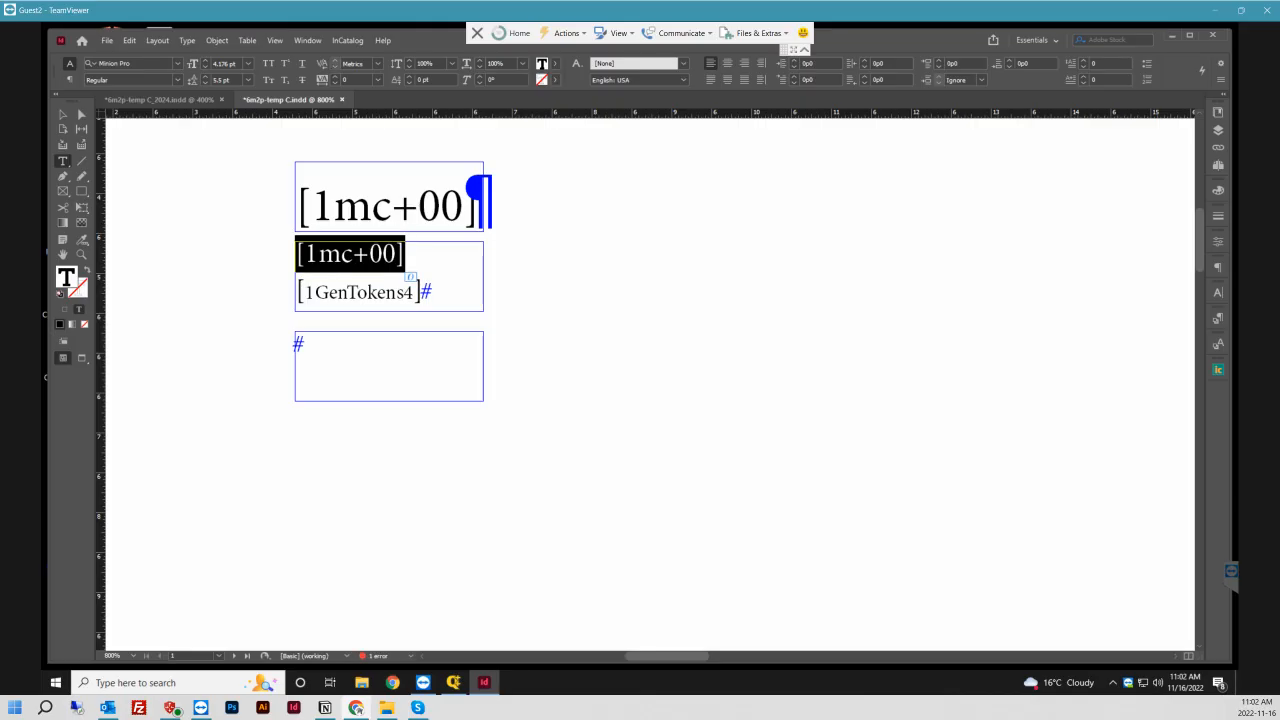
{"action": "left_click", "coordinate": [206, 67]}
{"action": "left_click", "coordinate": [206, 67]}
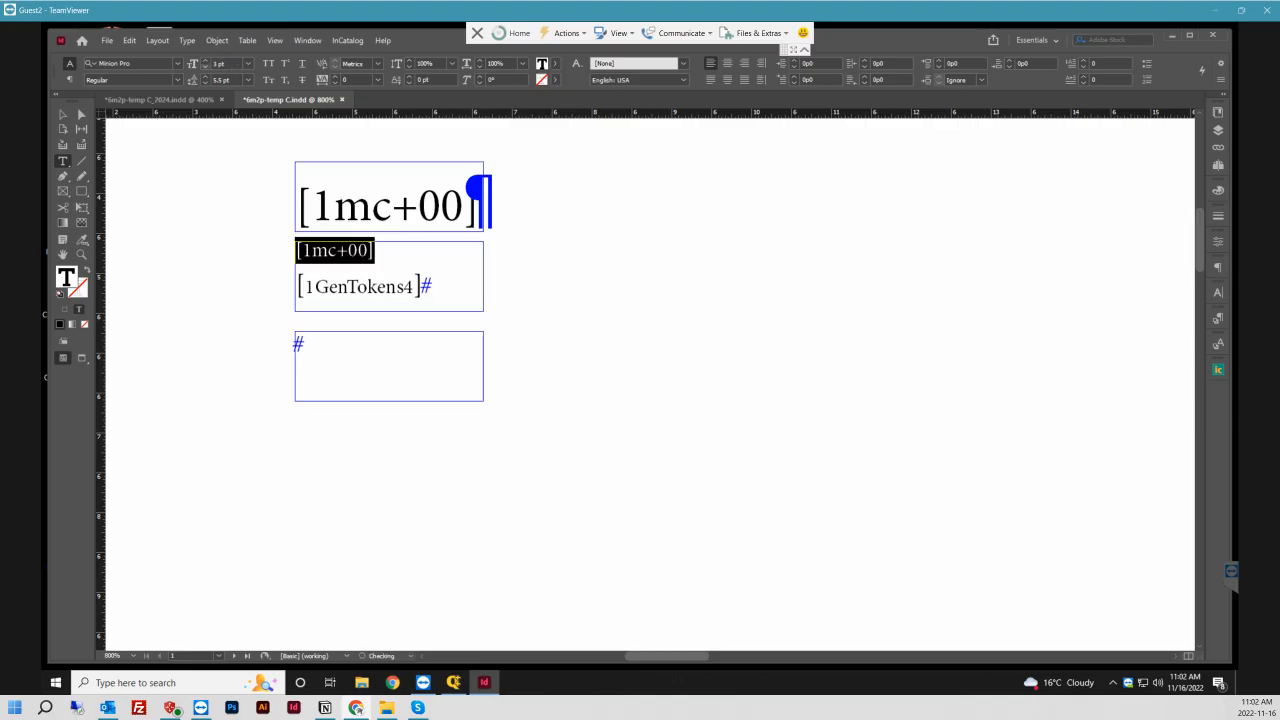
{"action": "left_click", "coordinate": [206, 67]}
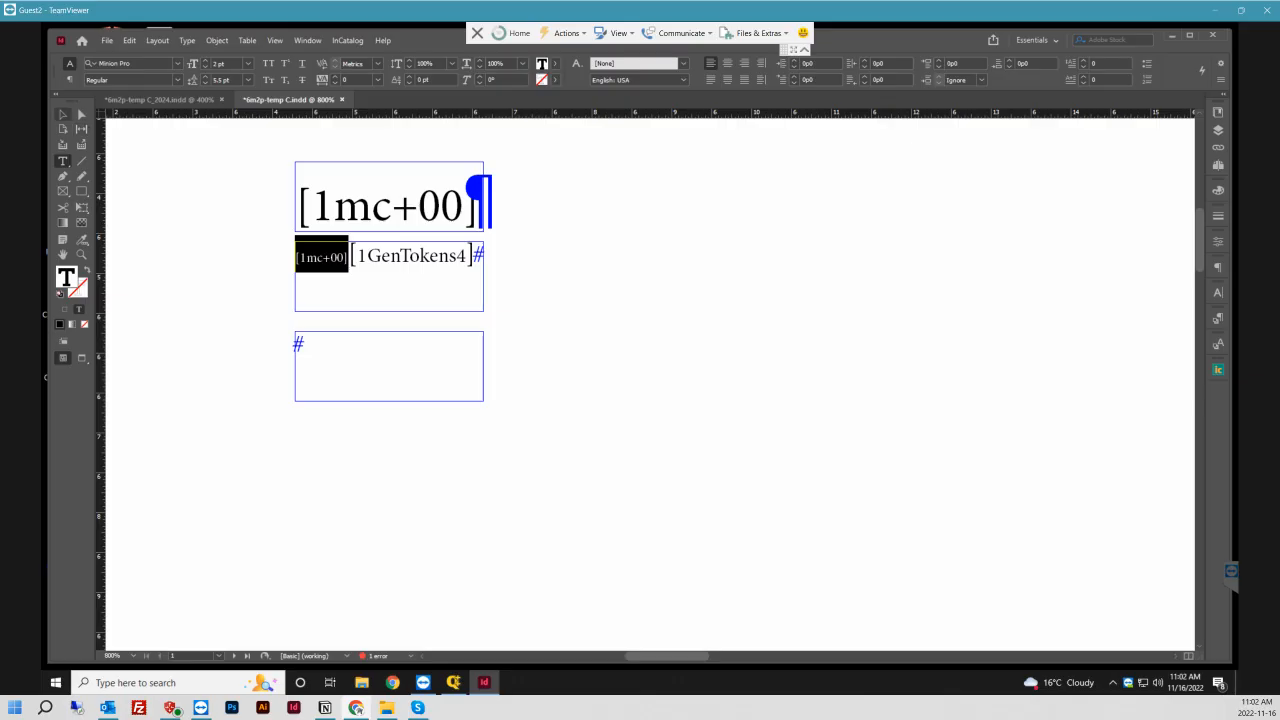
- Delete the topmost [1mc+00] text frame and thread the [1GenTokens4] frame into the empty frame below it
{"action": "left_click", "coordinate": [62, 114]}
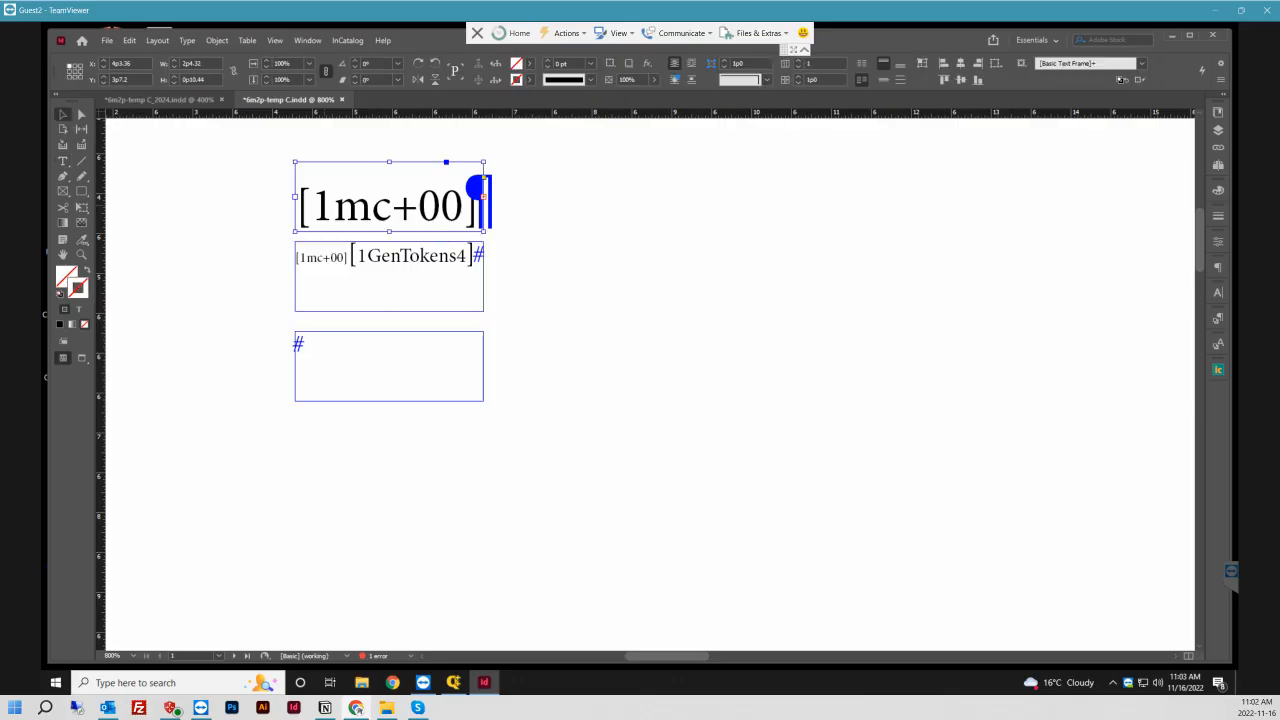
{"action": "key", "text": "Delete"}
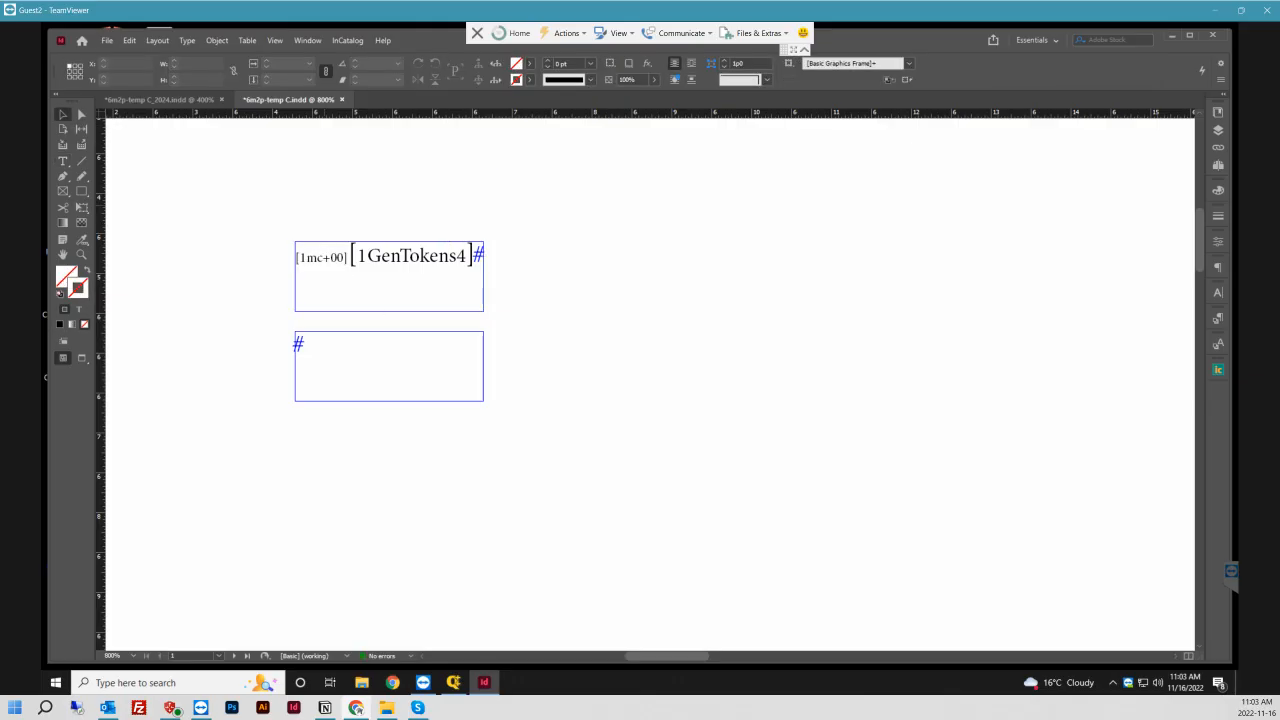
{"action": "left_click", "coordinate": [481, 256]}
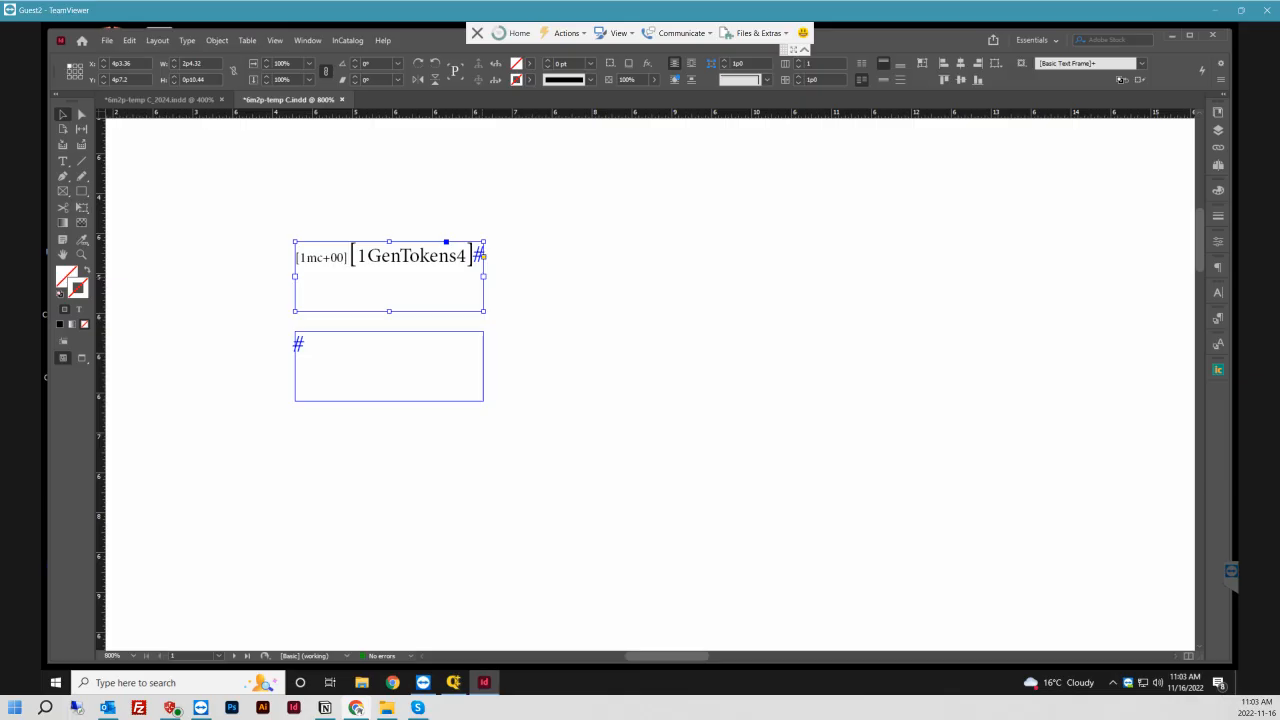
{"action": "left_click", "coordinate": [484, 276]}
{"action": "left_click", "coordinate": [389, 366]}
{"action": "key", "text": "ctrl+z"}
{"action": "key", "text": "ctrl+z"}
{"action": "key", "text": "ctrl+shift+z"}
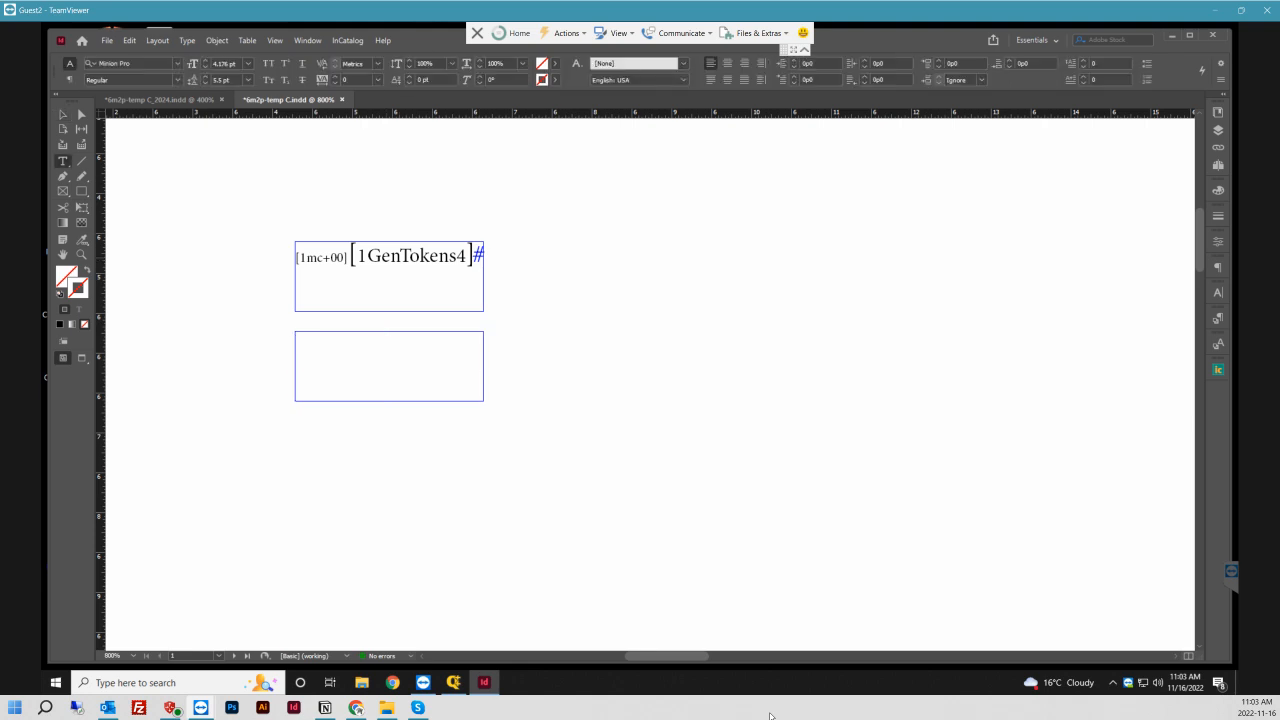
- Enter the sample text "lorem ipsum dollaer asdf" on a new line after the codes, letting it flow into the threaded frame
{"action": "key", "text": "Return"}
{"action": "type", "text": "lorem ip"}
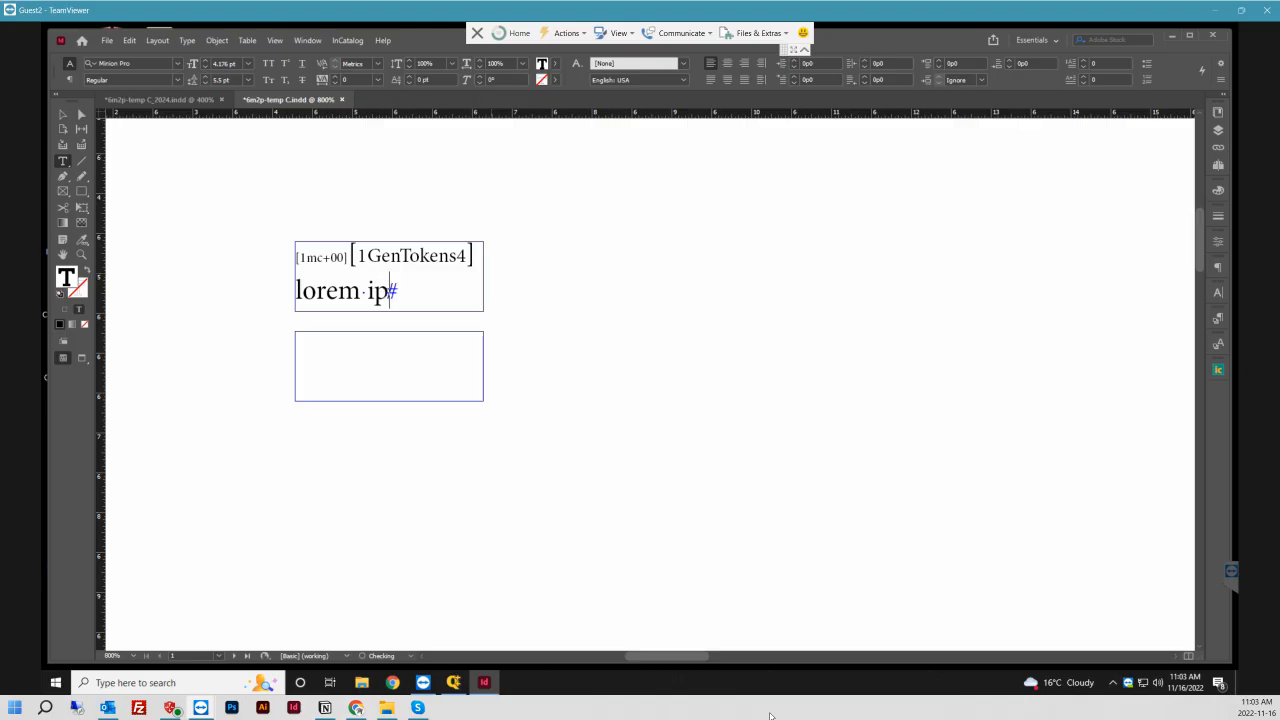
{"action": "type", "text": "sum fio"}
{"action": "key", "text": "BackSpace"}
{"action": "key", "text": "BackSpace"}
{"action": "key", "text": "BackSpace"}
{"action": "type", "text": "dollaer asdf"}
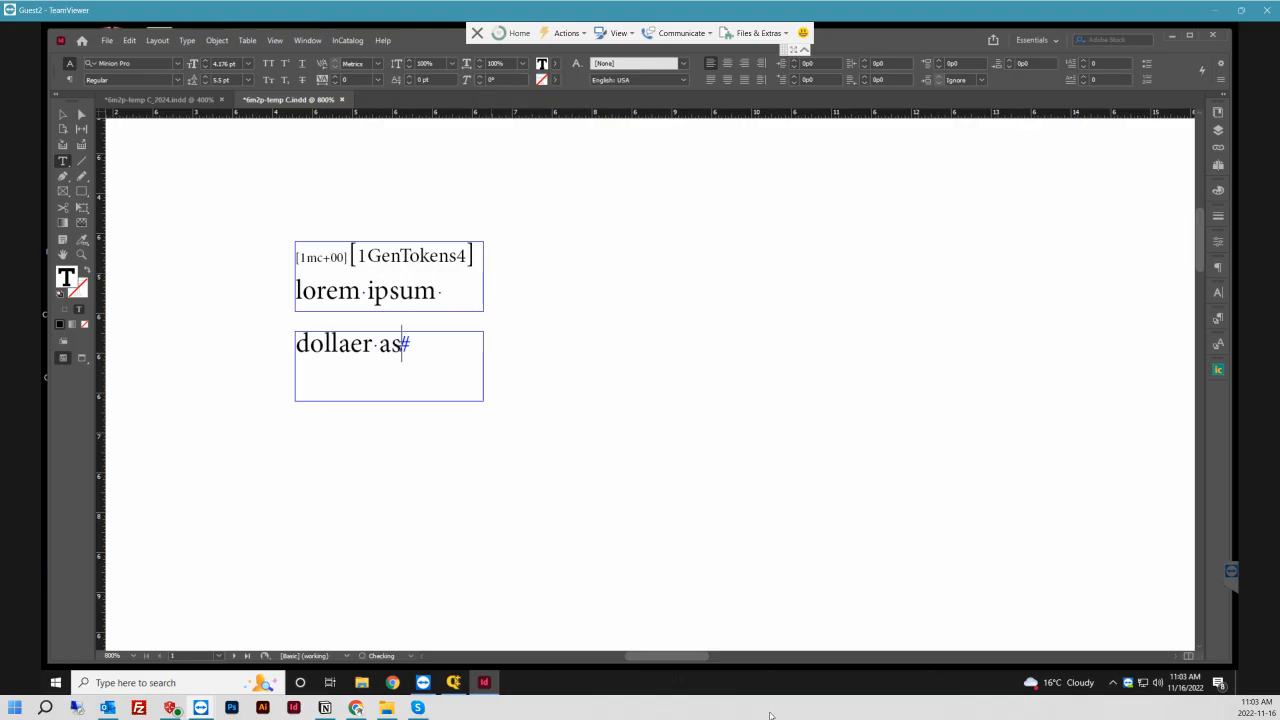
- Delete all the sample text after [1GenTokens4] from the two threaded frames
{"action": "key", "text": "BackSpace"}
{"action": "key", "text": "BackSpace"}
{"action": "key", "text": "BackSpace"}
{"action": "key", "text": "BackSpace"}
{"action": "key", "text": "BackSpace"}
{"action": "key", "text": "BackSpace"}
{"action": "key", "text": "BackSpace"}
{"action": "key", "text": "BackSpace"}
{"action": "key", "text": "BackSpace"}
{"action": "key", "text": "BackSpace"}
{"action": "key", "text": "BackSpace"}
{"action": "key", "text": "BackSpace"}
{"action": "key", "text": "BackSpace"}
{"action": "key", "text": "BackSpace"}
{"action": "key", "text": "BackSpace"}
{"action": "key", "text": "BackSpace"}
{"action": "key", "text": "BackSpace"}
{"action": "key", "text": "BackSpace"}
{"action": "key", "text": "BackSpace"}
{"action": "key", "text": "BackSpace"}
{"action": "key", "text": "BackSpace"}
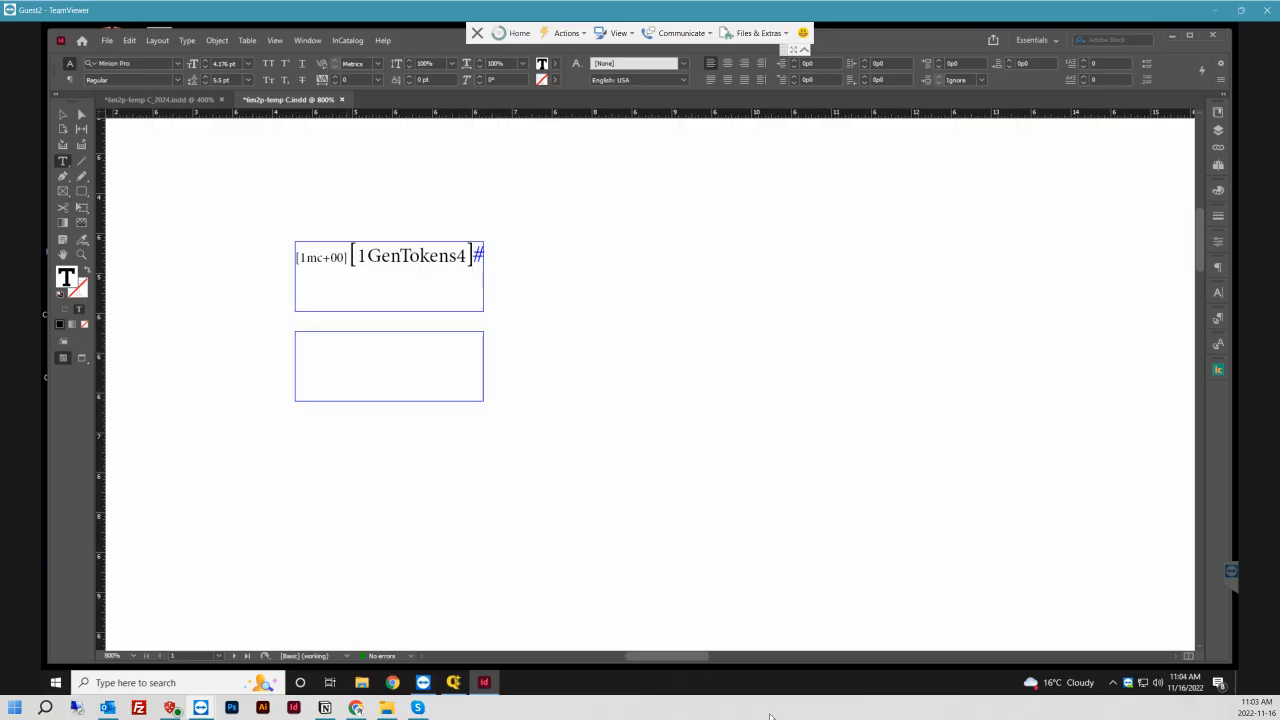
- Set up a Step and Repeat of the empty second frame with a count of 29 and a vertical offset of 13.5 pt
{"action": "key", "text": "Escape"}
{"action": "key", "text": "ctrl+alt+Page_Down"}
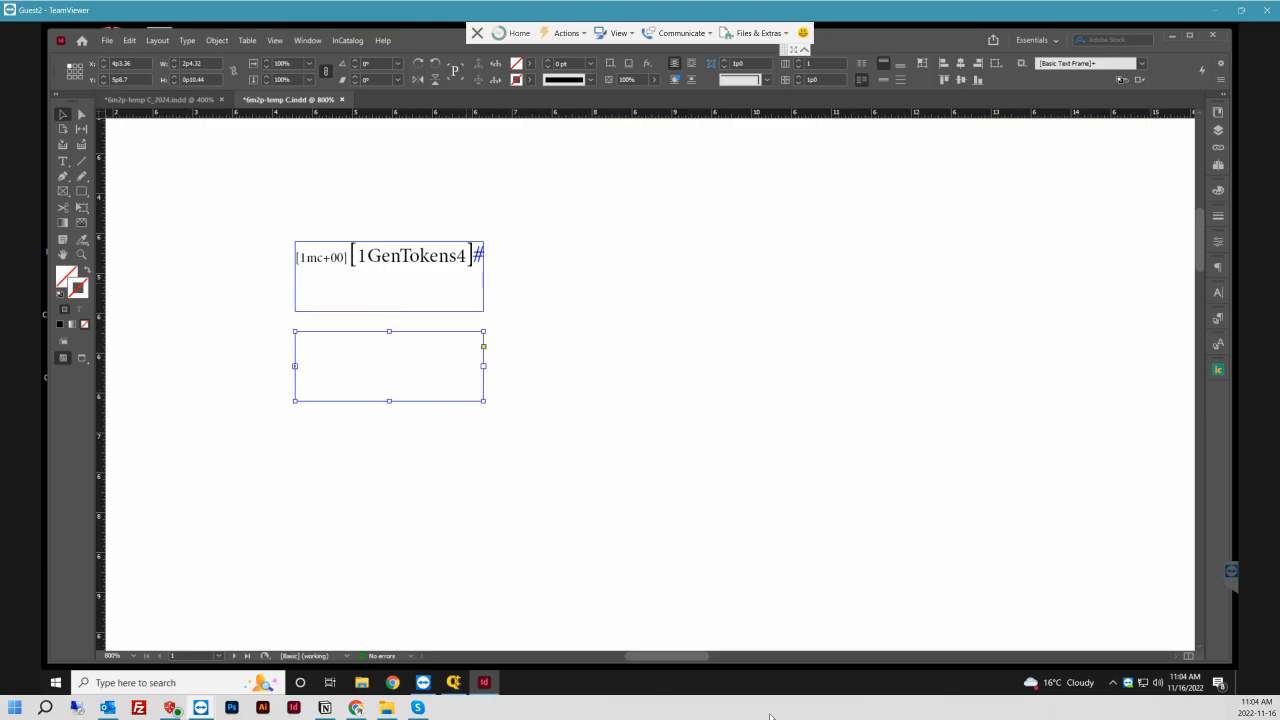
{"action": "key", "text": "alt+e"}
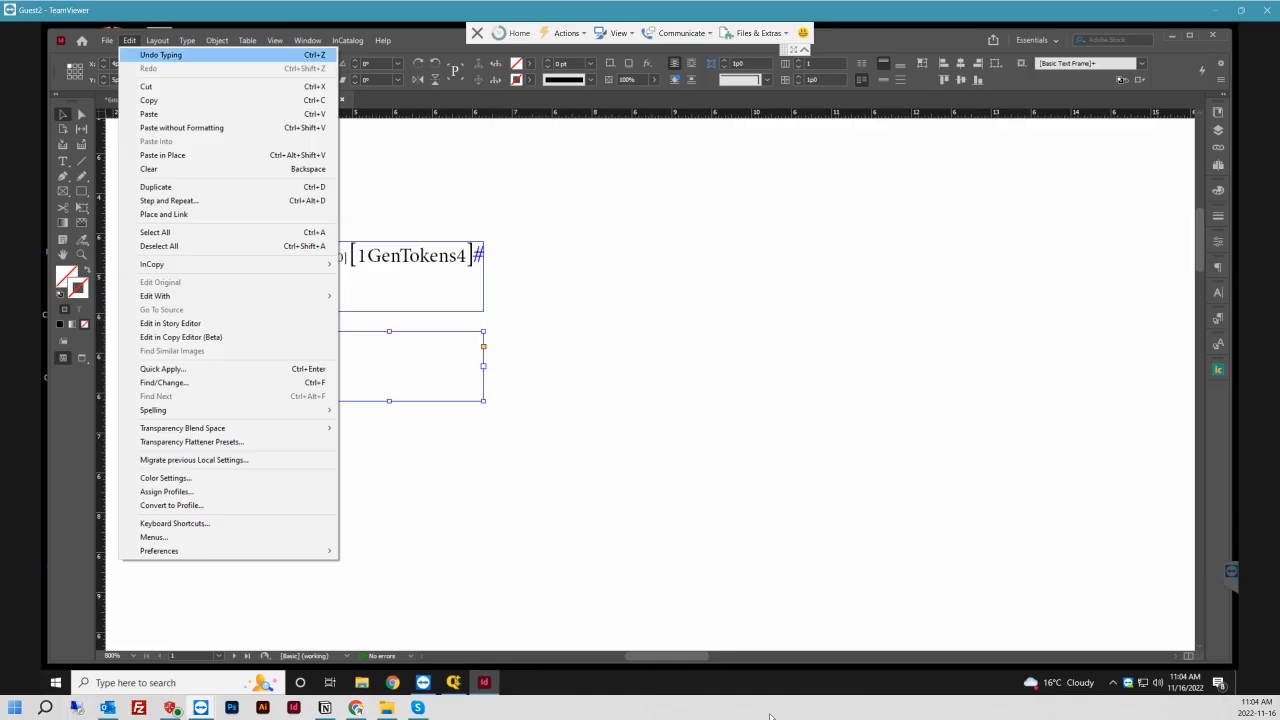
{"action": "key", "text": "Down"}
{"action": "key", "text": "Down"}
{"action": "key", "text": "Down"}
{"action": "key", "text": "Down"}
{"action": "key", "text": "Down"}
{"action": "key", "text": "Down"}
{"action": "key", "text": "Down"}
{"action": "key", "text": "Down"}
{"action": "key", "text": "Return"}
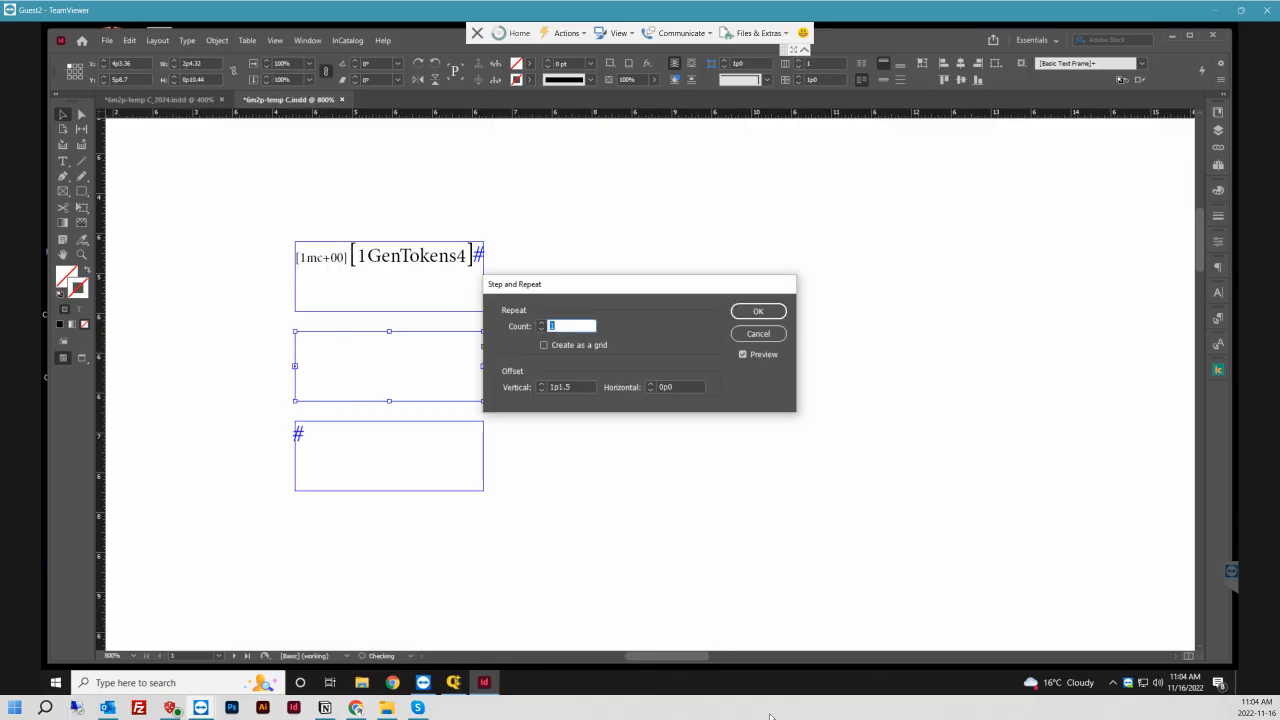
{"action": "key", "text": "Tab"}
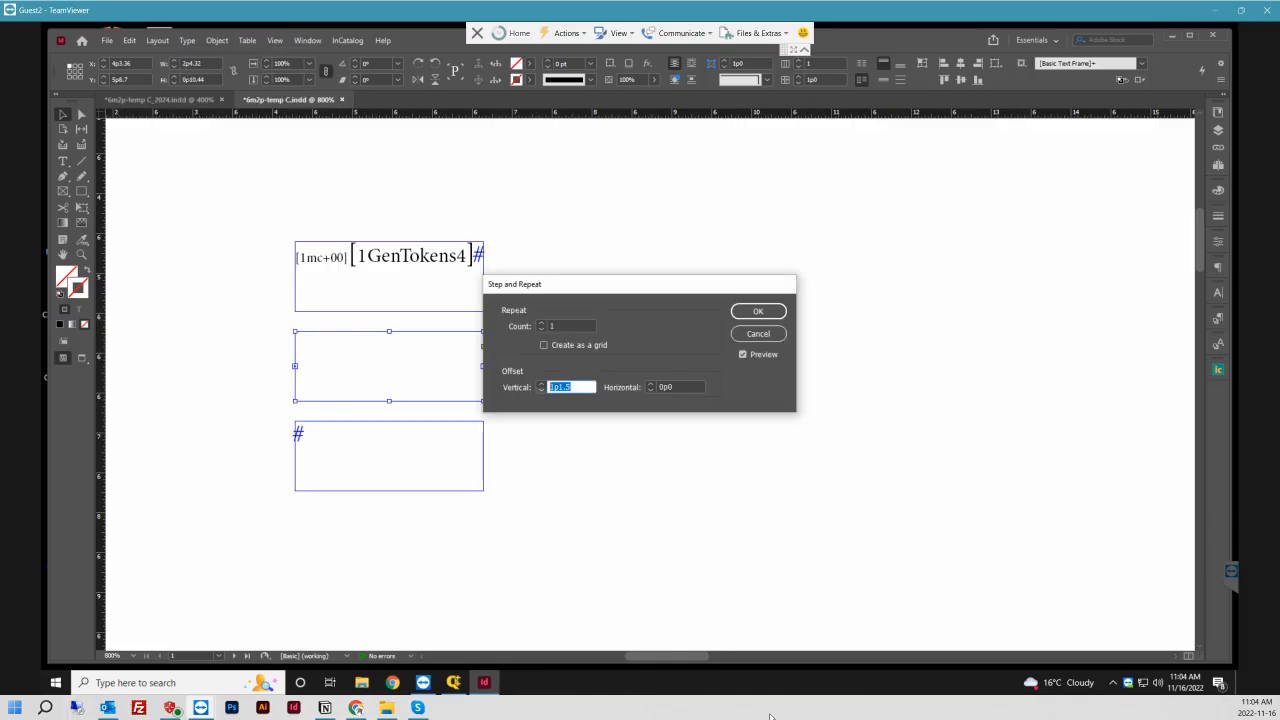
{"action": "type", "text": "13.5pt"}
{"action": "key", "text": "shift+Tab"}
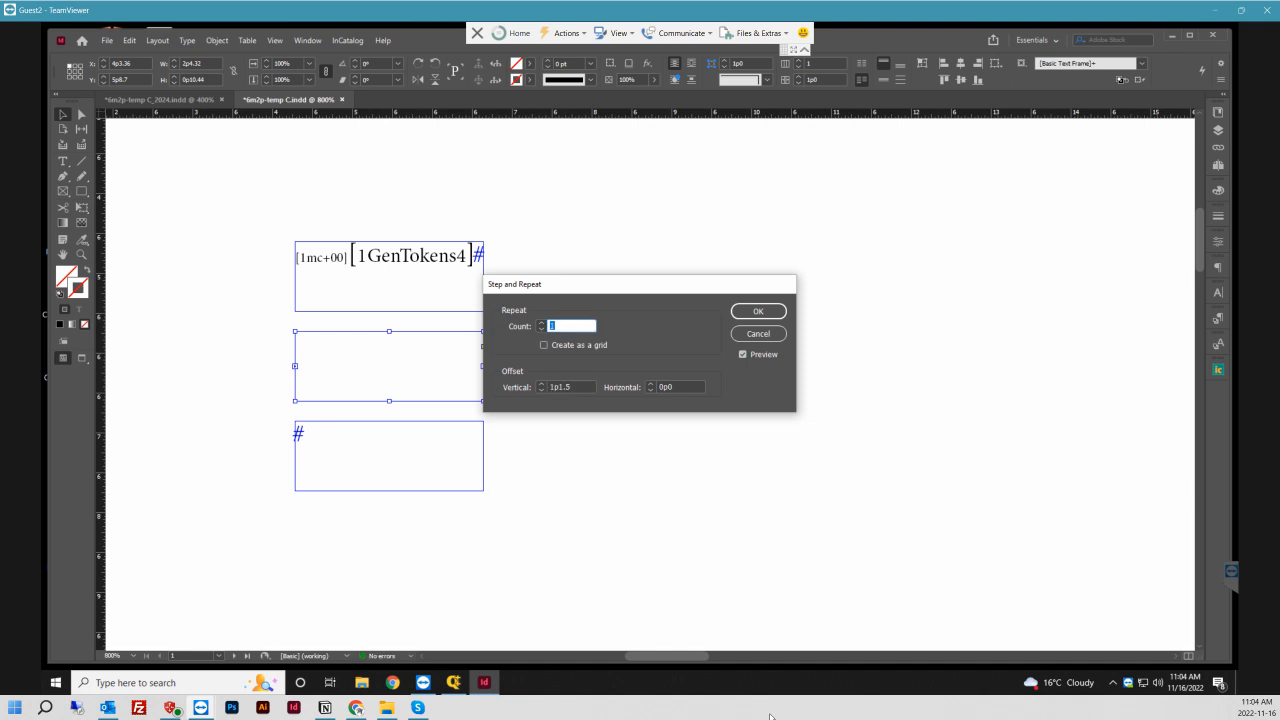
{"action": "type", "text": "25"}
{"action": "key", "text": "Return"}
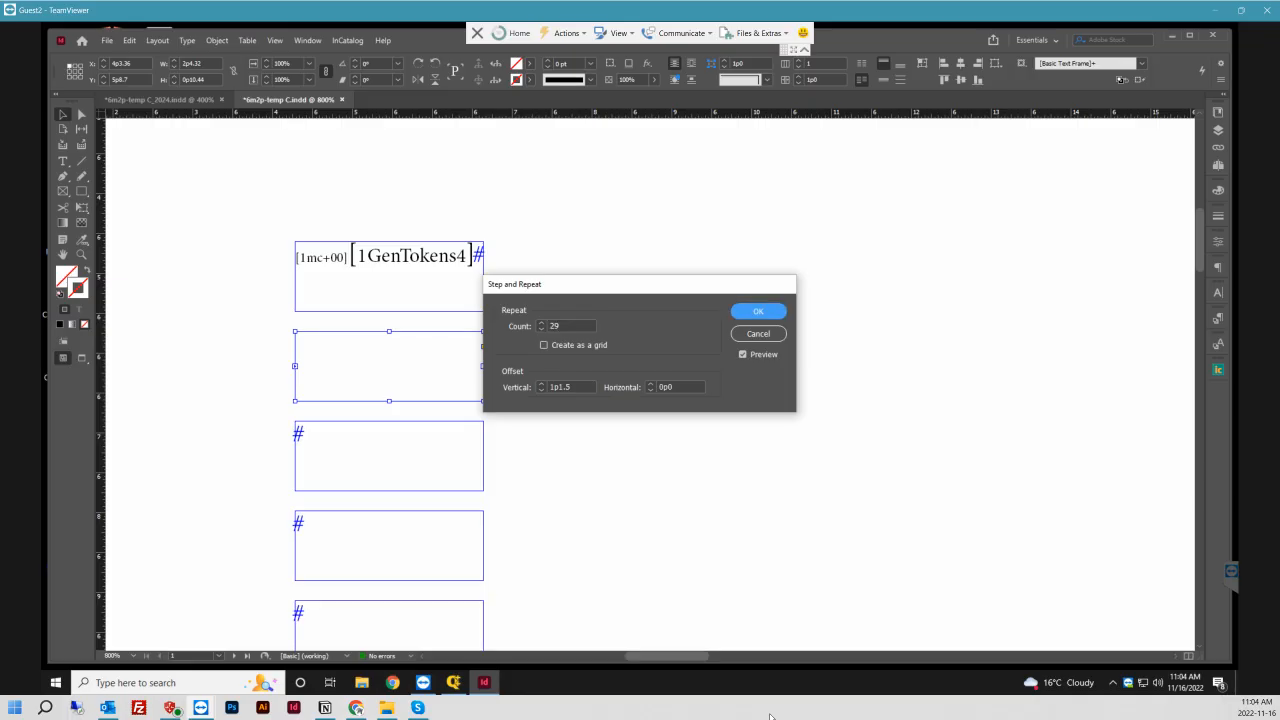
- Try the Create as a grid option for the repeated frames
{"action": "key", "text": "alt"}
{"action": "key", "text": "alt+e"}
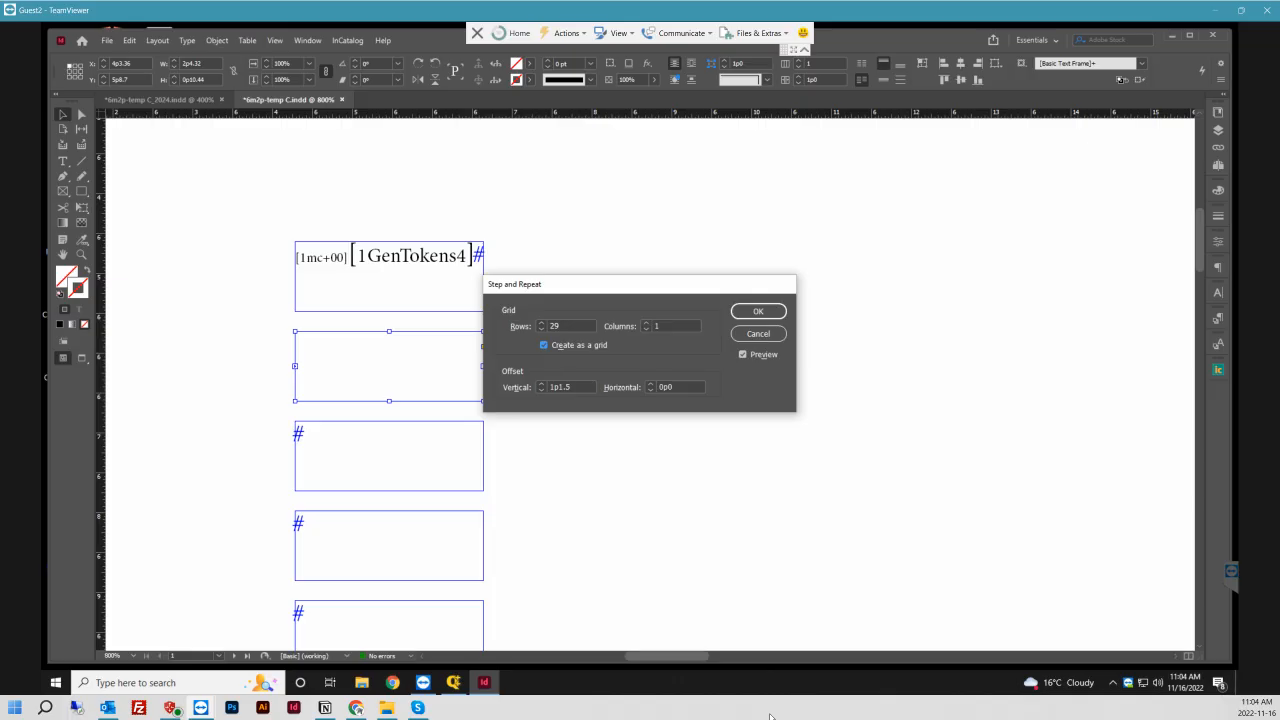
{"action": "type", "text": "3"}
{"action": "key", "text": "alt+e"}
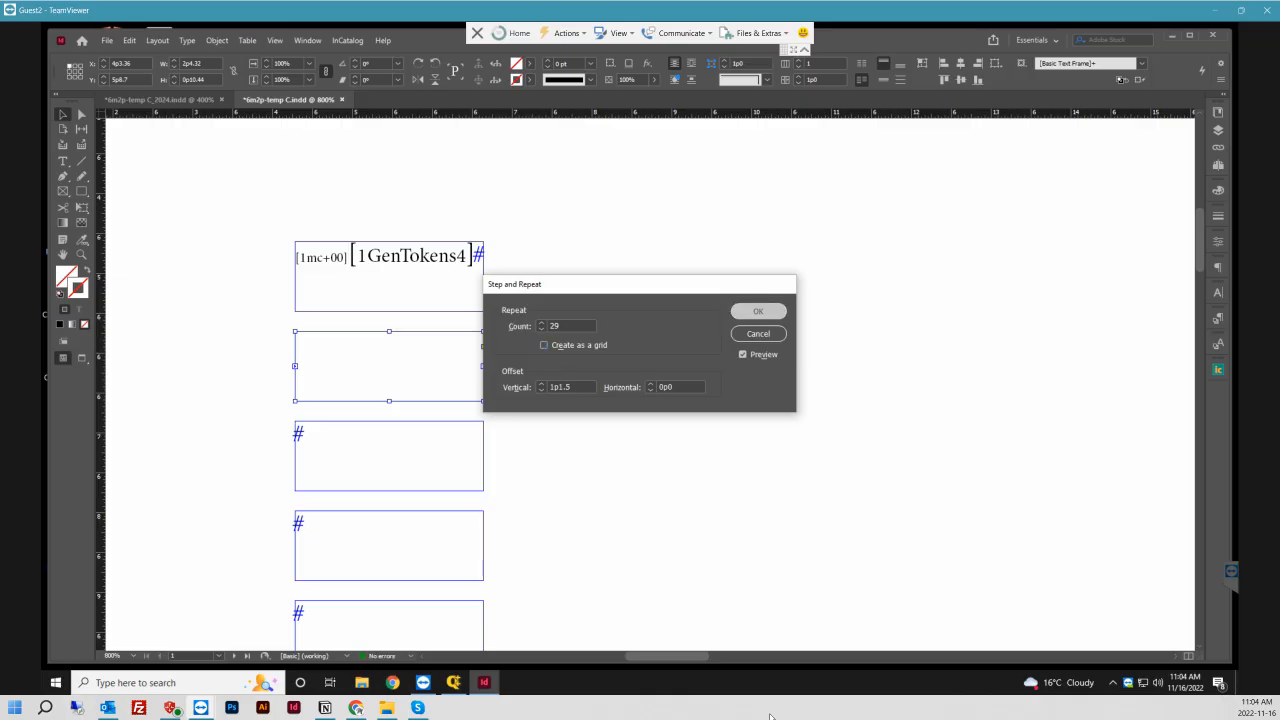
- Apply the Step and Repeat without the grid option and deselect the new column of frames
{"action": "key", "text": "Return"}
{"action": "key", "text": "ctrl+alt+2"}
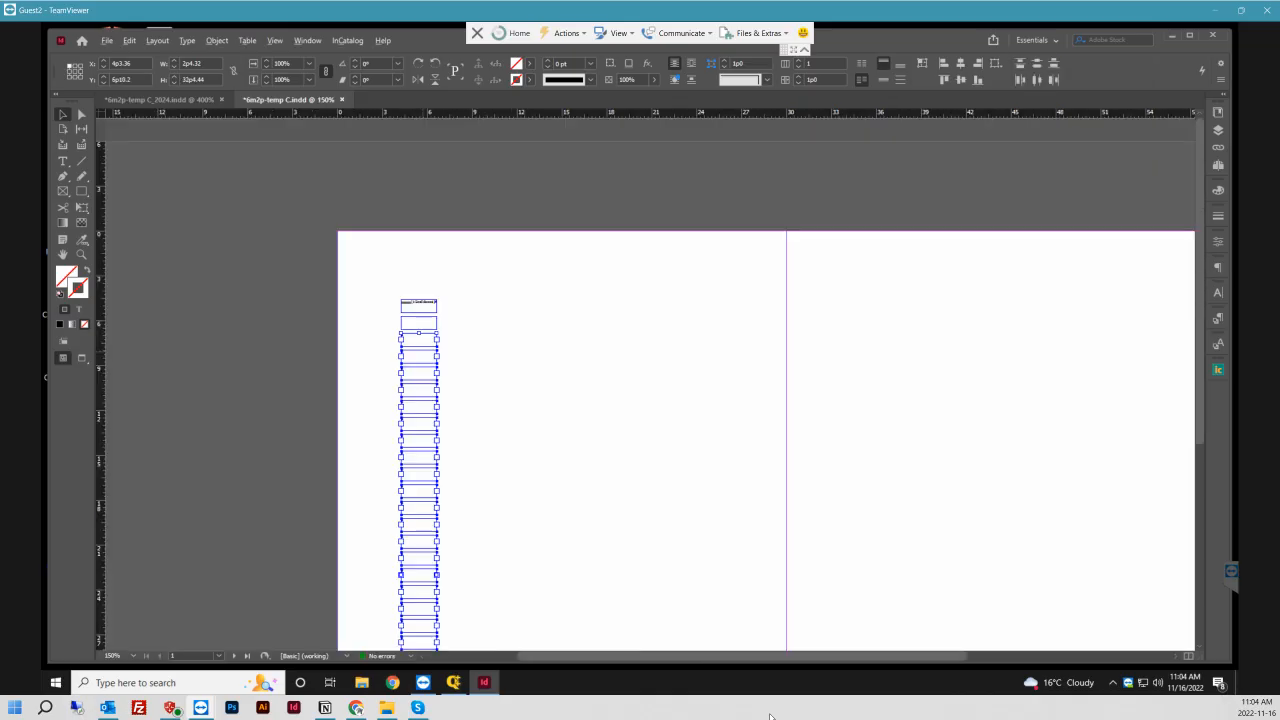
{"action": "key", "text": "ctrl+shift+a"}
{"action": "scroll", "coordinate": [431, 353], "scroll_direction": "up", "scroll_amount": 4}
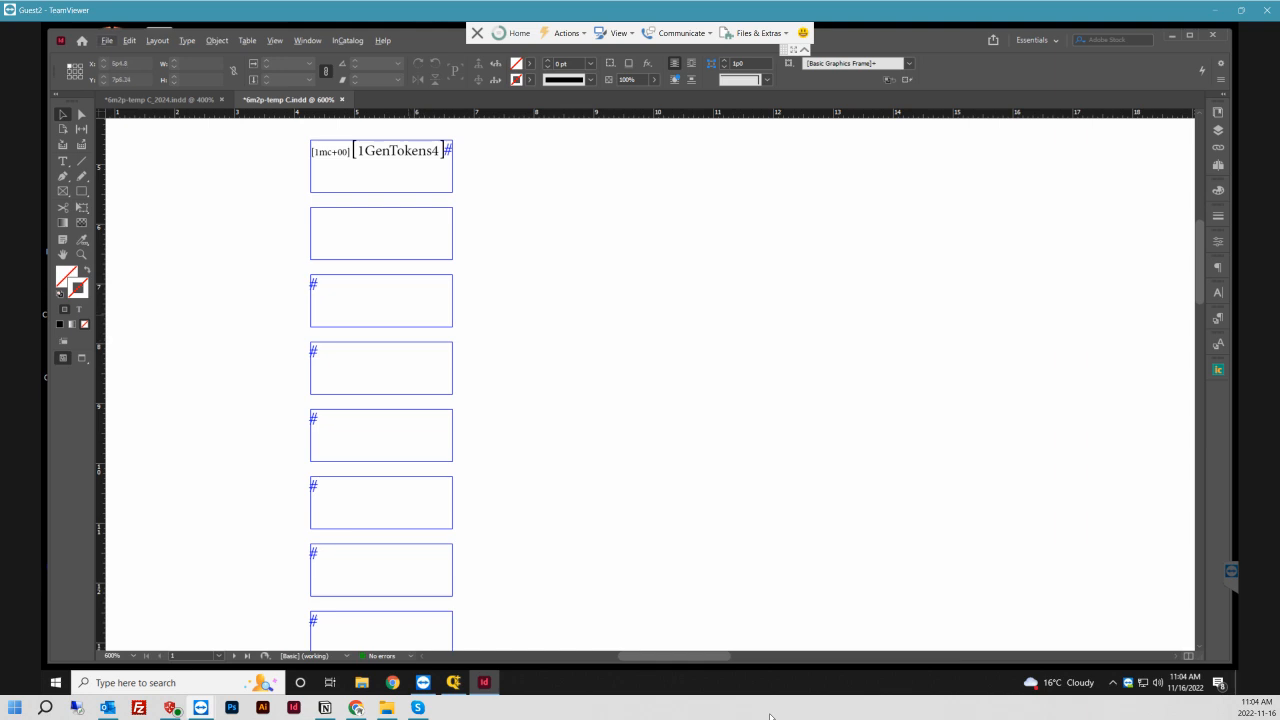
- Thread the empty second frame into the third frame directly below it
{"action": "left_click", "coordinate": [451, 292]}
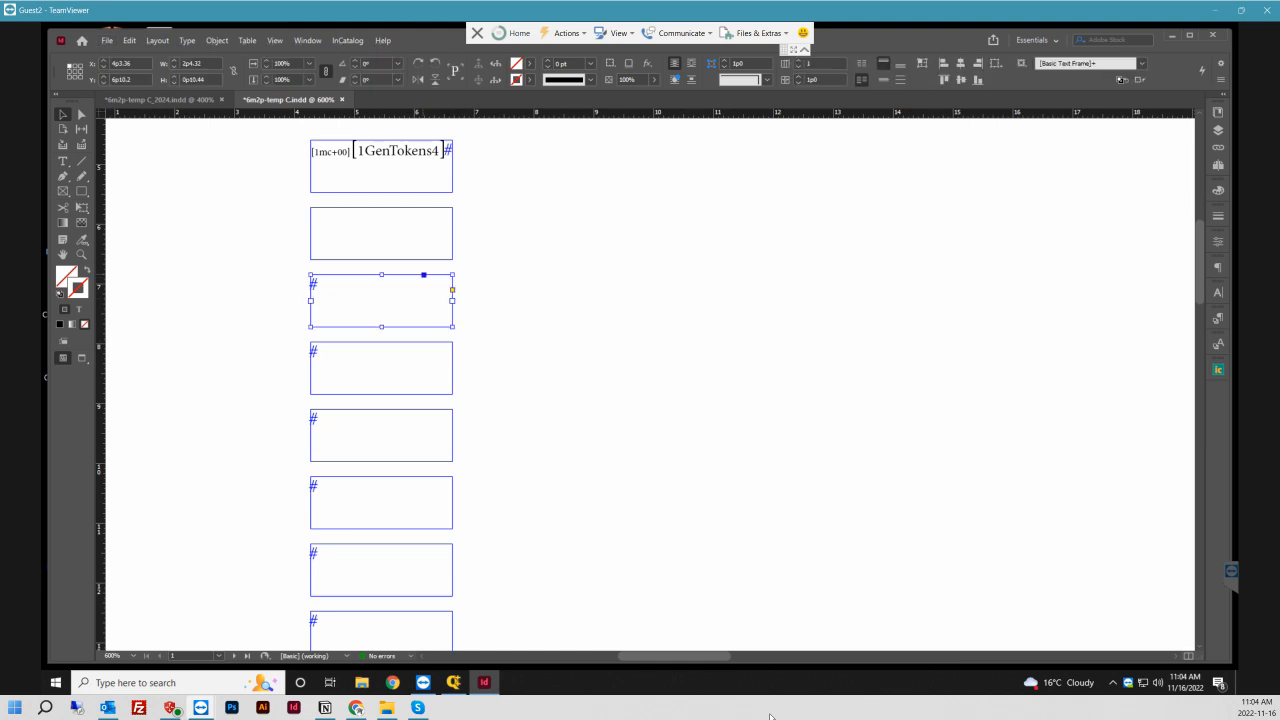
{"action": "key", "text": "ctrl+shift+a"}
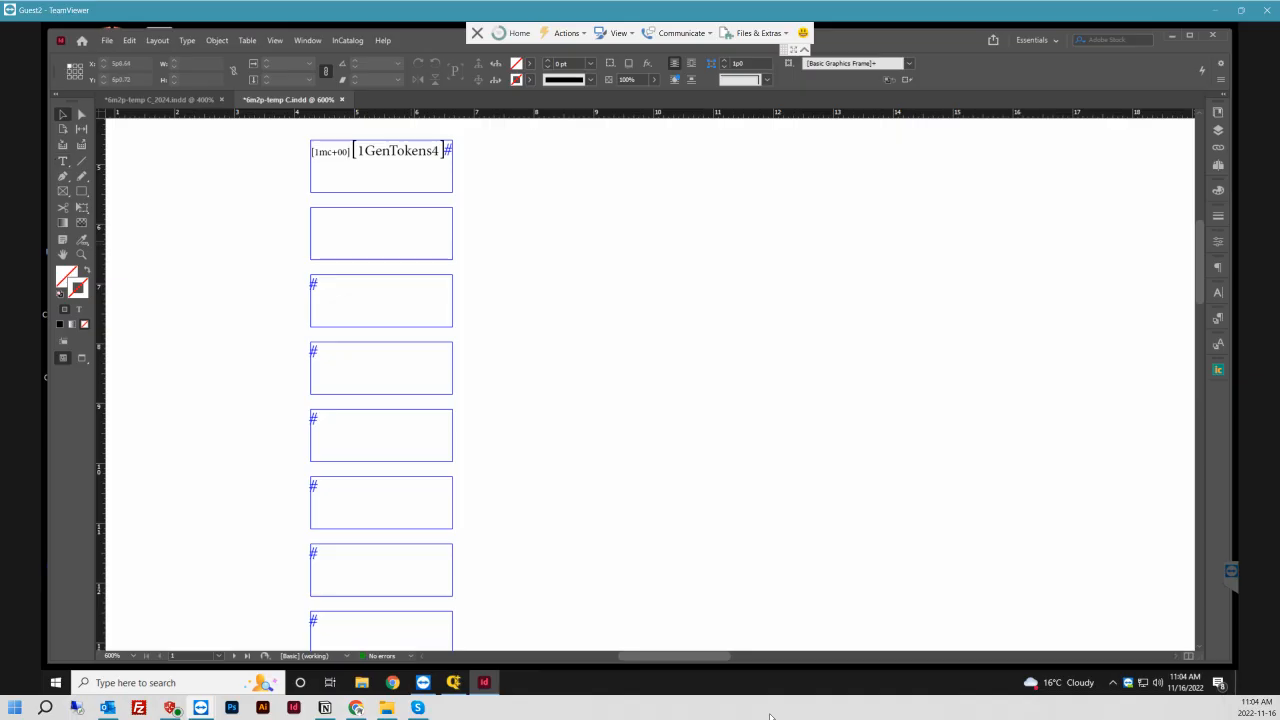
{"action": "left_click", "coordinate": [397, 229]}
{"action": "left_click", "coordinate": [388, 298], "text": "shift"}
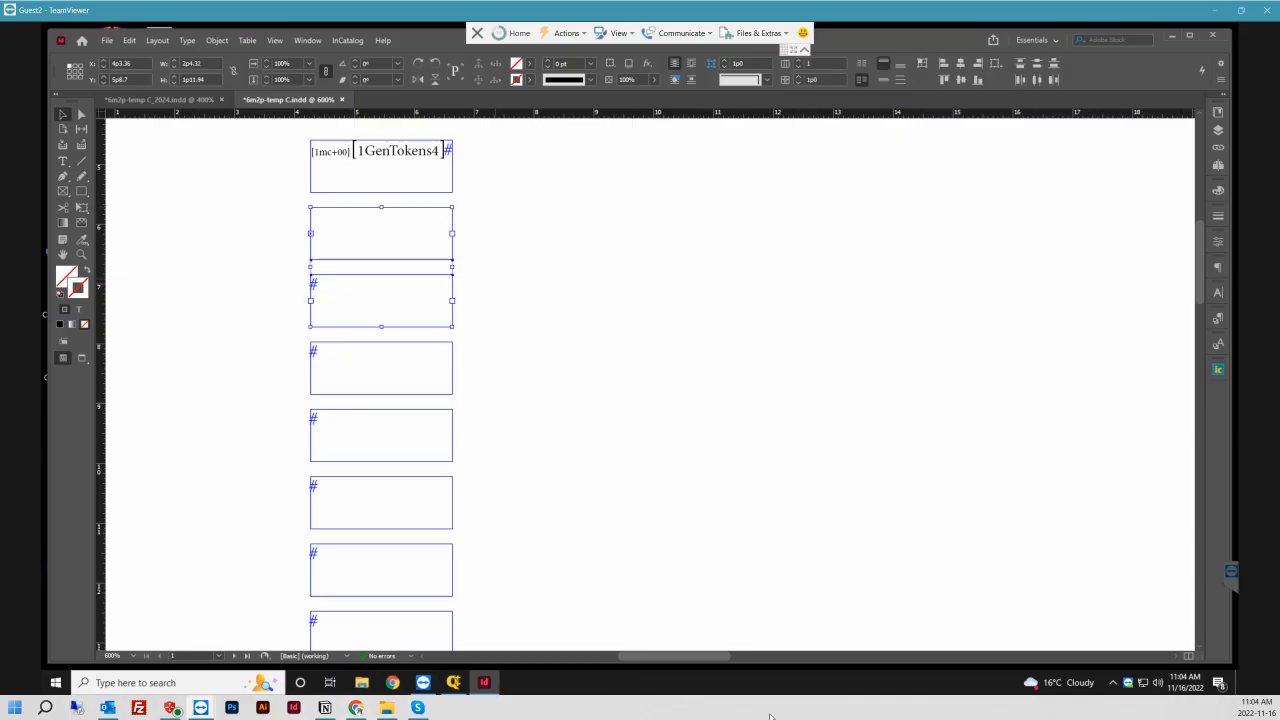
{"action": "left_click", "coordinate": [391, 200]}
{"action": "scroll", "coordinate": [391, 204], "scroll_direction": "up", "scroll_amount": 1}
{"action": "left_click", "coordinate": [391, 230]}
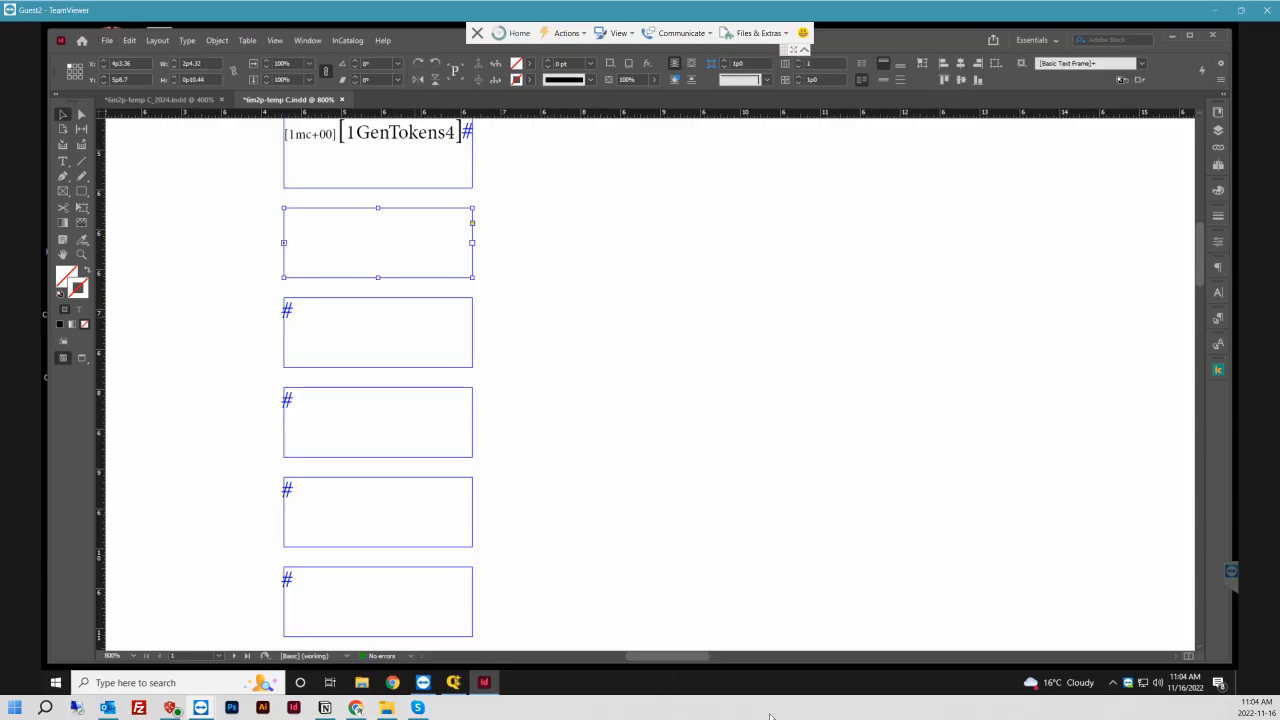
{"action": "left_click", "coordinate": [380, 330]}
{"action": "left_click", "coordinate": [423, 243]}
{"action": "left_click", "coordinate": [472, 243]}
{"action": "left_click", "coordinate": [390, 332]}
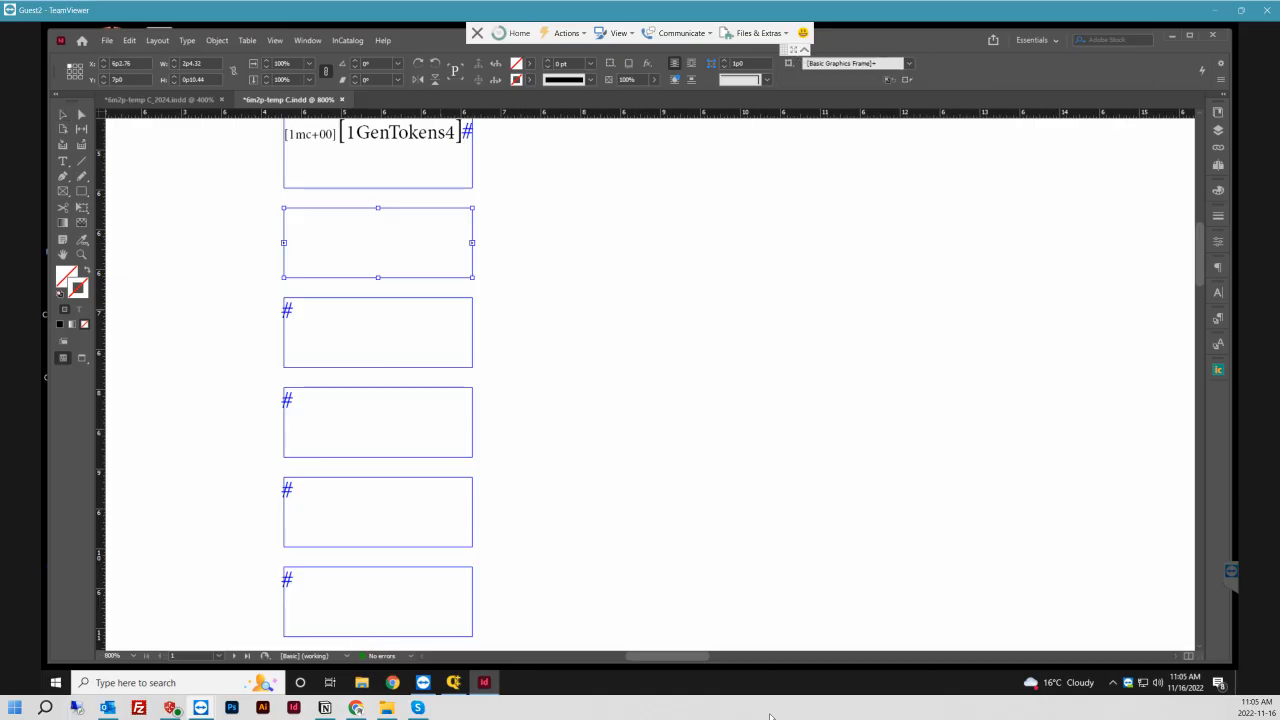
- Examine the fourth frame's ports and its empty text story
{"action": "left_click", "coordinate": [380, 422]}
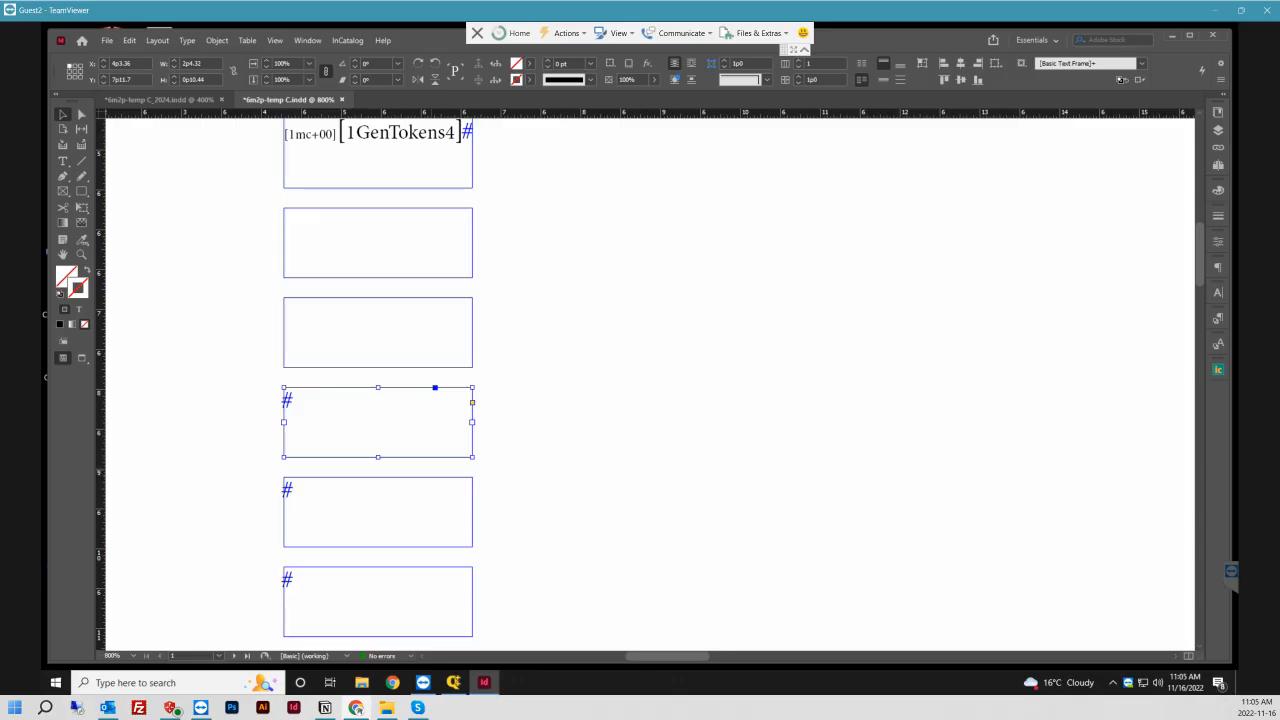
{"action": "scroll", "coordinate": [640, 385], "scroll_direction": "down", "scroll_amount": 2}
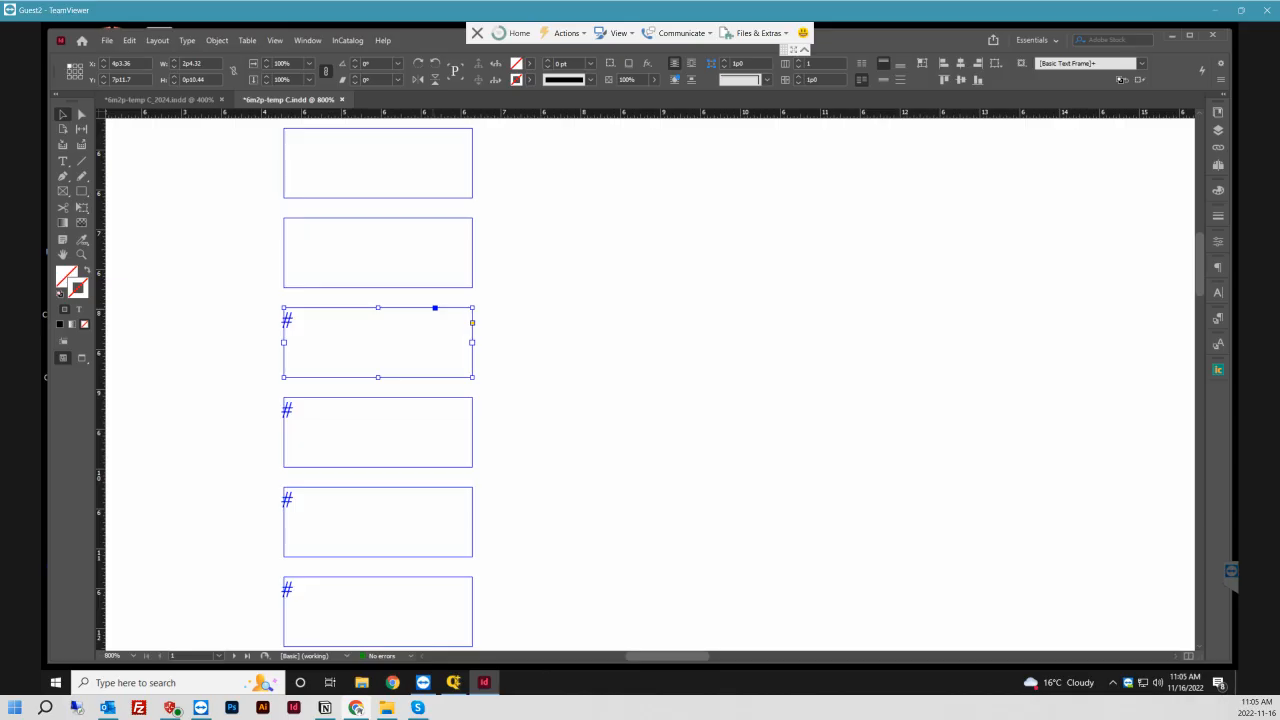
{"action": "key", "text": "t"}
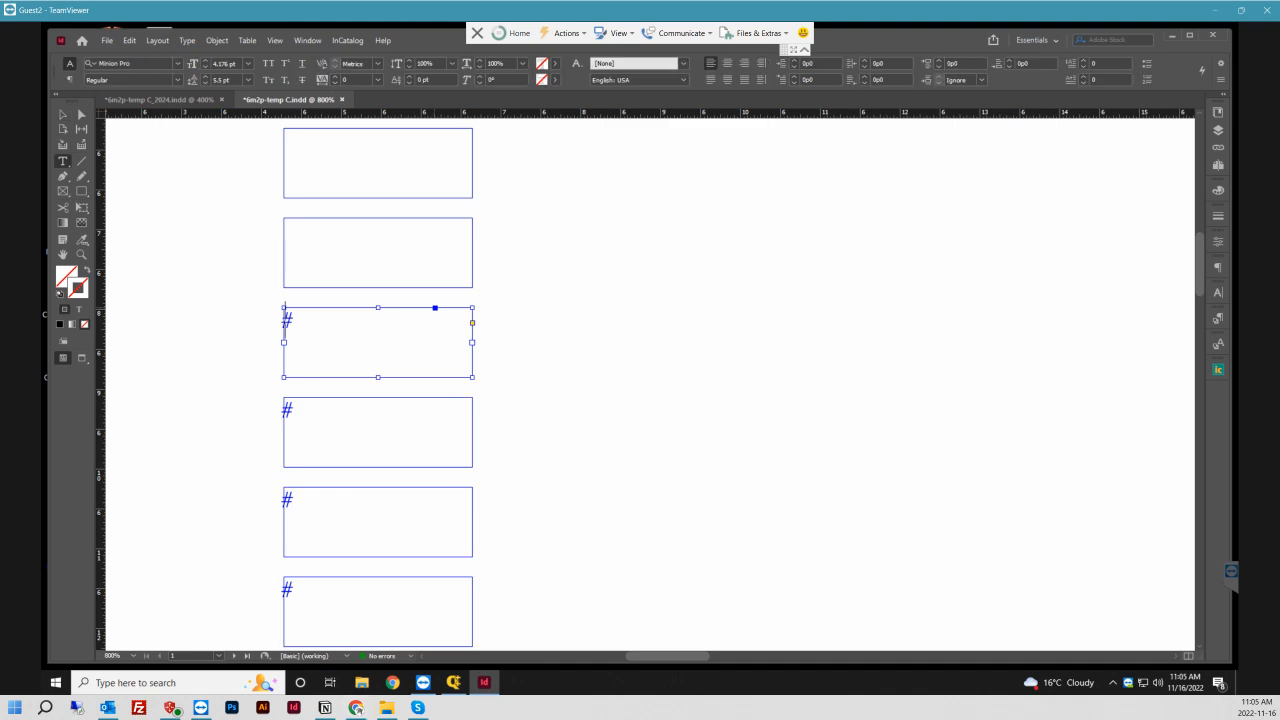
{"action": "left_click", "coordinate": [285, 320]}
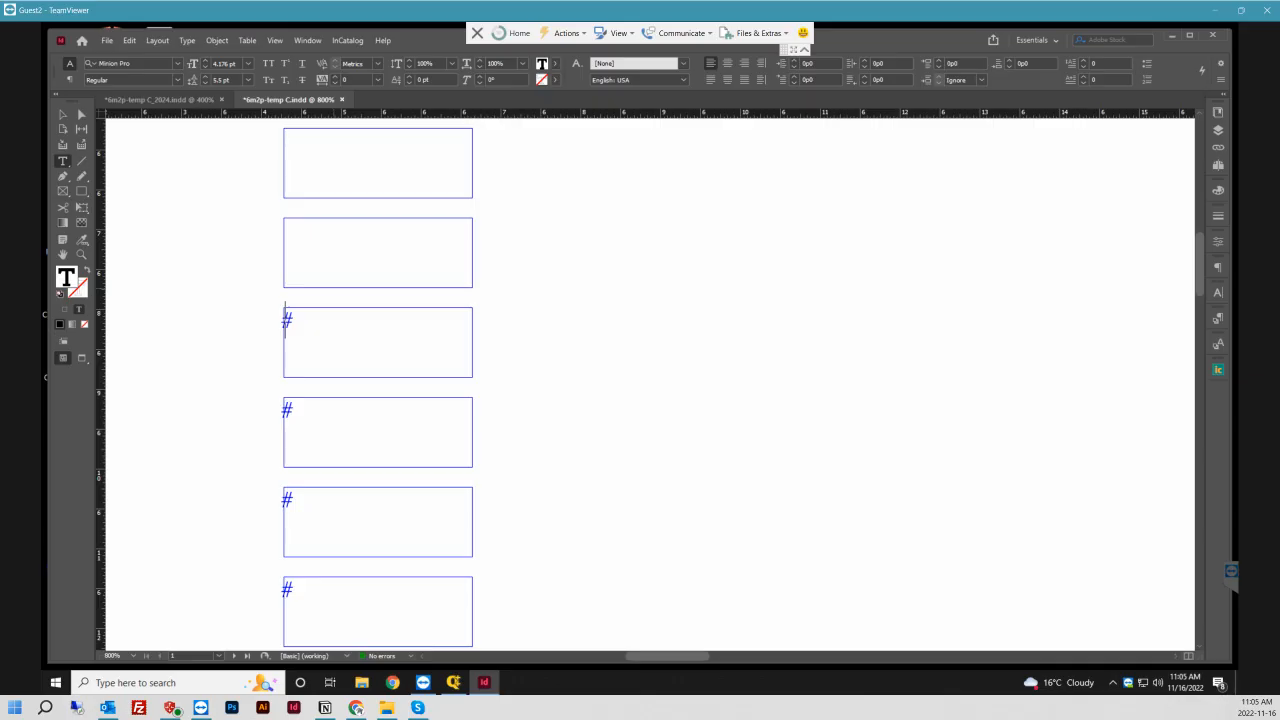
{"action": "key", "text": "Escape"}
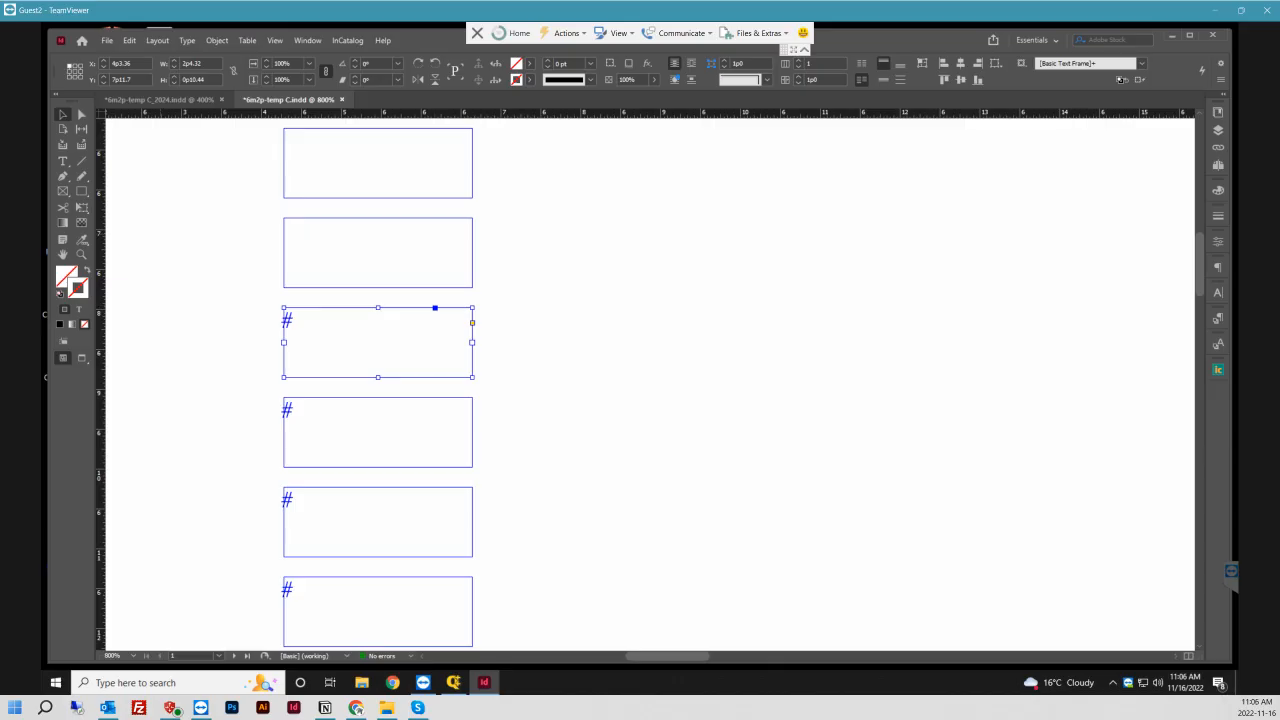
- Mark the two controls on the fourth frame's edges with small rectangles, the first about 0p4 by 0p3.6, and undo both
{"action": "left_click_drag", "start_coordinate": [421, 296], "coordinate": [450, 322]}
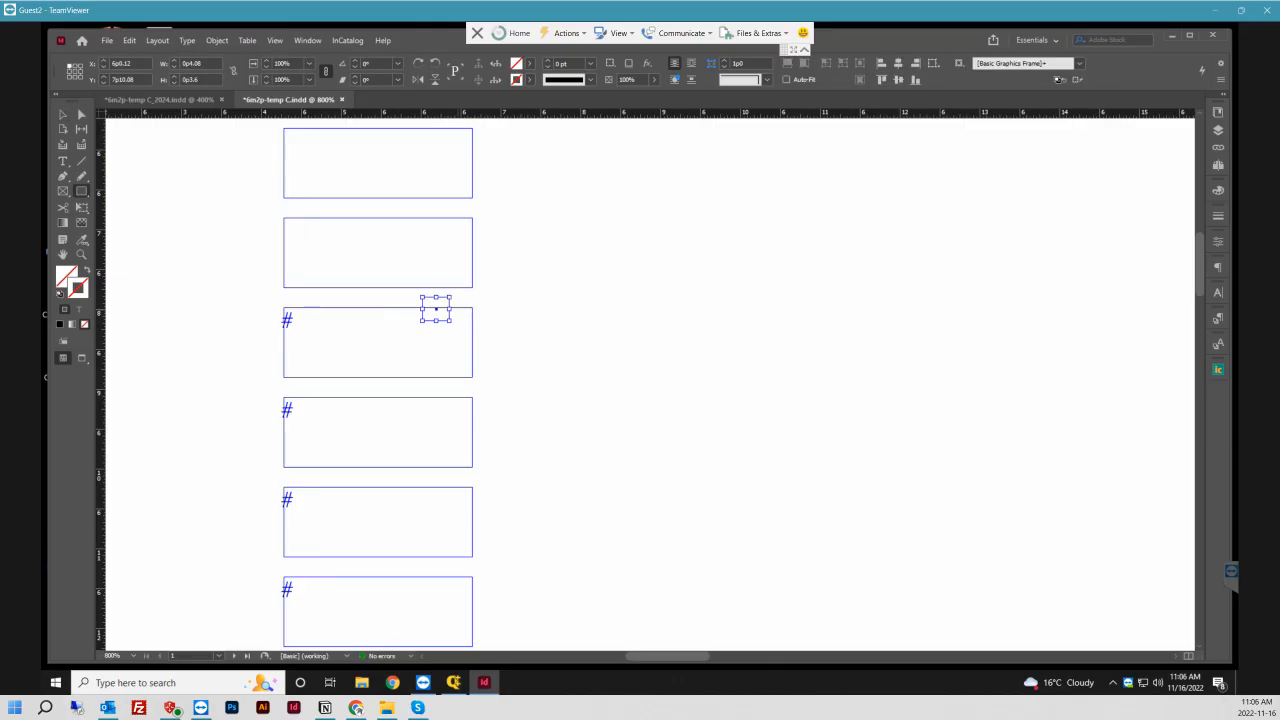
{"action": "left_click_drag", "start_coordinate": [466, 297], "coordinate": [494, 321]}
{"action": "key", "text": "v"}
{"action": "left_click", "coordinate": [472, 322]}
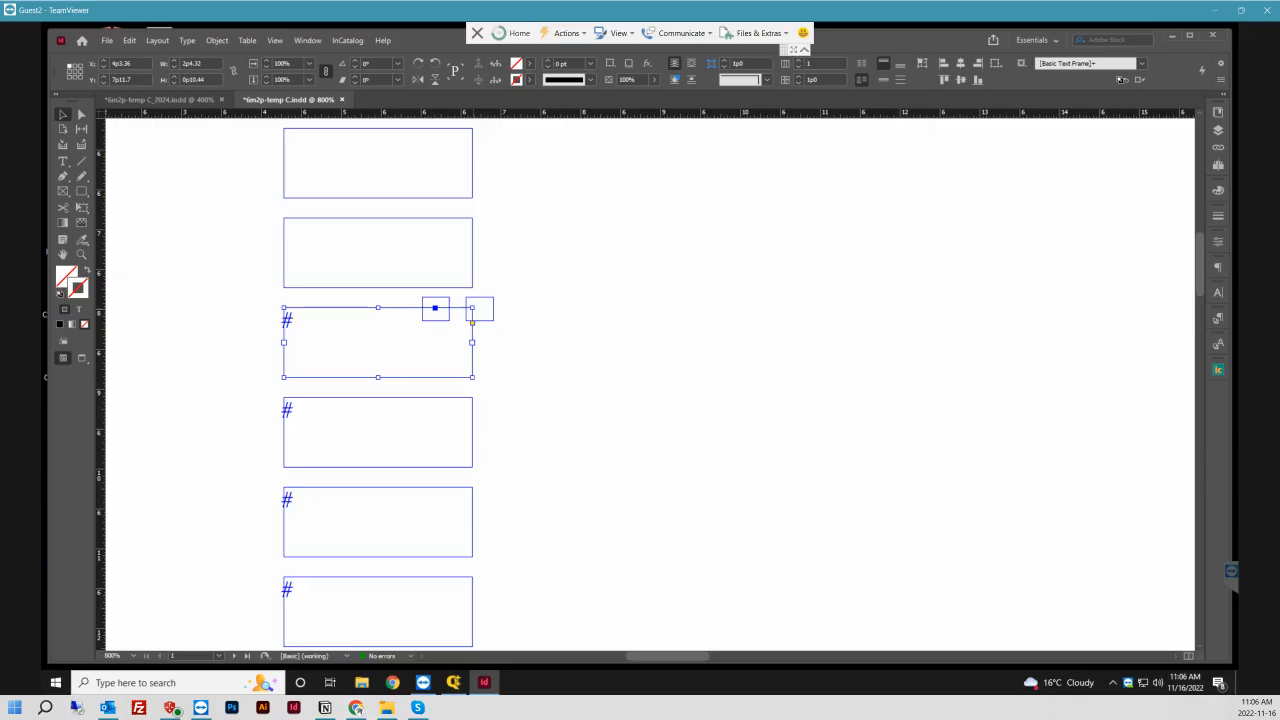
{"action": "key", "text": "ctrl+shift+a"}
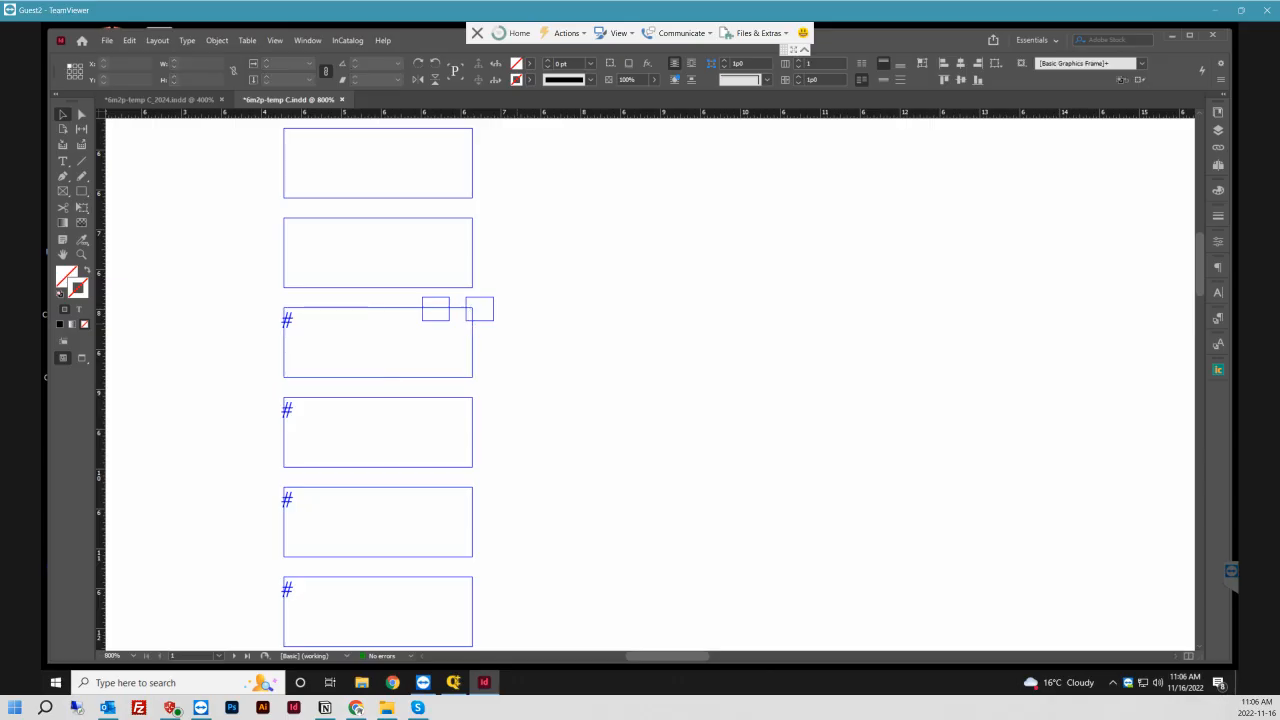
{"action": "key", "text": "ctrl+z"}
{"action": "key", "text": "ctrl+z"}
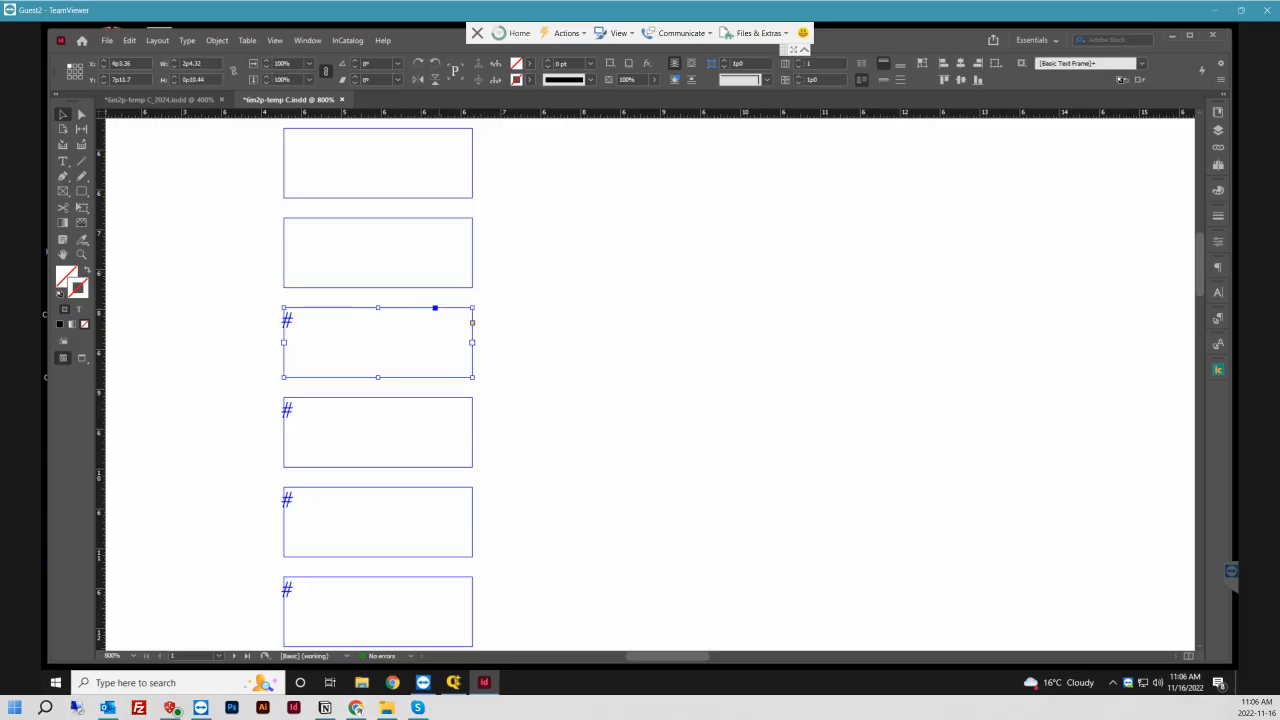
- Thread the third text frame on into the fourth, fifth and sixth frames below it
{"action": "left_click", "coordinate": [400, 255]}
{"action": "left_click", "coordinate": [472, 253]}
{"action": "left_click", "coordinate": [378, 329]}
{"action": "left_click", "coordinate": [472, 343]}
{"action": "left_click", "coordinate": [378, 432]}
{"action": "left_click", "coordinate": [472, 432]}
{"action": "left_click", "coordinate": [378, 522]}
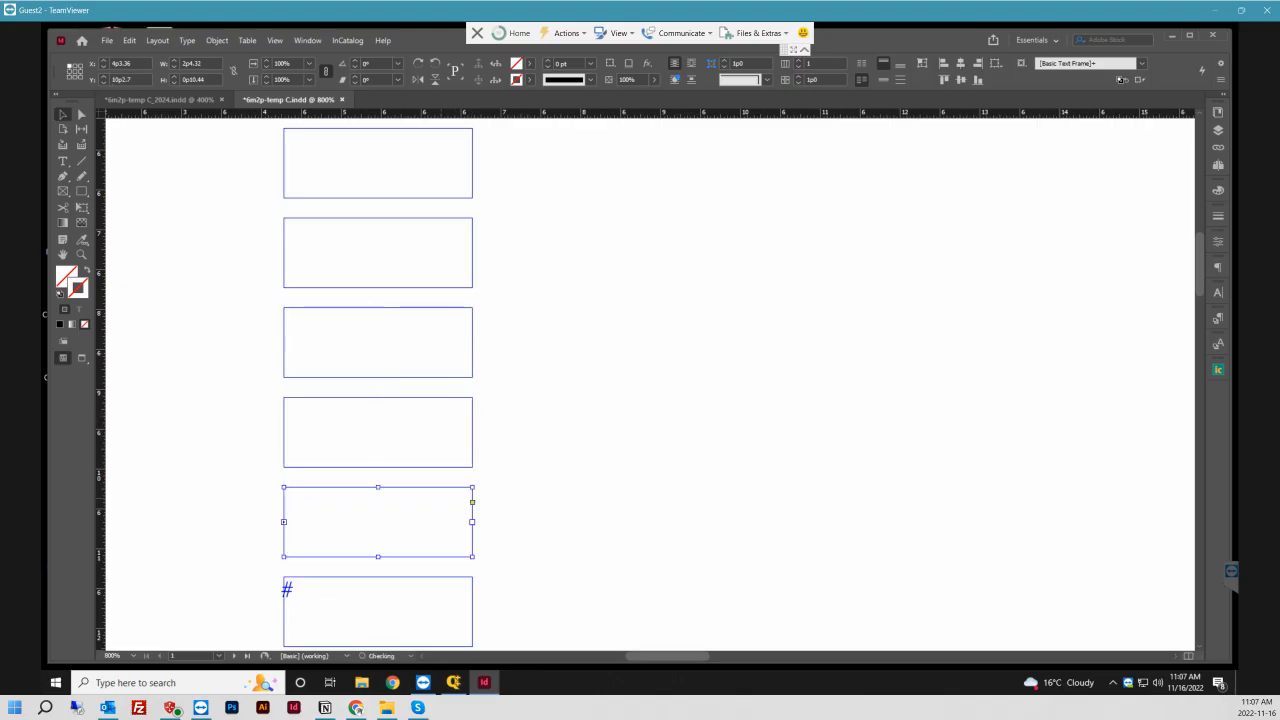
- Continue the text thread from the sixth frame through the seventh, eighth and ninth frames
{"action": "scroll", "coordinate": [378, 432], "scroll_direction": "down", "scroll_amount": 2}
{"action": "left_click", "coordinate": [472, 362]}
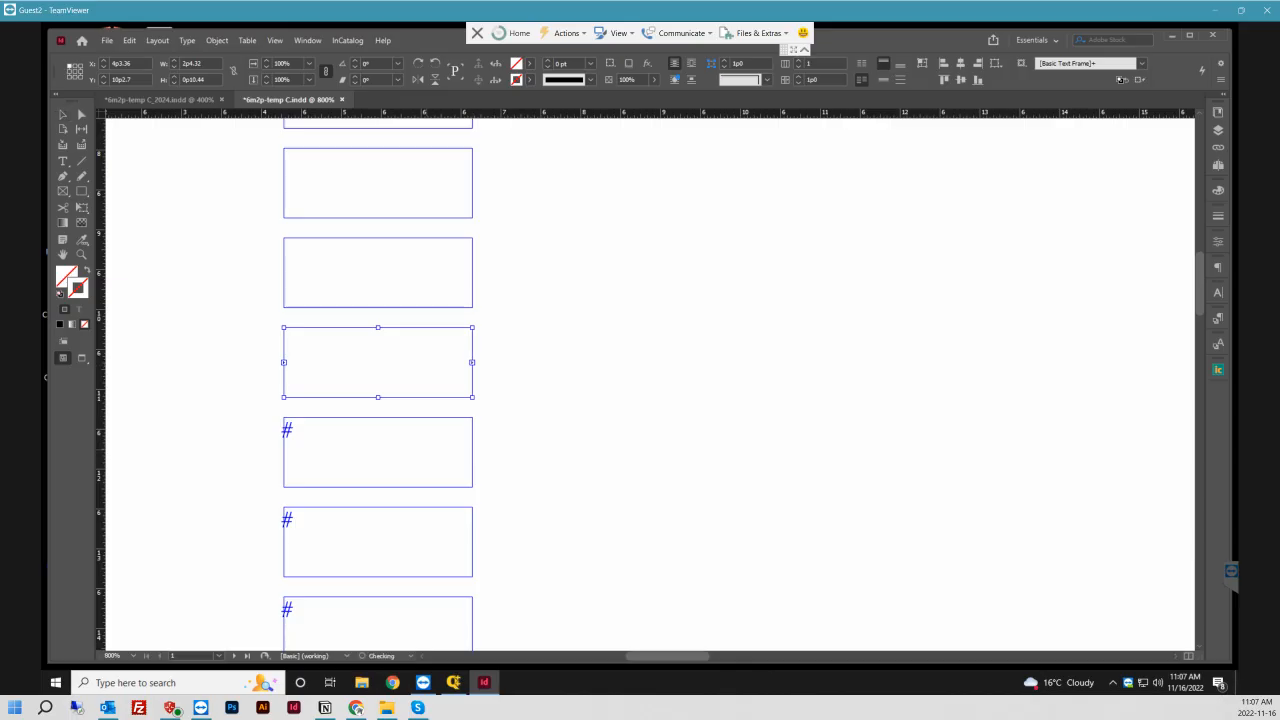
{"action": "left_click", "coordinate": [378, 452]}
{"action": "scroll", "coordinate": [378, 452], "scroll_direction": "down", "scroll_amount": 1}
{"action": "scroll", "coordinate": [378, 412], "scroll_direction": "down", "scroll_amount": 1}
{"action": "left_click", "coordinate": [472, 332]}
{"action": "left_click", "coordinate": [378, 422]}
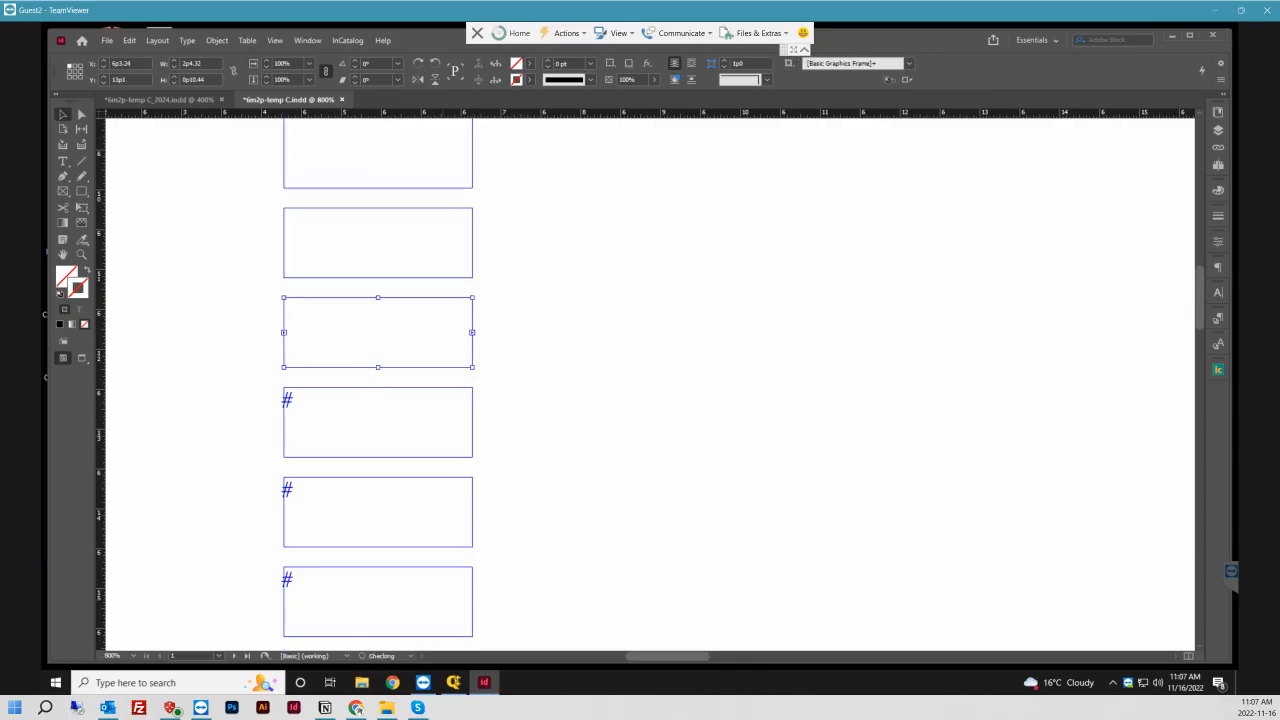
{"action": "scroll", "coordinate": [378, 422], "scroll_direction": "down", "scroll_amount": 1}
{"action": "left_click", "coordinate": [472, 303]}
{"action": "scroll", "coordinate": [378, 400], "scroll_direction": "down", "scroll_amount": 1}
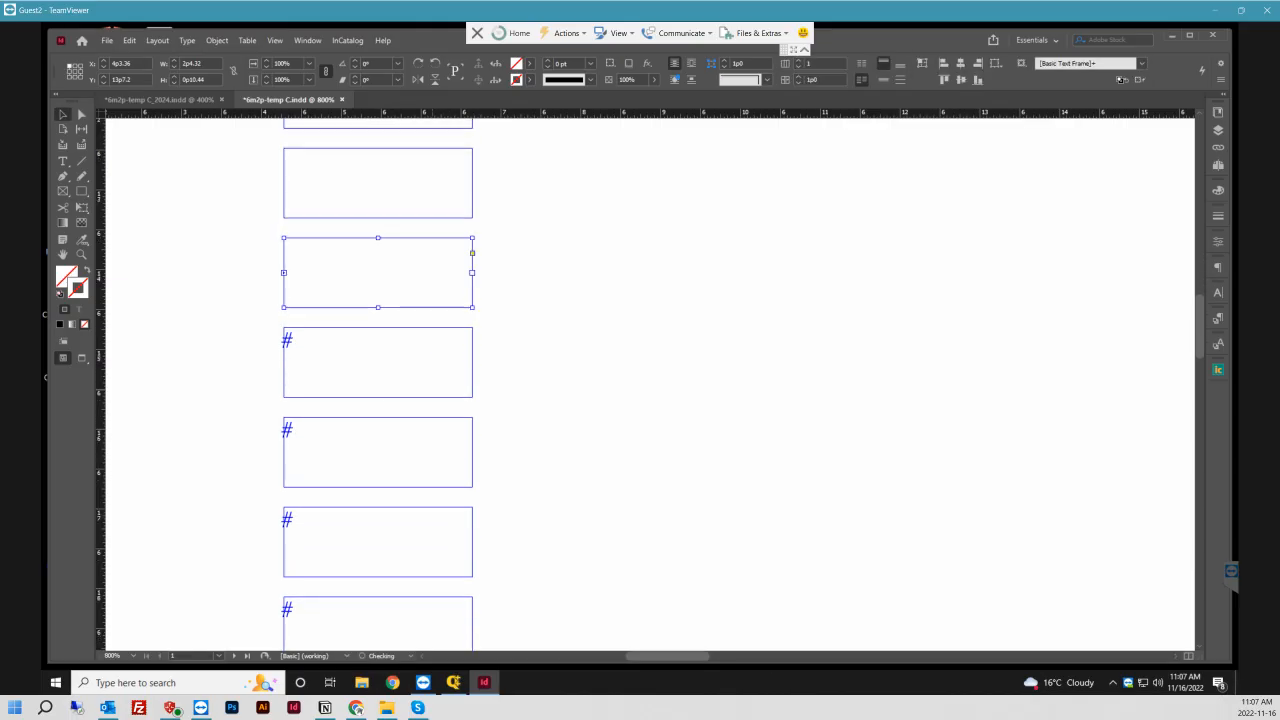
- Link the ninth frame's thread onward through the tenth, eleventh and twelfth frames in the column
{"action": "left_click", "coordinate": [472, 273]}
{"action": "left_click", "coordinate": [420, 360]}
{"action": "scroll", "coordinate": [420, 360], "scroll_direction": "down", "scroll_amount": 4}
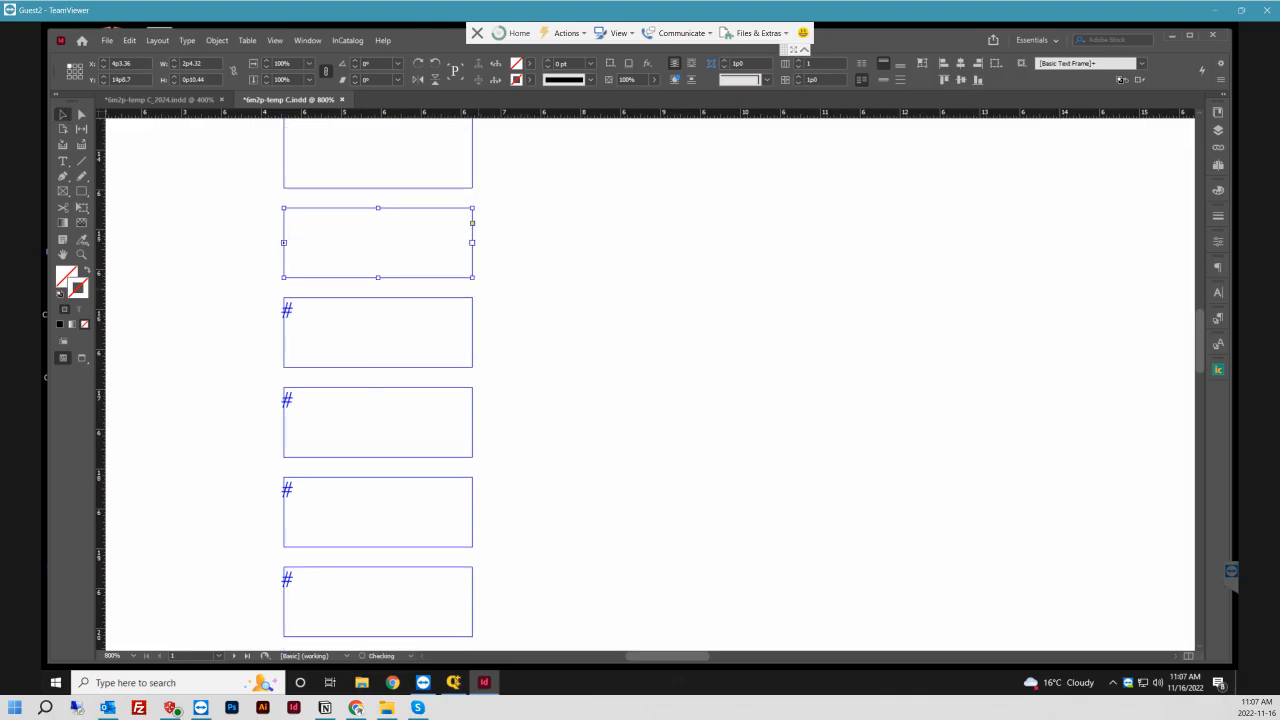
{"action": "scroll", "coordinate": [420, 360], "scroll_direction": "down", "scroll_amount": 1}
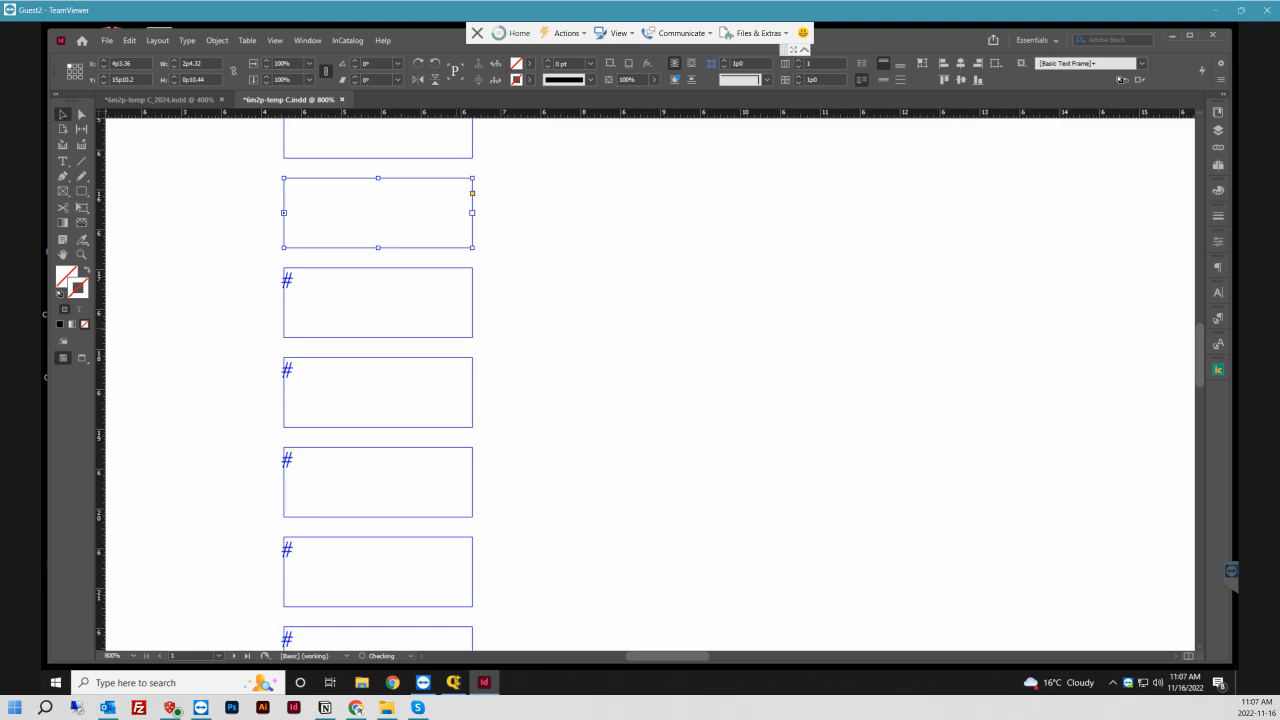
{"action": "left_click", "coordinate": [472, 213]}
{"action": "left_click", "coordinate": [455, 300]}
{"action": "scroll", "coordinate": [455, 300], "scroll_direction": "down", "scroll_amount": 3}
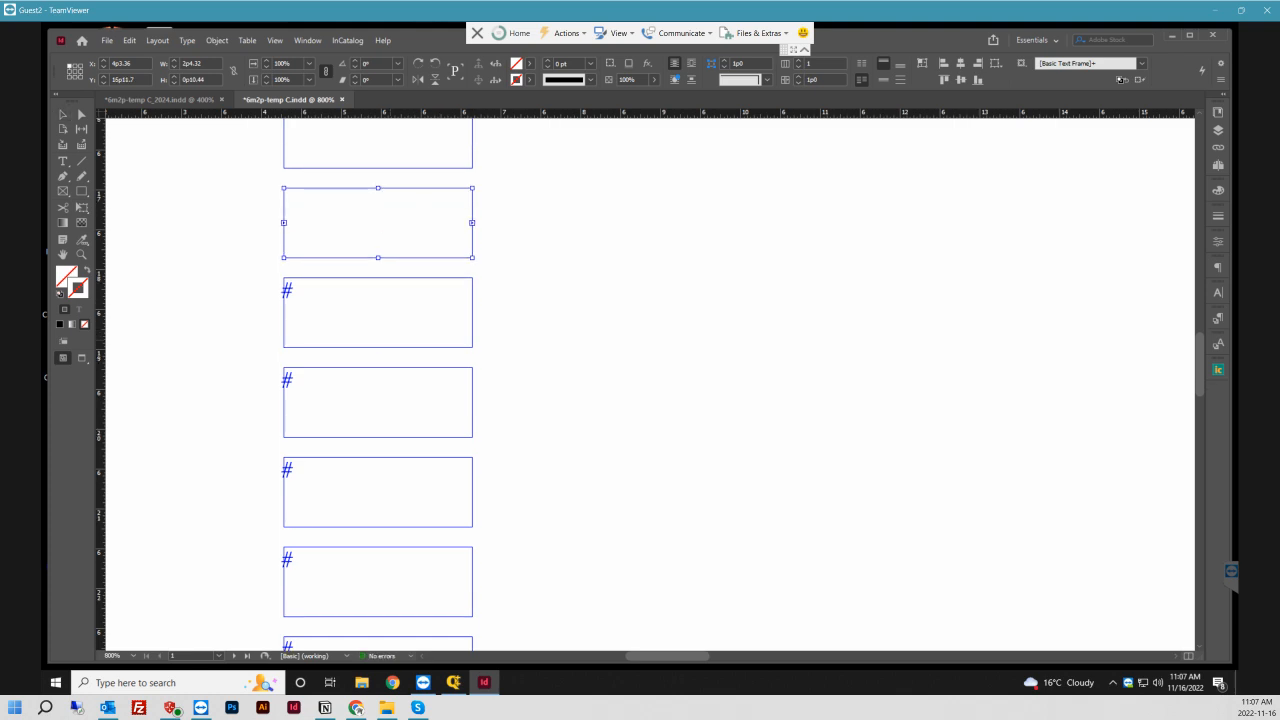
- Extend the thread from the twelfth frame into the thirteenth, fourteenth and fifteenth frames
{"action": "left_click", "coordinate": [453, 303]}
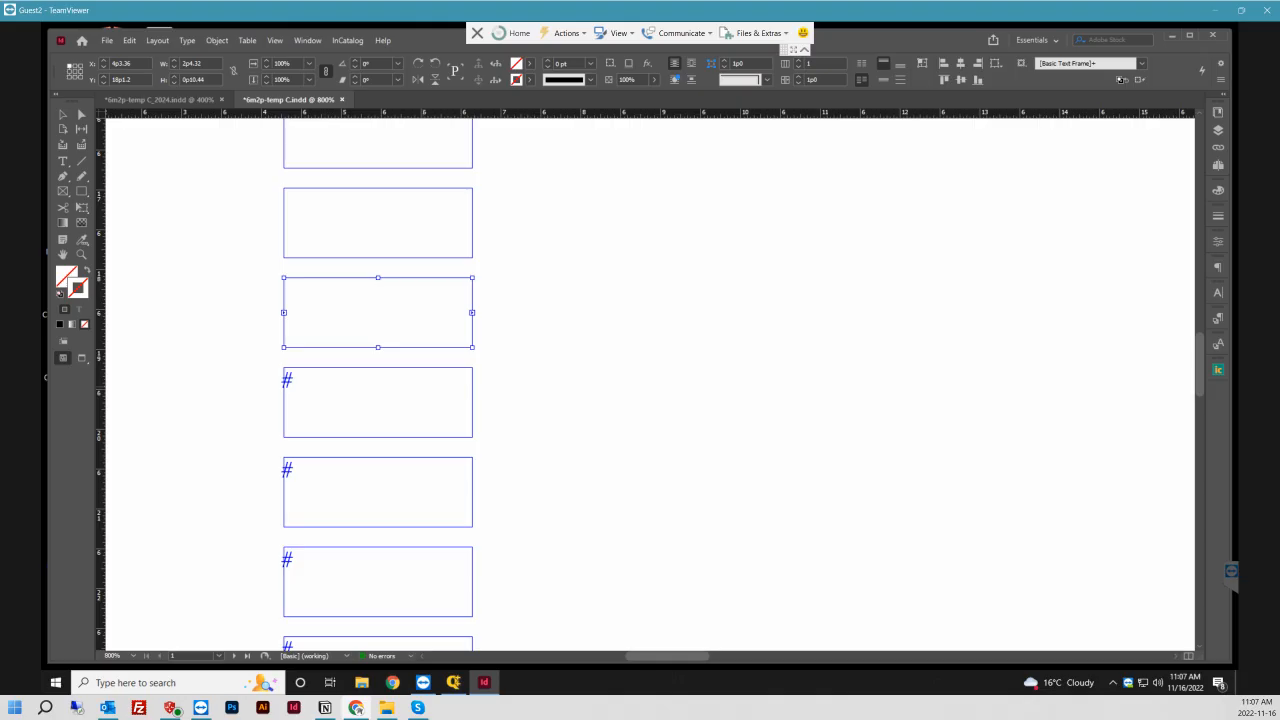
{"action": "left_click", "coordinate": [455, 390]}
{"action": "scroll", "coordinate": [455, 390], "scroll_direction": "down", "scroll_amount": 1}
{"action": "left_click", "coordinate": [472, 323]}
{"action": "left_click", "coordinate": [455, 398]}
{"action": "scroll", "coordinate": [455, 398], "scroll_direction": "down", "scroll_amount": 2}
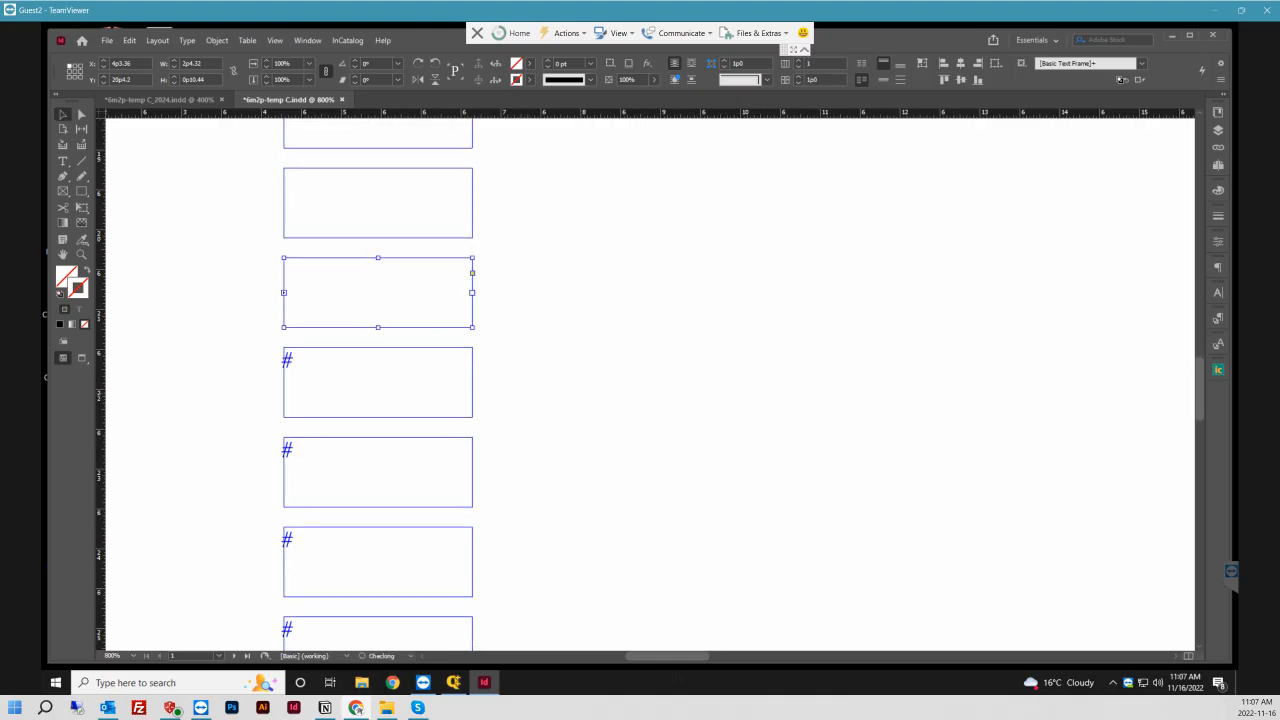
- Thread the fifteenth frame into the sixteenth, and that one into the seventeenth frame
{"action": "left_click", "coordinate": [472, 292]}
{"action": "left_click", "coordinate": [448, 375]}
{"action": "scroll", "coordinate": [448, 375], "scroll_direction": "down", "scroll_amount": 2}
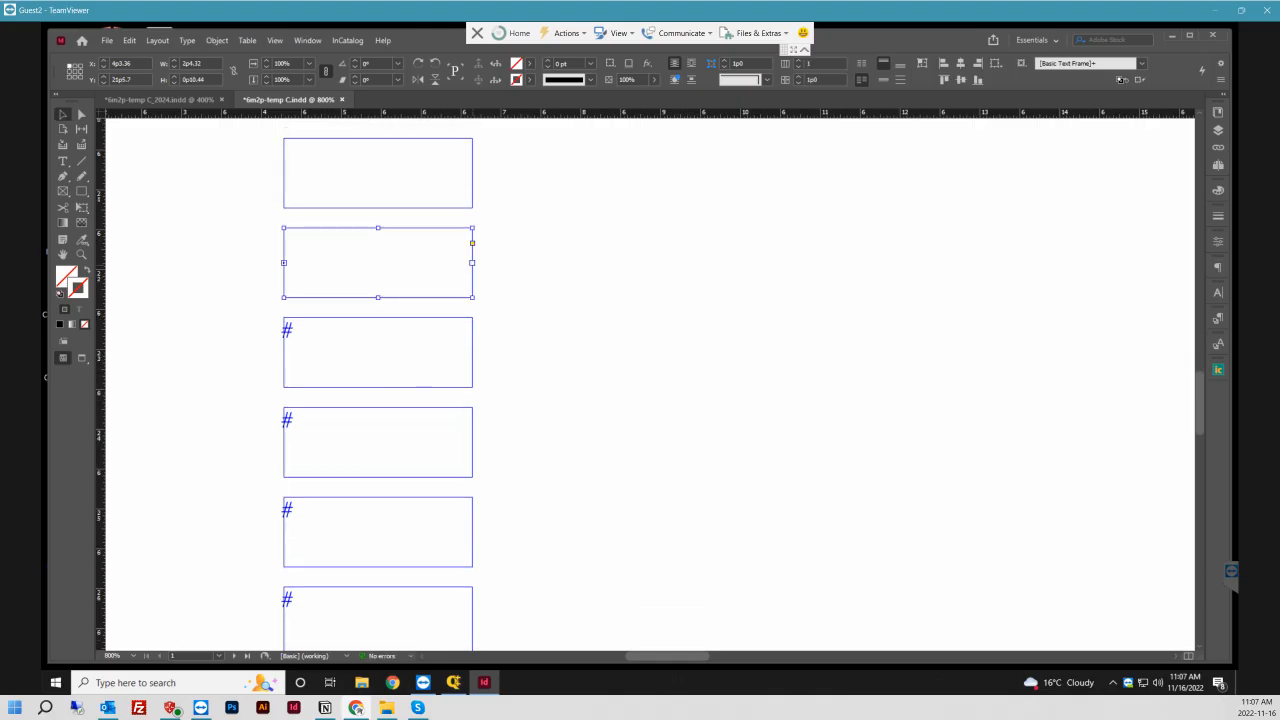
{"action": "left_click", "coordinate": [472, 263]}
{"action": "left_click", "coordinate": [448, 345]}
{"action": "scroll", "coordinate": [448, 345], "scroll_direction": "down", "scroll_amount": 1}
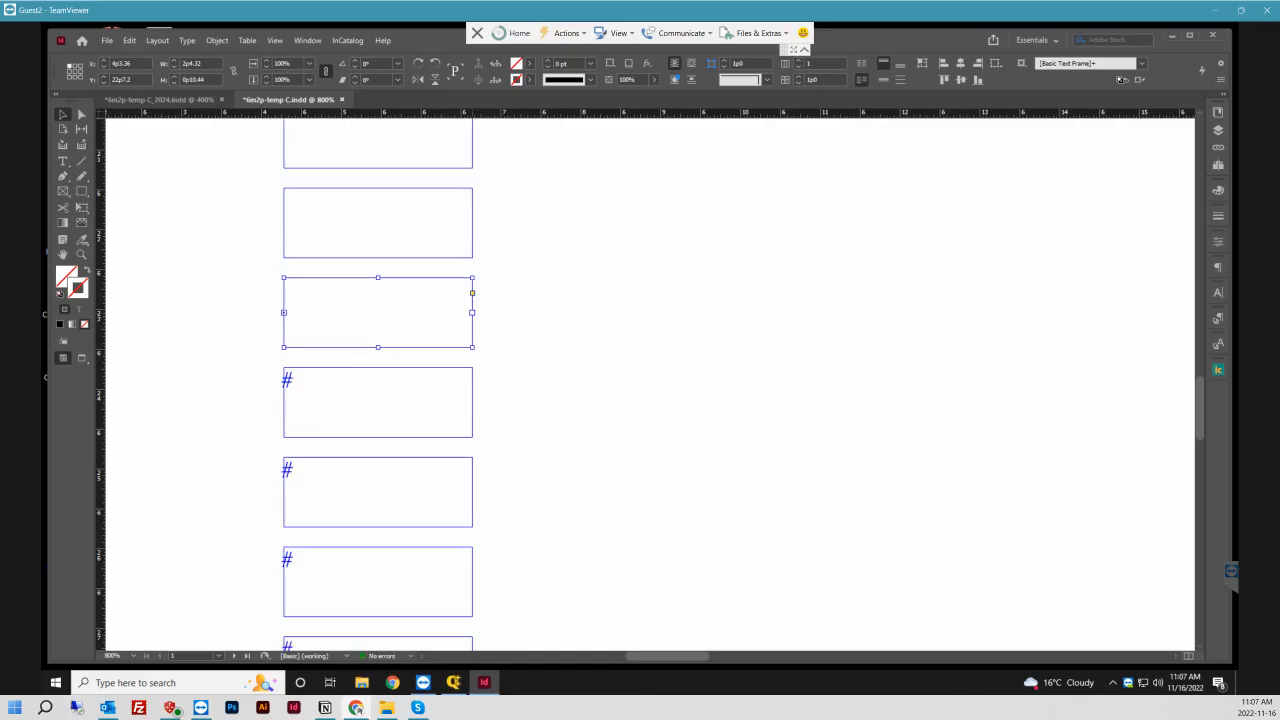
- Continue the thread one frame at a time from the seventeenth down to the twenty-second frame
{"action": "scroll", "coordinate": [650, 380], "scroll_direction": "down", "scroll_amount": 1}
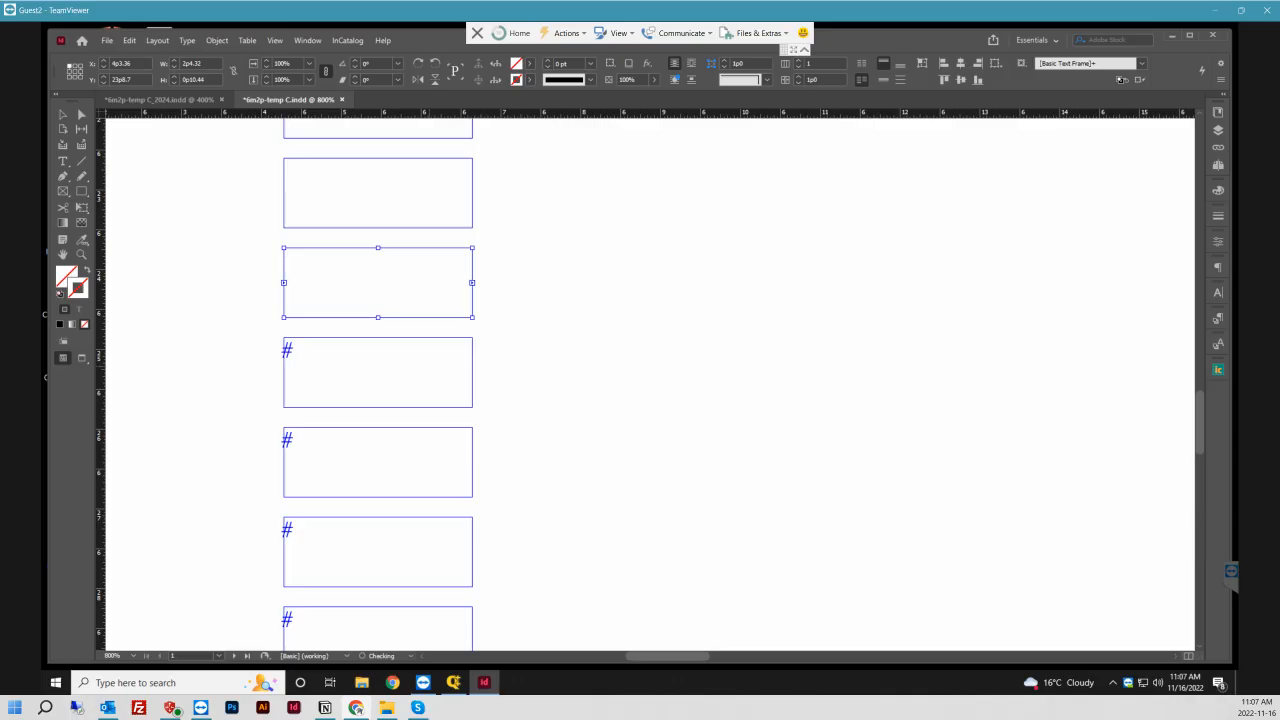
{"action": "scroll", "coordinate": [650, 380], "scroll_direction": "down", "scroll_amount": 1}
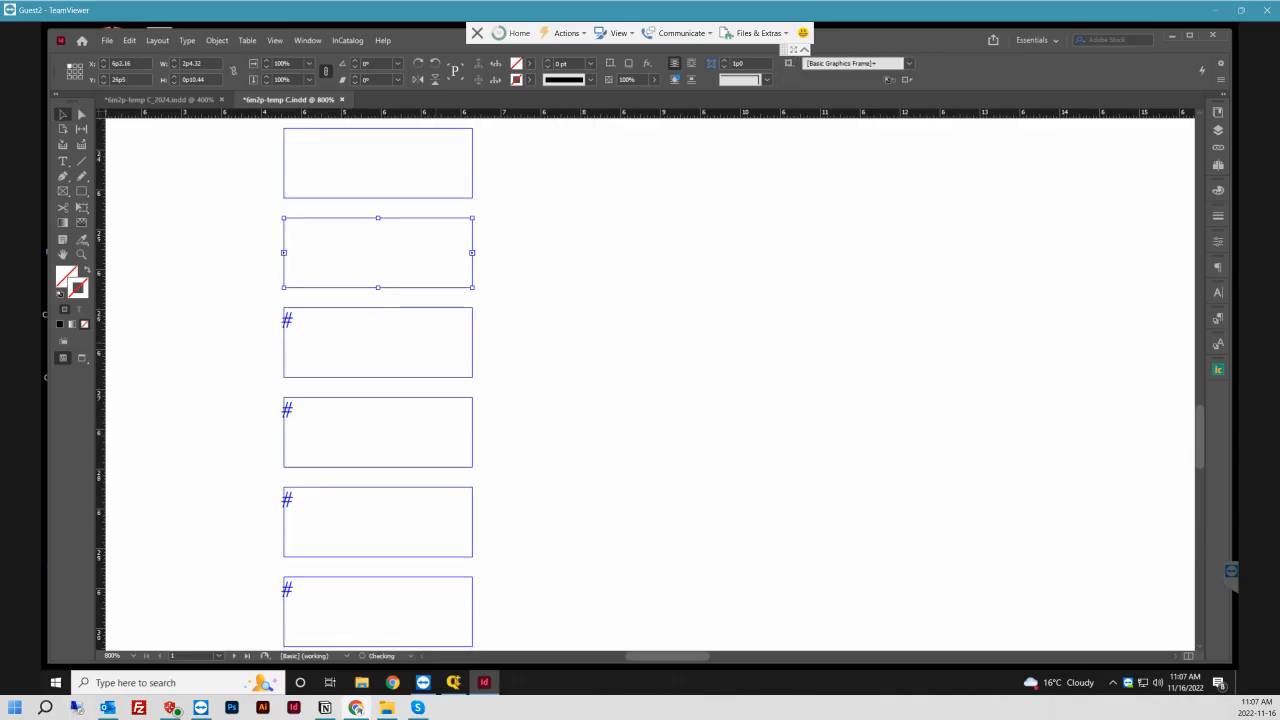
{"action": "scroll", "coordinate": [650, 380], "scroll_direction": "down", "scroll_amount": 1}
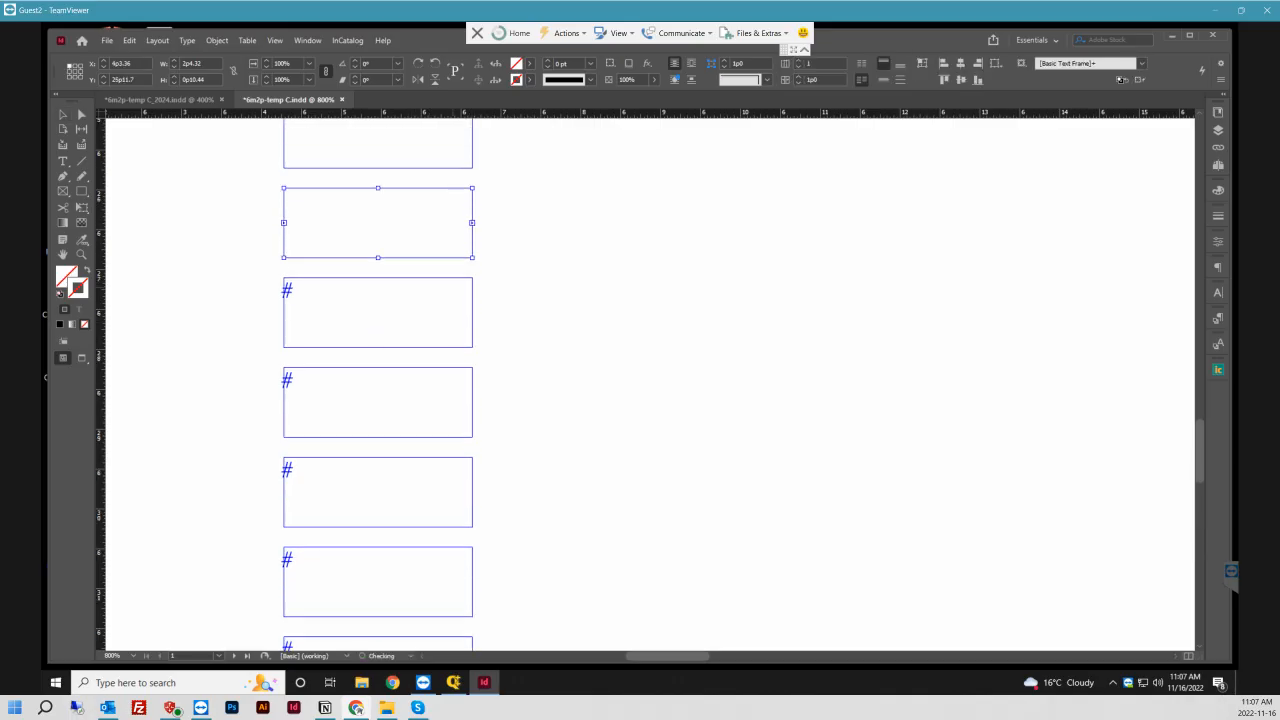
{"action": "left_click", "coordinate": [429, 313]}
{"action": "left_click", "coordinate": [472, 313]}
{"action": "left_click", "coordinate": [429, 402]}
{"action": "scroll", "coordinate": [429, 402], "scroll_direction": "down", "scroll_amount": 5}
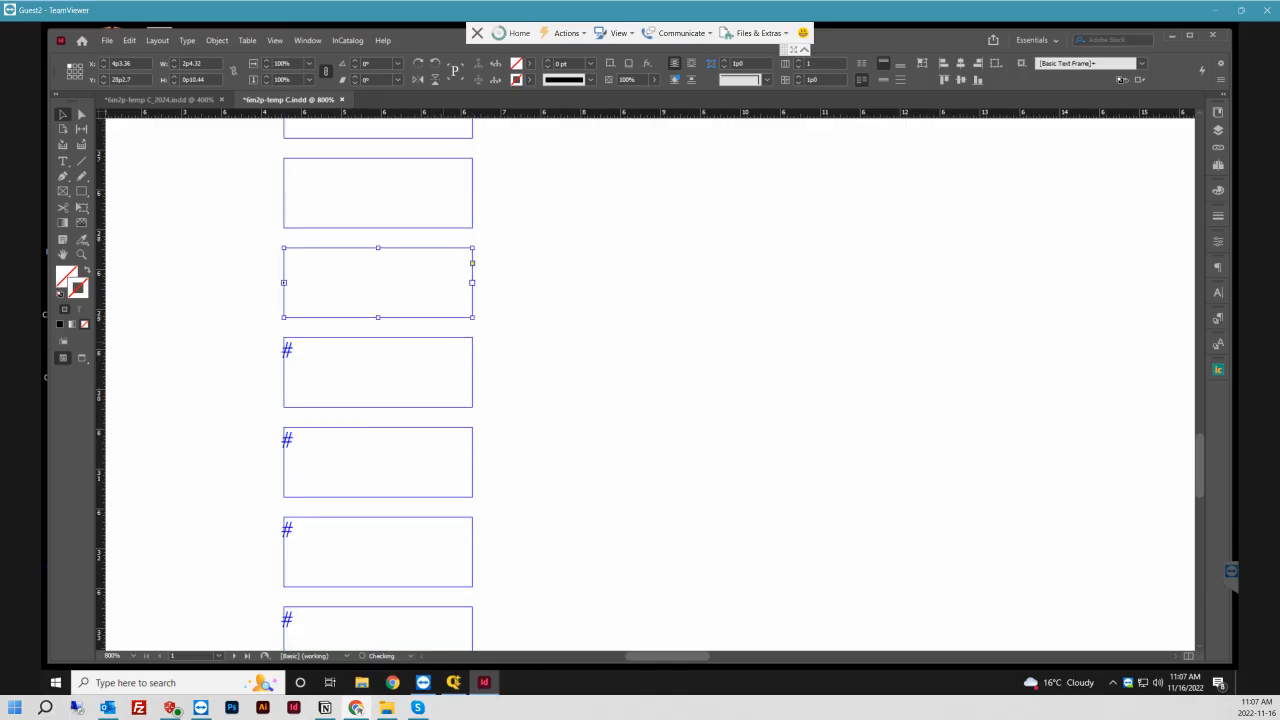
- Thread the twenty-second frame on into the twenty-third and twenty-fourth frames
{"action": "left_click", "coordinate": [472, 203]}
{"action": "left_click", "coordinate": [429, 292]}
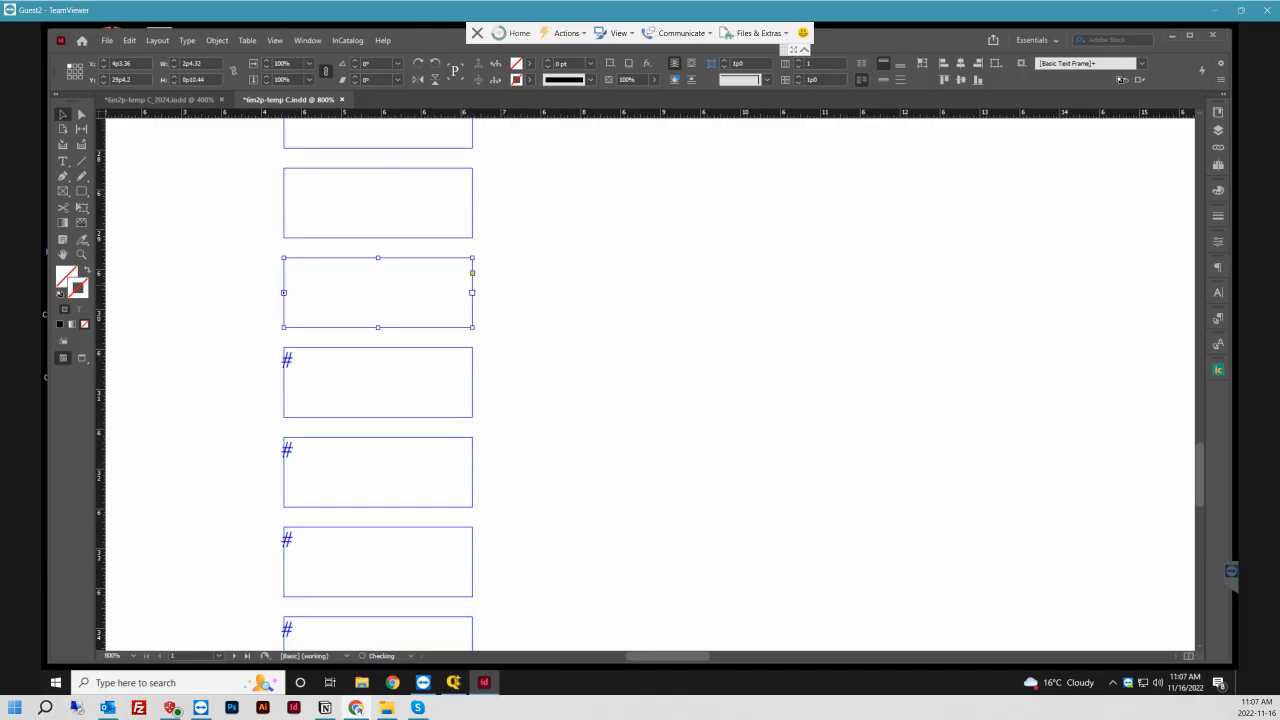
{"action": "left_click", "coordinate": [472, 293]}
{"action": "left_click", "coordinate": [429, 382]}
{"action": "scroll", "coordinate": [429, 382], "scroll_direction": "down", "scroll_amount": 1}
{"action": "scroll", "coordinate": [378, 382], "scroll_direction": "down", "scroll_amount": 1}
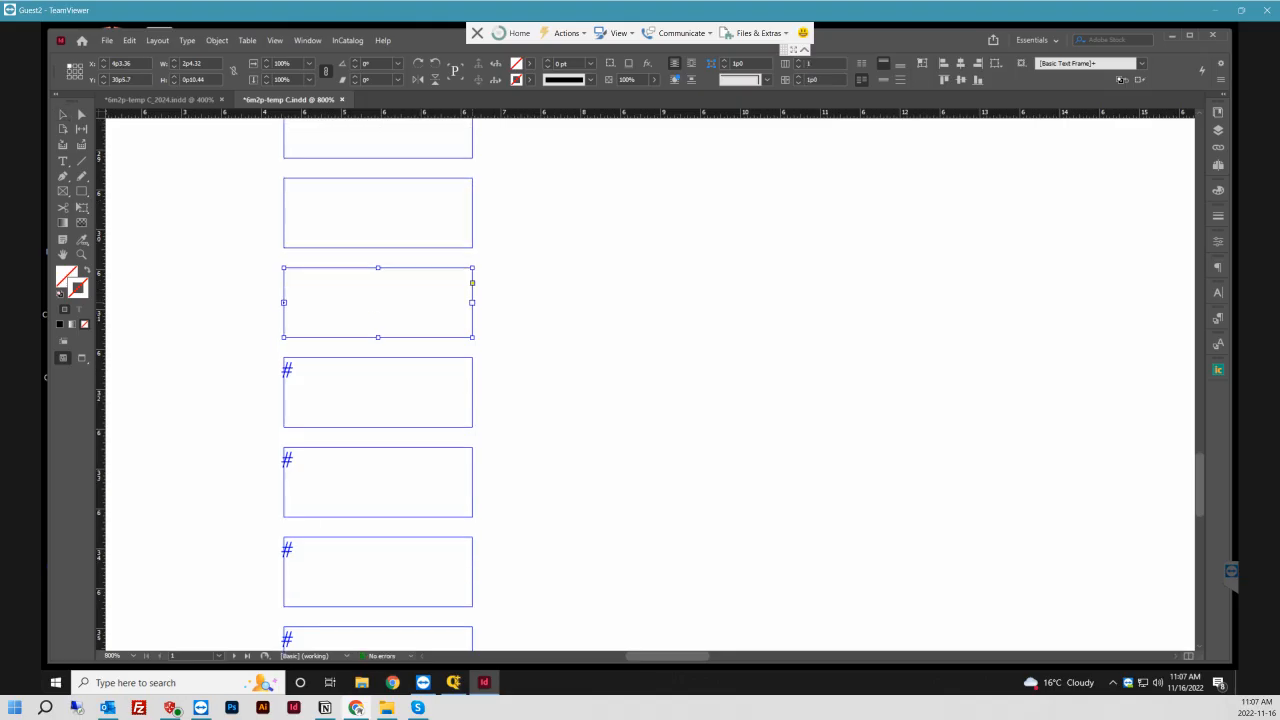
- Carry the thread from the twenty-fourth frame down through the twenty-eighth, linking each frame in order
{"action": "scroll", "coordinate": [378, 382], "scroll_direction": "down", "scroll_amount": 2}
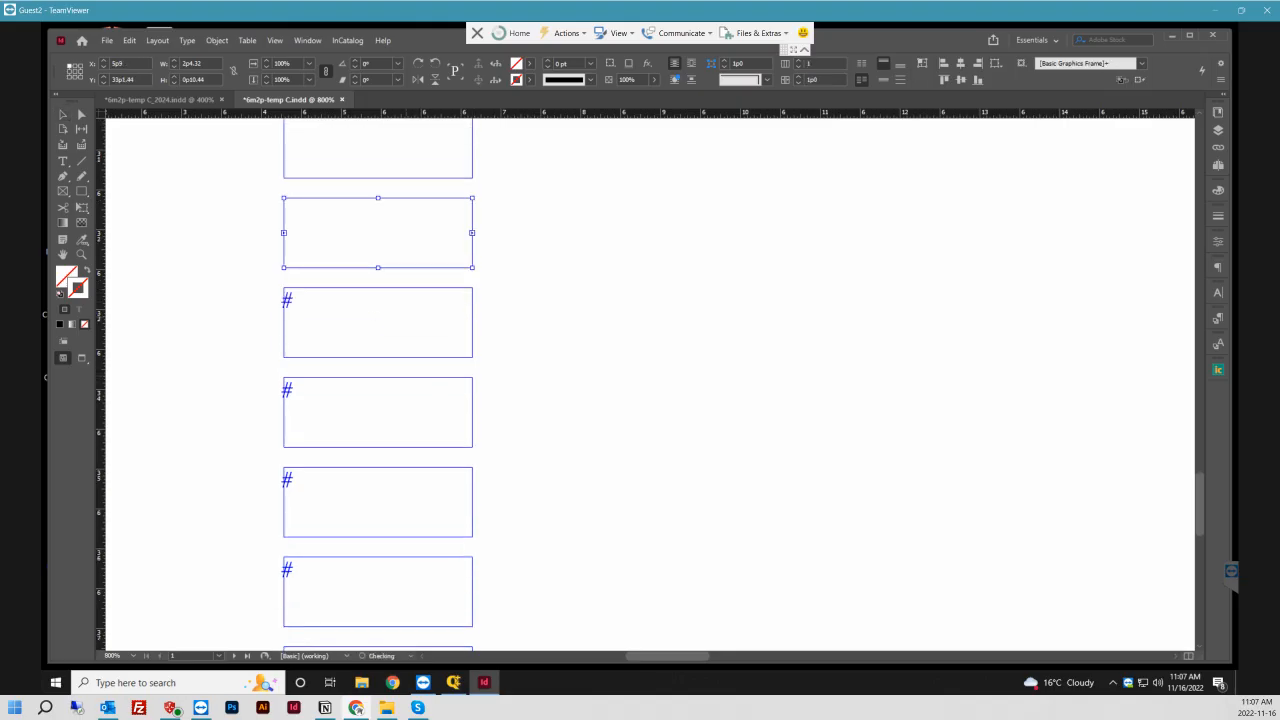
{"action": "scroll", "coordinate": [650, 385], "scroll_direction": "down", "scroll_amount": 1}
{"action": "left_click", "coordinate": [472, 203]}
{"action": "left_click", "coordinate": [429, 292]}
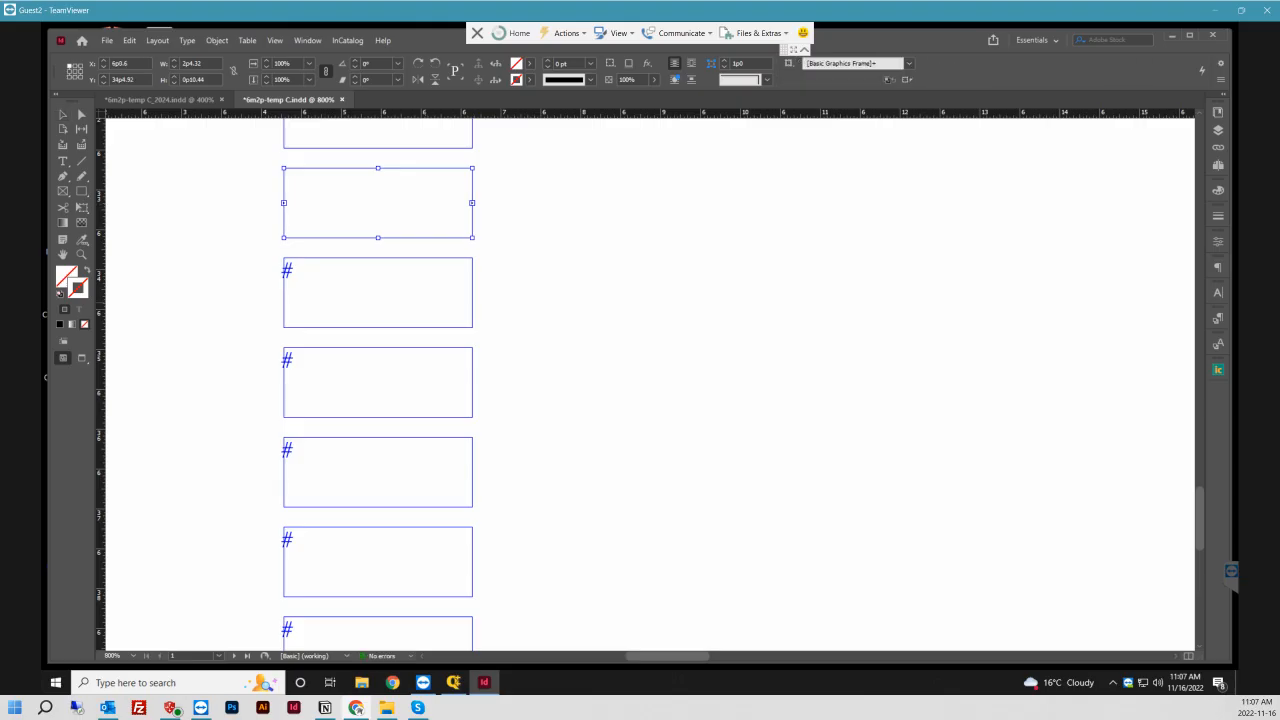
{"action": "left_click", "coordinate": [472, 293]}
{"action": "left_click", "coordinate": [435, 382]}
{"action": "scroll", "coordinate": [435, 382], "scroll_direction": "down", "scroll_amount": 3}
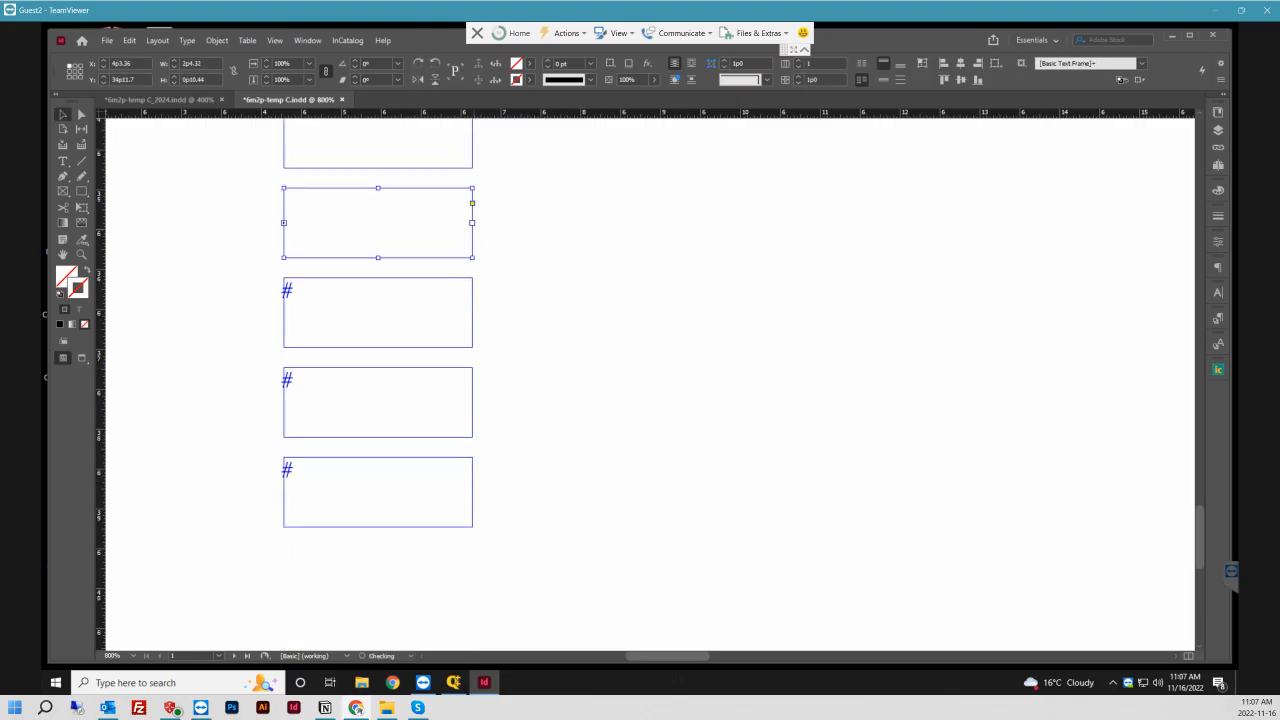
- Thread the twenty-eighth frame through the last three frames at the bottom of the column
{"action": "left_click", "coordinate": [472, 223]}
{"action": "left_click", "coordinate": [425, 312]}
{"action": "left_click", "coordinate": [472, 313]}
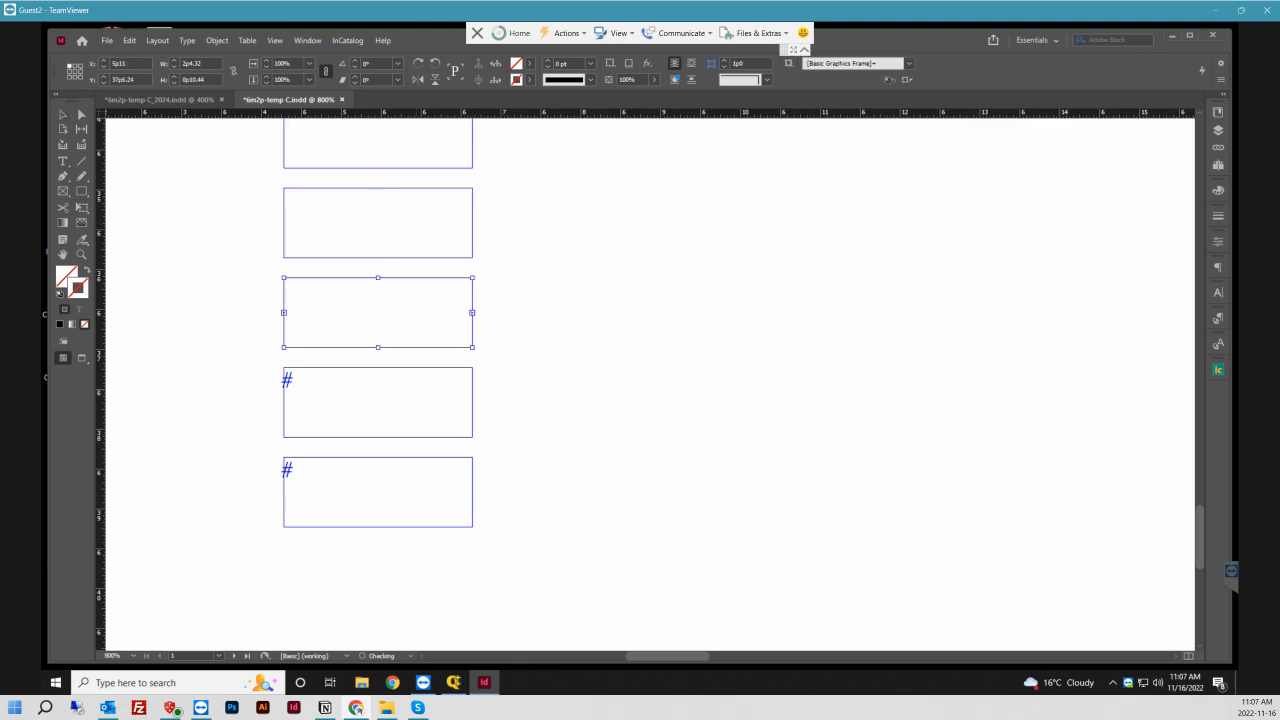
{"action": "left_click", "coordinate": [425, 402]}
{"action": "left_click", "coordinate": [472, 403]}
{"action": "left_click", "coordinate": [425, 492]}
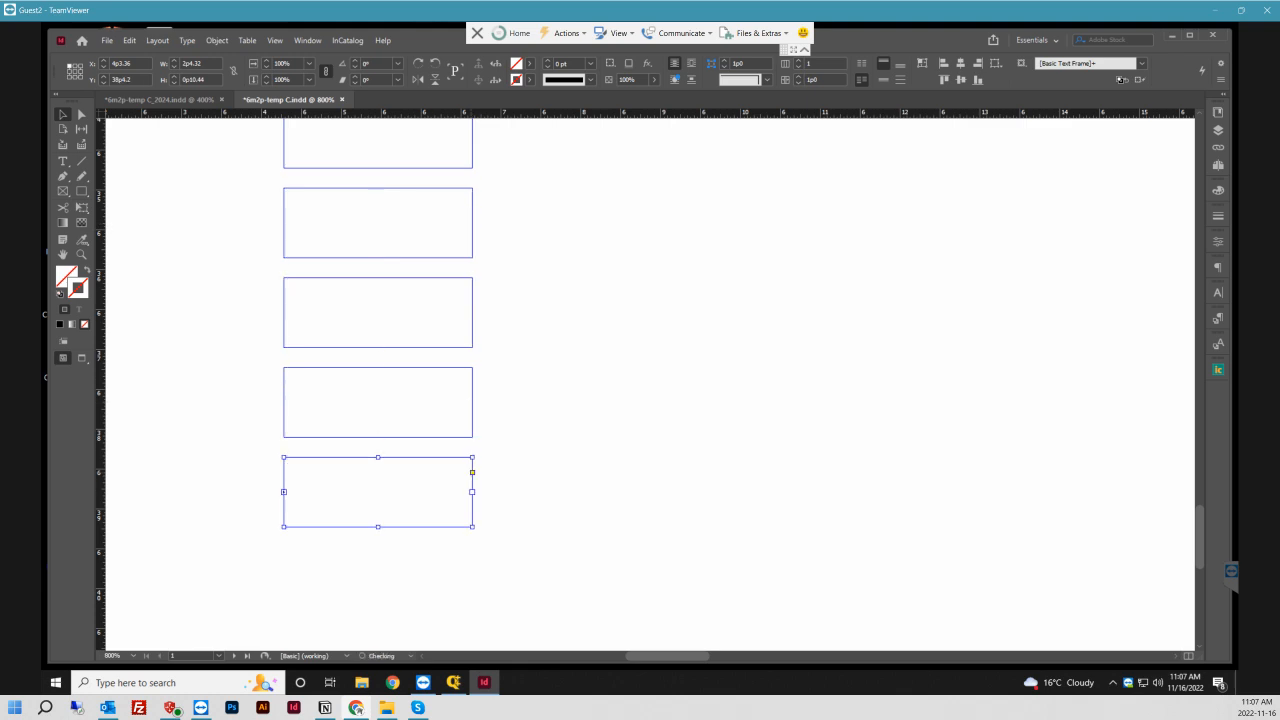
- Fill the threaded column with placeholder text, starting after the [1GenTokens4] code in the first frame
{"action": "key", "text": "ctrl+0"}
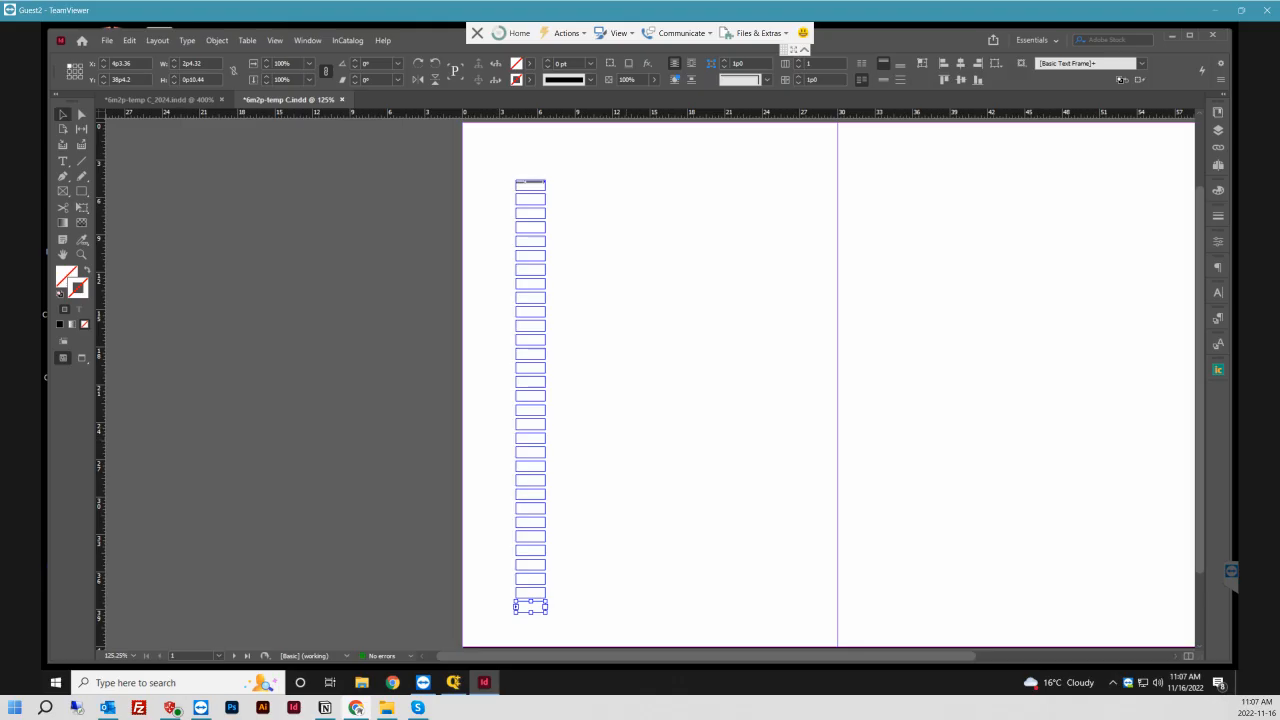
{"action": "key", "text": "ctrl+equal"}
{"action": "key", "text": "ctrl+equal"}
{"action": "key", "text": "ctrl+equal"}
{"action": "key", "text": "ctrl+equal"}
{"action": "key", "text": "ctrl+equal"}
{"action": "key", "text": "ctrl+equal"}
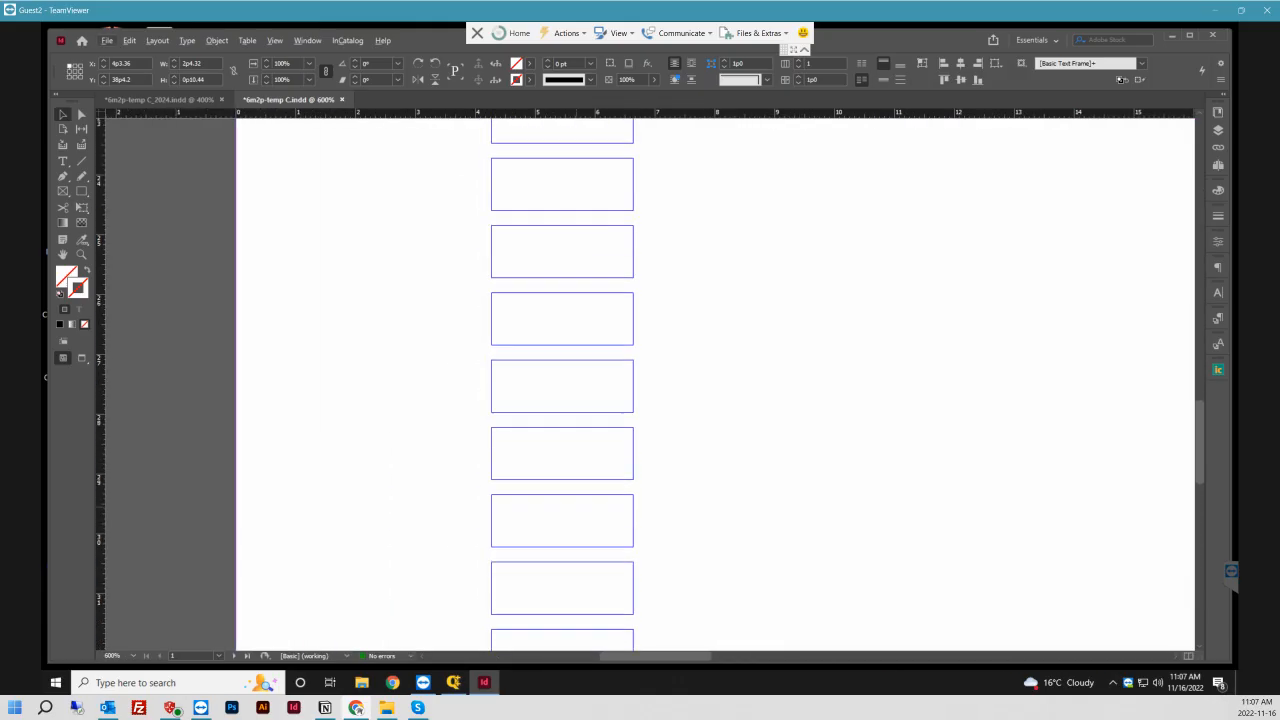
{"action": "scroll", "coordinate": [562, 385], "scroll_direction": "up", "scroll_amount": 10}
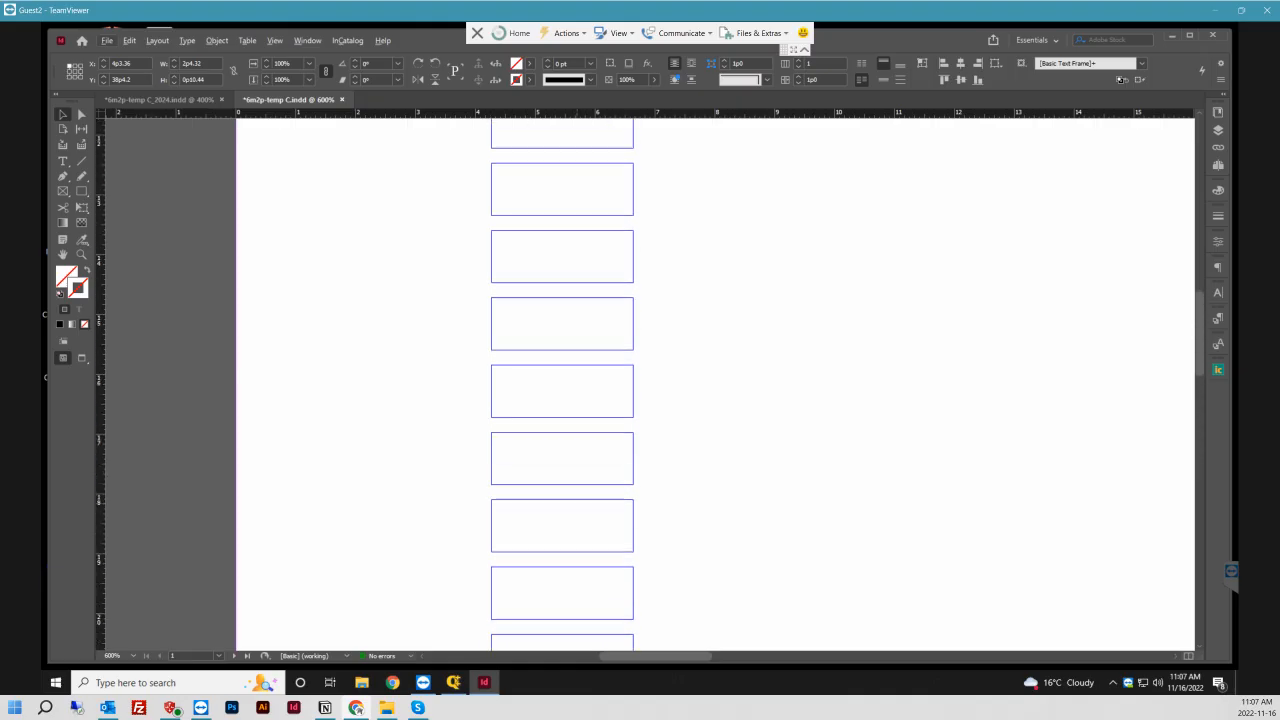
{"action": "scroll", "coordinate": [562, 385], "scroll_direction": "up", "scroll_amount": 8}
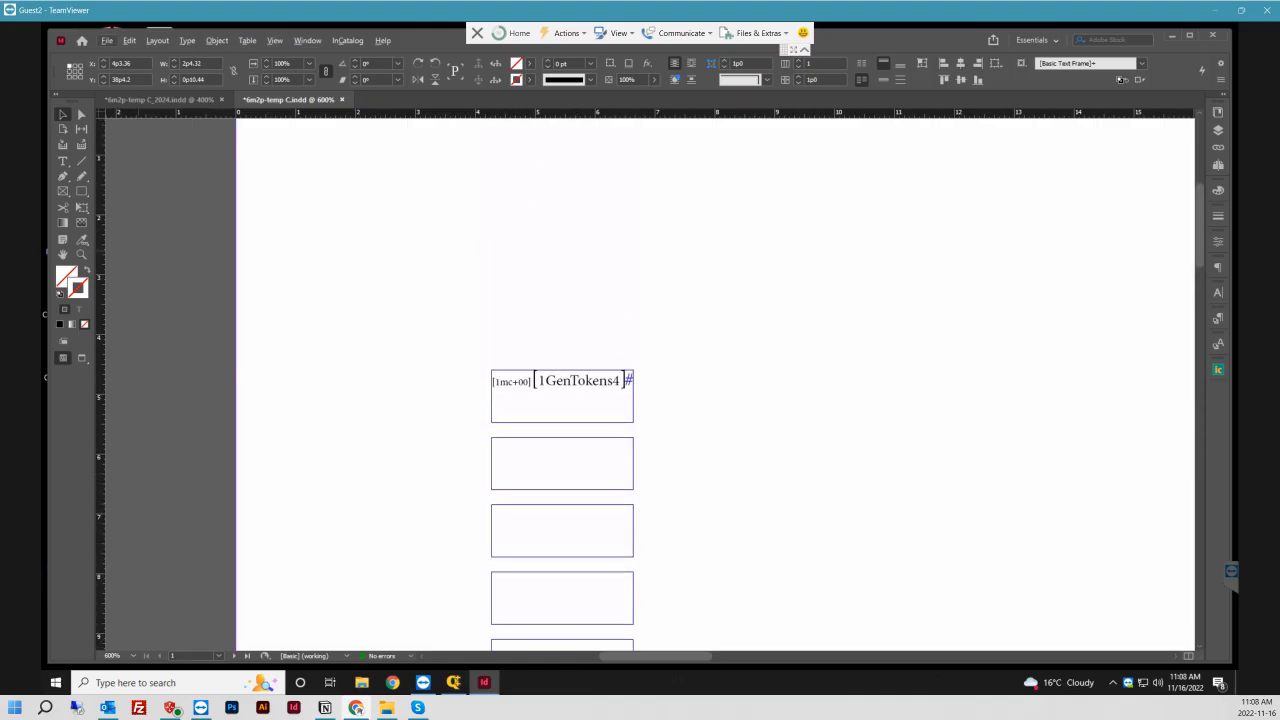
{"action": "key", "text": "t"}
{"action": "left_click", "coordinate": [626, 381]}
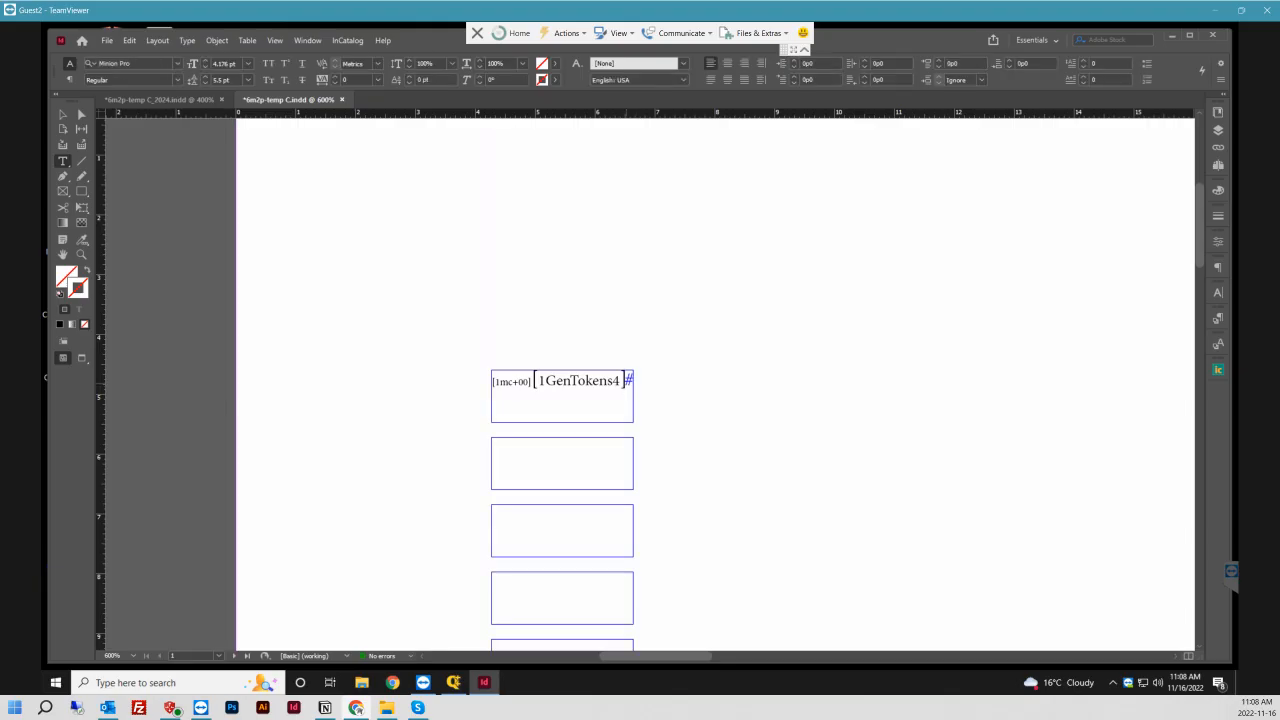
{"action": "right_click", "coordinate": [626, 381]}
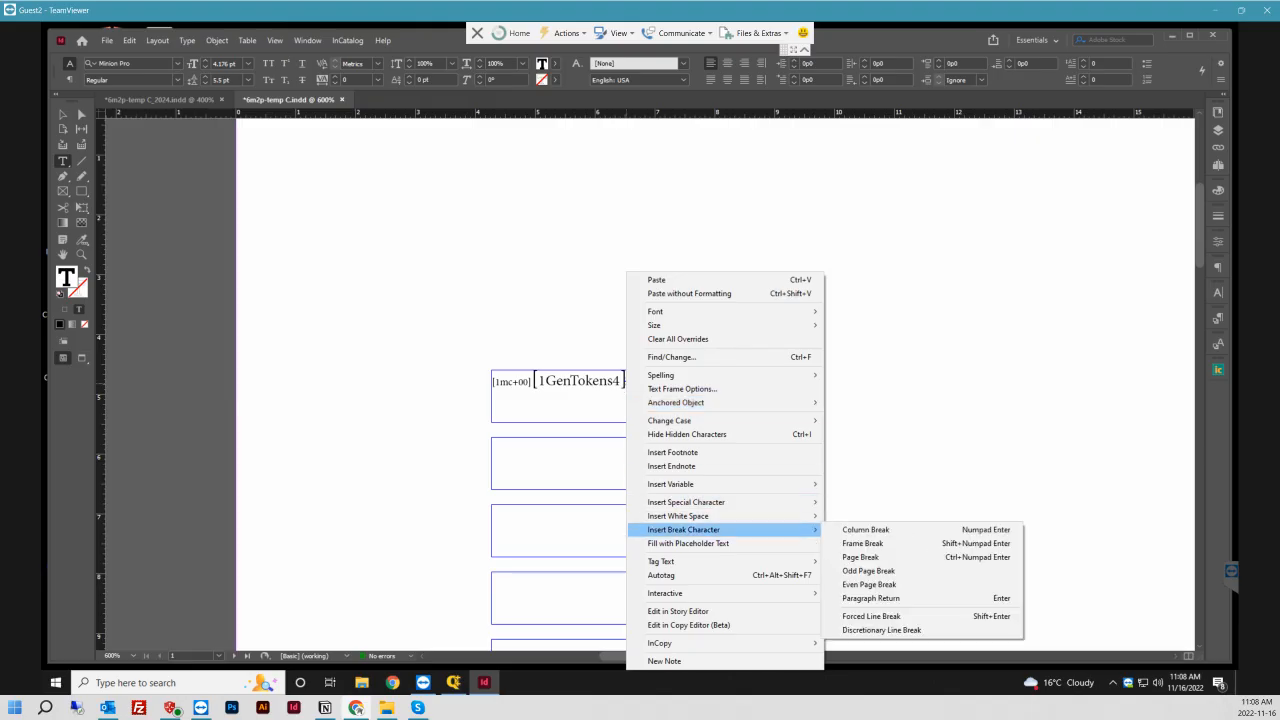
{"action": "left_click", "coordinate": [688, 543]}
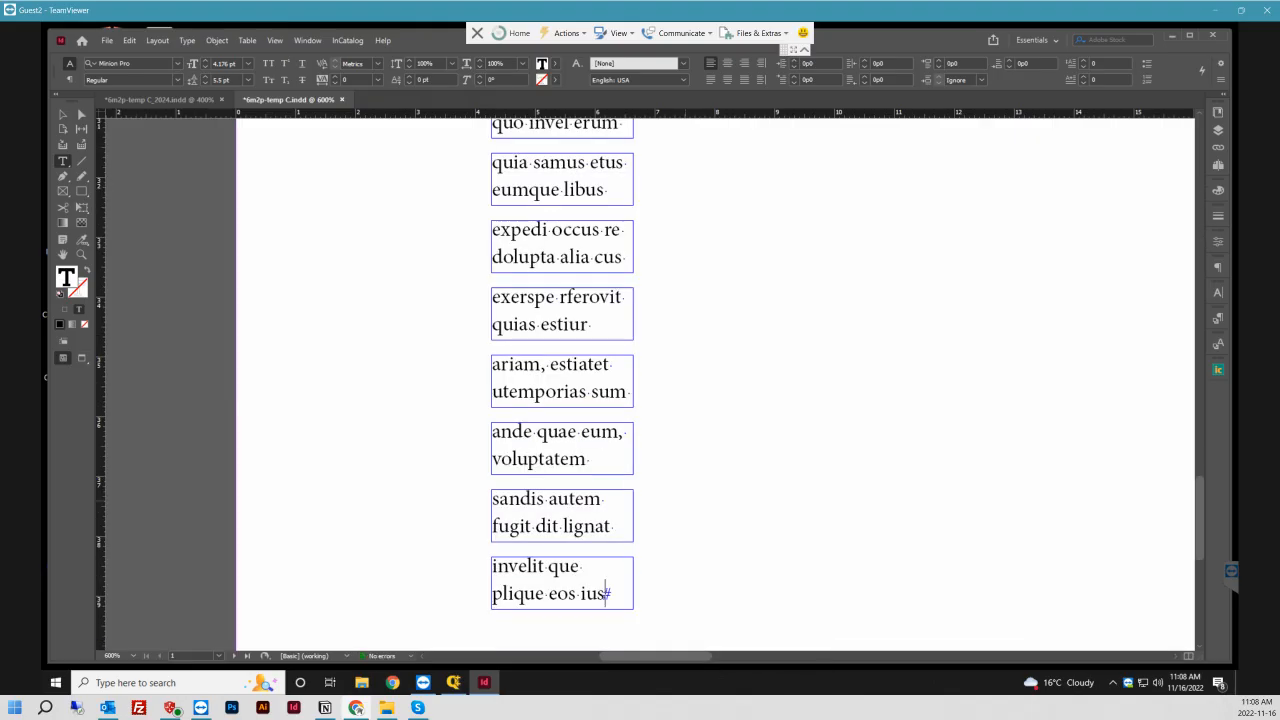
- Undo the placeholder text fill and select the first frame as an object
{"action": "key", "text": "ctrl+0"}
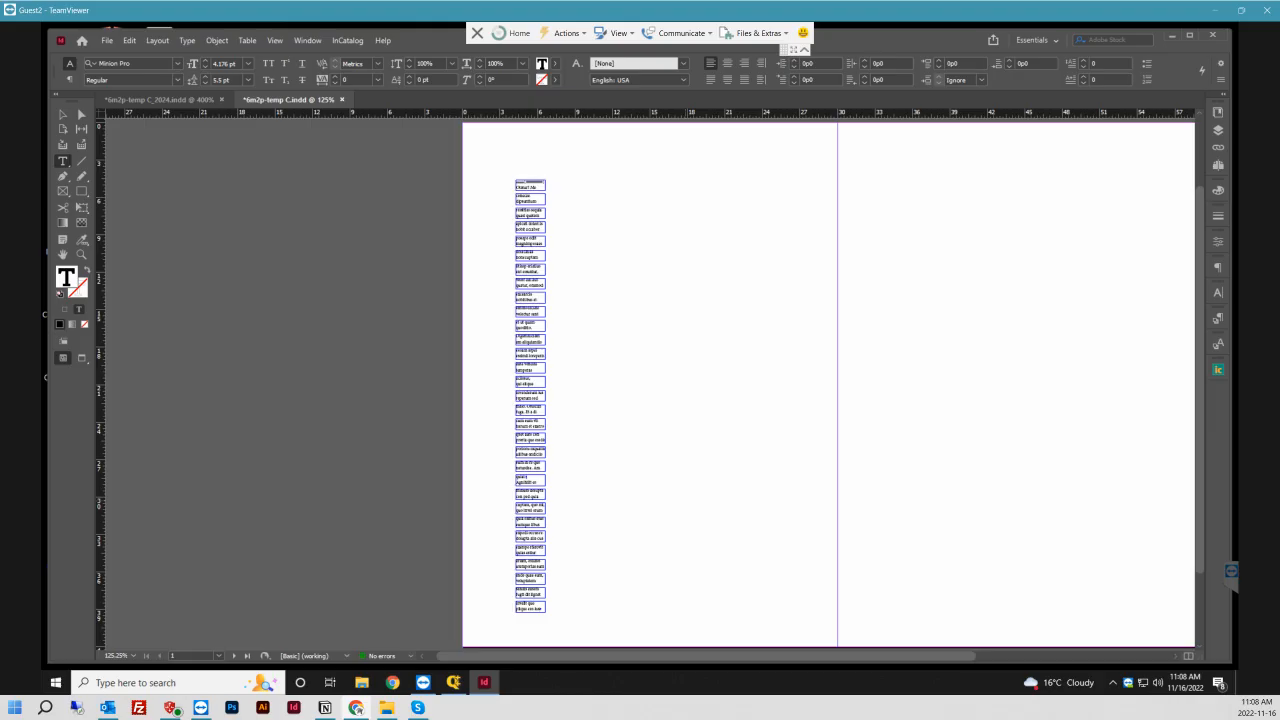
{"action": "key", "text": "ctrl+z"}
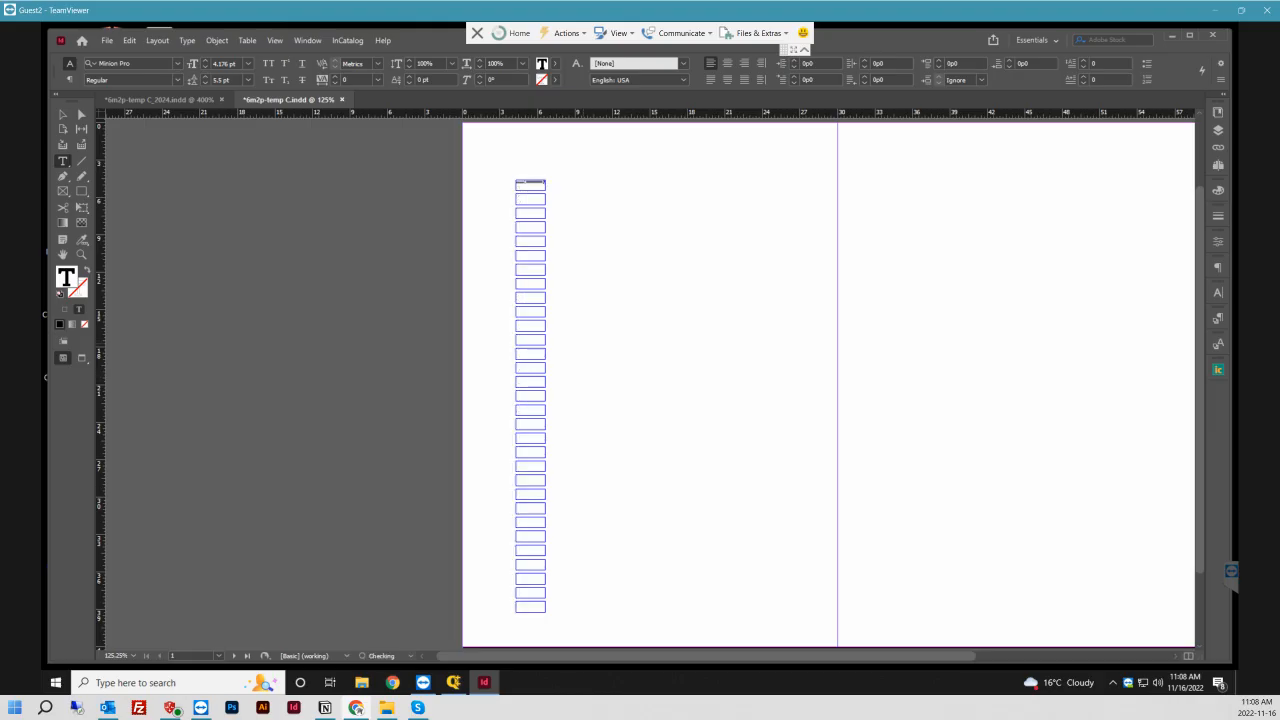
{"action": "scroll", "coordinate": [544, 185], "scroll_direction": "up", "scroll_amount": 6}
{"action": "scroll", "coordinate": [492, 153], "scroll_direction": "up", "scroll_amount": 1}
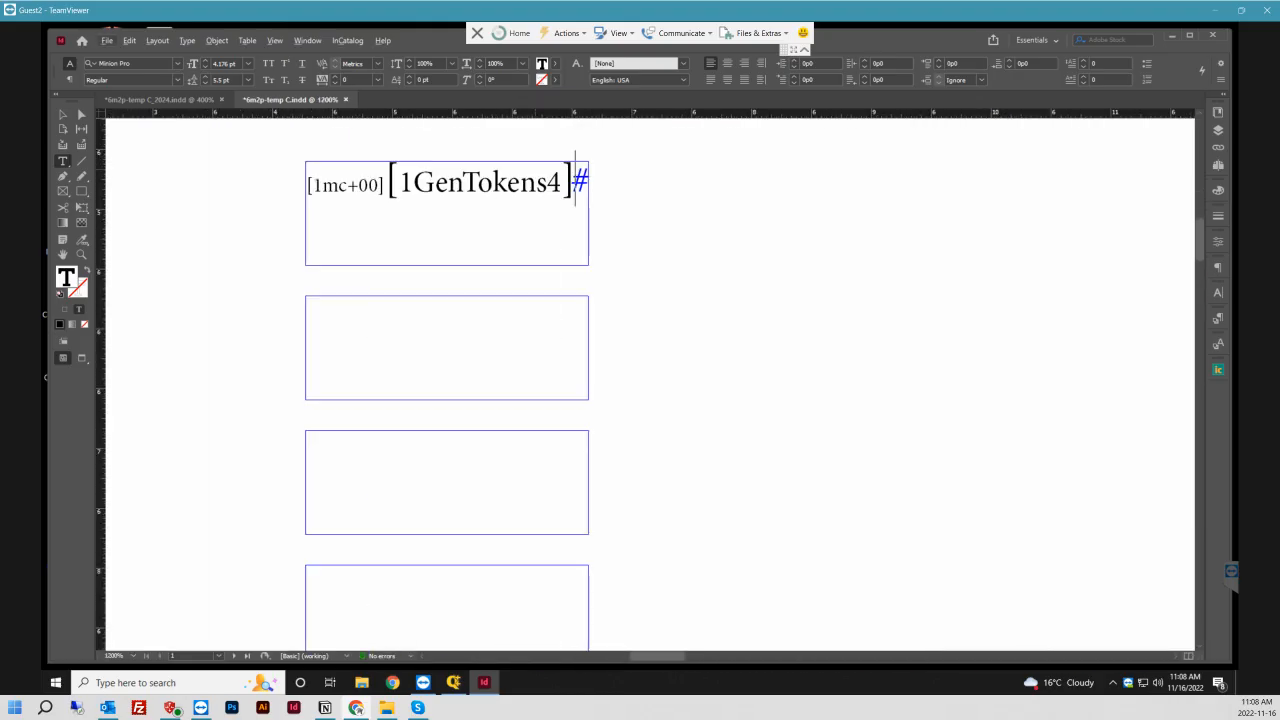
{"action": "key", "text": "Escape"}
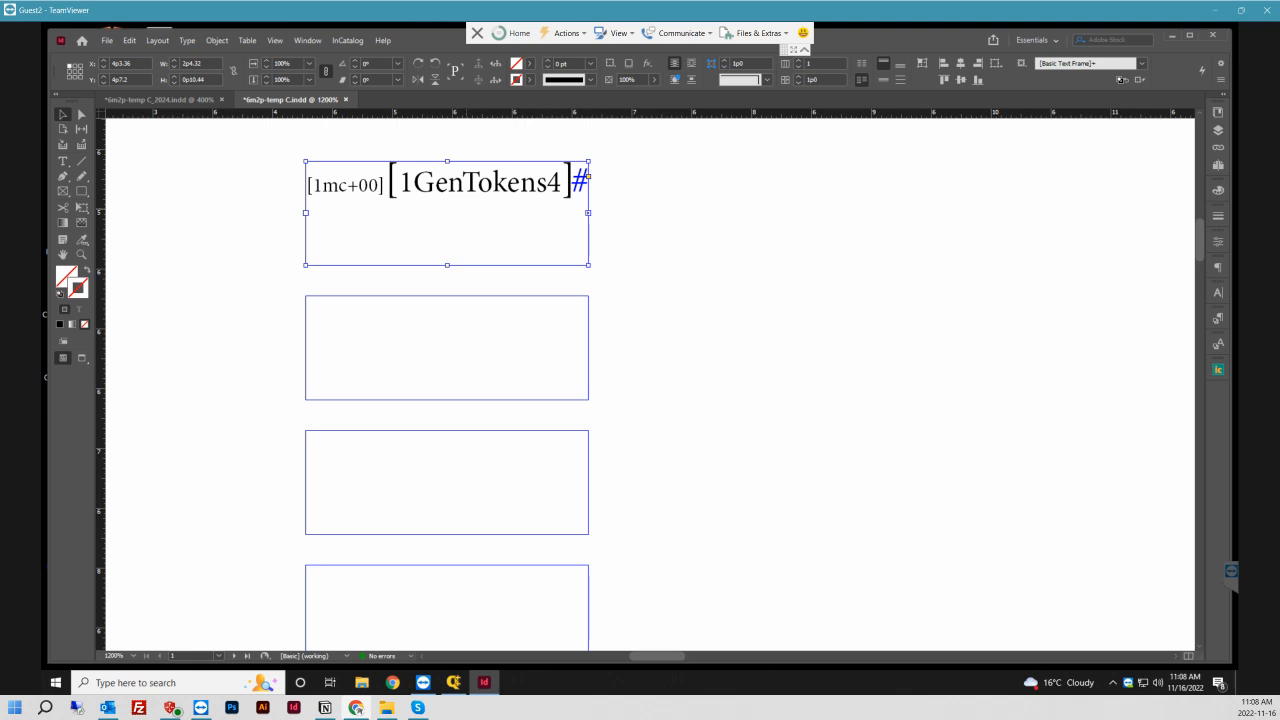
- Group all the threaded frames in the column into one object
{"action": "key", "text": "alt"}
{"action": "key", "text": "ctrl+0"}
{"action": "left_click_drag", "start_coordinate": [478, 154], "coordinate": [612, 618]}
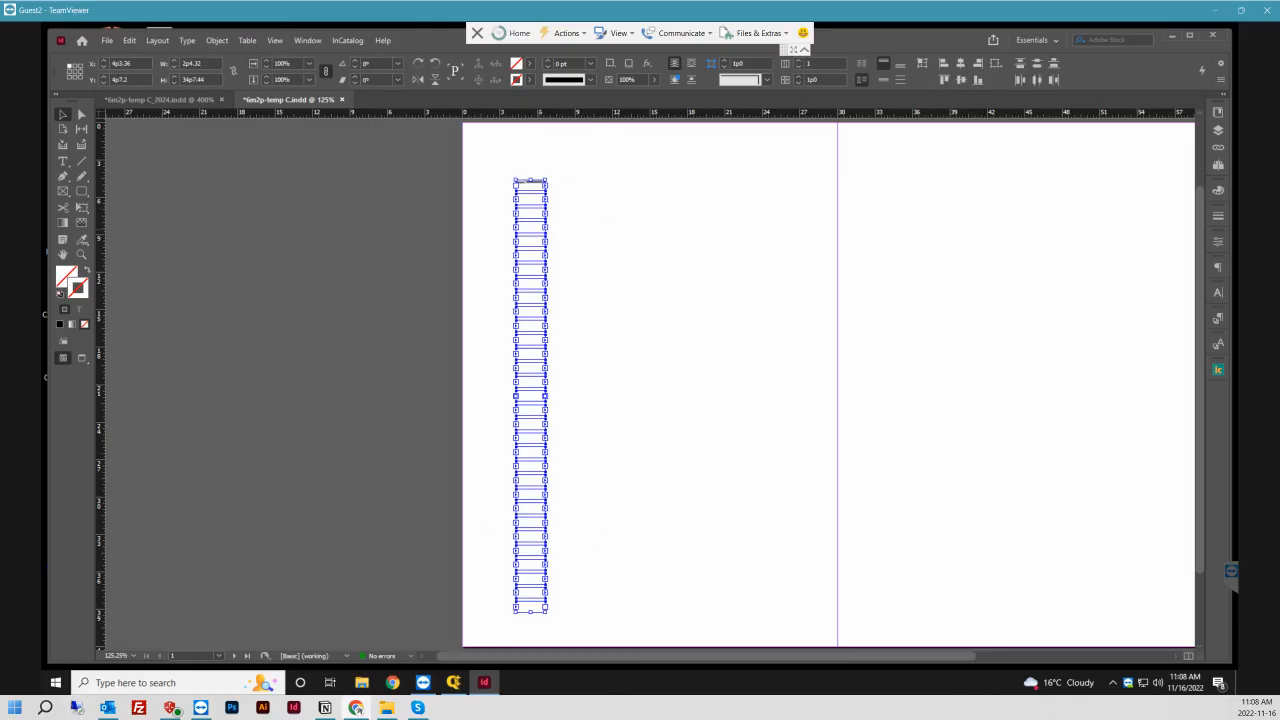
{"action": "key", "text": "ctrl+g"}
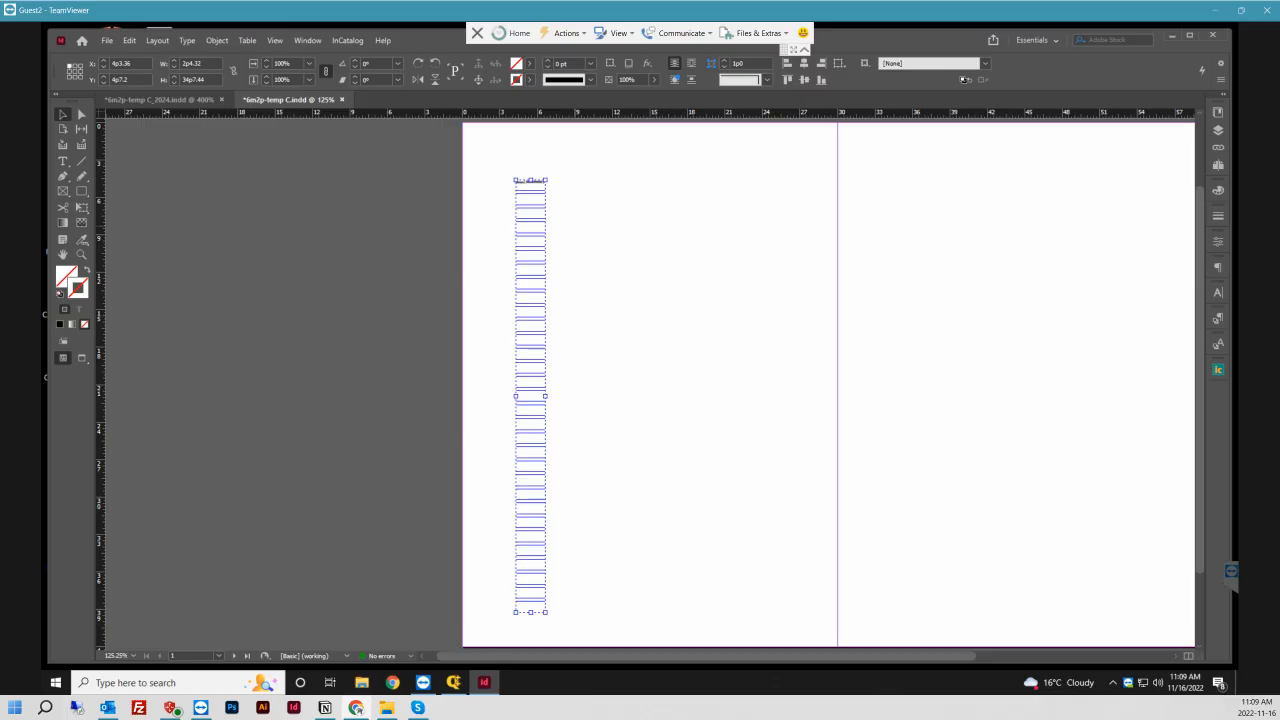
{"action": "left_click", "coordinate": [592, 224]}
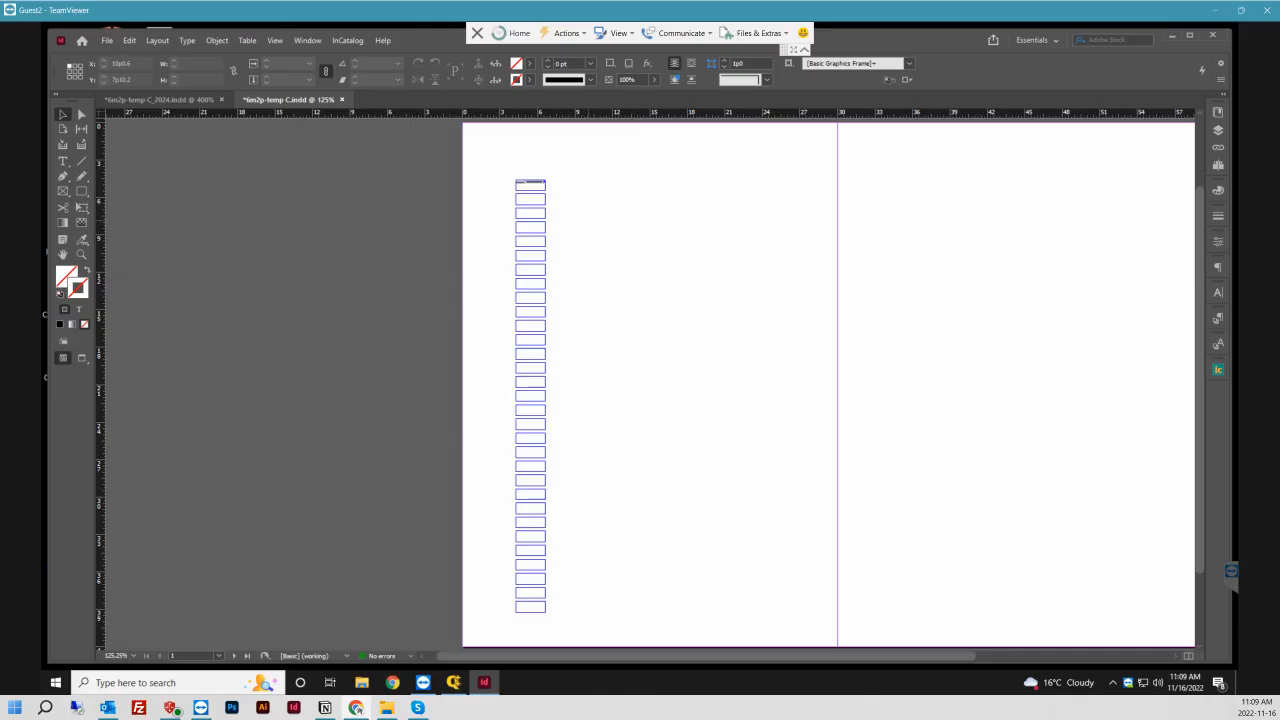
{"action": "left_click_drag", "start_coordinate": [498, 158], "coordinate": [580, 616]}
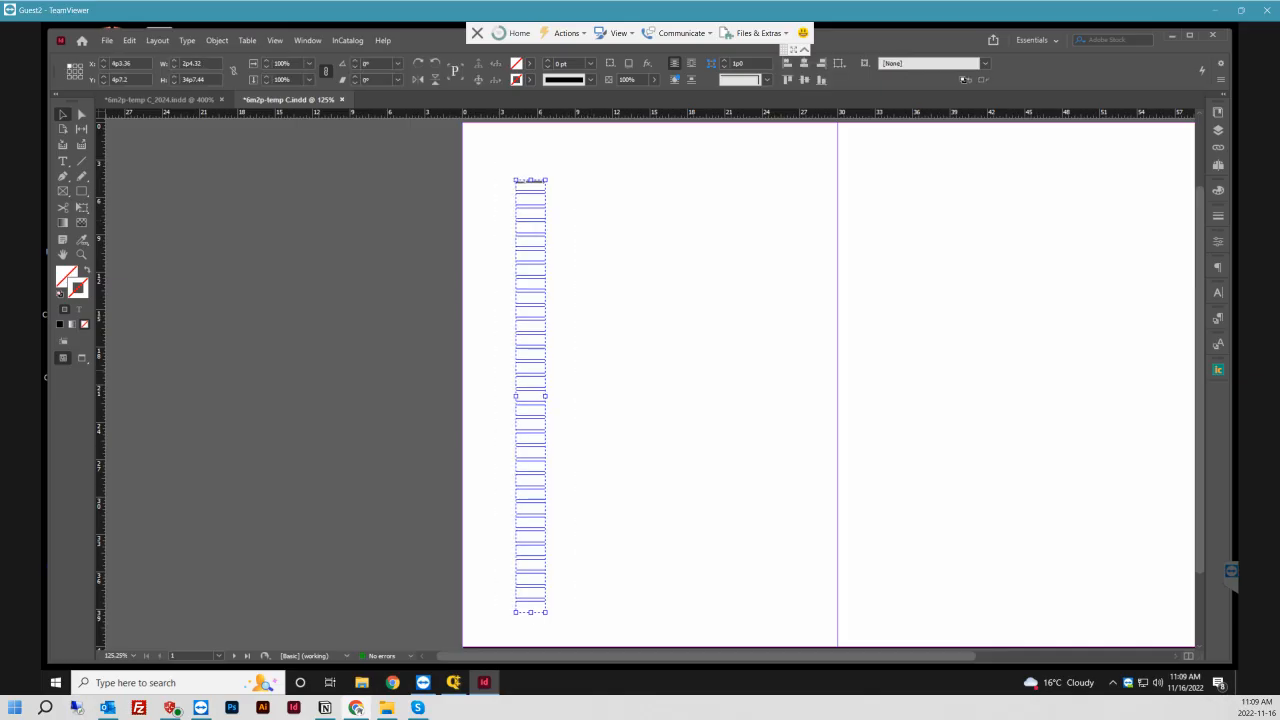
{"action": "left_click", "coordinate": [129, 40]}
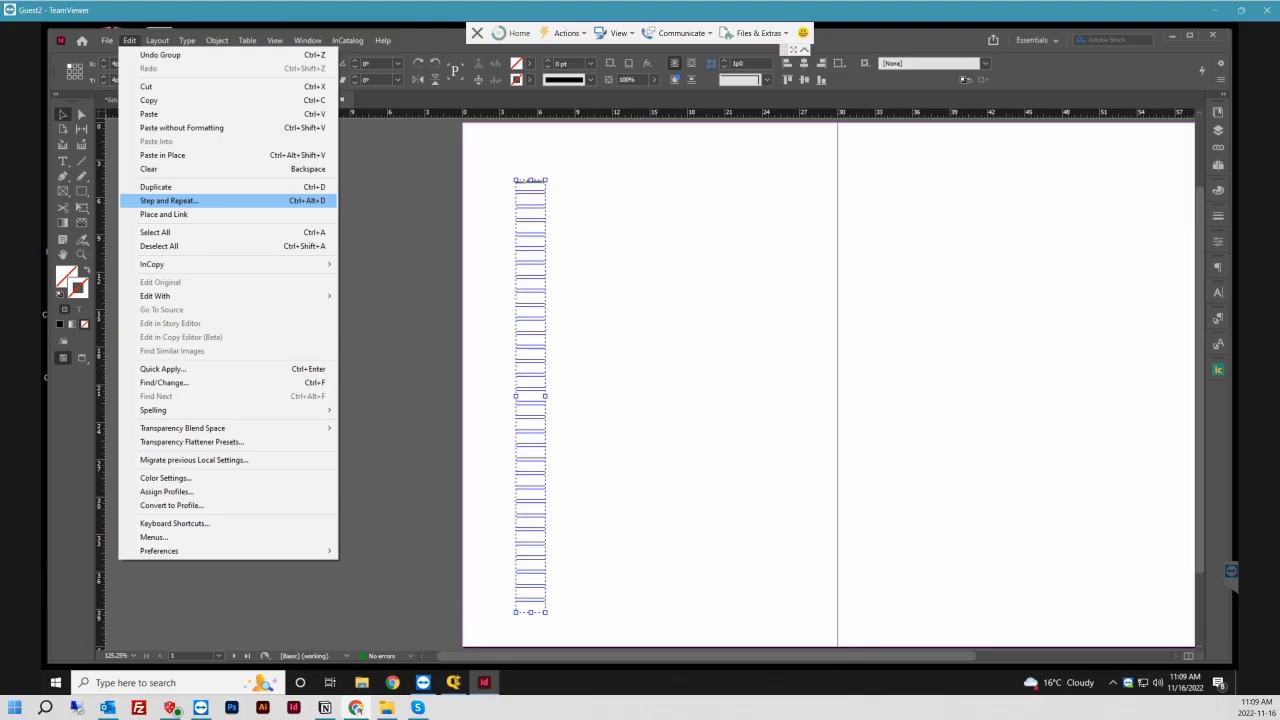
{"action": "left_click", "coordinate": [400, 215]}
- In 6m2p-temp C_2024.indd, try to Step and Repeat the small January 1 frame 29 times with 0 vertical and 9p4 horizontal offset
{"action": "left_click", "coordinate": [160, 100]}
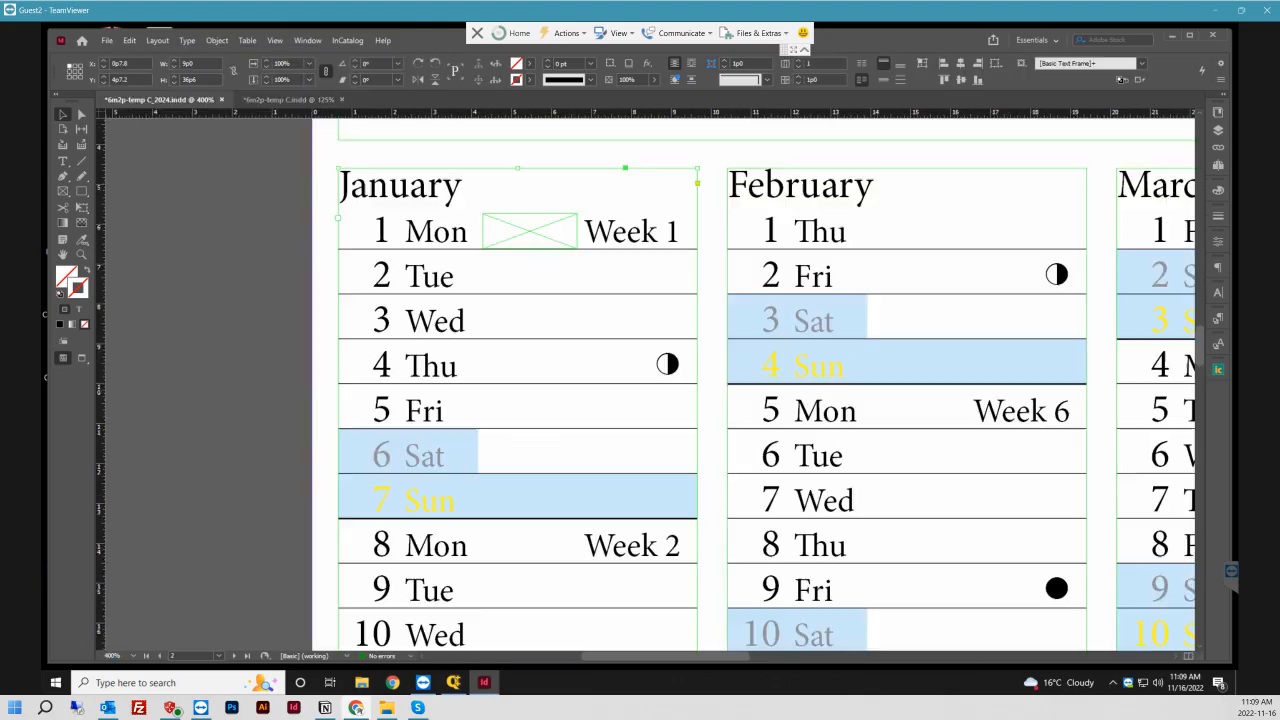
{"action": "left_click", "coordinate": [534, 215]}
{"action": "scroll", "coordinate": [534, 216], "scroll_direction": "down", "scroll_amount": 4}
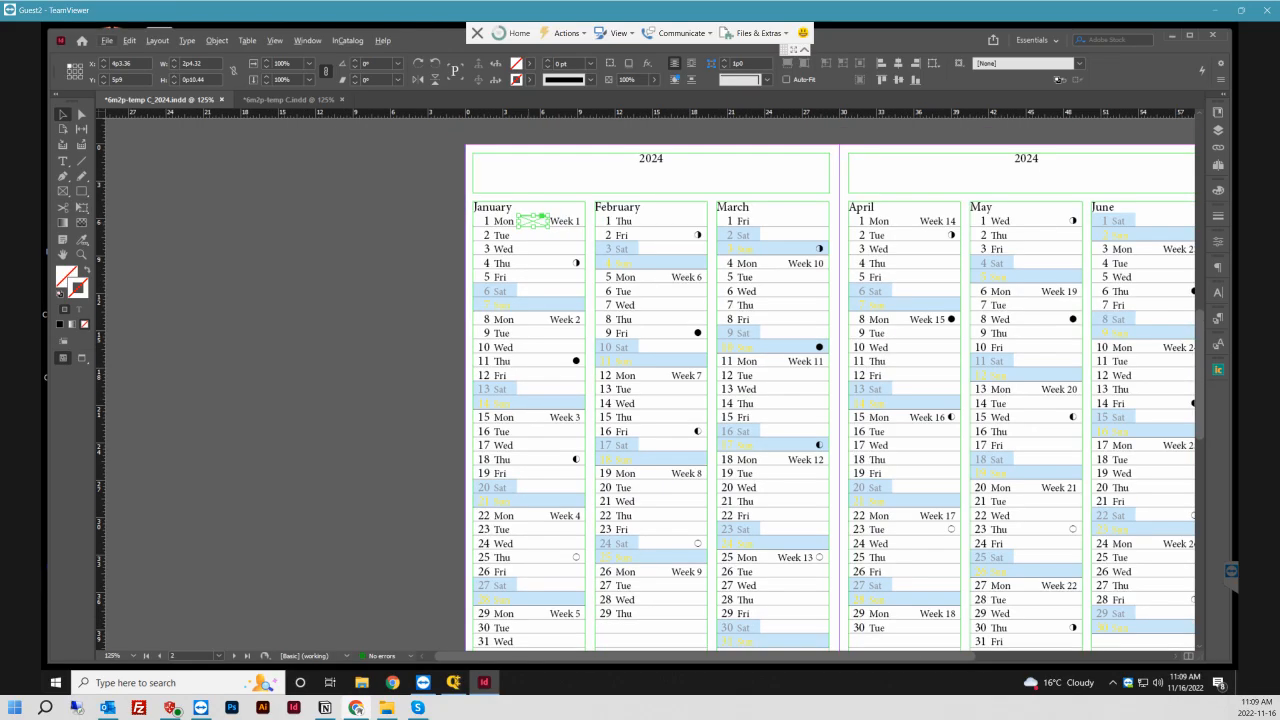
{"action": "left_click", "coordinate": [129, 40]}
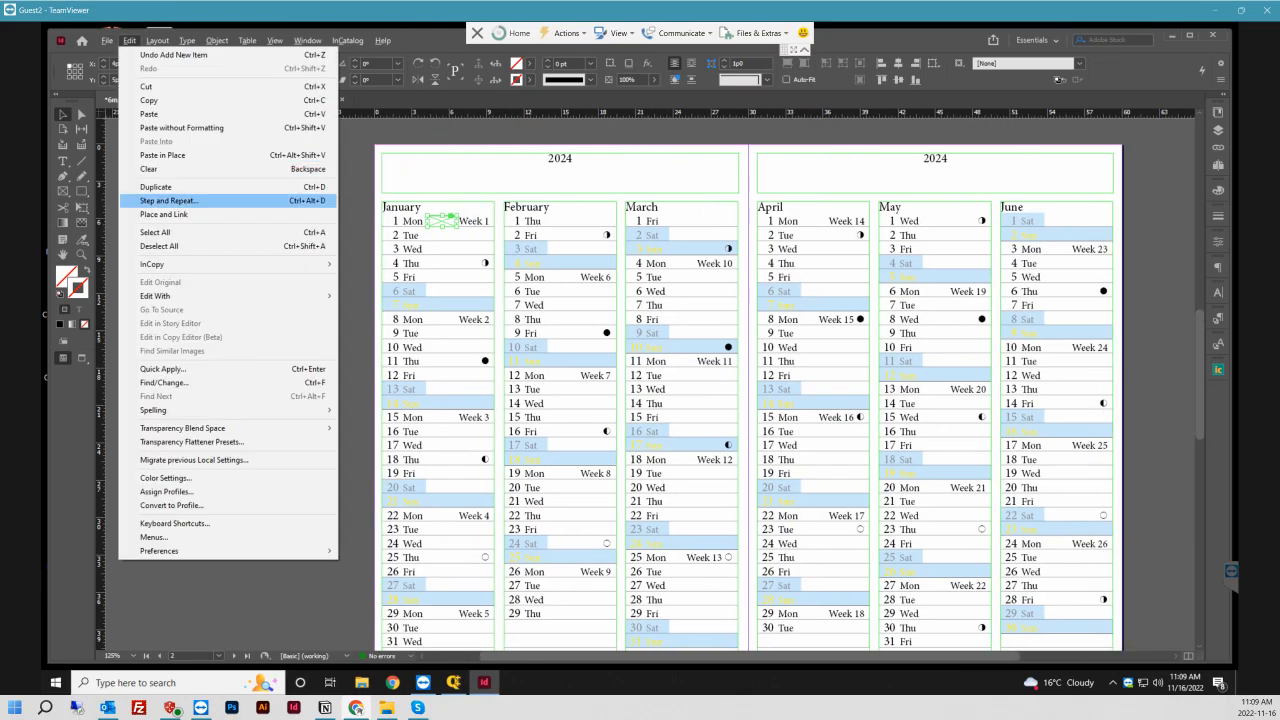
{"action": "left_click", "coordinate": [169, 200]}
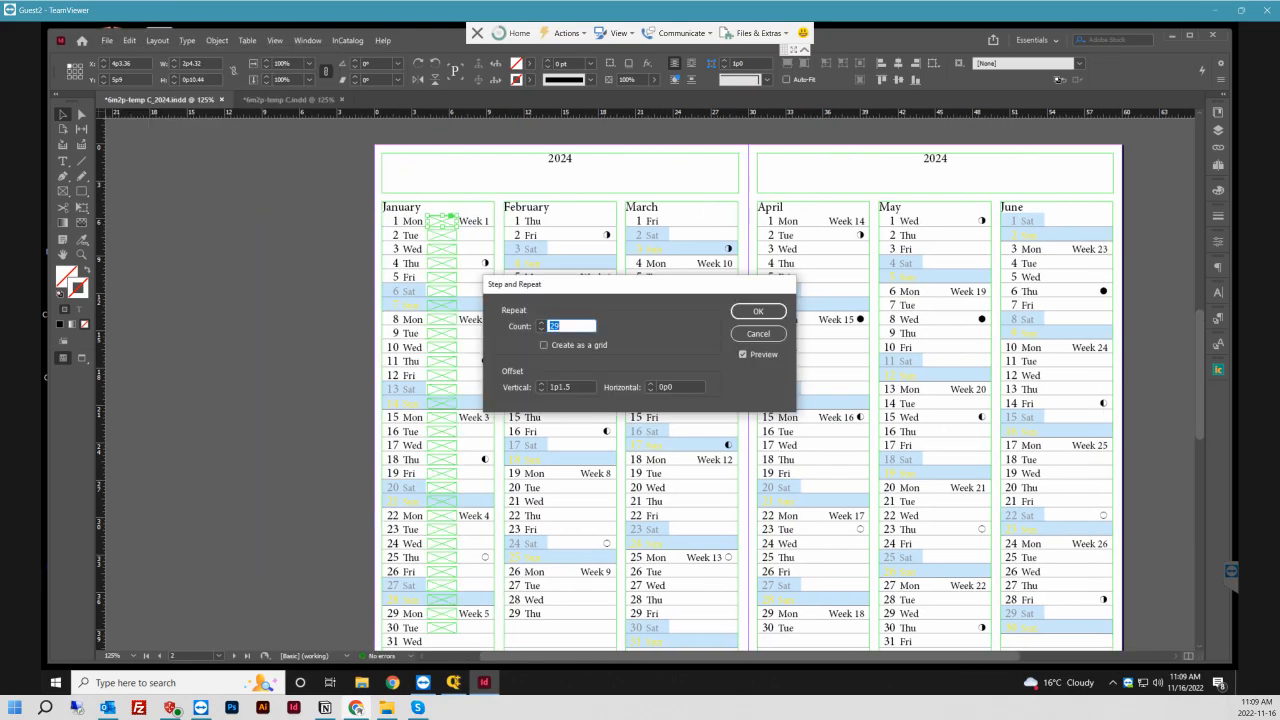
{"action": "key", "text": "Tab"}
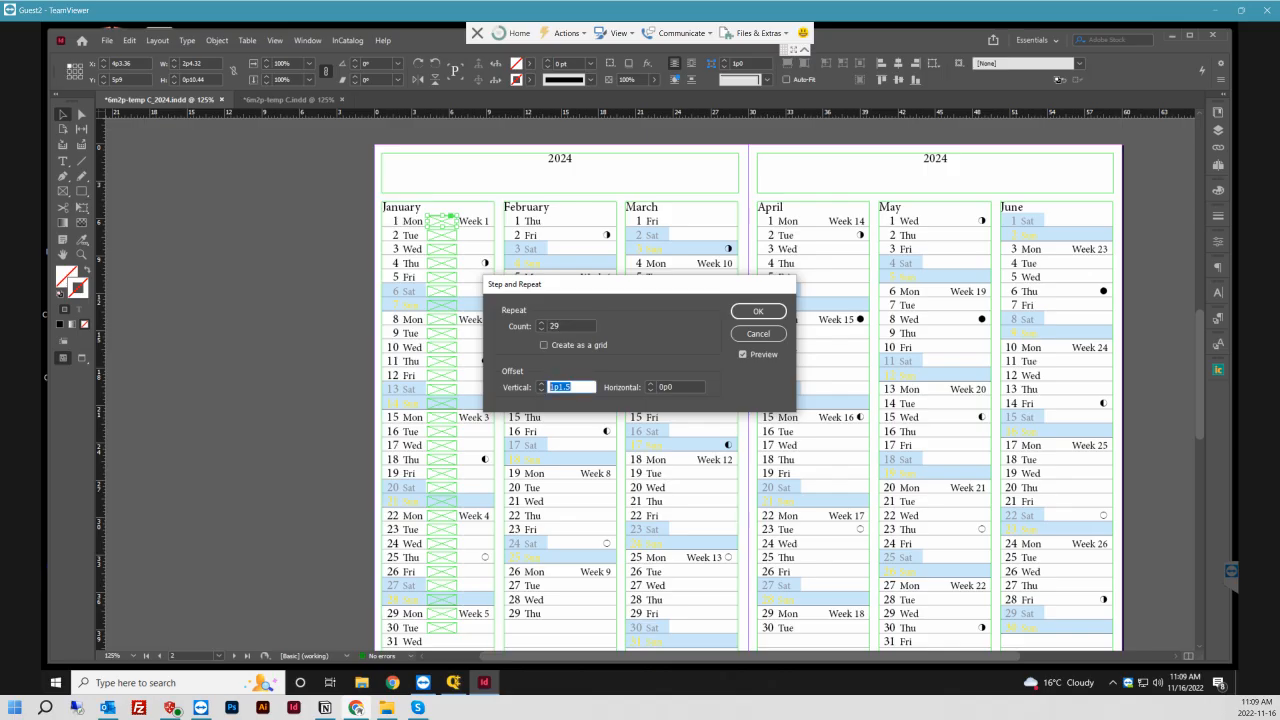
{"action": "type", "text": "0"}
{"action": "key", "text": "Tab"}
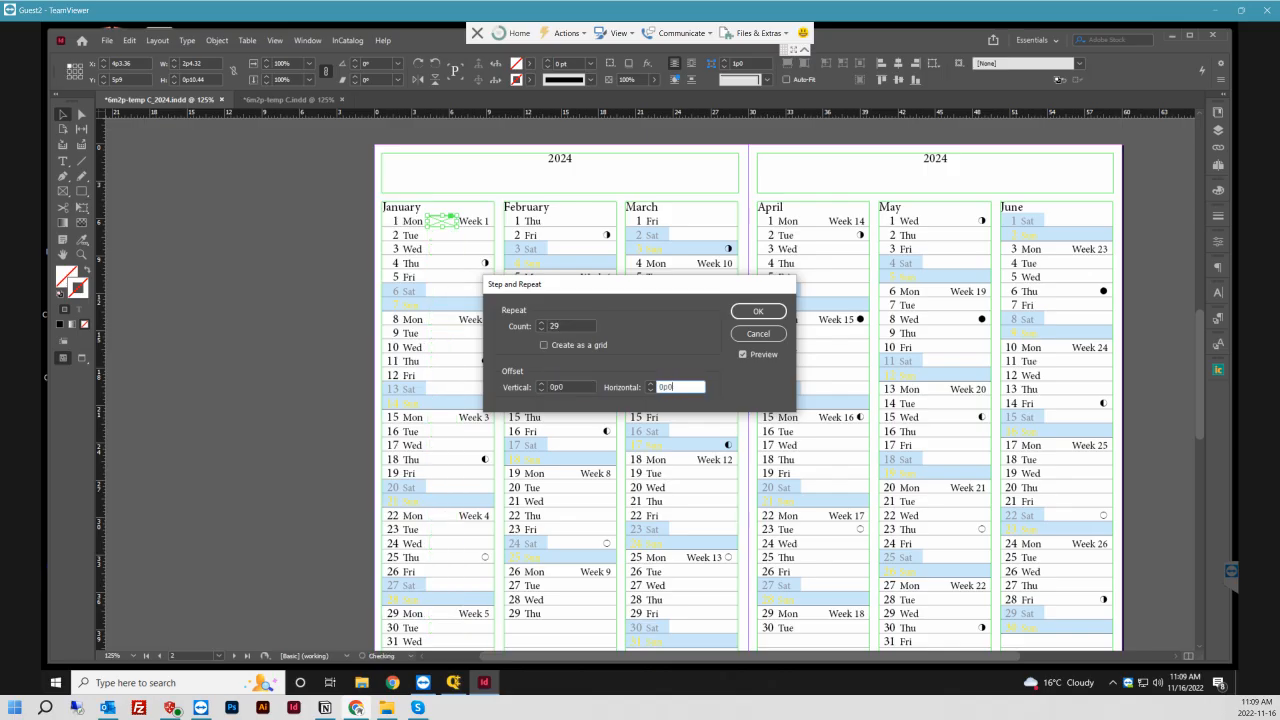
{"action": "type", "text": "9p4"}
{"action": "left_click", "coordinate": [541, 329]}
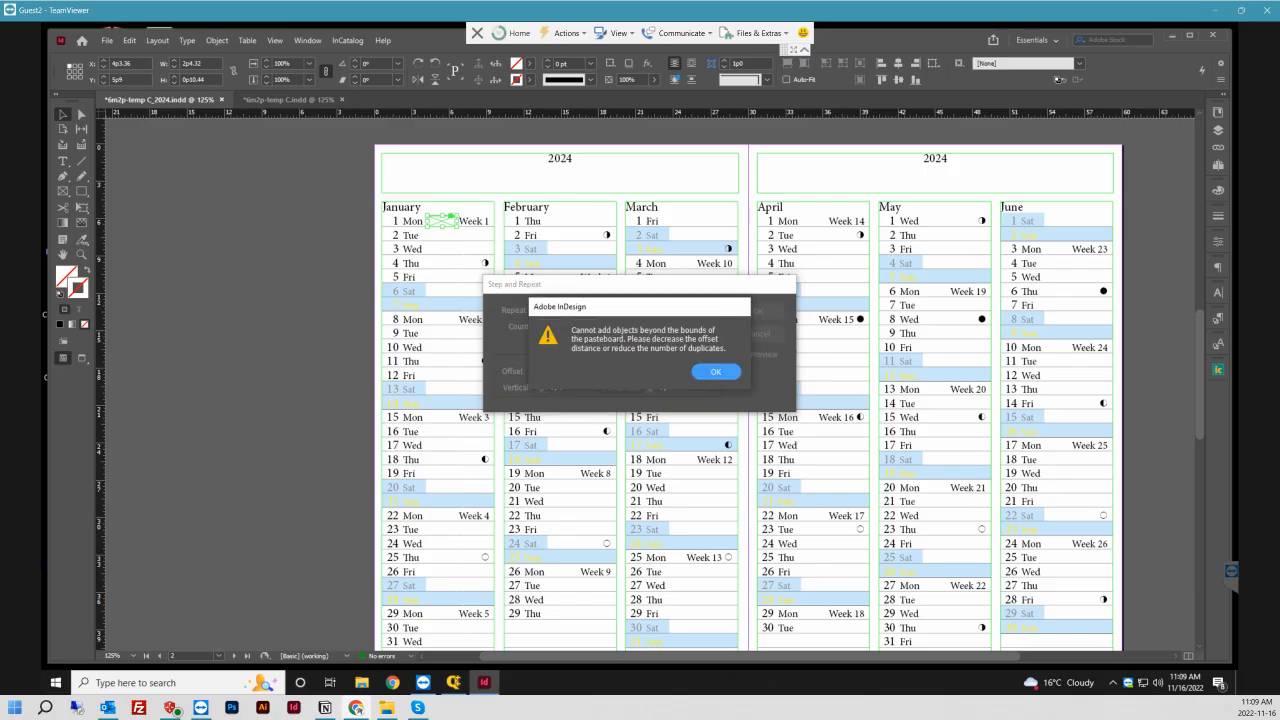
{"action": "key", "text": "Return"}
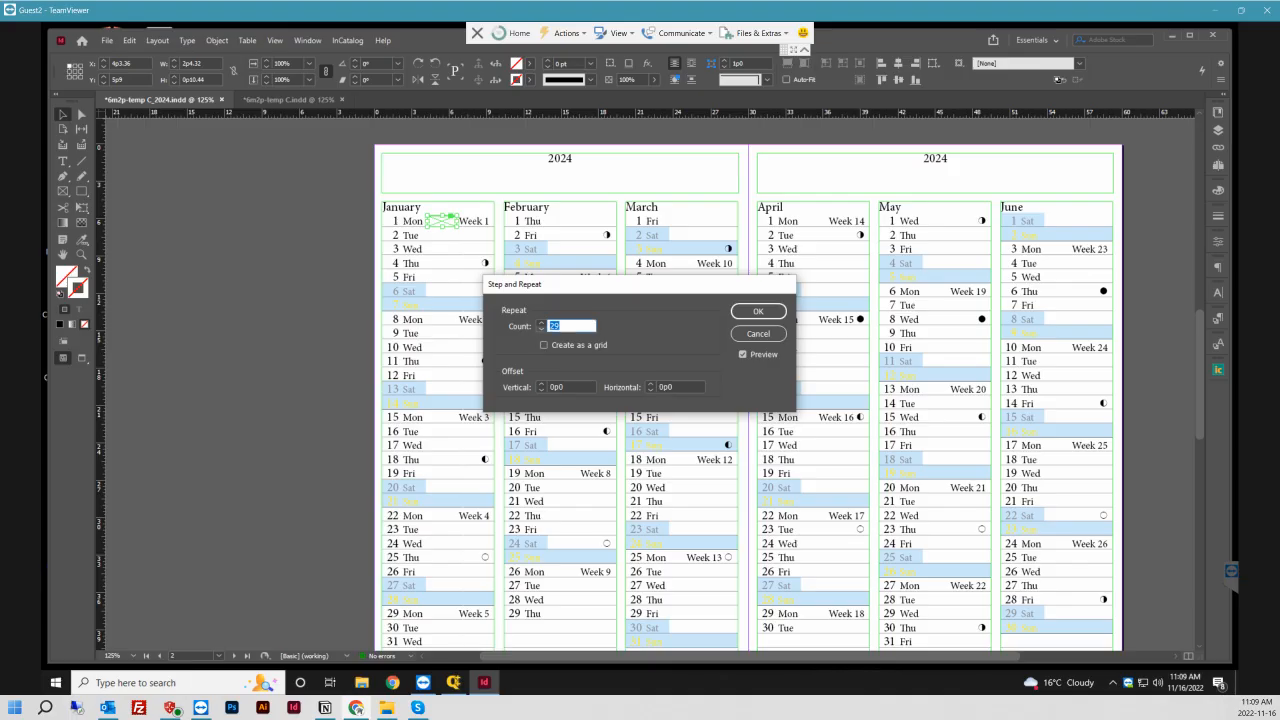
- Try a Step and Repeat count of 5 for the January 1 frame, raising the horizontal offset from 9p4 to 9p7, and cancel it
{"action": "double_click", "coordinate": [667, 387]}
{"action": "type", "text": "9"}
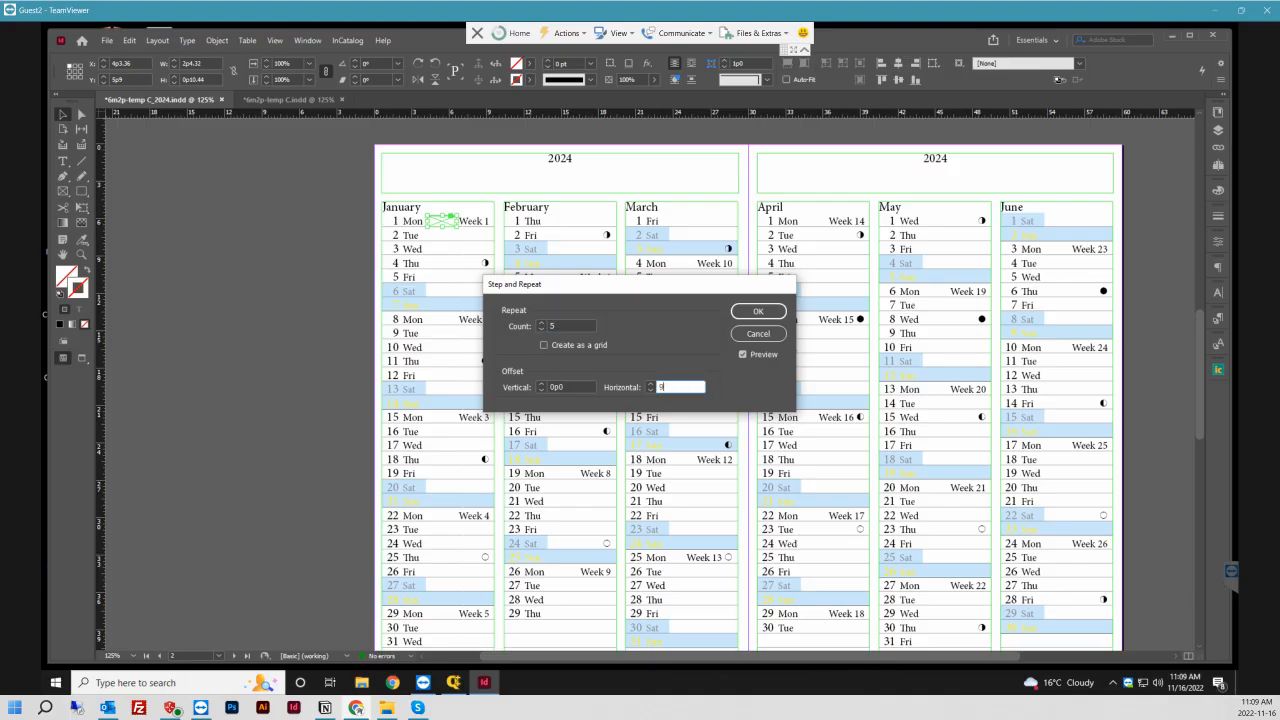
{"action": "type", "text": "p4"}
{"action": "left_click_drag", "start_coordinate": [658, 288], "coordinate": [627, 370]}
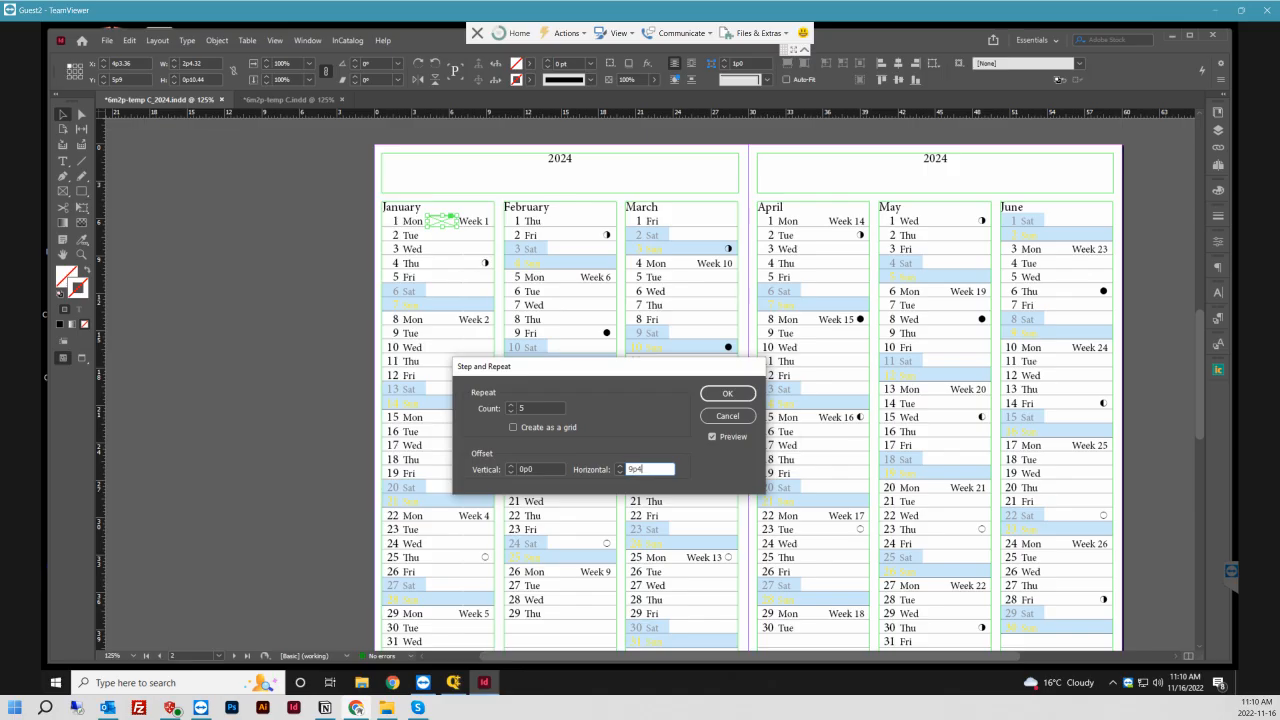
{"action": "left_click", "coordinate": [538, 469]}
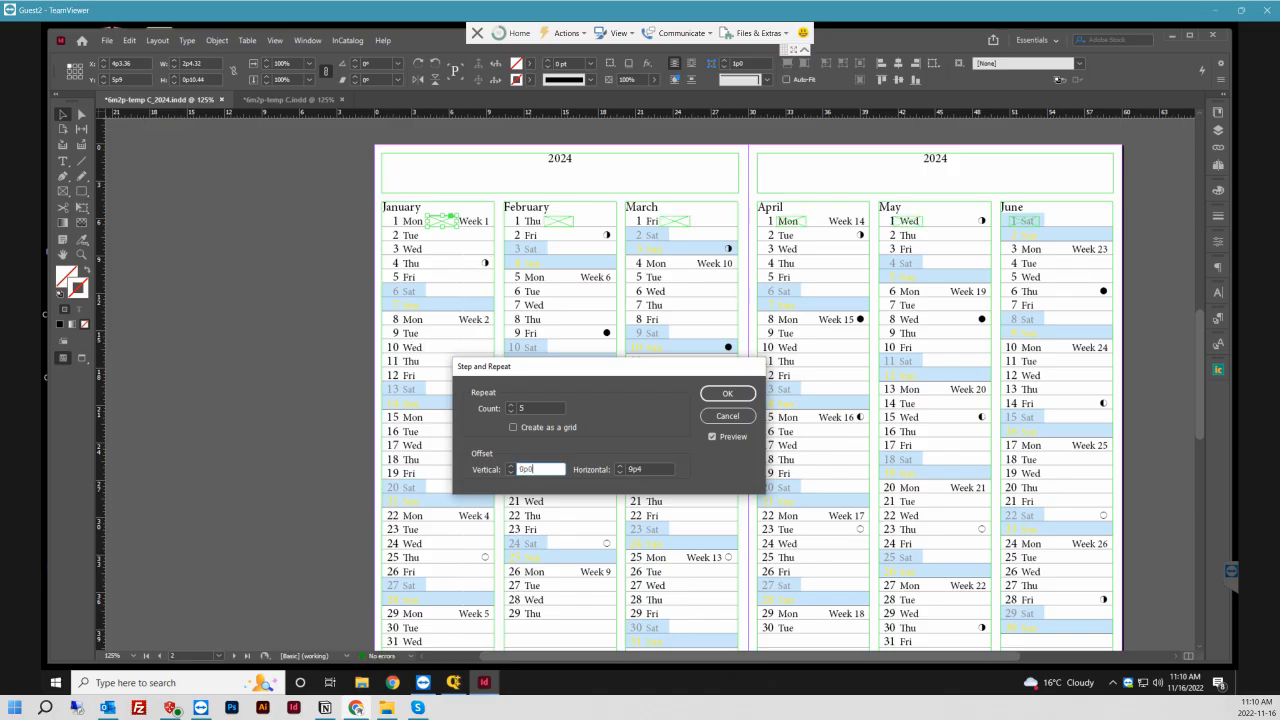
{"action": "key", "text": "Tab"}
{"action": "key", "text": "Up"}
{"action": "key", "text": "Up"}
{"action": "key", "text": "Up"}
{"action": "key", "text": "Up"}
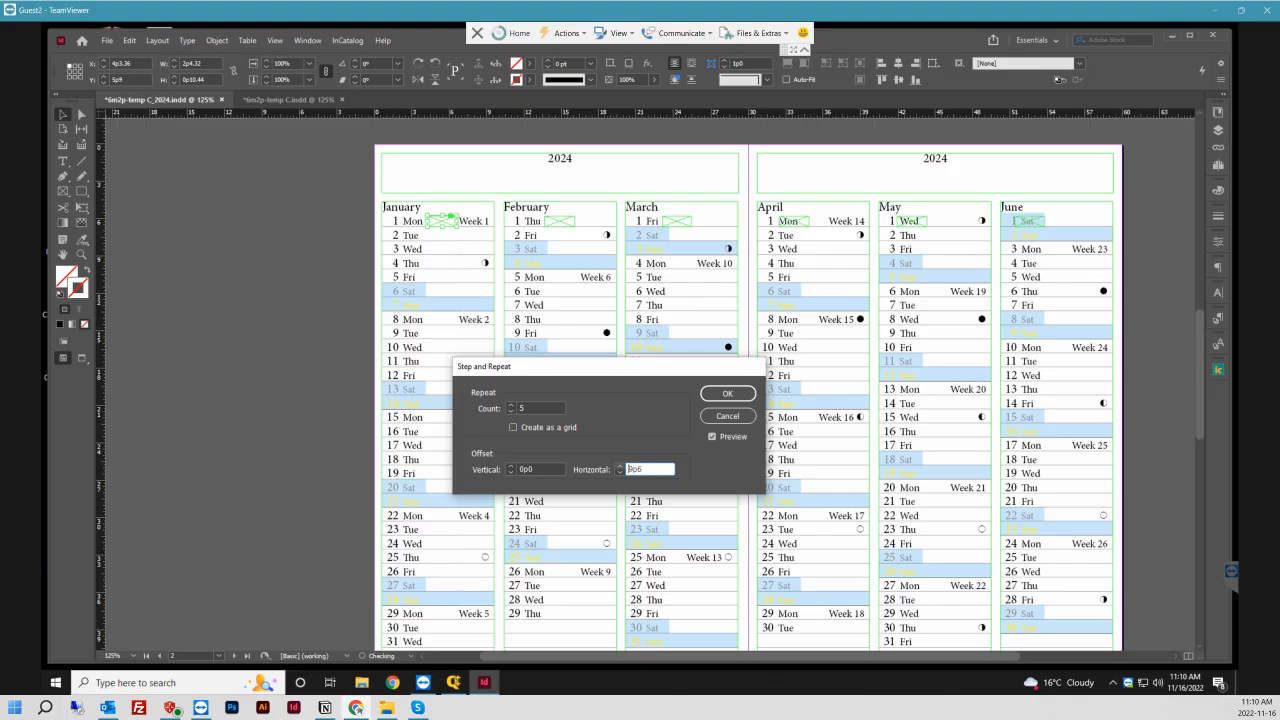
{"action": "key", "text": "Down"}
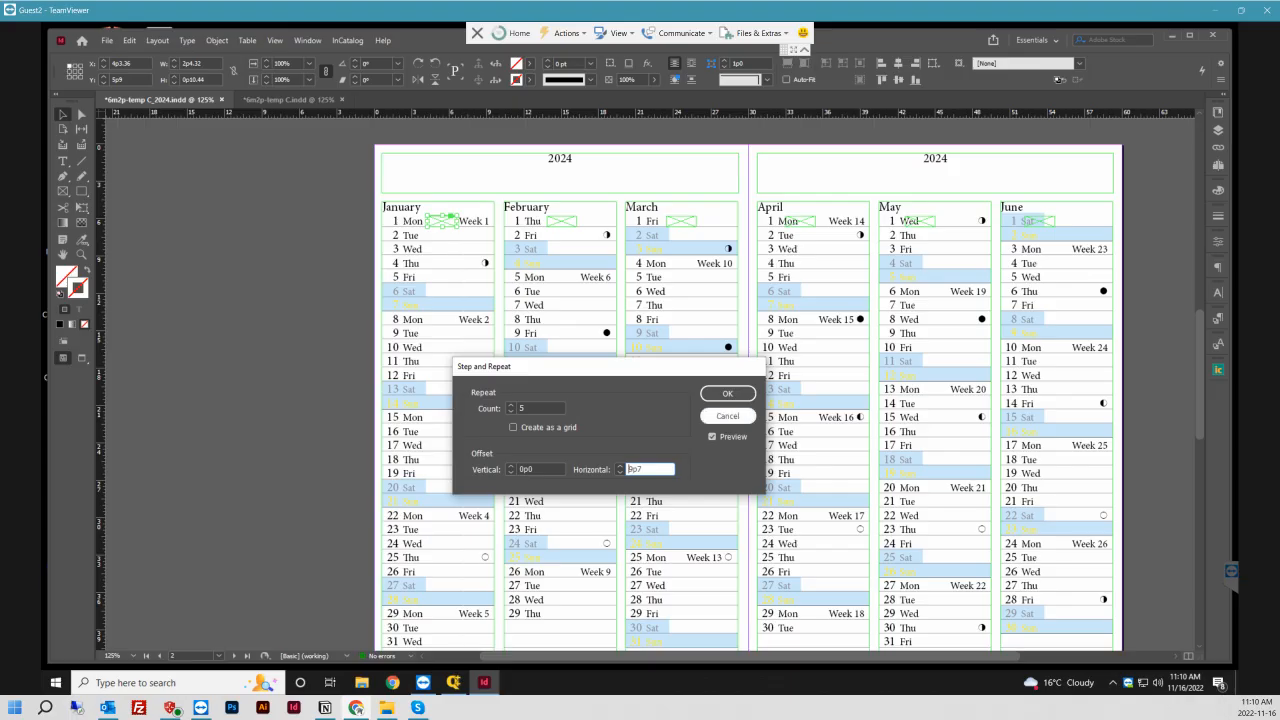
{"action": "left_click", "coordinate": [728, 416]}
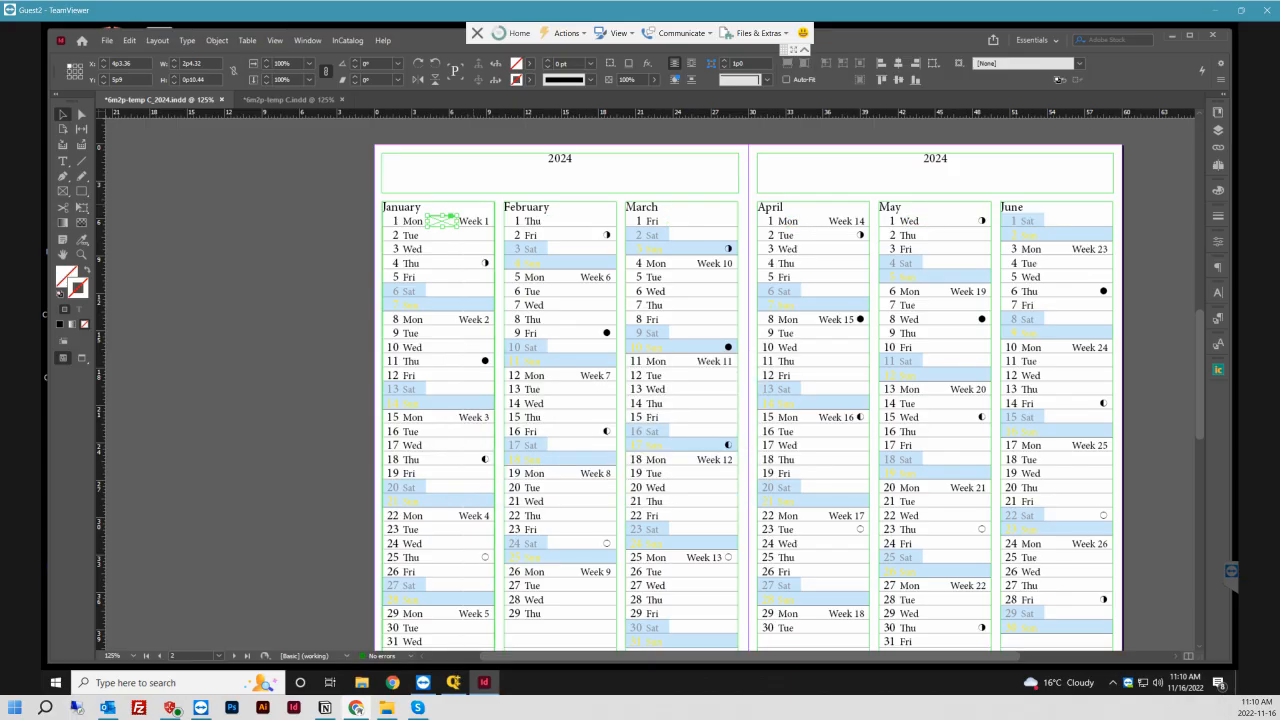
- Compare the horizontal positions of the January, February and March text frames
{"action": "left_click", "coordinate": [440, 420]}
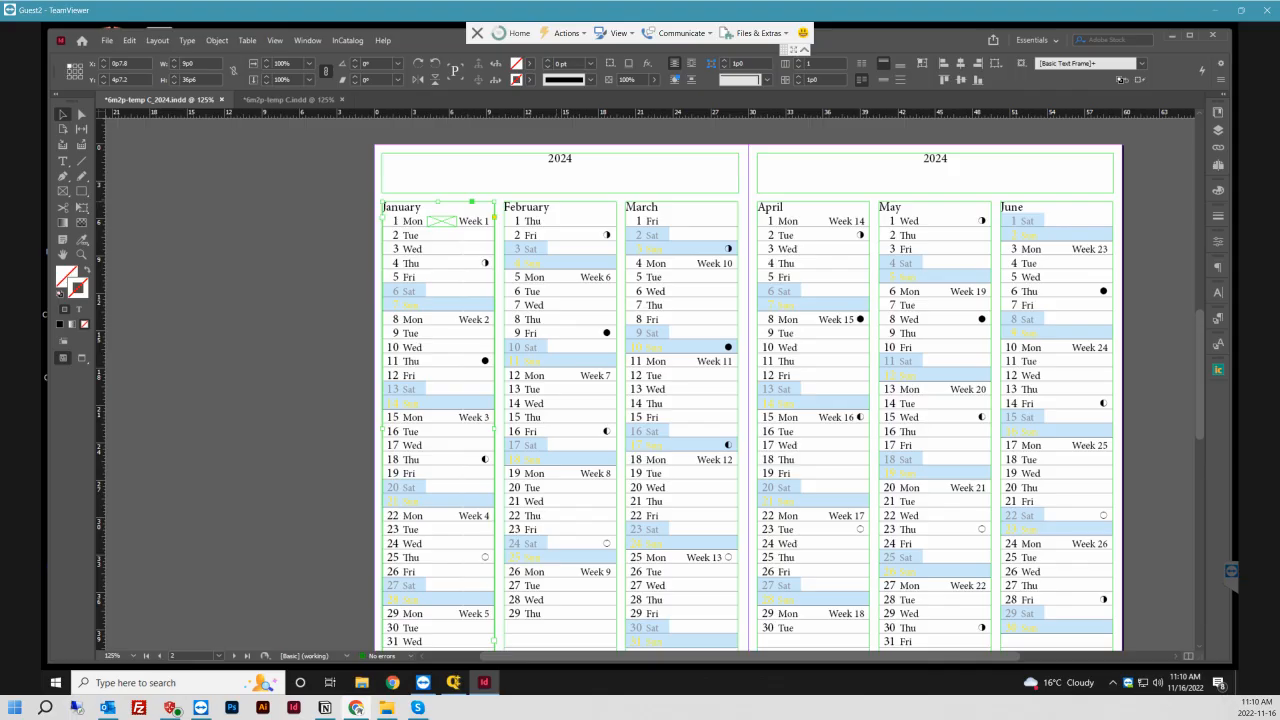
{"action": "left_click", "coordinate": [560, 420]}
{"action": "left_click", "coordinate": [438, 410]}
{"action": "left_click", "coordinate": [560, 410]}
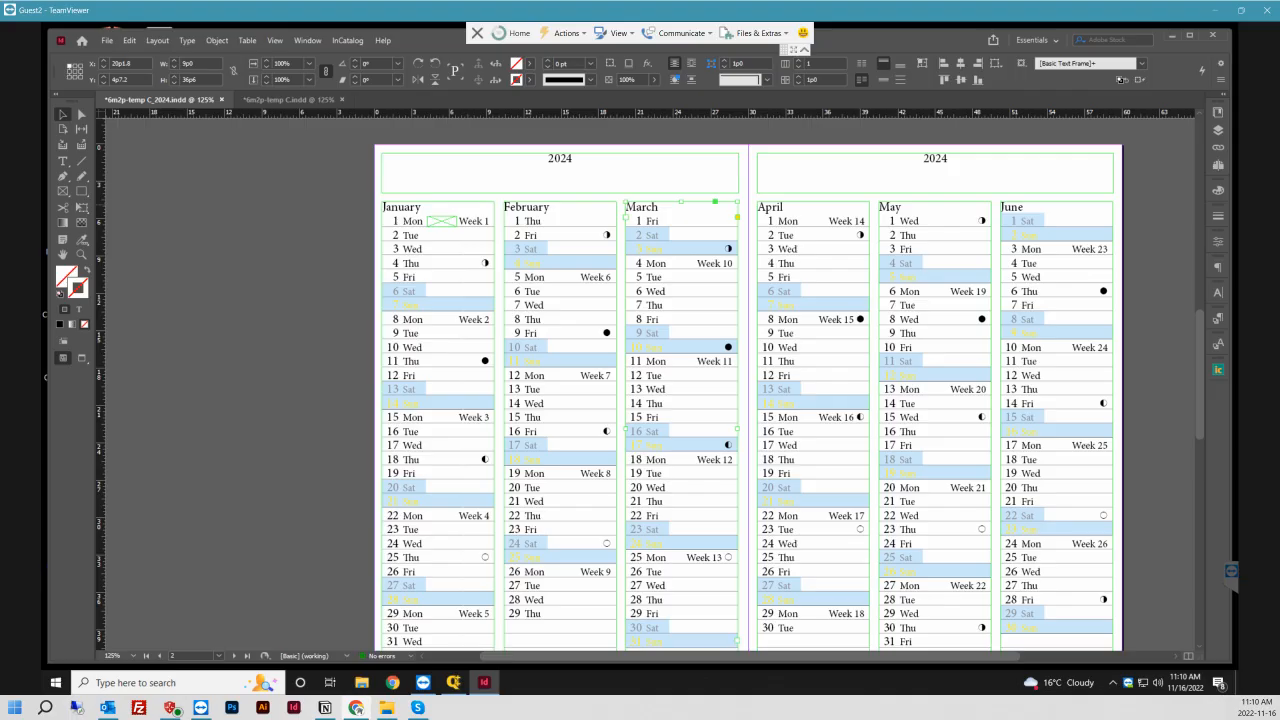
{"action": "left_click", "coordinate": [560, 420]}
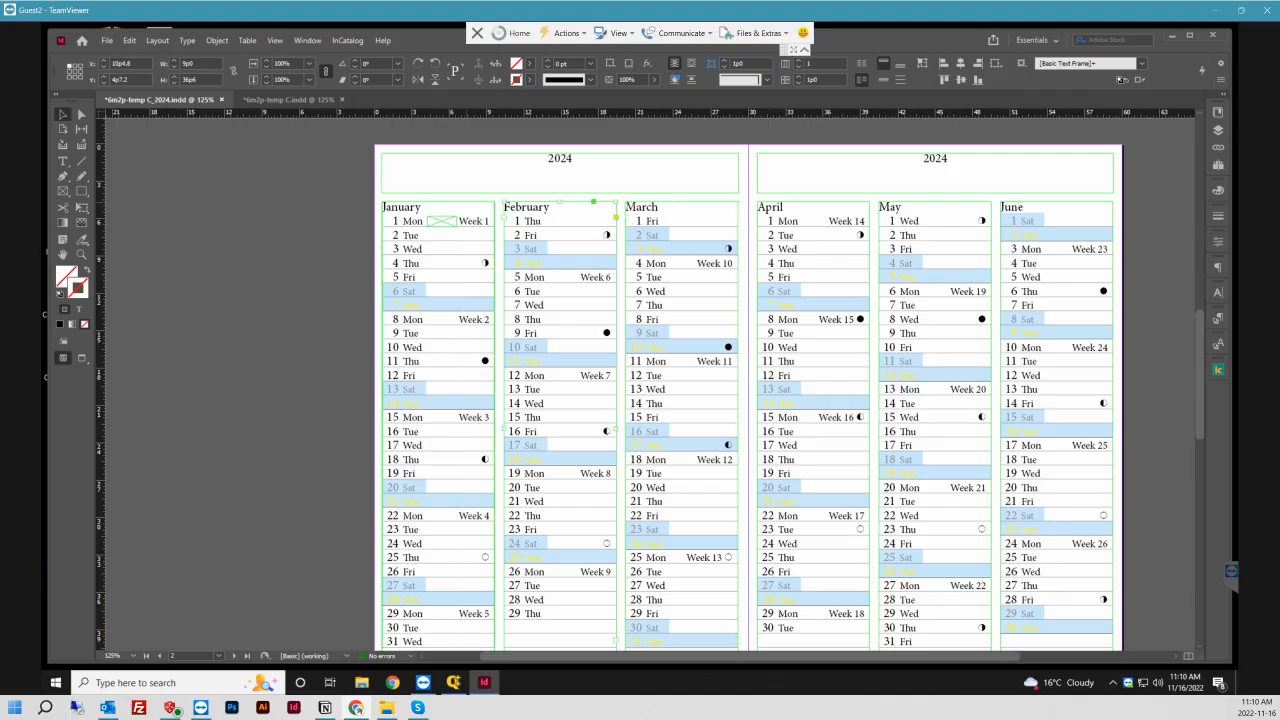
{"action": "left_click", "coordinate": [438, 420]}
{"action": "left_click", "coordinate": [560, 420]}
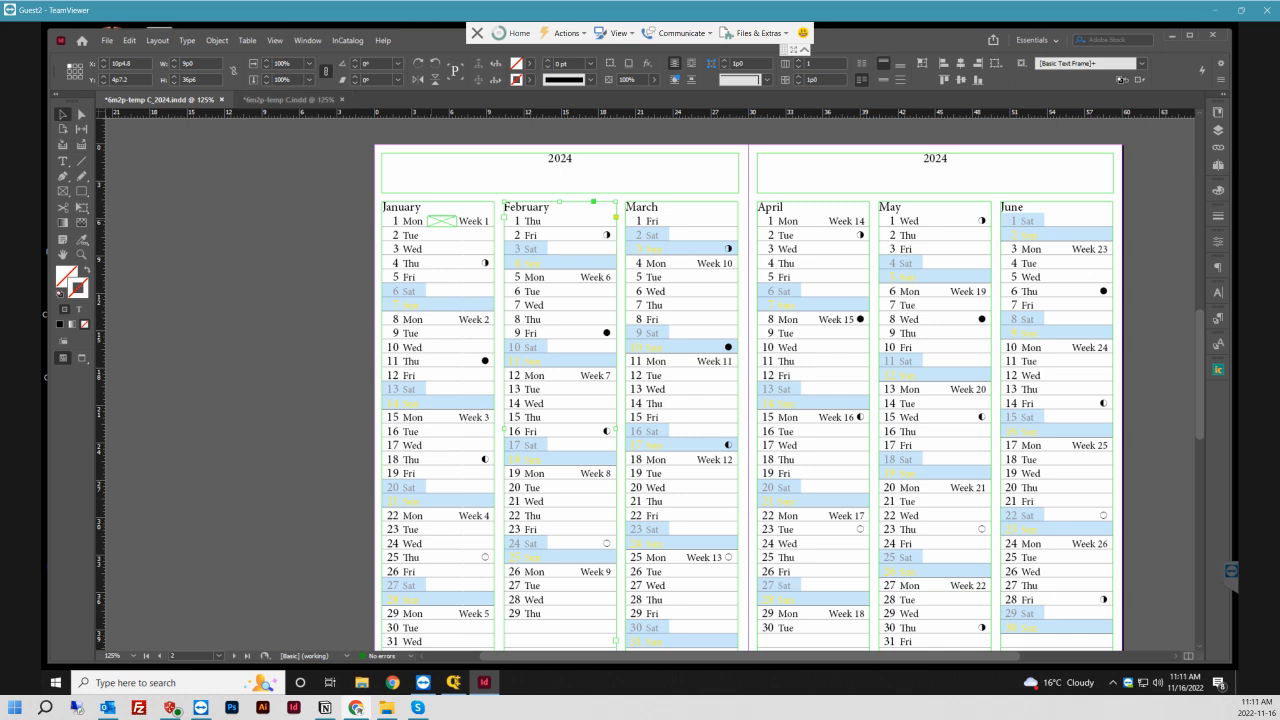
- Preview one Step and Repeat copy of the January text frame with a 0 vertical and 9p4 horizontal offset
{"action": "left_click", "coordinate": [442, 234]}
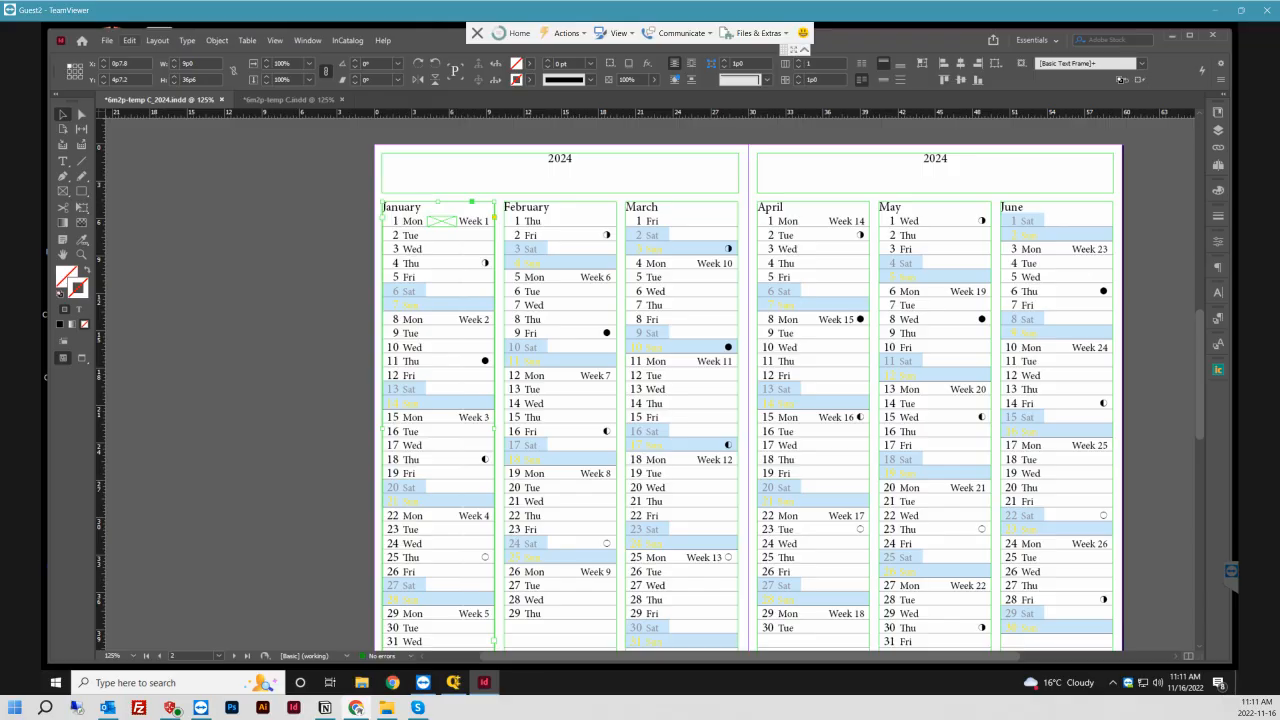
{"action": "left_click", "coordinate": [129, 40]}
{"action": "left_click", "coordinate": [165, 201]}
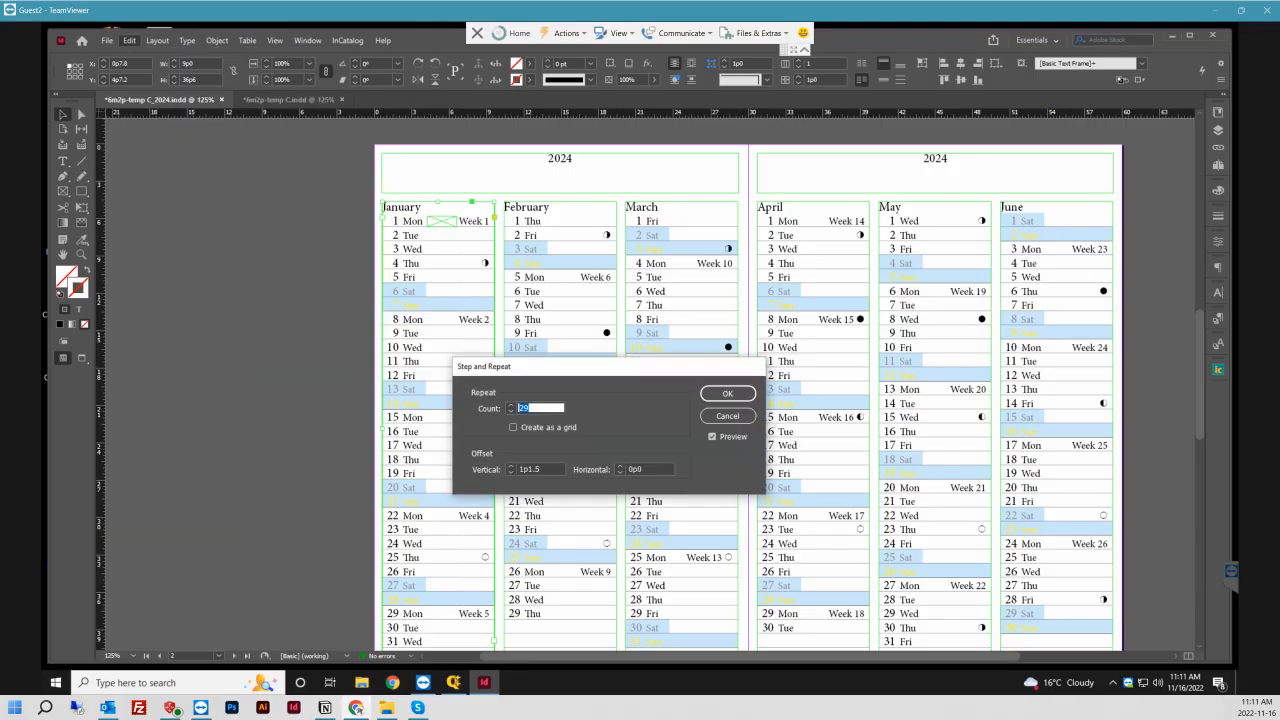
{"action": "type", "text": "1"}
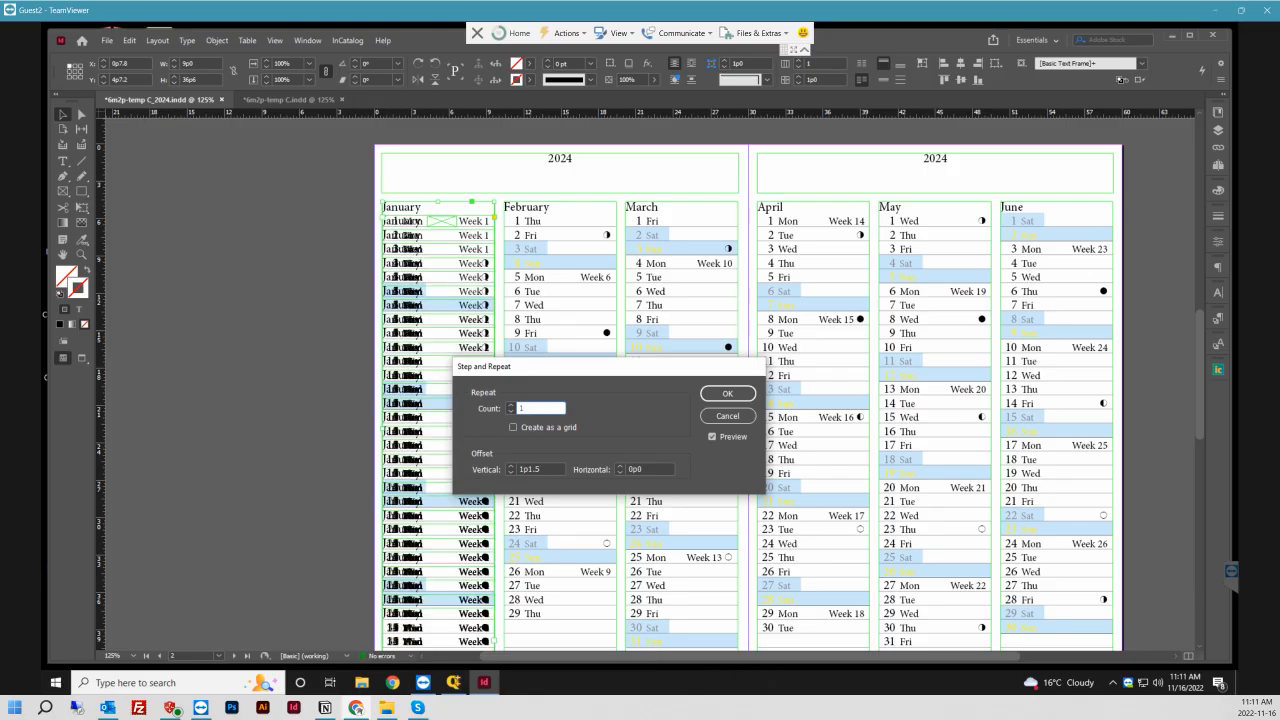
{"action": "key", "text": "Tab"}
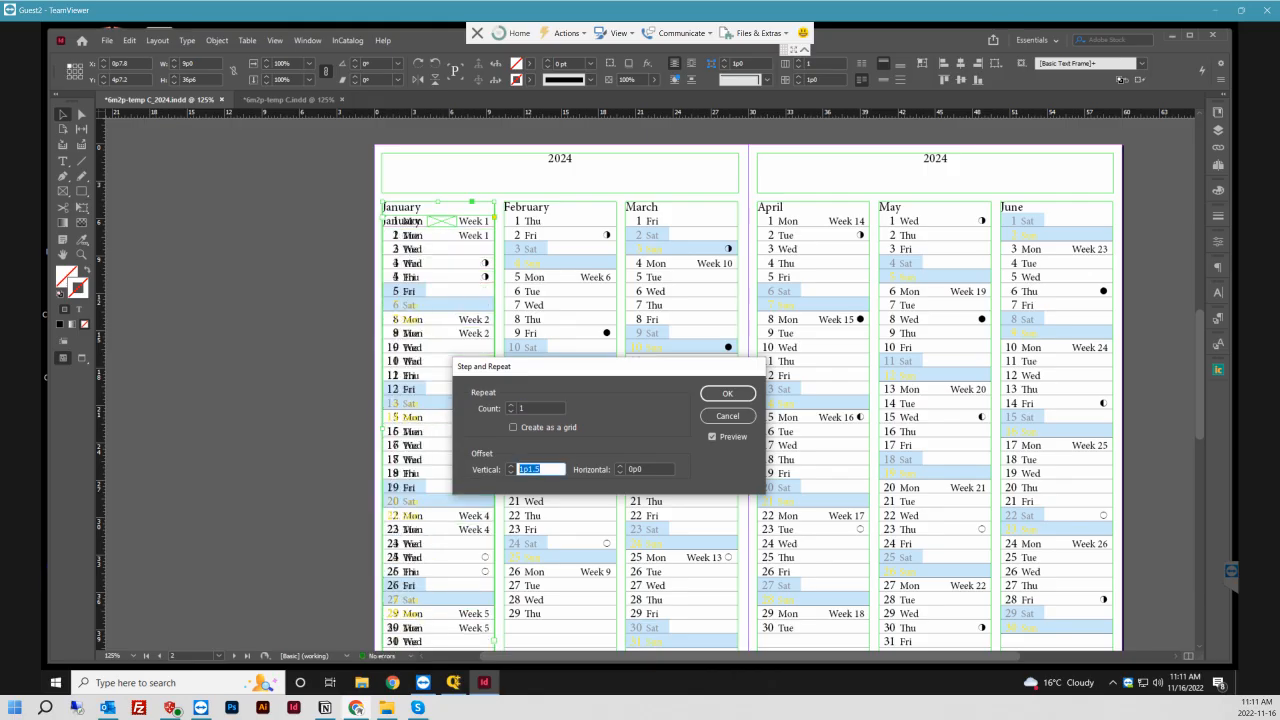
{"action": "type", "text": "0"}
{"action": "key", "text": "Tab"}
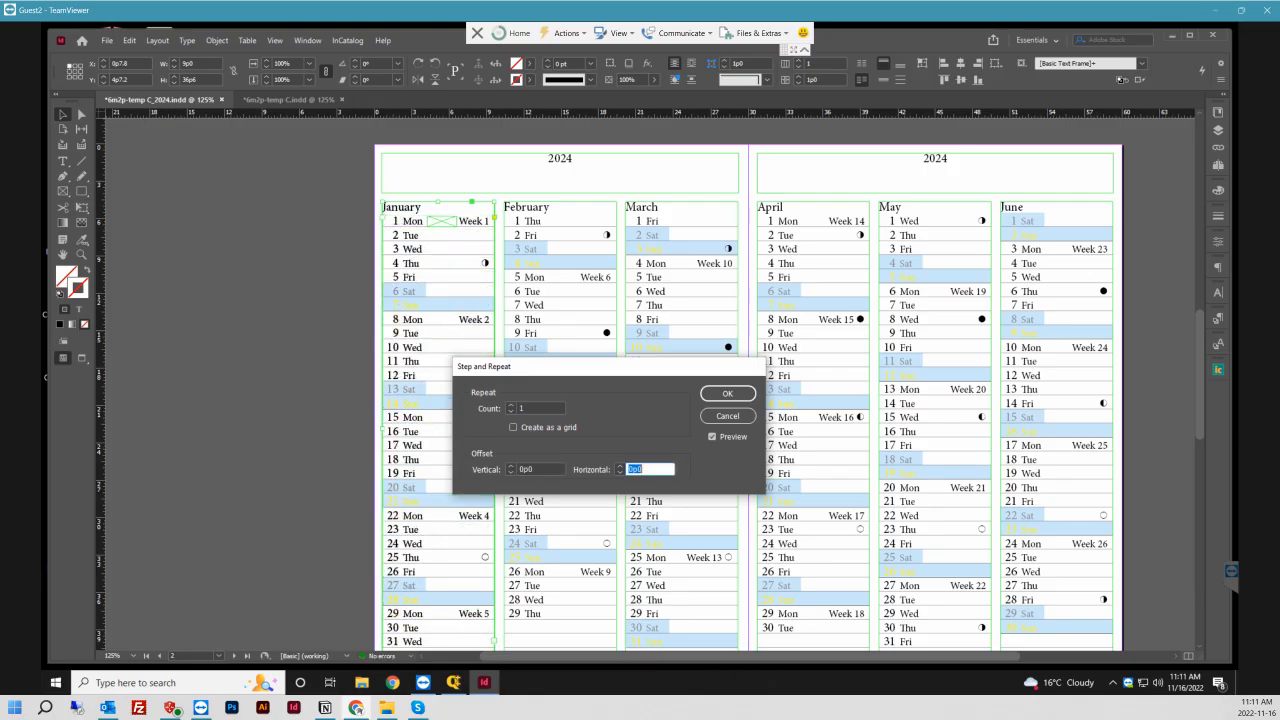
{"action": "type", "text": "9p4"}
{"action": "key", "text": "Tab"}
- Raise the previewed January copy's horizontal offset to 9p9 to match the February column, and cancel the Step and Repeat
{"action": "left_click", "coordinate": [620, 467]}
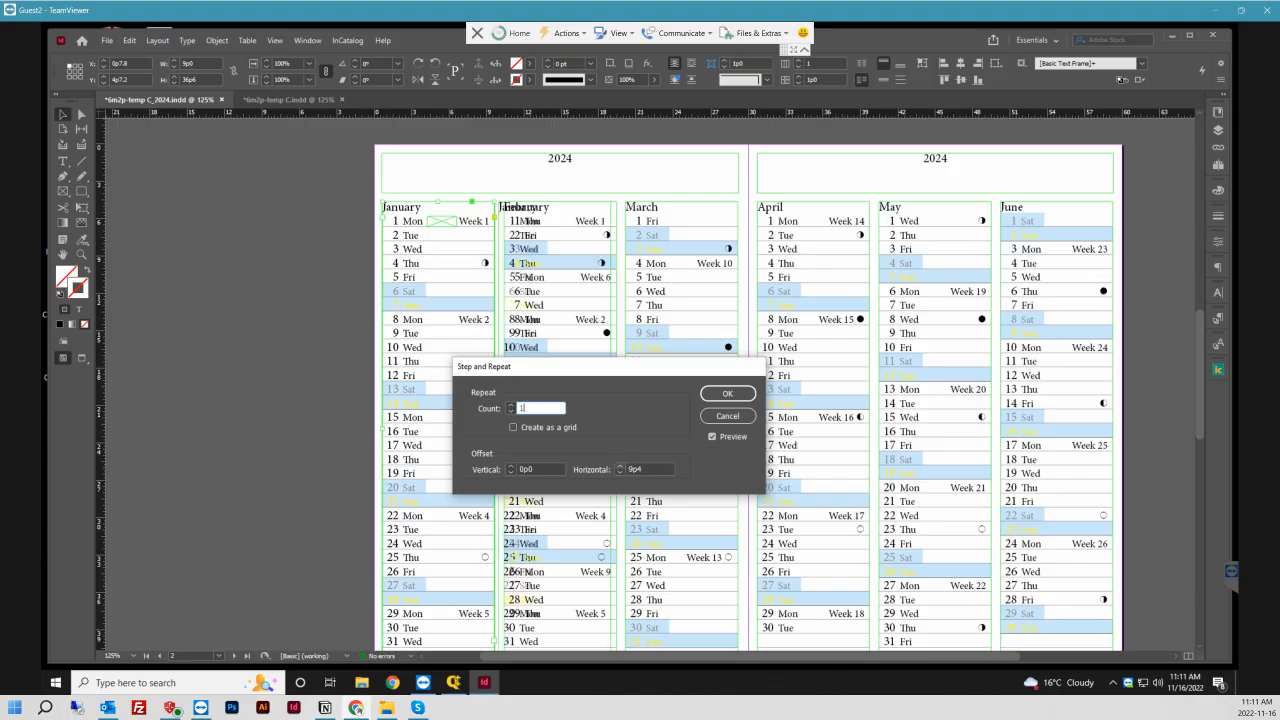
{"action": "left_click", "coordinate": [620, 467]}
{"action": "left_click", "coordinate": [620, 467]}
{"action": "left_click", "coordinate": [620, 467]}
{"action": "left_click", "coordinate": [620, 467]}
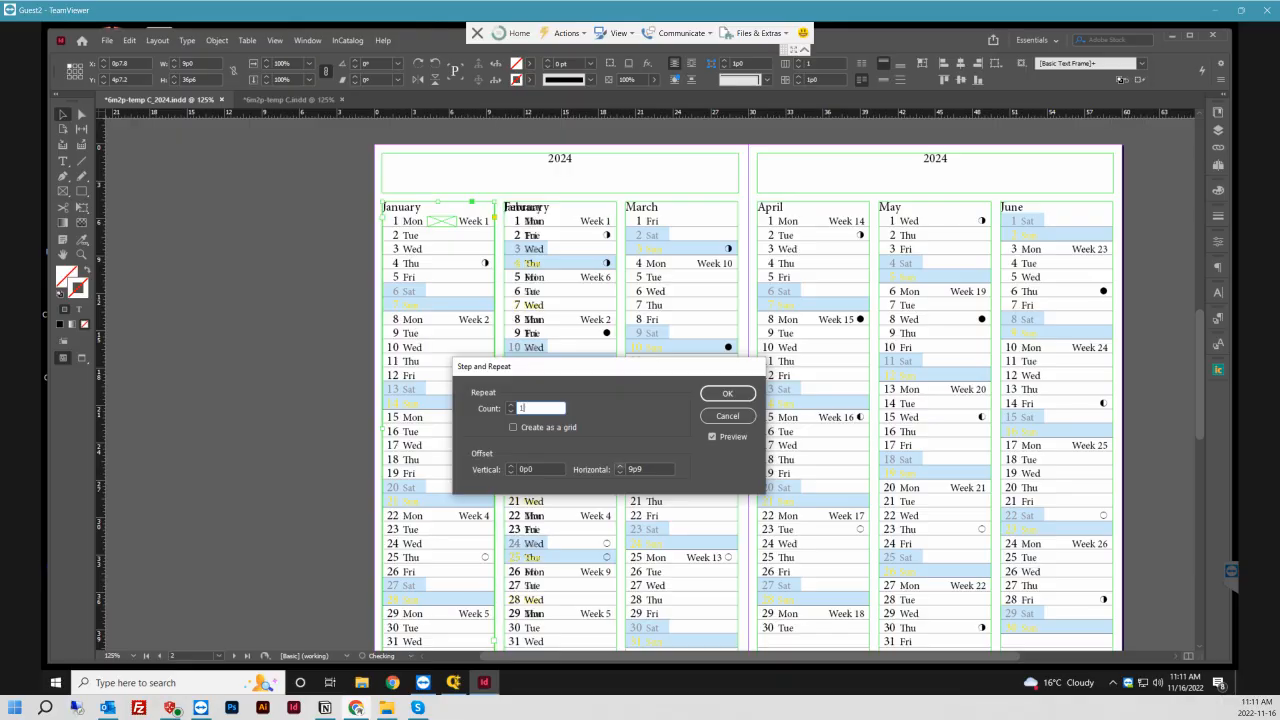
{"action": "double_click", "coordinate": [638, 469]}
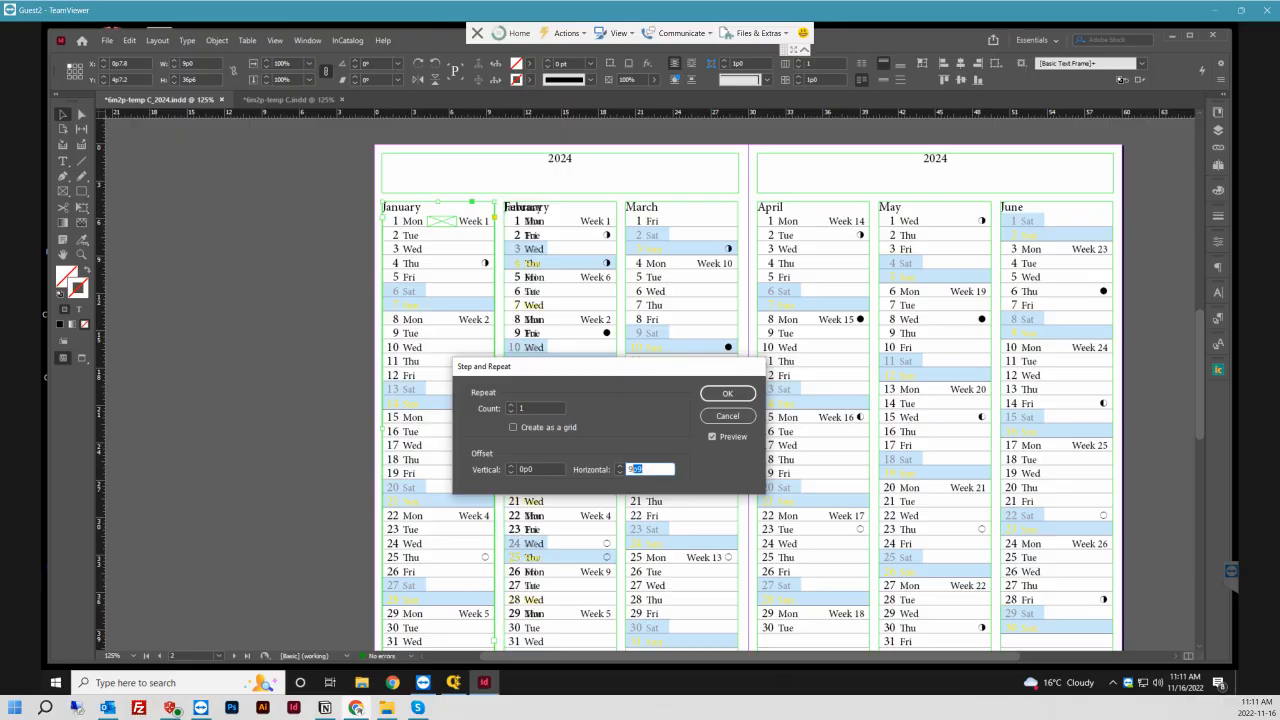
{"action": "left_click", "coordinate": [645, 469]}
{"action": "left_click", "coordinate": [728, 416]}
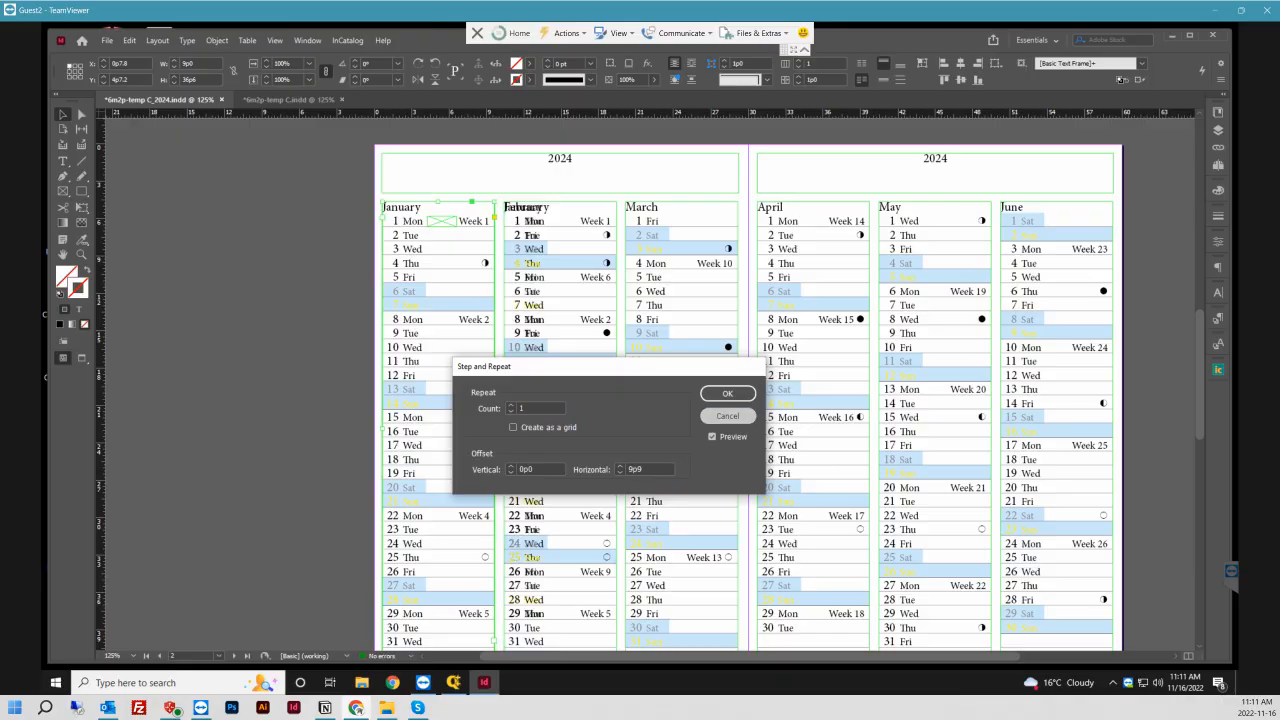
- In the 6m2p-temp C.indd template, step and repeat the grouped column of frames with 2 copies, 0 vertical and 9p9 horizontal offset
{"action": "left_click", "coordinate": [289, 100]}
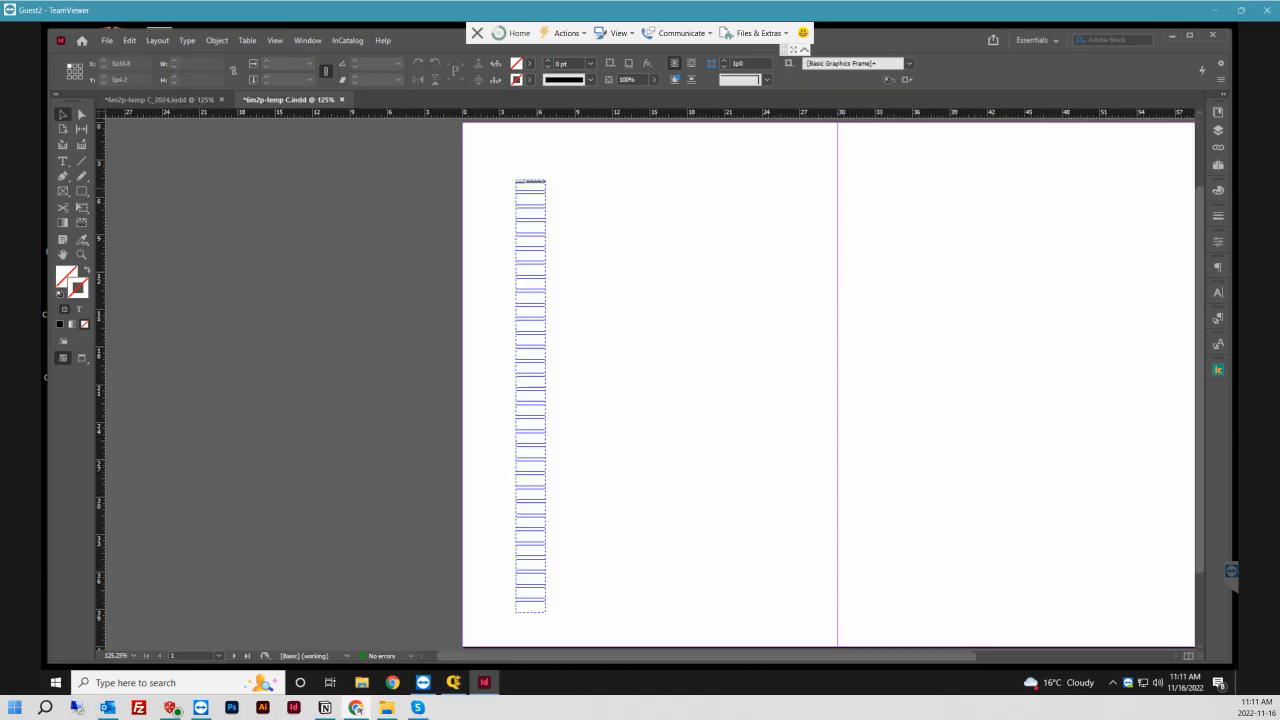
{"action": "left_click", "coordinate": [545, 199]}
{"action": "left_click", "coordinate": [129, 41]}
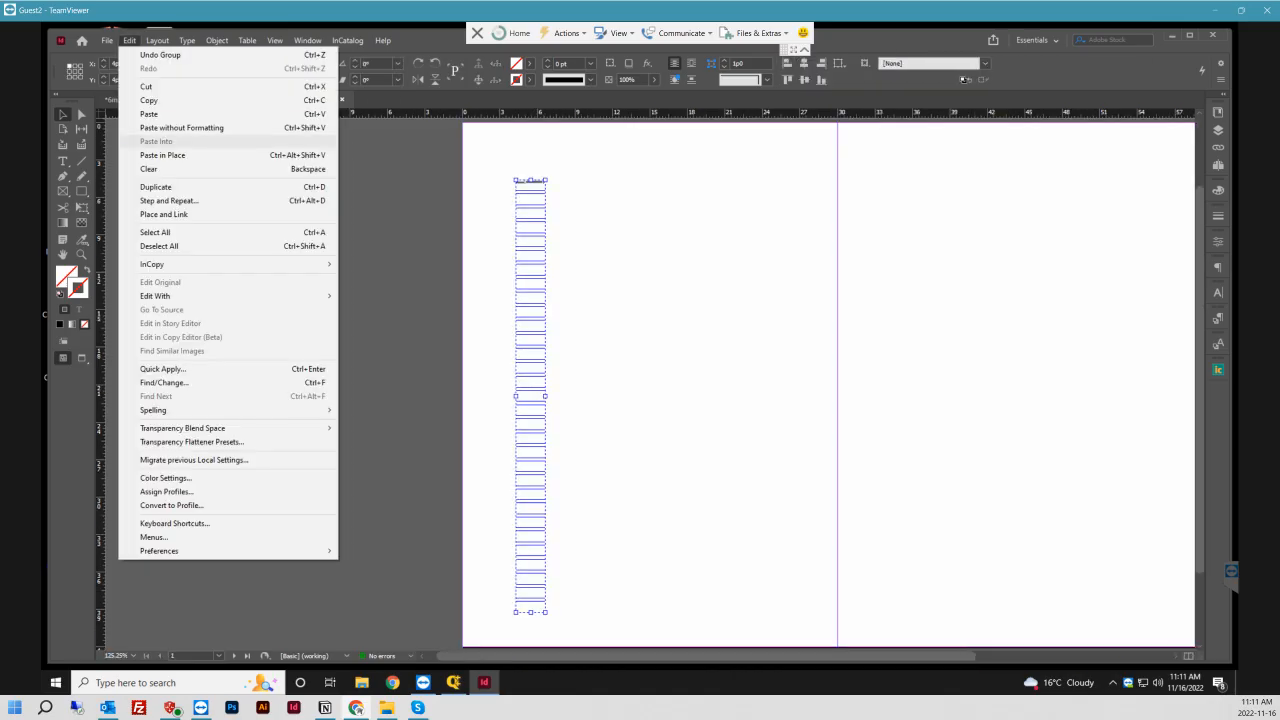
{"action": "left_click", "coordinate": [168, 201]}
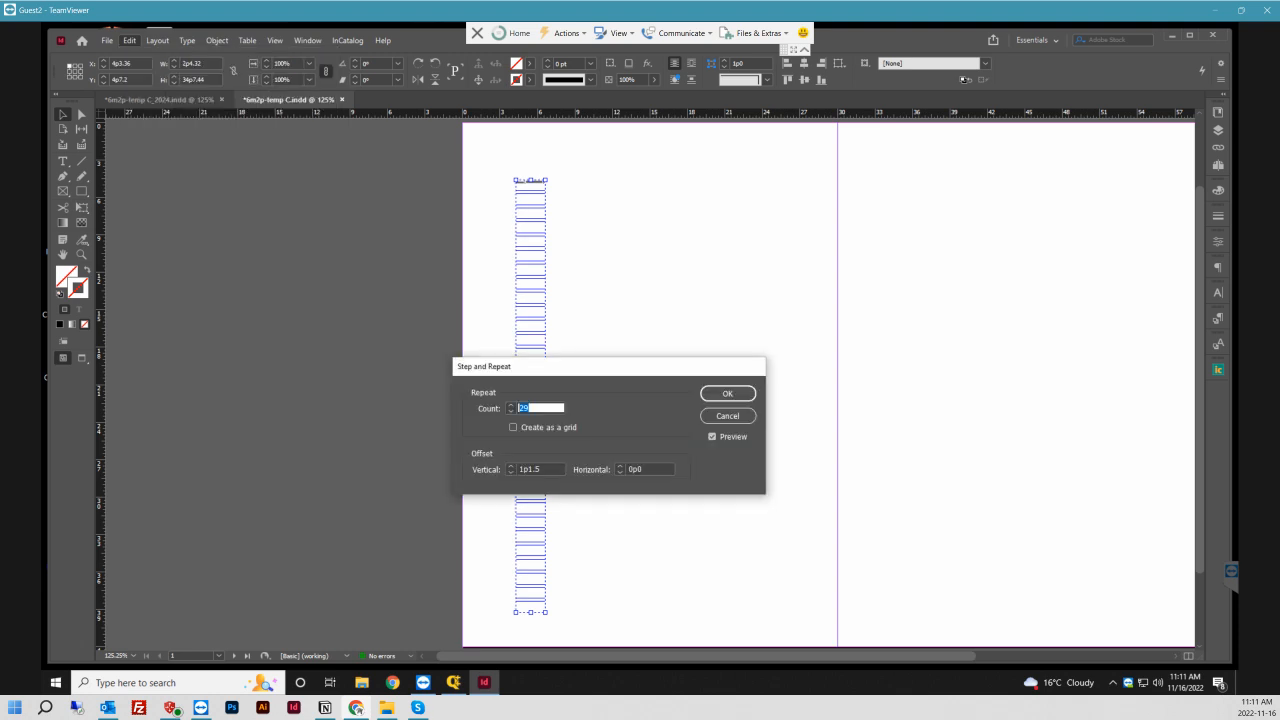
{"action": "key", "text": "Tab"}
{"action": "type", "text": "0"}
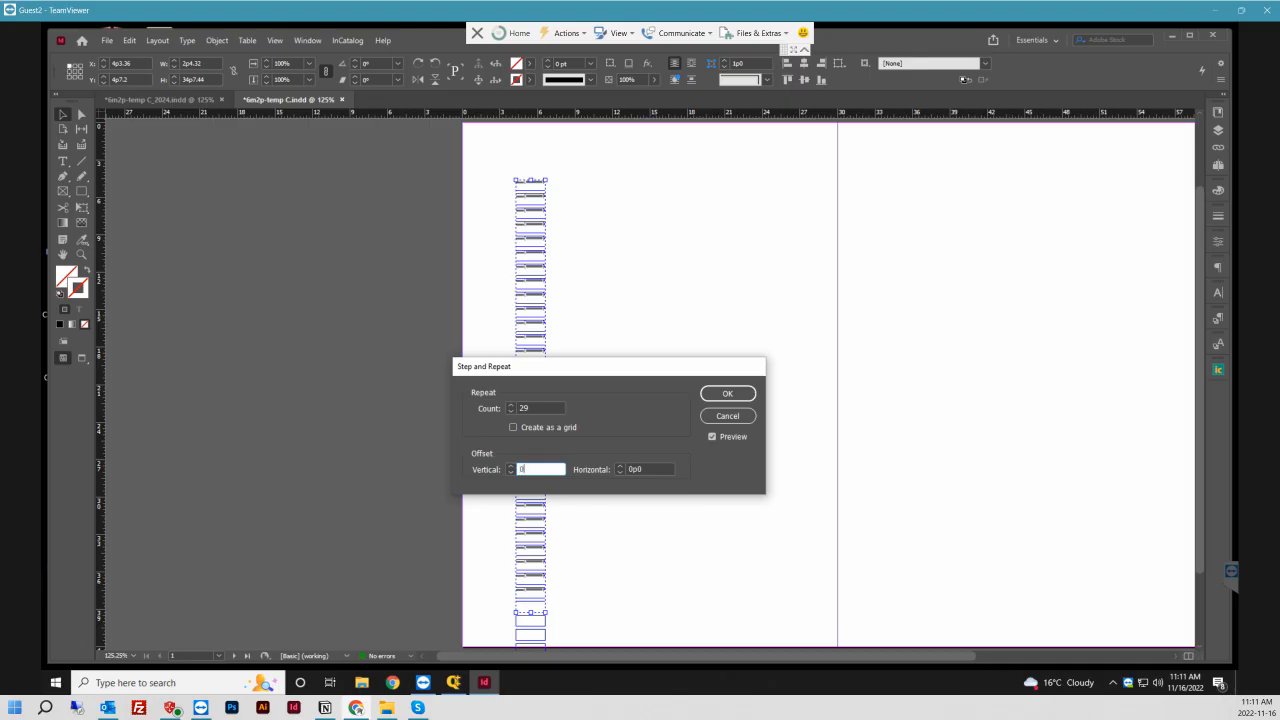
{"action": "key", "text": "shift+Tab"}
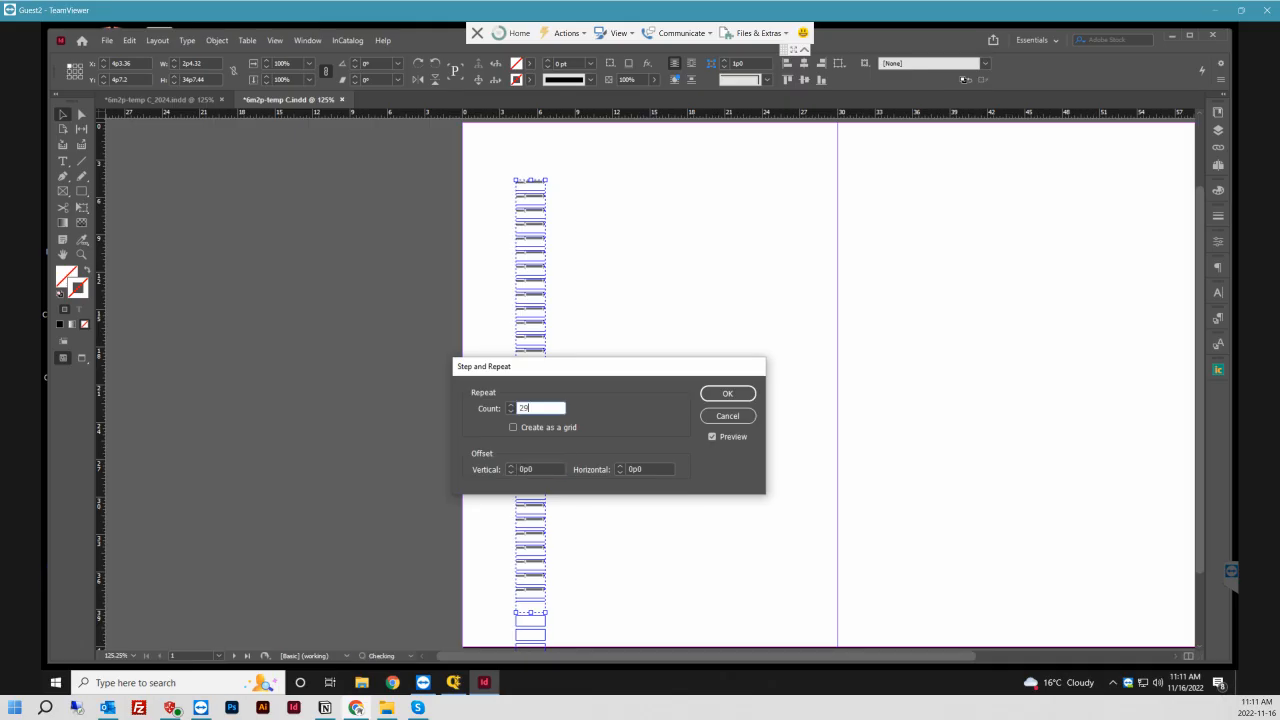
{"action": "type", "text": "2"}
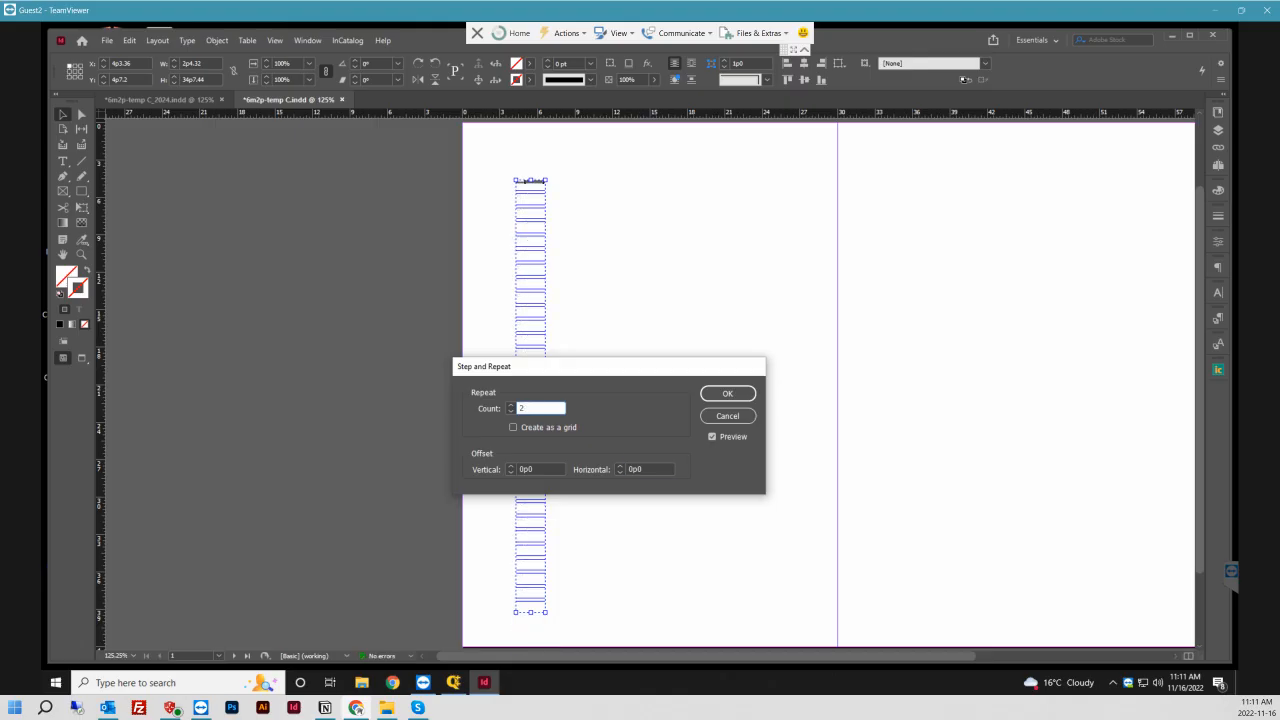
{"action": "key", "text": "Tab"}
{"action": "key", "text": "Tab"}
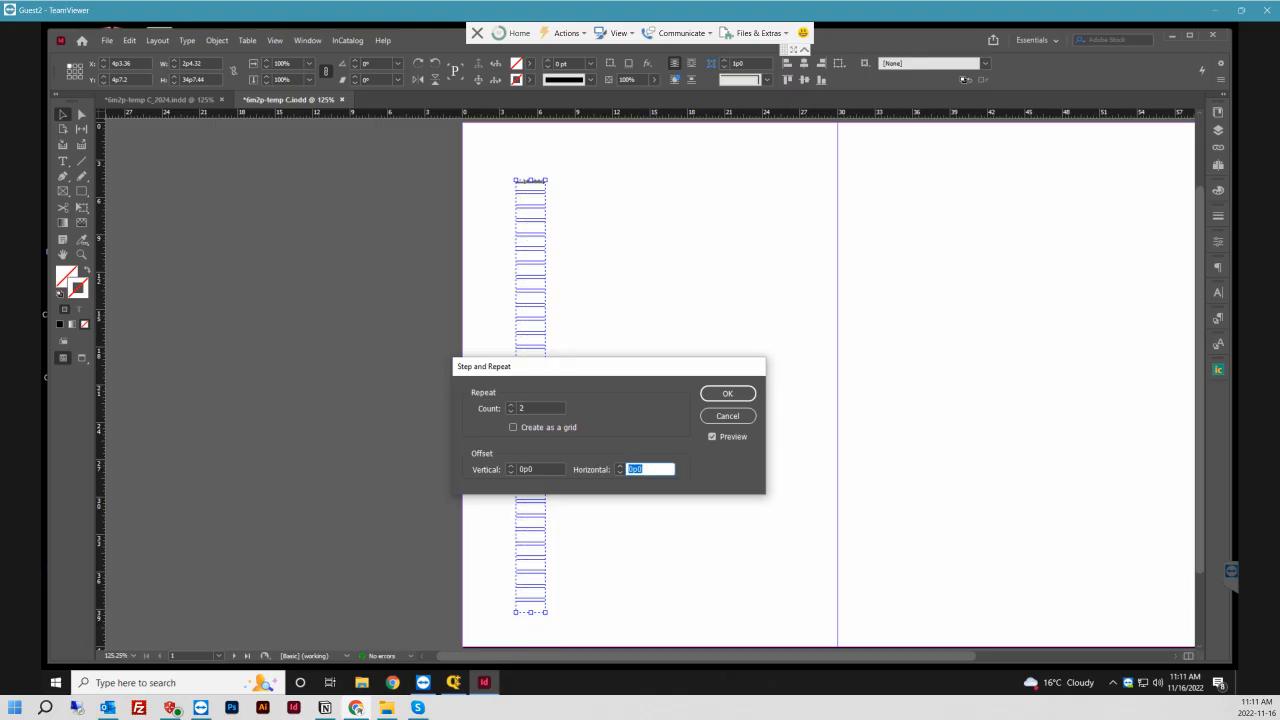
{"action": "type", "text": "9p9"}
{"action": "key", "text": "Tab"}
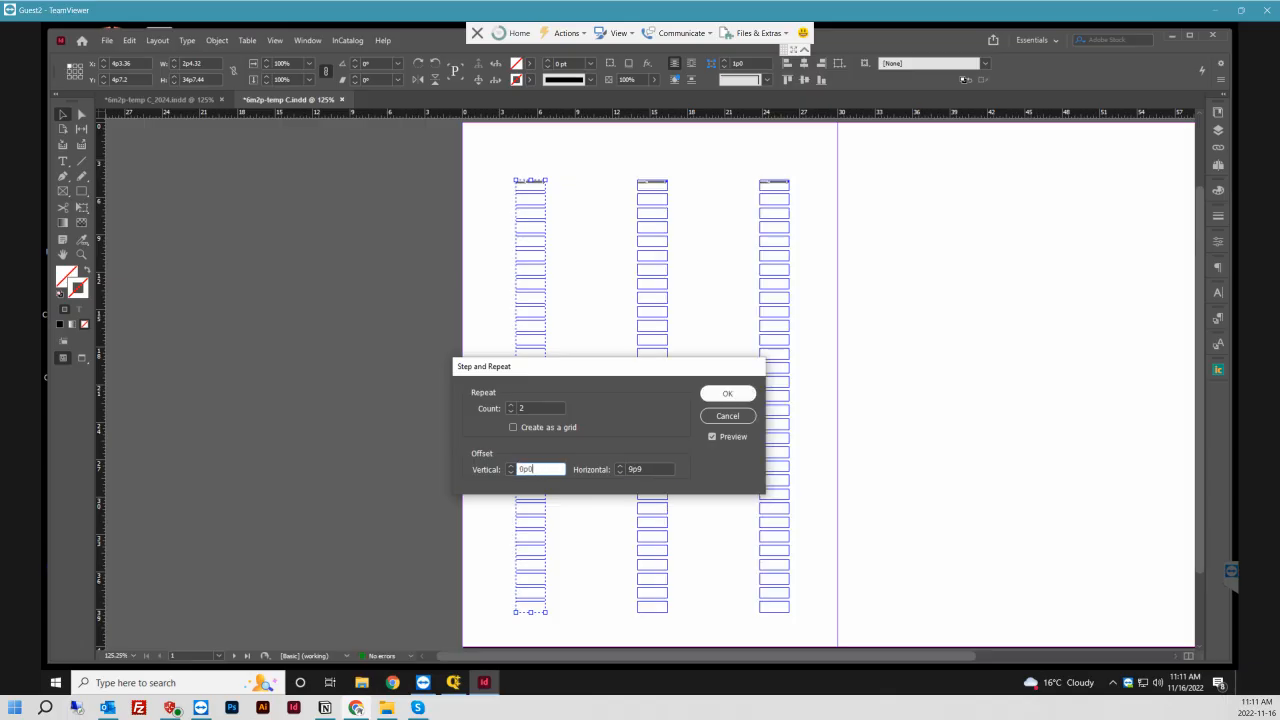
{"action": "key", "text": "Return"}
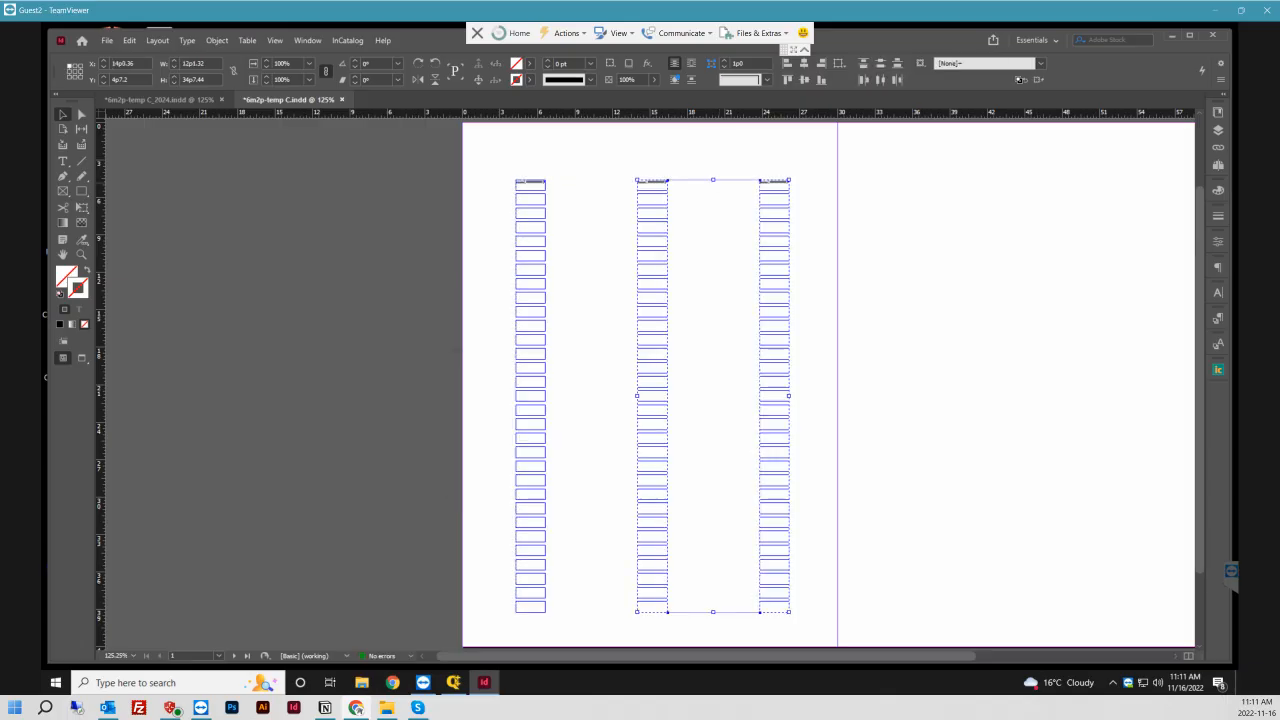
- Select all three grouped columns of frames on the first page of the spread
{"action": "left_click_drag", "start_coordinate": [474, 163], "coordinate": [768, 244]}
{"action": "scroll", "coordinate": [768, 244], "scroll_direction": "right", "scroll_amount": 3}
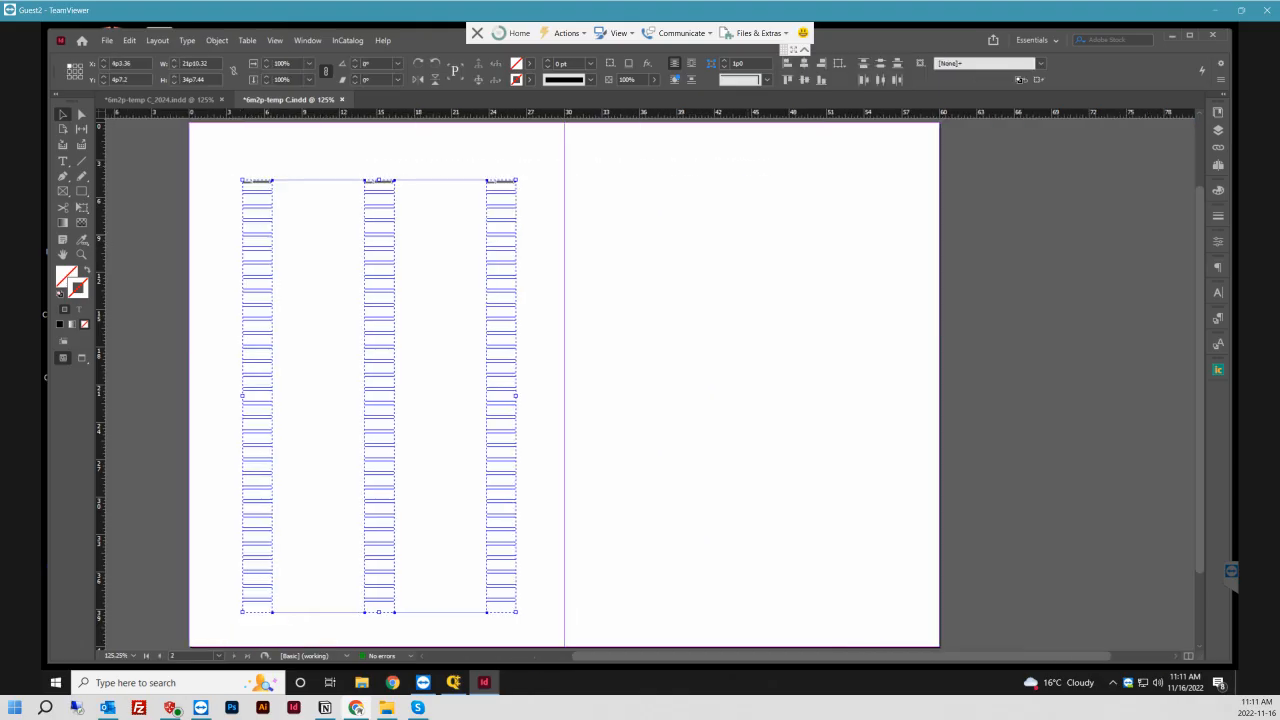
{"action": "key", "text": "ctrl+minus"}
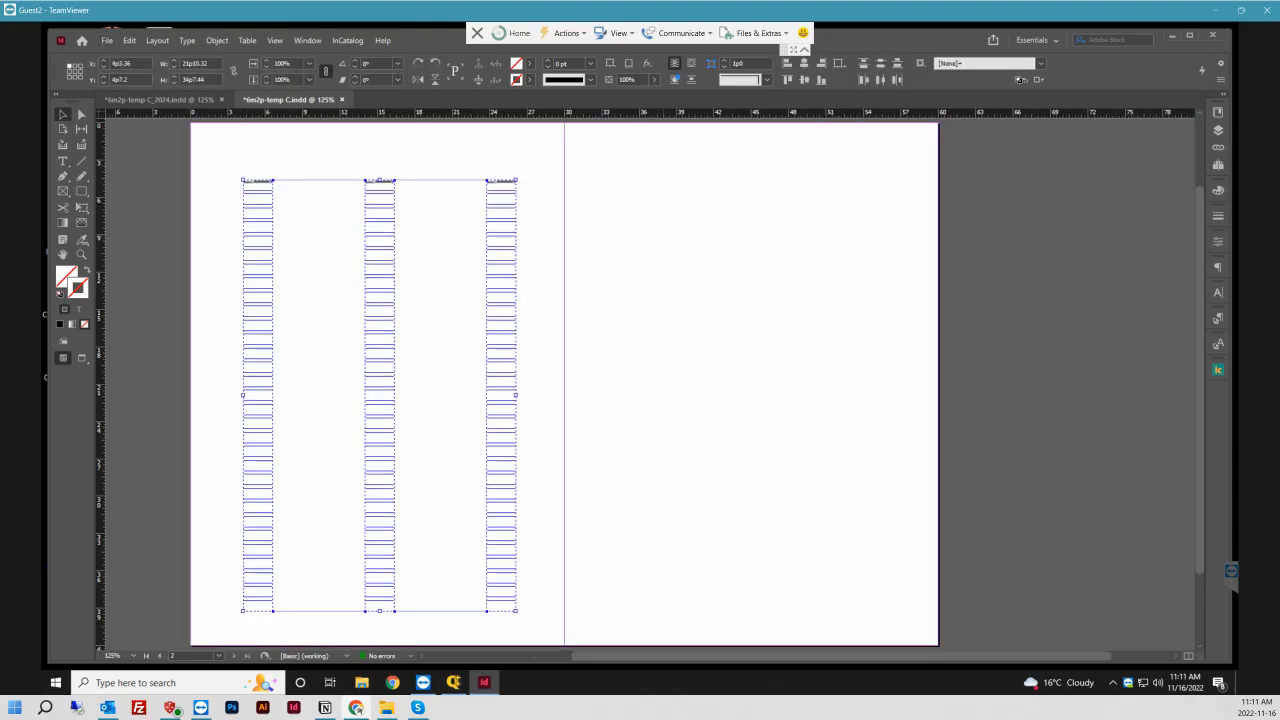
- Try a freehand duplicate of the three selected columns onto the facing page, and undo it
{"action": "left_click_drag", "start_coordinate": [380, 240], "coordinate": [752, 240]}
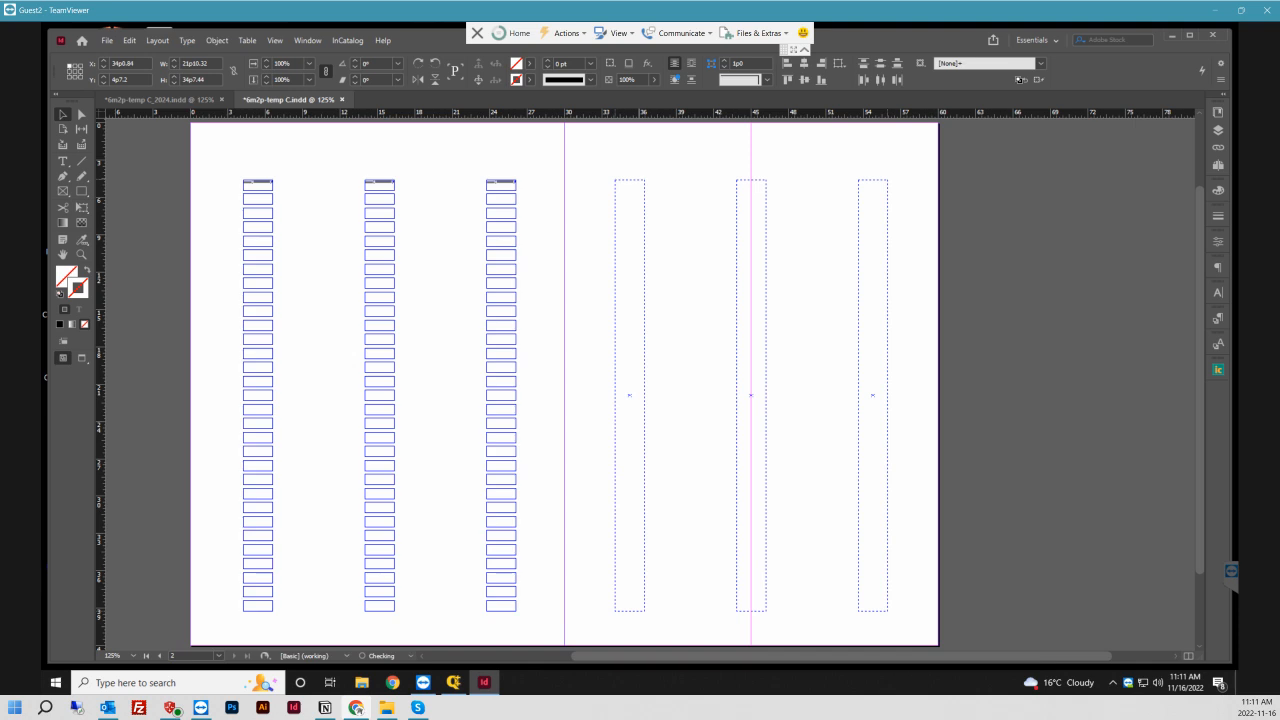
{"action": "left_click_drag", "start_coordinate": [752, 240], "coordinate": [752, 240]}
{"action": "key", "text": "ctrl+z"}
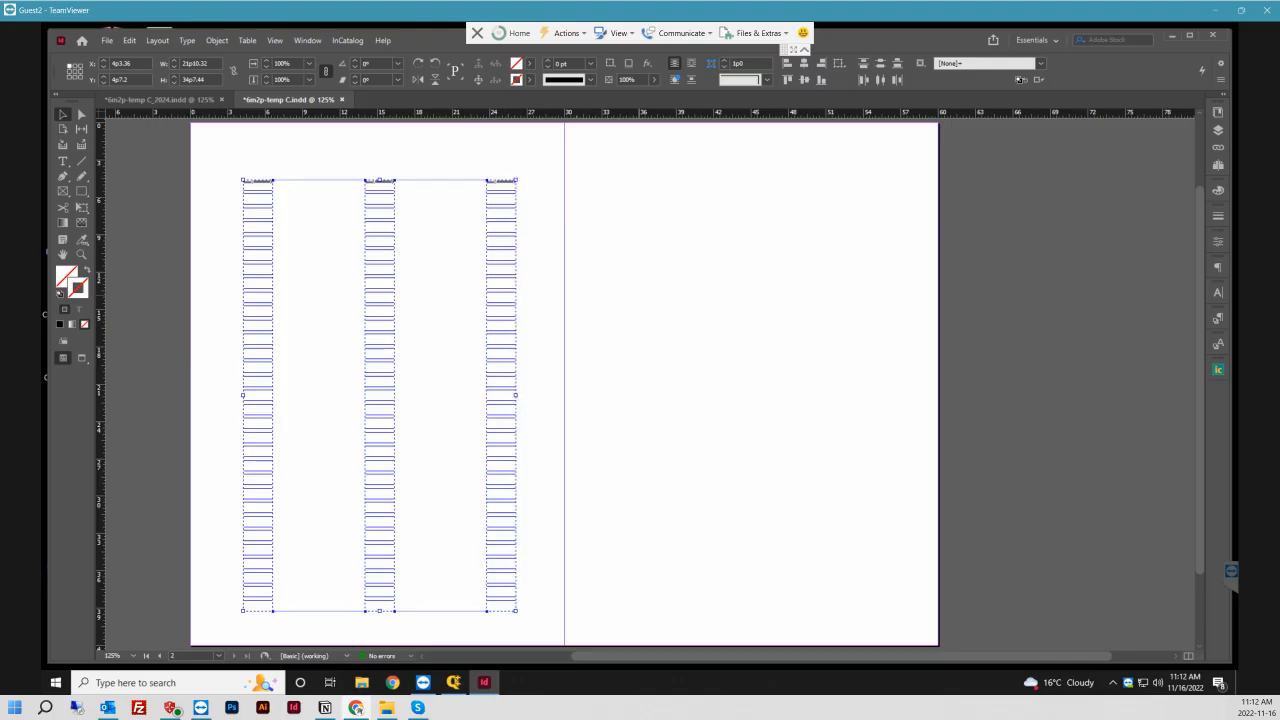
- Step and repeat the three selected columns onto the facing page with 1 copy and a 5 in horizontal offset
{"action": "key", "text": "ctrl+alt+u"}
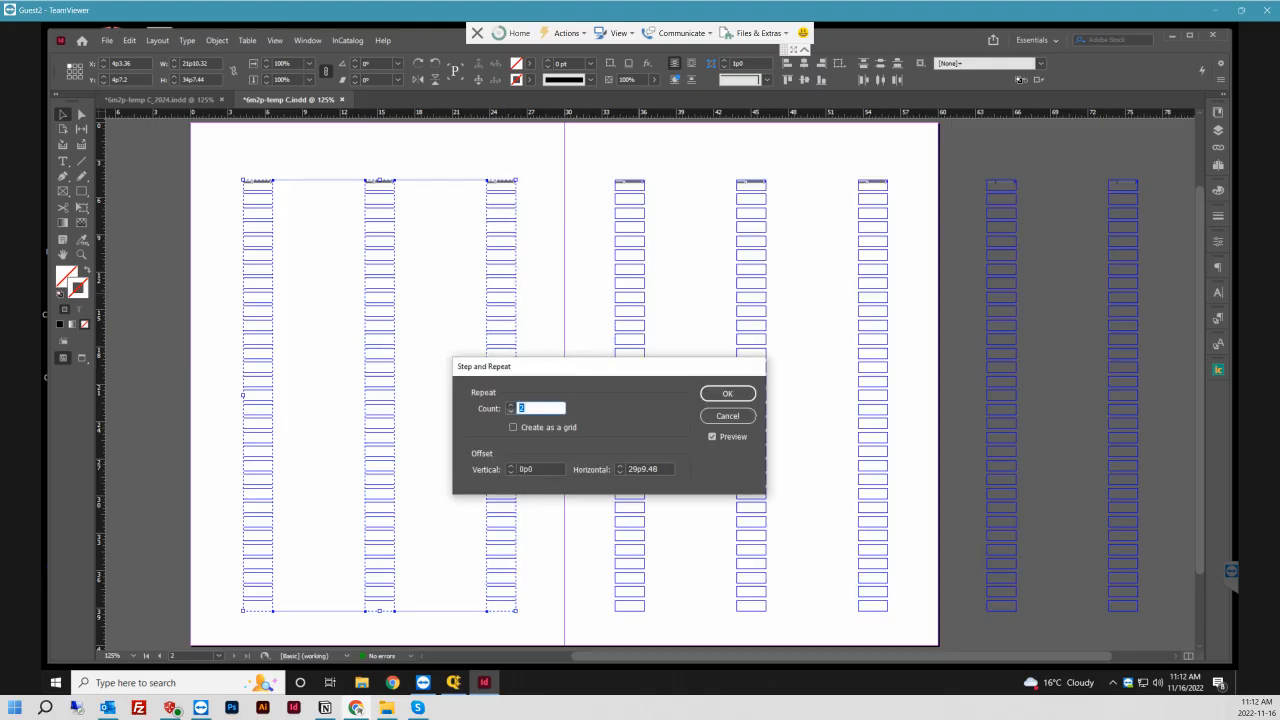
{"action": "type", "text": "1"}
{"action": "double_click", "coordinate": [645, 469]}
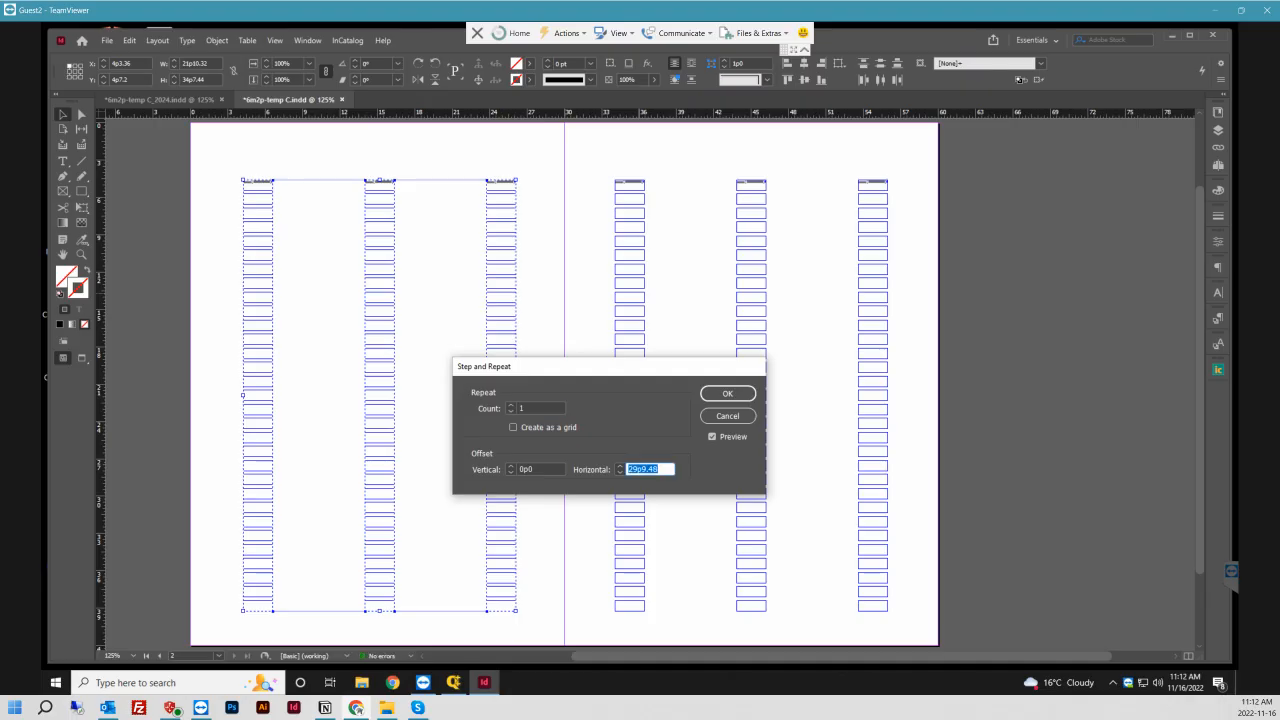
{"action": "type", "text": "5in"}
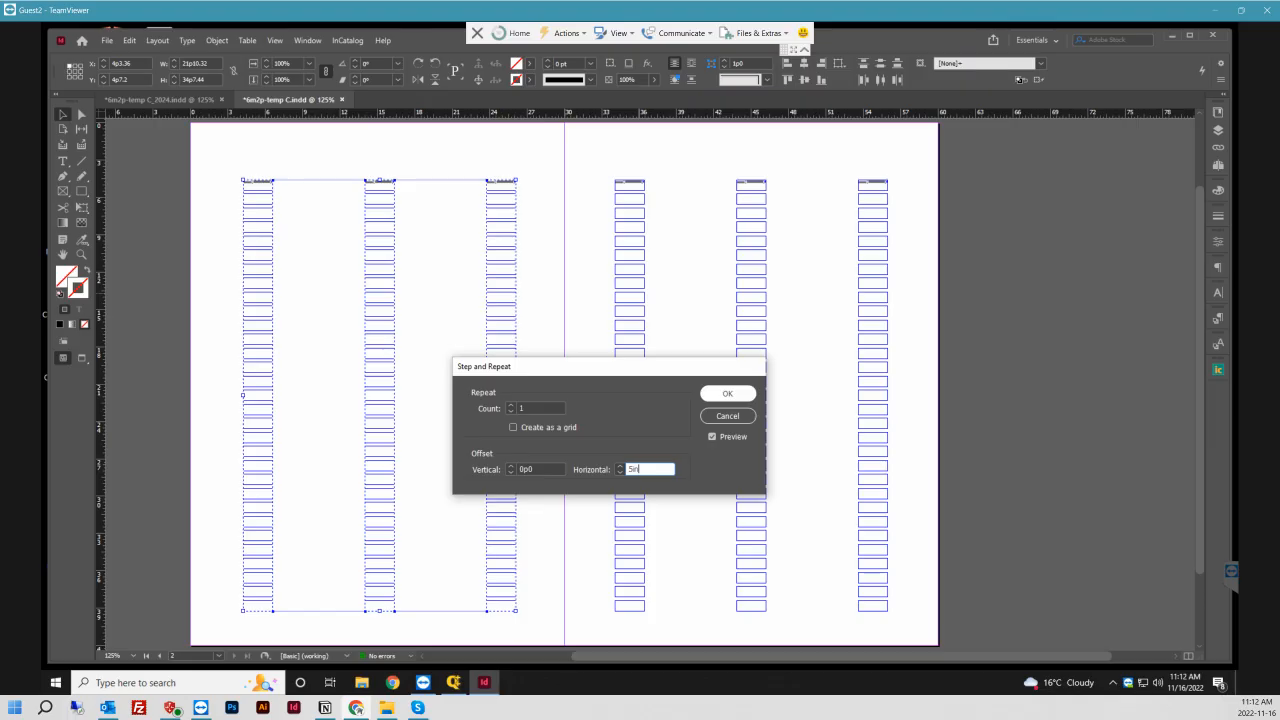
{"action": "key", "text": "Return"}
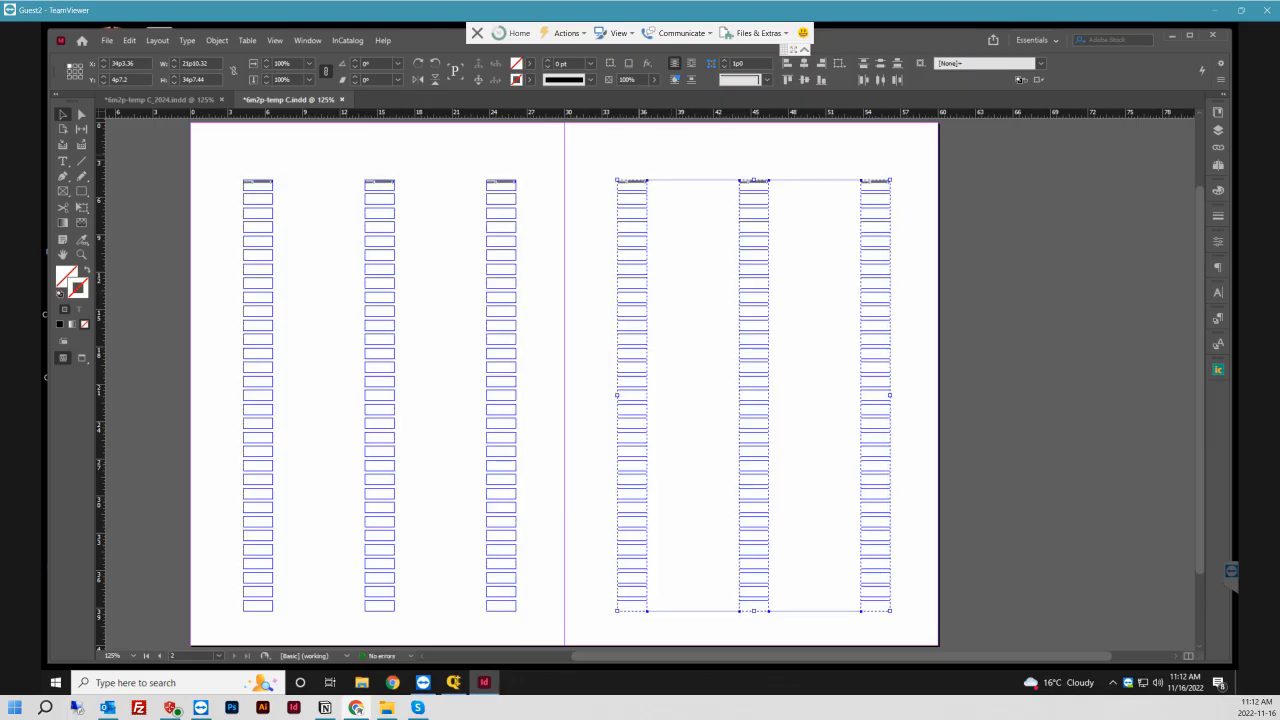
{"action": "left_click", "coordinate": [700, 400]}
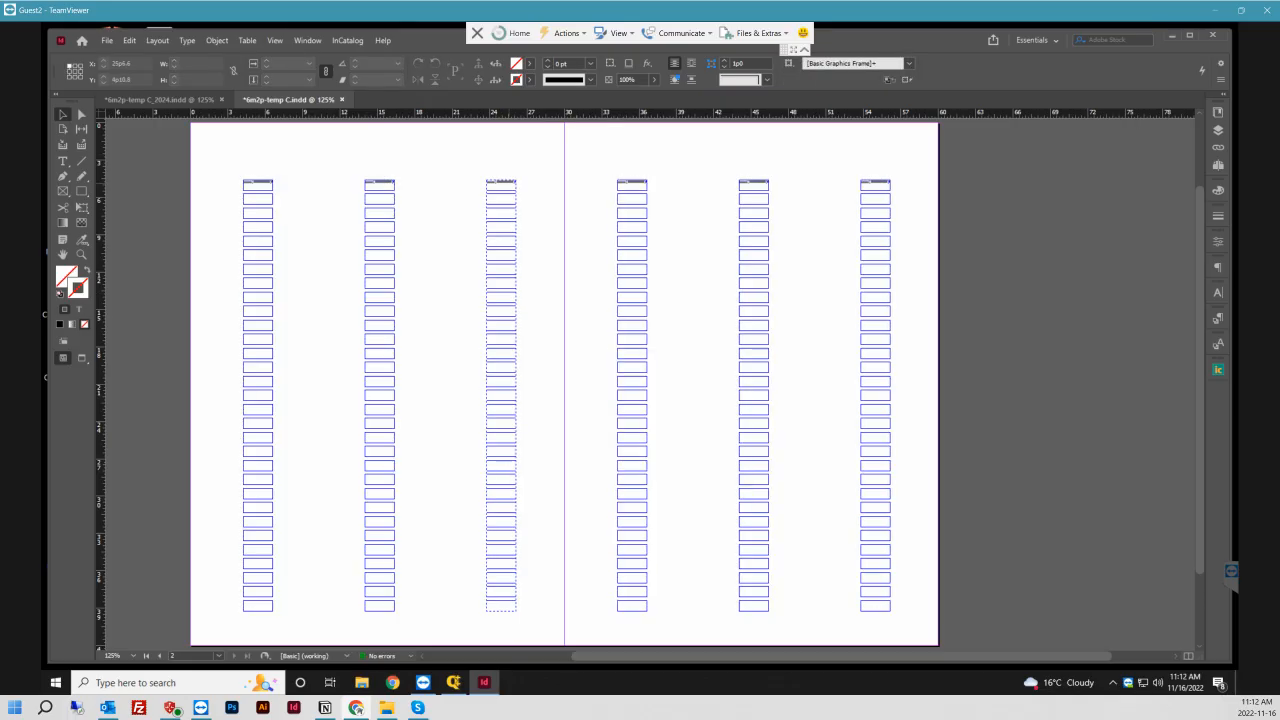
- Compare the horizontal positions of the third and sixth, and the second and fifth, columns of frames
{"action": "left_click", "coordinate": [509, 184]}
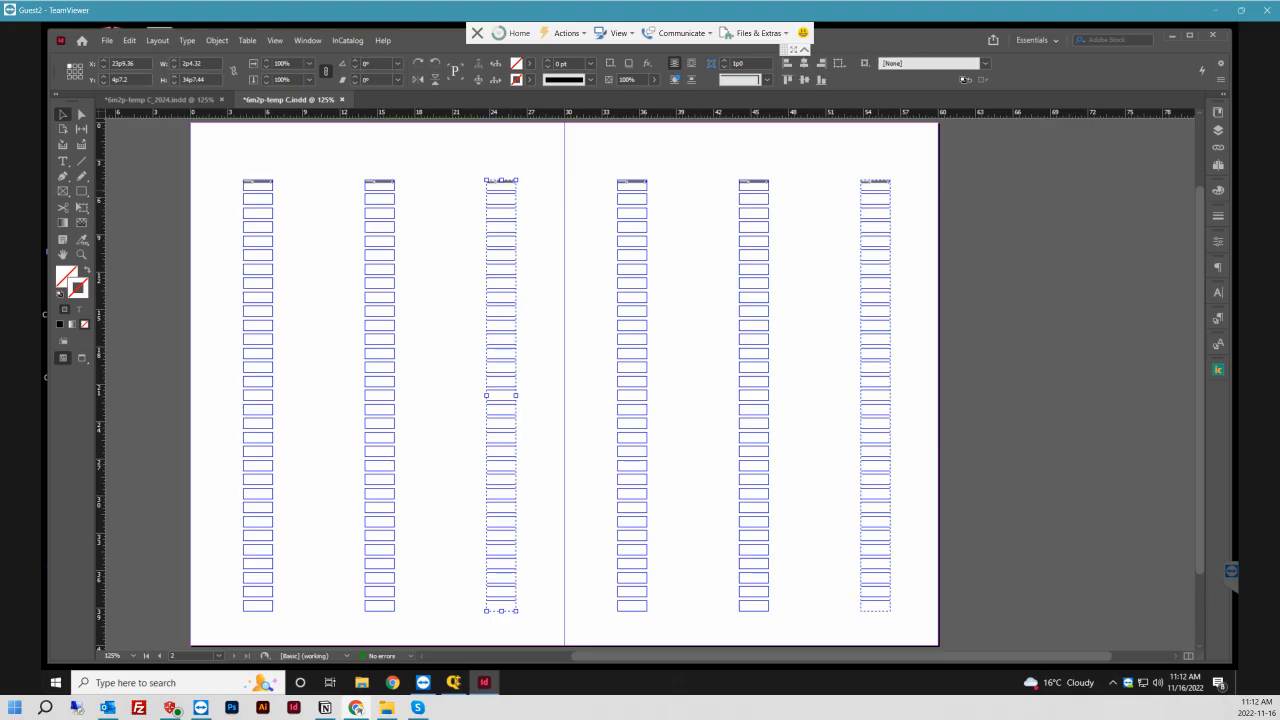
{"action": "left_click", "coordinate": [1218, 130]}
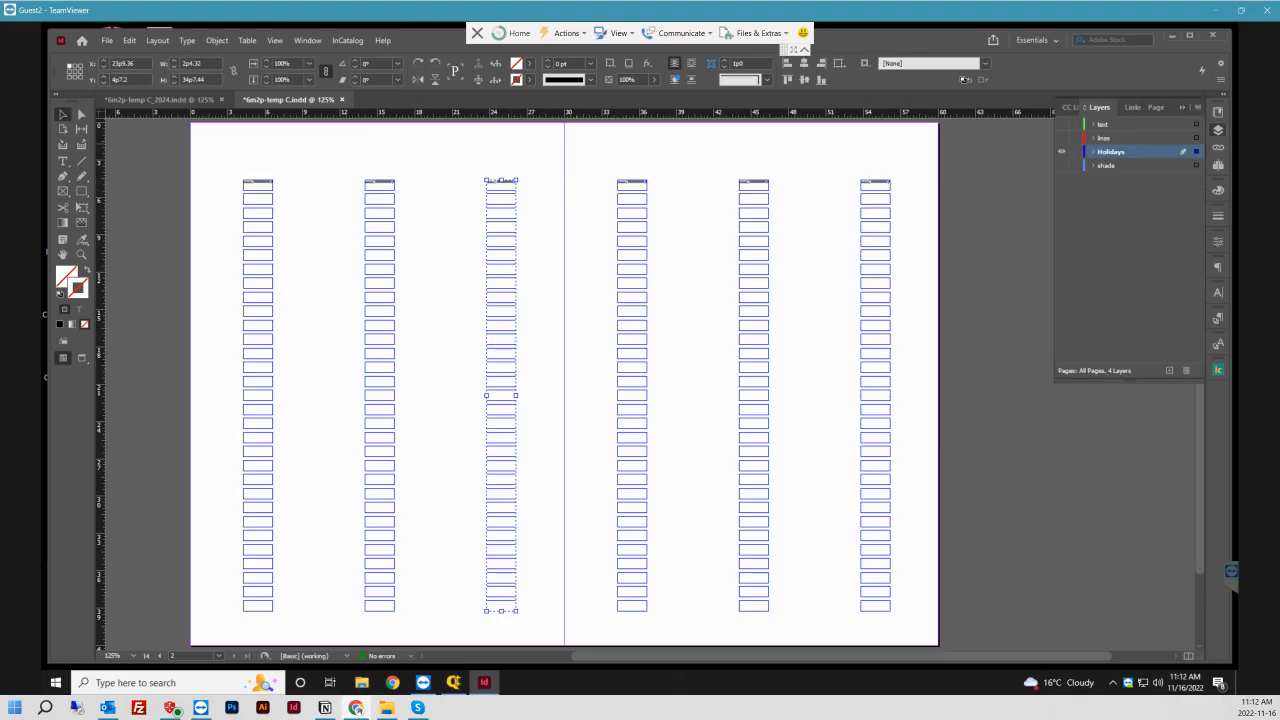
{"action": "left_click", "coordinate": [882, 184]}
{"action": "left_click", "coordinate": [507, 184]}
{"action": "left_click", "coordinate": [881, 184]}
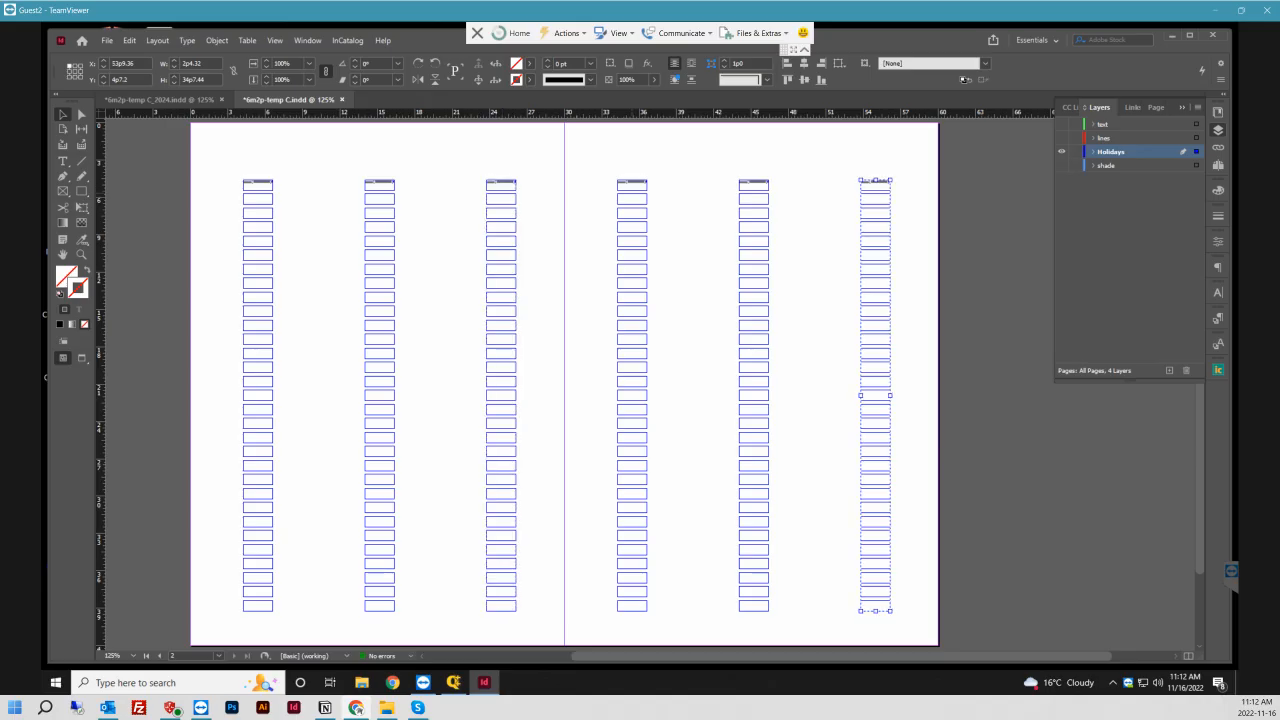
{"action": "left_click", "coordinate": [759, 184]}
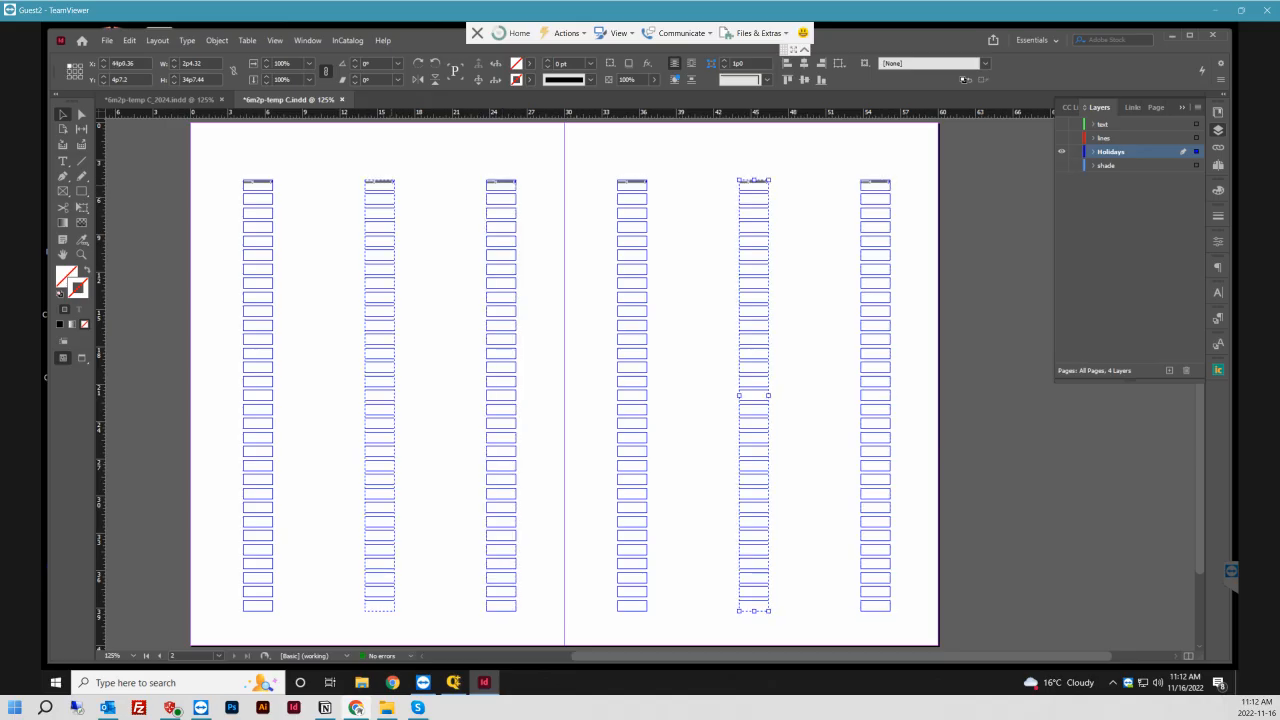
{"action": "left_click", "coordinate": [382, 184]}
- Show the text, lines and shade layers to check the frame columns against the month frames, and hide those layers again
{"action": "left_click", "coordinate": [1062, 138]}
{"action": "left_click", "coordinate": [1062, 124]}
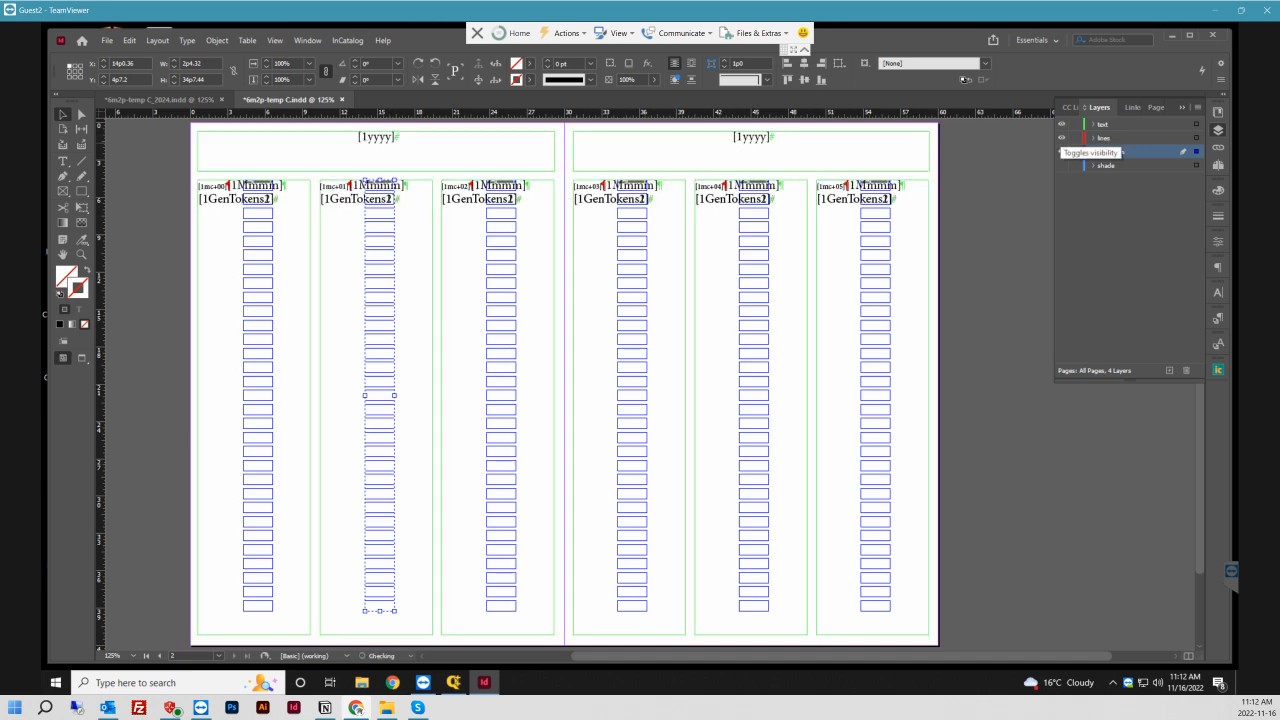
{"action": "left_click", "coordinate": [1062, 124]}
{"action": "left_click", "coordinate": [1062, 138]}
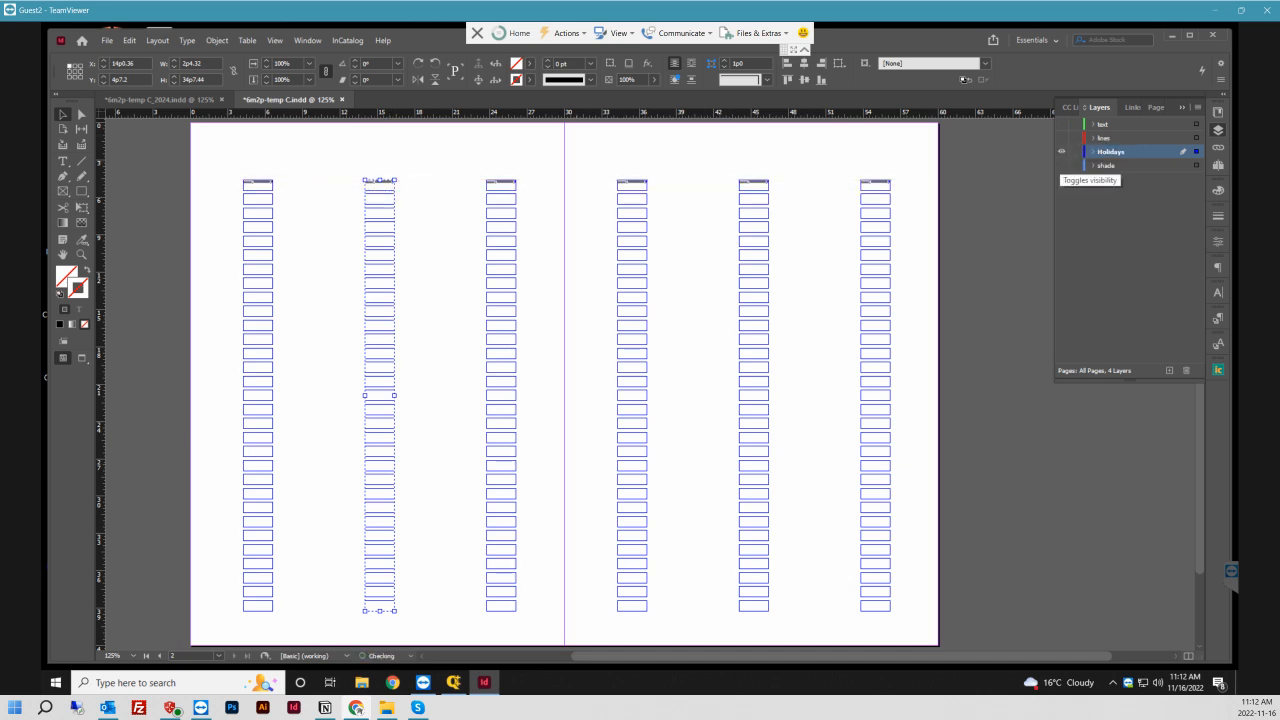
{"action": "left_click", "coordinate": [1062, 138]}
{"action": "left_click", "coordinate": [1062, 124]}
{"action": "left_click", "coordinate": [1062, 138]}
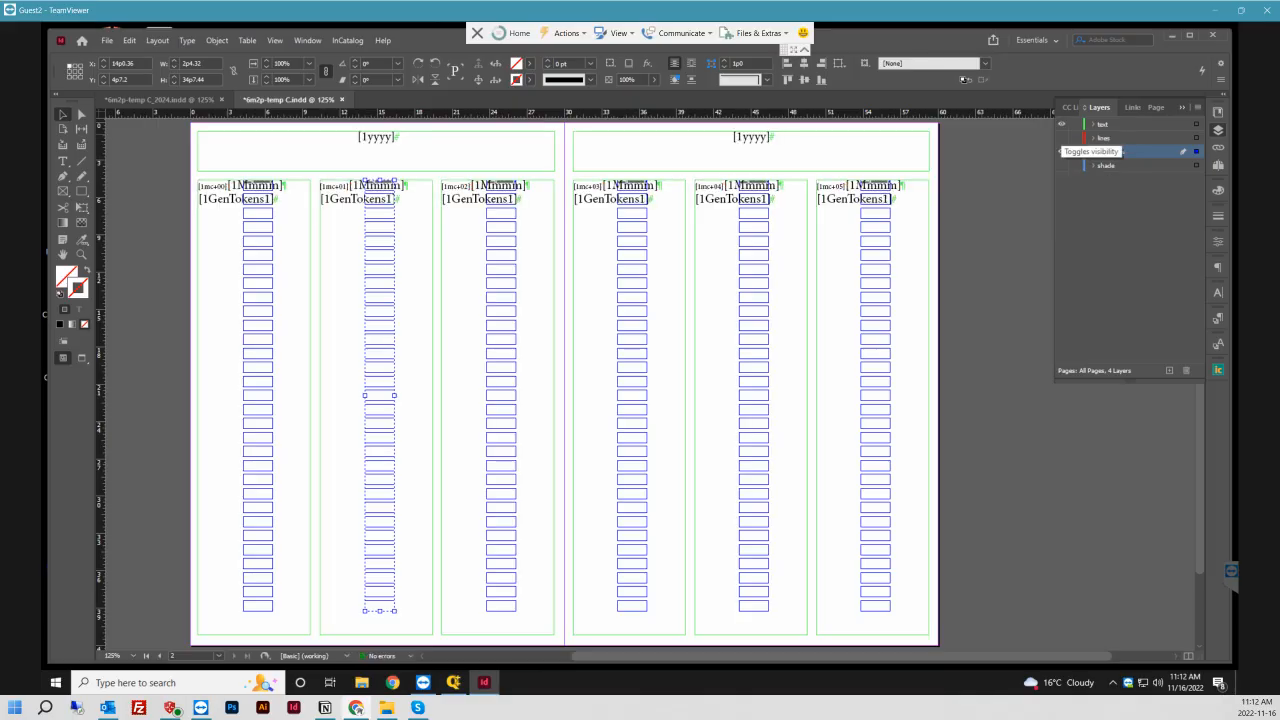
{"action": "left_click", "coordinate": [1062, 138]}
{"action": "left_click", "coordinate": [1062, 166]}
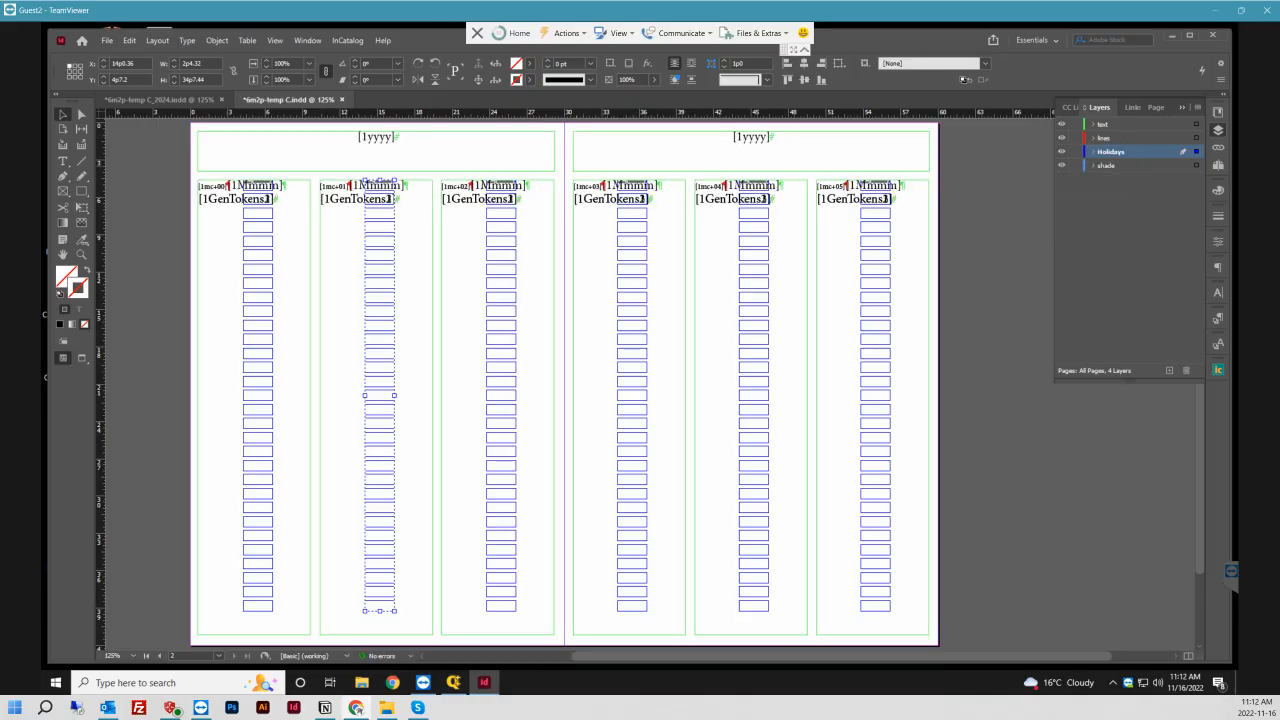
{"action": "left_click", "coordinate": [1062, 138]}
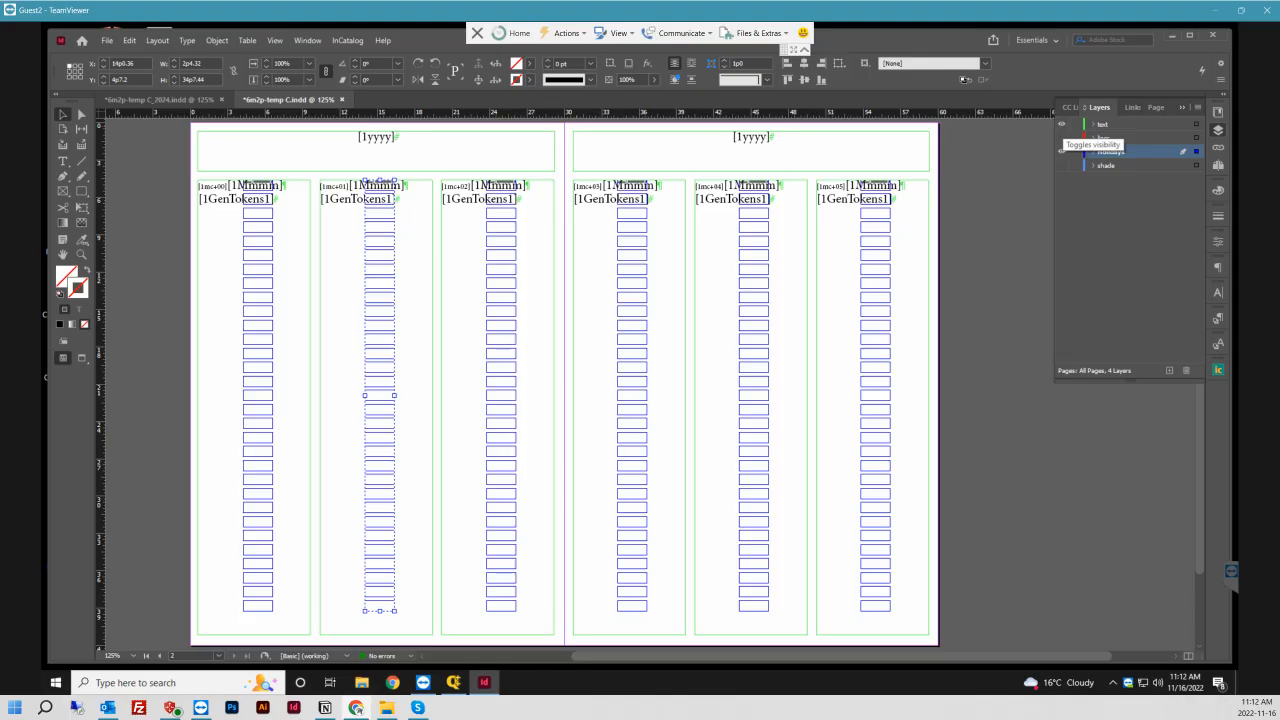
{"action": "left_click", "coordinate": [1062, 125]}
{"action": "left_click", "coordinate": [1019, 195]}
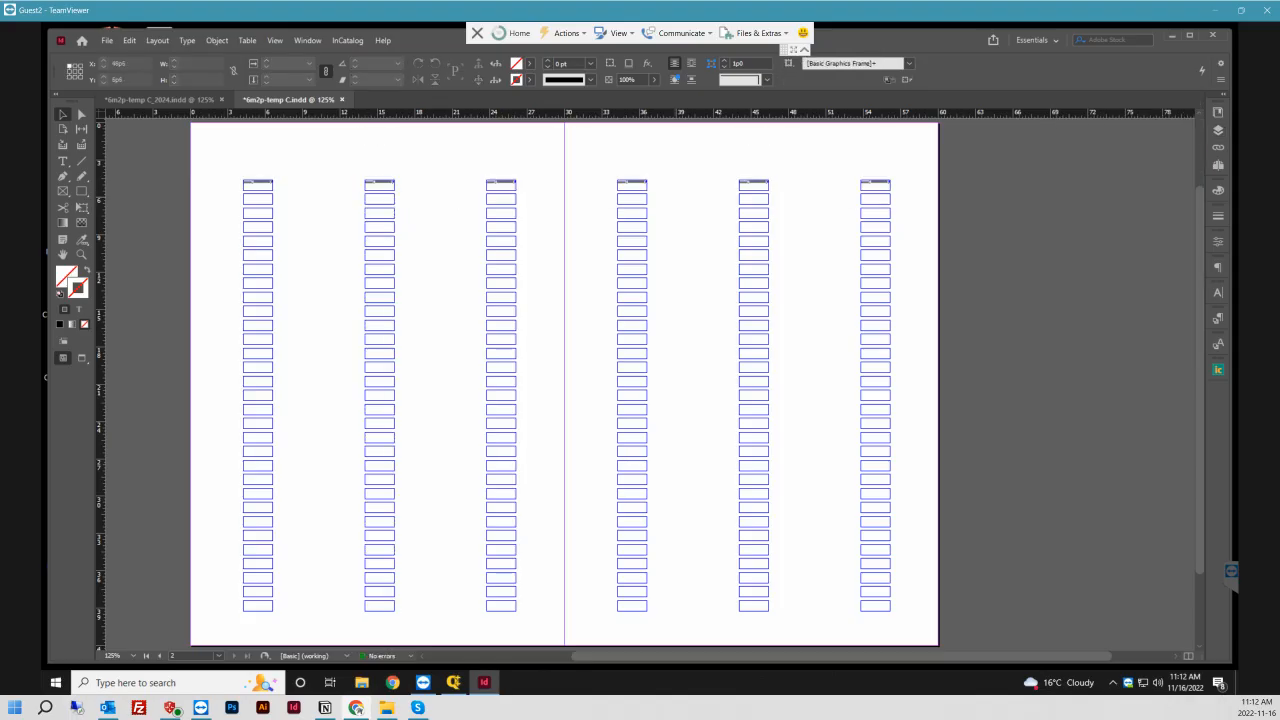
- Change the month token in the second column's top frame to [1mc+01] and in the third column's to [1mc+02]
{"action": "scroll", "coordinate": [259, 179], "scroll_direction": "up", "scroll_amount": 4}
{"action": "scroll", "coordinate": [661, 186], "scroll_direction": "up", "scroll_amount": 1}
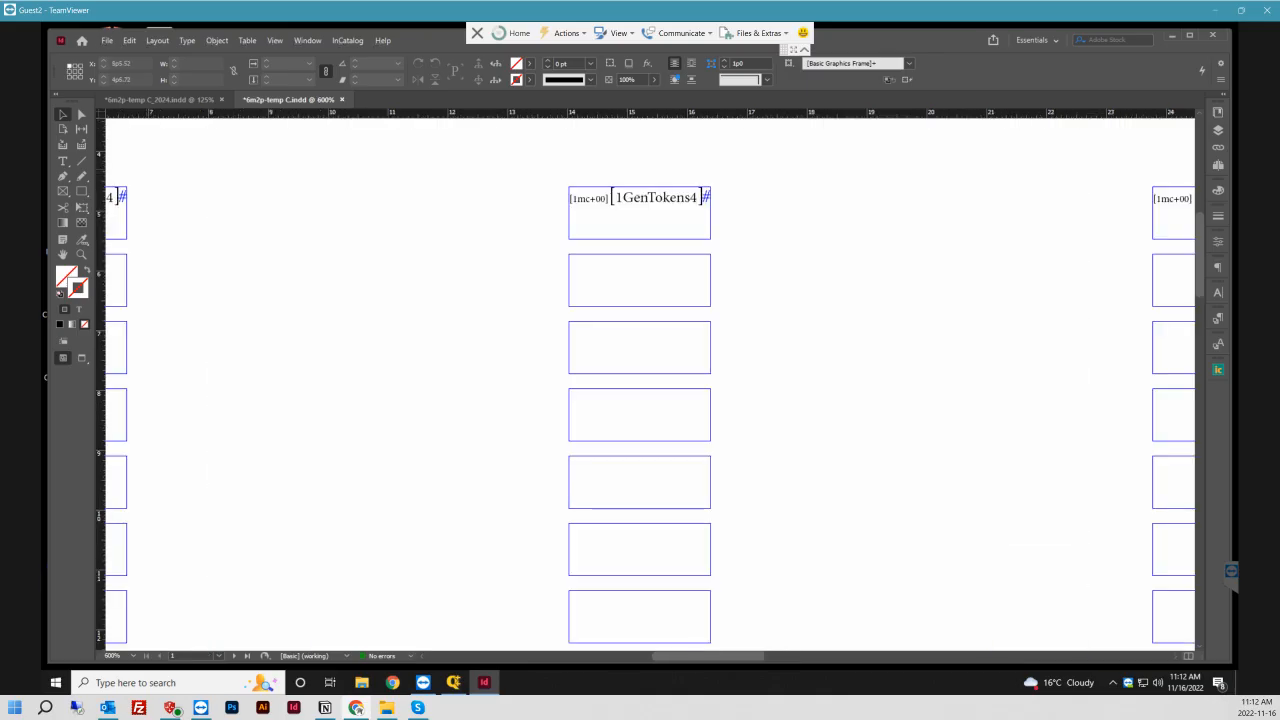
{"action": "key", "text": "t"}
{"action": "left_click", "coordinate": [605, 197]}
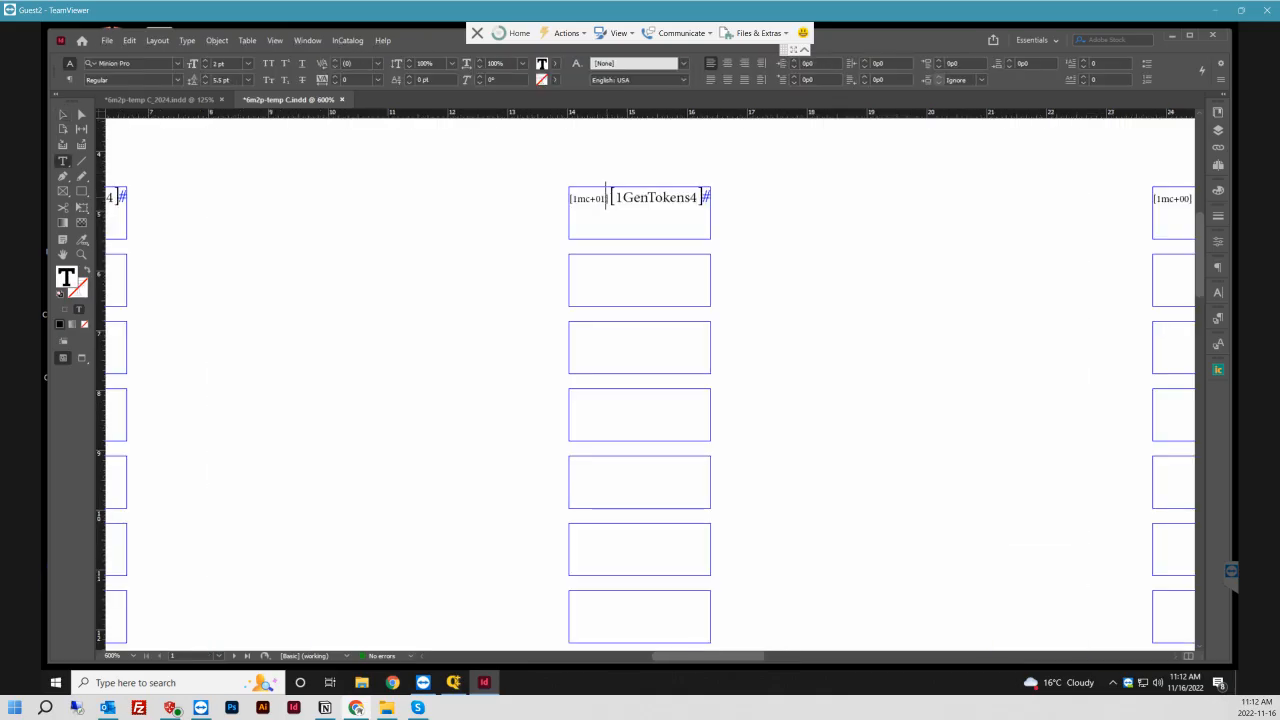
{"action": "scroll", "coordinate": [640, 210], "scroll_direction": "right", "scroll_amount": 3}
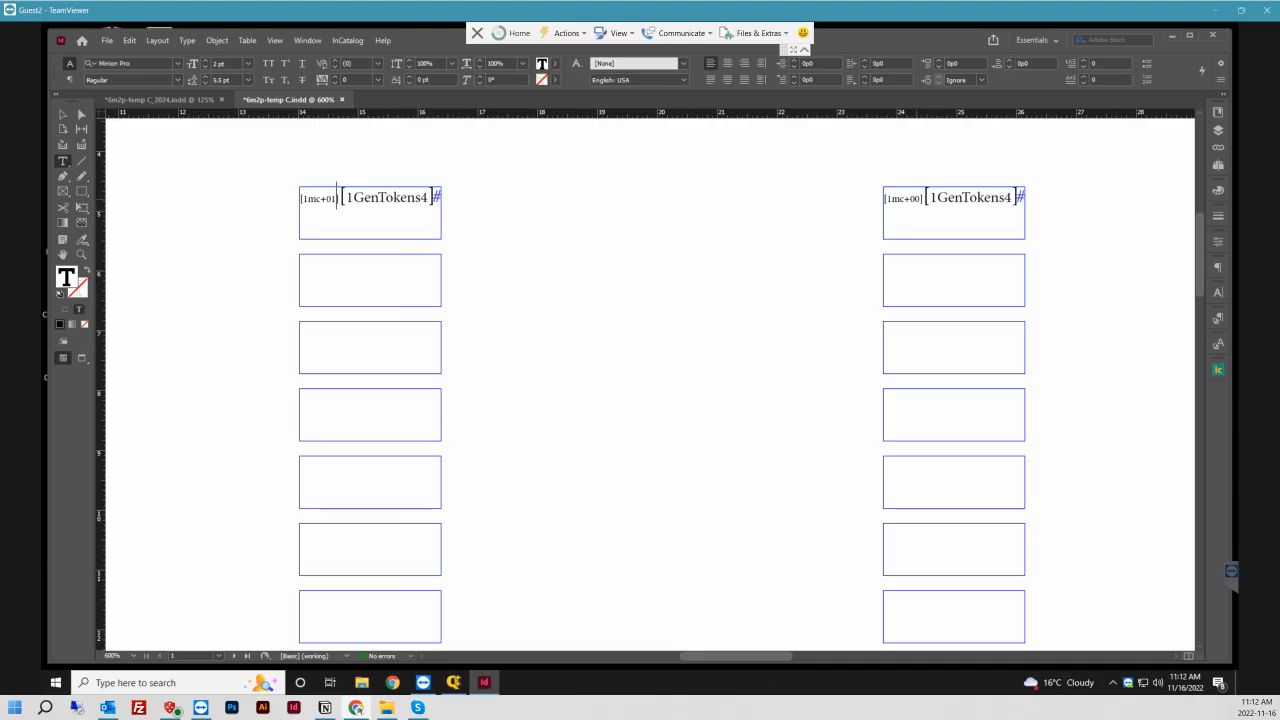
{"action": "scroll", "coordinate": [640, 400], "scroll_direction": "right", "scroll_amount": 5}
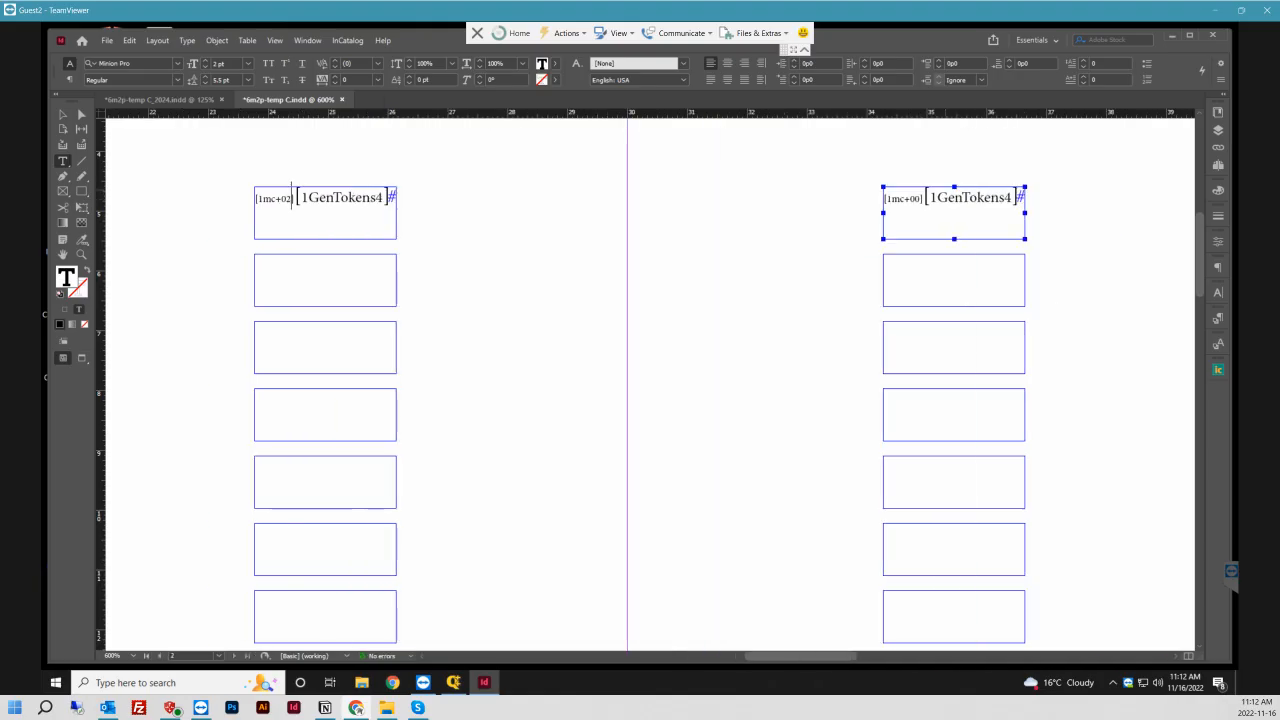
- Change the month token in the fourth column's top frame to [1mc+03] and in the fifth column's to [1mc+04]
{"action": "scroll", "coordinate": [640, 400], "scroll_direction": "right", "scroll_amount": 2}
{"action": "left_click_drag", "start_coordinate": [741, 198], "coordinate": [735, 198]}
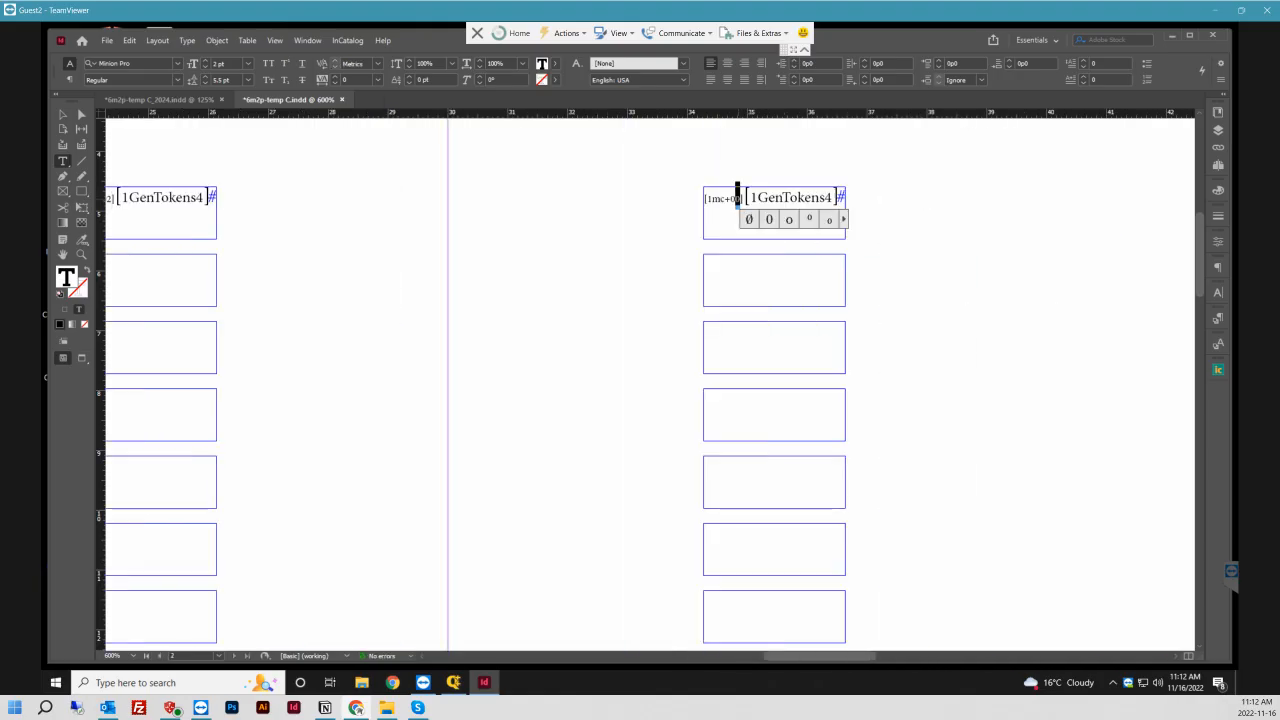
{"action": "type", "text": "3"}
{"action": "scroll", "coordinate": [650, 385], "scroll_direction": "right", "scroll_amount": 5}
{"action": "scroll", "coordinate": [291, 194], "scroll_direction": "right", "scroll_amount": 3}
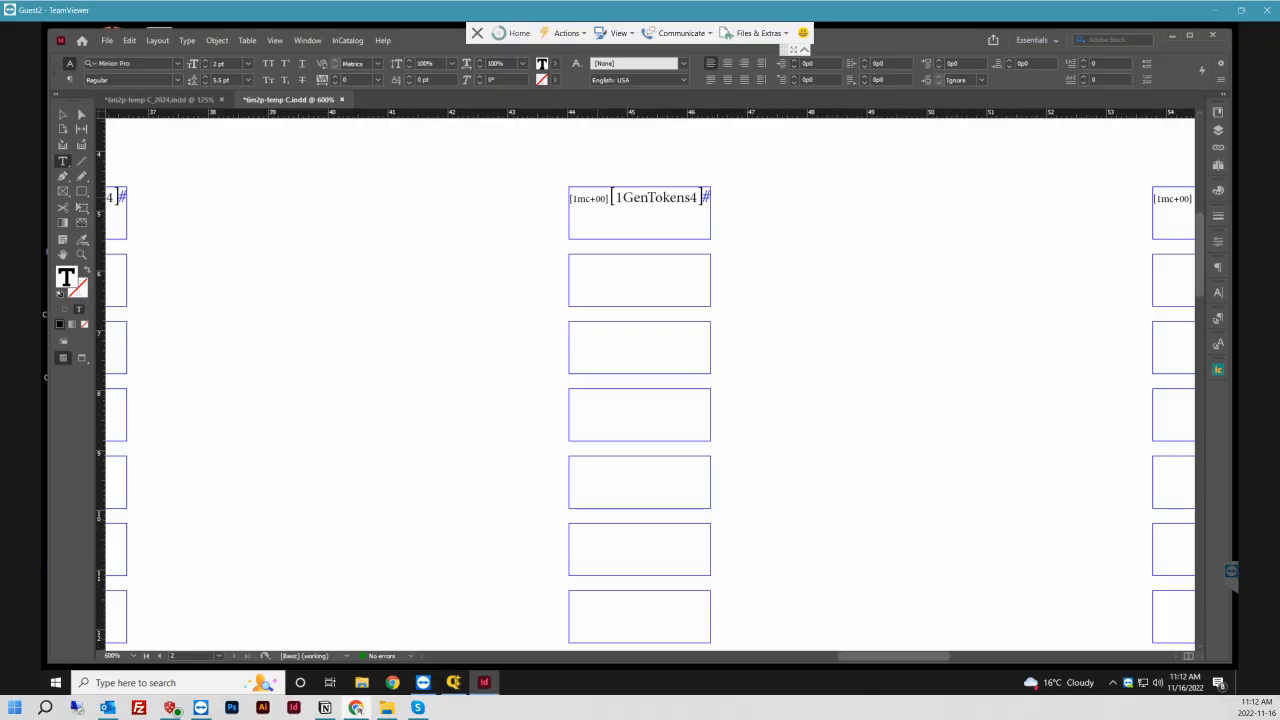
{"action": "left_click_drag", "start_coordinate": [607, 195], "coordinate": [601, 195]}
{"action": "type", "text": "4"}
{"action": "scroll", "coordinate": [640, 400], "scroll_direction": "right", "scroll_amount": 5}
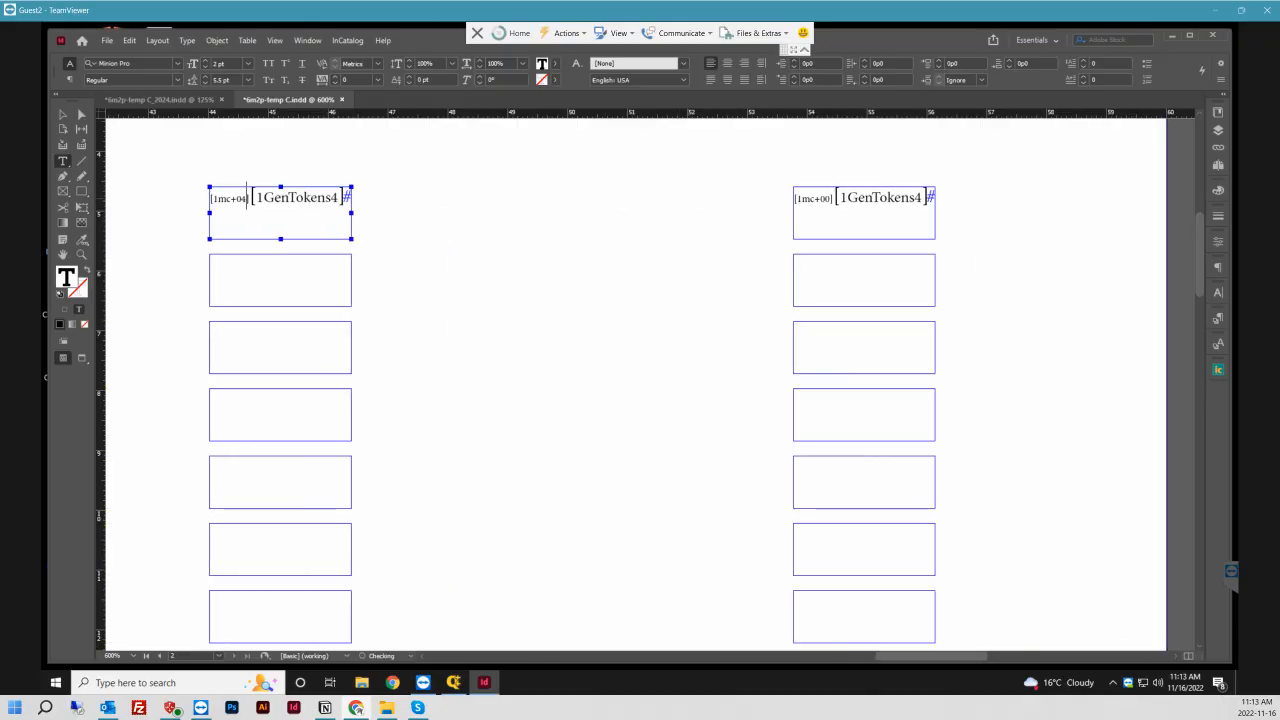
- Change the month token in the sixth column's top frame to [1mc+05]
{"action": "left_click", "coordinate": [736, 197]}
{"action": "left_click_drag", "start_coordinate": [742, 198], "coordinate": [736, 198]}
{"action": "type", "text": "5"}
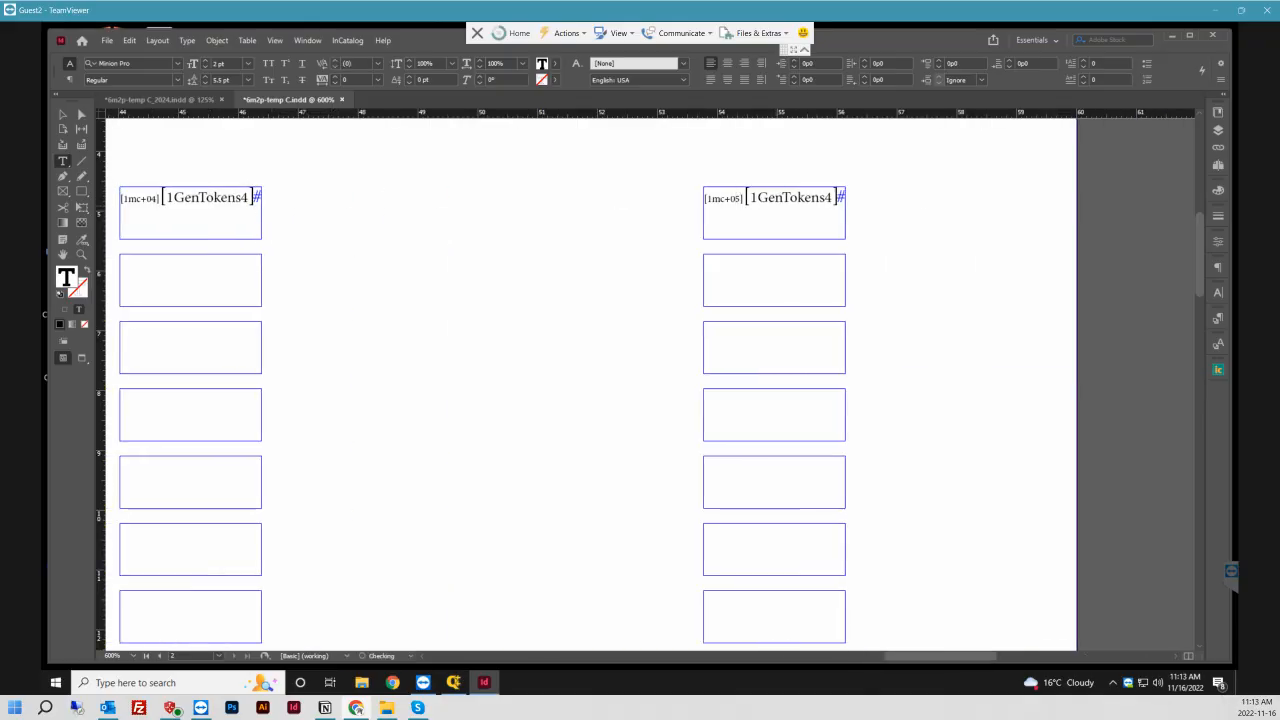
{"action": "key", "text": "ctrl+0"}
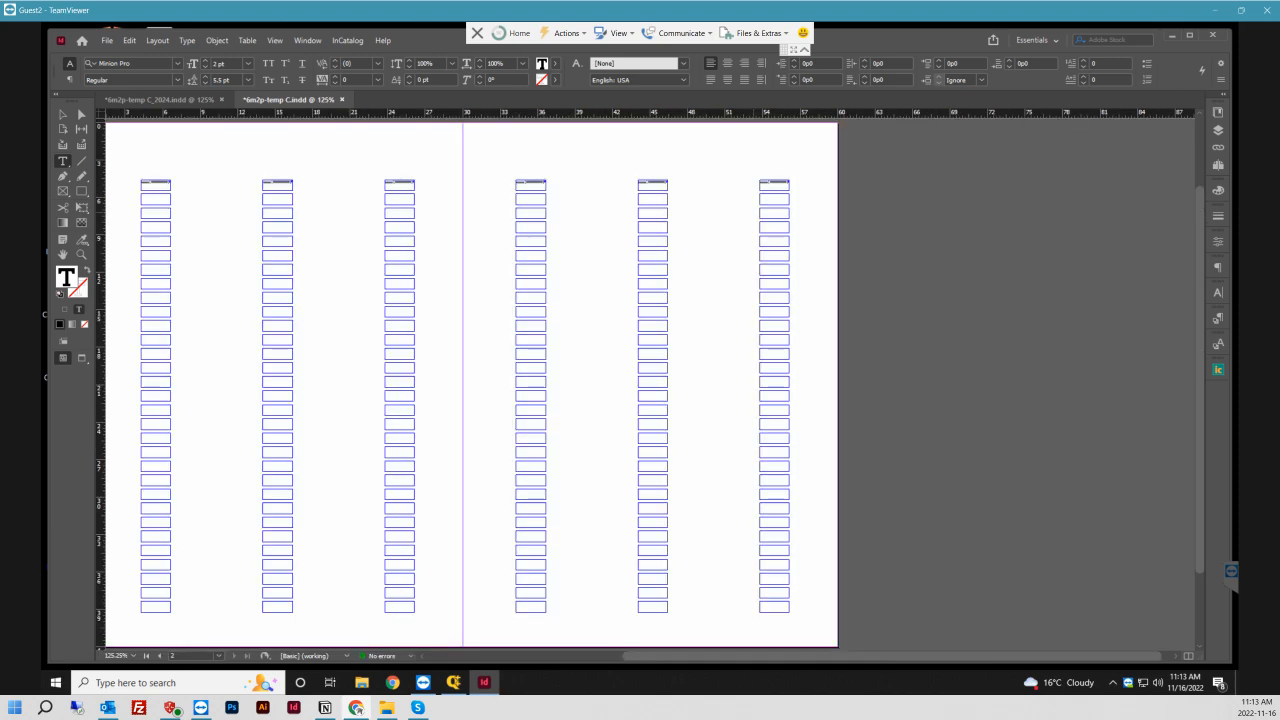
{"action": "key", "text": "Escape"}
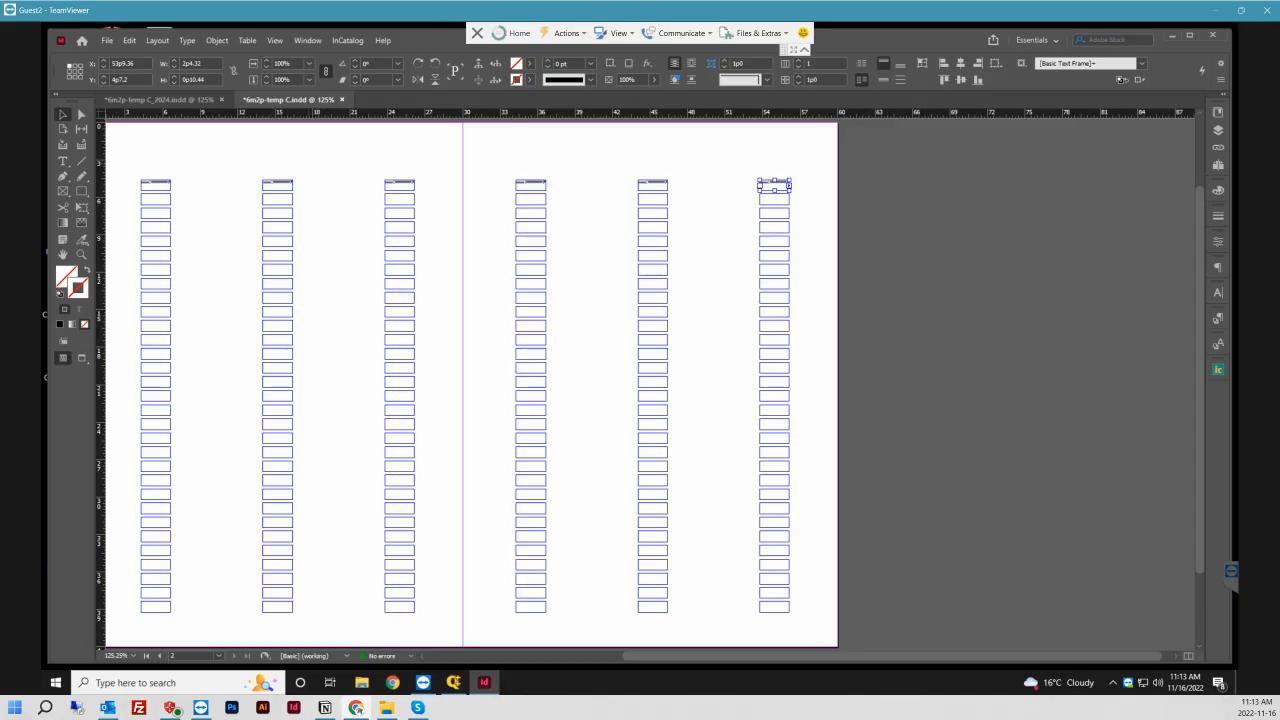
{"action": "left_click", "coordinate": [355, 167]}
- Save the template and make the text, lines and shade layers visible along with the Holidays layer
{"action": "scroll", "coordinate": [355, 167], "scroll_direction": "left", "scroll_amount": 1}
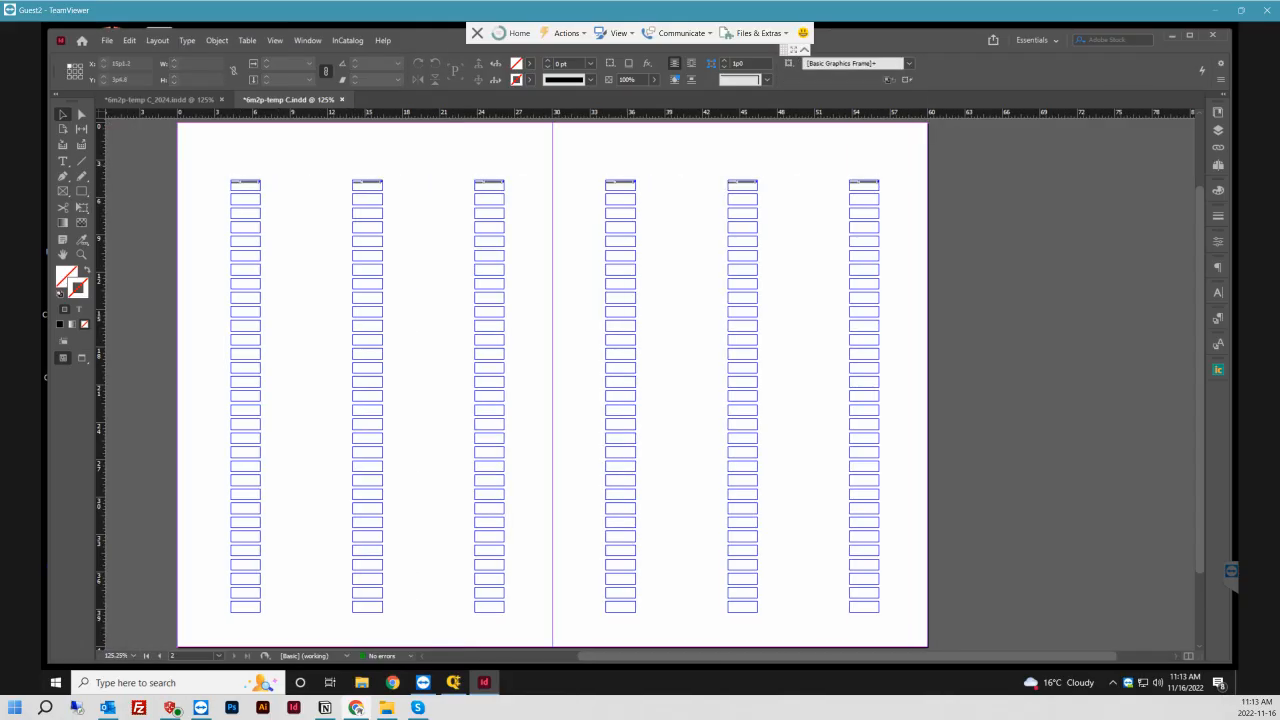
{"action": "scroll", "coordinate": [367, 165], "scroll_direction": "left", "scroll_amount": 2}
{"action": "scroll", "coordinate": [367, 244], "scroll_direction": "right", "scroll_amount": 2}
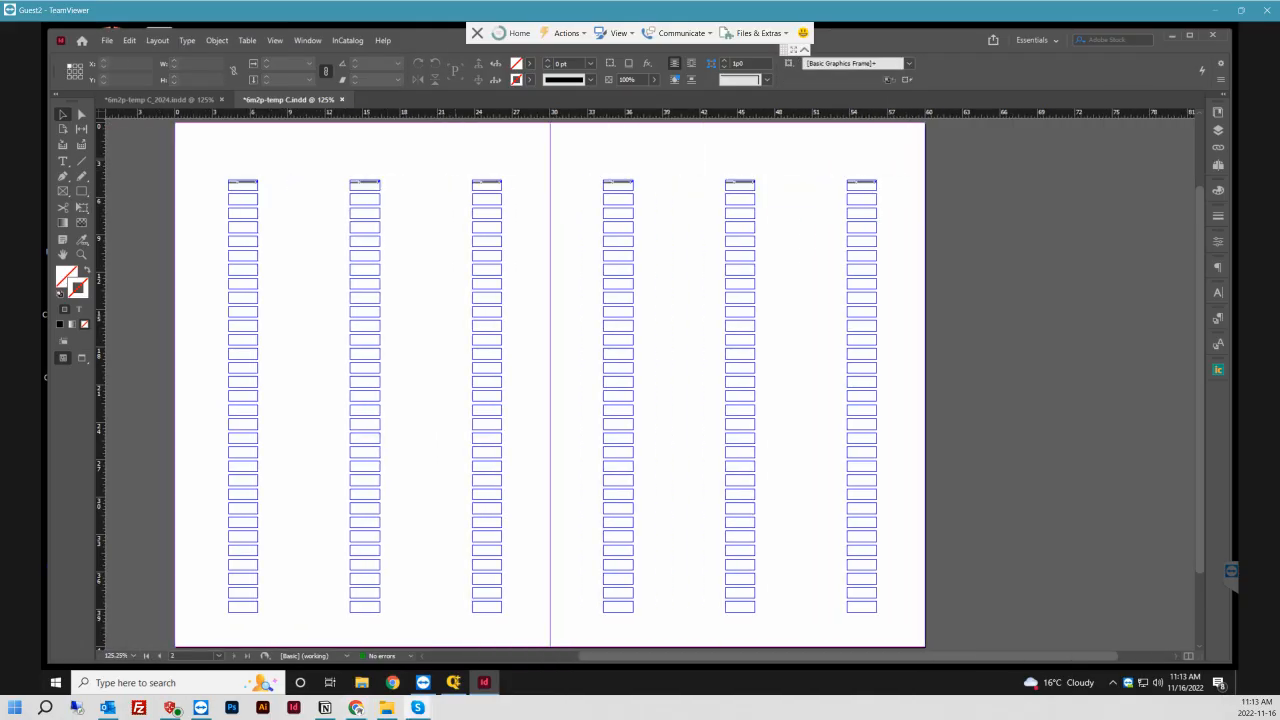
{"action": "scroll", "coordinate": [640, 385], "scroll_direction": "left", "scroll_amount": 1}
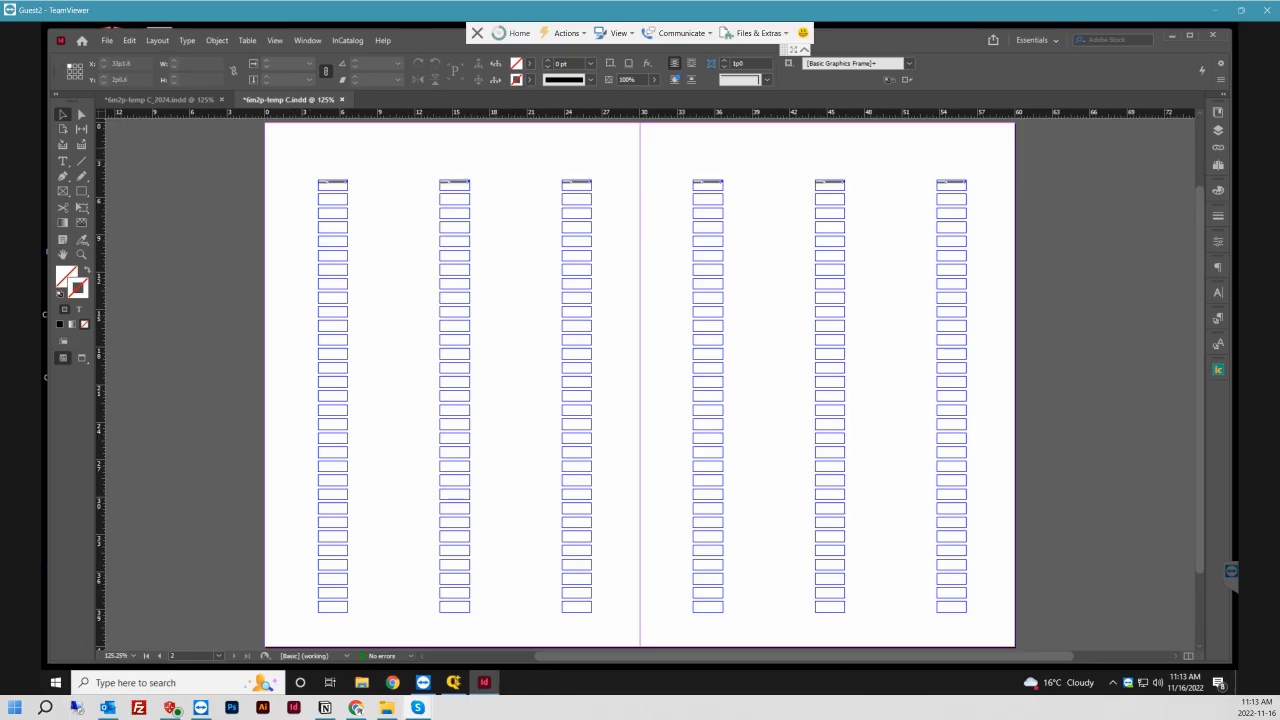
{"action": "scroll", "coordinate": [822, 175], "scroll_direction": "up", "scroll_amount": 4}
{"action": "scroll", "coordinate": [822, 175], "scroll_direction": "right", "scroll_amount": 4}
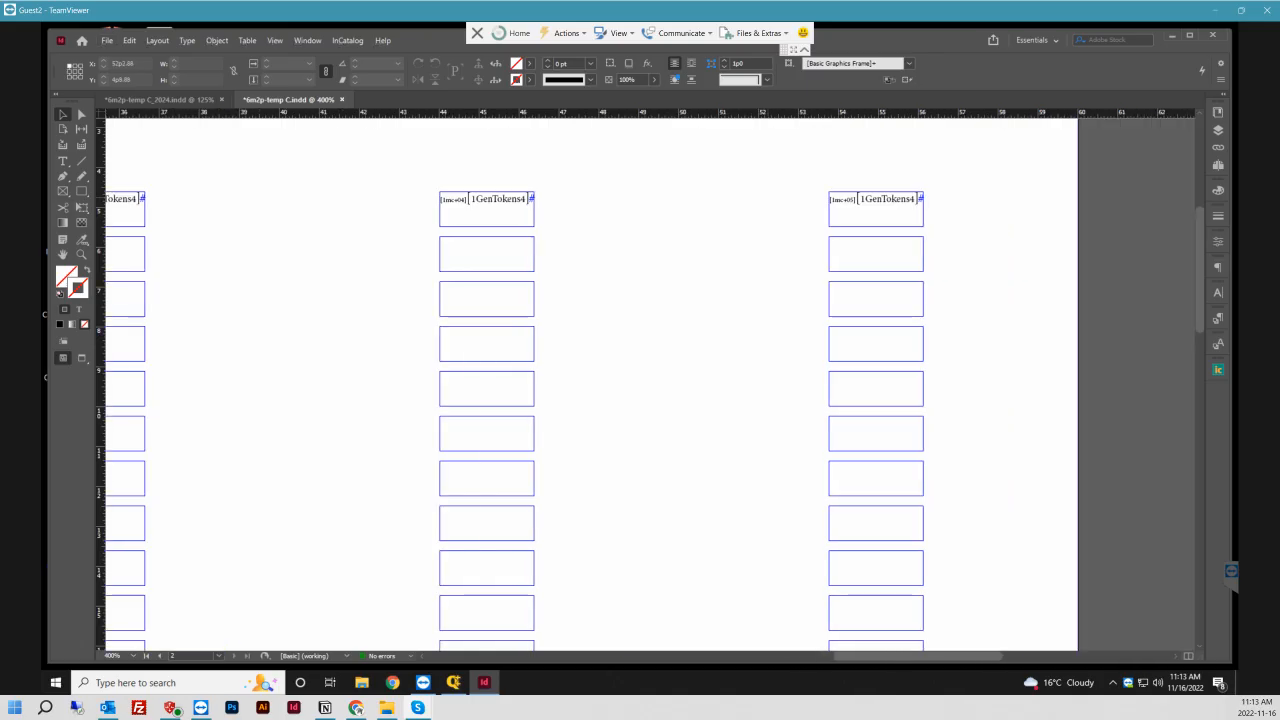
{"action": "key", "text": "ctrl+s"}
{"action": "left_click", "coordinate": [1218, 130]}
{"action": "left_click", "coordinate": [1062, 152], "text": "alt"}
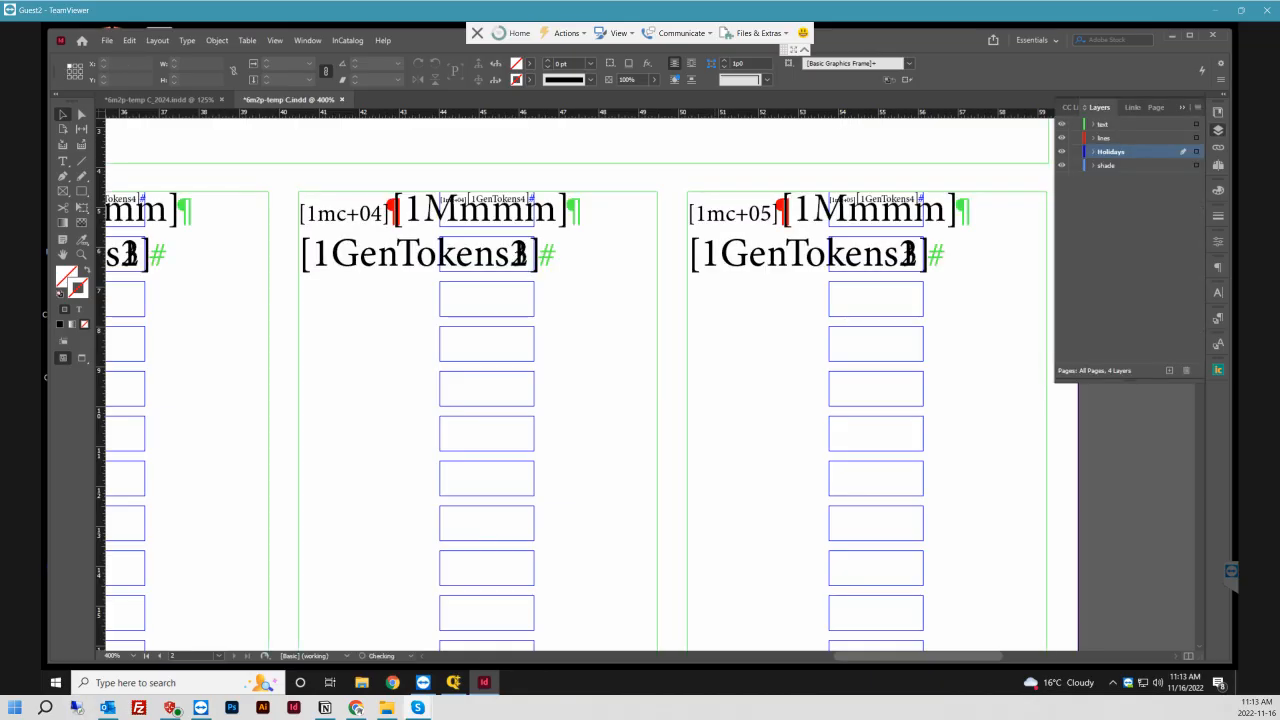
- Save and close the template, and close 6m2p-temp C_2024.indd without saving its changes
{"action": "key", "text": "ctrl+s"}
{"action": "key", "text": "ctrl+w"}
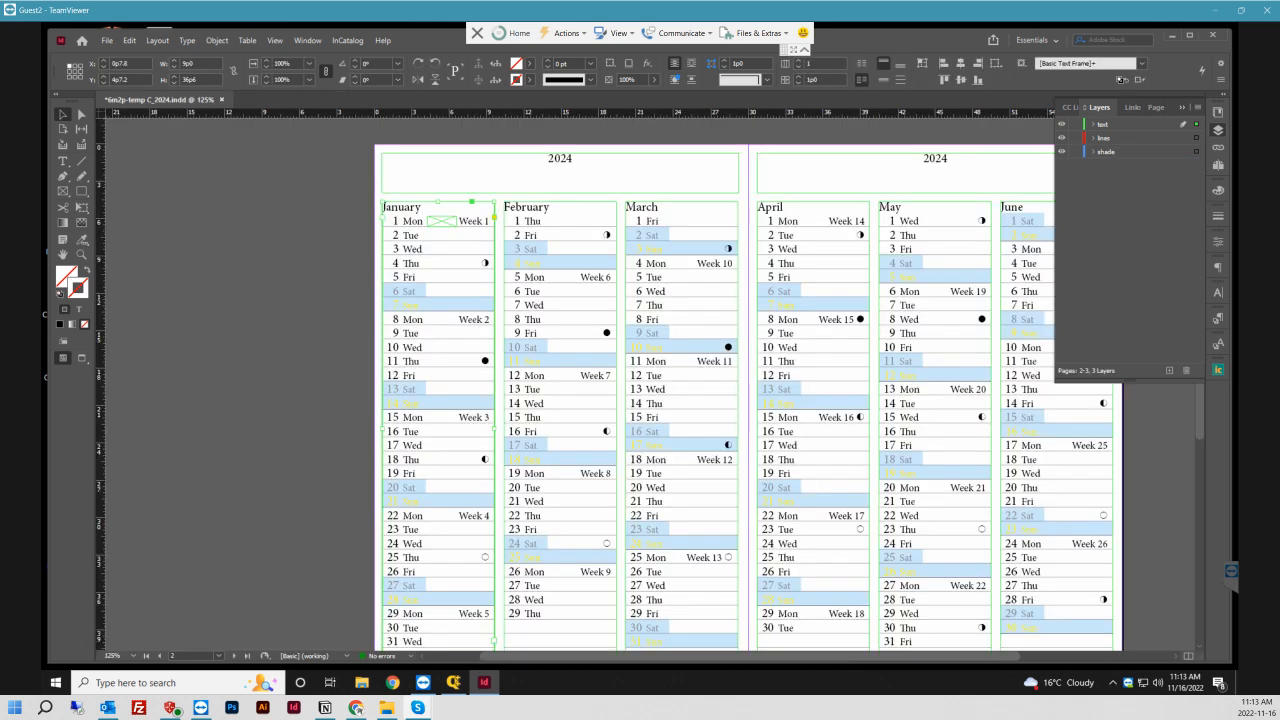
{"action": "key", "text": "ctrl+w"}
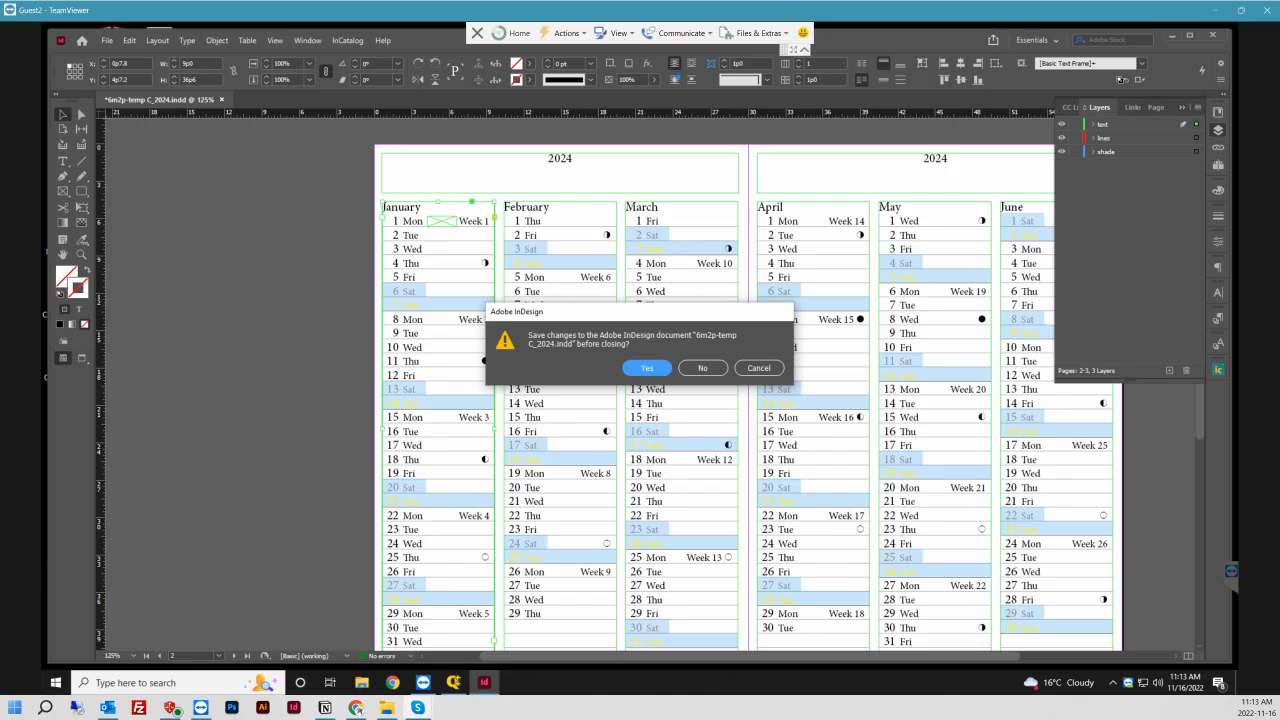
{"action": "key", "text": "Tab"}
{"action": "key", "text": "Return"}
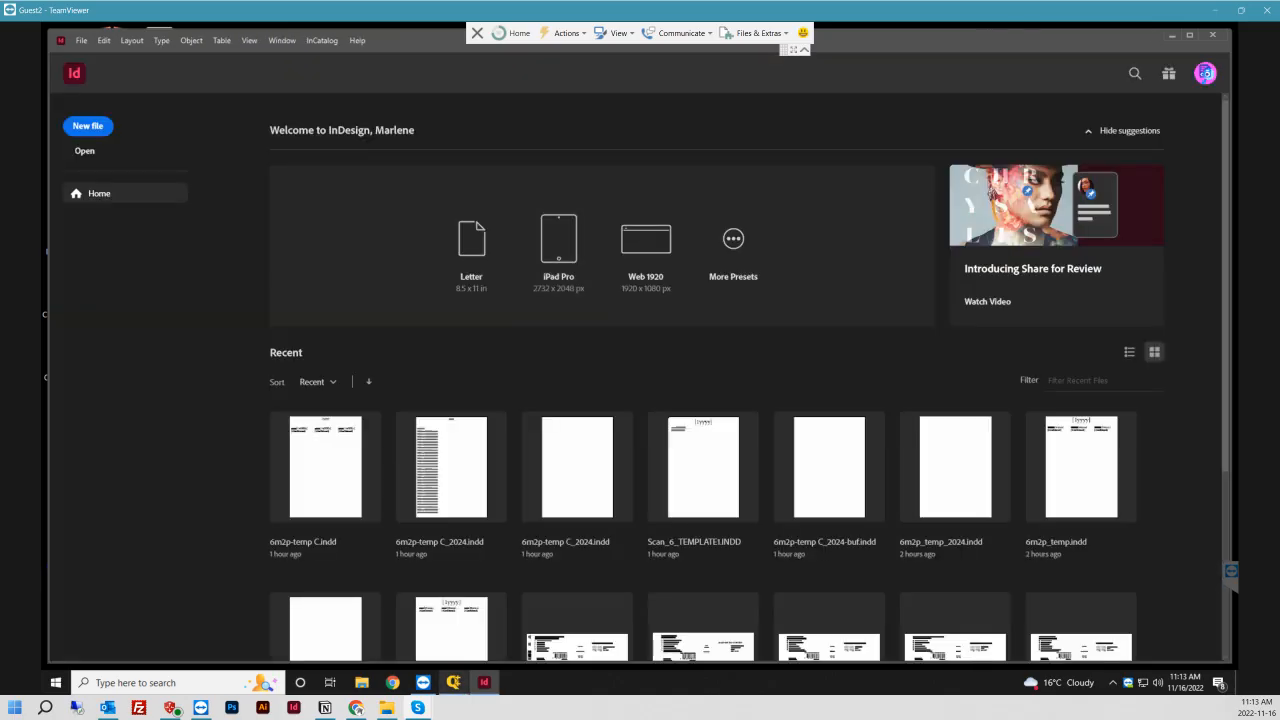
- Switch to Q++ Studio and re-scan the modified template 6m2p-temp C.indd
{"action": "left_click", "coordinate": [454, 682]}
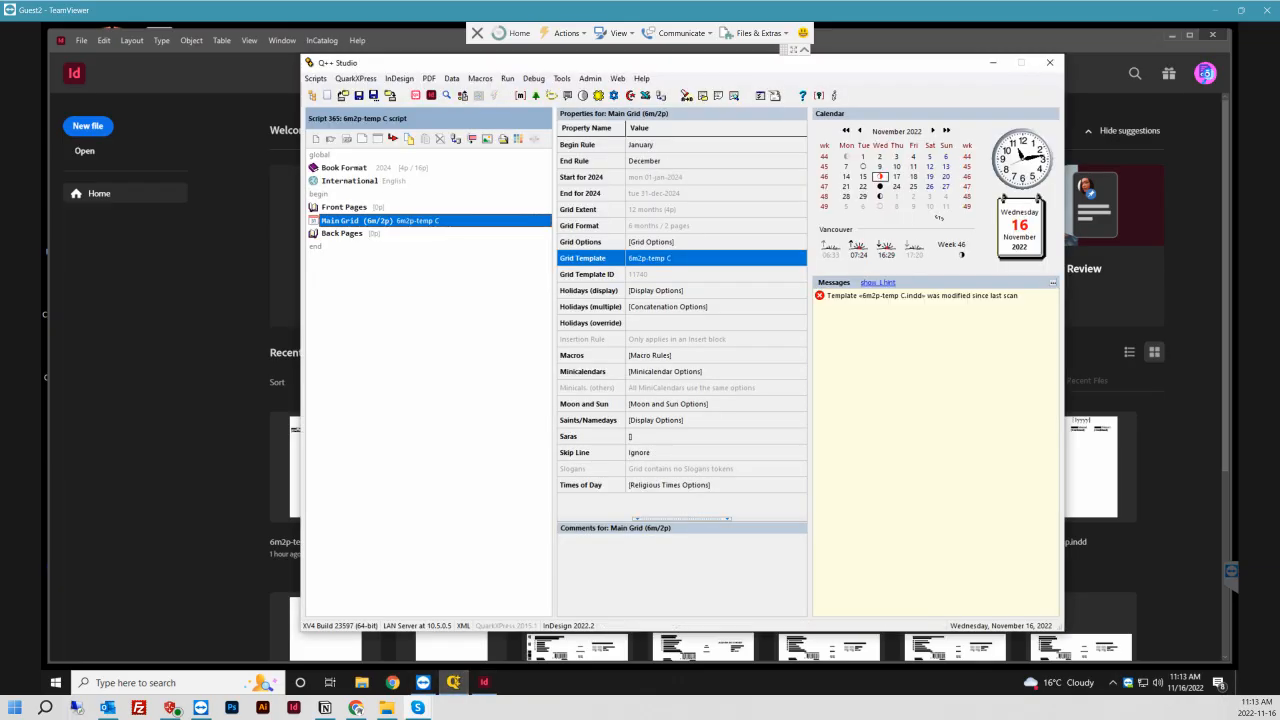
{"action": "right_click", "coordinate": [818, 298]}
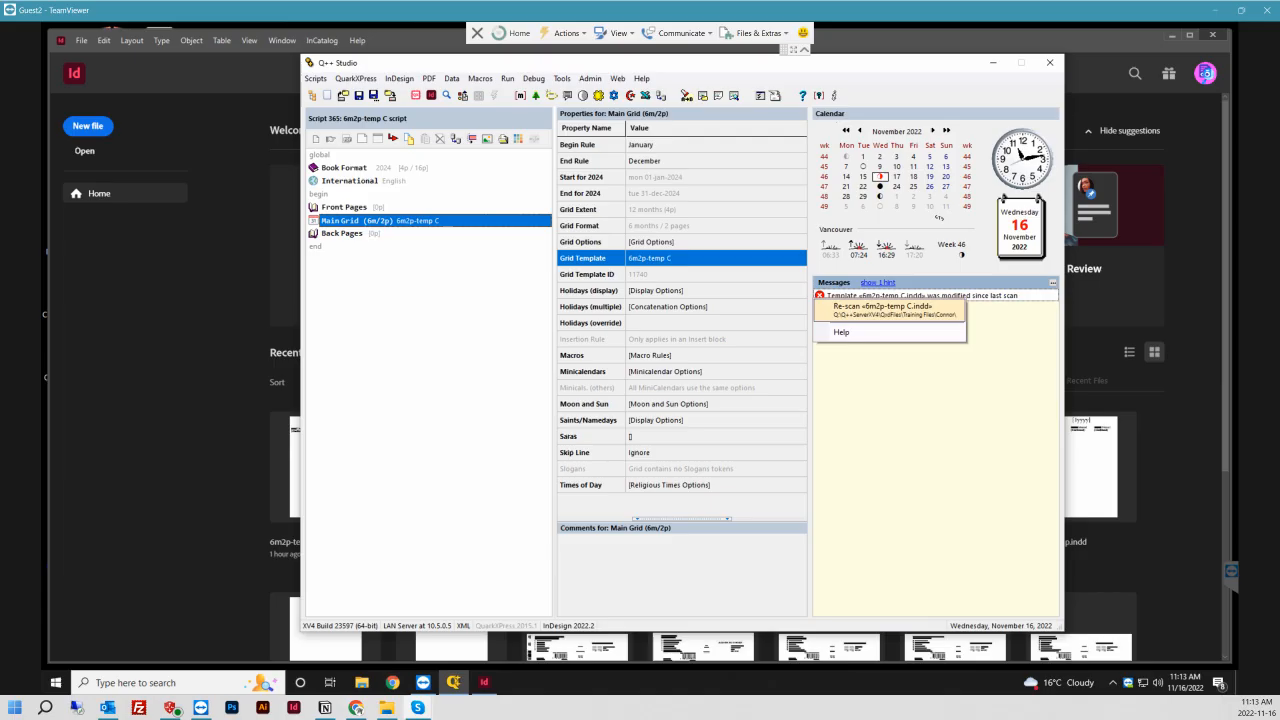
{"action": "left_click", "coordinate": [882, 310]}
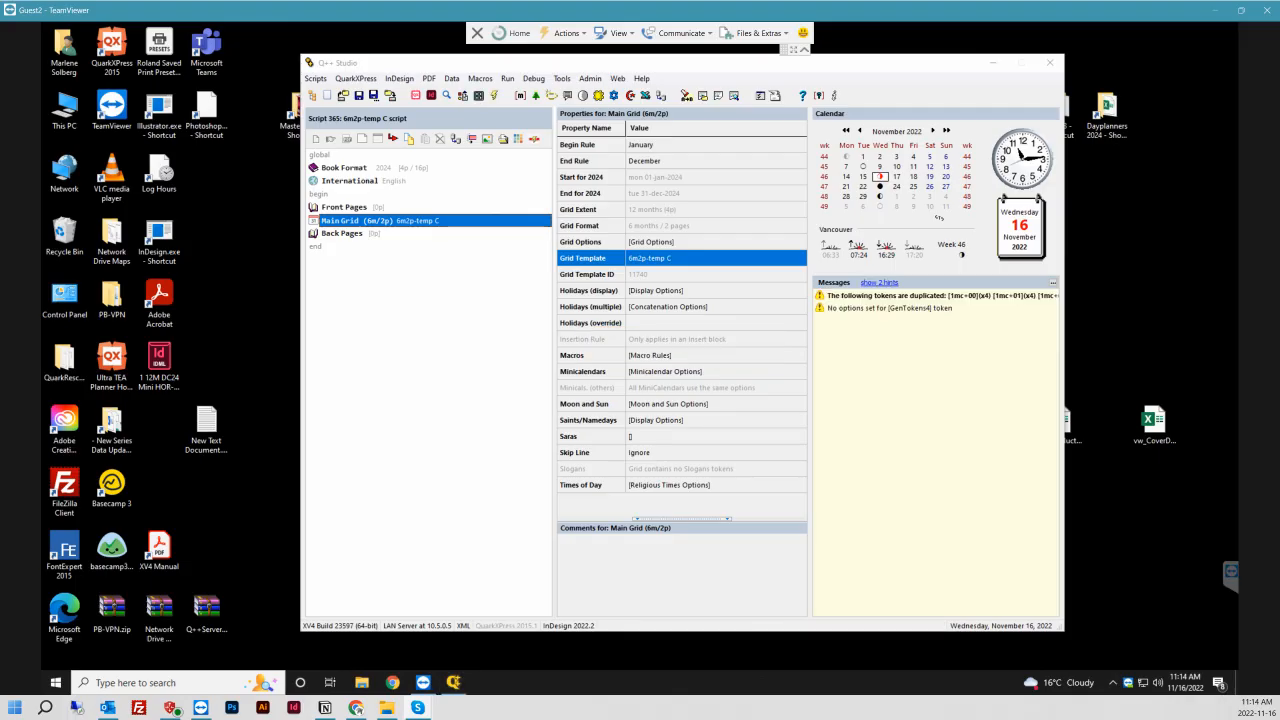
- Mark all the listed duplicated tokens as intentional in the Duplicated Tokens Manager
{"action": "right_click", "coordinate": [806, 297]}
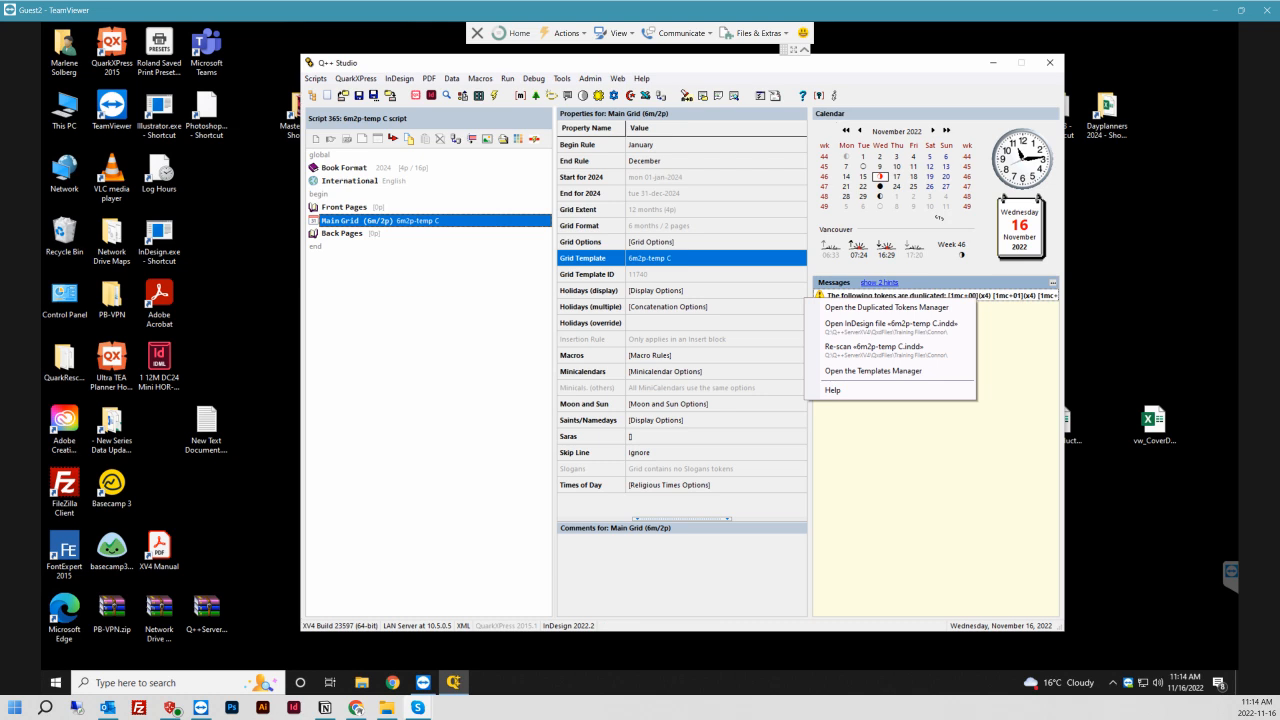
{"action": "left_click", "coordinate": [872, 307]}
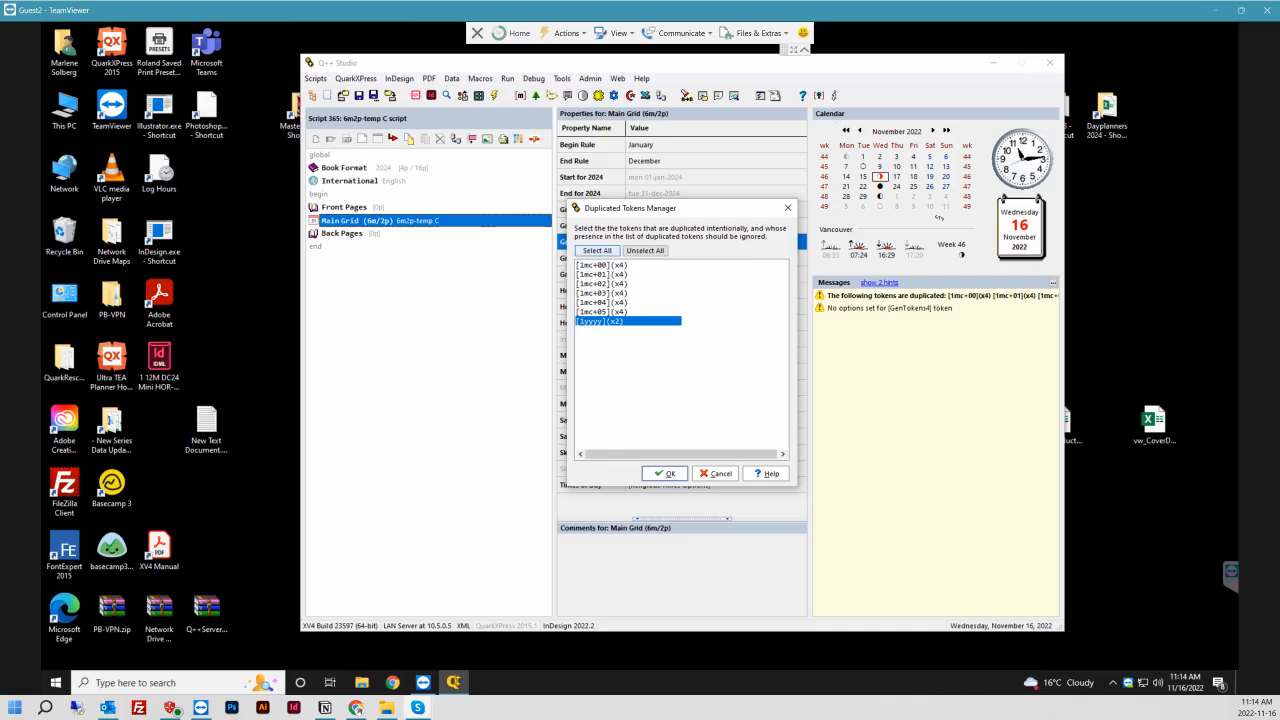
{"action": "left_click", "coordinate": [597, 250]}
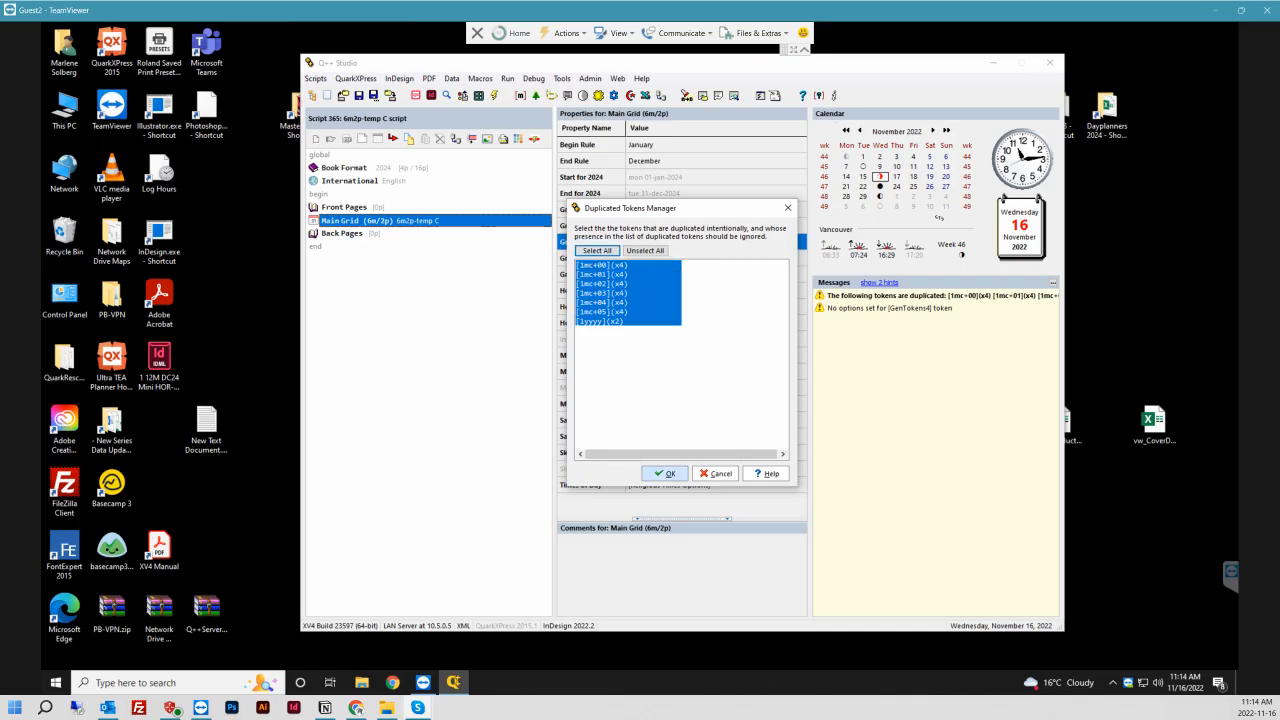
{"action": "left_click", "coordinate": [666, 474]}
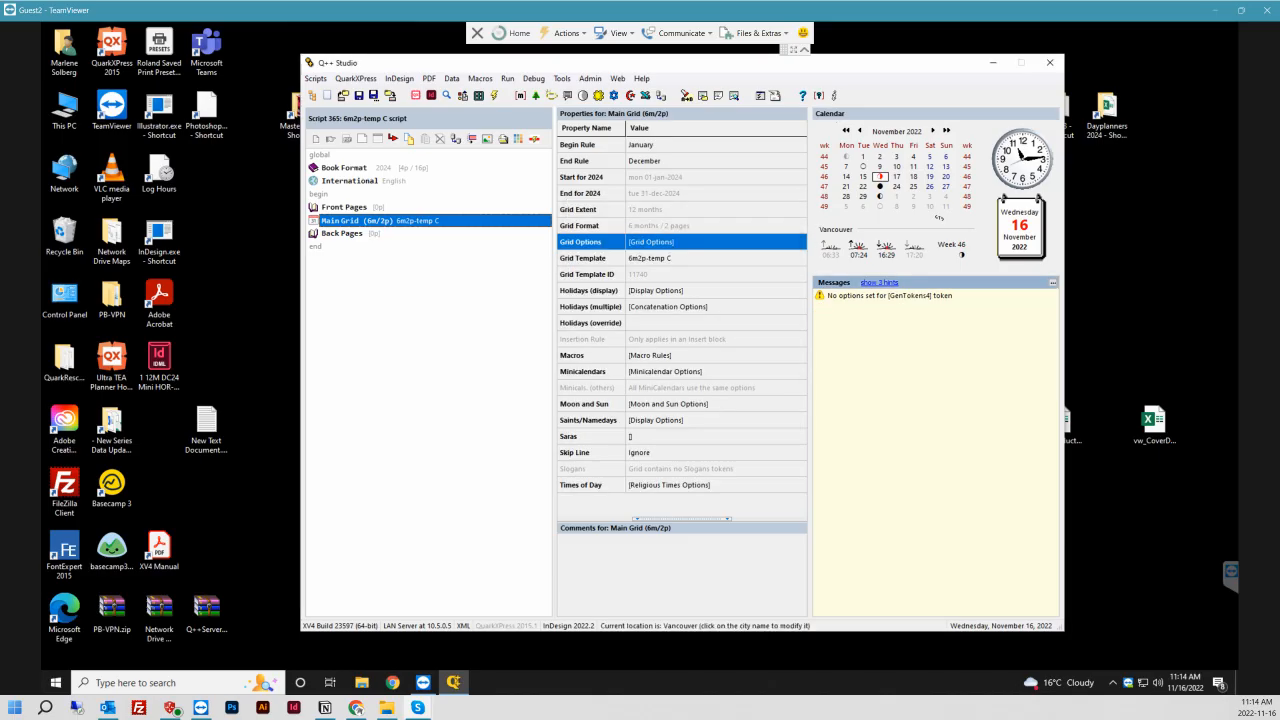
- Open the grid options for [GenTokens4] and set the text/tokens on each line to [#fa]
{"action": "right_click", "coordinate": [900, 296]}
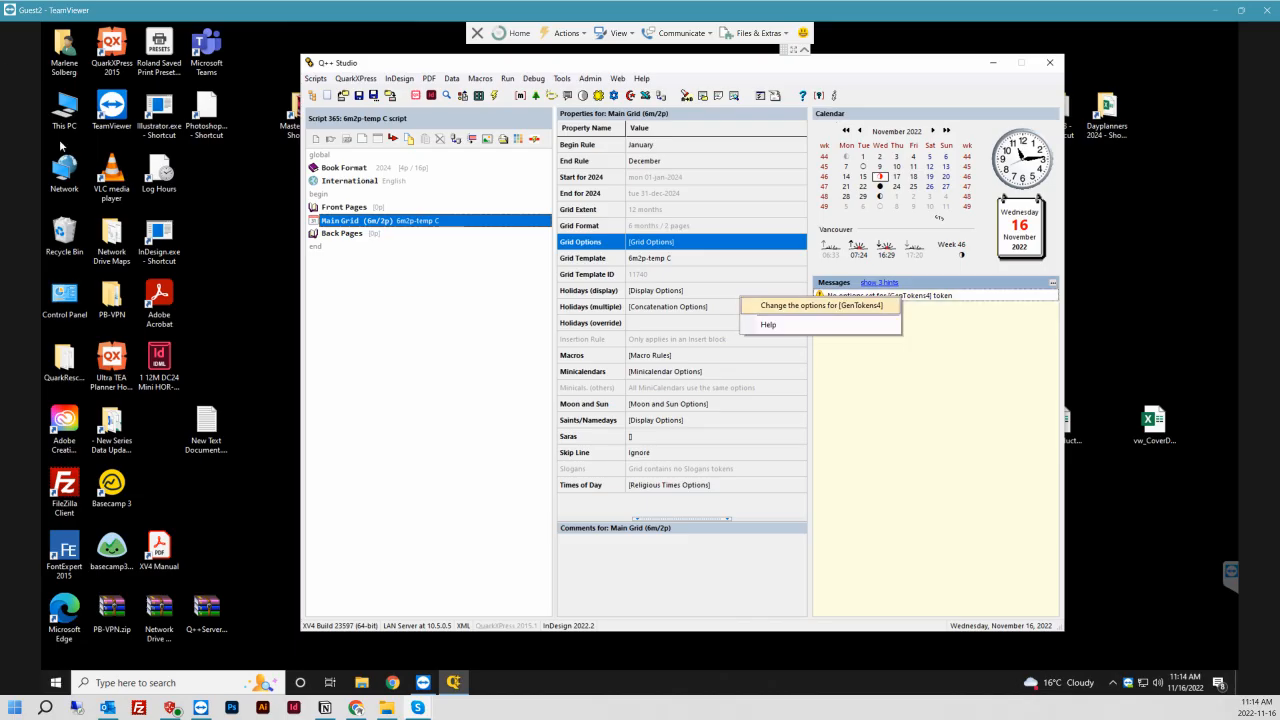
{"action": "left_click", "coordinate": [880, 306]}
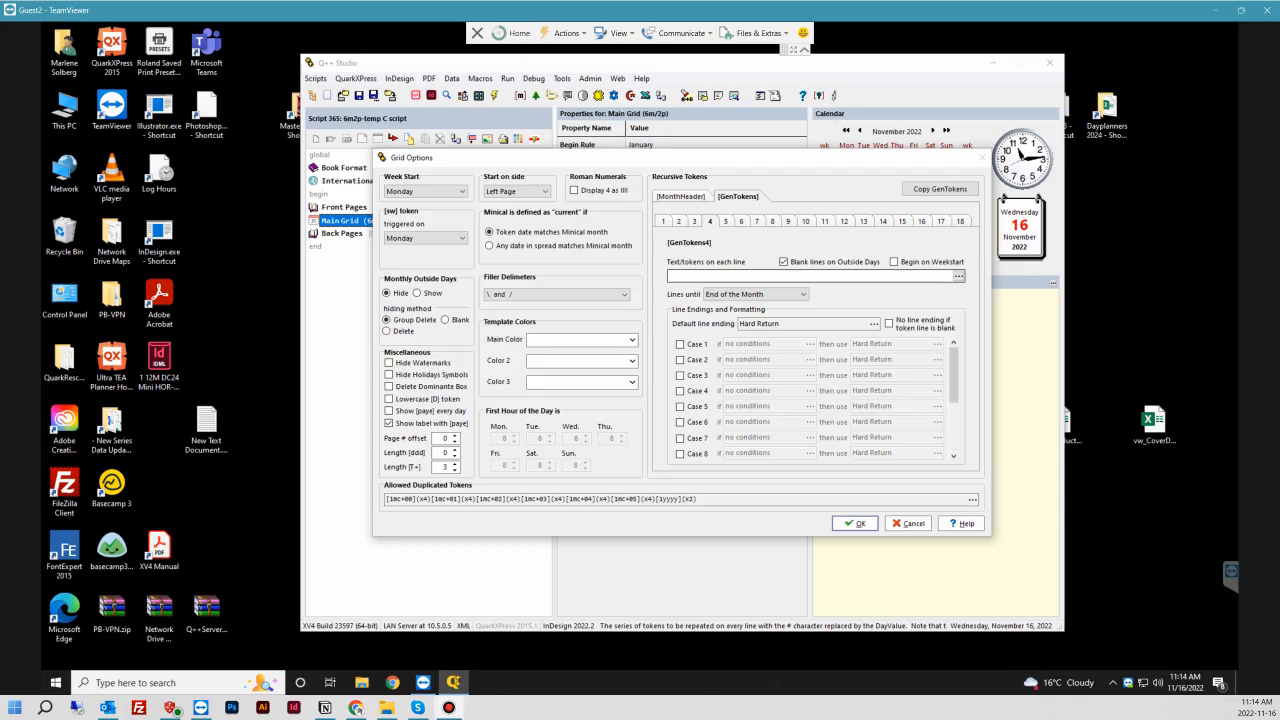
{"action": "left_click", "coordinate": [803, 295]}
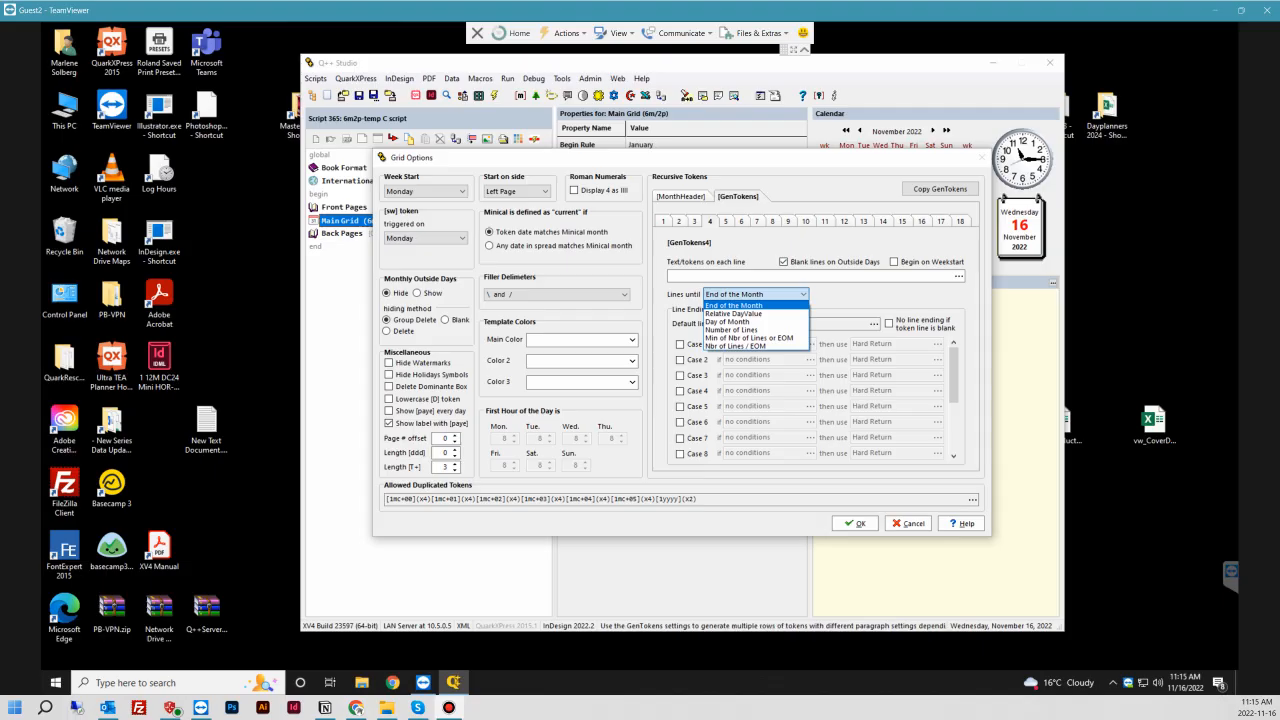
{"action": "key", "text": "Escape"}
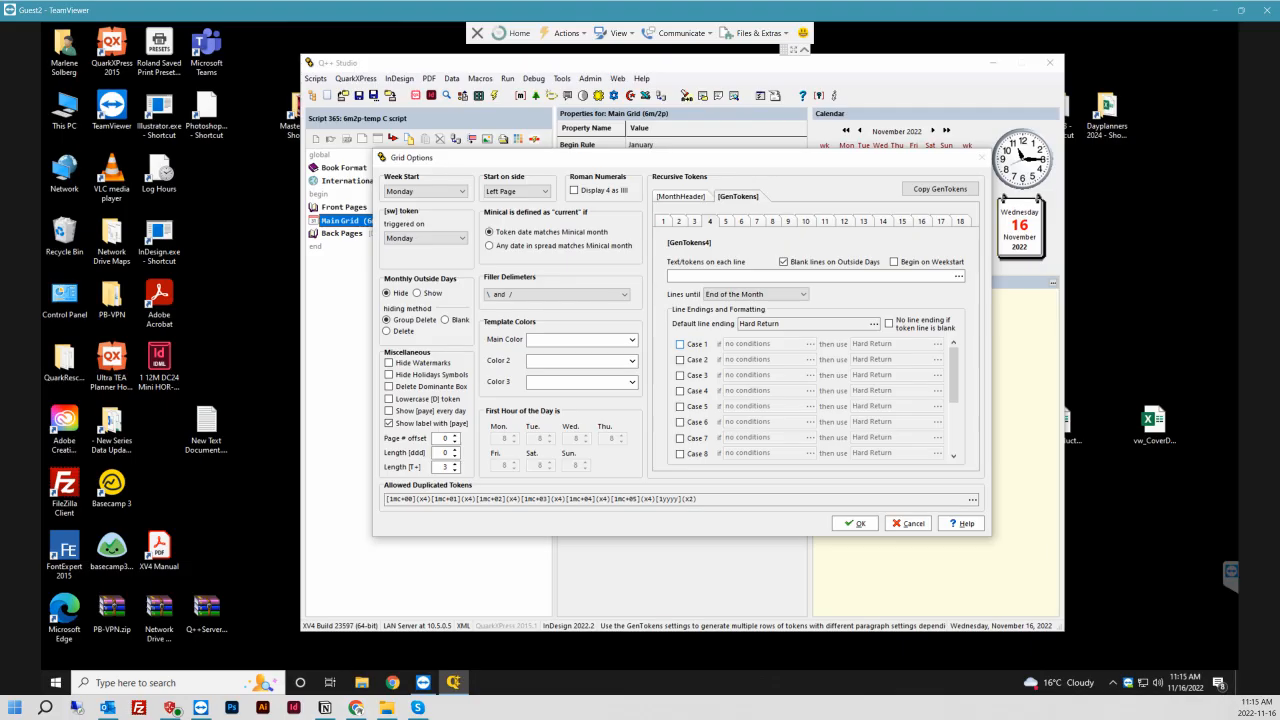
{"action": "left_click", "coordinate": [680, 344]}
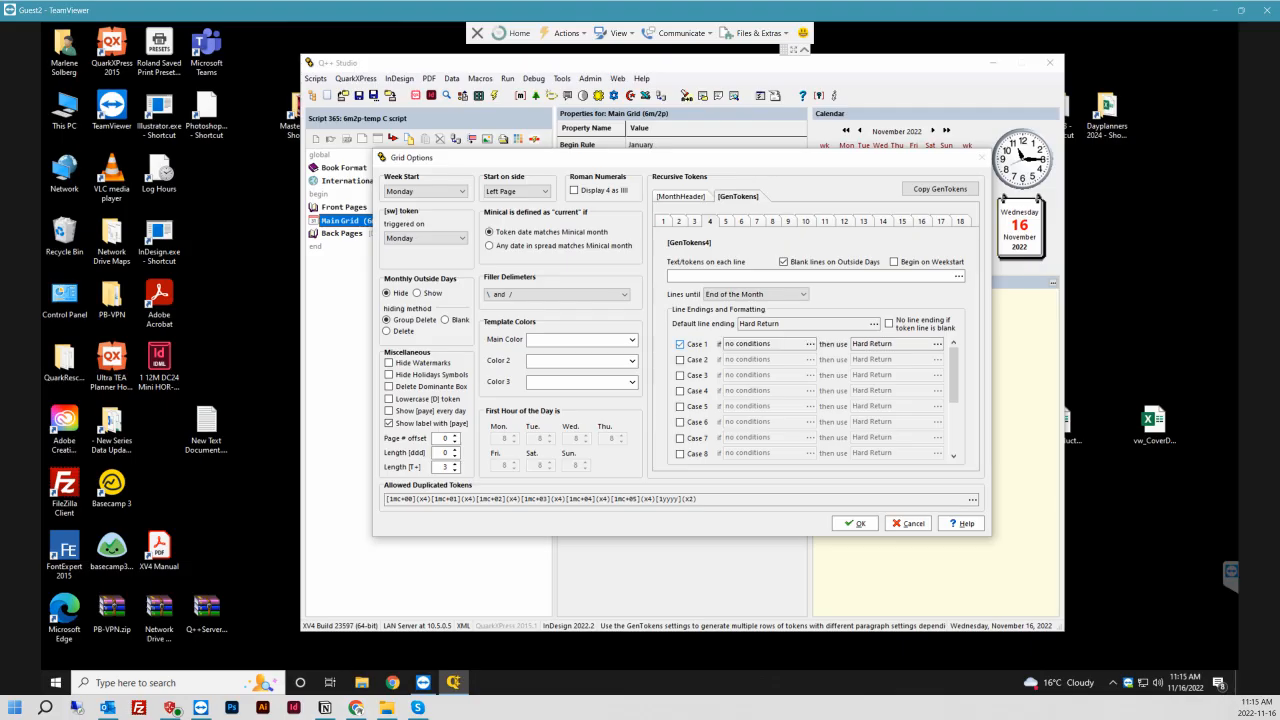
{"action": "left_click", "coordinate": [959, 276]}
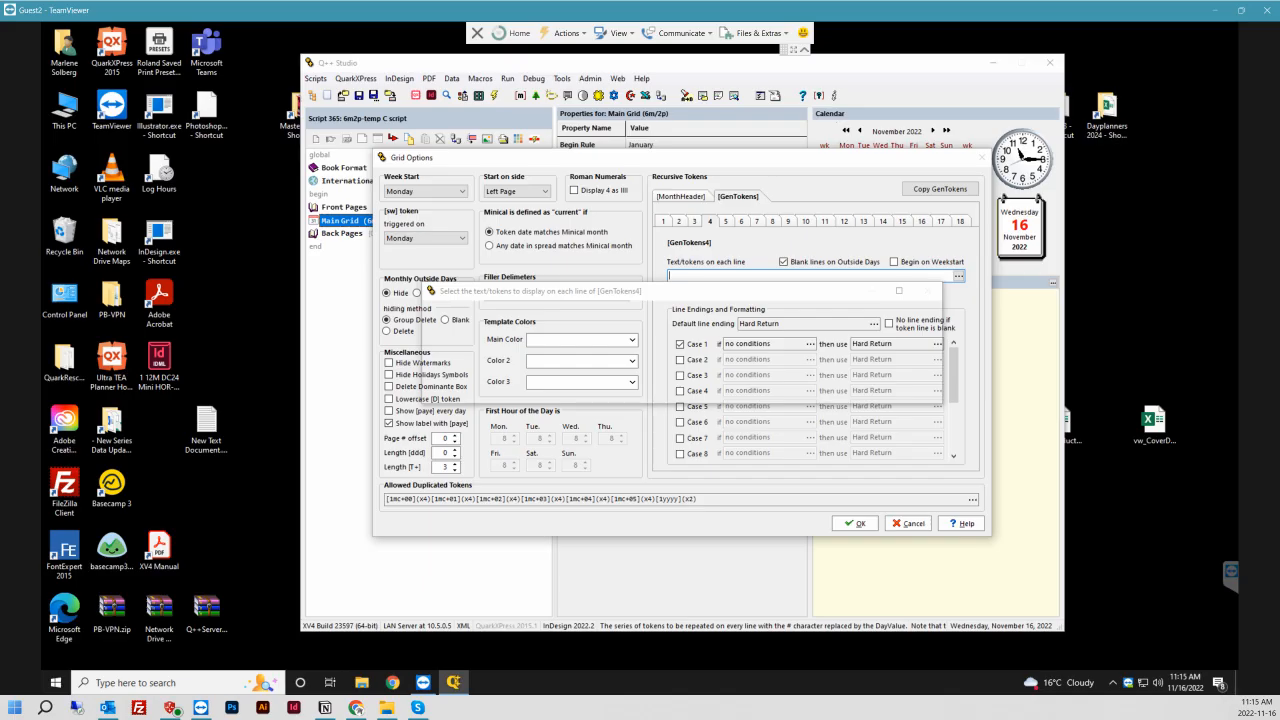
{"action": "type", "text": "[#fa]"}
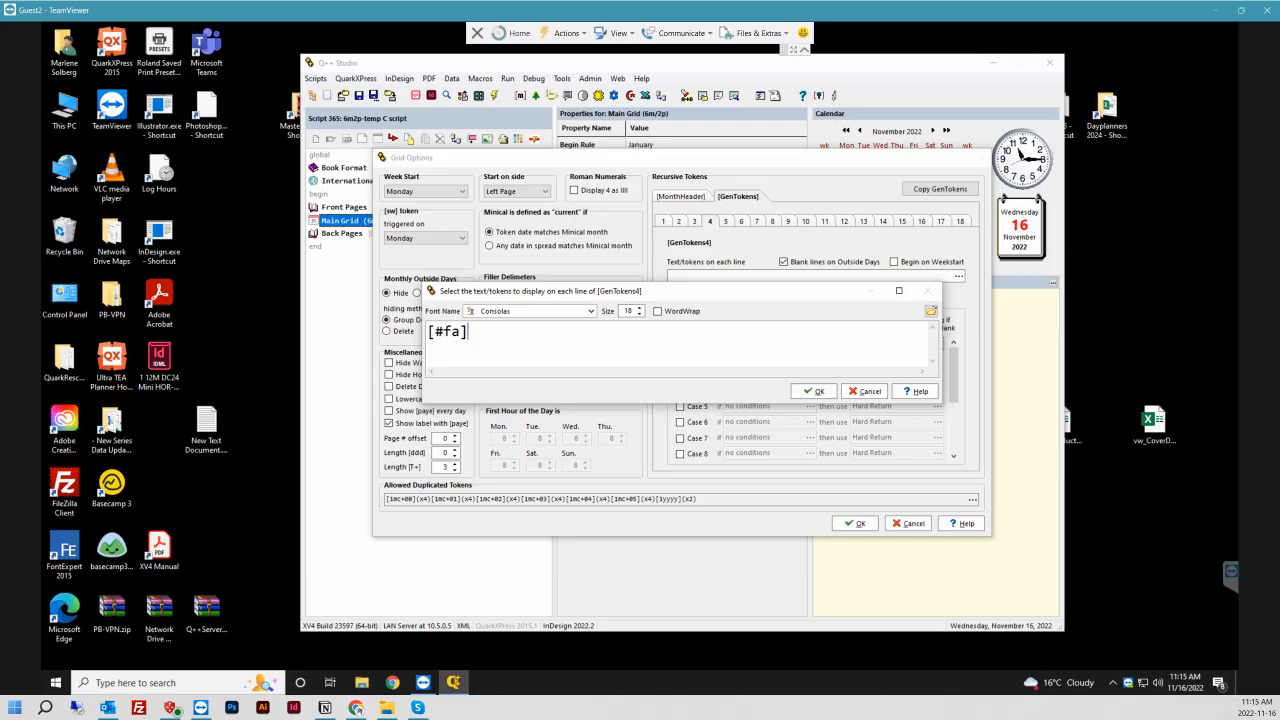
{"action": "left_click", "coordinate": [814, 391]}
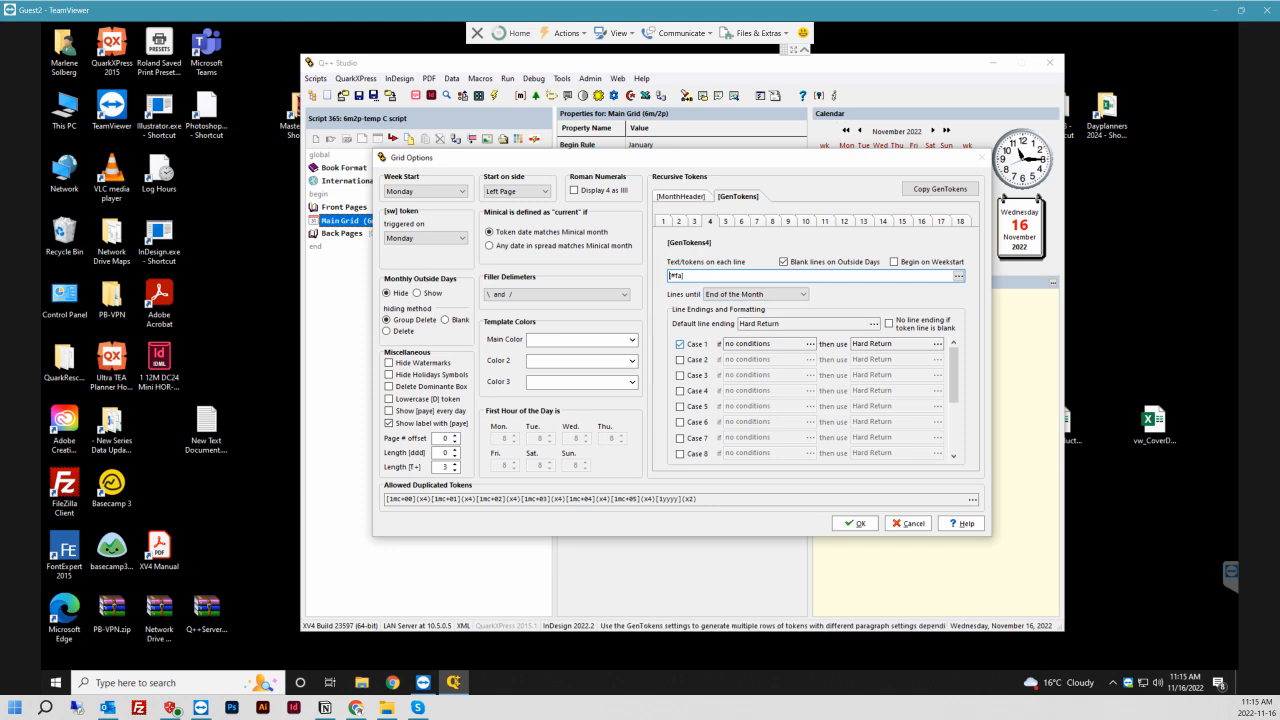
- Leave Case 1 disabled for [GenTokens4], set its default line ending to Next Box and accept the grid options
{"action": "left_click", "coordinate": [680, 344]}
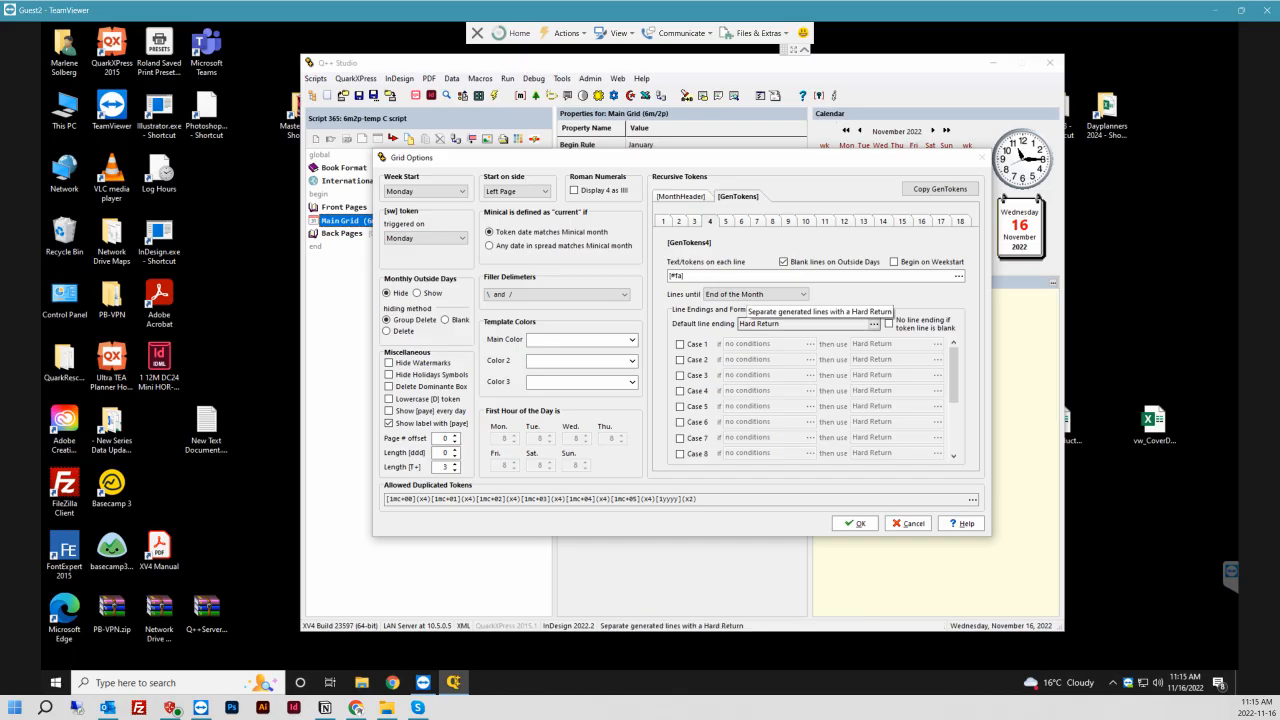
{"action": "left_click", "coordinate": [873, 323]}
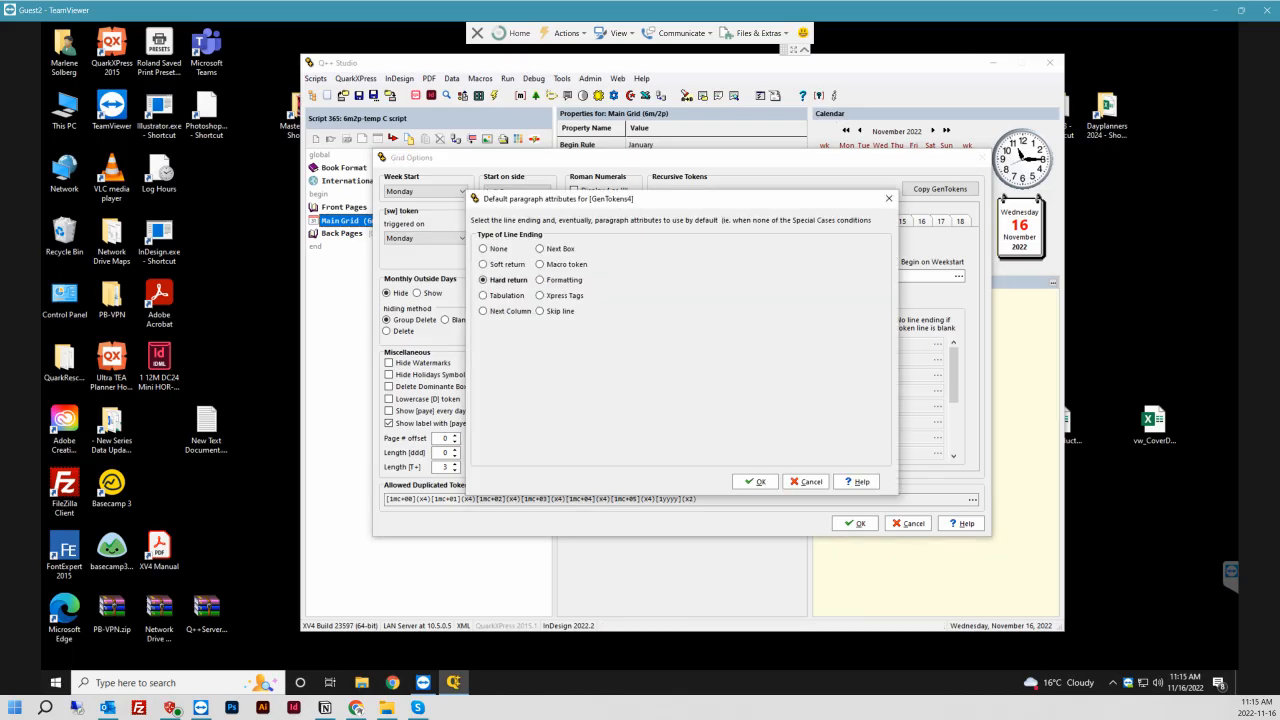
{"action": "left_click", "coordinate": [541, 249]}
{"action": "key", "text": "Return"}
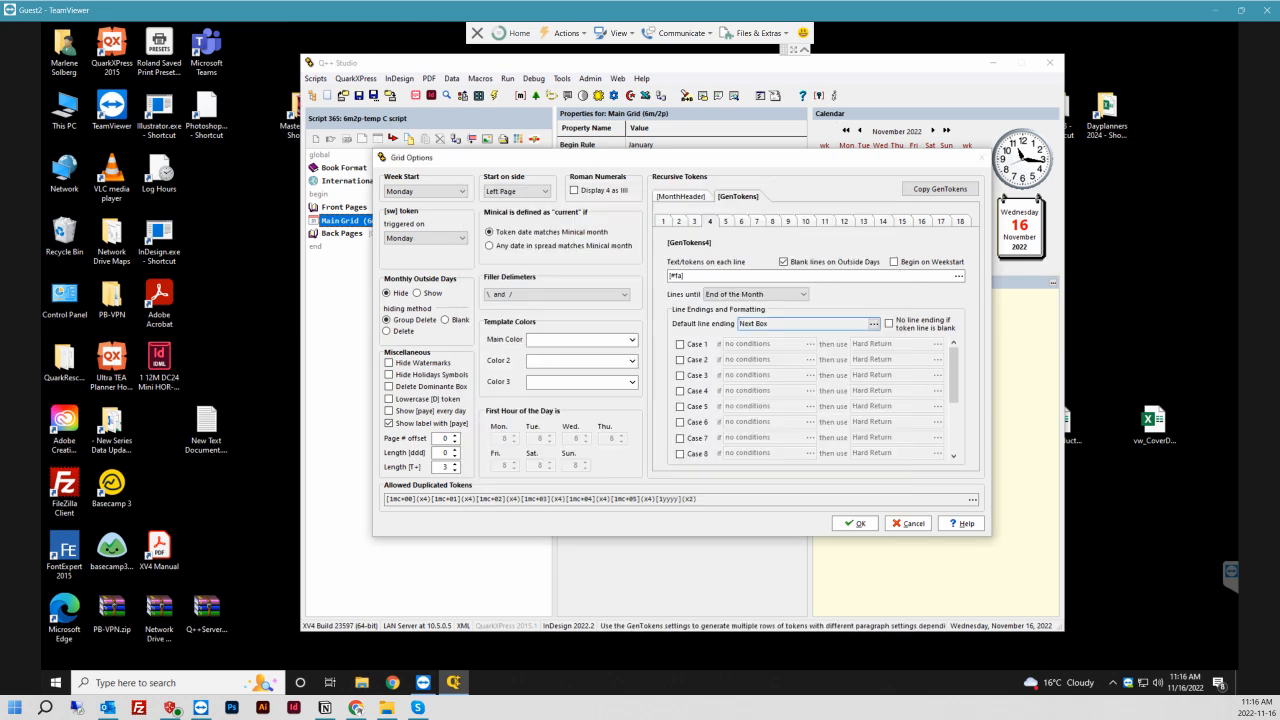
{"action": "left_click", "coordinate": [855, 523]}
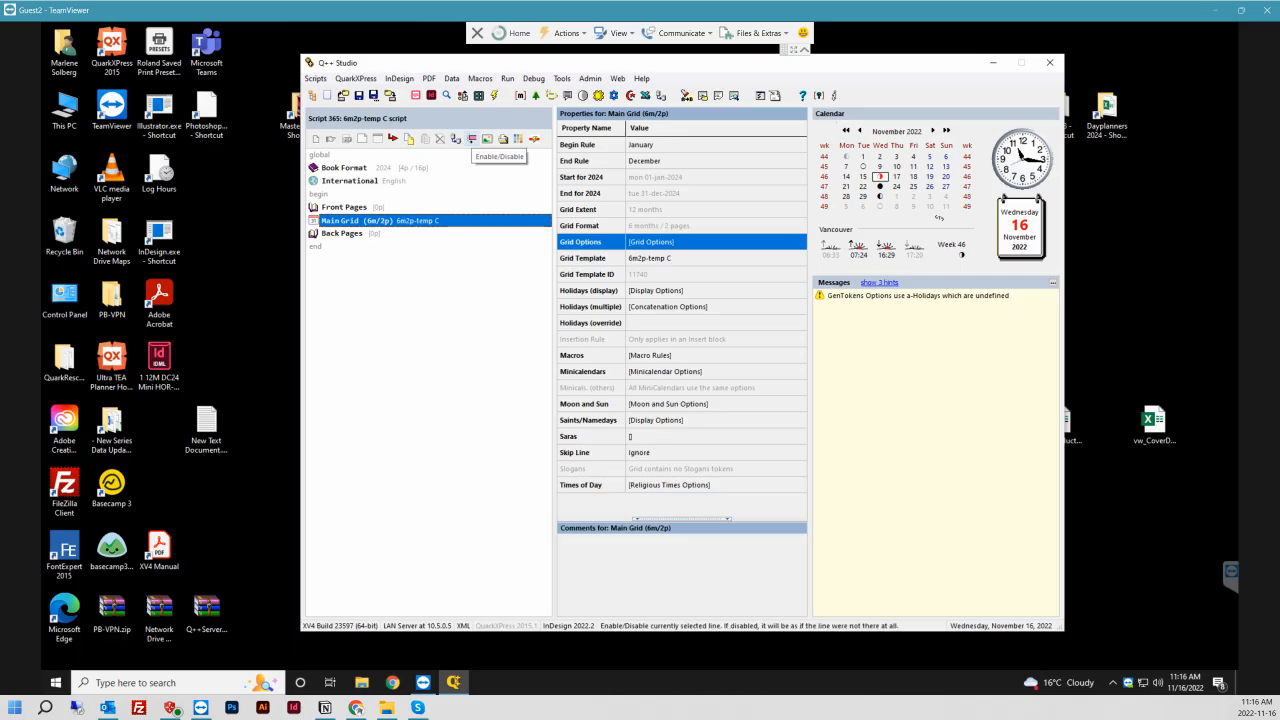
- Assign the German front/back holiday set from the PaperBlanks National Lists to the undefined a-Holidays
{"action": "right_click", "coordinate": [876, 297]}
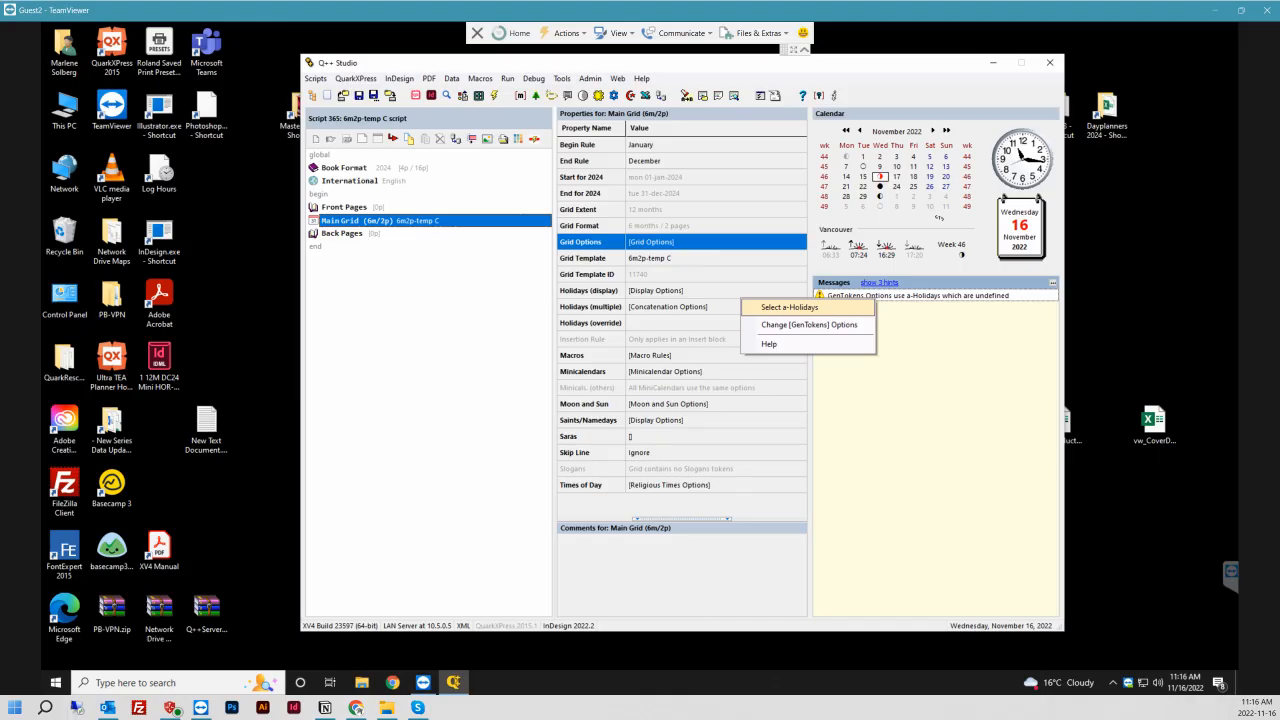
{"action": "left_click", "coordinate": [789, 307]}
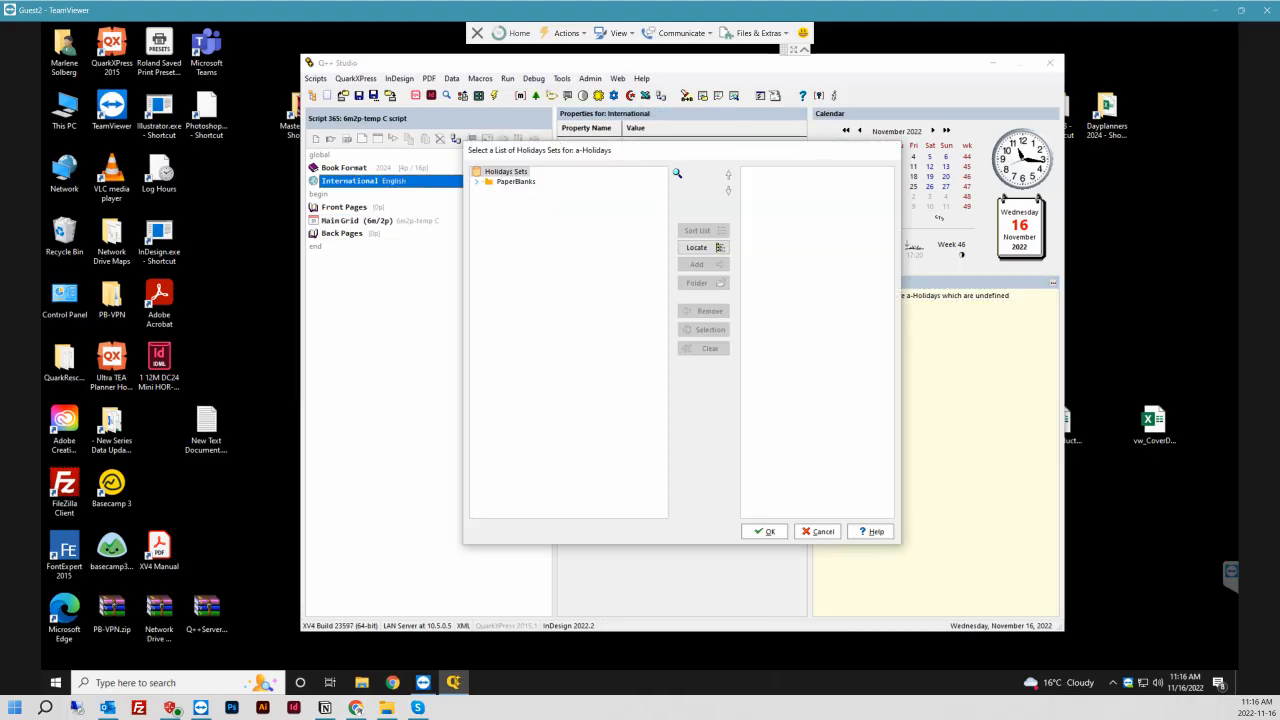
{"action": "left_click", "coordinate": [515, 182]}
{"action": "left_click", "coordinate": [477, 182]}
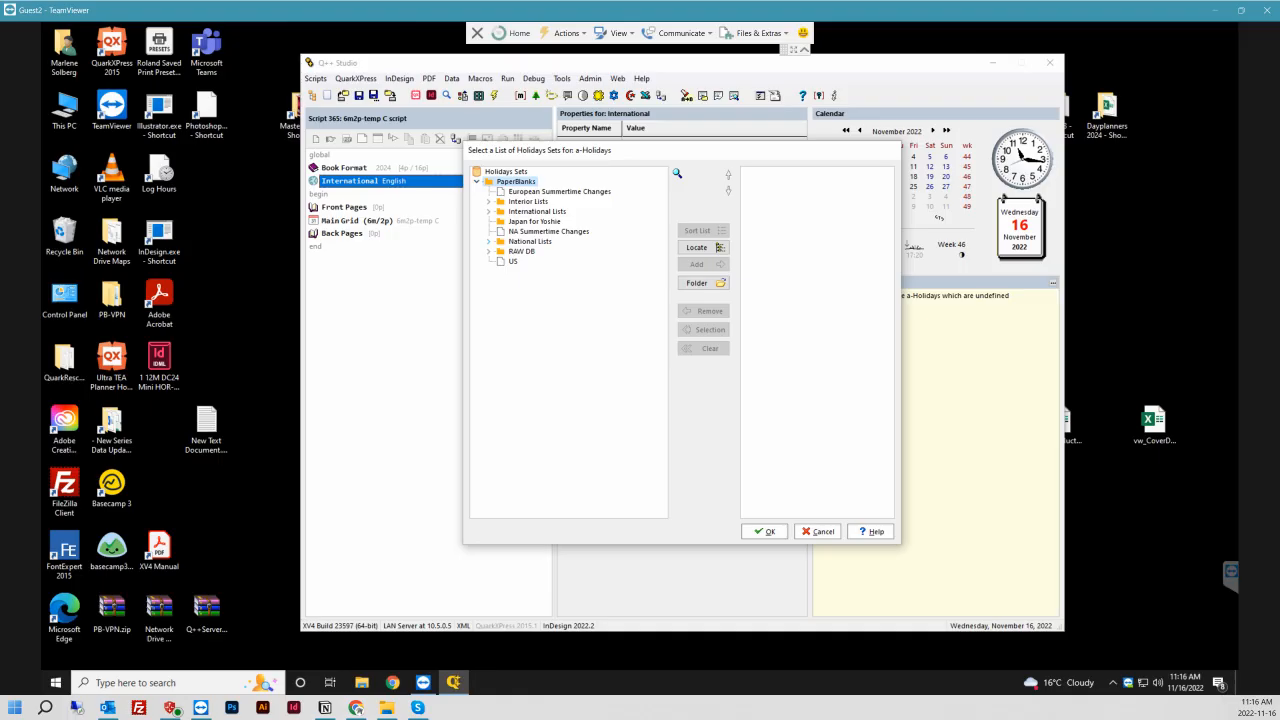
{"action": "left_click", "coordinate": [488, 242]}
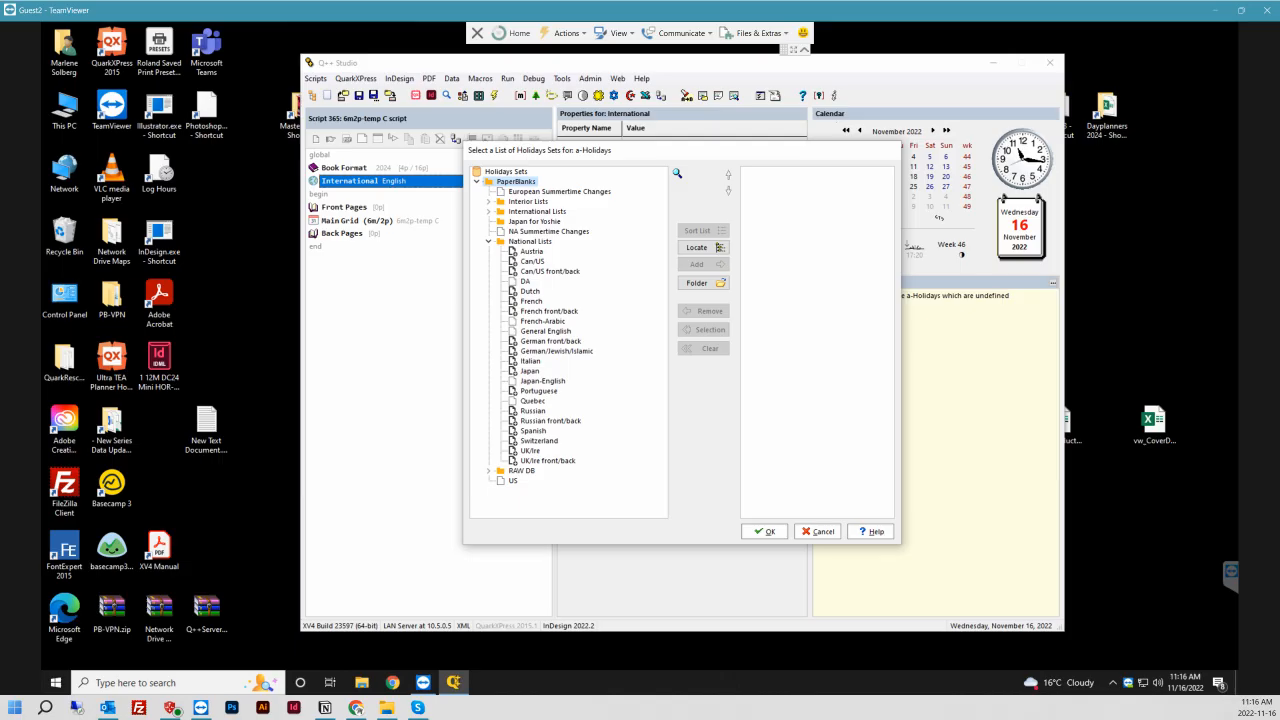
{"action": "left_click", "coordinate": [550, 341]}
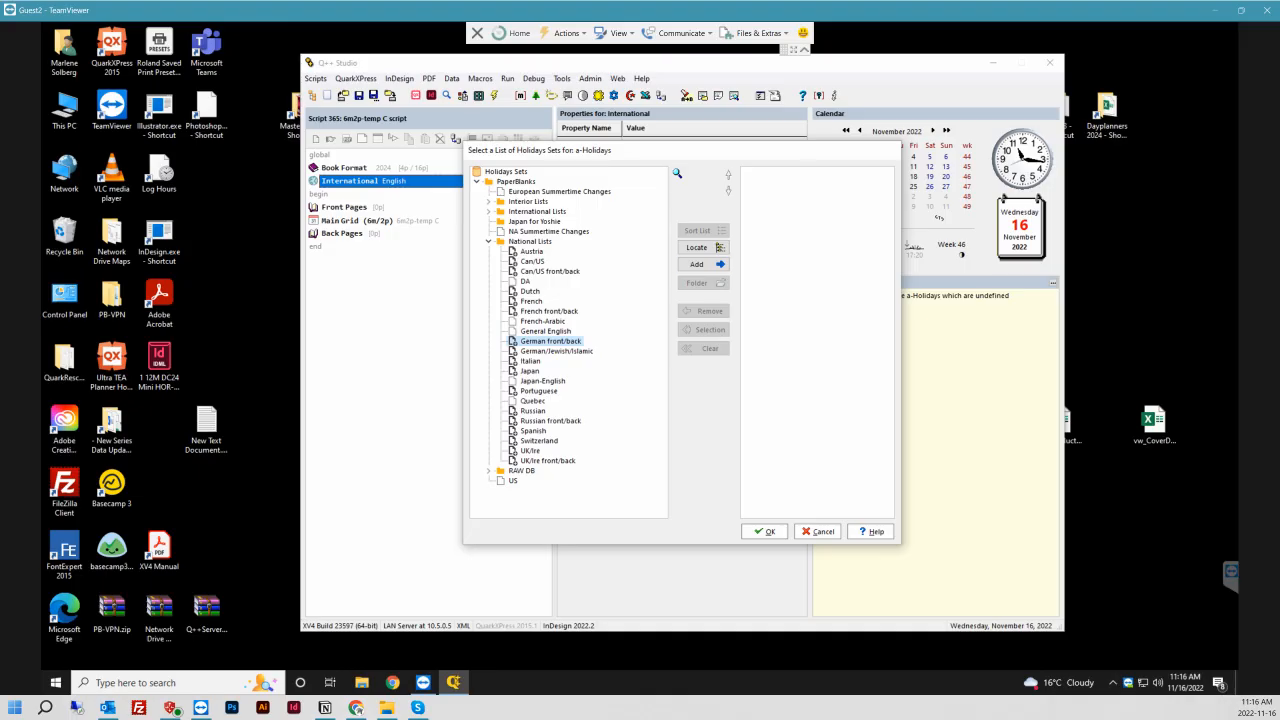
{"action": "left_click", "coordinate": [704, 264]}
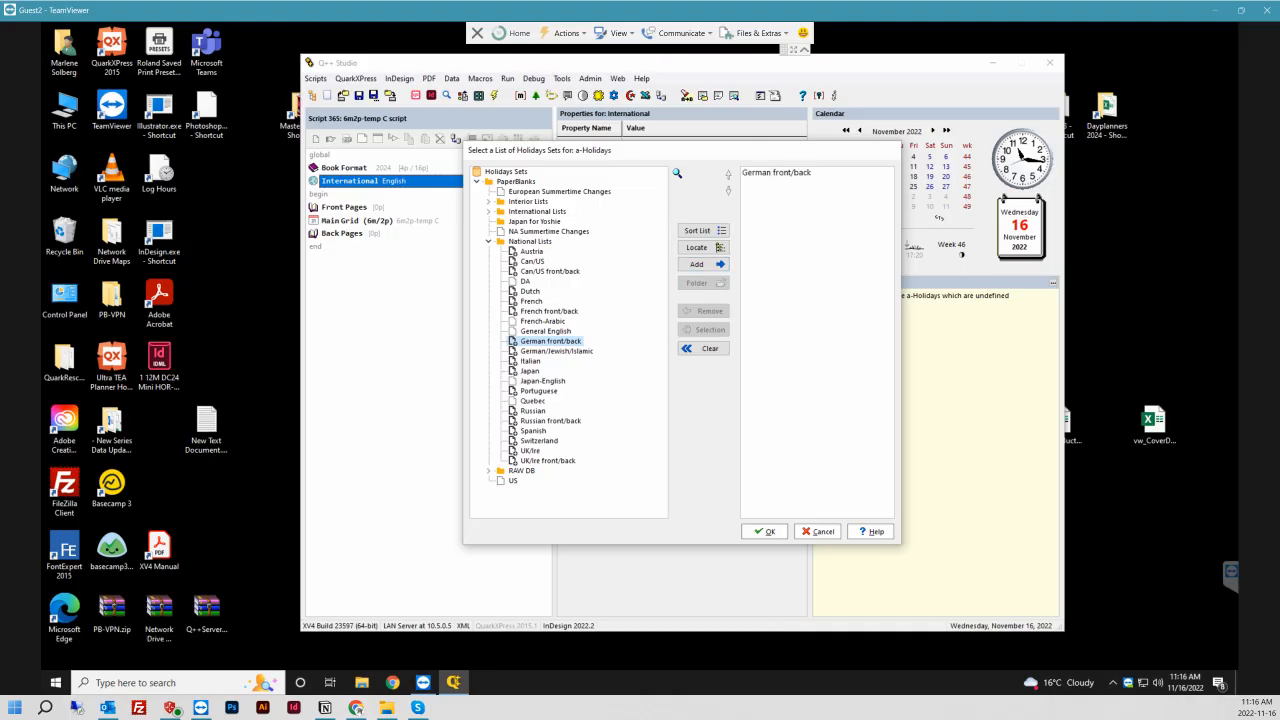
{"action": "left_click", "coordinate": [765, 532]}
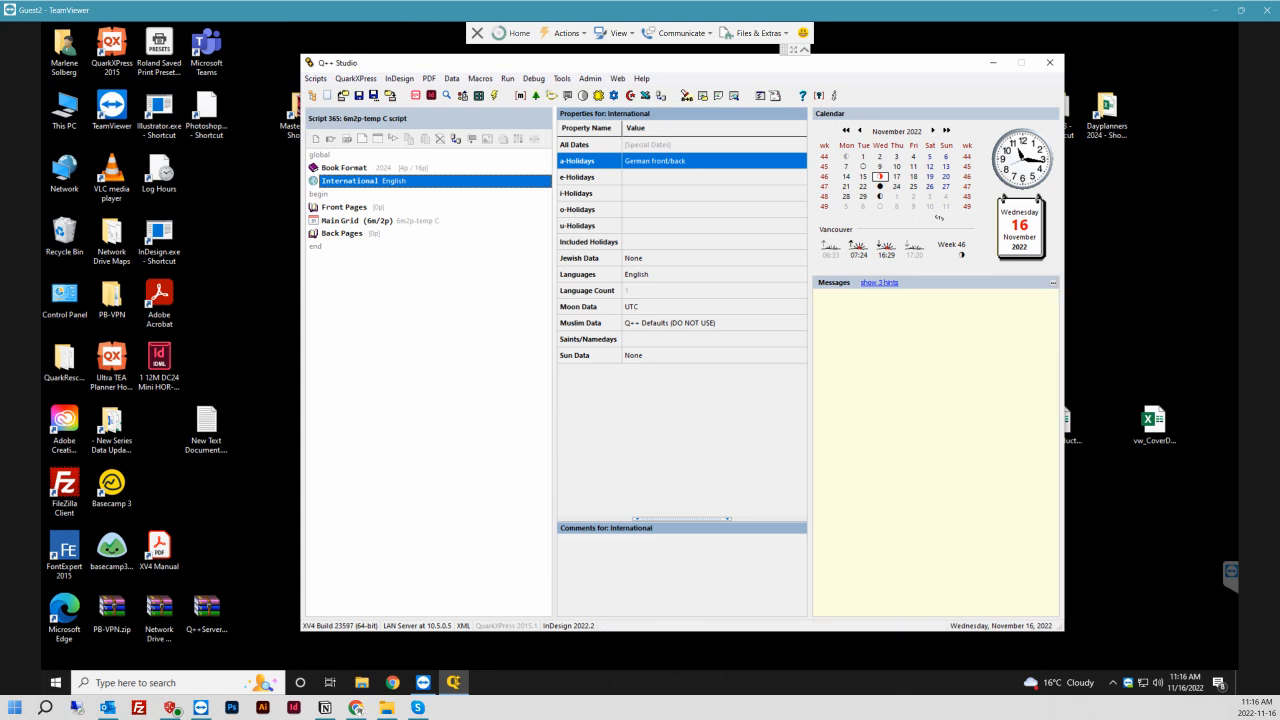
- Execute the script with the existing generation options to output 6m2p-temp C_2024.INDD, and open the diary generation messages
{"action": "left_click", "coordinate": [494, 96]}
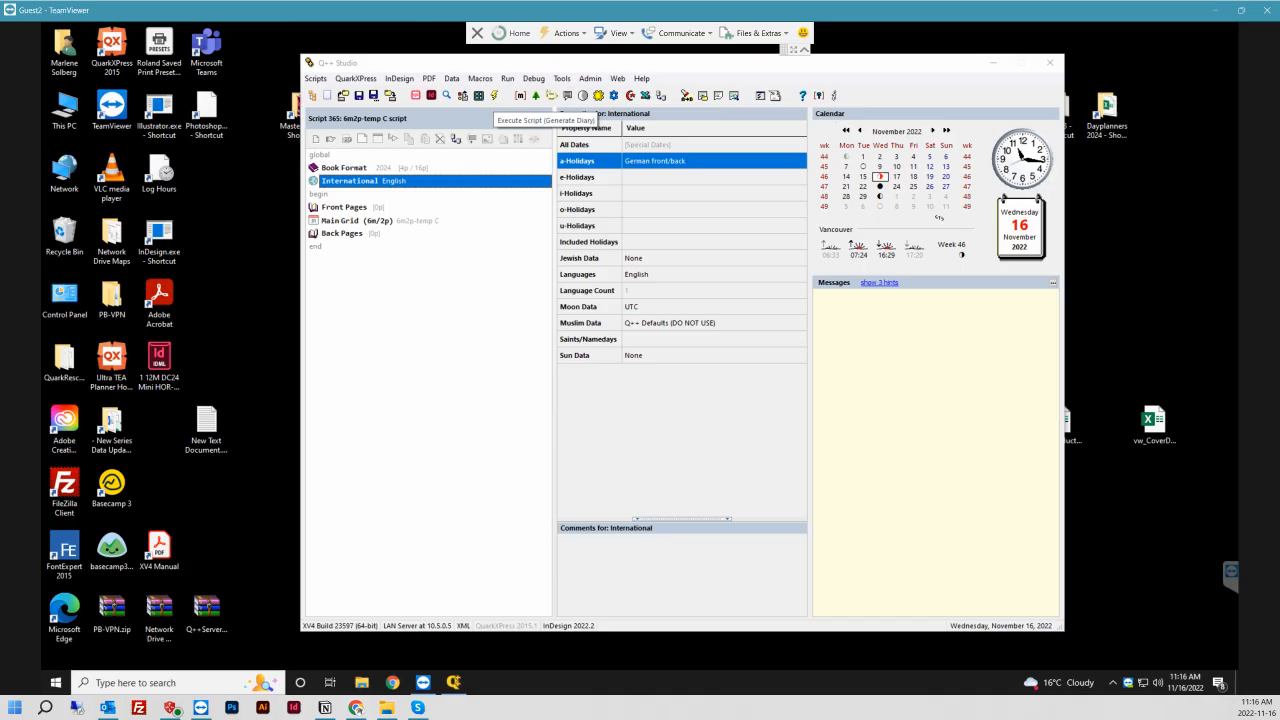
{"action": "left_click", "coordinate": [717, 419]}
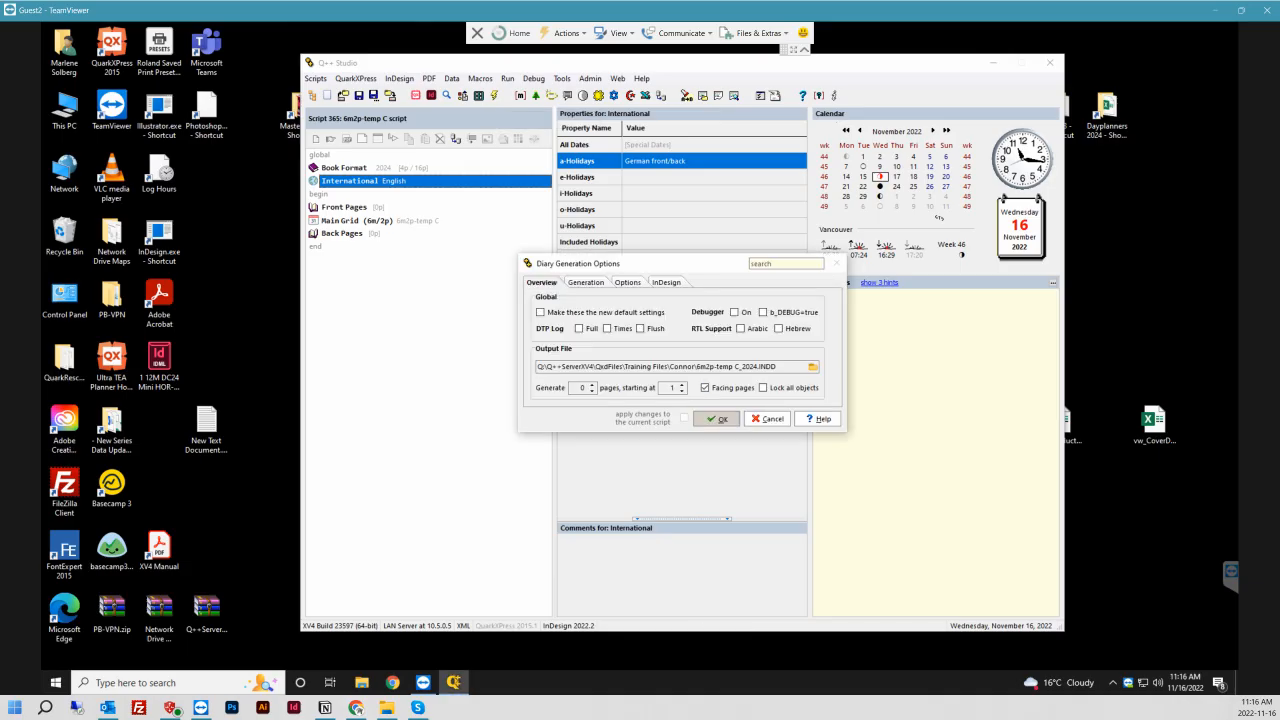
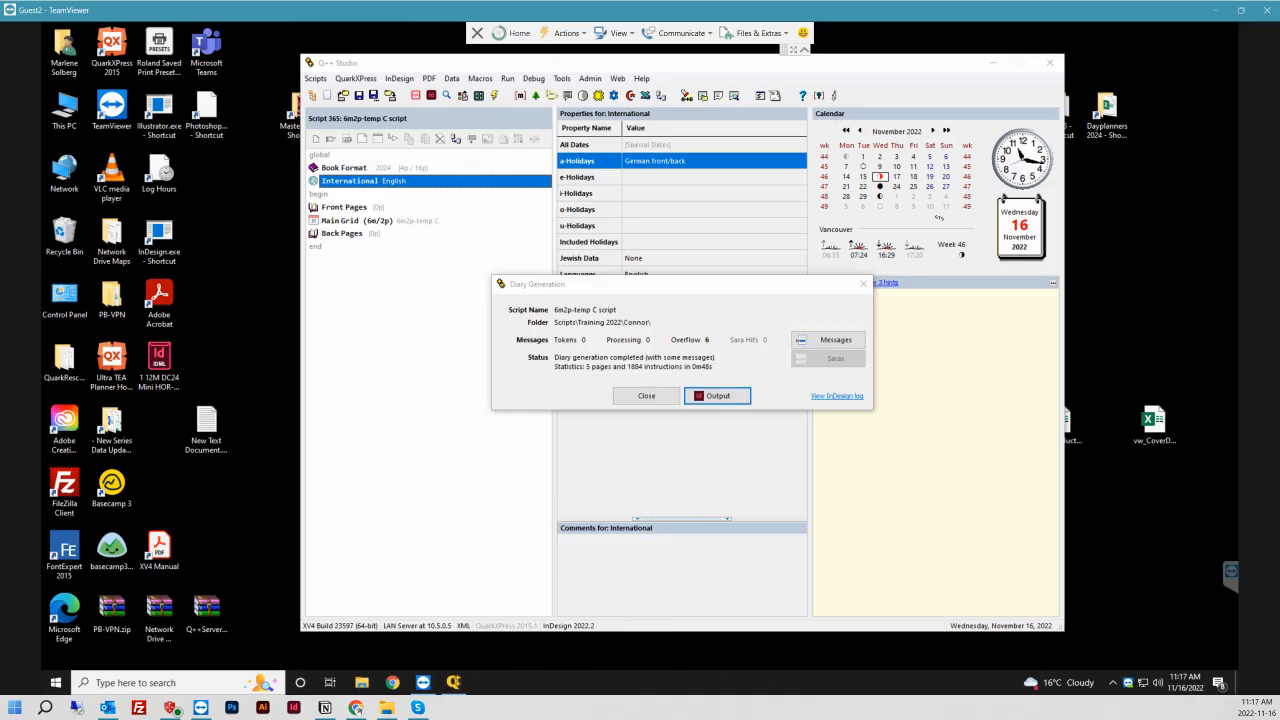
{"action": "left_click", "coordinate": [828, 339]}
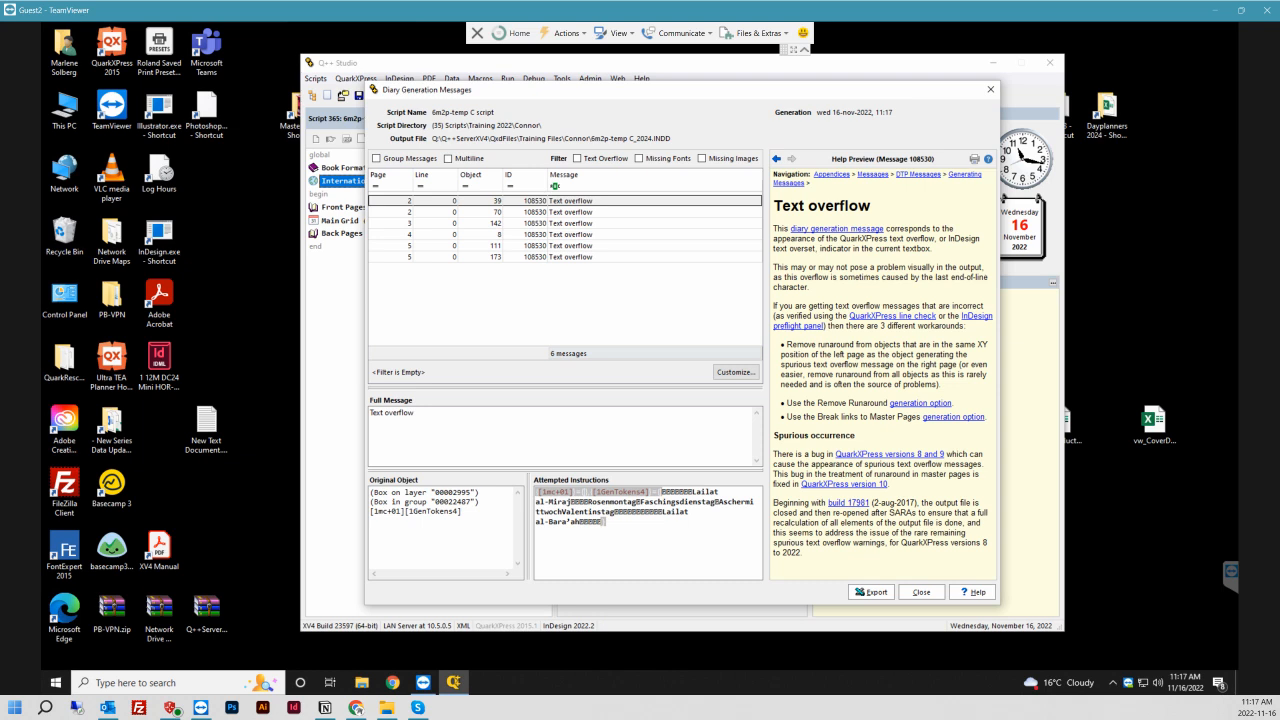
- Review the attempted instructions behind the remaining text overflow messages on pages 2 to 5, and close the message list
{"action": "left_click", "coordinate": [400, 212]}
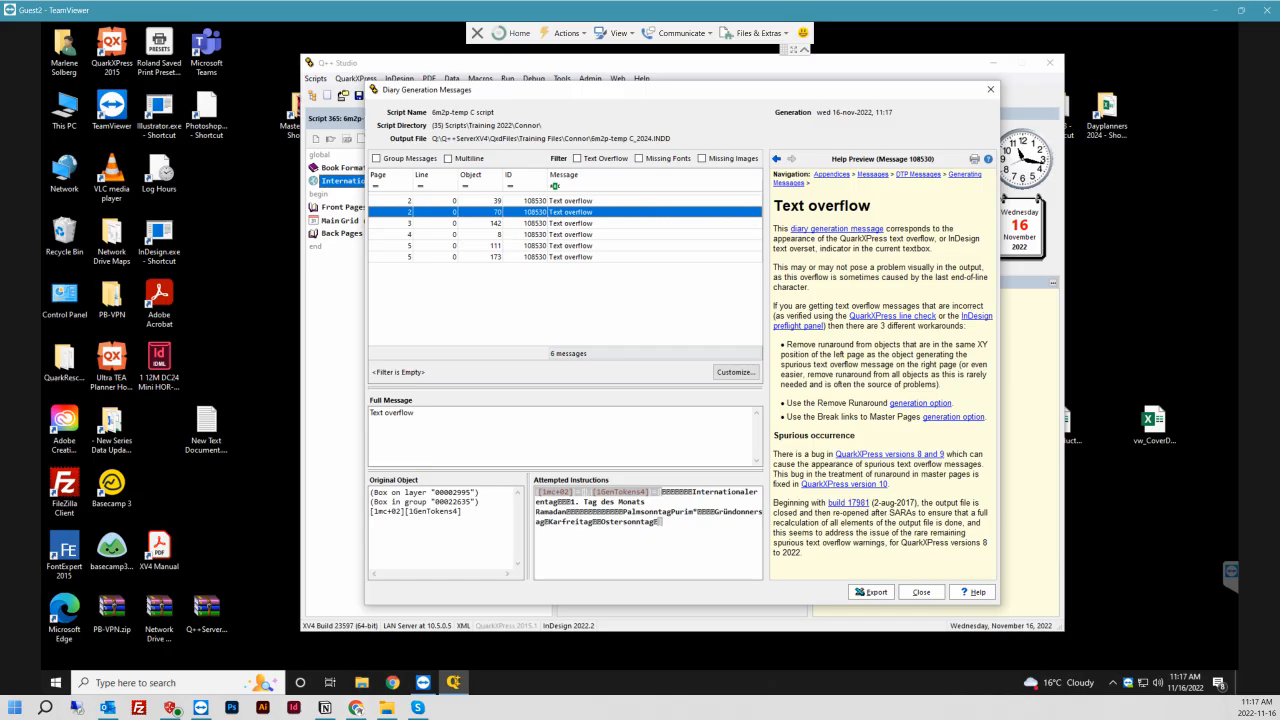
{"action": "left_click", "coordinate": [500, 223]}
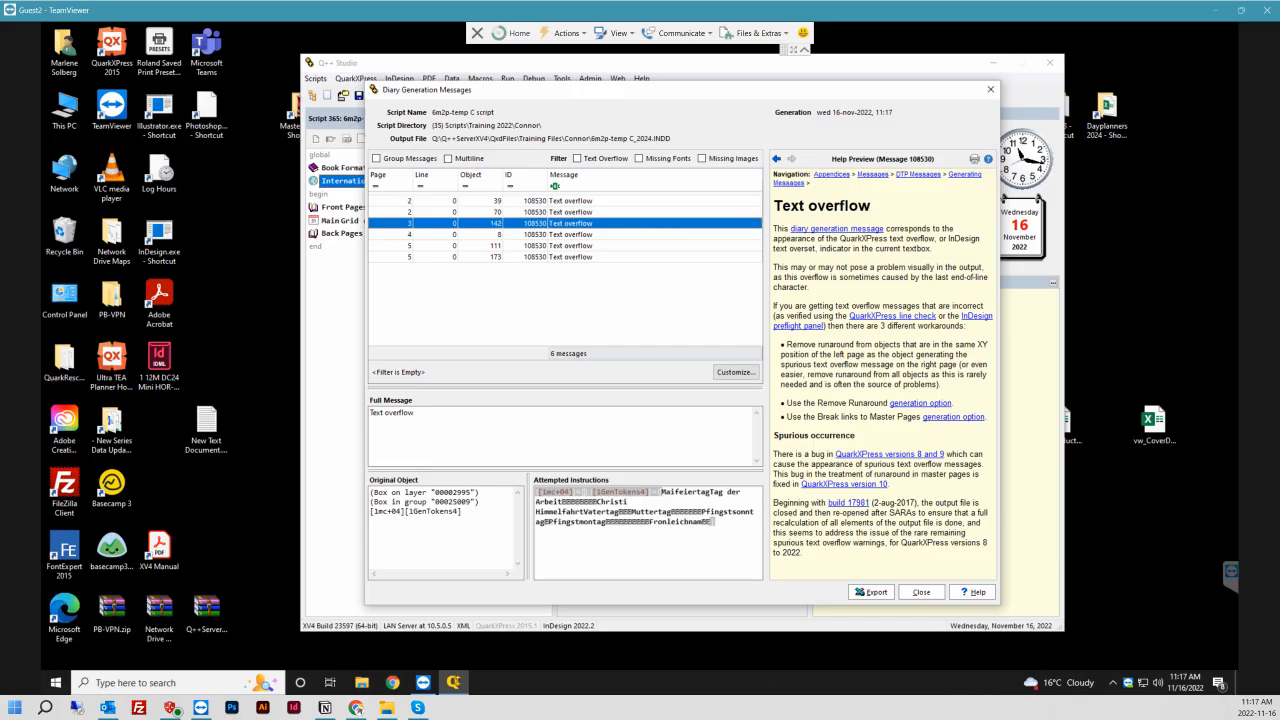
{"action": "left_click", "coordinate": [570, 235]}
{"action": "left_click", "coordinate": [570, 246]}
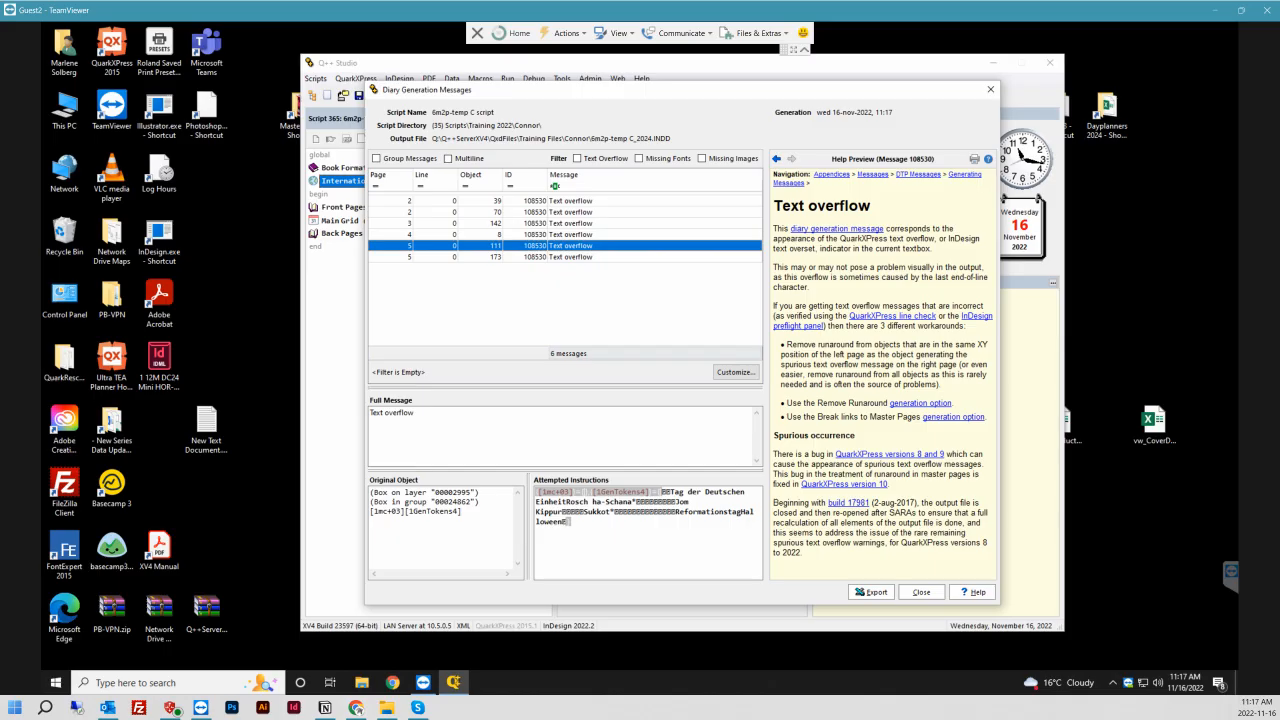
{"action": "left_click", "coordinate": [570, 257]}
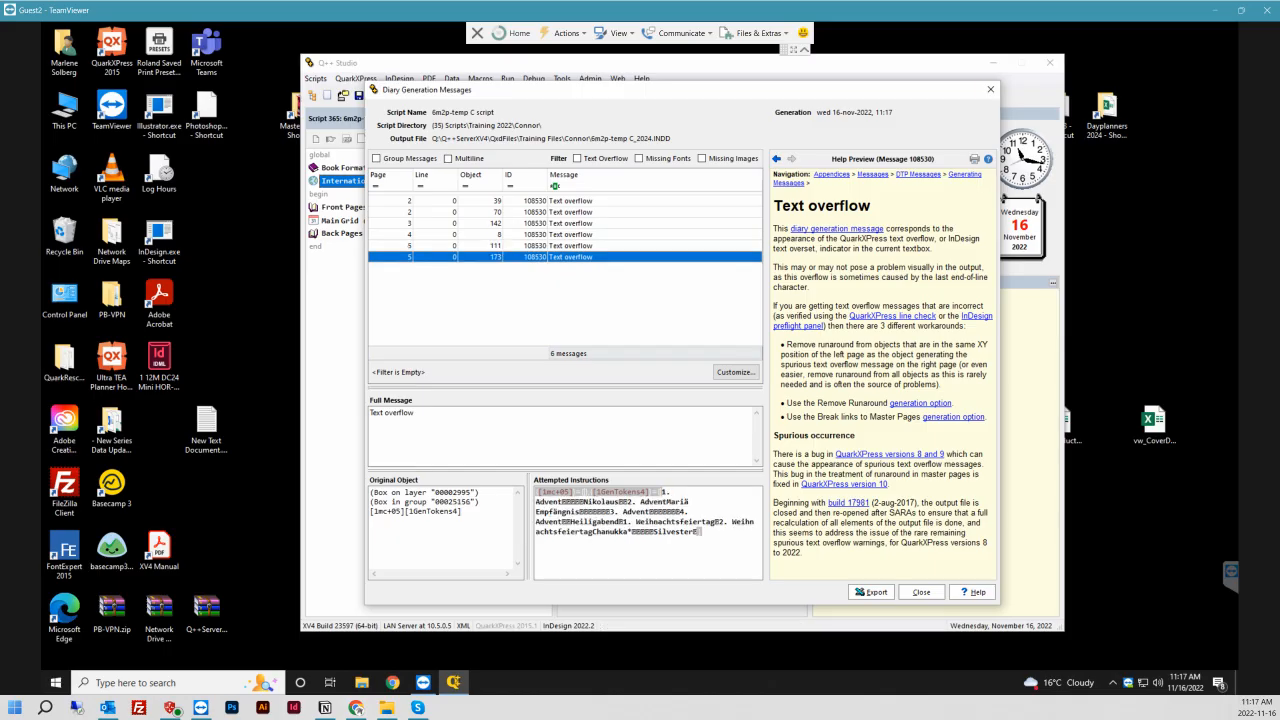
{"action": "left_click", "coordinate": [921, 592]}
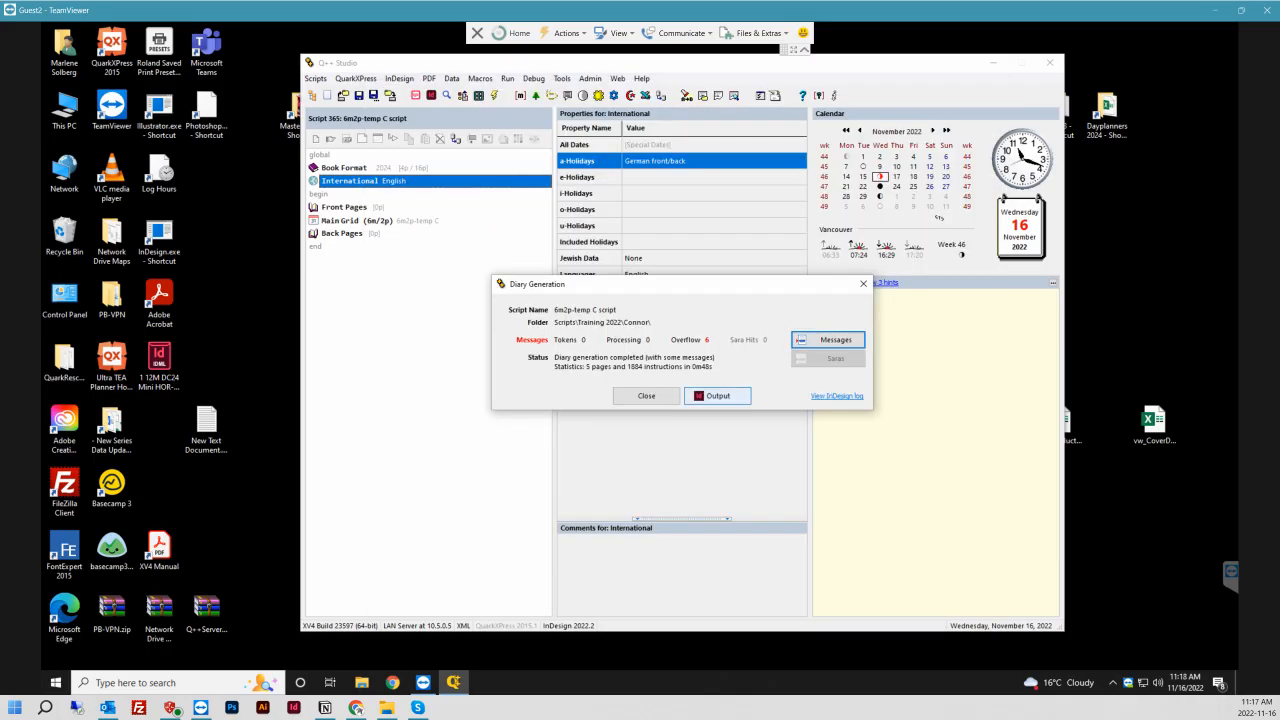
- Open the generated calendar in InDesign, go to the page 2-3 spread and hide the hidden characters
{"action": "left_click", "coordinate": [717, 396]}
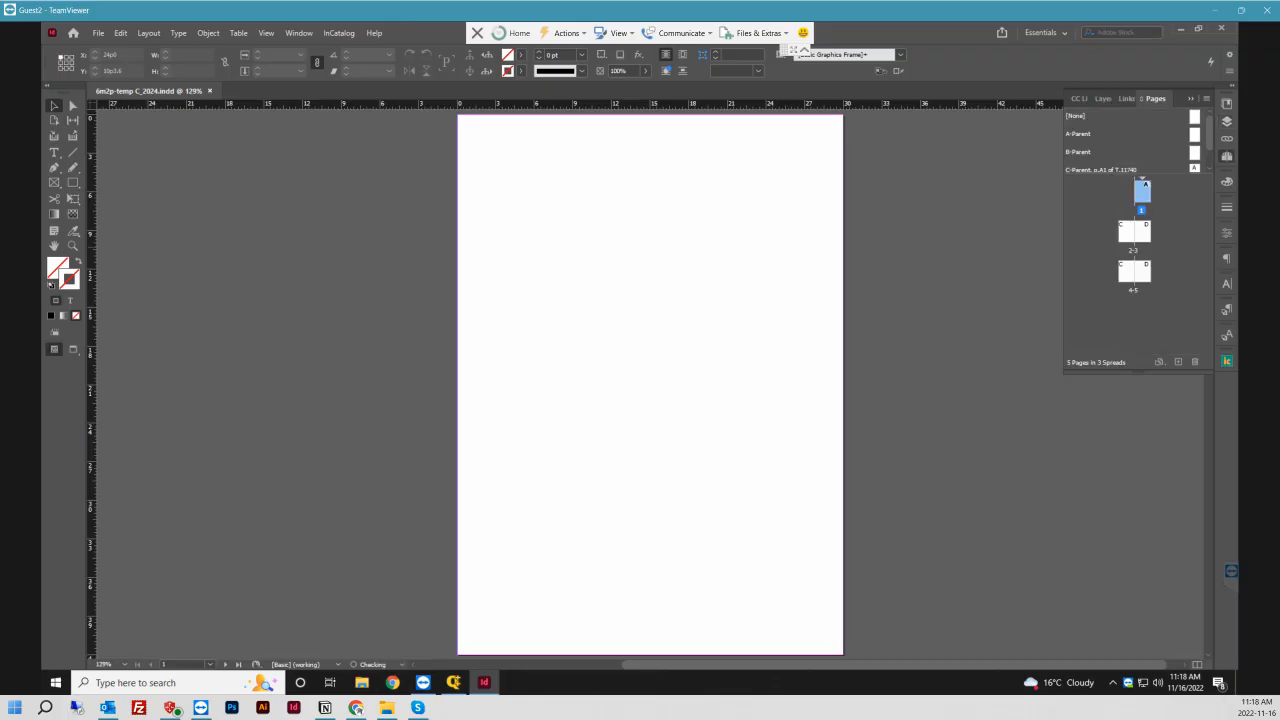
{"action": "double_click", "coordinate": [1134, 231]}
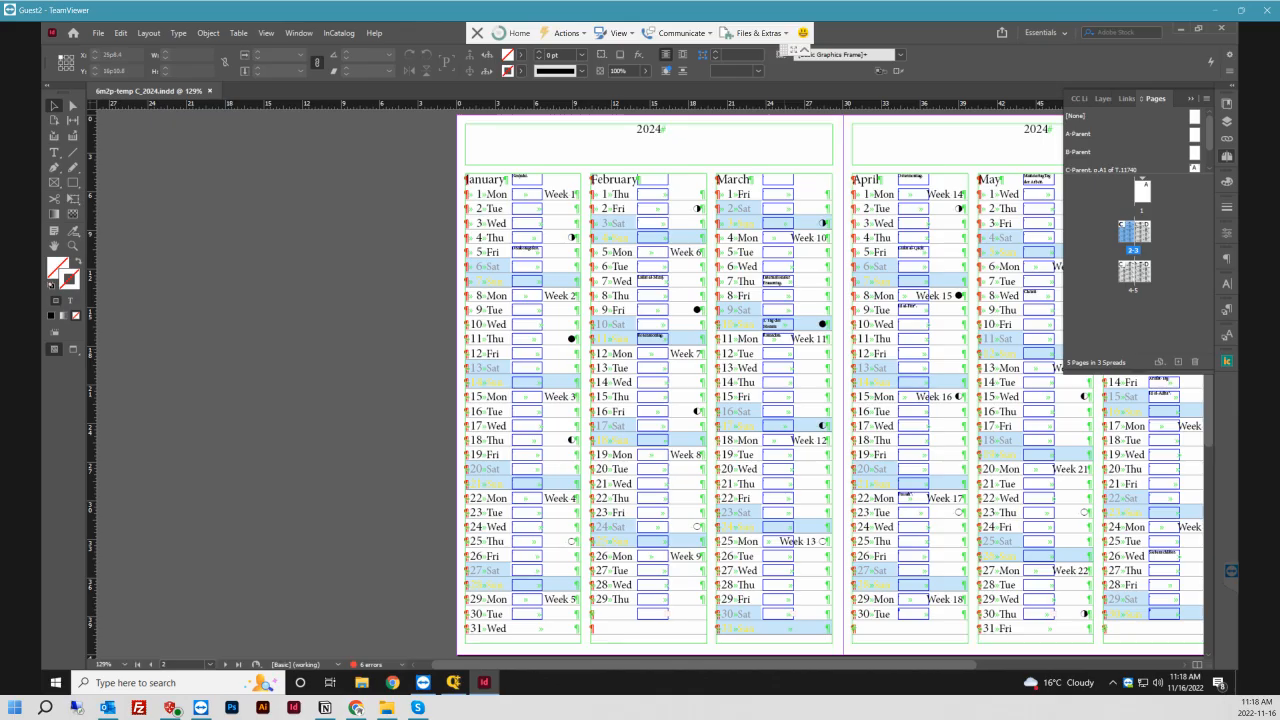
{"action": "scroll", "coordinate": [504, 235], "scroll_direction": "right", "scroll_amount": 2}
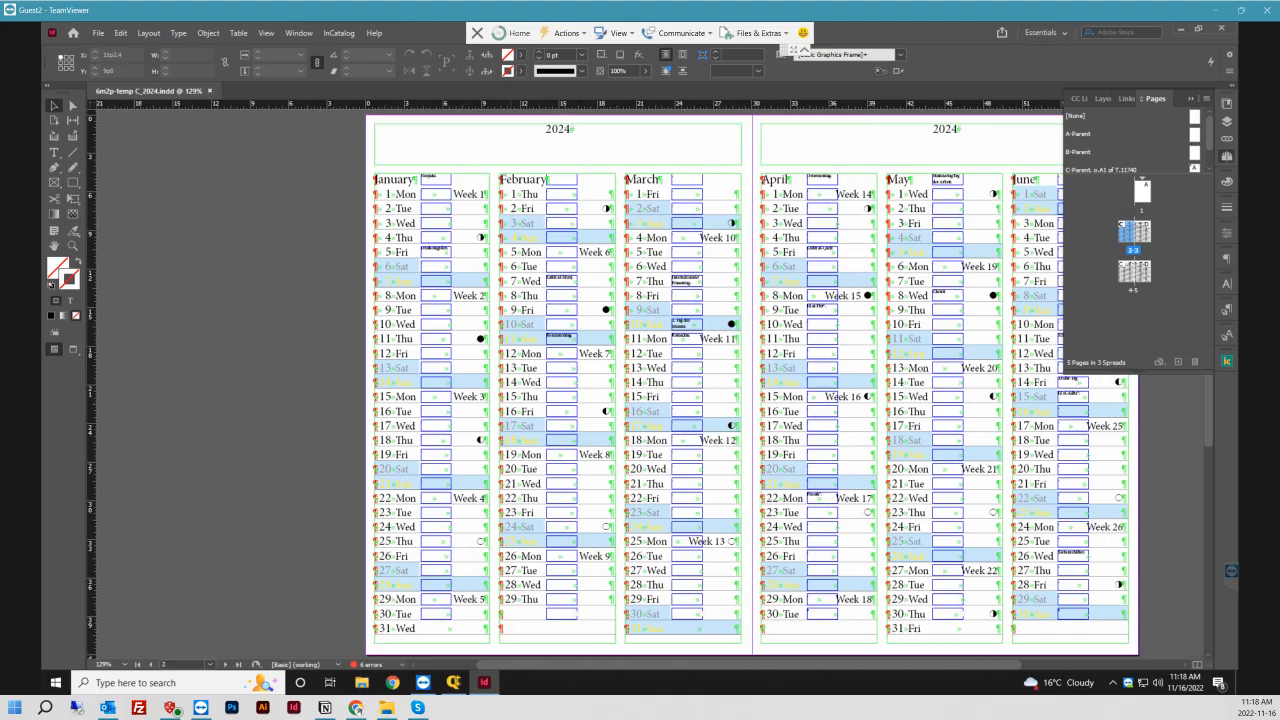
{"action": "key", "text": "ctrl+alt+i"}
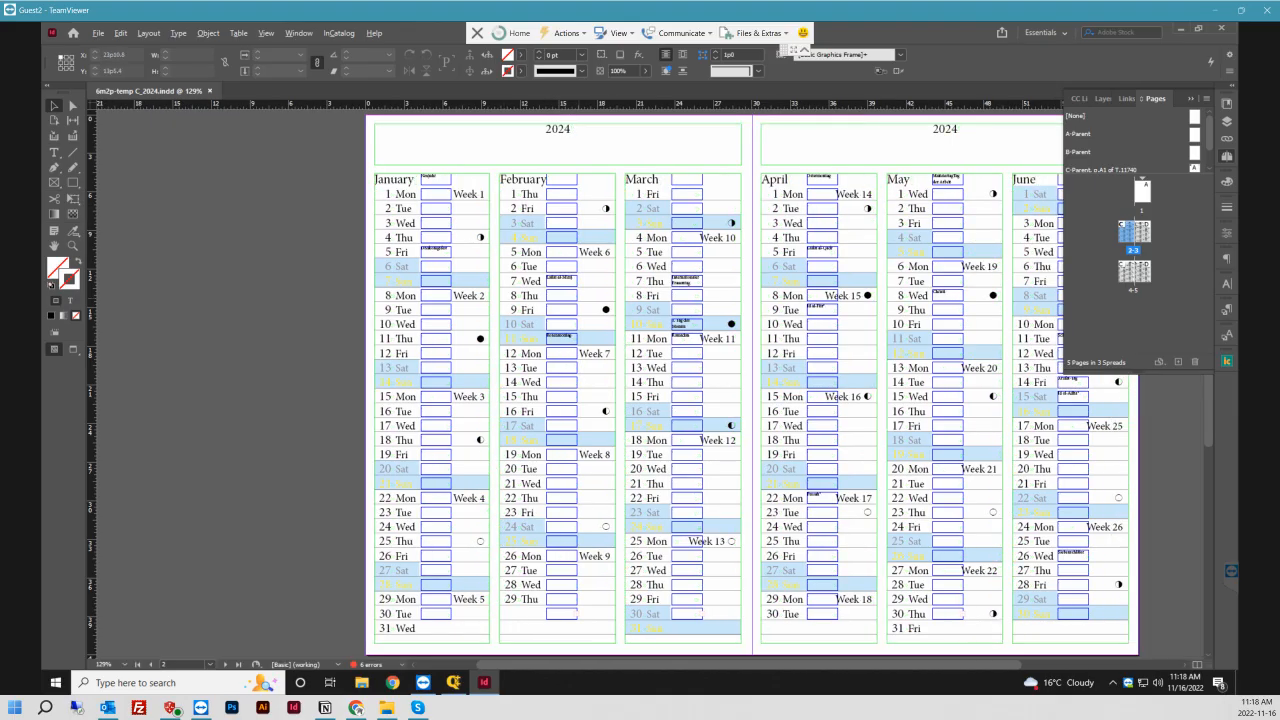
- Examine the holiday frames from January to June on pages 2-3, comparing each holiday's position with its date down to the month ends
{"action": "scroll", "coordinate": [679, 281], "scroll_direction": "up", "scroll_amount": 5}
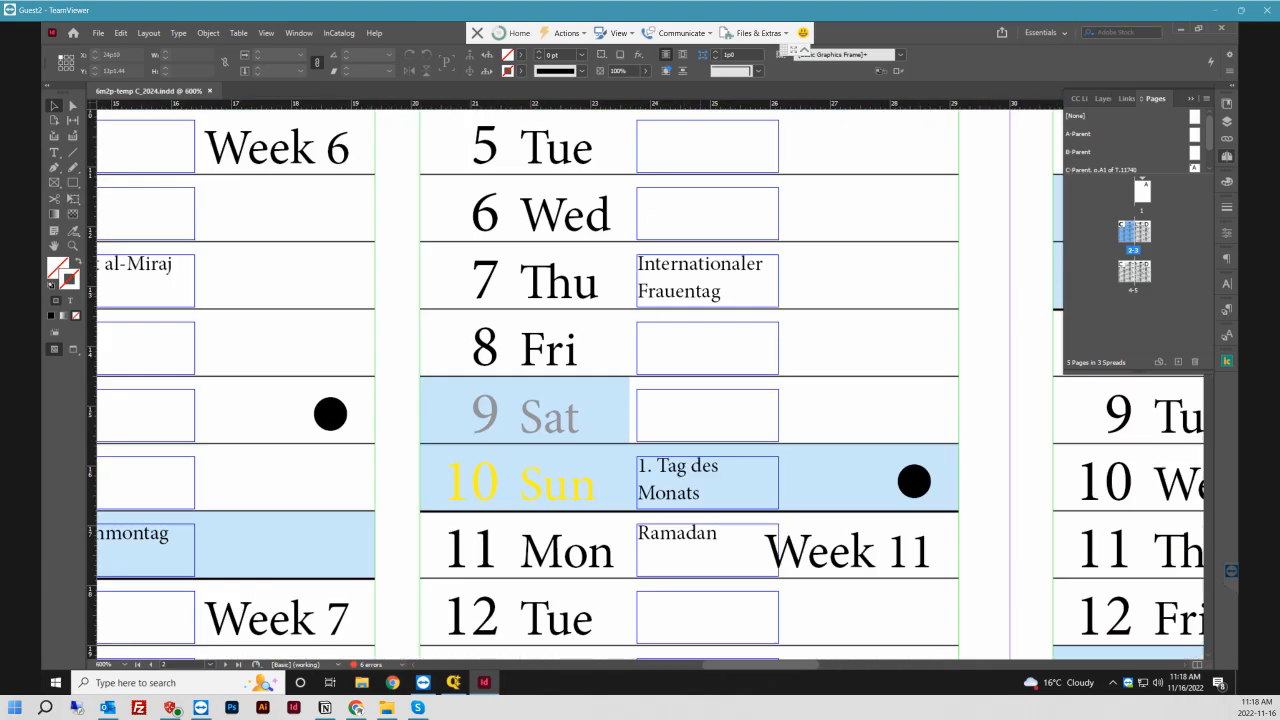
{"action": "scroll", "coordinate": [700, 280], "scroll_direction": "down", "scroll_amount": 2}
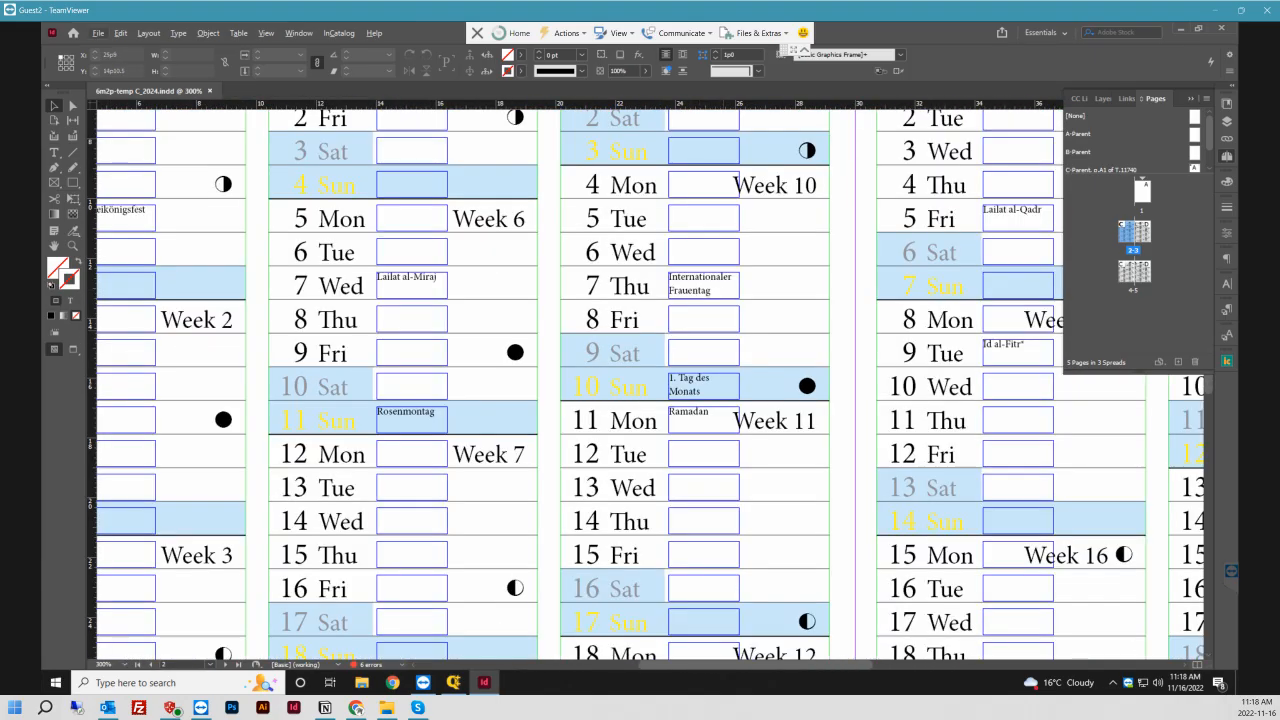
{"action": "scroll", "coordinate": [646, 384], "scroll_direction": "left", "scroll_amount": 8}
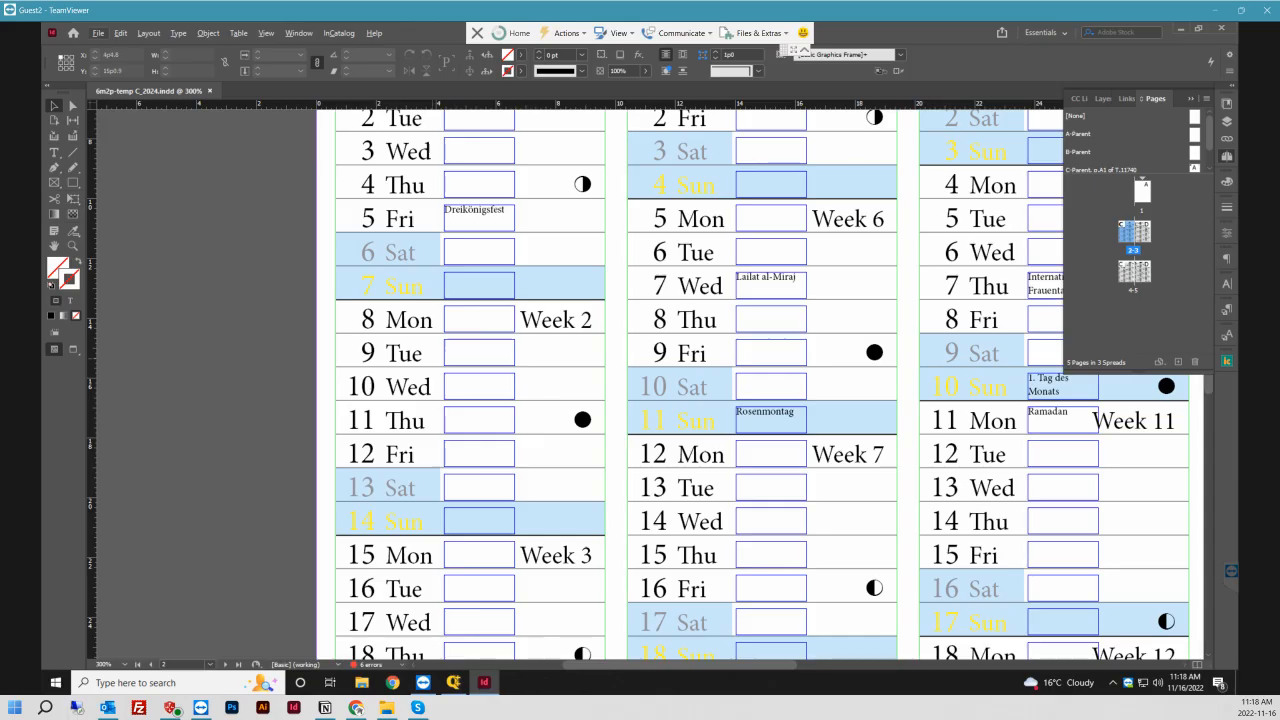
{"action": "scroll", "coordinate": [646, 384], "scroll_direction": "up", "scroll_amount": 4}
{"action": "scroll", "coordinate": [700, 384], "scroll_direction": "down", "scroll_amount": 10}
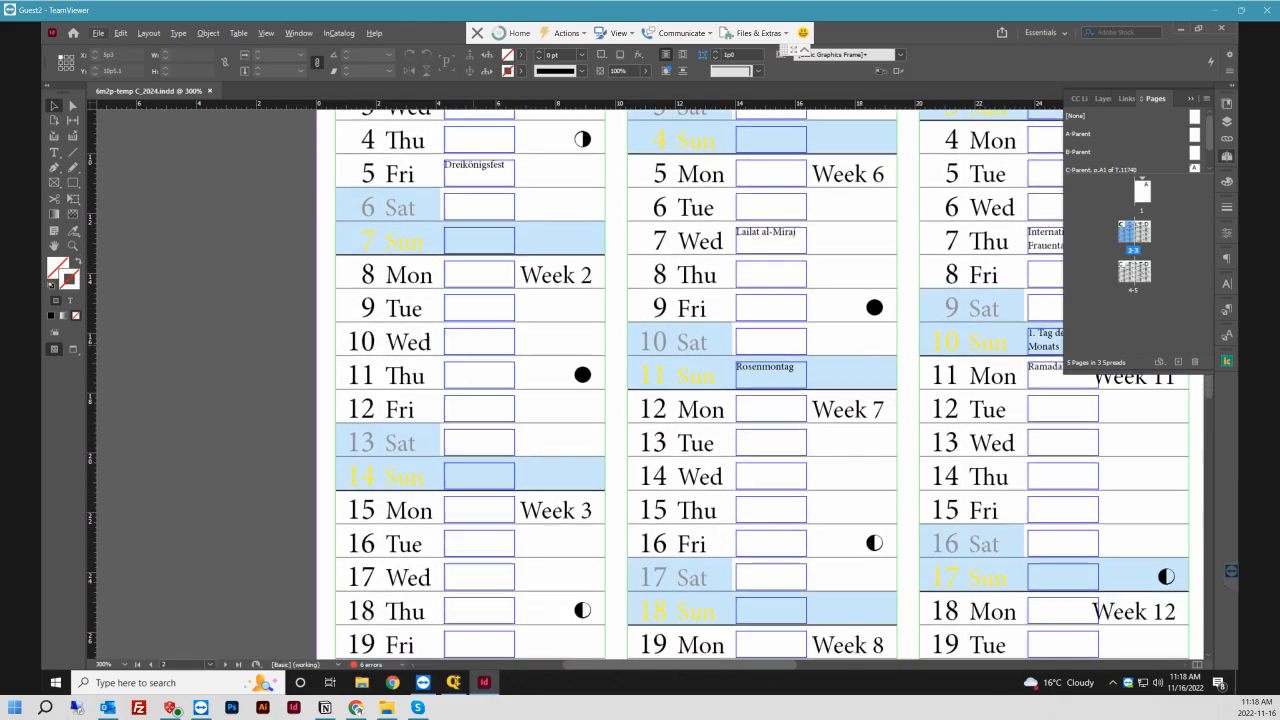
{"action": "scroll", "coordinate": [700, 384], "scroll_direction": "down", "scroll_amount": 3}
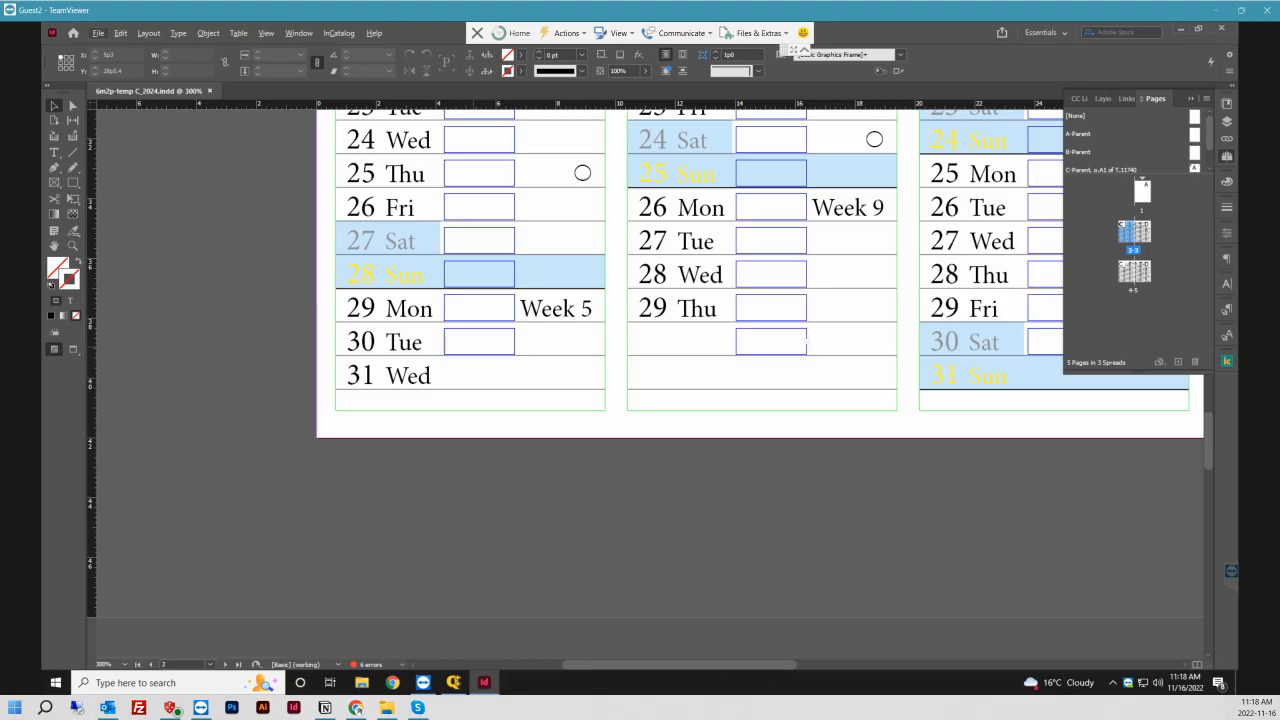
{"action": "scroll", "coordinate": [650, 270], "scroll_direction": "right", "scroll_amount": 10}
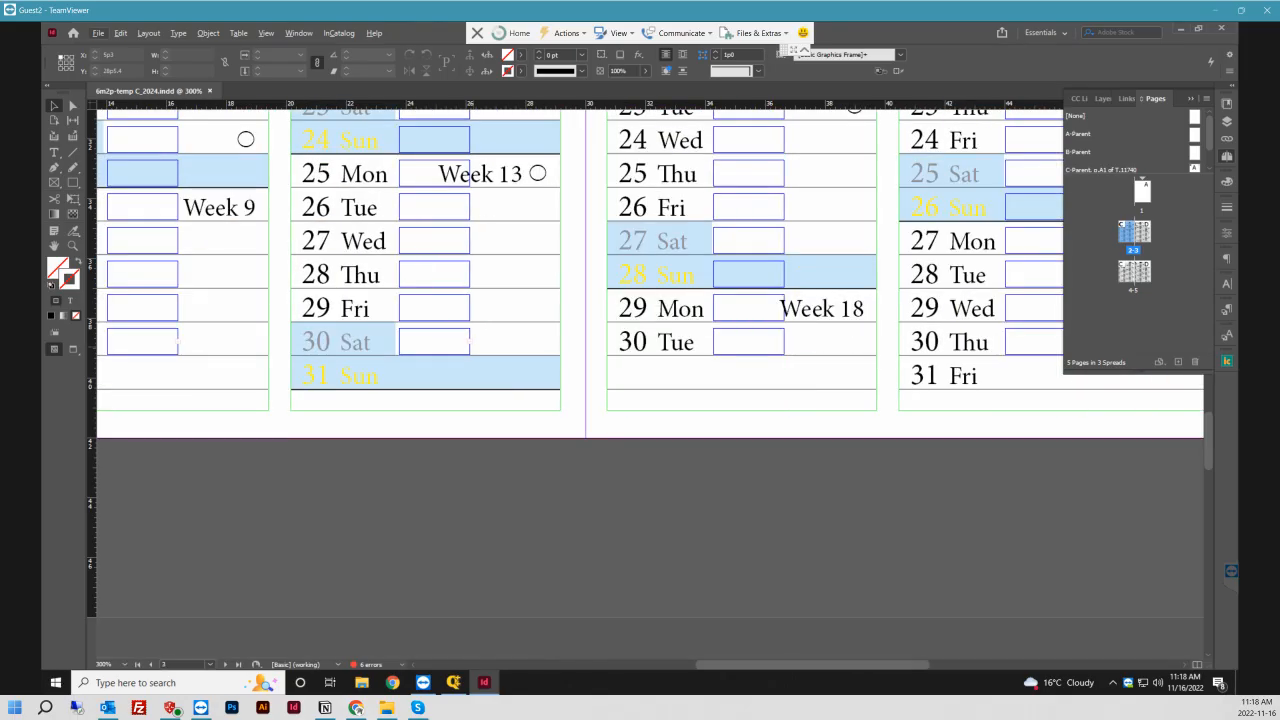
{"action": "scroll", "coordinate": [650, 270], "scroll_direction": "right", "scroll_amount": 1}
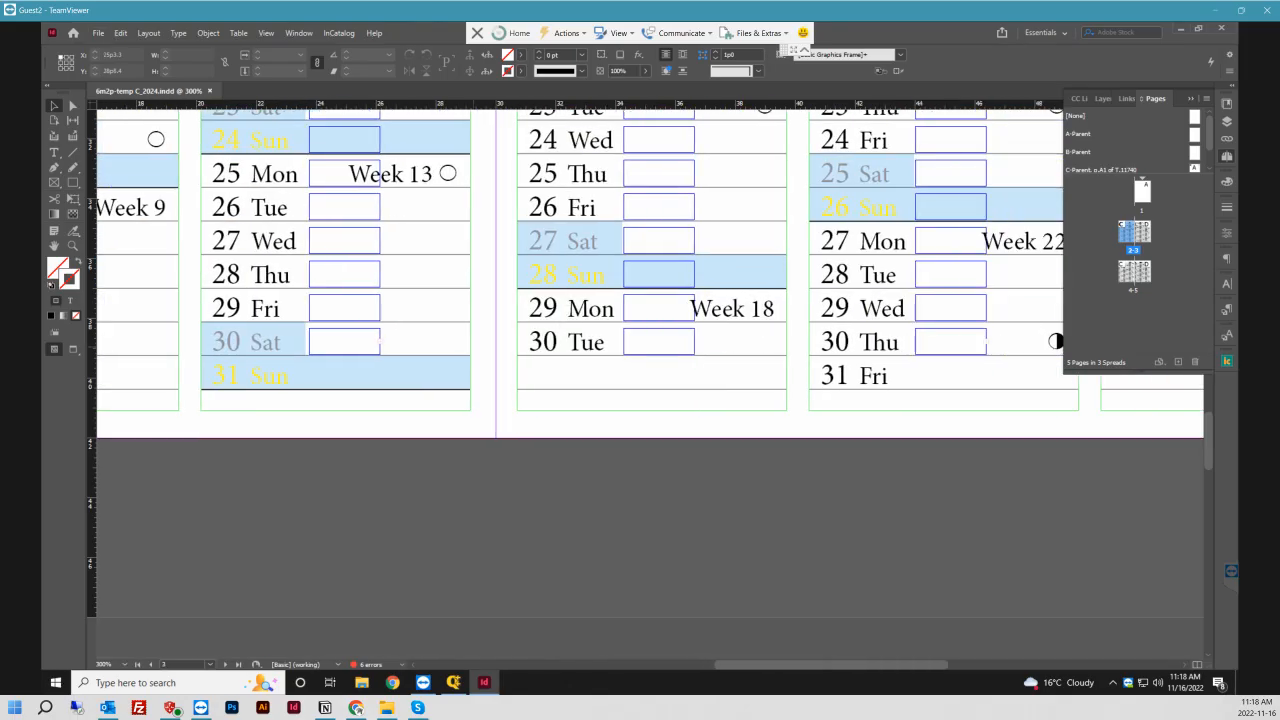
{"action": "scroll", "coordinate": [365, 340], "scroll_direction": "down", "scroll_amount": 2}
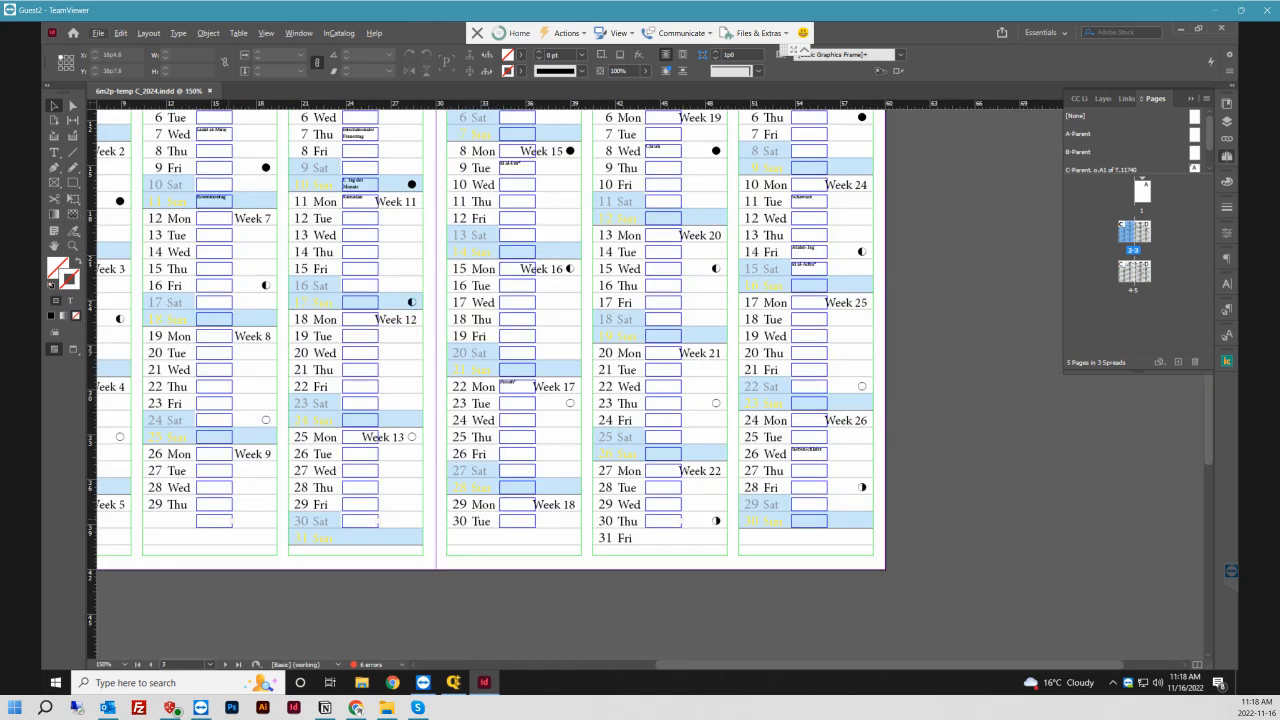
{"action": "scroll", "coordinate": [183, 524], "scroll_direction": "up", "scroll_amount": 3}
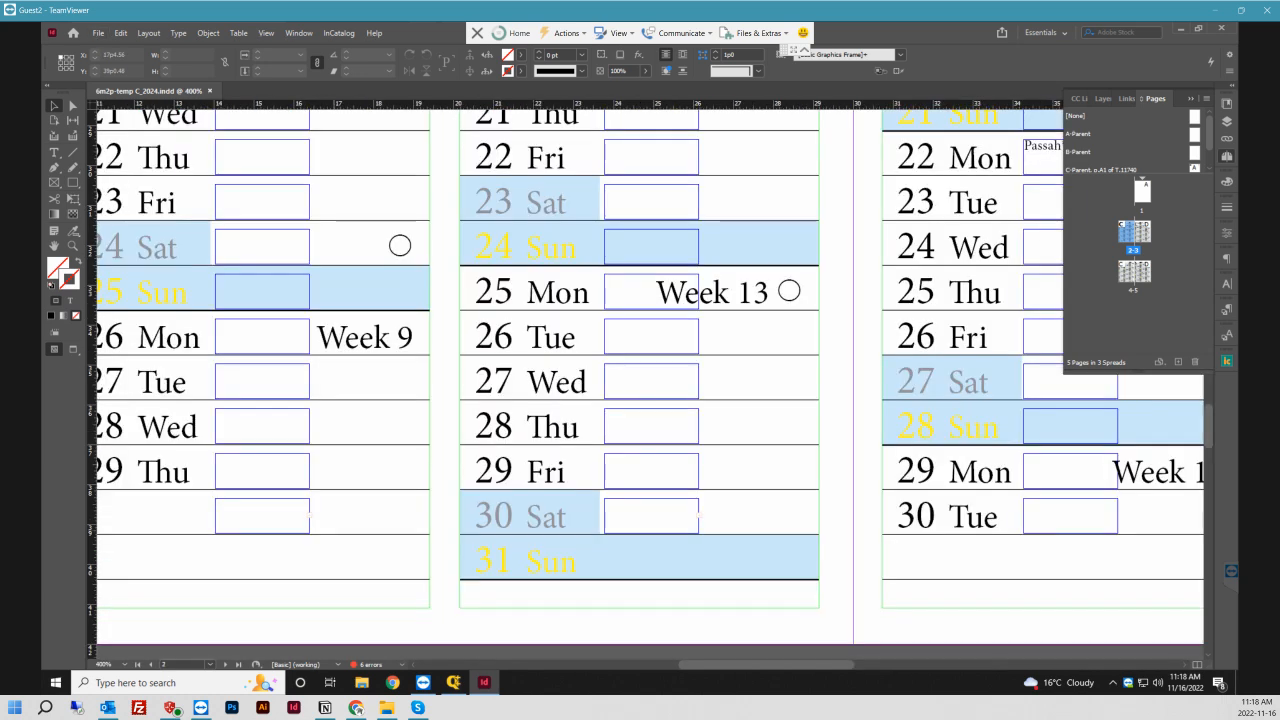
{"action": "scroll", "coordinate": [454, 504], "scroll_direction": "down", "scroll_amount": 1}
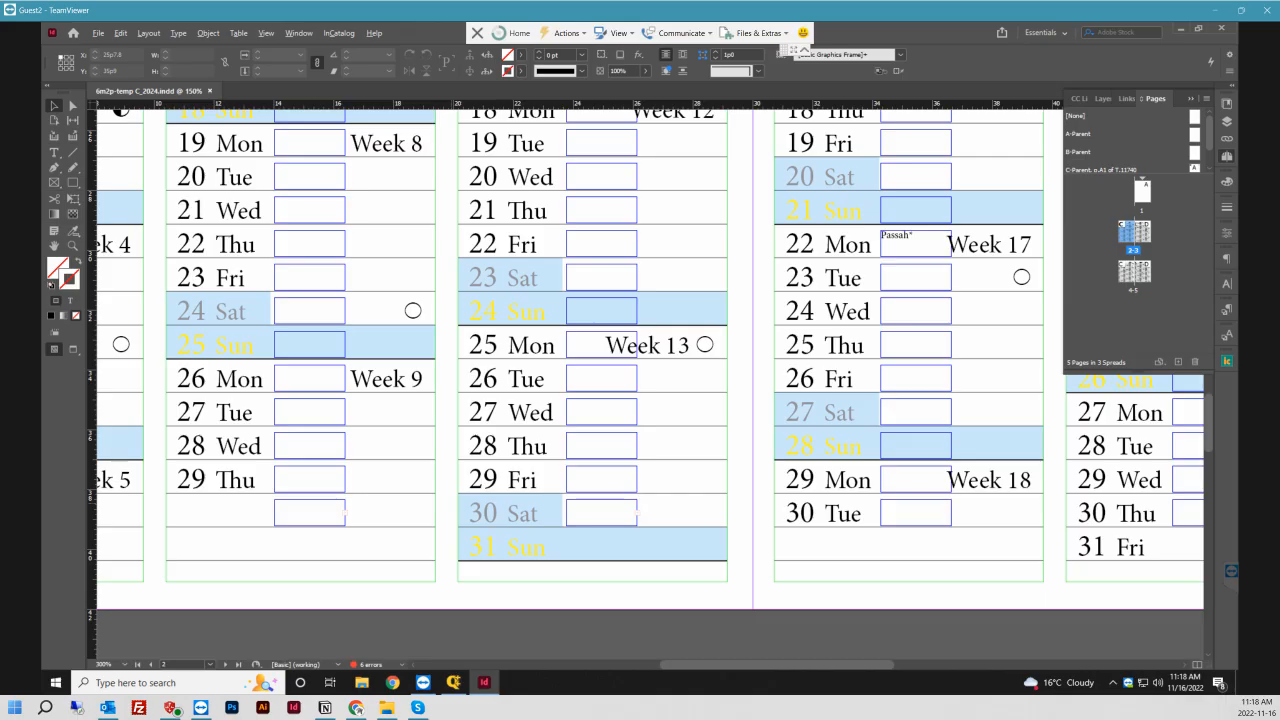
{"action": "scroll", "coordinate": [454, 504], "scroll_direction": "down", "scroll_amount": 2}
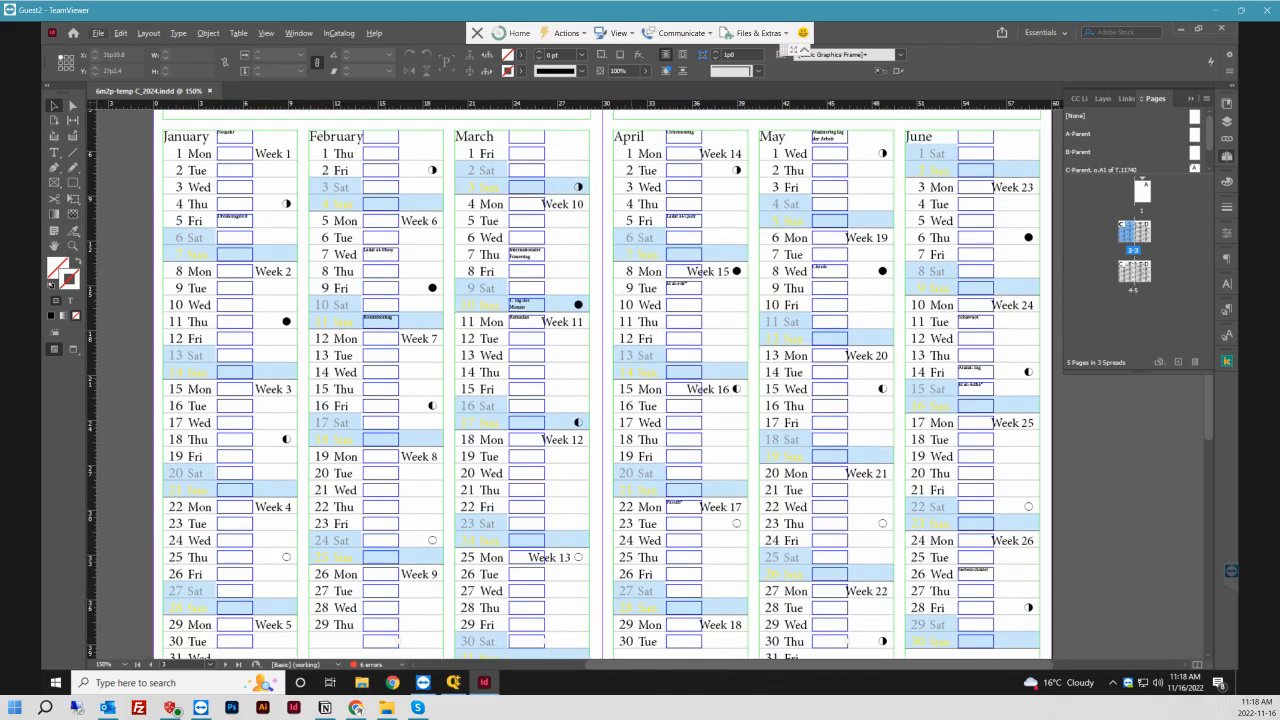
- Go to the page 4-5 spread and examine how the July to December holidays fall in their frames
{"action": "double_click", "coordinate": [1128, 272]}
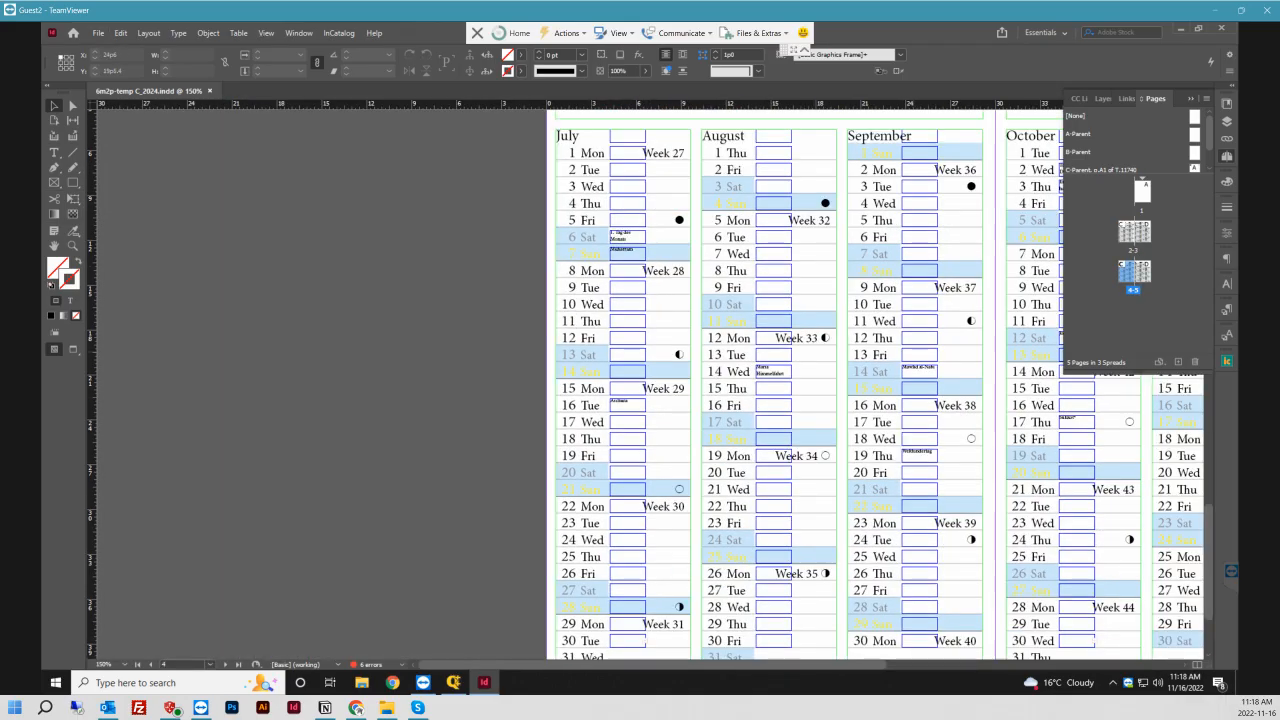
{"action": "scroll", "coordinate": [920, 355], "scroll_direction": "right", "scroll_amount": 3}
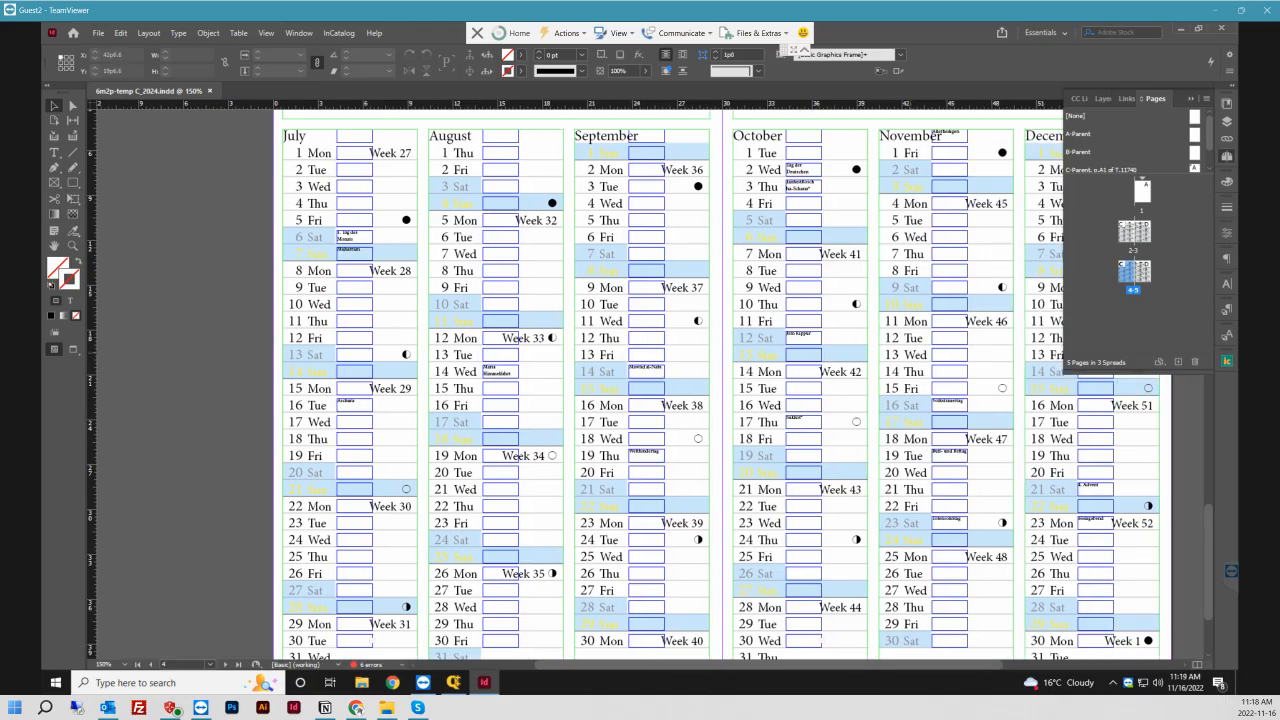
{"action": "scroll", "coordinate": [678, 385], "scroll_direction": "right", "scroll_amount": 2}
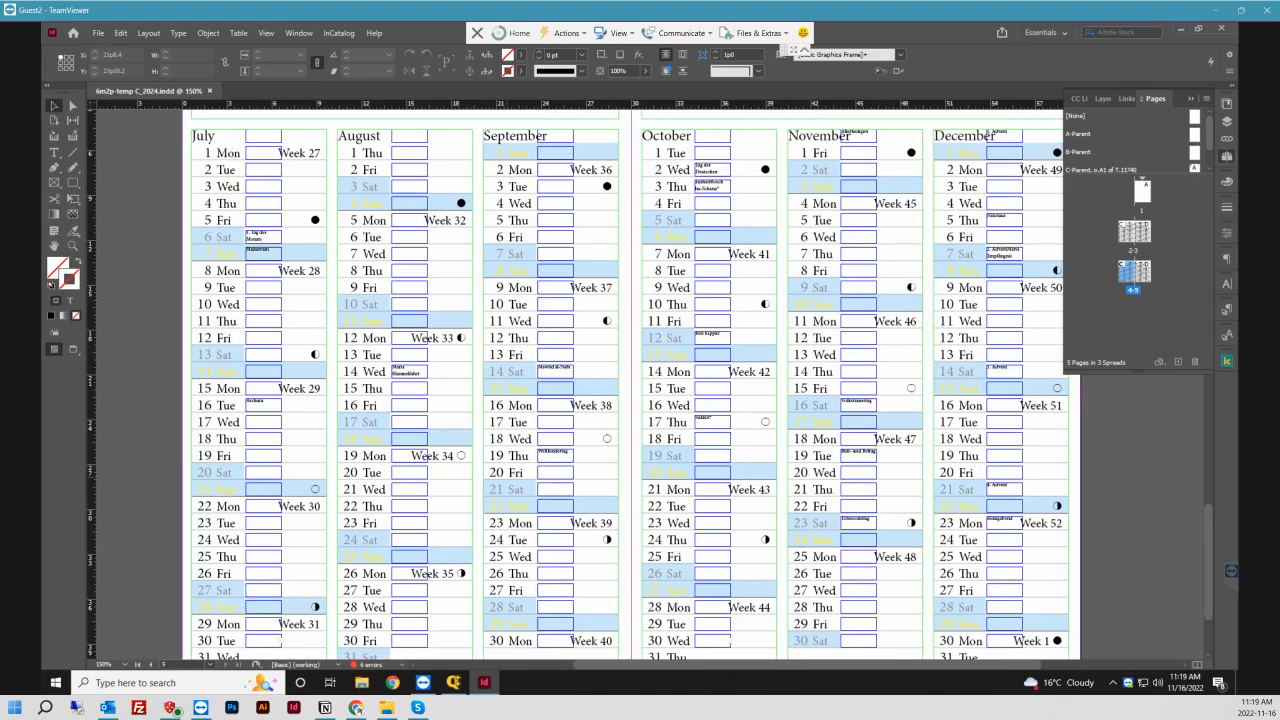
{"action": "scroll", "coordinate": [715, 174], "scroll_direction": "up", "scroll_amount": 2}
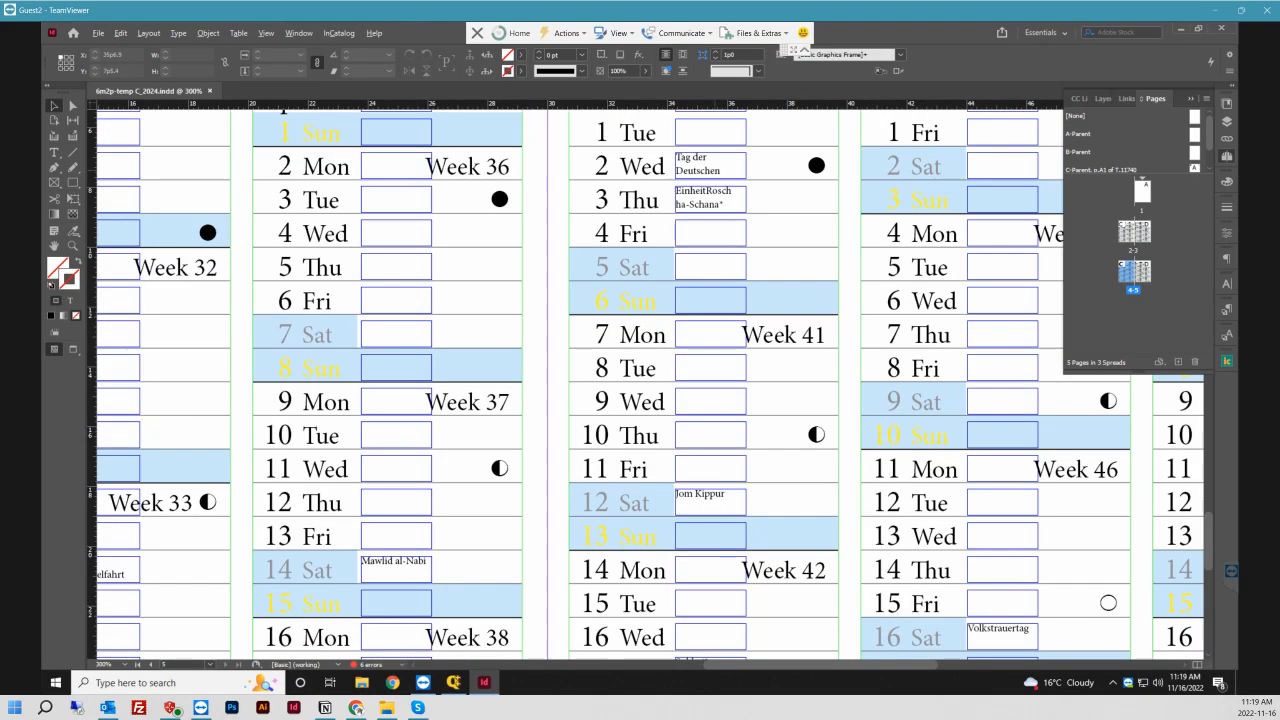
- Examine the August to December holiday frames on pages 4-5 from the month headings down to the month ends, comparing holidays with their dates
{"action": "scroll", "coordinate": [710, 190], "scroll_direction": "down", "scroll_amount": 2}
{"action": "scroll", "coordinate": [650, 385], "scroll_direction": "down", "scroll_amount": 4}
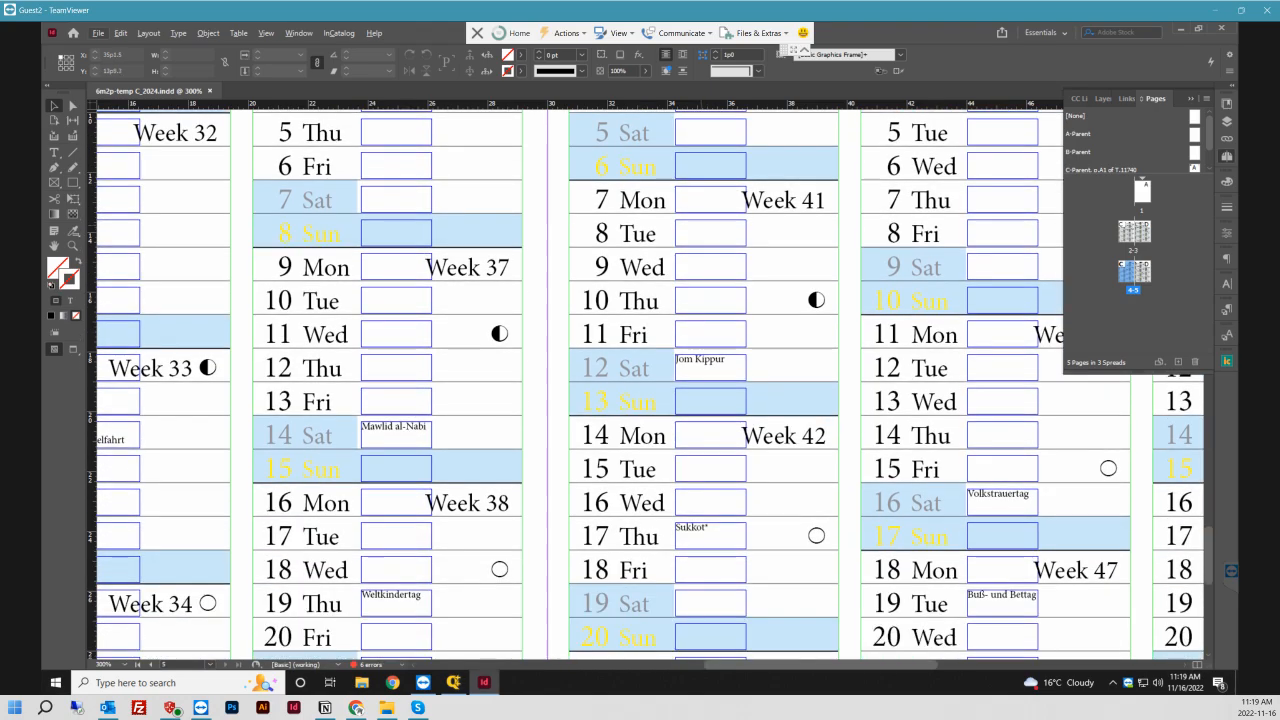
{"action": "scroll", "coordinate": [650, 385], "scroll_direction": "down", "scroll_amount": 1}
{"action": "scroll", "coordinate": [643, 385], "scroll_direction": "right", "scroll_amount": 2}
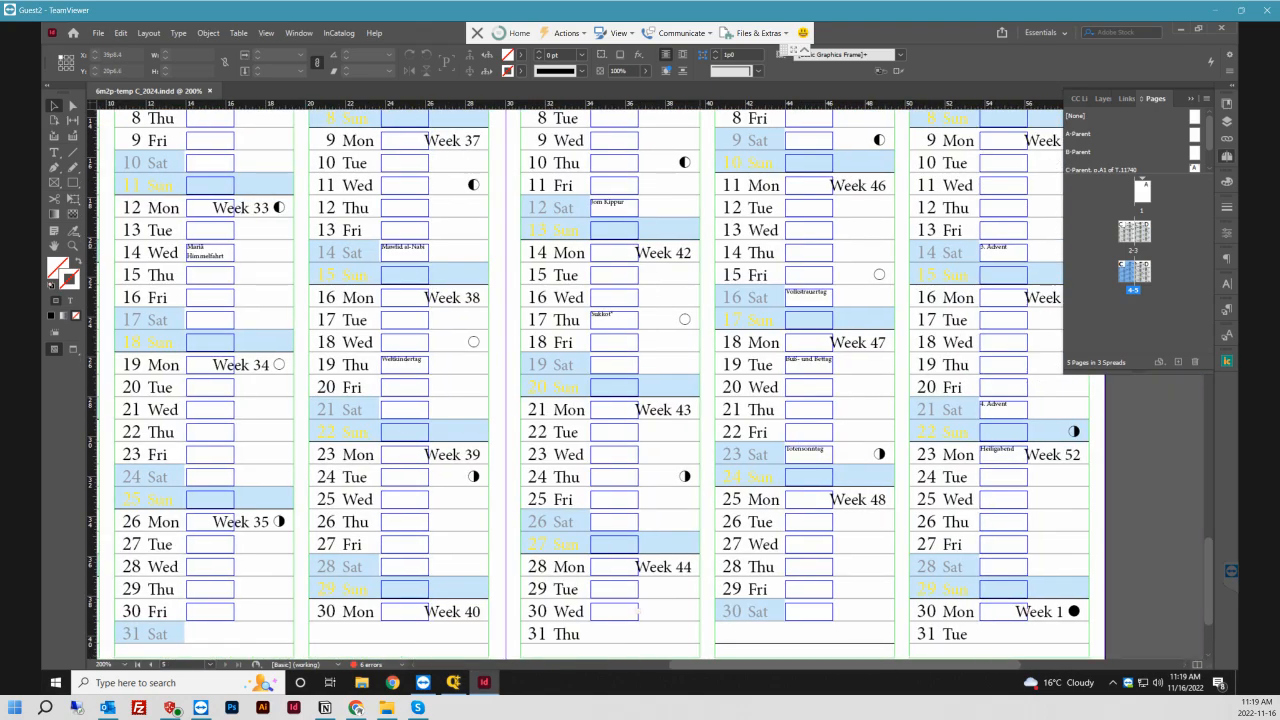
{"action": "scroll", "coordinate": [643, 385], "scroll_direction": "right", "scroll_amount": 2}
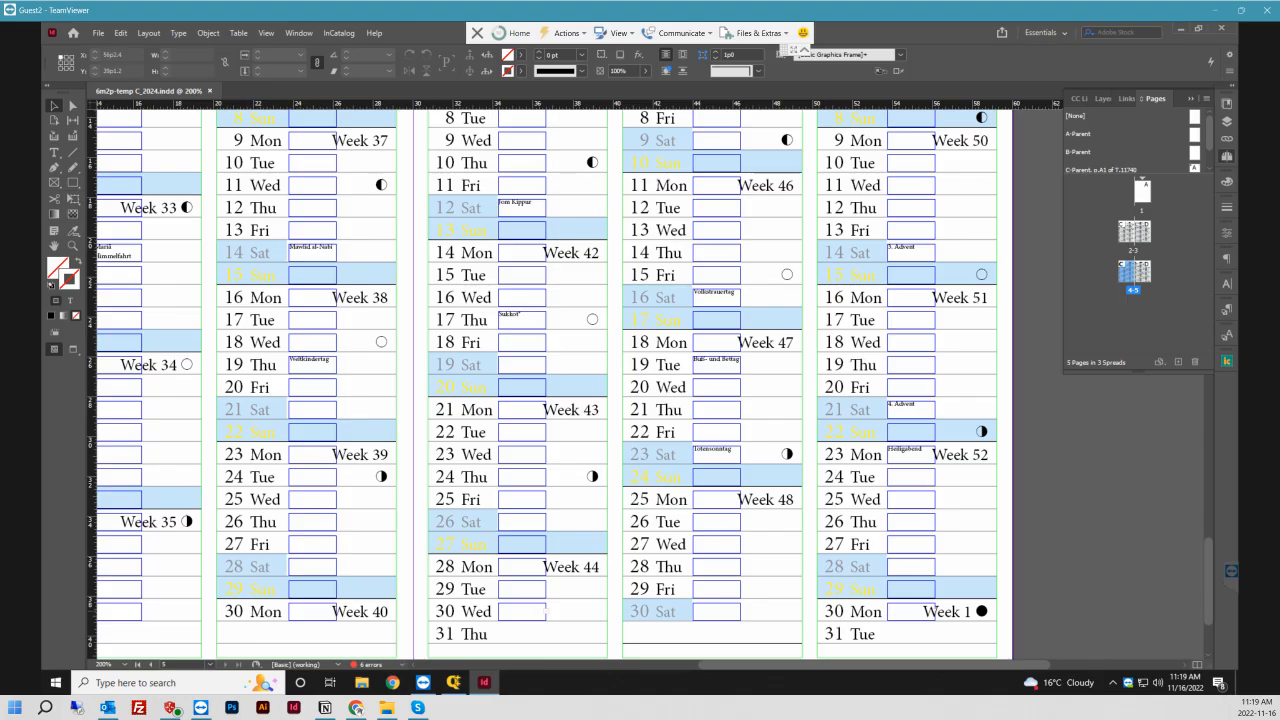
{"action": "scroll", "coordinate": [650, 385], "scroll_direction": "up", "scroll_amount": 1}
{"action": "scroll", "coordinate": [650, 385], "scroll_direction": "down", "scroll_amount": 3}
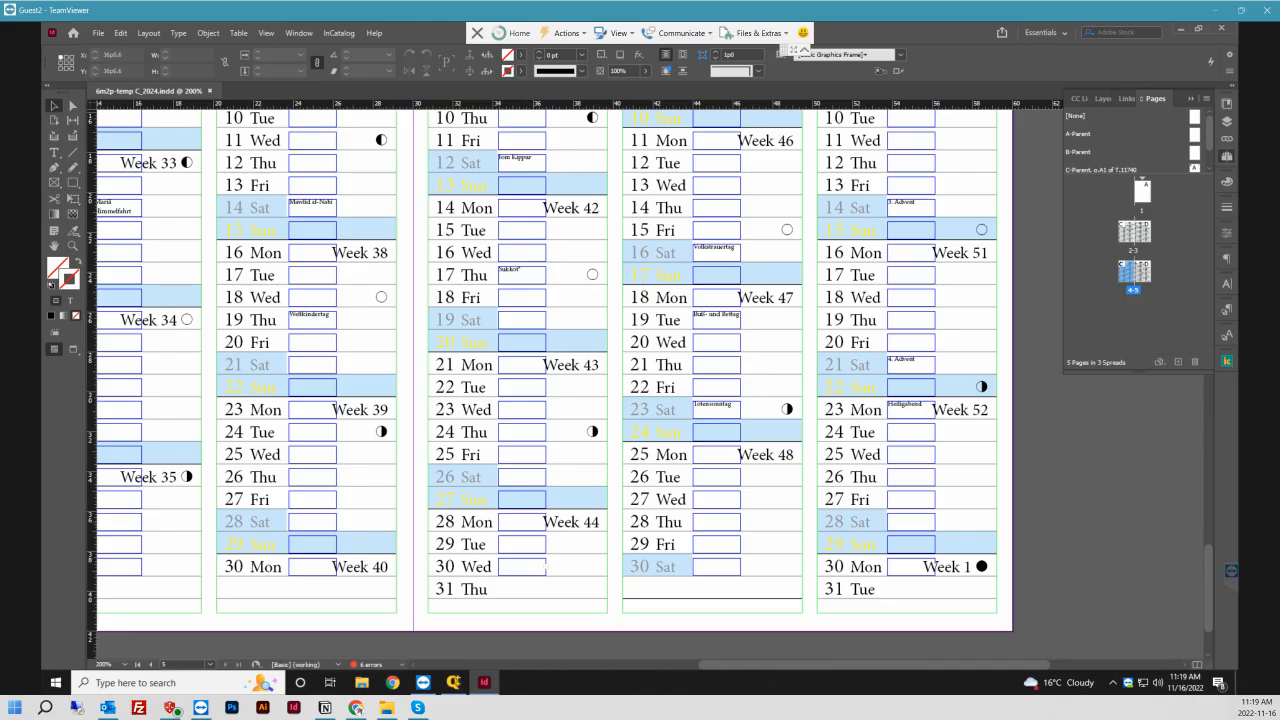
{"action": "scroll", "coordinate": [600, 366], "scroll_direction": "left", "scroll_amount": 2}
{"action": "scroll", "coordinate": [650, 385], "scroll_direction": "up", "scroll_amount": 5}
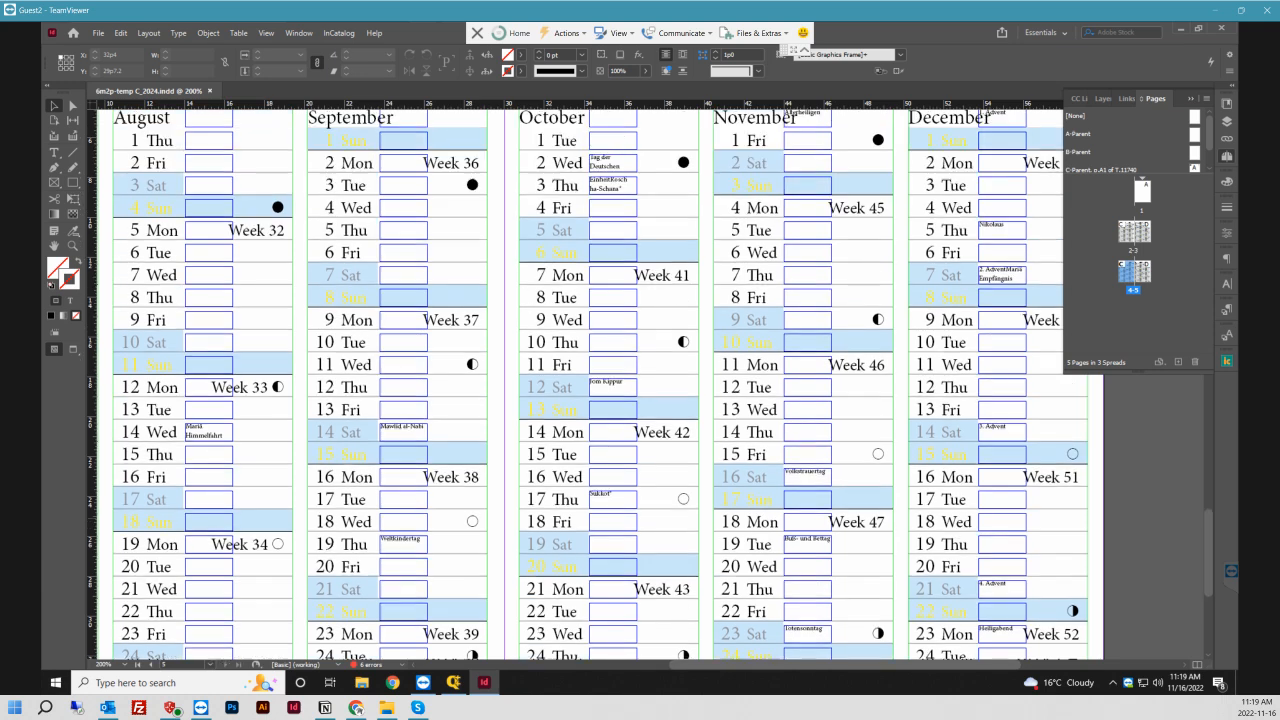
{"action": "scroll", "coordinate": [600, 400], "scroll_direction": "up", "scroll_amount": 3}
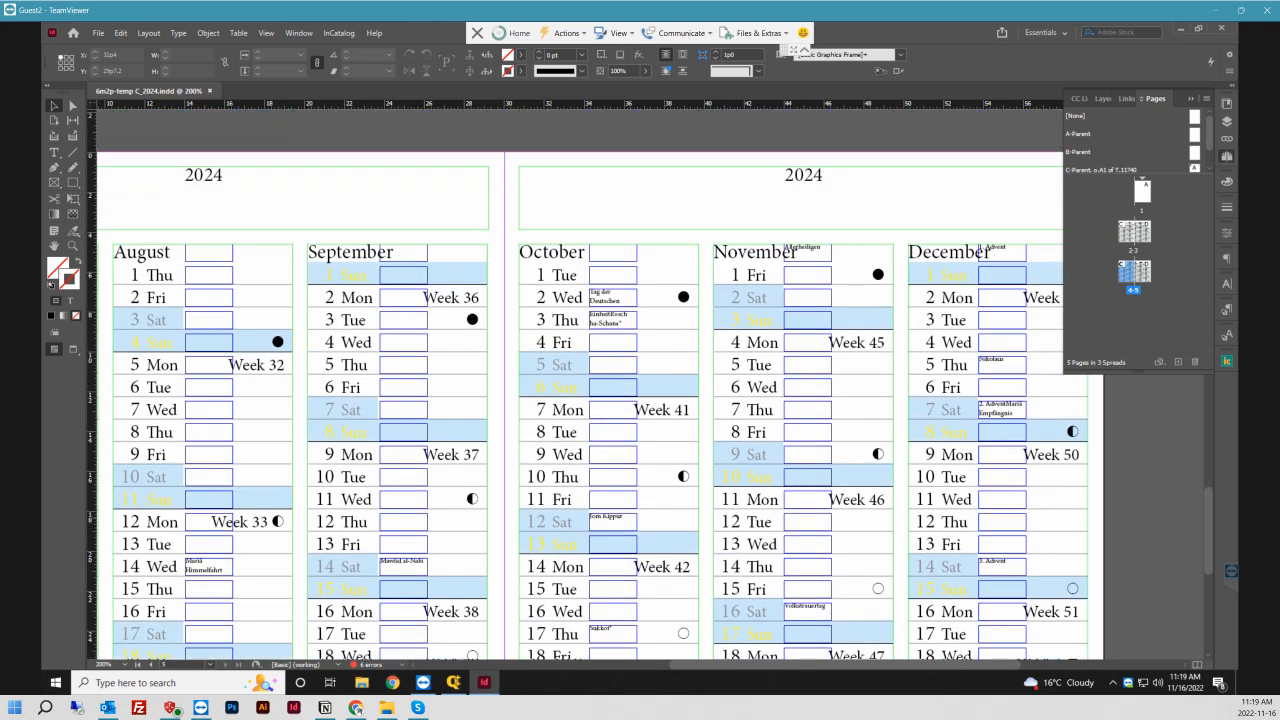
{"action": "scroll", "coordinate": [600, 385], "scroll_direction": "down", "scroll_amount": 10}
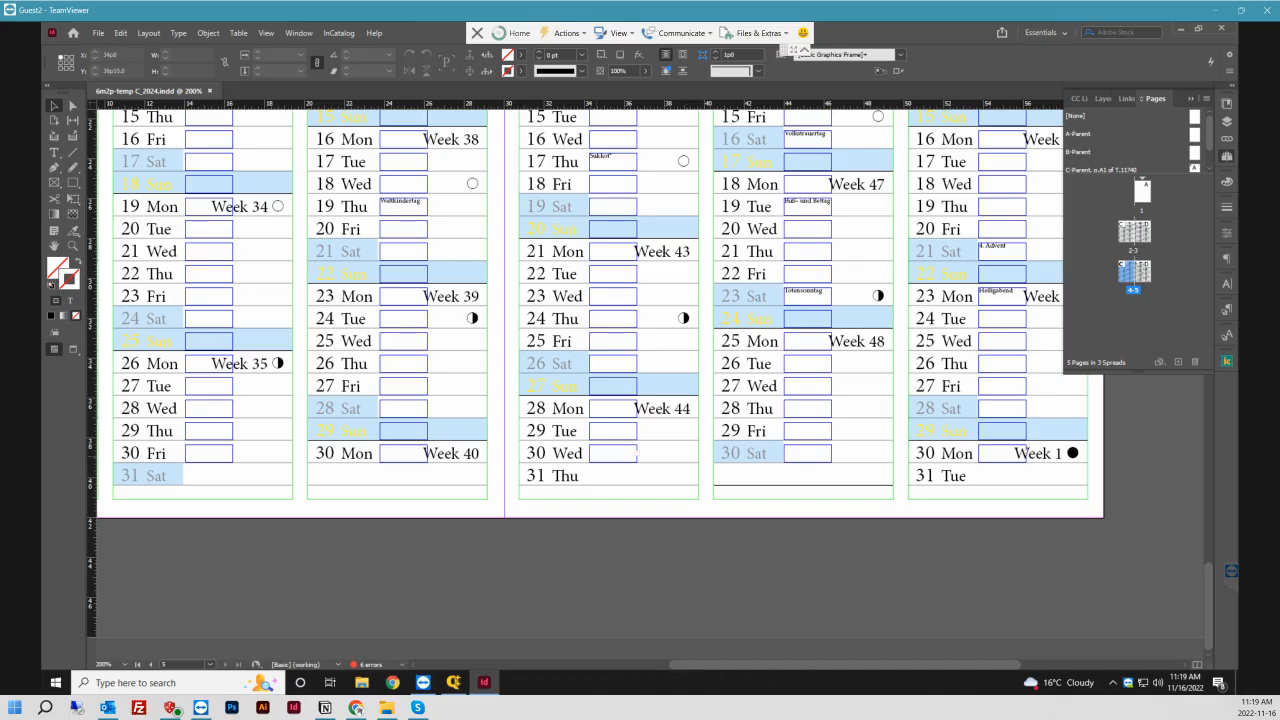
{"action": "scroll", "coordinate": [600, 380], "scroll_direction": "up", "scroll_amount": 5}
{"action": "scroll", "coordinate": [600, 380], "scroll_direction": "up", "scroll_amount": 1}
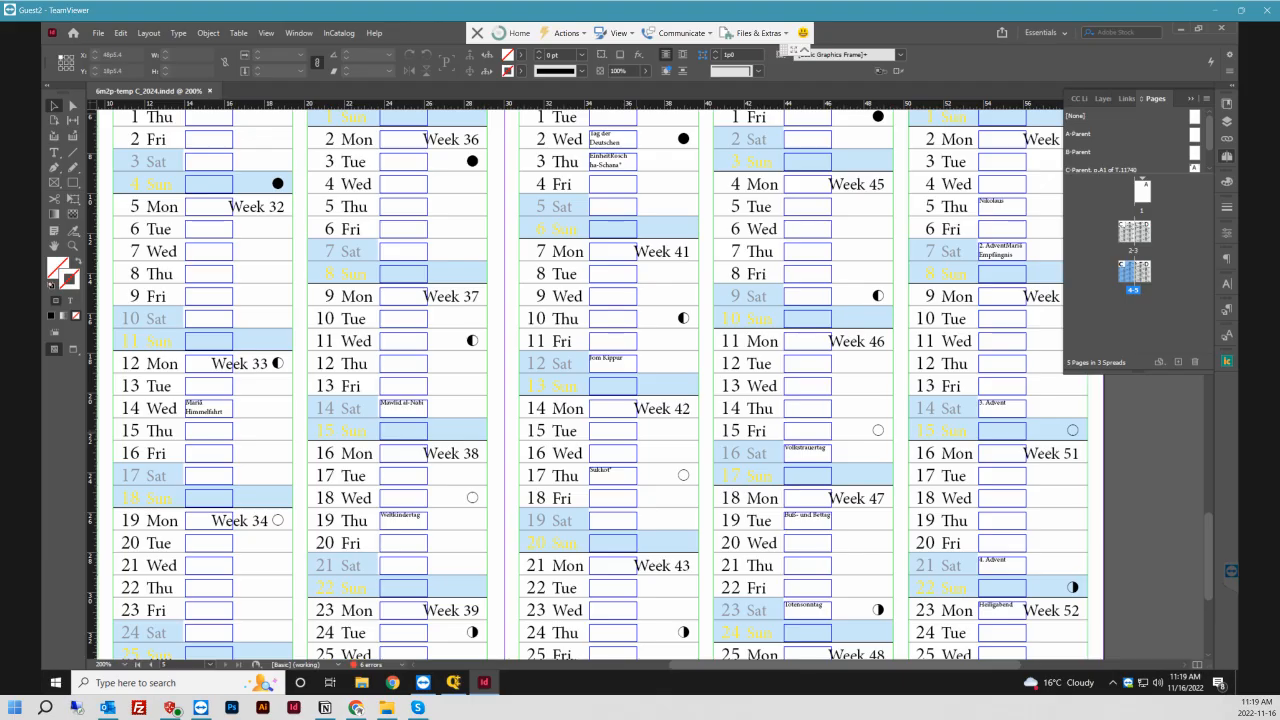
{"action": "scroll", "coordinate": [1015, 246], "scroll_direction": "up", "scroll_amount": 3}
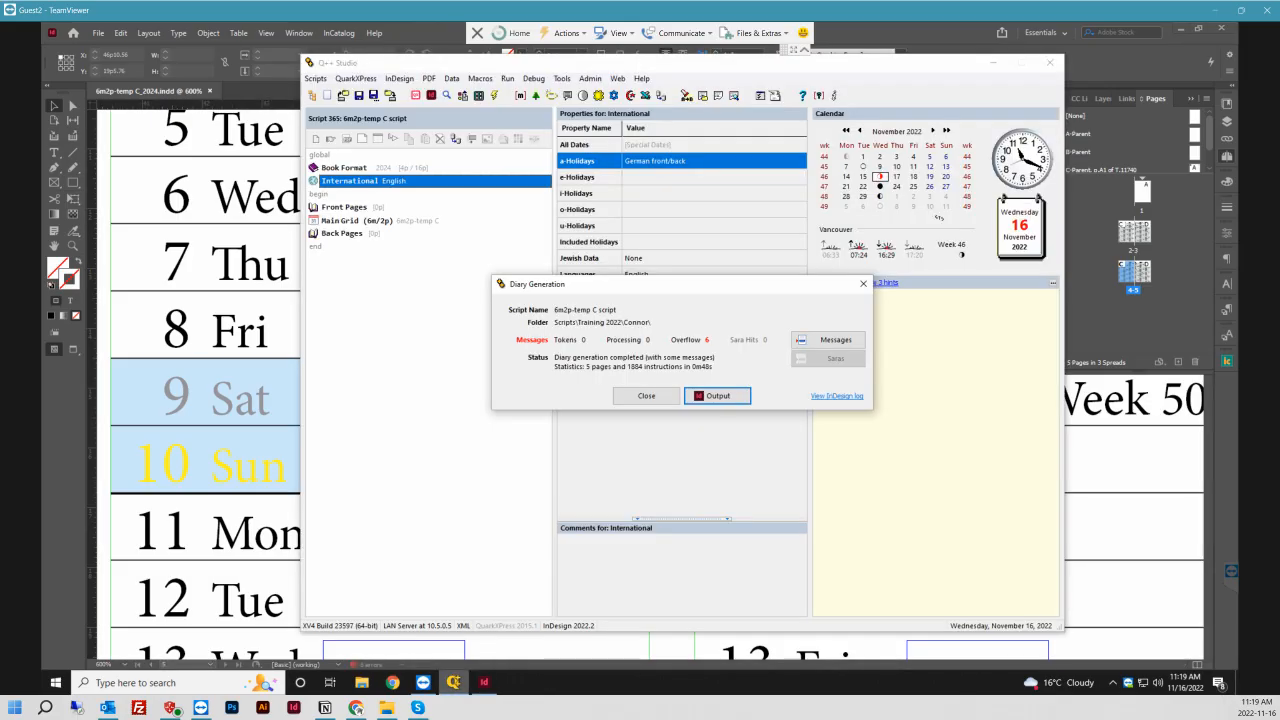
- Return to Q++ Studio, dismiss the generation summary and open the Main Grid line's template file in InDesign
{"action": "left_click", "coordinate": [646, 396]}
{"action": "right_click", "coordinate": [397, 220]}
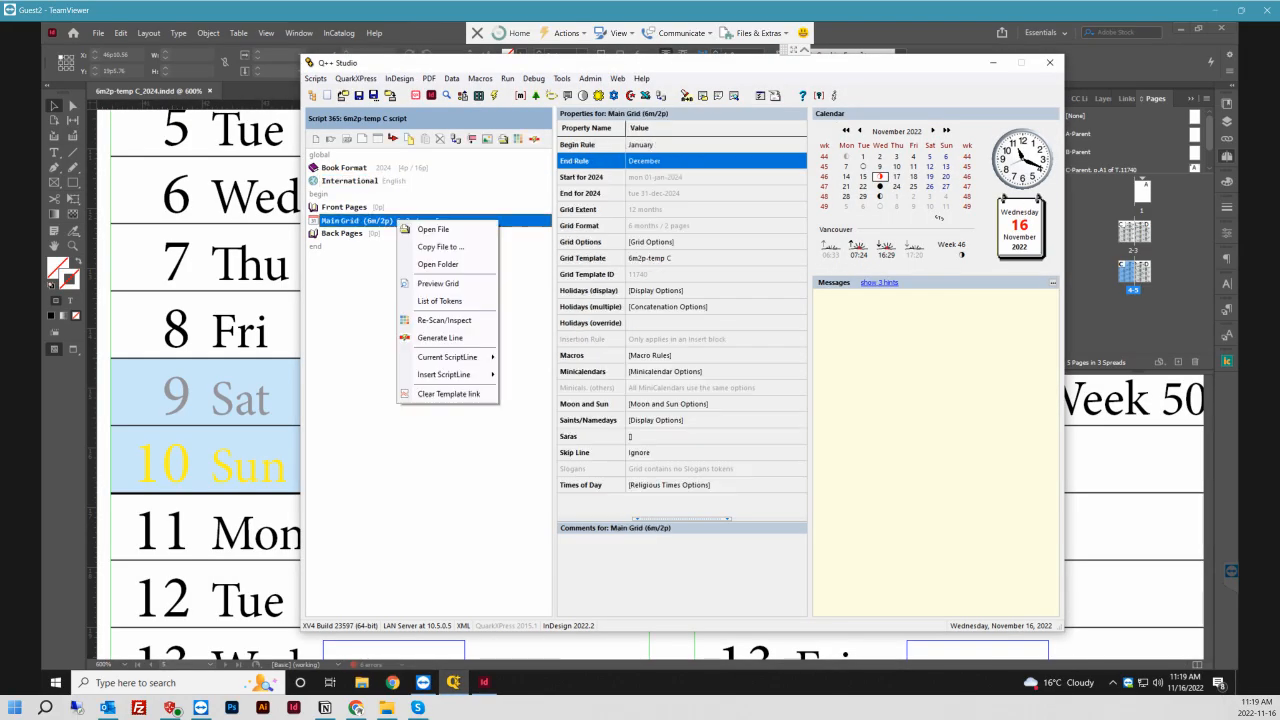
{"action": "left_click", "coordinate": [430, 229]}
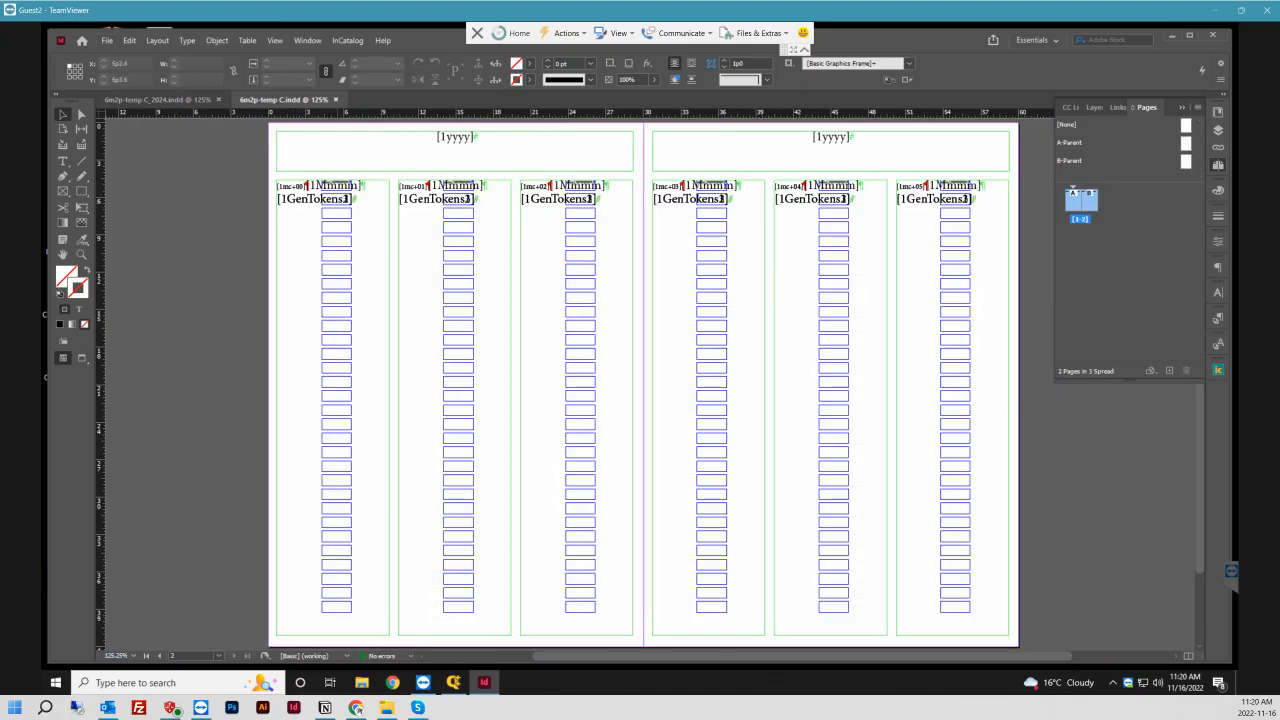
- Hide the text, lines and shade layers of the template, leaving only the Holidays layer visible
{"action": "left_click", "coordinate": [1095, 107]}
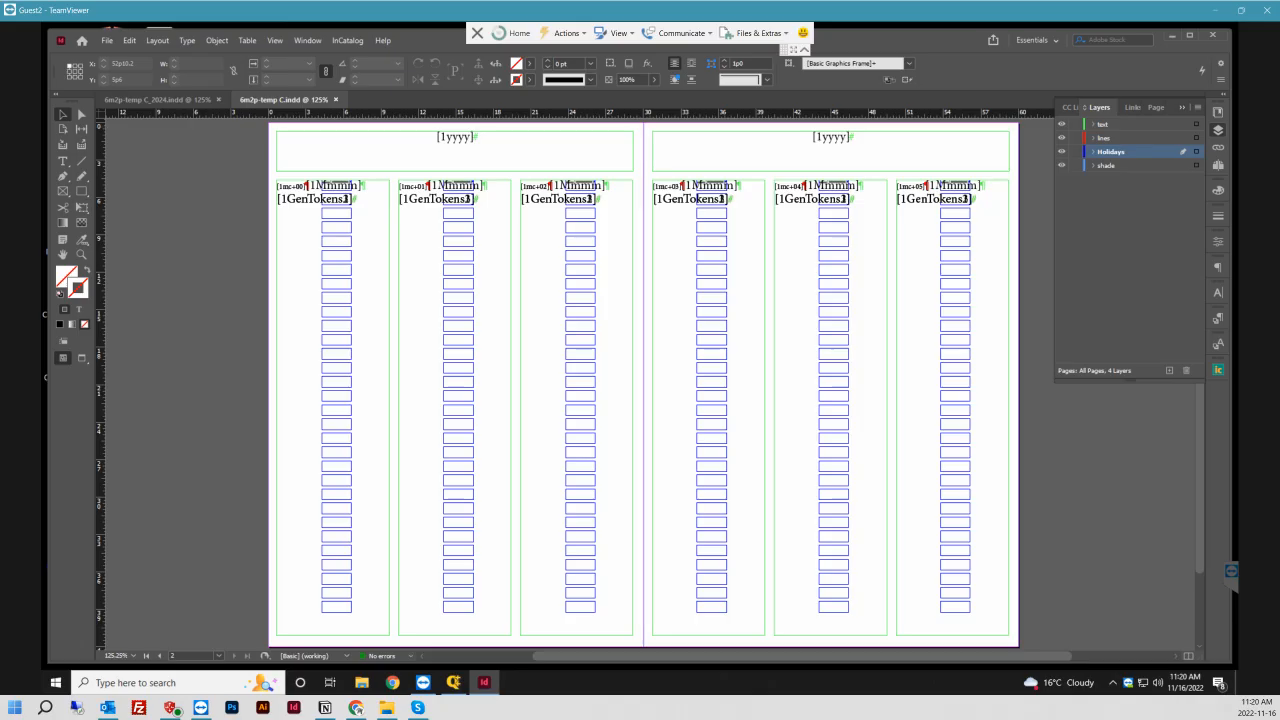
{"action": "left_click_drag", "start_coordinate": [1062, 124], "coordinate": [1062, 152]}
{"action": "left_click", "coordinate": [1062, 152]}
{"action": "left_click", "coordinate": [1062, 166]}
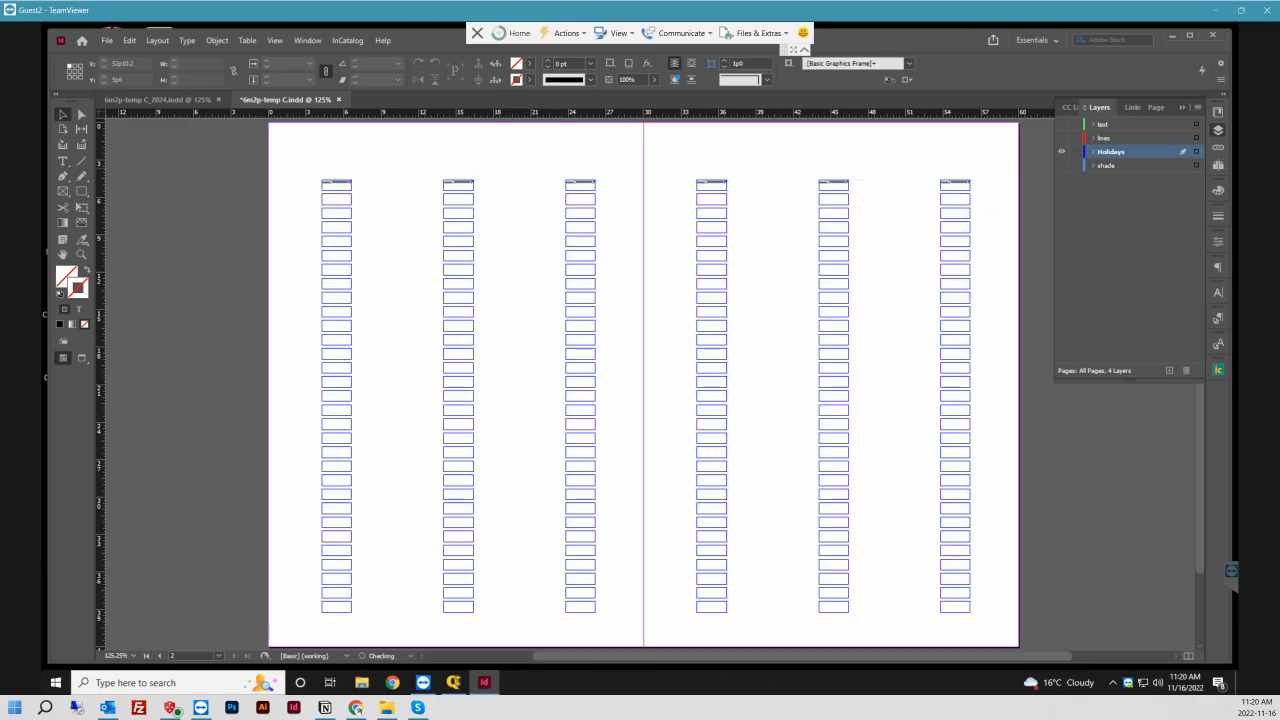
- Inspect the character sizes of the [1GenTokens4] token in the first column's top holiday frame by selecting parts of its text
{"action": "scroll", "coordinate": [322, 187], "scroll_direction": "up", "scroll_amount": 5}
{"action": "scroll", "coordinate": [322, 187], "scroll_direction": "up", "scroll_amount": 1}
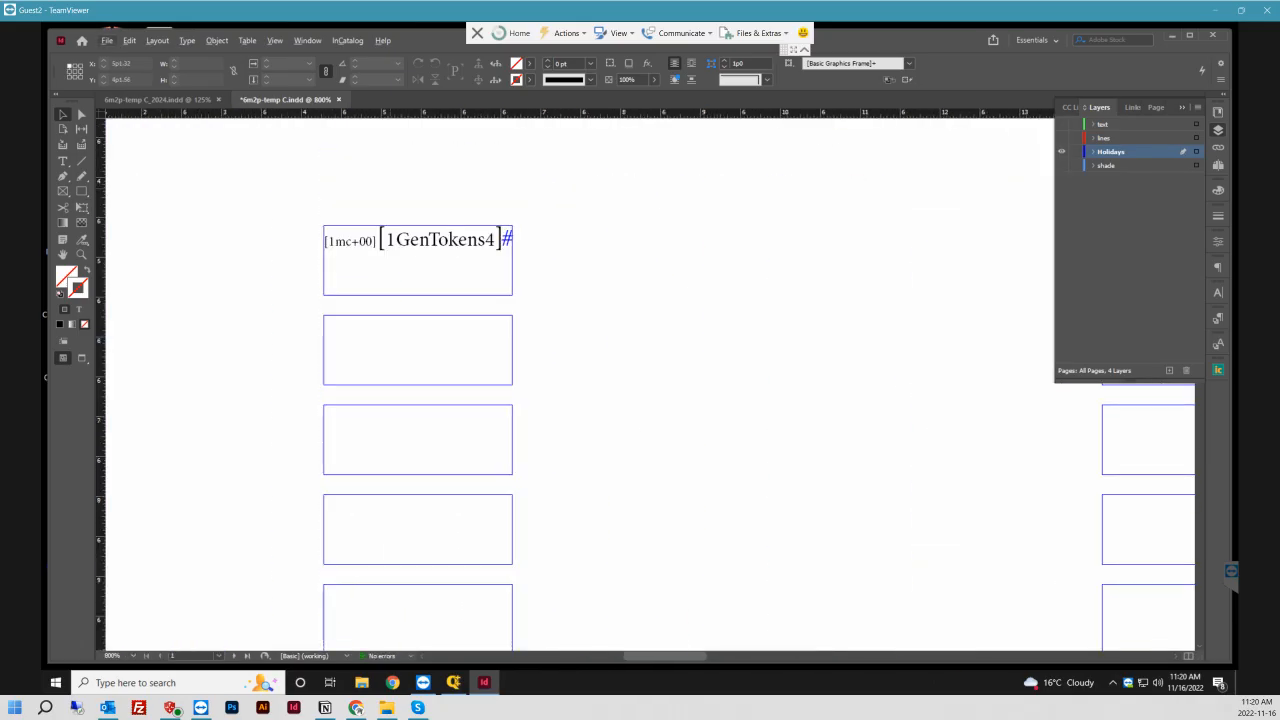
{"action": "key", "text": "t"}
{"action": "left_click_drag", "start_coordinate": [377, 240], "coordinate": [507, 241]}
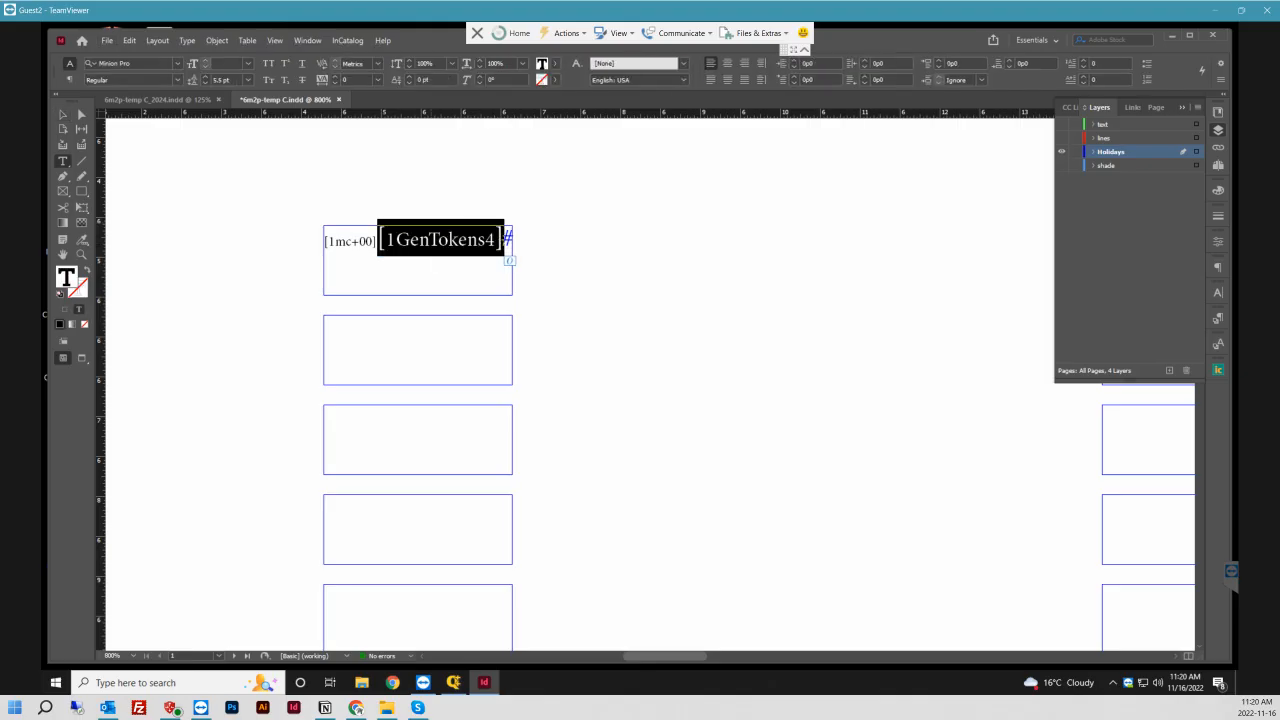
{"action": "left_click", "coordinate": [495, 240]}
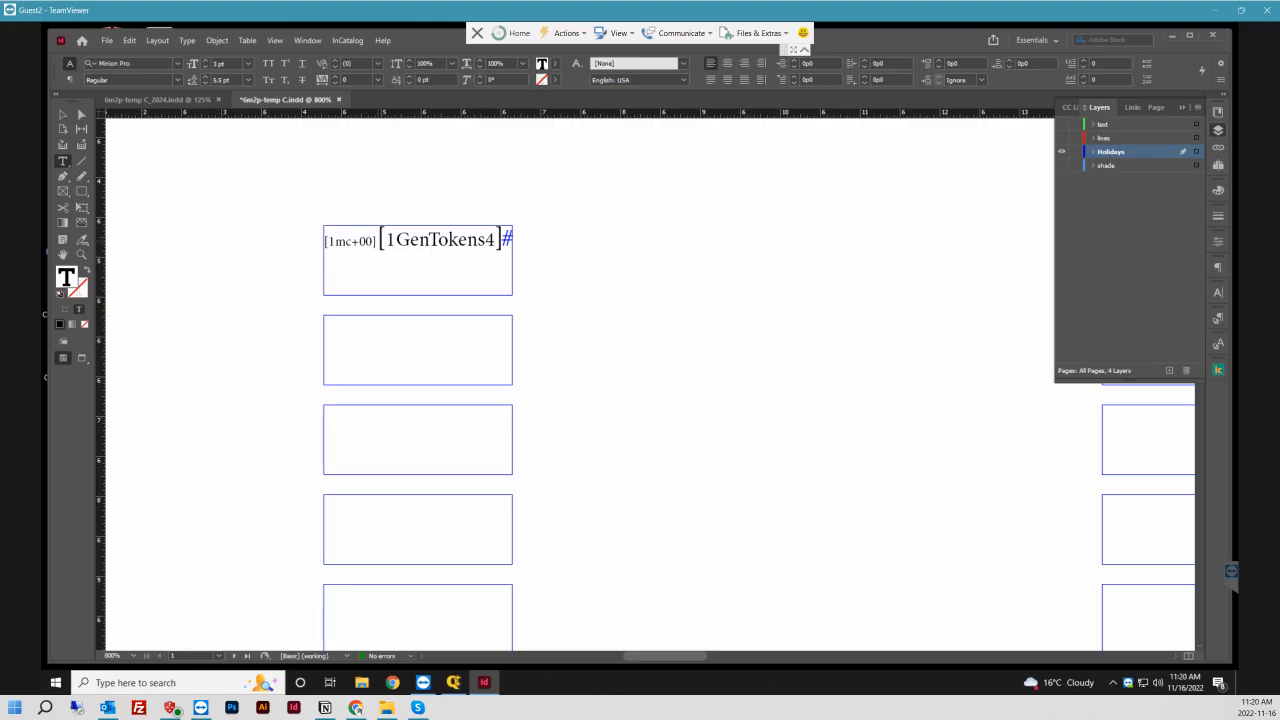
{"action": "left_click_drag", "start_coordinate": [378, 240], "coordinate": [386, 240]}
{"action": "left_click_drag", "start_coordinate": [380, 240], "coordinate": [505, 242]}
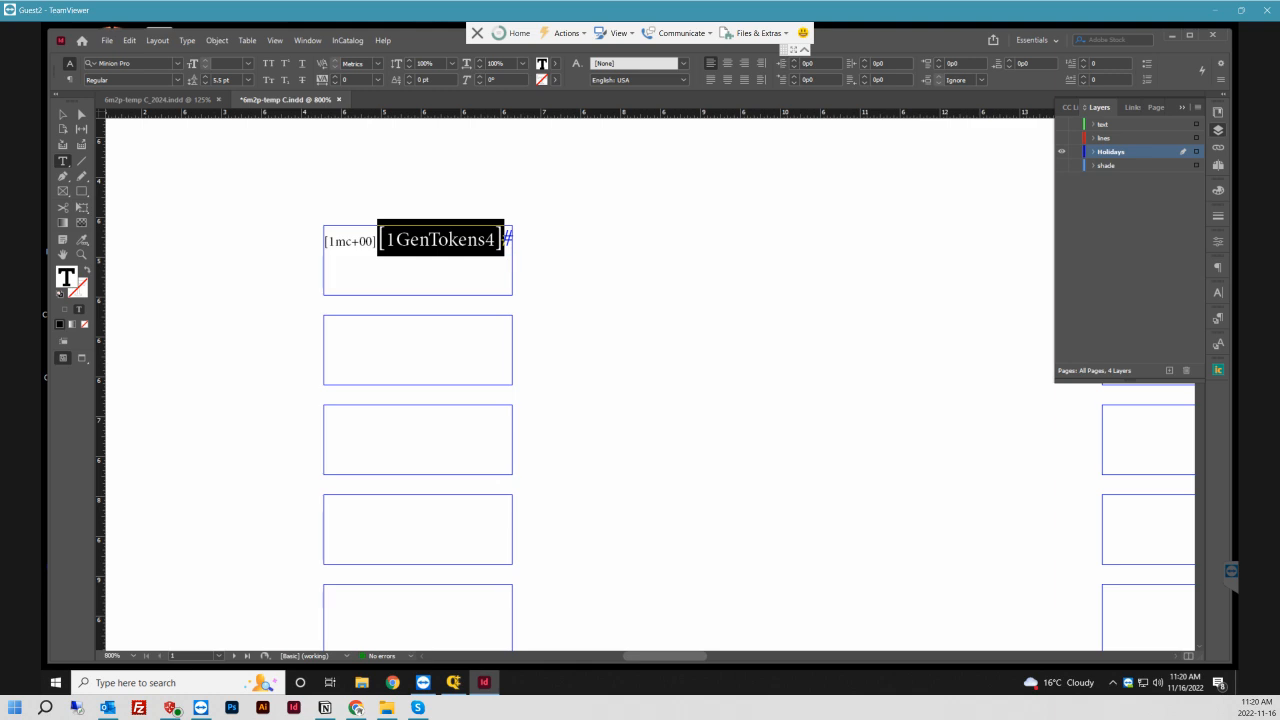
{"action": "left_click", "coordinate": [386, 240]}
{"action": "double_click", "coordinate": [385, 240]}
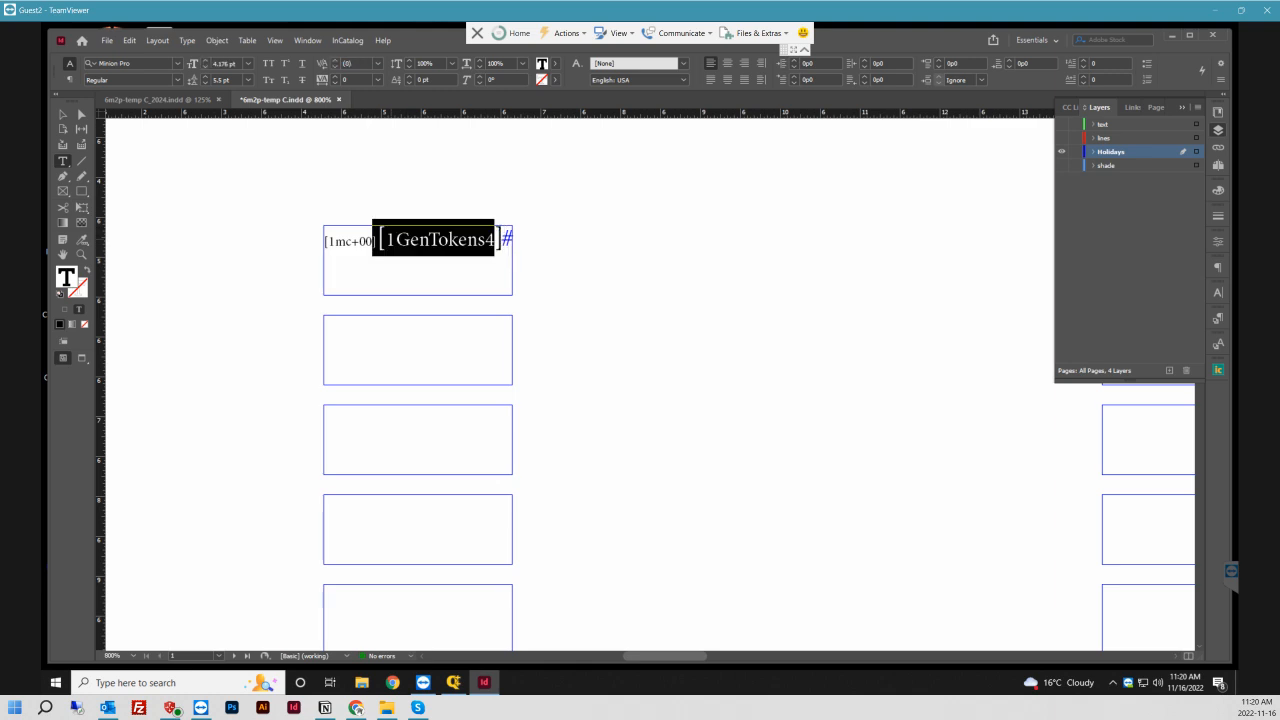
{"action": "triple_click", "coordinate": [385, 240]}
{"action": "left_click", "coordinate": [380, 240]}
- Set the opening bracket of the [1GenTokens4] token in the first column's top holiday frame to 2 pt
{"action": "left_click_drag", "start_coordinate": [378, 240], "coordinate": [386, 240]}
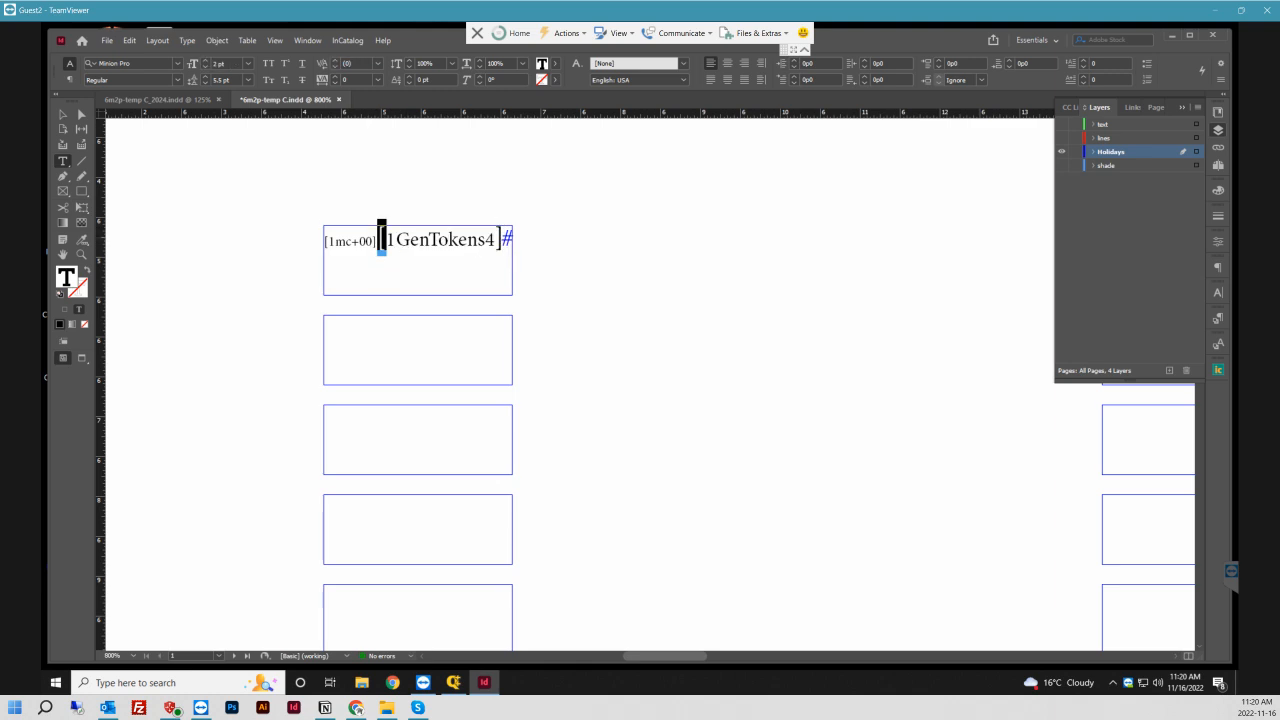
{"action": "left_click", "coordinate": [205, 67]}
{"action": "left_click", "coordinate": [205, 67]}
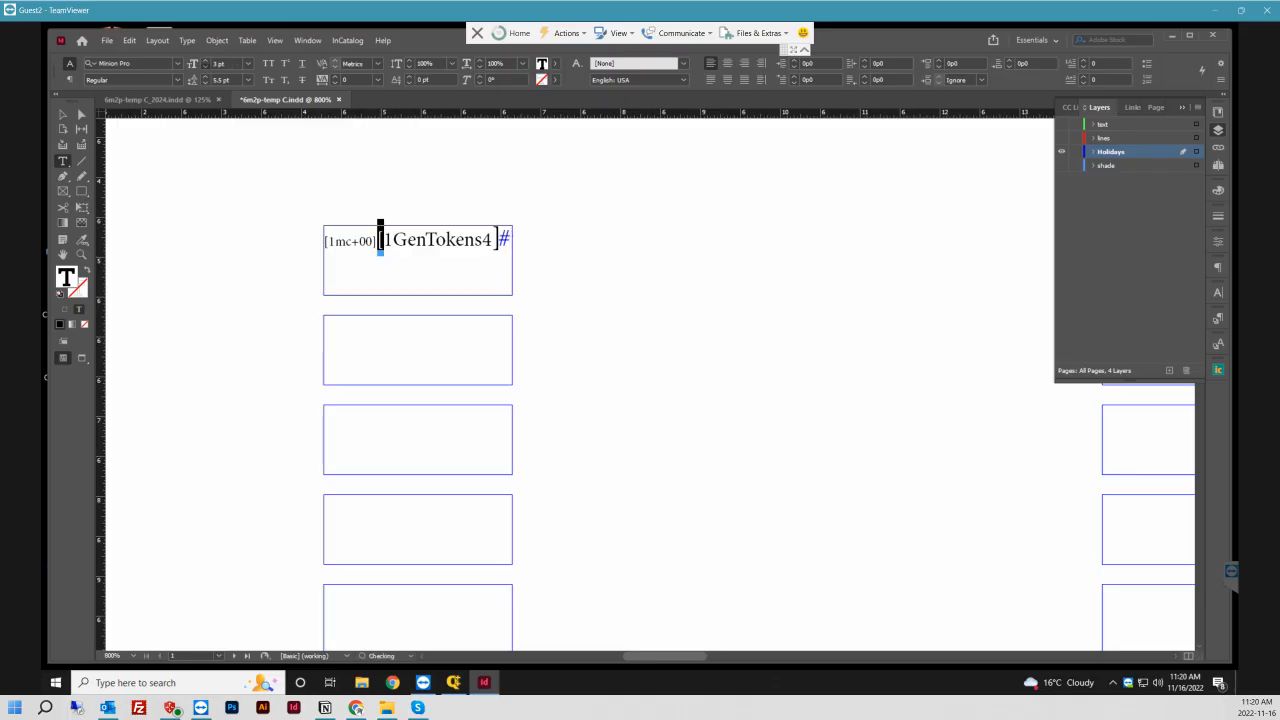
{"action": "left_click", "coordinate": [205, 67]}
{"action": "left_click", "coordinate": [381, 240]}
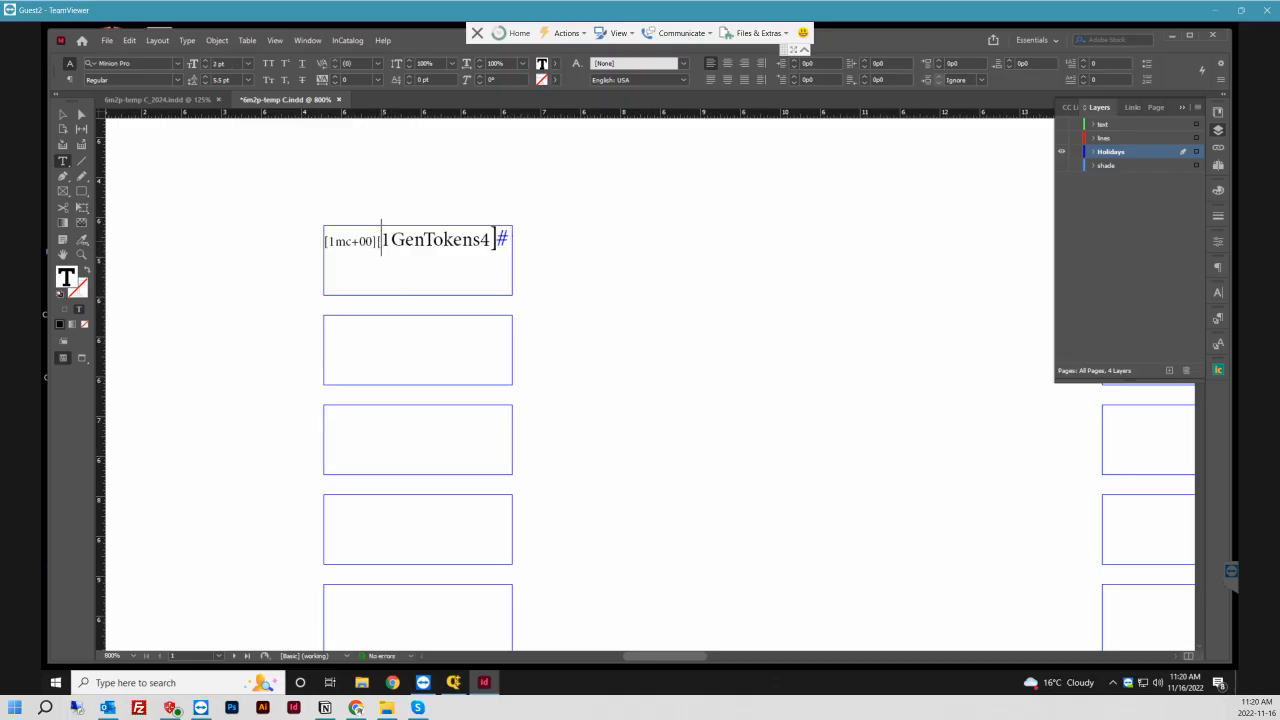
{"action": "left_click_drag", "start_coordinate": [381, 240], "coordinate": [499, 240]}
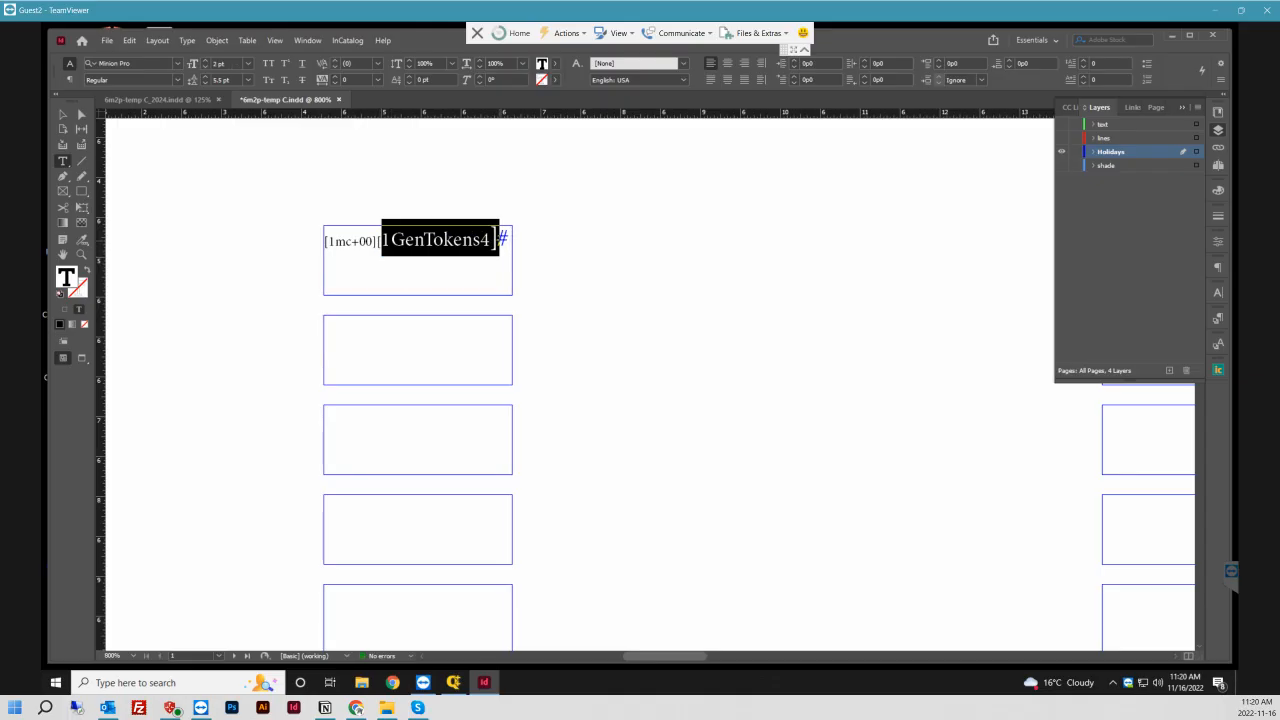
{"action": "left_click", "coordinate": [490, 240]}
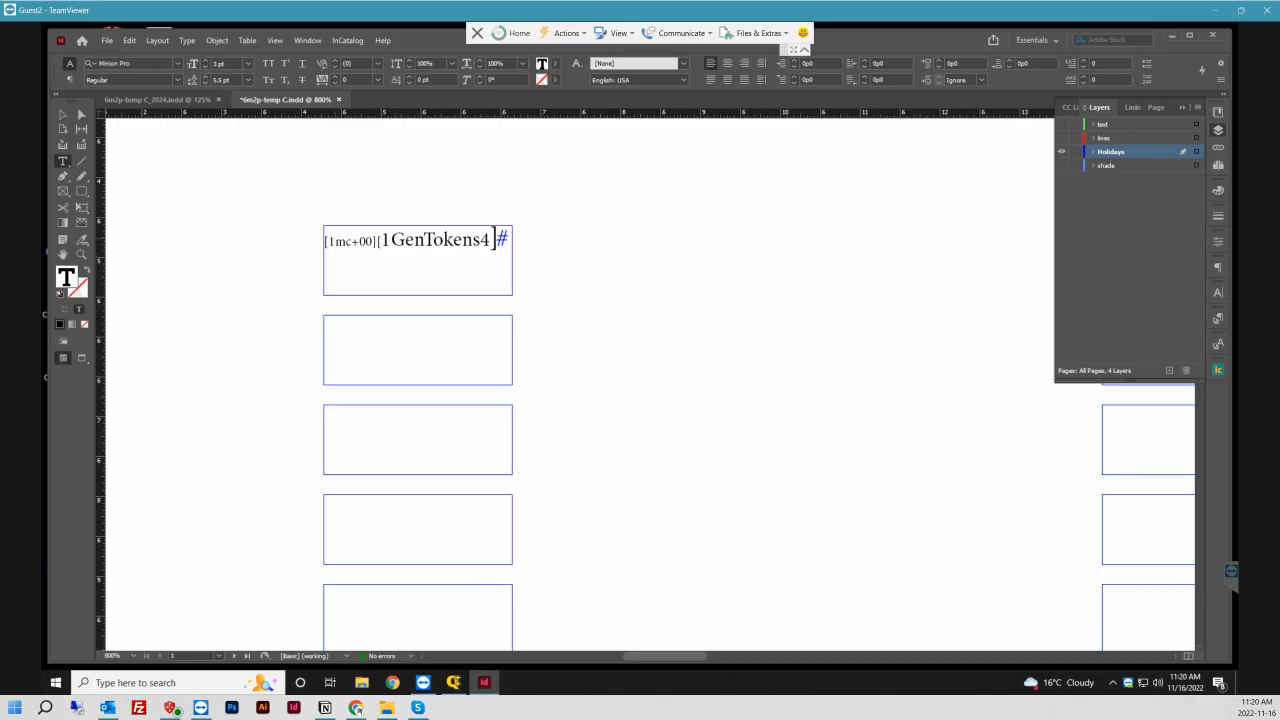
- Set all token text in the first column's top holiday frame to 2 pt with 2.5 pt leading
{"action": "left_click_drag", "start_coordinate": [325, 241], "coordinate": [500, 241]}
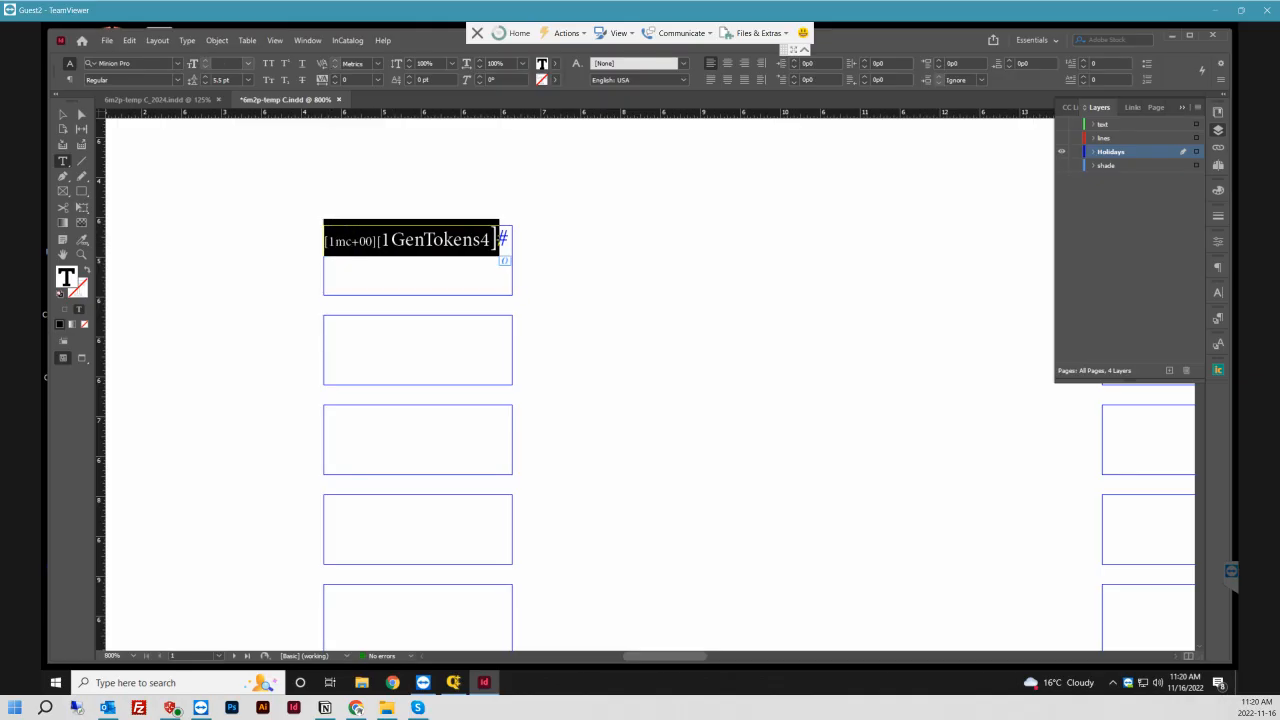
{"action": "left_click", "coordinate": [228, 64]}
{"action": "type", "text": "2"}
{"action": "left_click", "coordinate": [225, 80]}
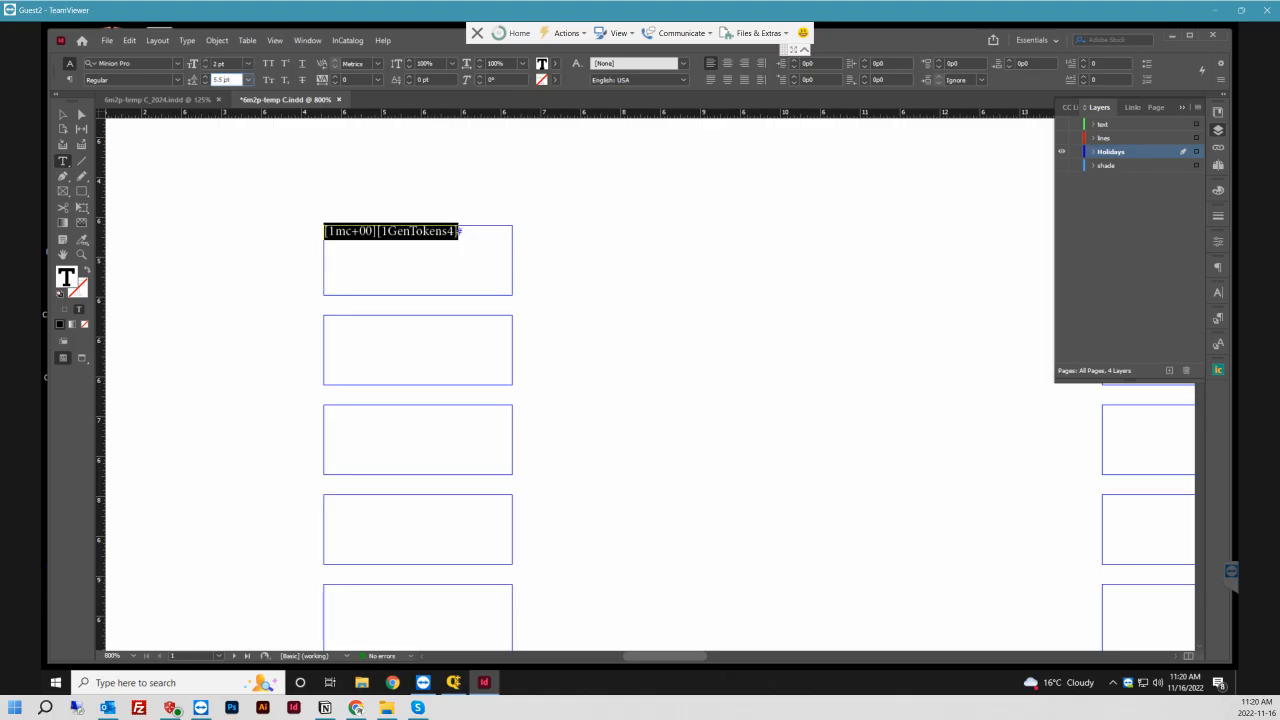
{"action": "type", "text": "3"}
{"action": "key", "text": "Return"}
{"action": "left_click", "coordinate": [388, 231]}
{"action": "left_click_drag", "start_coordinate": [459, 231], "coordinate": [324, 231]}
{"action": "left_click", "coordinate": [217, 80]}
{"action": "type", "text": ".5"}
{"action": "left_click", "coordinate": [459, 231]}
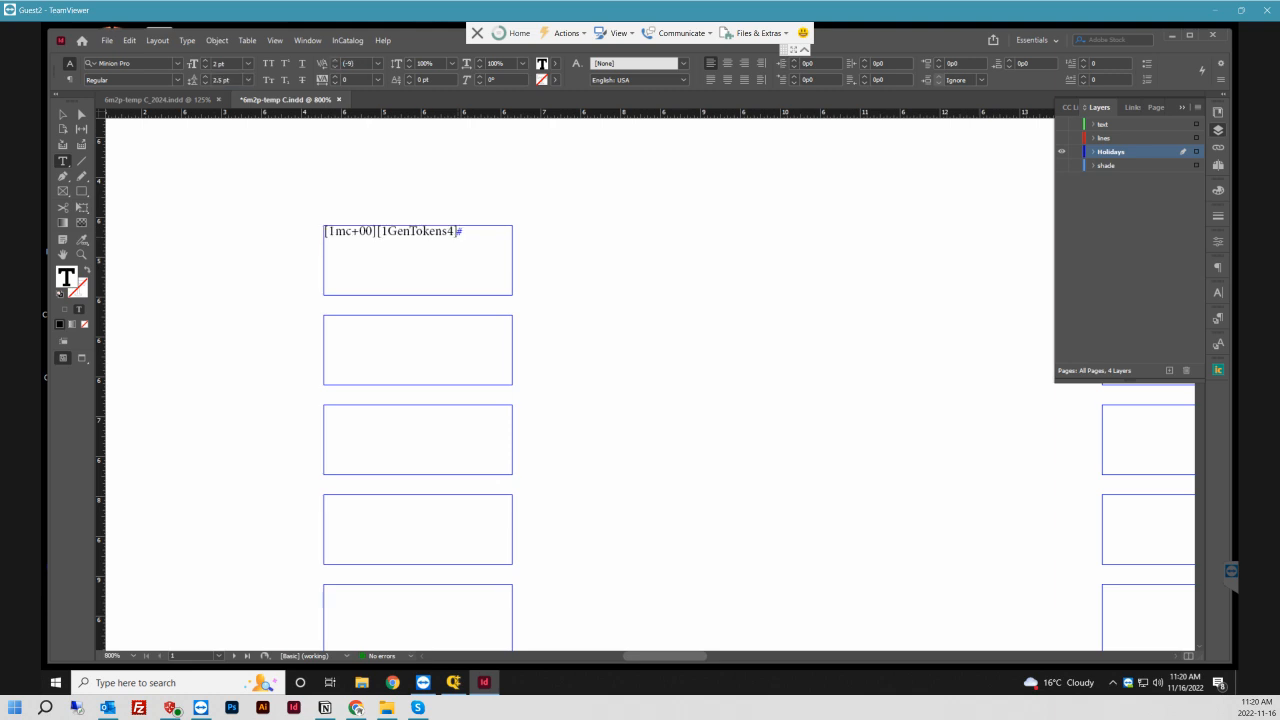
- Test the first column's threaded holiday frames with placeholder text, review the fill, and delete everything after the [1GenTokens4] token
{"action": "right_click", "coordinate": [470, 232]}
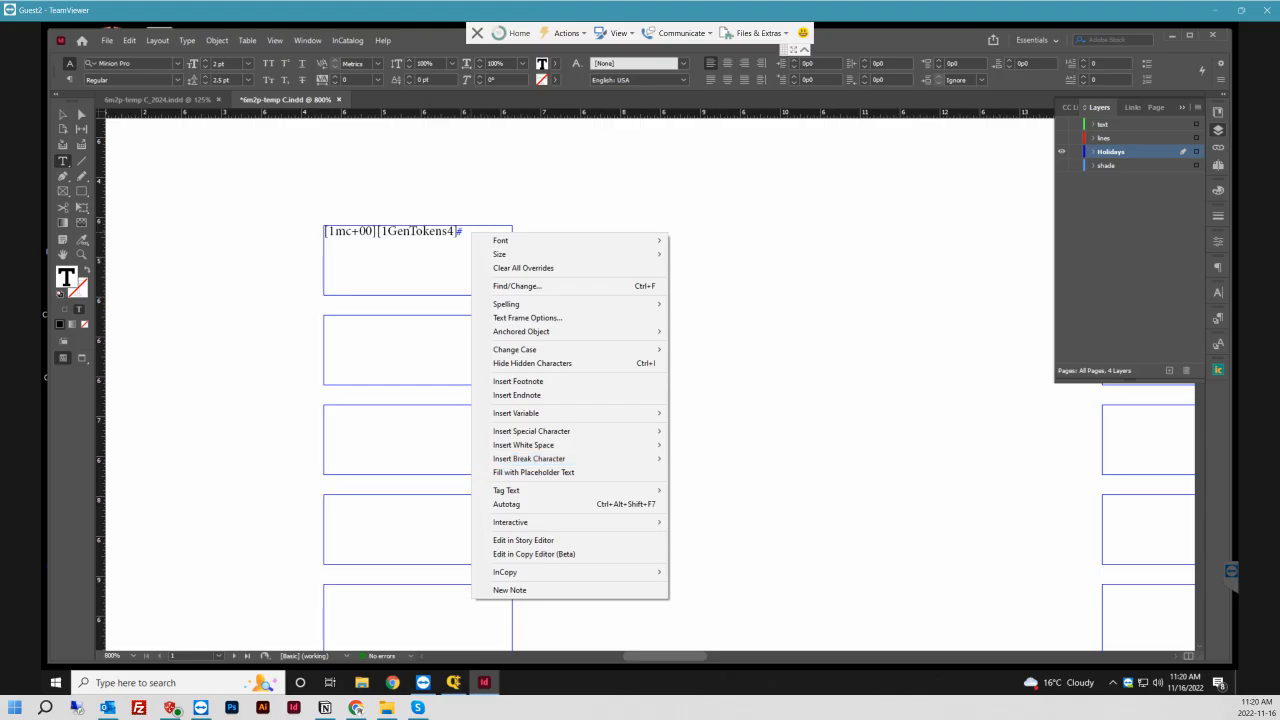
{"action": "left_click", "coordinate": [533, 472]}
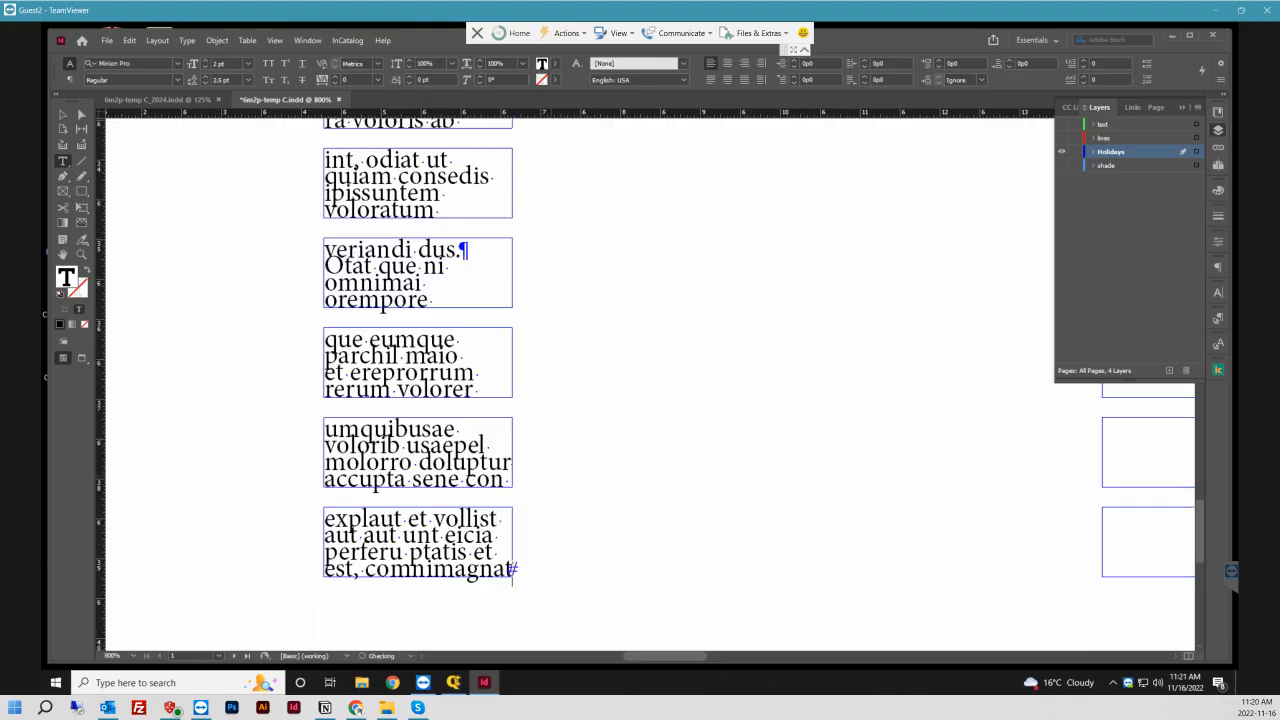
{"action": "scroll", "coordinate": [648, 384], "scroll_direction": "up", "scroll_amount": 20}
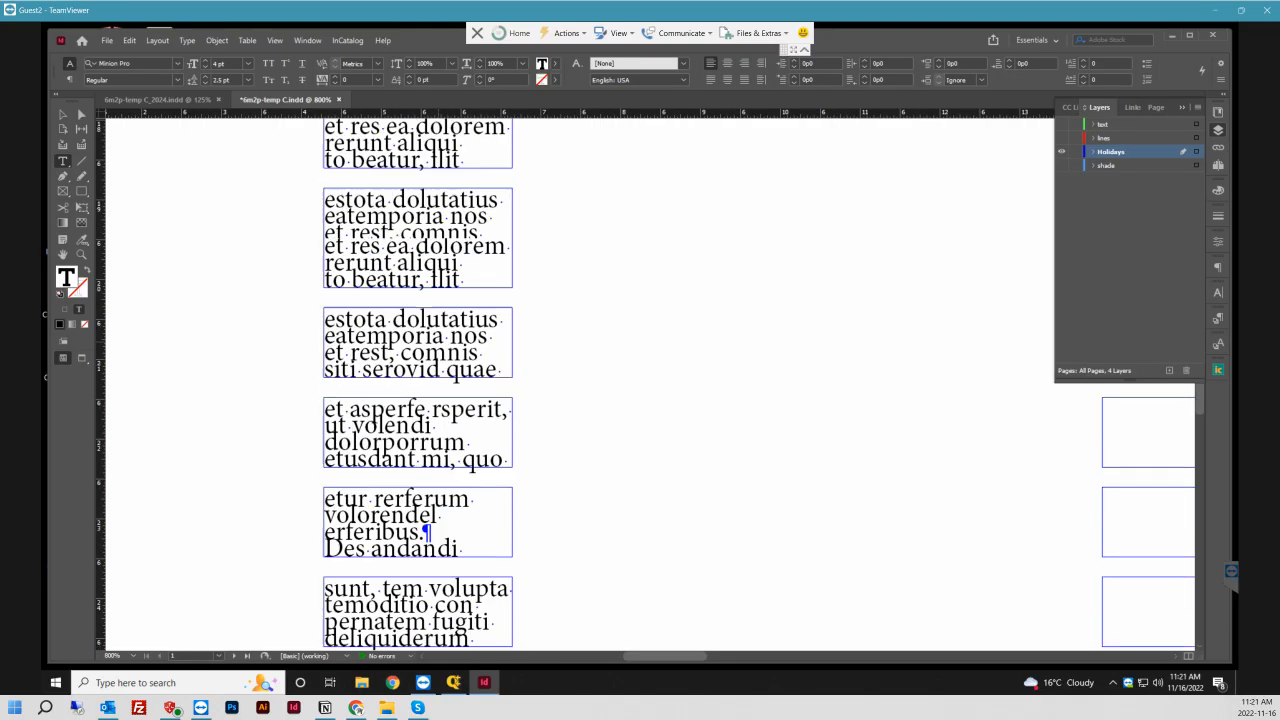
{"action": "scroll", "coordinate": [648, 384], "scroll_direction": "up", "scroll_amount": 8}
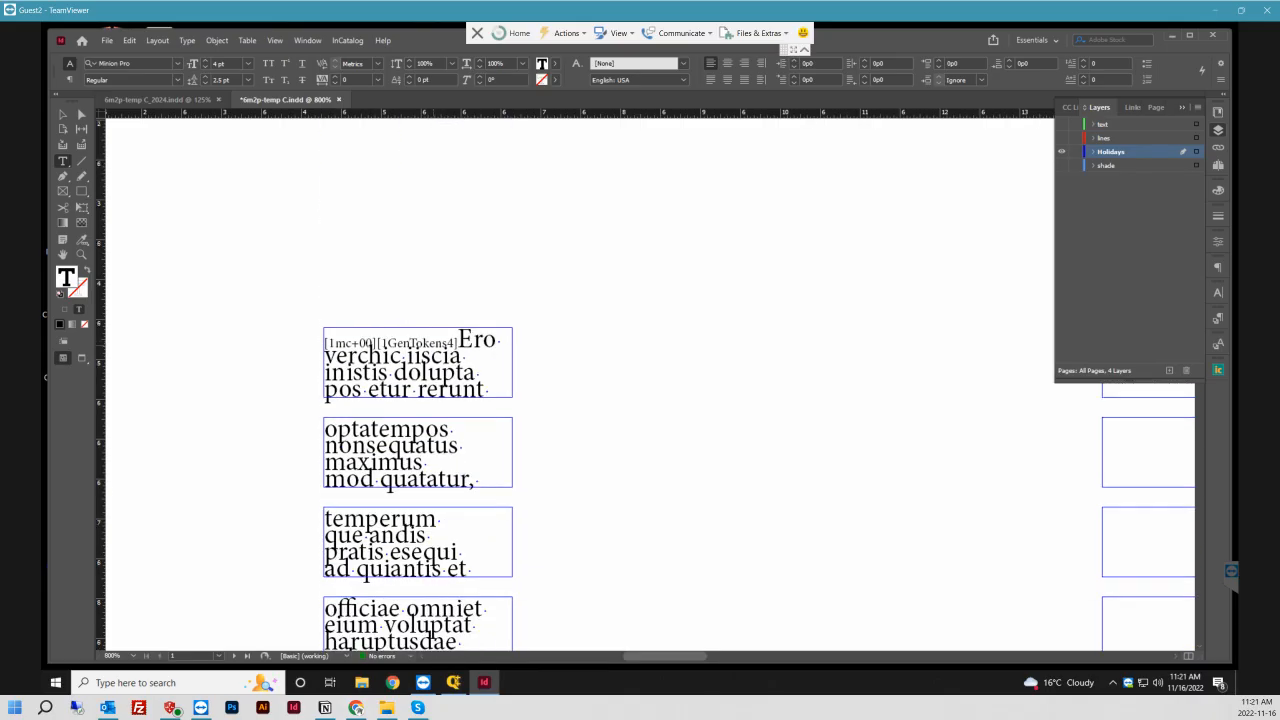
{"action": "left_click", "coordinate": [473, 338]}
{"action": "key", "text": "ctrl+shift+End"}
{"action": "key", "text": "Delete"}
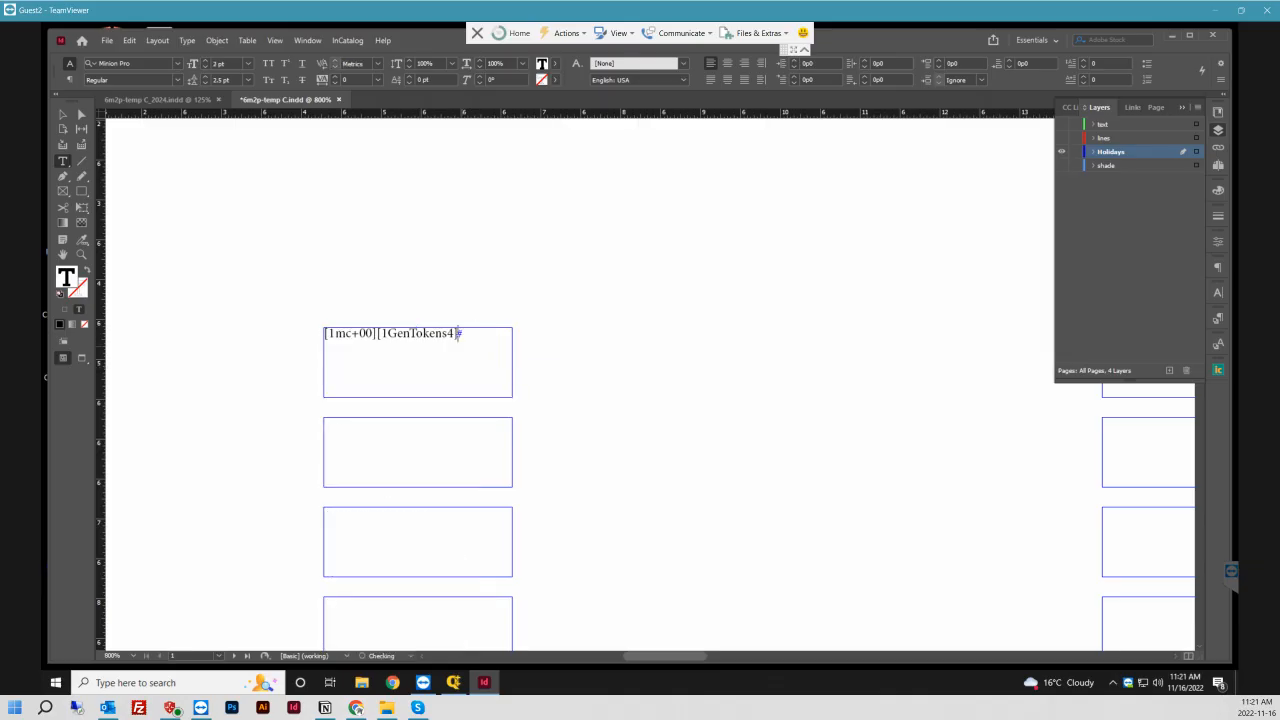
- Set all token text in the second column's top holiday frame to 2 pt with 2.5 pt leading
{"action": "scroll", "coordinate": [640, 400], "scroll_direction": "right", "scroll_amount": 3}
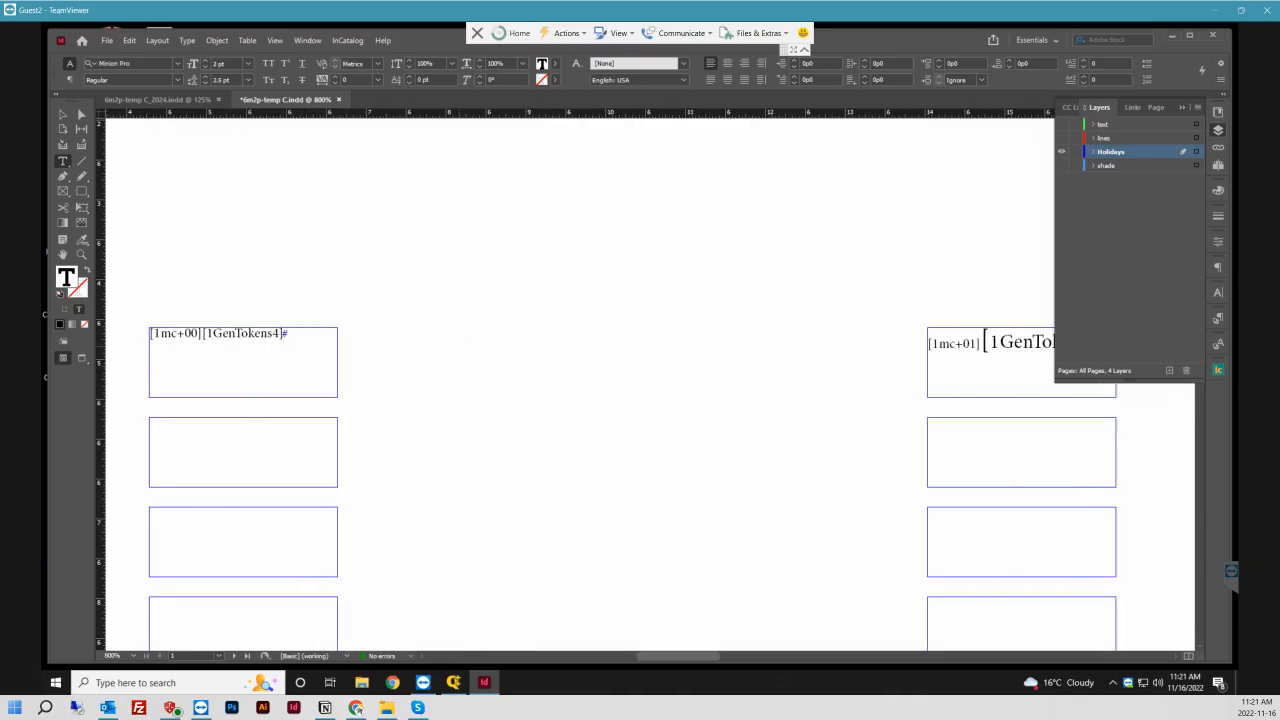
{"action": "key", "text": "ctrl+minus"}
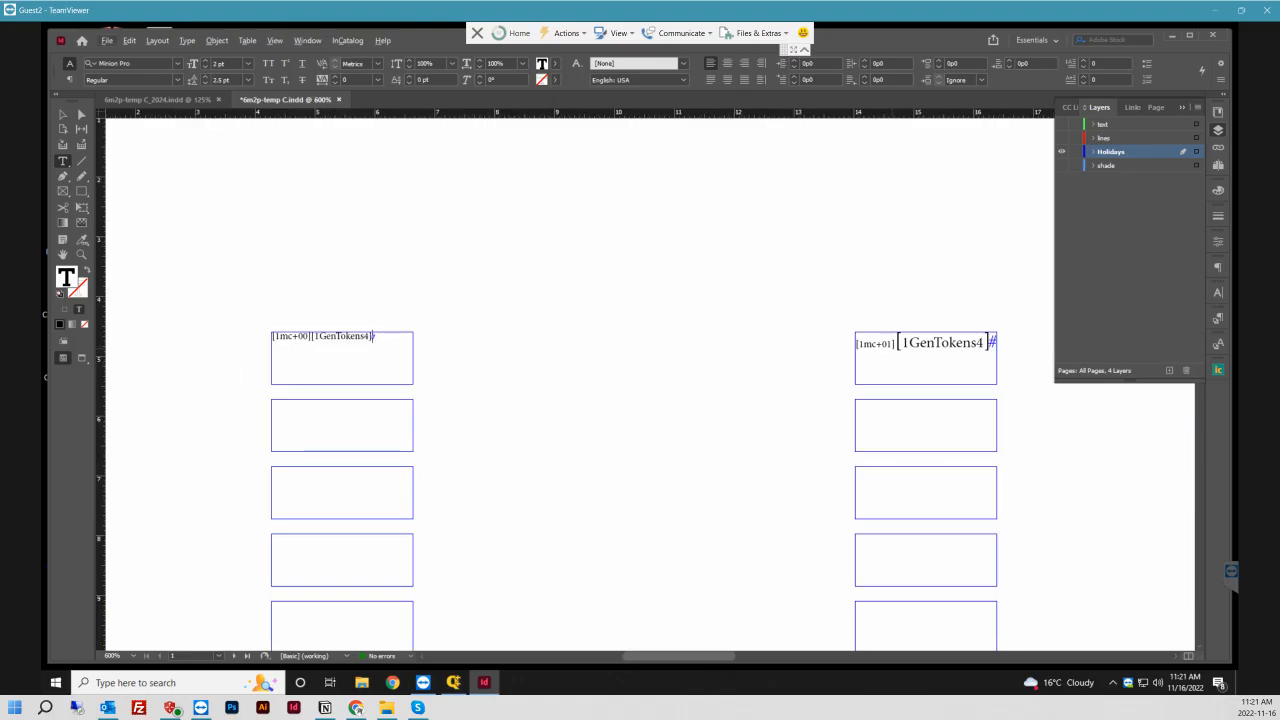
{"action": "key", "text": "ctrl+a"}
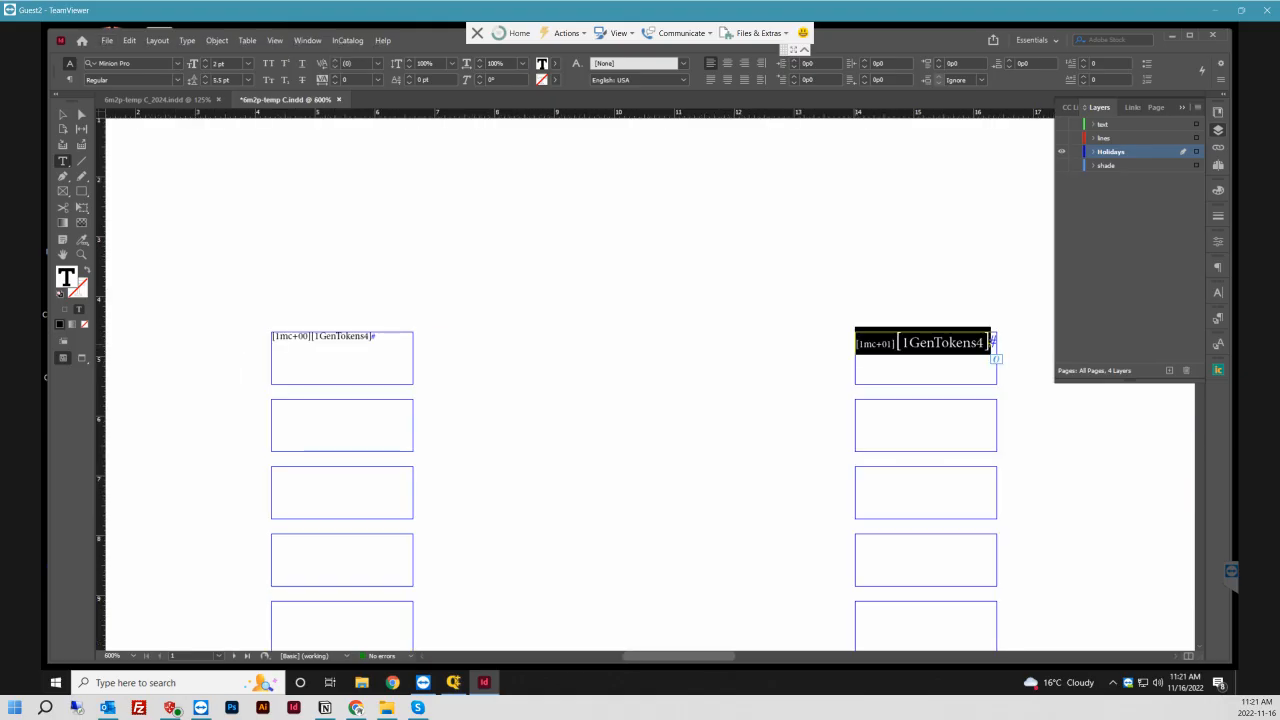
{"action": "left_click", "coordinate": [225, 63]}
{"action": "type", "text": "2"}
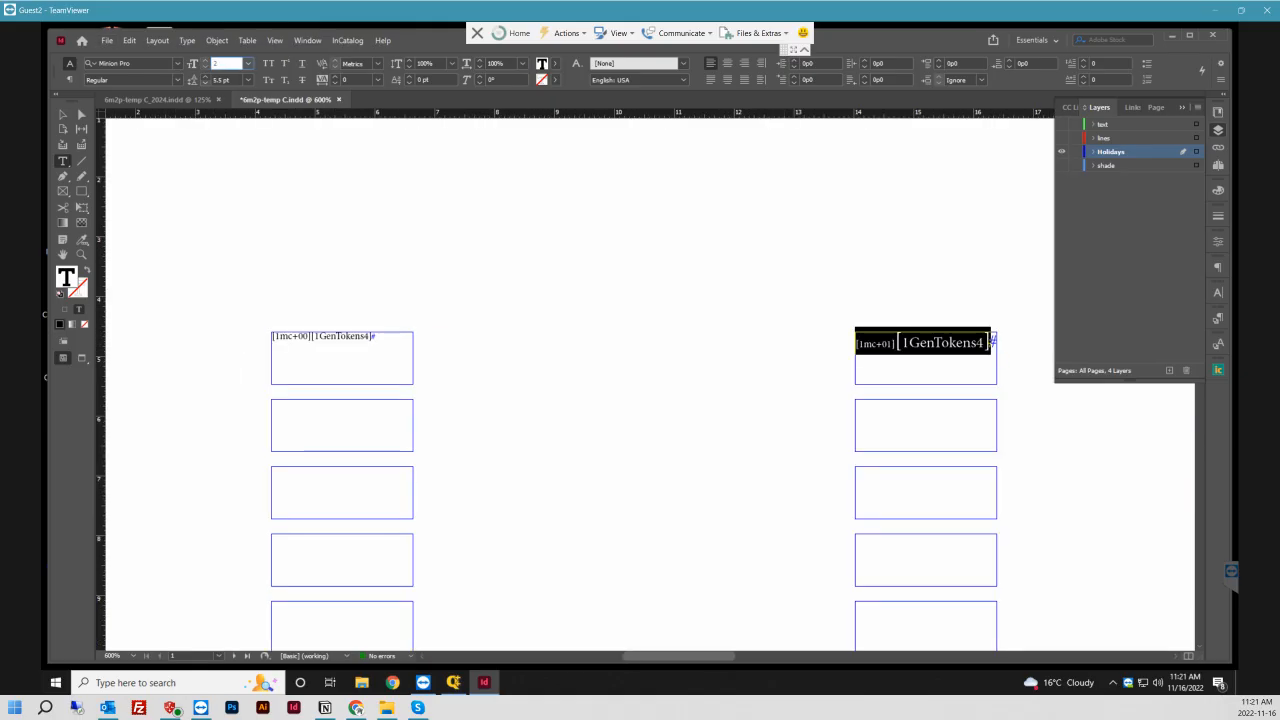
{"action": "key", "text": "Return"}
{"action": "key", "text": "Tab"}
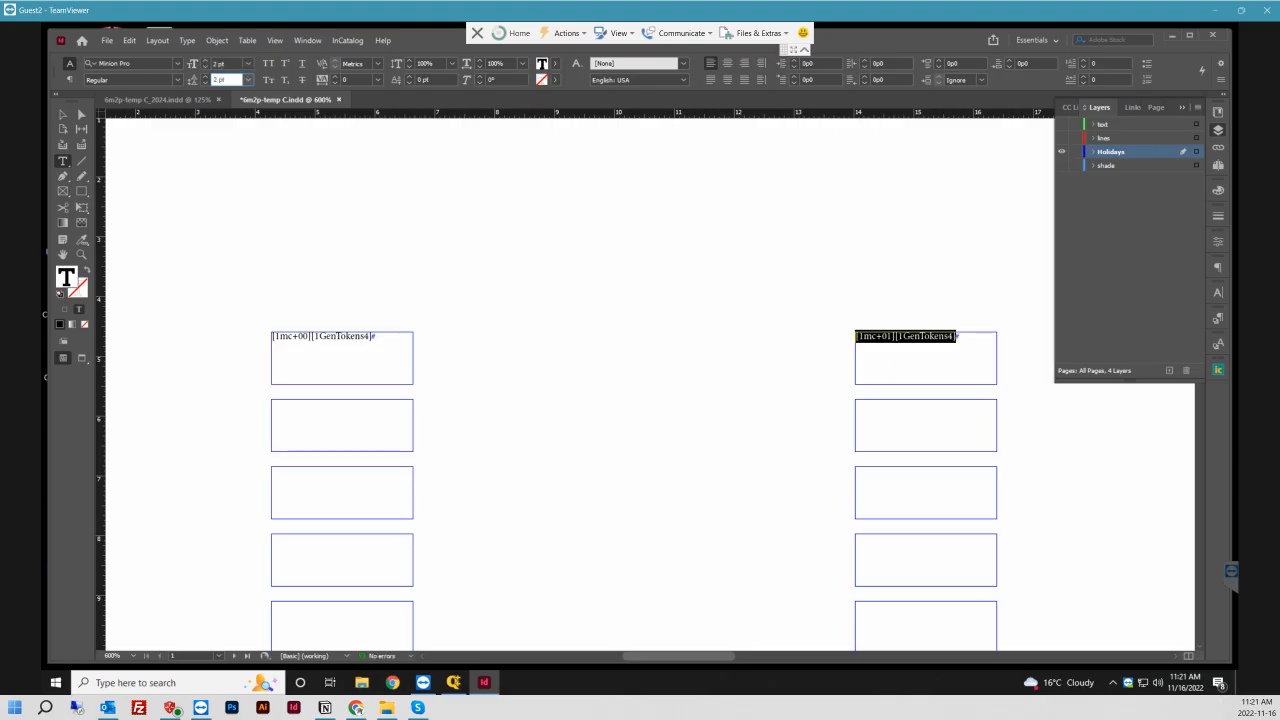
{"action": "type", "text": "2.54"}
{"action": "key", "text": "BackSpace"}
- Set all token text in the third column's top holiday frame to 2 pt with 2.5 pt leading
{"action": "scroll", "coordinate": [650, 385], "scroll_direction": "right", "scroll_amount": 8}
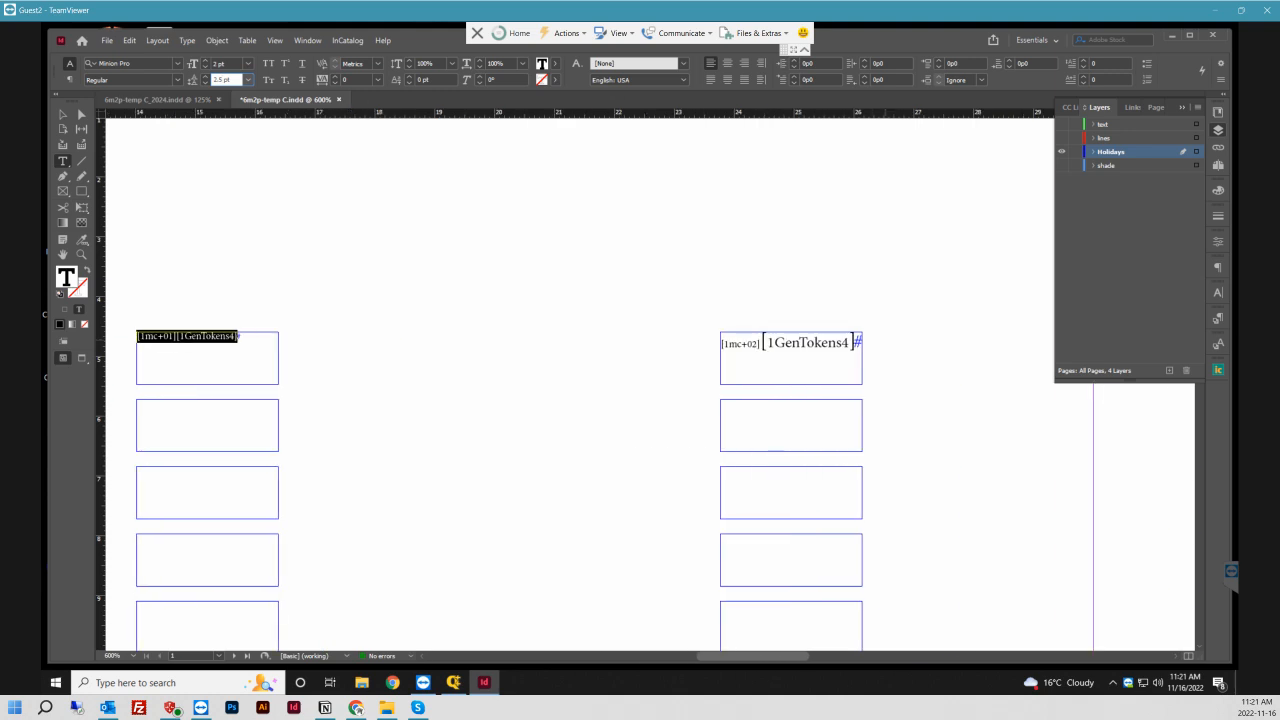
{"action": "left_click", "coordinate": [841, 343]}
{"action": "key", "text": "ctrl+a"}
{"action": "left_click", "coordinate": [228, 63]}
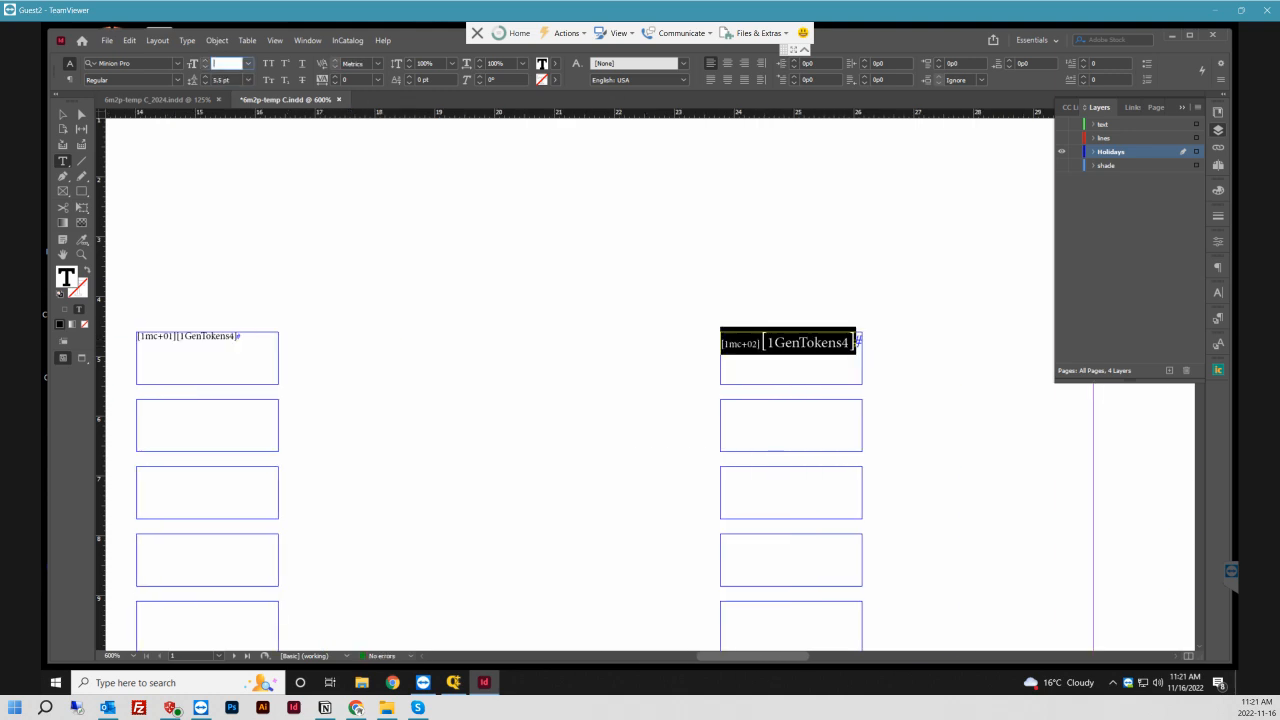
{"action": "type", "text": "2"}
{"action": "key", "text": "Tab"}
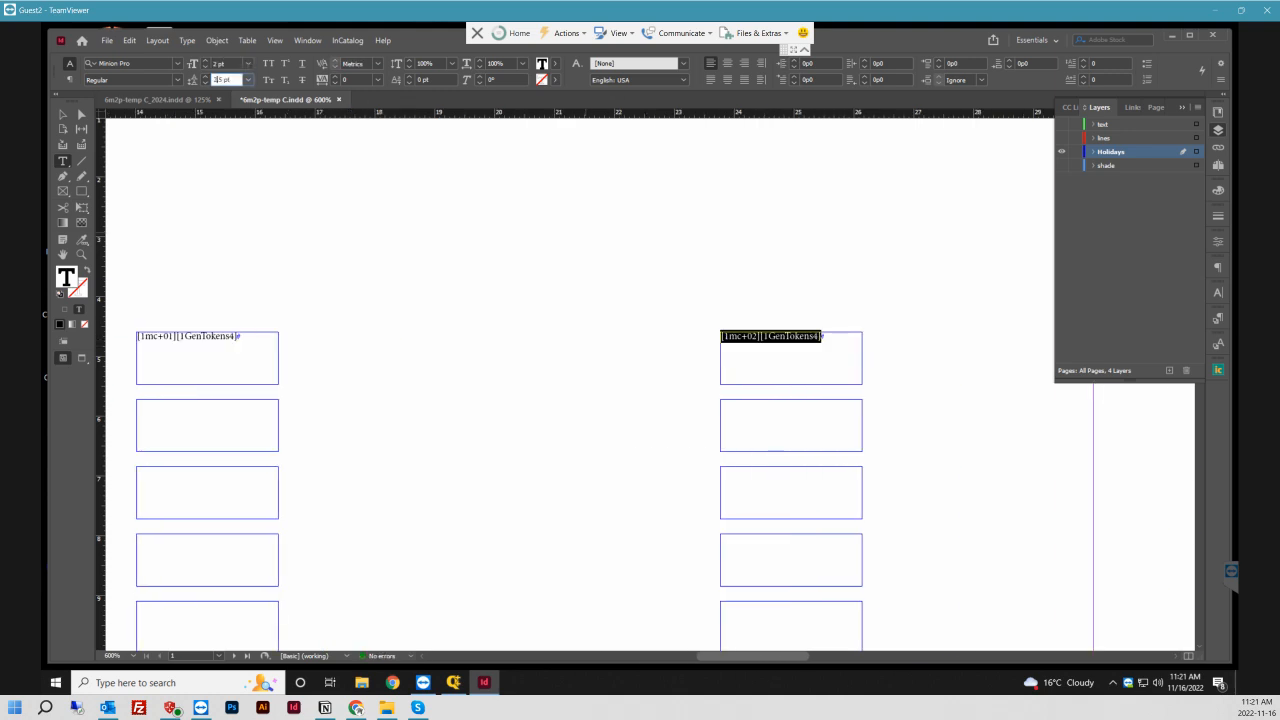
{"action": "left_click", "coordinate": [800, 345]}
- Set all token text in the fourth column's top holiday frame to 2 pt with 2.5 pt leading
{"action": "scroll", "coordinate": [800, 345], "scroll_direction": "right", "scroll_amount": 8}
{"action": "left_click", "coordinate": [827, 343]}
{"action": "key", "text": "ctrl+a"}
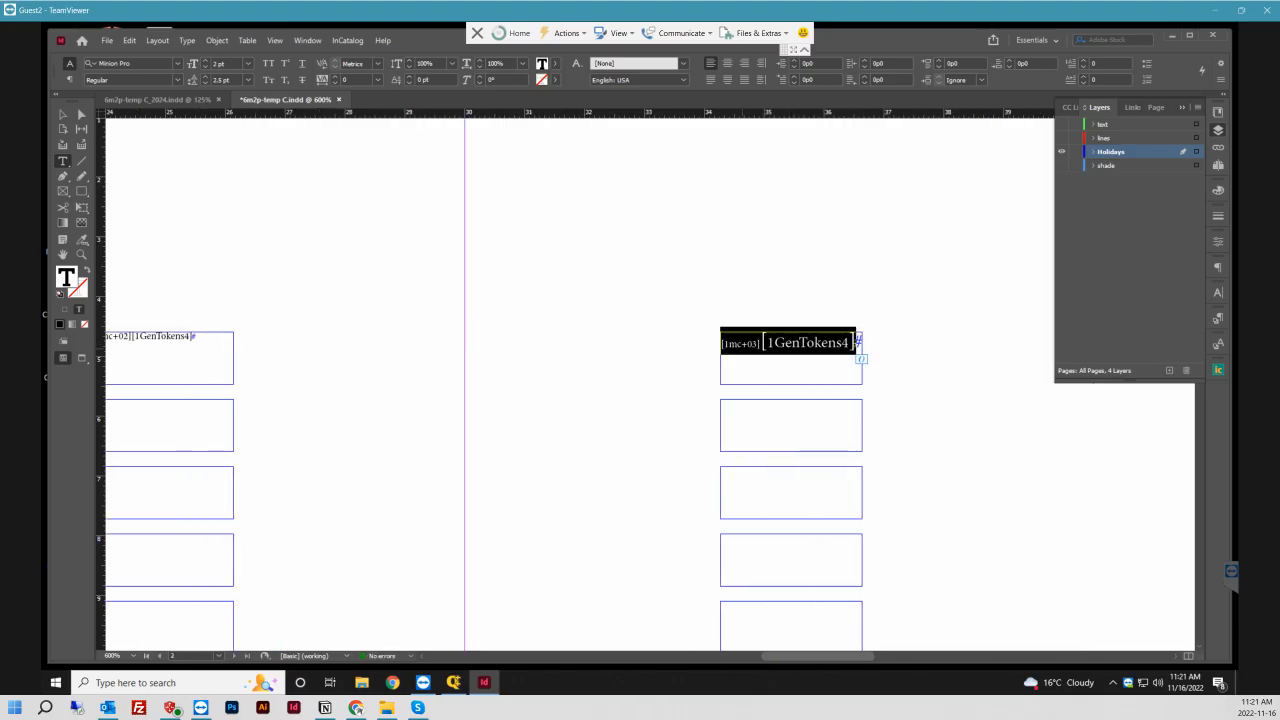
{"action": "left_click", "coordinate": [228, 63]}
{"action": "type", "text": "2"}
{"action": "left_click", "coordinate": [217, 80]}
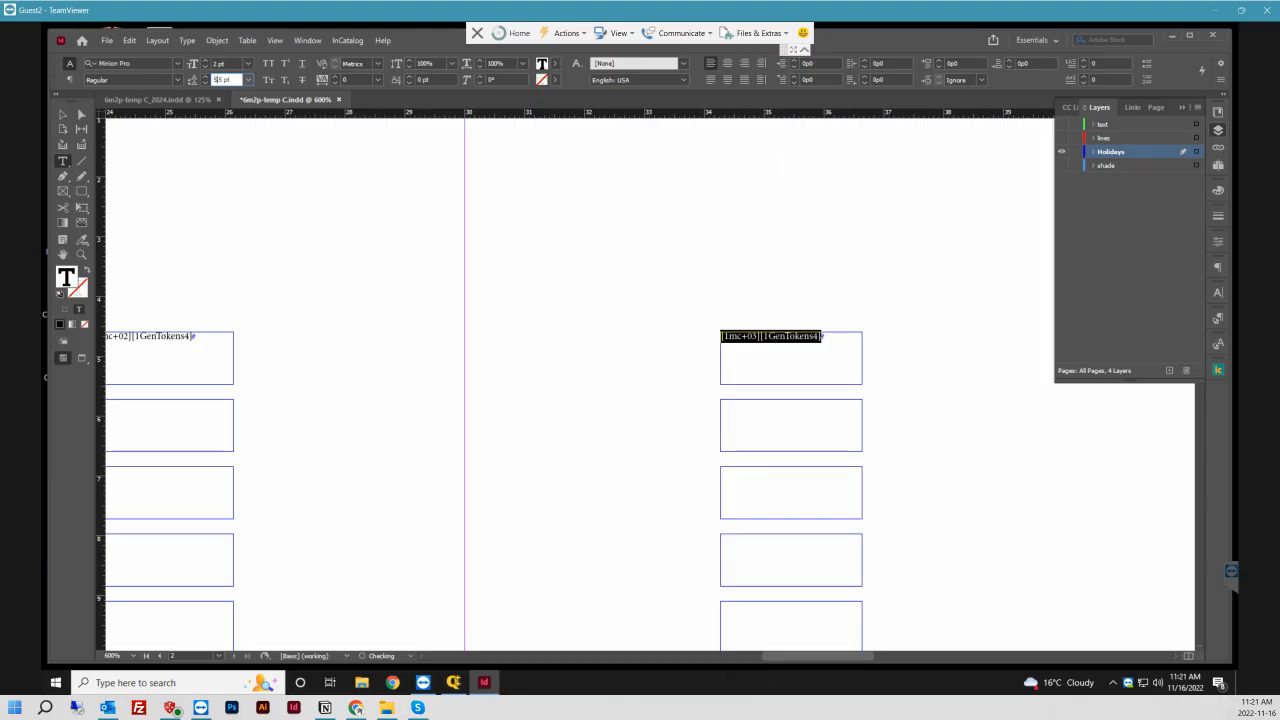
{"action": "left_click", "coordinate": [800, 345]}
- Set all token text in the fifth column's top holiday frame to 2 pt with 2.5 pt leading
{"action": "scroll", "coordinate": [800, 345], "scroll_direction": "right", "scroll_amount": 10}
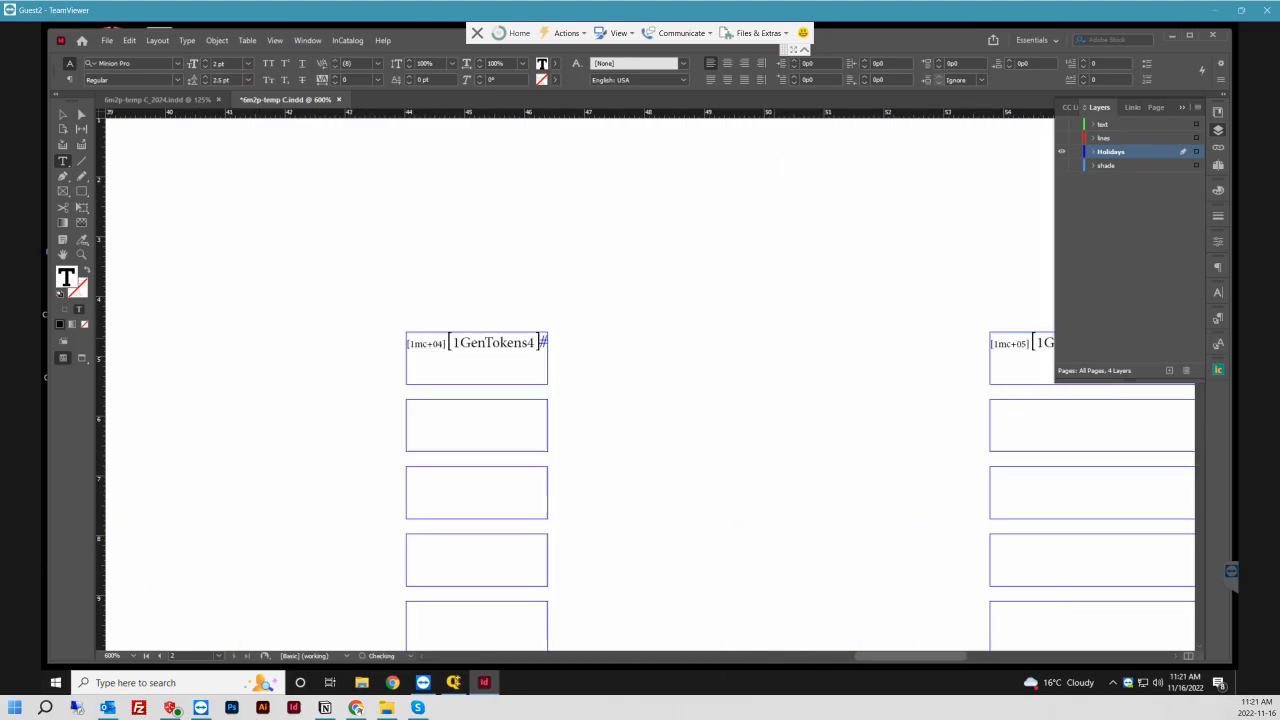
{"action": "key", "text": "ctrl+a"}
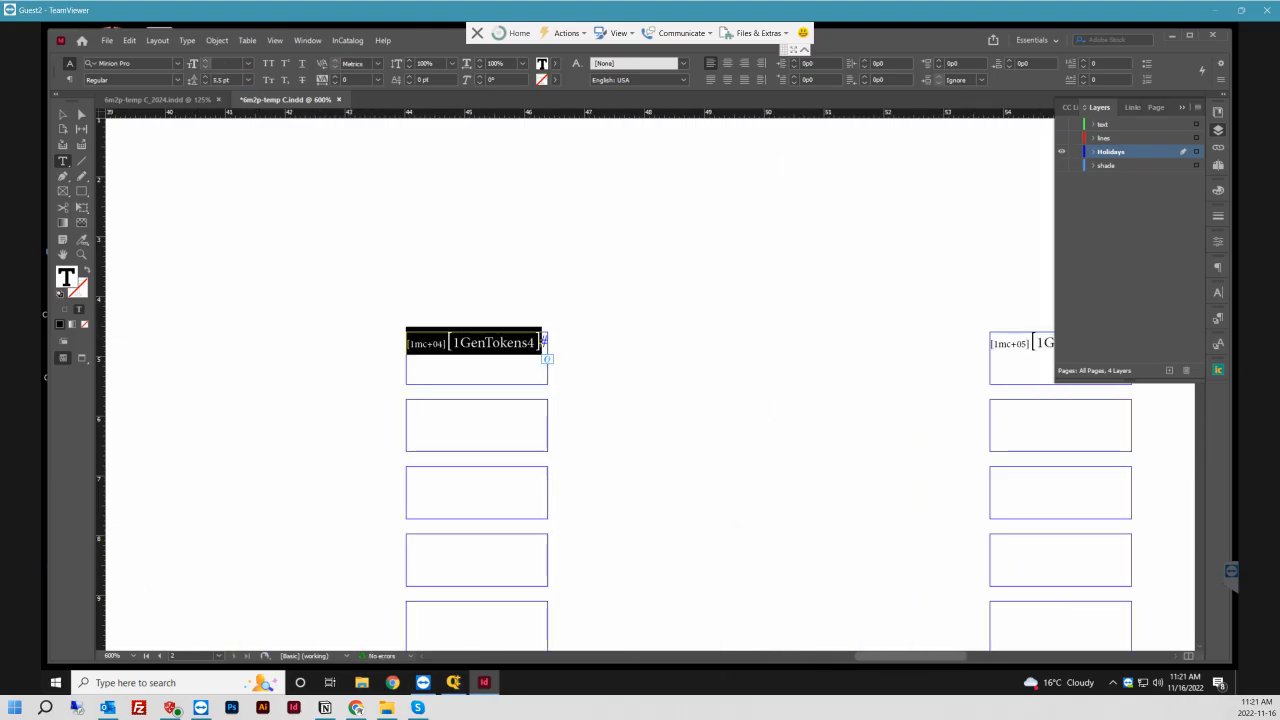
{"action": "left_click", "coordinate": [228, 63]}
{"action": "type", "text": "2"}
{"action": "key", "text": "Tab"}
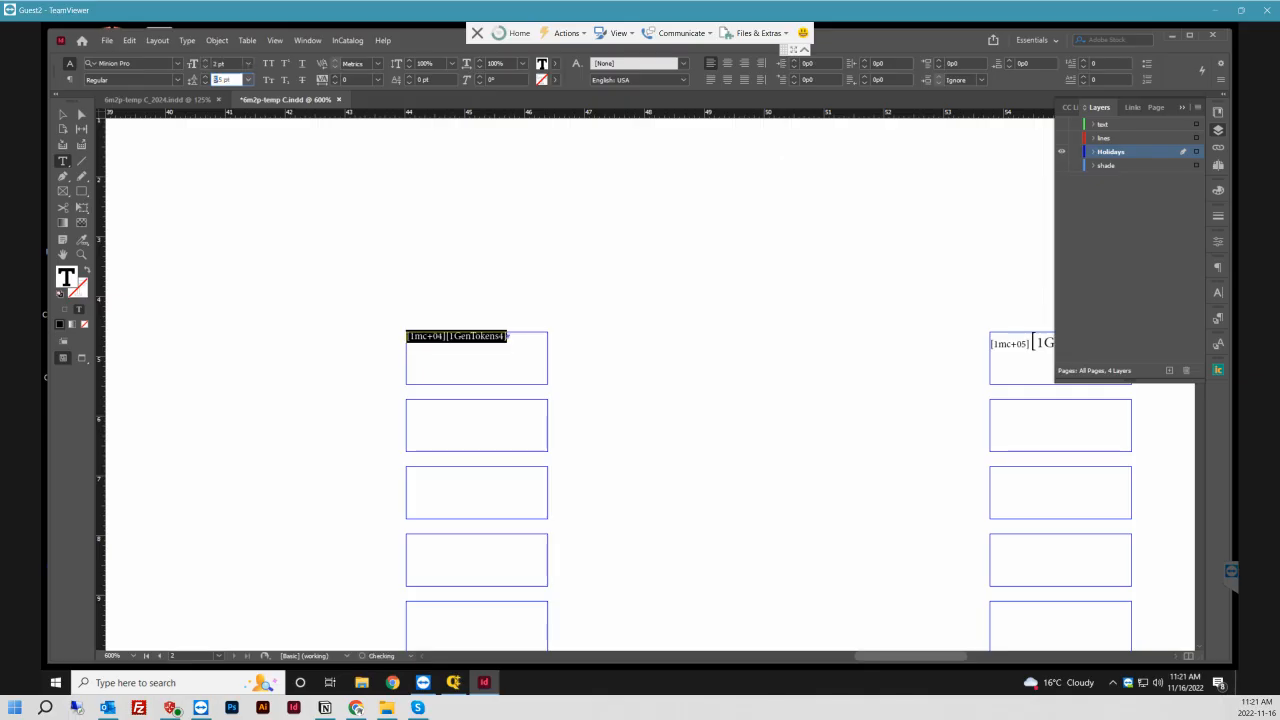
- Set all token text in the sixth column's top holiday frame to 2 pt
{"action": "scroll", "coordinate": [640, 345], "scroll_direction": "right", "scroll_amount": 5}
{"action": "left_click", "coordinate": [632, 345]}
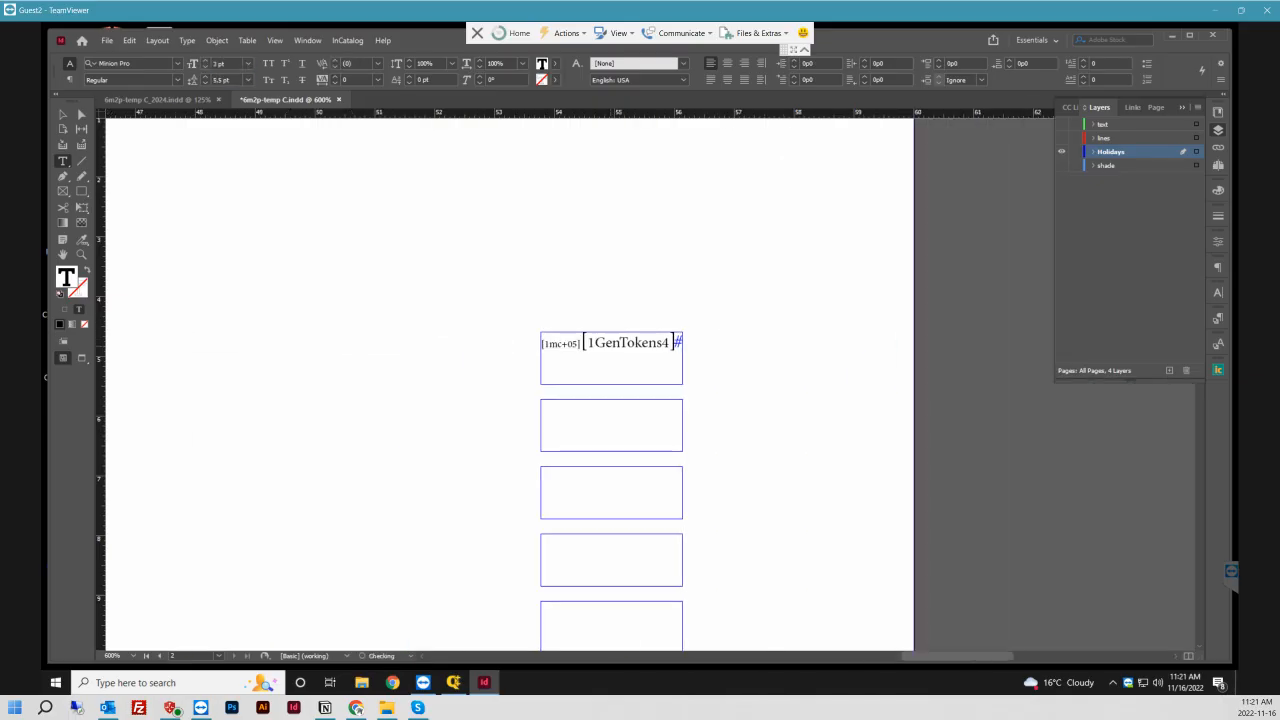
{"action": "key", "text": "ctrl+a"}
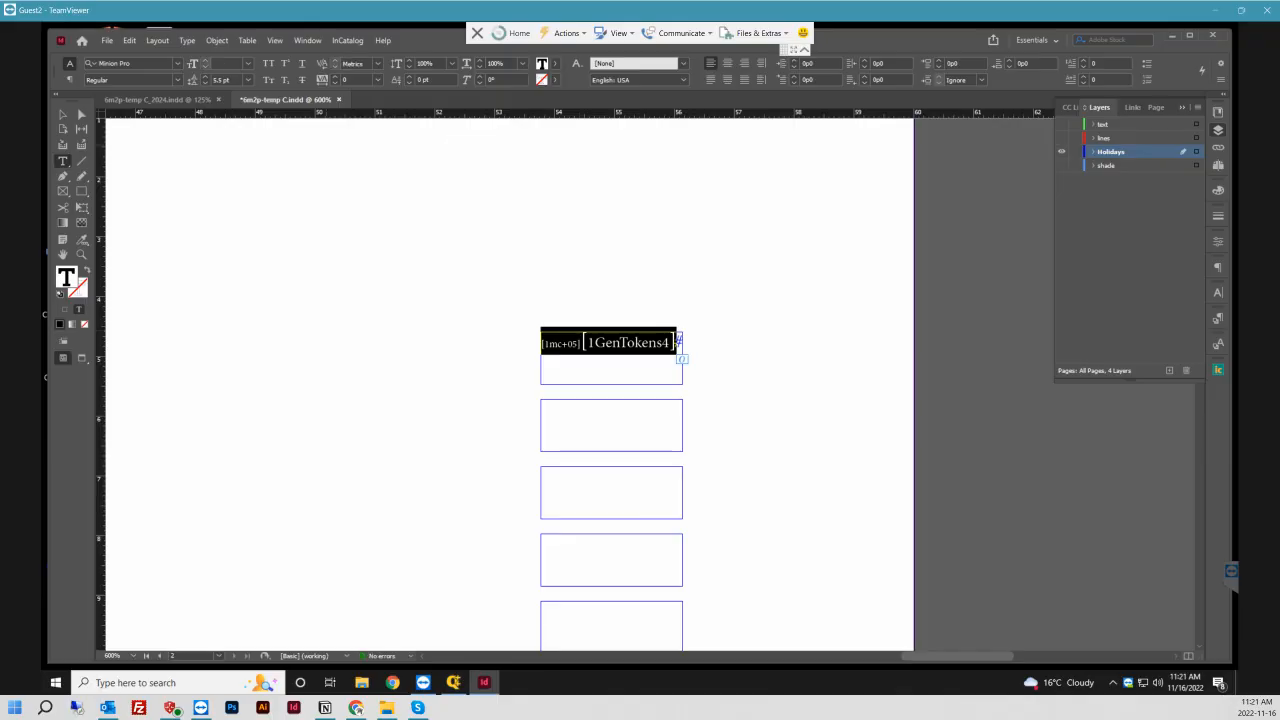
{"action": "left_click", "coordinate": [222, 64]}
{"action": "type", "text": "2"}
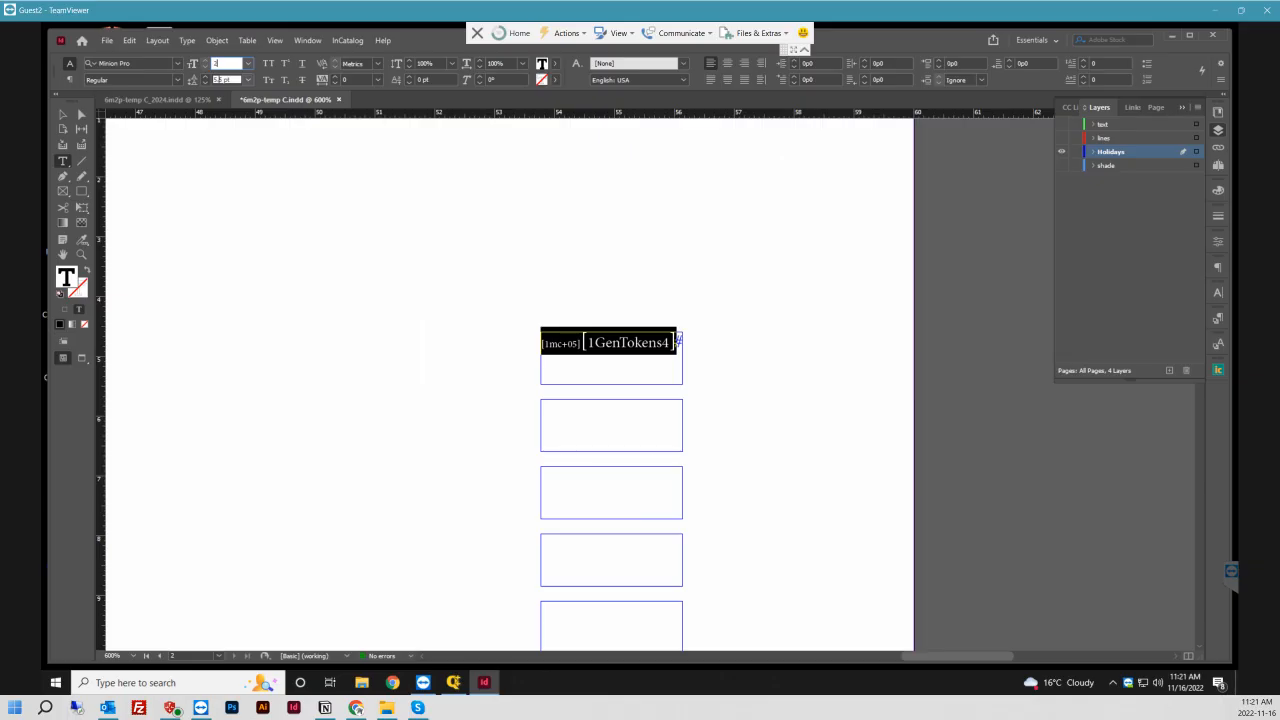
{"action": "left_click", "coordinate": [424, 350]}
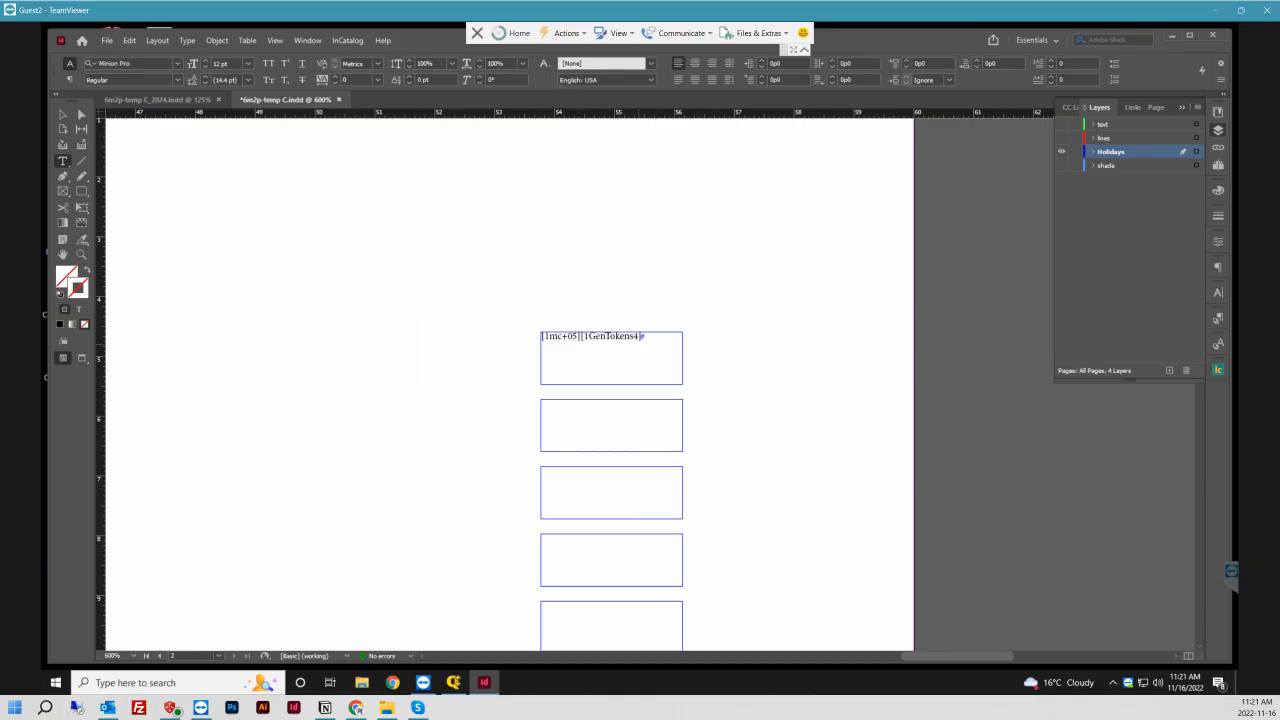
- Check the spread with all layers shown, then isolate the Holidays layer and select all six columns of holiday frames
{"action": "left_click", "coordinate": [1062, 152], "text": "alt"}
{"action": "key", "text": "ctrl+0"}
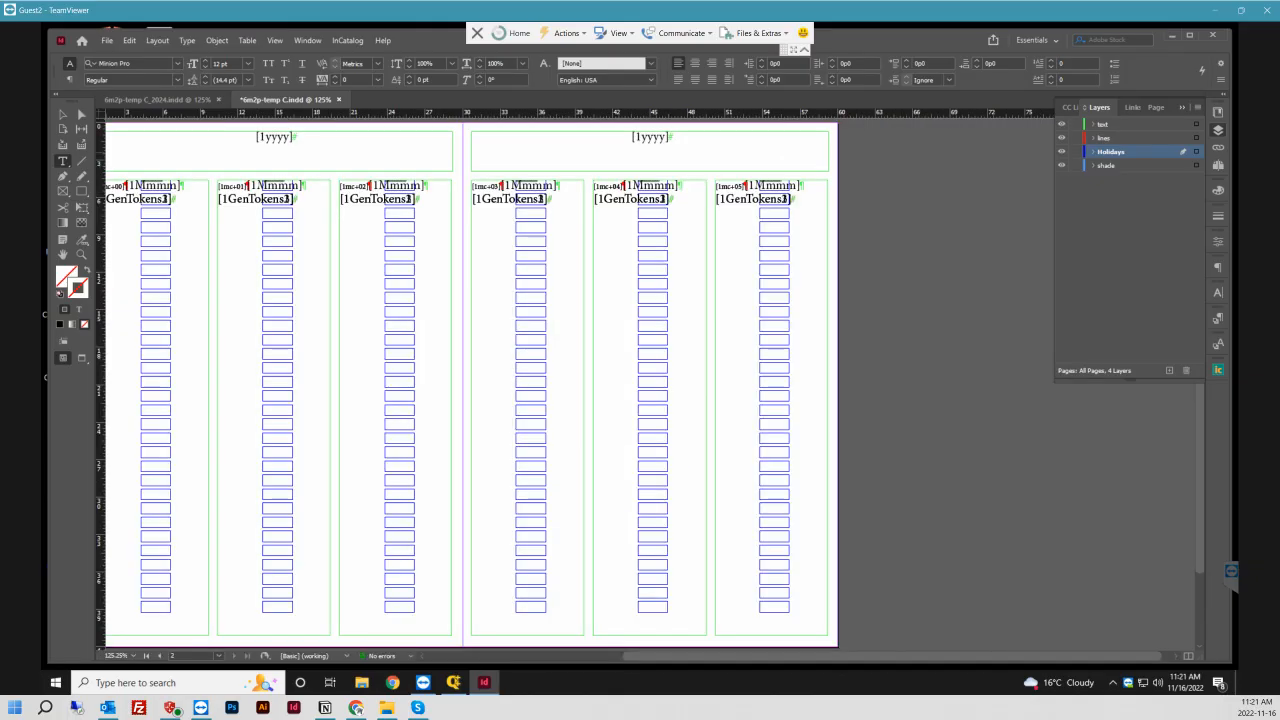
{"action": "key", "text": "ctrl+alt+0"}
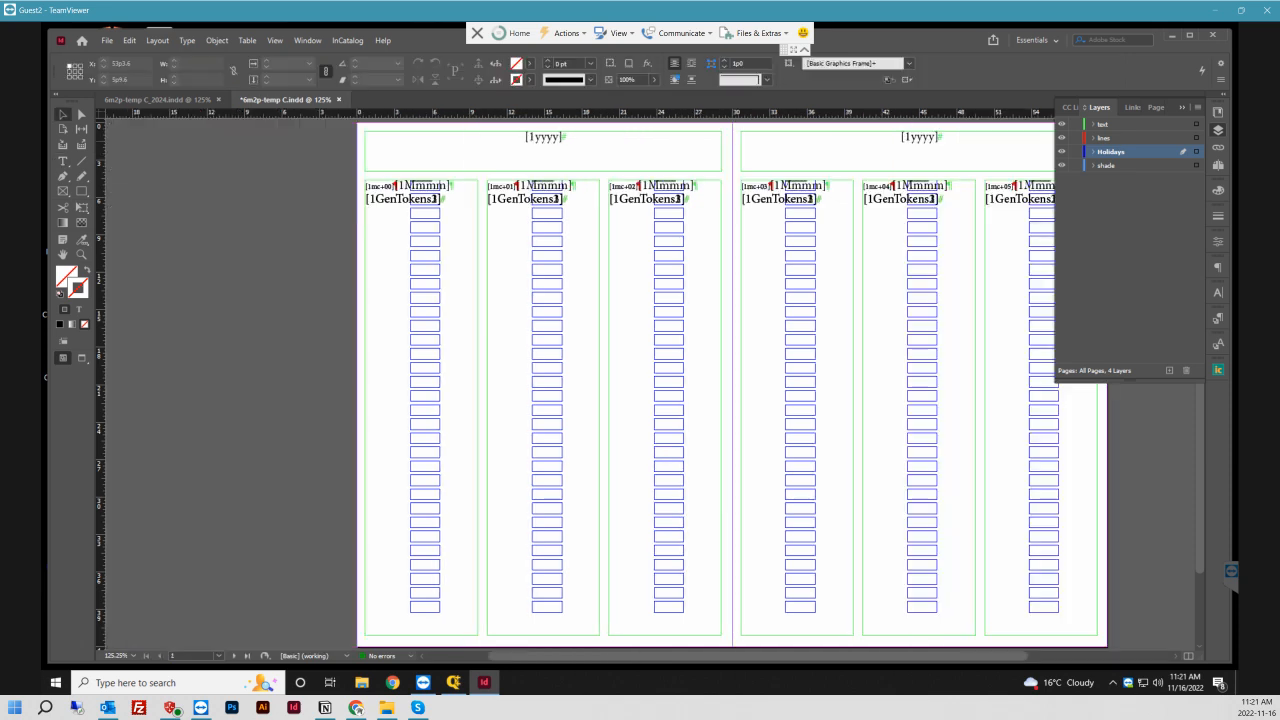
{"action": "left_click", "coordinate": [1062, 152], "text": "alt"}
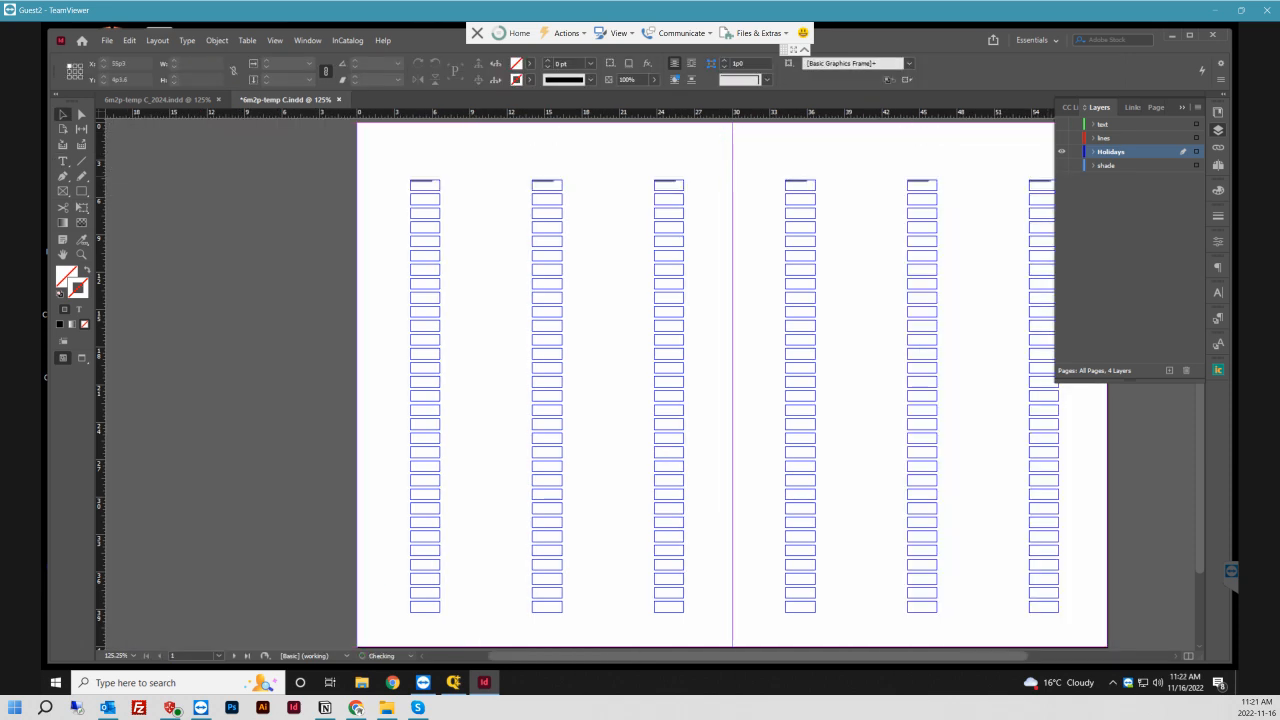
{"action": "left_click_drag", "start_coordinate": [385, 159], "coordinate": [450, 242]}
{"action": "scroll", "coordinate": [640, 400], "scroll_direction": "down", "scroll_amount": 2}
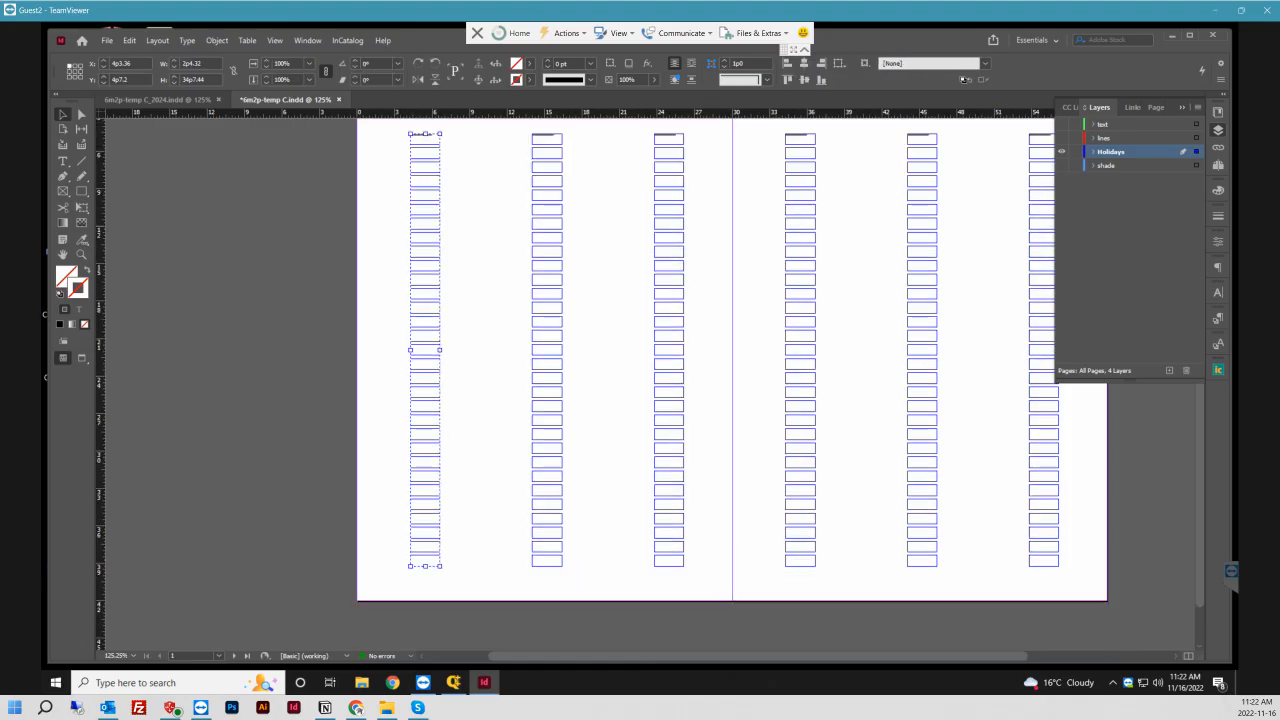
{"action": "scroll", "coordinate": [640, 400], "scroll_direction": "up", "scroll_amount": 1}
{"action": "scroll", "coordinate": [732, 380], "scroll_direction": "down", "scroll_amount": 1}
{"action": "scroll", "coordinate": [640, 380], "scroll_direction": "right", "scroll_amount": 2}
{"action": "scroll", "coordinate": [640, 380], "scroll_direction": "up", "scroll_amount": 1}
{"action": "left_click_drag", "start_coordinate": [282, 162], "coordinate": [988, 624]}
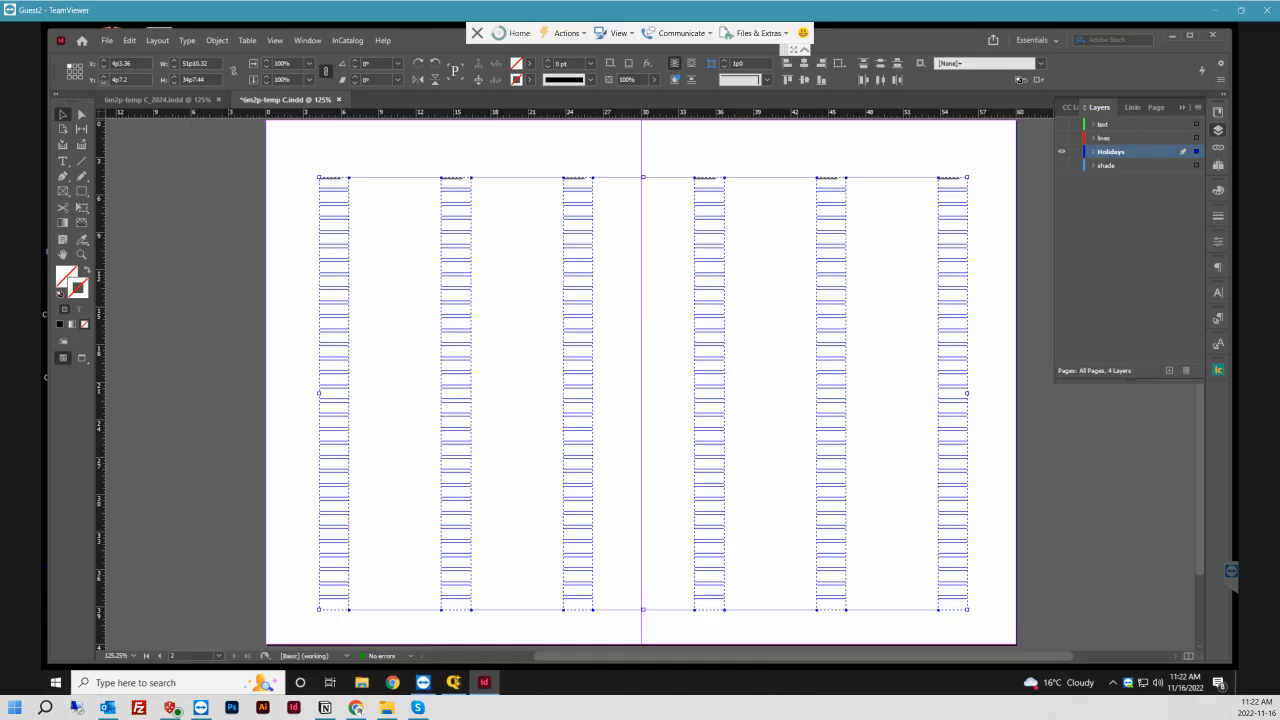
- Try nudging all six columns of holiday frames downward, checking against the generated 2024 calendar, and undo the nudges
{"action": "key", "text": "Up"}
{"action": "key", "text": "Down"}
{"action": "key", "text": "Down"}
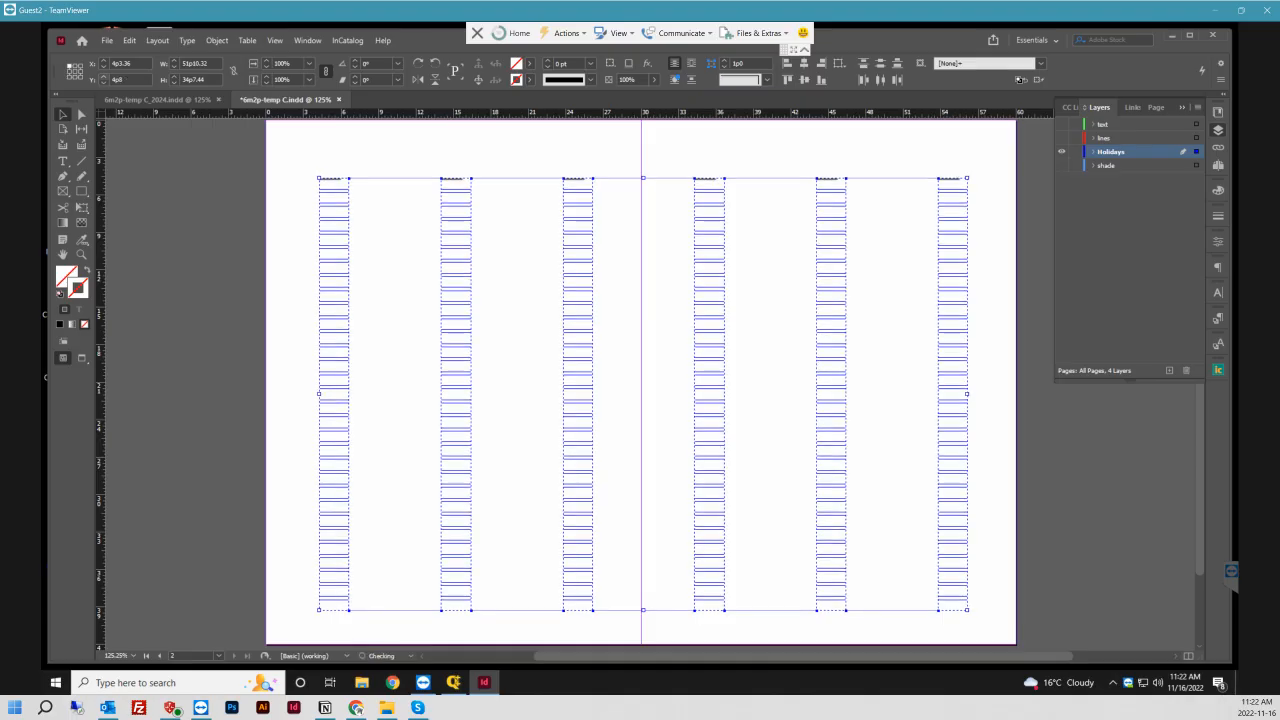
{"action": "key", "text": "Down"}
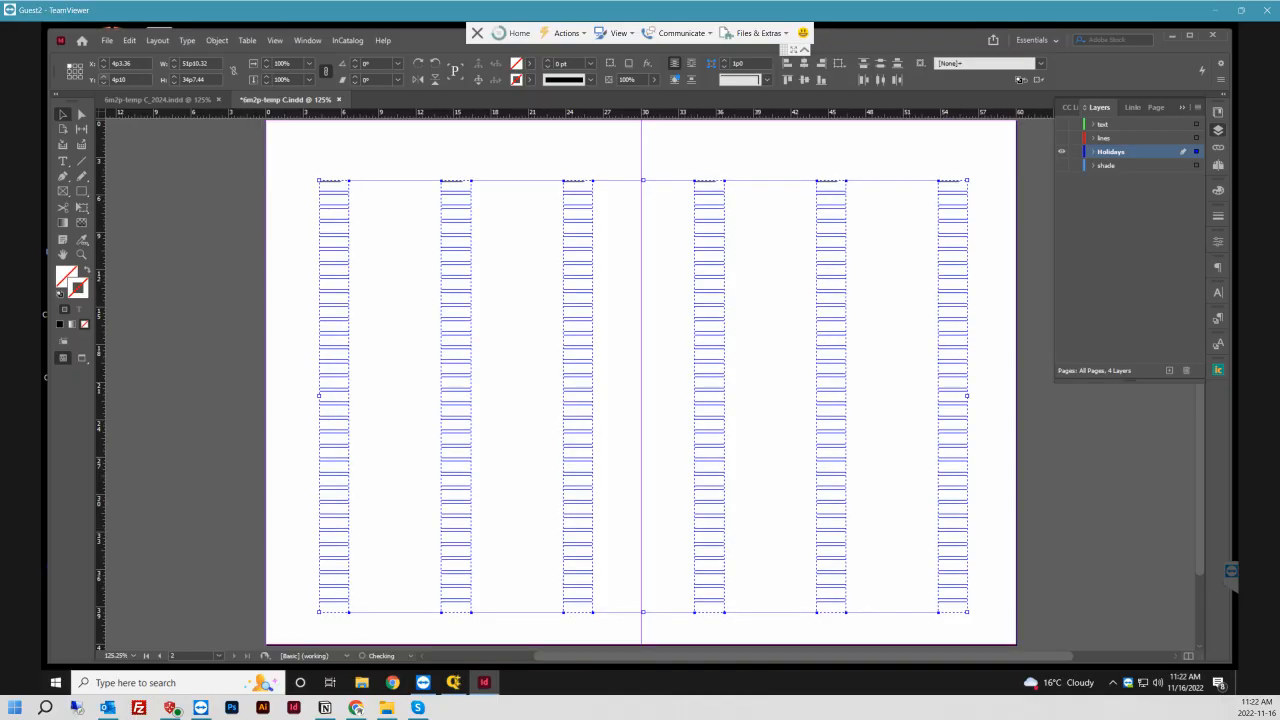
{"action": "key", "text": "Down"}
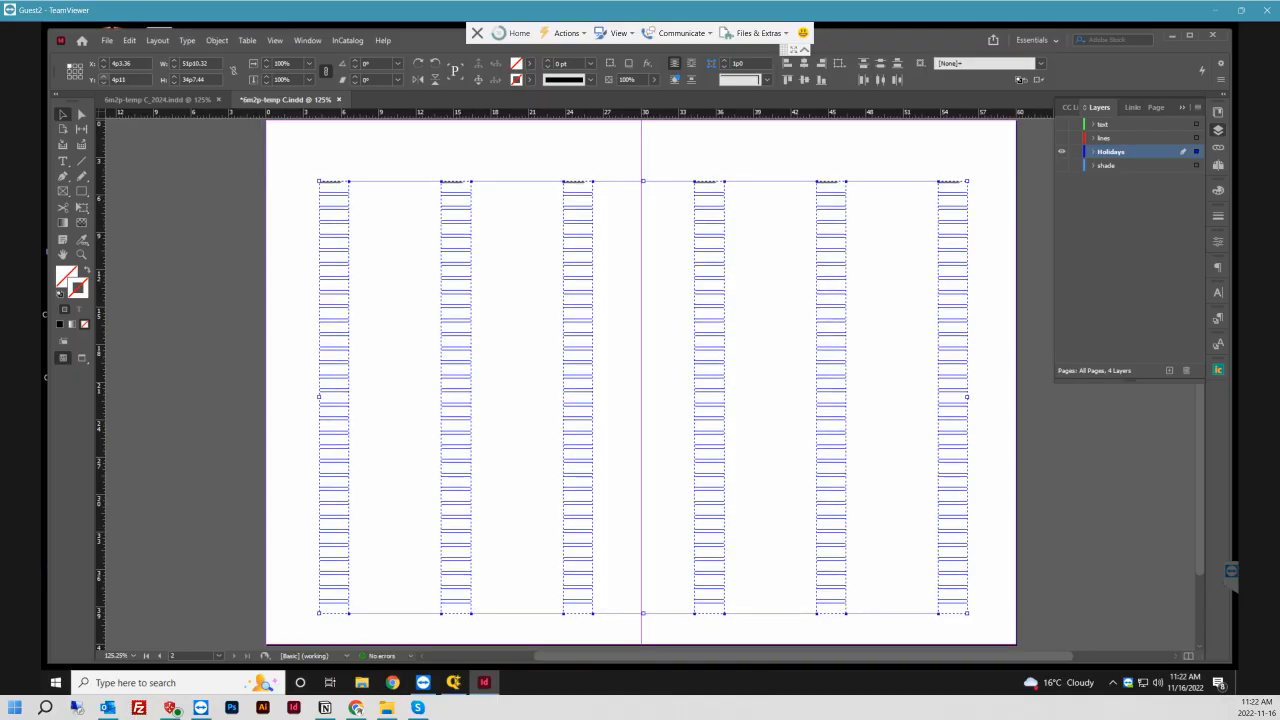
{"action": "key", "text": "Up"}
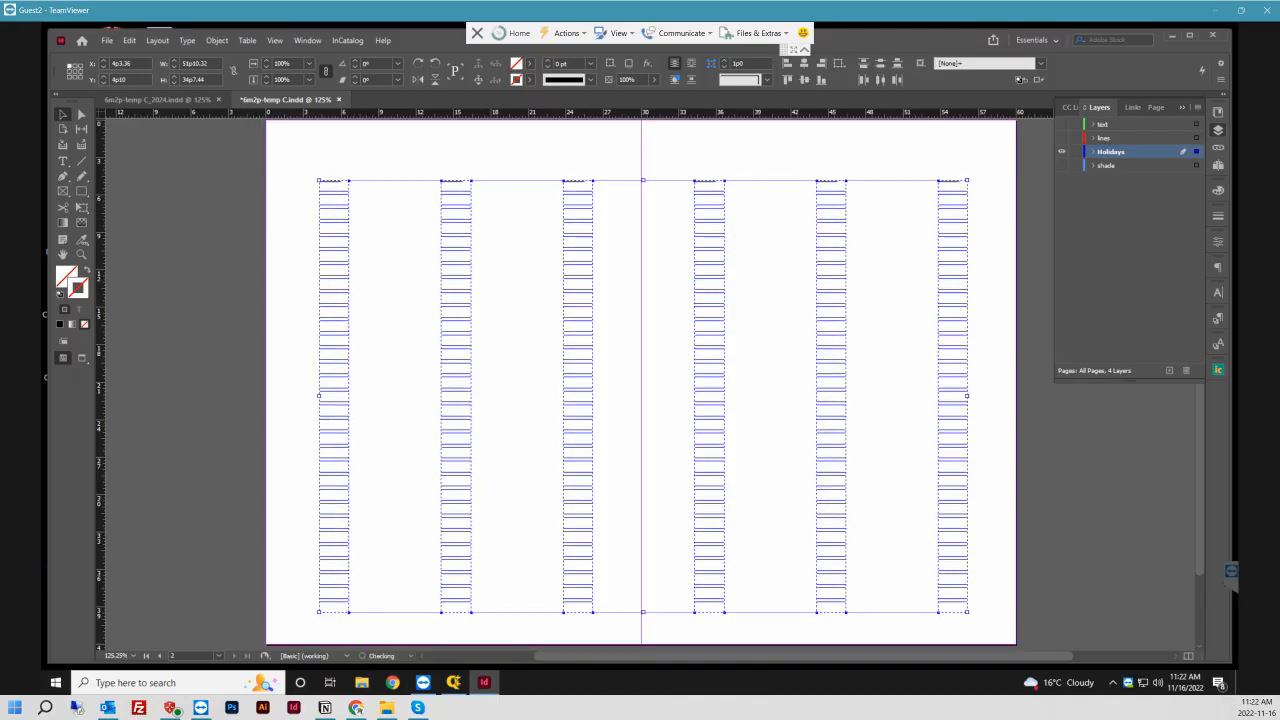
{"action": "left_click", "coordinate": [158, 100]}
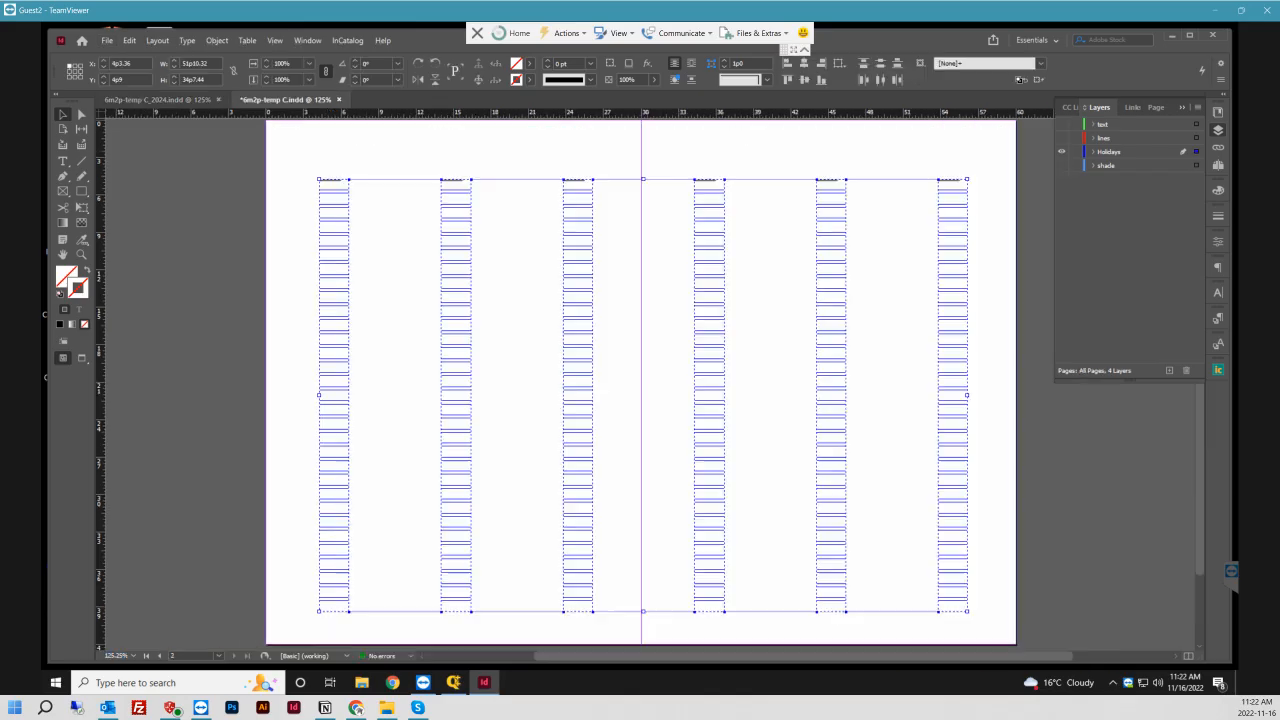
{"action": "left_click", "coordinate": [285, 100]}
{"action": "key", "text": "ctrl+a"}
{"action": "key", "text": "ctrl+z"}
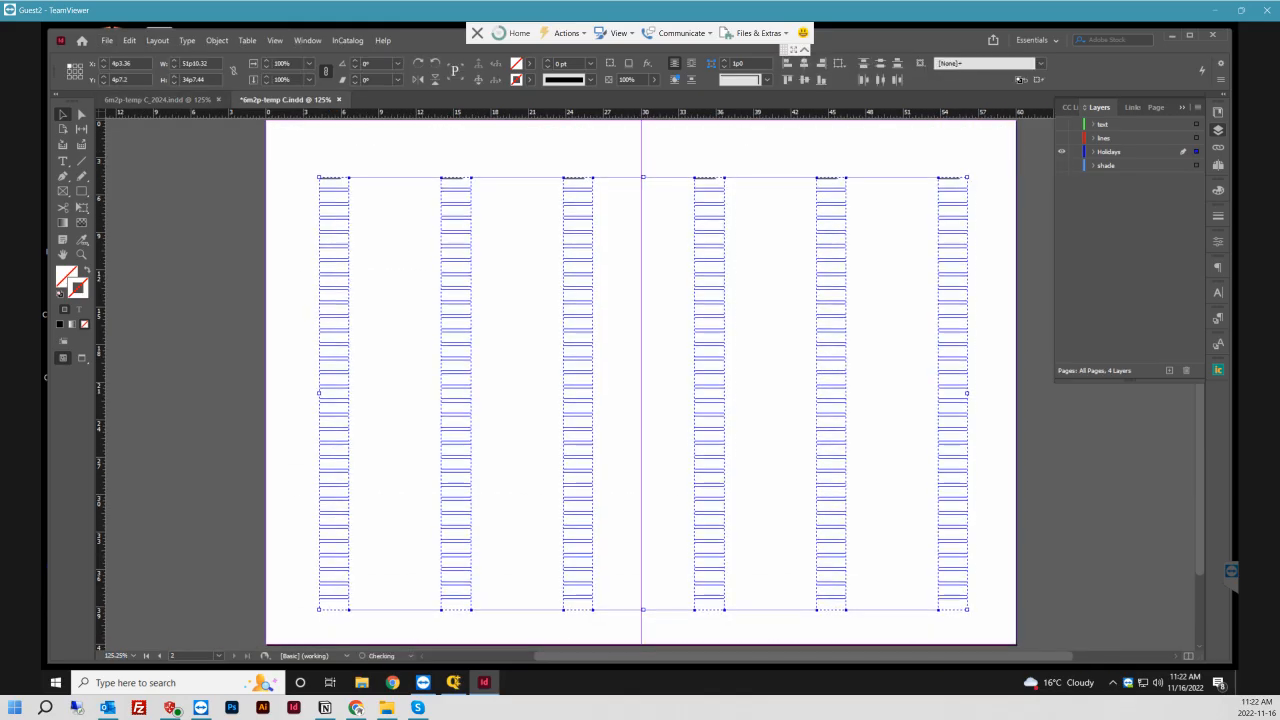
- Move the six selected columns of holiday frames down to a Y position of 5p8.7
{"action": "left_click", "coordinate": [130, 80]}
{"action": "type", "text": "-13"}
{"action": "key", "text": "BackSpace"}
{"action": "key", "text": "BackSpace"}
{"action": "key", "text": "BackSpace"}
{"action": "key", "text": "BackSpace"}
{"action": "key", "text": "BackSpace"}
{"action": "key", "text": "Return"}
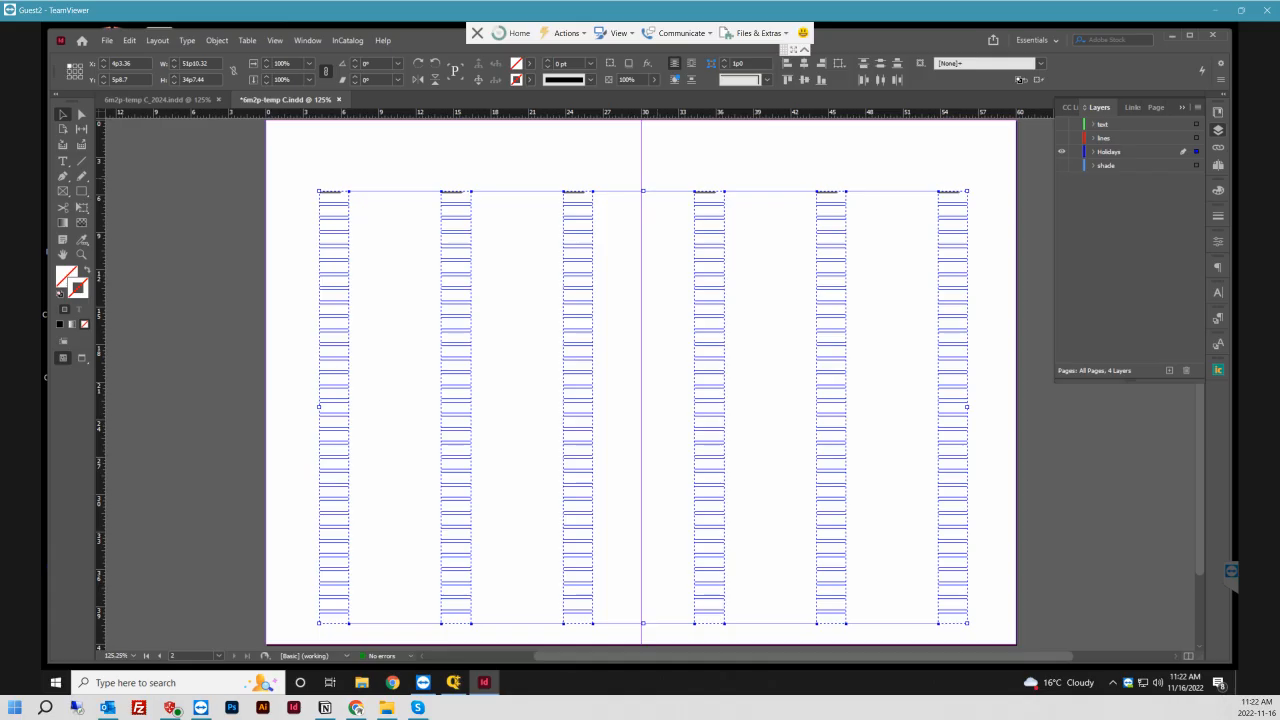
- Show the lines, text and shade layers again and compare the holiday frame positions with the generated 2024 calendar
{"action": "left_click", "coordinate": [1062, 138]}
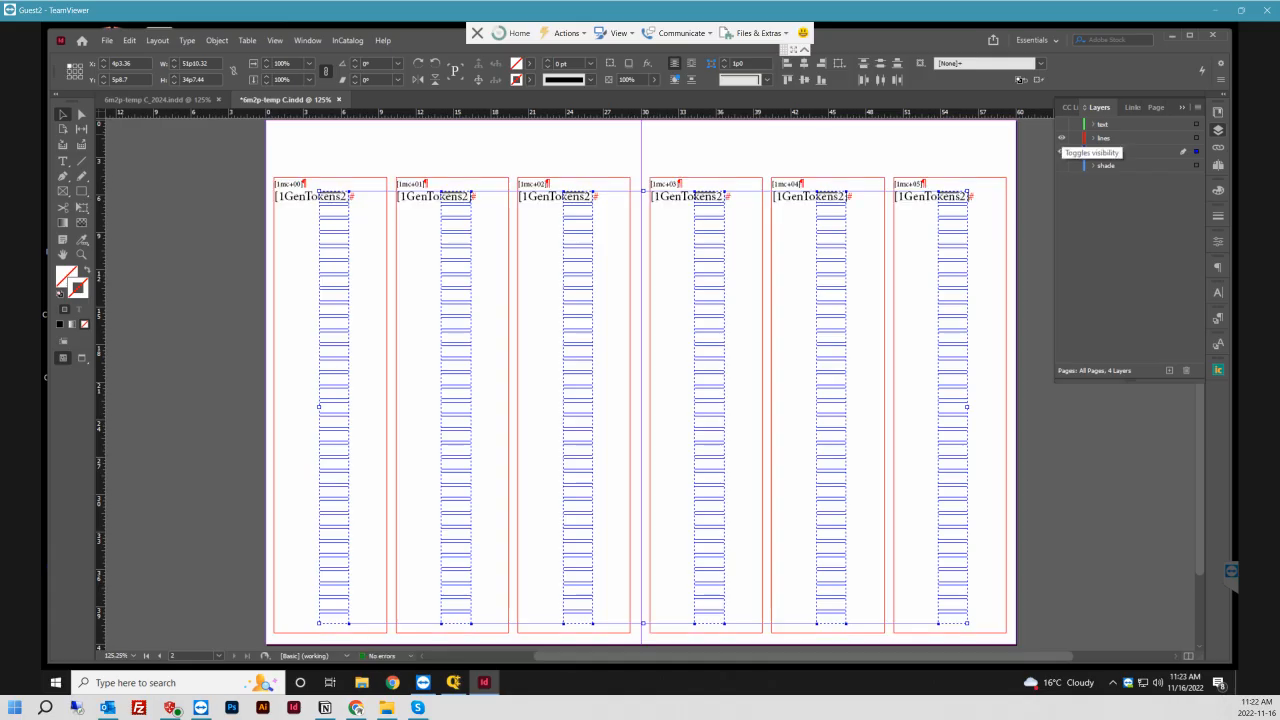
{"action": "left_click", "coordinate": [155, 99]}
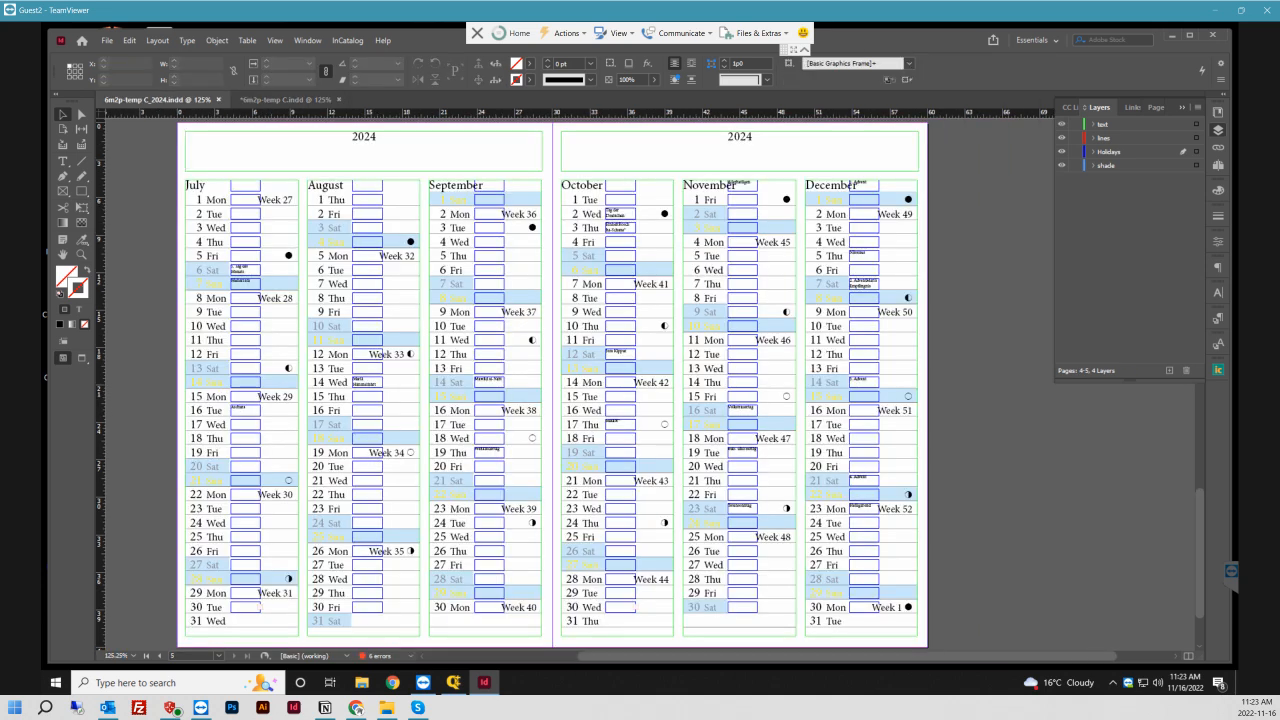
{"action": "left_click", "coordinate": [286, 99]}
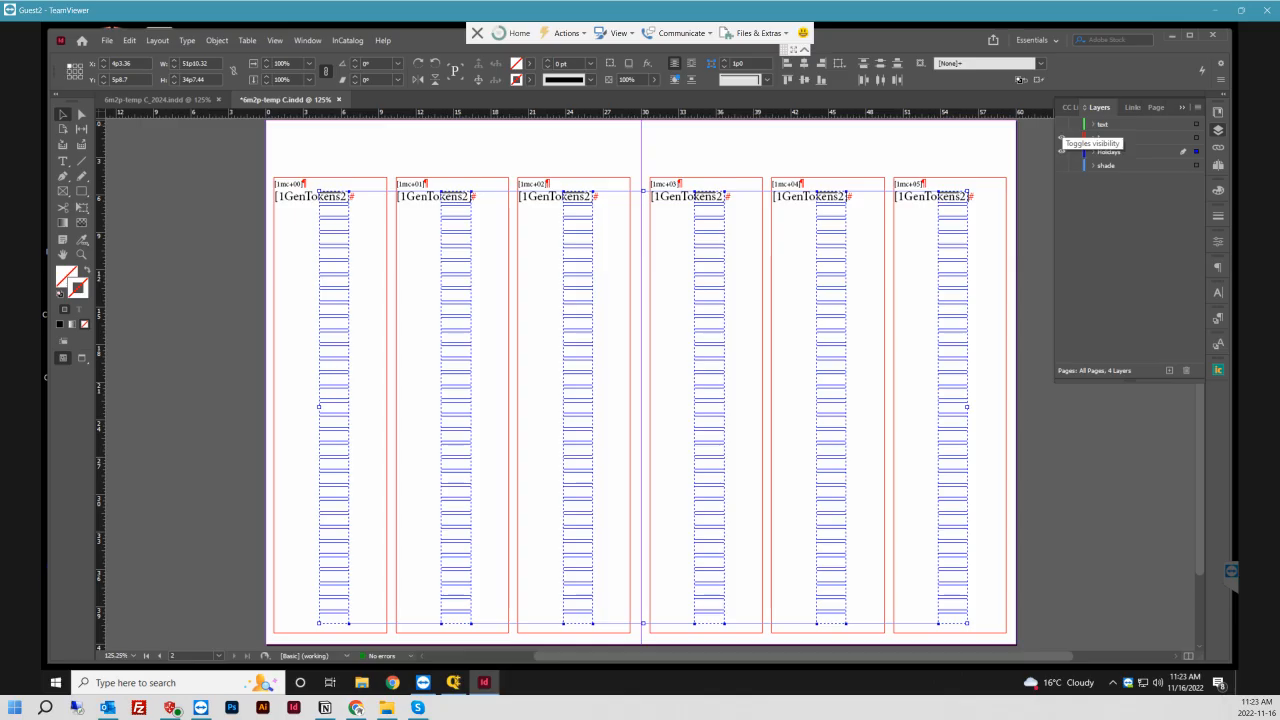
{"action": "left_click", "coordinate": [936, 132]}
{"action": "left_click", "coordinate": [1062, 124]}
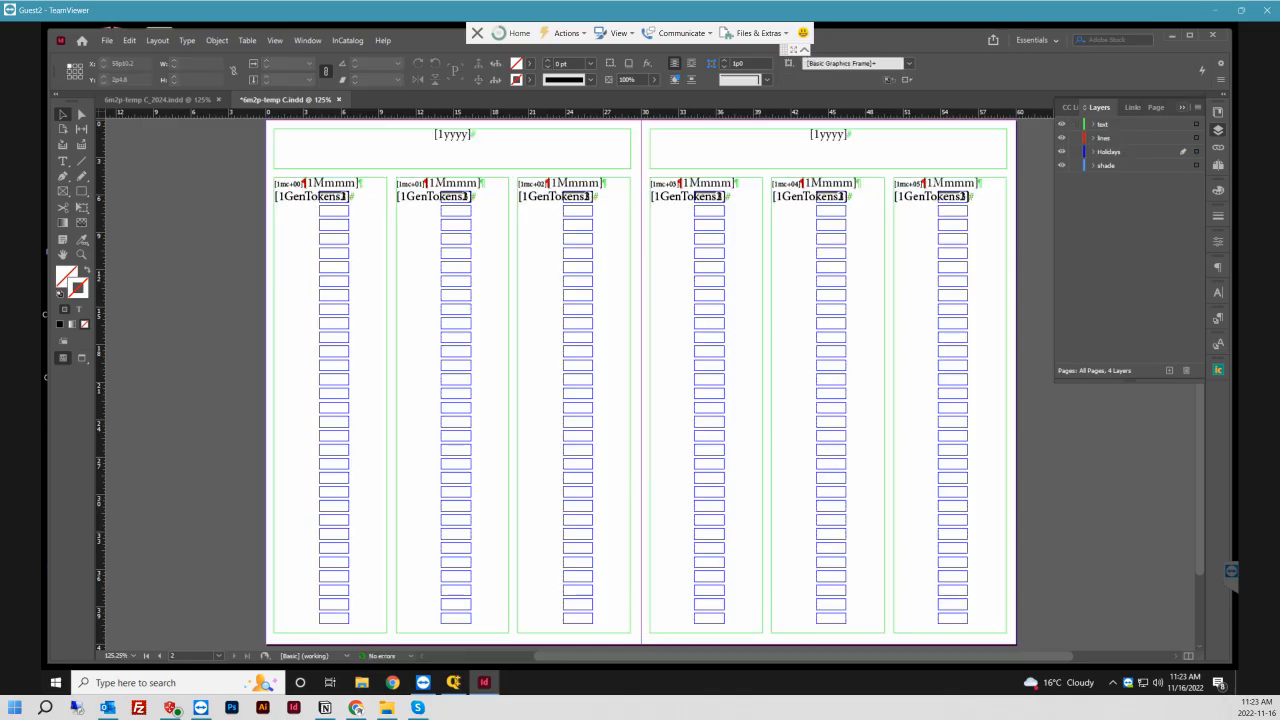
- Collapse the layer list, then save and close the 6m2p-temp C.indd template
{"action": "left_click", "coordinate": [1182, 107]}
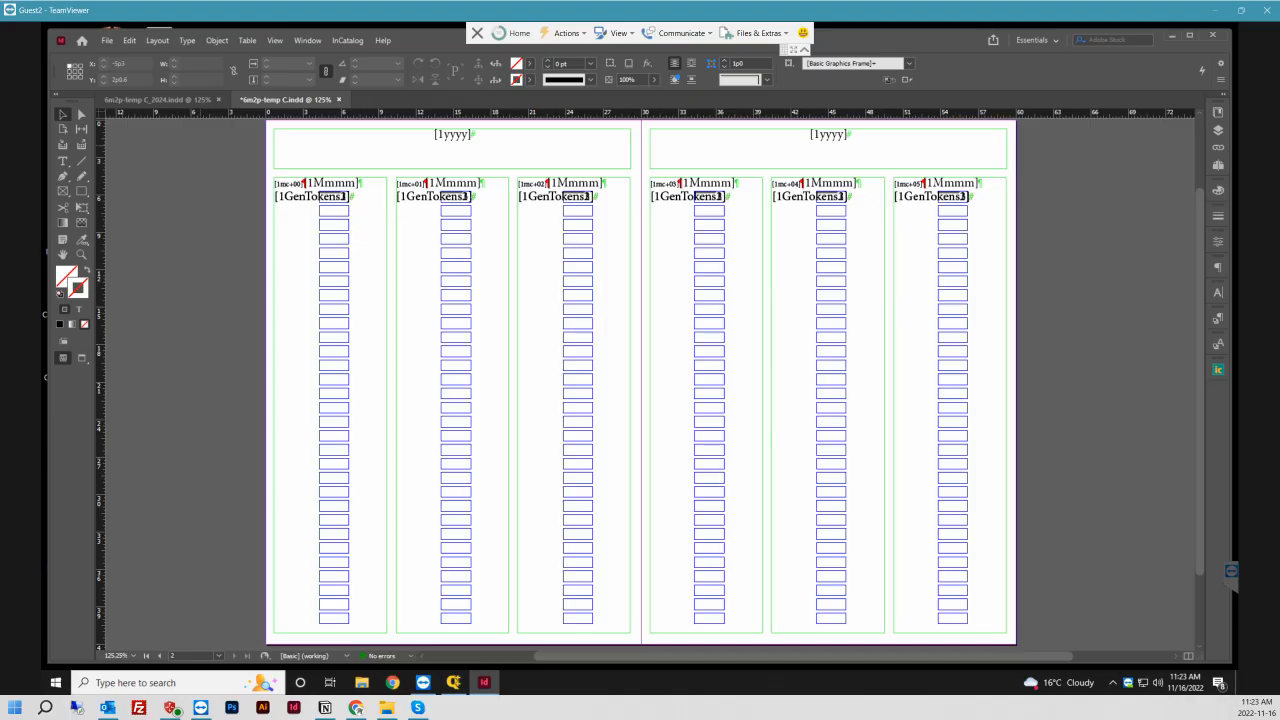
{"action": "key", "text": "ctrl+s"}
{"action": "key", "text": "ctrl+w"}
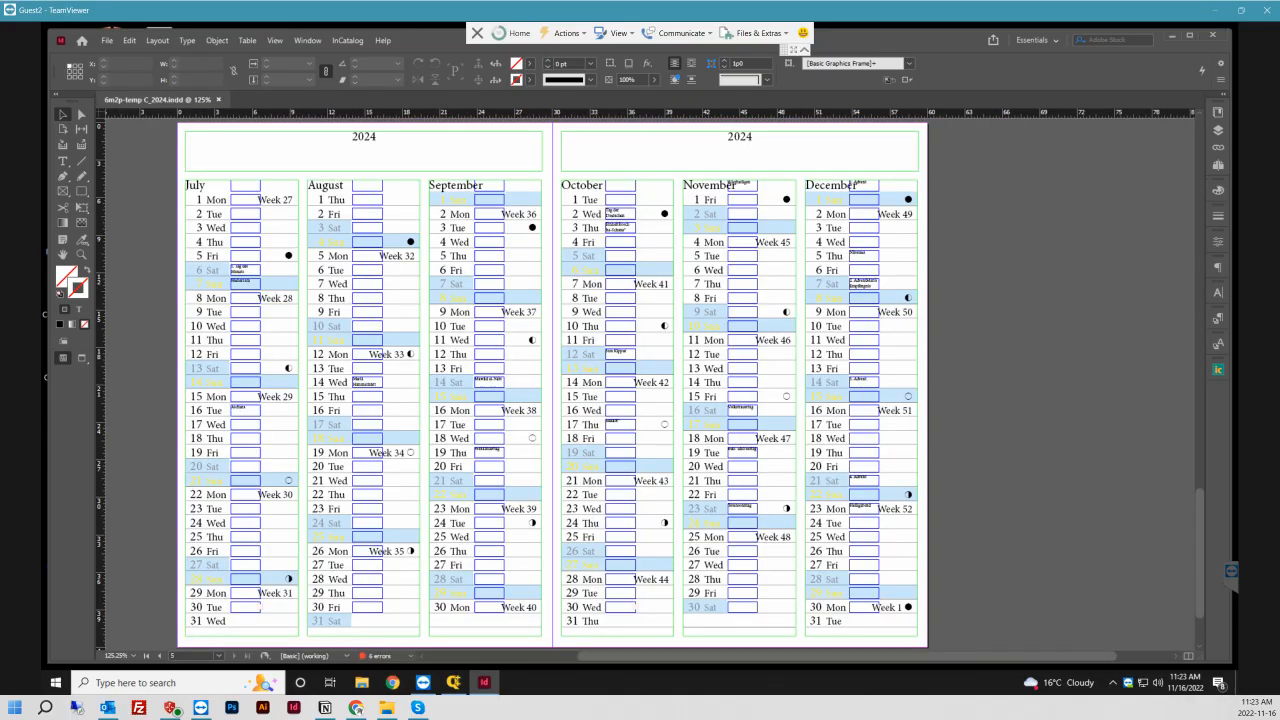
- Close the generated 2024 calendar, switch to Q++ Studio and re-scan the modified 6m2p-temp C.indd template
{"action": "key", "text": "ctrl+w"}
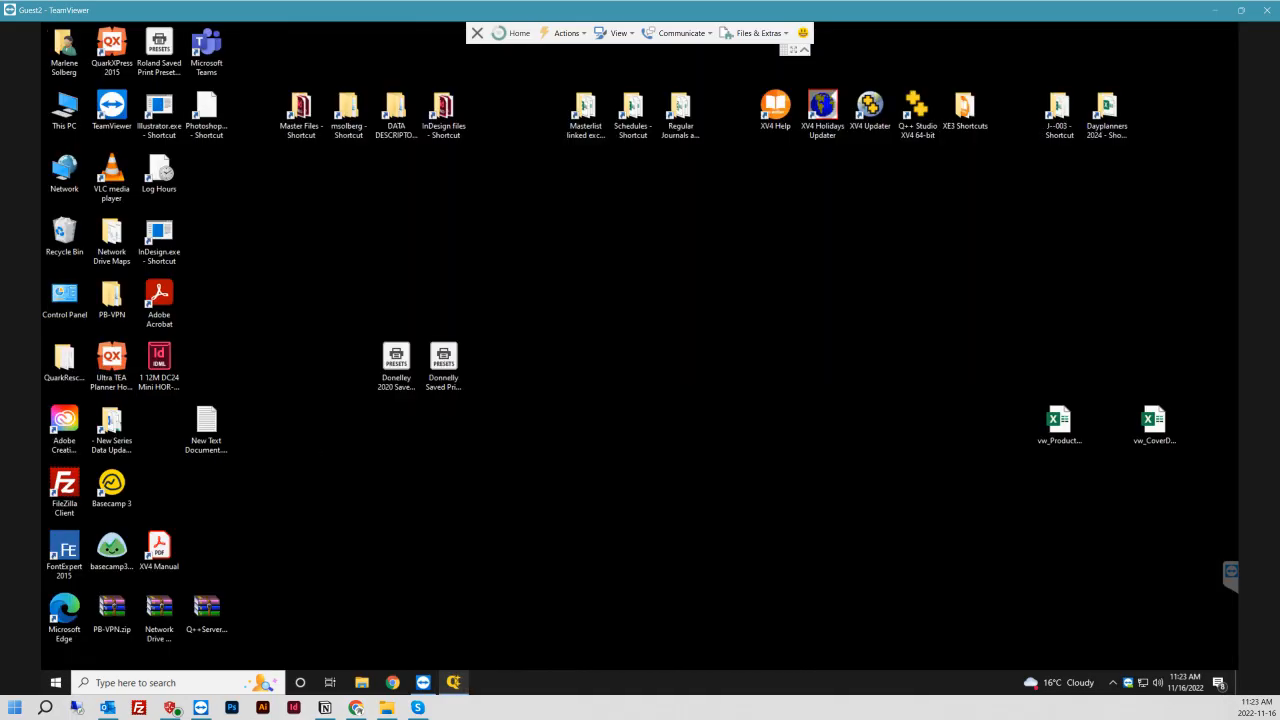
{"action": "left_click", "coordinate": [454, 682]}
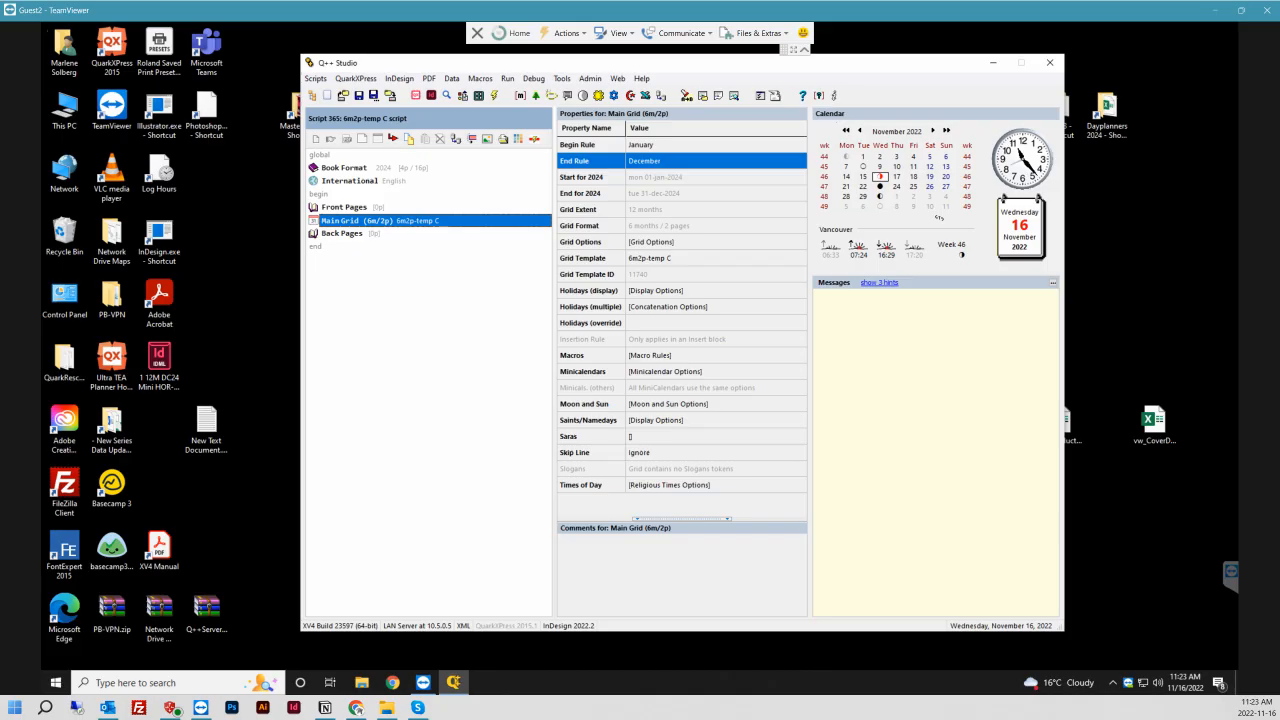
{"action": "left_click", "coordinate": [1053, 283]}
{"action": "left_click", "coordinate": [890, 296]}
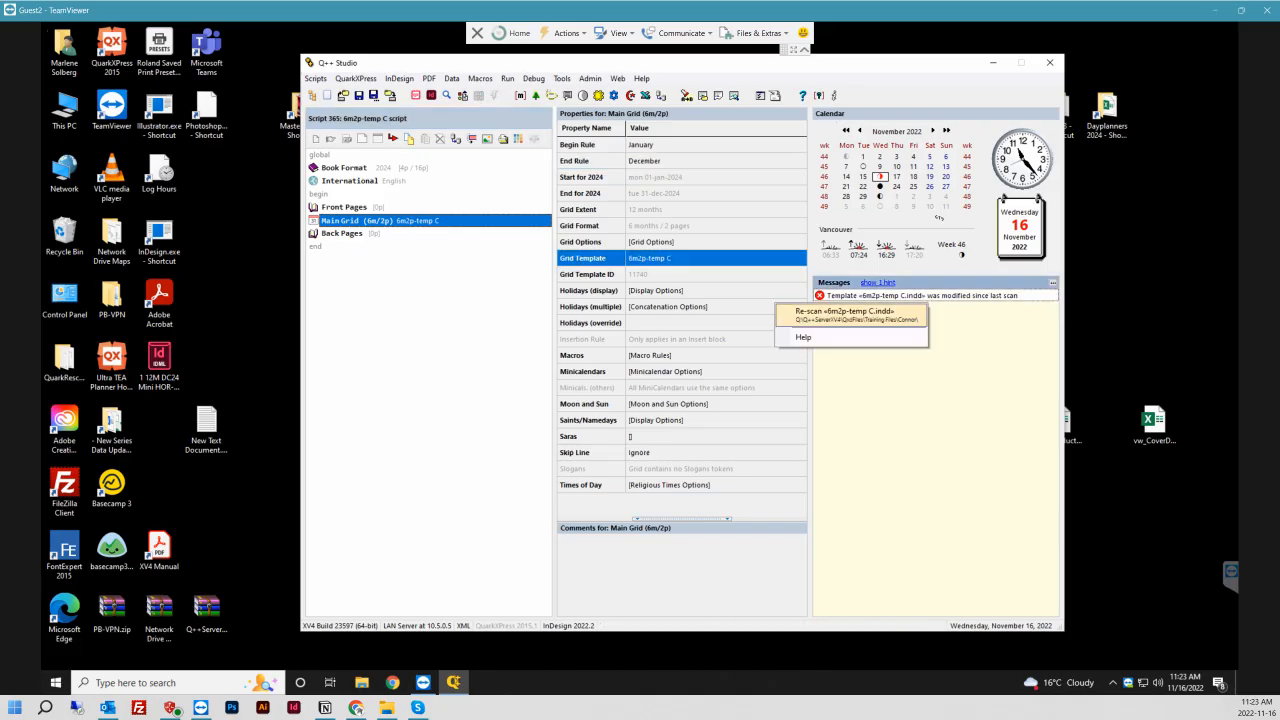
{"action": "left_click", "coordinate": [845, 315]}
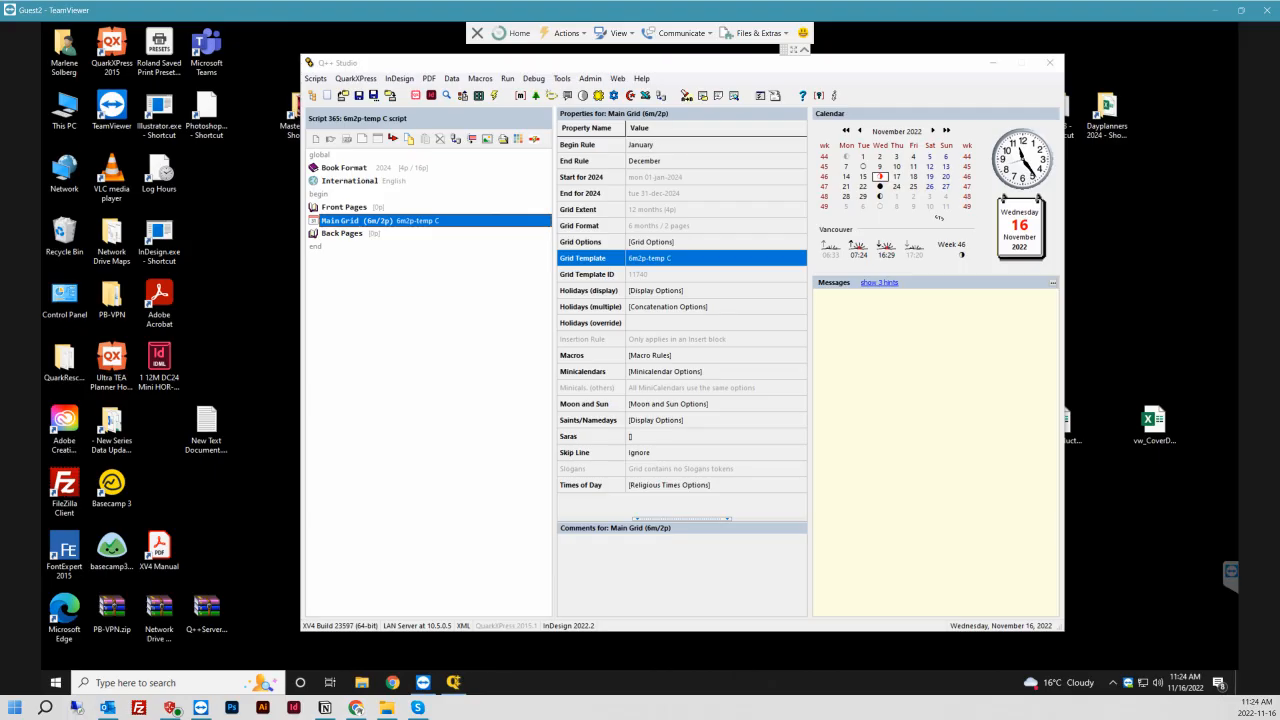
{"action": "left_click", "coordinate": [400, 247]}
{"action": "left_click", "coordinate": [342, 234]}
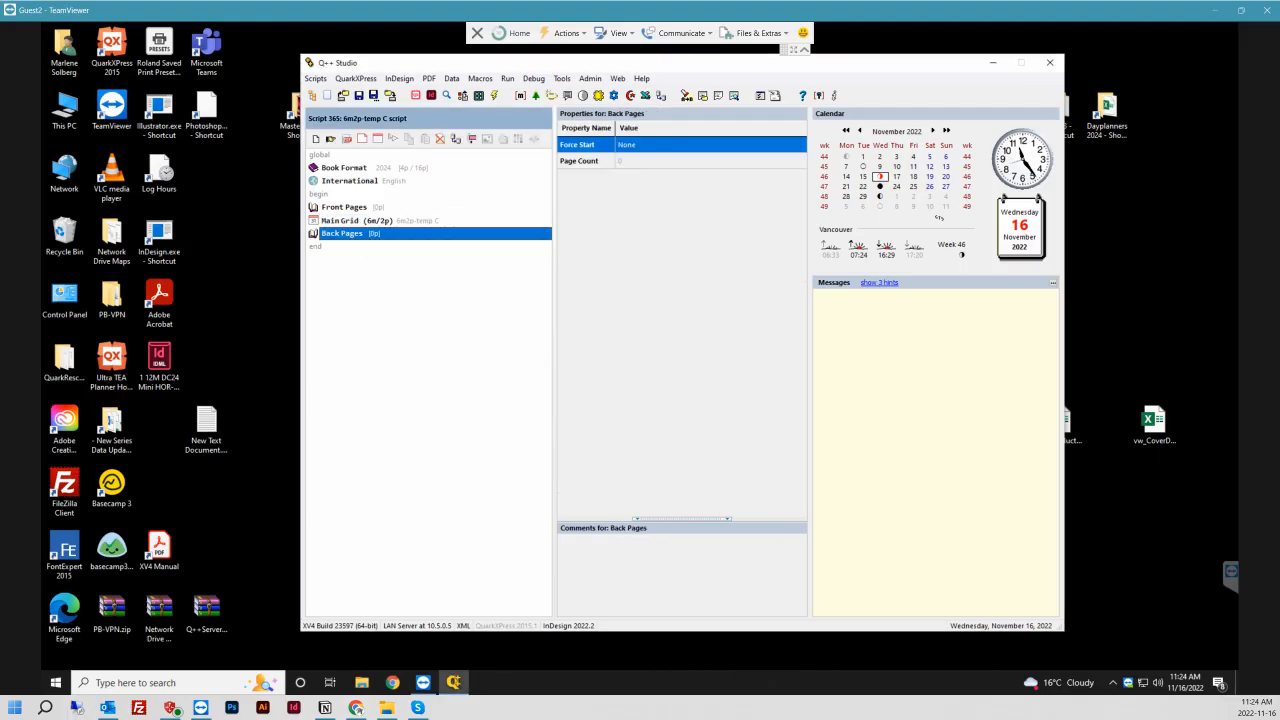
{"action": "left_click", "coordinate": [357, 221]}
{"action": "left_click", "coordinate": [494, 96]}
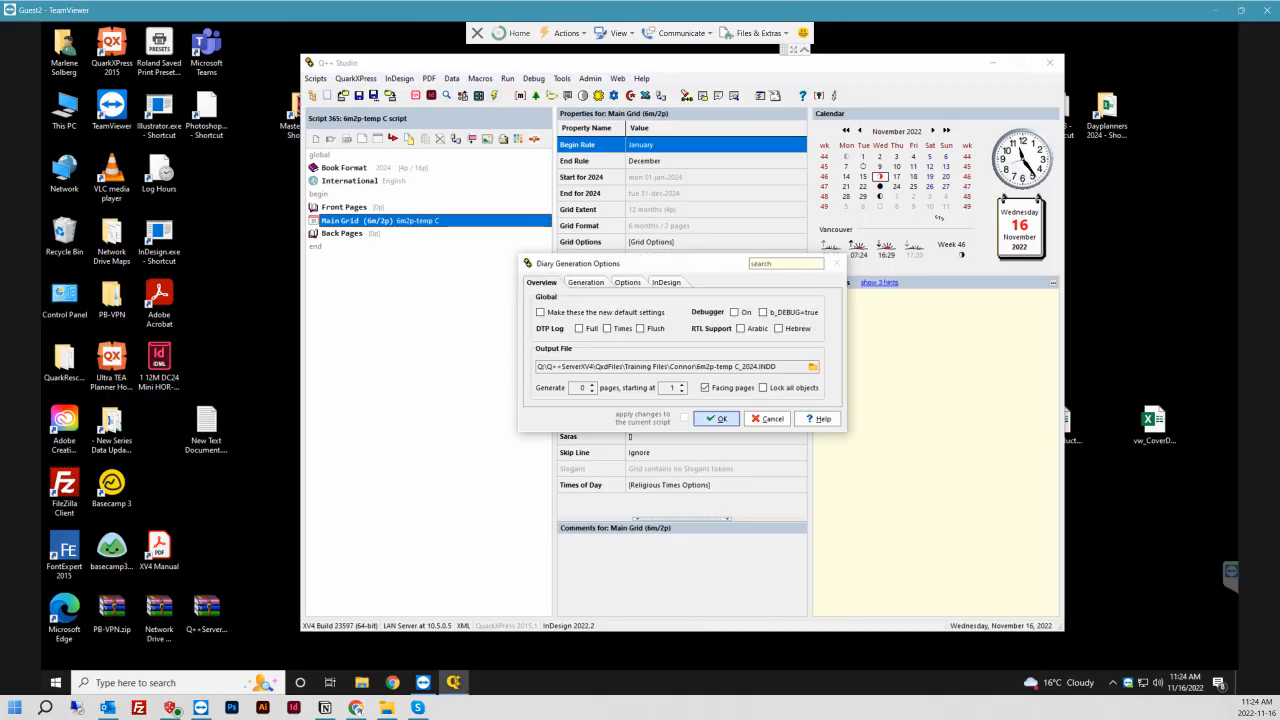
{"action": "left_click", "coordinate": [769, 418]}
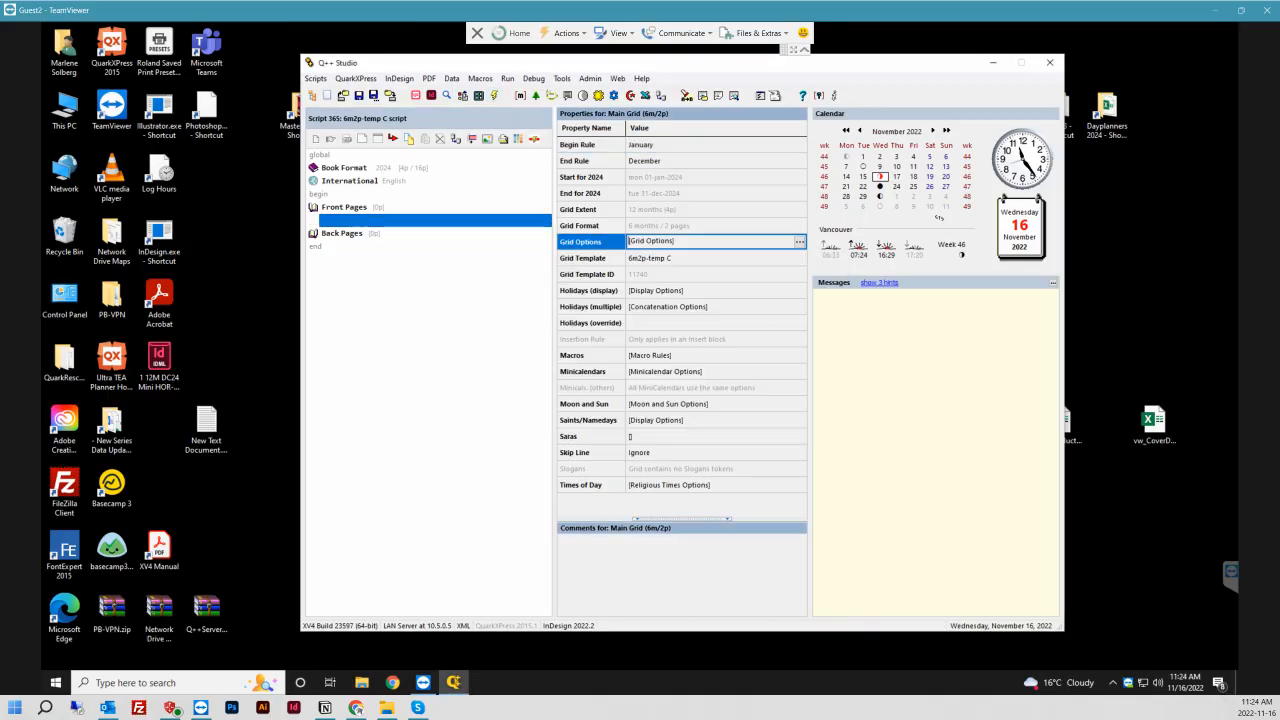
{"action": "left_click", "coordinate": [799, 241]}
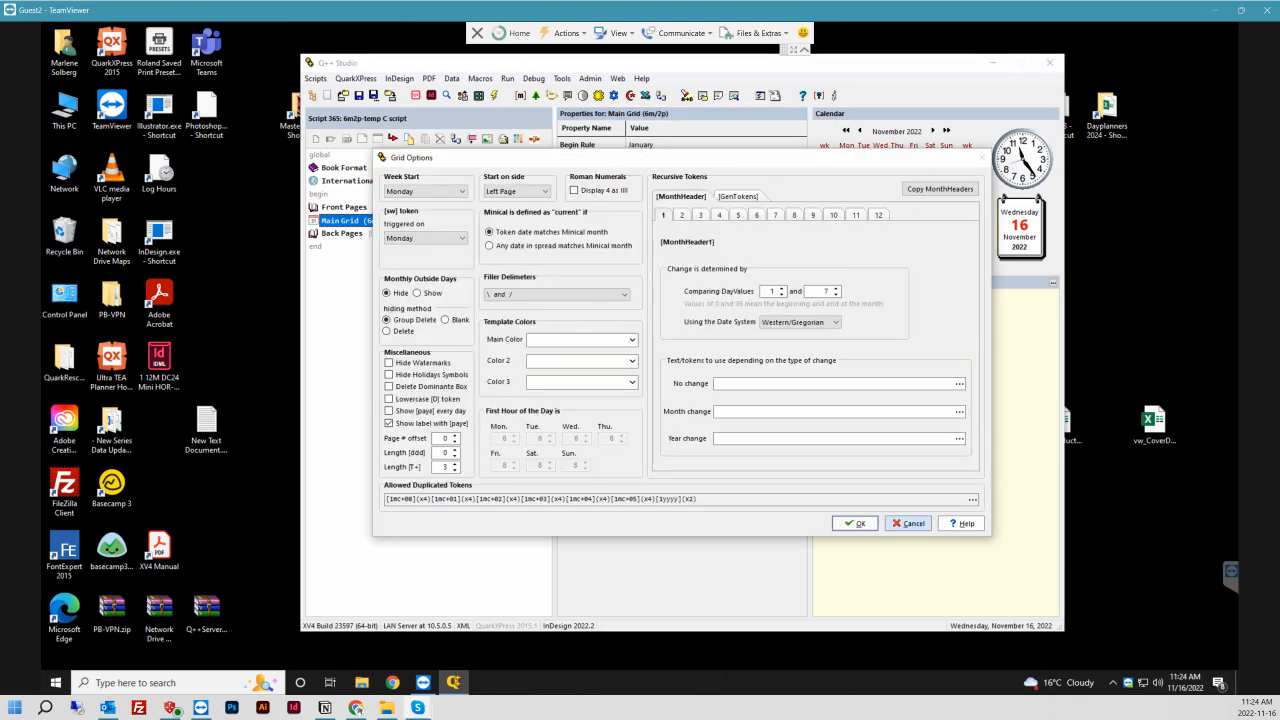
{"action": "left_click", "coordinate": [909, 523]}
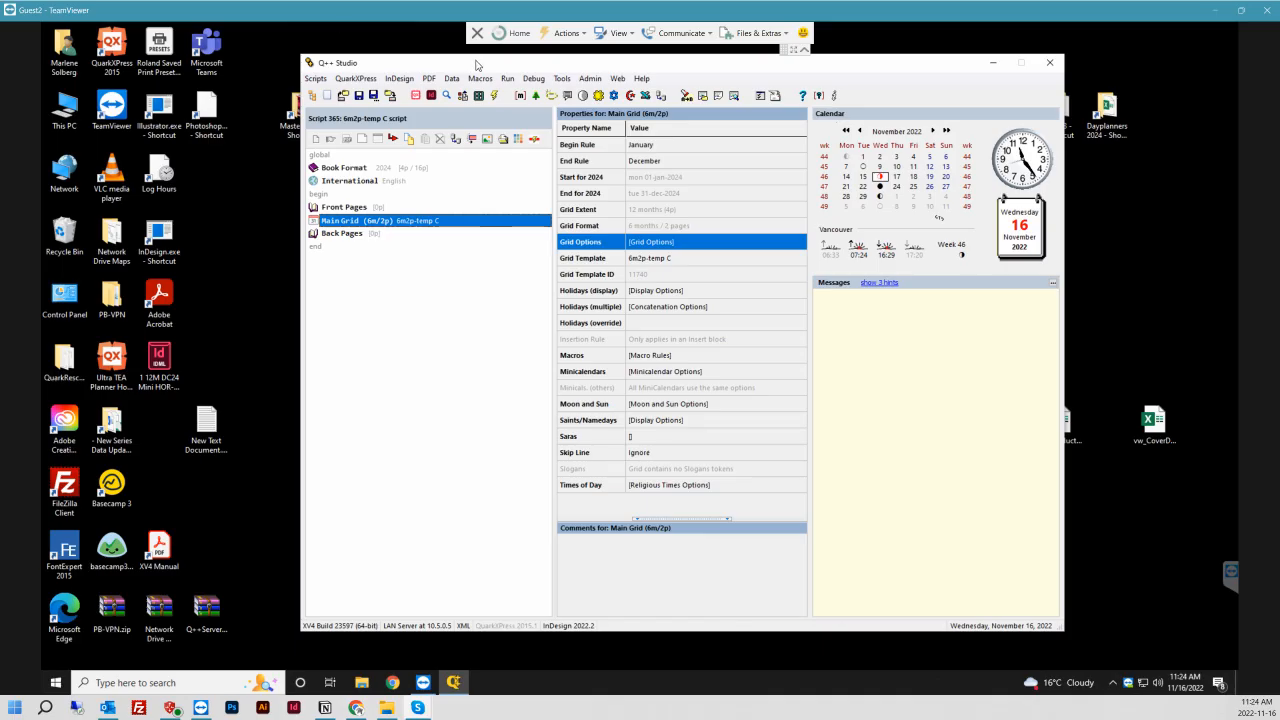
- Review the GenTokens4 token text in the main grid's Grid Options, then leave the options without changing anything
{"action": "left_click_drag", "start_coordinate": [477, 64], "coordinate": [408, 68]}
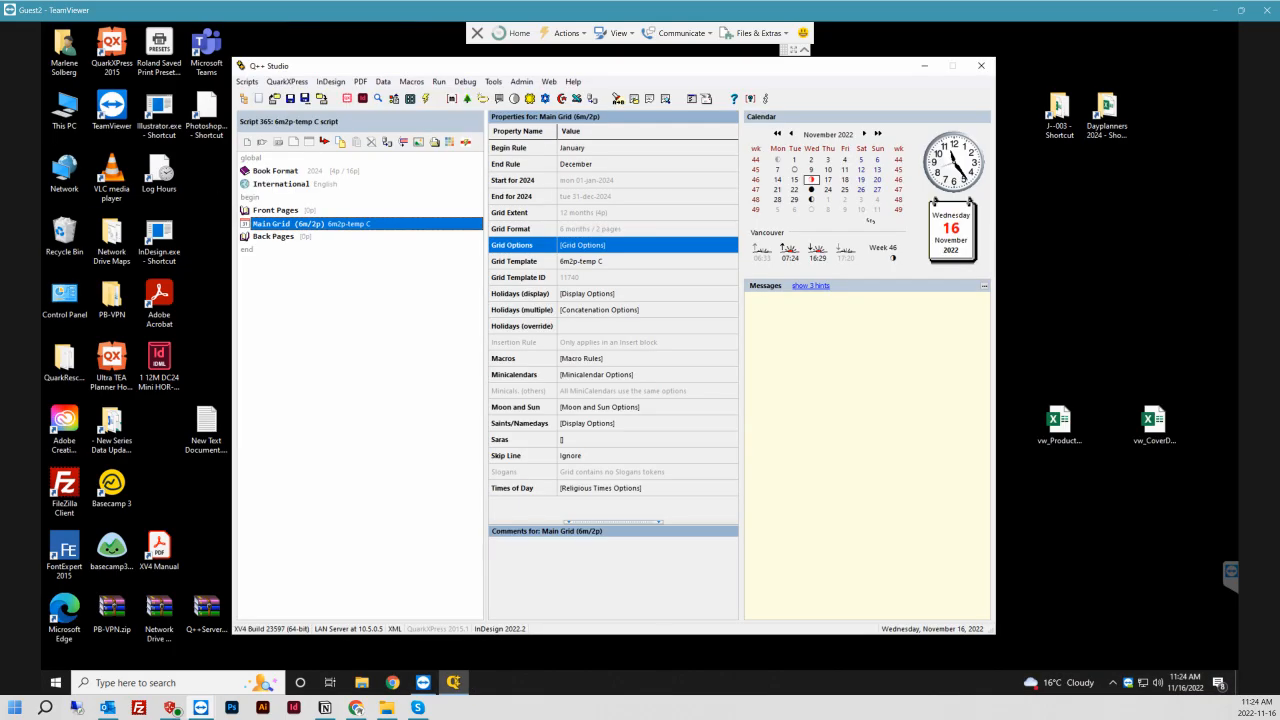
{"action": "left_click", "coordinate": [730, 245]}
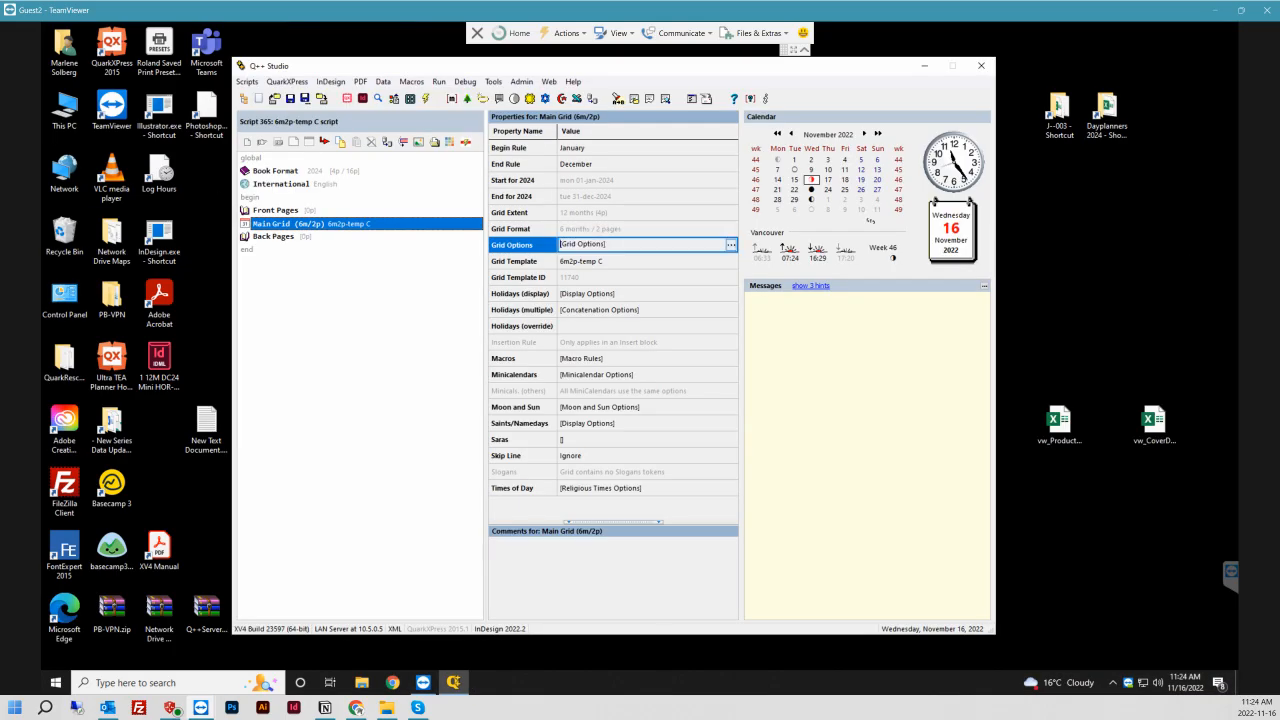
{"action": "left_click", "coordinate": [731, 245]}
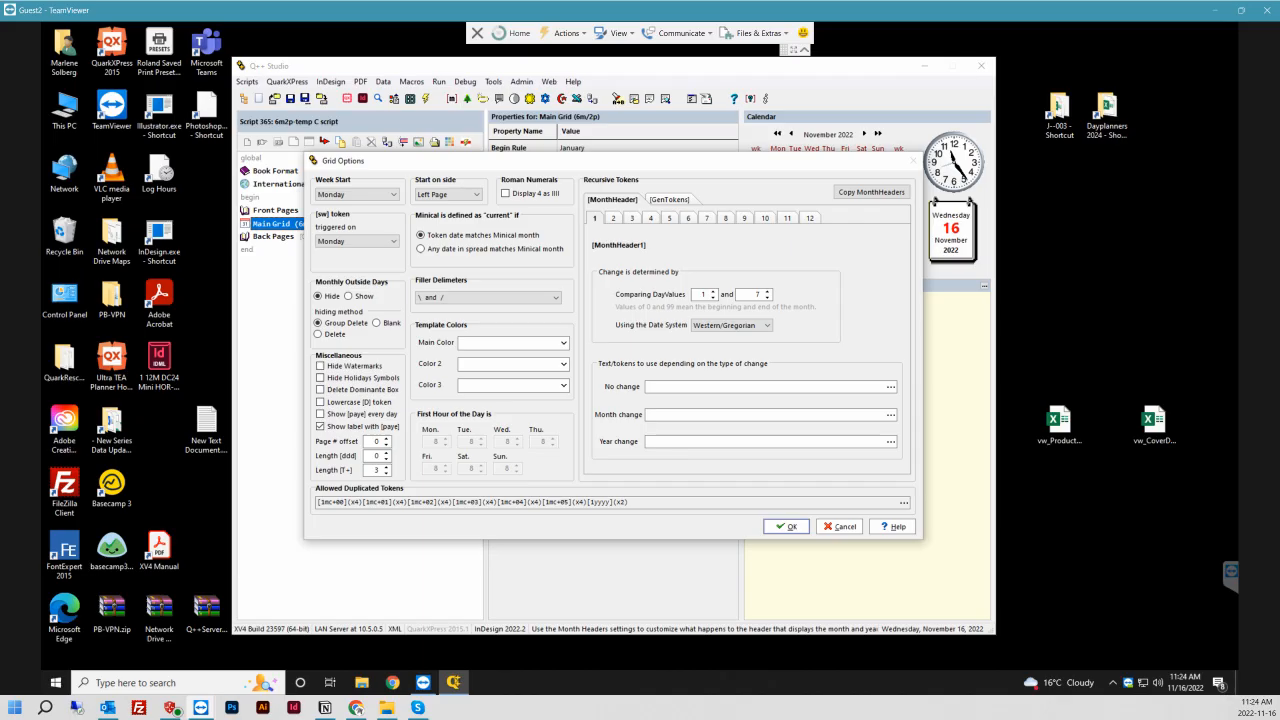
{"action": "left_click", "coordinate": [668, 199]}
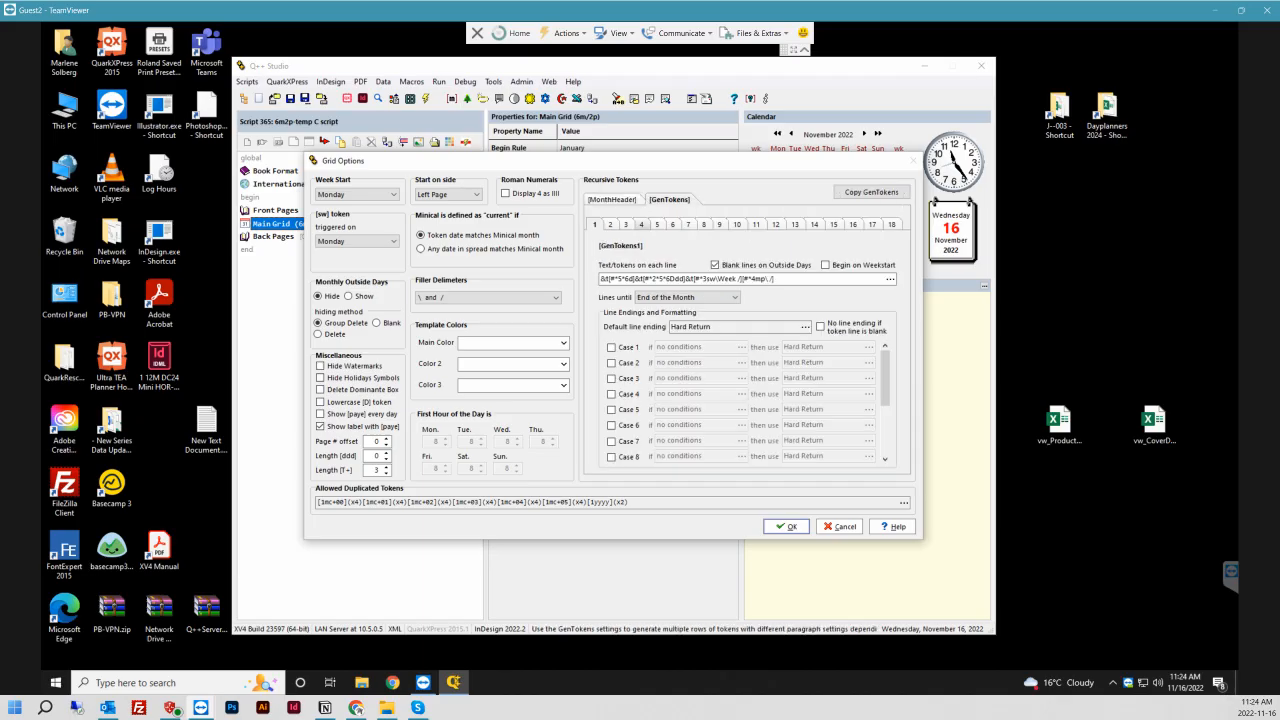
{"action": "left_click", "coordinate": [641, 224]}
{"action": "left_click", "coordinate": [890, 279]}
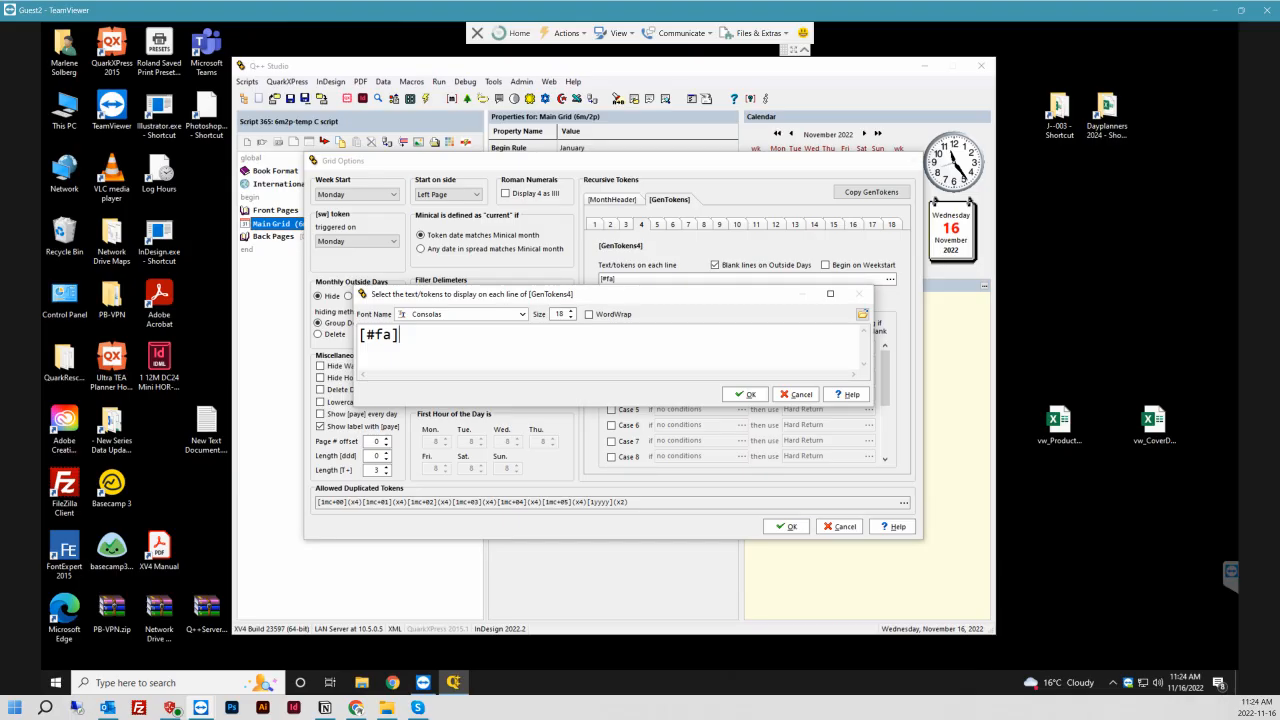
{"action": "key", "text": "ctrl+a"}
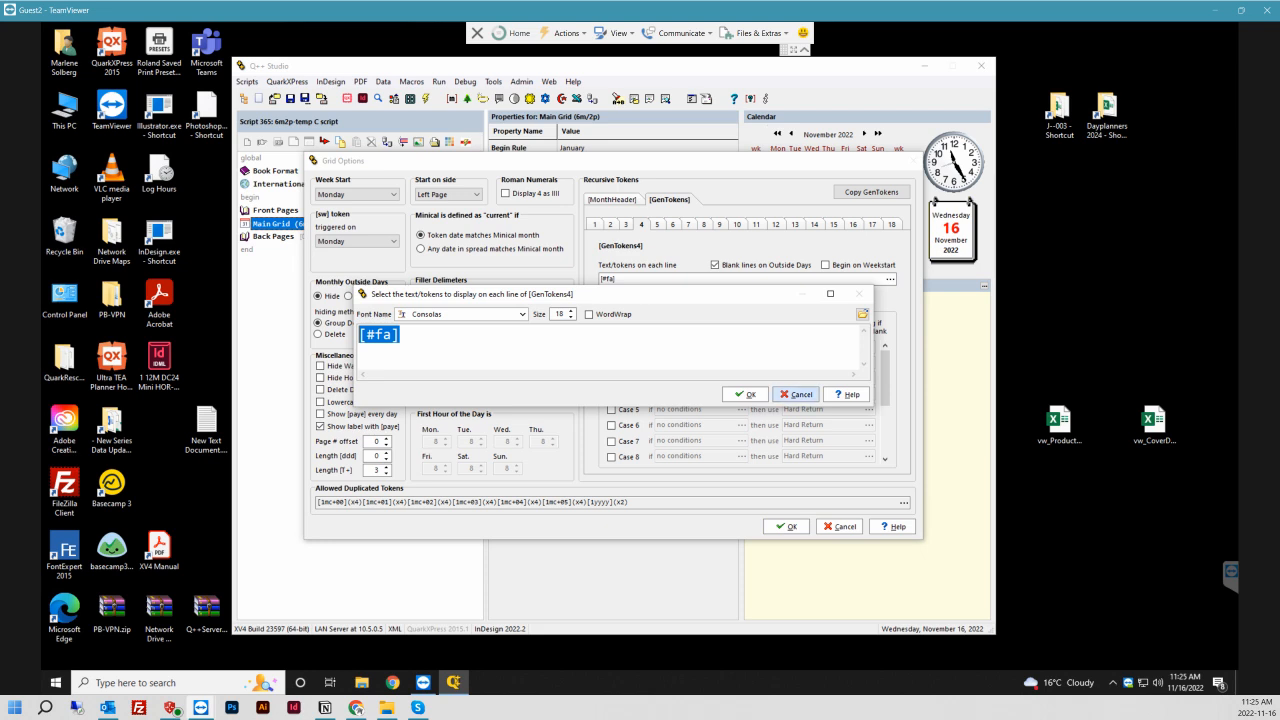
{"action": "left_click", "coordinate": [796, 394]}
{"action": "left_click", "coordinate": [839, 527]}
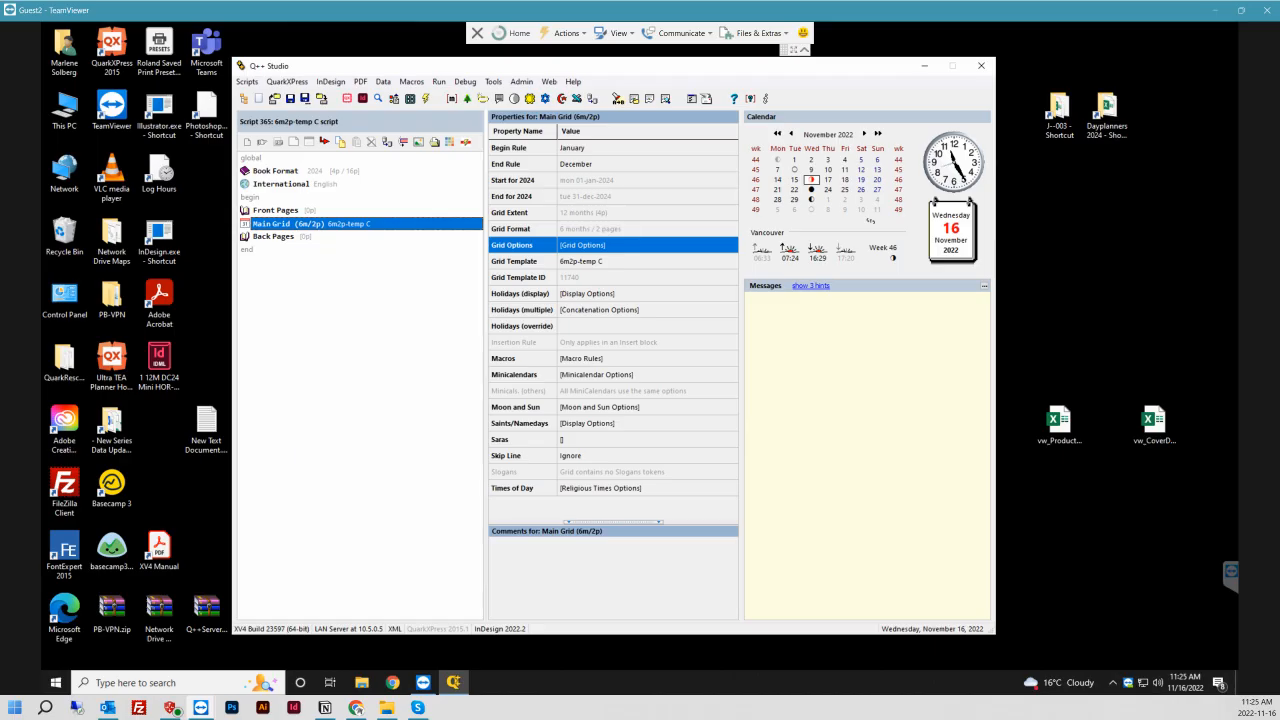
- Set the main grid's multiple a-Holidays to be separated with a hard return
{"action": "left_click", "coordinate": [600, 310]}
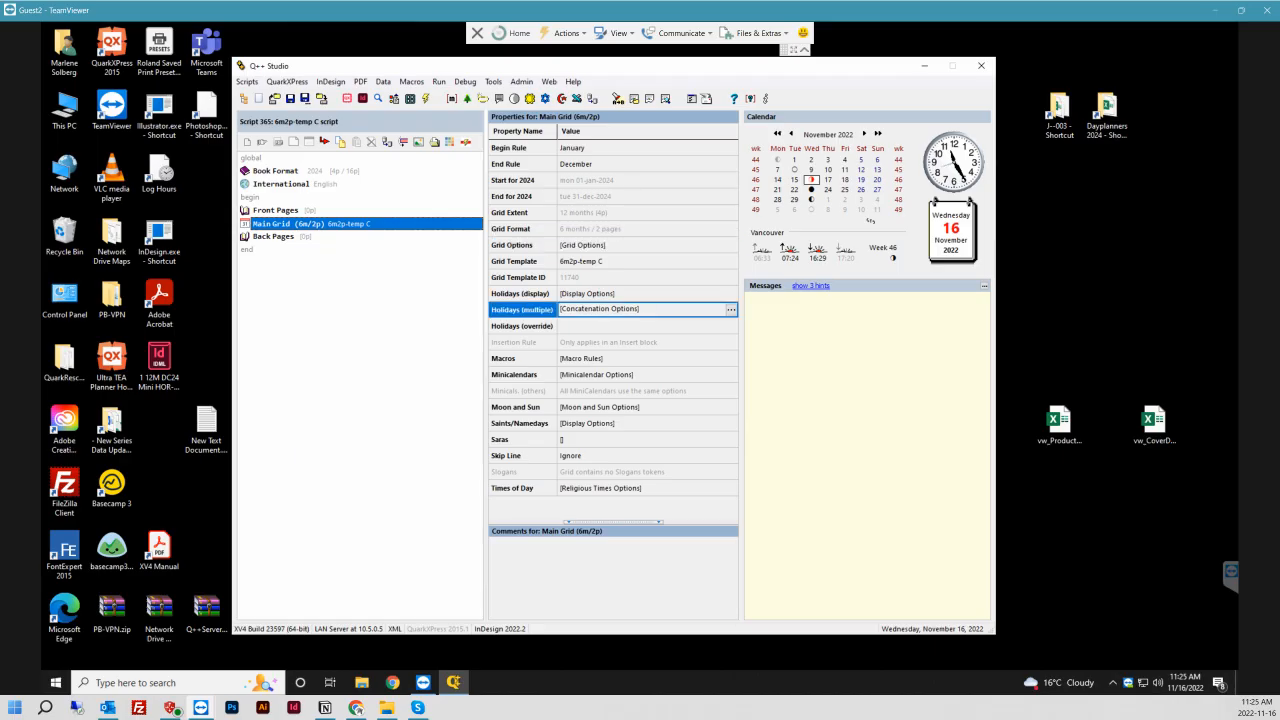
{"action": "left_click", "coordinate": [731, 310]}
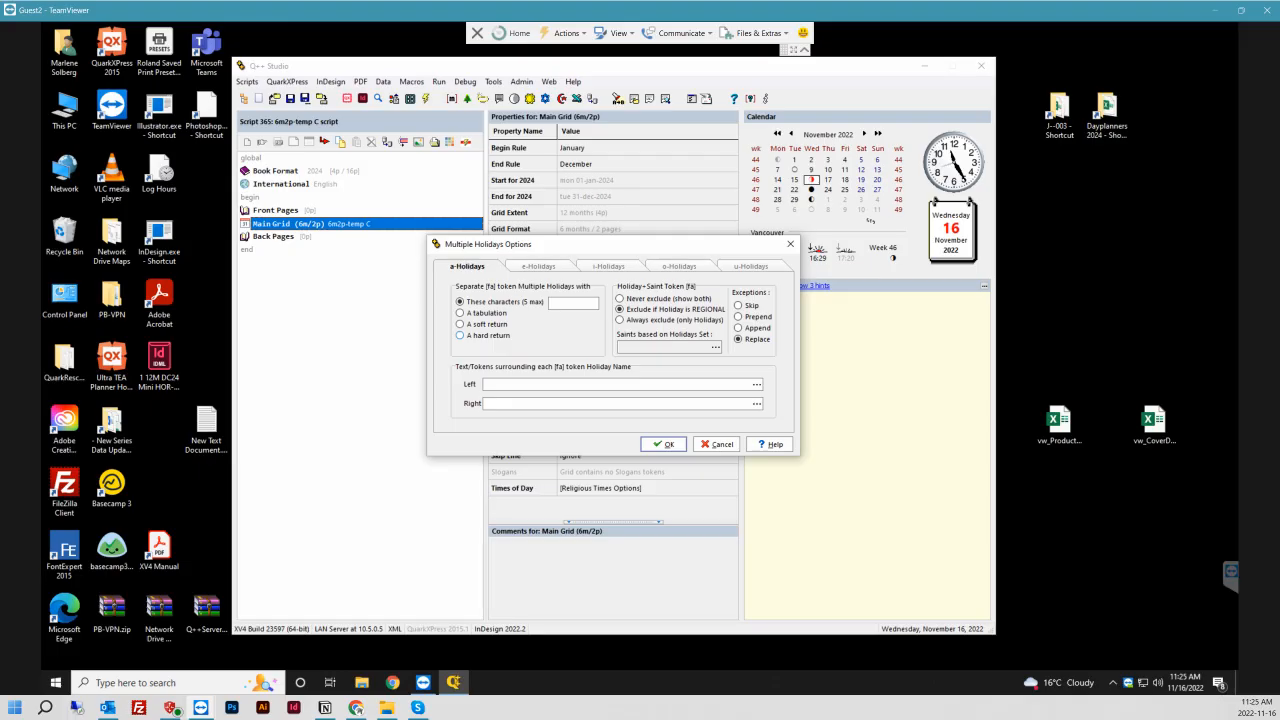
{"action": "left_click", "coordinate": [461, 336]}
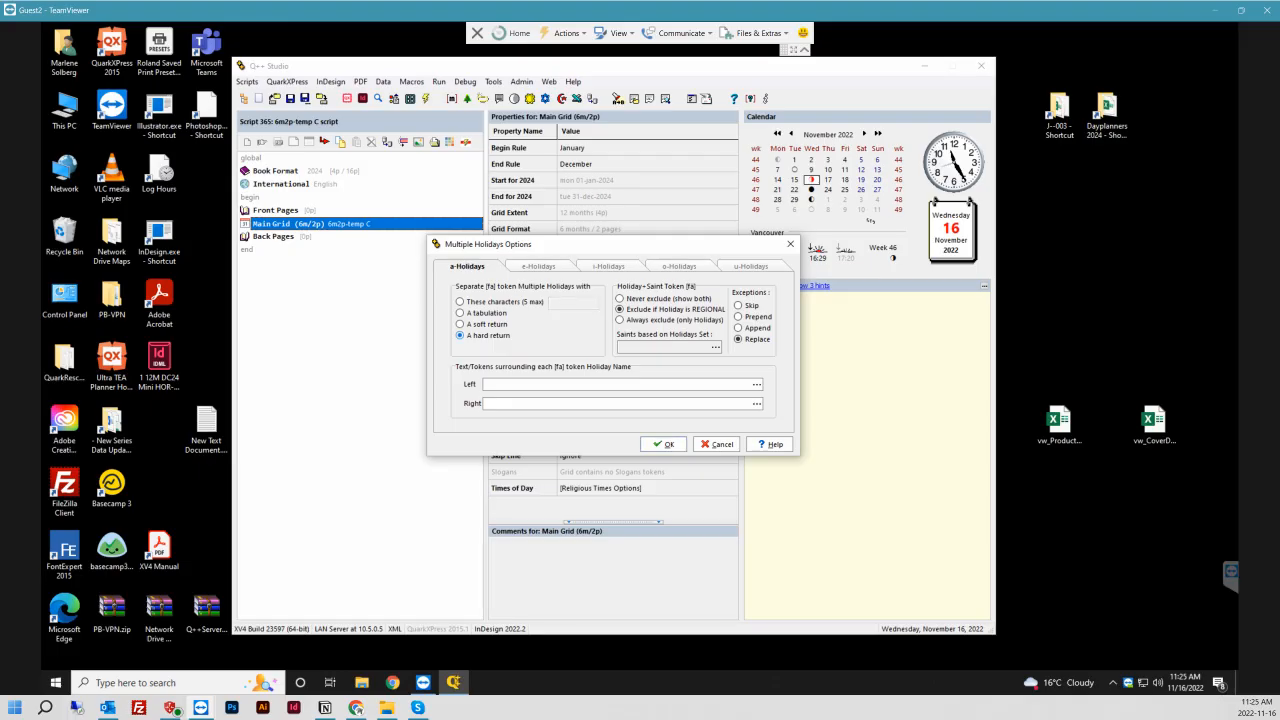
{"action": "left_click", "coordinate": [663, 444]}
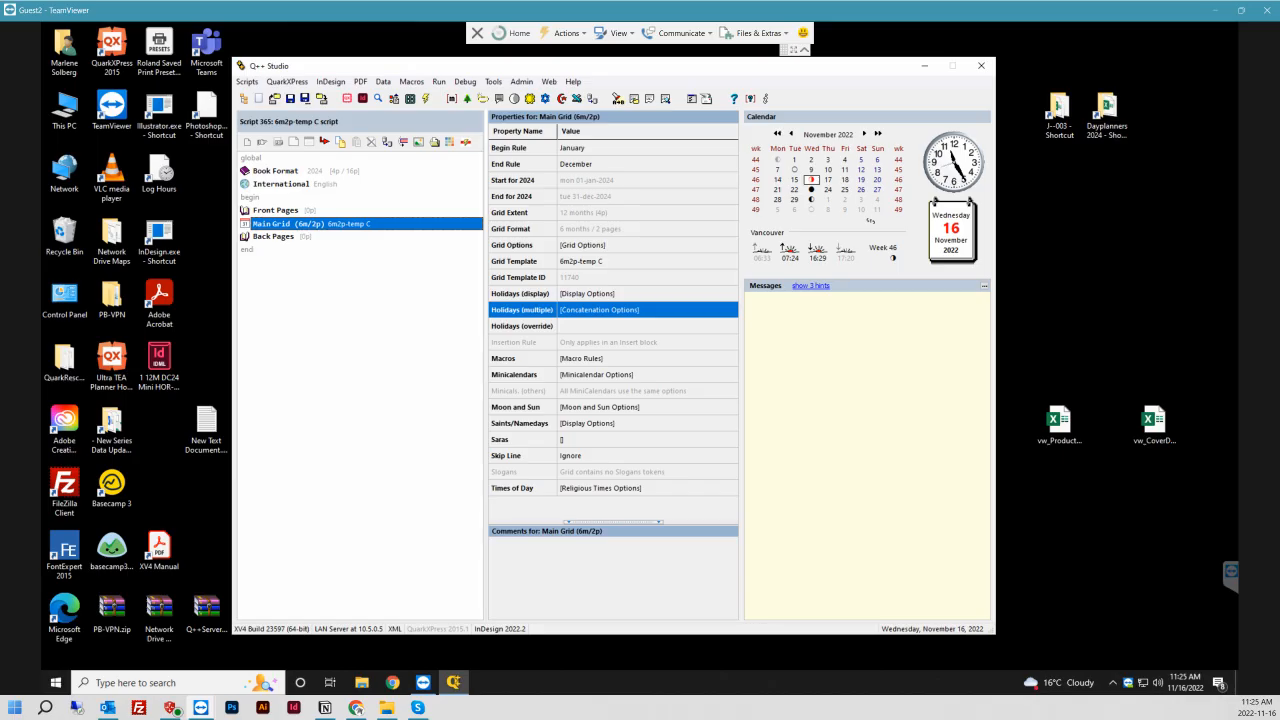
- Generate the diary as 6m2p-temp C_2024.INDD with the current generation options and open the output in InDesign
{"action": "left_click", "coordinate": [426, 99]}
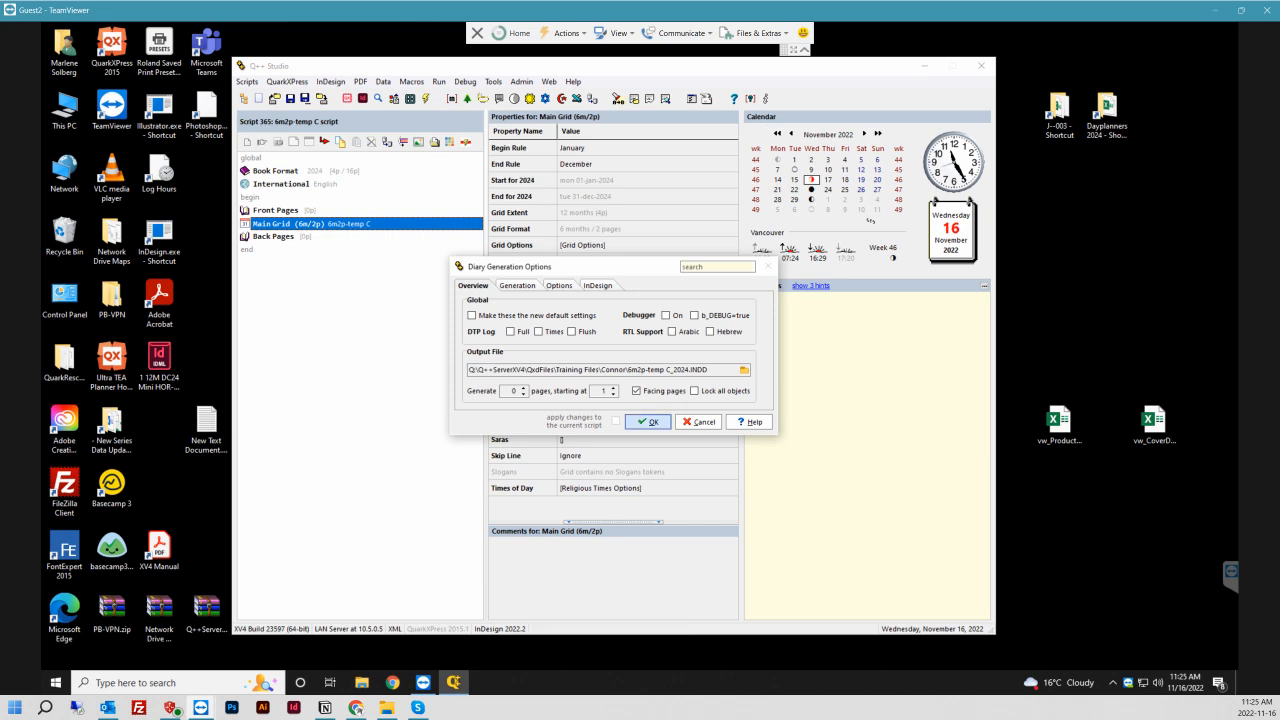
{"action": "left_click", "coordinate": [648, 421]}
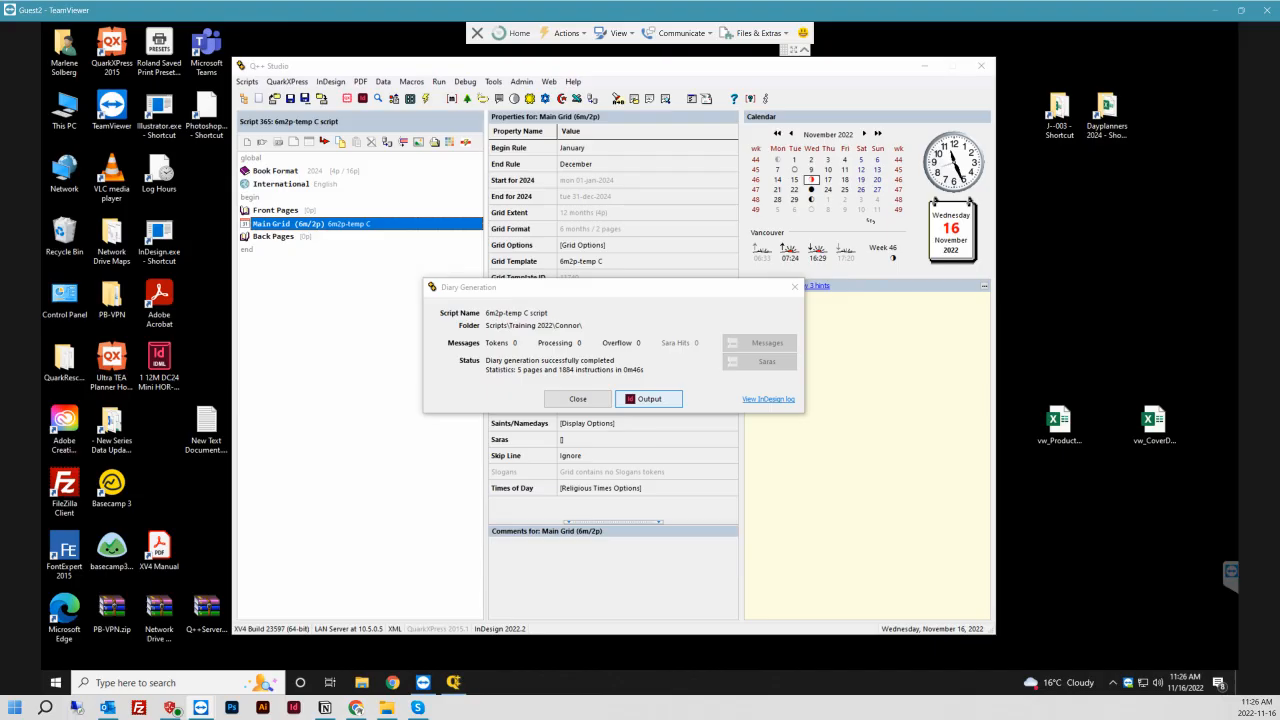
{"action": "left_click", "coordinate": [649, 399]}
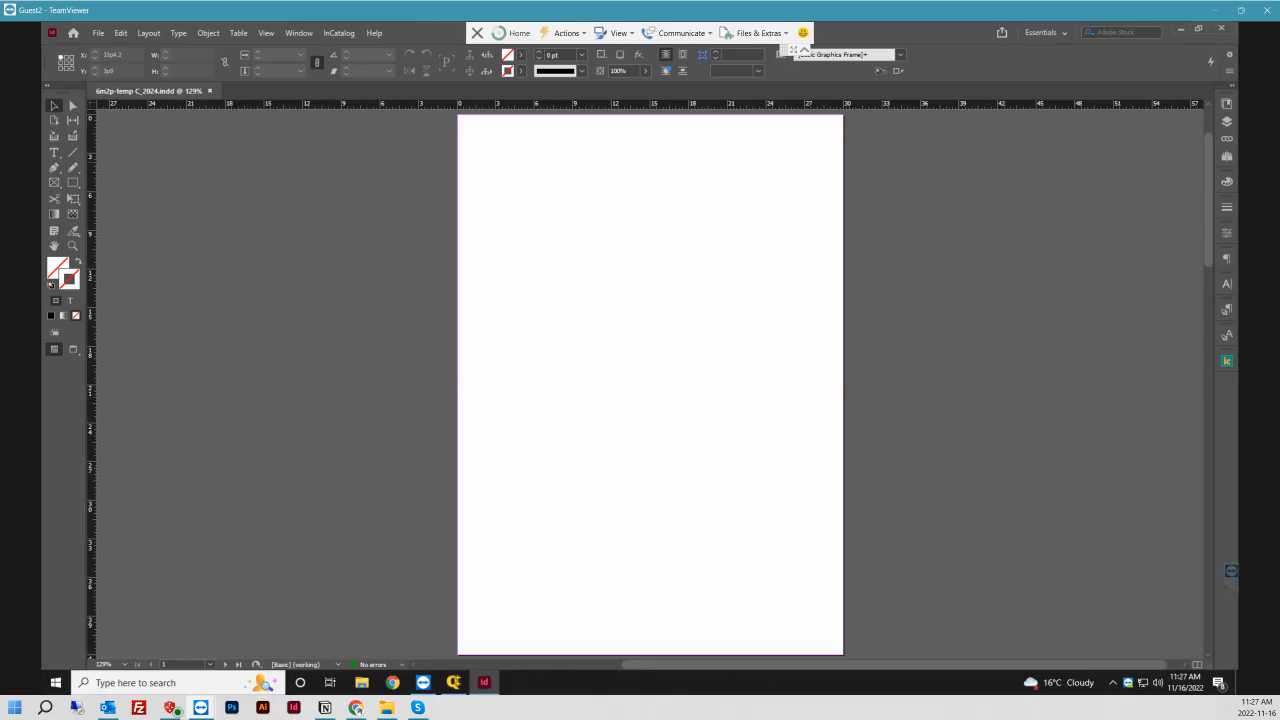
- Go to the January to June spread, hide the hidden characters and examine the holiday text and frame positions across the months
{"action": "left_click", "coordinate": [1227, 121]}
{"action": "left_click", "coordinate": [1164, 98]}
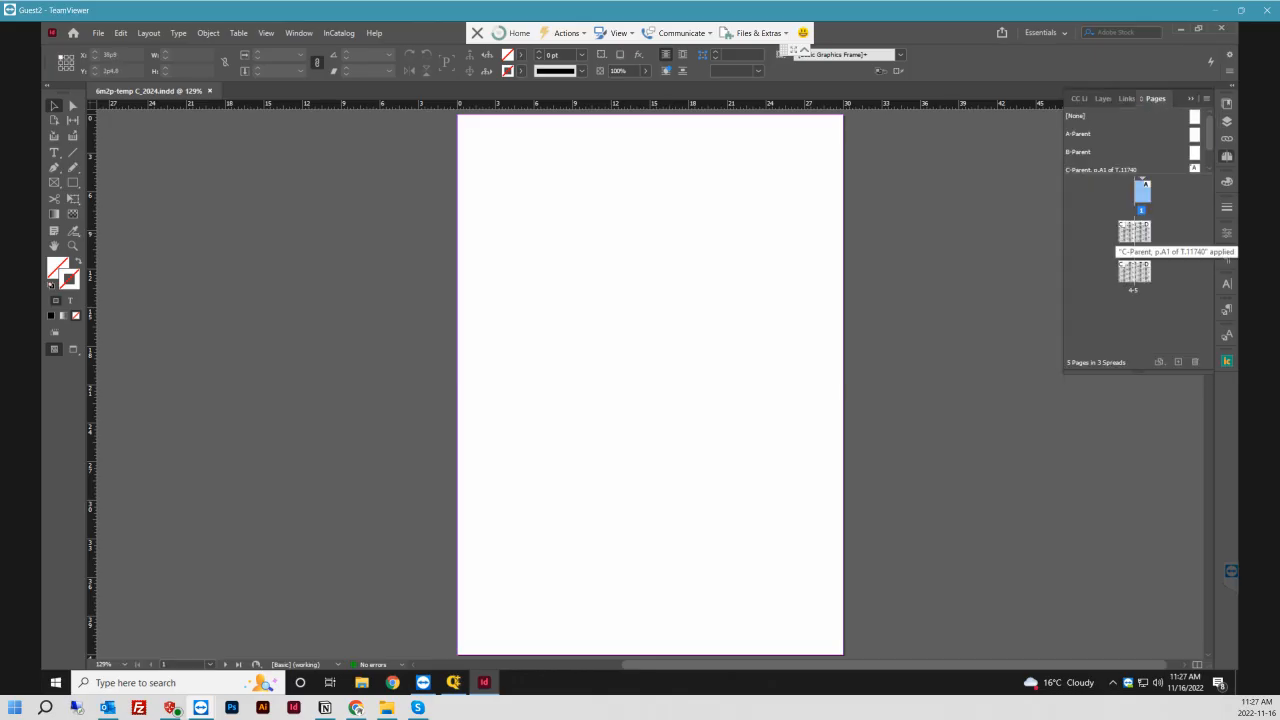
{"action": "double_click", "coordinate": [1133, 232]}
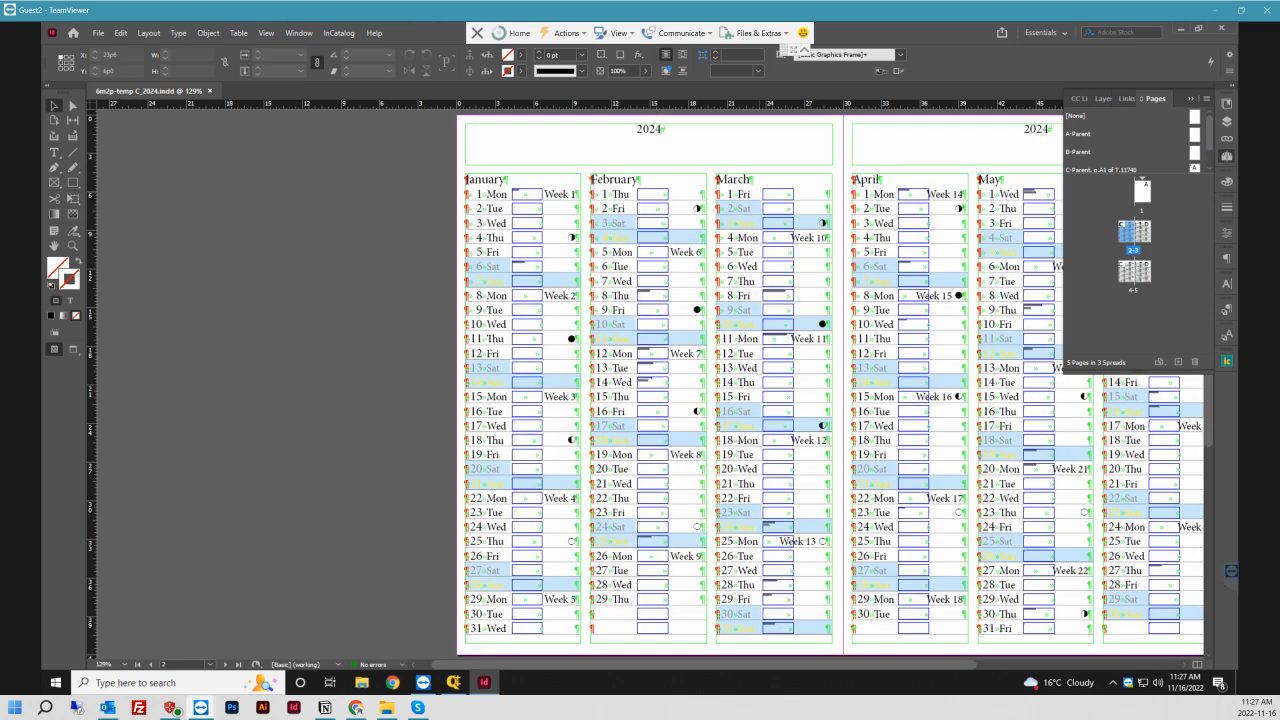
{"action": "key", "text": "ctrl+alt+i"}
{"action": "scroll", "coordinate": [664, 206], "scroll_direction": "up", "scroll_amount": 1}
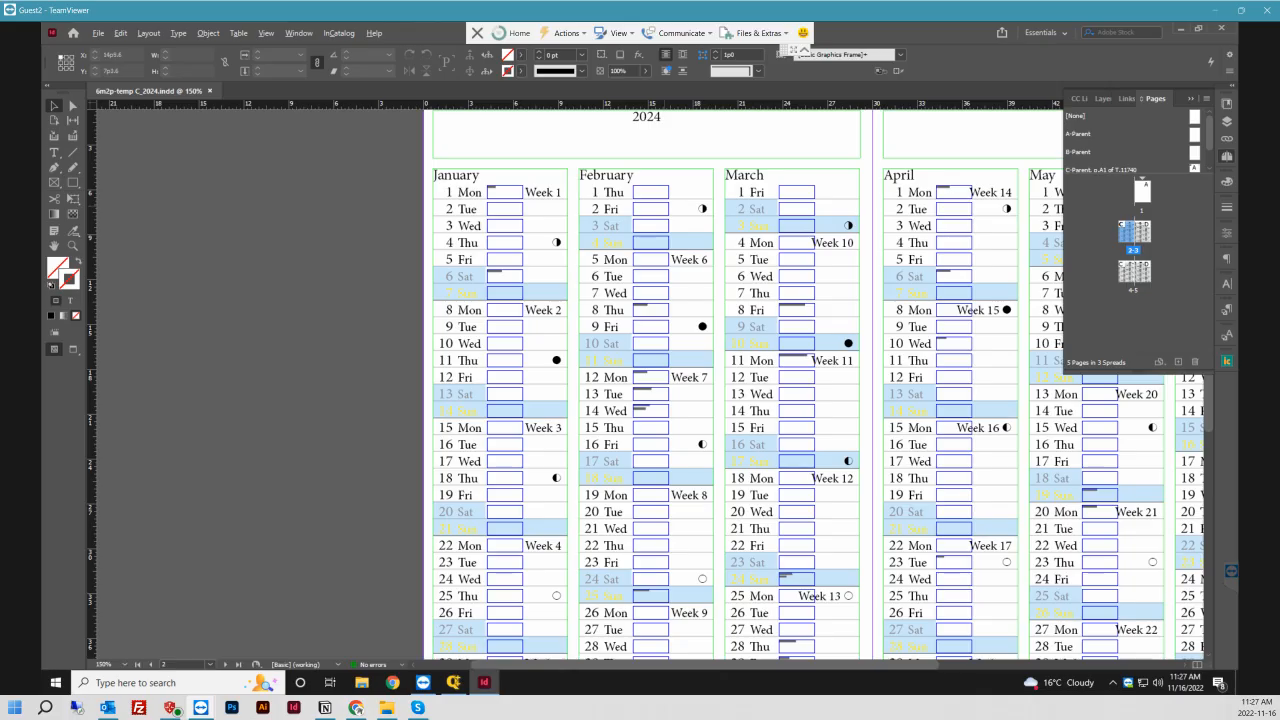
{"action": "scroll", "coordinate": [672, 207], "scroll_direction": "up", "scroll_amount": 2}
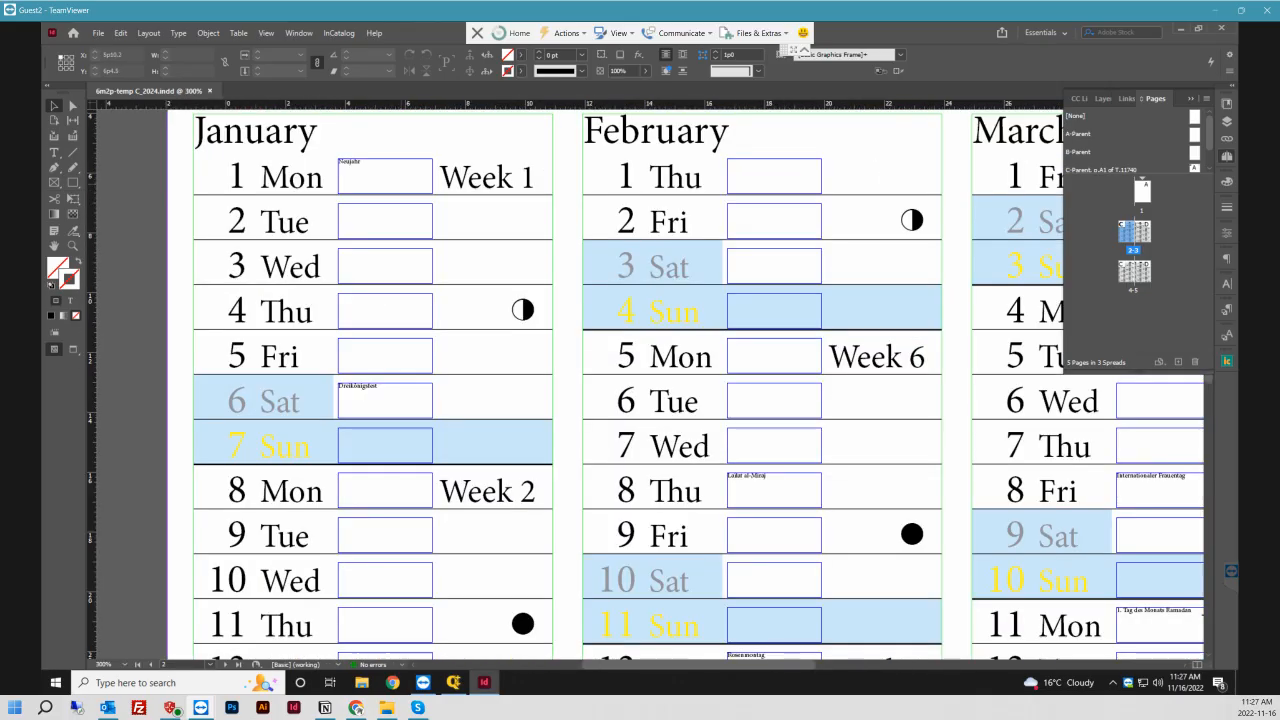
{"action": "scroll", "coordinate": [672, 207], "scroll_direction": "right", "scroll_amount": 5}
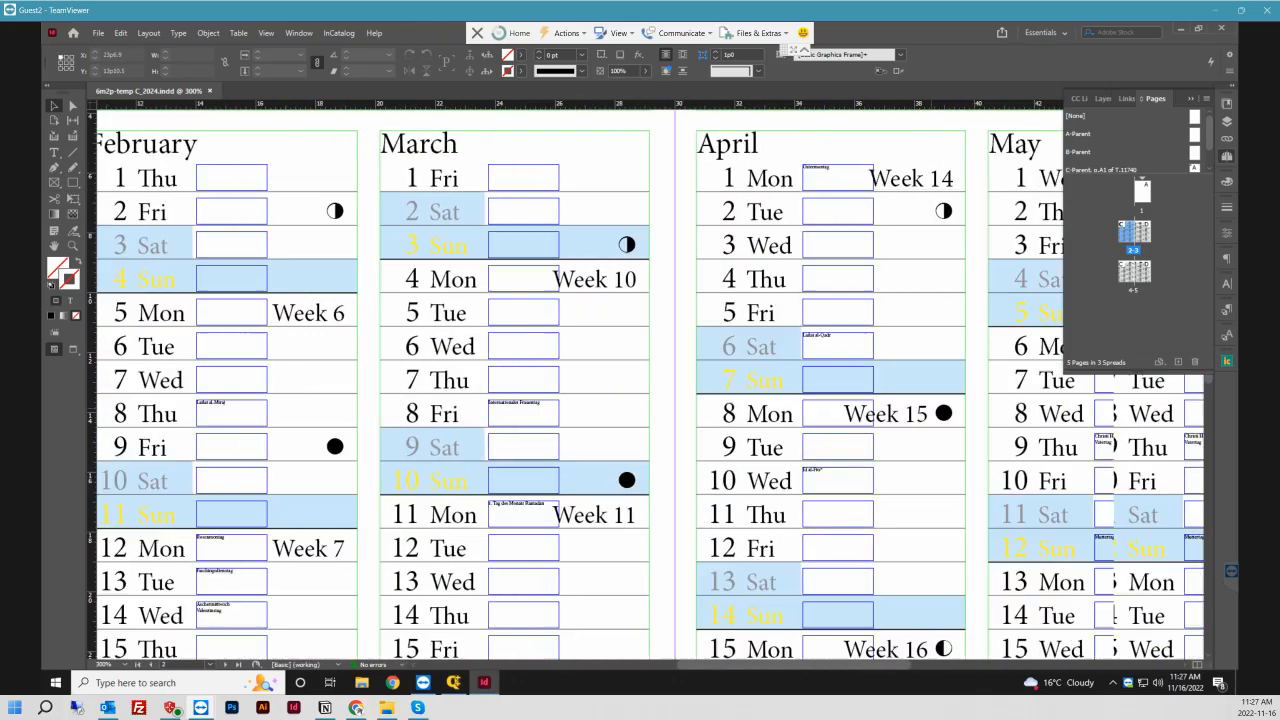
{"action": "scroll", "coordinate": [640, 380], "scroll_direction": "right", "scroll_amount": 2}
{"action": "scroll", "coordinate": [640, 380], "scroll_direction": "right", "scroll_amount": 2}
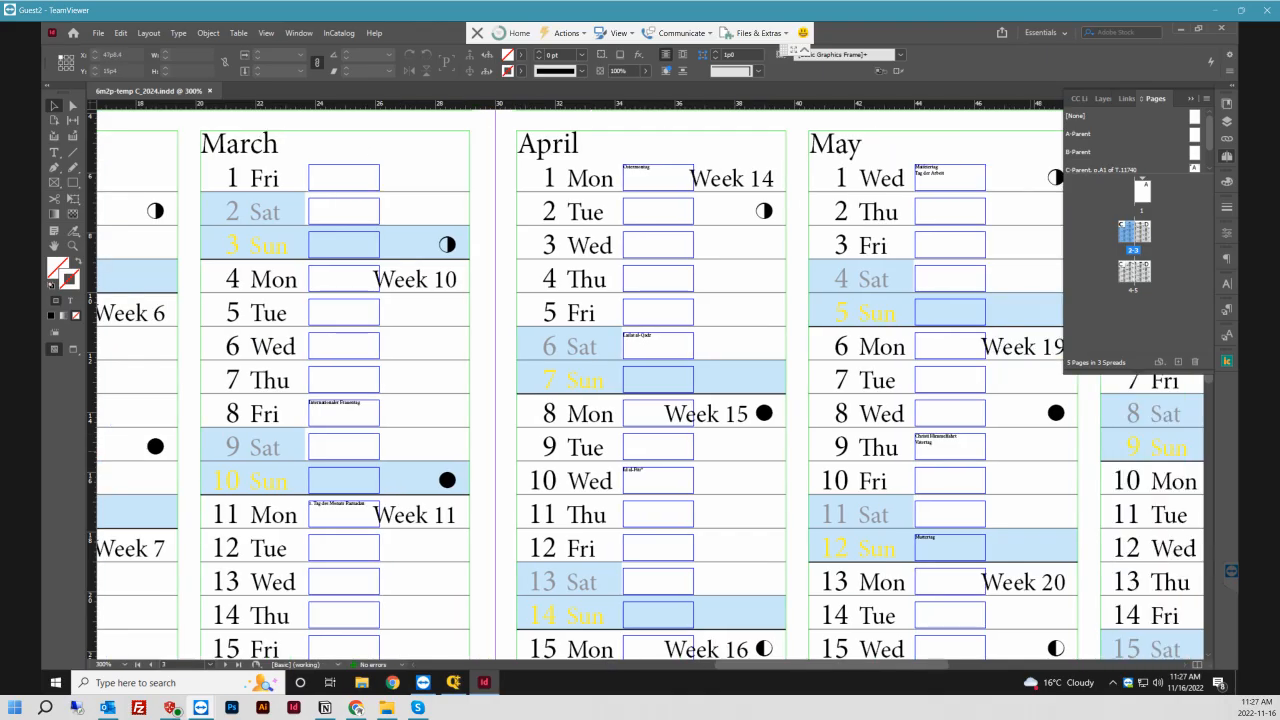
{"action": "scroll", "coordinate": [650, 385], "scroll_direction": "left", "scroll_amount": 3}
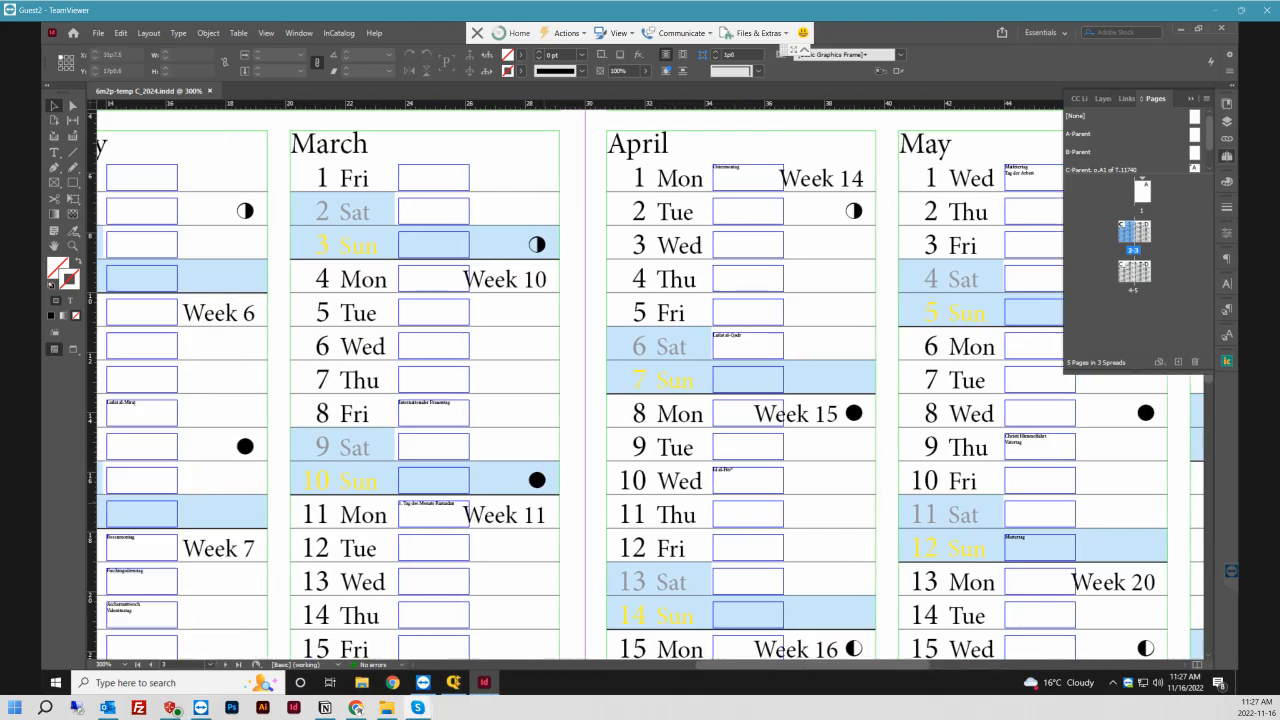
{"action": "scroll", "coordinate": [383, 611], "scroll_direction": "left", "scroll_amount": 1}
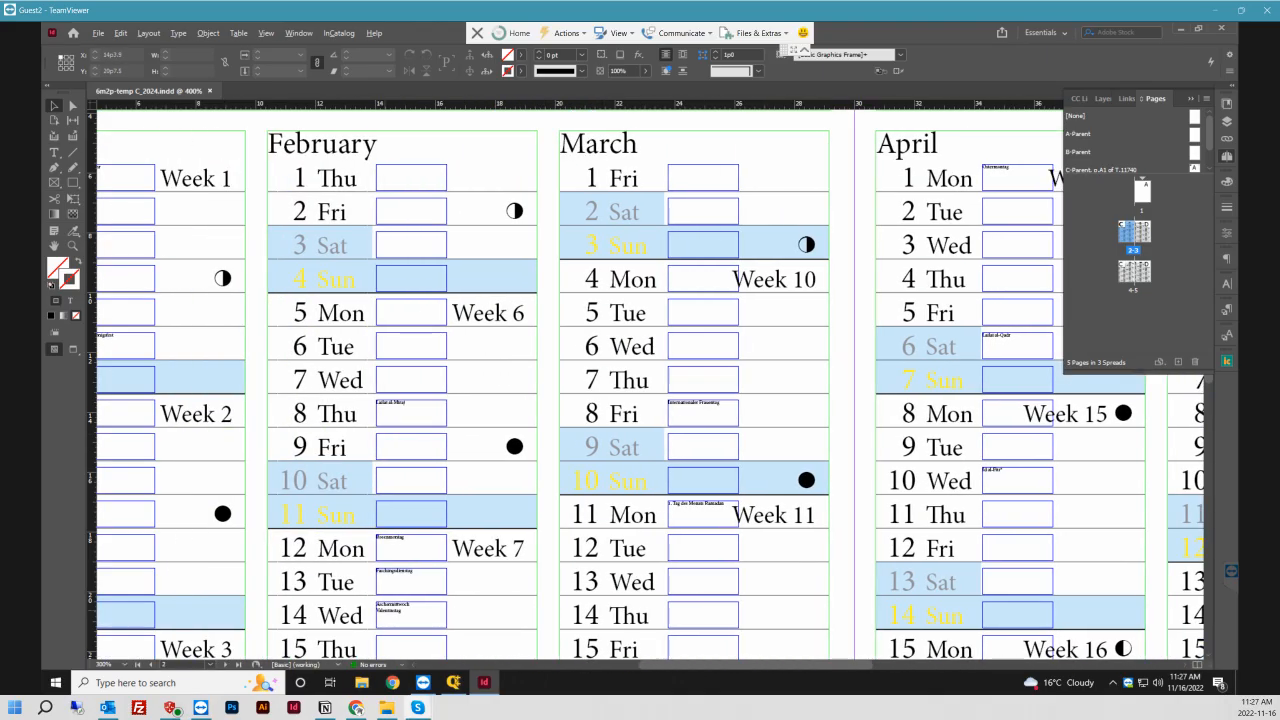
{"action": "scroll", "coordinate": [383, 611], "scroll_direction": "up", "scroll_amount": 3}
{"action": "scroll", "coordinate": [640, 385], "scroll_direction": "down", "scroll_amount": 3}
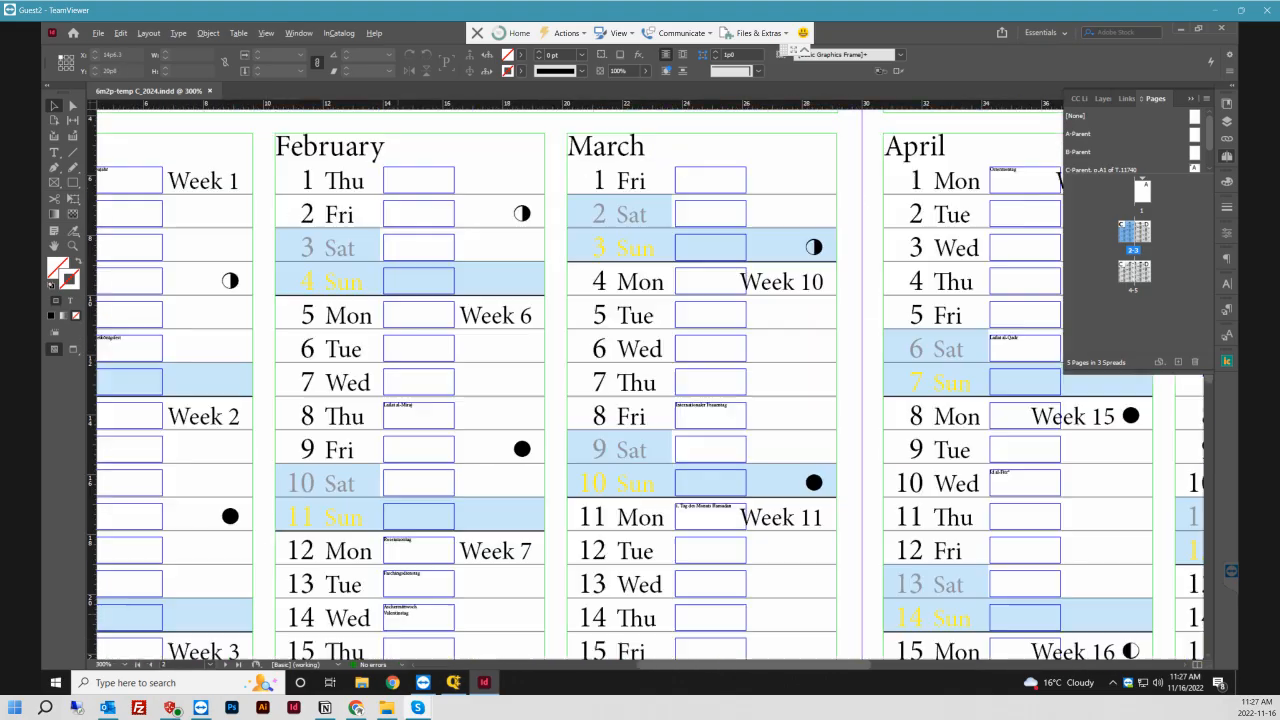
- Go to the July to December spread and examine how multiple holidays stack in the December 8 frame
{"action": "double_click", "coordinate": [1134, 271]}
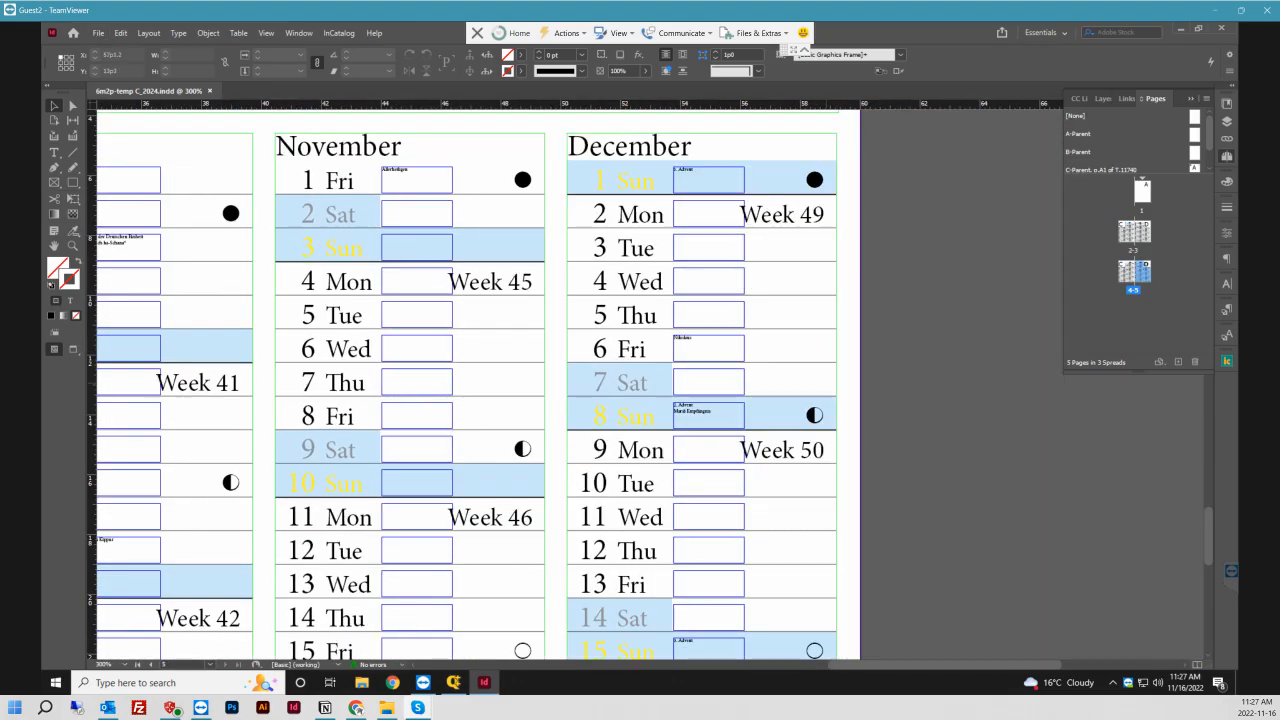
{"action": "scroll", "coordinate": [703, 419], "scroll_direction": "up", "scroll_amount": 3}
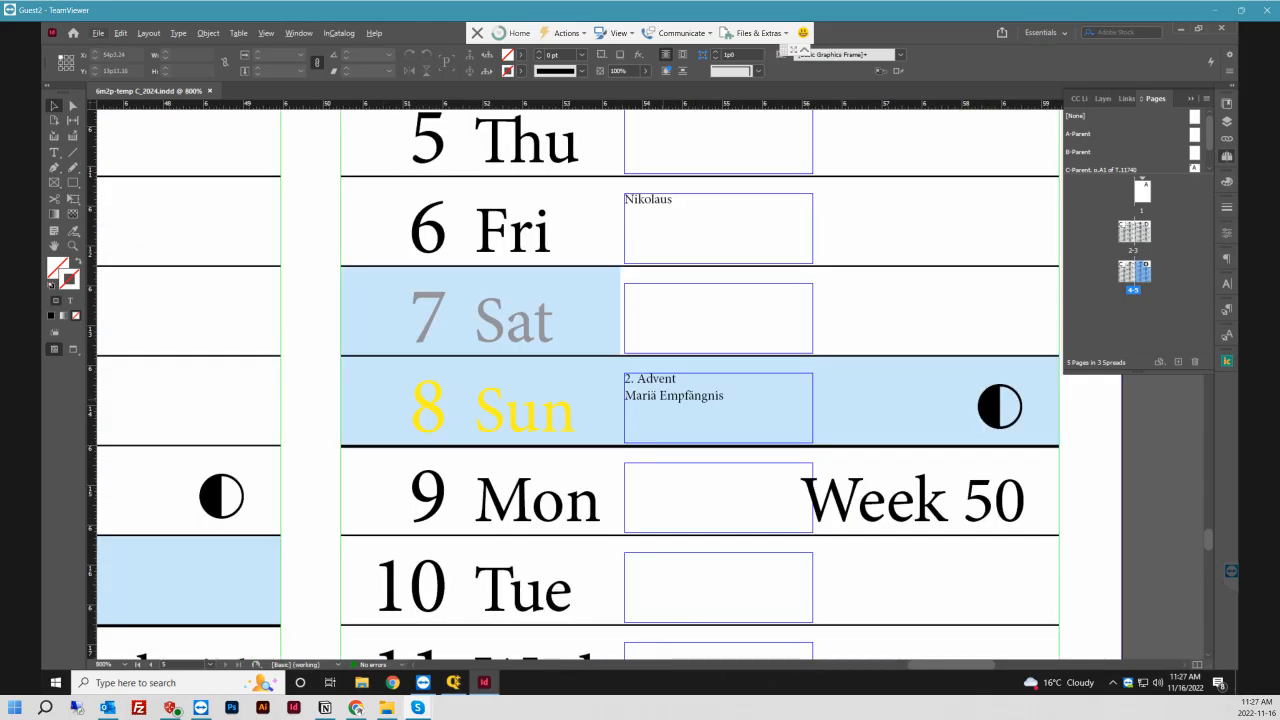
{"action": "scroll", "coordinate": [686, 404], "scroll_direction": "down", "scroll_amount": 2}
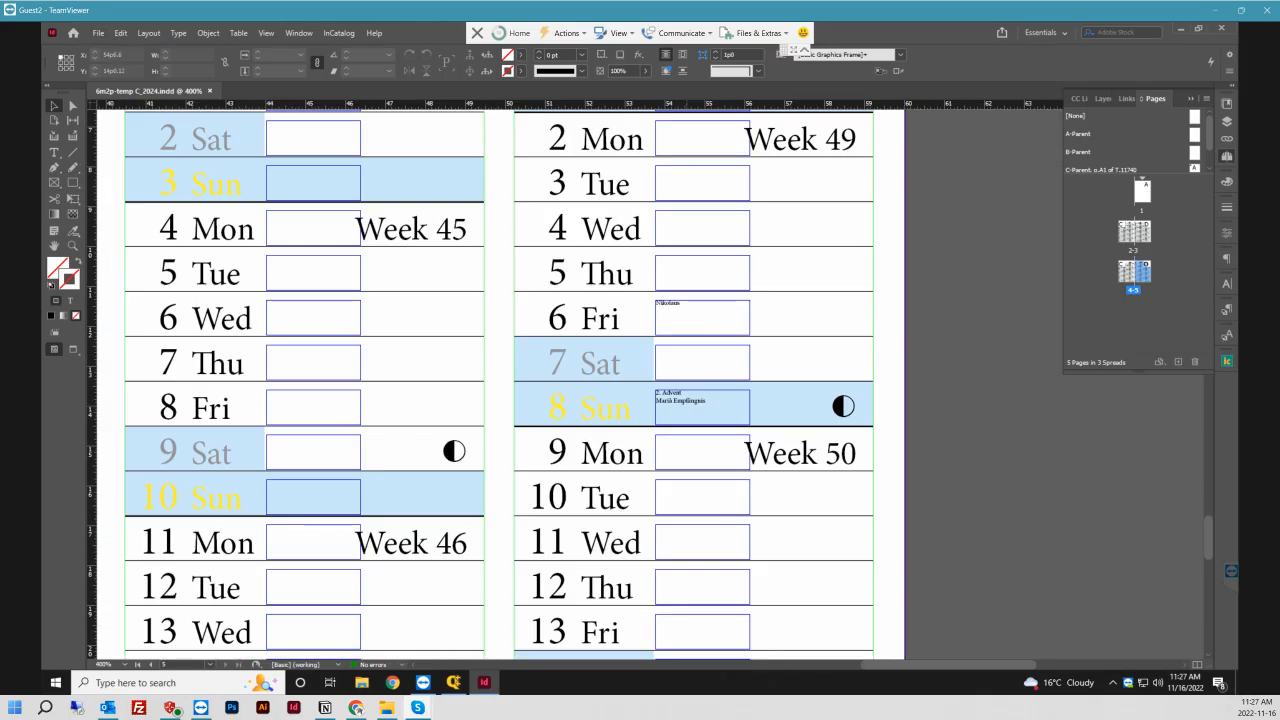
- Examine the holiday text across the October to December columns, including how multiple holidays stack in the October 3 frame
{"action": "scroll", "coordinate": [686, 428], "scroll_direction": "down", "scroll_amount": 1}
{"action": "scroll", "coordinate": [686, 428], "scroll_direction": "left", "scroll_amount": 3}
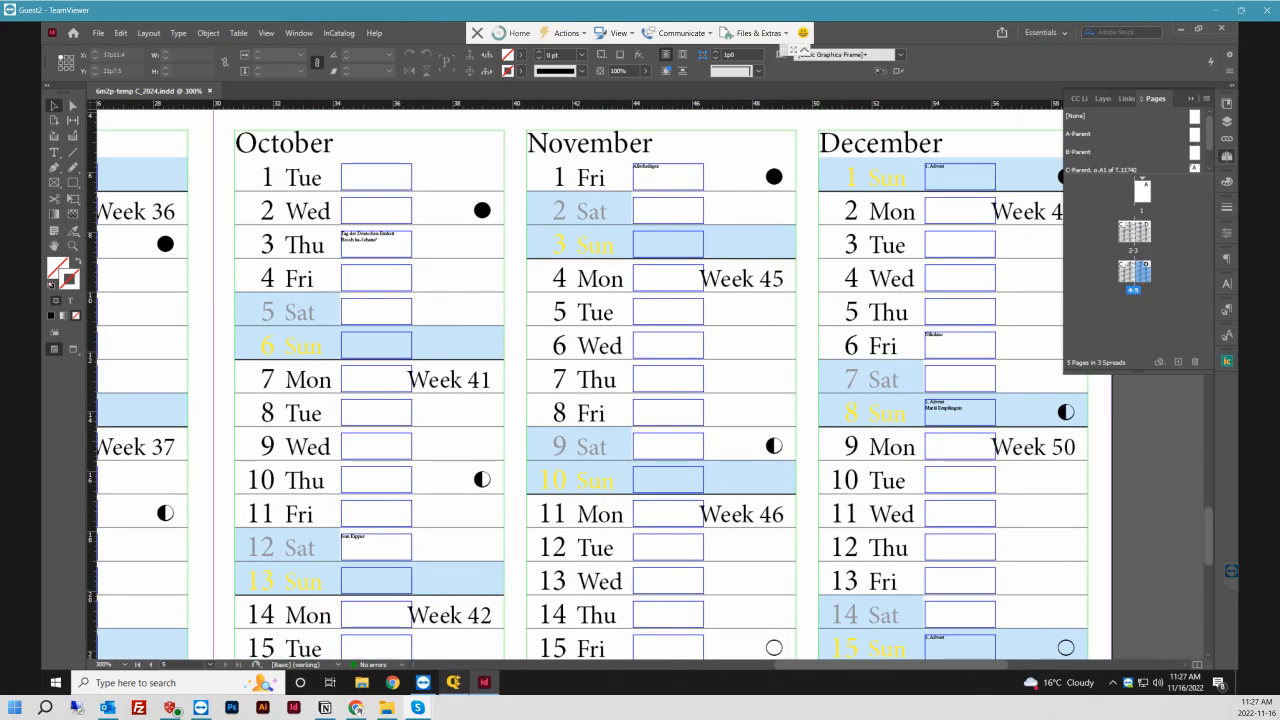
{"action": "left_click", "coordinate": [454, 683]}
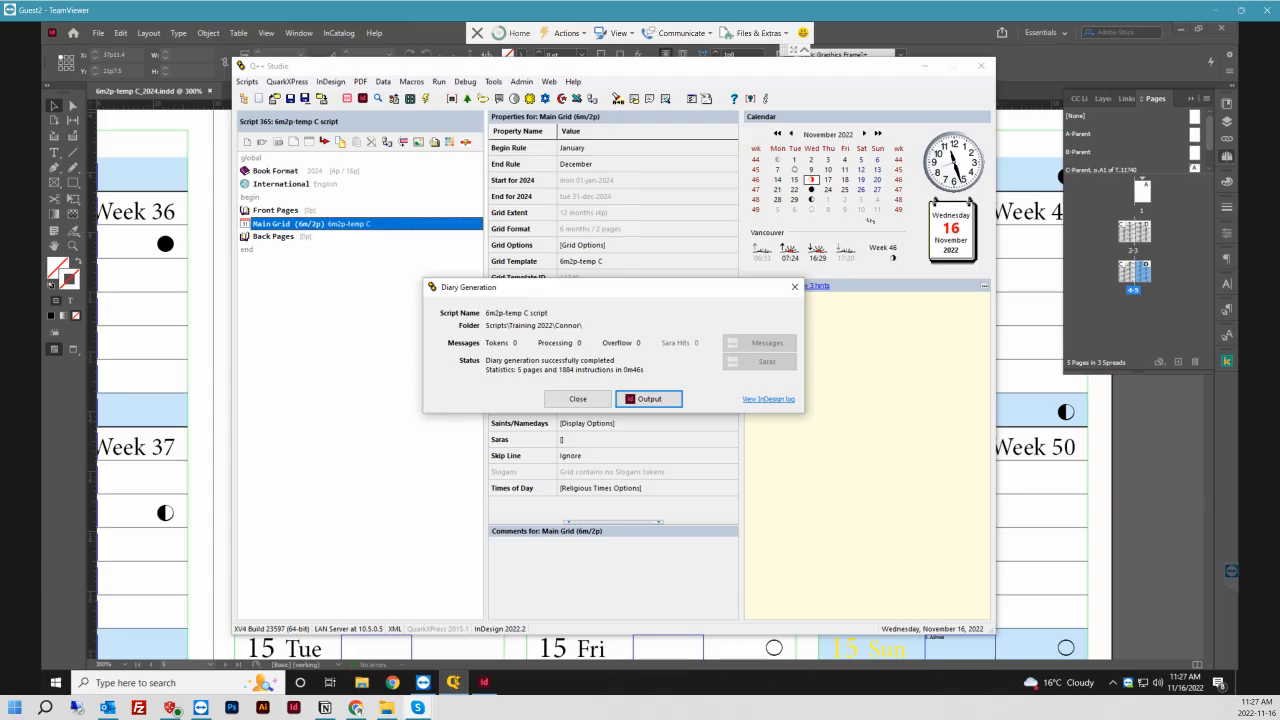
{"action": "left_click", "coordinate": [484, 683]}
{"action": "scroll", "coordinate": [621, 516], "scroll_direction": "left", "scroll_amount": 2}
{"action": "scroll", "coordinate": [621, 516], "scroll_direction": "down", "scroll_amount": 1}
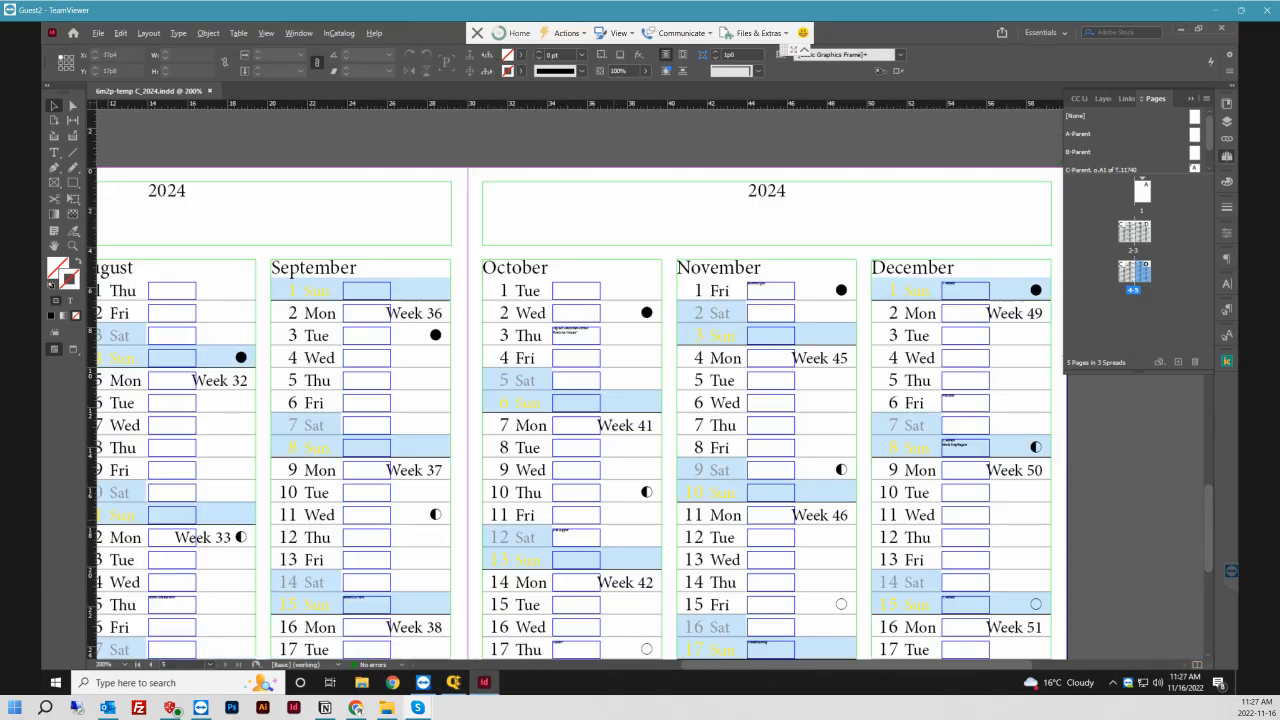
{"action": "scroll", "coordinate": [571, 335], "scroll_direction": "up", "scroll_amount": 4}
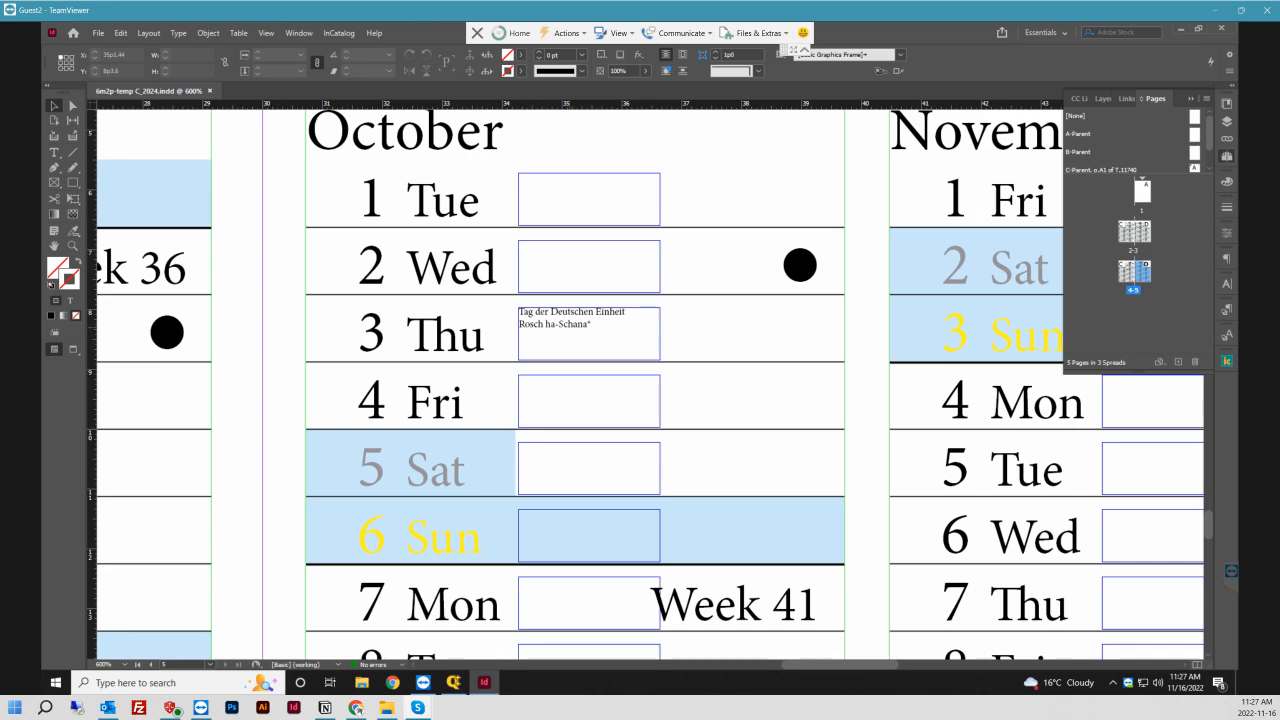
{"action": "scroll", "coordinate": [571, 335], "scroll_direction": "down", "scroll_amount": 2}
{"action": "scroll", "coordinate": [560, 350], "scroll_direction": "left", "scroll_amount": 2}
{"action": "scroll", "coordinate": [520, 420], "scroll_direction": "down", "scroll_amount": 2}
{"action": "scroll", "coordinate": [513, 429], "scroll_direction": "down", "scroll_amount": 2}
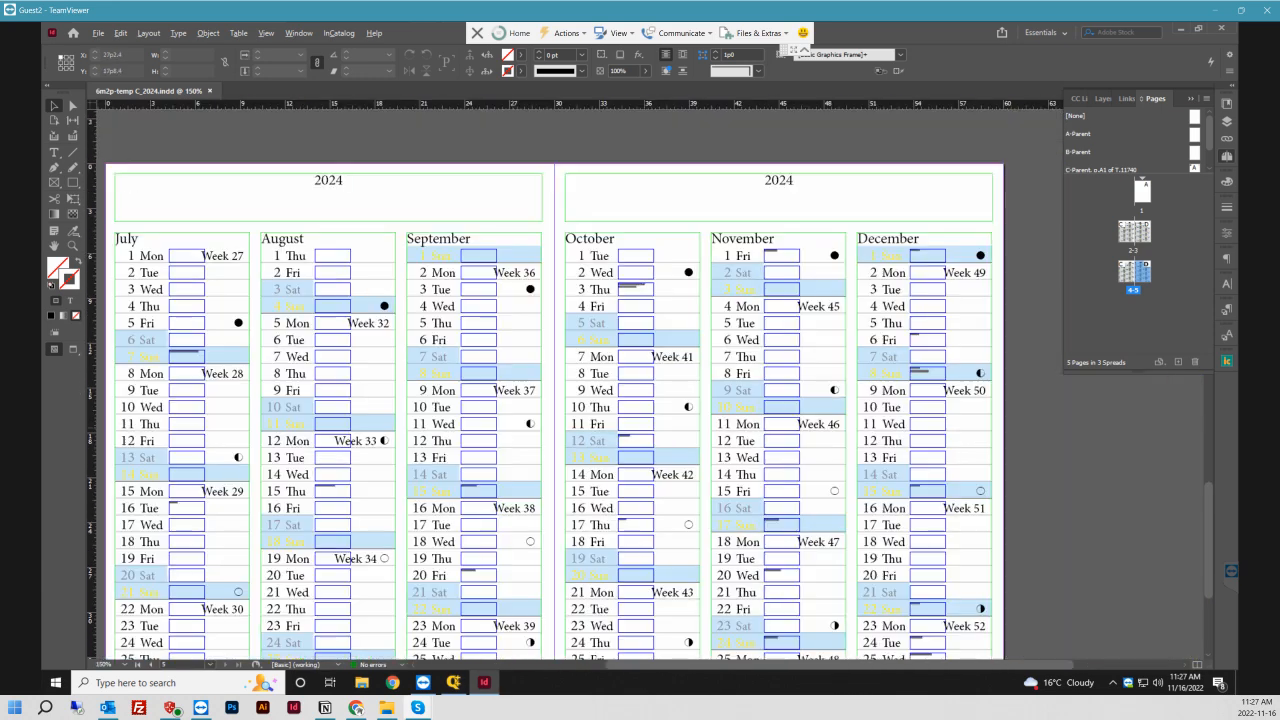
- Examine the holiday frames for the last days of October, November and December, including the December 26 frame
{"action": "scroll", "coordinate": [450, 480], "scroll_direction": "down", "scroll_amount": 3}
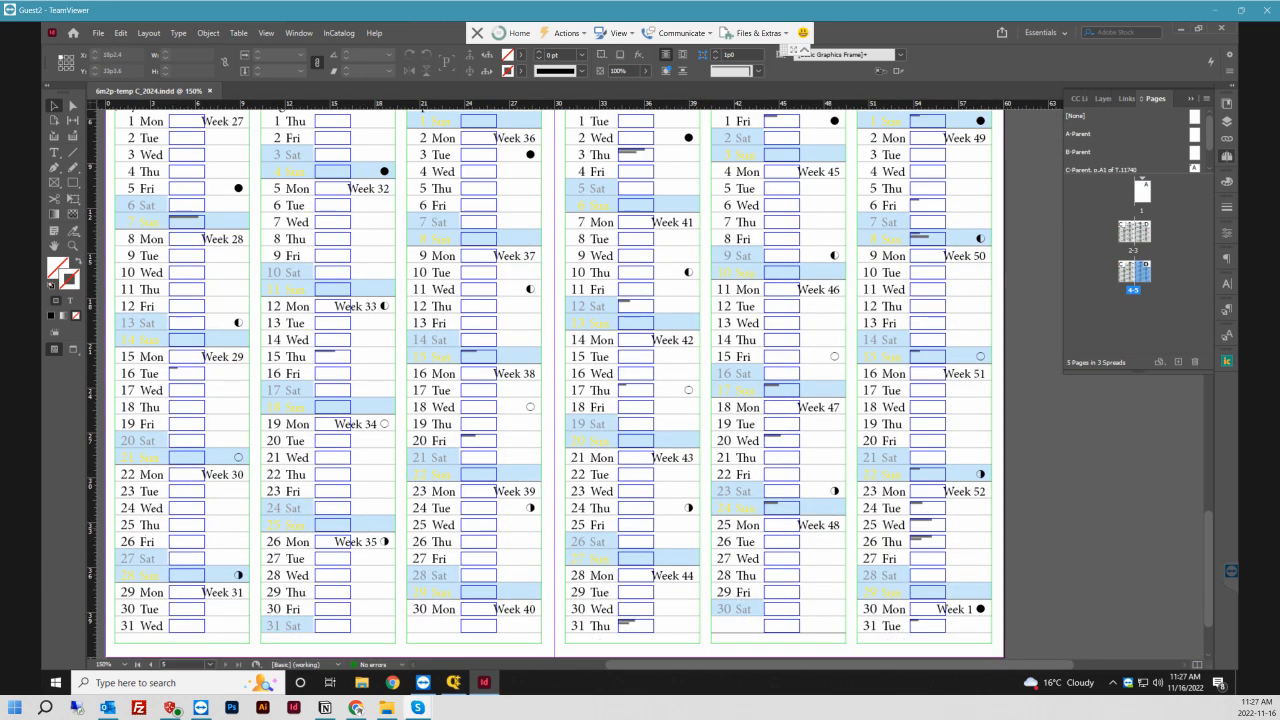
{"action": "scroll", "coordinate": [931, 540], "scroll_direction": "up", "scroll_amount": 4}
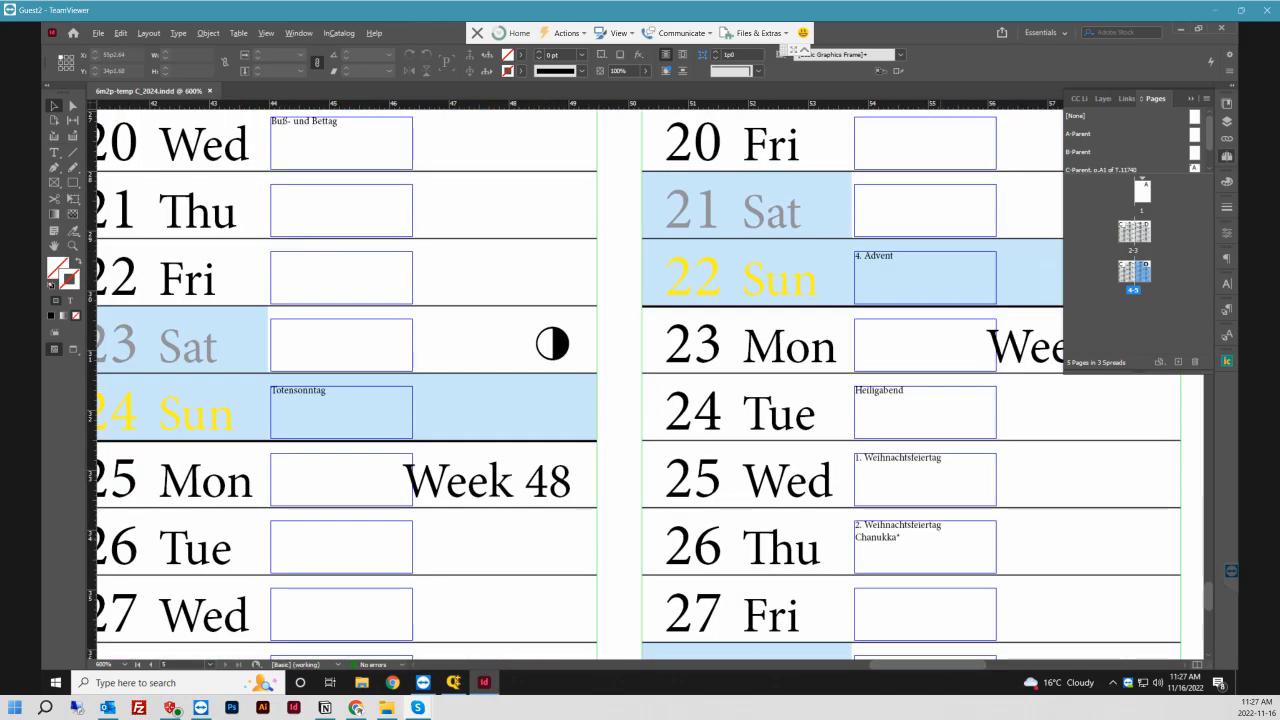
{"action": "scroll", "coordinate": [640, 385], "scroll_direction": "down", "scroll_amount": 2}
{"action": "scroll", "coordinate": [640, 385], "scroll_direction": "down", "scroll_amount": 5}
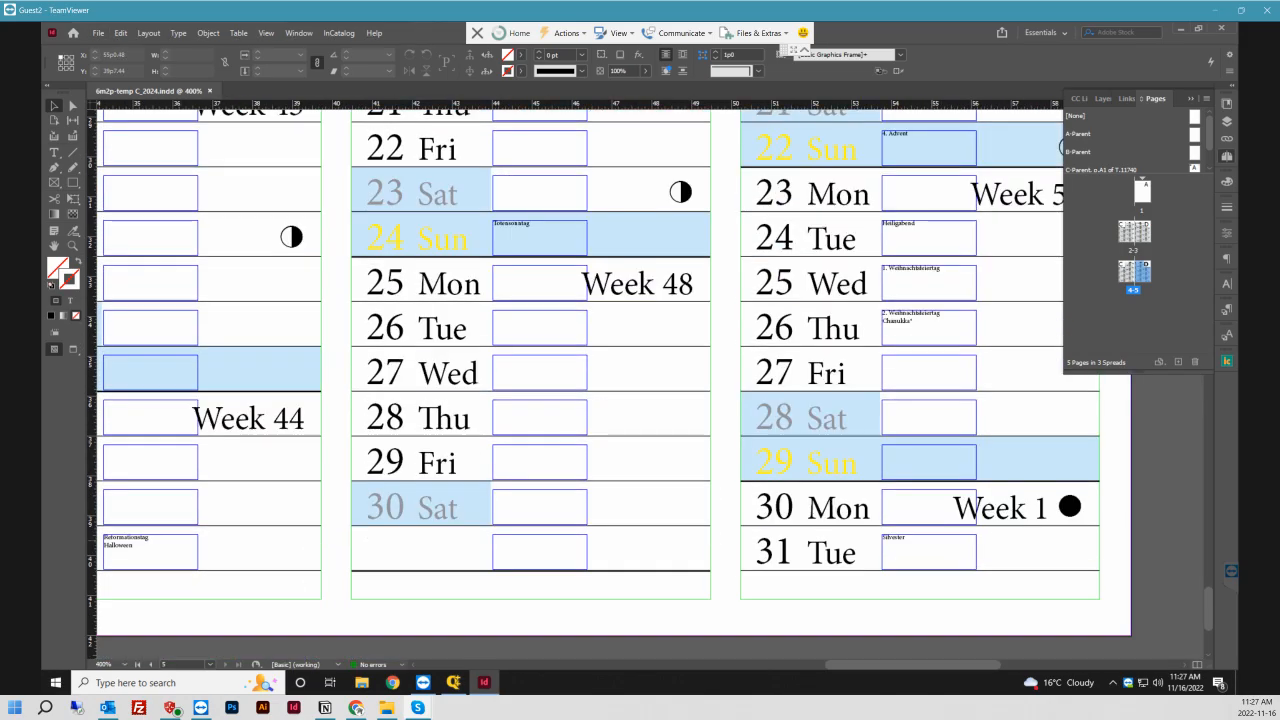
{"action": "scroll", "coordinate": [640, 385], "scroll_direction": "down", "scroll_amount": 4}
{"action": "scroll", "coordinate": [640, 385], "scroll_direction": "left", "scroll_amount": 2}
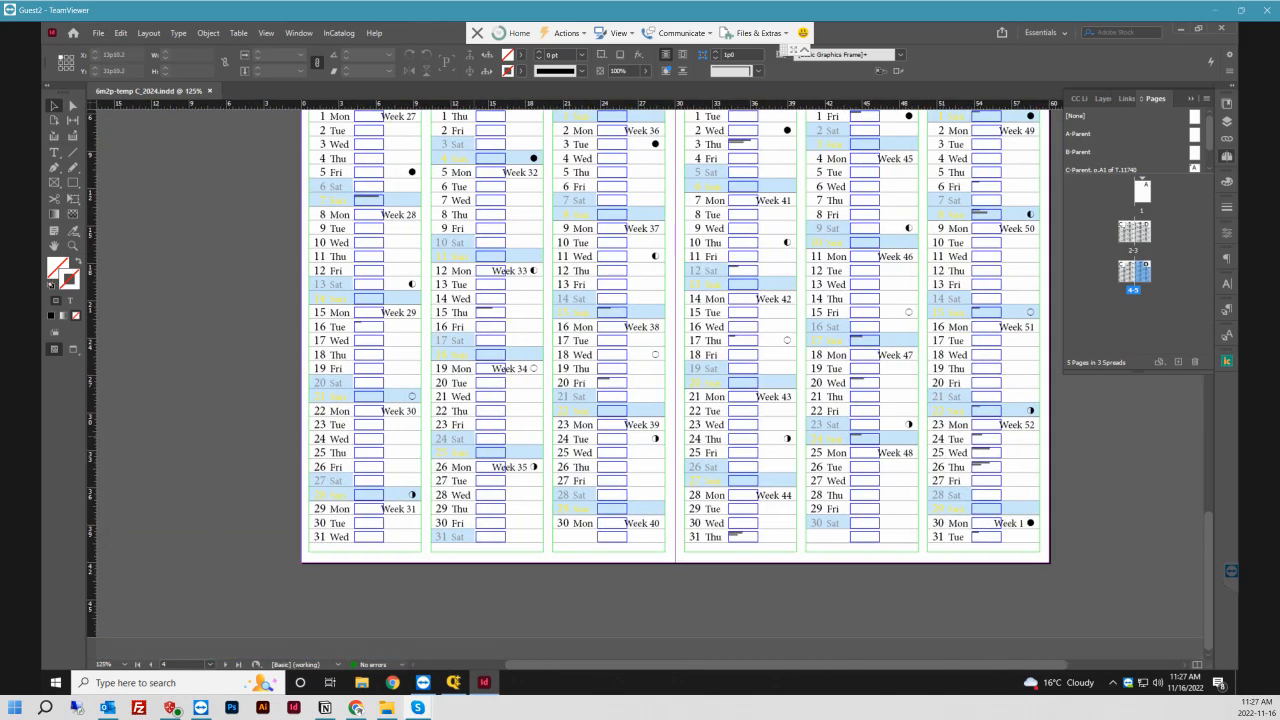
- Go back to the January to June spread and examine the holiday frames down the month columns
{"action": "scroll", "coordinate": [640, 385], "scroll_direction": "up", "scroll_amount": 10}
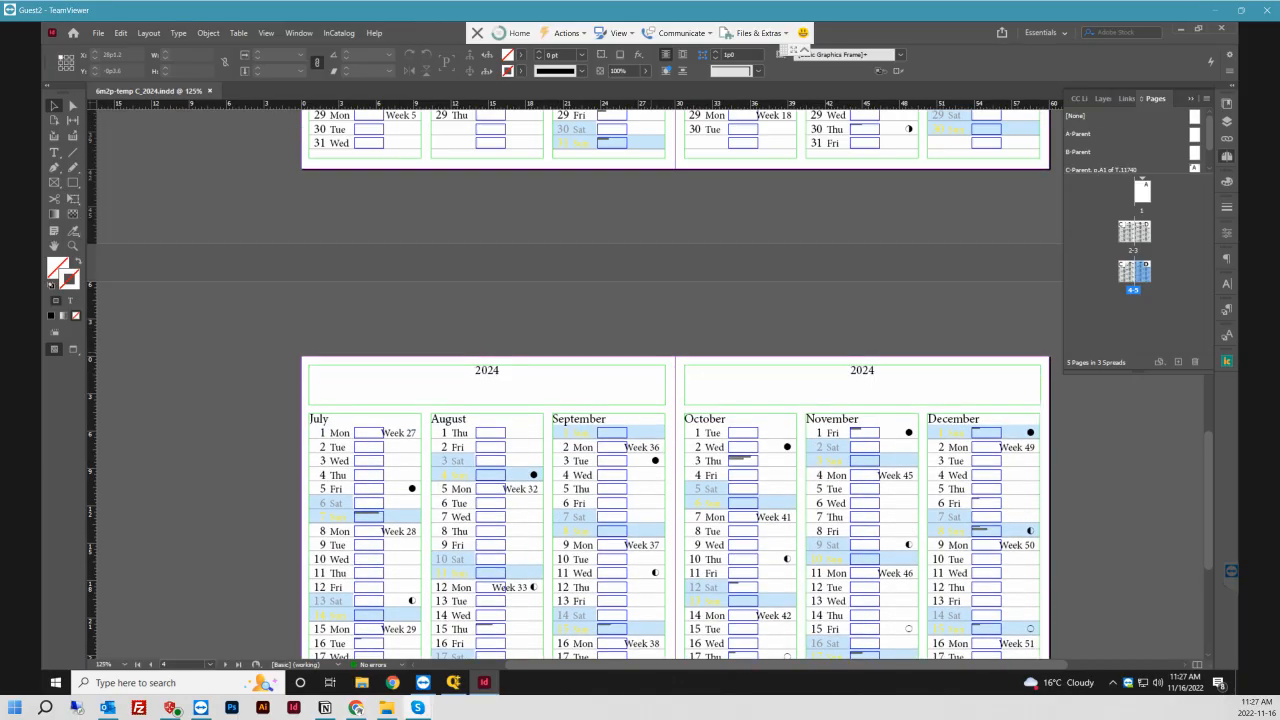
{"action": "scroll", "coordinate": [640, 385], "scroll_direction": "up", "scroll_amount": 4}
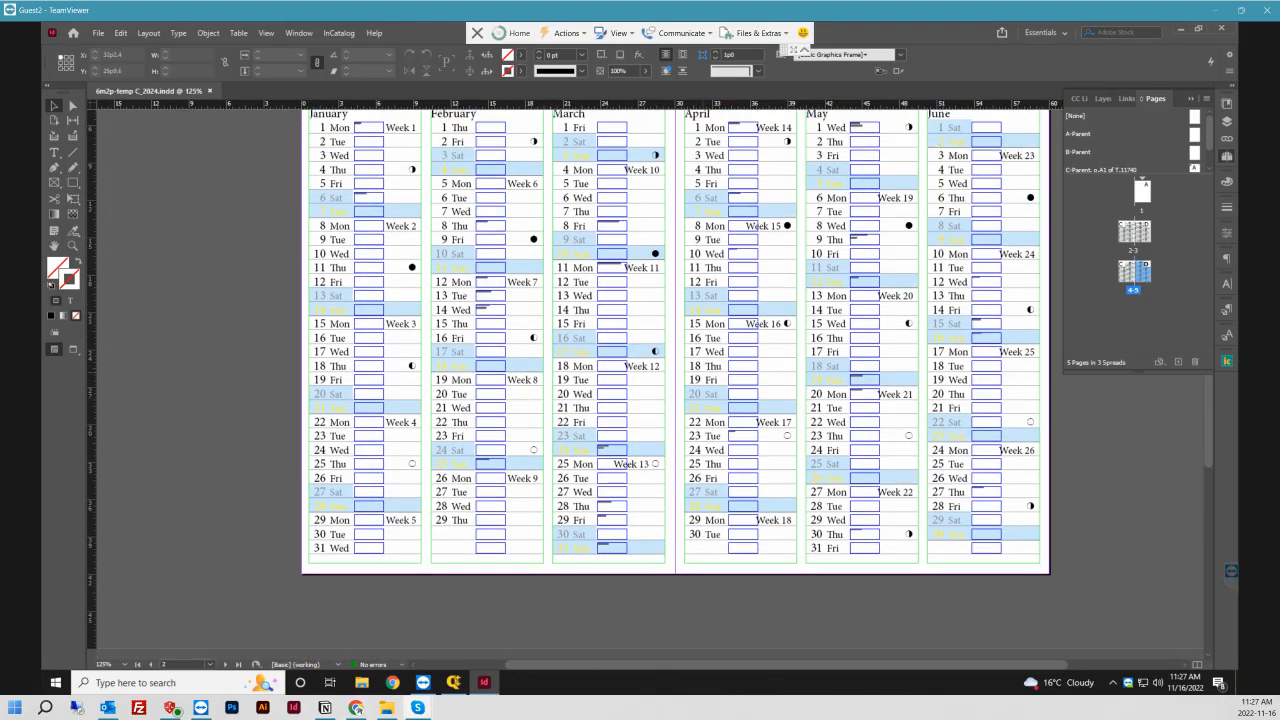
{"action": "scroll", "coordinate": [640, 385], "scroll_direction": "up", "scroll_amount": 1}
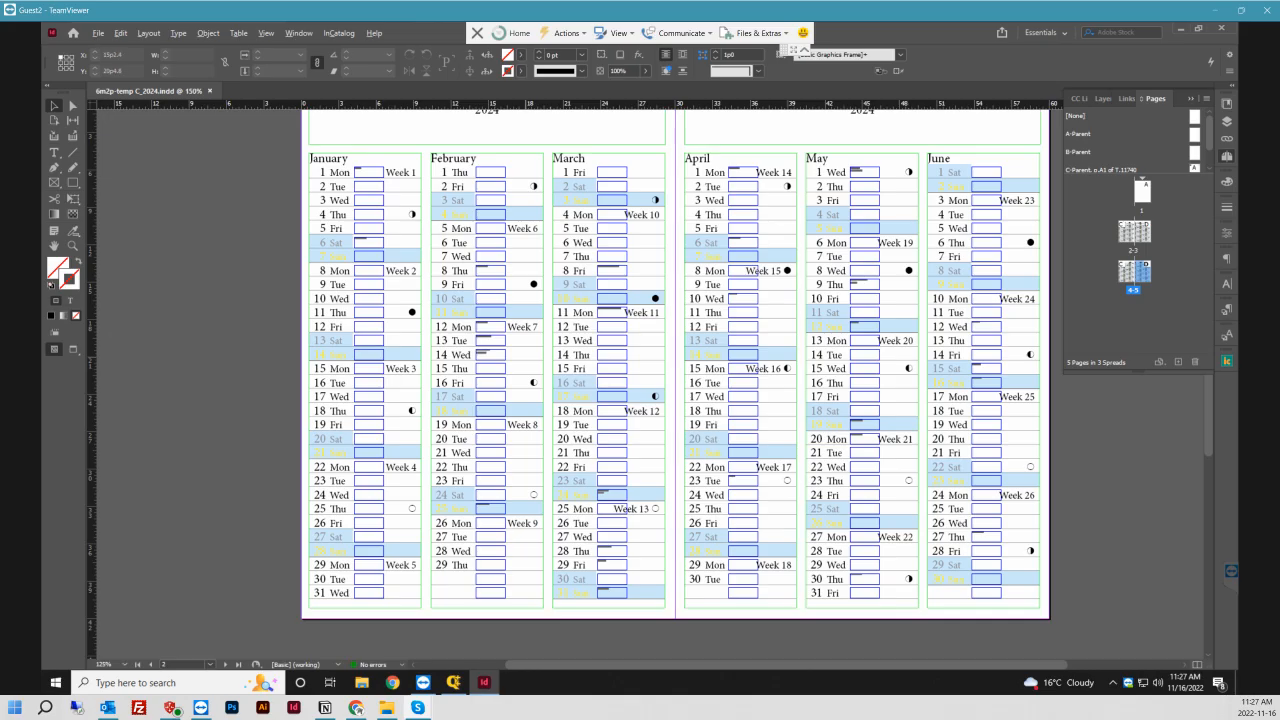
{"action": "scroll", "coordinate": [490, 348], "scroll_direction": "up", "scroll_amount": 2}
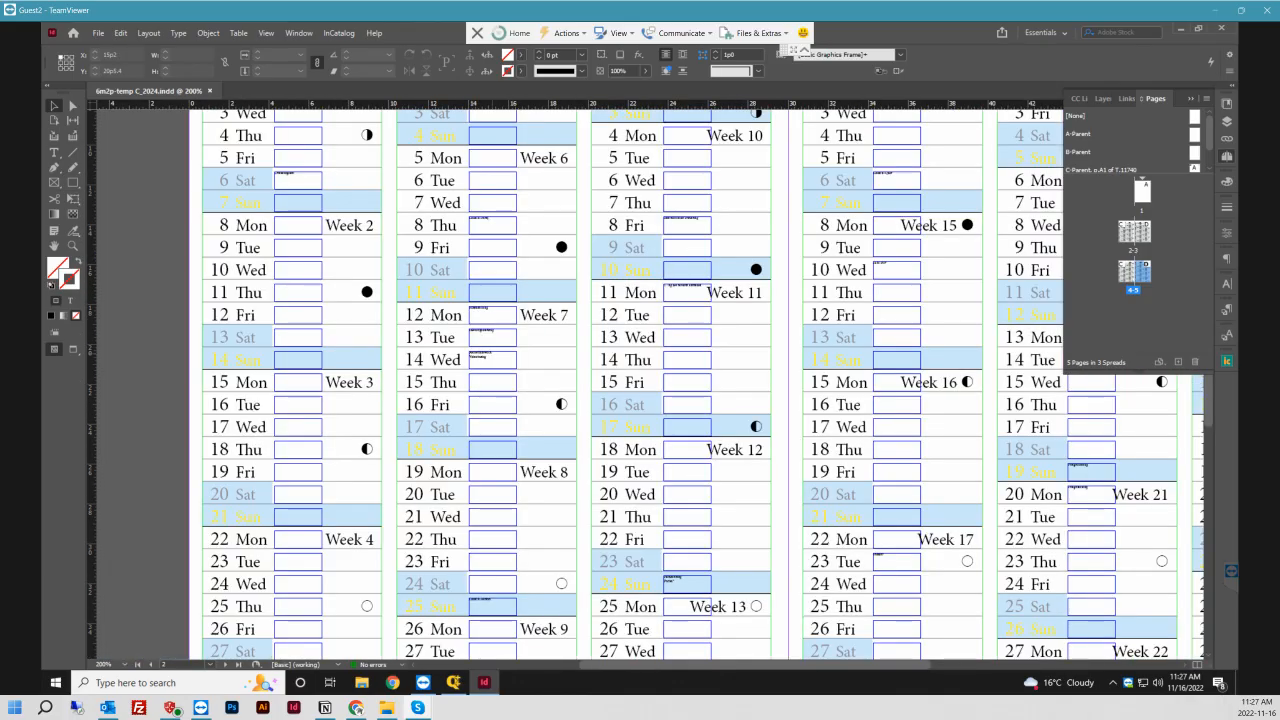
{"action": "scroll", "coordinate": [640, 385], "scroll_direction": "down", "scroll_amount": 3}
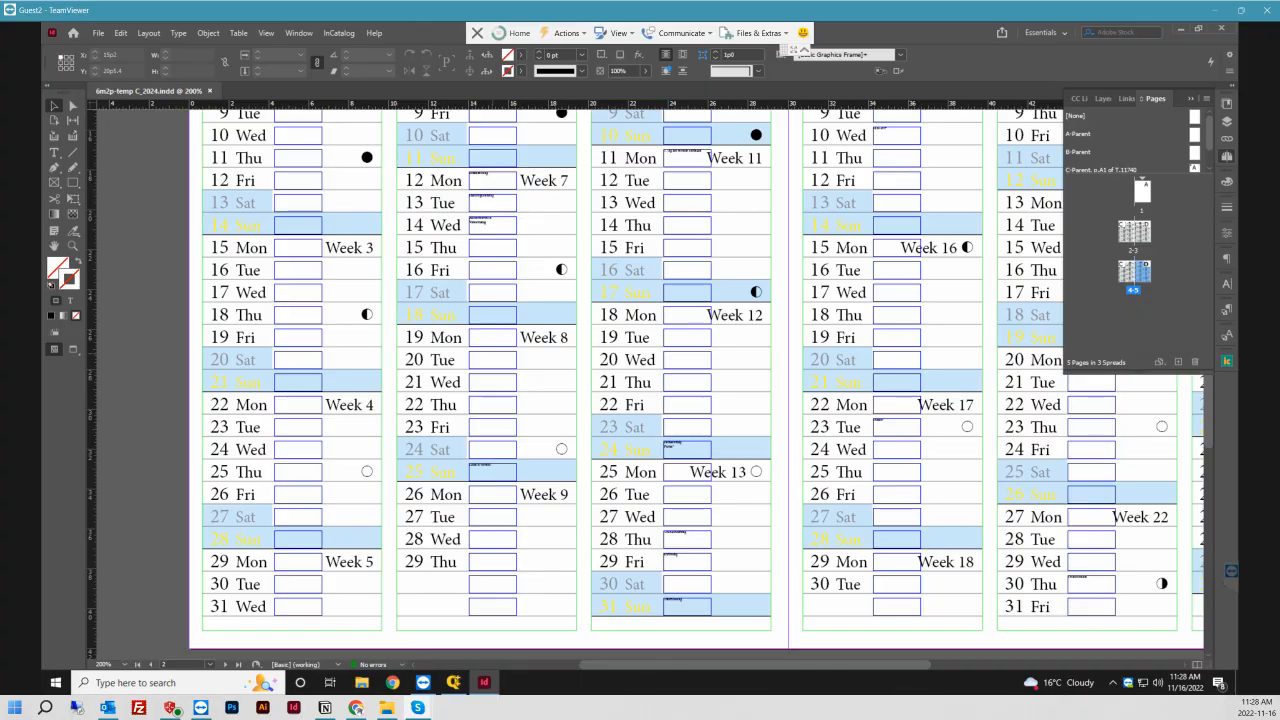
{"action": "key", "text": "ctrl+minus"}
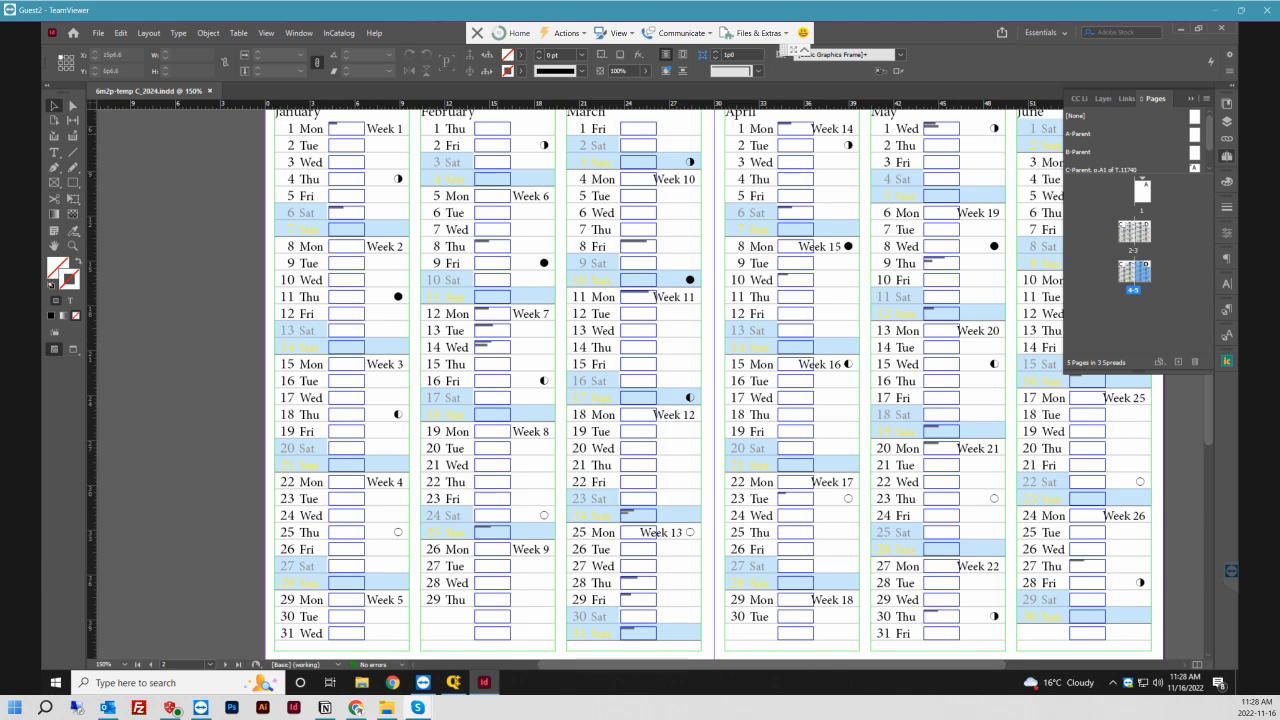
- Show only the Holidays layer and select all six columns of holiday frames on the January to June spread
{"action": "left_click", "coordinate": [523, 650]}
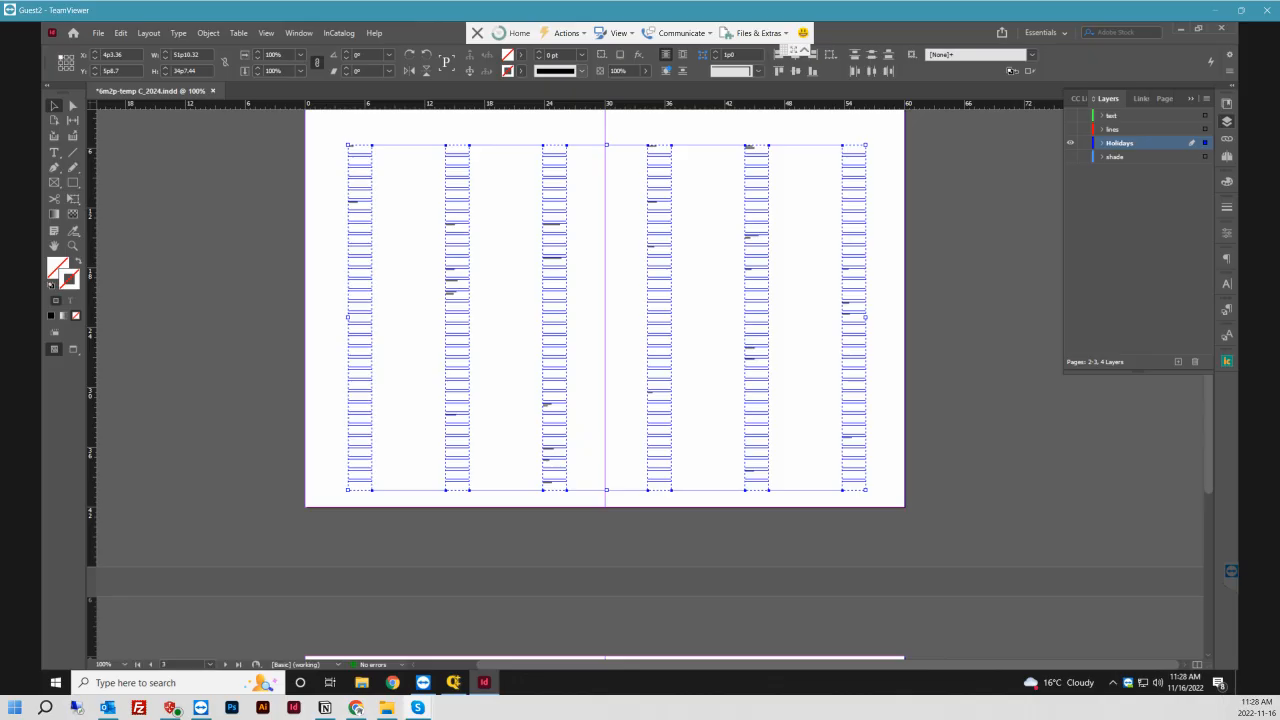
{"action": "left_click", "coordinate": [54, 153]}
{"action": "left_click", "coordinate": [54, 105]}
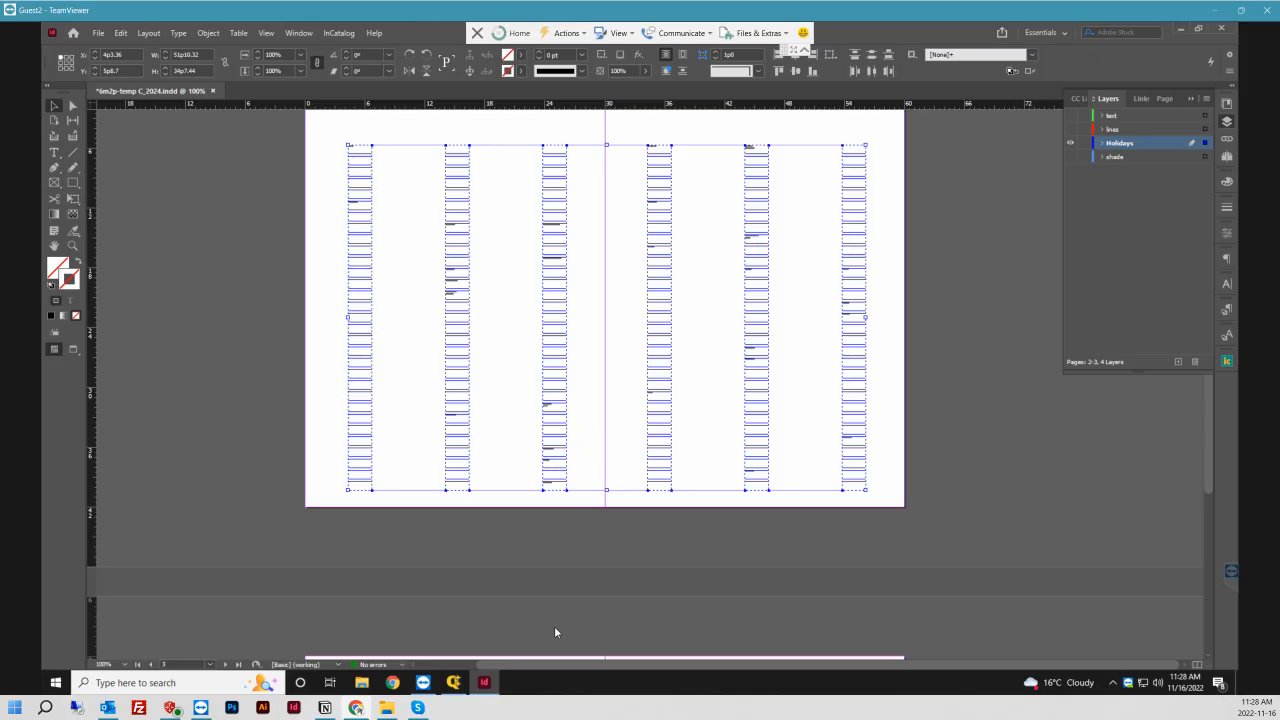
{"action": "key", "text": "F10"}
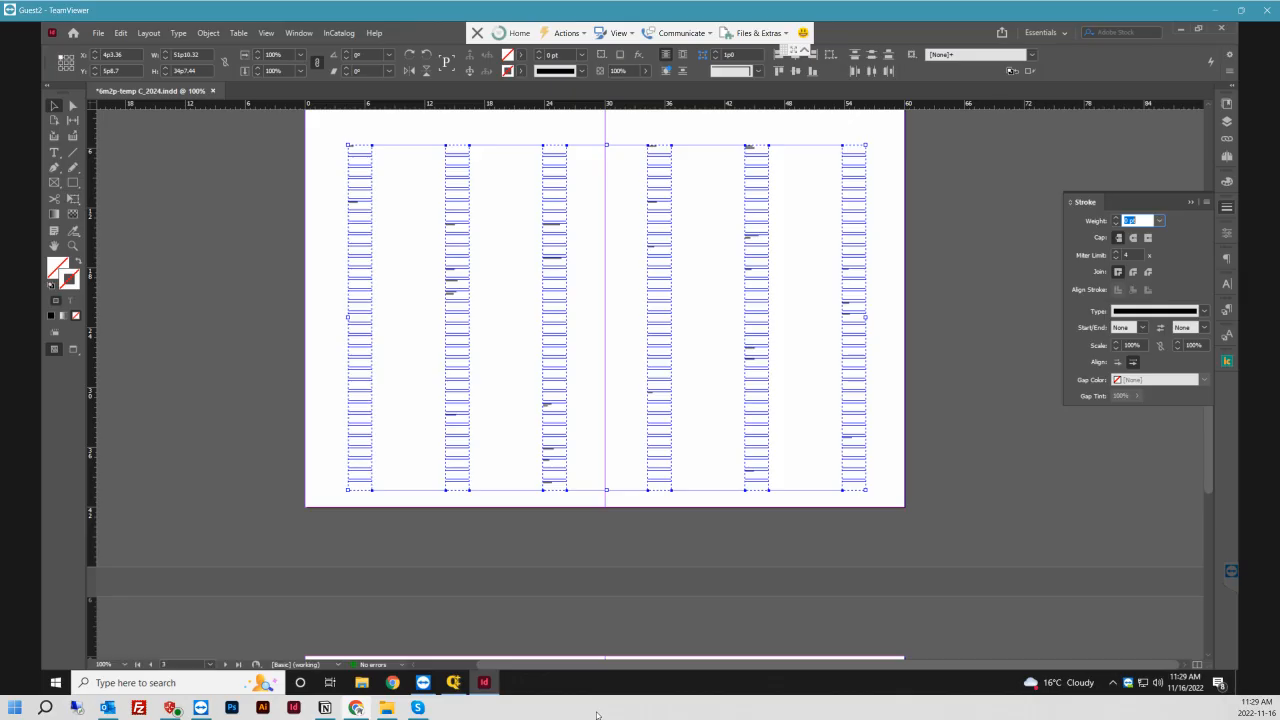
{"action": "left_click", "coordinate": [557, 377]}
{"action": "left_click_drag", "start_coordinate": [885, 168], "coordinate": [394, 150]}
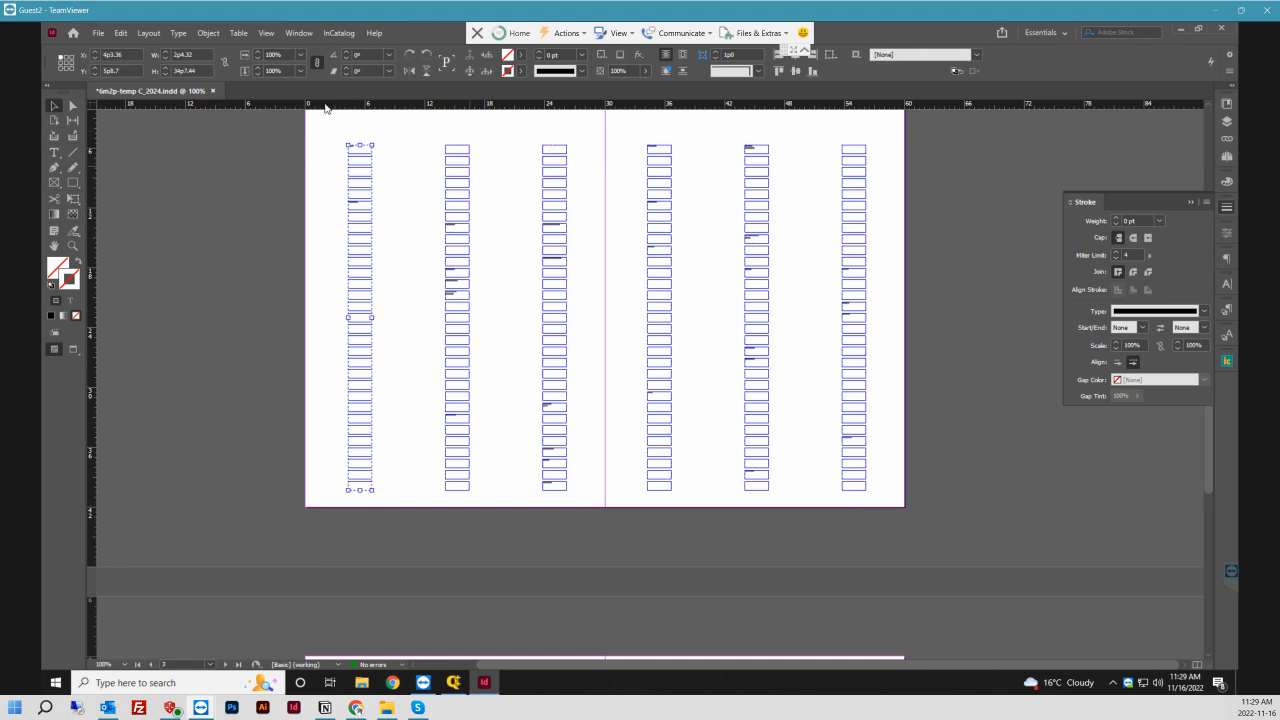
{"action": "left_click_drag", "start_coordinate": [332, 135], "coordinate": [420, 157]}
{"action": "key", "text": "ctrl+a"}
{"action": "right_click", "coordinate": [458, 186]}
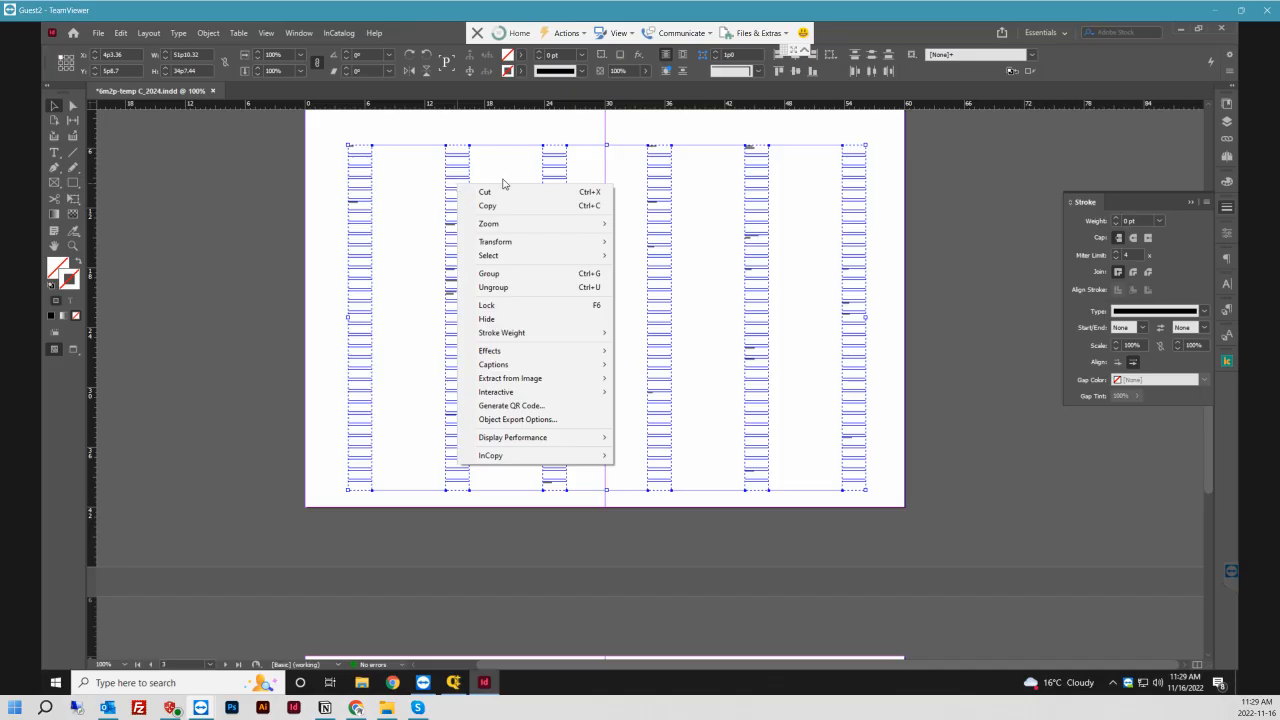
{"action": "left_click", "coordinate": [1003, 305]}
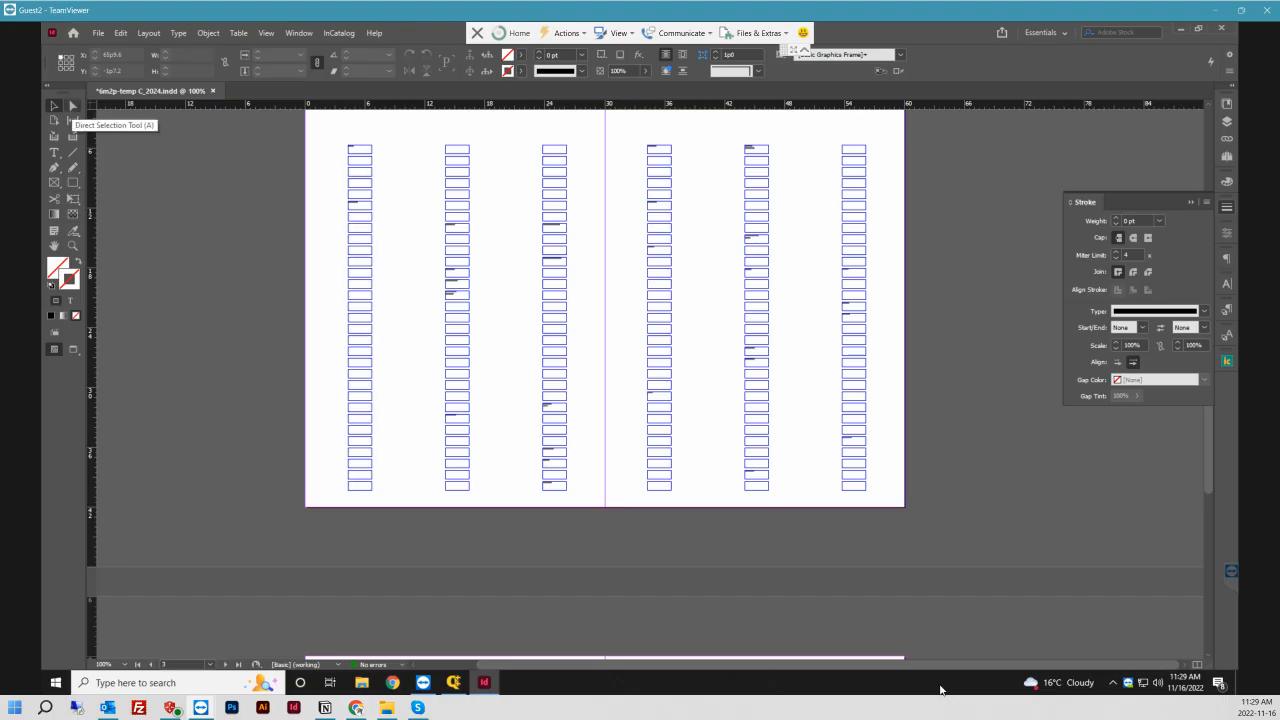
- Directly select every holiday text frame inside the six column groups and set their vertical justification to Bottom, with the preview on
{"action": "mouse_move", "coordinate": [324, 136]}
{"action": "left_mouse_down"}
{"action": "mouse_move", "coordinate": [602, 292]}
{"action": "mouse_move", "coordinate": [888, 494]}
{"action": "left_mouse_up"}
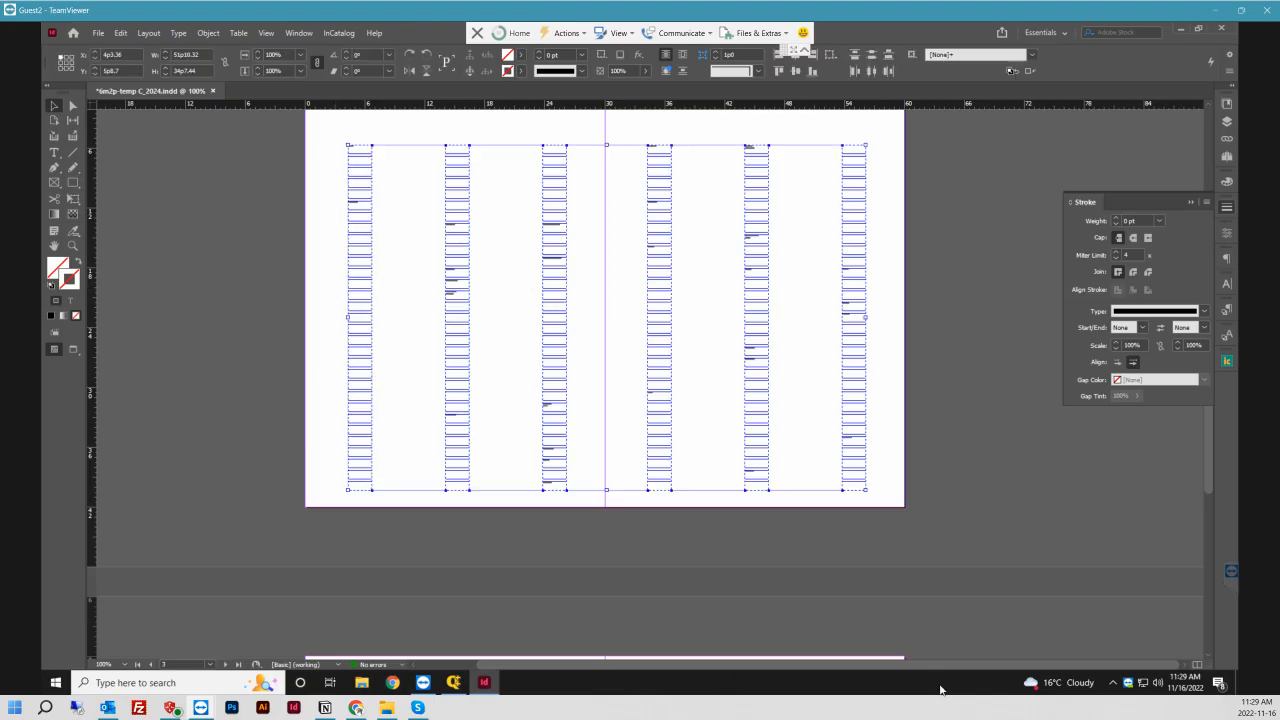
{"action": "key", "text": "a"}
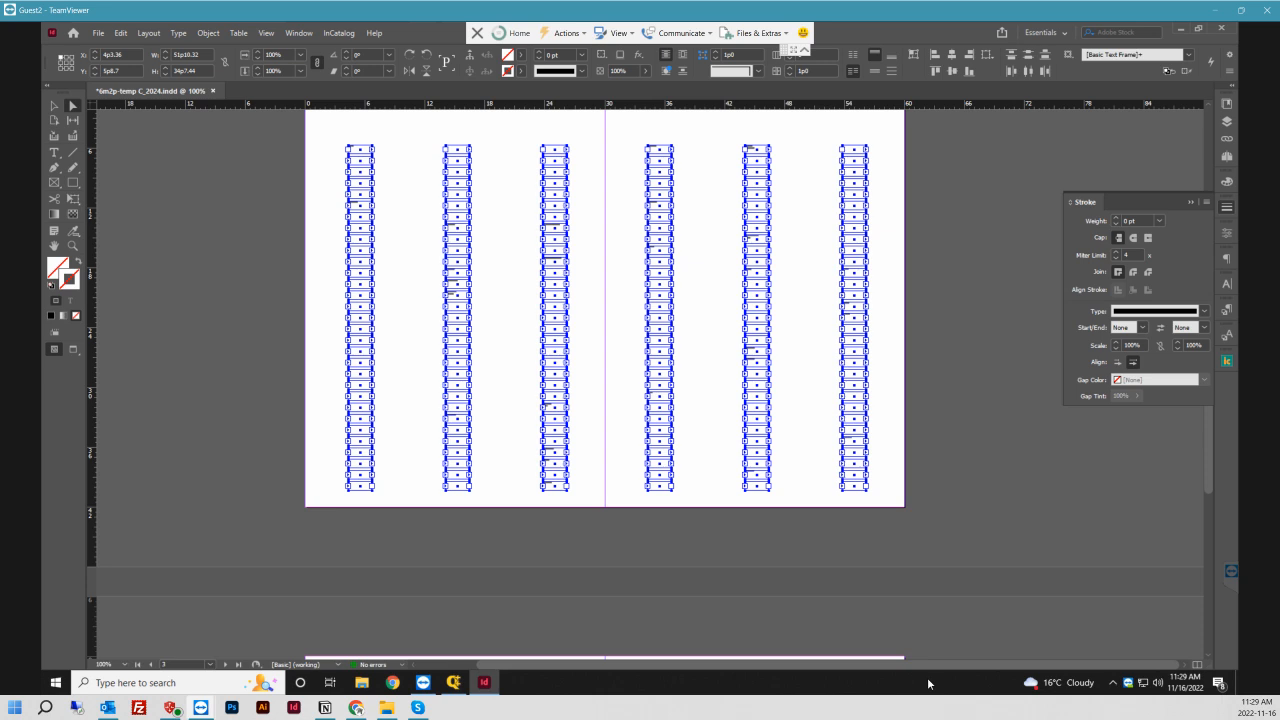
{"action": "left_click", "coordinate": [1227, 206]}
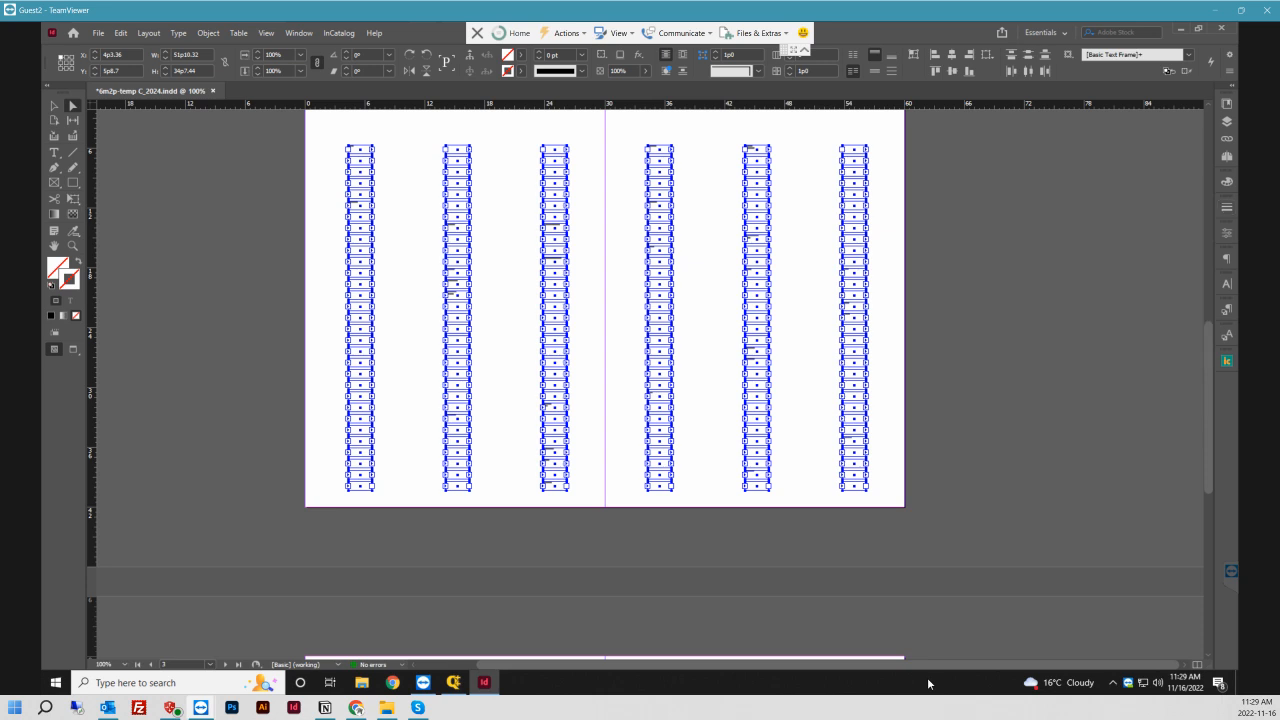
{"action": "key", "text": "F10"}
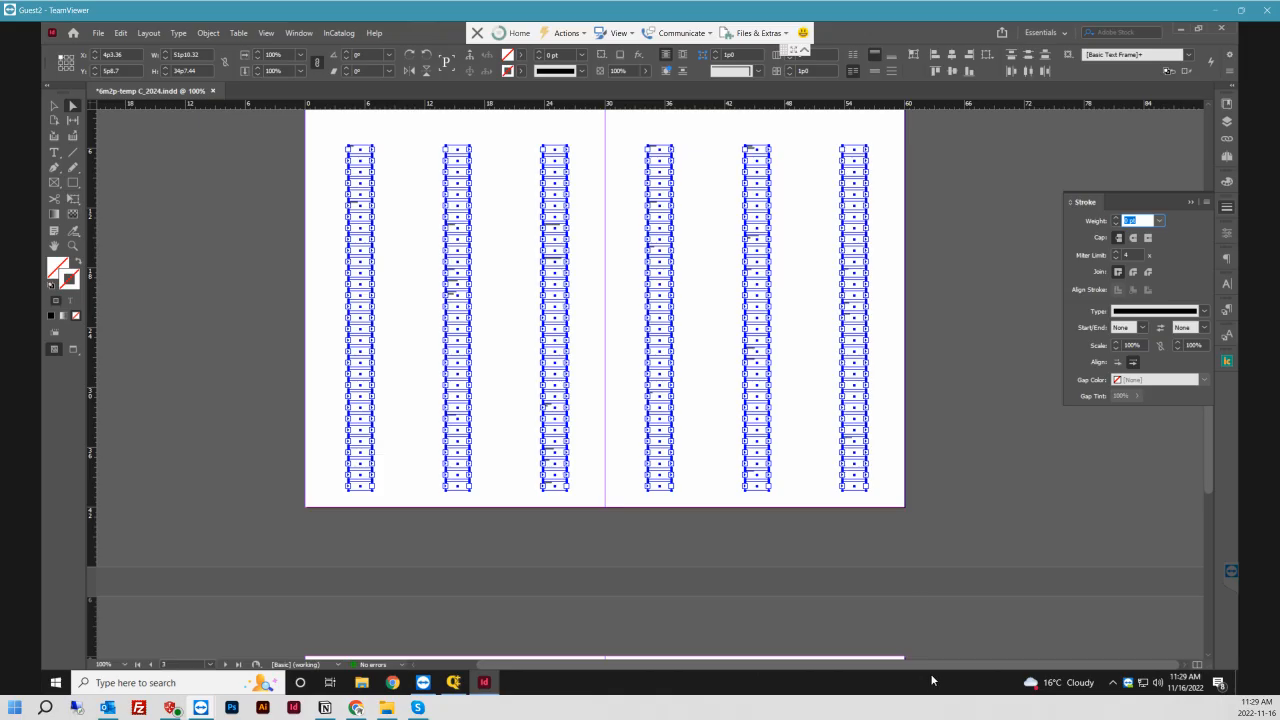
{"action": "right_click", "coordinate": [860, 433]}
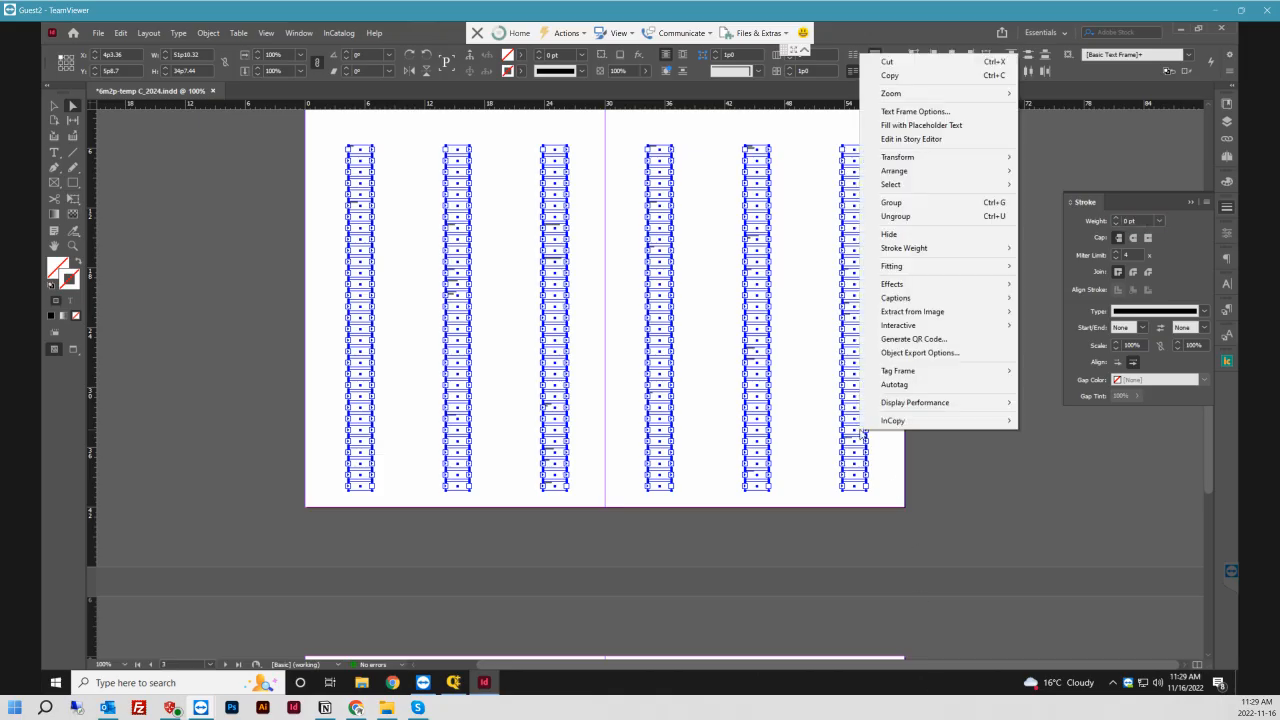
{"action": "left_click", "coordinate": [917, 112]}
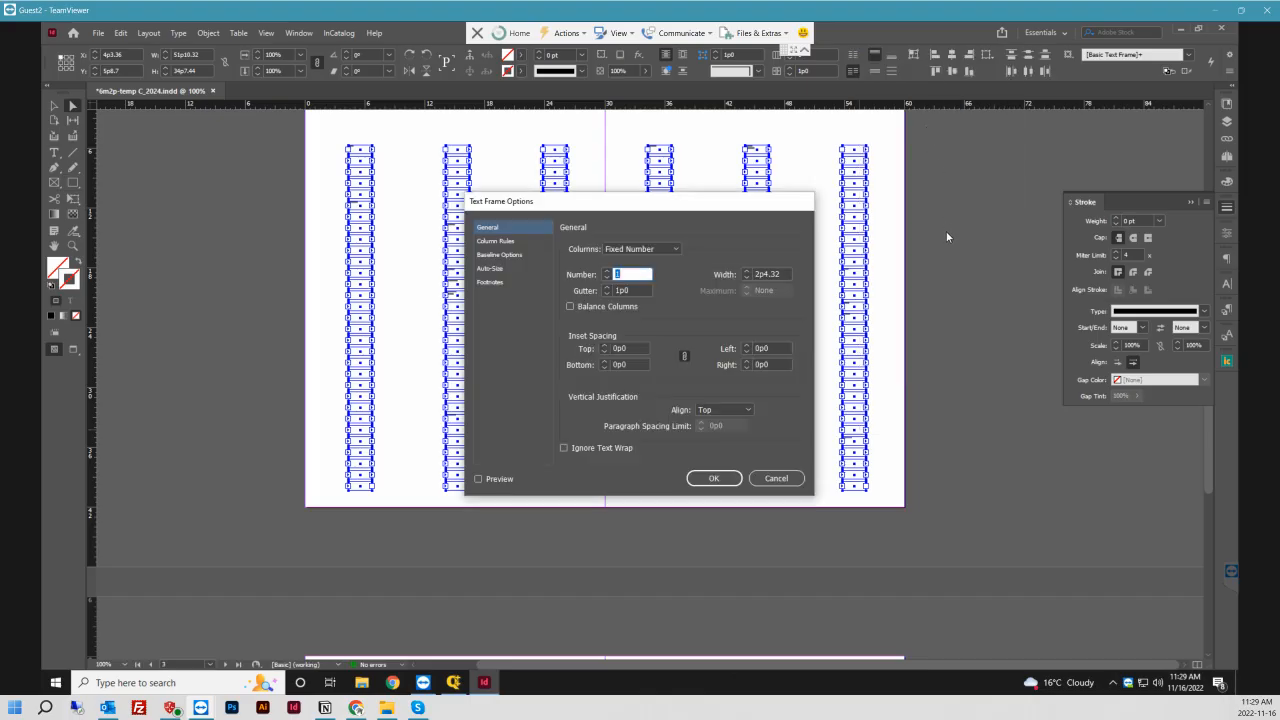
{"action": "left_click", "coordinate": [747, 410]}
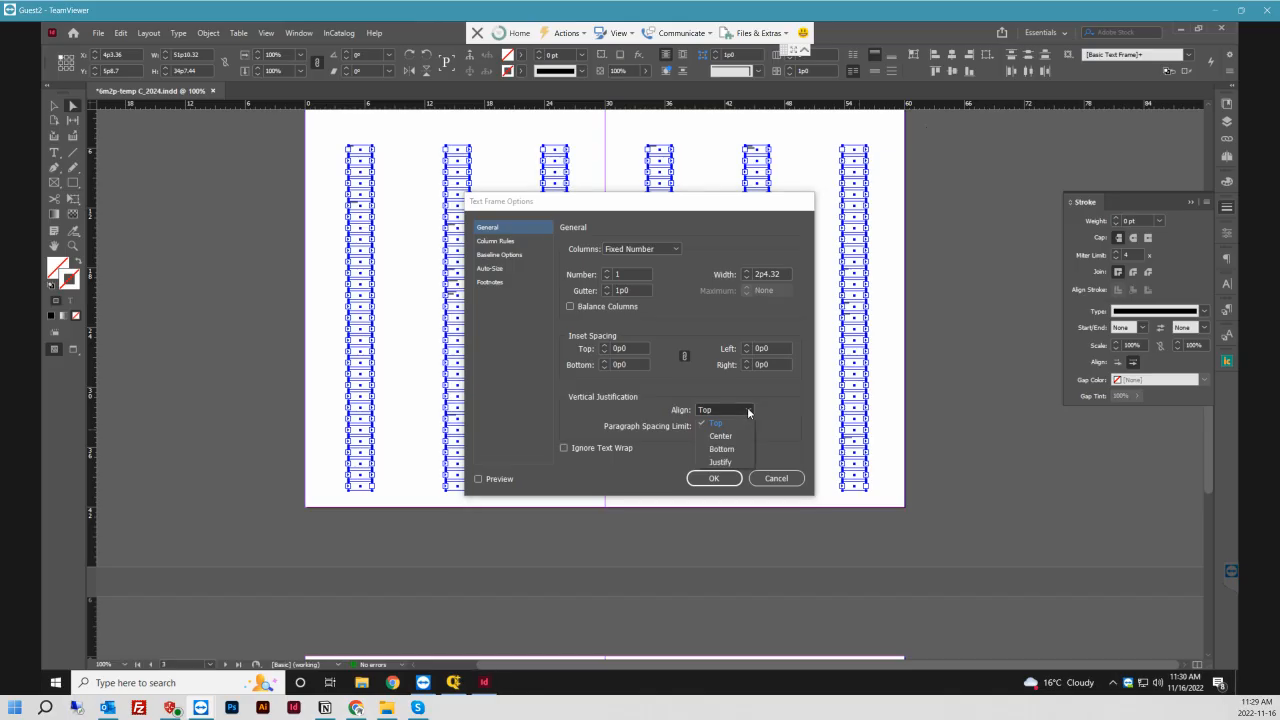
{"action": "left_click", "coordinate": [733, 450]}
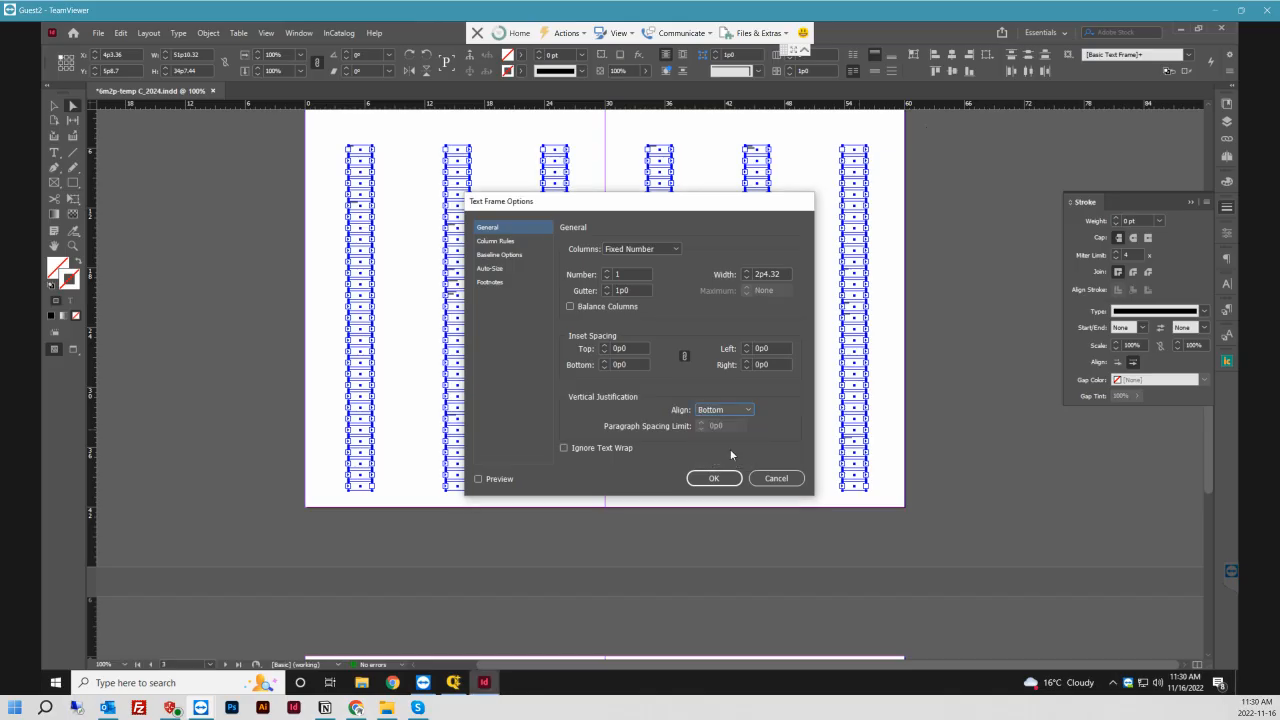
{"action": "left_click", "coordinate": [478, 479]}
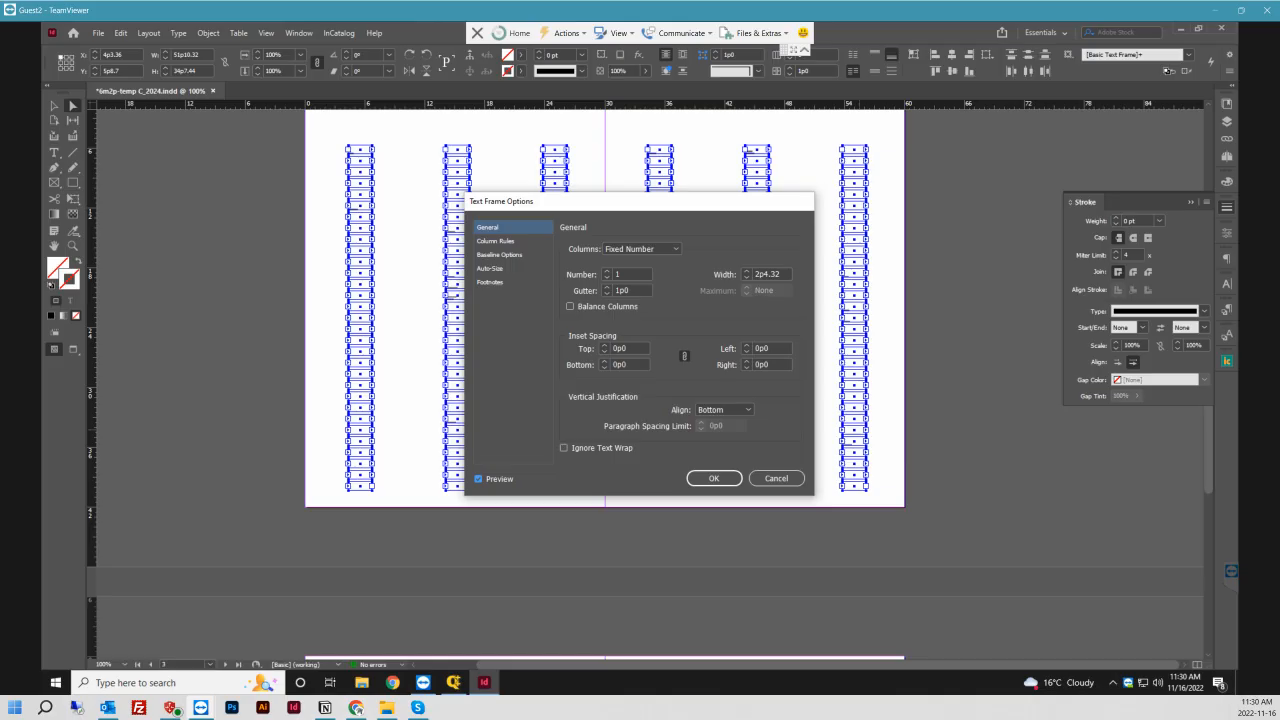
{"action": "key", "text": "Return"}
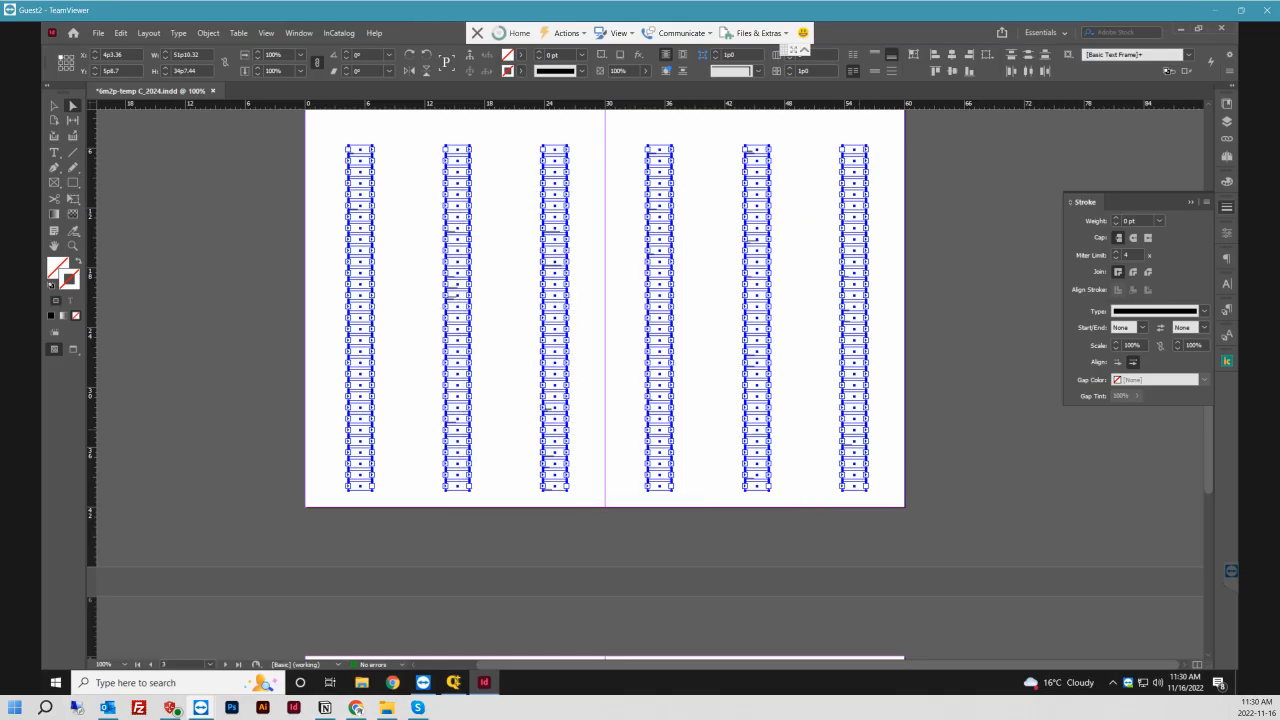
- Deselect the holiday frames and examine the vertical position of the holiday text across the January to June spread
{"action": "key", "text": "ctrl+shift+a"}
{"action": "scroll", "coordinate": [750, 155], "scroll_direction": "up", "scroll_amount": 5}
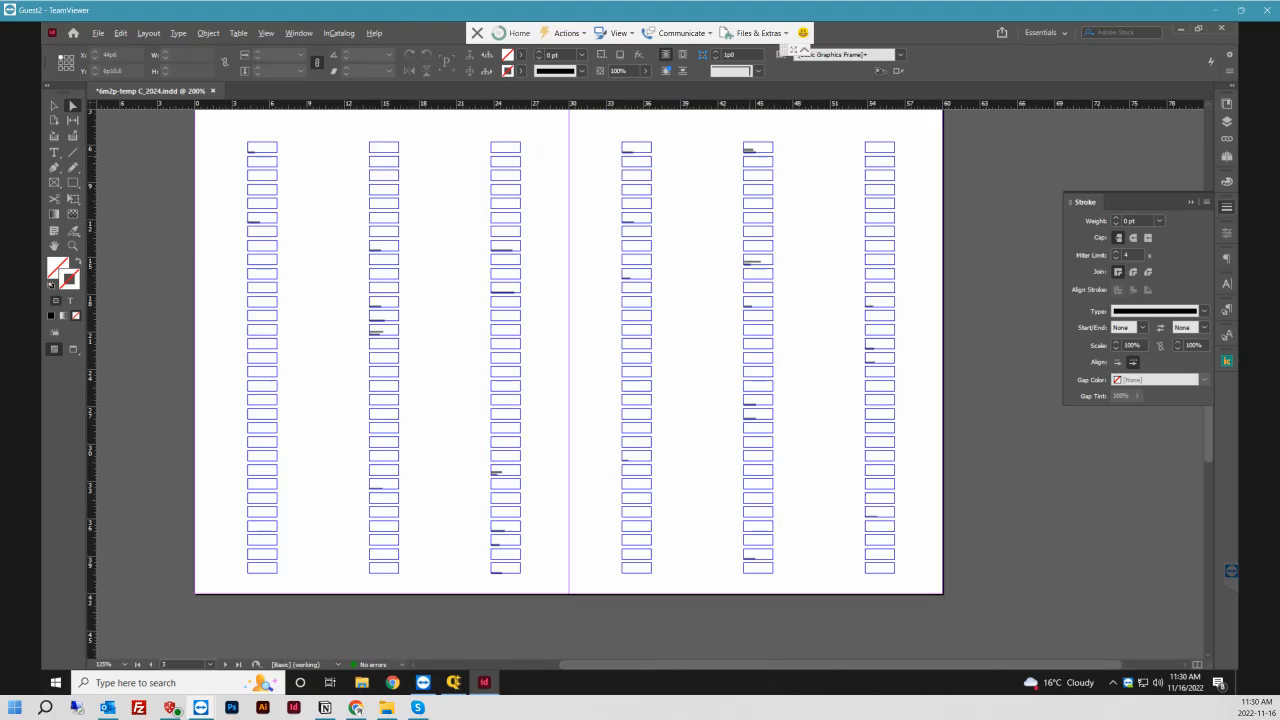
{"action": "scroll", "coordinate": [753, 143], "scroll_direction": "up", "scroll_amount": 1}
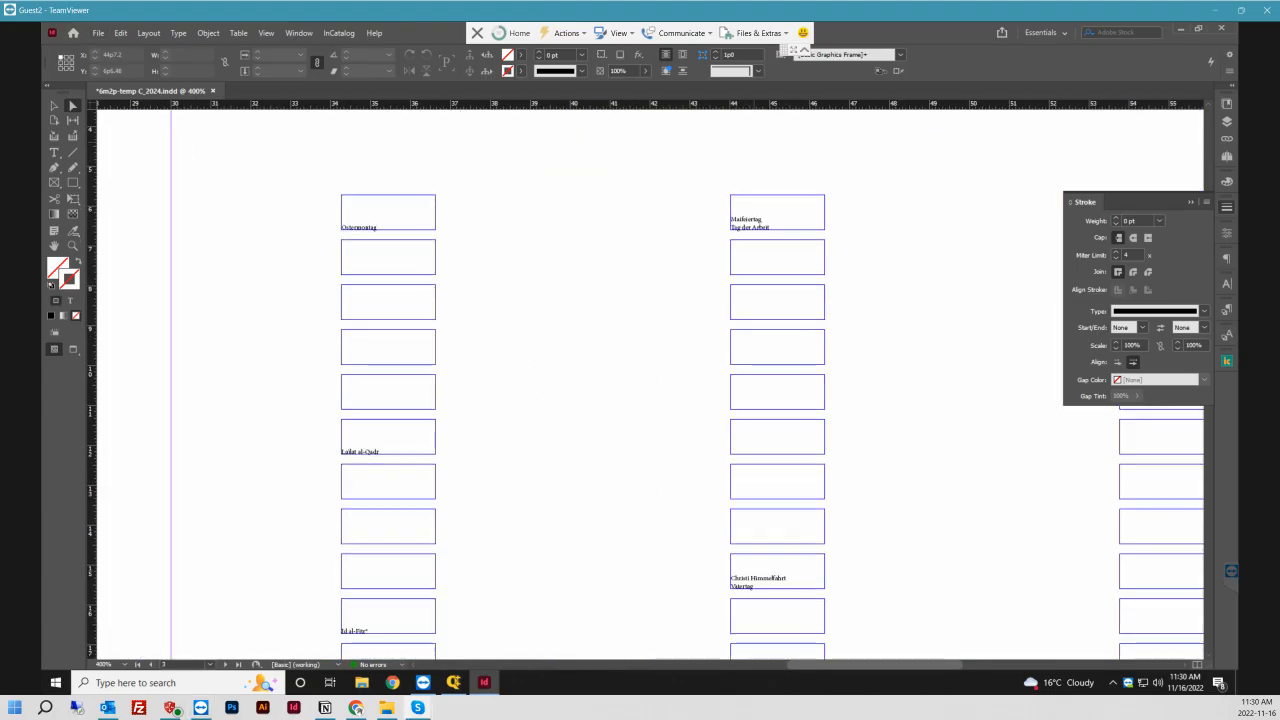
{"action": "scroll", "coordinate": [753, 143], "scroll_direction": "down", "scroll_amount": 3}
{"action": "scroll", "coordinate": [753, 145], "scroll_direction": "down", "scroll_amount": 1}
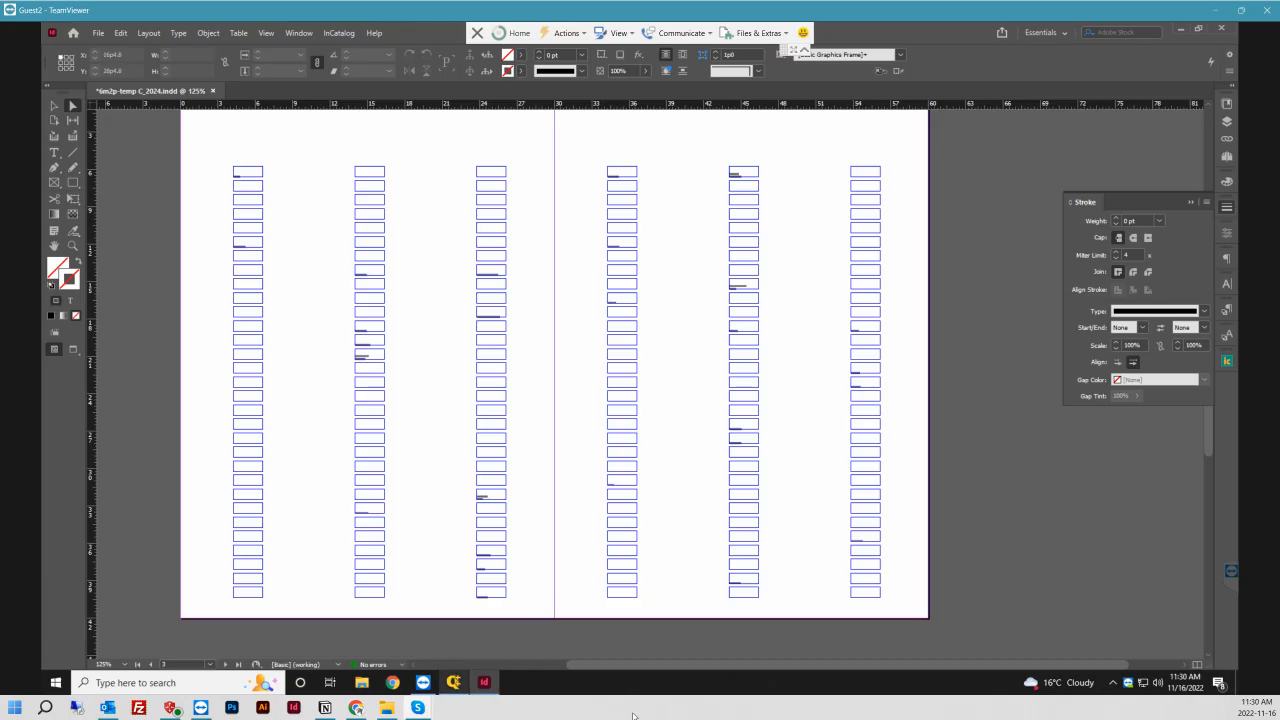
- Close the generated 2024 calendar without saving, switch to Q++ Studio and open the main grid's 6m2p-temp C template
{"action": "key", "text": "ctrl+w"}
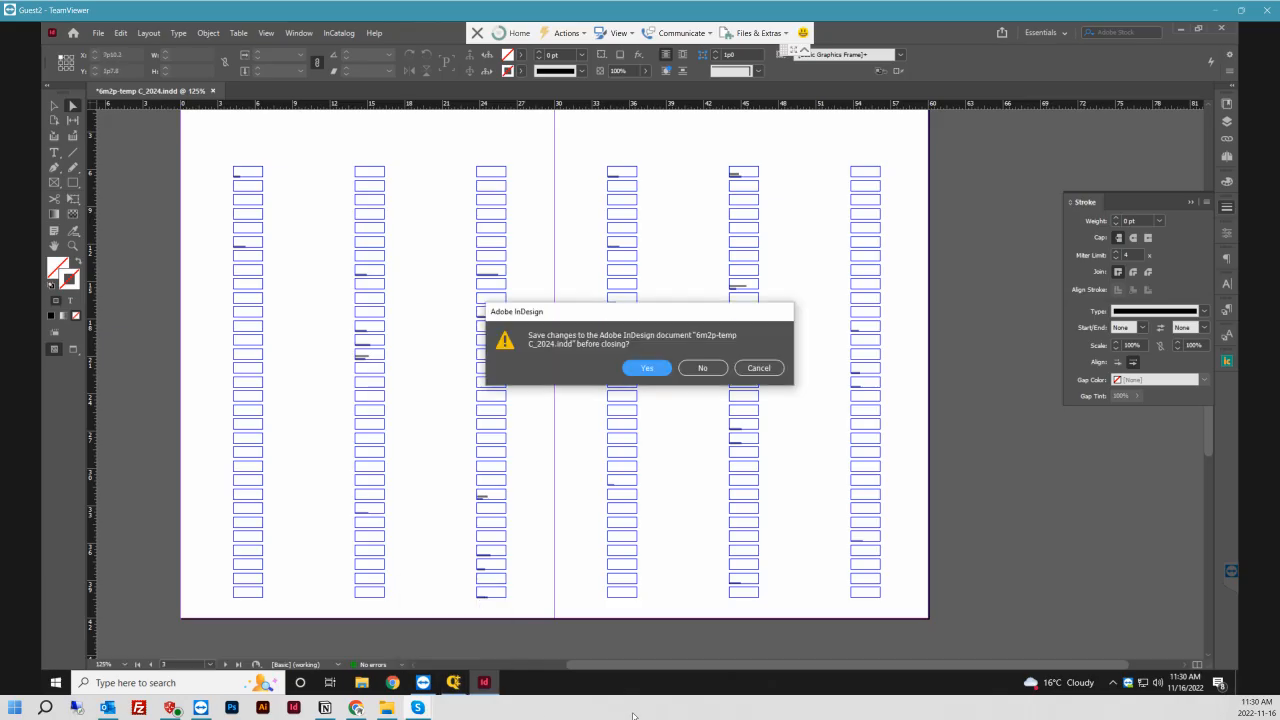
{"action": "key", "text": "n"}
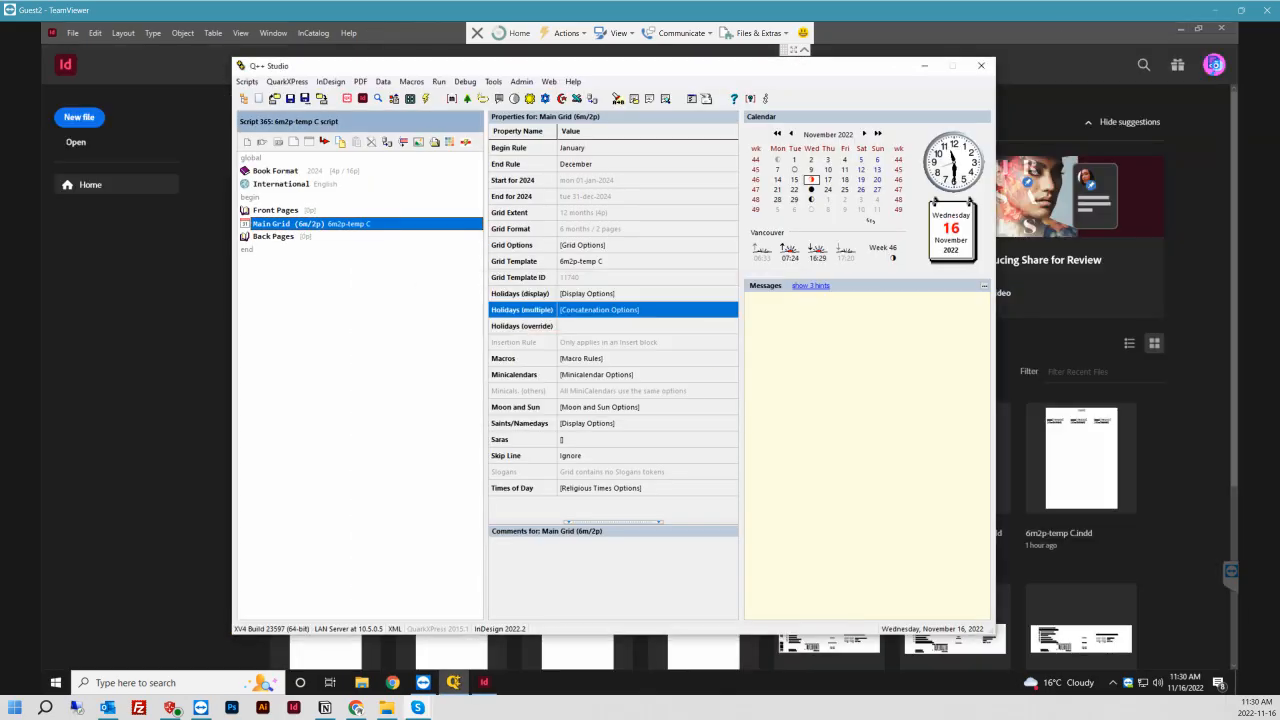
{"action": "right_click", "coordinate": [339, 223]}
{"action": "left_click", "coordinate": [376, 233]}
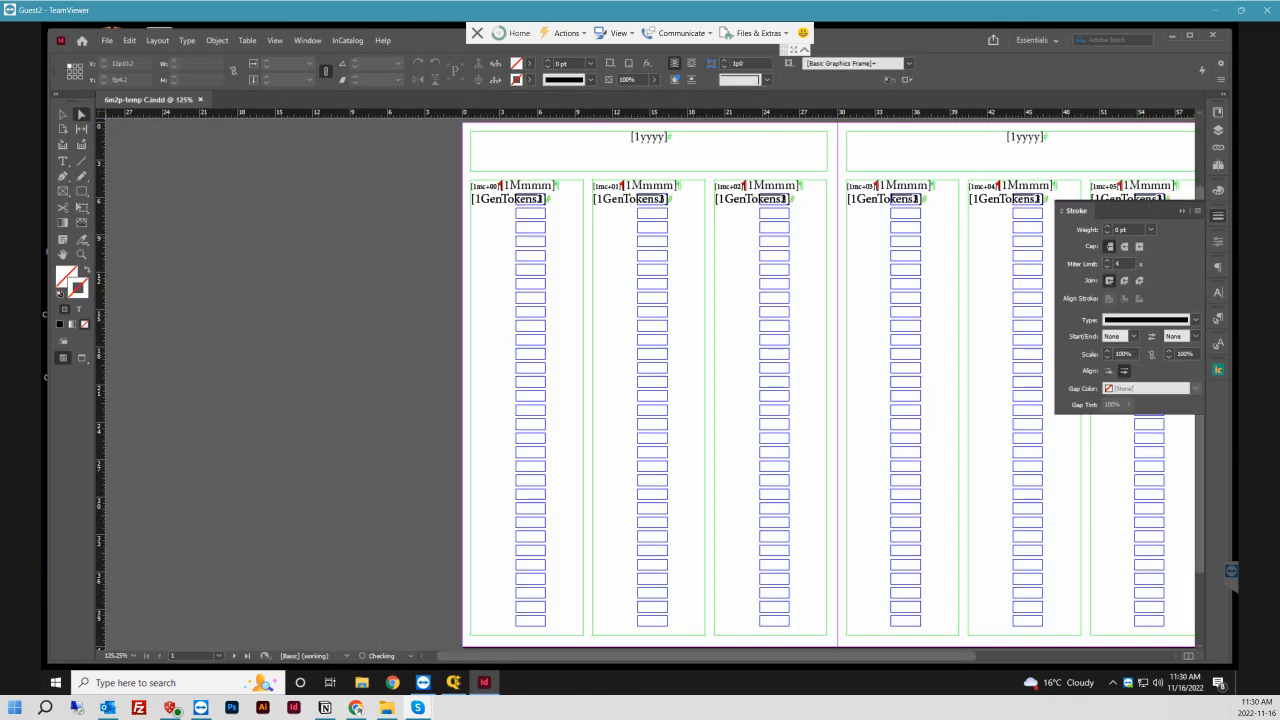
- Hide the text, lines and shade layers so only the Holidays layer shows in the template
{"action": "left_click", "coordinate": [1218, 131]}
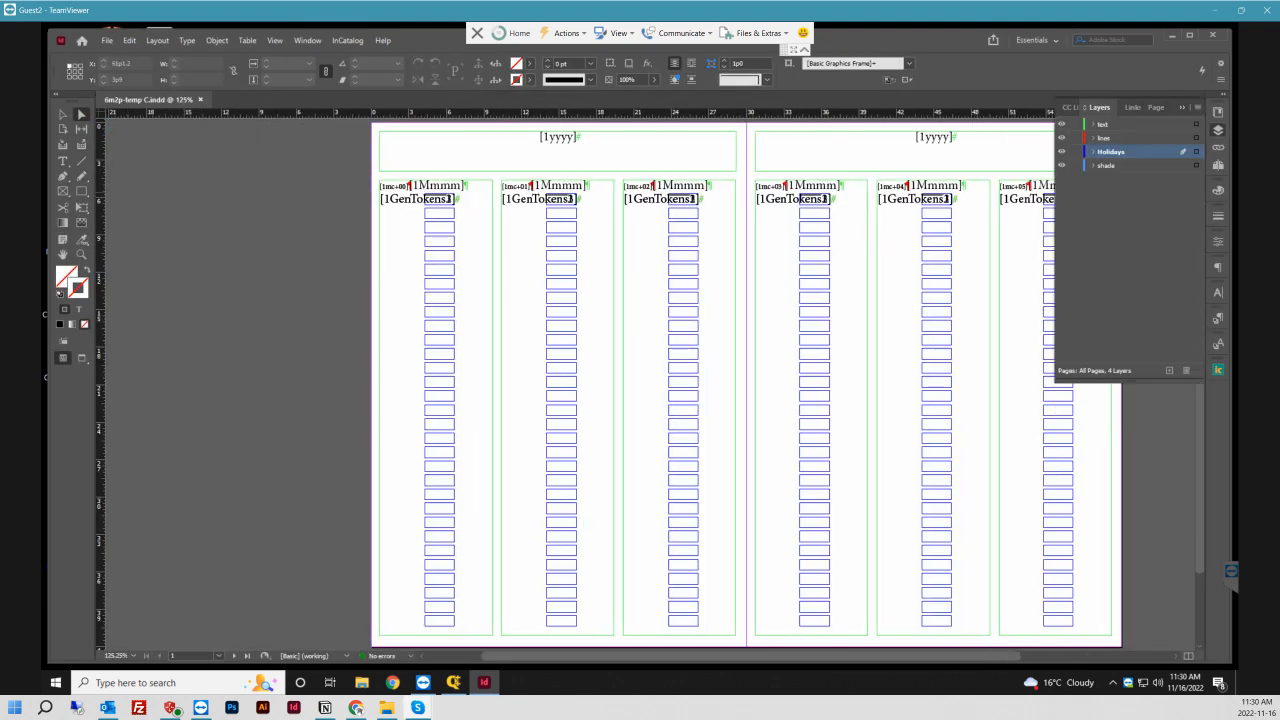
{"action": "left_click", "coordinate": [1062, 124]}
{"action": "left_click", "coordinate": [1062, 138]}
{"action": "left_click", "coordinate": [1062, 166]}
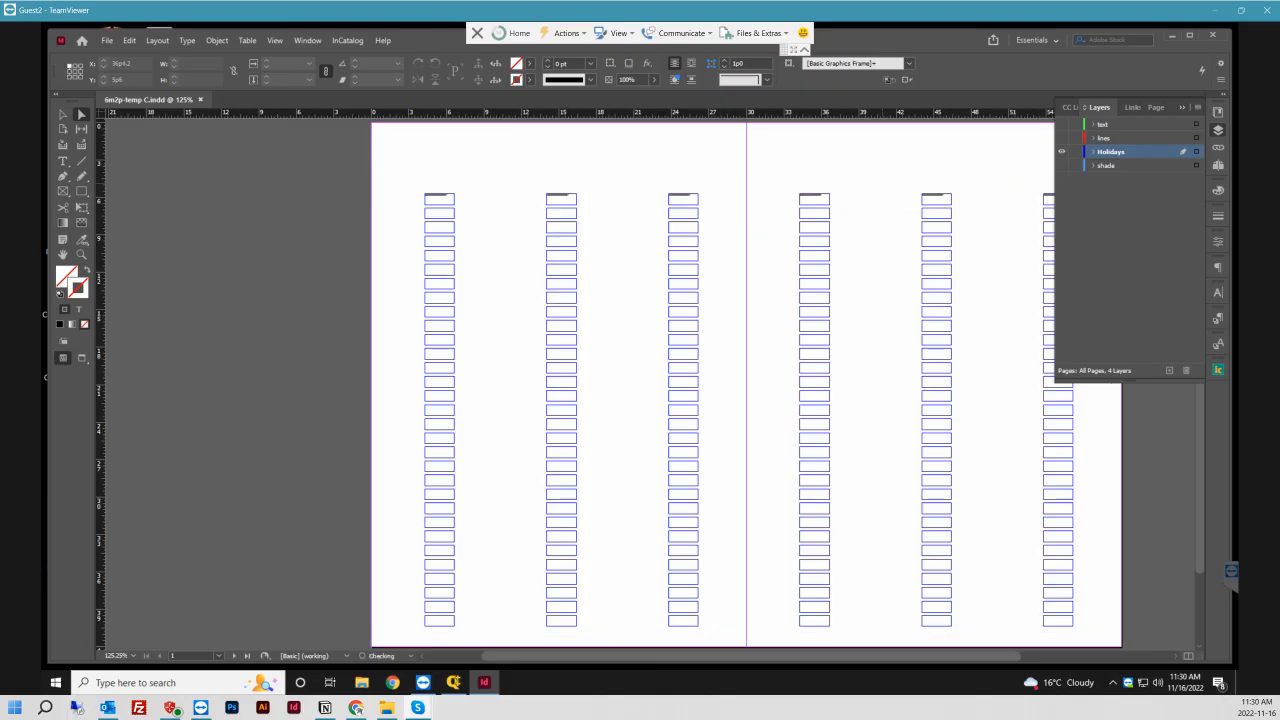
- Directly select every holiday frame in the six template columns and align their text vertically to the bottom
{"action": "scroll", "coordinate": [640, 385], "scroll_direction": "right", "scroll_amount": 3}
{"action": "left_click_drag", "start_coordinate": [190, 154], "coordinate": [922, 634]}
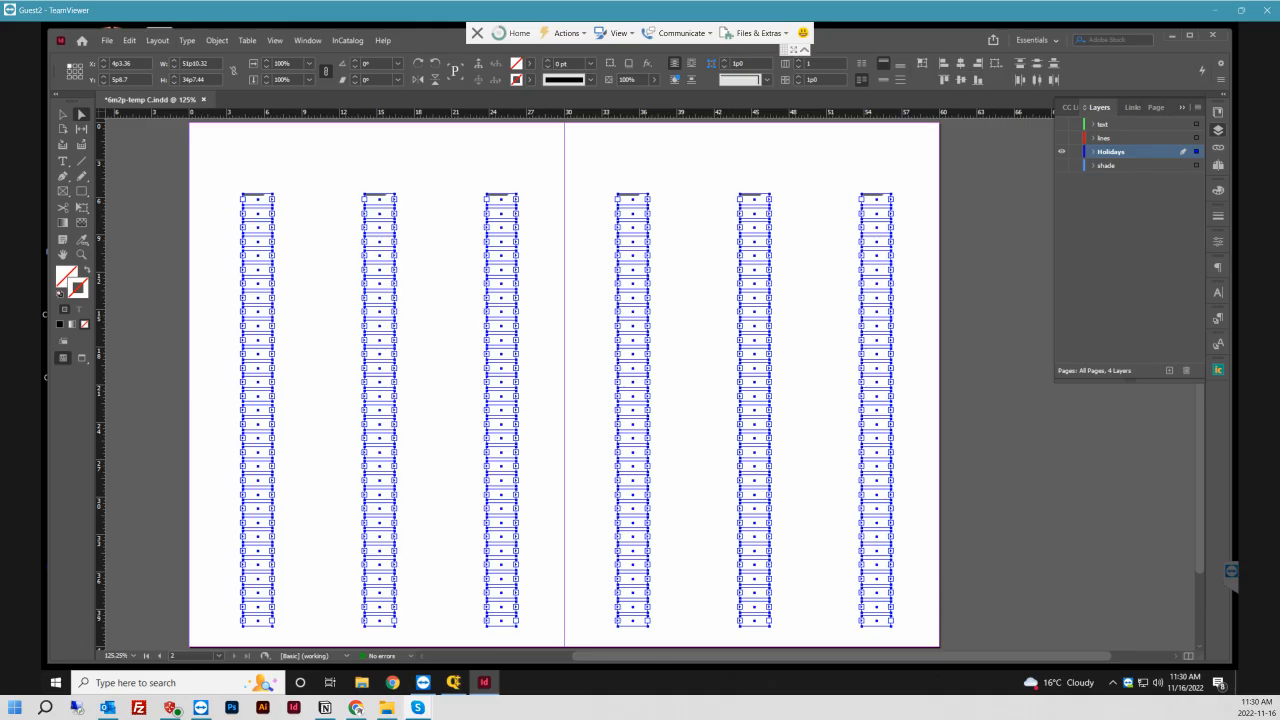
{"action": "left_click", "coordinate": [883, 80]}
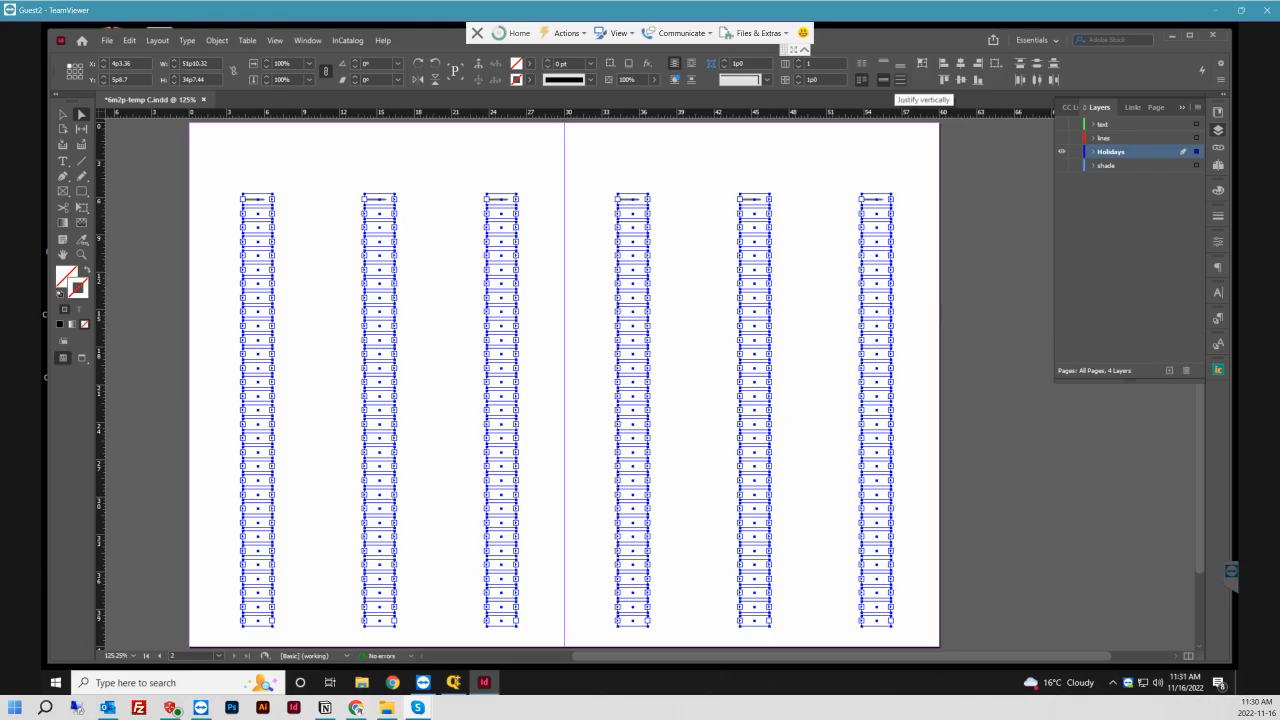
{"action": "left_click", "coordinate": [901, 63]}
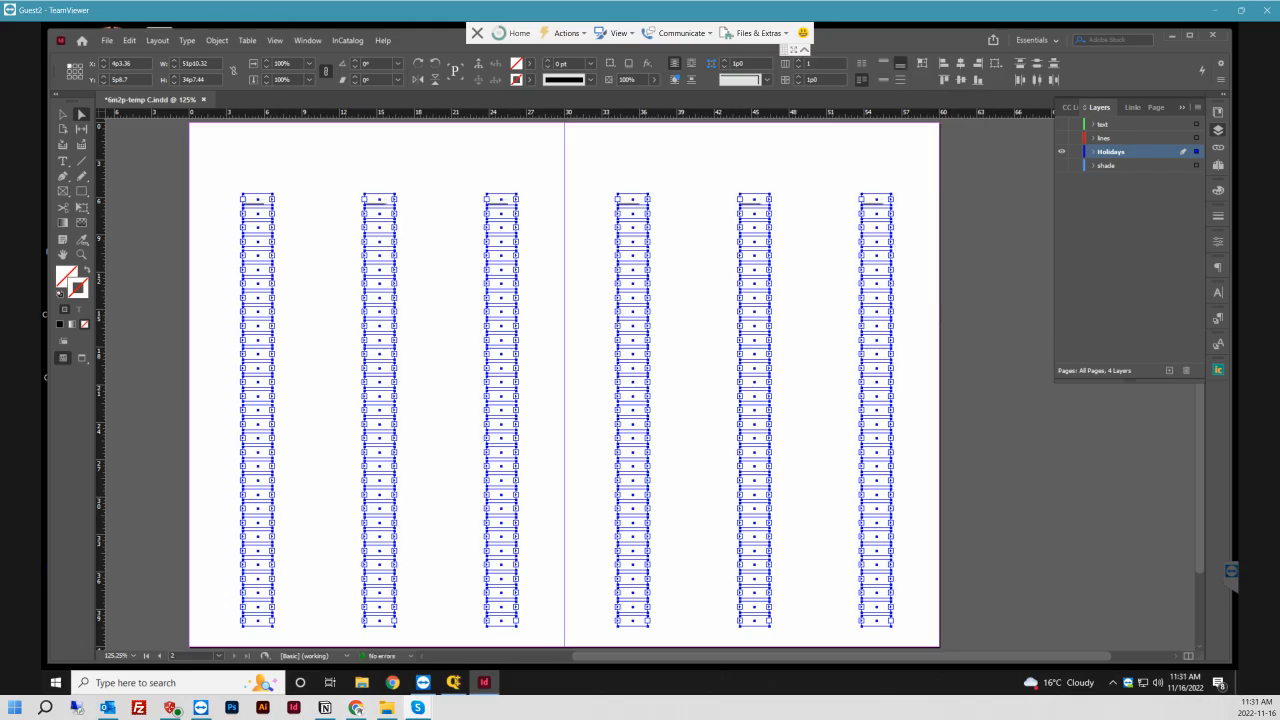
{"action": "left_click", "coordinate": [63, 115]}
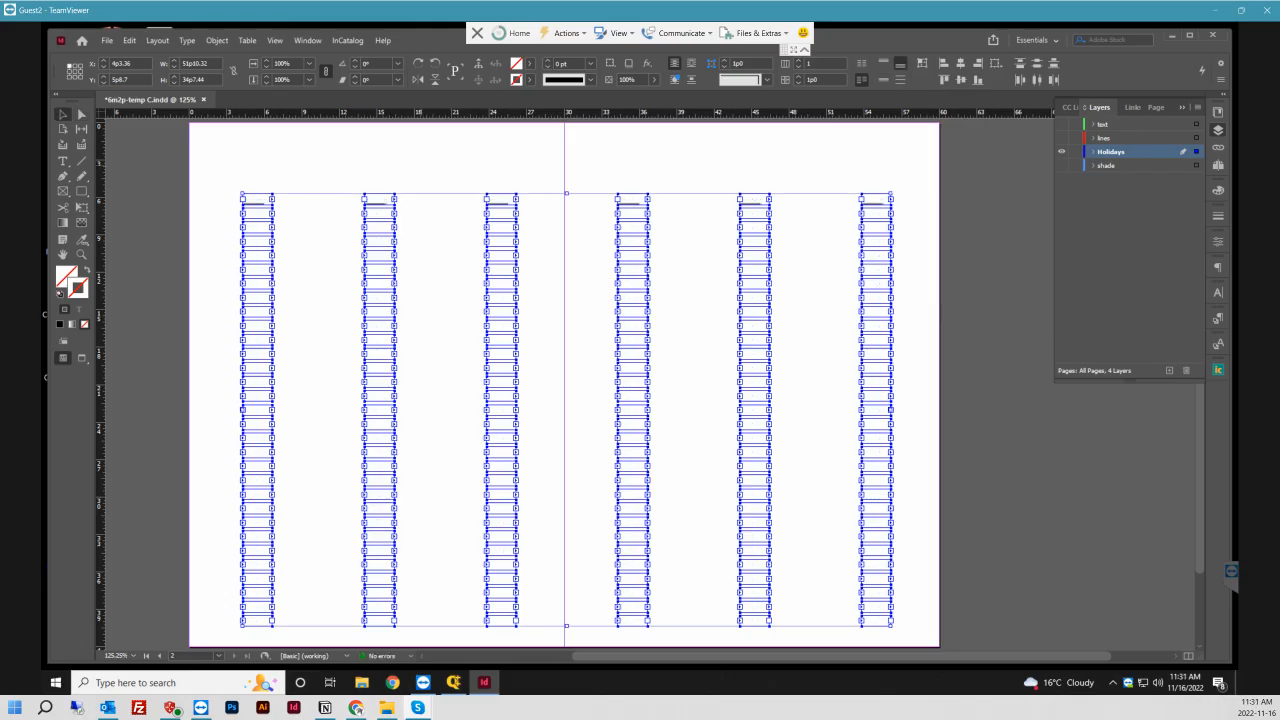
- Deselect the frames, show all layers again, then save the 6m2p-temp C template and close InDesign
{"action": "left_click", "coordinate": [145, 155]}
{"action": "left_click", "coordinate": [1062, 152], "text": "alt"}
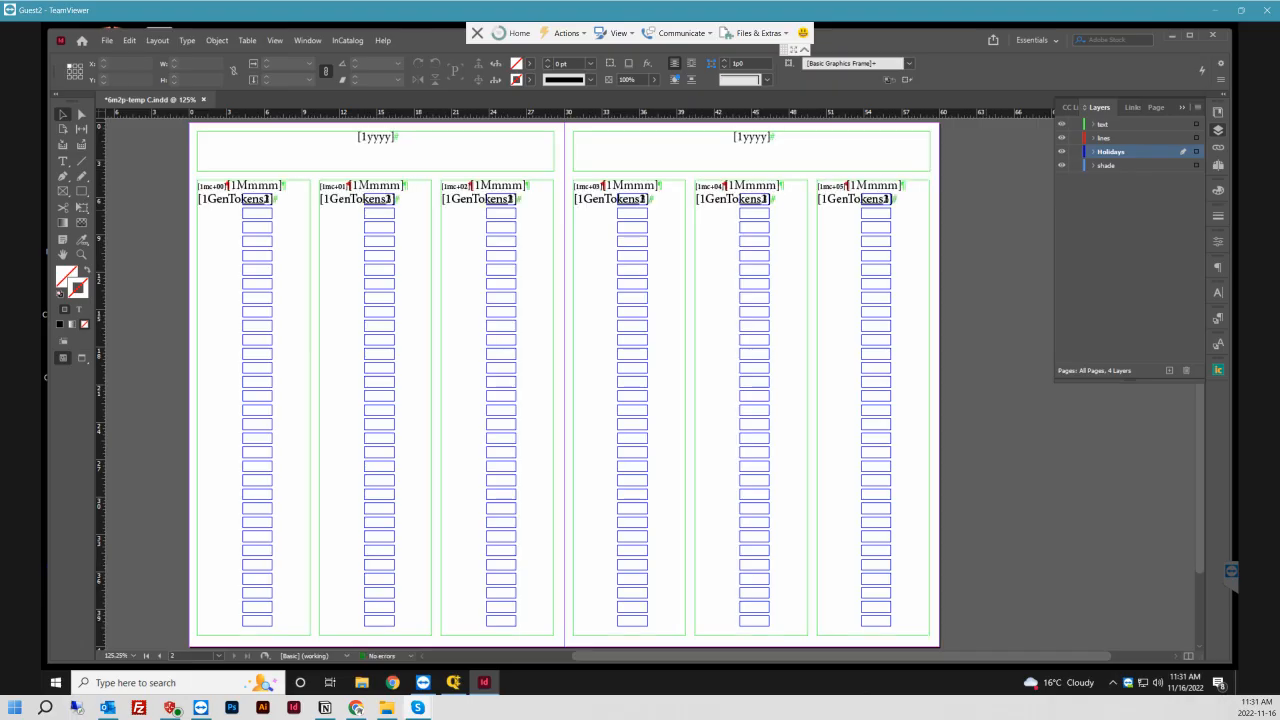
{"action": "key", "text": "ctrl+s"}
{"action": "left_click", "coordinate": [1213, 35]}
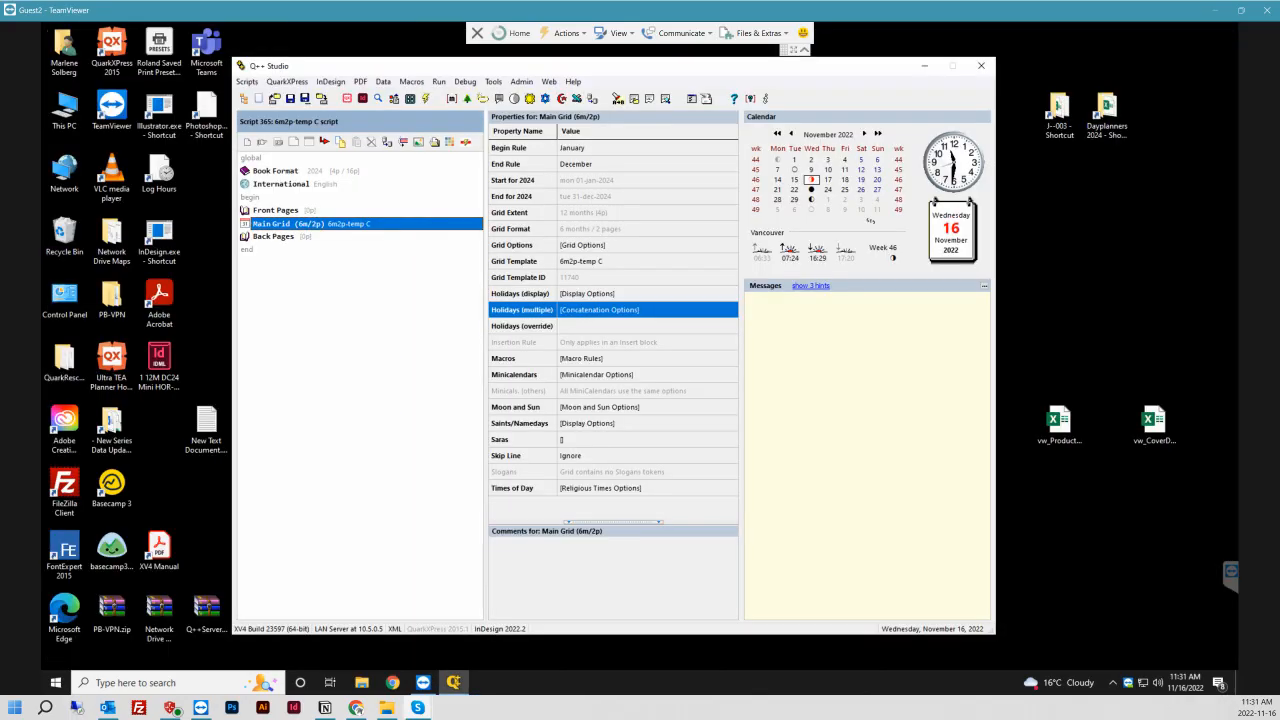
- In Q++ Studio, rescan the modified 6m2p-temp C template and save the changes to its script
{"action": "left_click", "coordinate": [984, 286]}
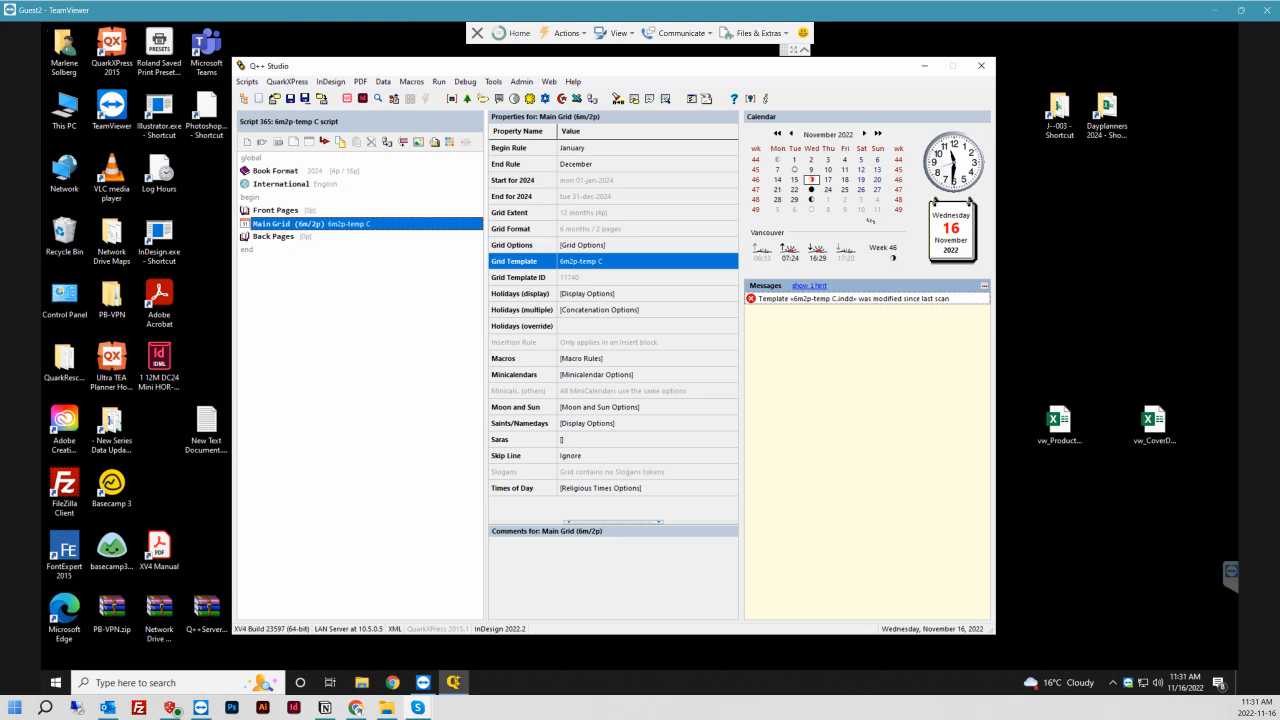
{"action": "double_click", "coordinate": [853, 299]}
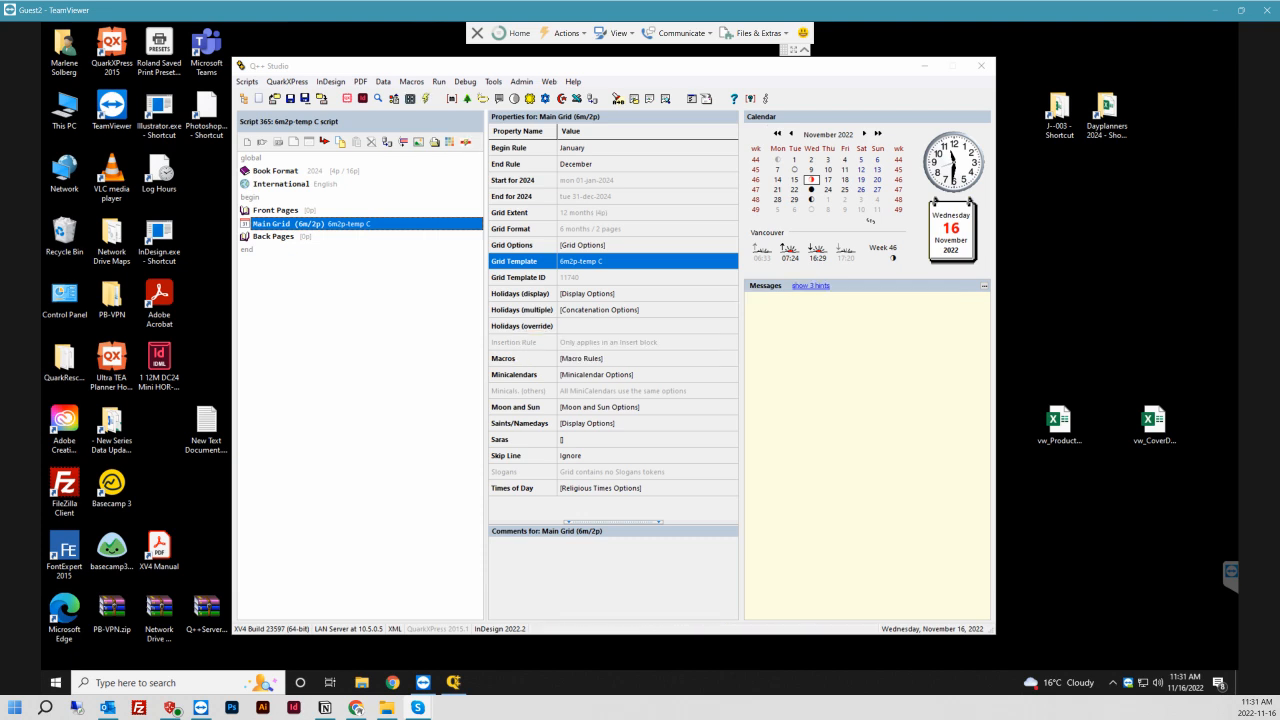
{"action": "left_click", "coordinate": [245, 99]}
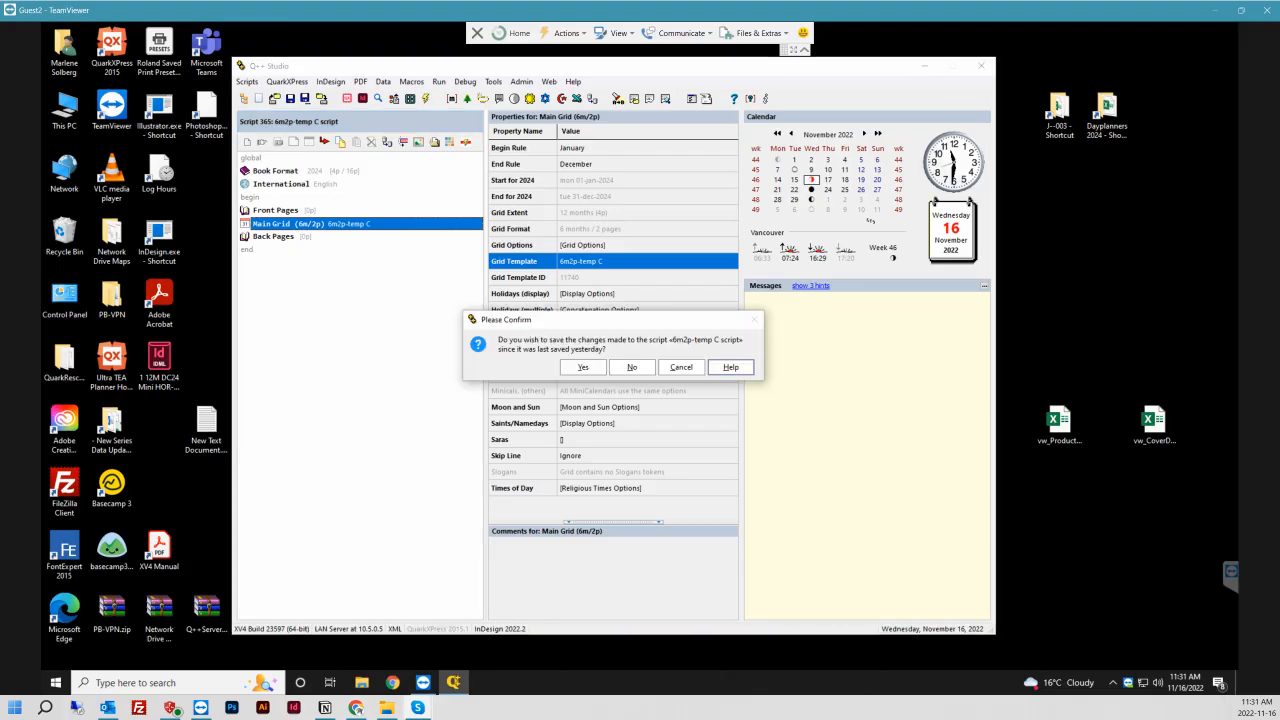
{"action": "left_click", "coordinate": [583, 367]}
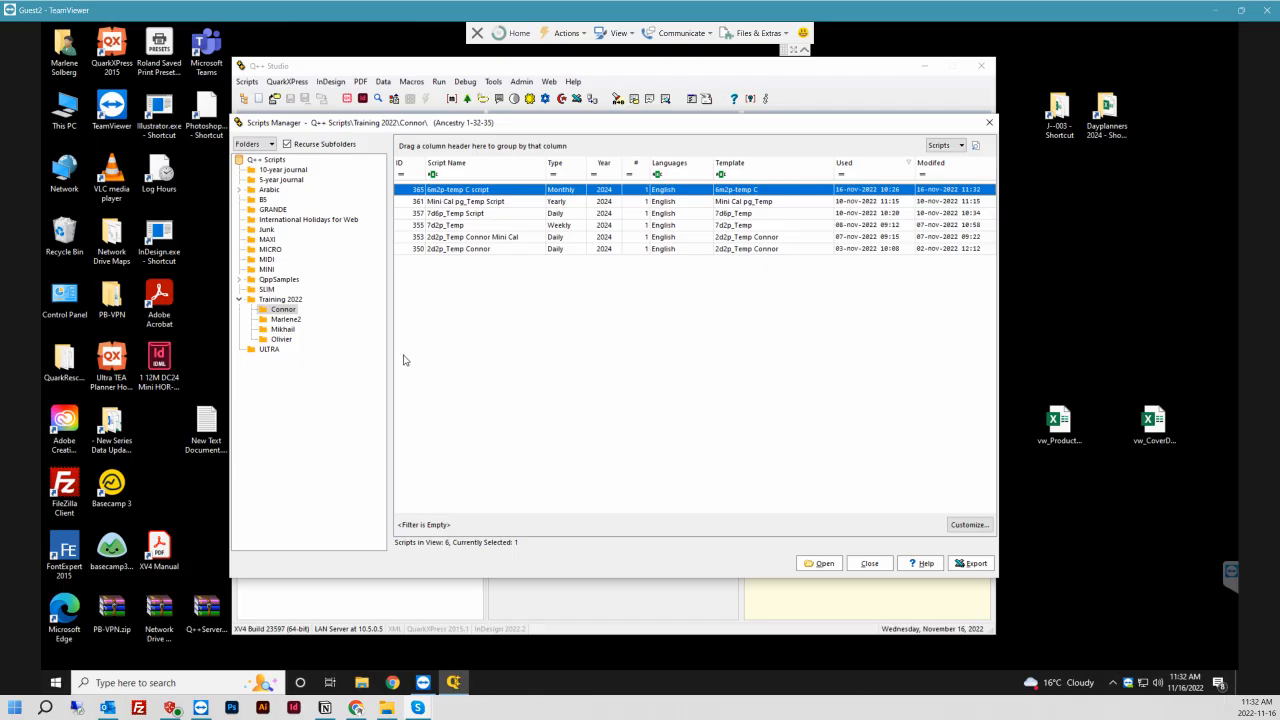
- Open the 6m2p_temp script from the other trainee's Training 2022 subfolder and open its main grid template in InDesign
{"action": "left_click", "coordinate": [284, 329]}
{"action": "left_click", "coordinate": [463, 190]}
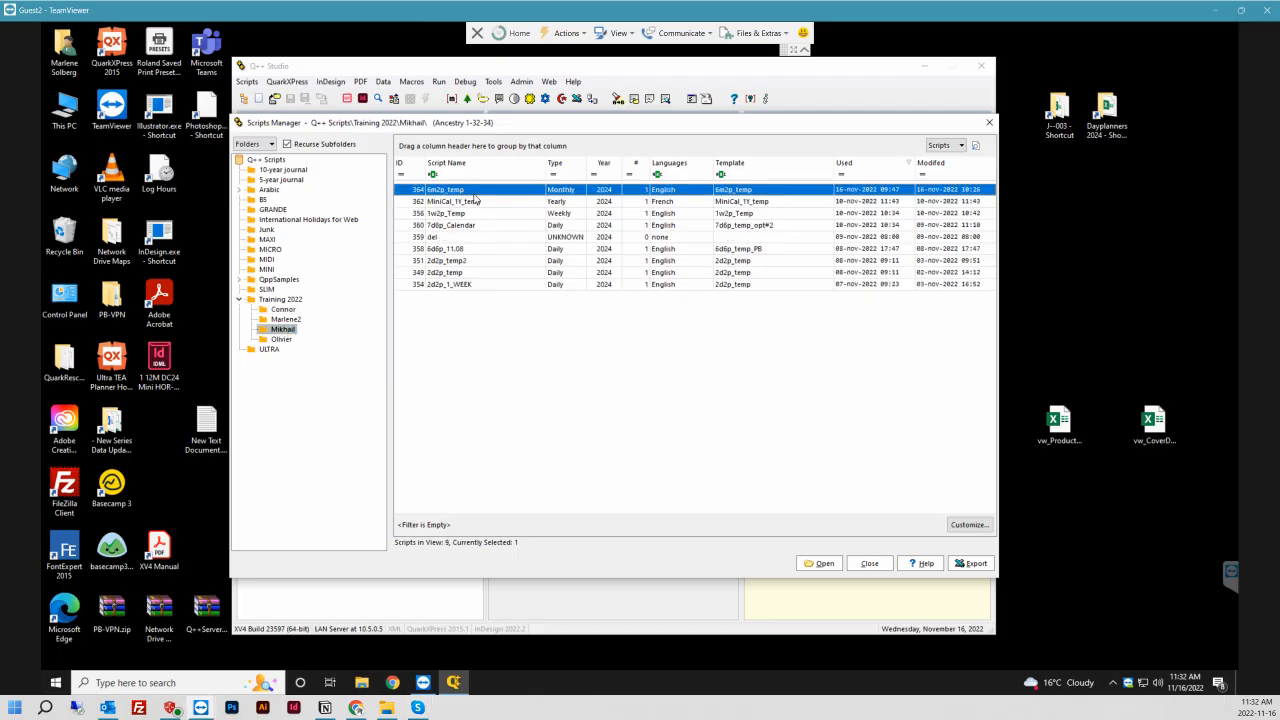
{"action": "left_click", "coordinate": [820, 563]}
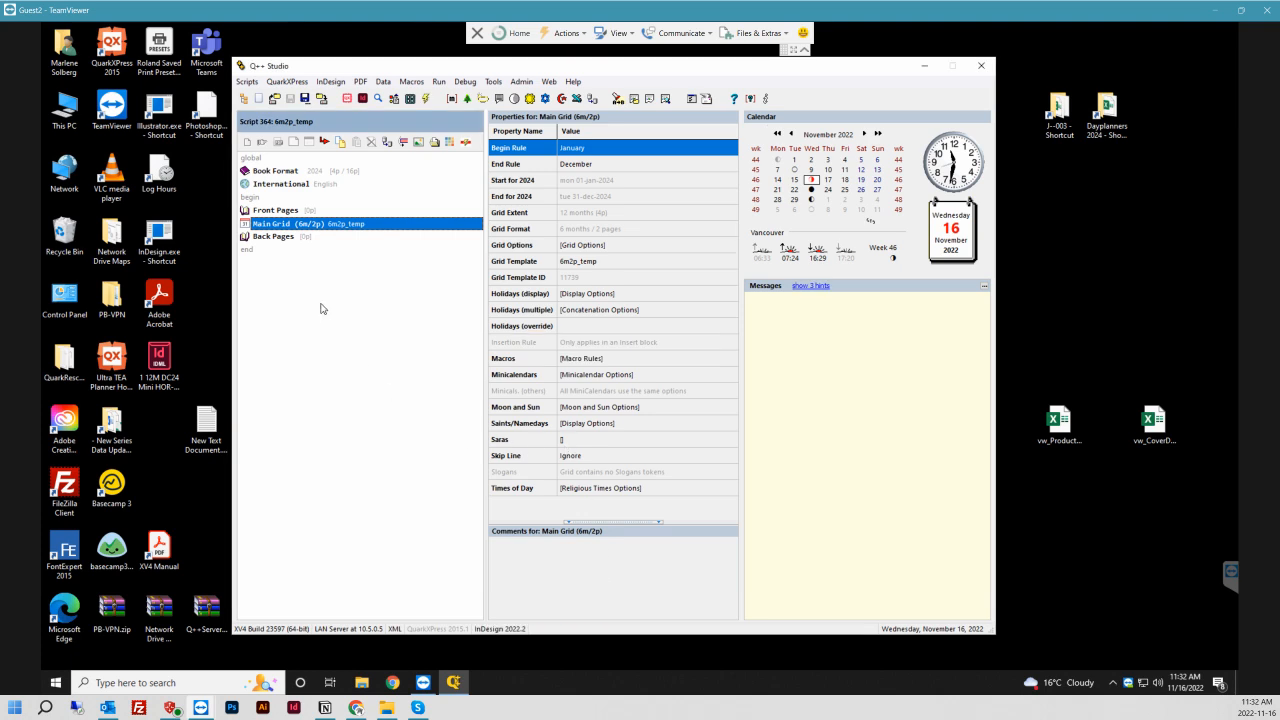
{"action": "right_click", "coordinate": [340, 228]}
{"action": "left_click", "coordinate": [383, 242]}
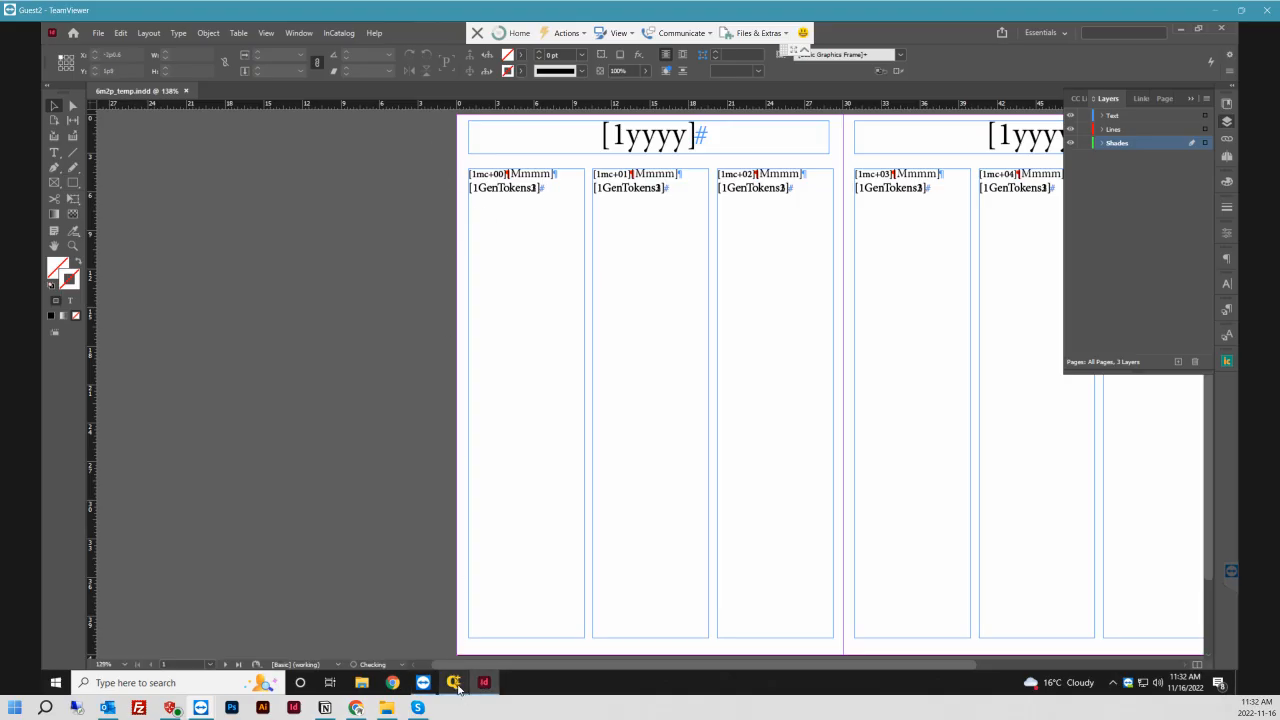
- Switch to Q++ Studio, generate the 2024 calendar from the 6m2p_temp script and bring the January column into close view
{"action": "left_click", "coordinate": [455, 684]}
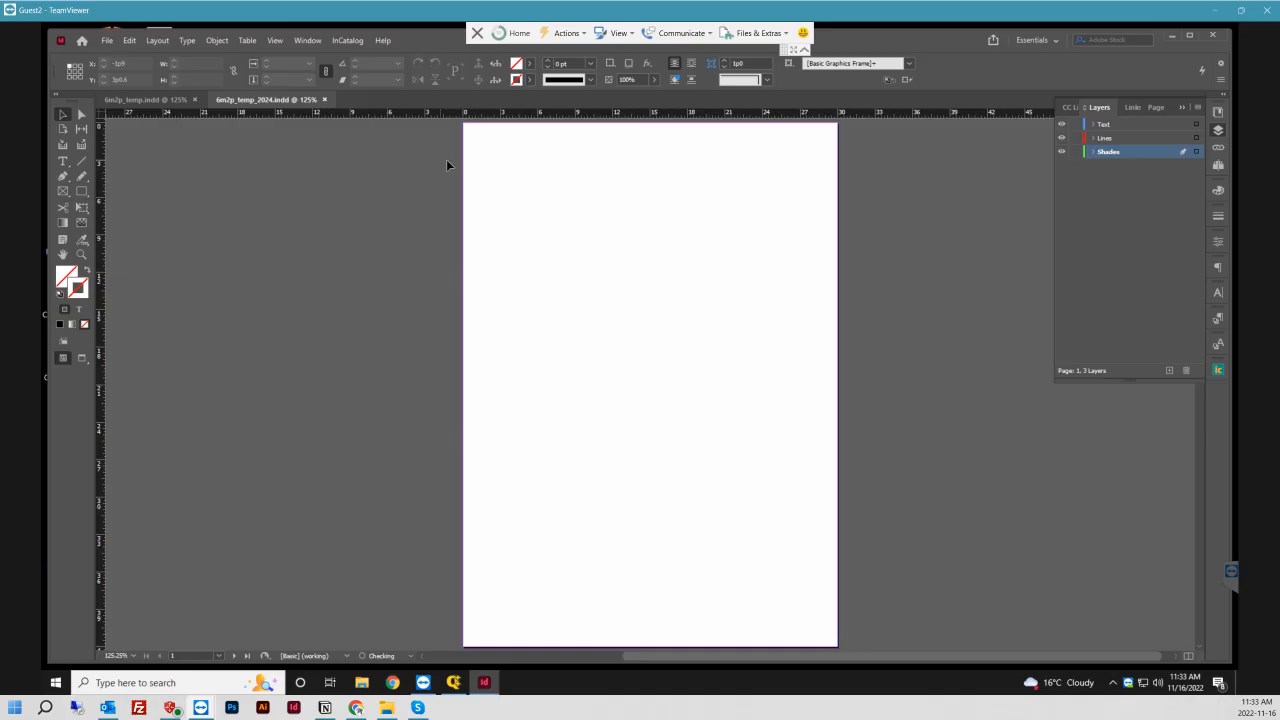
{"action": "scroll", "coordinate": [895, 234], "scroll_direction": "down", "scroll_amount": 5}
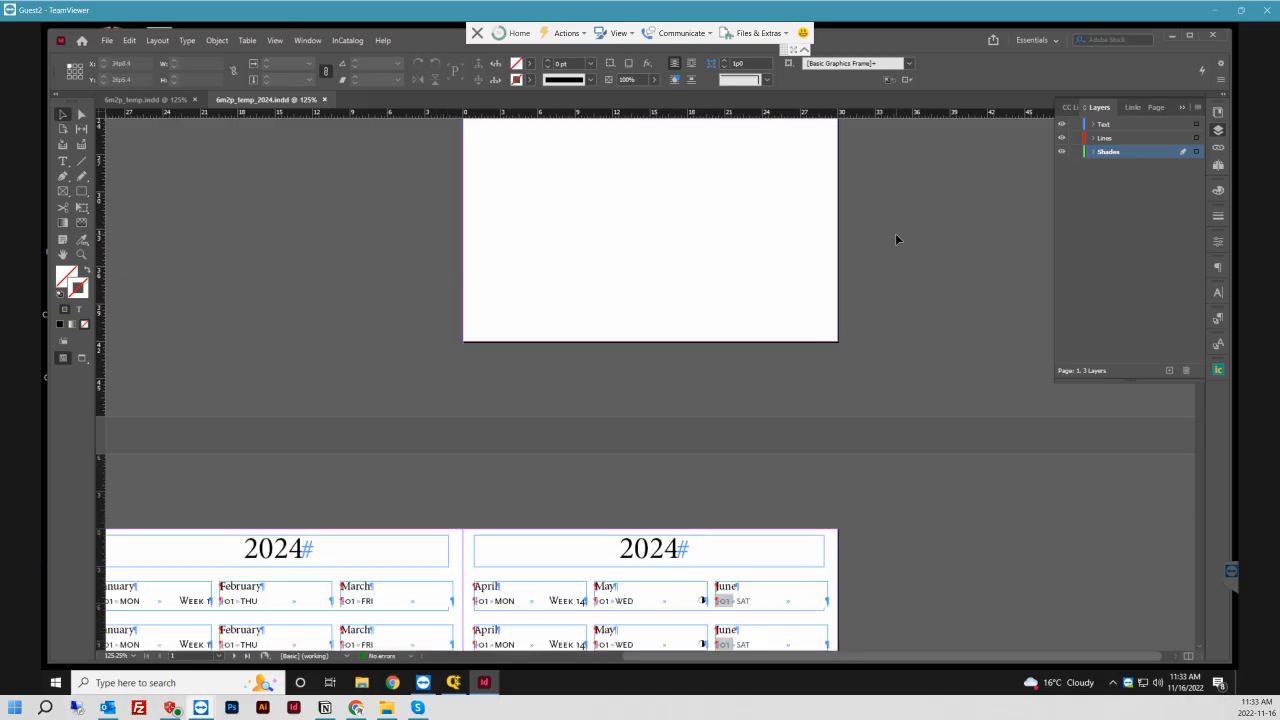
{"action": "scroll", "coordinate": [225, 450], "scroll_direction": "down", "scroll_amount": 3}
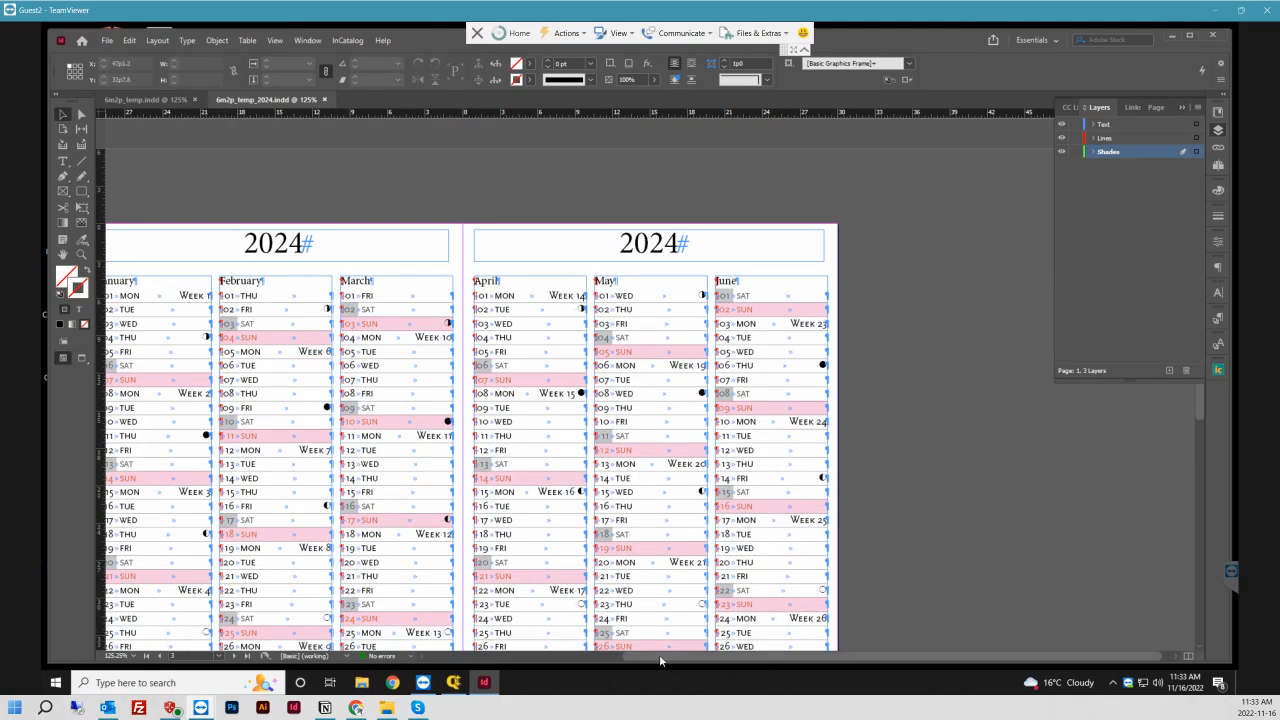
{"action": "left_click_drag", "start_coordinate": [670, 660], "coordinate": [586, 660]}
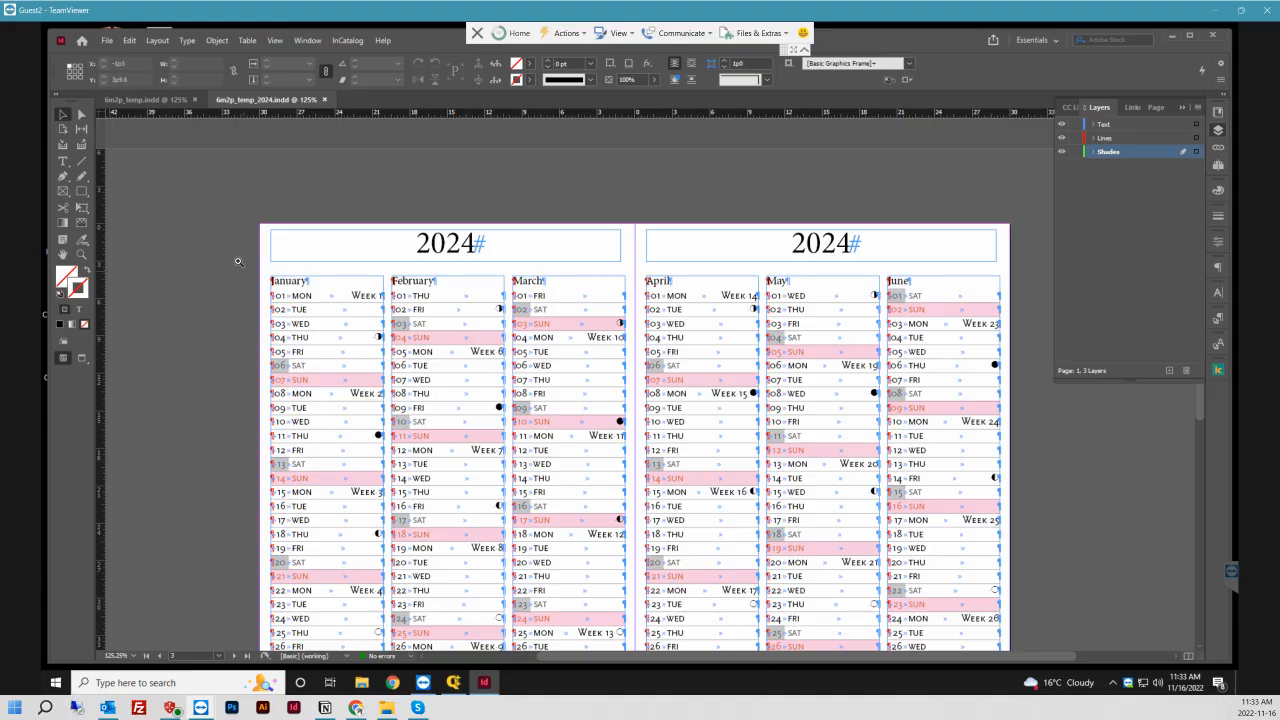
{"action": "left_click_drag", "start_coordinate": [238, 260], "coordinate": [394, 362]}
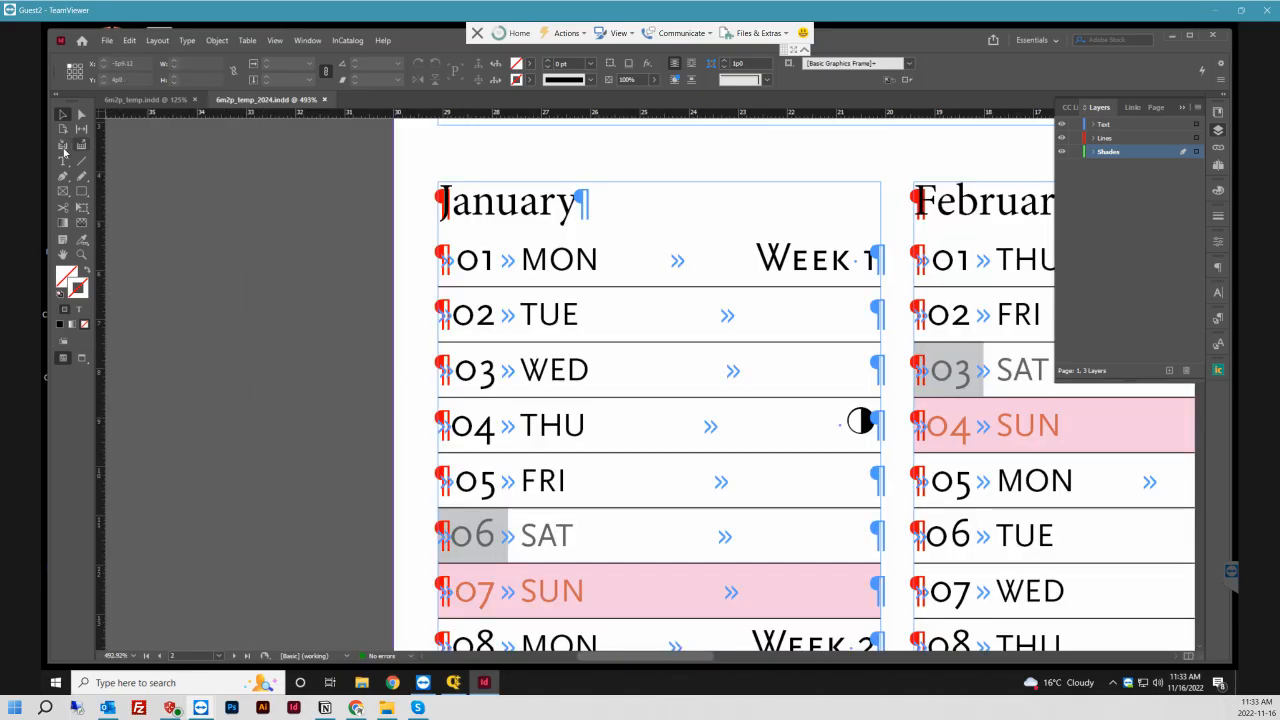
{"action": "left_click", "coordinate": [83, 192]}
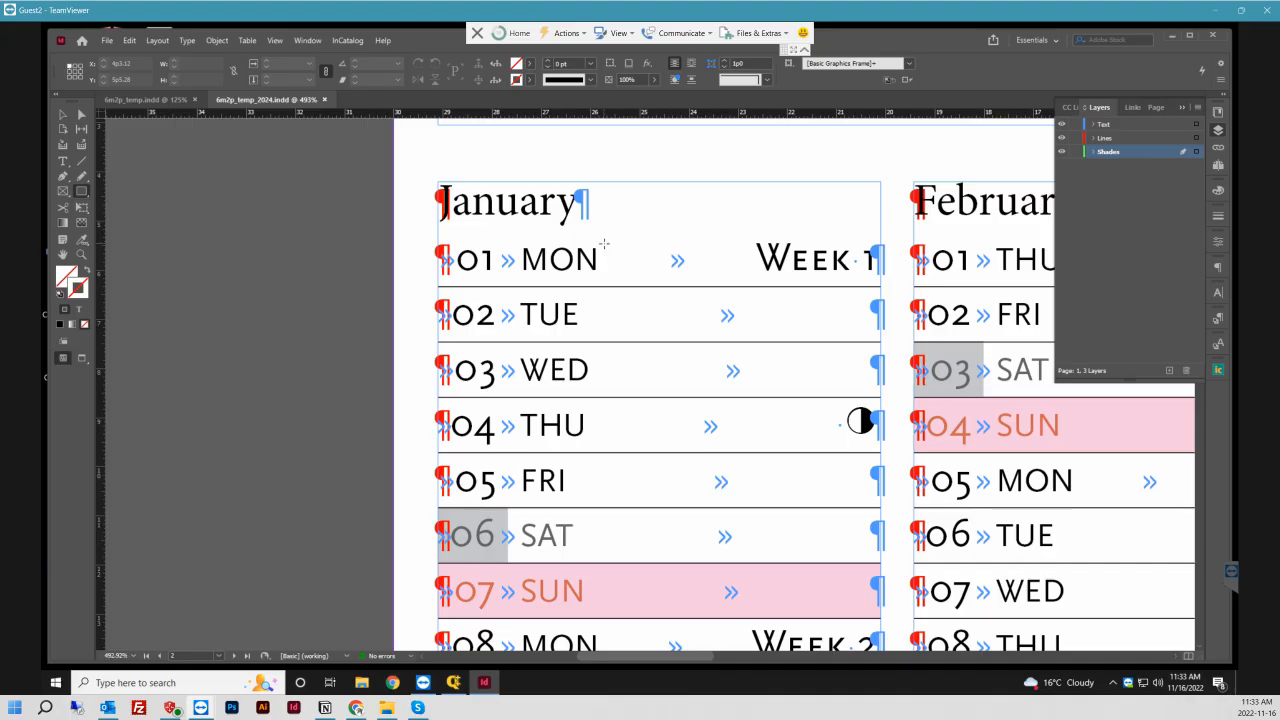
{"action": "left_click_drag", "start_coordinate": [607, 244], "coordinate": [371, 220]}
{"action": "scroll", "coordinate": [742, 285], "scroll_direction": "right", "scroll_amount": 2}
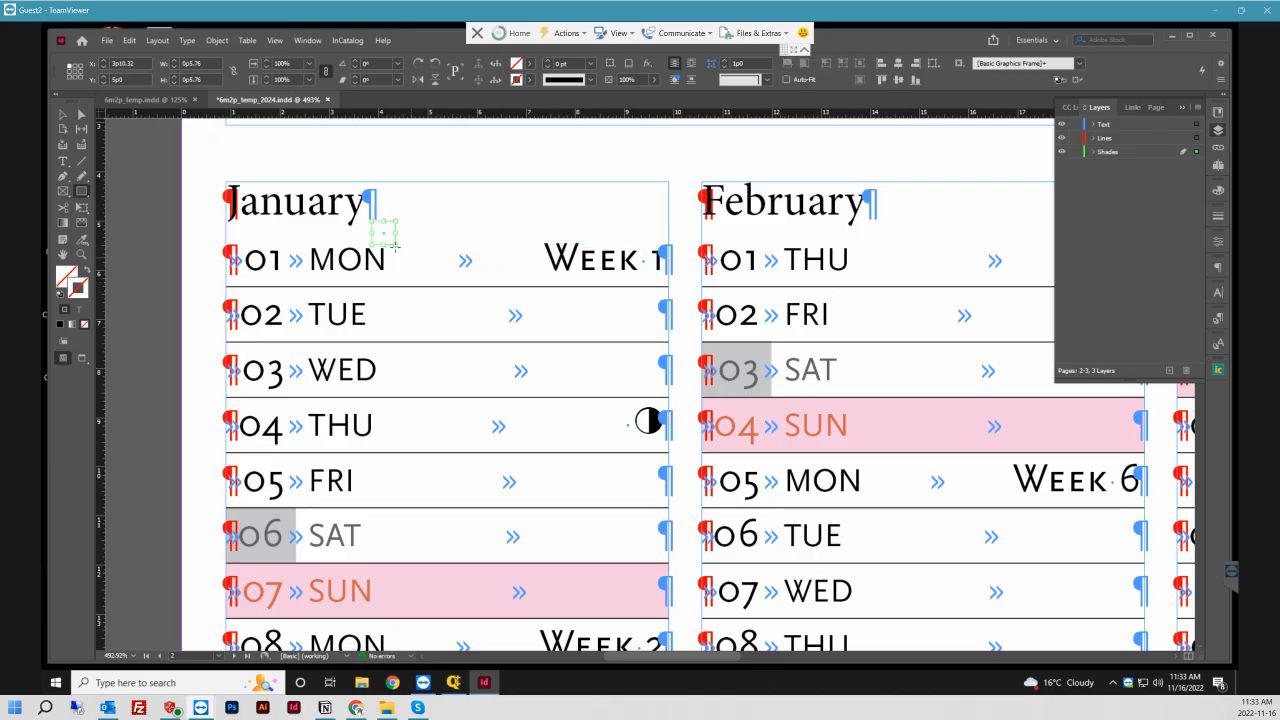
{"action": "key", "text": "ctrl+z"}
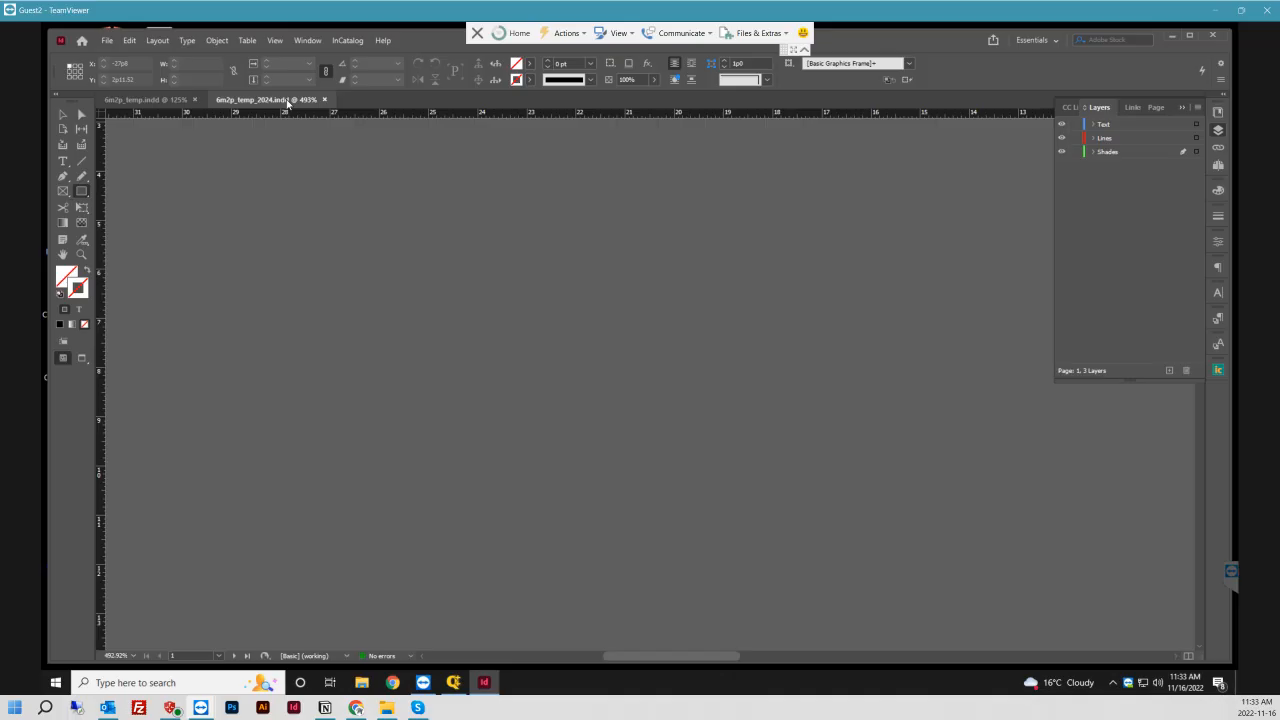
- Draw a rectangle about 3p0 wide between MON and Week 6 in the February 5 row, reaching down to the line
{"action": "scroll", "coordinate": [980, 252], "scroll_direction": "up", "scroll_amount": 2}
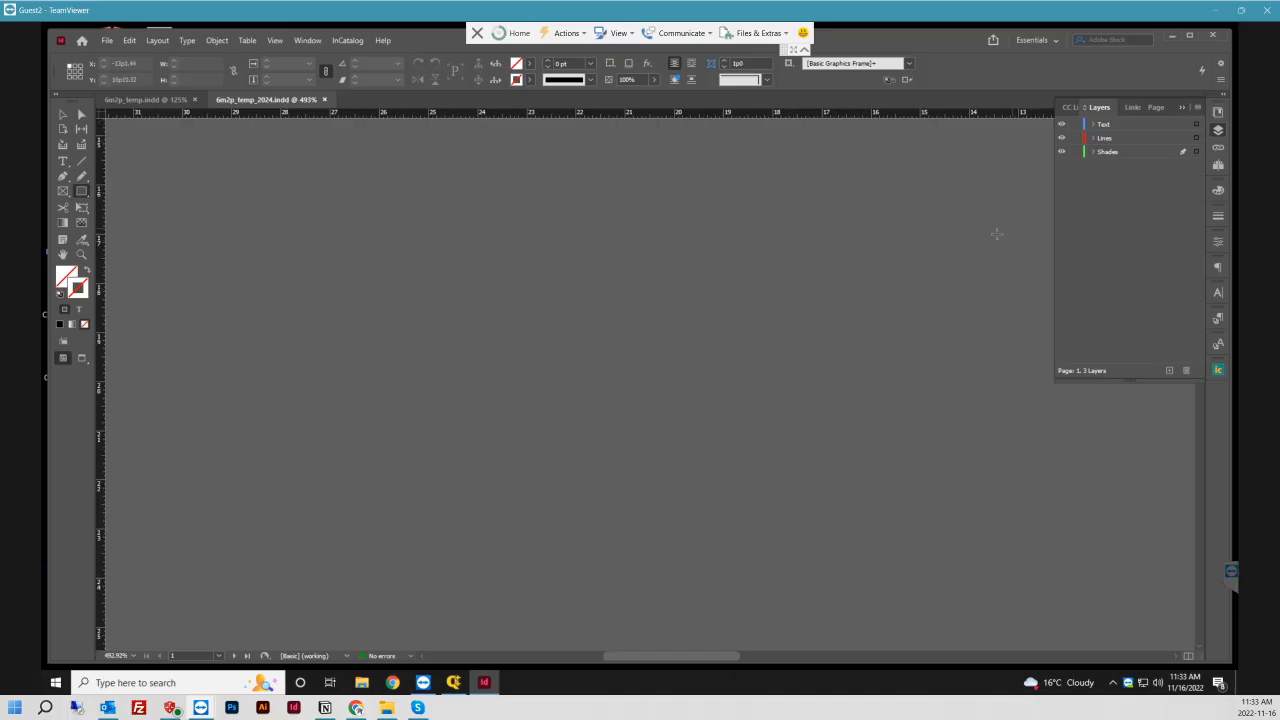
{"action": "scroll", "coordinate": [883, 266], "scroll_direction": "down", "scroll_amount": 1}
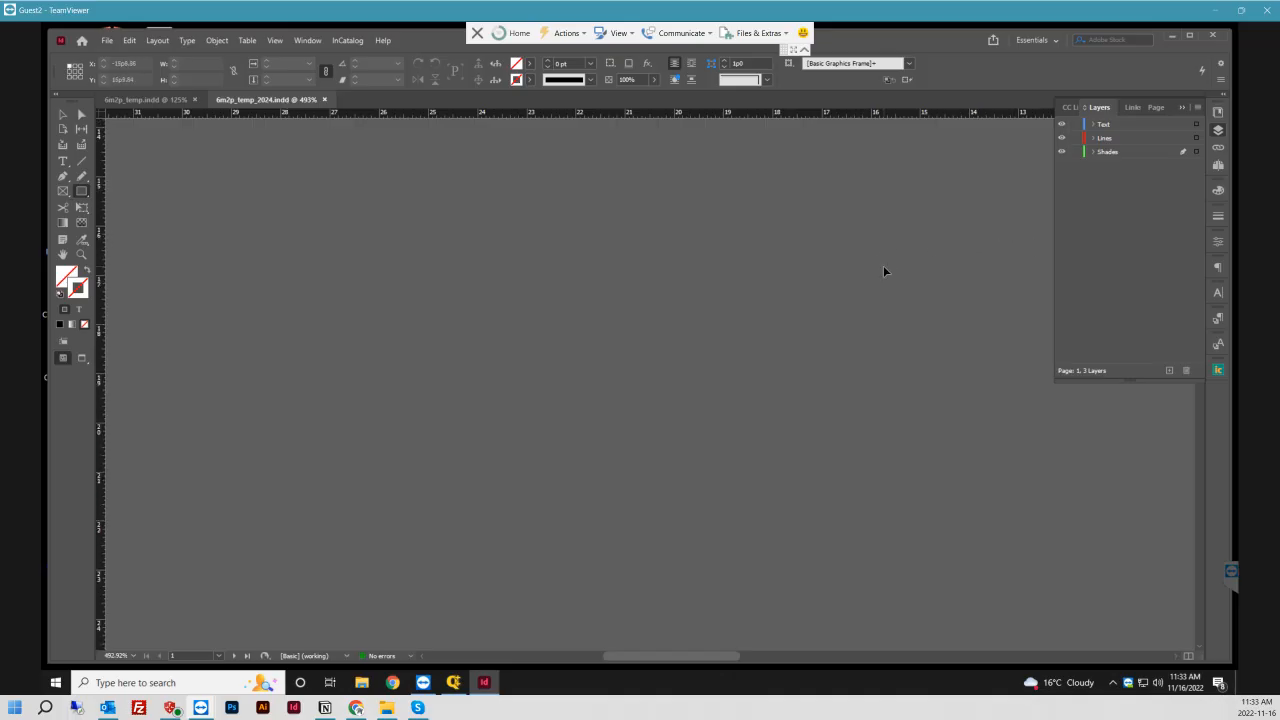
{"action": "key", "text": "ctrl+0"}
{"action": "scroll", "coordinate": [474, 407], "scroll_direction": "down", "scroll_amount": 3}
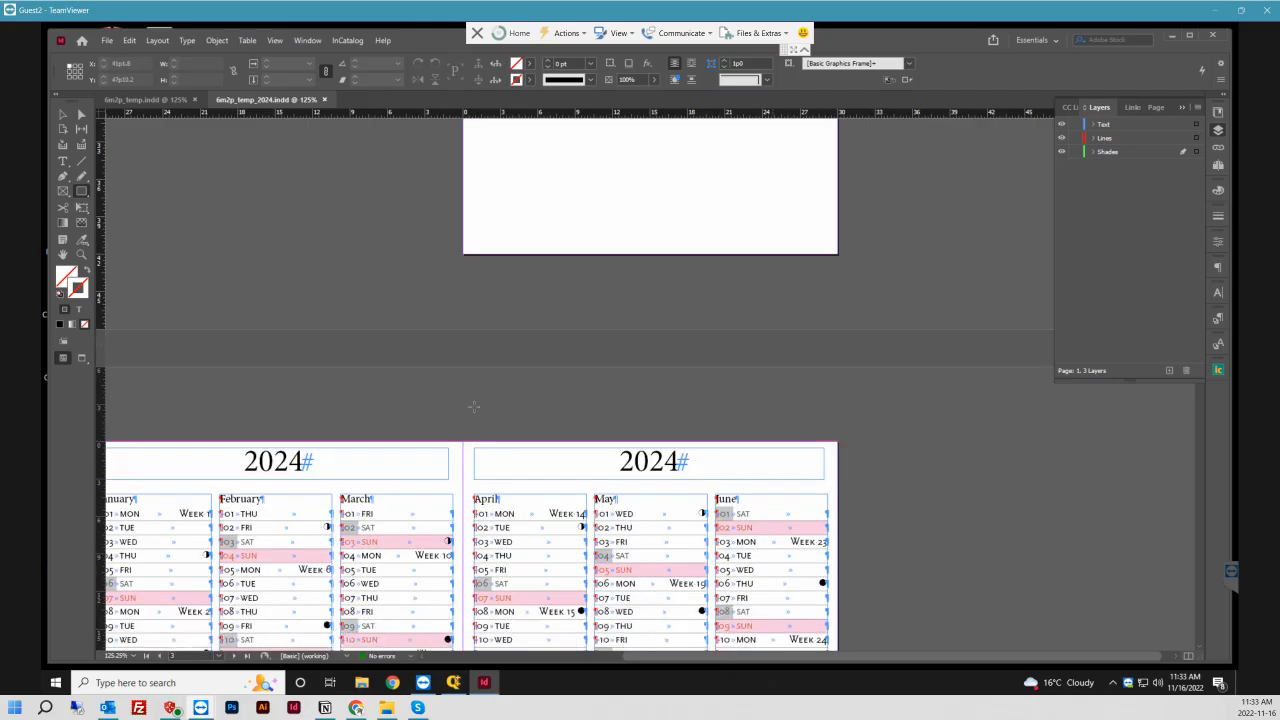
{"action": "scroll", "coordinate": [474, 407], "scroll_direction": "down", "scroll_amount": 5}
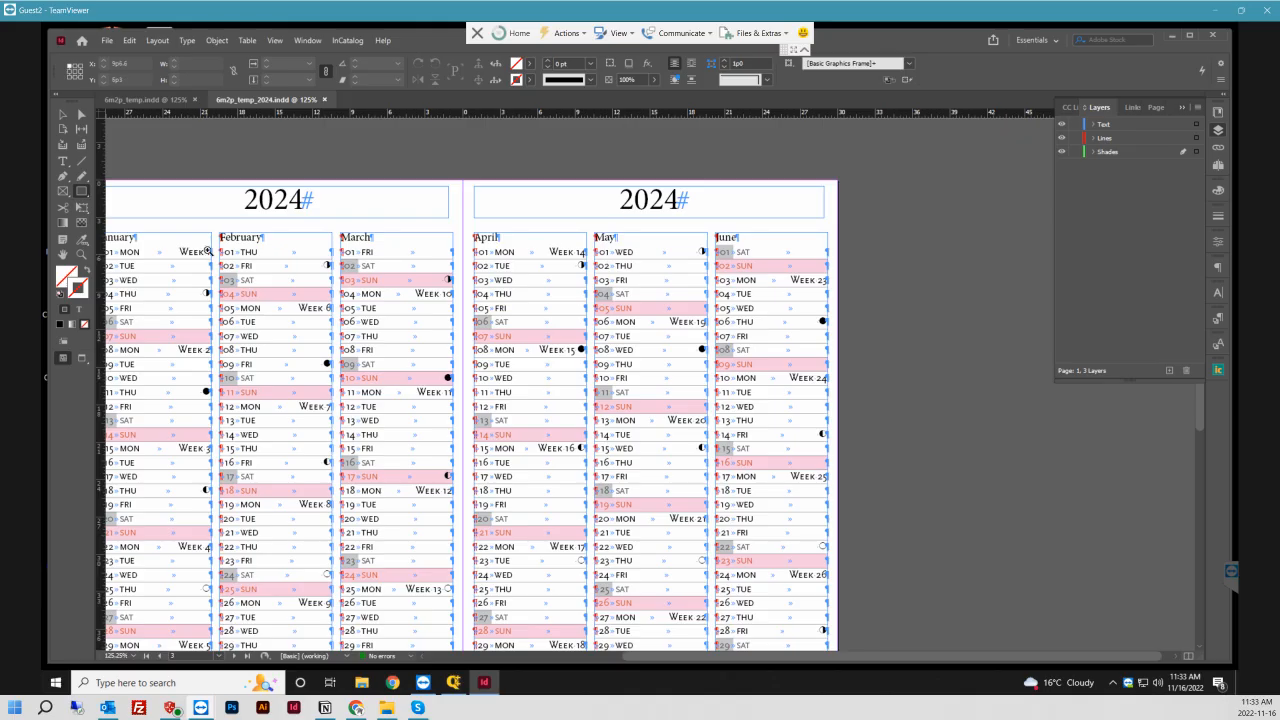
{"action": "left_click_drag", "start_coordinate": [200, 270], "coordinate": [341, 338]}
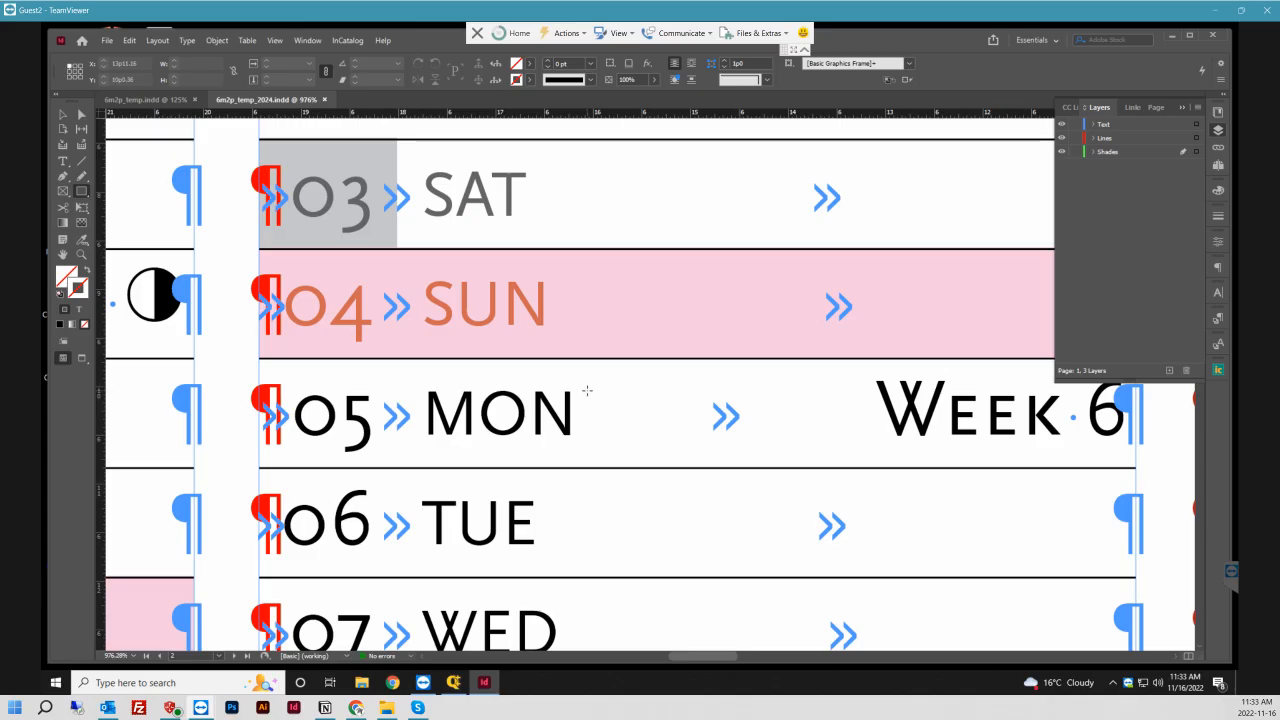
{"action": "left_click_drag", "start_coordinate": [587, 388], "coordinate": [852, 469]}
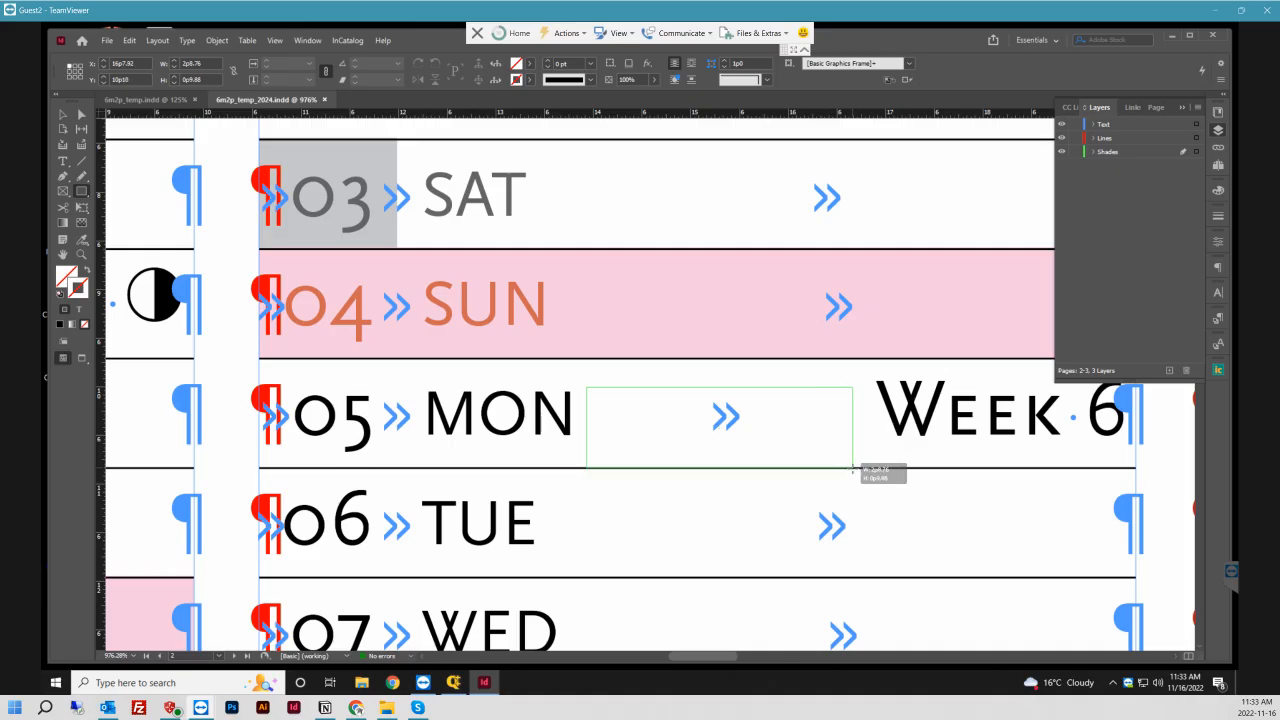
{"action": "left_click_drag", "start_coordinate": [852, 469], "coordinate": [879, 463]}
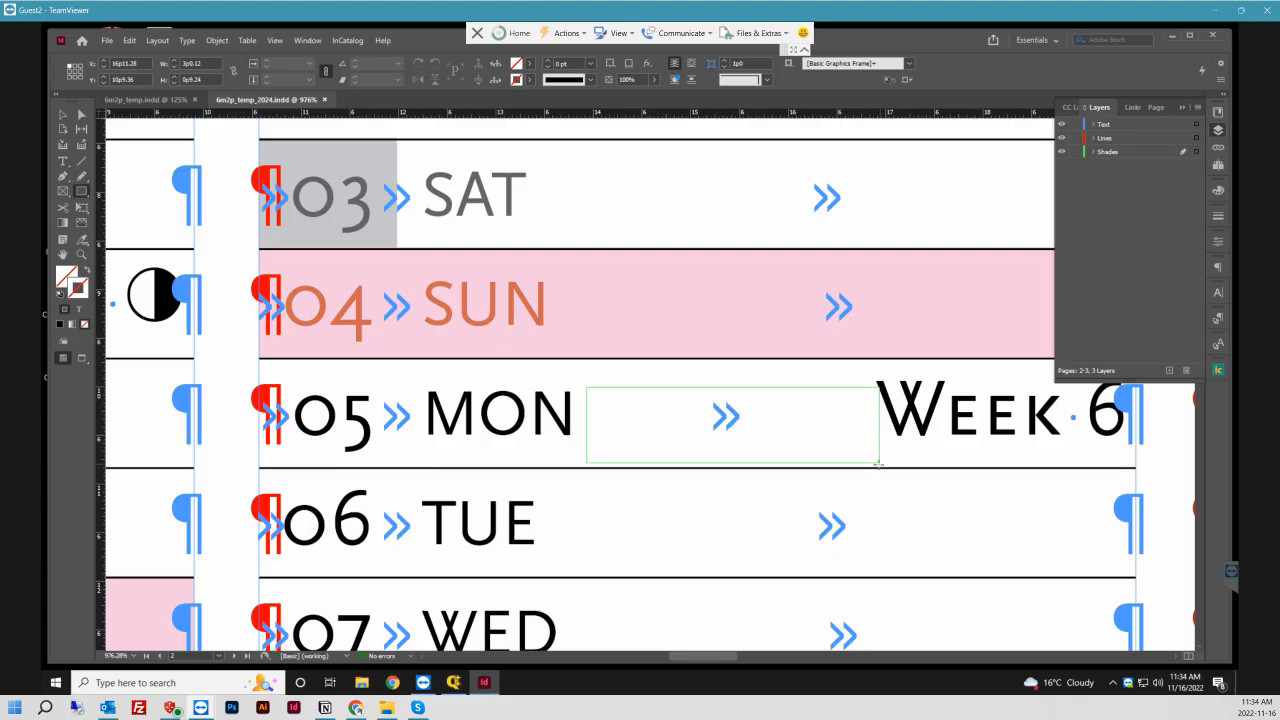
{"action": "left_click", "coordinate": [174, 77]}
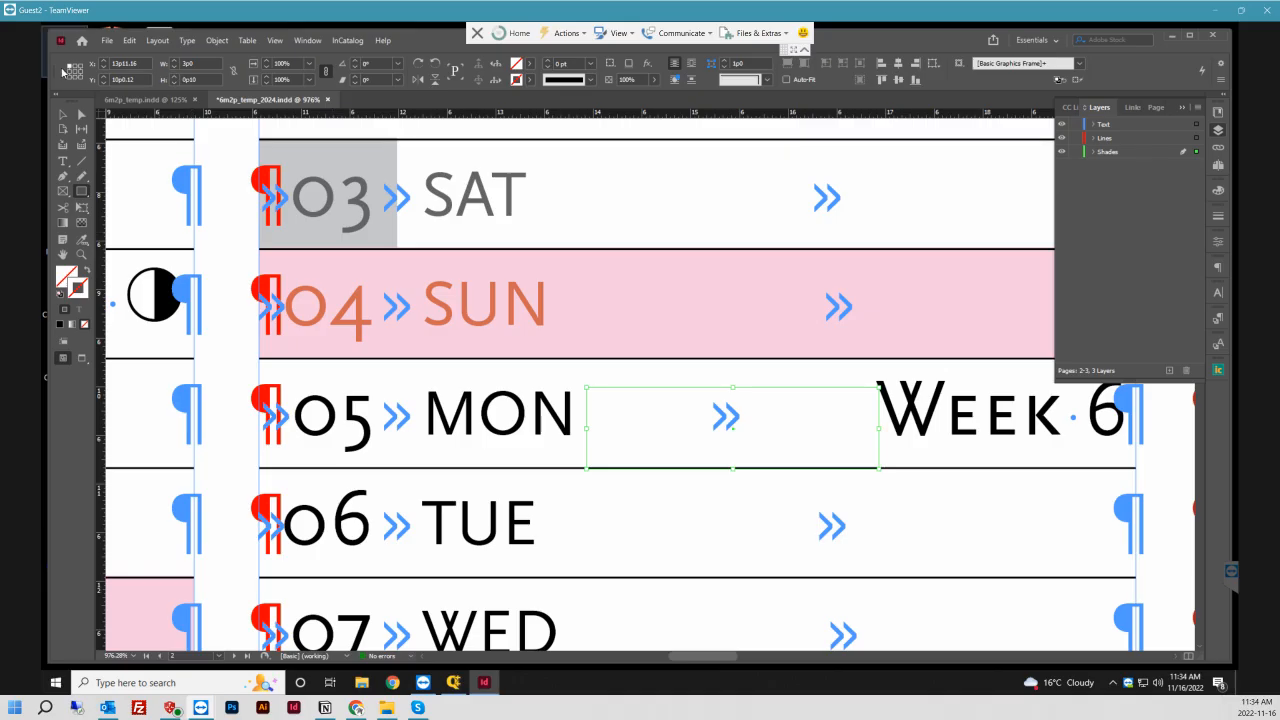
- Select the February column's text frame on the Text layer and delete it
{"action": "left_click", "coordinate": [62, 114]}
{"action": "left_click", "coordinate": [605, 410]}
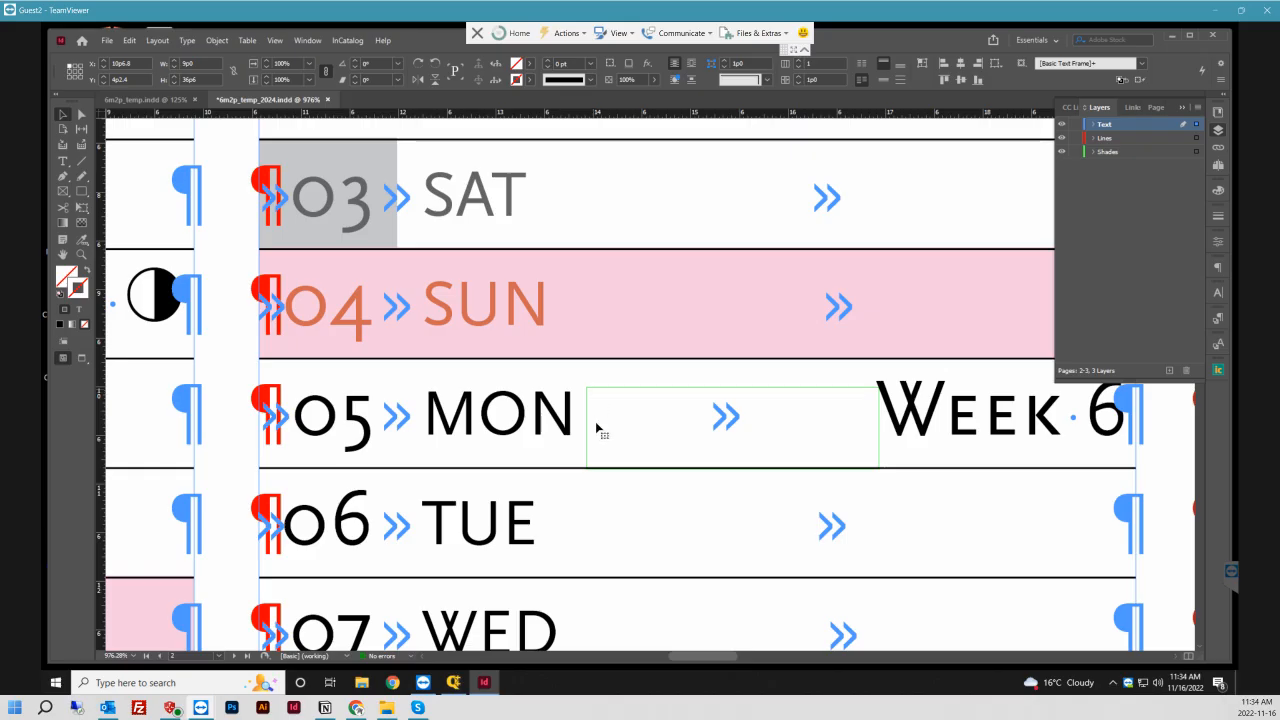
{"action": "key", "text": "Delete"}
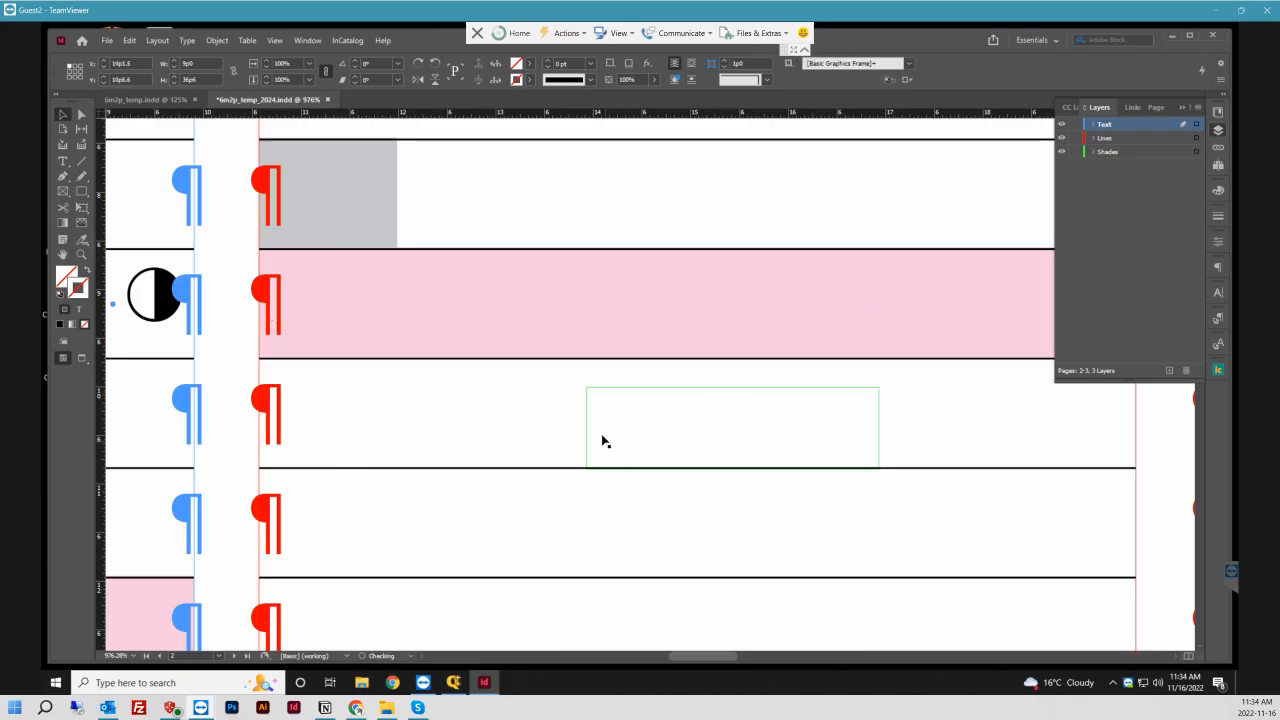
- Undo the last removal of the calendar text and place the text cursor after MON in the February 05 row
{"action": "key", "text": "ctrl+z"}
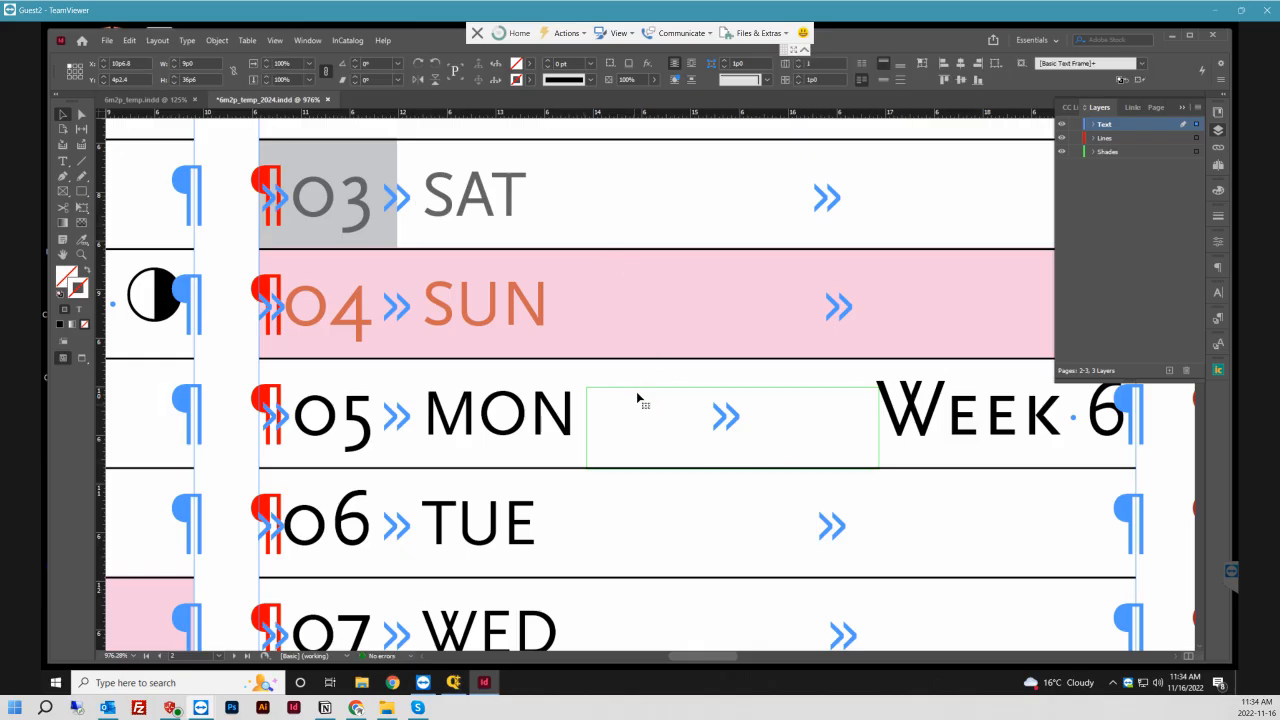
{"action": "left_click", "coordinate": [82, 114]}
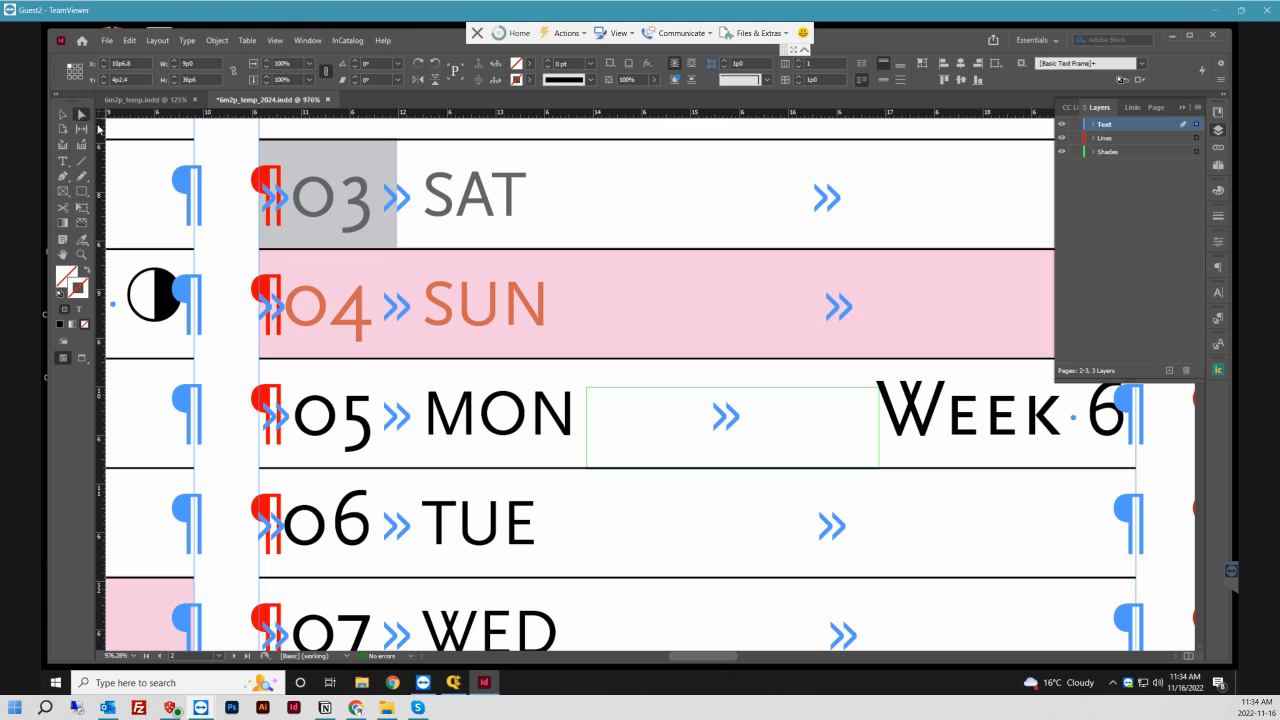
{"action": "left_click", "coordinate": [607, 396]}
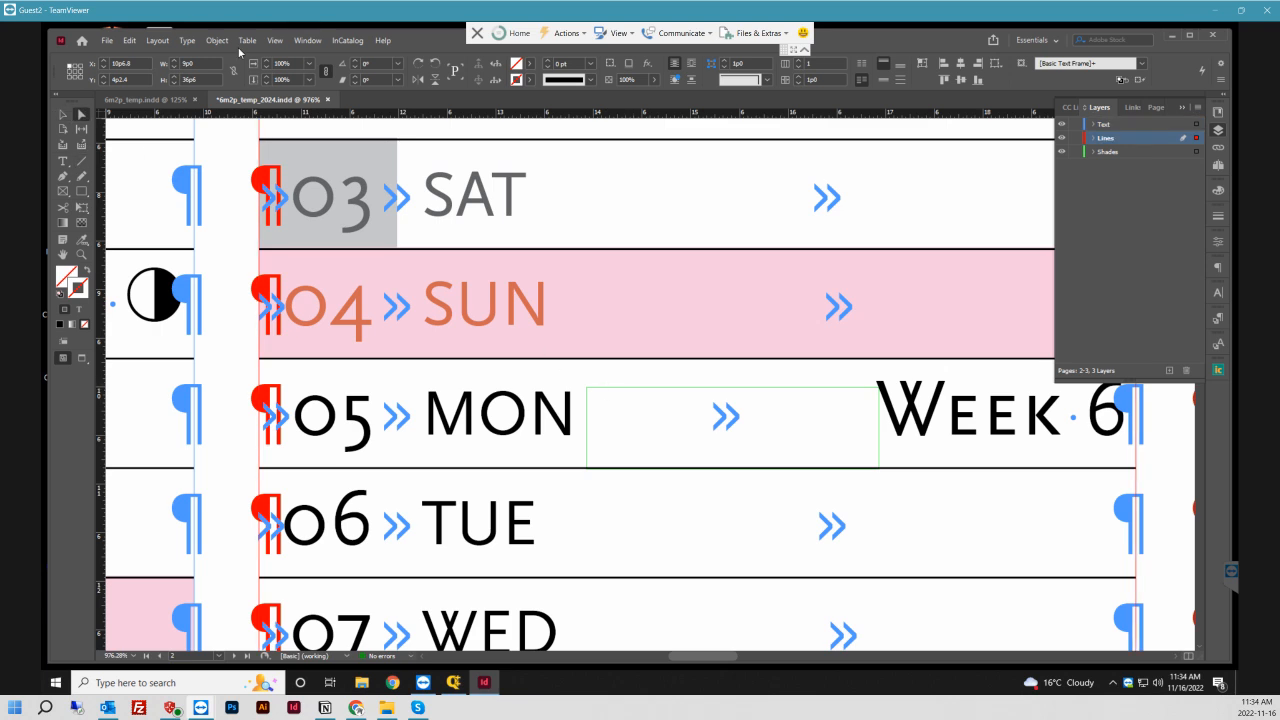
{"action": "left_click", "coordinate": [587, 434]}
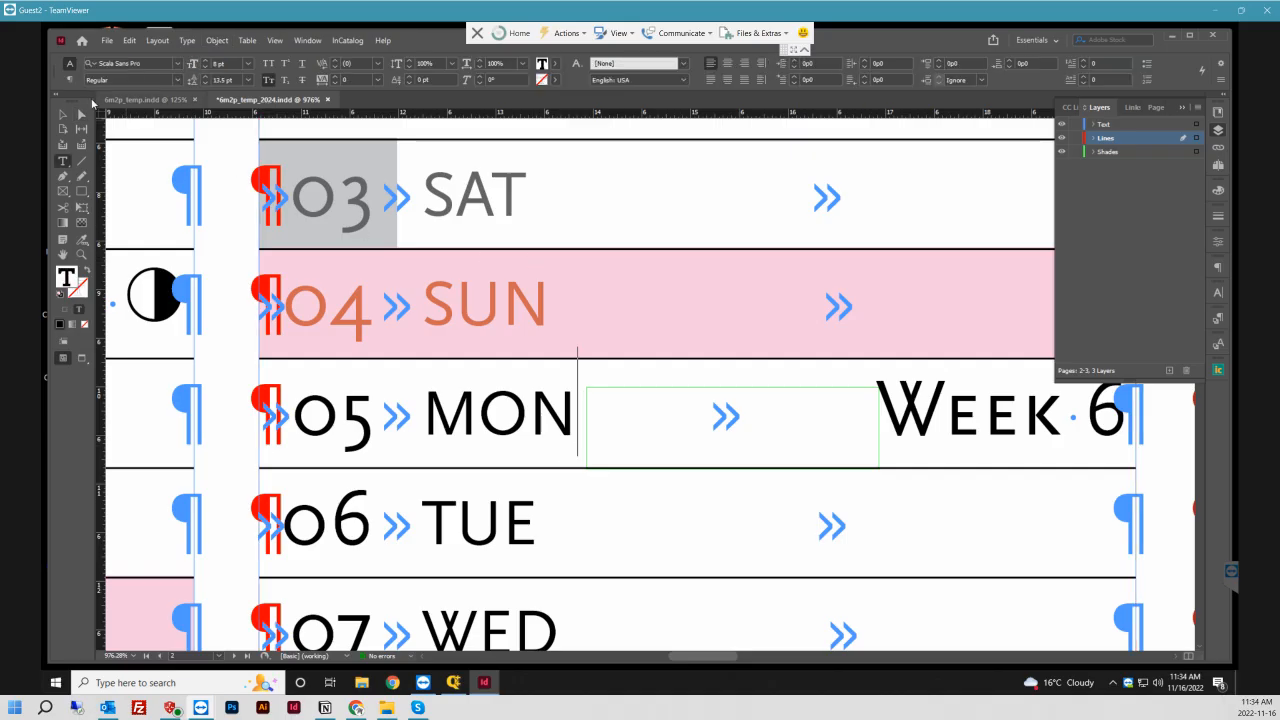
- Examine the first month column's tokens up close in 6m2p_temp.indd, and return to 6m2p_temp_2024.indd
{"action": "left_click", "coordinate": [149, 99]}
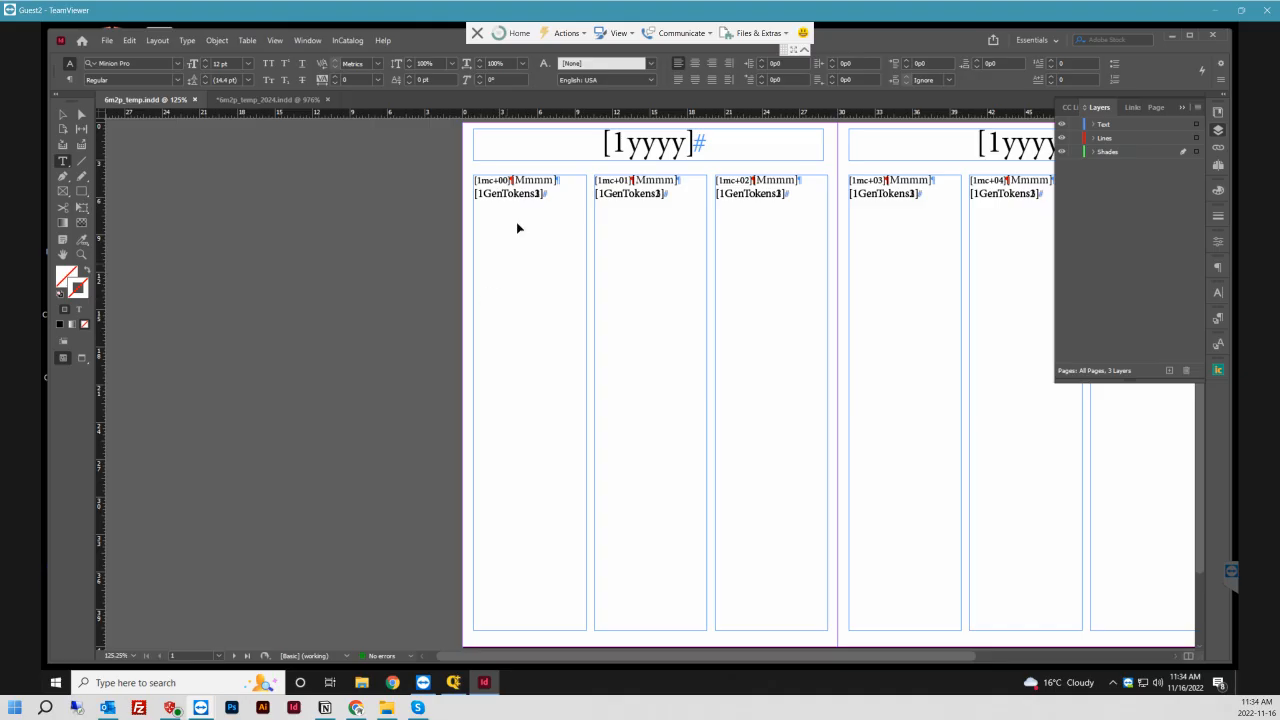
{"action": "left_click_drag", "start_coordinate": [440, 151], "coordinate": [597, 226]}
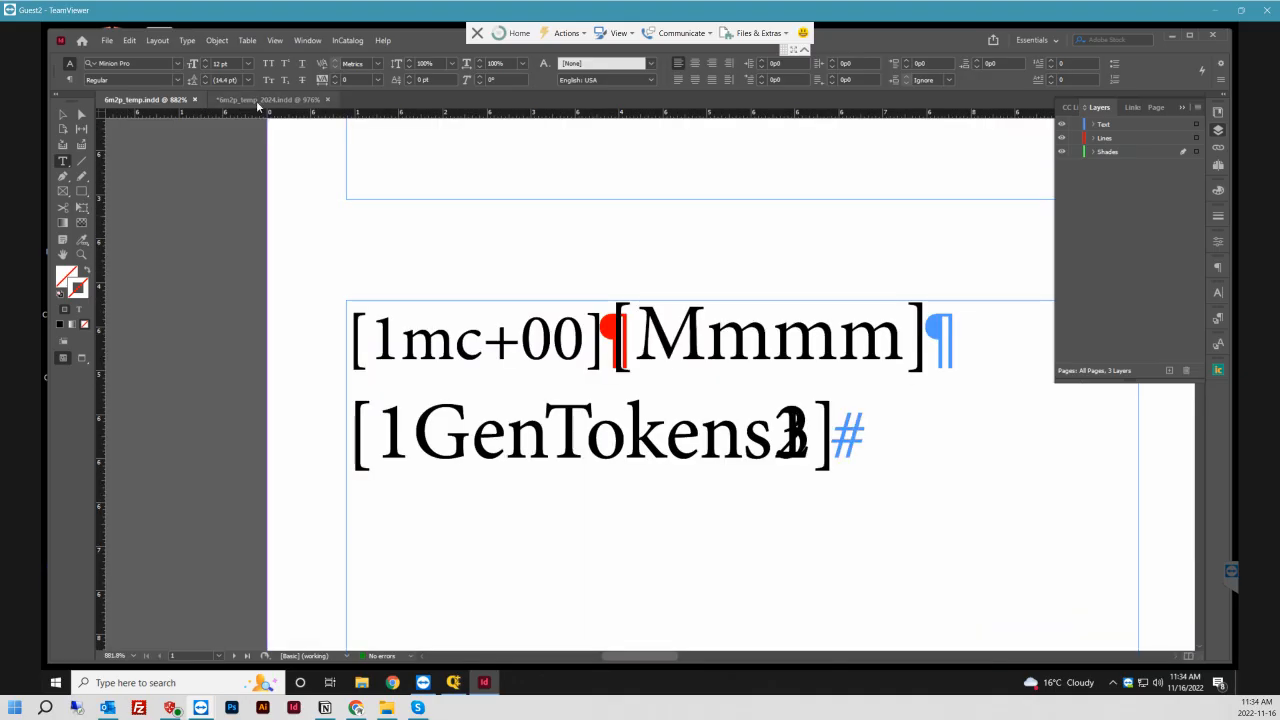
{"action": "left_click", "coordinate": [259, 101]}
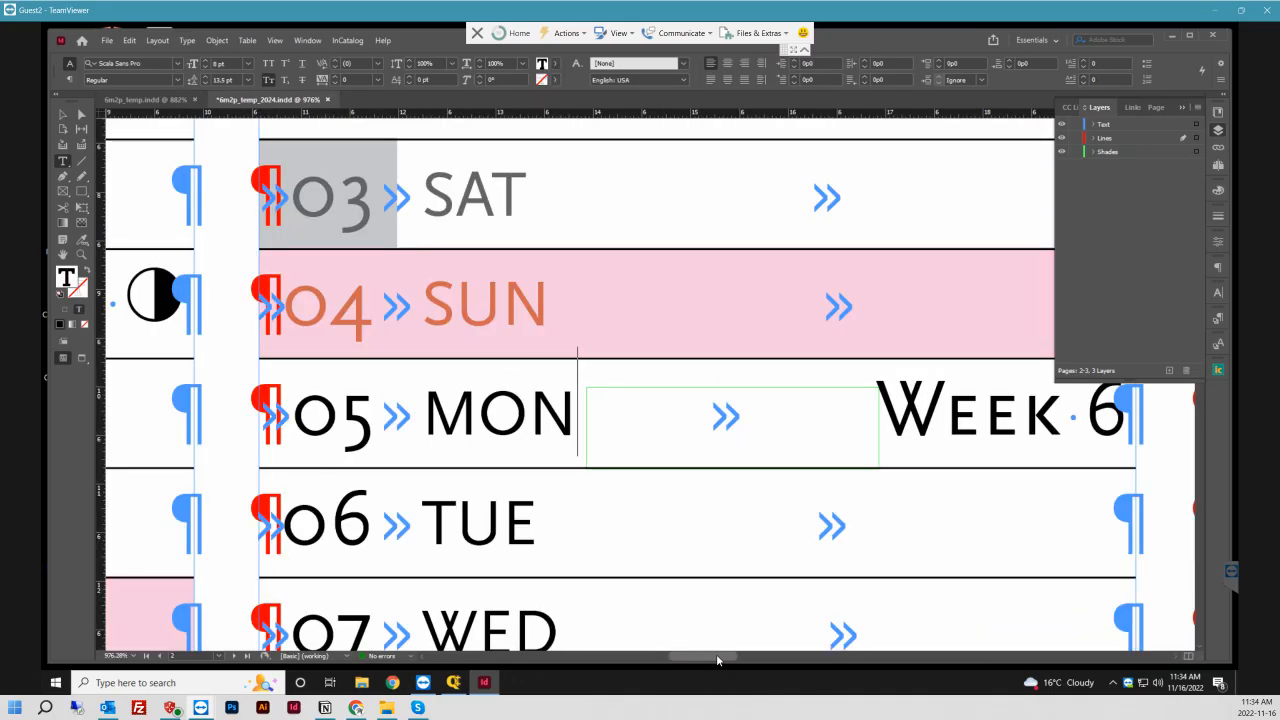
- Draw a rectangular frame about 3p0 by 0p10 after MON in the January 01 row and position it at about X 4p3.12, Y 5p5.76
{"action": "left_click_drag", "start_coordinate": [717, 660], "coordinate": [666, 662]}
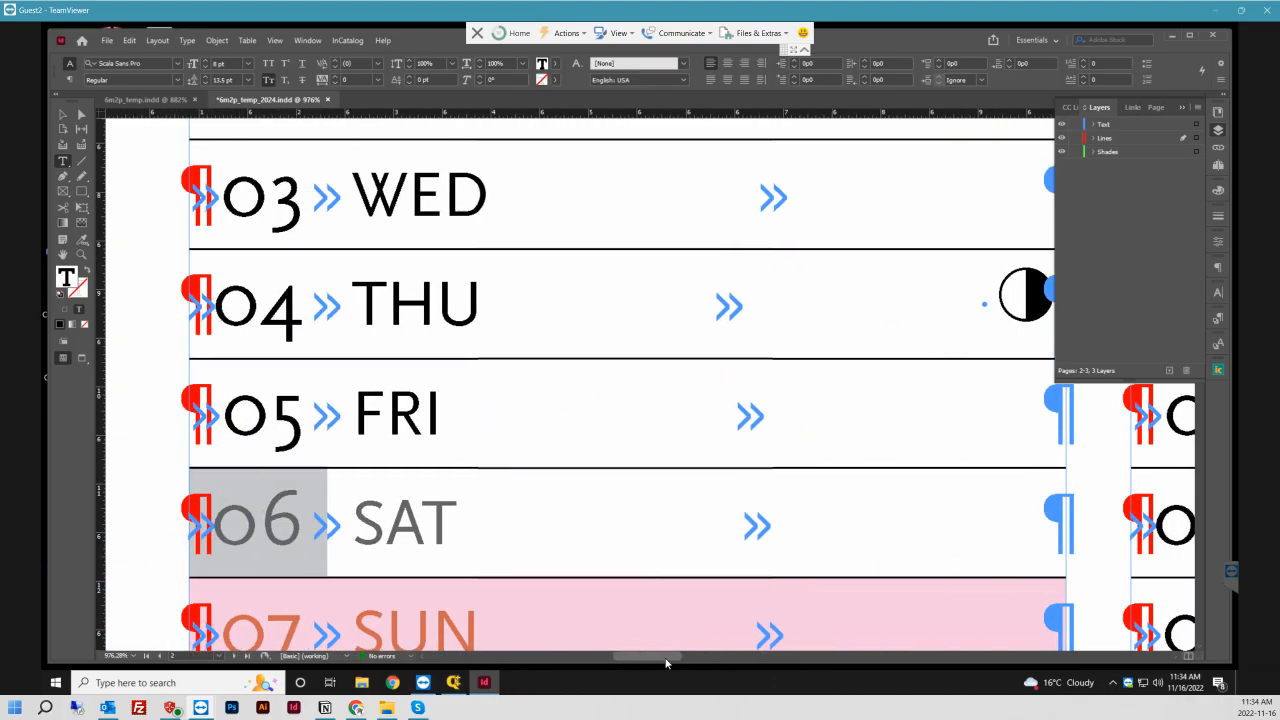
{"action": "scroll", "coordinate": [640, 360], "scroll_direction": "up", "scroll_amount": 5}
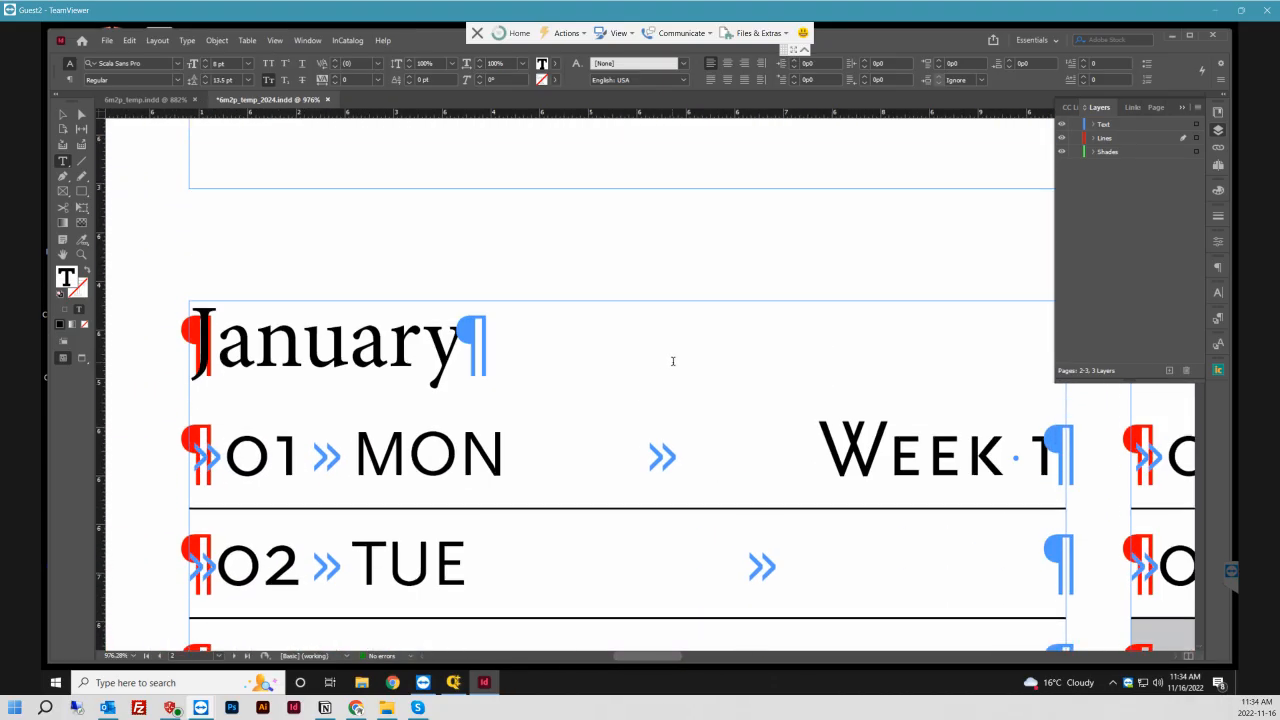
{"action": "scroll", "coordinate": [673, 361], "scroll_direction": "down", "scroll_amount": 3}
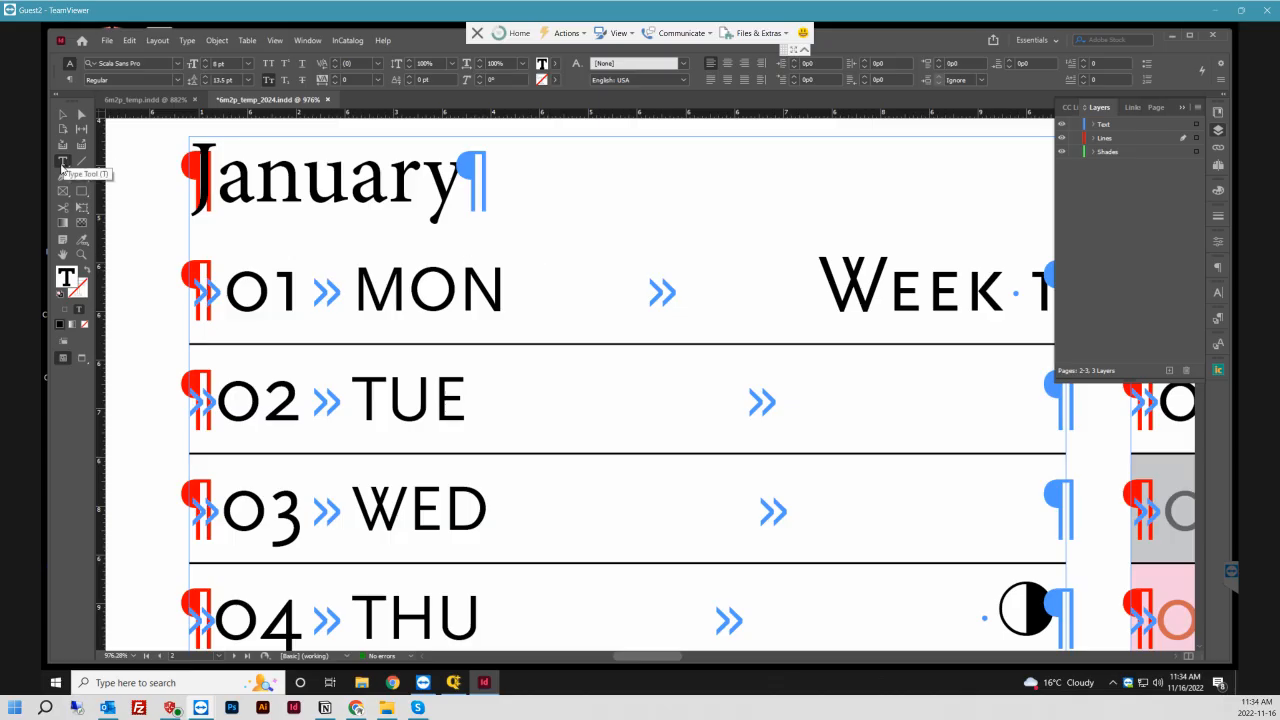
{"action": "left_click", "coordinate": [62, 163]}
{"action": "left_click", "coordinate": [516, 262]}
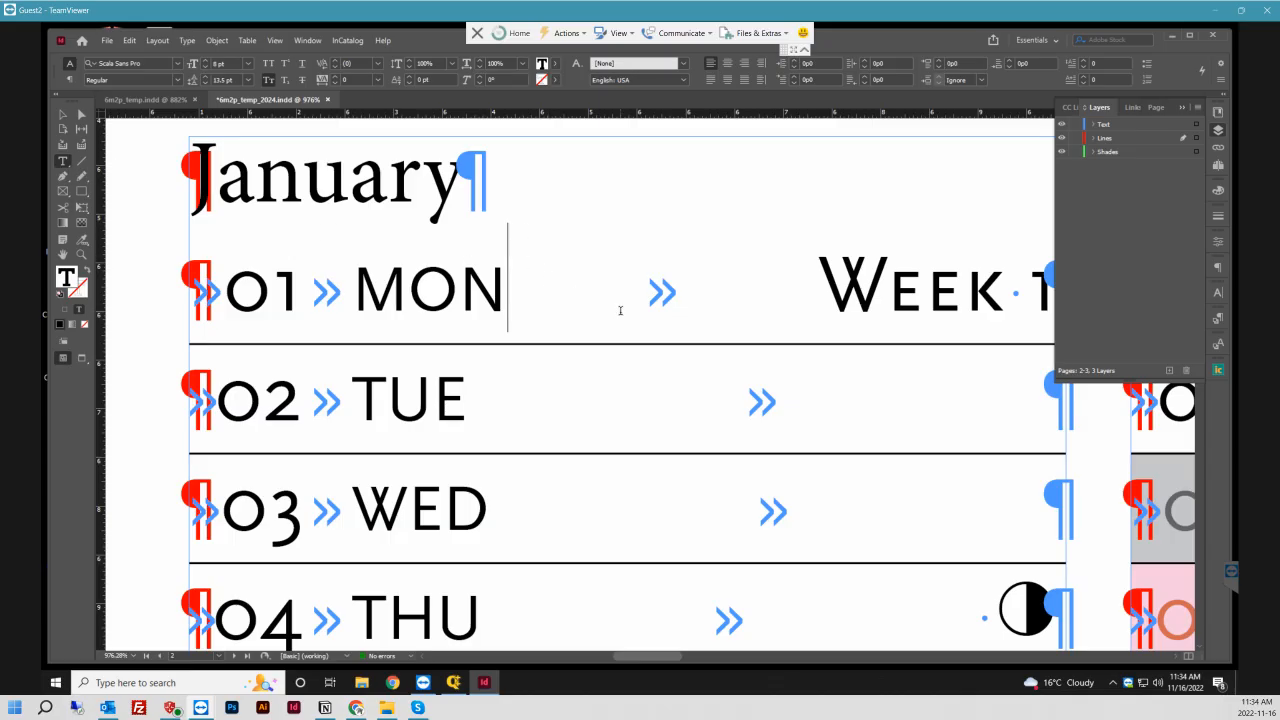
{"action": "left_click", "coordinate": [63, 191]}
{"action": "left_click_drag", "start_coordinate": [534, 248], "coordinate": [828, 328]}
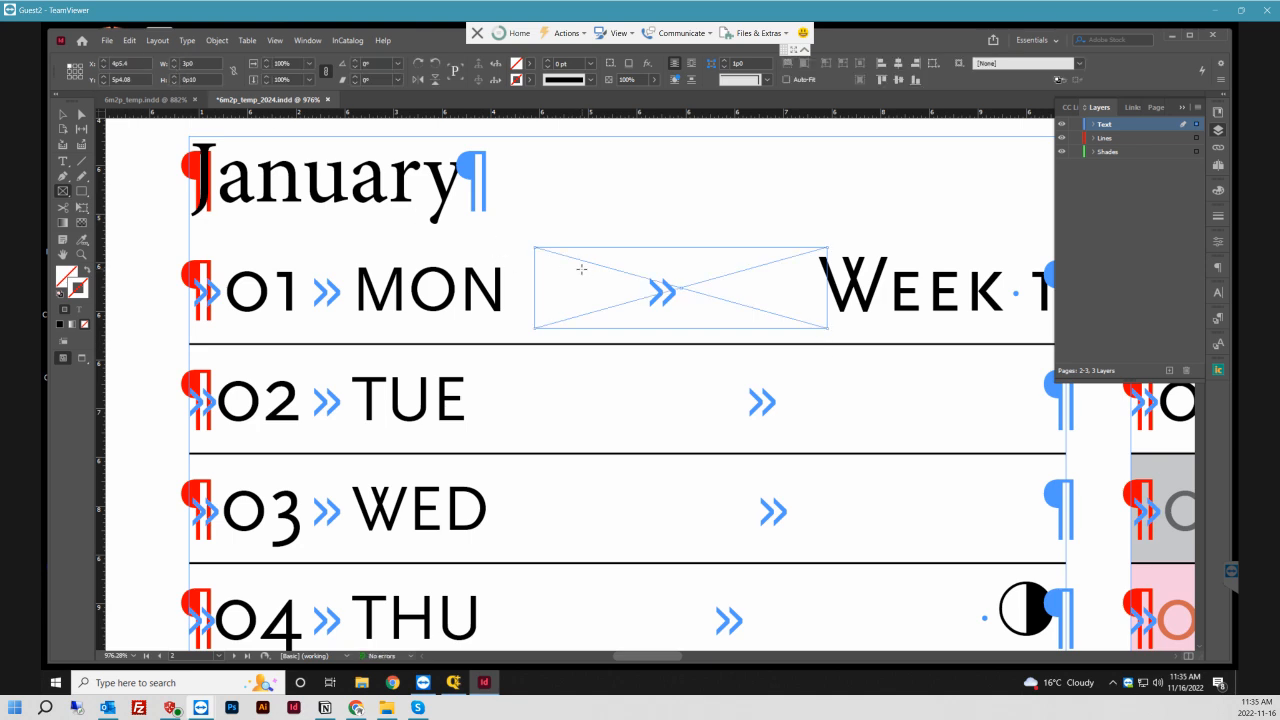
{"action": "key", "text": "v"}
{"action": "mouse_move", "coordinate": [584, 288]}
{"action": "left_mouse_down"}
{"action": "mouse_move", "coordinate": [563, 289]}
{"action": "mouse_move", "coordinate": [569, 301]}
{"action": "left_mouse_up"}
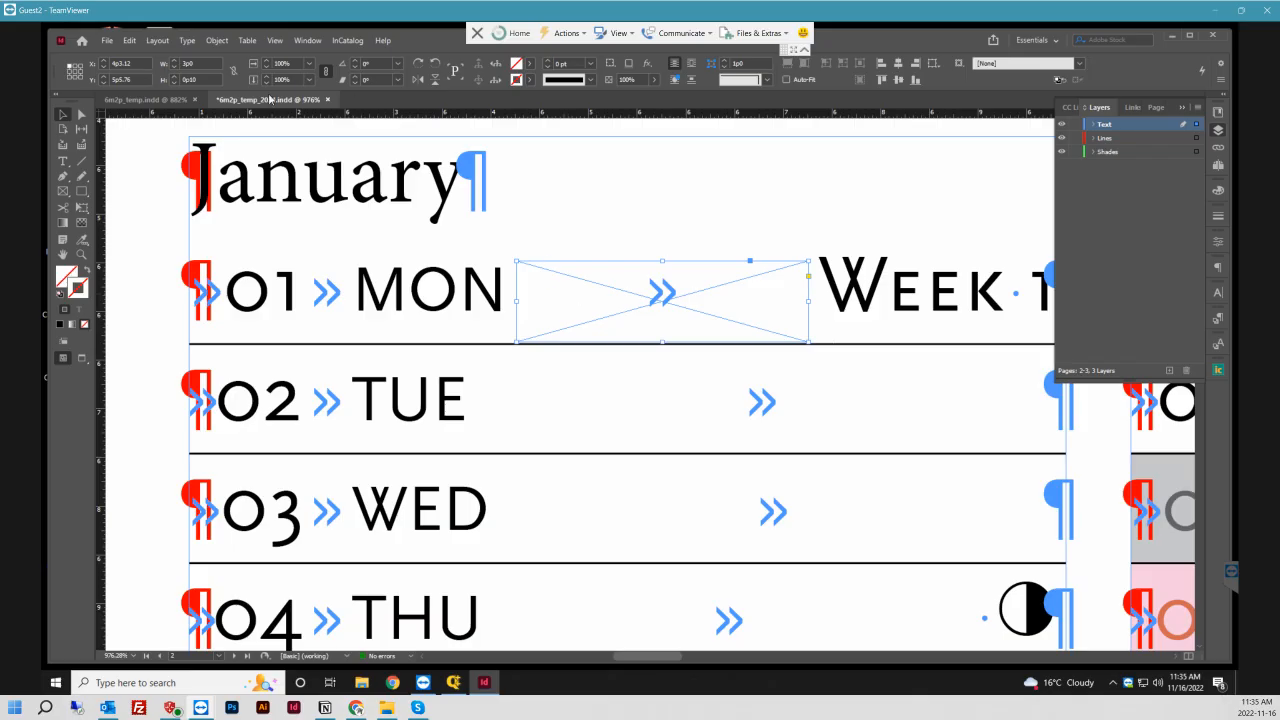
- Paste the copied frame in place in 6m2p_temp.indd and copy the GenTokens line of the first month column
{"action": "left_click", "coordinate": [146, 101]}
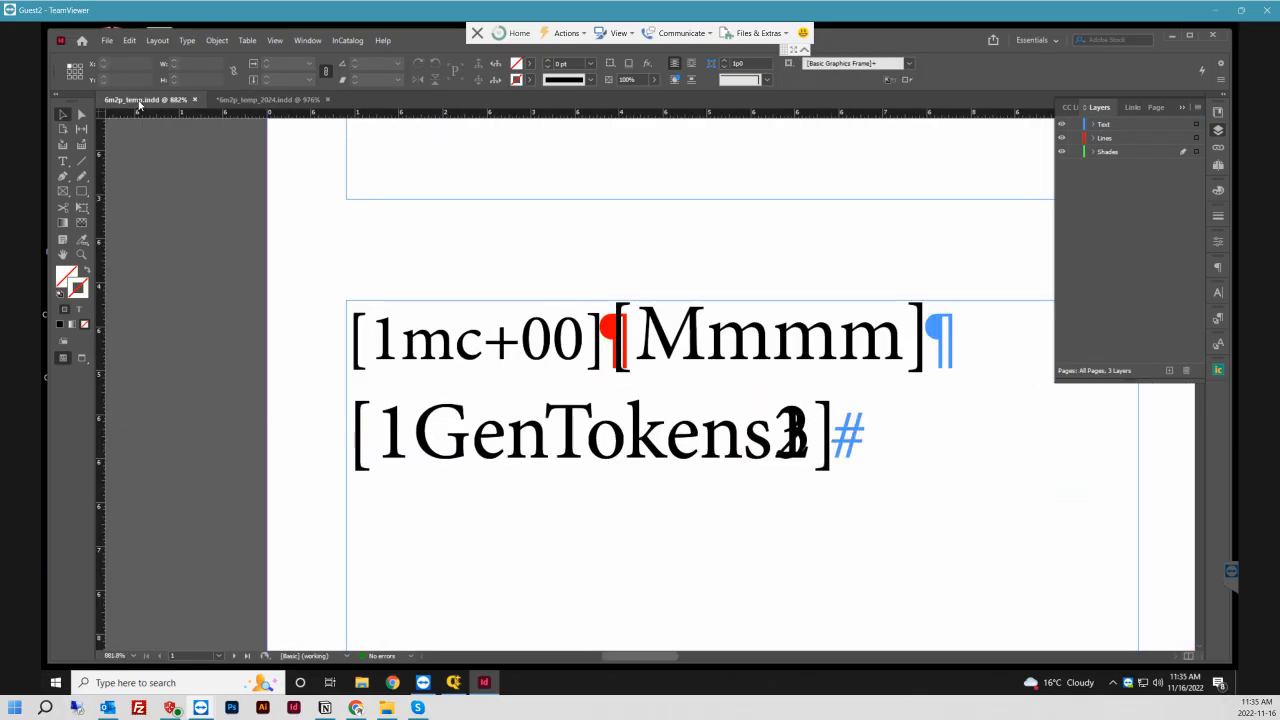
{"action": "left_click", "coordinate": [129, 41]}
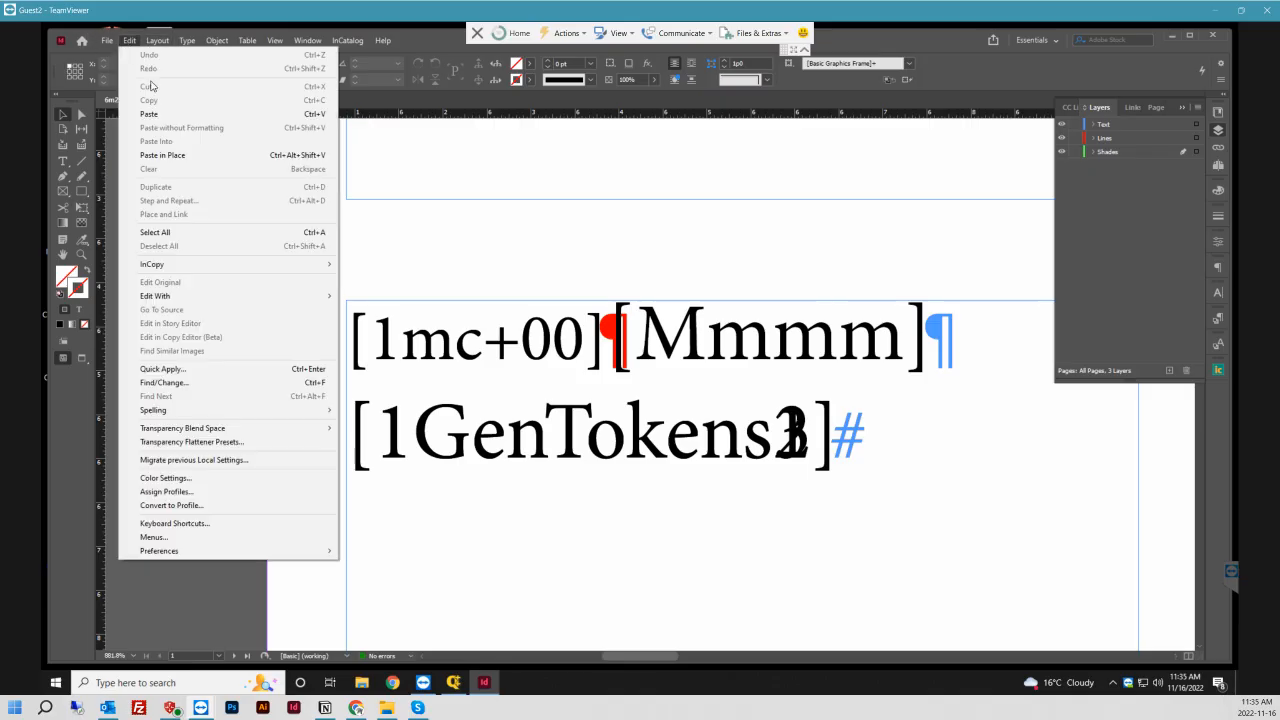
{"action": "left_click", "coordinate": [171, 157]}
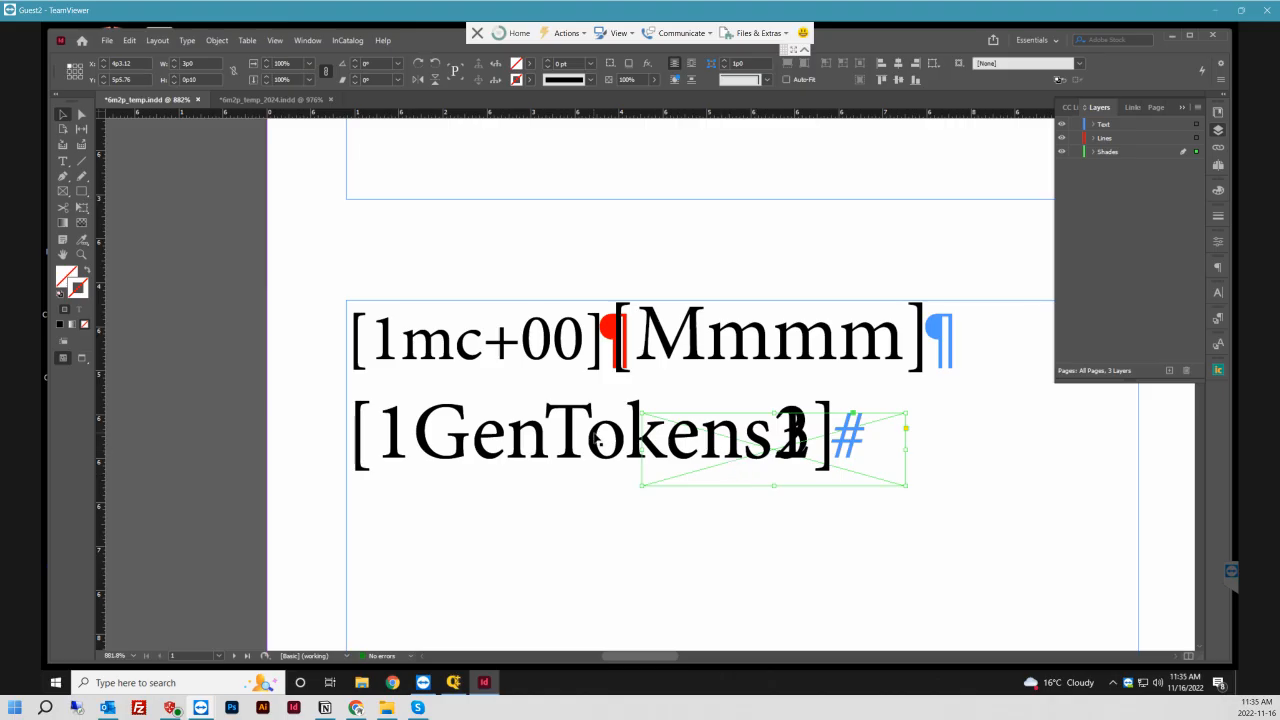
{"action": "left_click", "coordinate": [562, 432]}
{"action": "triple_click", "coordinate": [562, 432]}
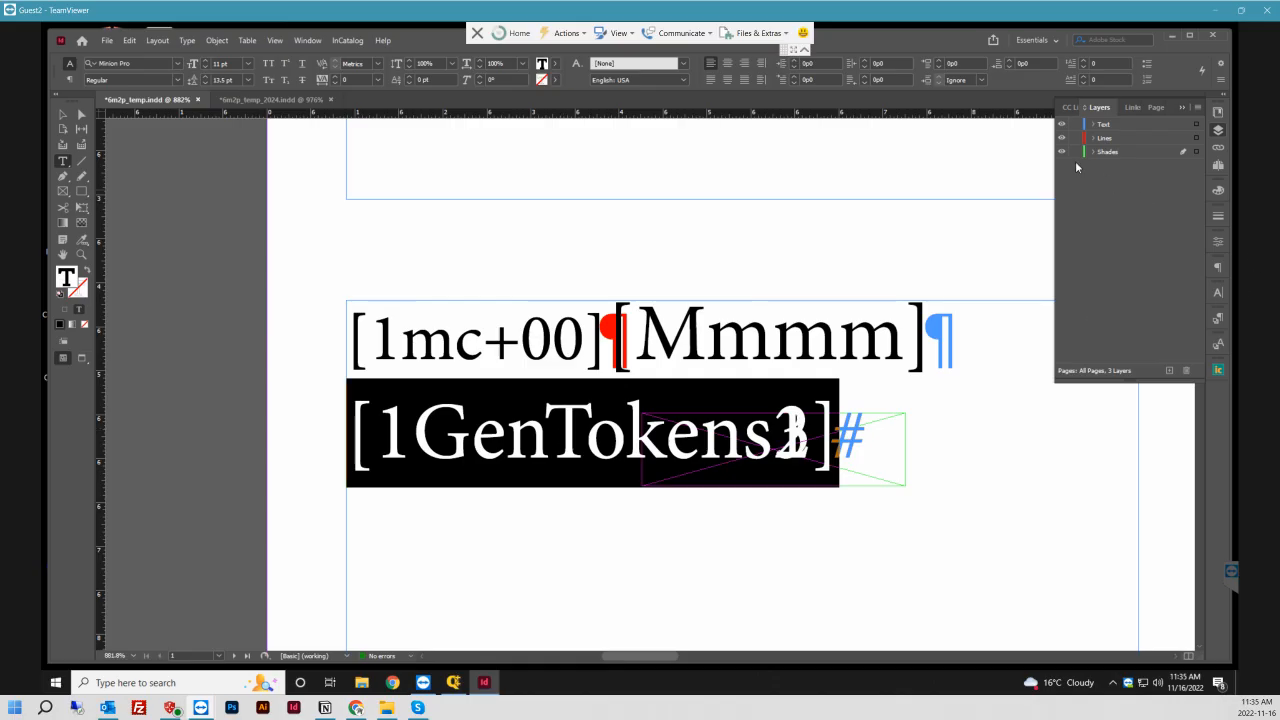
- Create a new layer, move the pasted frame onto it, and place that layer below Shades
{"action": "left_click", "coordinate": [1171, 371]}
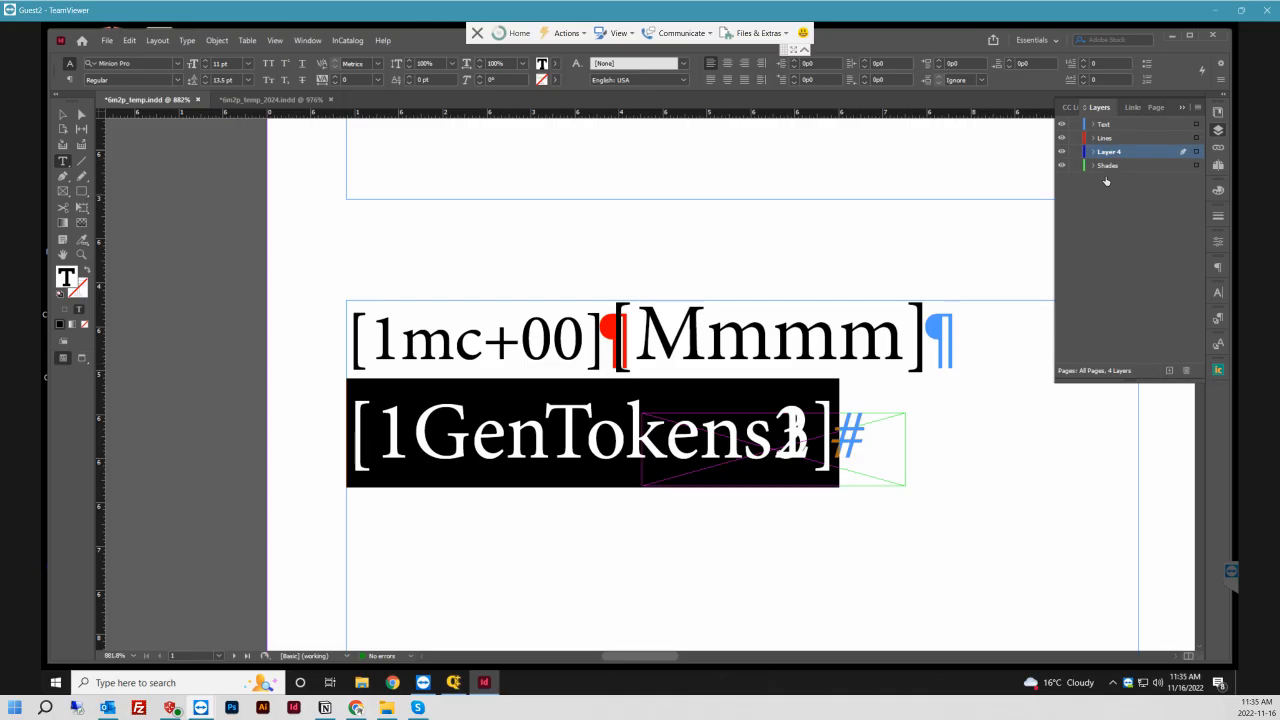
{"action": "key", "text": "Escape"}
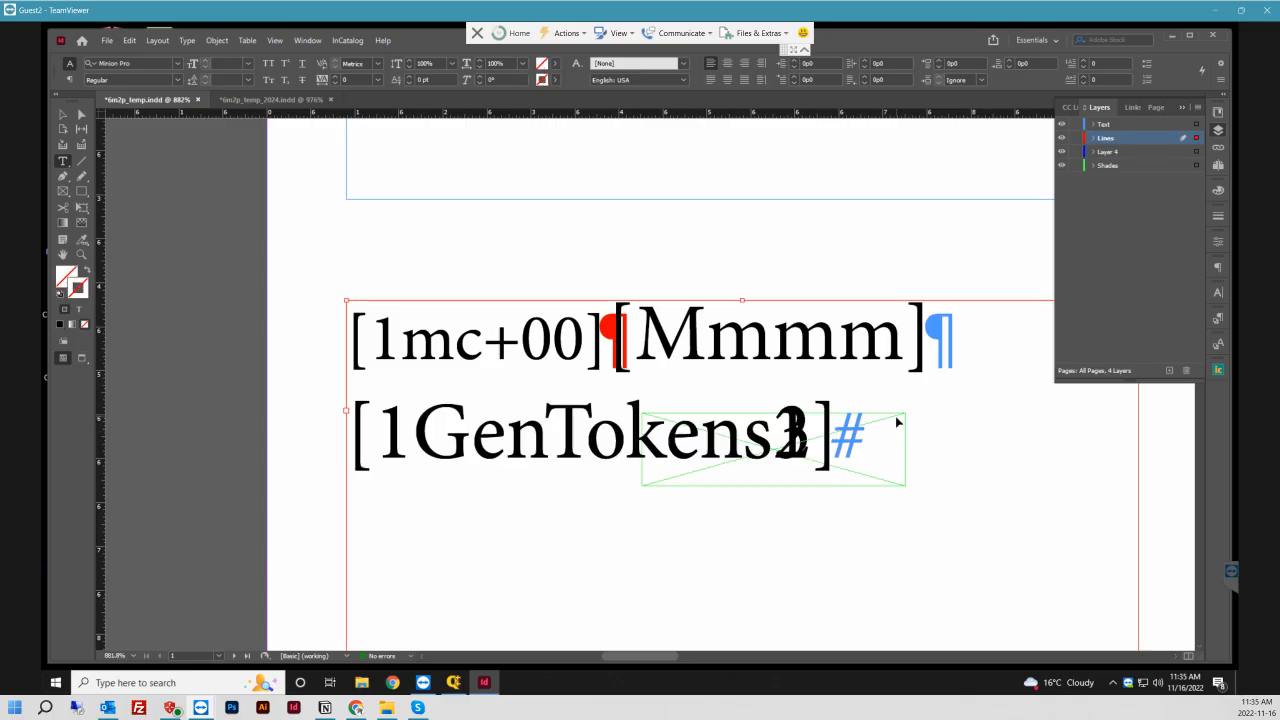
{"action": "left_click", "coordinate": [898, 424]}
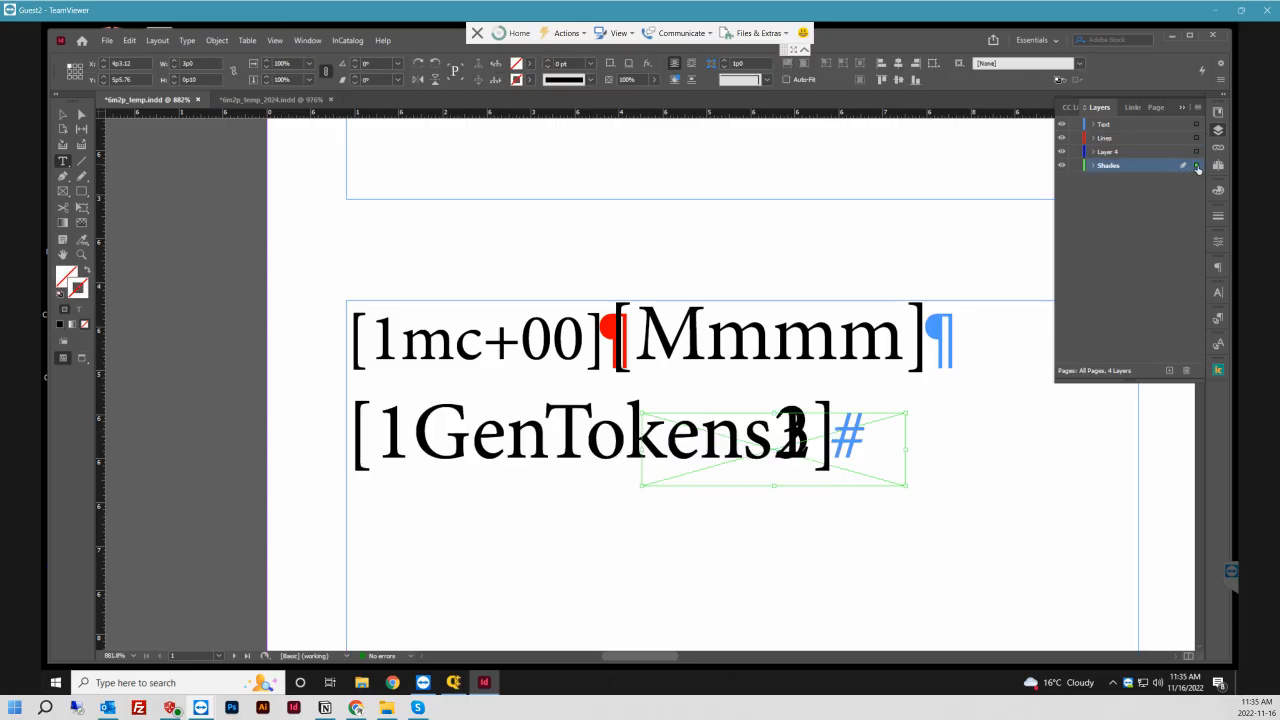
{"action": "left_click_drag", "start_coordinate": [1197, 153], "coordinate": [1196, 151]}
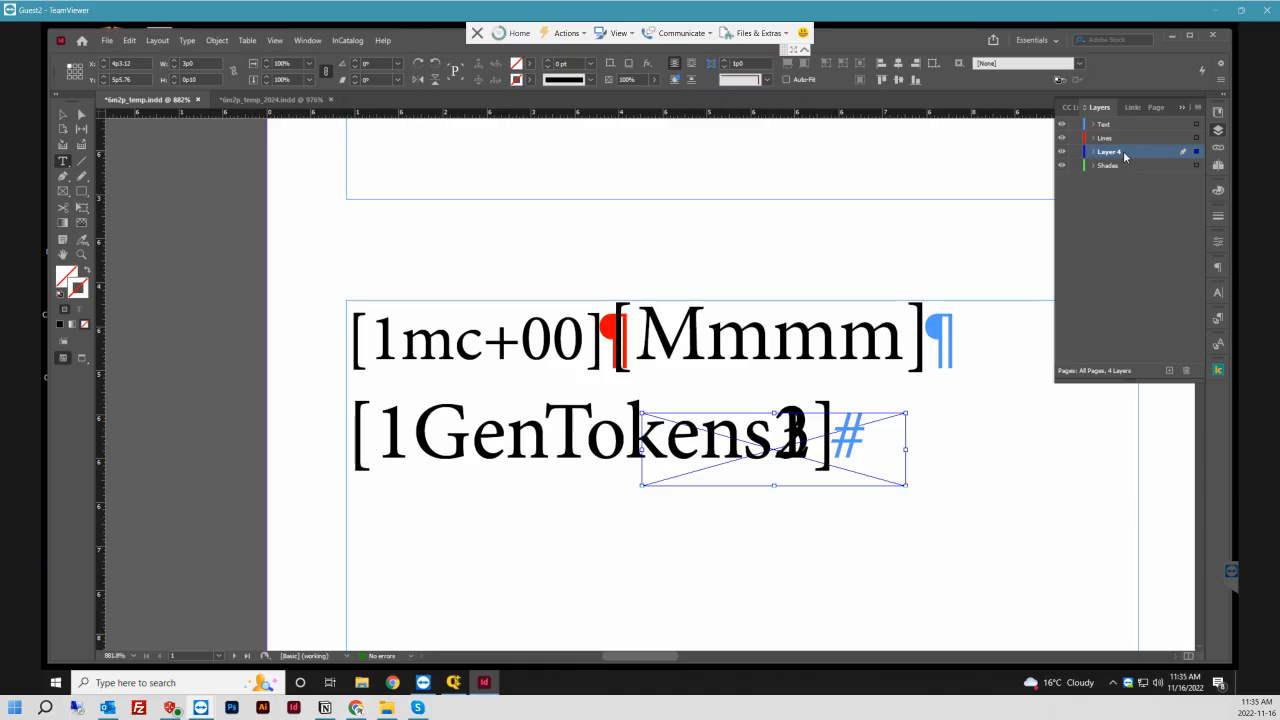
{"action": "left_click_drag", "start_coordinate": [1119, 171], "coordinate": [1117, 173]}
- Hide the Shades, Lines and Text layers and rename the new layer Holidays
{"action": "left_click", "coordinate": [1062, 151]}
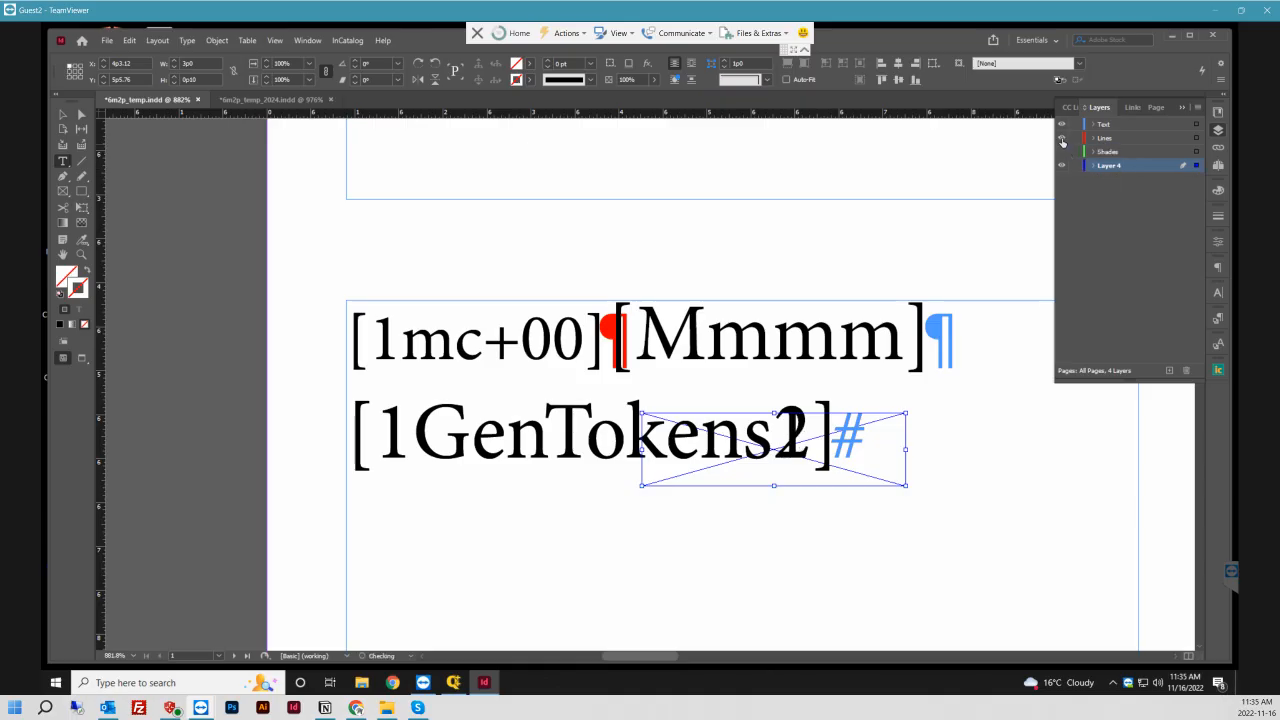
{"action": "left_click", "coordinate": [1062, 138]}
{"action": "left_click", "coordinate": [1062, 124]}
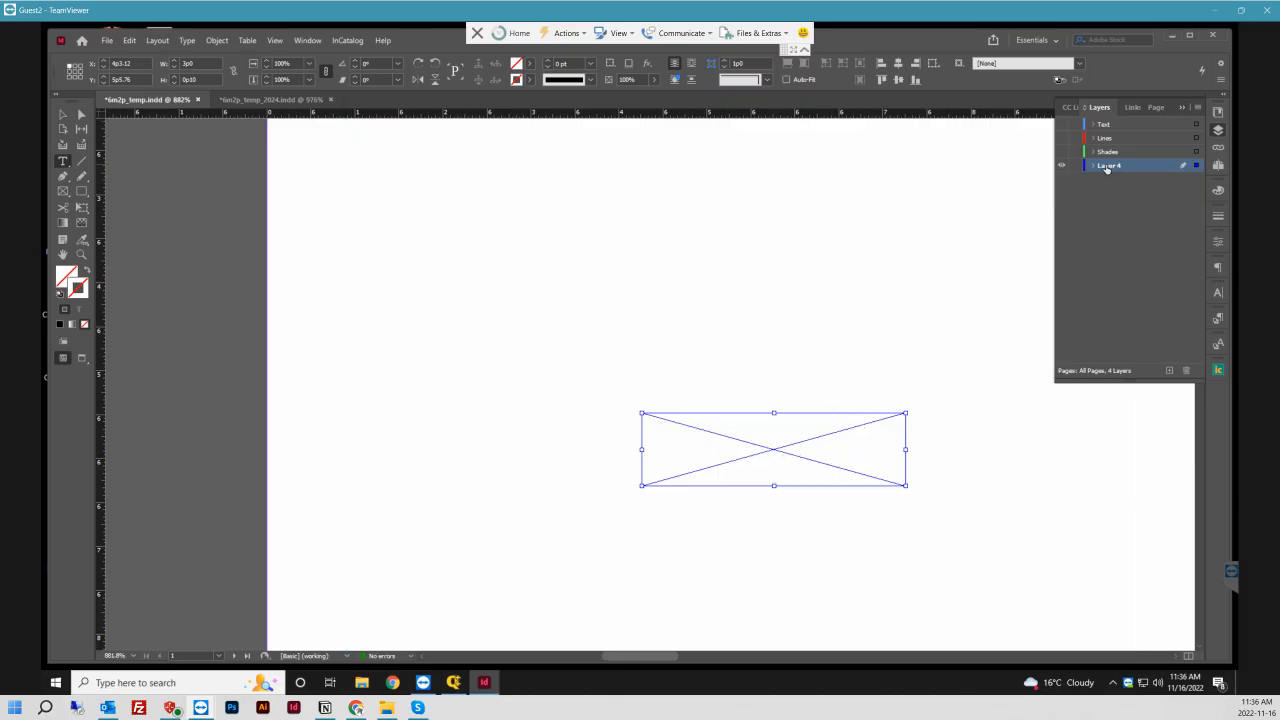
{"action": "double_click", "coordinate": [1108, 166]}
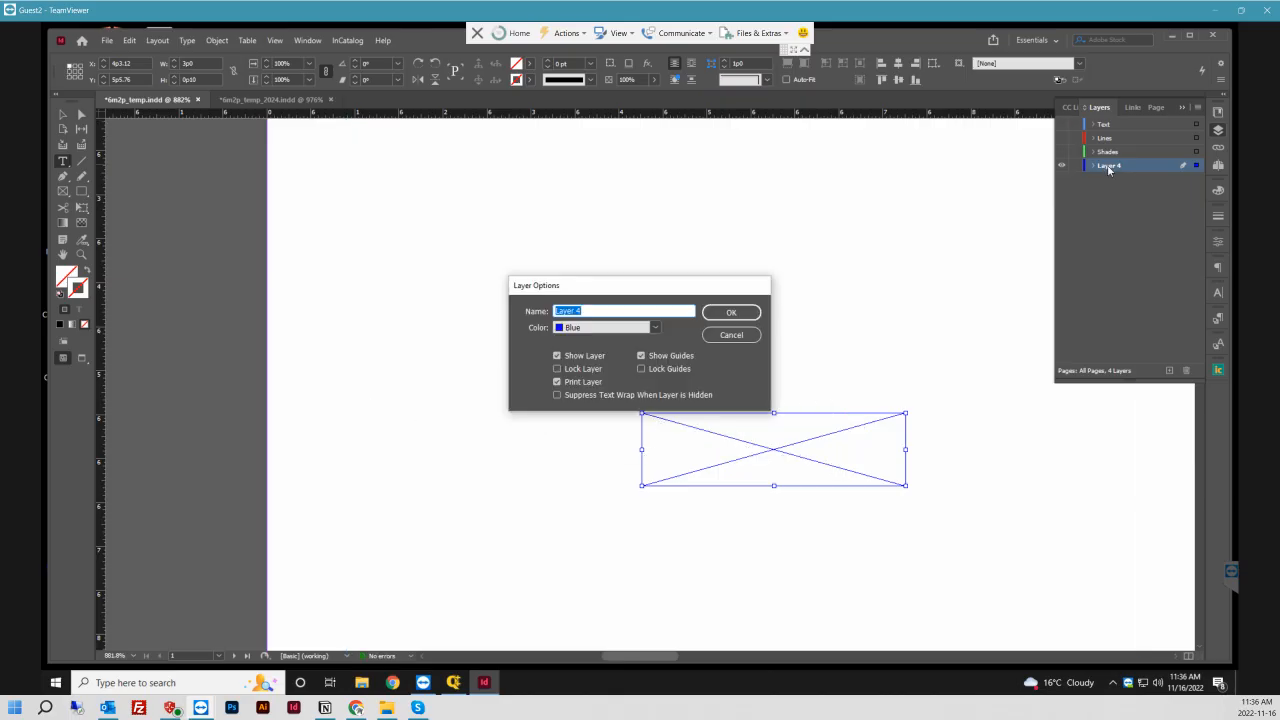
{"action": "type", "text": "Holidays"}
{"action": "left_click", "coordinate": [729, 312]}
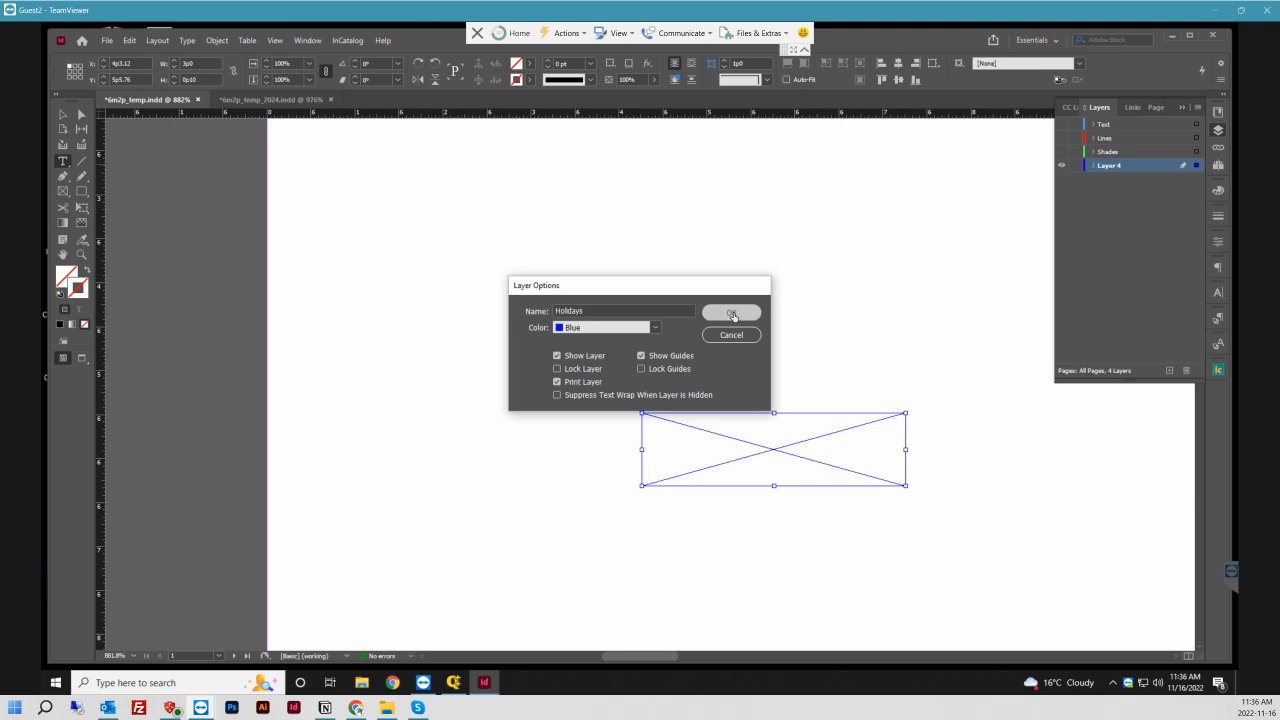
- Convert the frame on the Holidays layer to a text frame and paste the copied GenTokens line into it
{"action": "left_click", "coordinate": [692, 428]}
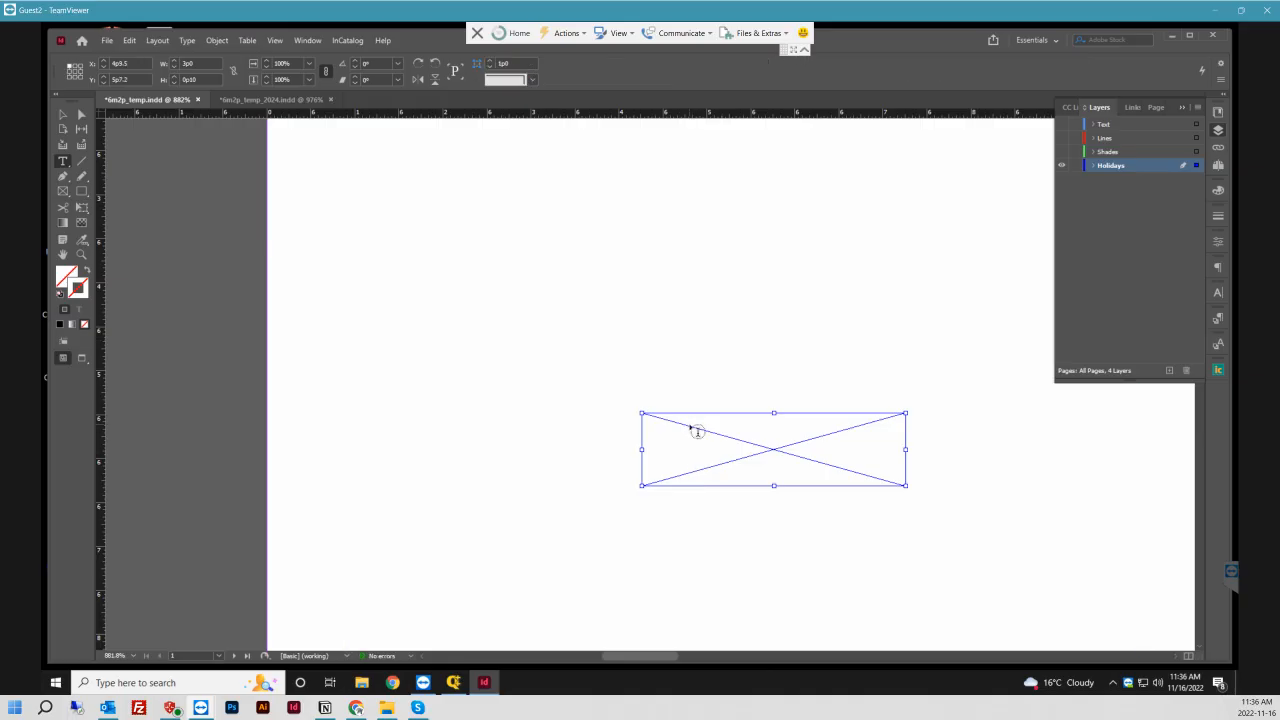
{"action": "left_click", "coordinate": [692, 427]}
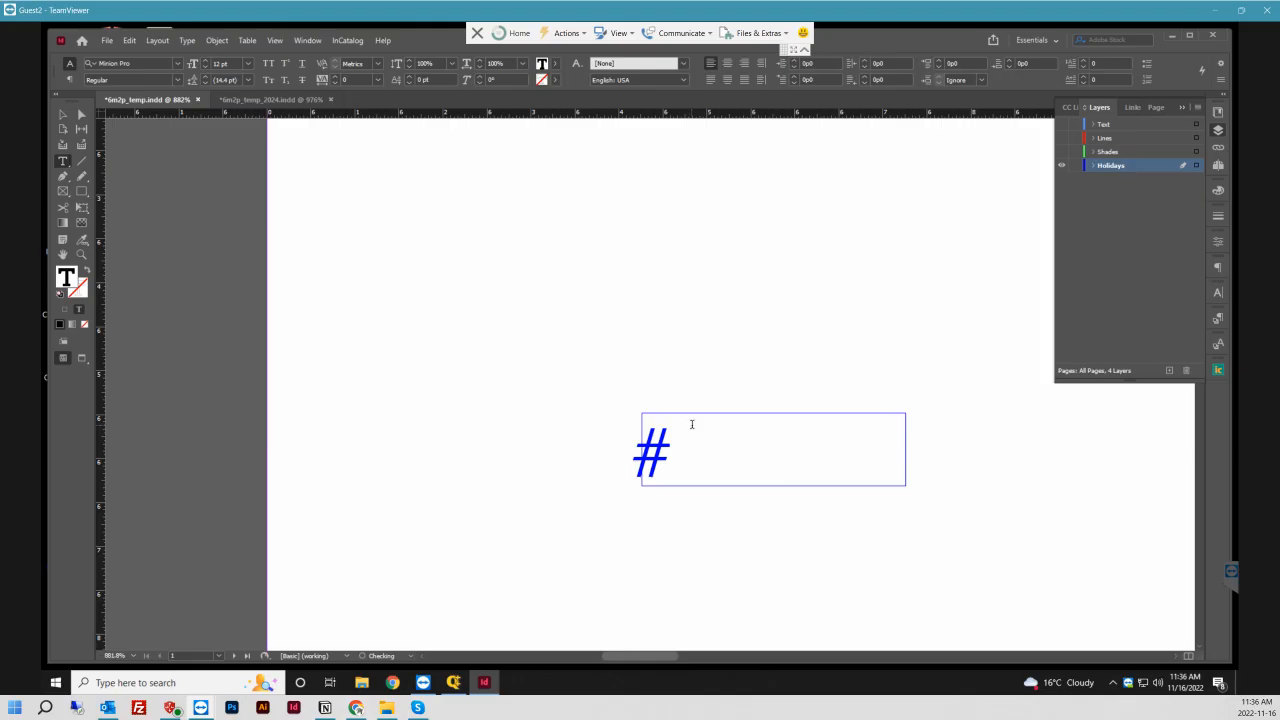
{"action": "key", "text": "ctrl+v"}
{"action": "left_click", "coordinate": [677, 437], "text": "ctrl"}
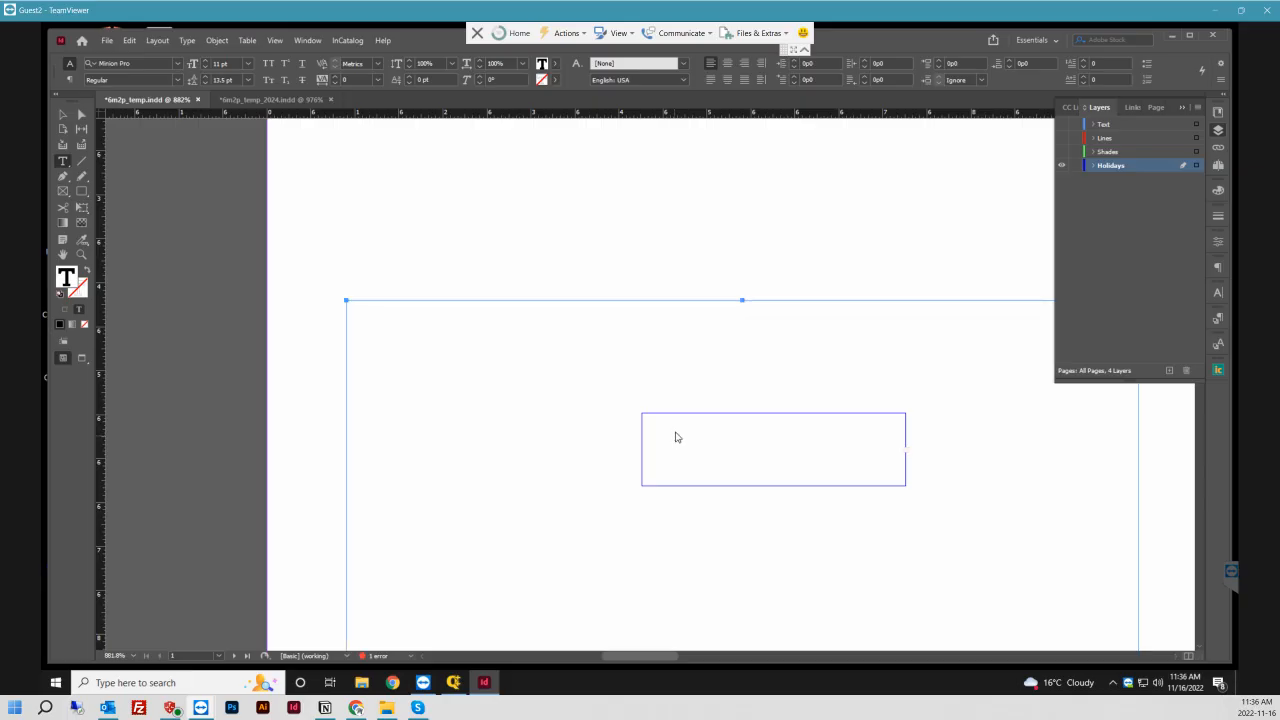
{"action": "left_click", "coordinate": [675, 437], "text": "ctrl"}
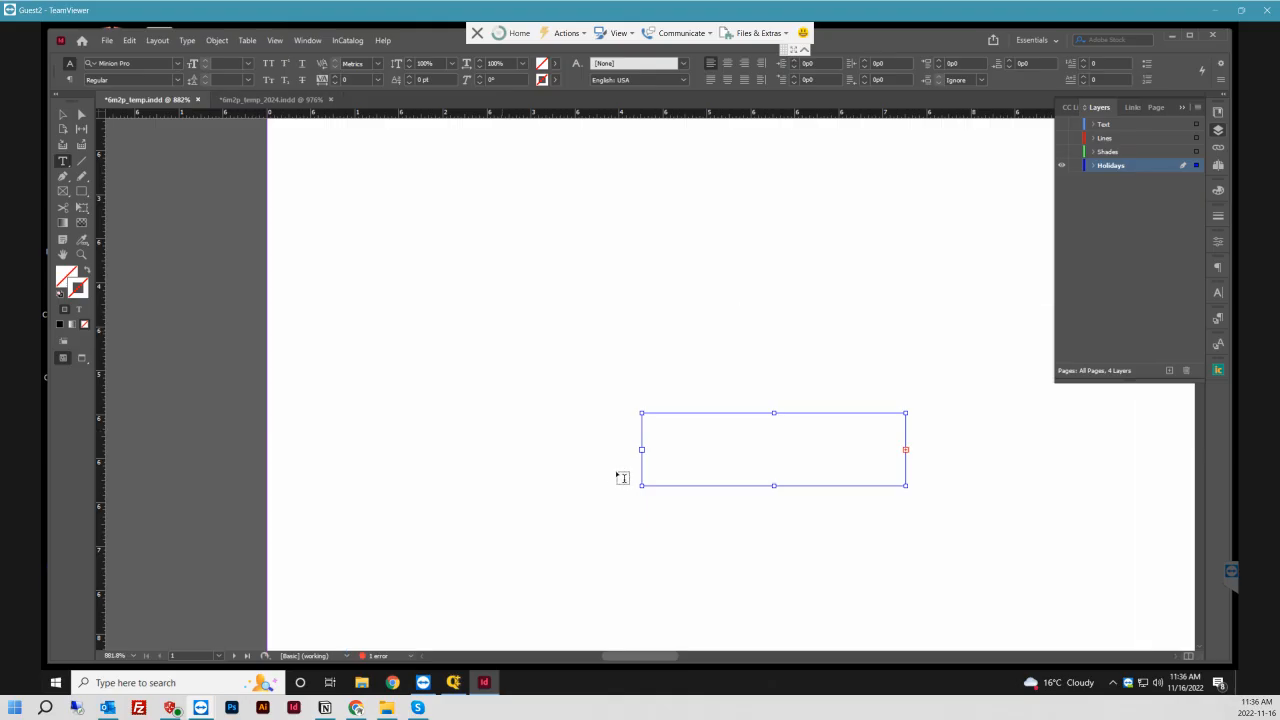
{"action": "left_click", "coordinate": [655, 433]}
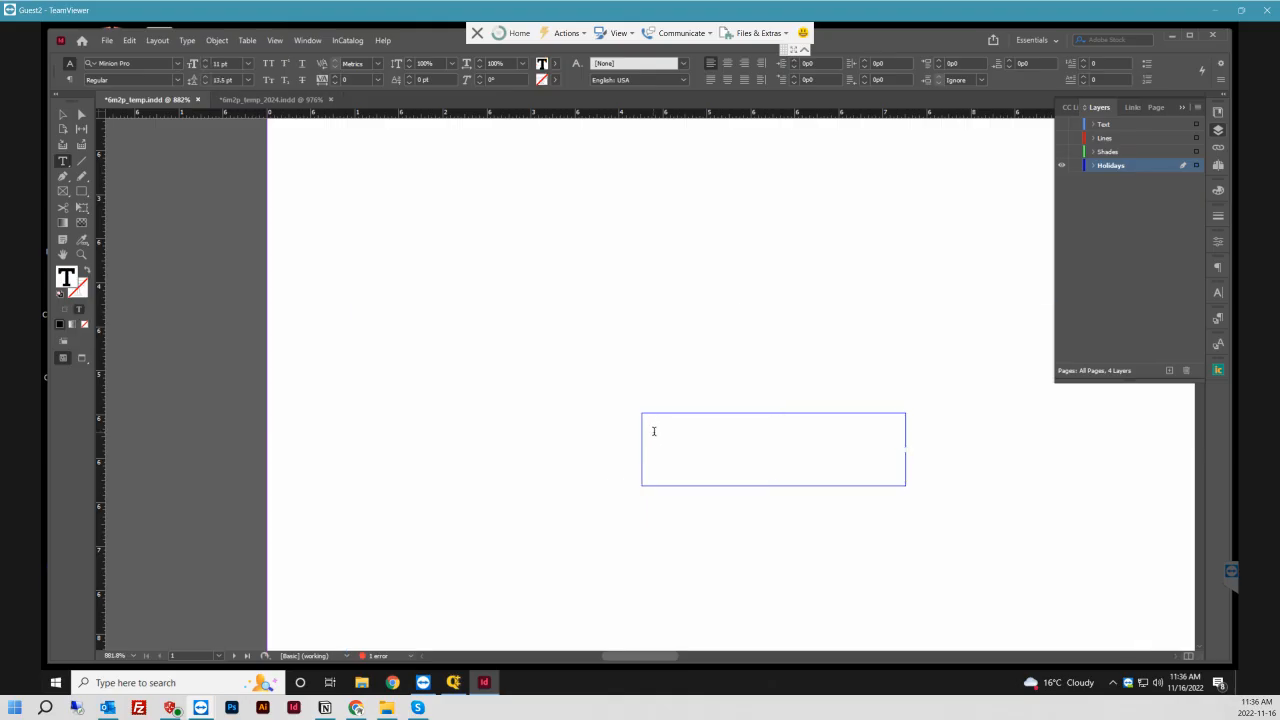
- Show the Text layer in 6m2p_temp.indd and copy the [1GenTokens1] token from the first month column
{"action": "left_click", "coordinate": [267, 99]}
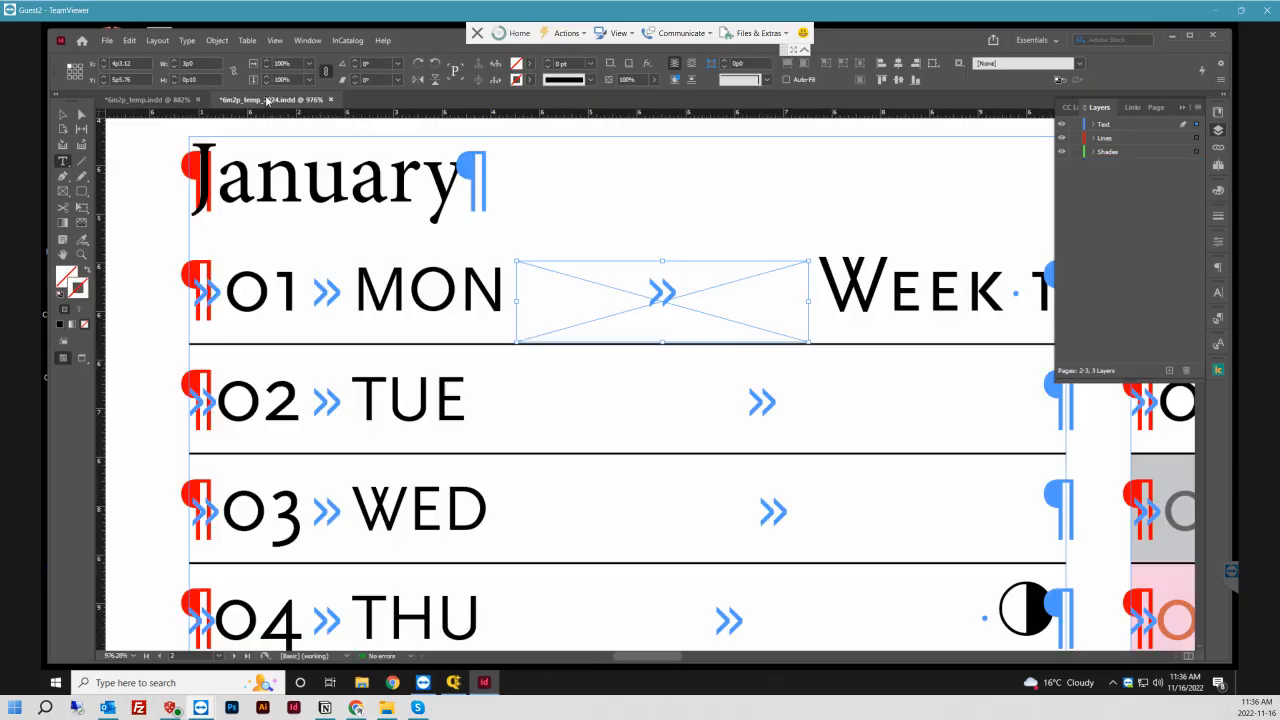
{"action": "left_click", "coordinate": [187, 100]}
{"action": "left_click", "coordinate": [1063, 124]}
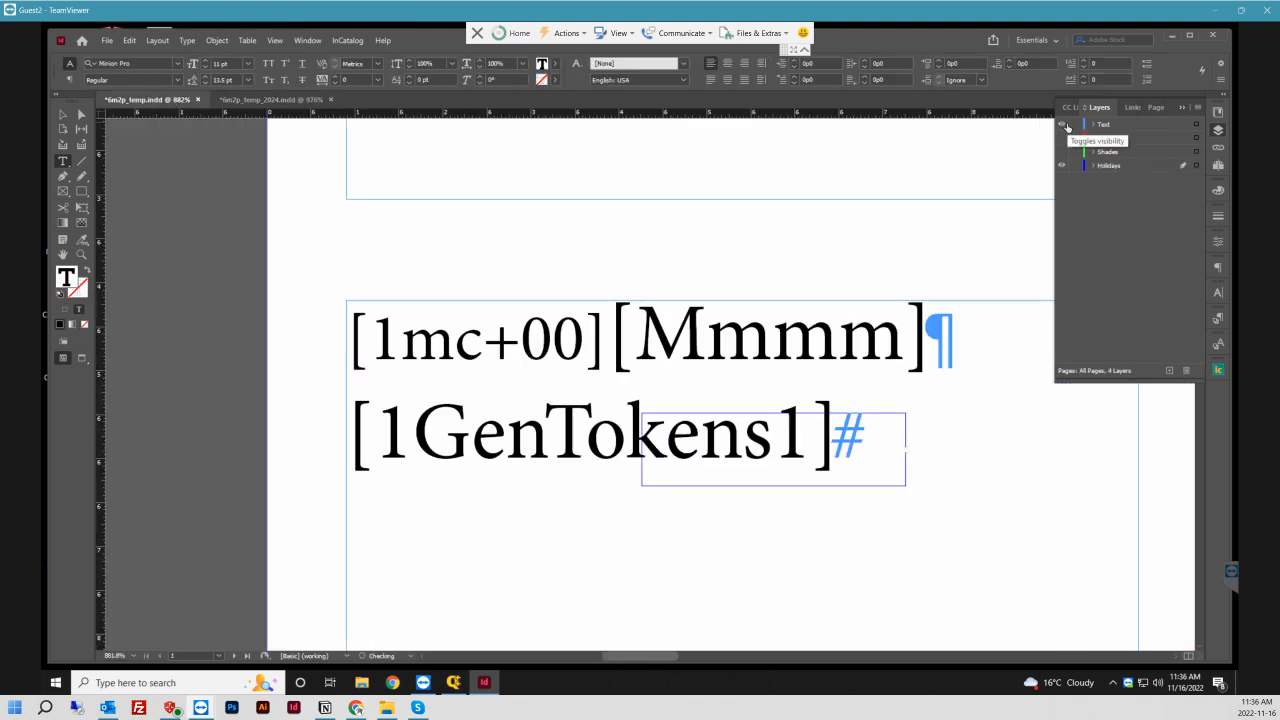
{"action": "left_click_drag", "start_coordinate": [829, 432], "coordinate": [352, 447]}
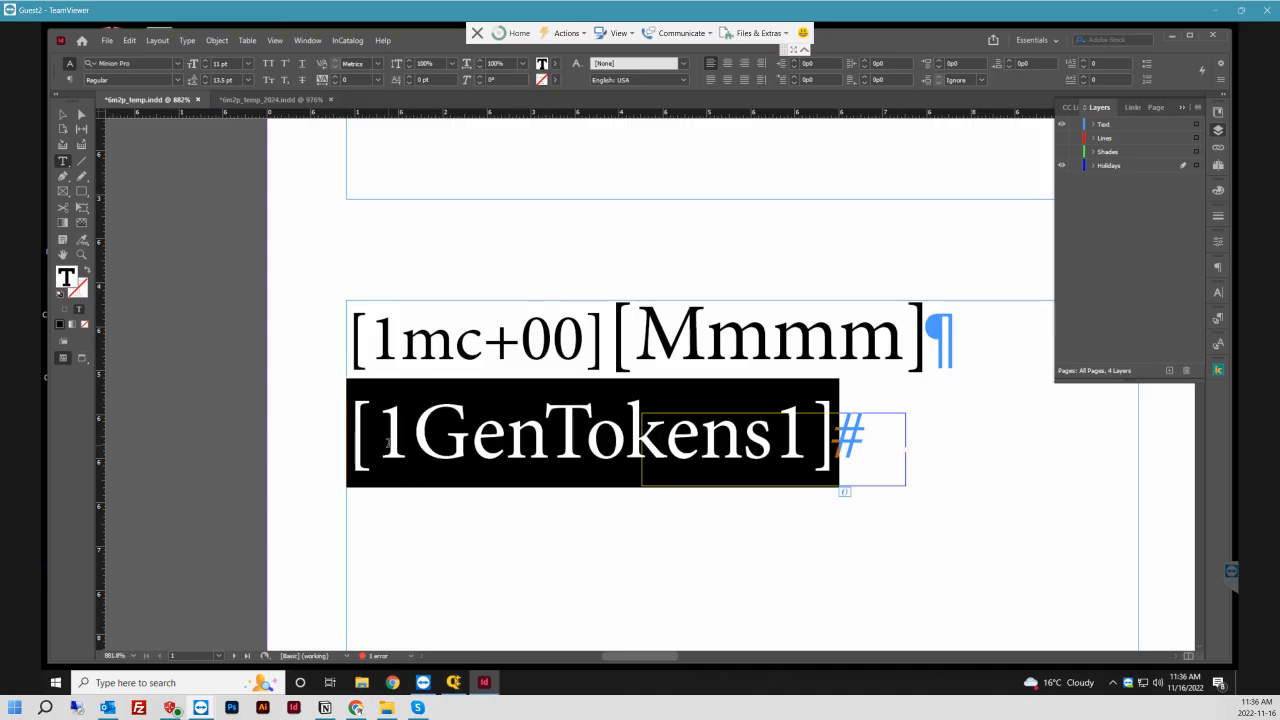
{"action": "right_click", "coordinate": [387, 445]}
{"action": "left_click", "coordinate": [441, 255]}
- Hide the Text layer and paste the copied [1GenTokens1] token into the text frame on the Holidays layer
{"action": "left_click", "coordinate": [1064, 124]}
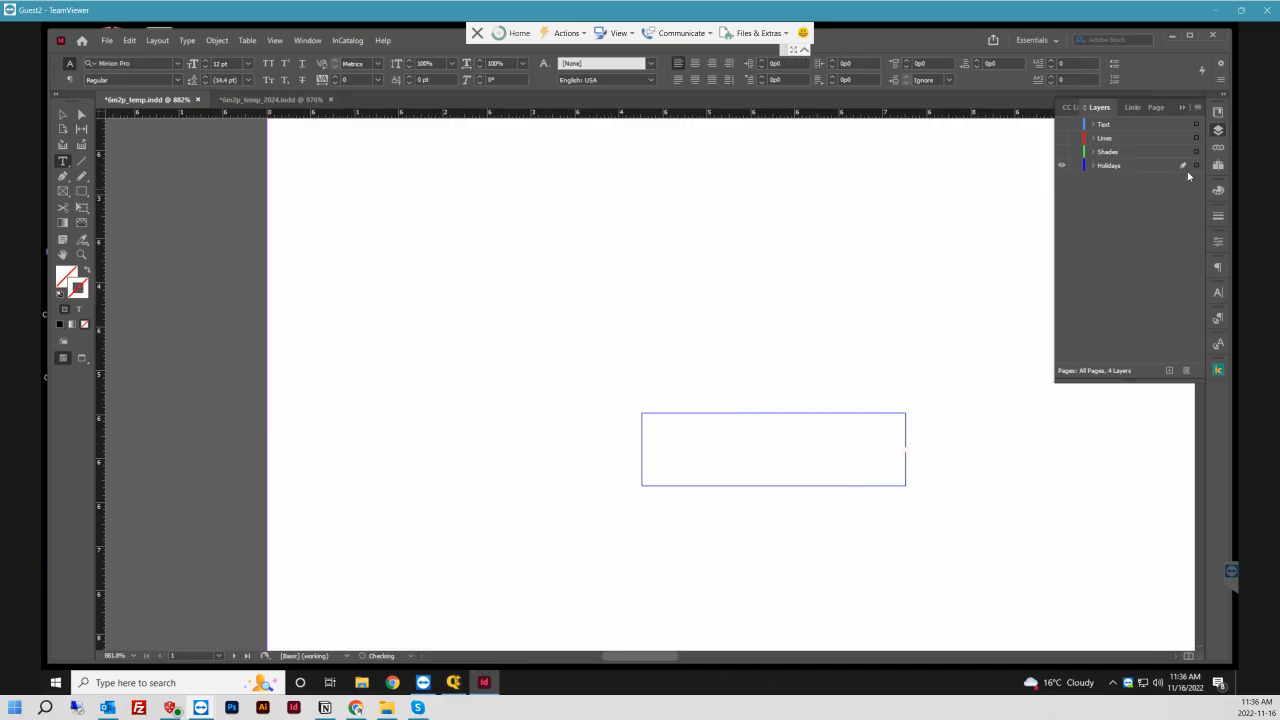
{"action": "left_click", "coordinate": [1196, 165]}
{"action": "right_click", "coordinate": [687, 435]}
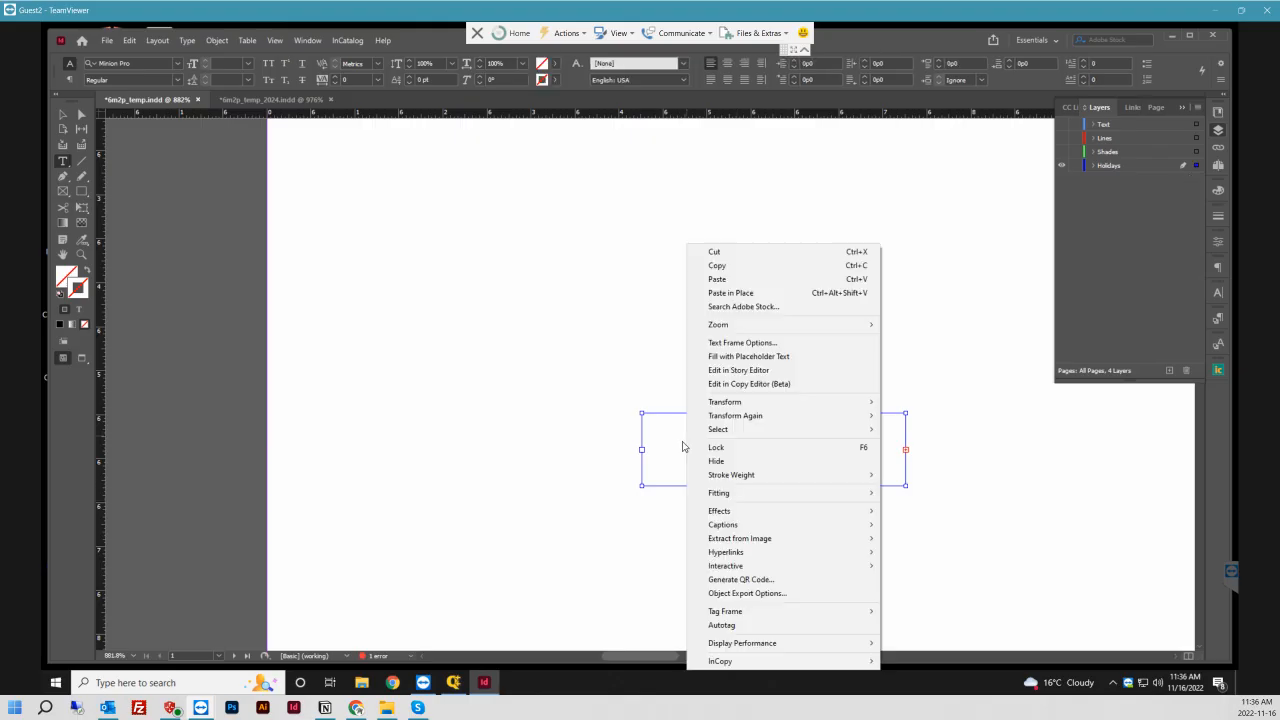
{"action": "left_click", "coordinate": [674, 440]}
{"action": "right_click", "coordinate": [676, 440]}
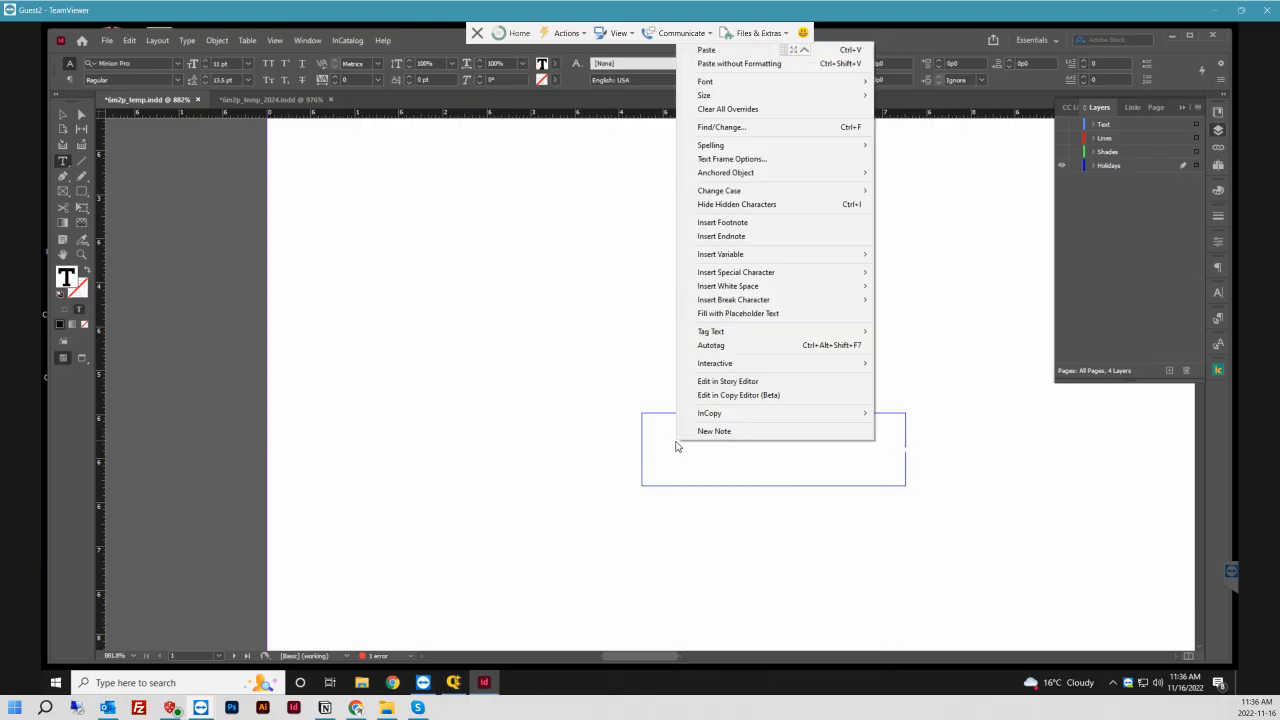
{"action": "left_click", "coordinate": [673, 442]}
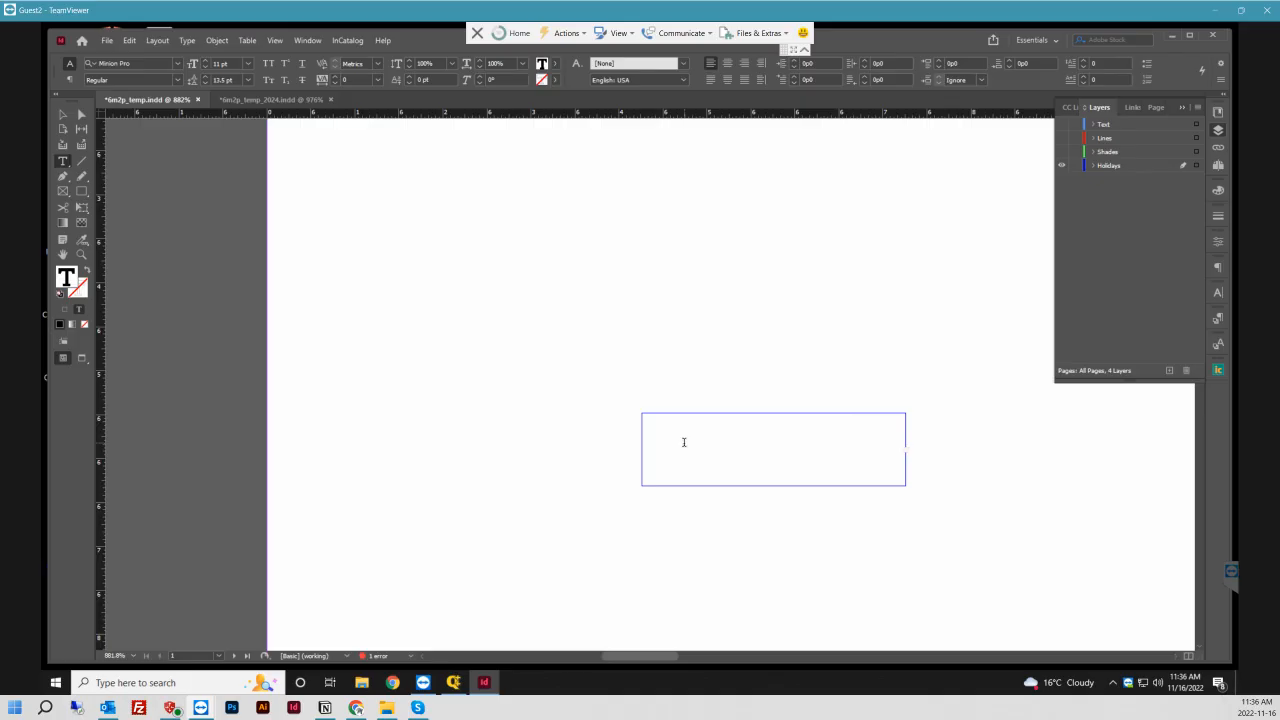
{"action": "right_click", "coordinate": [669, 431]}
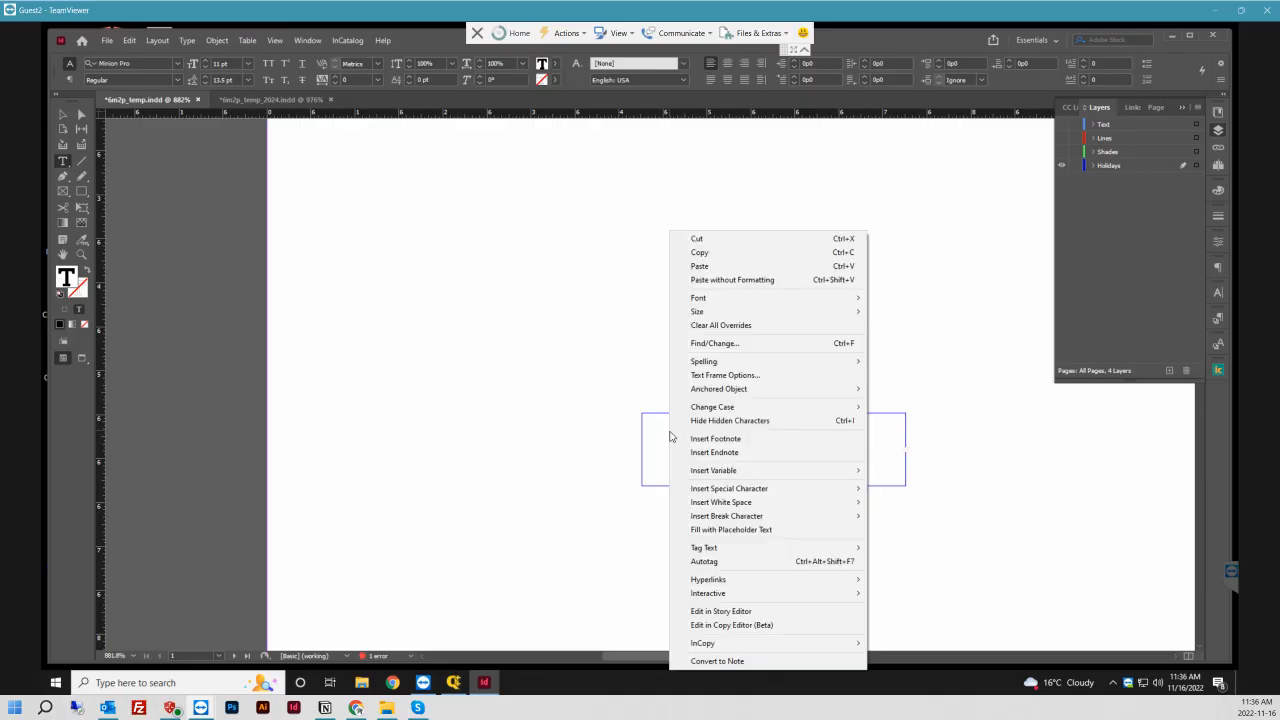
{"action": "left_click", "coordinate": [709, 268]}
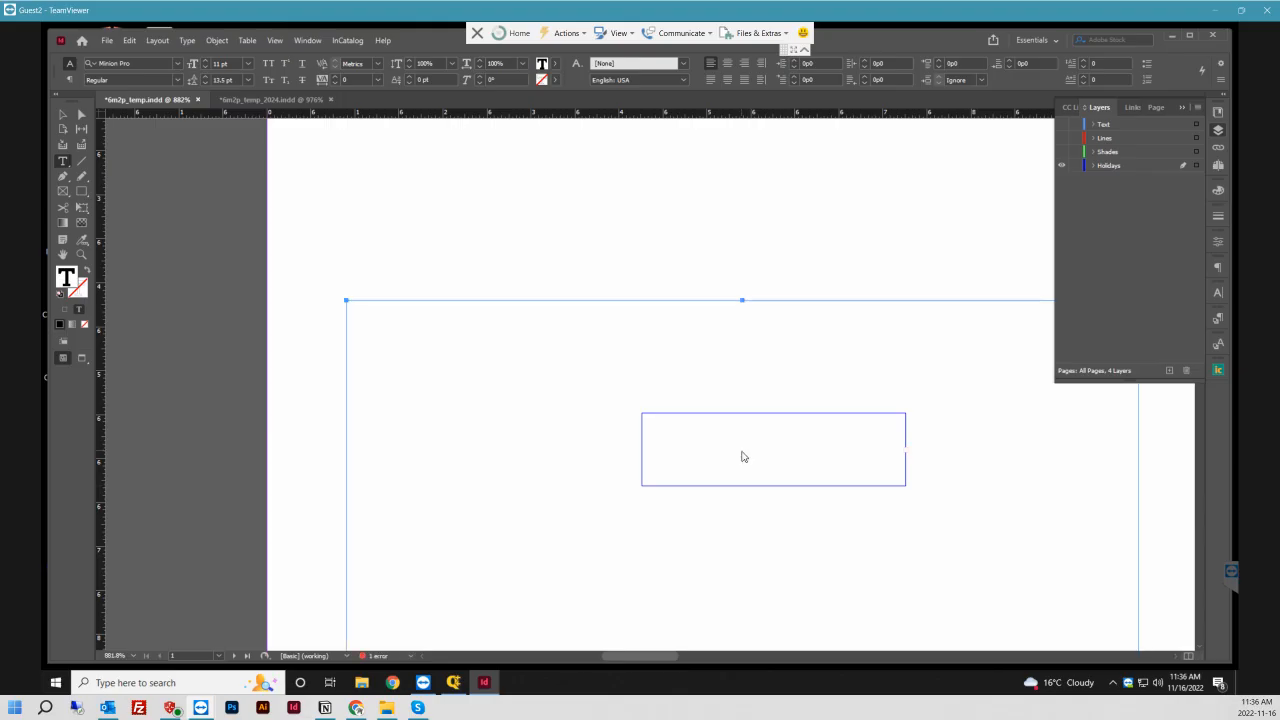
- Set the font size in the Holidays text frame to 4 pt
{"action": "left_click", "coordinate": [249, 63]}
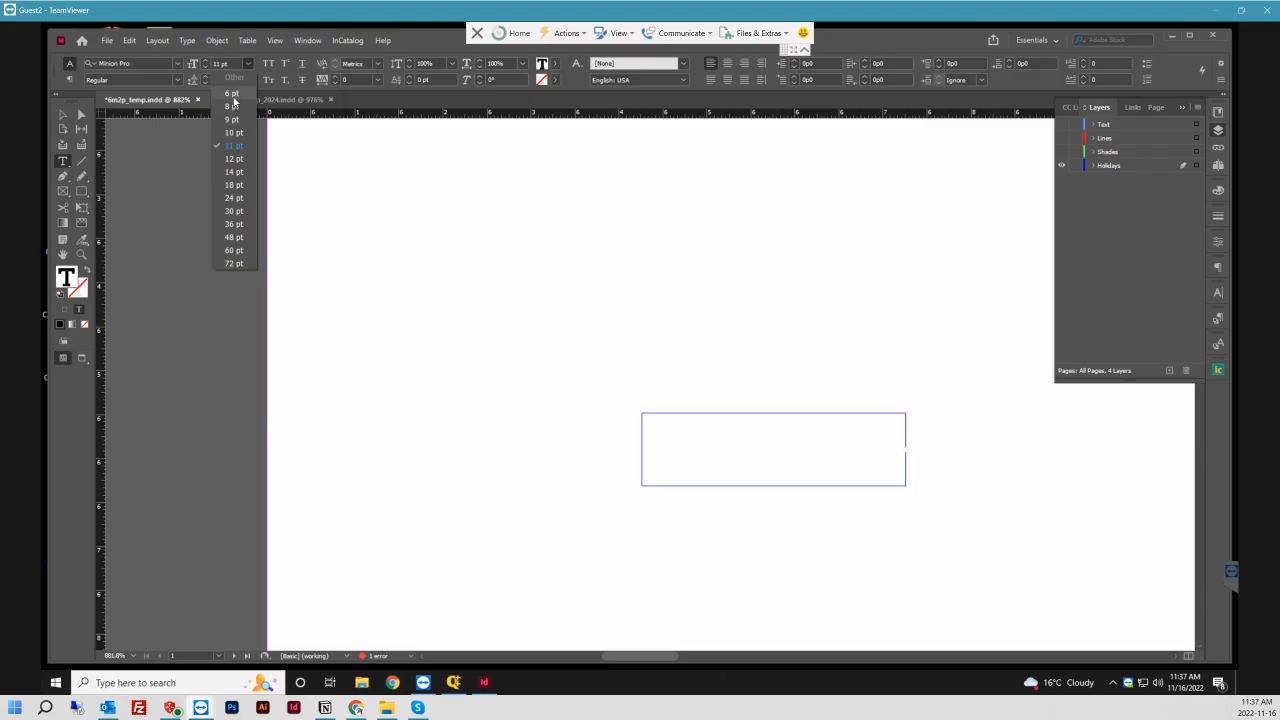
{"action": "left_click", "coordinate": [233, 105]}
{"action": "left_click", "coordinate": [215, 62]}
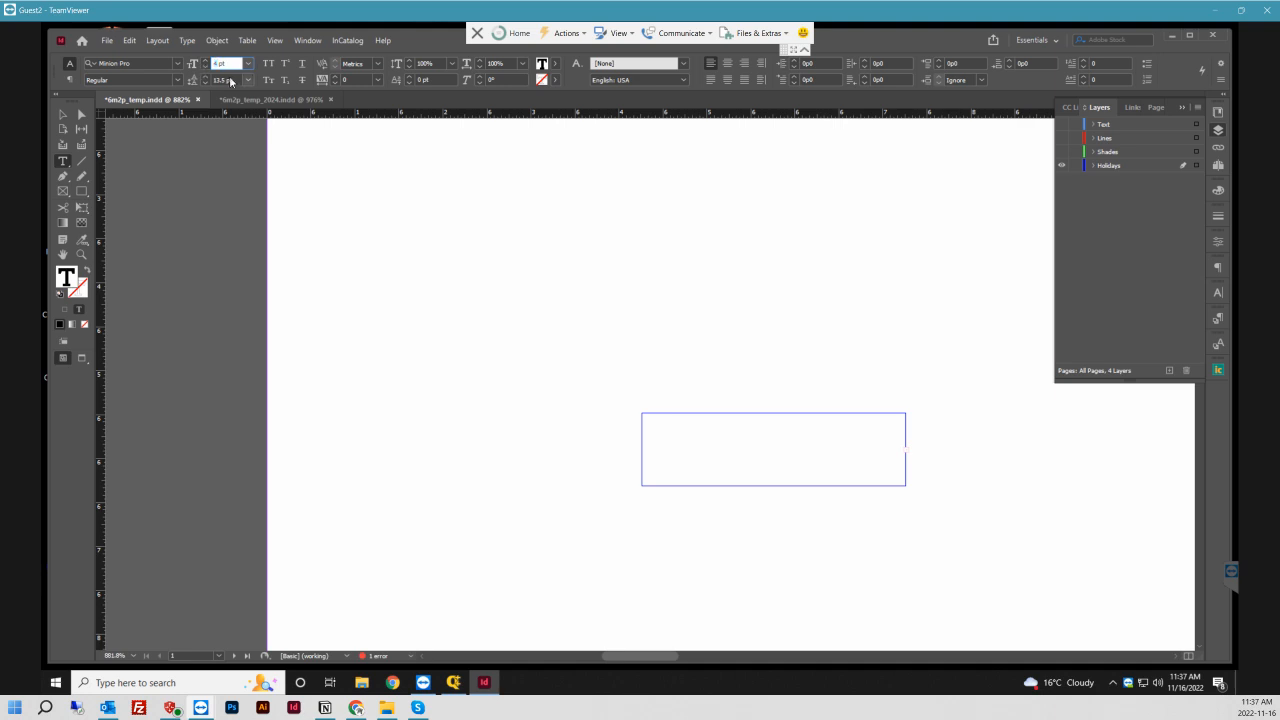
{"action": "key", "text": "Return"}
{"action": "left_click", "coordinate": [249, 80]}
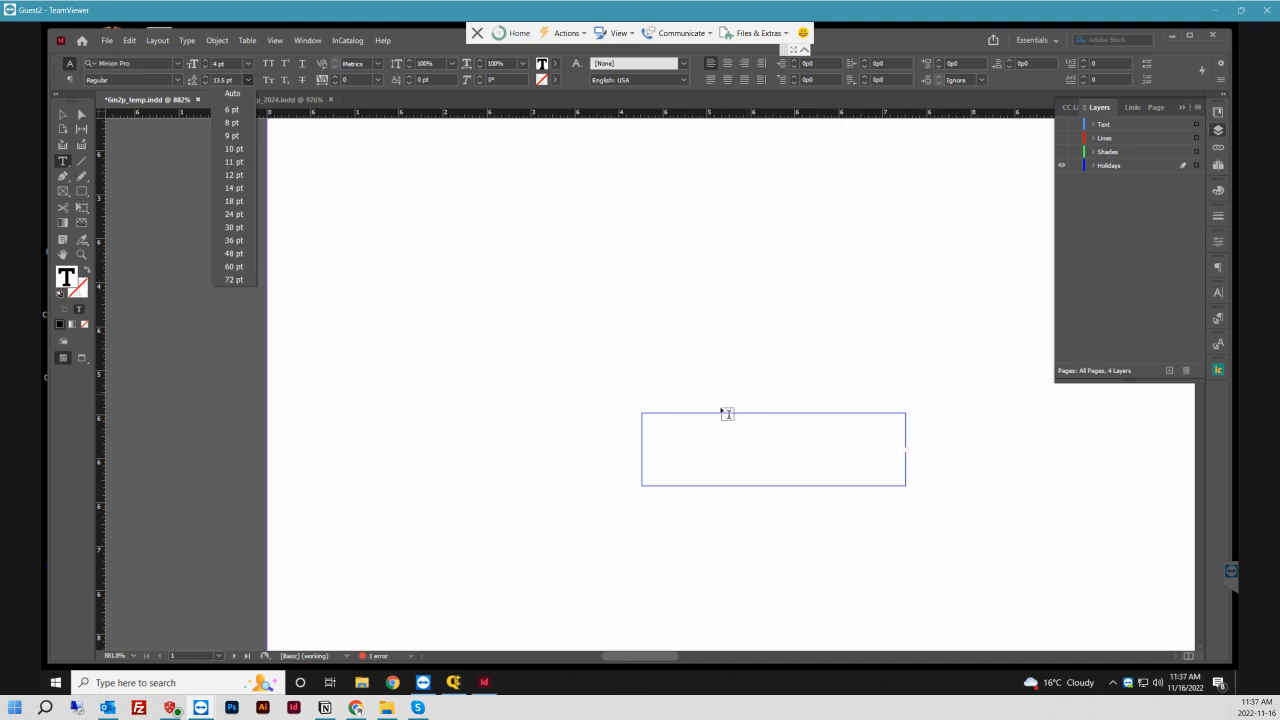
{"action": "left_click", "coordinate": [679, 435]}
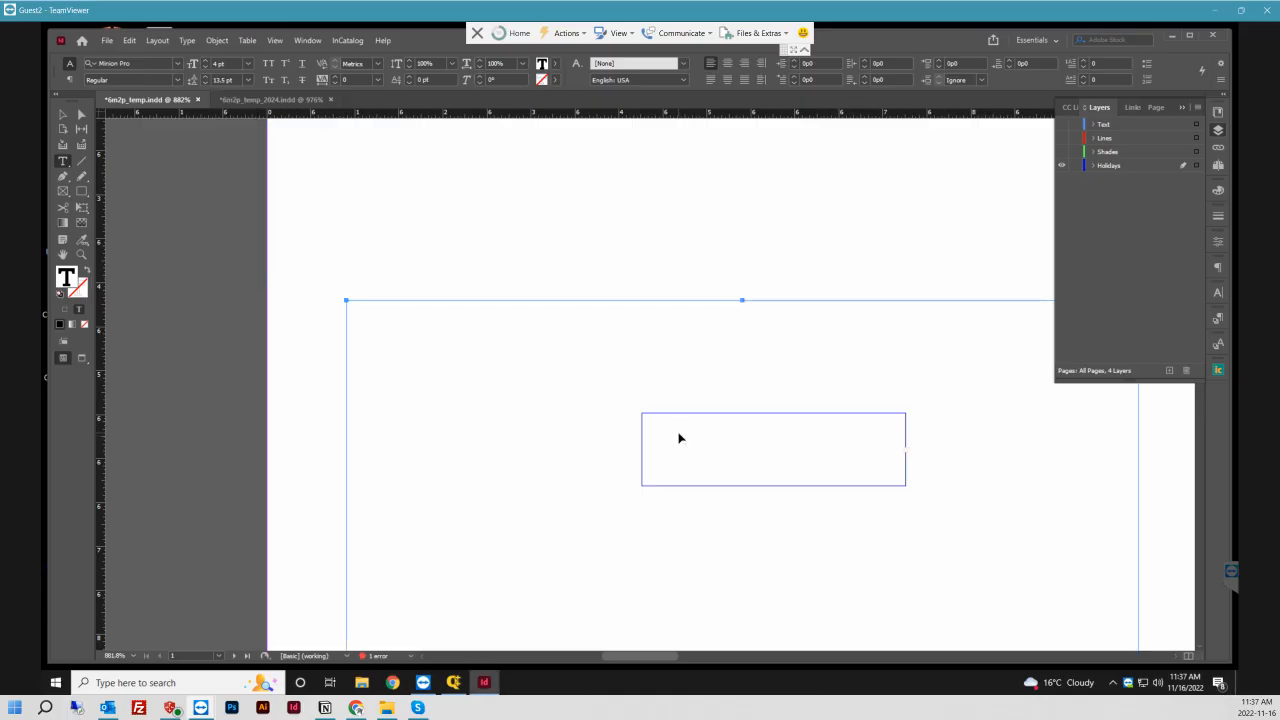
{"action": "left_click", "coordinate": [679, 438]}
{"action": "left_click", "coordinate": [690, 444]}
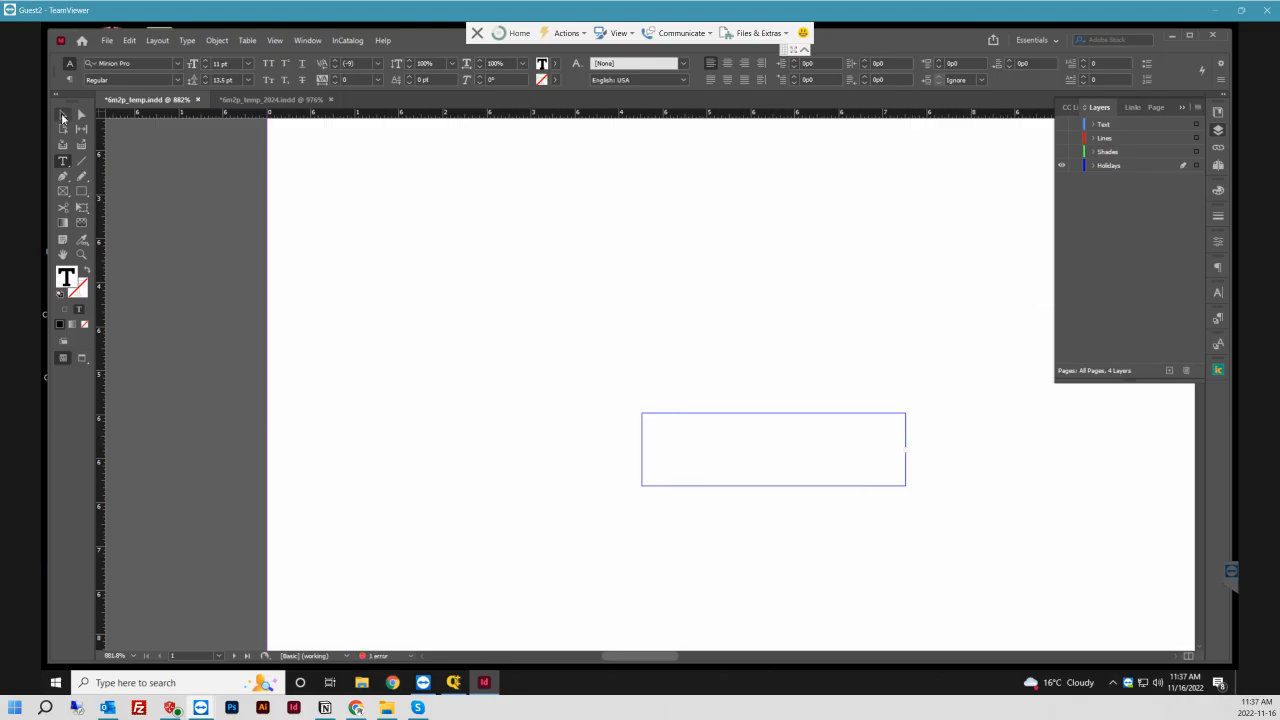
- Try stretching the Holidays text frame downward, and undo the resize
{"action": "left_click", "coordinate": [62, 116]}
{"action": "left_click", "coordinate": [1201, 165]}
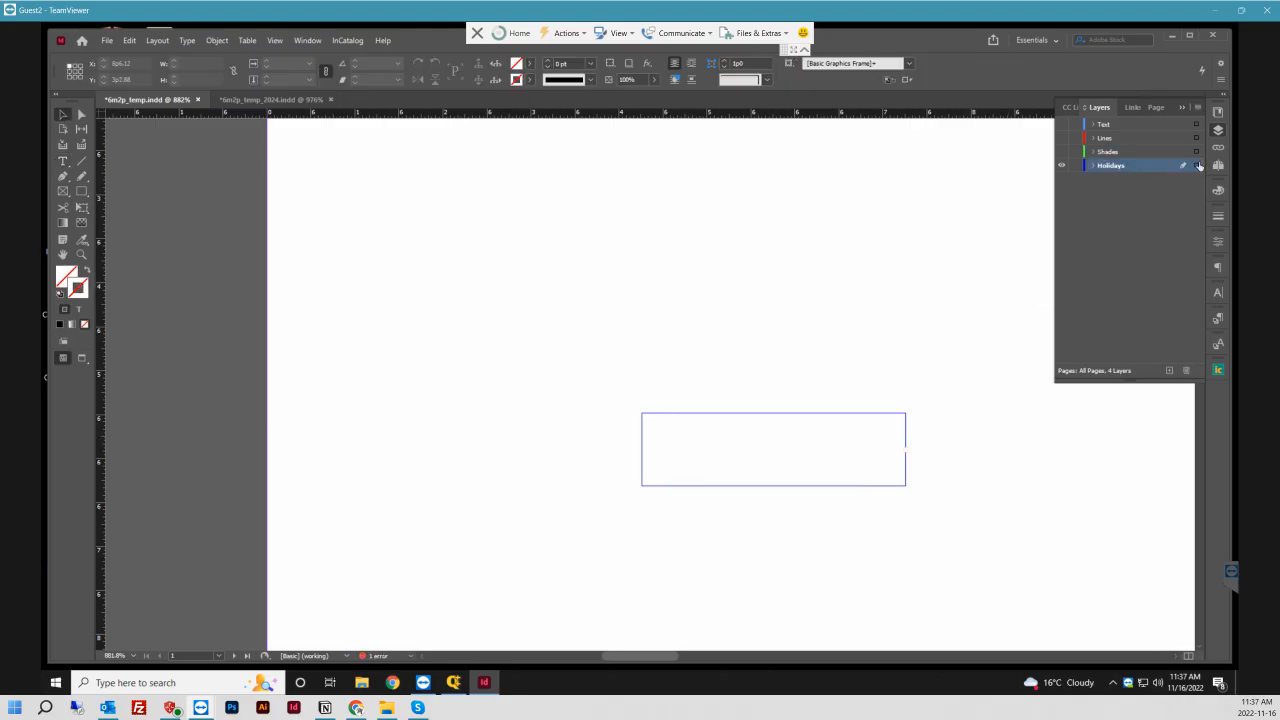
{"action": "left_click", "coordinate": [1200, 165]}
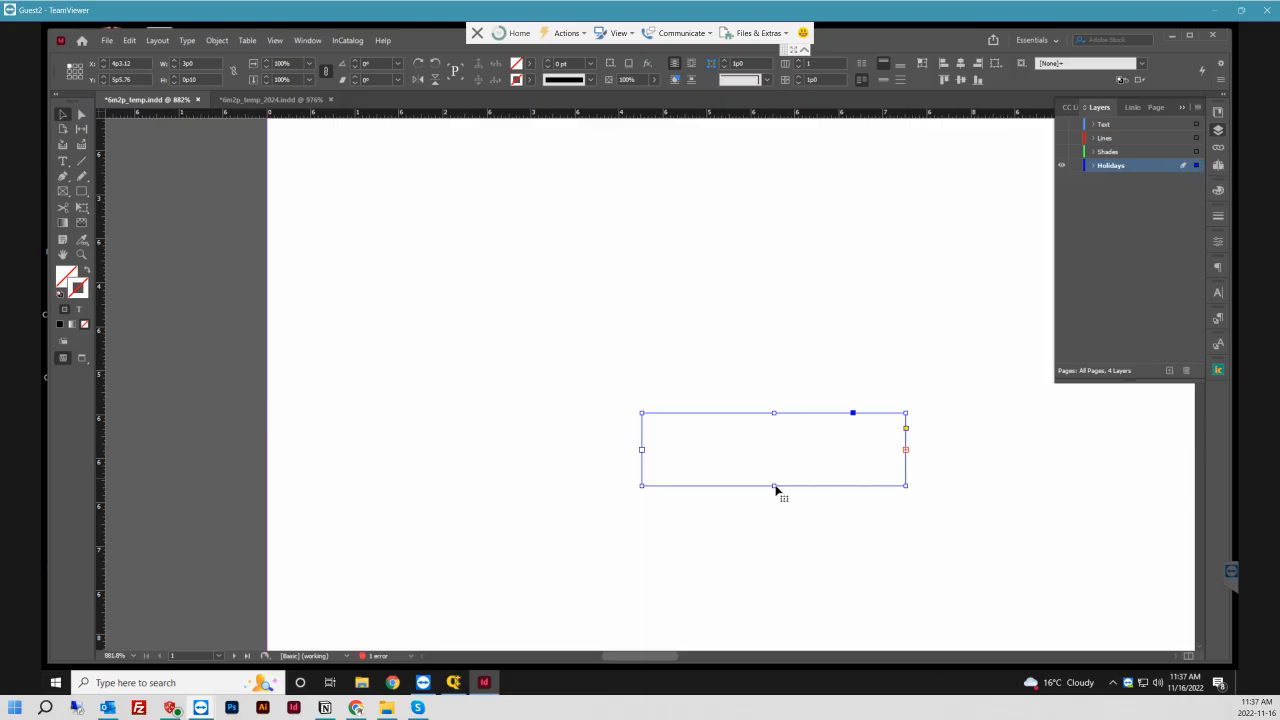
{"action": "left_click_drag", "start_coordinate": [775, 489], "coordinate": [782, 637]}
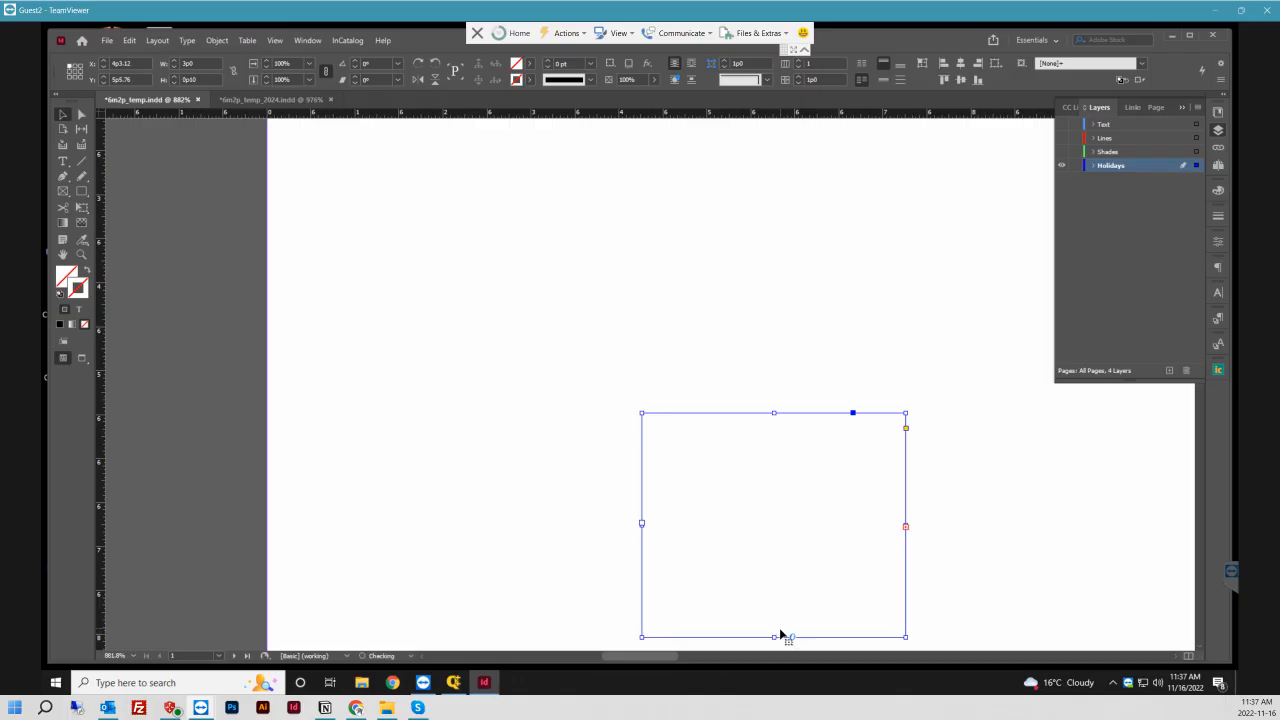
{"action": "key", "text": "ctrl+z"}
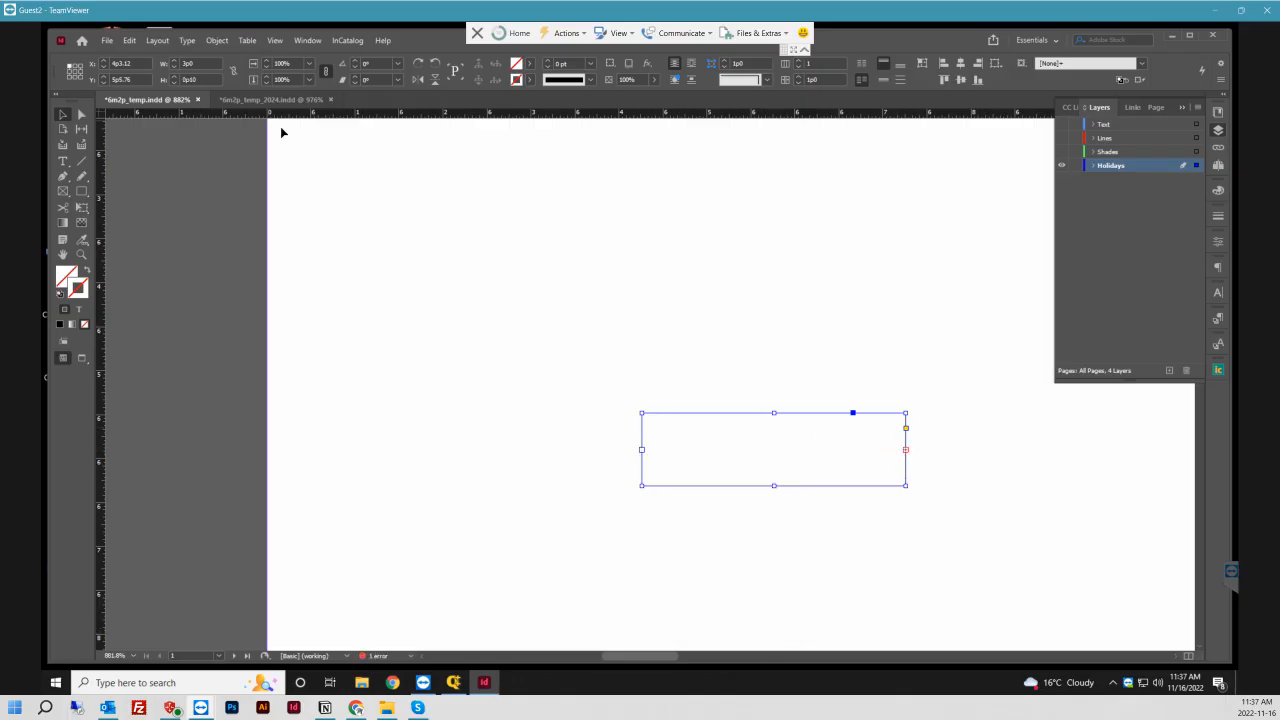
- Draw a second text frame of about 3p0 by 0p10 above the existing one and paste the copied token into it
{"action": "left_click", "coordinate": [64, 161]}
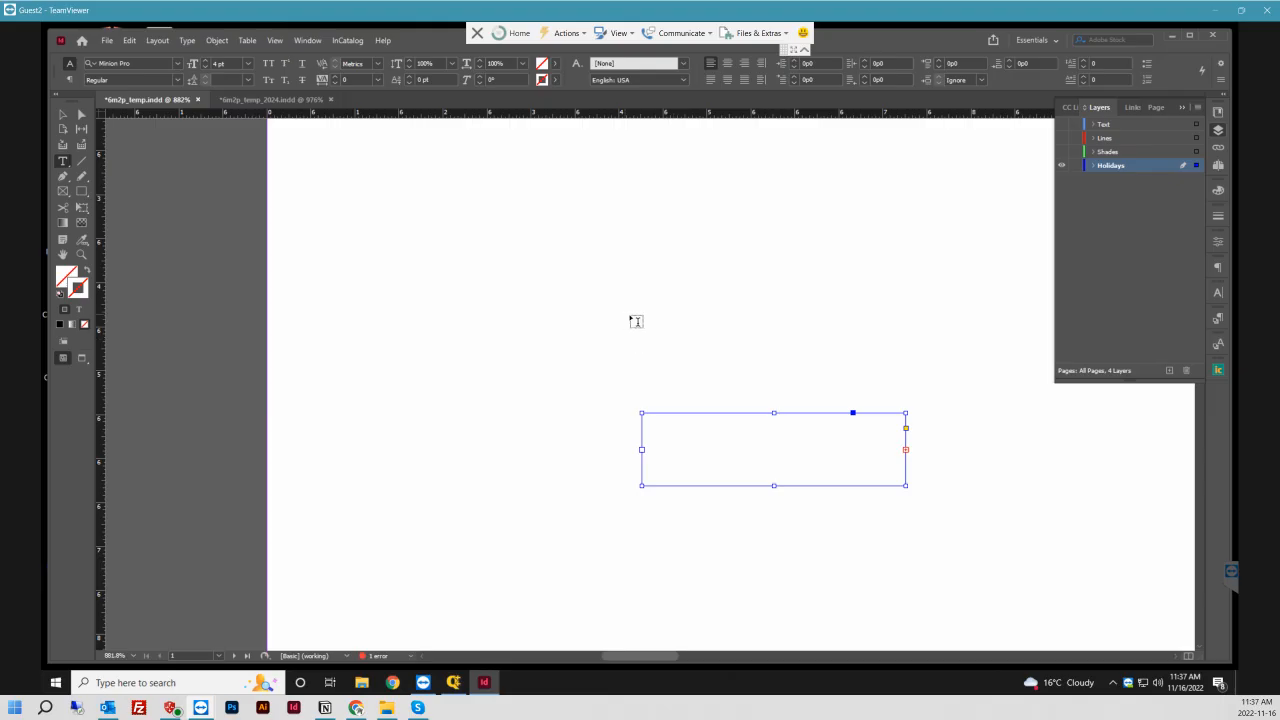
{"action": "mouse_move", "coordinate": [637, 314]}
{"action": "left_mouse_down"}
{"action": "mouse_move", "coordinate": [768, 375]}
{"action": "mouse_move", "coordinate": [896, 383]}
{"action": "left_mouse_up"}
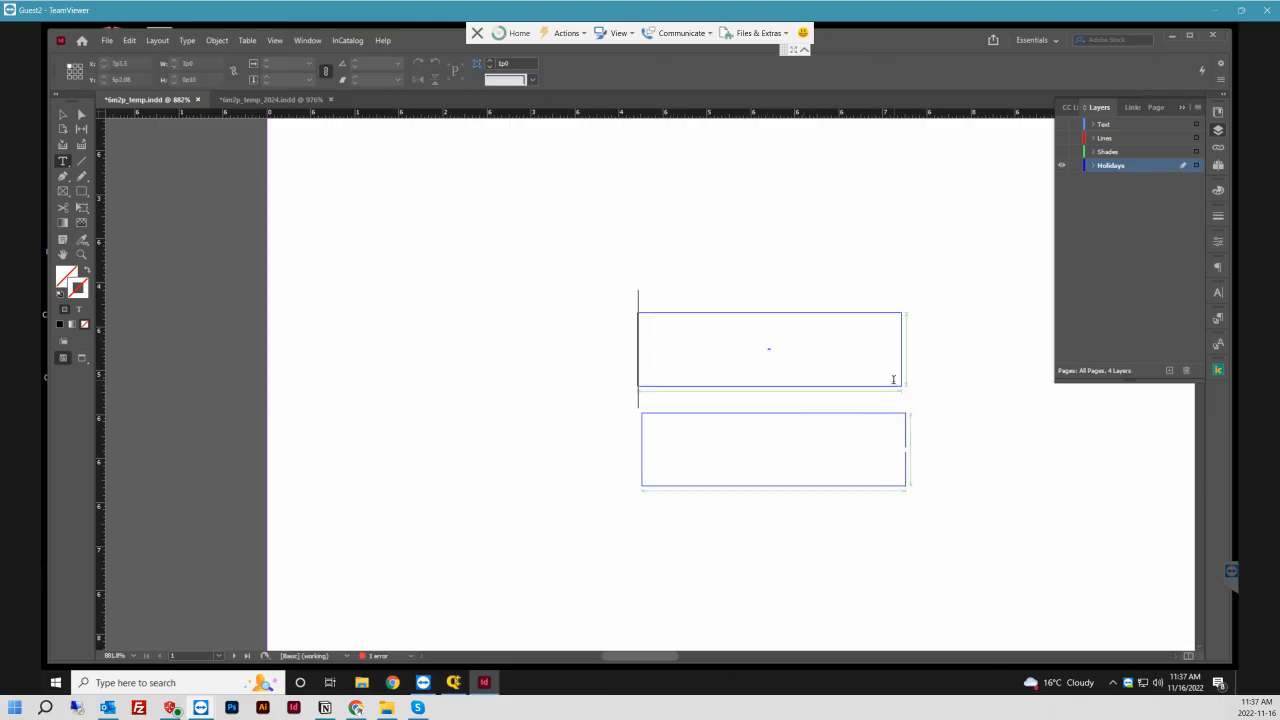
{"action": "right_click", "coordinate": [668, 341]}
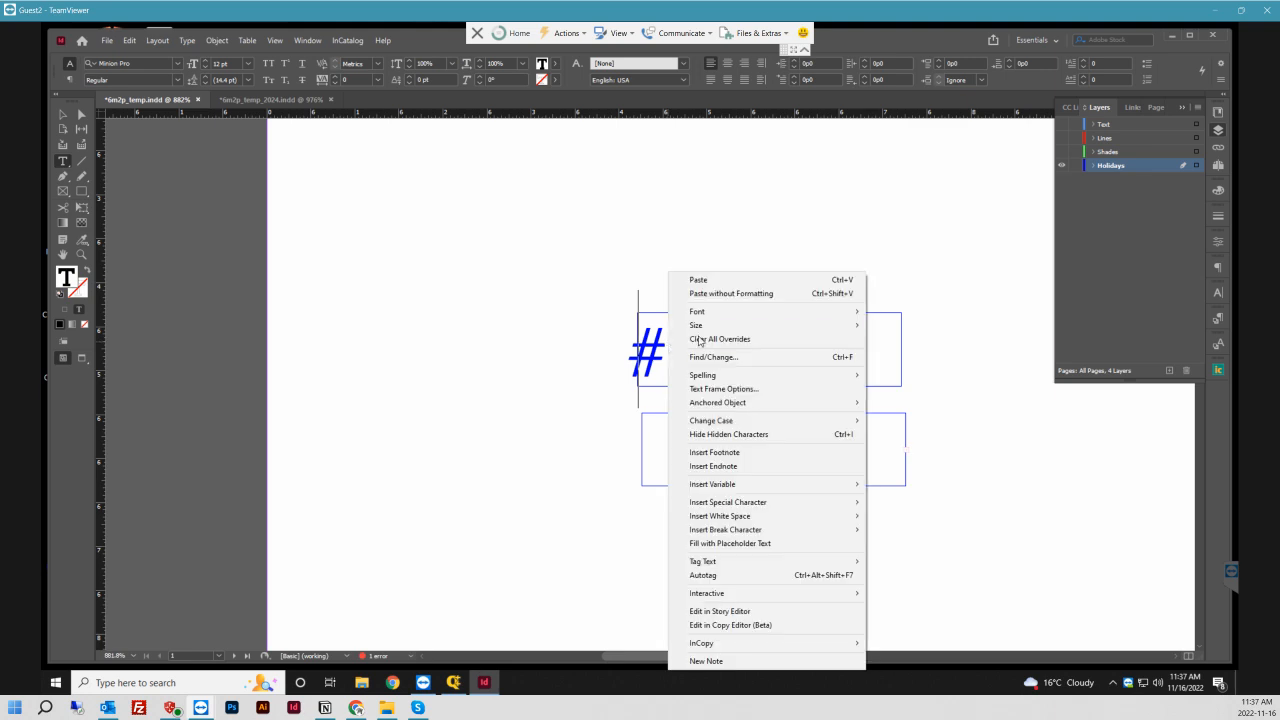
{"action": "left_click", "coordinate": [712, 282]}
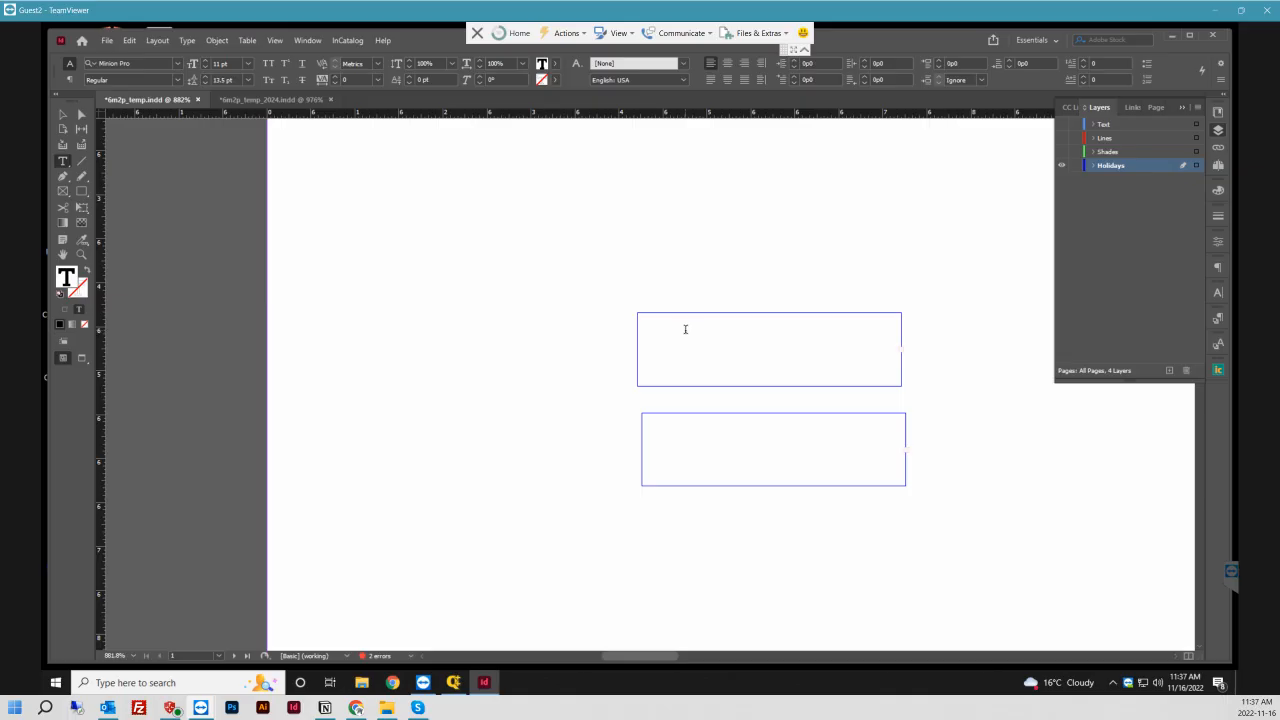
- Select the upper text frame and set its font size to 6 pt
{"action": "key", "text": "ctrl"}
{"action": "key", "text": "ctrl"}
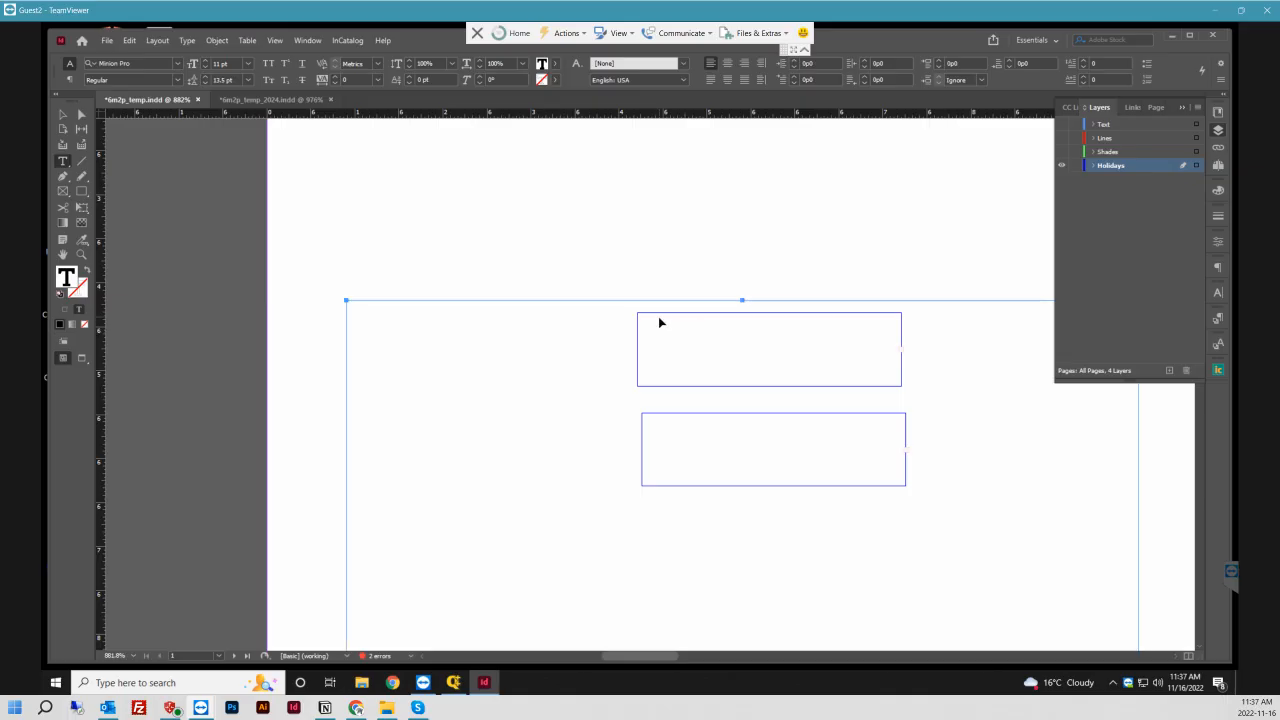
{"action": "left_click", "coordinate": [659, 319], "text": "ctrl"}
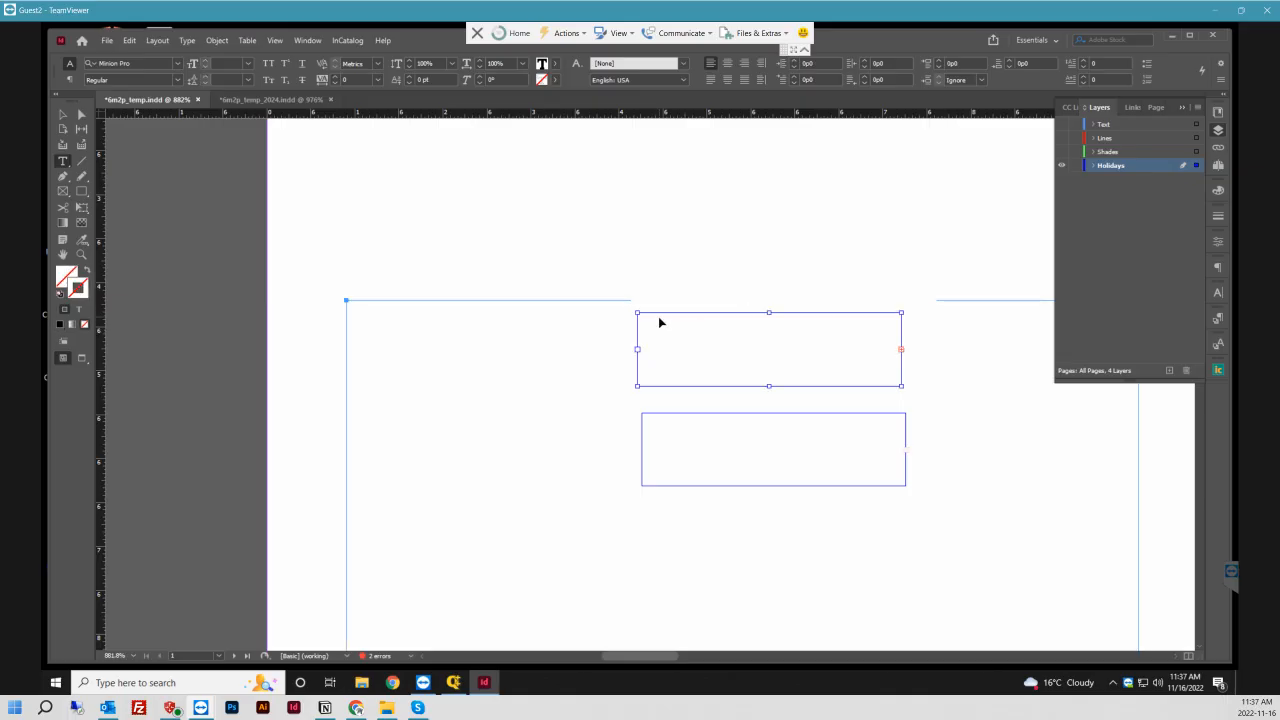
{"action": "left_click", "coordinate": [248, 63]}
{"action": "left_click", "coordinate": [232, 89]}
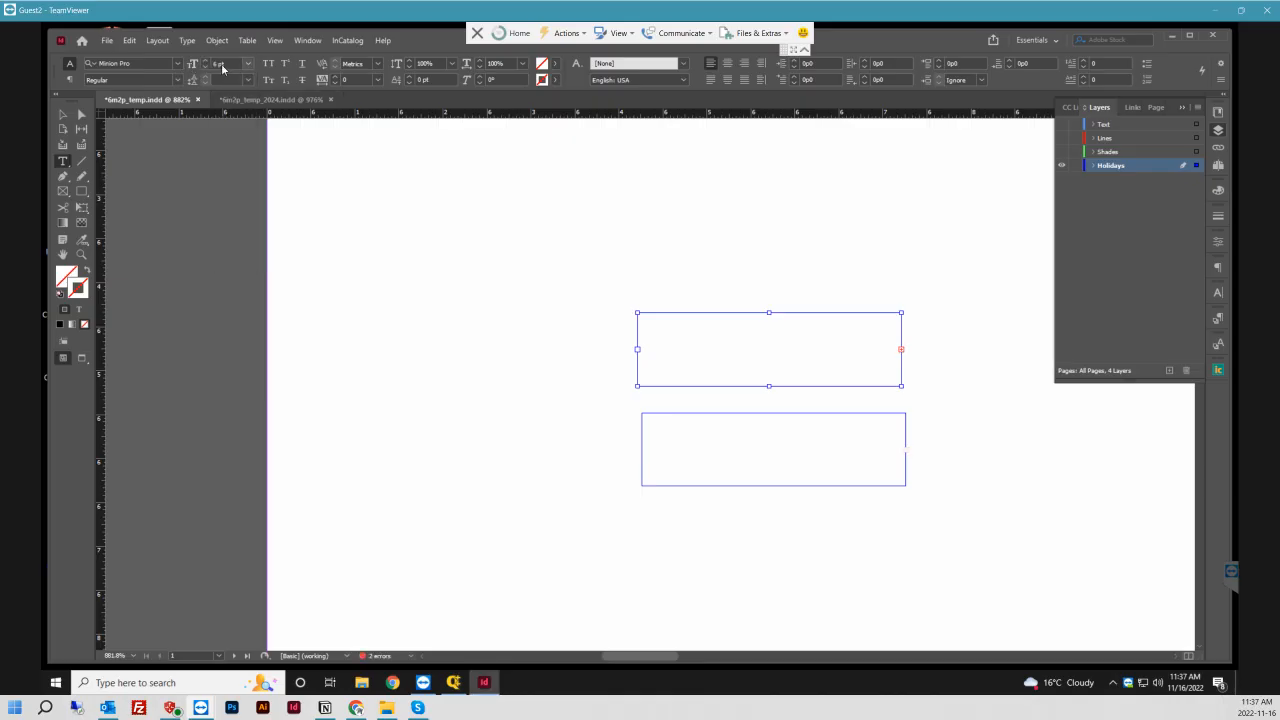
{"action": "left_click", "coordinate": [222, 63]}
- Delete the upper text frame, keeping the original frame on the Holidays layer
{"action": "left_click", "coordinate": [62, 115]}
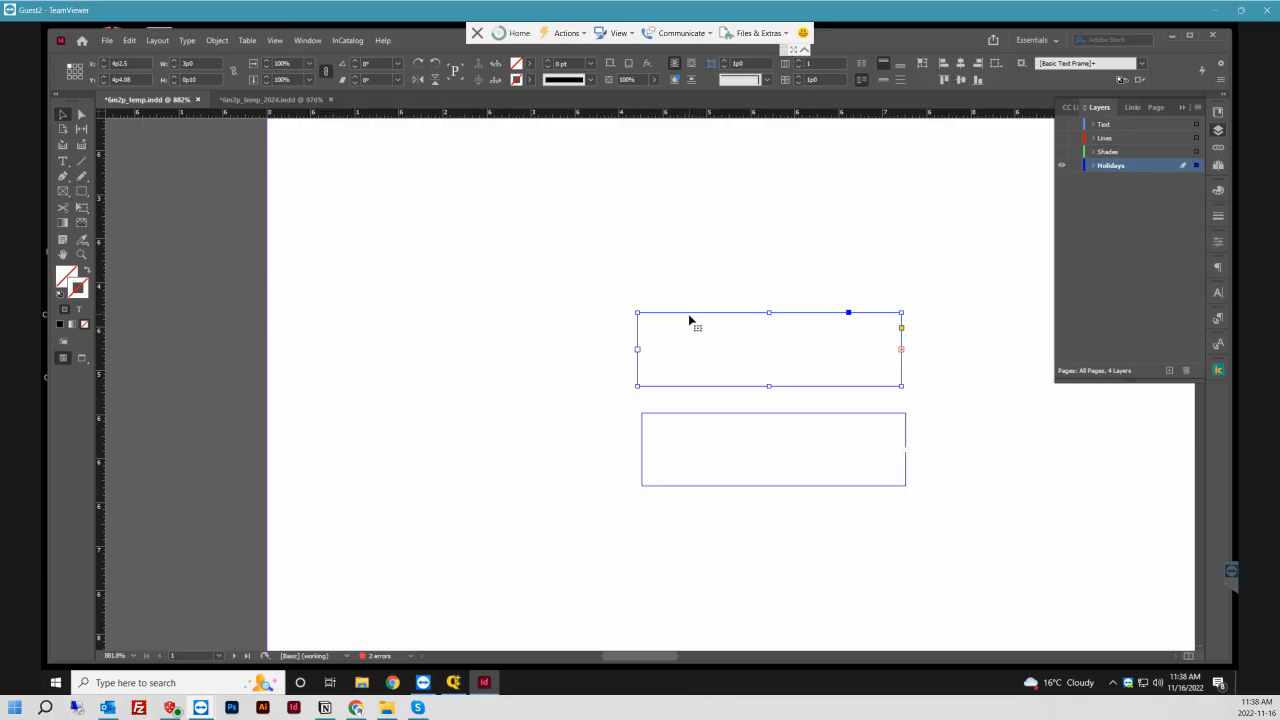
{"action": "left_click", "coordinate": [712, 421]}
{"action": "left_click", "coordinate": [666, 352]}
{"action": "left_click", "coordinate": [671, 432]}
{"action": "left_click", "coordinate": [660, 381]}
{"action": "key", "text": "Delete"}
- Expand the Holidays layer and select its text frame
{"action": "key", "text": "t"}
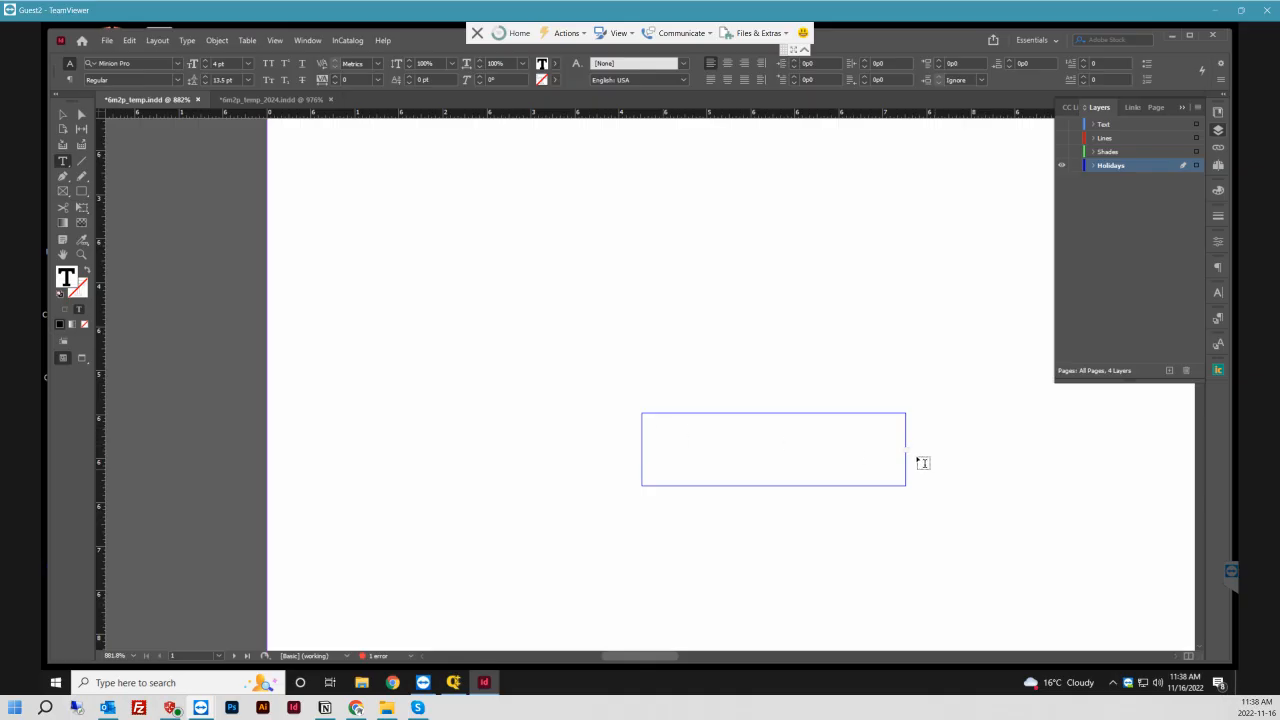
{"action": "key", "text": "ctrl+z"}
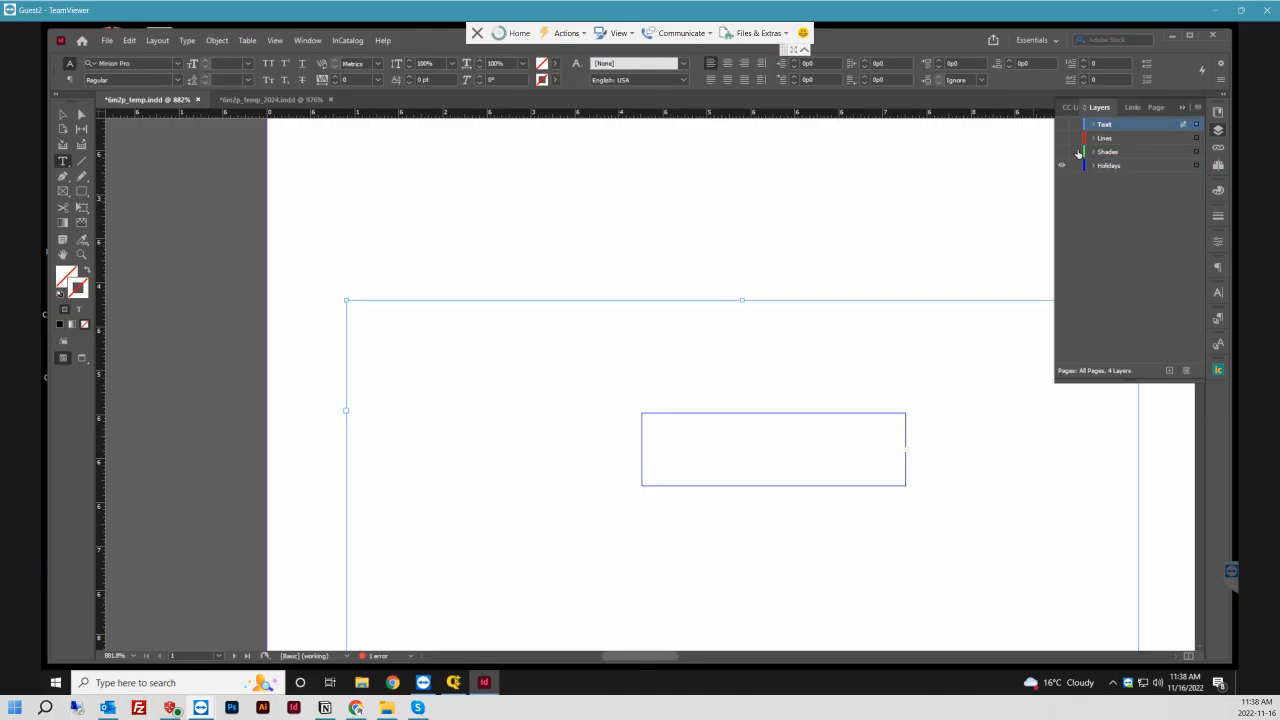
{"action": "left_click", "coordinate": [1196, 165]}
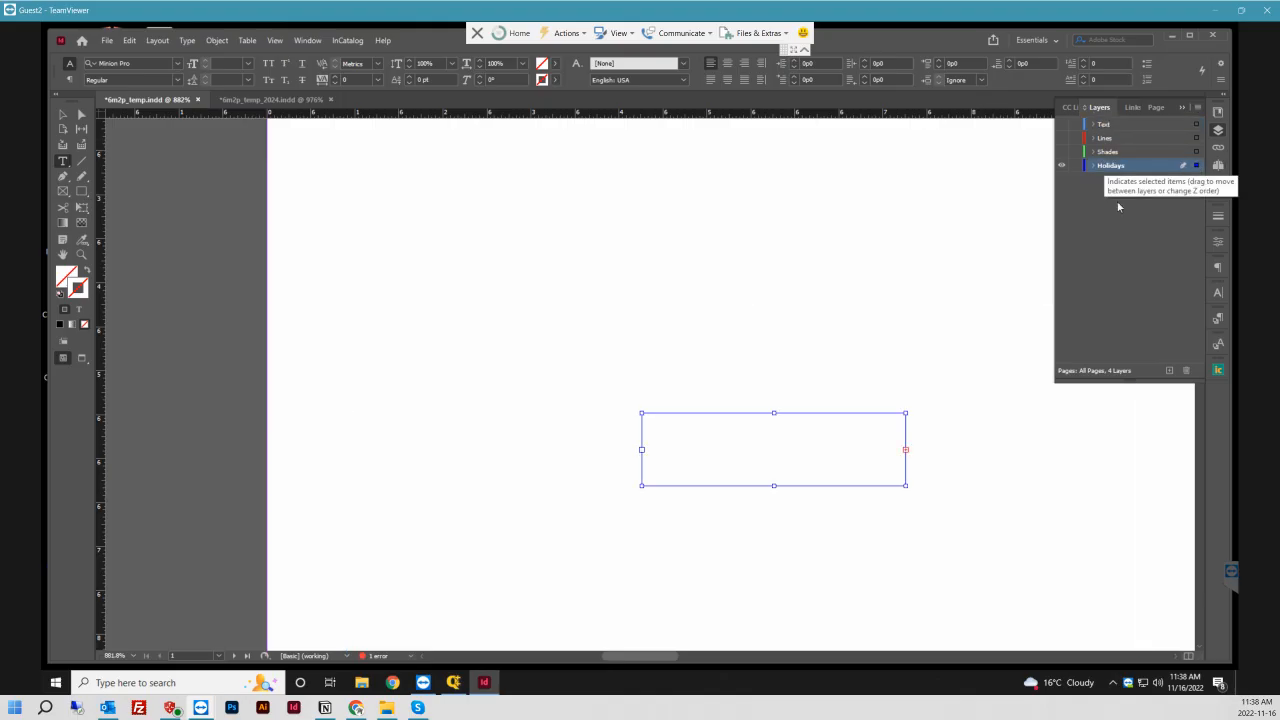
{"action": "left_click", "coordinate": [705, 427]}
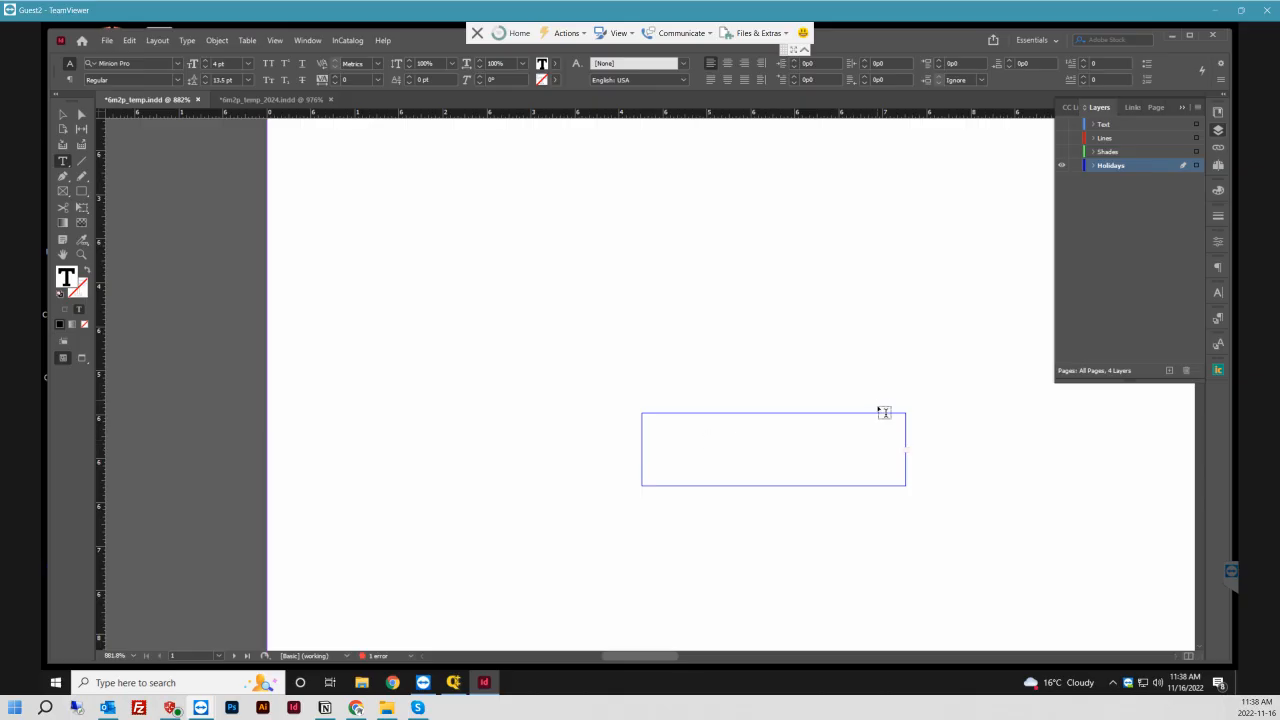
{"action": "left_click", "coordinate": [1094, 166]}
{"action": "left_click", "coordinate": [1197, 180]}
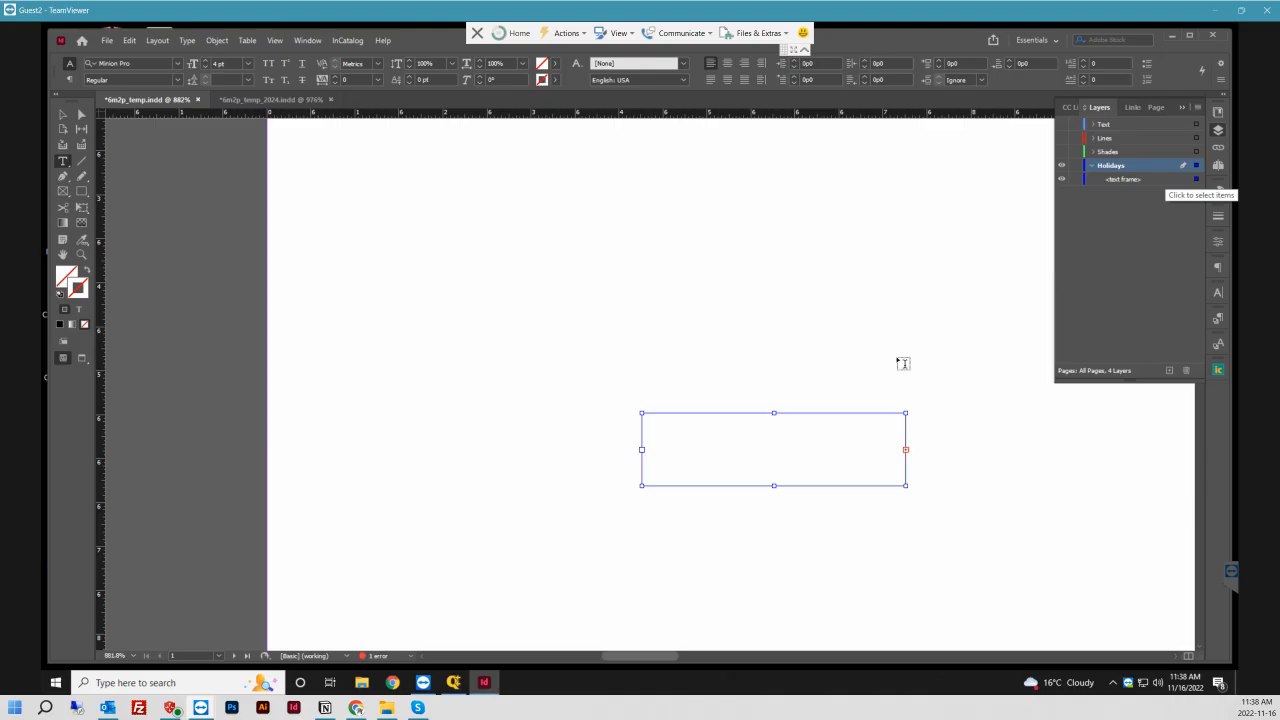
{"action": "left_click", "coordinate": [796, 428]}
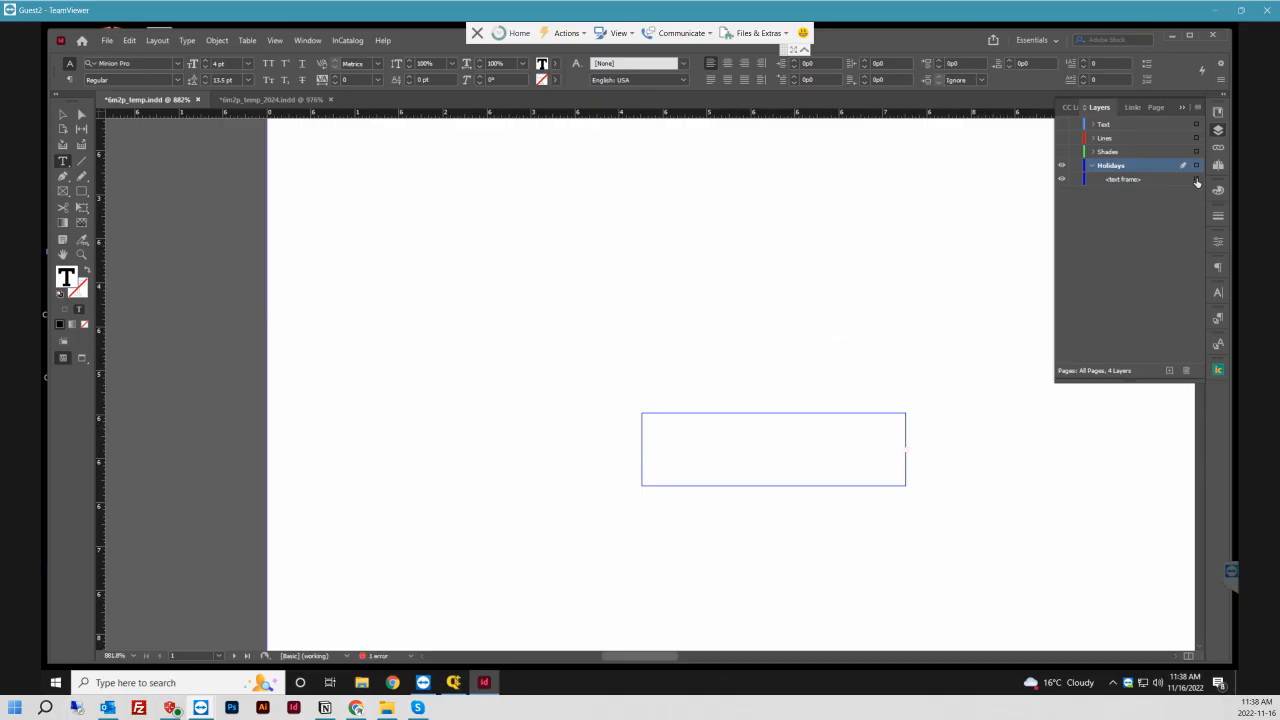
{"action": "left_click", "coordinate": [1196, 180]}
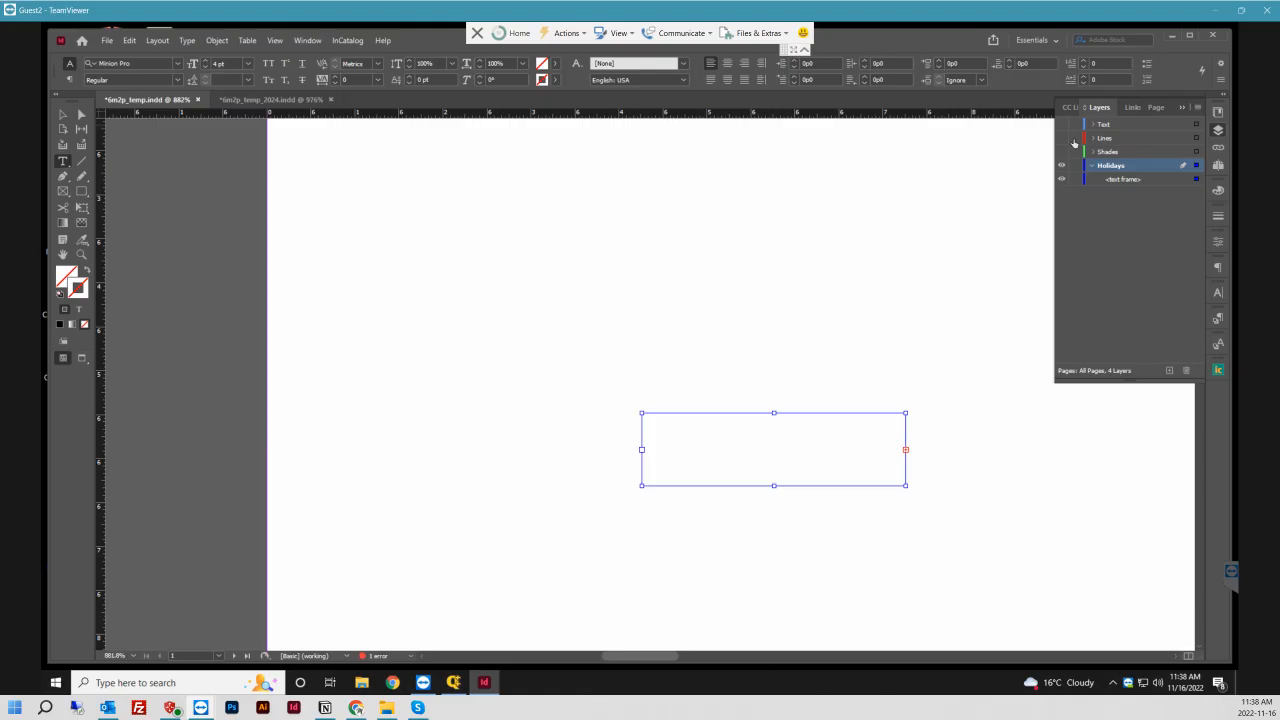
- Hide the Holidays layer, show the Text layer, and select the frame containing the [1GenTokens1] line
{"action": "left_click", "coordinate": [1062, 166]}
{"action": "left_click", "coordinate": [1062, 125]}
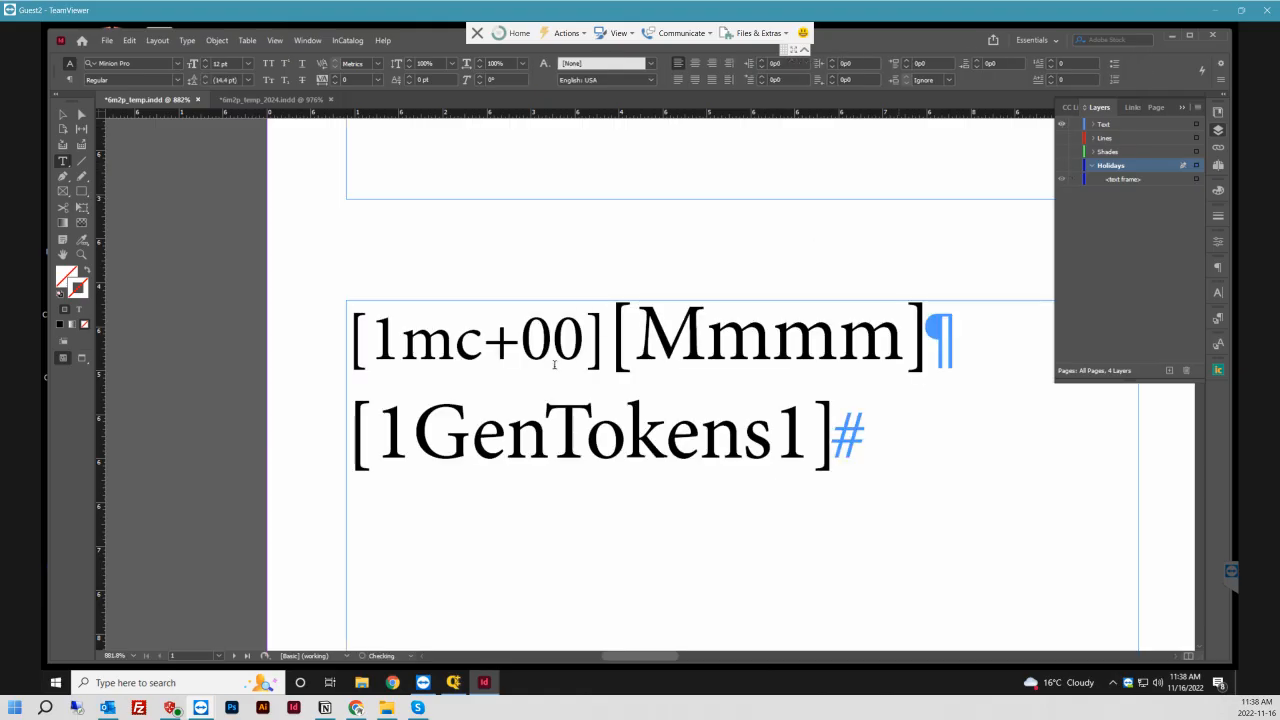
{"action": "left_click_drag", "start_coordinate": [830, 432], "coordinate": [337, 431]}
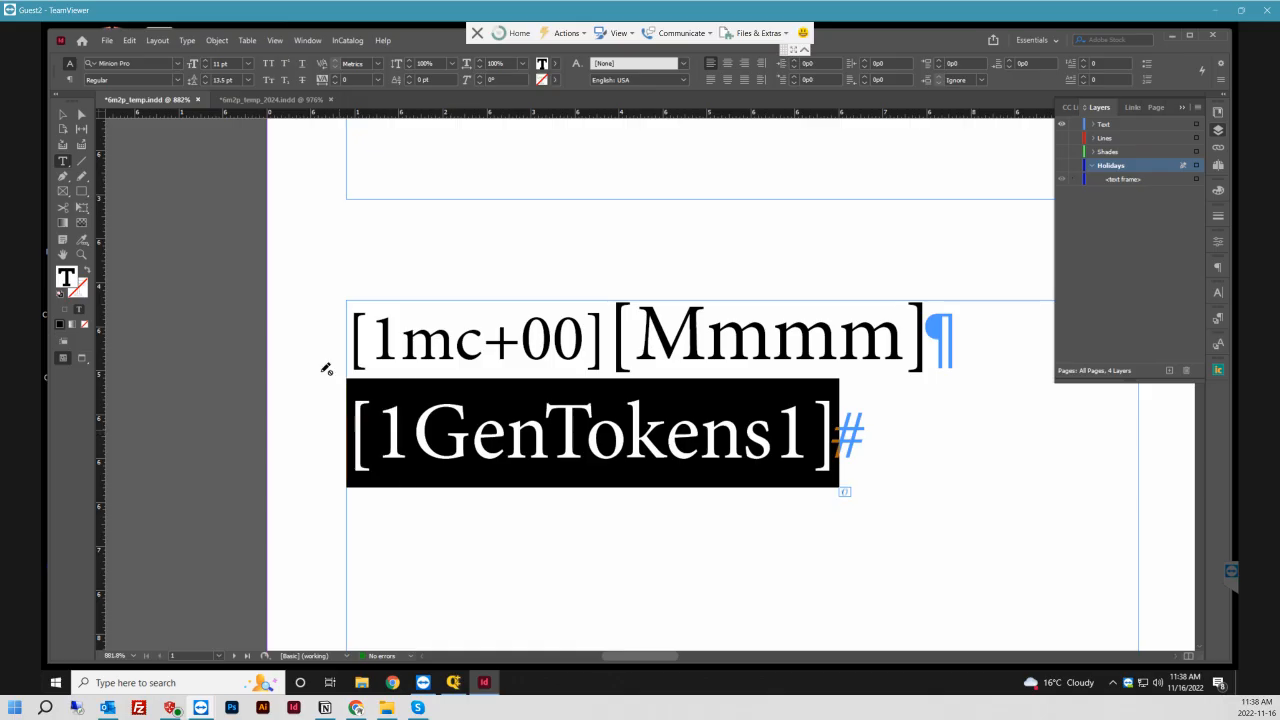
{"action": "key", "text": "Escape"}
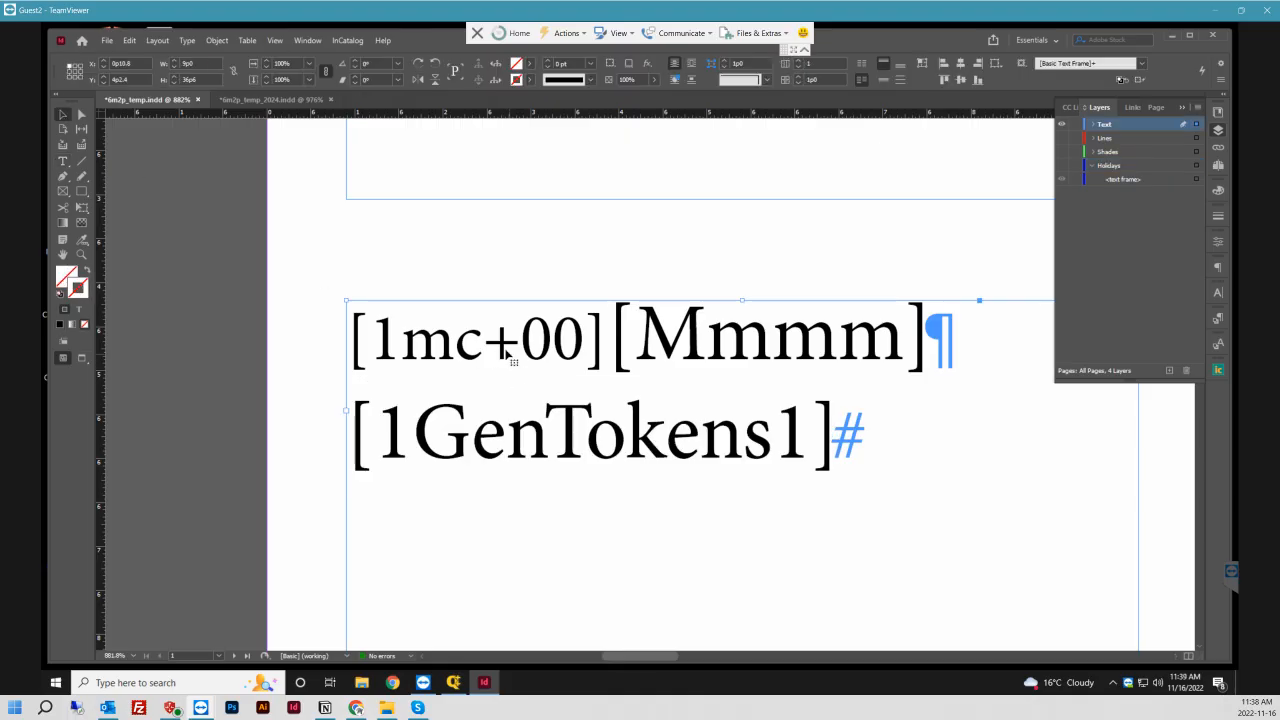
{"action": "key", "text": "ctrl+minus"}
{"action": "key", "text": "ctrl+minus"}
{"action": "key", "text": "ctrl+minus"}
{"action": "key", "text": "ctrl+minus"}
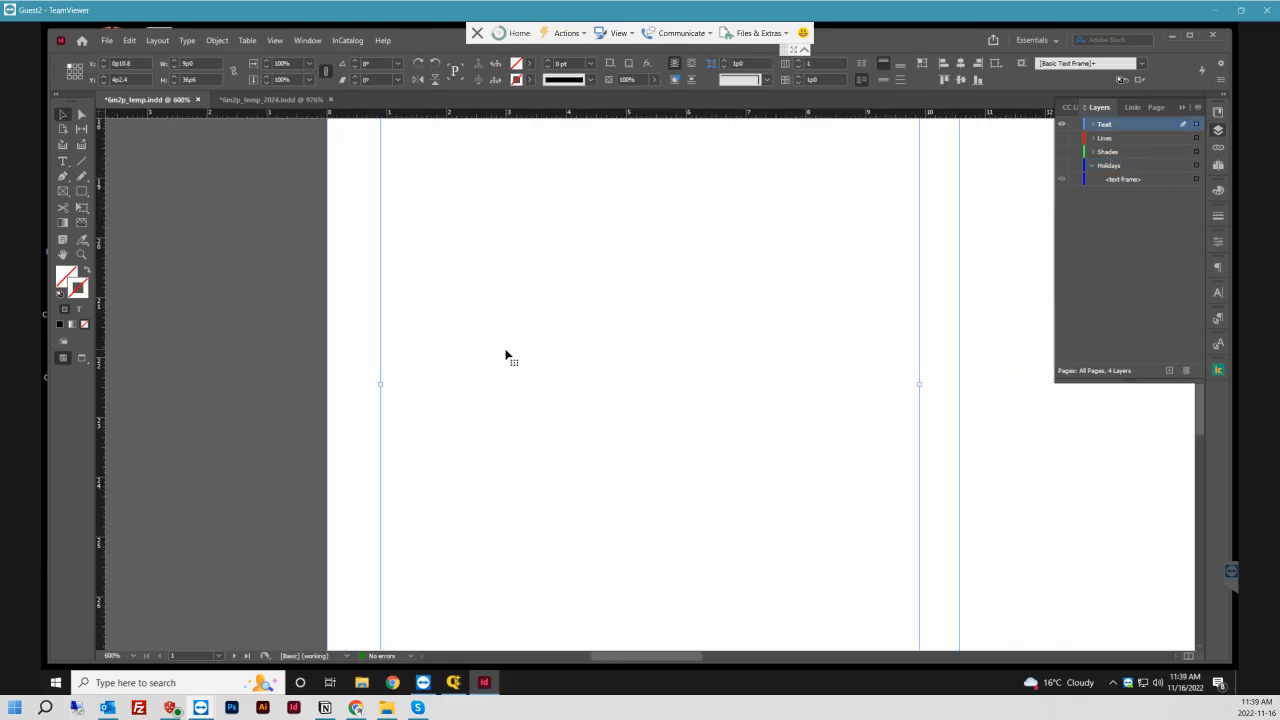
{"action": "key", "text": "ctrl+equal"}
{"action": "key", "text": "ctrl+equal"}
{"action": "key", "text": "ctrl+equal"}
{"action": "key", "text": "ctrl+equal"}
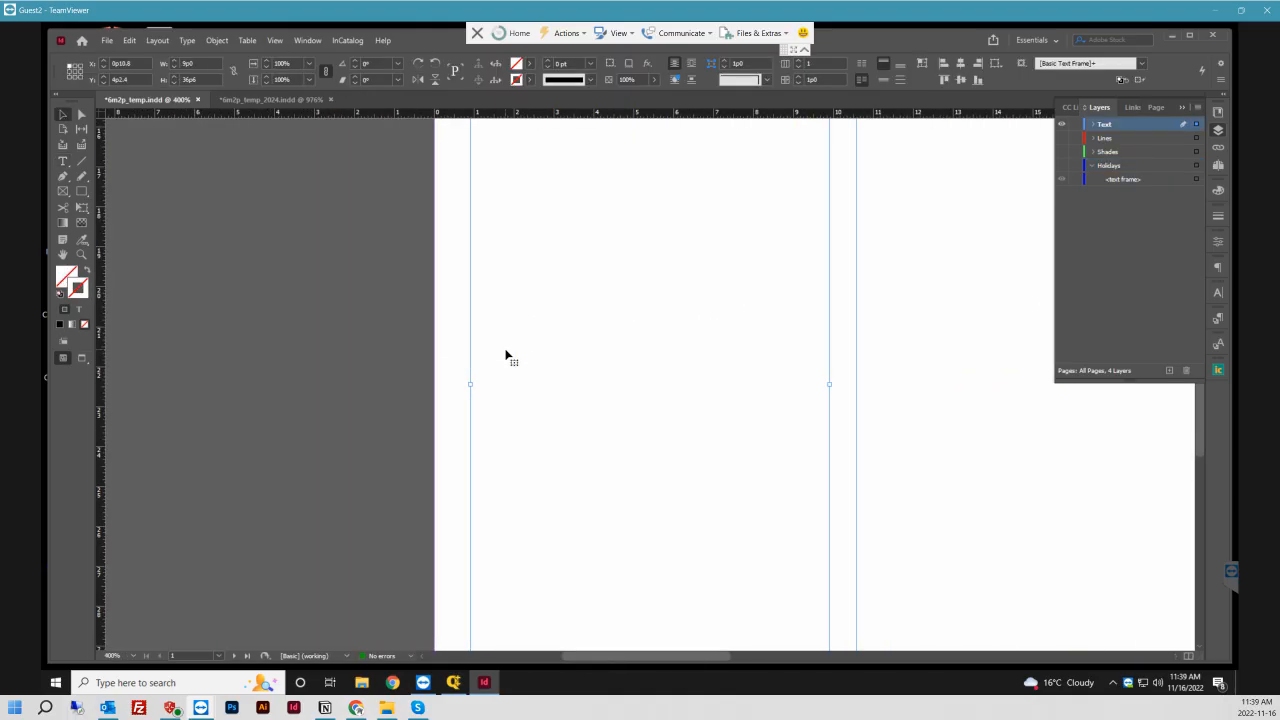
- Copy the [1mc+00][Mmmm] and [1GenTokens1] lines from the frame on the Text layer
{"action": "scroll", "coordinate": [548, 340], "scroll_direction": "up", "scroll_amount": 10}
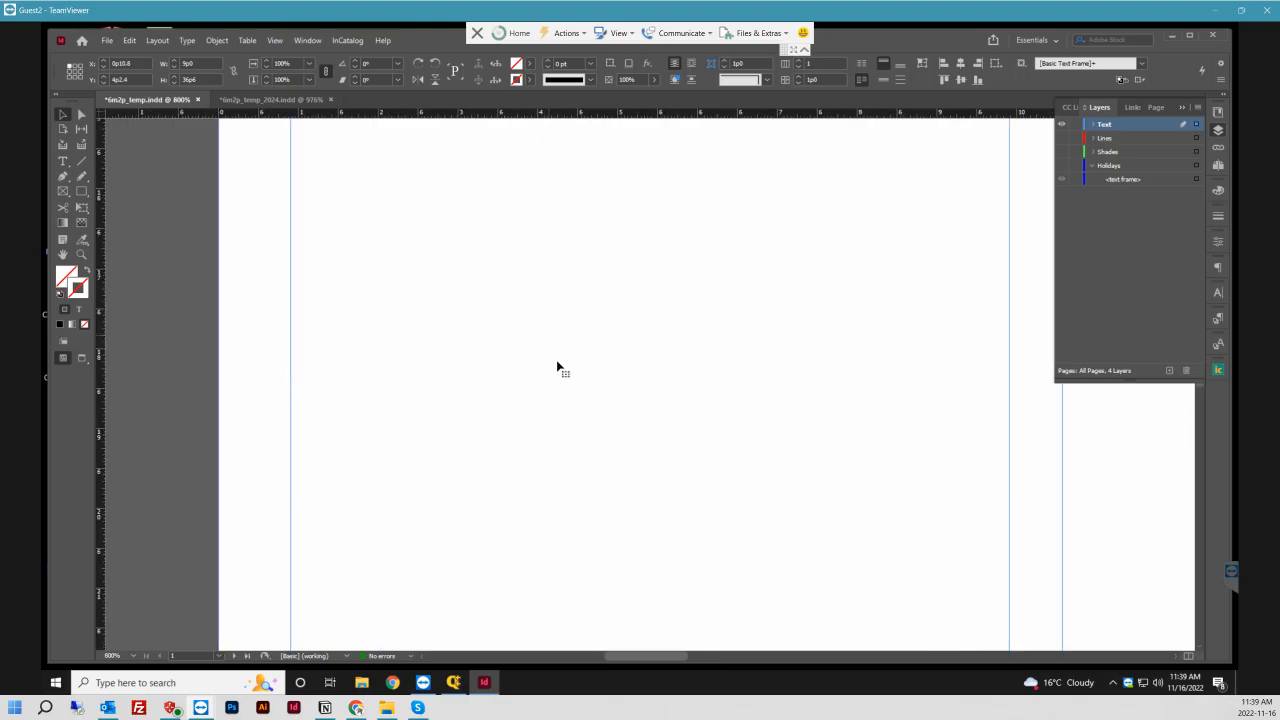
{"action": "scroll", "coordinate": [560, 370], "scroll_direction": "down", "scroll_amount": 5}
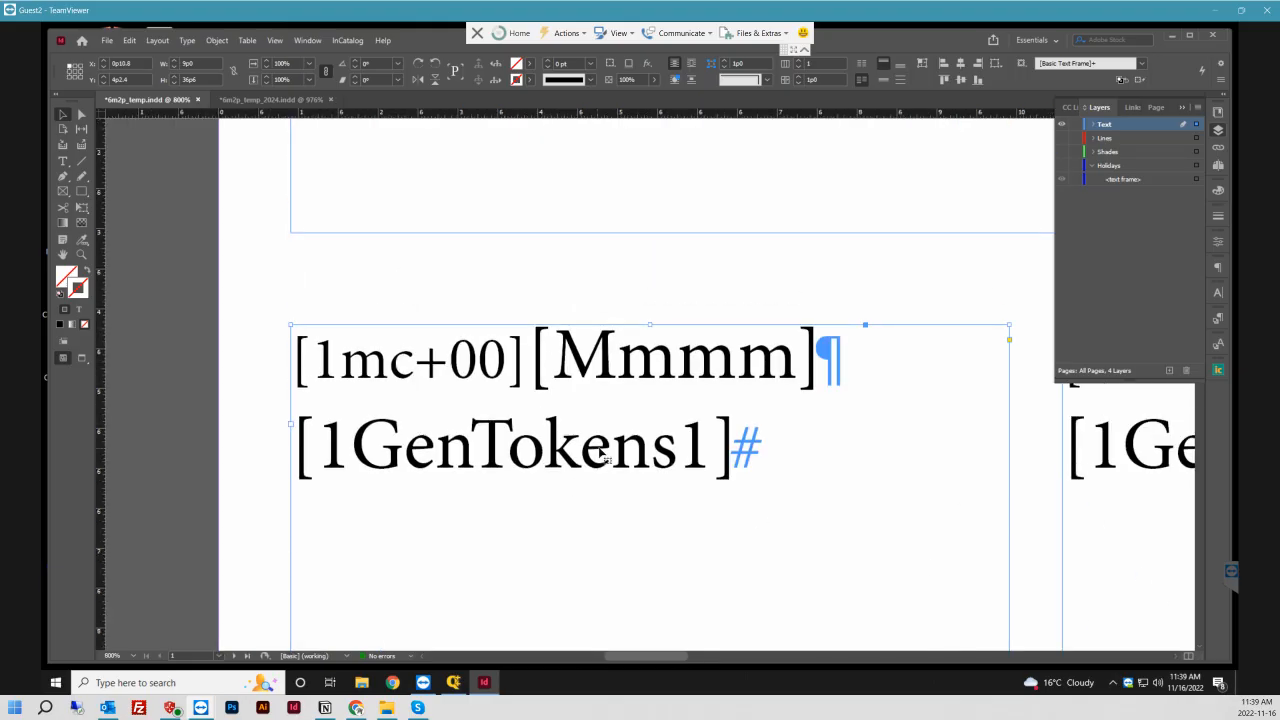
{"action": "scroll", "coordinate": [605, 418], "scroll_direction": "down", "scroll_amount": 2}
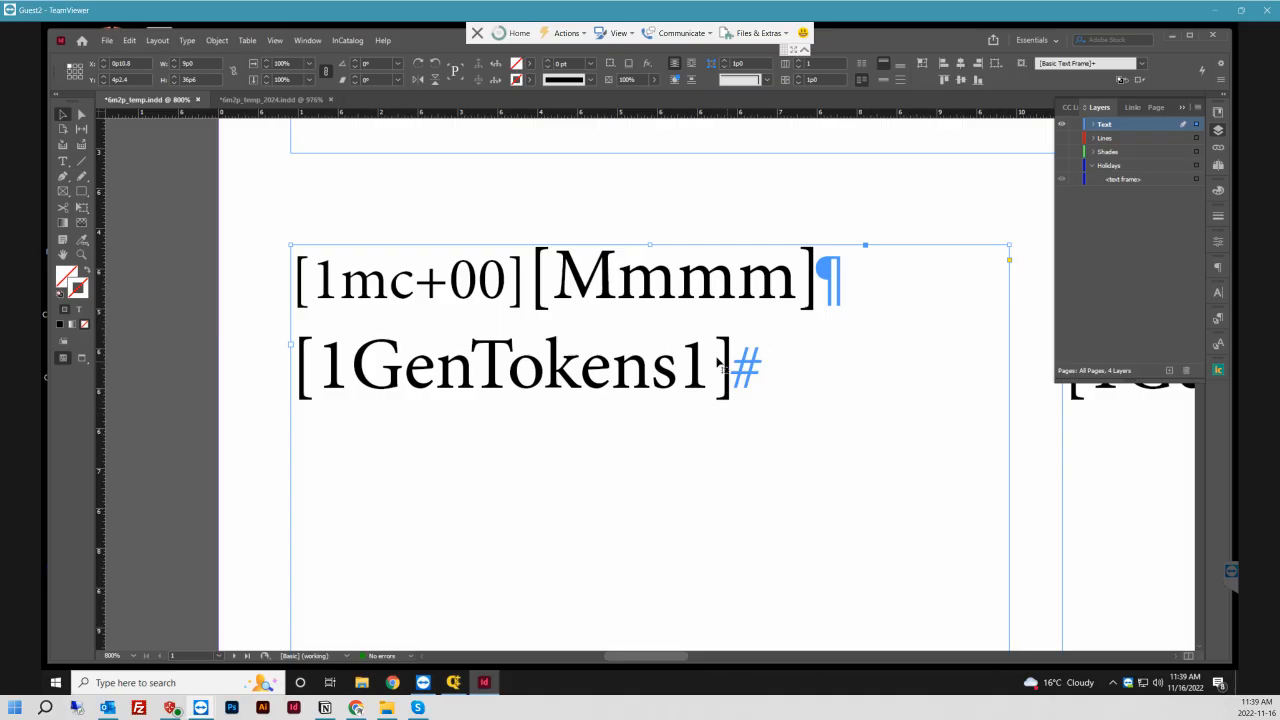
{"action": "left_click", "coordinate": [63, 161]}
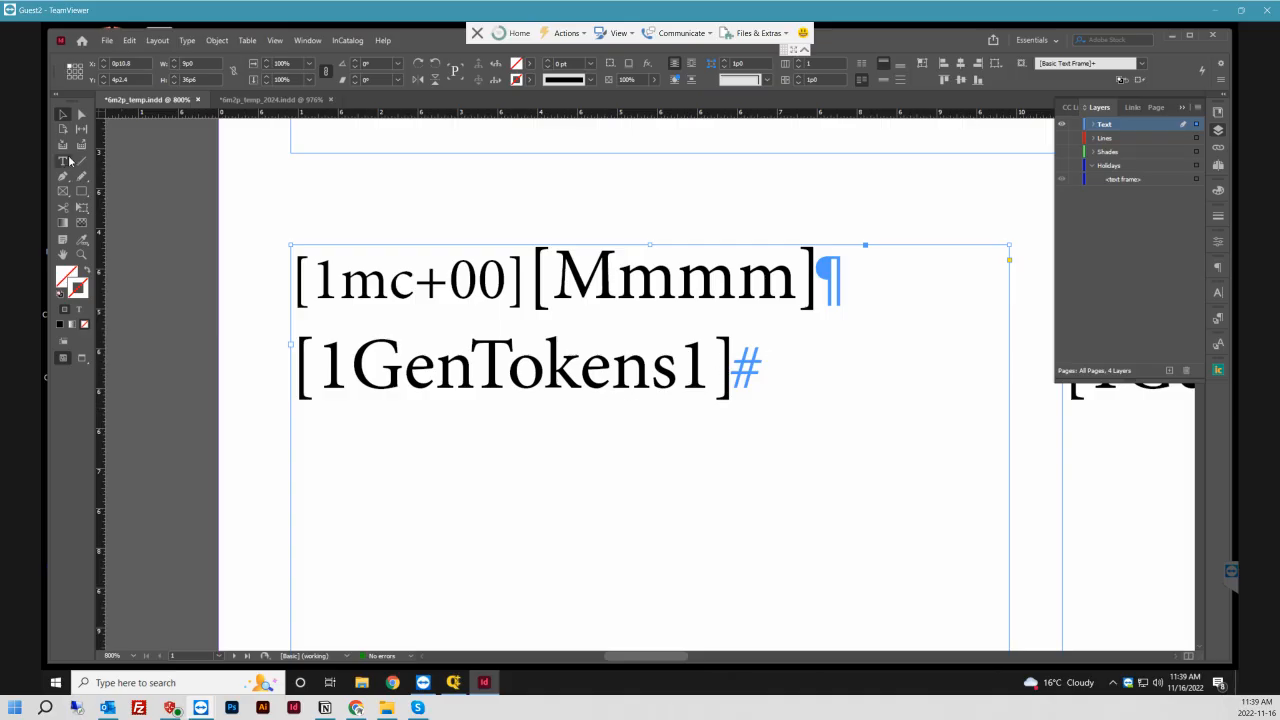
{"action": "left_click", "coordinate": [728, 372]}
{"action": "left_click_drag", "start_coordinate": [735, 368], "coordinate": [253, 282]}
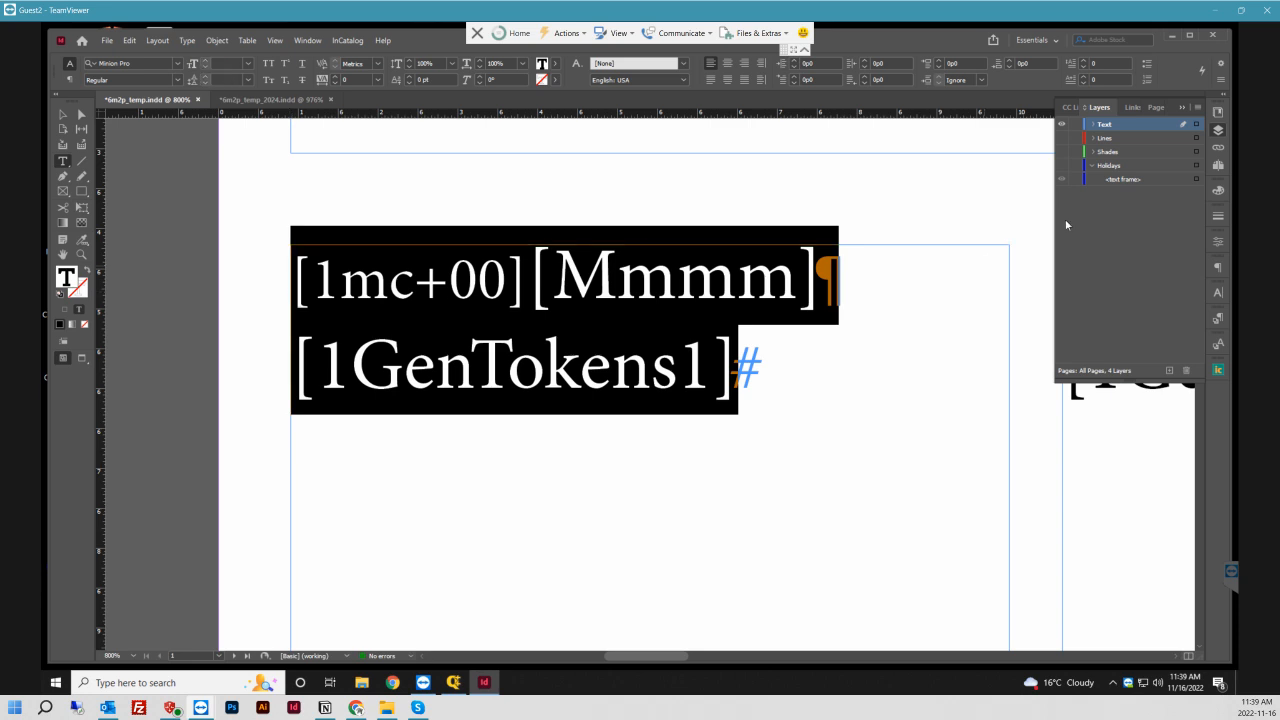
- Switch visibility from the Text layer to the Holidays layer and paste the copied tokens into the Holidays text frame
{"action": "left_click", "coordinate": [1062, 125]}
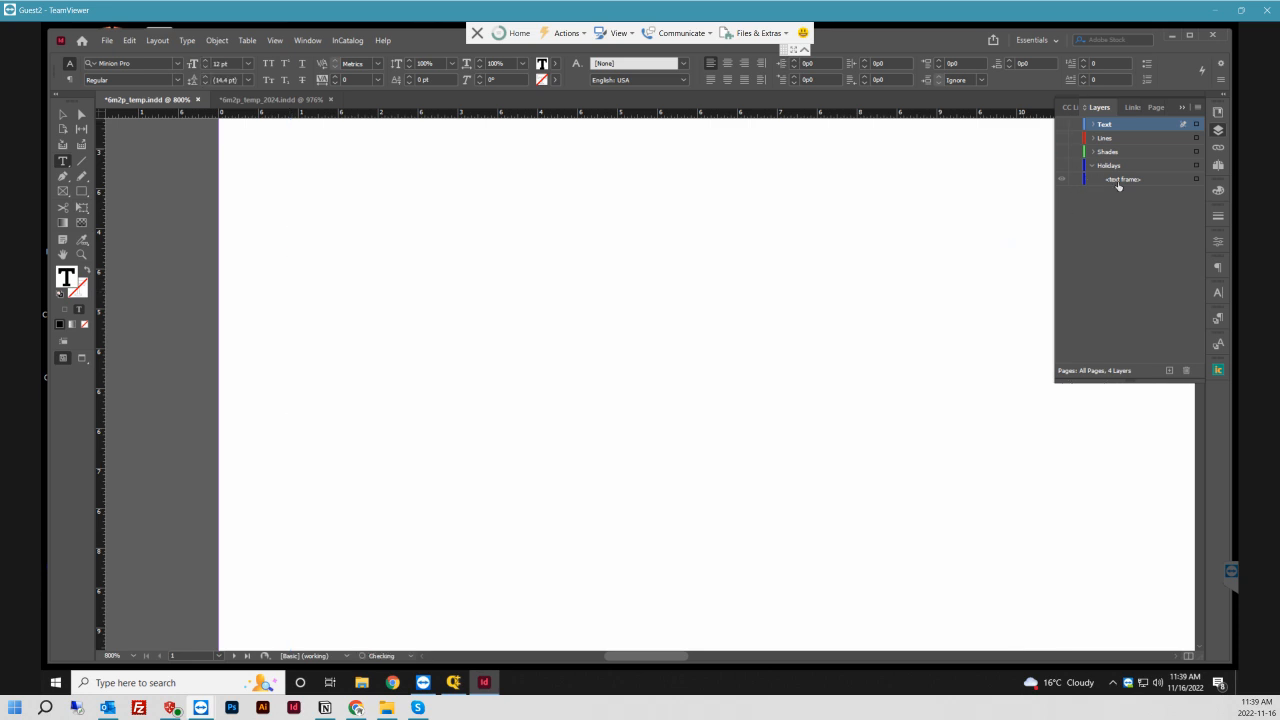
{"action": "left_click", "coordinate": [1062, 165]}
{"action": "left_click", "coordinate": [1195, 180]}
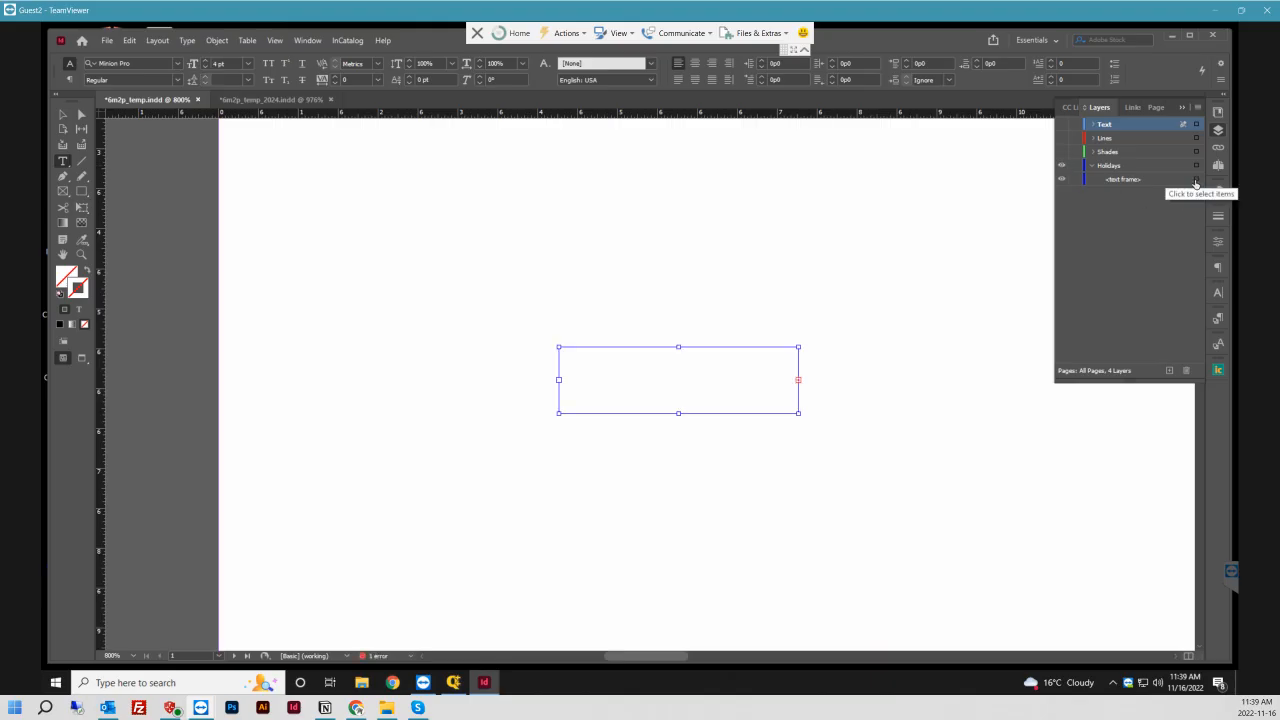
{"action": "left_click", "coordinate": [615, 364]}
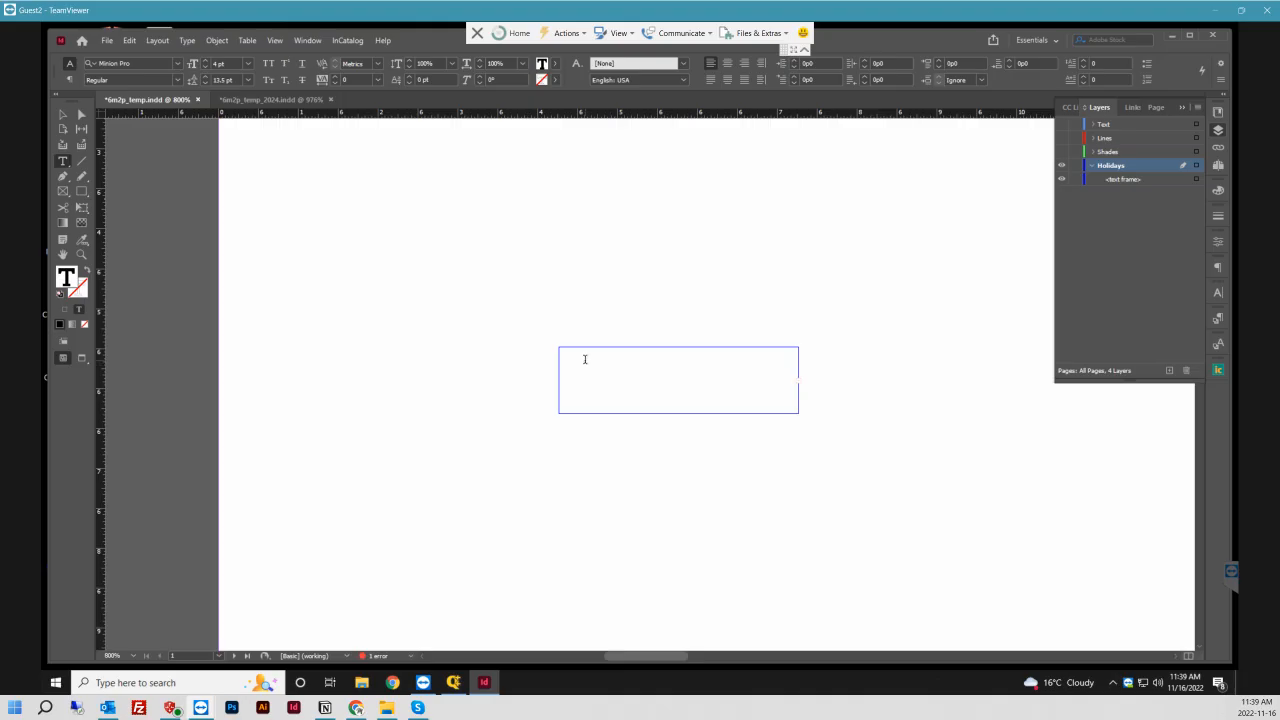
{"action": "key", "text": "ctrl+v"}
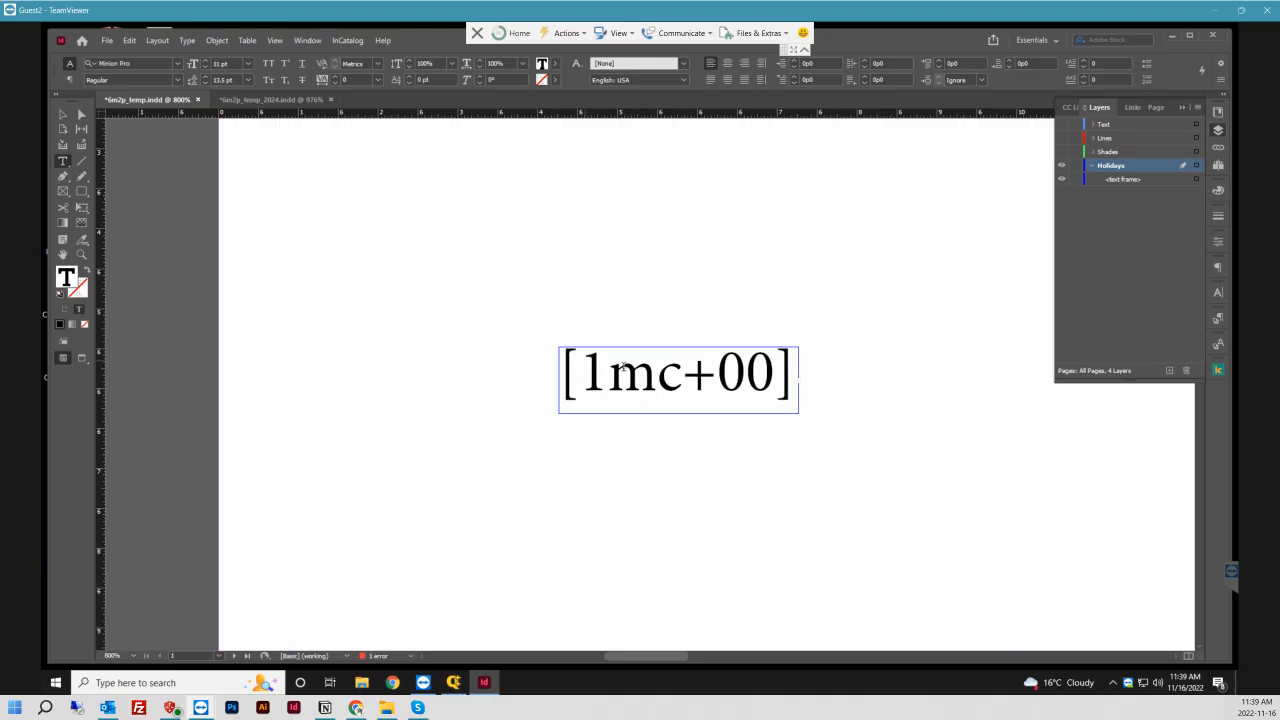
- Set the font size of all the pasted text in the Holidays frame to 4 pt
{"action": "key", "text": "ctrl+a"}
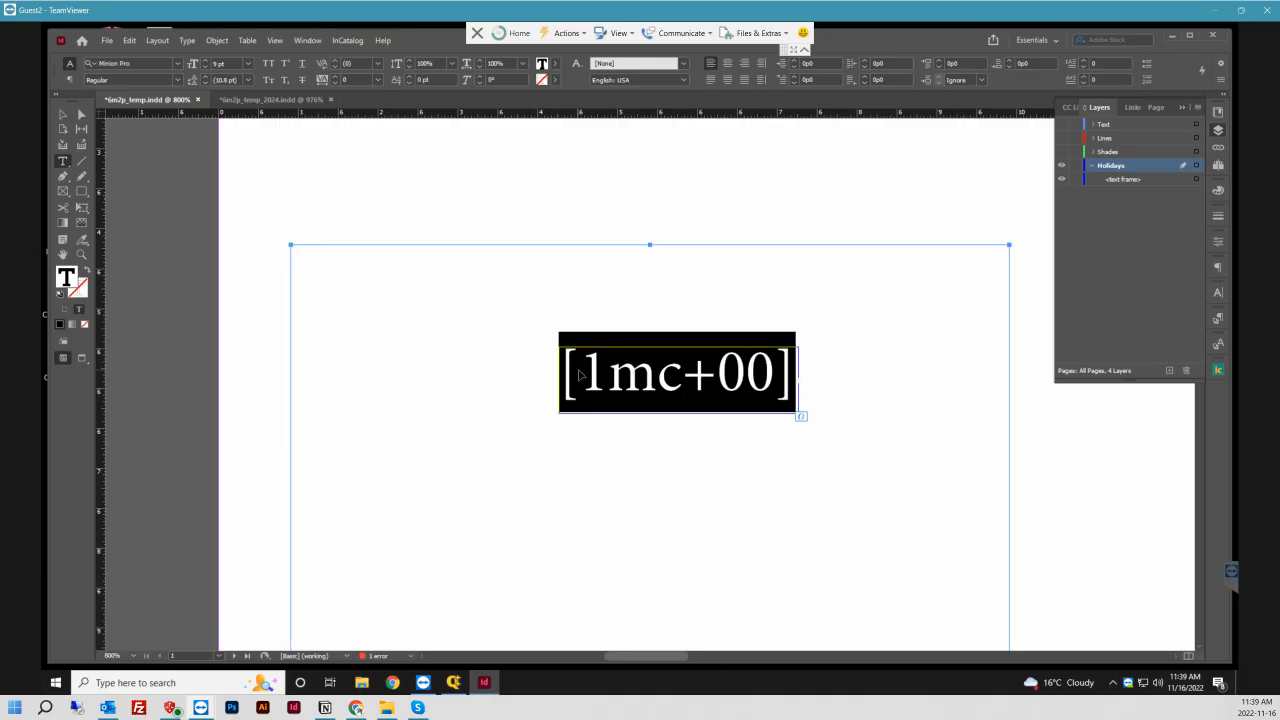
{"action": "left_click", "coordinate": [178, 63]}
{"action": "left_click", "coordinate": [248, 64]}
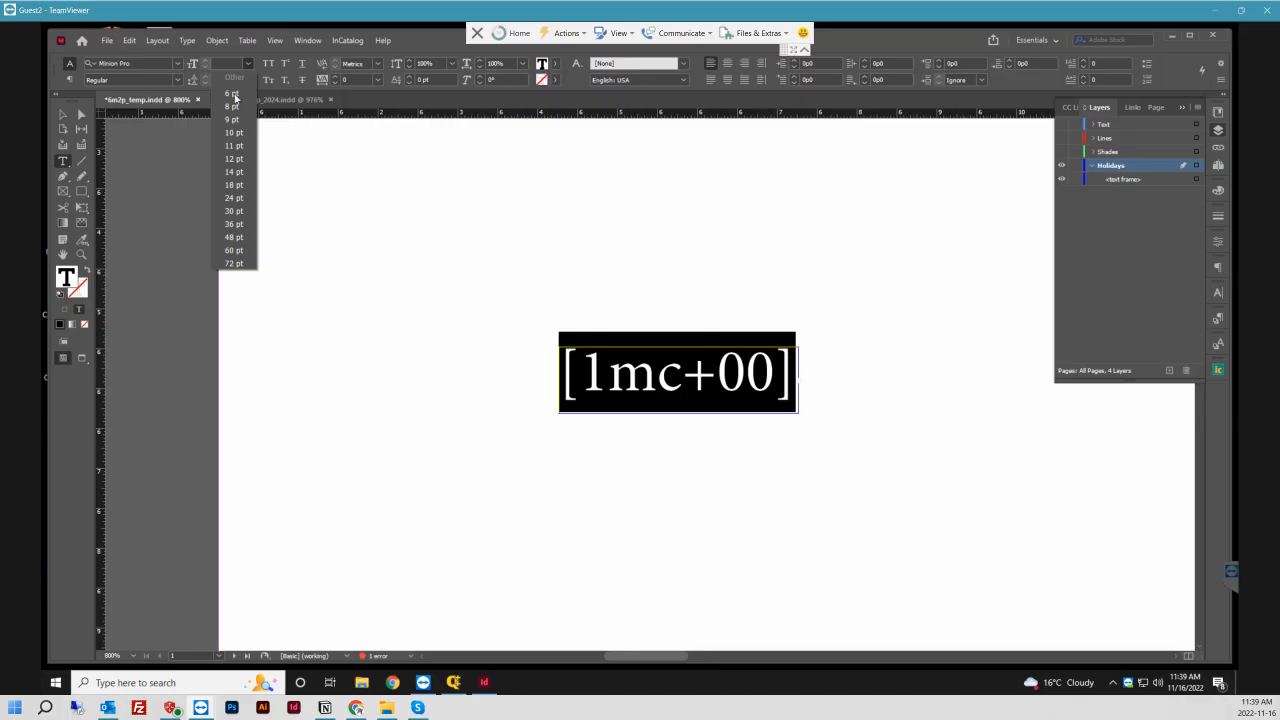
{"action": "left_click", "coordinate": [234, 94]}
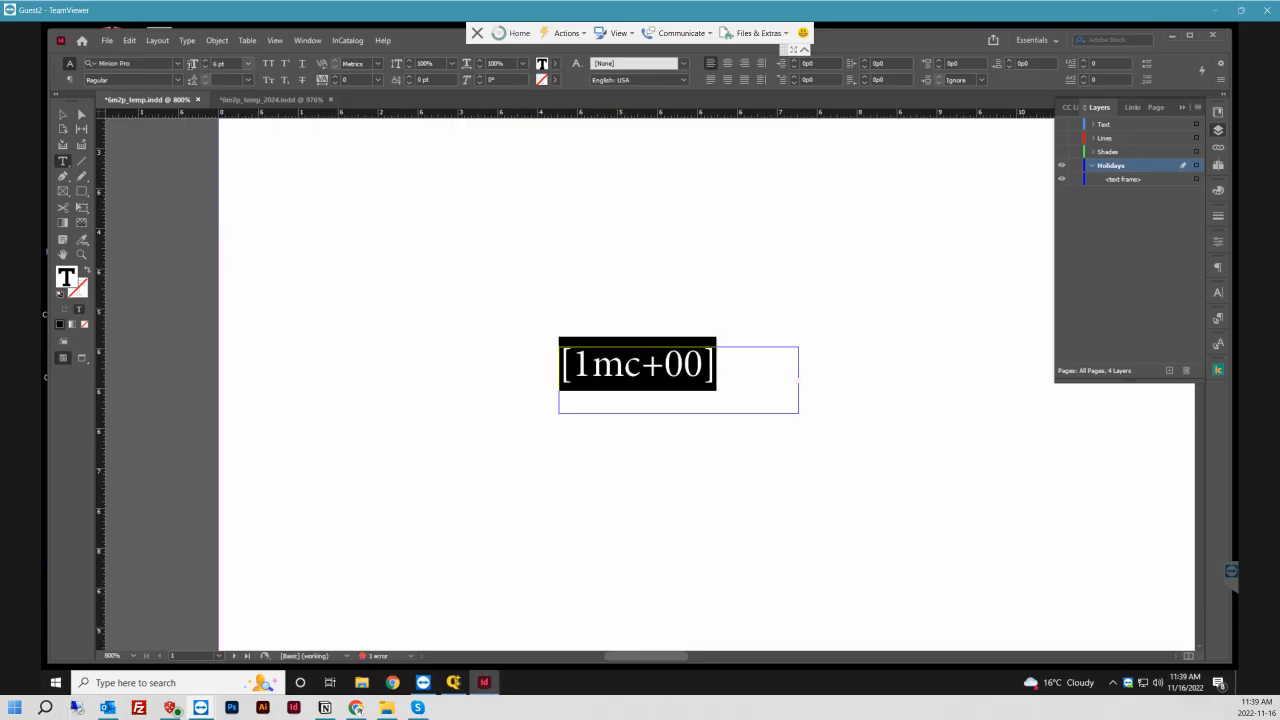
{"action": "left_click", "coordinate": [225, 64]}
{"action": "type", "text": "4"}
{"action": "key", "text": "Return"}
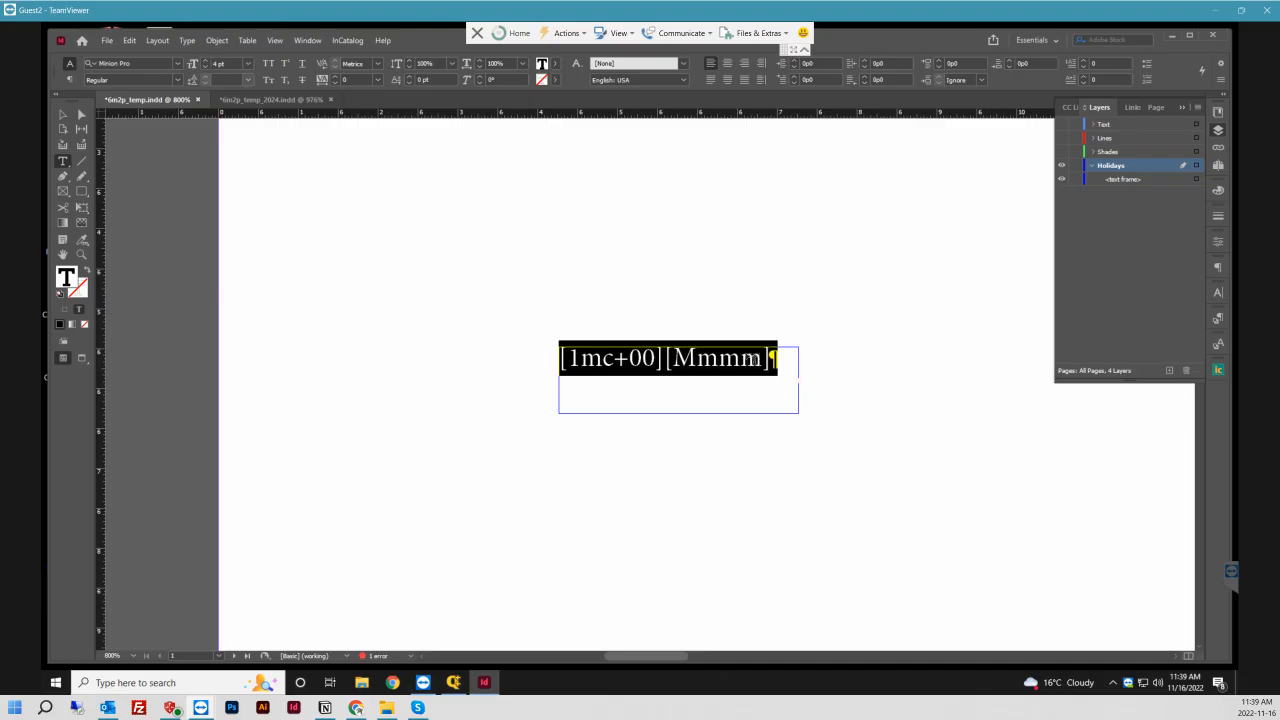
- Delete the [Mmmm] token from the first line of the Holidays frame
{"action": "left_click", "coordinate": [688, 357]}
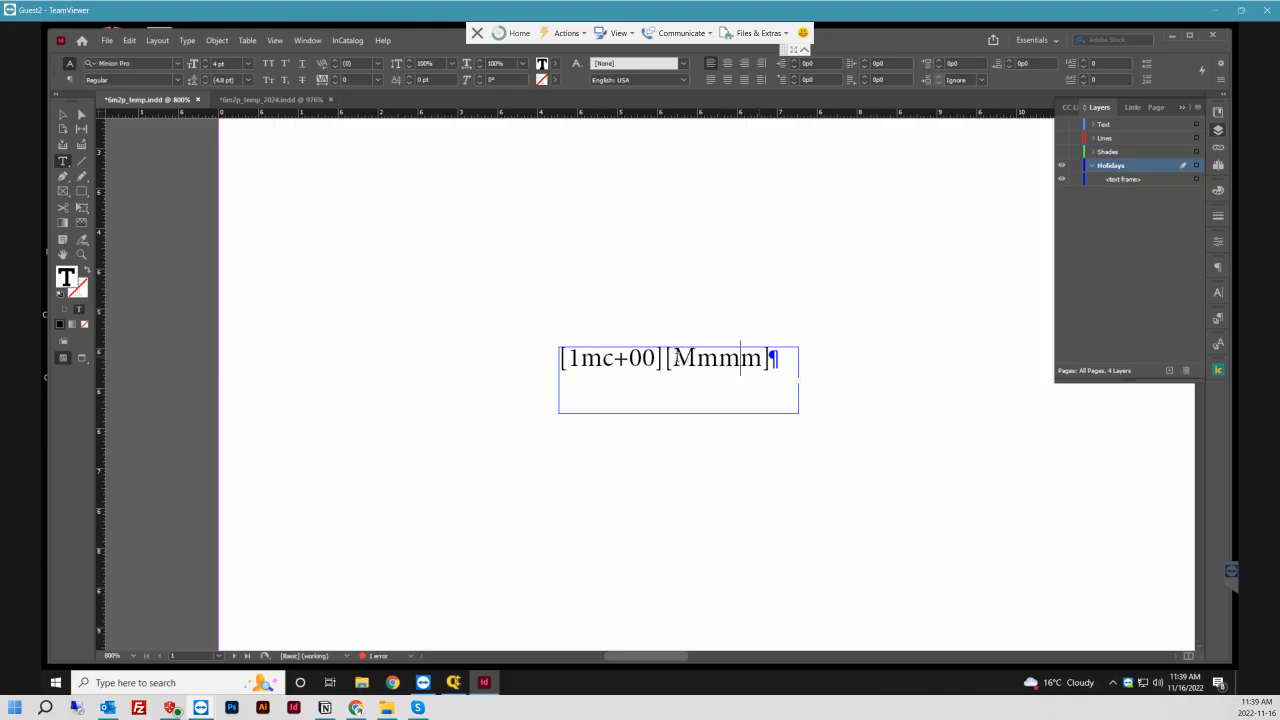
{"action": "double_click", "coordinate": [677, 357]}
{"action": "key", "text": "shift+Left"}
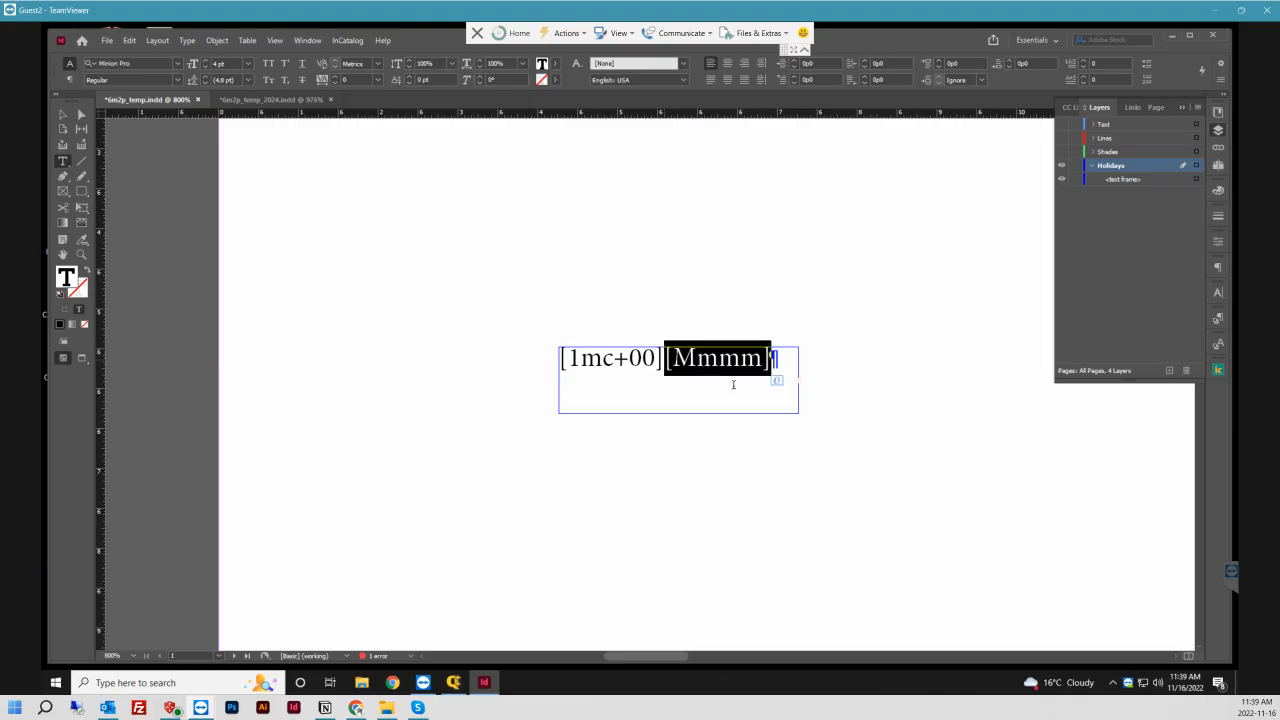
{"action": "key", "text": "BackSpace"}
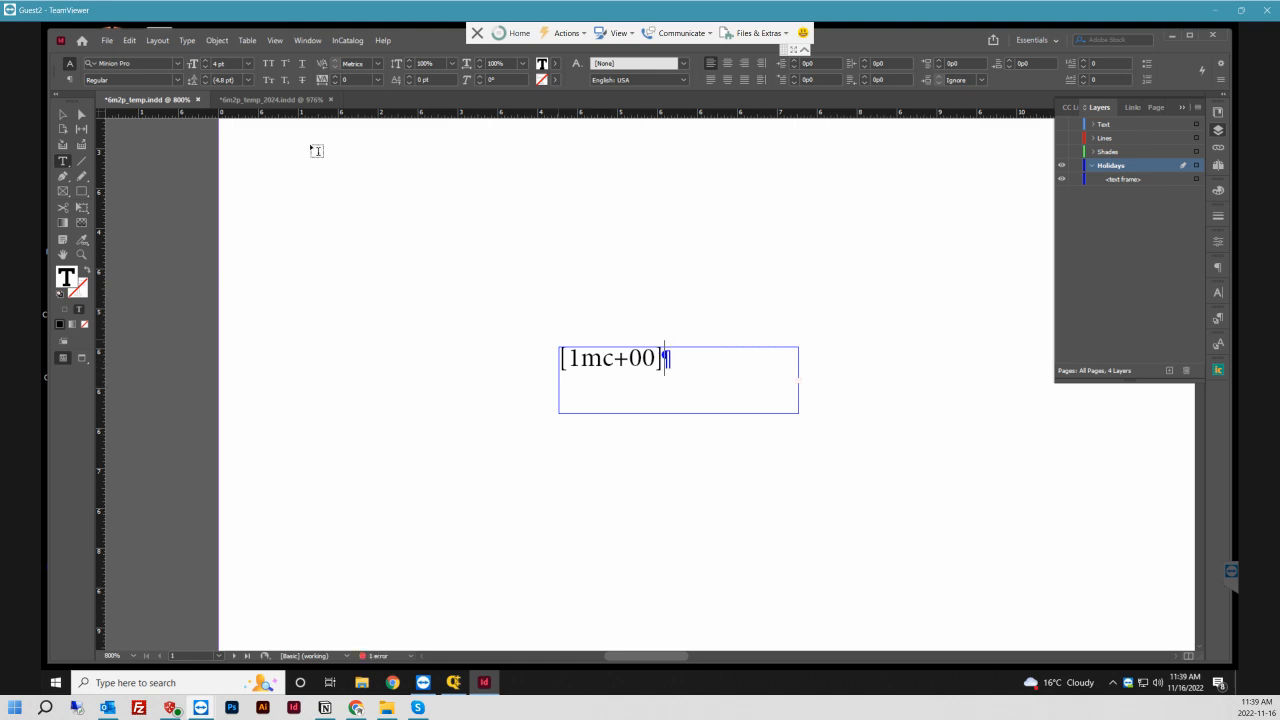
- Set the font of the [1mc+00] token to Scala Sans Pro Regular
{"action": "left_click_drag", "start_coordinate": [562, 357], "coordinate": [670, 358]}
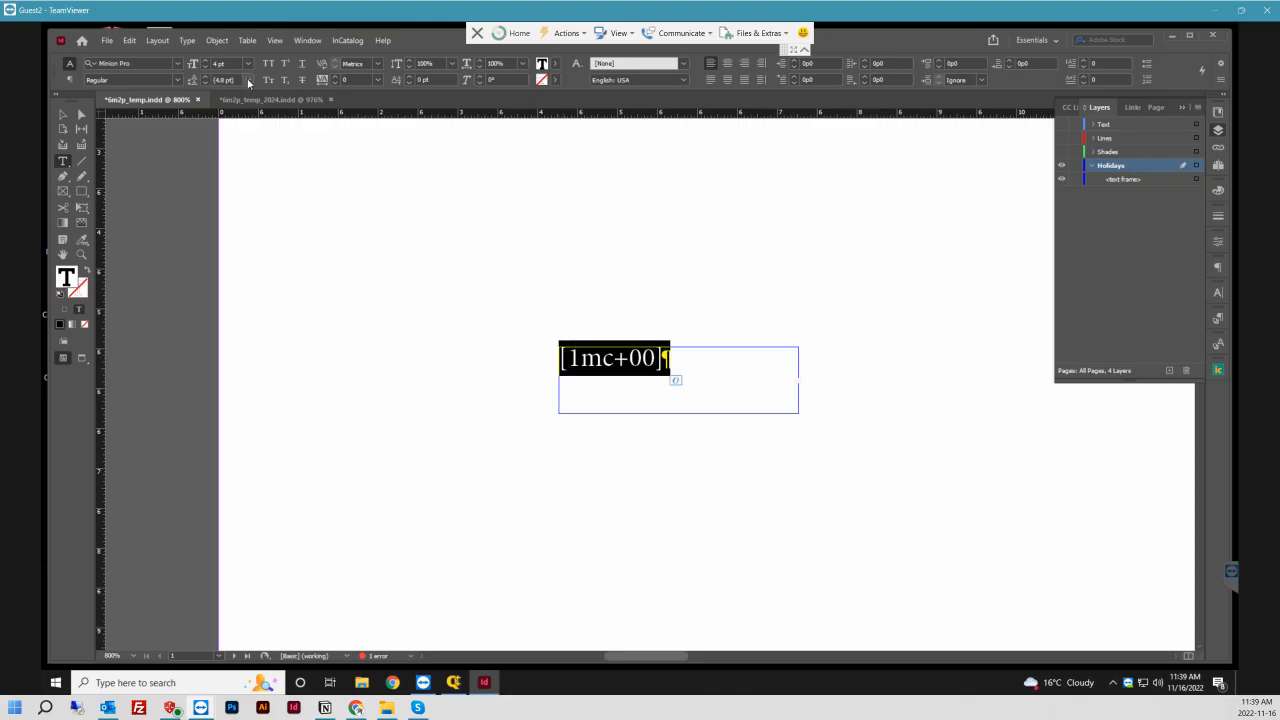
{"action": "left_click", "coordinate": [143, 64]}
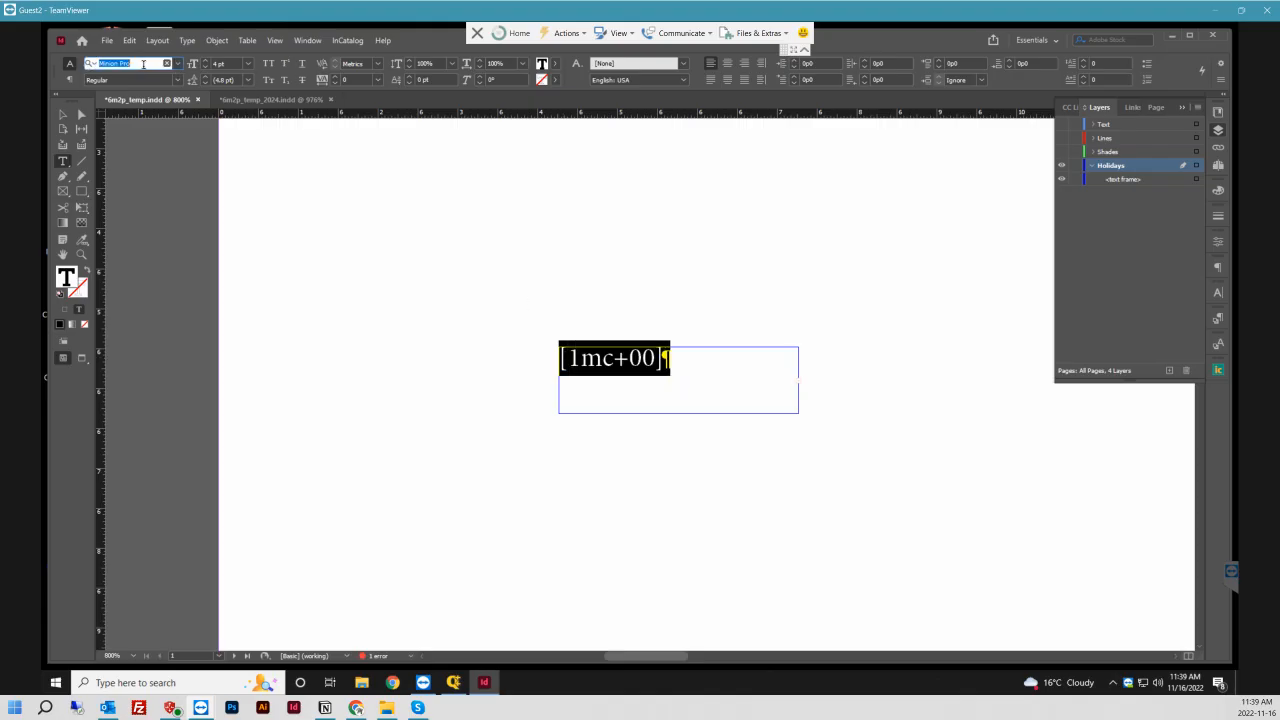
{"action": "type", "text": "sca"}
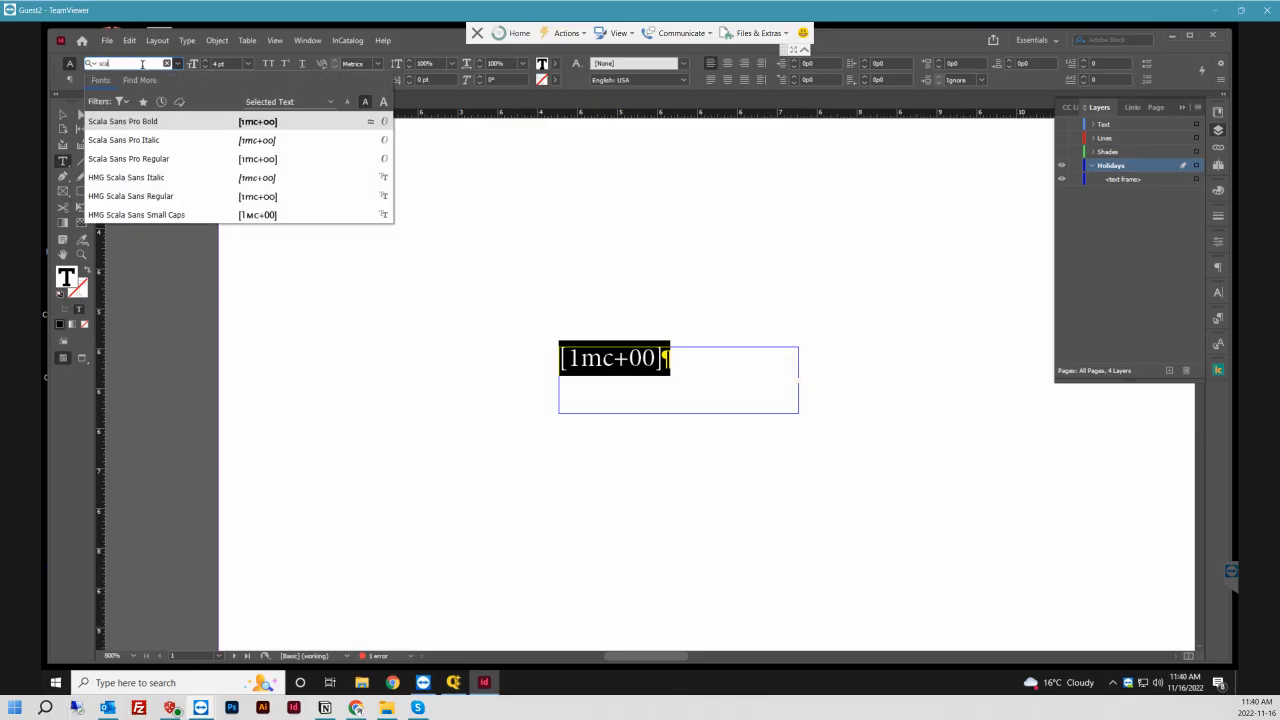
{"action": "left_click", "coordinate": [158, 157]}
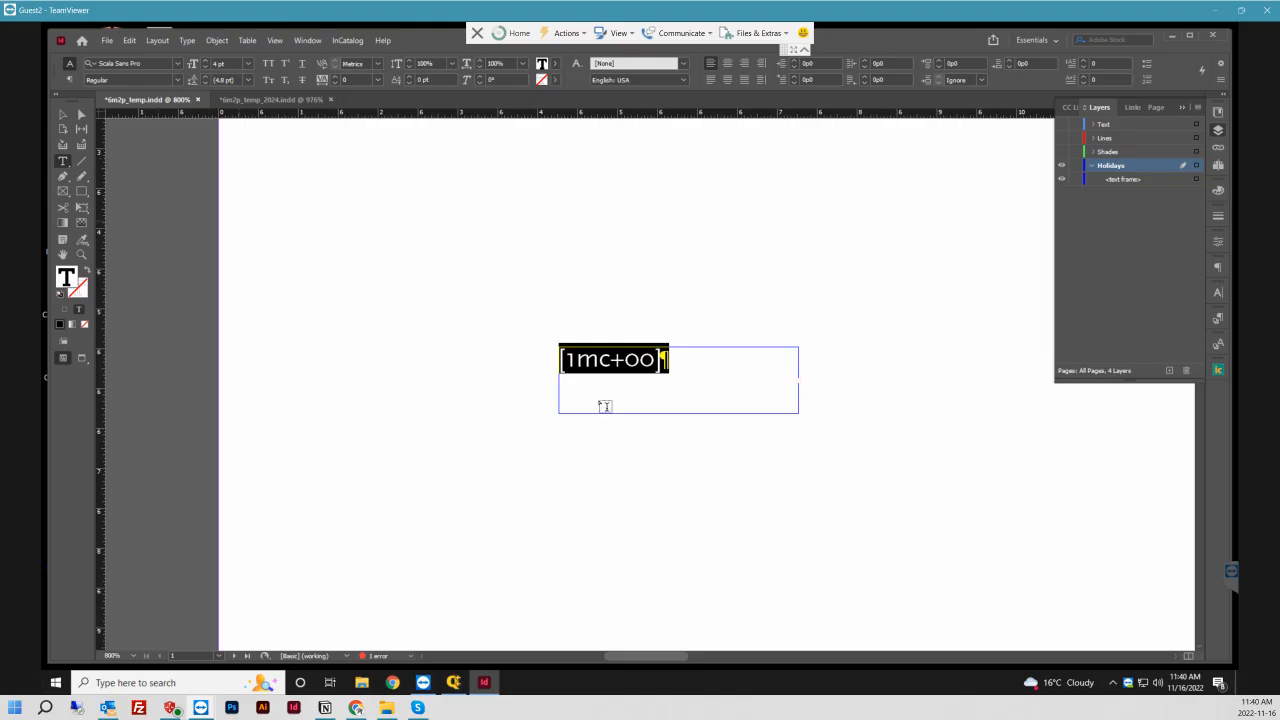
- Select both token lines in the Holidays frame and set their leading to 4.5 pt
{"action": "left_click", "coordinate": [663, 358]}
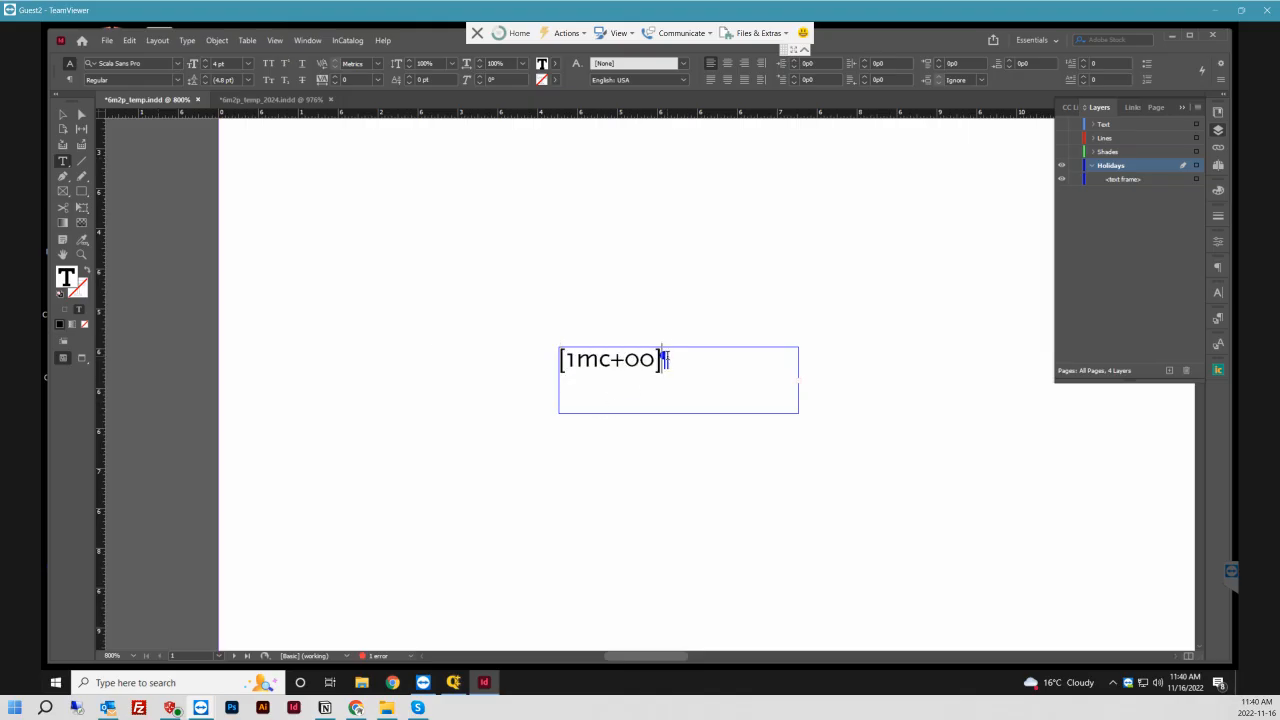
{"action": "left_click_drag", "start_coordinate": [663, 358], "coordinate": [754, 386]}
{"action": "triple_click", "coordinate": [636, 347]}
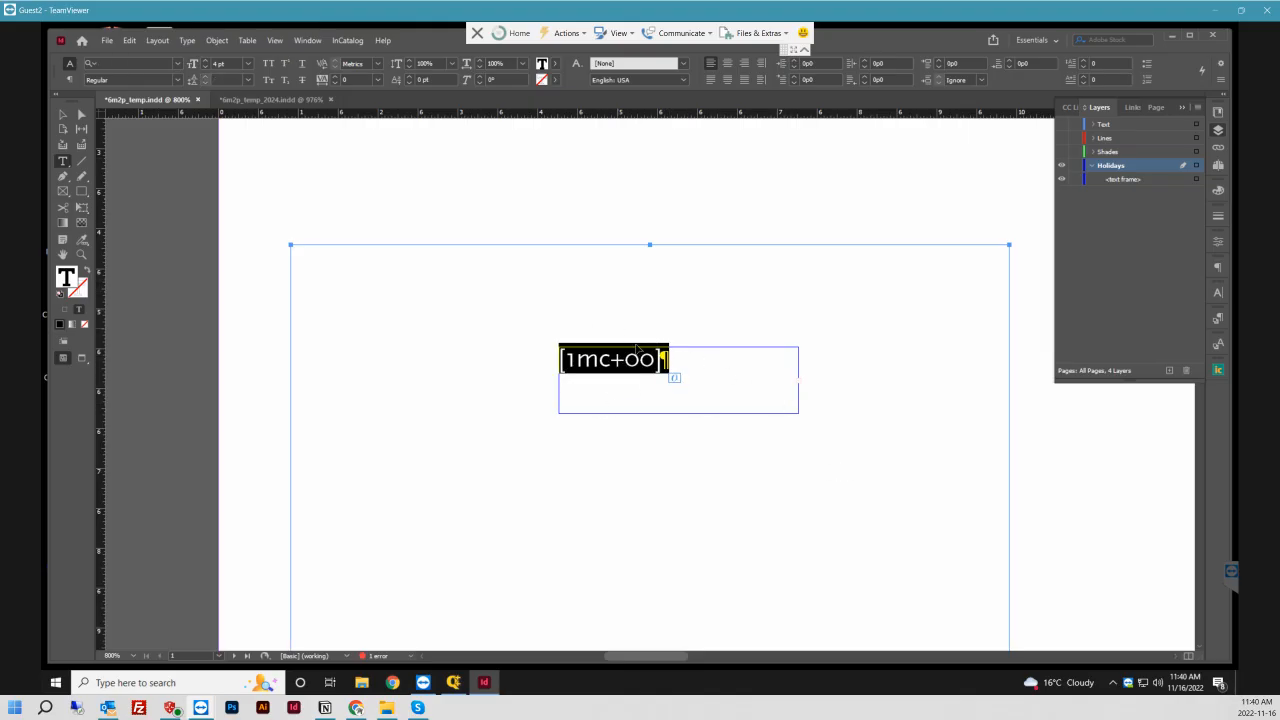
{"action": "left_click", "coordinate": [248, 79]}
{"action": "left_click", "coordinate": [232, 94]}
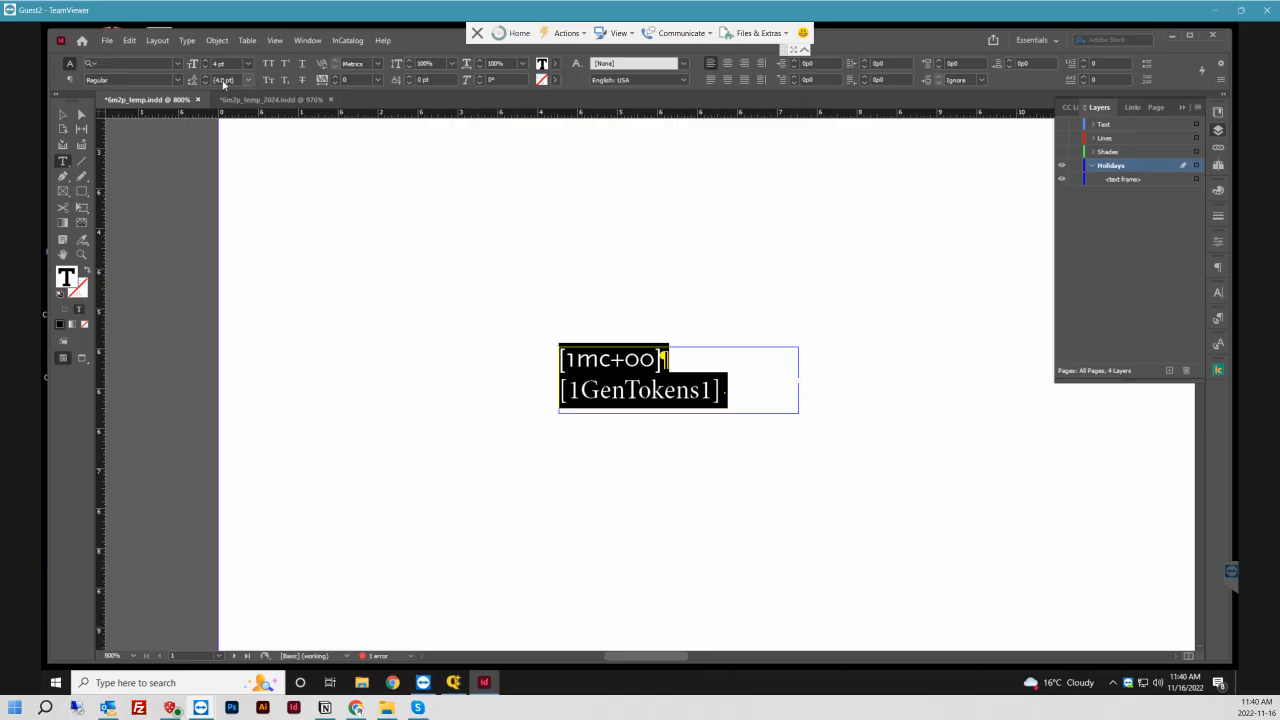
{"action": "left_click", "coordinate": [249, 80]}
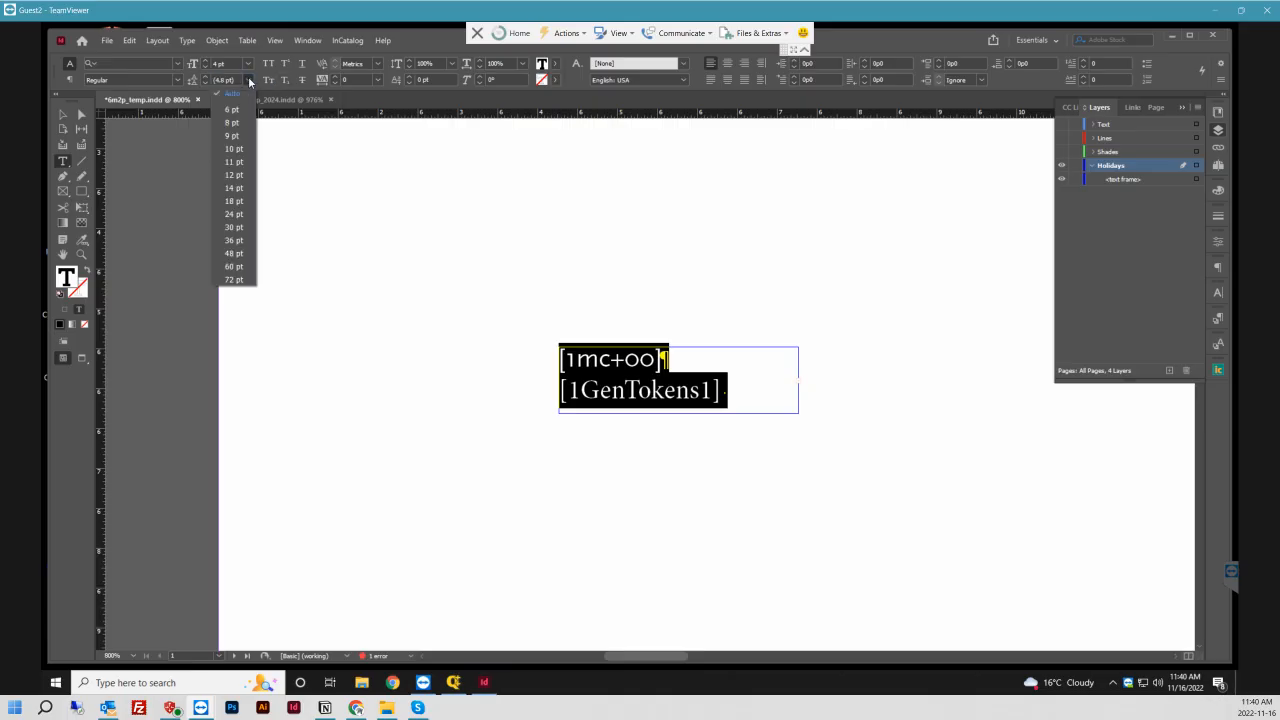
{"action": "left_click", "coordinate": [232, 80]}
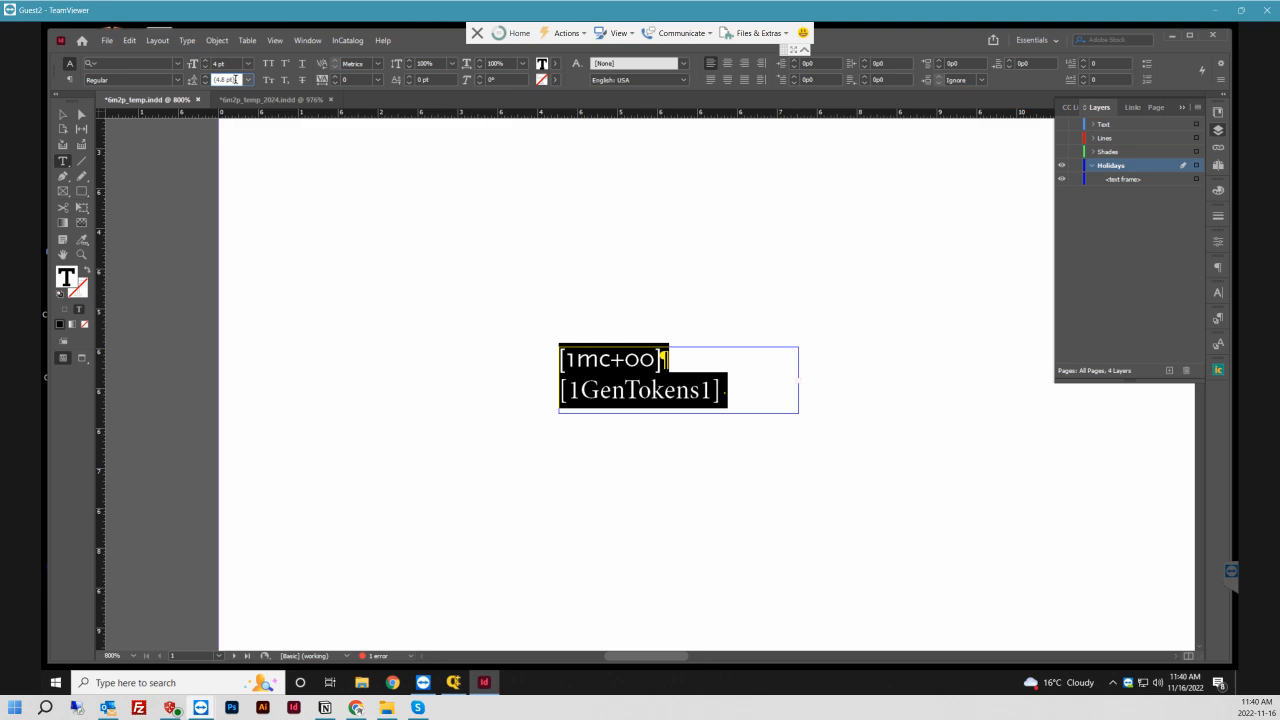
{"action": "left_click_drag", "start_coordinate": [236, 80], "coordinate": [188, 80]}
{"action": "type", "text": "4.5"}
{"action": "key", "text": "Return"}
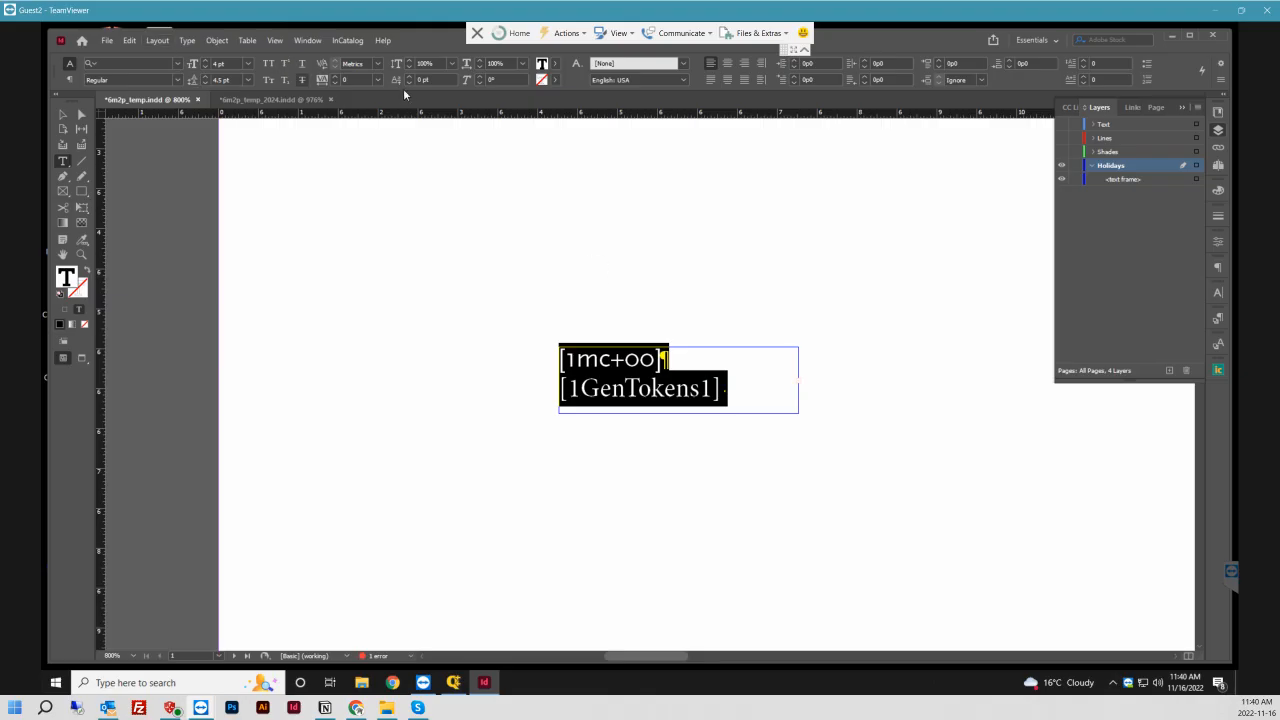
- Reduce the font size of only the [1mc+00] token to 3 pt
{"action": "left_click", "coordinate": [62, 114]}
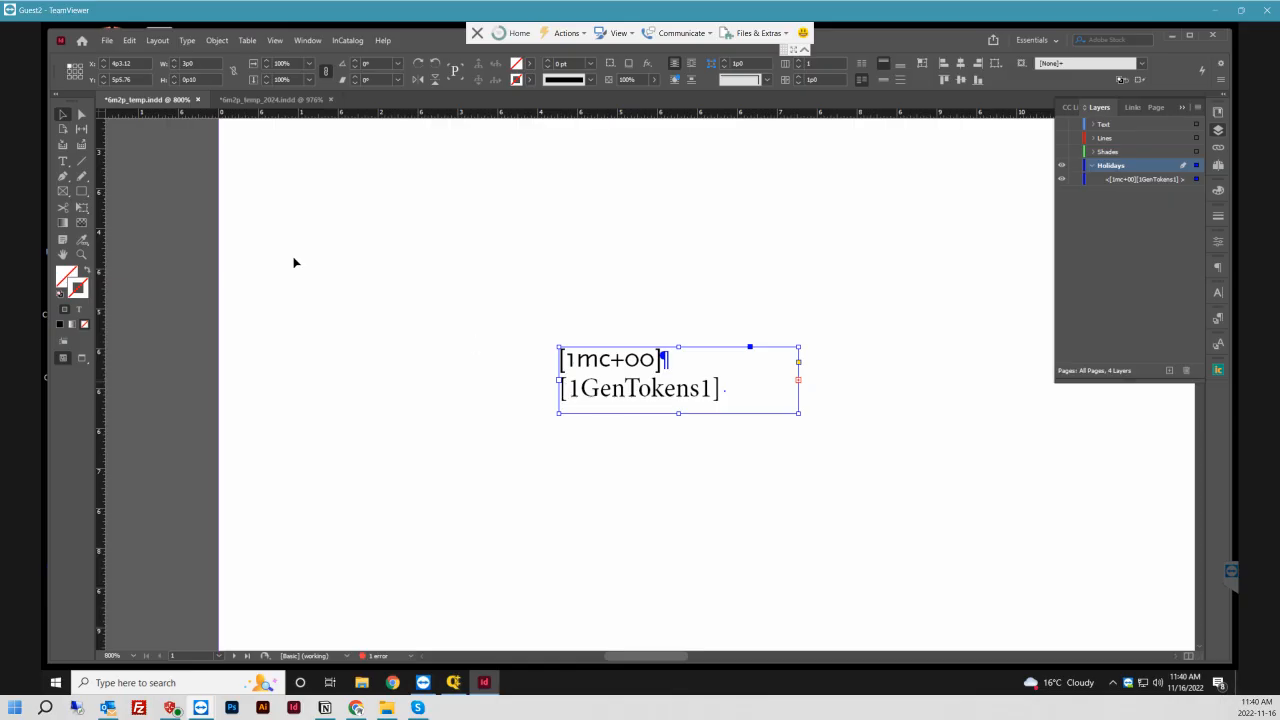
{"action": "left_click", "coordinate": [62, 161]}
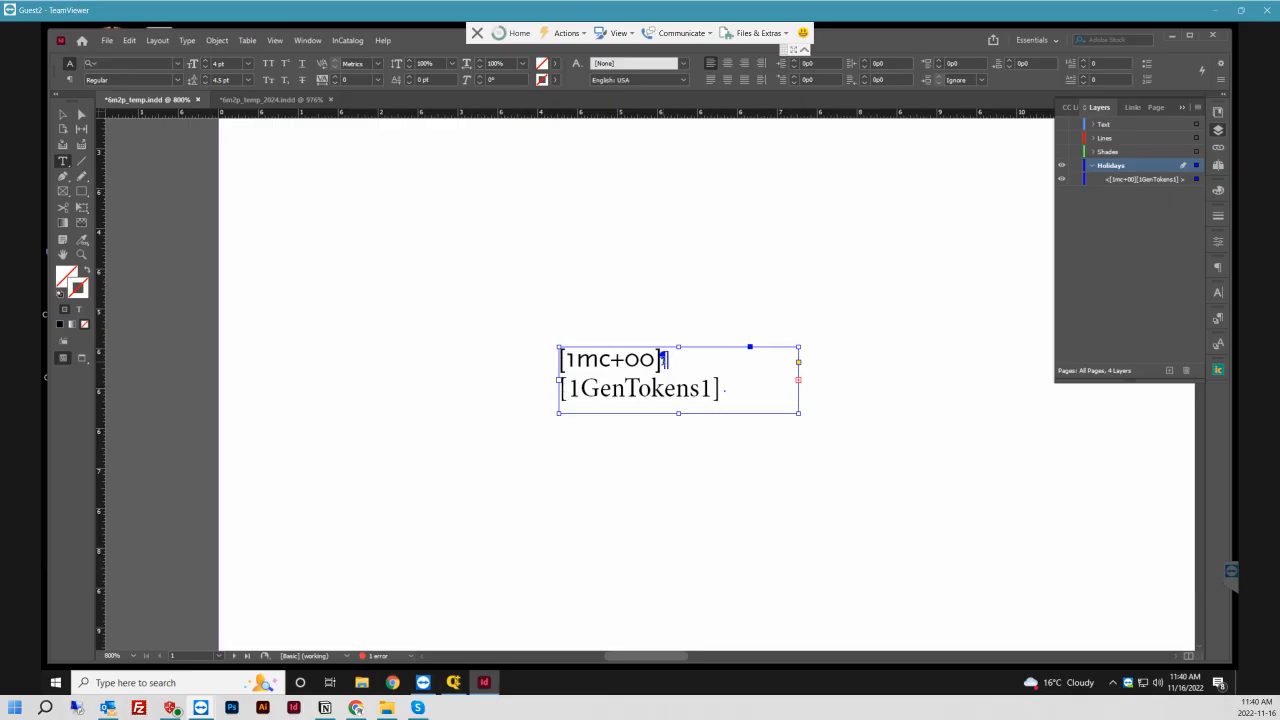
{"action": "left_click_drag", "start_coordinate": [662, 358], "coordinate": [558, 358]}
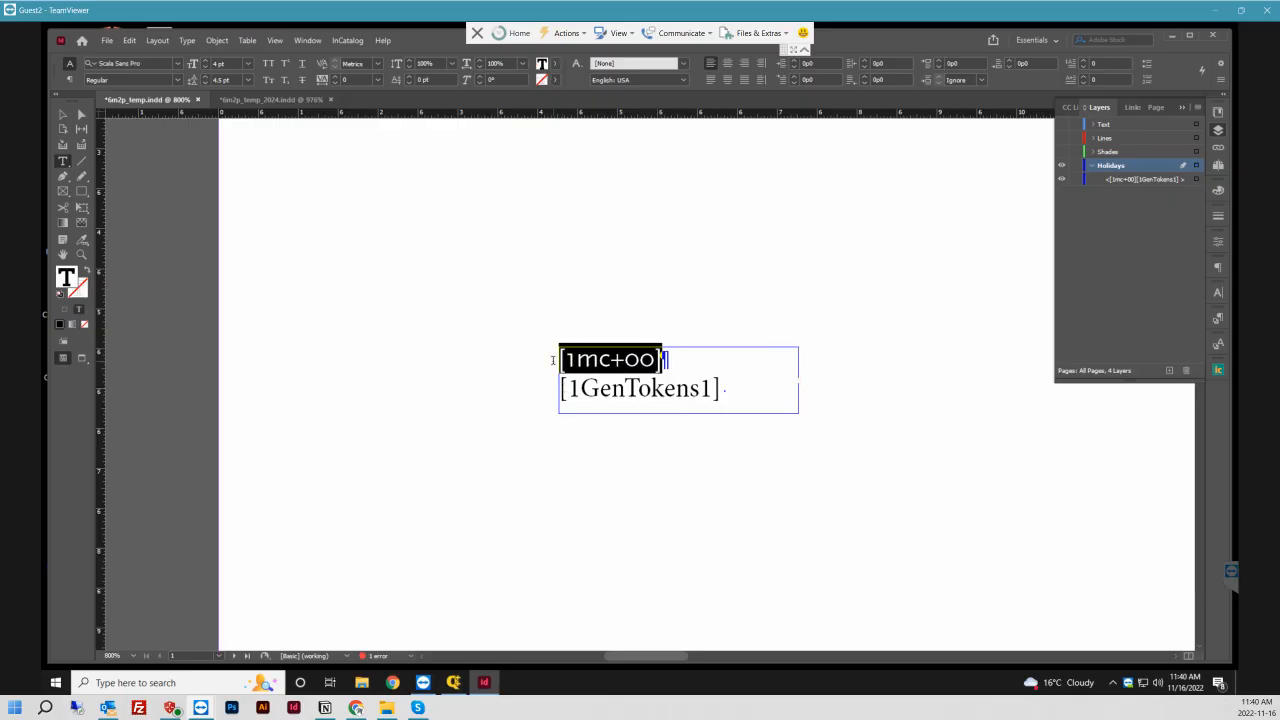
{"action": "left_click", "coordinate": [206, 67]}
{"action": "left_click", "coordinate": [206, 61]}
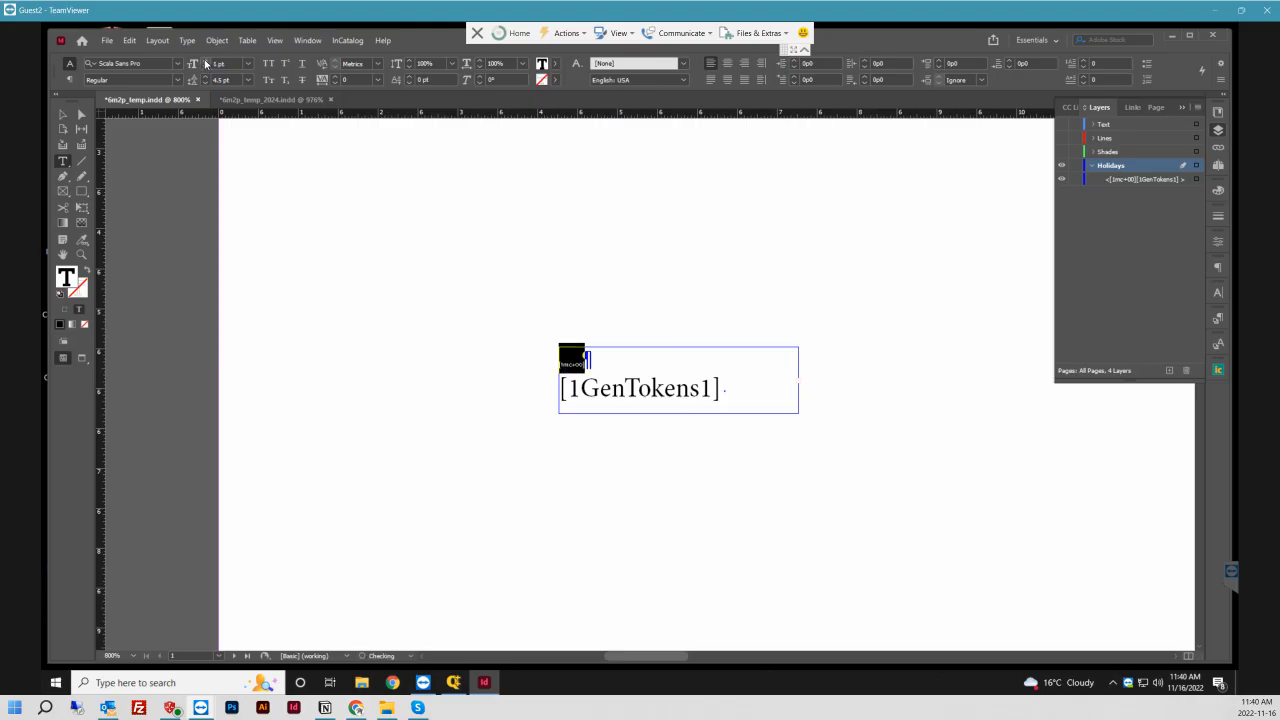
{"action": "left_click", "coordinate": [206, 62]}
{"action": "left_click", "coordinate": [206, 62]}
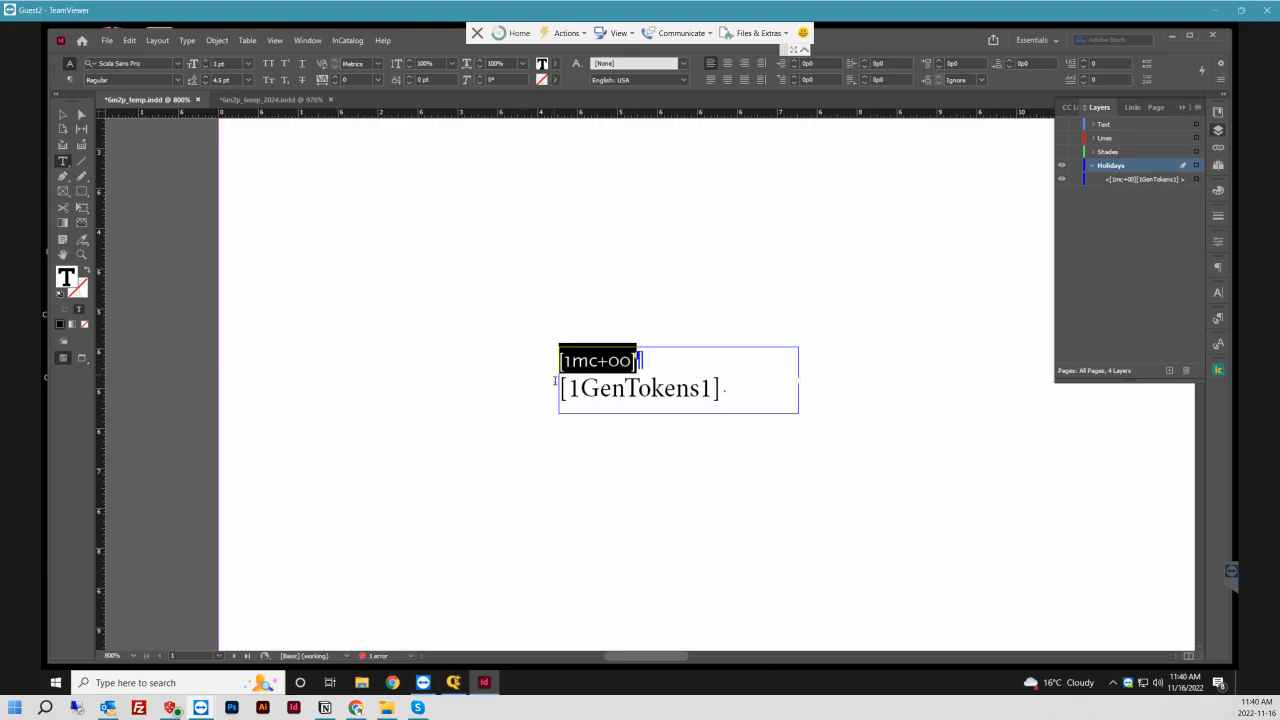
- Join [1GenTokens1] onto the same line as [1mc+00], and open the stroke settings with the frame selected
{"action": "left_click", "coordinate": [561, 385]}
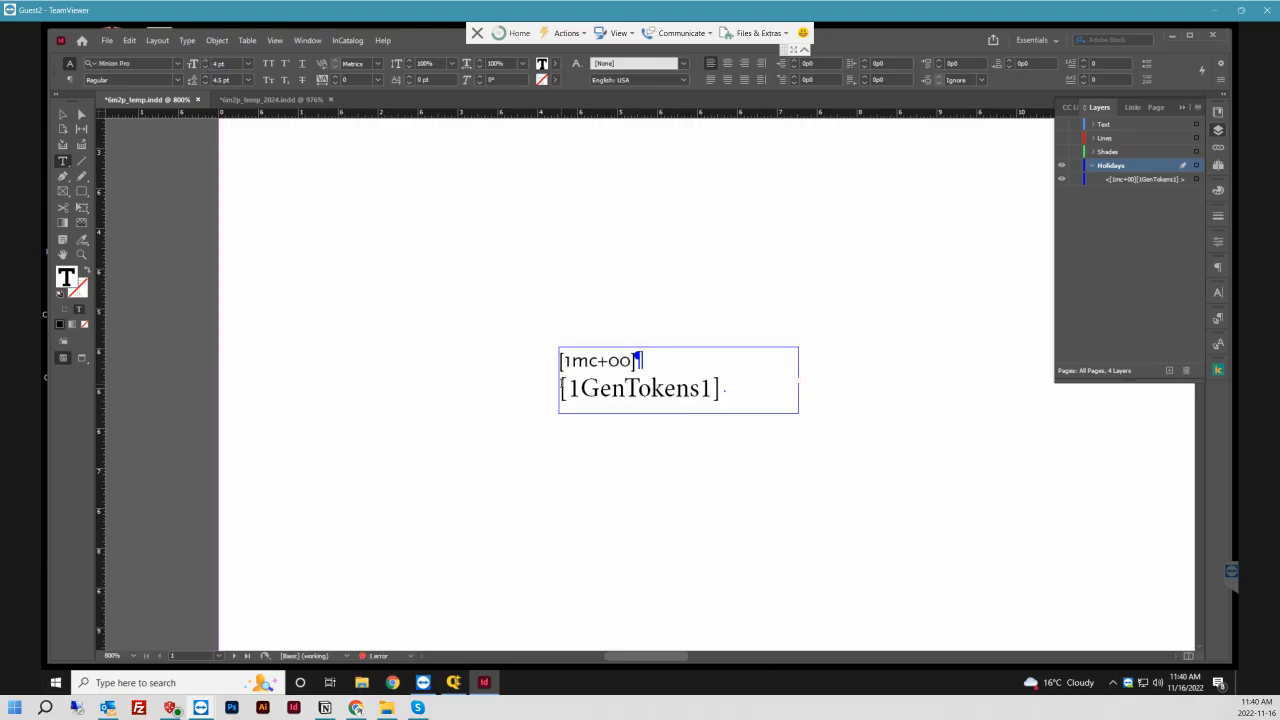
{"action": "key", "text": "BackSpace"}
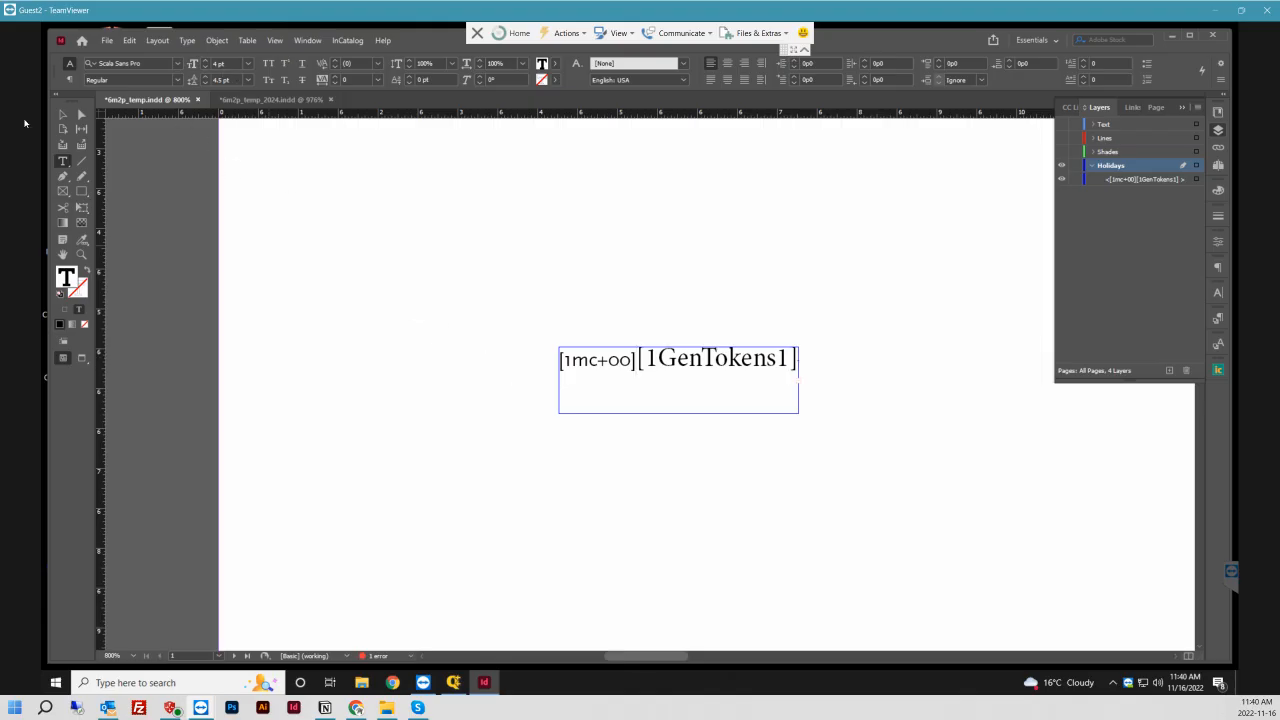
{"action": "key", "text": "Escape"}
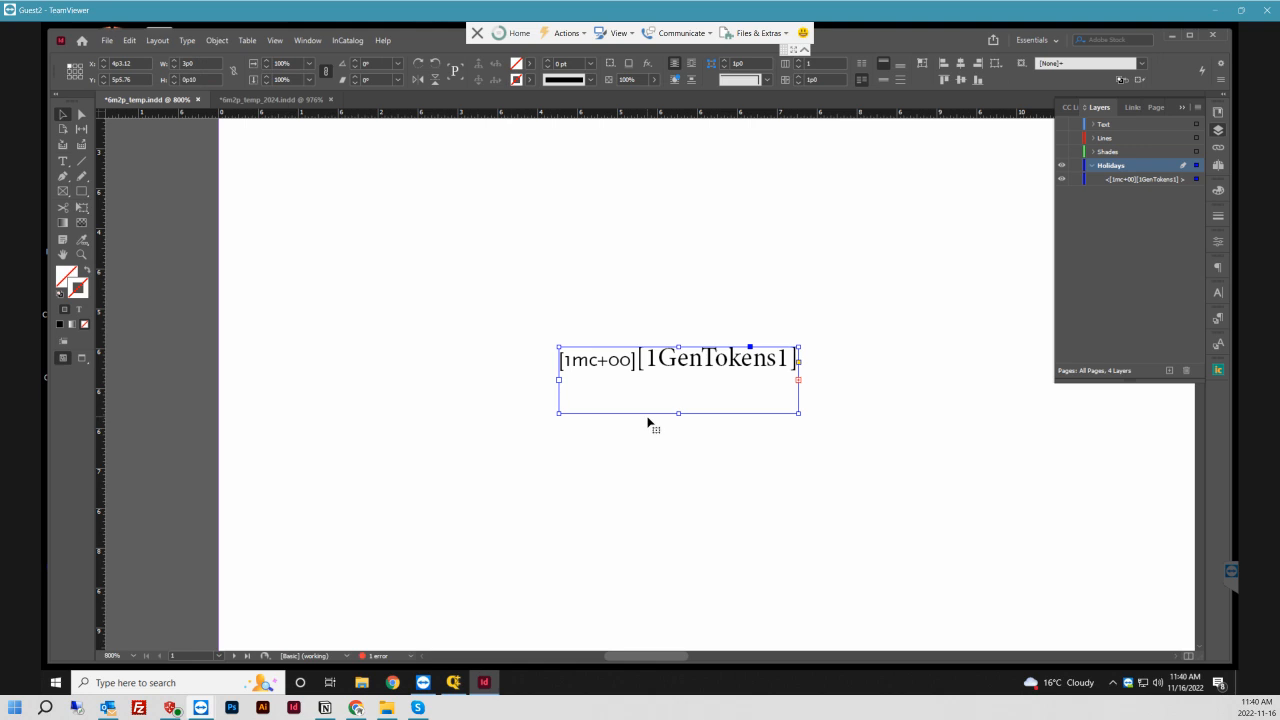
{"action": "key", "text": "F10"}
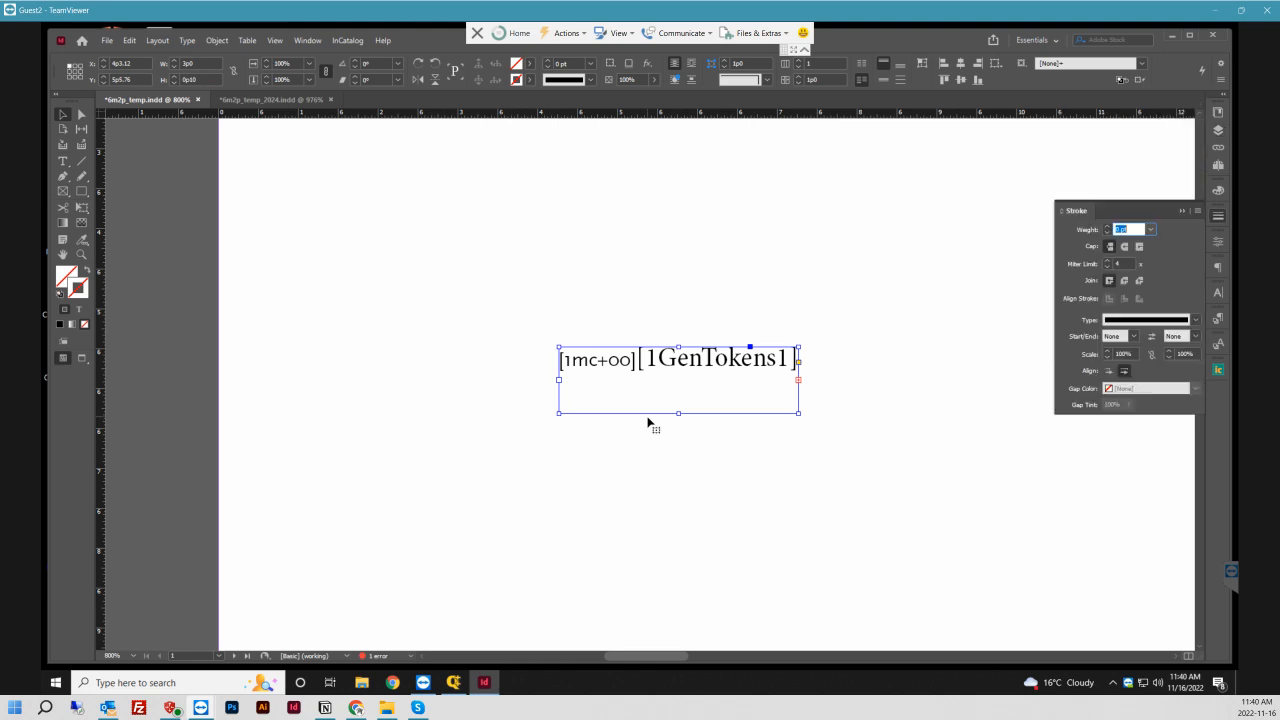
- Try smaller font sizes down to 1 pt on only the [1GenTokens1] token
{"action": "key", "text": "F10"}
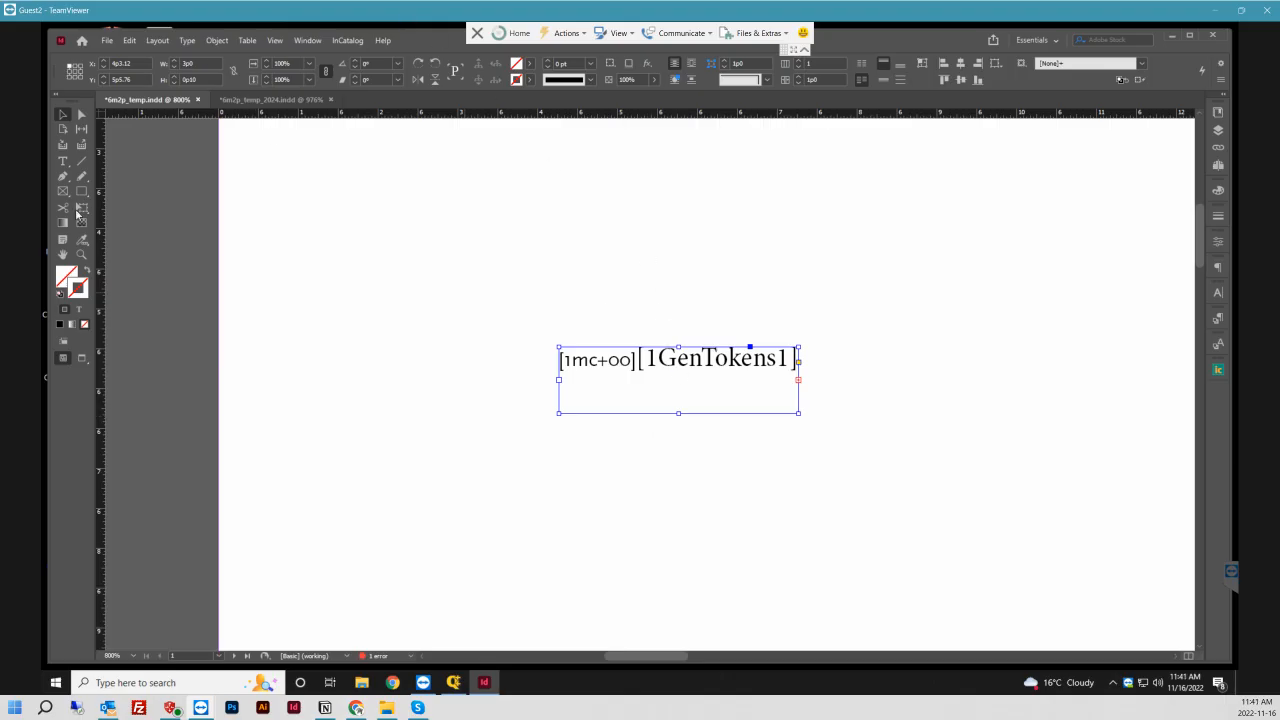
{"action": "left_click", "coordinate": [64, 162]}
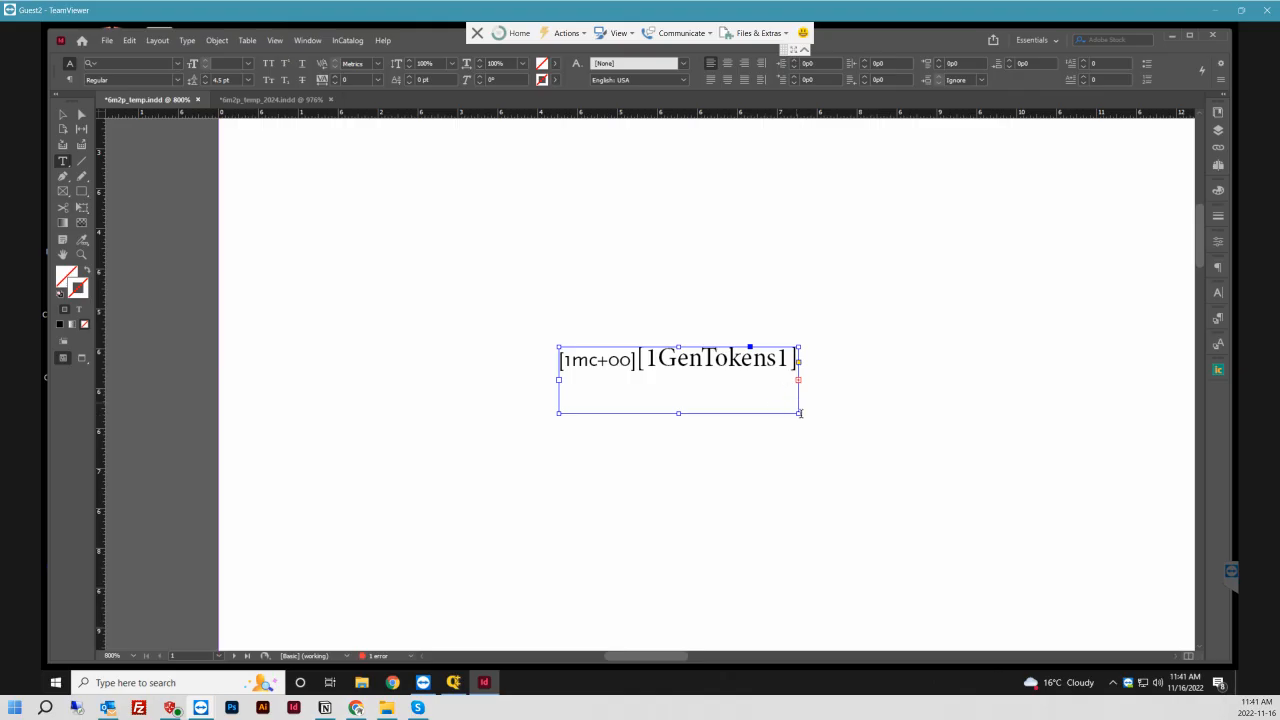
{"action": "left_click", "coordinate": [797, 362]}
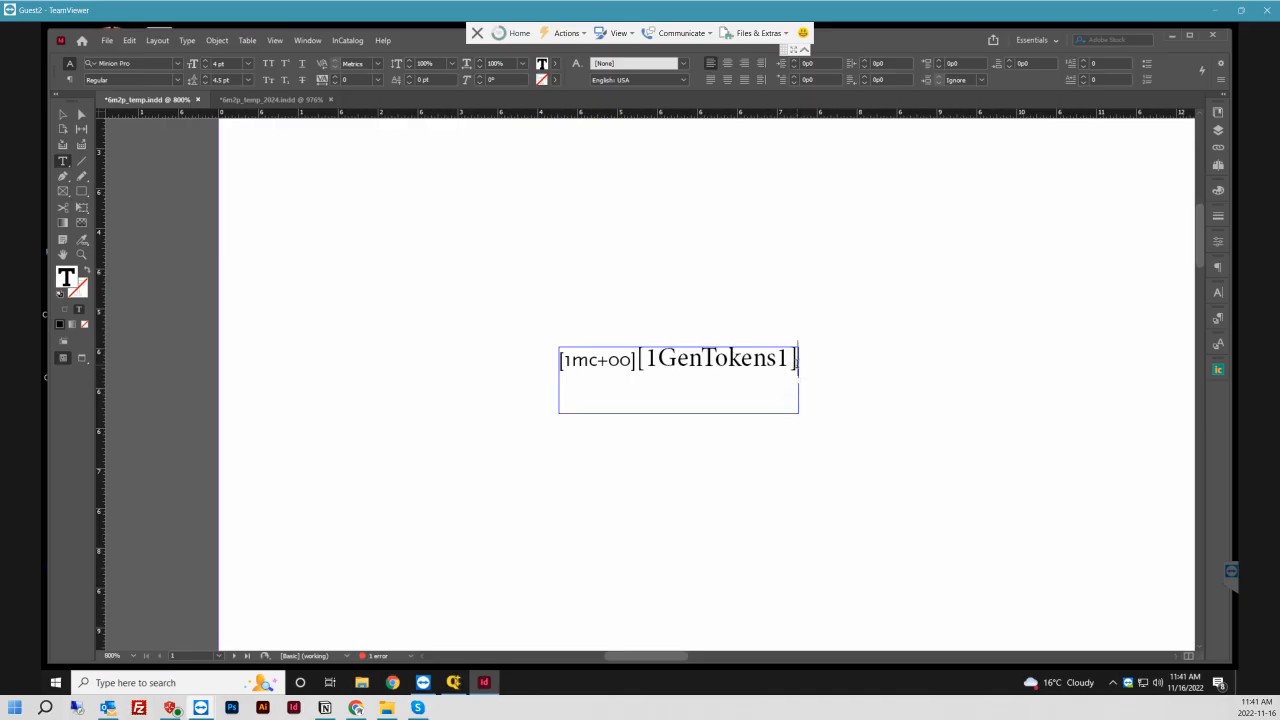
{"action": "key", "text": "ctrl+a"}
{"action": "left_click", "coordinate": [795, 366]}
{"action": "left_click", "coordinate": [729, 358]}
{"action": "left_click_drag", "start_coordinate": [796, 360], "coordinate": [638, 360]}
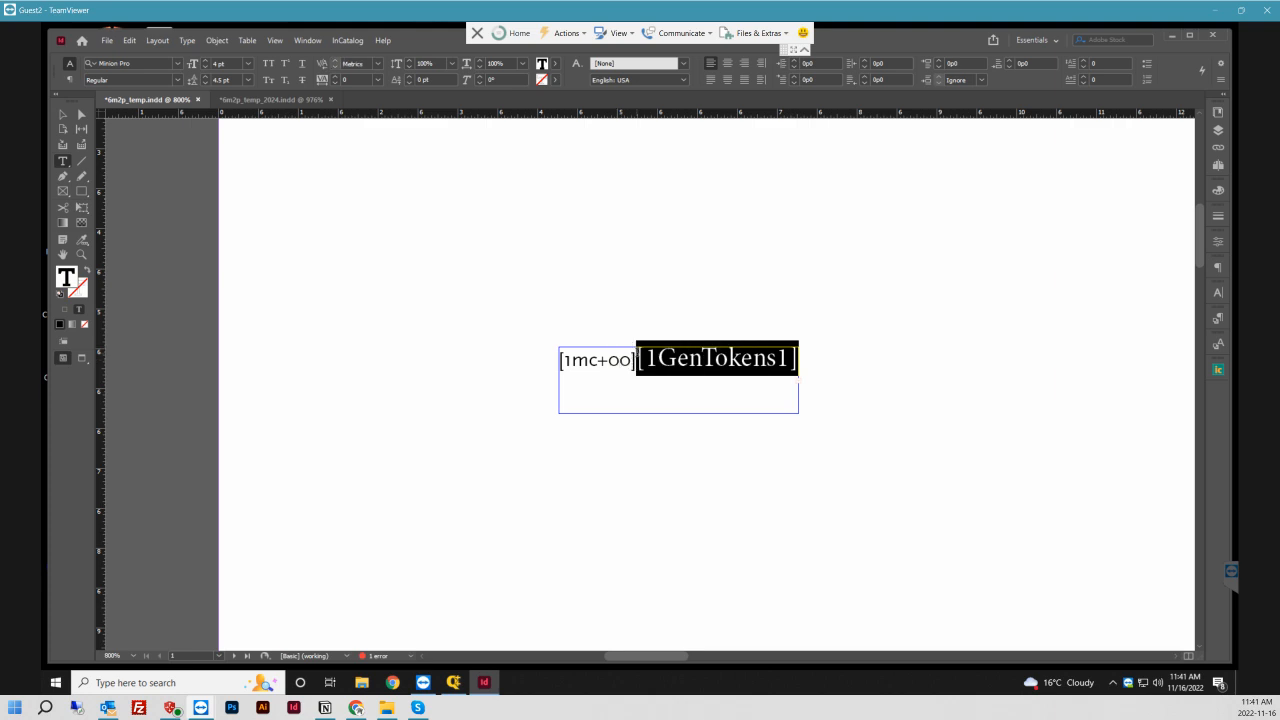
{"action": "left_click", "coordinate": [206, 68]}
{"action": "left_click", "coordinate": [206, 68]}
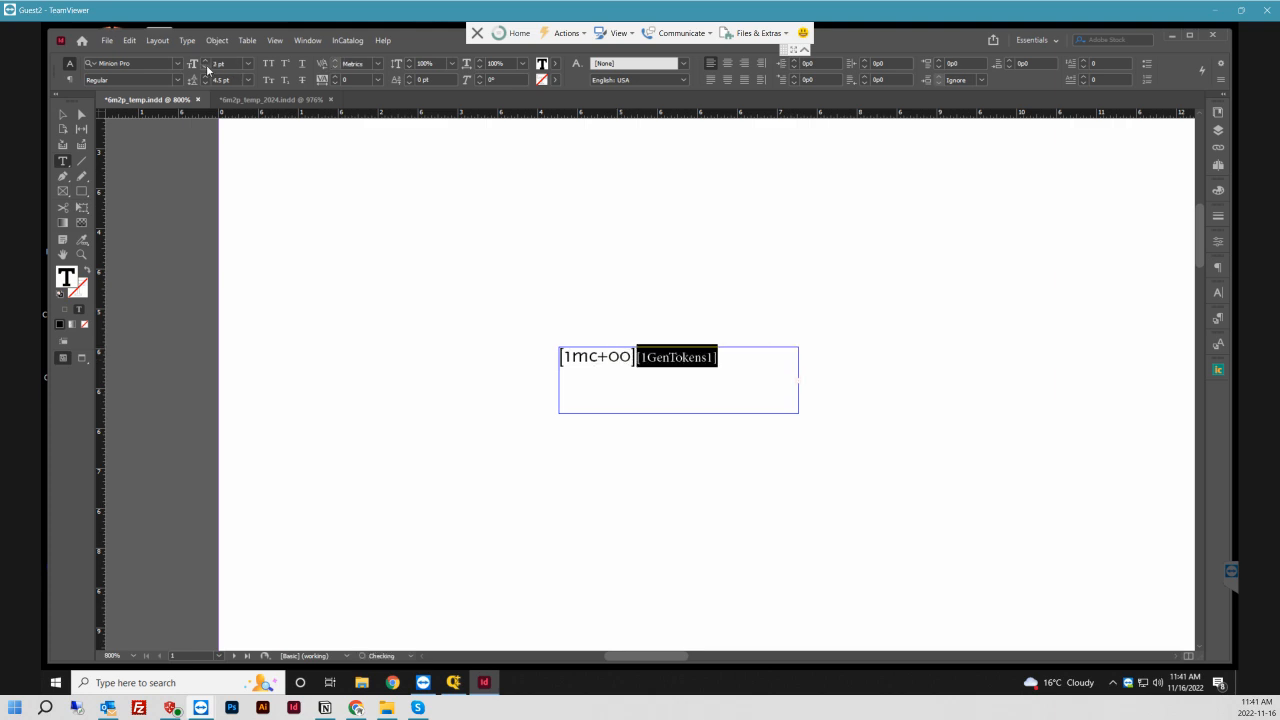
{"action": "left_click", "coordinate": [206, 68]}
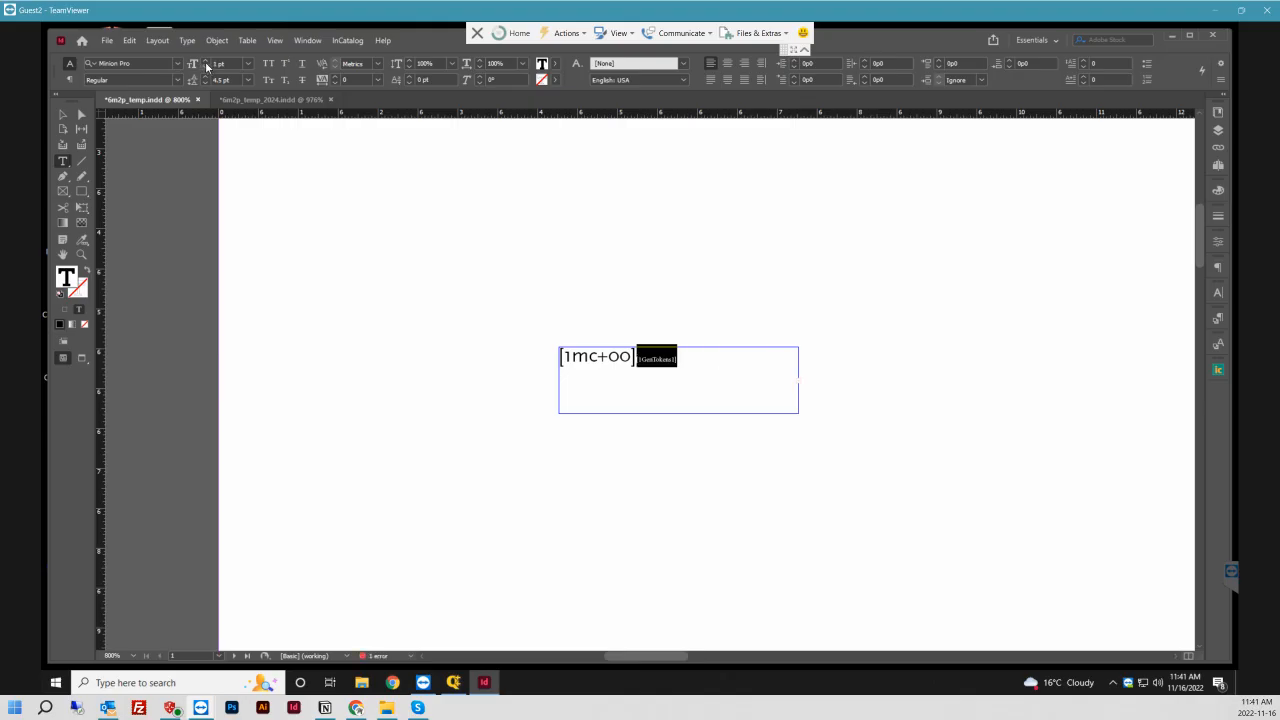
- Restore the [1GenTokens1] token's font size to 4 pt and select both tokens
{"action": "left_click", "coordinate": [205, 61]}
{"action": "left_click", "coordinate": [205, 61]}
{"action": "left_click", "coordinate": [205, 61]}
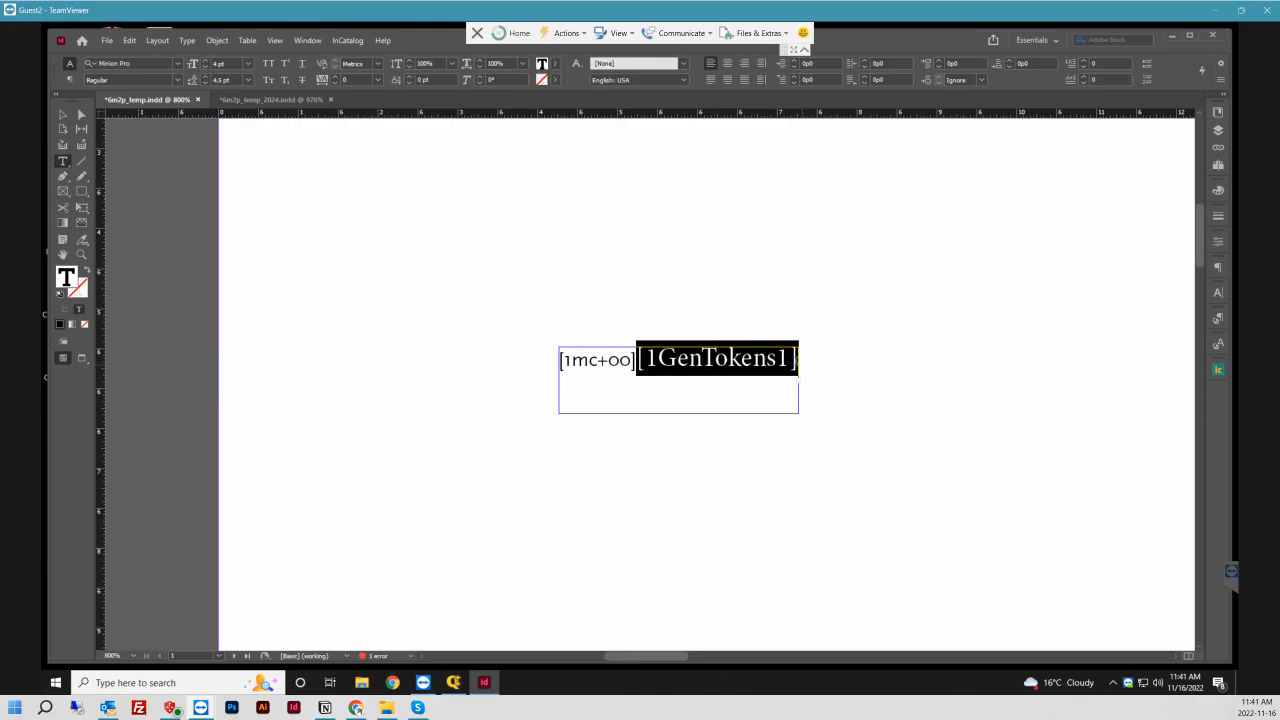
{"action": "left_click", "coordinate": [796, 361]}
{"action": "left_click_drag", "start_coordinate": [798, 361], "coordinate": [561, 358]}
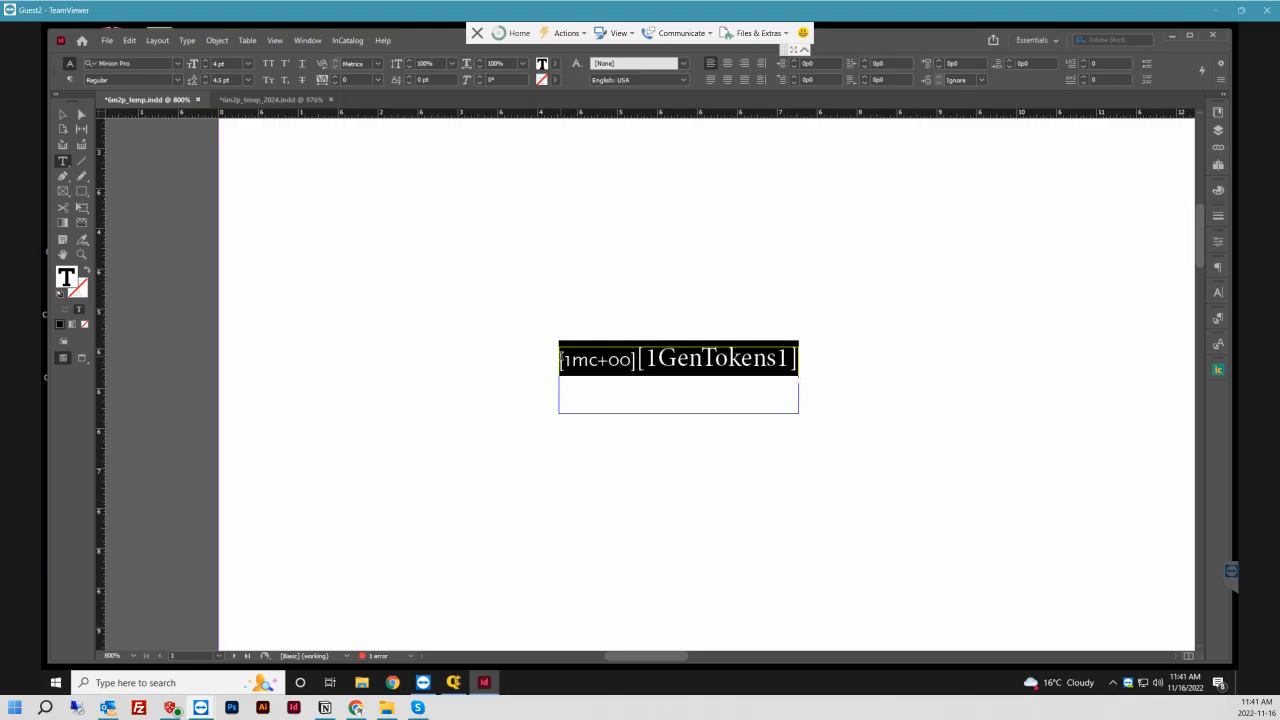
- Enlarge the token frame down to the page's lower edge and to about 16p2.88 wide to expose its overset text
{"action": "left_click", "coordinate": [62, 114]}
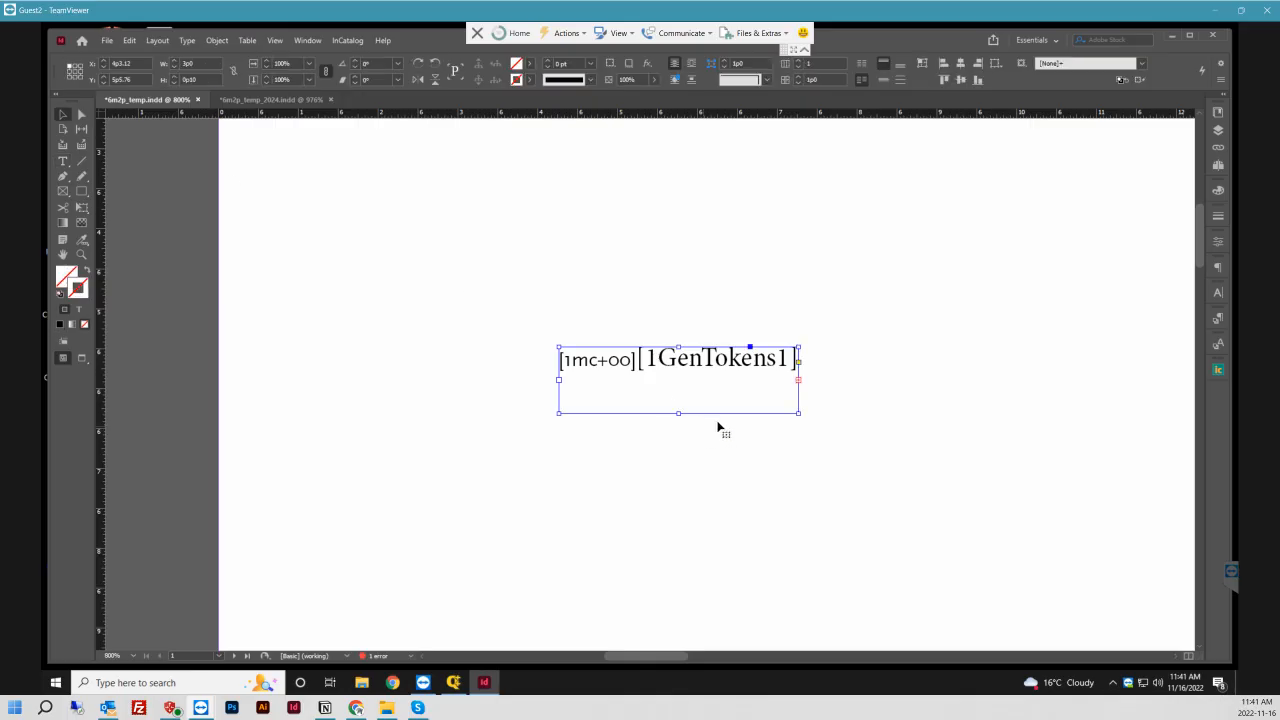
{"action": "left_click_drag", "start_coordinate": [676, 413], "coordinate": [641, 150]}
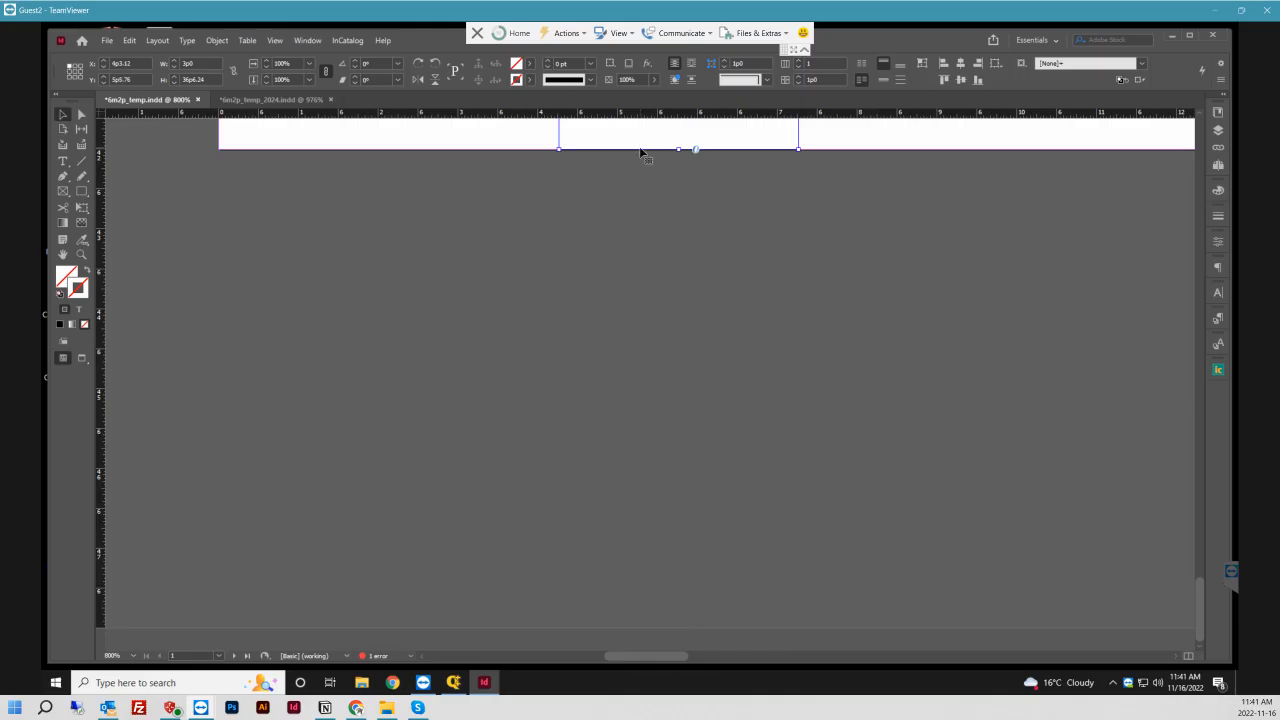
{"action": "key", "text": "ctrl+0"}
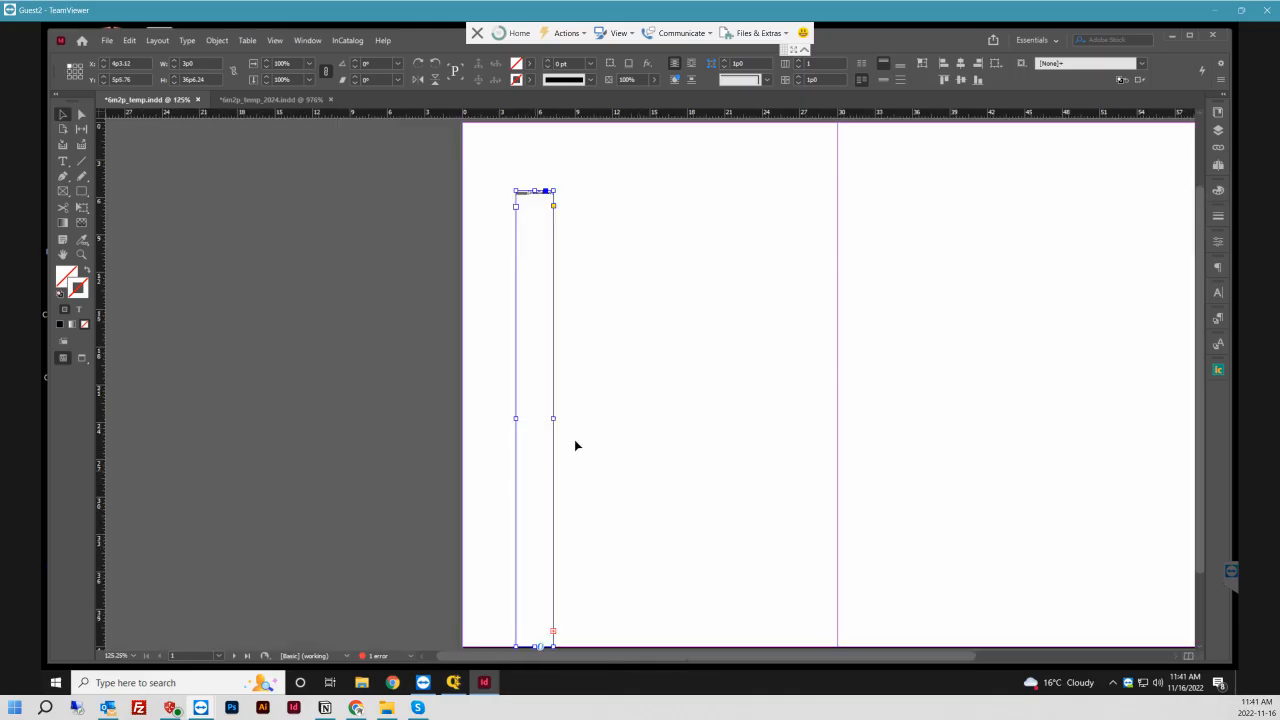
{"action": "left_click_drag", "start_coordinate": [553, 418], "coordinate": [718, 424]}
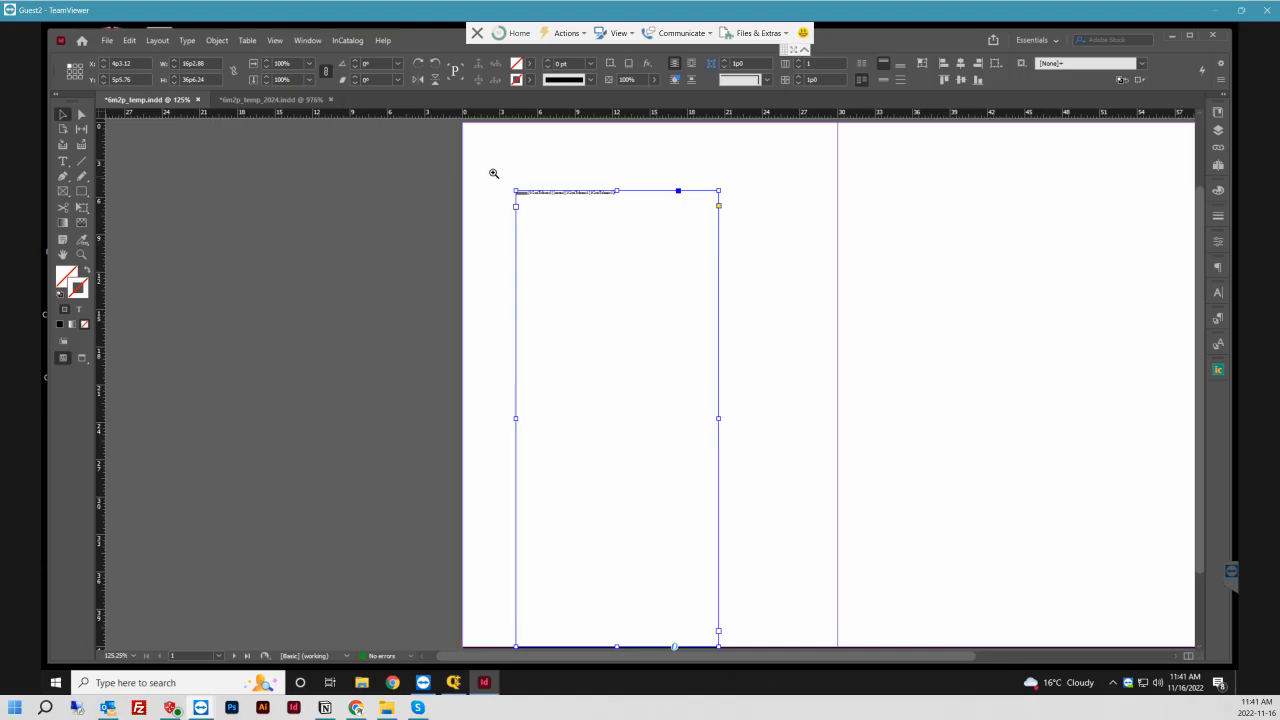
- Delete the stray text [mmc{[1GenTokens1]1GenTokens1] that follows the first [1GenTokens1] token
{"action": "left_click_drag", "start_coordinate": [491, 172], "coordinate": [700, 270]}
{"action": "left_click", "coordinate": [62, 161]}
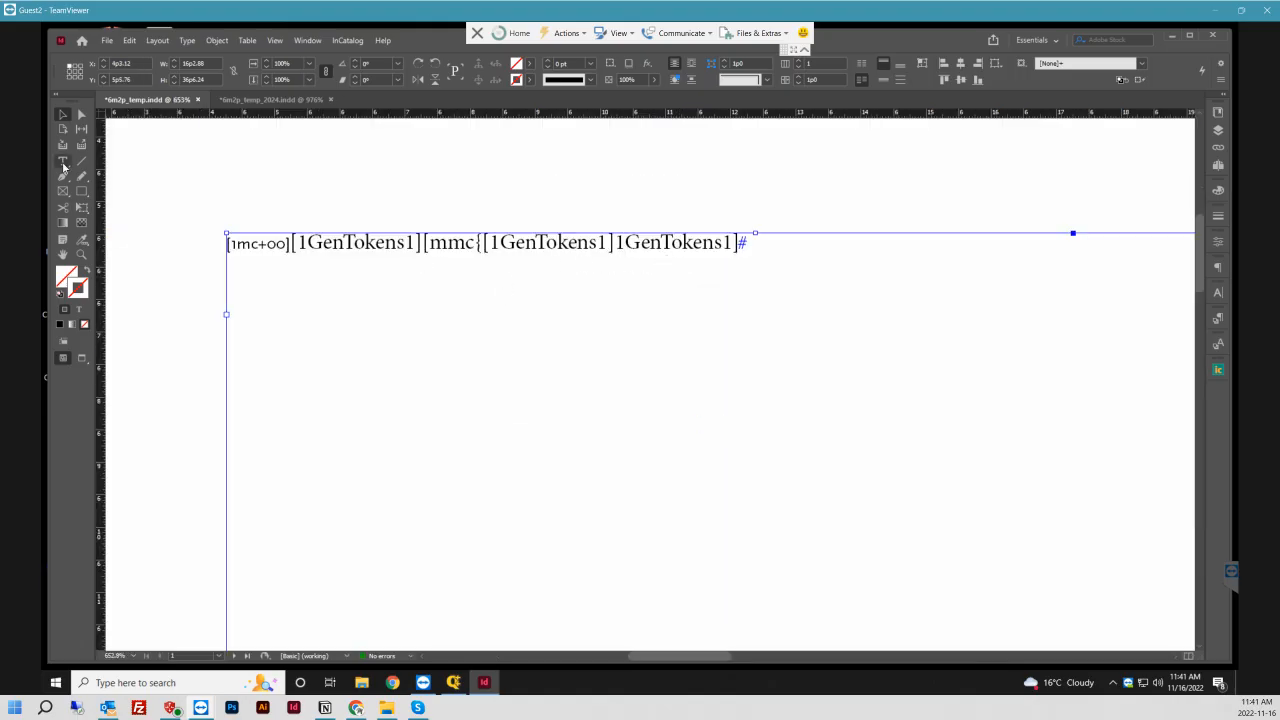
{"action": "left_click_drag", "start_coordinate": [738, 243], "coordinate": [424, 243]}
{"action": "key", "text": "BackSpace"}
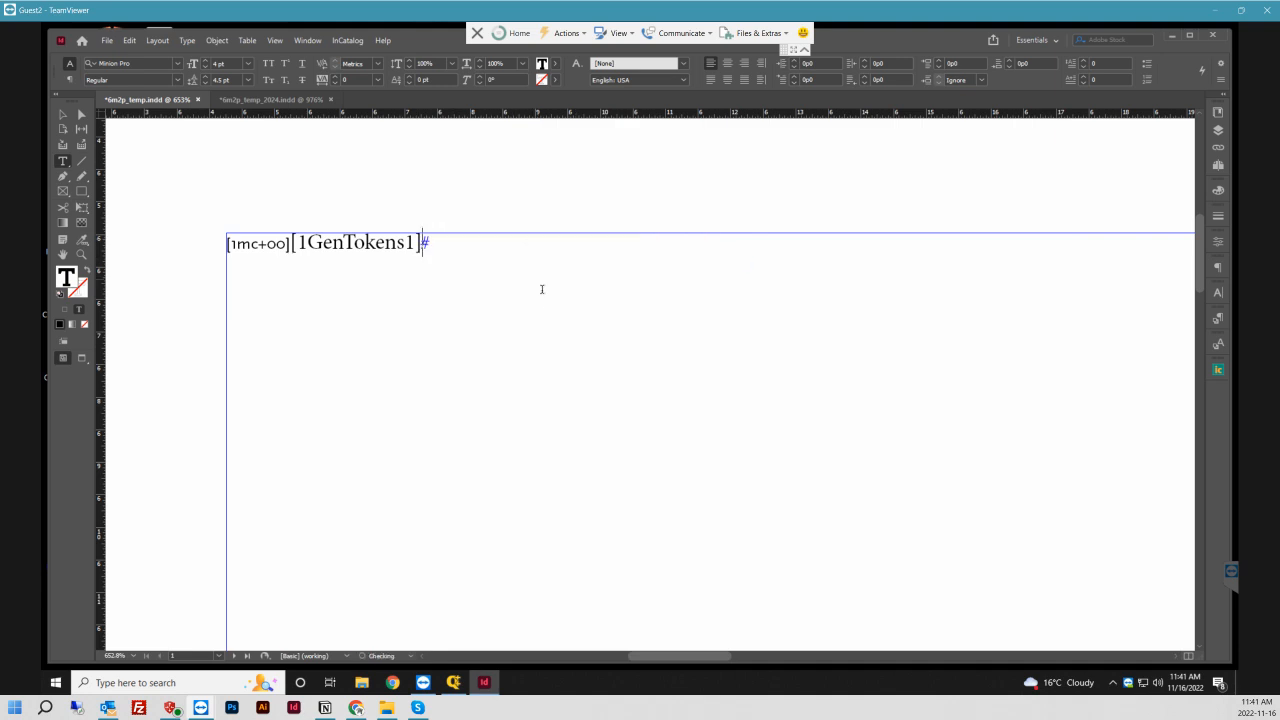
- Resize the token frame to 3p0 wide and 0p10 high
{"action": "left_click", "coordinate": [62, 116]}
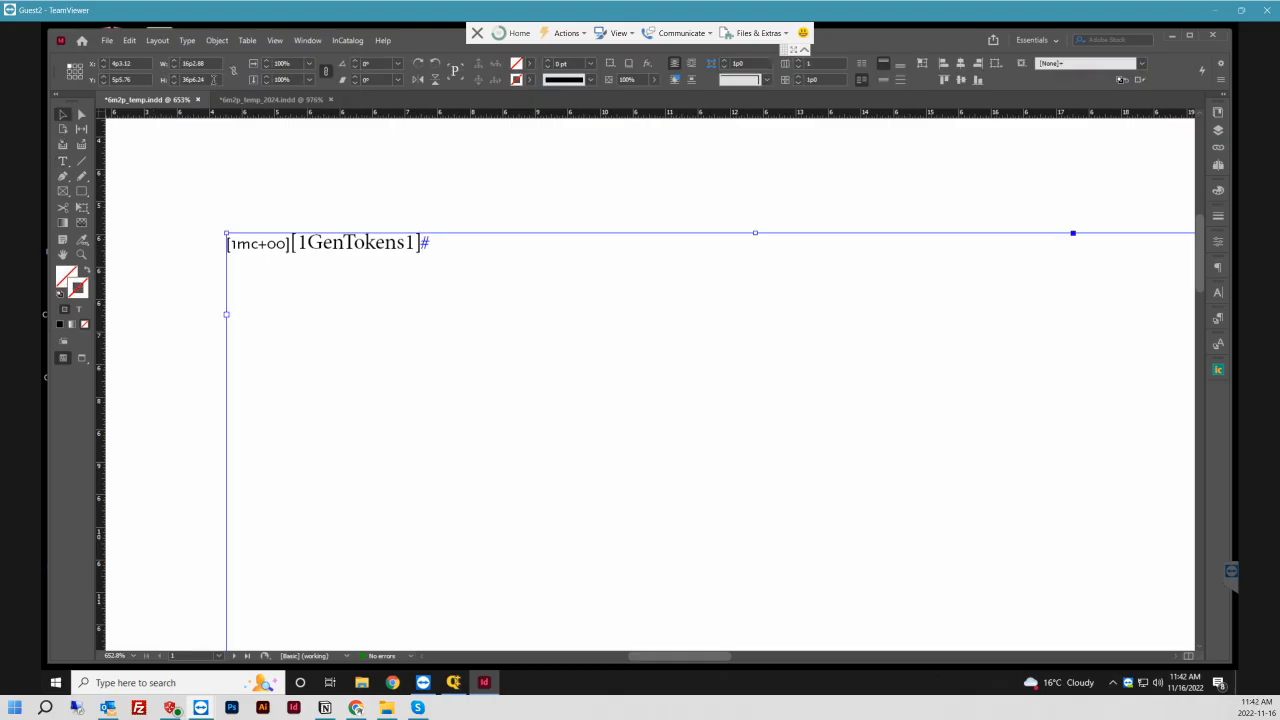
{"action": "left_click_drag", "start_coordinate": [213, 79], "coordinate": [147, 74]}
{"action": "key", "text": "BackSpace"}
{"action": "key", "text": "Return"}
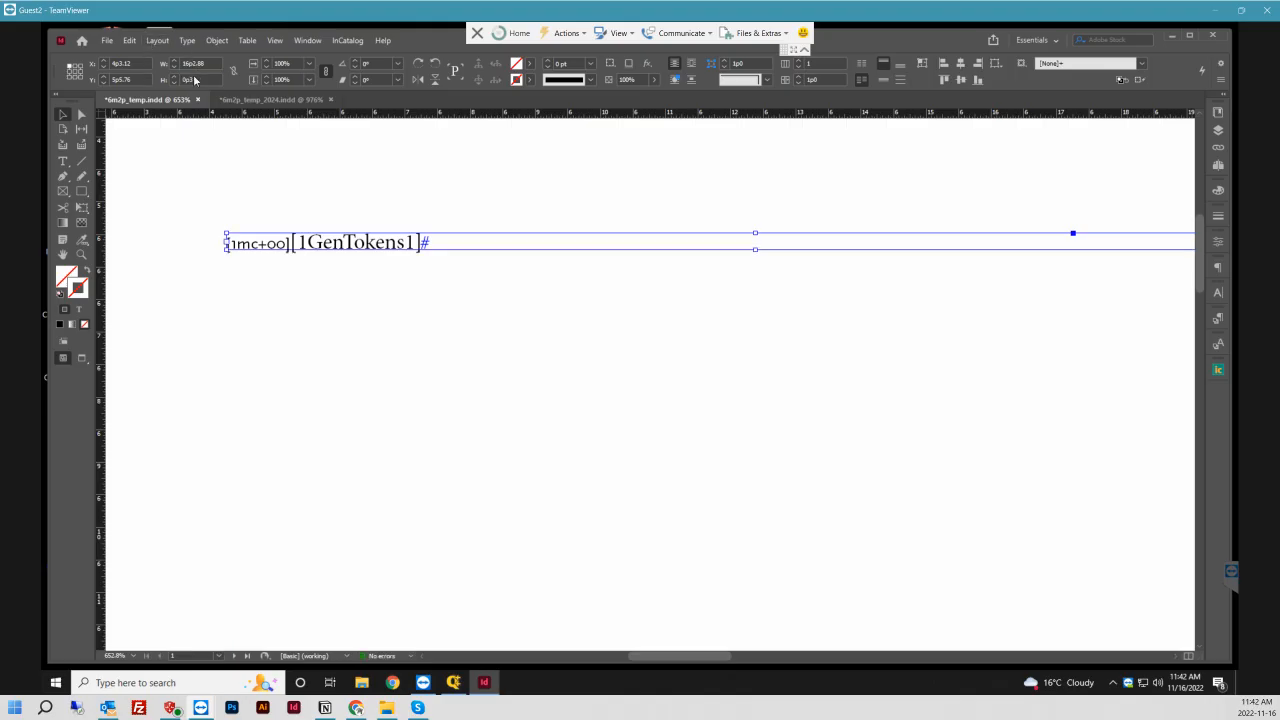
{"action": "left_click_drag", "start_coordinate": [207, 62], "coordinate": [169, 62]}
{"action": "type", "text": "4"}
{"action": "key", "text": "Return"}
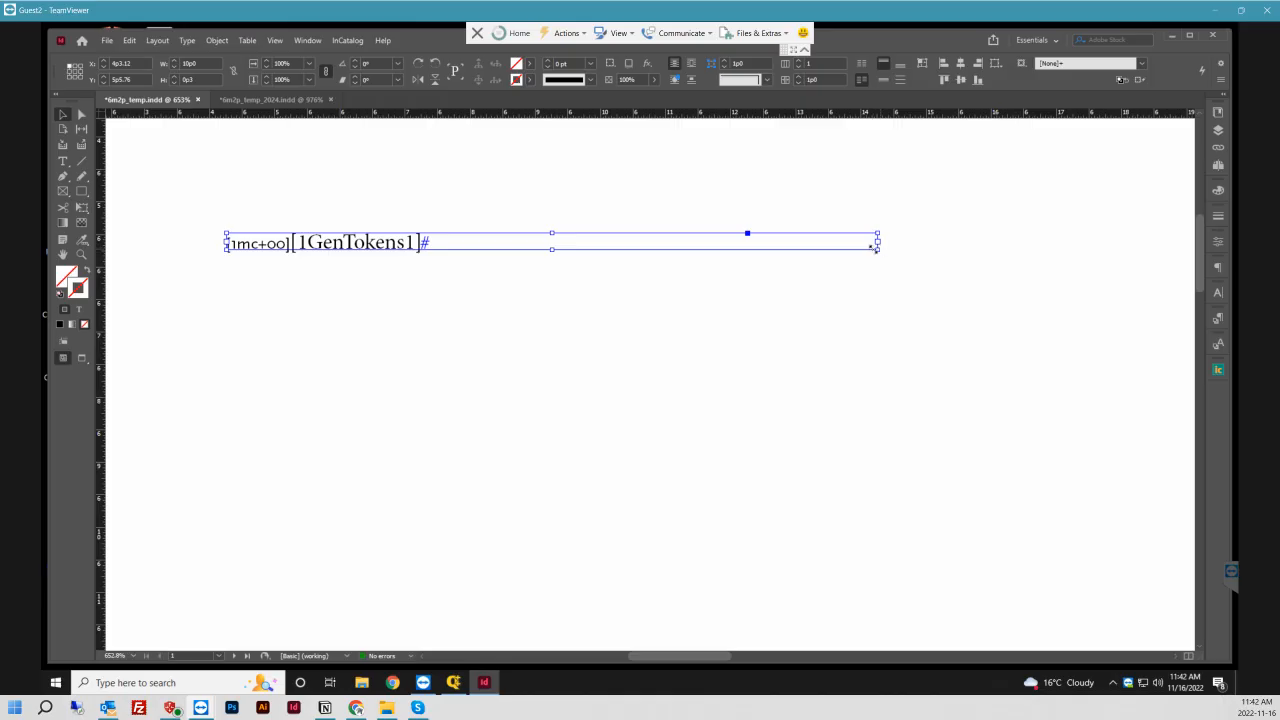
{"action": "left_click_drag", "start_coordinate": [877, 249], "coordinate": [426, 243]}
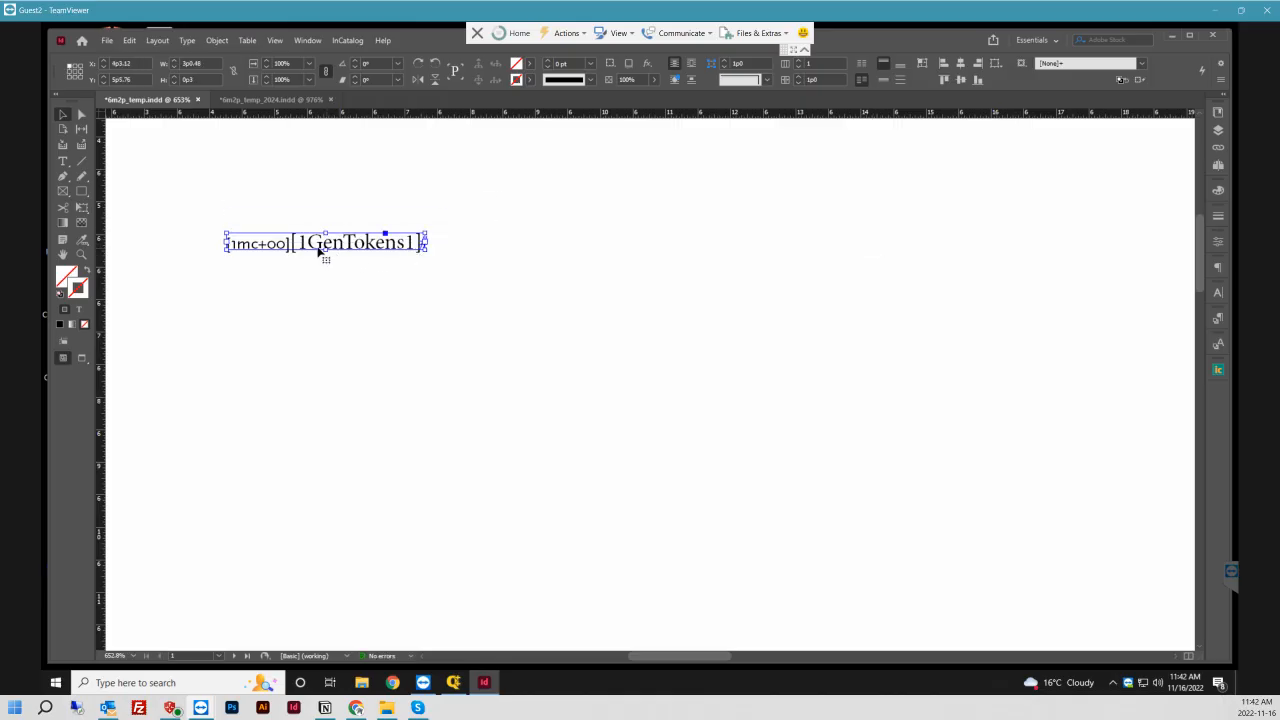
{"action": "left_click_drag", "start_coordinate": [325, 249], "coordinate": [325, 290]}
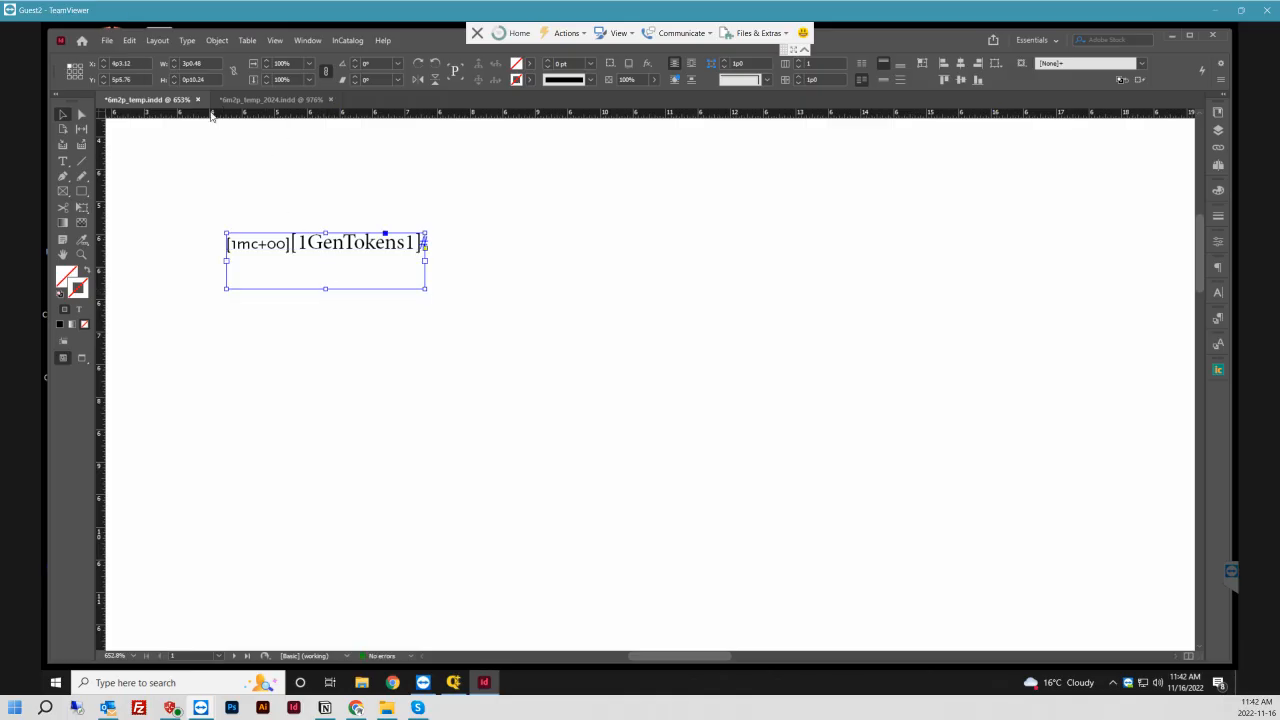
{"action": "left_click", "coordinate": [173, 82]}
{"action": "left_click", "coordinate": [174, 67]}
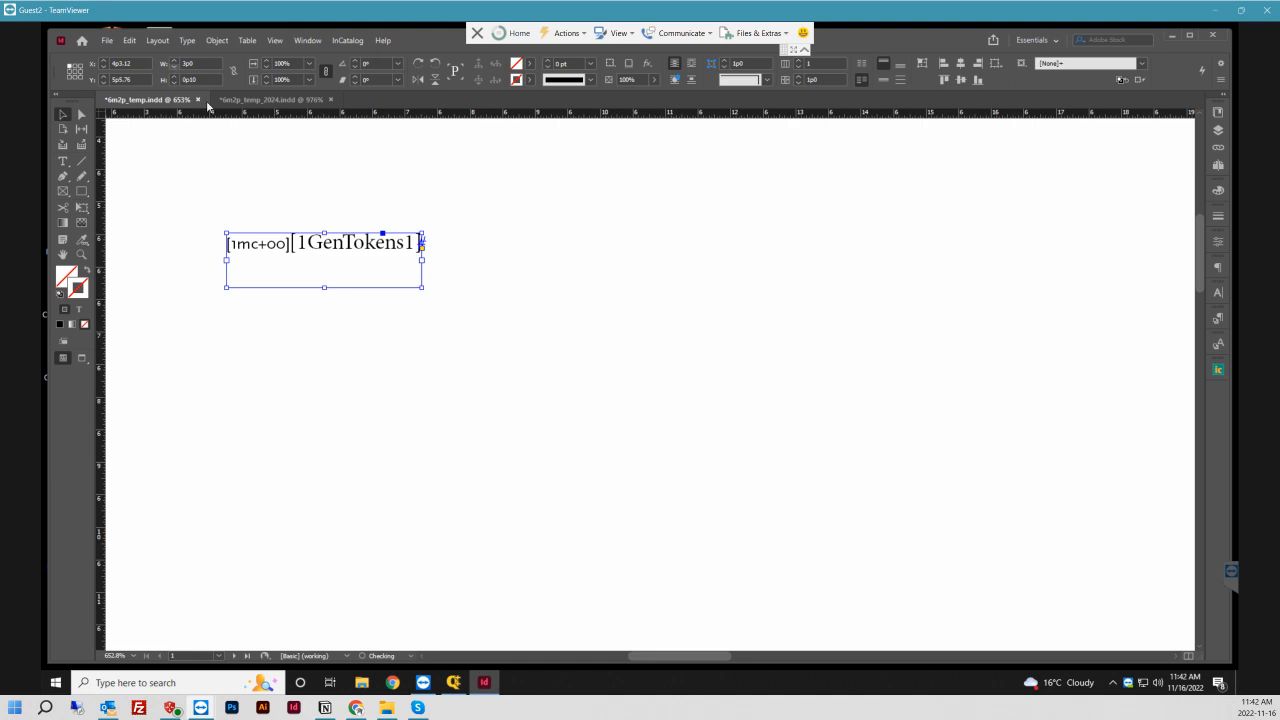
- Set the font of the [1GenTokens1] token to Scala Sans Pro Regular
{"action": "left_click", "coordinate": [62, 161]}
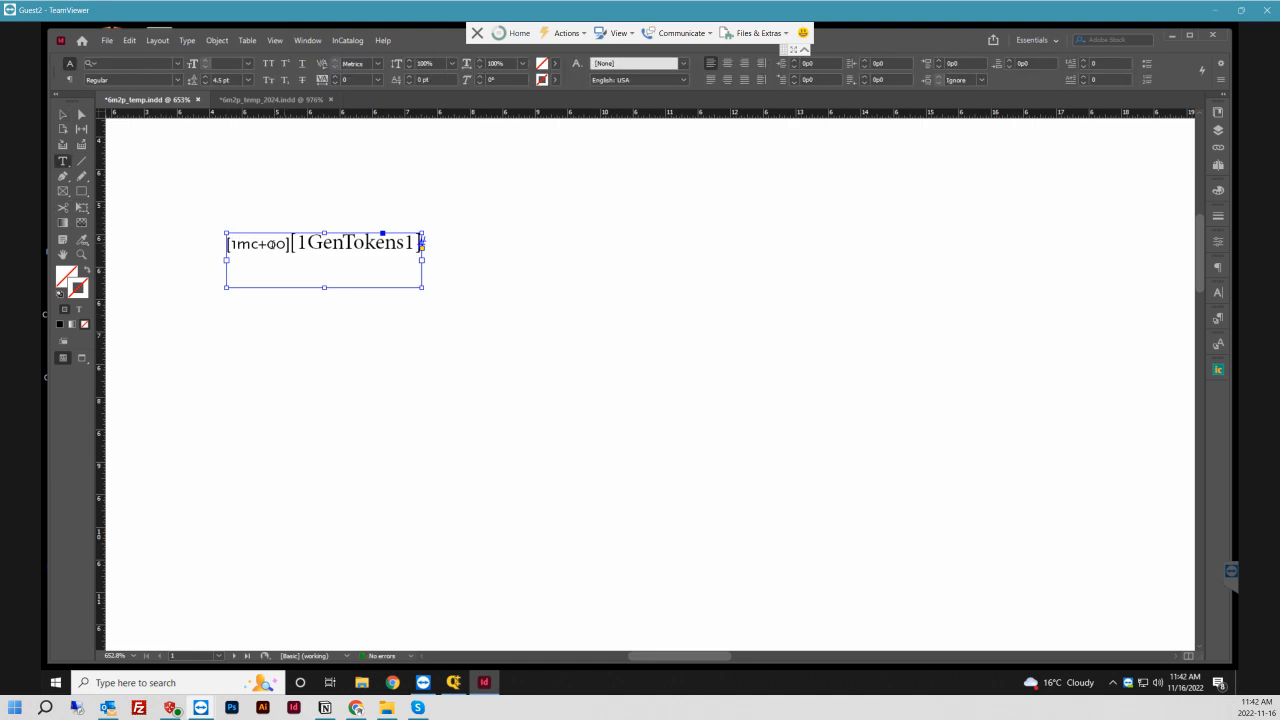
{"action": "left_click_drag", "start_coordinate": [291, 244], "coordinate": [420, 246]}
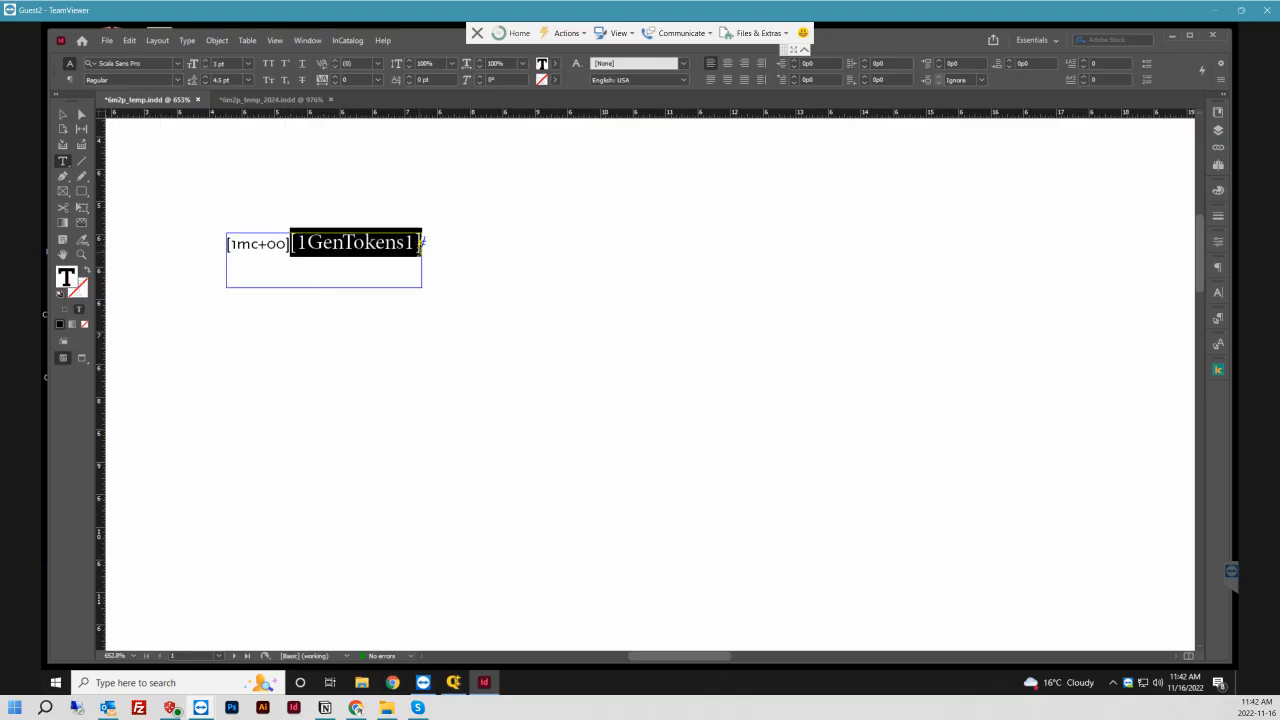
{"action": "left_click", "coordinate": [178, 64]}
{"action": "left_click", "coordinate": [178, 64]}
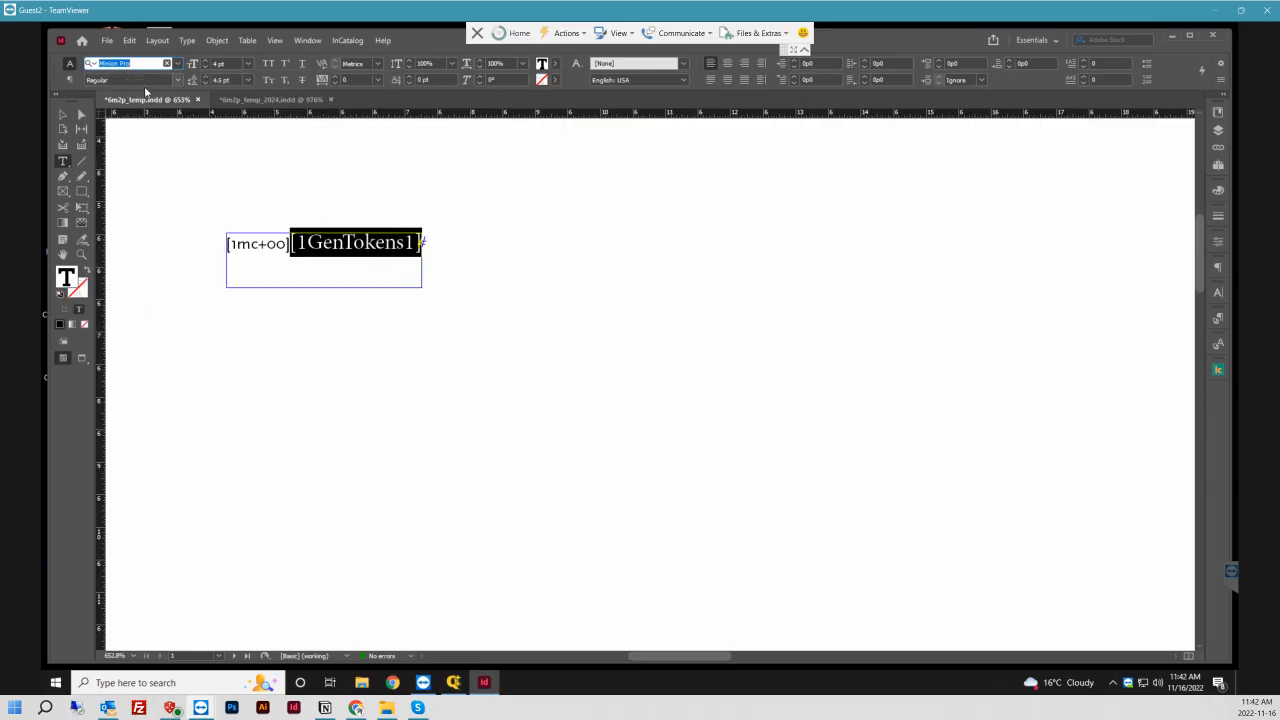
{"action": "type", "text": "scal"}
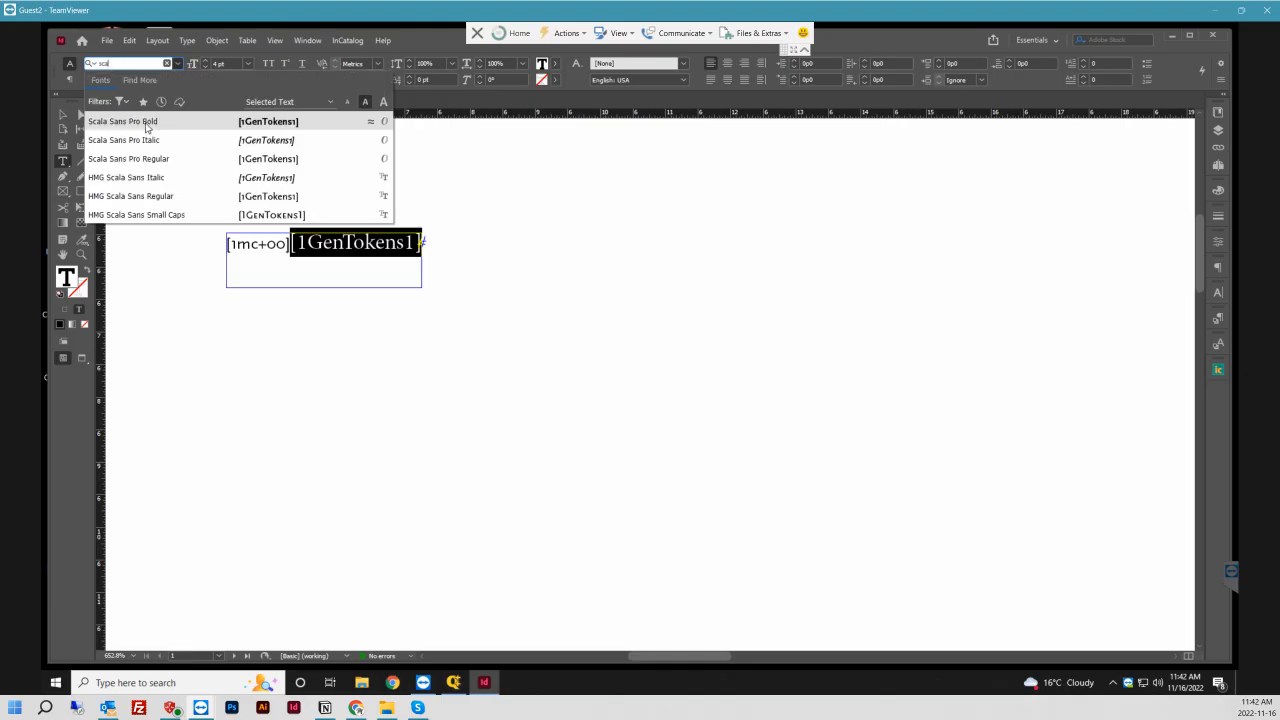
{"action": "left_click", "coordinate": [148, 160]}
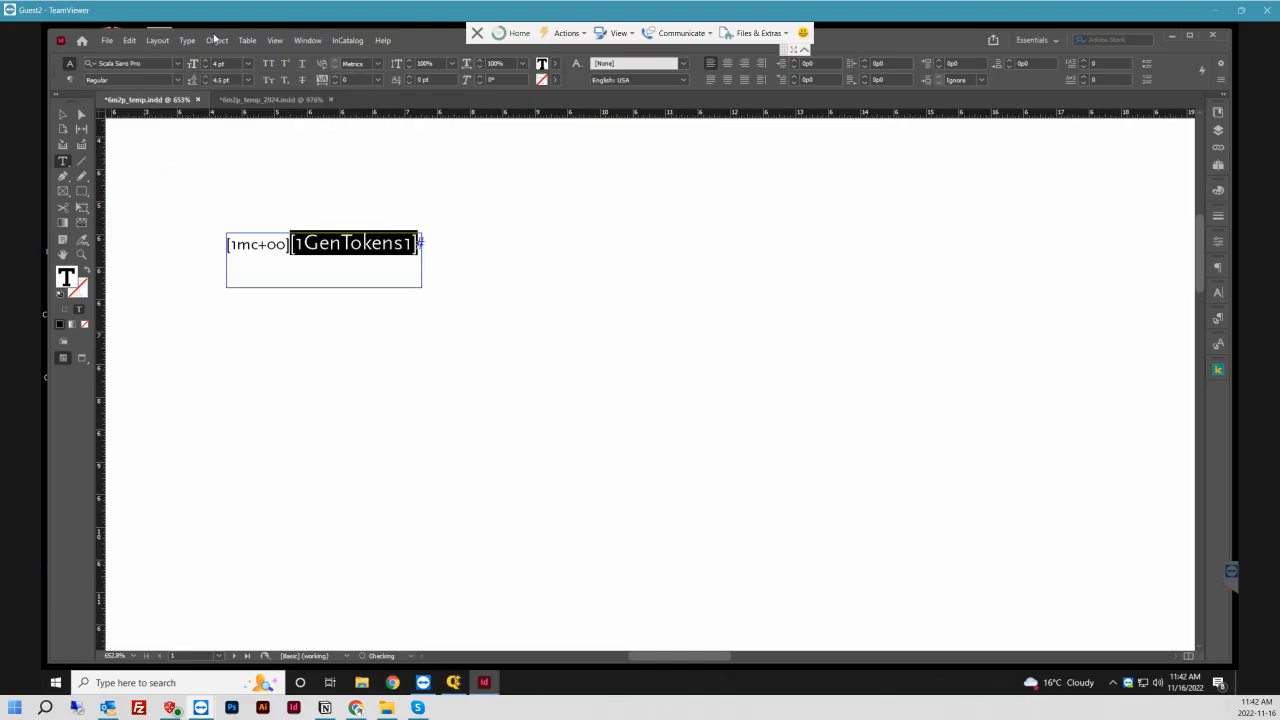
- Set the font size of the [1GenTokens1] token to 3.6 pt
{"action": "left_click", "coordinate": [205, 67]}
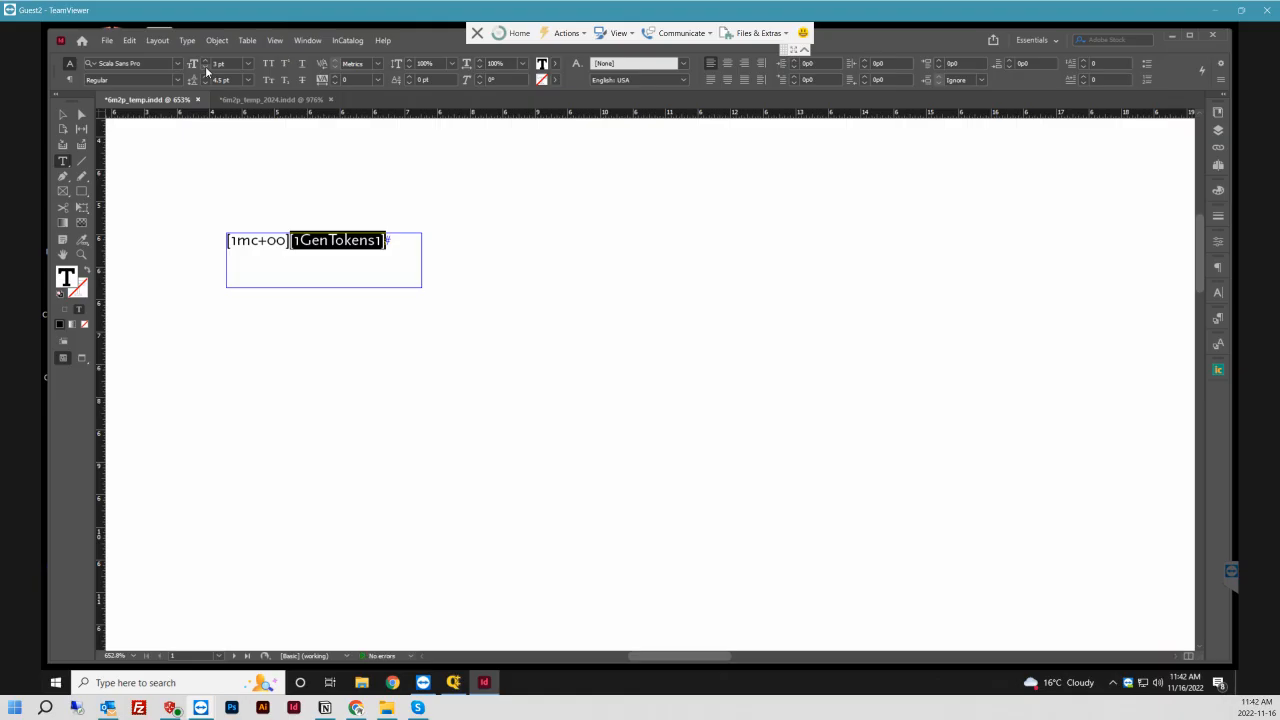
{"action": "left_click", "coordinate": [216, 63]}
{"action": "left_click", "coordinate": [219, 65]}
{"action": "type", "text": ".6"}
{"action": "key", "text": "Return"}
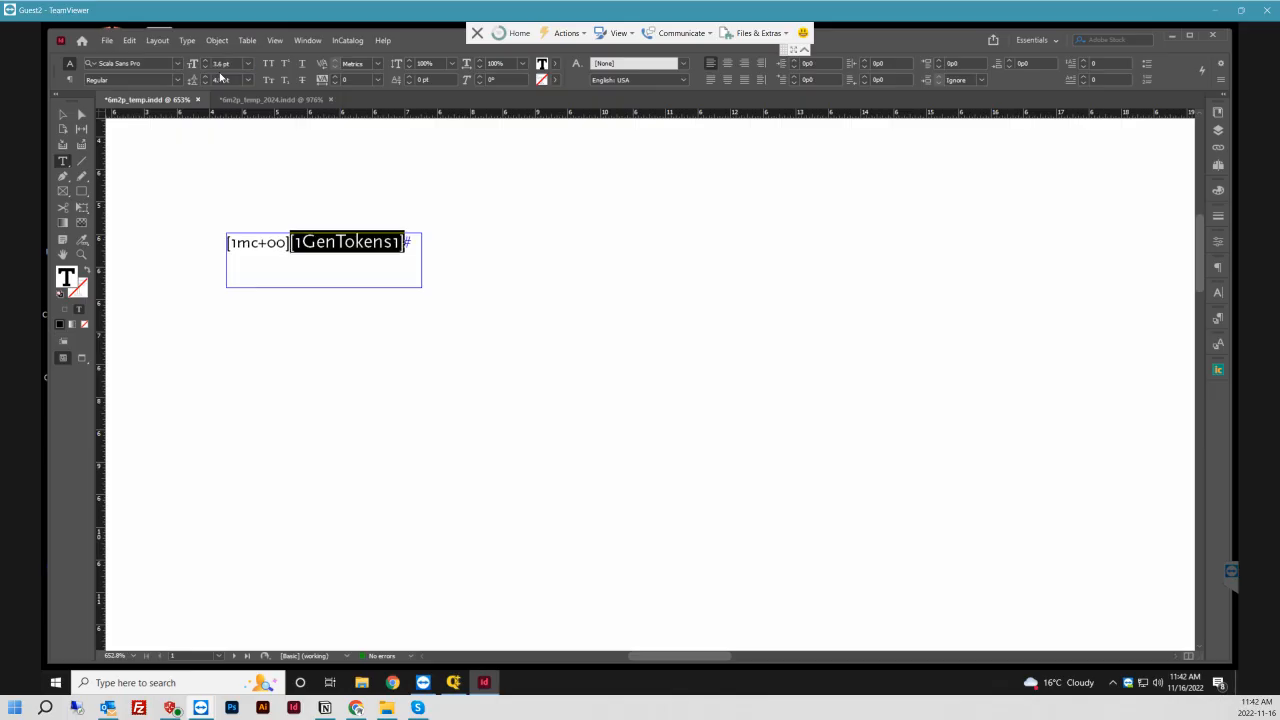
- Align the frame's text vertically to the bottom and give the frame an unlinked bottom inset of 0p1
{"action": "left_click", "coordinate": [208, 181]}
{"action": "key", "text": "v"}
{"action": "left_click", "coordinate": [340, 245]}
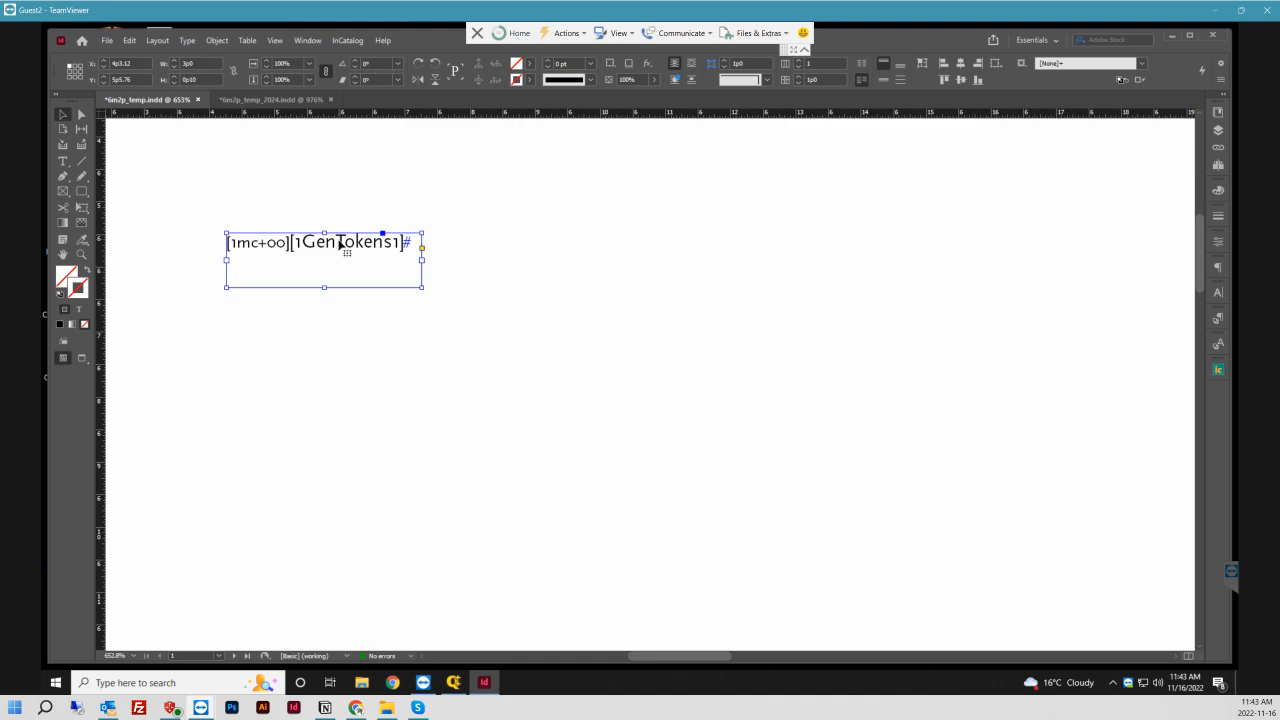
{"action": "right_click", "coordinate": [367, 240]}
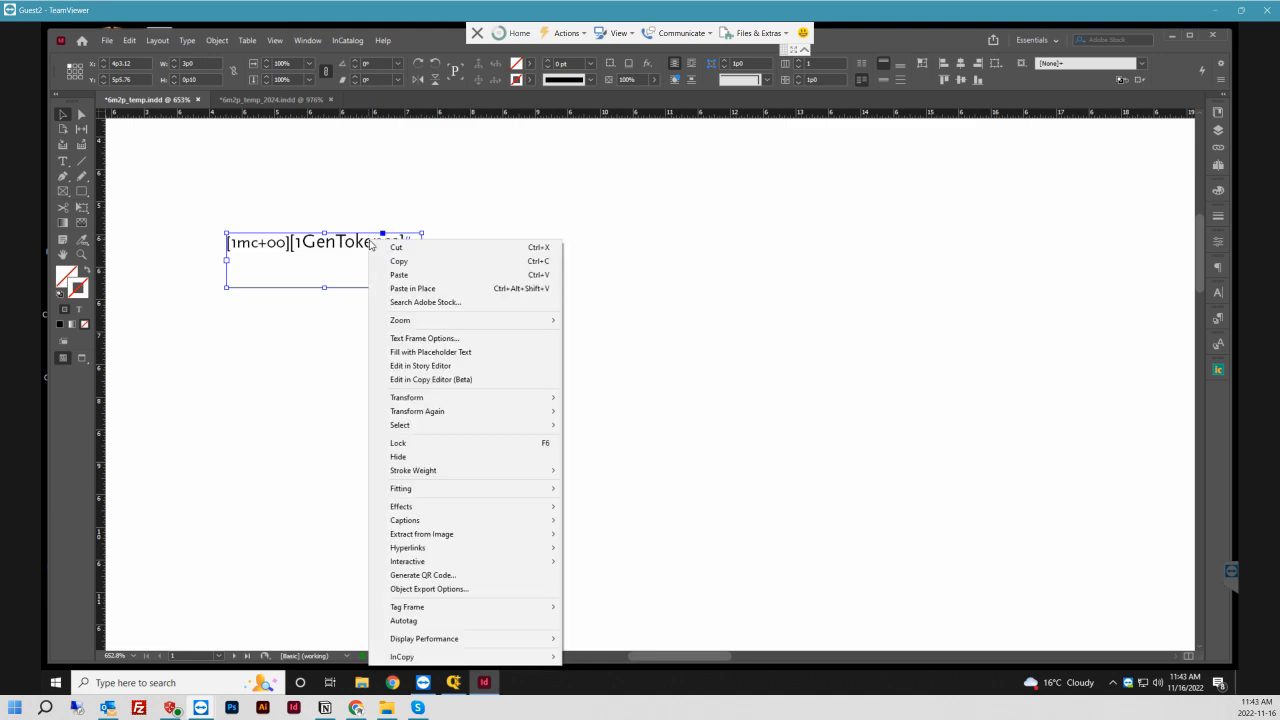
{"action": "left_click", "coordinate": [459, 339]}
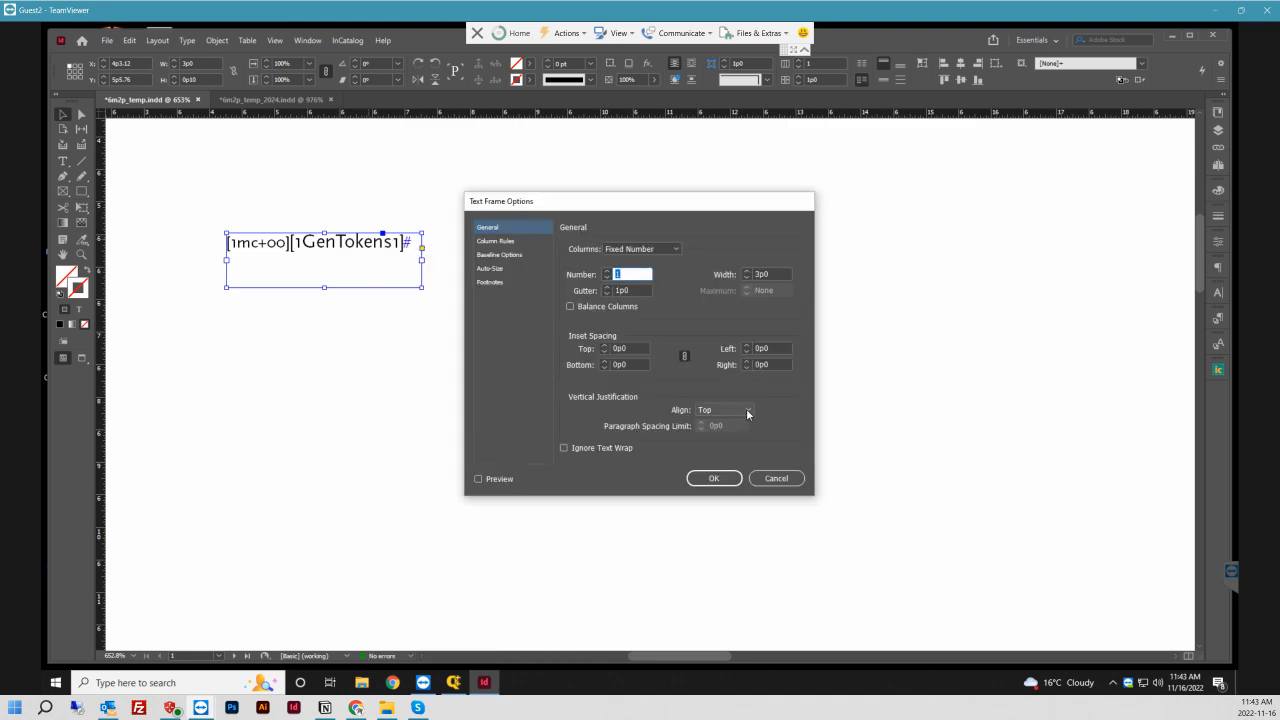
{"action": "left_click", "coordinate": [747, 411]}
{"action": "left_click", "coordinate": [726, 446]}
{"action": "left_click", "coordinate": [683, 356]}
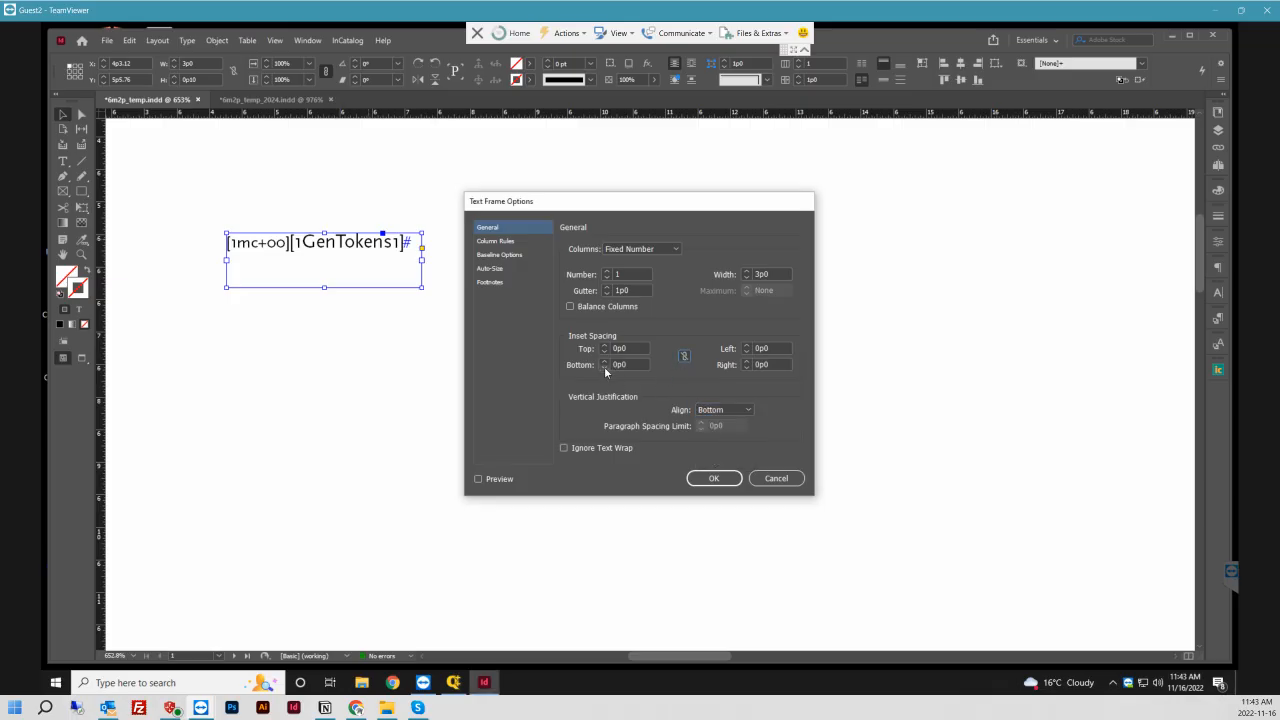
{"action": "left_click", "coordinate": [479, 479]}
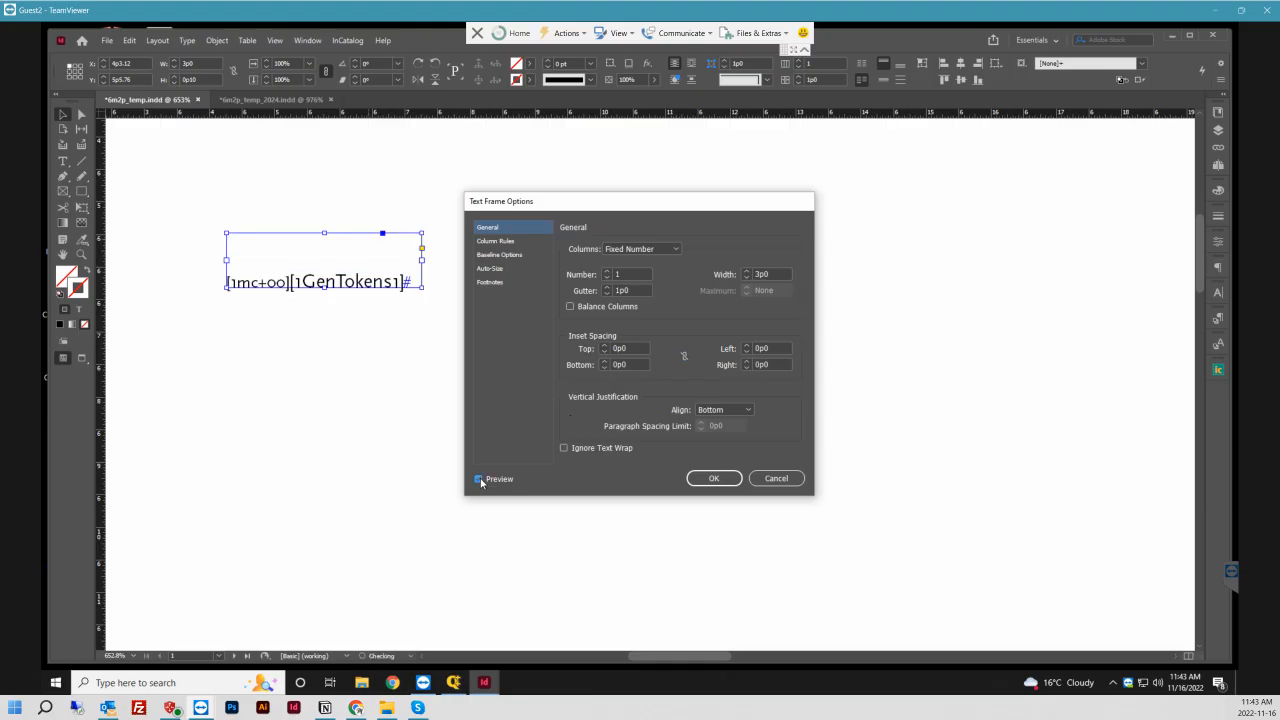
{"action": "left_click", "coordinate": [604, 361]}
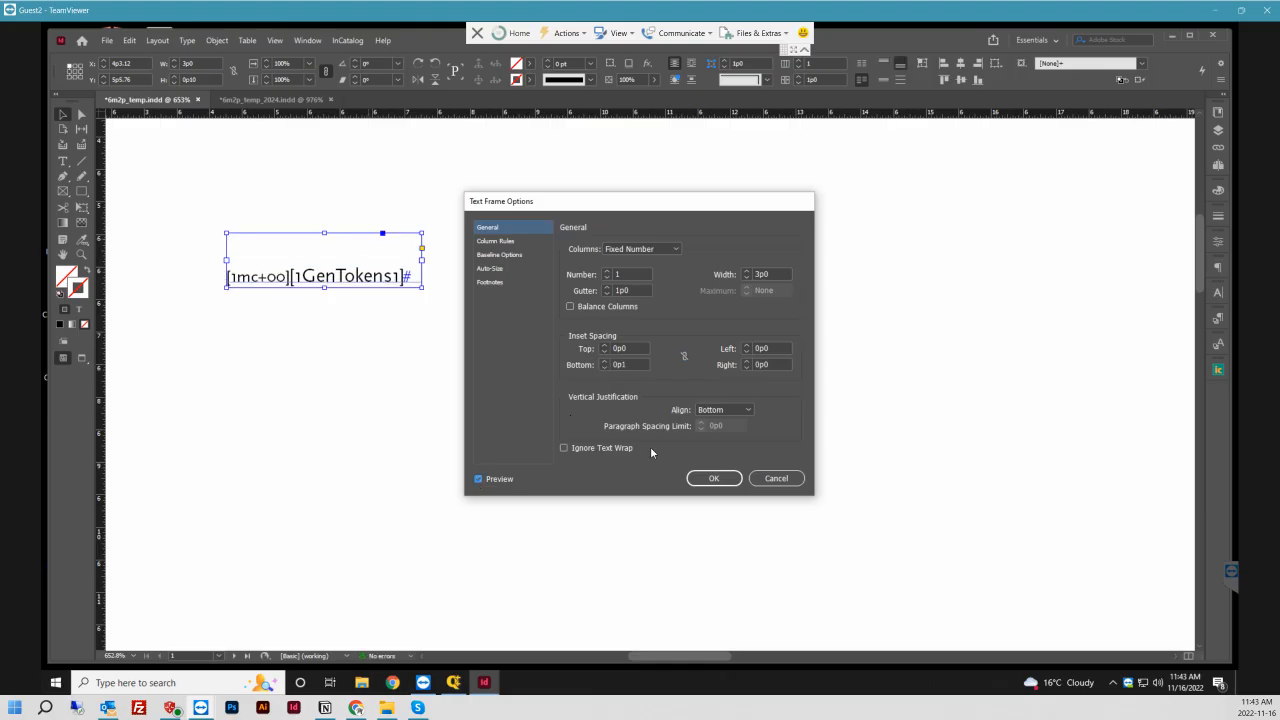
{"action": "left_click", "coordinate": [710, 479]}
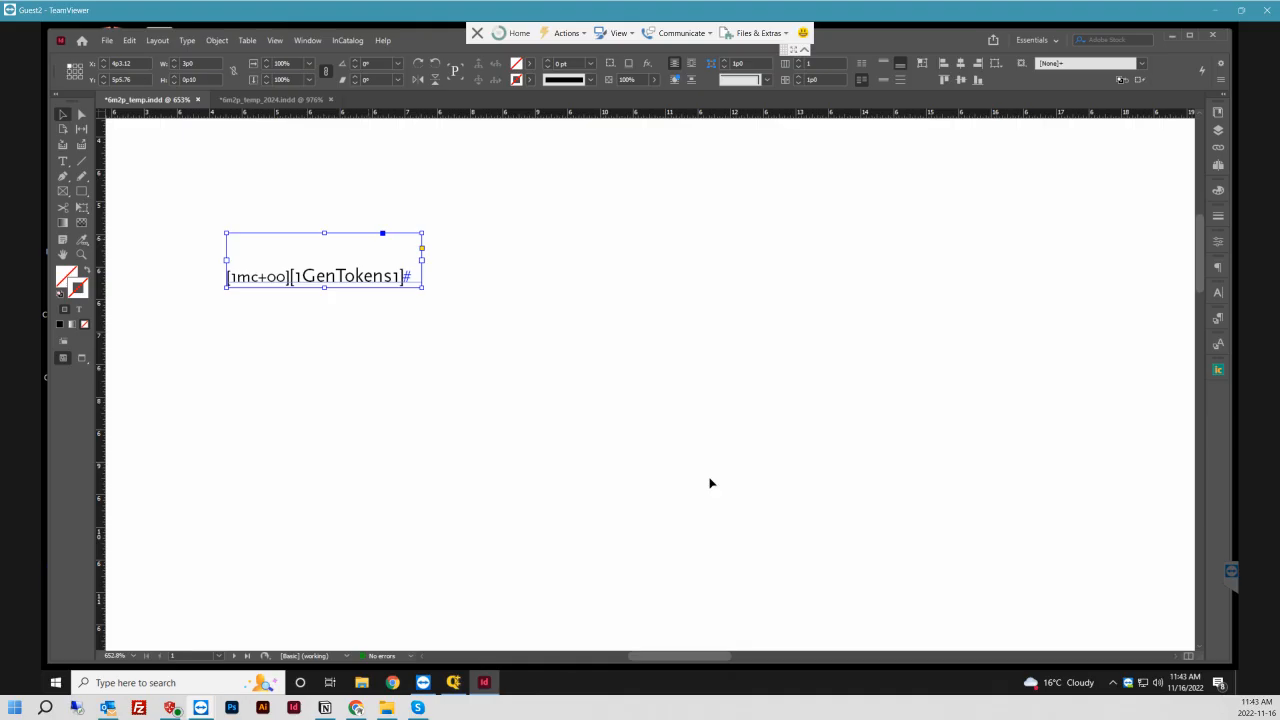
- Duplicate the token frame directly below the original, at about Y 6p6.5
{"action": "left_click", "coordinate": [63, 116]}
{"action": "left_click_drag", "start_coordinate": [353, 277], "coordinate": [342, 346]}
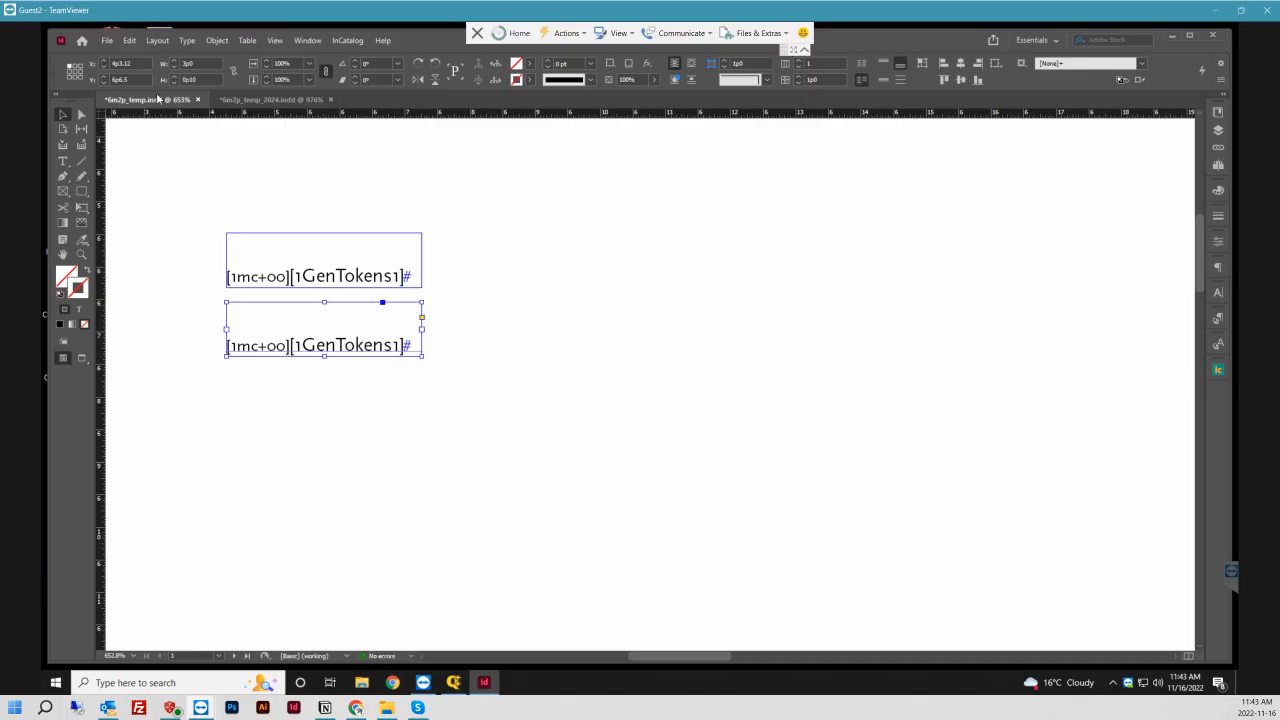
- Clear the token text from the lower duplicate frame and delete that frame
{"action": "left_click", "coordinate": [132, 79]}
{"action": "left_click", "coordinate": [62, 161]}
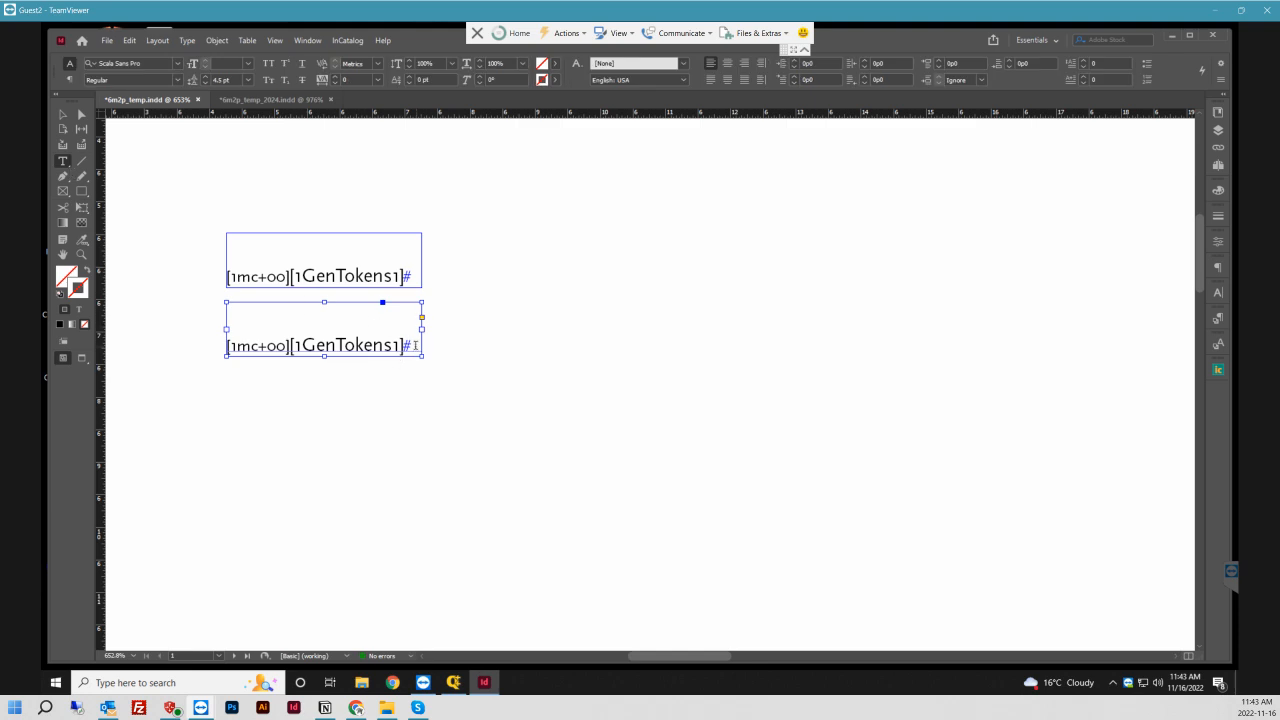
{"action": "left_click_drag", "start_coordinate": [414, 345], "coordinate": [226, 345]}
{"action": "key", "text": "BackSpace"}
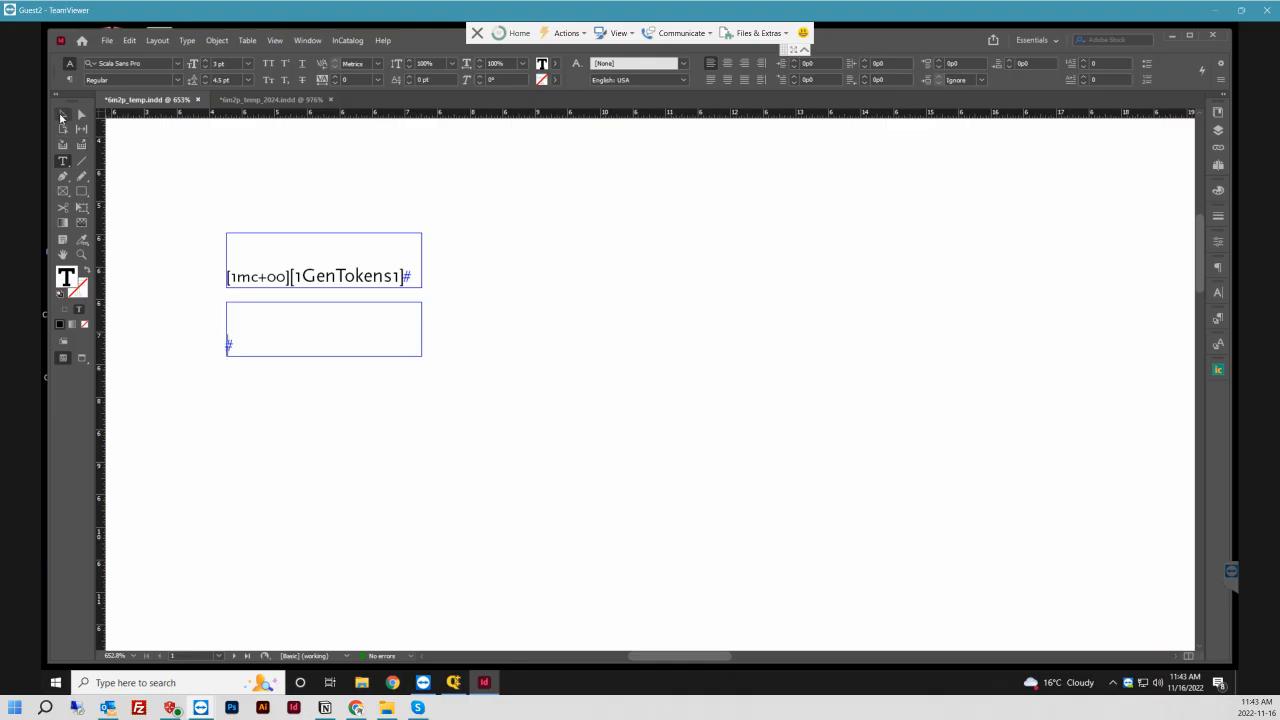
{"action": "left_click", "coordinate": [60, 117]}
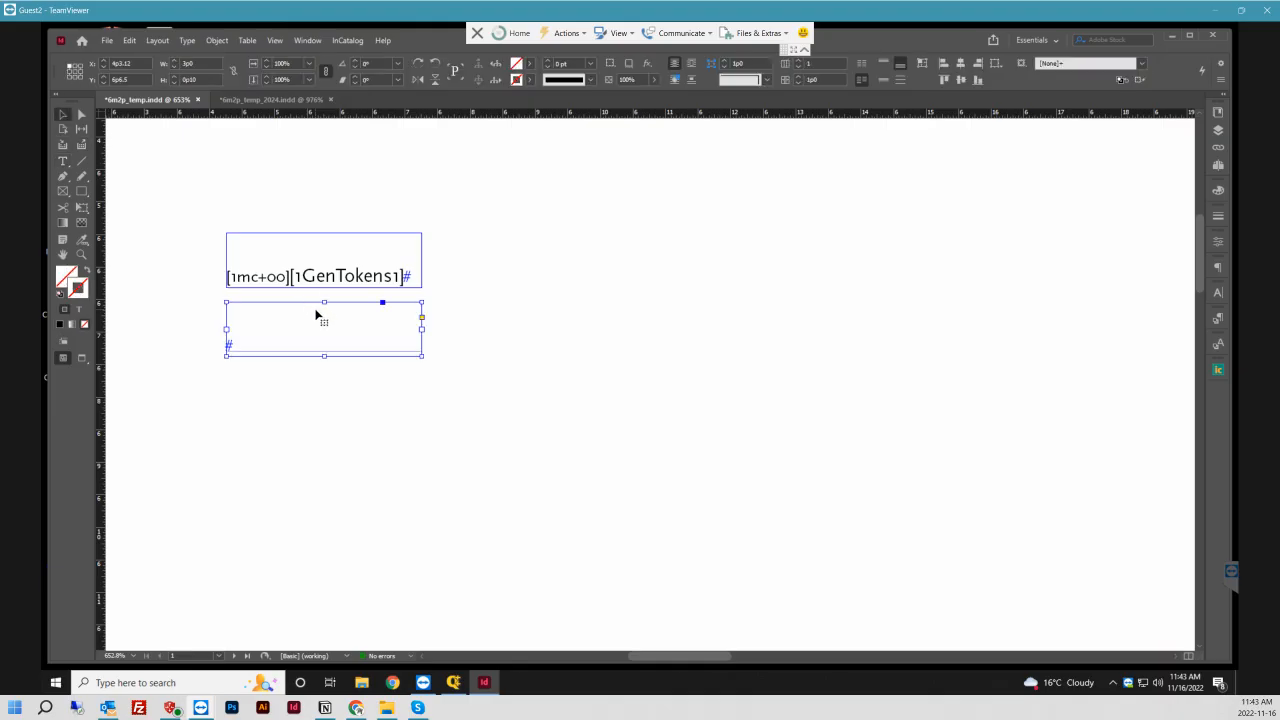
{"action": "key", "text": "Delete"}
{"action": "left_click", "coordinate": [342, 277]}
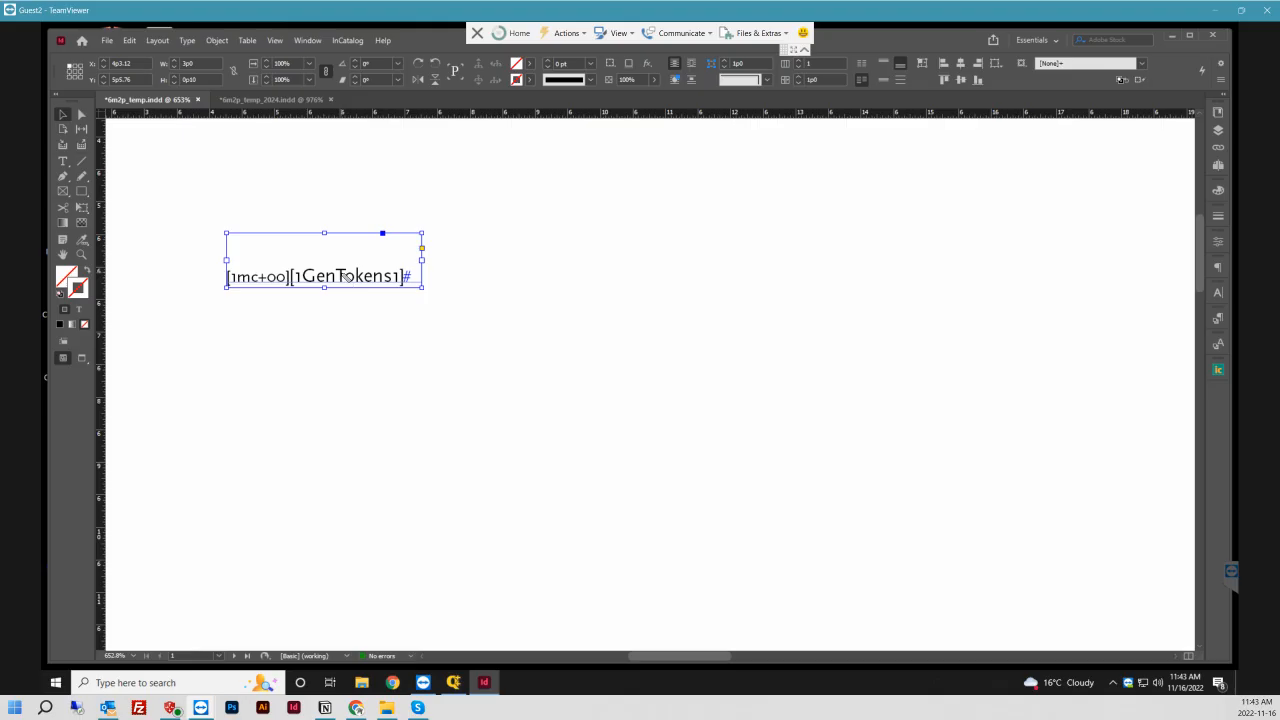
{"action": "key", "text": "ctrl+alt+u"}
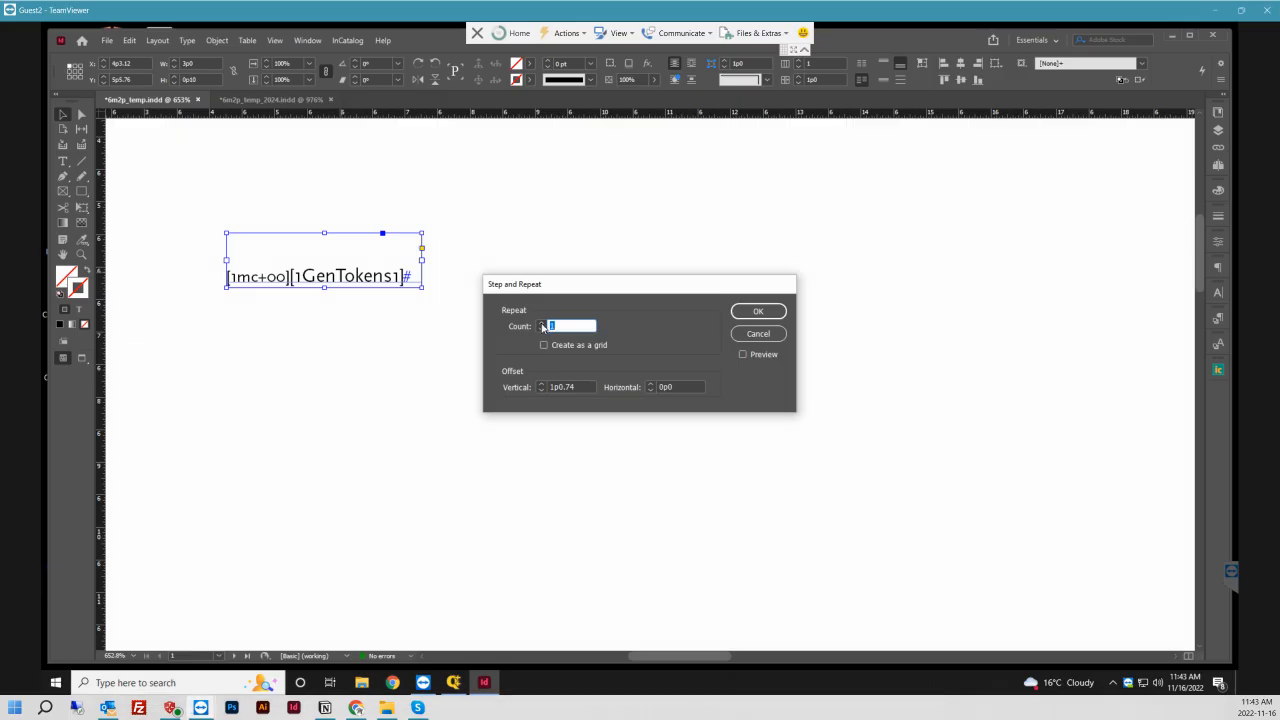
{"action": "left_click_drag", "start_coordinate": [561, 327], "coordinate": [550, 324]}
{"action": "type", "text": "30"}
{"action": "left_click_drag", "start_coordinate": [575, 386], "coordinate": [548, 390]}
{"action": "key", "text": "BackSpace"}
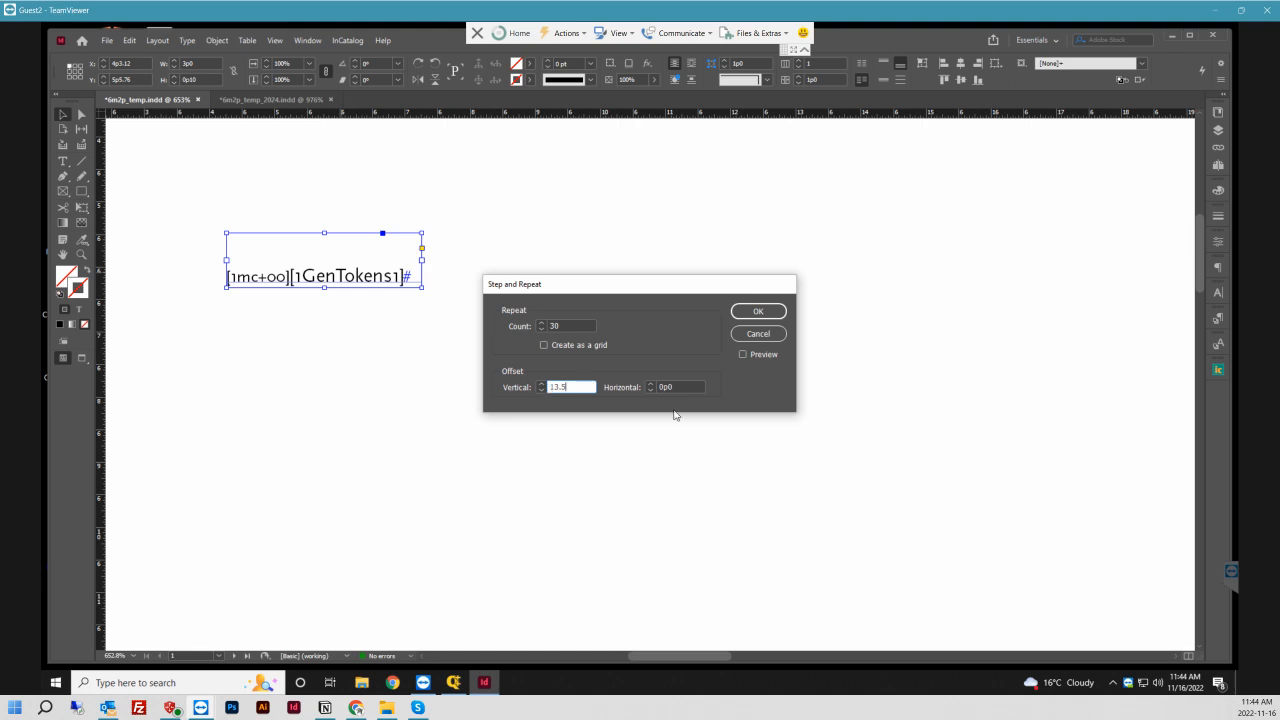
{"action": "left_click", "coordinate": [693, 391]}
{"action": "left_click", "coordinate": [717, 370]}
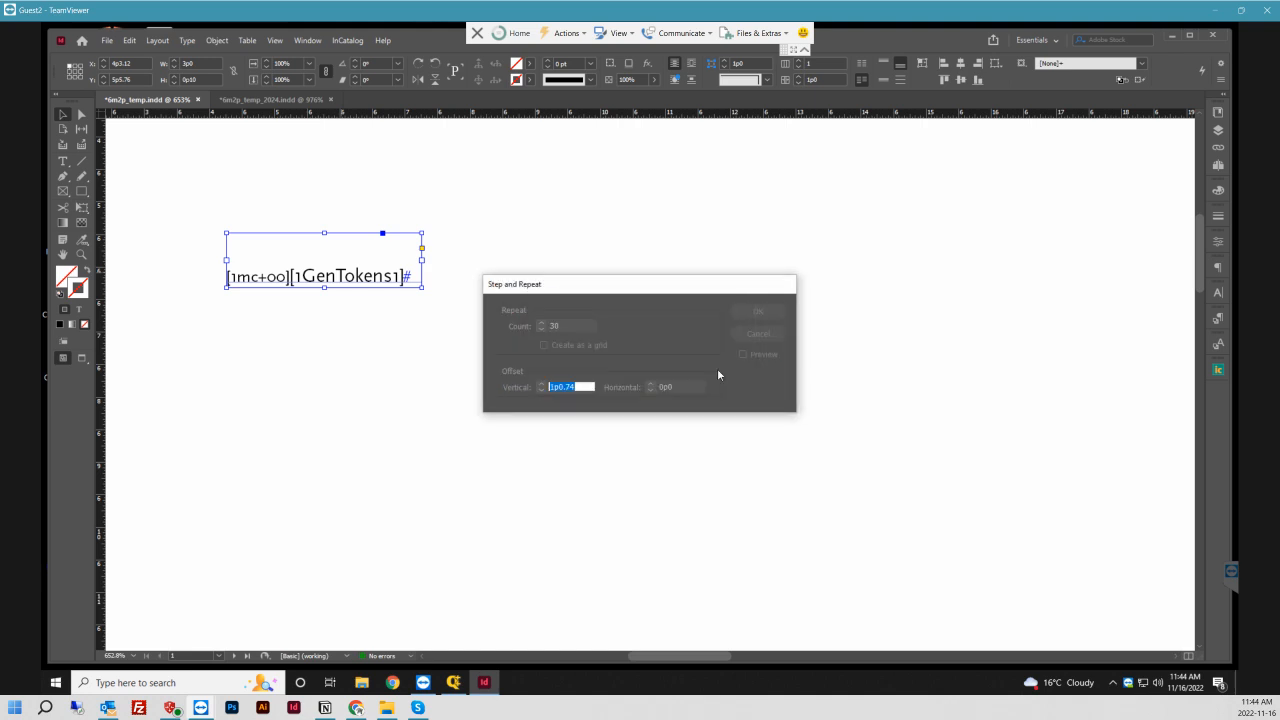
{"action": "left_click", "coordinate": [743, 355]}
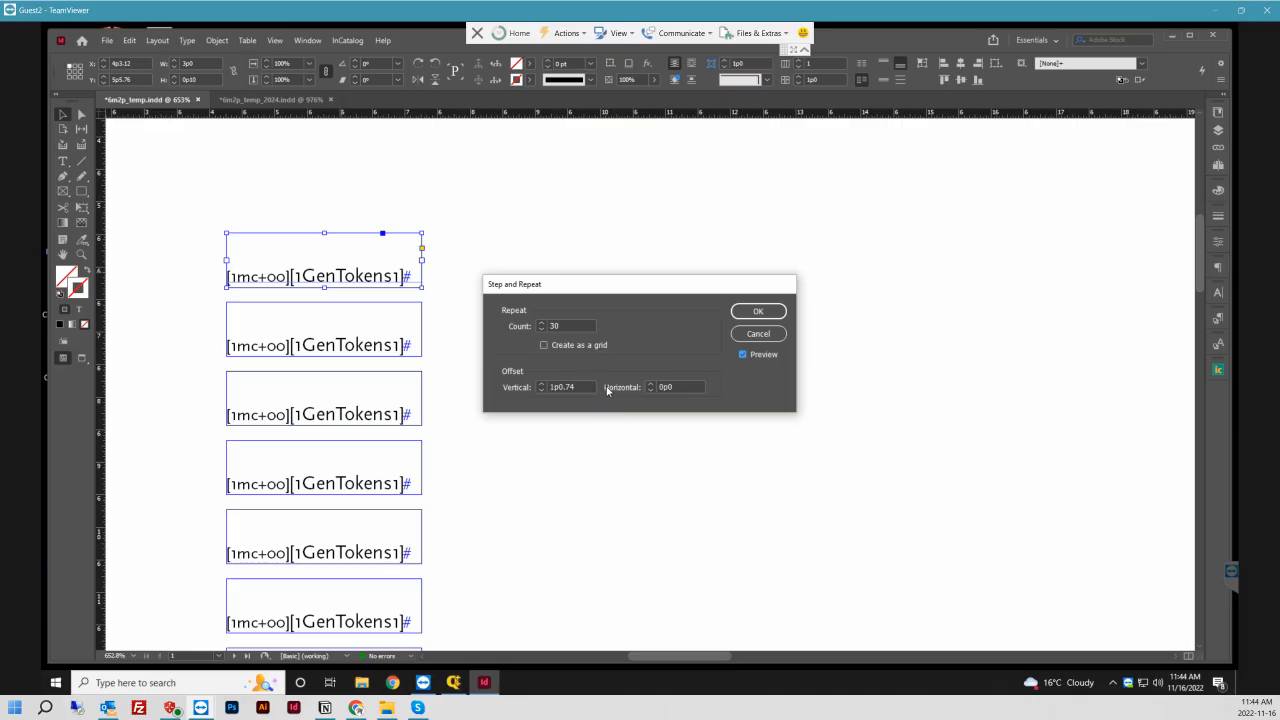
{"action": "left_click", "coordinate": [757, 335]}
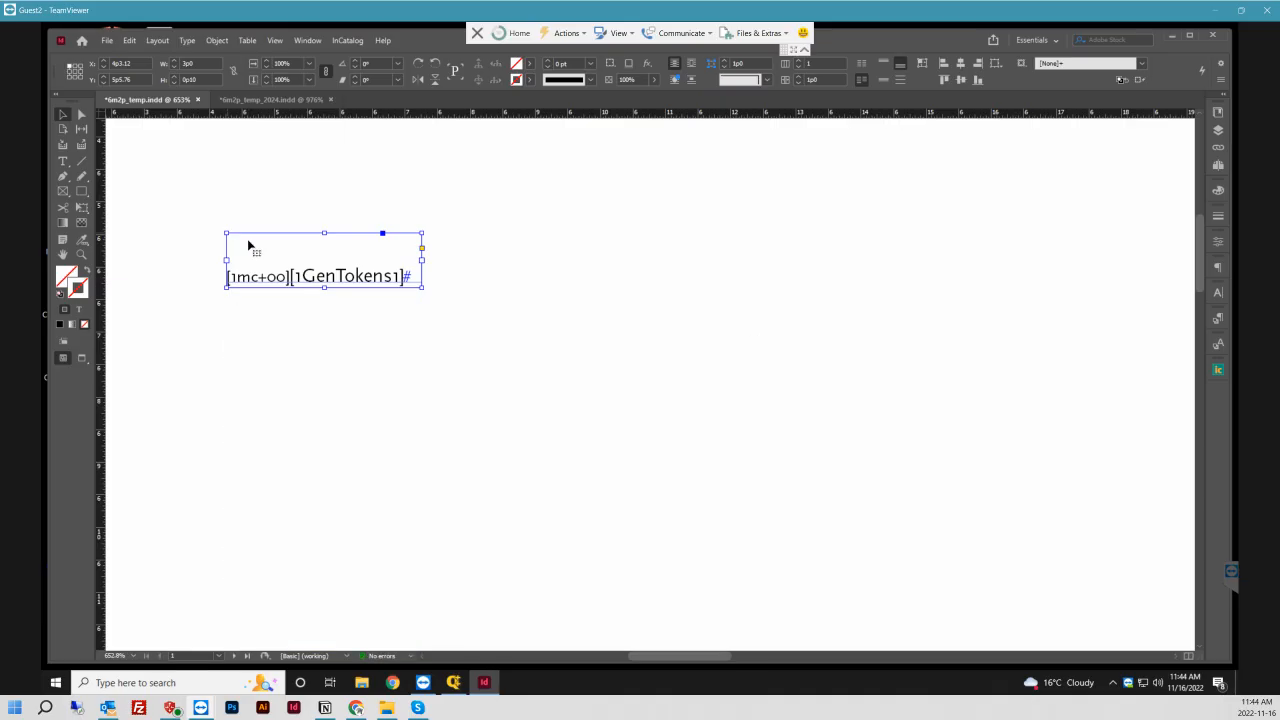
- Step and Repeat the token frame once with a vertical offset of 1p0.74, and clear all text from the copy
{"action": "key", "text": "ctrl+alt+u"}
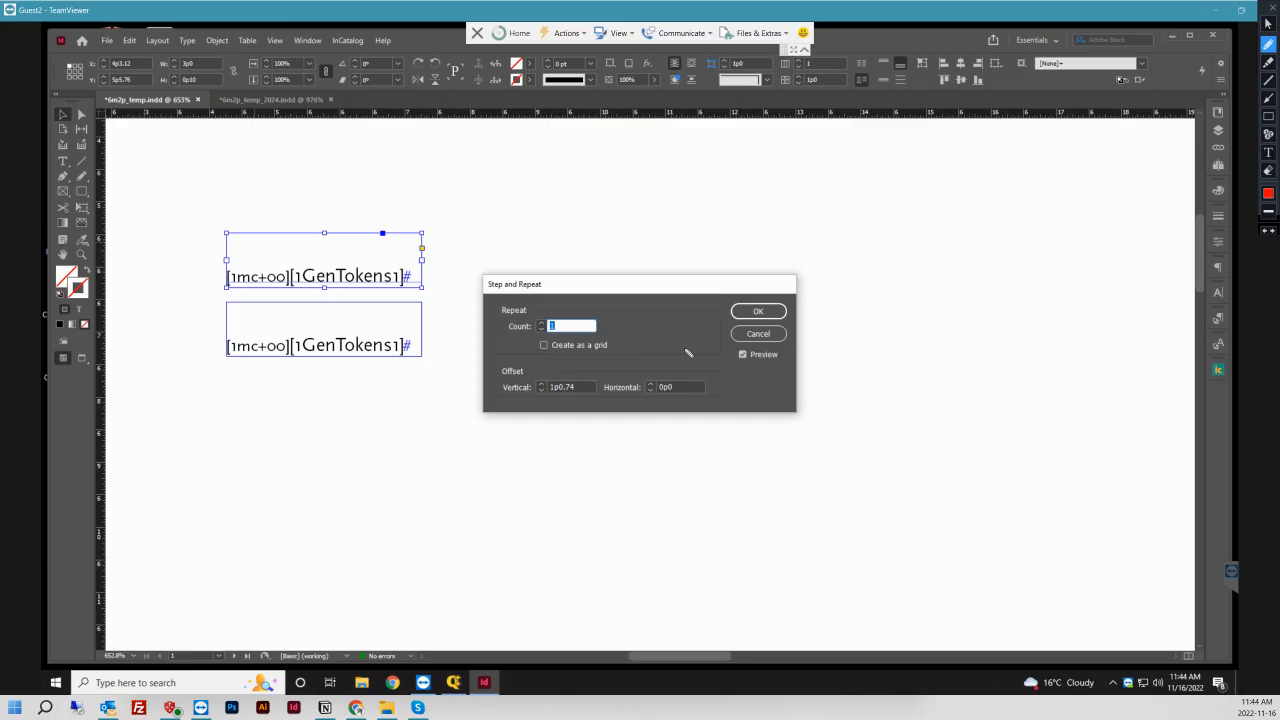
{"action": "left_click", "coordinate": [758, 312]}
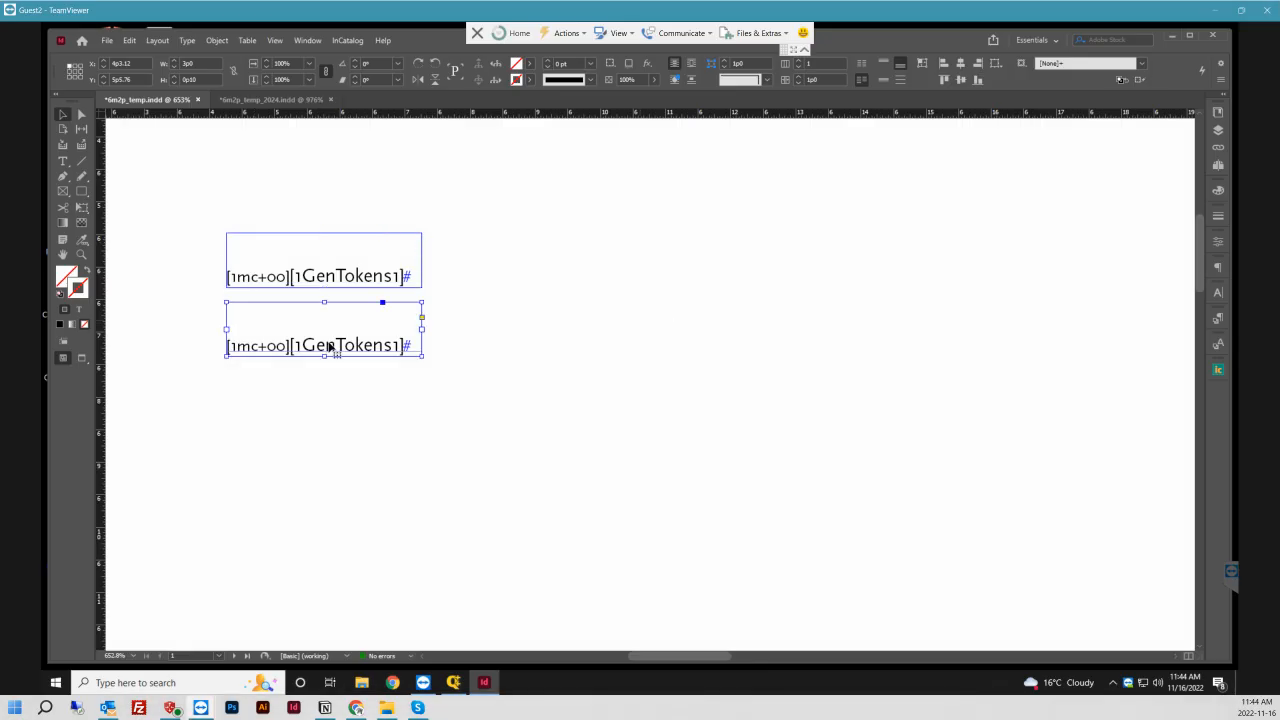
{"action": "left_click", "coordinate": [62, 161]}
{"action": "left_click_drag", "start_coordinate": [406, 345], "coordinate": [212, 340]}
{"action": "key", "text": "BackSpace"}
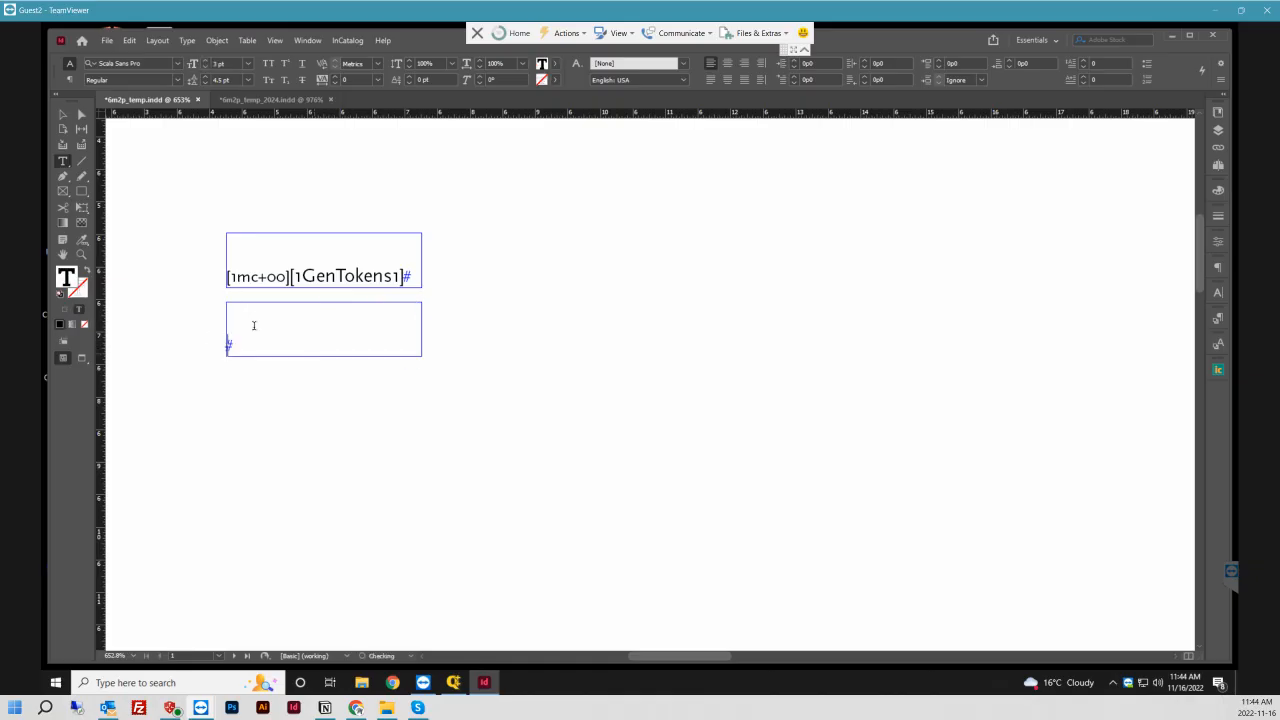
{"action": "left_click", "coordinate": [62, 114]}
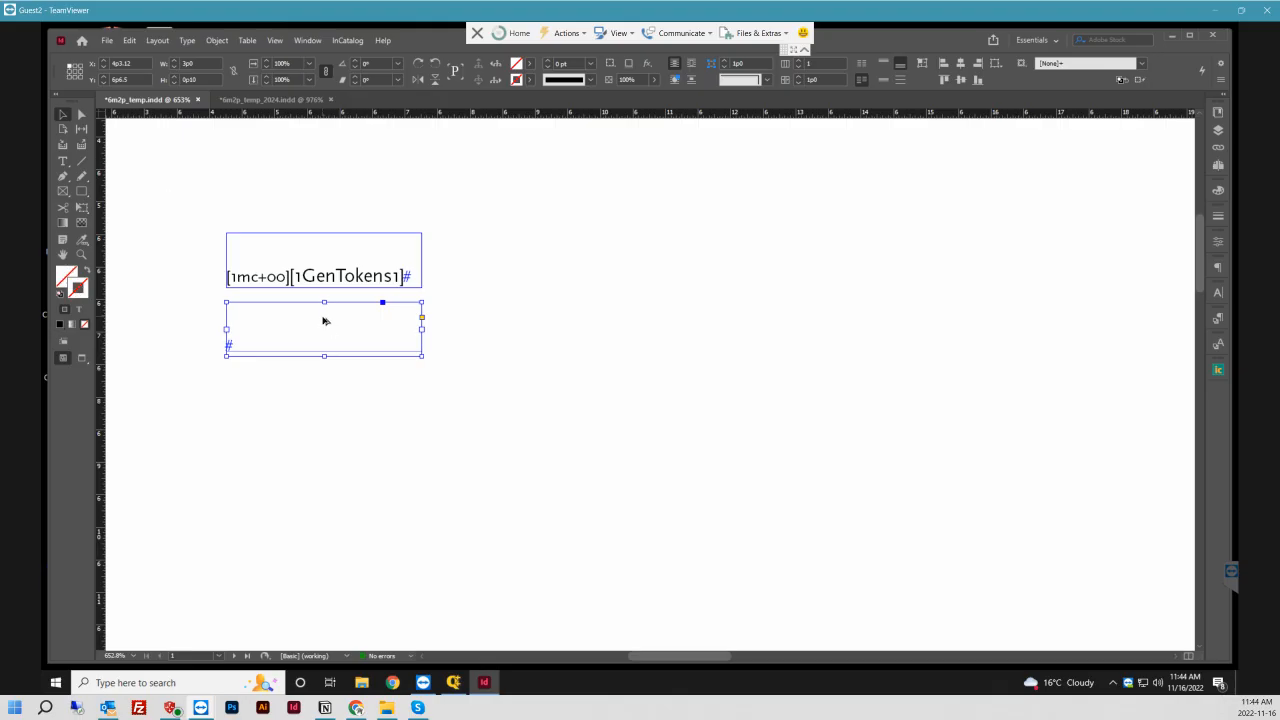
- Delete the emptied copy below the token frame
{"action": "key", "text": "ctrl+alt+u"}
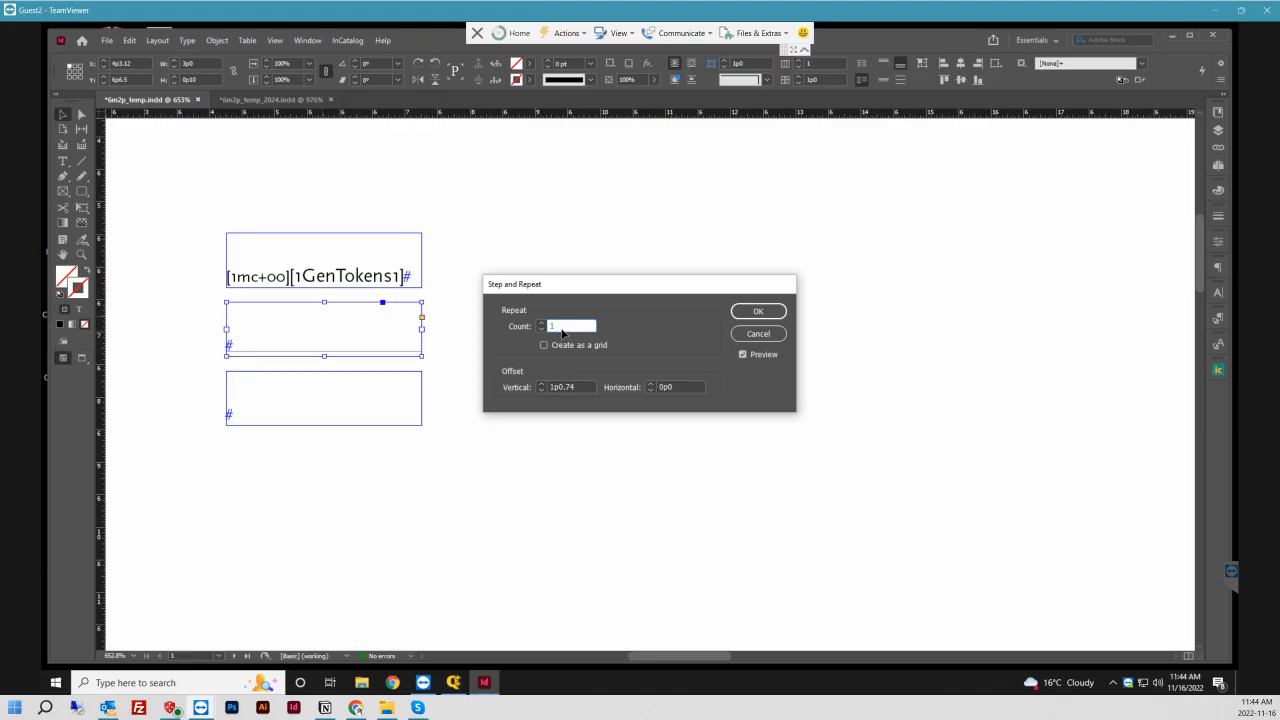
{"action": "key", "text": "Escape"}
{"action": "key", "text": "Delete"}
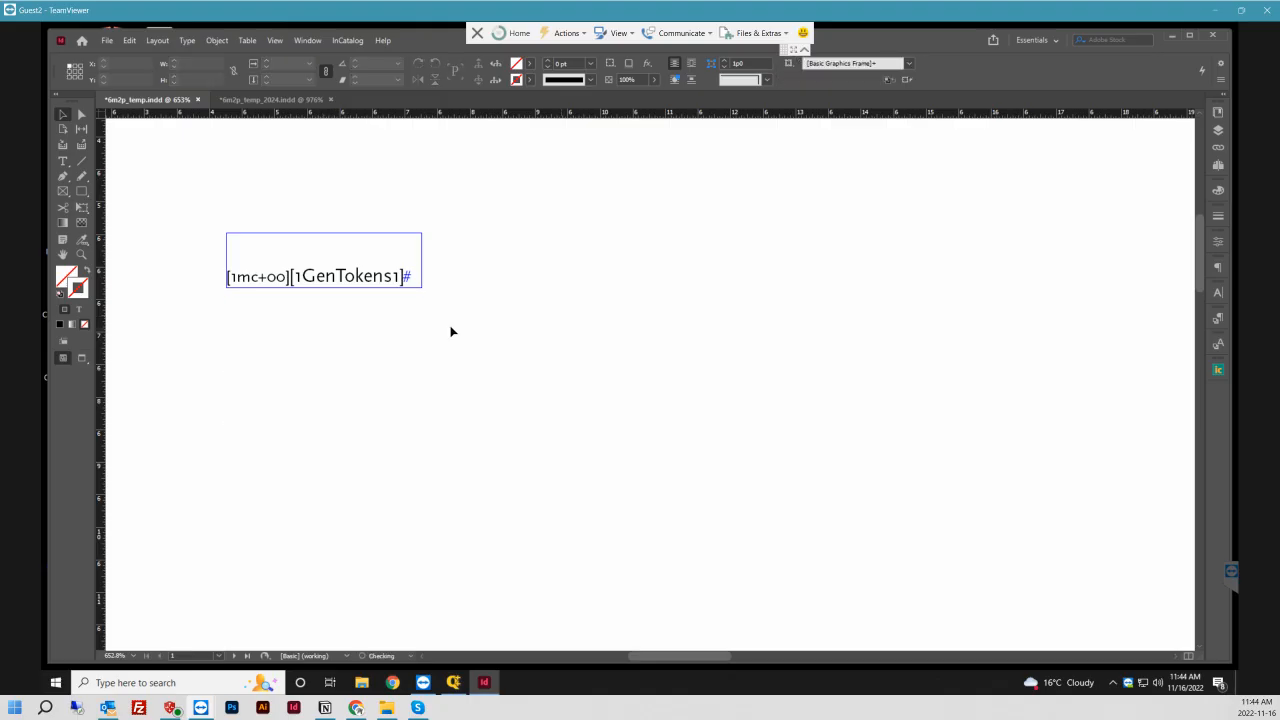
- Step and Repeat the token frame once with a vertical offset of 13.5 pt
{"action": "left_click", "coordinate": [266, 272]}
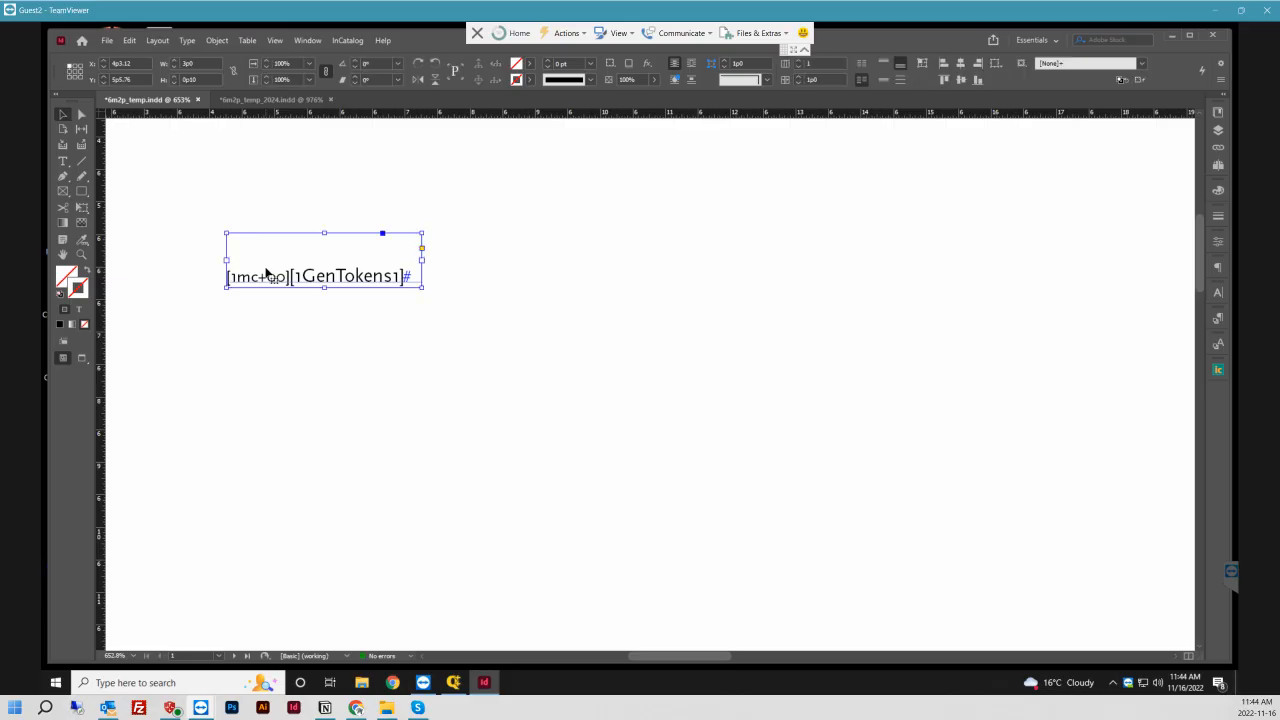
{"action": "key", "text": "ctrl+alt+u"}
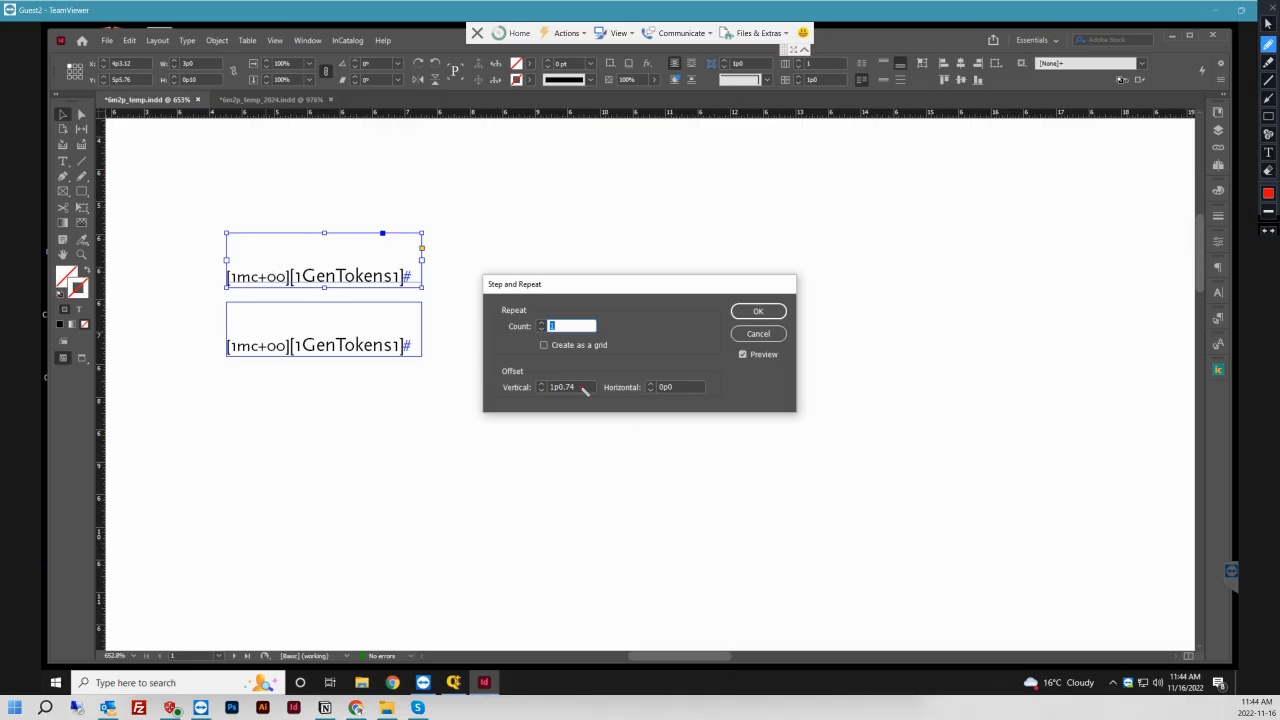
{"action": "left_click_drag", "start_coordinate": [578, 386], "coordinate": [540, 390]}
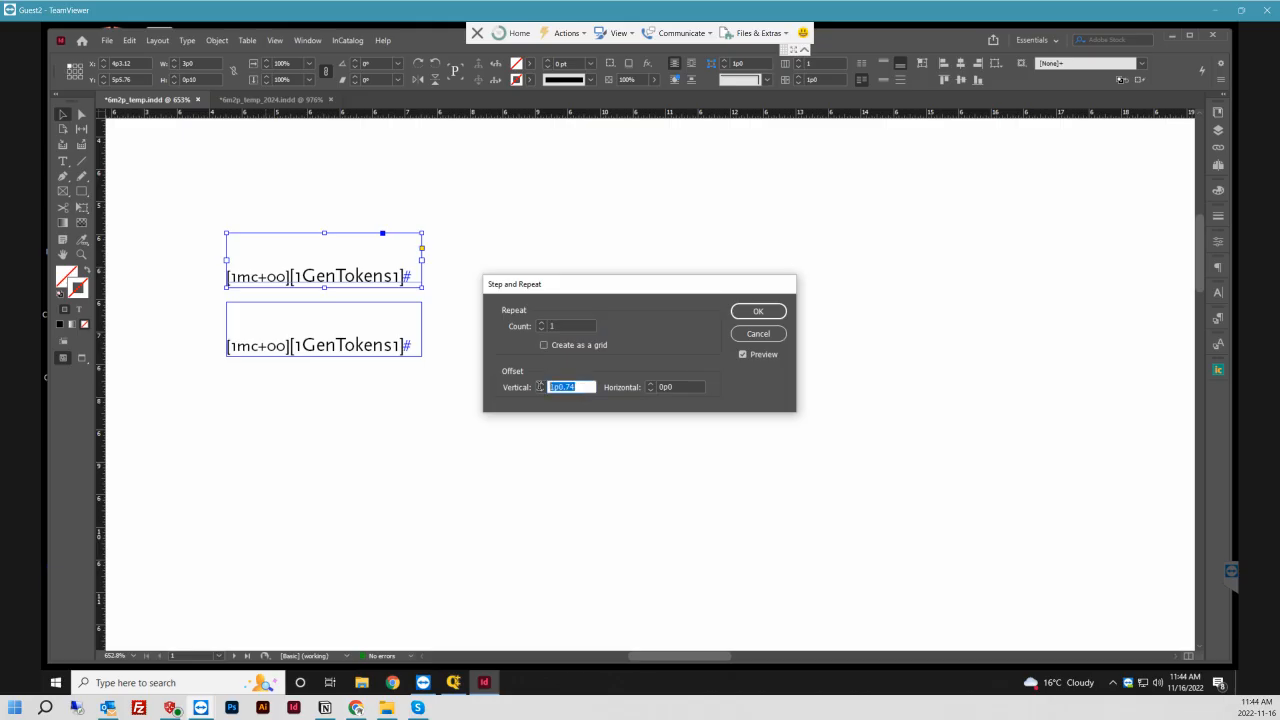
{"action": "type", "text": "1"}
{"action": "type", "text": "3.5pt"}
{"action": "key", "text": "Return"}
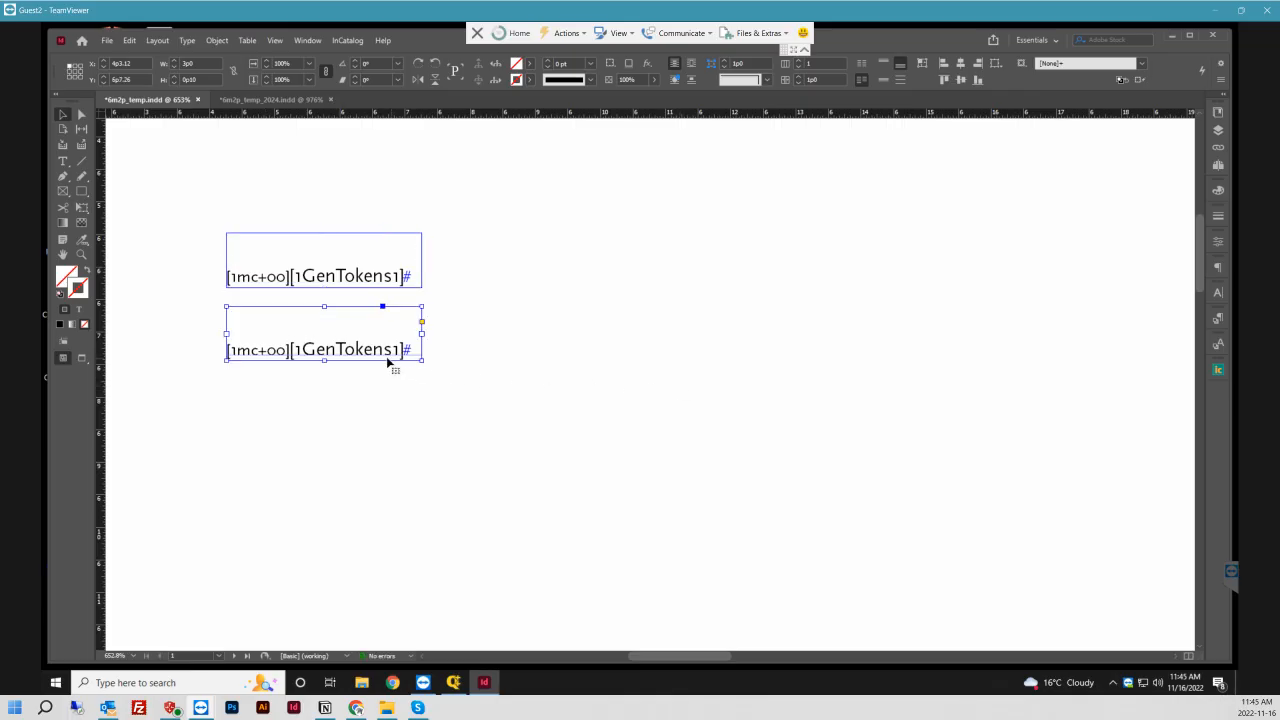
- Remove all text from the duplicated frame, leaving it as an empty text frame
{"action": "left_click", "coordinate": [62, 161]}
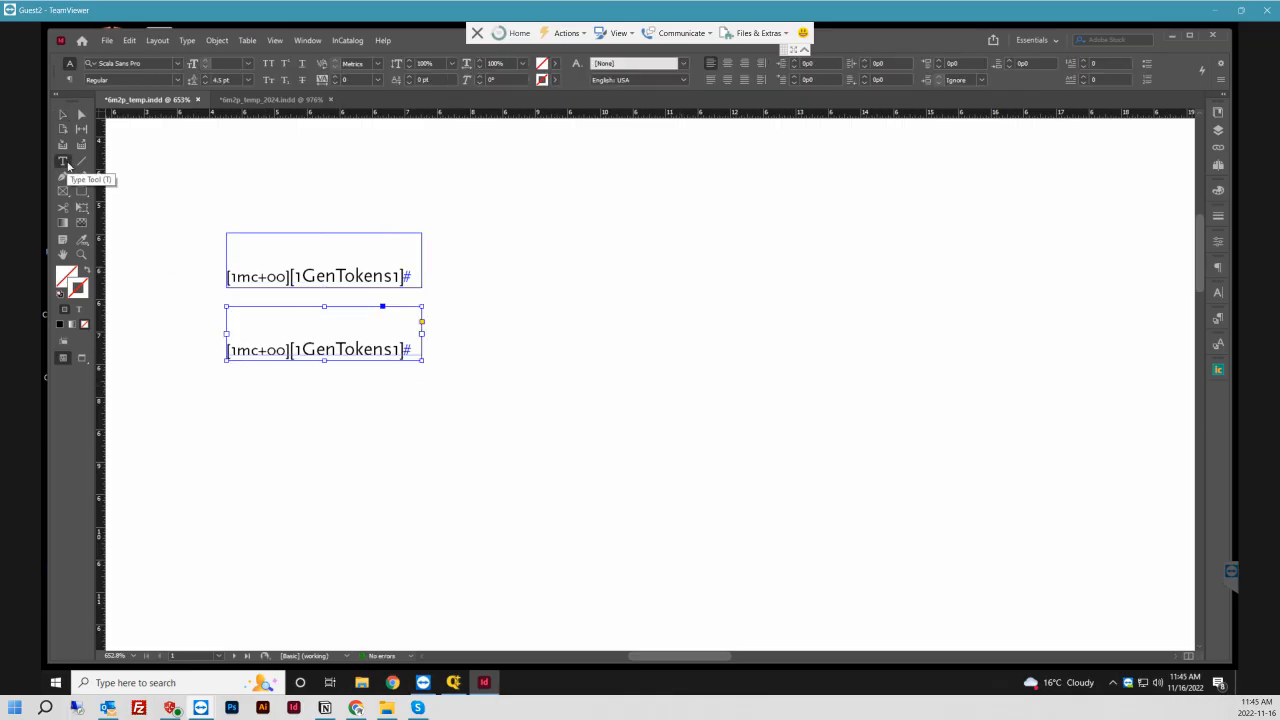
{"action": "triple_click", "coordinate": [338, 348]}
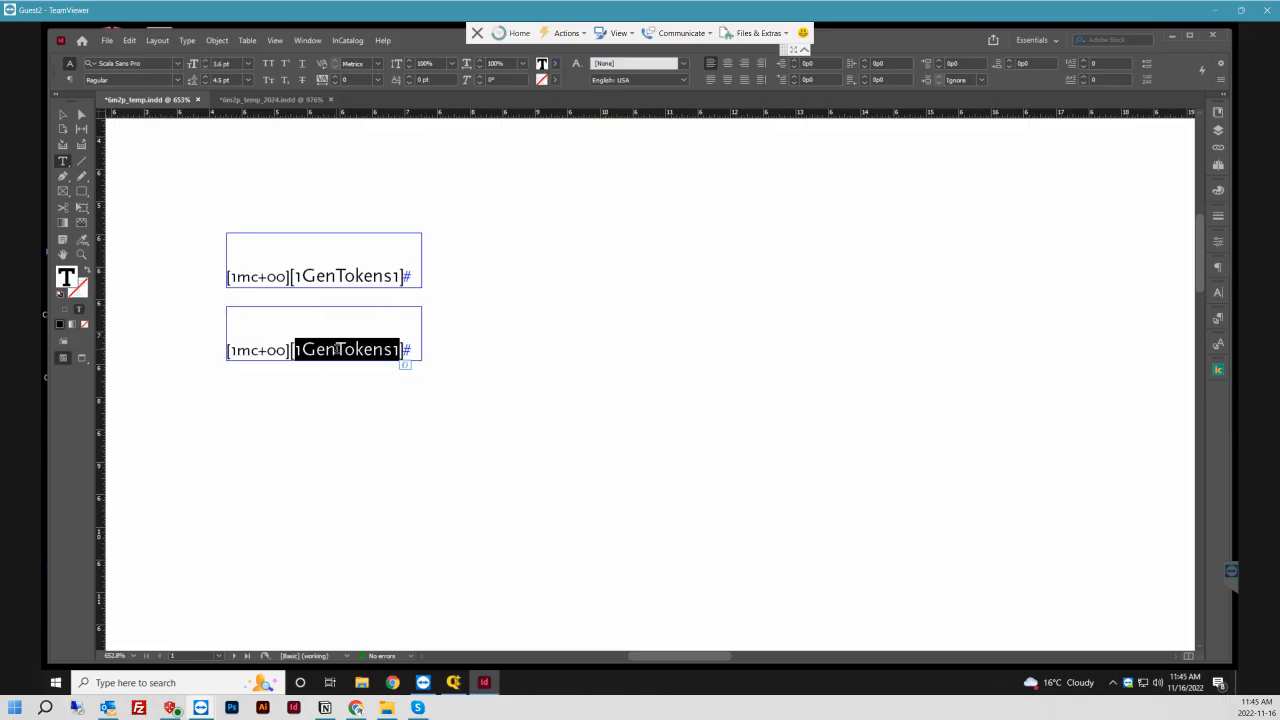
{"action": "key", "text": "BackSpace"}
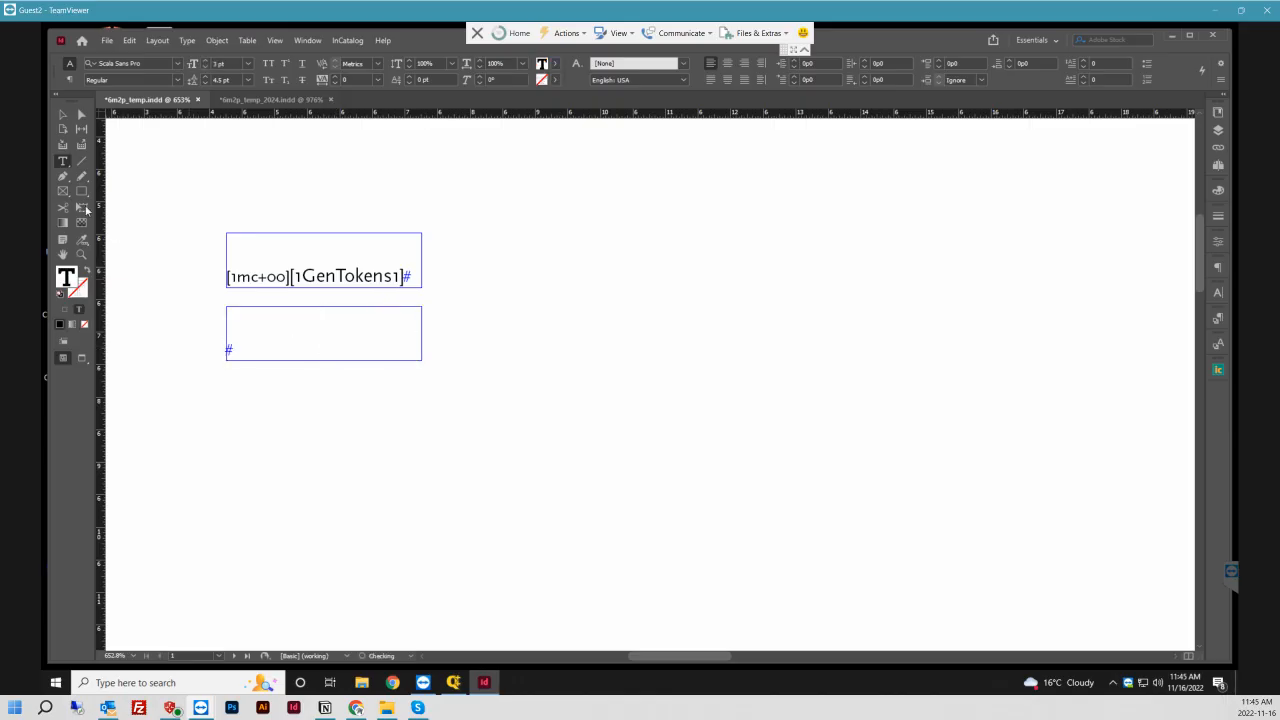
{"action": "key", "text": "Escape"}
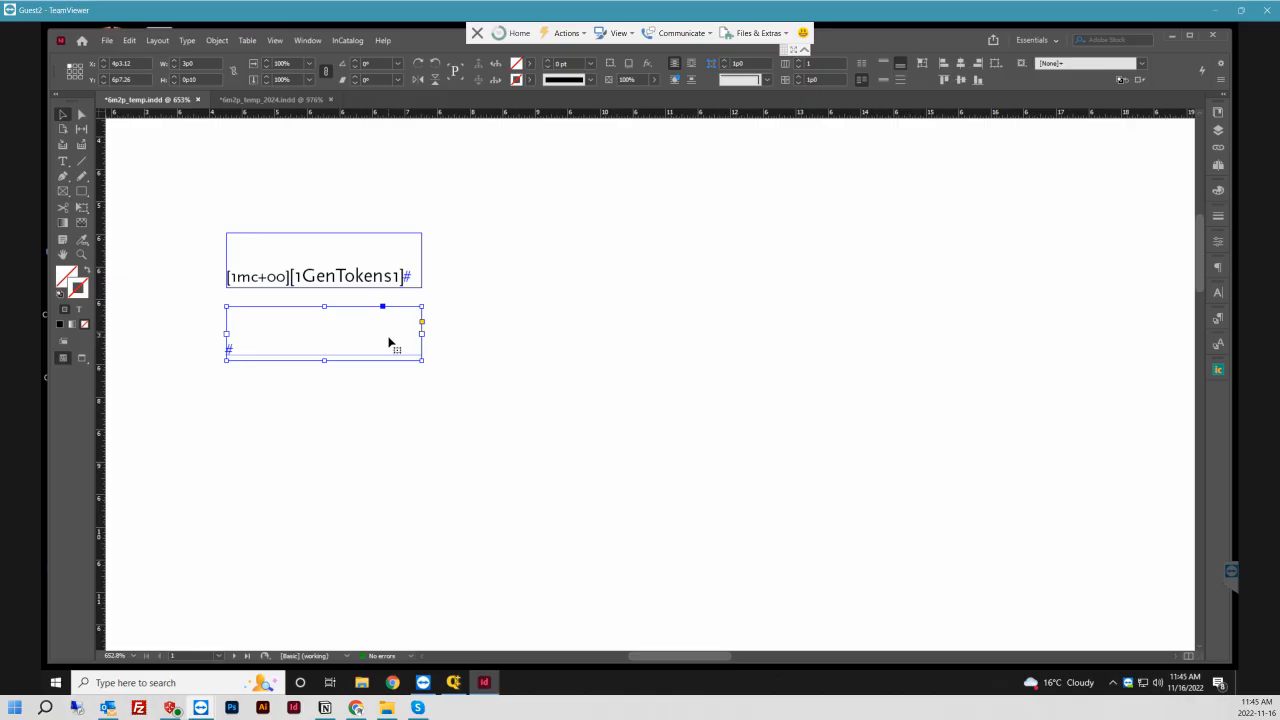
- Step and Repeat the empty text frame 29 times with a vertical offset of 1p1.5 and a horizontal offset of 0p0
{"action": "key", "text": "ctrl+alt+u"}
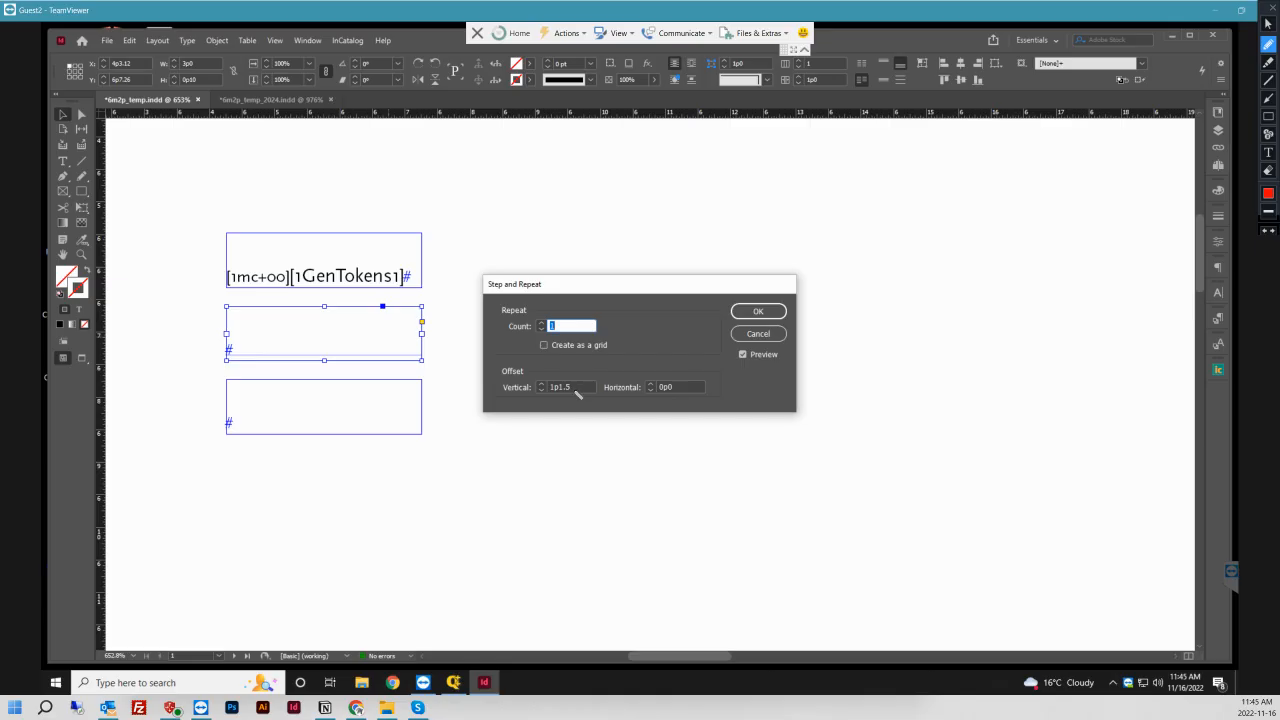
{"action": "key", "text": "Escape"}
{"action": "left_click", "coordinate": [557, 325]}
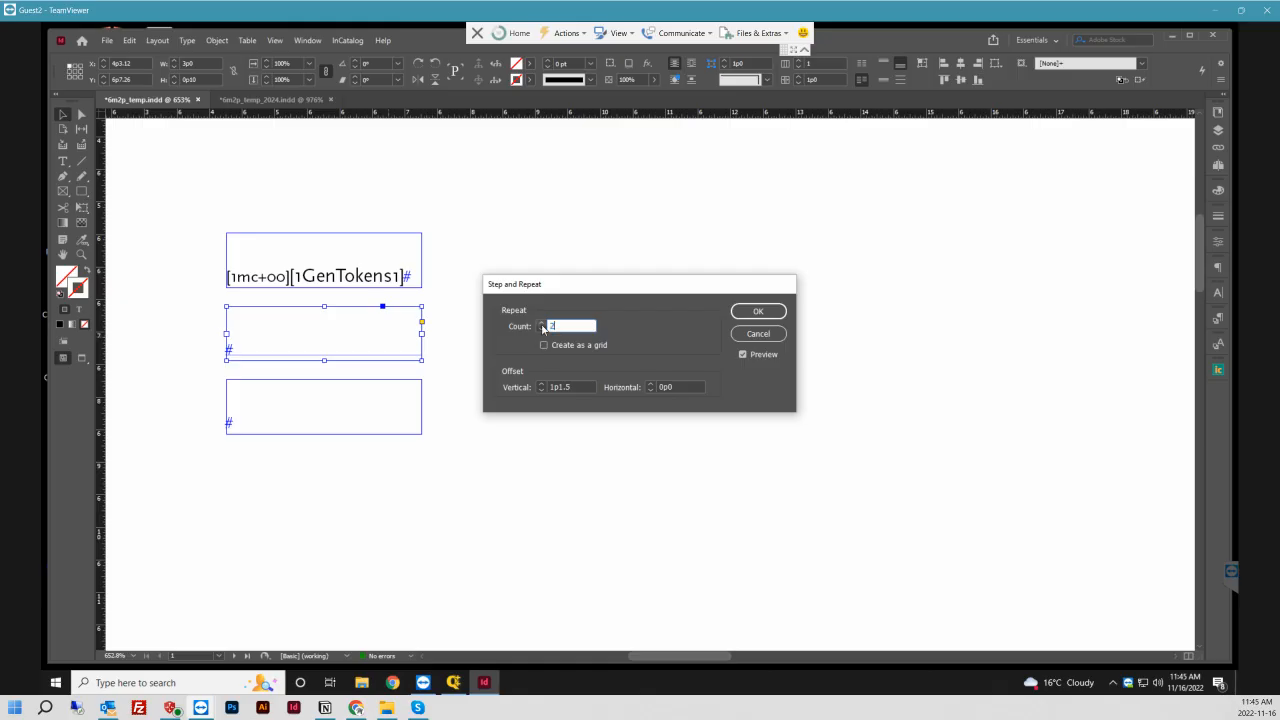
{"action": "type", "text": "29"}
{"action": "left_click", "coordinate": [743, 354]}
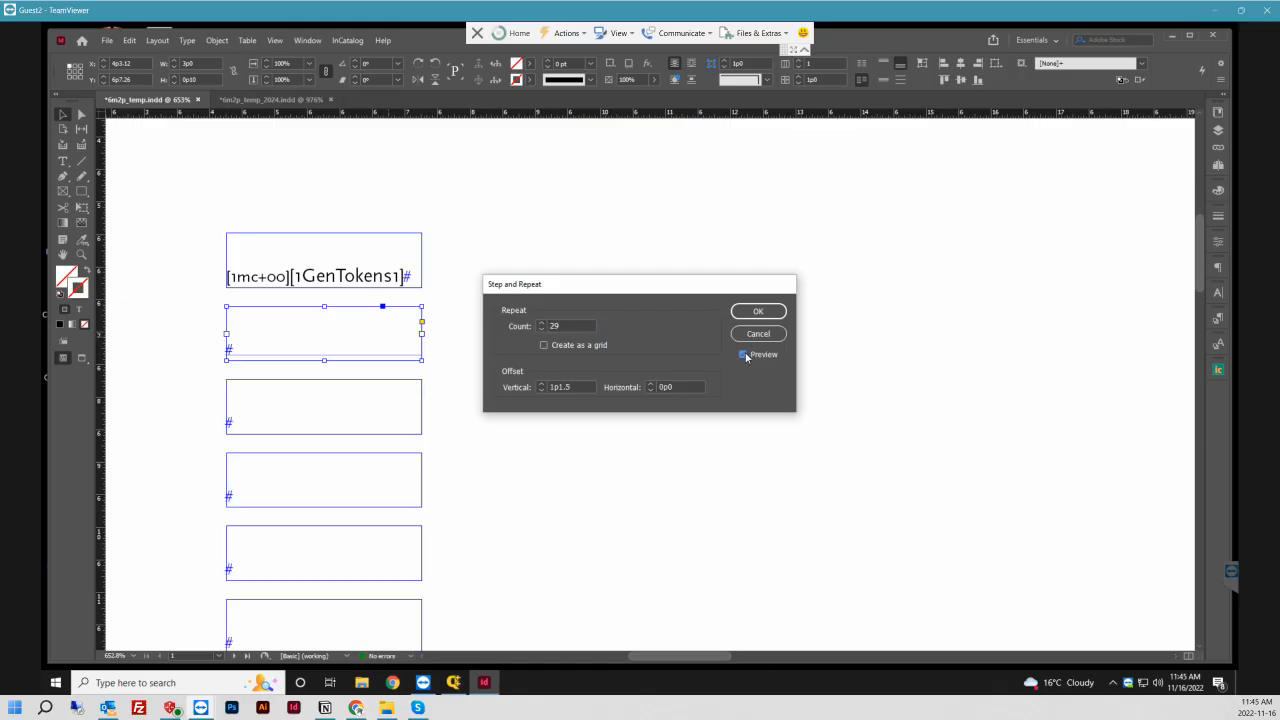
{"action": "left_click", "coordinate": [757, 313]}
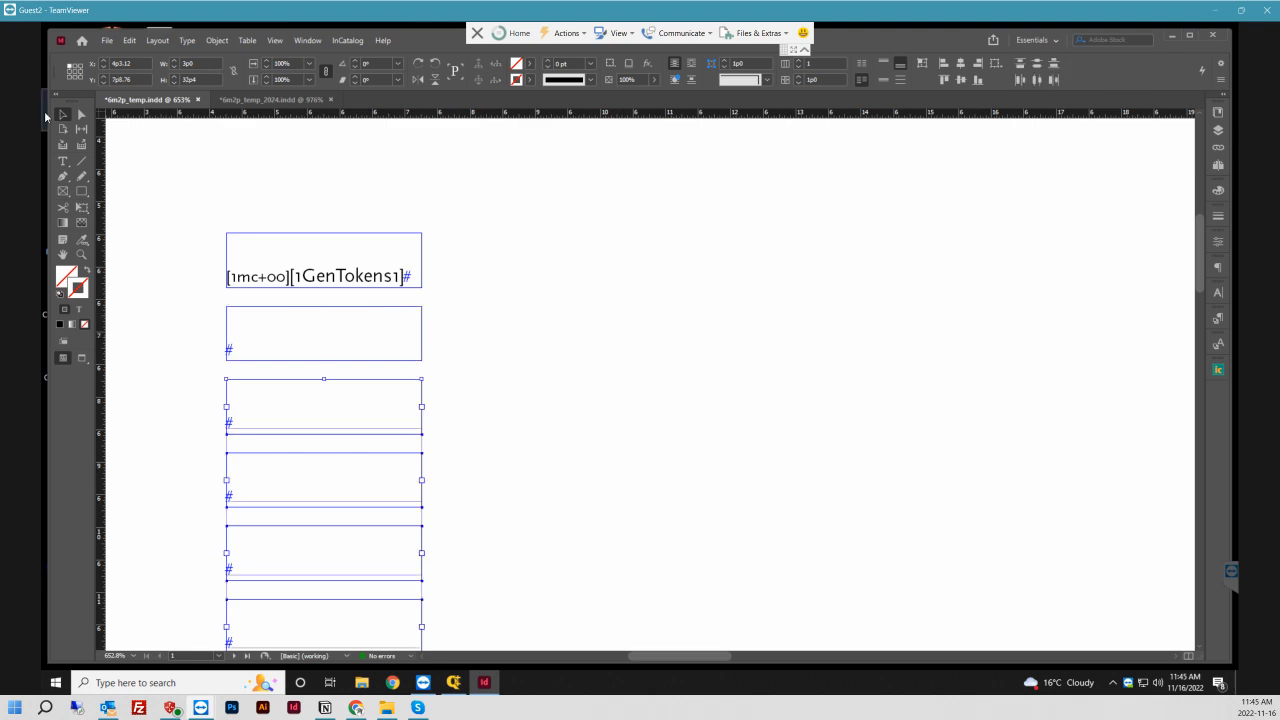
- Thread the token frame's text into the empty frame directly below it
{"action": "left_click", "coordinate": [406, 323]}
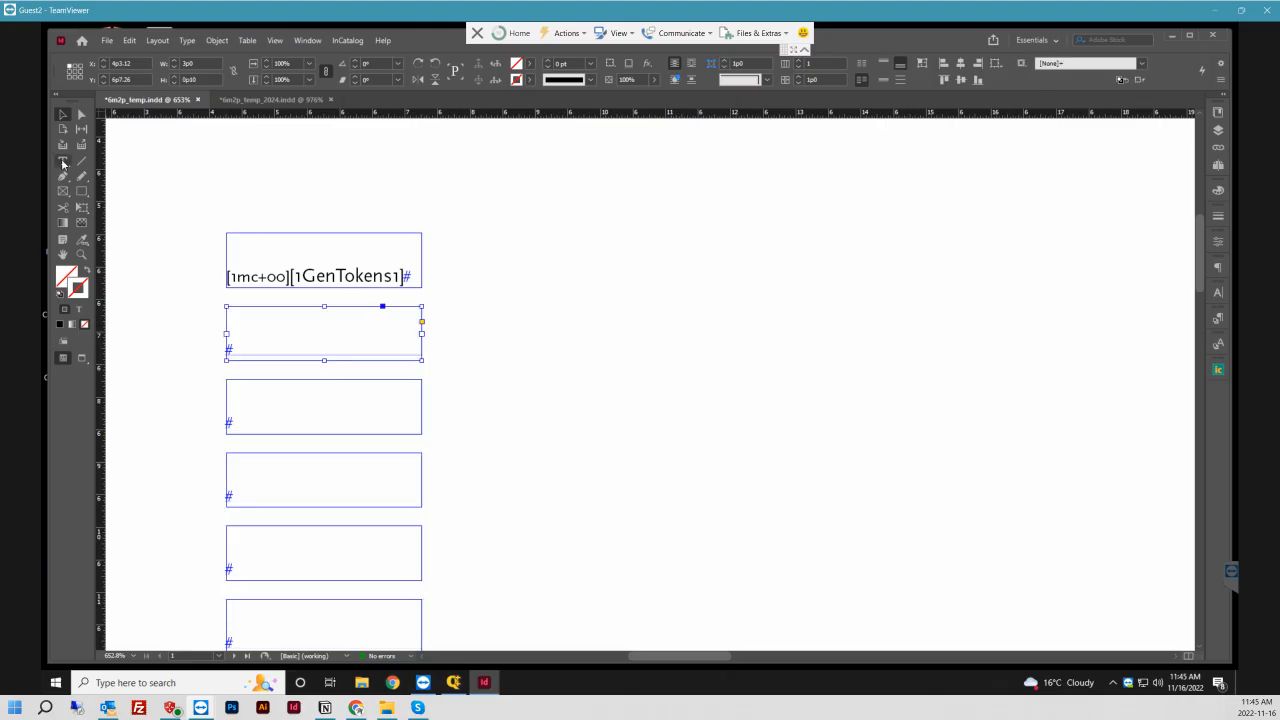
{"action": "left_click", "coordinate": [81, 114]}
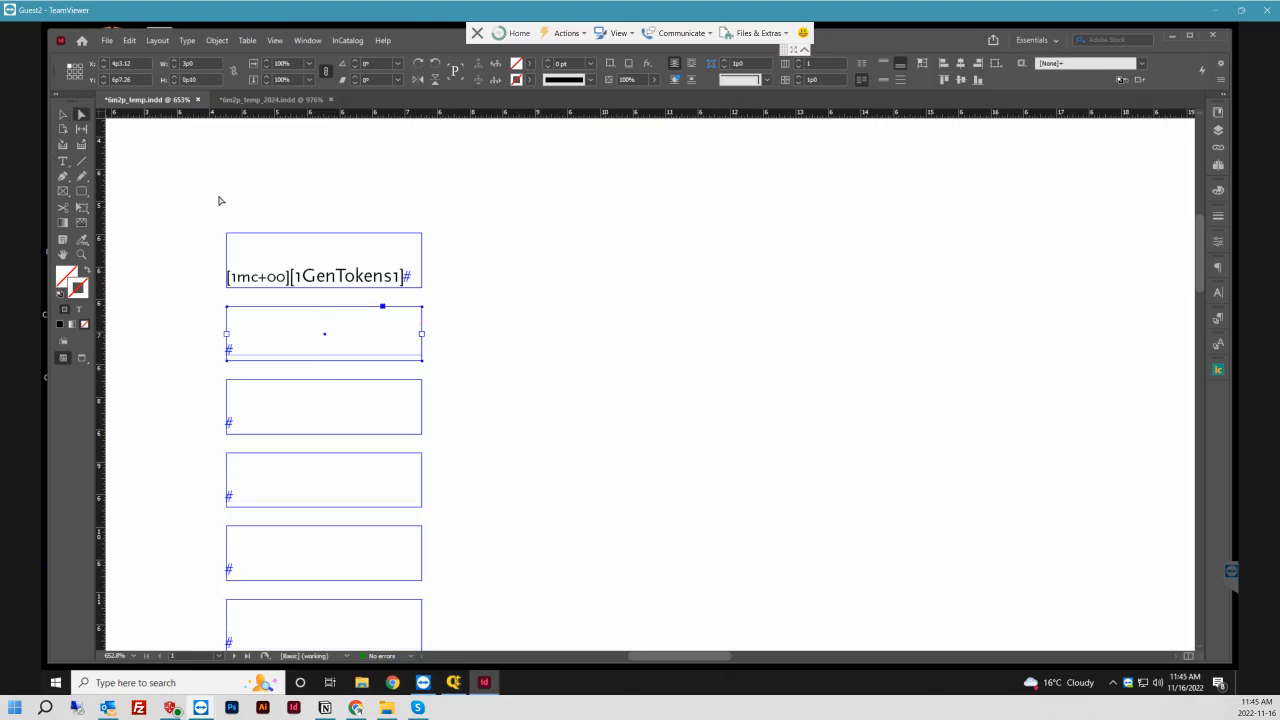
{"action": "left_click", "coordinate": [399, 281]}
{"action": "left_click", "coordinate": [422, 263]}
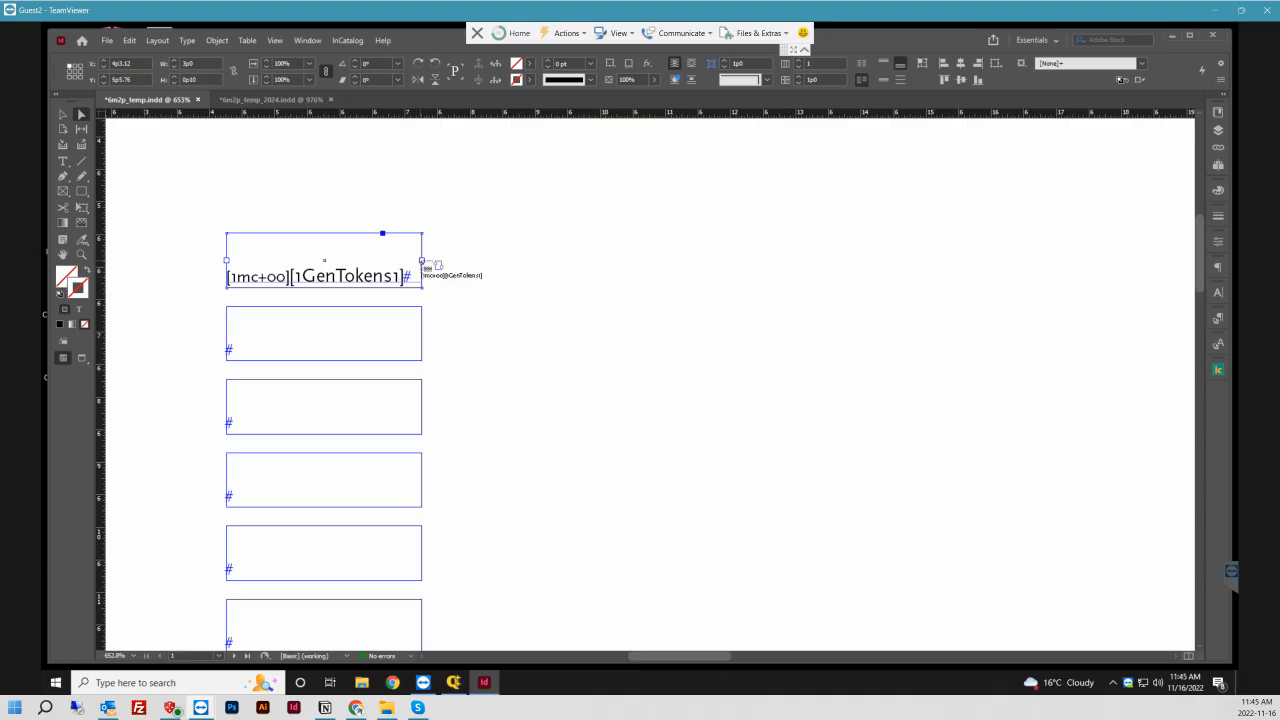
{"action": "left_click", "coordinate": [425, 338]}
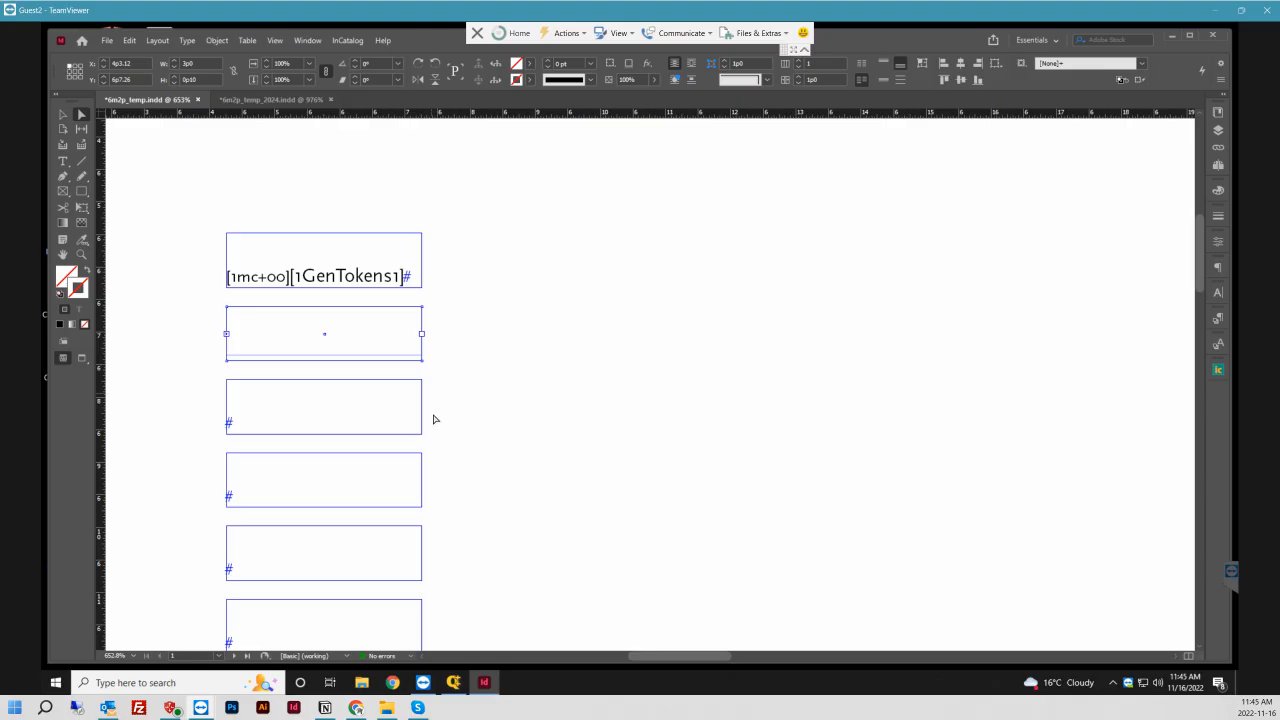
- Continue the text thread from the second frame to the third, and from the third to the fourth
{"action": "left_click", "coordinate": [423, 343]}
{"action": "left_click", "coordinate": [421, 408]}
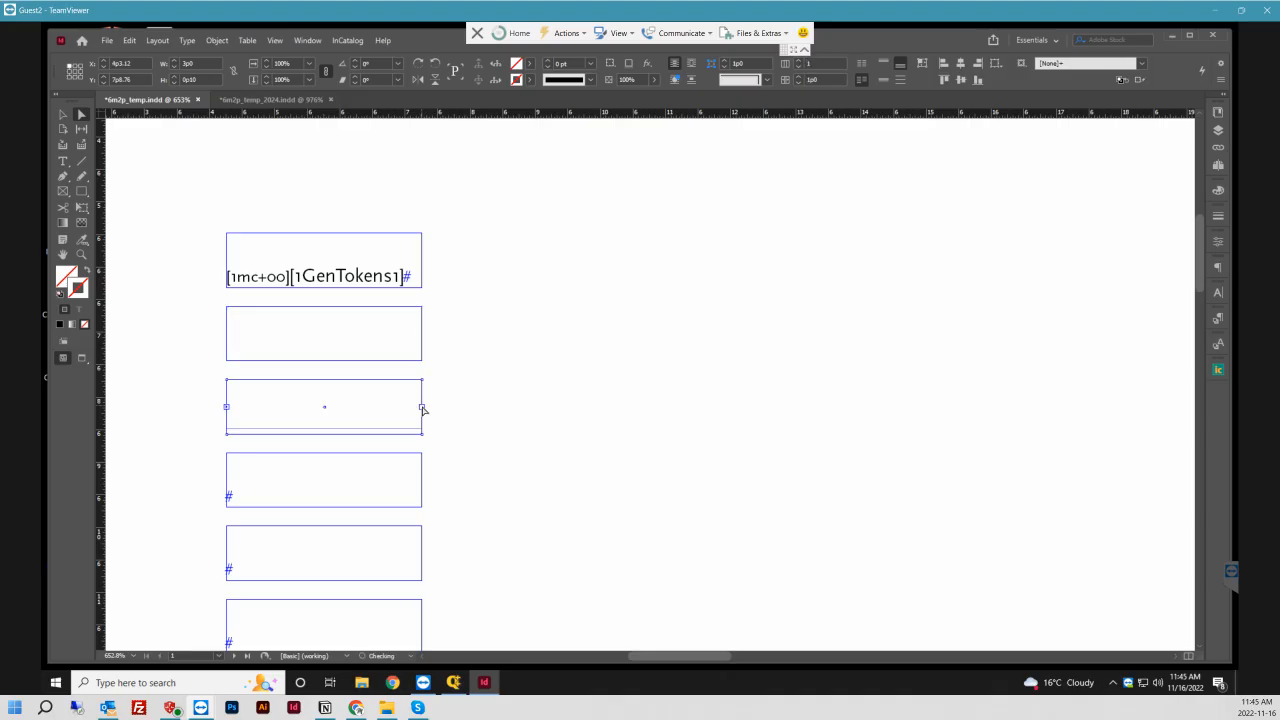
{"action": "left_click", "coordinate": [423, 482]}
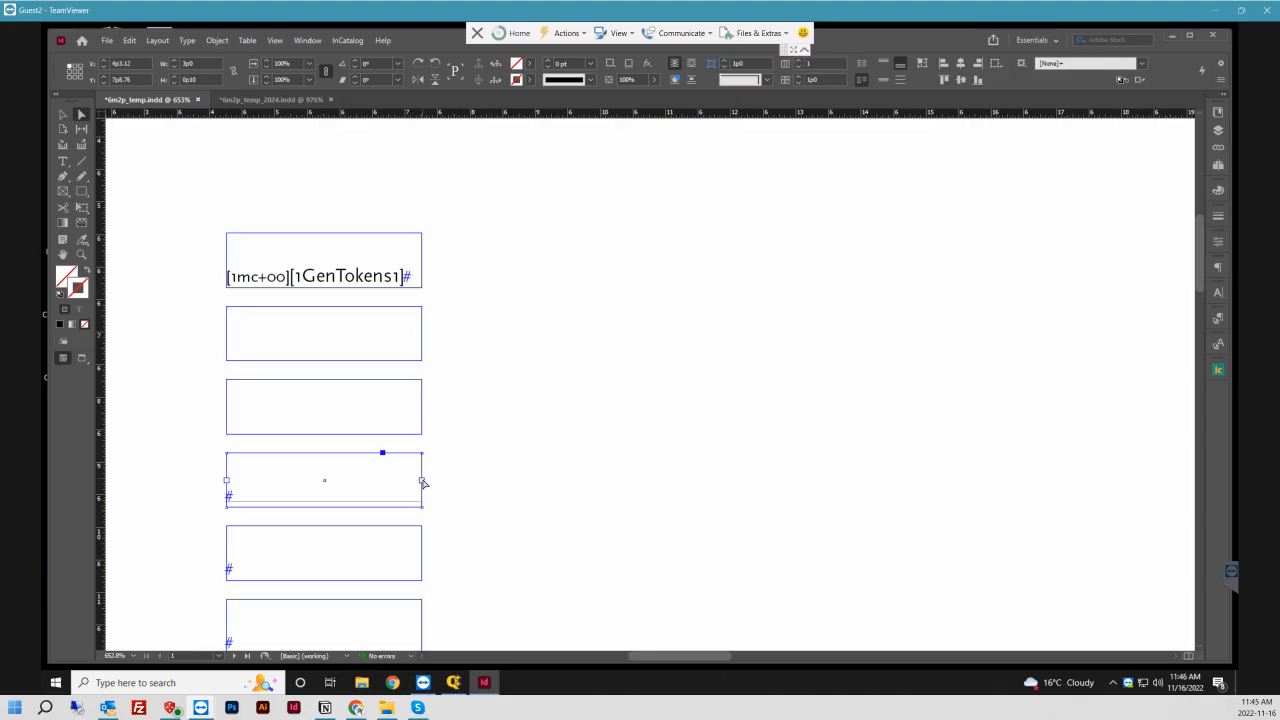
{"action": "left_click", "coordinate": [423, 409]}
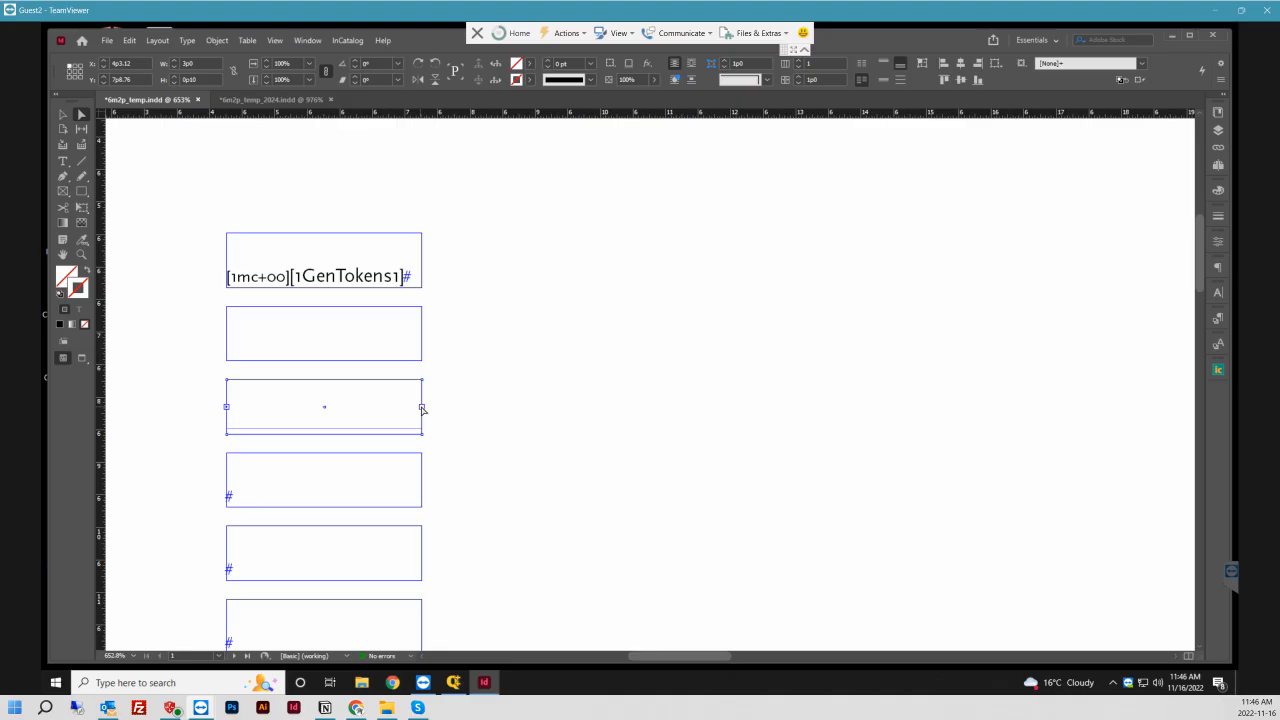
{"action": "left_click", "coordinate": [422, 408]}
{"action": "left_click", "coordinate": [421, 484]}
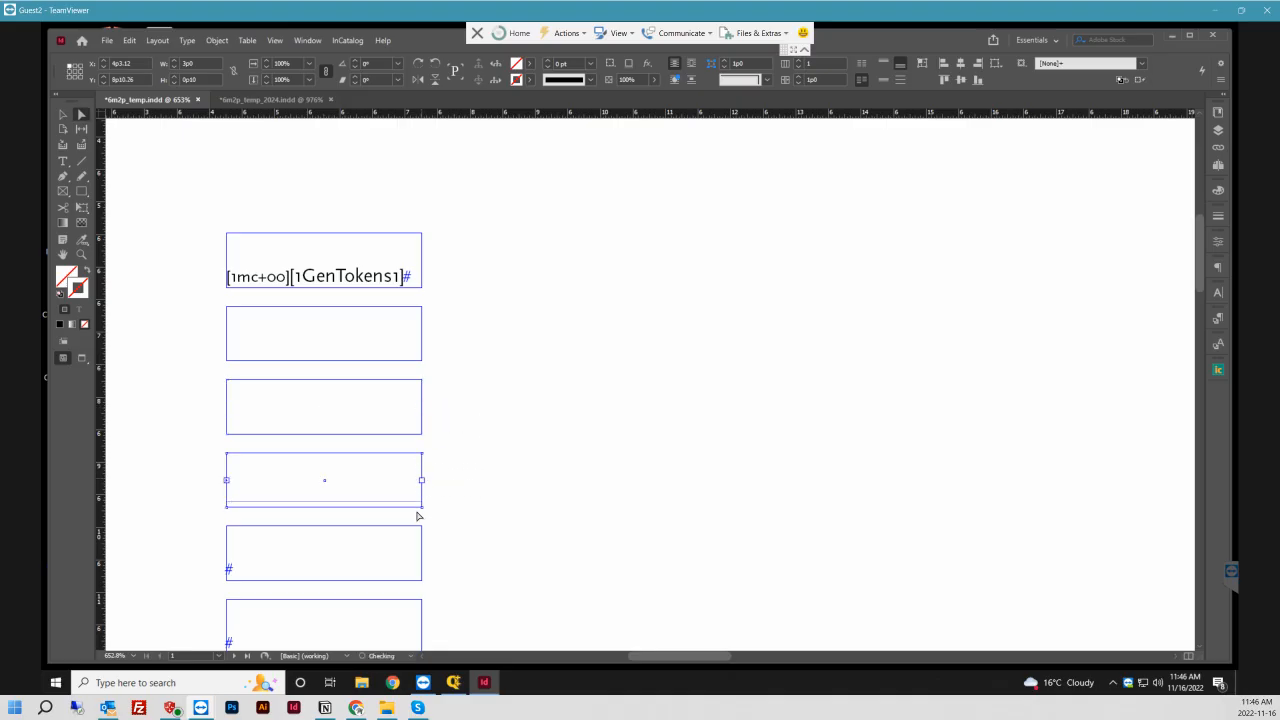
- Extend the text thread from the fourth frame down through the fifth, sixth and seventh frames of the column
{"action": "scroll", "coordinate": [428, 500], "scroll_direction": "down", "scroll_amount": 3}
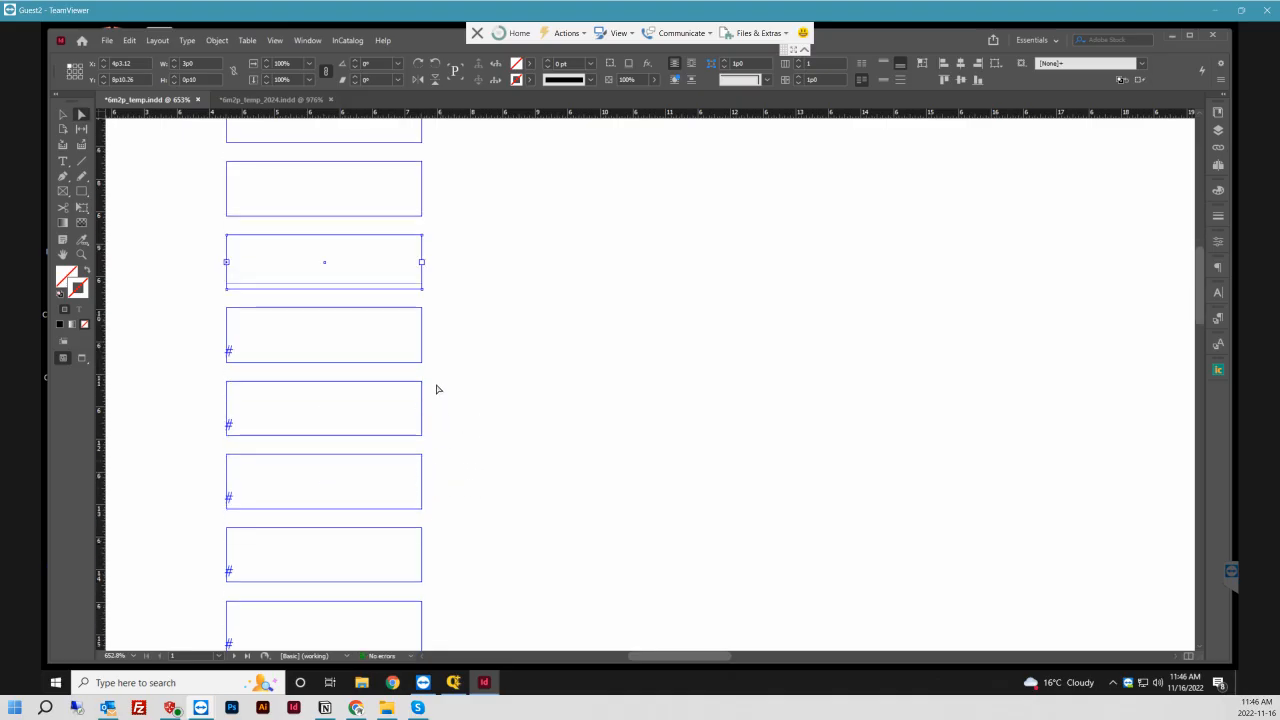
{"action": "left_click", "coordinate": [423, 265]}
{"action": "left_click", "coordinate": [426, 341]}
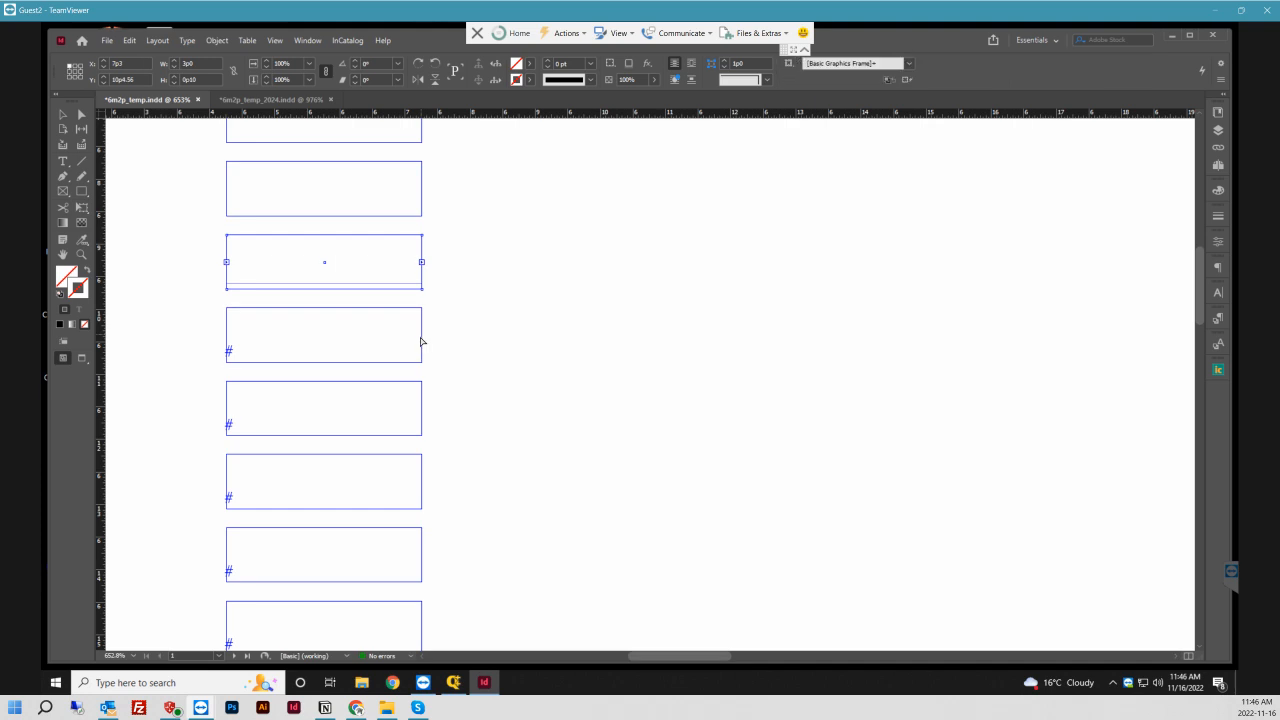
{"action": "left_click", "coordinate": [422, 337]}
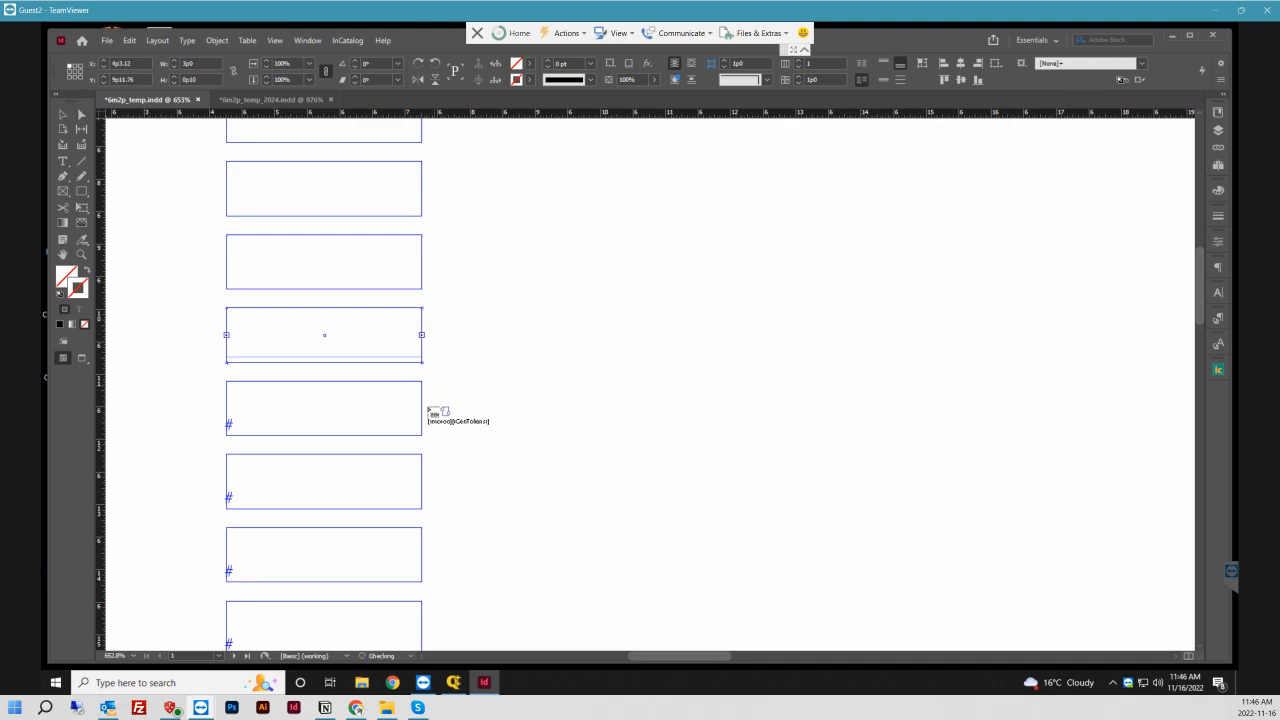
{"action": "left_click", "coordinate": [422, 407]}
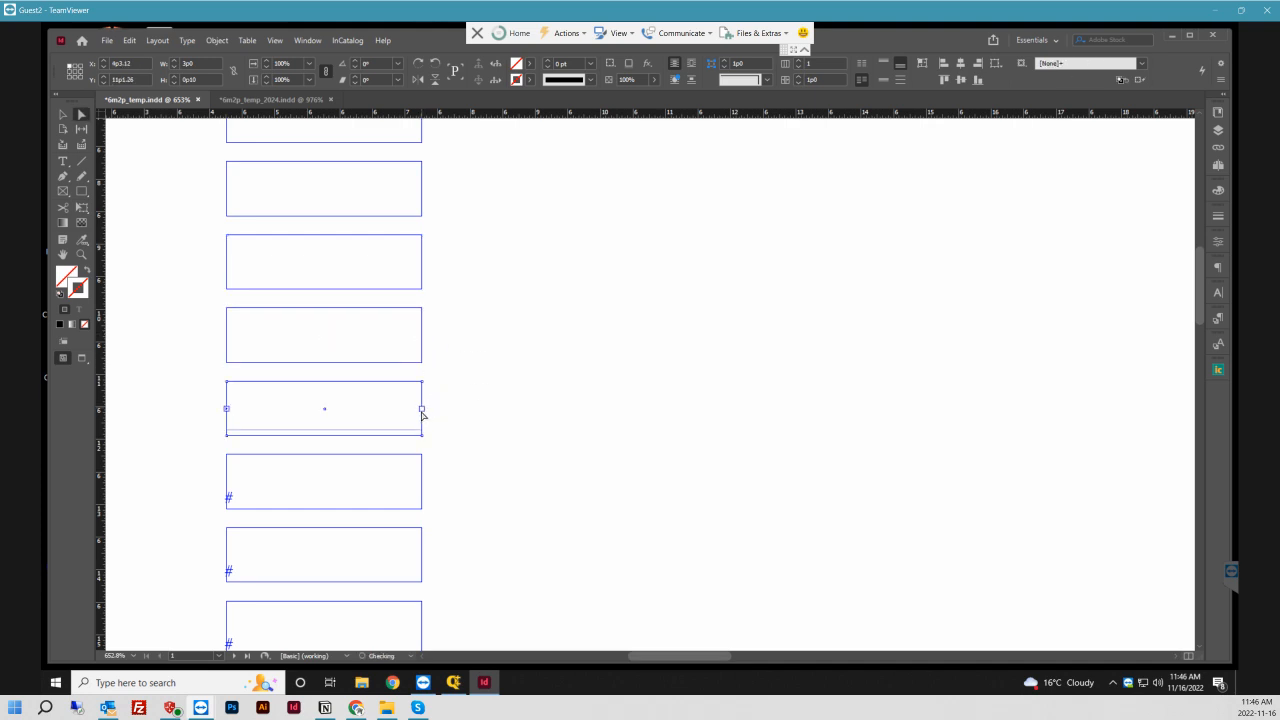
{"action": "left_click", "coordinate": [422, 409]}
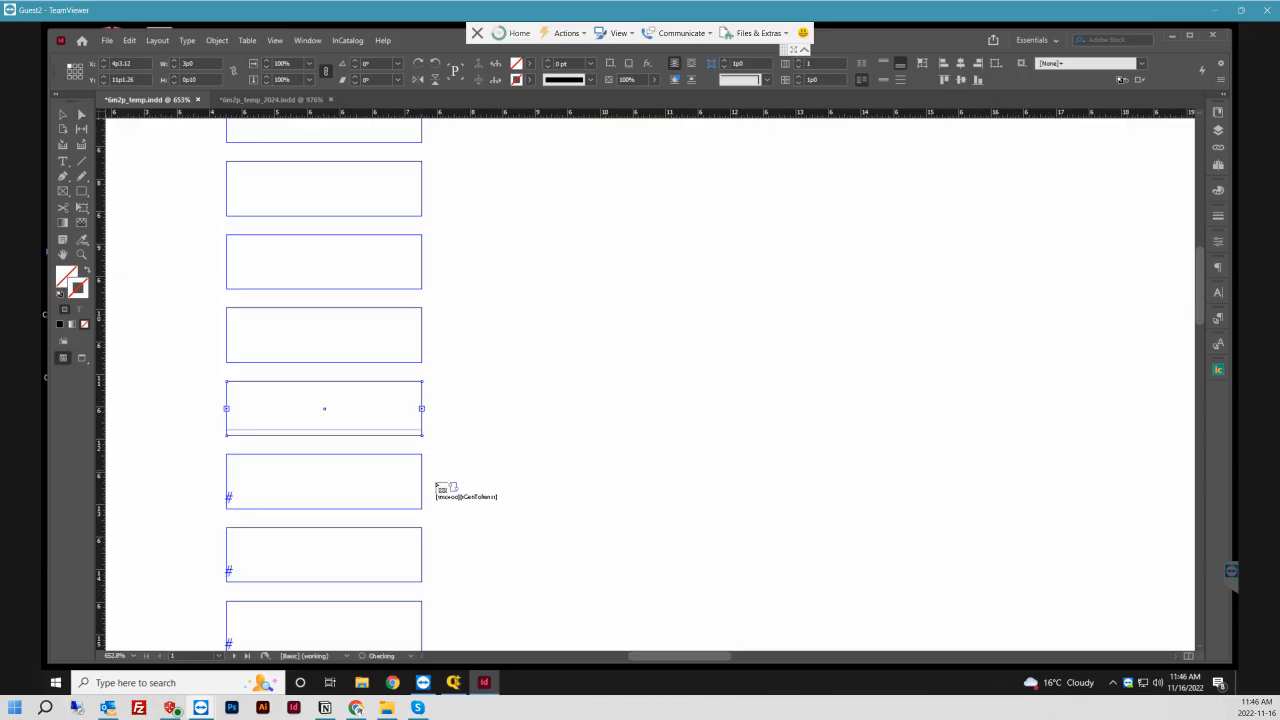
{"action": "left_click", "coordinate": [425, 487]}
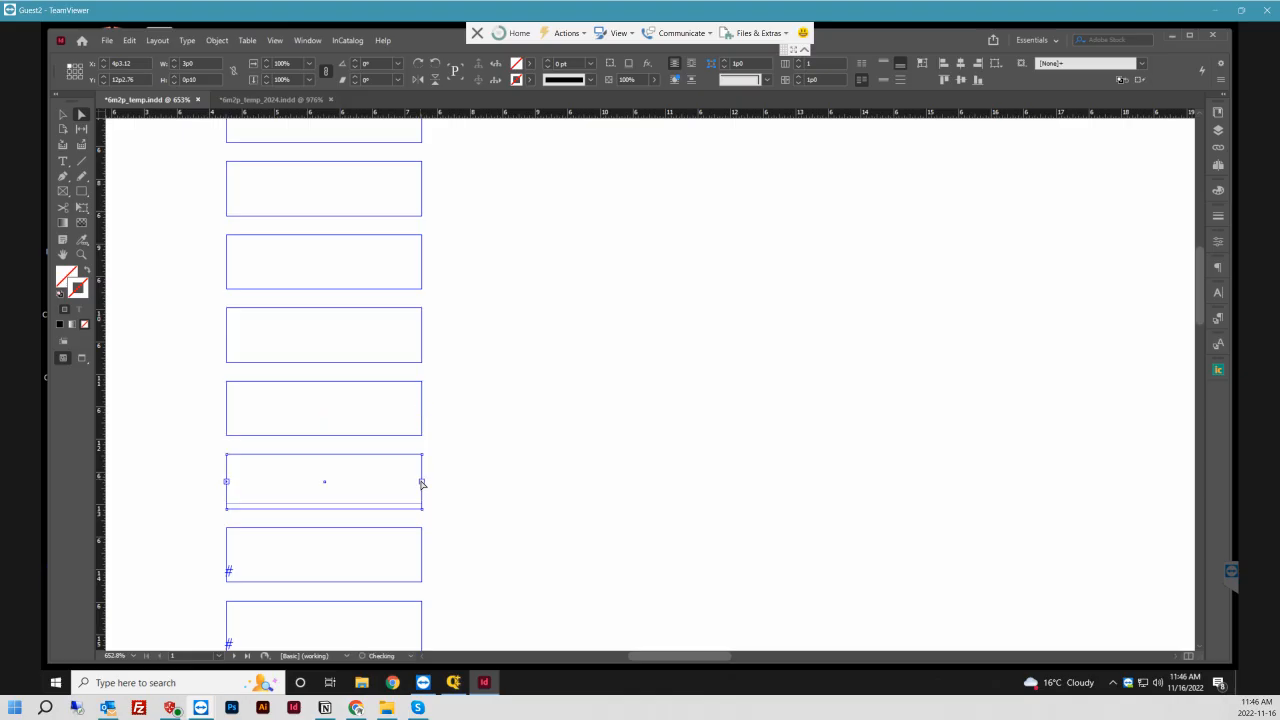
- Continue the text thread from the seventh frame through the eighth and ninth frames to the tenth
{"action": "scroll", "coordinate": [446, 483], "scroll_direction": "down", "scroll_amount": 3}
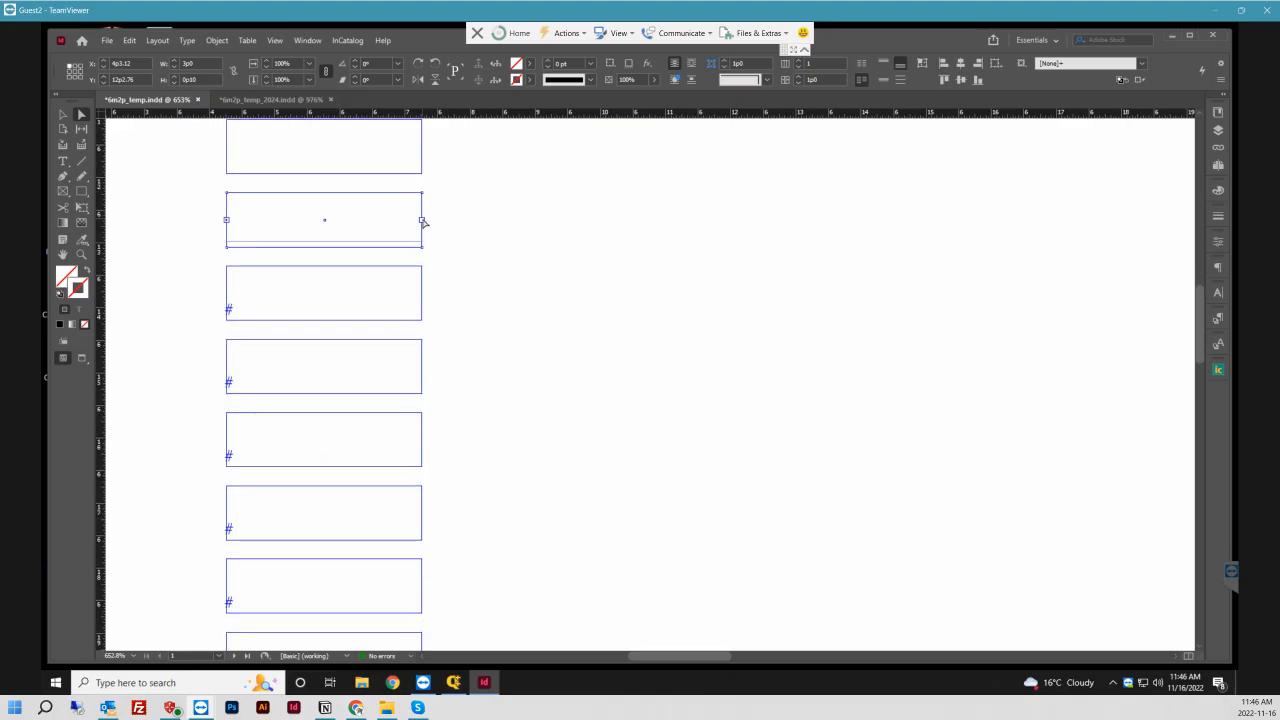
{"action": "left_click", "coordinate": [422, 220]}
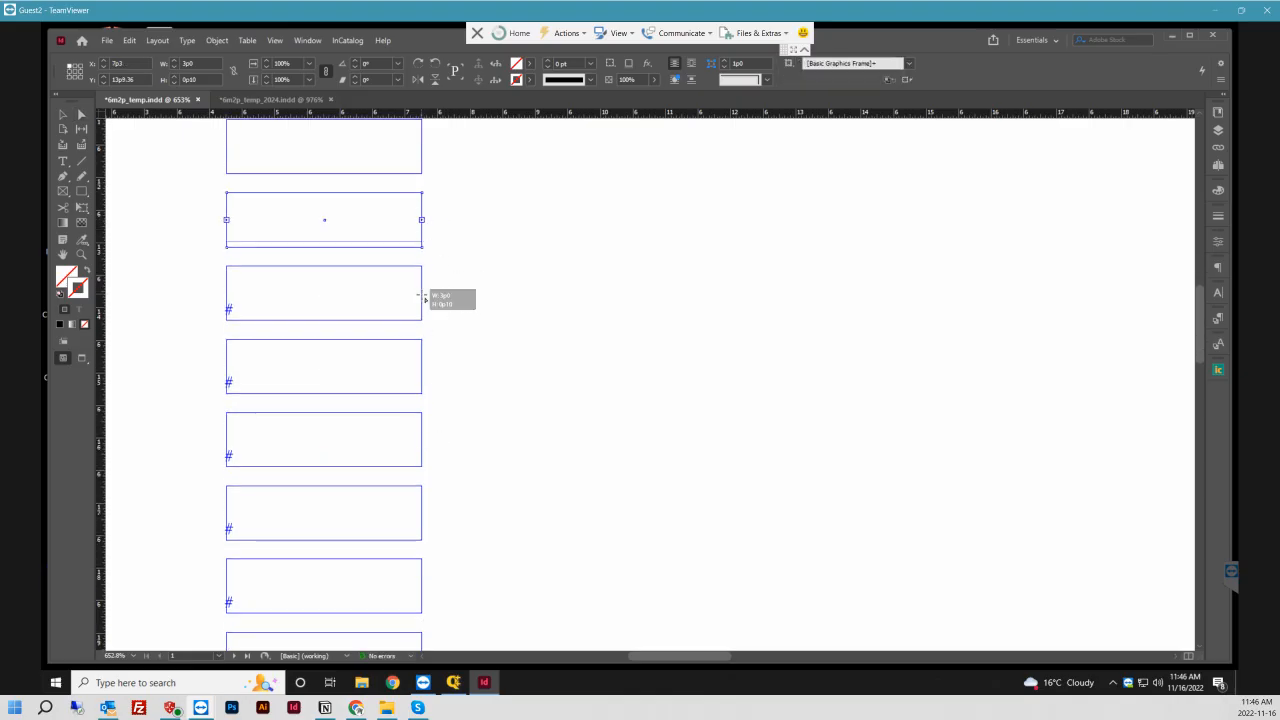
{"action": "left_click", "coordinate": [425, 299]}
{"action": "left_click", "coordinate": [422, 310]}
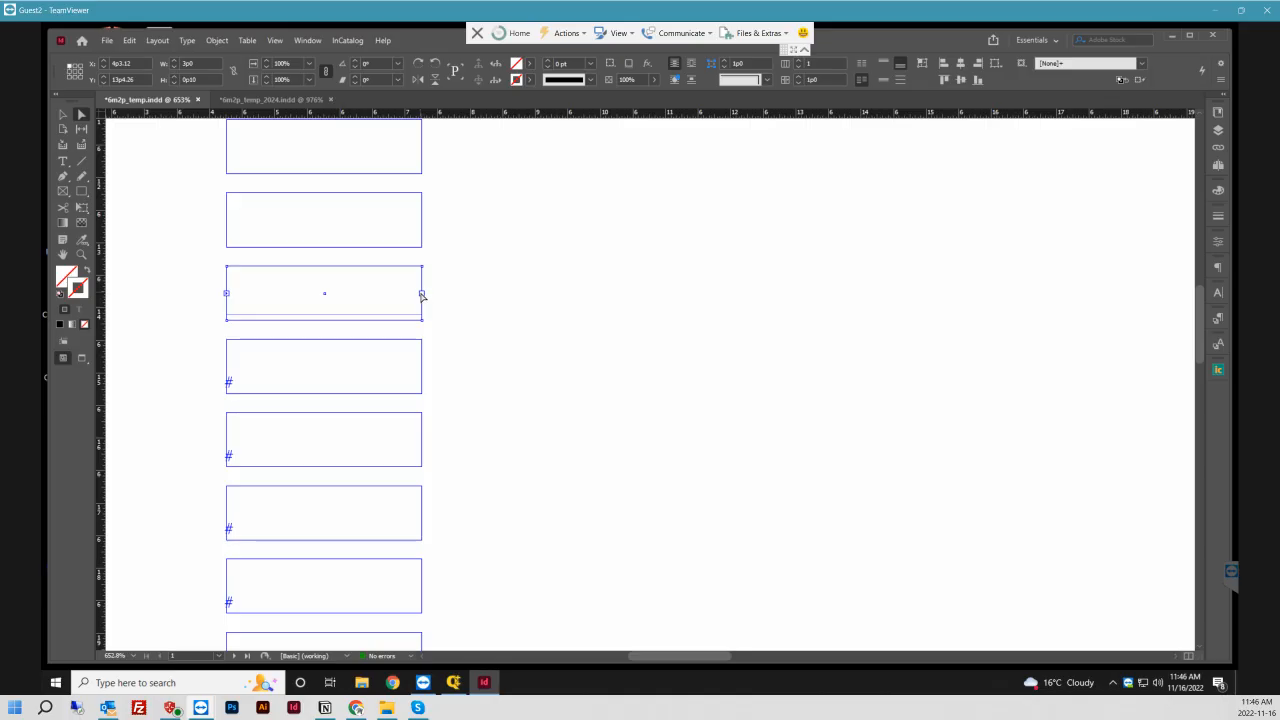
{"action": "left_click", "coordinate": [424, 369]}
{"action": "left_click", "coordinate": [422, 366]}
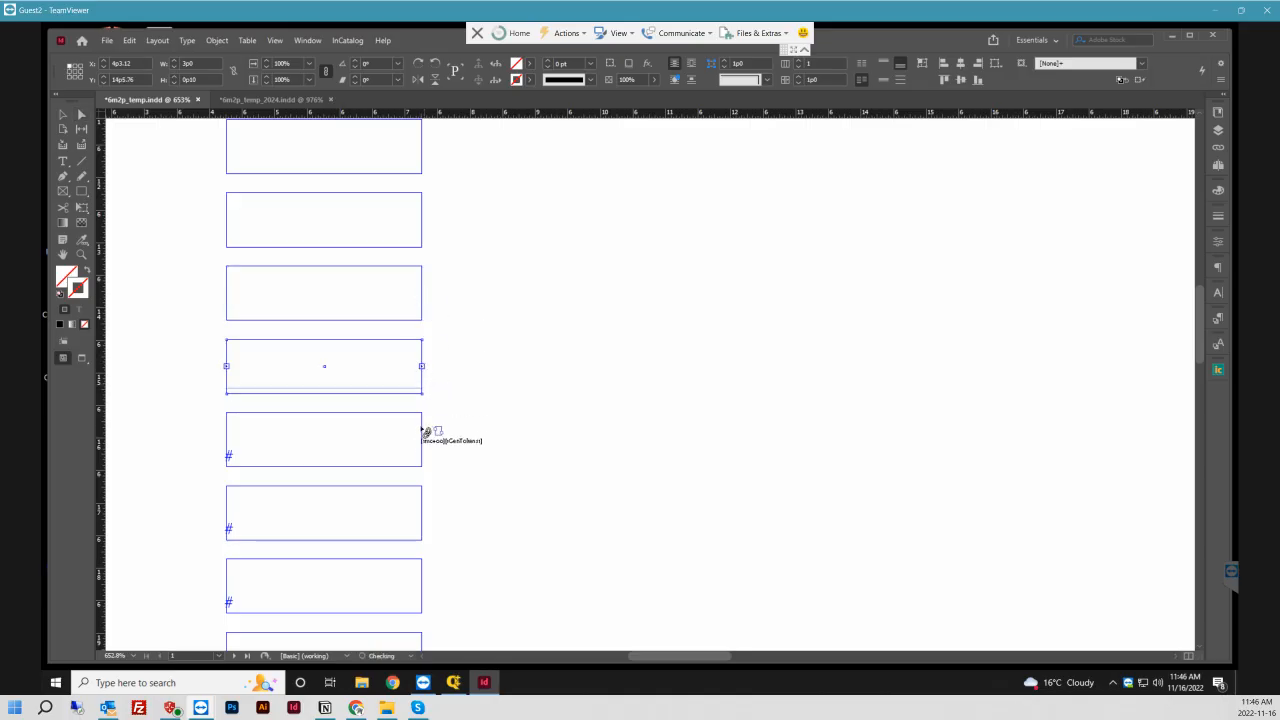
{"action": "left_click", "coordinate": [423, 457]}
- Link the tenth frame's text thread to the eleventh frame and on to the twelfth
{"action": "scroll", "coordinate": [422, 457], "scroll_direction": "down", "scroll_amount": 3}
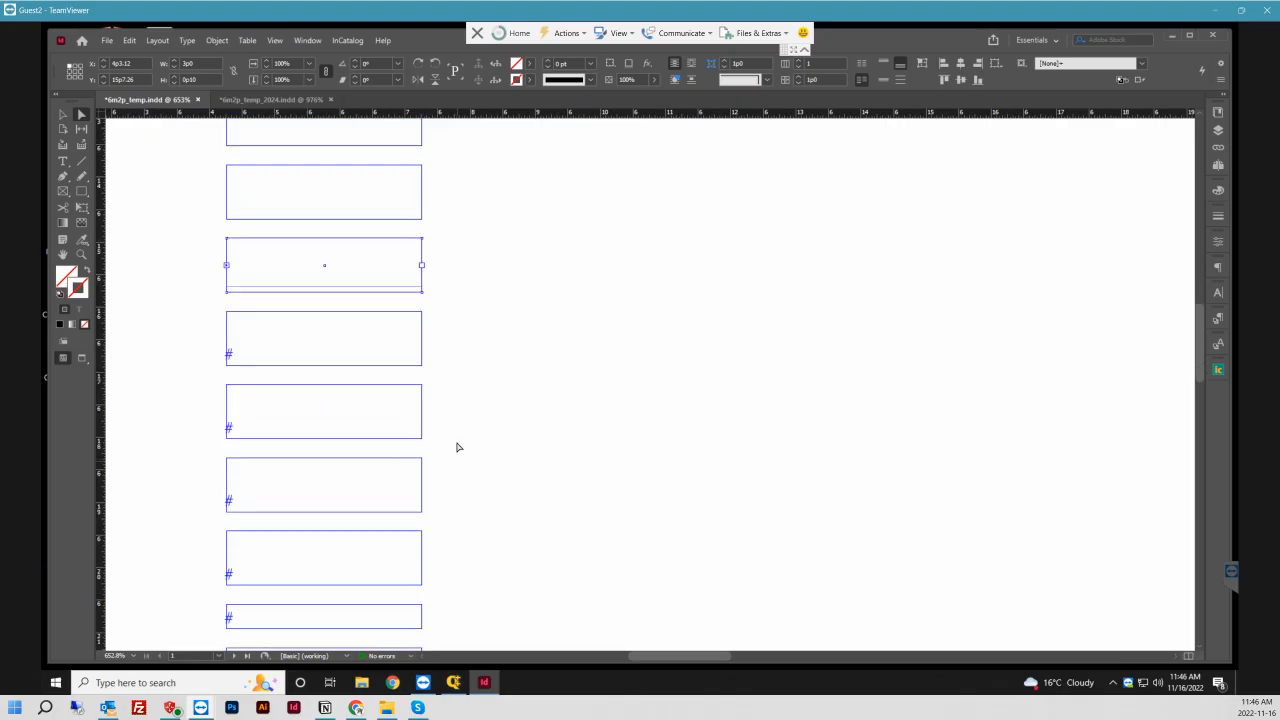
{"action": "left_click", "coordinate": [422, 266]}
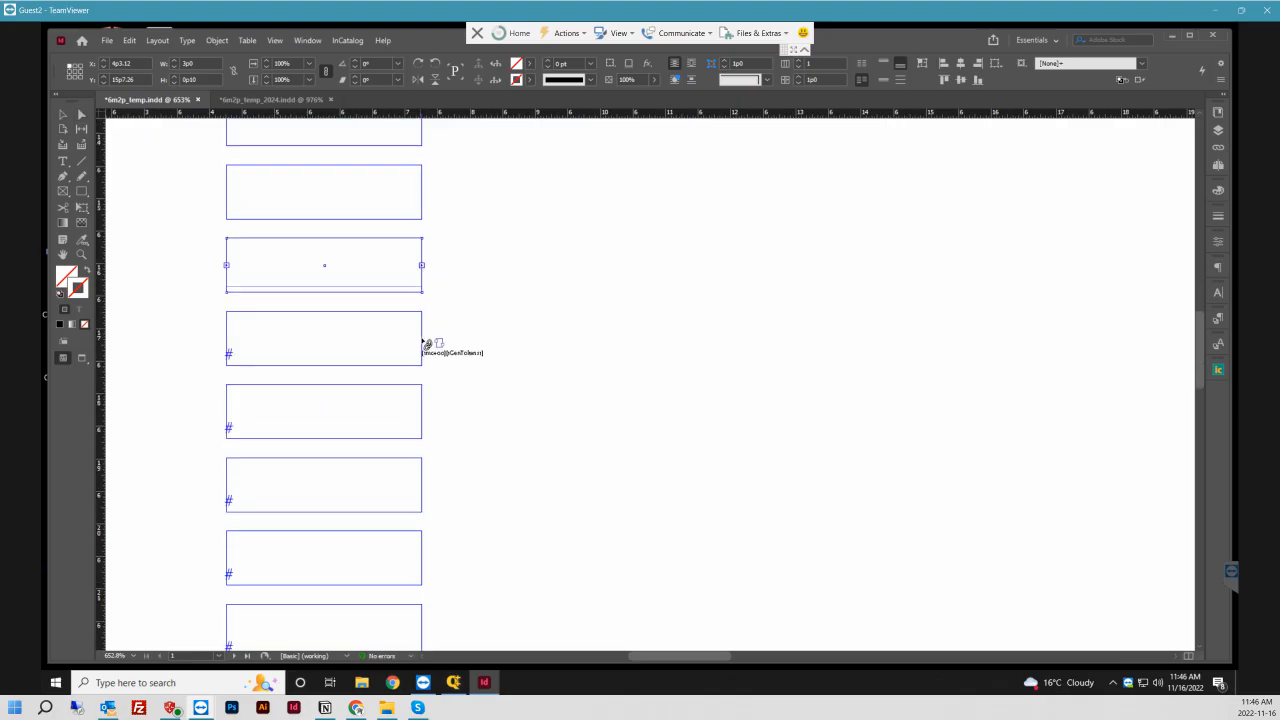
{"action": "left_click", "coordinate": [424, 345]}
{"action": "left_click", "coordinate": [422, 339]}
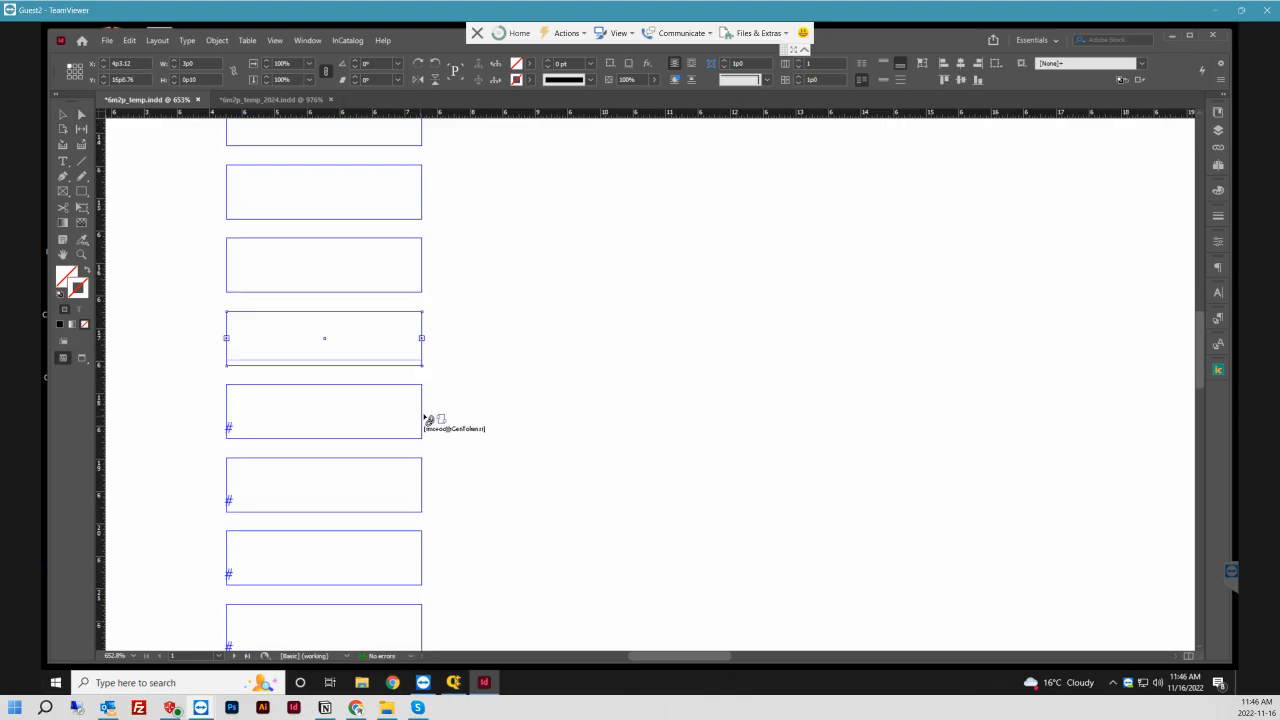
{"action": "left_click", "coordinate": [424, 415]}
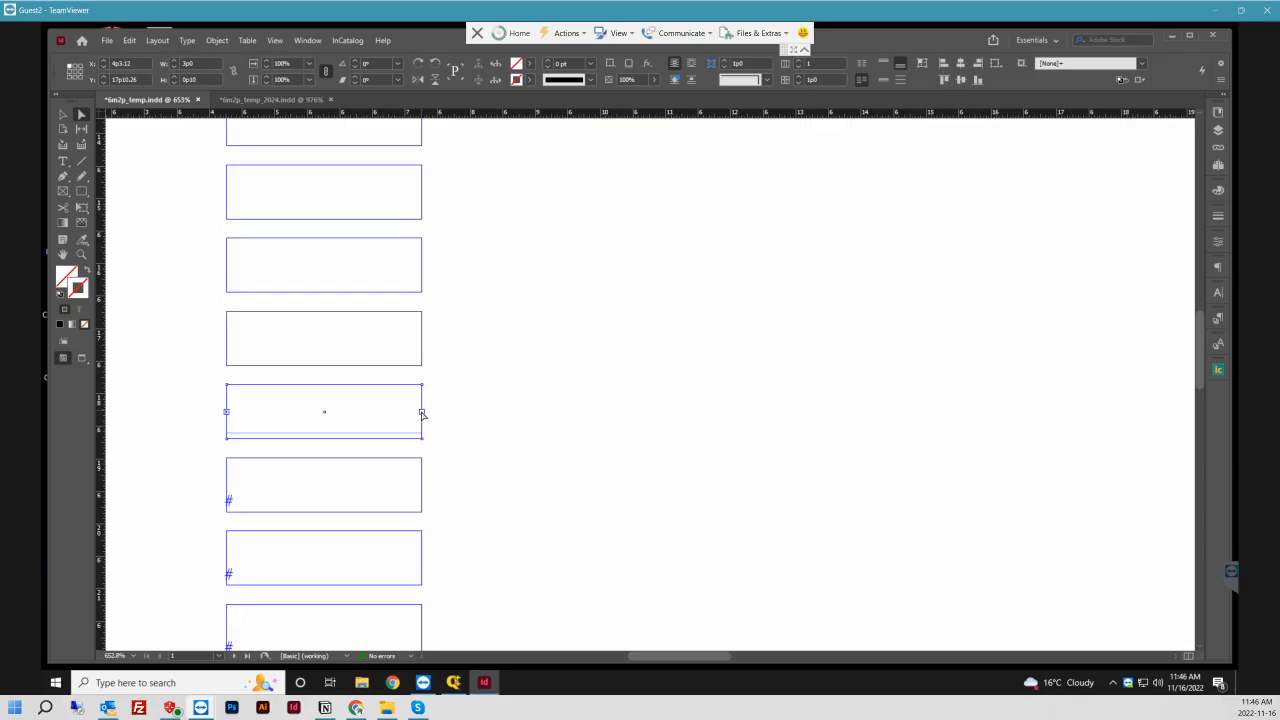
- Carry the text thread from the twelfth frame through the thirteenth and fourteenth frames into the fifteenth
{"action": "left_click", "coordinate": [422, 411]}
{"action": "scroll", "coordinate": [440, 440], "scroll_direction": "down", "scroll_amount": 2}
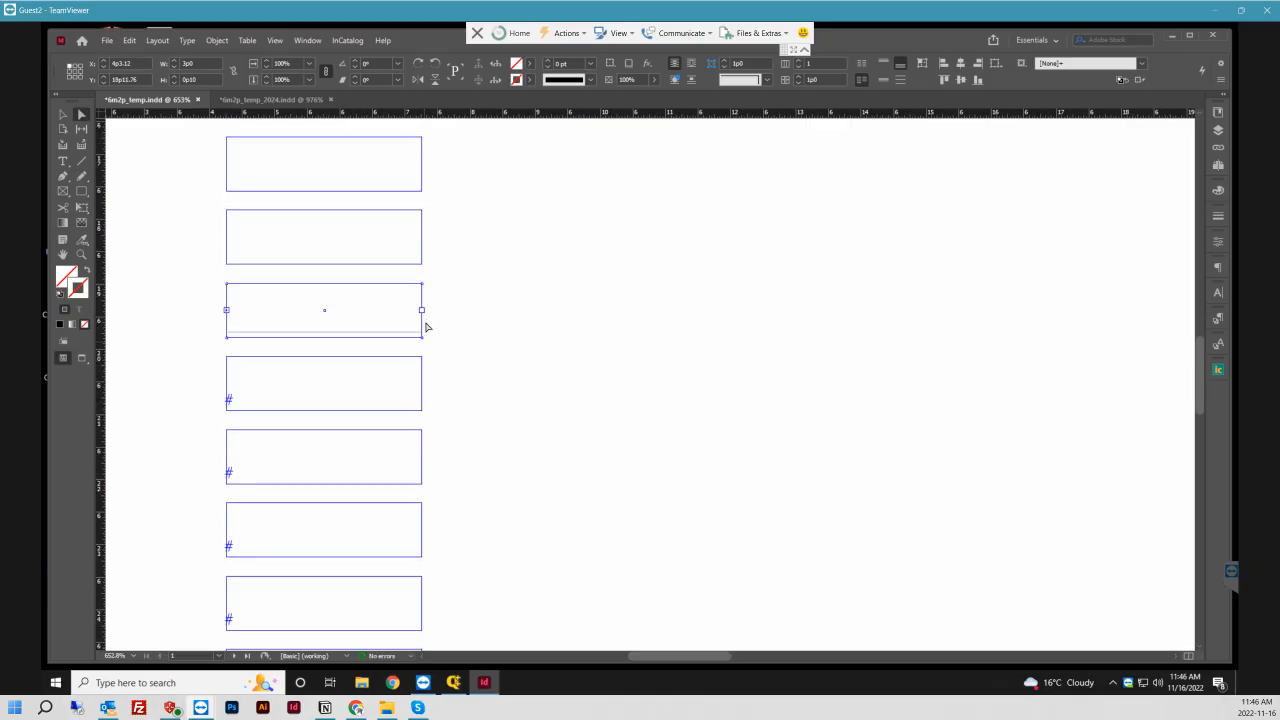
{"action": "left_click", "coordinate": [424, 400]}
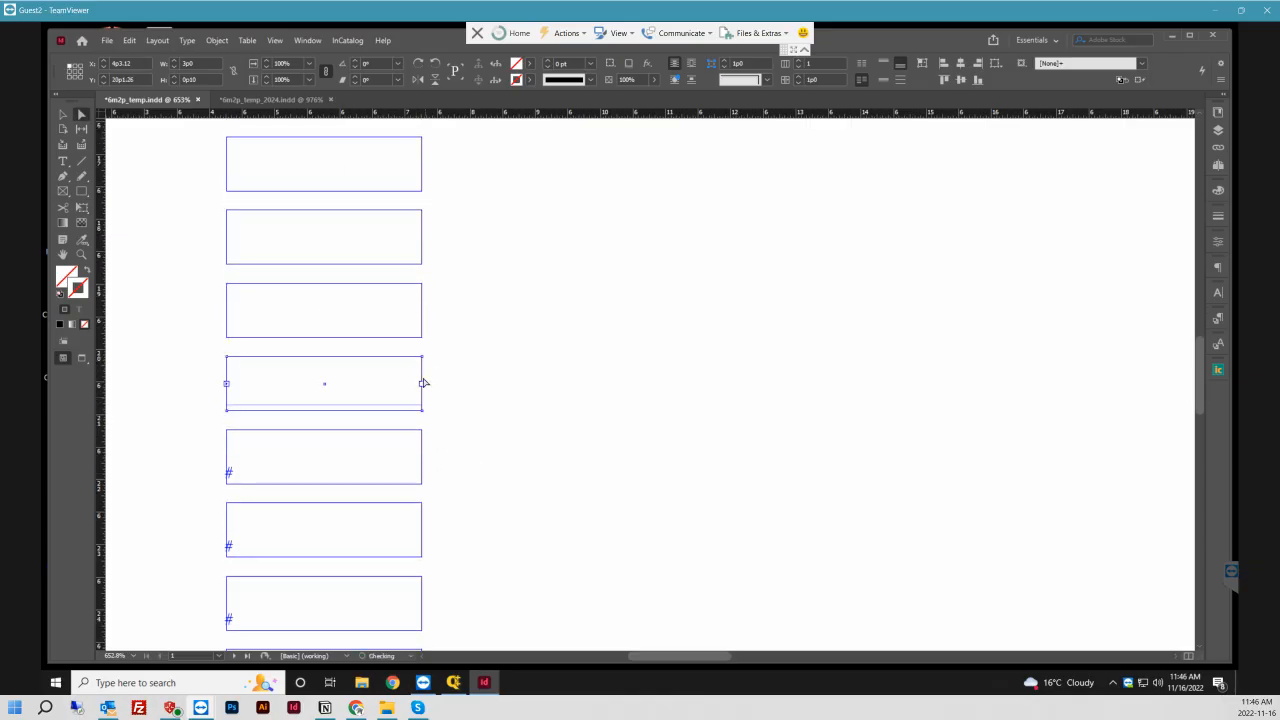
{"action": "left_click", "coordinate": [422, 385]}
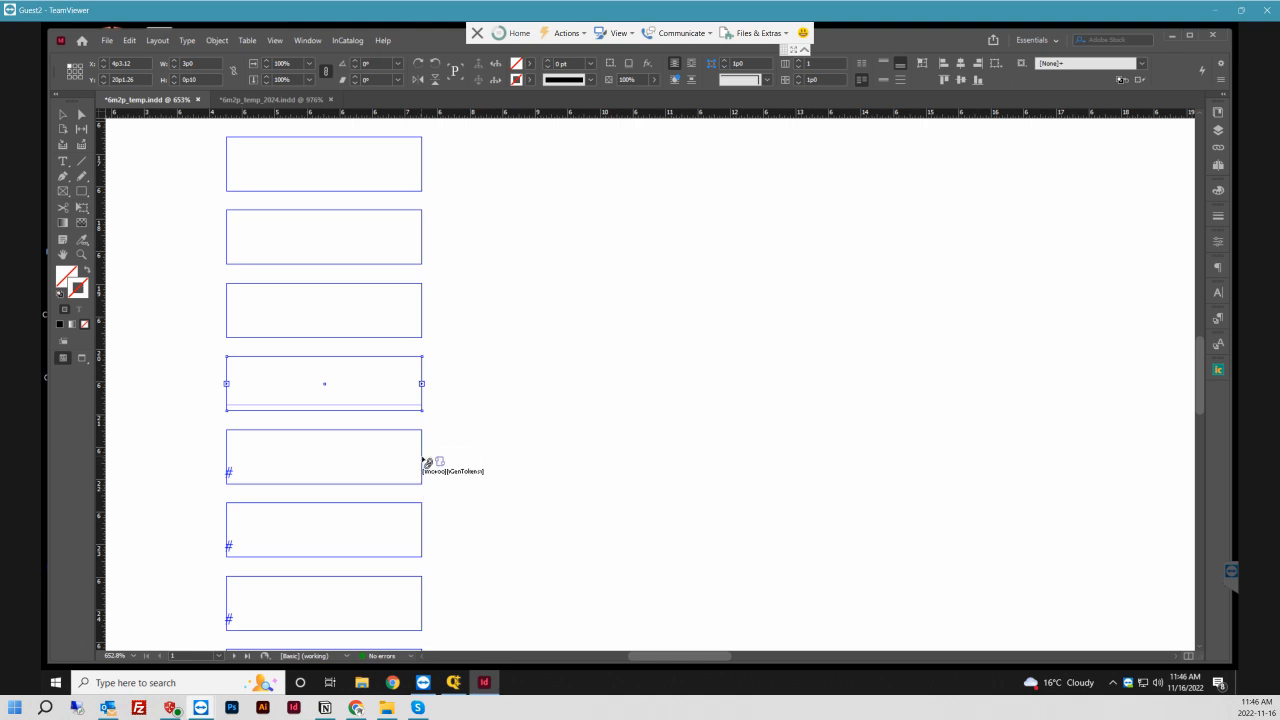
{"action": "left_click", "coordinate": [422, 459]}
- Thread the sixteenth empty frame into the seventeenth frame directly below it
{"action": "scroll", "coordinate": [431, 529], "scroll_direction": "down", "scroll_amount": 1}
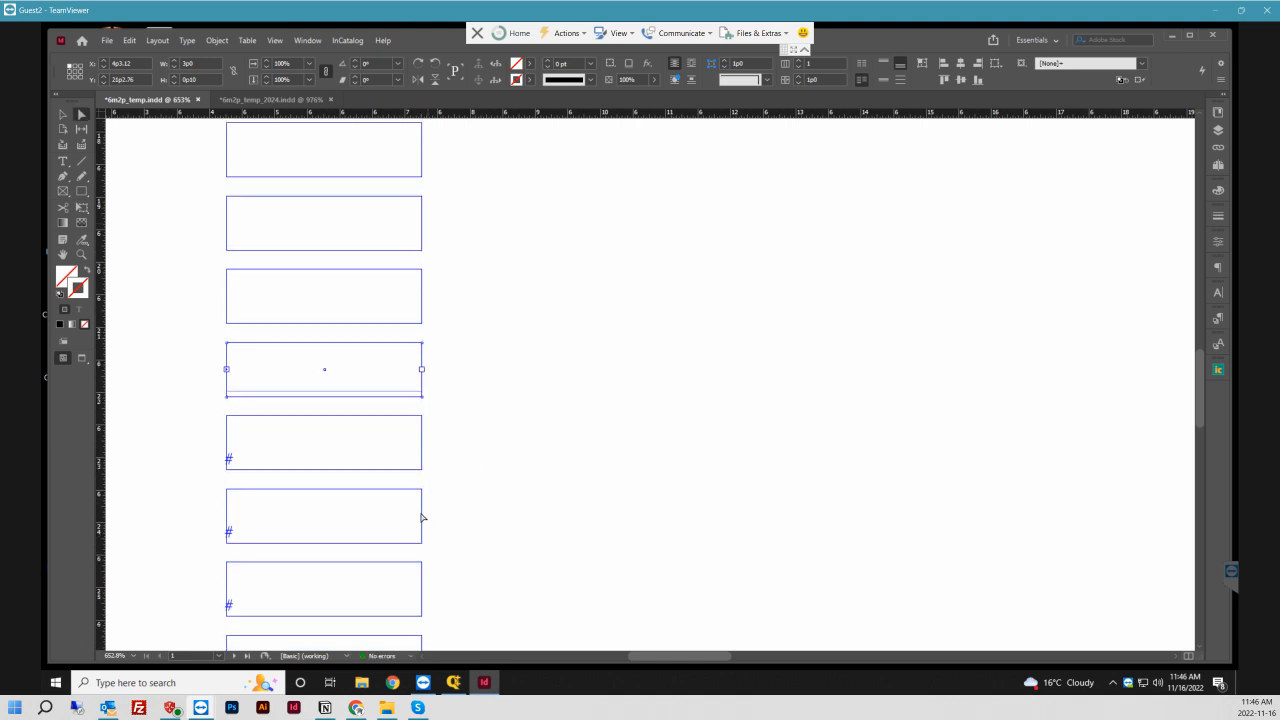
{"action": "left_click", "coordinate": [422, 445]}
{"action": "left_click", "coordinate": [422, 460]}
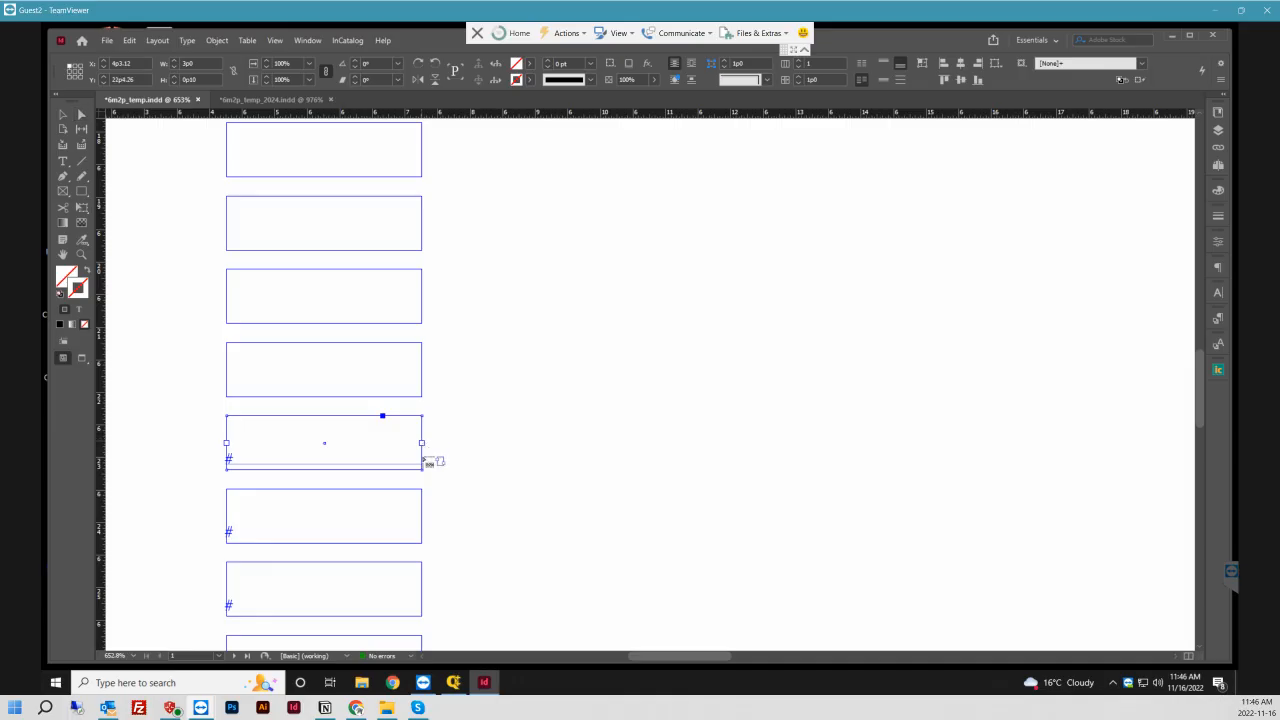
{"action": "left_click", "coordinate": [424, 543]}
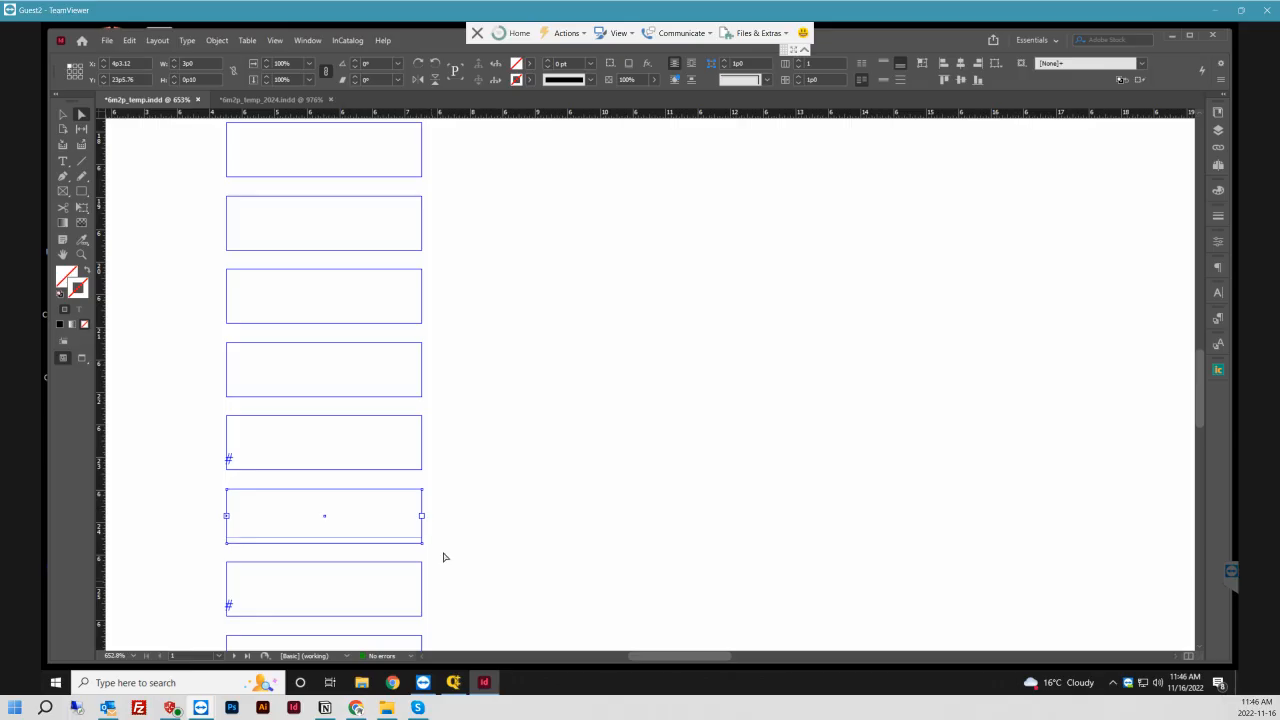
- Check the threaded column for a missing link, and thread the fifteenth frame into the sixteenth
{"action": "scroll", "coordinate": [370, 418], "scroll_direction": "down", "scroll_amount": 5}
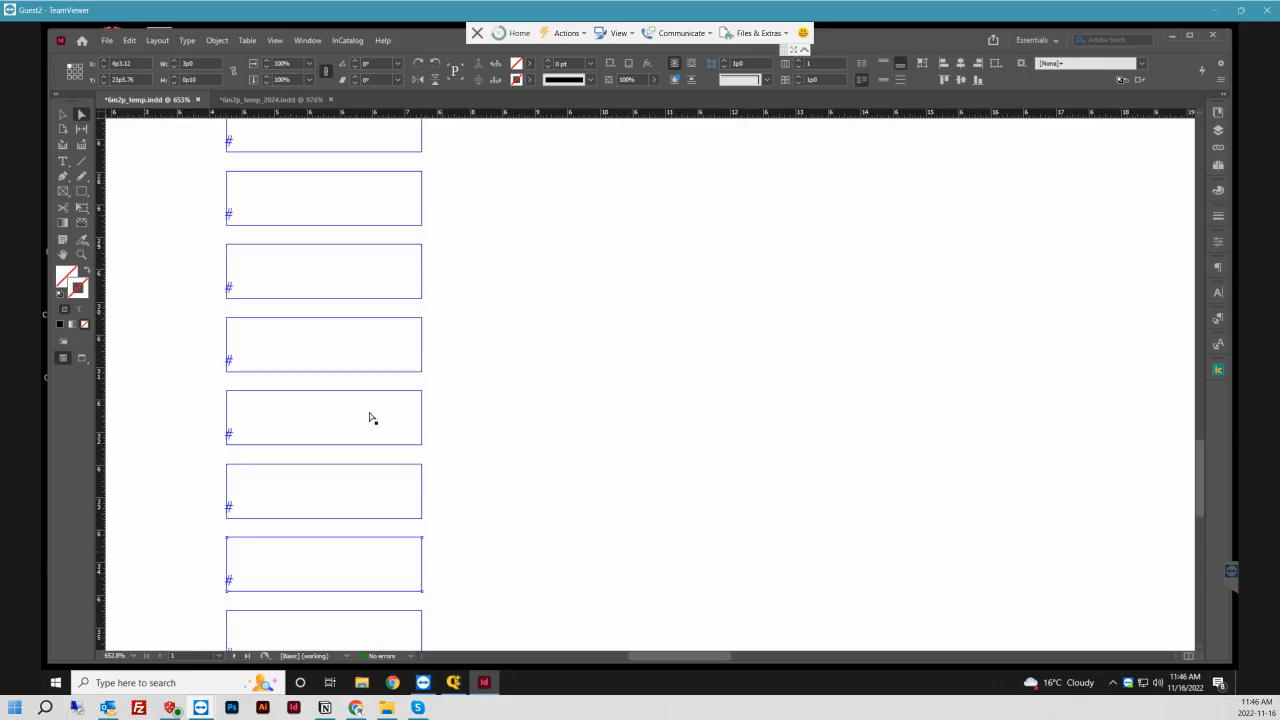
{"action": "scroll", "coordinate": [1202, 512], "scroll_direction": "up", "scroll_amount": 2}
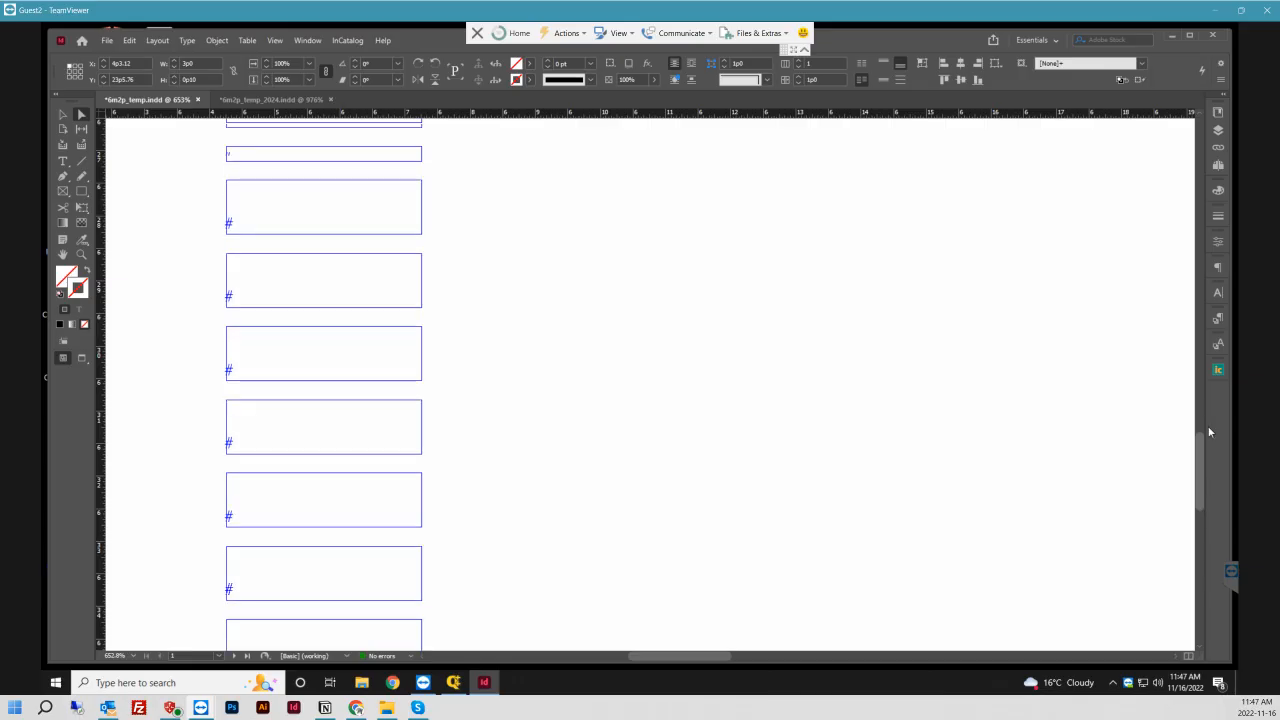
{"action": "left_click_drag", "start_coordinate": [1210, 433], "coordinate": [1208, 313]}
{"action": "left_click", "coordinate": [412, 259]}
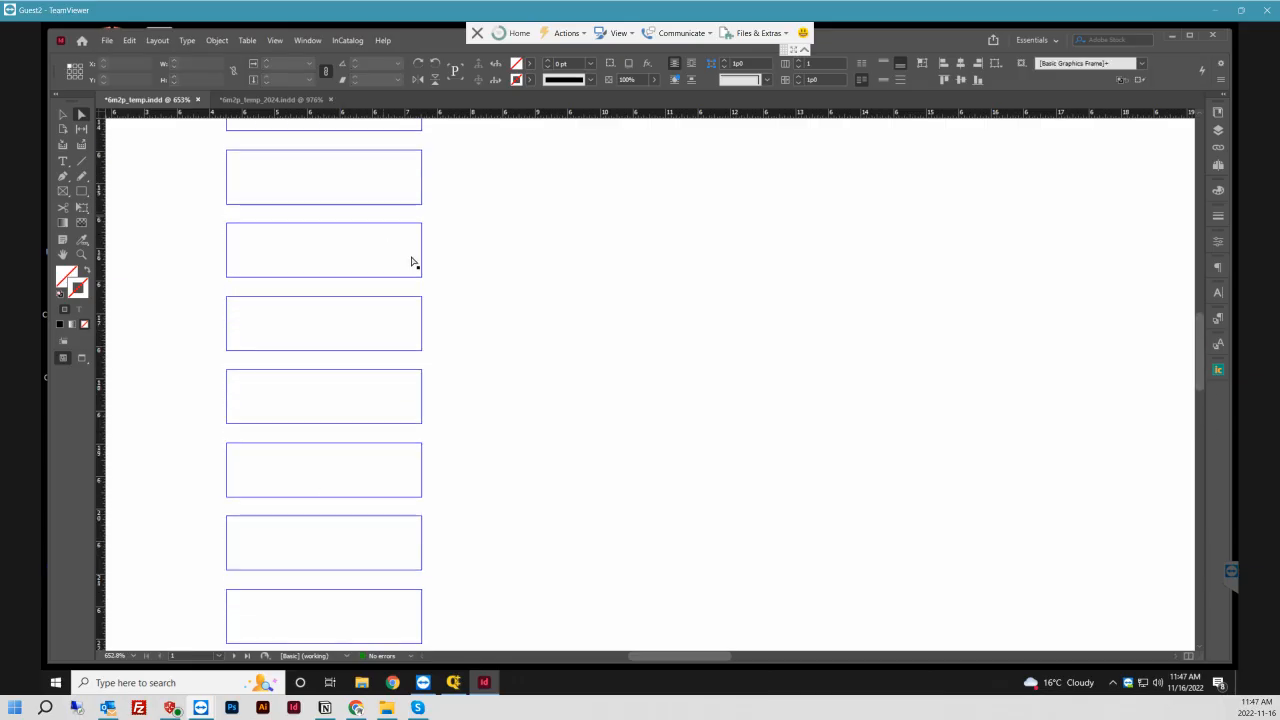
{"action": "left_click", "coordinate": [412, 325]}
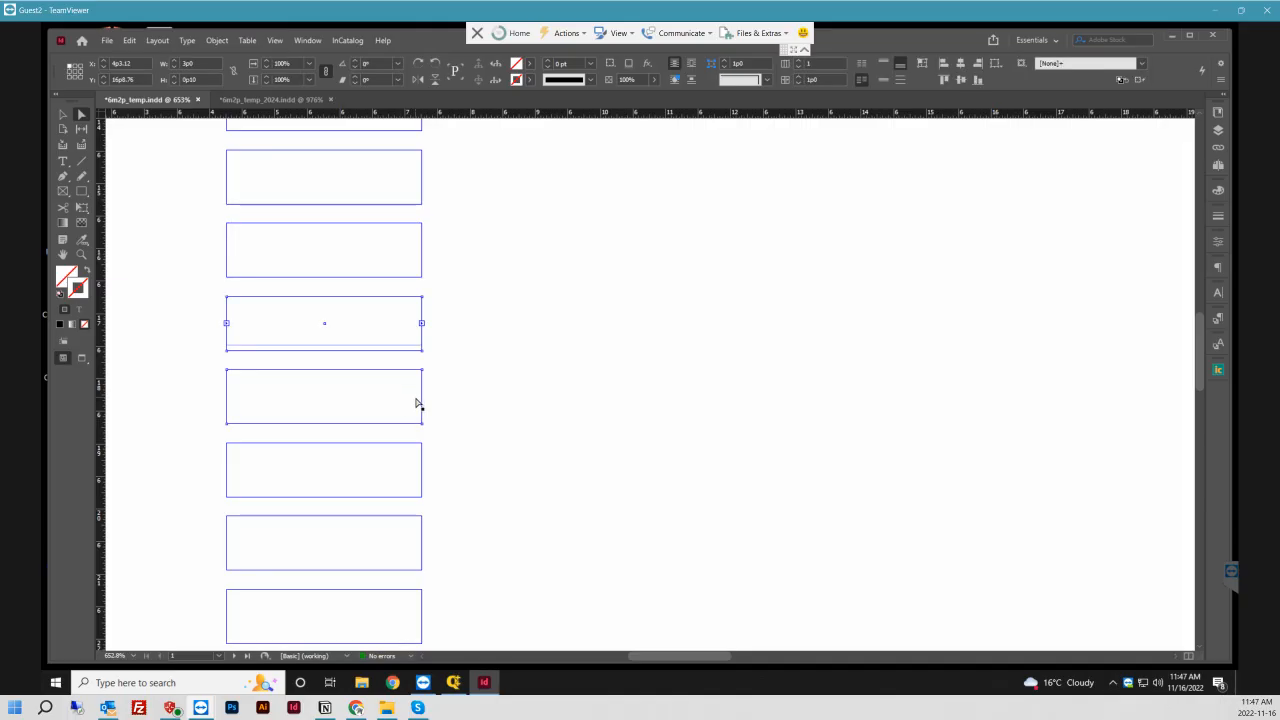
{"action": "scroll", "coordinate": [416, 403], "scroll_direction": "down", "scroll_amount": 2}
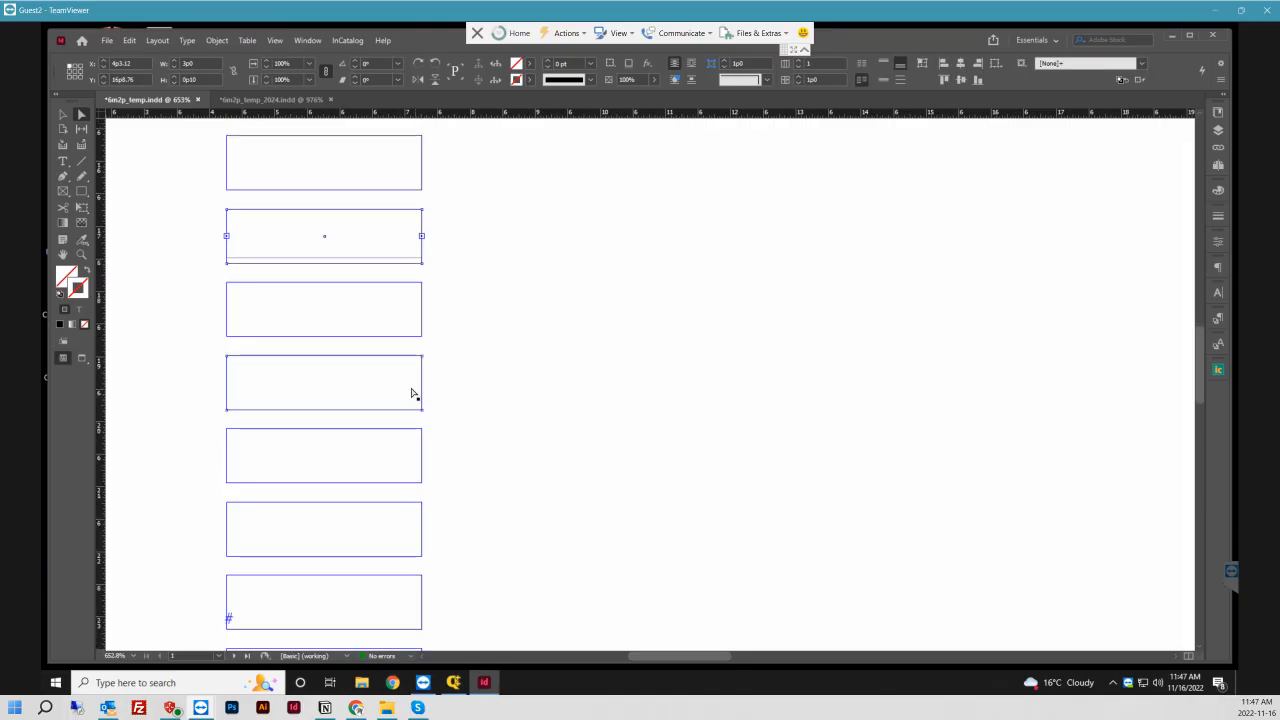
{"action": "left_click", "coordinate": [405, 602]}
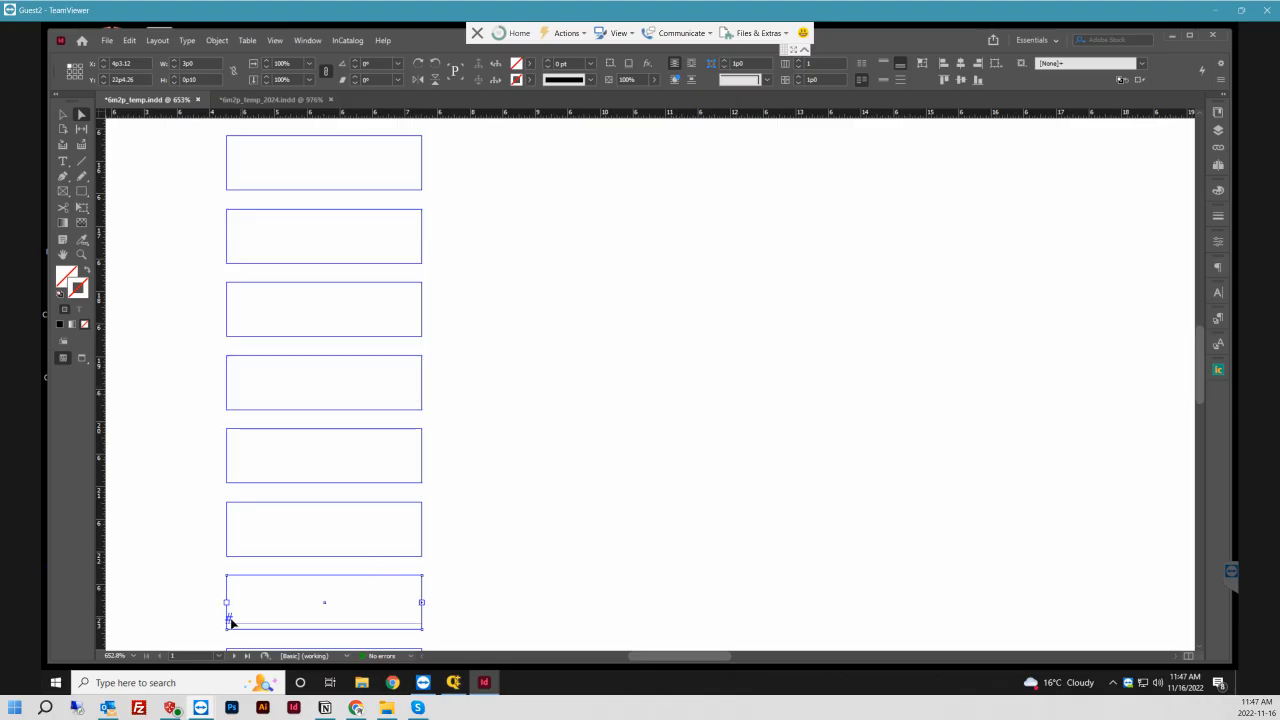
{"action": "left_click", "coordinate": [414, 533]}
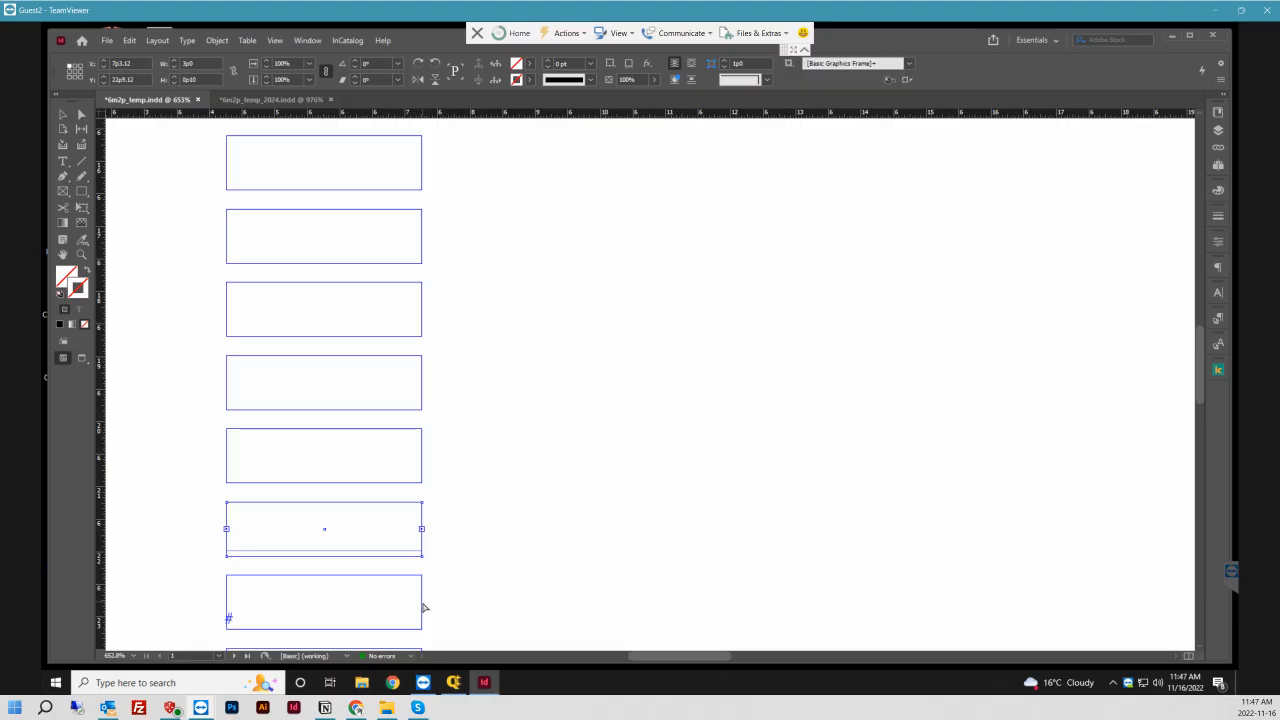
{"action": "left_click", "coordinate": [423, 604]}
- Continue the text thread from the seventeenth frame to the eighteenth, and from the eighteenth to the nineteenth
{"action": "scroll", "coordinate": [445, 586], "scroll_direction": "down", "scroll_amount": 3}
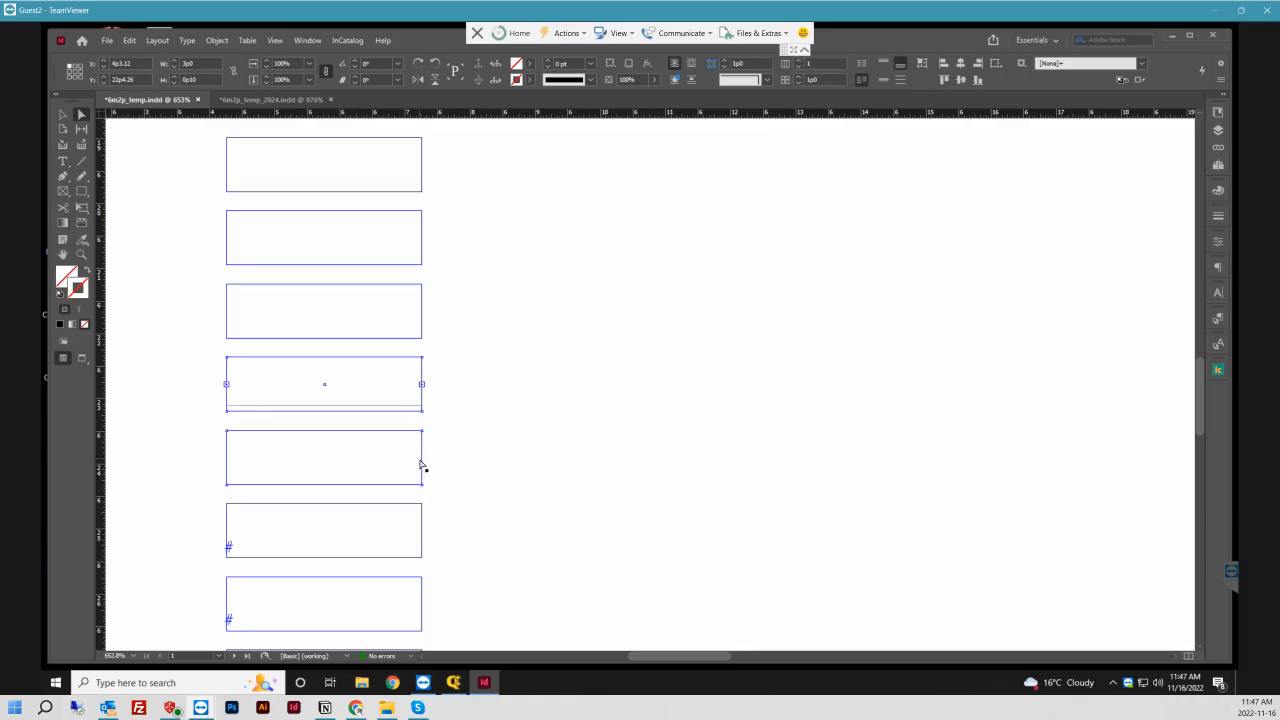
{"action": "left_click", "coordinate": [421, 464]}
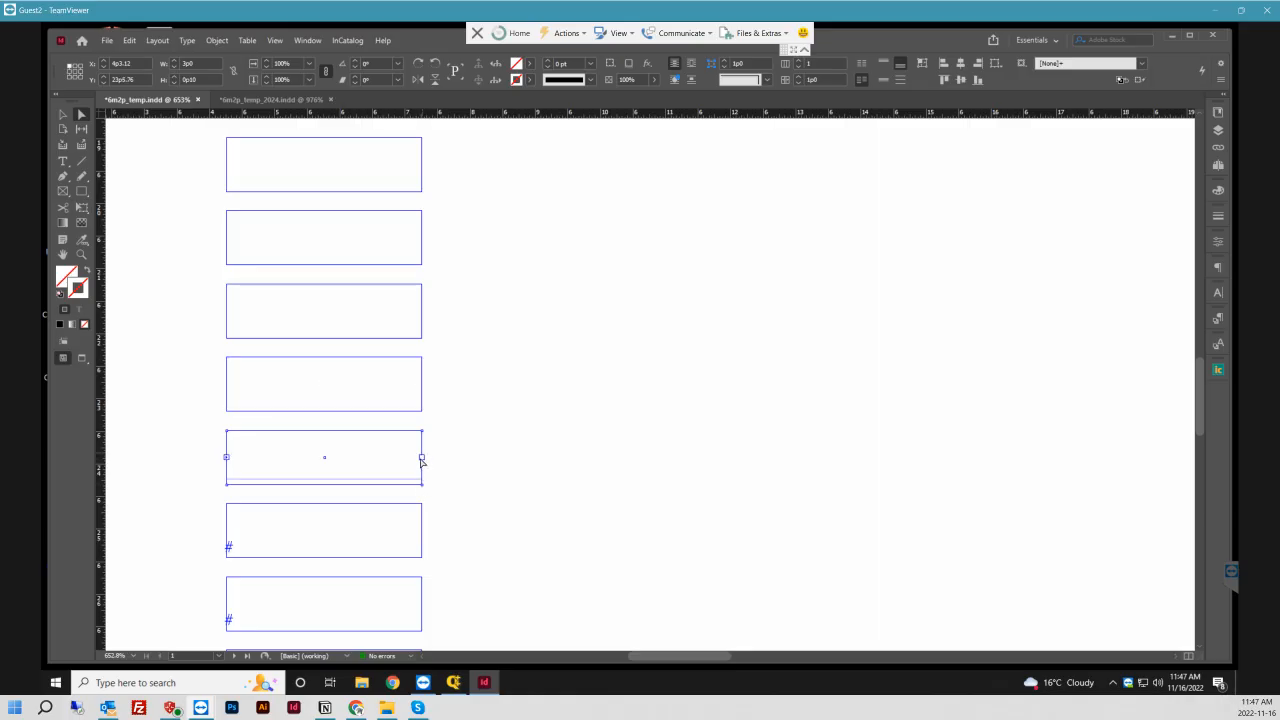
{"action": "left_click_drag", "start_coordinate": [421, 458], "coordinate": [423, 533]}
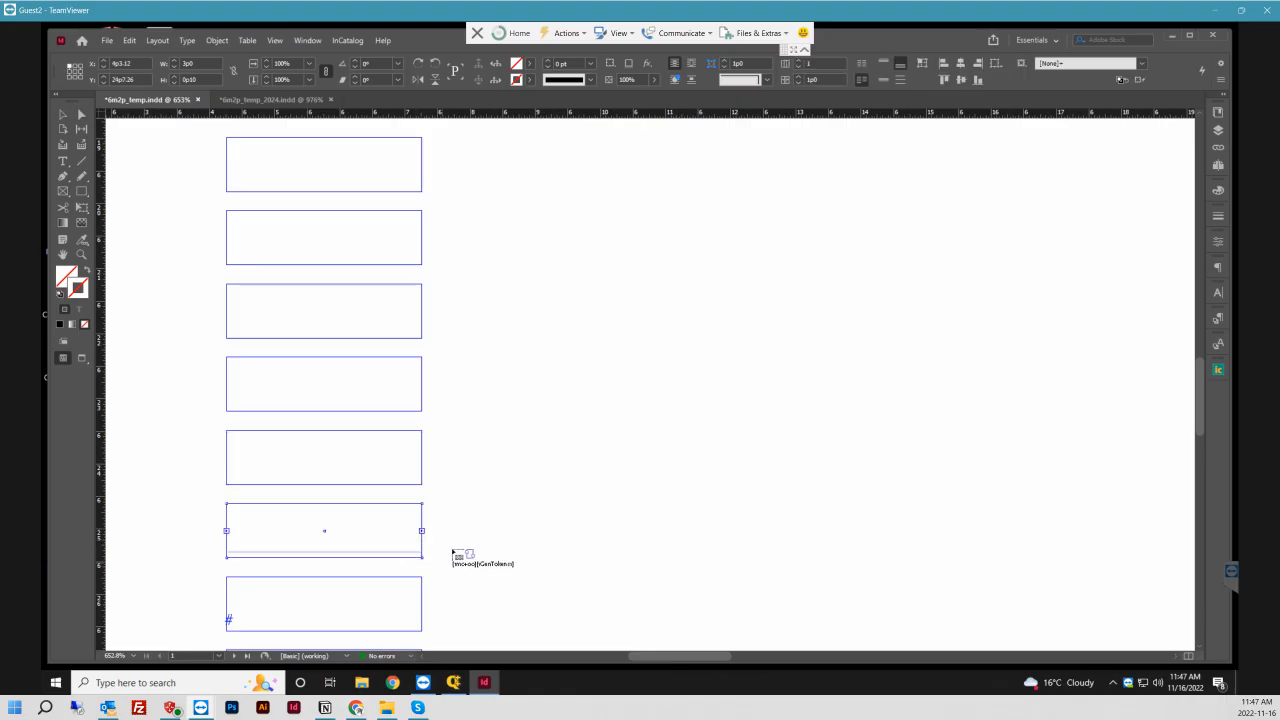
{"action": "scroll", "coordinate": [452, 548], "scroll_direction": "down", "scroll_amount": 2}
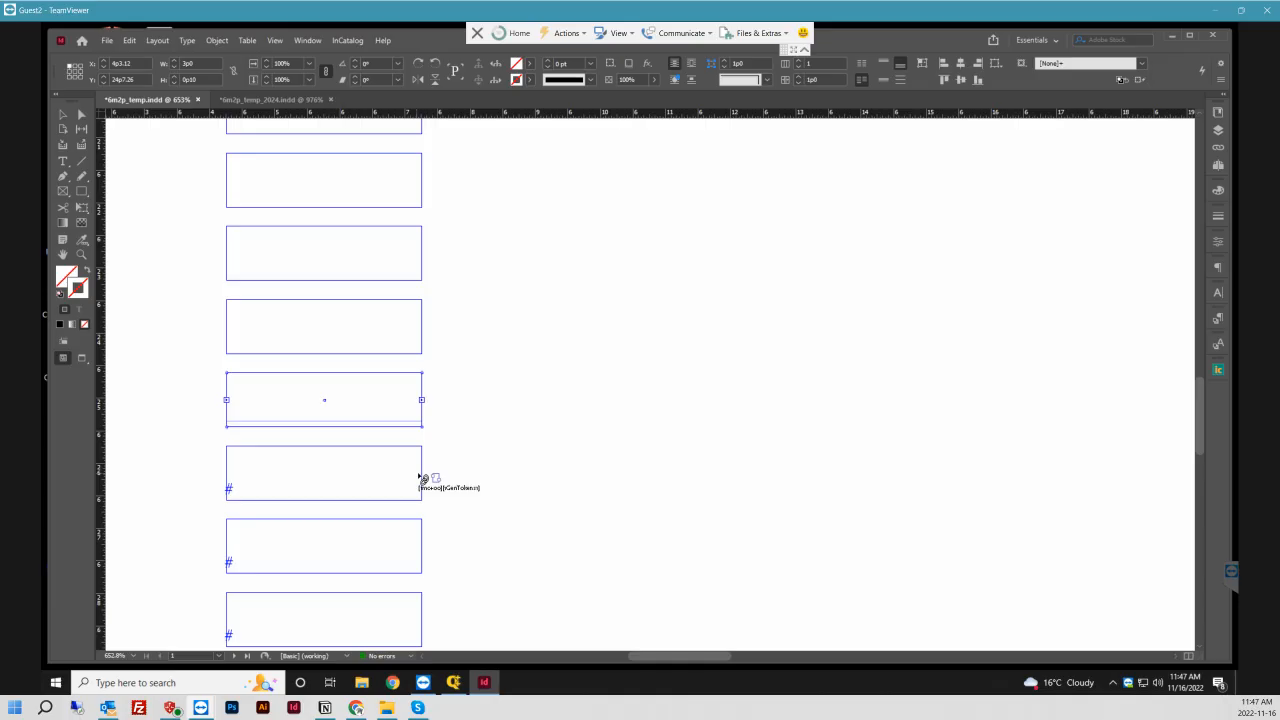
{"action": "left_click", "coordinate": [422, 476]}
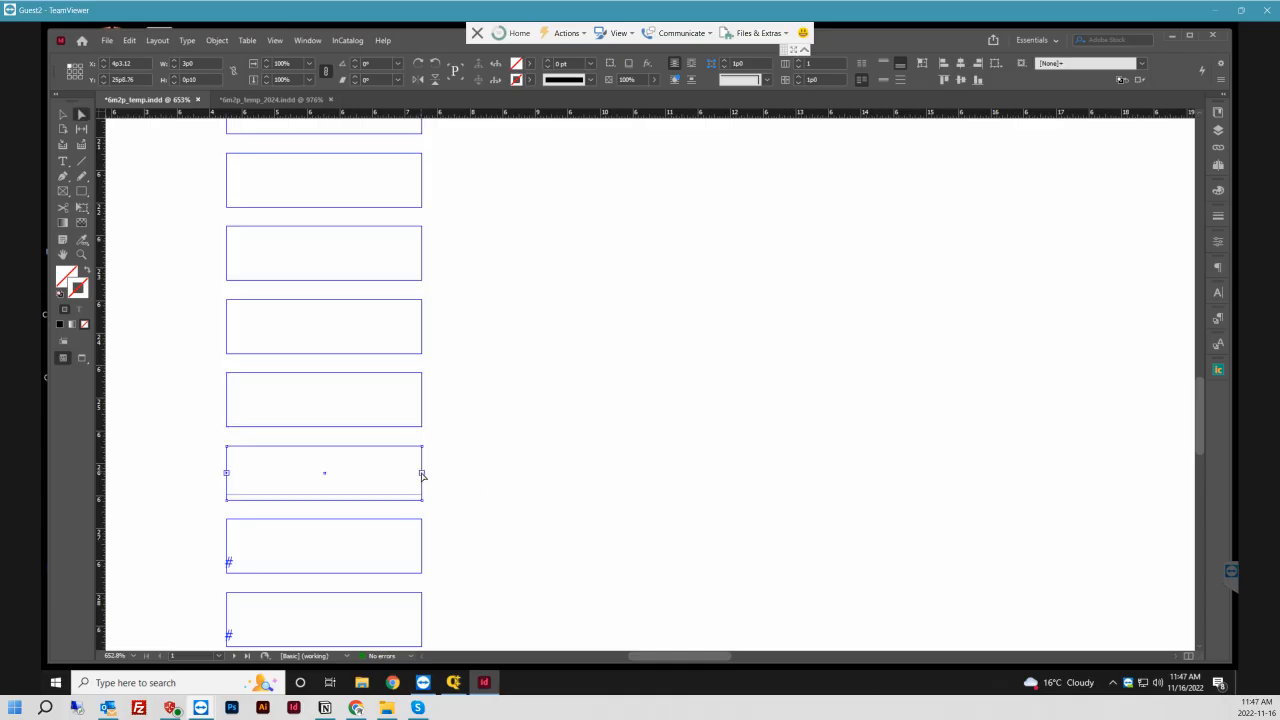
- Extend the text thread from the nineteenth frame through the twentieth and twenty-first frames to the twenty-second
{"action": "left_click", "coordinate": [421, 547]}
{"action": "scroll", "coordinate": [450, 542], "scroll_direction": "down", "scroll_amount": 3}
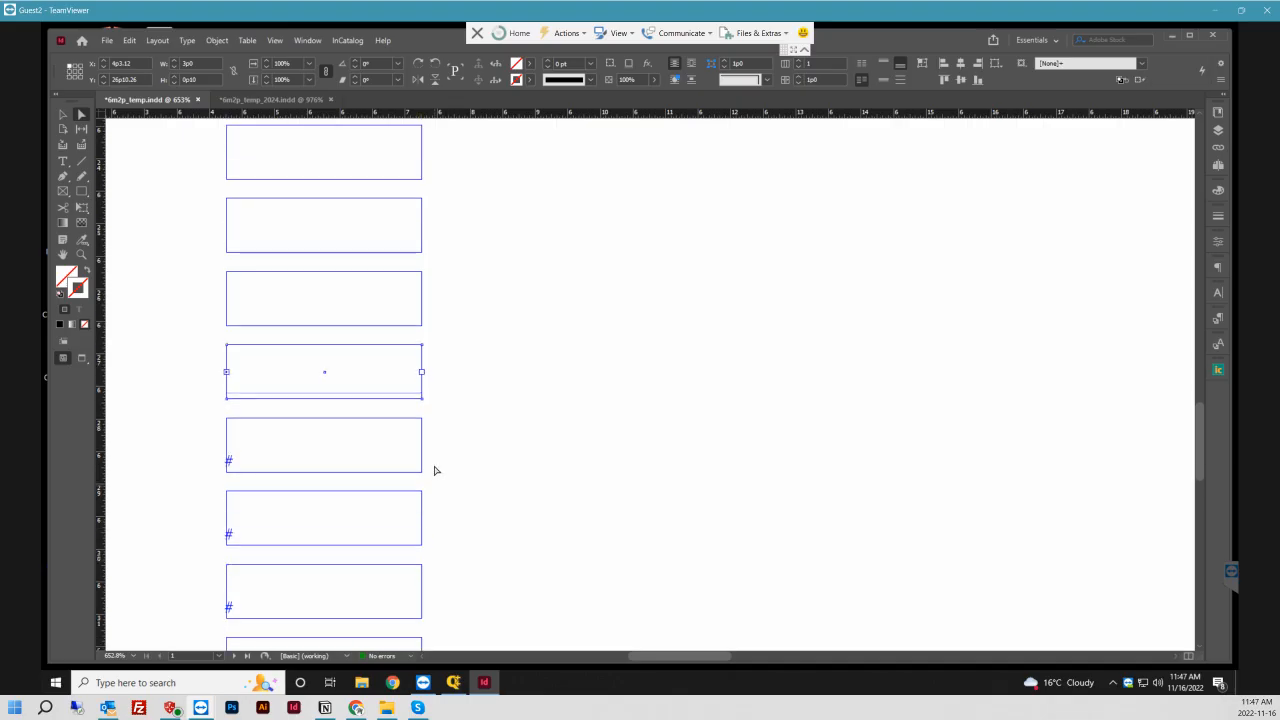
{"action": "left_click", "coordinate": [422, 373]}
{"action": "left_click", "coordinate": [423, 453]}
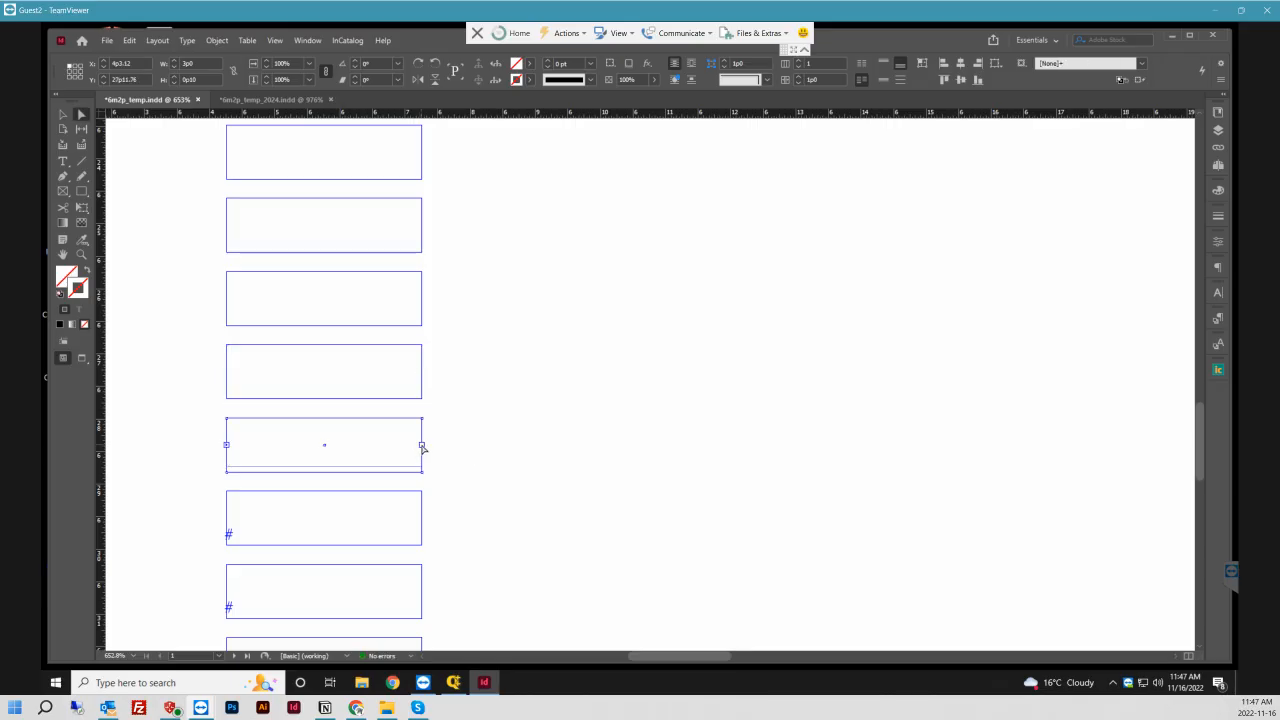
{"action": "left_click", "coordinate": [423, 525]}
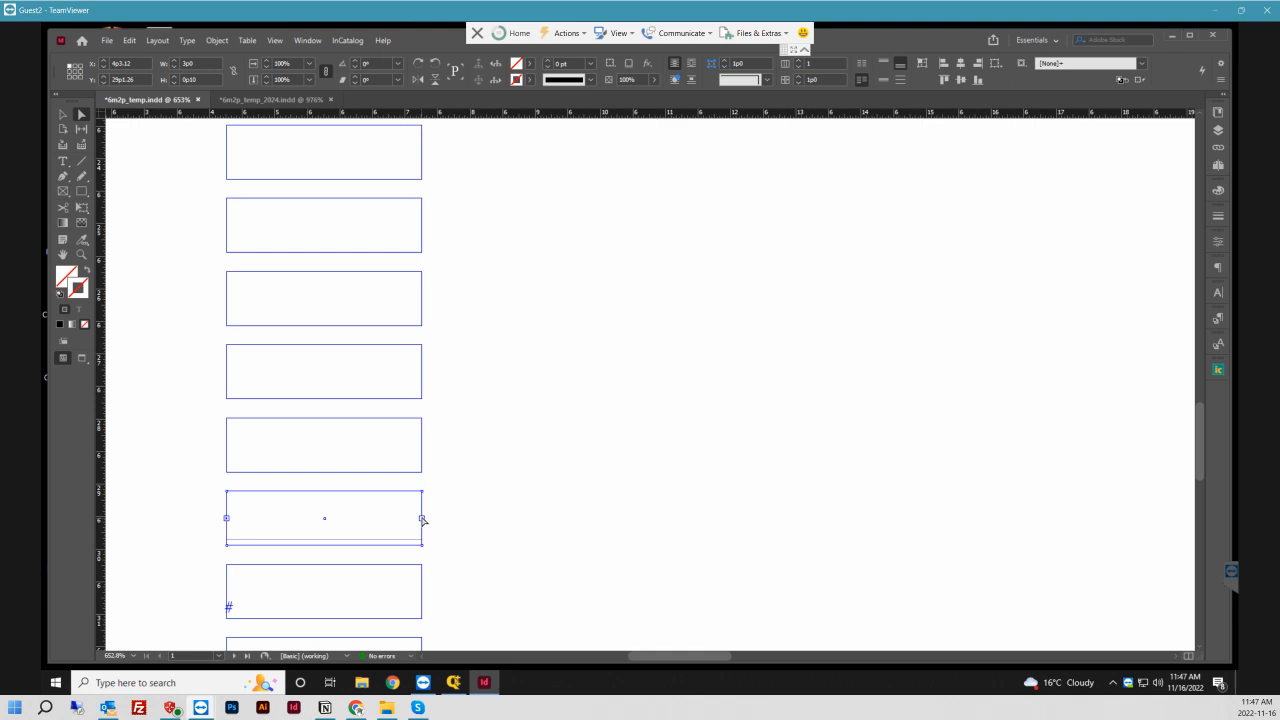
- Thread the twenty-second frame into the twenty-third, and the twenty-fourth frame into the twenty-fifth
{"action": "left_click", "coordinate": [421, 520]}
{"action": "scroll", "coordinate": [422, 560], "scroll_direction": "down", "scroll_amount": 2}
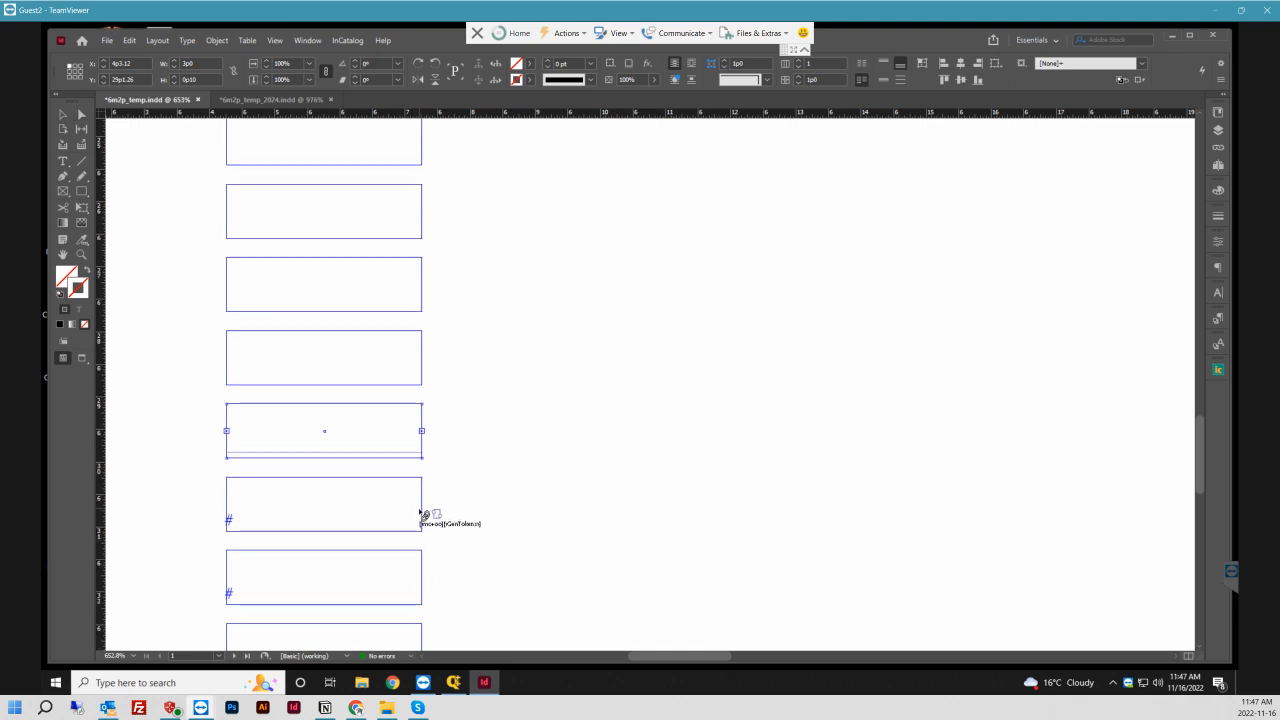
{"action": "left_click", "coordinate": [421, 514]}
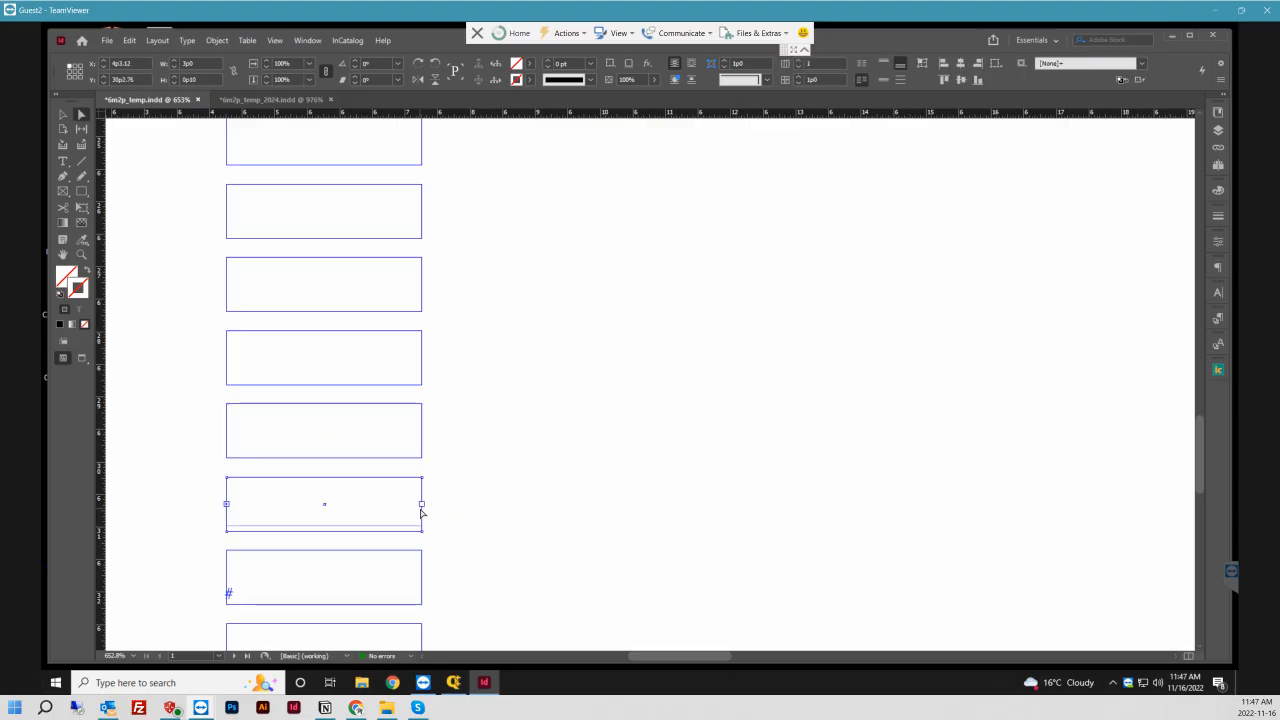
{"action": "scroll", "coordinate": [429, 550], "scroll_direction": "down", "scroll_amount": 4}
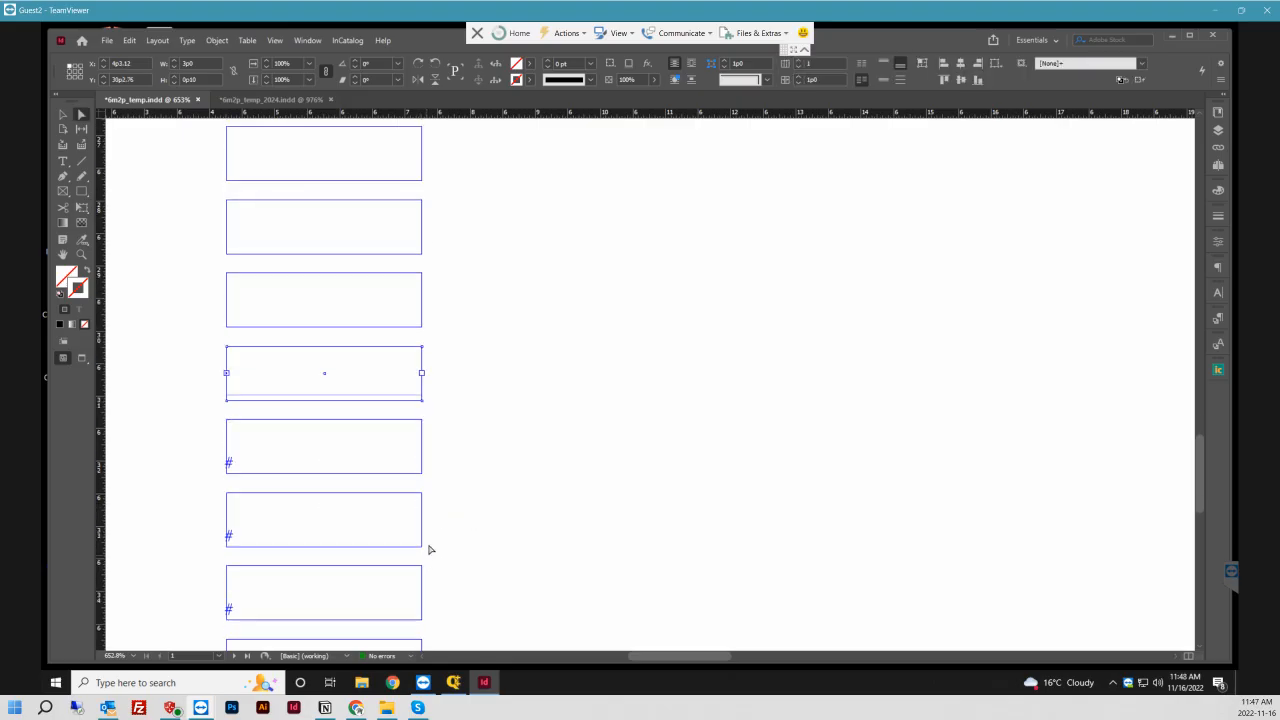
{"action": "left_click", "coordinate": [420, 413]}
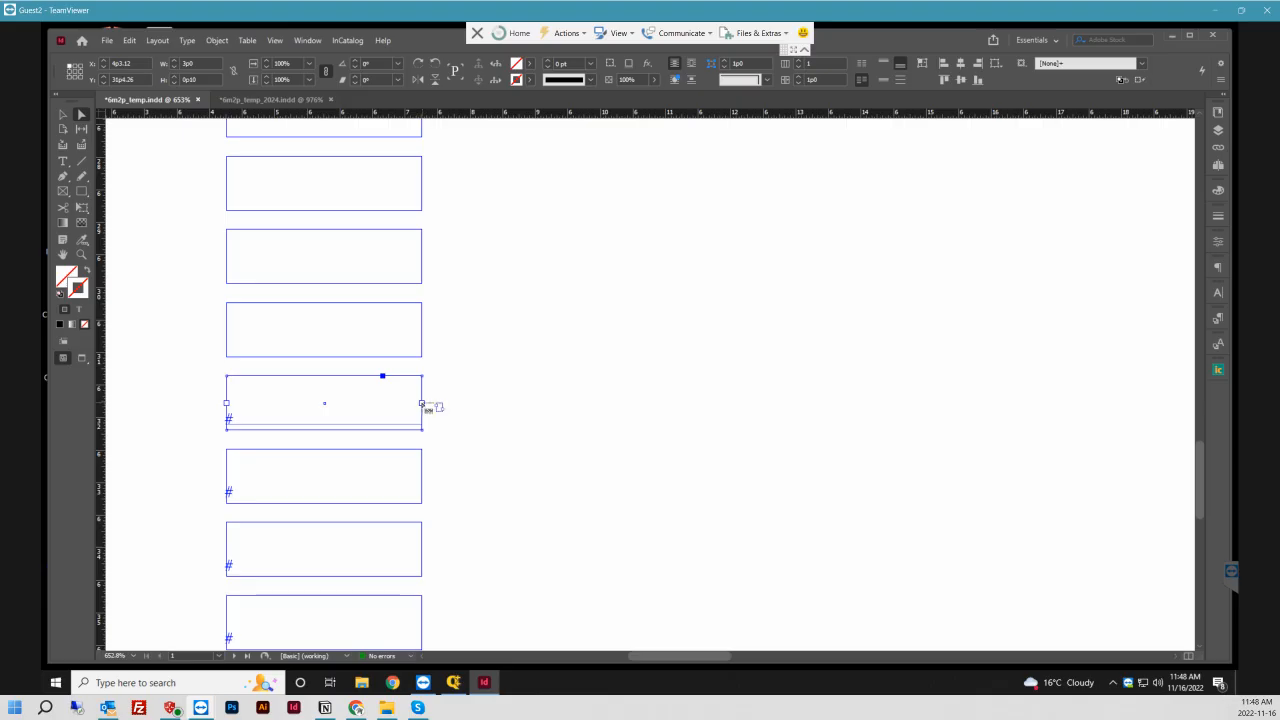
{"action": "left_click", "coordinate": [421, 480]}
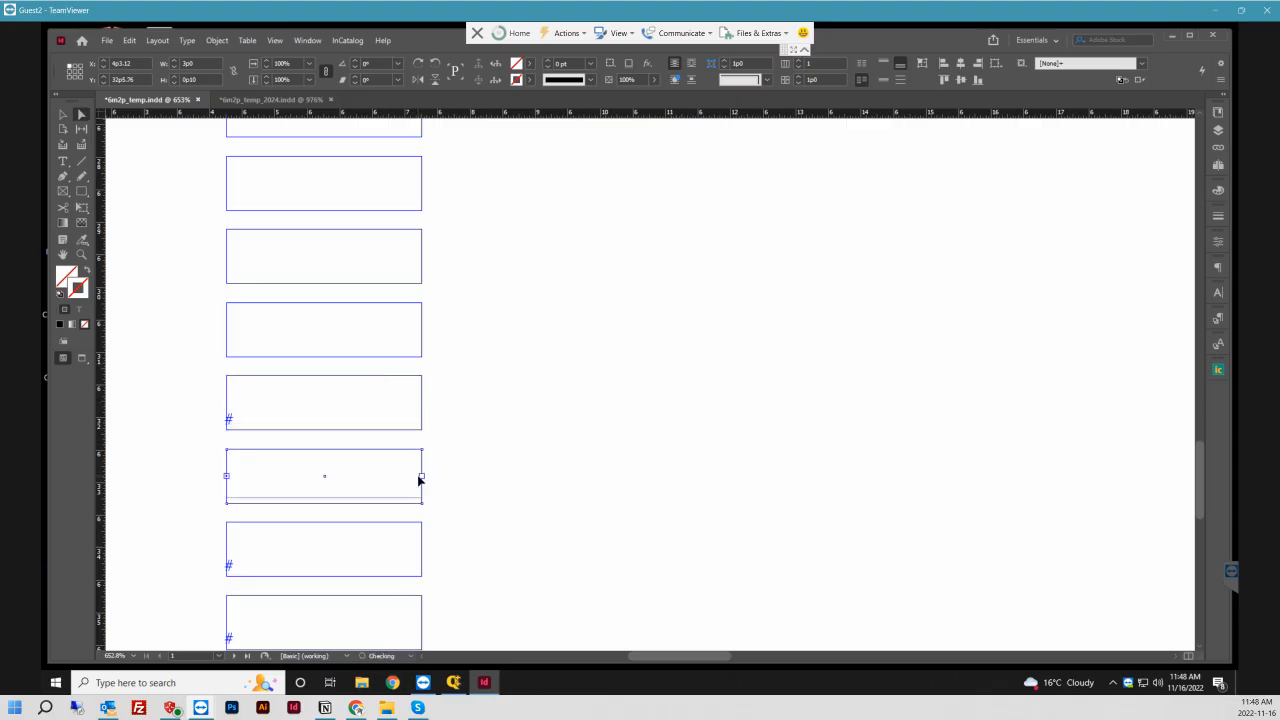
- Thread the skipped twenty-third frame into the twenty-fourth to close the gap in the text thread
{"action": "left_click", "coordinate": [422, 331]}
{"action": "left_click", "coordinate": [421, 405]}
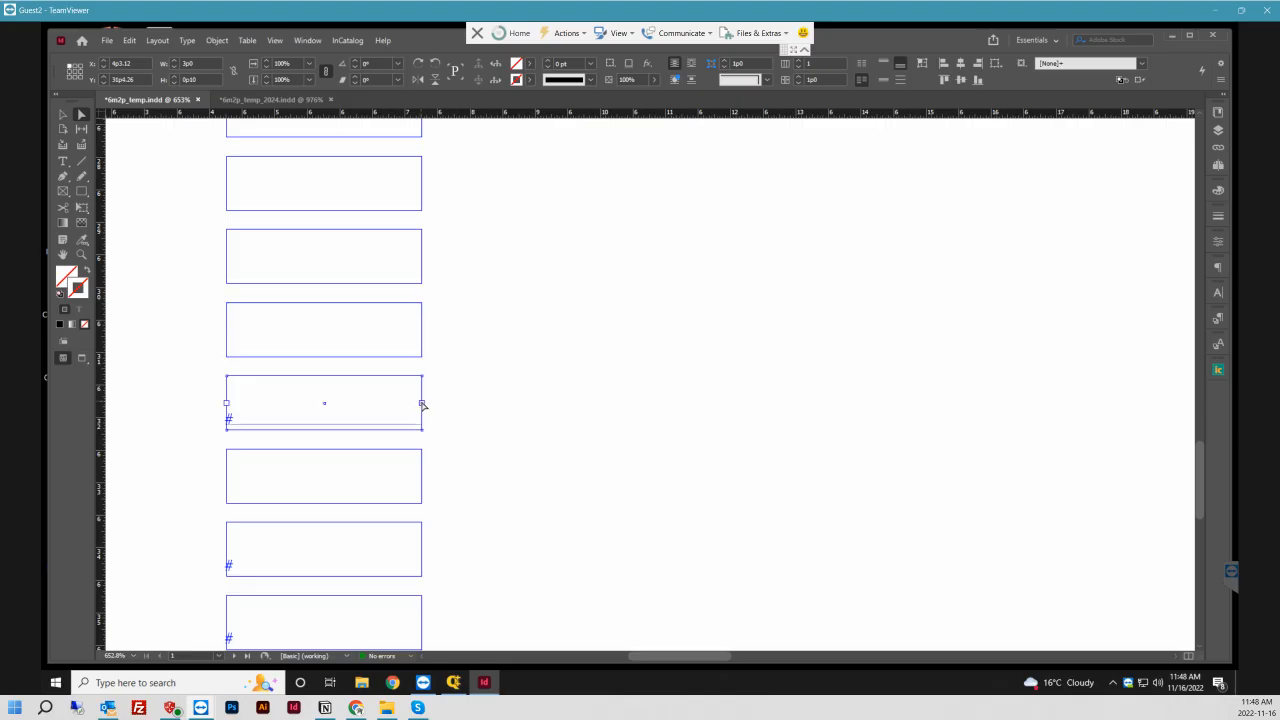
{"action": "left_click", "coordinate": [421, 333]}
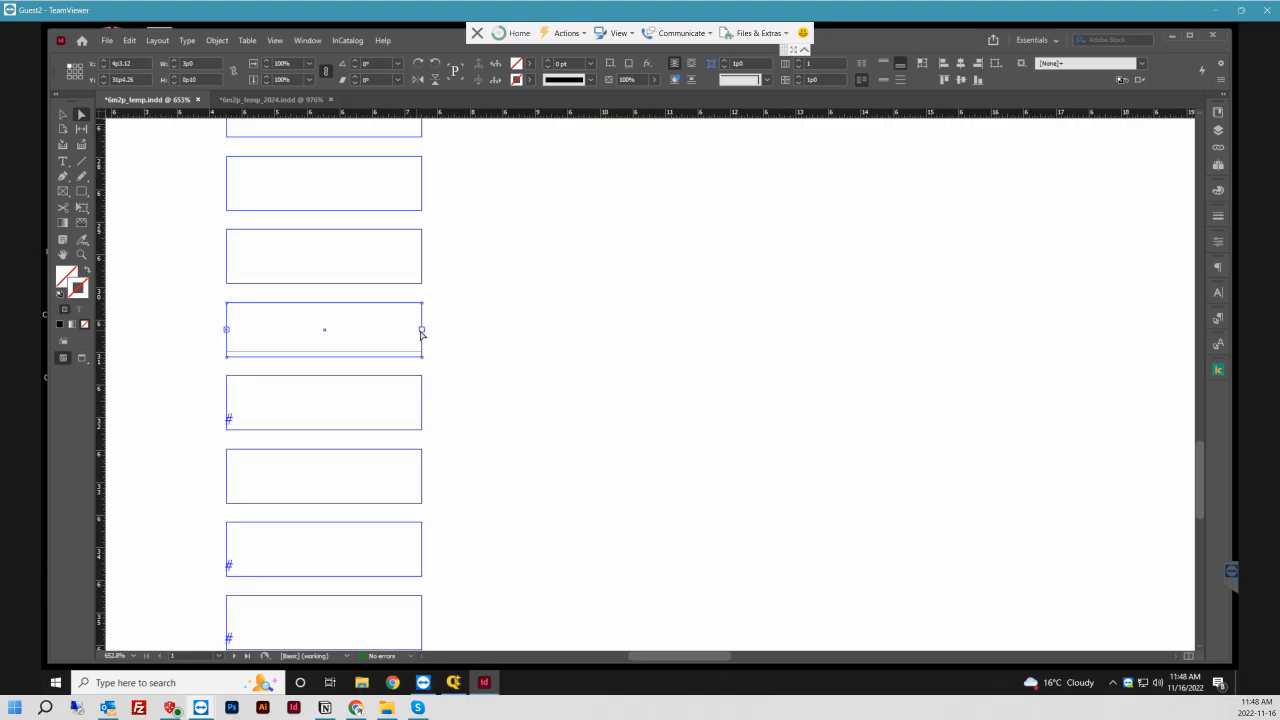
{"action": "left_click", "coordinate": [421, 405]}
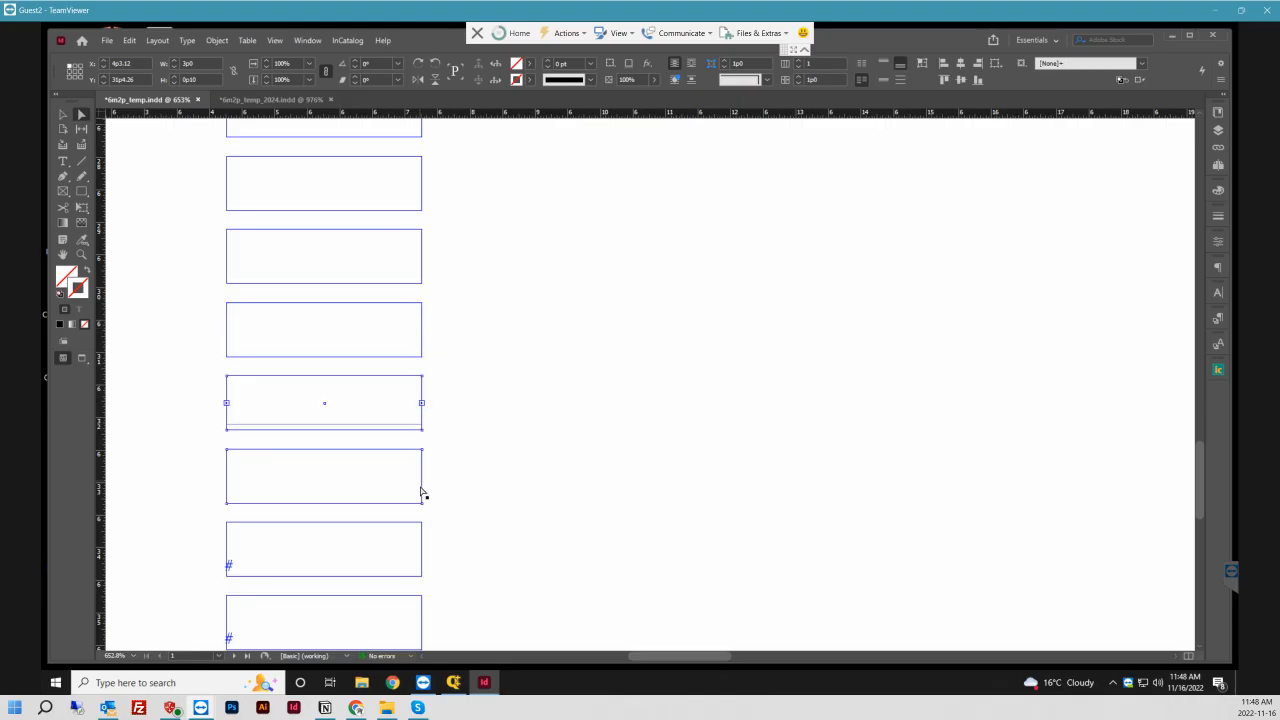
- Extend the text thread from the twenty-fifth frame through the twenty-sixth, twenty-seventh and twenty-eighth frames to the twenty-ninth
{"action": "left_click", "coordinate": [421, 488]}
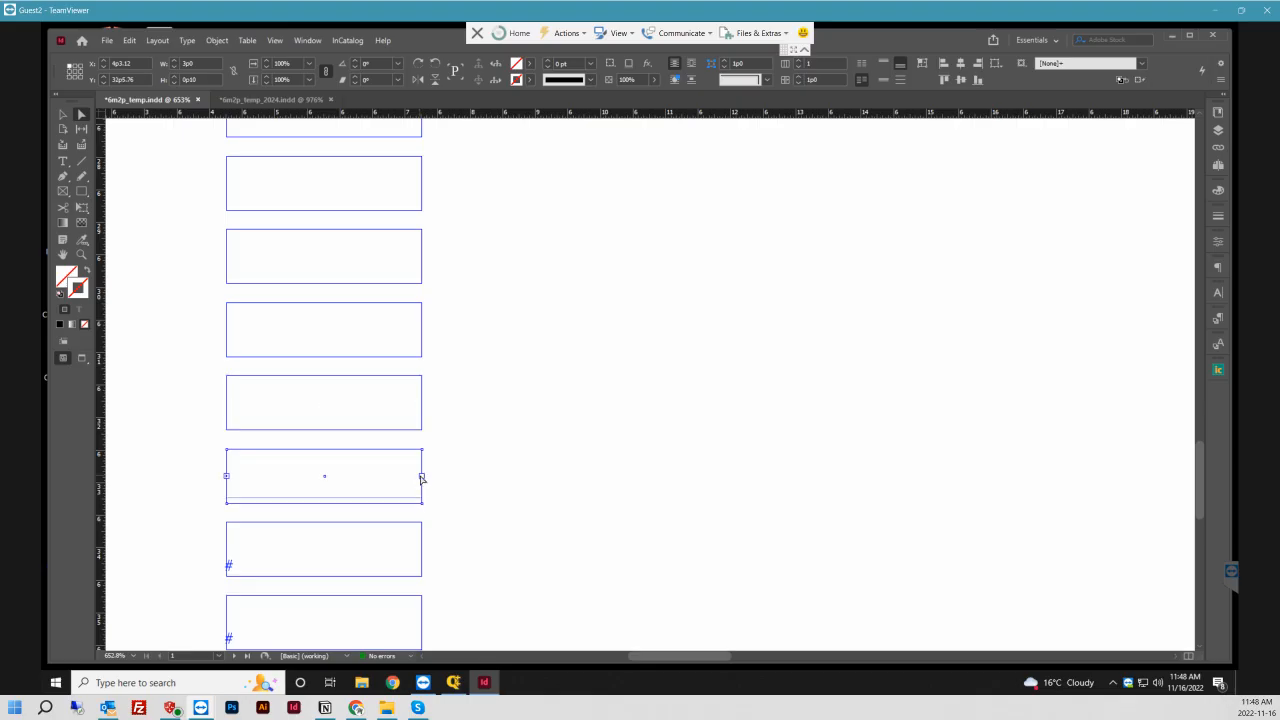
{"action": "left_click", "coordinate": [420, 547]}
{"action": "scroll", "coordinate": [434, 556], "scroll_direction": "down", "scroll_amount": 3}
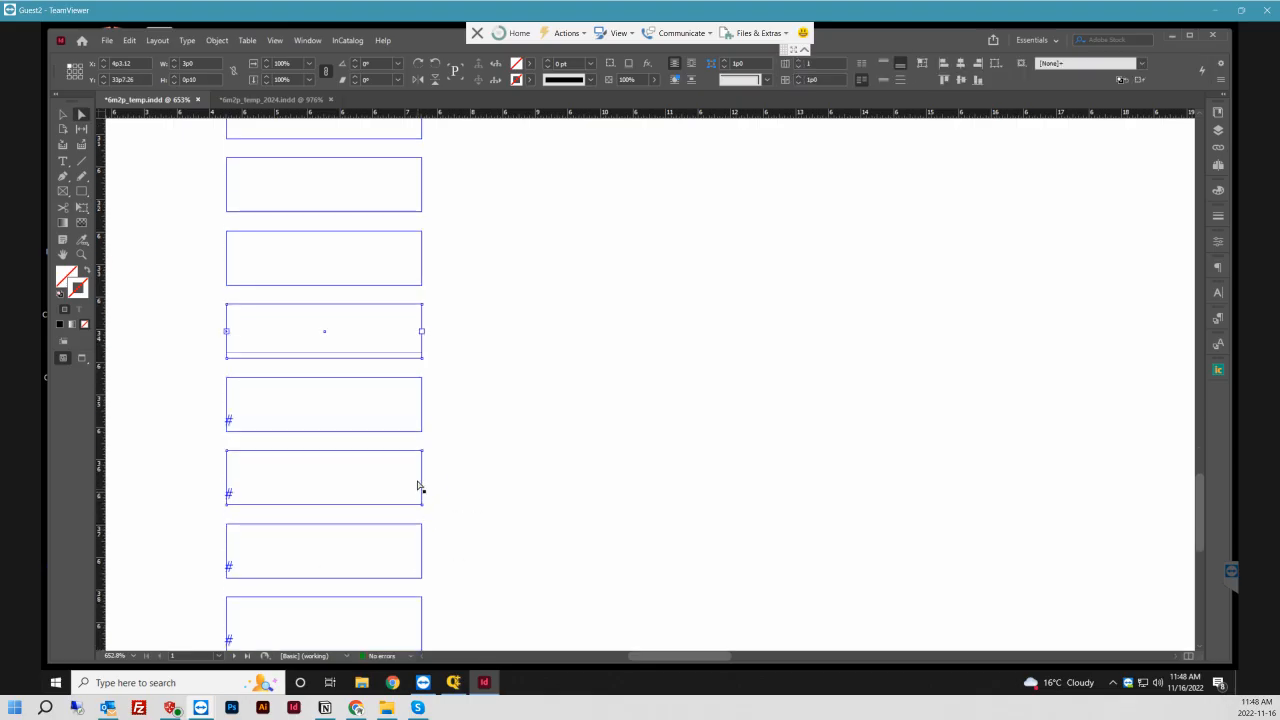
{"action": "left_click", "coordinate": [421, 410]}
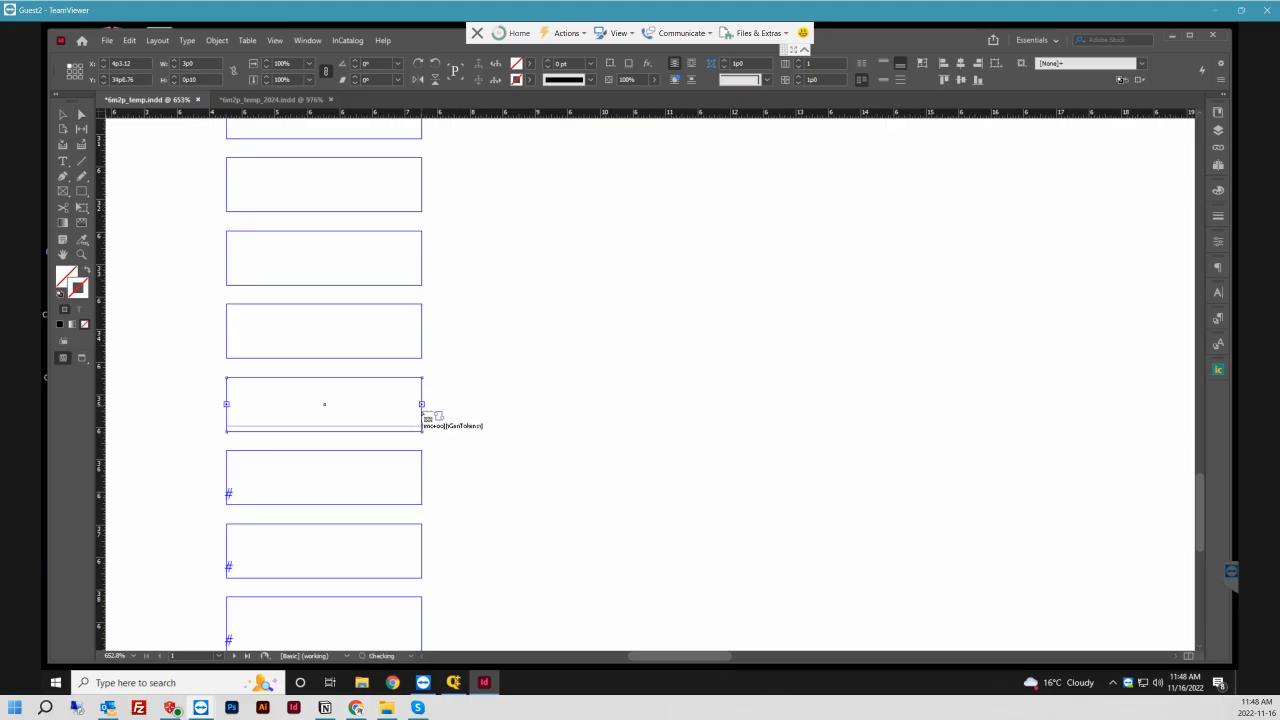
{"action": "left_click", "coordinate": [421, 480]}
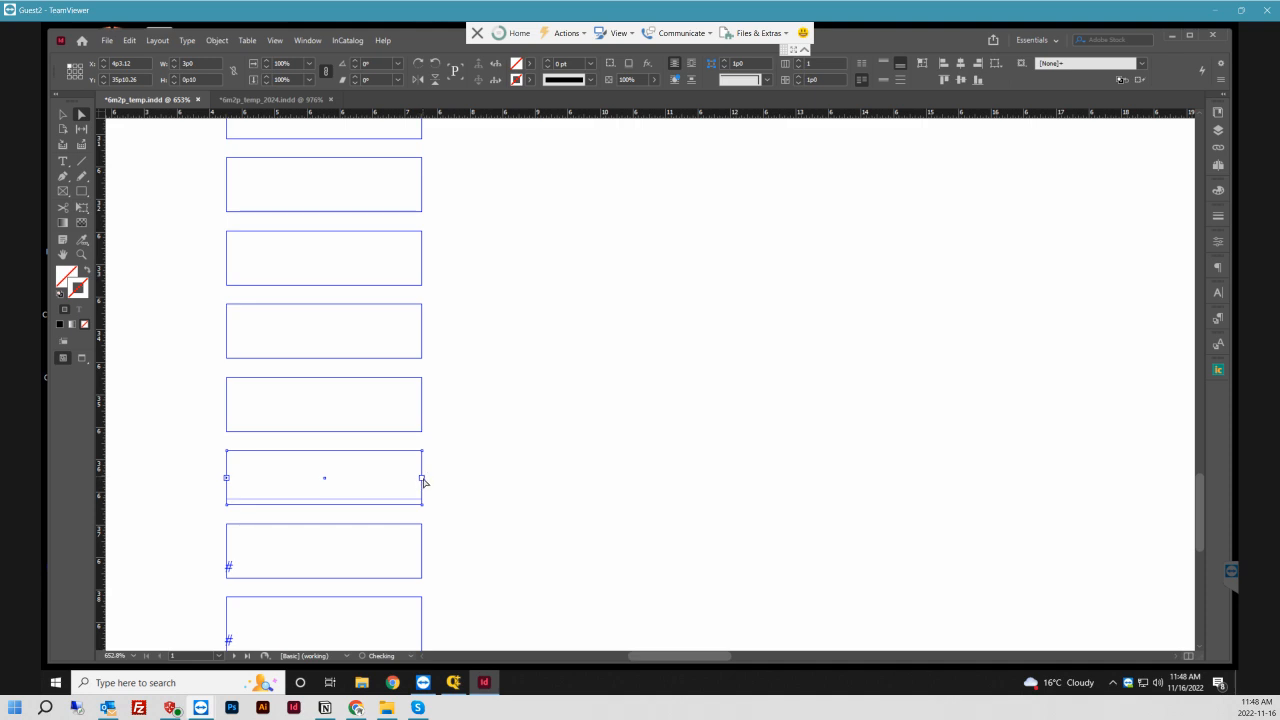
{"action": "left_click", "coordinate": [425, 556]}
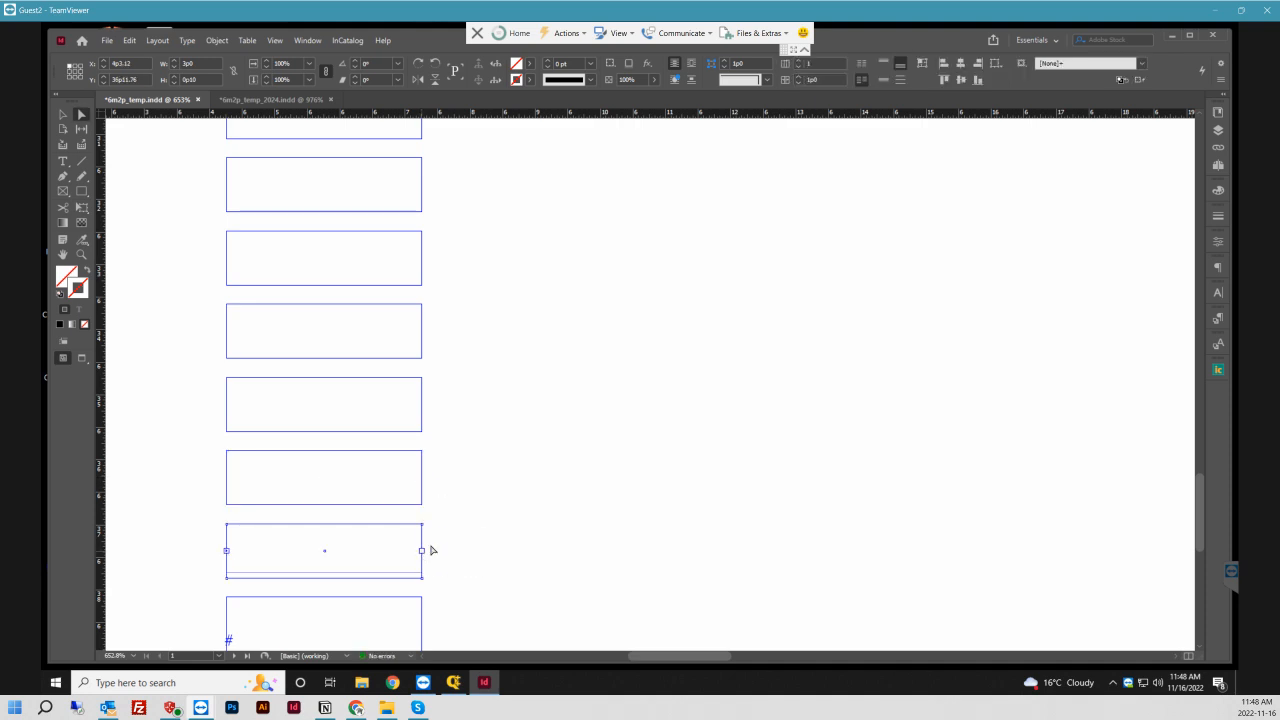
- Thread the twenty-ninth frame into the thirtieth and on into the last frame of the column, and deselect everything
{"action": "scroll", "coordinate": [432, 550], "scroll_direction": "down", "scroll_amount": 3}
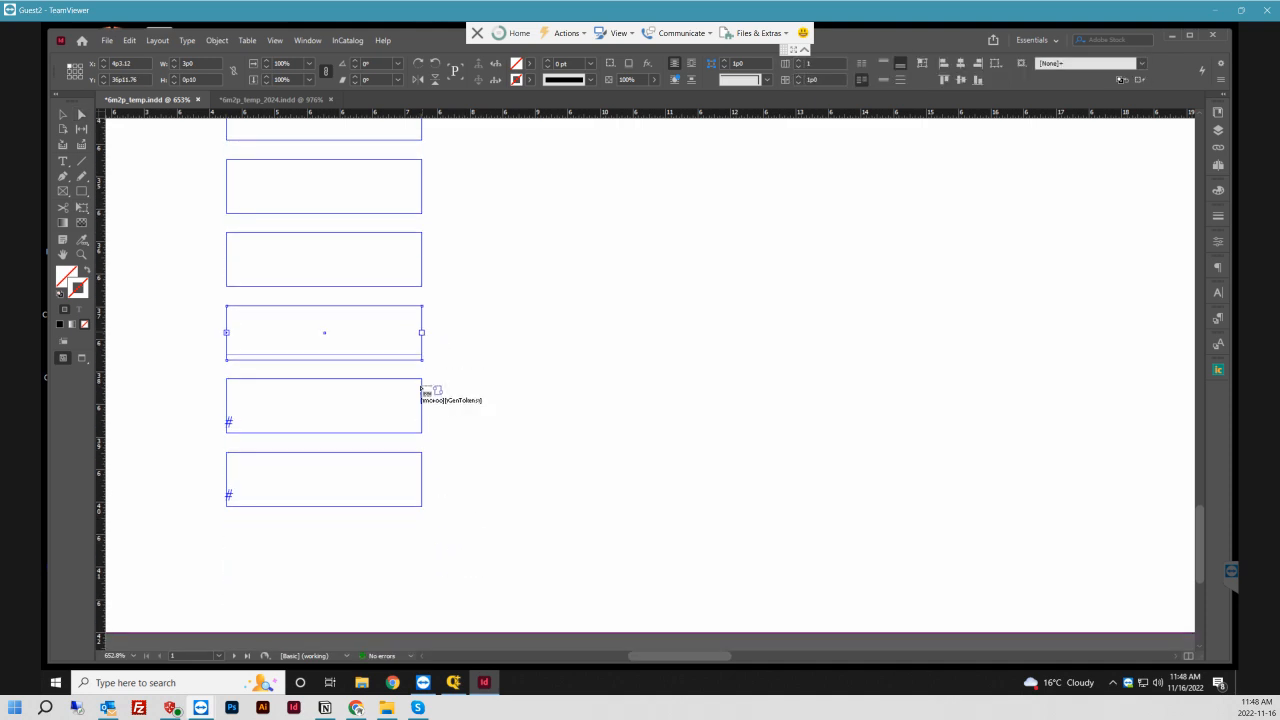
{"action": "left_click", "coordinate": [422, 407]}
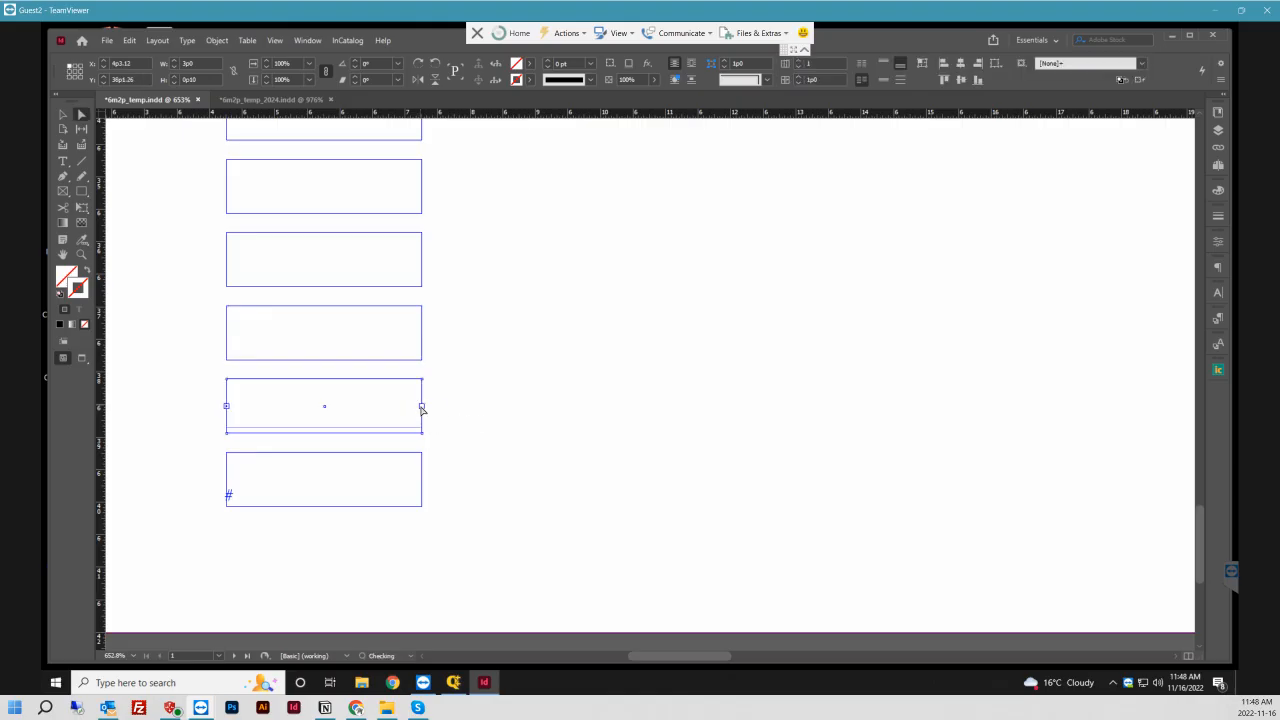
{"action": "left_click", "coordinate": [421, 488]}
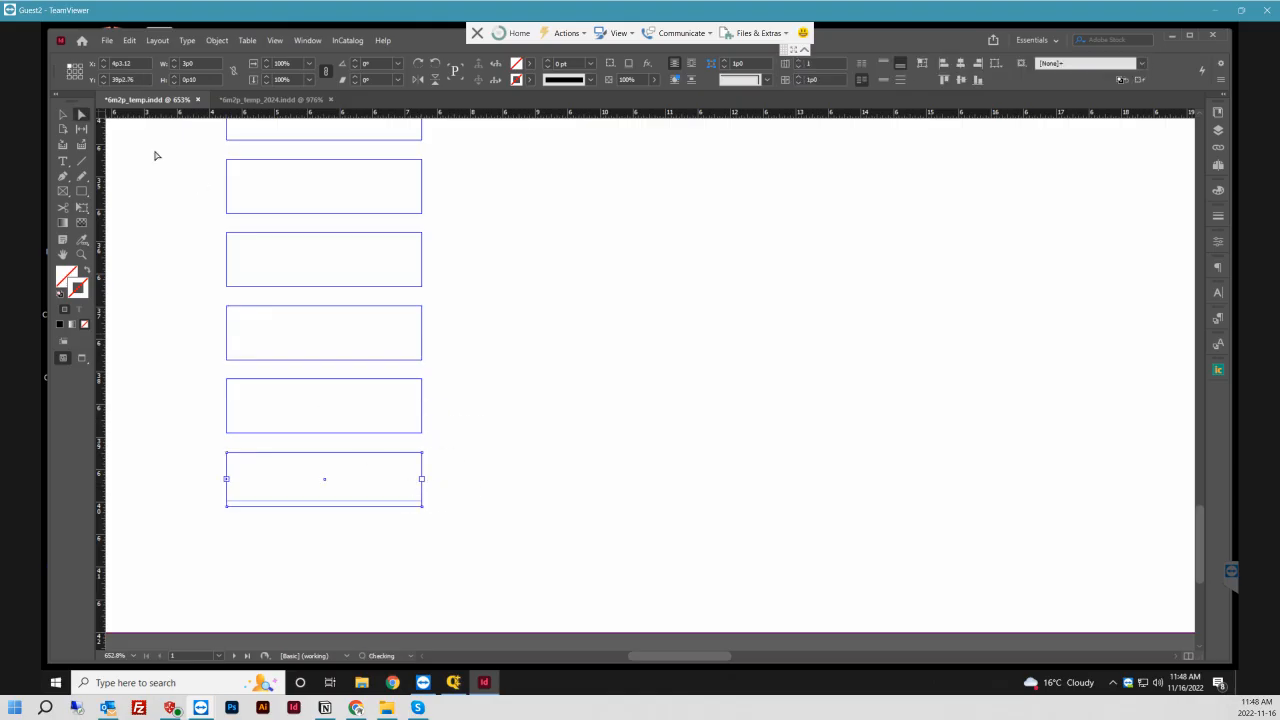
{"action": "left_click", "coordinate": [62, 115]}
{"action": "left_click", "coordinate": [672, 496]}
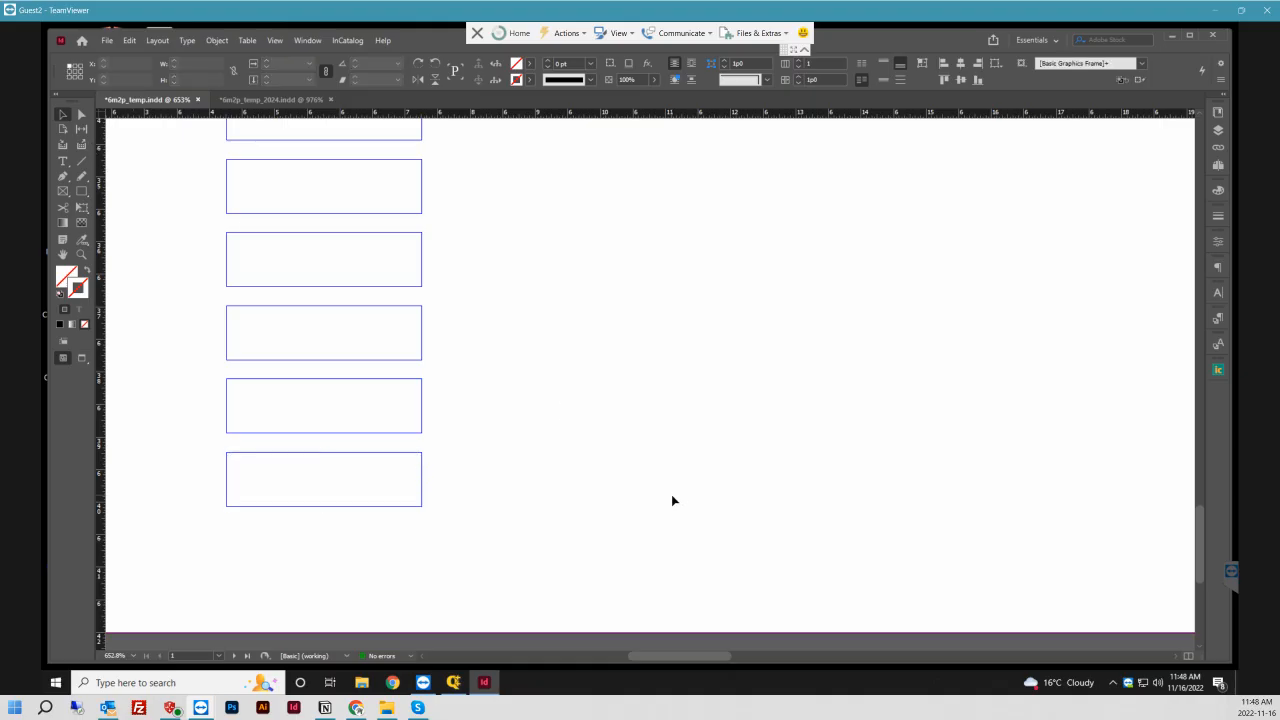
{"action": "key", "text": "ctrl+0"}
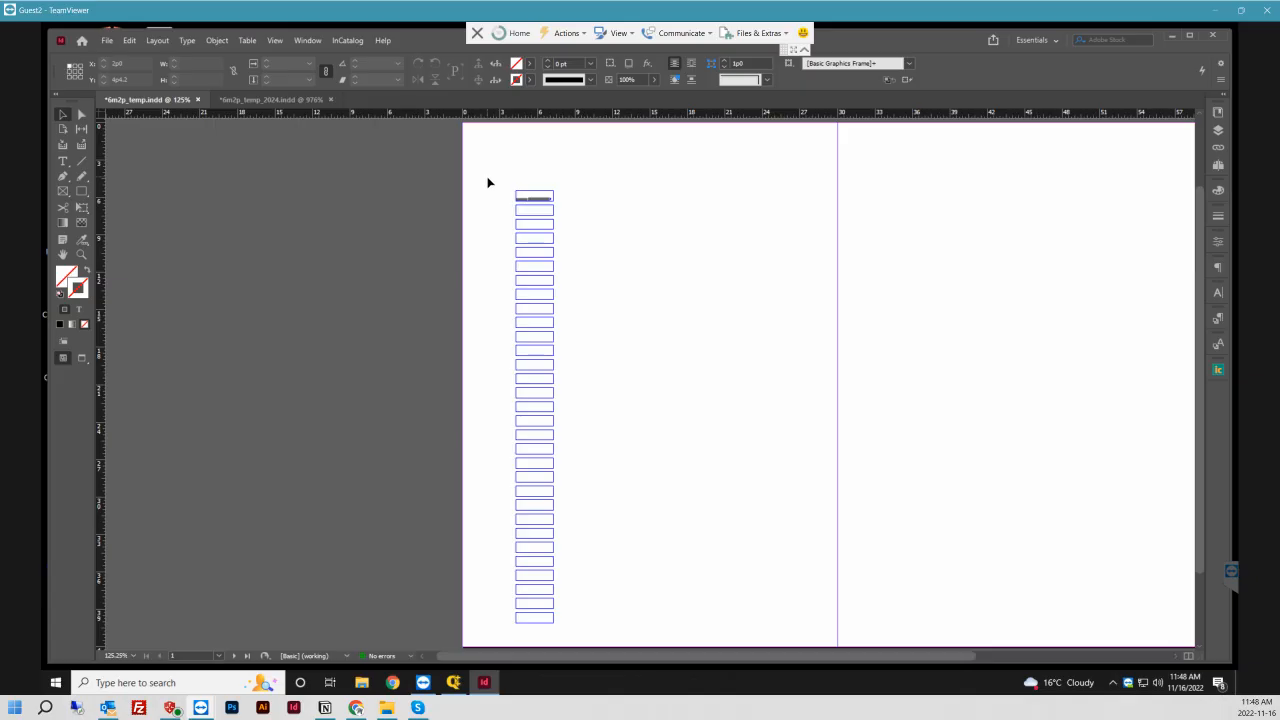
- In 6m2p_temp_2024.indd, compare the X positions of the January and February text frames to determine the horizontal offset between month columns
{"action": "left_click", "coordinate": [239, 101]}
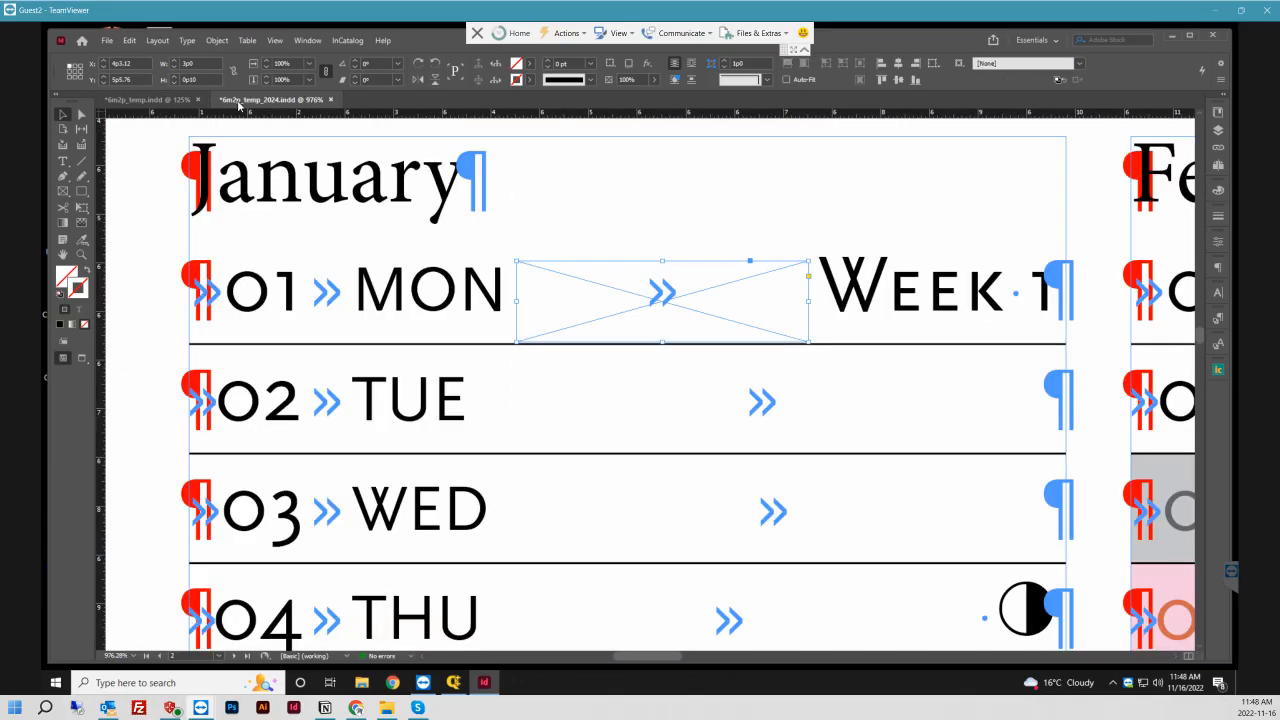
{"action": "key", "text": "ctrl+minus"}
{"action": "key", "text": "ctrl+minus"}
{"action": "key", "text": "ctrl+minus"}
{"action": "key", "text": "ctrl+minus"}
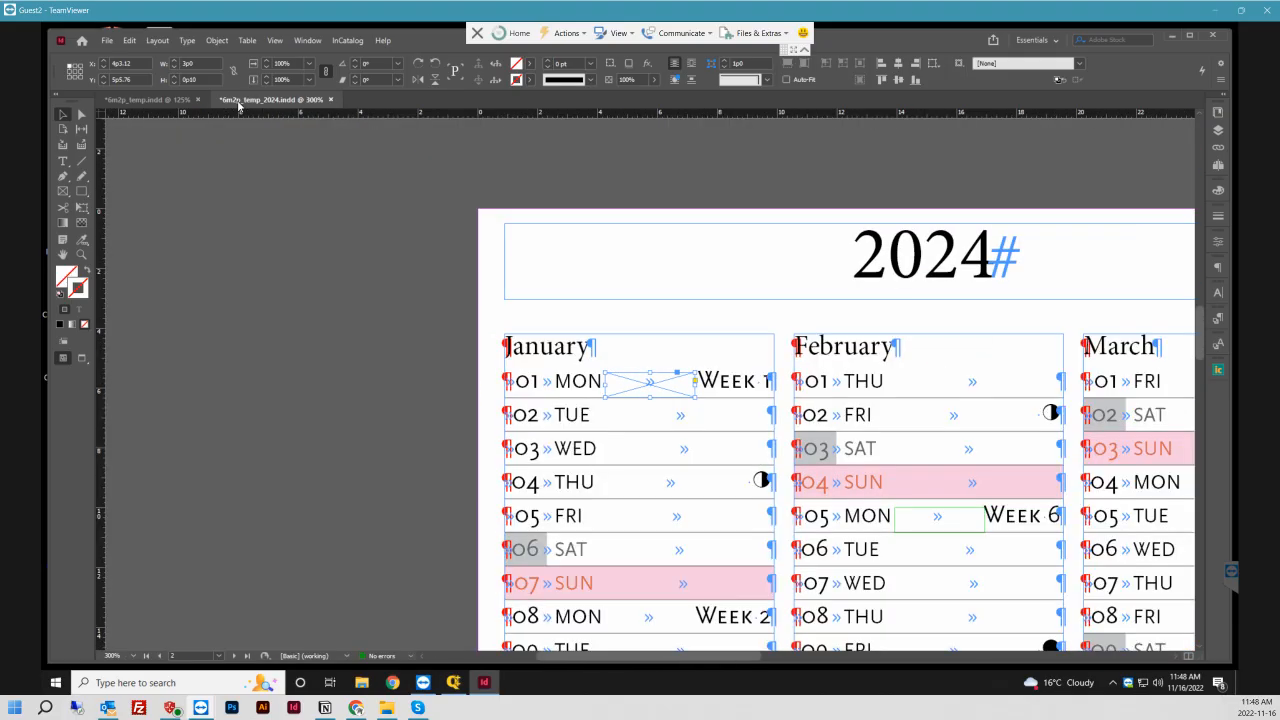
{"action": "left_click", "coordinate": [590, 346]}
{"action": "left_click", "coordinate": [837, 348]}
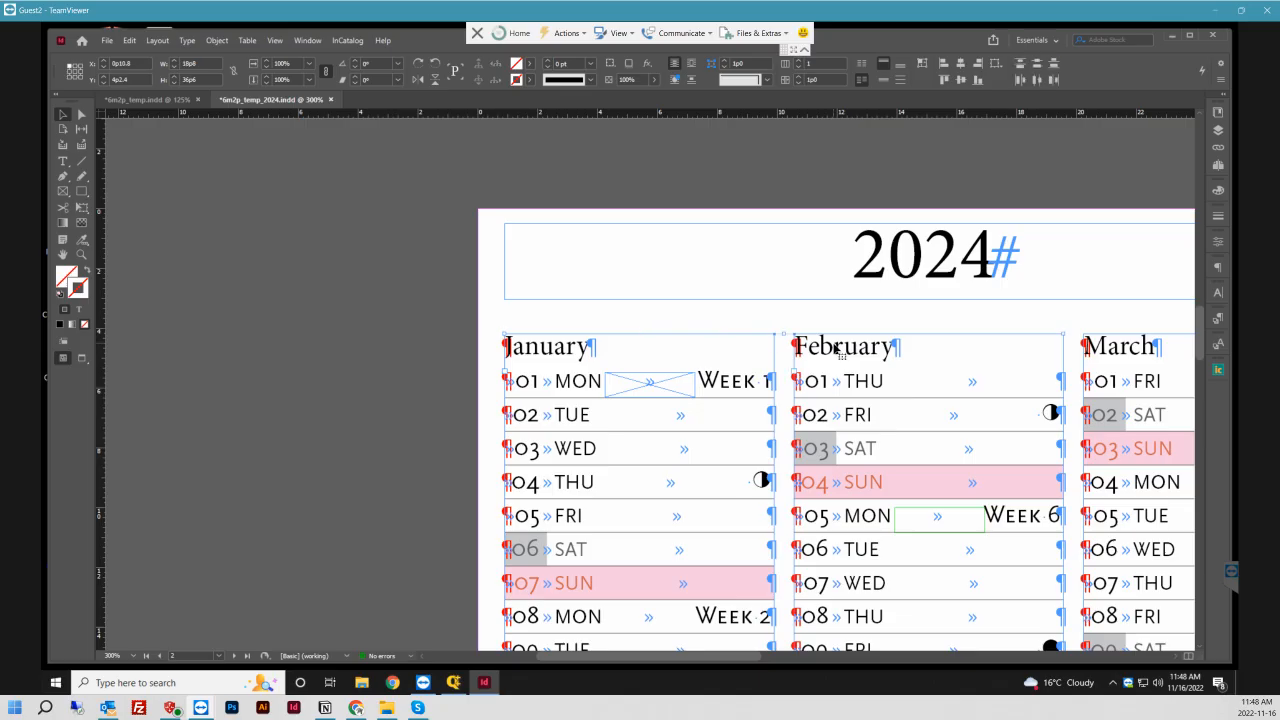
{"action": "left_click", "coordinate": [776, 330]}
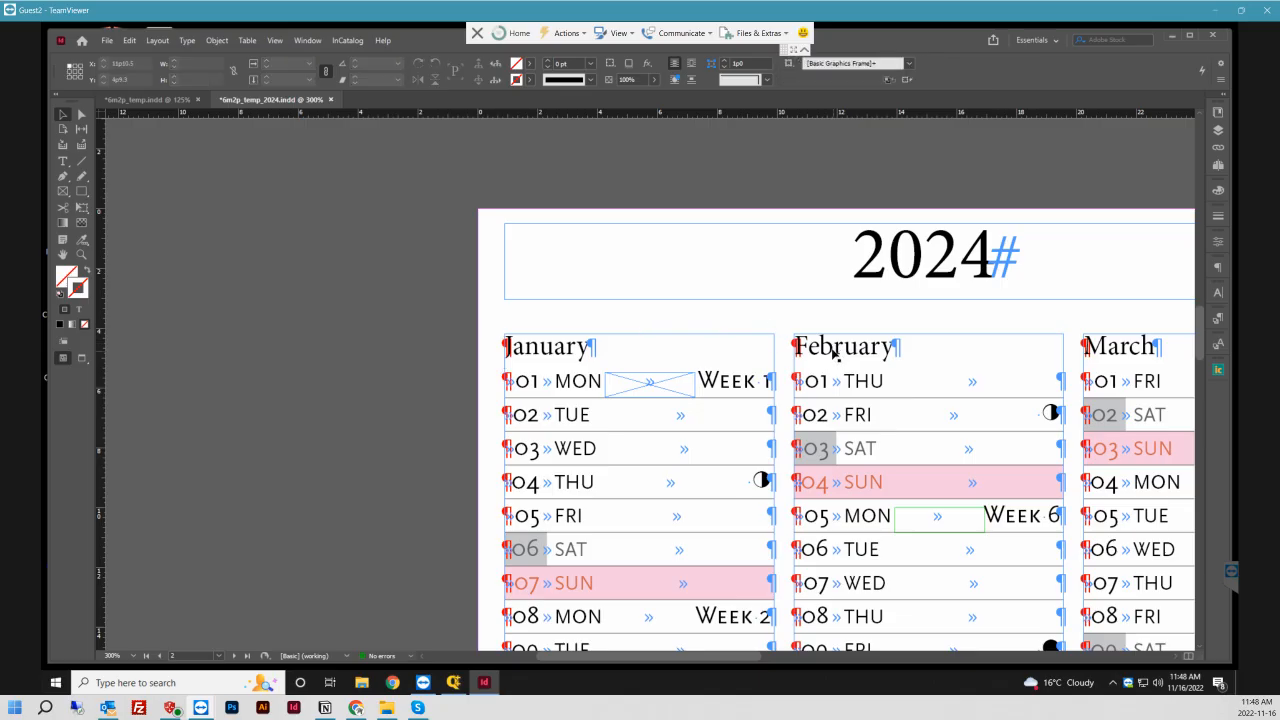
{"action": "left_click", "coordinate": [684, 352]}
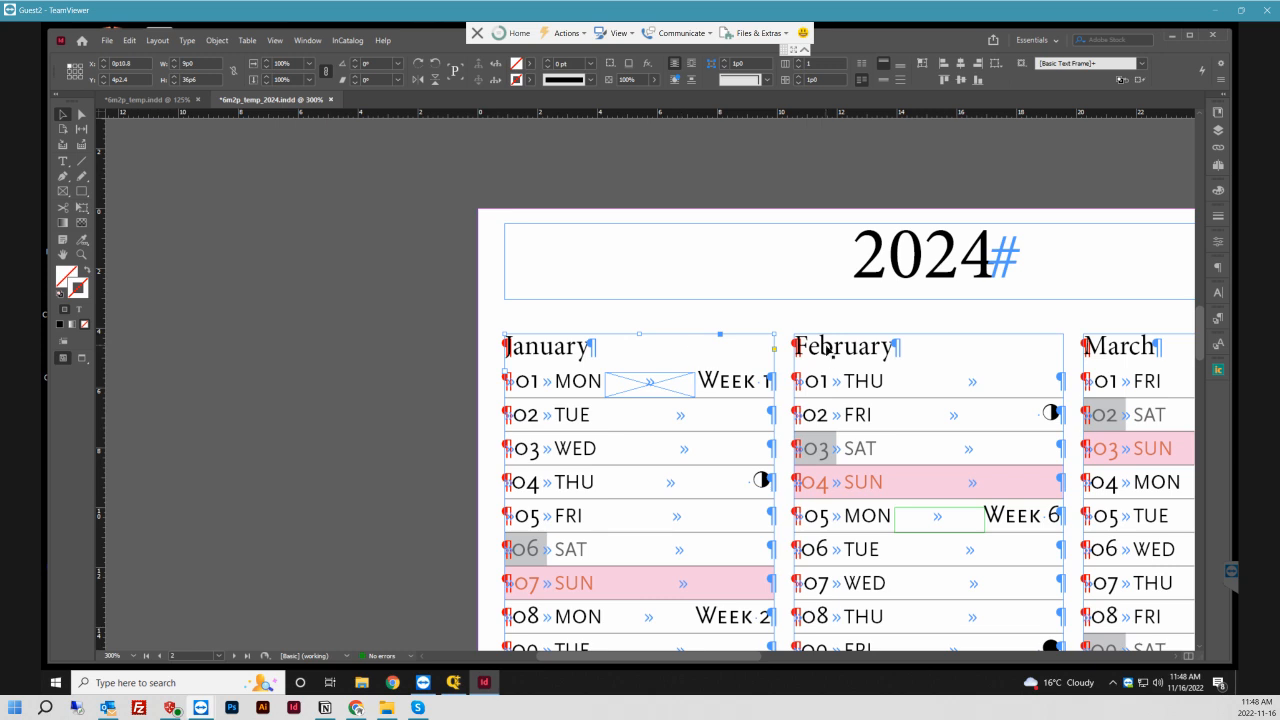
{"action": "left_click", "coordinate": [829, 350]}
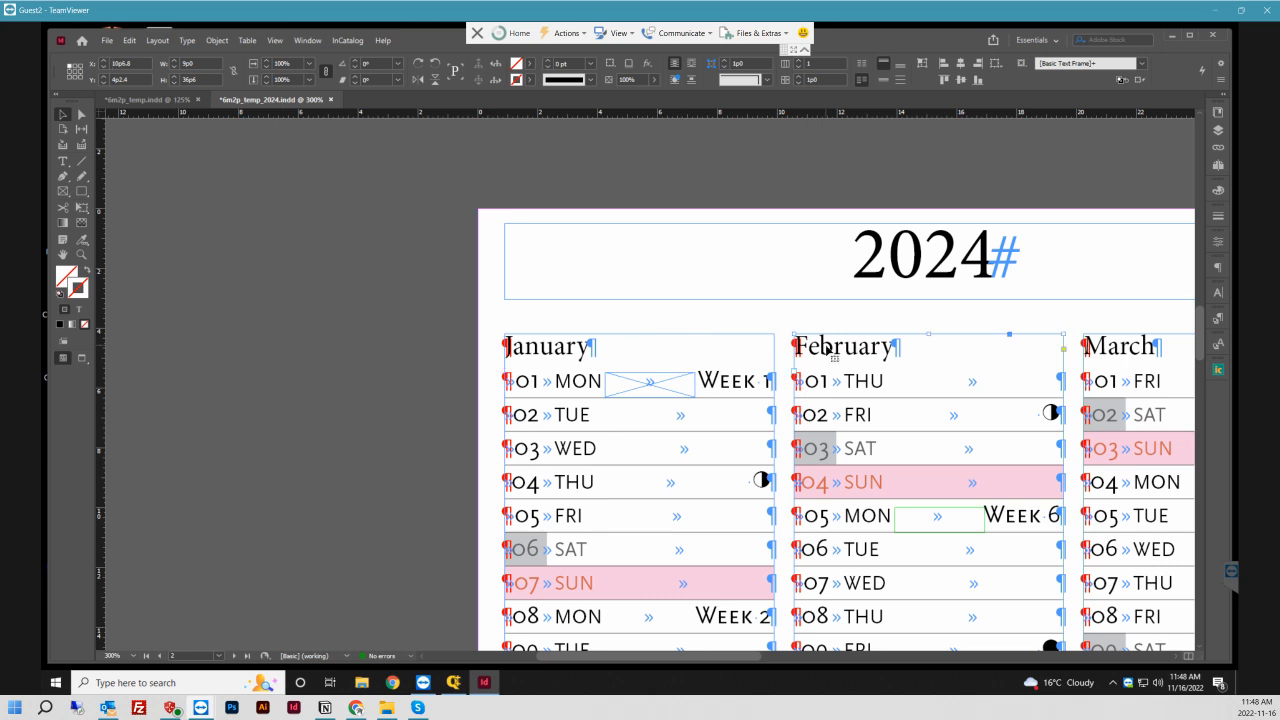
{"action": "left_click", "coordinate": [684, 349]}
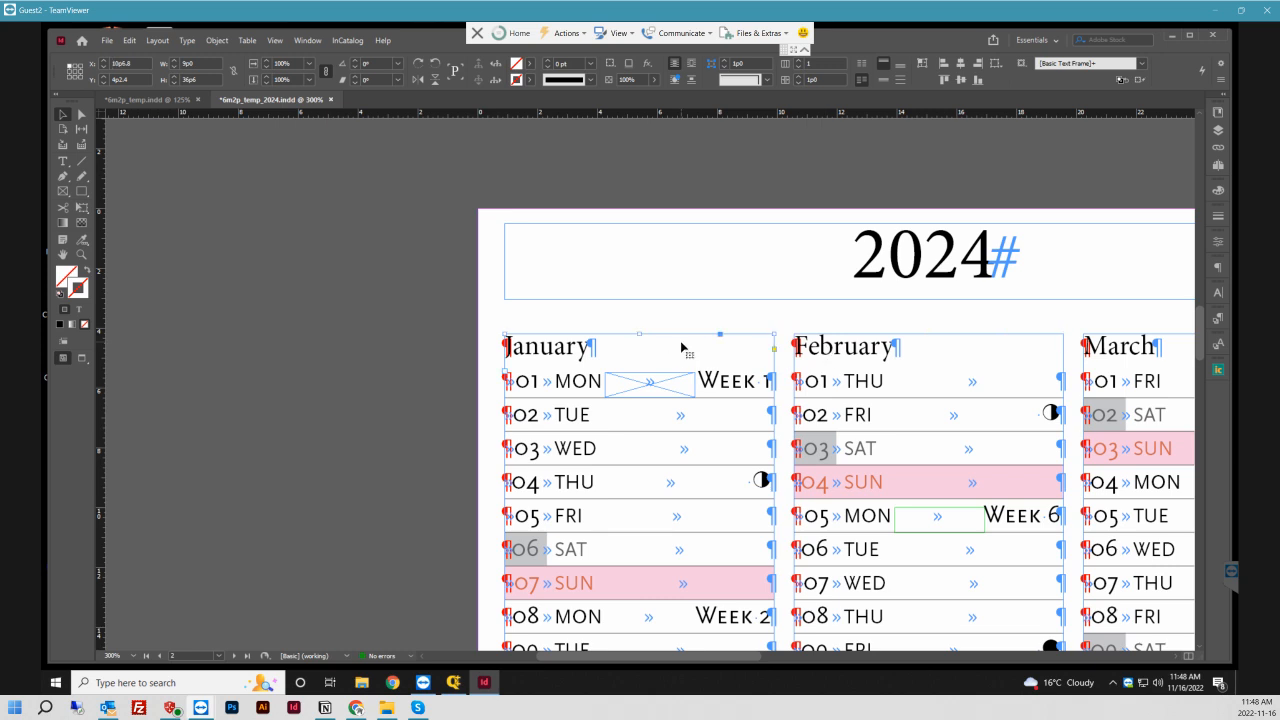
{"action": "left_click", "coordinate": [857, 353]}
{"action": "left_click", "coordinate": [877, 352]}
- Return to 6m2p_temp.indd and group the entire threaded column of frames
{"action": "left_click", "coordinate": [168, 100]}
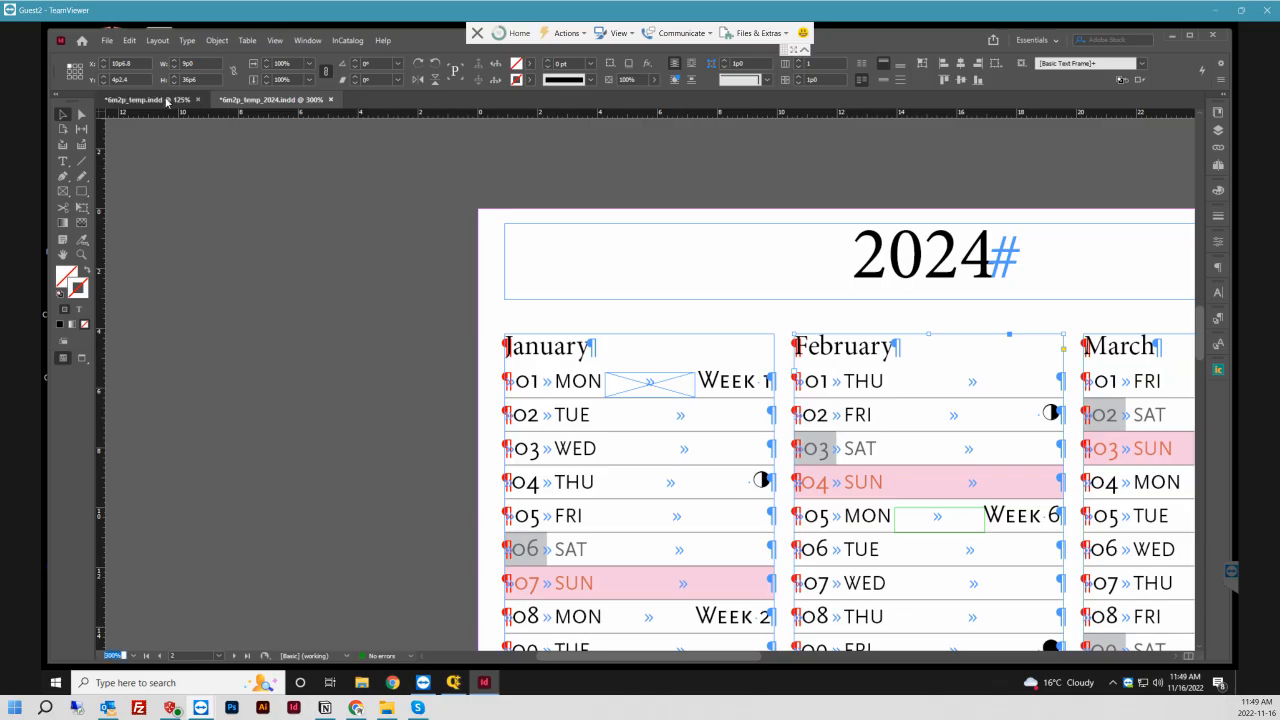
{"action": "left_click_drag", "start_coordinate": [477, 180], "coordinate": [574, 634]}
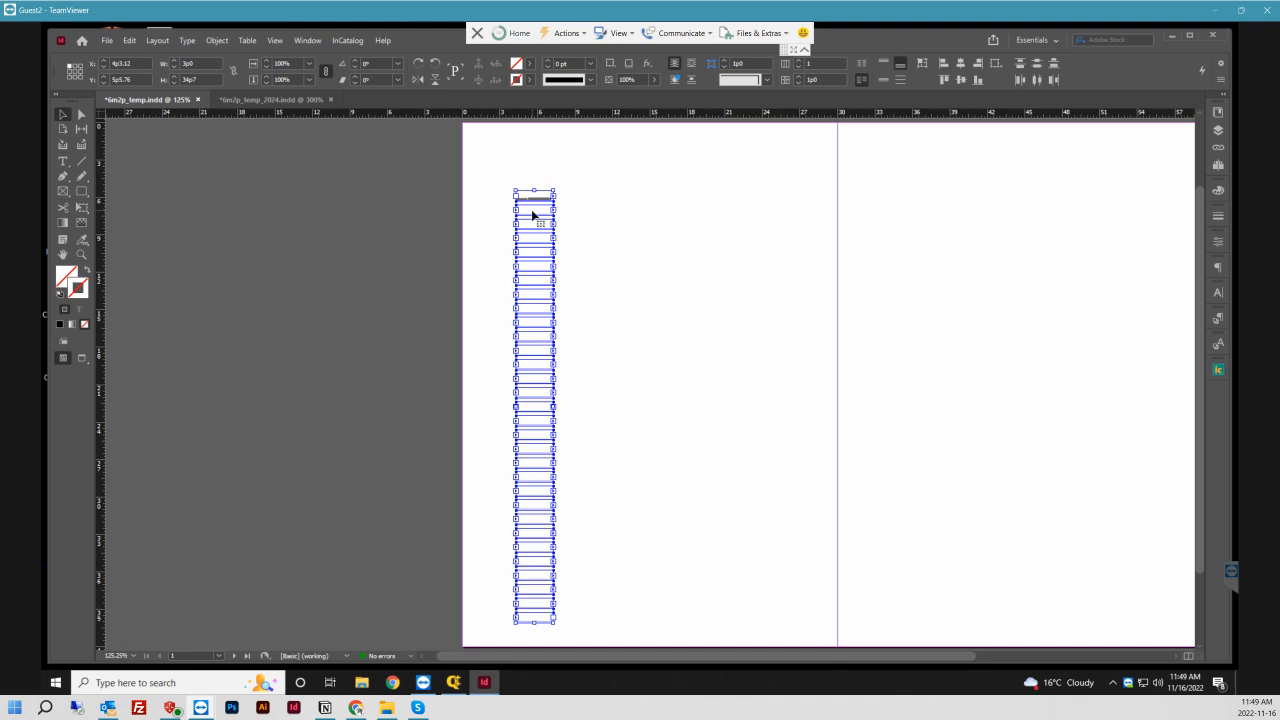
{"action": "key", "text": "ctrl+g"}
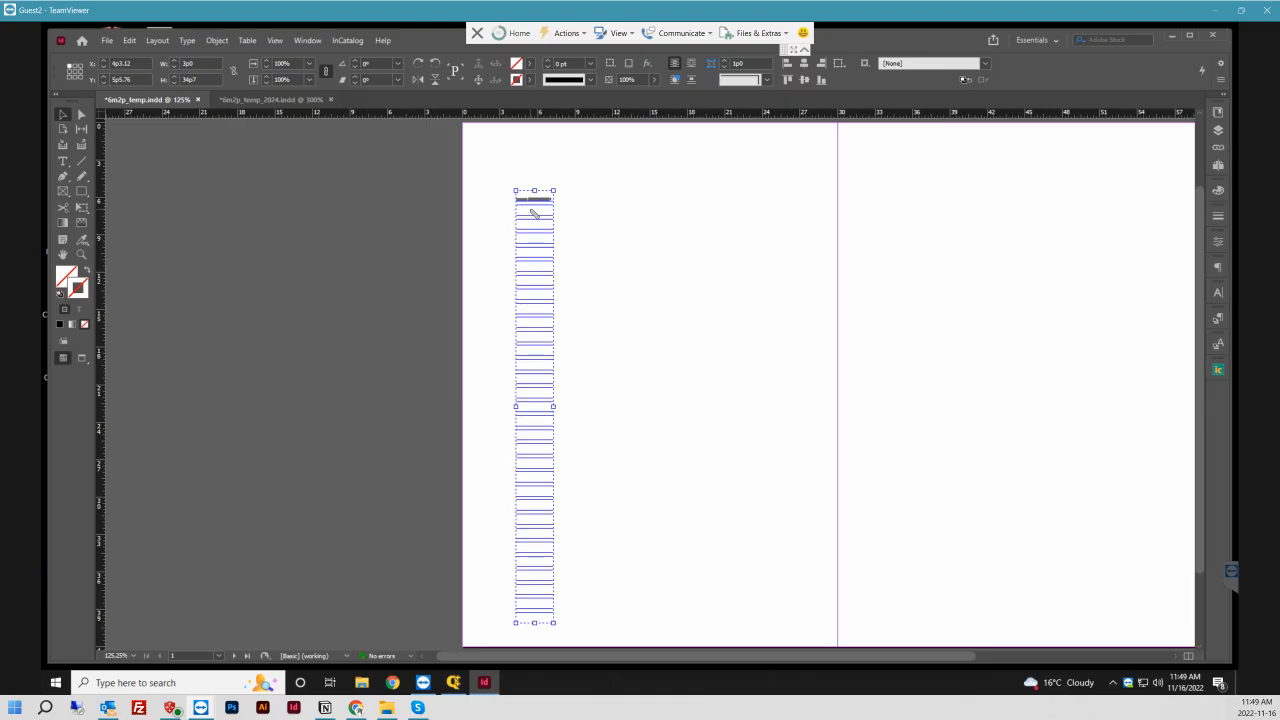
- Step and Repeat the grouped column with a count of 2, a vertical offset of 0p0 and a horizontal offset of 9p9
{"action": "key", "text": "ctrl+alt+u"}
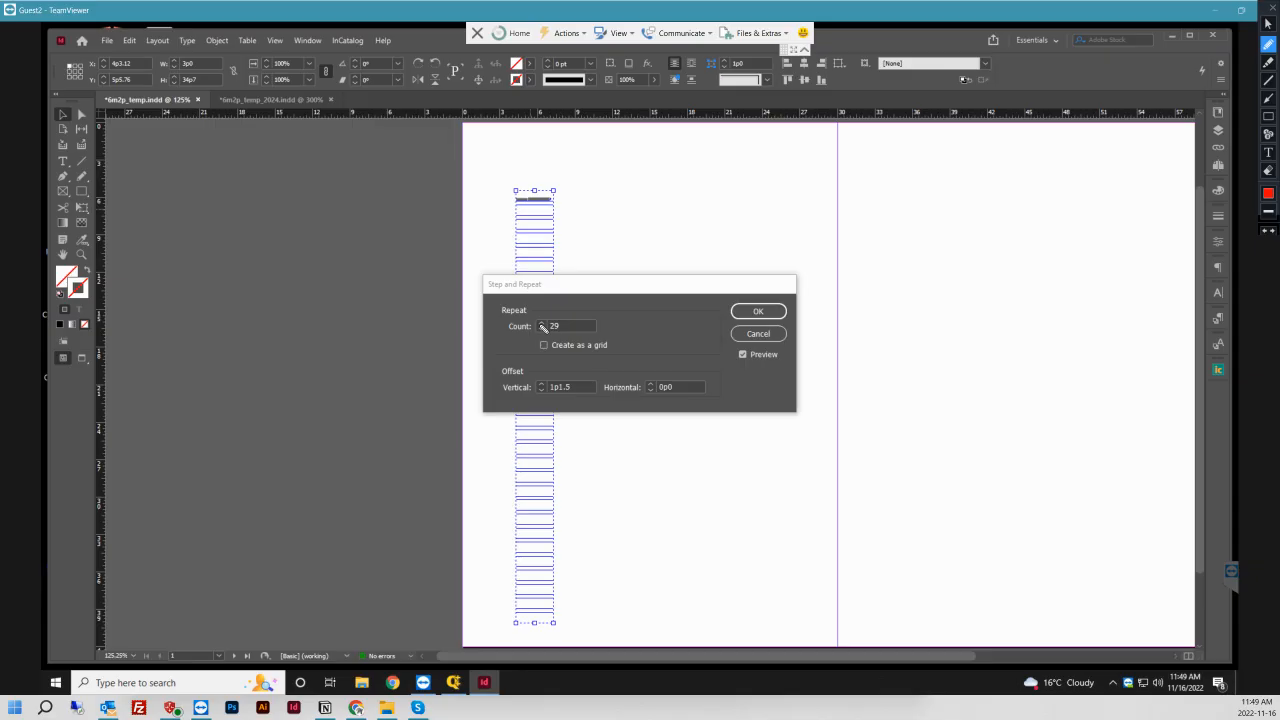
{"action": "double_click", "coordinate": [562, 327]}
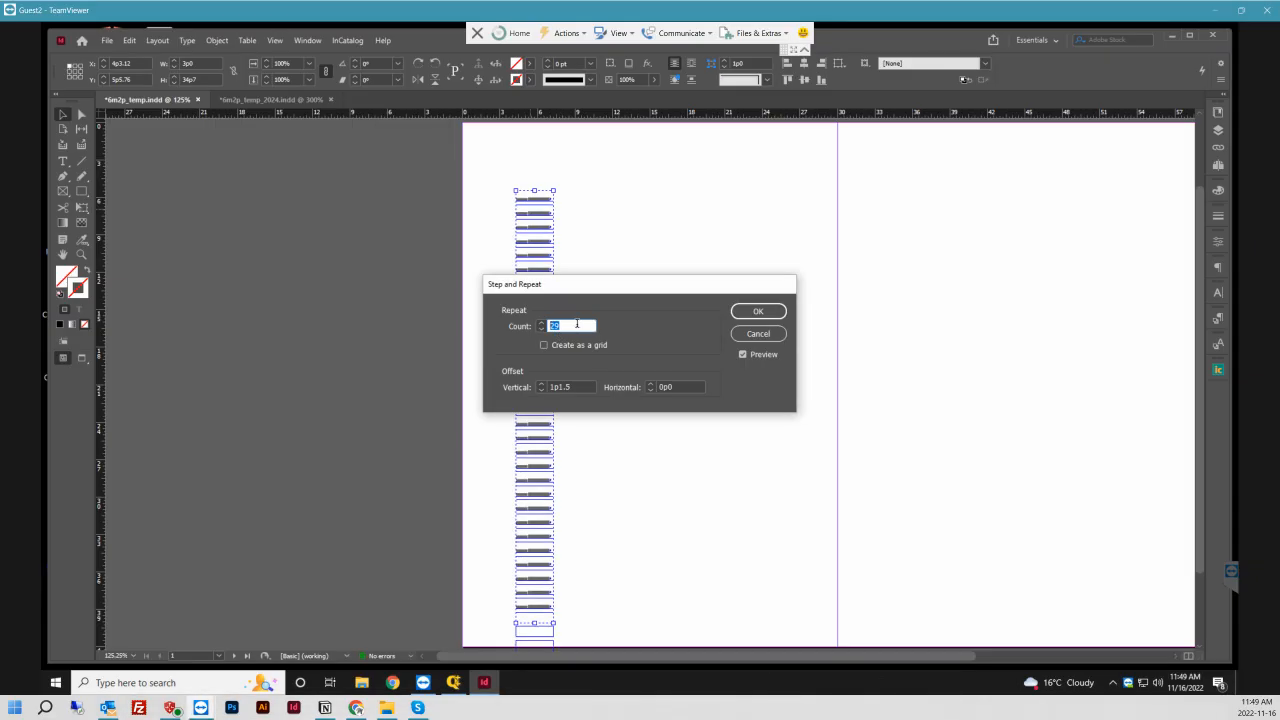
{"action": "type", "text": "2"}
{"action": "double_click", "coordinate": [563, 388]}
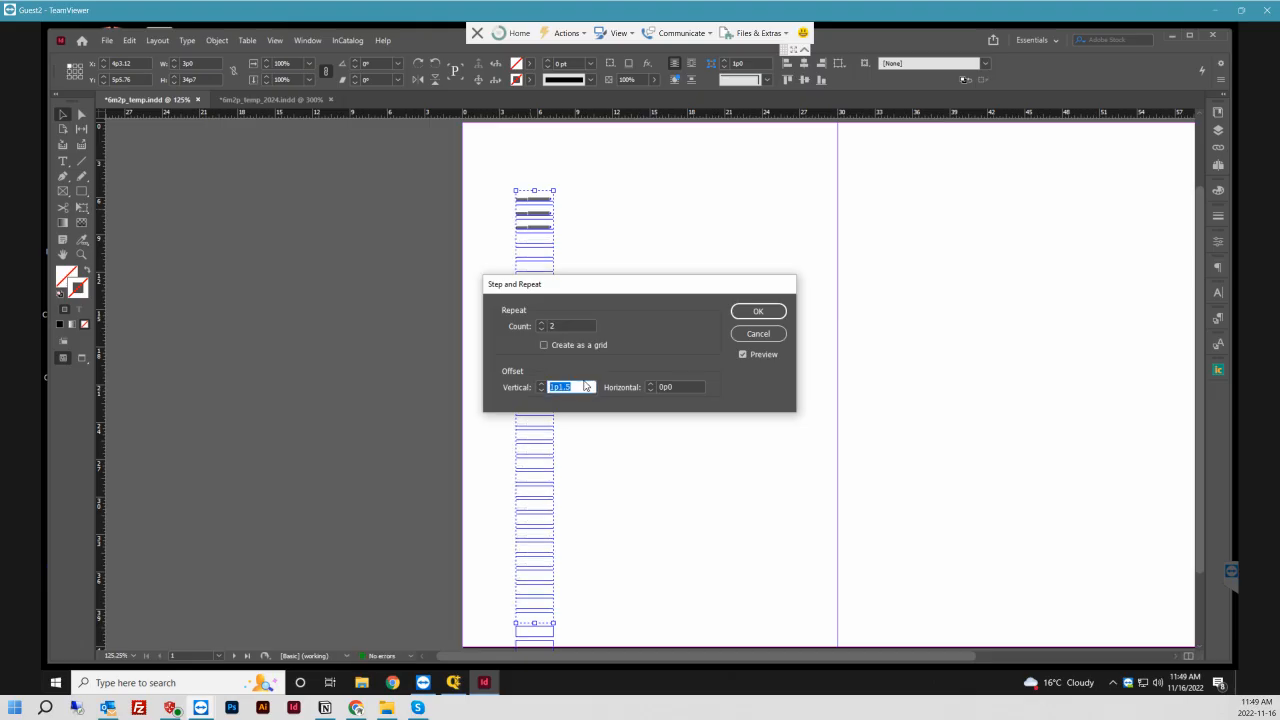
{"action": "type", "text": "0"}
{"action": "double_click", "coordinate": [679, 388]}
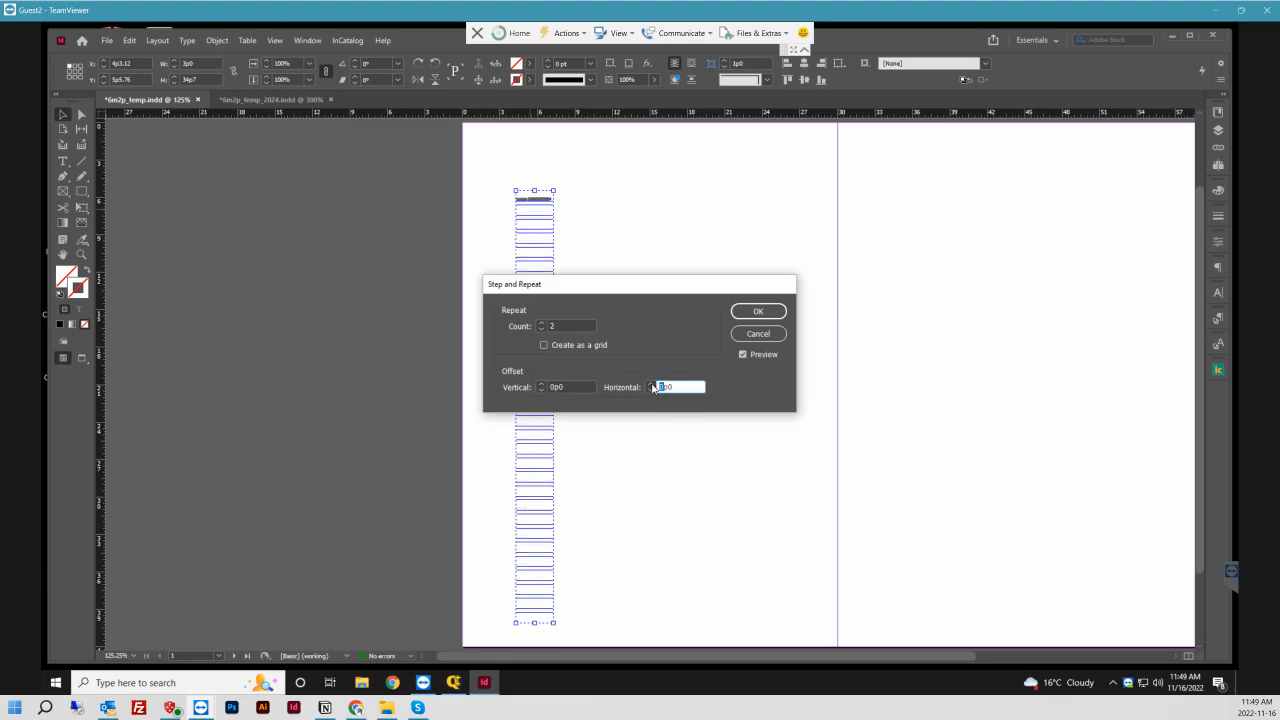
{"action": "type", "text": "9p0"}
{"action": "left_click", "coordinate": [742, 355]}
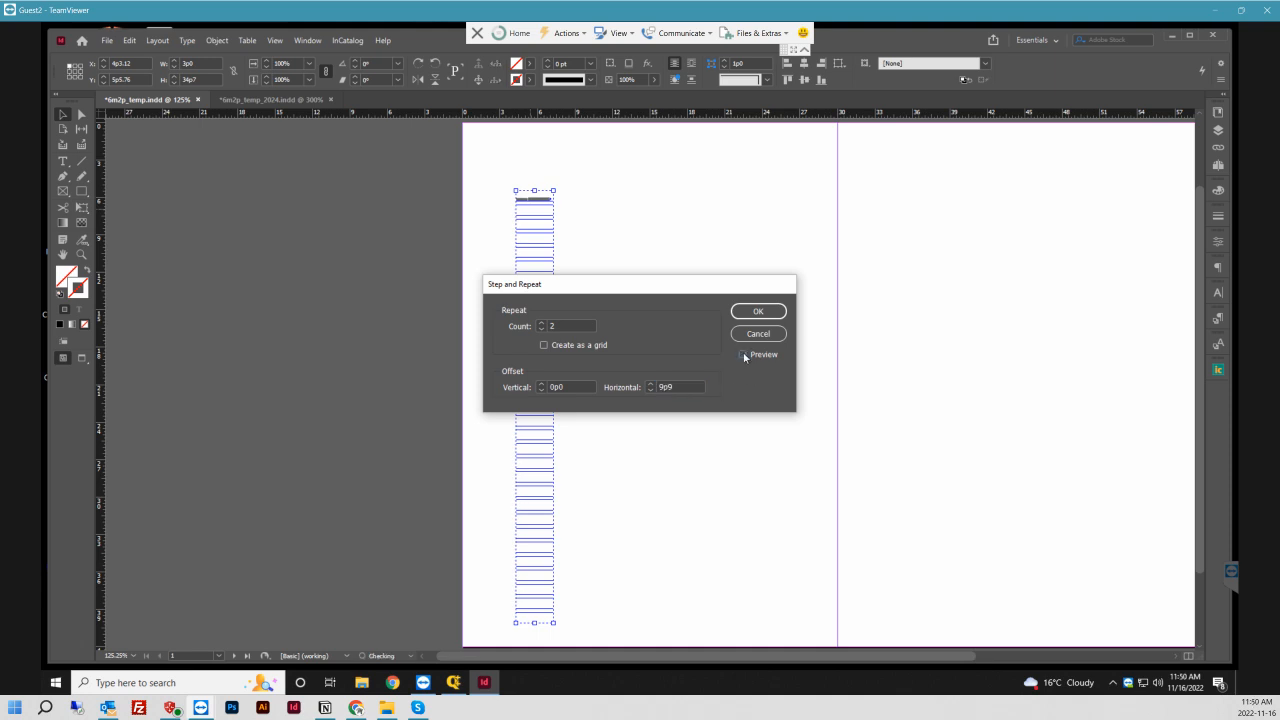
{"action": "left_click", "coordinate": [743, 355]}
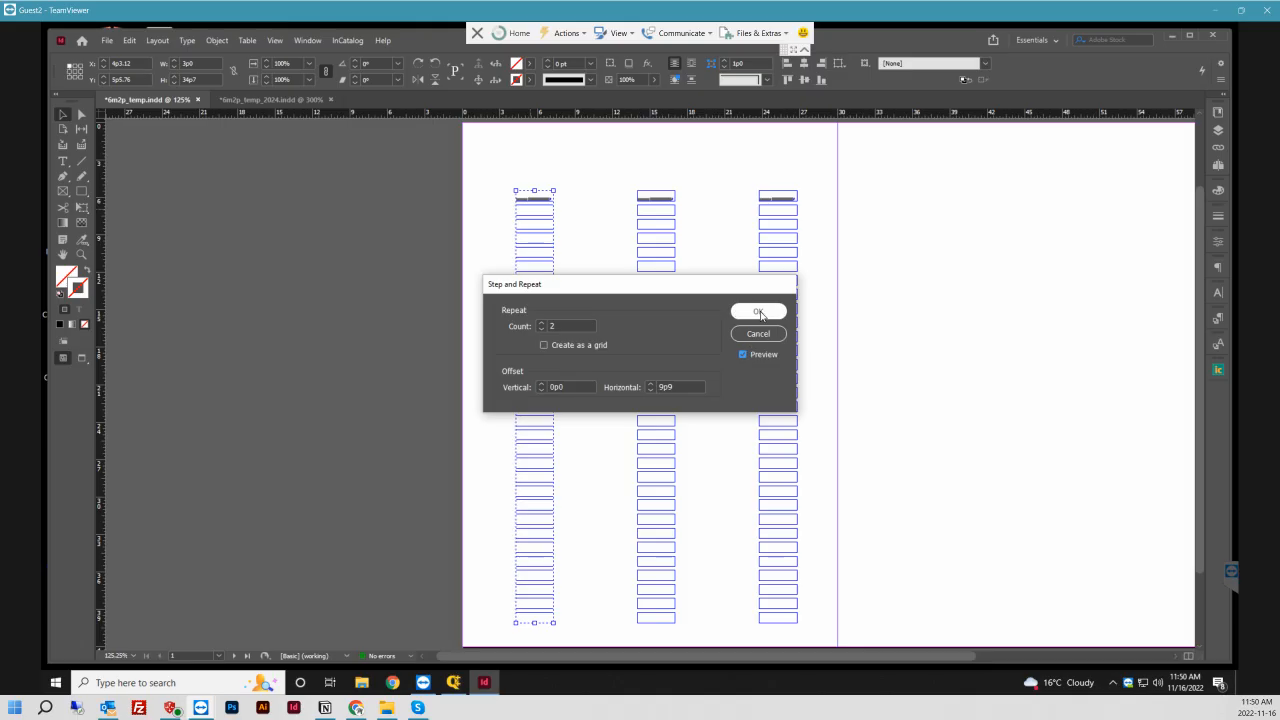
{"action": "left_click", "coordinate": [759, 313]}
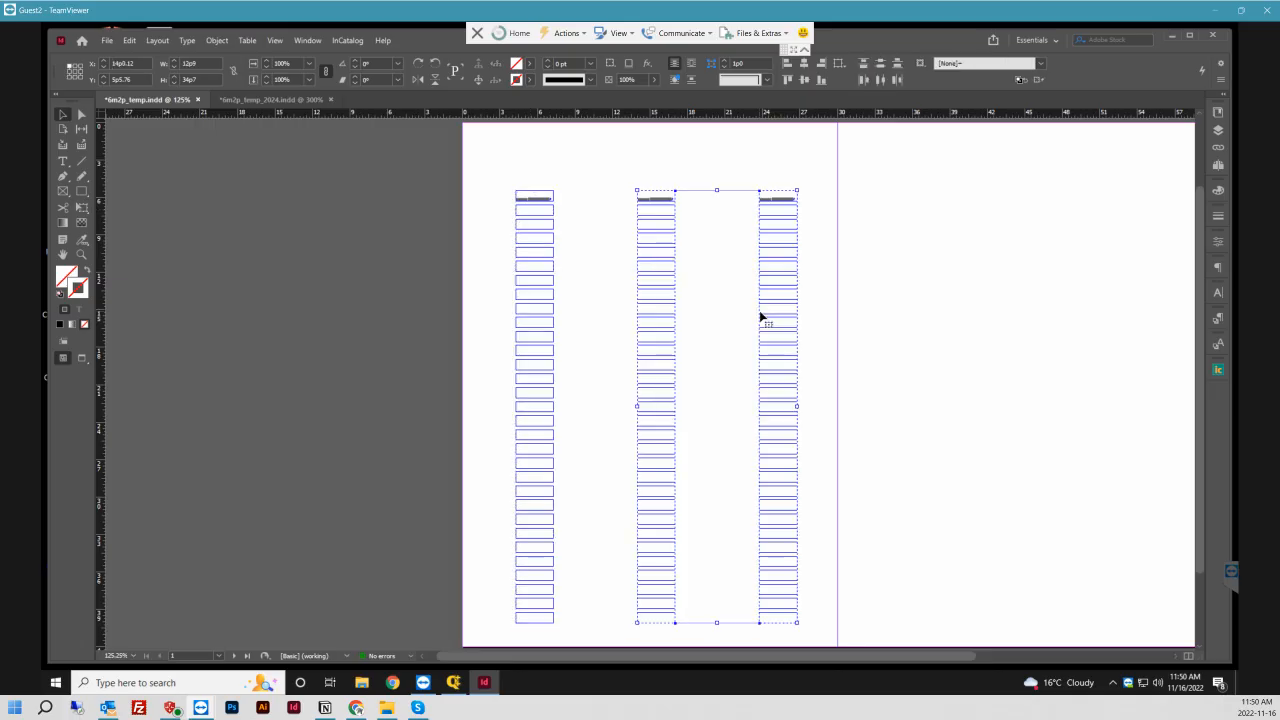
- Copy all three grouped frame columns and paste them in place over January to March in 6m2p_temp_2024.indd
{"action": "left_click_drag", "start_coordinate": [485, 177], "coordinate": [818, 635]}
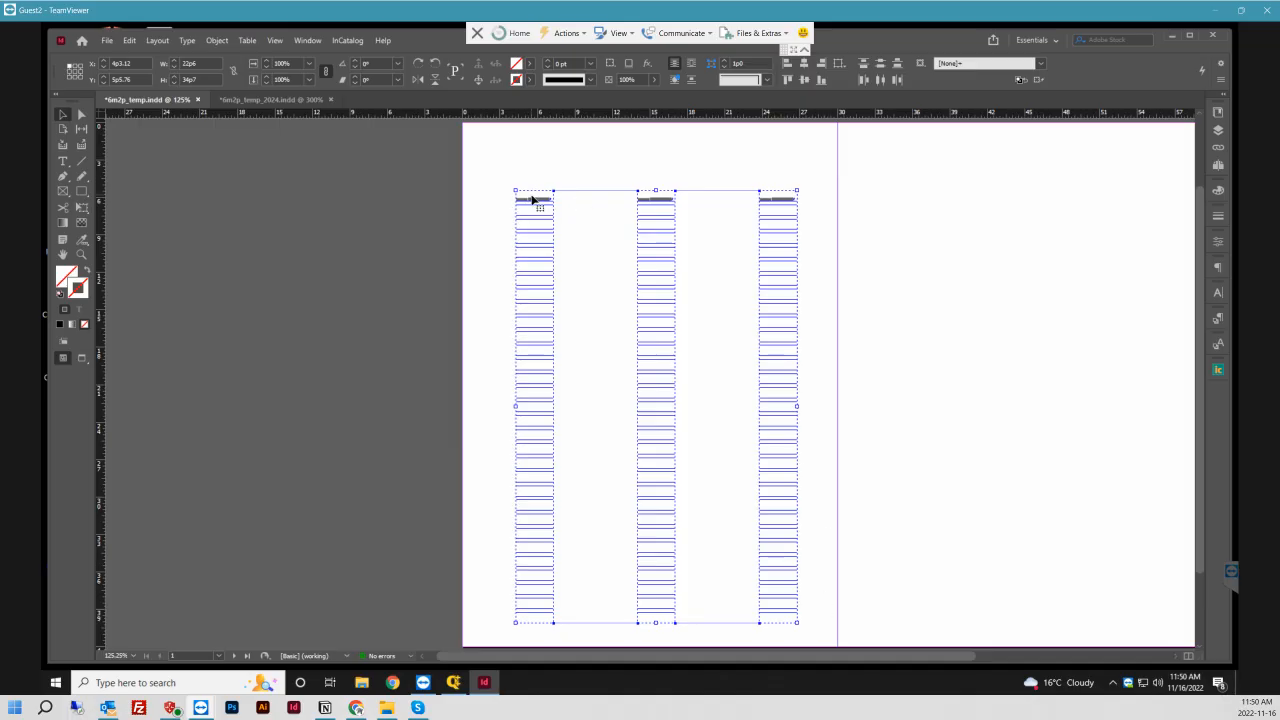
{"action": "left_click", "coordinate": [238, 102]}
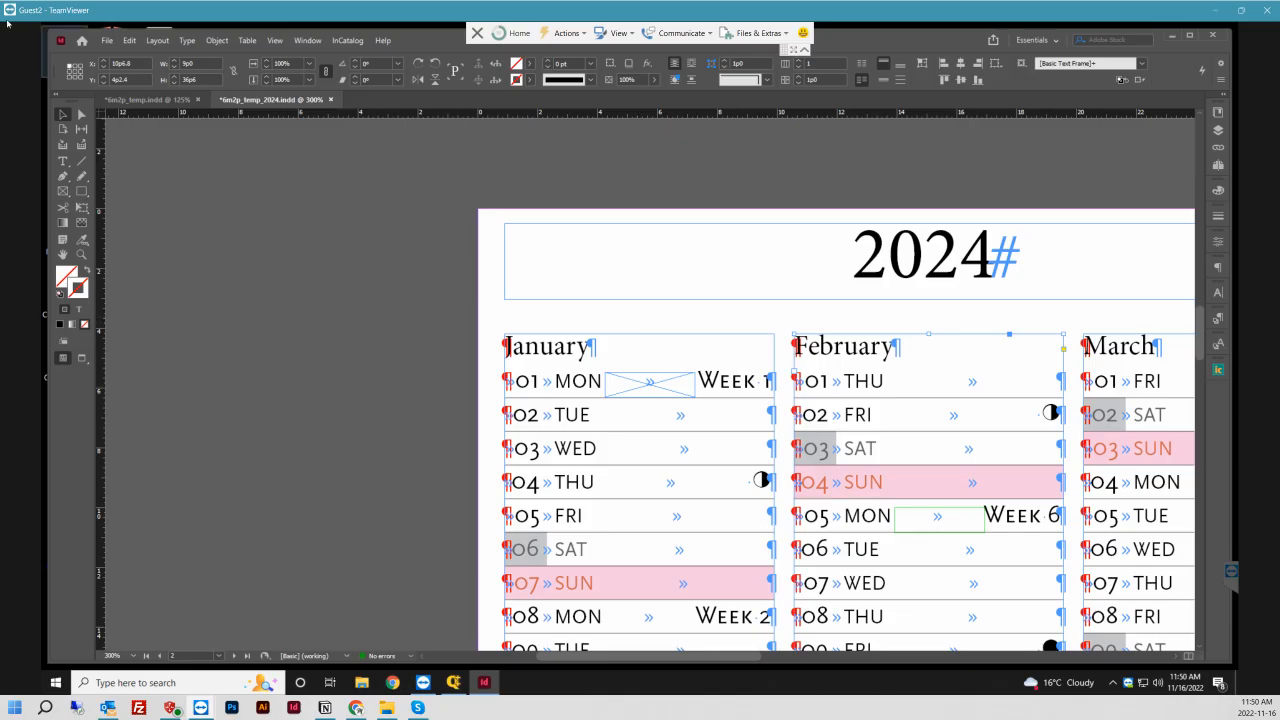
{"action": "left_click", "coordinate": [133, 45]}
{"action": "left_click", "coordinate": [180, 158]}
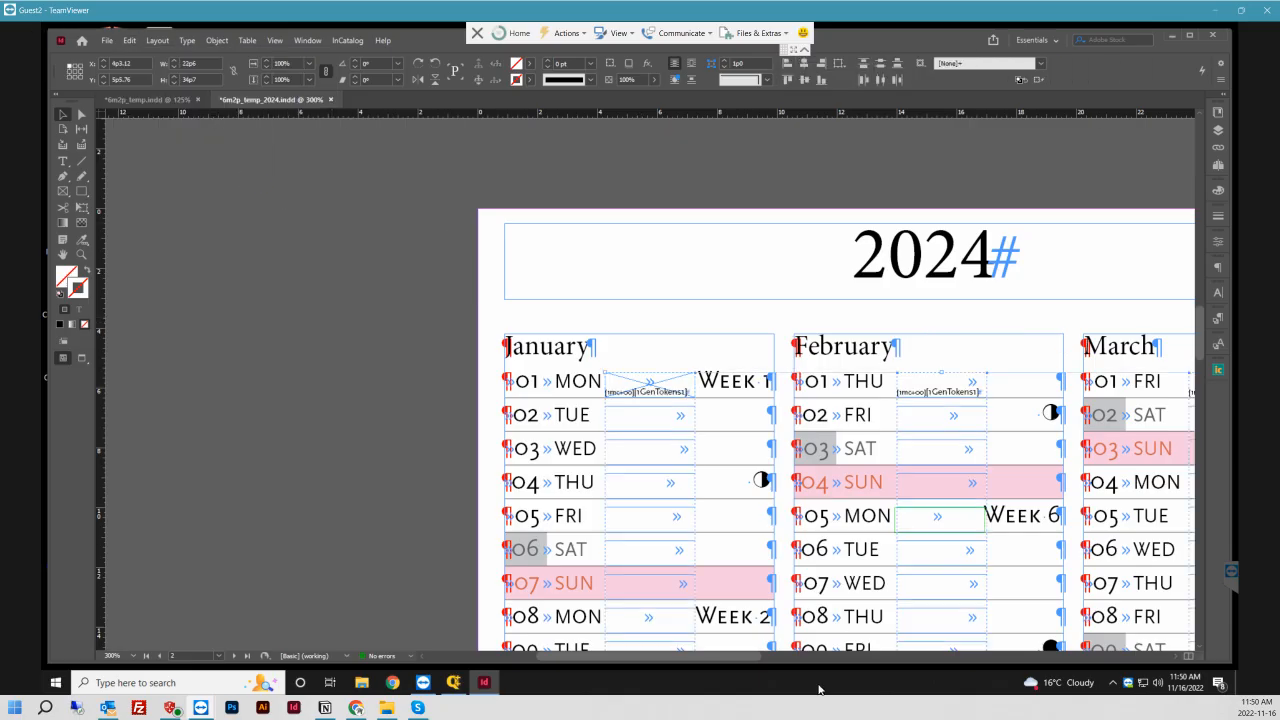
- Examine how the pasted frame columns line up with the January, February and March day rows, comparing them with 6m2p_temp.indd
{"action": "left_click_drag", "start_coordinate": [735, 659], "coordinate": [822, 656]}
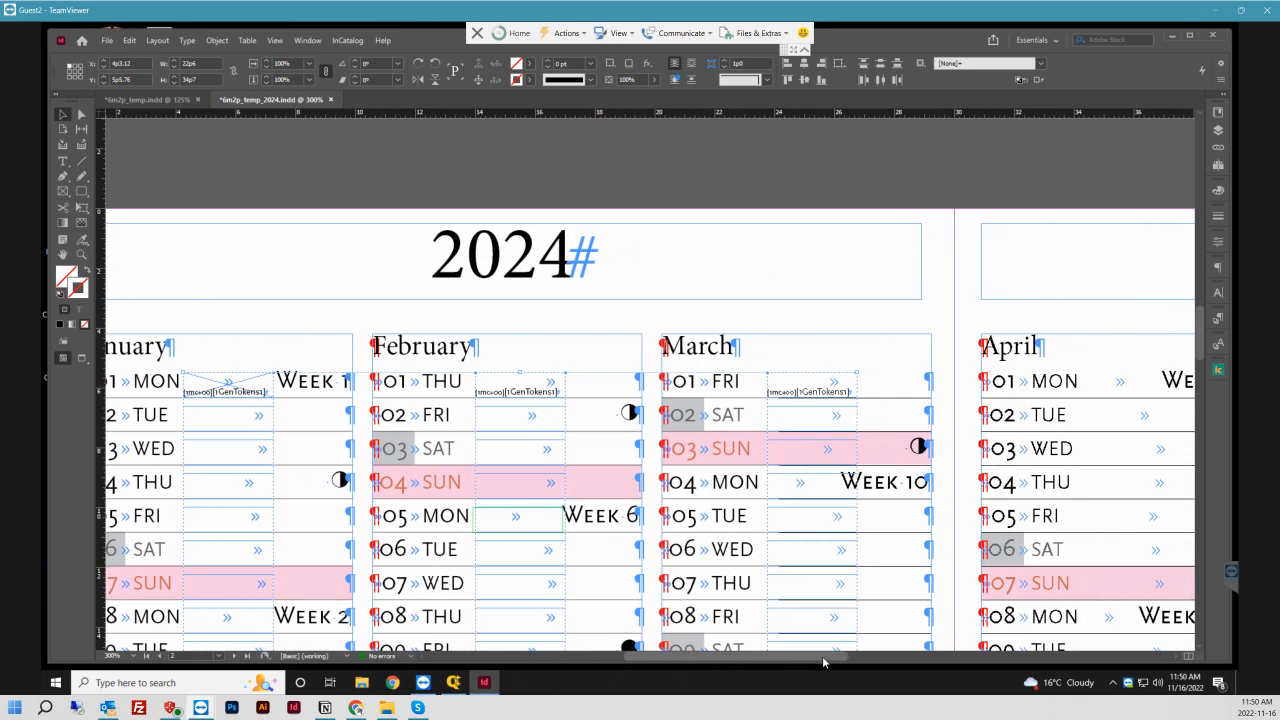
{"action": "left_click_drag", "start_coordinate": [822, 656], "coordinate": [826, 657]}
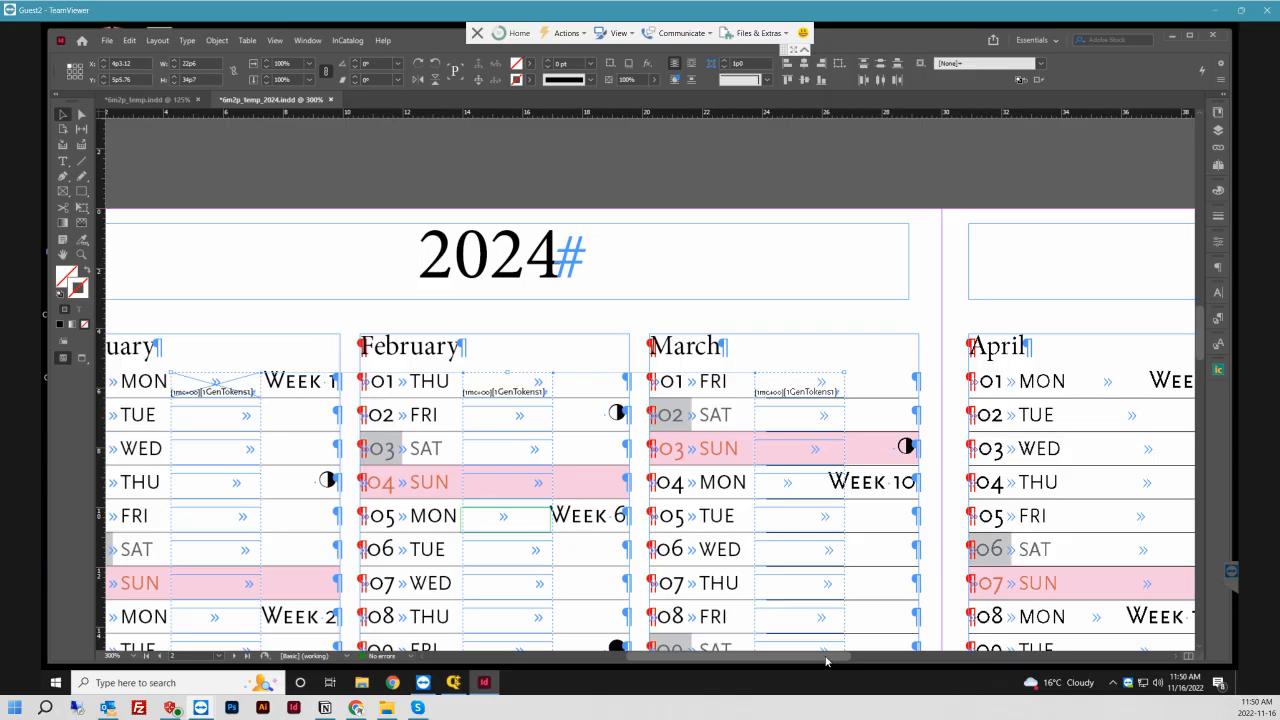
{"action": "left_click_drag", "start_coordinate": [826, 658], "coordinate": [829, 657]}
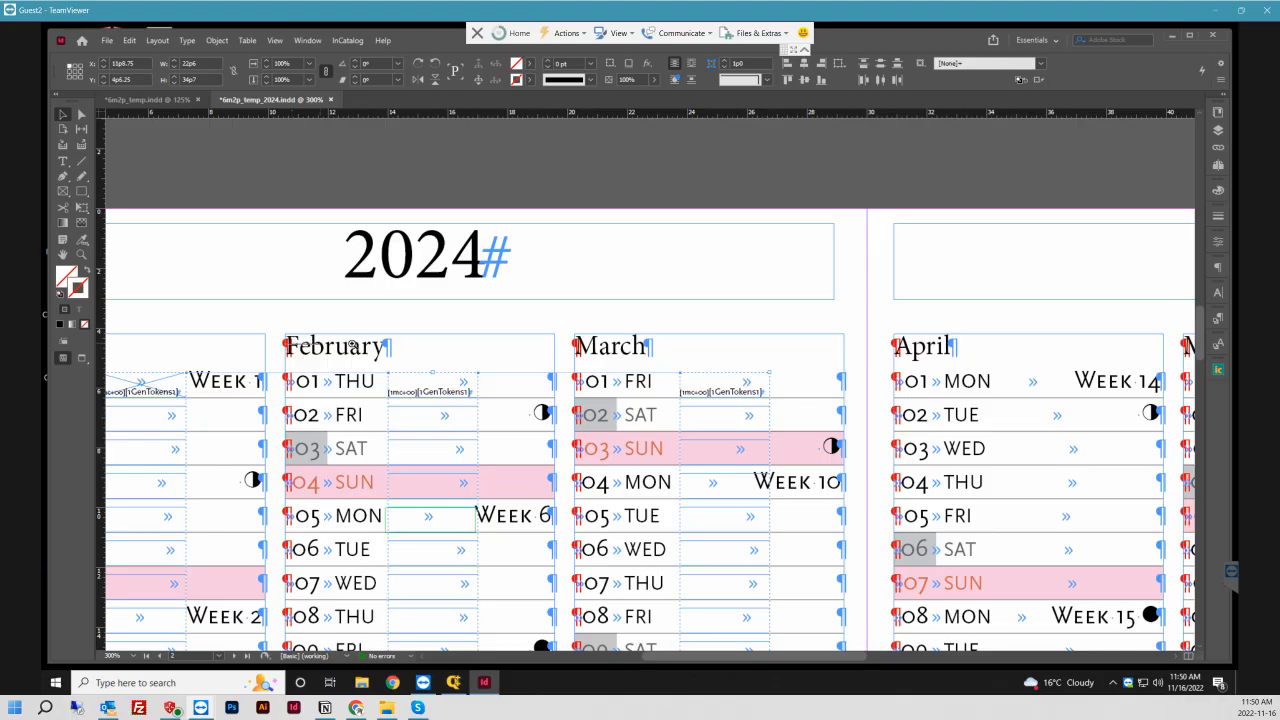
{"action": "left_click_drag", "start_coordinate": [283, 346], "coordinate": [547, 444]}
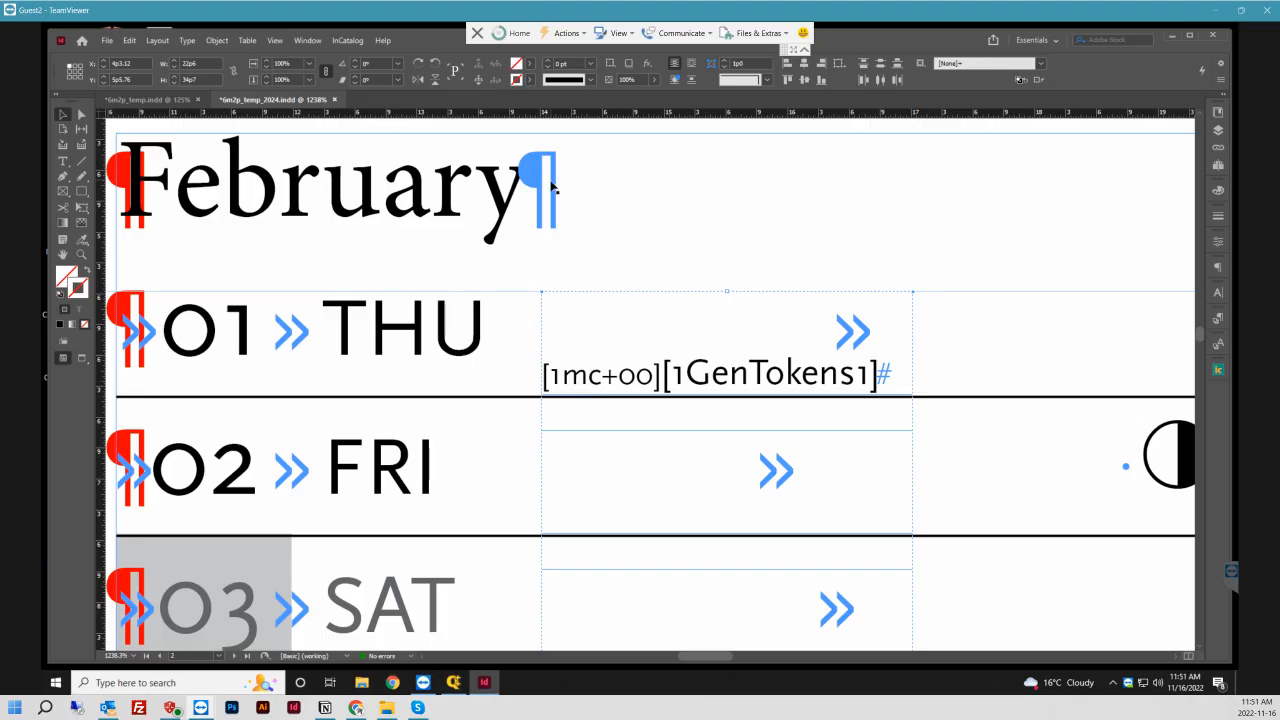
{"action": "left_click", "coordinate": [160, 100]}
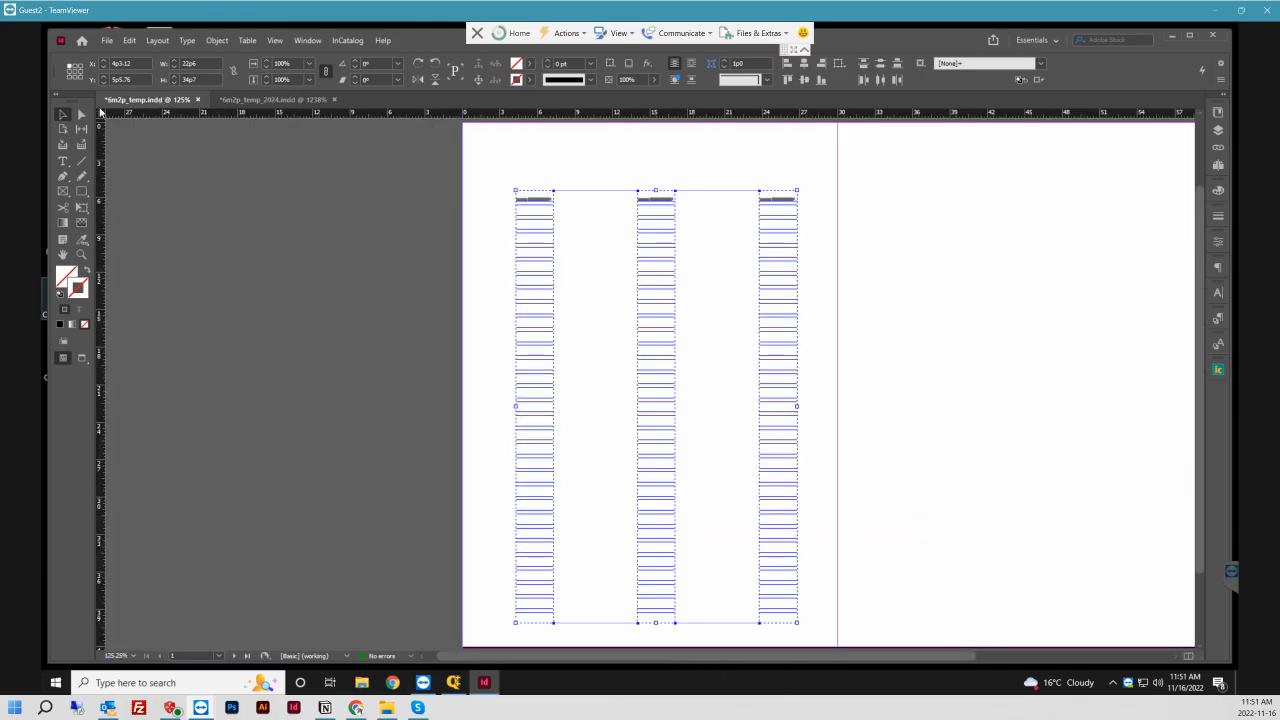
{"action": "left_click", "coordinate": [264, 101]}
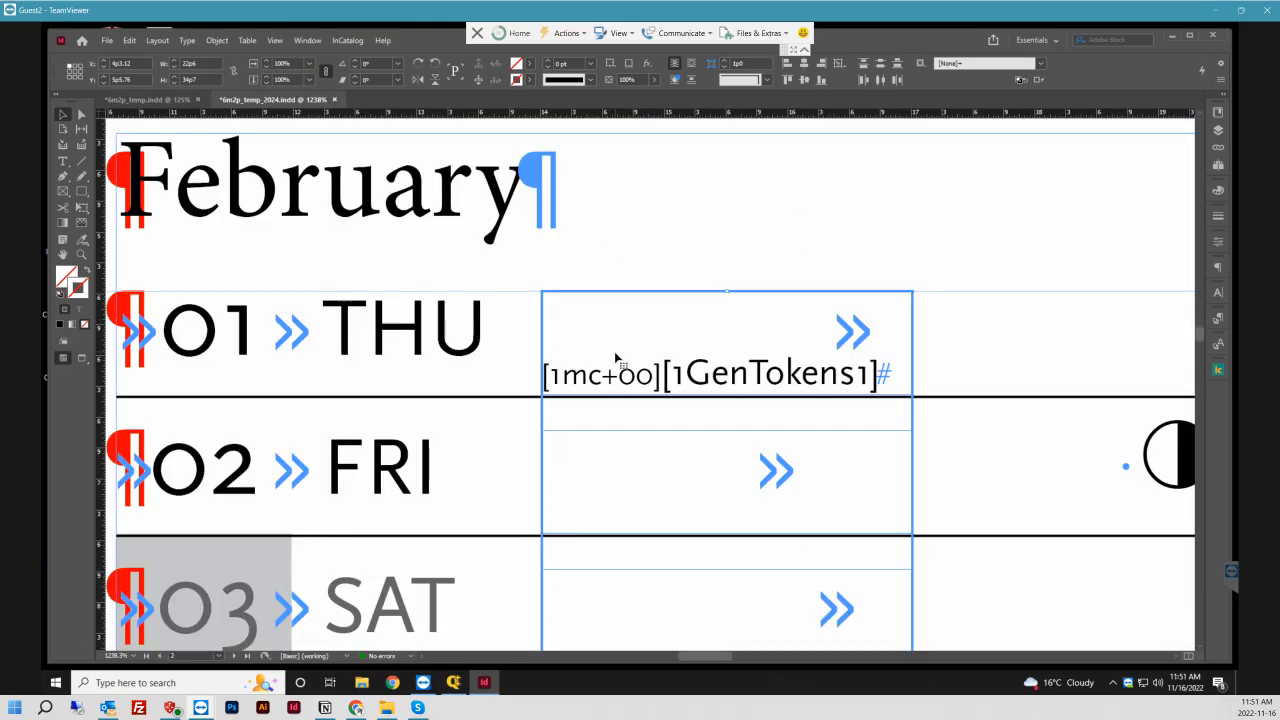
- Try nudging the pasted frame groups vertically to test their alignment with the day rows
{"action": "key", "text": "shift+Up"}
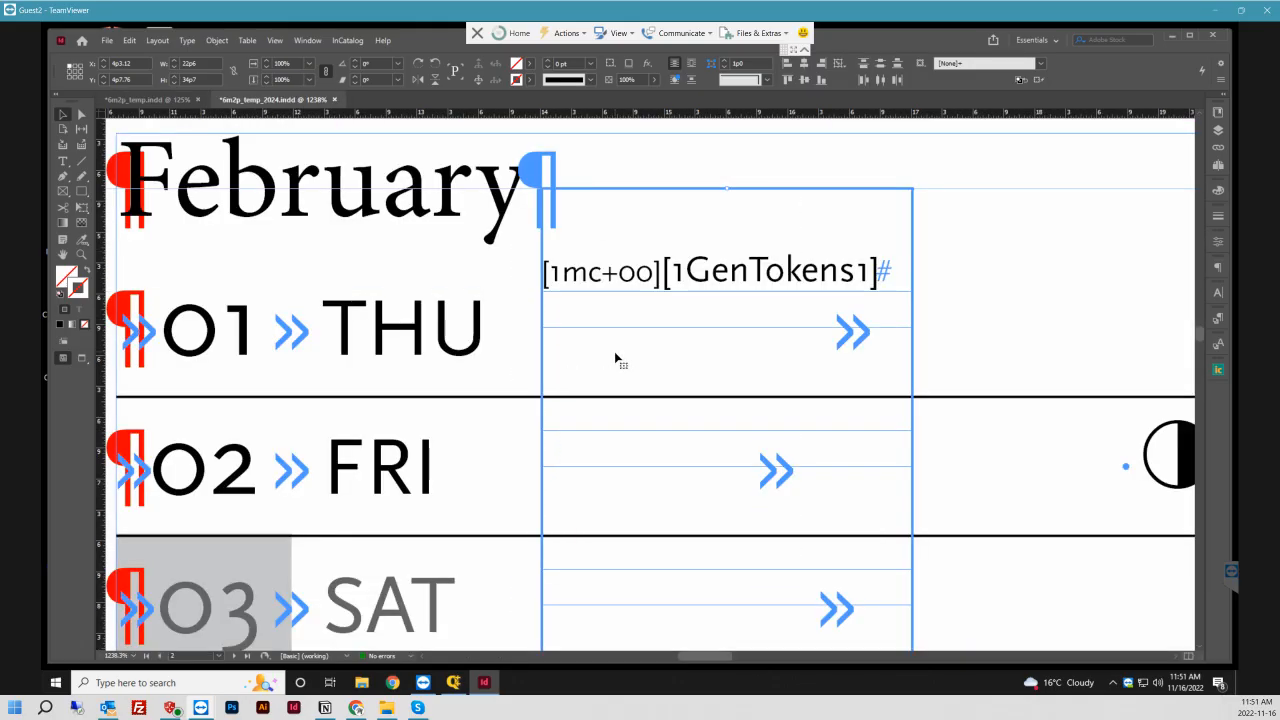
{"action": "key", "text": "shift+Down"}
{"action": "key", "text": "Up"}
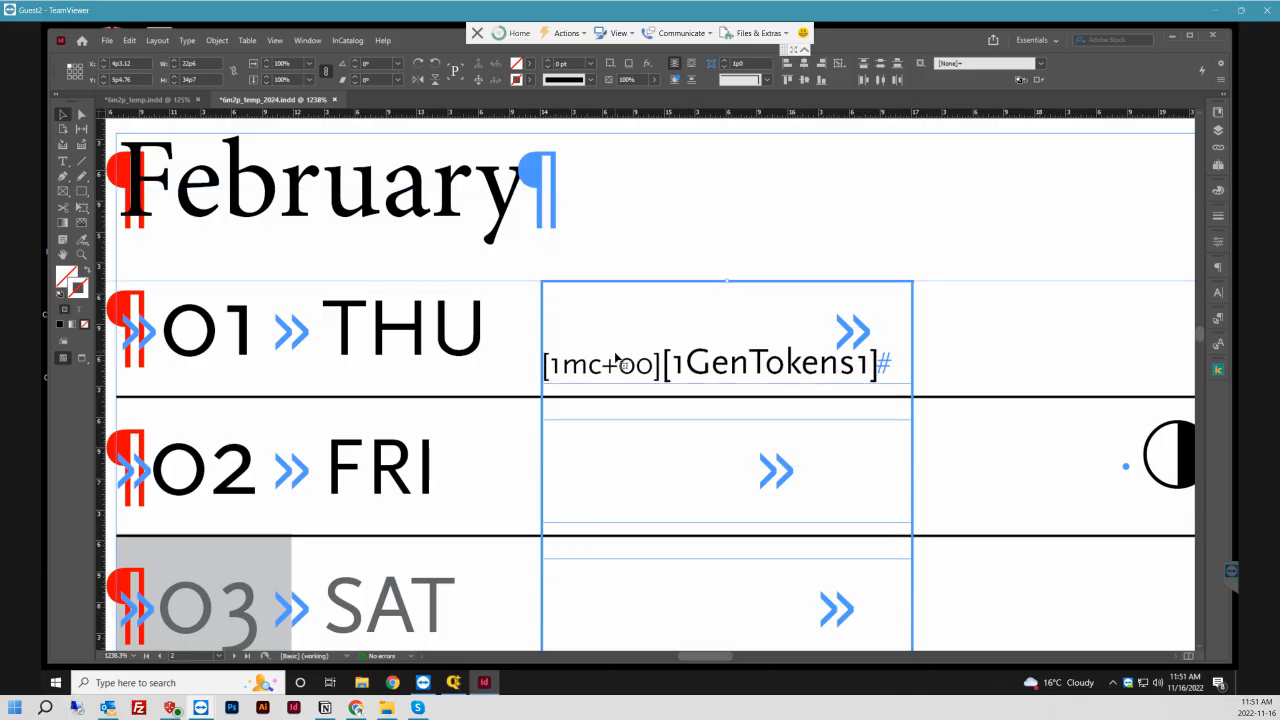
{"action": "key", "text": "Up"}
{"action": "key", "text": "Up"}
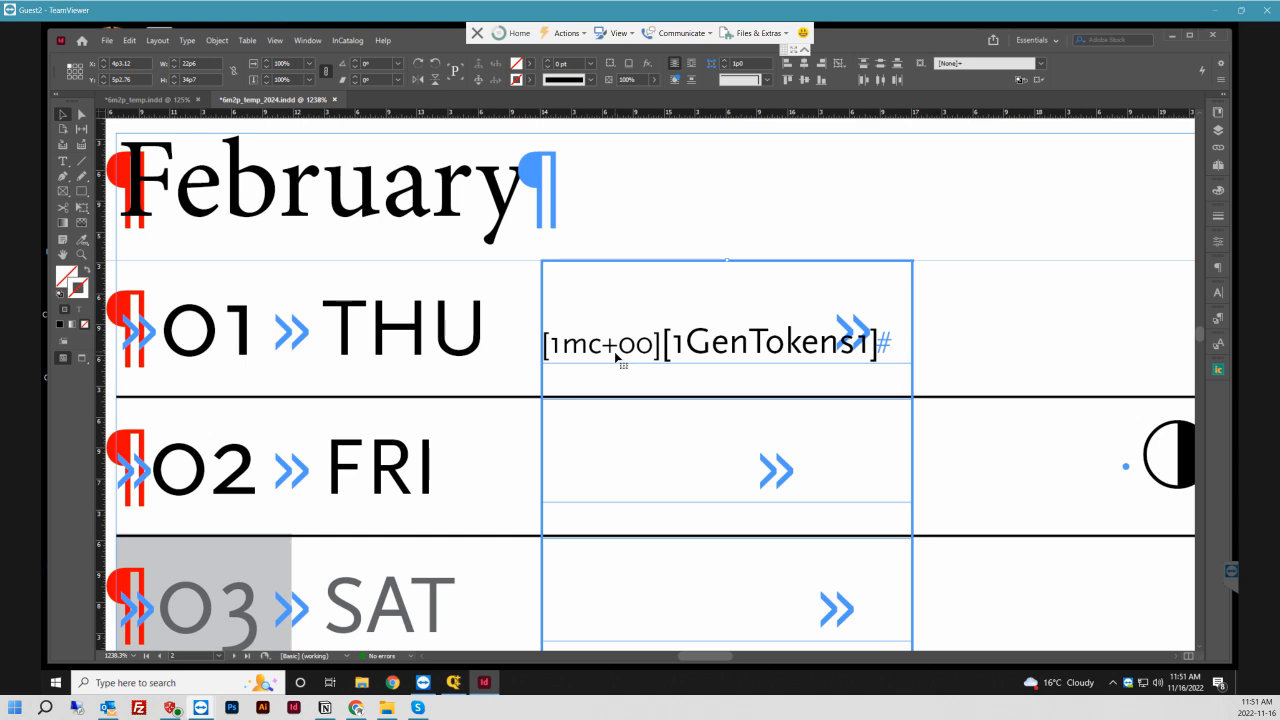
{"action": "key", "text": "Down"}
{"action": "key", "text": "Down"}
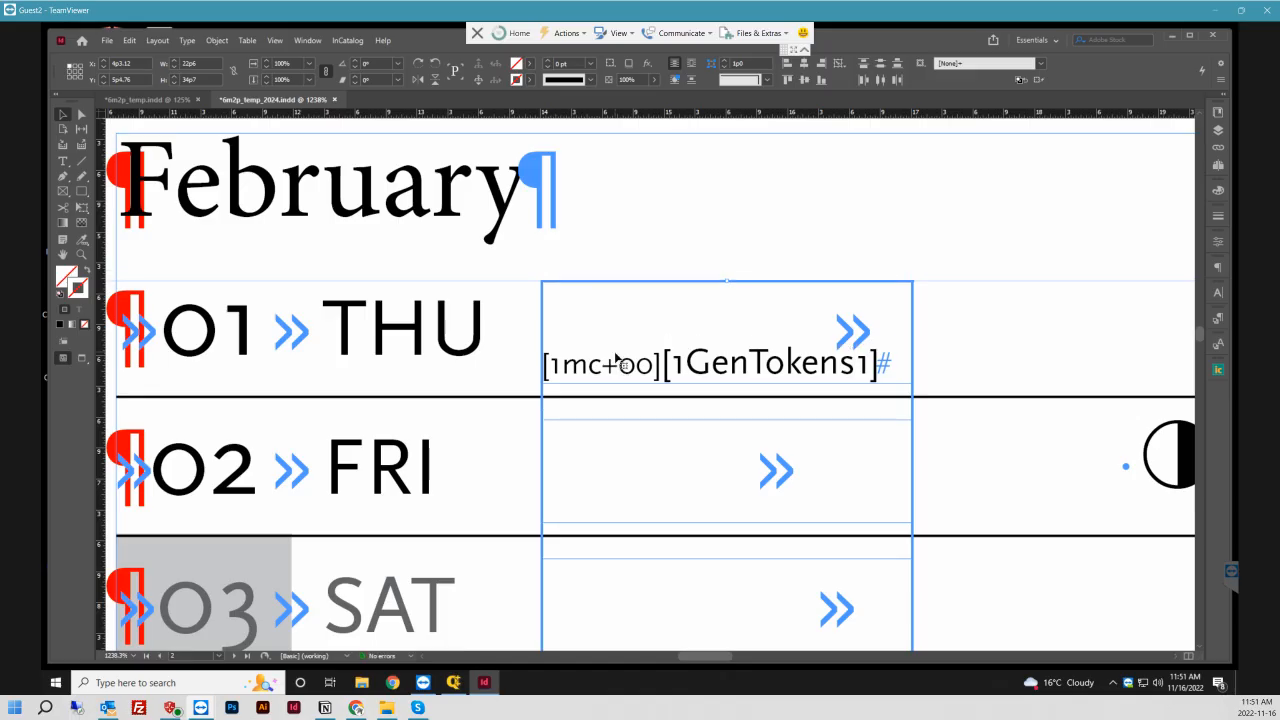
{"action": "key", "text": "Down"}
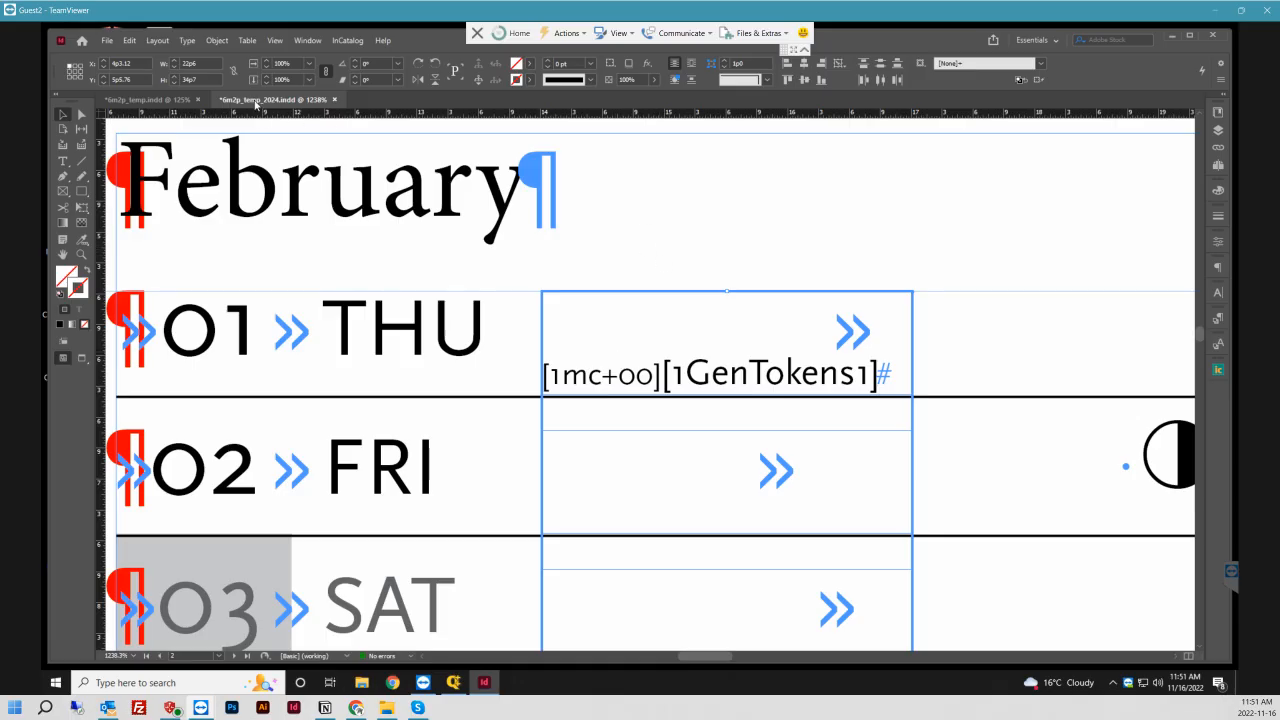
- Return to 6m2p_temp.indd and Step and Repeat the three column groups once with a vertical offset of 0p0 and a horizontal offset of 30p0
{"action": "left_click", "coordinate": [159, 101]}
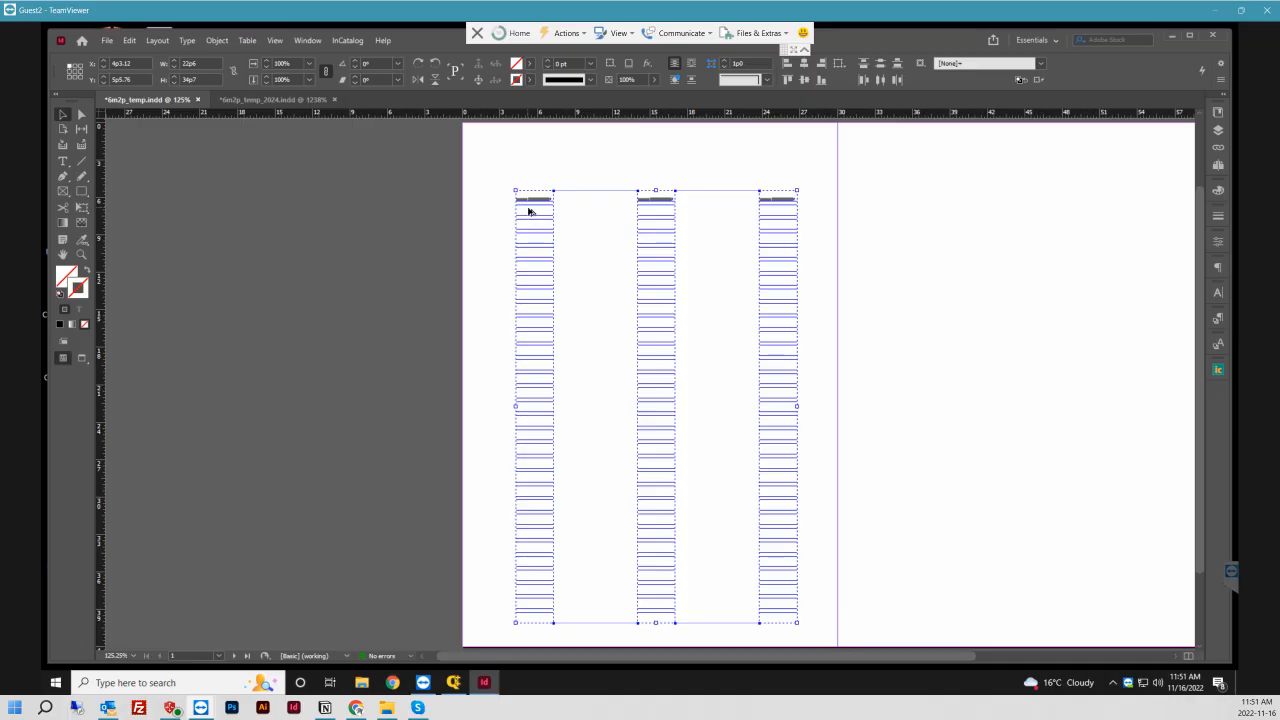
{"action": "key", "text": "ctrl+alt+u"}
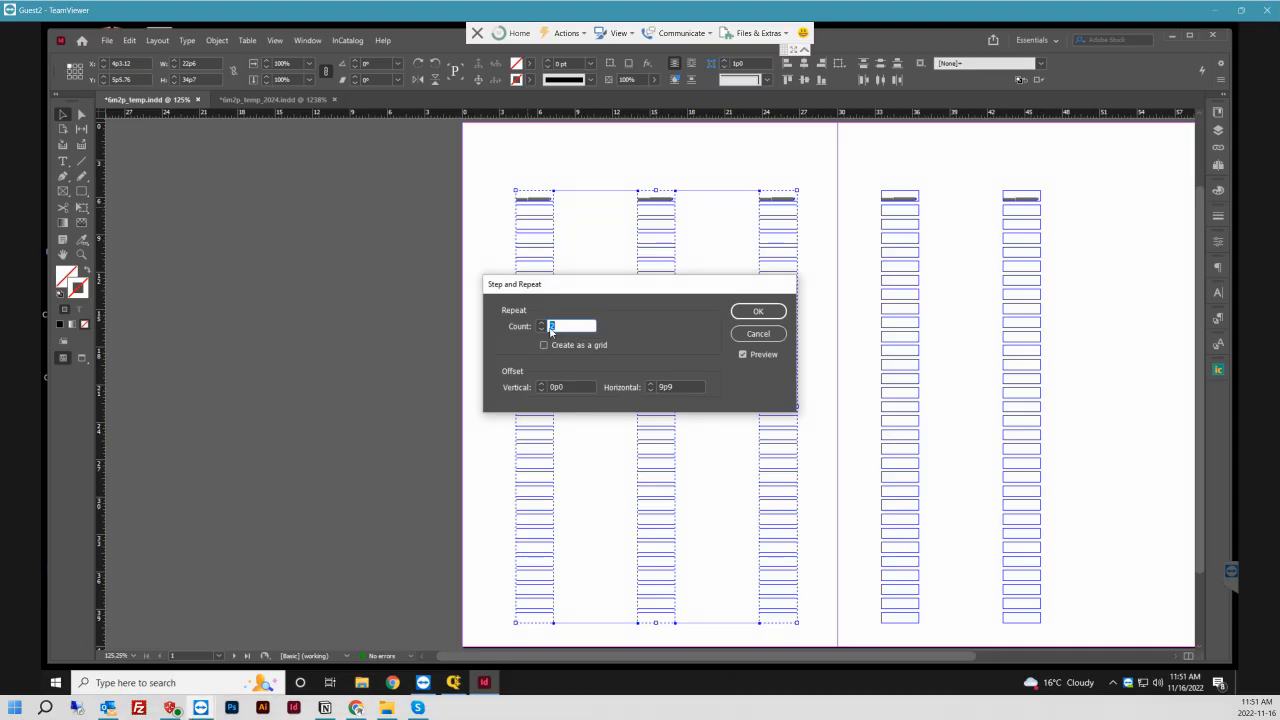
{"action": "left_click", "coordinate": [541, 329]}
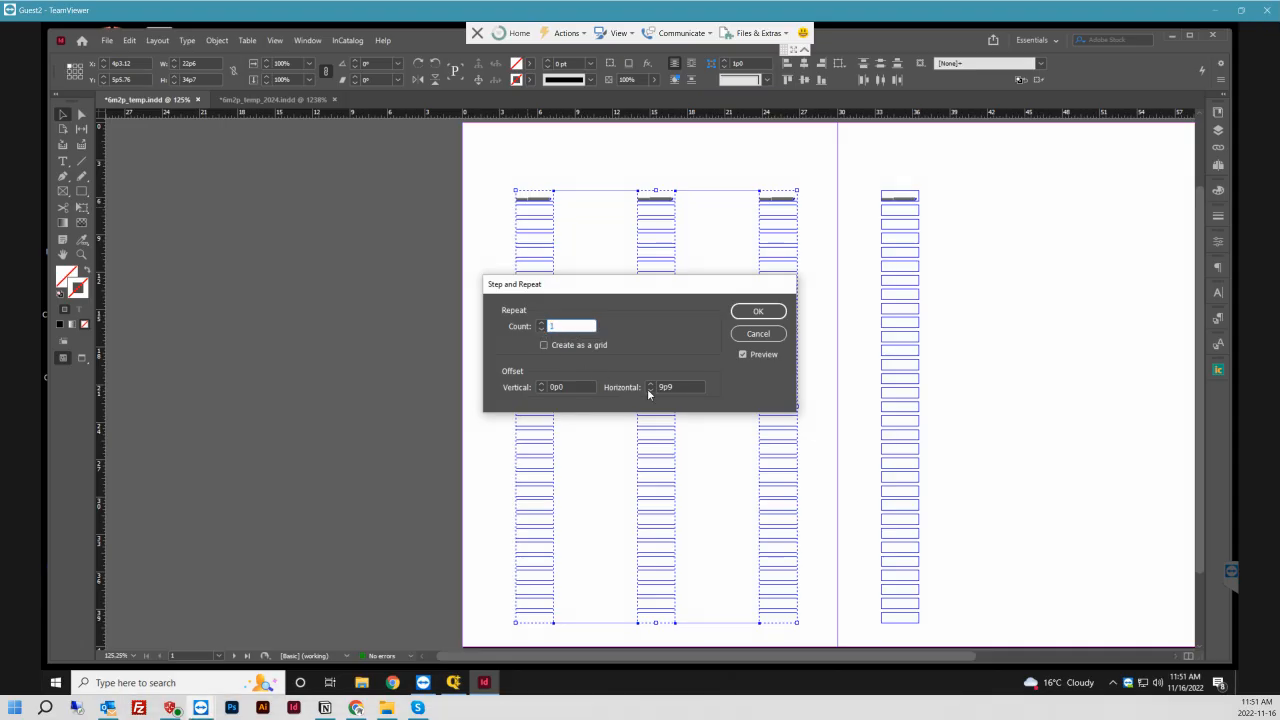
{"action": "left_click", "coordinate": [651, 387]}
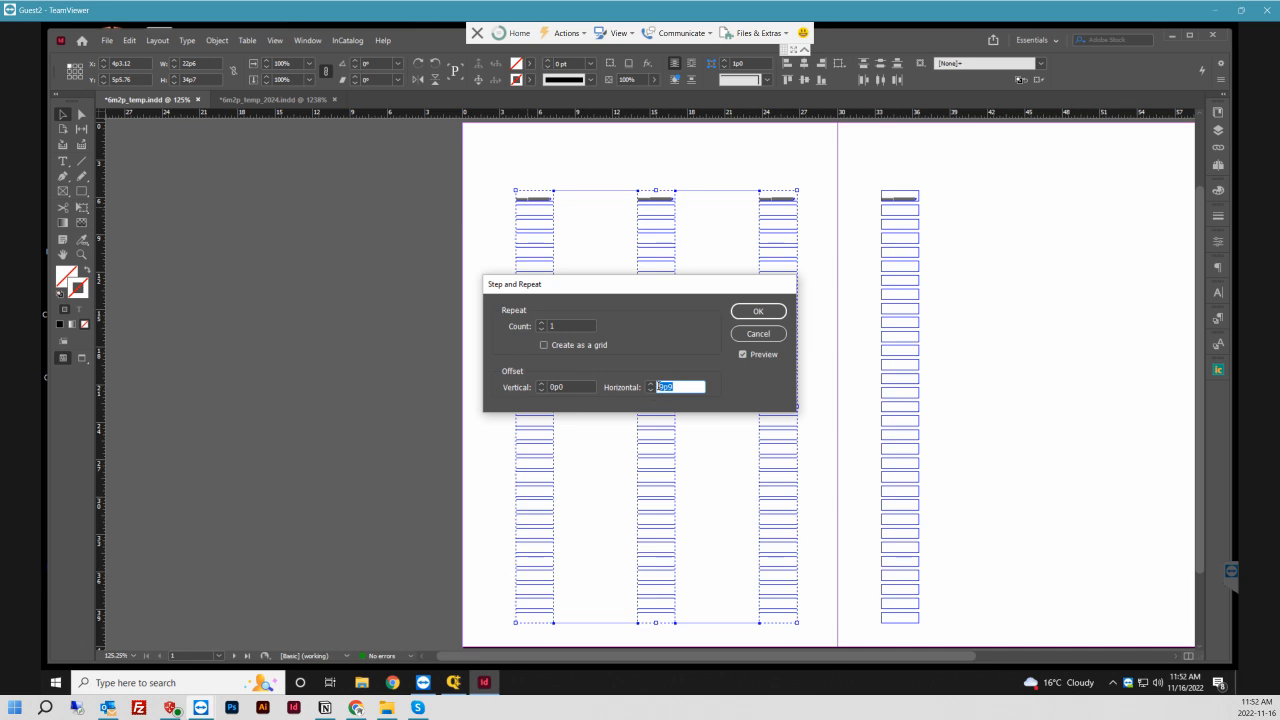
{"action": "type", "text": "8"}
{"action": "type", "text": "\""}
{"action": "left_click", "coordinate": [742, 355]}
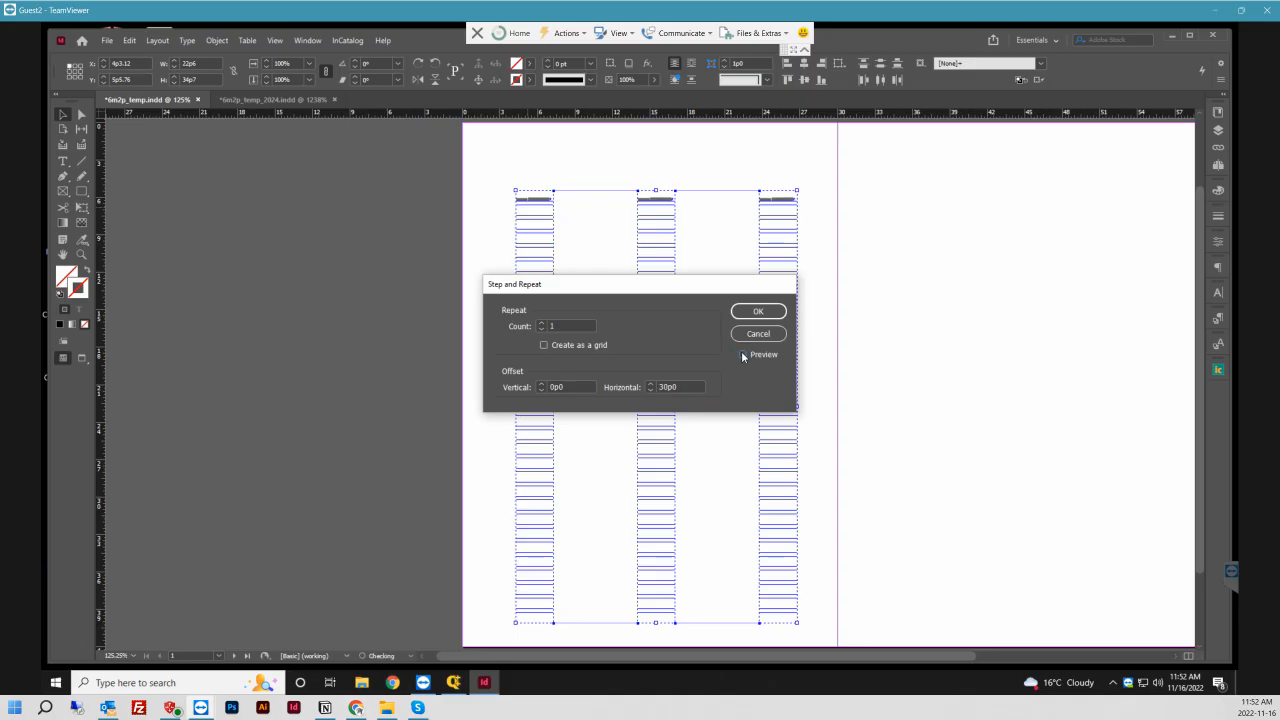
{"action": "left_click", "coordinate": [757, 316]}
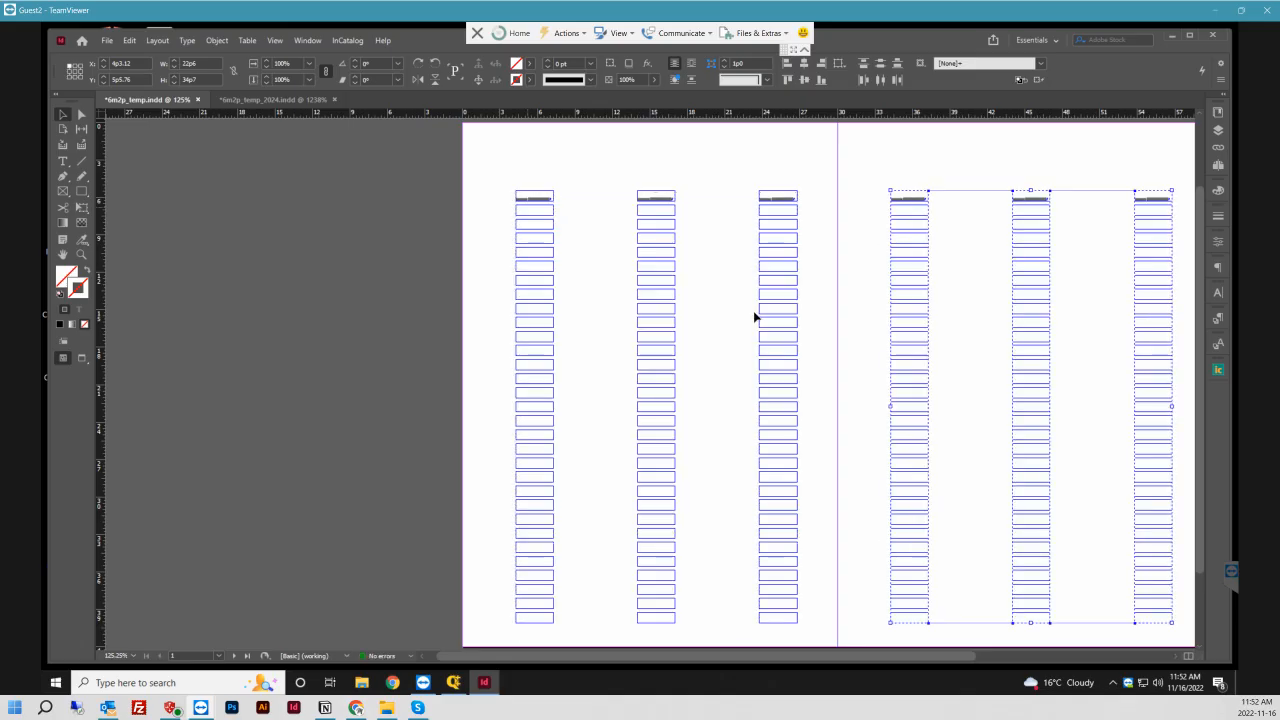
- Copy the three repeated column groups and paste them in place over April to June in 6m2p_temp_2024.indd
{"action": "left_click_drag", "start_coordinate": [787, 660], "coordinate": [863, 666]}
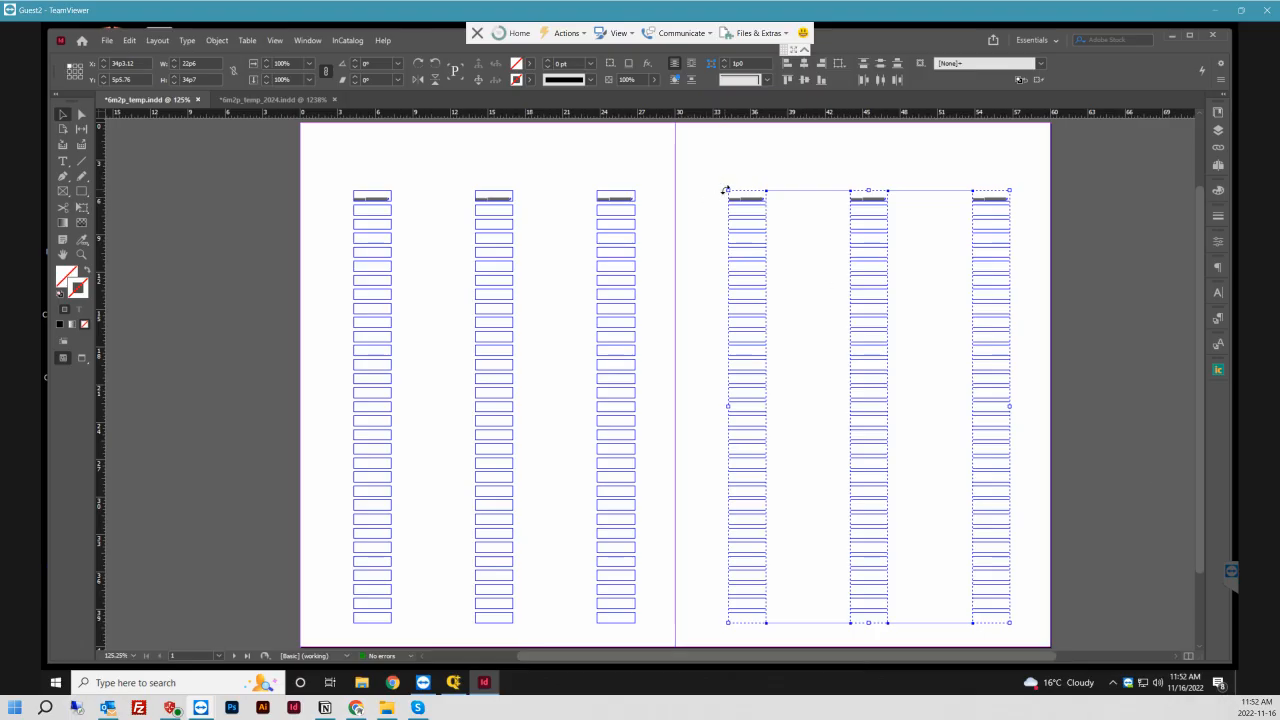
{"action": "left_click", "coordinate": [285, 101]}
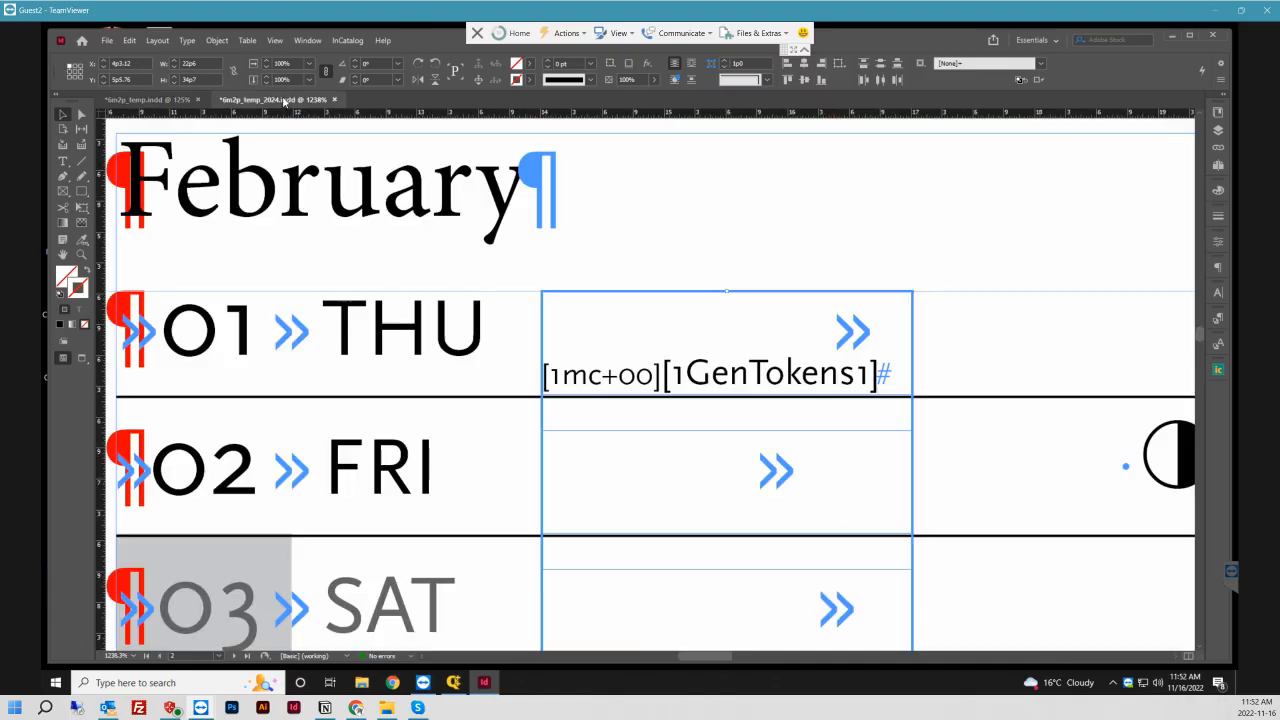
{"action": "key", "text": "ctrl+0"}
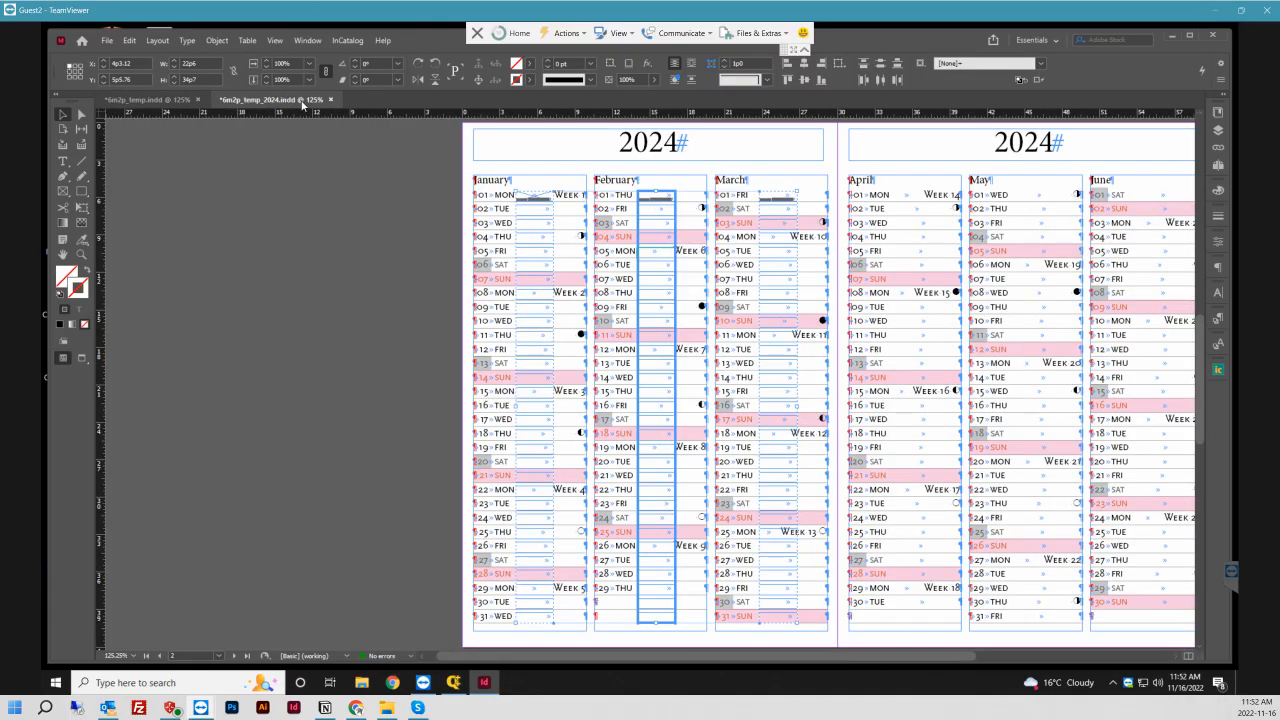
{"action": "left_click", "coordinate": [127, 41]}
{"action": "left_click", "coordinate": [176, 156]}
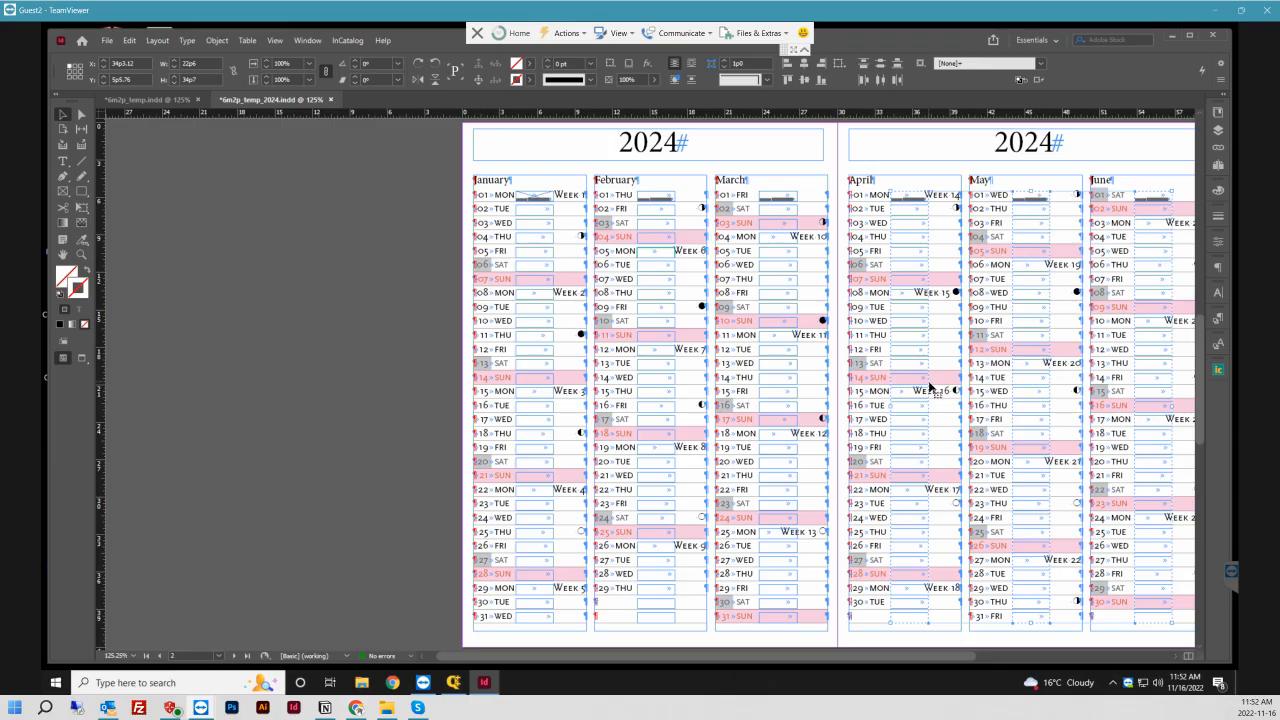
{"action": "left_click", "coordinate": [454, 683]}
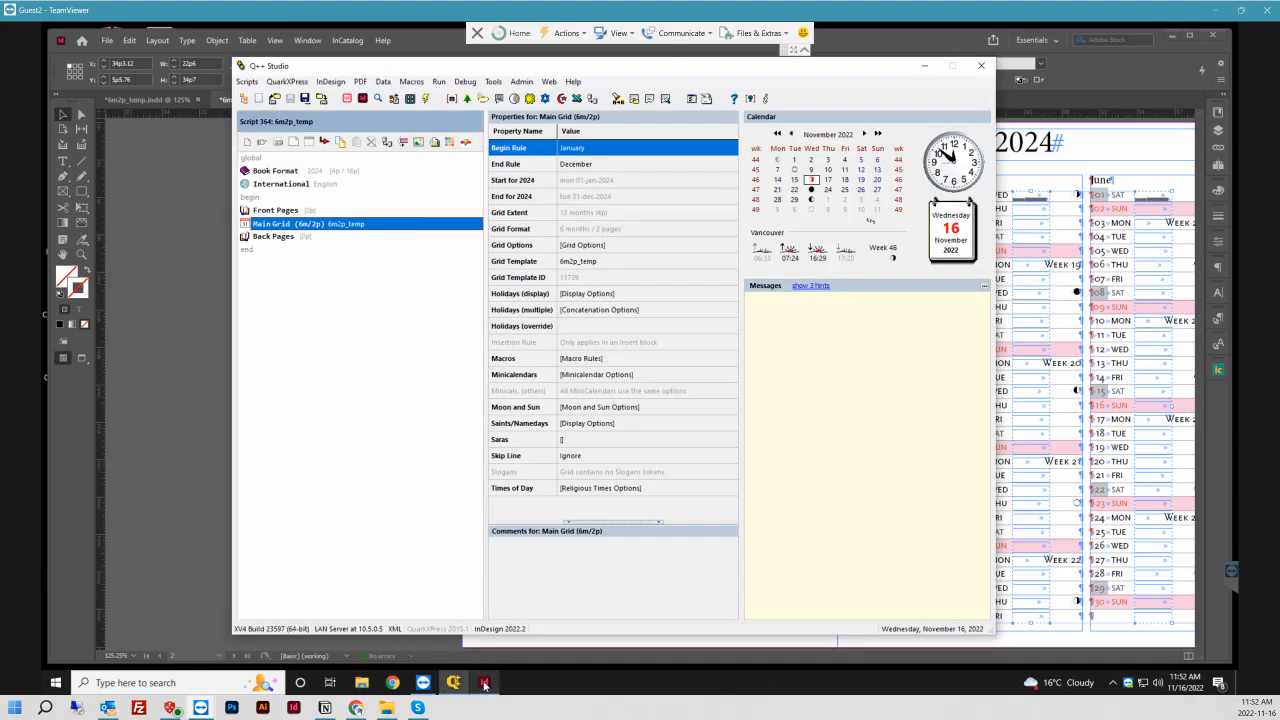
{"action": "left_click", "coordinate": [484, 683]}
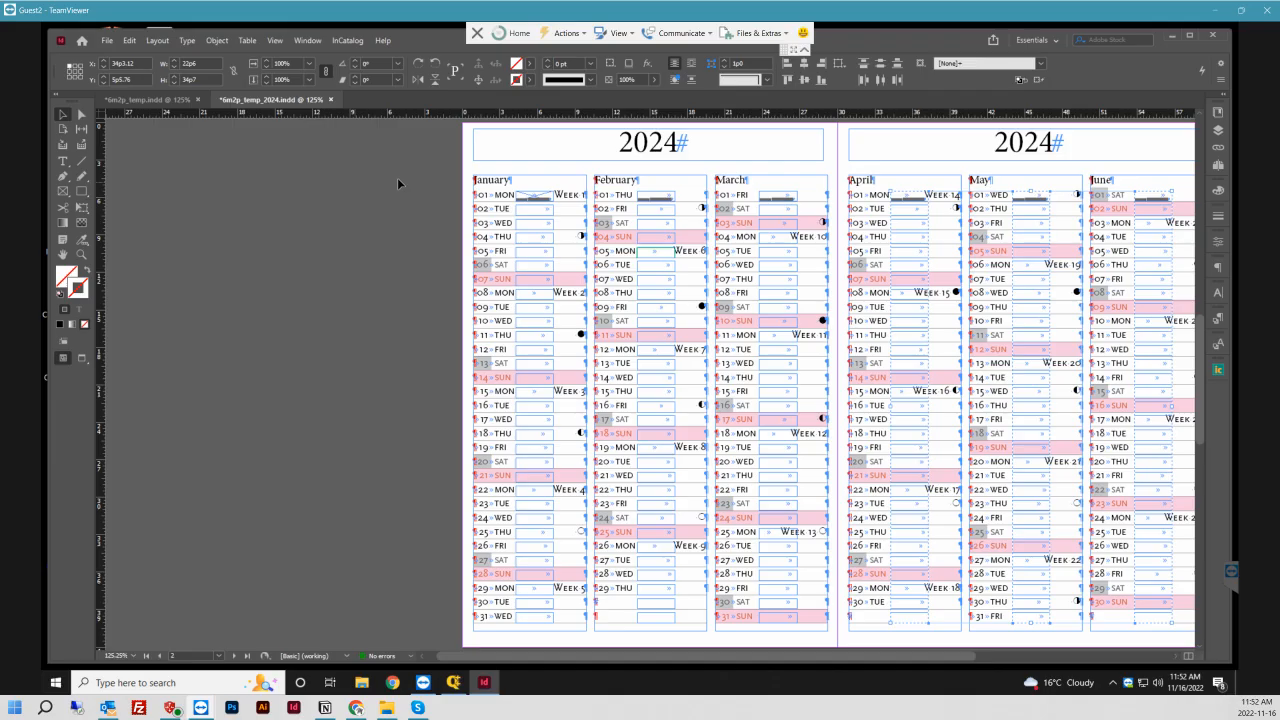
- Return to 6m2p_temp.indd and change the month token in the second column's first frame to [1mc+01]
{"action": "left_click", "coordinate": [167, 104]}
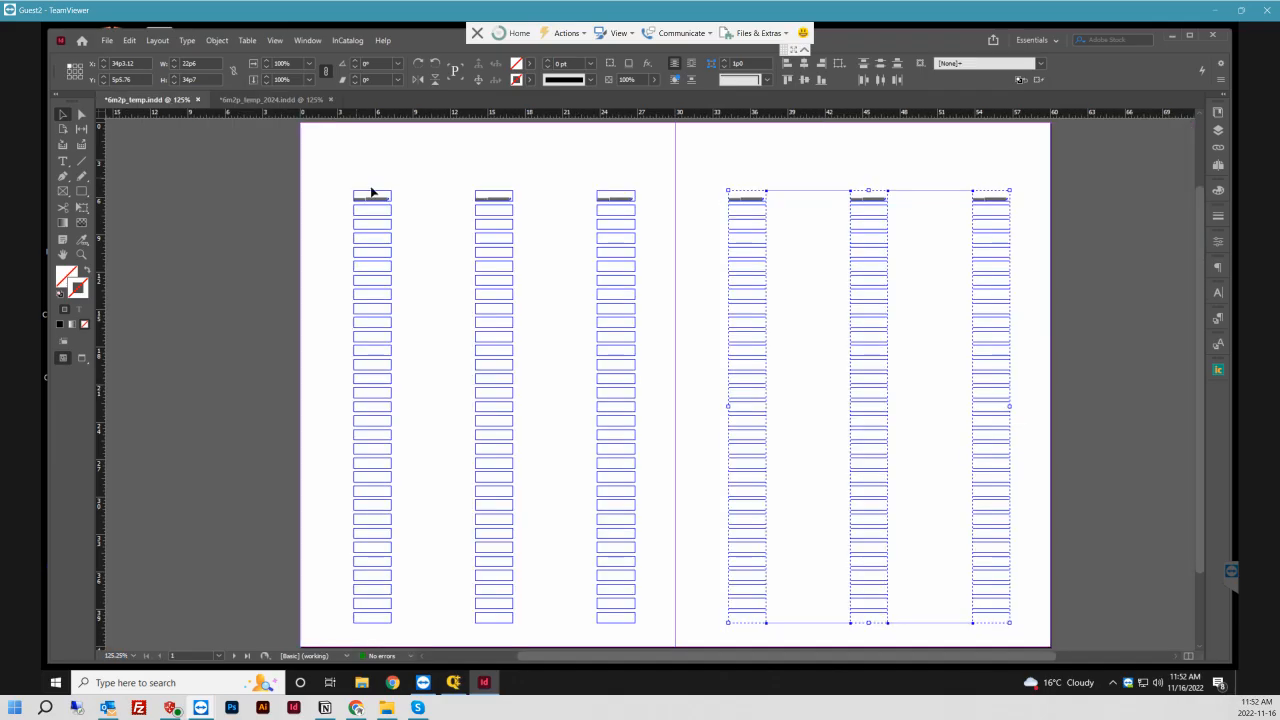
{"action": "left_click_drag", "start_coordinate": [331, 174], "coordinate": [428, 232]}
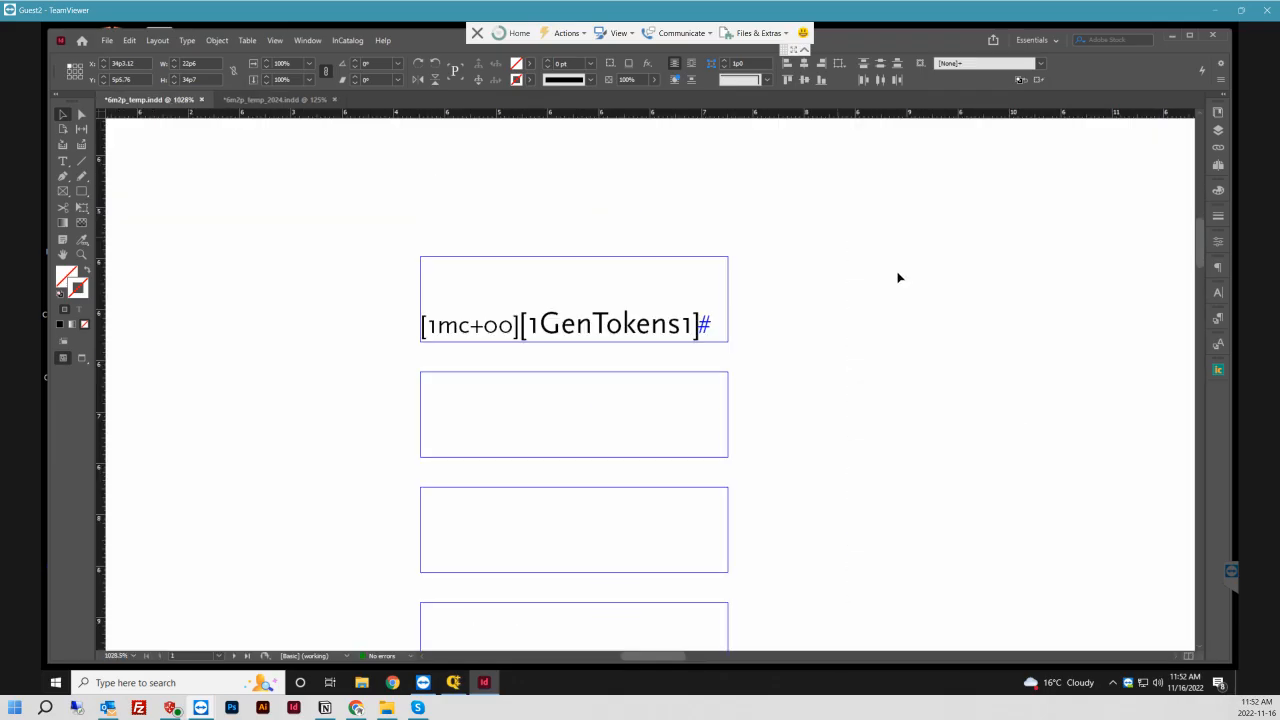
{"action": "left_click", "coordinate": [1219, 131]}
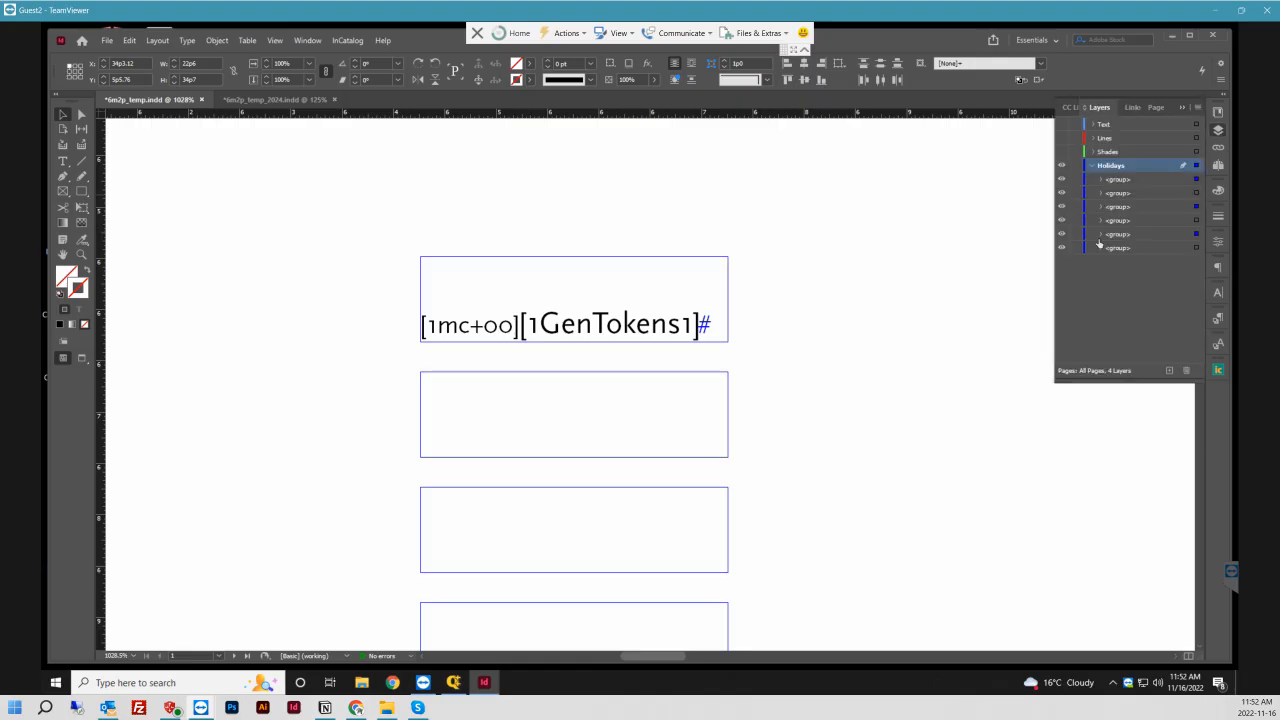
{"action": "left_click", "coordinate": [63, 161]}
{"action": "left_click_drag", "start_coordinate": [650, 658], "coordinate": [734, 662]}
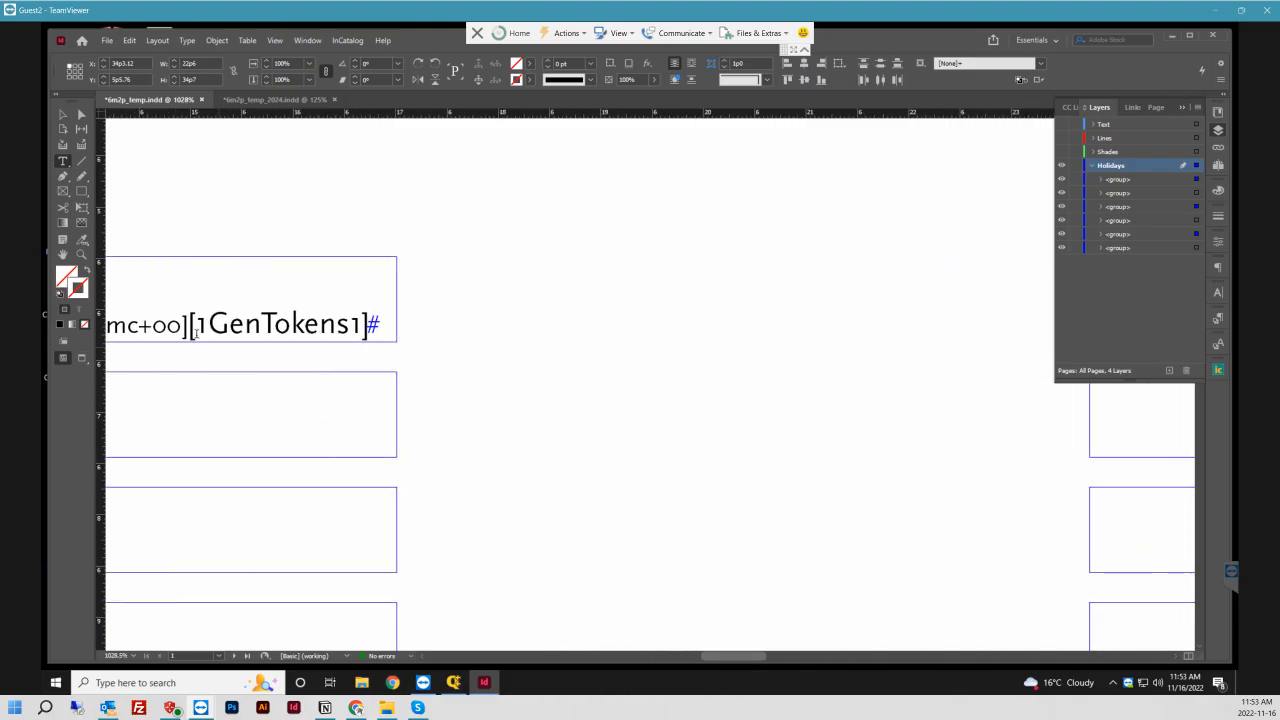
{"action": "left_click_drag", "start_coordinate": [171, 325], "coordinate": [183, 326]}
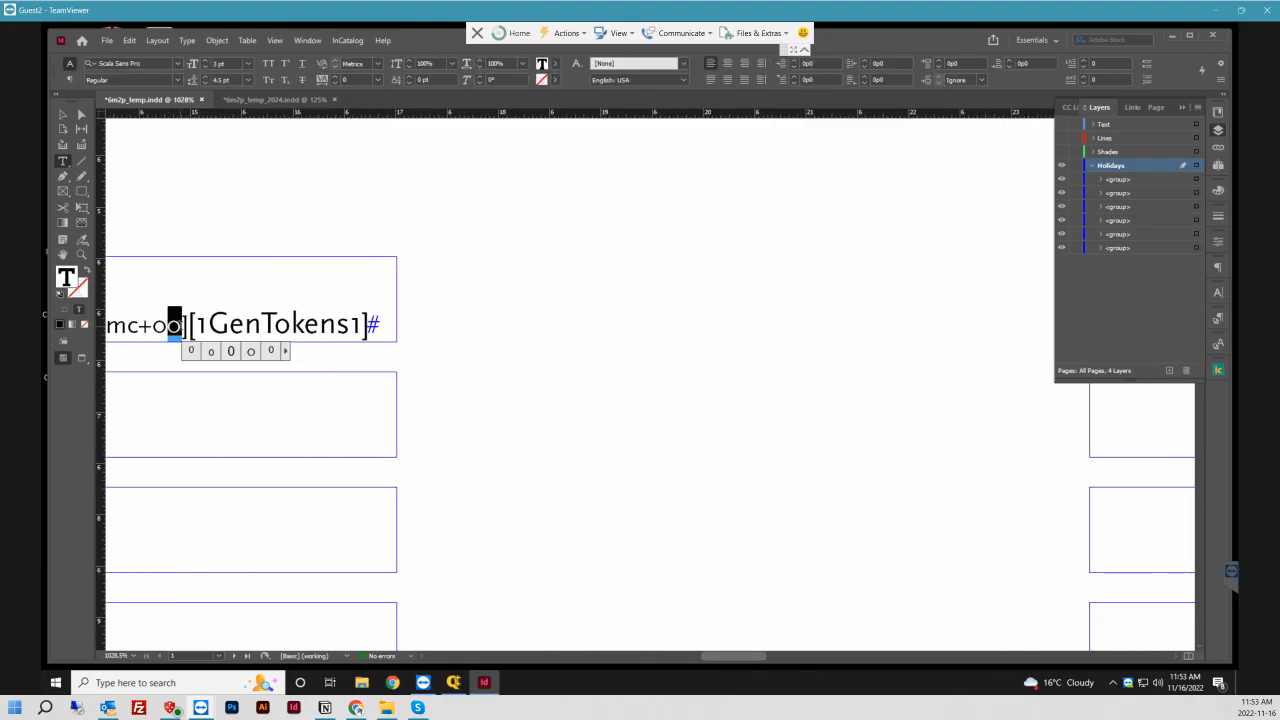
{"action": "type", "text": "1"}
- Change the month token to [1mc+02] in the third column's first frame and to [1mc+03] in the fourth column's
{"action": "left_click_drag", "start_coordinate": [735, 658], "coordinate": [784, 657]}
{"action": "left_click_drag", "start_coordinate": [382, 327], "coordinate": [396, 327]}
{"action": "type", "text": "2"}
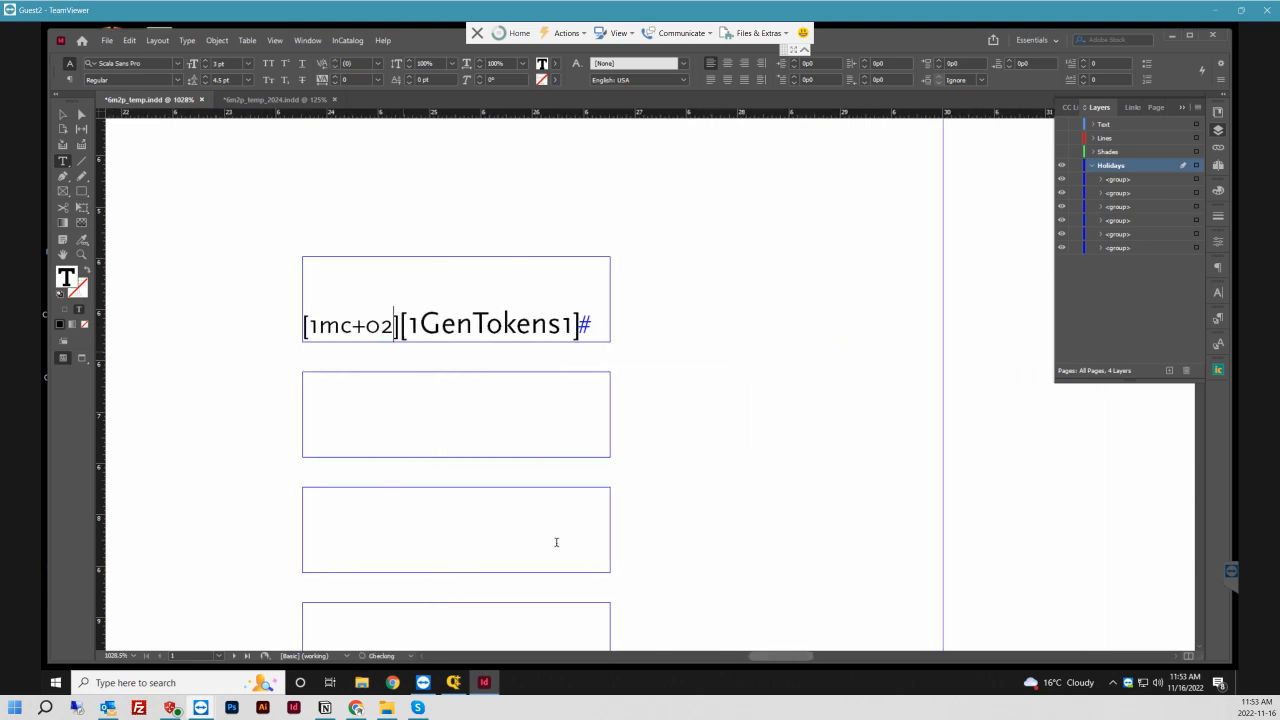
{"action": "left_click_drag", "start_coordinate": [790, 662], "coordinate": [858, 658]}
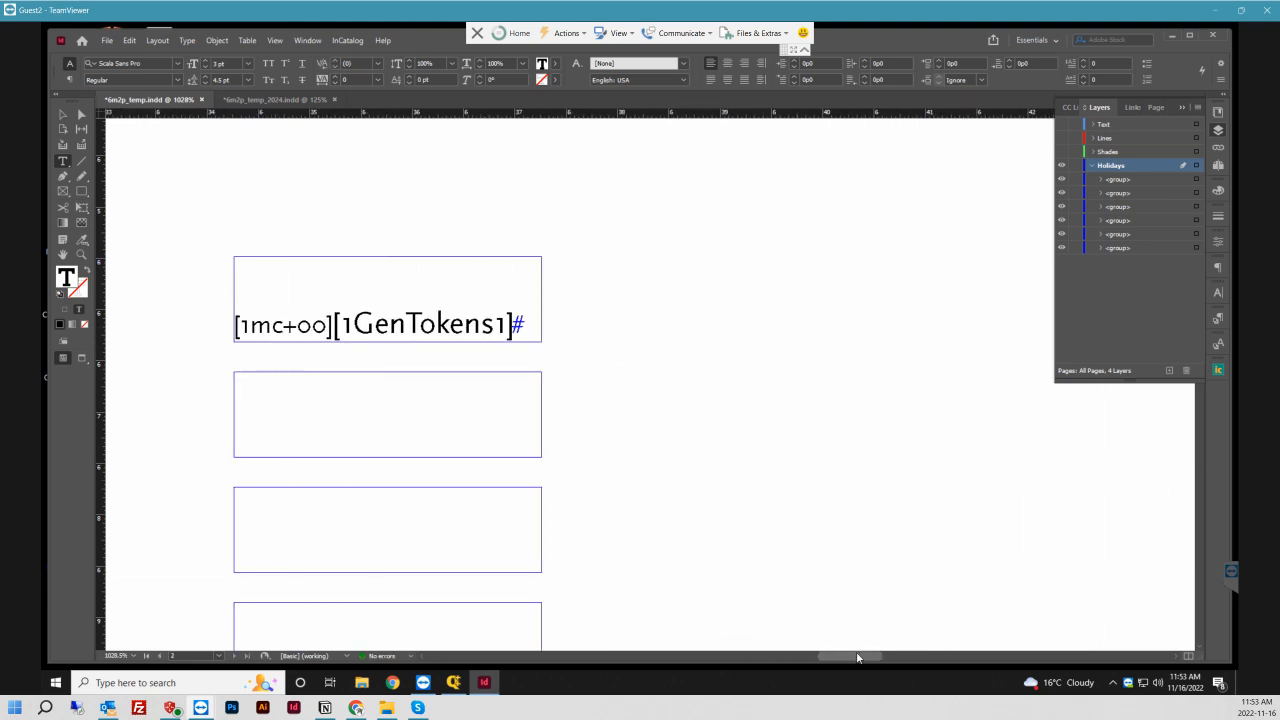
{"action": "left_click_drag", "start_coordinate": [312, 327], "coordinate": [327, 327]}
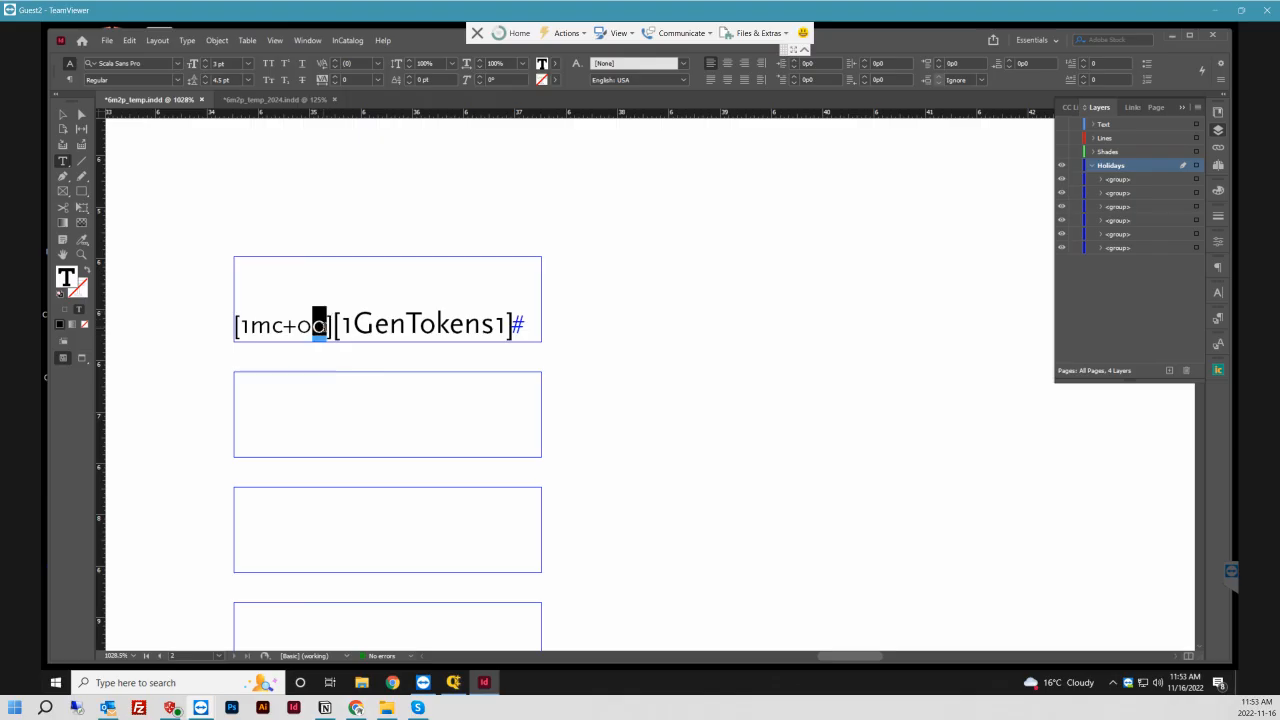
{"action": "type", "text": "3"}
- Change the month token to [1mc+04] in the fifth column's first frame and [1mc+05] in the sixth's, saving the document
{"action": "left_click_drag", "start_coordinate": [835, 660], "coordinate": [866, 655]}
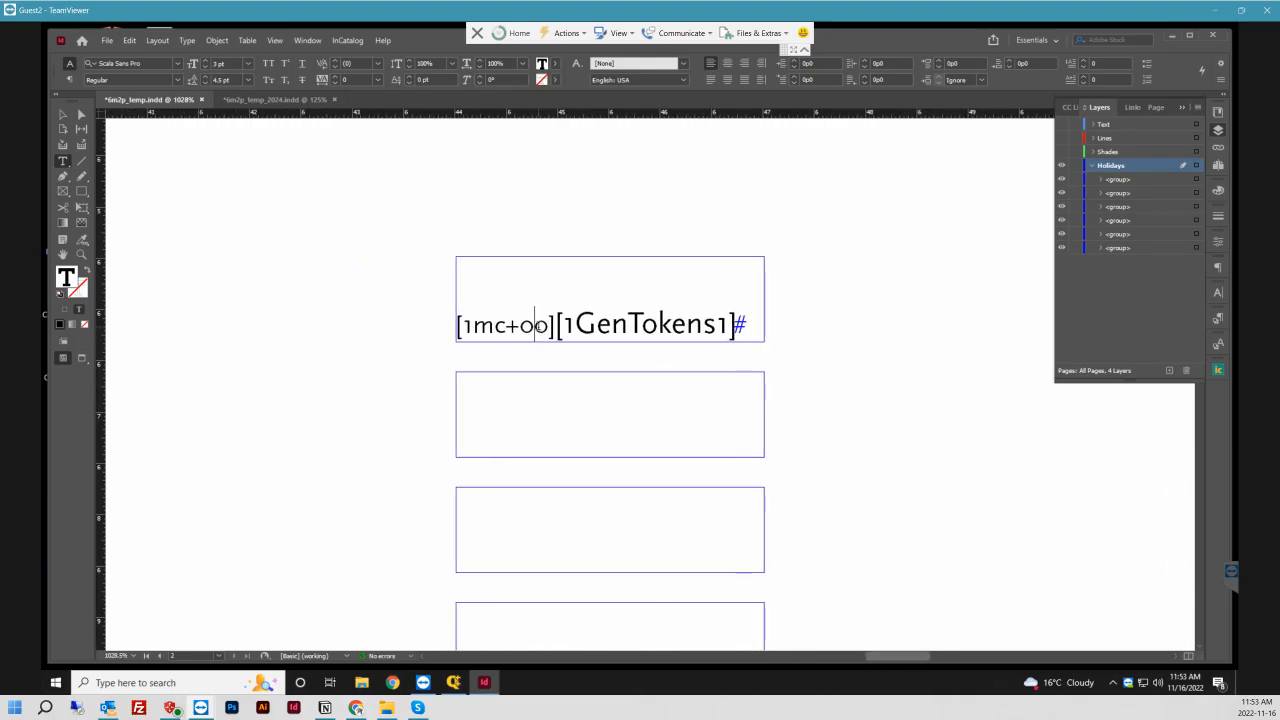
{"action": "left_click_drag", "start_coordinate": [536, 325], "coordinate": [552, 325]}
{"action": "type", "text": "4"}
{"action": "left_click_drag", "start_coordinate": [903, 656], "coordinate": [947, 656]}
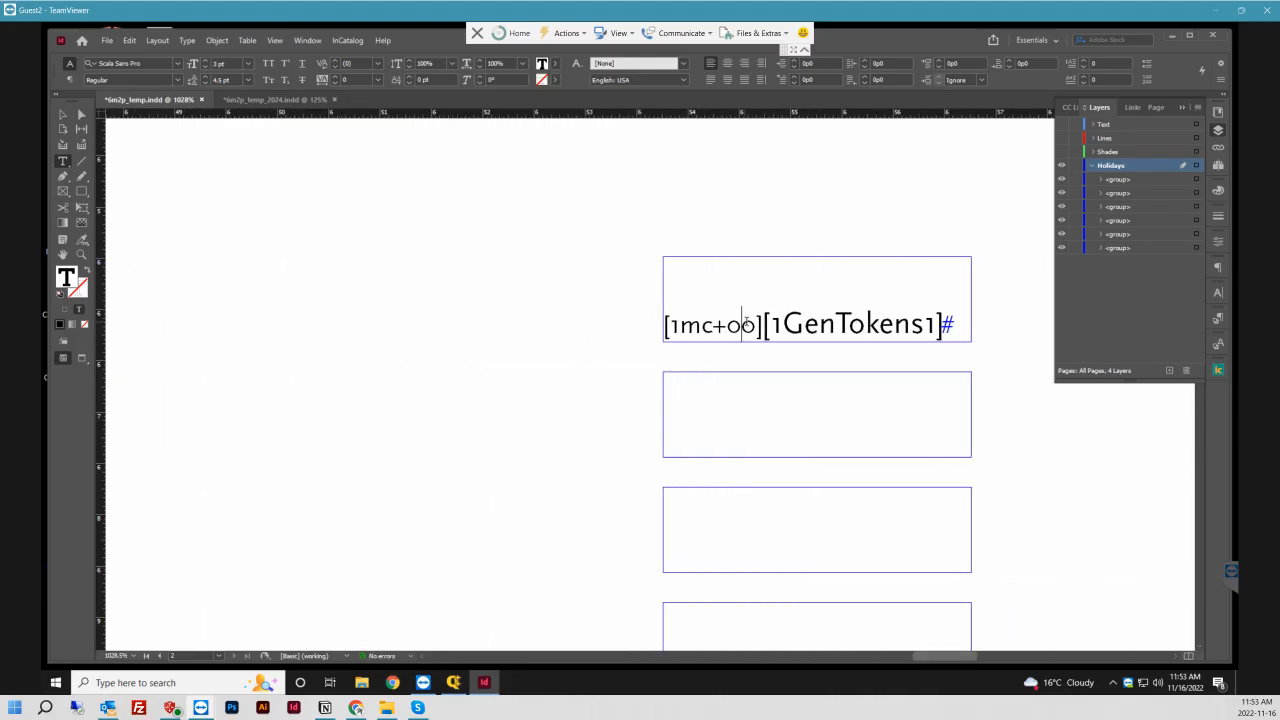
{"action": "left_click_drag", "start_coordinate": [741, 325], "coordinate": [755, 325]}
{"action": "key", "text": "ctrl"}
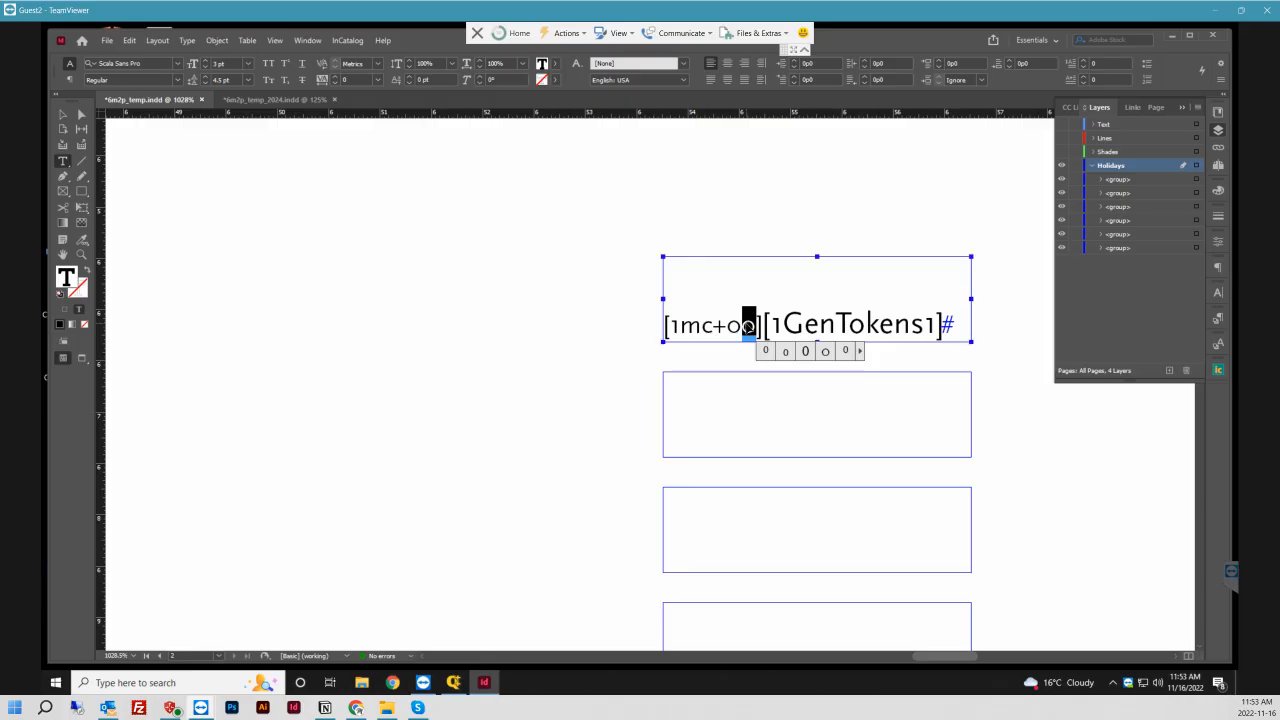
{"action": "type", "text": "5"}
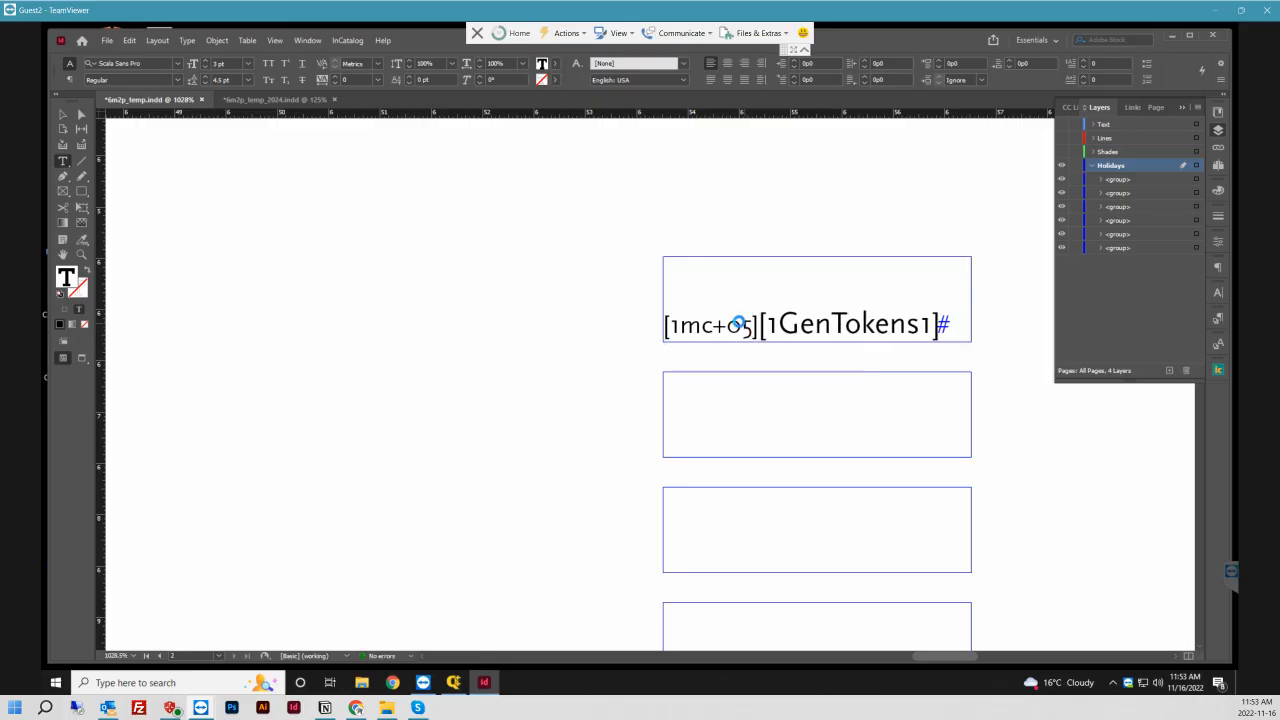
{"action": "key", "text": "ctrl+s"}
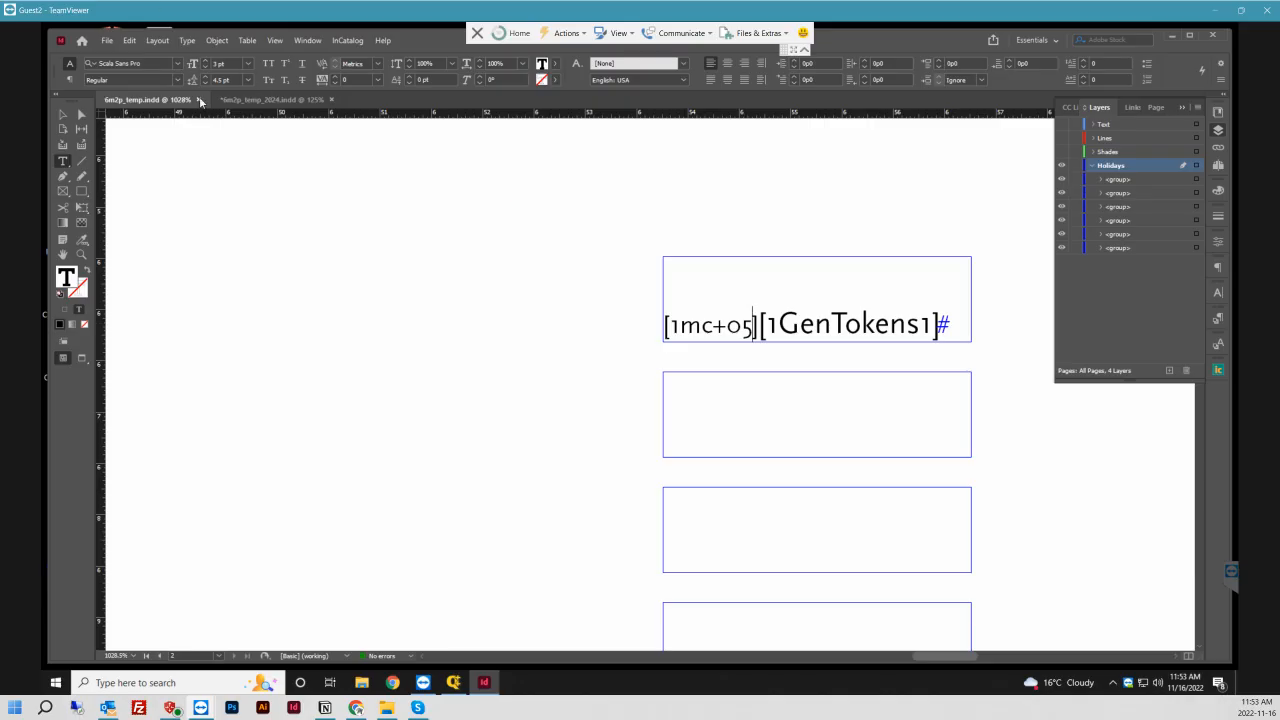
- Close 6m2p_temp_2024.indd without saving its changes
{"action": "left_click", "coordinate": [322, 100]}
{"action": "left_click", "coordinate": [332, 100]}
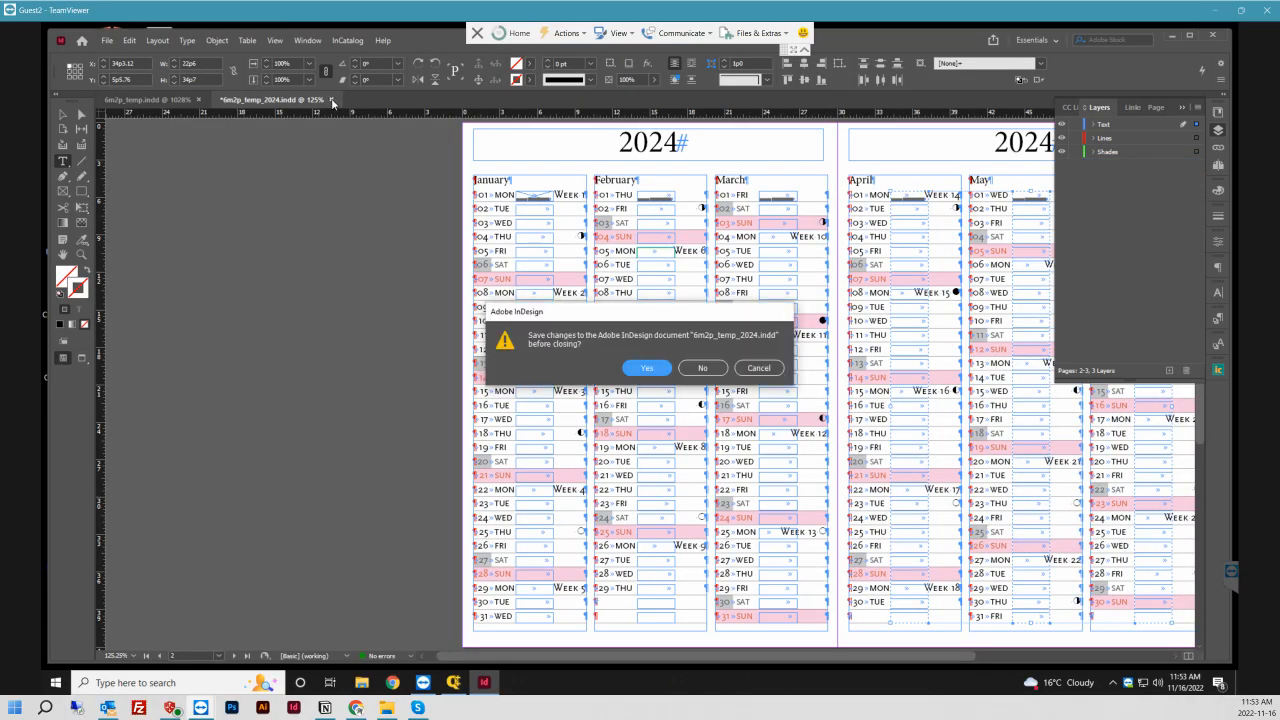
{"action": "left_click", "coordinate": [706, 368]}
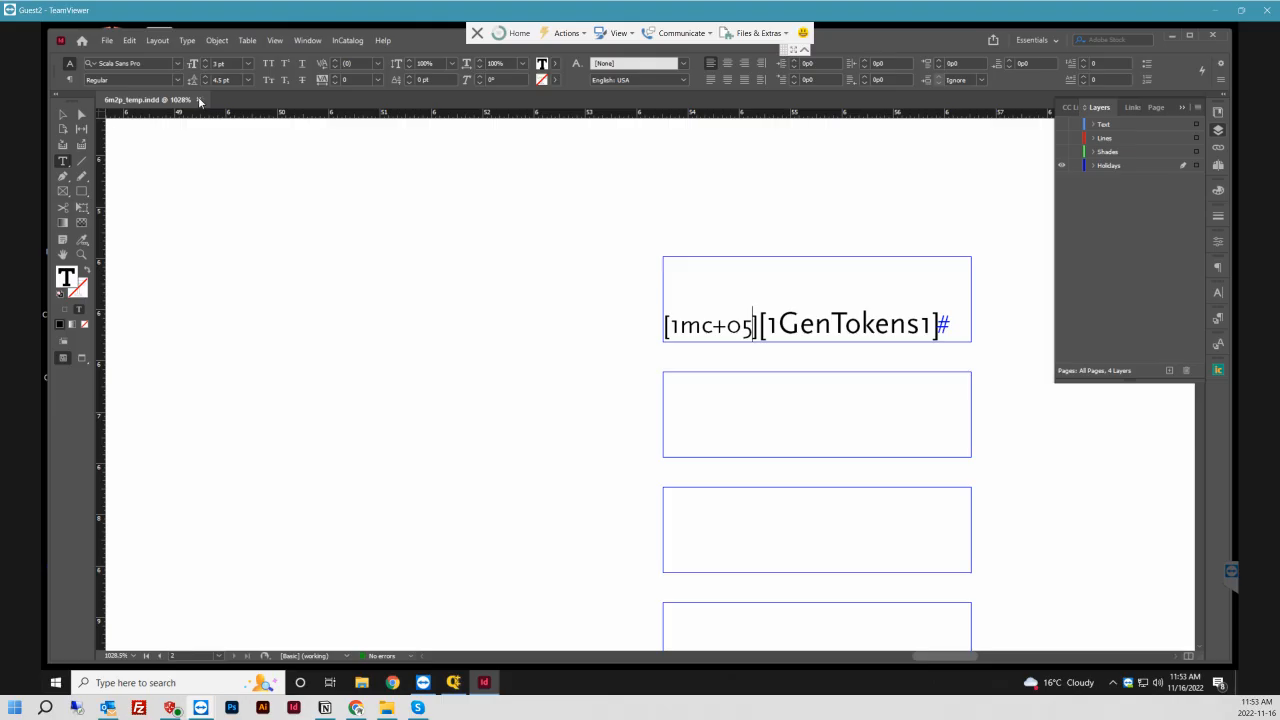
- Show the Shades, Lines and Text layers in 6m2p_temp.indd, then save and close the document
{"action": "left_click", "coordinate": [1062, 151]}
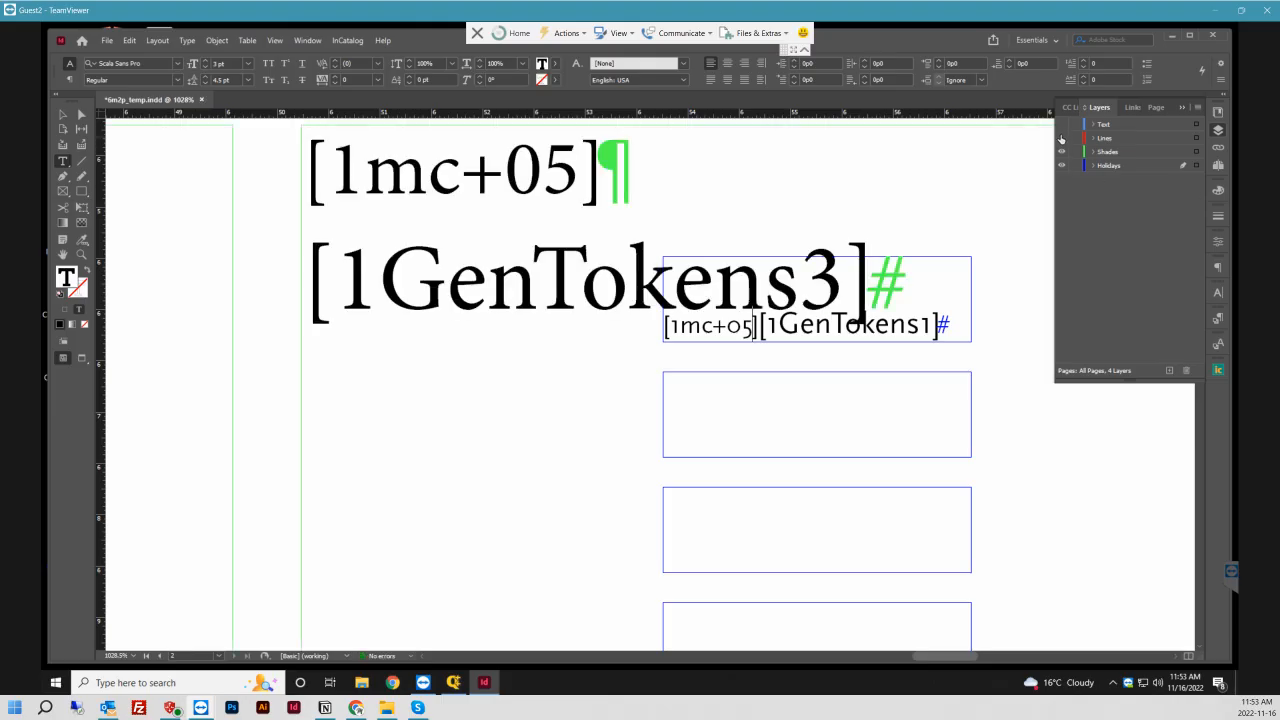
{"action": "left_click", "coordinate": [1062, 138]}
{"action": "left_click", "coordinate": [1062, 124]}
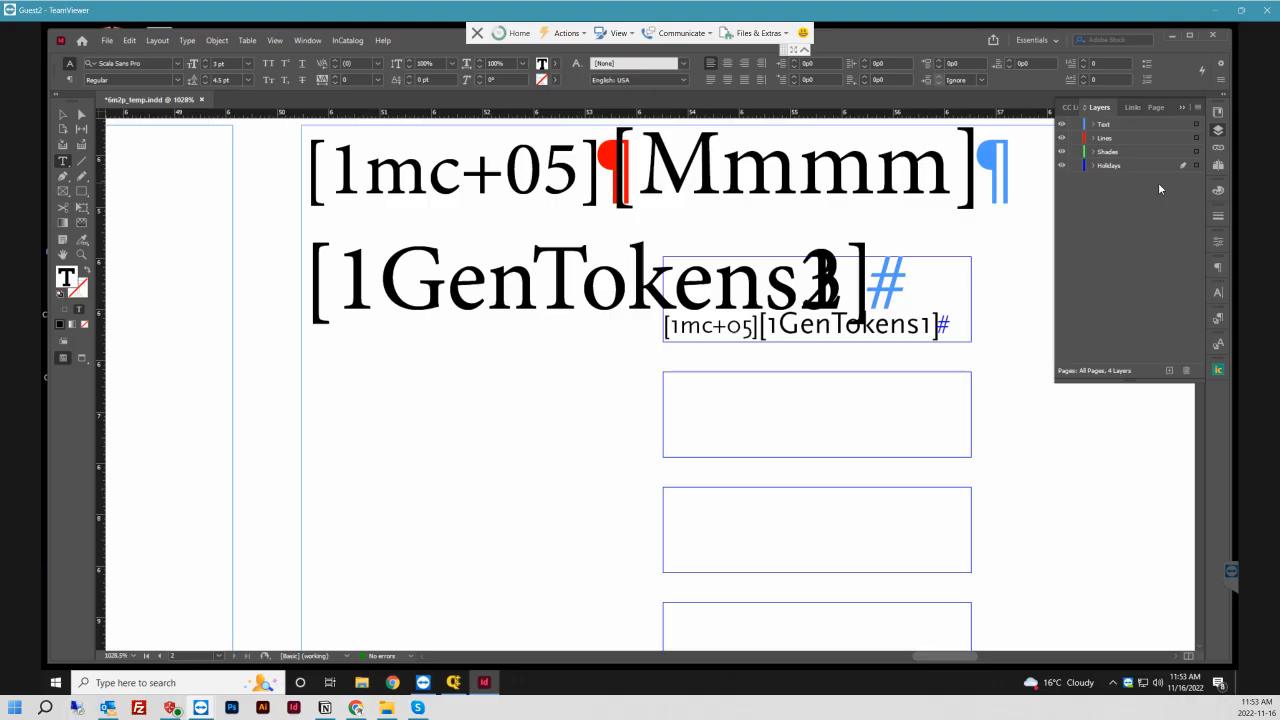
{"action": "key", "text": "ctrl+0"}
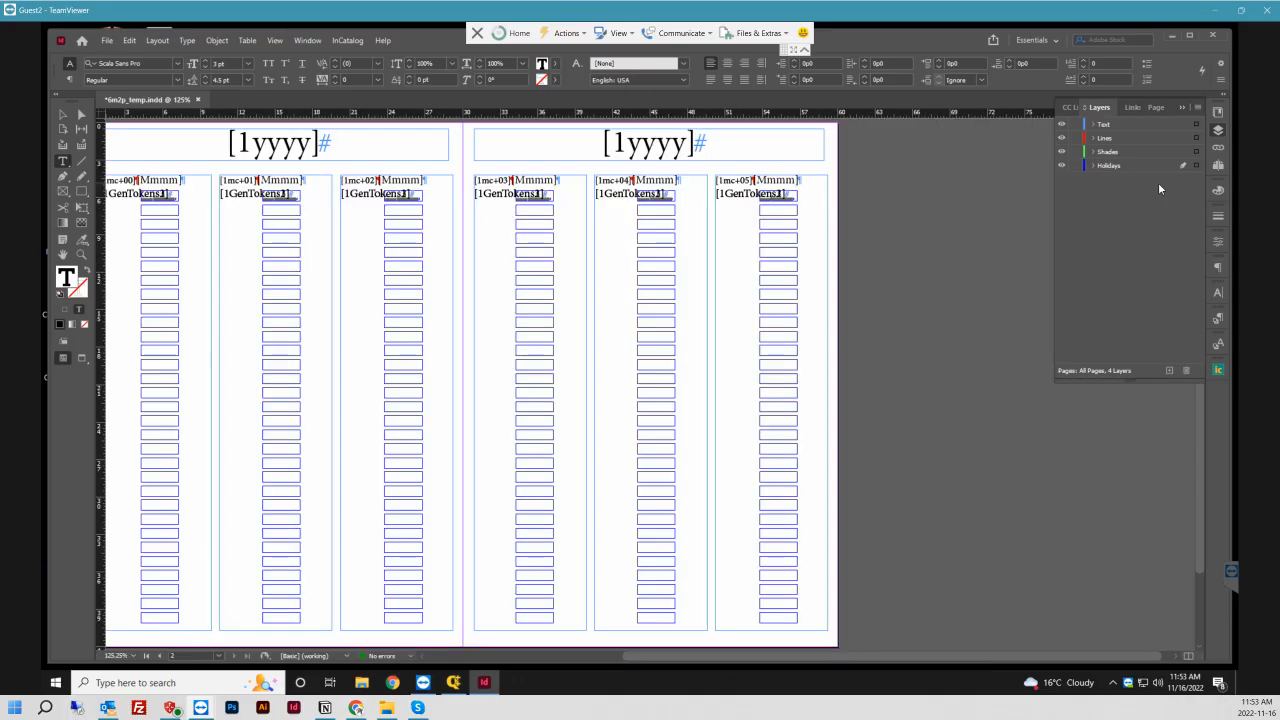
{"action": "key", "text": "ctrl+s"}
{"action": "key", "text": "ctrl+w"}
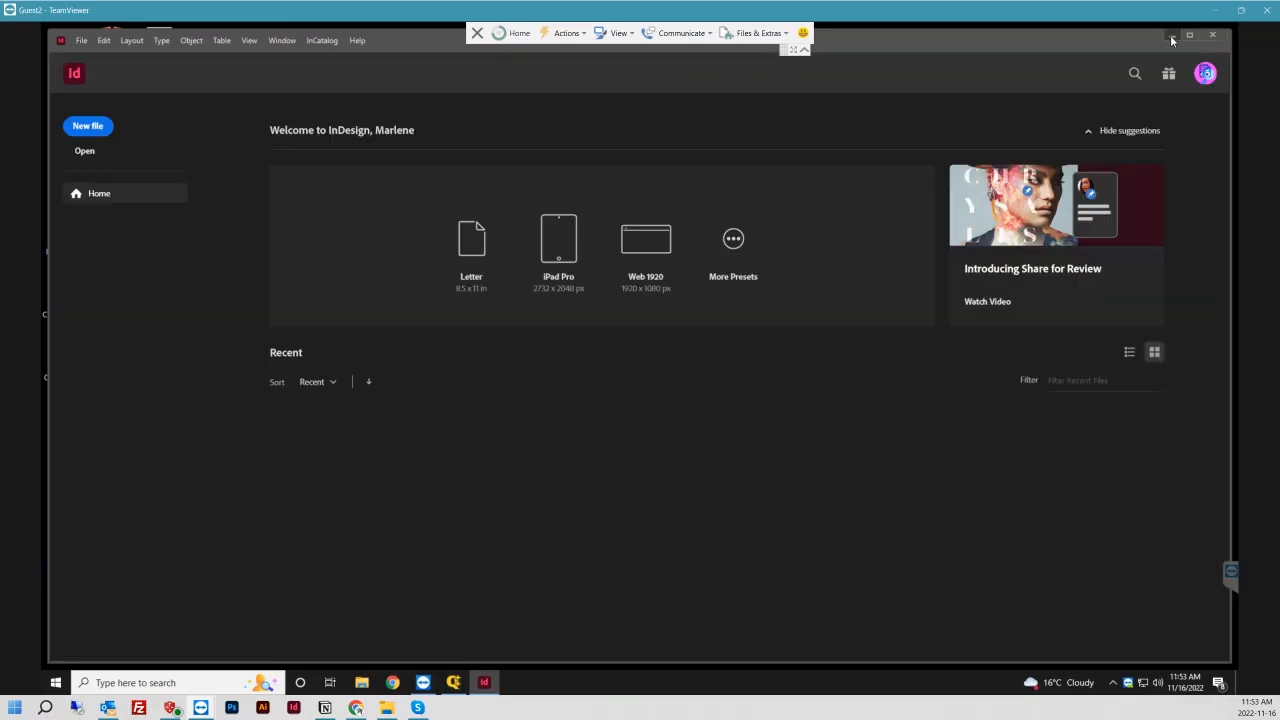
- Switch to Q++ Studio and open the template file of the Main Grid (6m/2p) script line
{"action": "left_click", "coordinate": [1172, 36]}
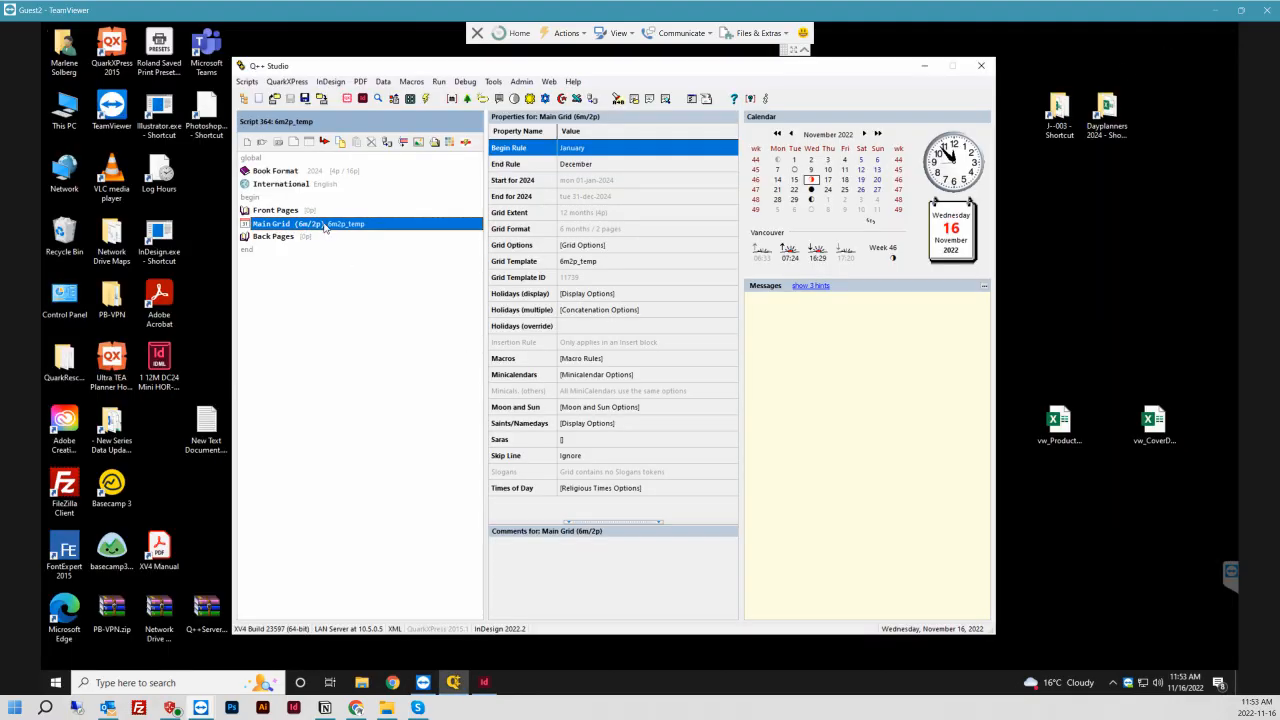
{"action": "right_click", "coordinate": [325, 228]}
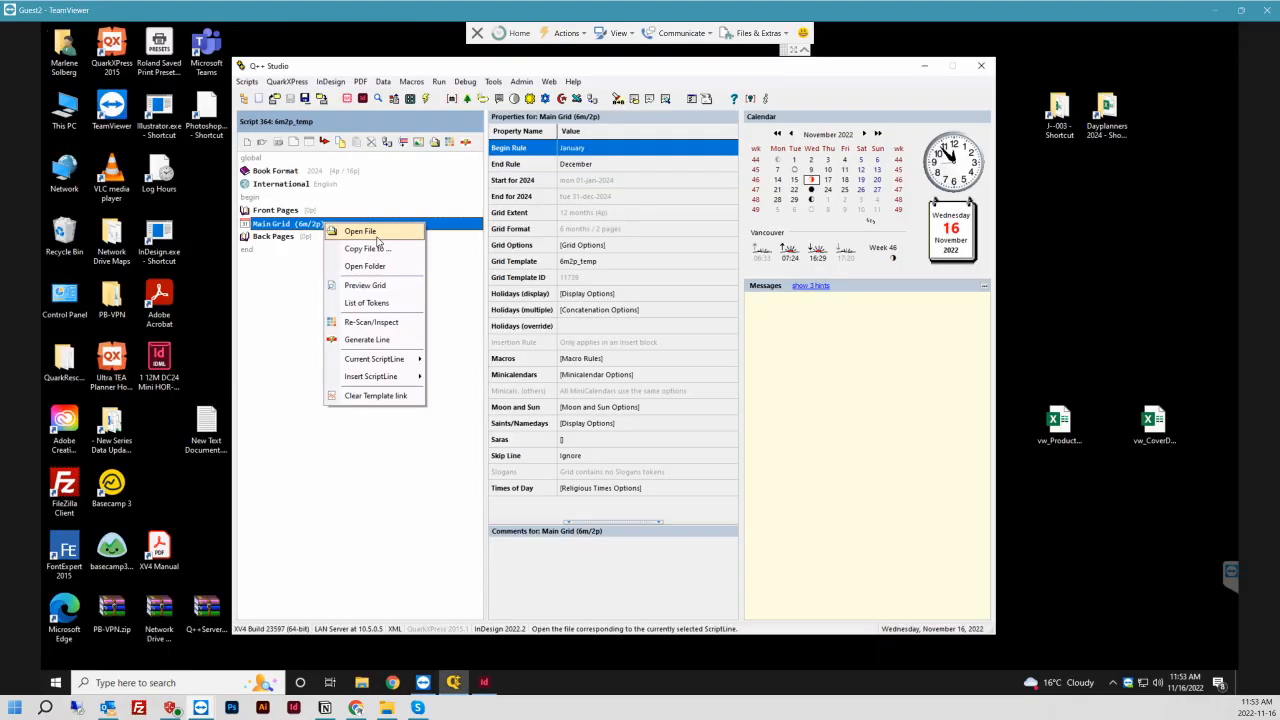
{"action": "left_click", "coordinate": [377, 236]}
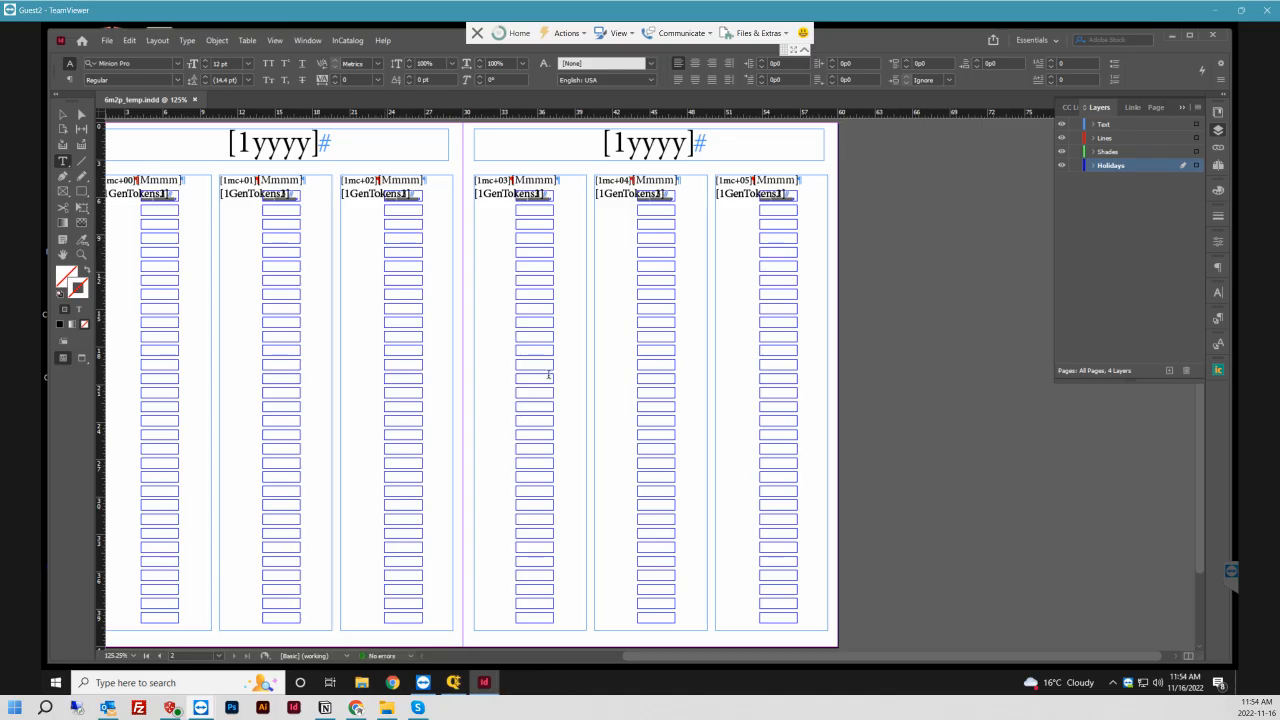
- Hide the Shades, Lines and Text layers so that only the Holidays layer is displayed
{"action": "left_click", "coordinate": [1062, 152]}
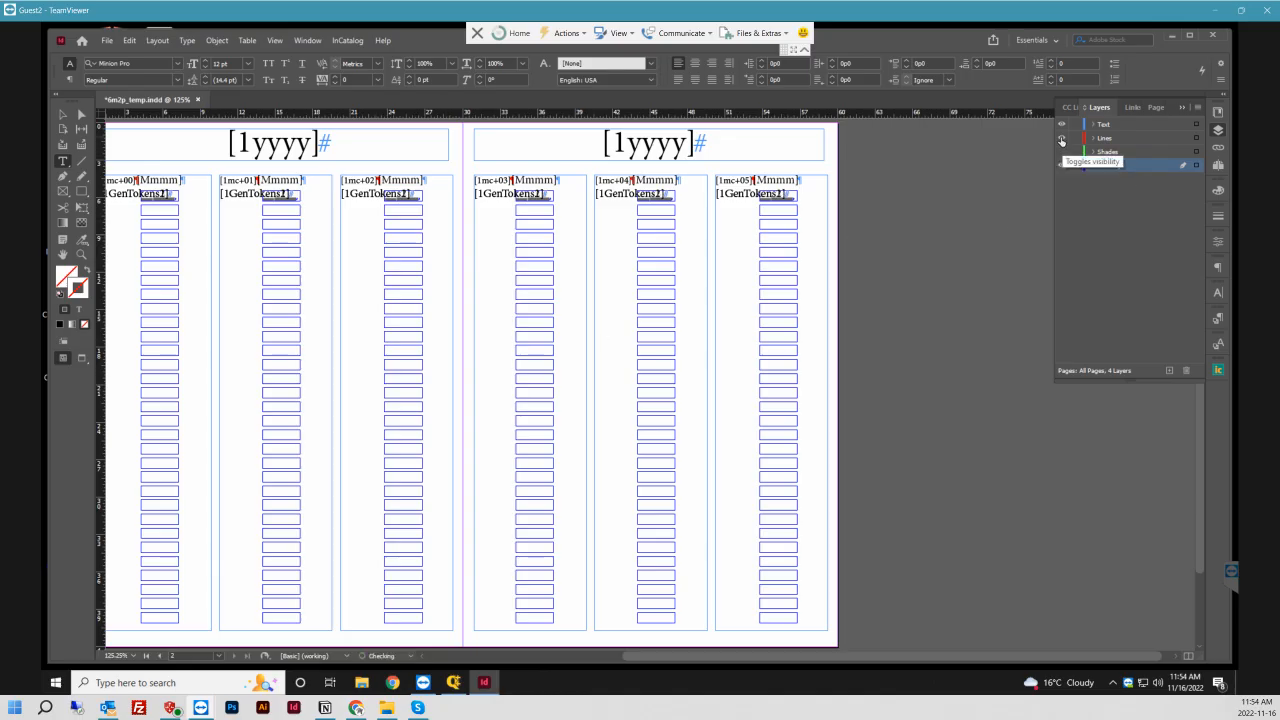
{"action": "left_click", "coordinate": [1062, 138]}
{"action": "left_click", "coordinate": [1062, 124]}
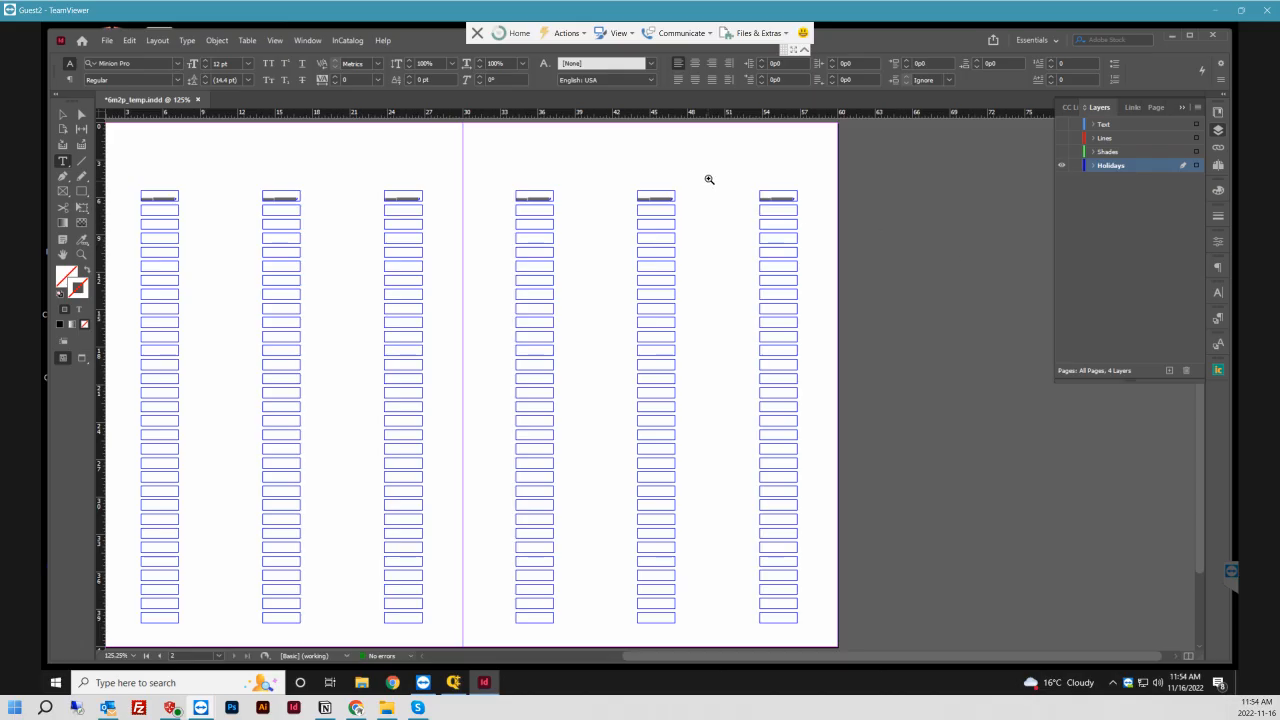
- Change the generation token in the sixth column's first frame to [GenTokens4]
{"action": "left_click_drag", "start_coordinate": [706, 178], "coordinate": [835, 222]}
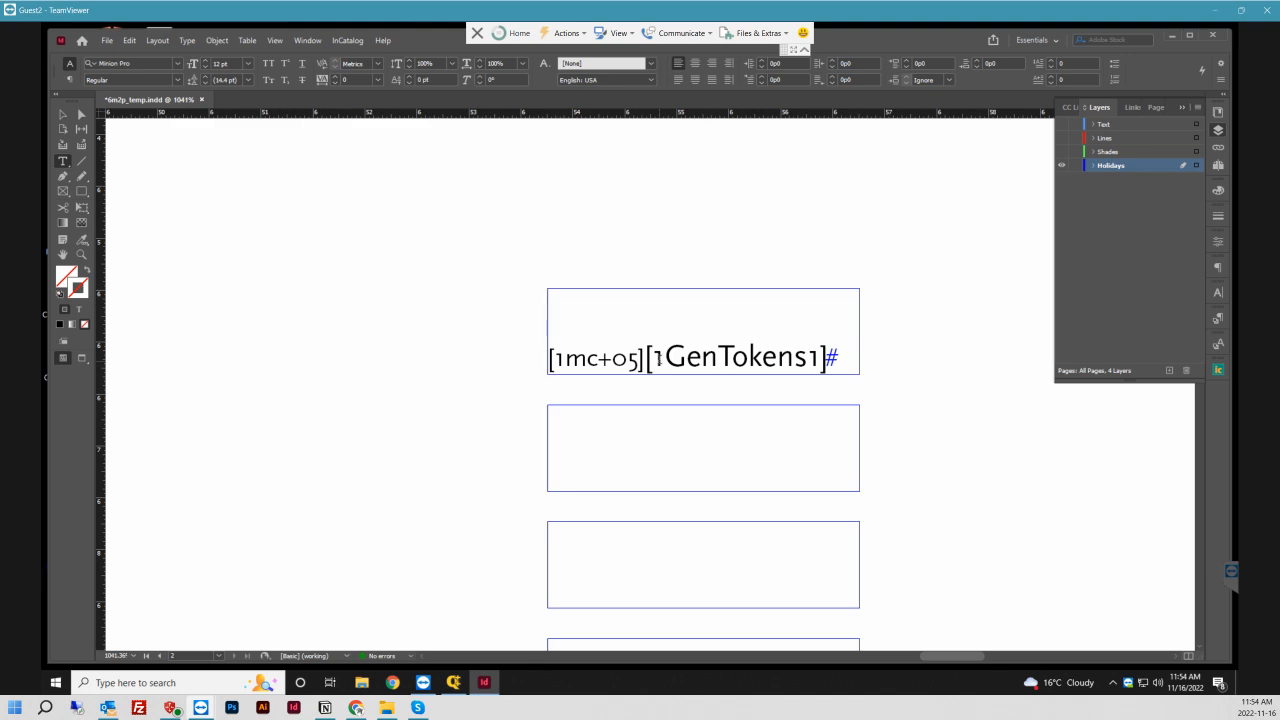
{"action": "left_click_drag", "start_coordinate": [665, 358], "coordinate": [654, 358]}
{"action": "type", "text": "4"}
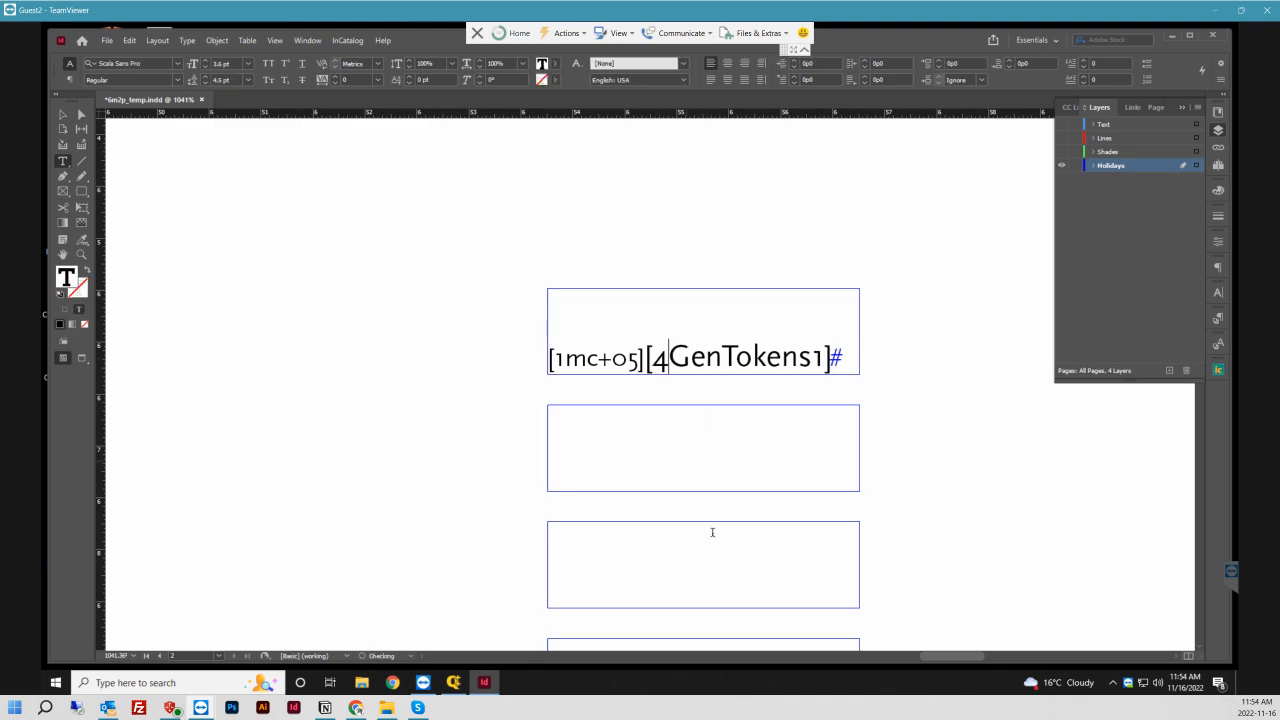
{"action": "left_click_drag", "start_coordinate": [664, 358], "coordinate": [652, 358]}
{"action": "key", "text": "BackSpace"}
{"action": "left_click_drag", "start_coordinate": [795, 358], "coordinate": [810, 358]}
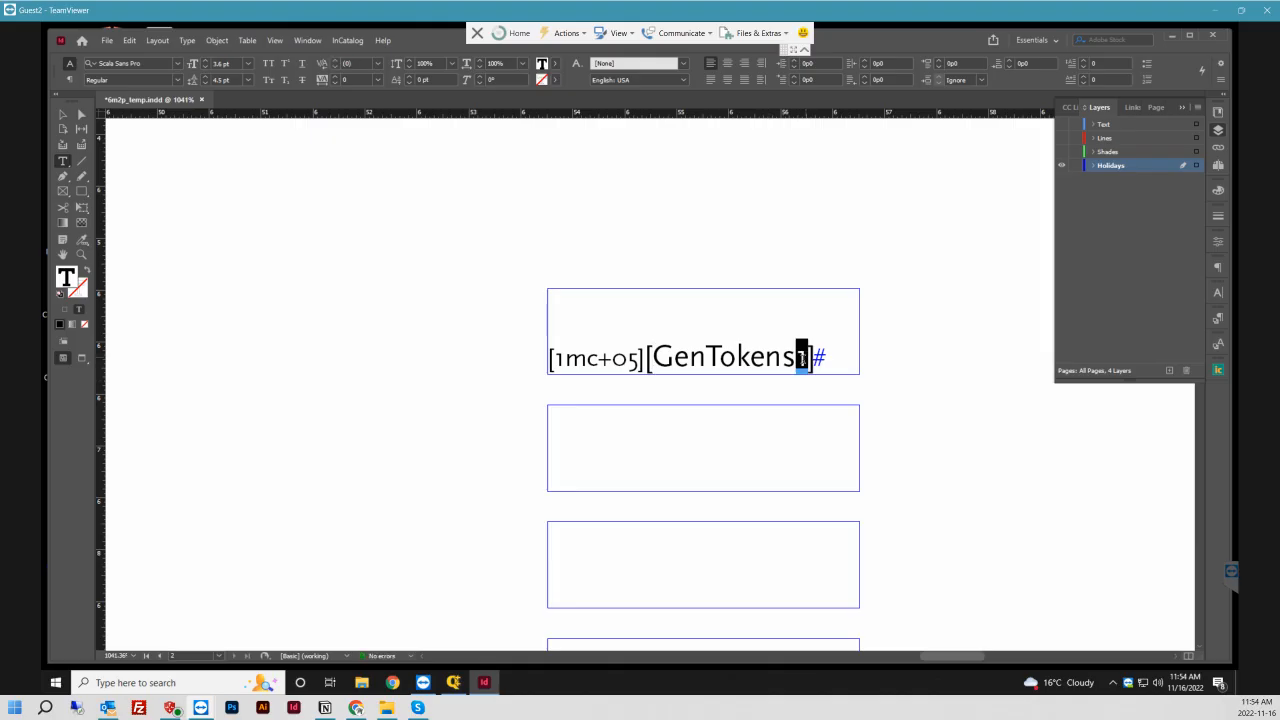
{"action": "type", "text": "4"}
- Change the generation token to [1GenTokens4] in the first frames of the fifth and fourth columns
{"action": "left_click_drag", "start_coordinate": [951, 656], "coordinate": [893, 656]}
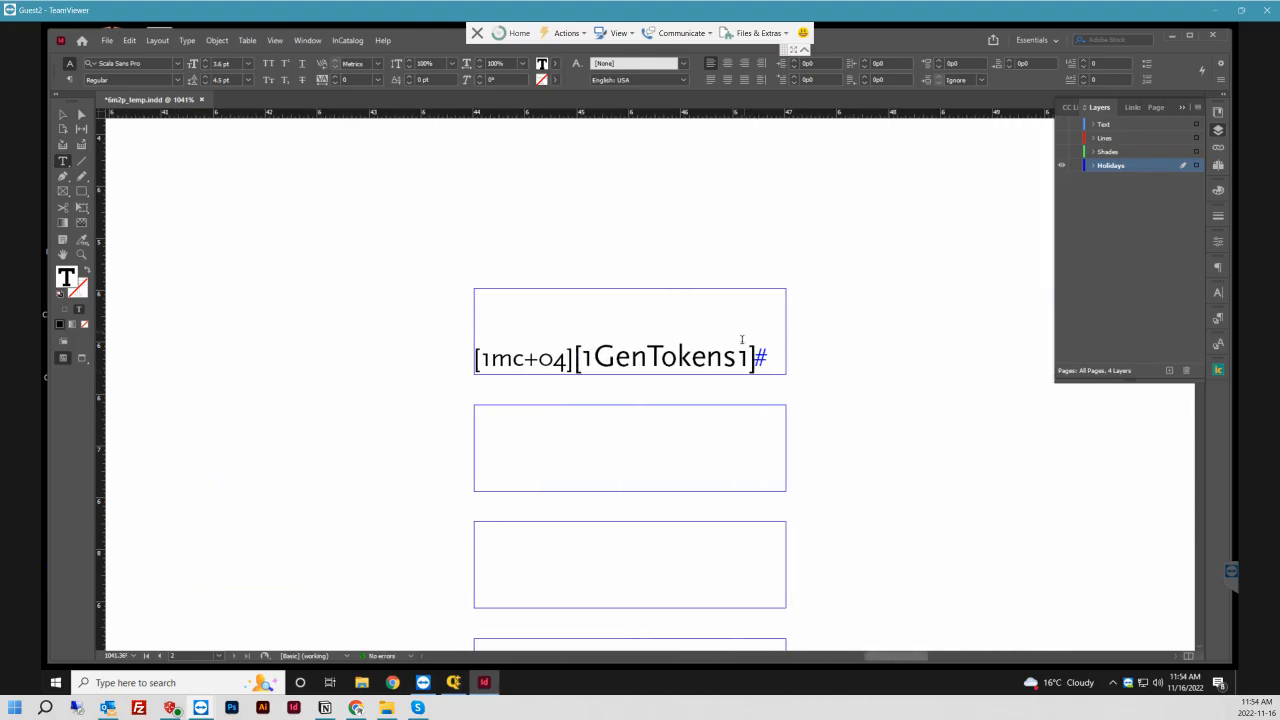
{"action": "left_click_drag", "start_coordinate": [737, 358], "coordinate": [750, 358]}
{"action": "type", "text": "4"}
{"action": "left_click_drag", "start_coordinate": [910, 657], "coordinate": [848, 658]}
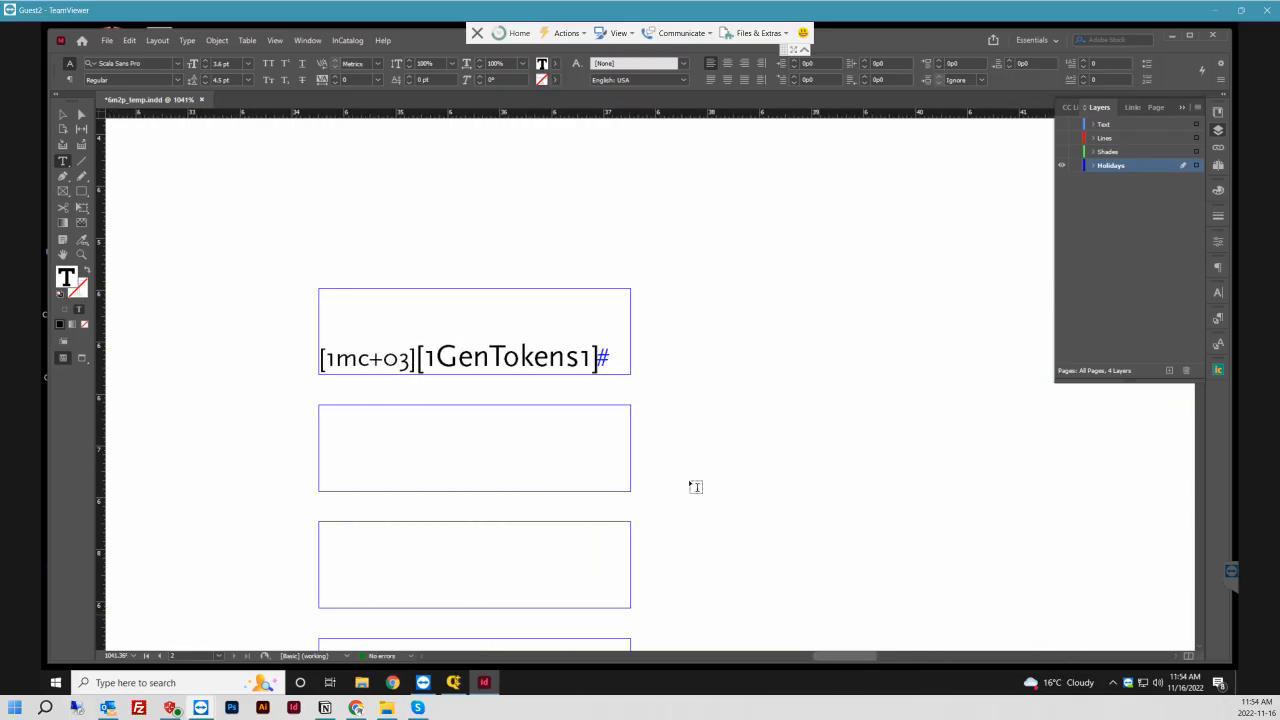
{"action": "left_click_drag", "start_coordinate": [580, 357], "coordinate": [592, 357]}
{"action": "type", "text": "4"}
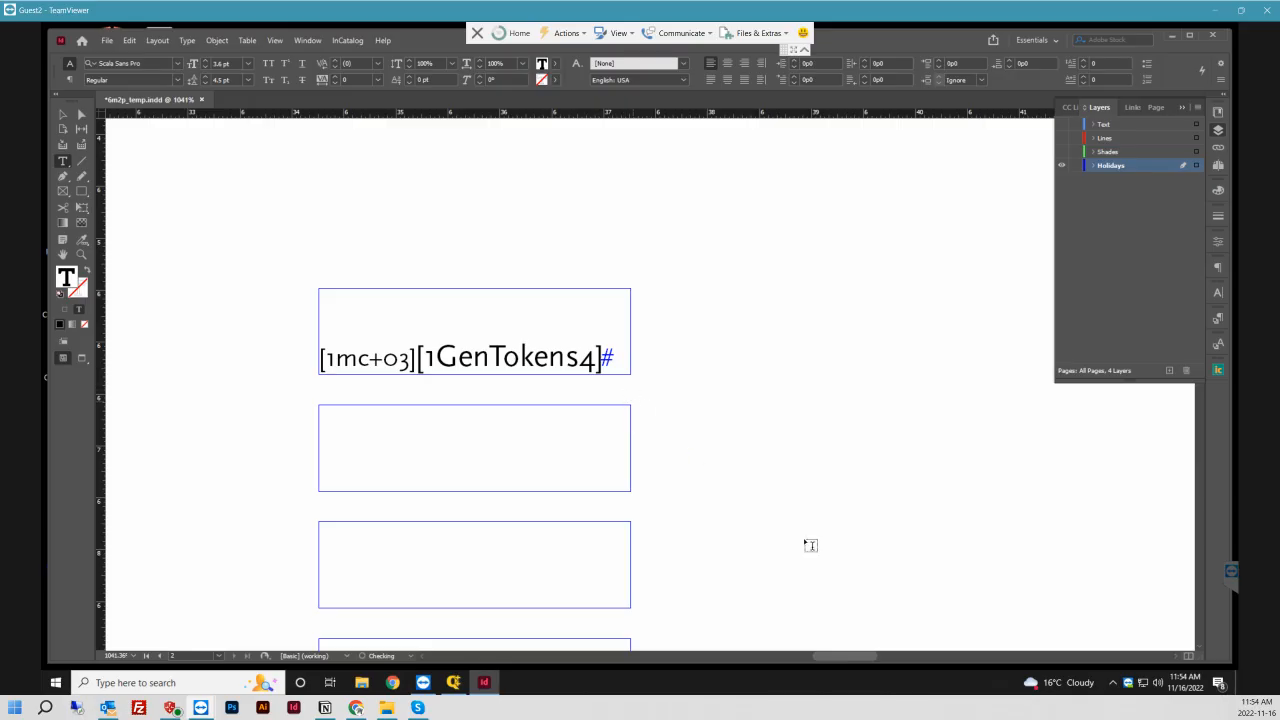
- Return to the sixth column's first frame and insert the leading 1 so its token reads [1GenTokens4]
{"action": "left_click", "coordinate": [855, 657]}
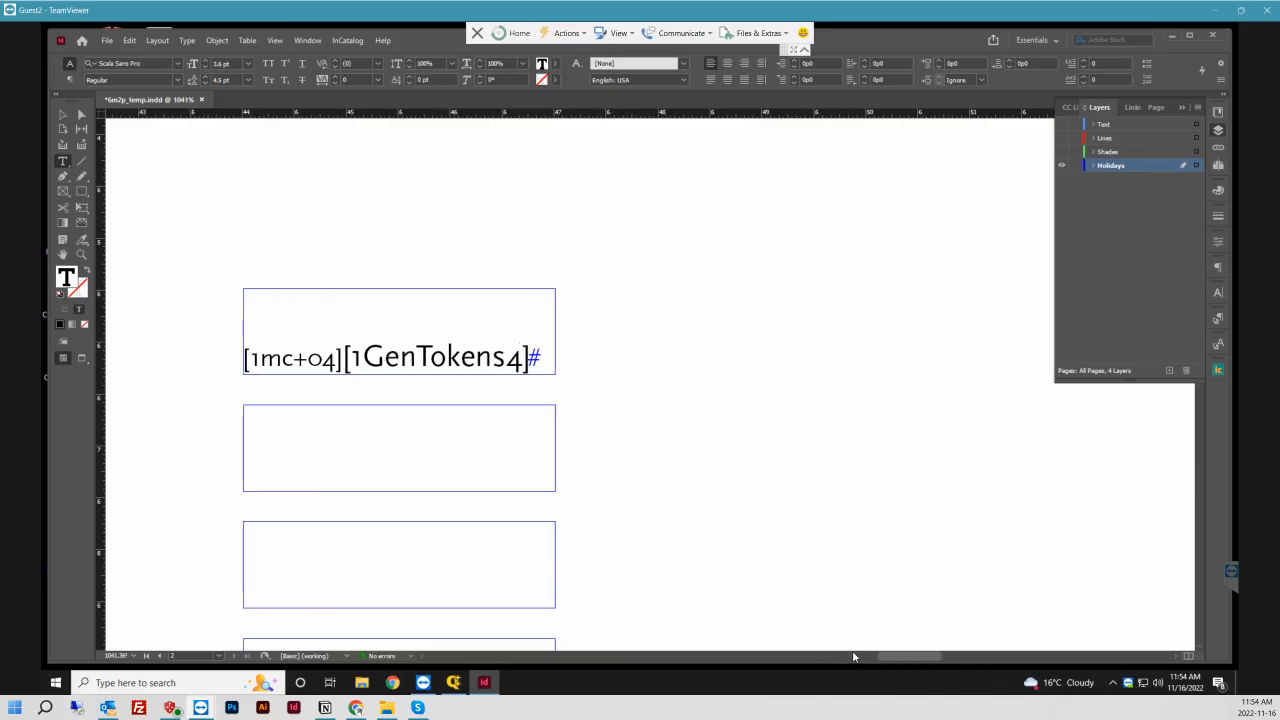
{"action": "left_click_drag", "start_coordinate": [851, 657], "coordinate": [958, 655]}
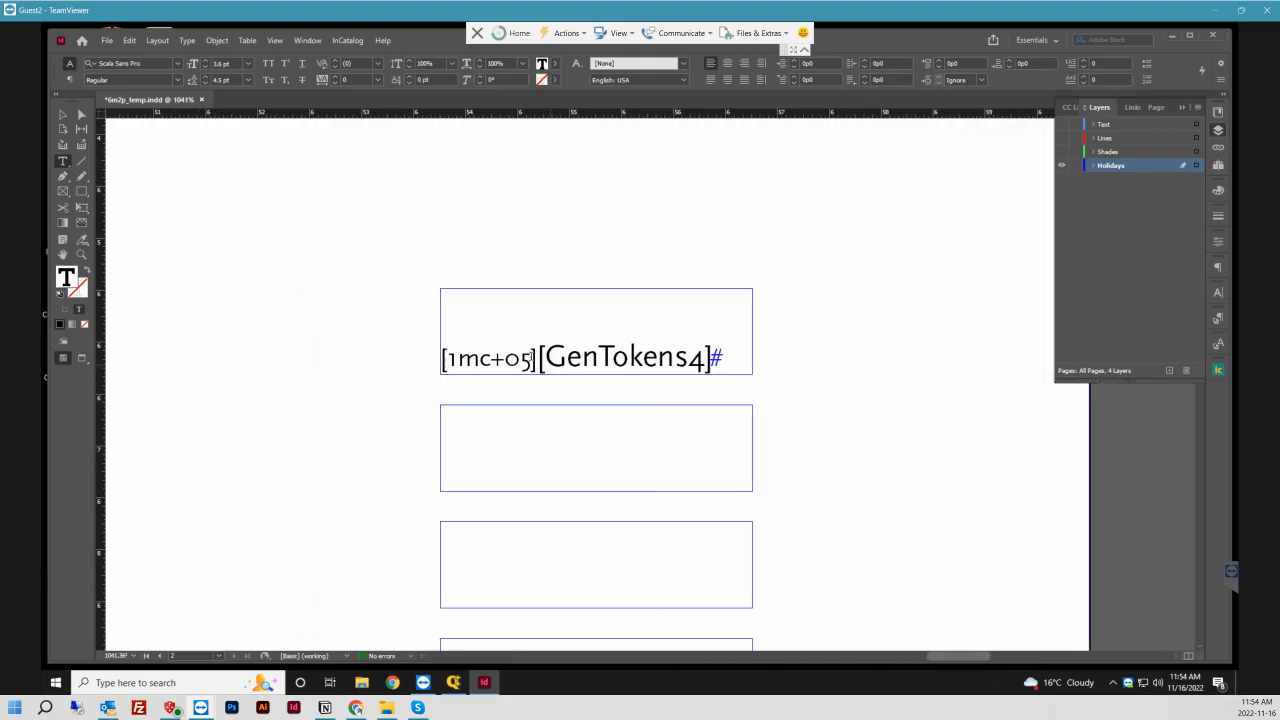
{"action": "left_click", "coordinate": [543, 357]}
{"action": "type", "text": "1"}
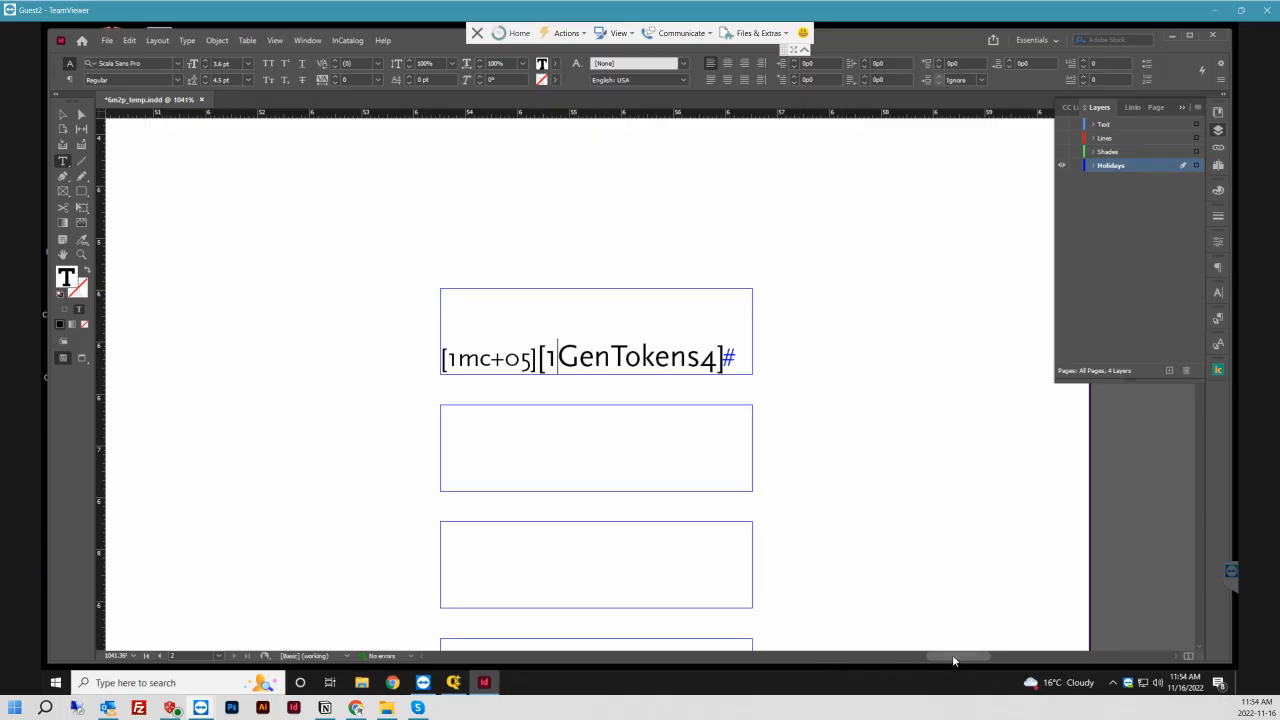
- Change the generation token to [1GenTokens4] in the first frames of the third and second columns
{"action": "left_click_drag", "start_coordinate": [952, 654], "coordinate": [758, 660]}
{"action": "left_click_drag", "start_coordinate": [776, 357], "coordinate": [788, 357]}
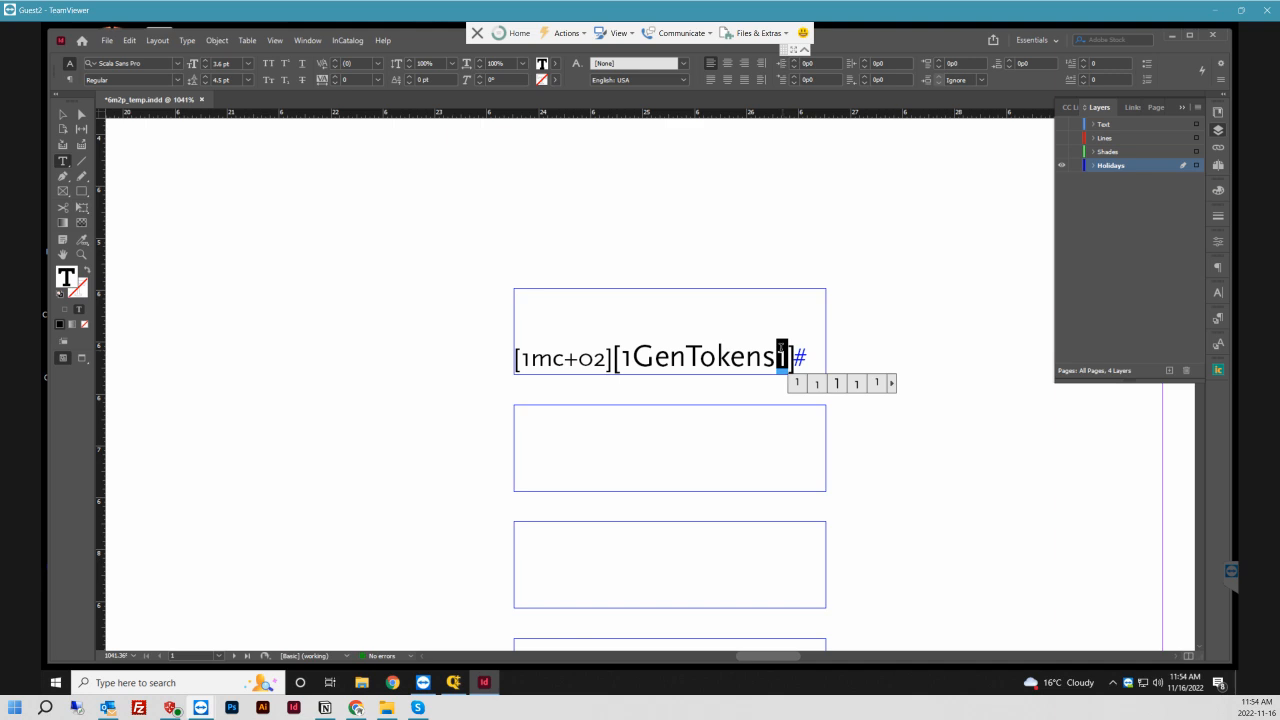
{"action": "type", "text": "4"}
{"action": "left_click_drag", "start_coordinate": [766, 663], "coordinate": [708, 662]}
{"action": "left_click", "coordinate": [776, 357]}
{"action": "left_click_drag", "start_coordinate": [780, 357], "coordinate": [789, 357]}
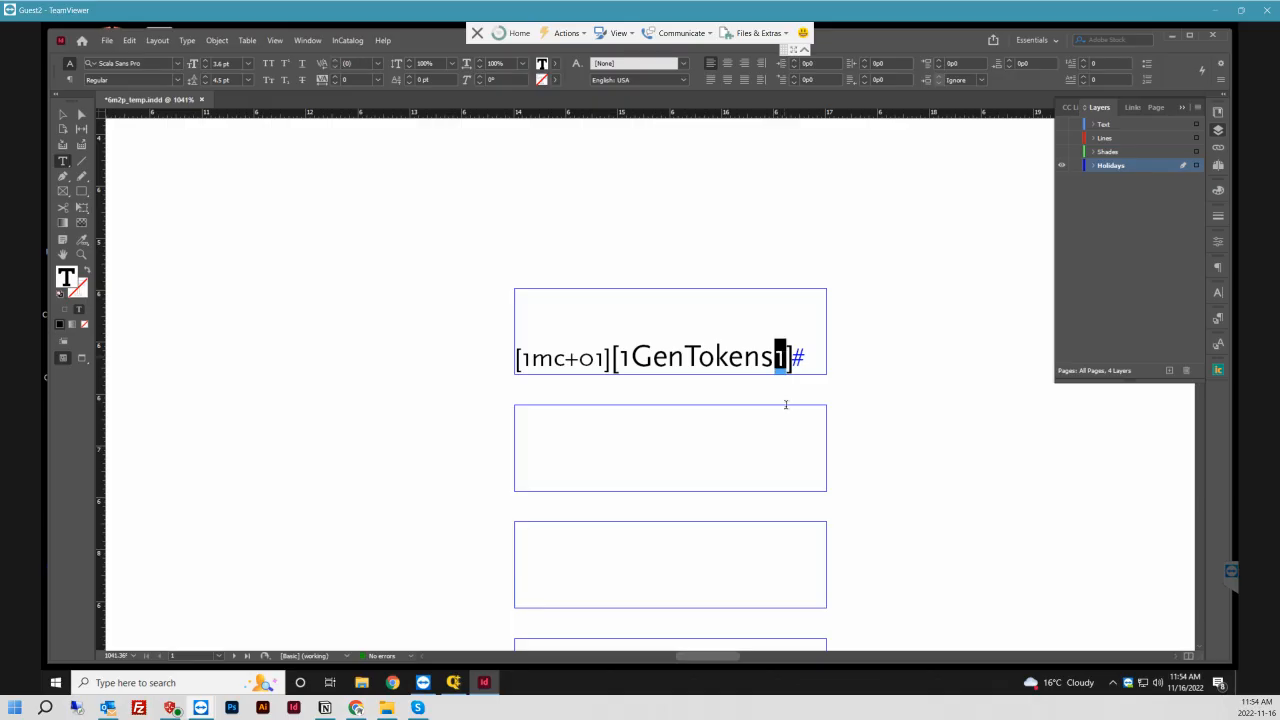
{"action": "type", "text": "4"}
- Change the generation token to [1GenTokens4] in the first column's first frame and save the document
{"action": "left_click_drag", "start_coordinate": [728, 657], "coordinate": [672, 660]}
{"action": "left_click_drag", "start_coordinate": [705, 357], "coordinate": [716, 362]}
{"action": "type", "text": "4"}
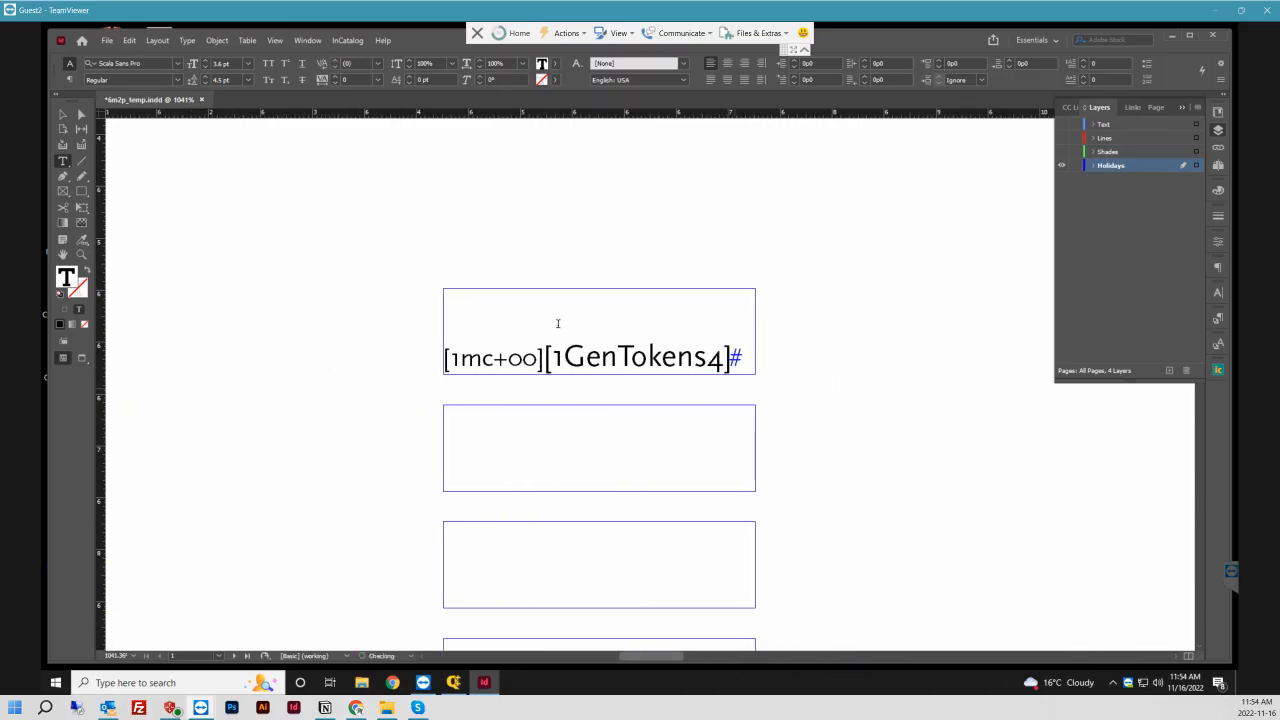
{"action": "left_click", "coordinate": [63, 119]}
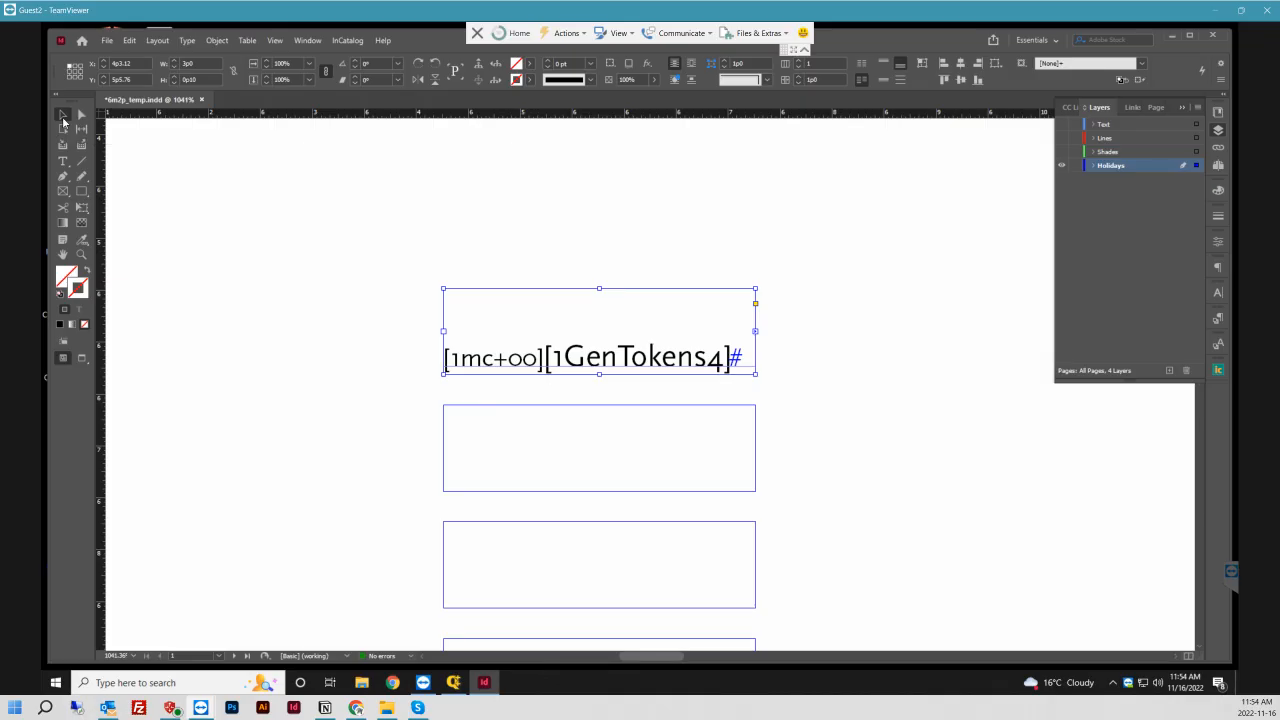
{"action": "key", "text": "ctrl+s"}
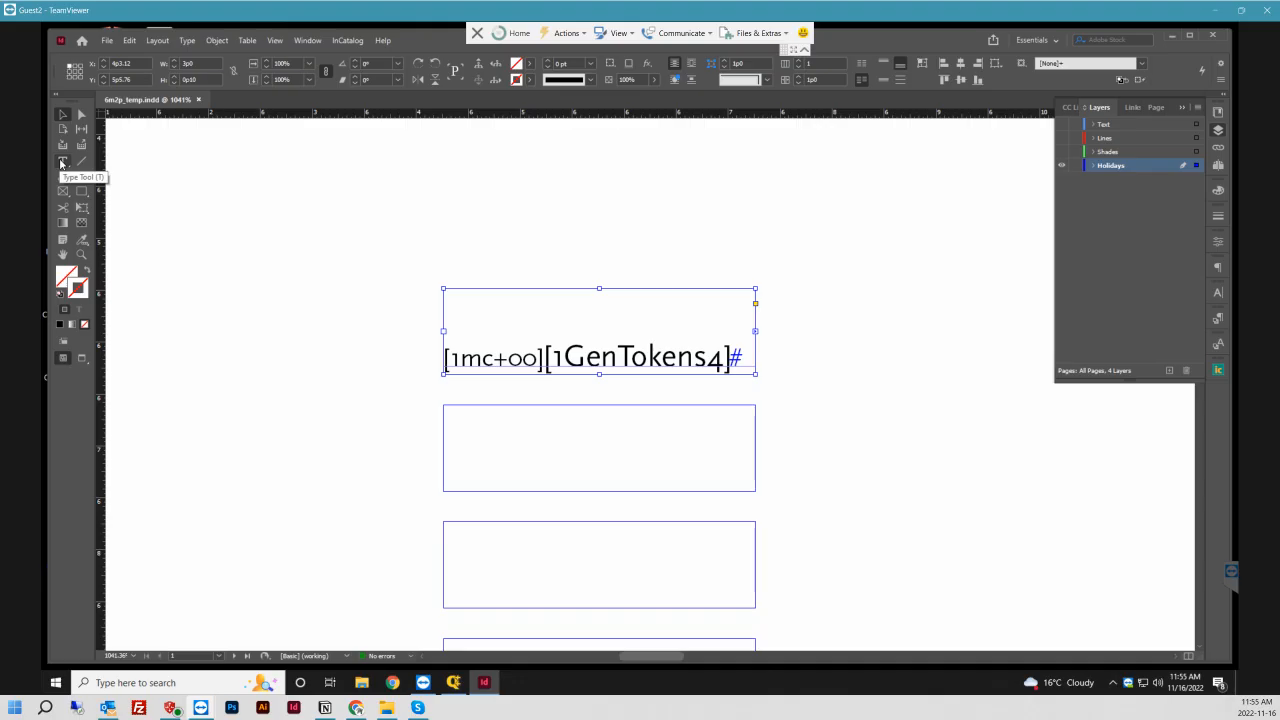
{"action": "left_click", "coordinate": [61, 163]}
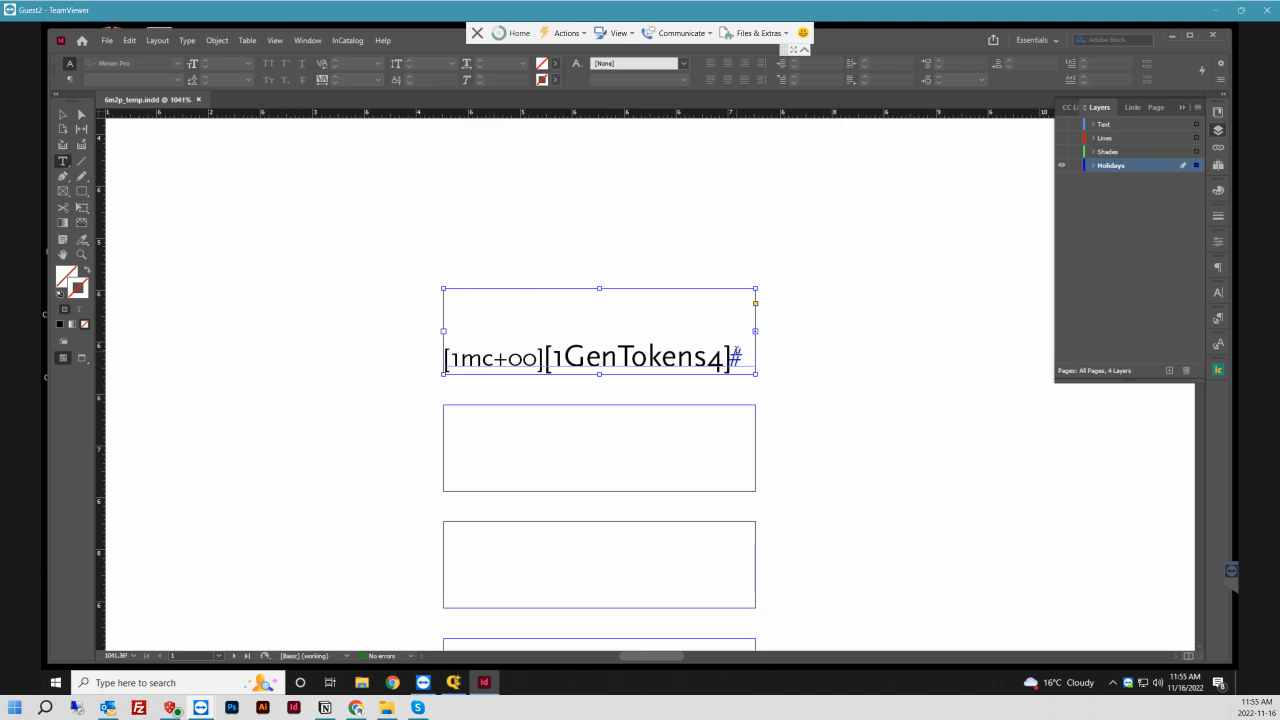
{"action": "left_click", "coordinate": [736, 357]}
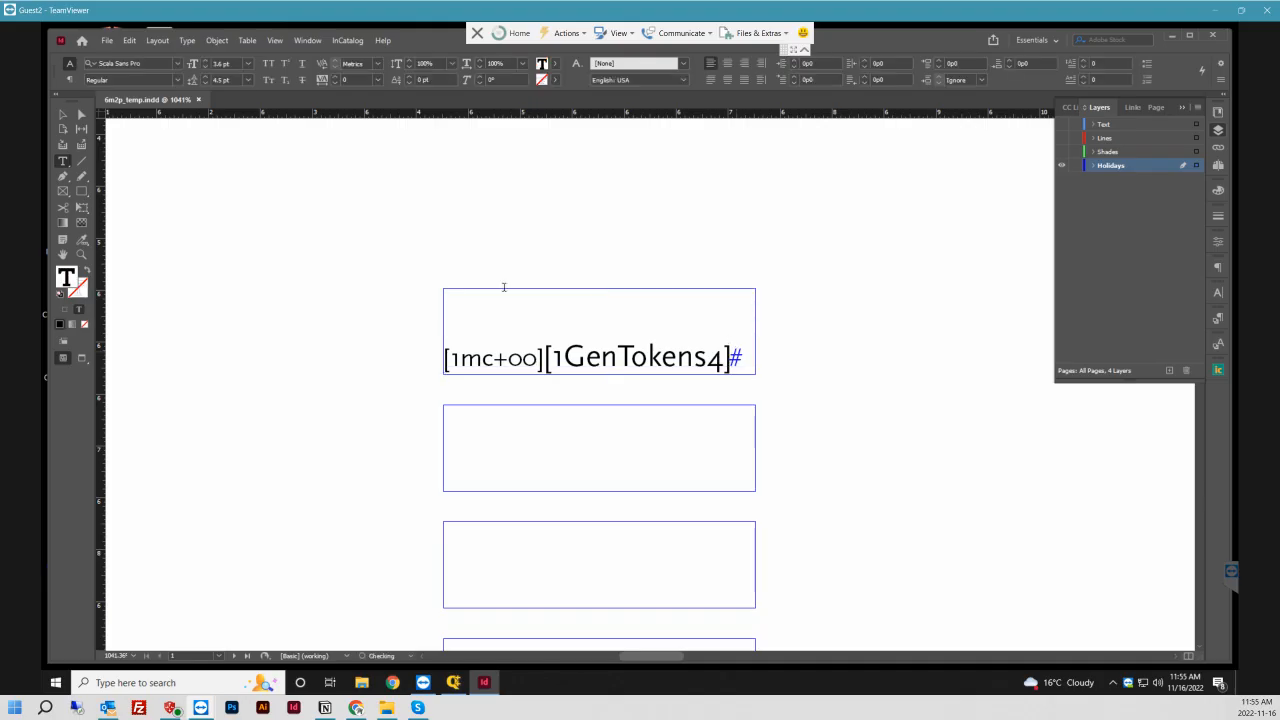
{"action": "left_click", "coordinate": [62, 114]}
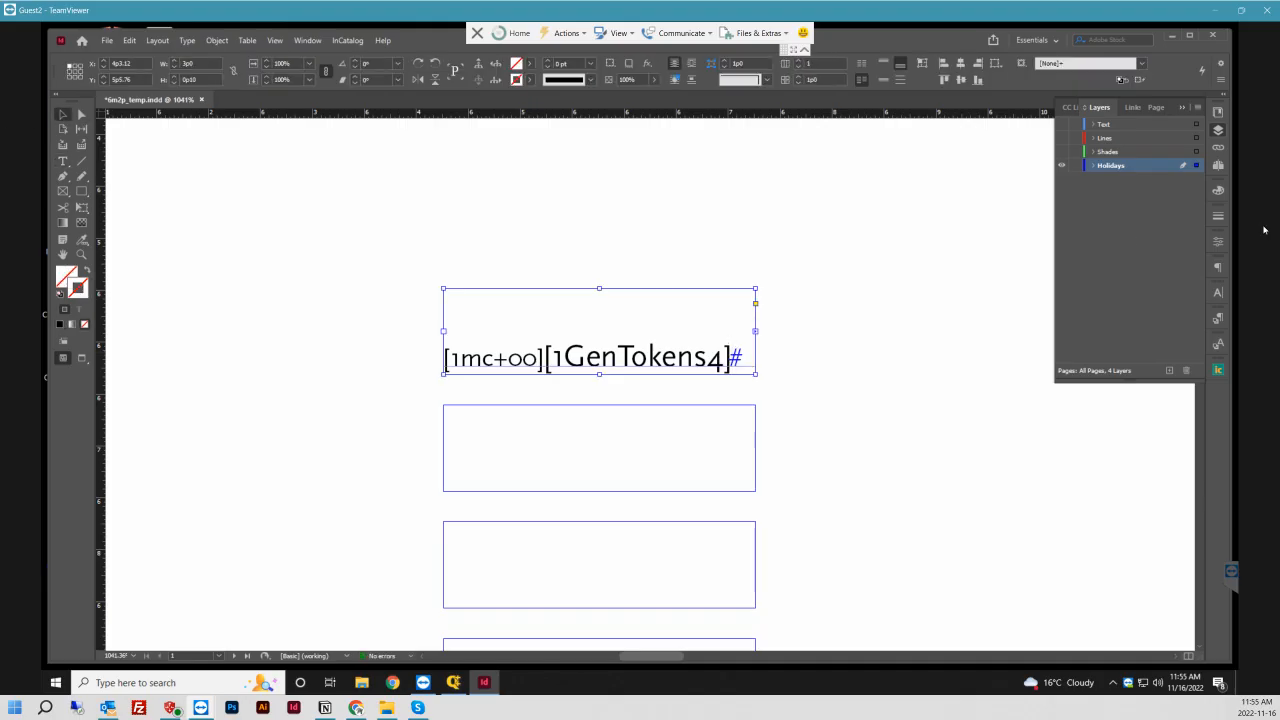
- Move the Holidays layer above Shades in the layer order and show the Shades and Lines layers
{"action": "left_click_drag", "start_coordinate": [1147, 164], "coordinate": [1146, 150]}
{"action": "left_click", "coordinate": [1064, 166]}
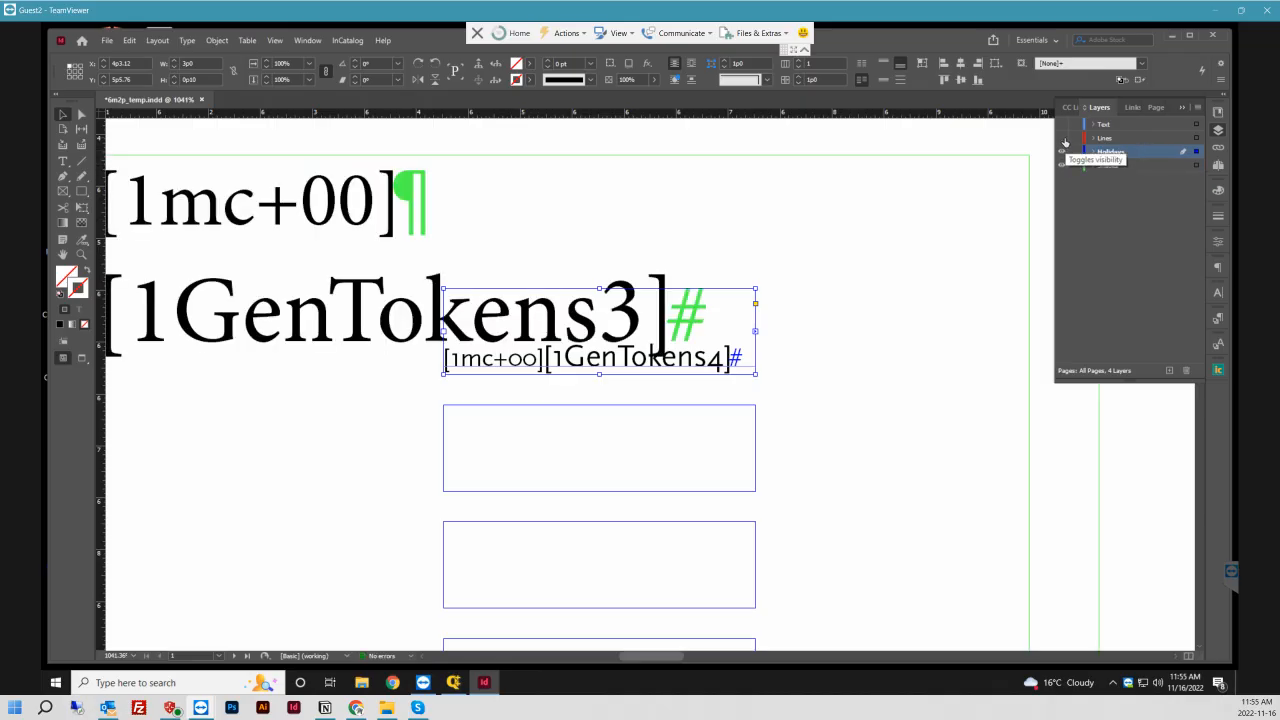
{"action": "left_click", "coordinate": [1063, 138]}
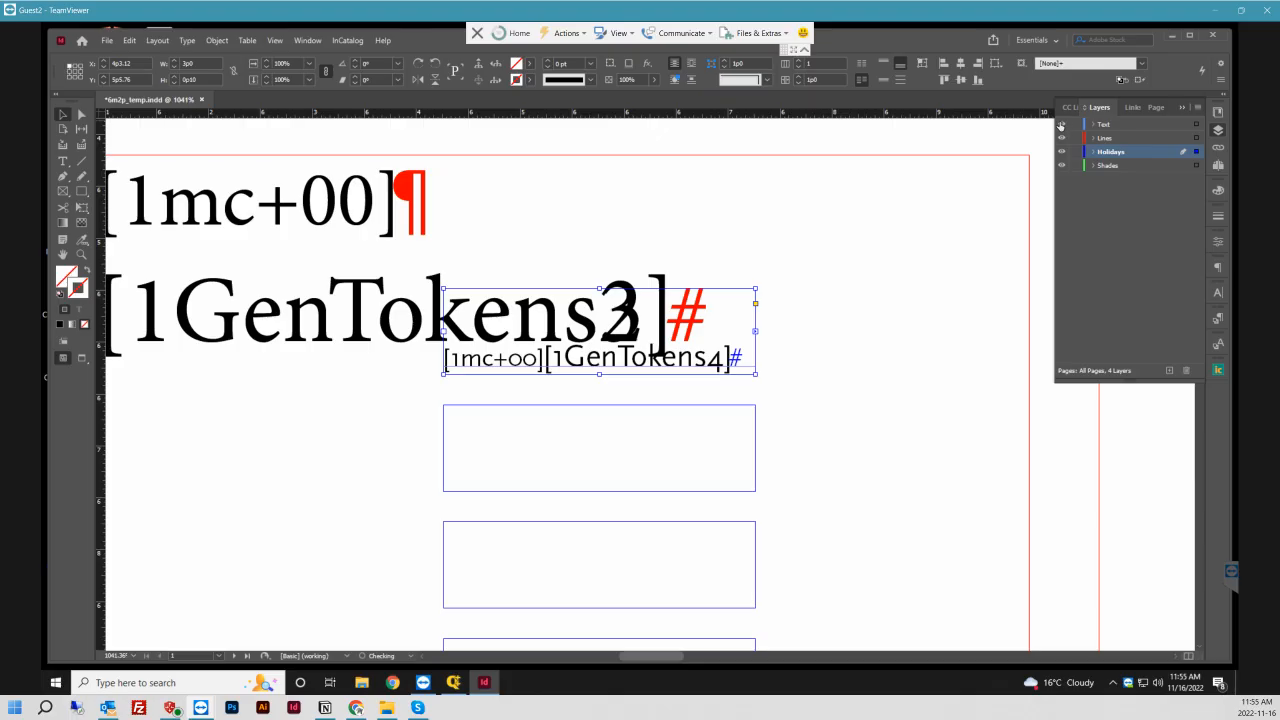
- Show the Text layer in the template and save the document
{"action": "left_click", "coordinate": [1062, 125]}
{"action": "left_click", "coordinate": [1062, 125]}
{"action": "left_click", "coordinate": [1062, 125]}
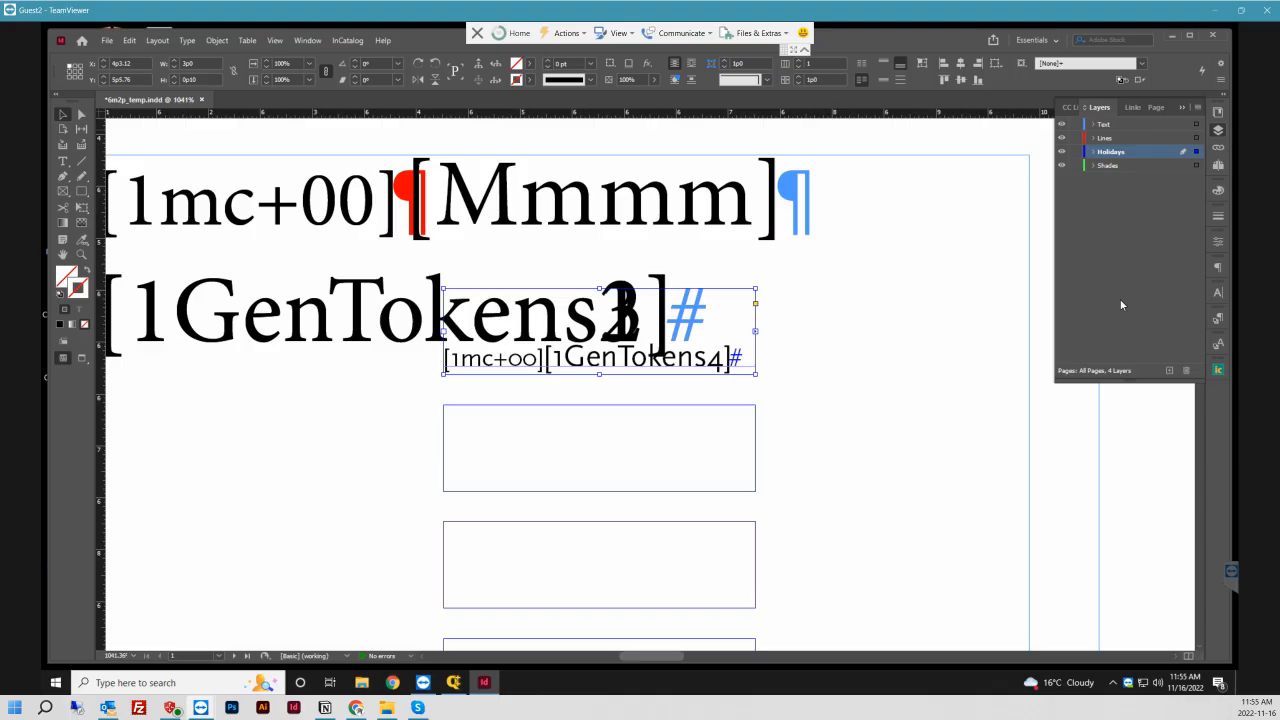
{"action": "key", "text": "ctrl+s"}
- Switch to Q++ Studio and set the Main Grid's [GenTokens4] text to [#fa], keeping lines until End of the Month
{"action": "left_click", "coordinate": [455, 683]}
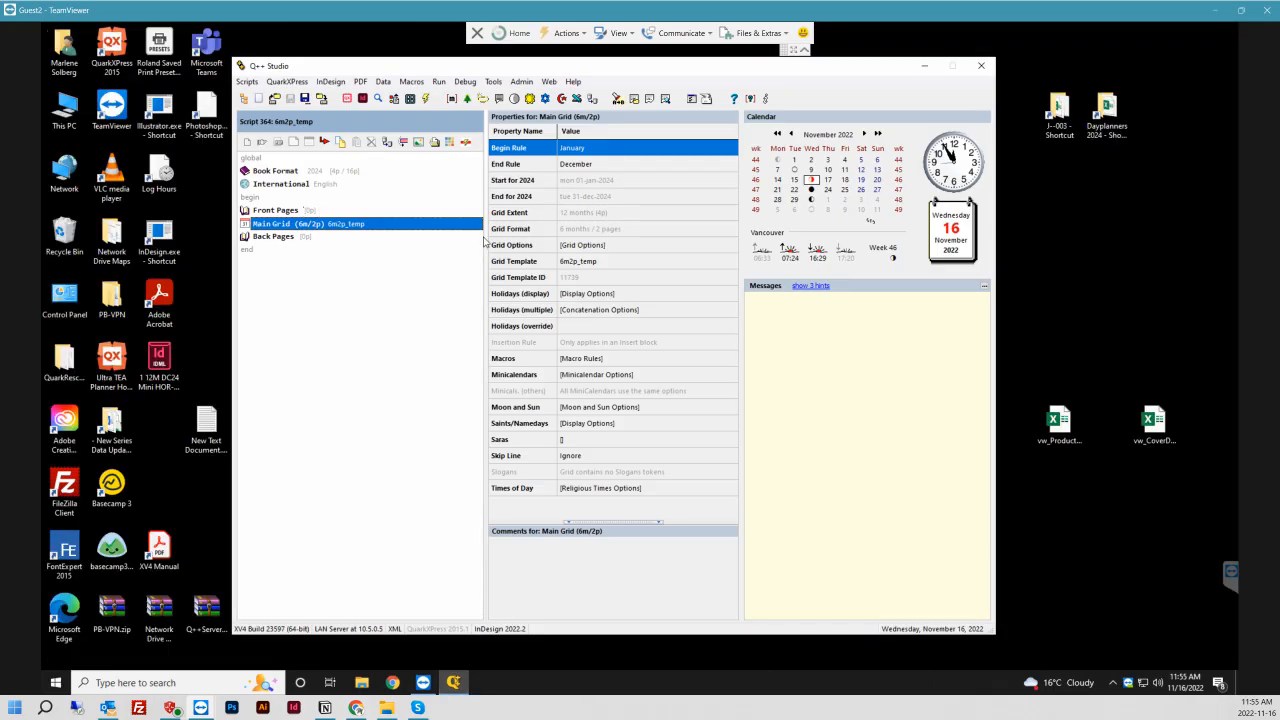
{"action": "left_click", "coordinate": [706, 246]}
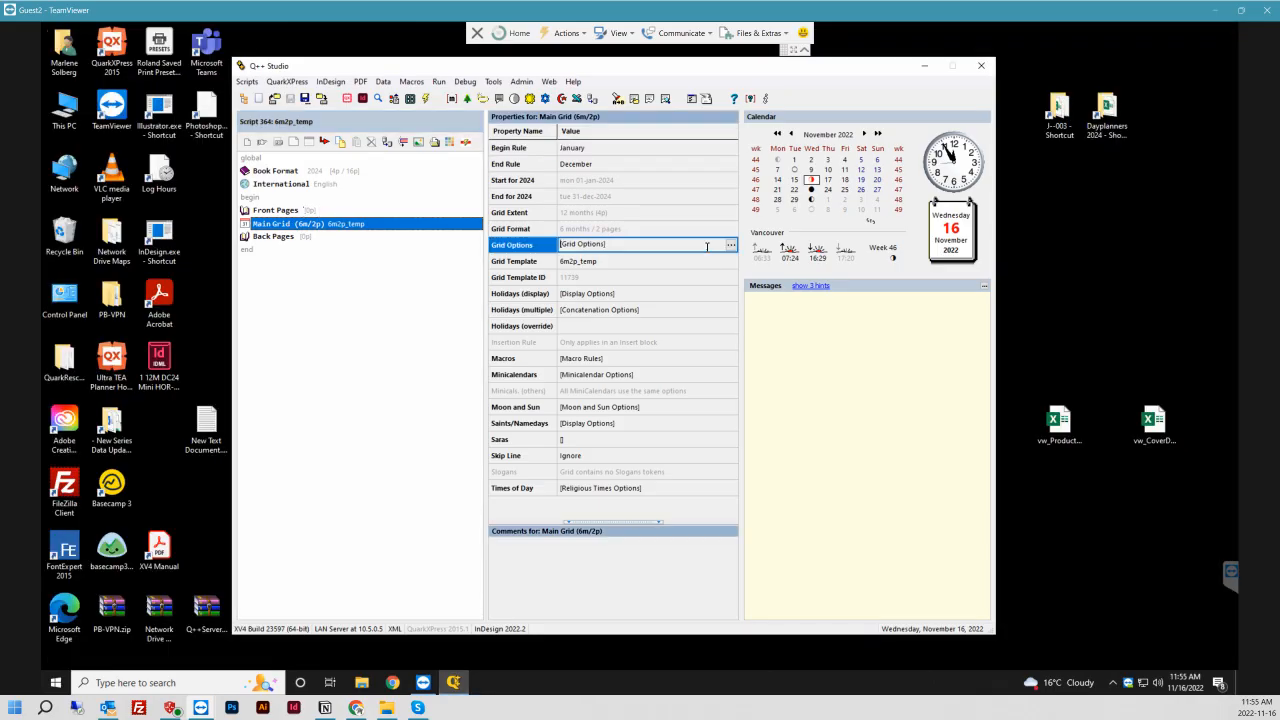
{"action": "left_click", "coordinate": [730, 245]}
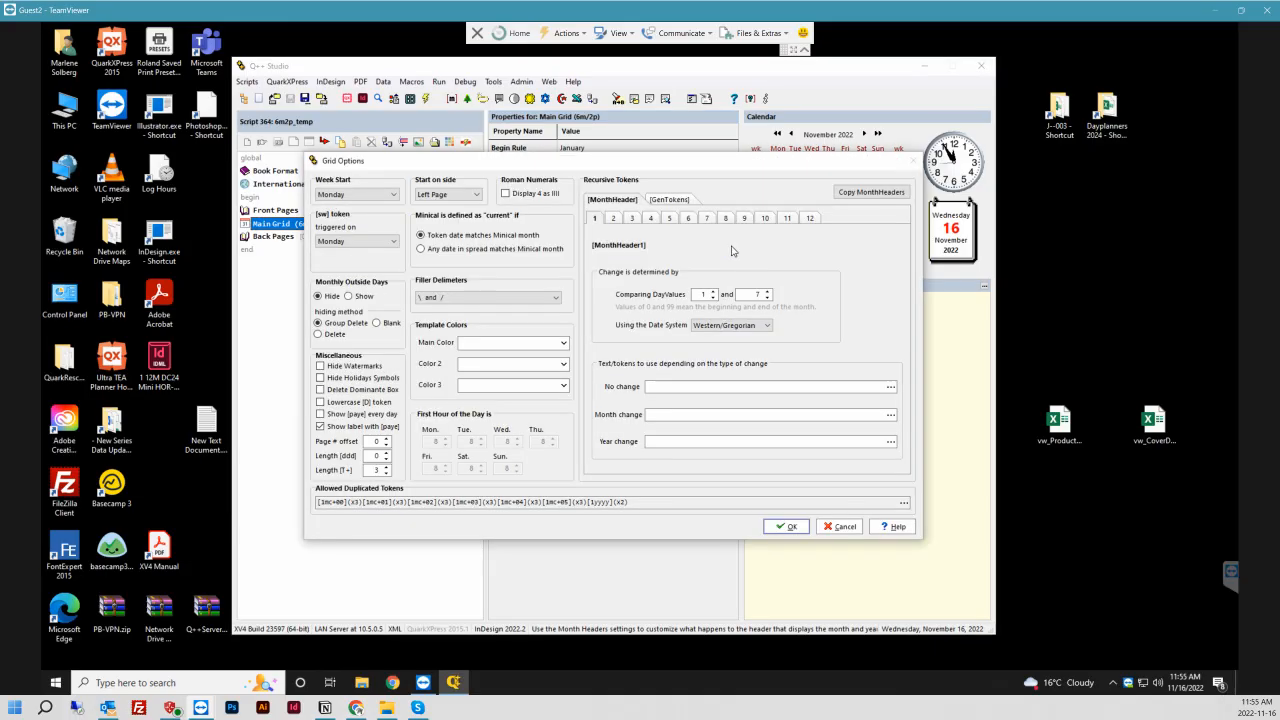
{"action": "left_click", "coordinate": [651, 219]}
{"action": "left_click", "coordinate": [669, 199]}
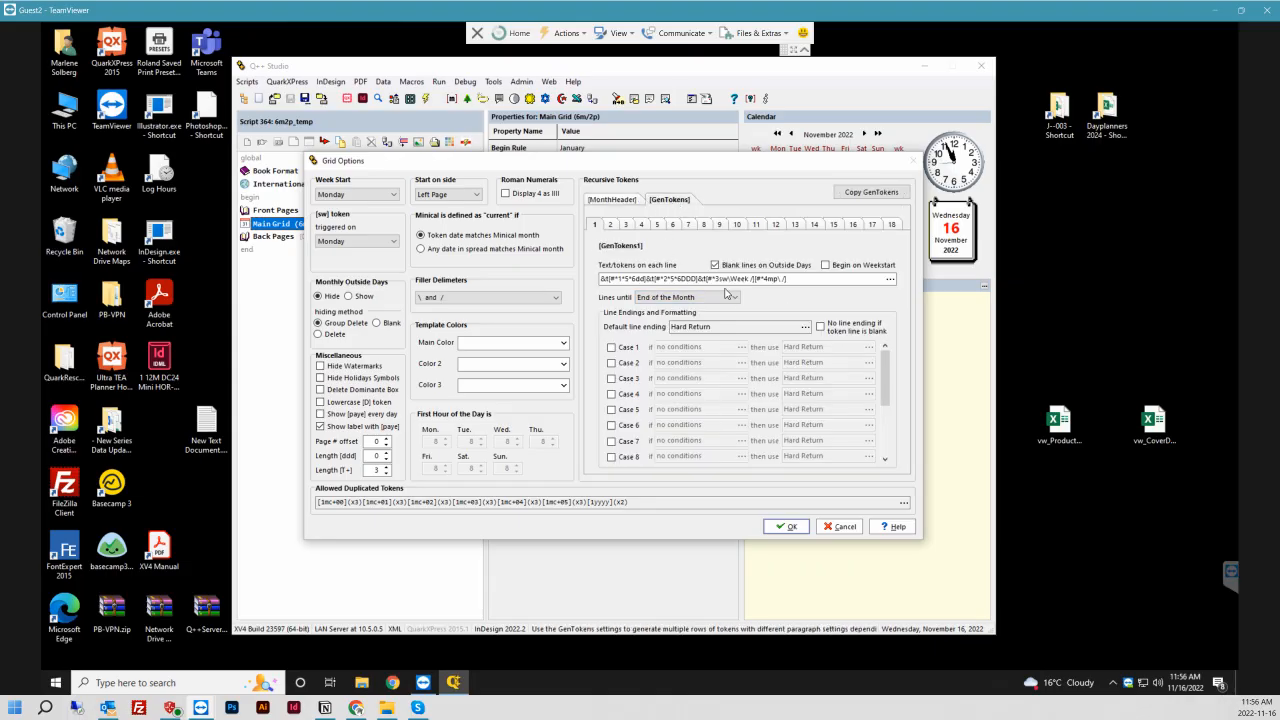
{"action": "left_click", "coordinate": [641, 224]}
{"action": "left_click", "coordinate": [638, 280]}
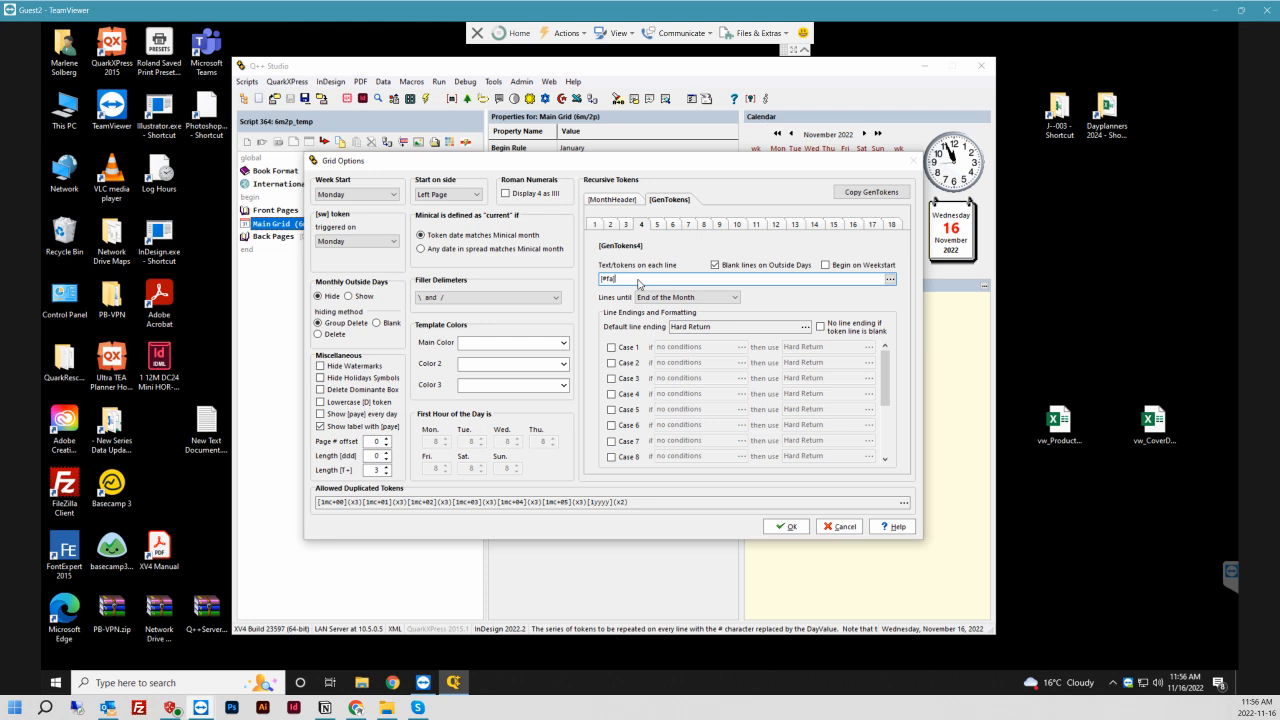
{"action": "left_click", "coordinate": [737, 298]}
{"action": "left_click", "coordinate": [737, 298]}
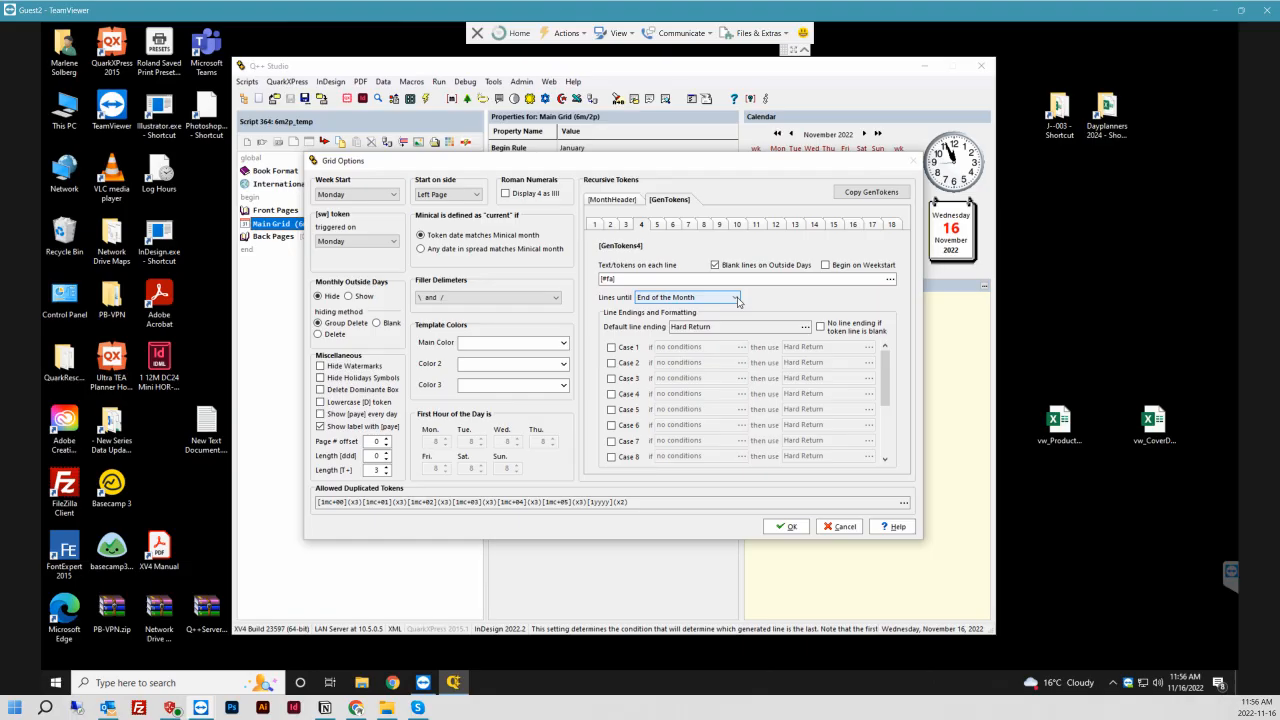
{"action": "left_click", "coordinate": [611, 347]}
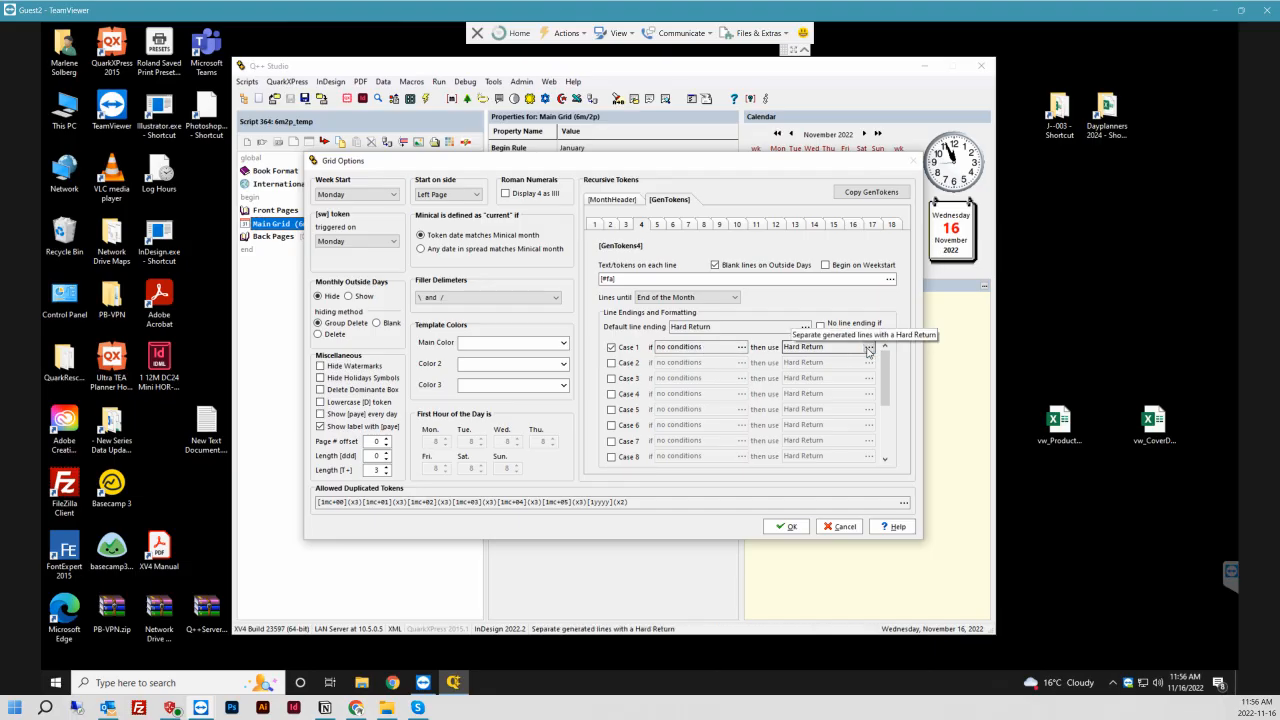
{"action": "left_click", "coordinate": [869, 347]}
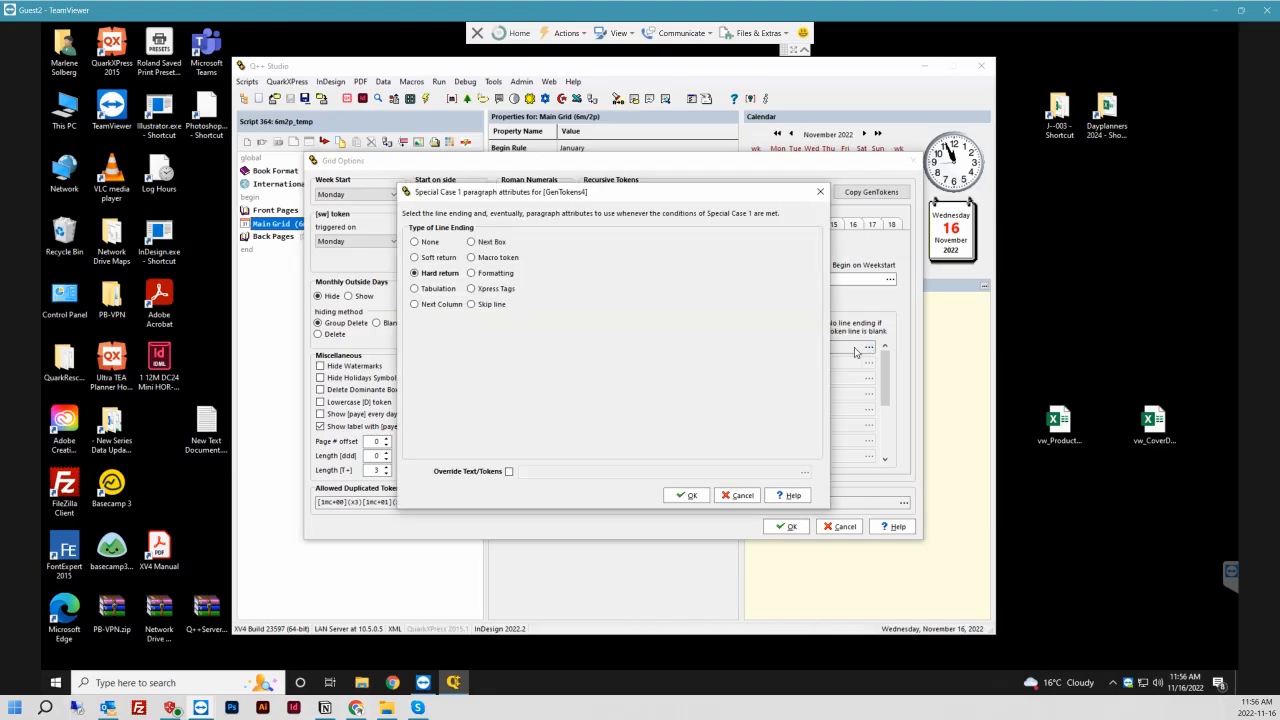
{"action": "left_click", "coordinate": [471, 242]}
{"action": "left_click", "coordinate": [735, 497]}
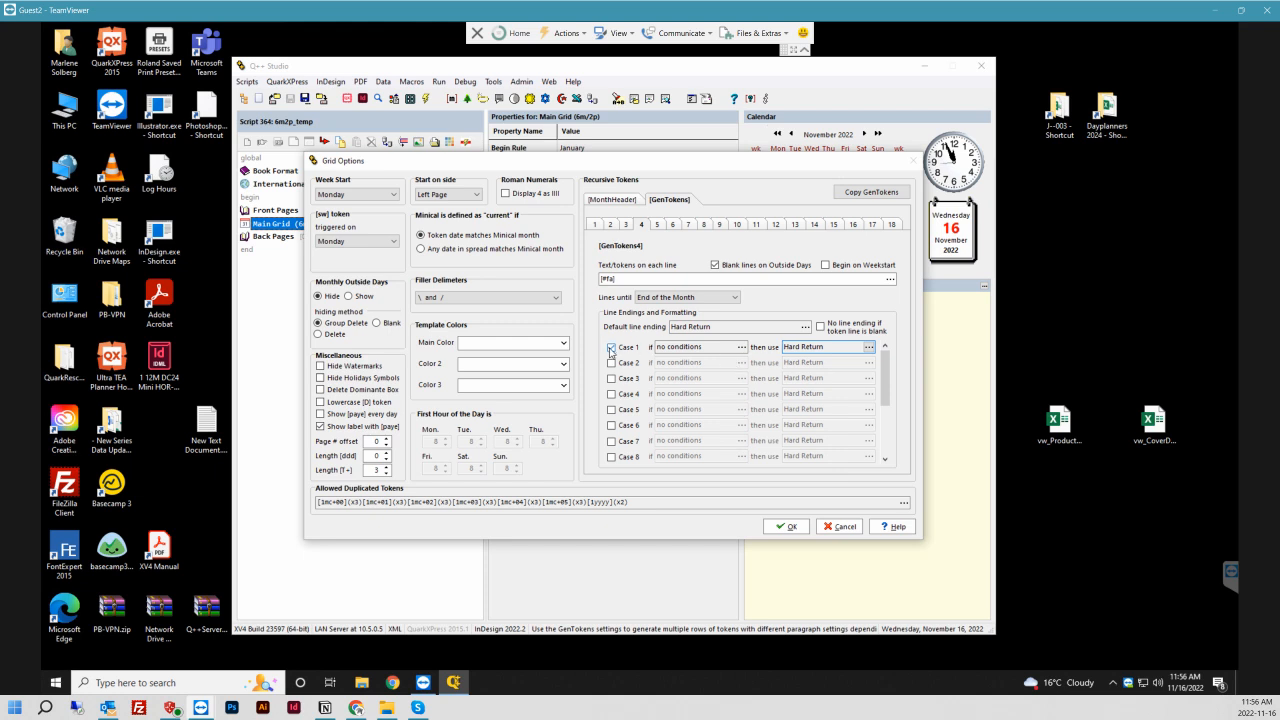
{"action": "left_click", "coordinate": [611, 348]}
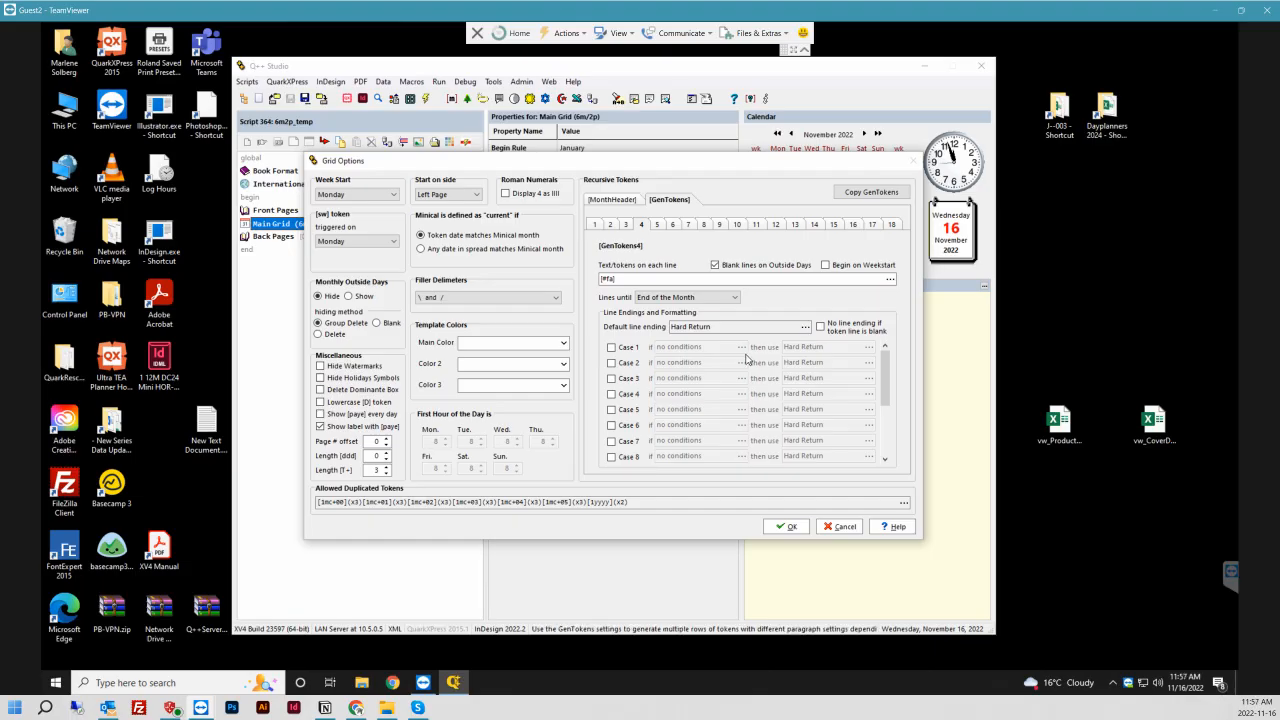
- Set the default line ending of [GenTokens4] to Next Box and accept the Grid Options
{"action": "left_click", "coordinate": [805, 326]}
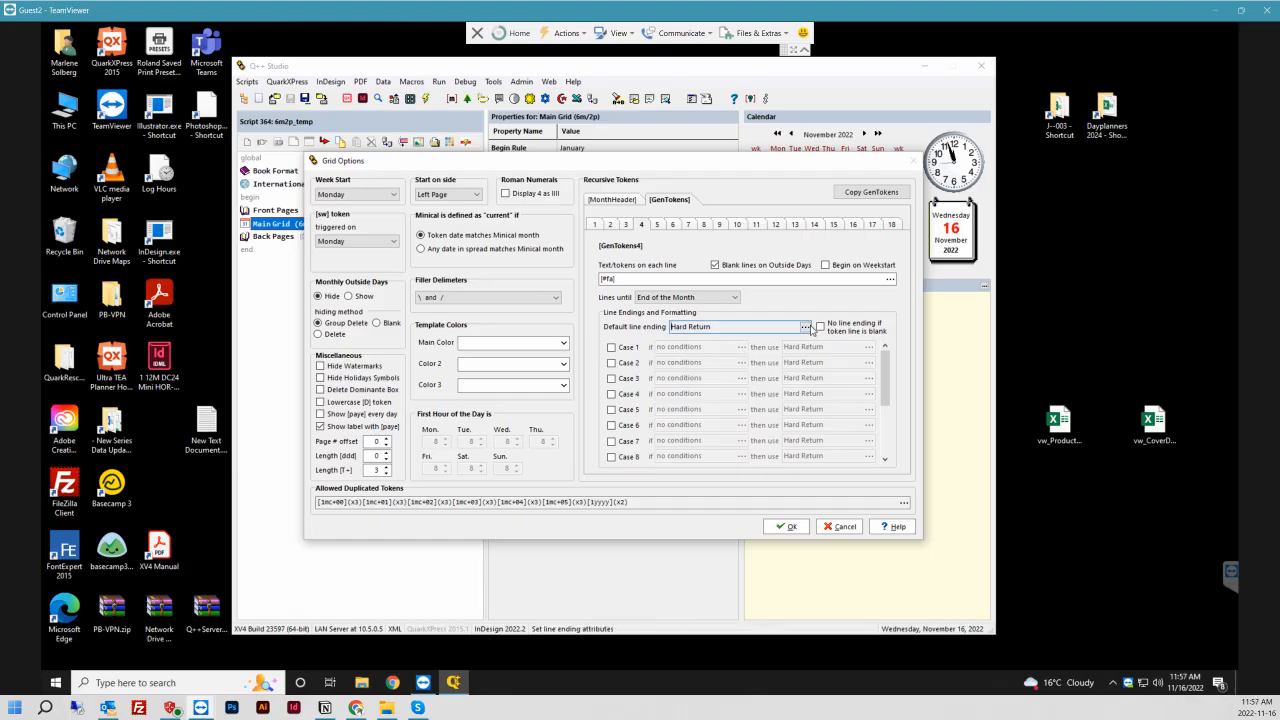
{"action": "left_click", "coordinate": [471, 252]}
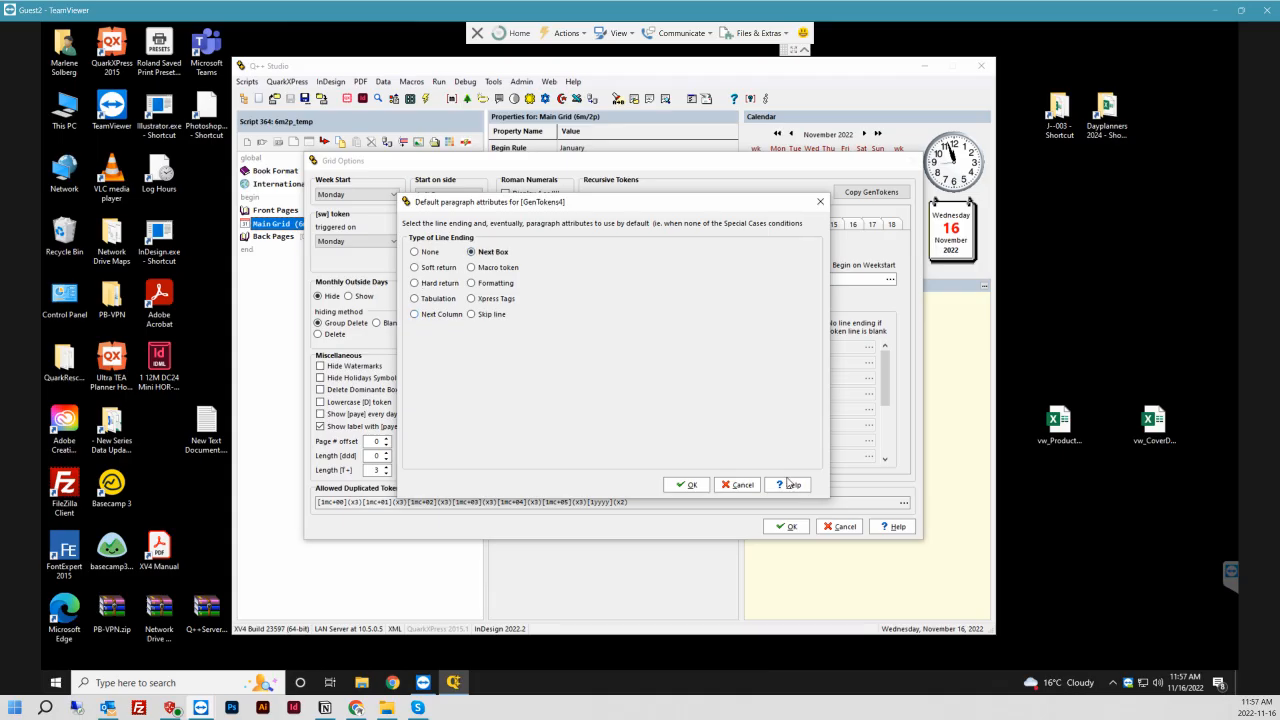
{"action": "left_click", "coordinate": [688, 486]}
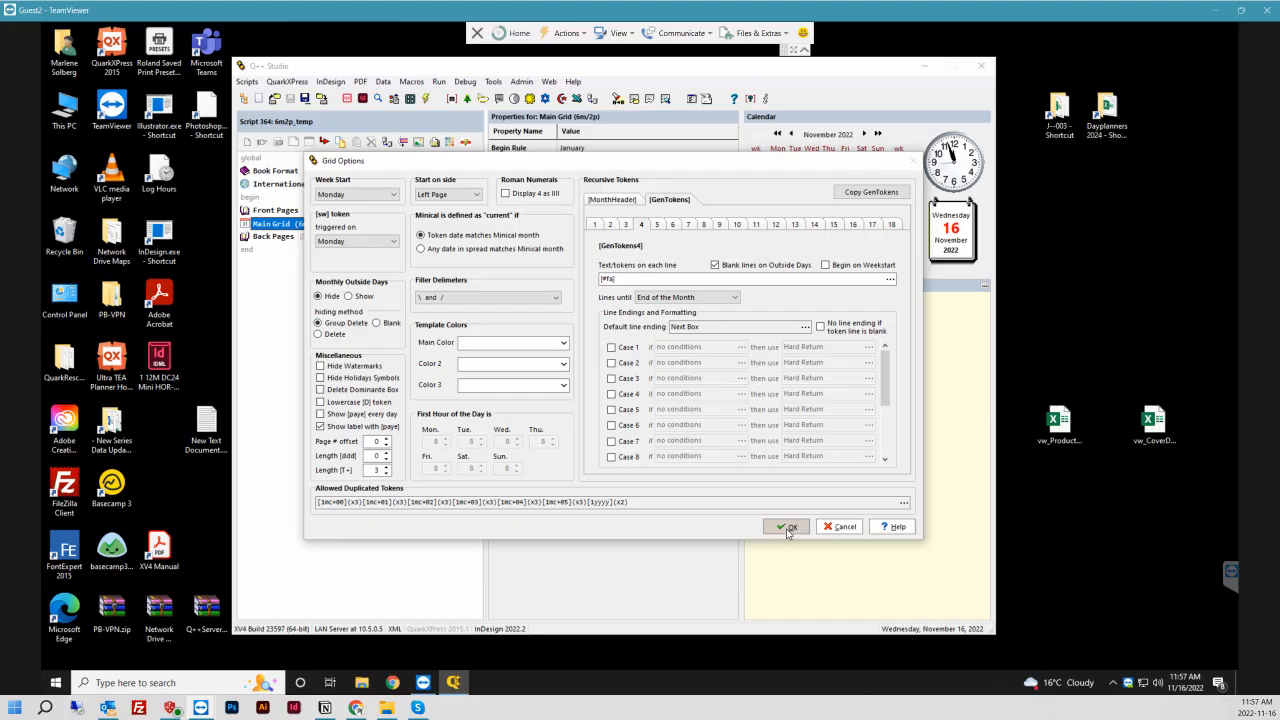
{"action": "left_click", "coordinate": [787, 528]}
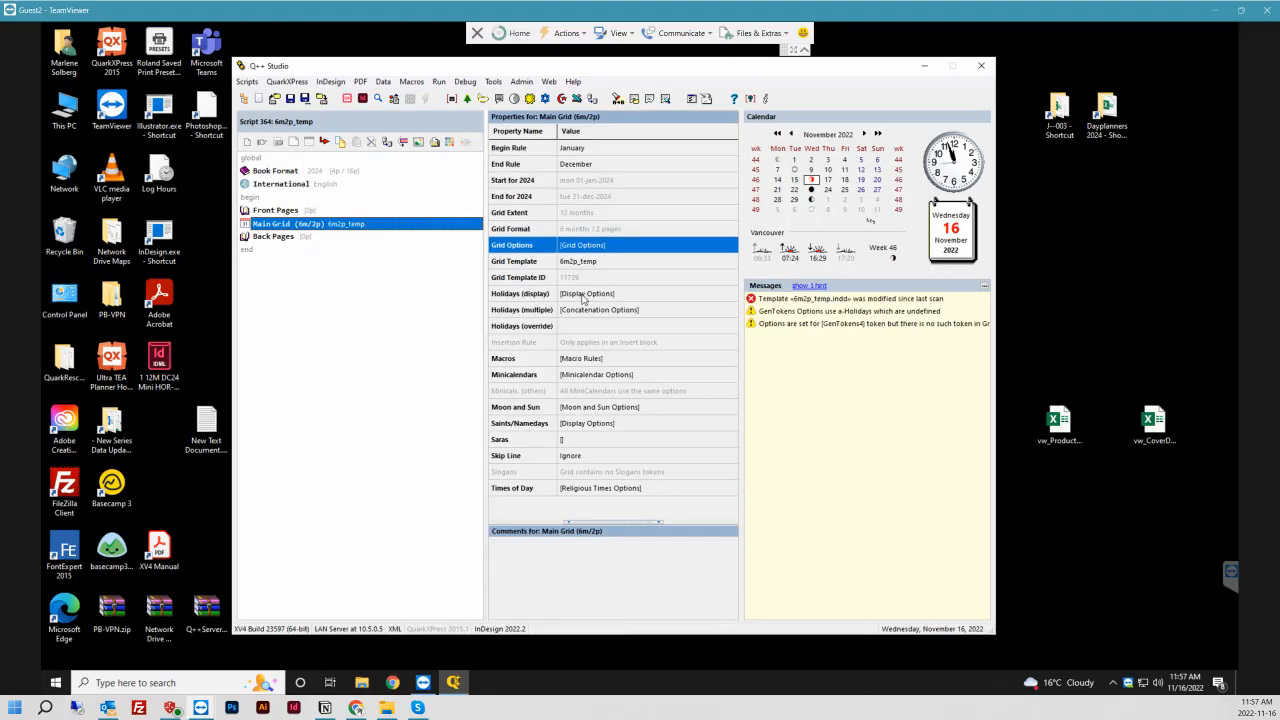
- Look at the Main Grid's individual display options for a-Holidays without changing them
{"action": "left_click", "coordinate": [648, 298]}
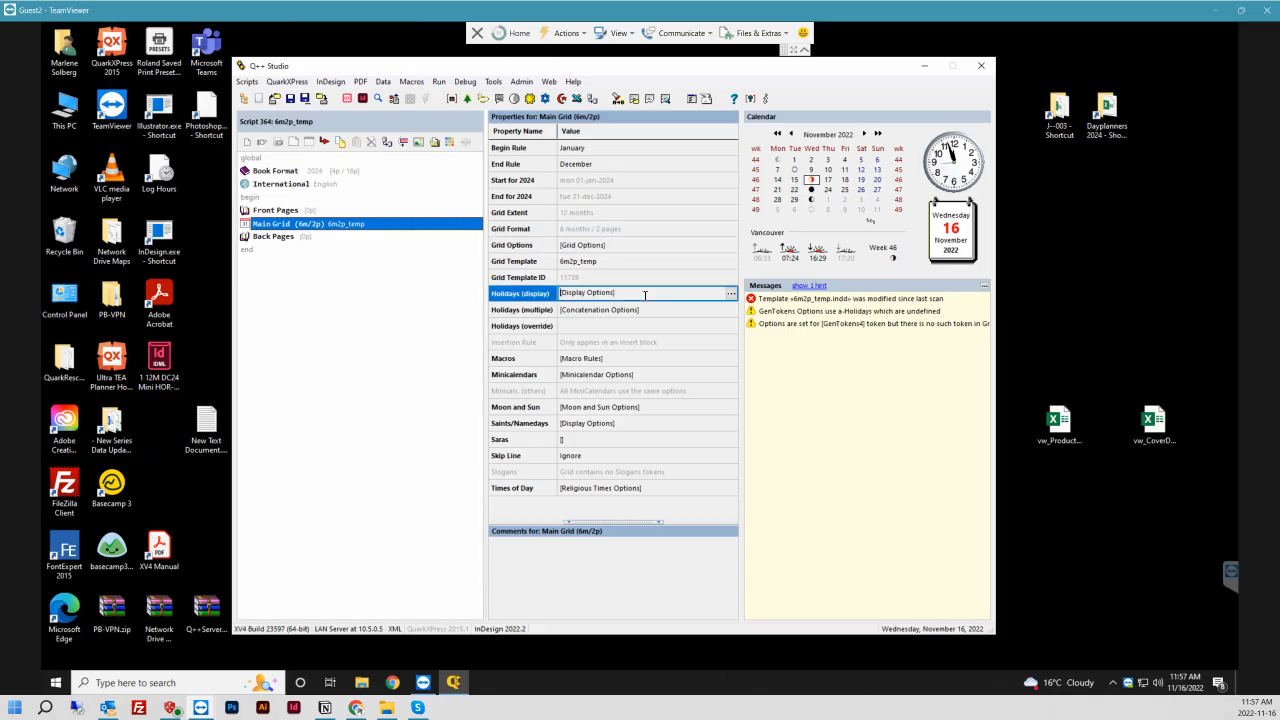
{"action": "left_click", "coordinate": [731, 296]}
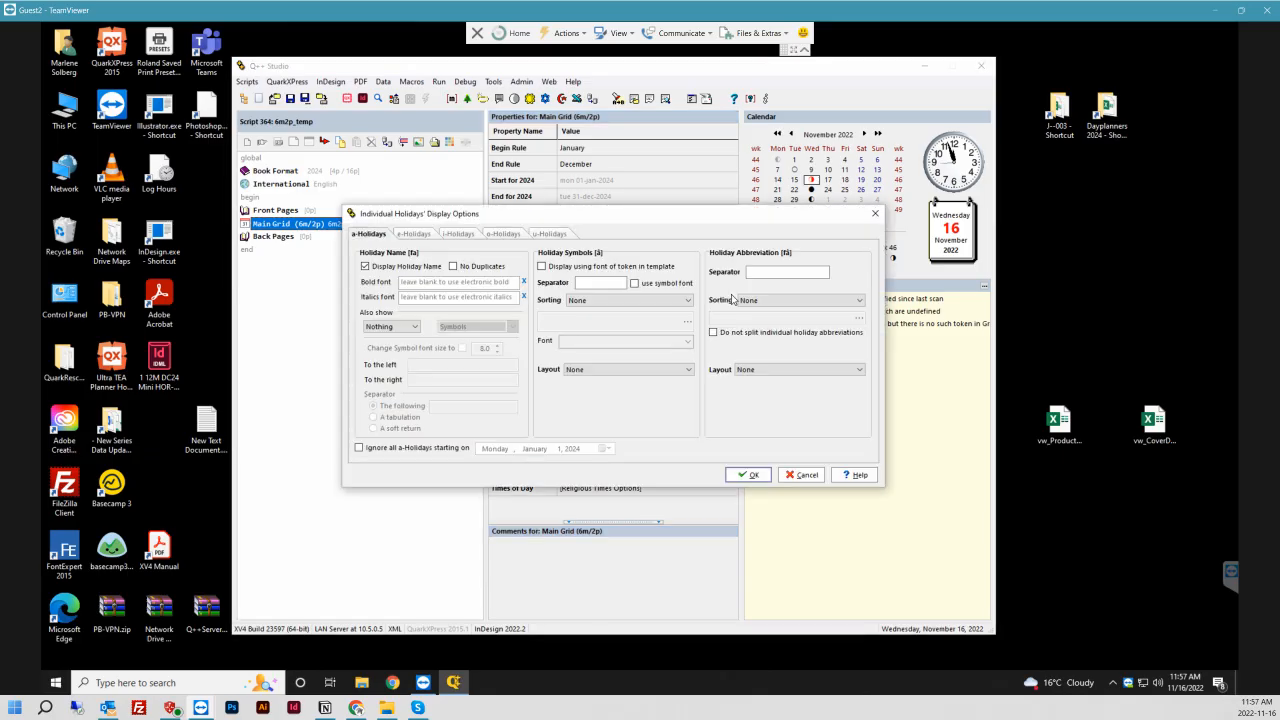
{"action": "left_click", "coordinate": [803, 474]}
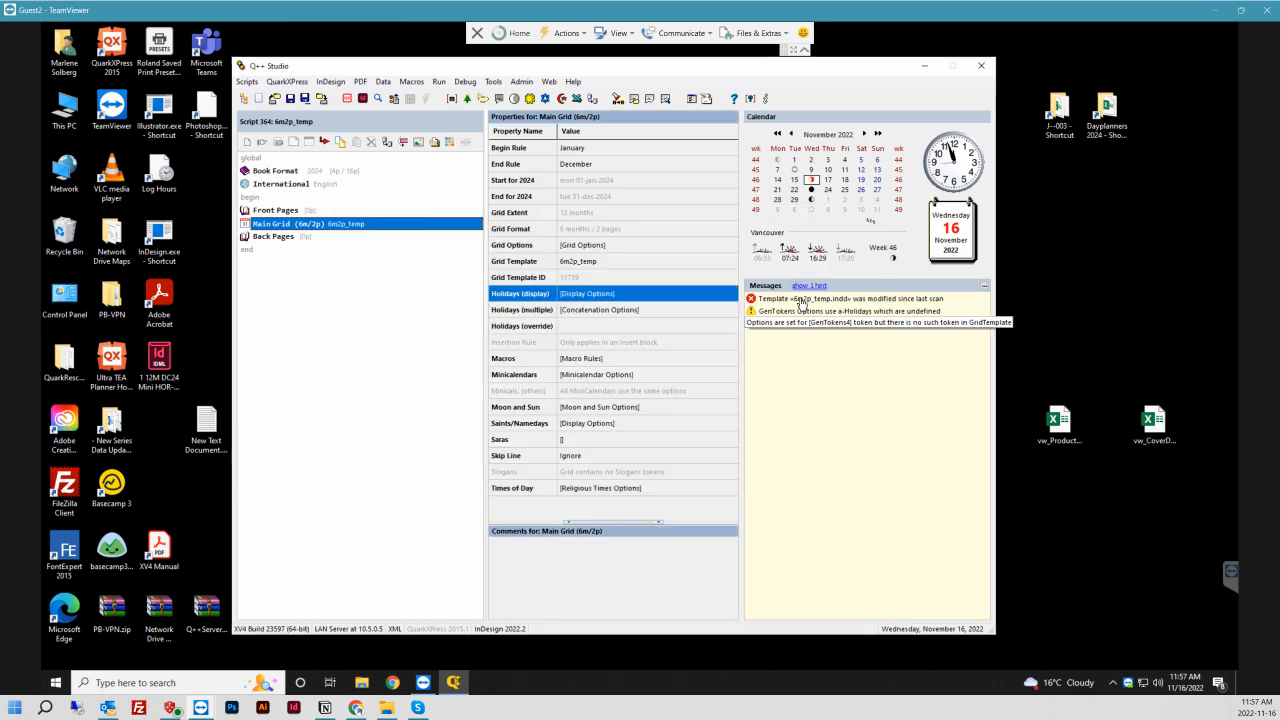
- Re-scan 6m2p_temp.indd and mark all of its duplicated tokens as intentional
{"action": "right_click", "coordinate": [800, 301]}
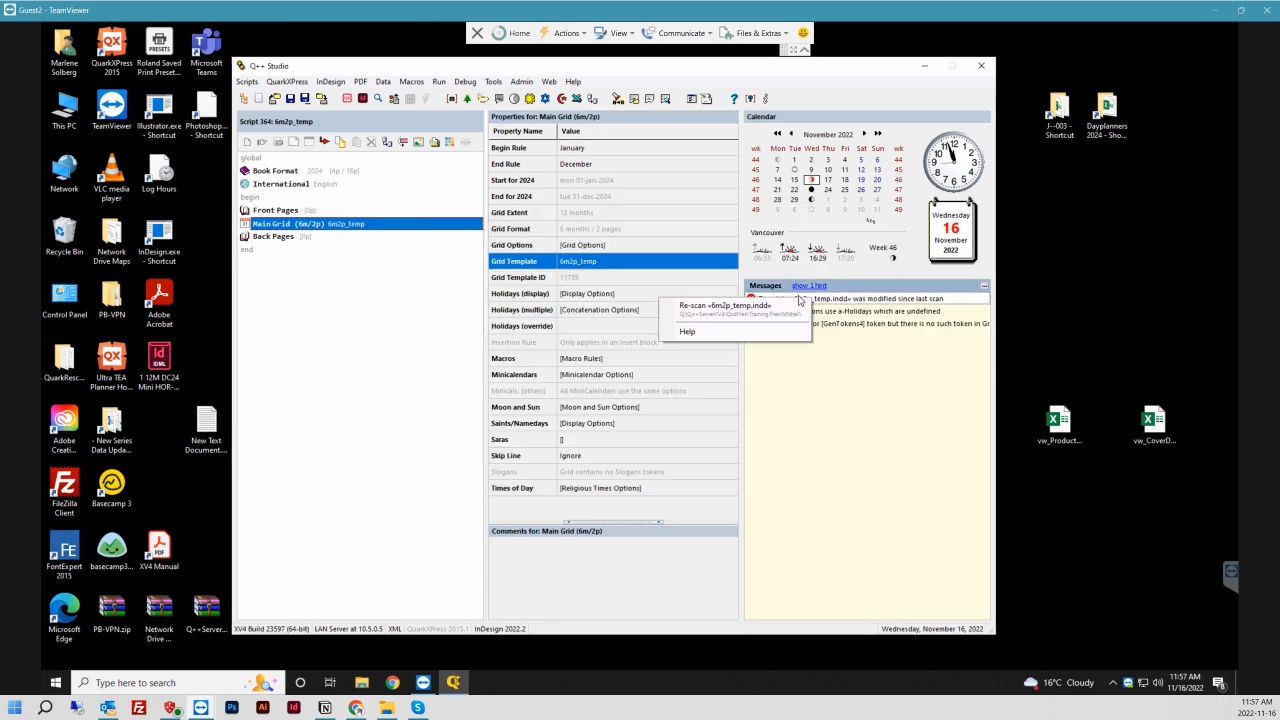
{"action": "left_click", "coordinate": [772, 312]}
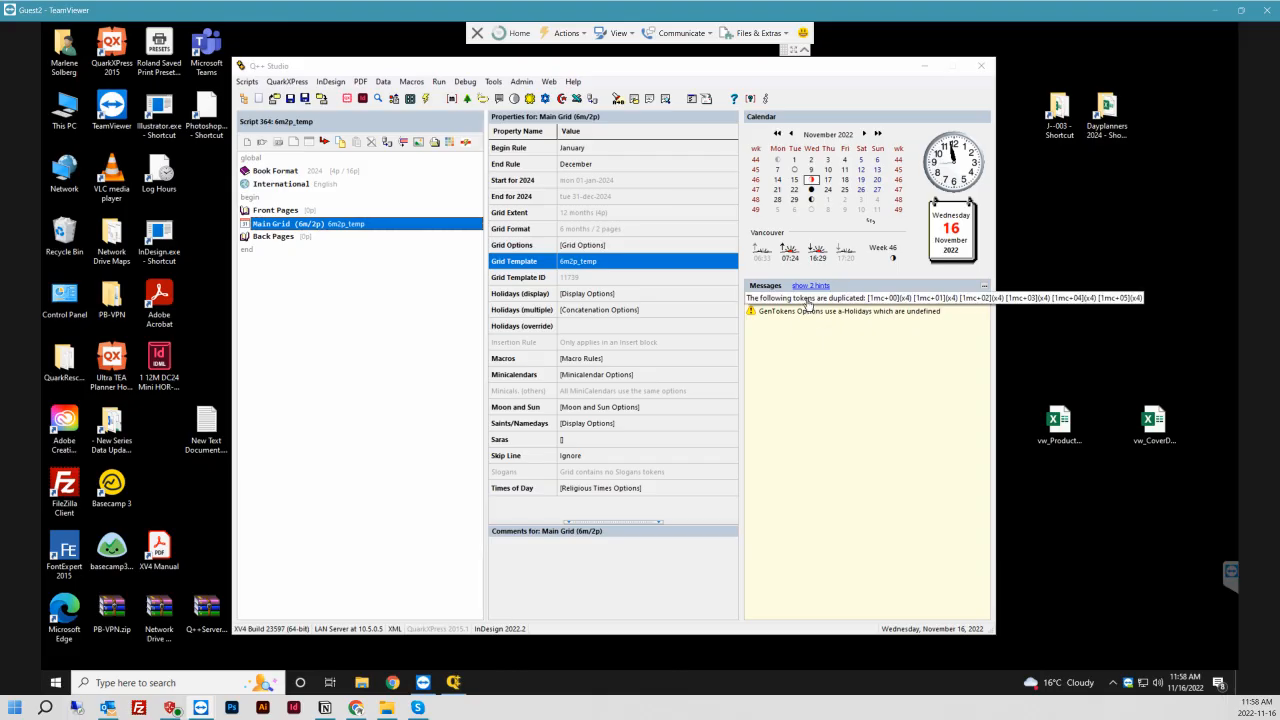
{"action": "right_click", "coordinate": [808, 302]}
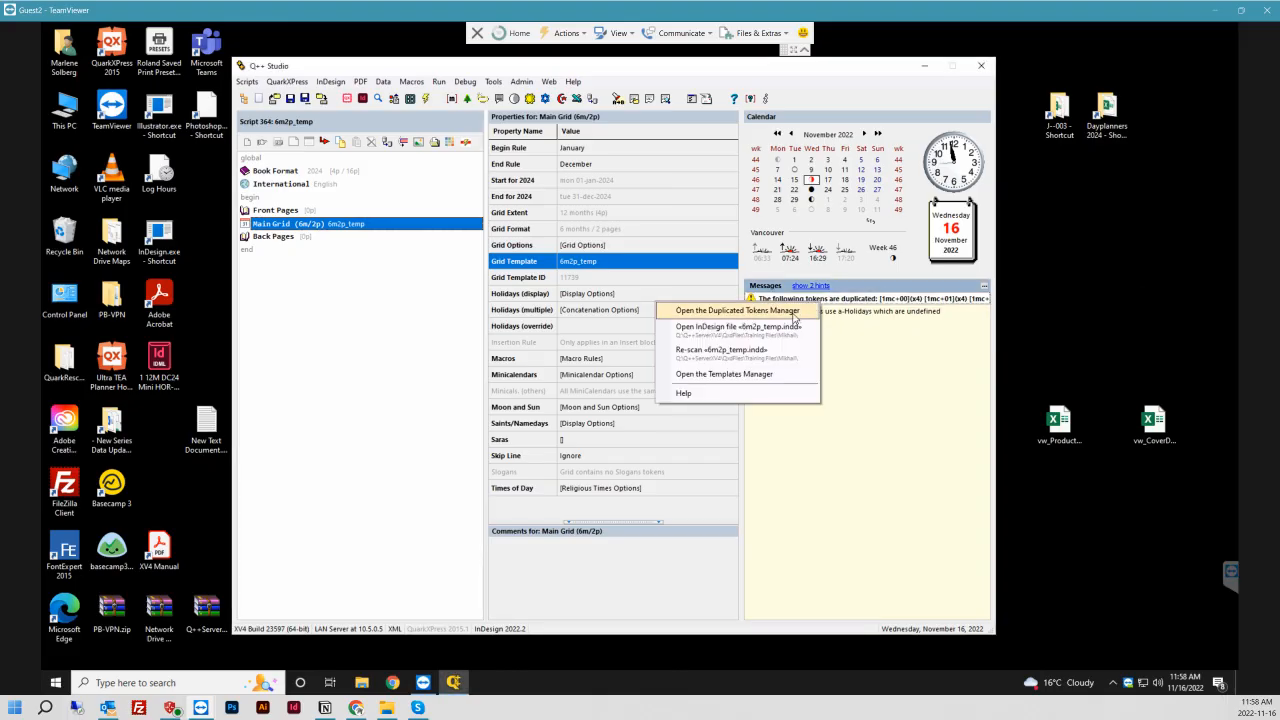
{"action": "left_click", "coordinate": [792, 311]}
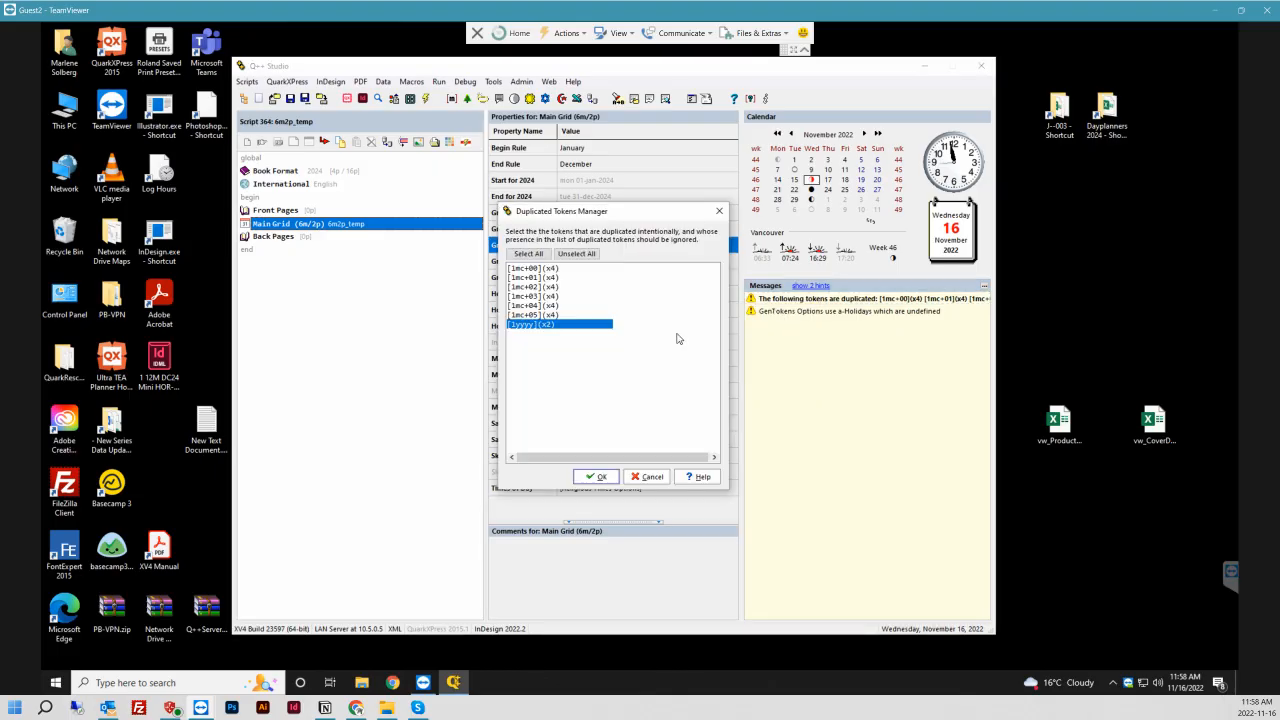
{"action": "left_click", "coordinate": [533, 256]}
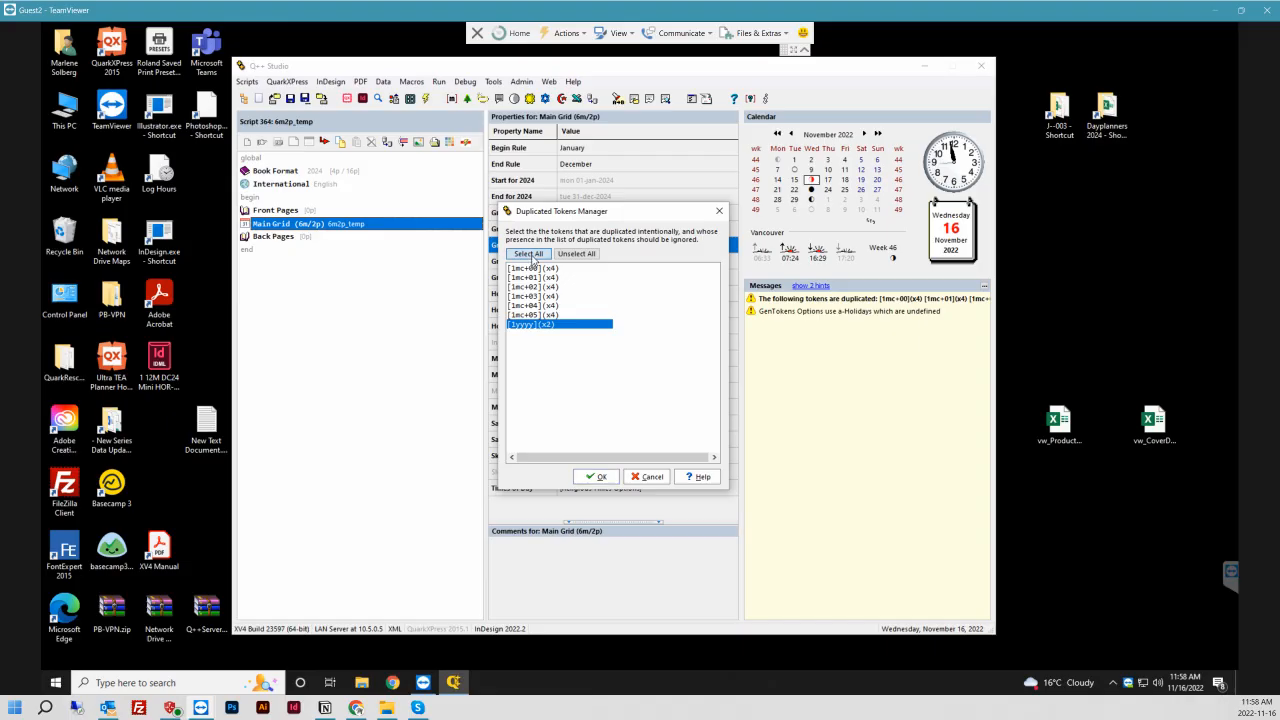
{"action": "left_click", "coordinate": [598, 477]}
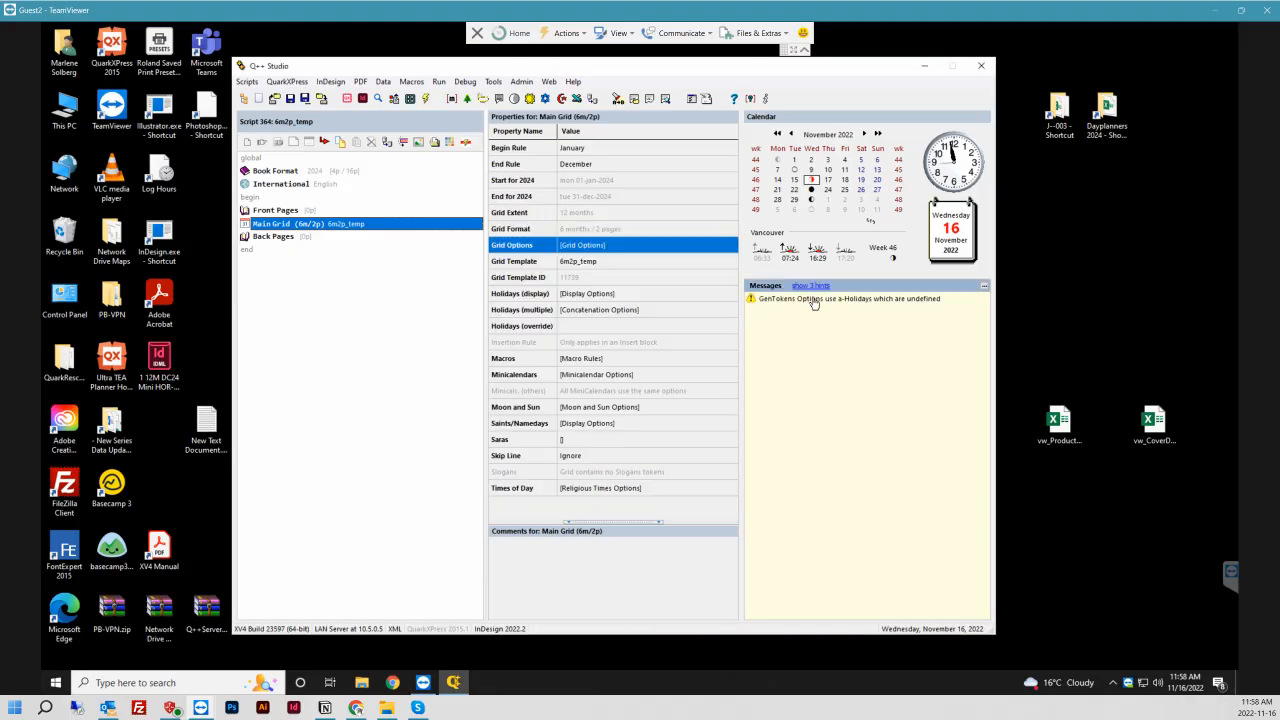
- Assign the French front/back set from the PaperBlanks National Lists to the script's a-Holidays
{"action": "right_click", "coordinate": [814, 303]}
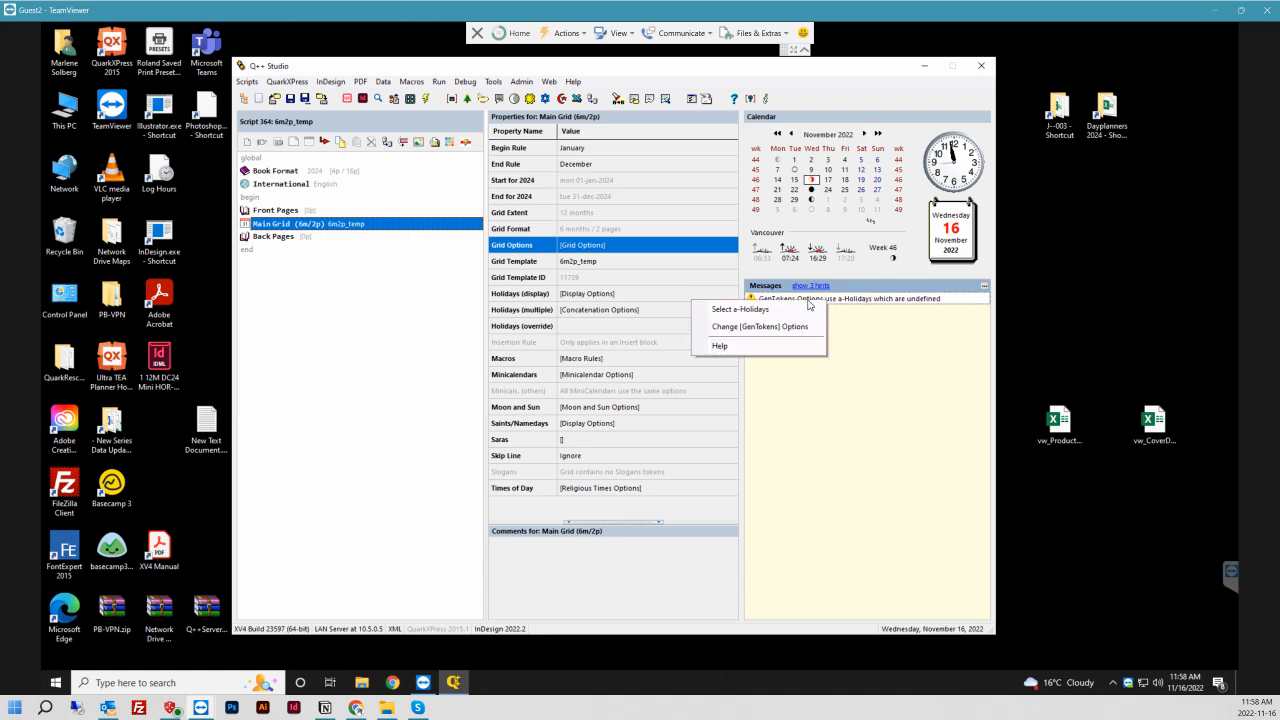
{"action": "left_click", "coordinate": [758, 312]}
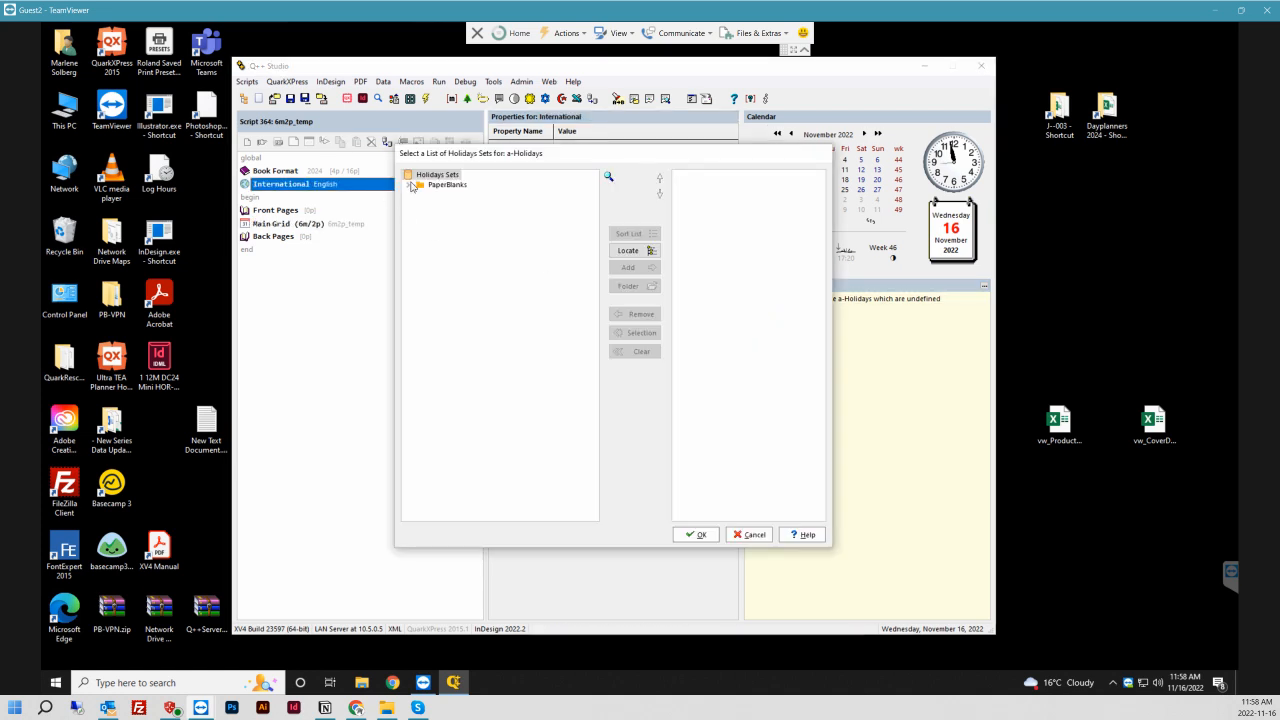
{"action": "left_click", "coordinate": [408, 186]}
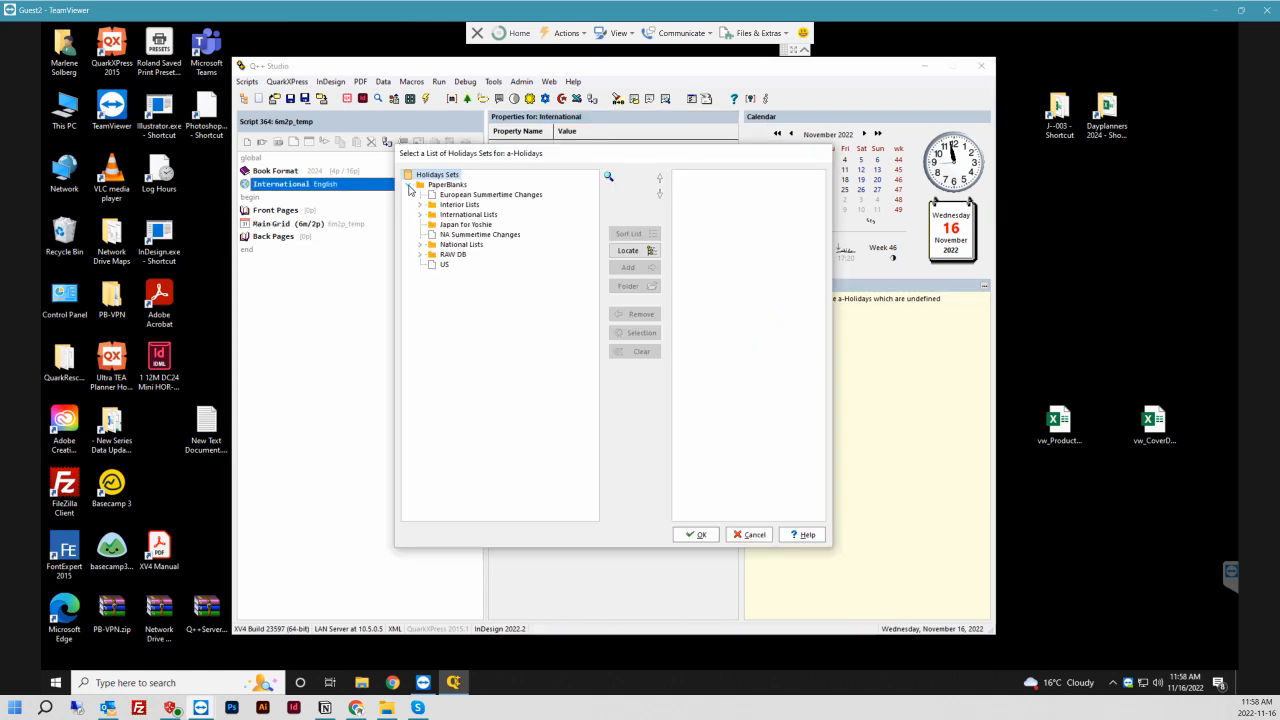
{"action": "left_click", "coordinate": [420, 246]}
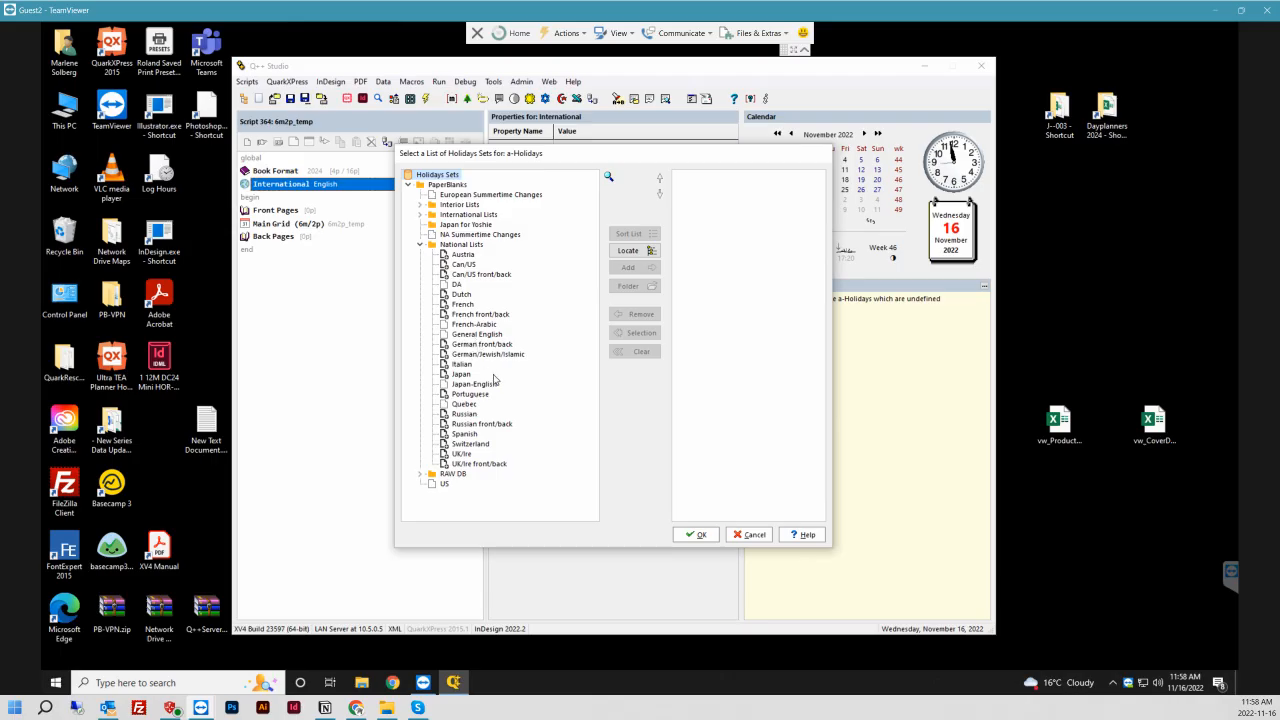
{"action": "left_click", "coordinate": [446, 316]}
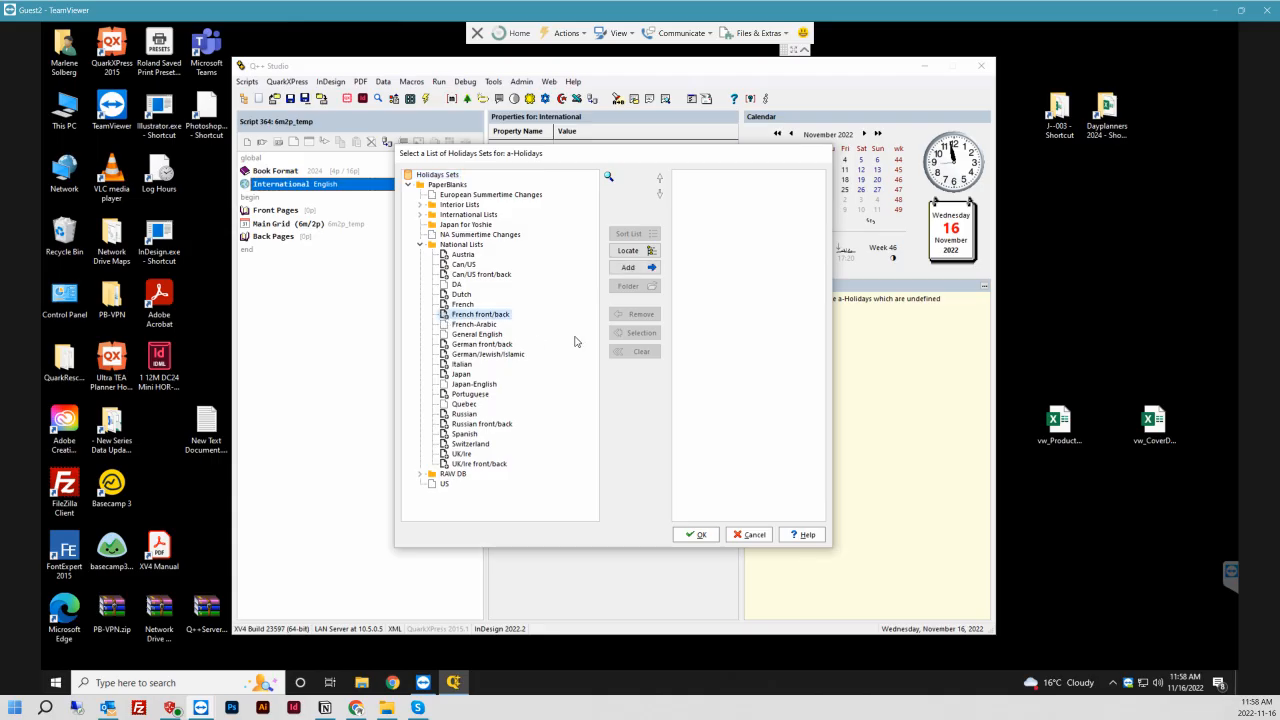
{"action": "left_click", "coordinate": [635, 268]}
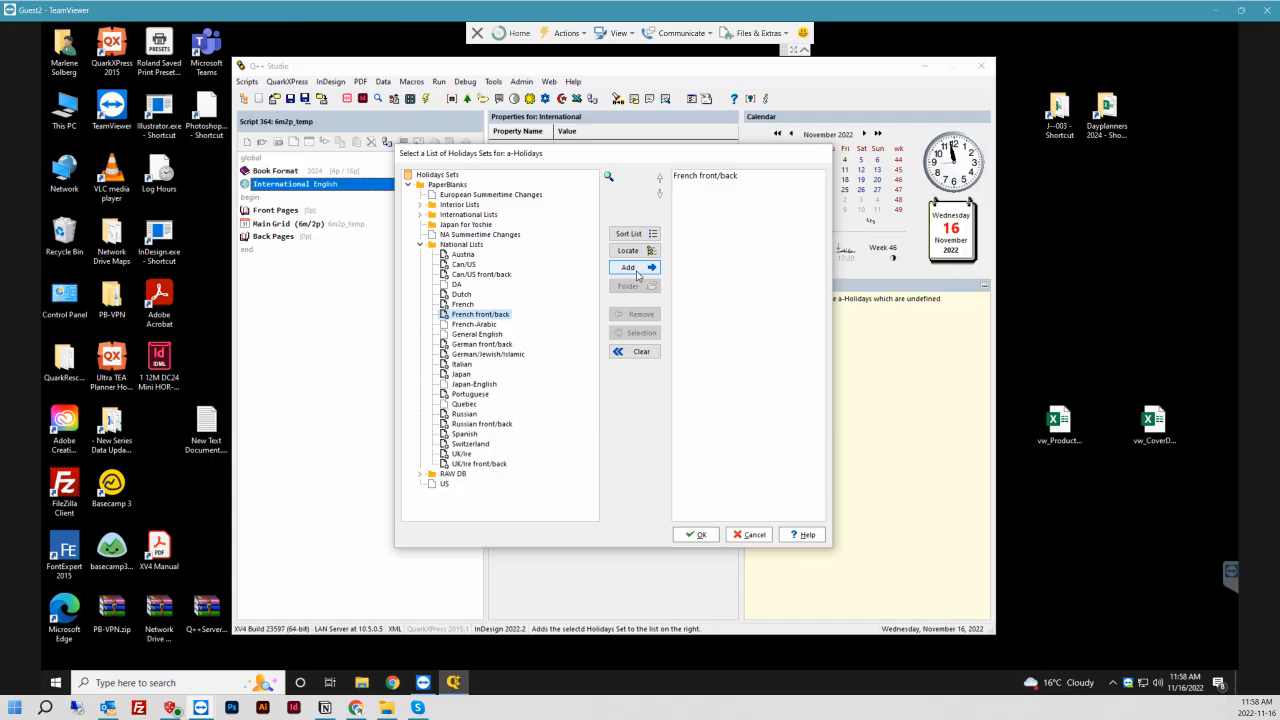
{"action": "left_click", "coordinate": [699, 536]}
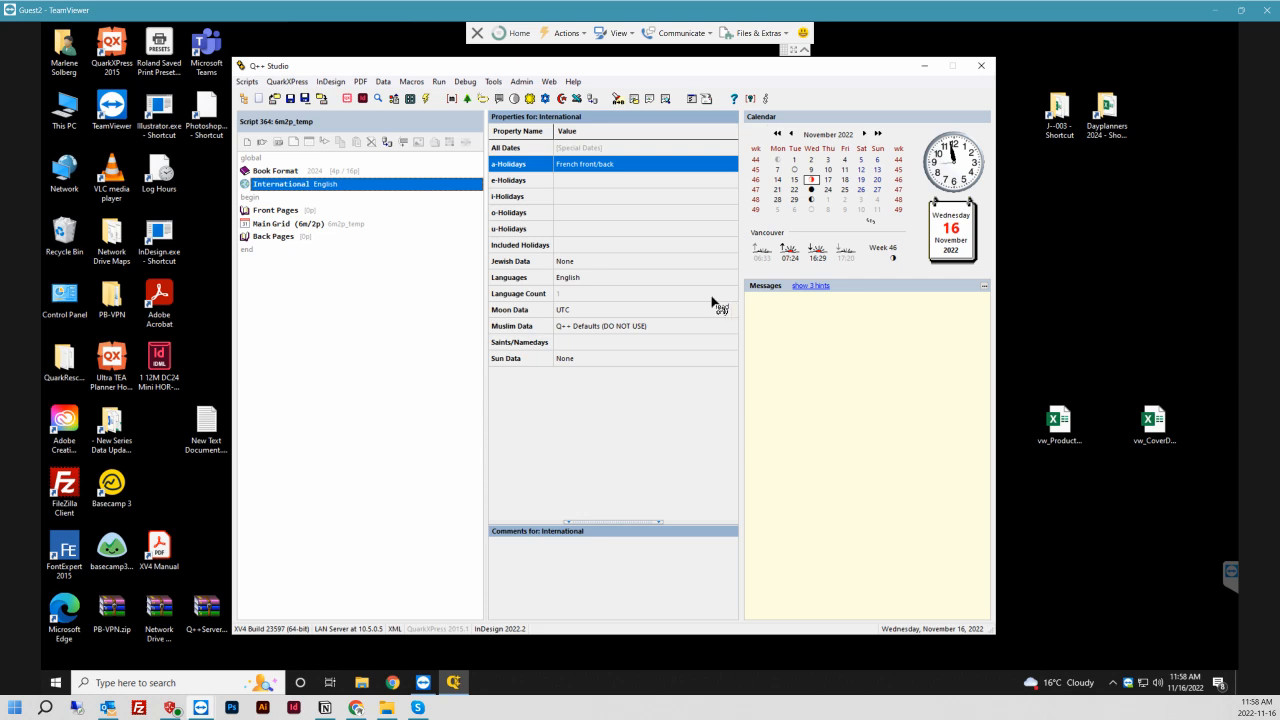
- Look at the holiday set selection for Included Holidays and leave it without choosing a set
{"action": "left_click", "coordinate": [545, 248]}
{"action": "left_click", "coordinate": [730, 247]}
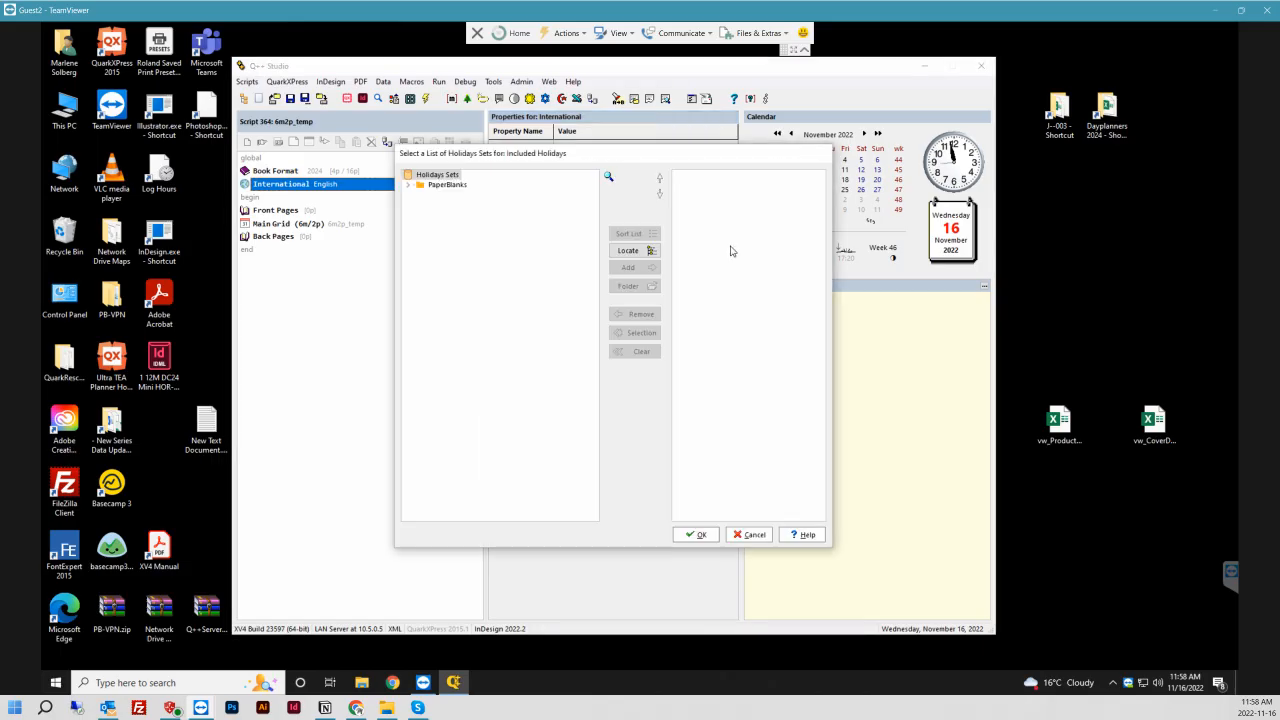
{"action": "left_click", "coordinate": [752, 537]}
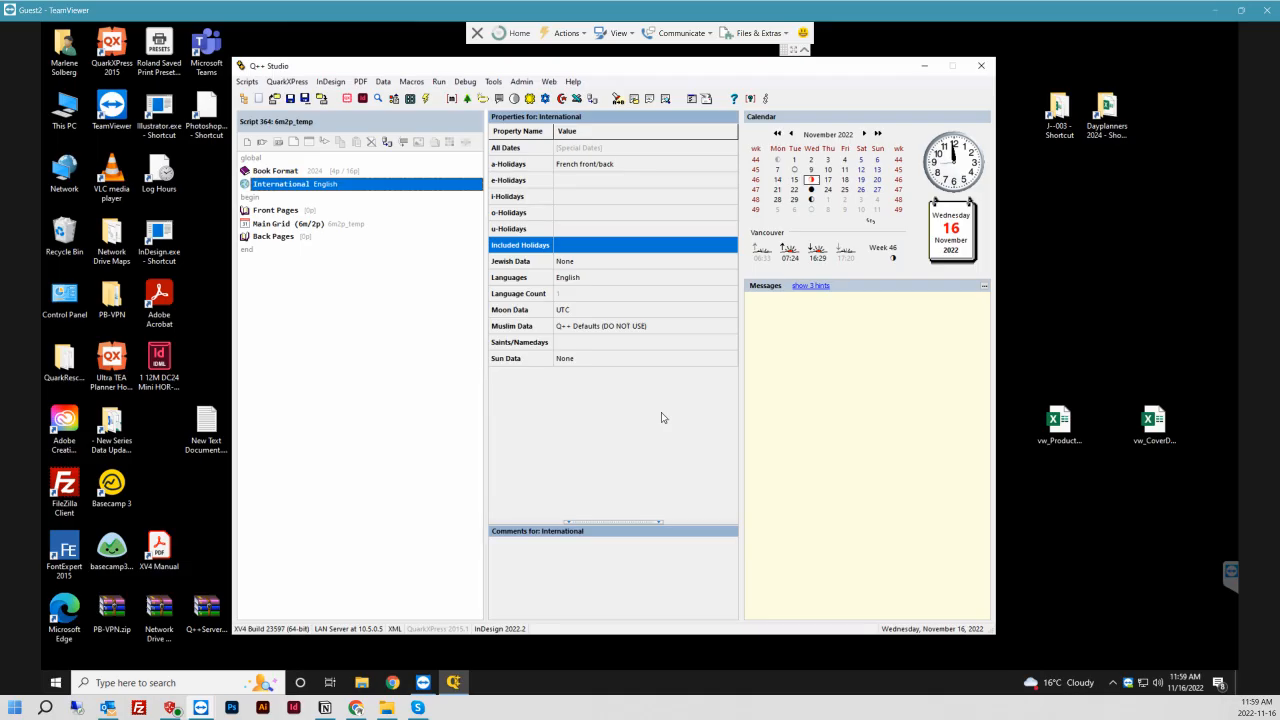
- Set the Main Grid's multiple-holiday options so that several a-Holidays on one date are separated with a hard return
{"action": "left_click", "coordinate": [345, 225]}
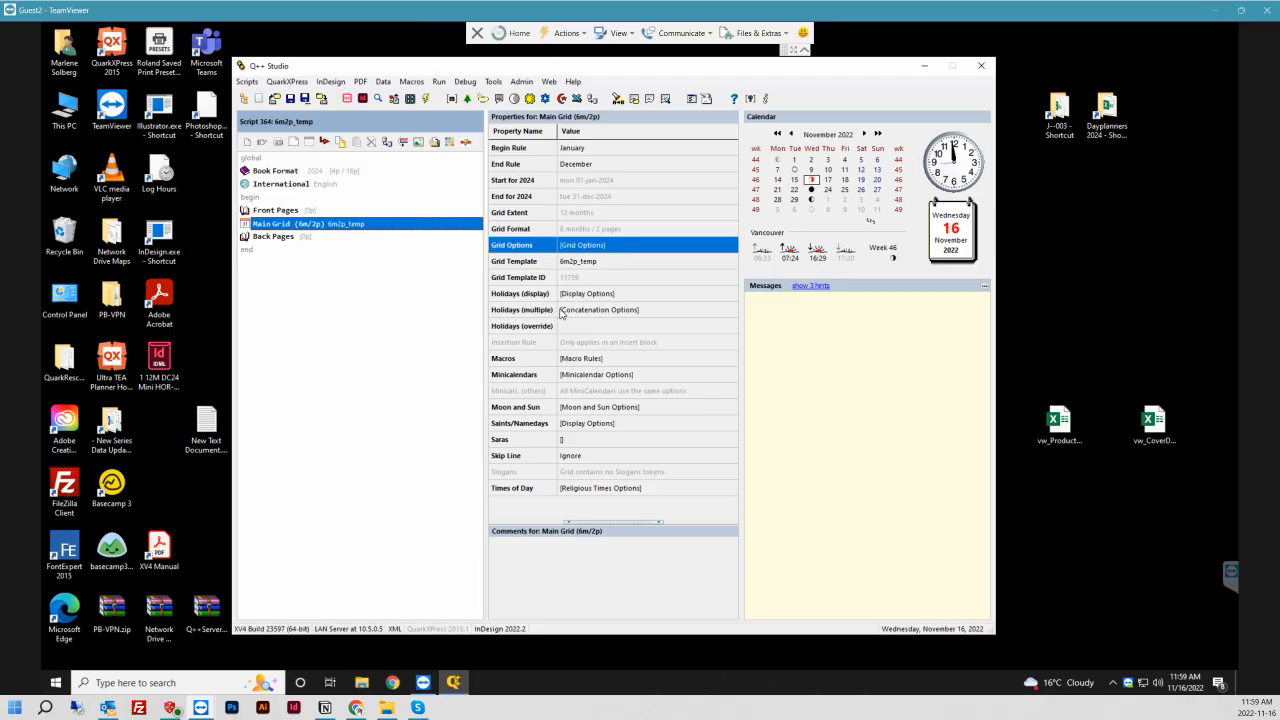
{"action": "left_click", "coordinate": [703, 312]}
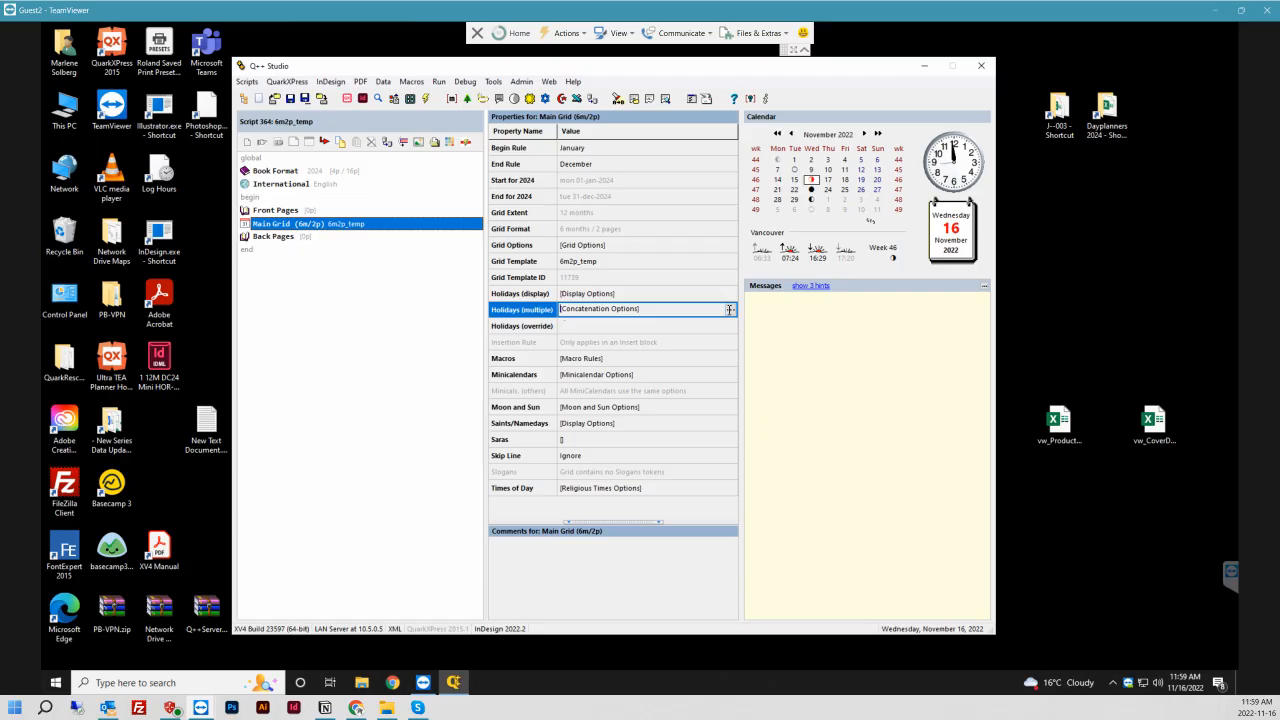
{"action": "left_click", "coordinate": [731, 311]}
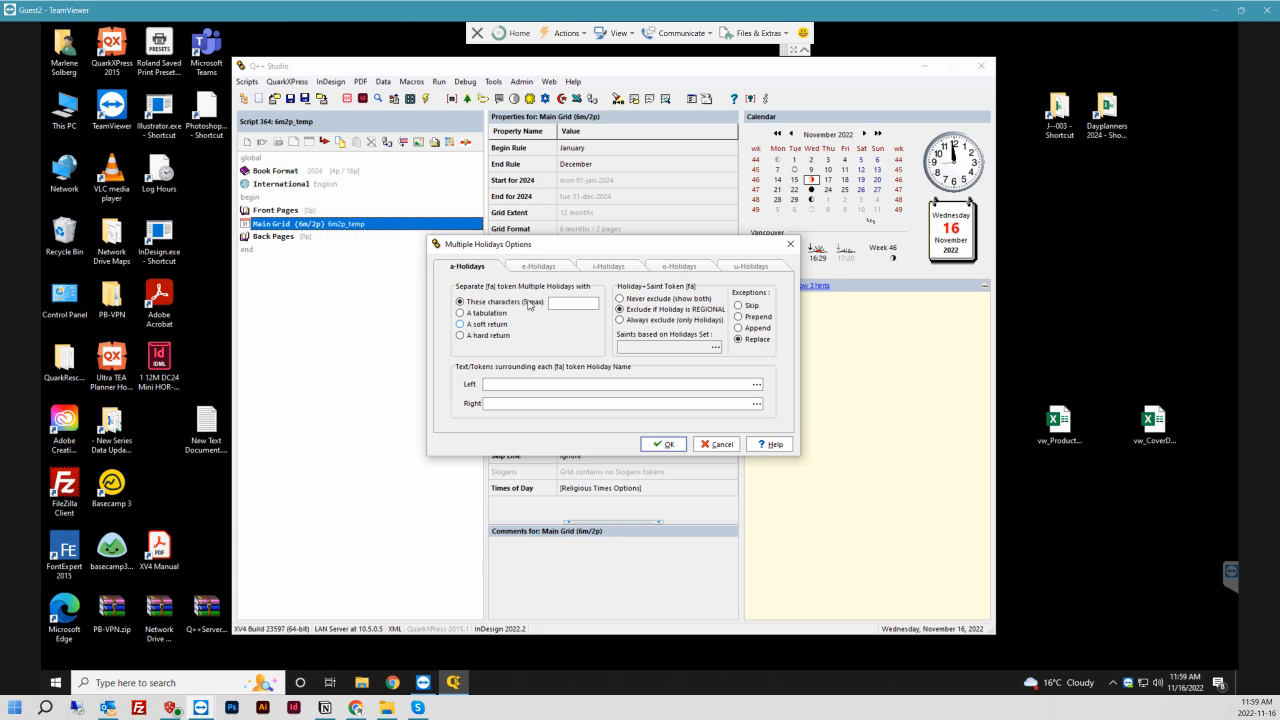
{"action": "left_click", "coordinate": [461, 336]}
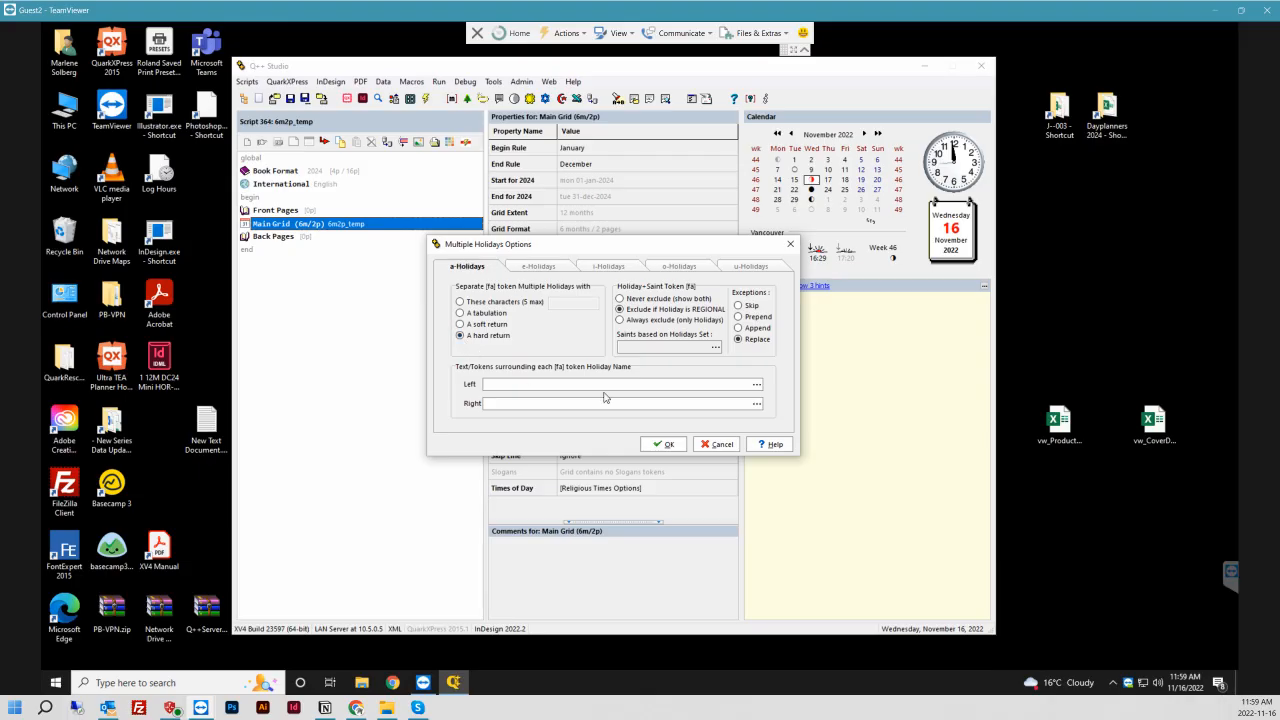
{"action": "left_click", "coordinate": [665, 445]}
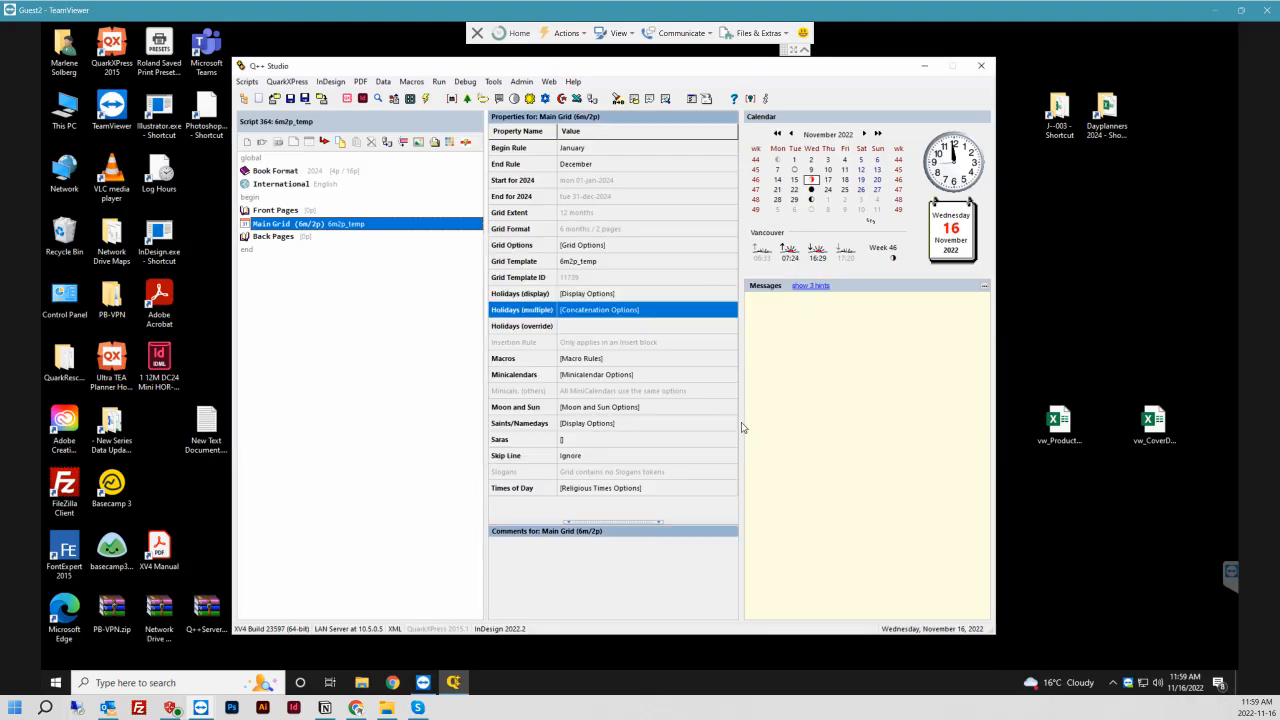
- Generate the diary from the script as 6m2p_temp_2024.indd and open the output in InDesign
{"action": "left_click", "coordinate": [428, 98]}
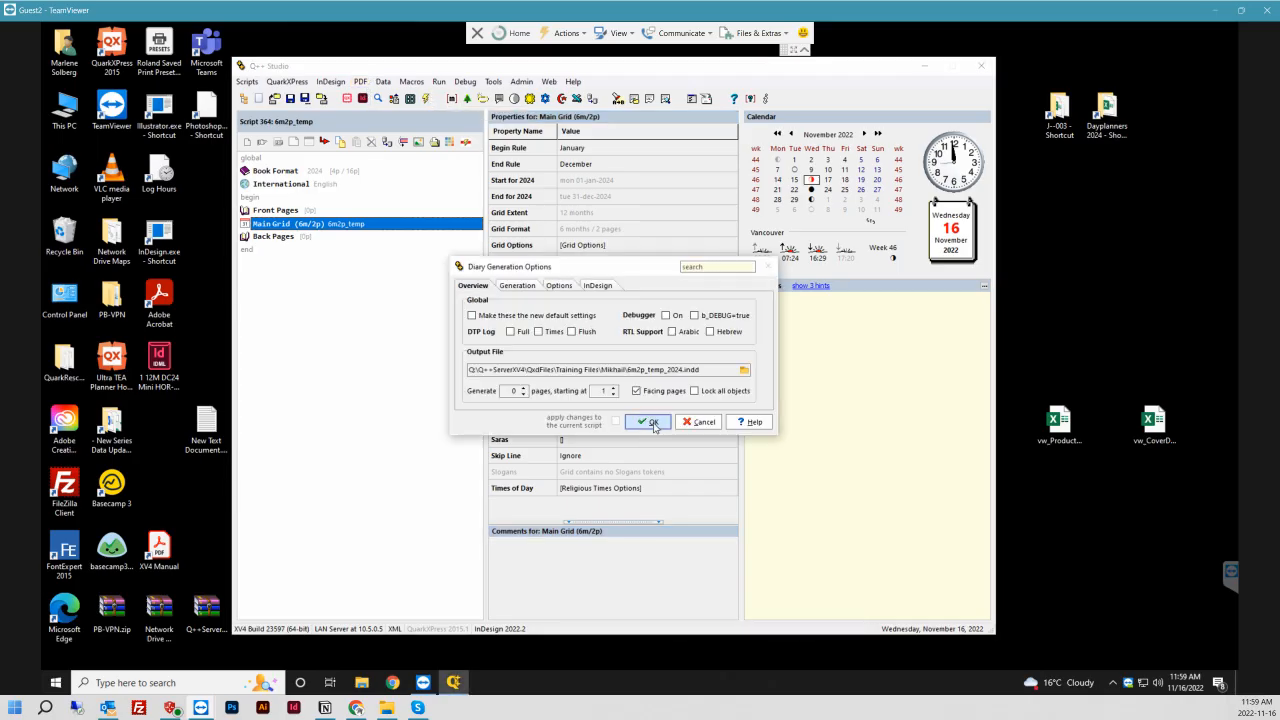
{"action": "left_click", "coordinate": [650, 422]}
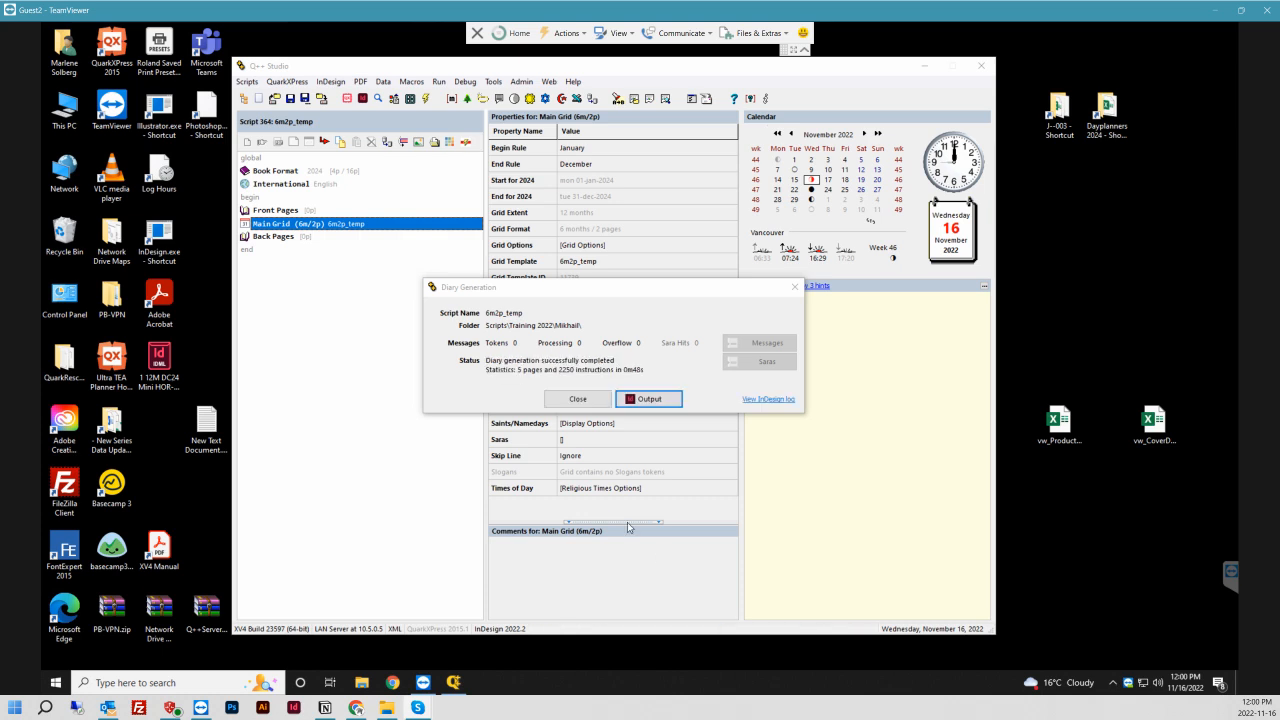
{"action": "left_click", "coordinate": [652, 402]}
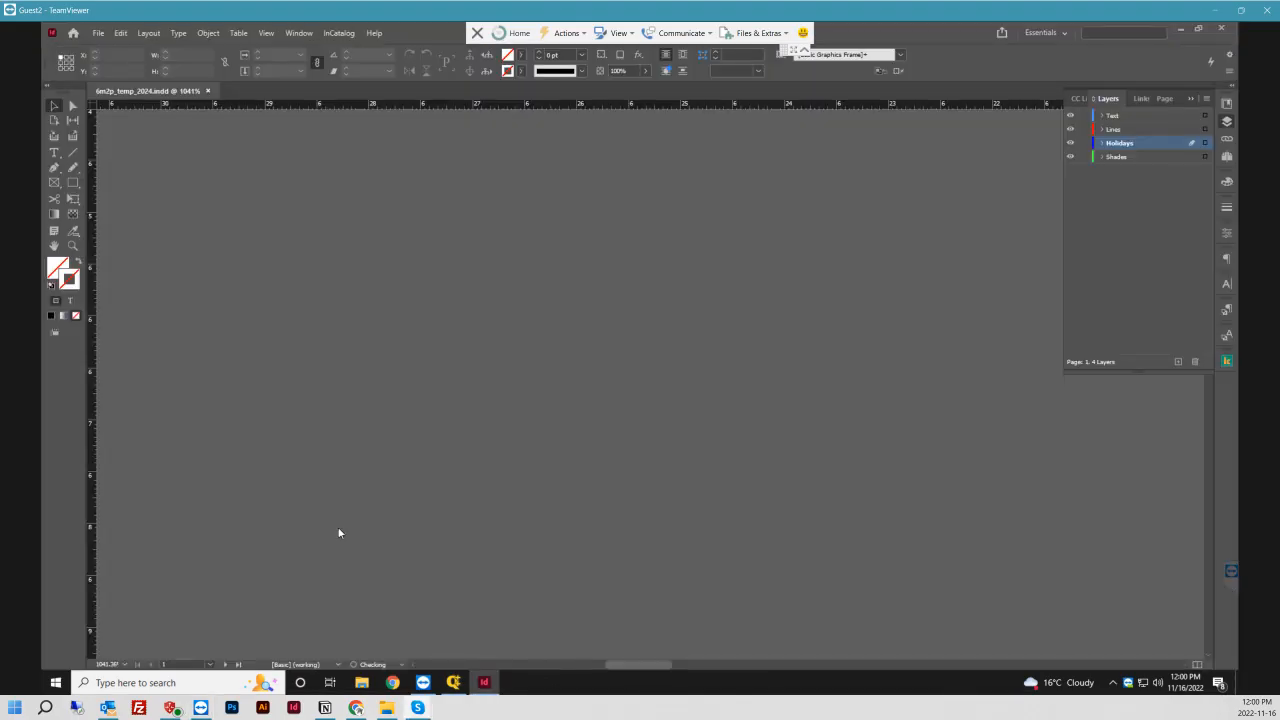
- Display the January to June 2024 spread on pages 2-3 with frame edges and hidden characters turned off
{"action": "left_click", "coordinate": [1172, 98]}
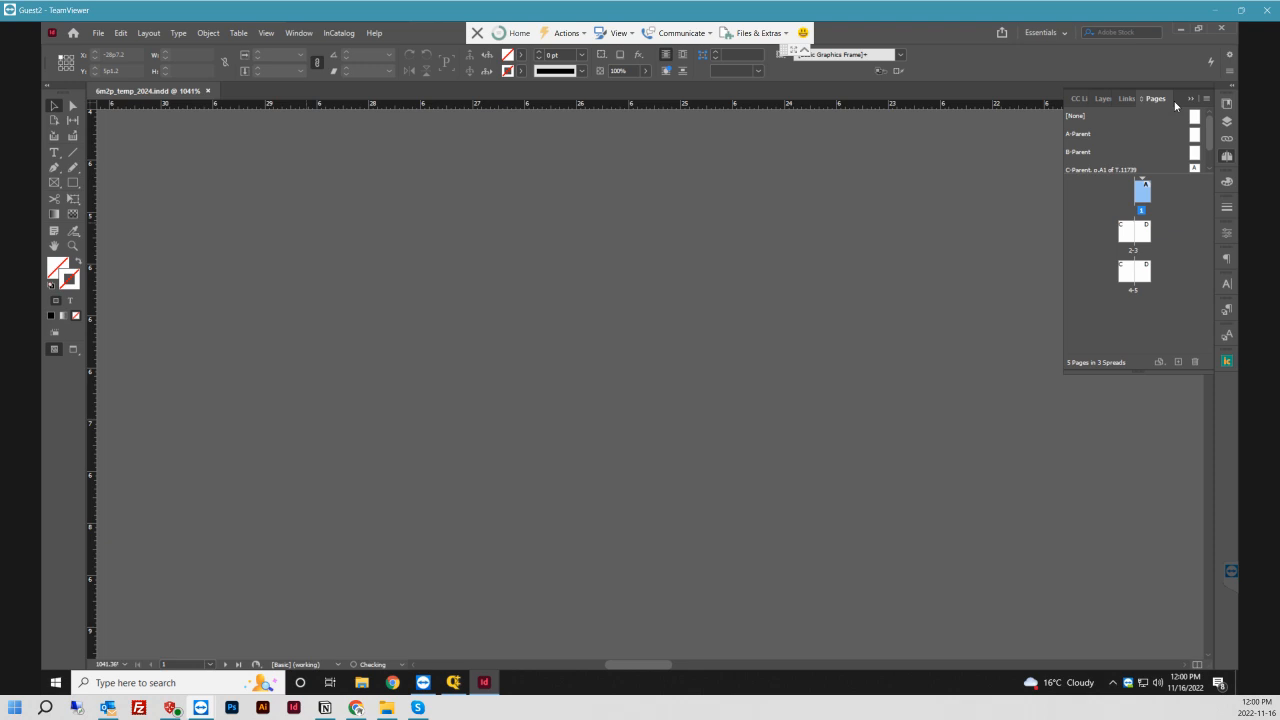
{"action": "double_click", "coordinate": [1122, 229]}
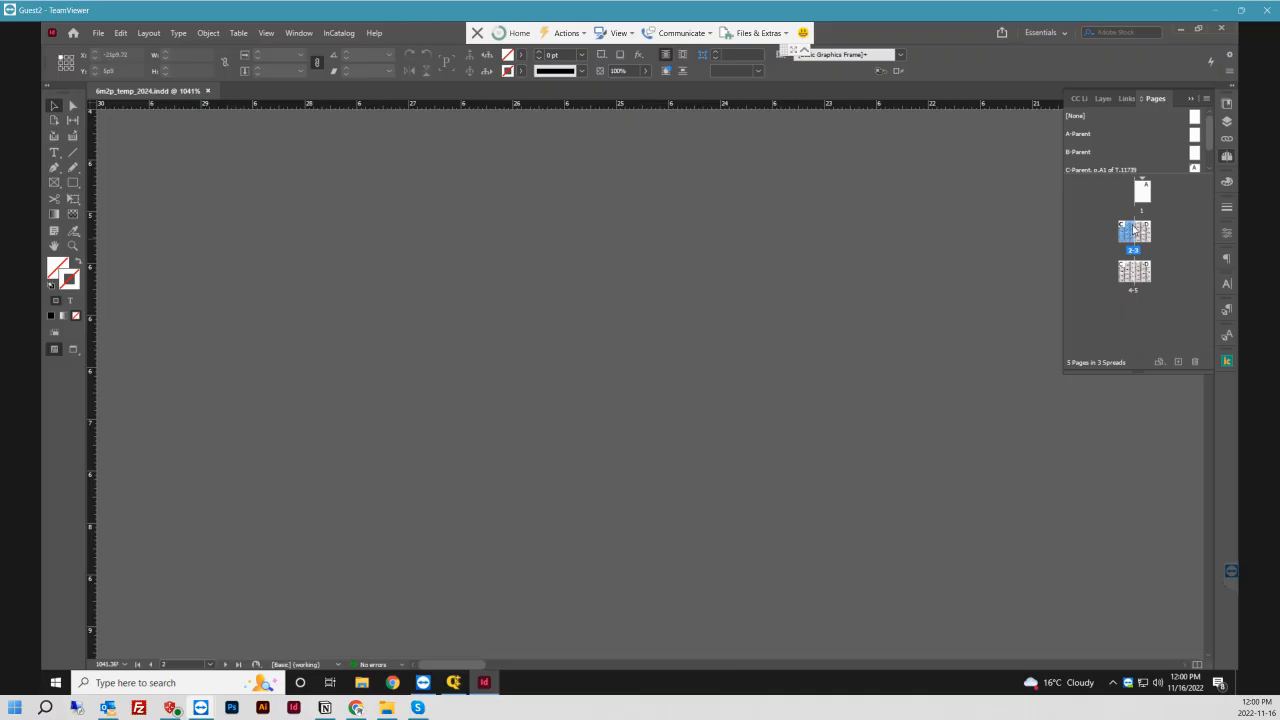
{"action": "key", "text": "ctrl+0"}
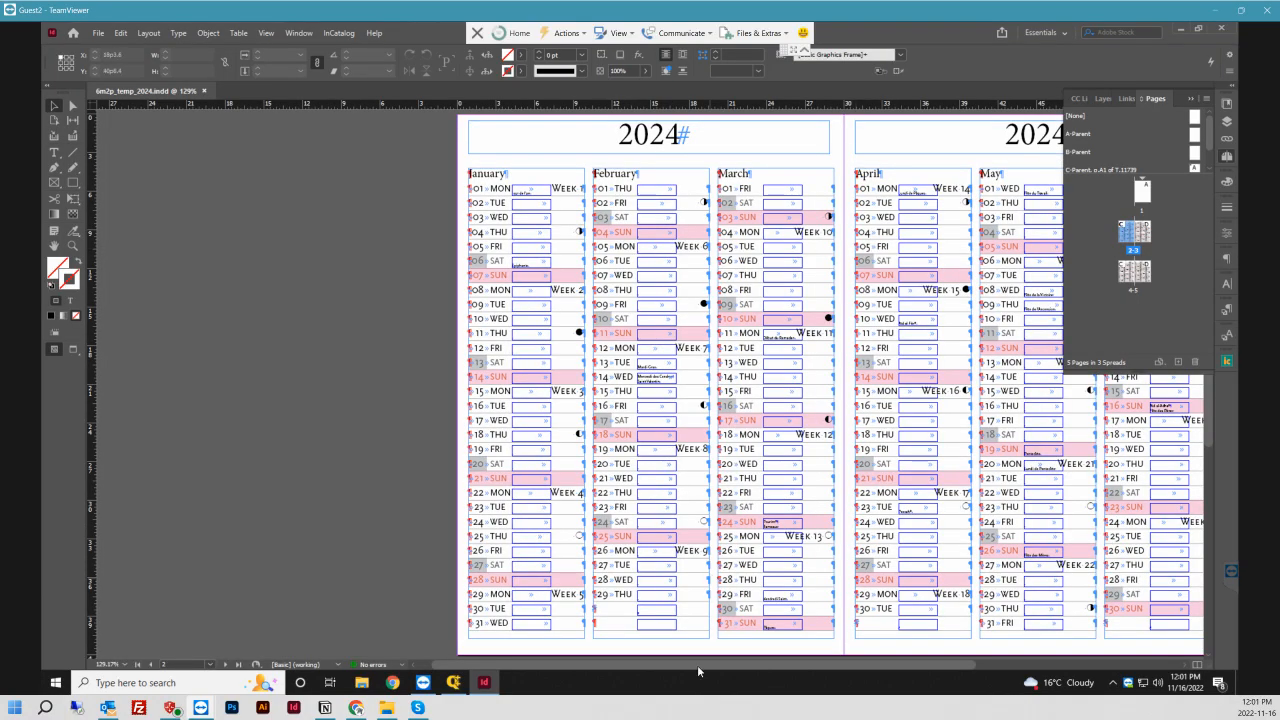
{"action": "left_click_drag", "start_coordinate": [700, 664], "coordinate": [807, 656]}
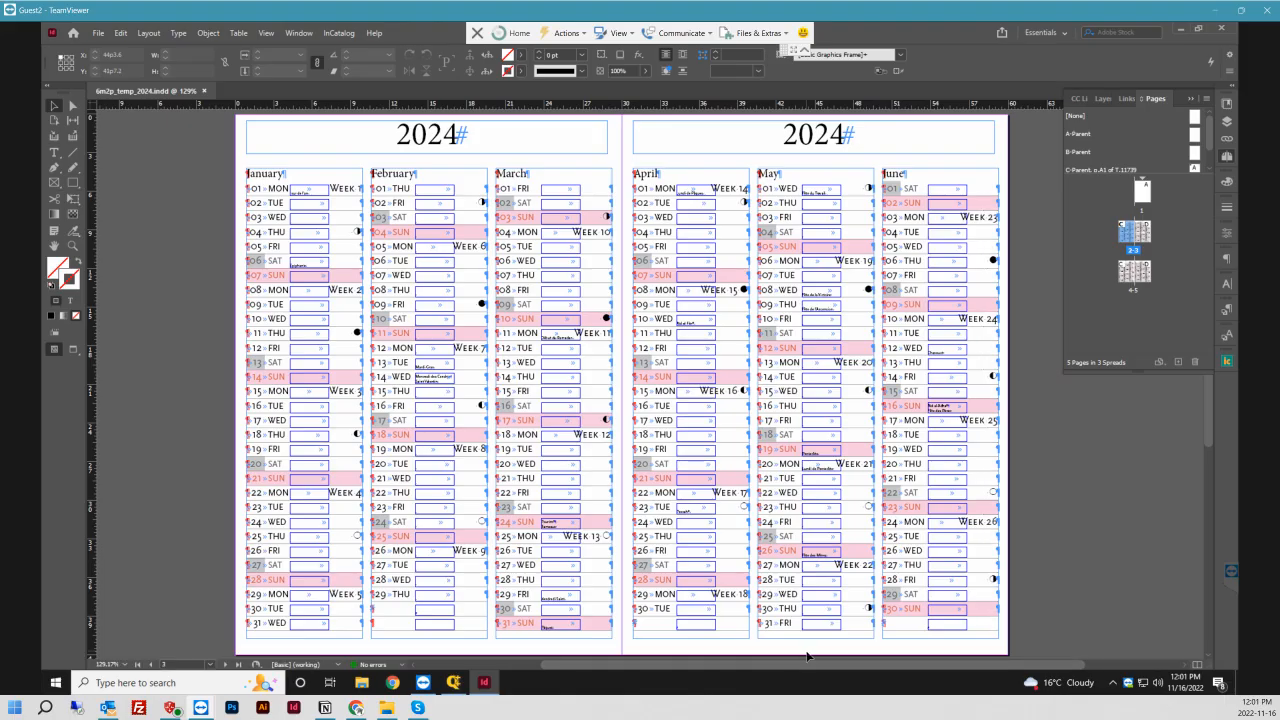
{"action": "key", "text": "ctrl+h"}
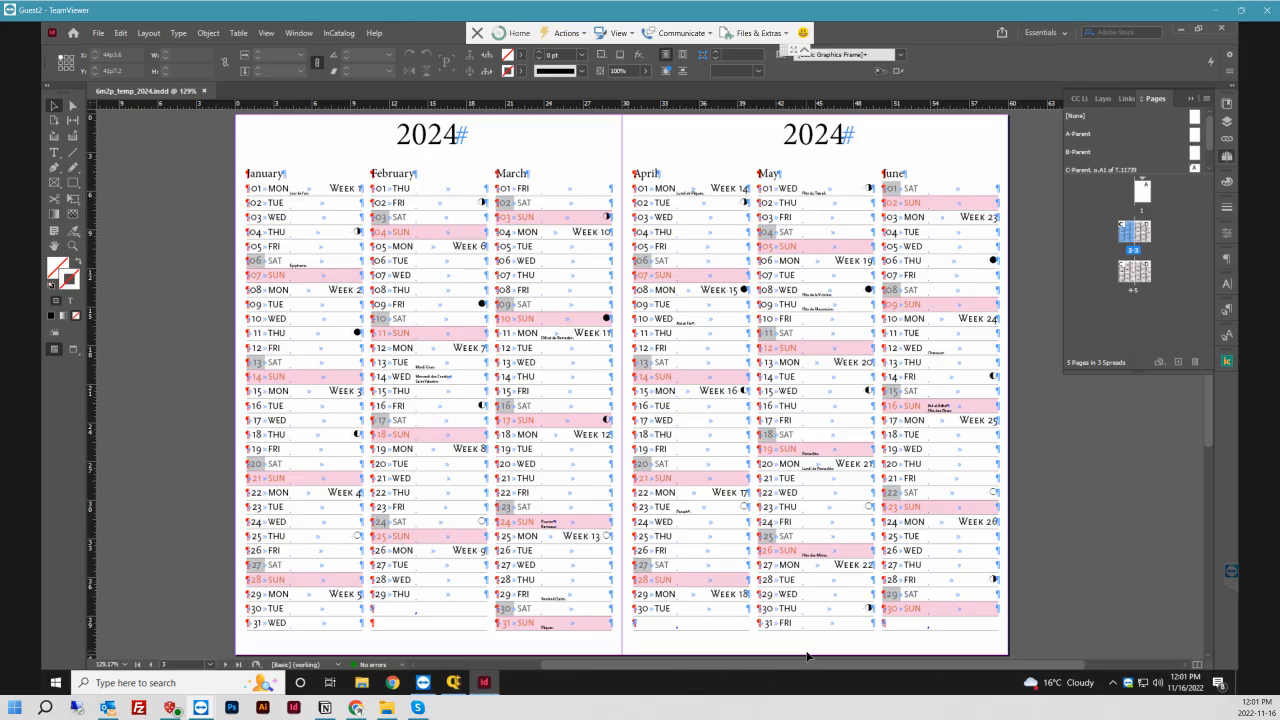
{"action": "key", "text": "ctrl+alt+i"}
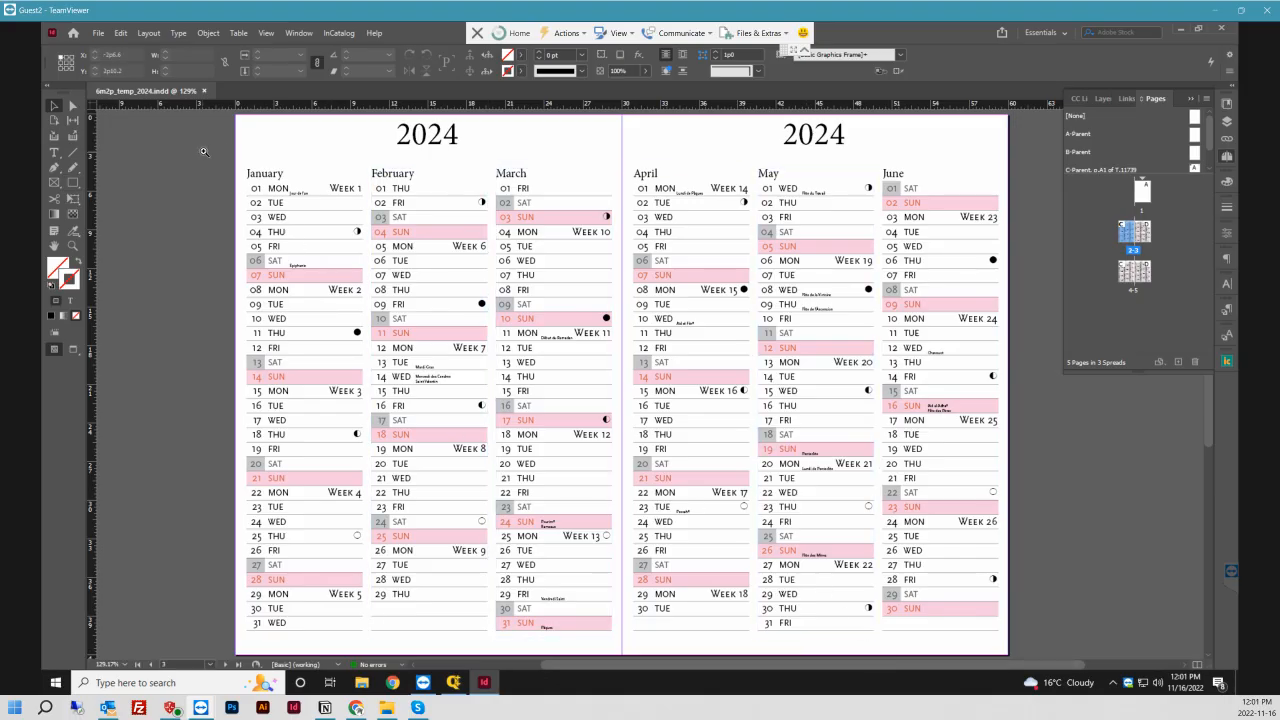
- Examine the French holiday names in the January, February and March columns, including dates with two stacked holidays
{"action": "left_click_drag", "start_coordinate": [204, 150], "coordinate": [589, 387]}
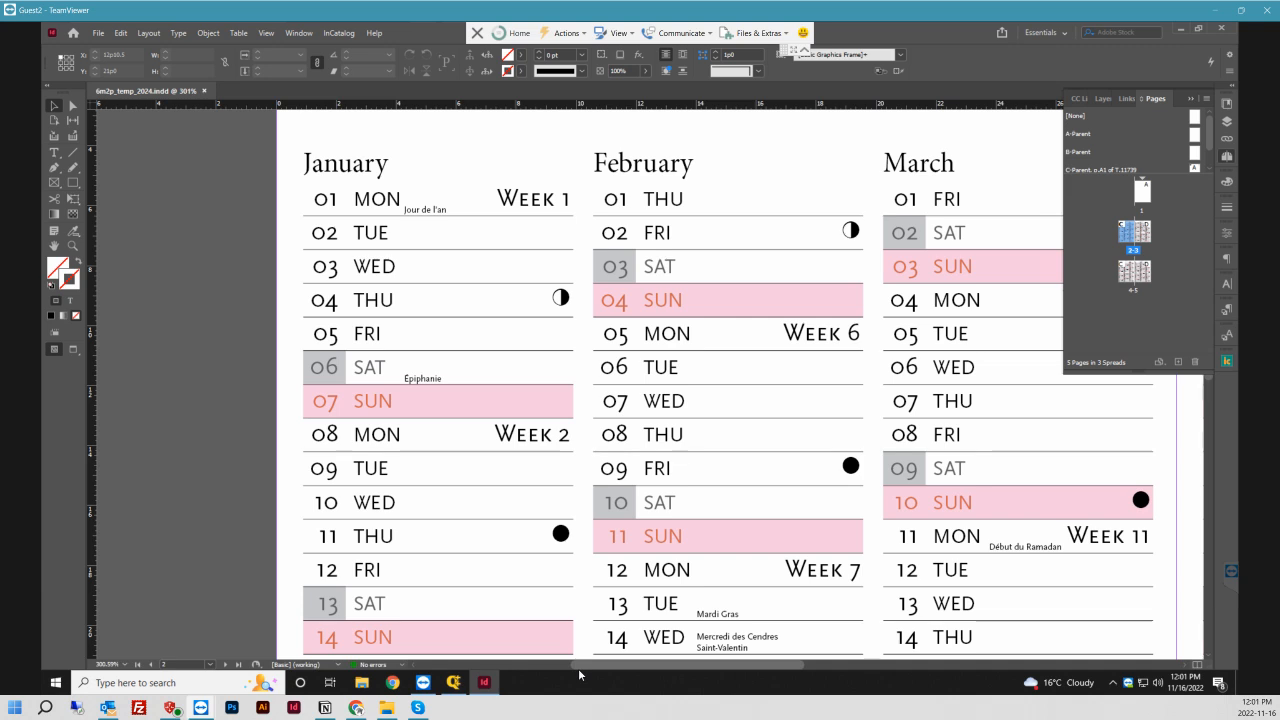
{"action": "scroll", "coordinate": [860, 626], "scroll_direction": "down", "scroll_amount": 1}
{"action": "scroll", "coordinate": [860, 626], "scroll_direction": "down", "scroll_amount": 3}
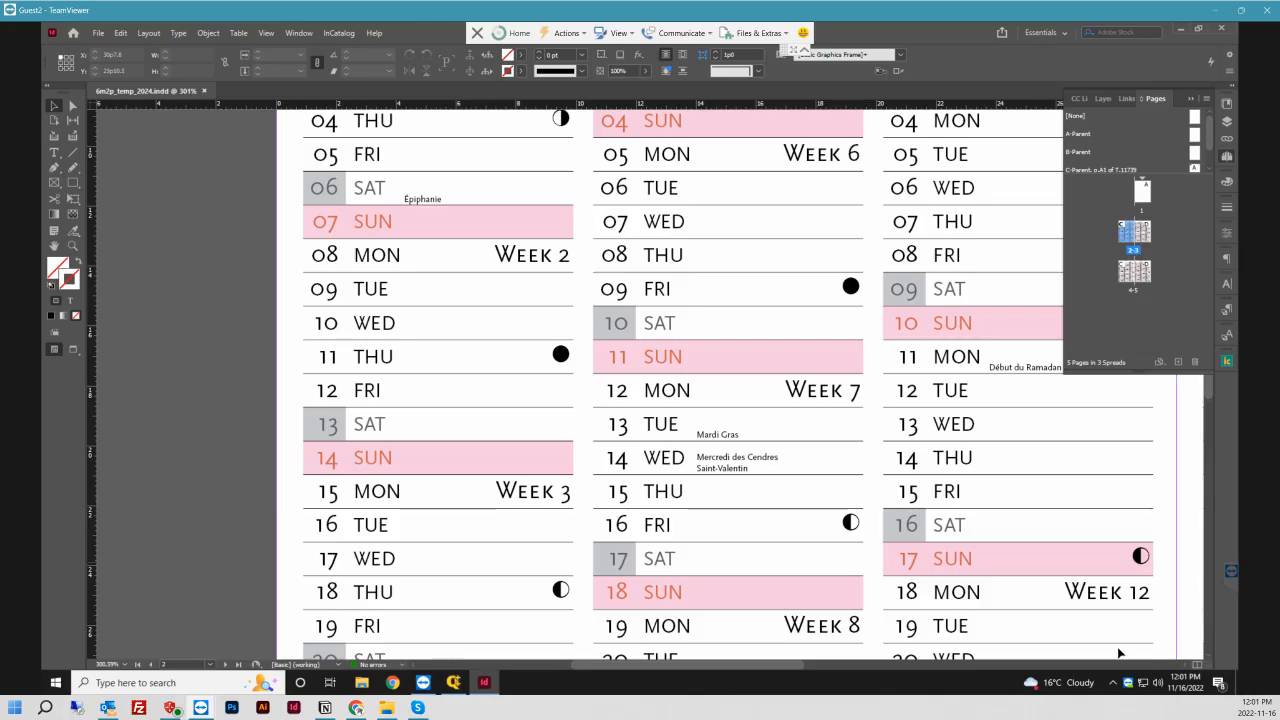
{"action": "mouse_move", "coordinate": [730, 668]}
{"action": "left_mouse_down"}
{"action": "mouse_move", "coordinate": [849, 679]}
{"action": "mouse_move", "coordinate": [745, 678]}
{"action": "left_mouse_up"}
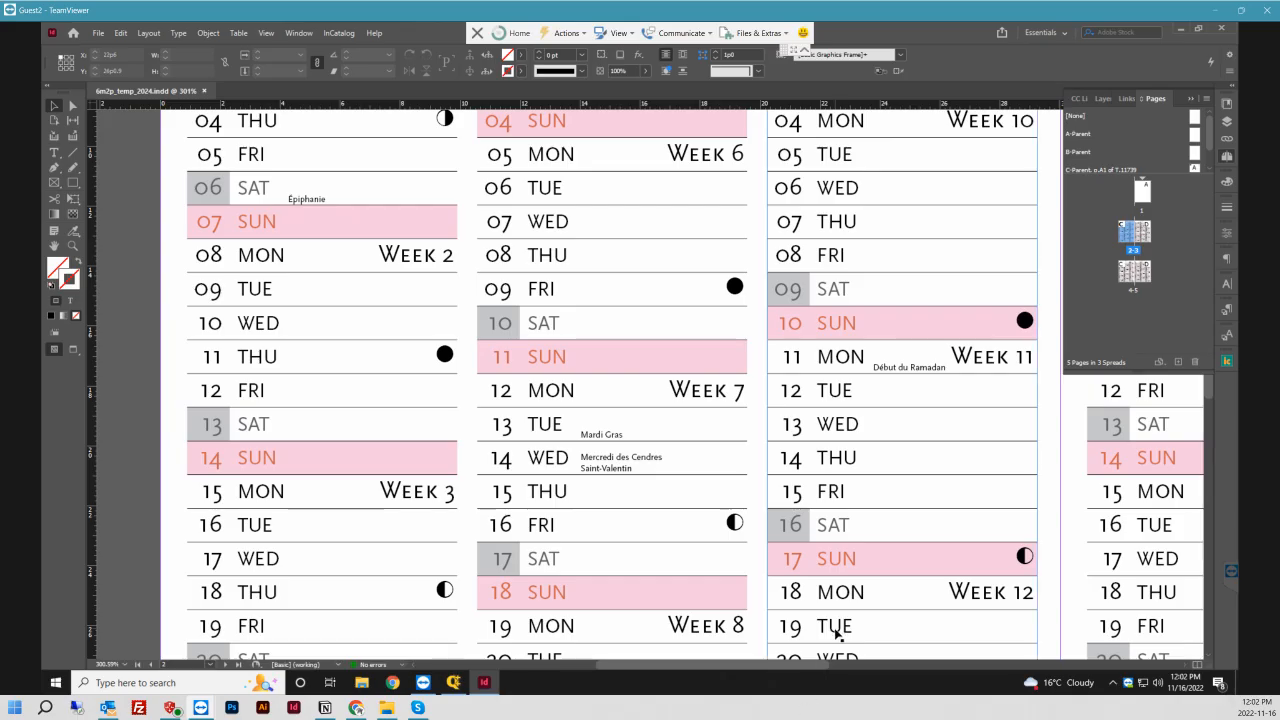
{"action": "scroll", "coordinate": [838, 632], "scroll_direction": "down", "scroll_amount": 5}
{"action": "scroll", "coordinate": [838, 632], "scroll_direction": "down", "scroll_amount": 2}
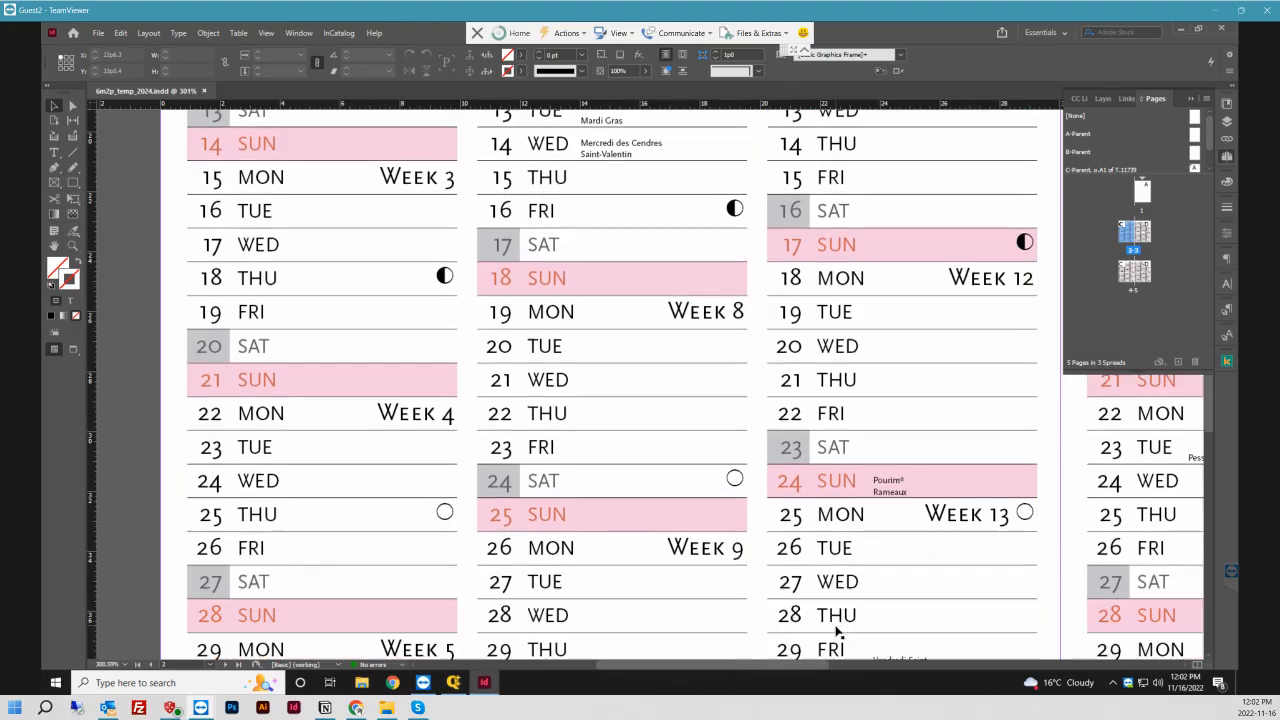
{"action": "scroll", "coordinate": [838, 632], "scroll_direction": "down", "scroll_amount": 1}
{"action": "scroll", "coordinate": [836, 620], "scroll_direction": "down", "scroll_amount": 2}
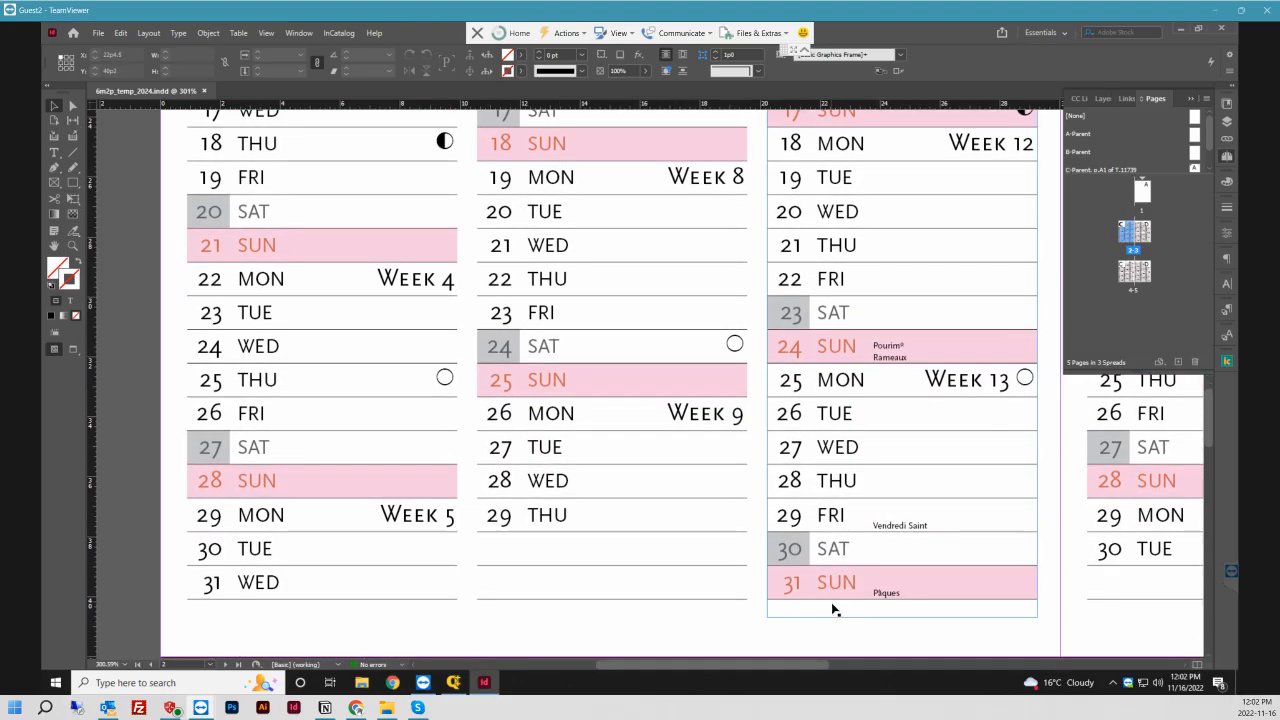
- Examine the holiday names in the April, May and June columns, and check the layout of the whole spread
{"action": "left_click_drag", "start_coordinate": [769, 667], "coordinate": [926, 667]}
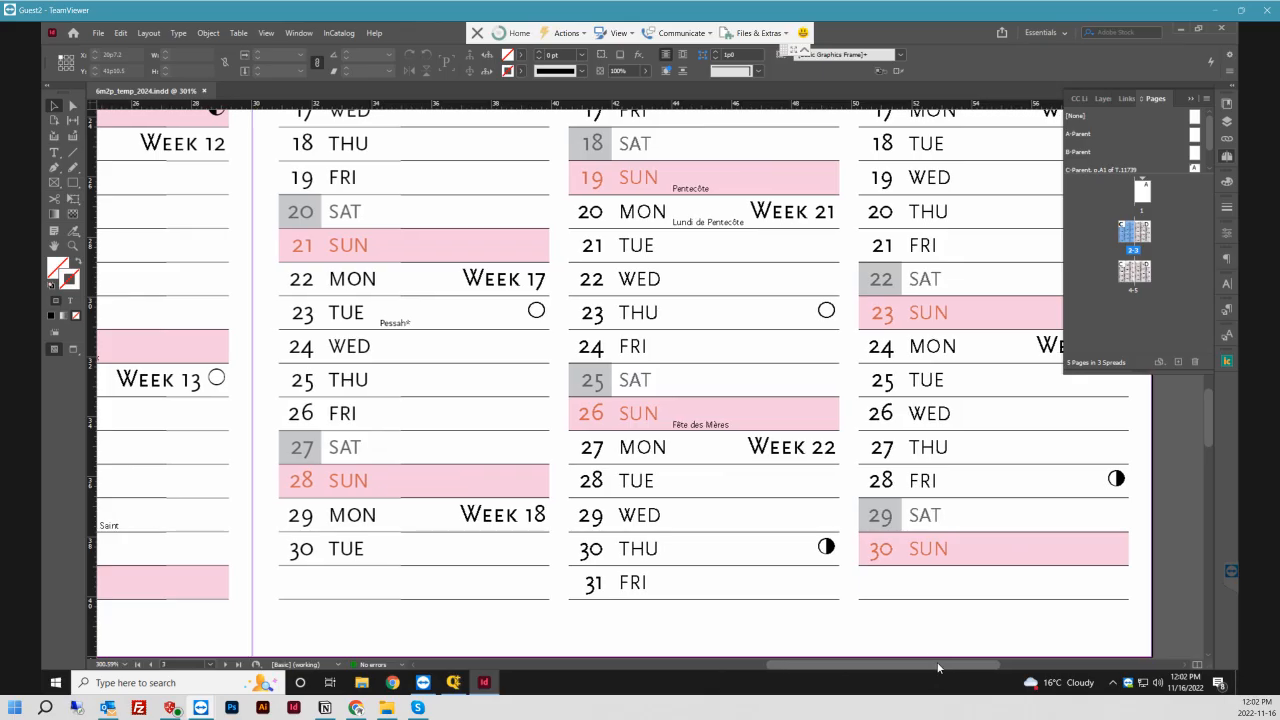
{"action": "left_click", "coordinate": [873, 548]}
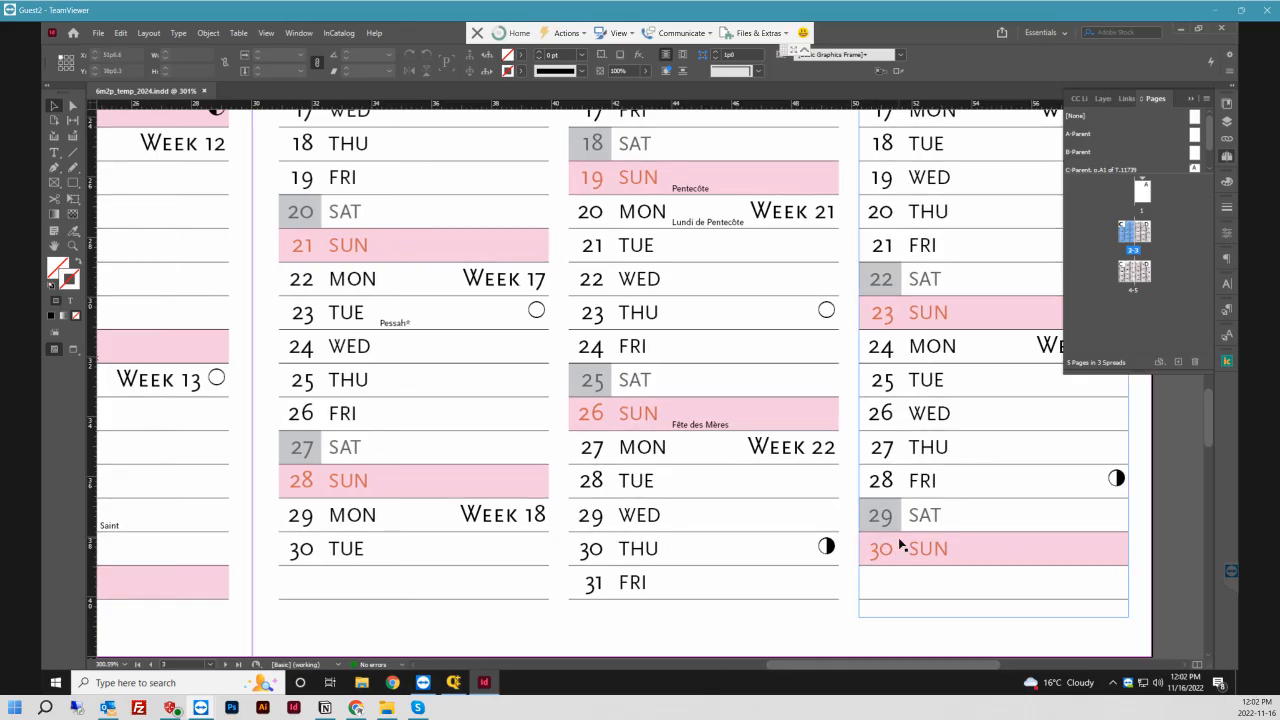
{"action": "scroll", "coordinate": [898, 537], "scroll_direction": "up", "scroll_amount": 1}
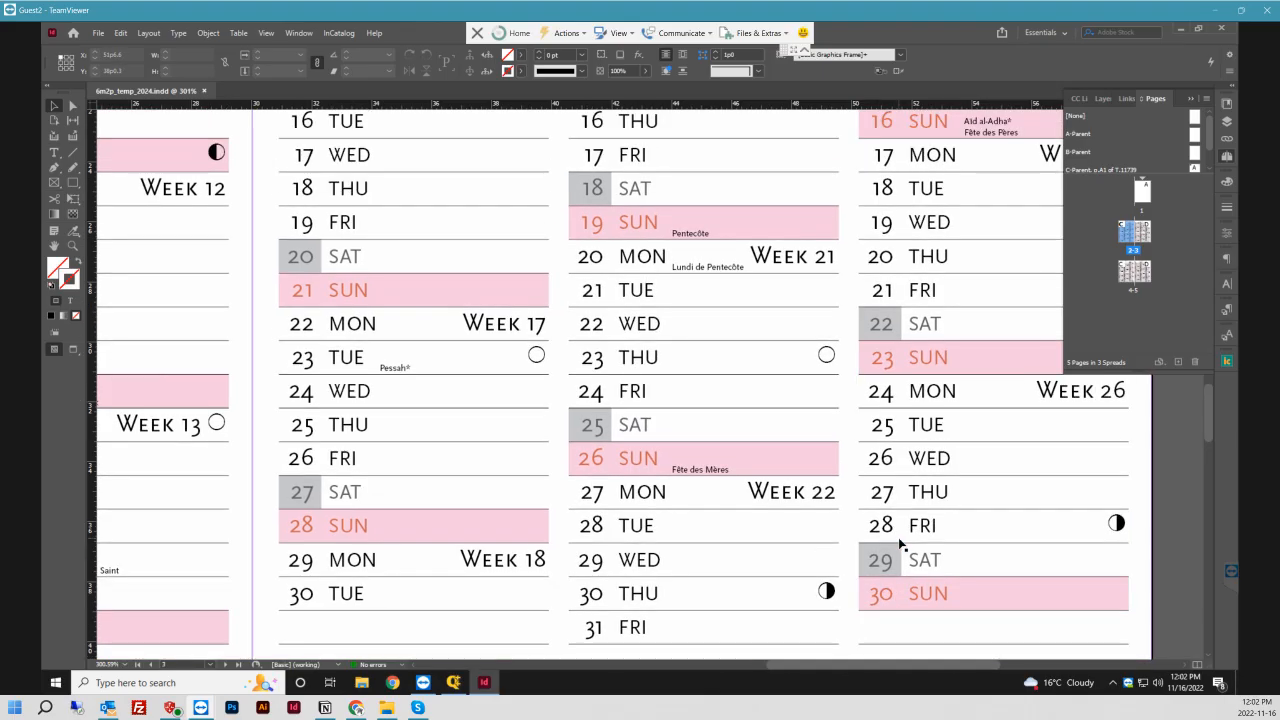
{"action": "scroll", "coordinate": [809, 309], "scroll_direction": "up", "scroll_amount": 1}
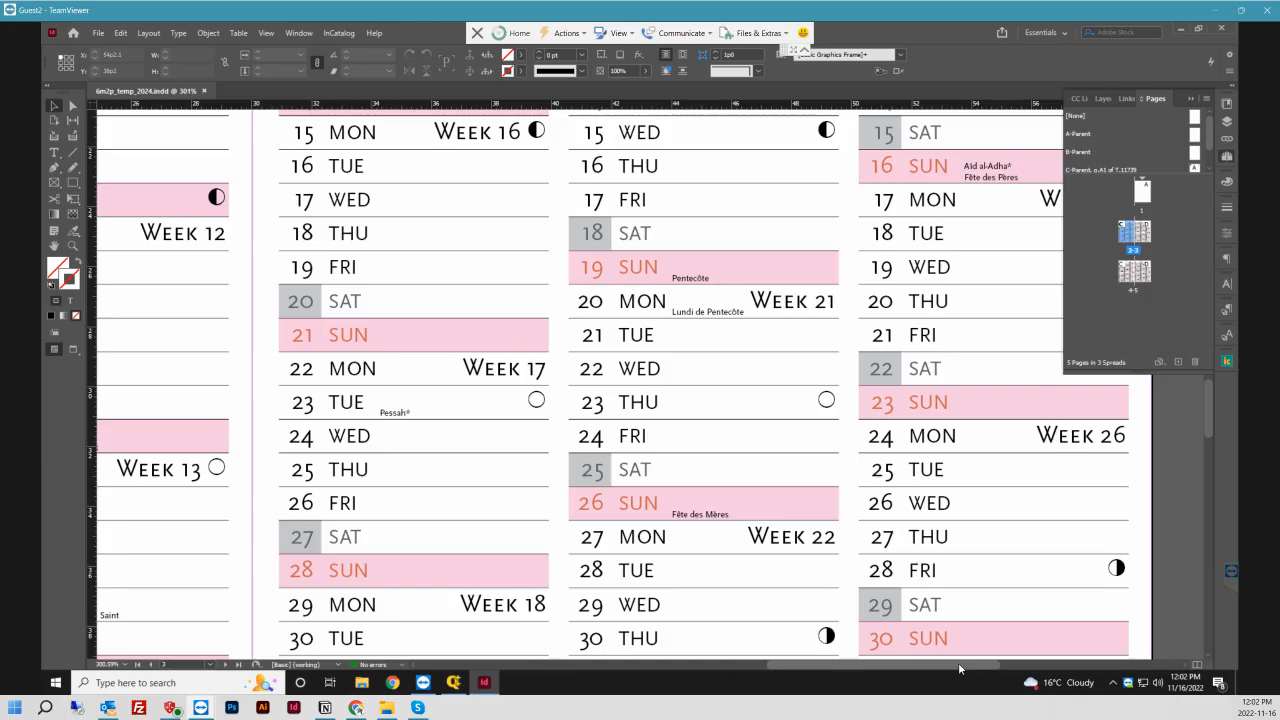
{"action": "left_click", "coordinate": [1193, 102]}
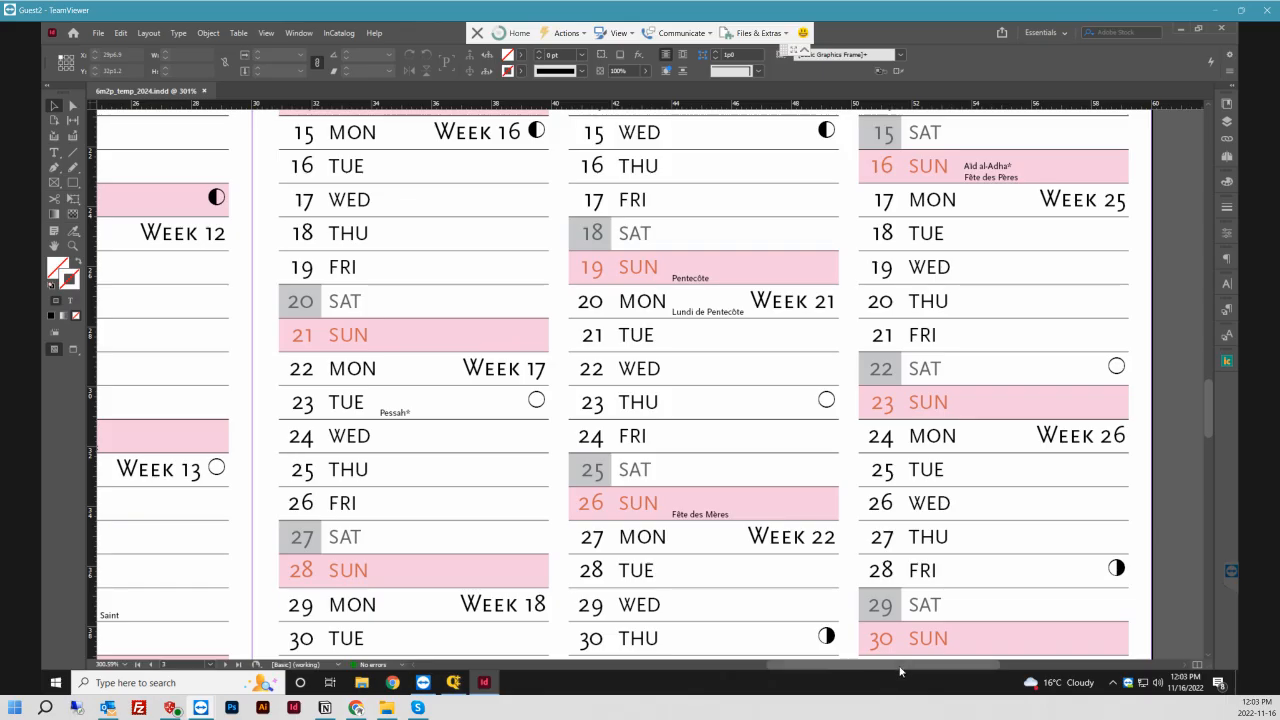
{"action": "key", "text": "ctrl+0"}
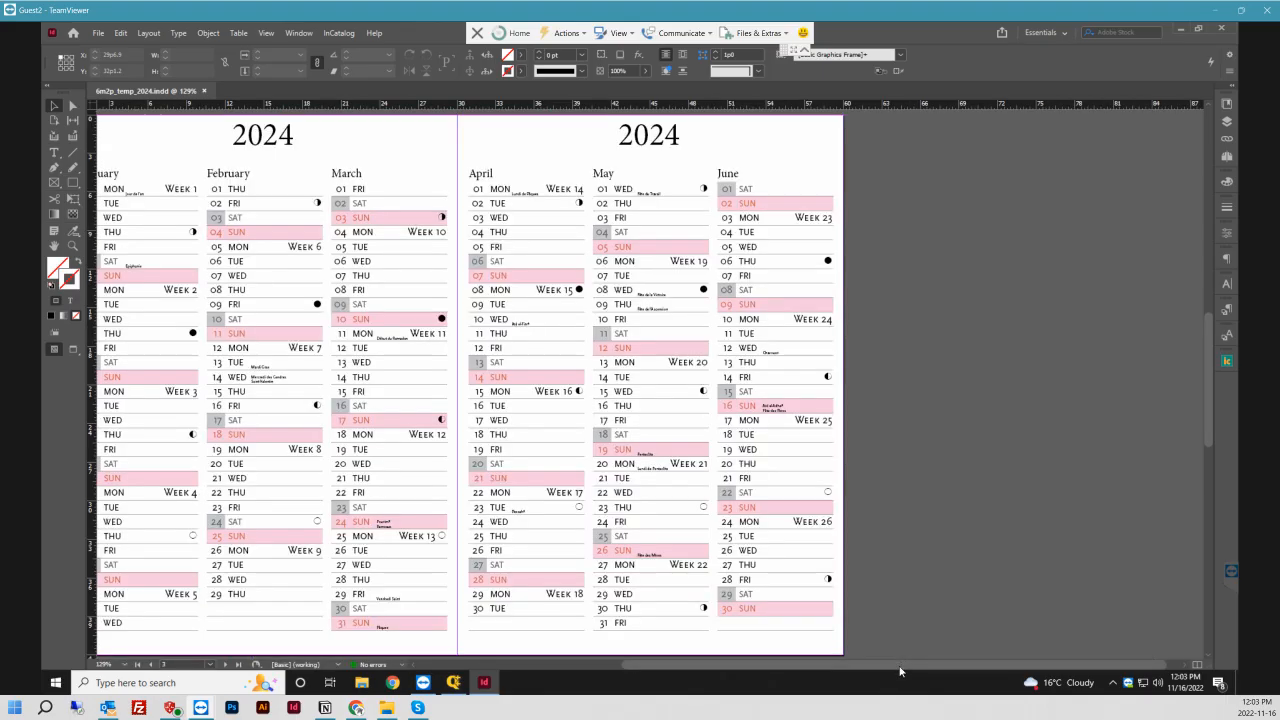
{"action": "left_click_drag", "start_coordinate": [899, 667], "coordinate": [815, 674]}
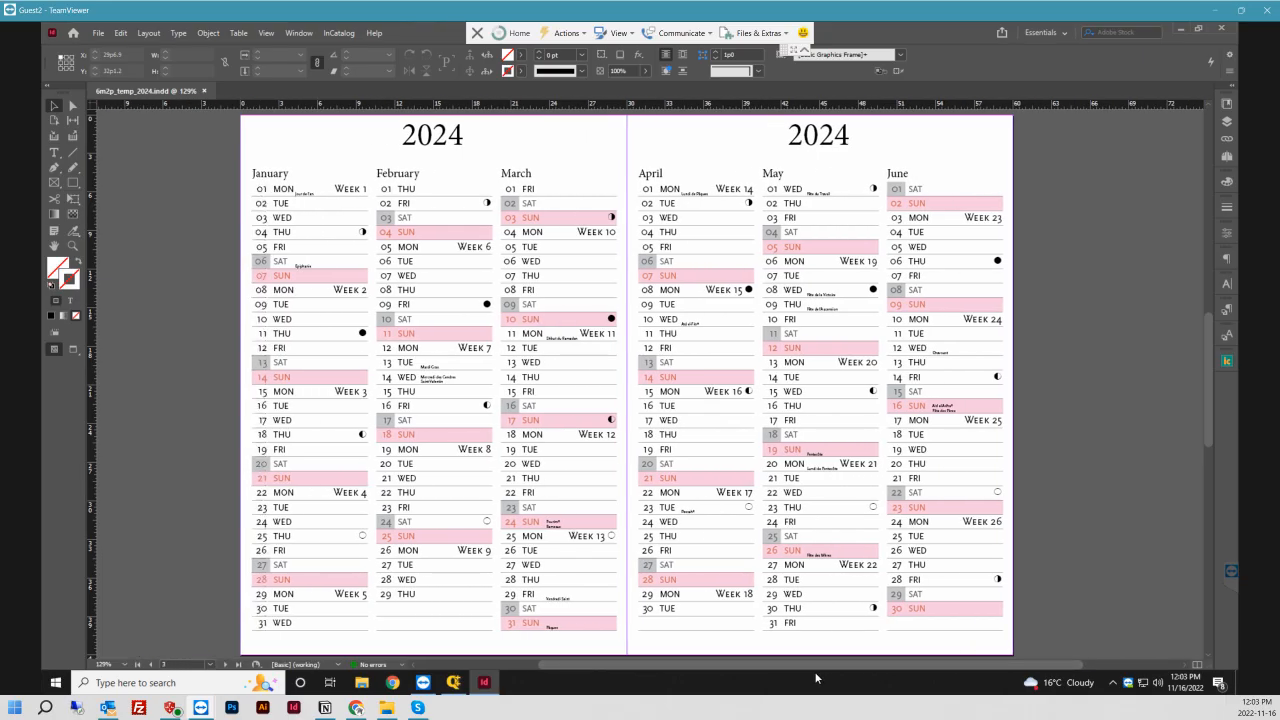